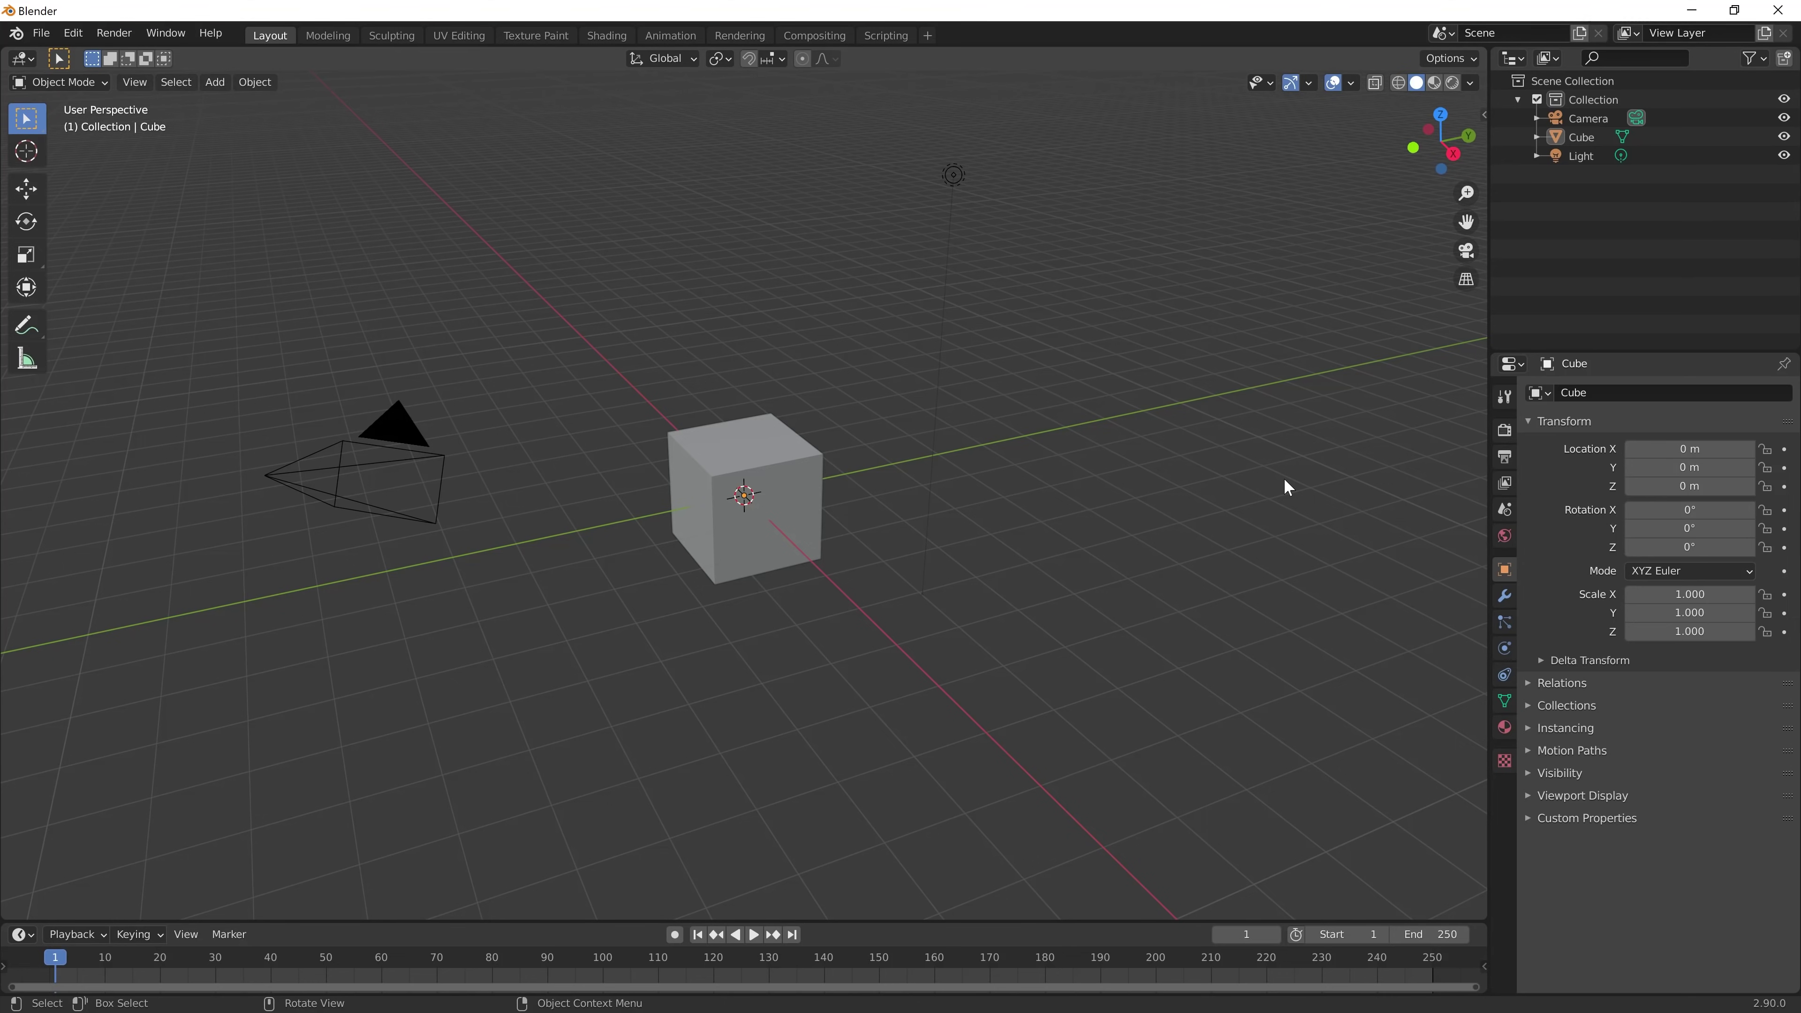
# Select the default cube and show the Scene properties tab
pyautogui.moveTo(903, 629)
pyautogui.mouseDown(button='middle')
pyautogui.moveTo(1098, 555)
pyautogui.moveTo(1033, 632)
pyautogui.moveTo(999, 612)
pyautogui.moveTo(920, 617)
pyautogui.moveTo(919, 593)
pyautogui.mouseUp(button='middle')
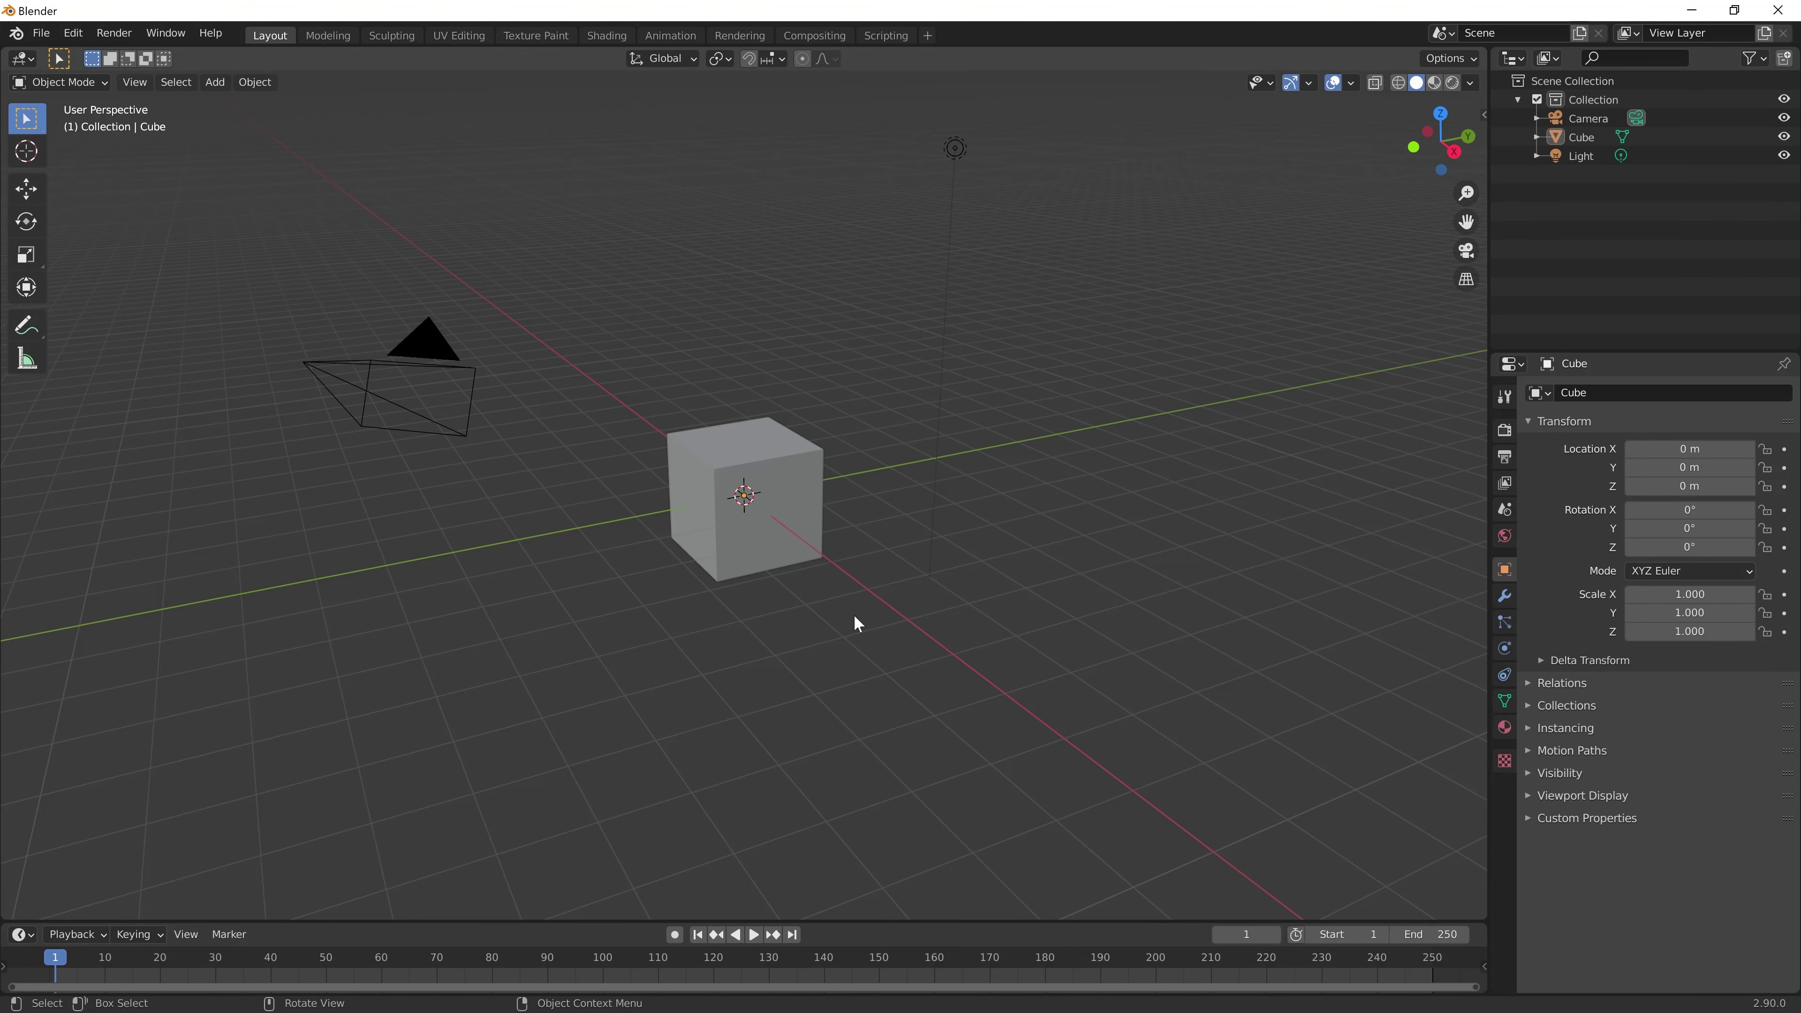
pyautogui.moveTo(825, 659)
pyautogui.mouseDown(button='middle')
pyautogui.moveTo(969, 634)
pyautogui.moveTo(876, 654)
pyautogui.mouseUp(button='middle')
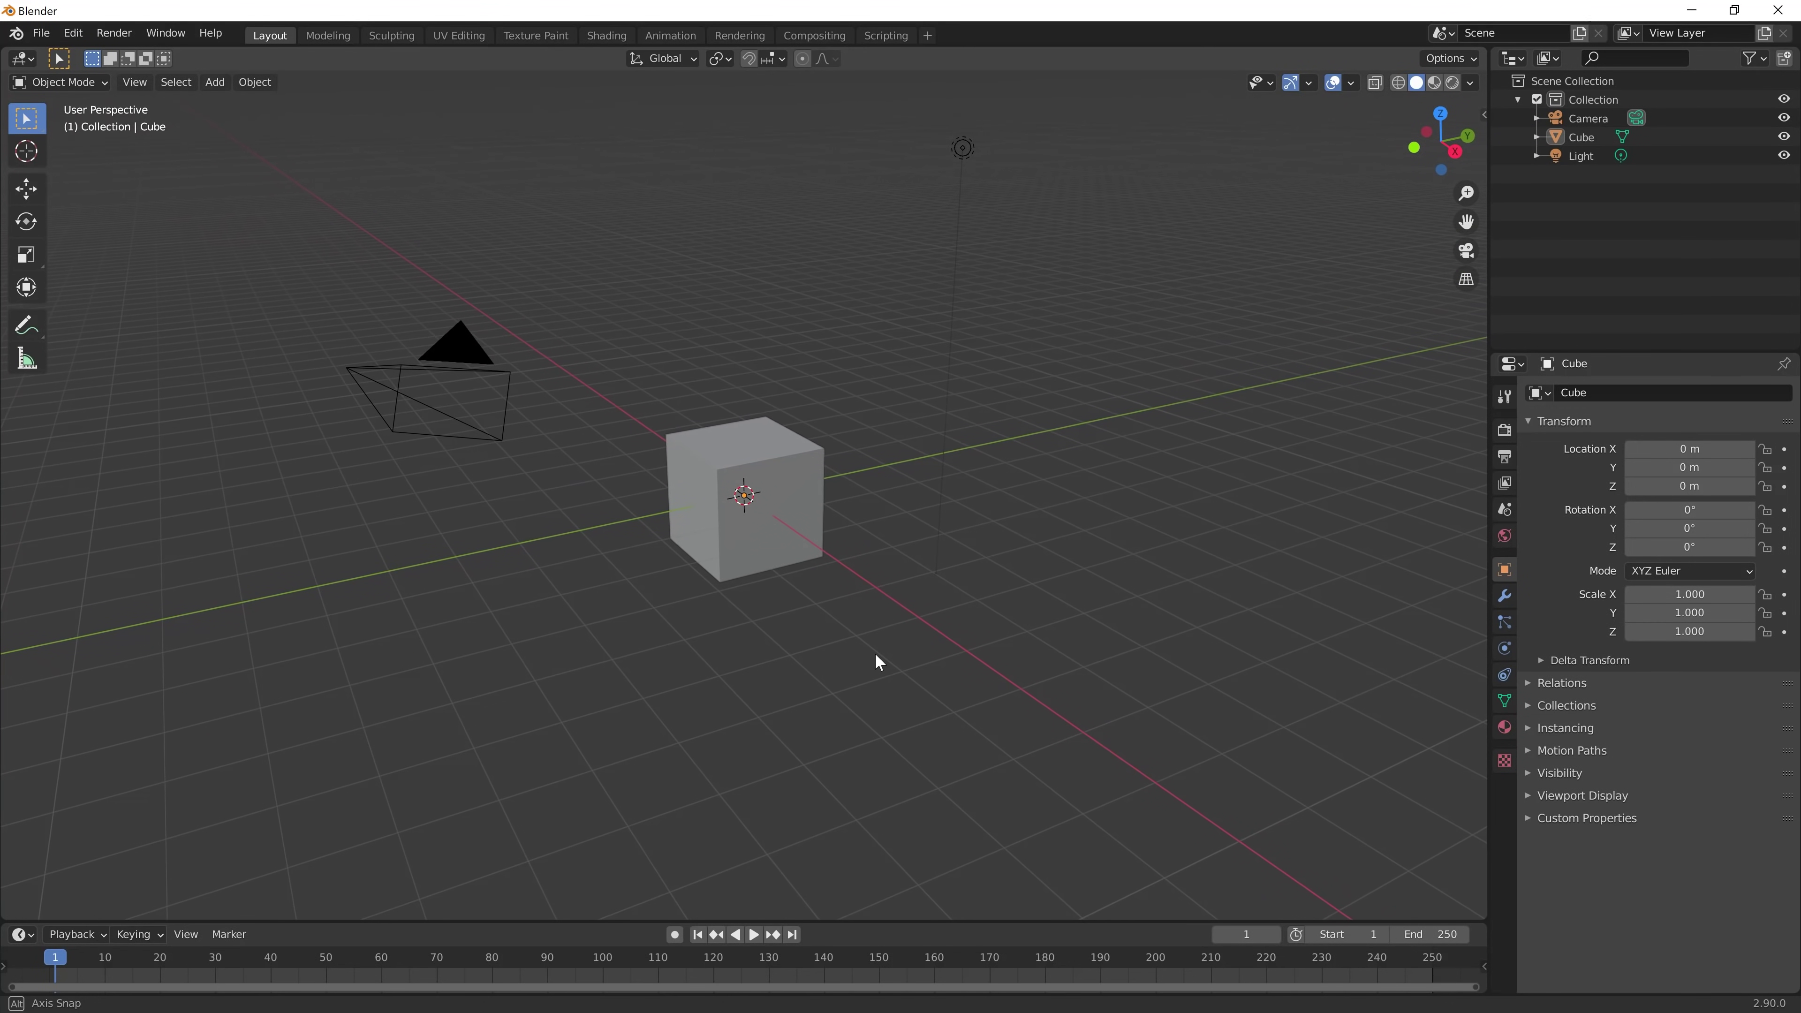
pyautogui.click(775, 499)
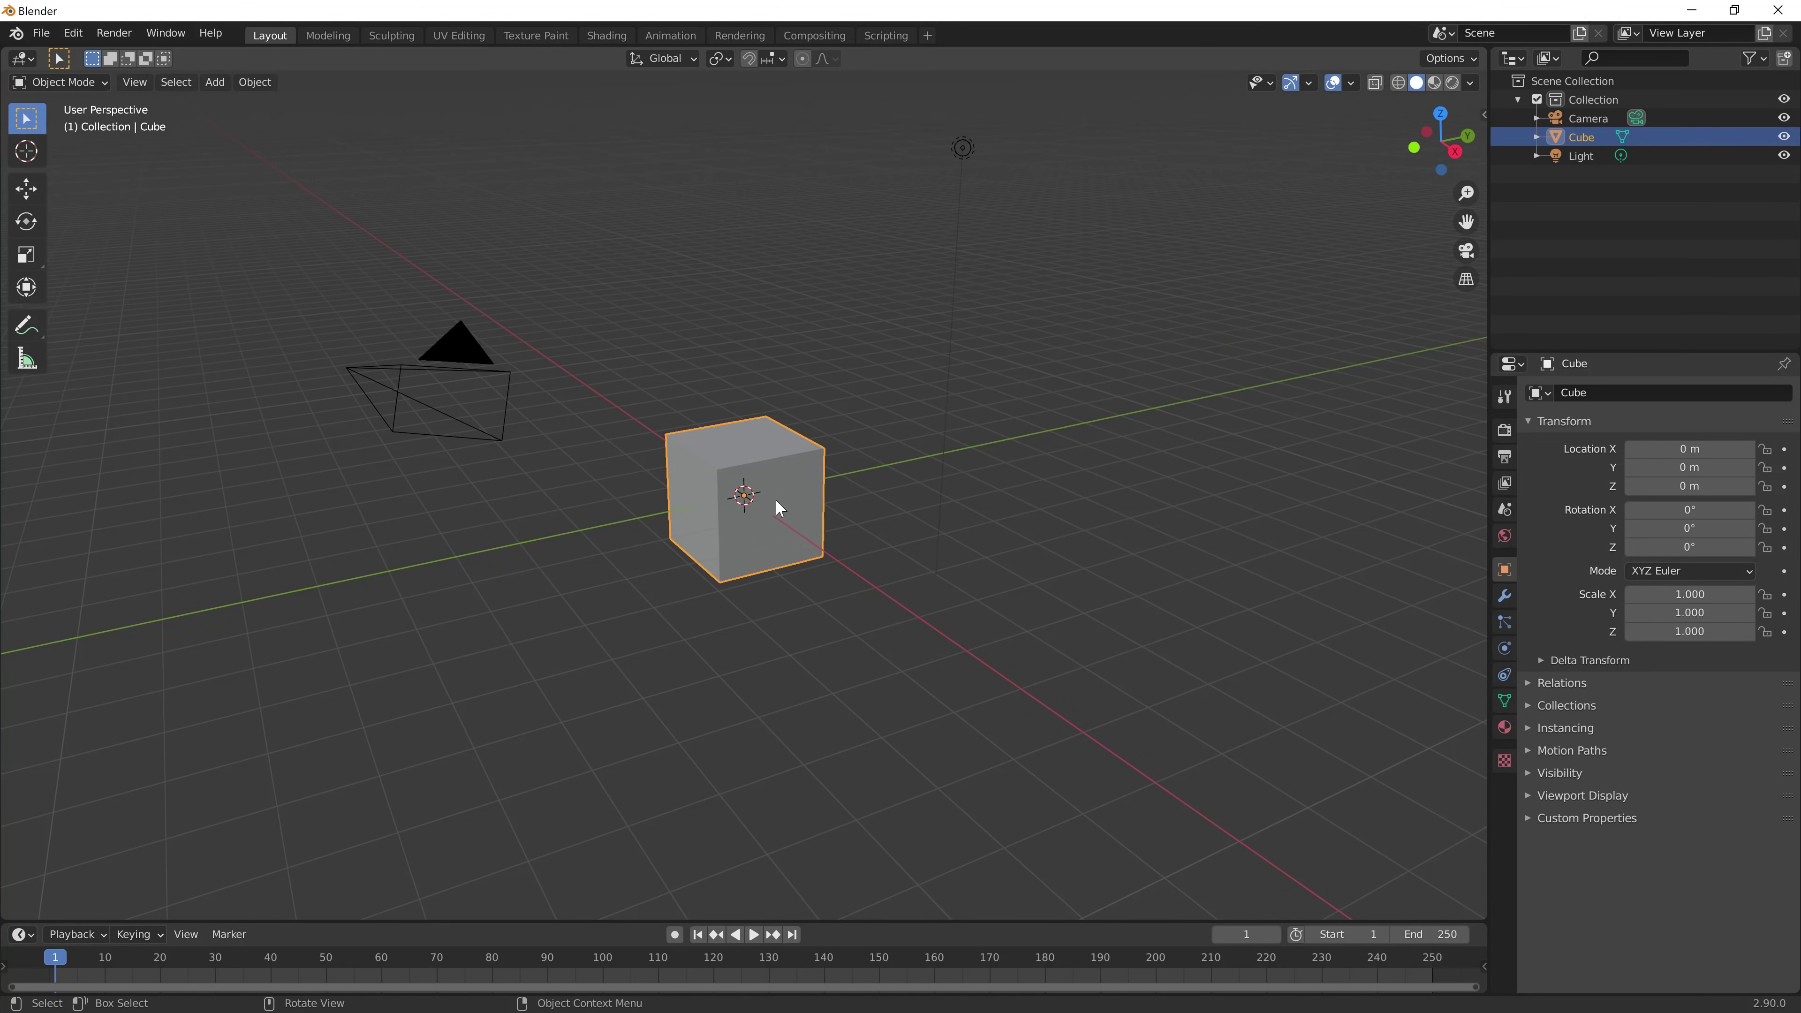
pyautogui.moveTo(896, 583)
pyautogui.keyDown('shift'); pyautogui.mouseDown(button='middle')
pyautogui.moveTo(969, 626)
pyautogui.moveTo(926, 588)
pyautogui.mouseUp(button='middle'); pyautogui.keyUp('shift')
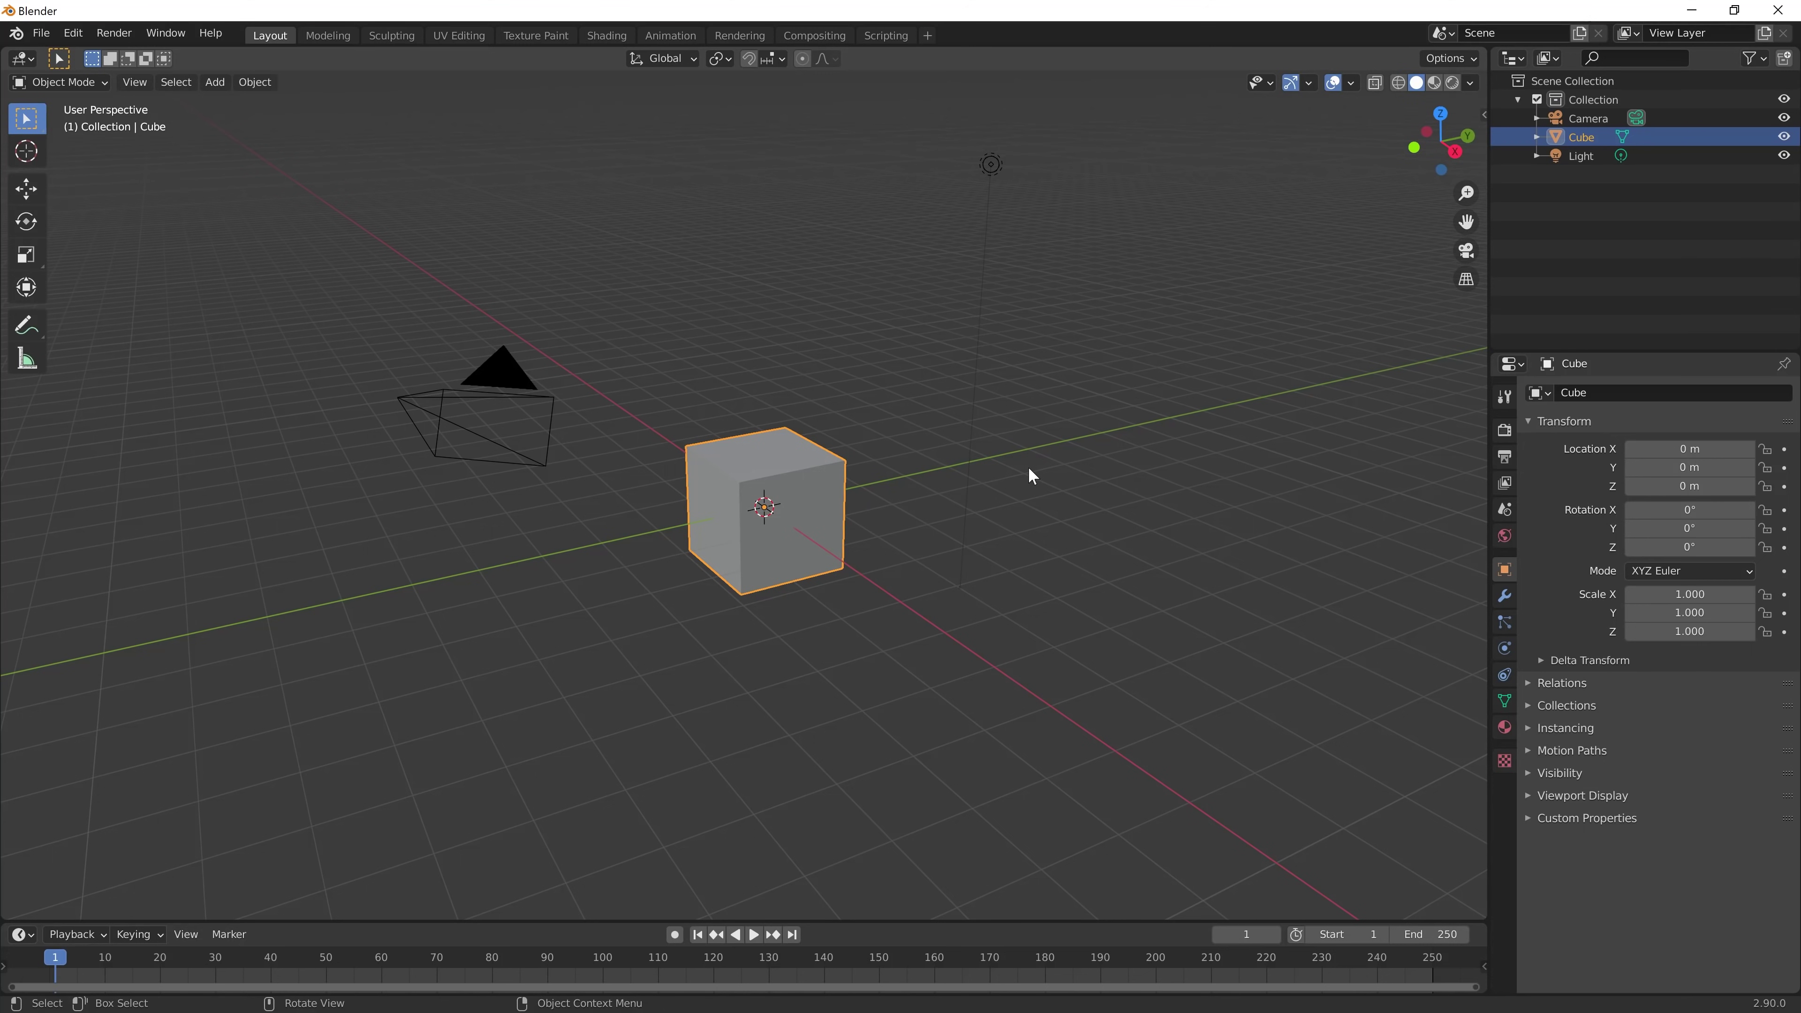
pyautogui.click(1505, 515)
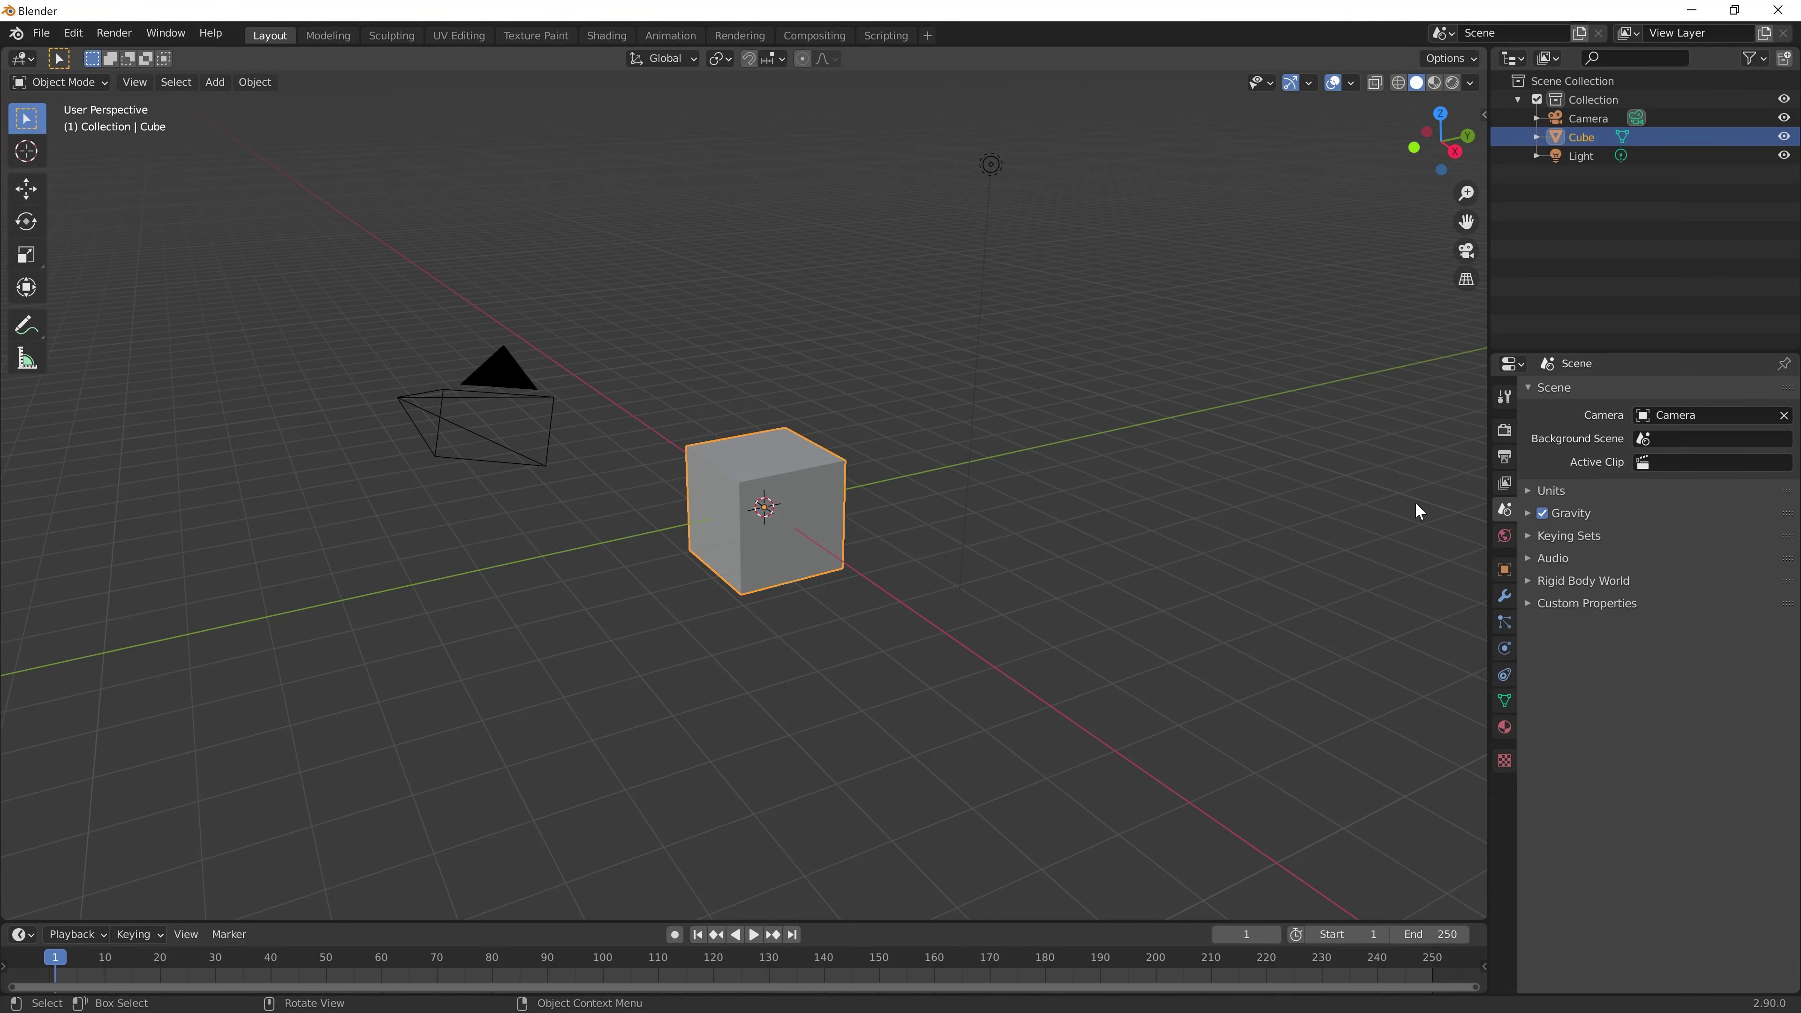
# Show the transform sidebar and set the scene's length unit to Centimeters
pyautogui.click(1485, 112)
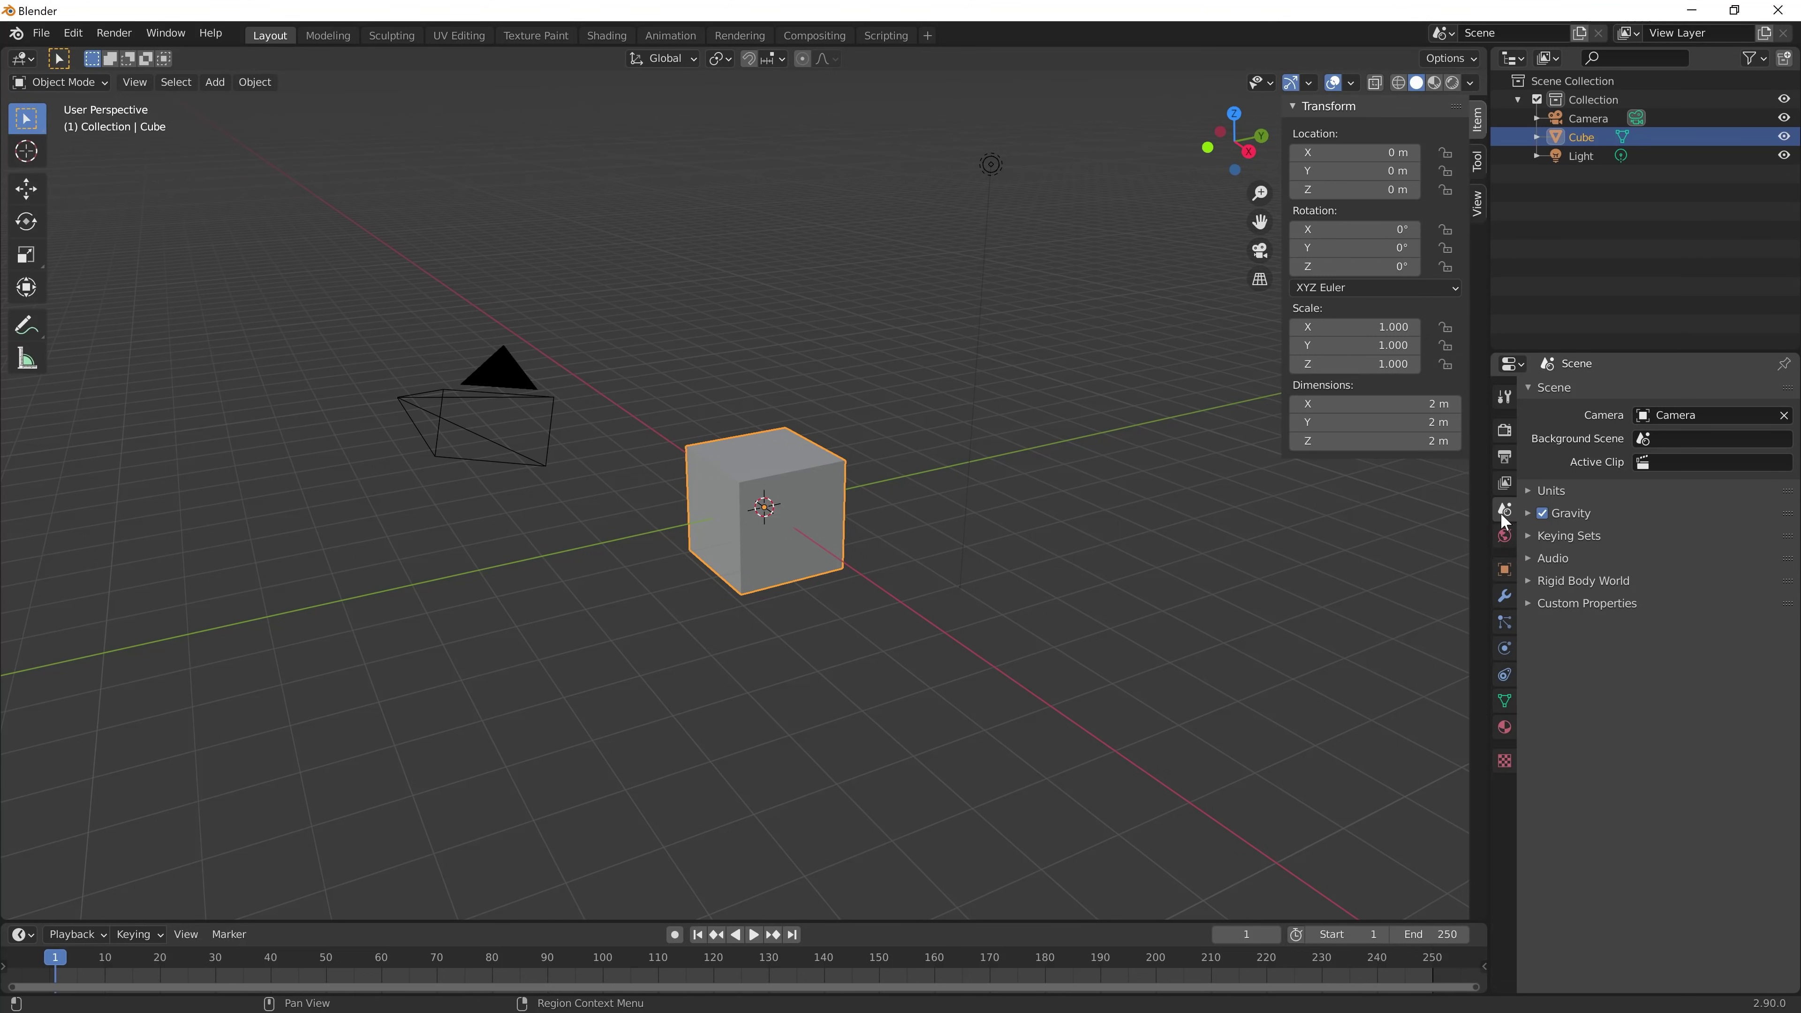
pyautogui.click(1536, 493)
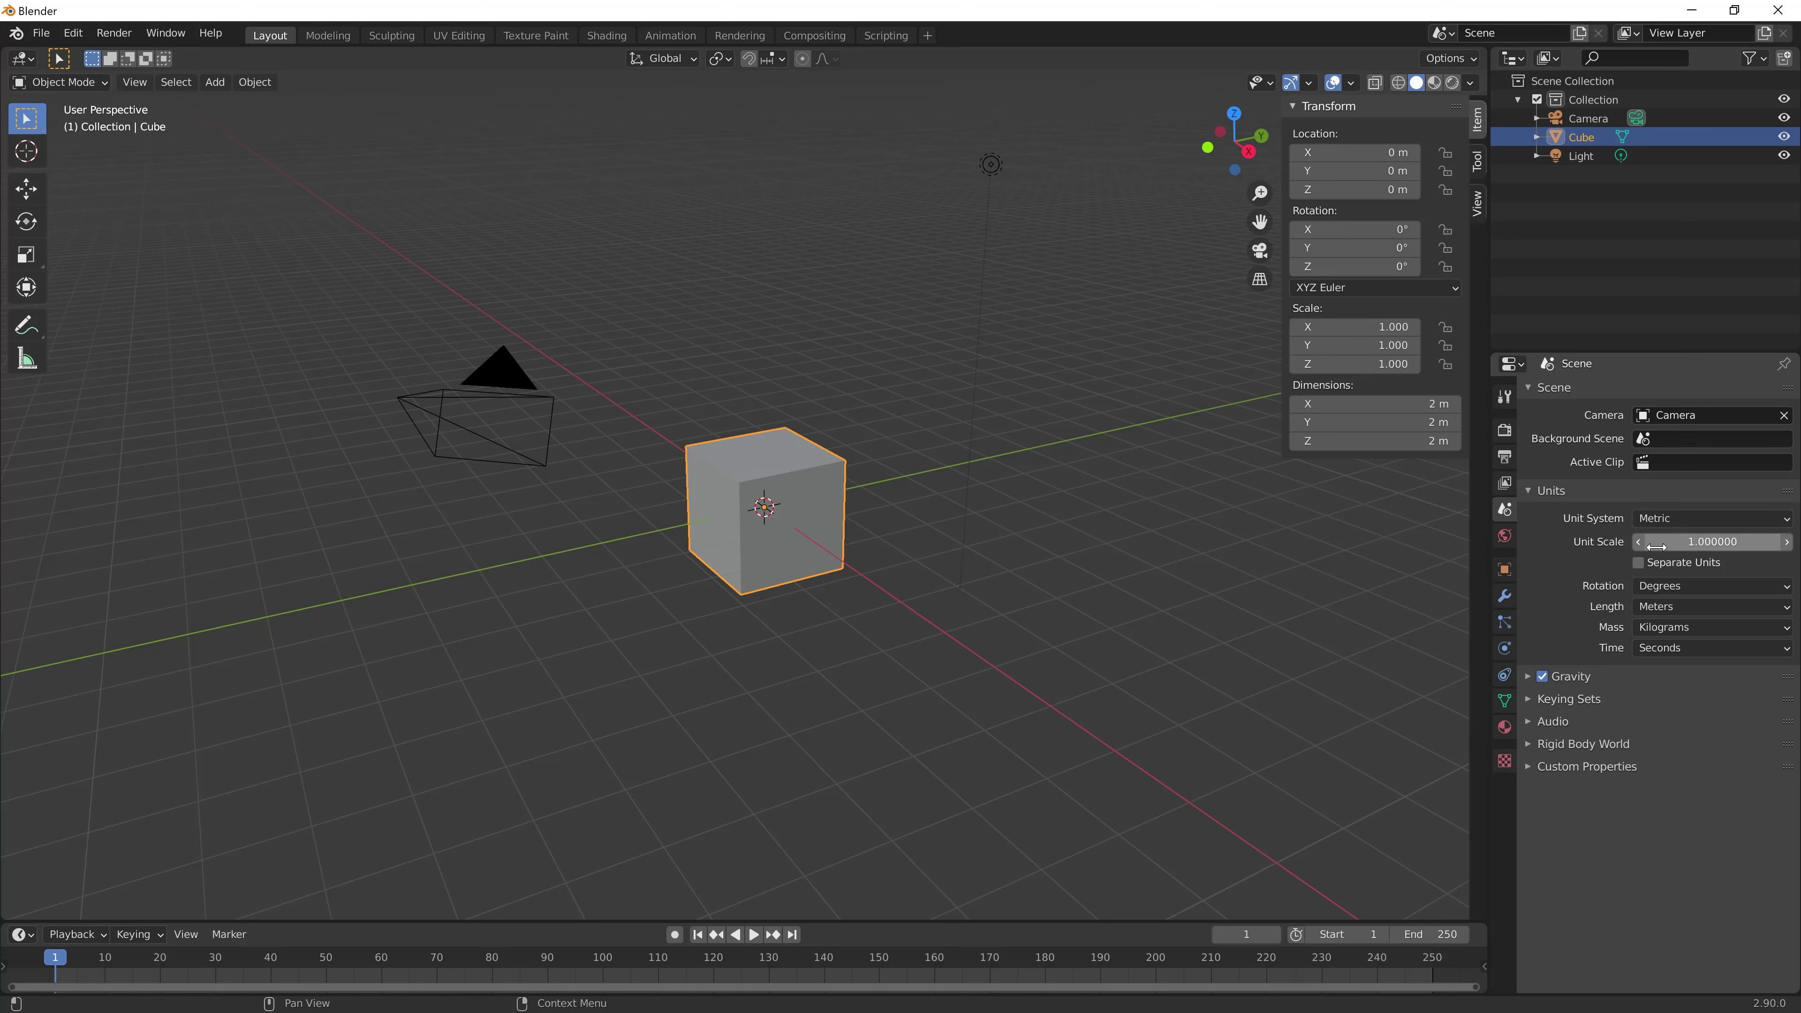
pyautogui.click(1655, 608)
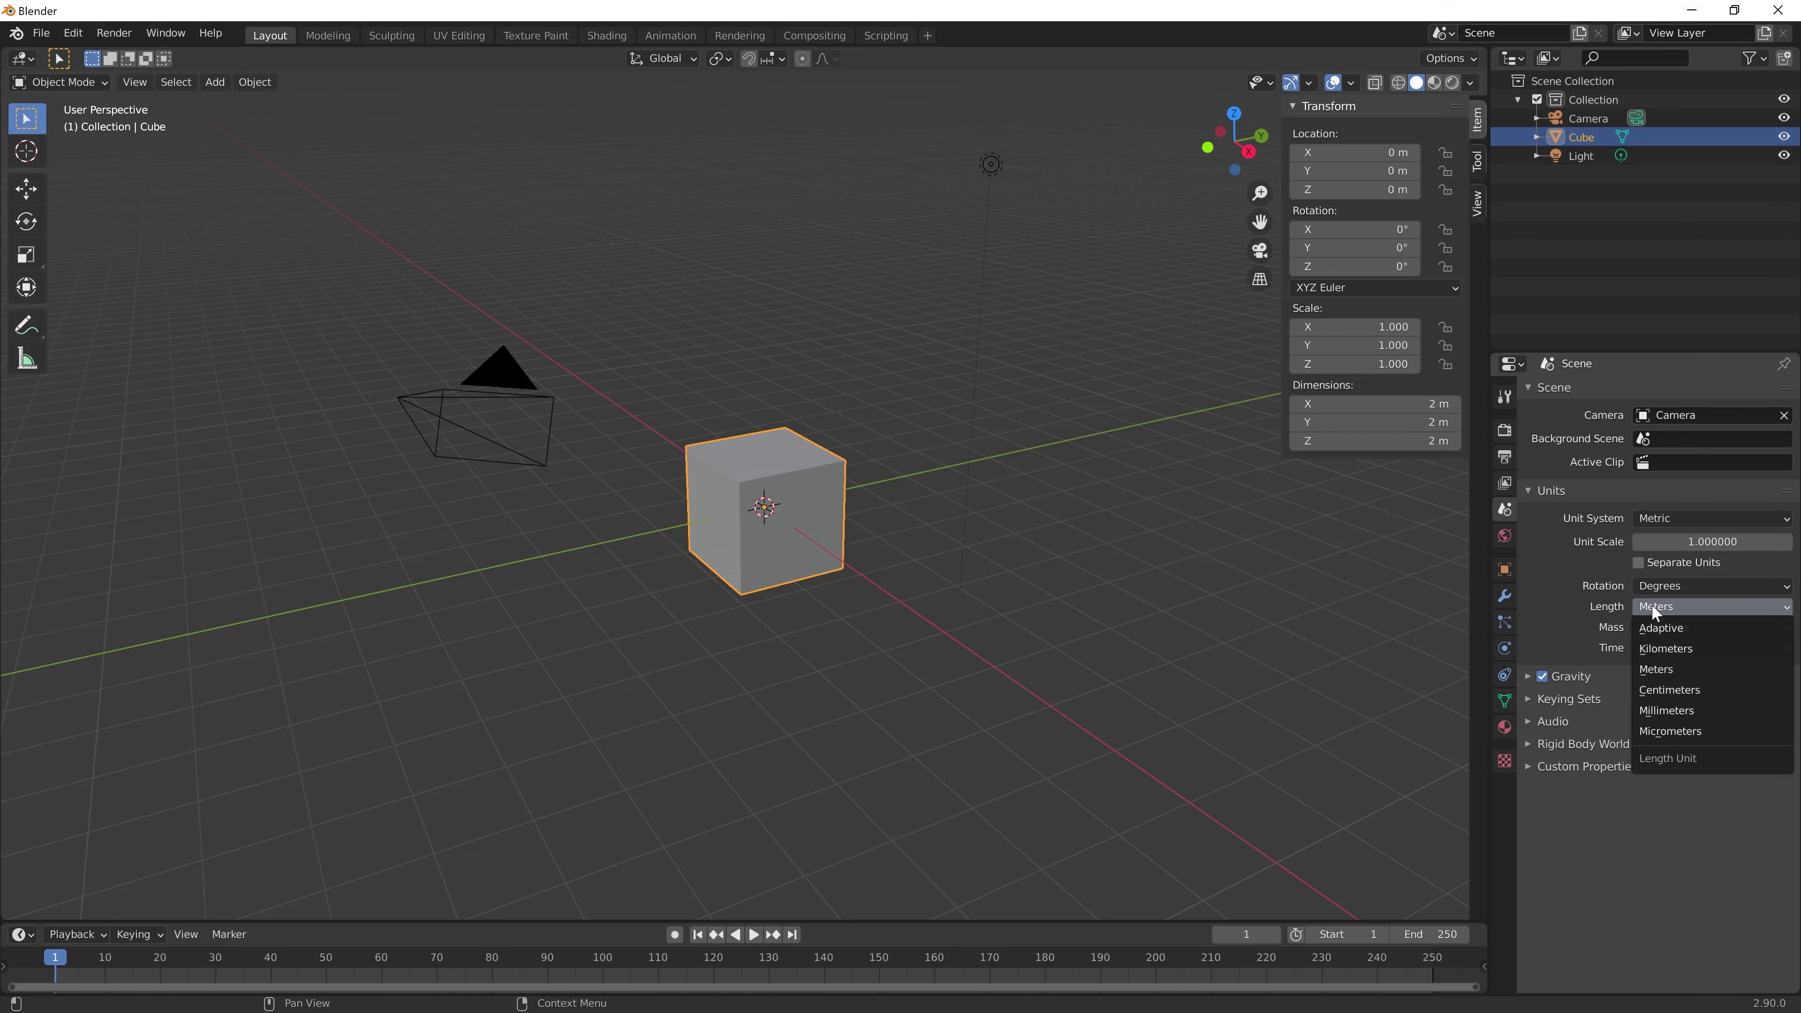
pyautogui.click(1658, 688)
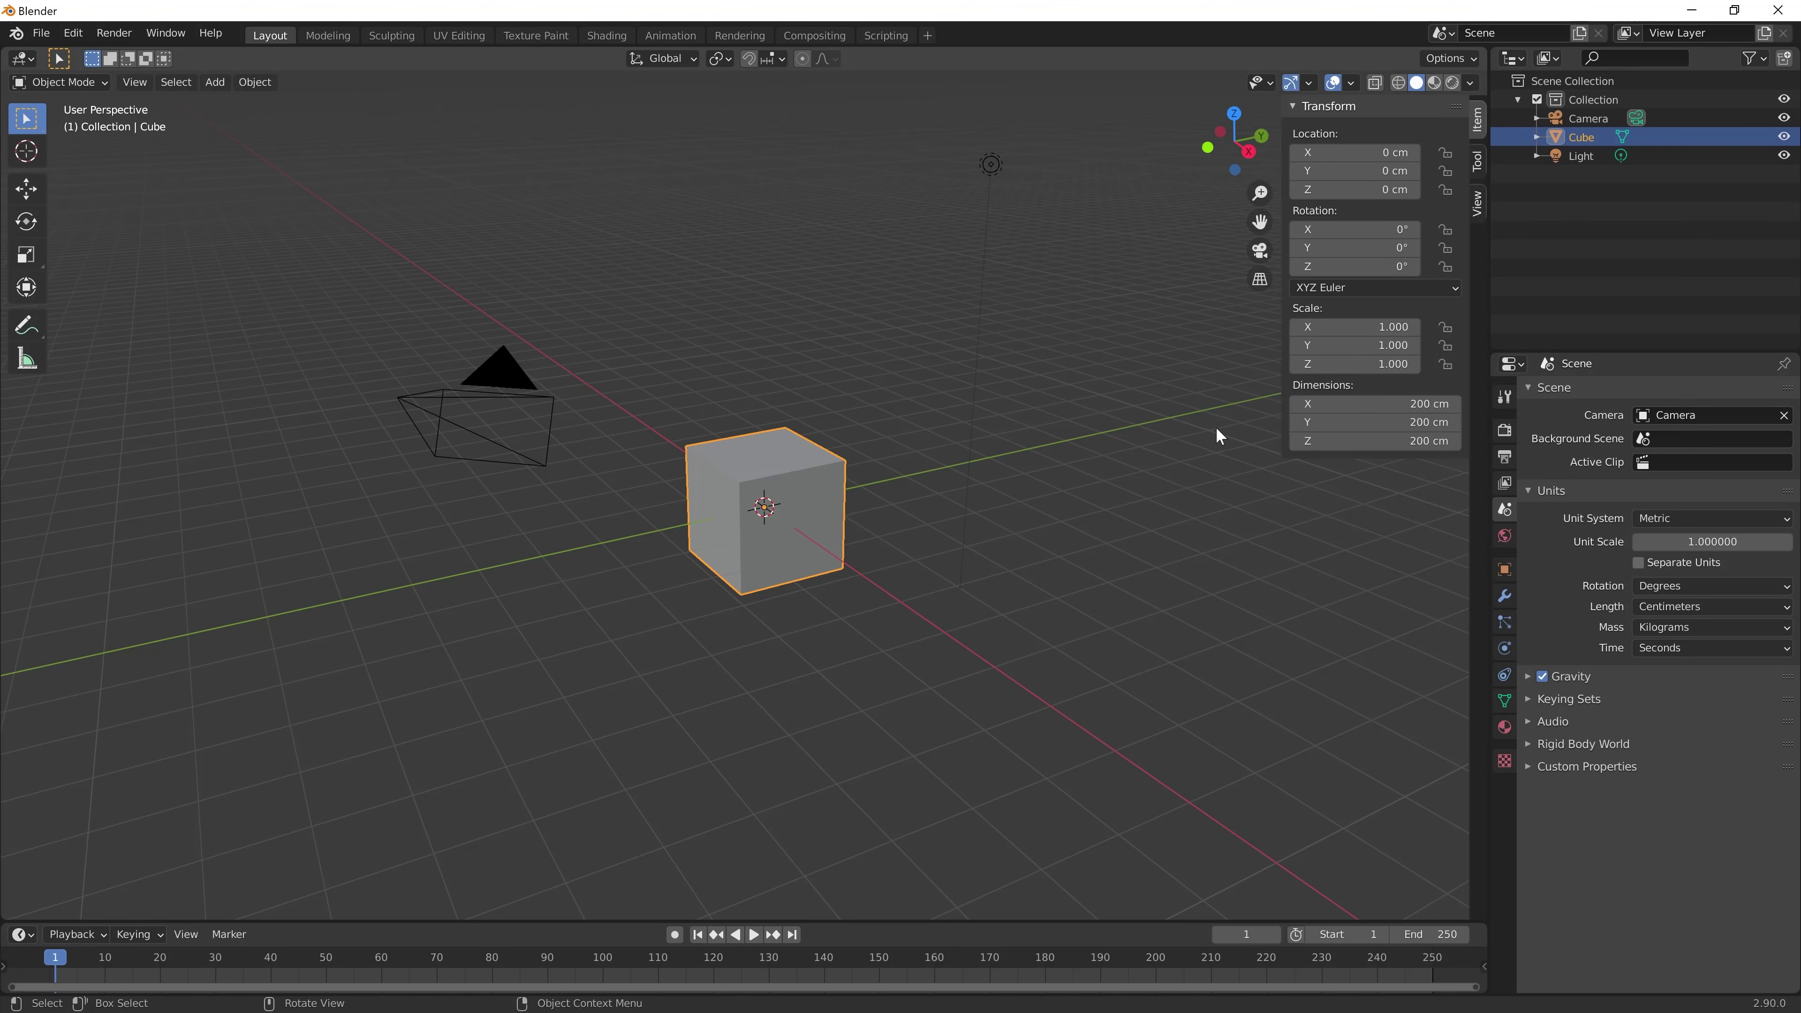
# Set the cube's Y dimension to 14 cm and X dimension to 9 cm
pyautogui.click(1424, 427)
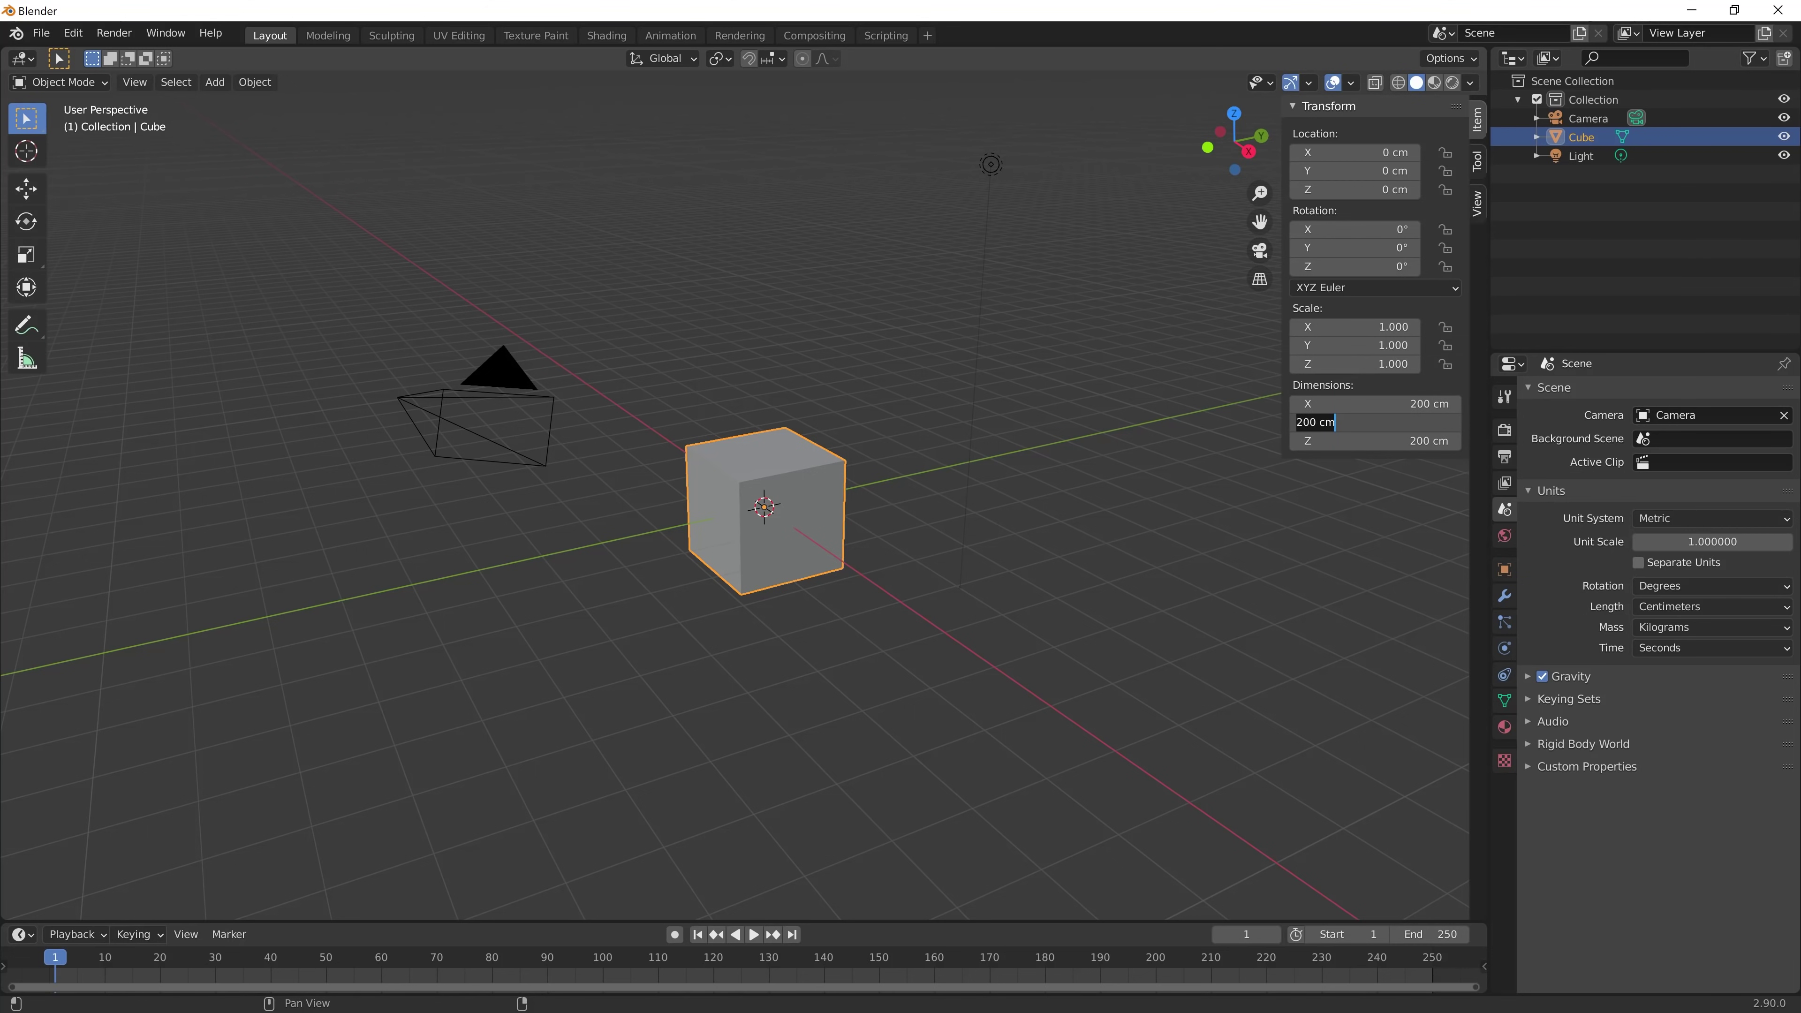
pyautogui.write('14')
pyautogui.press('Return')
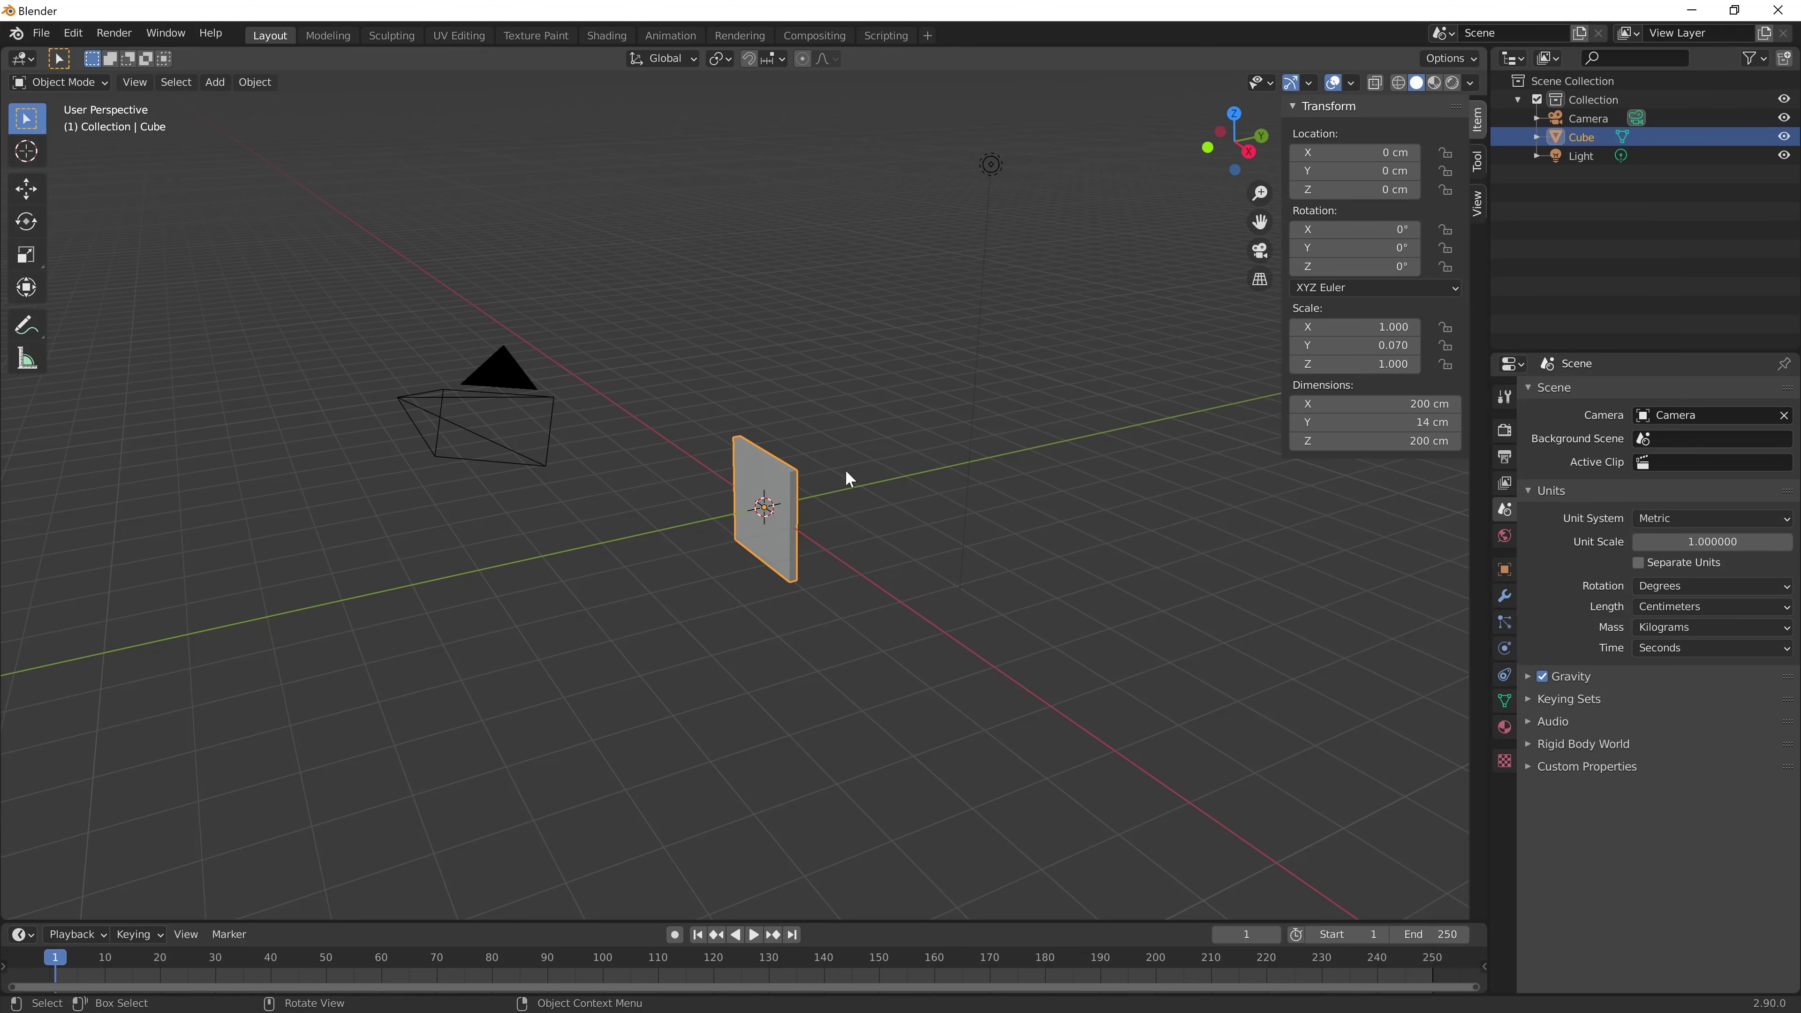
pyautogui.scroll(2, 778, 455)
pyautogui.scroll(3, 778, 455)
pyautogui.moveTo(778, 455)
pyautogui.mouseDown(button='middle')
pyautogui.moveTo(976, 610)
pyautogui.moveTo(1002, 475)
pyautogui.moveTo(1080, 435)
pyautogui.mouseUp(button='middle')
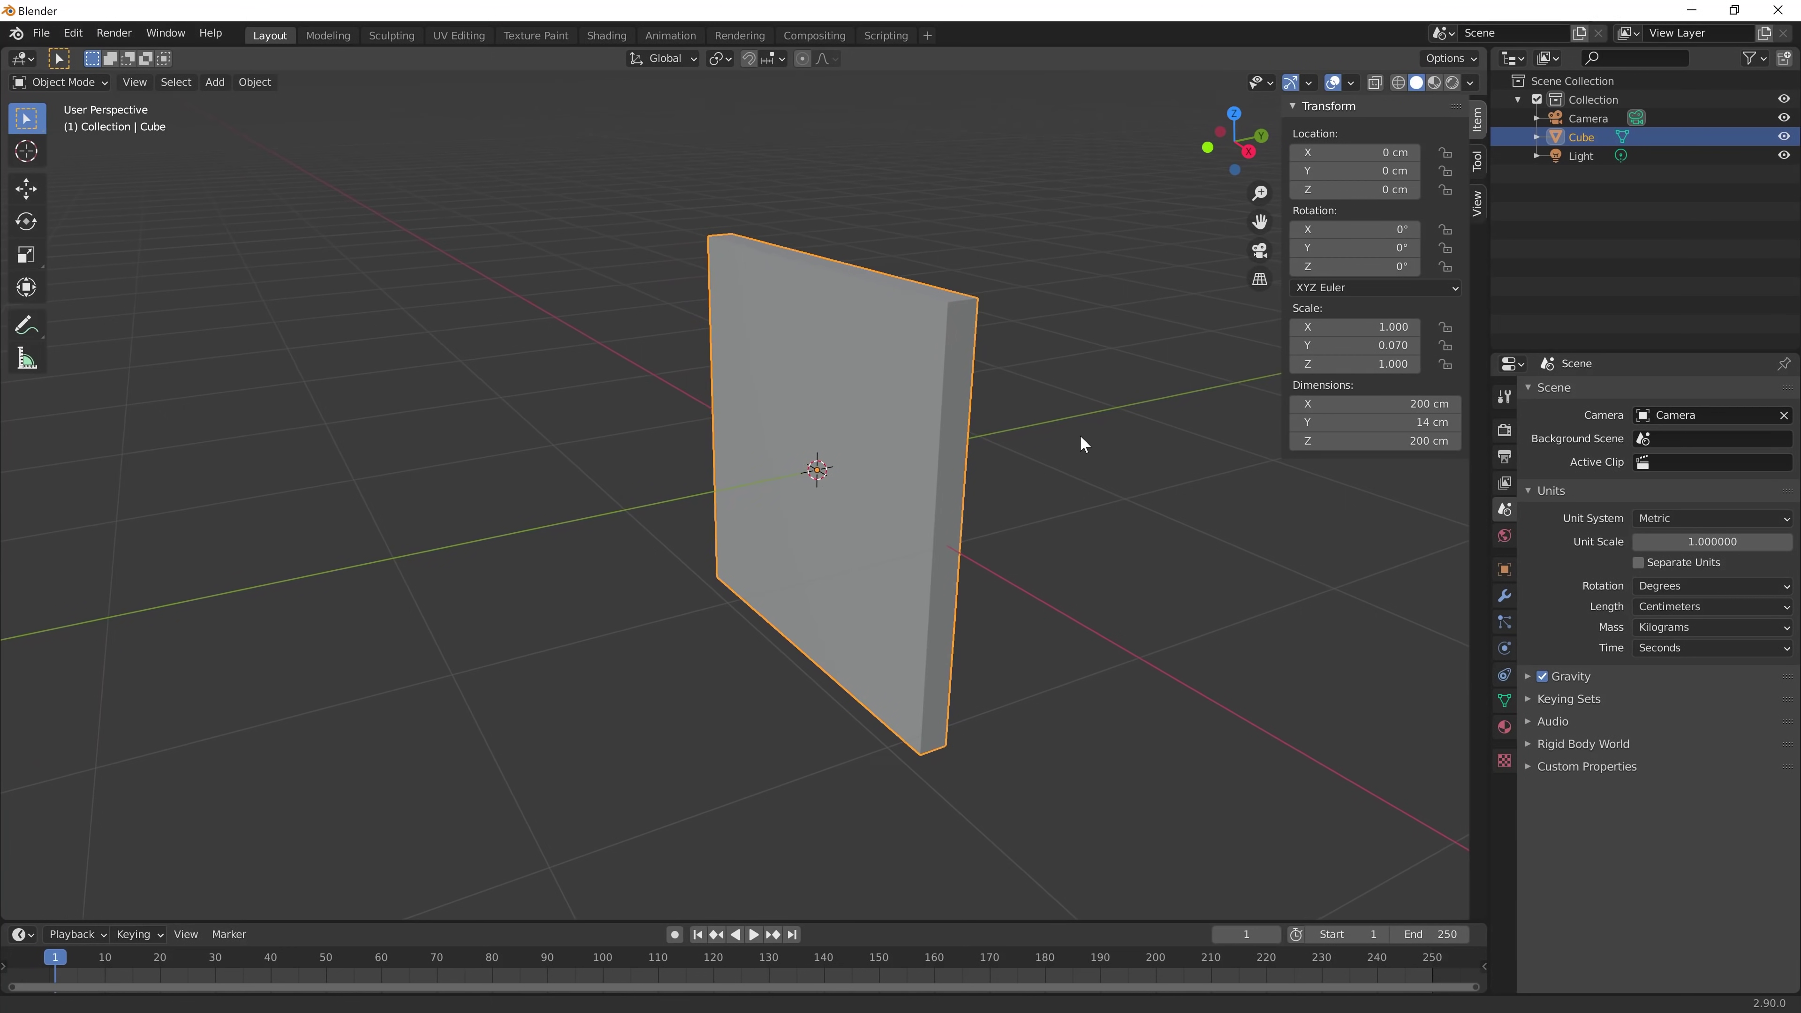
pyautogui.click(1430, 404)
pyautogui.write('9')
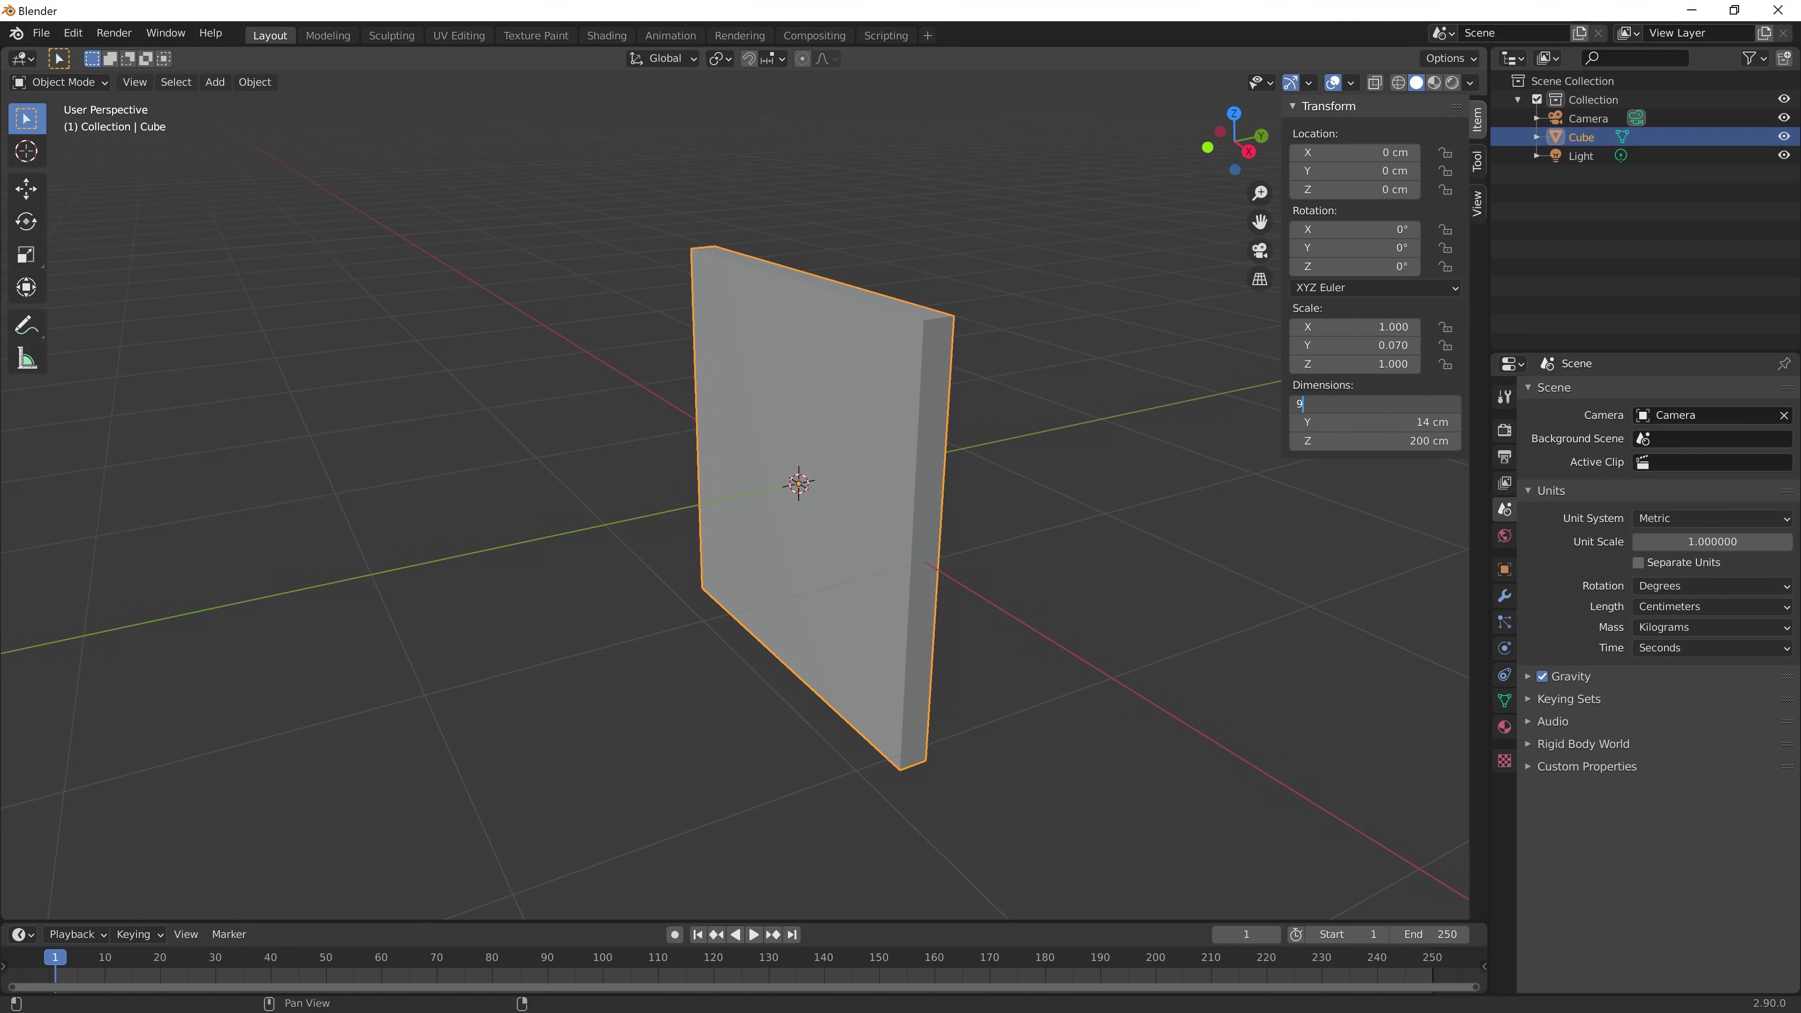
pyautogui.press('Return')
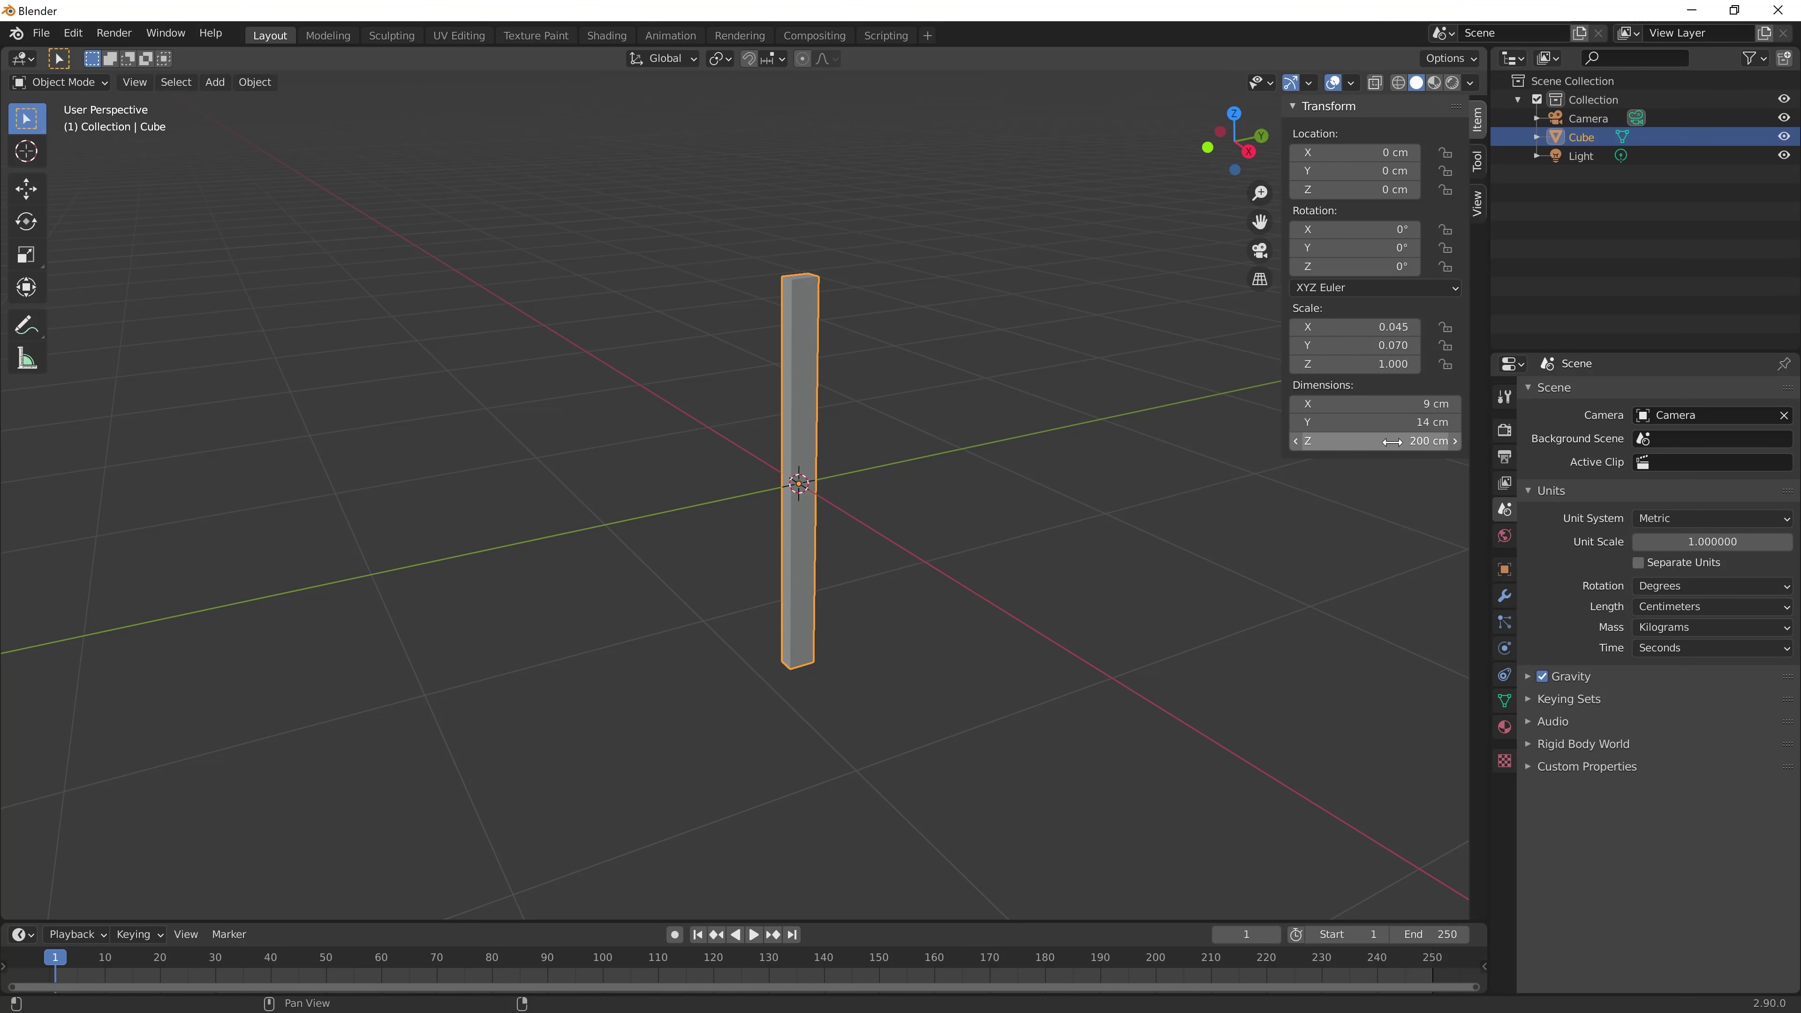
# Set the cube's Z dimension to 2.4 cm and frame the flattened slab
pyautogui.click(1390, 440)
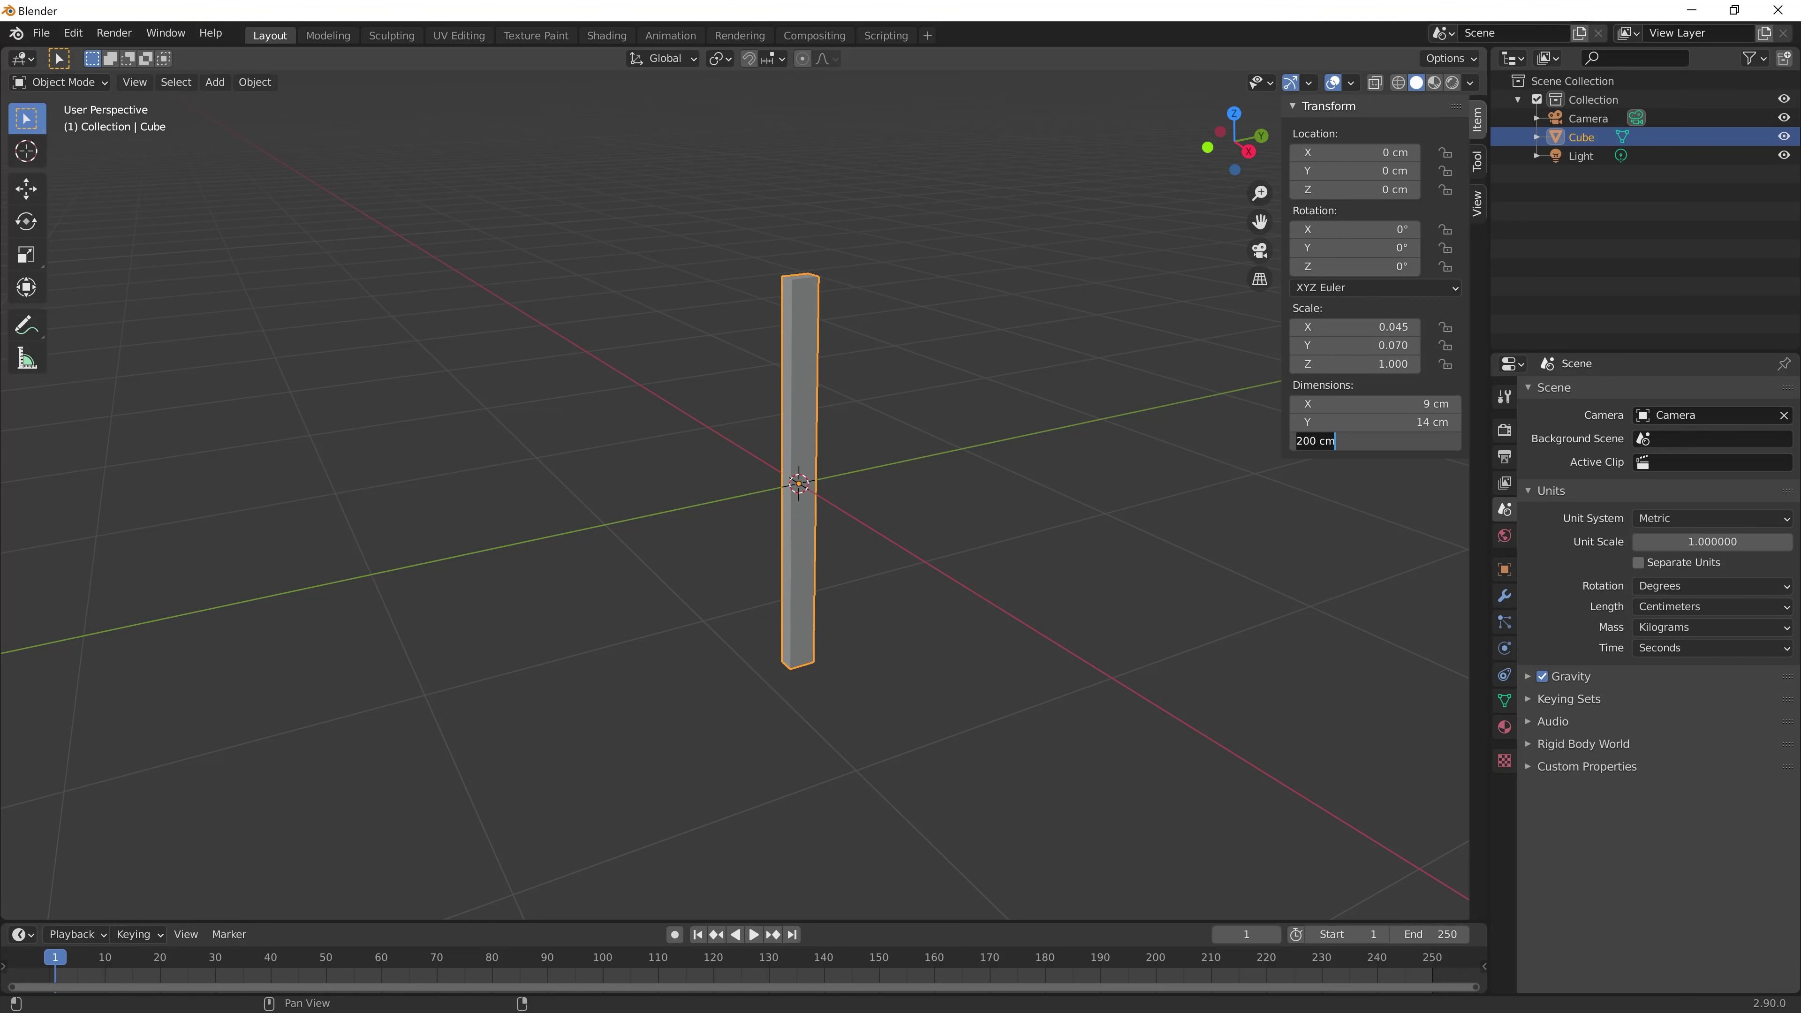
pyautogui.write('2.4')
pyautogui.press('Return')
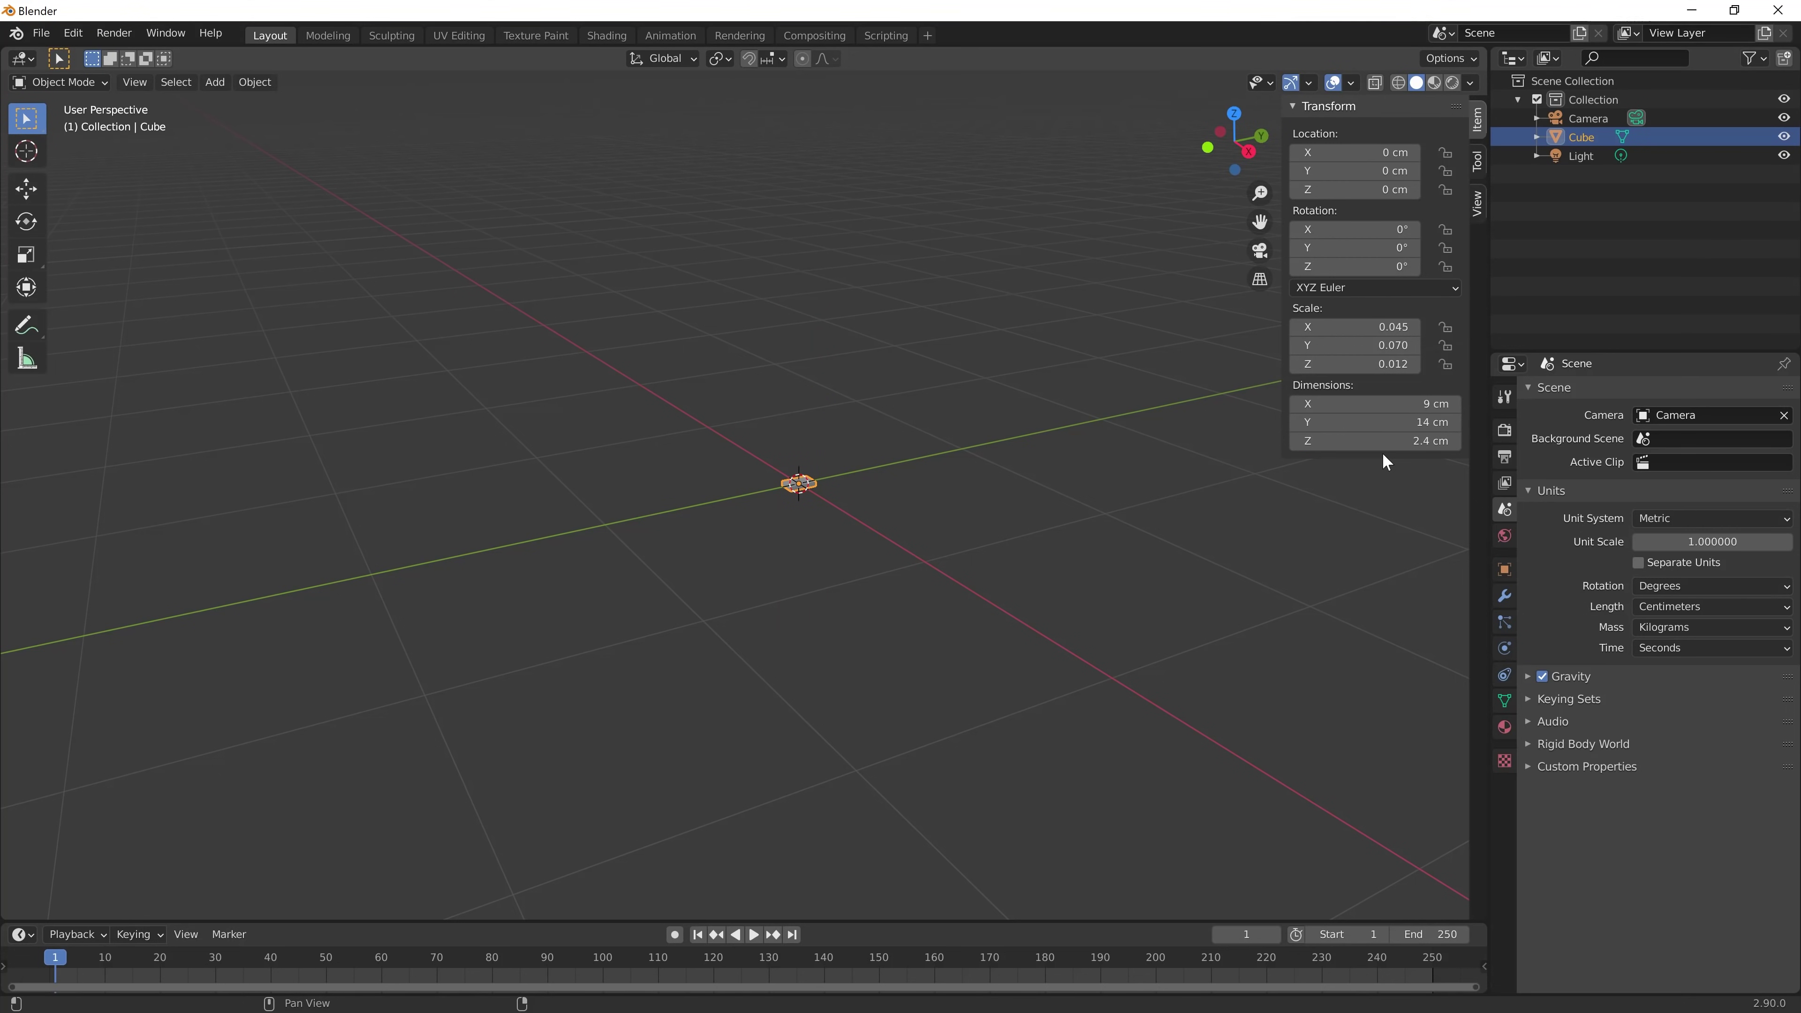
pyautogui.press('KP_Decimal')
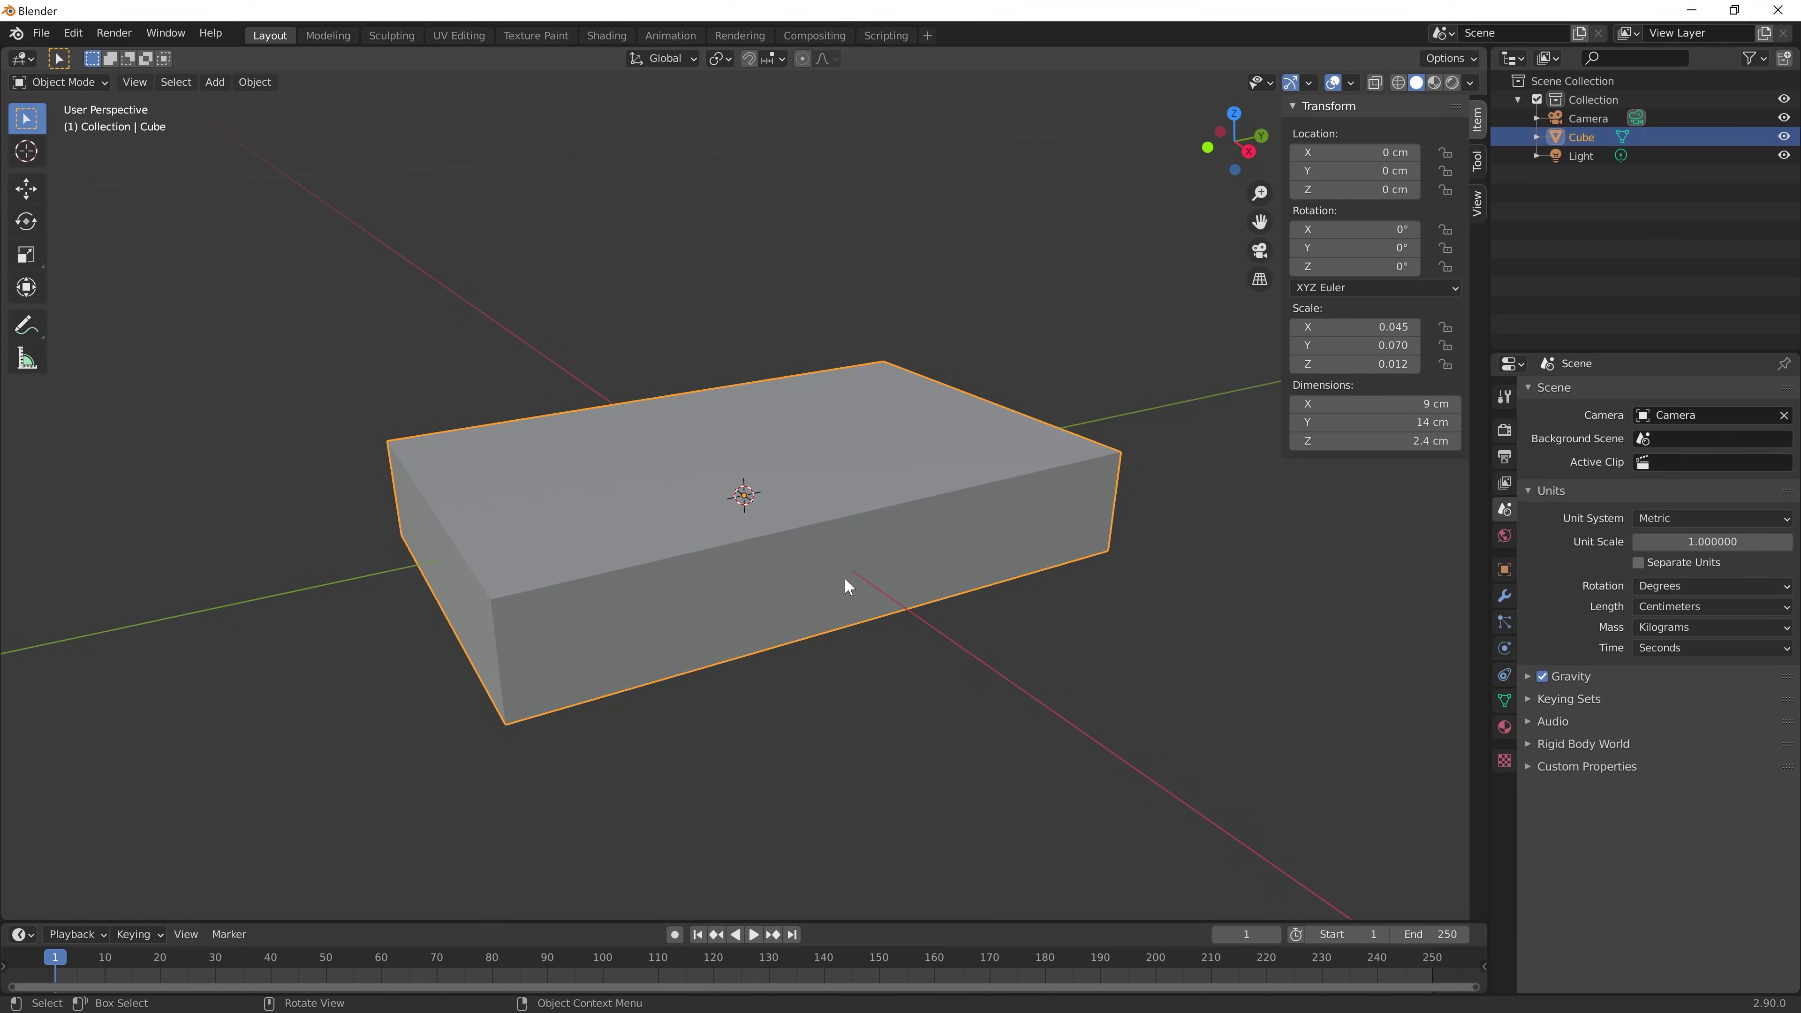
pyautogui.moveTo(845, 578)
pyautogui.mouseDown(button='middle')
pyautogui.moveTo(844, 547)
pyautogui.moveTo(949, 389)
pyautogui.moveTo(815, 599)
pyautogui.moveTo(935, 569)
pyautogui.moveTo(922, 287)
pyautogui.moveTo(935, 564)
pyautogui.moveTo(956, 582)
pyautogui.moveTo(1004, 549)
pyautogui.moveTo(1017, 352)
pyautogui.moveTo(944, 391)
pyautogui.moveTo(917, 555)
pyautogui.moveTo(990, 563)
pyautogui.moveTo(971, 551)
pyautogui.mouseUp(button='middle')
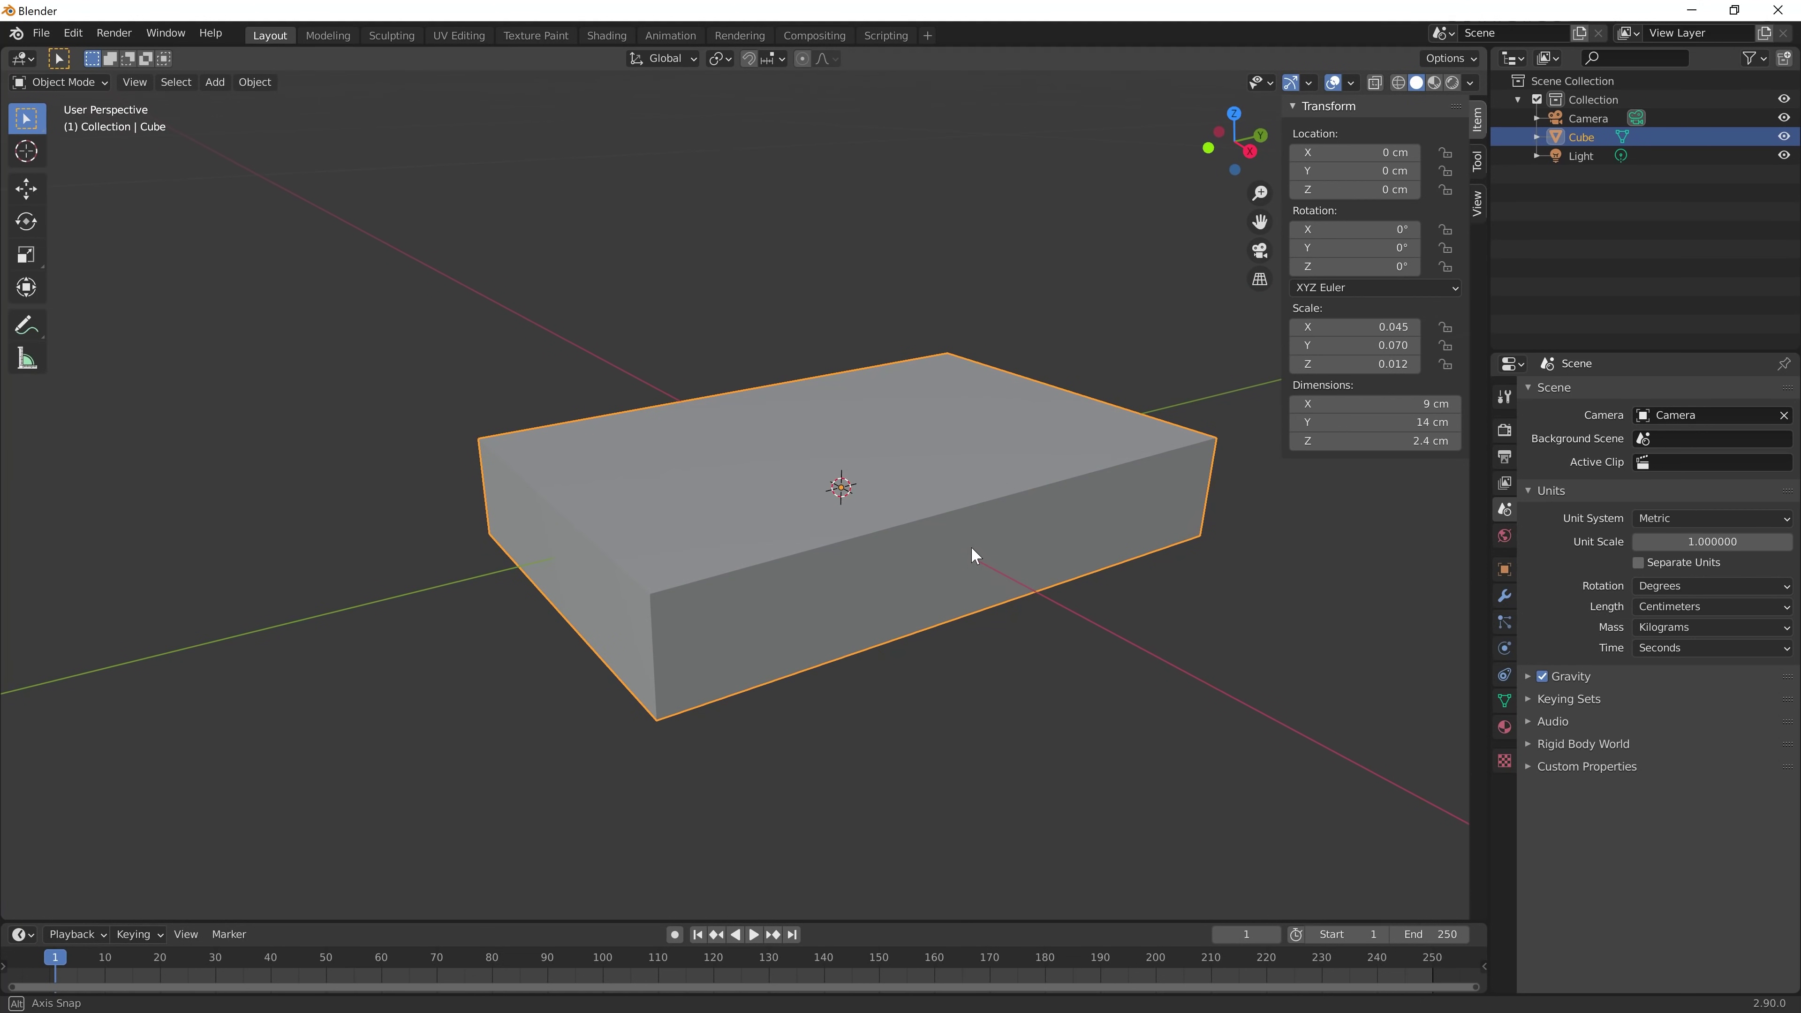
# Hide the sidebar and switch viewport shading to Material Preview, then Rendered
pyautogui.moveTo(1285, 130); pyautogui.dragTo(1487, 151)
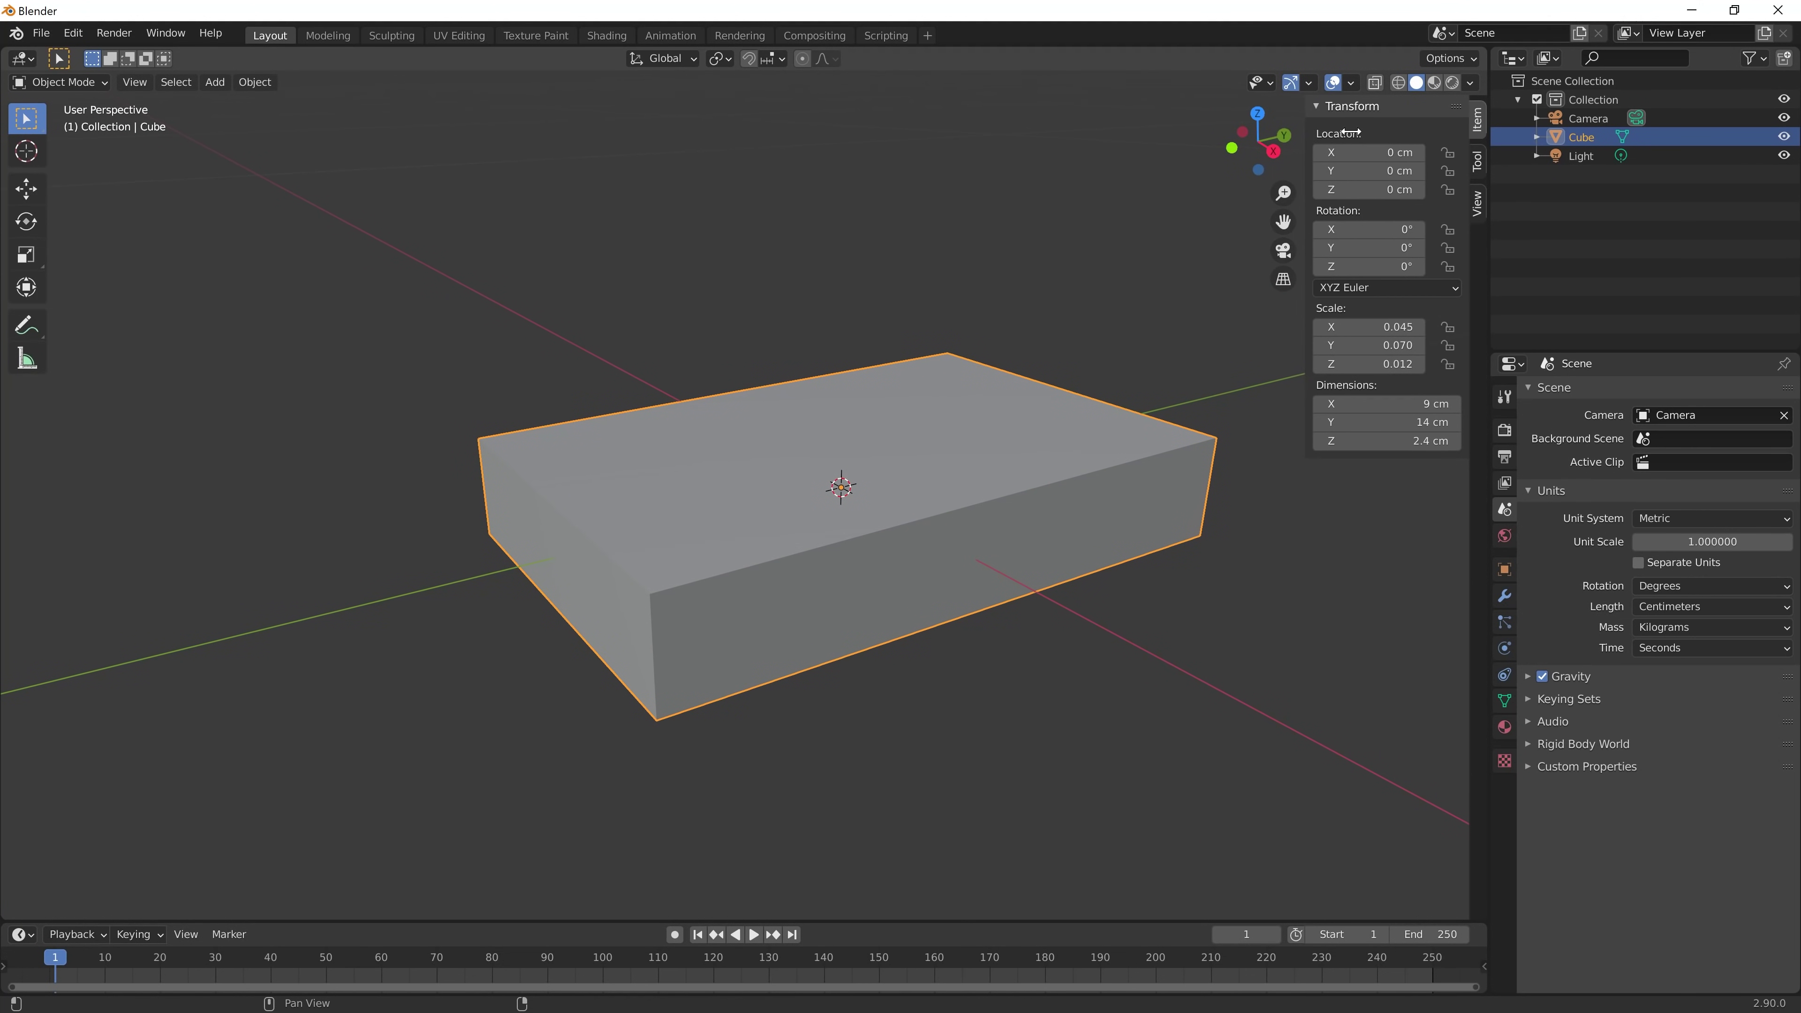
pyautogui.click(992, 317)
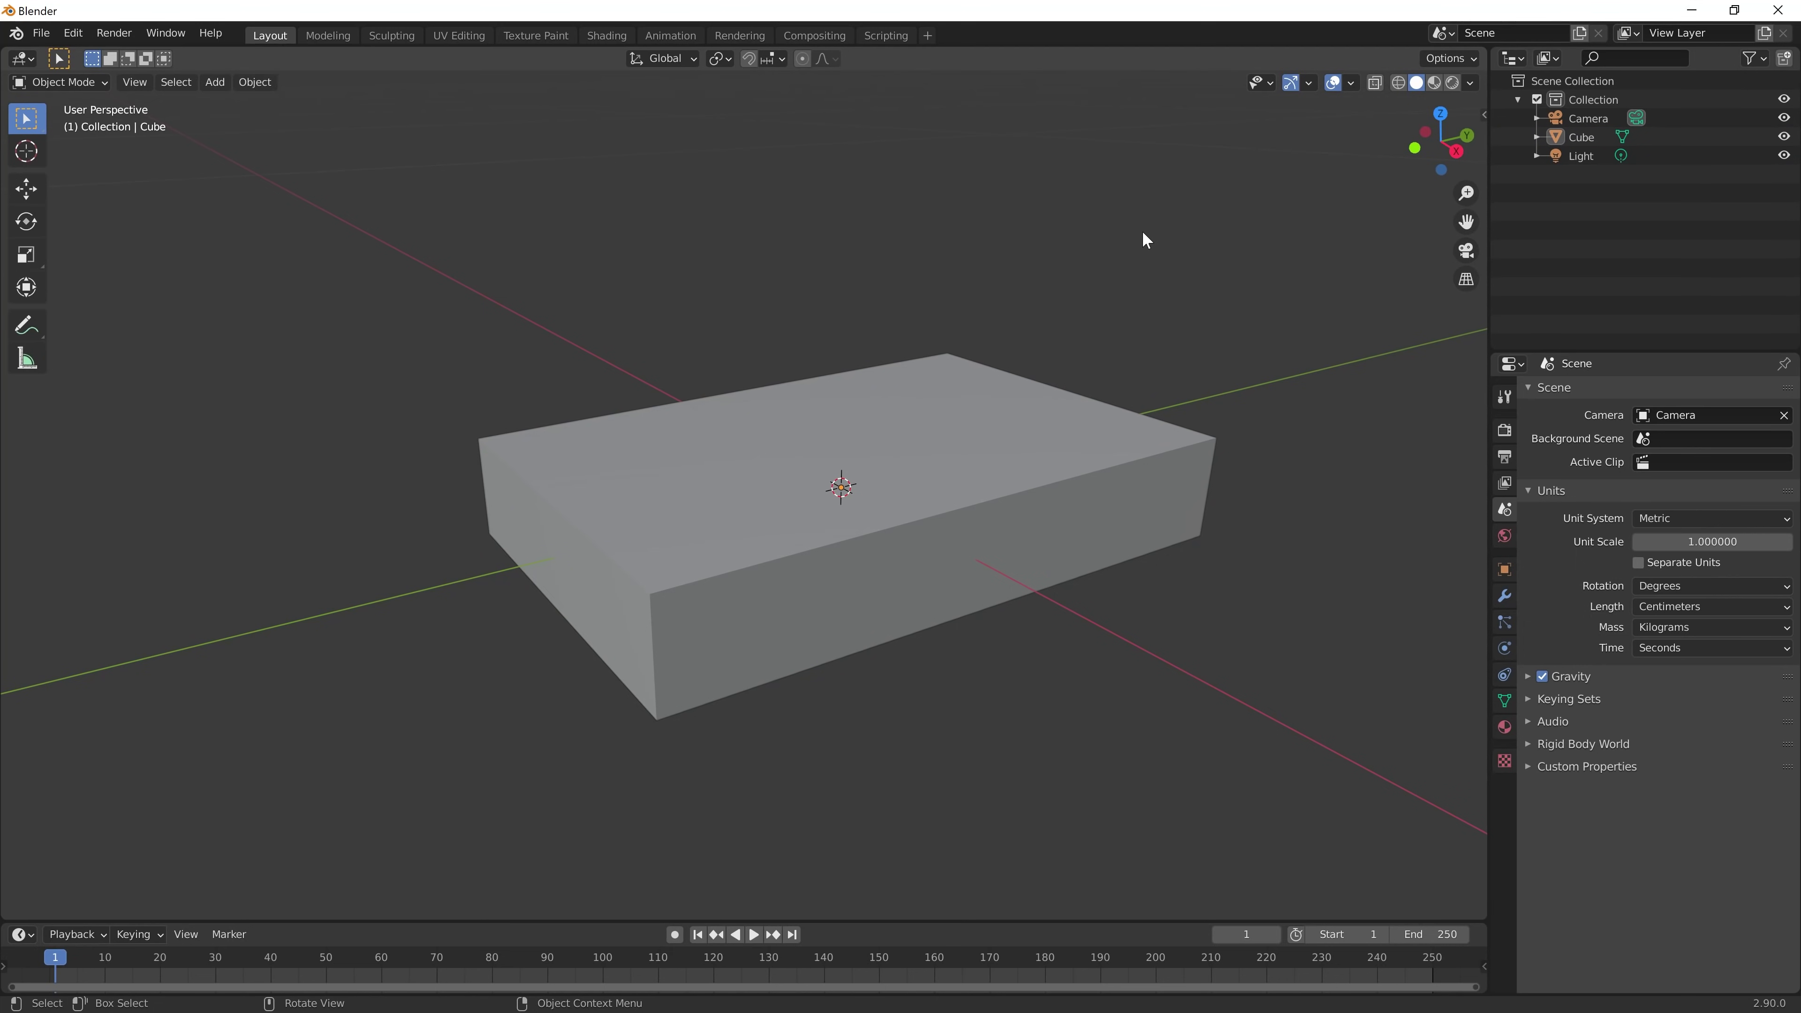
pyautogui.click(1434, 82)
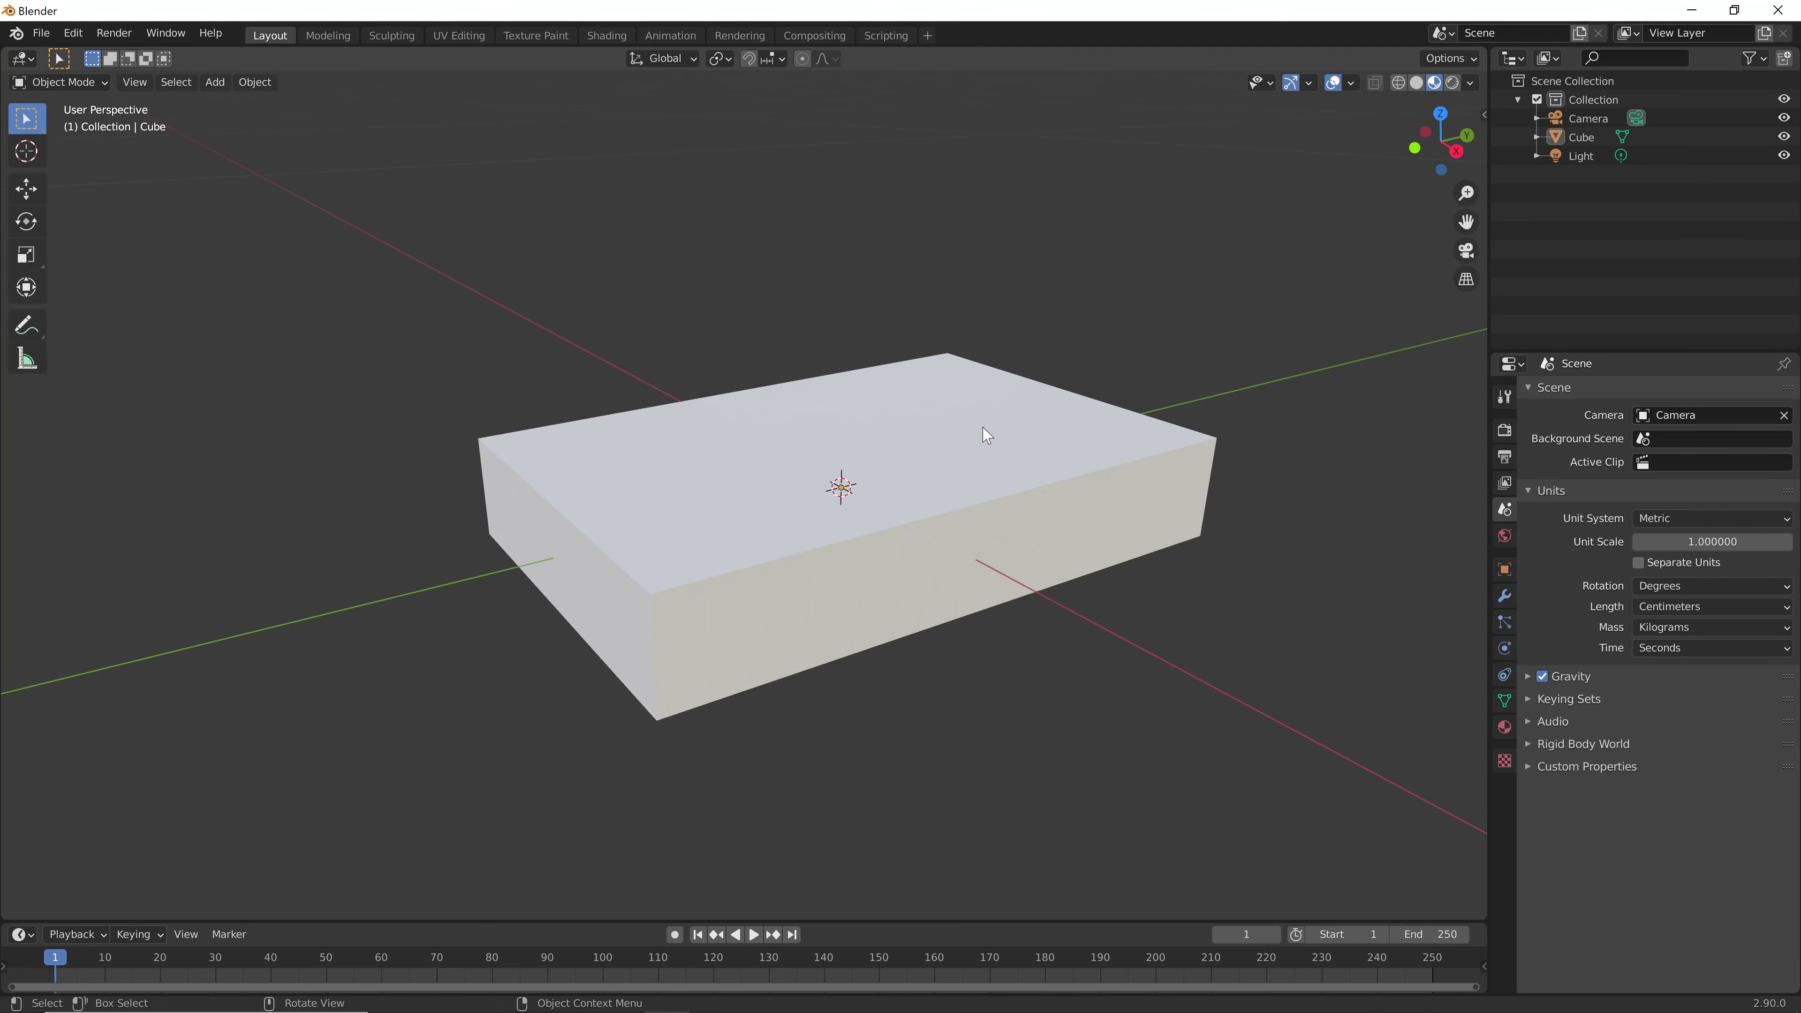
pyautogui.click(988, 434)
pyautogui.moveTo(932, 454)
pyautogui.mouseDown(button='middle')
pyautogui.moveTo(797, 591)
pyautogui.moveTo(855, 500)
pyautogui.mouseUp(button='middle')
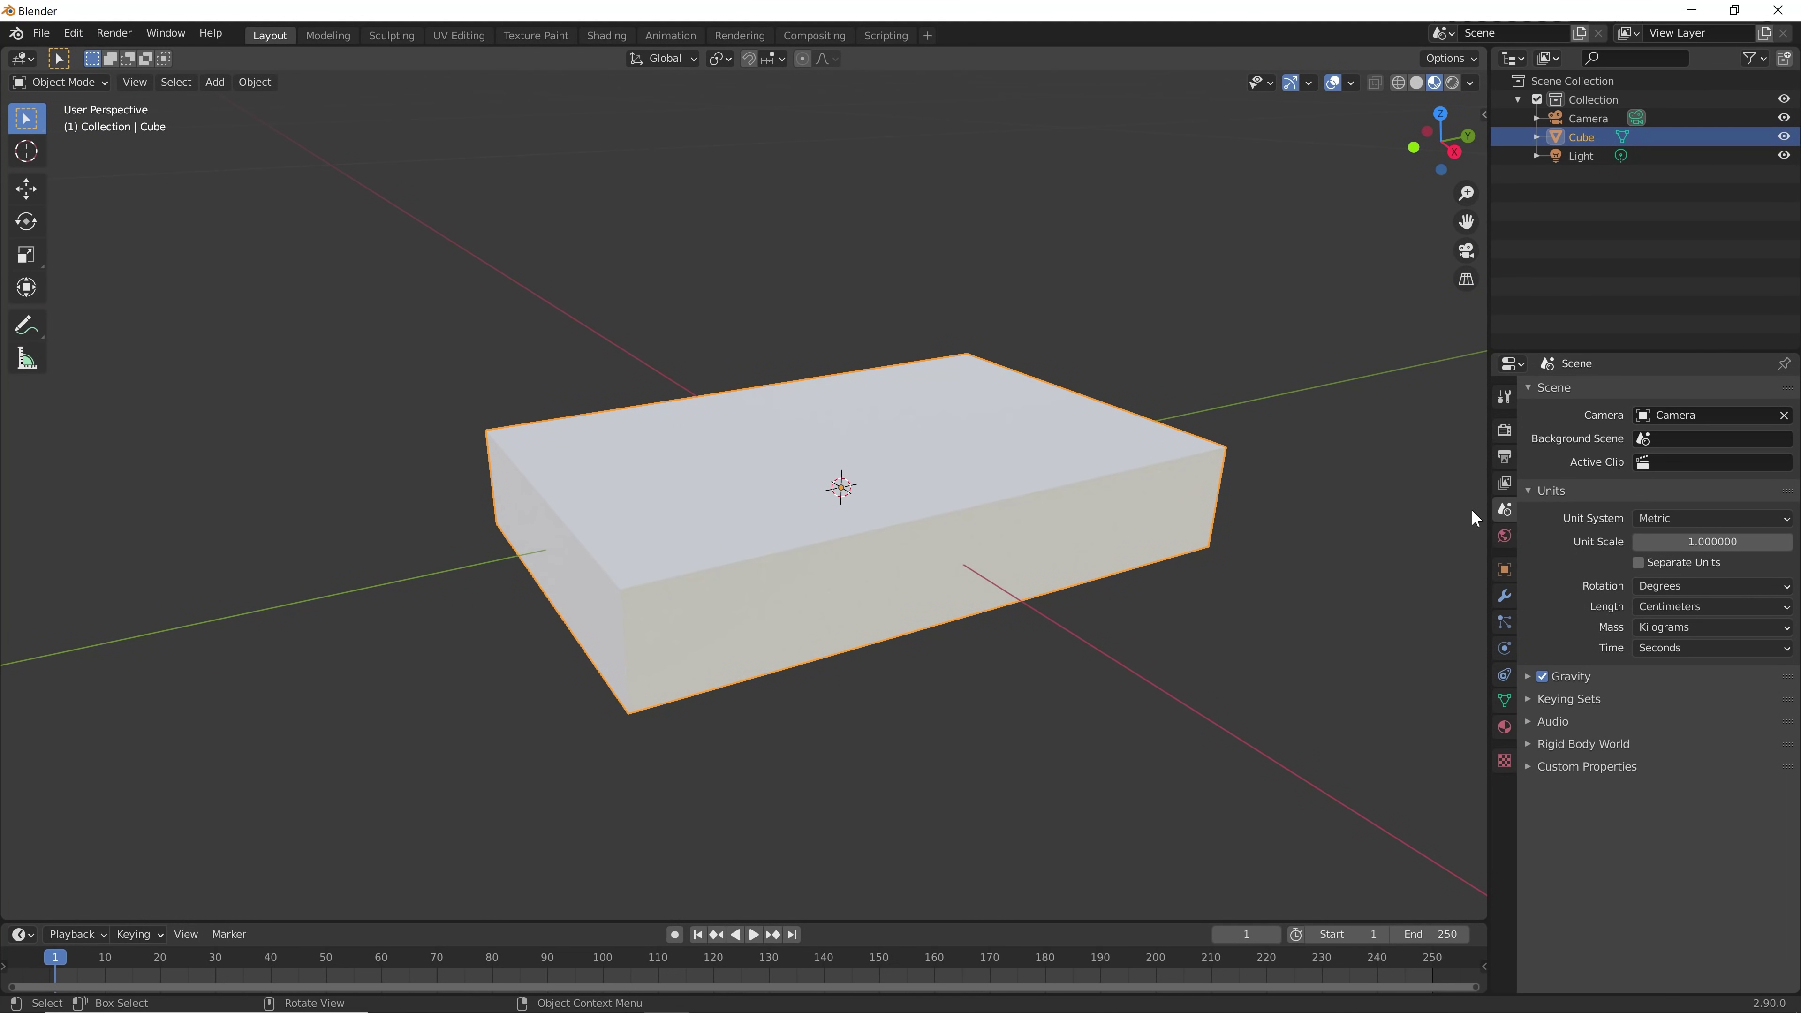
pyautogui.moveTo(1058, 601); pyautogui.dragTo(1074, 591, button='middle')
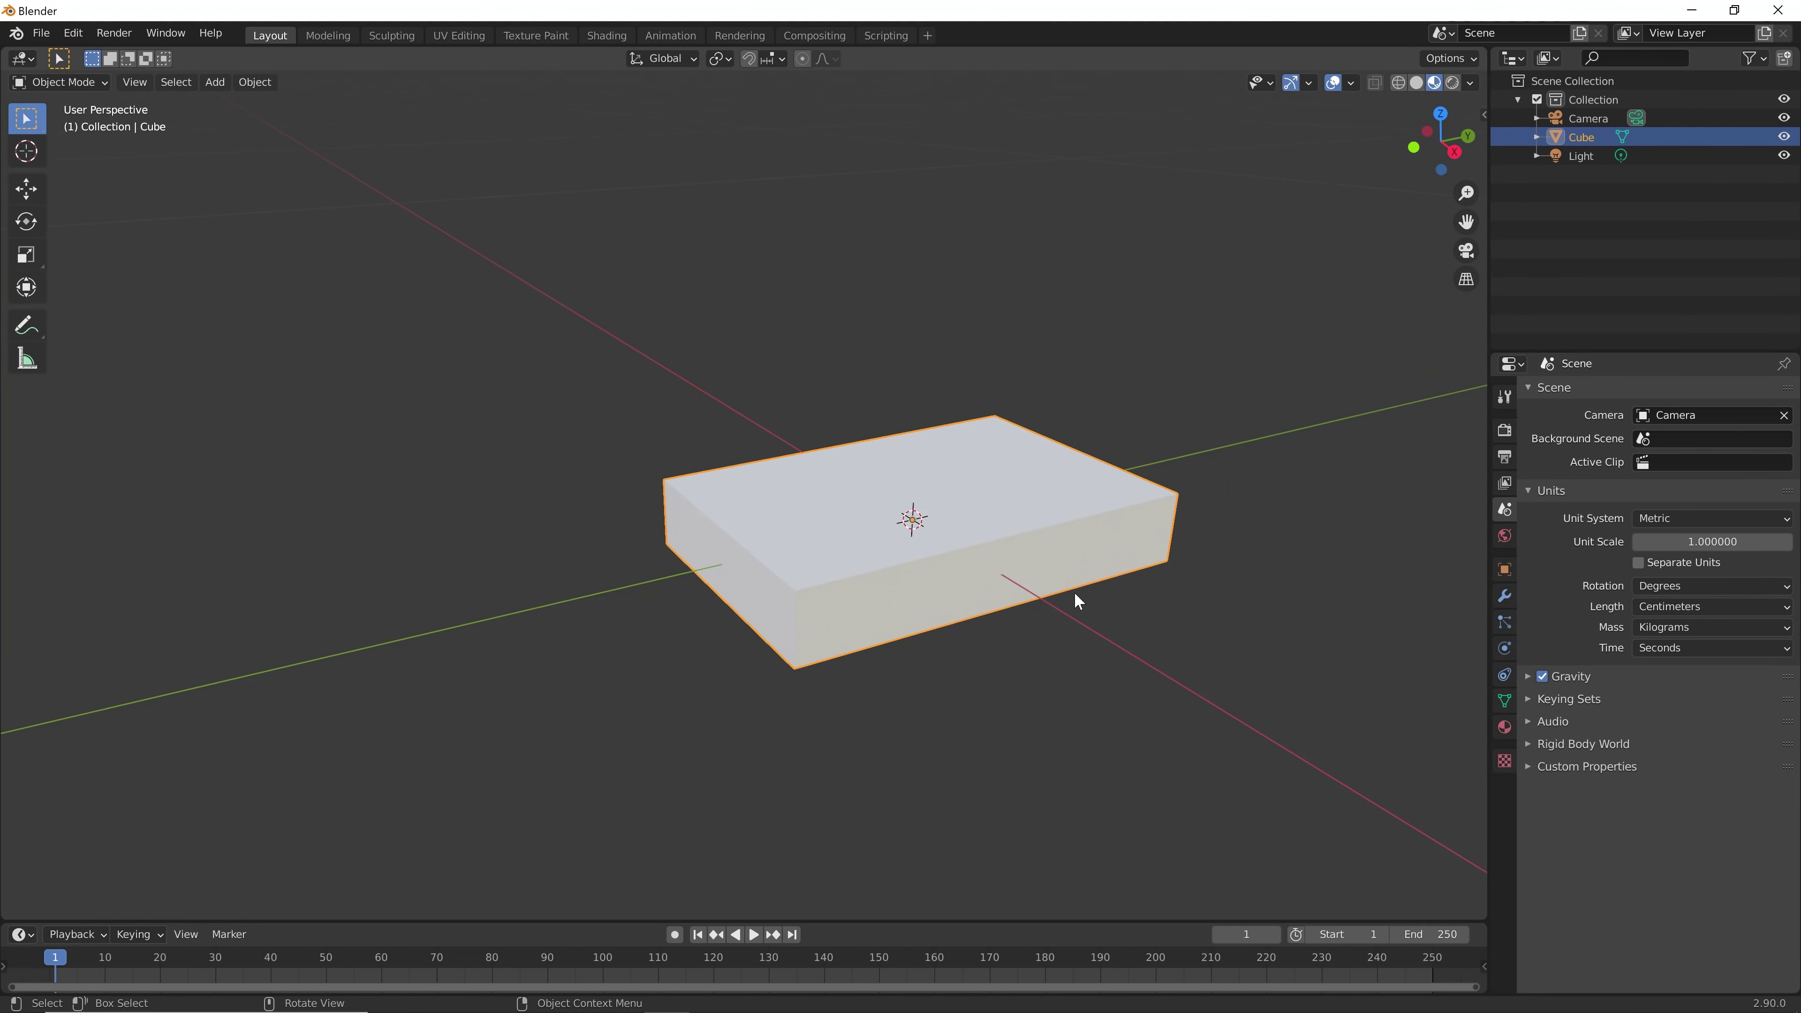
pyautogui.click(1452, 82)
pyautogui.moveTo(1020, 511)
pyautogui.mouseDown(button='middle')
pyautogui.moveTo(1097, 480)
pyautogui.moveTo(1075, 481)
pyautogui.moveTo(1043, 547)
pyautogui.mouseUp(button='middle')
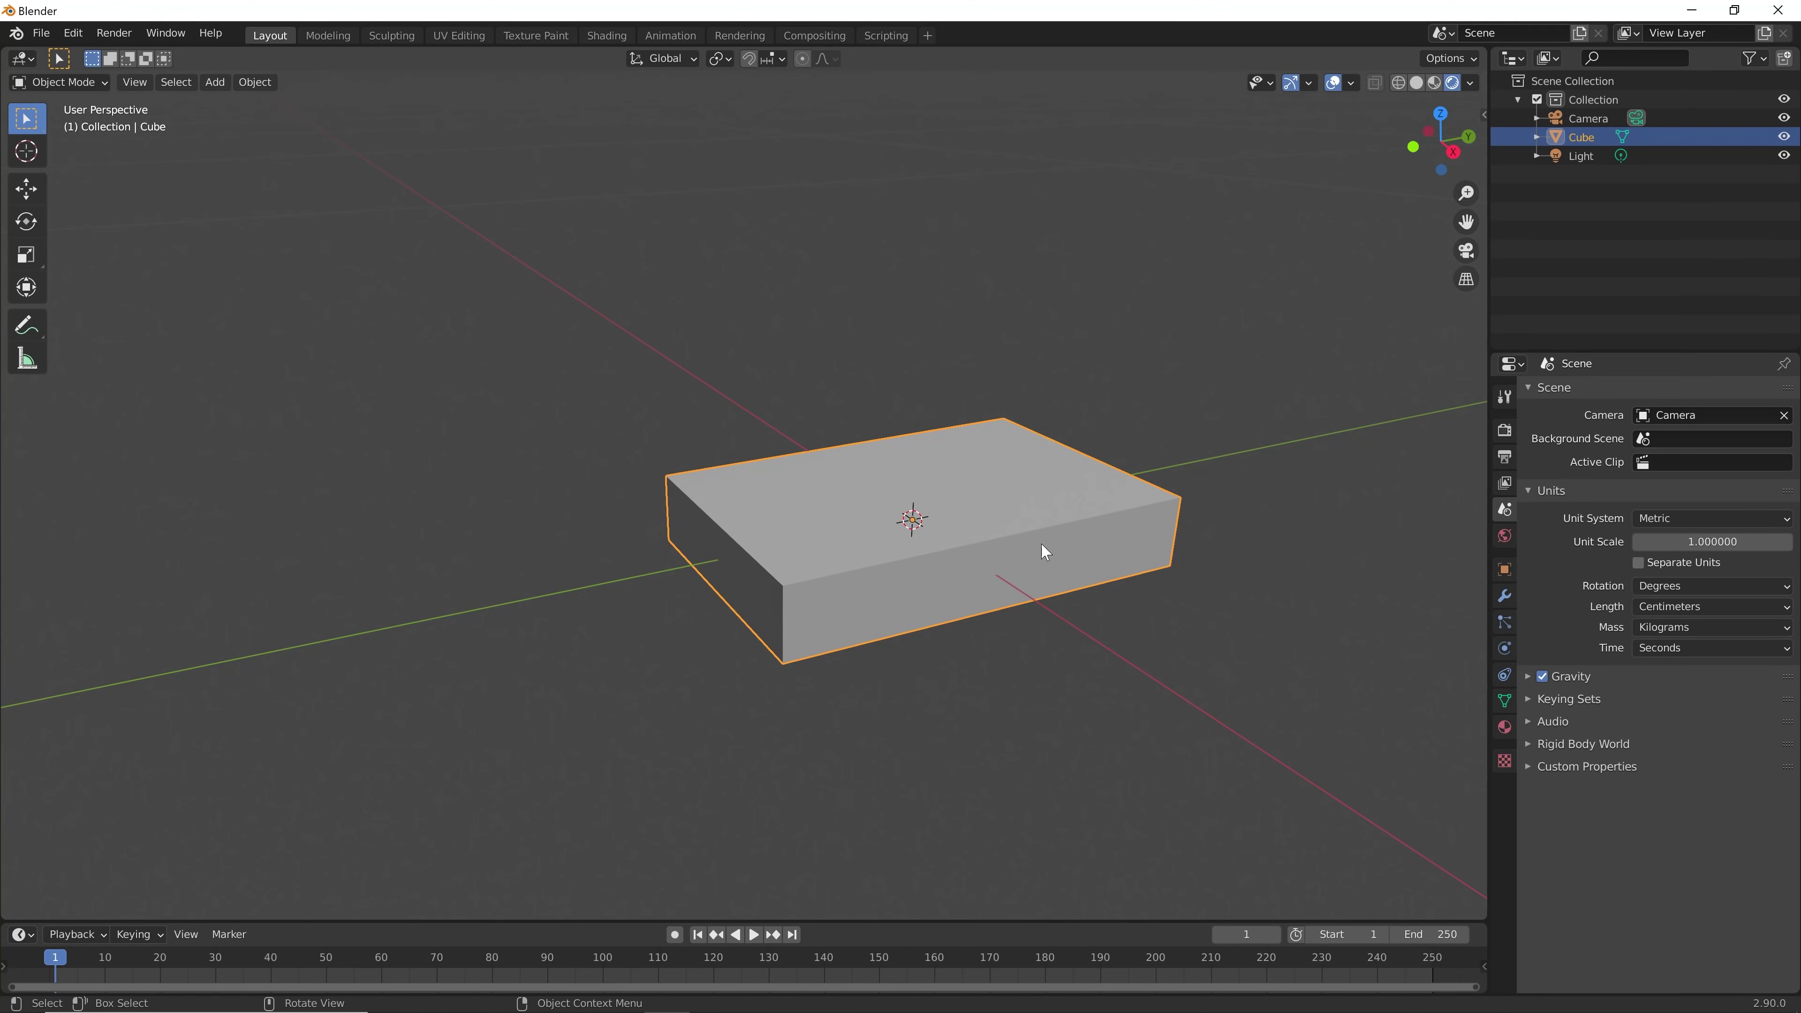
# Raise the cube along the Z axis, then deselect it
pyautogui.press('g')
pyautogui.press('z')
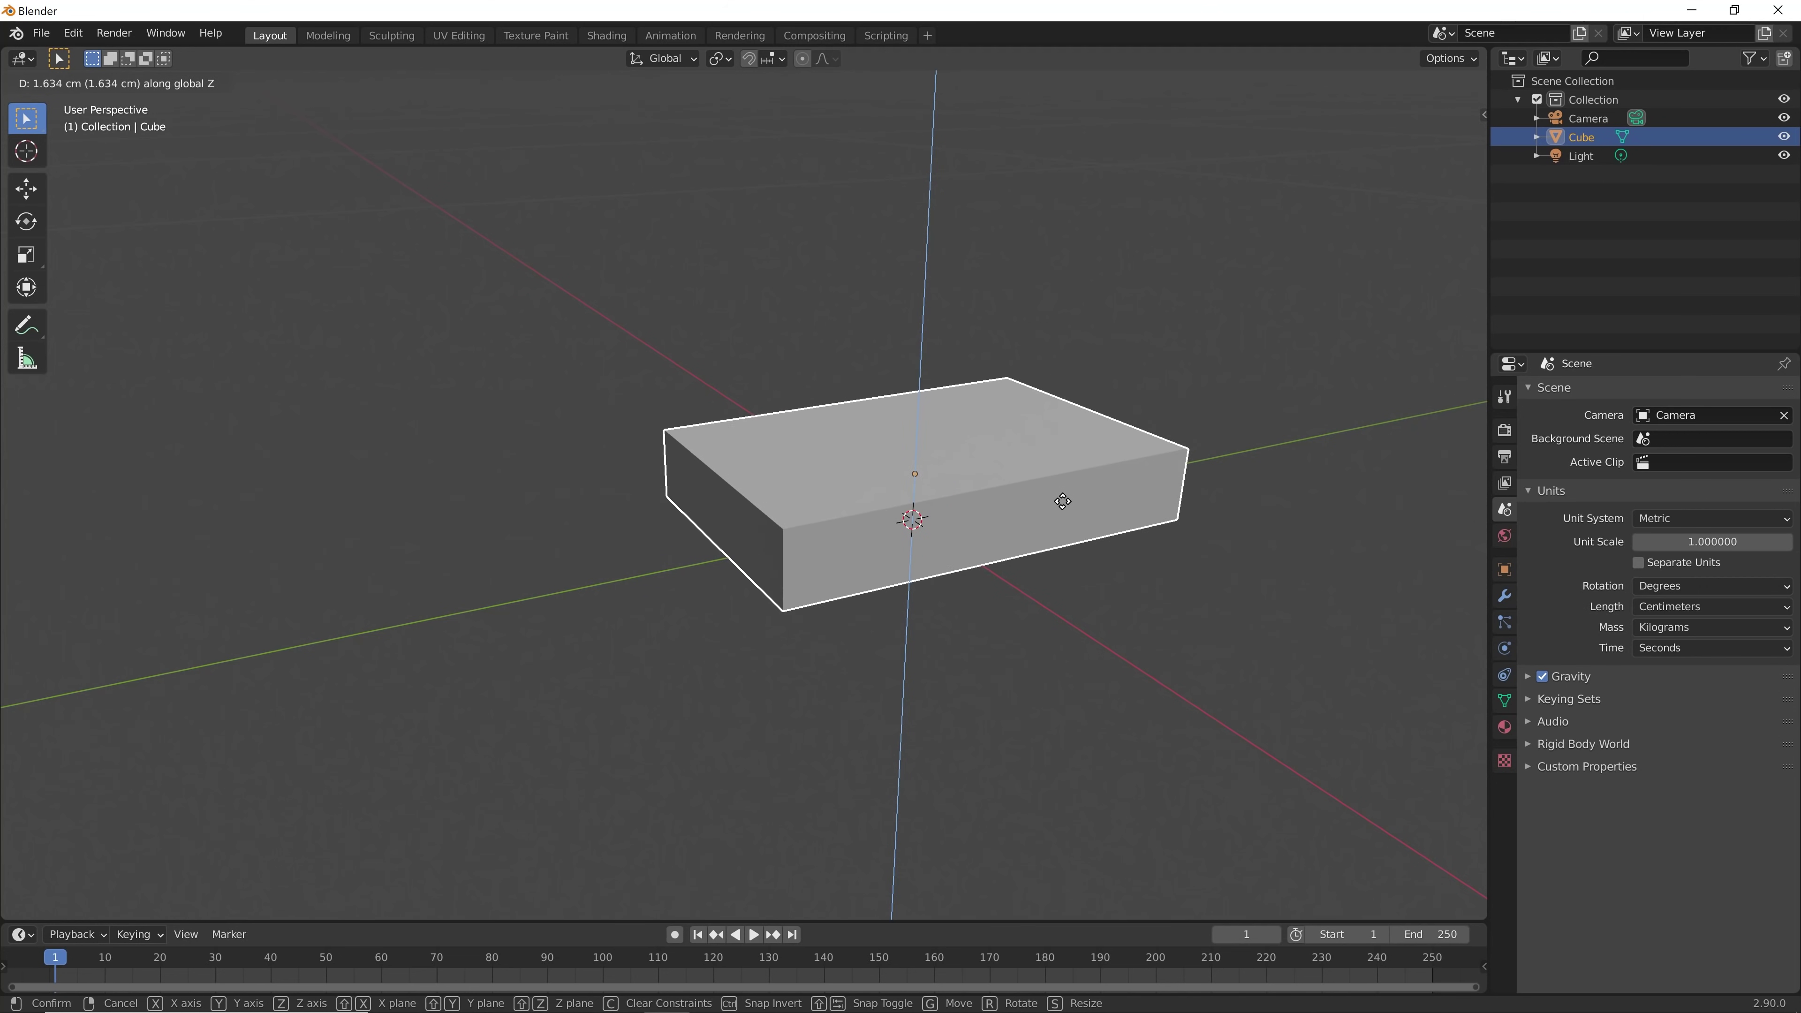
pyautogui.click(1078, 504)
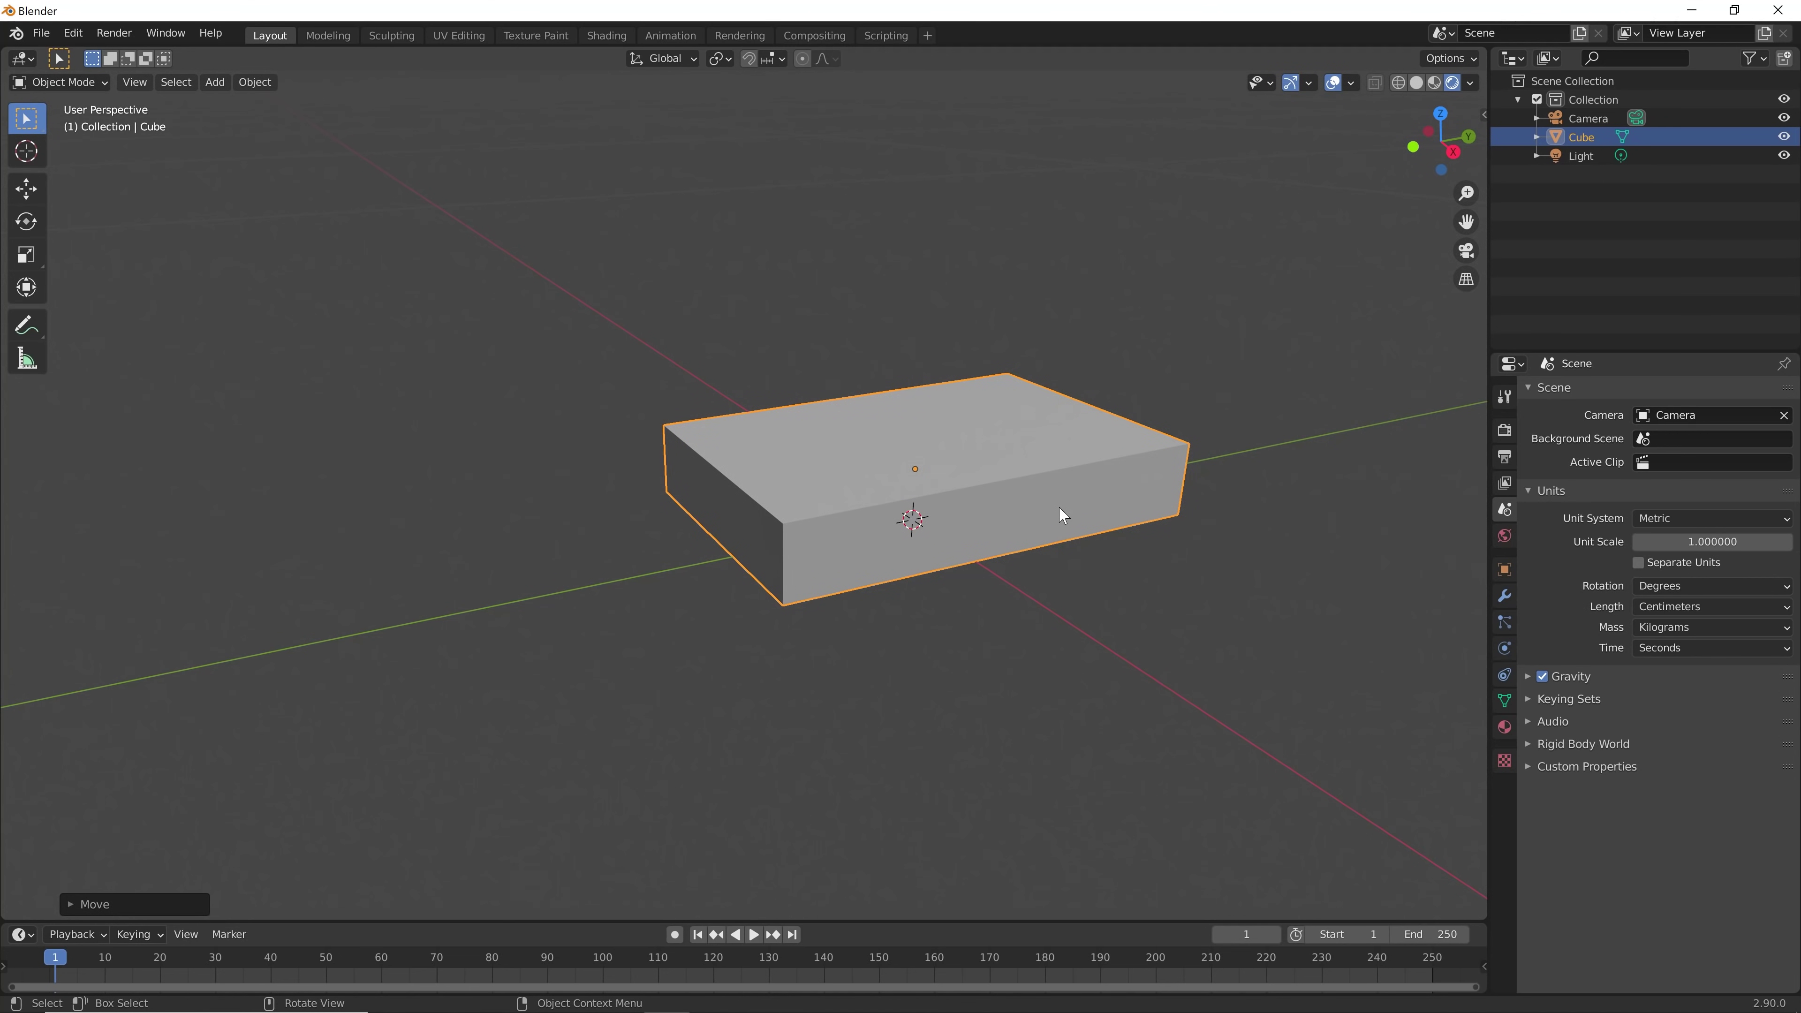
pyautogui.click(1196, 600)
pyautogui.scroll(-5, 1170, 598)
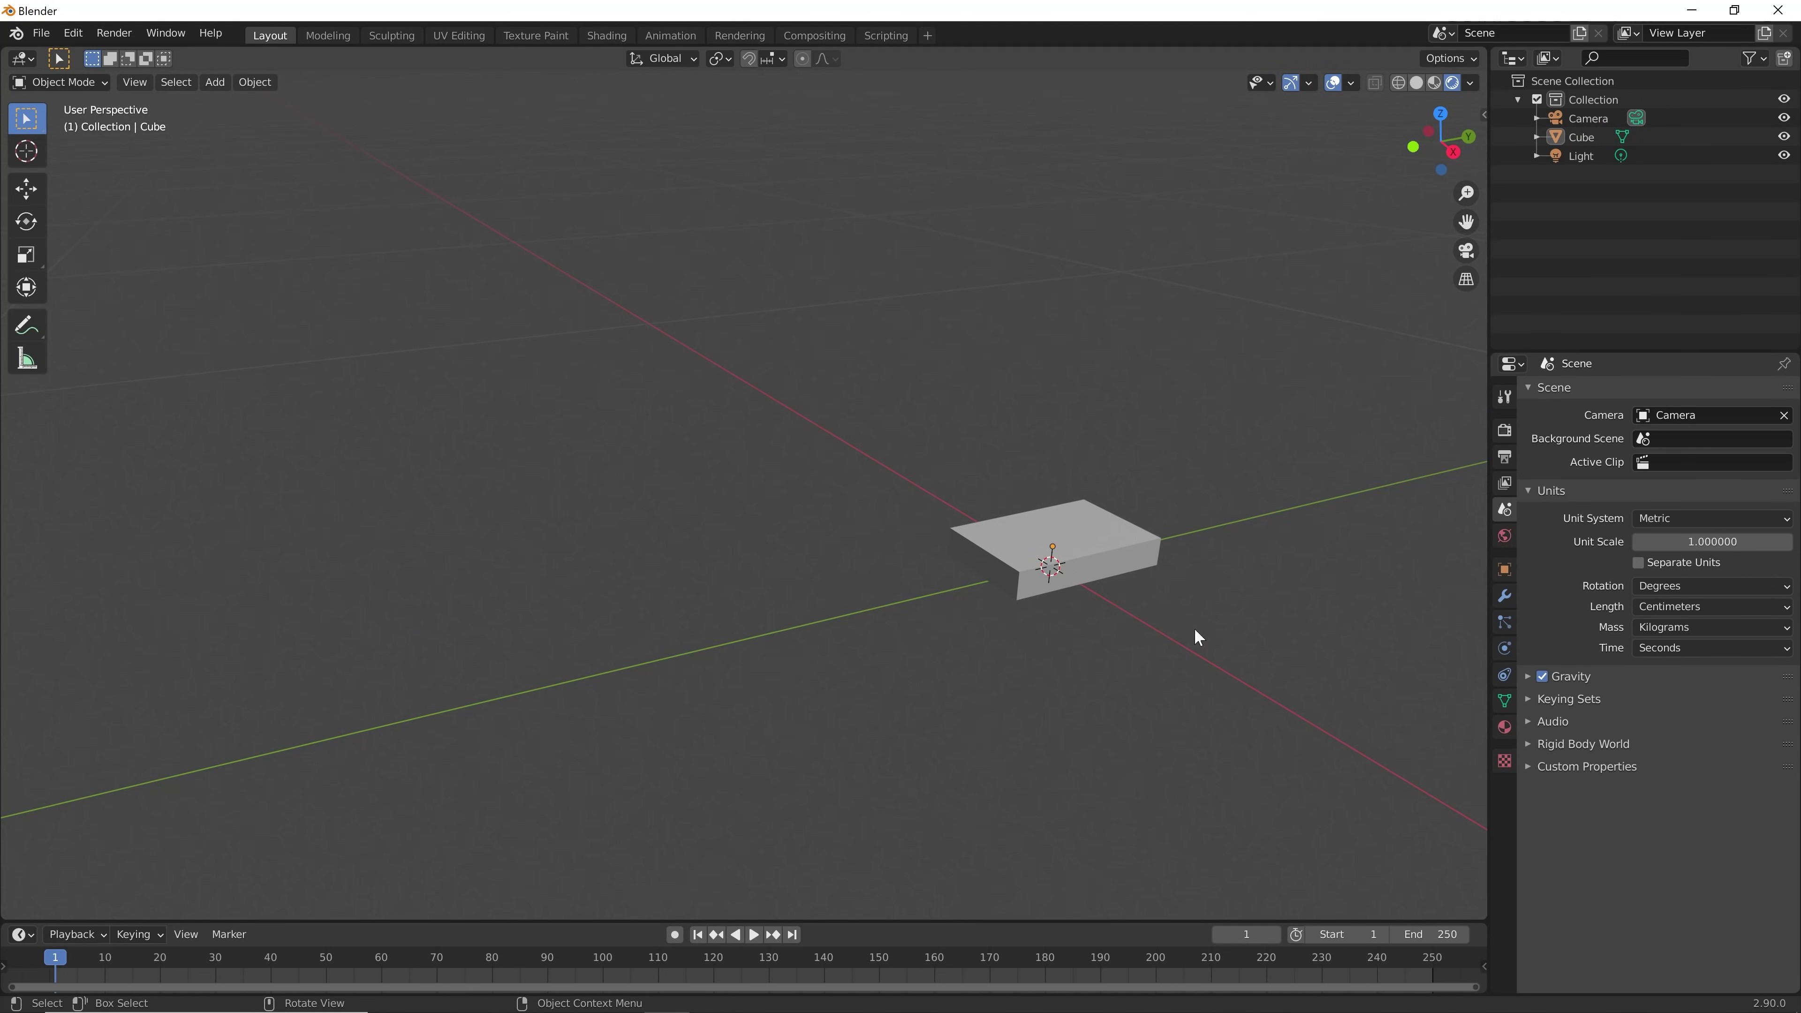
pyautogui.moveTo(1195, 629)
pyautogui.keyDown('shift'); pyautogui.mouseDown(button='middle')
pyautogui.moveTo(988, 579)
pyautogui.moveTo(941, 615)
pyautogui.mouseUp(button='middle'); pyautogui.keyUp('shift')
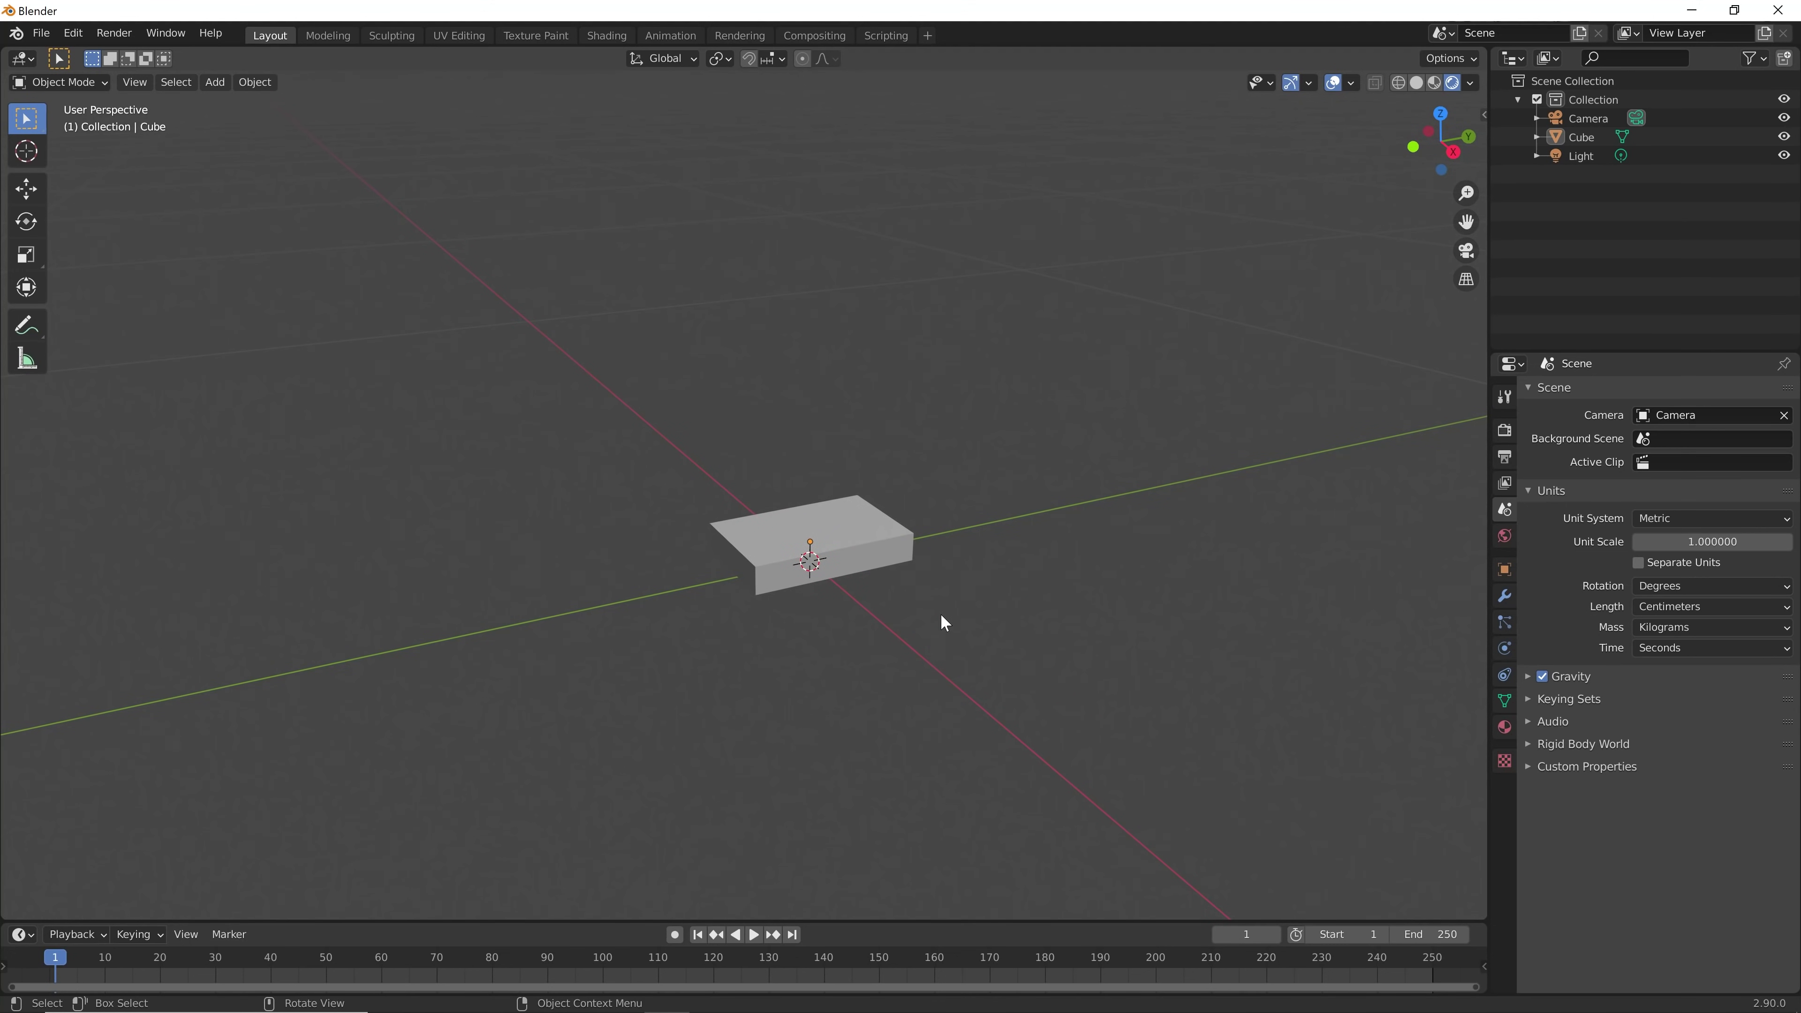
# Add a ground plane and reselect the cube
pyautogui.hotkey('shift', 'a')
pyautogui.click(1148, 594)
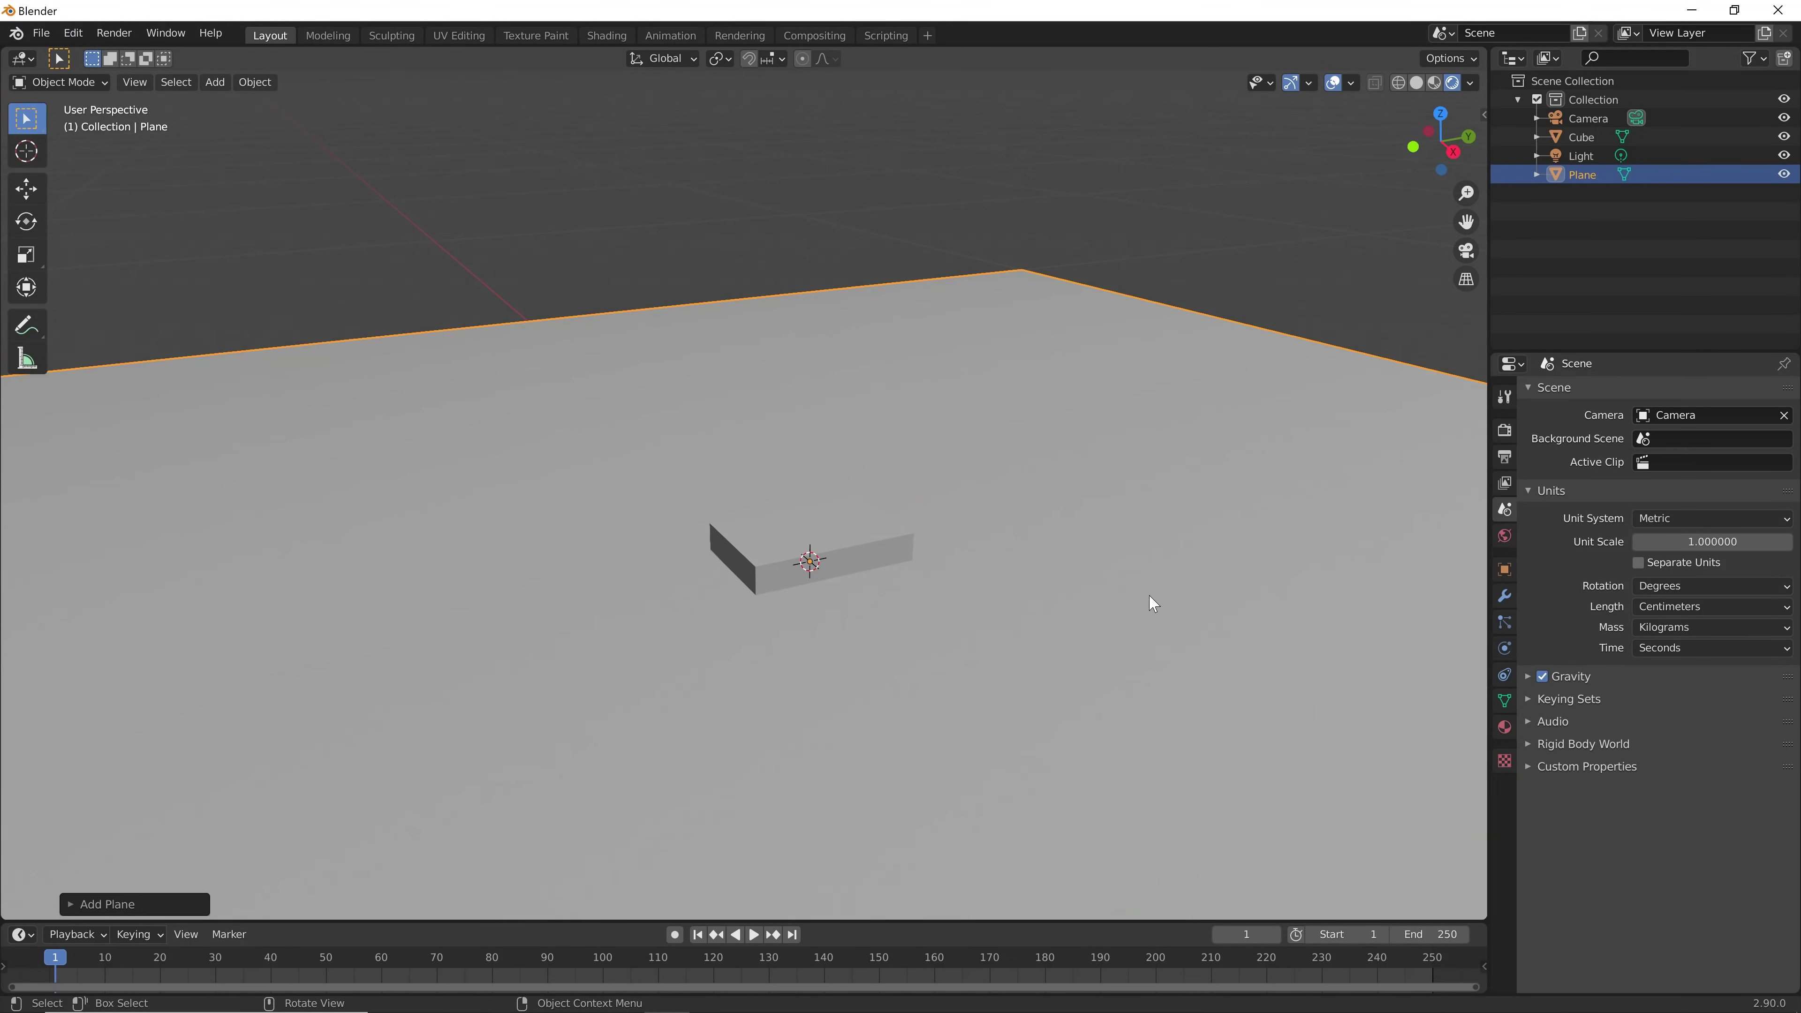
pyautogui.click(868, 557)
pyautogui.moveTo(917, 624)
pyautogui.mouseDown(button='middle')
pyautogui.moveTo(974, 529)
pyautogui.moveTo(955, 528)
pyautogui.mouseUp(button='middle')
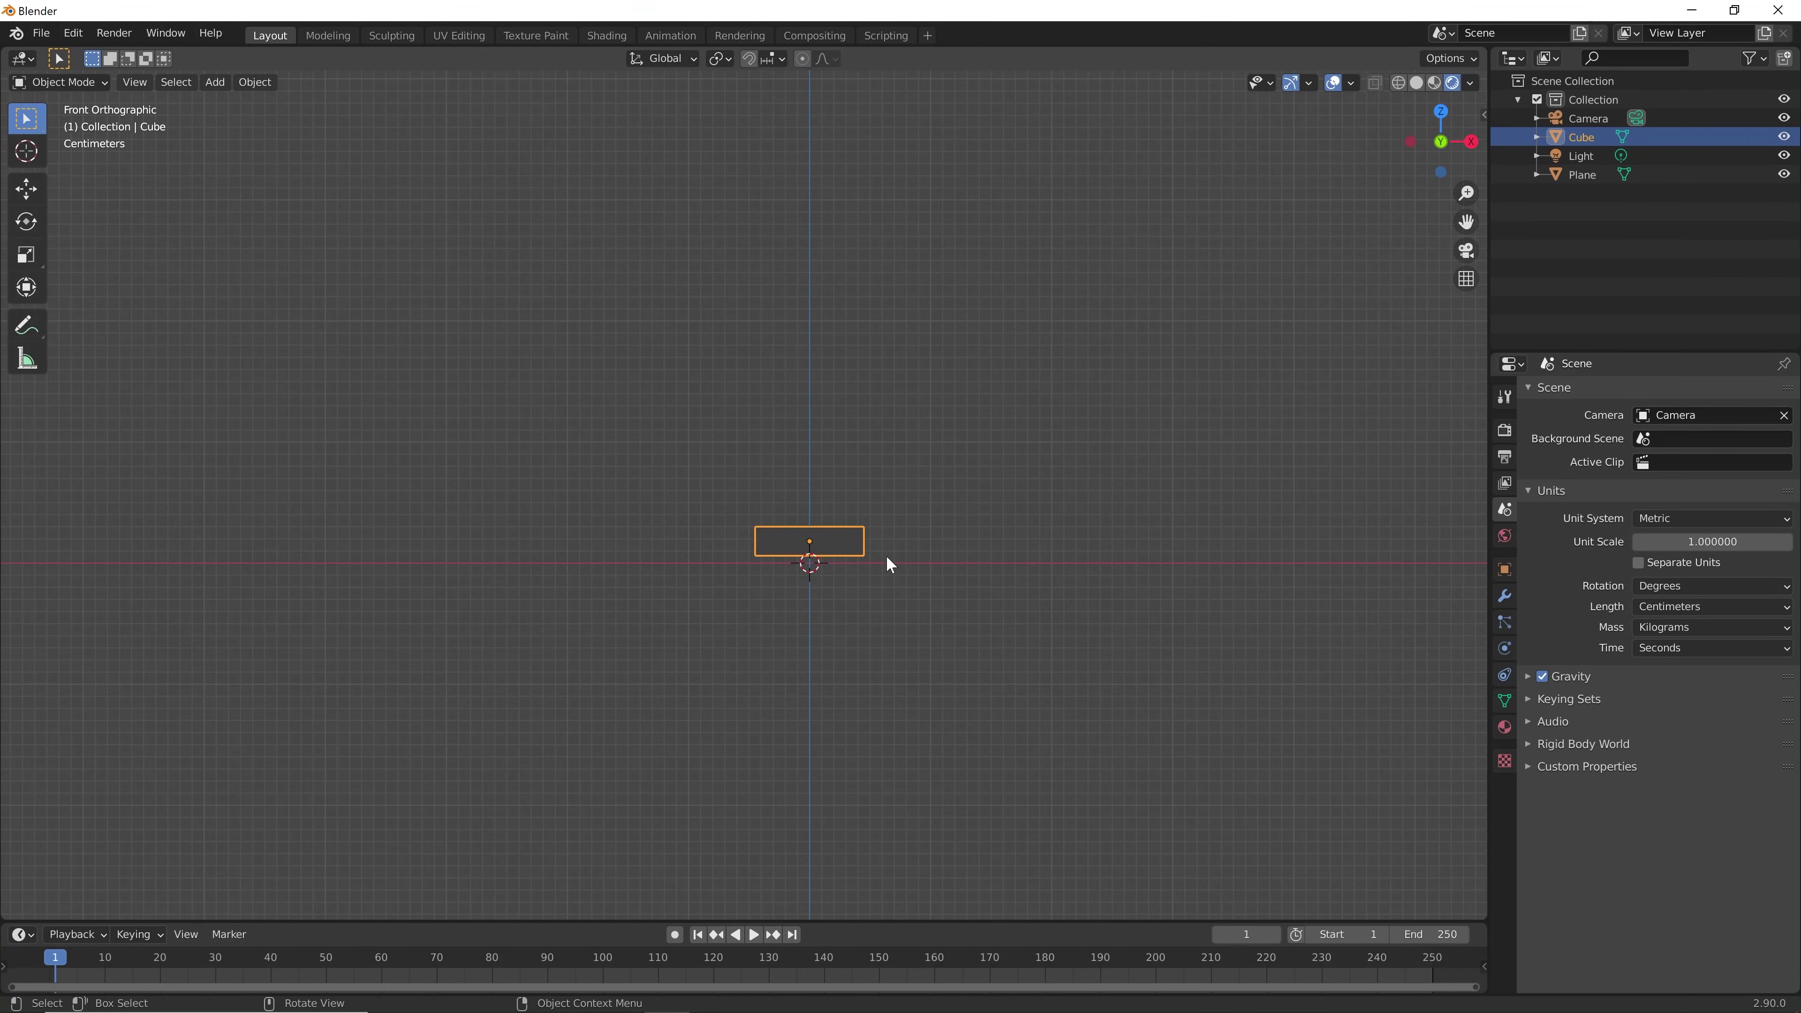
pyautogui.scroll(5, 780, 596)
# Lower the cube along Z onto the ground plane and check it edge-on
pyautogui.press('g')
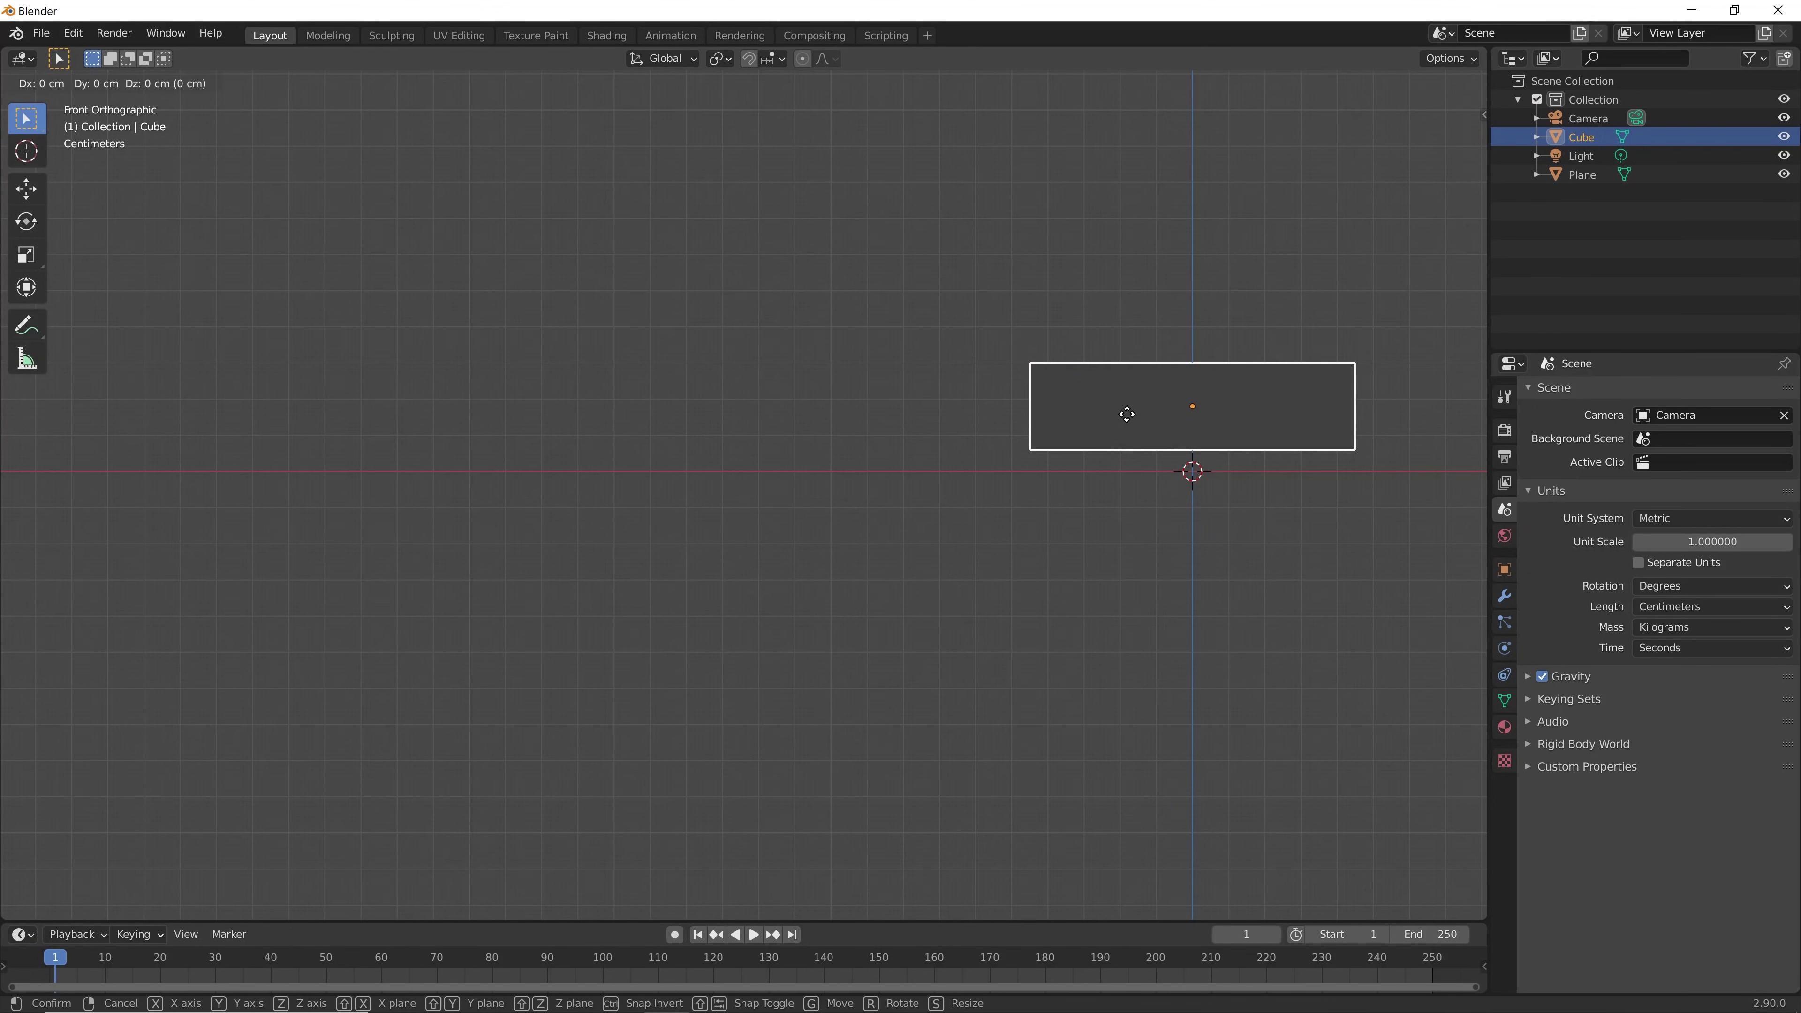
pyautogui.press('z')
pyautogui.click(1091, 428)
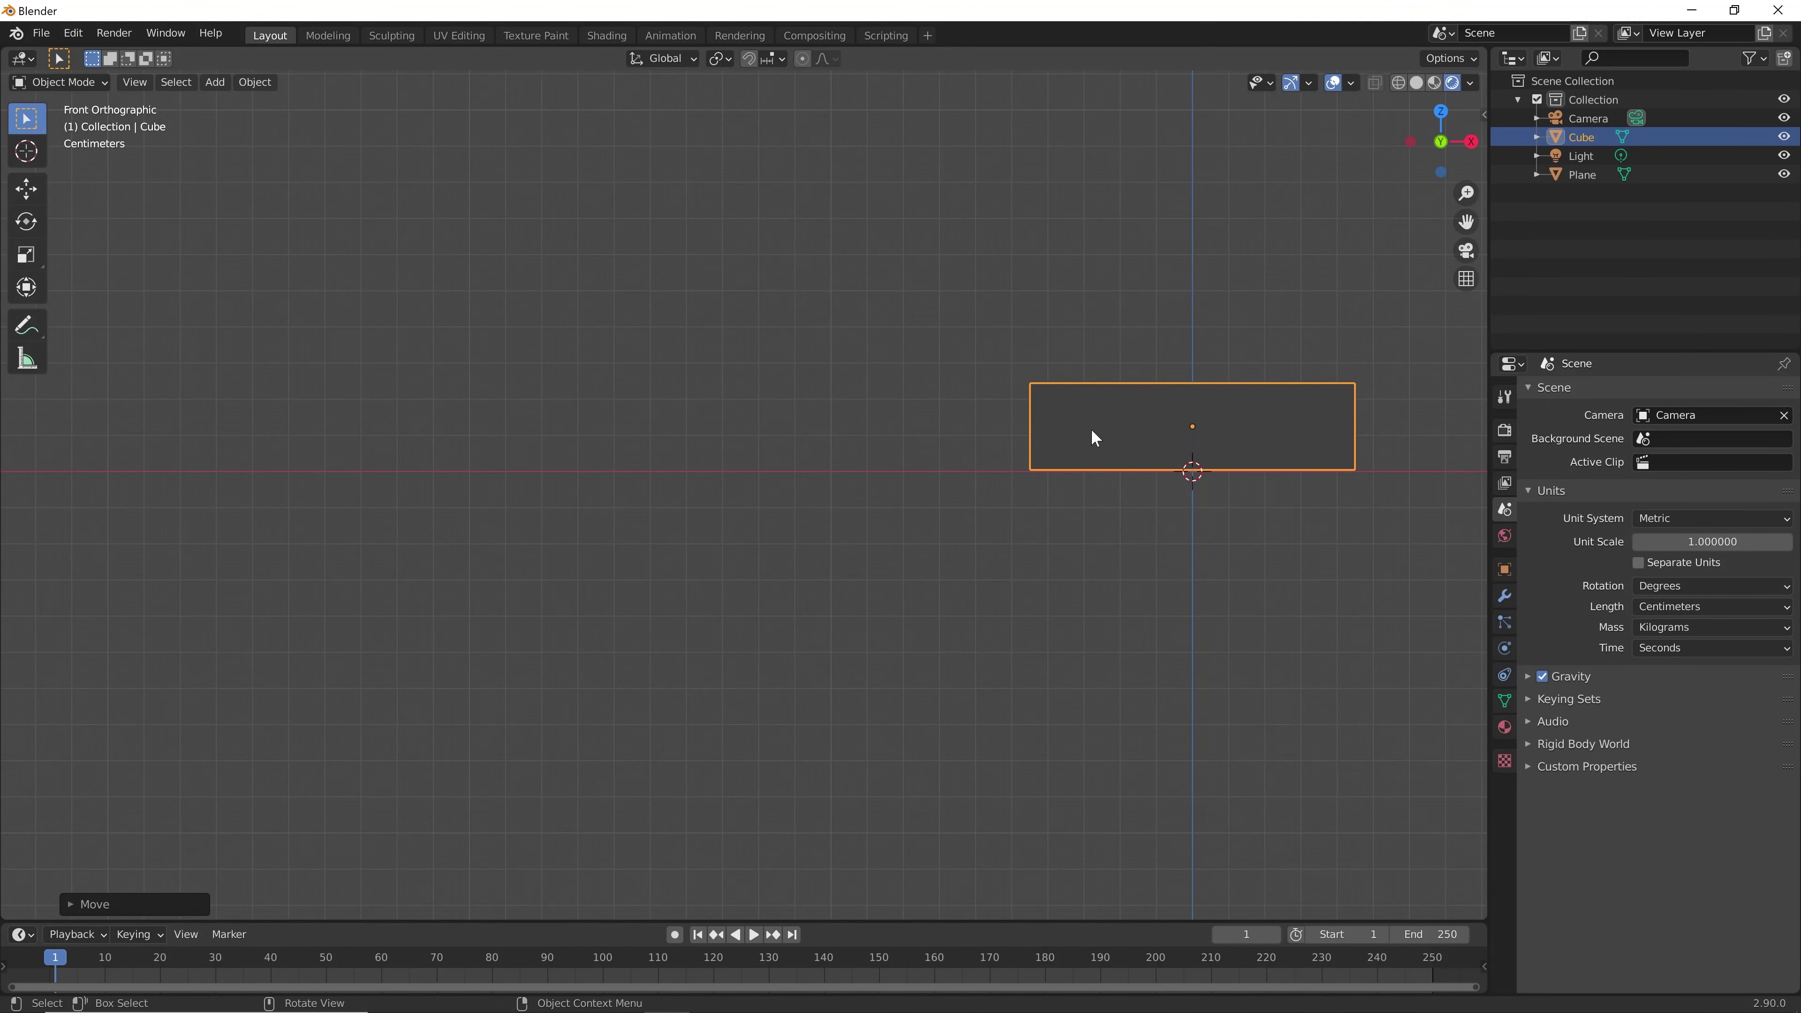
pyautogui.moveTo(1091, 428)
pyautogui.mouseDown(button='middle')
pyautogui.moveTo(1147, 477)
pyautogui.moveTo(825, 556)
pyautogui.moveTo(1089, 559)
pyautogui.moveTo(797, 540)
pyautogui.moveTo(1089, 553)
pyautogui.moveTo(1065, 571)
pyautogui.mouseUp(button='middle')
pyautogui.click(1087, 525)
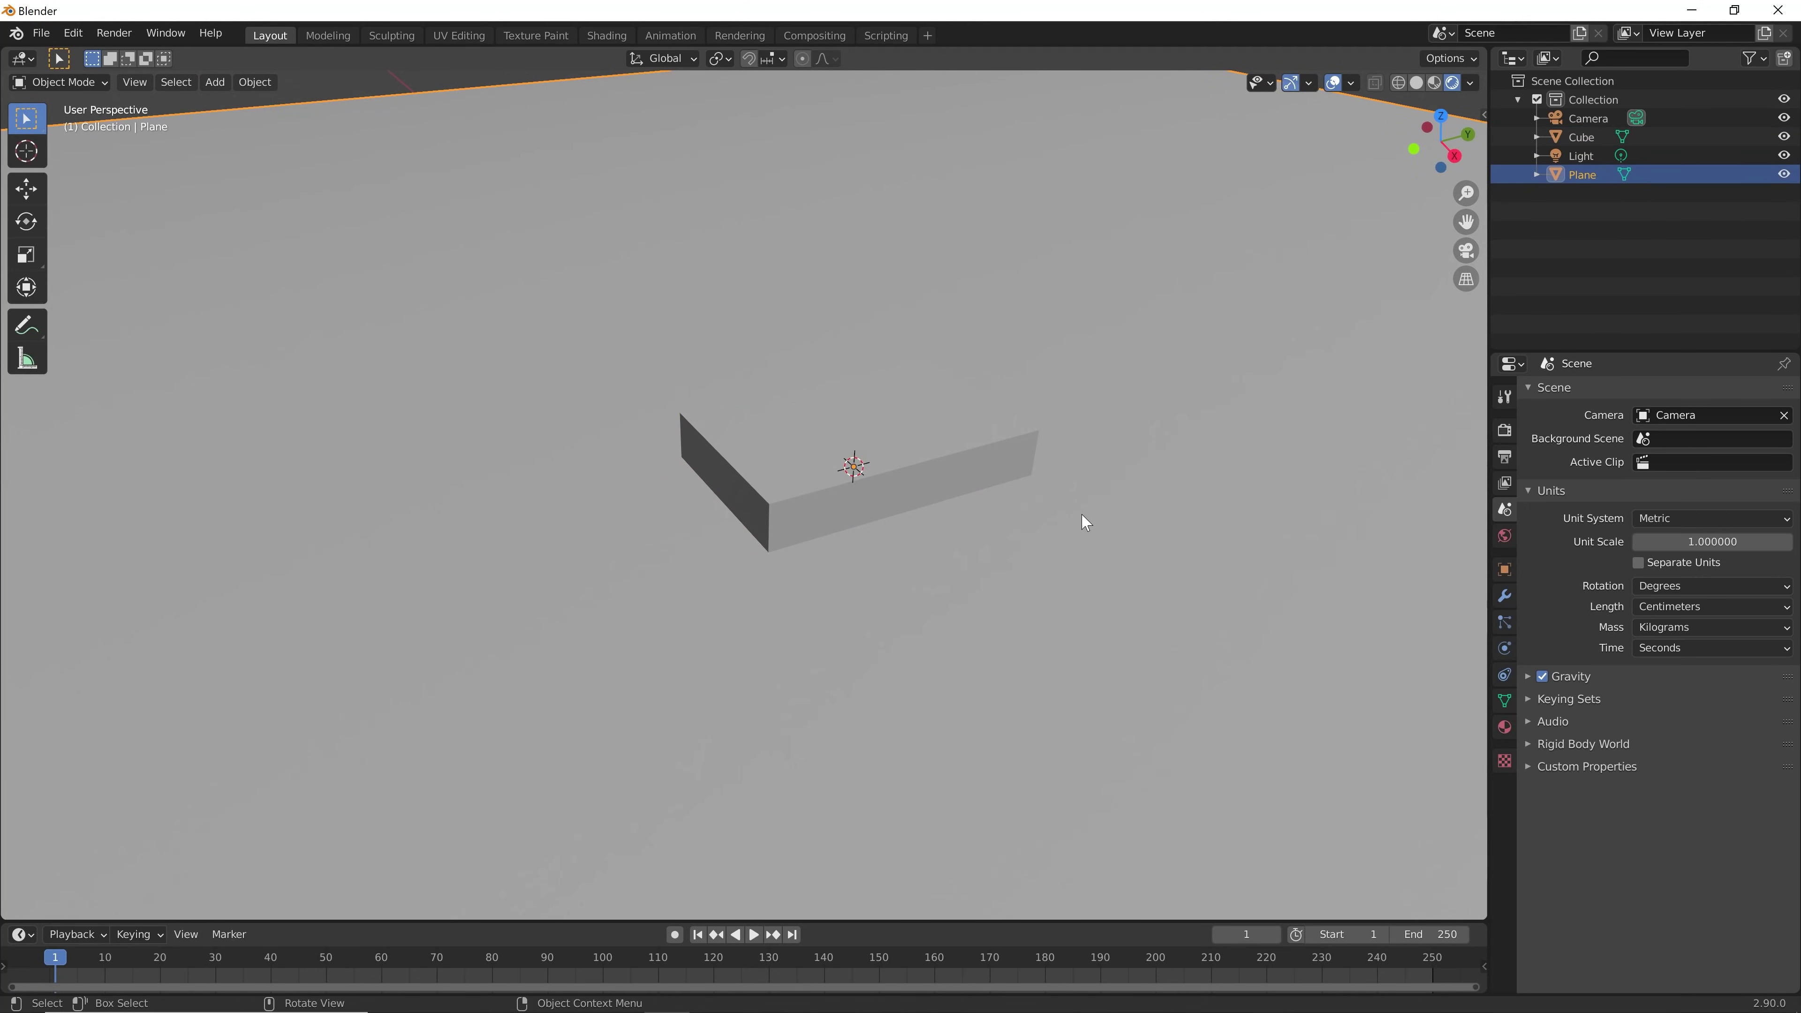
pyautogui.click(957, 440)
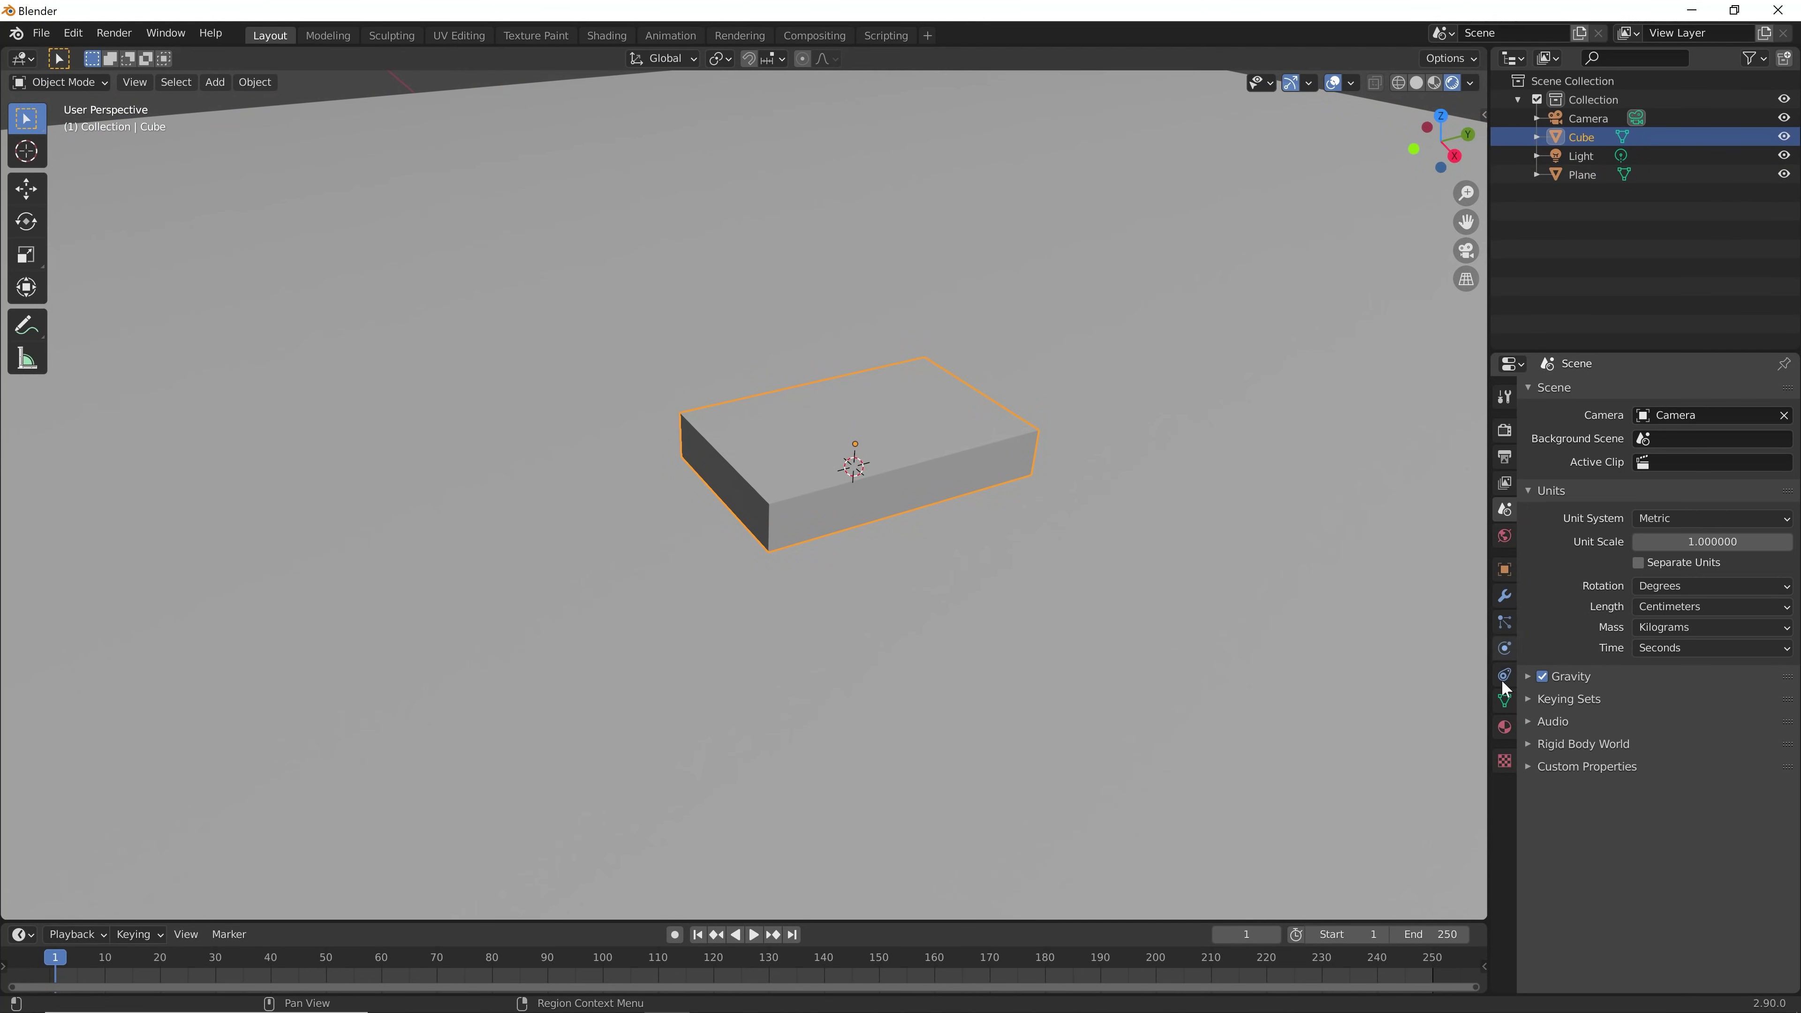
pyautogui.moveTo(993, 615)
pyautogui.mouseDown(button='middle')
pyautogui.moveTo(985, 527)
pyautogui.moveTo(993, 576)
pyautogui.mouseUp(button='middle')
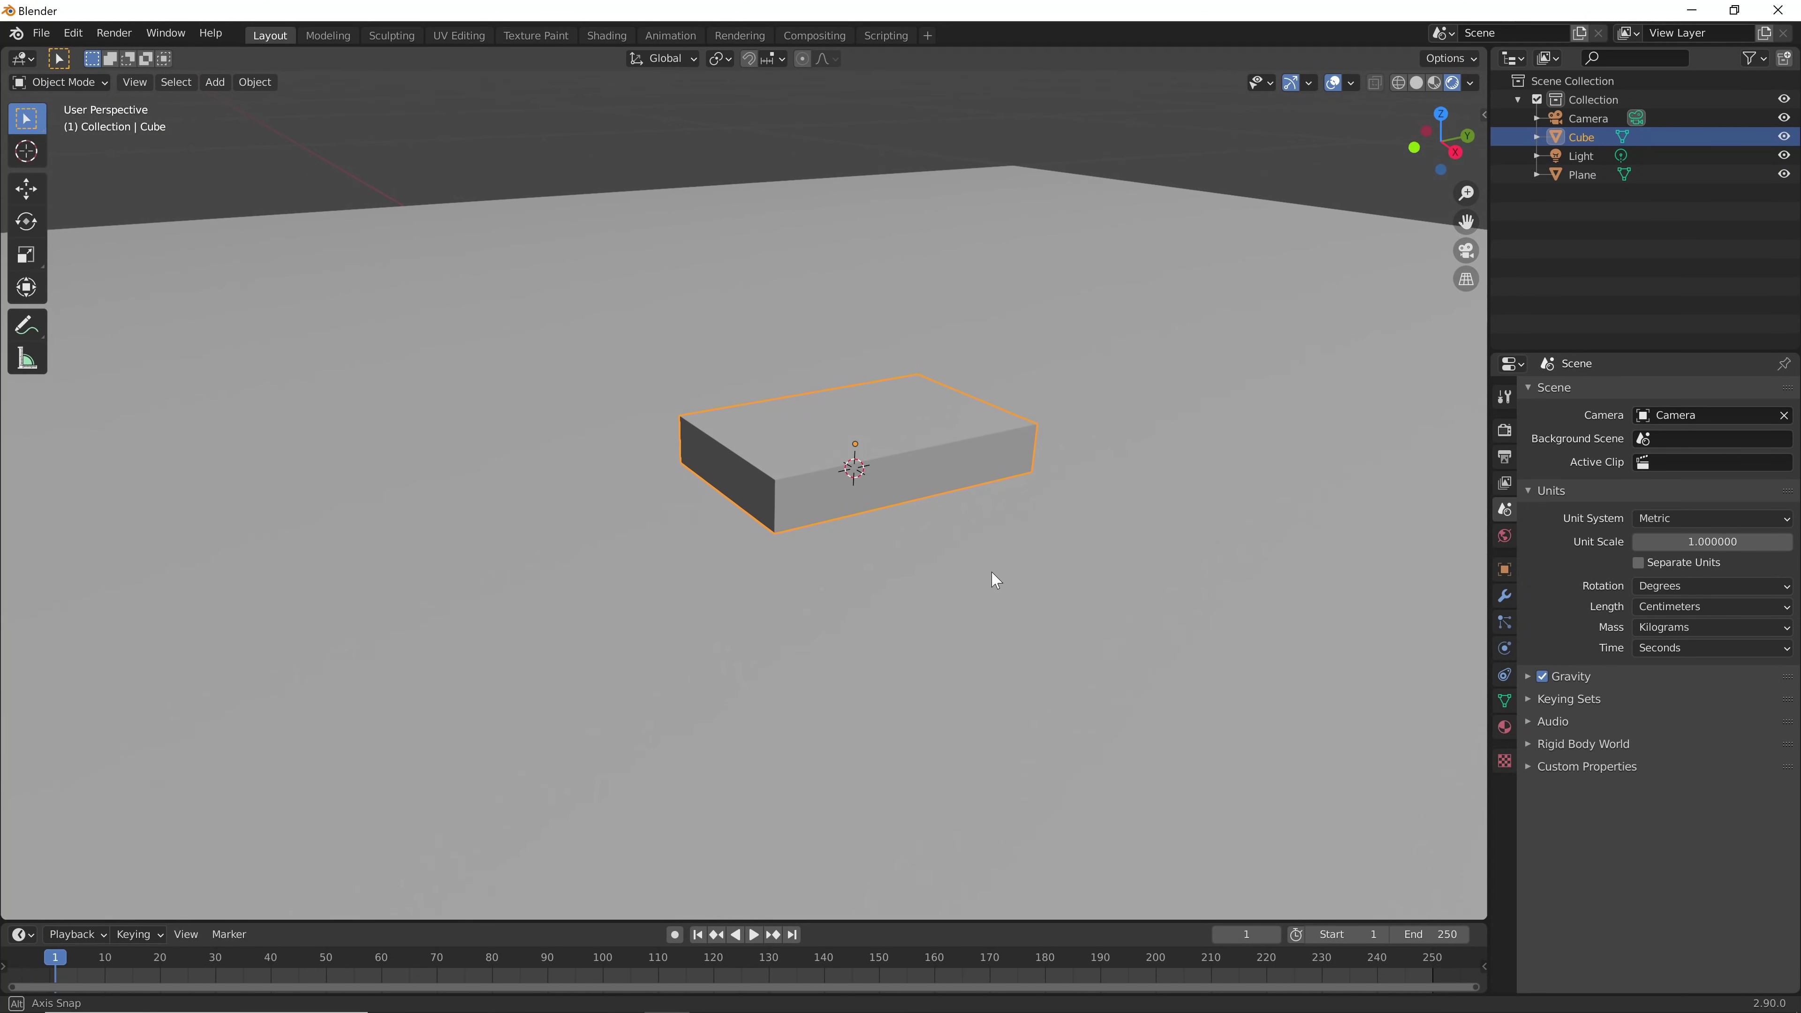
pyautogui.click(996, 579)
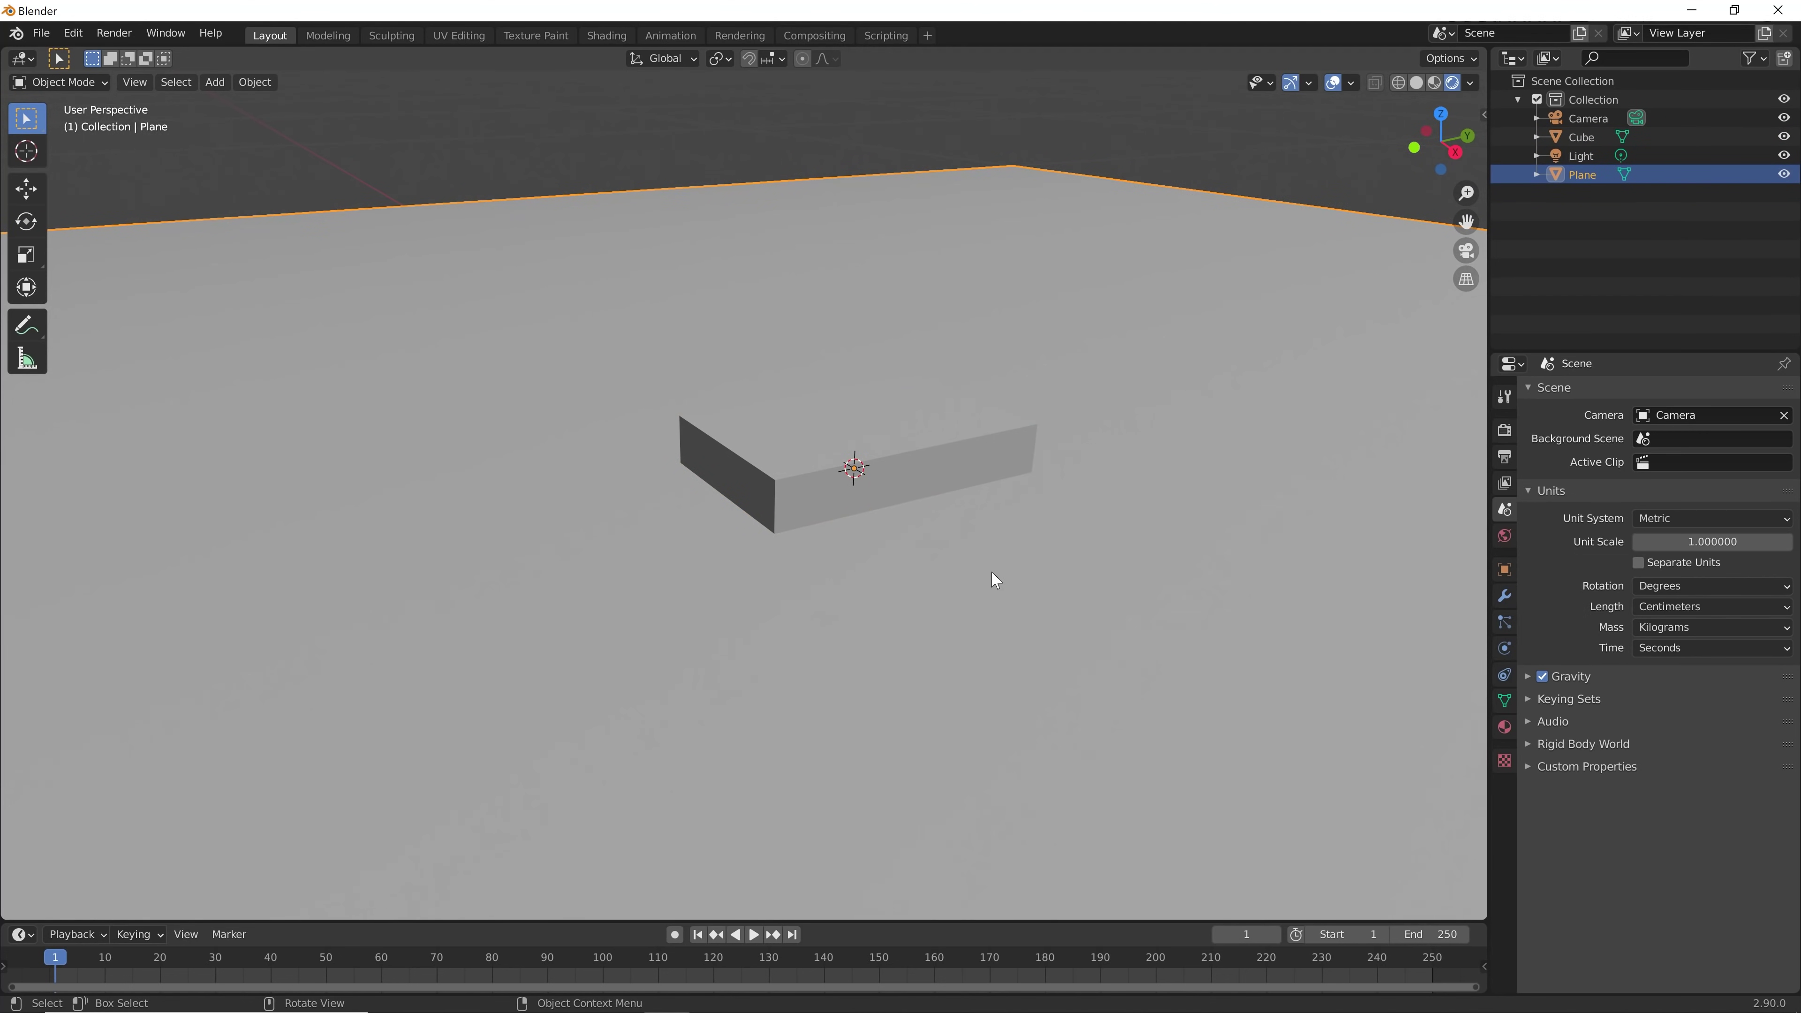
pyautogui.moveTo(1004, 583); pyautogui.dragTo(1025, 515, button='middle')
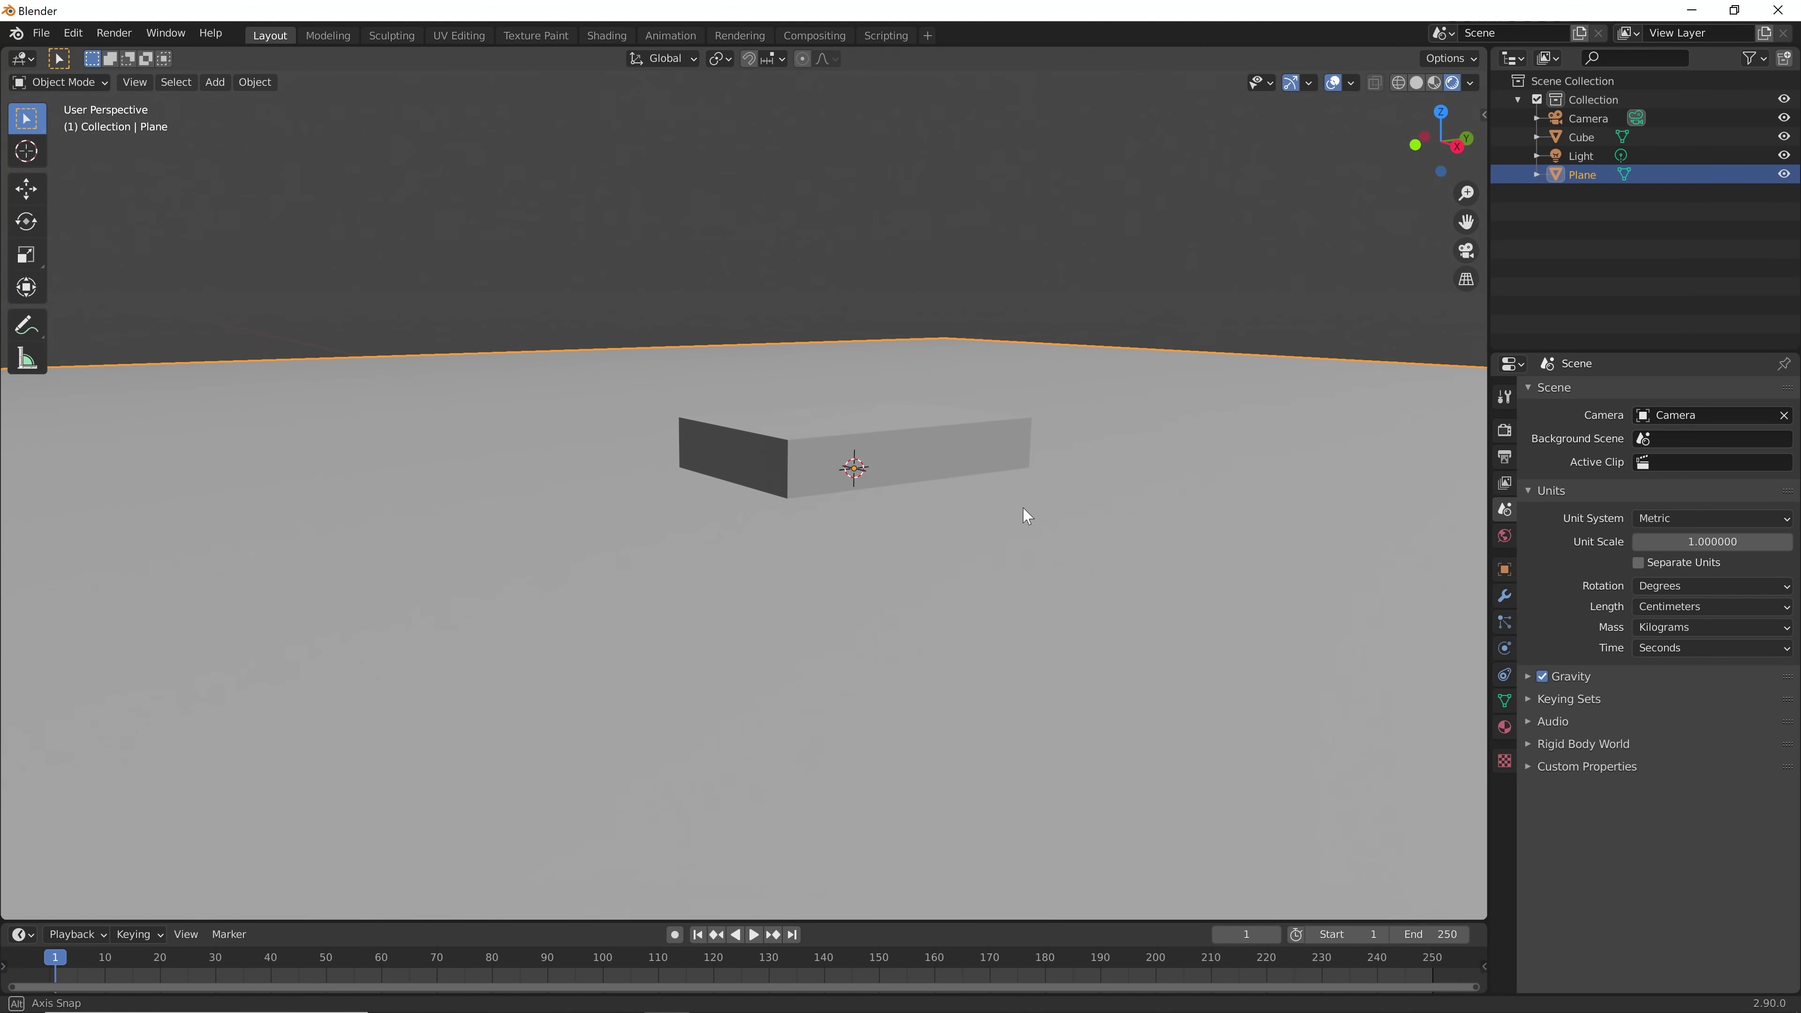
# Hide the ground plane and rename the cube to 'Scatola TOP'
pyautogui.click(1785, 174)
pyautogui.doubleClick(1580, 135)
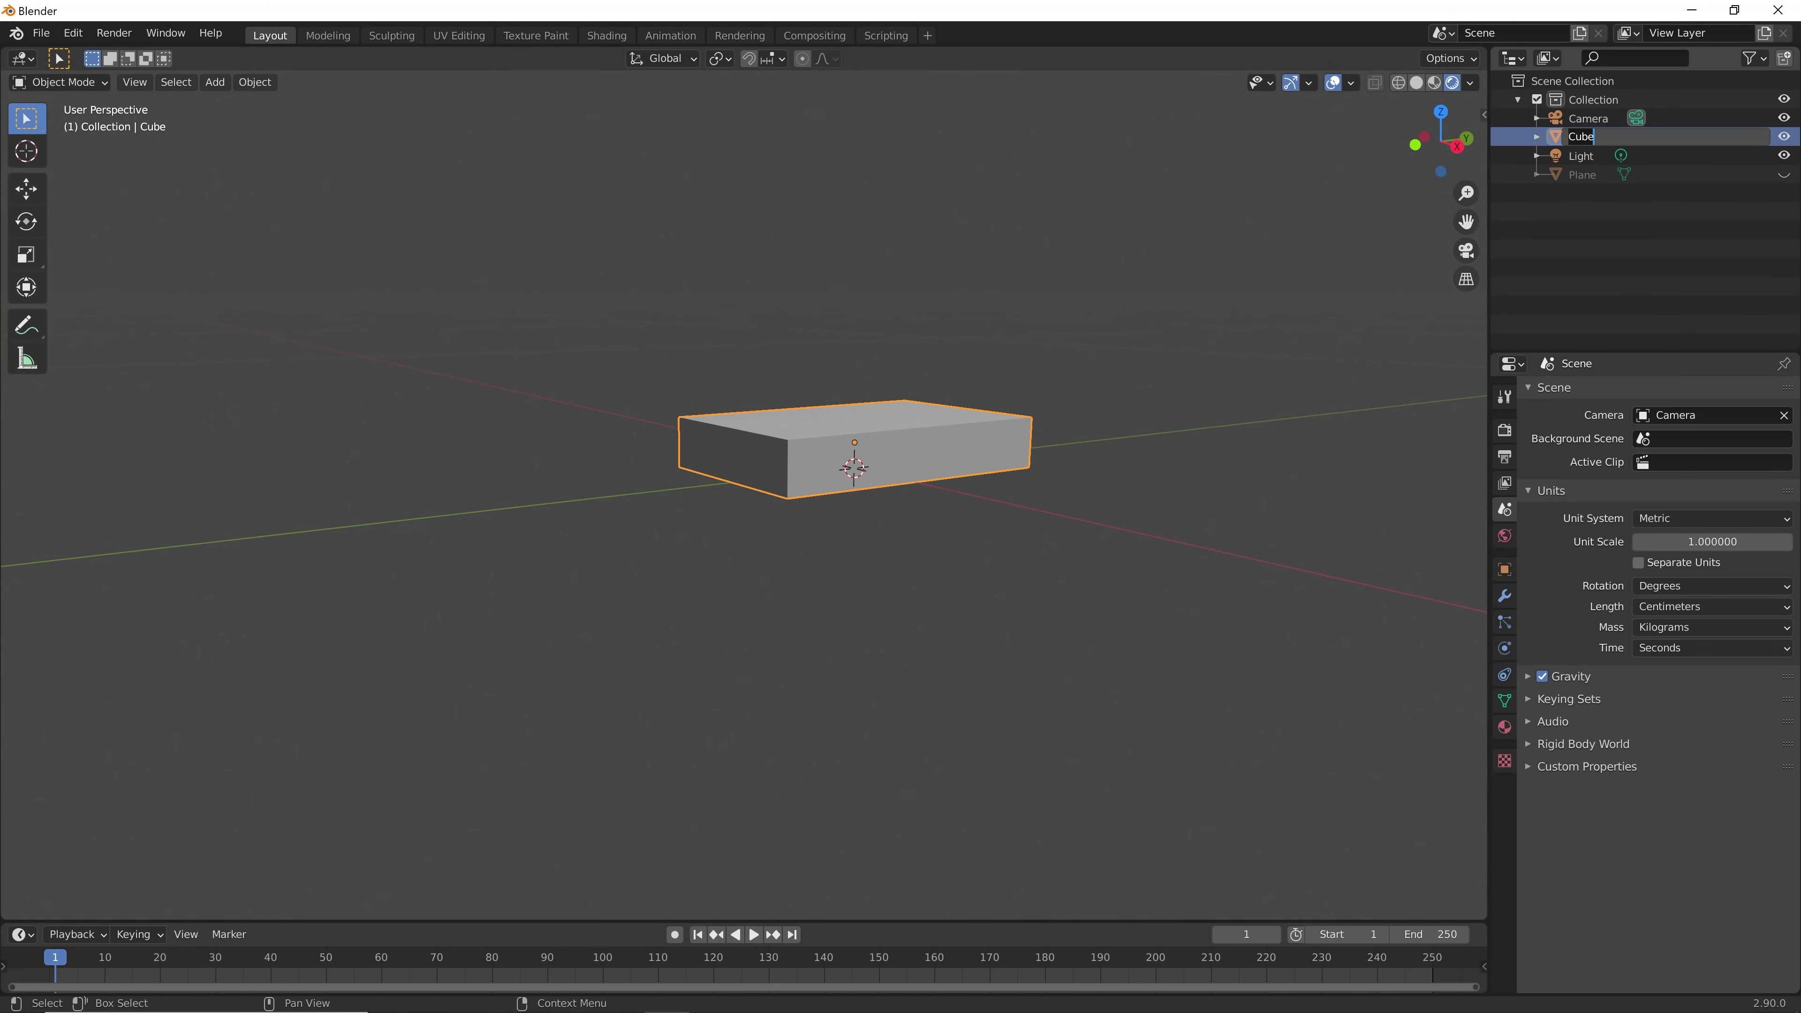
pyautogui.write('Sca')
pyautogui.write('tola TOP')
pyautogui.press('Return')
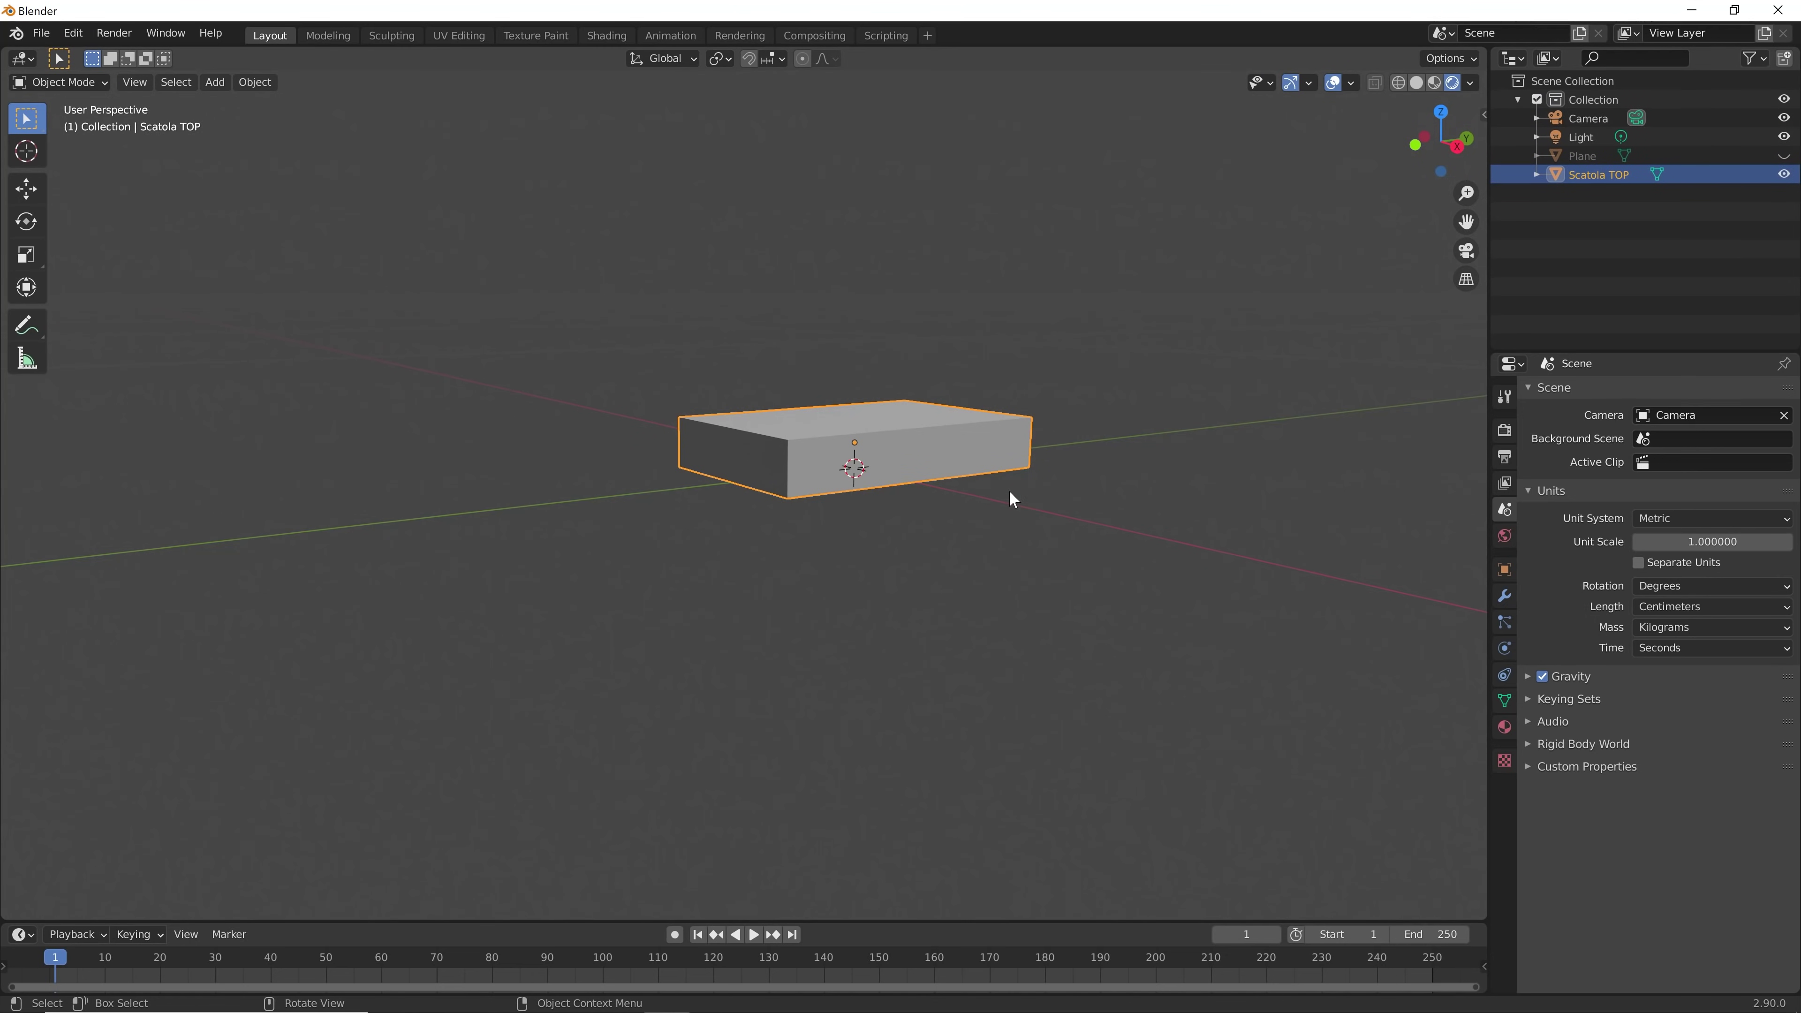
pyautogui.moveTo(1009, 490)
pyautogui.mouseDown(button='middle')
pyautogui.moveTo(1016, 334)
pyautogui.moveTo(954, 449)
pyautogui.mouseUp(button='middle')
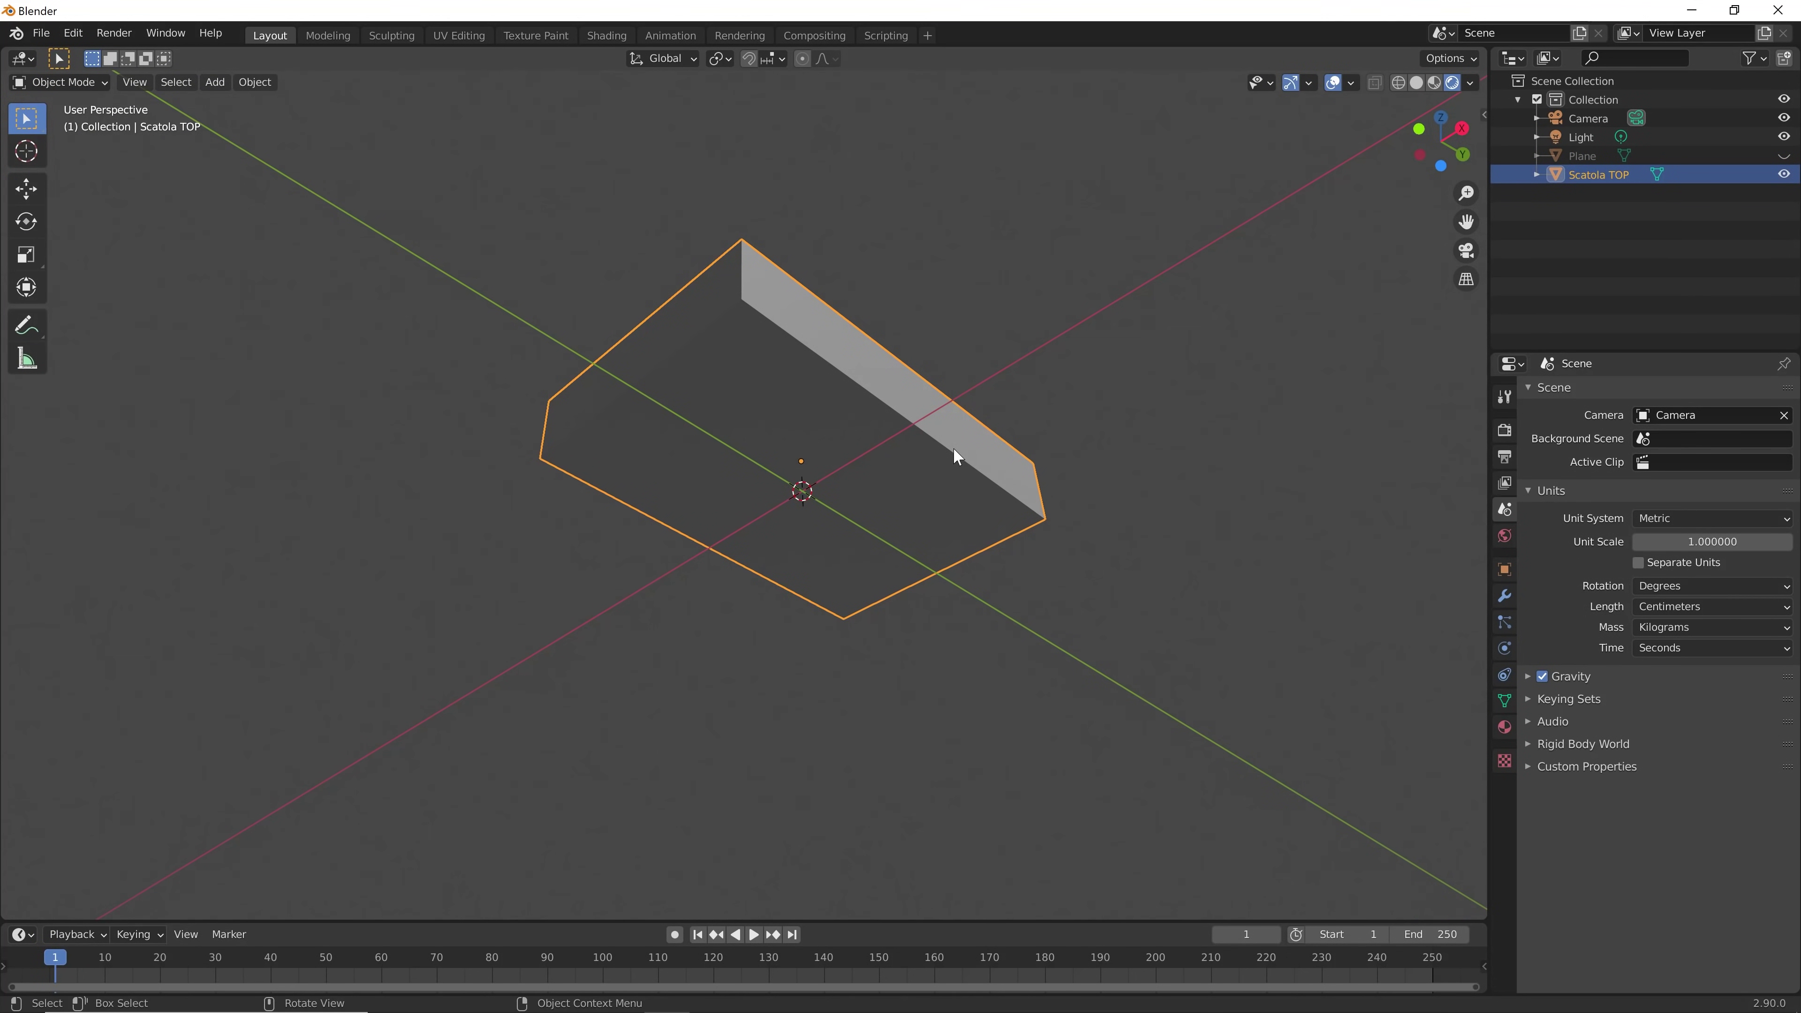
# Briefly toggle Edit Mode and show the lid's transform values in the sidebar
pyautogui.press('Tab')
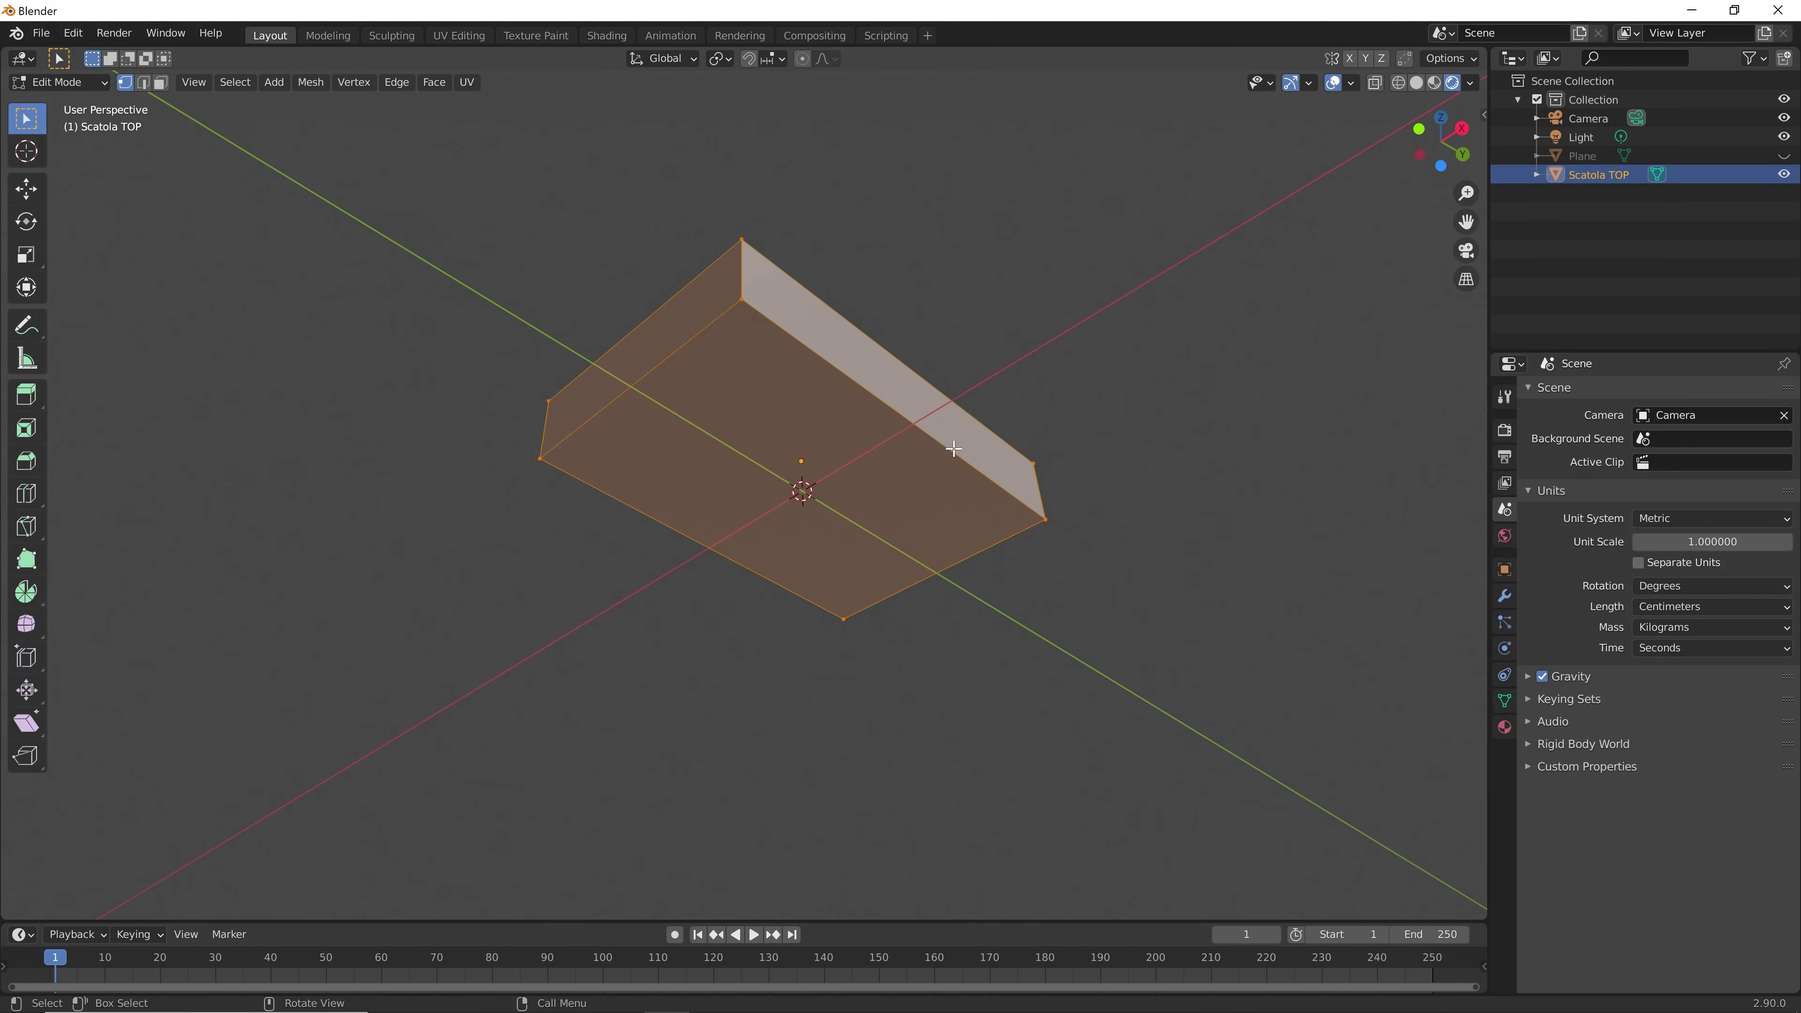
pyautogui.press('Tab')
pyautogui.rightClick(947, 486)
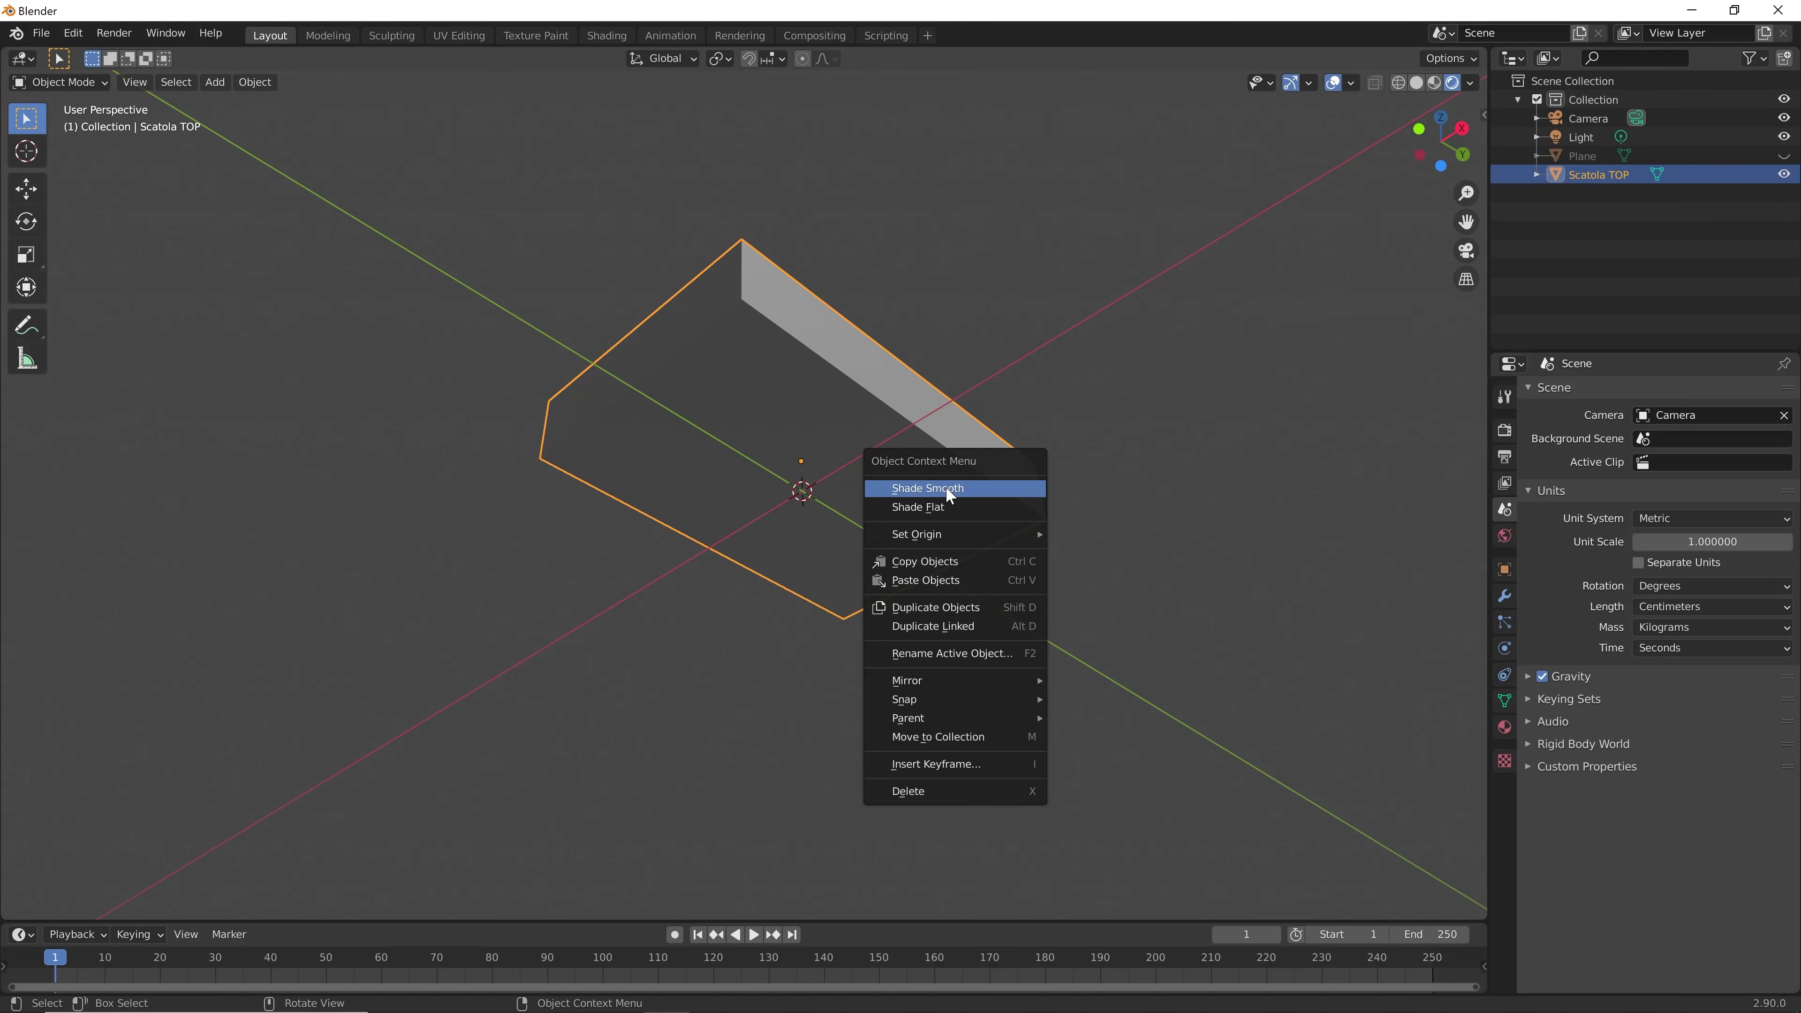
pyautogui.press('Escape')
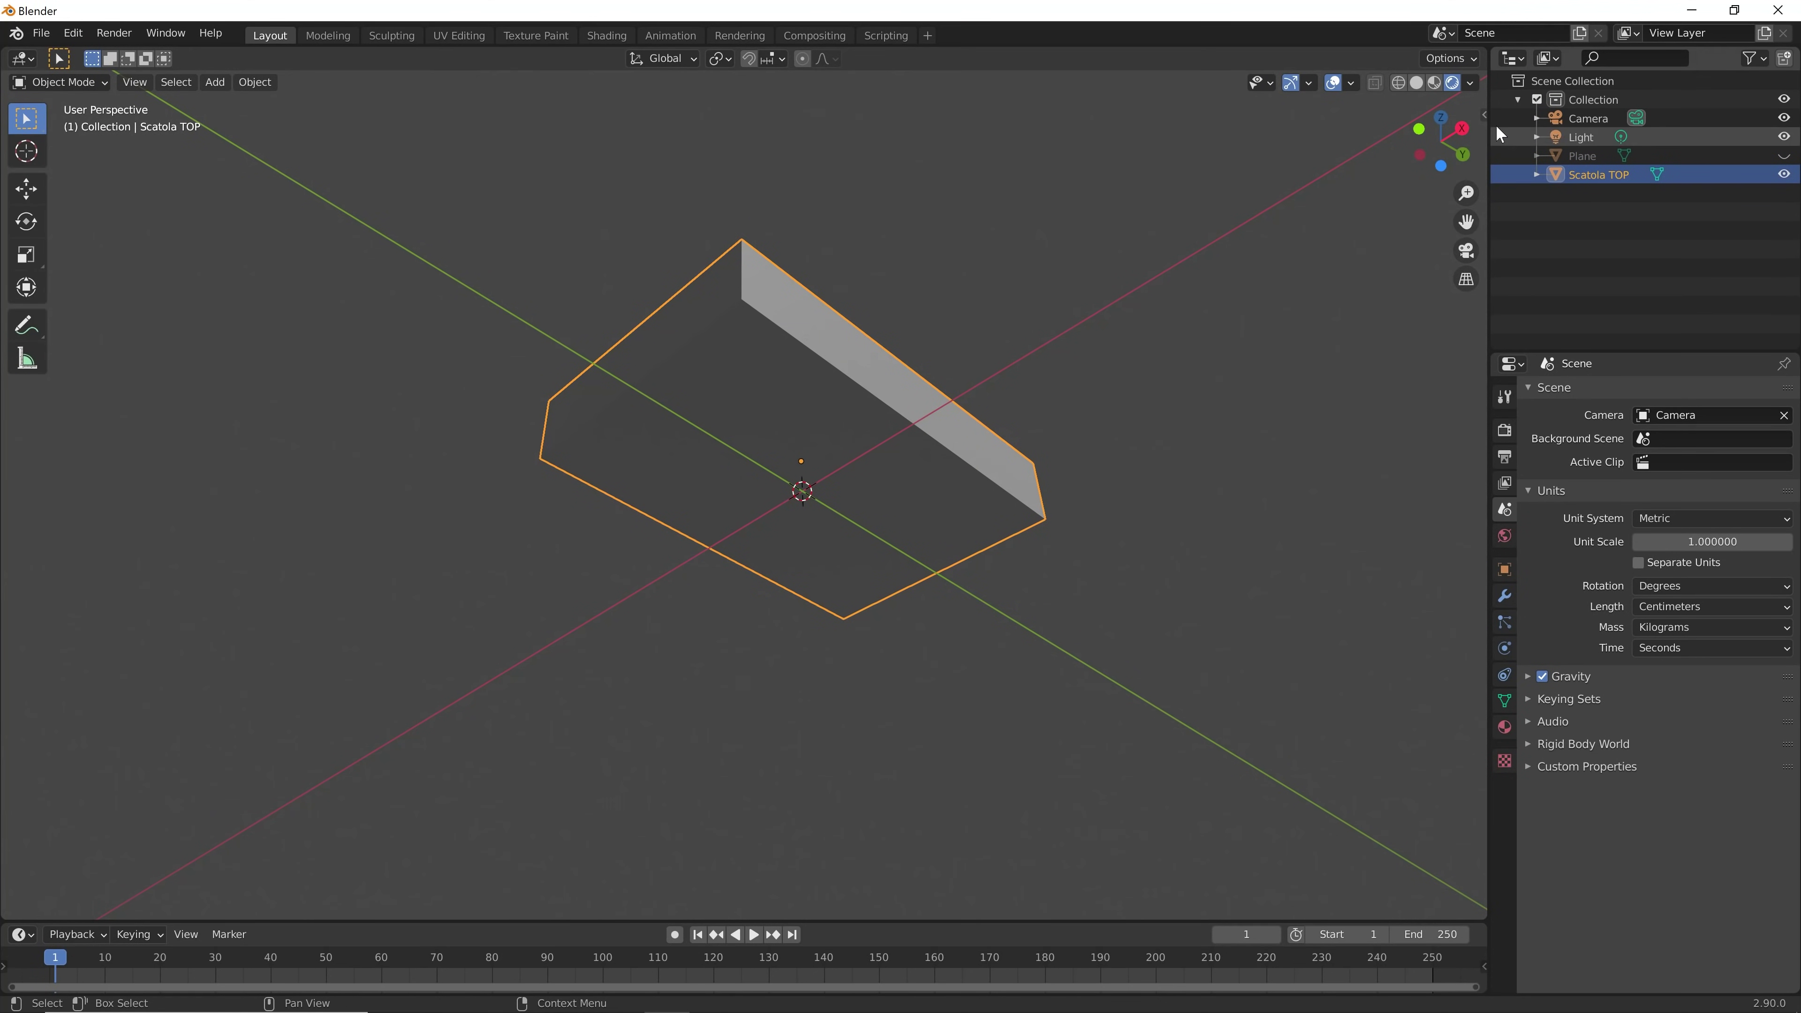
pyautogui.click(1484, 114)
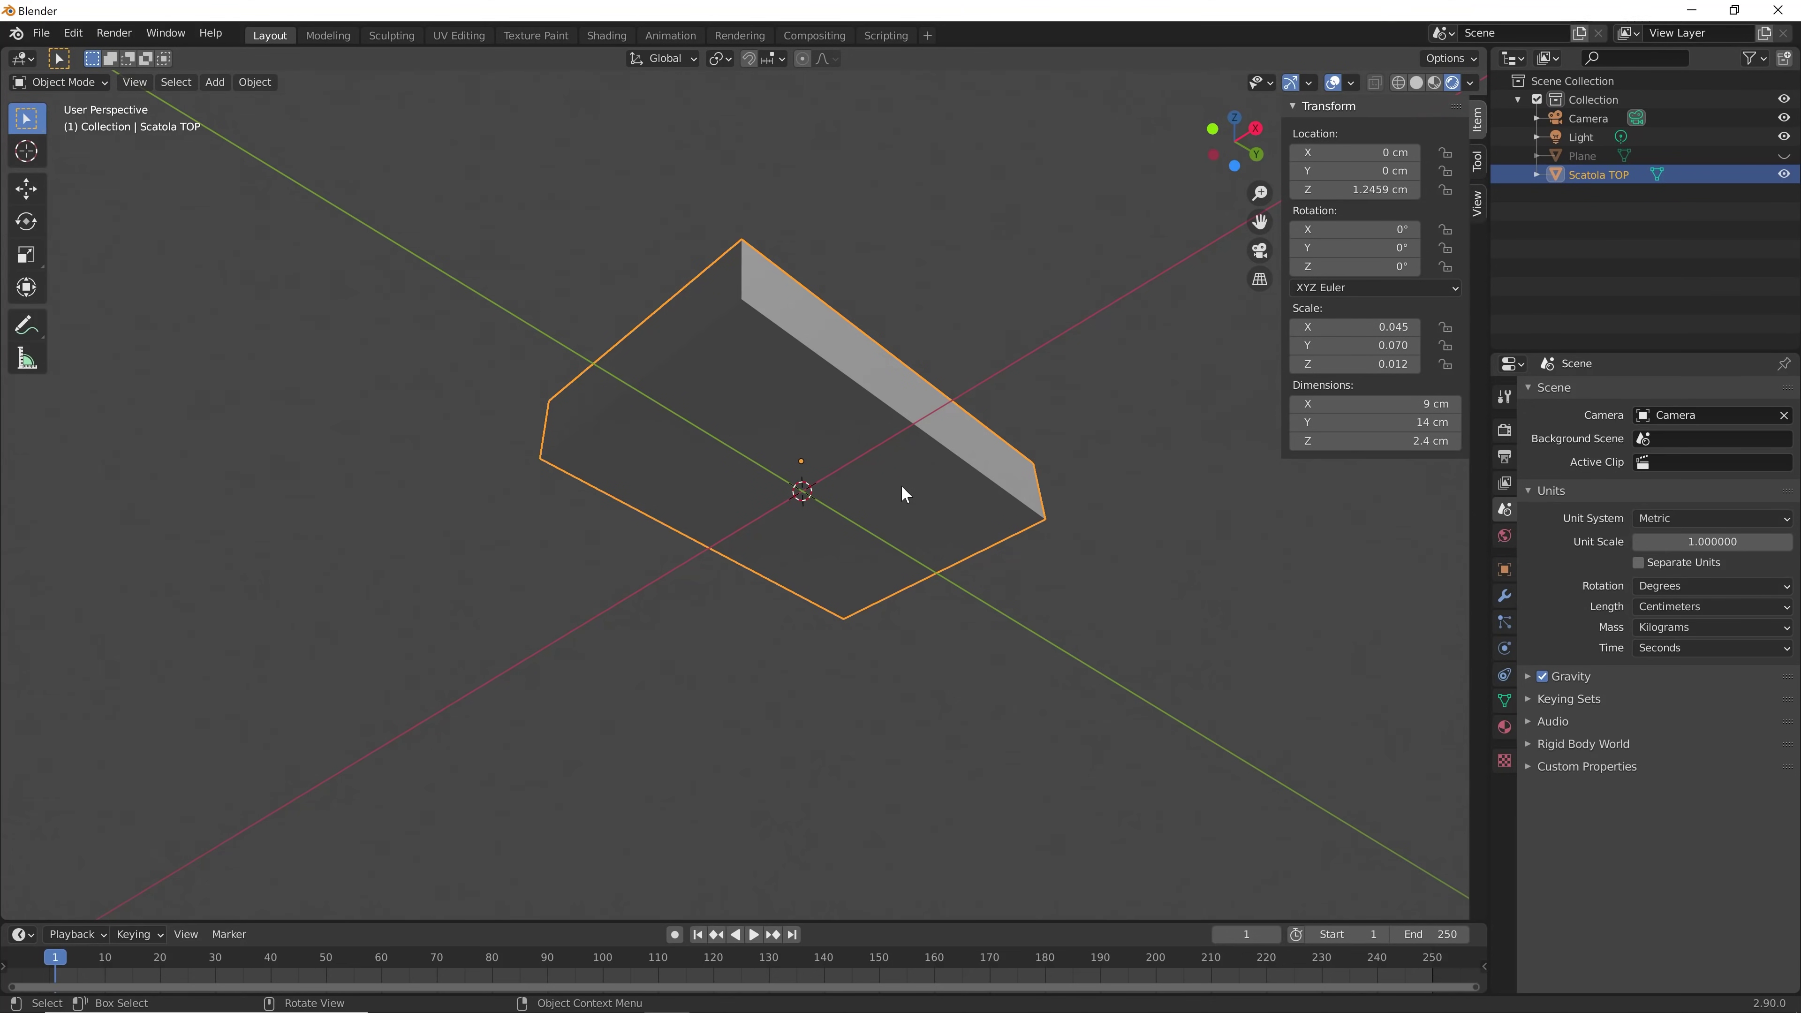
pyautogui.hotkey('ctrl', 'a')
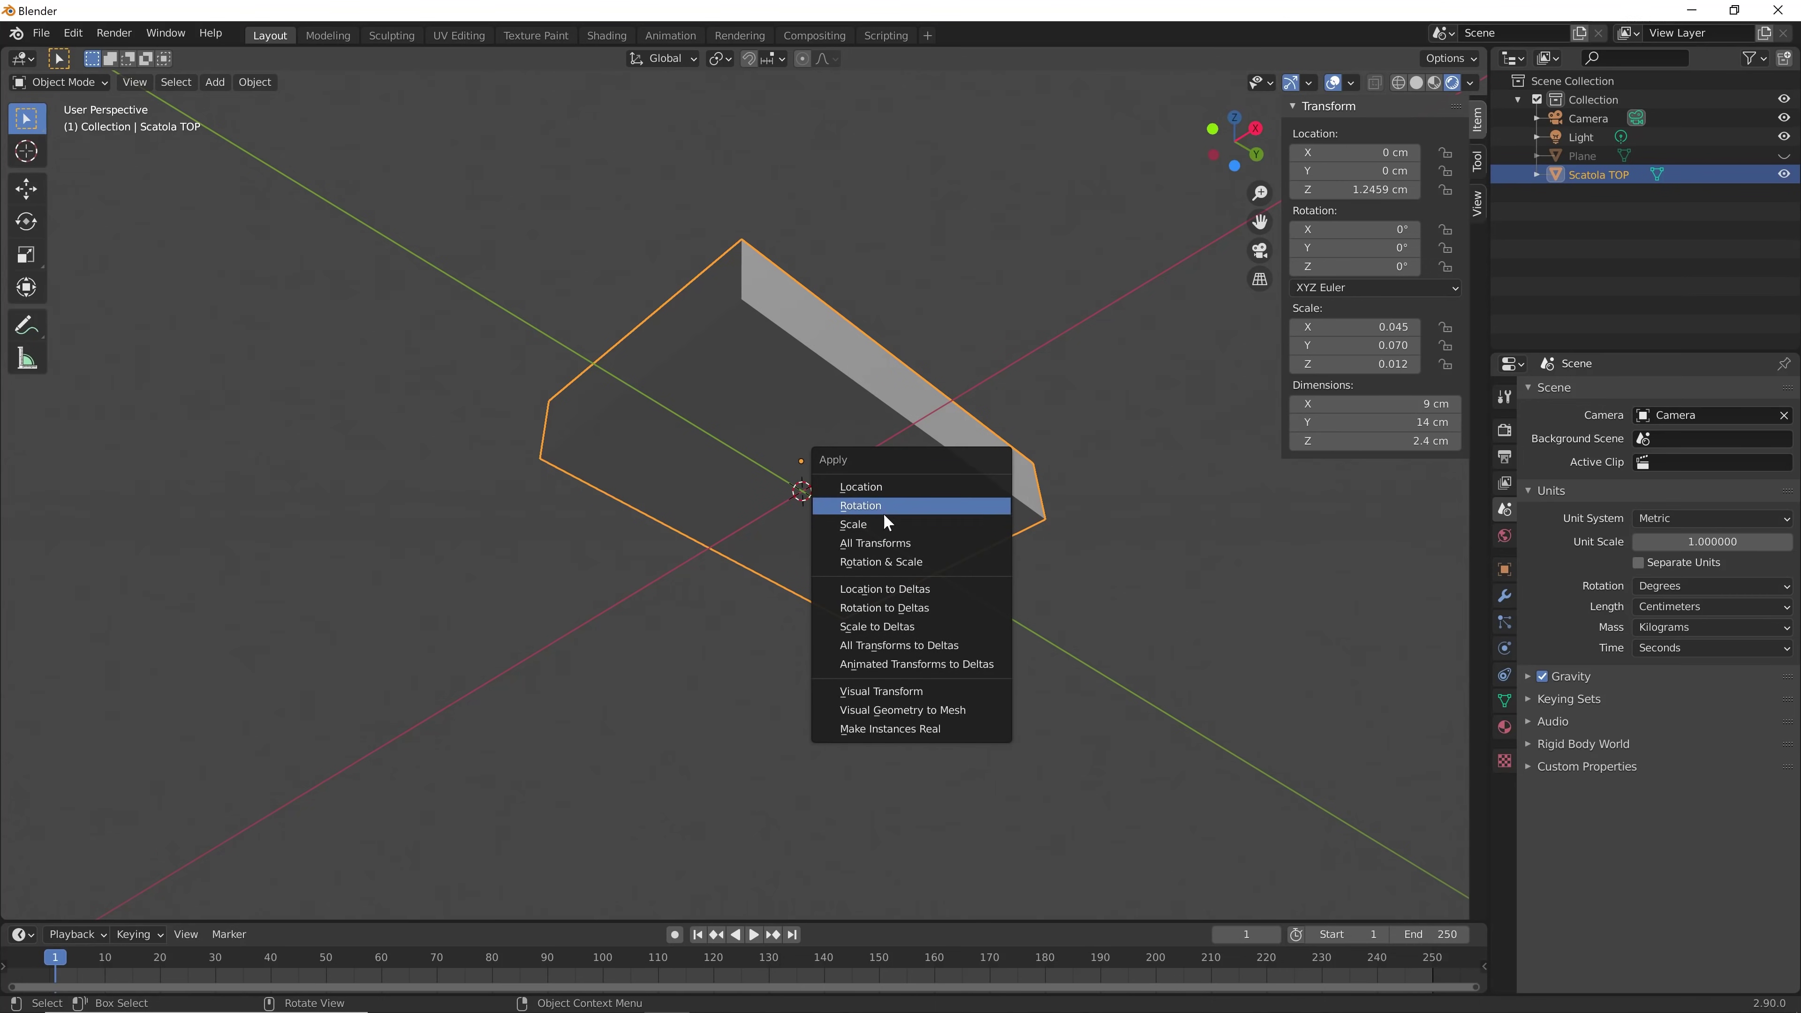
# Apply All Transforms twice so scale reads 1.000, then enter Edit Mode
pyautogui.click(877, 543)
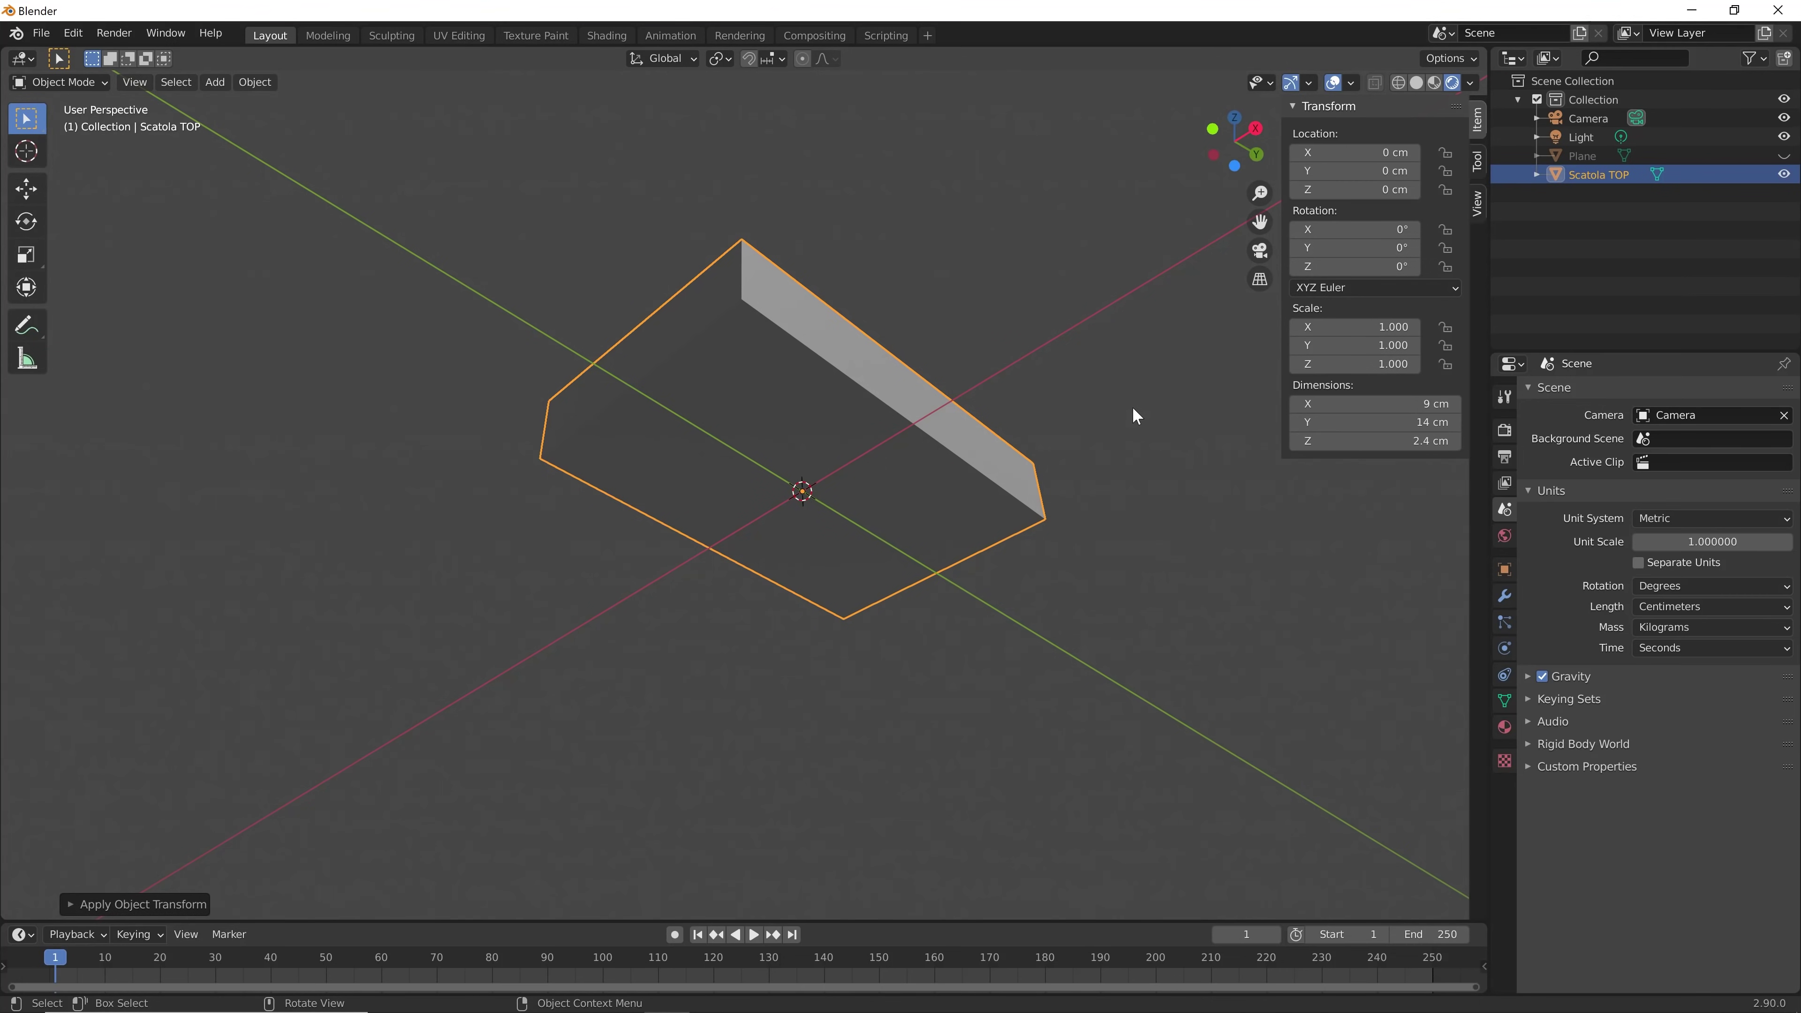
pyautogui.moveTo(972, 458)
pyautogui.mouseDown(button='middle')
pyautogui.moveTo(996, 722)
pyautogui.moveTo(927, 746)
pyautogui.moveTo(961, 442)
pyautogui.mouseUp(button='middle')
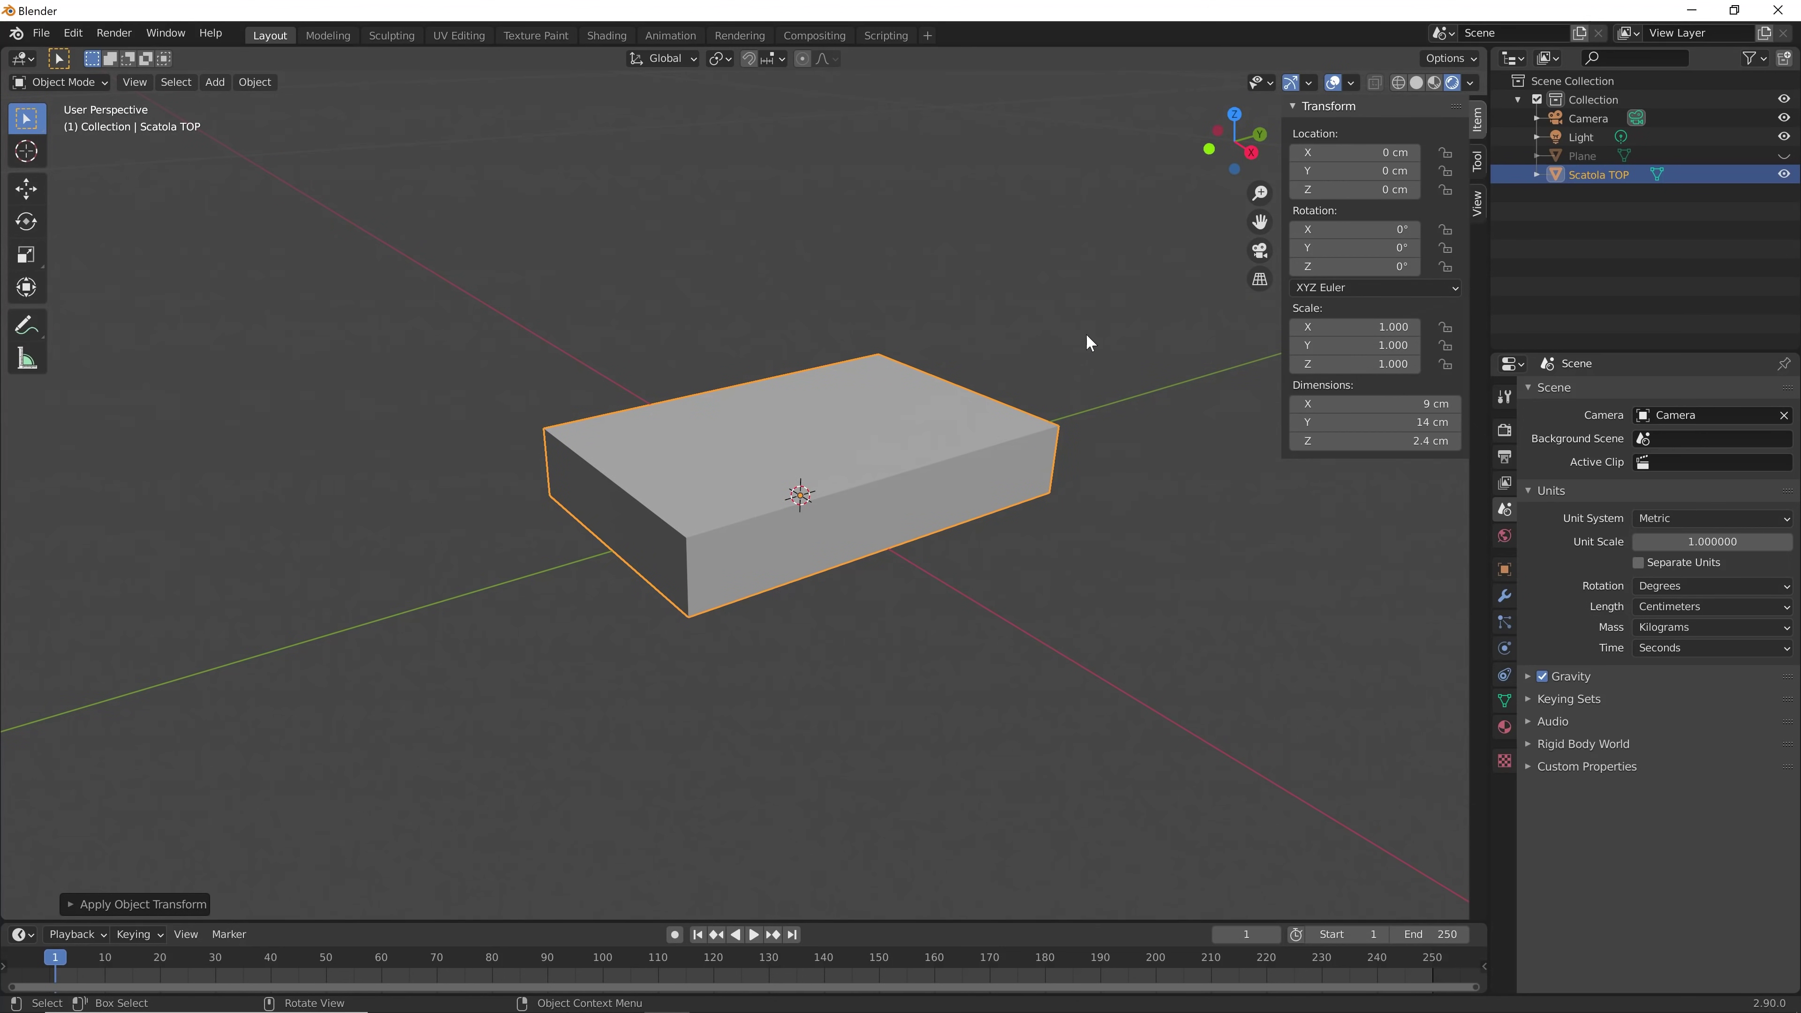
pyautogui.hotkey('ctrl', 'a')
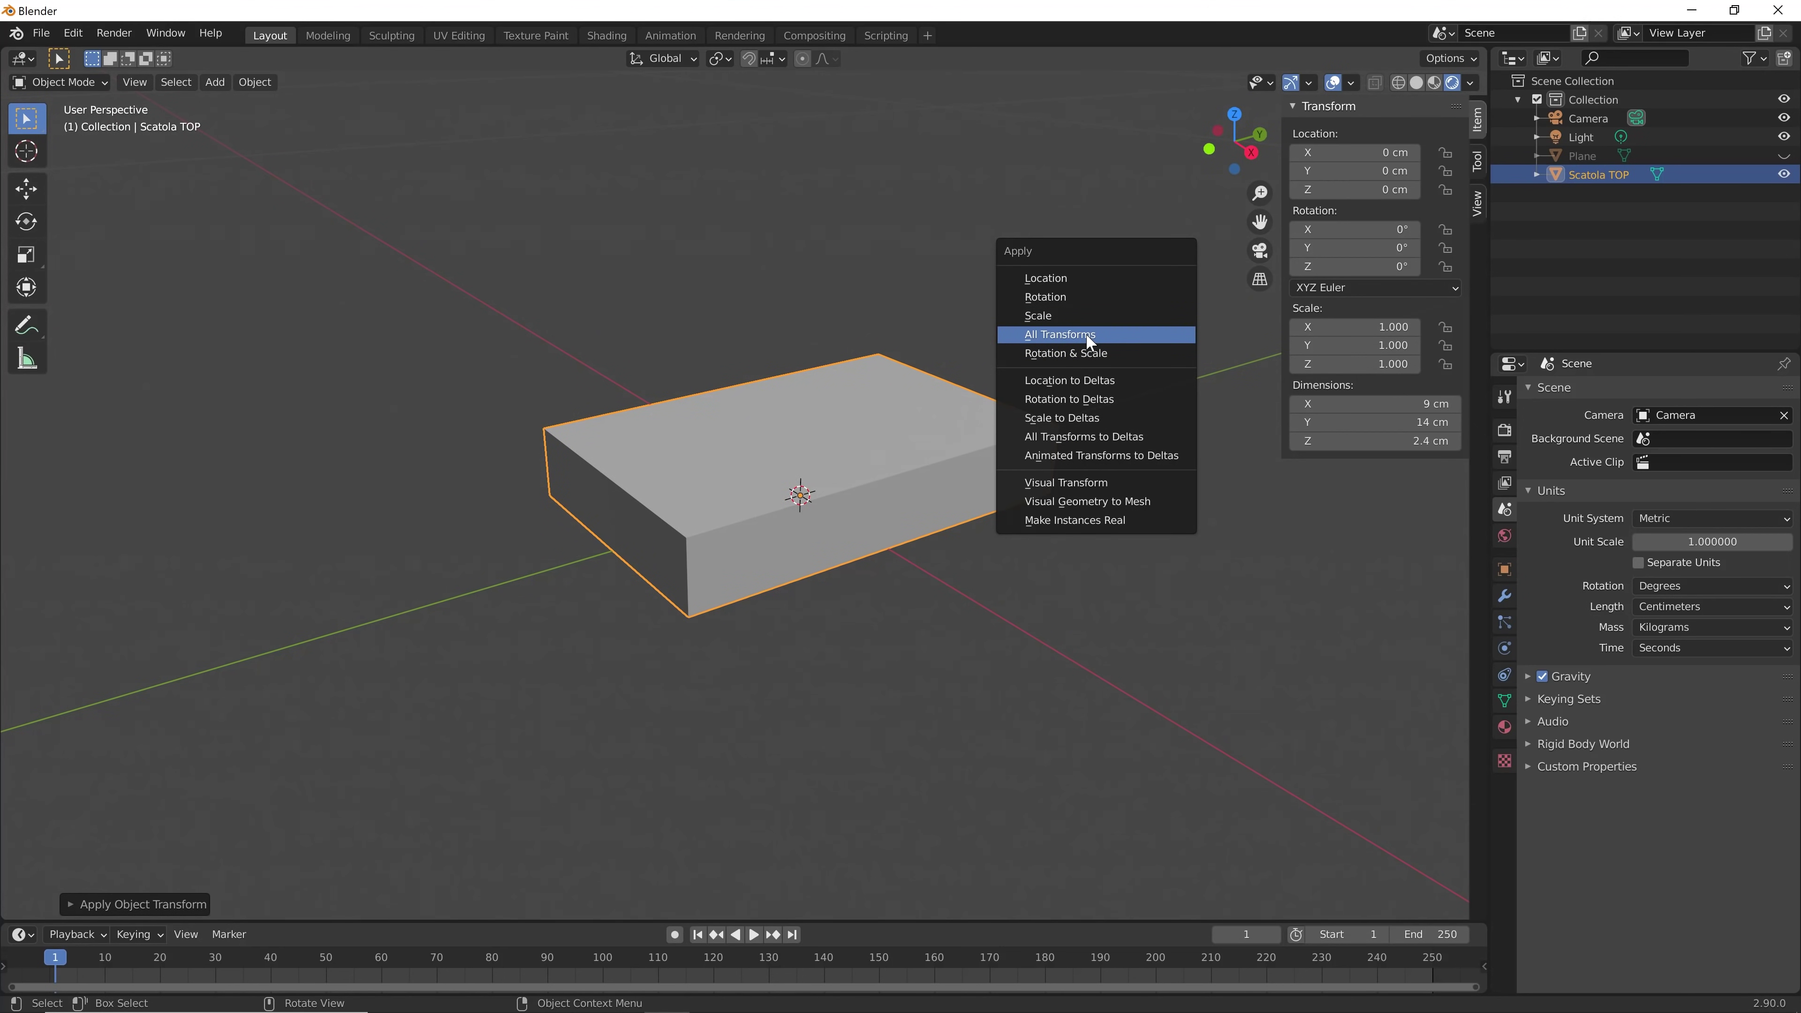
pyautogui.press('ctrl')
pyautogui.click(1087, 334)
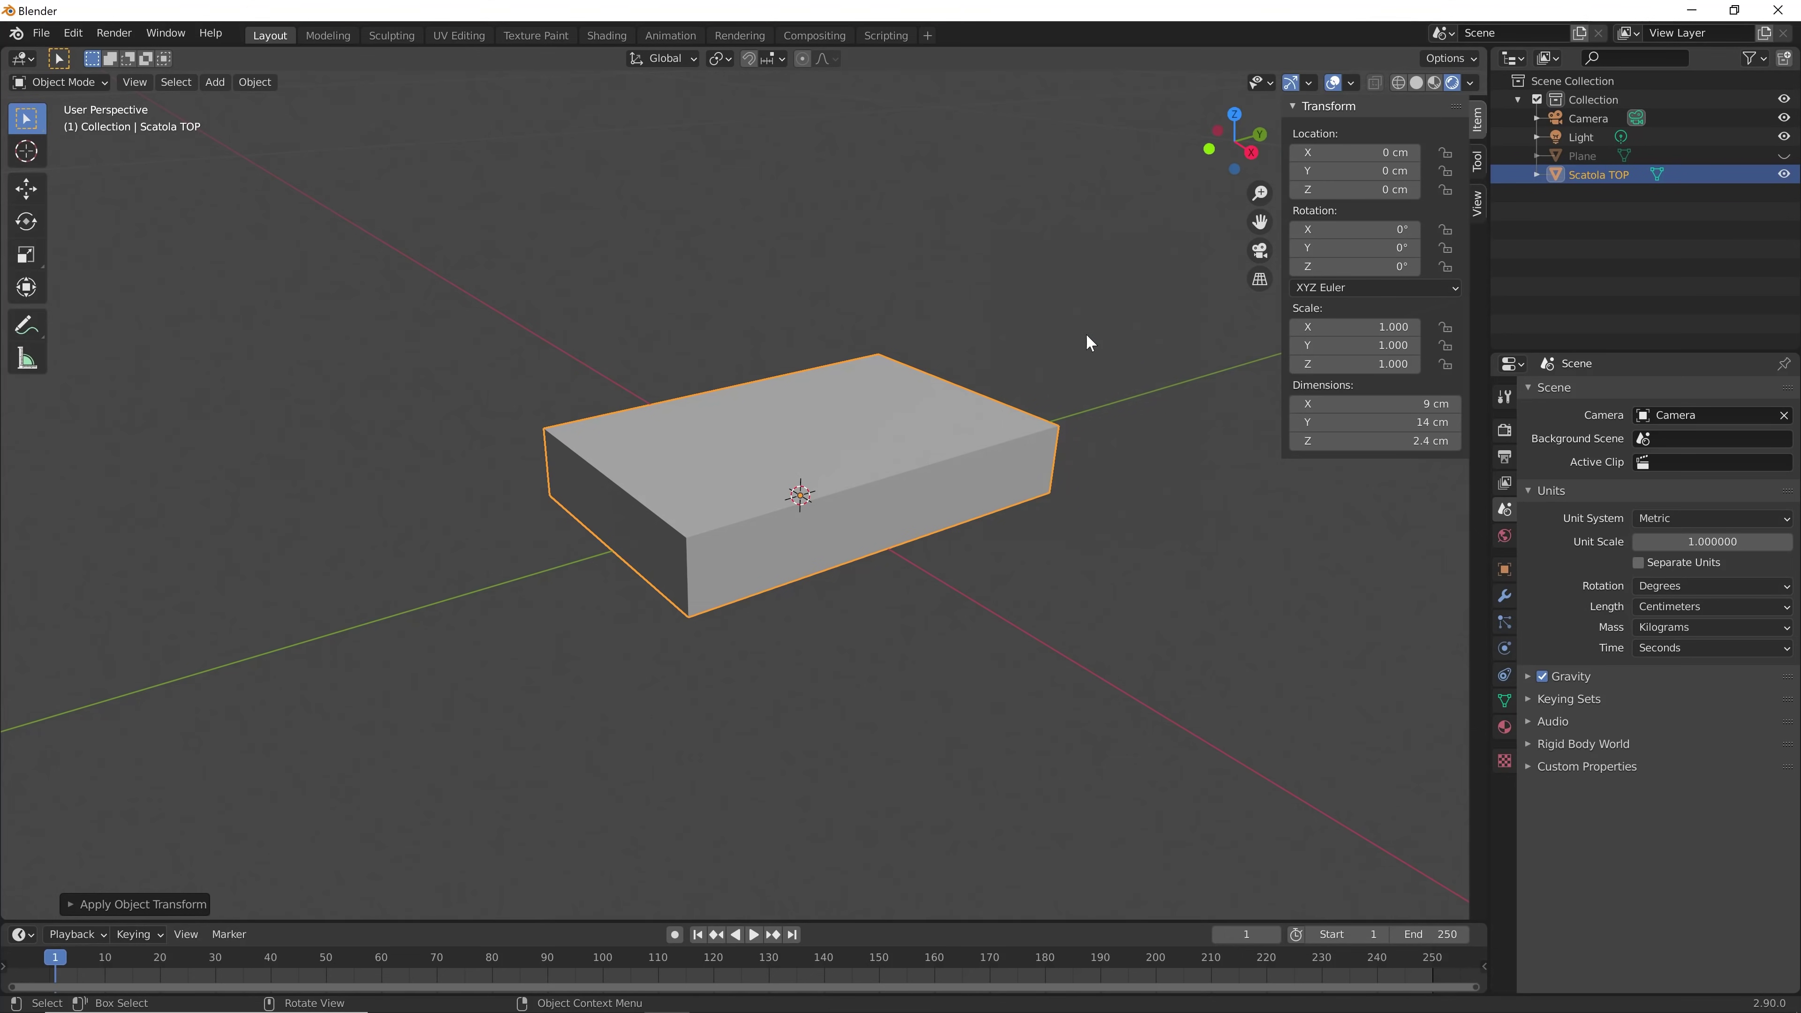
pyautogui.moveTo(1085, 342)
pyautogui.mouseDown(button='middle')
pyautogui.moveTo(1032, 506)
pyautogui.moveTo(924, 507)
pyautogui.moveTo(1188, 461)
pyautogui.moveTo(945, 597)
pyautogui.mouseUp(button='middle')
pyautogui.press('Tab')
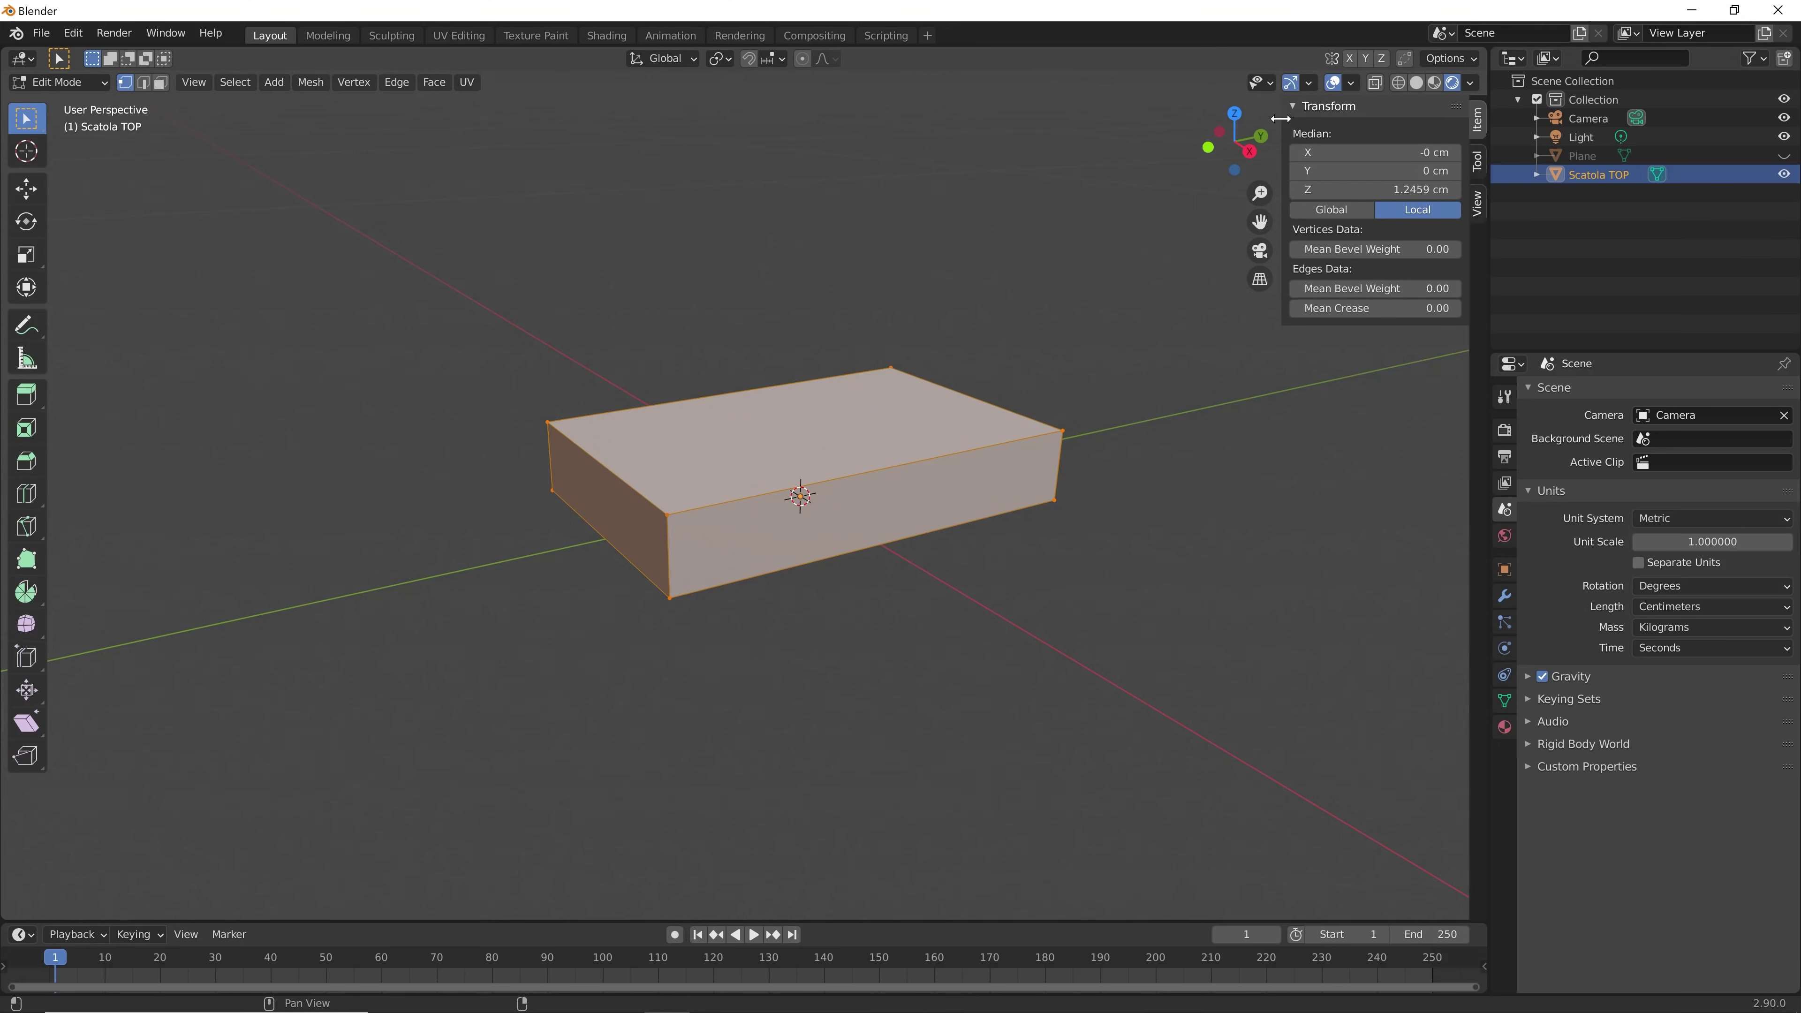
# Confirm a top corner vertex sits at 4.5, -7 cm, then return to Object Mode
pyautogui.press('n')
pyautogui.hotkey('alt', 'a')
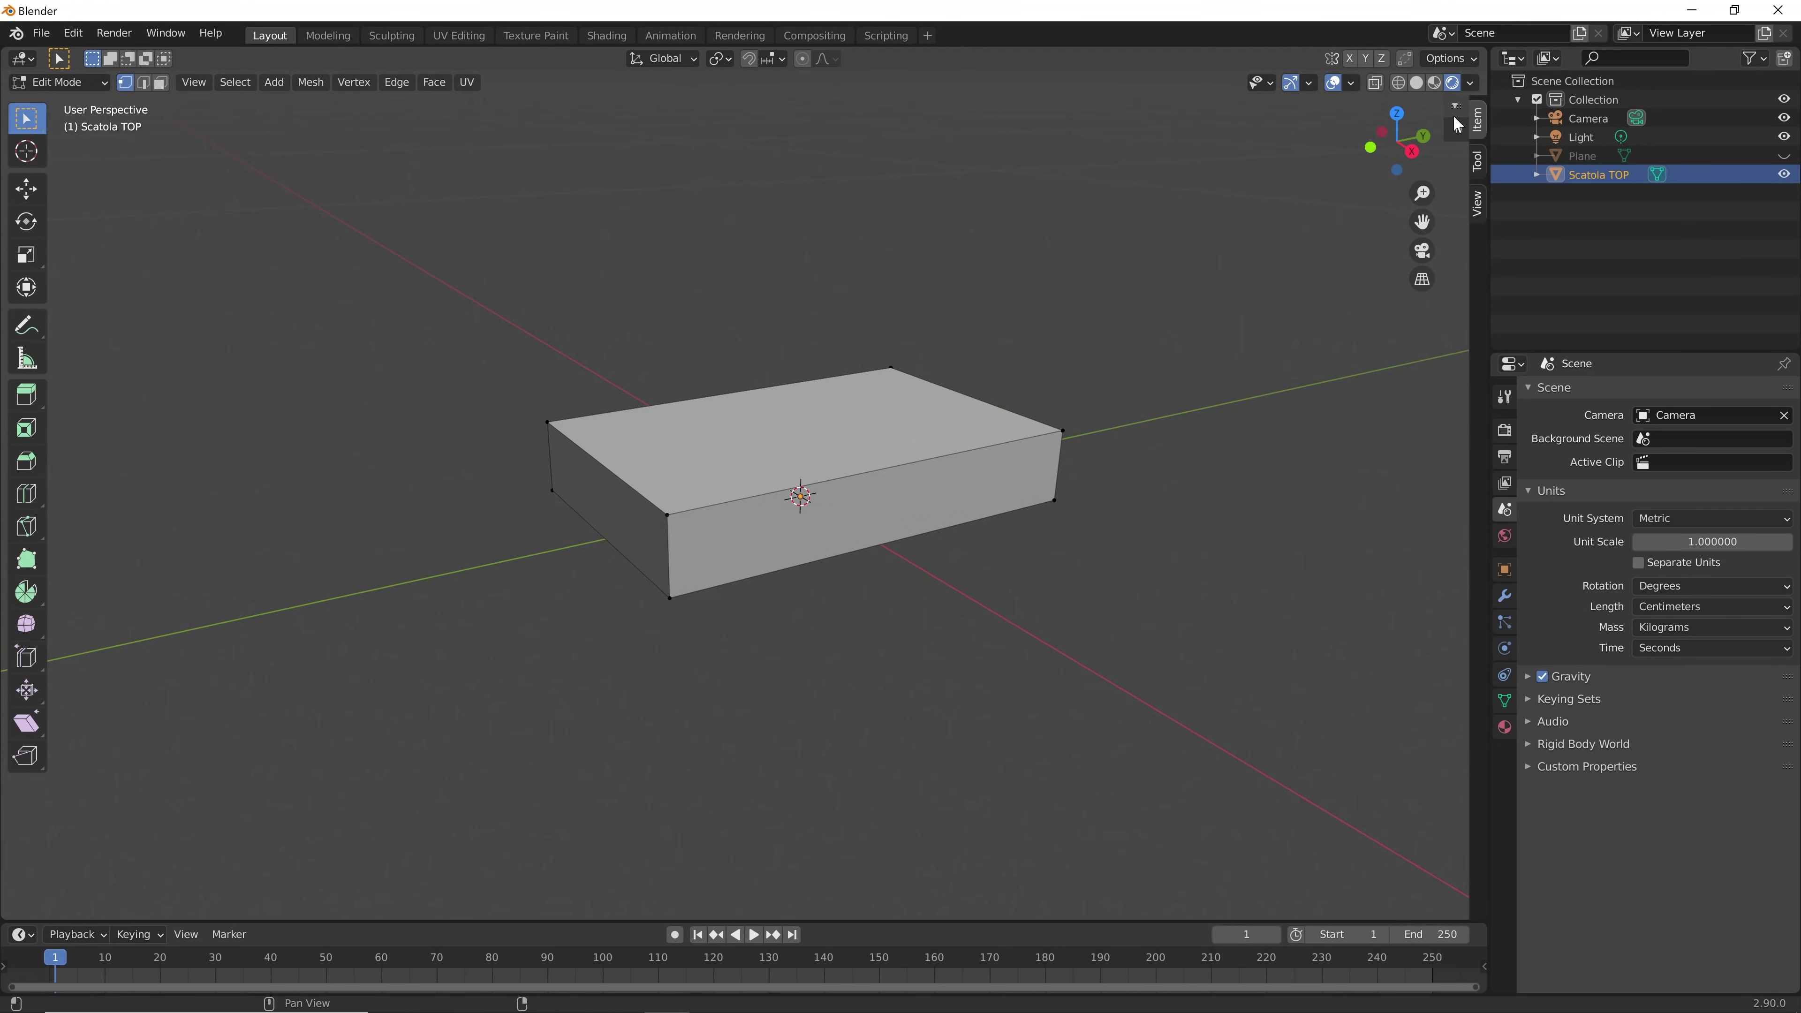
pyautogui.moveTo(1451, 118); pyautogui.dragTo(1277, 138)
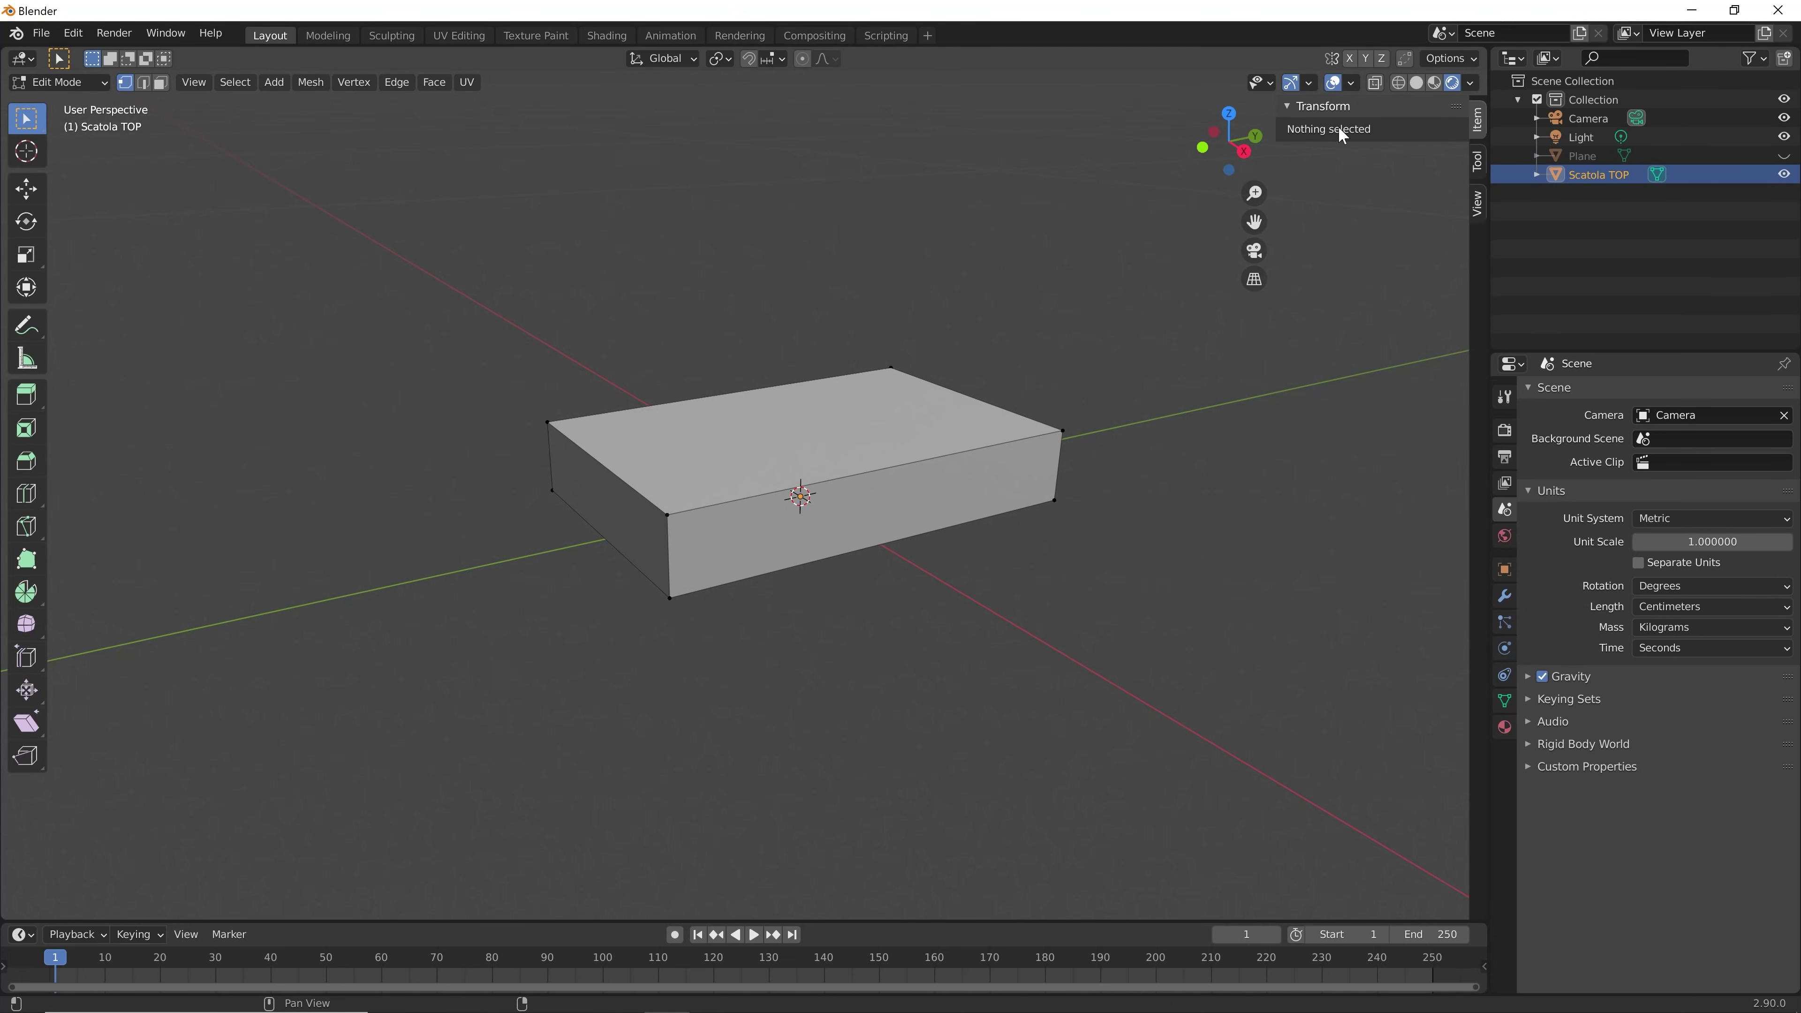
pyautogui.moveTo(1276, 113); pyautogui.dragTo(1543, 135)
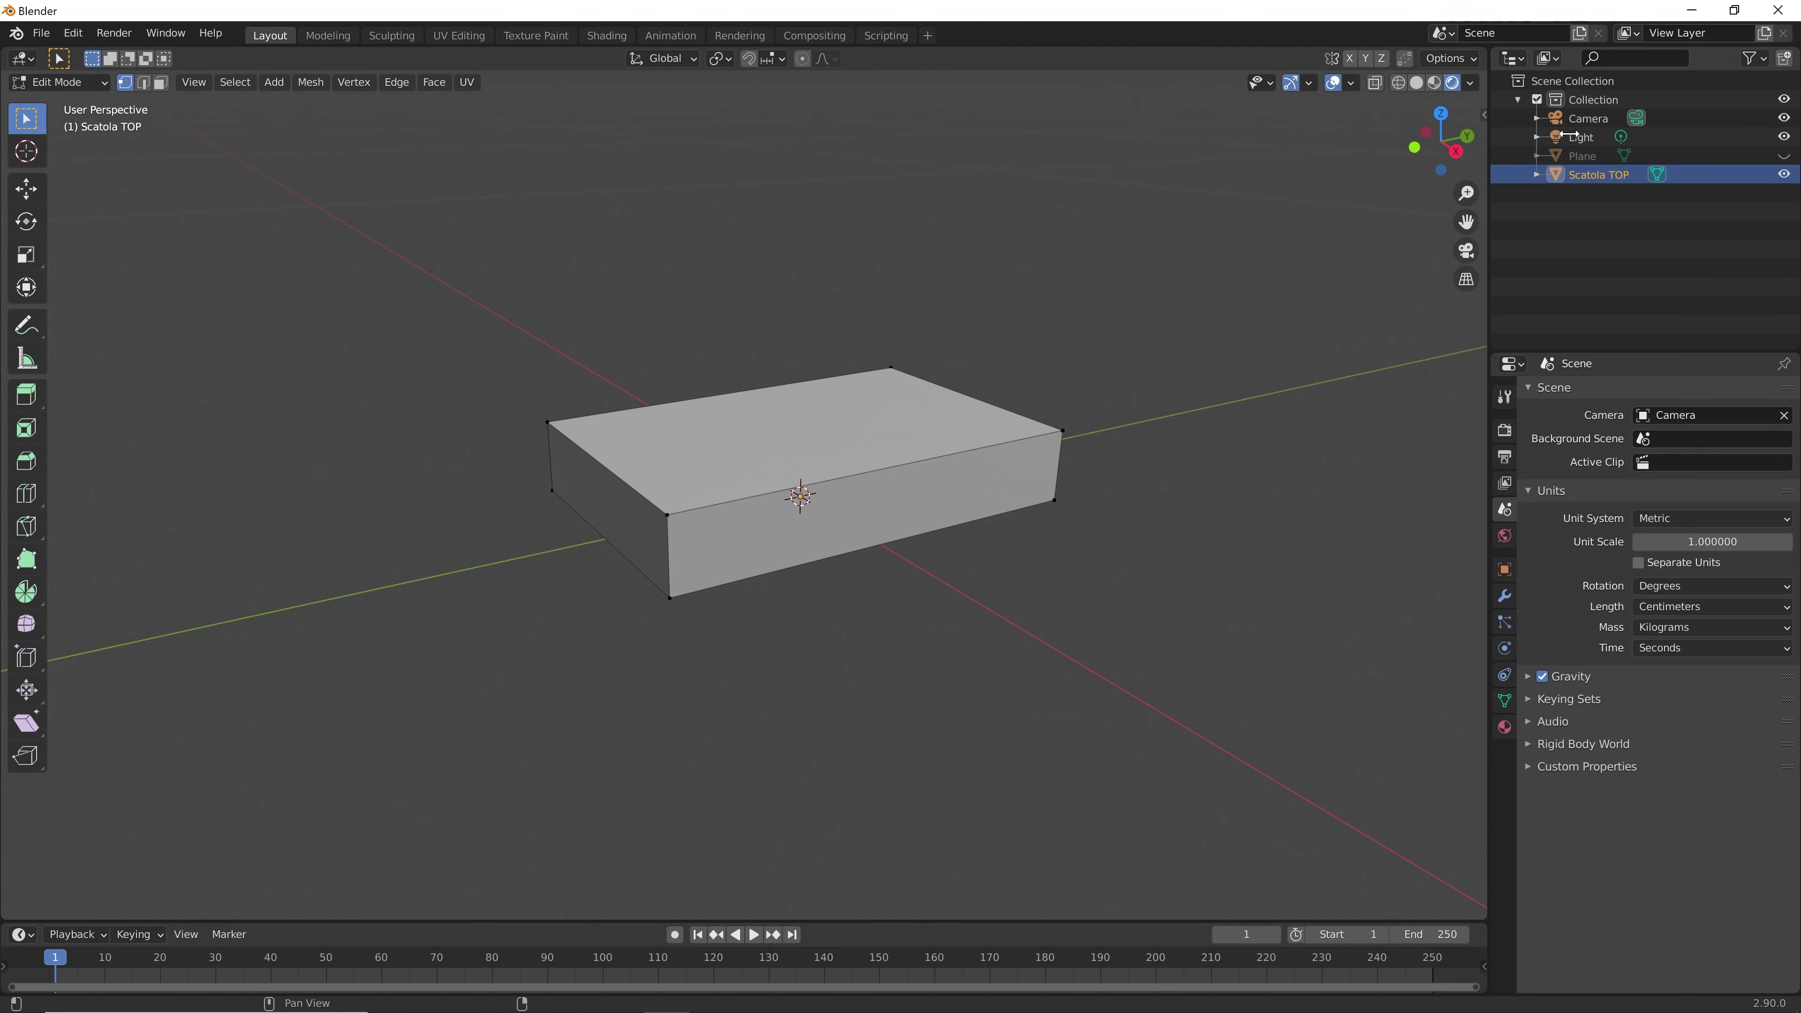
pyautogui.click(1484, 114)
pyautogui.click(1474, 159)
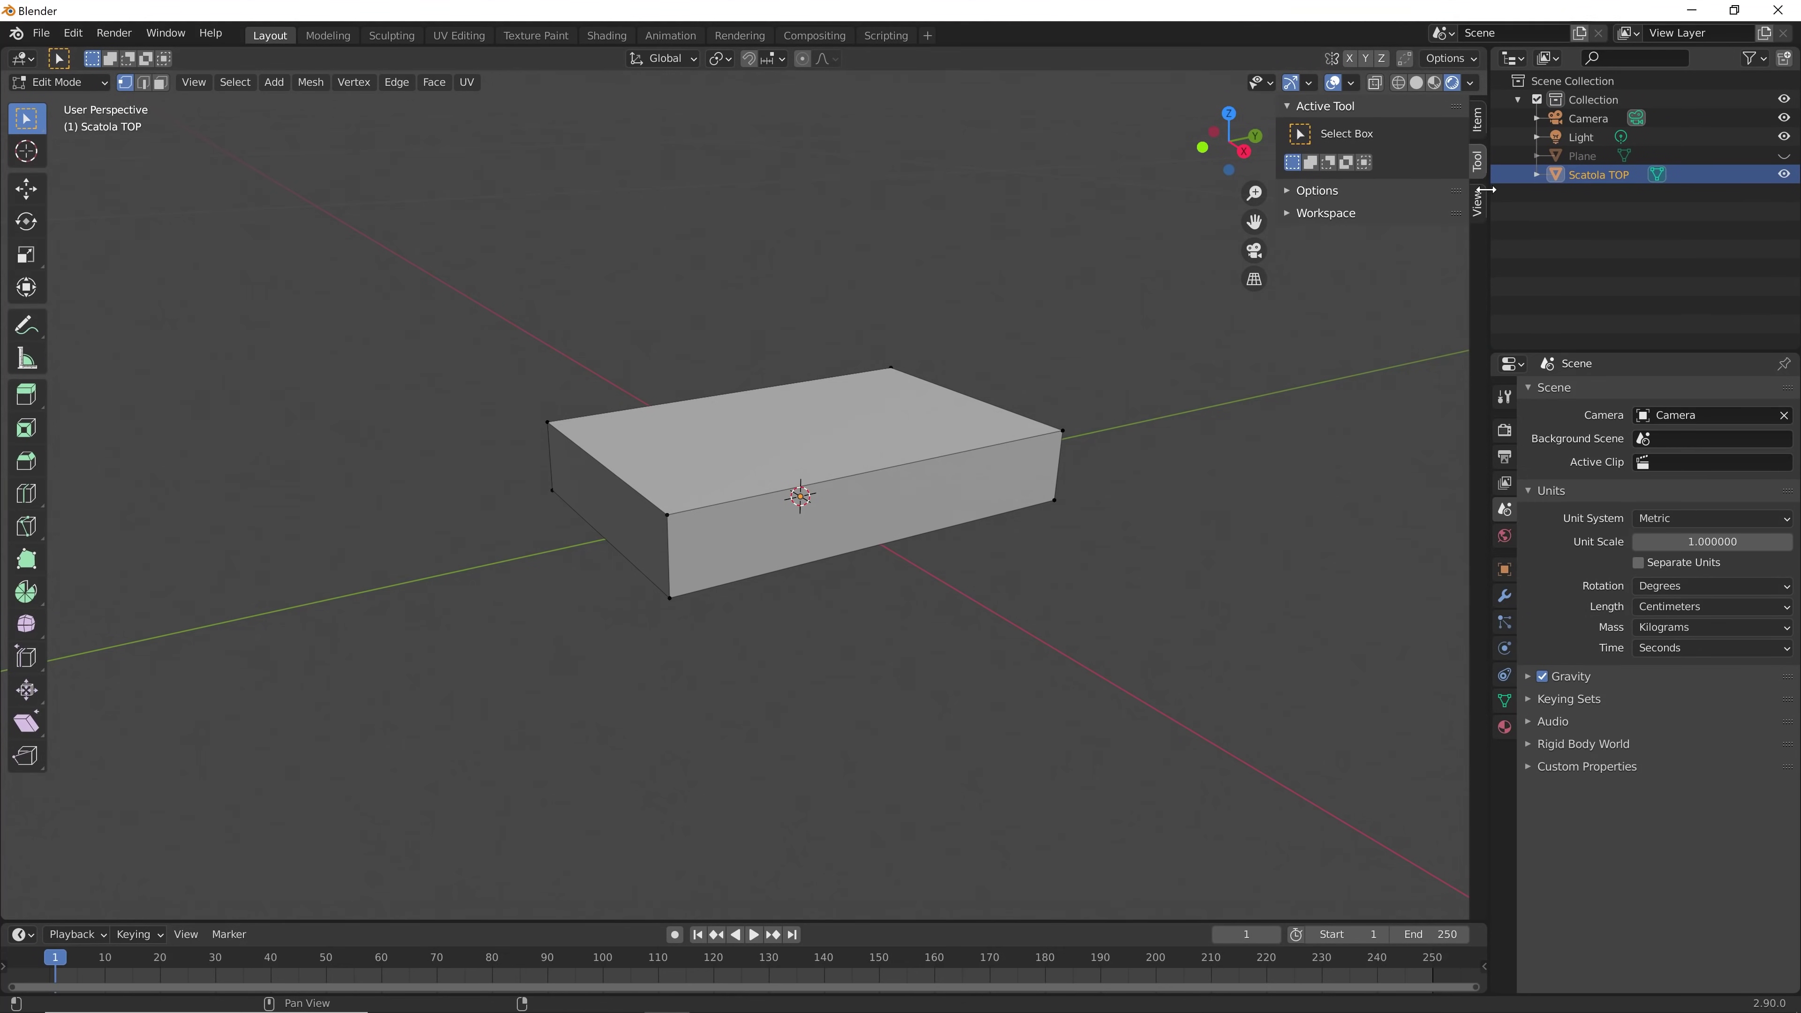
pyautogui.click(1474, 203)
pyautogui.click(1474, 119)
pyautogui.click(684, 464)
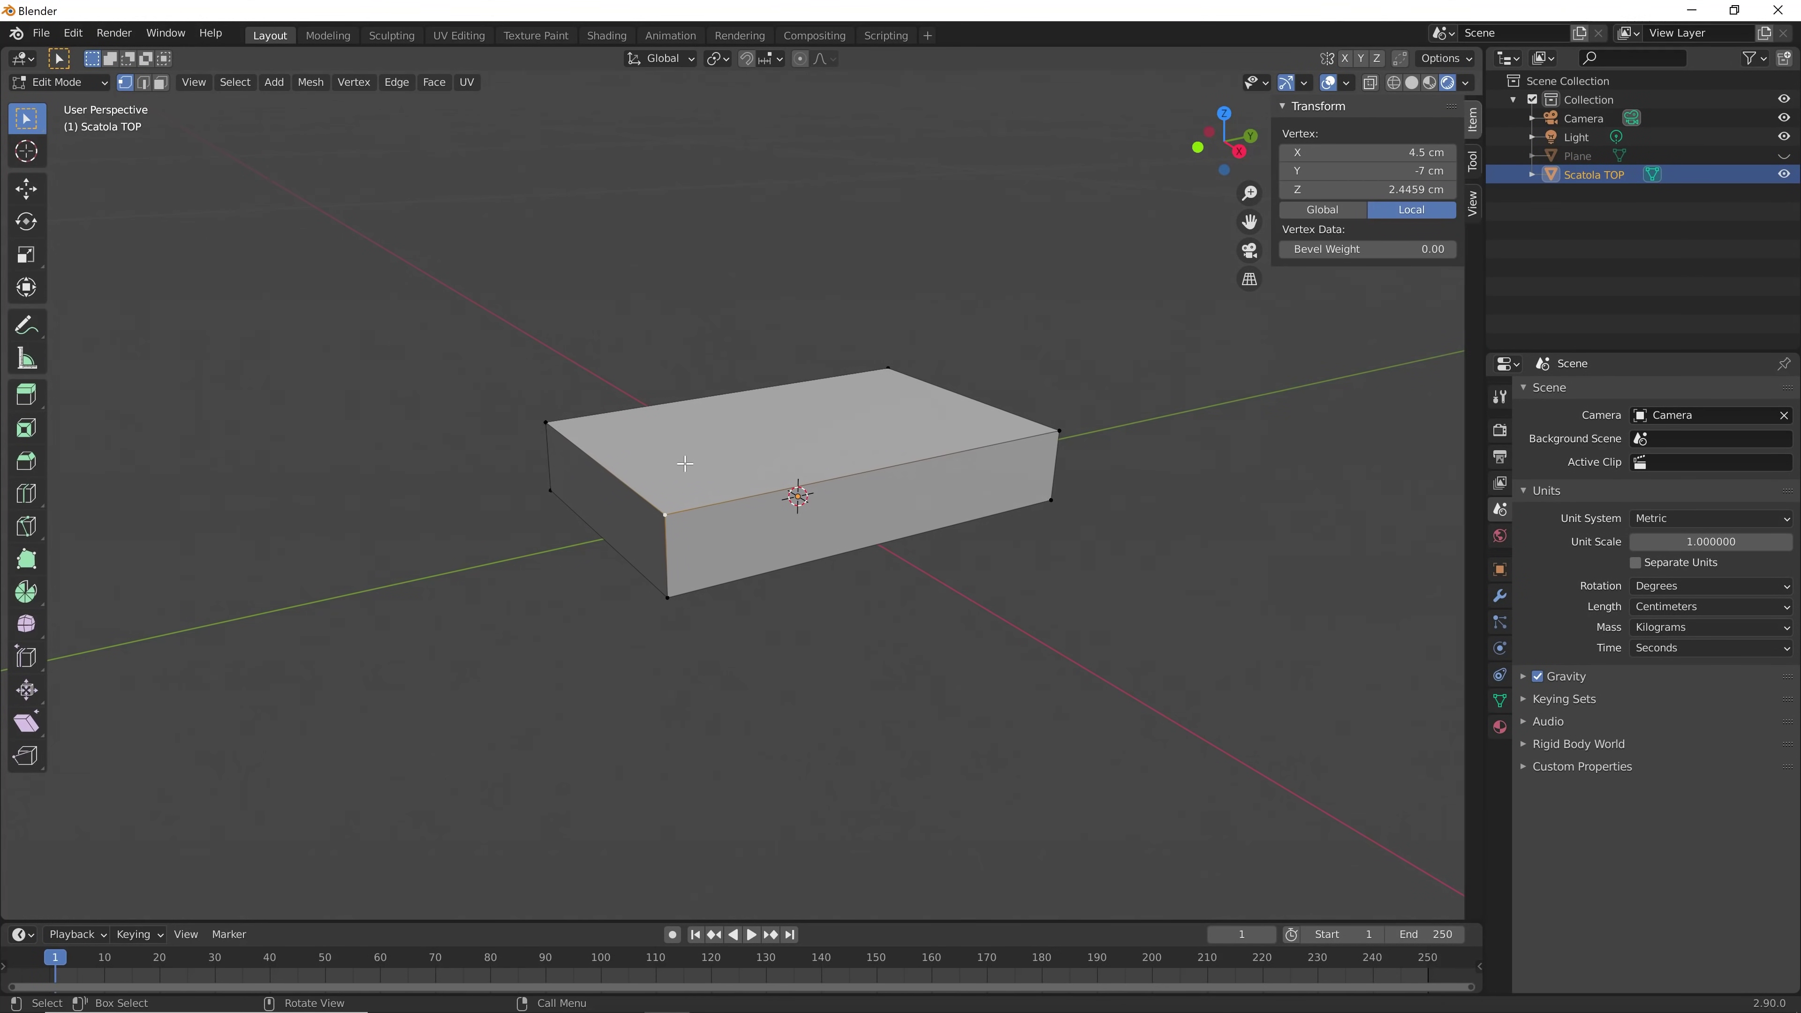
pyautogui.press('Tab')
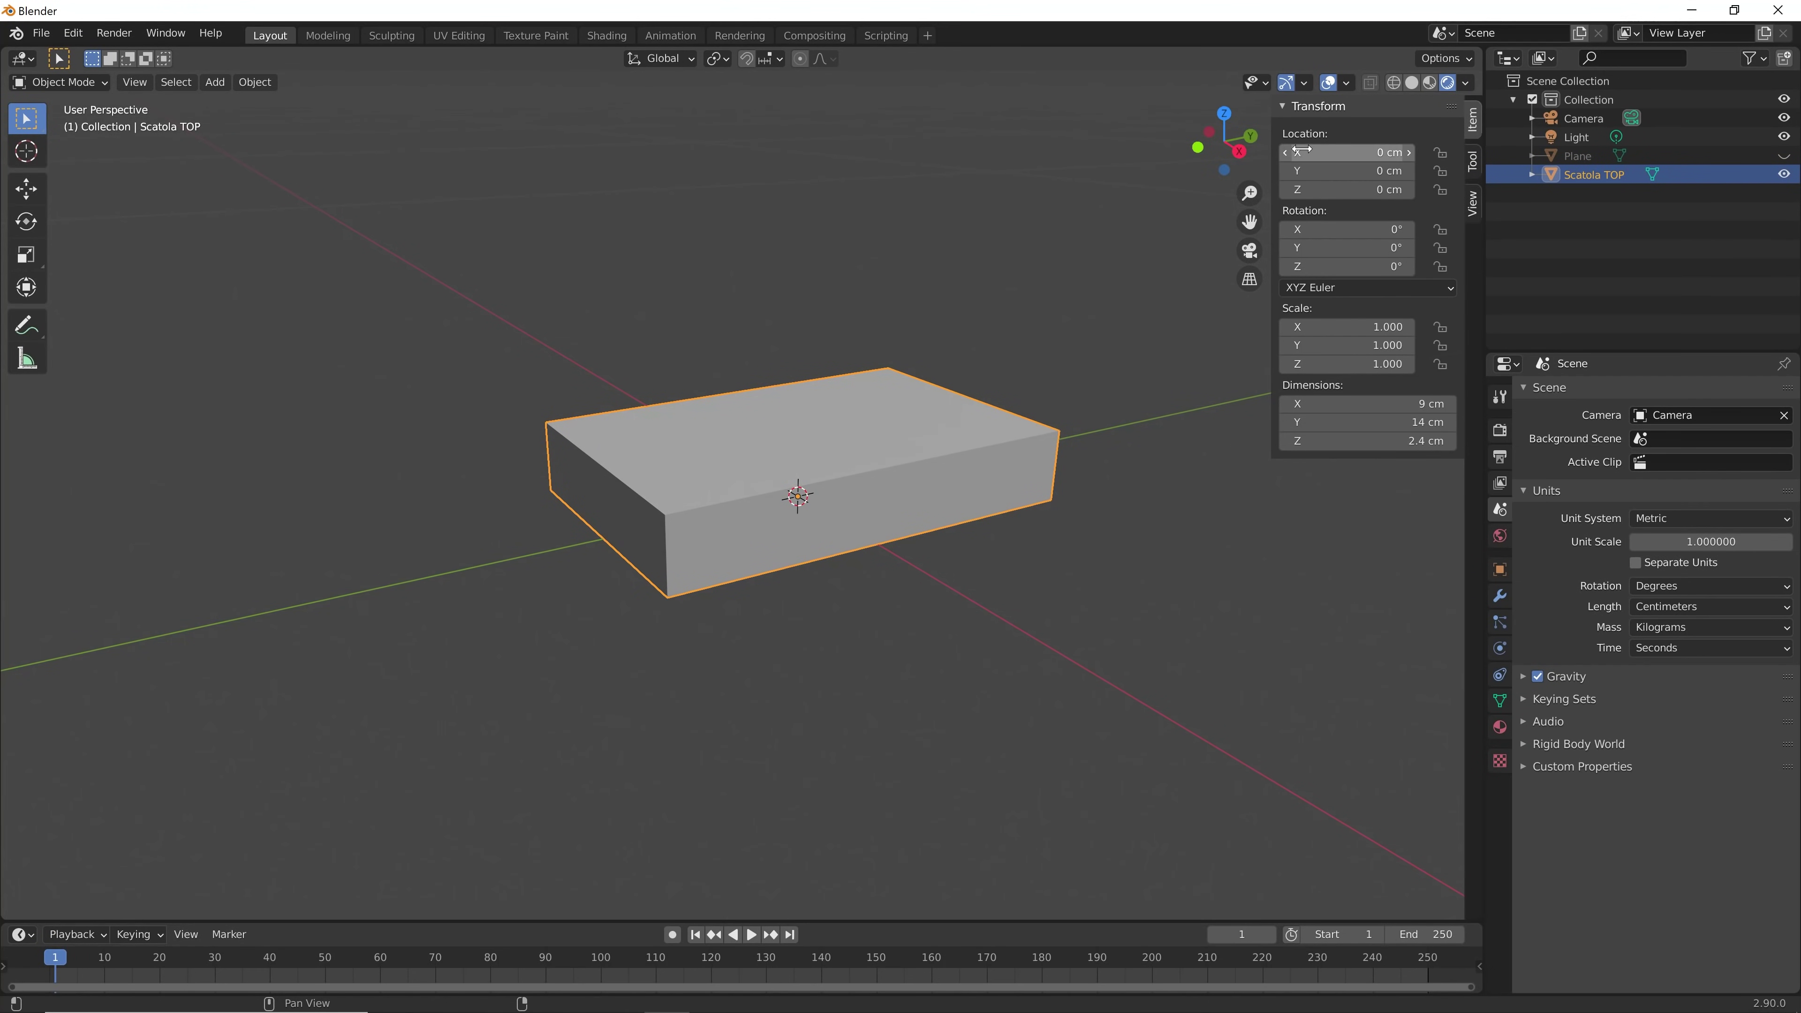
pyautogui.moveTo(1269, 135); pyautogui.dragTo(1461, 142)
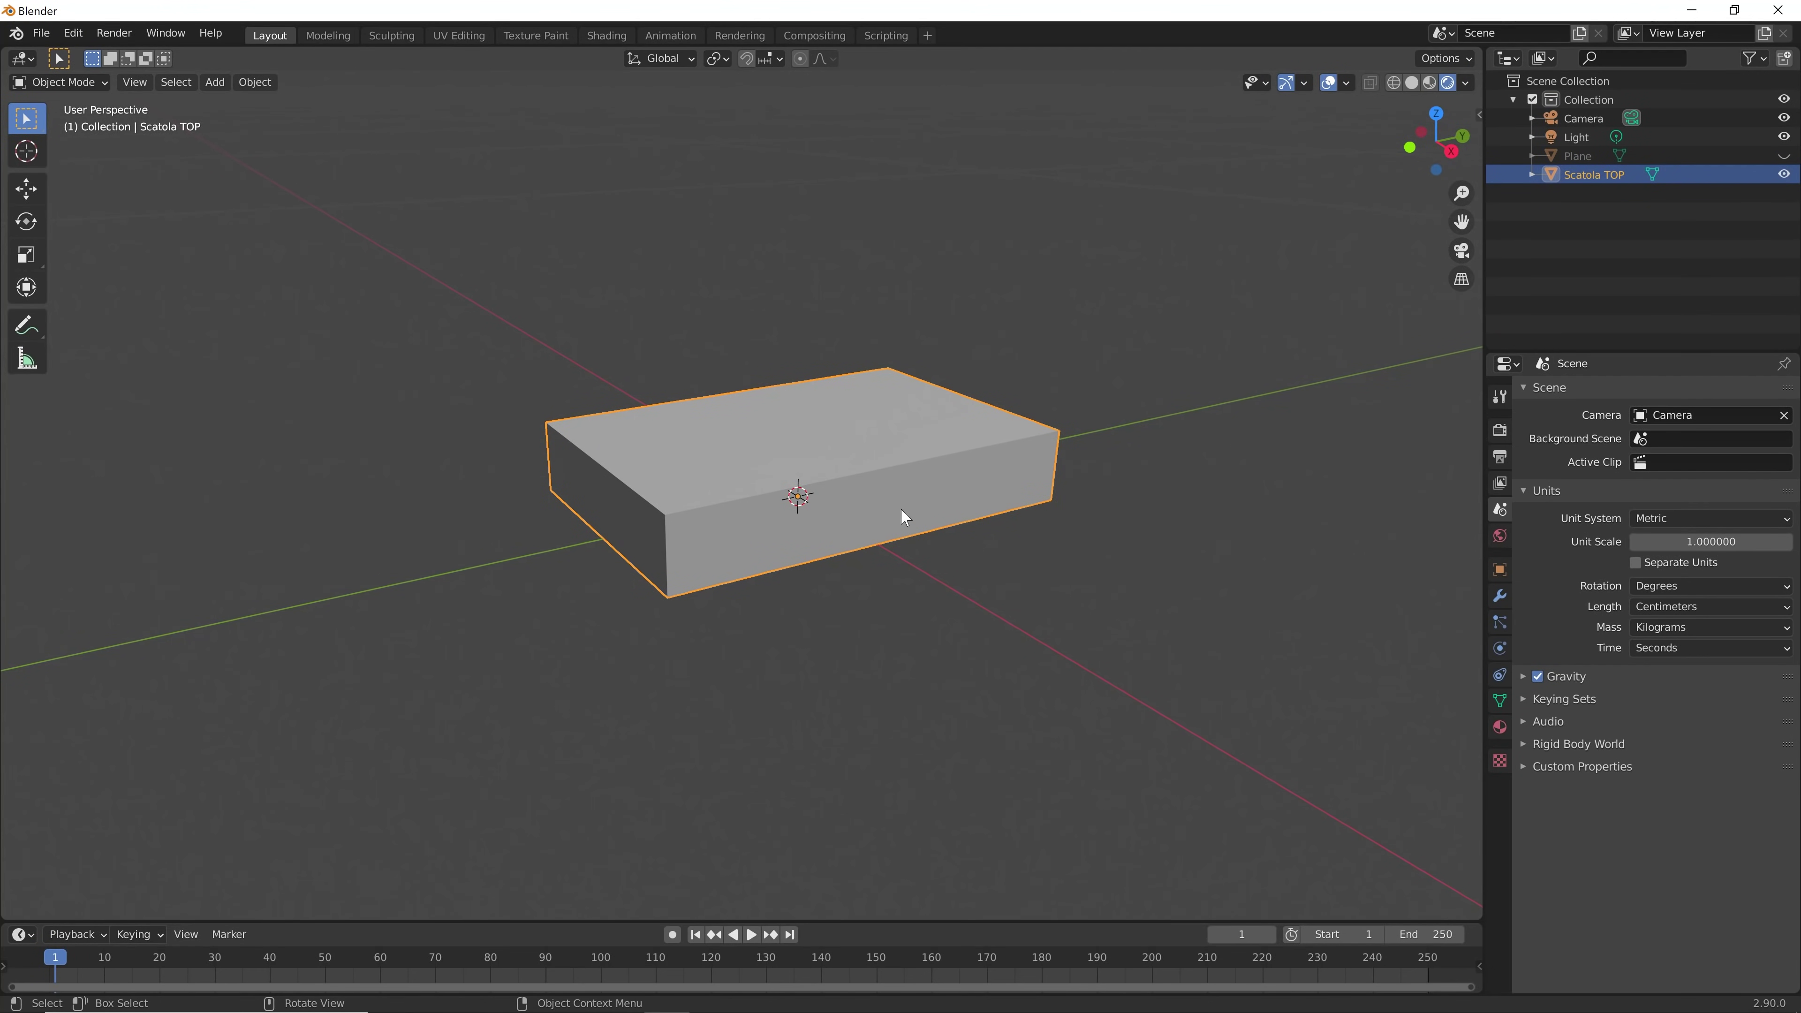
pyautogui.moveTo(904, 515)
pyautogui.mouseDown(button='middle')
pyautogui.moveTo(930, 296)
pyautogui.moveTo(935, 327)
pyautogui.mouseUp(button='middle')
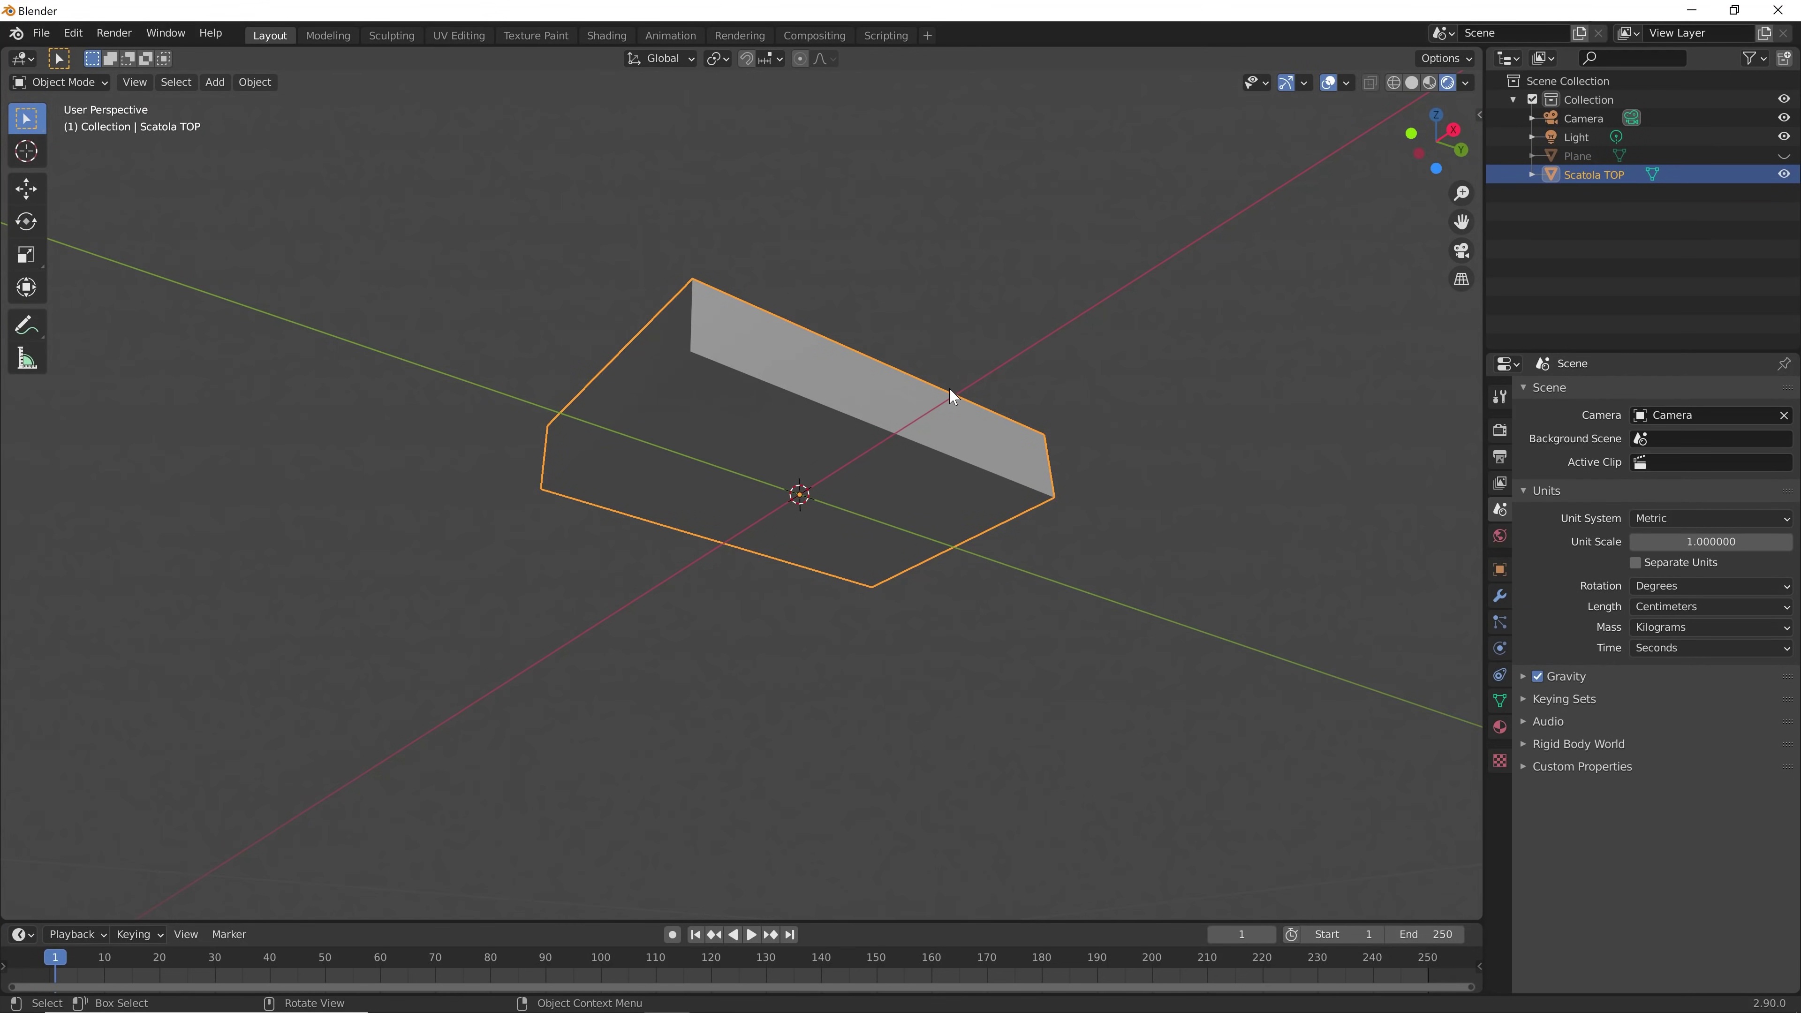
# Inset the lid's bottom face by 0.8 in face-select Edit Mode
pyautogui.press('Tab')
pyautogui.press('3')
pyautogui.click(917, 462)
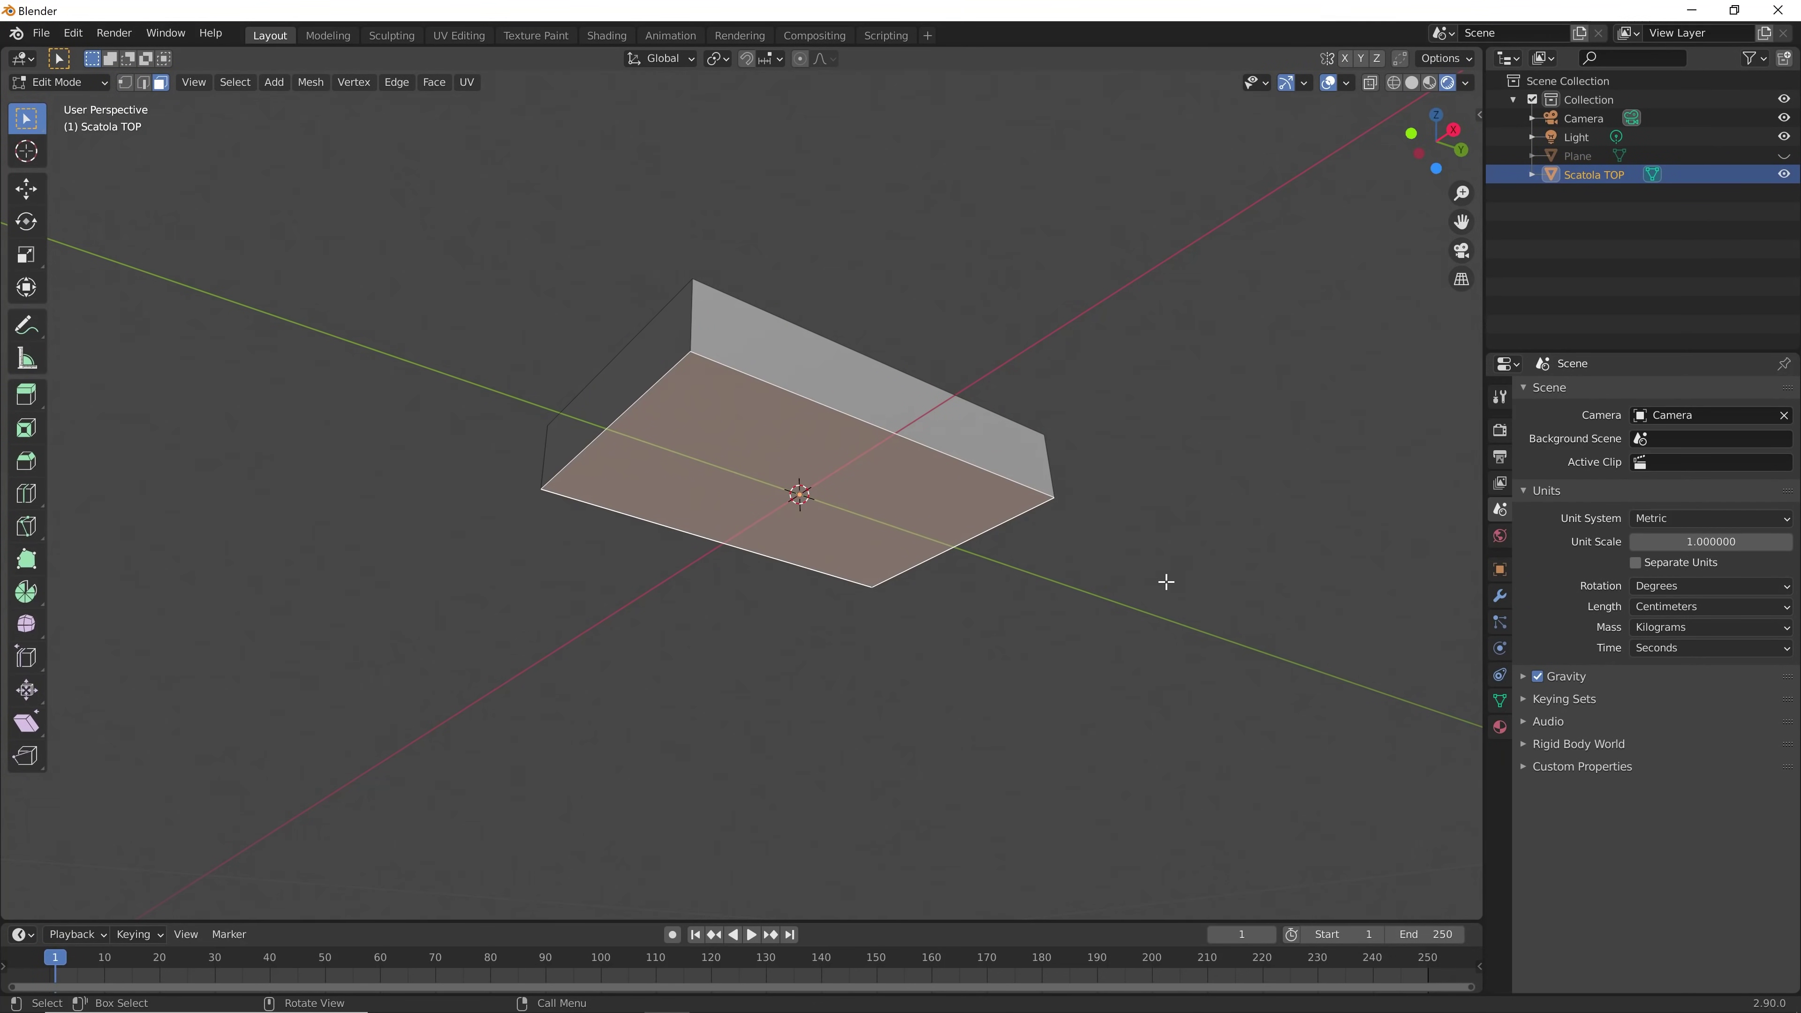
pyautogui.moveTo(1166, 582)
pyautogui.mouseDown(button='middle')
pyautogui.moveTo(945, 576)
pyautogui.moveTo(973, 591)
pyautogui.mouseUp(button='middle')
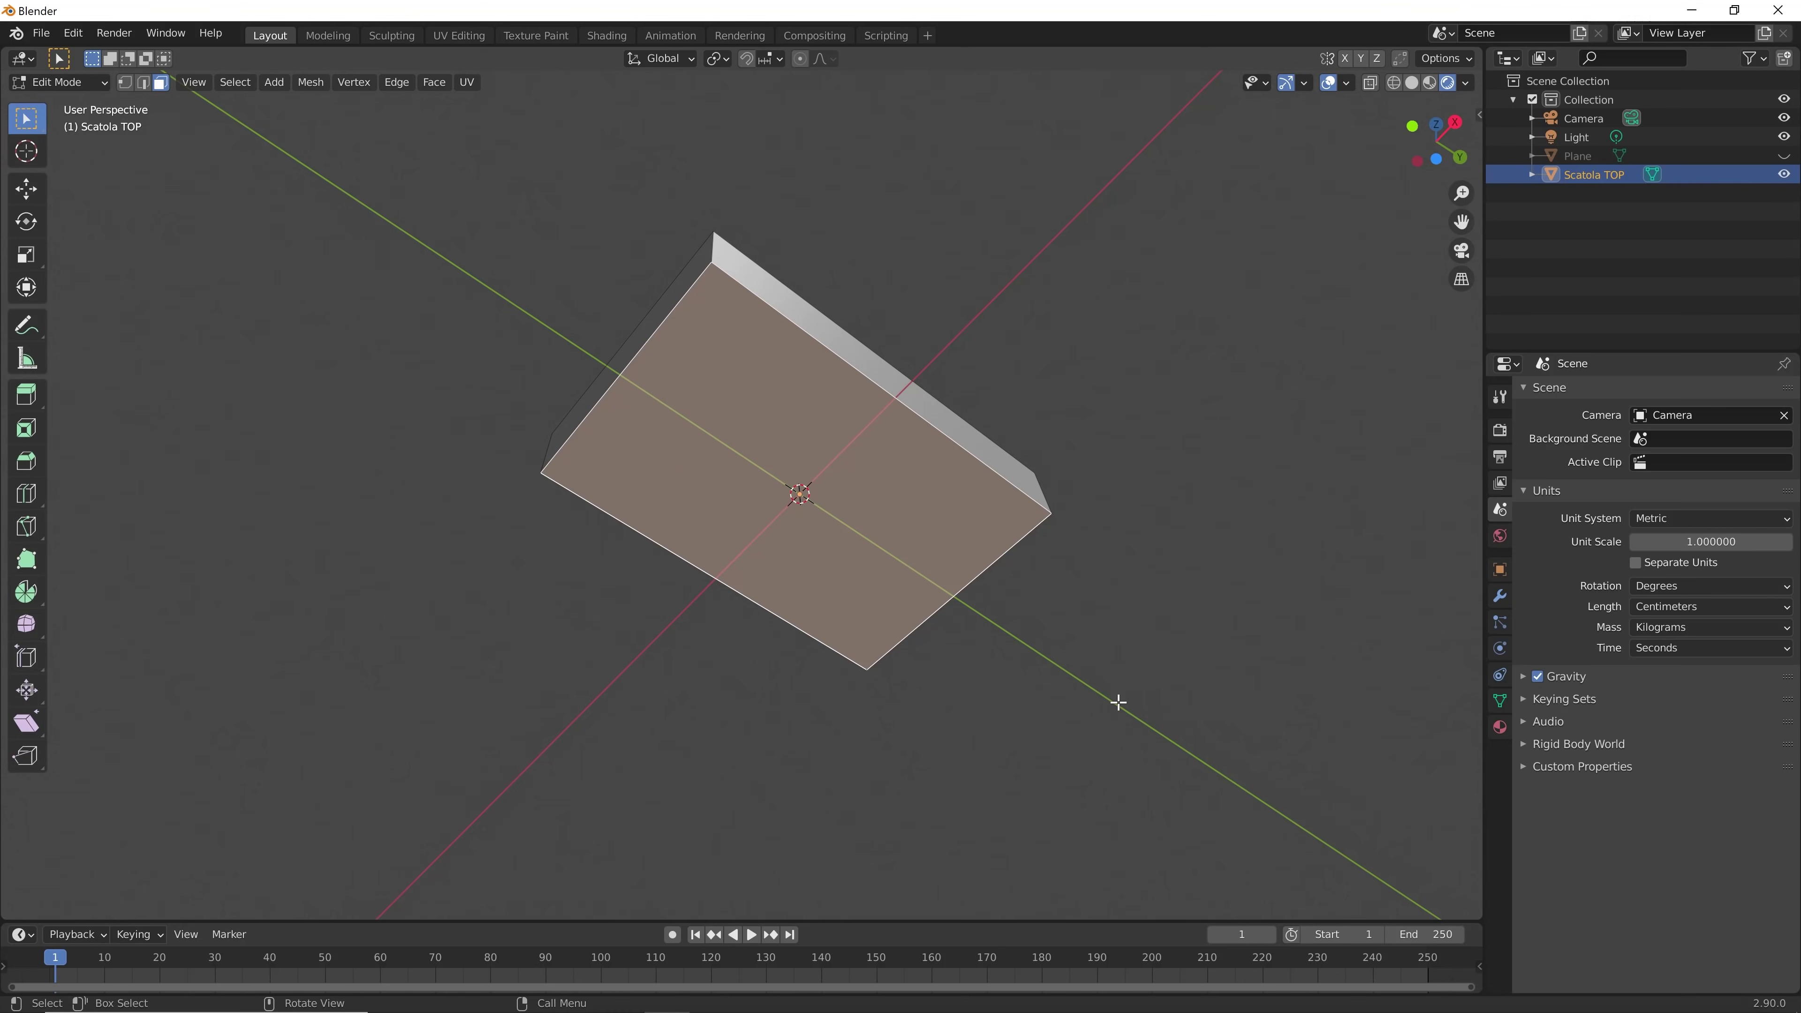
pyautogui.press('i')
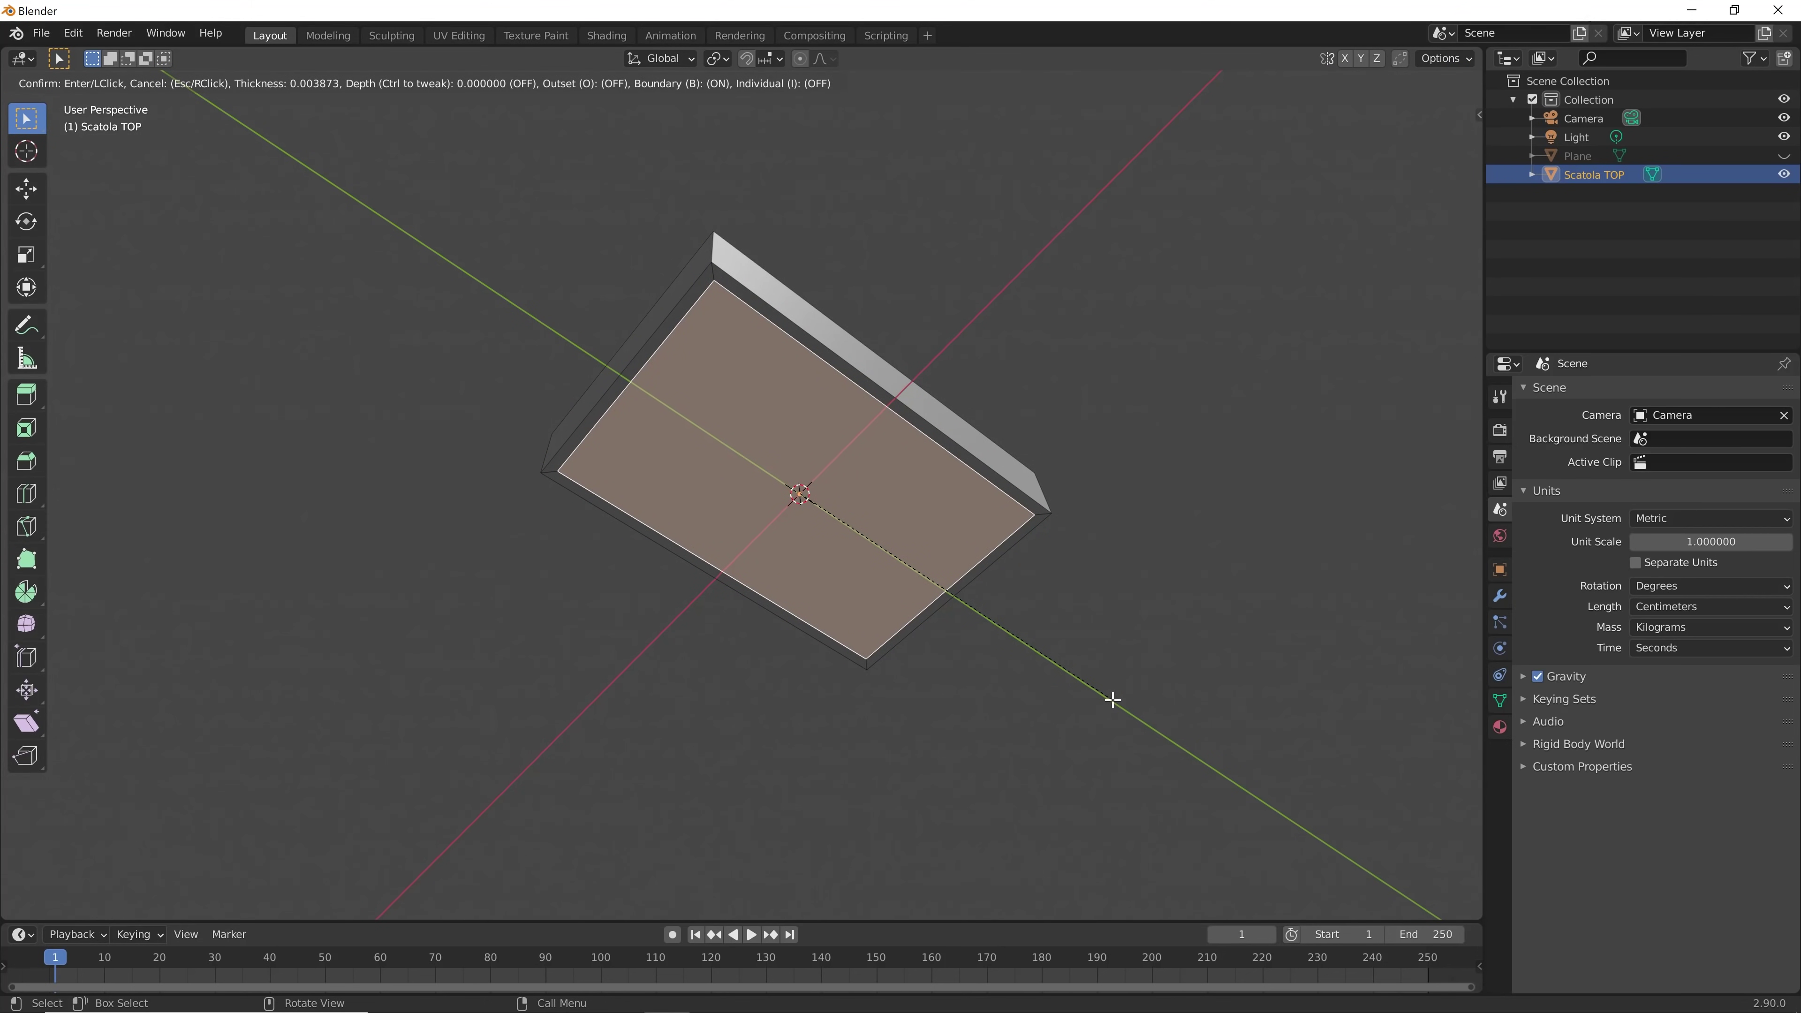
pyautogui.write('0.8')
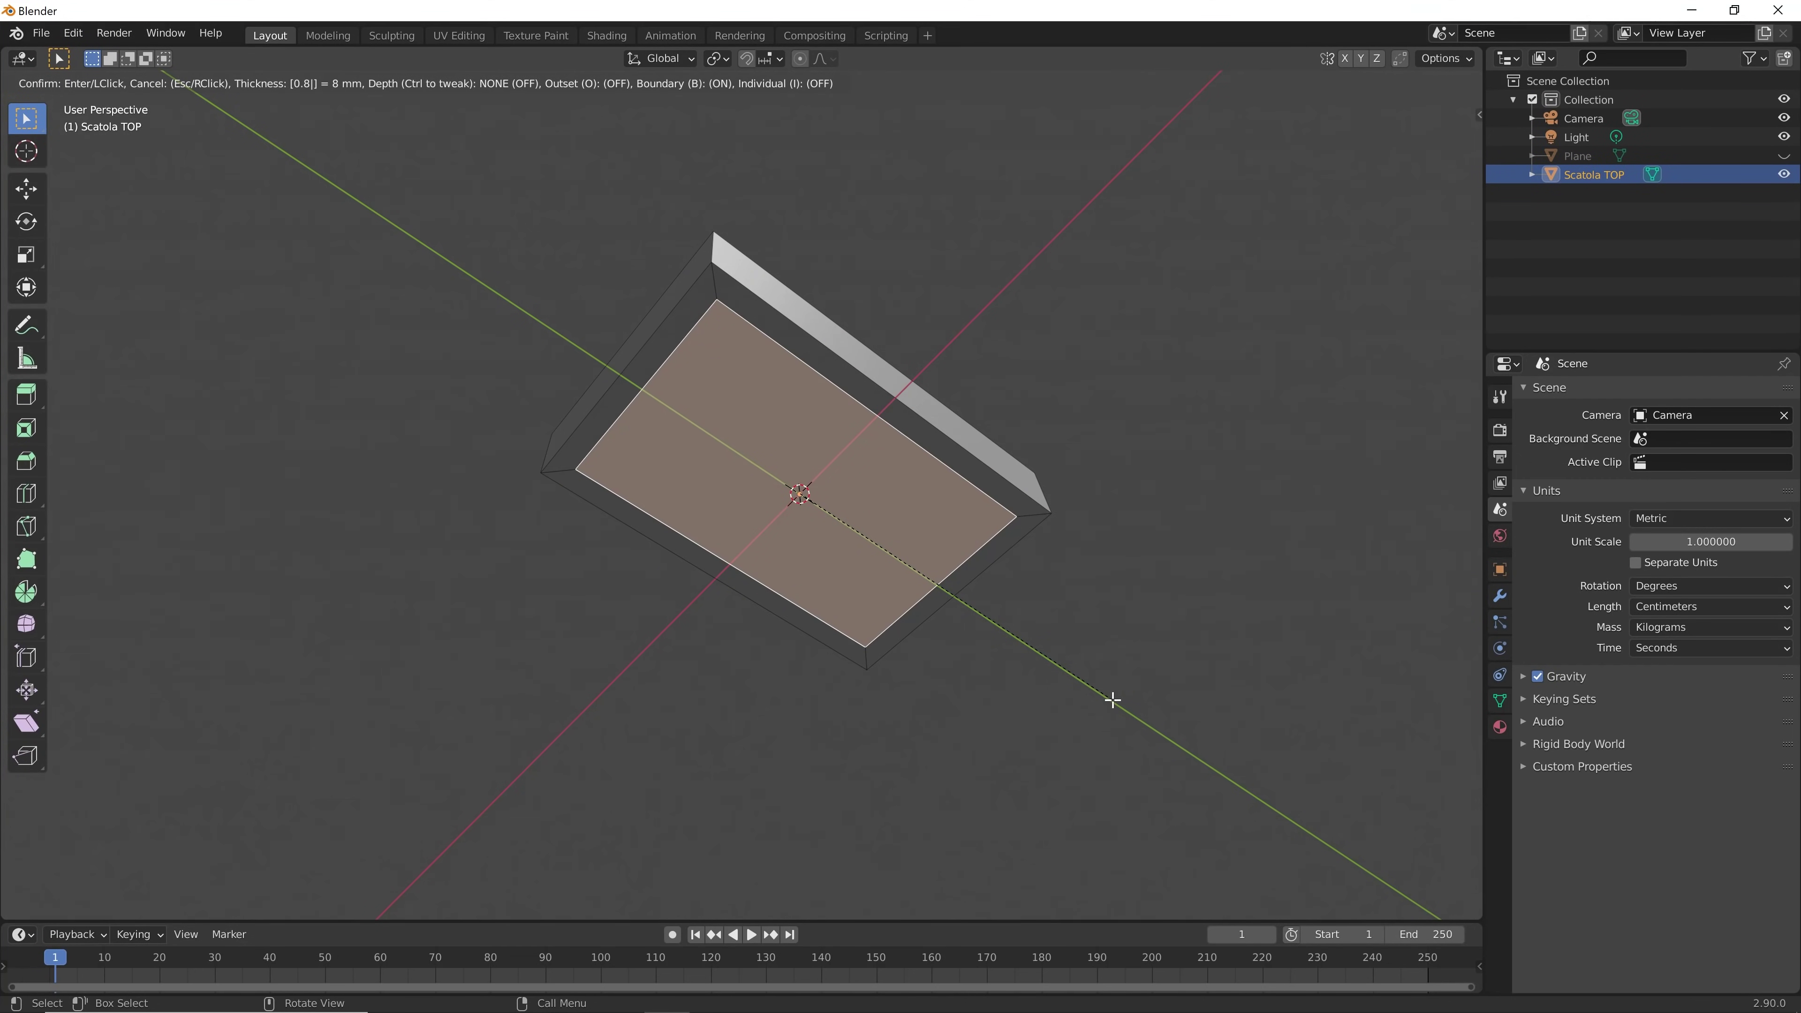
pyautogui.press('Return')
pyautogui.click(987, 720)
# Enable X-Ray and select the inner inset face
pyautogui.moveTo(989, 720)
pyautogui.mouseDown(button='middle')
pyautogui.moveTo(999, 633)
pyautogui.moveTo(917, 837)
pyautogui.mouseUp(button='middle')
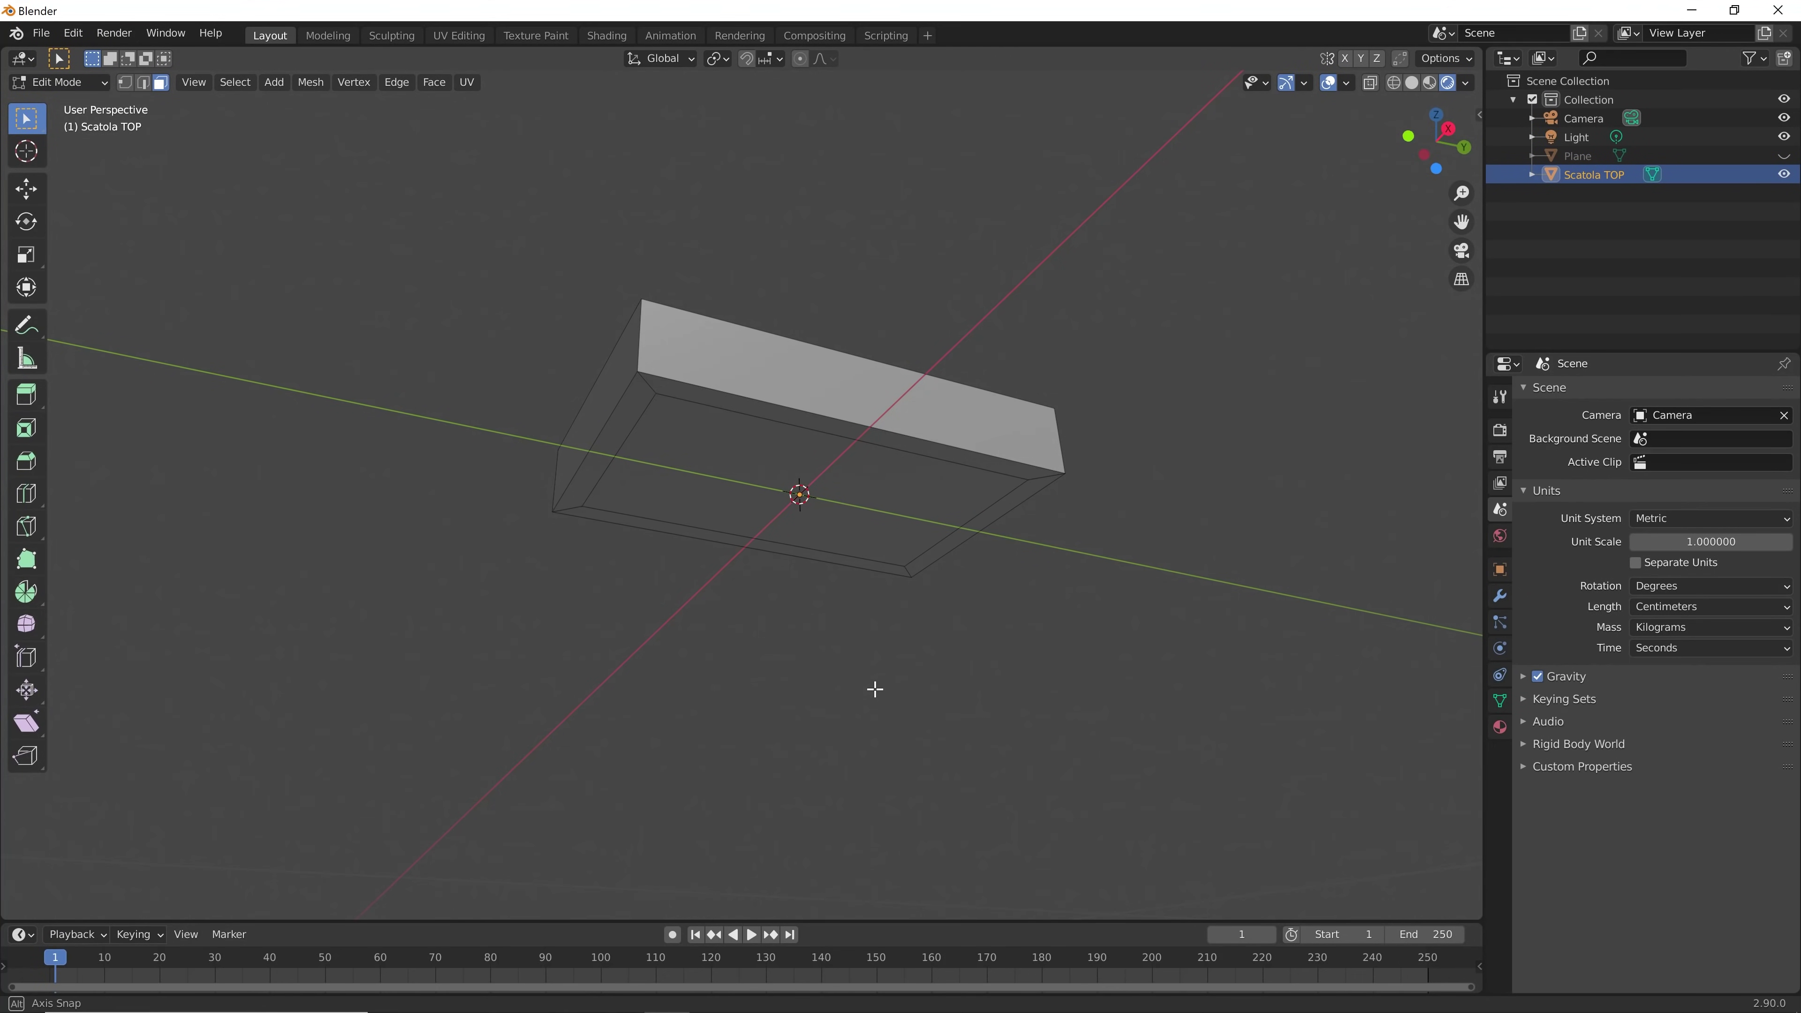
pyautogui.moveTo(873, 688)
pyautogui.mouseDown(button='middle')
pyautogui.moveTo(857, 821)
pyautogui.moveTo(848, 805)
pyautogui.mouseUp(button='middle')
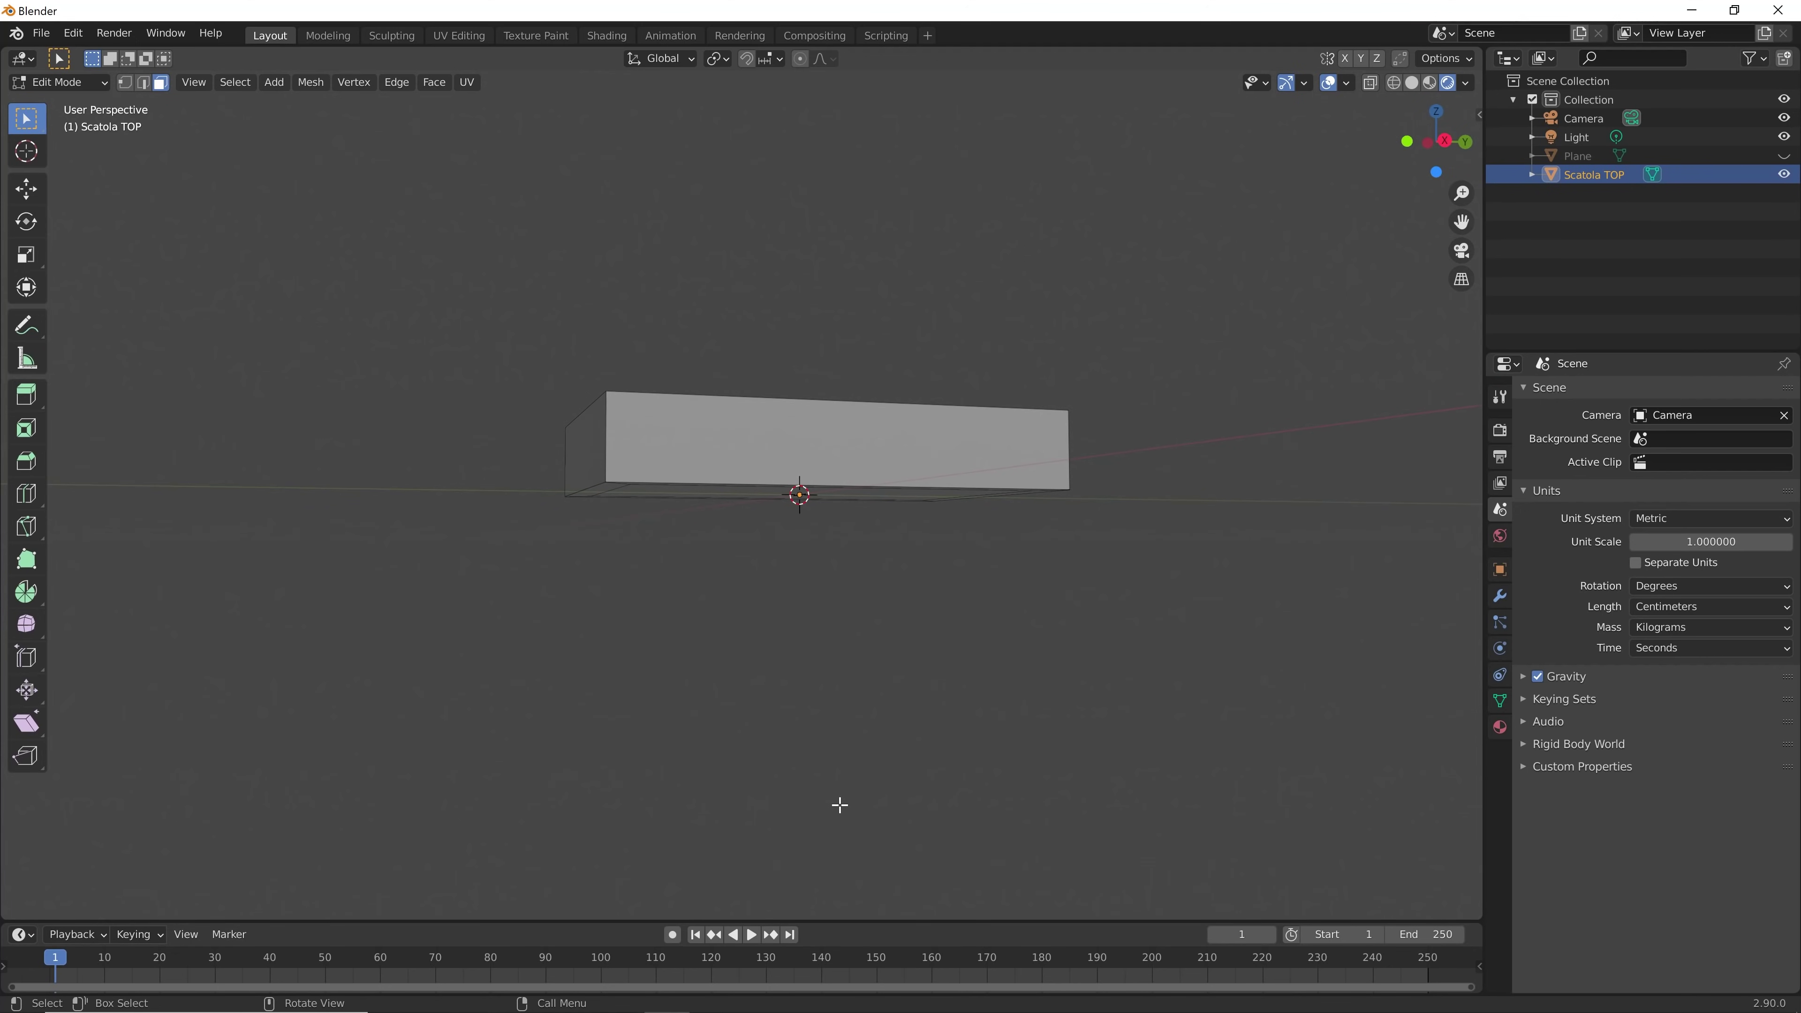
pyautogui.click(1371, 82)
pyautogui.moveTo(881, 726)
pyautogui.mouseDown(button='middle')
pyautogui.moveTo(840, 780)
pyautogui.moveTo(916, 832)
pyautogui.moveTo(1078, 838)
pyautogui.mouseUp(button='middle')
pyautogui.moveTo(815, 766); pyautogui.dragTo(929, 555, button='middle')
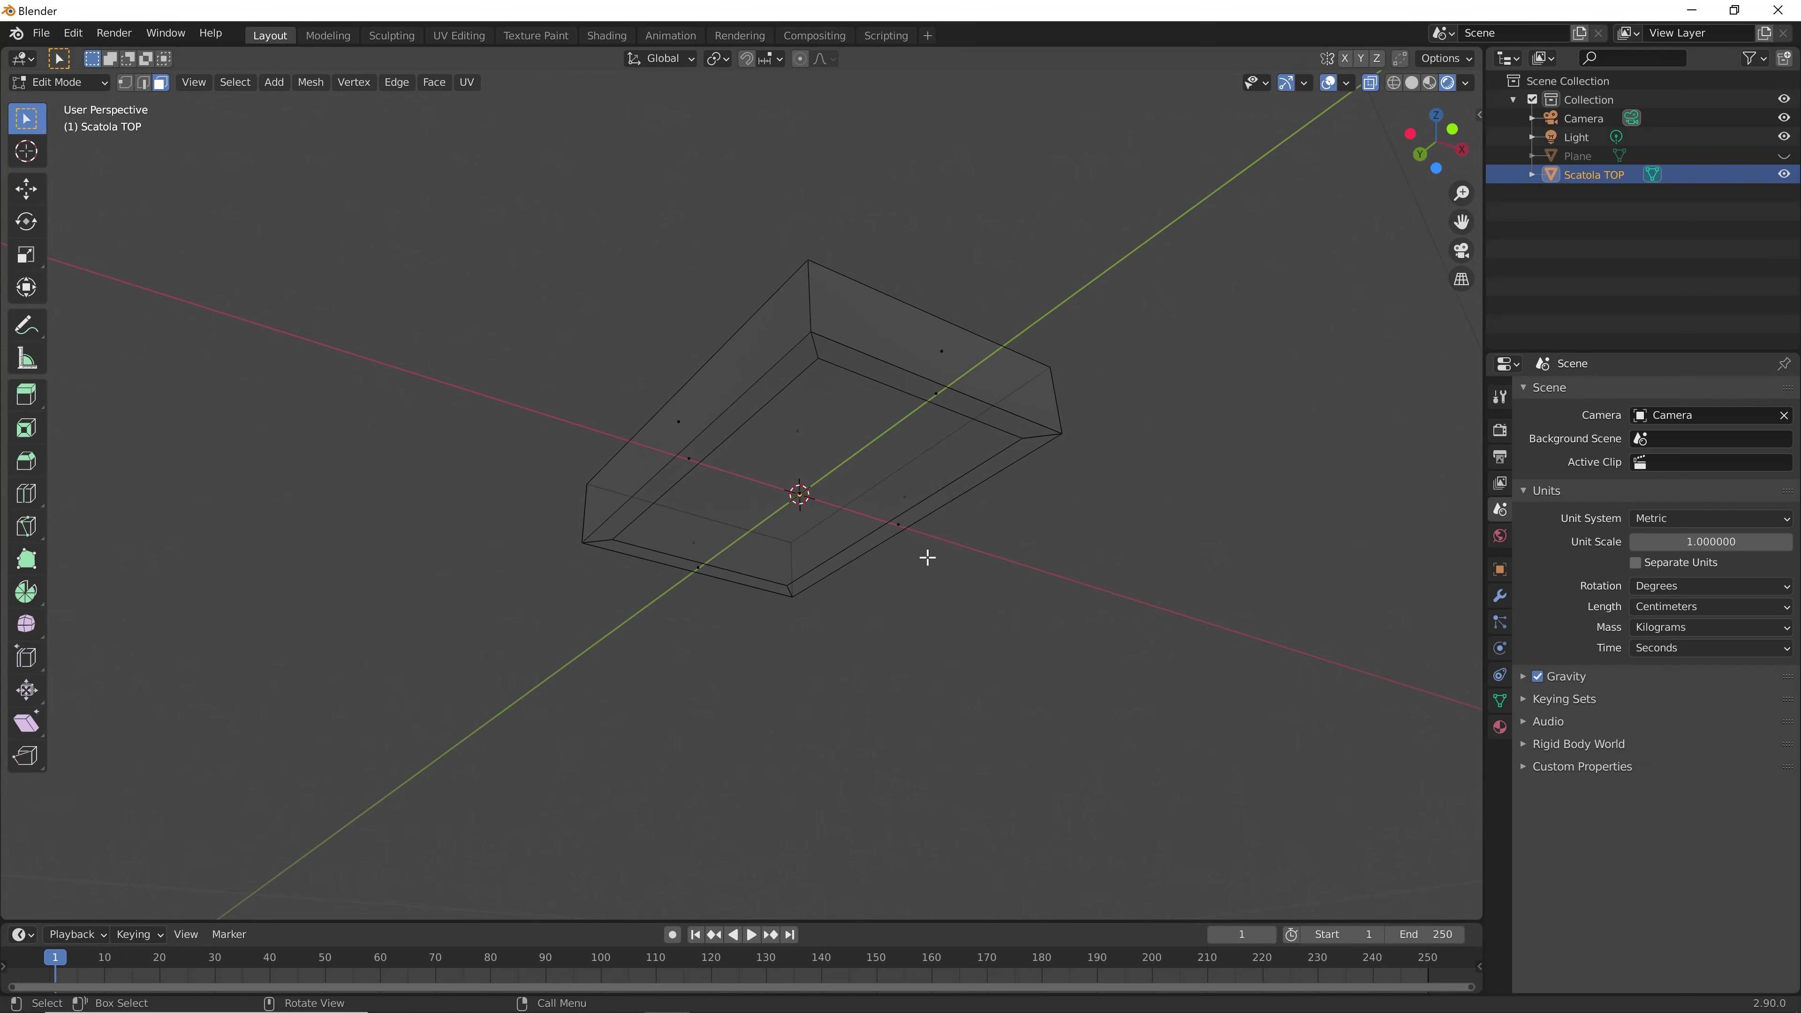
pyautogui.click(844, 430)
pyautogui.moveTo(780, 414); pyautogui.dragTo(905, 520, button='middle')
pyautogui.click(895, 497)
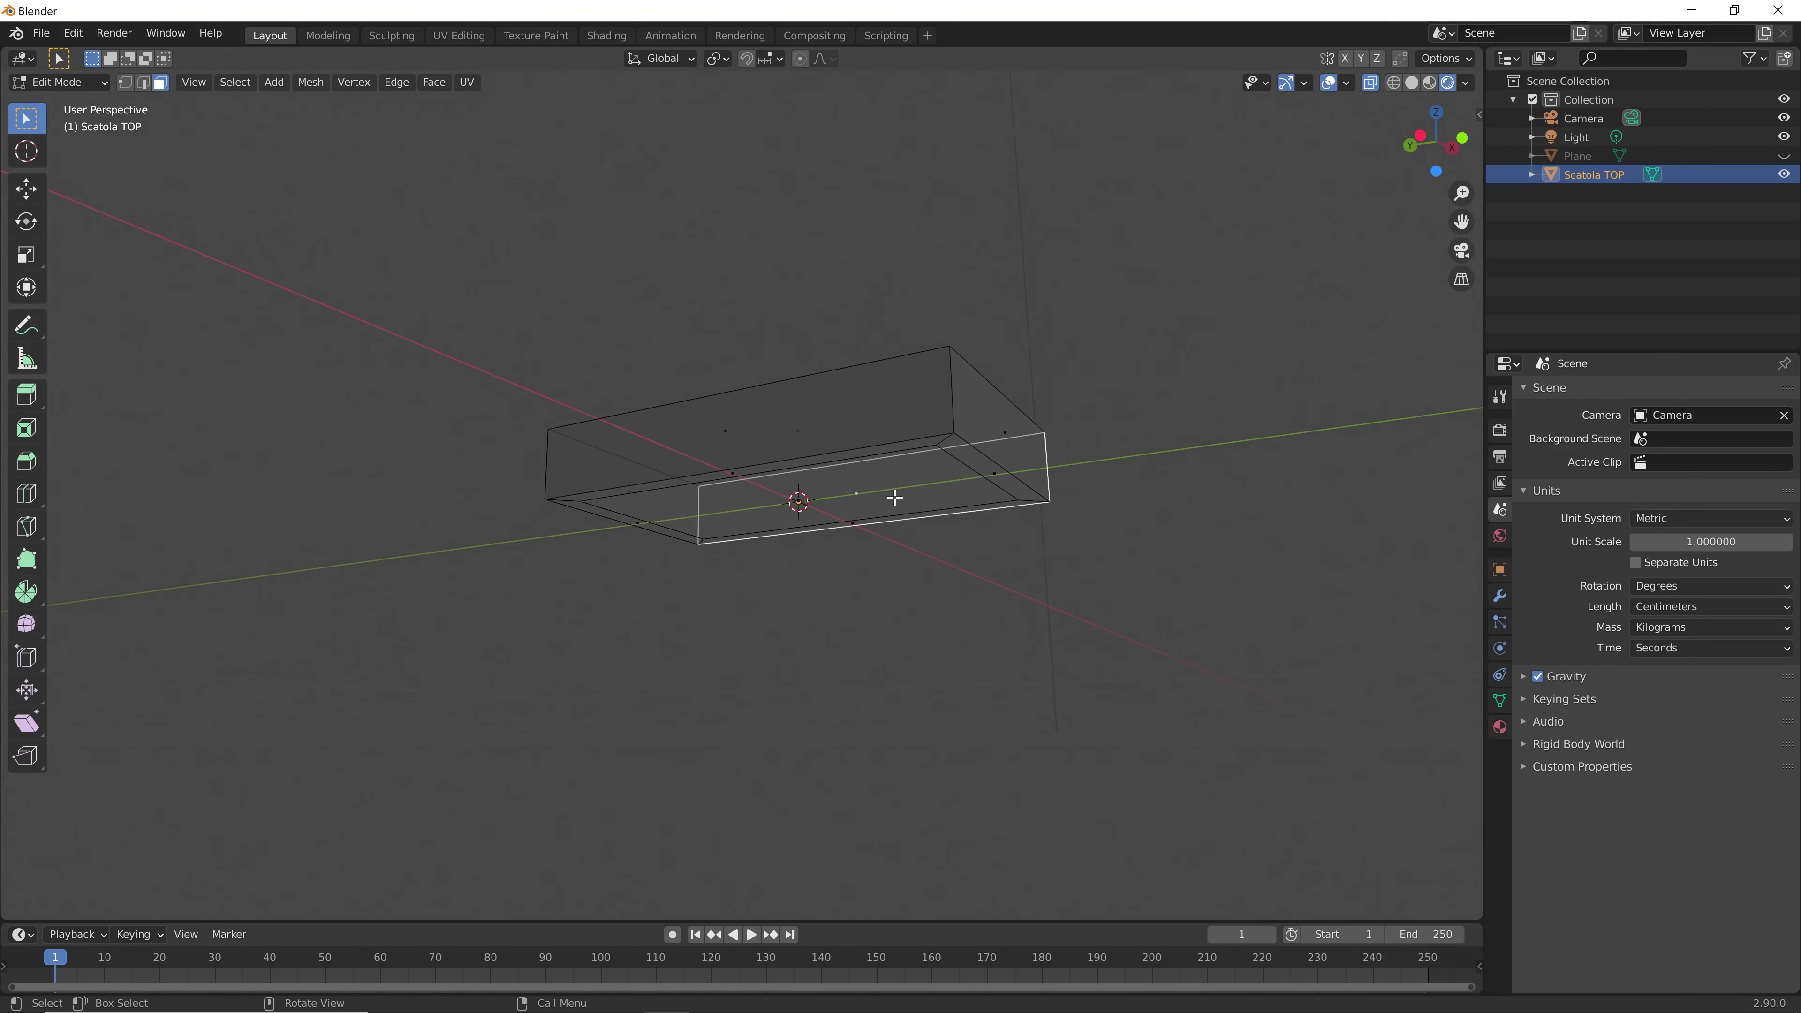
pyautogui.click(800, 506)
pyautogui.moveTo(864, 631); pyautogui.dragTo(842, 694, button='middle')
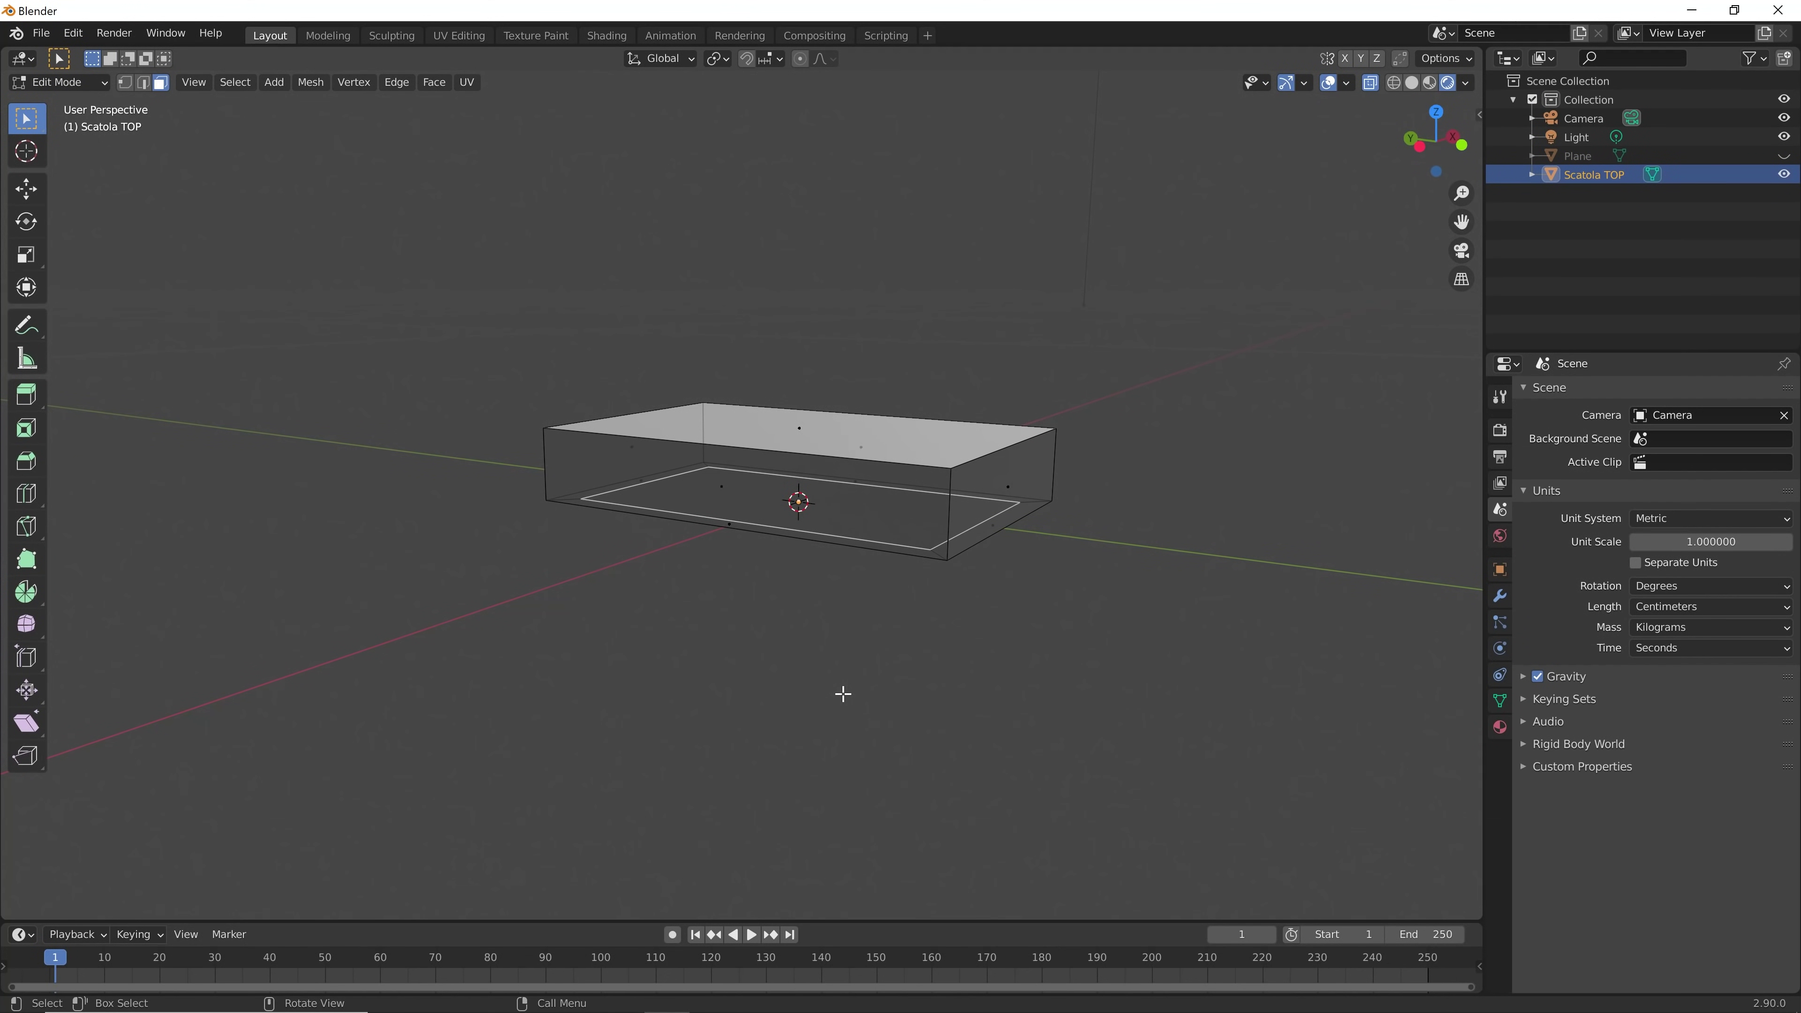
# Push the inner face up along Z in three moves to hollow the lid
pyautogui.press('g')
pyautogui.press('z')
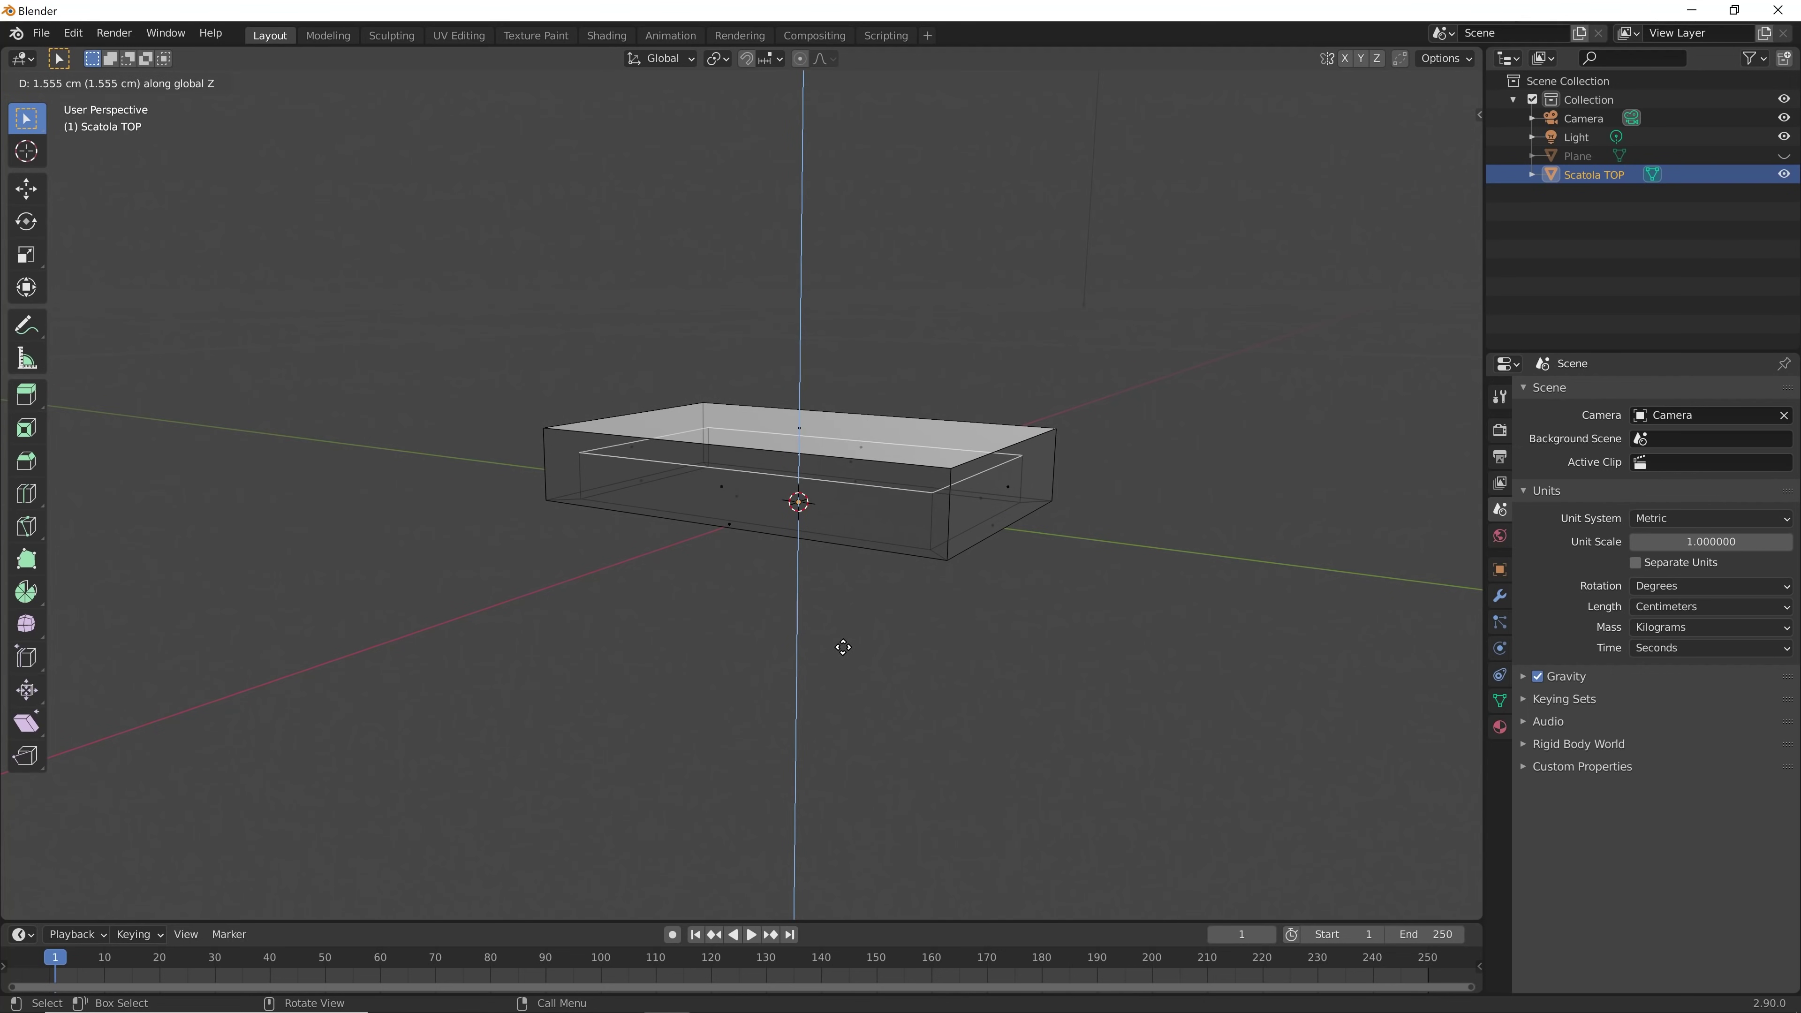
pyautogui.click(844, 647)
pyautogui.moveTo(842, 660)
pyautogui.mouseDown(button='middle')
pyautogui.moveTo(941, 619)
pyautogui.moveTo(932, 605)
pyautogui.mouseUp(button='middle')
pyautogui.press('g')
pyautogui.press('z')
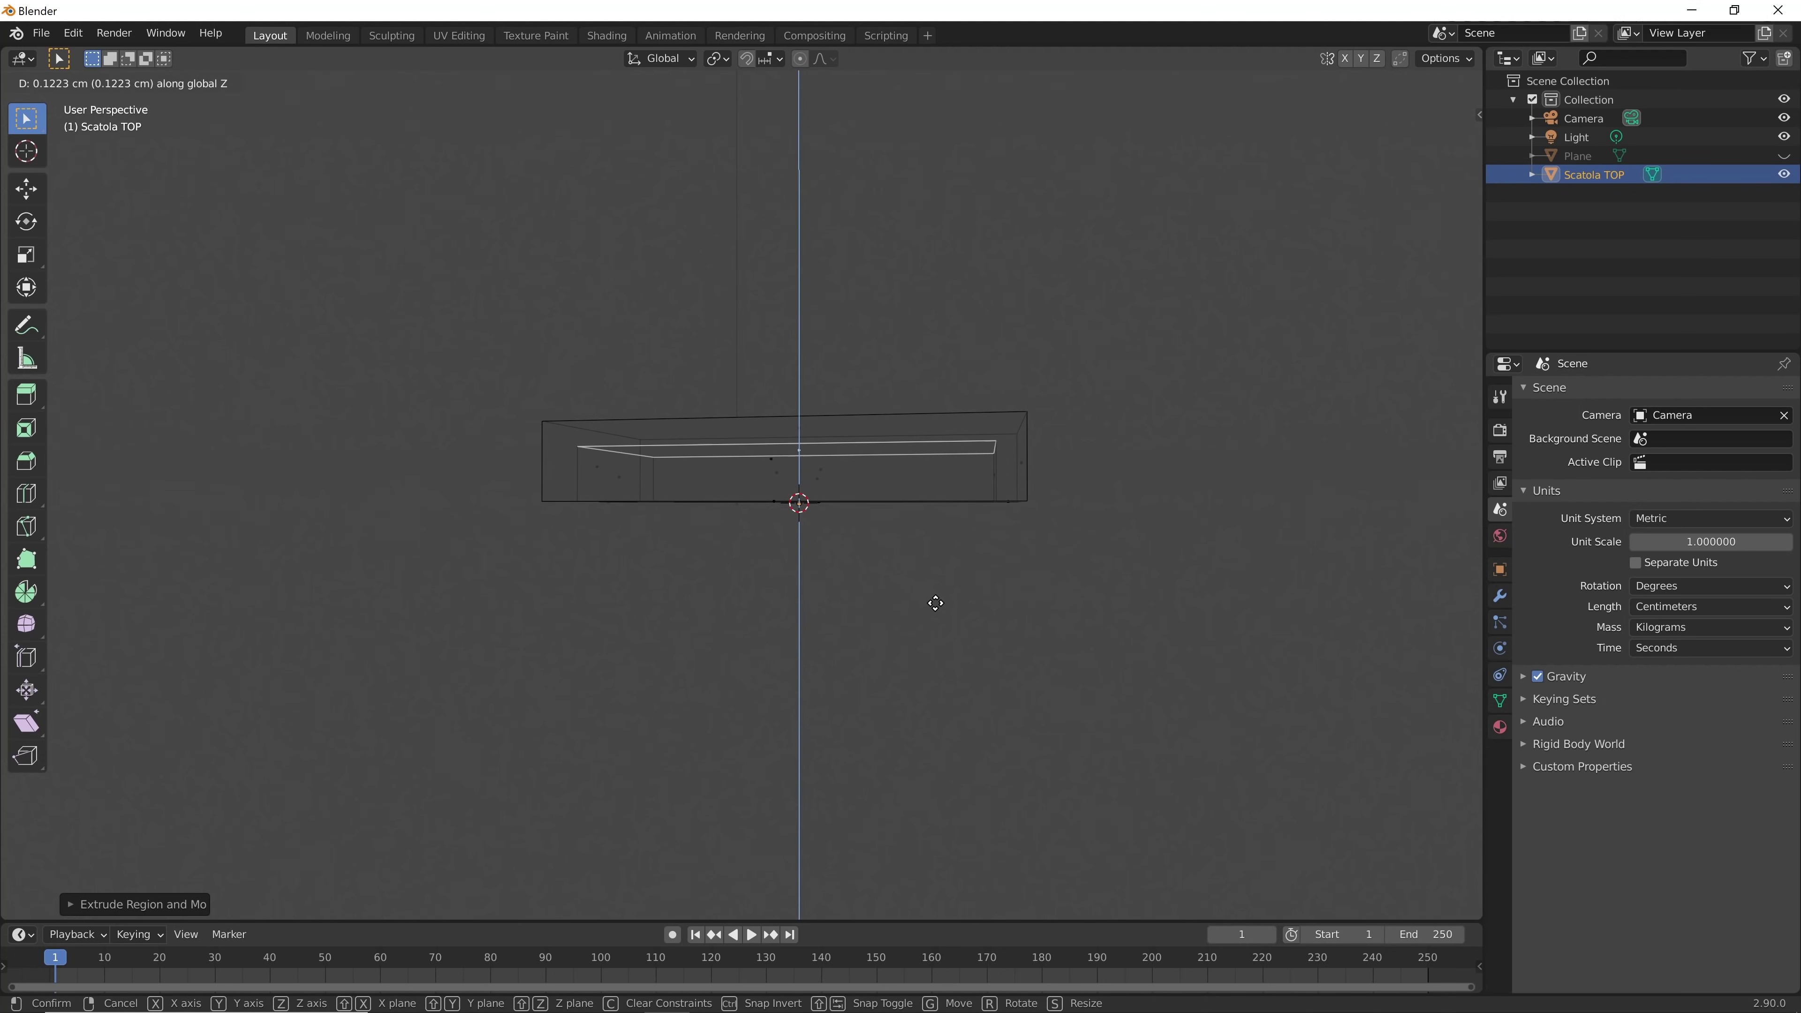
pyautogui.click(938, 603)
pyautogui.moveTo(937, 604)
pyautogui.mouseDown(button='middle')
pyautogui.moveTo(917, 631)
pyautogui.moveTo(1001, 535)
pyautogui.moveTo(884, 342)
pyautogui.moveTo(567, 499)
pyautogui.moveTo(543, 540)
pyautogui.mouseUp(button='middle')
pyautogui.press('g')
pyautogui.press('z')
pyautogui.click(917, 629)
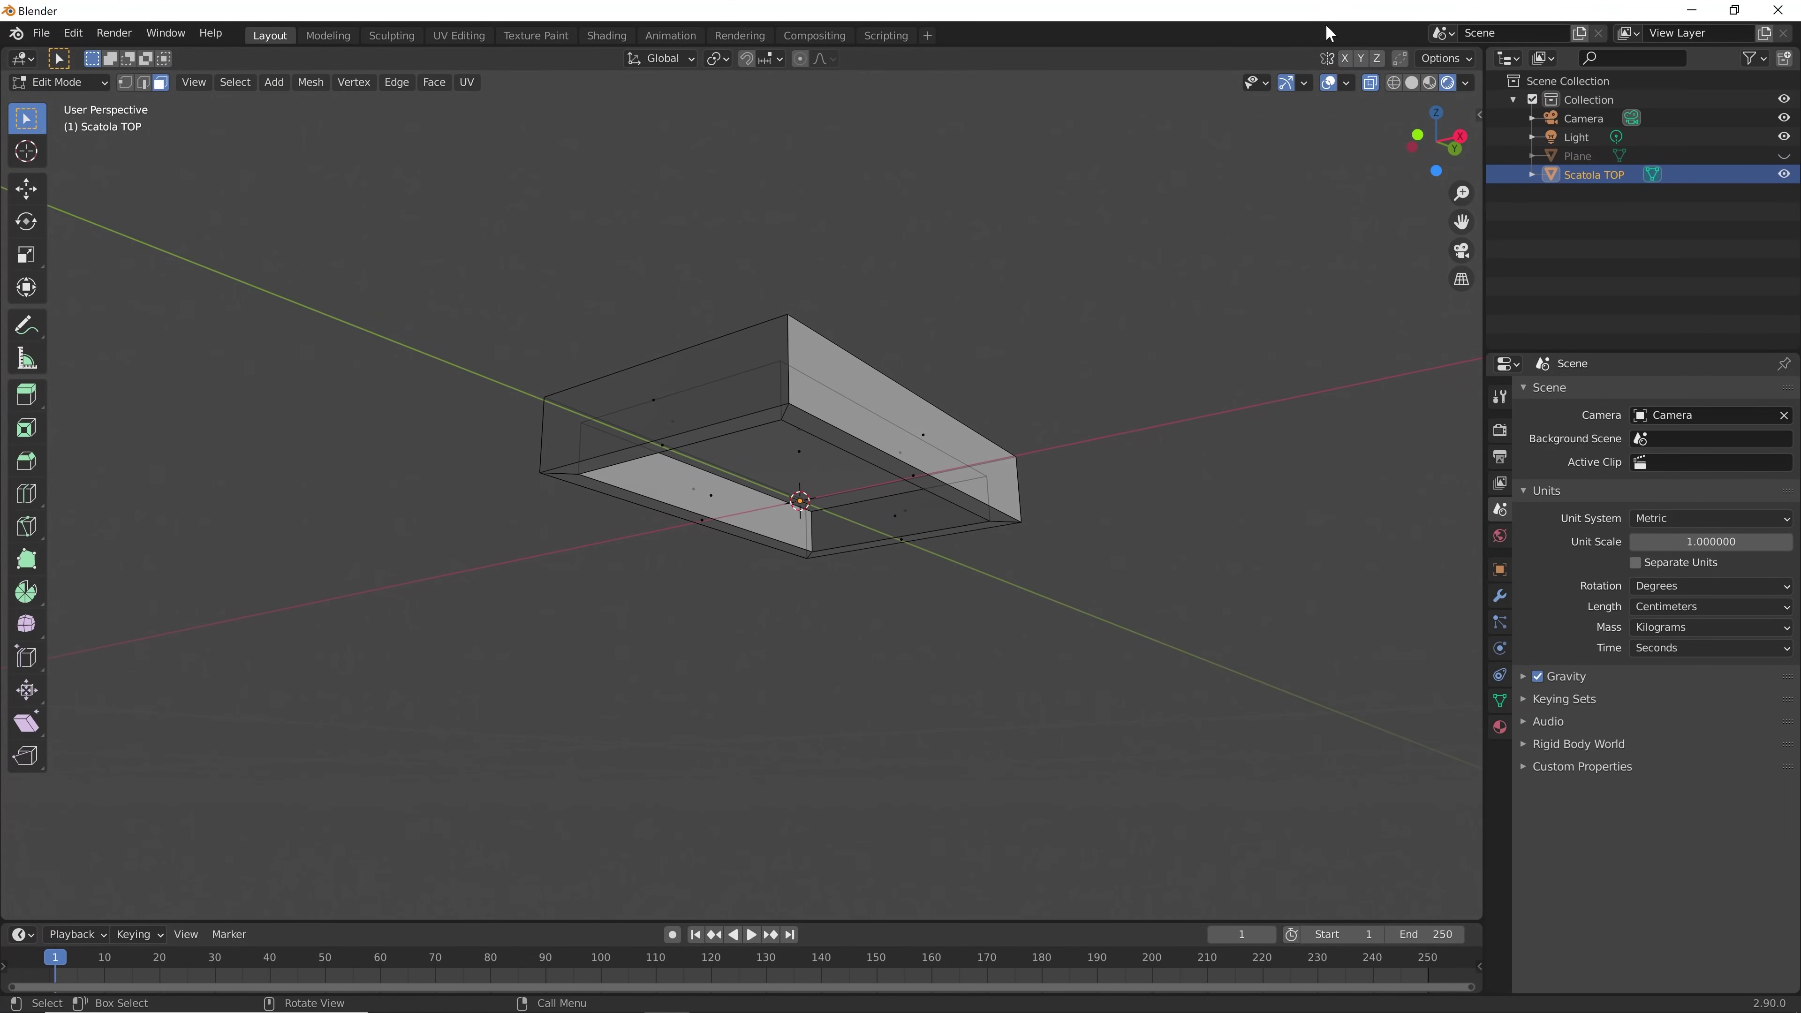
# Turn X-Ray off and inspect the hollow lid from below and above
pyautogui.click(1368, 87)
pyautogui.moveTo(925, 631)
pyautogui.mouseDown(button='middle')
pyautogui.moveTo(1074, 567)
pyautogui.moveTo(1265, 678)
pyautogui.moveTo(1041, 849)
pyautogui.moveTo(981, 732)
pyautogui.moveTo(1146, 467)
pyautogui.moveTo(1115, 709)
pyautogui.moveTo(900, 789)
pyautogui.mouseUp(button='middle')
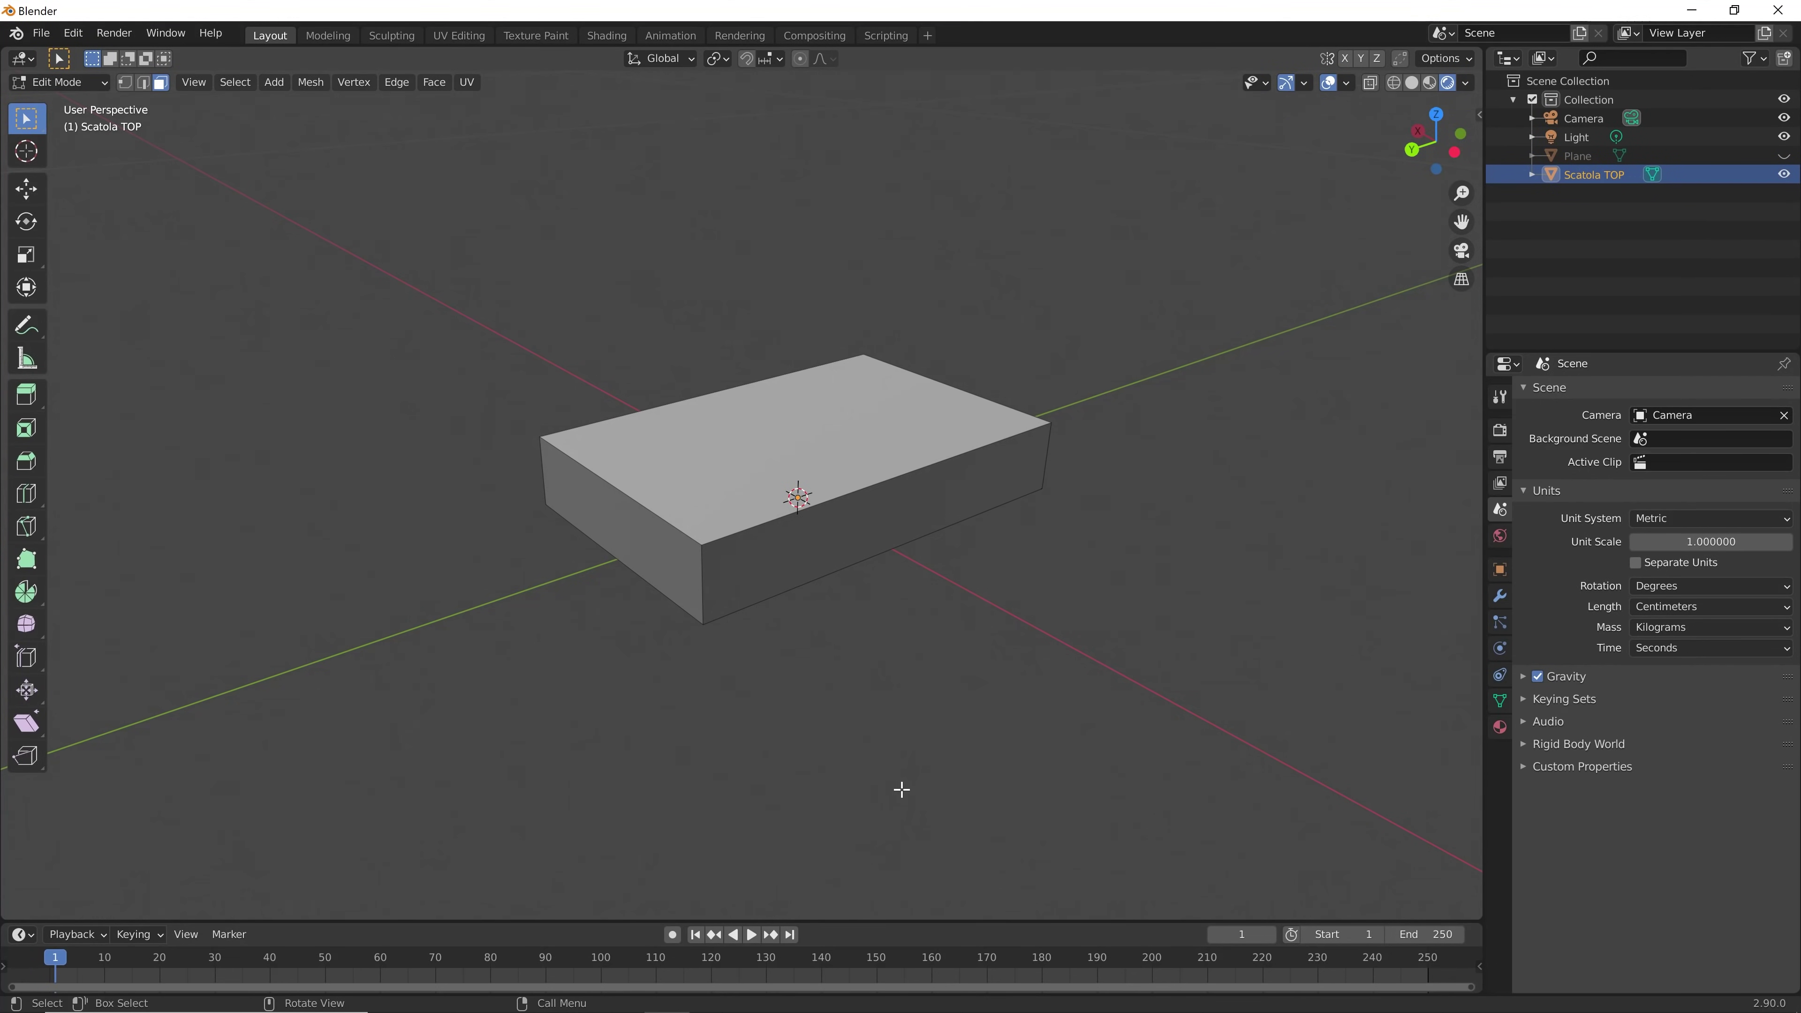
pyautogui.moveTo(840, 671)
pyautogui.mouseDown(button='middle')
pyautogui.moveTo(884, 462)
pyautogui.moveTo(1058, 473)
pyautogui.mouseUp(button='middle')
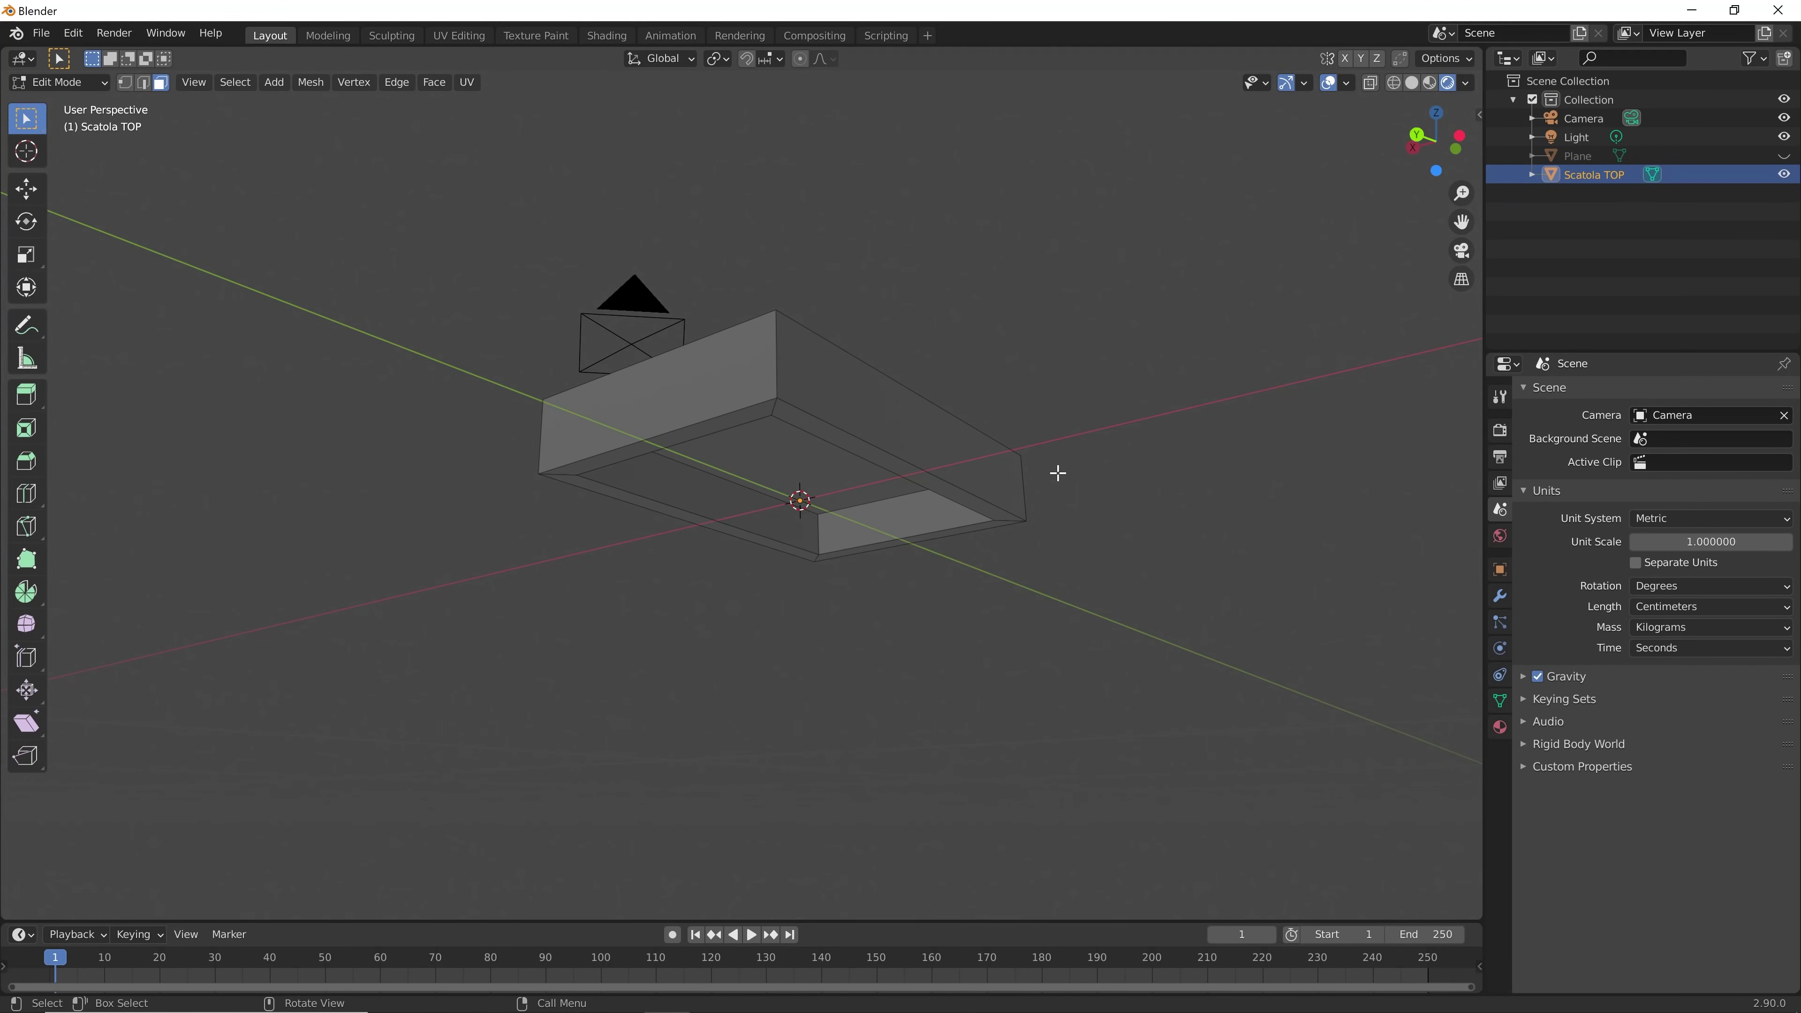
pyautogui.moveTo(1058, 474)
pyautogui.mouseDown(button='middle')
pyautogui.moveTo(1109, 775)
pyautogui.moveTo(1039, 691)
pyautogui.mouseUp(button='middle')
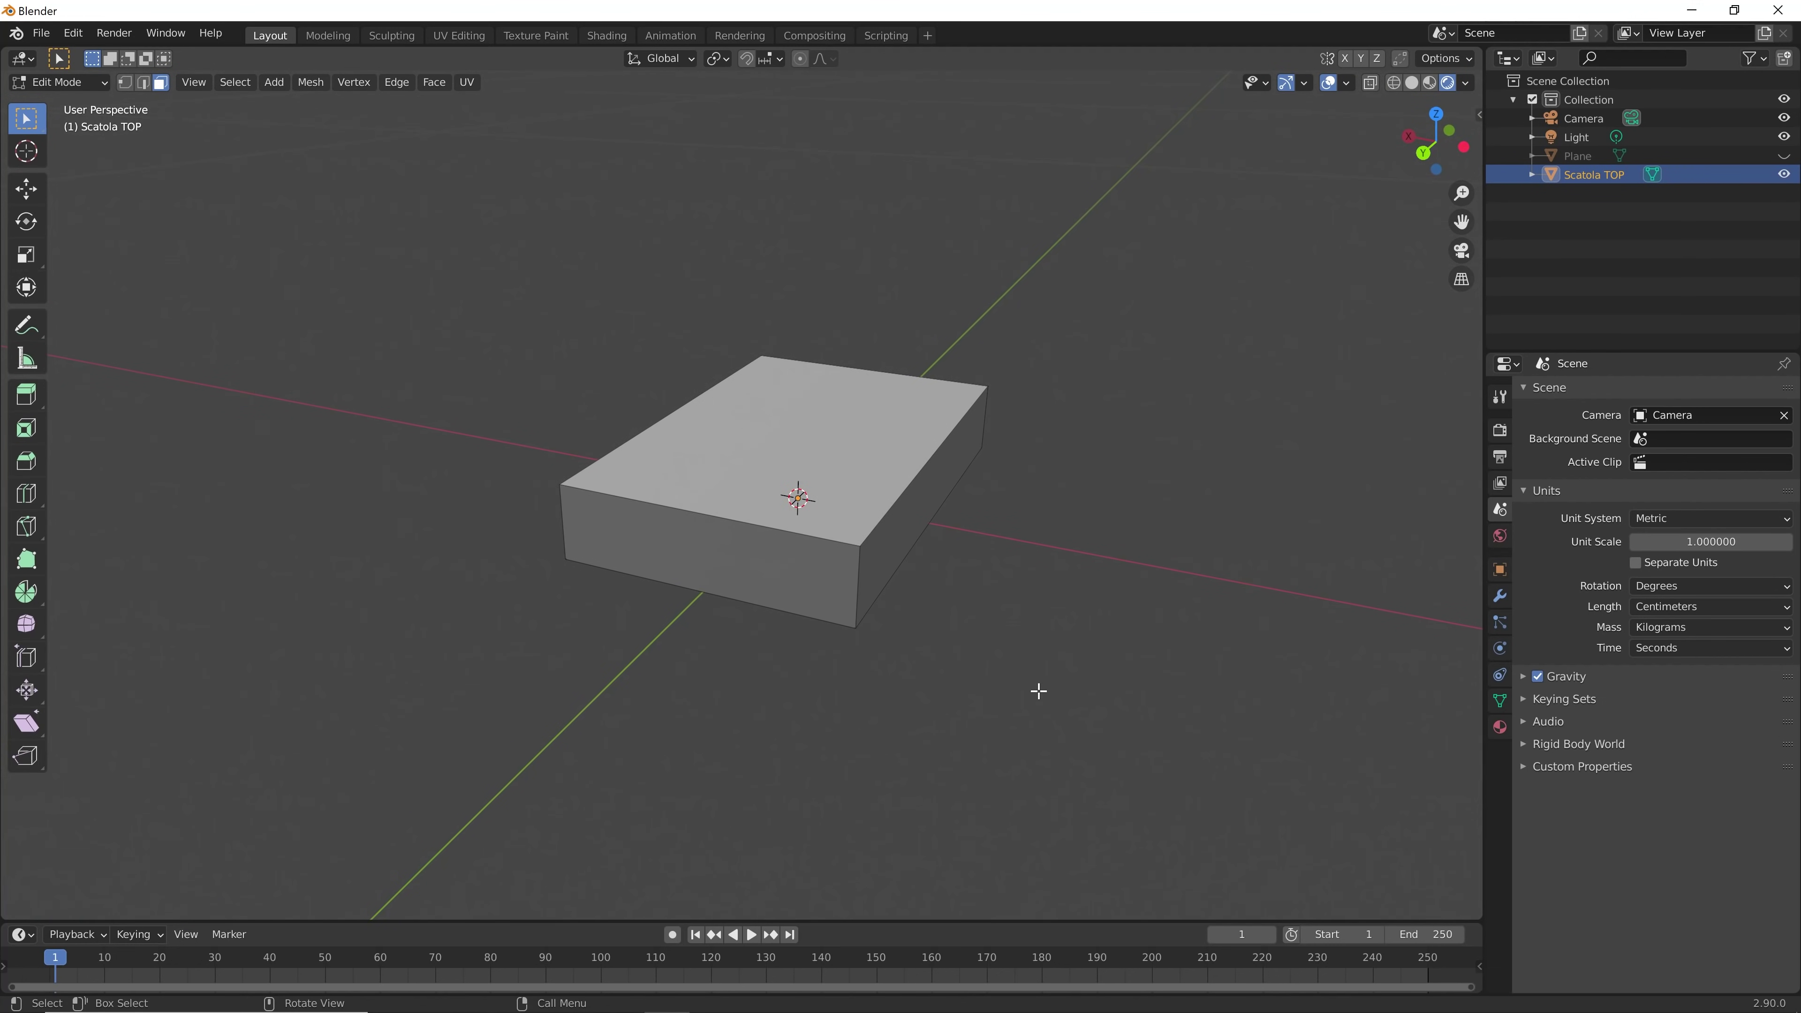
# Orbit around the lid to inspect it from several angles, including from underneath
pyautogui.moveTo(909, 701); pyautogui.dragTo(1159, 723, button='middle')
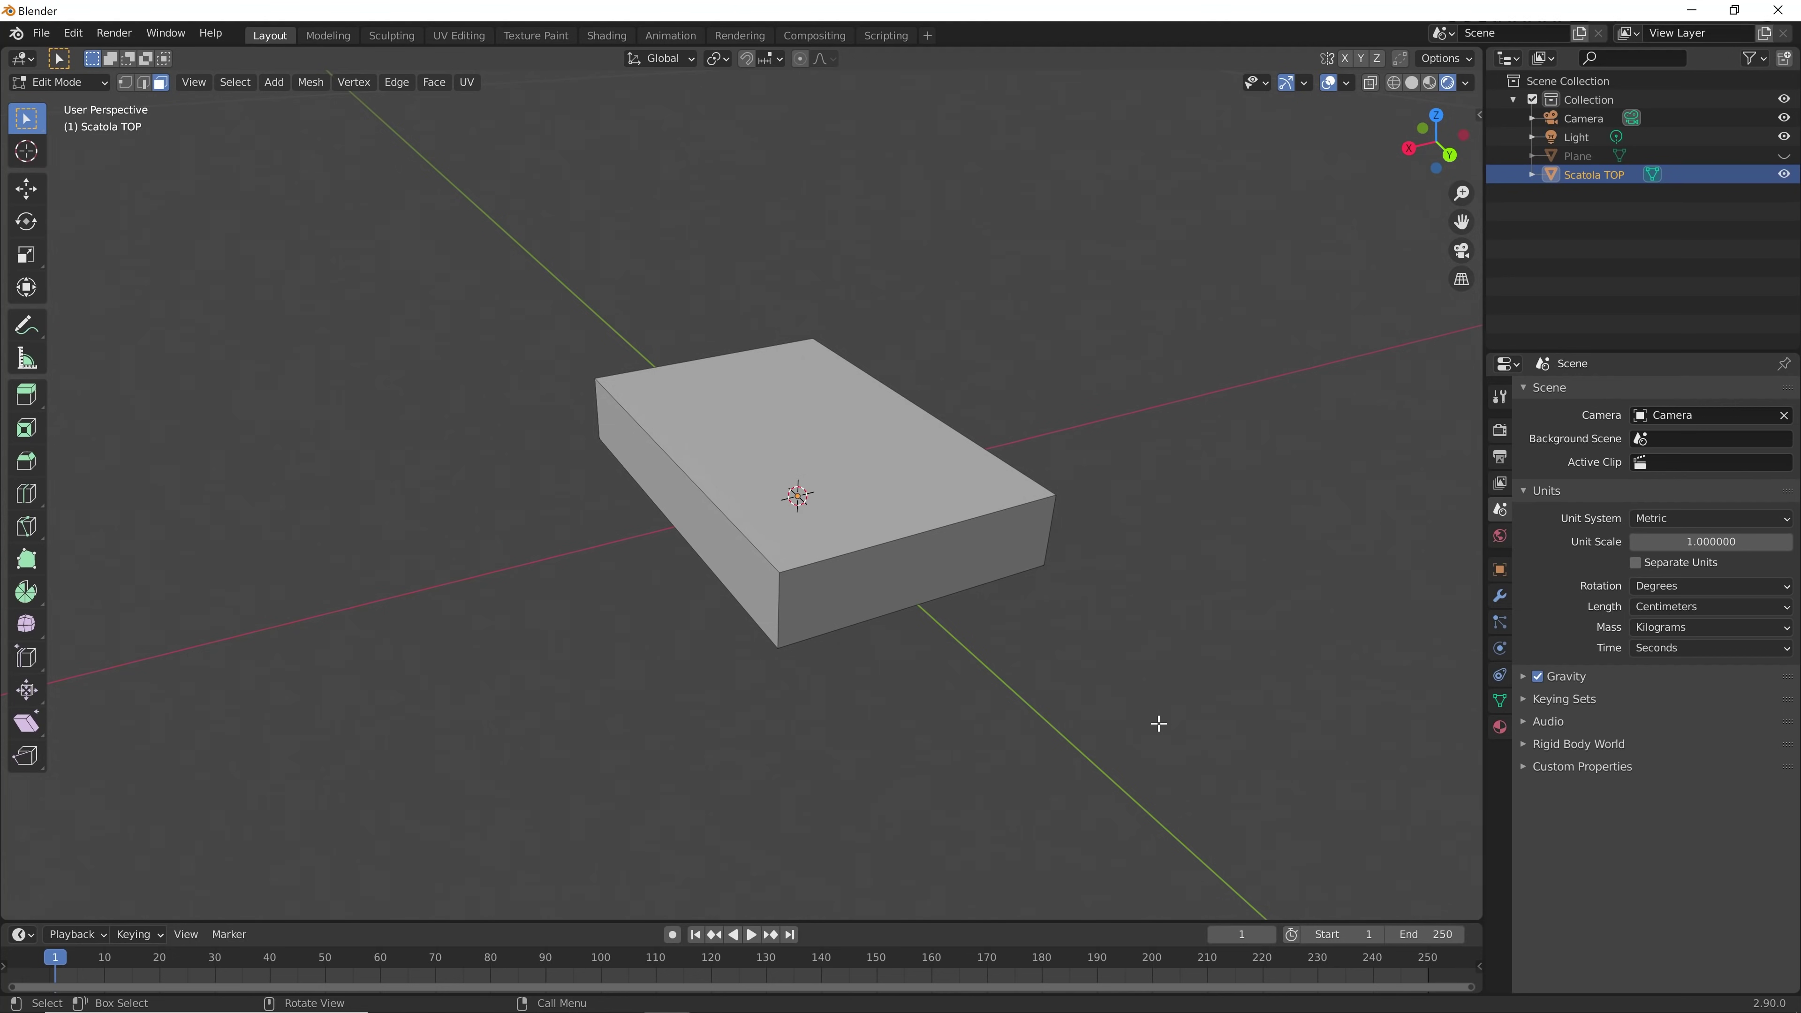
pyautogui.moveTo(1096, 724); pyautogui.dragTo(1150, 736, button='middle')
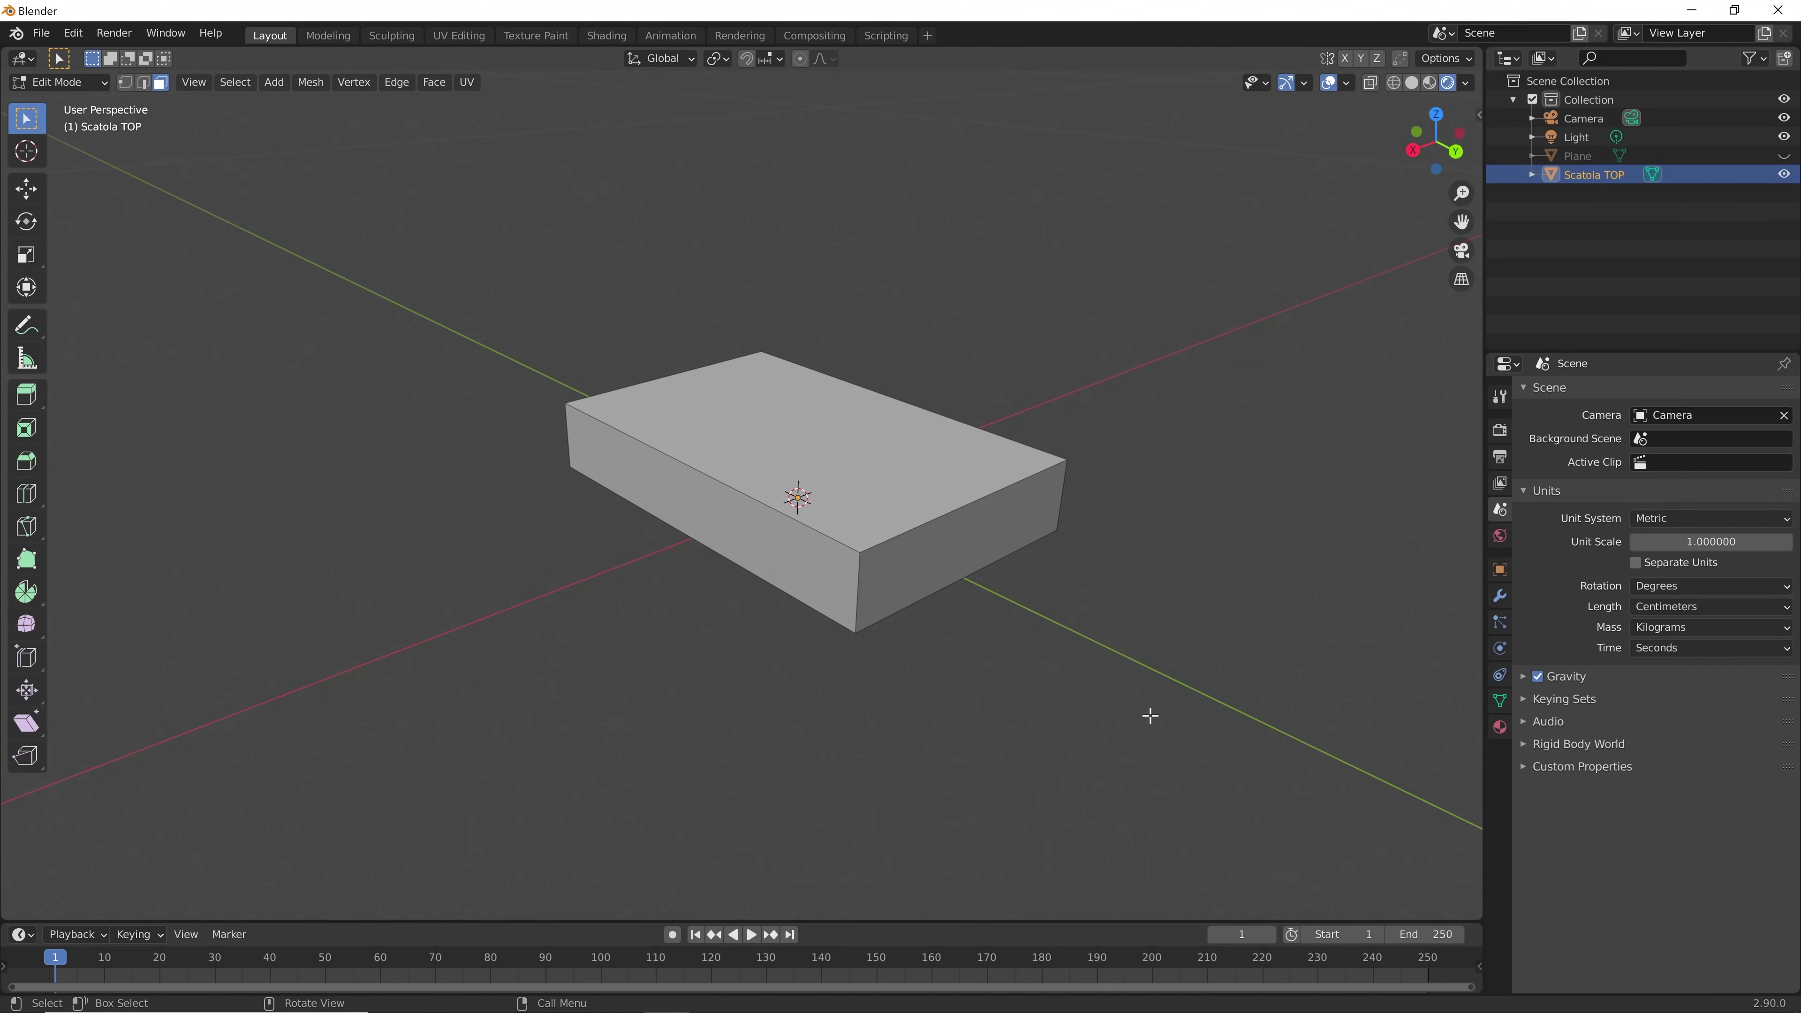
pyautogui.moveTo(1150, 716)
pyautogui.mouseDown(button='middle')
pyautogui.moveTo(1086, 515)
pyautogui.moveTo(1114, 430)
pyautogui.moveTo(1086, 555)
pyautogui.moveTo(988, 672)
pyautogui.moveTo(989, 788)
pyautogui.moveTo(965, 797)
pyautogui.mouseUp(button='middle')
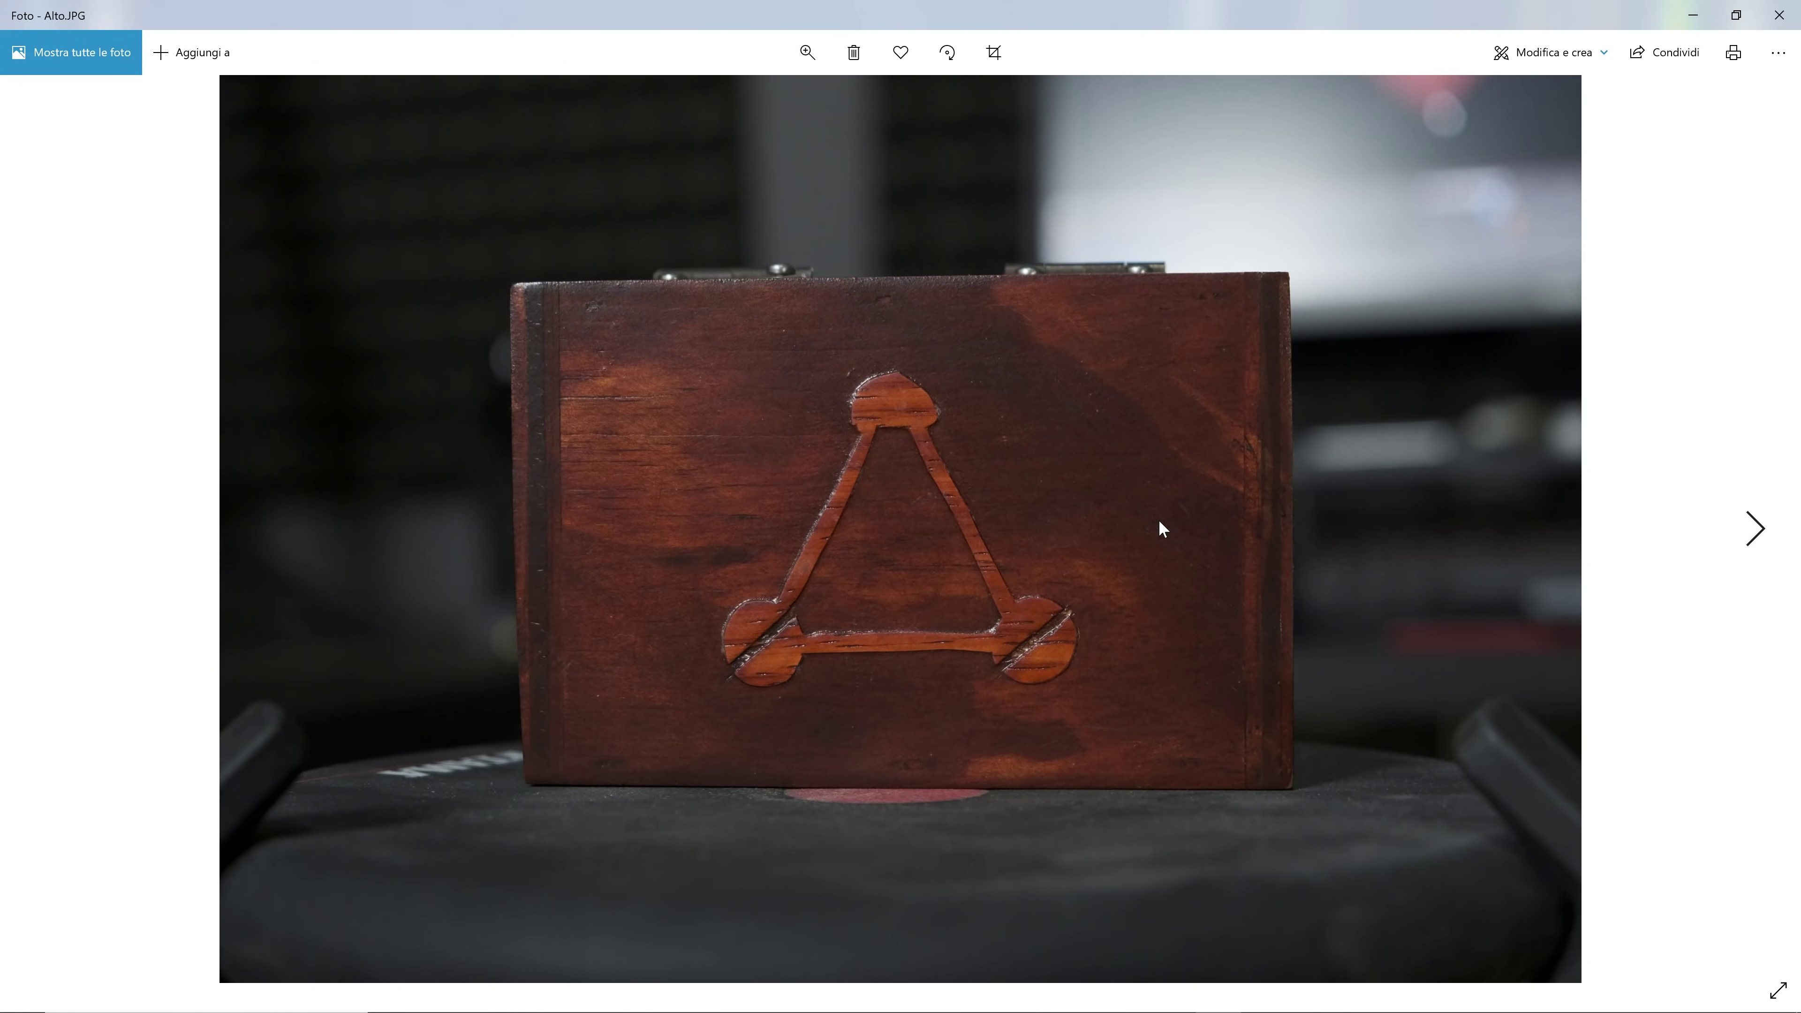
# Step through the Basso, Fronte, Lato DX and Retro reference photos of the box
pyautogui.click(1758, 529)
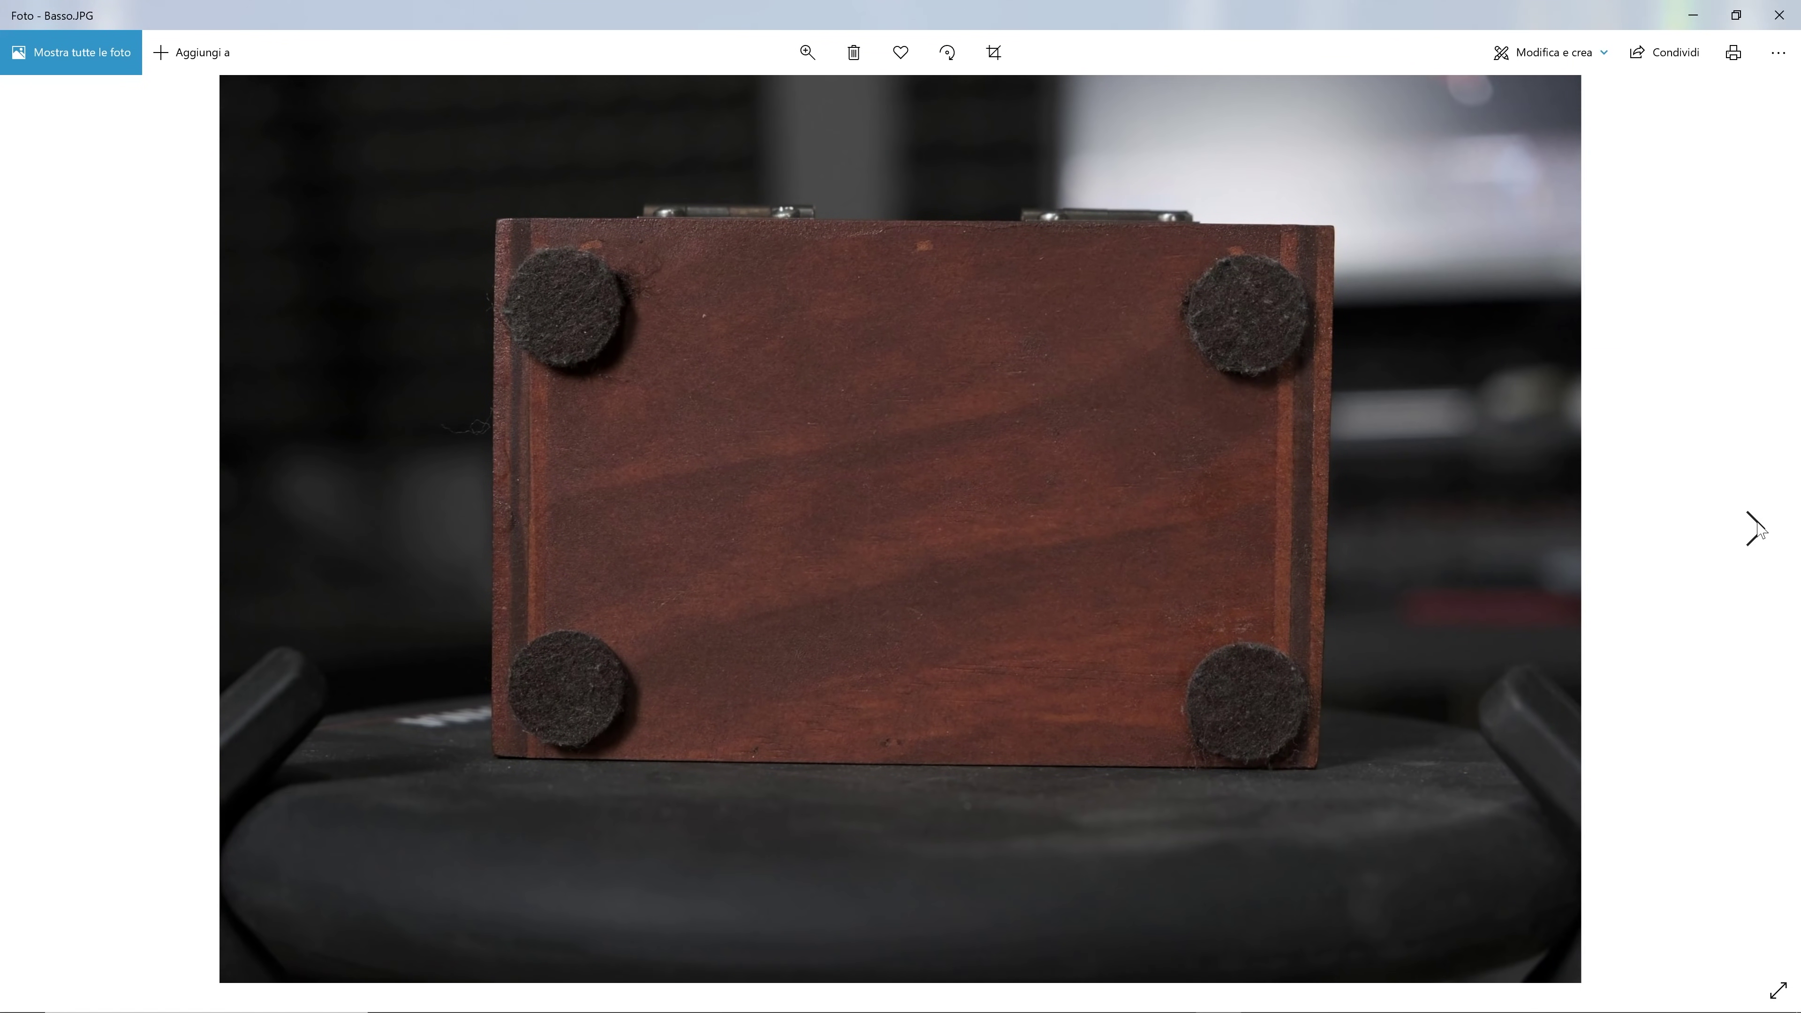
pyautogui.click(1757, 529)
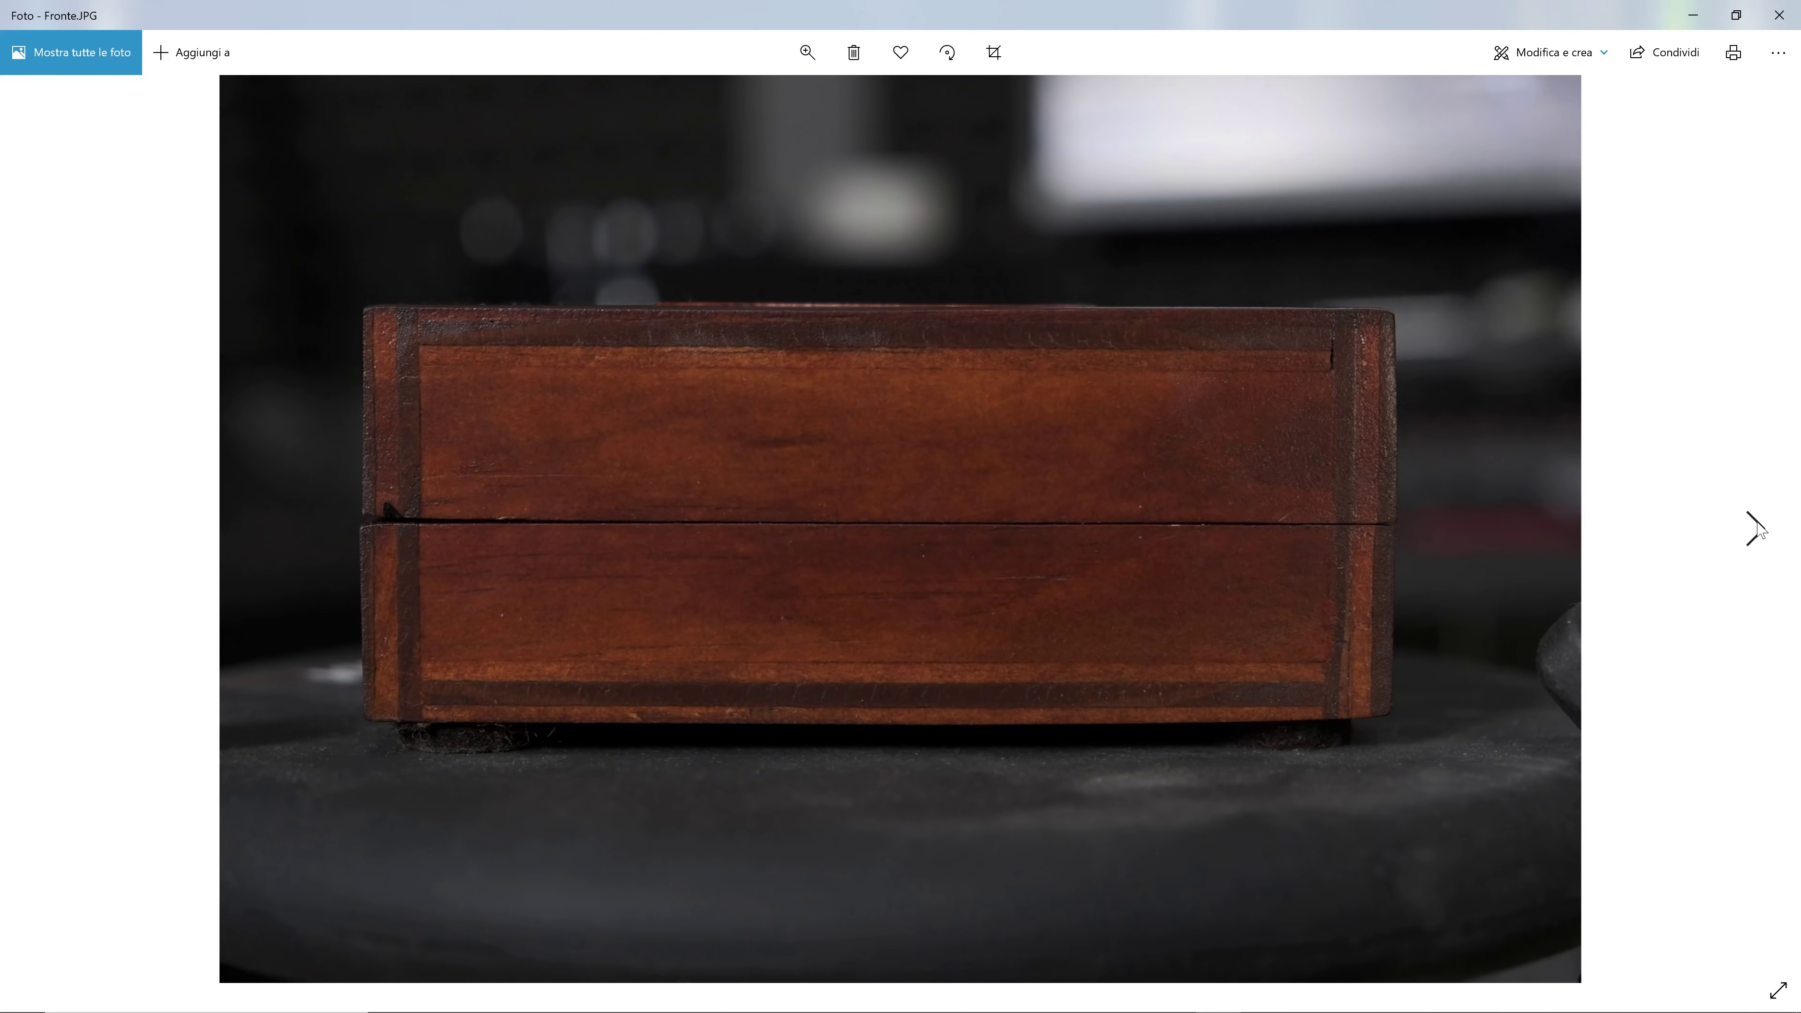
pyautogui.click(1758, 529)
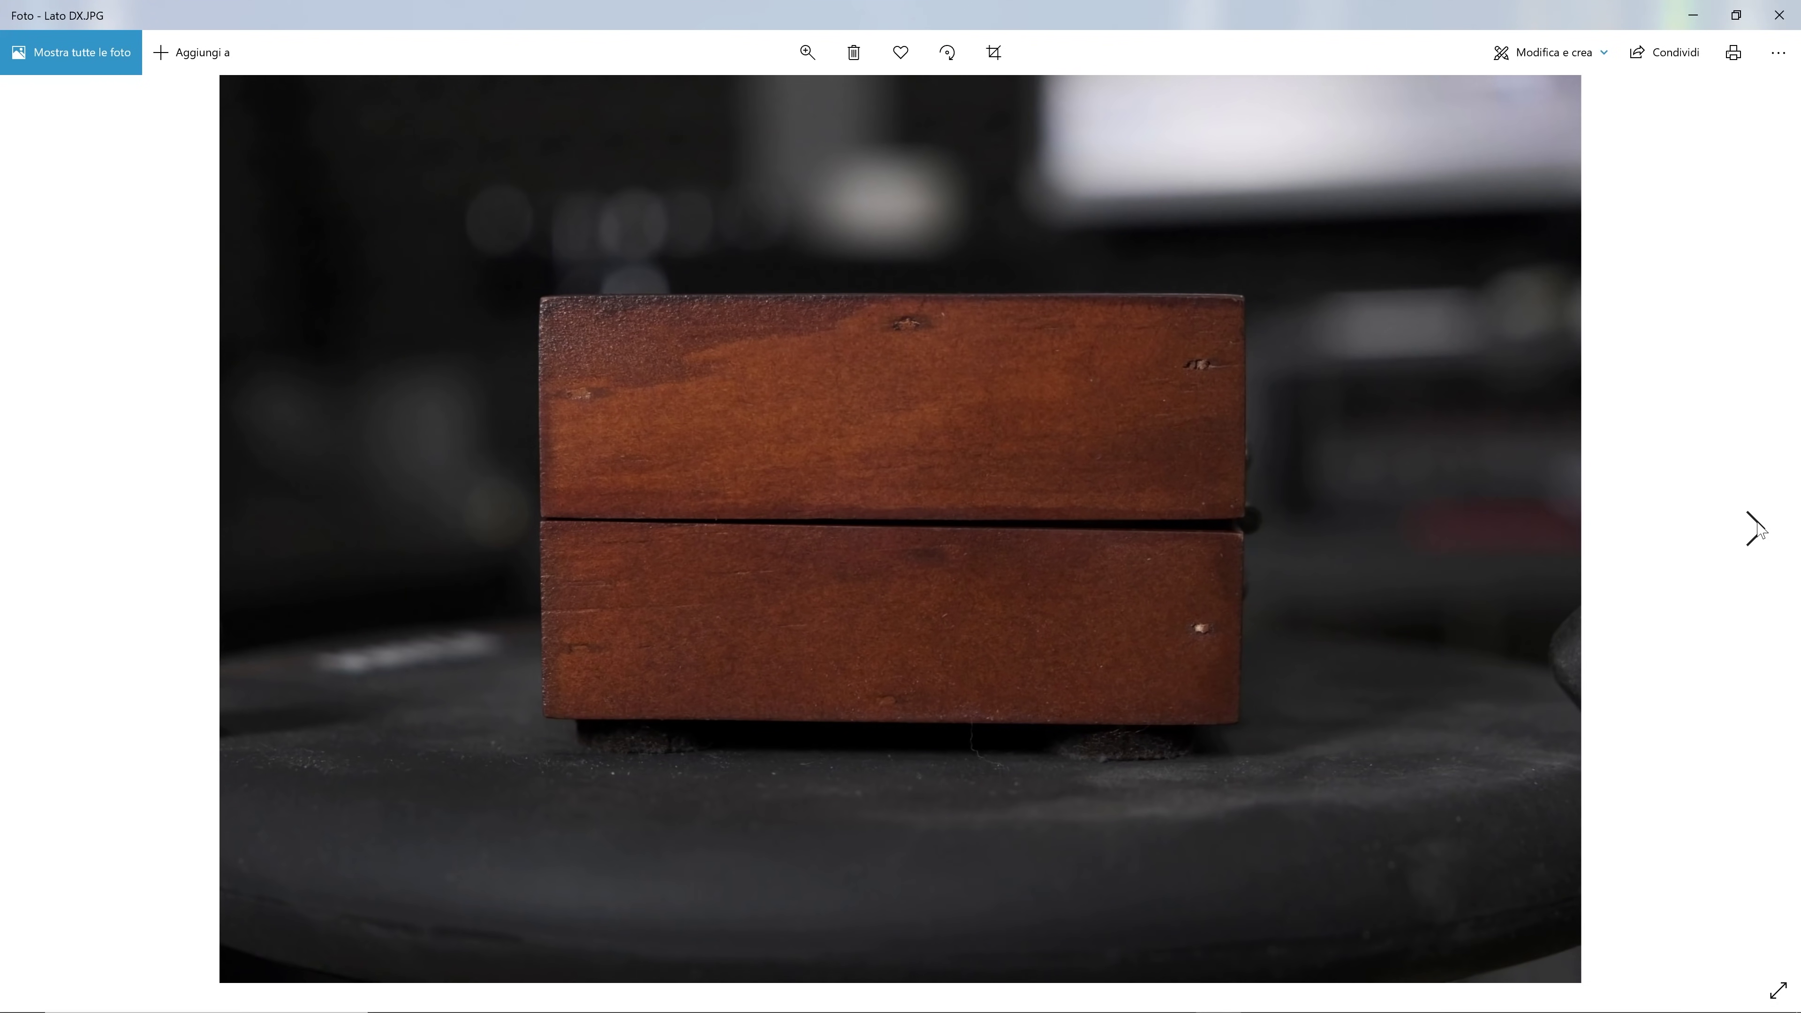
pyautogui.click(1759, 530)
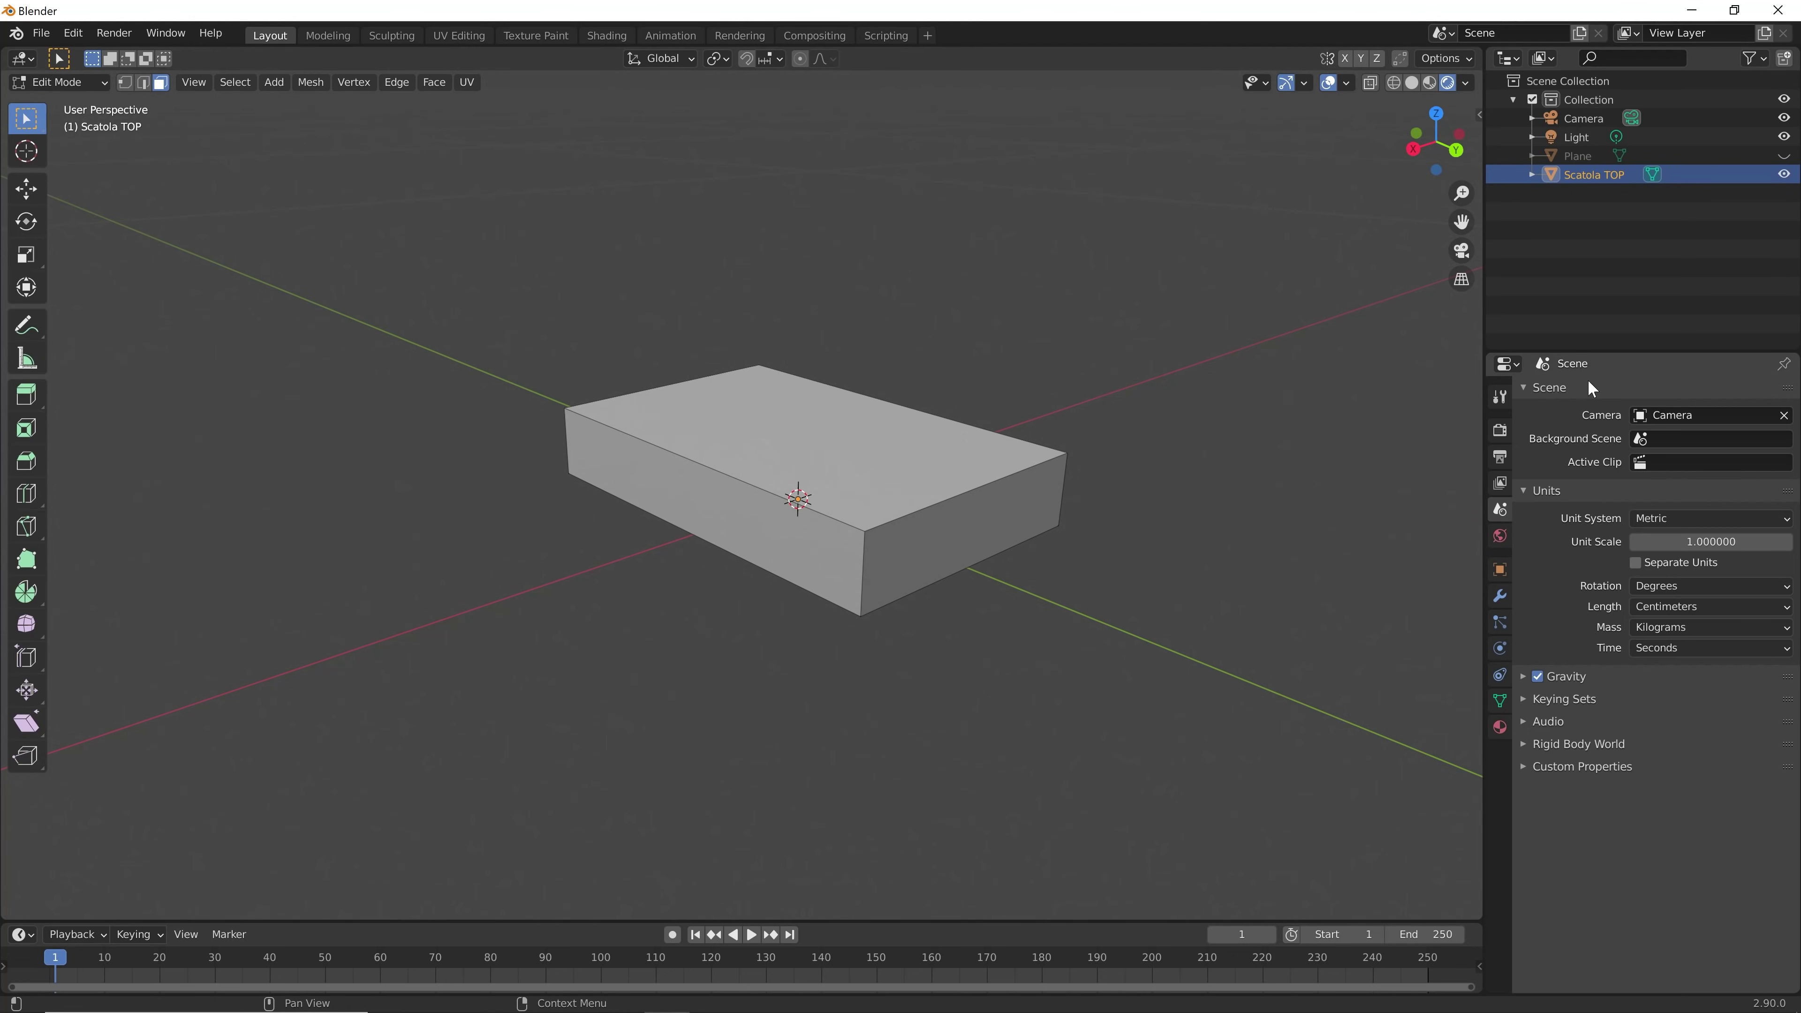
# In Material Properties, rename the lid's material to 'Scatola TOP' and exit to Object Mode
pyautogui.click(1500, 727)
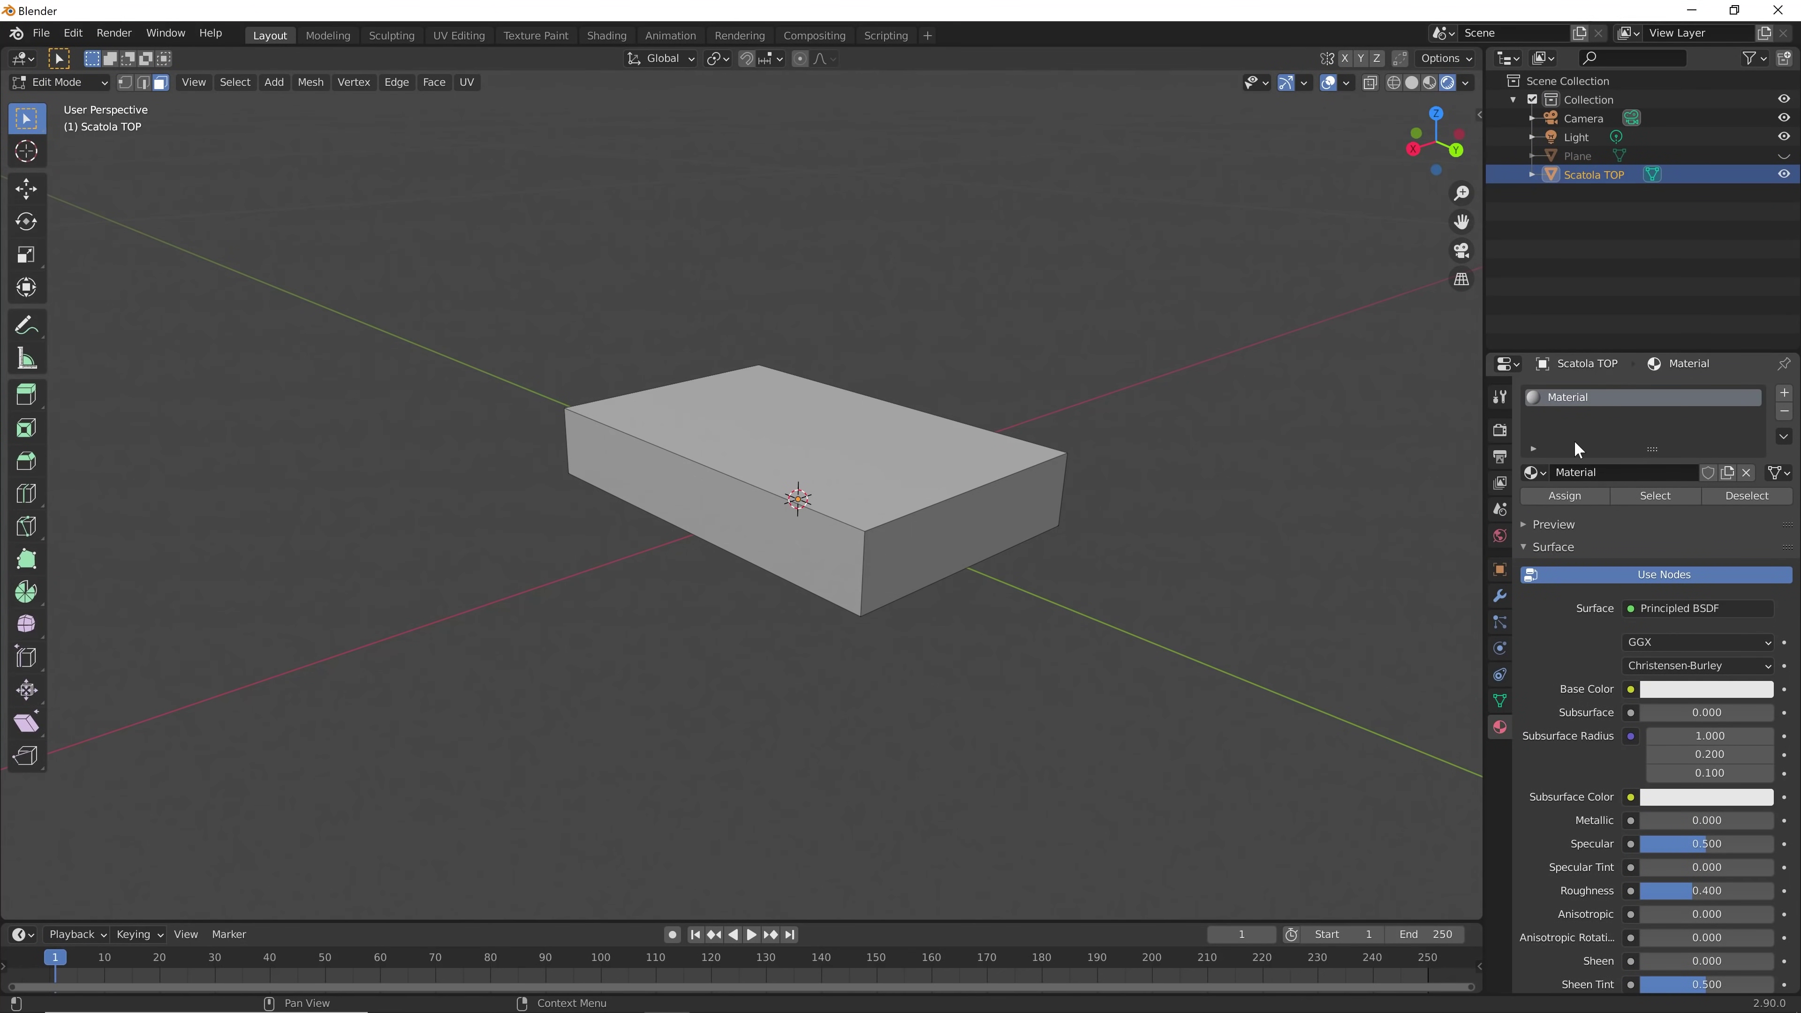
pyautogui.doubleClick(1554, 400)
pyautogui.press('BackSpace')
pyautogui.press('BackSpace')
pyautogui.press('BackSpace')
pyautogui.write('Sc')
pyautogui.write('atola')
pyautogui.write(' TOP')
pyautogui.press('Return')
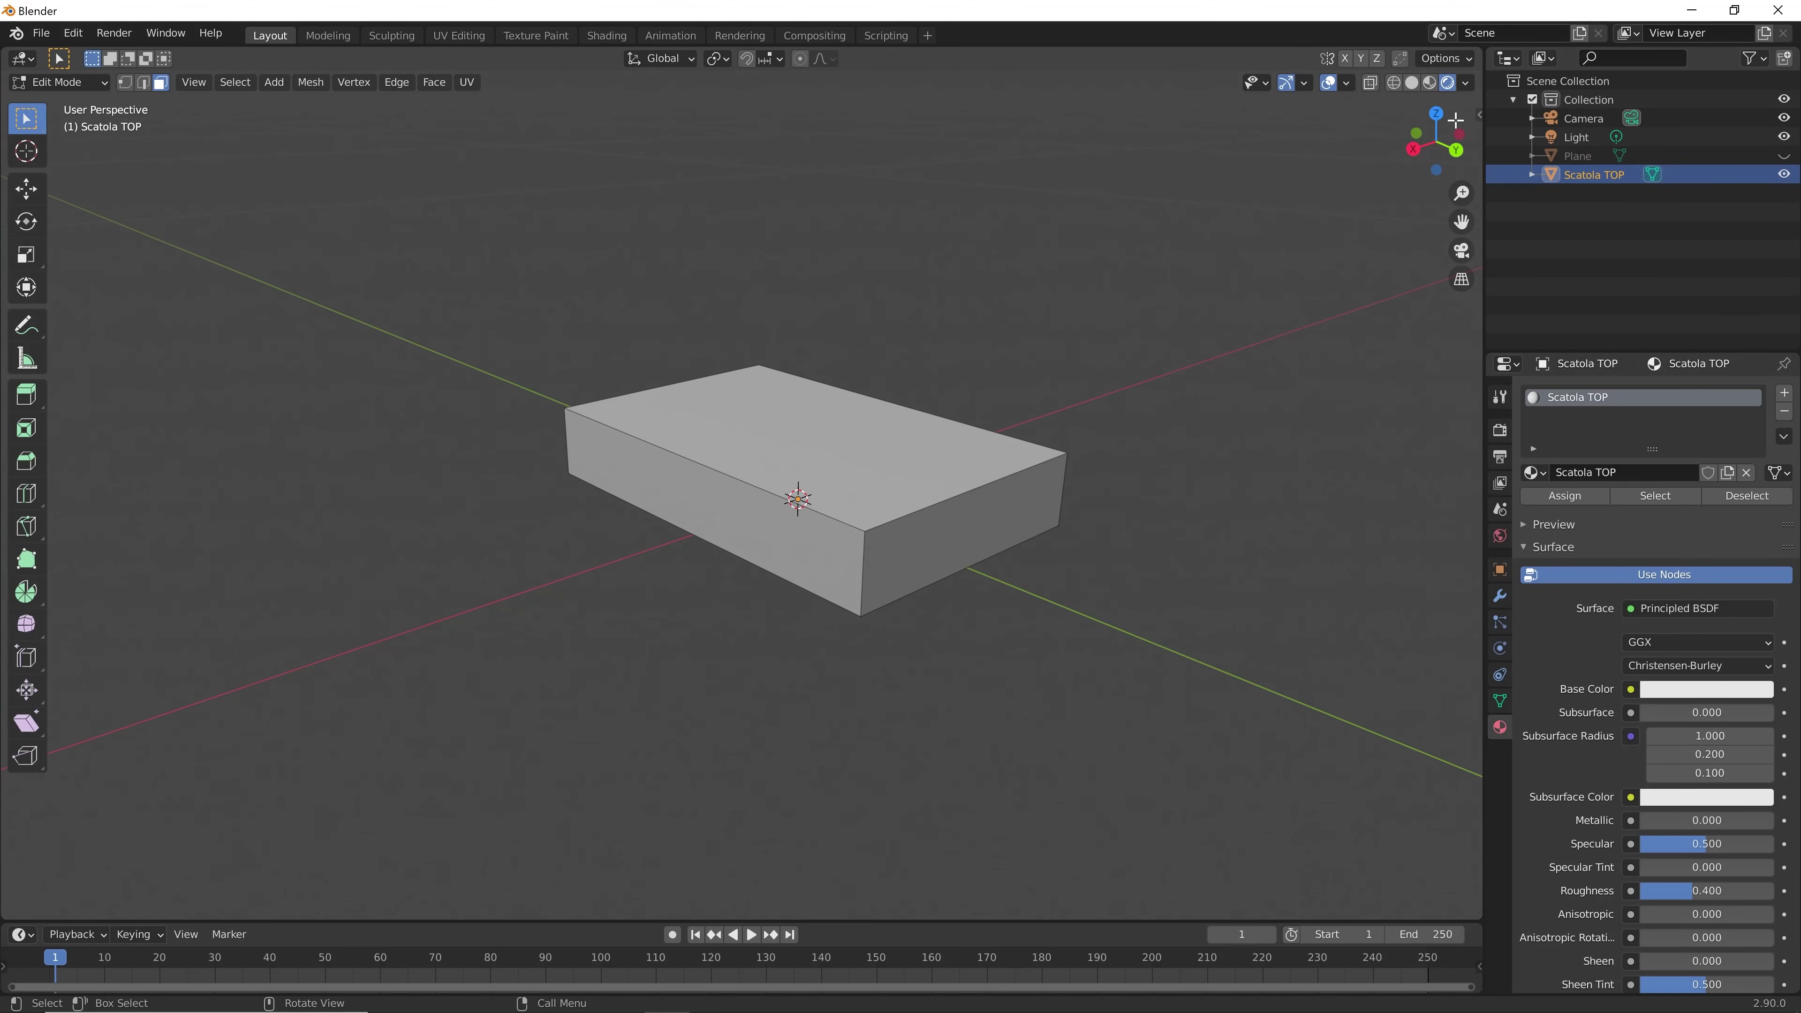
pyautogui.press('Tab')
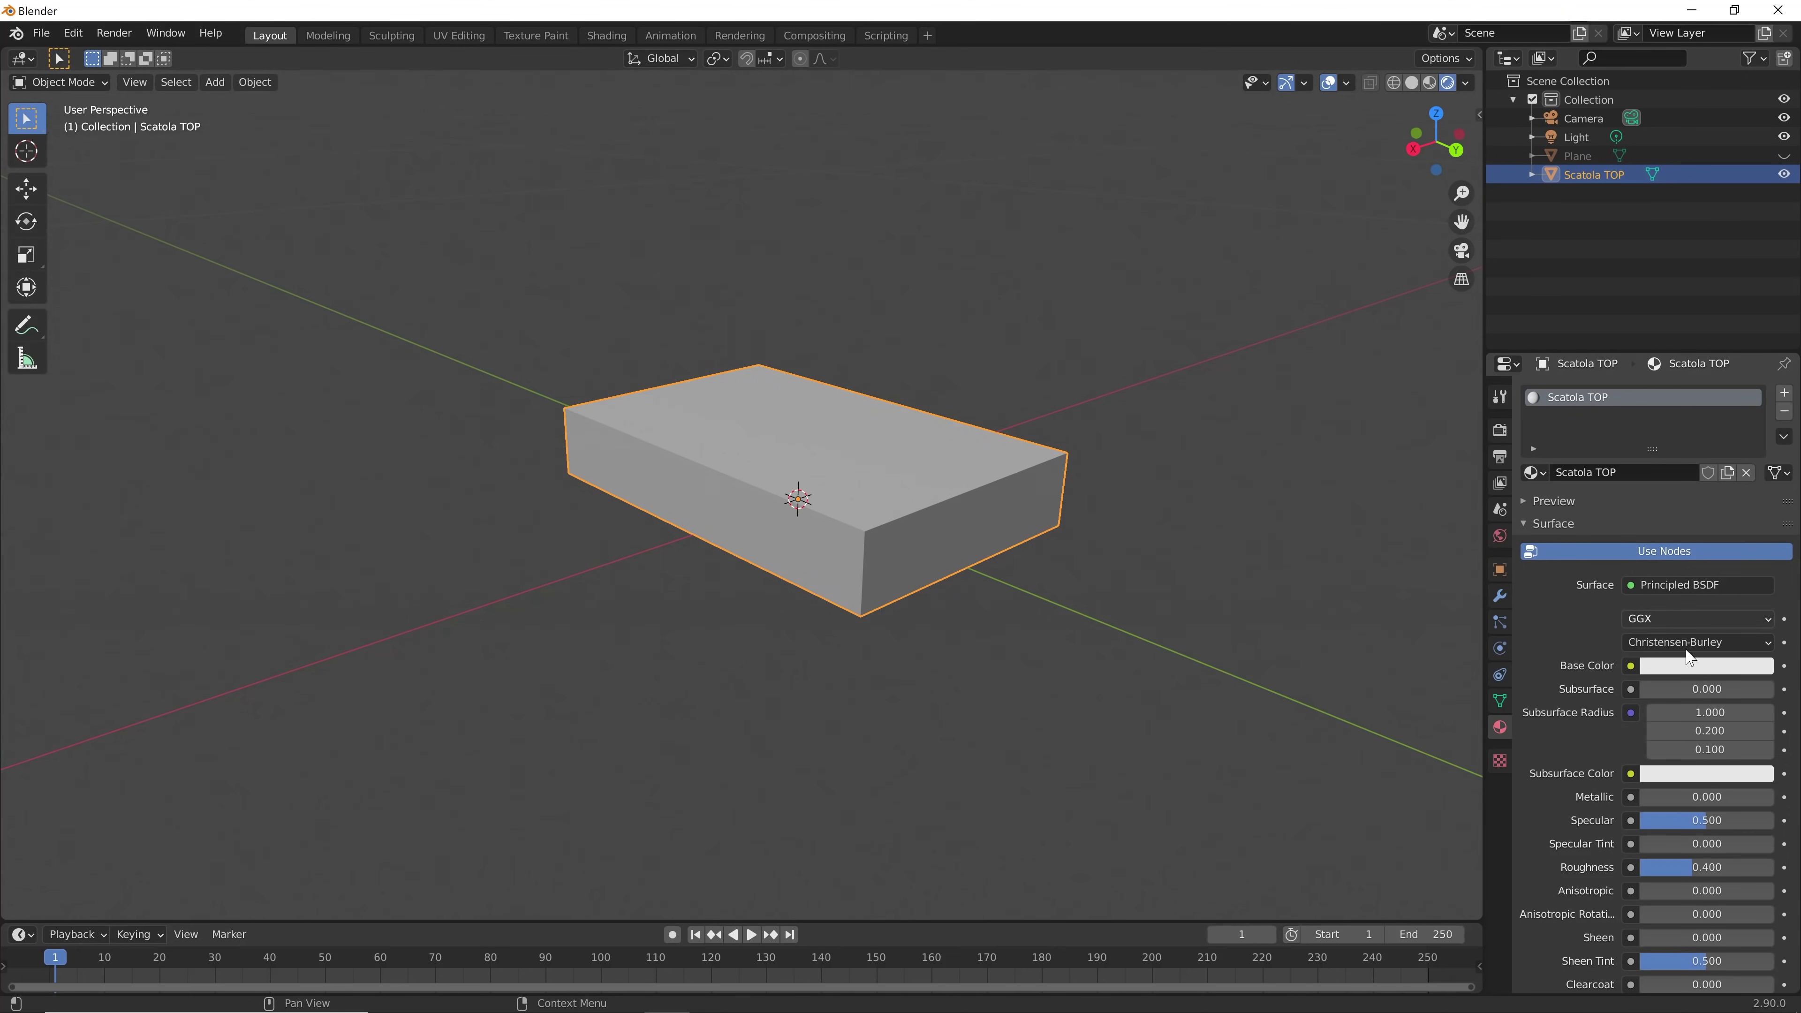
# Set the lid material's Base Color to a green-teal
pyautogui.scroll(-3, 1689, 656)
pyautogui.scroll(-3, 1719, 681)
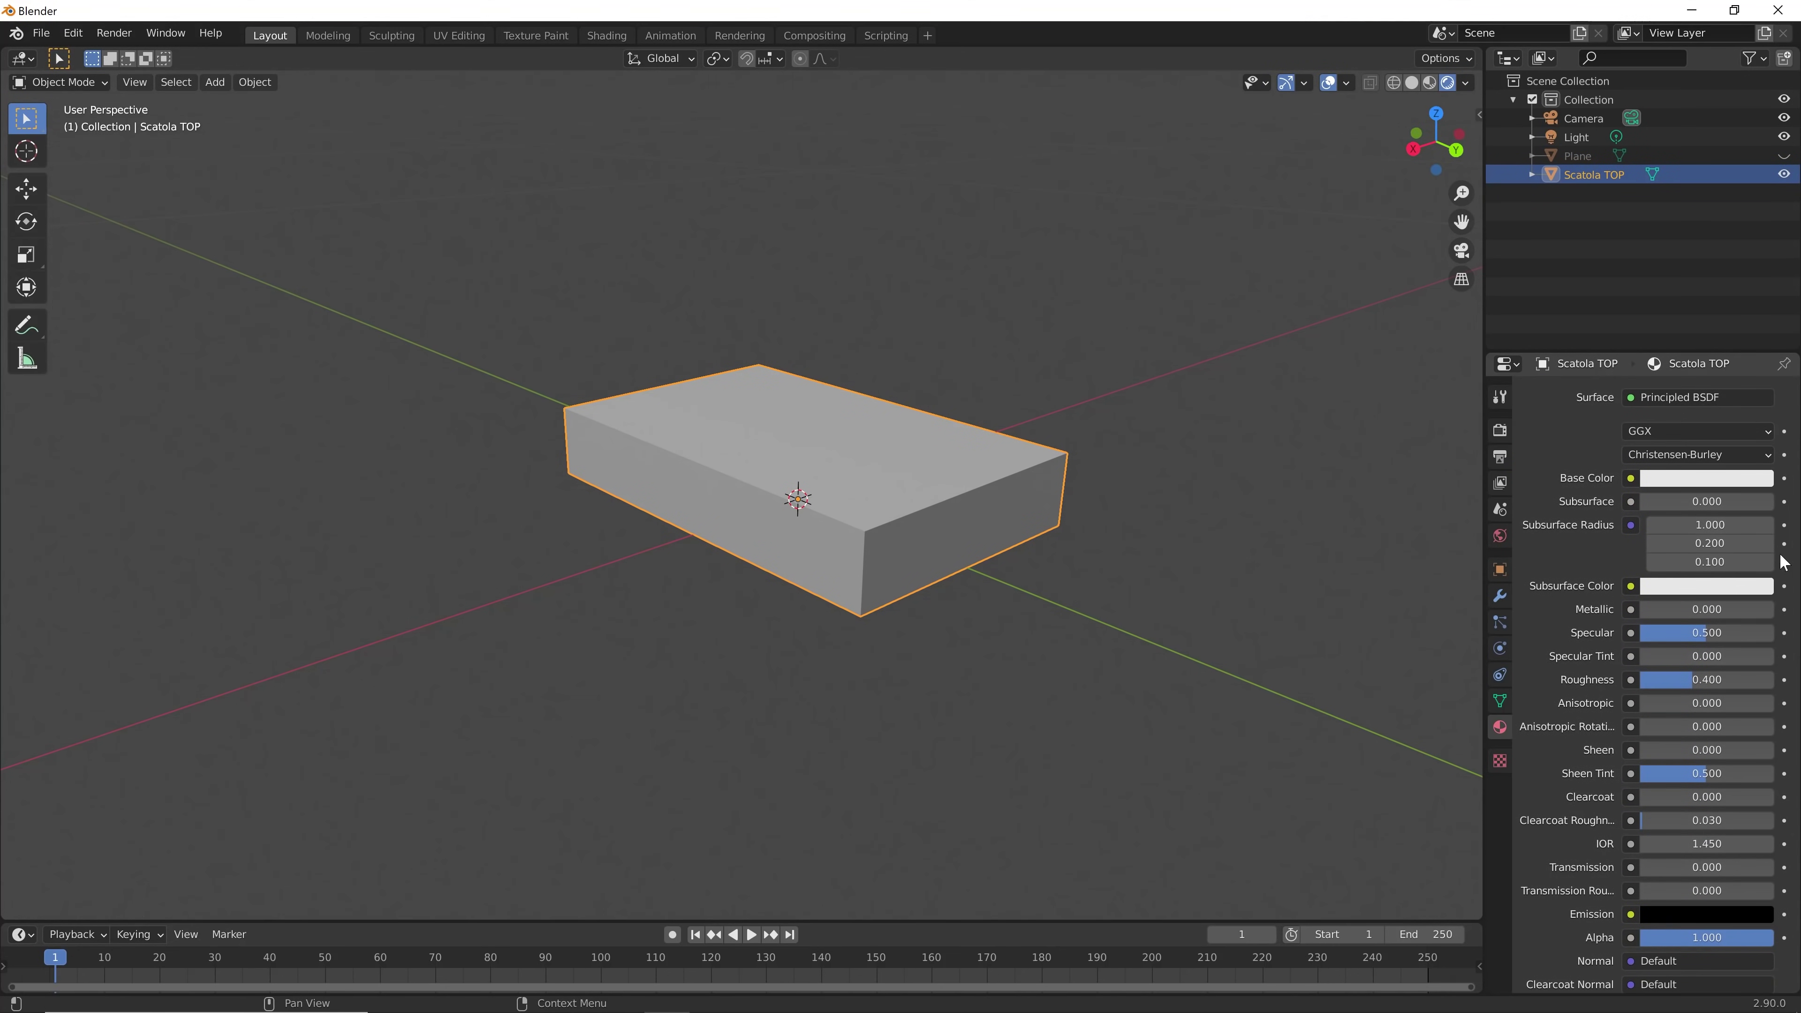
pyautogui.click(1662, 485)
pyautogui.click(1709, 271)
pyautogui.click(1758, 294)
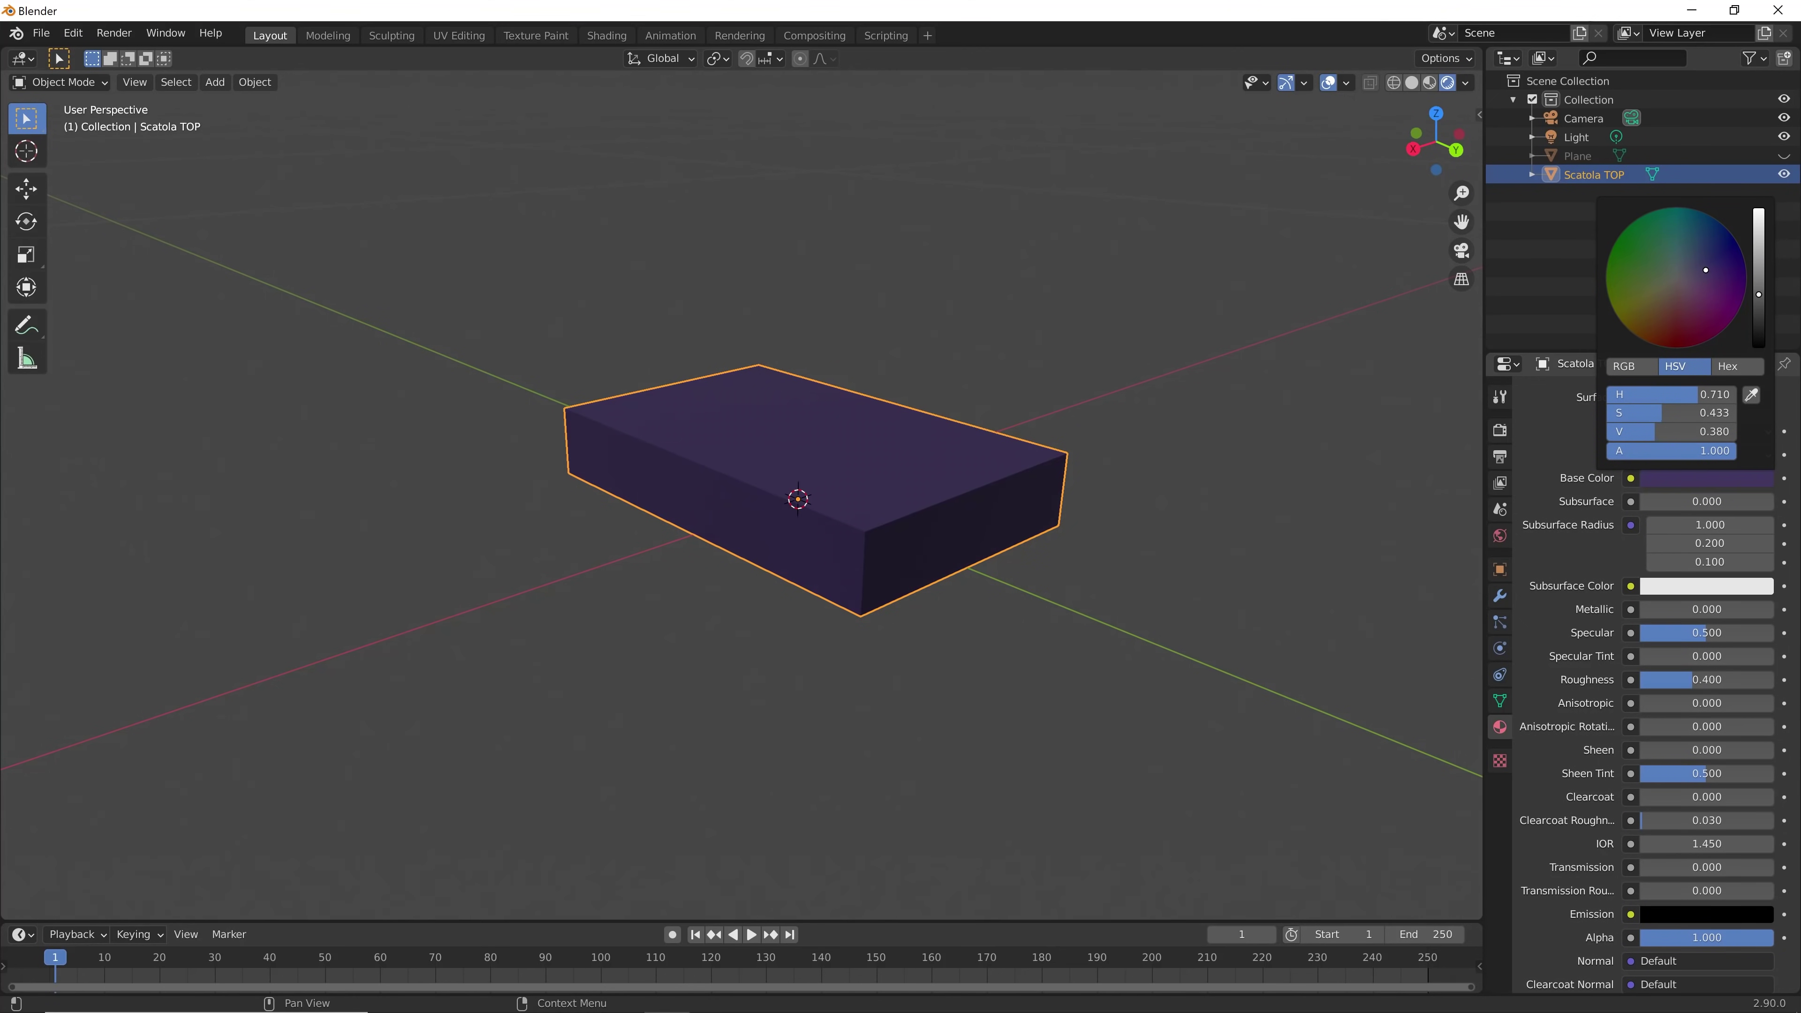
pyautogui.moveTo(1759, 294)
pyautogui.mouseDown()
pyautogui.moveTo(1759, 262)
pyautogui.moveTo(1688, 223)
pyautogui.mouseUp()
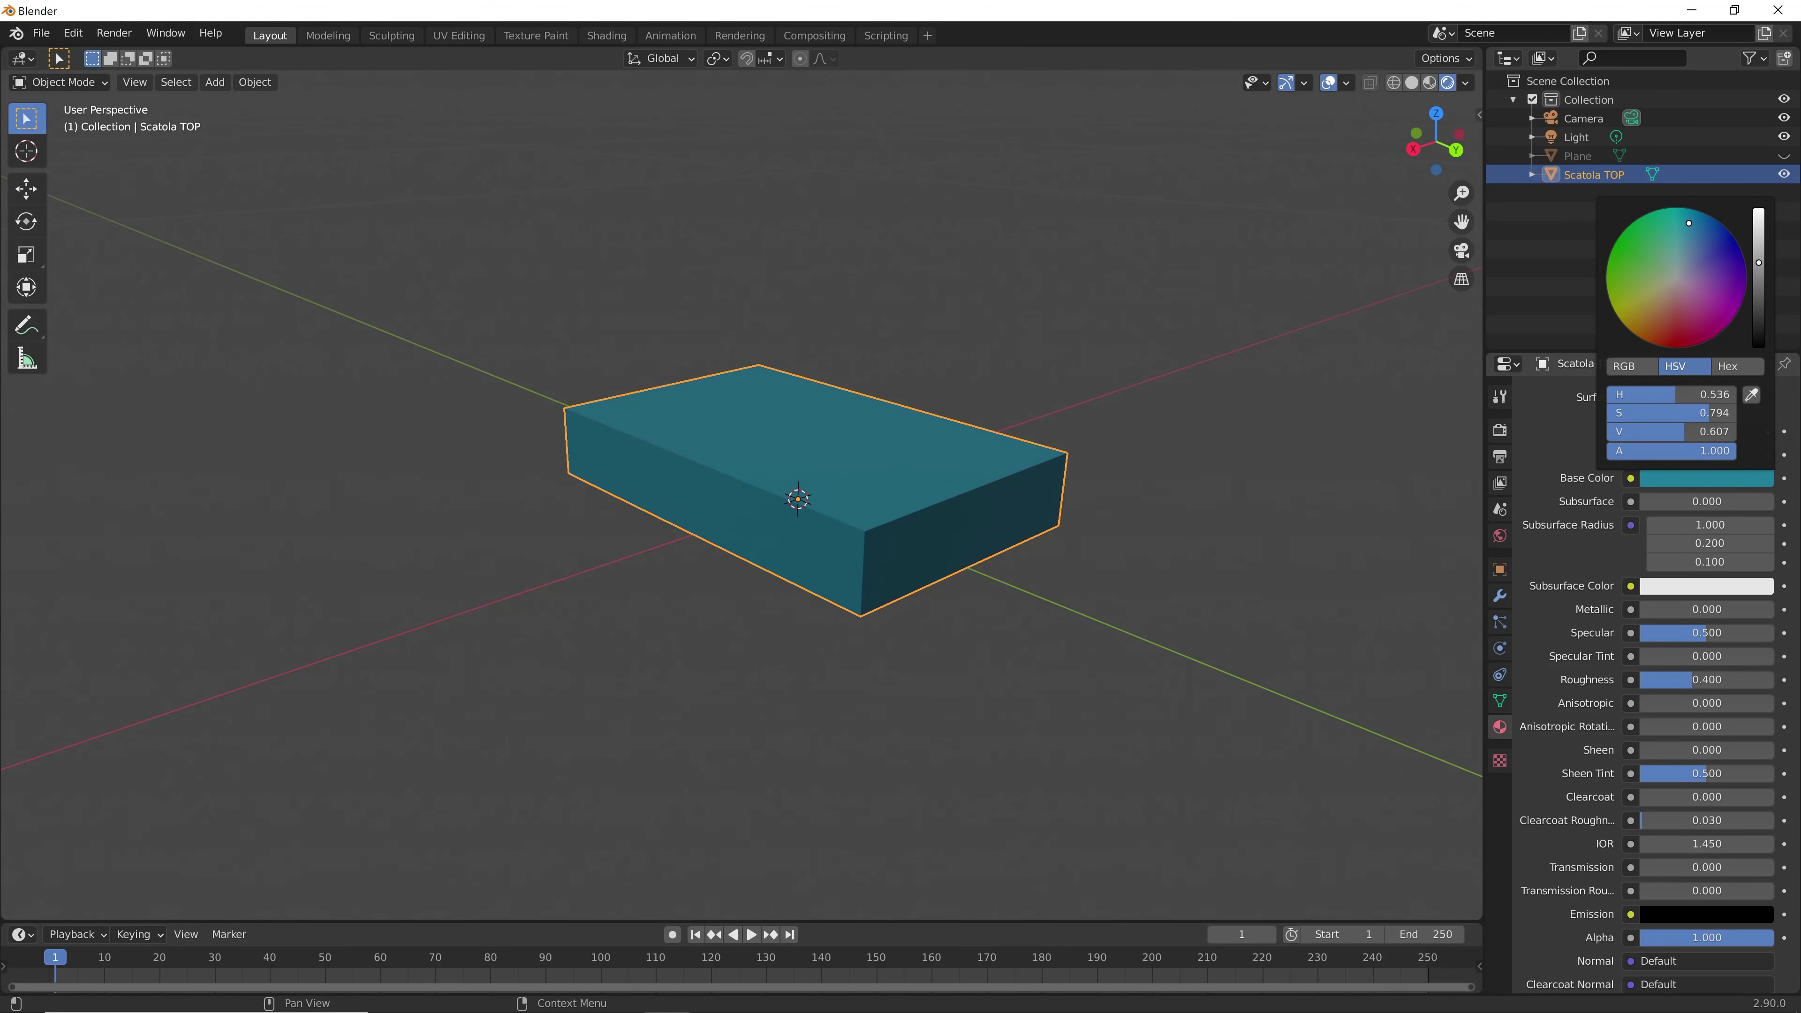
pyautogui.moveTo(1672, 394); pyautogui.dragTo(1631, 393)
pyautogui.click(1079, 681)
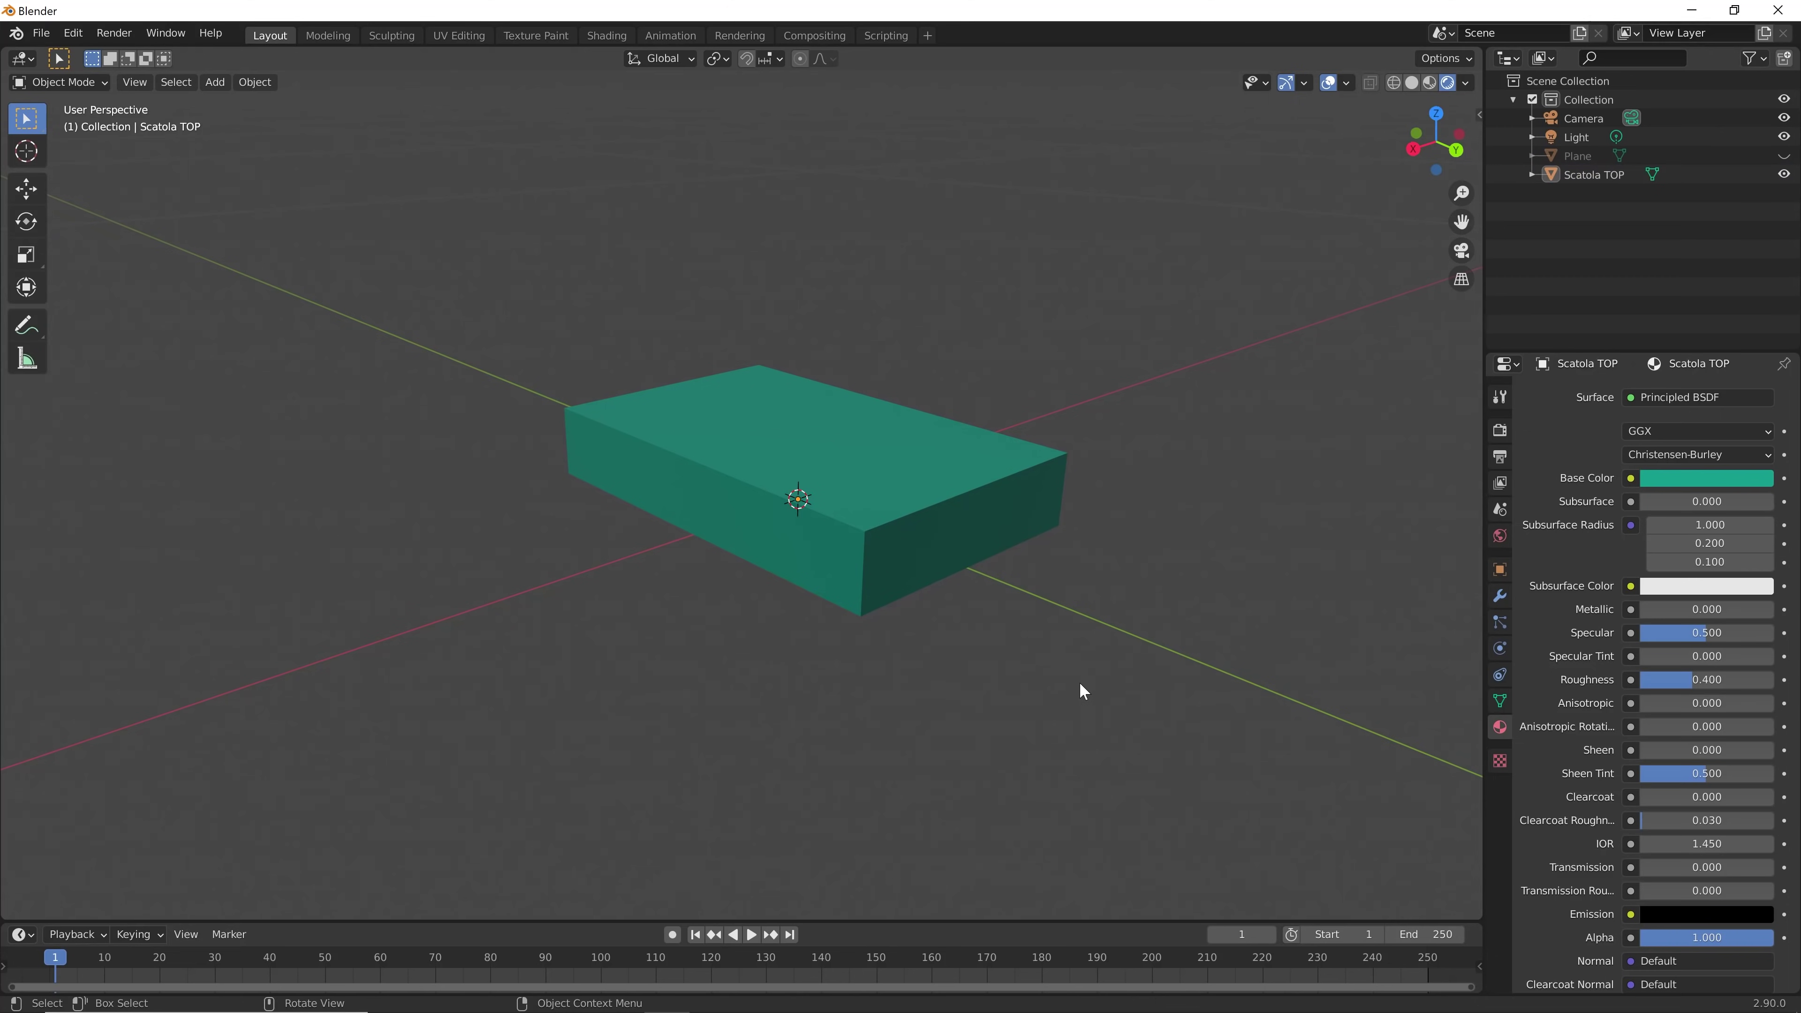
# Connect an Image Texture node into the lid's Base Color
pyautogui.moveTo(1079, 681)
pyautogui.mouseDown(button='middle')
pyautogui.moveTo(1319, 649)
pyautogui.moveTo(993, 719)
pyautogui.moveTo(534, 636)
pyautogui.moveTo(1081, 628)
pyautogui.moveTo(1154, 698)
pyautogui.moveTo(1059, 662)
pyautogui.mouseUp(button='middle')
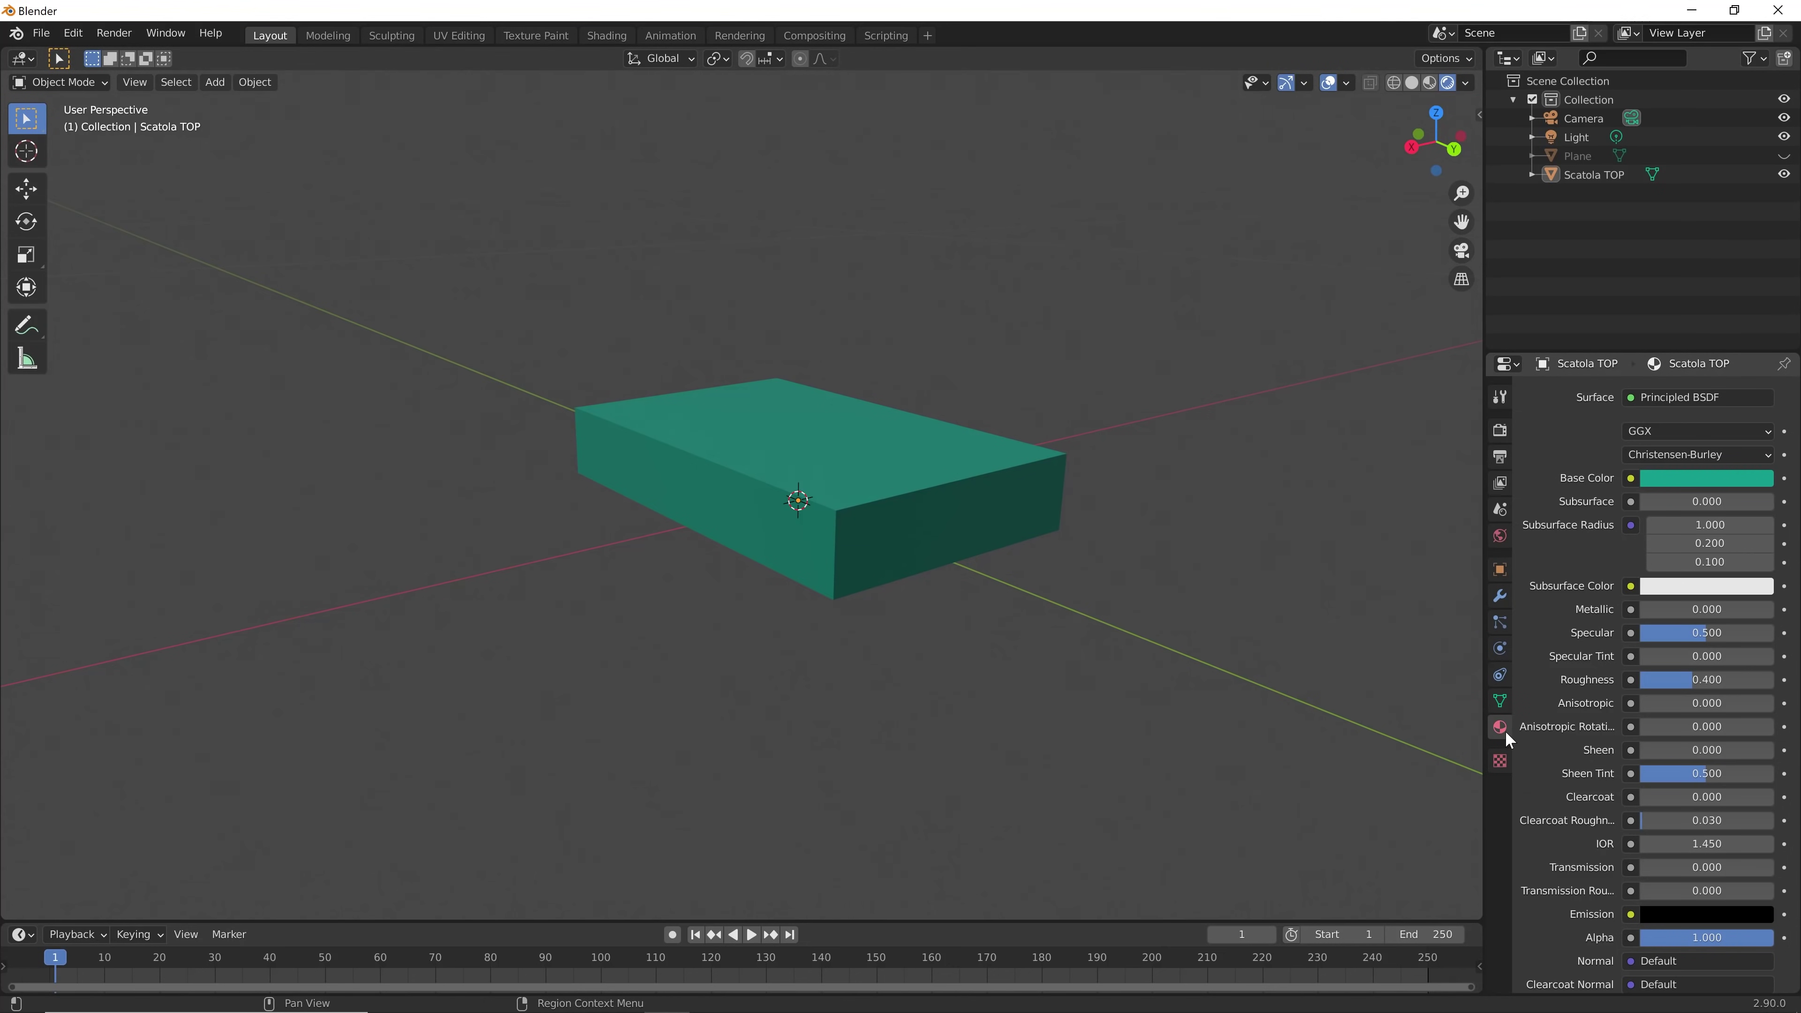
pyautogui.click(1630, 479)
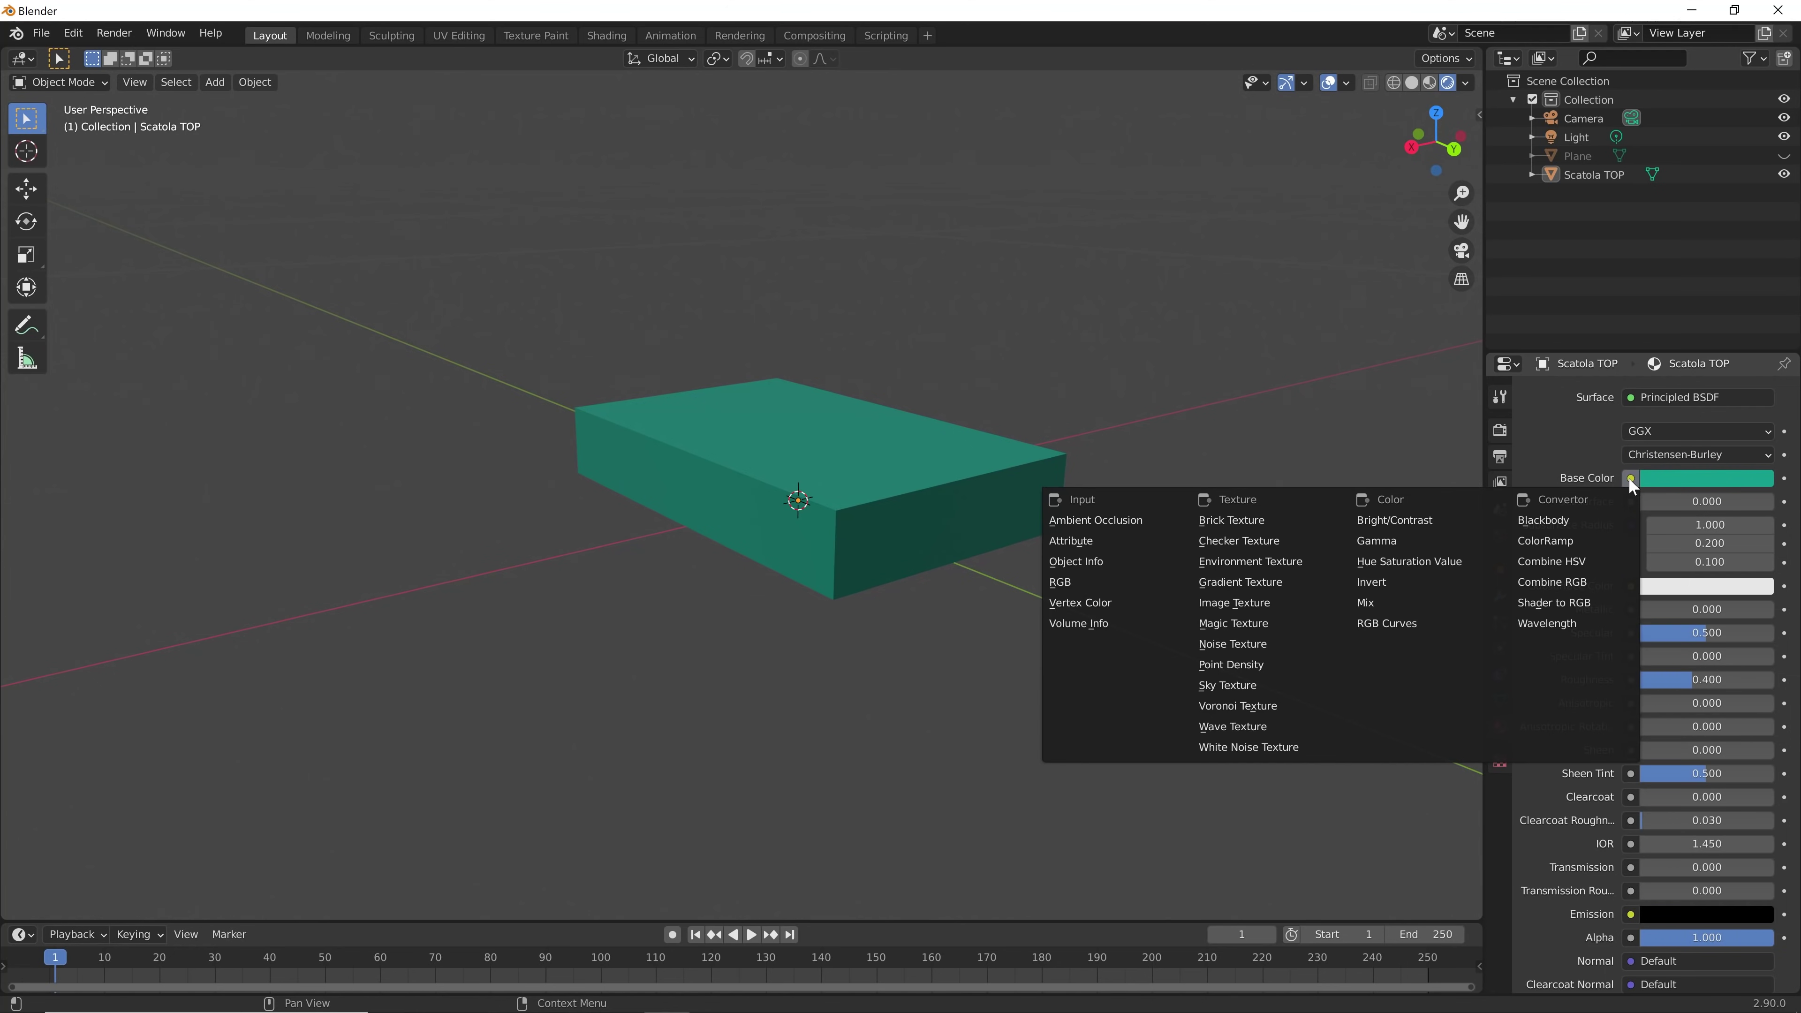
pyautogui.click(1235, 602)
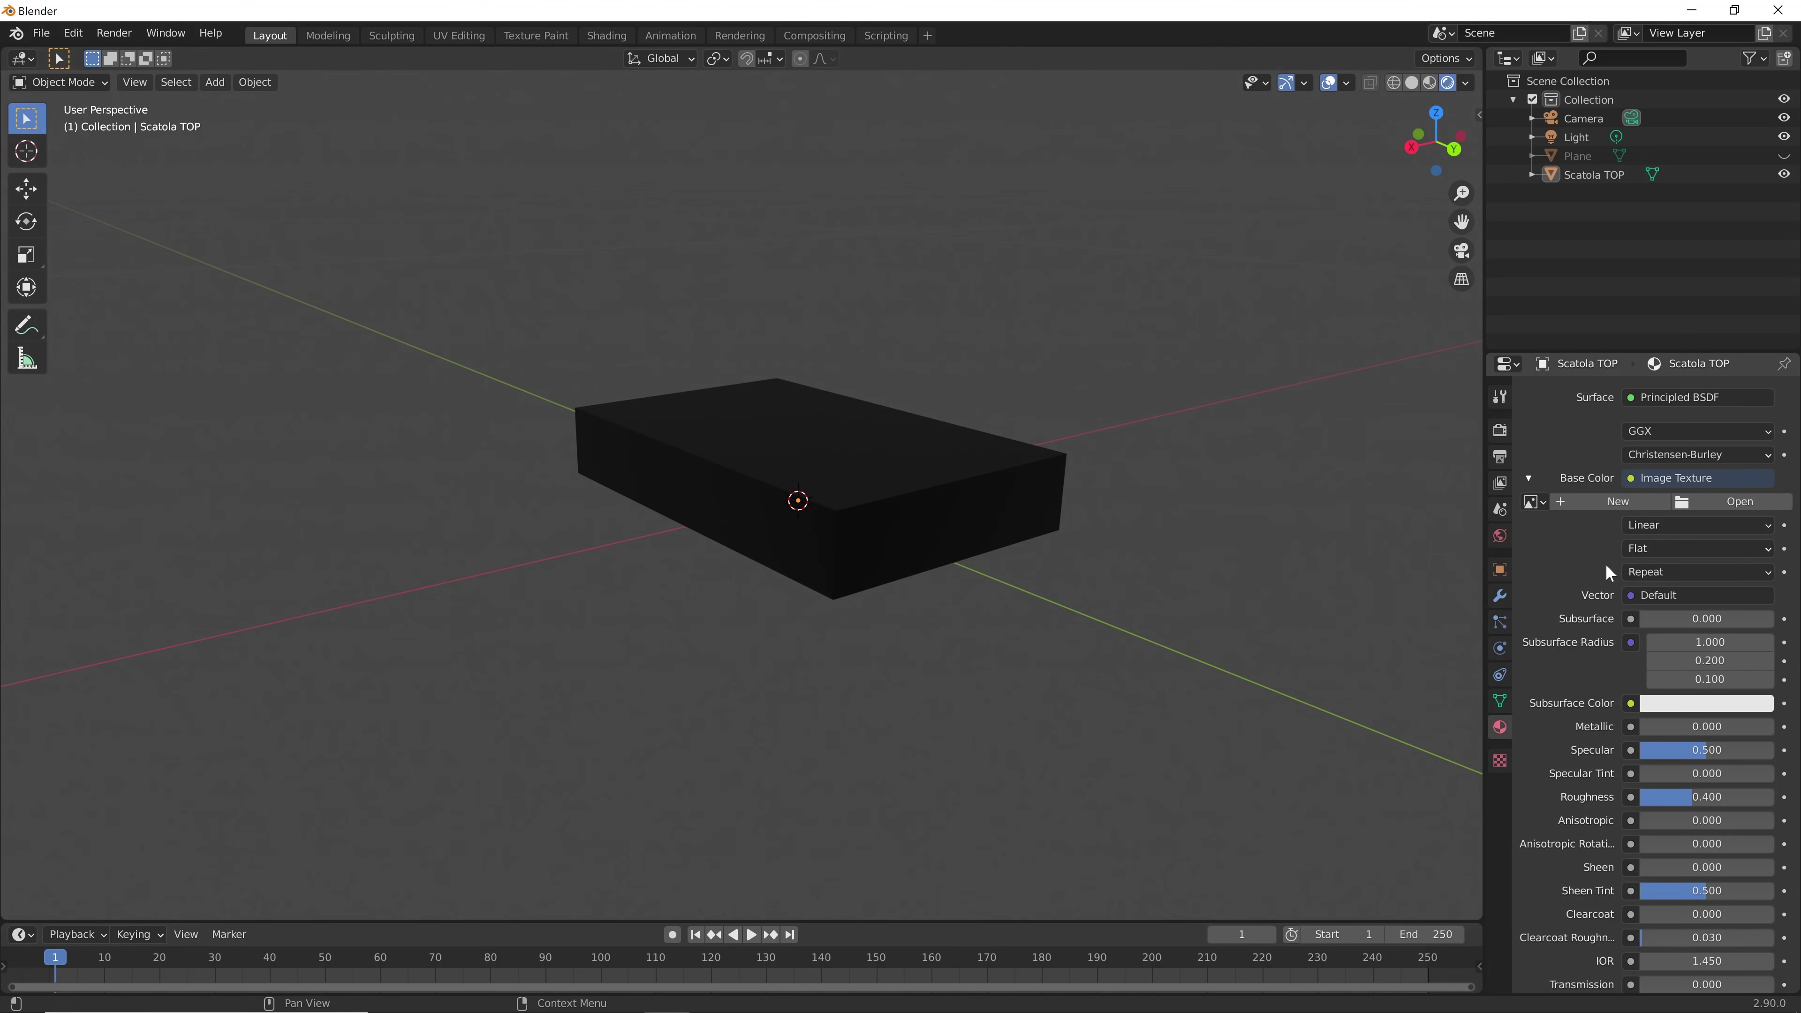
# Select Scatola TOP and load Desktop > Cazza TRASH > Texture.jpg into its Image Texture
pyautogui.click(816, 449)
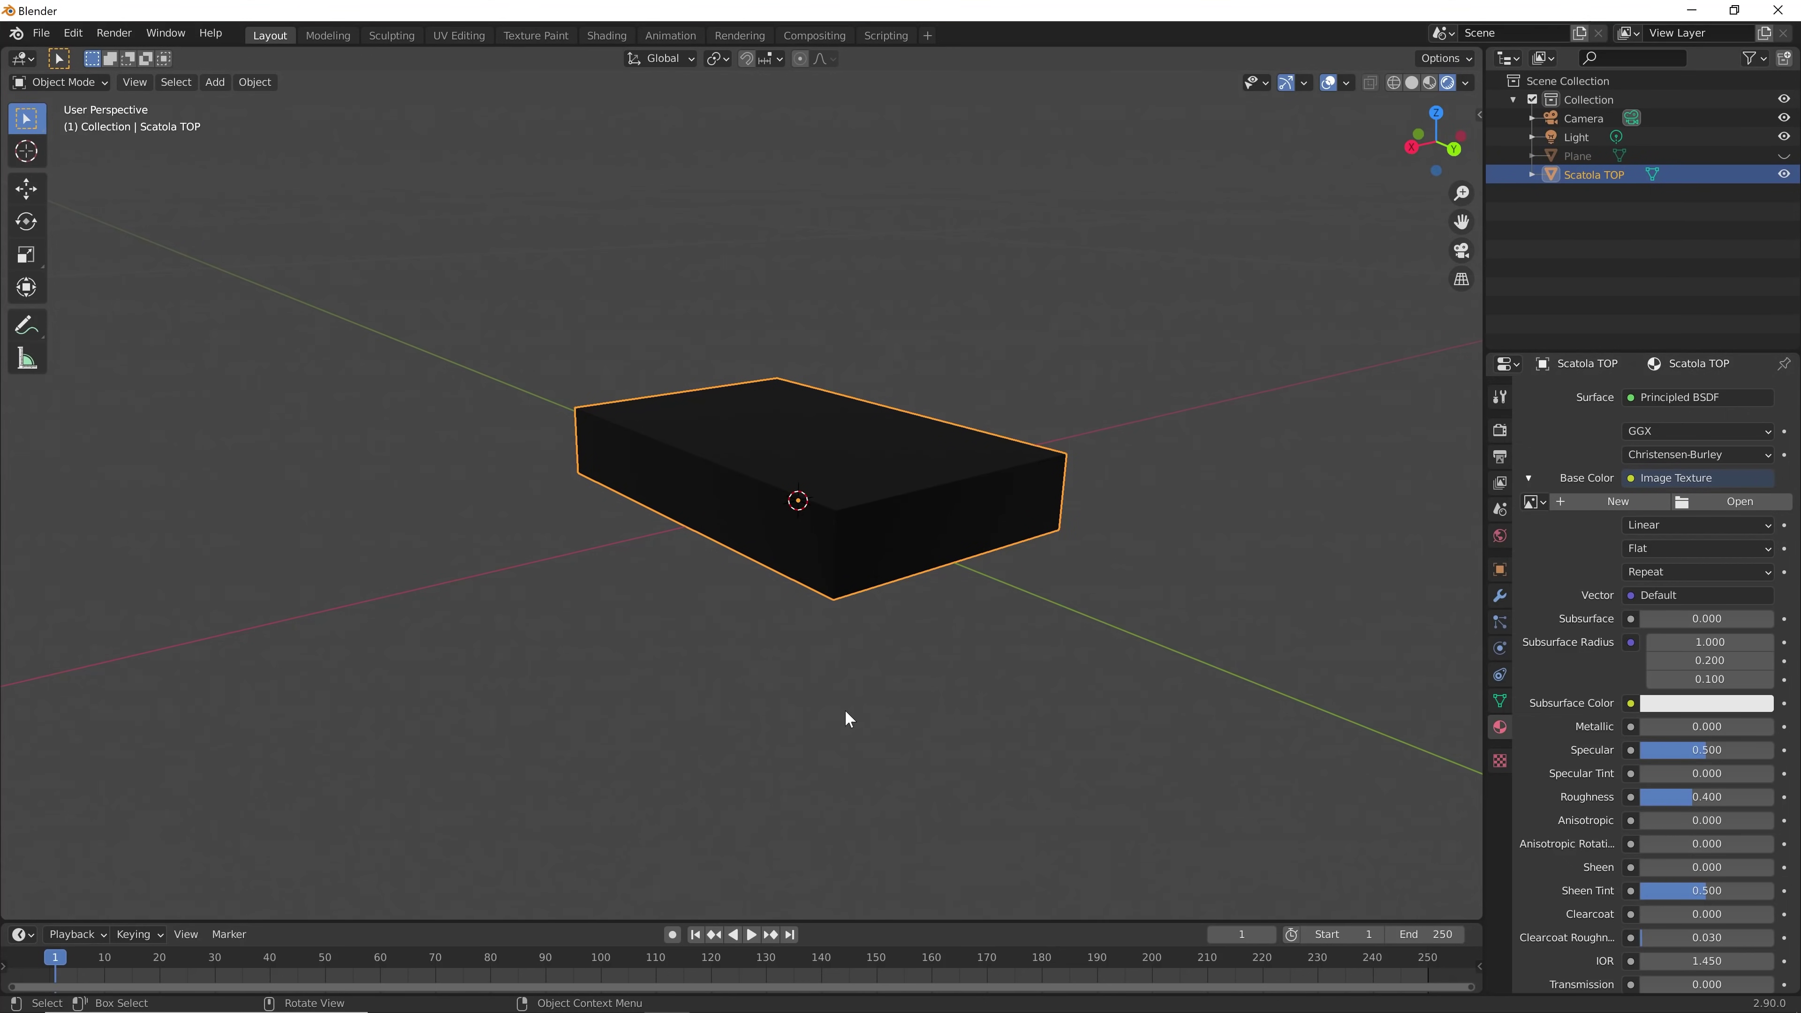
pyautogui.moveTo(845, 710)
pyautogui.mouseDown(button='middle')
pyautogui.moveTo(925, 766)
pyautogui.moveTo(849, 733)
pyautogui.mouseUp(button='middle')
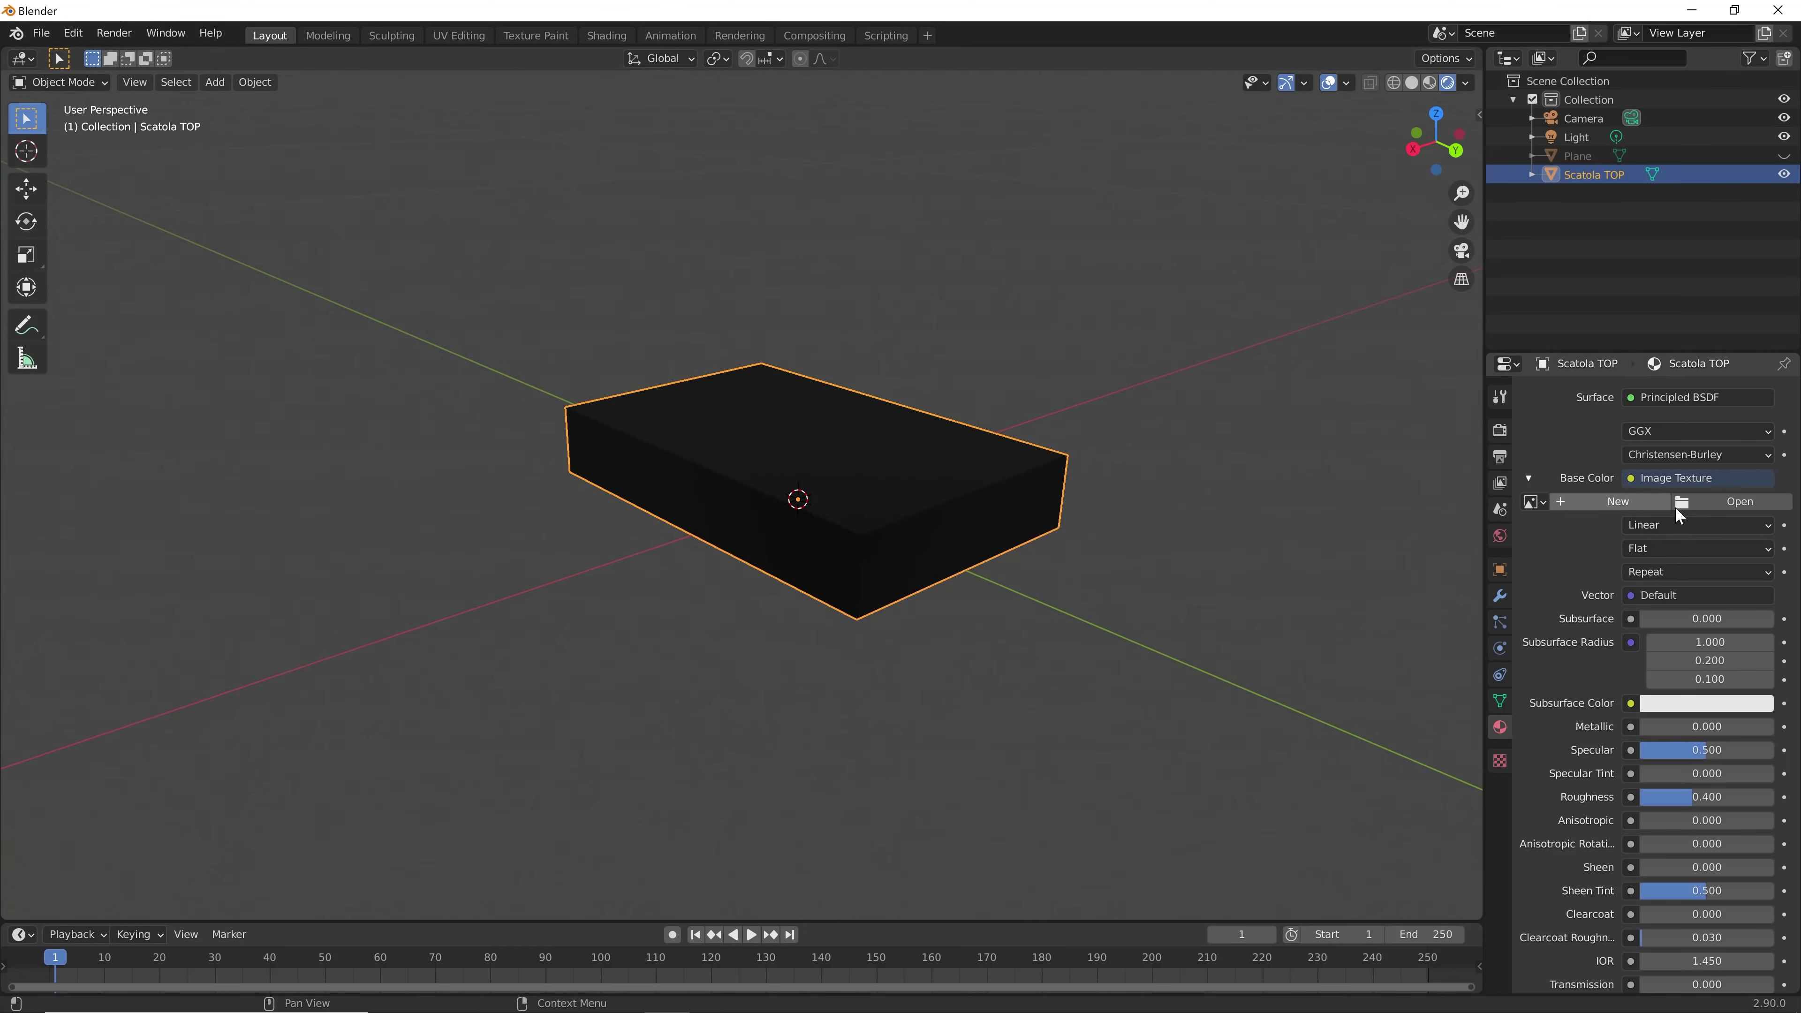
pyautogui.click(1736, 503)
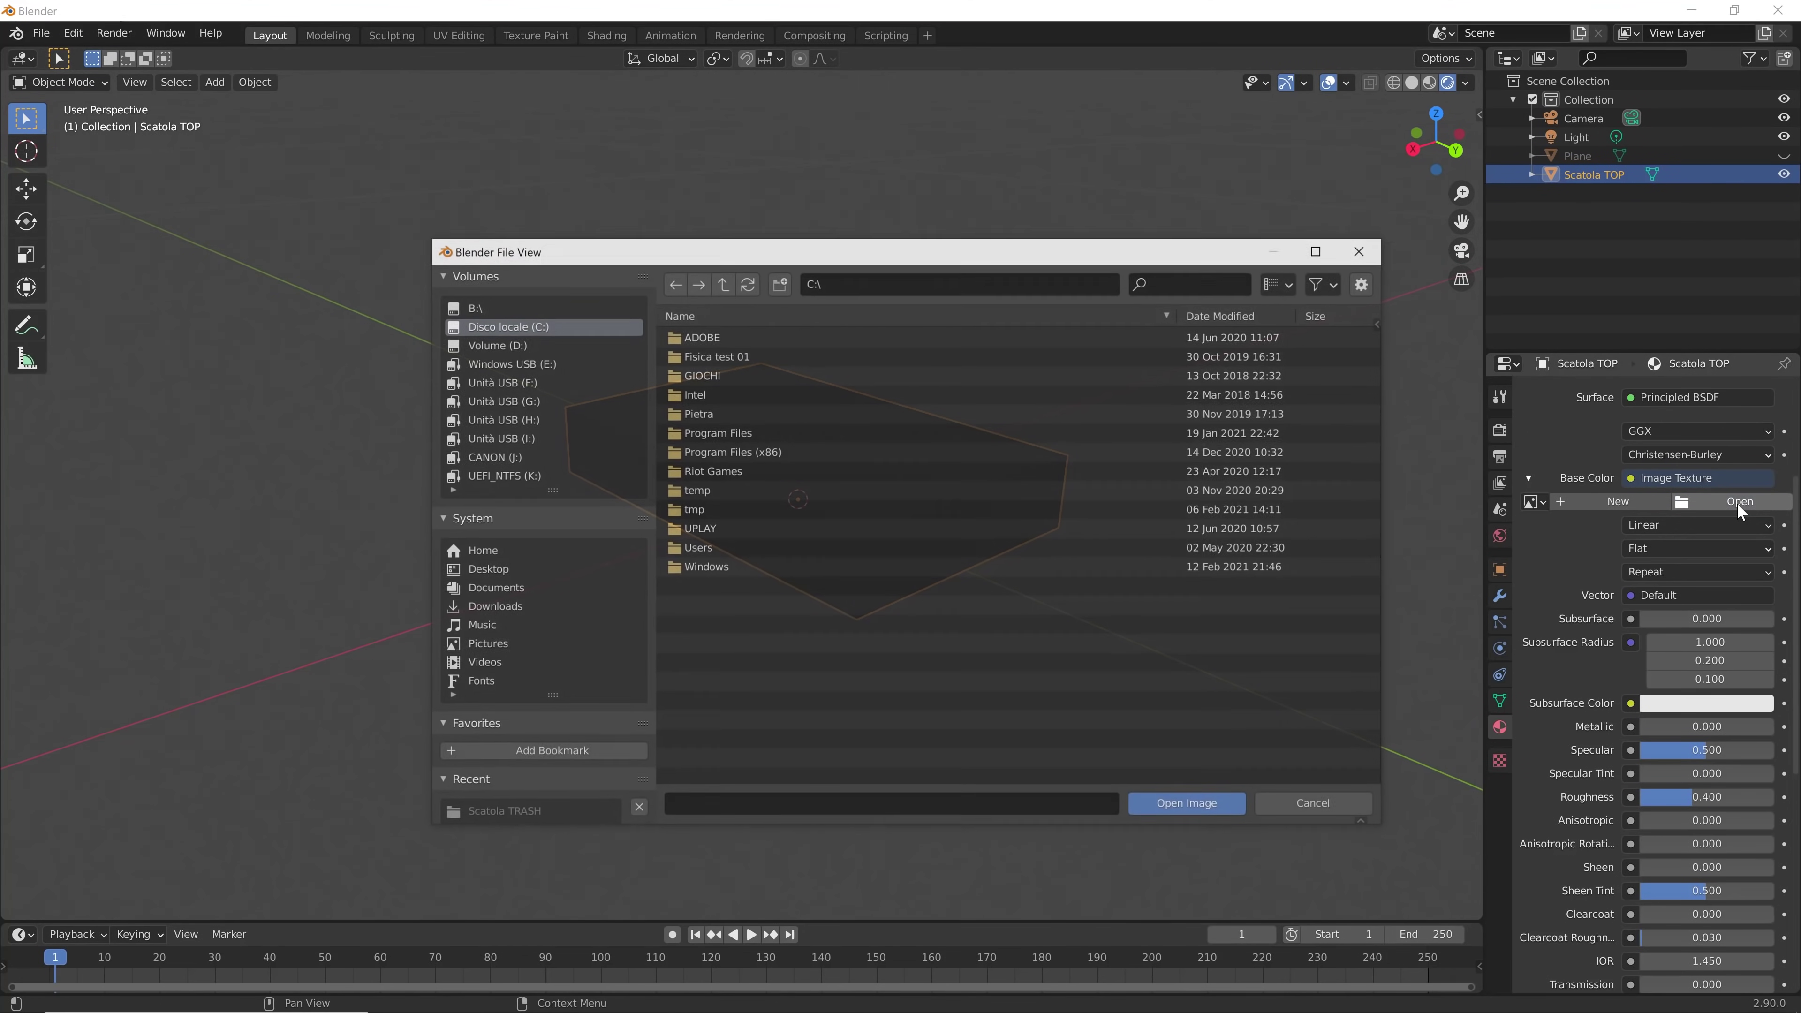
pyautogui.click(487, 571)
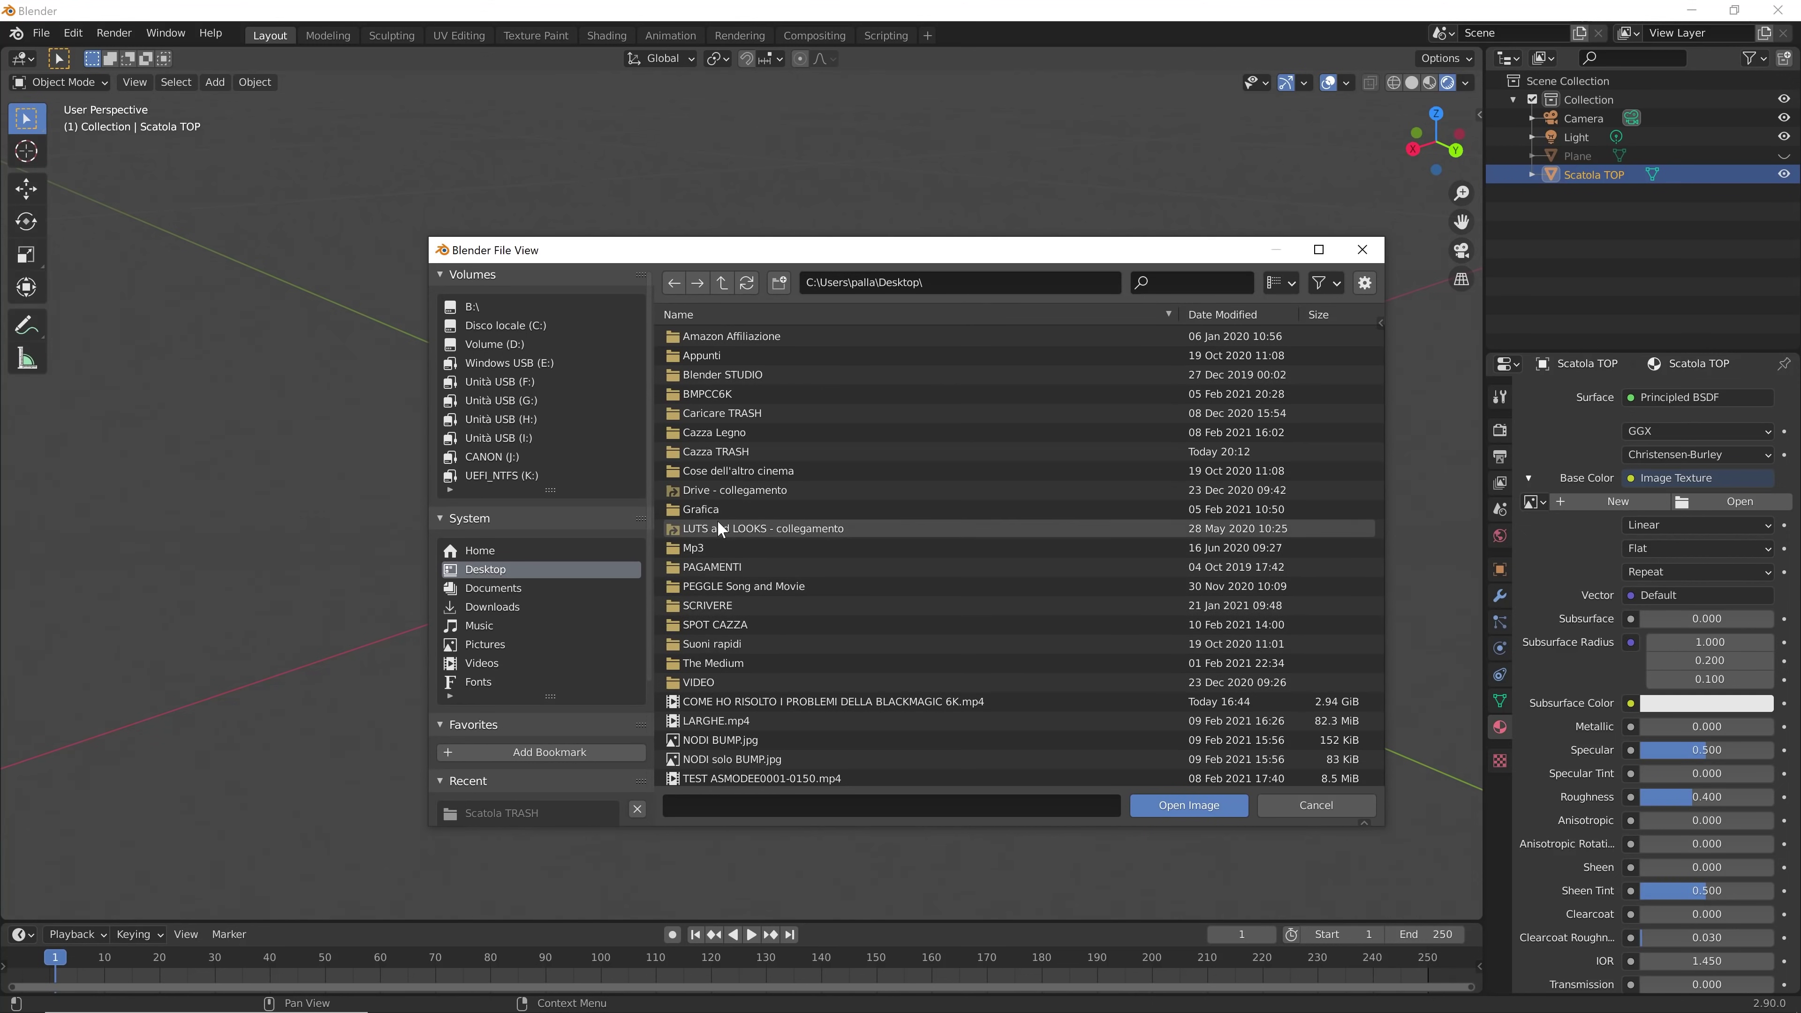
pyautogui.click(730, 448)
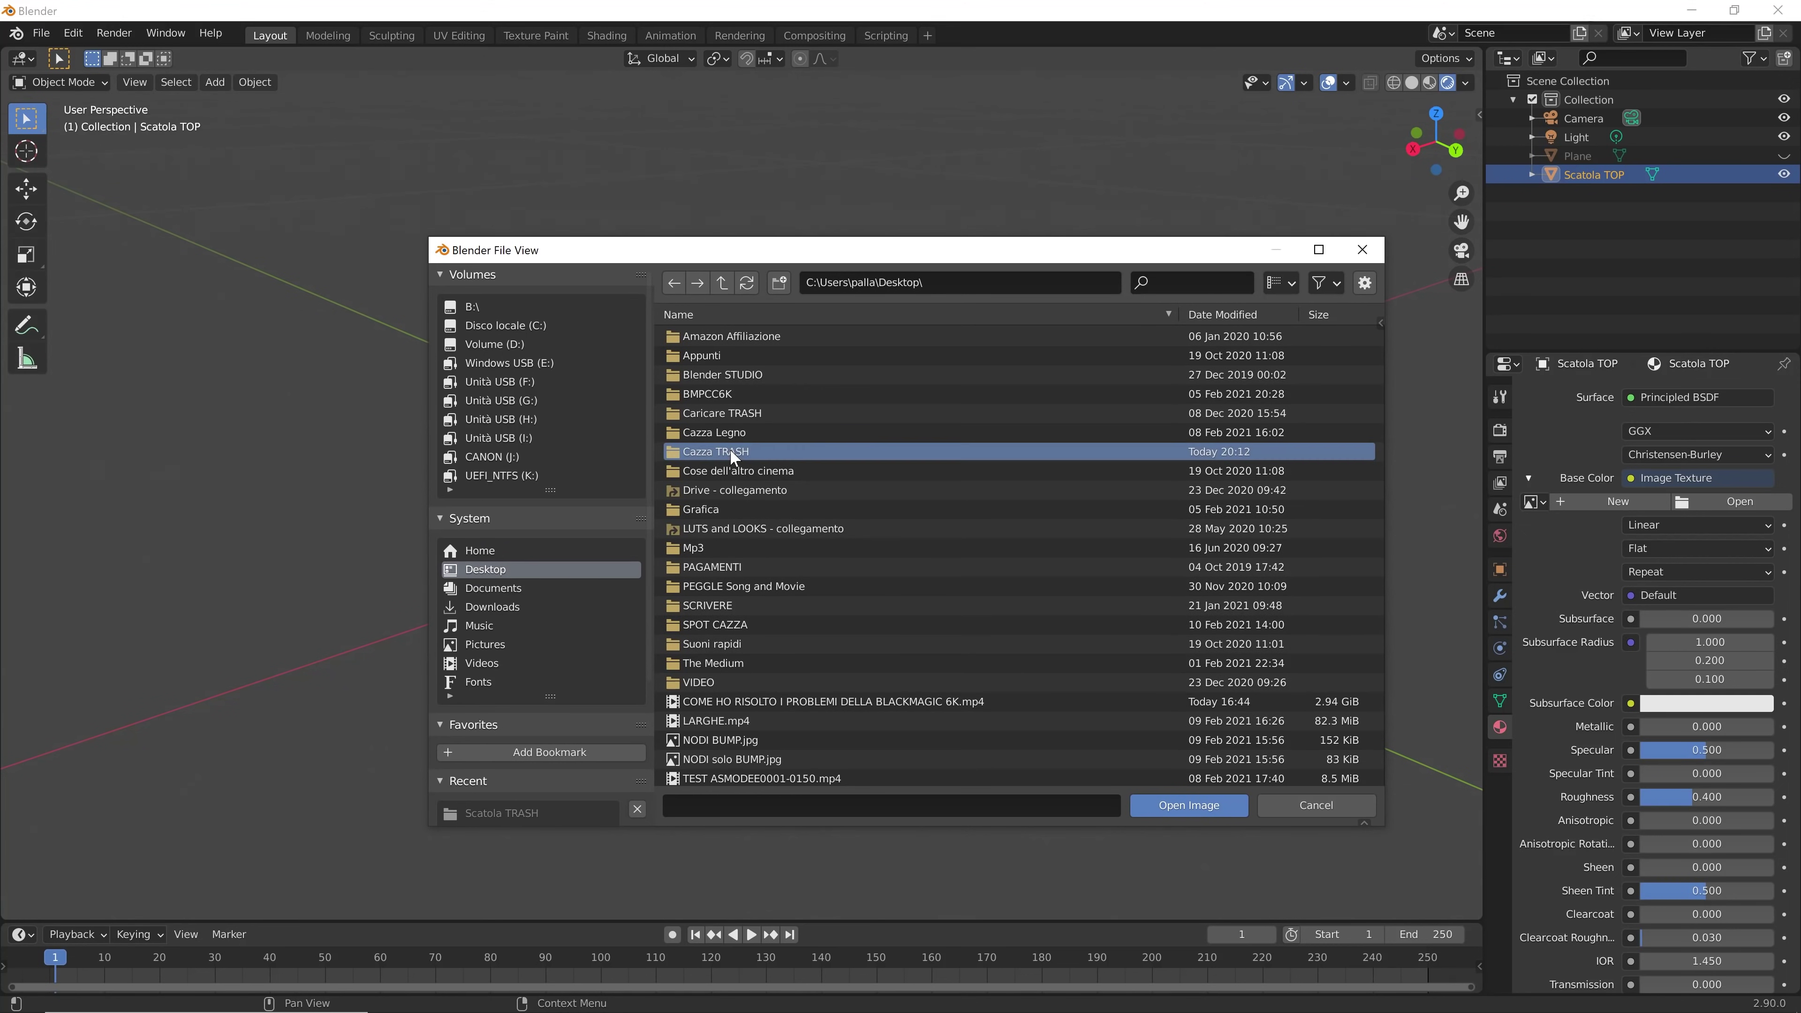
pyautogui.click(705, 356)
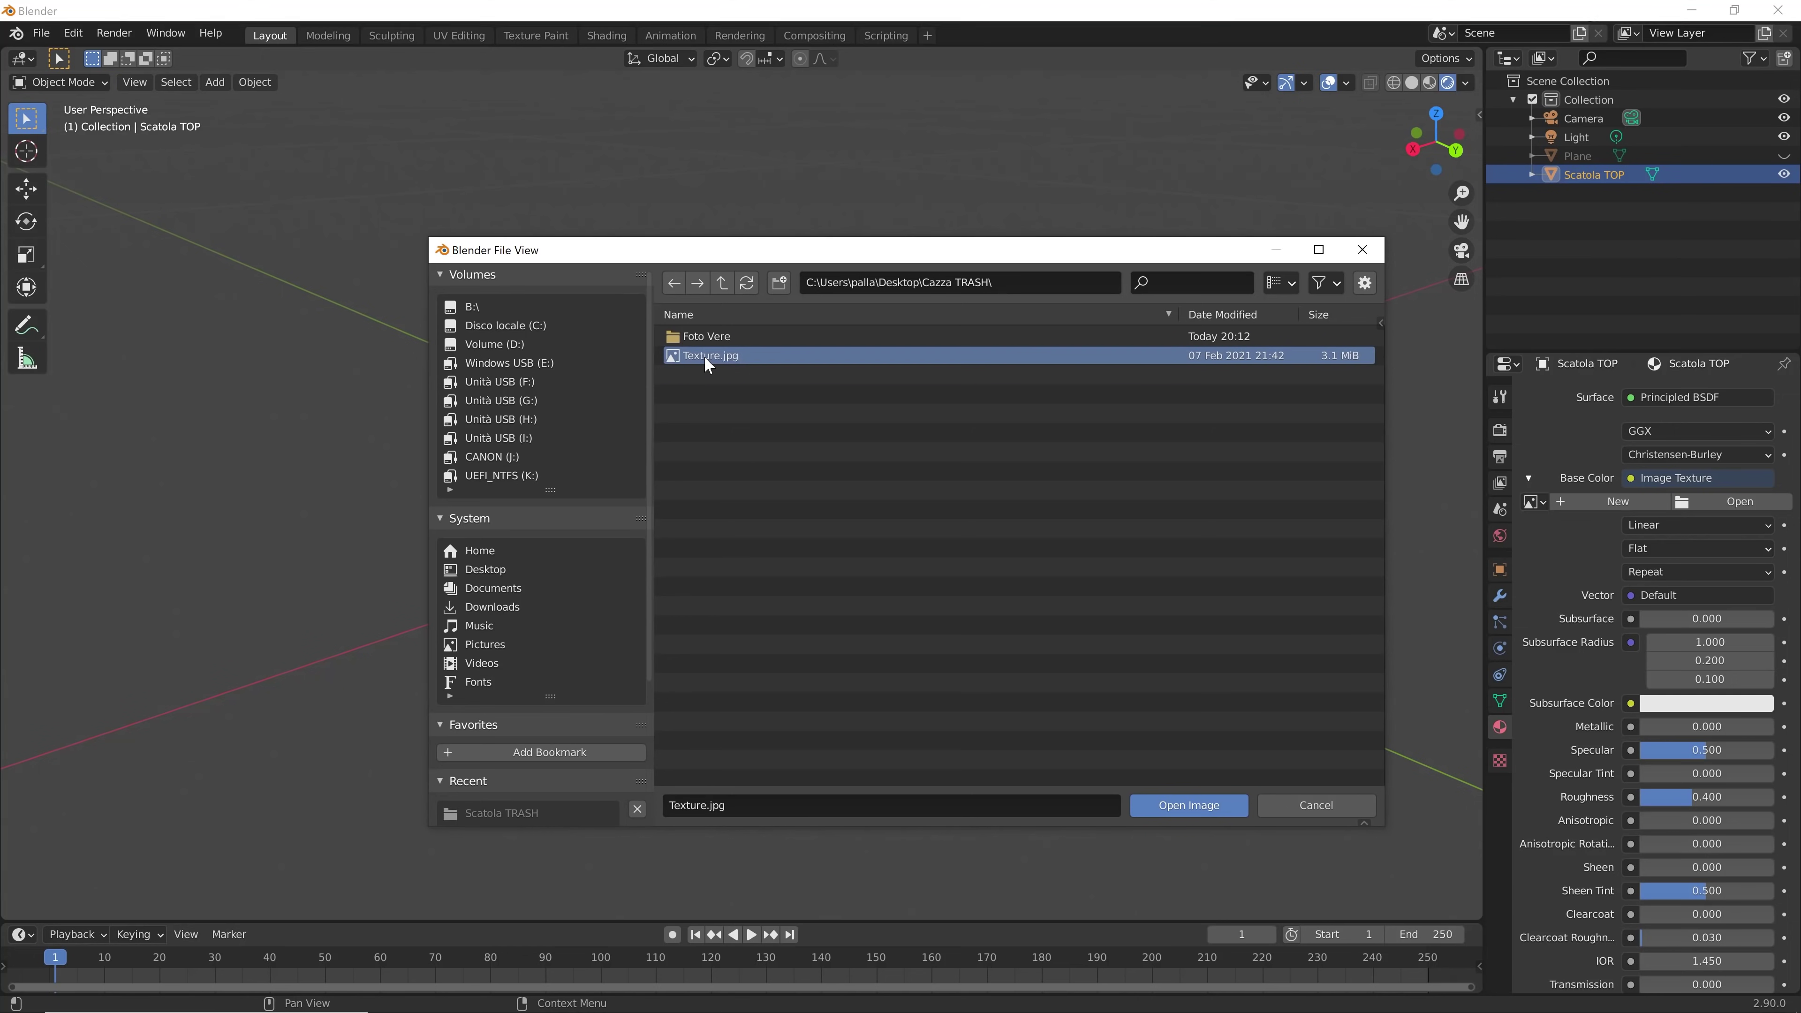
pyautogui.click(1166, 809)
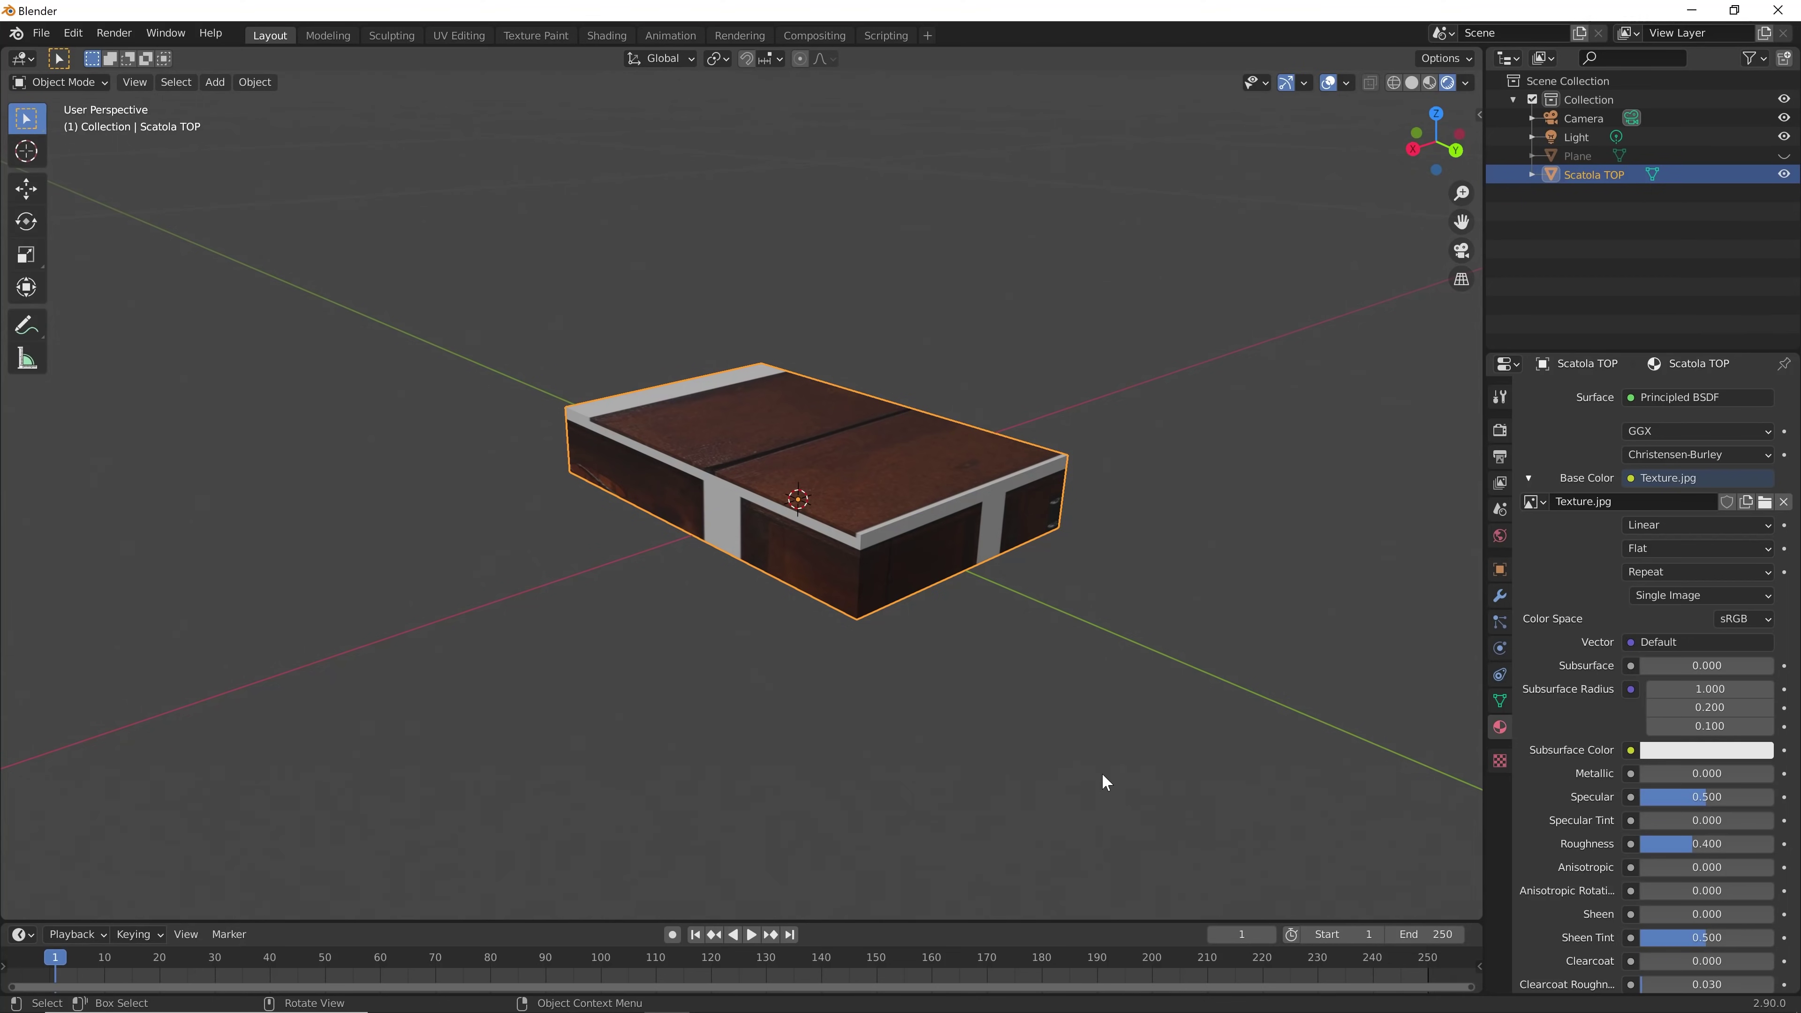
# Inspect the wood-textured lid, put it in Edit Mode and split the viewport into two views
pyautogui.moveTo(1103, 775)
pyautogui.mouseDown(button='middle')
pyautogui.moveTo(1016, 669)
pyautogui.moveTo(779, 662)
pyautogui.moveTo(731, 605)
pyautogui.mouseUp(button='middle')
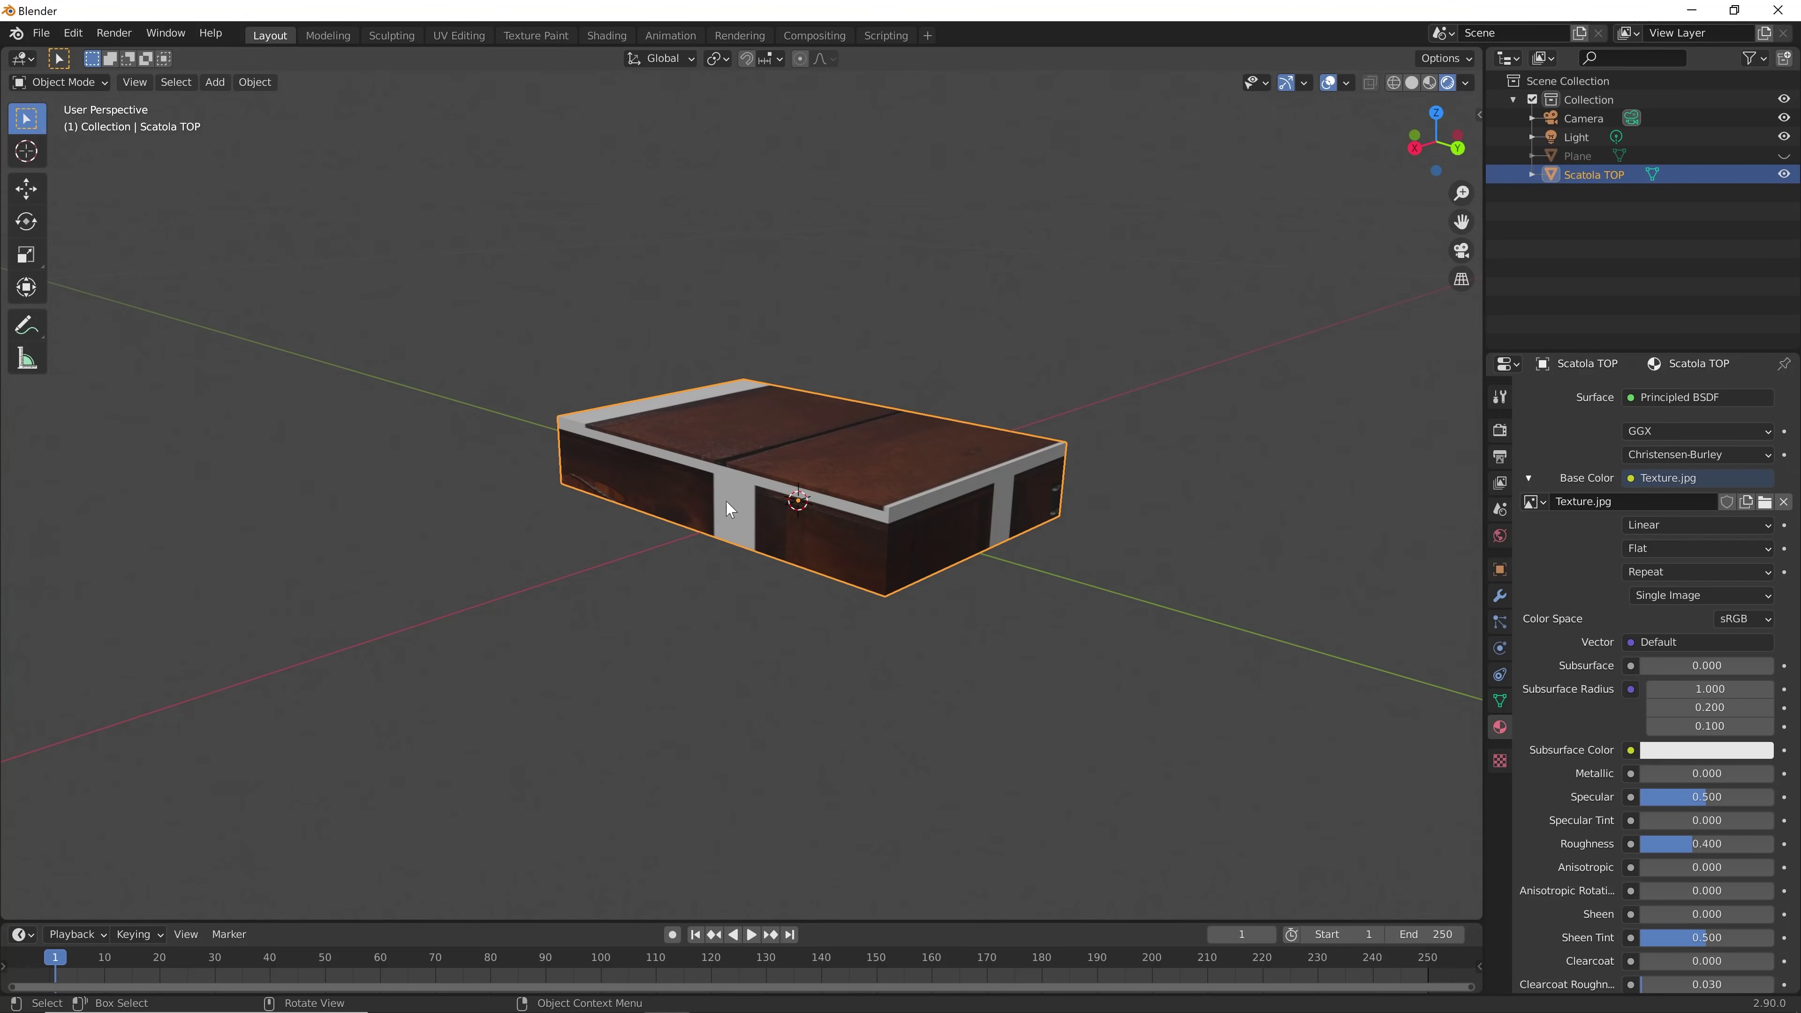
pyautogui.moveTo(740, 606)
pyautogui.mouseDown(button='middle')
pyautogui.moveTo(722, 584)
pyautogui.moveTo(730, 674)
pyautogui.moveTo(515, 627)
pyautogui.moveTo(595, 539)
pyautogui.moveTo(720, 544)
pyautogui.moveTo(778, 489)
pyautogui.mouseUp(button='middle')
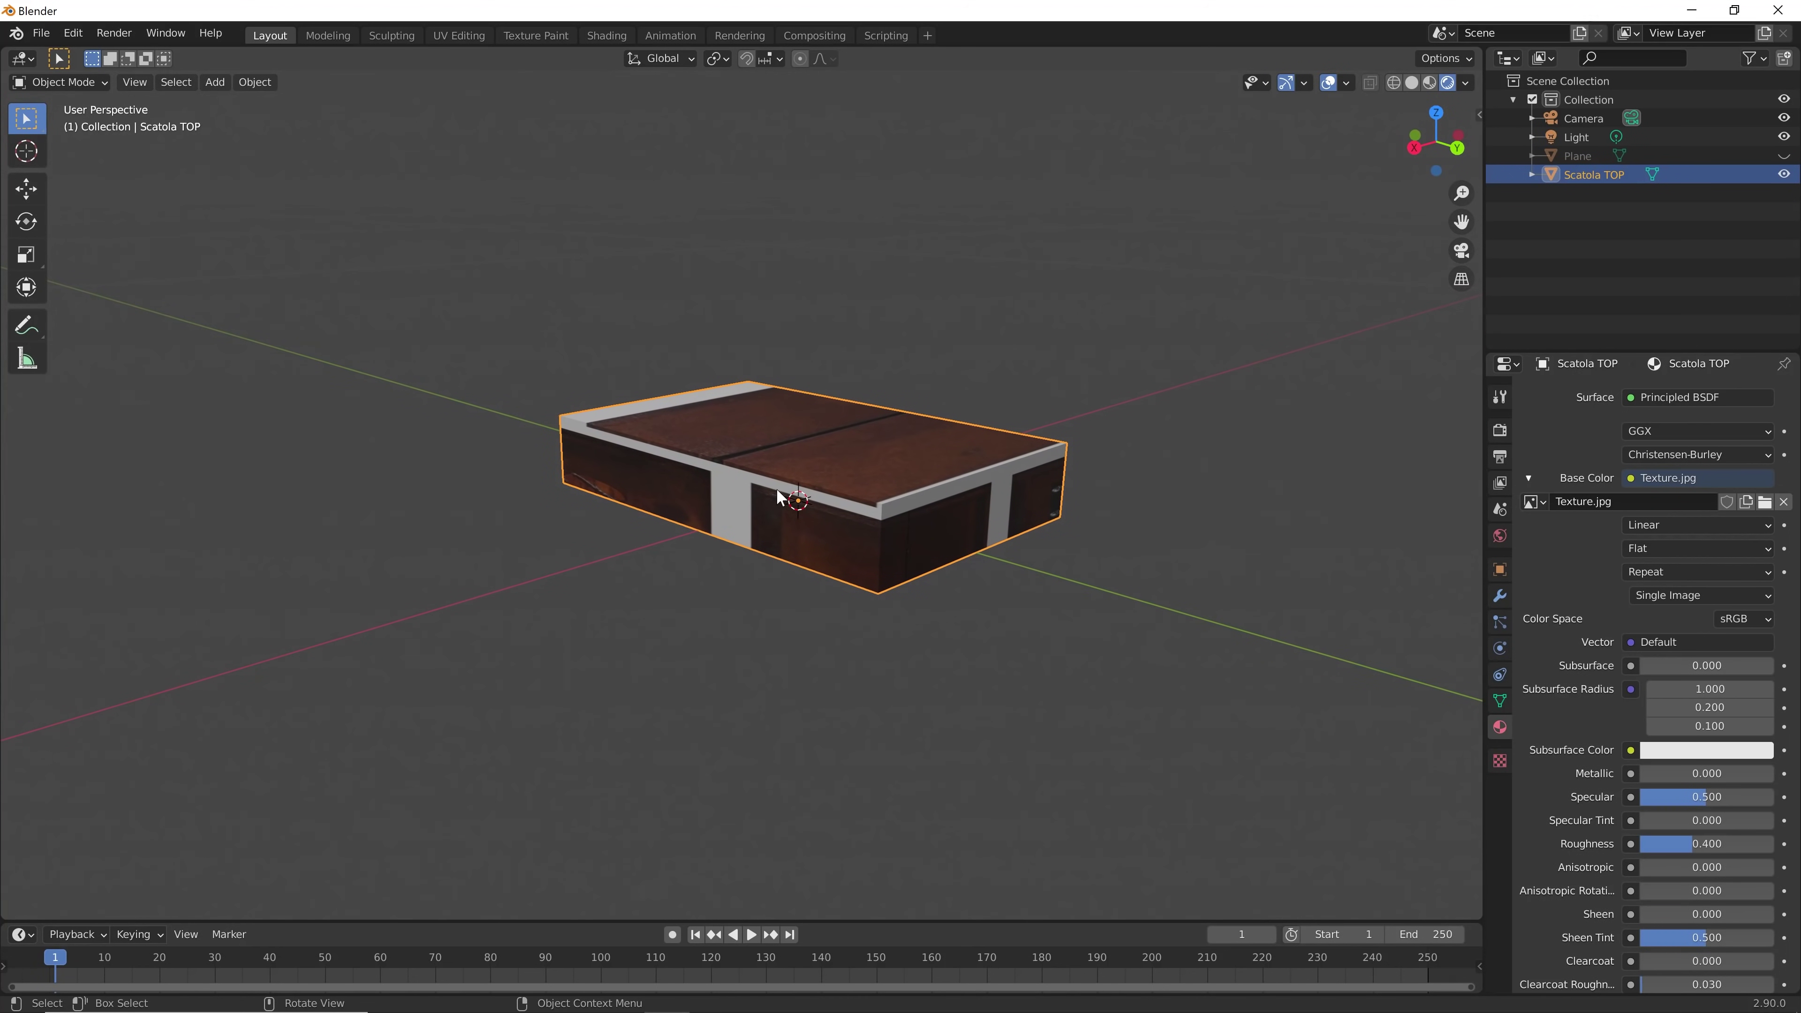
pyautogui.press('Tab')
pyautogui.click(855, 471)
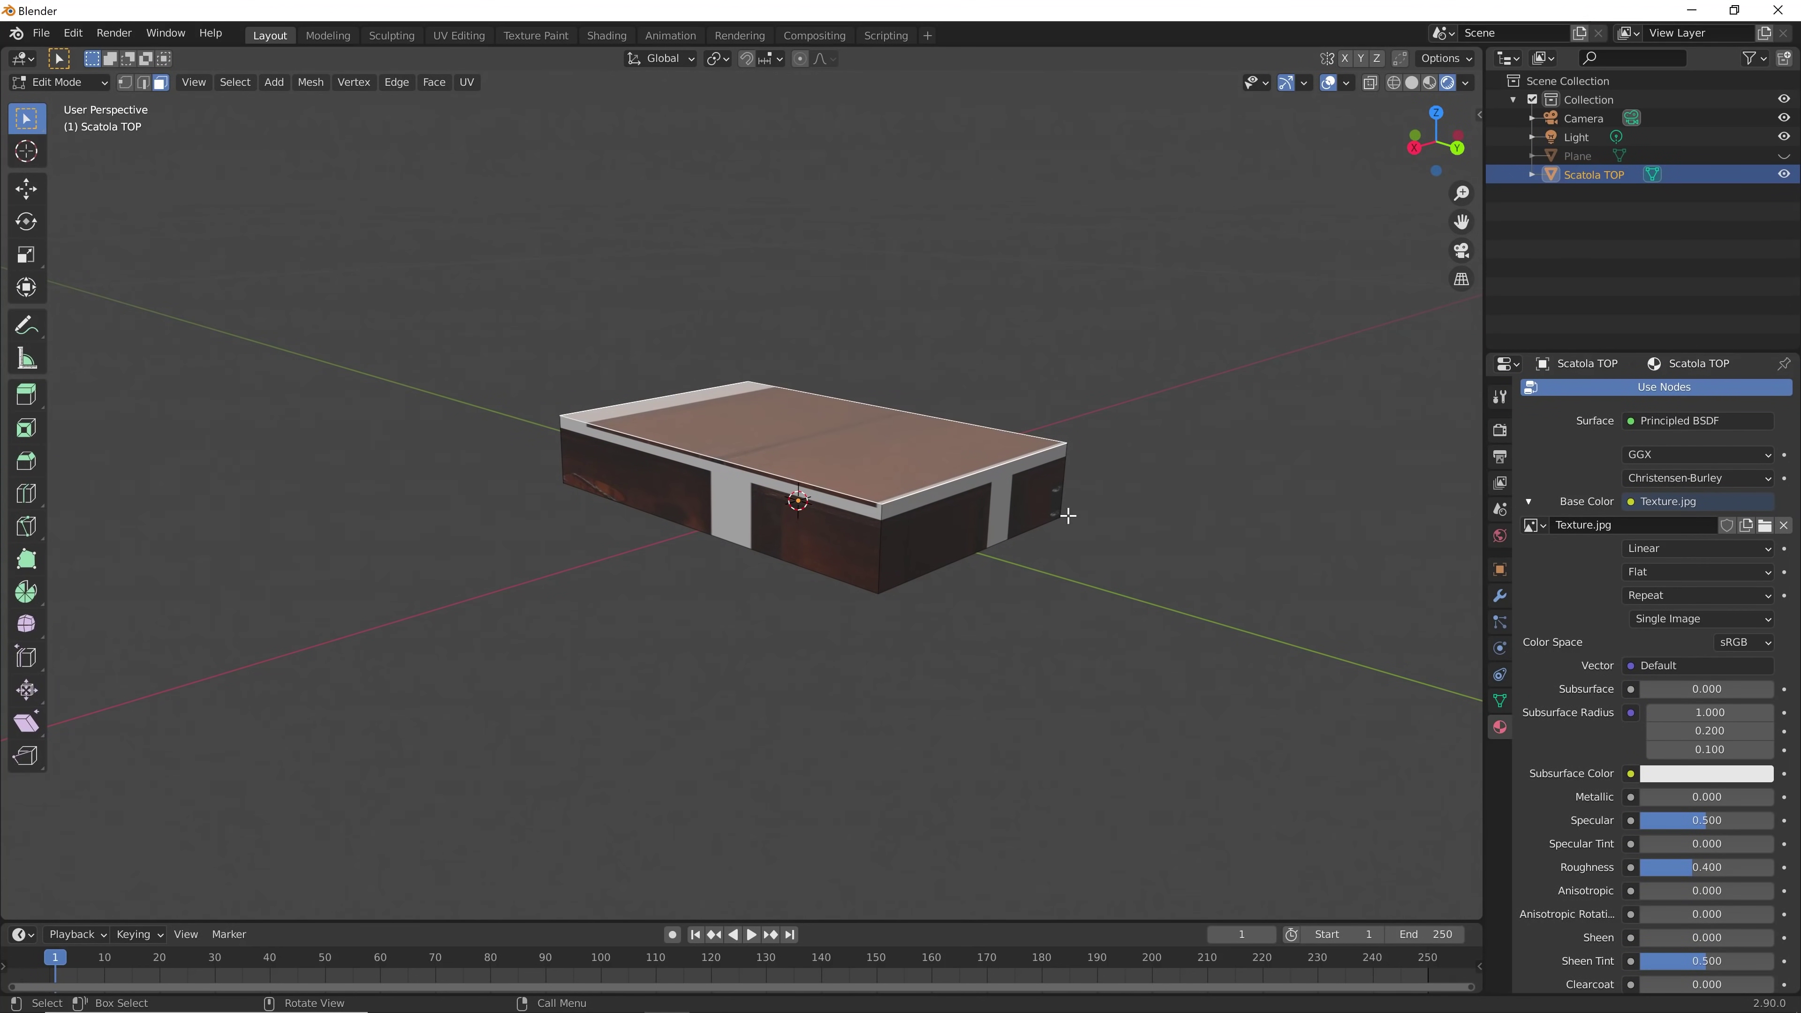
pyautogui.click(1135, 526)
pyautogui.moveTo(1041, 578)
pyautogui.mouseDown(button='middle')
pyautogui.moveTo(1024, 622)
pyautogui.moveTo(1014, 595)
pyautogui.mouseUp(button='middle')
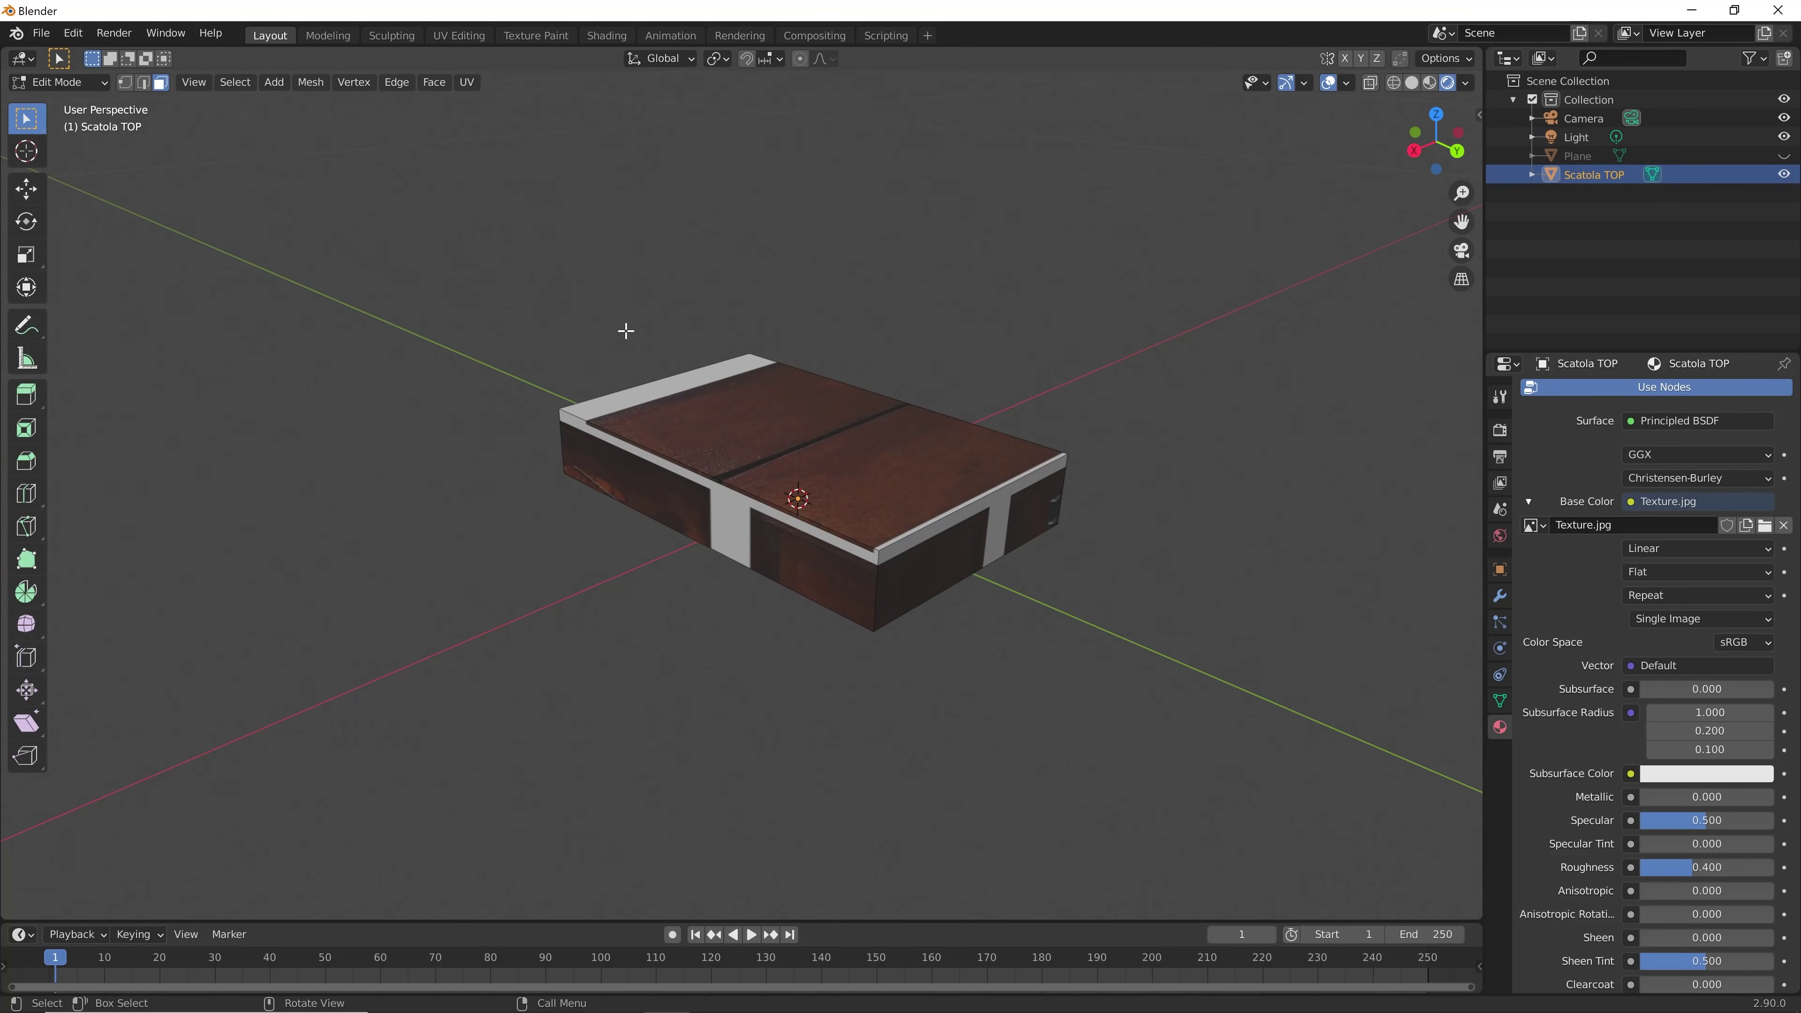
pyautogui.moveTo(840, 583)
pyautogui.mouseDown(button='middle')
pyautogui.moveTo(1138, 671)
pyautogui.moveTo(1061, 406)
pyautogui.moveTo(1033, 214)
pyautogui.moveTo(491, 462)
pyautogui.moveTo(853, 675)
pyautogui.moveTo(801, 611)
pyautogui.moveTo(800, 574)
pyautogui.moveTo(522, 591)
pyautogui.moveTo(857, 572)
pyautogui.moveTo(764, 548)
pyautogui.mouseUp(button='middle')
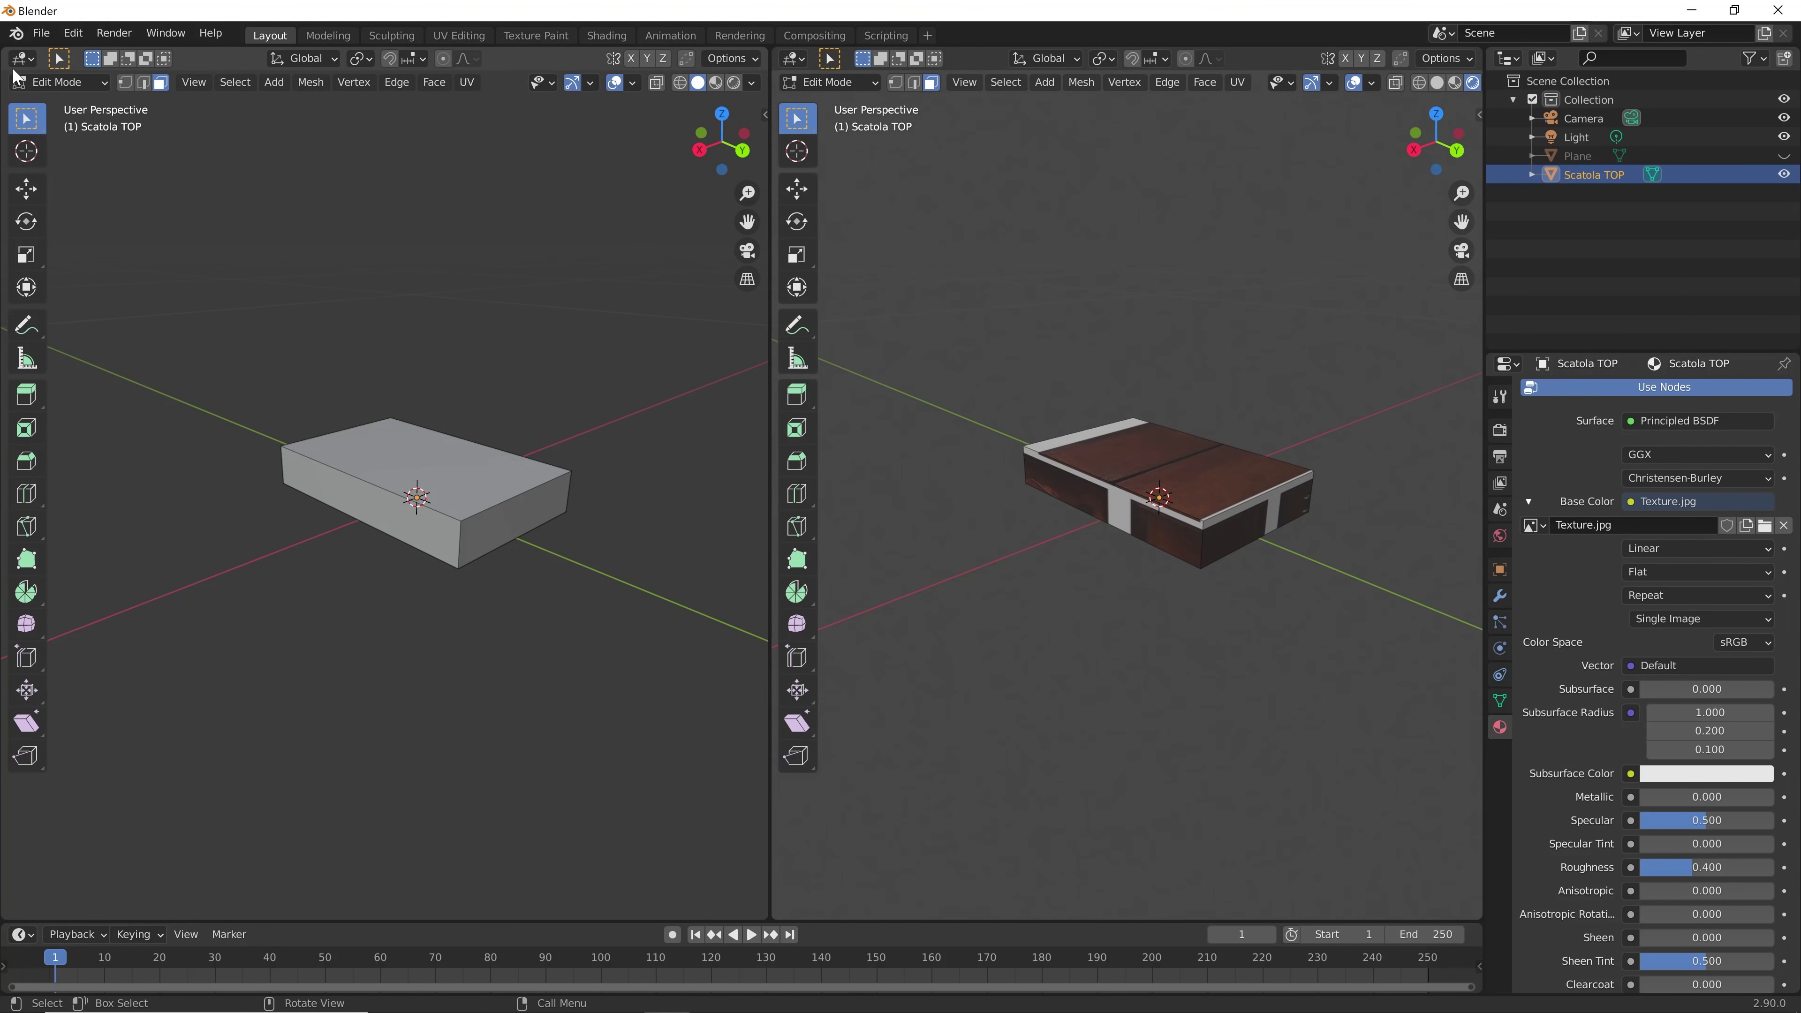
# Make the left view a UV Editor and frame the whole Texture.jpg sheet
pyautogui.click(21, 58)
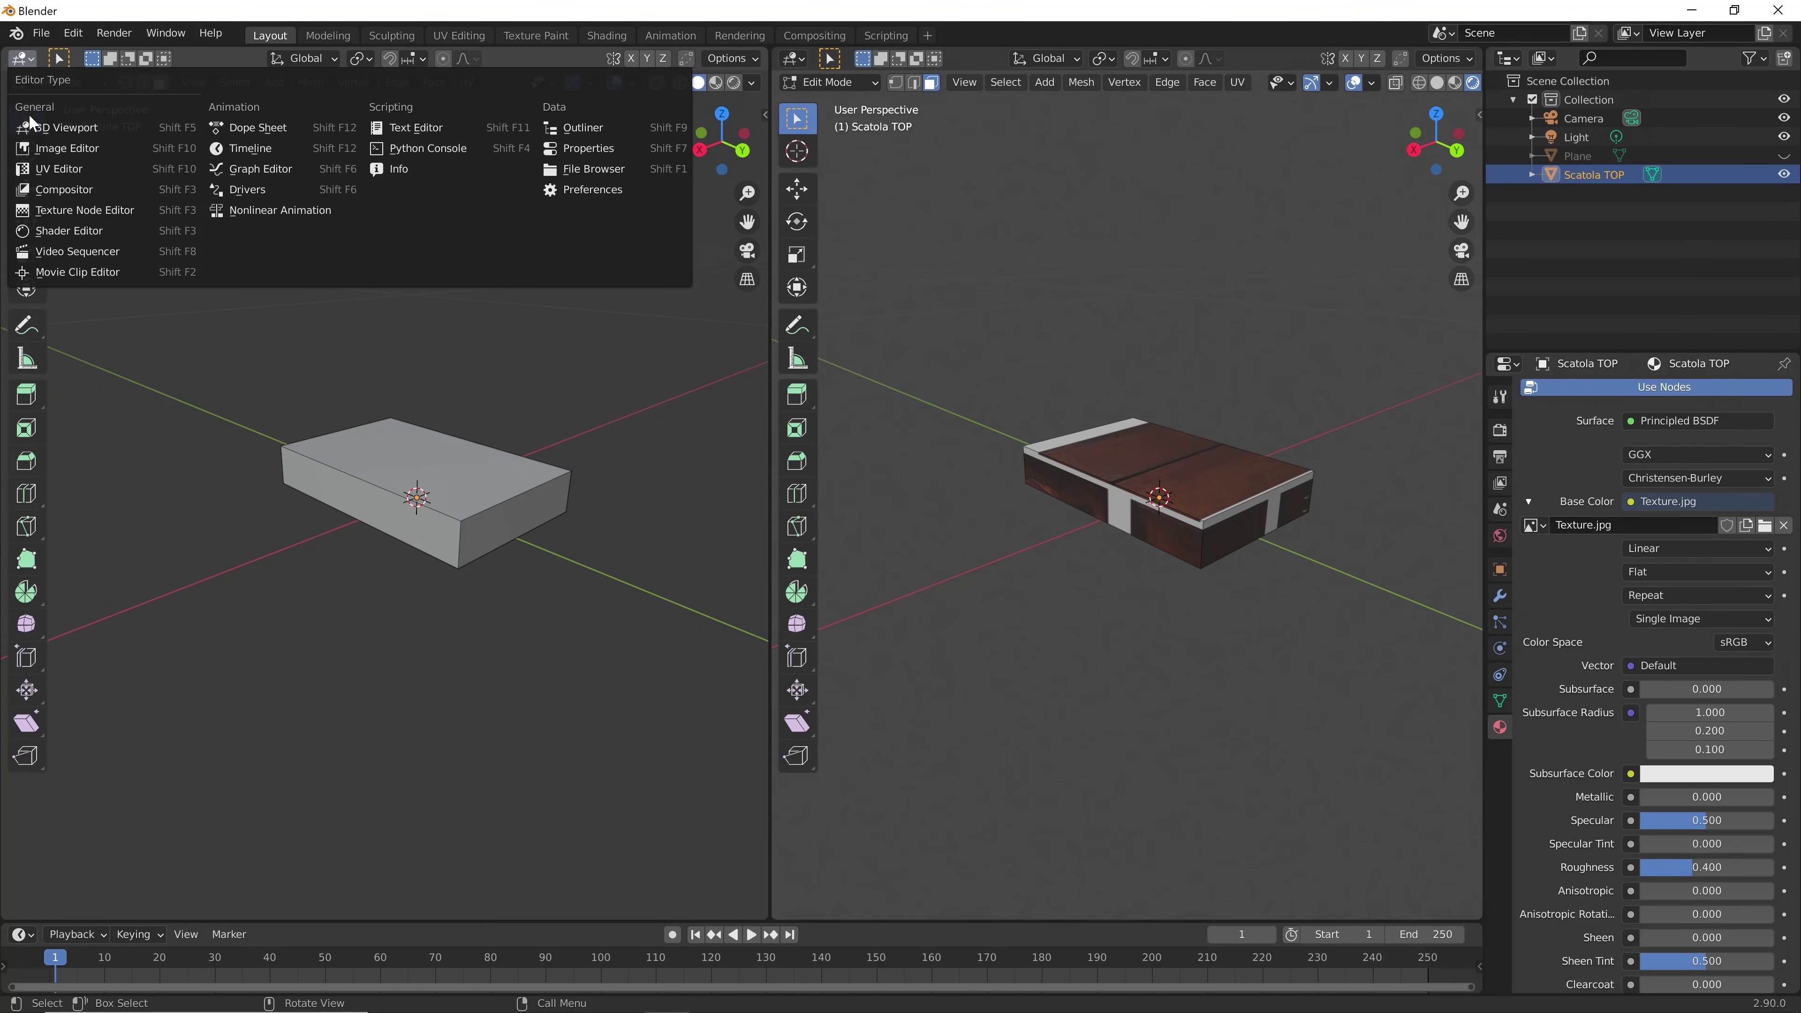
pyautogui.click(142, 170)
pyautogui.scroll(-6, 425, 391)
pyautogui.scroll(2, 440, 394)
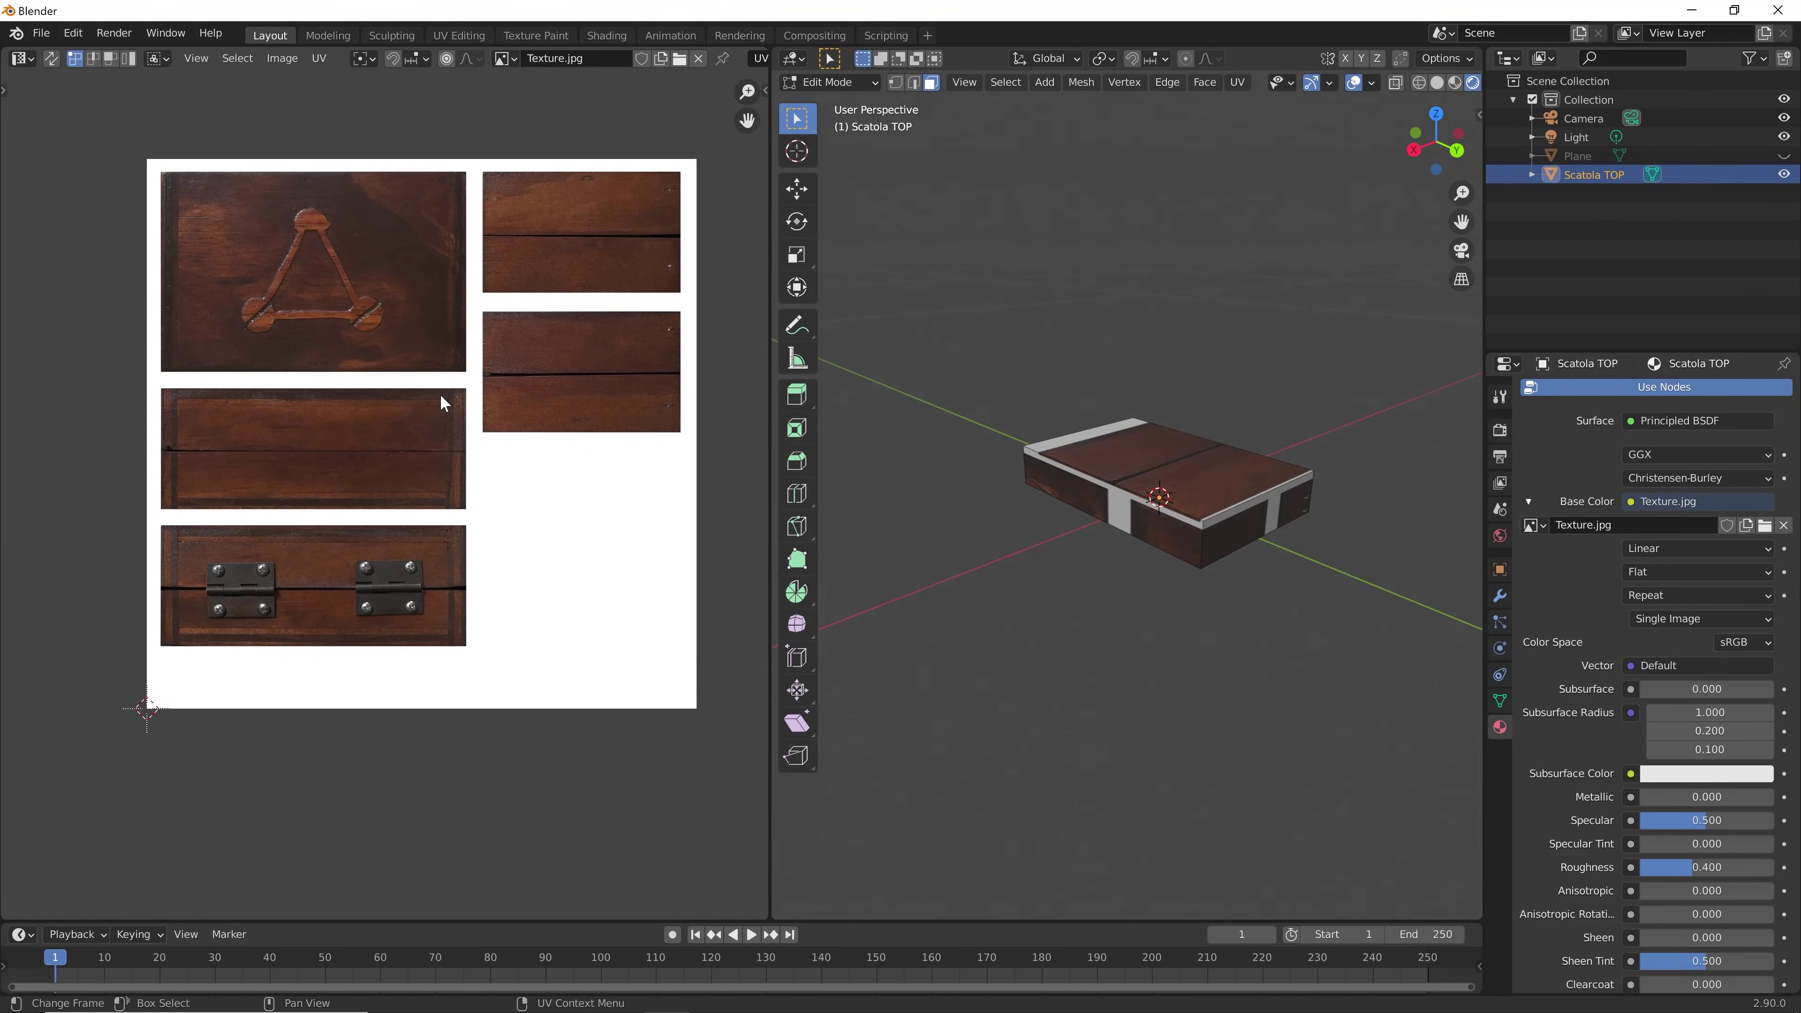
pyautogui.scroll(1, 441, 397)
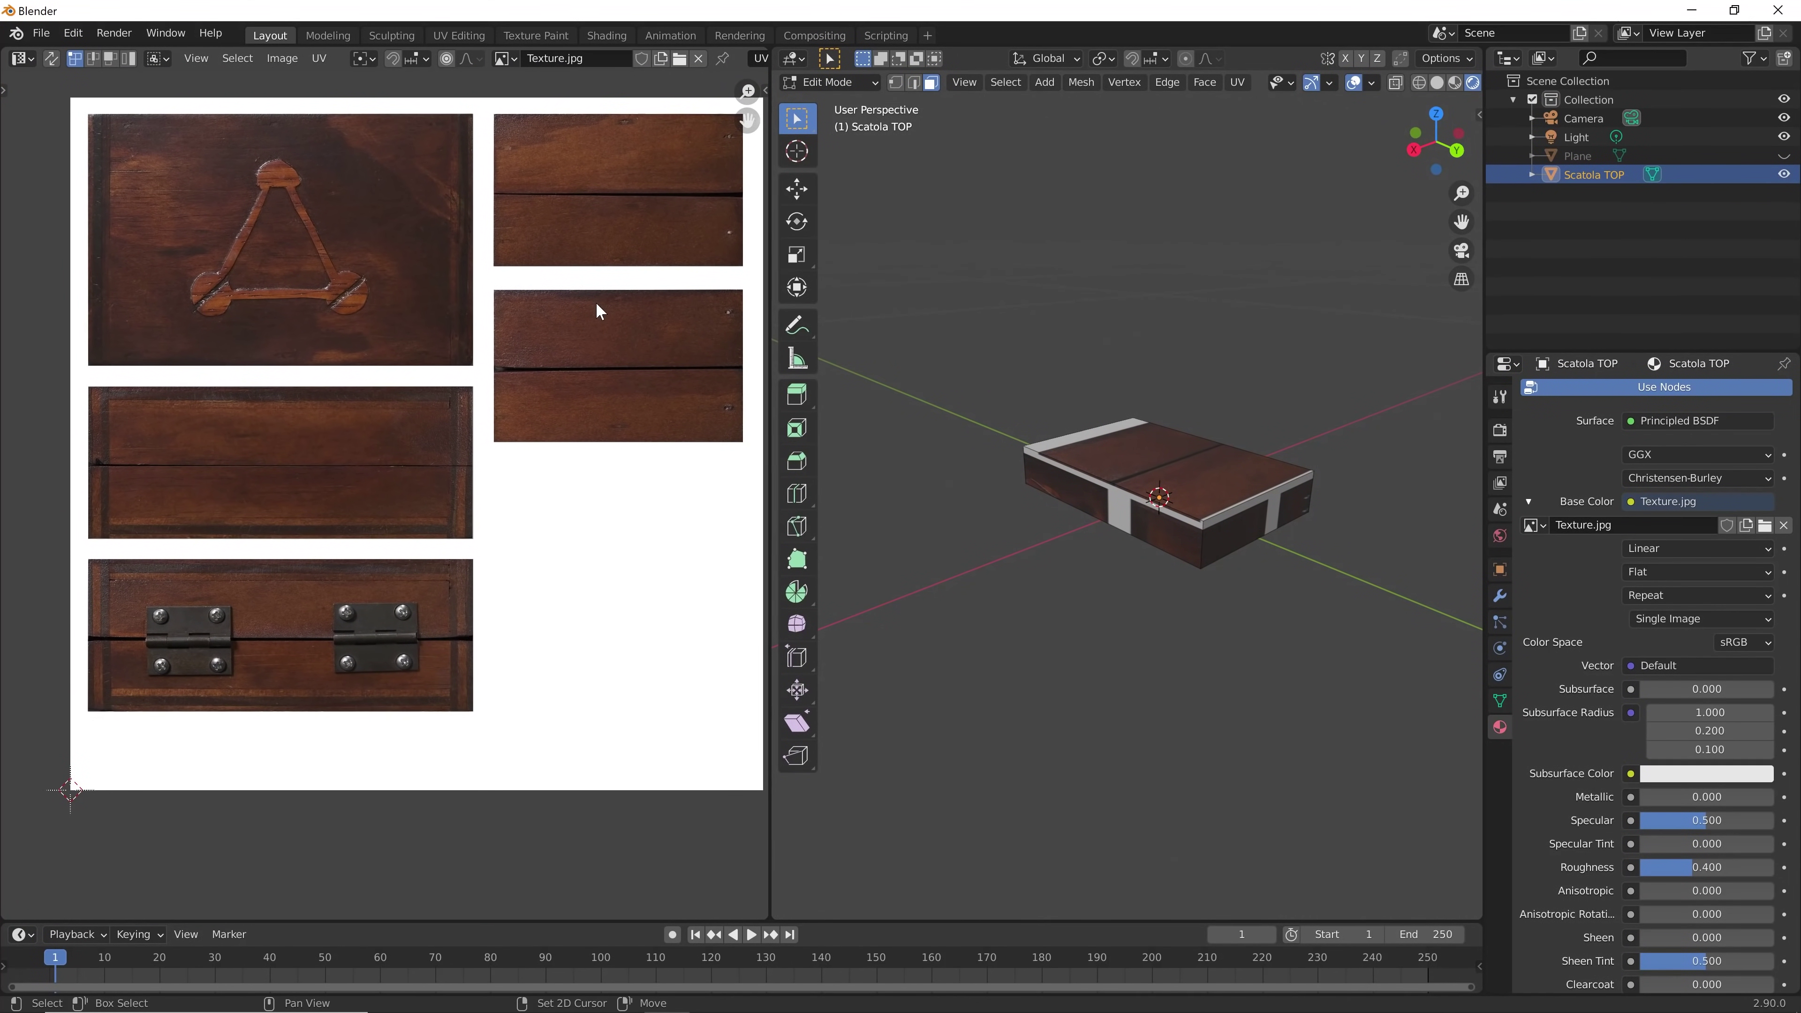
pyautogui.moveTo(595, 309); pyautogui.dragTo(589, 341, button='middle')
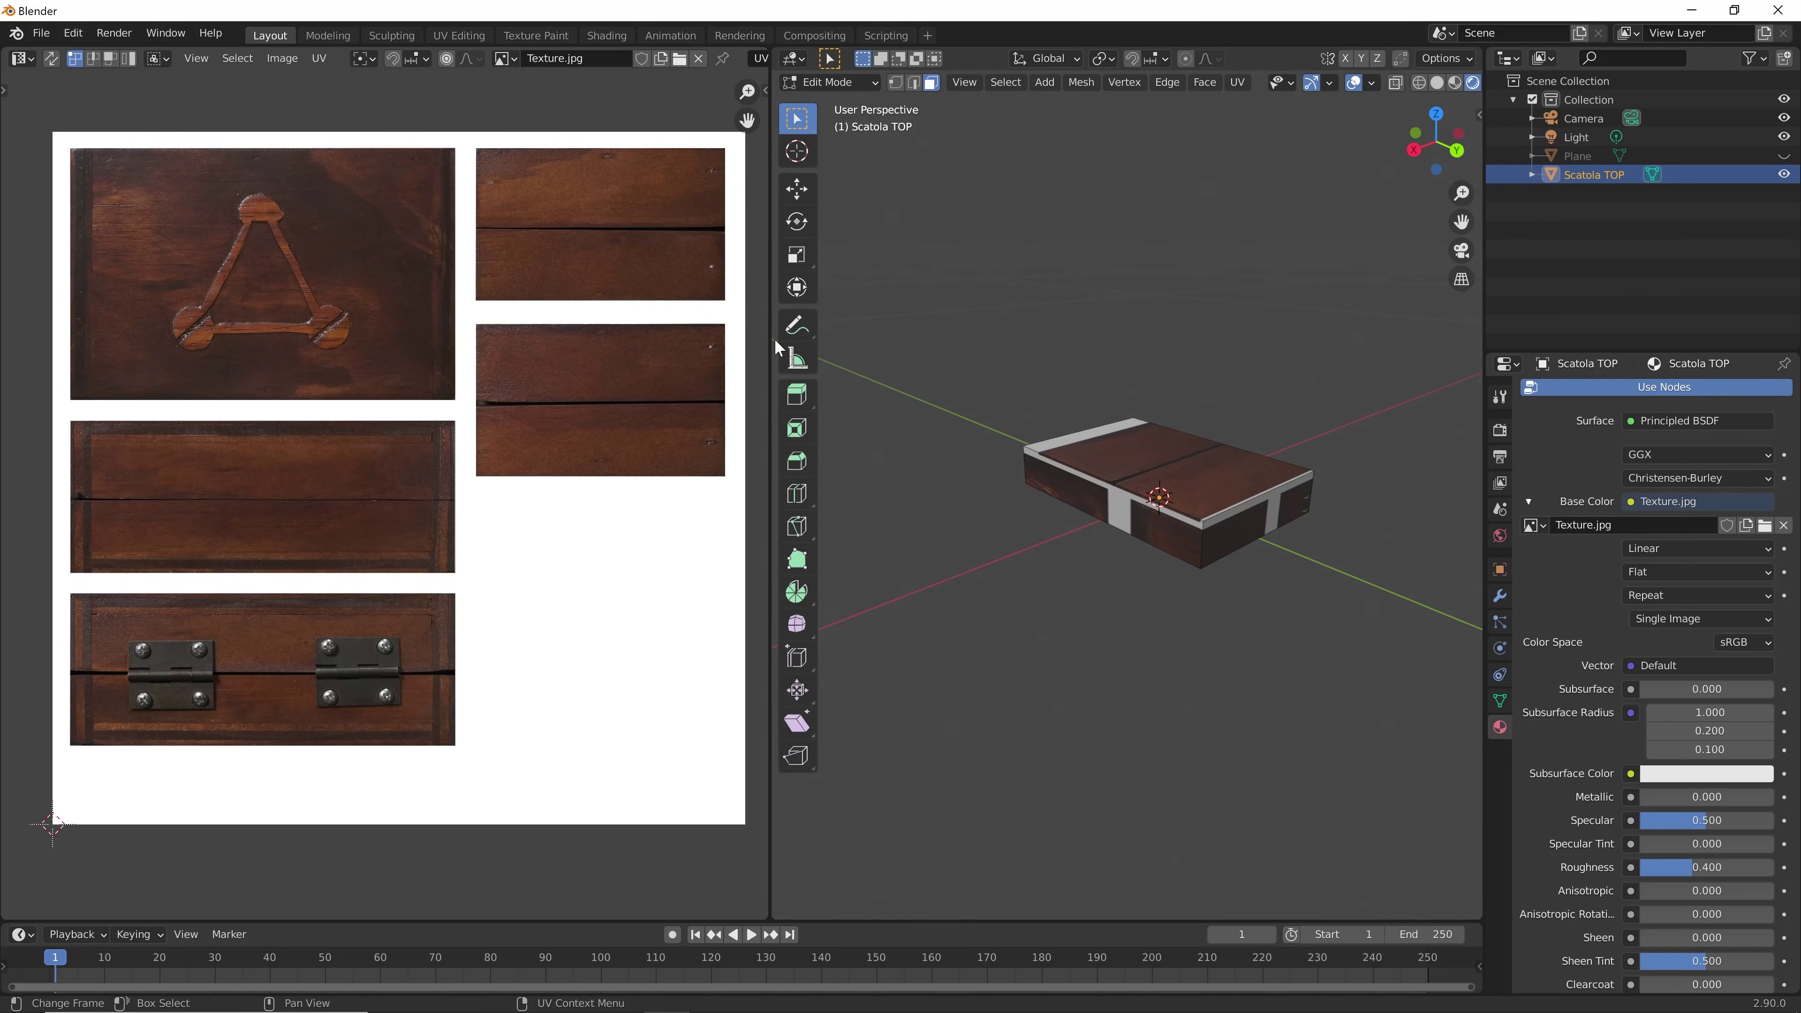
# Select the box's top and front faces in turn to compare their UV islands
pyautogui.click(1163, 457)
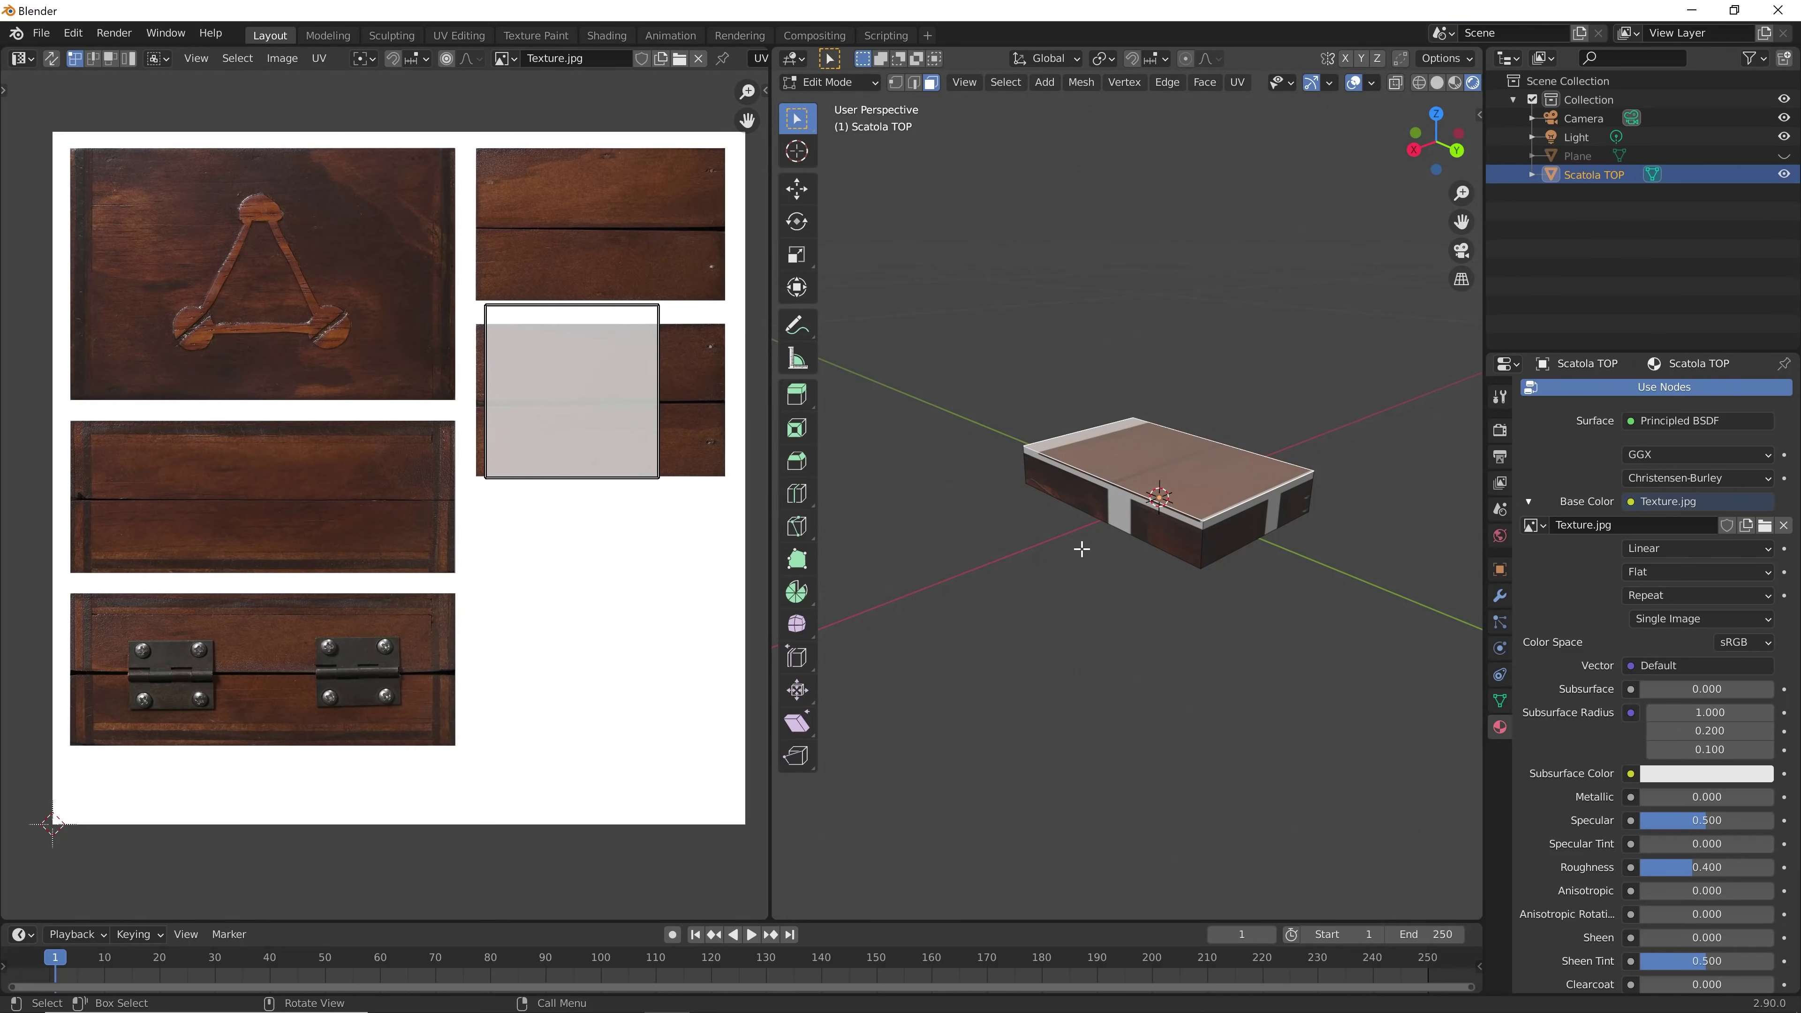
pyautogui.moveTo(1082, 549)
pyautogui.mouseDown(button='middle')
pyautogui.moveTo(1243, 559)
pyautogui.moveTo(856, 563)
pyautogui.moveTo(976, 596)
pyautogui.mouseUp(button='middle')
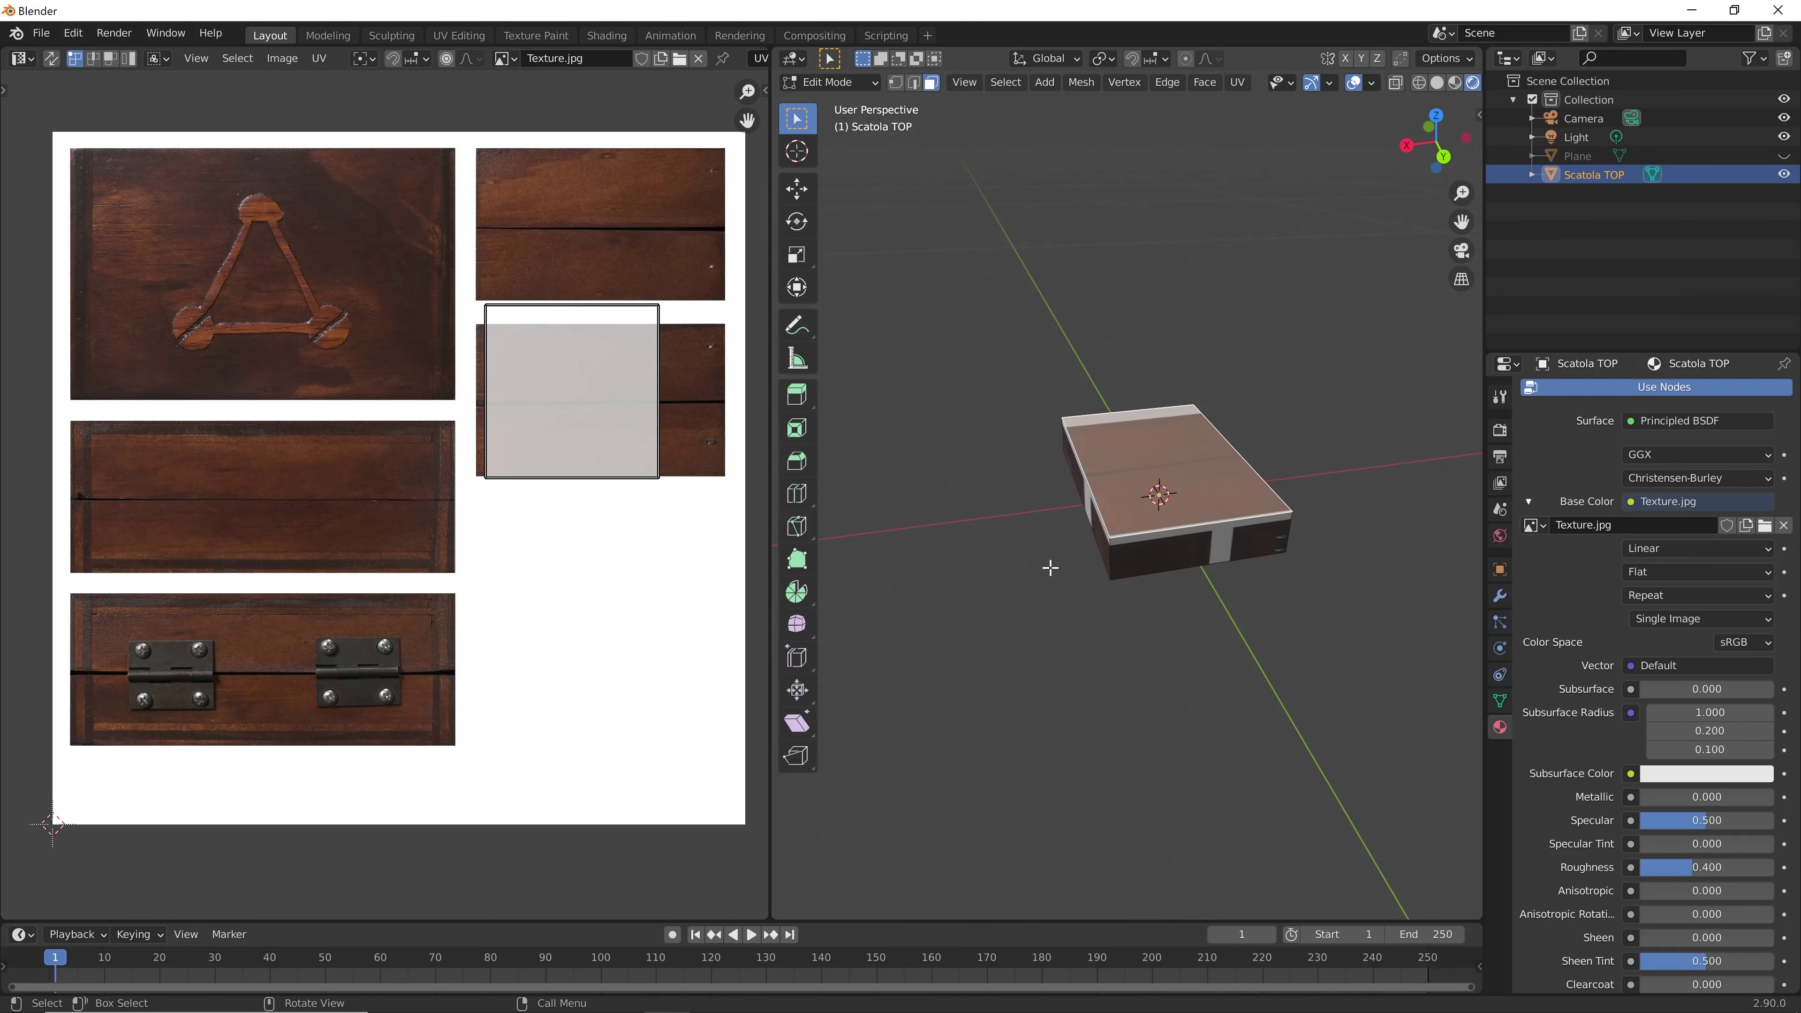
pyautogui.click(1049, 532)
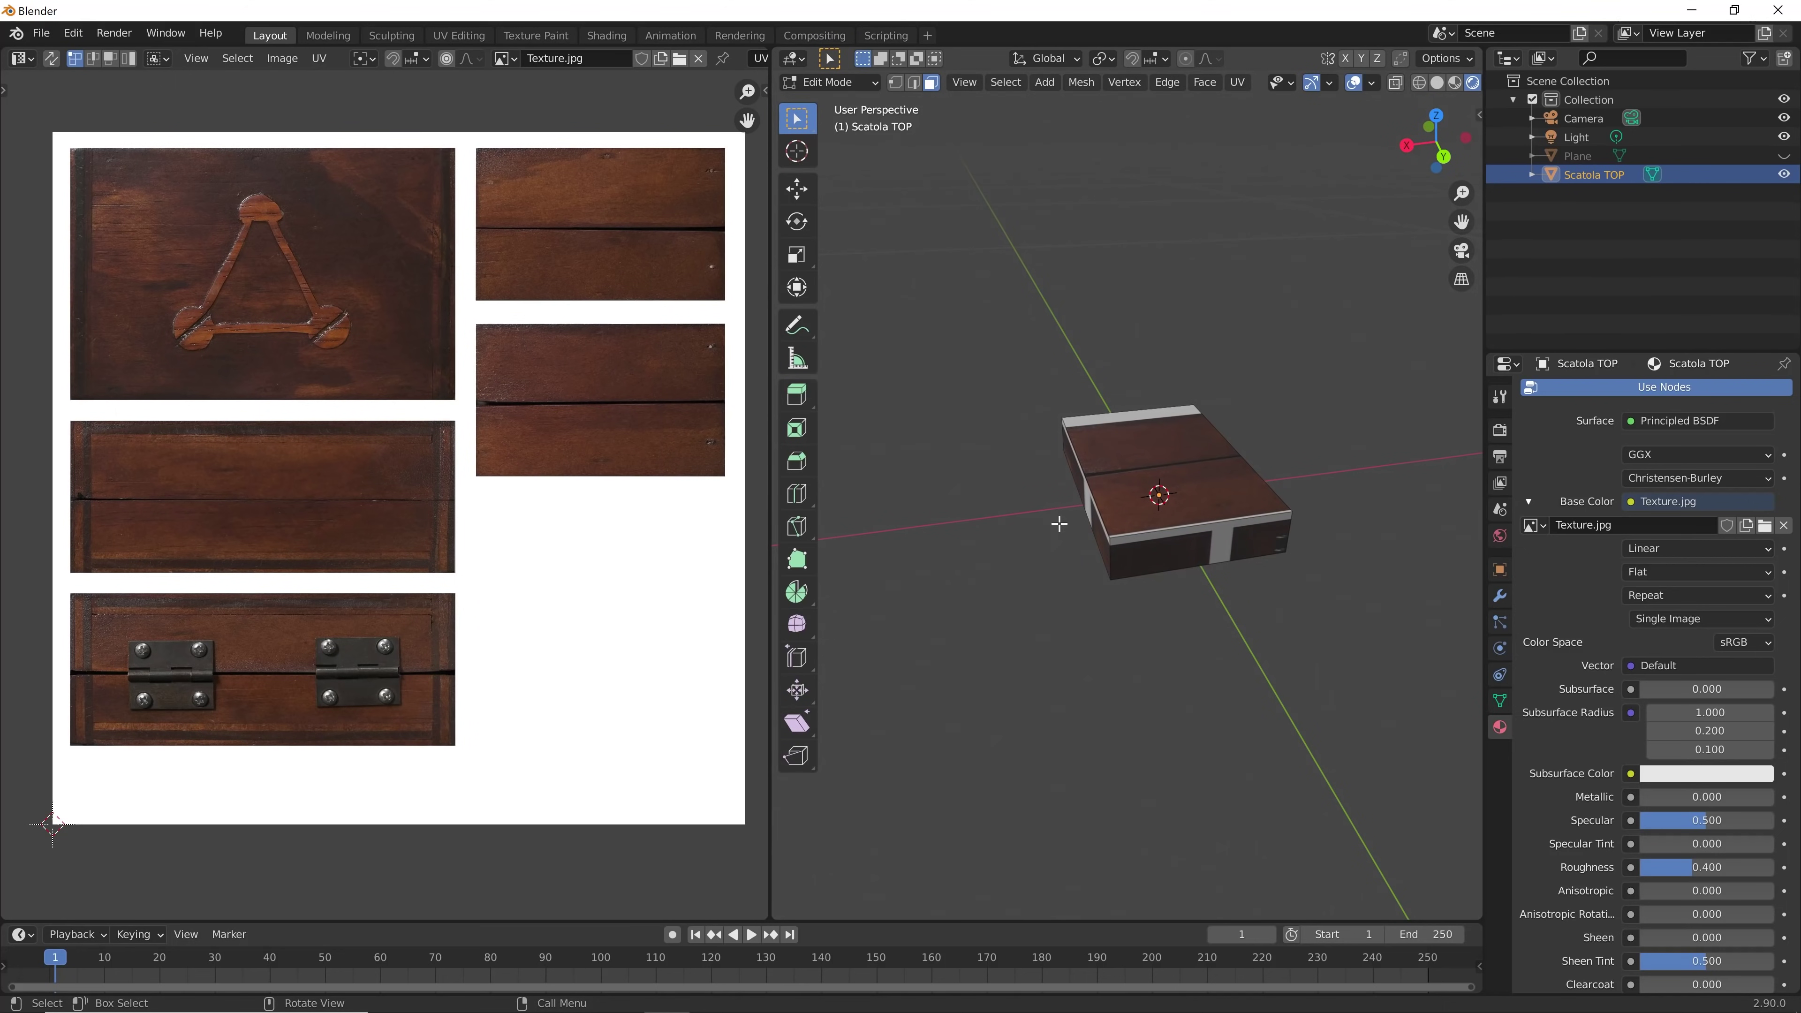
pyautogui.click(1175, 536)
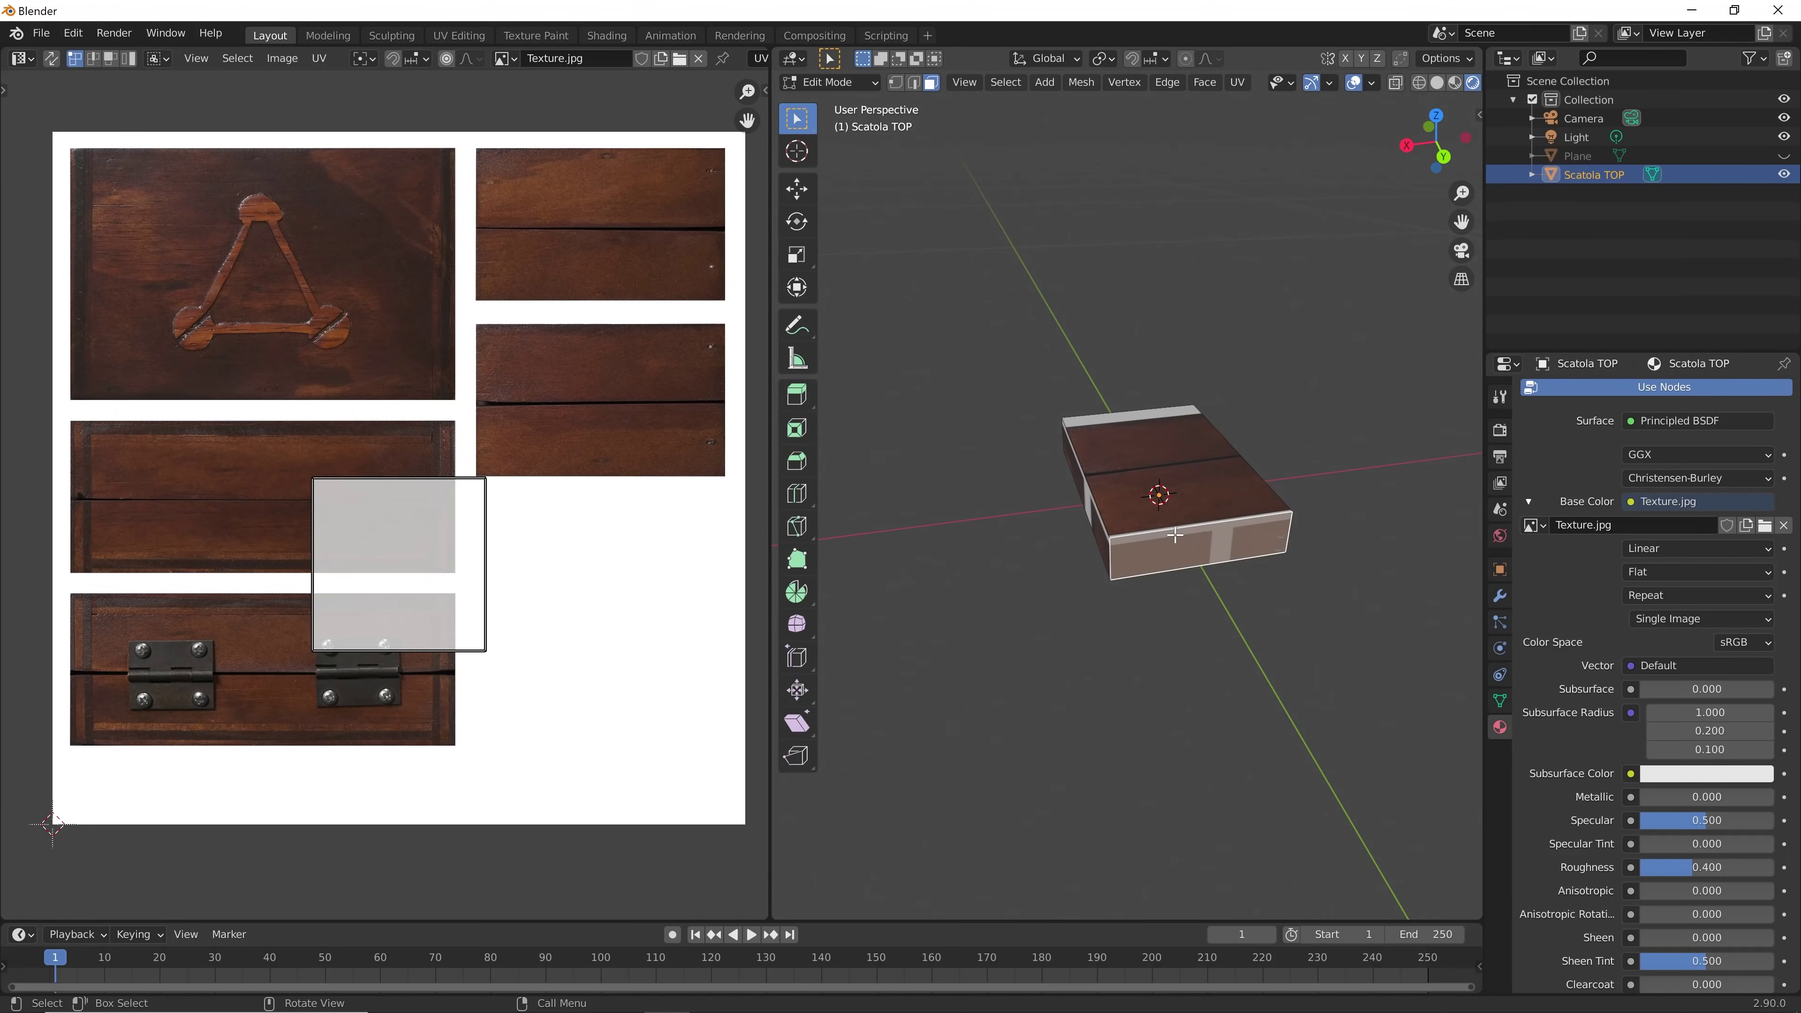
pyautogui.click(1099, 521)
pyautogui.click(1131, 452)
pyautogui.click(1119, 562)
pyautogui.click(1124, 454)
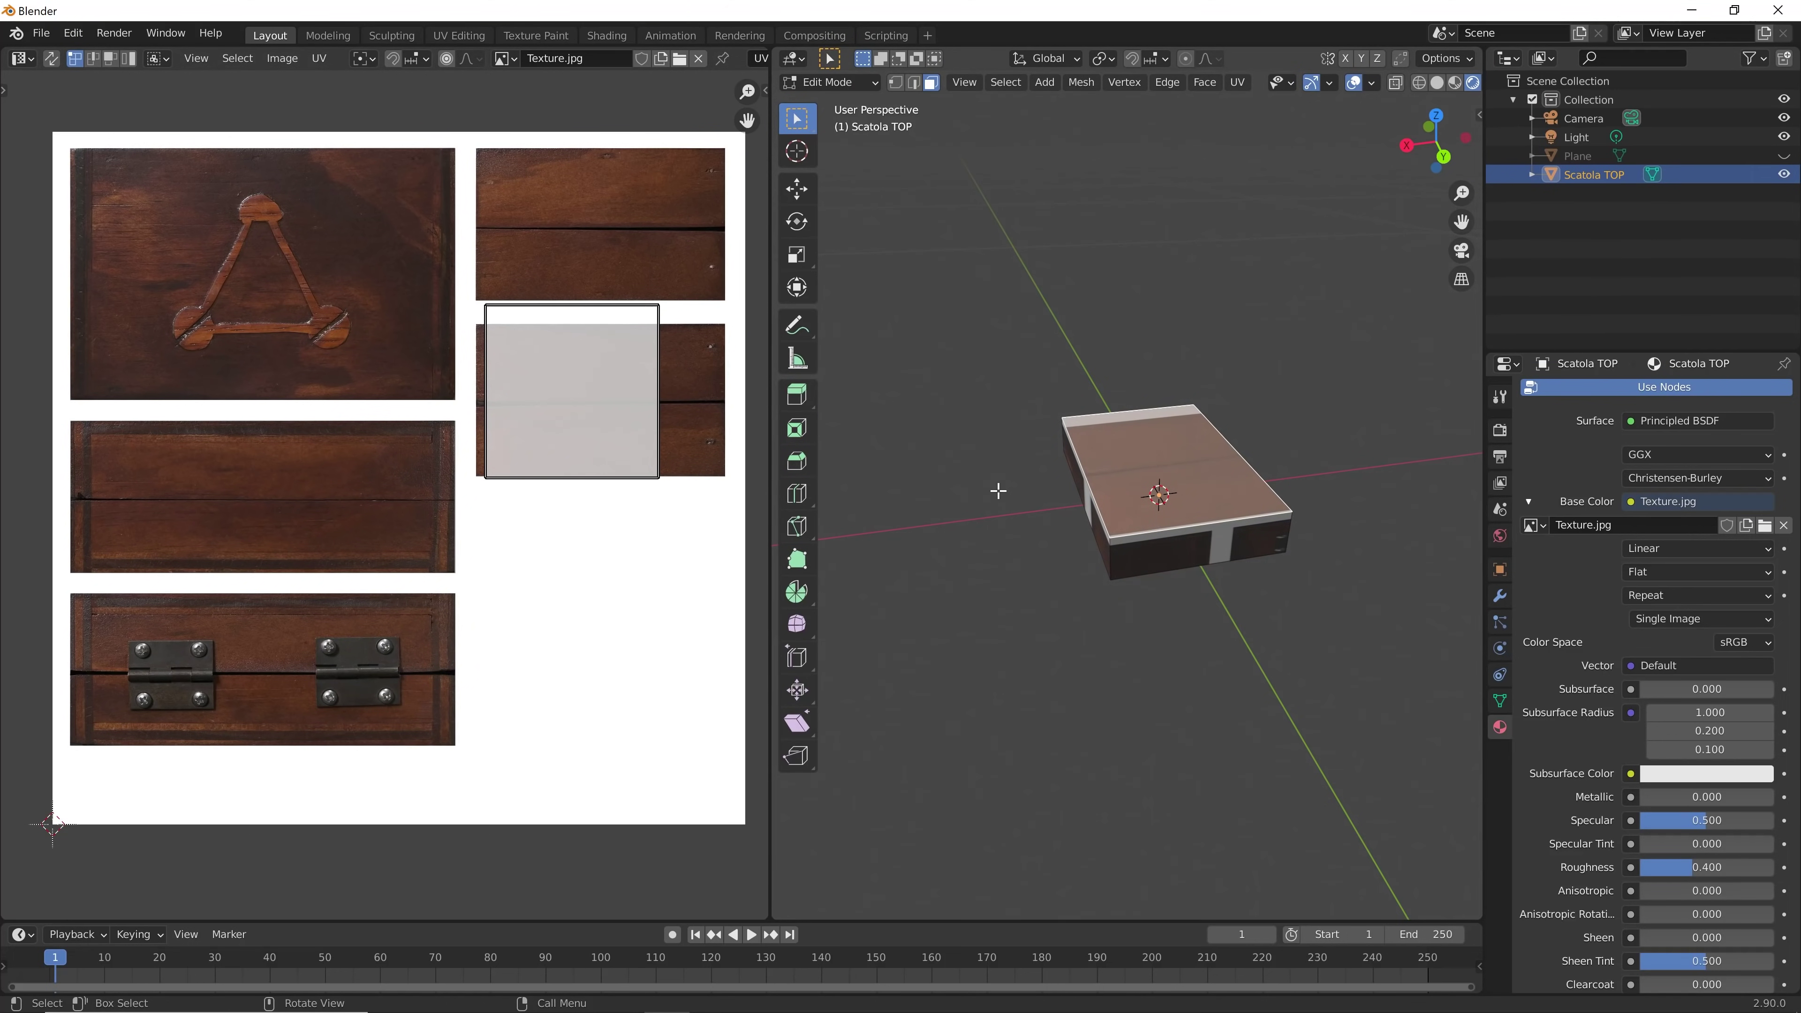
pyautogui.moveTo(998, 495)
pyautogui.mouseDown(button='middle')
pyautogui.moveTo(1207, 561)
pyautogui.moveTo(1356, 503)
pyautogui.moveTo(1270, 515)
pyautogui.moveTo(1276, 556)
pyautogui.mouseUp(button='middle')
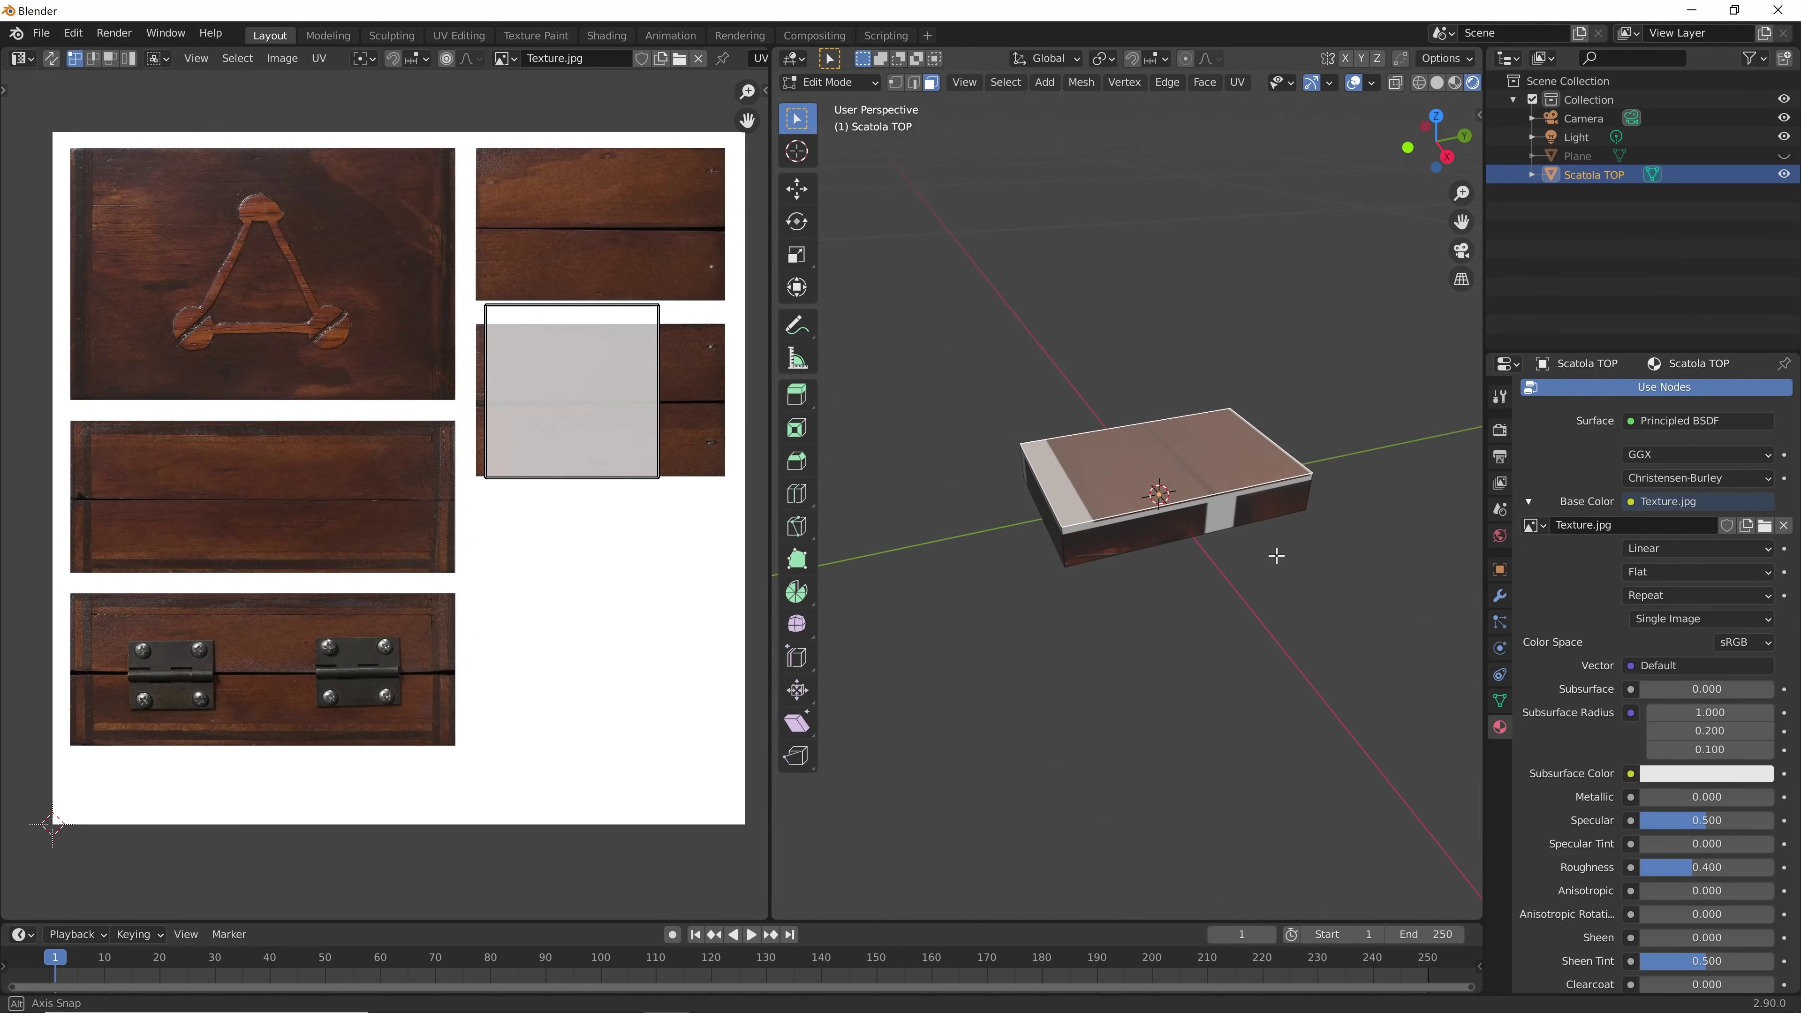
# Move the top face's UV island onto the triangle panel of the texture
pyautogui.press('KP_7')
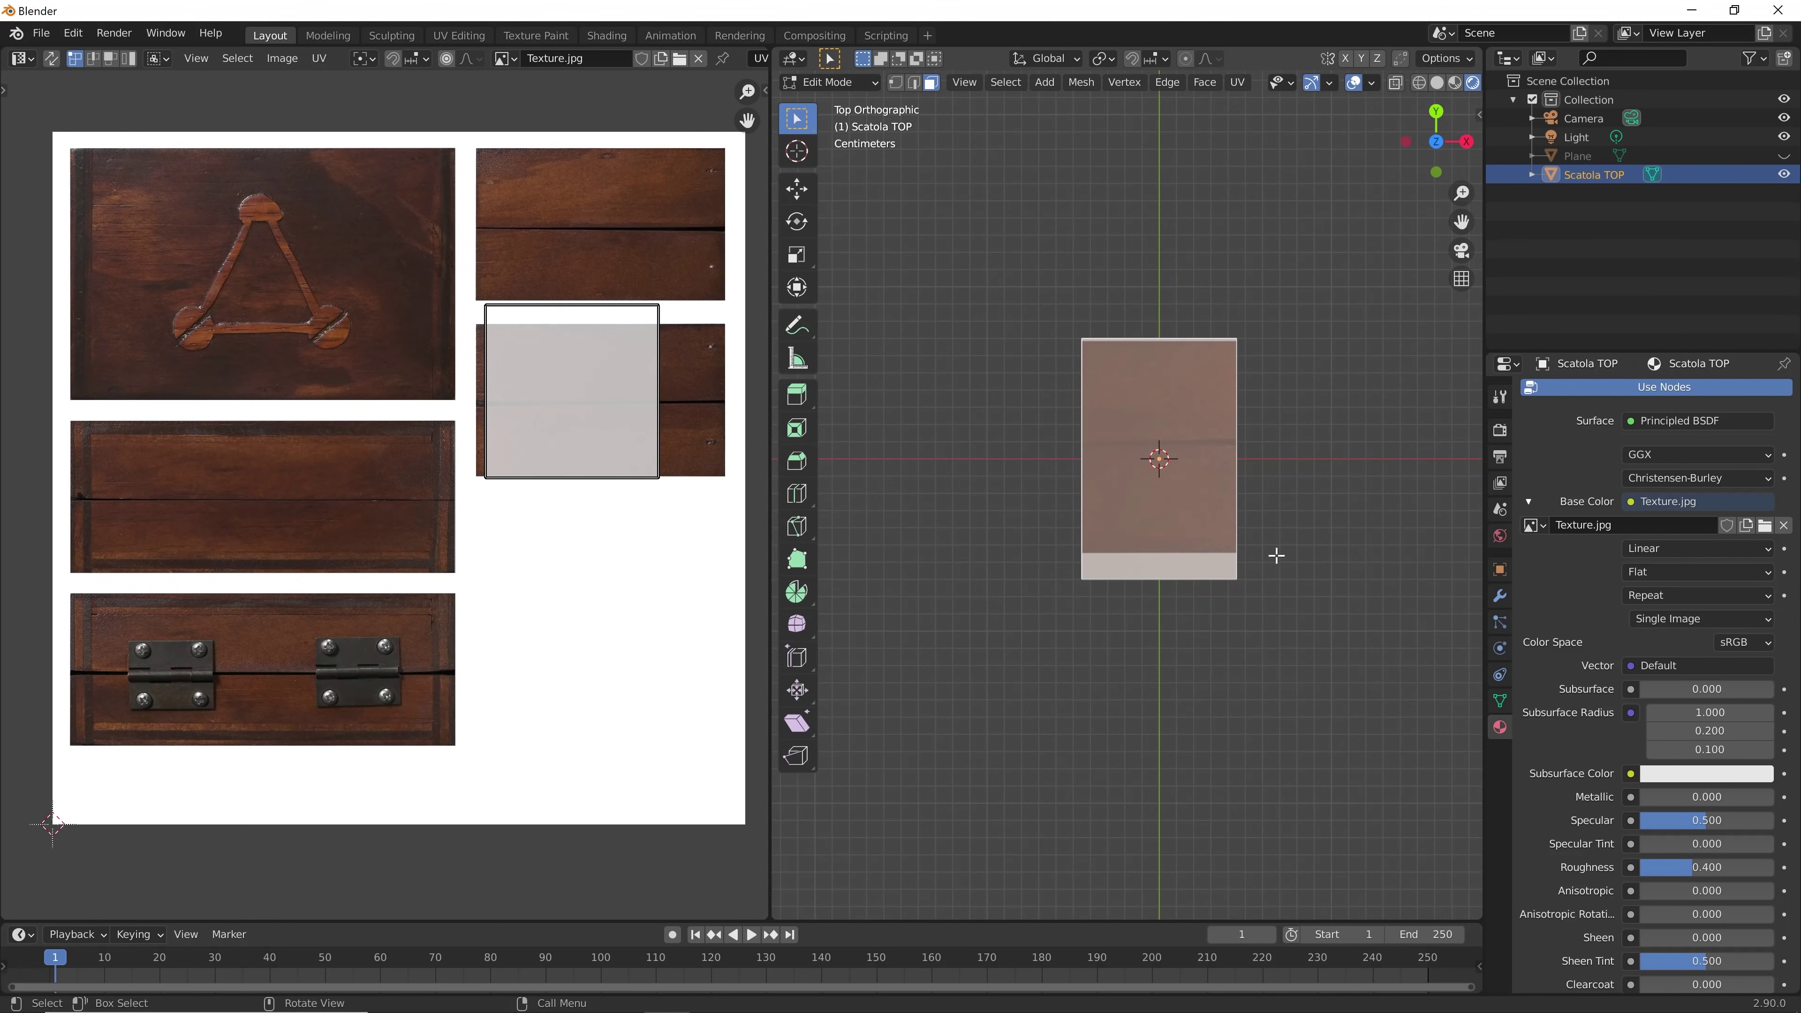
pyautogui.moveTo(1369, 758); pyautogui.dragTo(985, 461, button='middle')
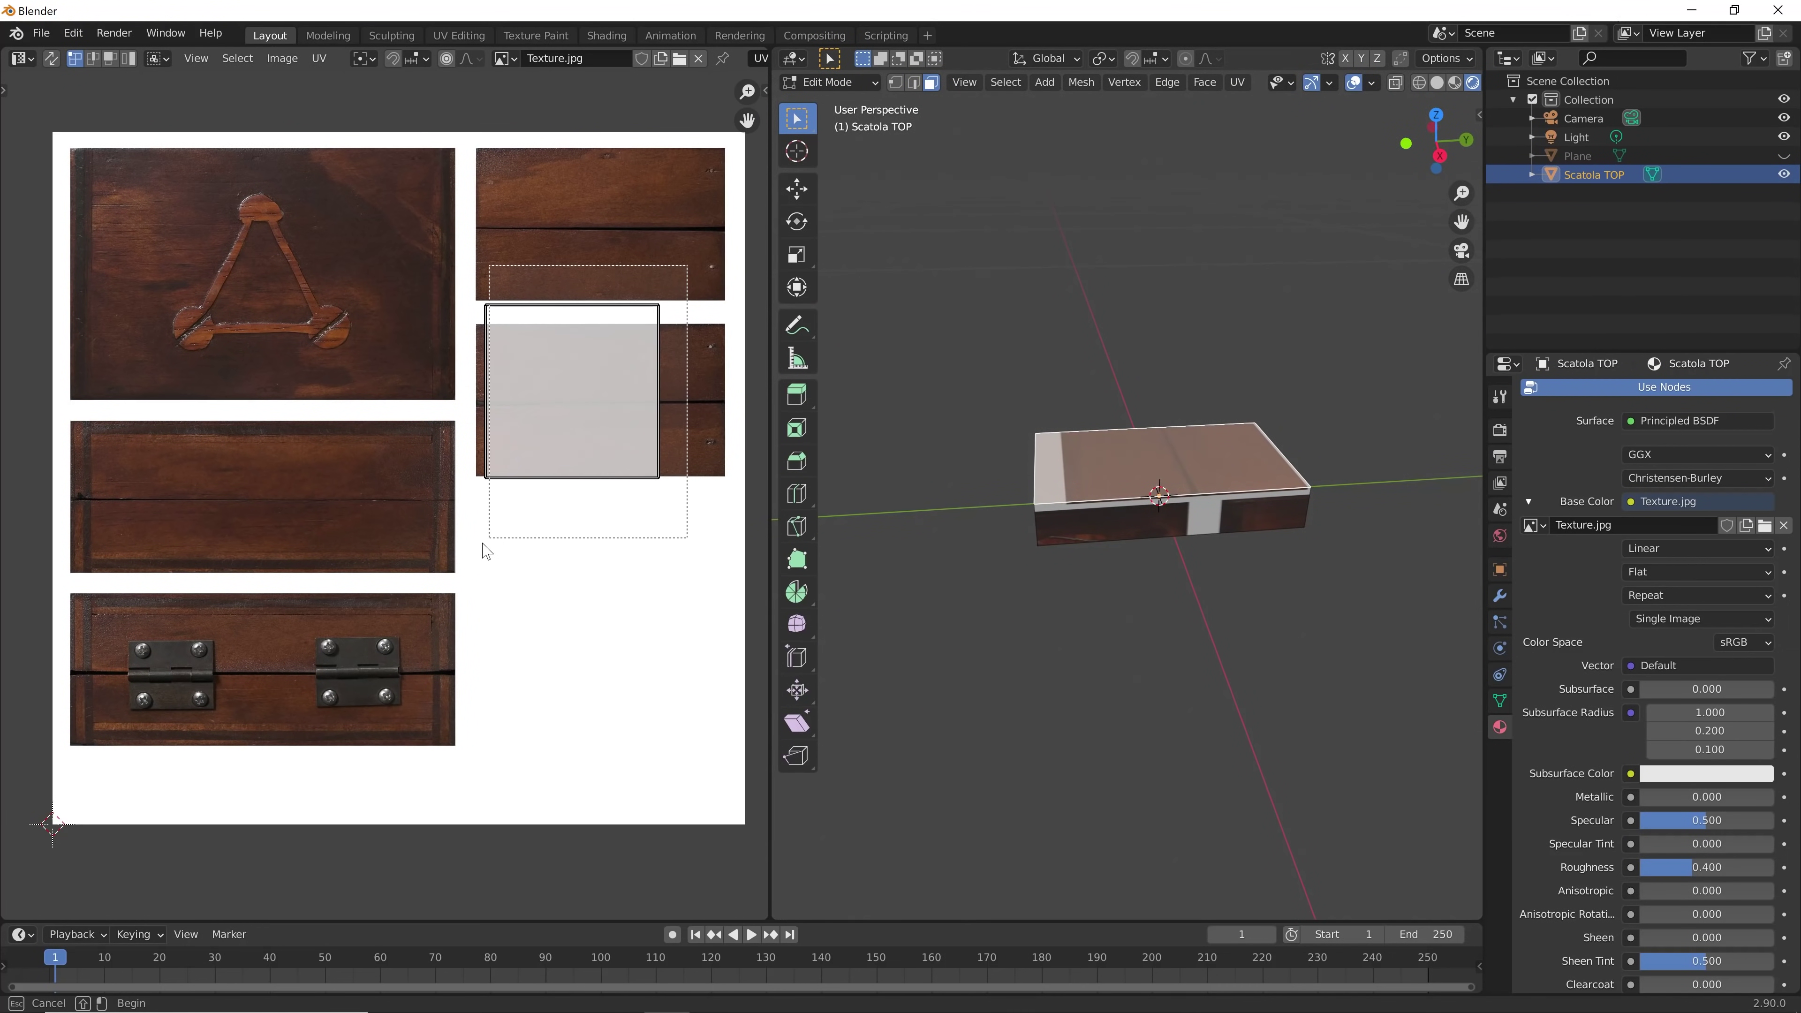
pyautogui.moveTo(687, 266); pyautogui.dragTo(479, 545)
pyautogui.press('g')
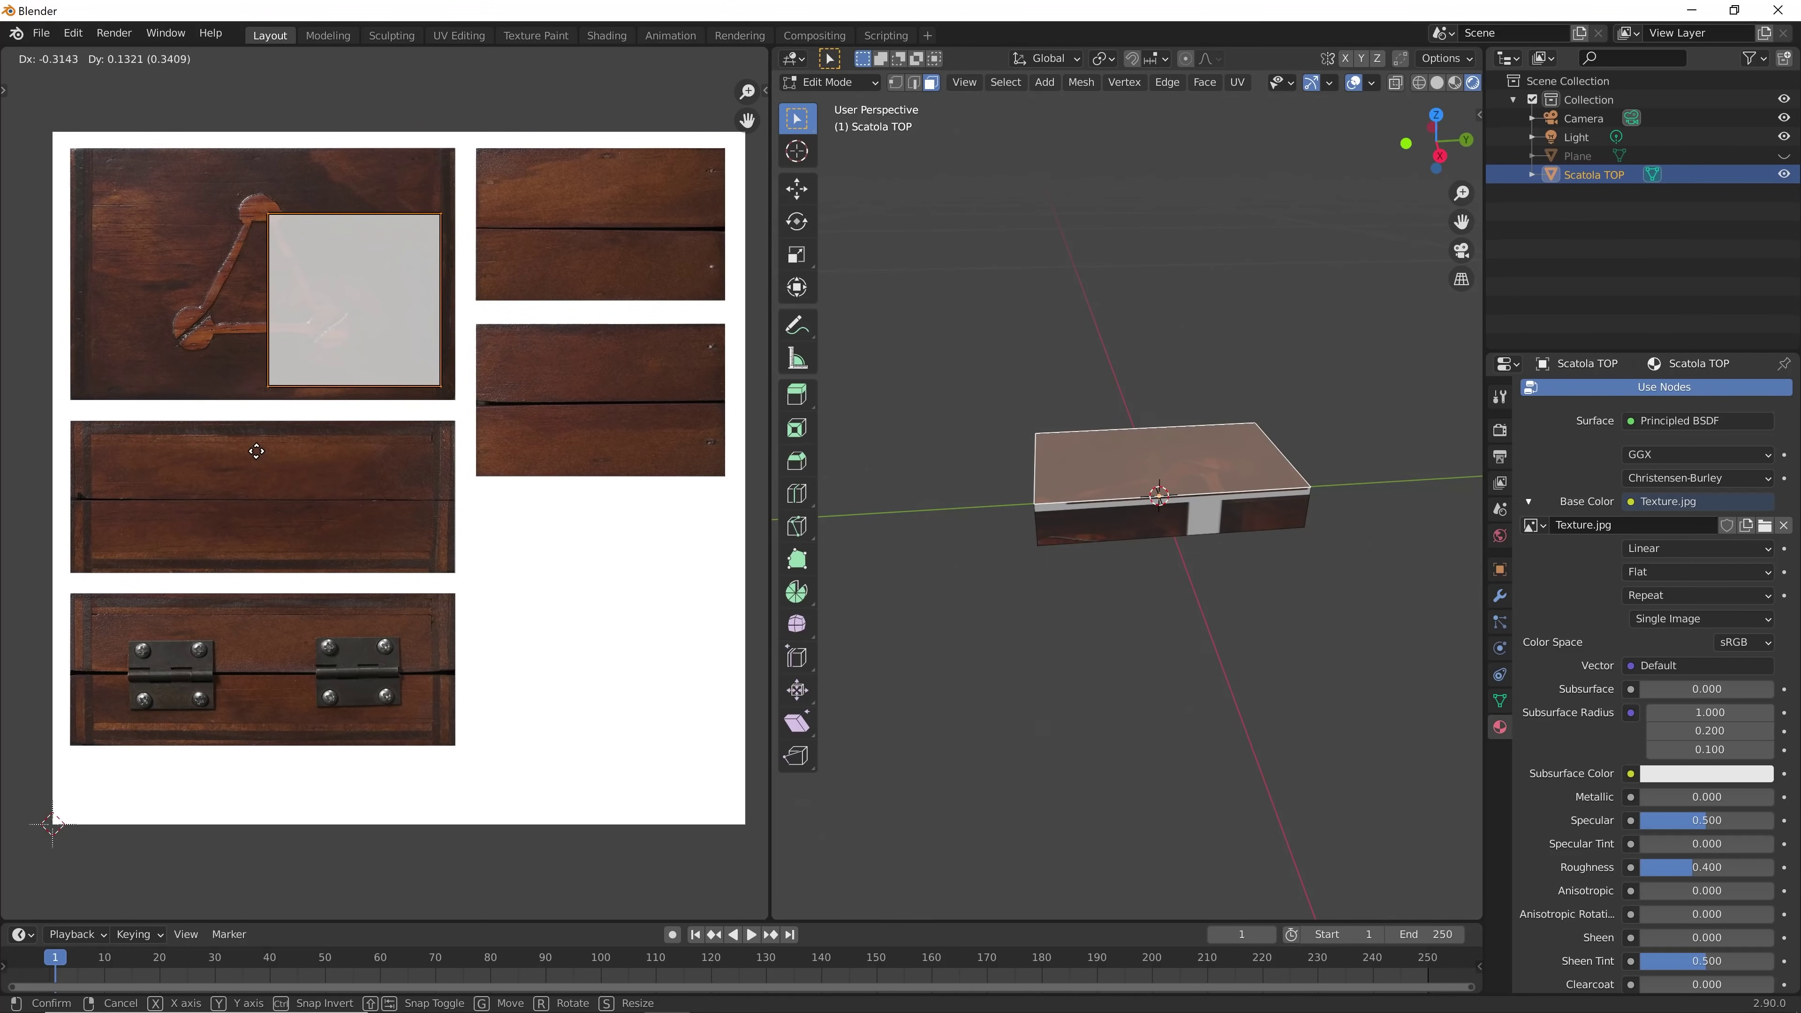
pyautogui.click(170, 429)
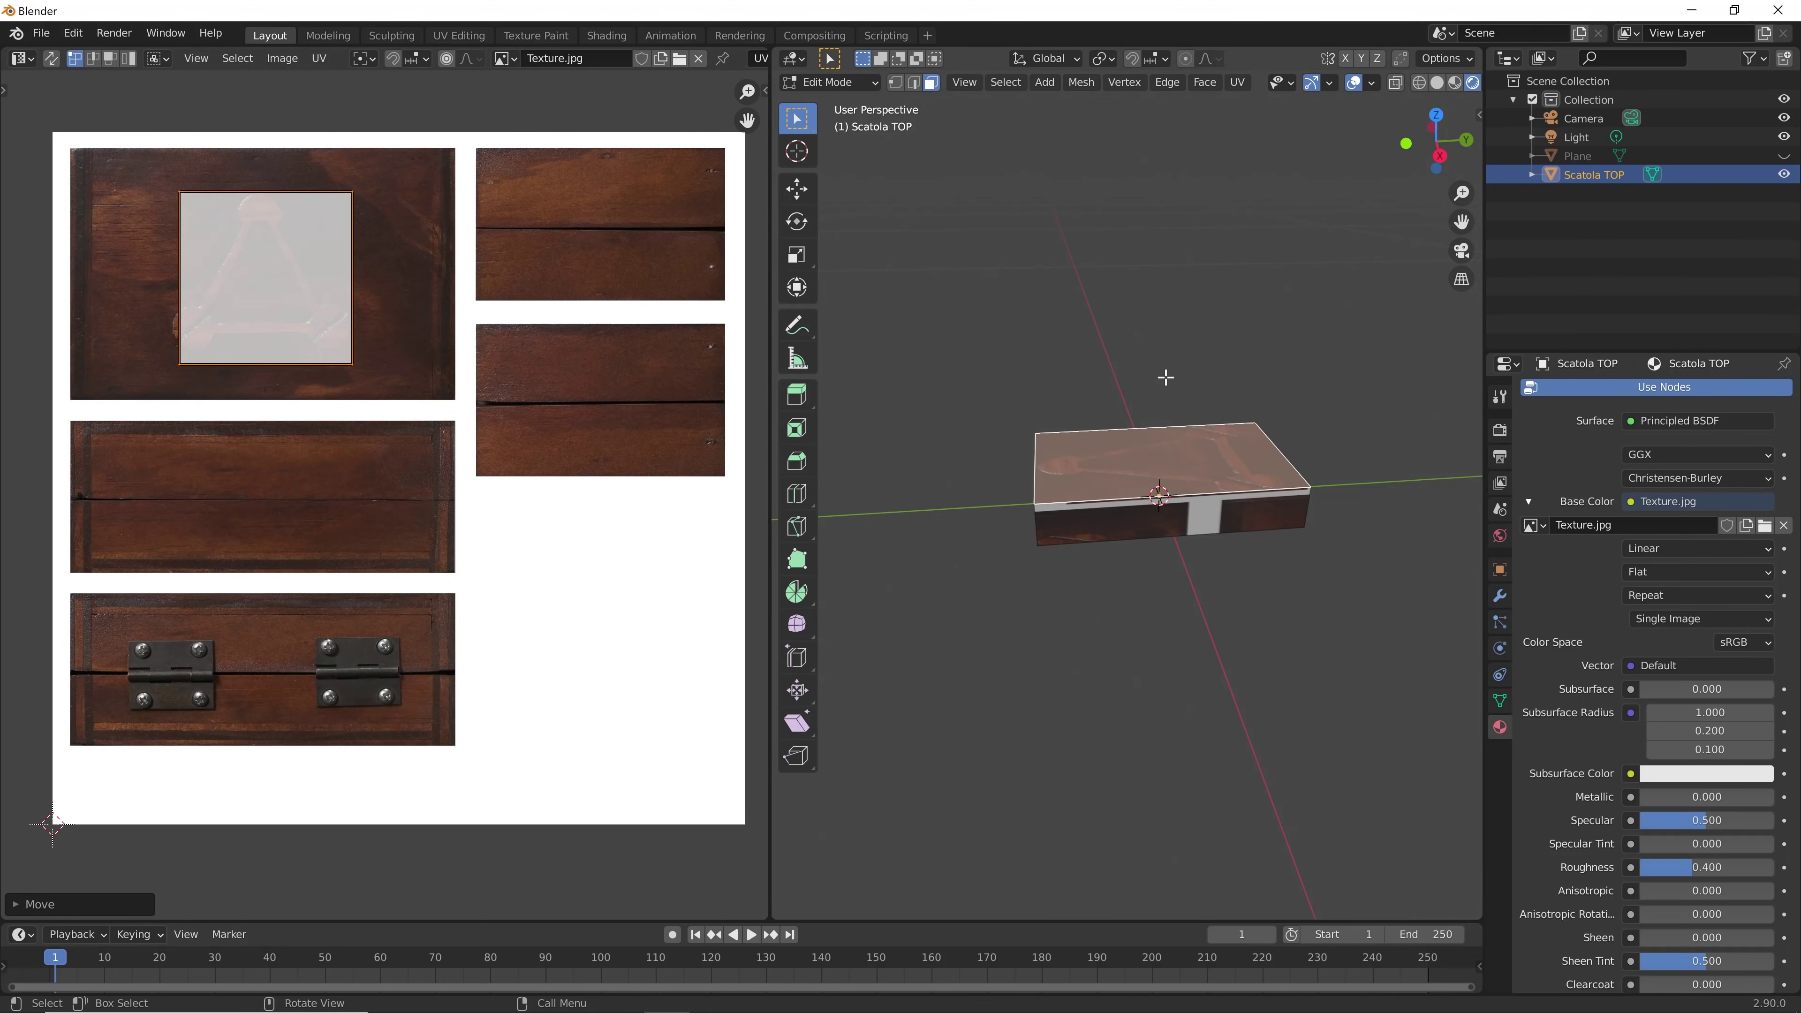
# Orbit so the textured top faces the viewer and reselect the top face
pyautogui.moveTo(1069, 374)
pyautogui.mouseDown(button='middle')
pyautogui.moveTo(1092, 497)
pyautogui.moveTo(1146, 596)
pyautogui.mouseUp(button='middle')
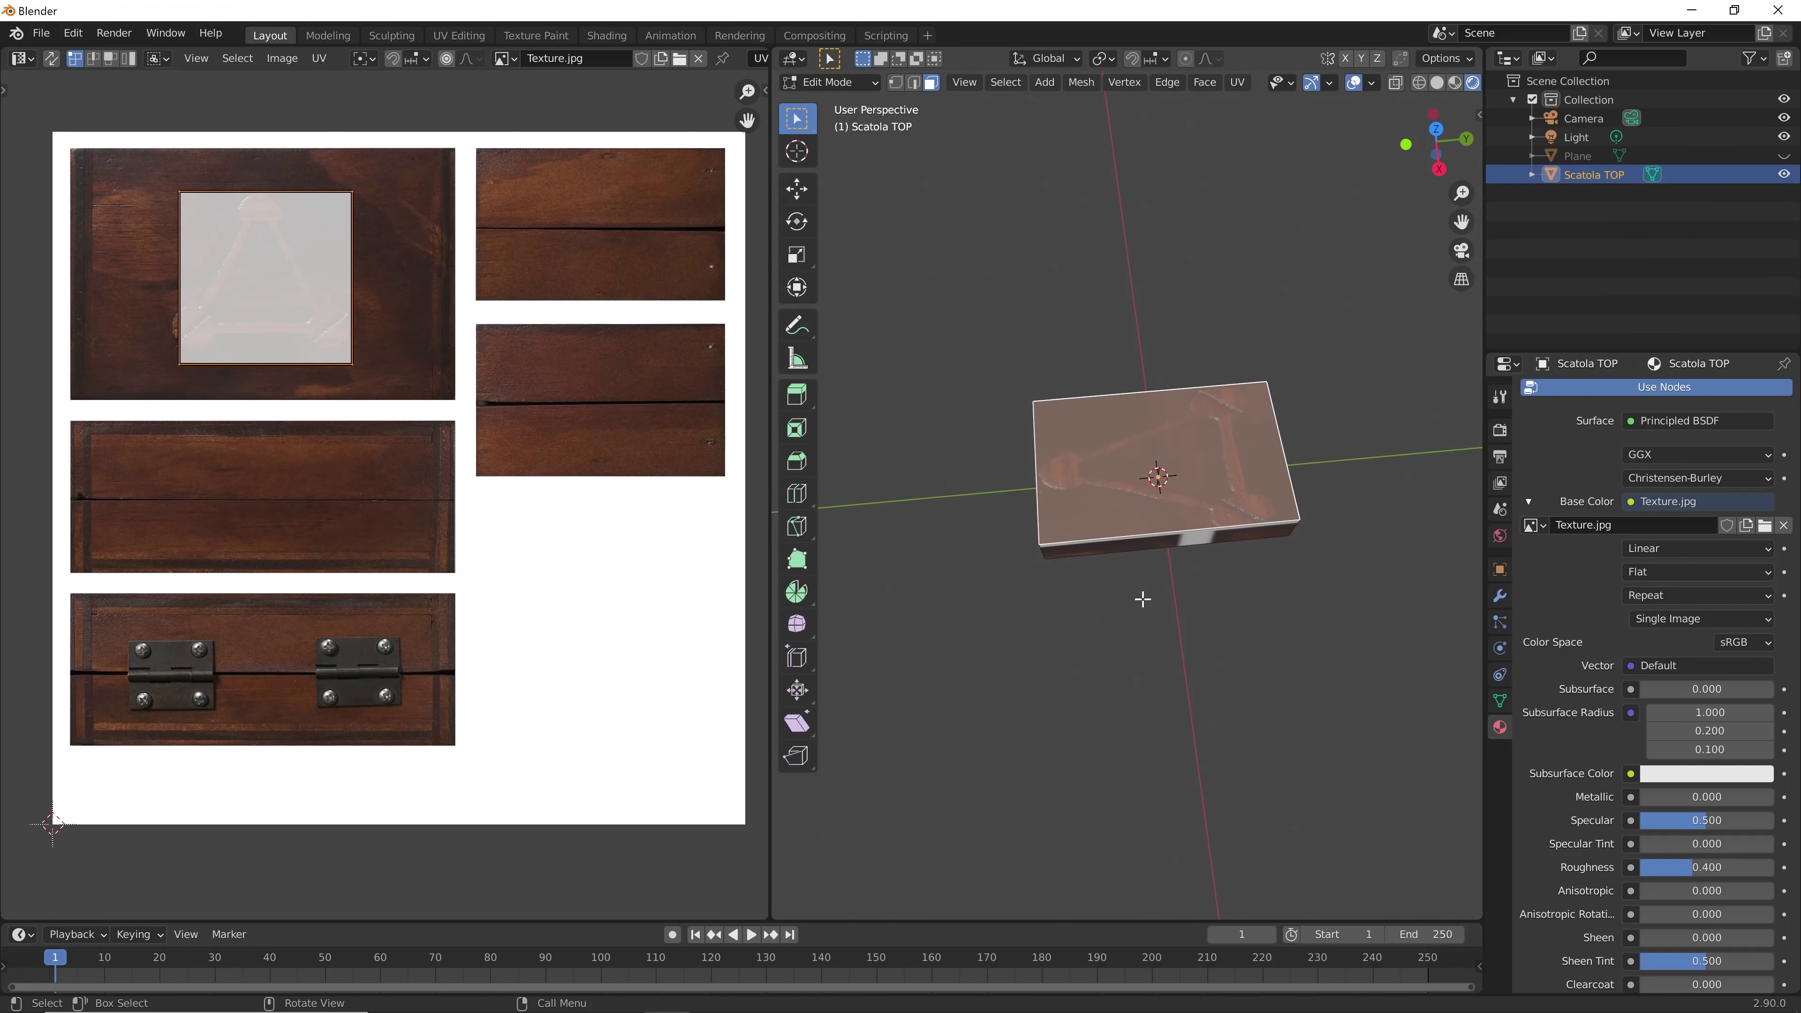
pyautogui.click(1146, 596)
pyautogui.click(1188, 446)
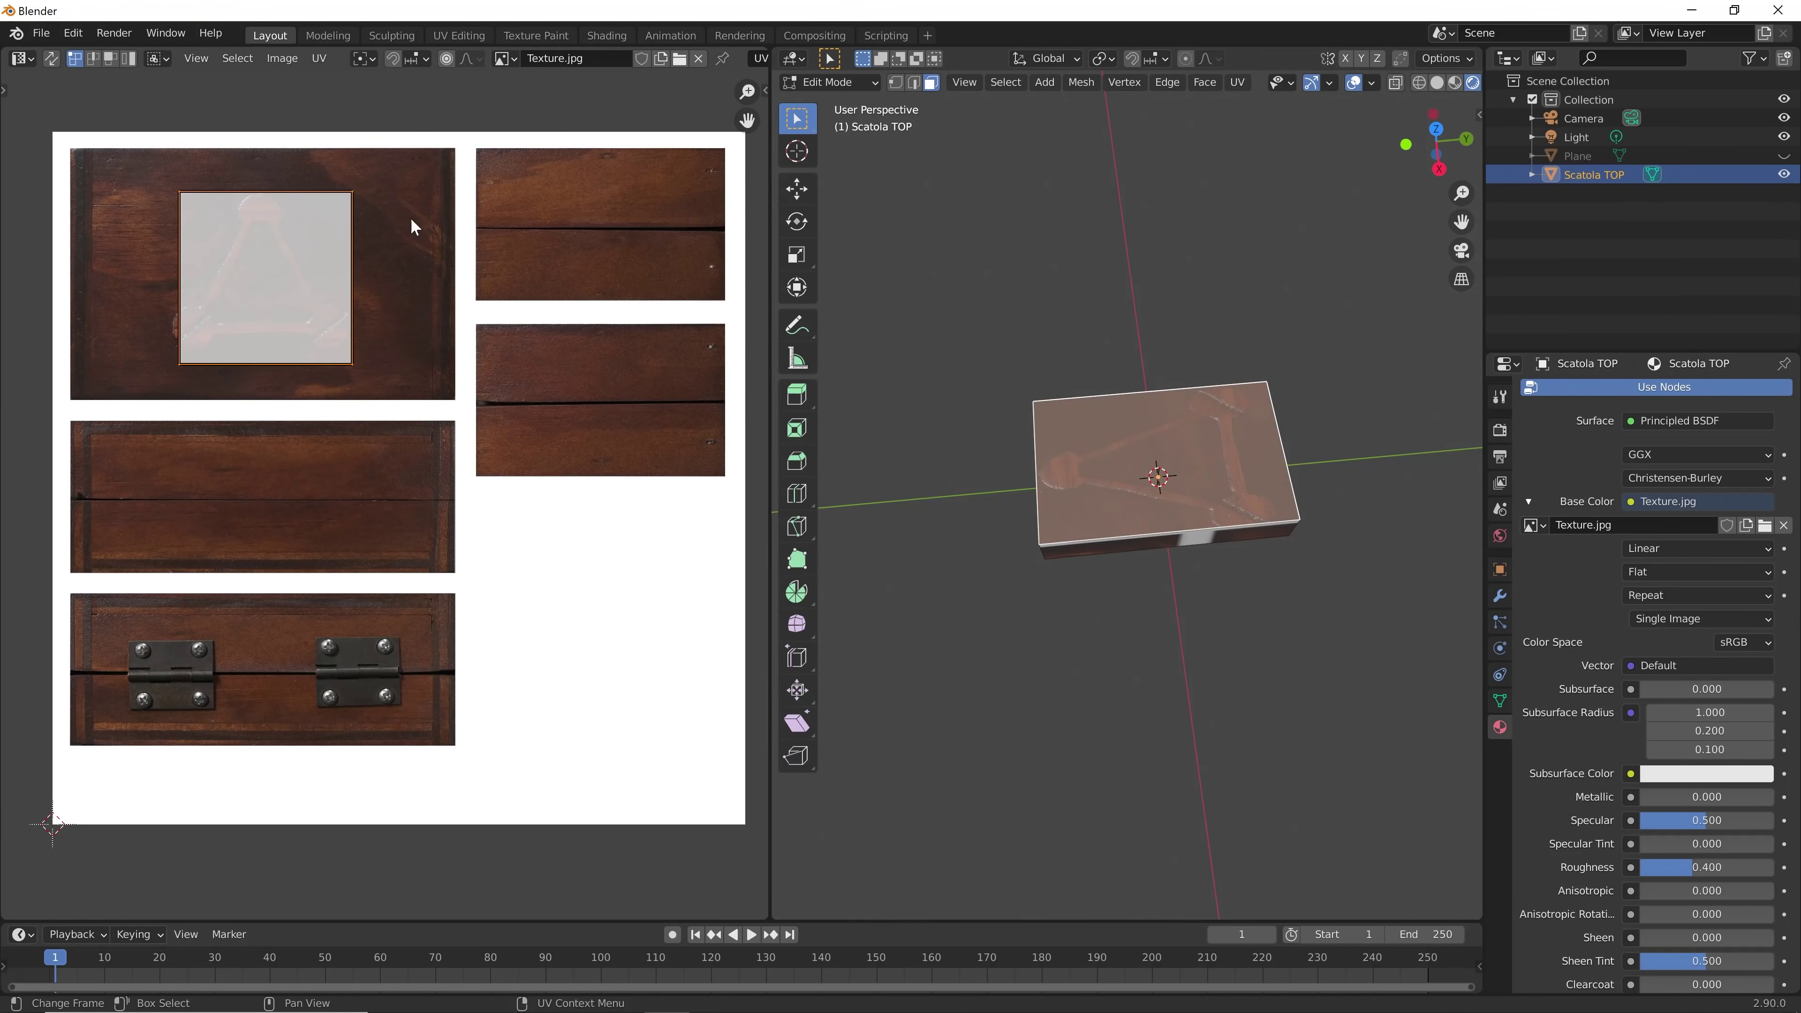
pyautogui.click(1160, 337)
pyautogui.click(1148, 430)
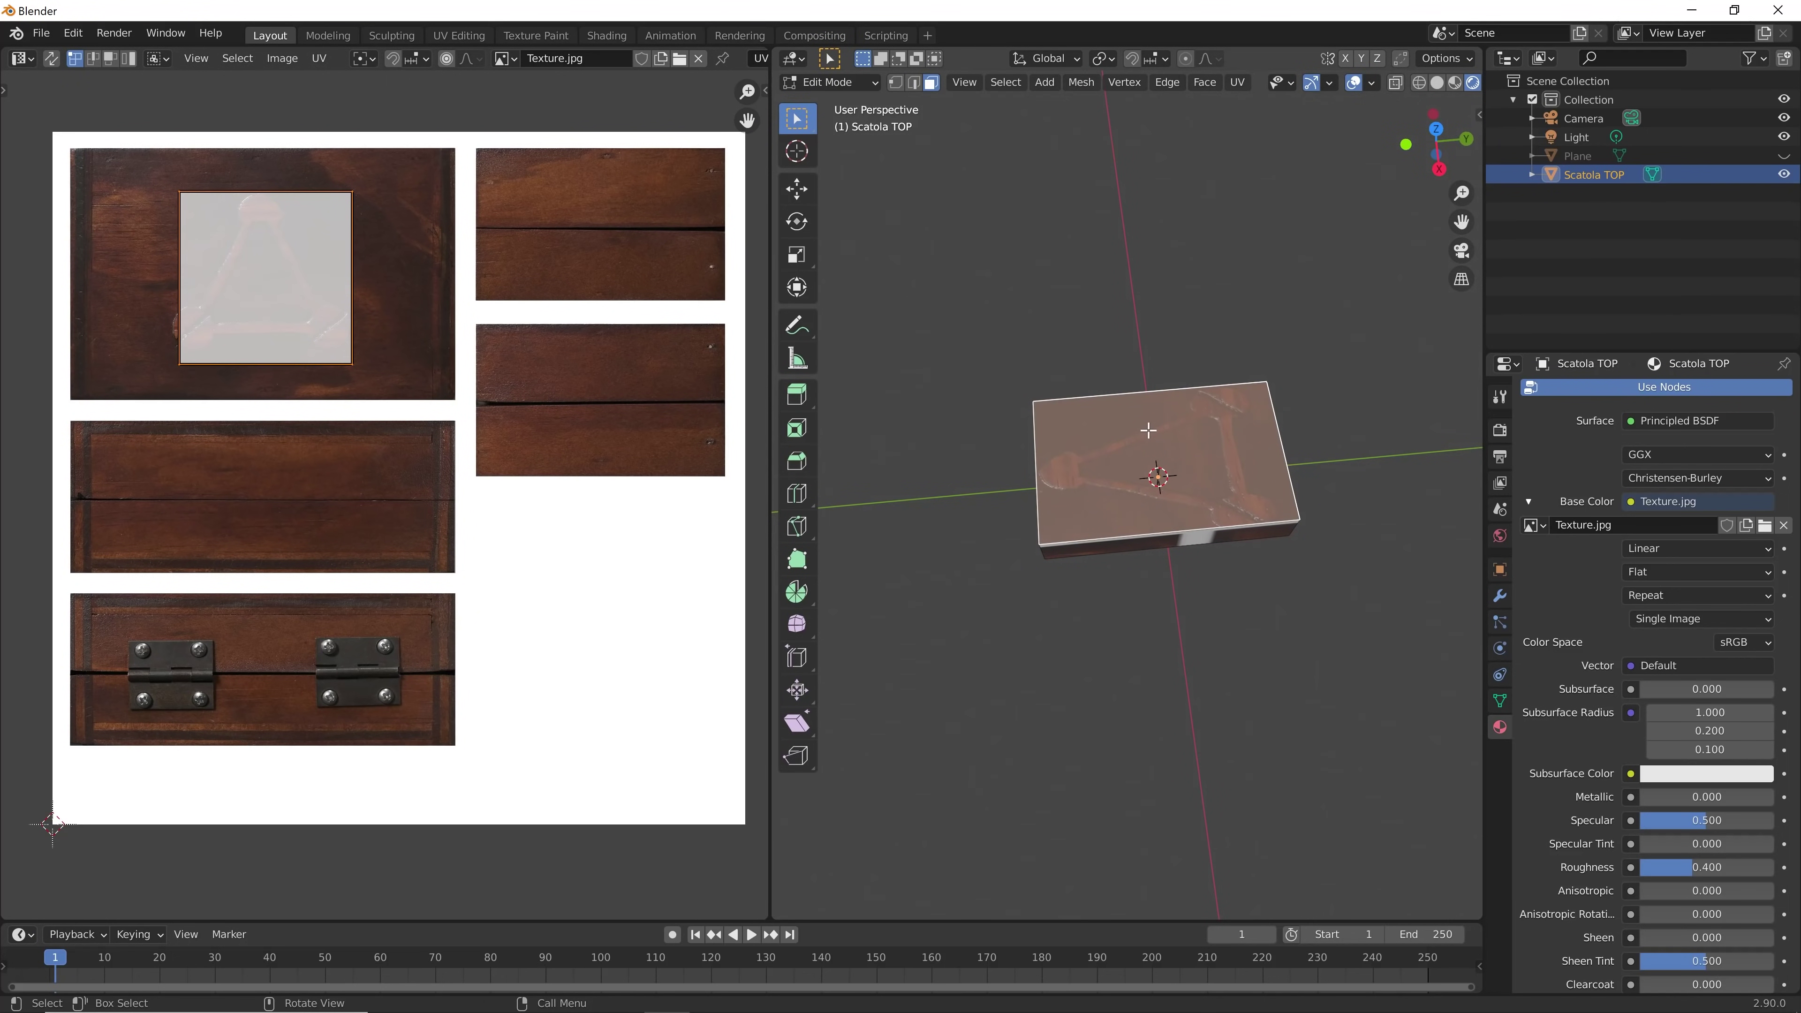
# Select all faces of the box and bring up the UV Mapping menu
pyautogui.press('a')
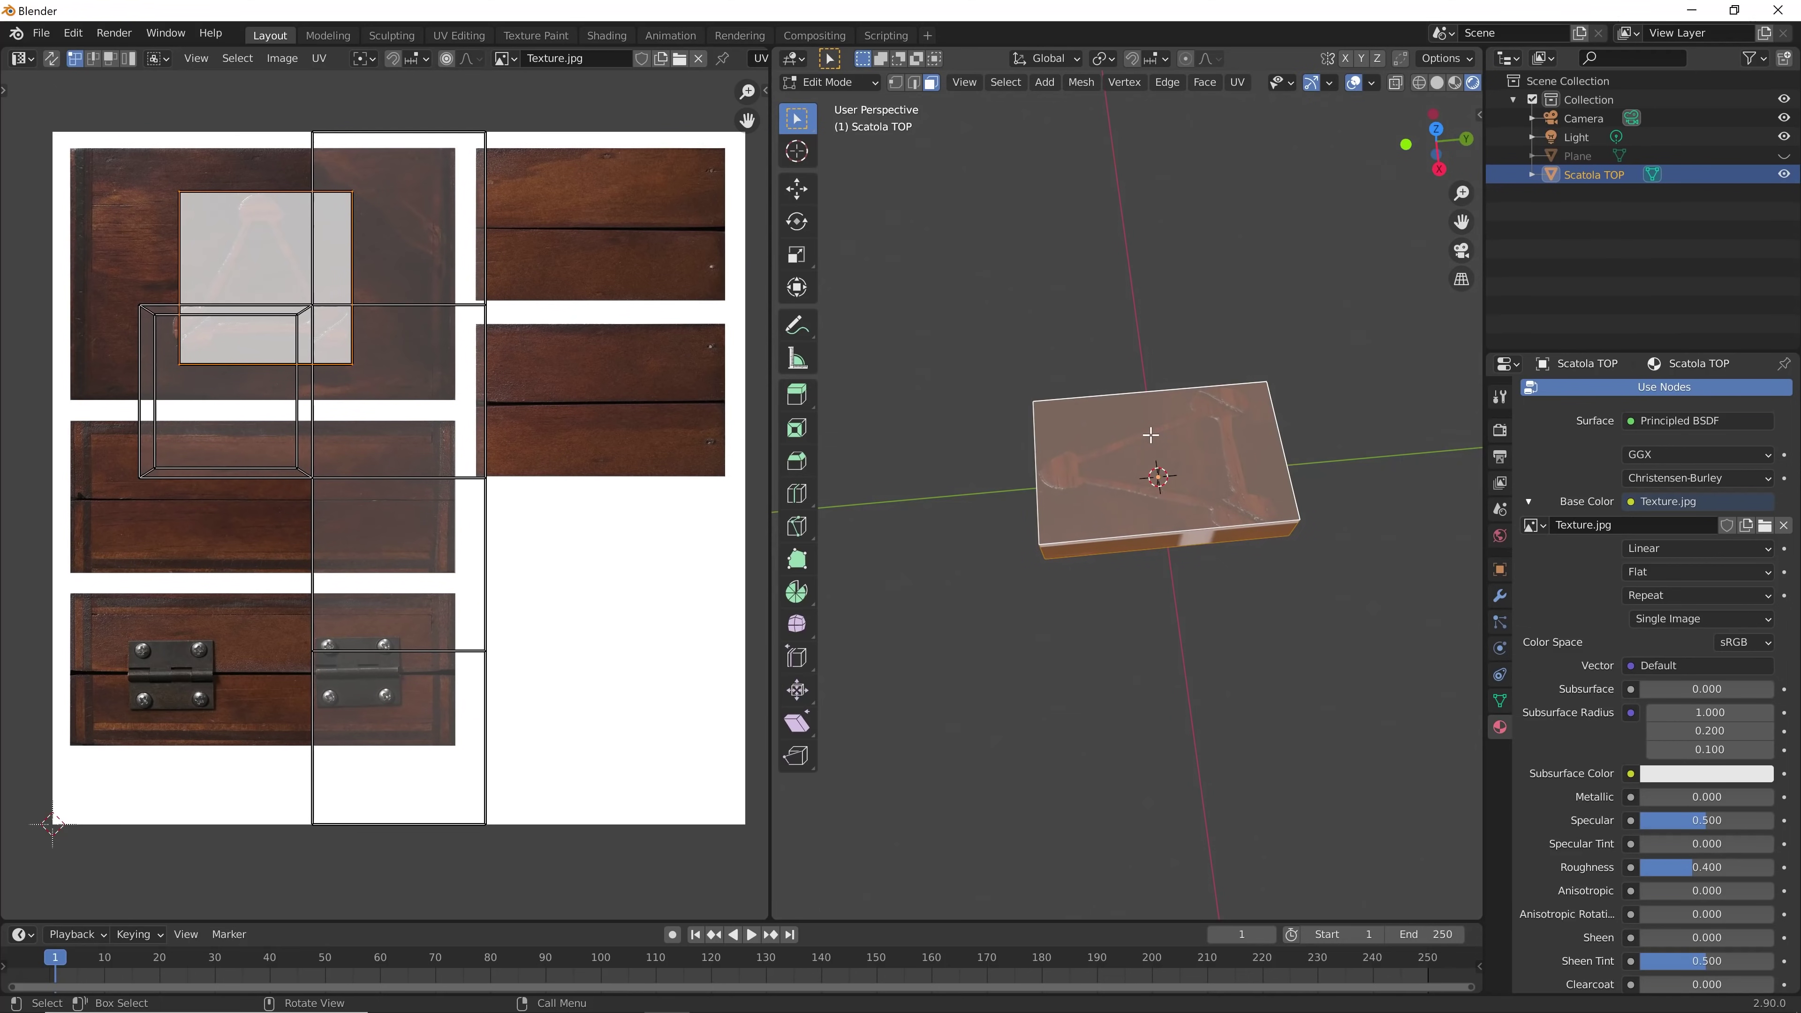
pyautogui.scroll(-2, 468, 546)
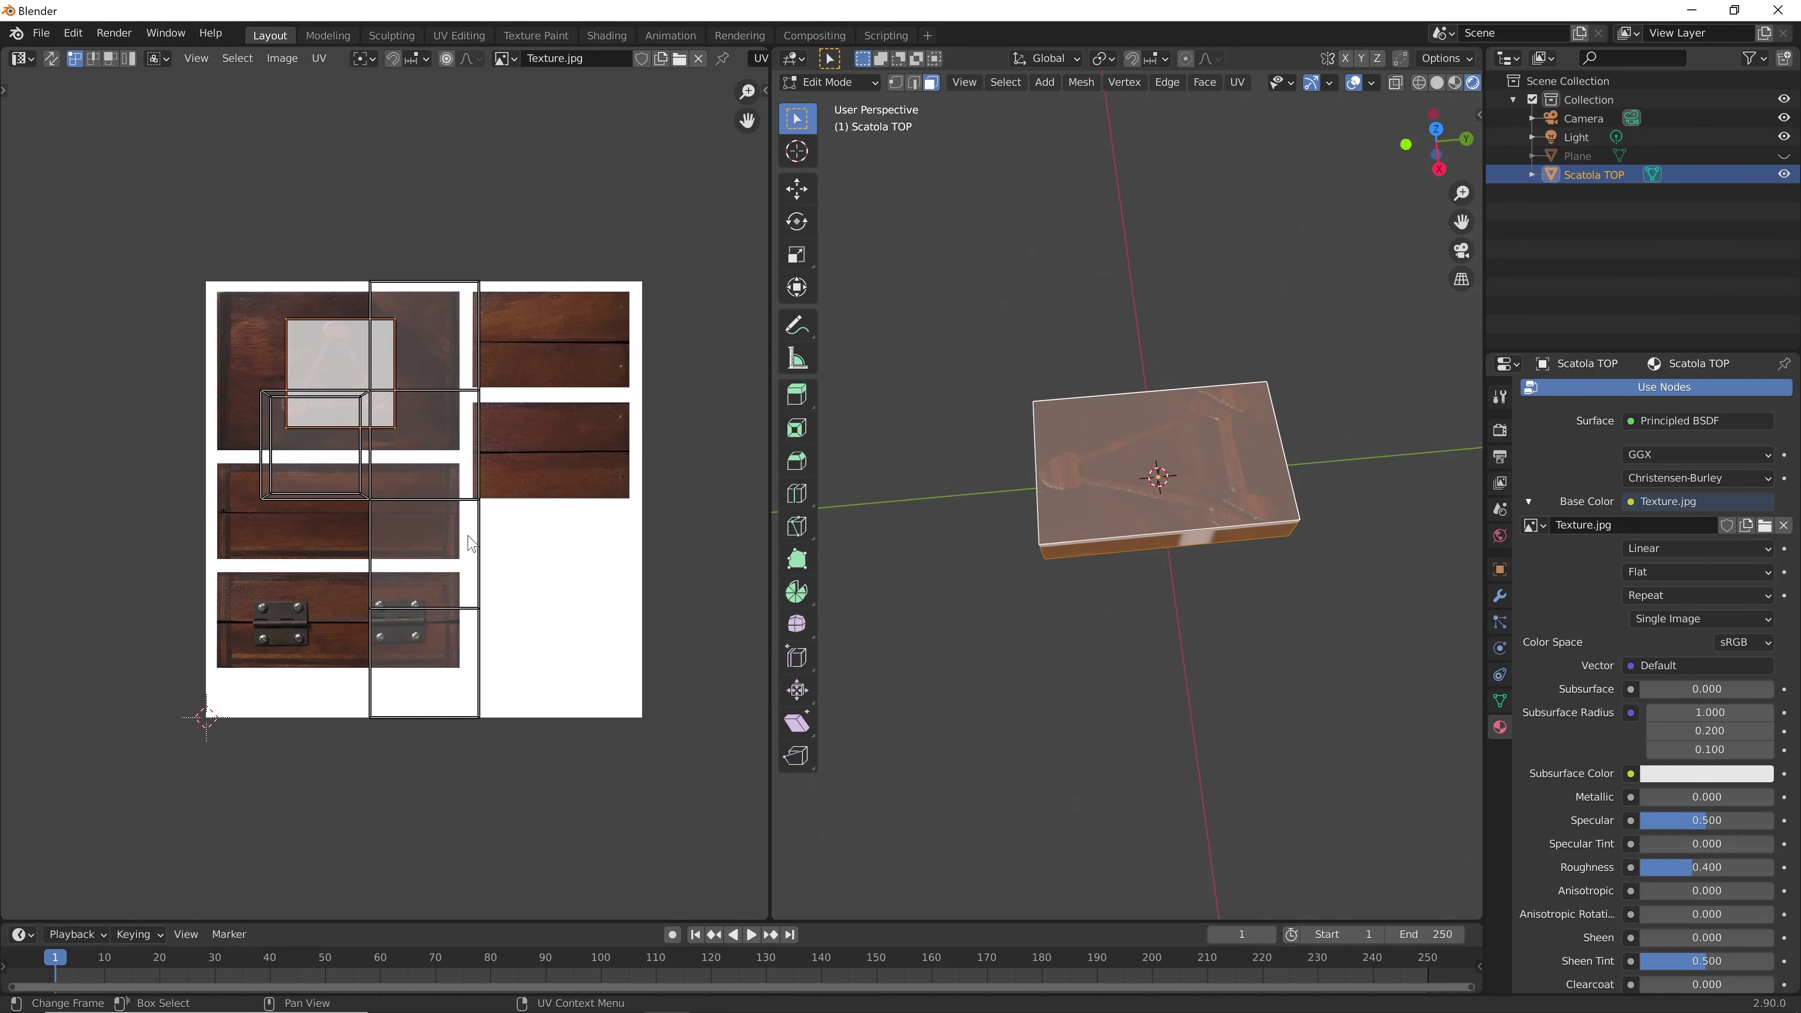
pyautogui.scroll(2, 468, 546)
pyautogui.click(1168, 681)
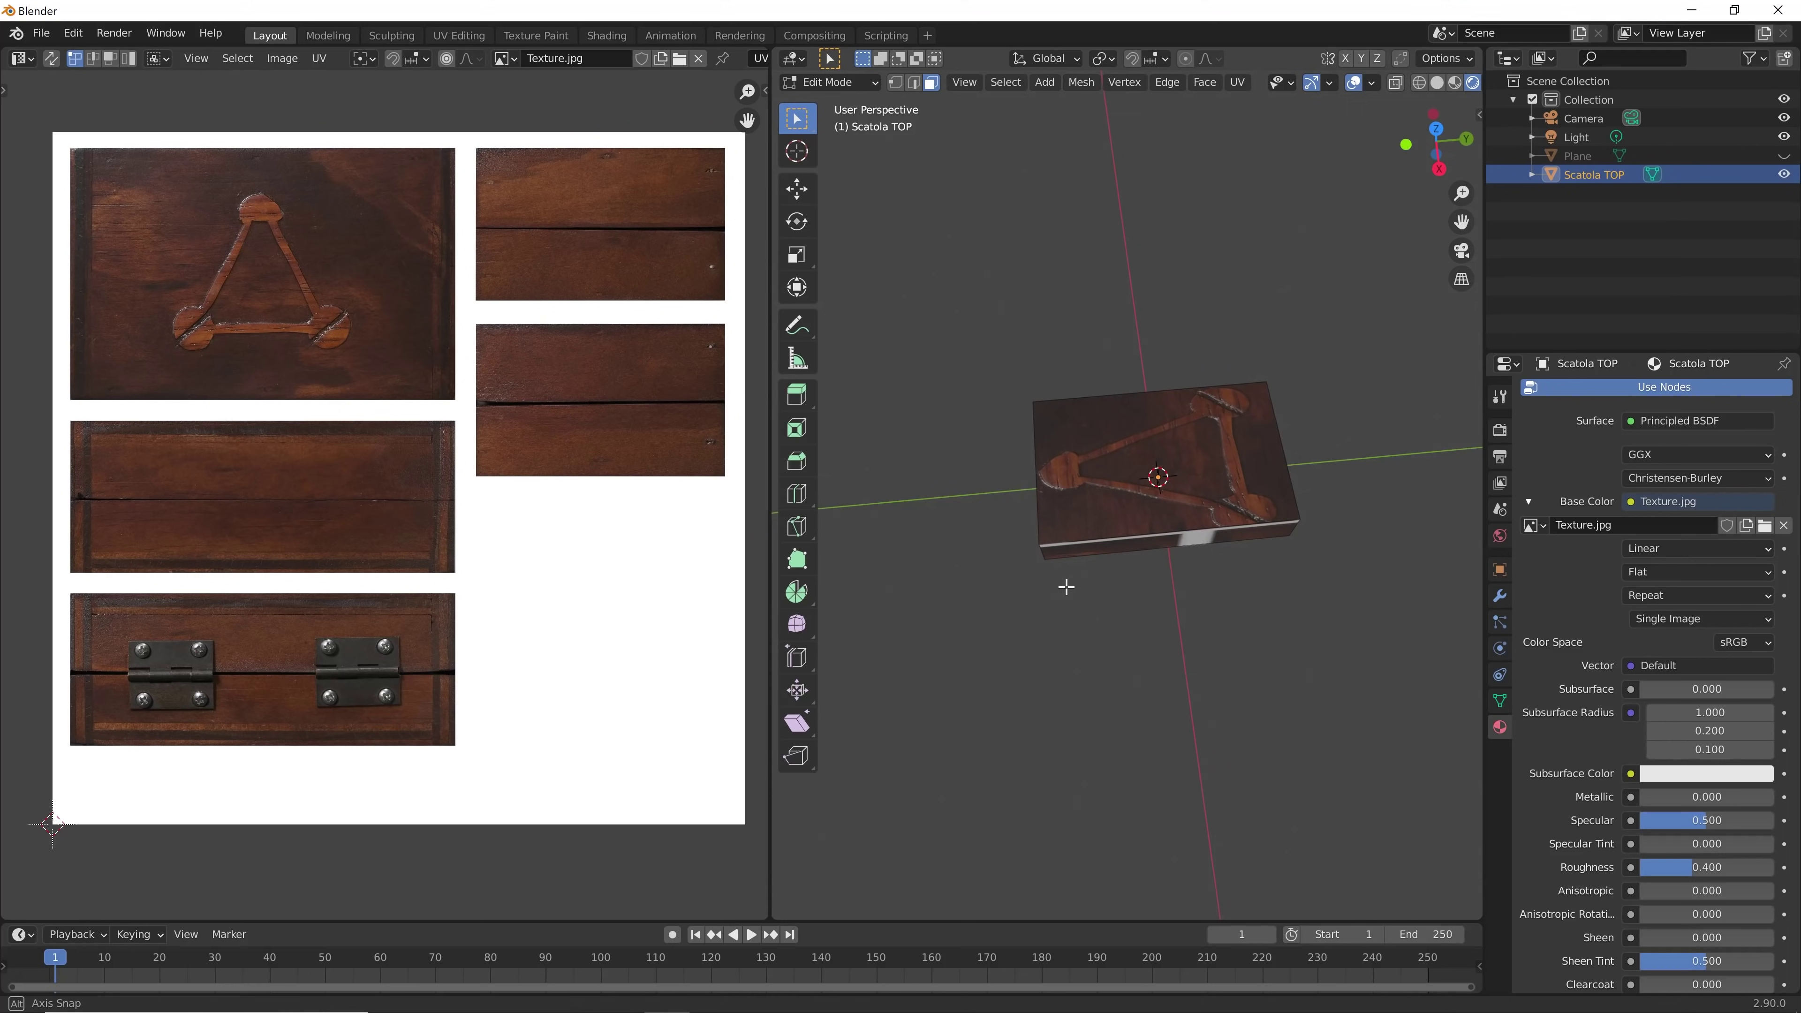
pyautogui.moveTo(1065, 586); pyautogui.dragTo(1106, 465, button='middle')
pyautogui.press('a')
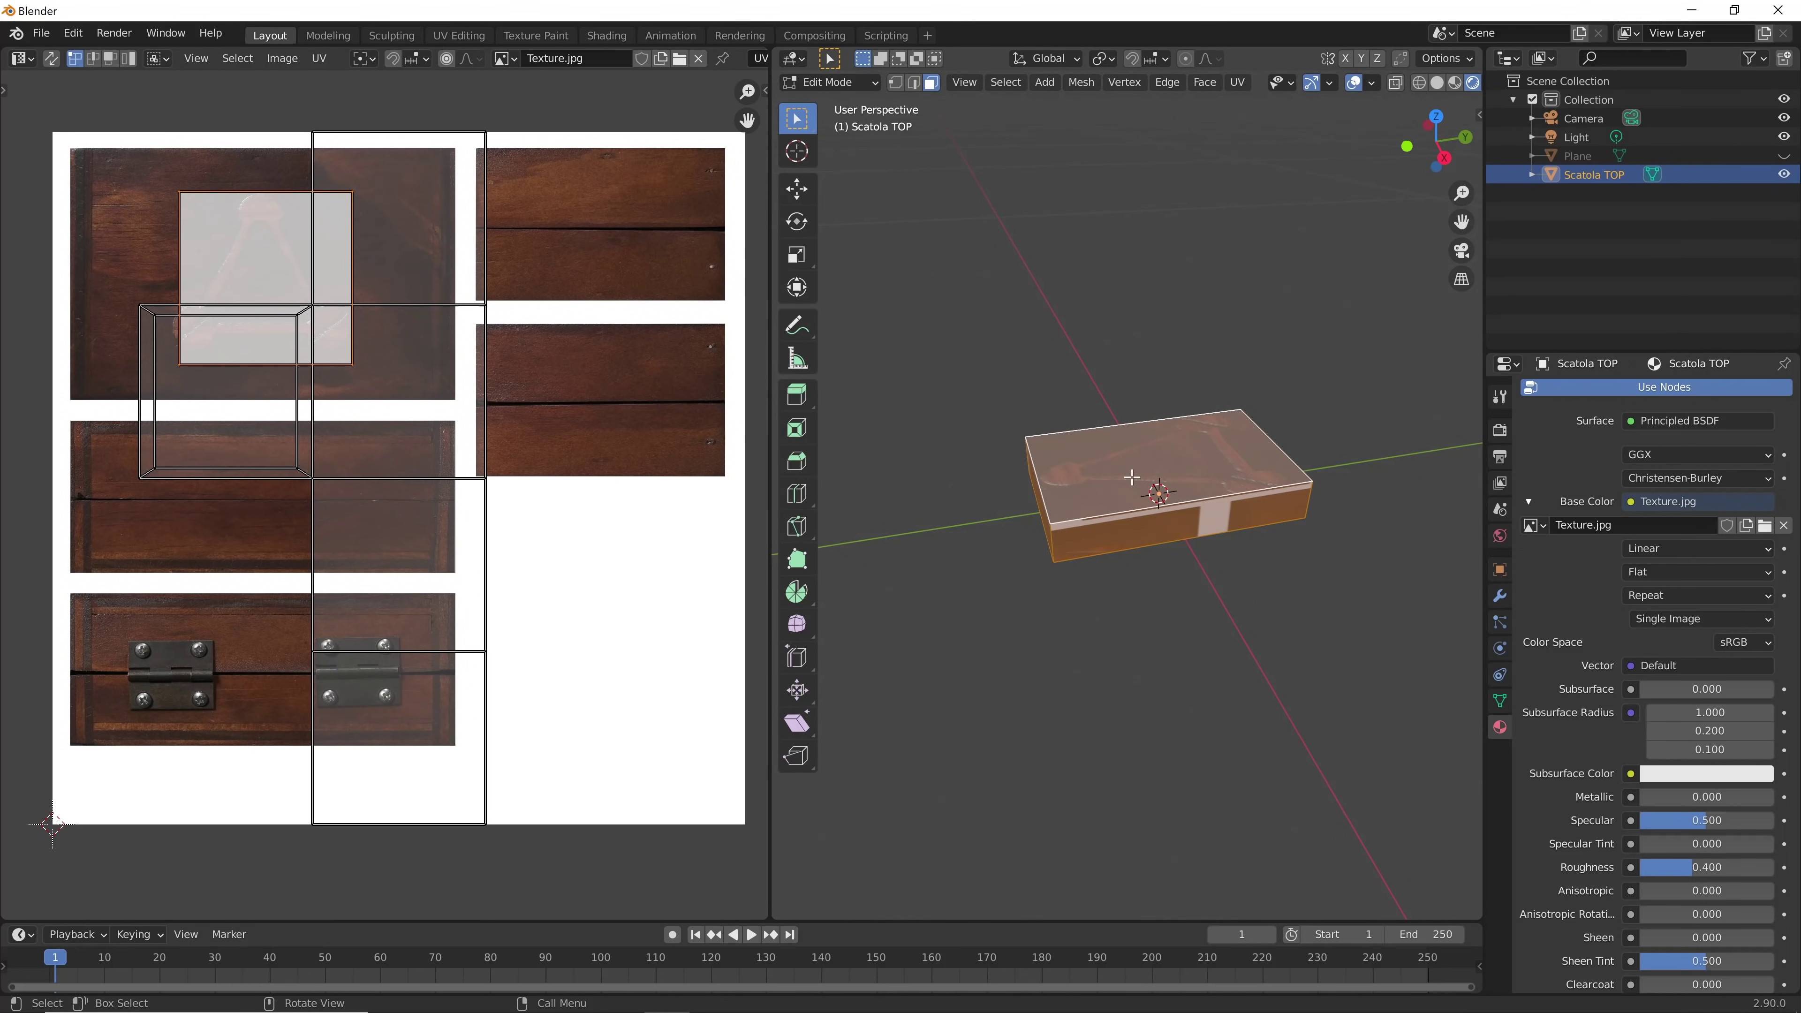
pyautogui.press('u')
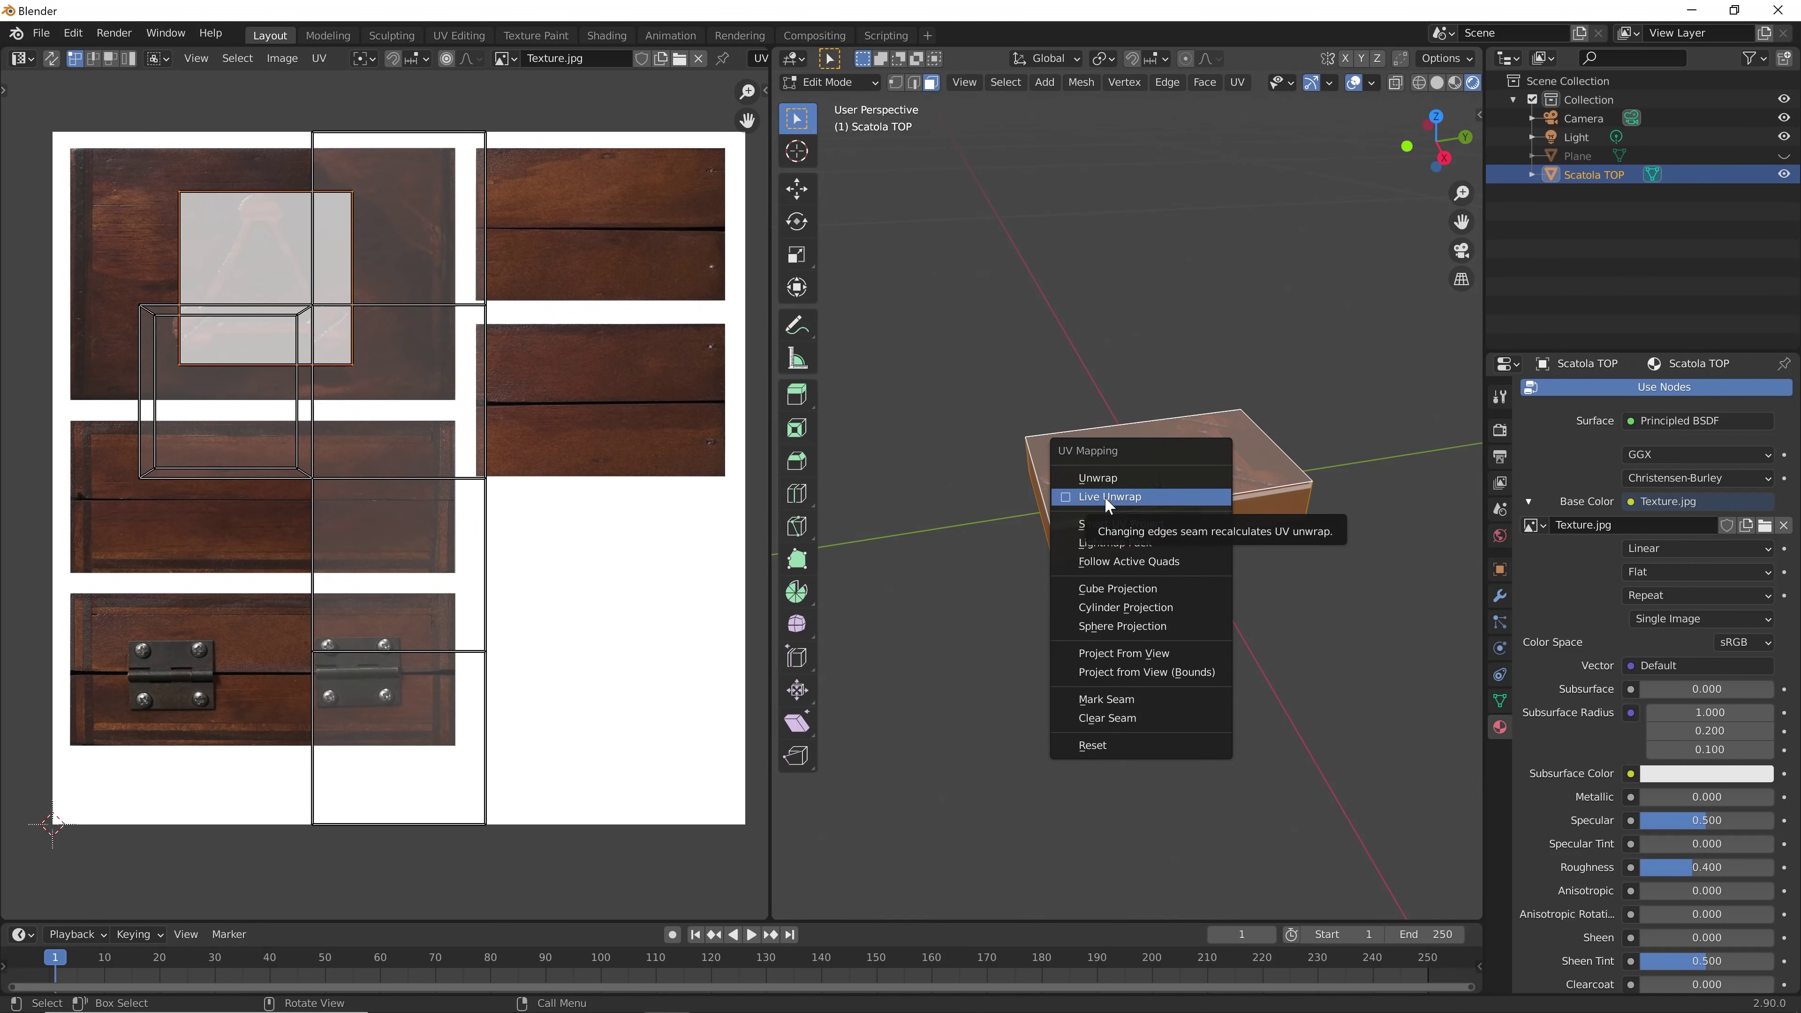
# Unwrap the whole lid with Smart UV Project, confirming its dialog with OK
pyautogui.click(1107, 522)
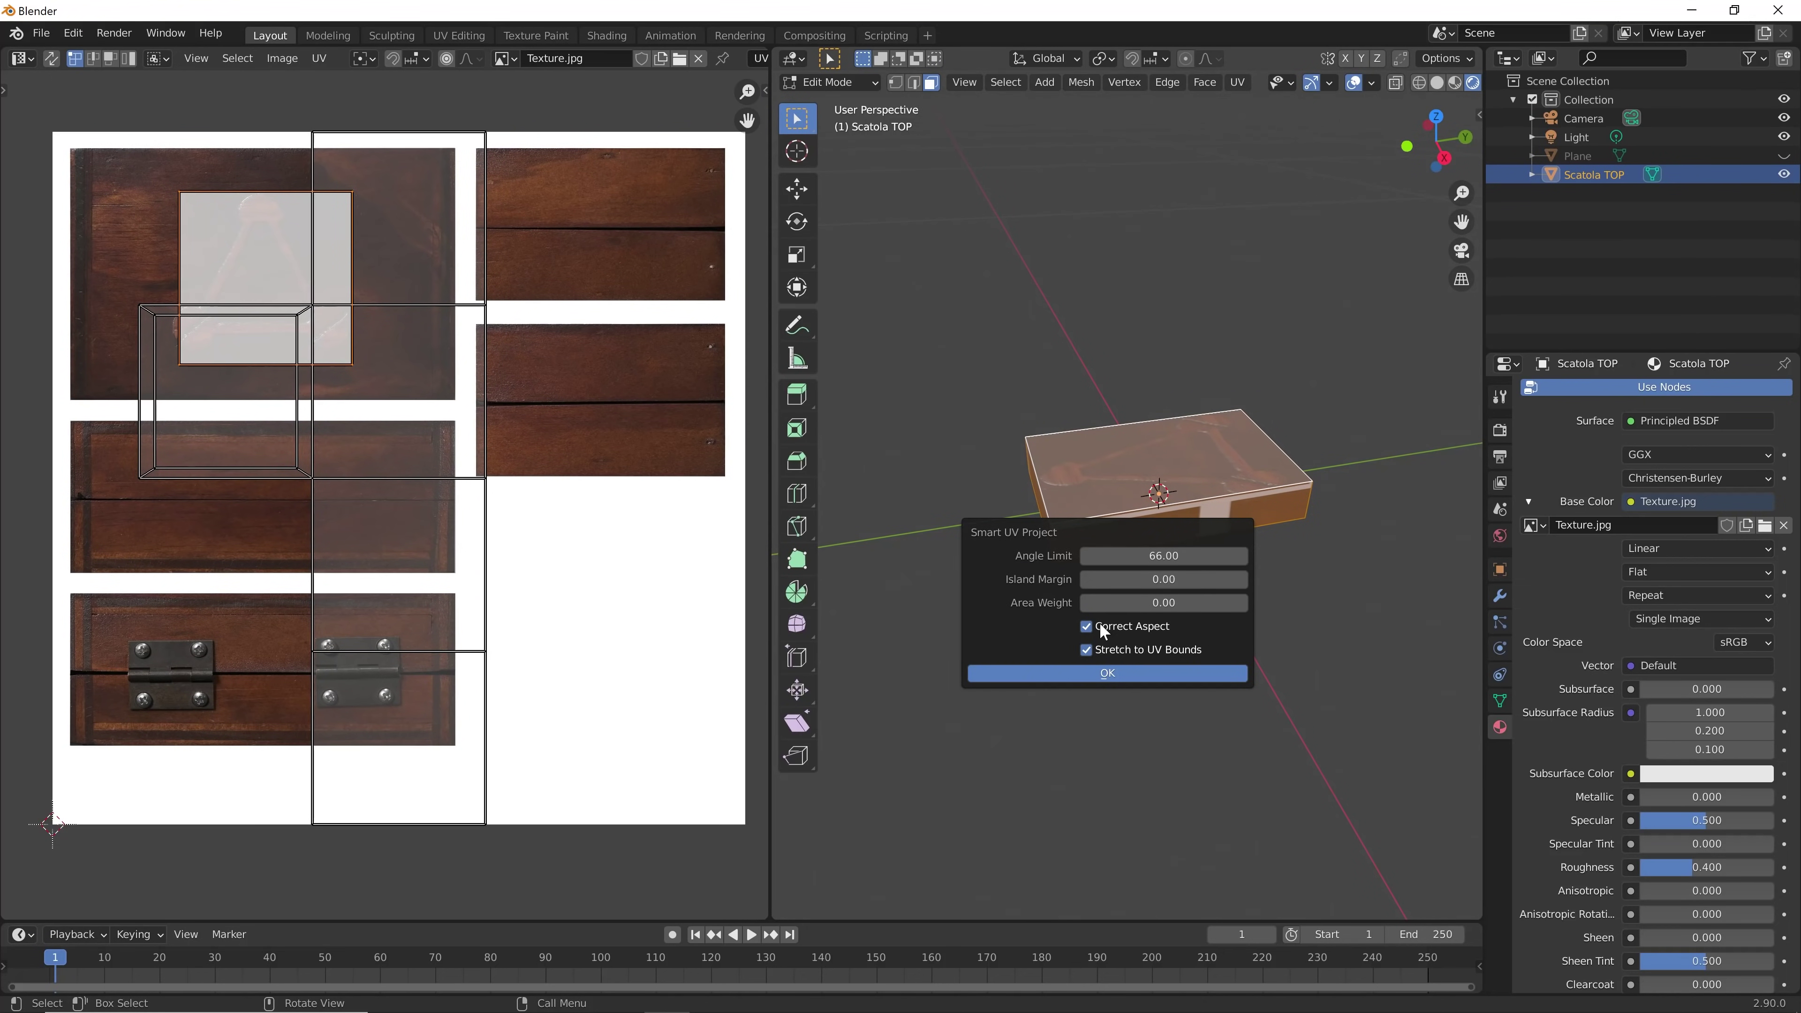
pyautogui.click(1106, 674)
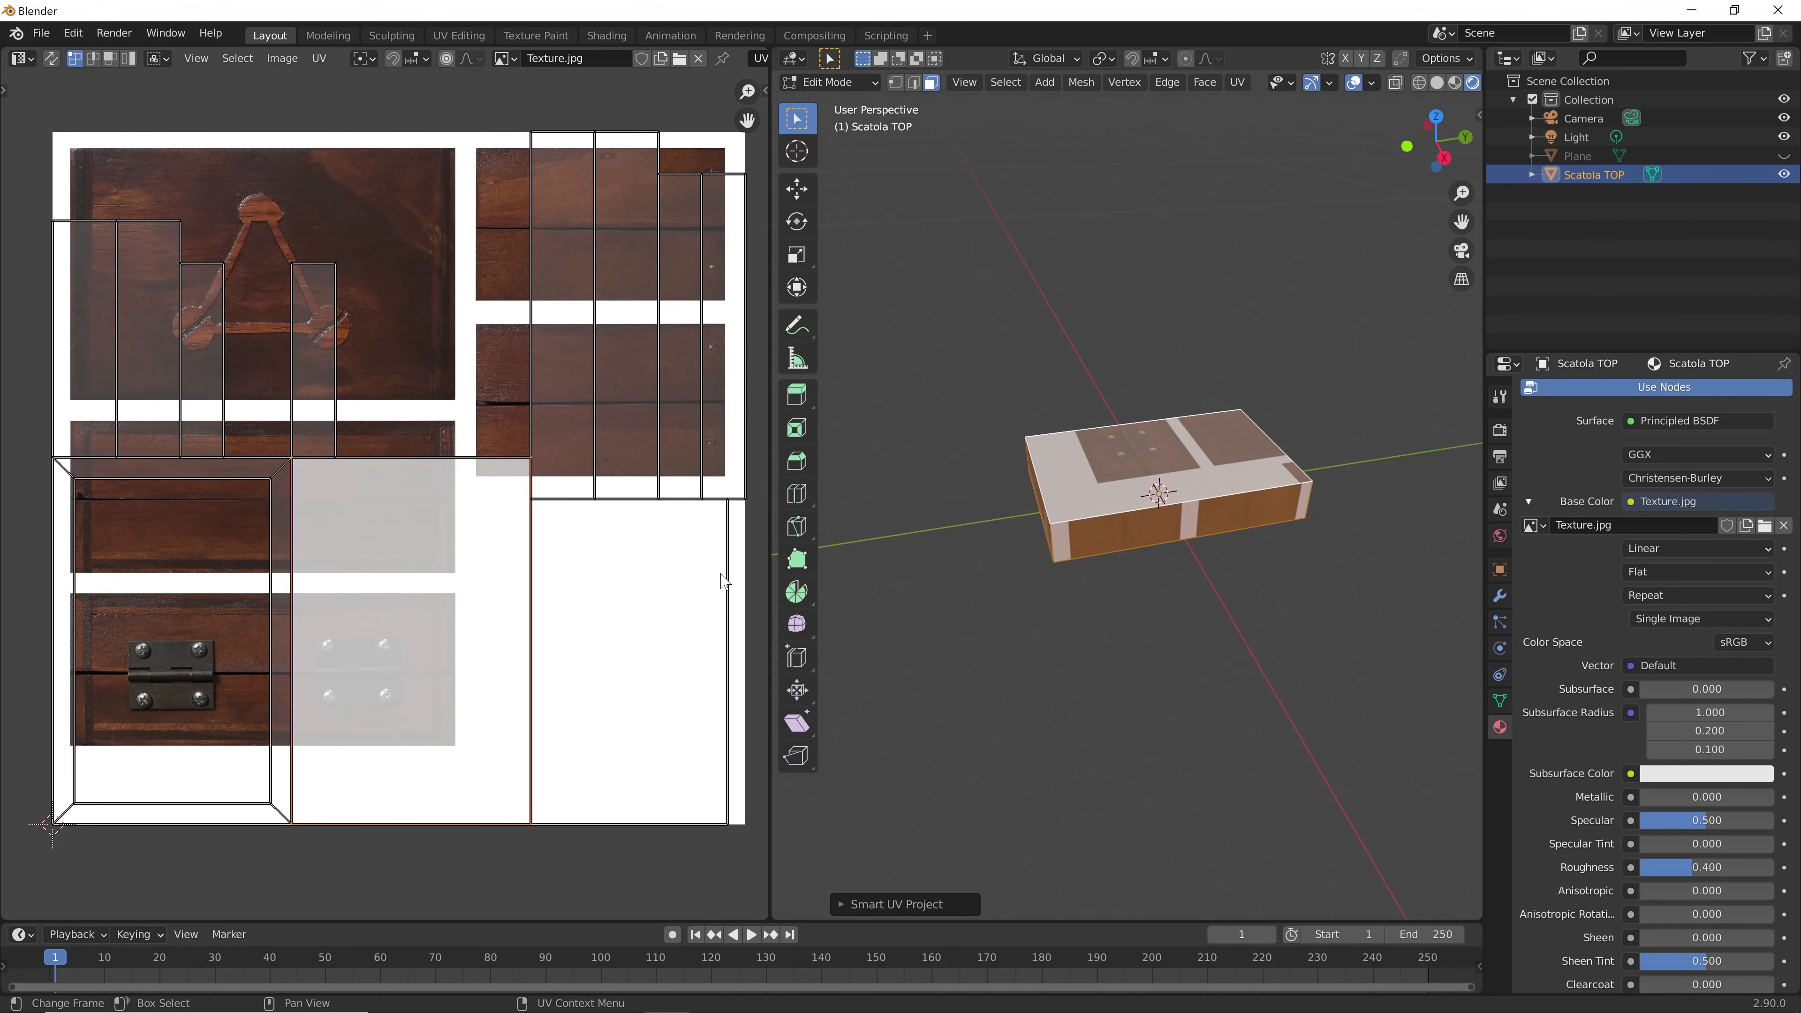
pyautogui.scroll(-1, 595, 587)
pyautogui.scroll(-1, 596, 588)
pyautogui.scroll(1, 596, 587)
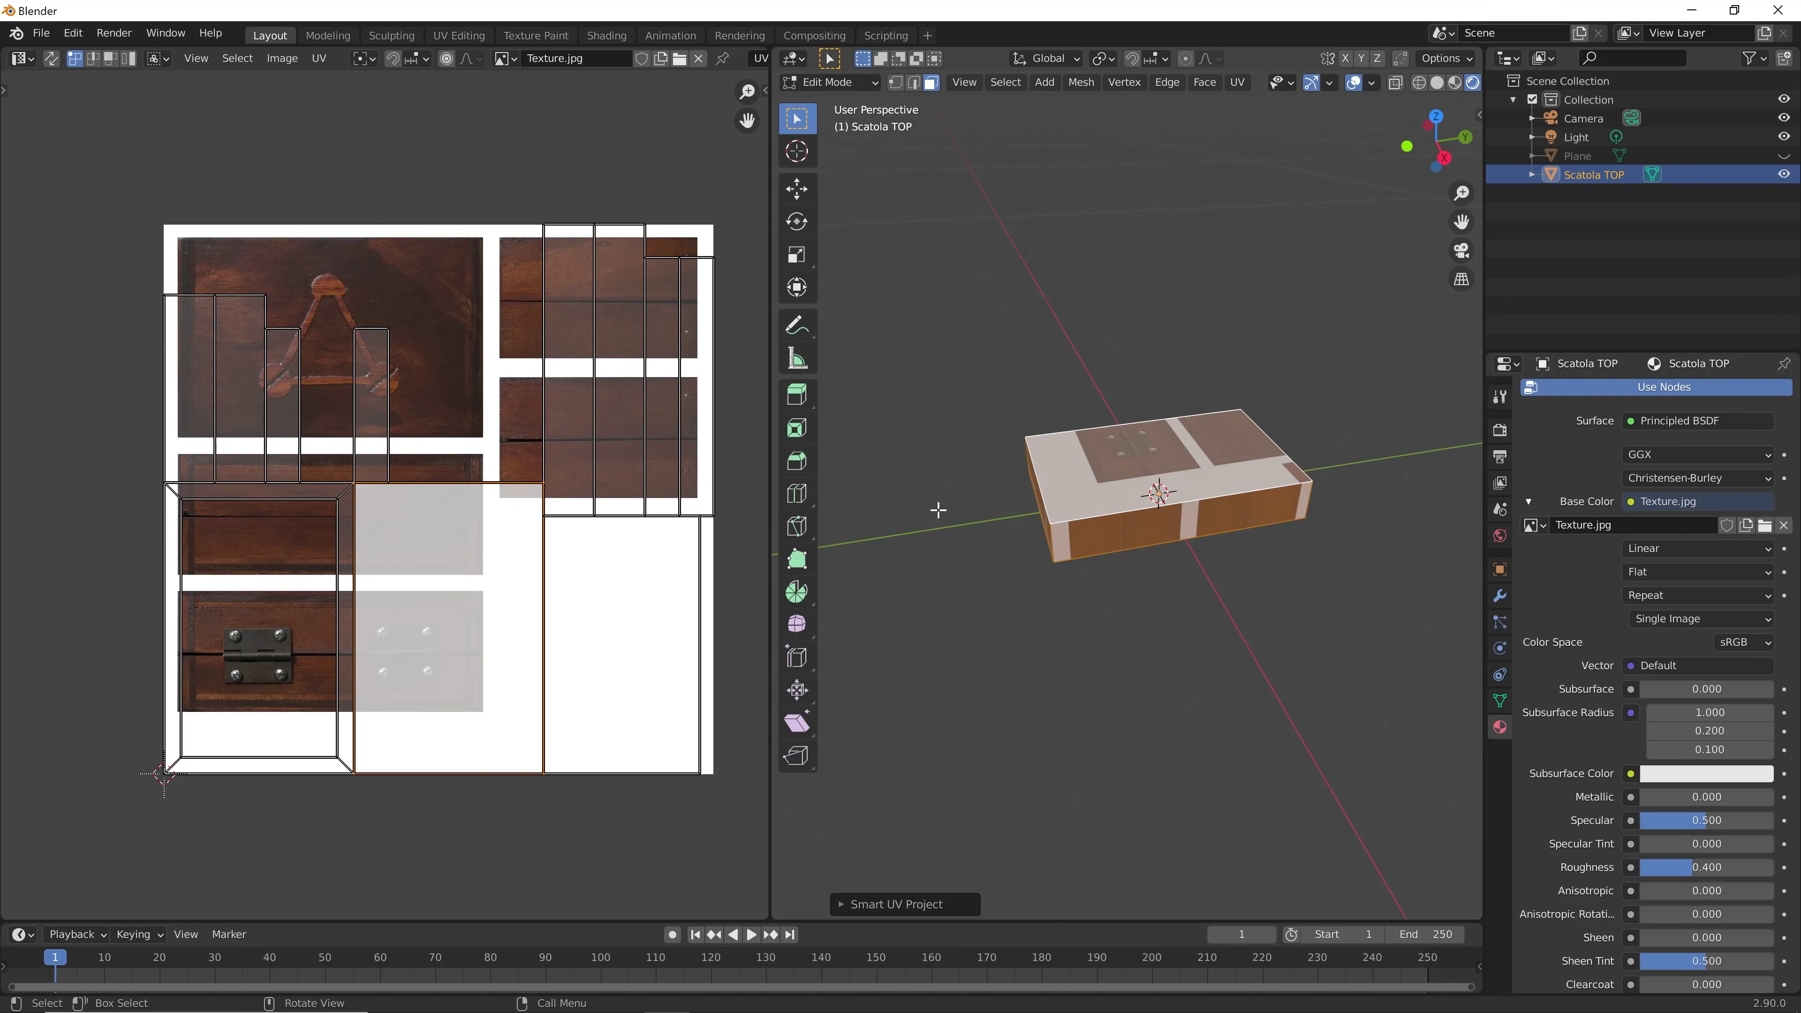
# Select the lid's top face and move its UV island, rotated 90°, onto the triangle panel
pyautogui.click(1089, 459)
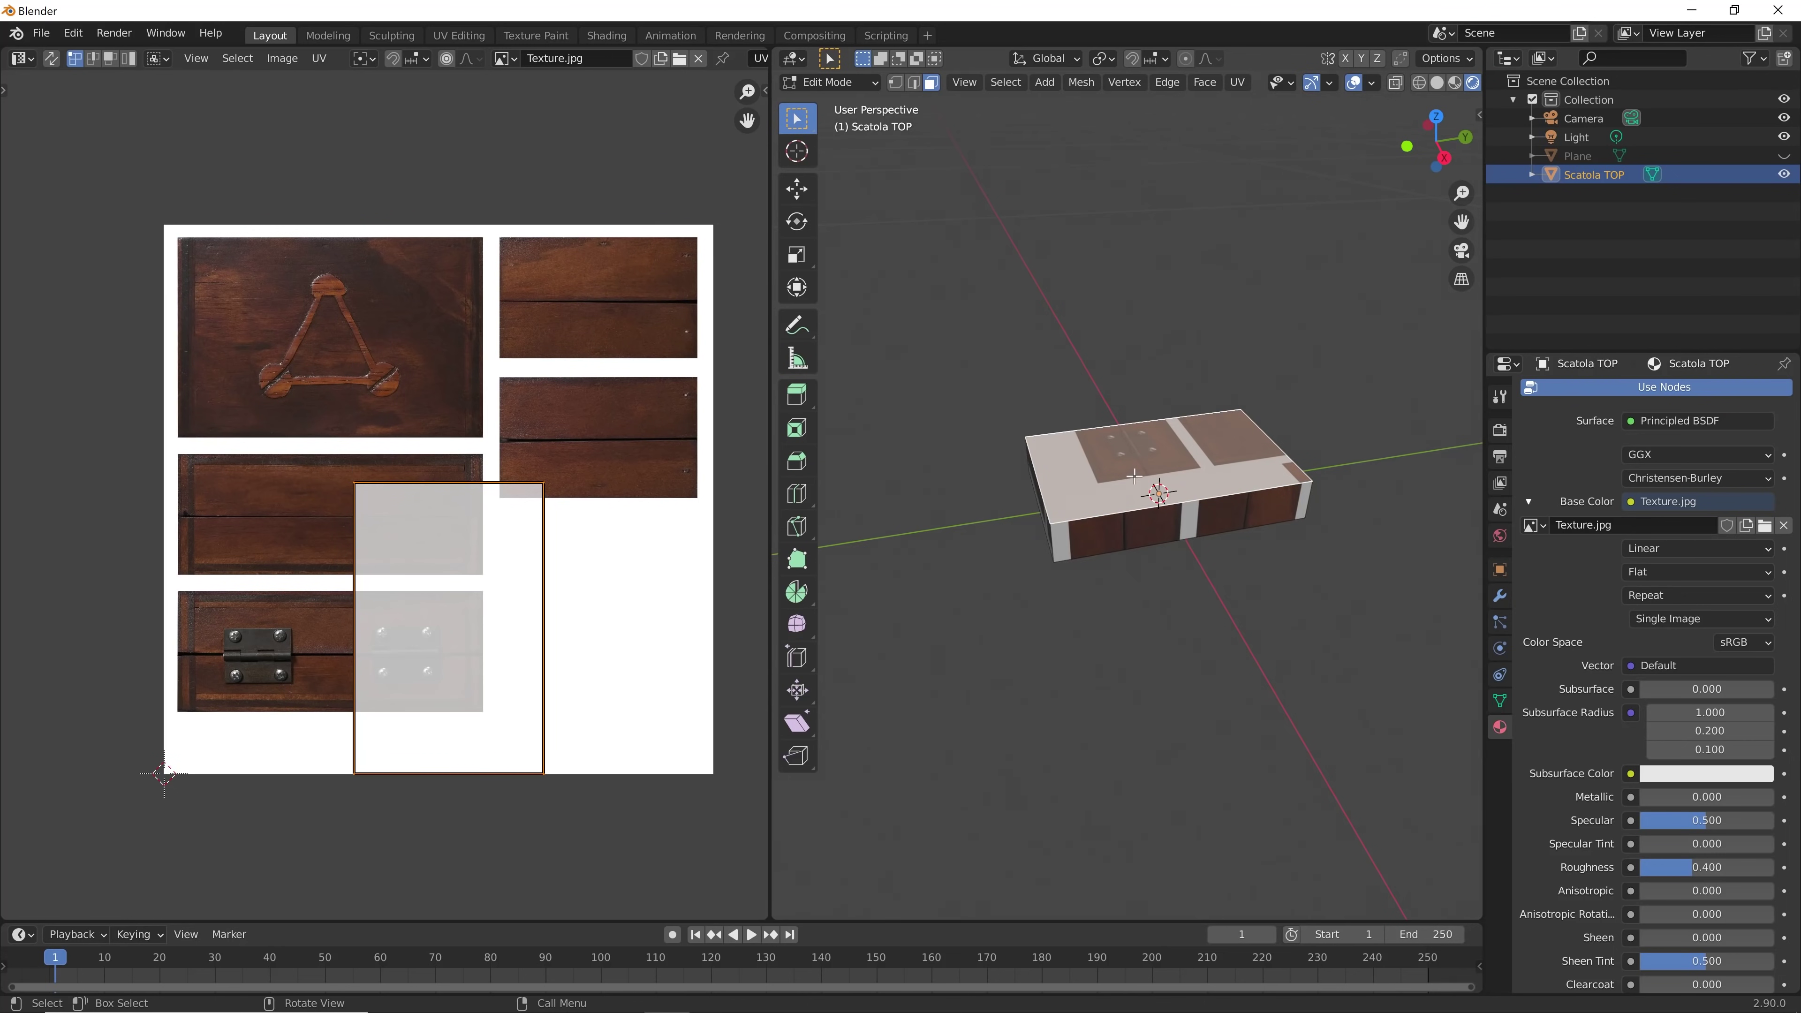
pyautogui.click(1087, 530)
pyautogui.click(1075, 493)
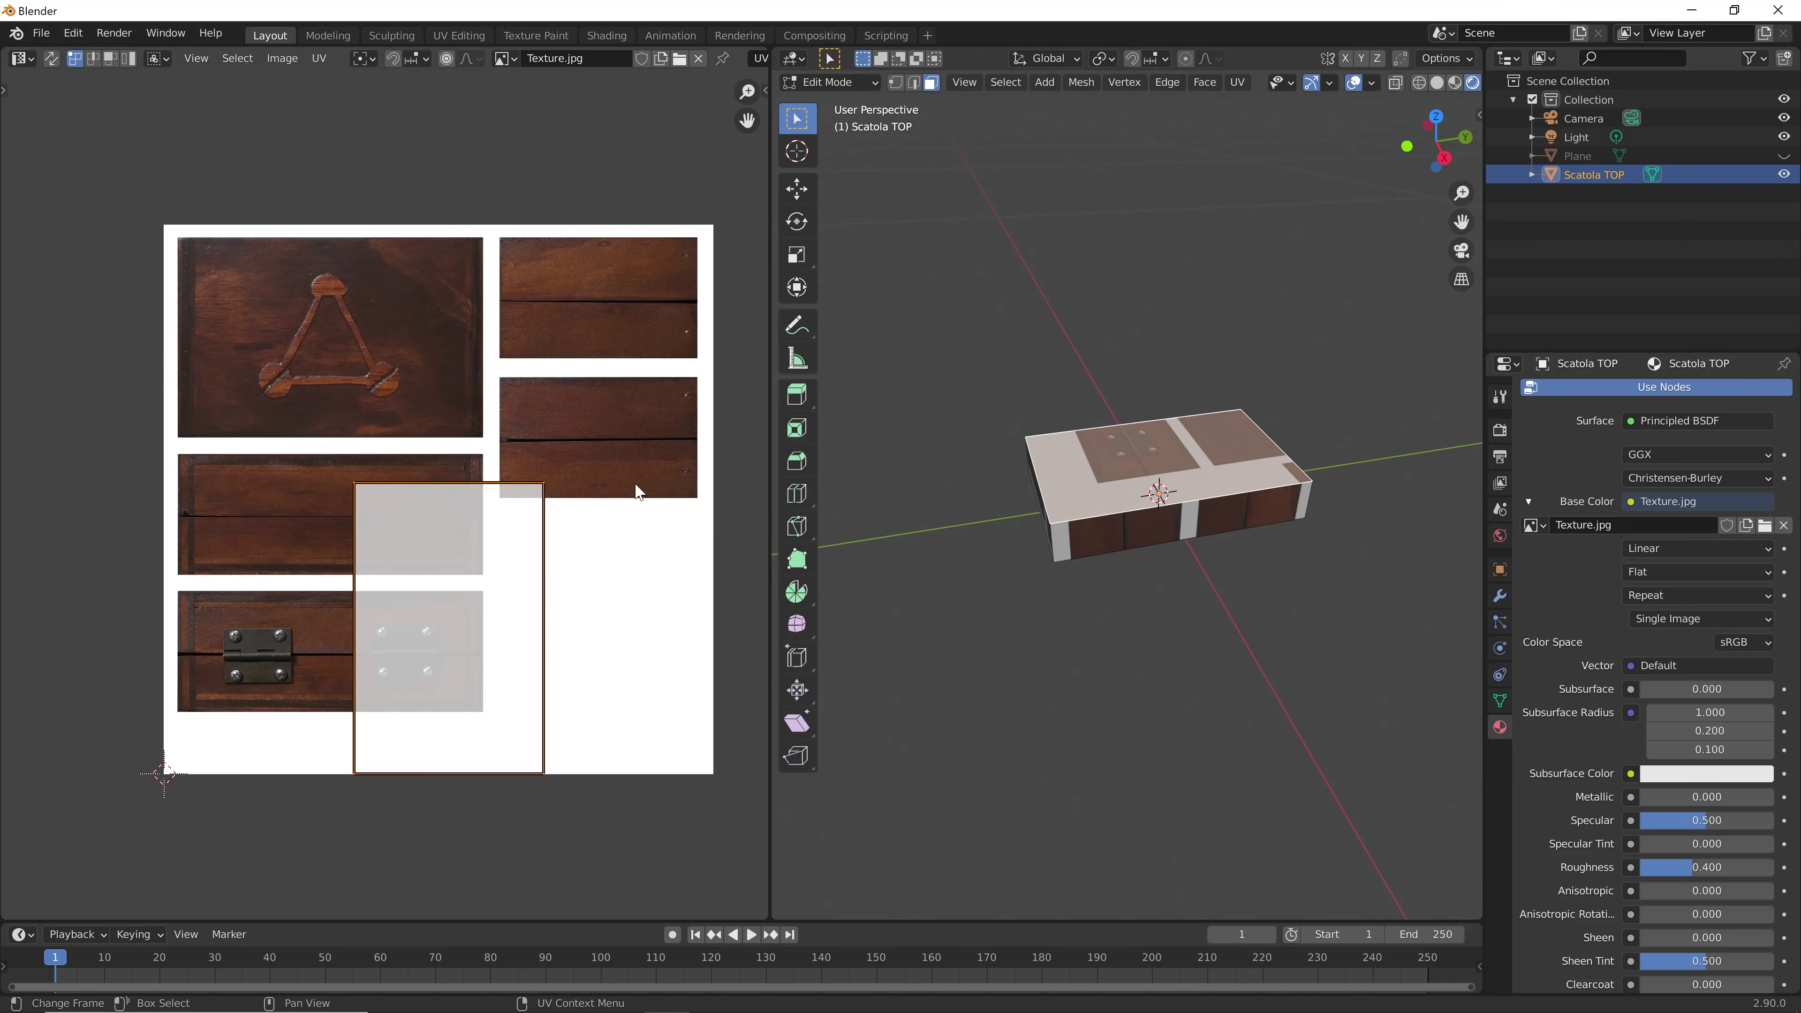
pyautogui.press('g')
pyautogui.click(451, 309)
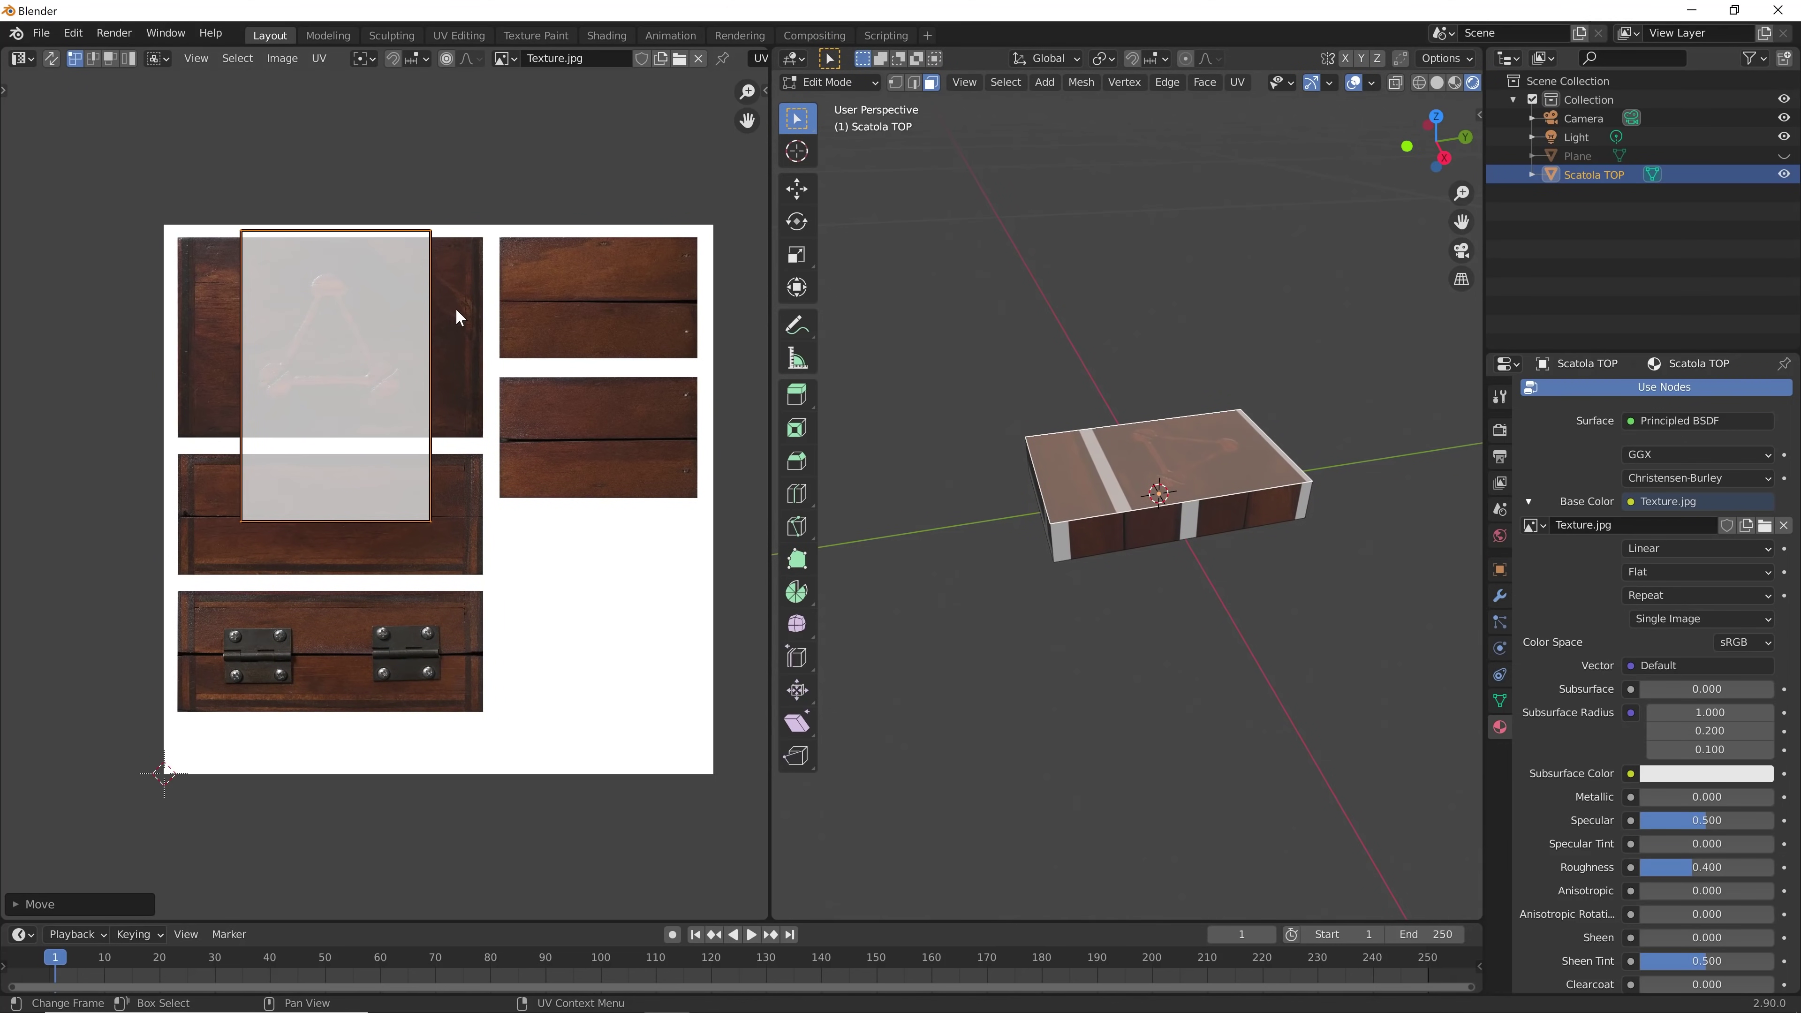
pyautogui.press('r')
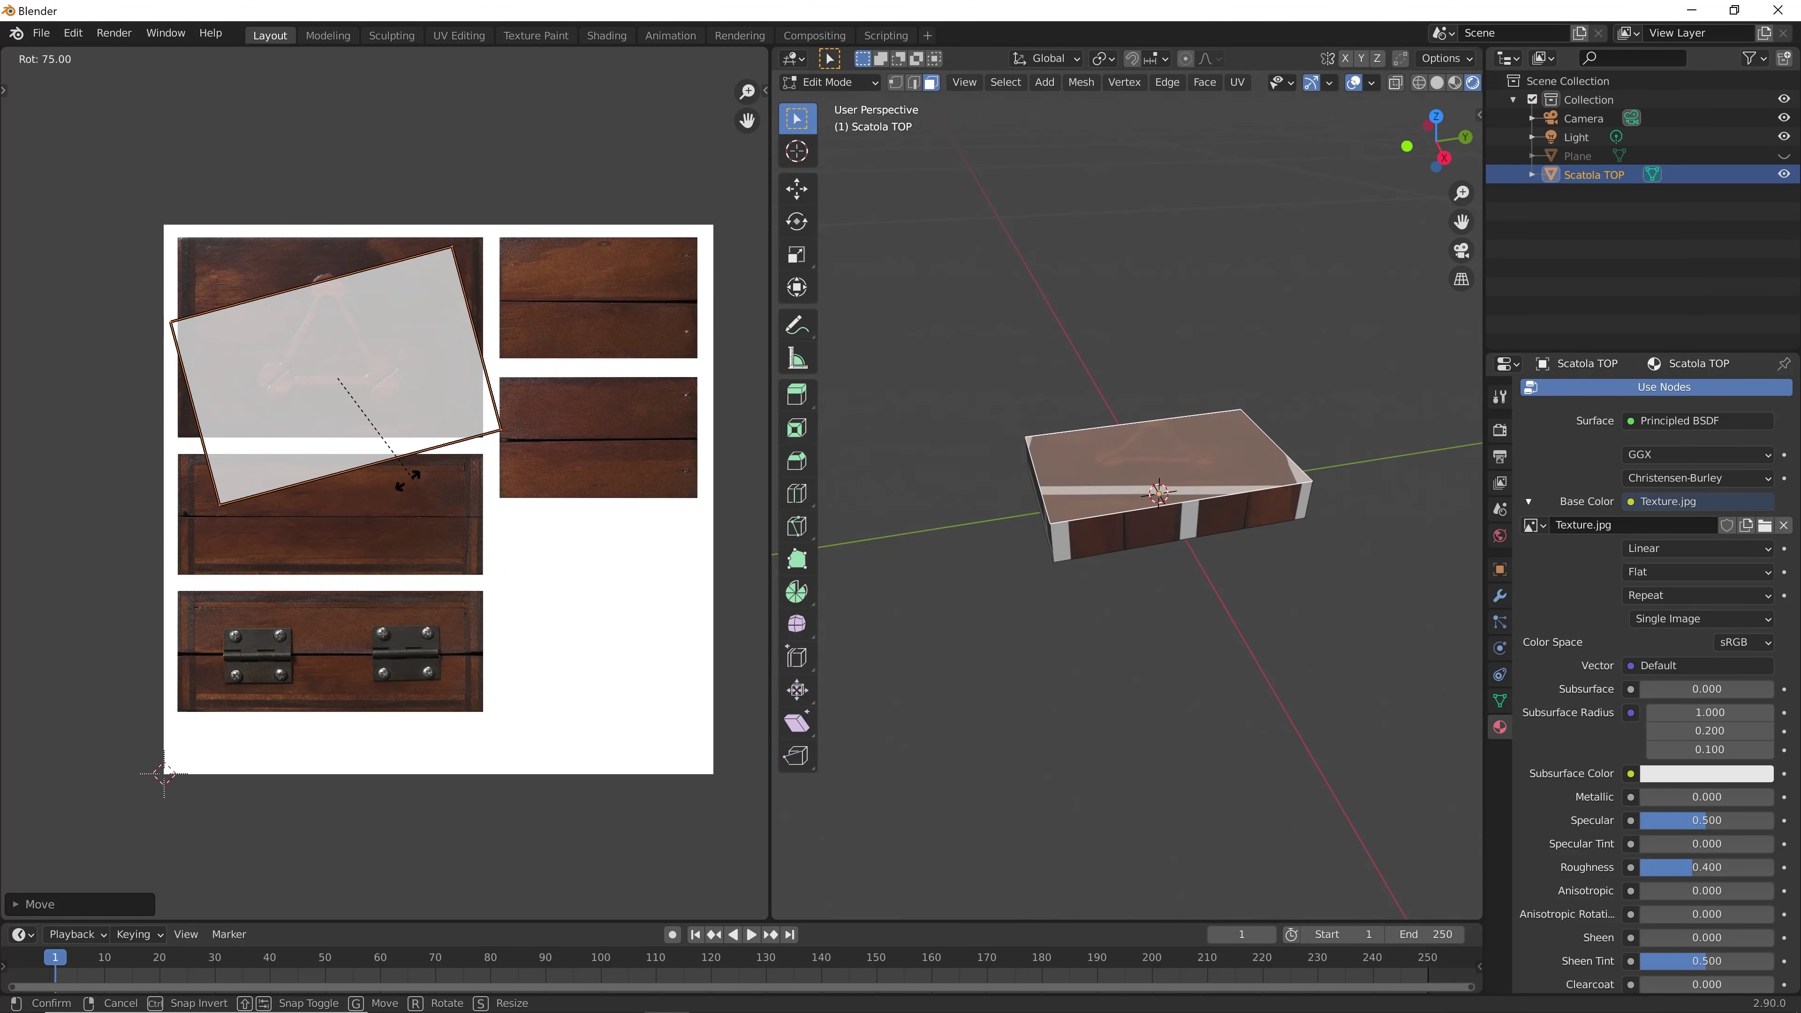
pyautogui.click(380, 482)
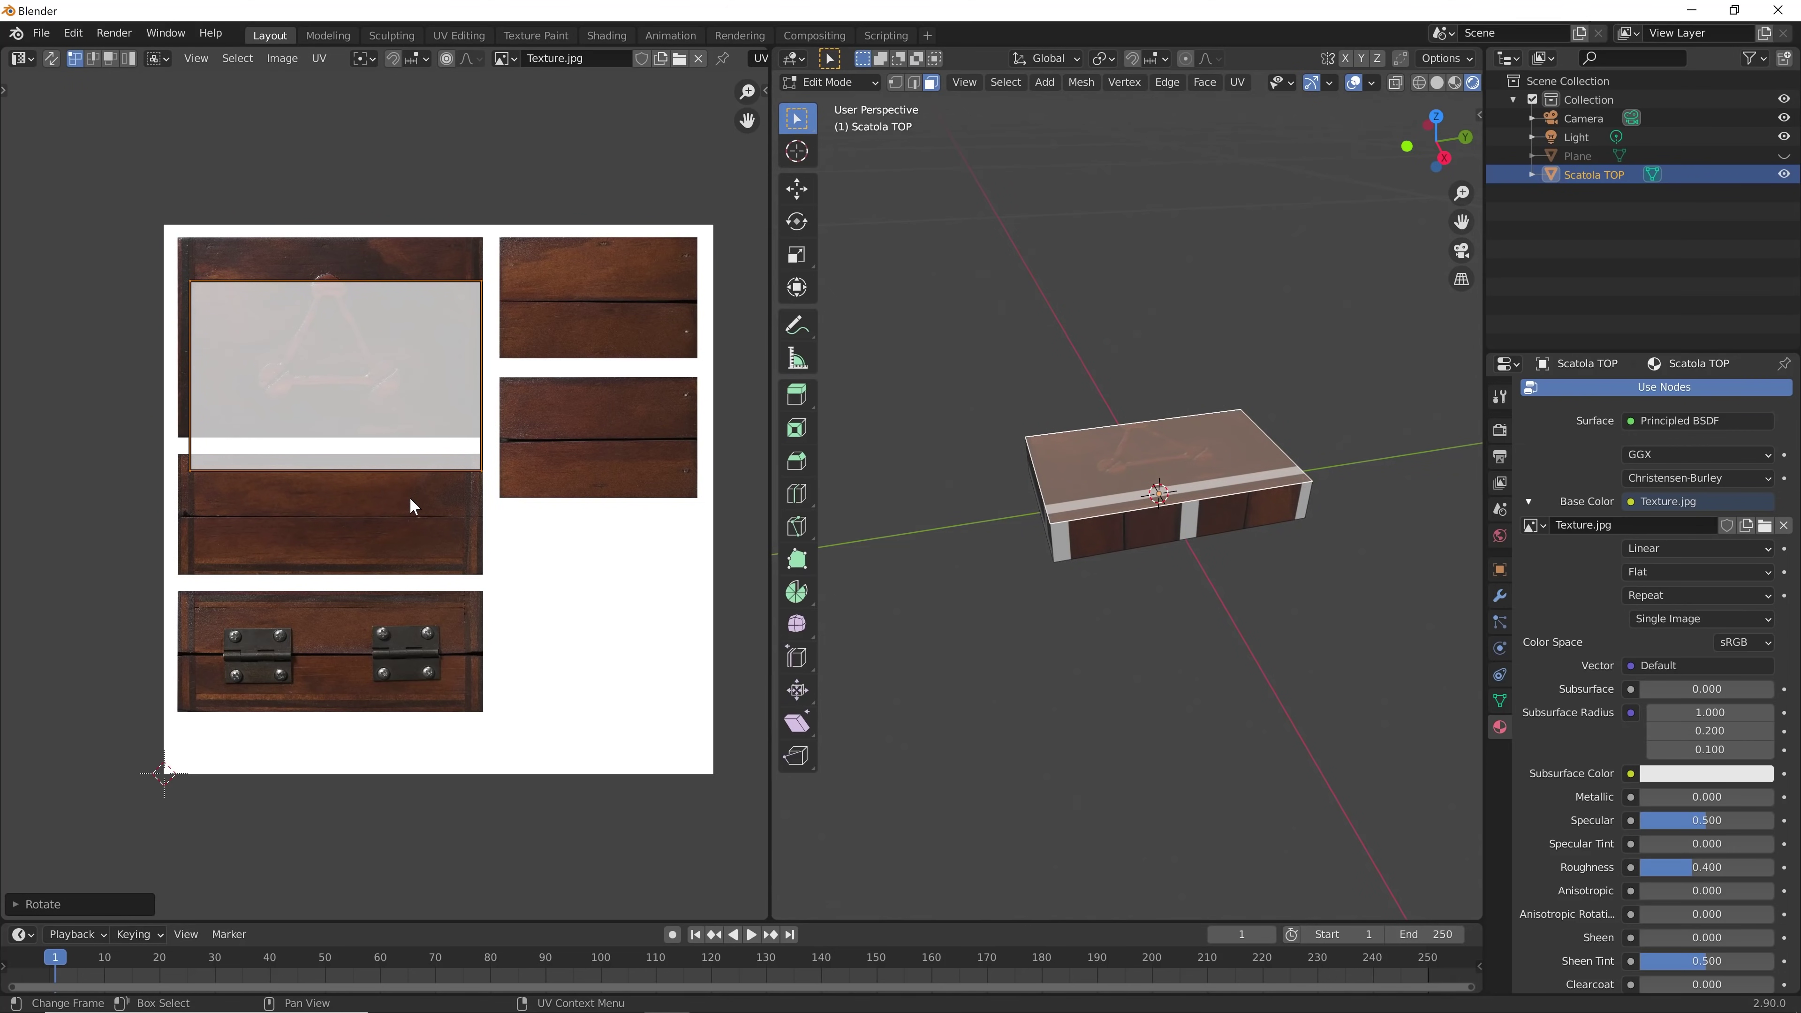
pyautogui.press('g')
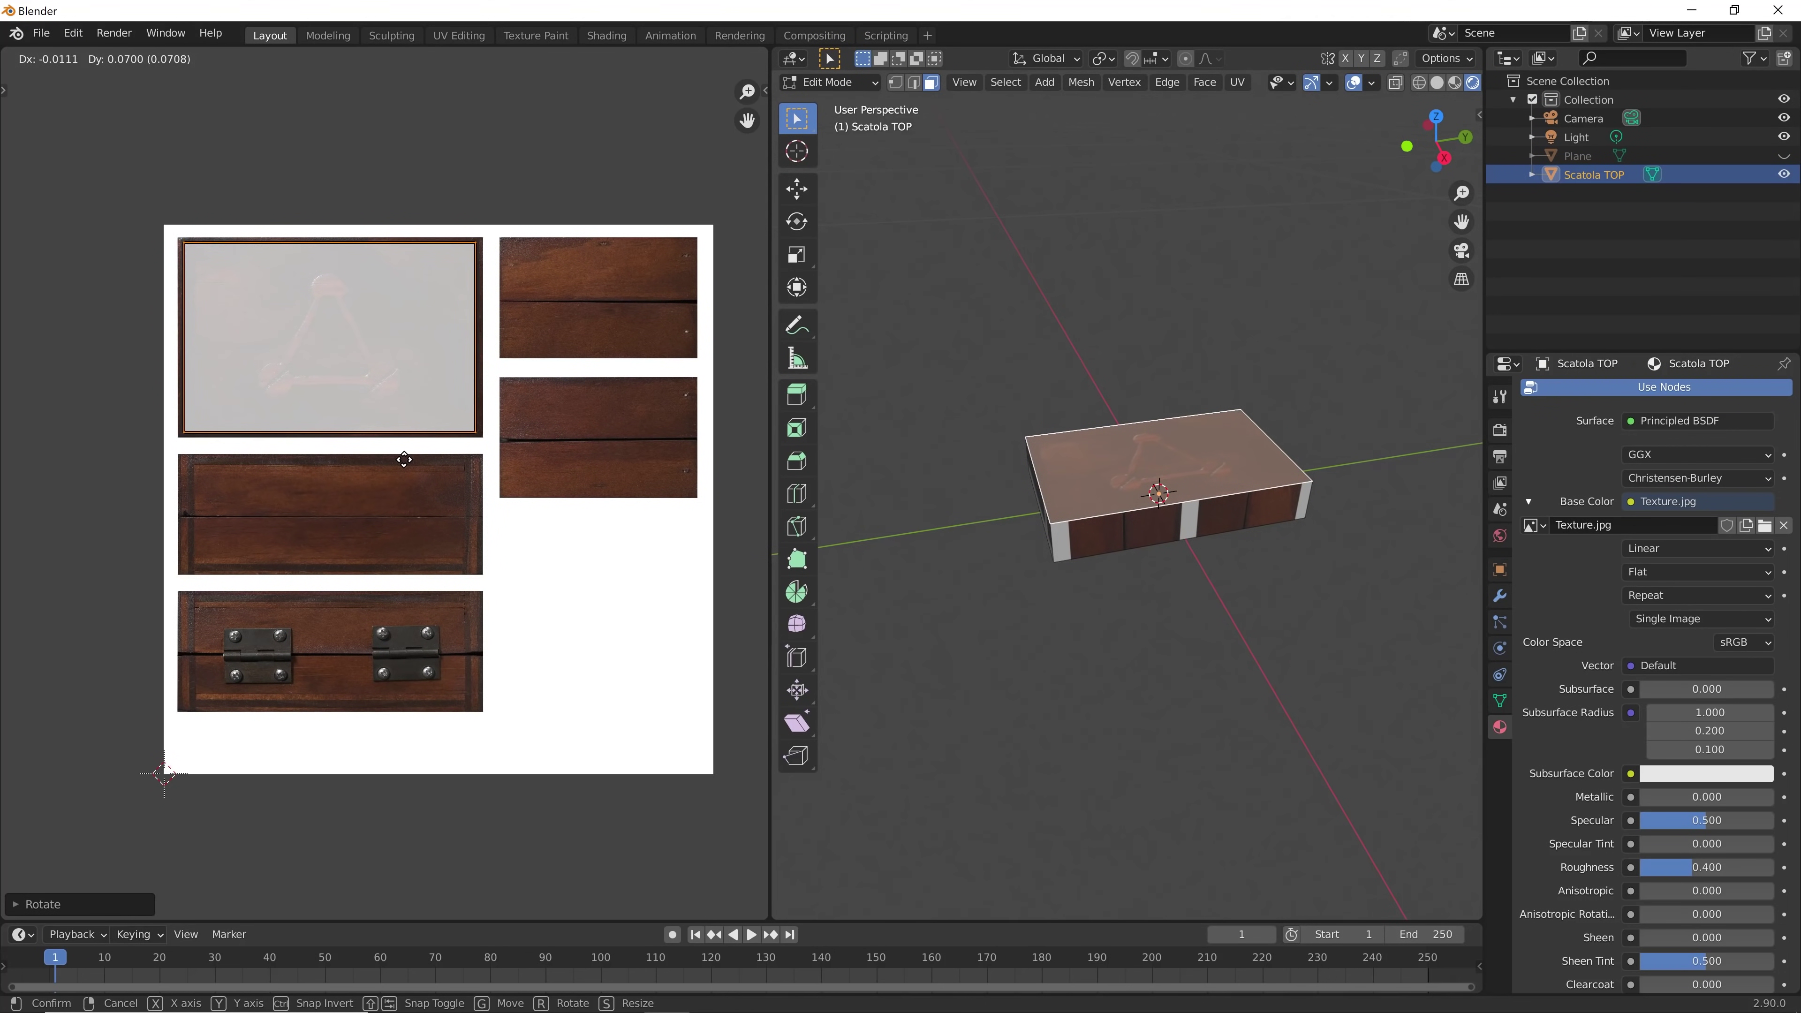
pyautogui.click(404, 459)
# Enlarge the top-face island slightly so it fills the triangle panel
pyautogui.scroll(6, 506, 422)
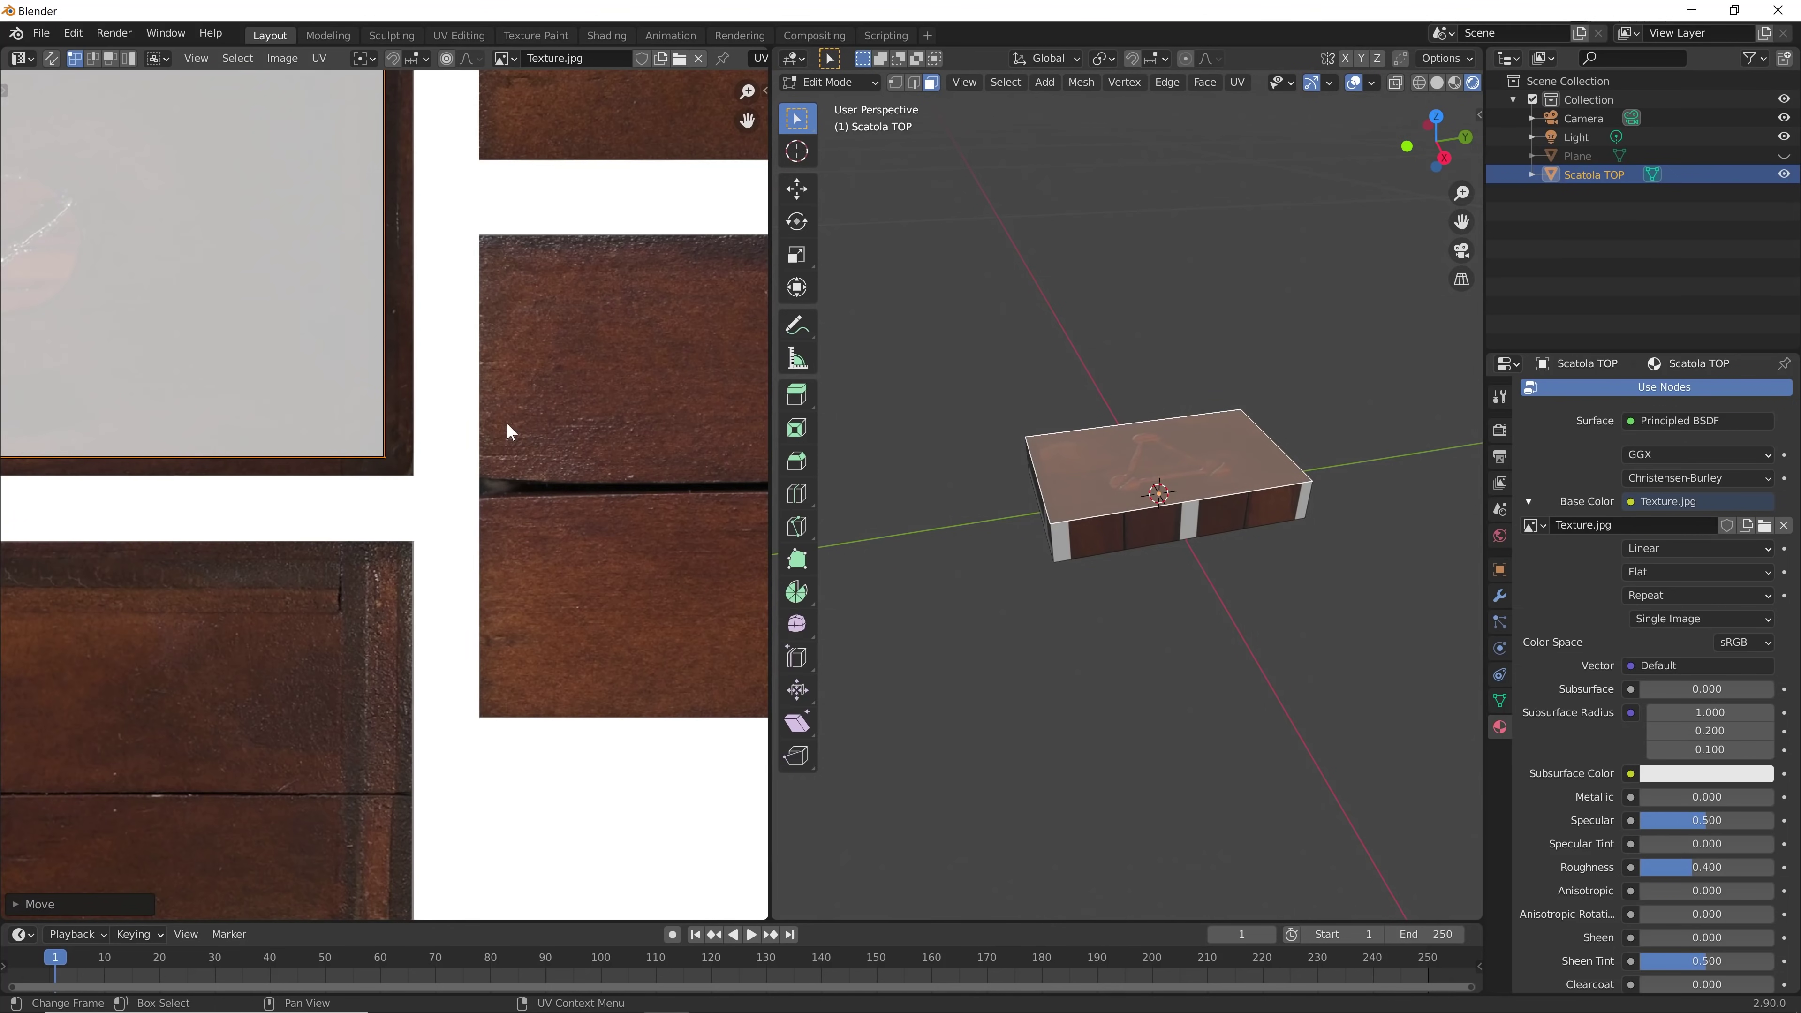
pyautogui.press('s')
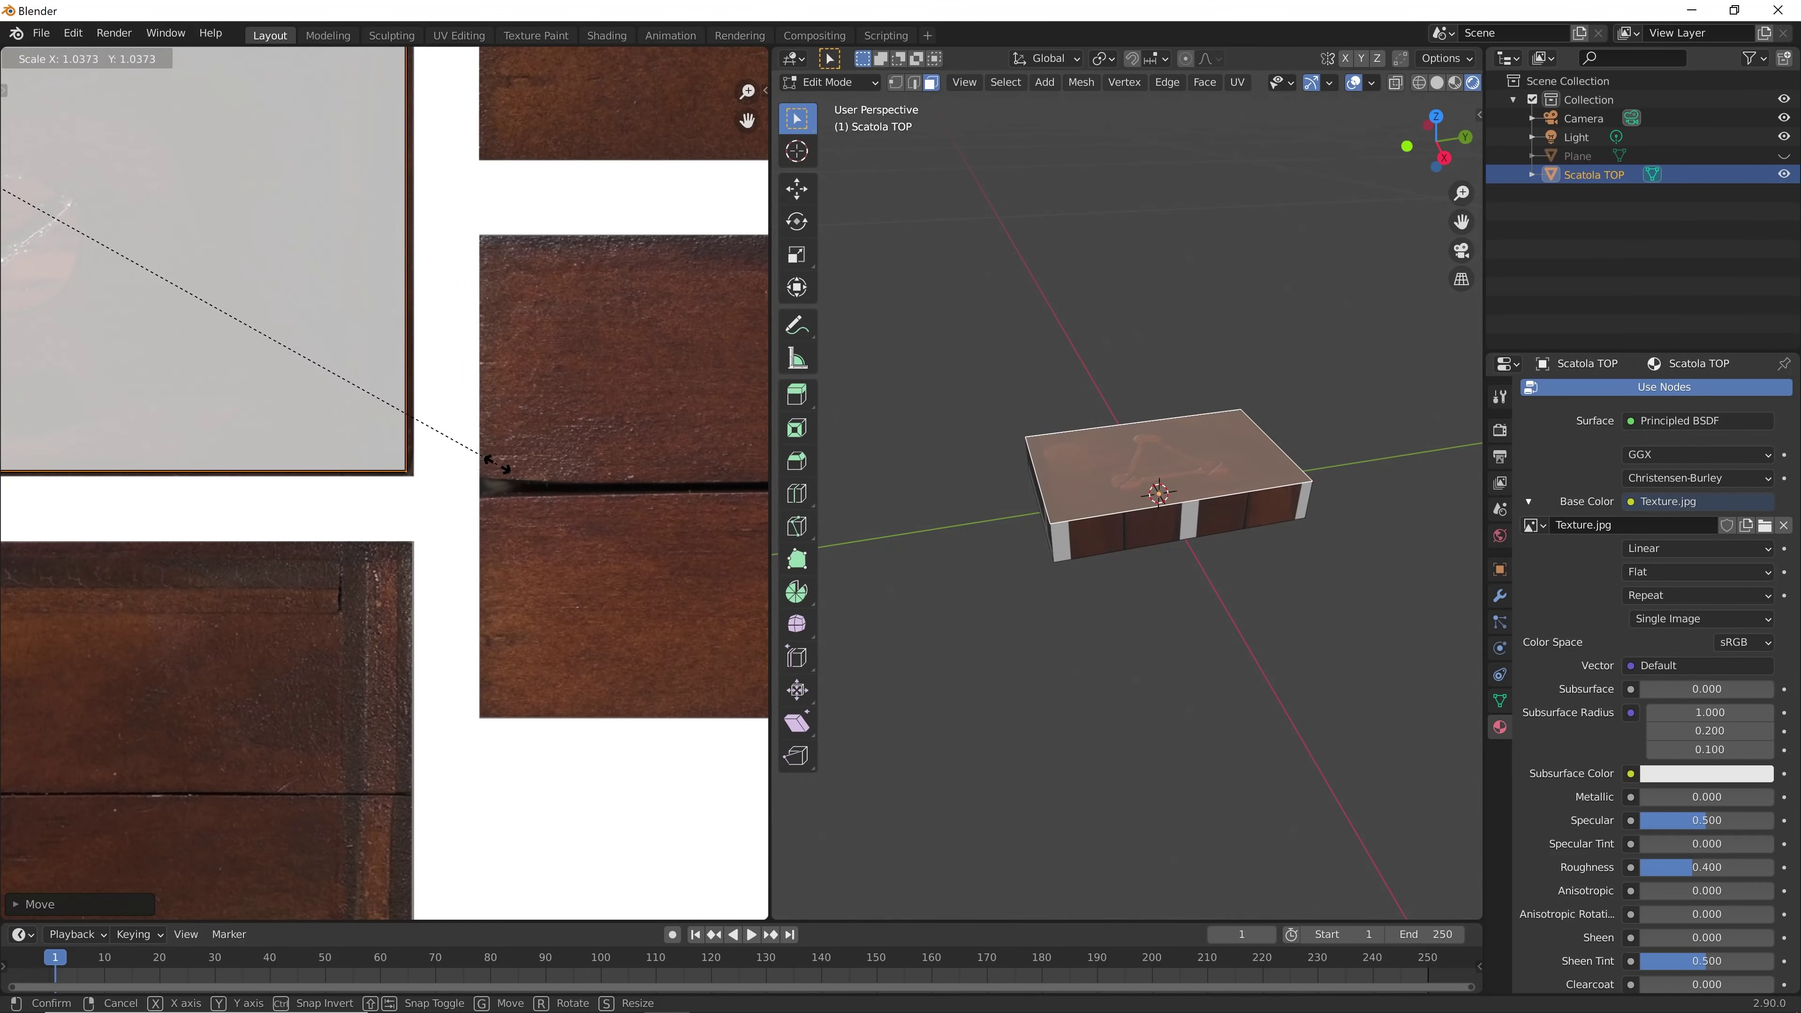
pyautogui.click(505, 465)
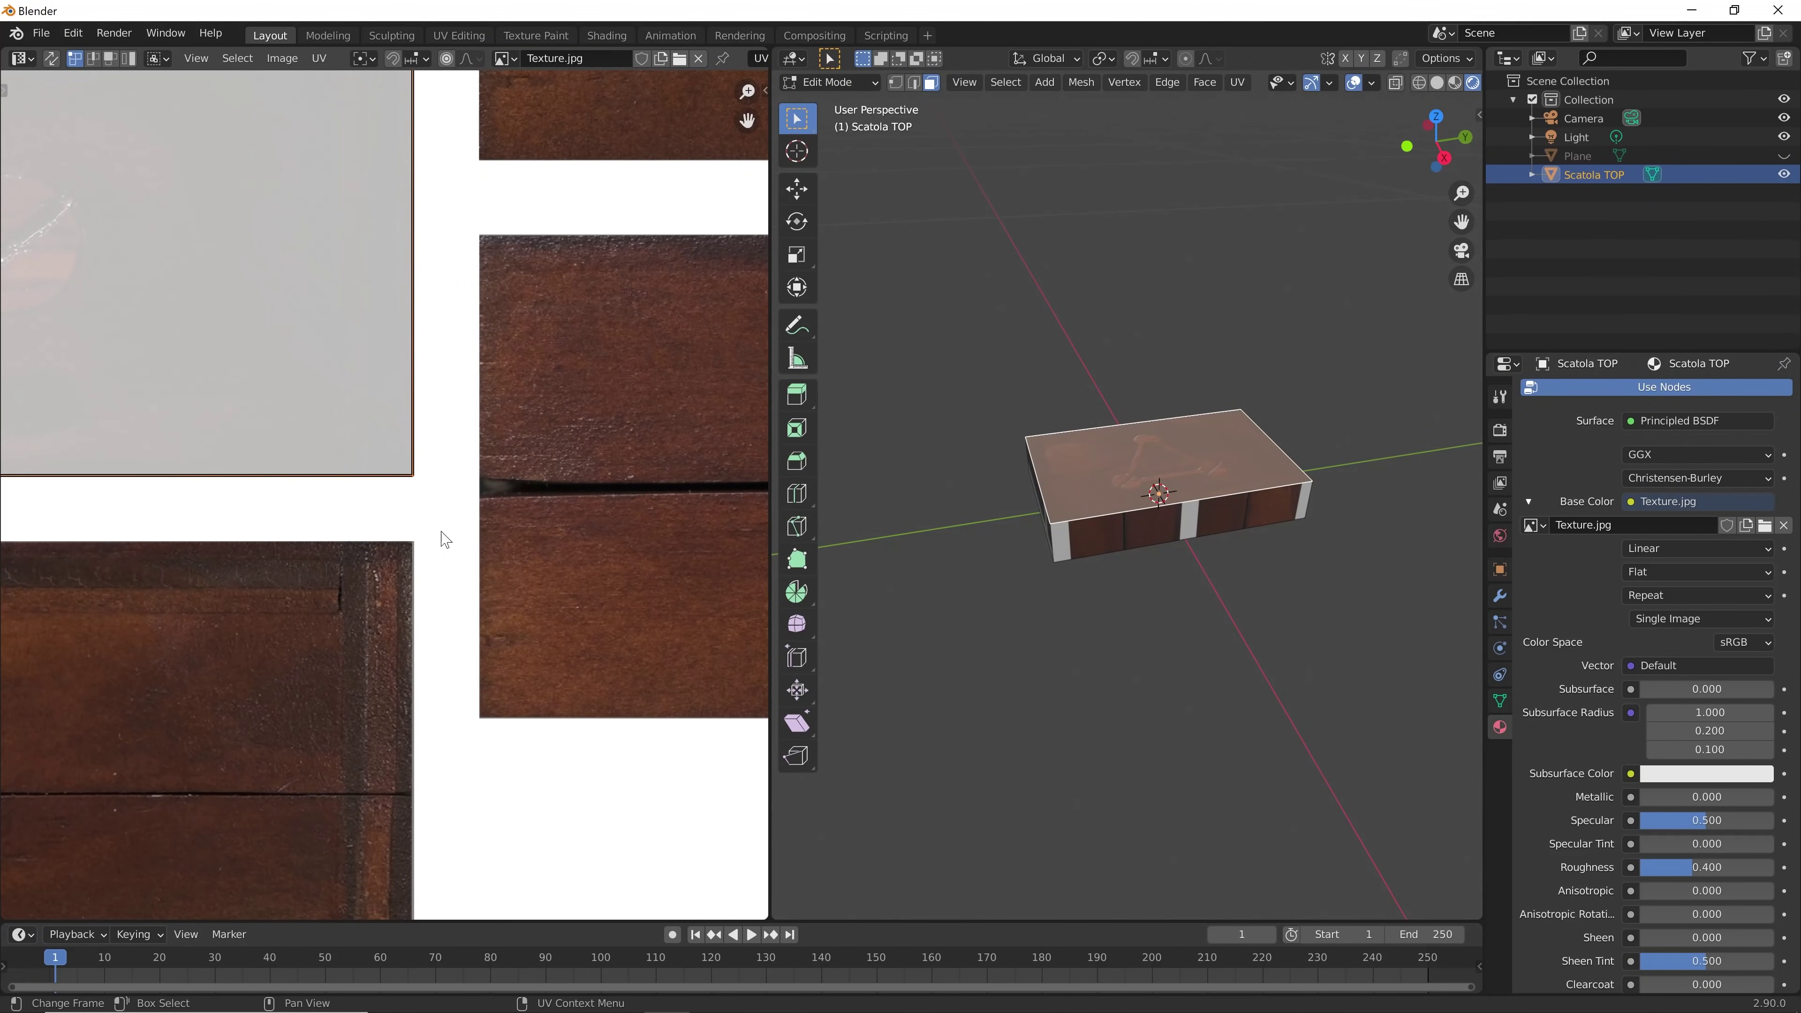
pyautogui.scroll(-5, 442, 535)
pyautogui.scroll(-1, 354, 561)
pyautogui.scroll(2, 332, 568)
pyautogui.scroll(-2, 488, 514)
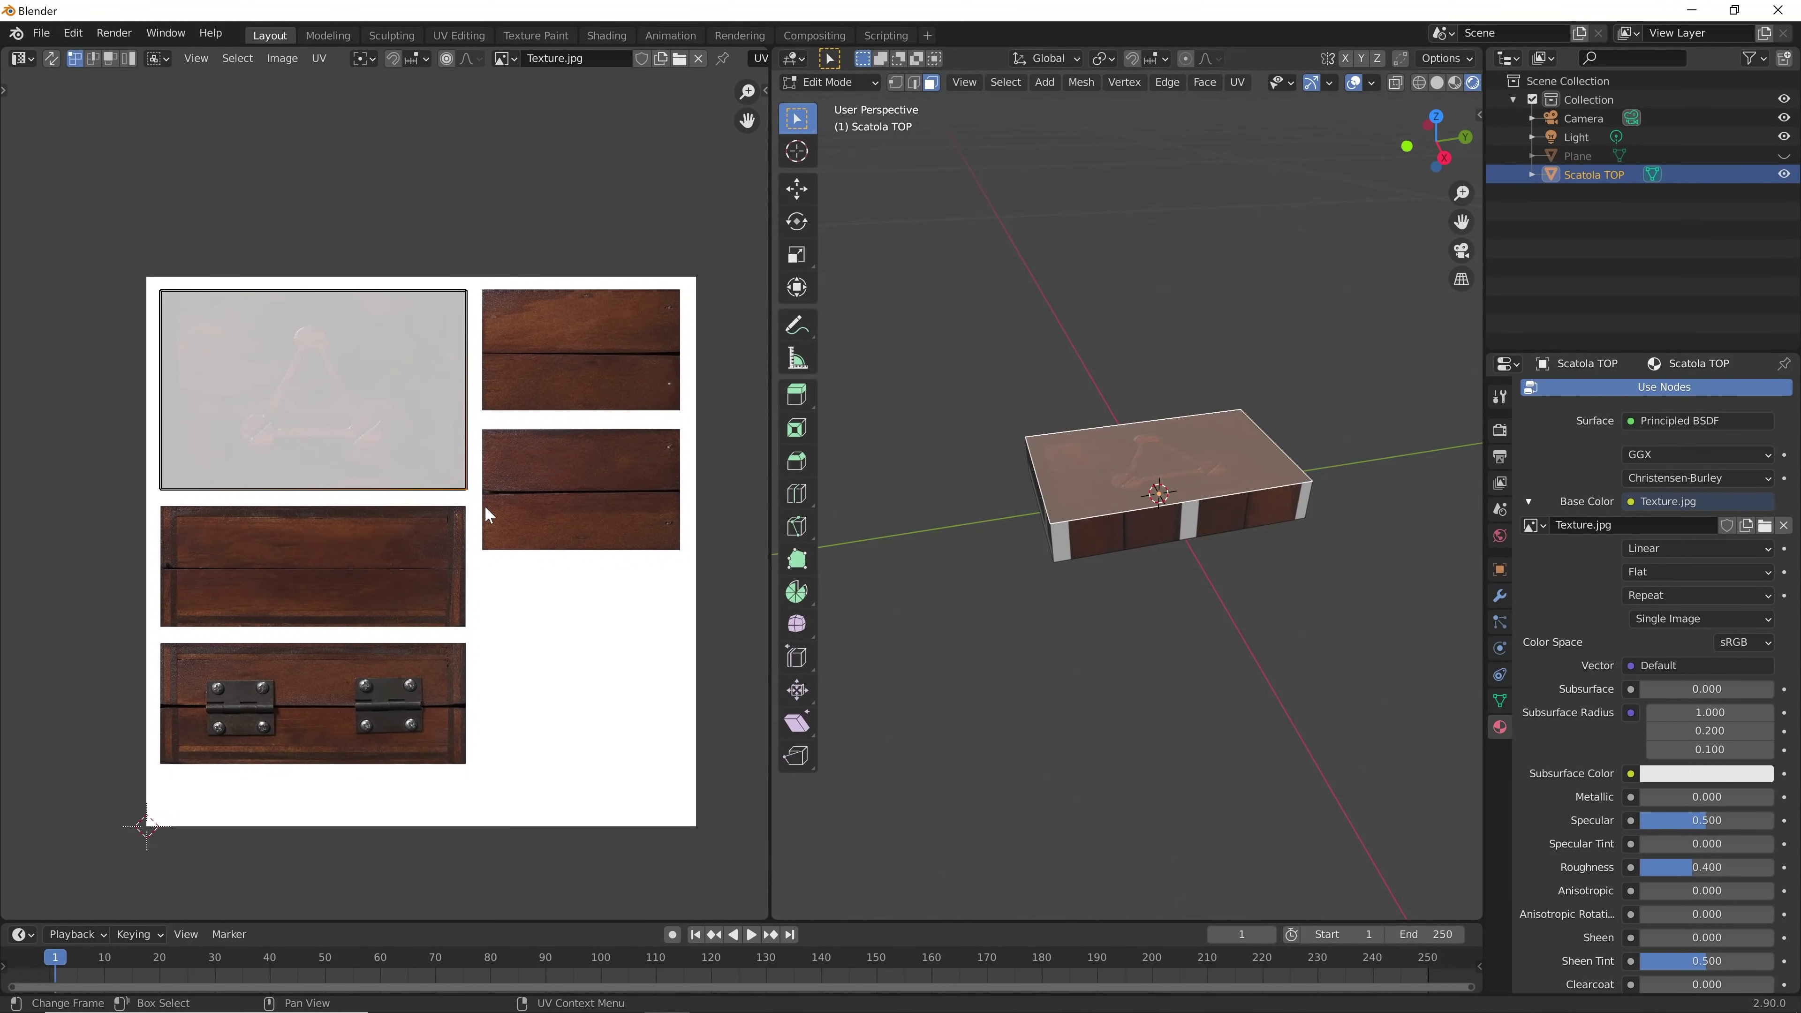
# Clear the selection, inspect the emblem on the lid, and reselect its top face
pyautogui.click(1077, 611)
pyautogui.scroll(1, 1105, 696)
pyautogui.scroll(4, 1135, 554)
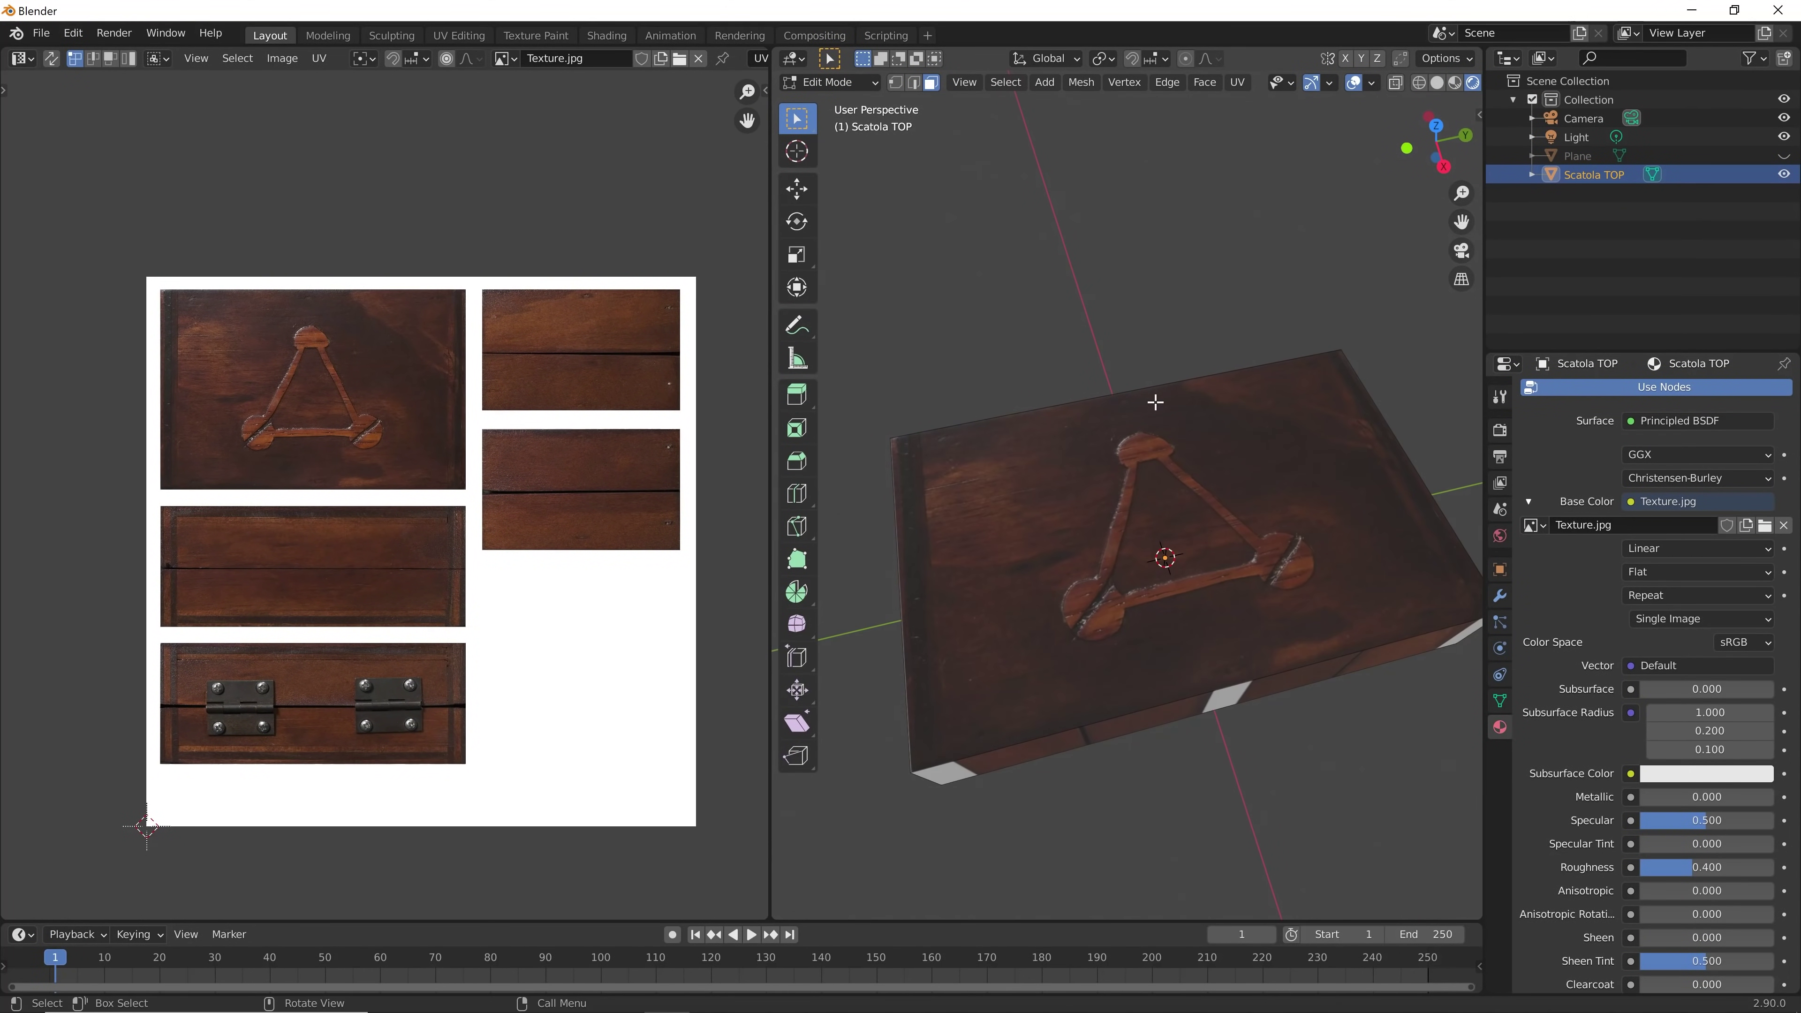
pyautogui.moveTo(1161, 505)
pyautogui.mouseDown(button='middle')
pyautogui.moveTo(1218, 431)
pyautogui.moveTo(1192, 385)
pyautogui.mouseUp(button='middle')
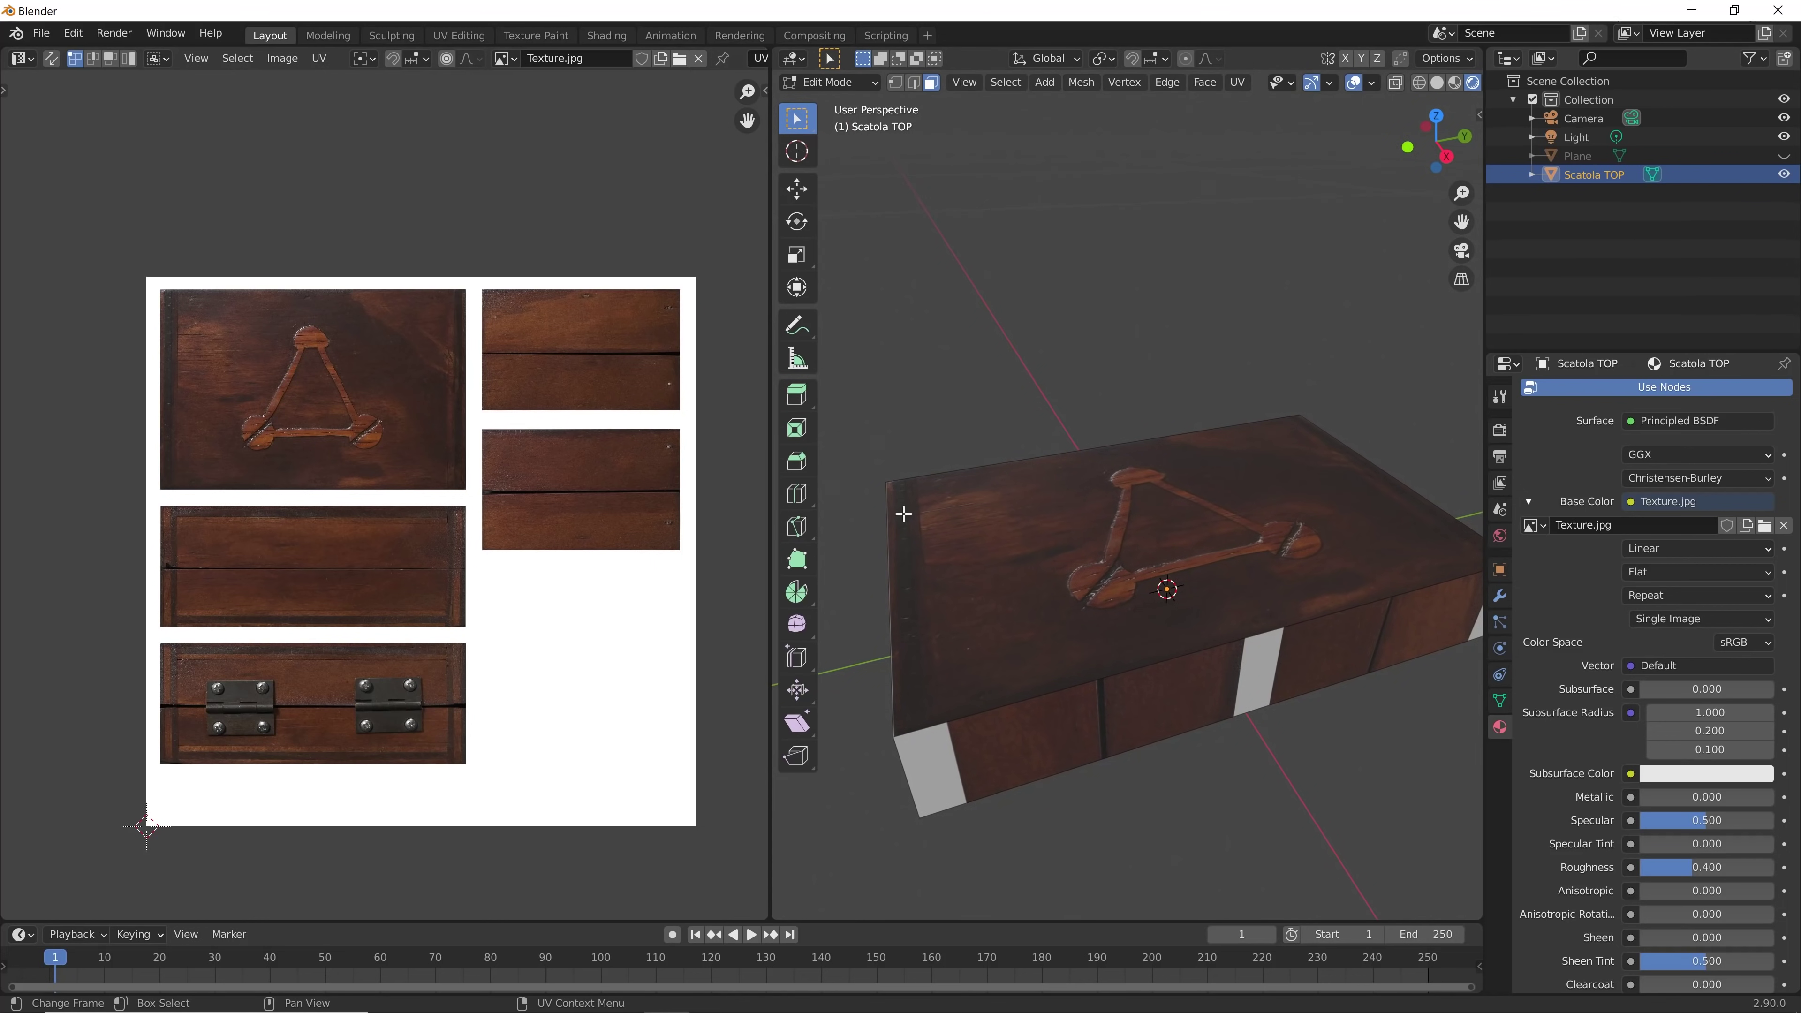
pyautogui.click(1054, 572)
pyautogui.scroll(3, 295, 417)
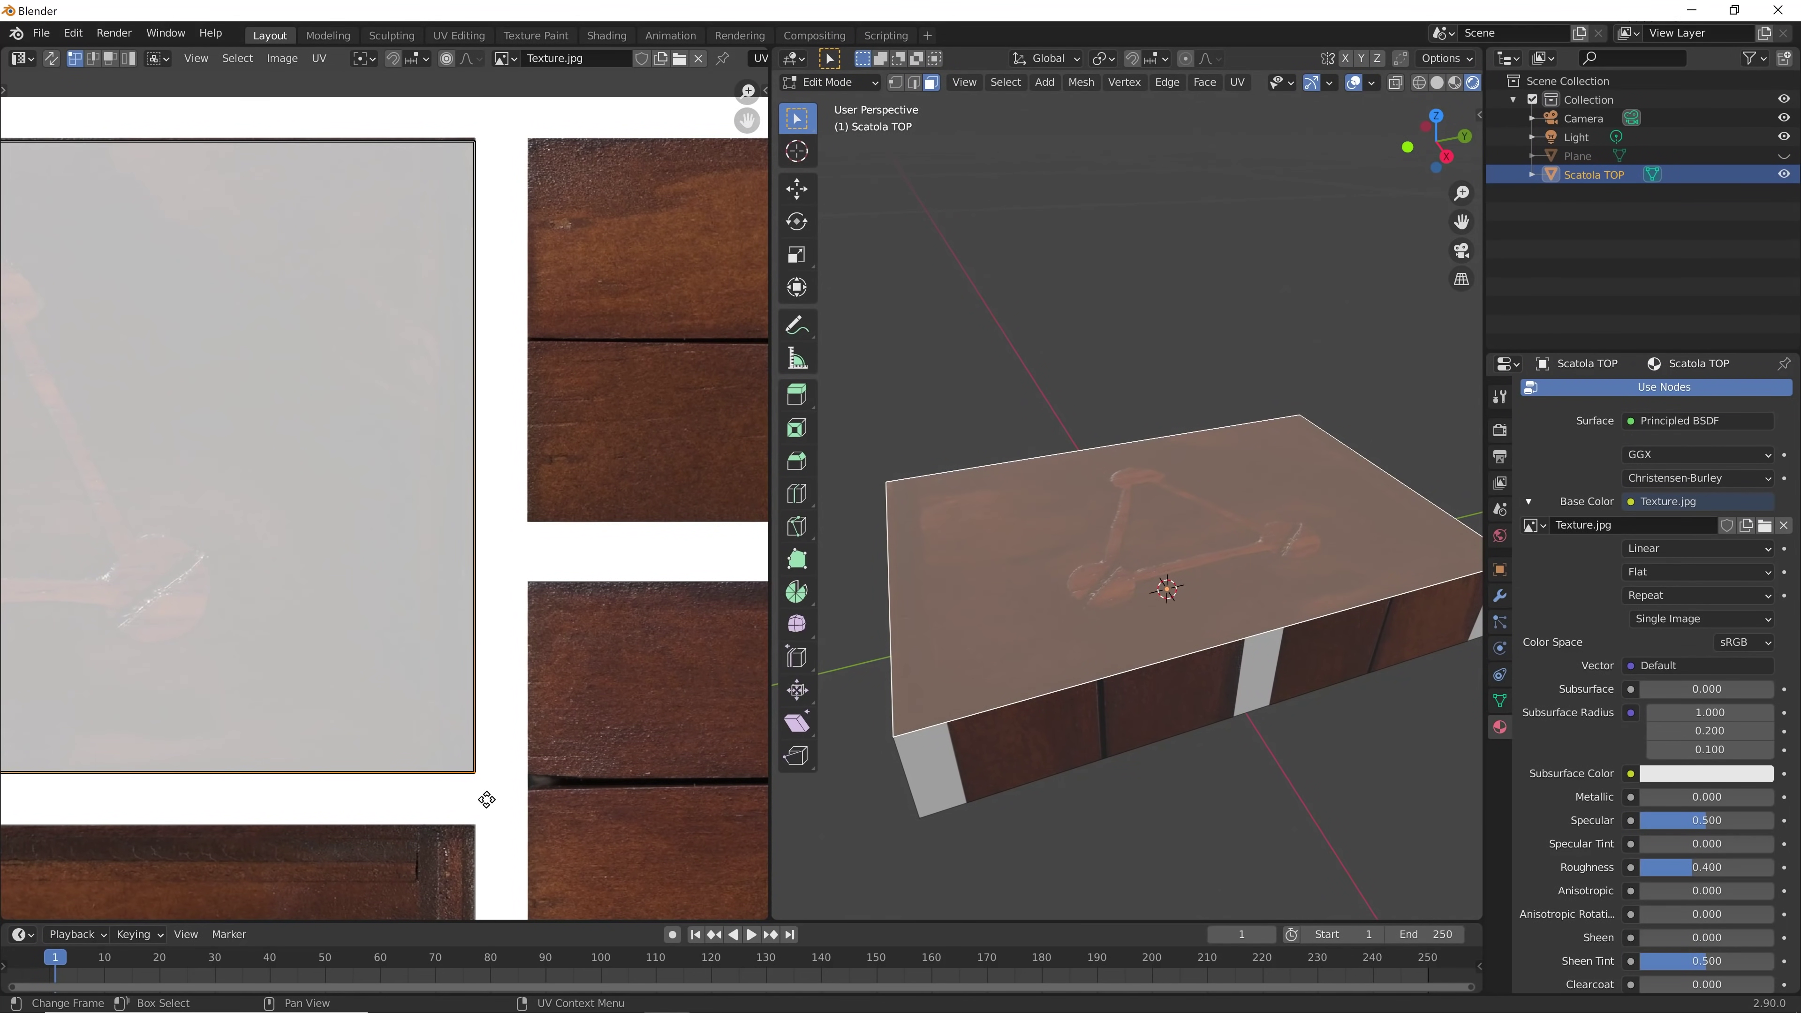
# Move the top face's UV island over the carved-triangle wood panel of the texture
pyautogui.moveTo(482, 795); pyautogui.dragTo(475, 504, button='middle')
pyautogui.scroll(2, 465, 525)
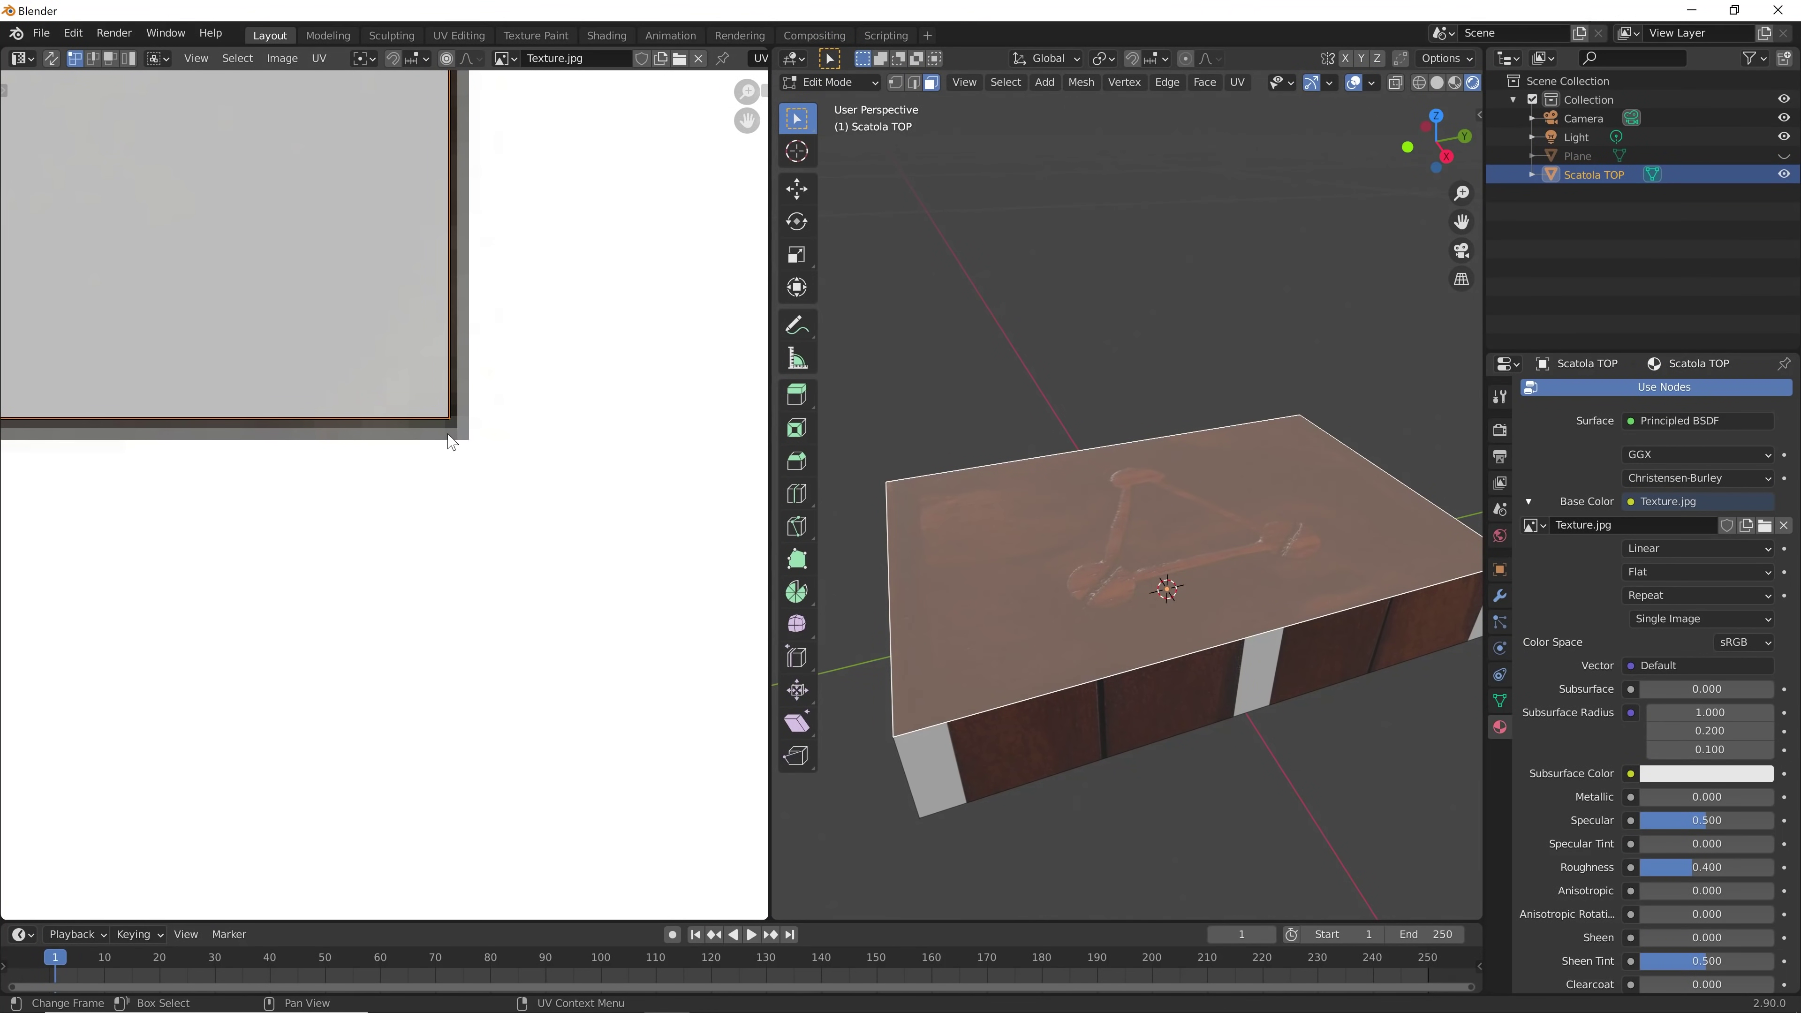
pyautogui.press('g')
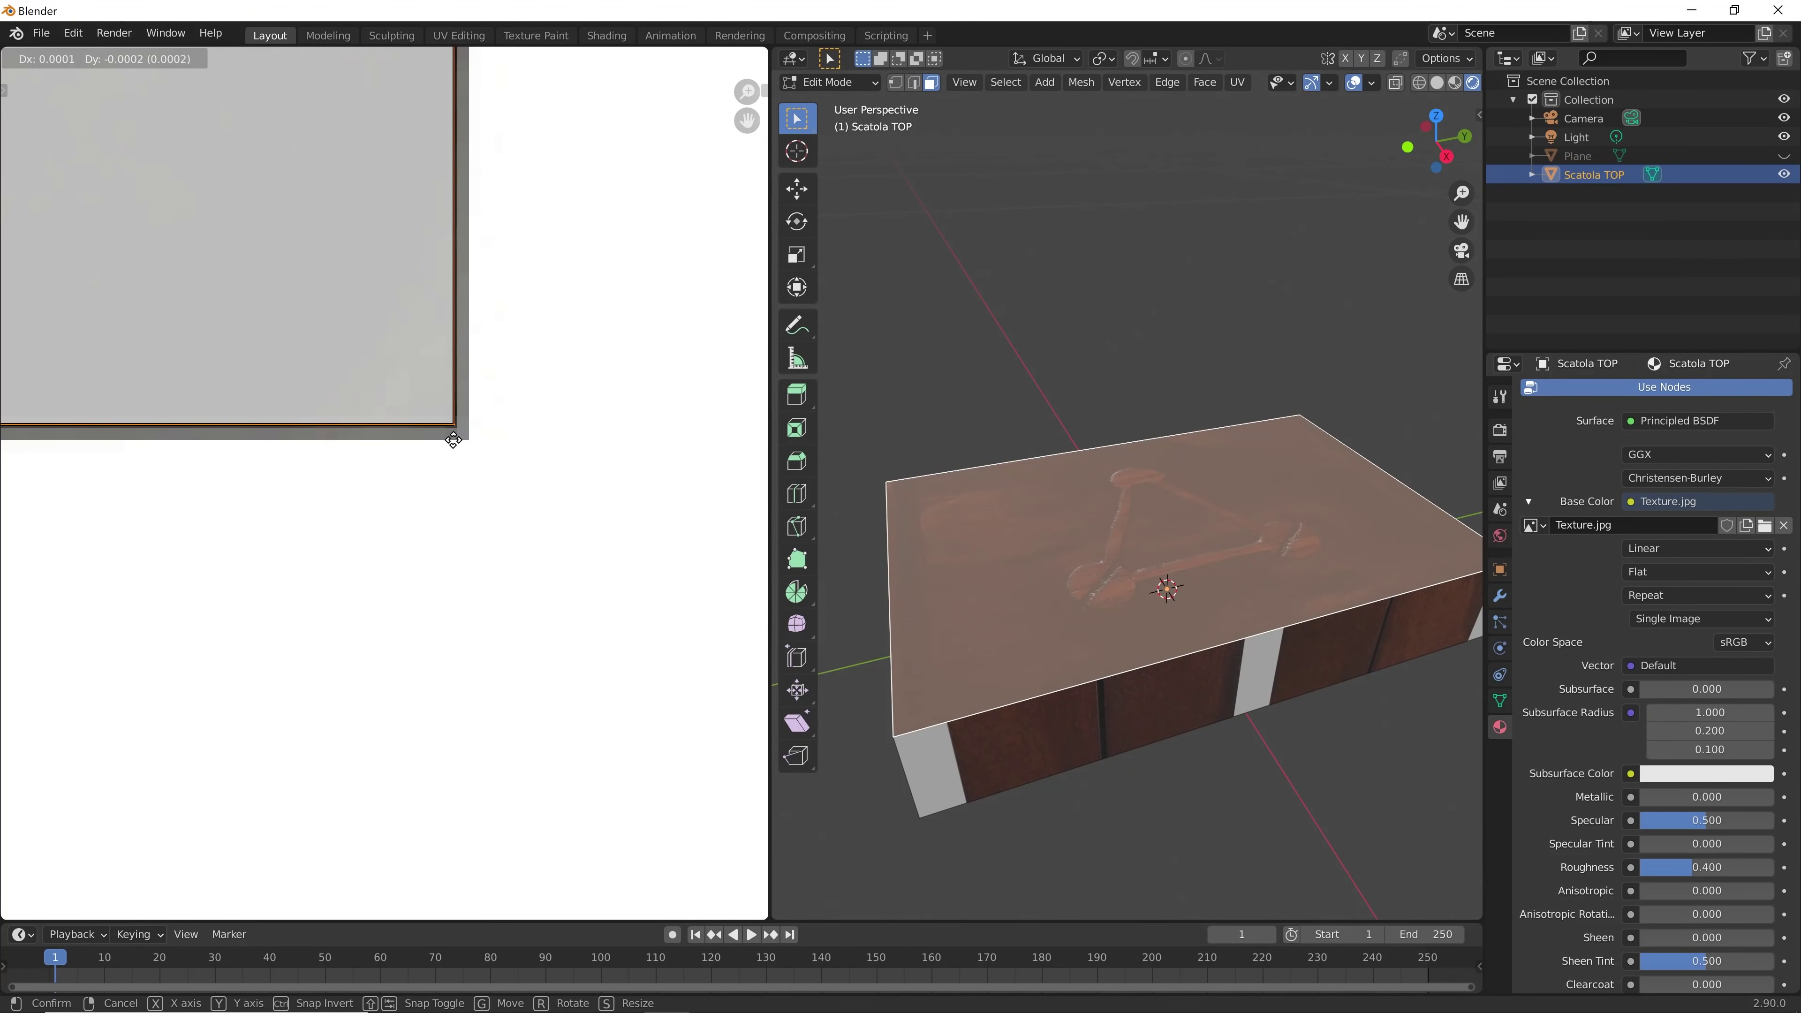
pyautogui.click(454, 455)
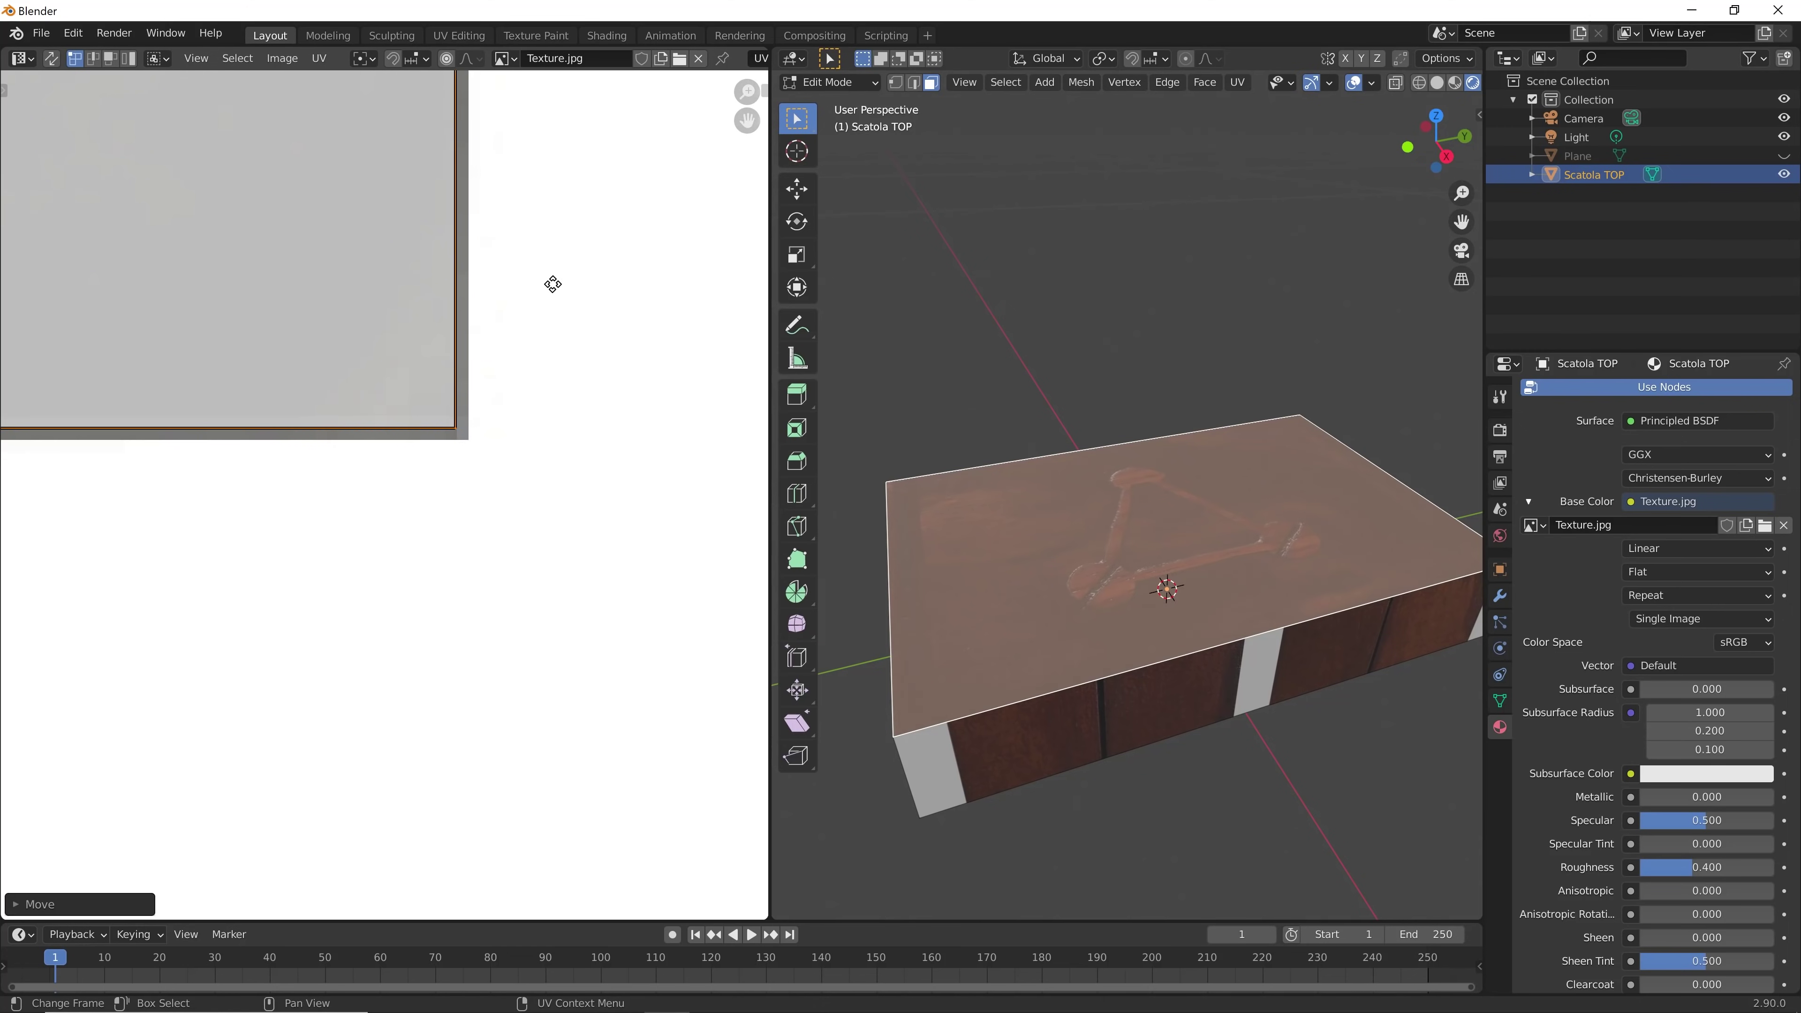
pyautogui.moveTo(551, 282); pyautogui.dragTo(553, 615)
pyautogui.scroll(-2, 496, 638)
pyautogui.scroll(-2, 426, 674)
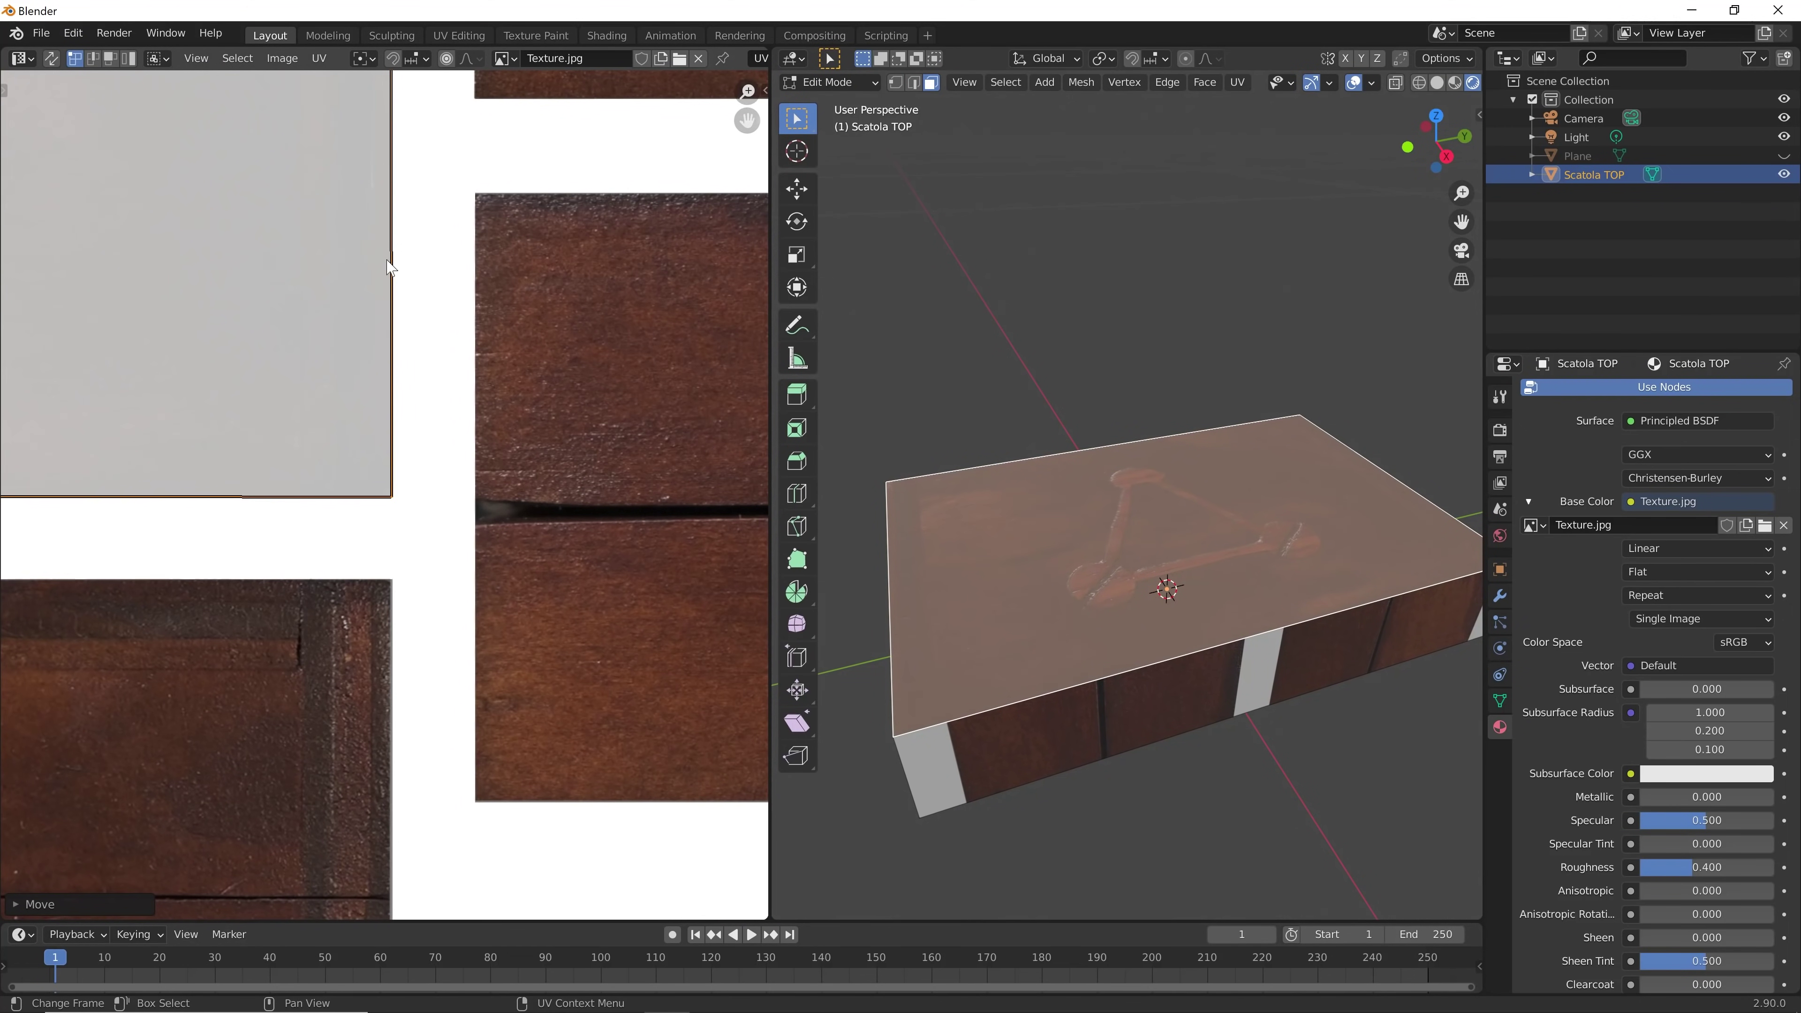
pyautogui.scroll(1, 367, 708)
pyautogui.moveTo(367, 708); pyautogui.dragTo(386, 720, button='middle')
pyautogui.scroll(2, 390, 306)
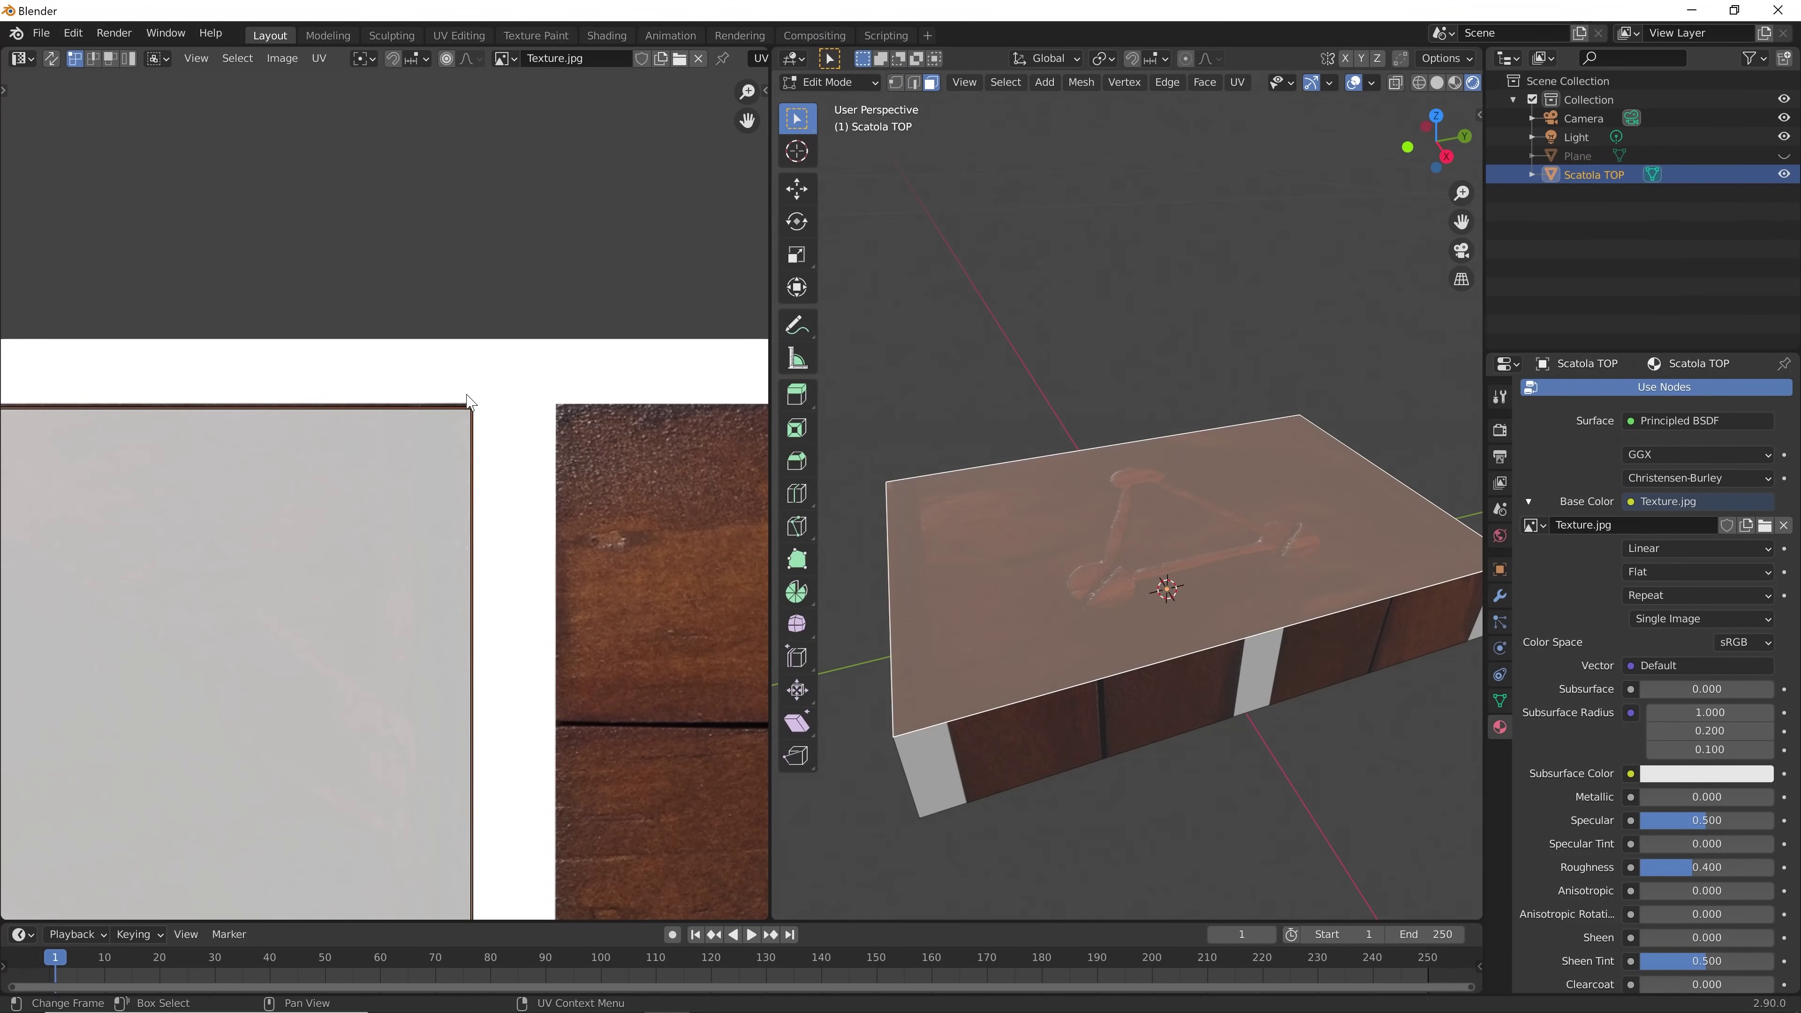
pyautogui.scroll(1, 518, 433)
pyautogui.scroll(4, 518, 433)
pyautogui.press('g')
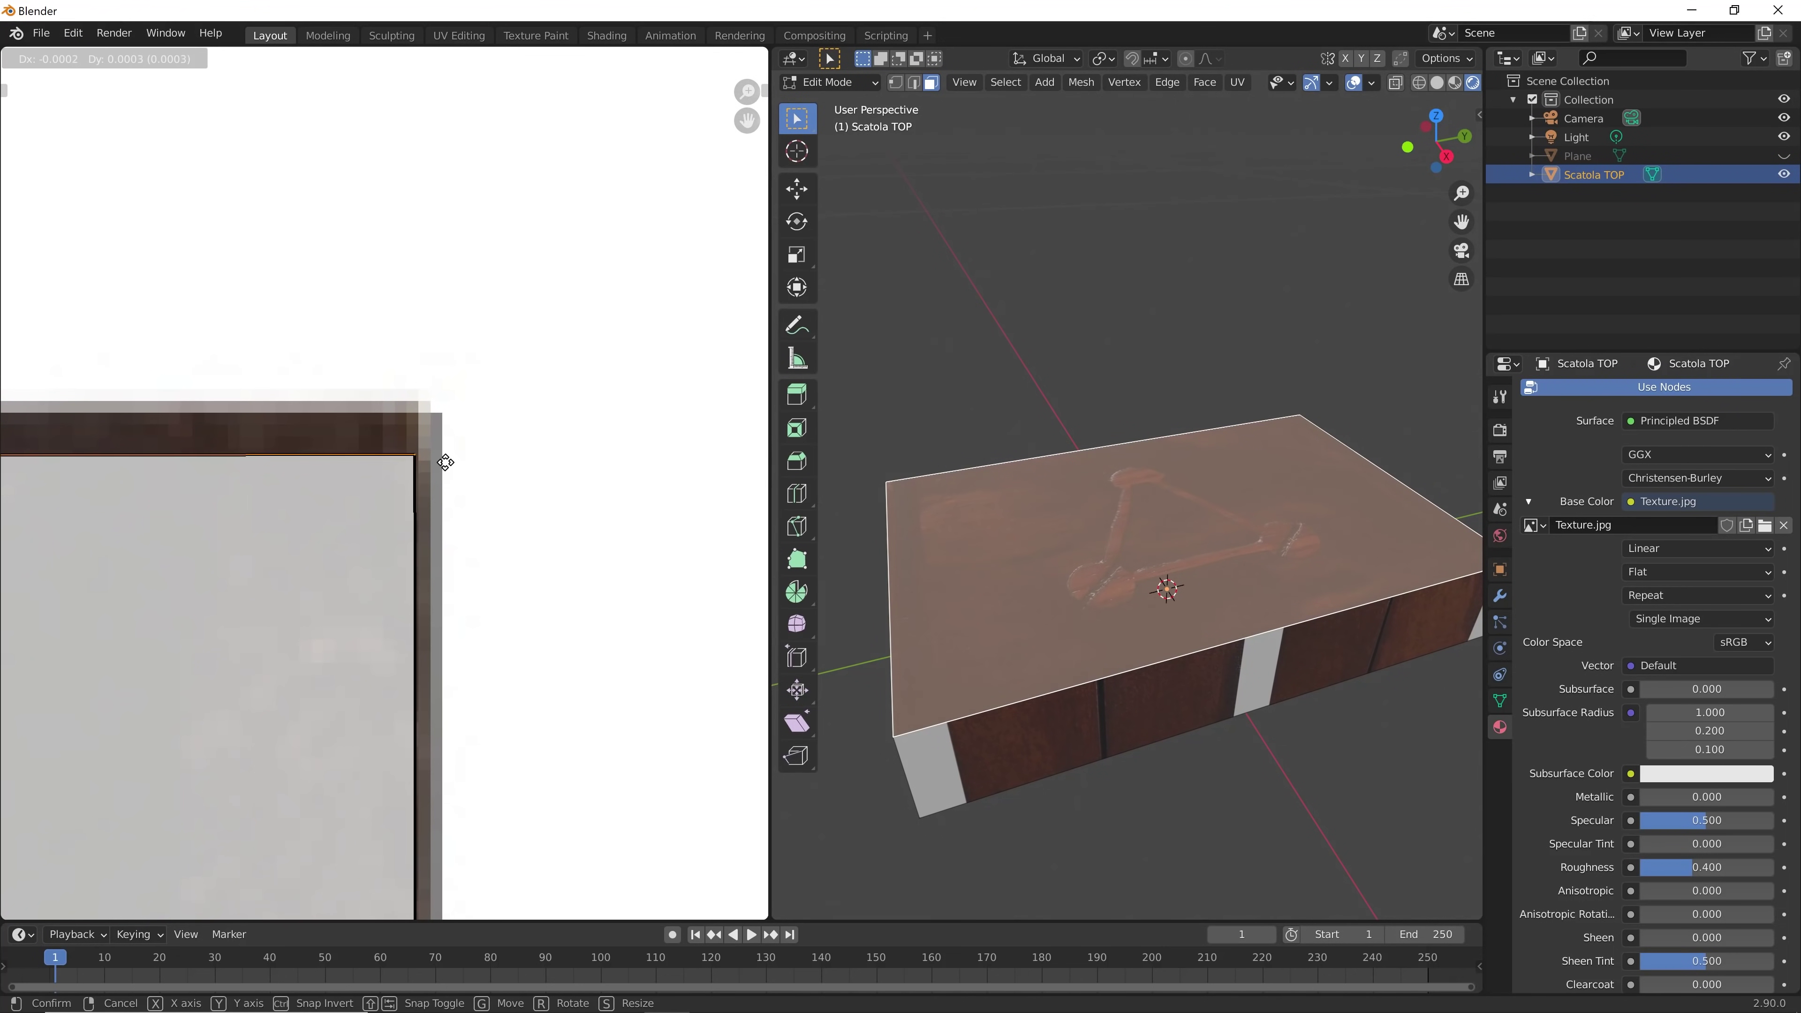
pyautogui.click(456, 436)
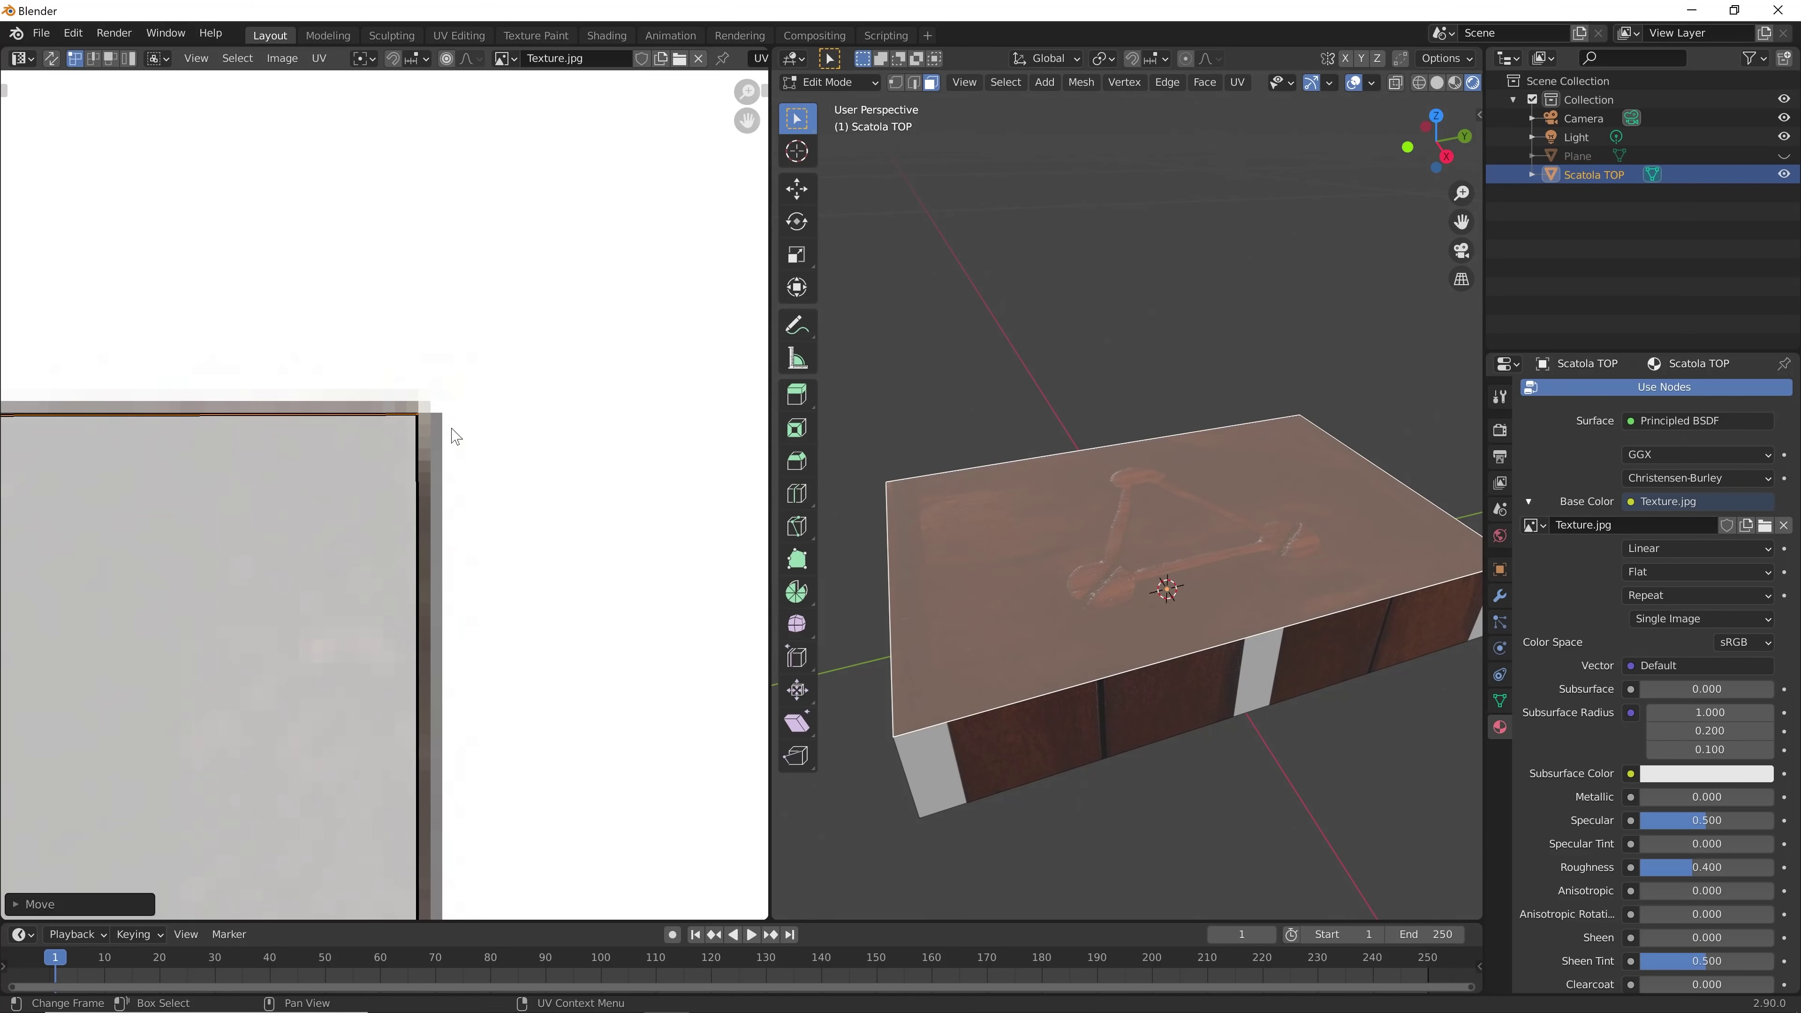
# Fine-tune the top face island until its corner aligns with the triangle panel's edge
pyautogui.scroll(-2, 462, 528)
pyautogui.scroll(-2, 454, 561)
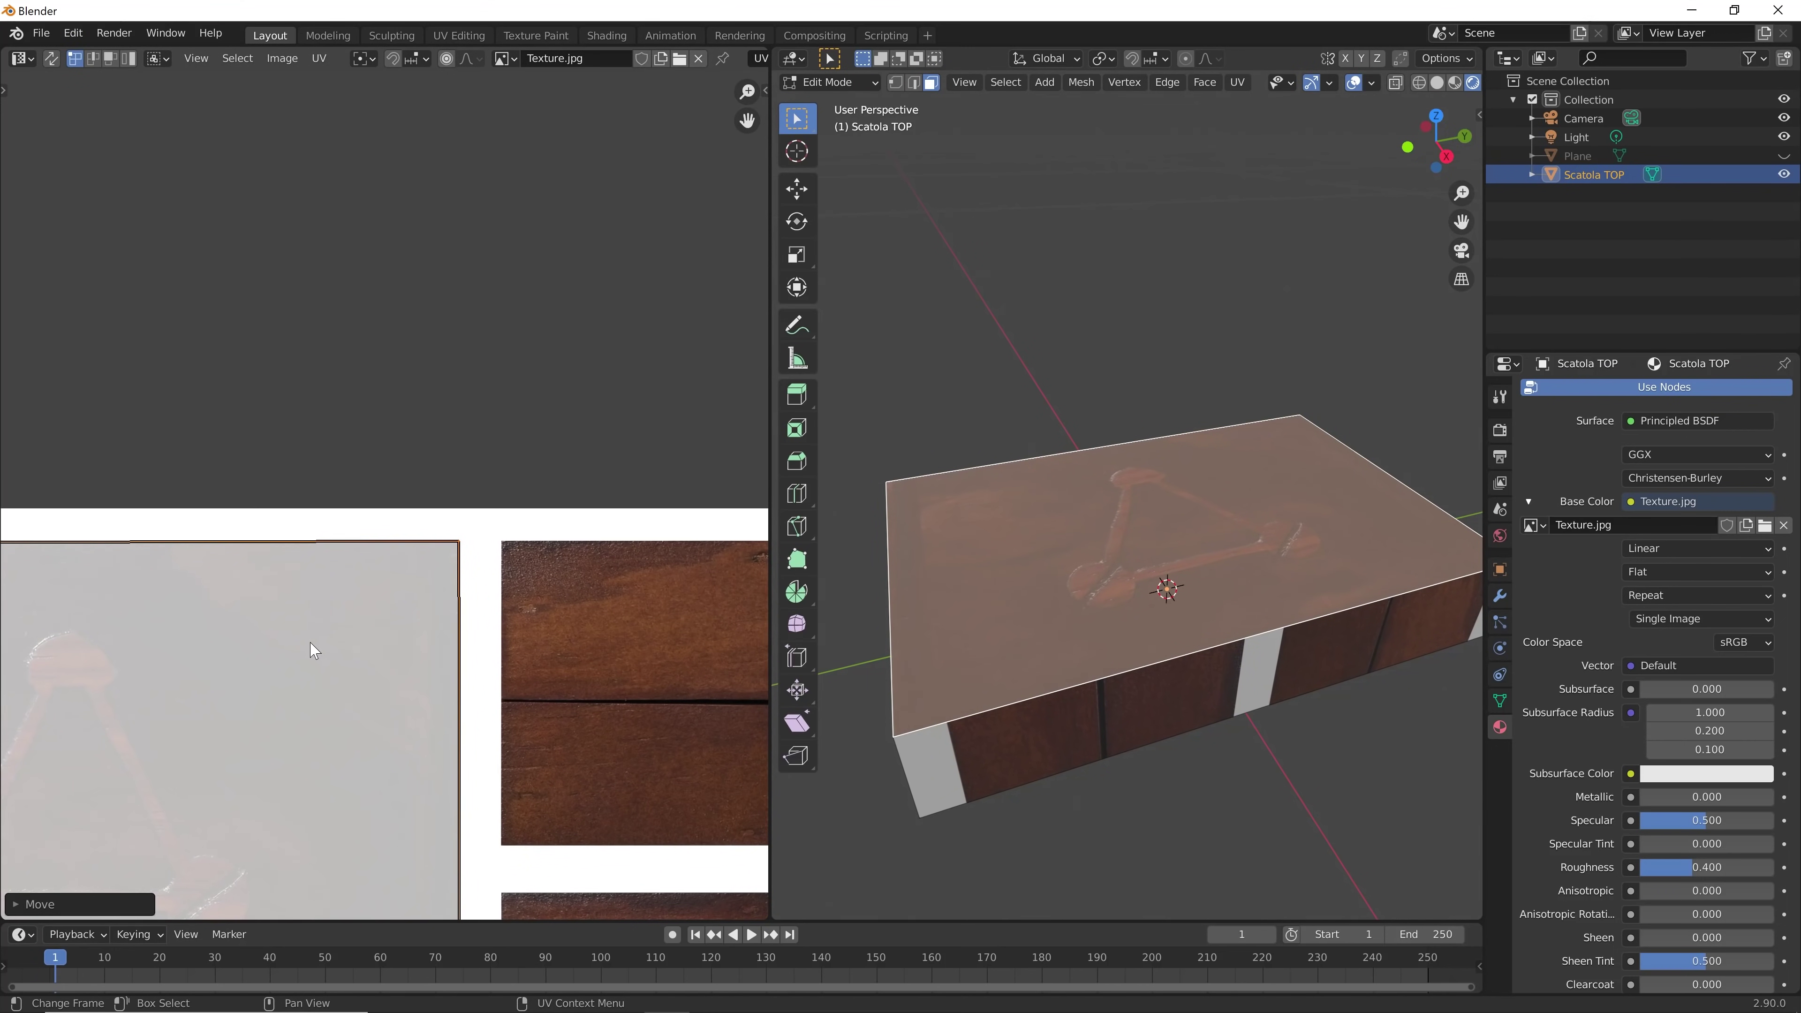
pyautogui.scroll(1, 312, 651)
pyautogui.scroll(-3, 398, 471)
pyautogui.moveTo(319, 450); pyautogui.dragTo(387, 516, button='middle')
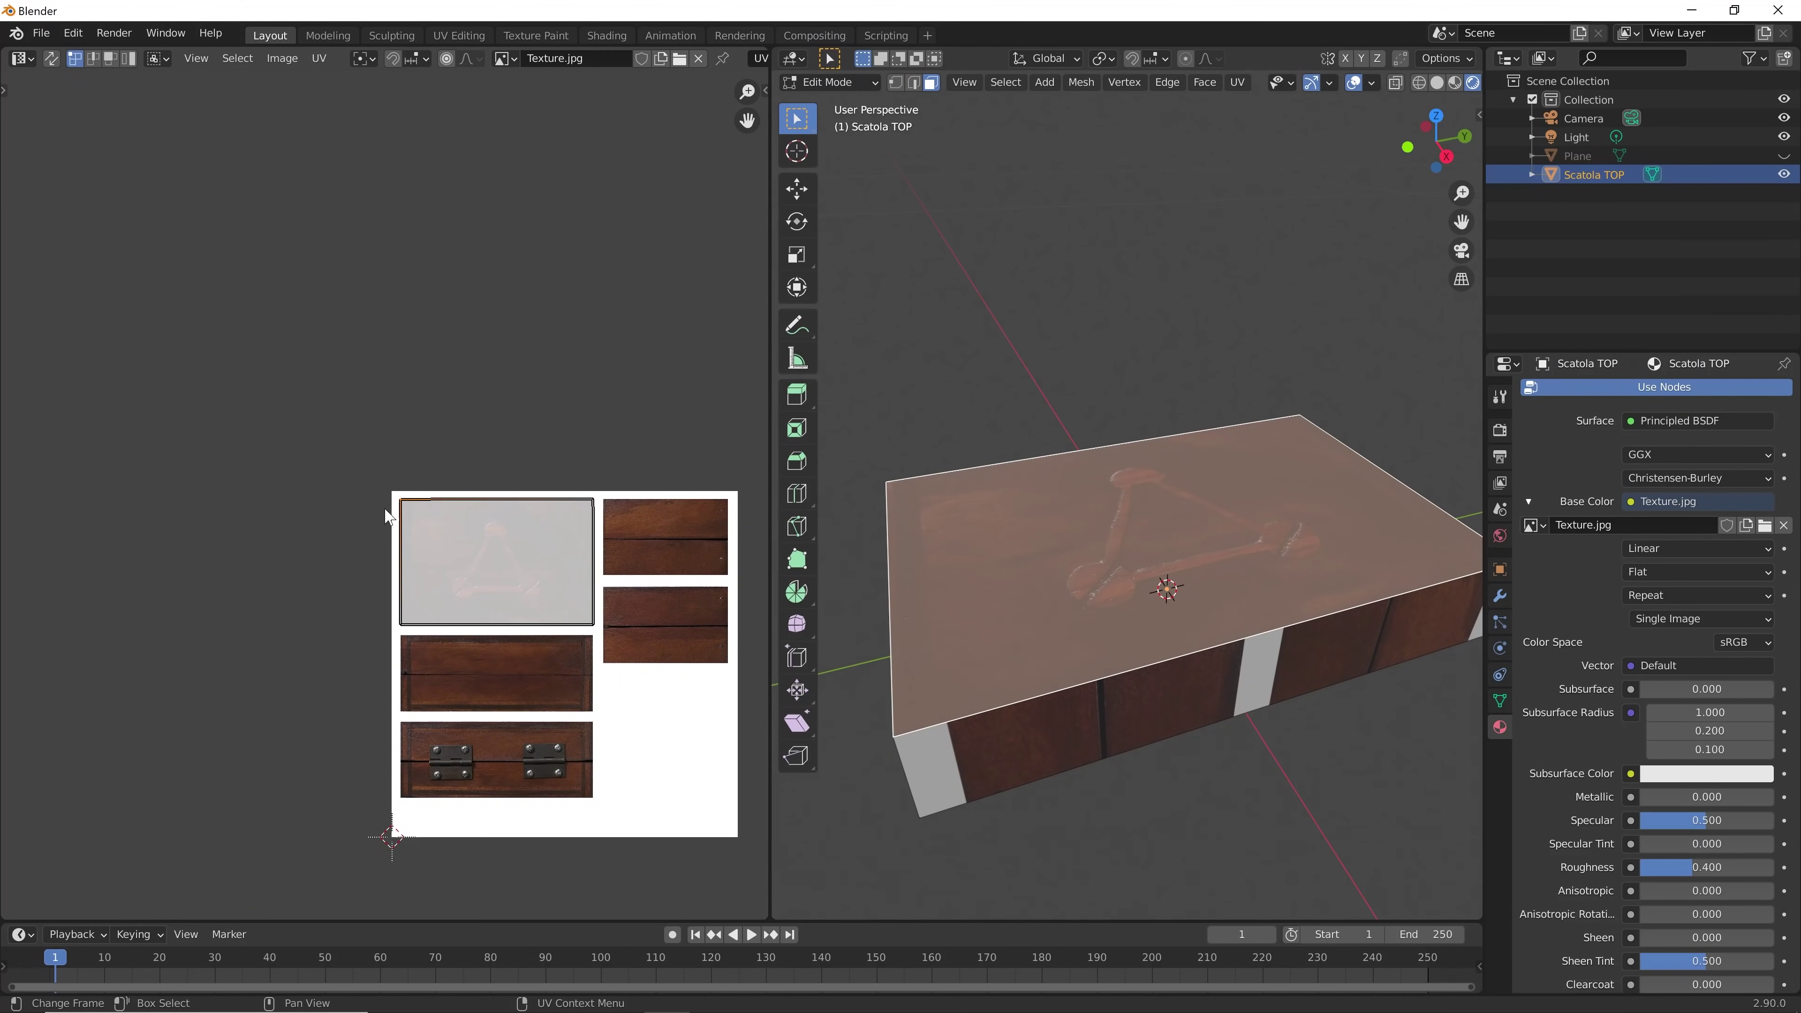
pyautogui.scroll(3, 425, 500)
pyautogui.scroll(3, 553, 440)
pyautogui.scroll(2, 376, 511)
pyautogui.scroll(2, 356, 520)
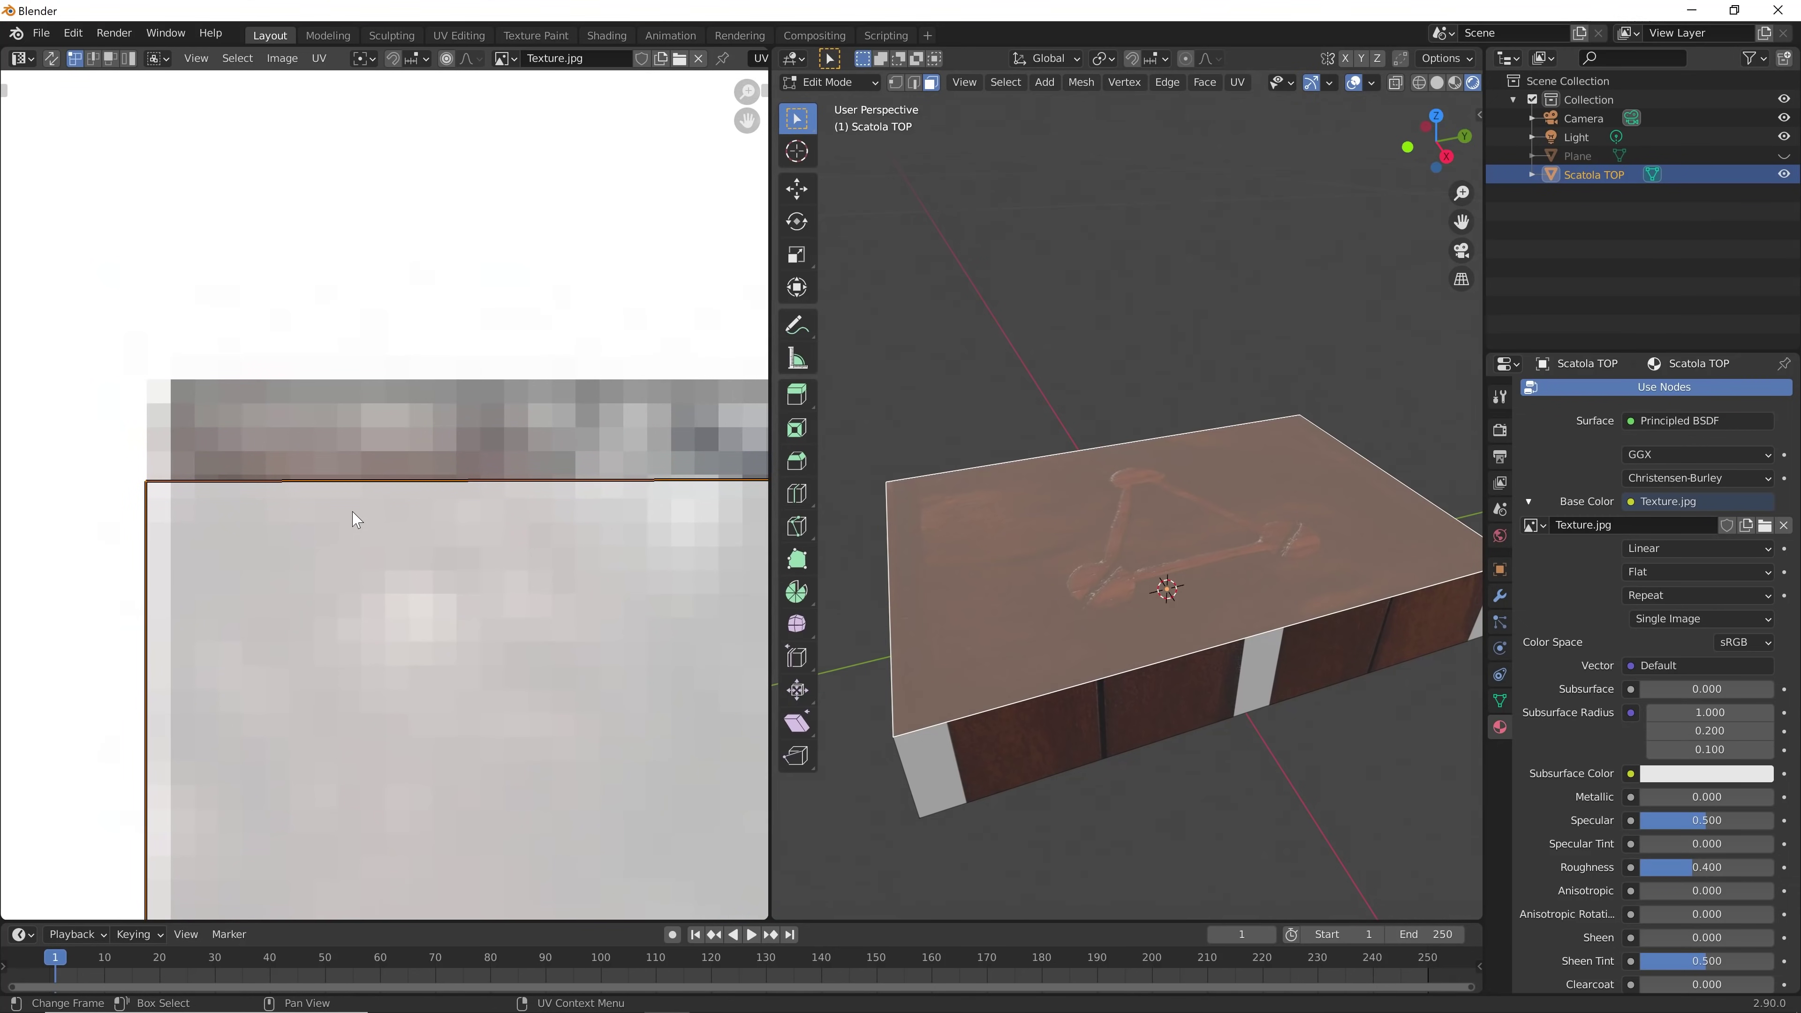
pyautogui.press('g')
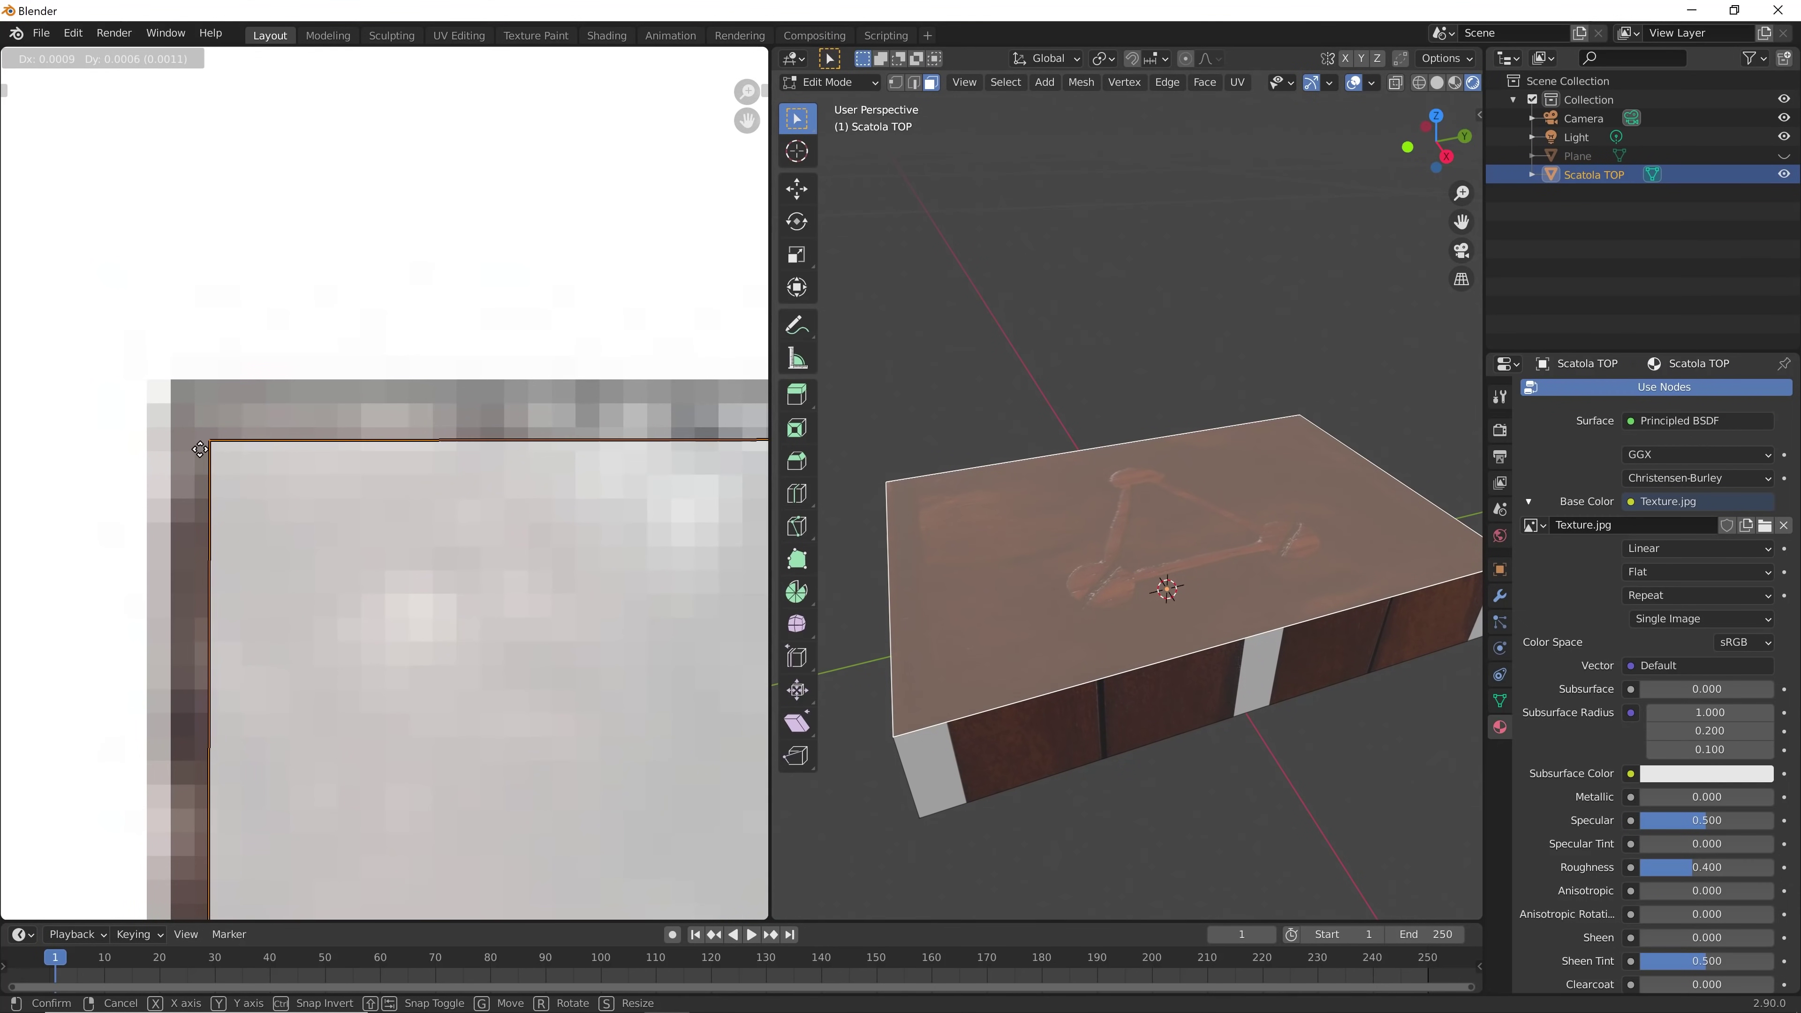
pyautogui.click(188, 420)
pyautogui.scroll(-3, 463, 567)
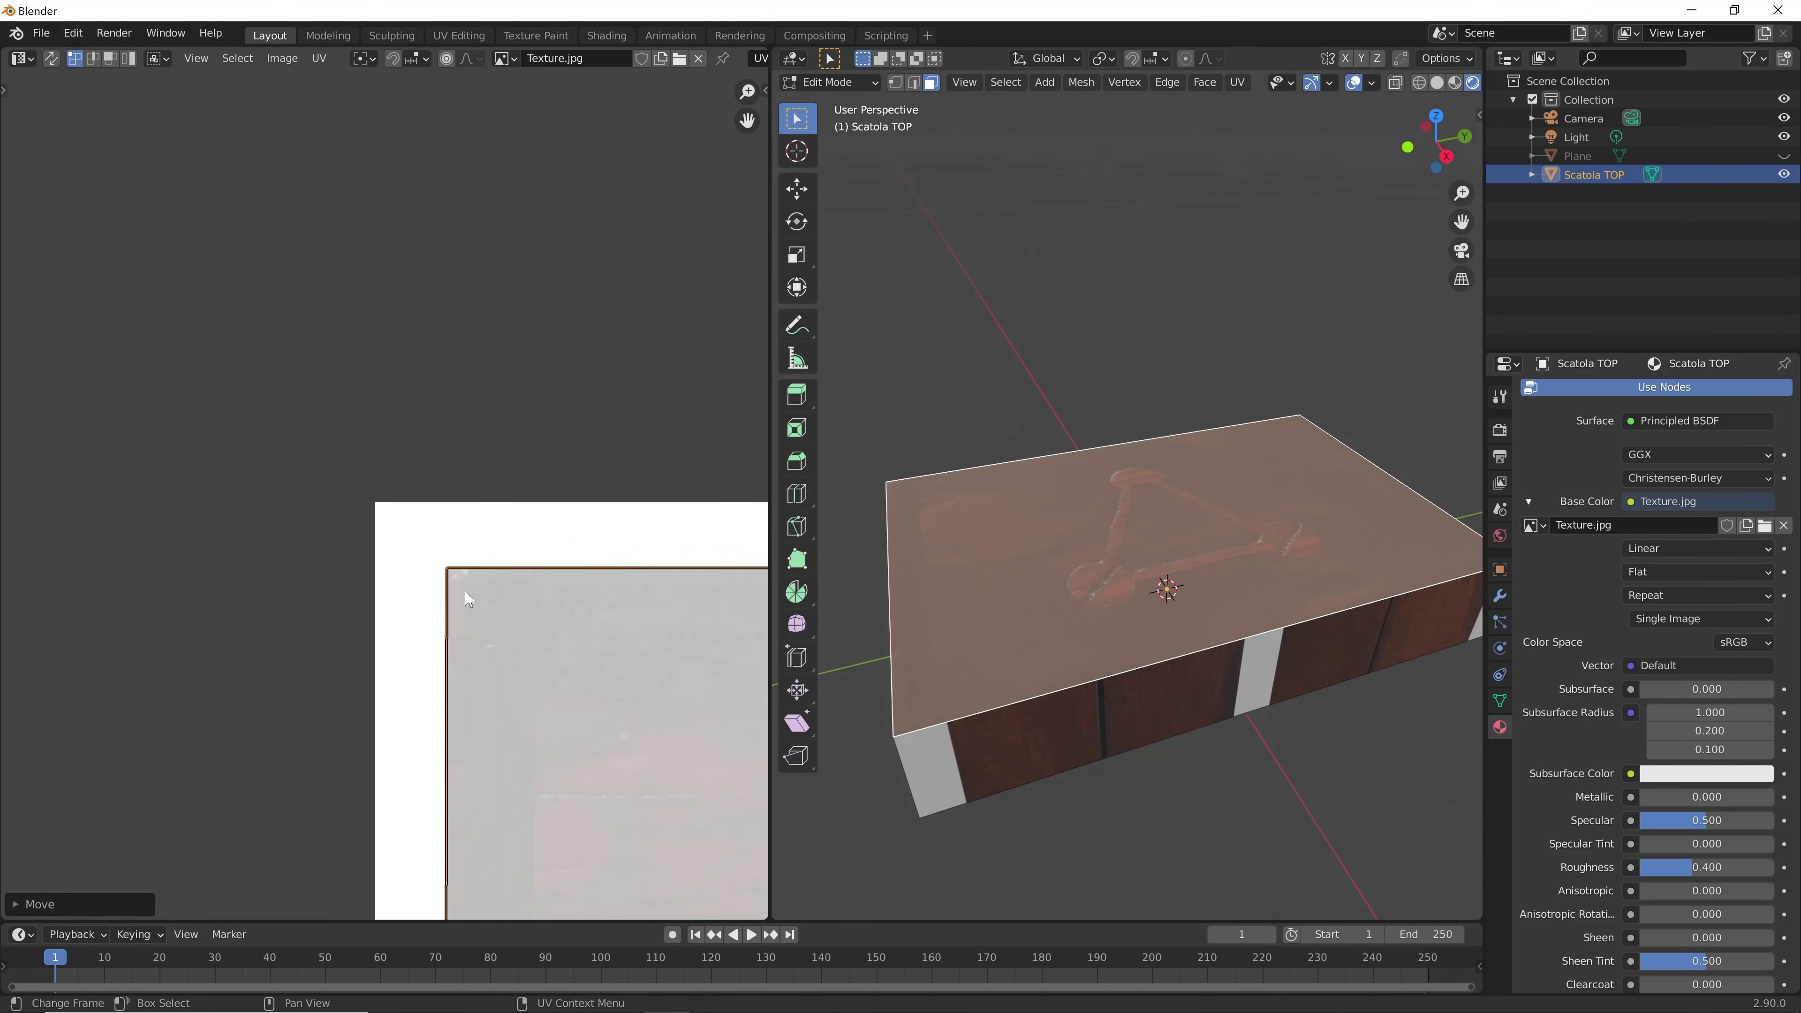
pyautogui.moveTo(463, 595); pyautogui.dragTo(490, 230, button='middle')
pyautogui.scroll(-2, 483, 390)
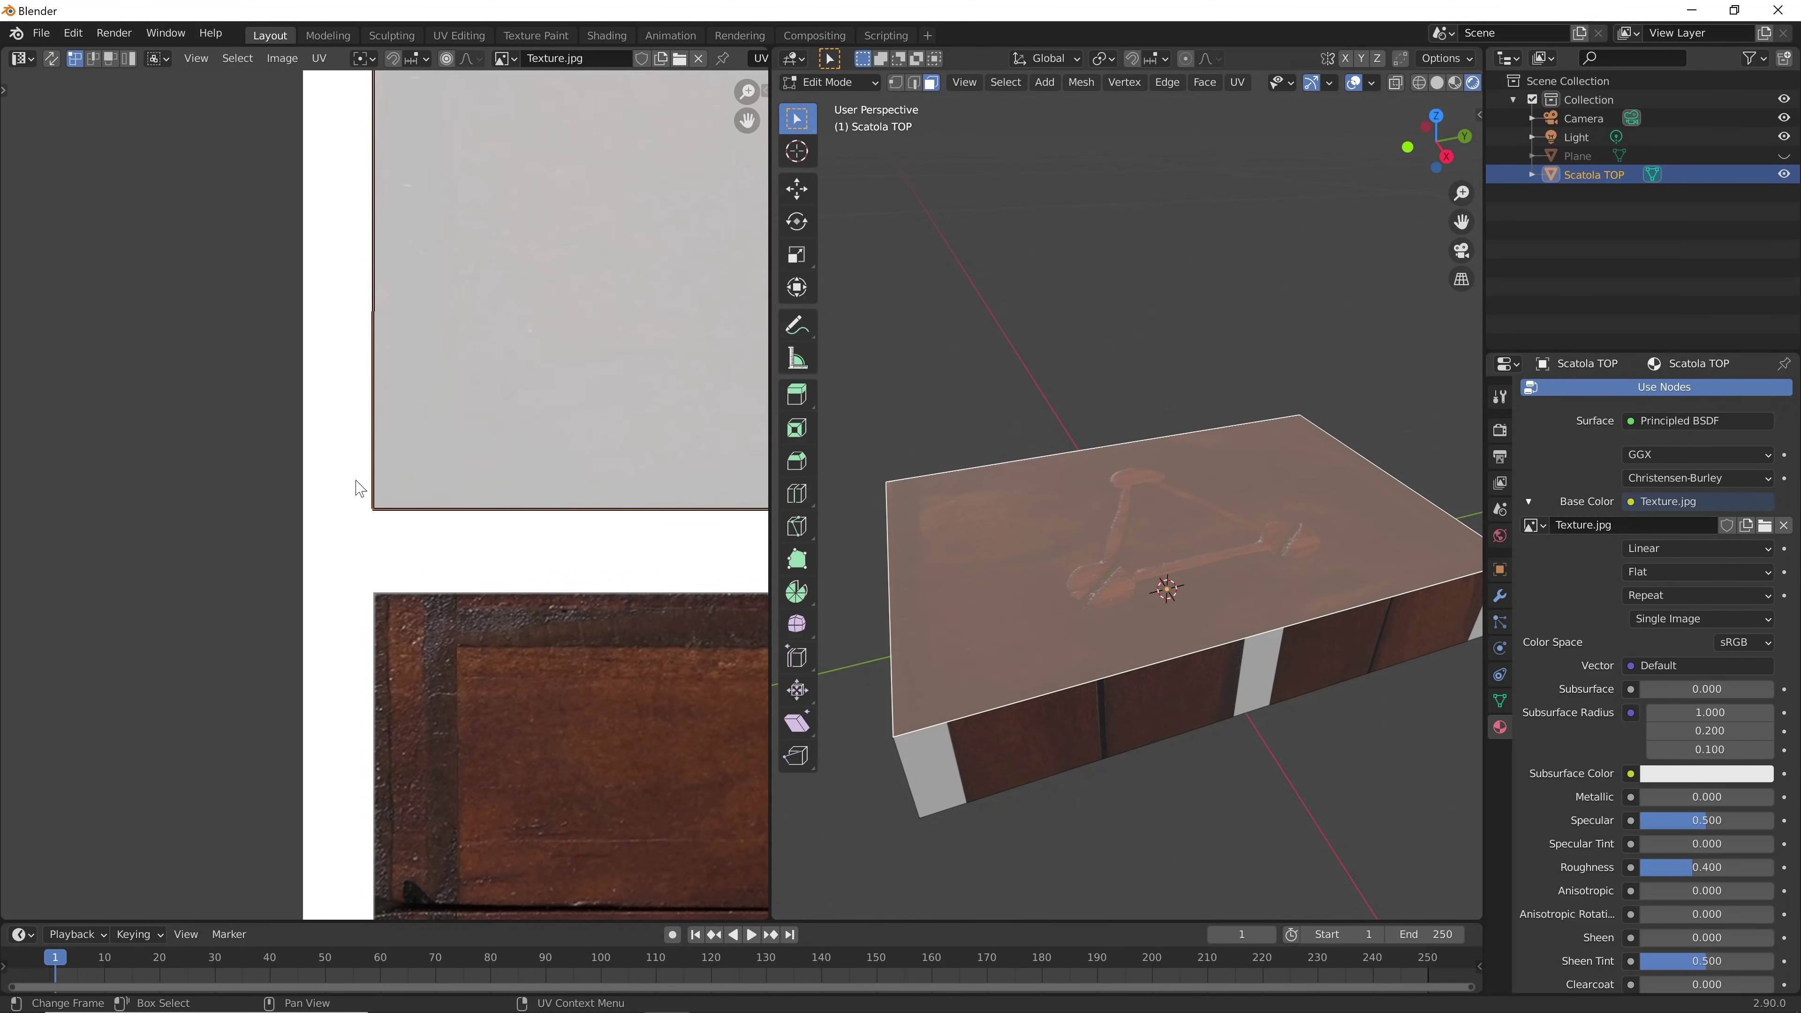
pyautogui.scroll(2, 358, 491)
pyautogui.scroll(2, 419, 624)
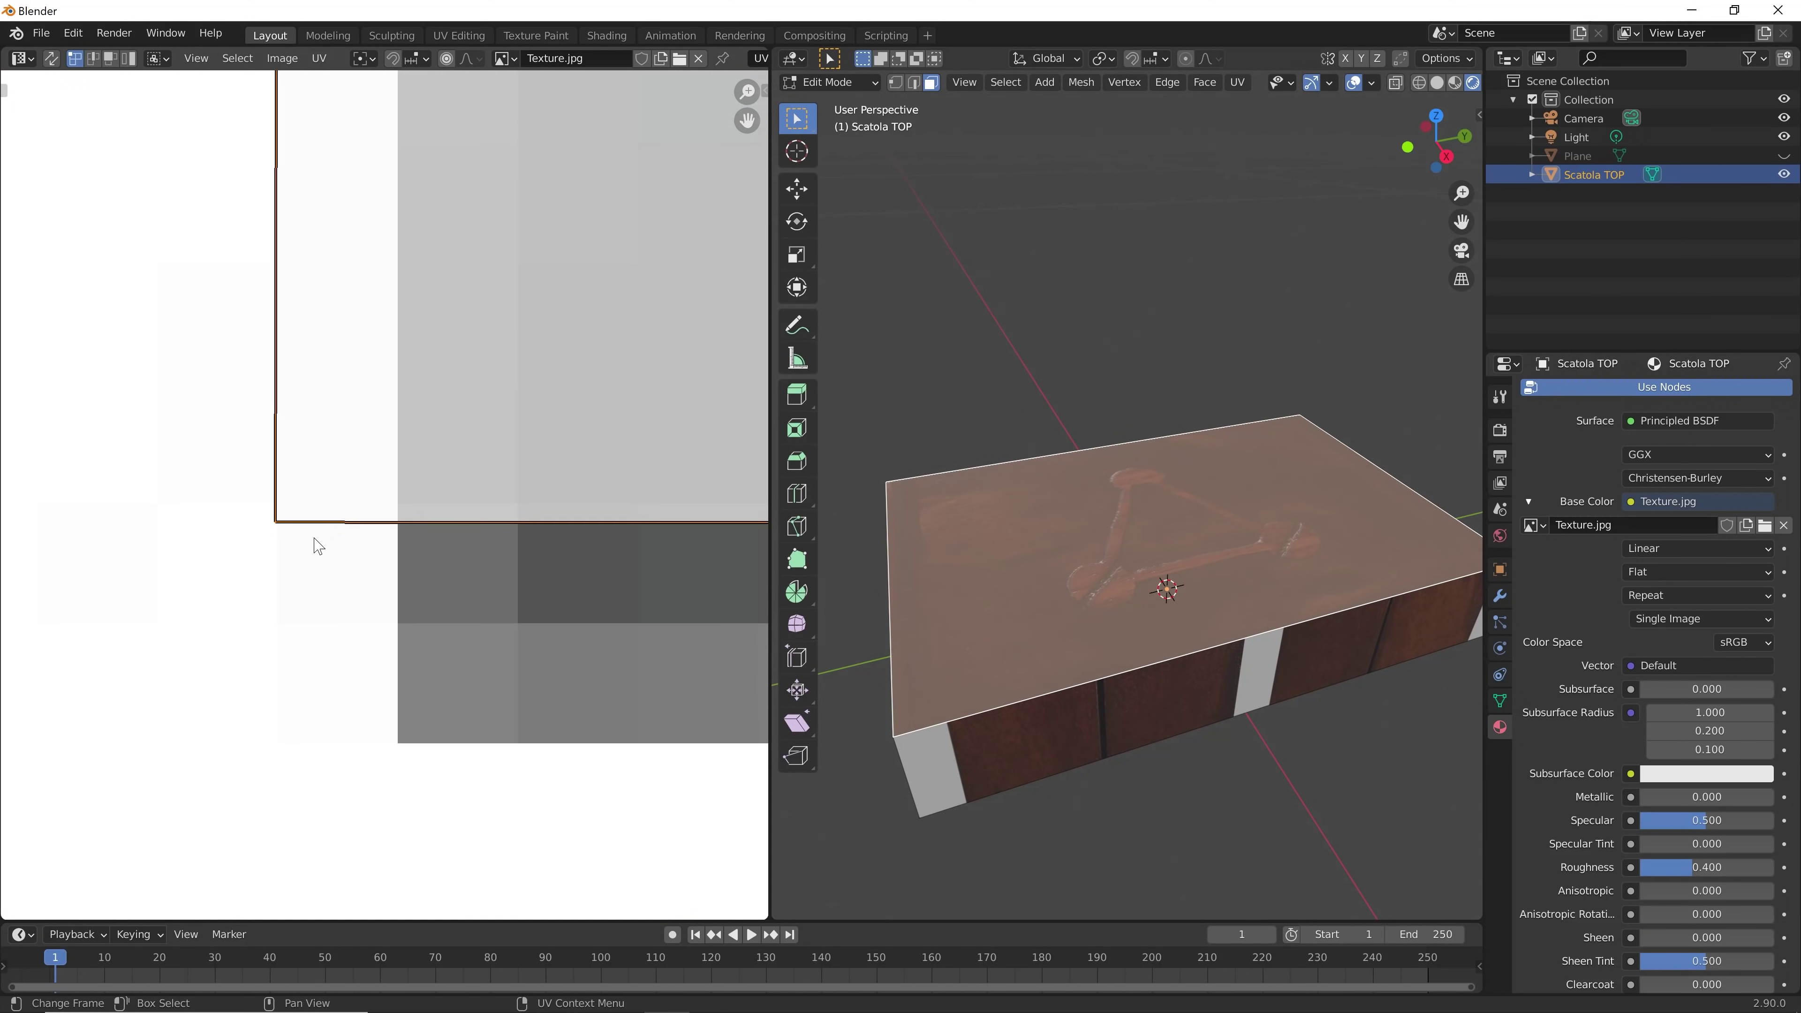
pyautogui.press('g')
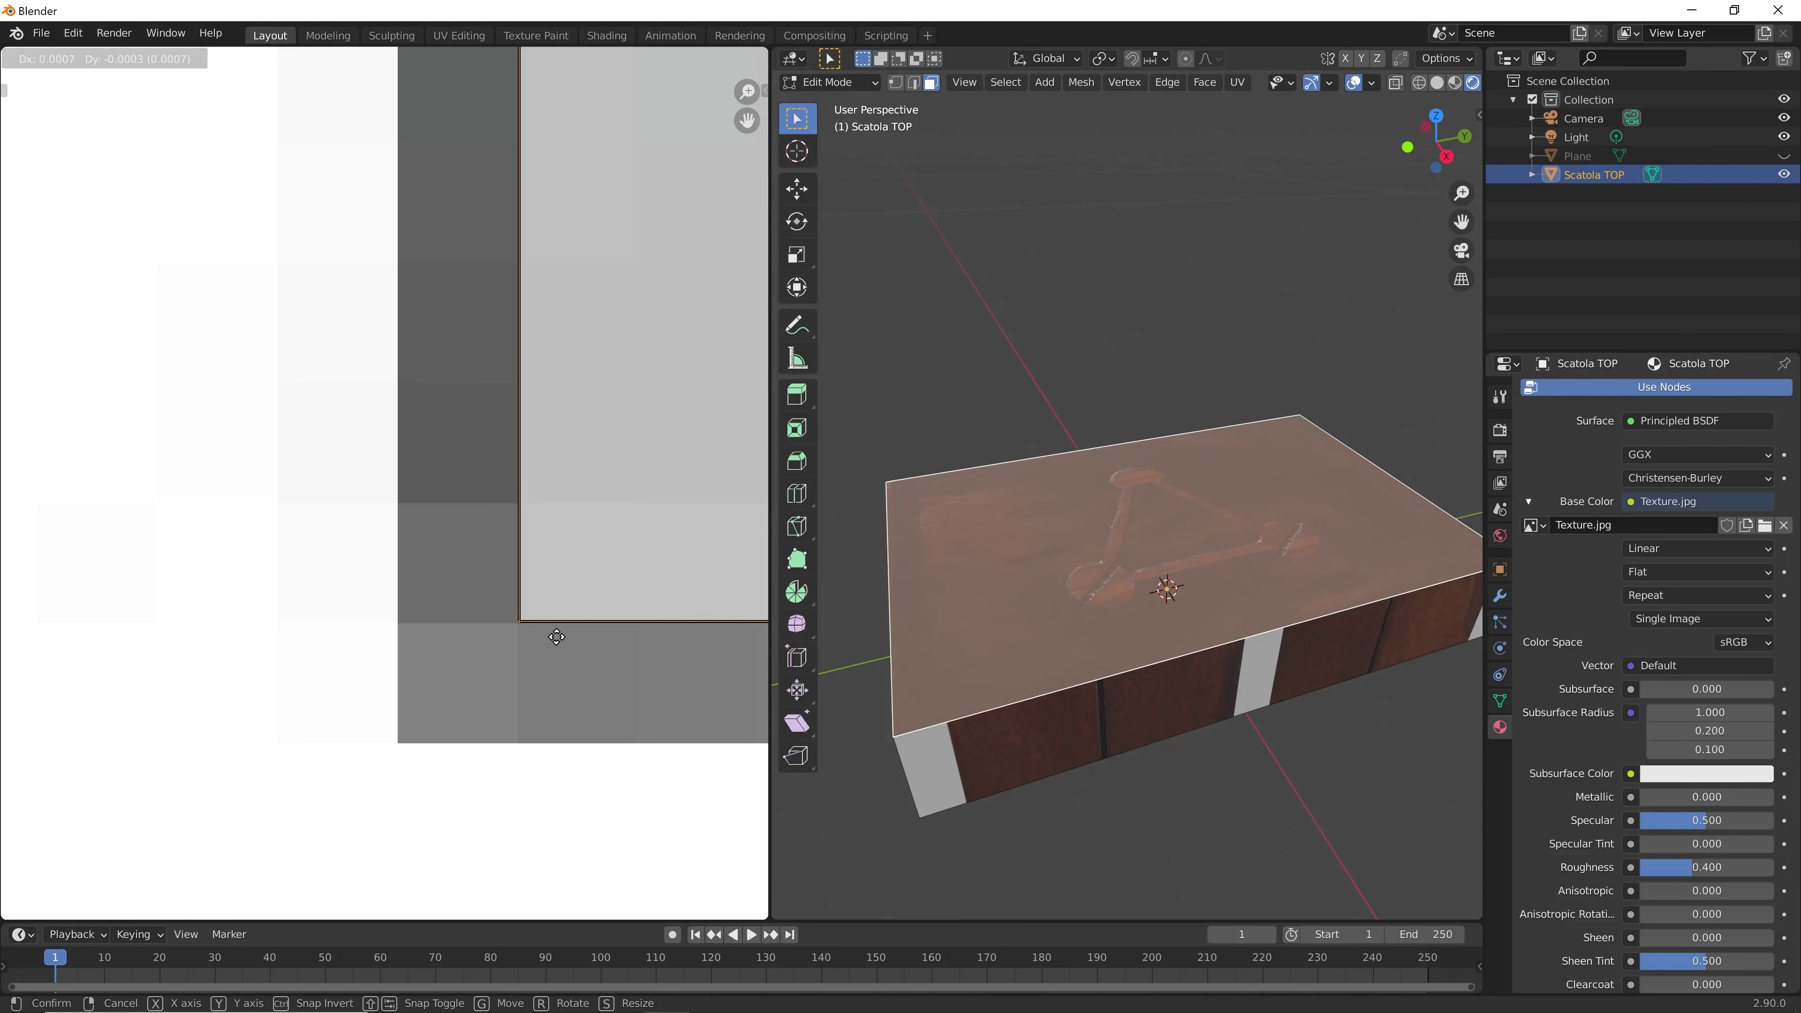
pyautogui.click(556, 638)
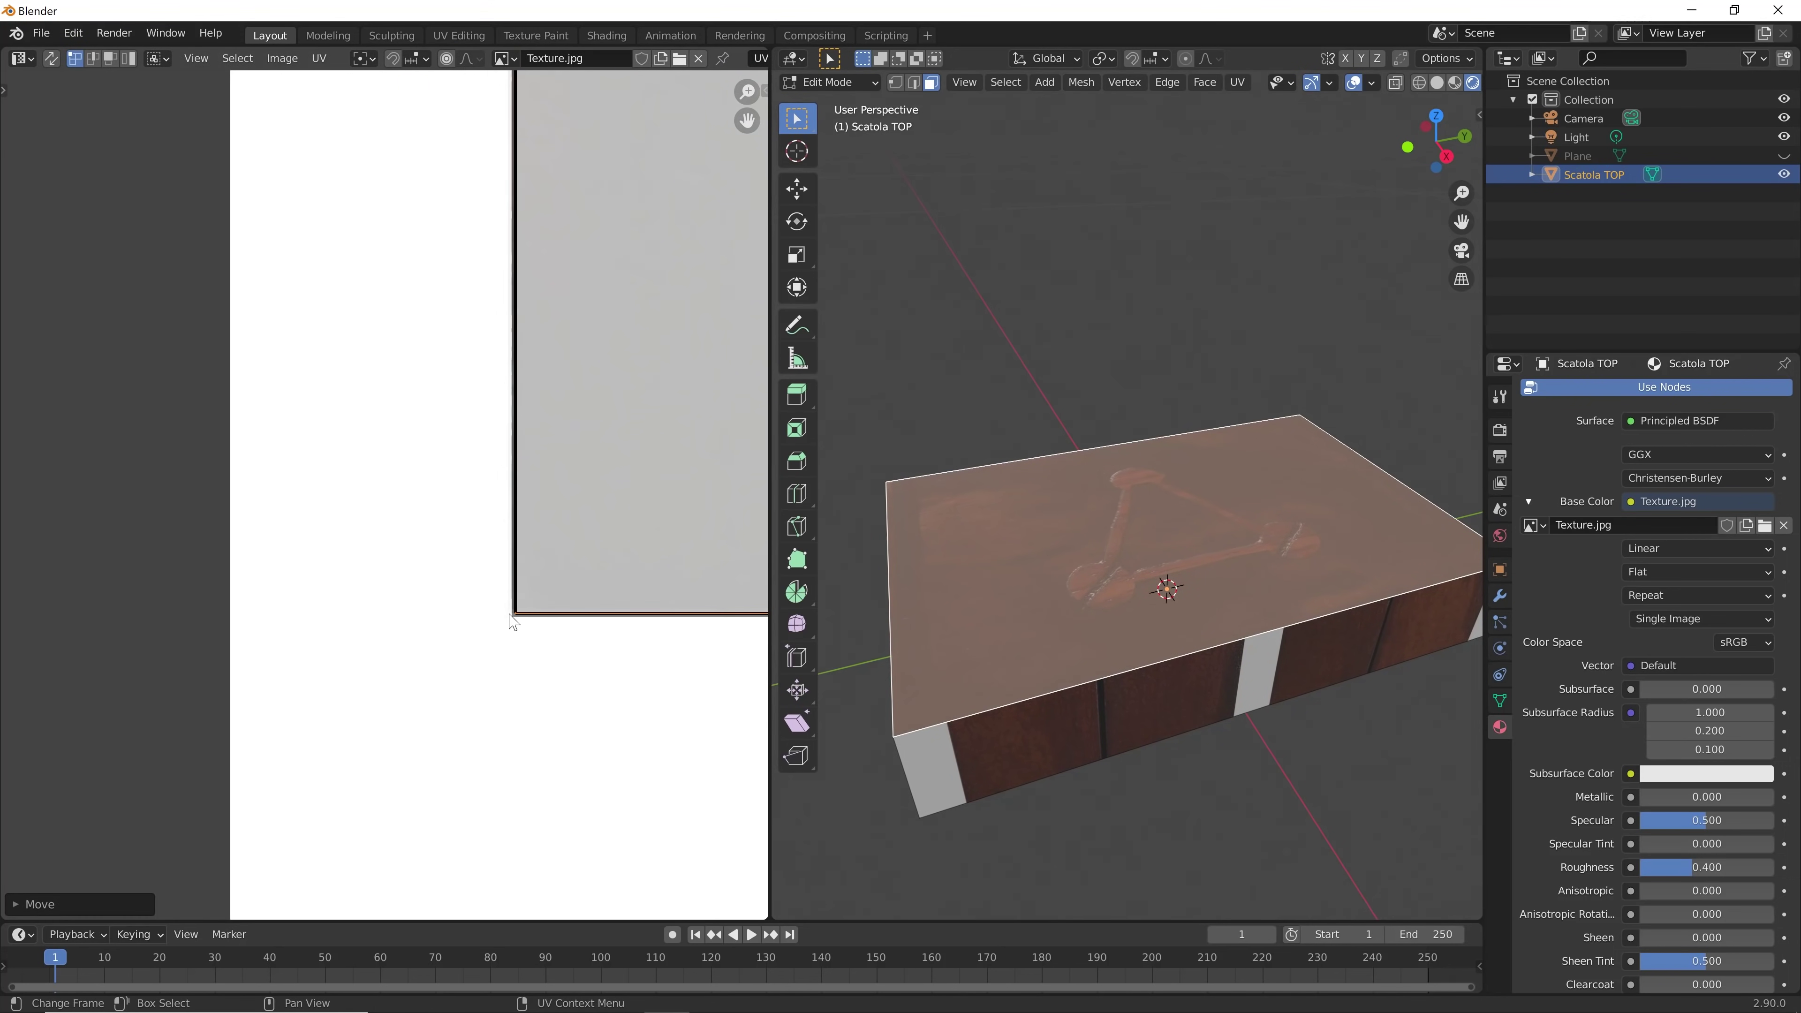
# Preview the triangle emblem on the lid top and recheck the top face's mapping
pyautogui.click(1091, 435)
pyautogui.moveTo(1142, 704)
pyautogui.mouseDown(button='middle')
pyautogui.moveTo(1176, 631)
pyautogui.moveTo(1149, 628)
pyautogui.mouseUp(button='middle')
pyautogui.scroll(-3, 671, 501)
pyautogui.scroll(-4, 702, 541)
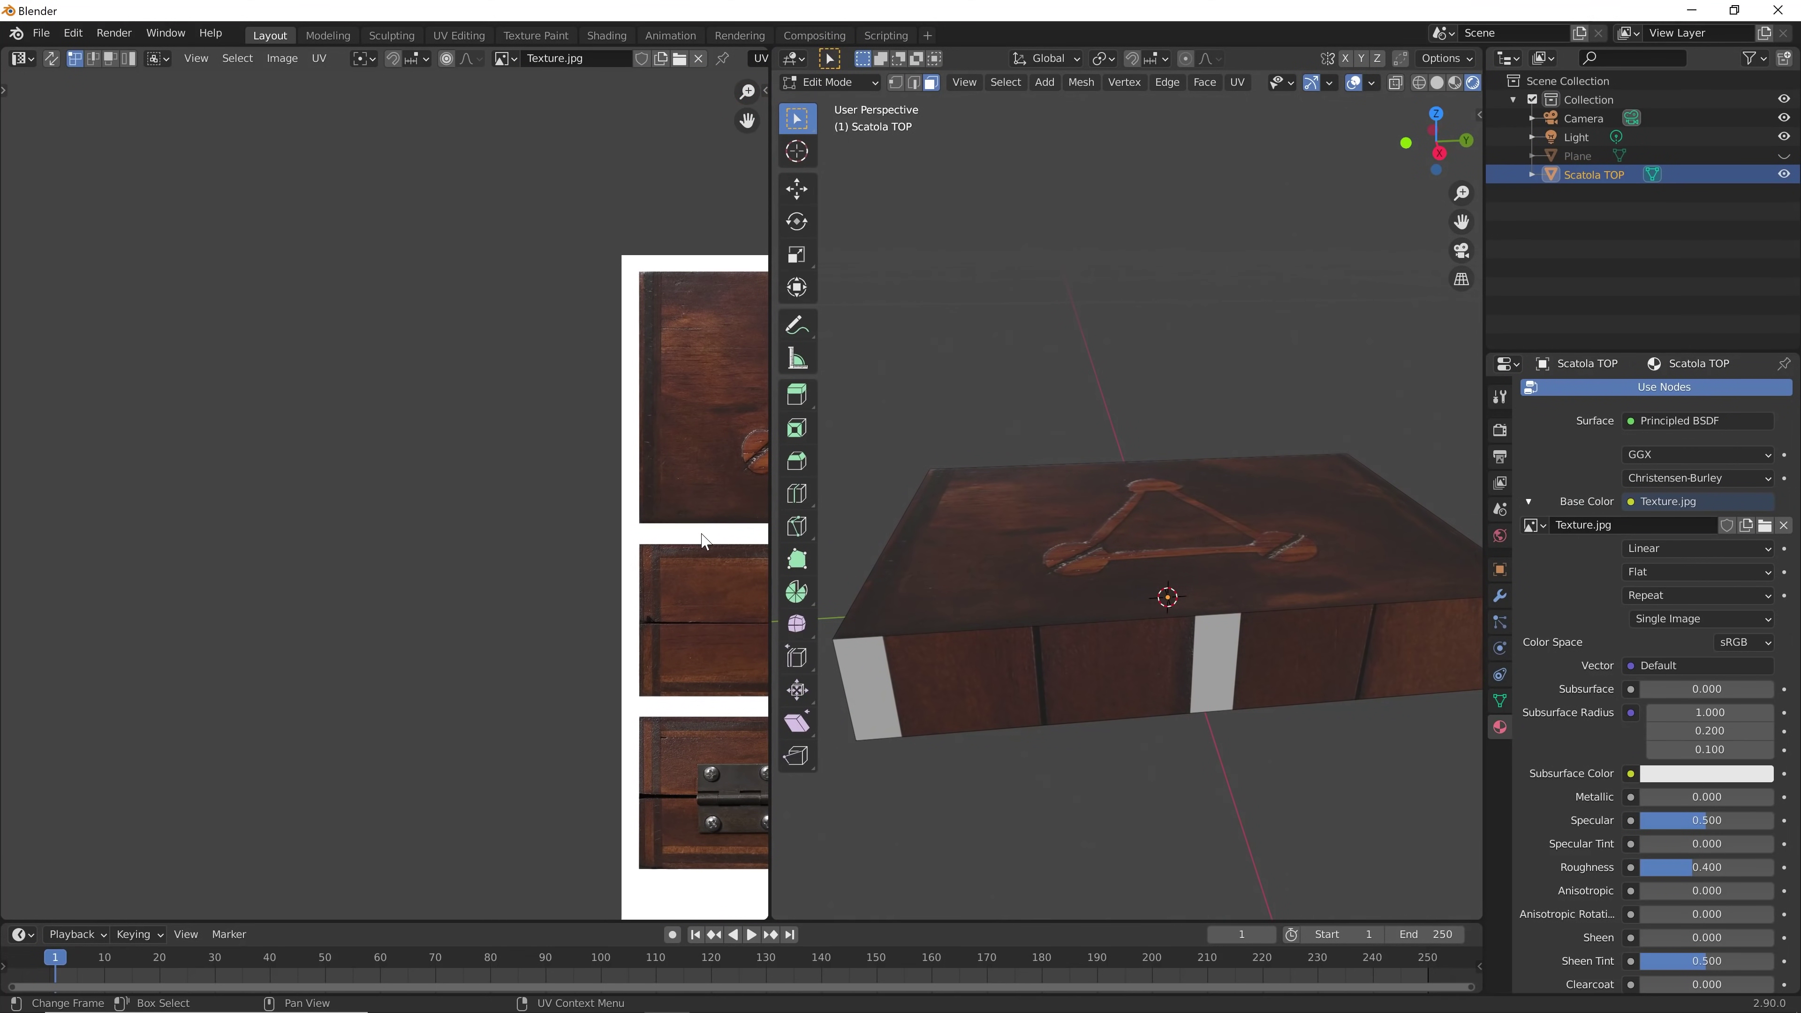
pyautogui.moveTo(707, 541); pyautogui.dragTo(284, 493, button='middle')
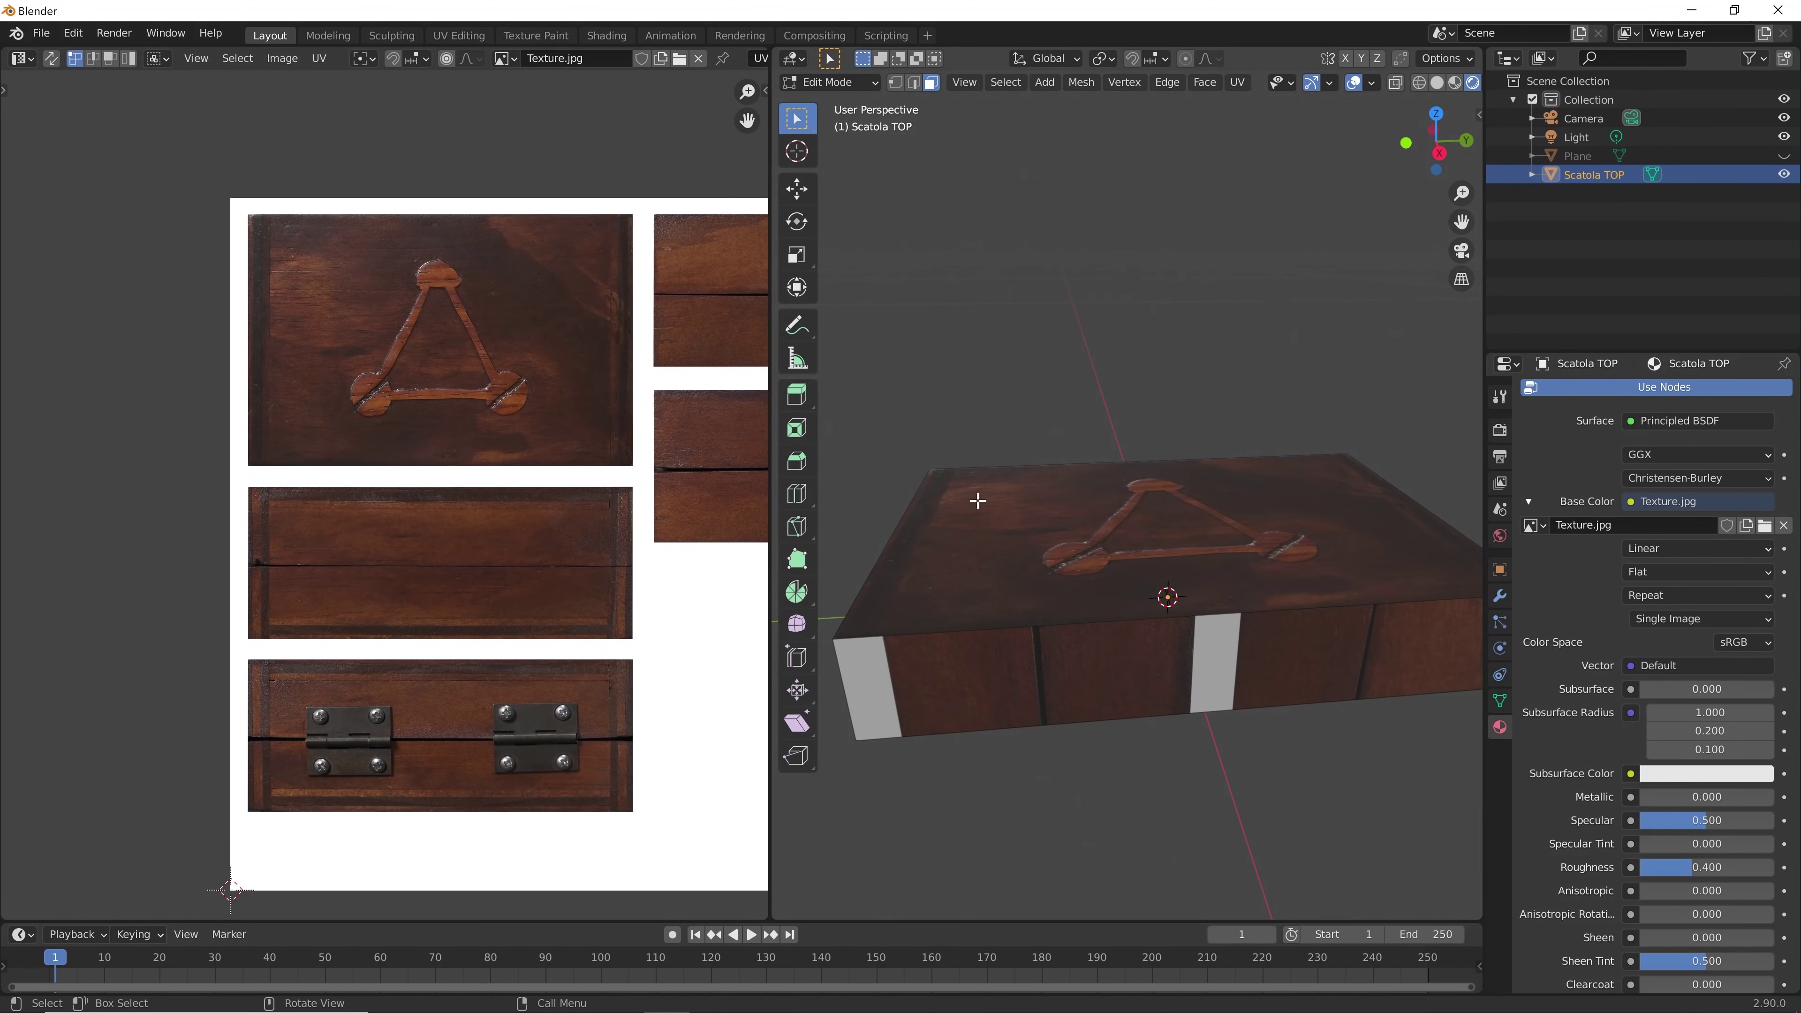
pyautogui.click(1059, 574)
pyautogui.scroll(-3, 583, 536)
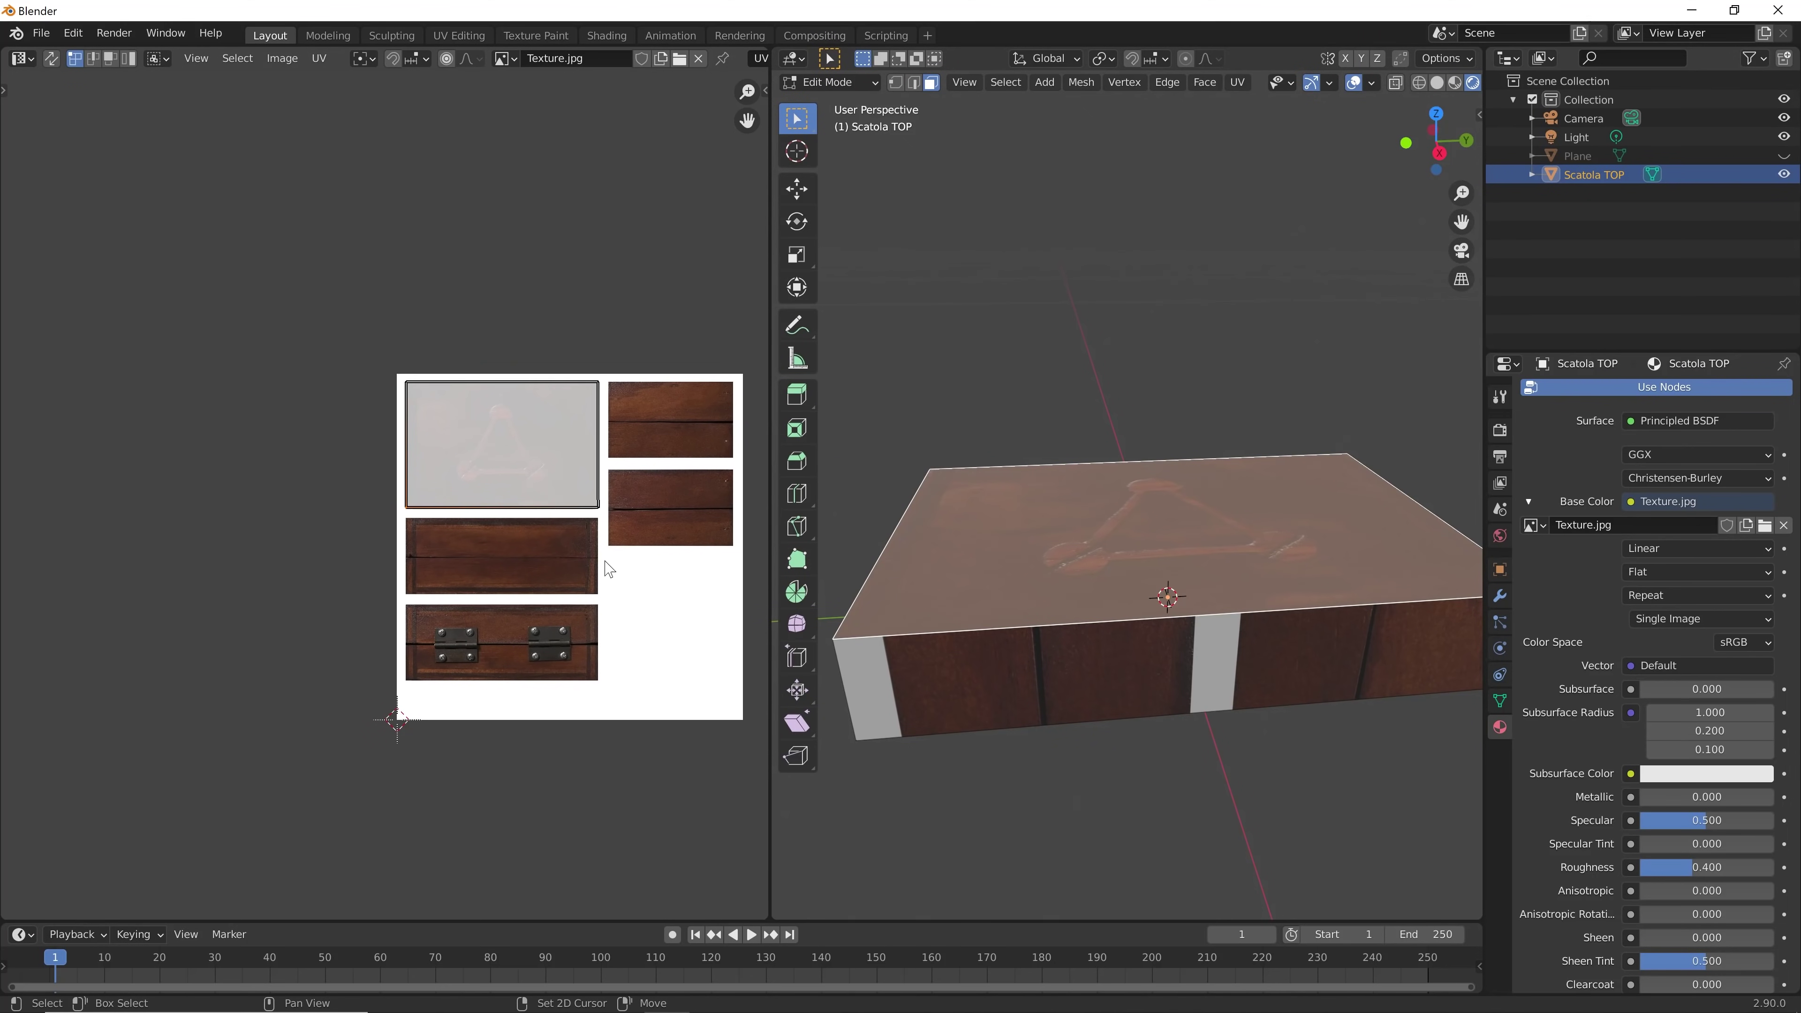
pyautogui.moveTo(583, 535); pyautogui.dragTo(483, 512, button='middle')
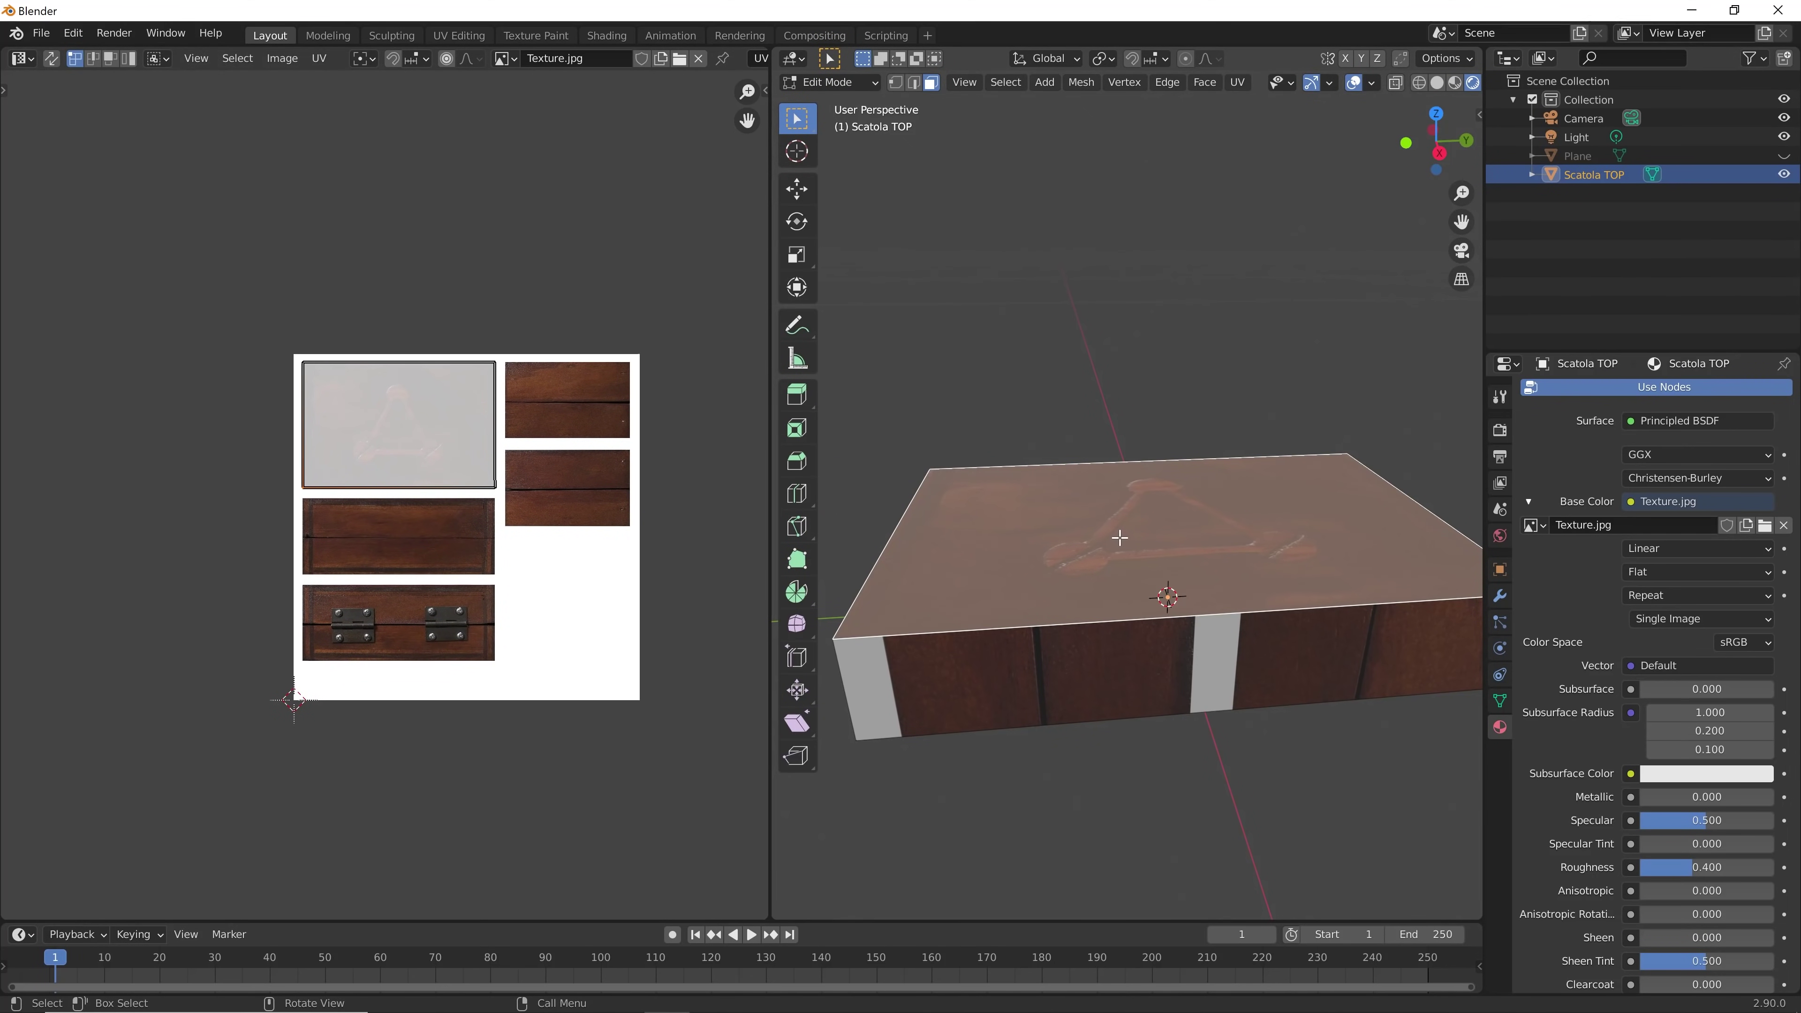
pyautogui.click(1183, 374)
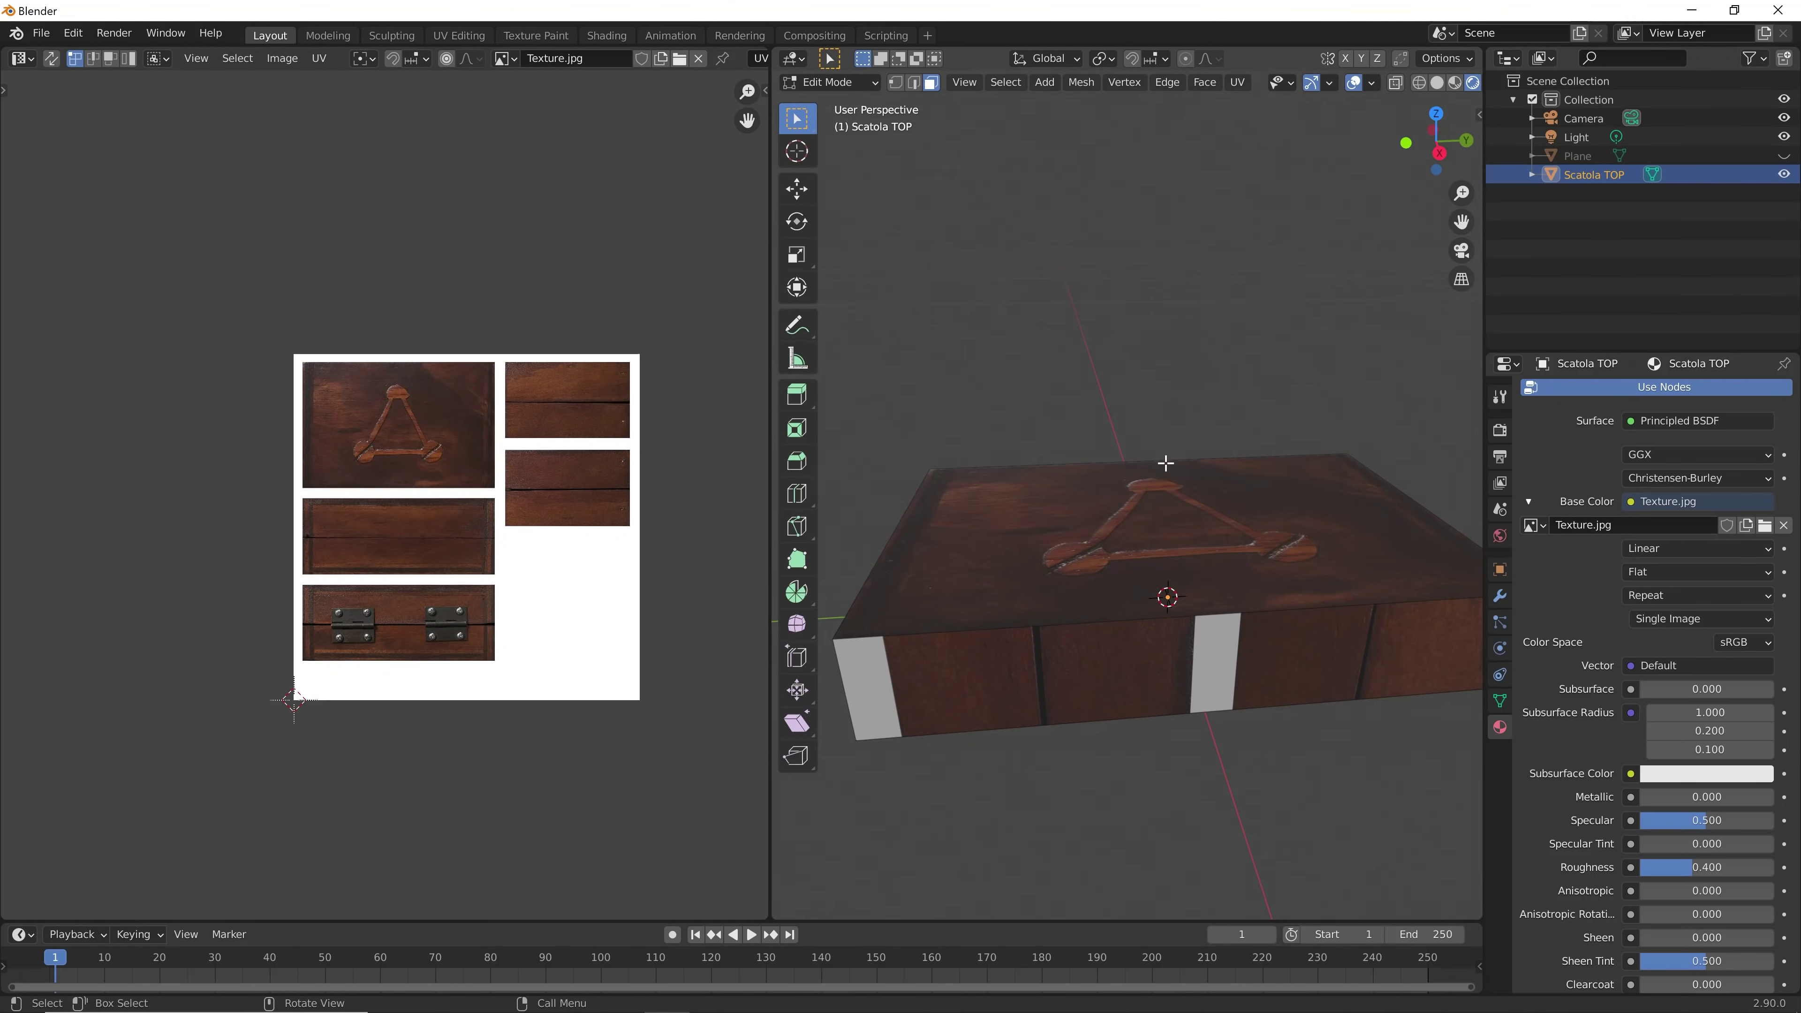
pyautogui.moveTo(1184, 374); pyautogui.dragTo(1256, 536, button='middle')
# Select only the lid's long side face and box-select its UV strip
pyautogui.click(1231, 647)
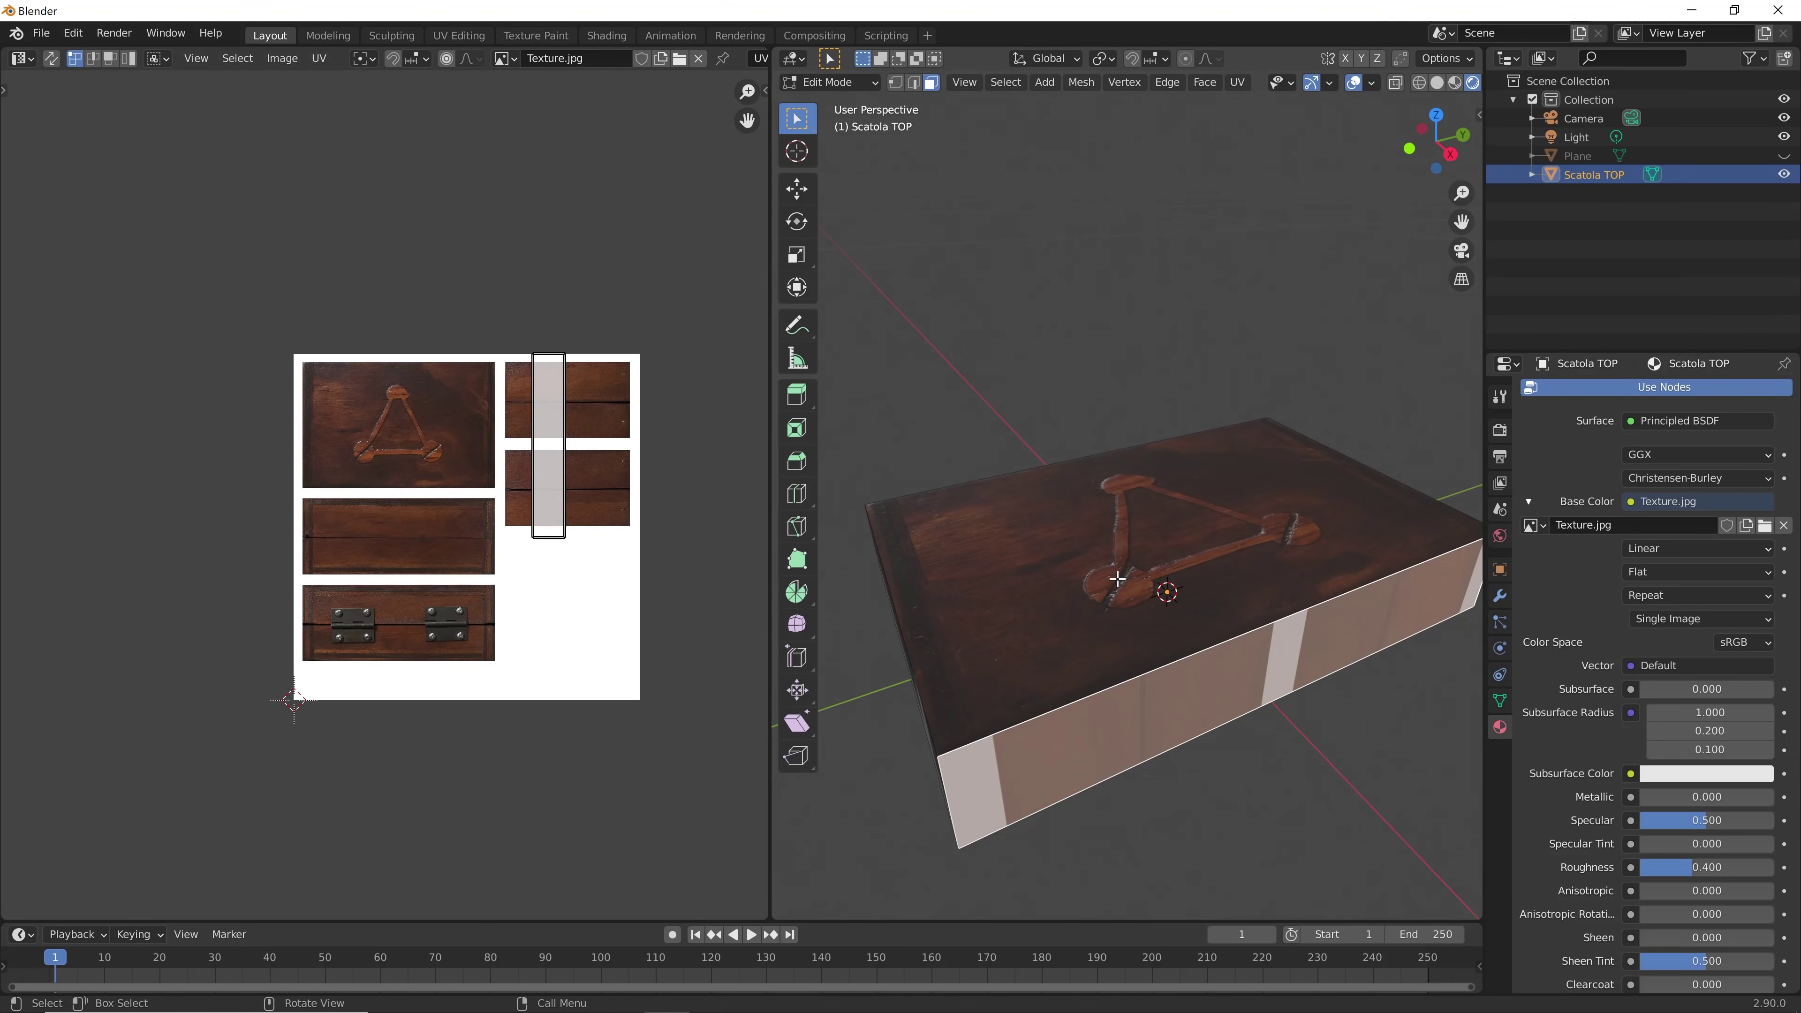
pyautogui.press('a')
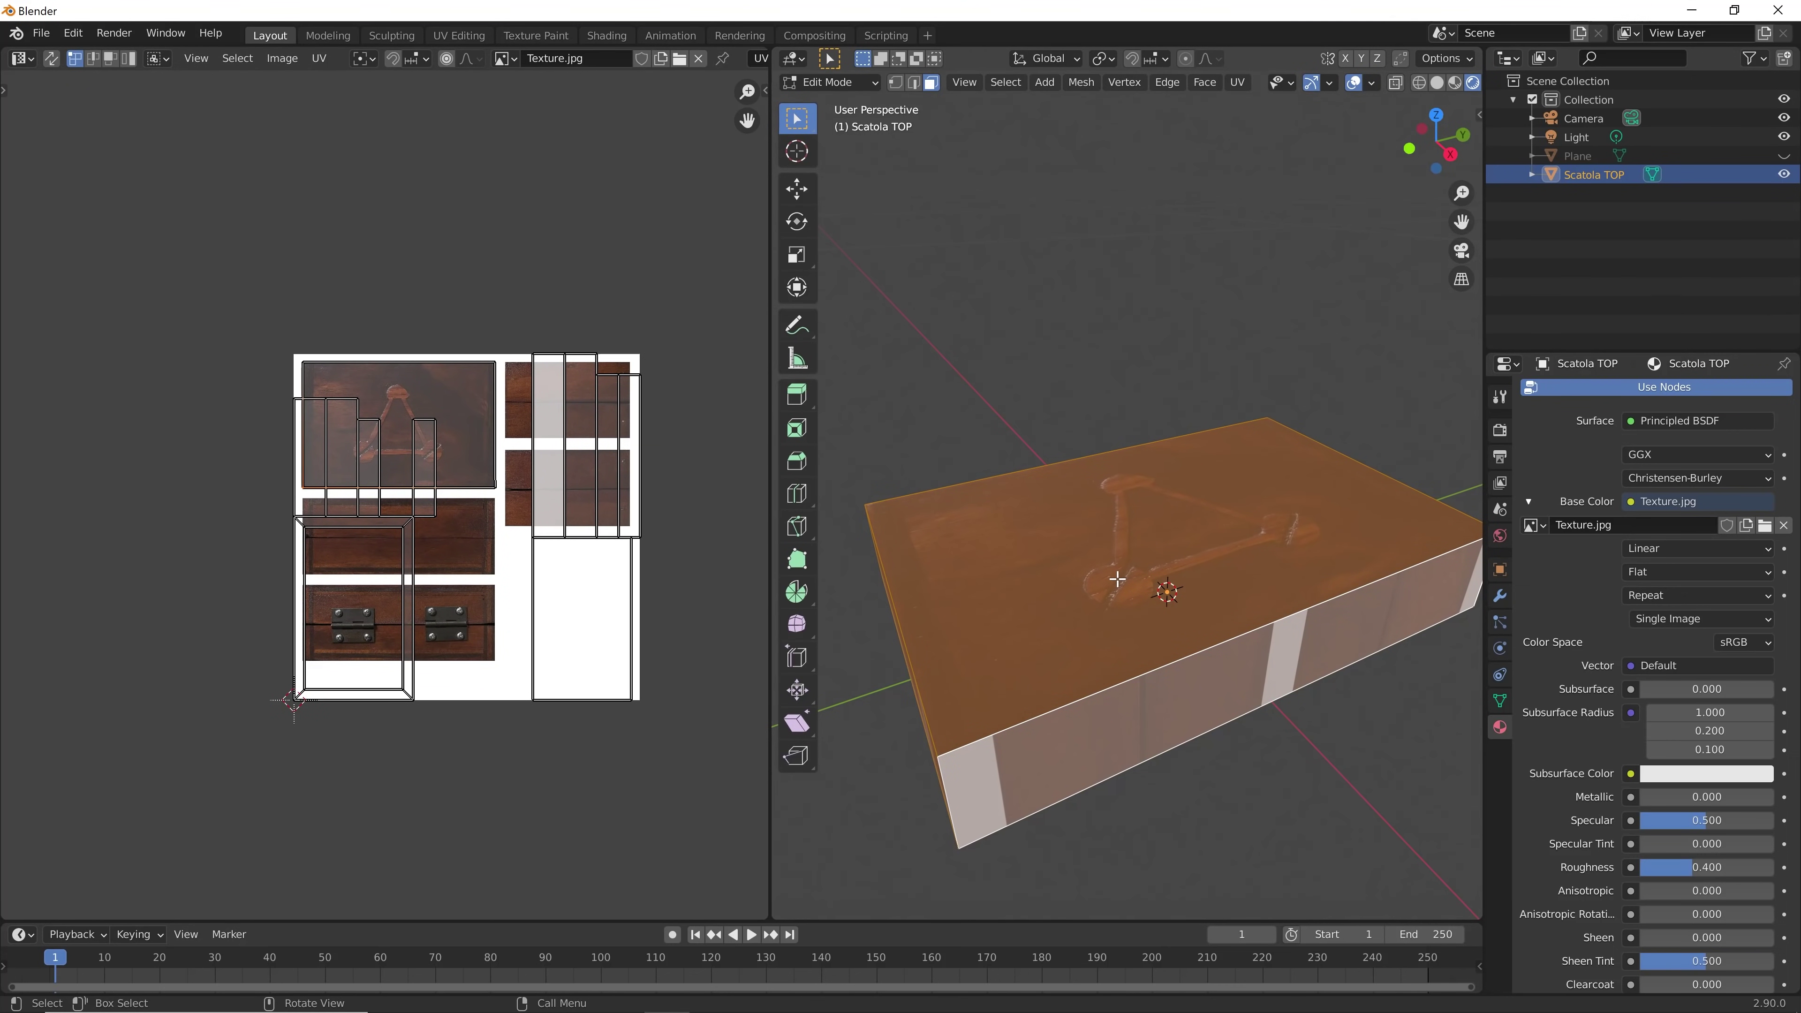
pyautogui.click(1024, 365)
pyautogui.click(1158, 698)
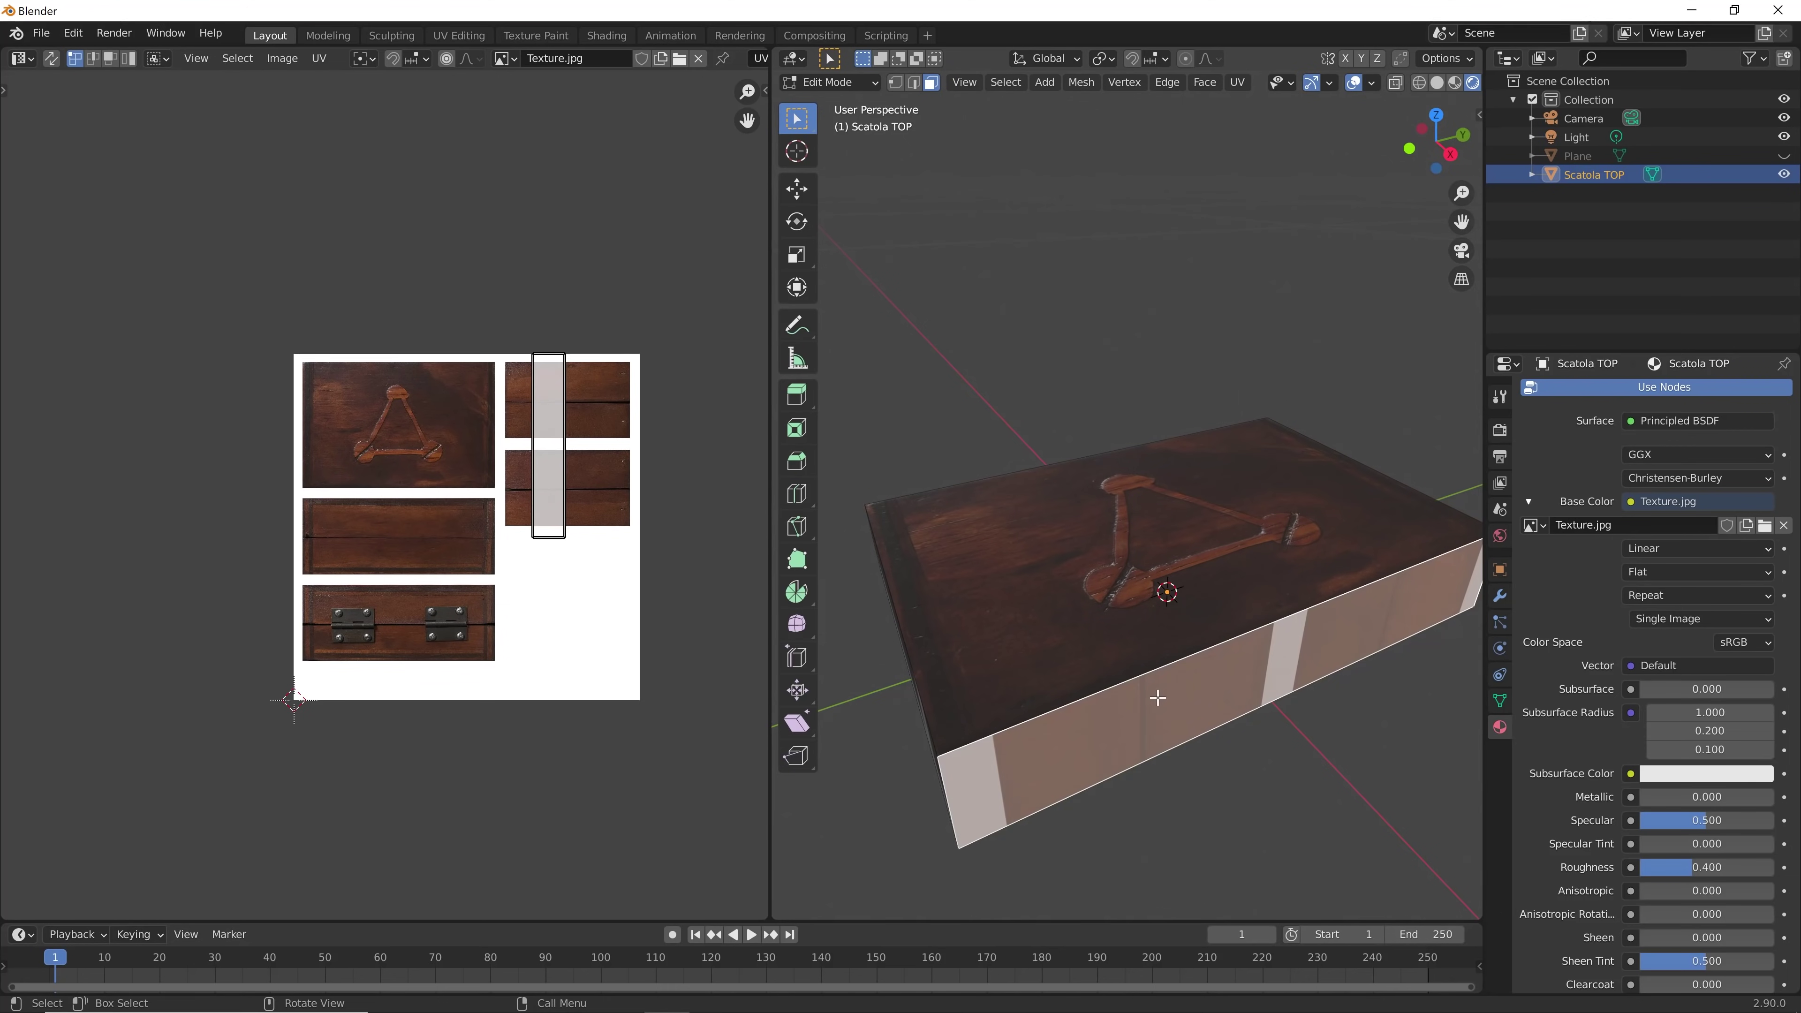
pyautogui.moveTo(603, 310); pyautogui.dragTo(527, 628)
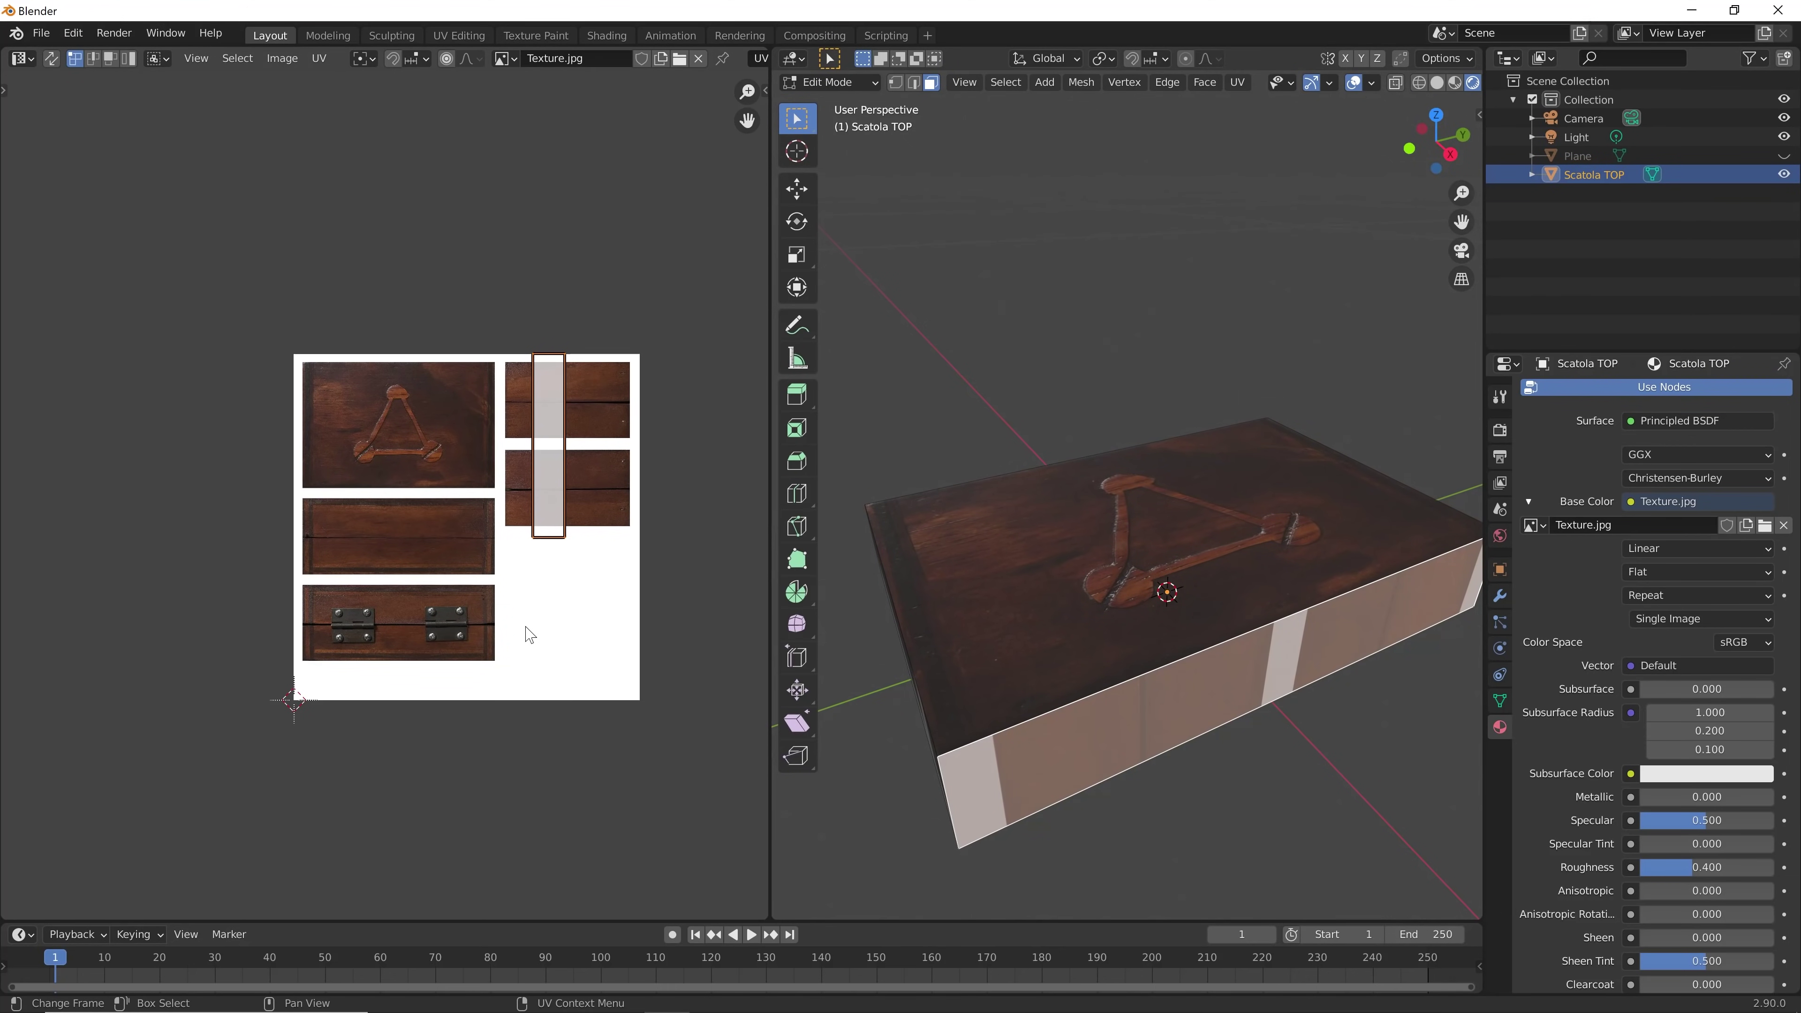
# Rotate the side strip horizontal and place it on the plank panel below the carved top
pyautogui.press('r')
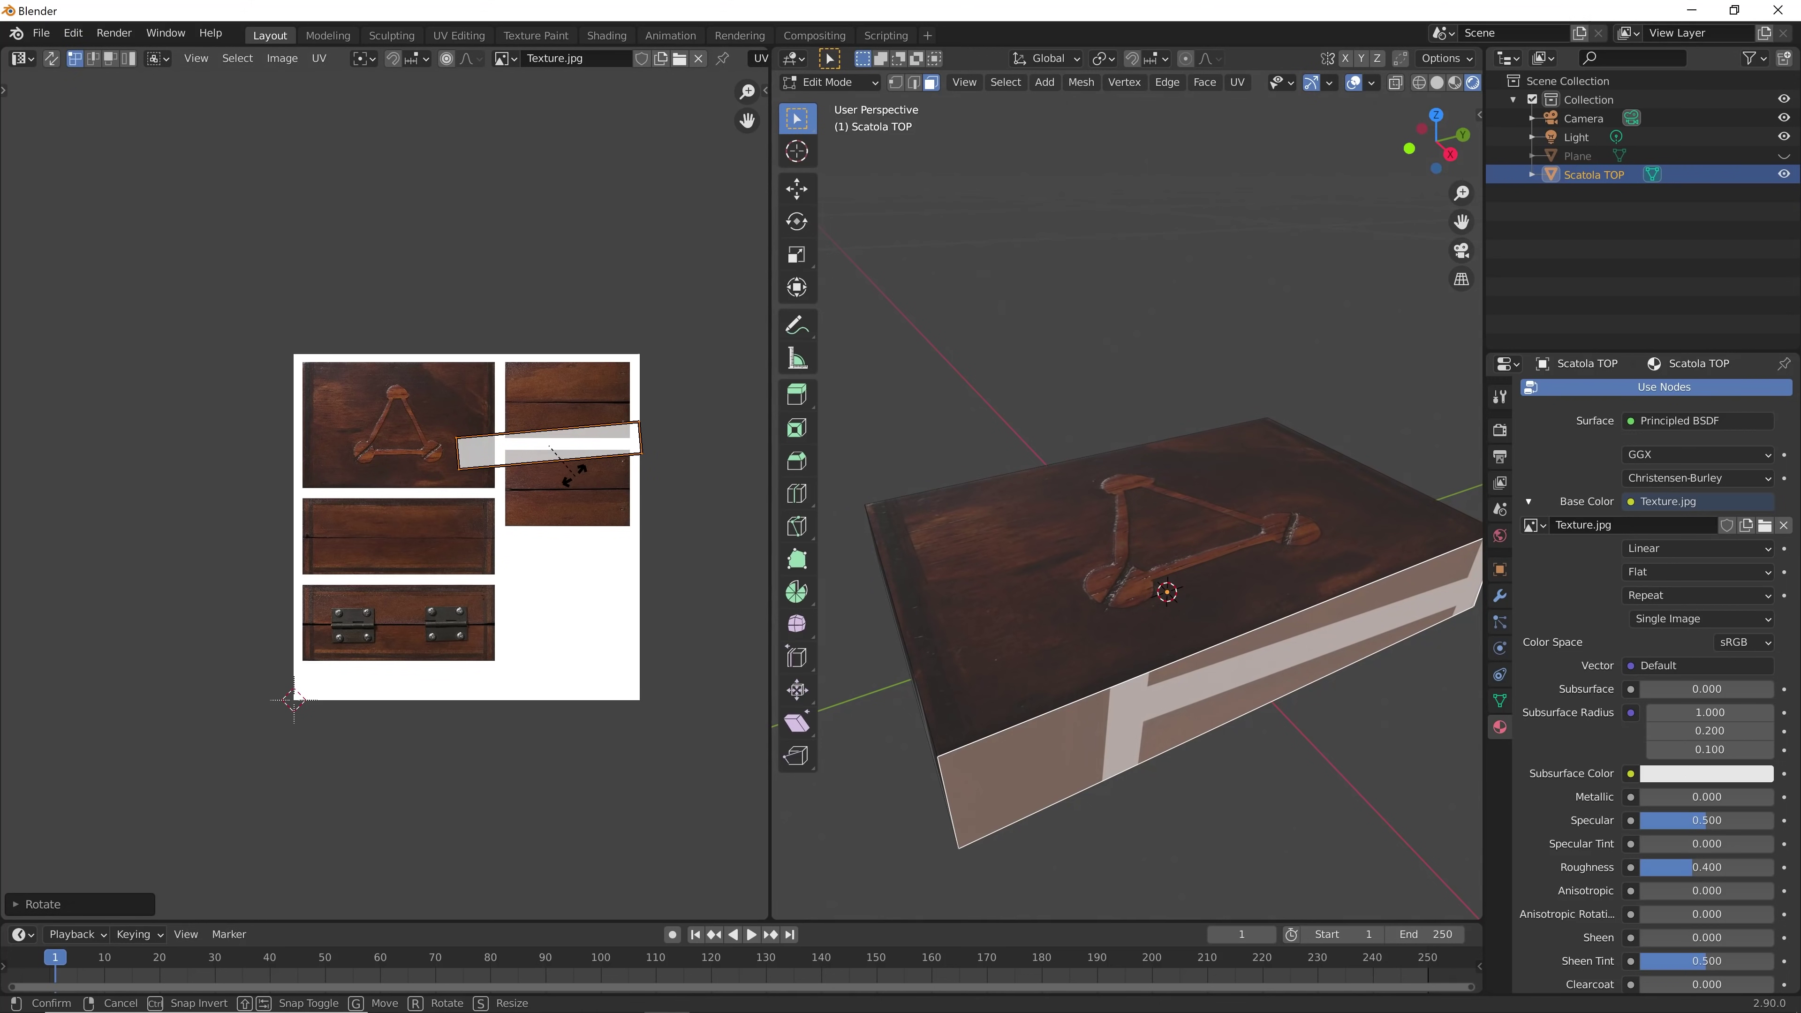
pyautogui.click(560, 448)
pyautogui.click(585, 483)
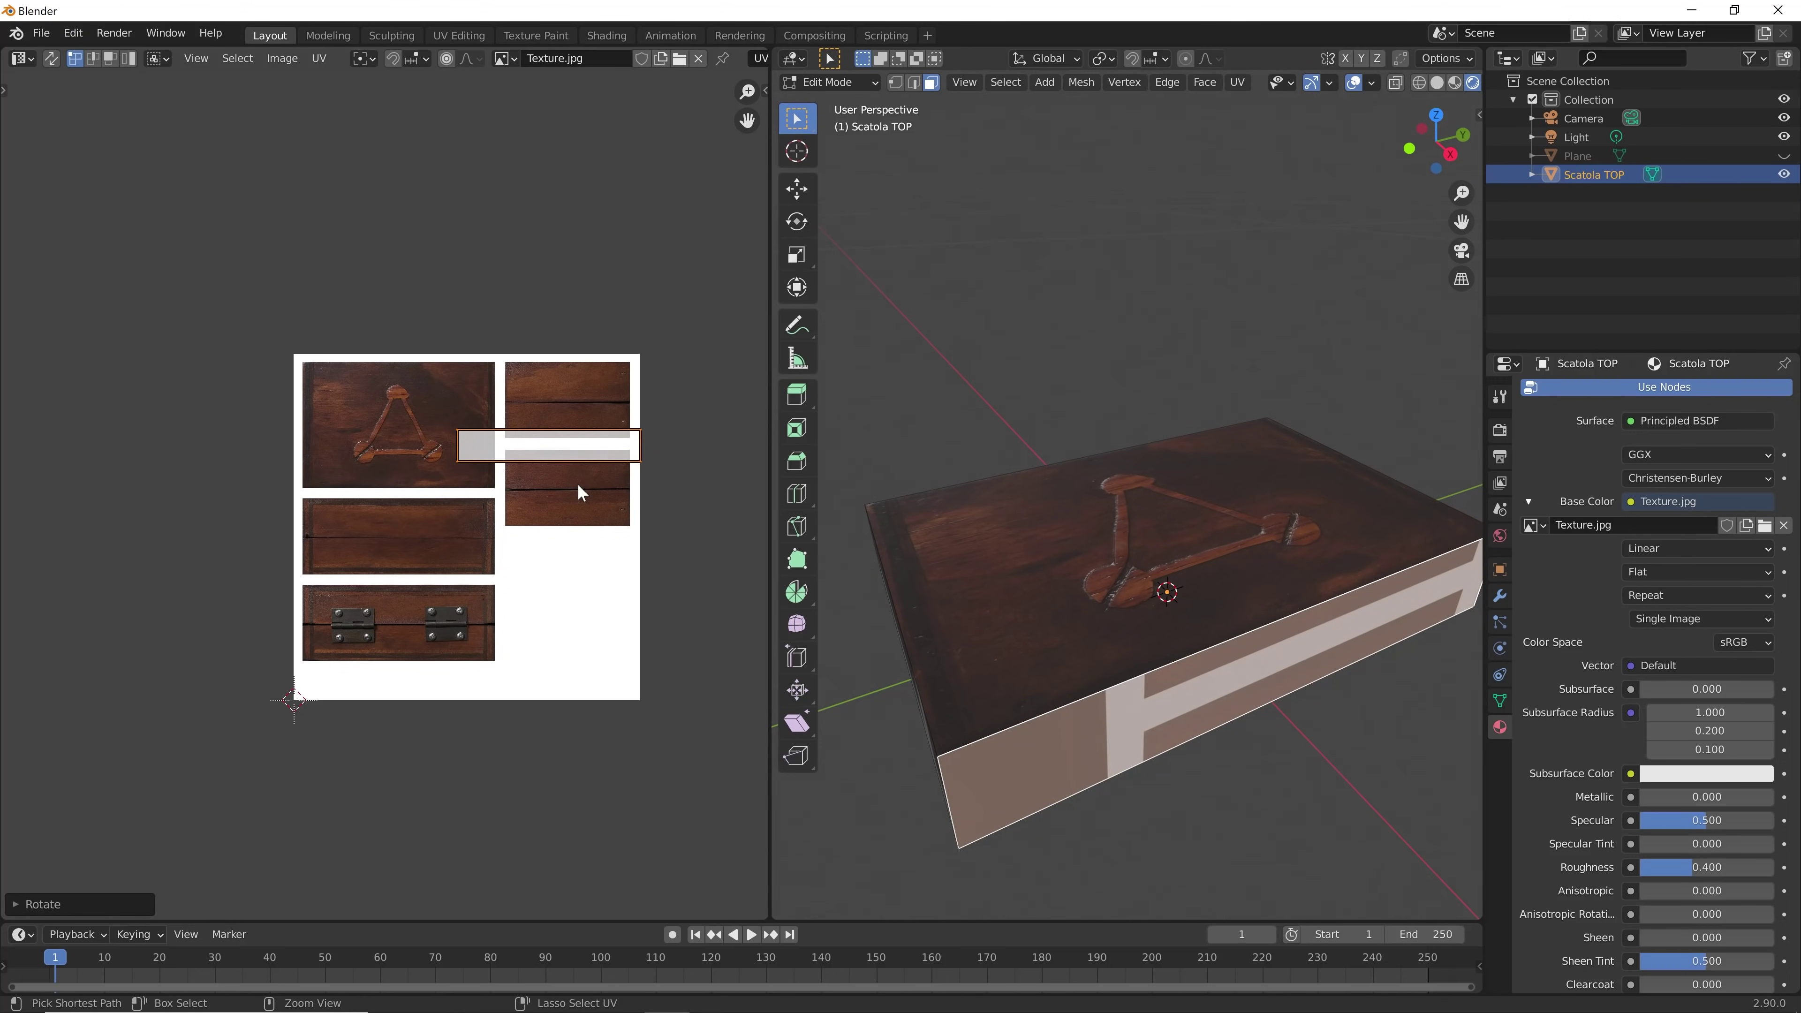
pyautogui.press('g')
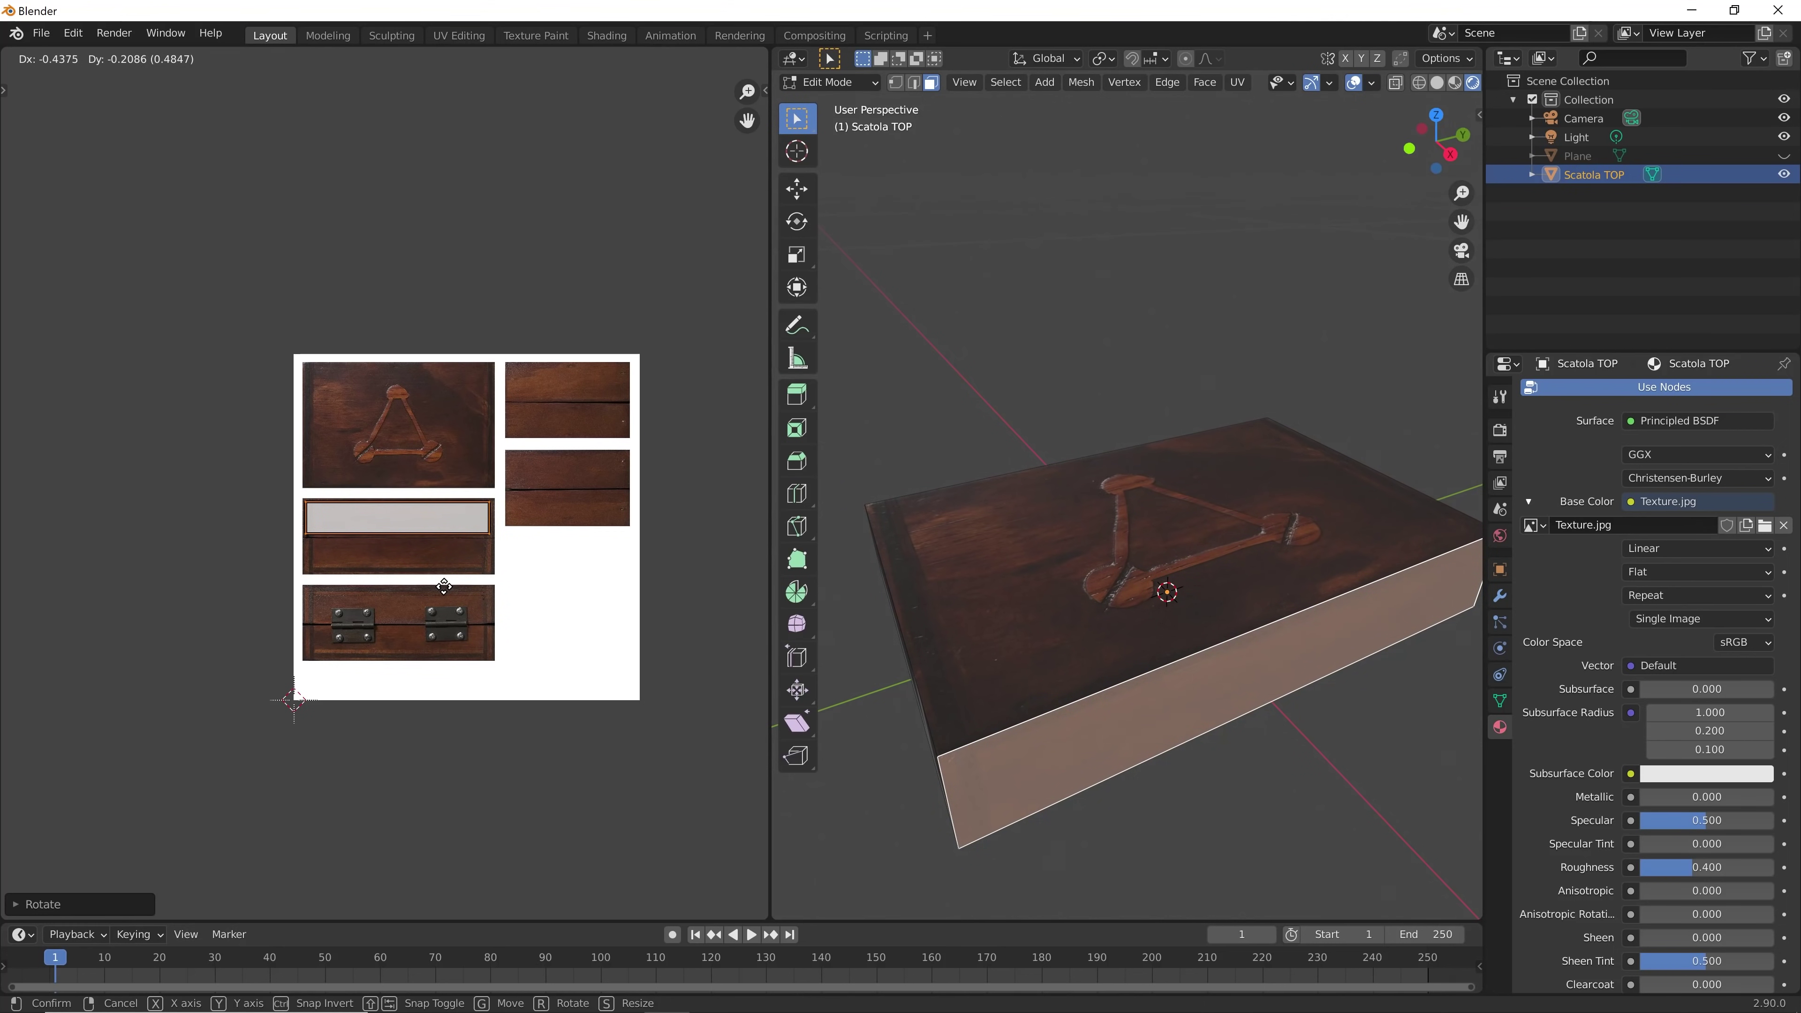
pyautogui.click(444, 586)
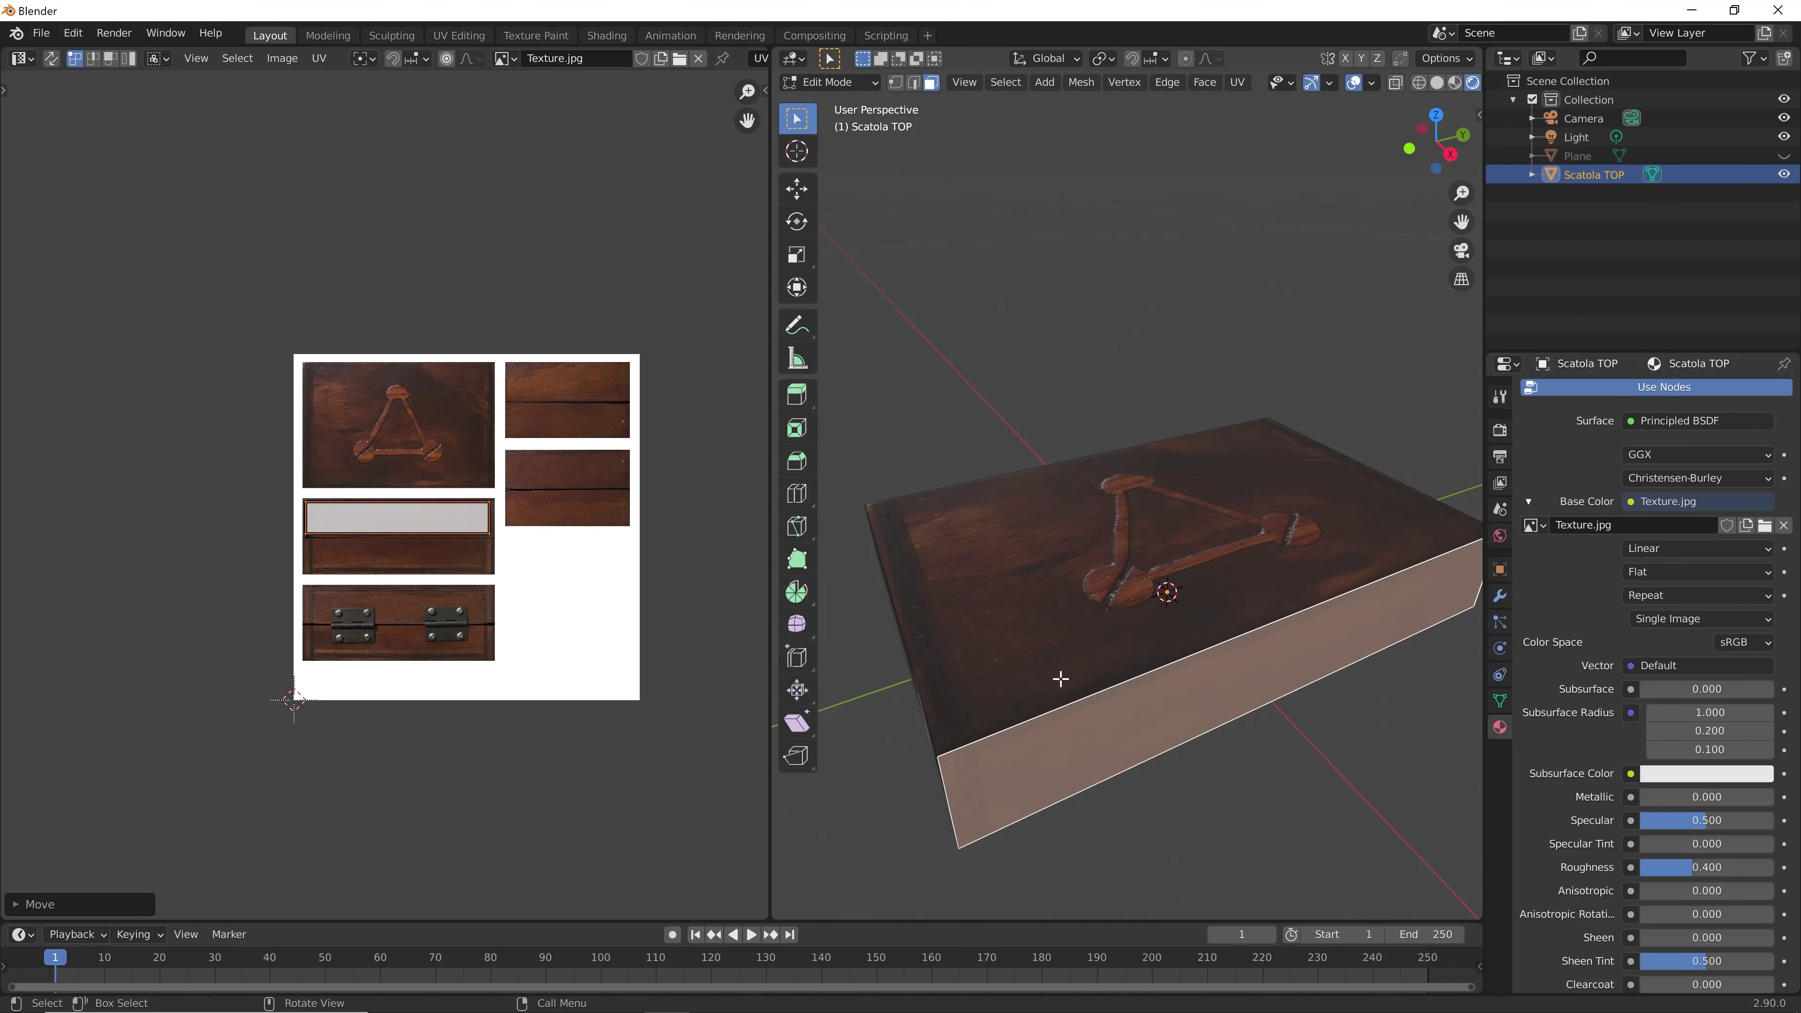
# Orbit to the box's side and shift the side face's UV island down onto the planks
pyautogui.moveTo(1177, 812)
pyautogui.mouseDown(button='middle')
pyautogui.moveTo(1178, 728)
pyautogui.moveTo(1000, 742)
pyautogui.mouseUp(button='middle')
pyautogui.scroll(2, 943, 754)
pyautogui.scroll(3, 944, 754)
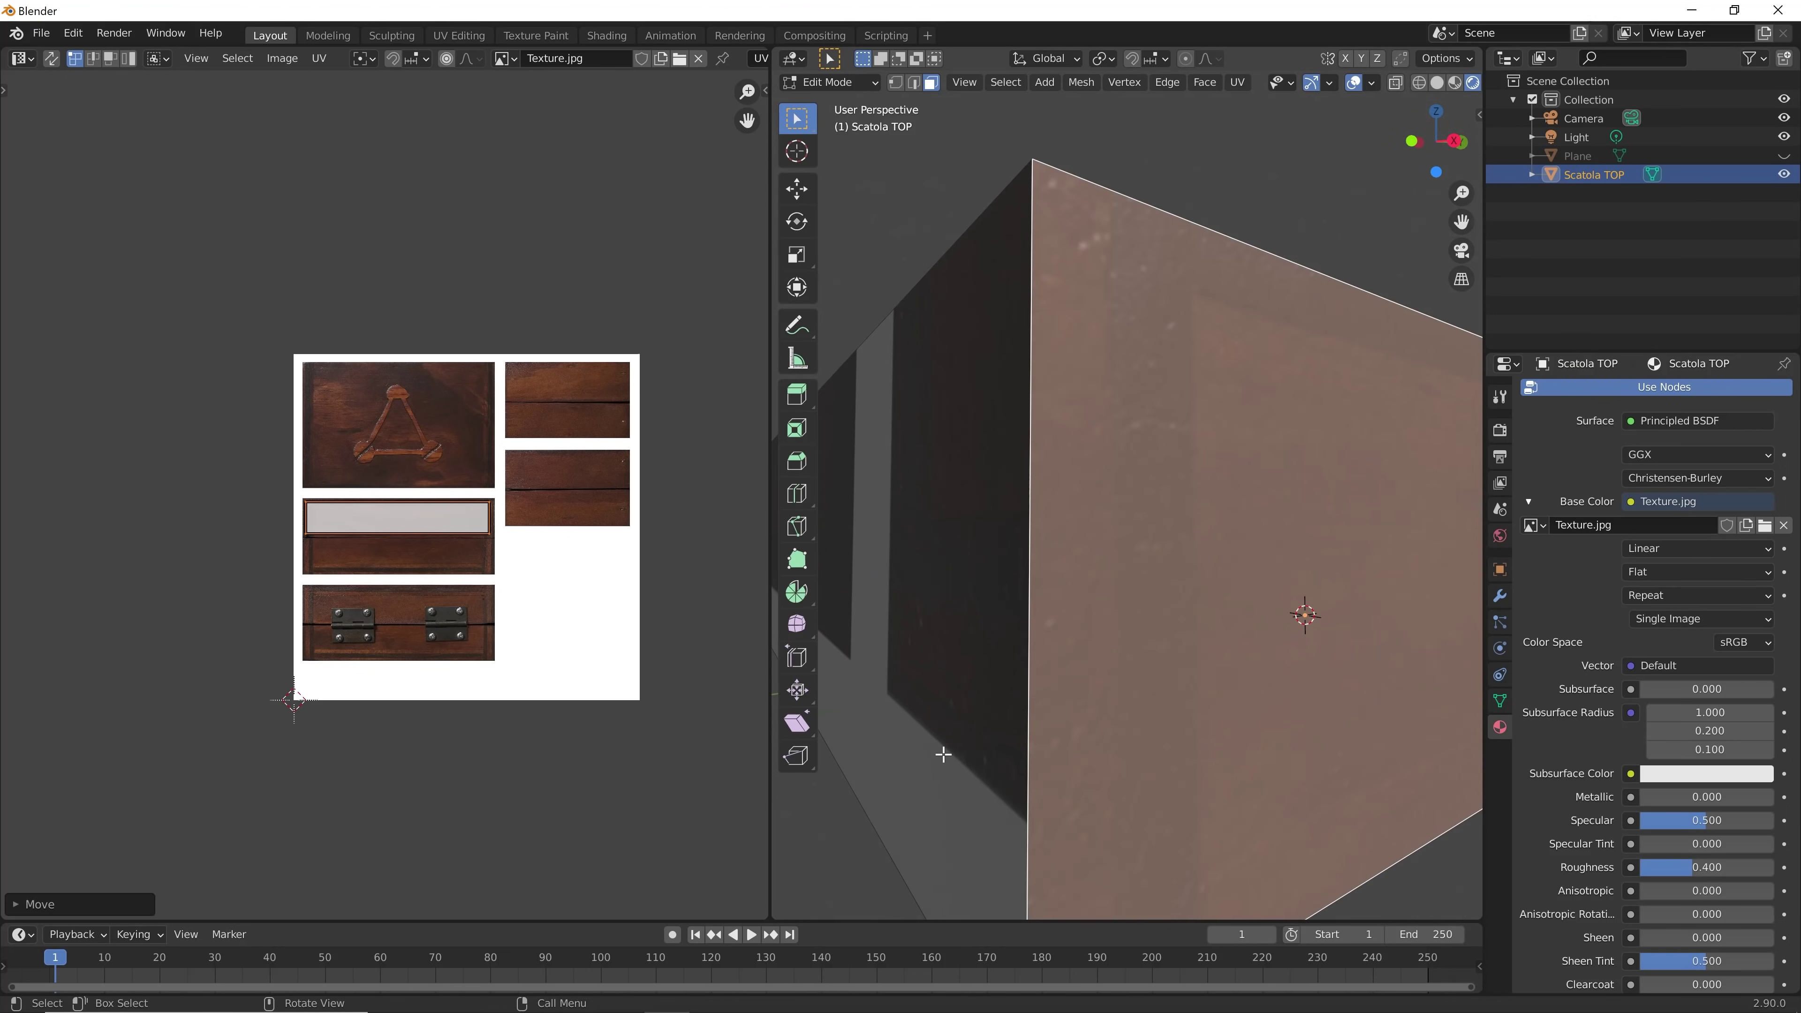
pyautogui.scroll(-3, 943, 755)
pyautogui.moveTo(1110, 824)
pyautogui.mouseDown(button='middle')
pyautogui.moveTo(1114, 736)
pyautogui.moveTo(941, 708)
pyautogui.mouseUp(button='middle')
pyautogui.scroll(4, 501, 499)
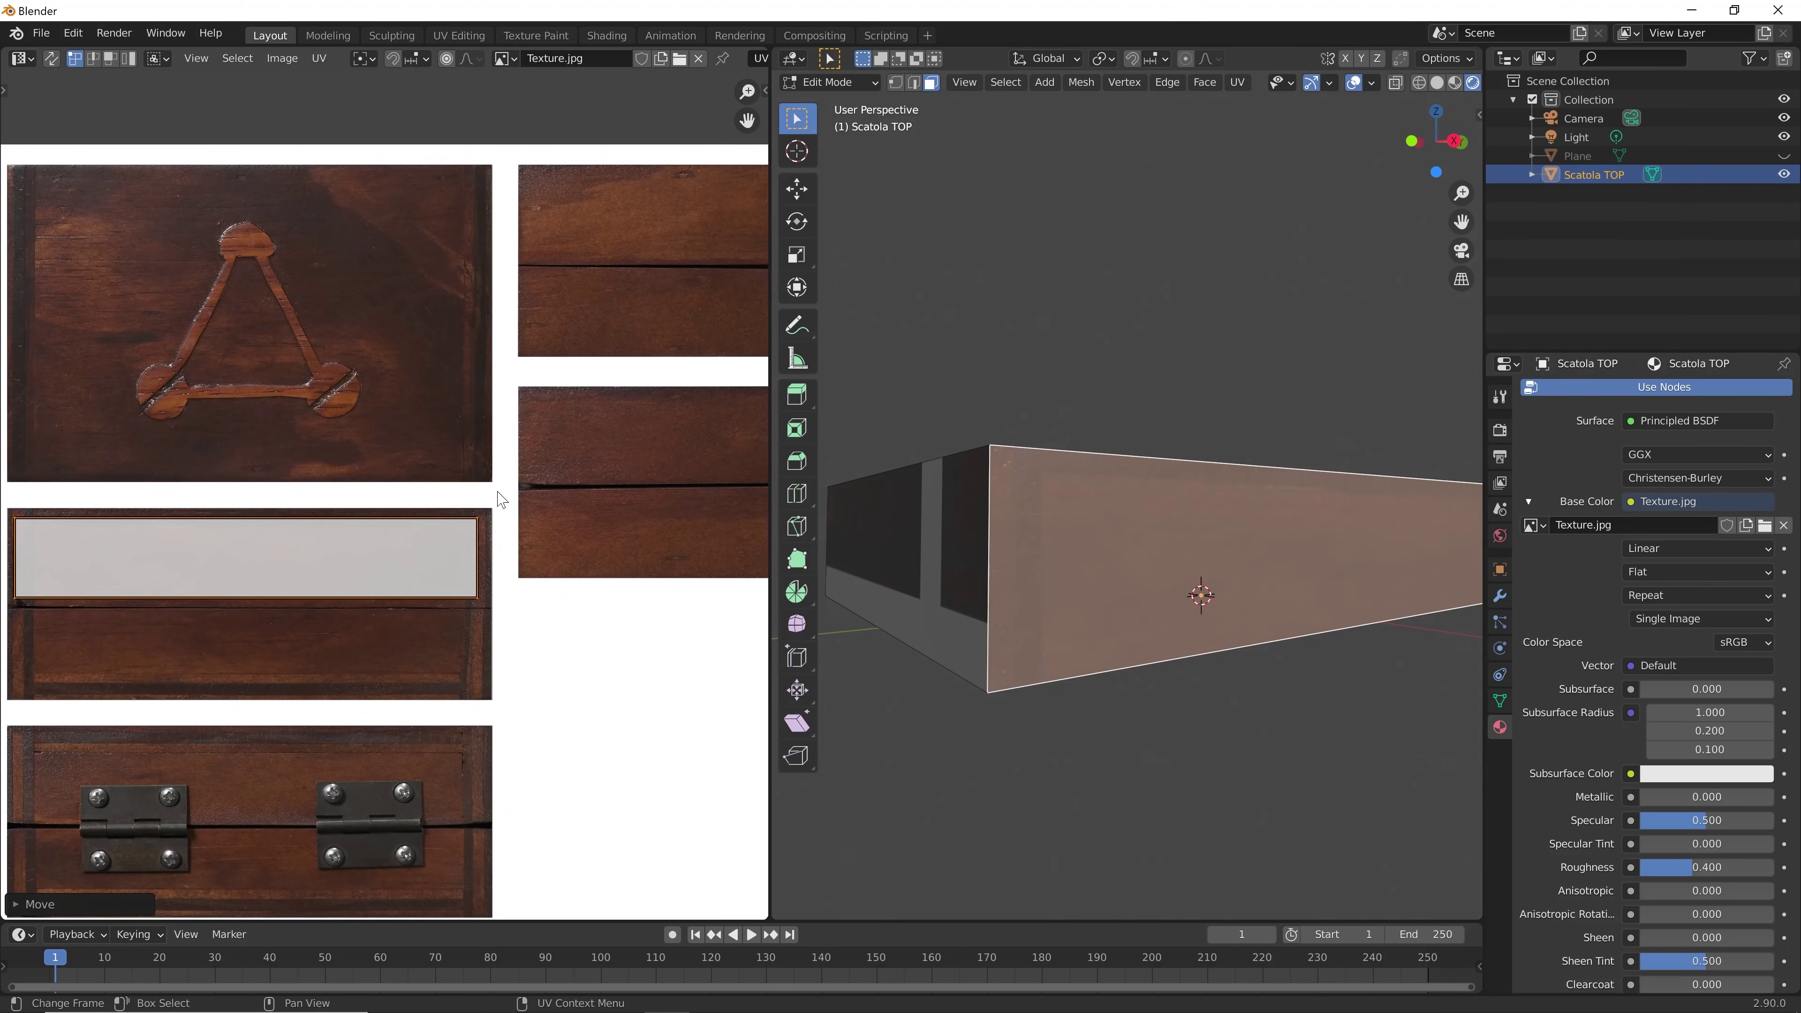
pyautogui.moveTo(438, 605); pyautogui.dragTo(730, 606, button='middle')
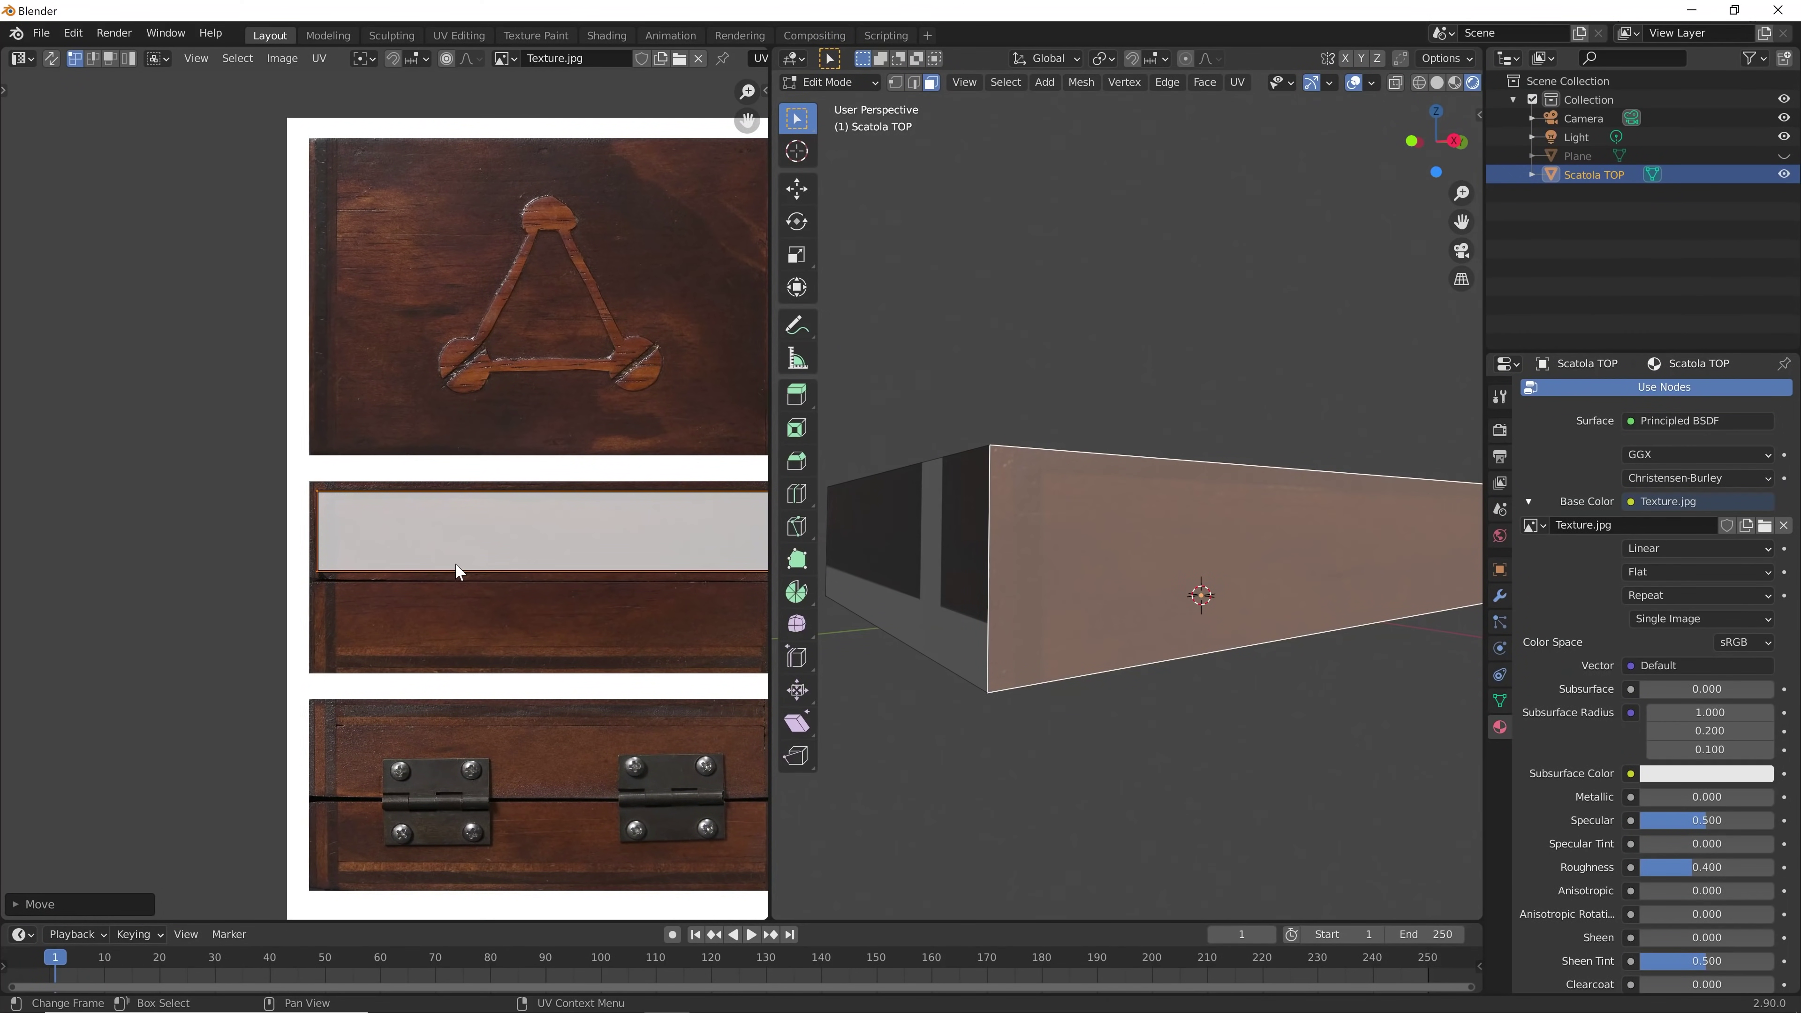
pyautogui.press('g')
pyautogui.click(459, 511)
pyautogui.scroll(4, 325, 590)
pyautogui.scroll(5, 373, 577)
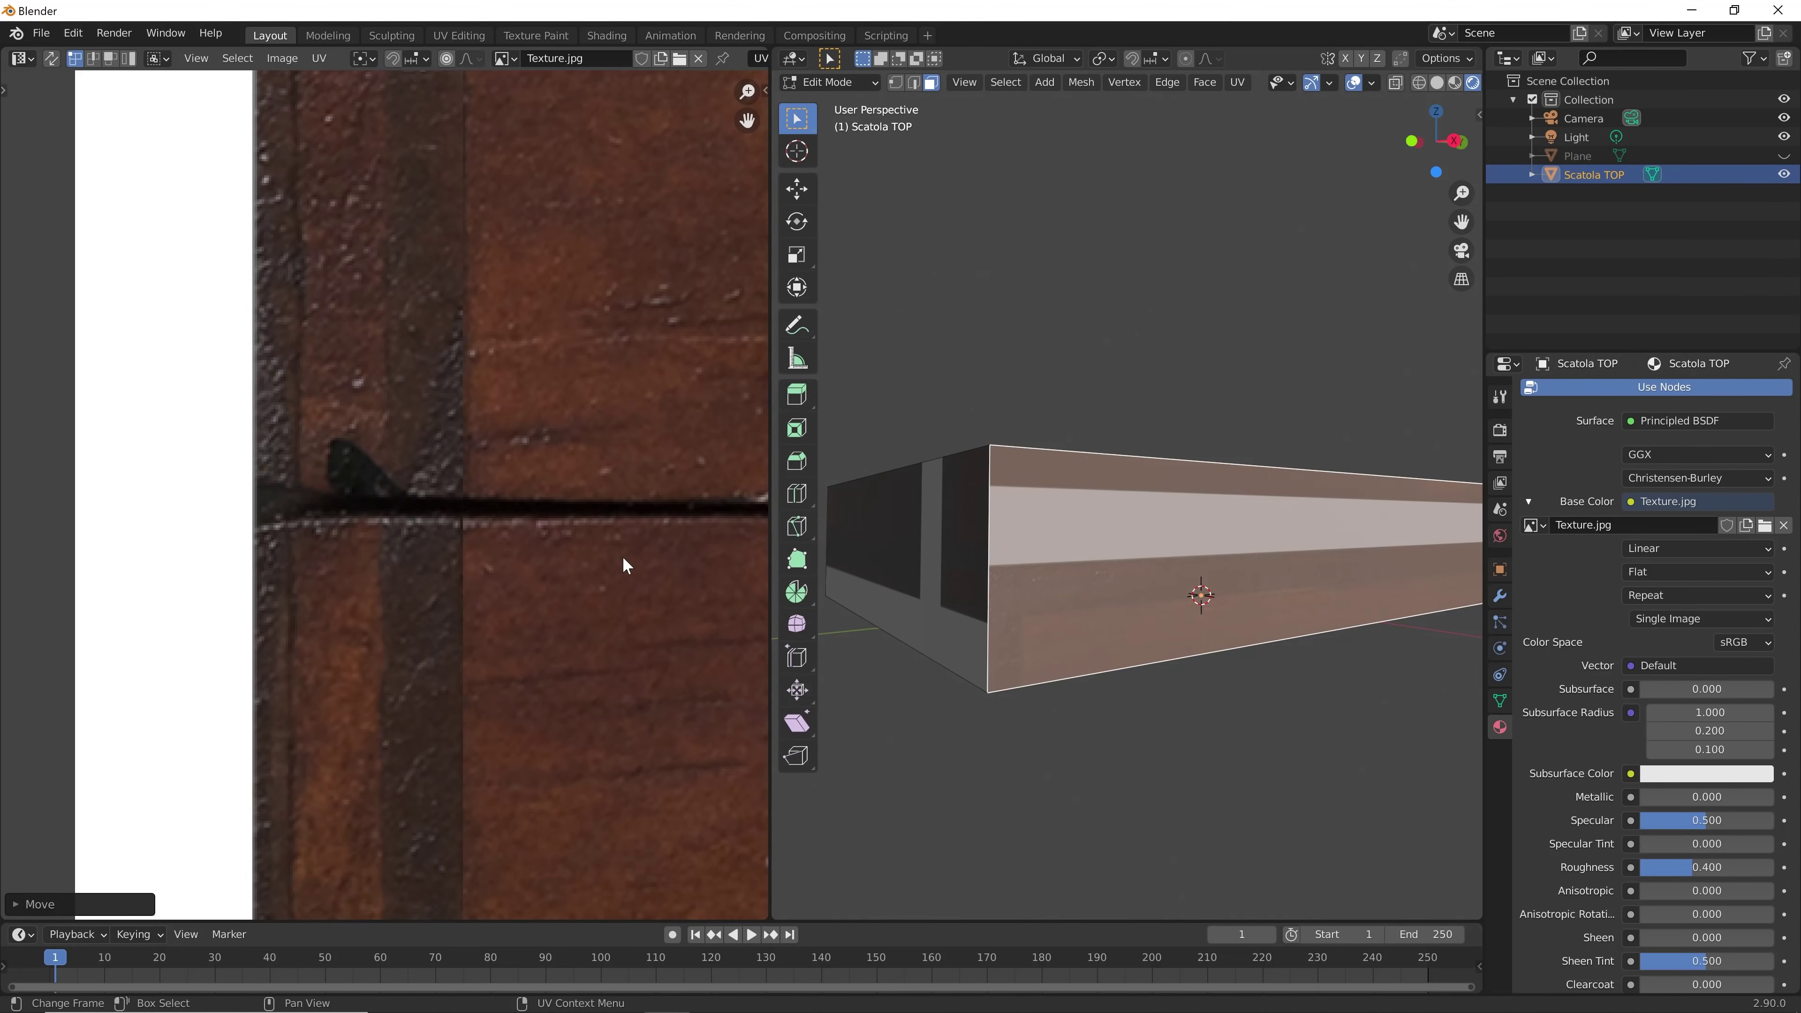
pyautogui.scroll(-5, 587, 536)
pyautogui.moveTo(587, 535)
pyautogui.mouseDown(button='middle')
pyautogui.moveTo(651, 535)
pyautogui.moveTo(485, 609)
pyautogui.moveTo(425, 589)
pyautogui.mouseUp(button='middle')
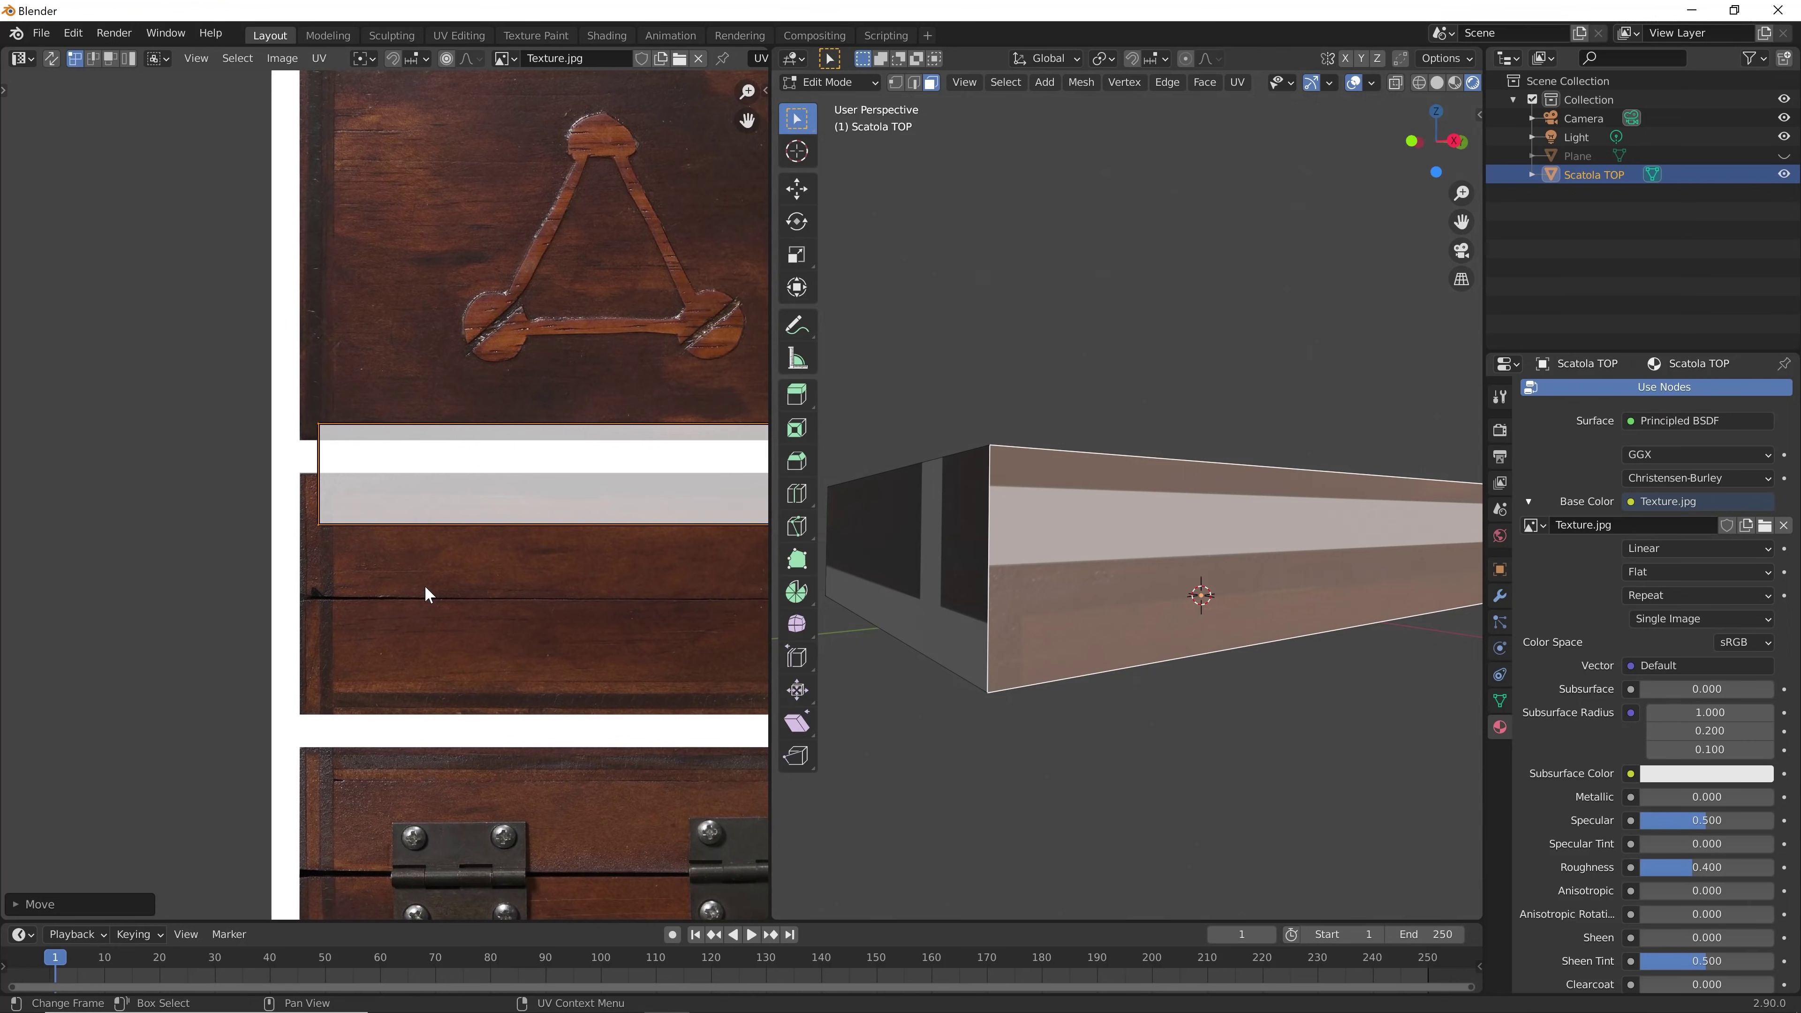
pyautogui.press('g')
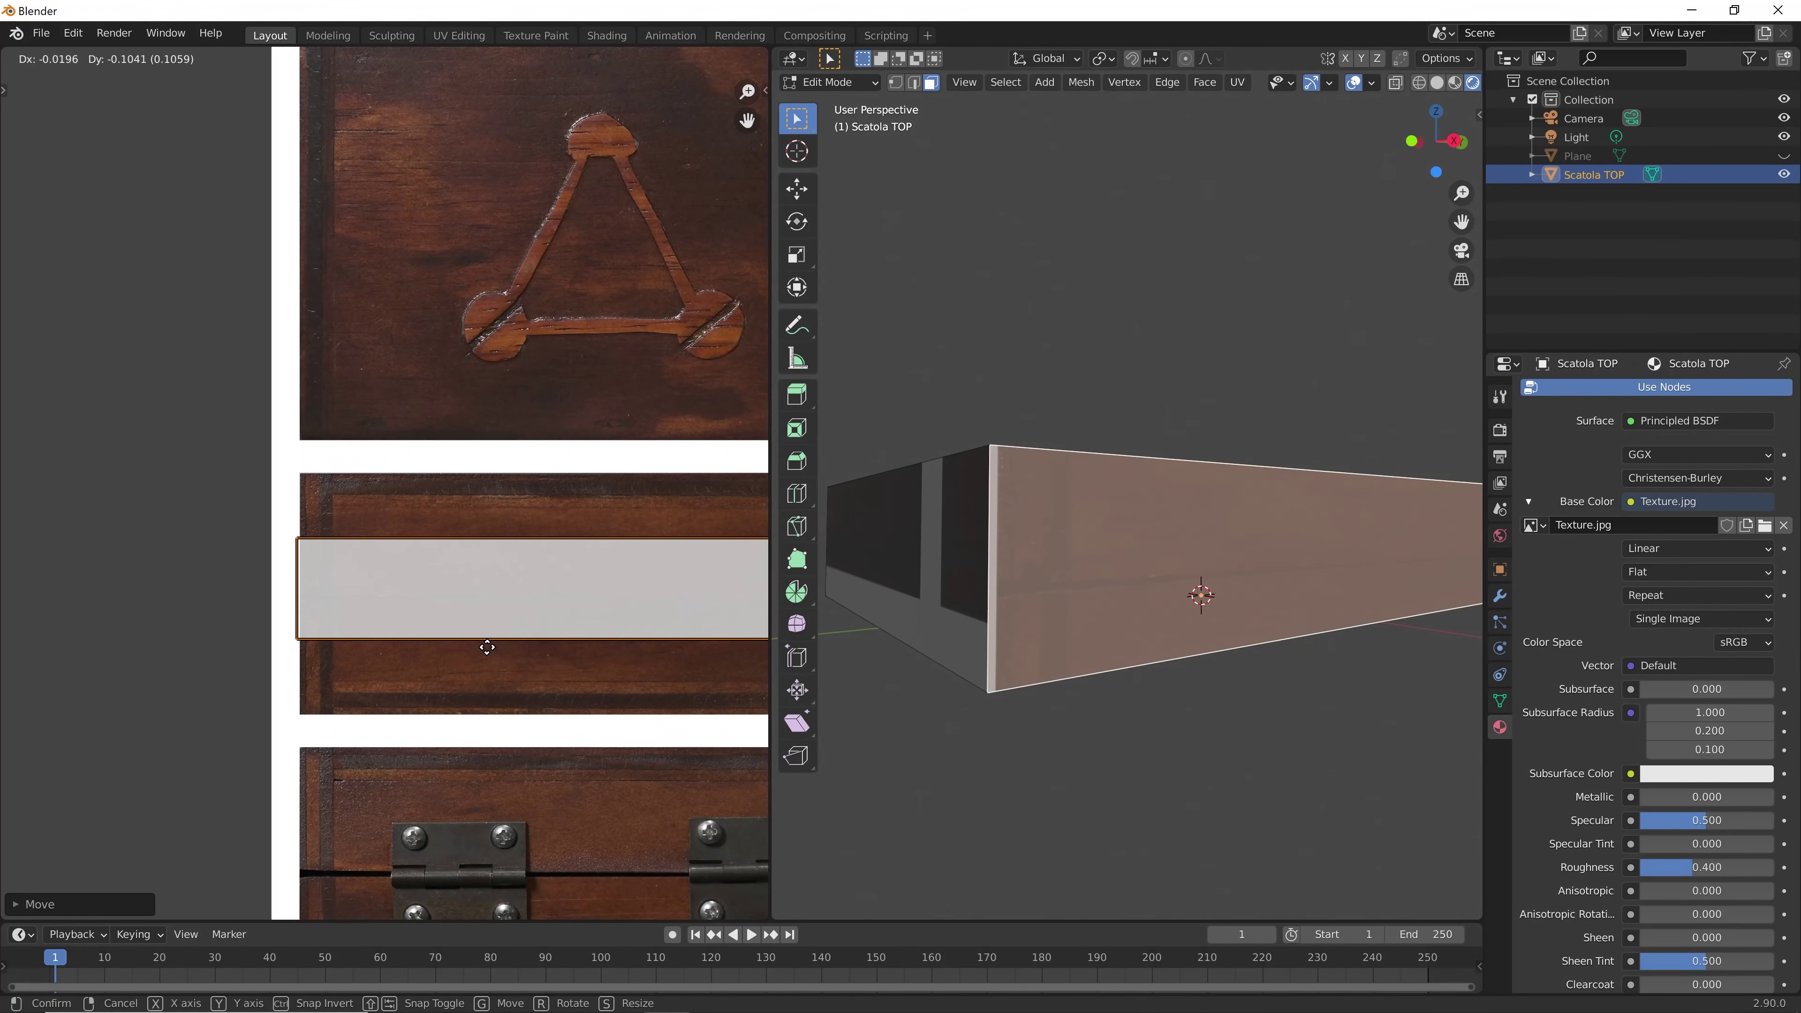
pyautogui.click(481, 646)
# Preview the side, reselect it, and reposition and enlarge its UV island over the framed panel
pyautogui.hotkey('alt', 'a')
pyautogui.scroll(3, 1019, 616)
pyautogui.scroll(-3, 1027, 541)
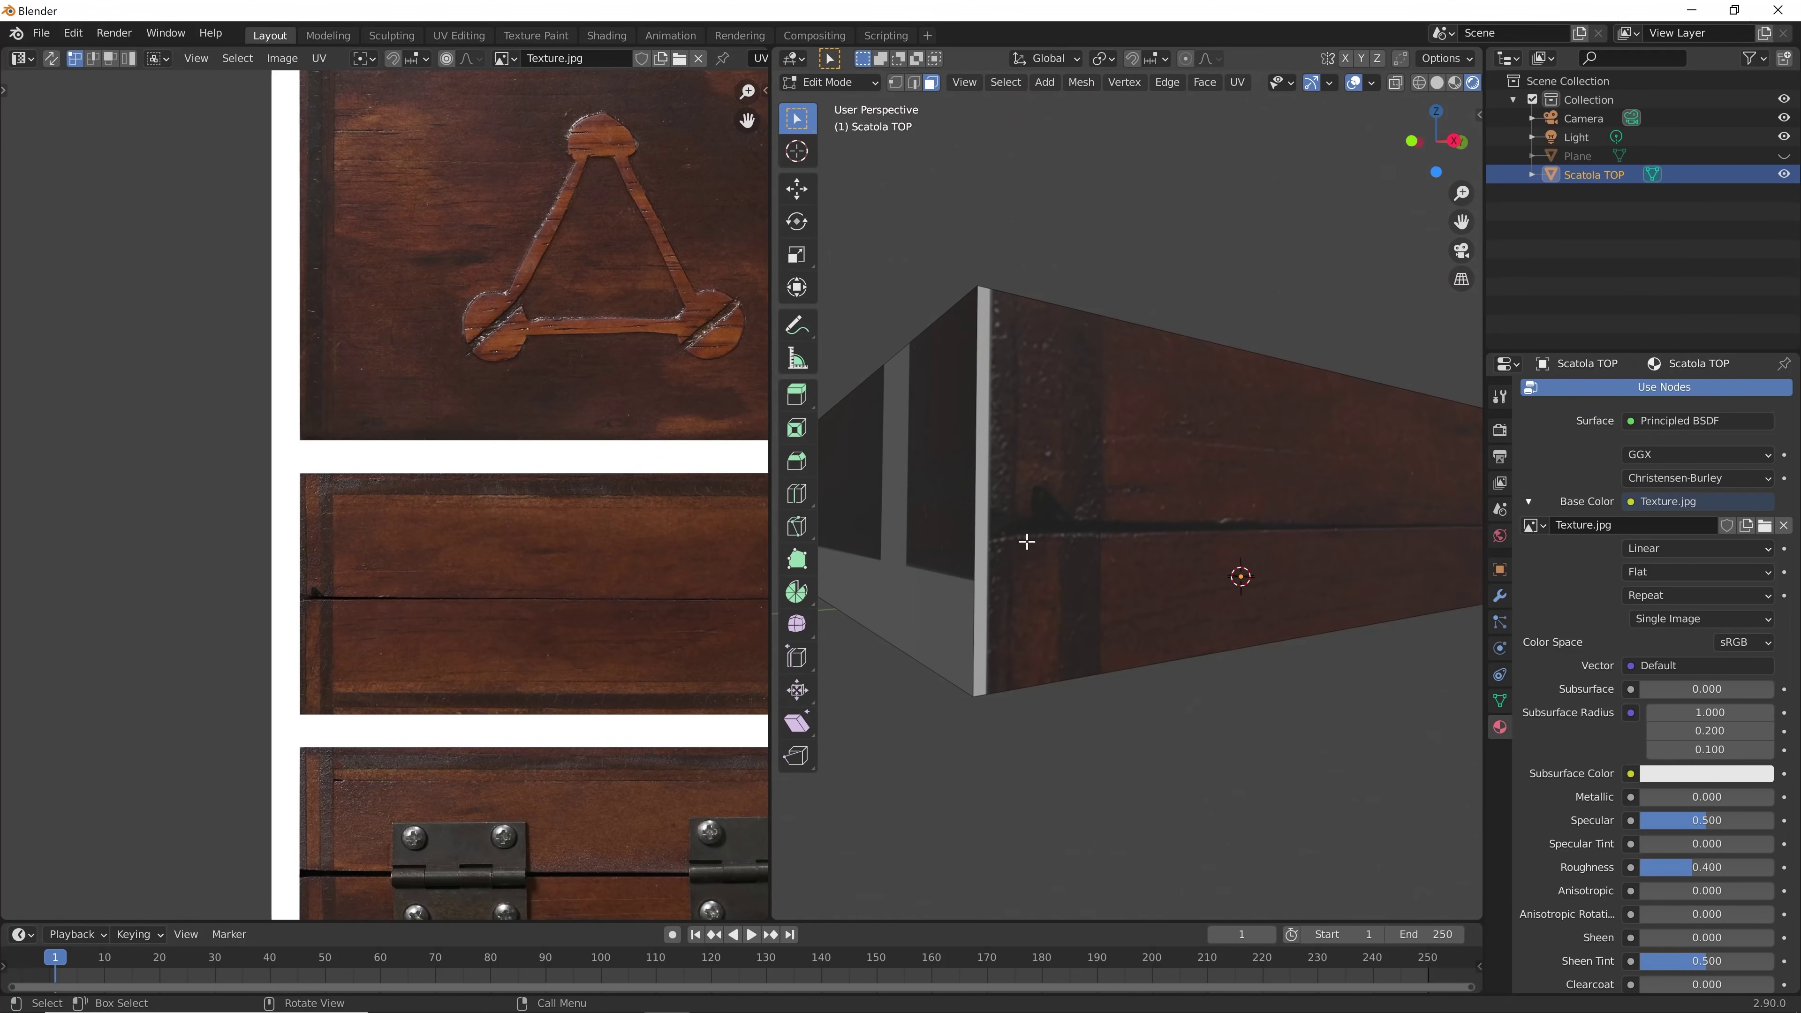
pyautogui.click(1154, 458)
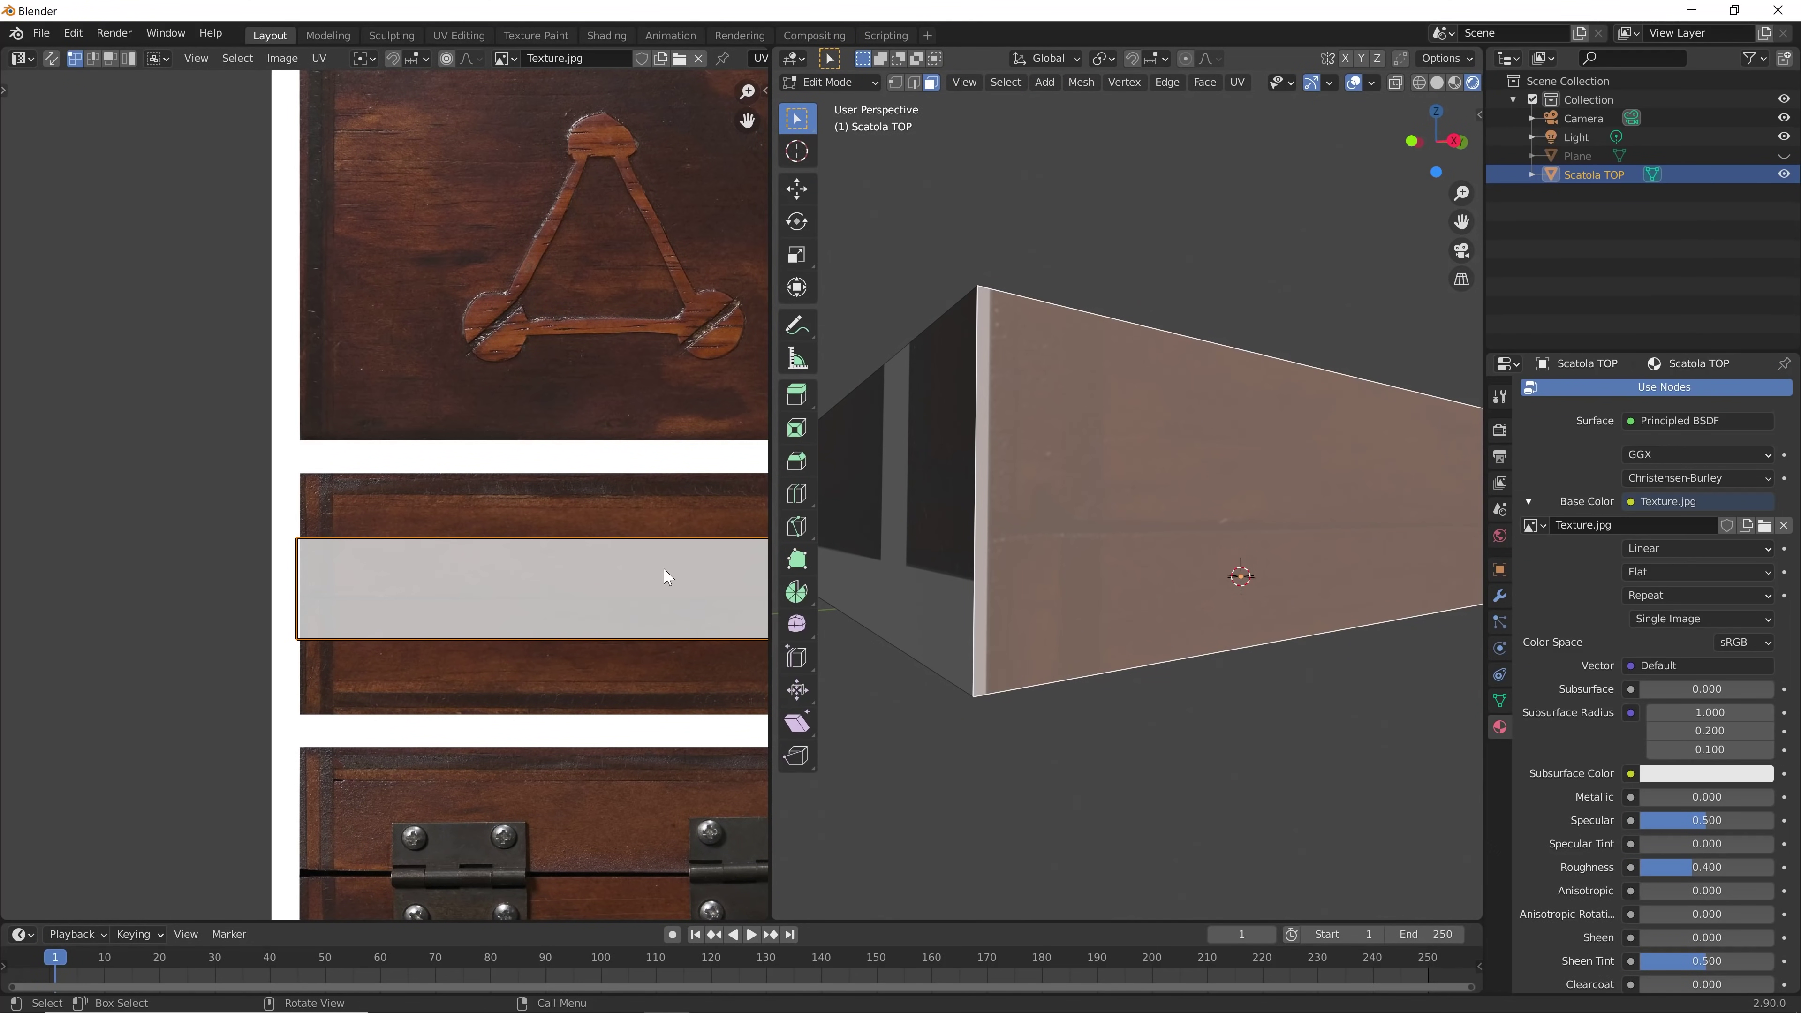
pyautogui.hscroll(3, 535, 692)
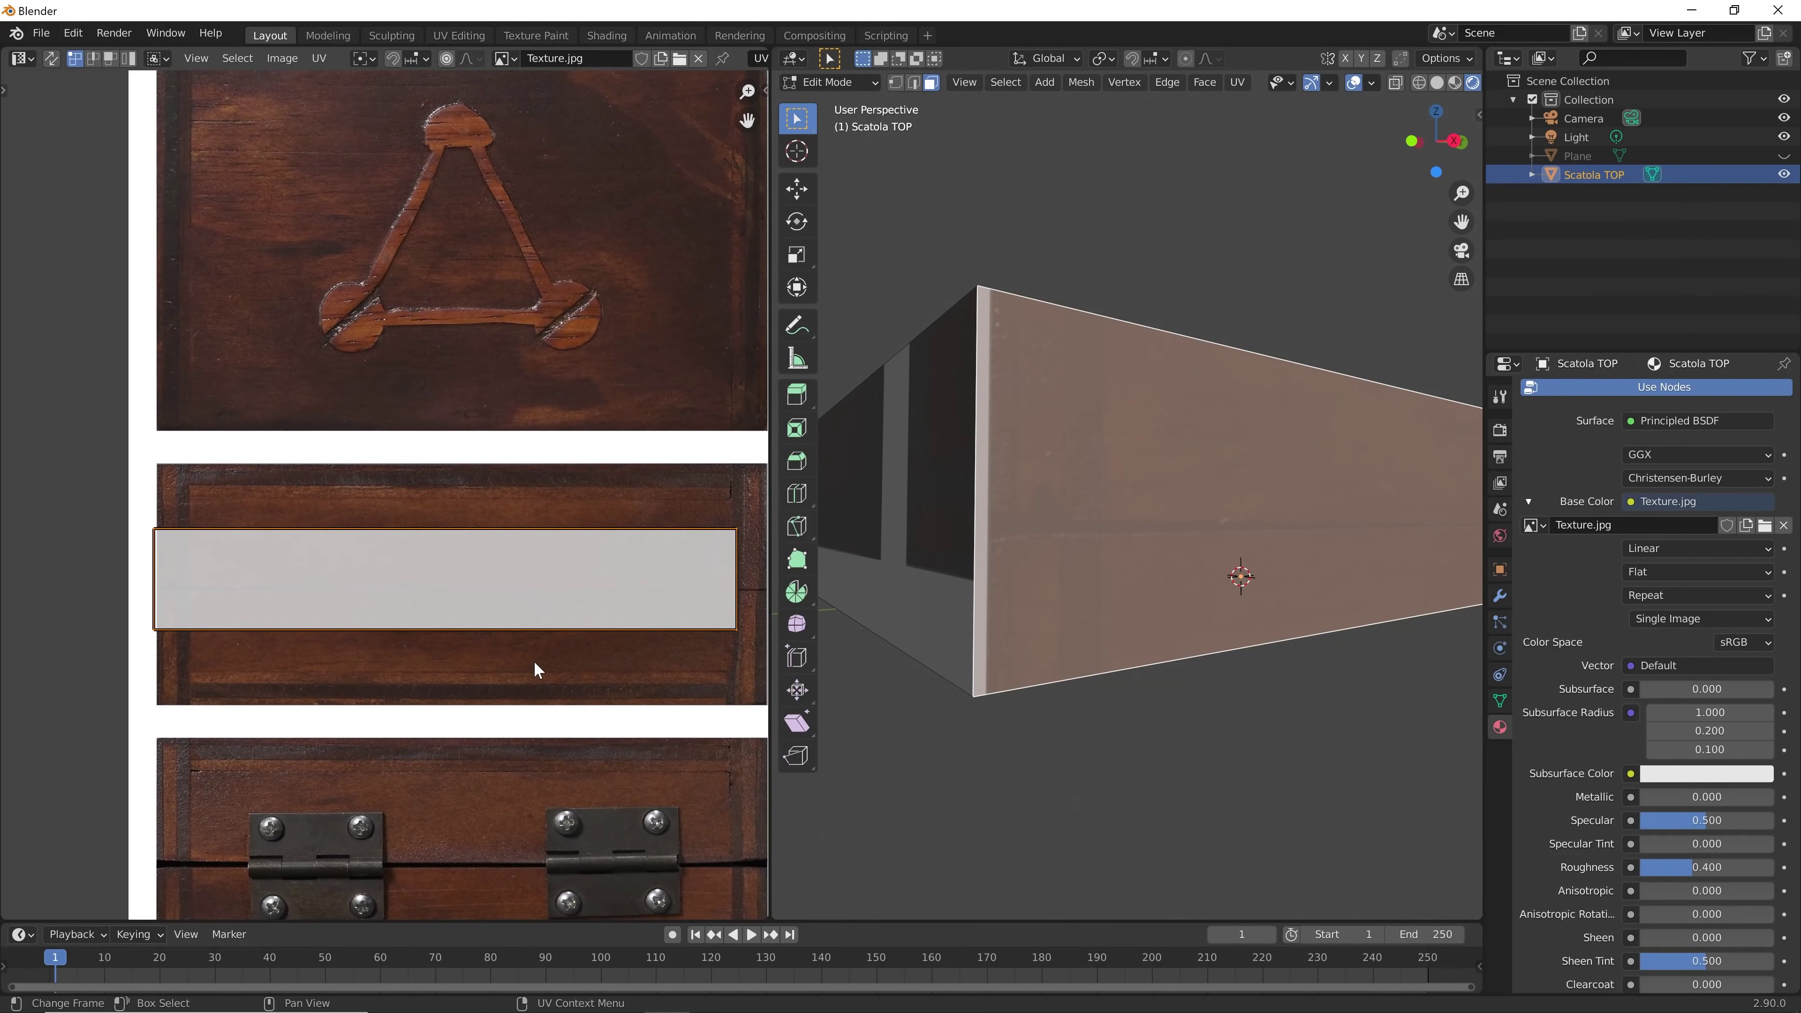
pyautogui.press('g')
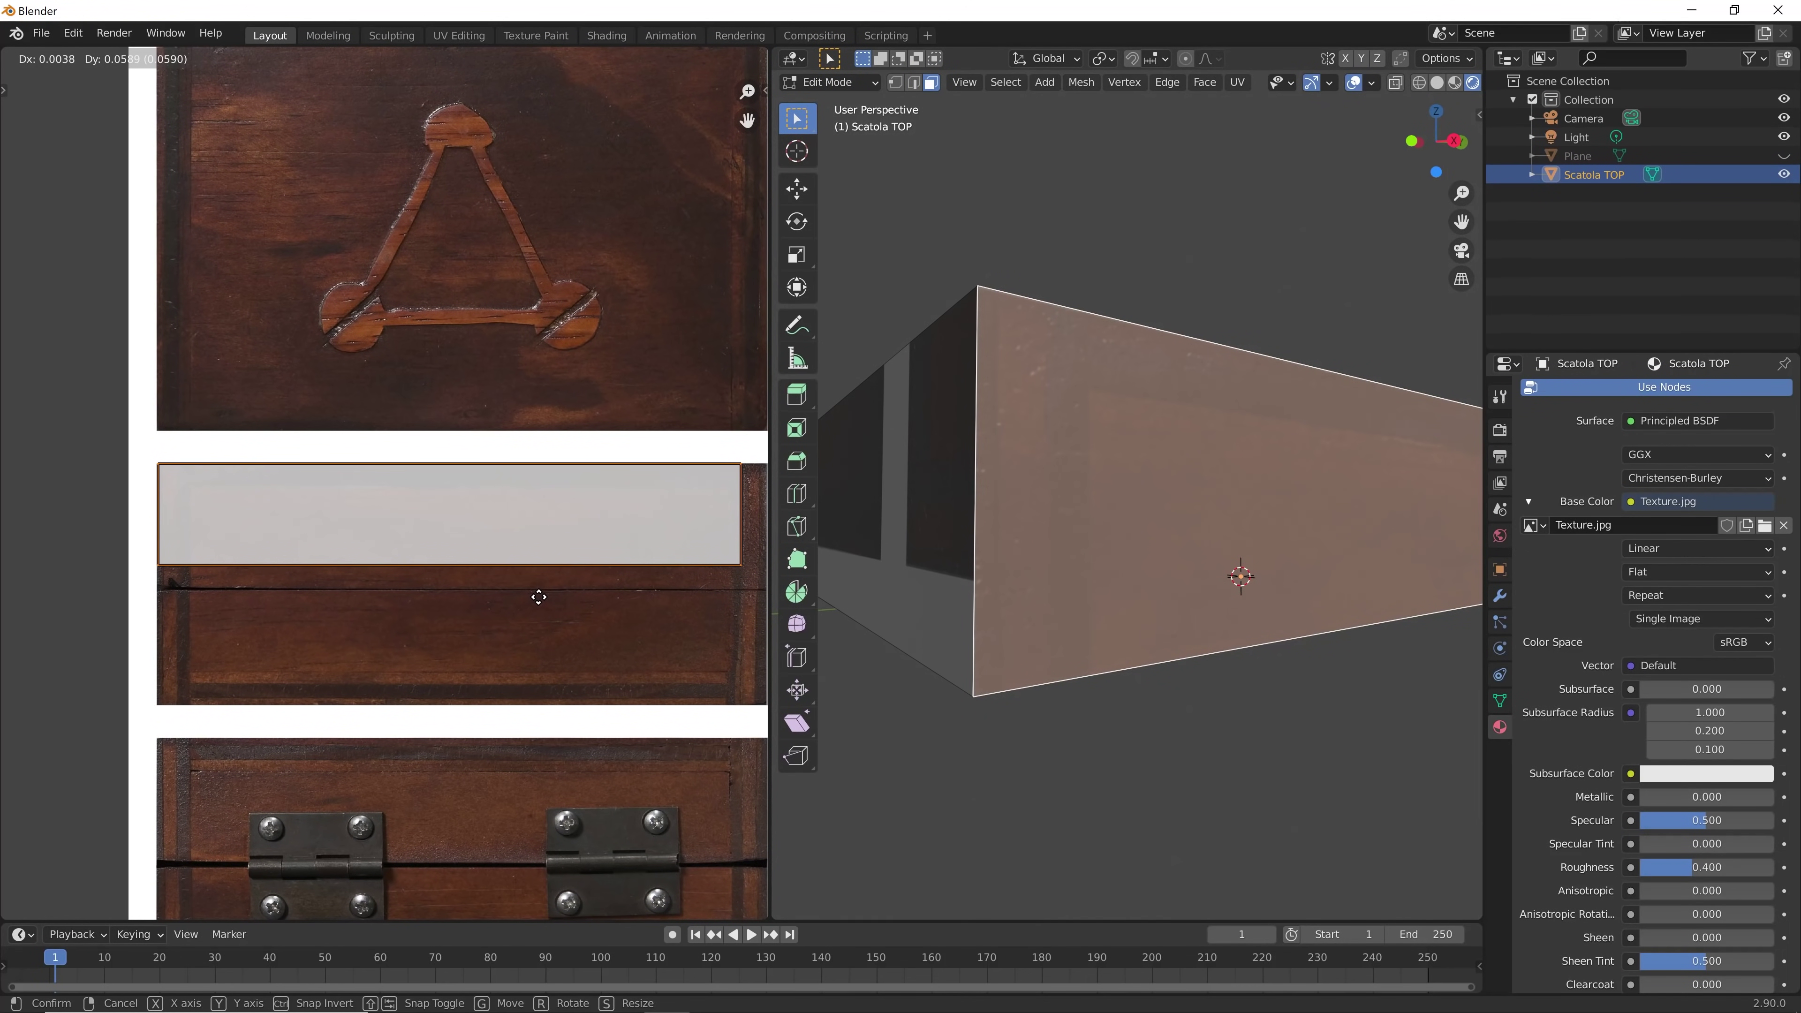
pyautogui.click(557, 606)
pyautogui.scroll(-2, 567, 615)
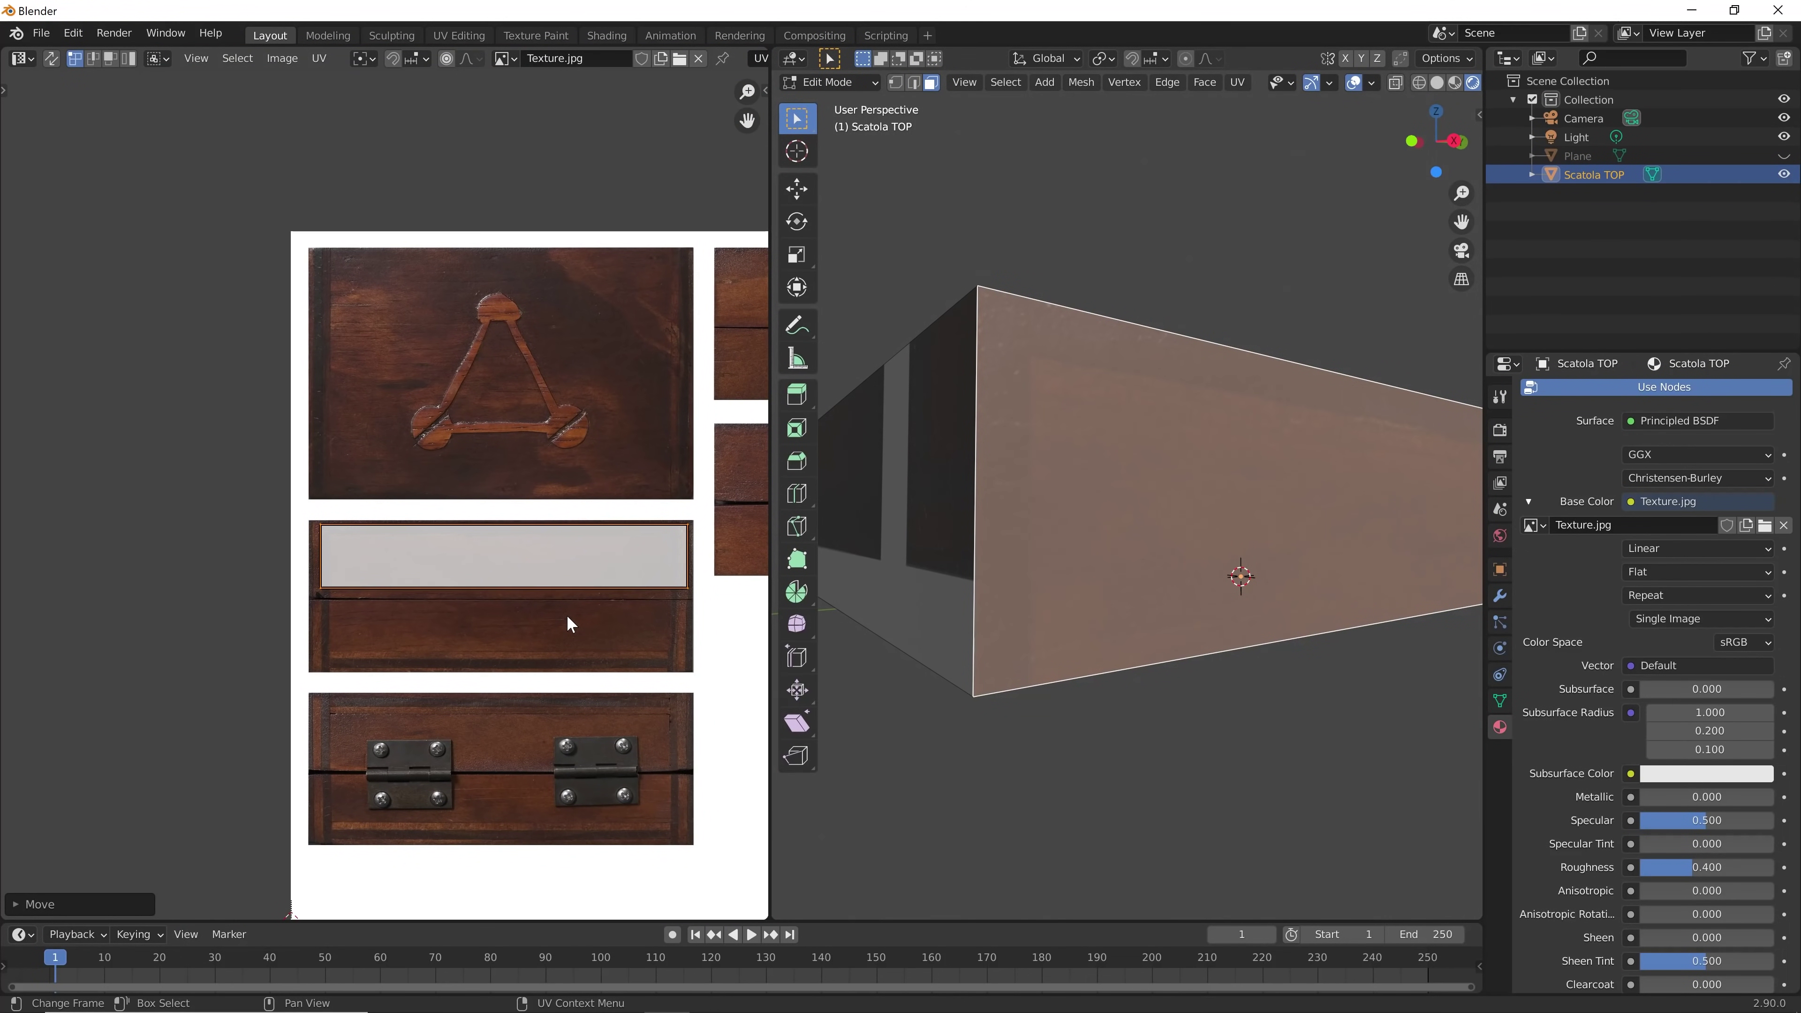
pyautogui.press('s')
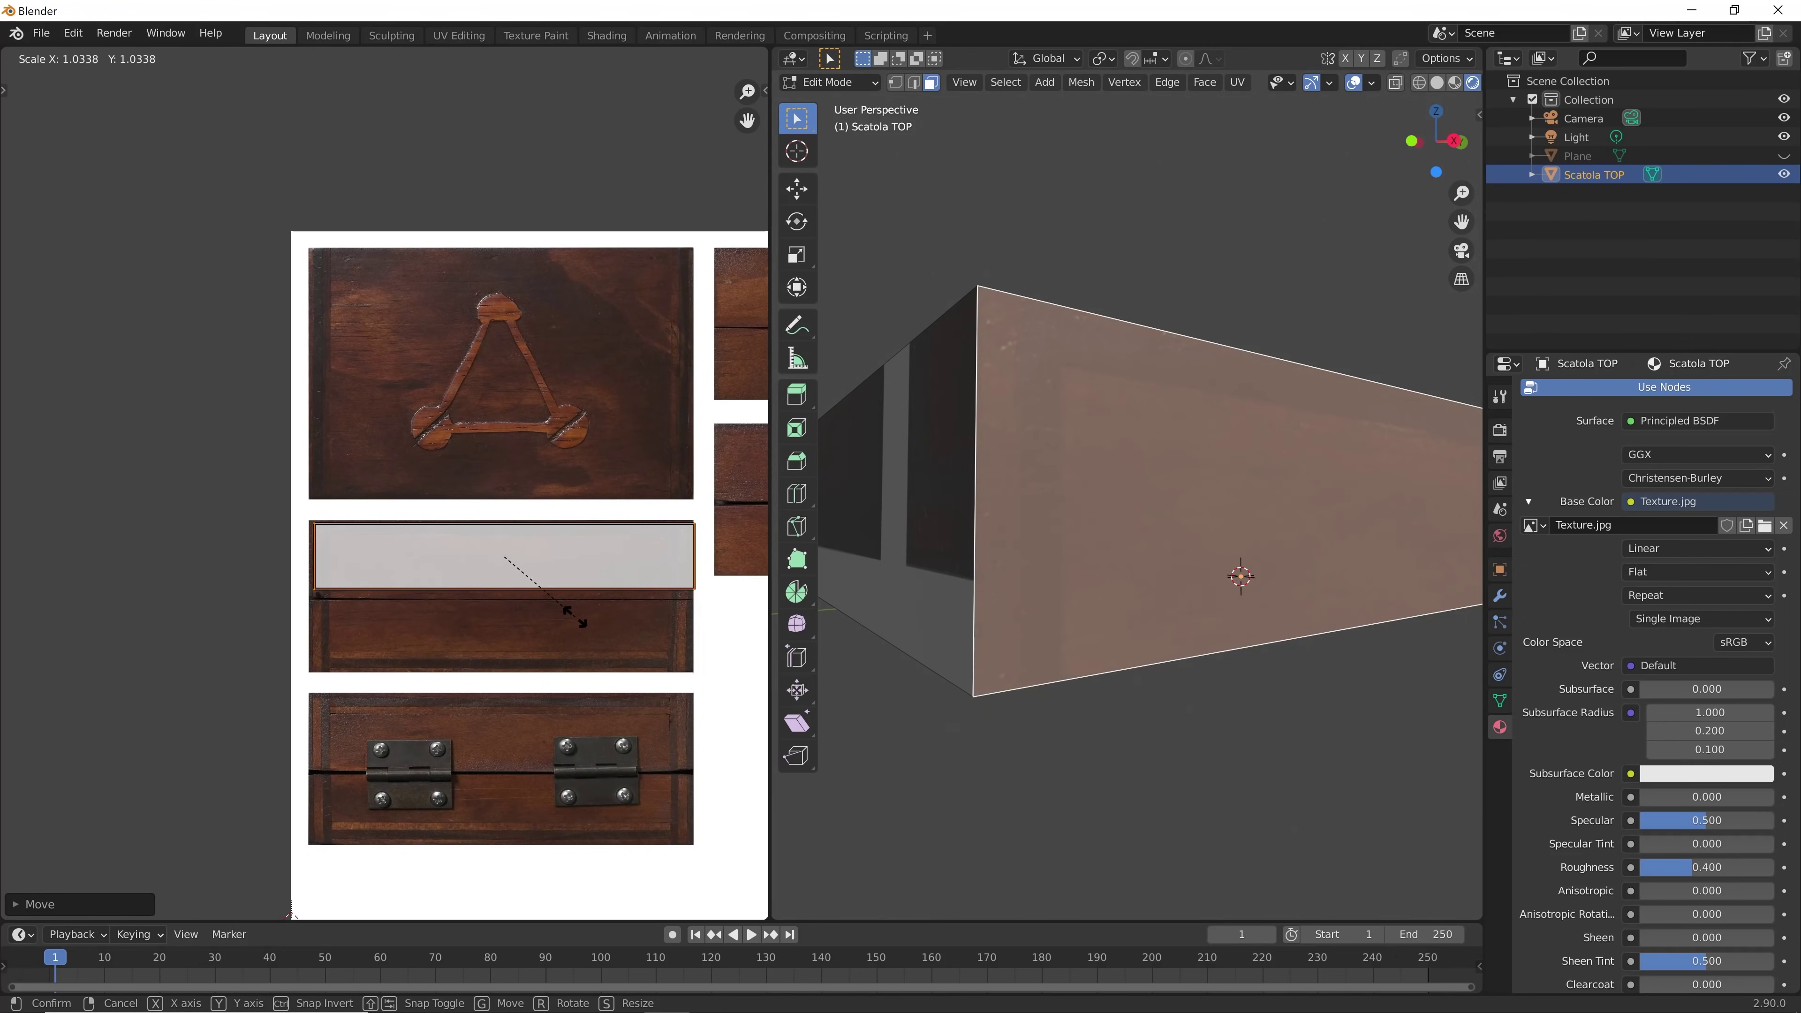
pyautogui.click(575, 615)
pyautogui.press('g')
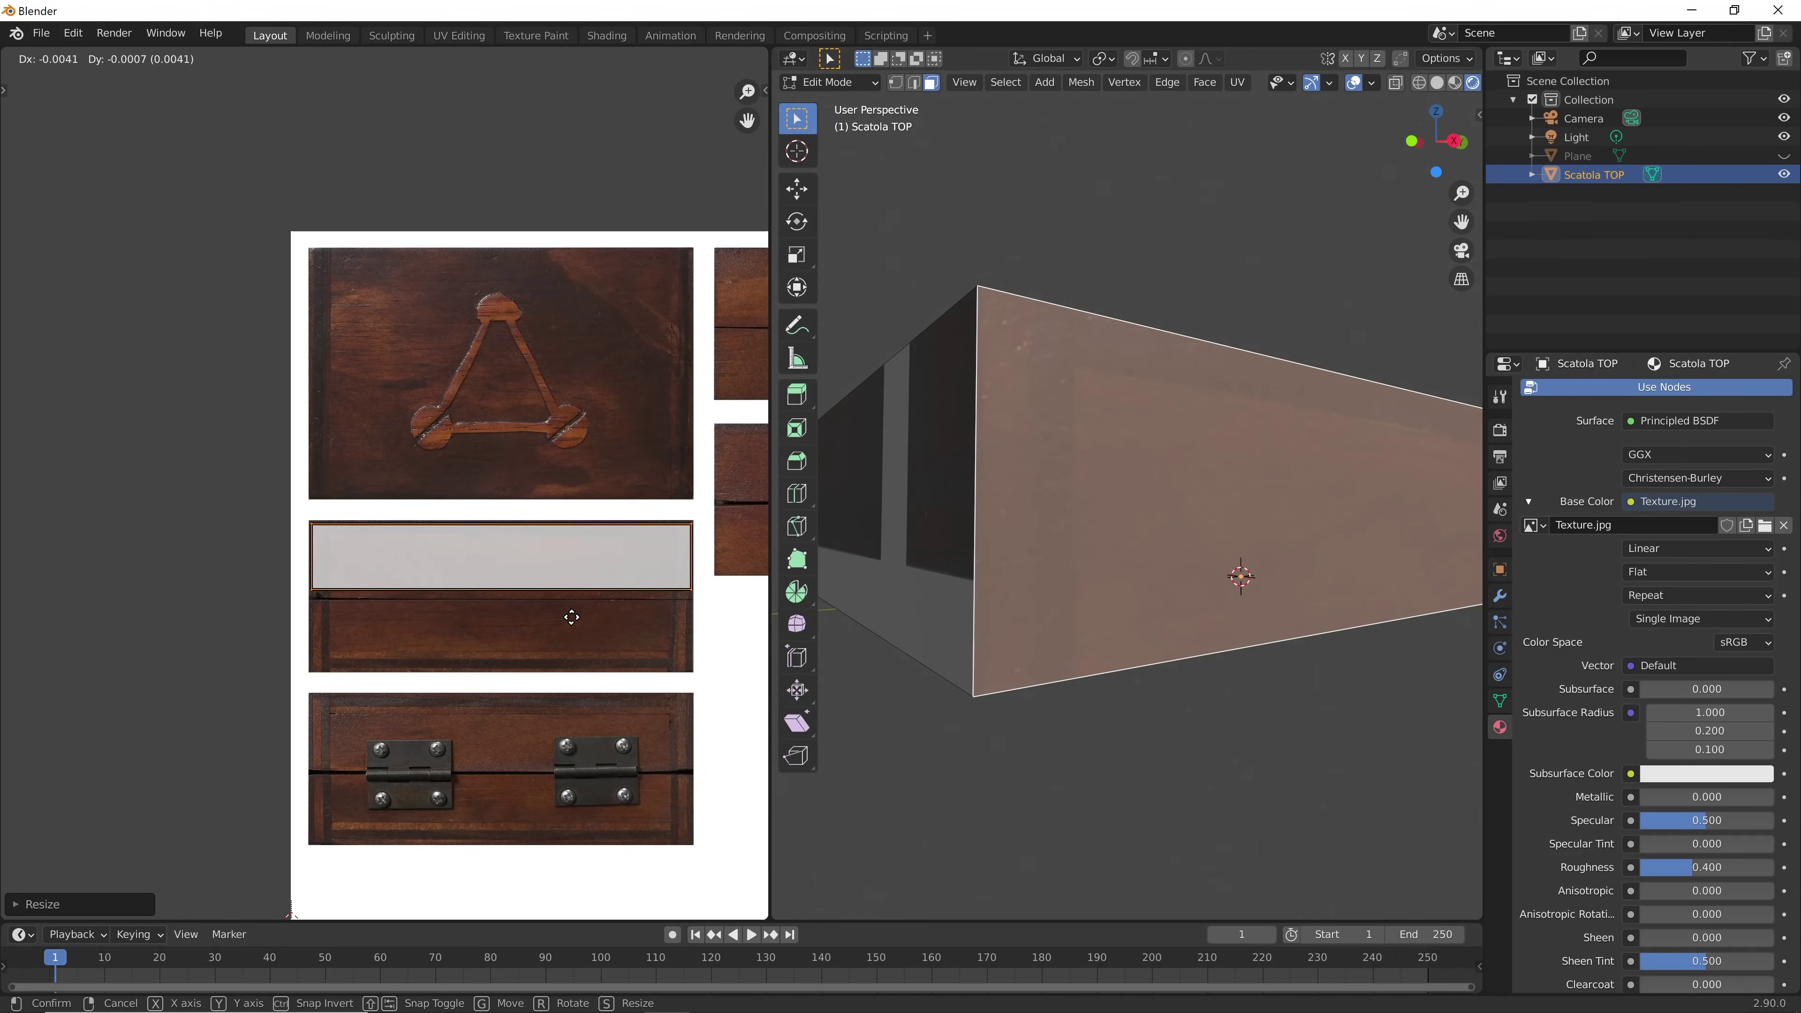
pyautogui.click(572, 616)
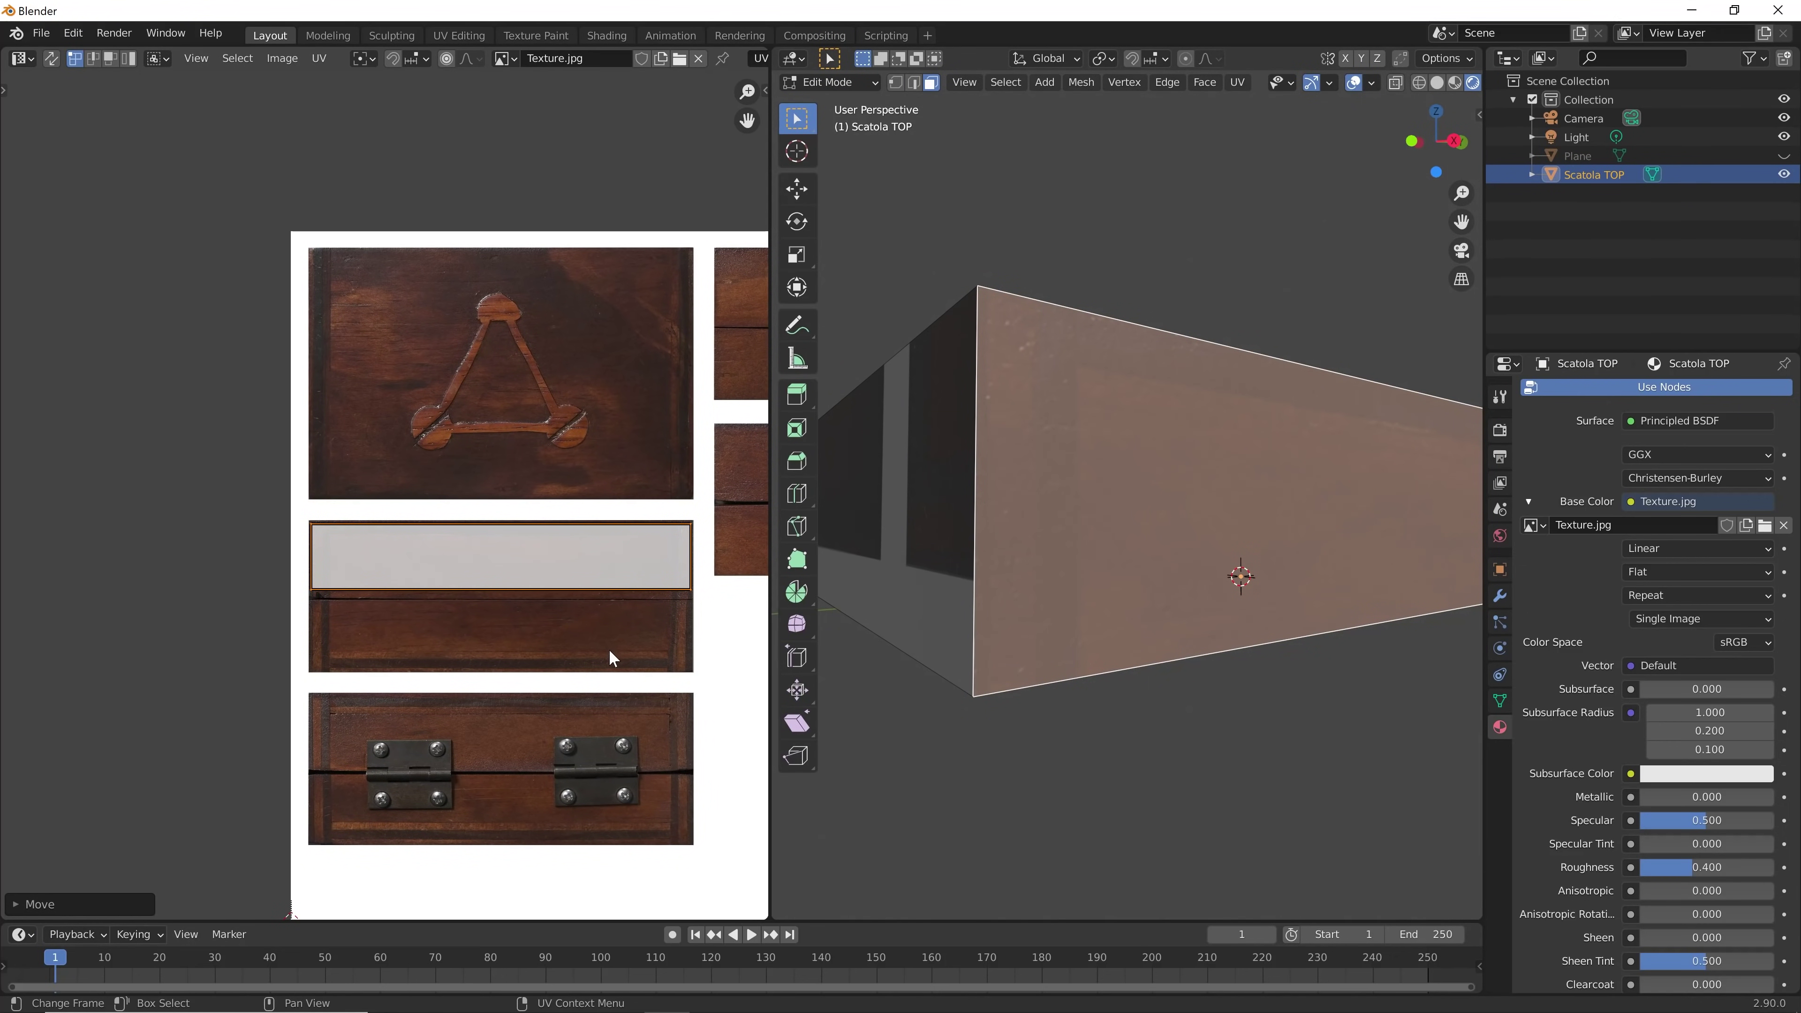
pyautogui.press('s')
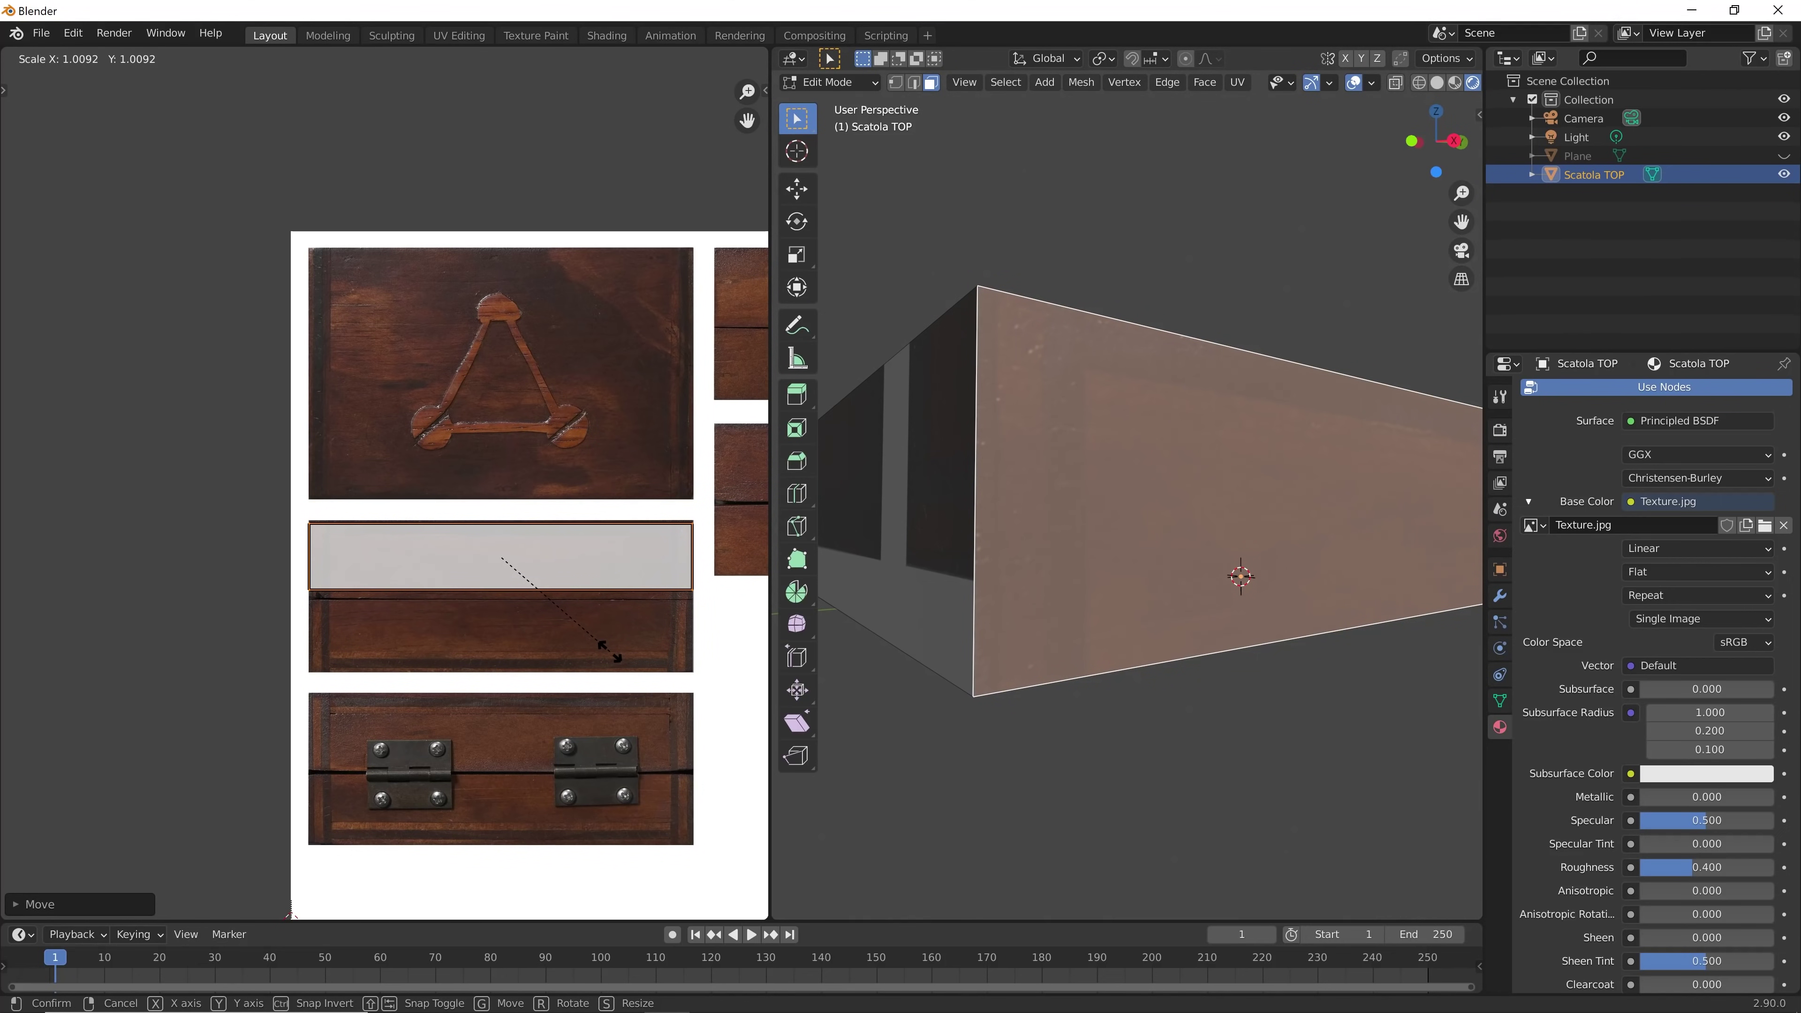
pyautogui.click(608, 657)
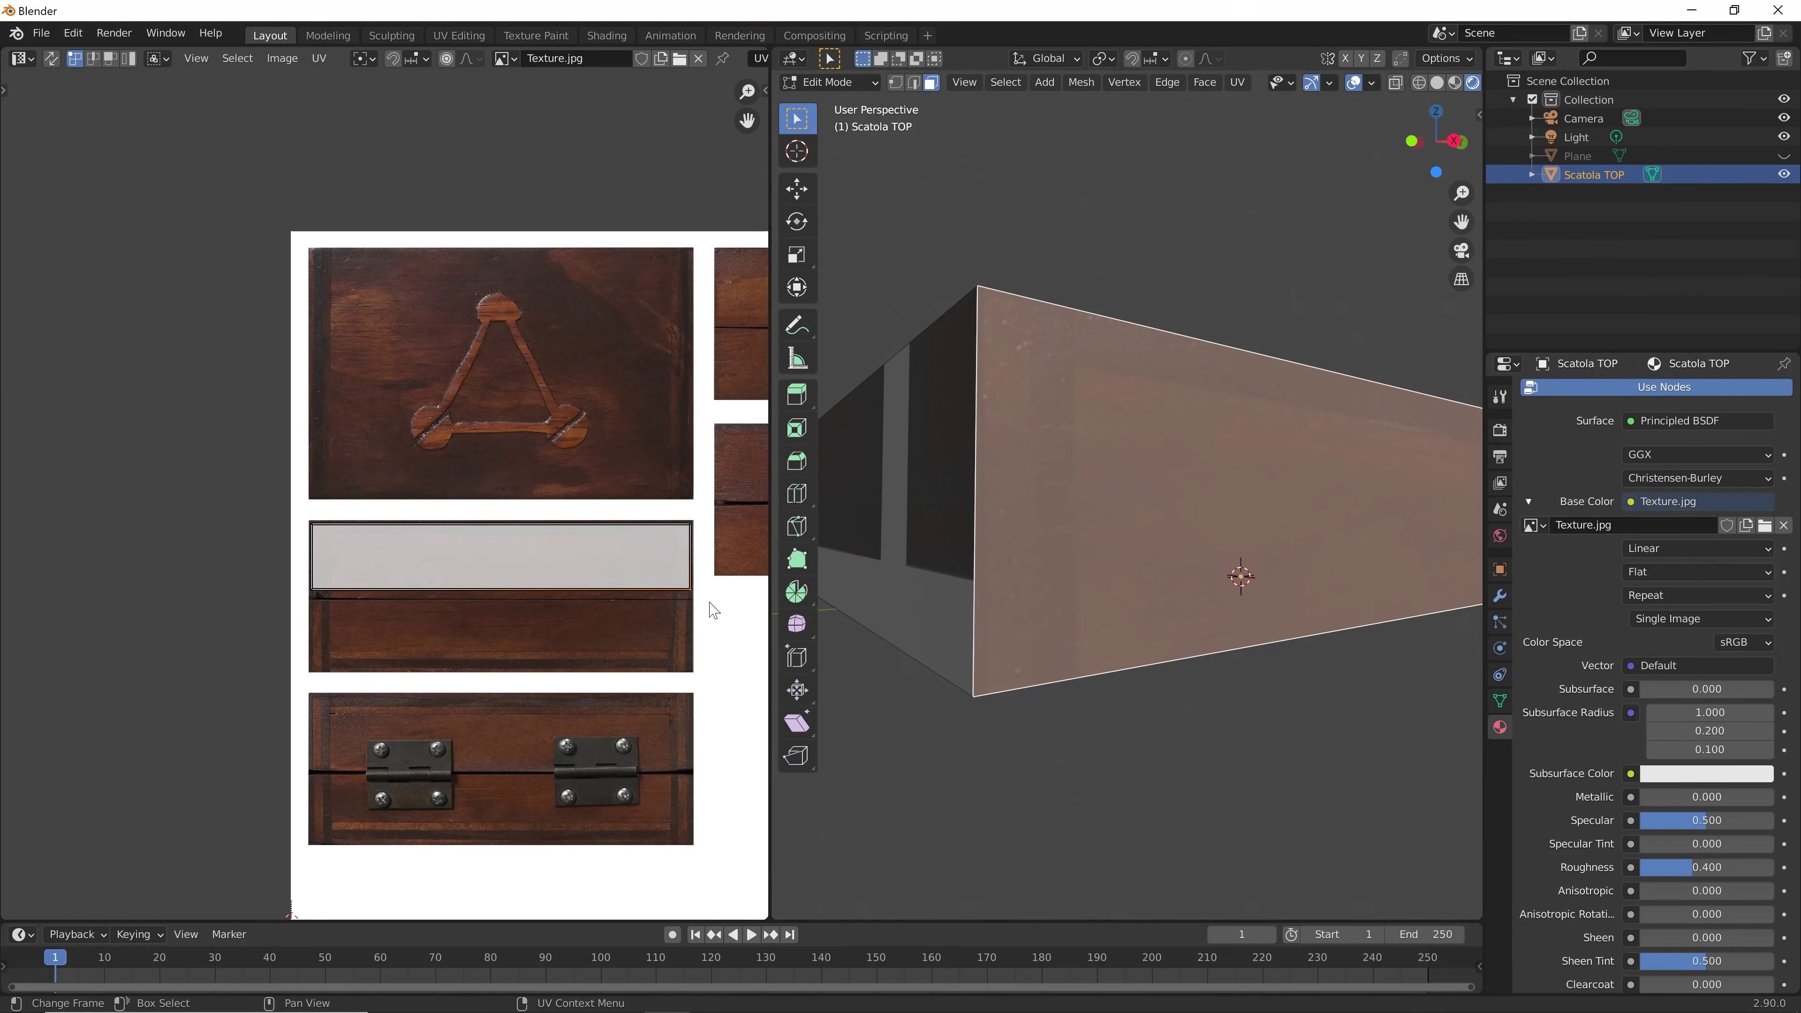
# Snap the UV rectangle's lower and top-right corners onto the framed panel's border
pyautogui.scroll(8, 683, 594)
pyautogui.scroll(3, 634, 545)
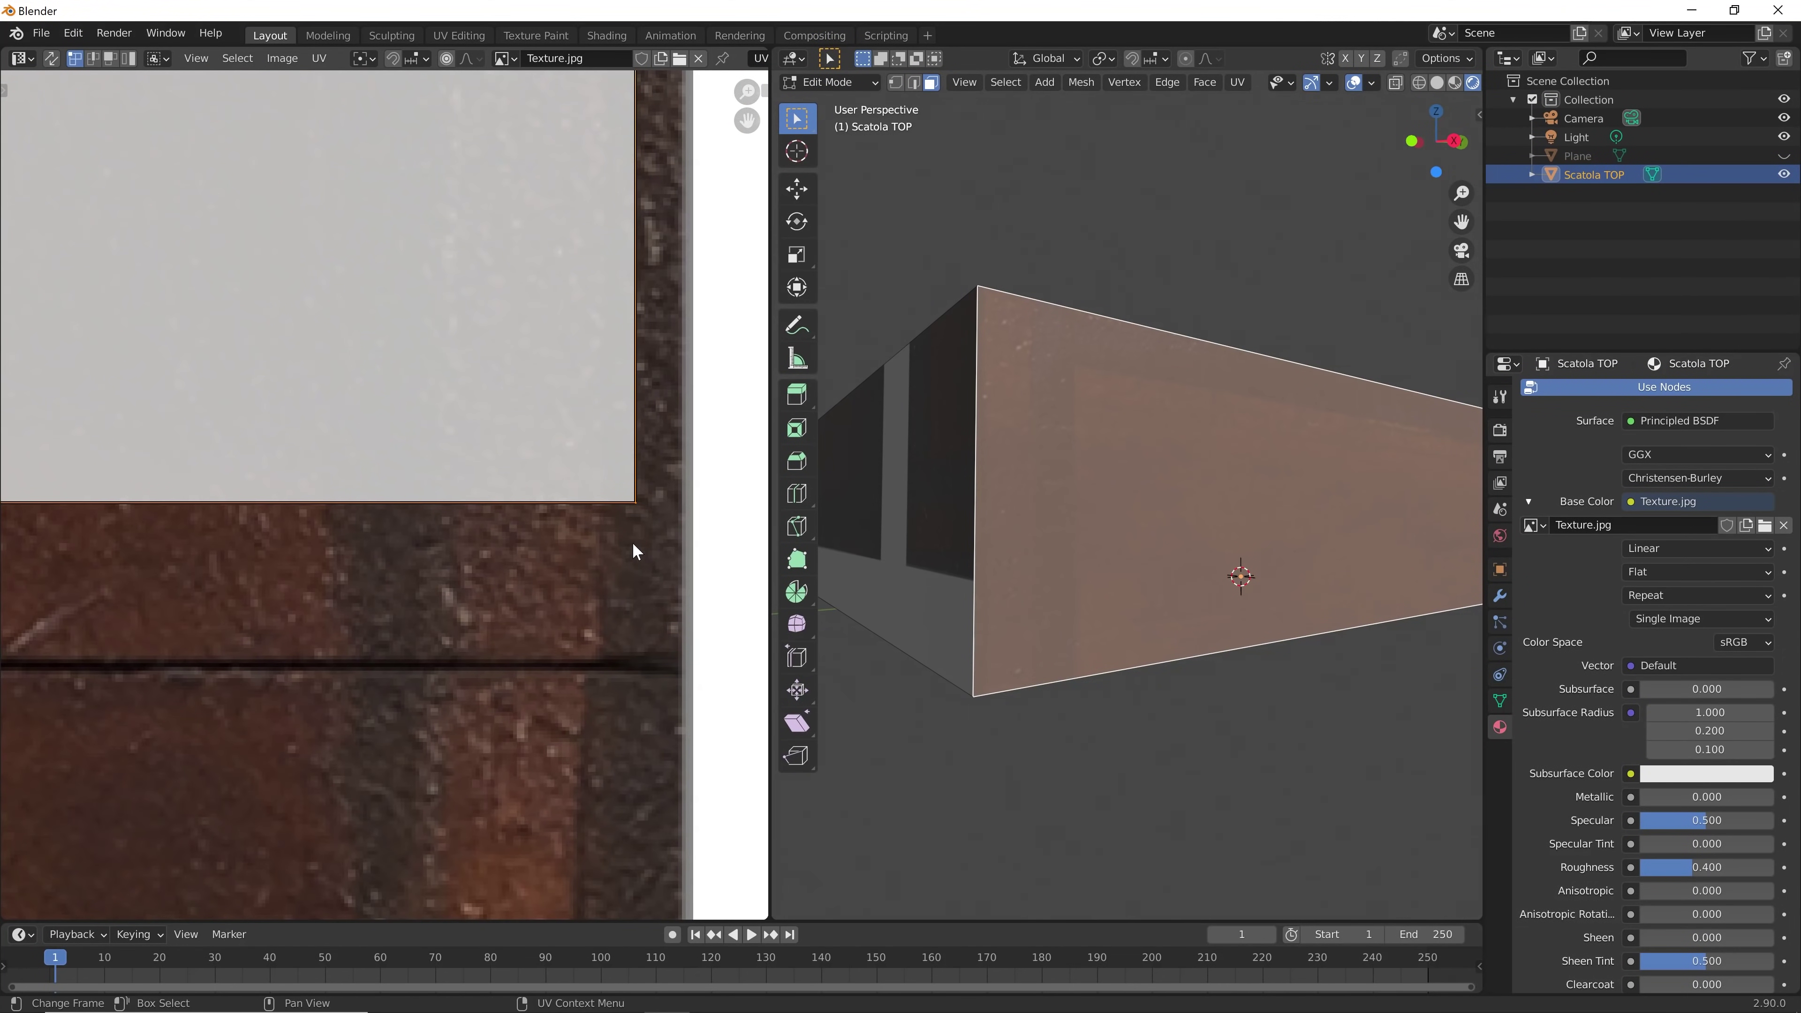
pyautogui.press('g')
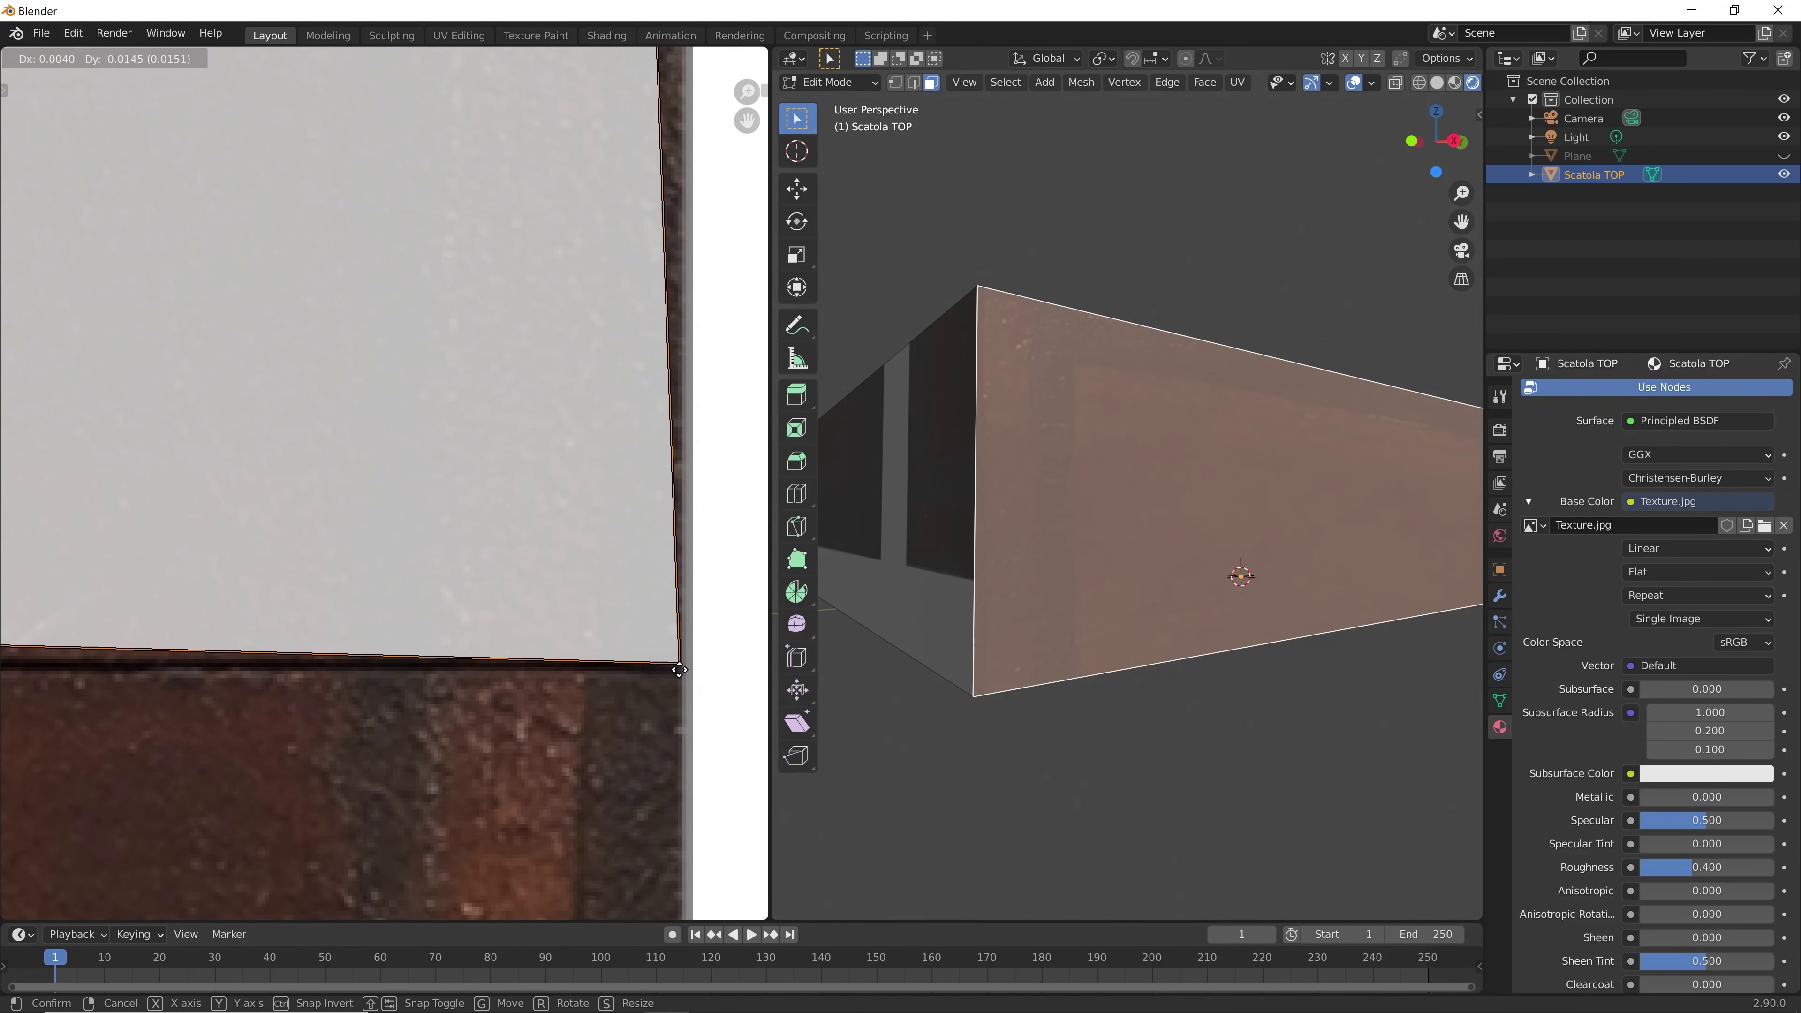
pyautogui.click(676, 668)
pyautogui.scroll(2, 560, 738)
pyautogui.scroll(-4, 531, 560)
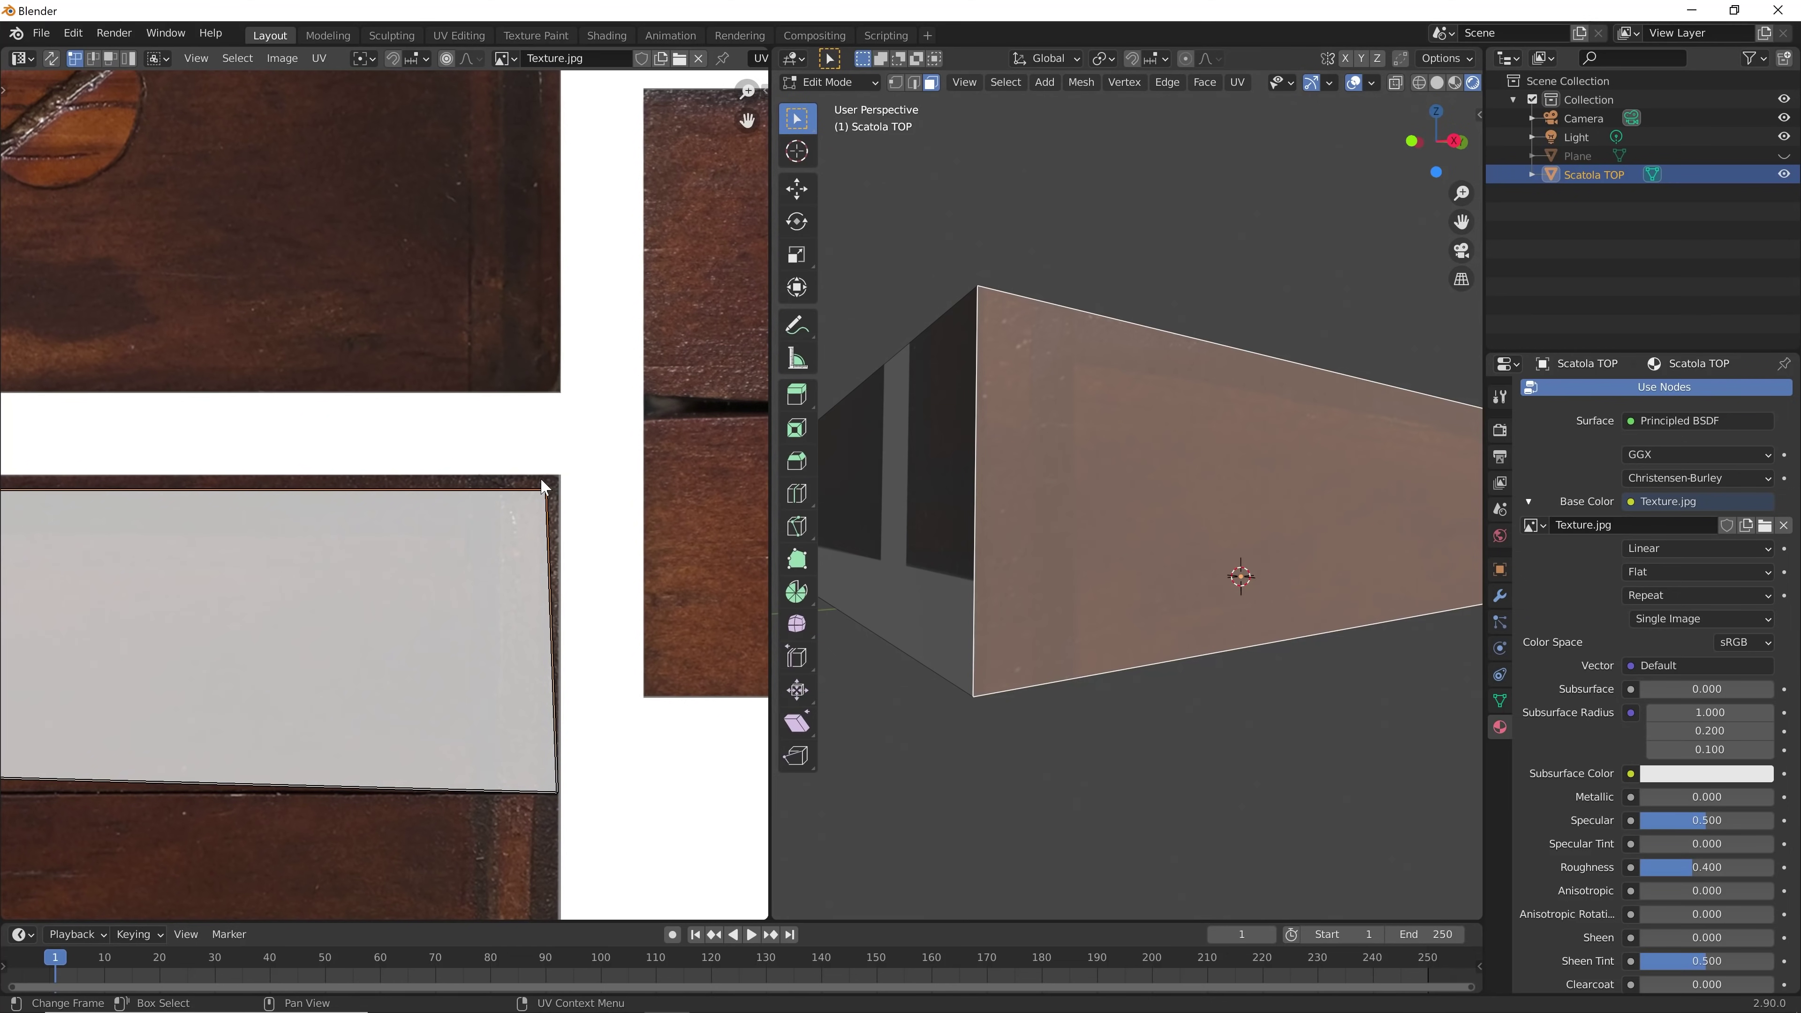
pyautogui.scroll(6, 576, 525)
pyautogui.scroll(4, 576, 524)
pyautogui.press('g')
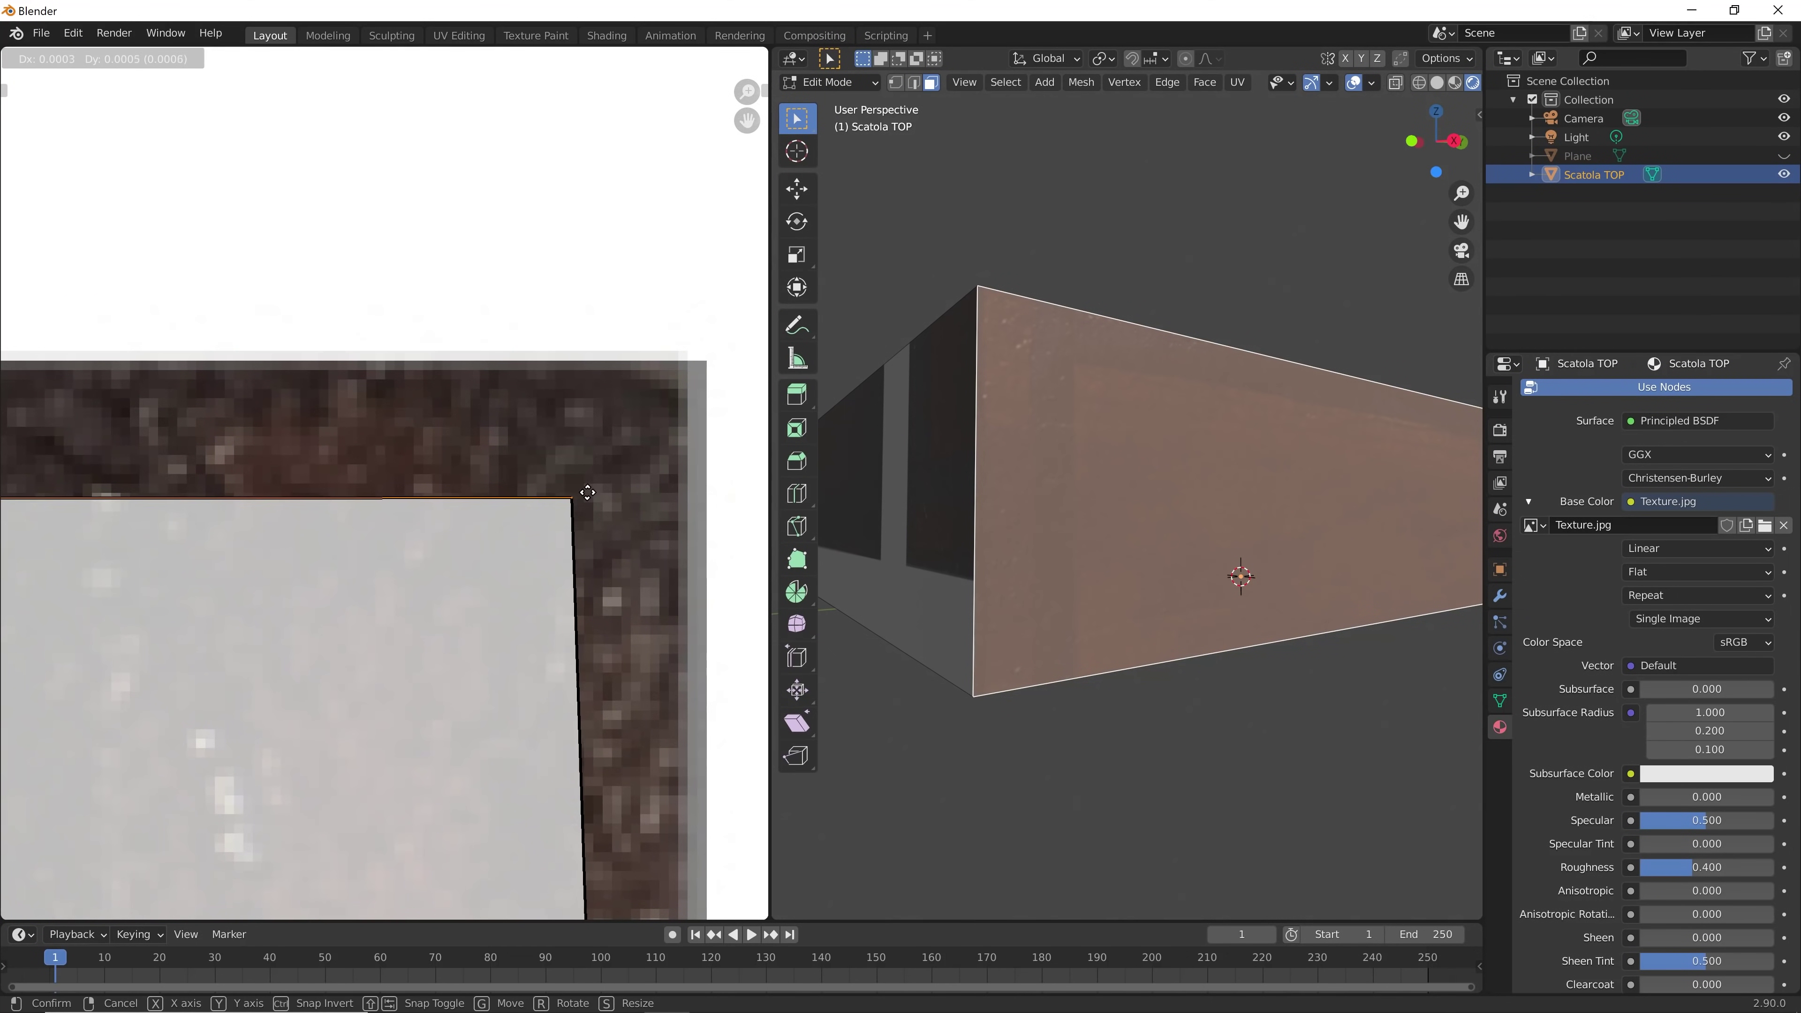
pyautogui.click(683, 377)
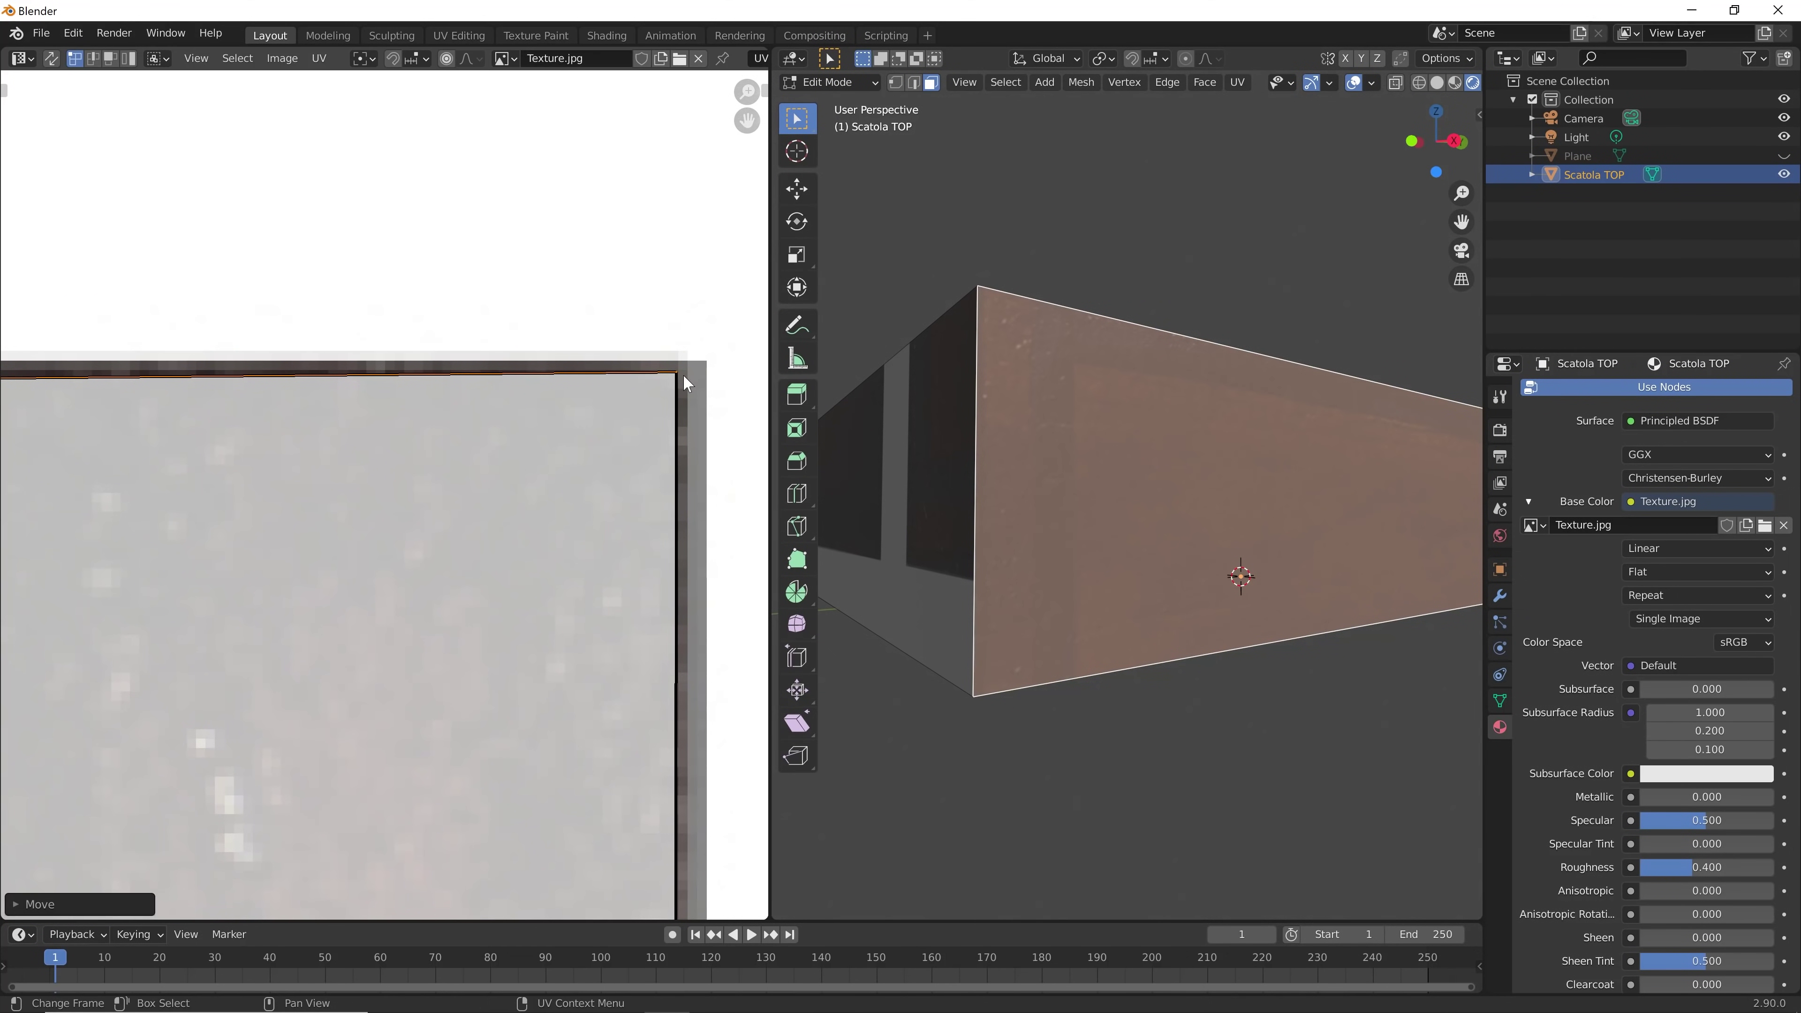
# Align the rectangle's top-left corner and lower edge to the panel border
pyautogui.scroll(-3, 454, 507)
pyautogui.scroll(-2, 266, 635)
pyautogui.scroll(-2, 323, 575)
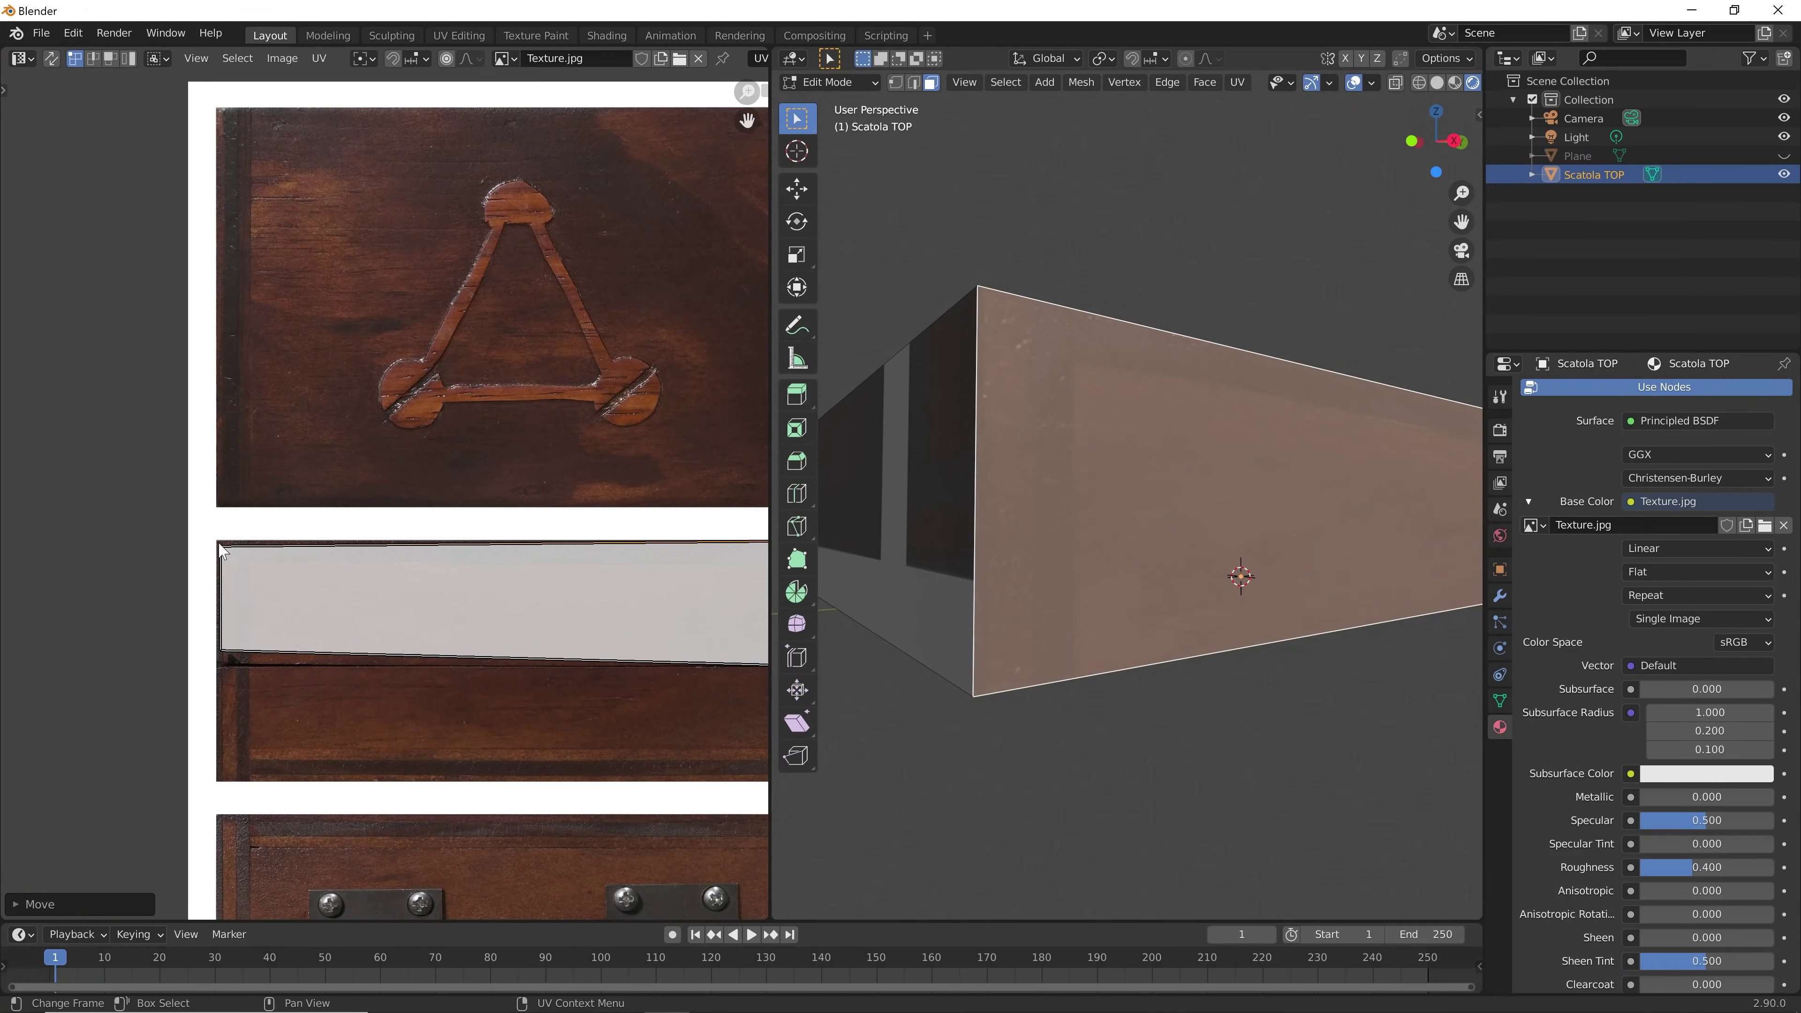
pyautogui.scroll(2, 221, 551)
pyautogui.scroll(2, 222, 548)
pyautogui.scroll(1, 254, 588)
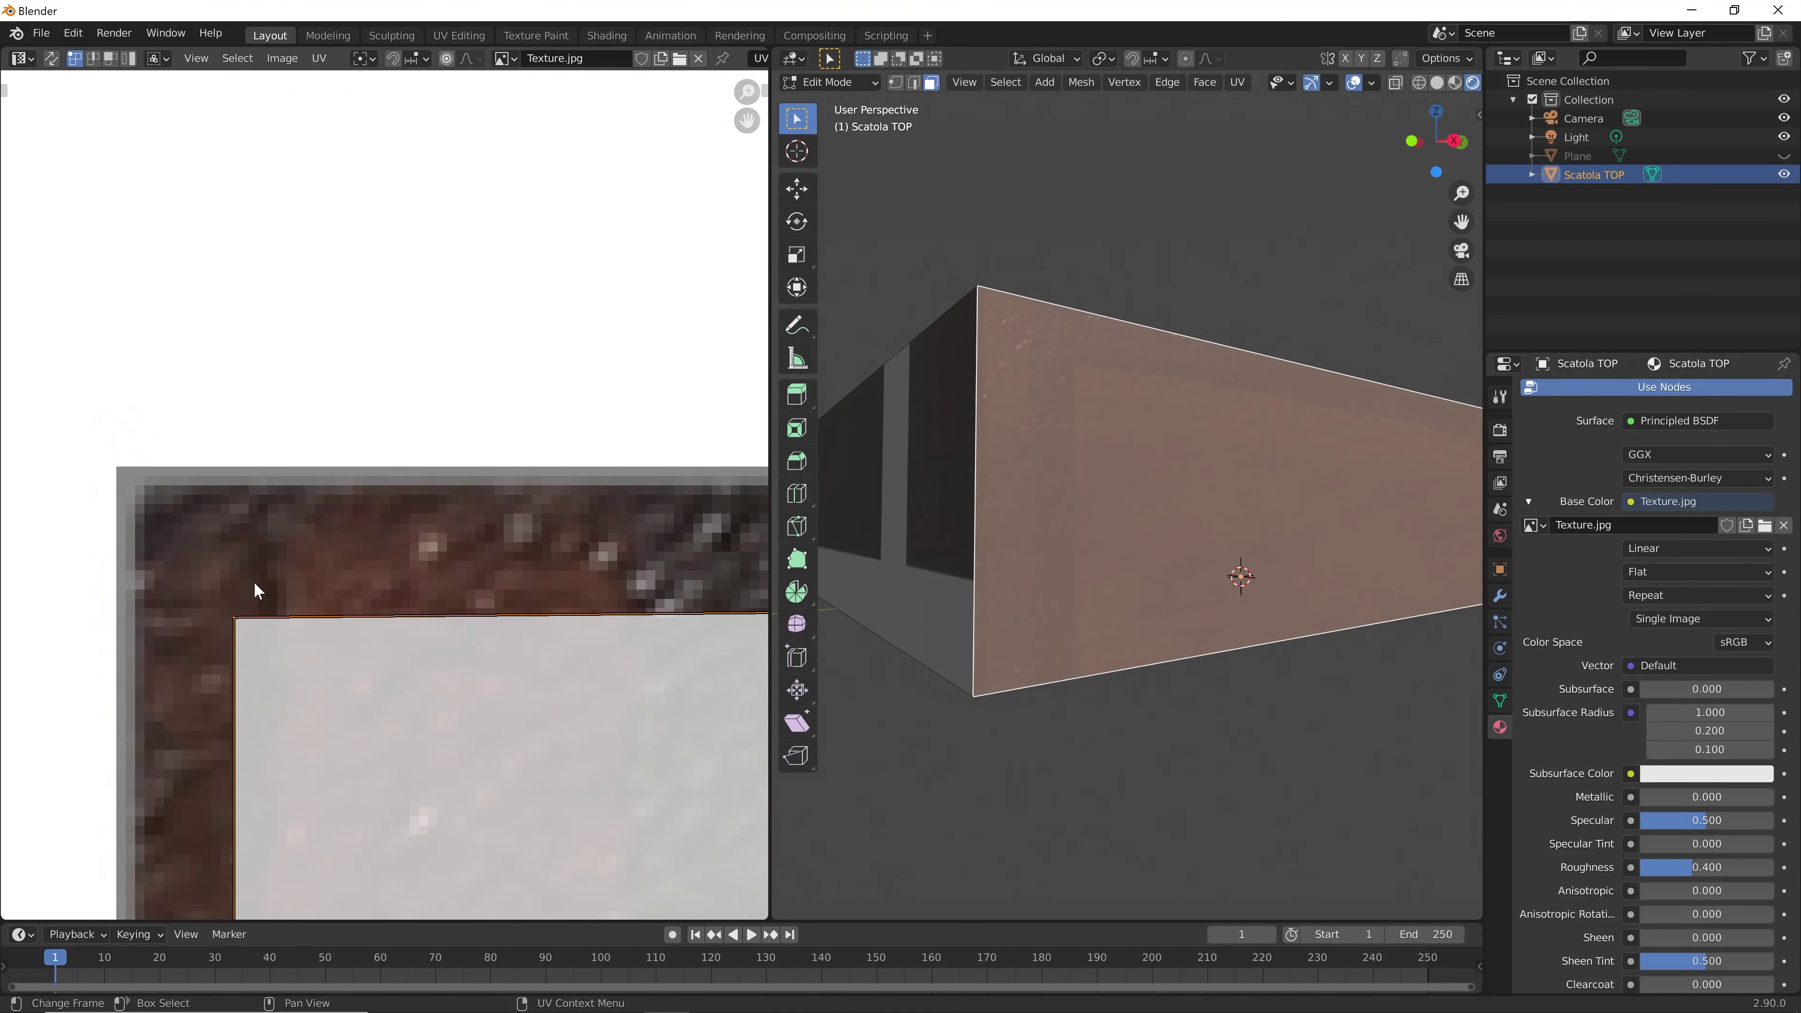
pyautogui.press('g')
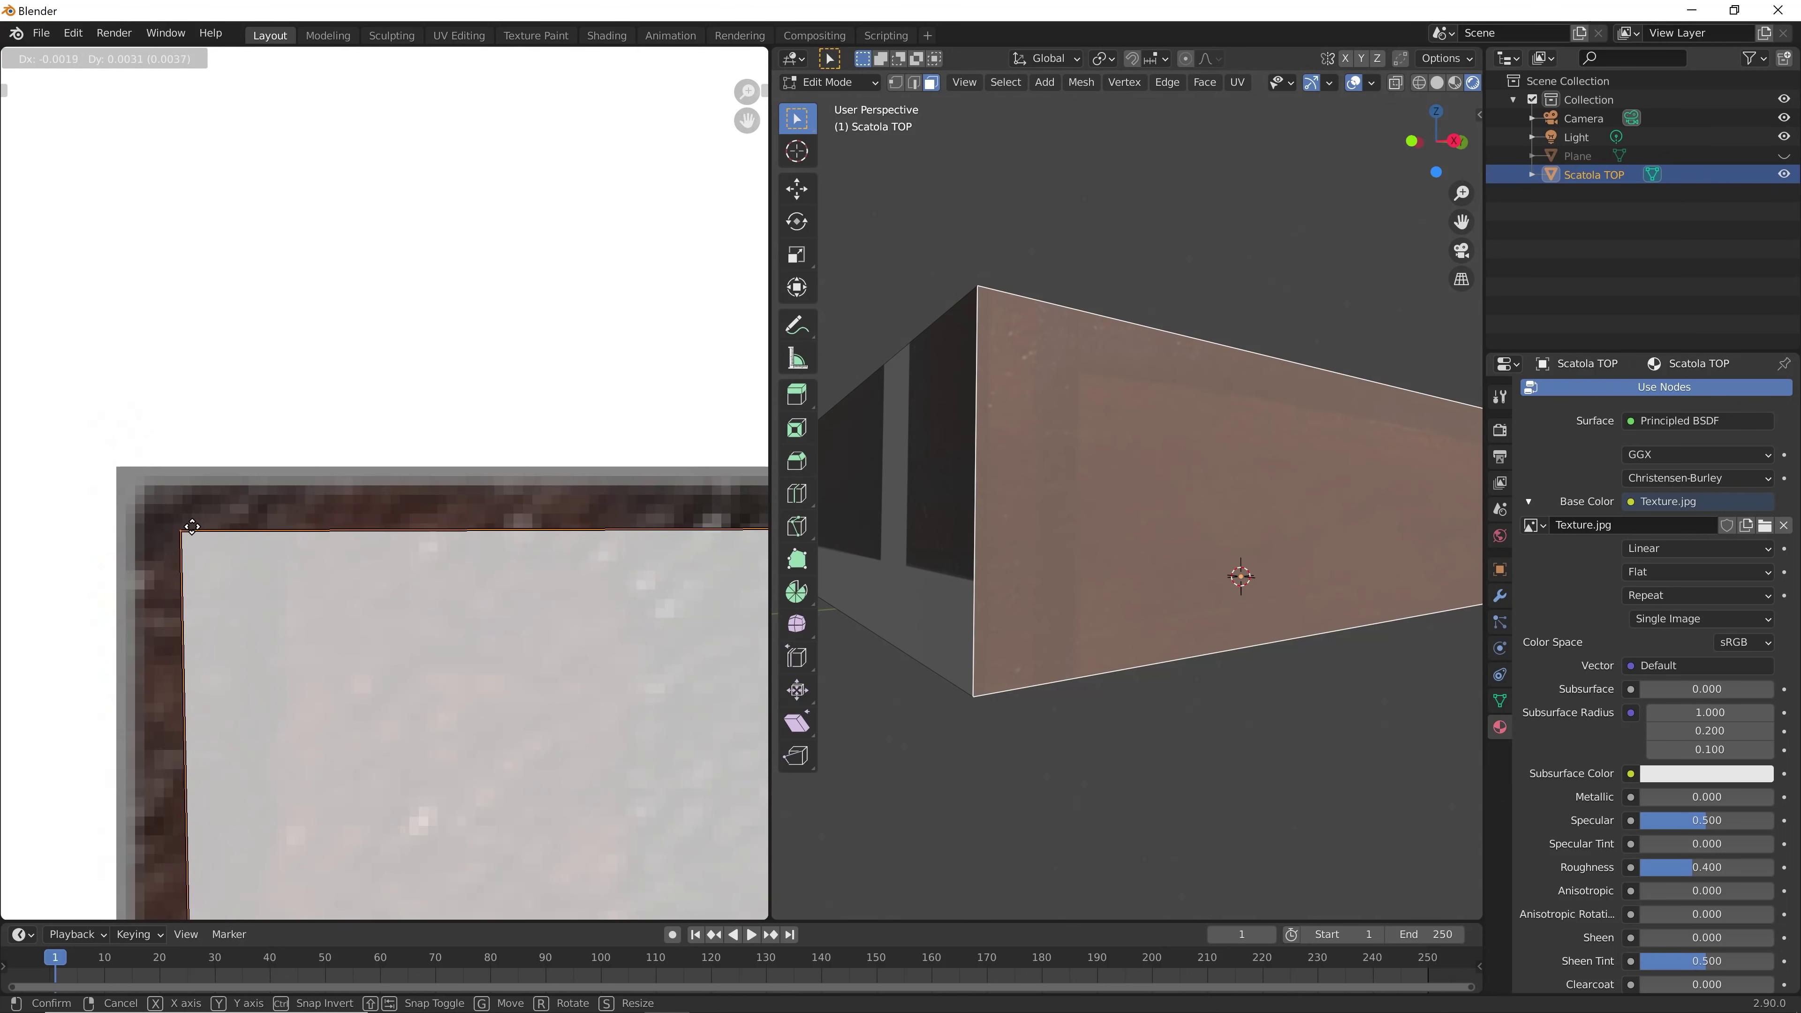
pyautogui.click(160, 485)
pyautogui.scroll(-3, 333, 615)
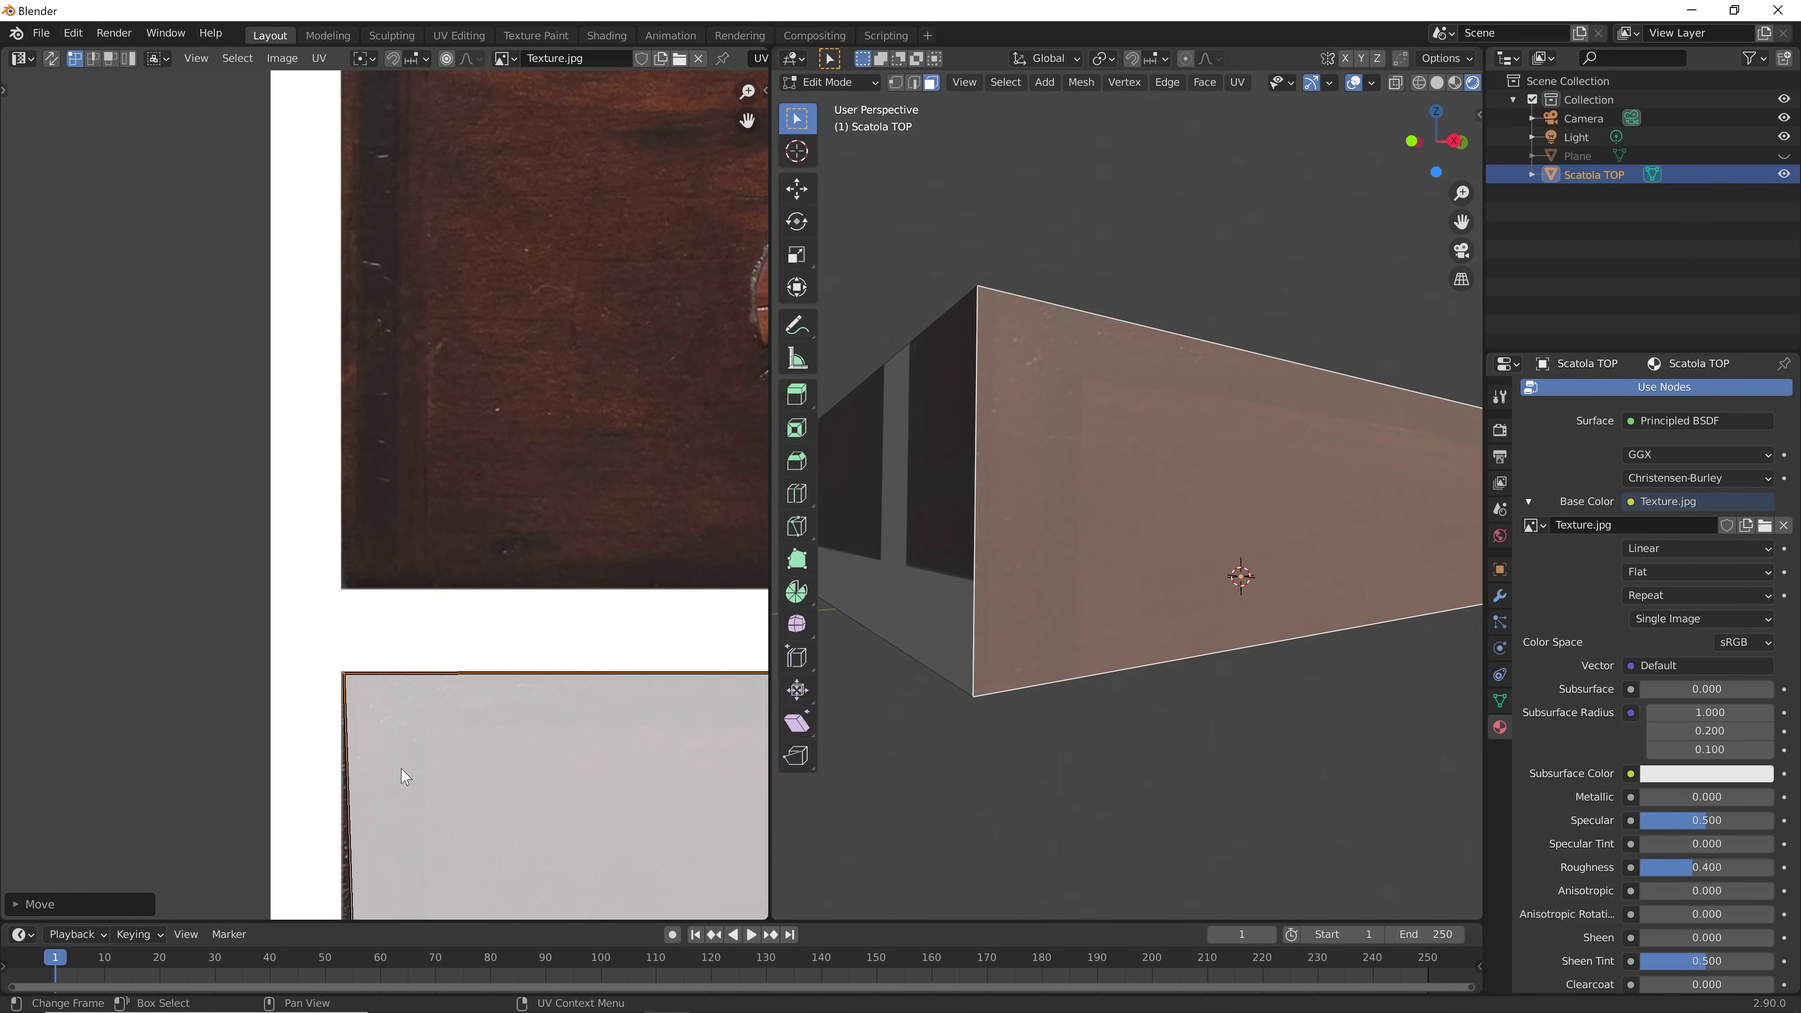
pyautogui.moveTo(402, 772); pyautogui.dragTo(428, 321, button='middle')
pyautogui.scroll(2, 378, 486)
pyautogui.press('g')
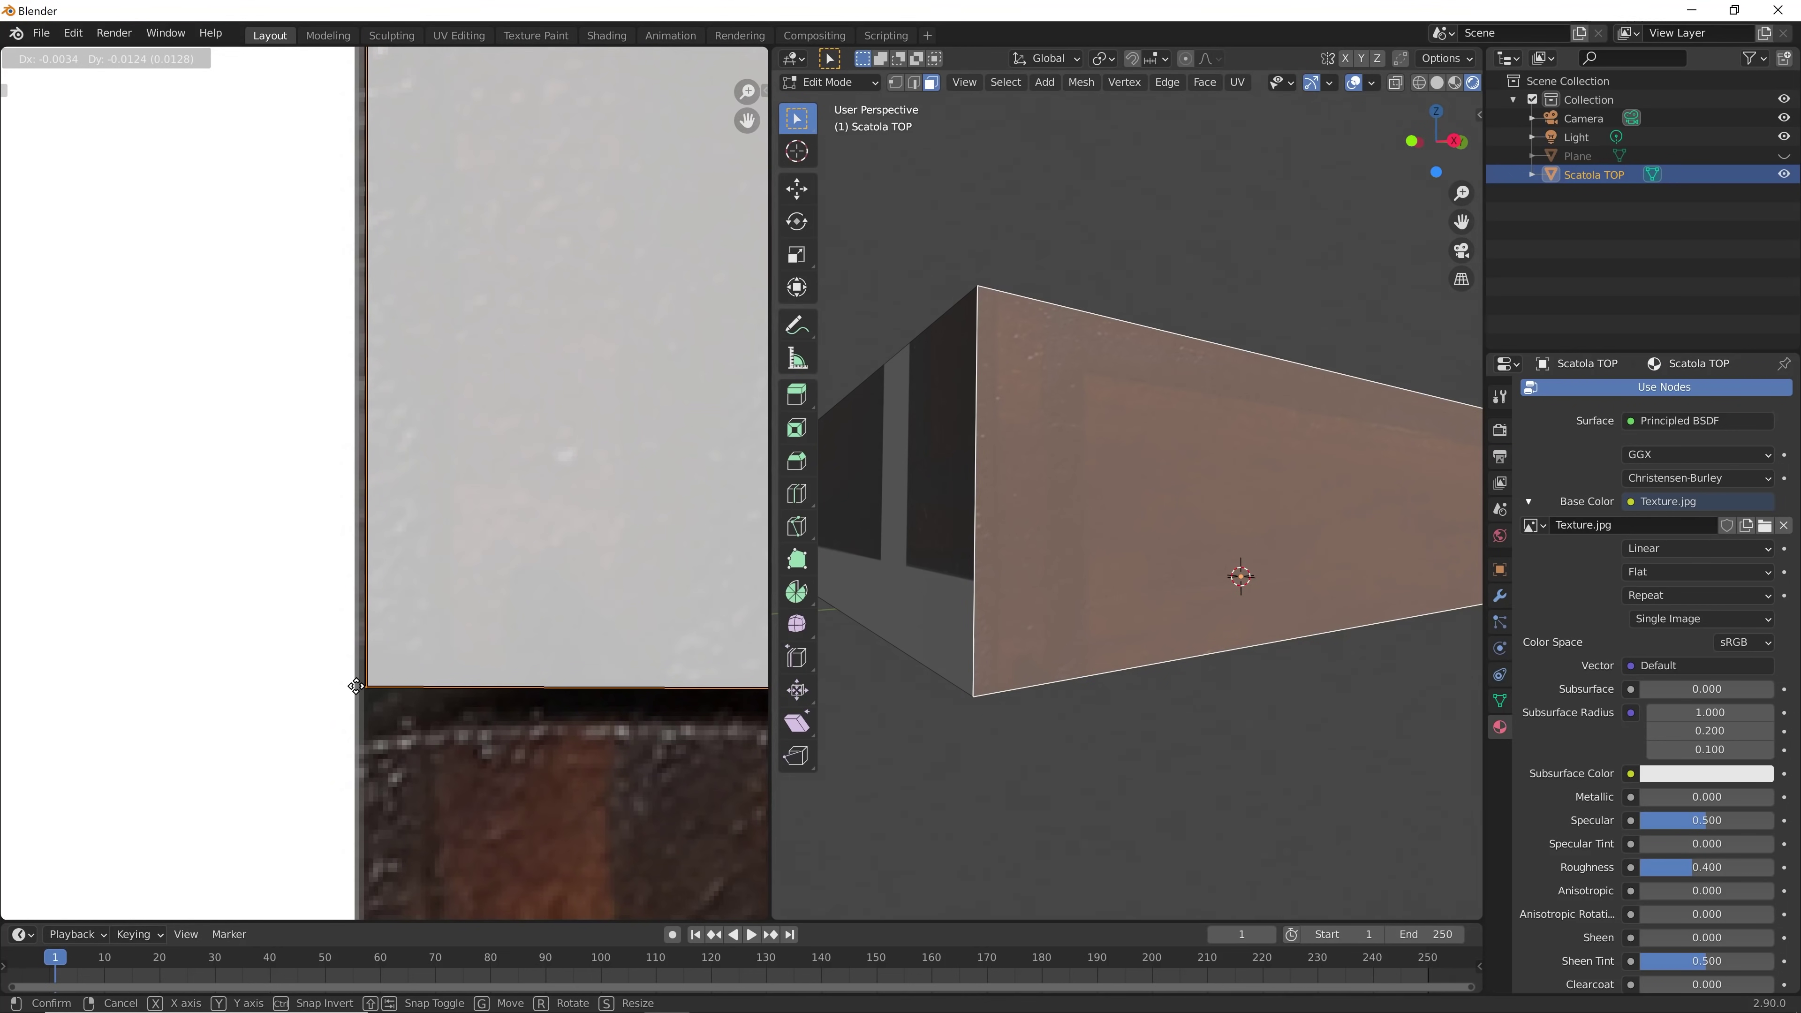
pyautogui.click(359, 685)
pyautogui.scroll(-3, 571, 564)
# Deselect everything and orbit and zoom around the lid to inspect the textured top and side
pyautogui.hotkey('alt', 'a')
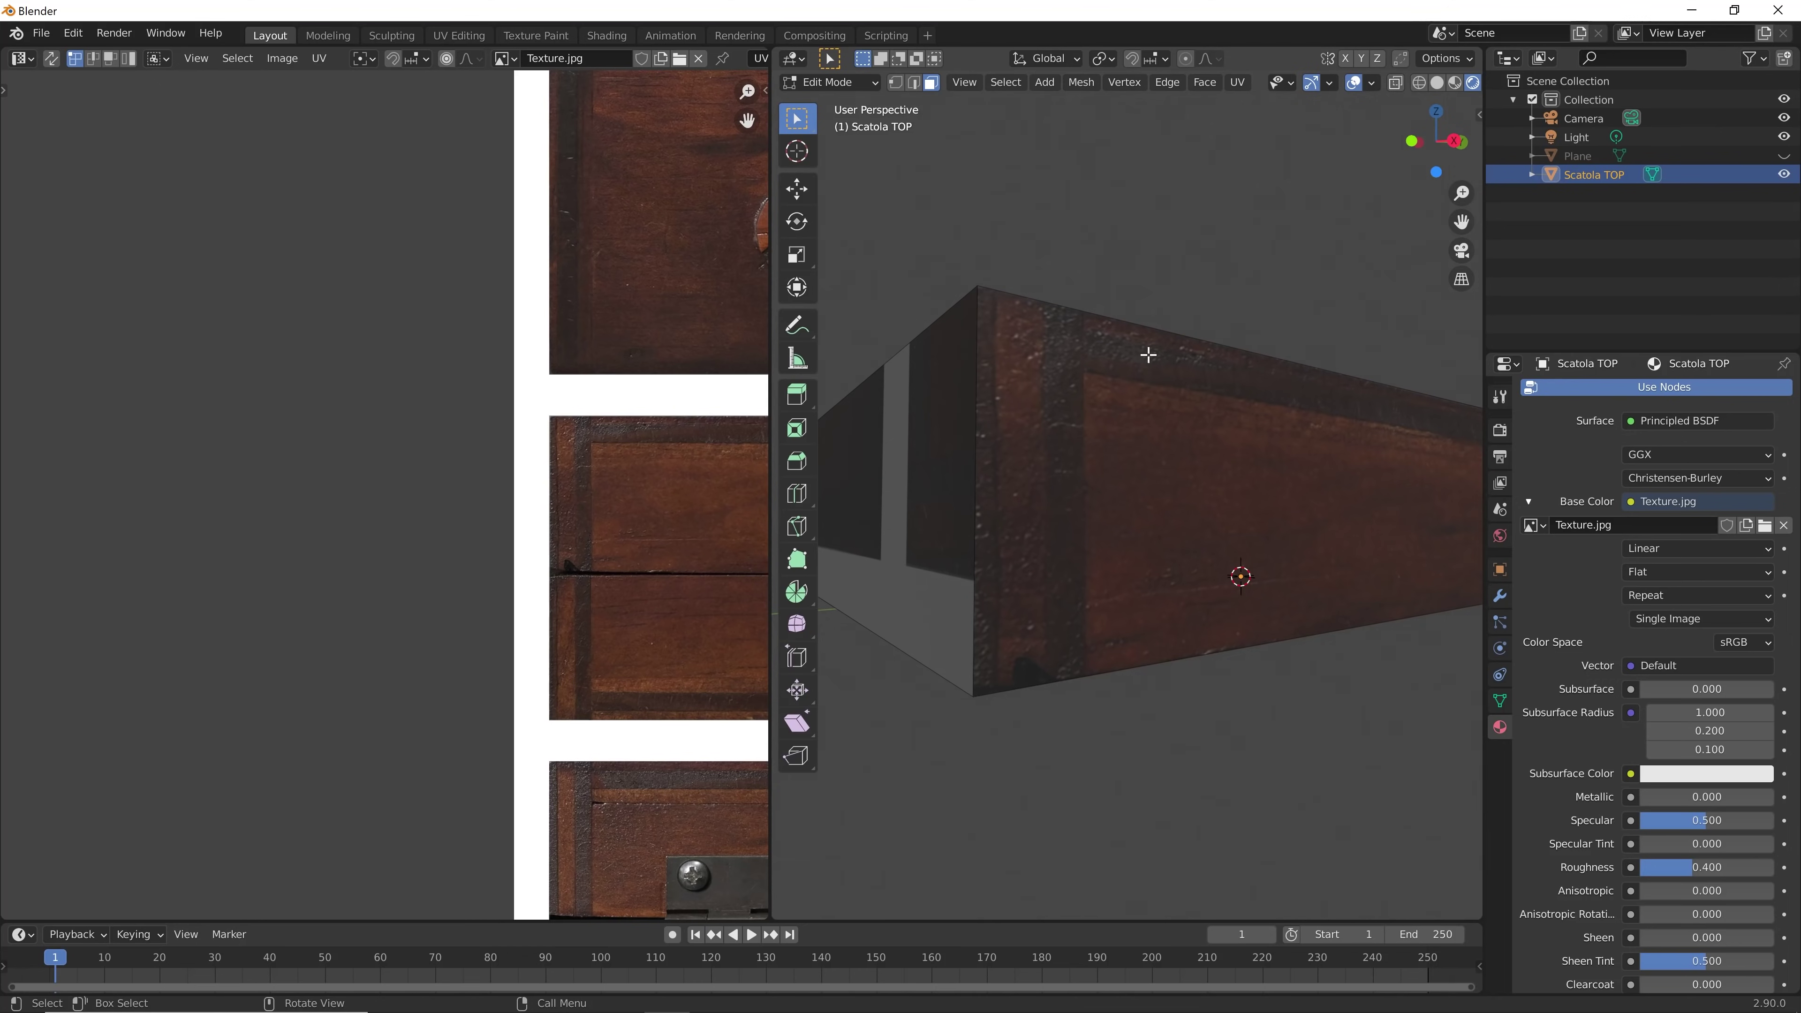
pyautogui.moveTo(1146, 354)
pyautogui.mouseDown(button='middle')
pyautogui.moveTo(1057, 466)
pyautogui.moveTo(1078, 484)
pyautogui.moveTo(1088, 273)
pyautogui.mouseUp(button='middle')
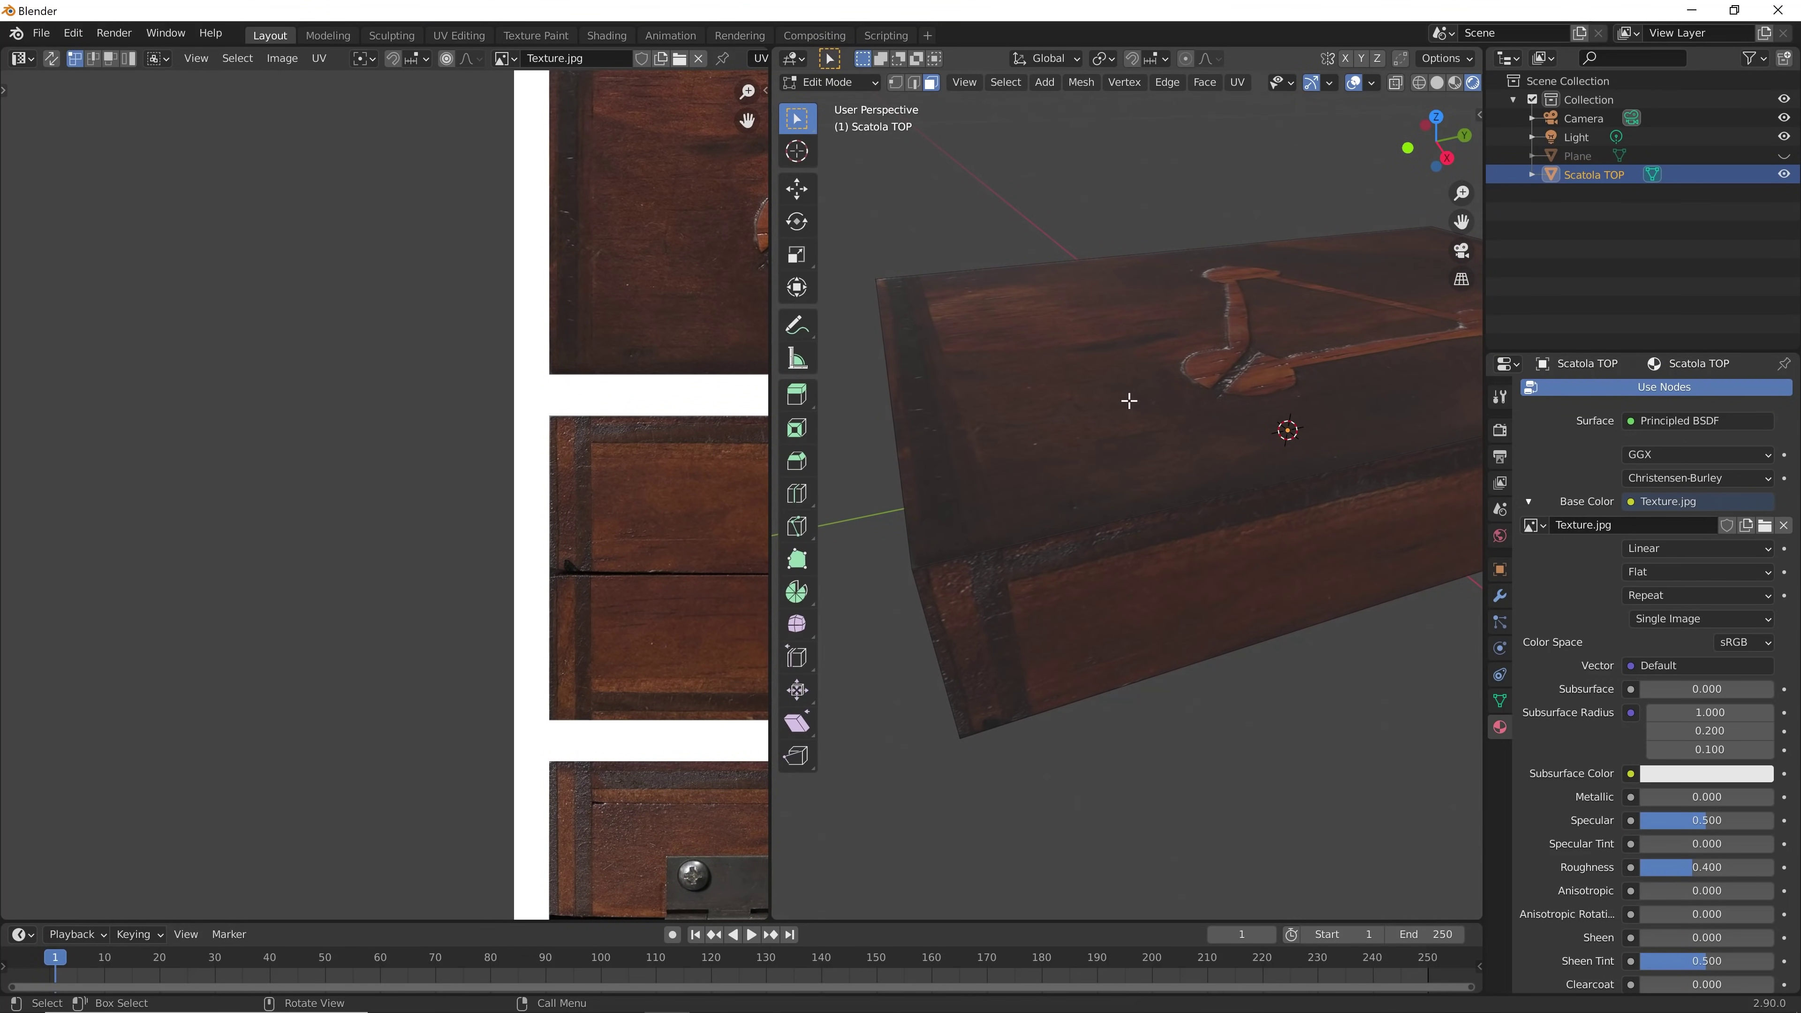
pyautogui.scroll(-3, 1129, 401)
pyautogui.moveTo(1212, 489)
pyautogui.mouseDown(button='middle')
pyautogui.moveTo(1150, 491)
pyautogui.moveTo(1093, 559)
pyautogui.moveTo(1190, 458)
pyautogui.moveTo(996, 598)
pyautogui.moveTo(1078, 547)
pyautogui.mouseUp(button='middle')
pyautogui.scroll(2, 1074, 523)
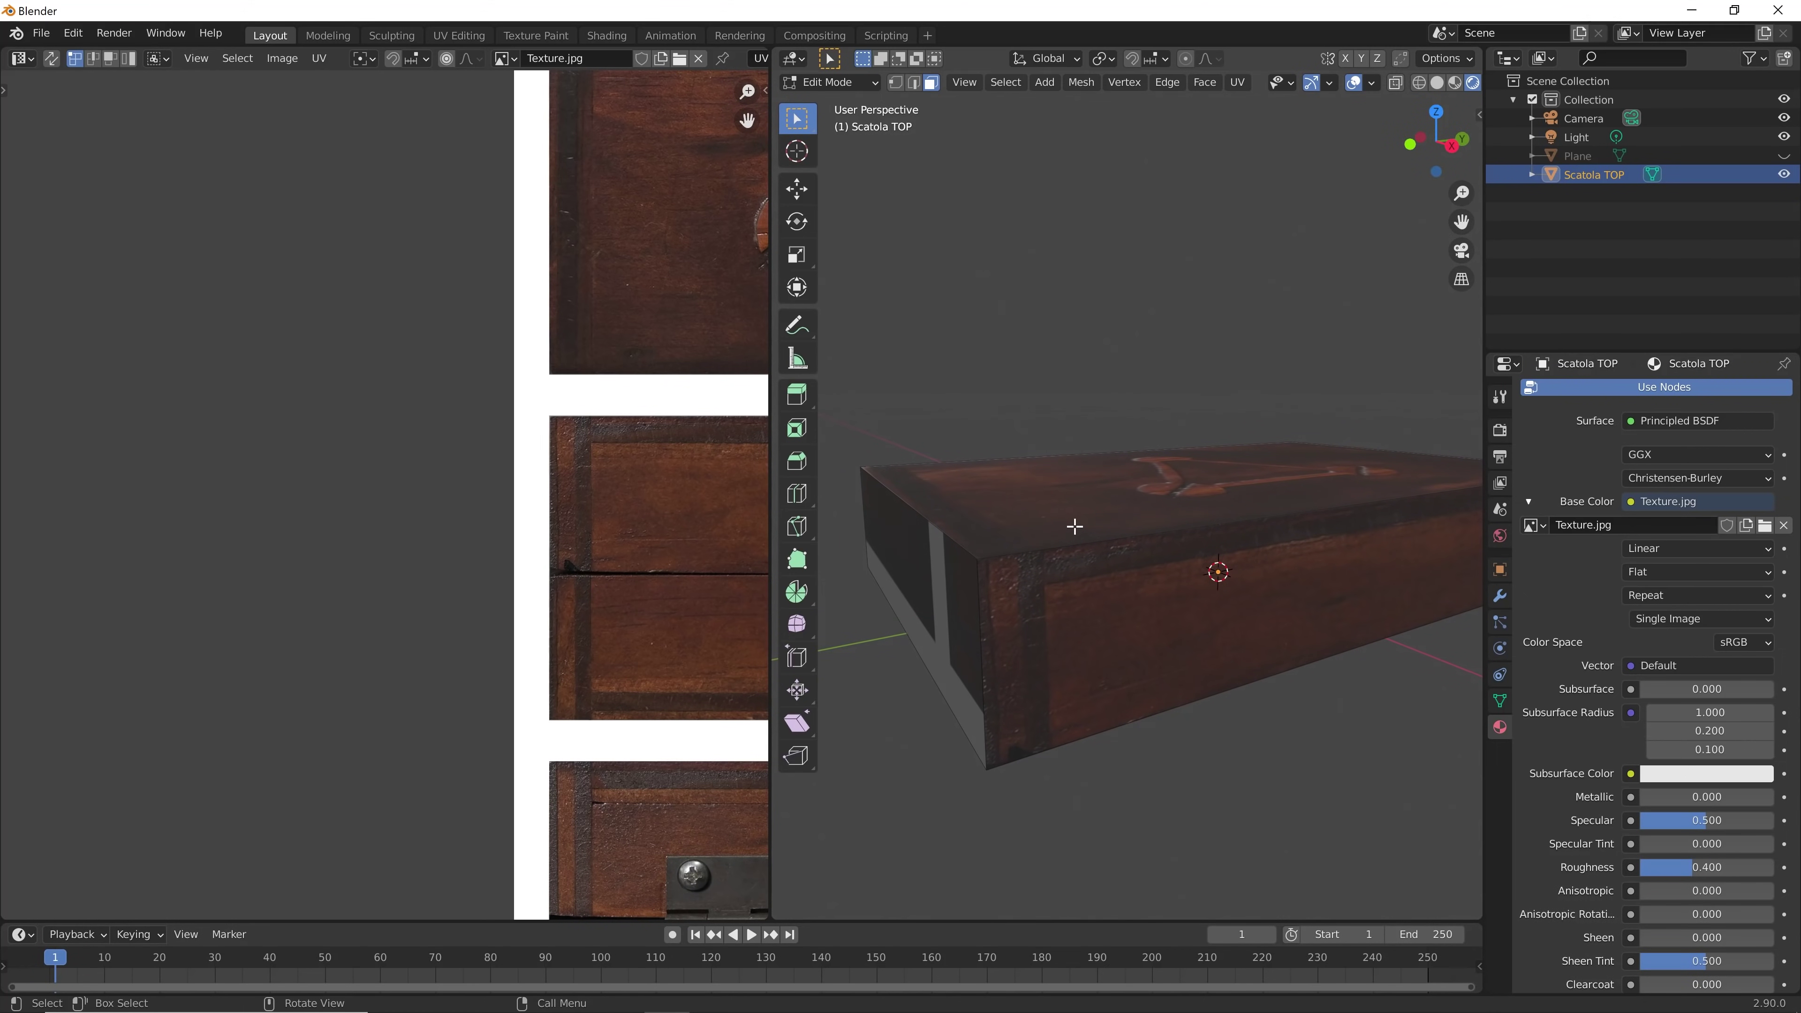
pyautogui.scroll(2, 1069, 596)
pyautogui.scroll(3, 949, 696)
pyautogui.scroll(1, 949, 696)
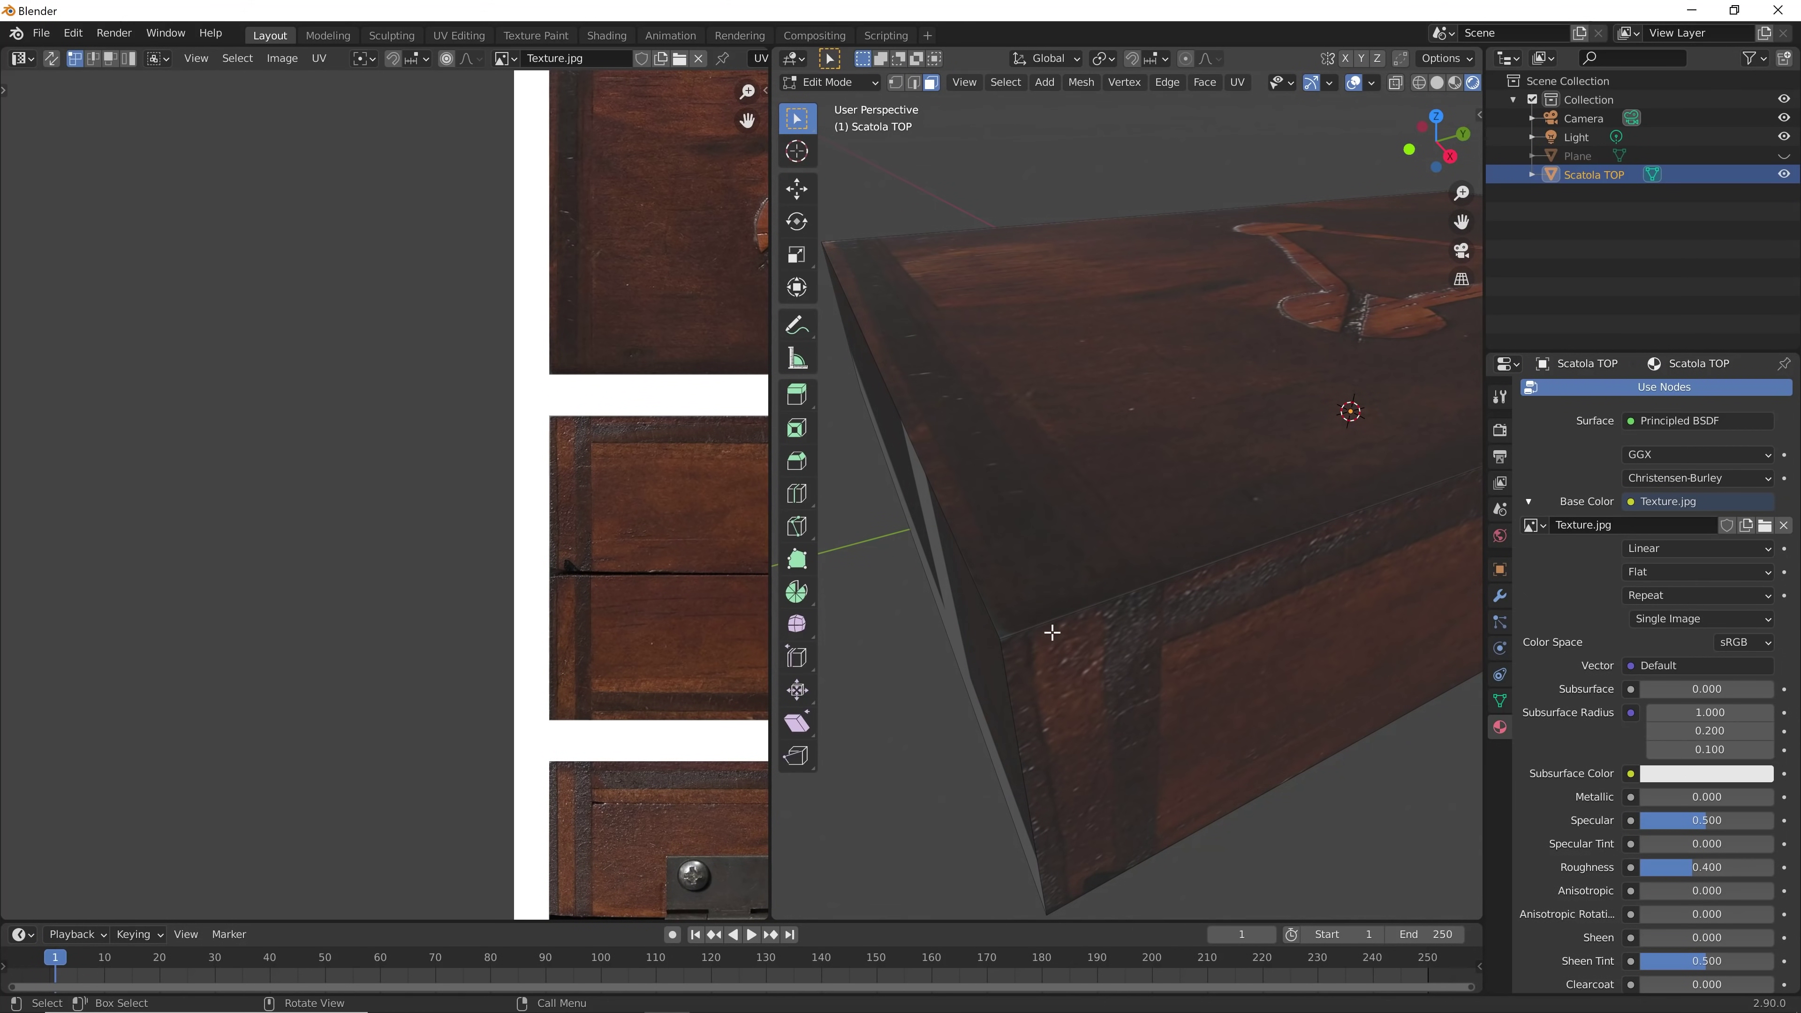
pyautogui.scroll(2, 1126, 626)
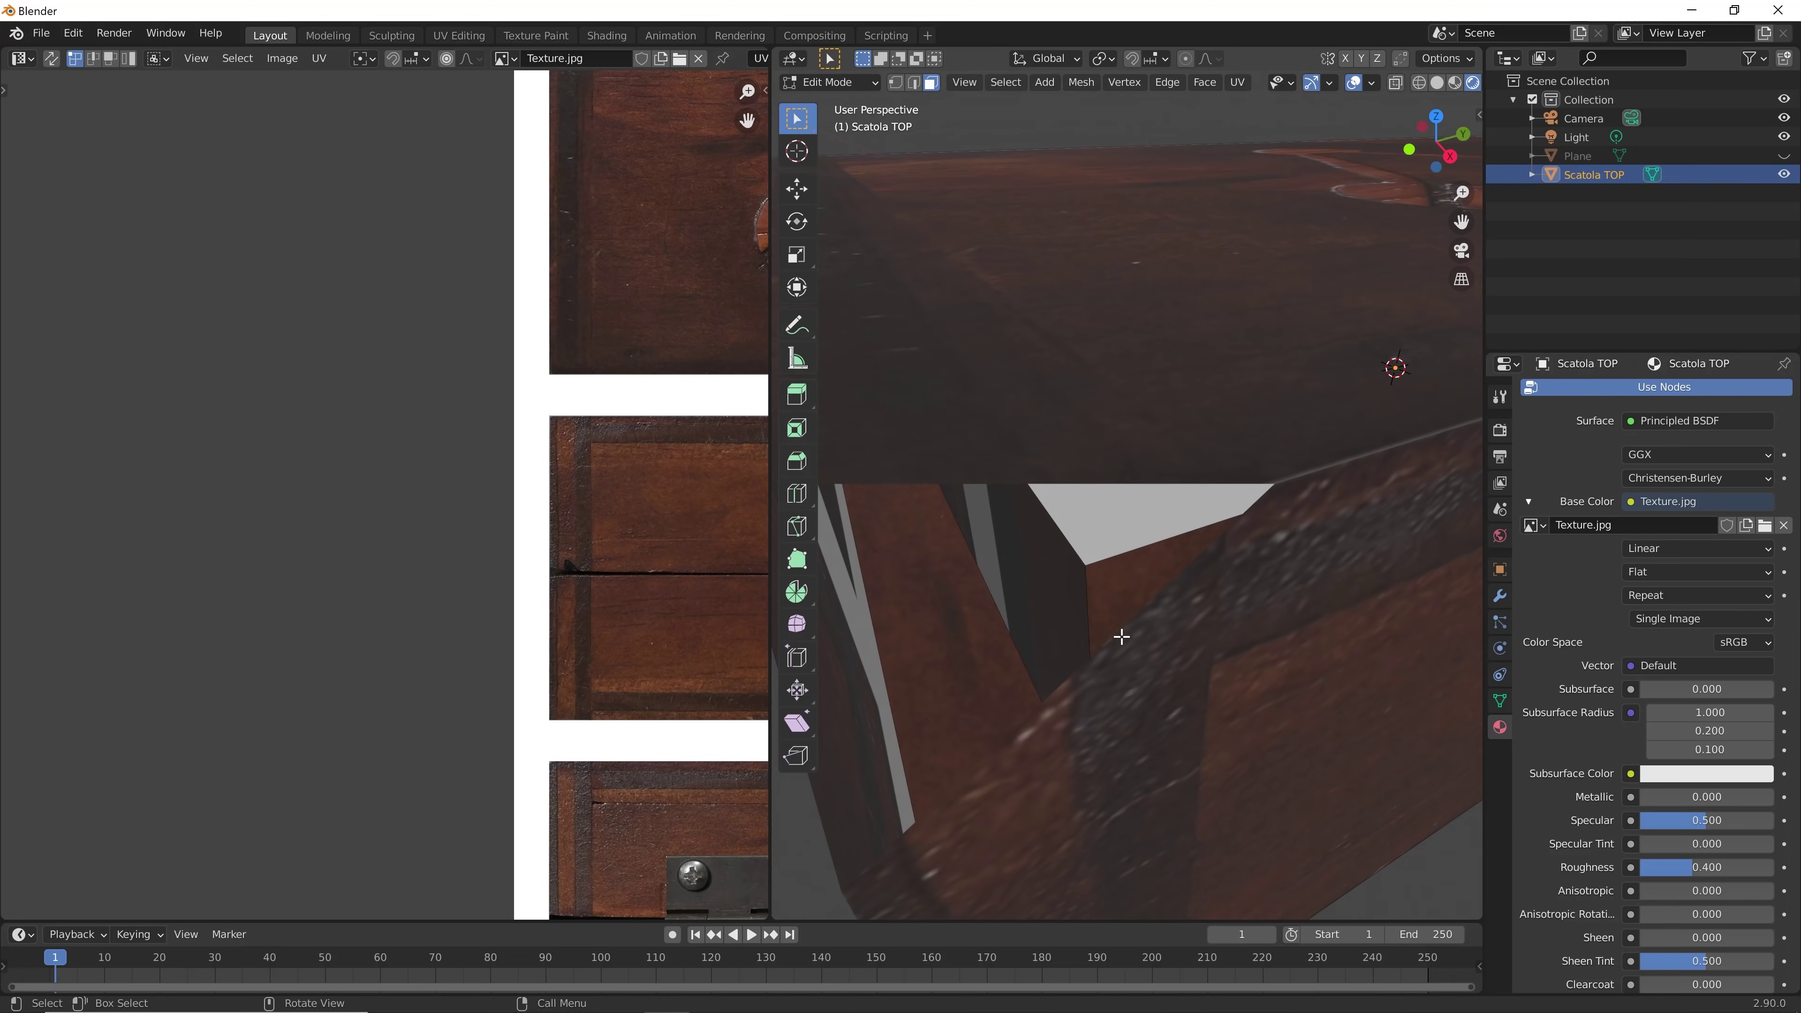
pyautogui.scroll(-2, 1118, 631)
pyautogui.keyDown('shift'); pyautogui.scroll(-2, 1134, 632); pyautogui.keyUp('shift')
pyautogui.keyDown('shift'); pyautogui.scroll(-1, 1126, 576); pyautogui.keyUp('shift')
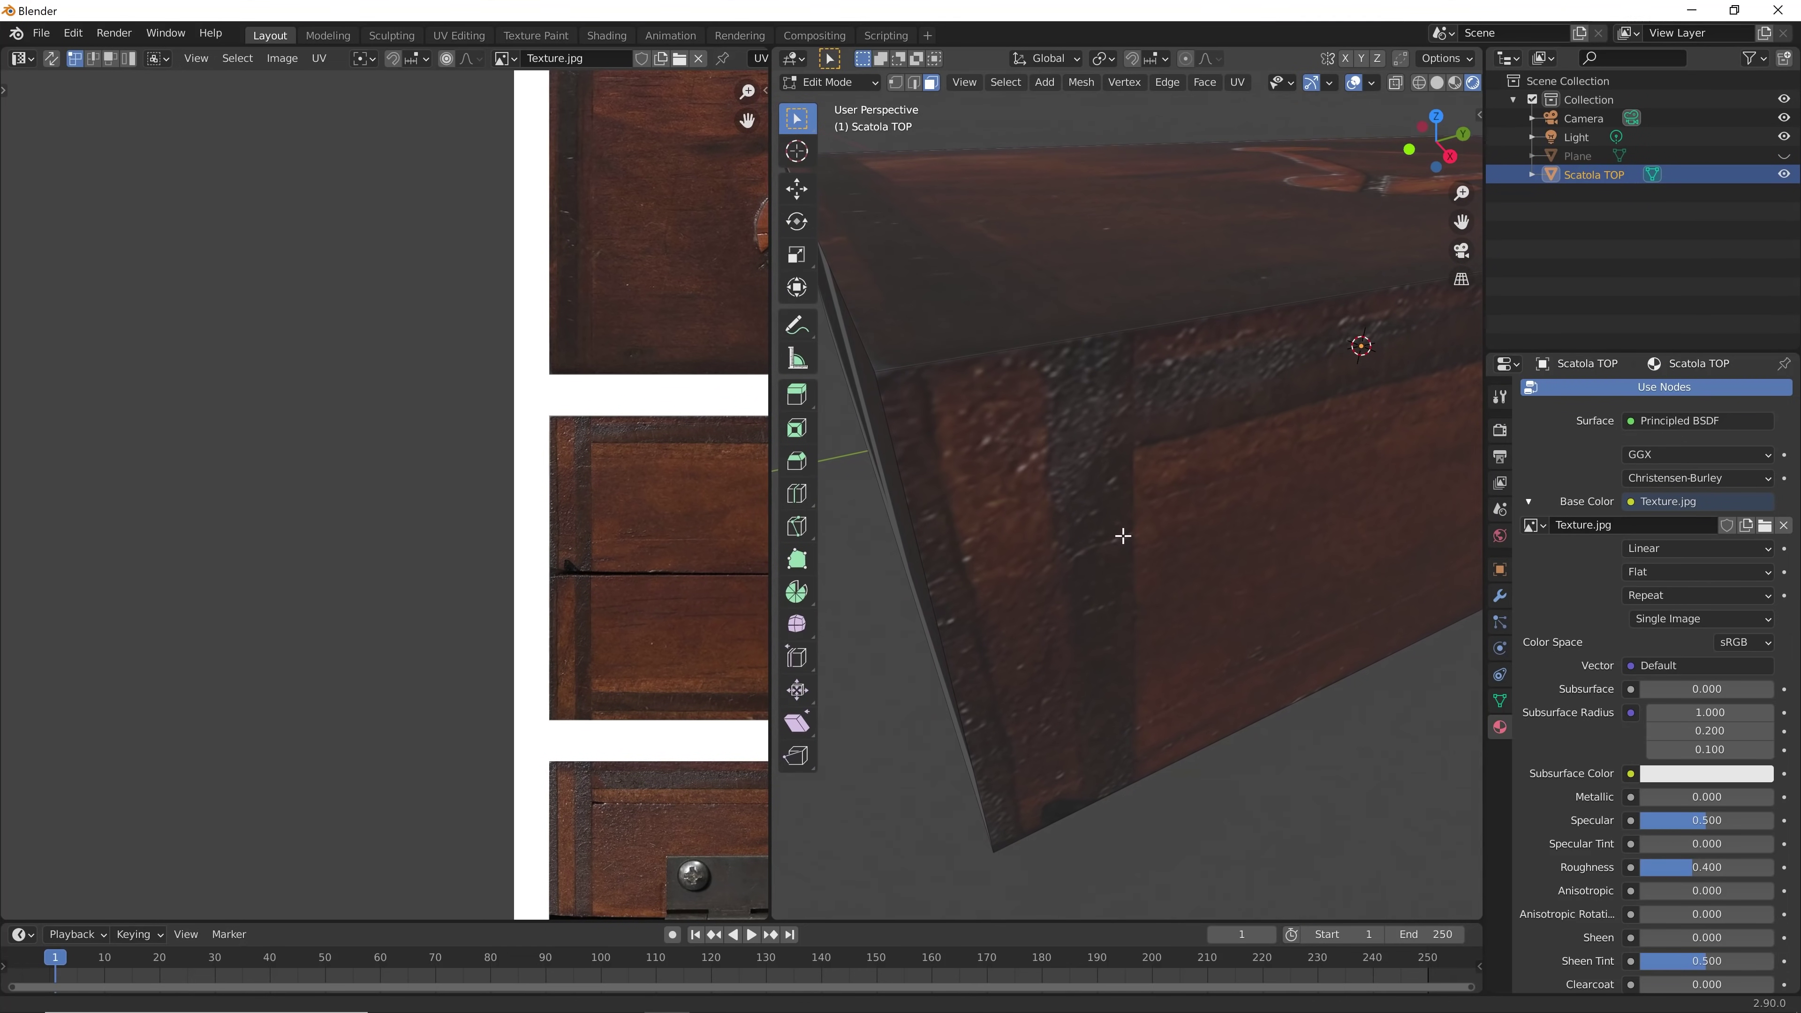
# Tilt the view around the lid's corner and select its short end face
pyautogui.moveTo(1114, 511); pyautogui.dragTo(1114, 560, button='middle')
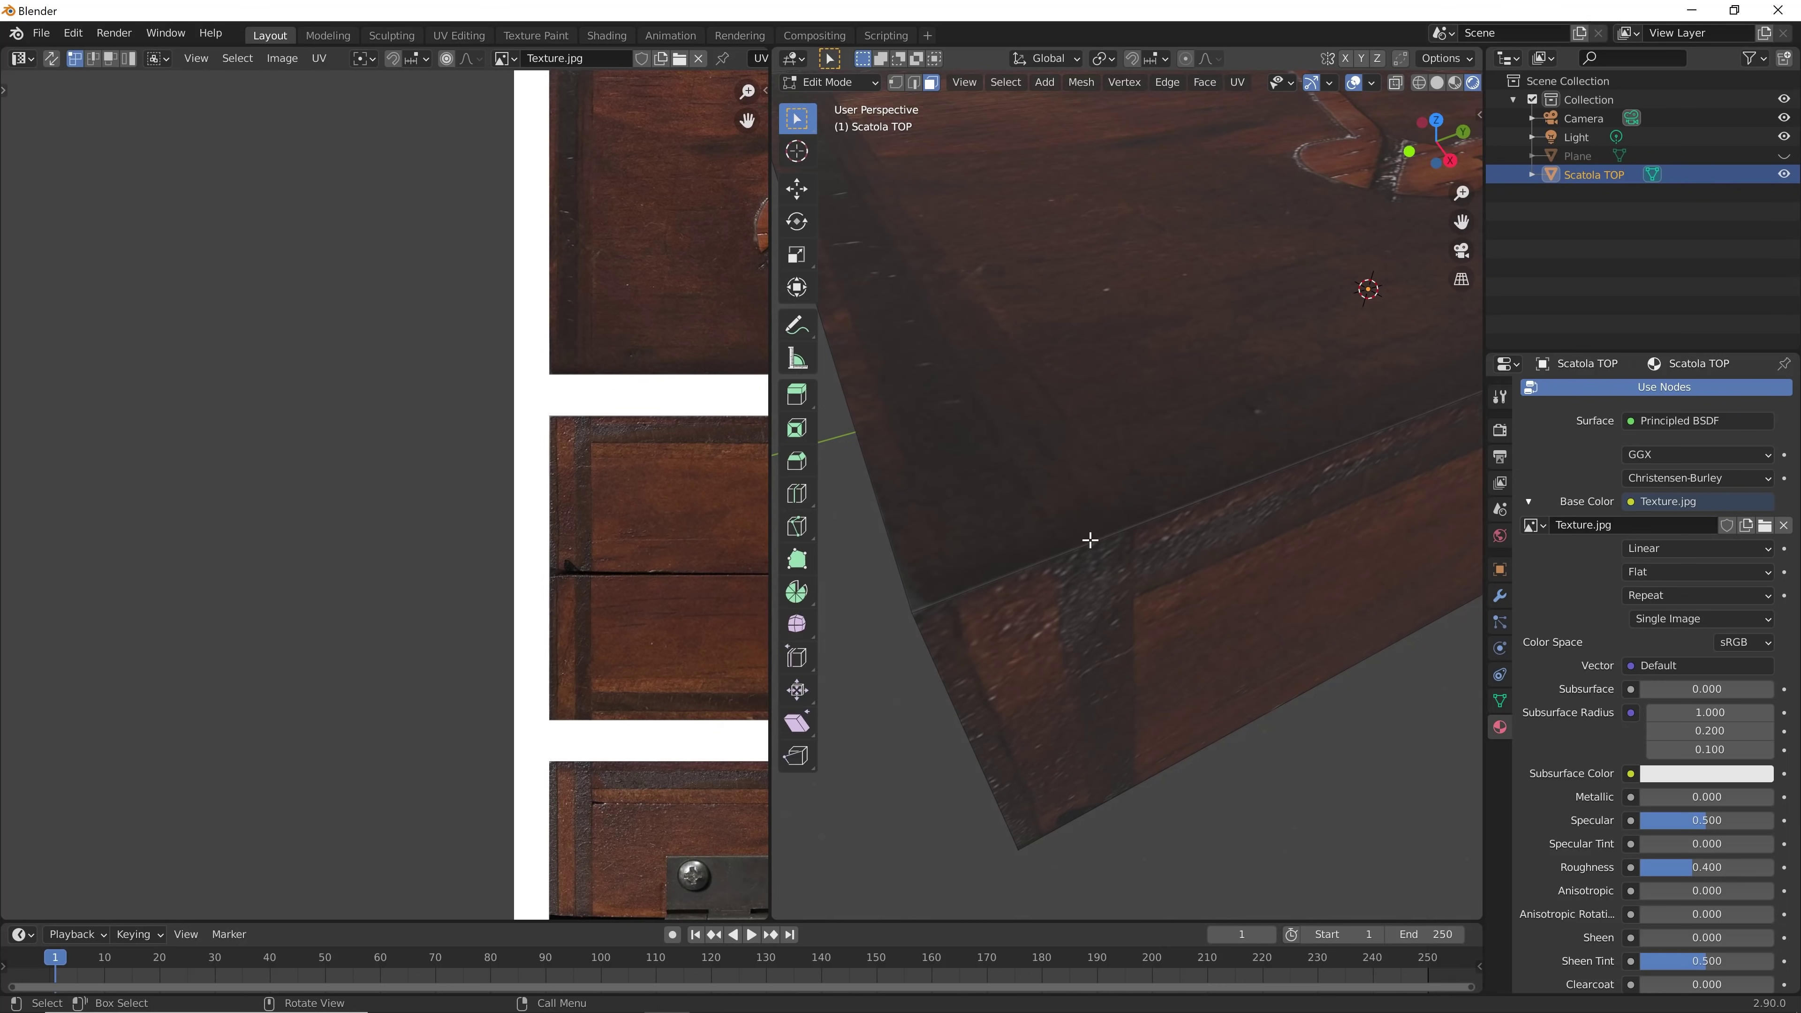
pyautogui.scroll(-3, 763, 535)
pyautogui.scroll(-2, 1319, 366)
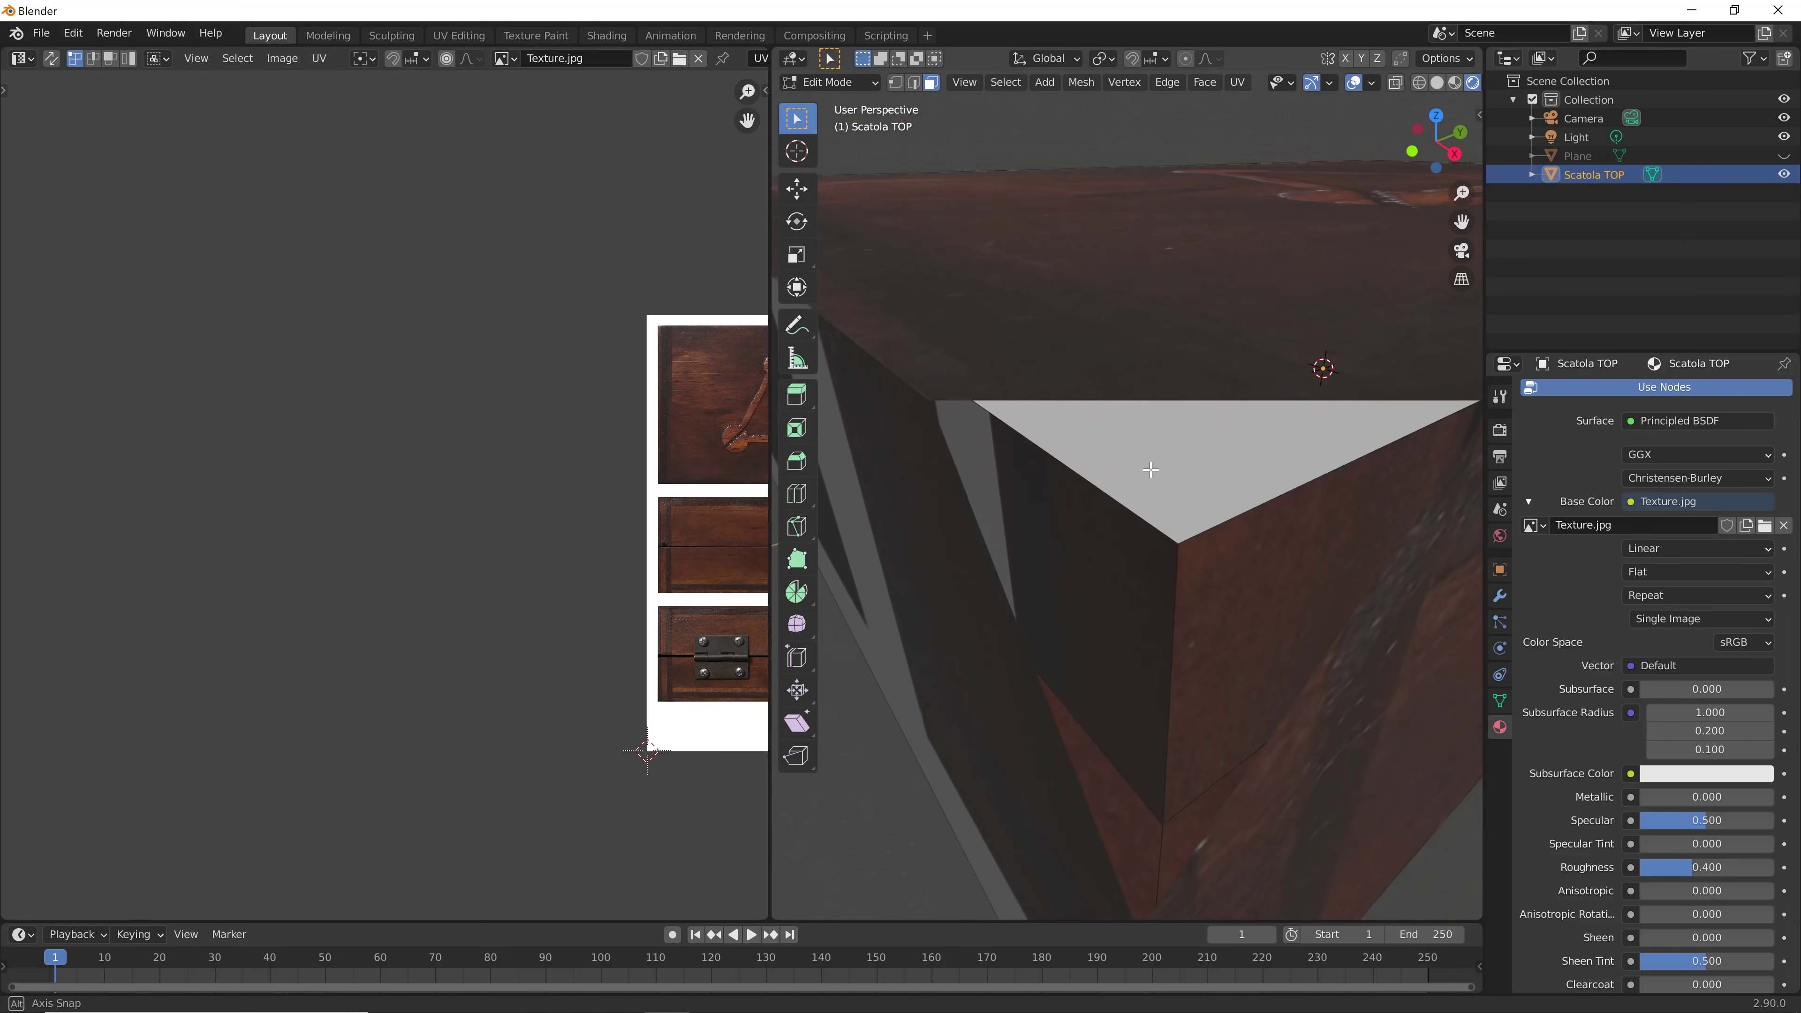
pyautogui.scroll(-2, 1303, 386)
pyautogui.scroll(-3, 1120, 566)
pyautogui.click(1119, 566)
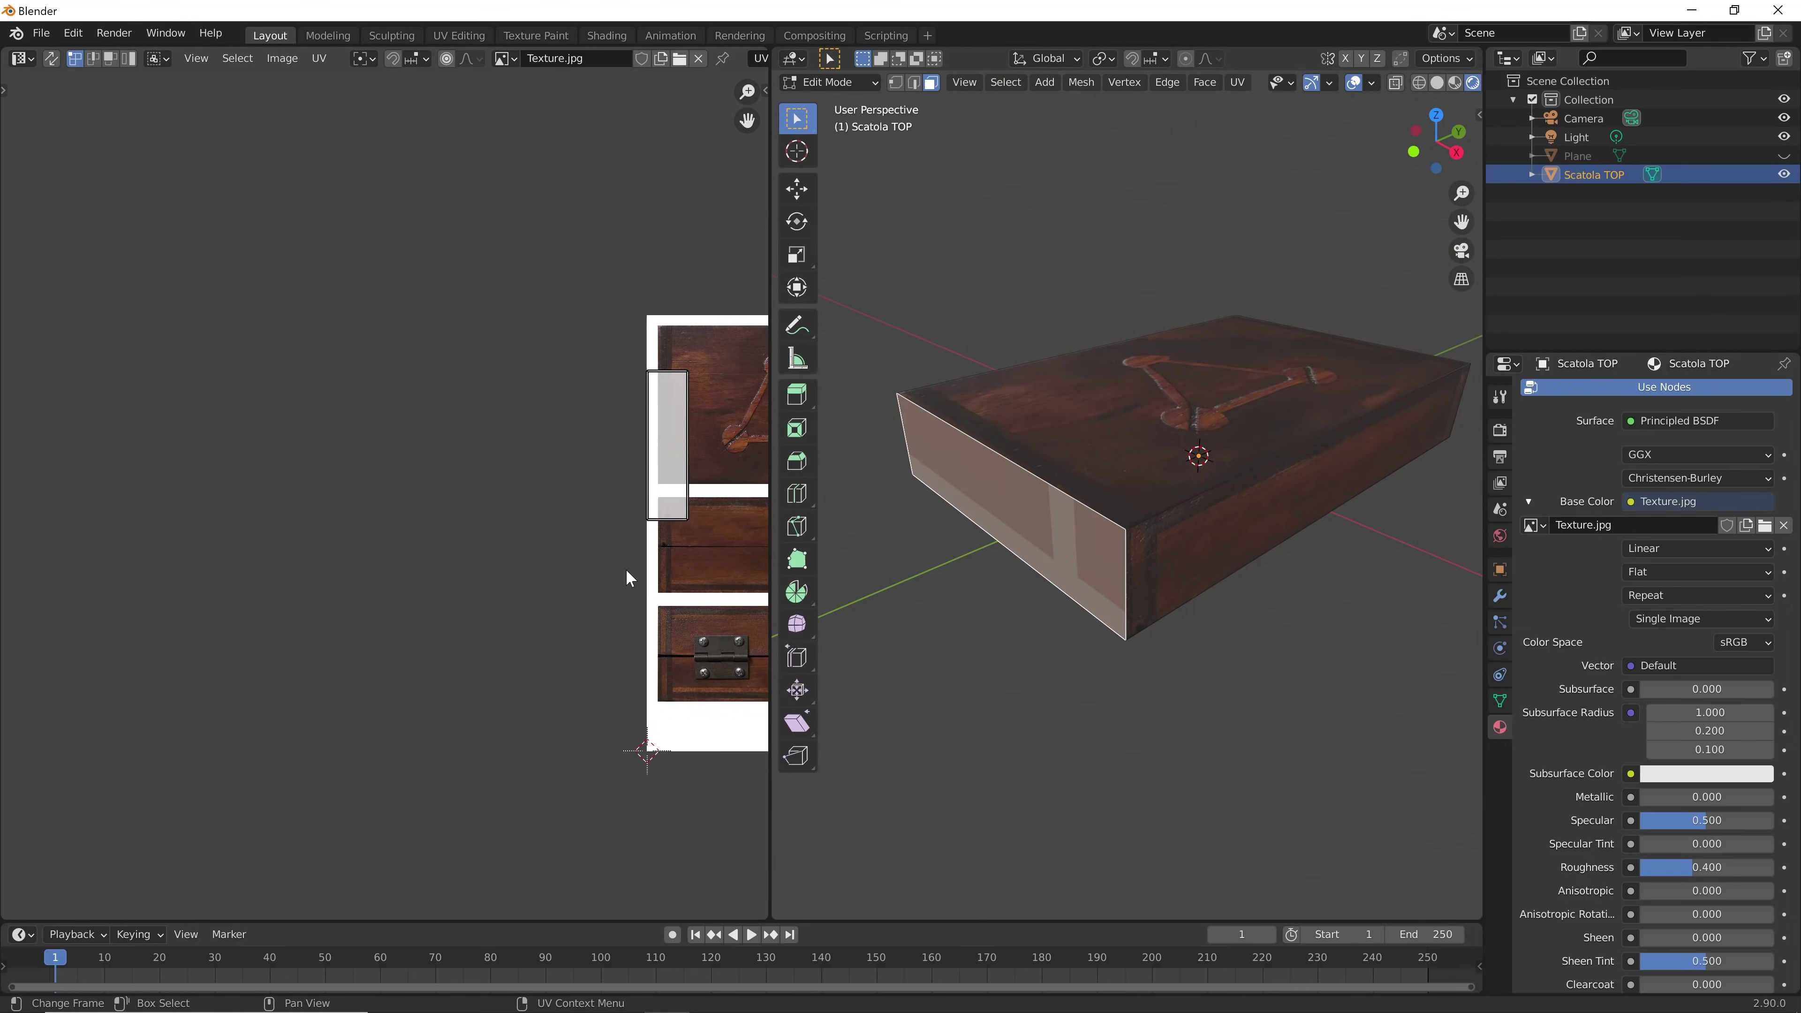
# Rotate the side face's UV strip 90° and move it onto the top-right plank panel
pyautogui.moveTo(623, 575)
pyautogui.mouseDown(button='middle')
pyautogui.moveTo(580, 605)
pyautogui.moveTo(393, 525)
pyautogui.mouseUp(button='middle')
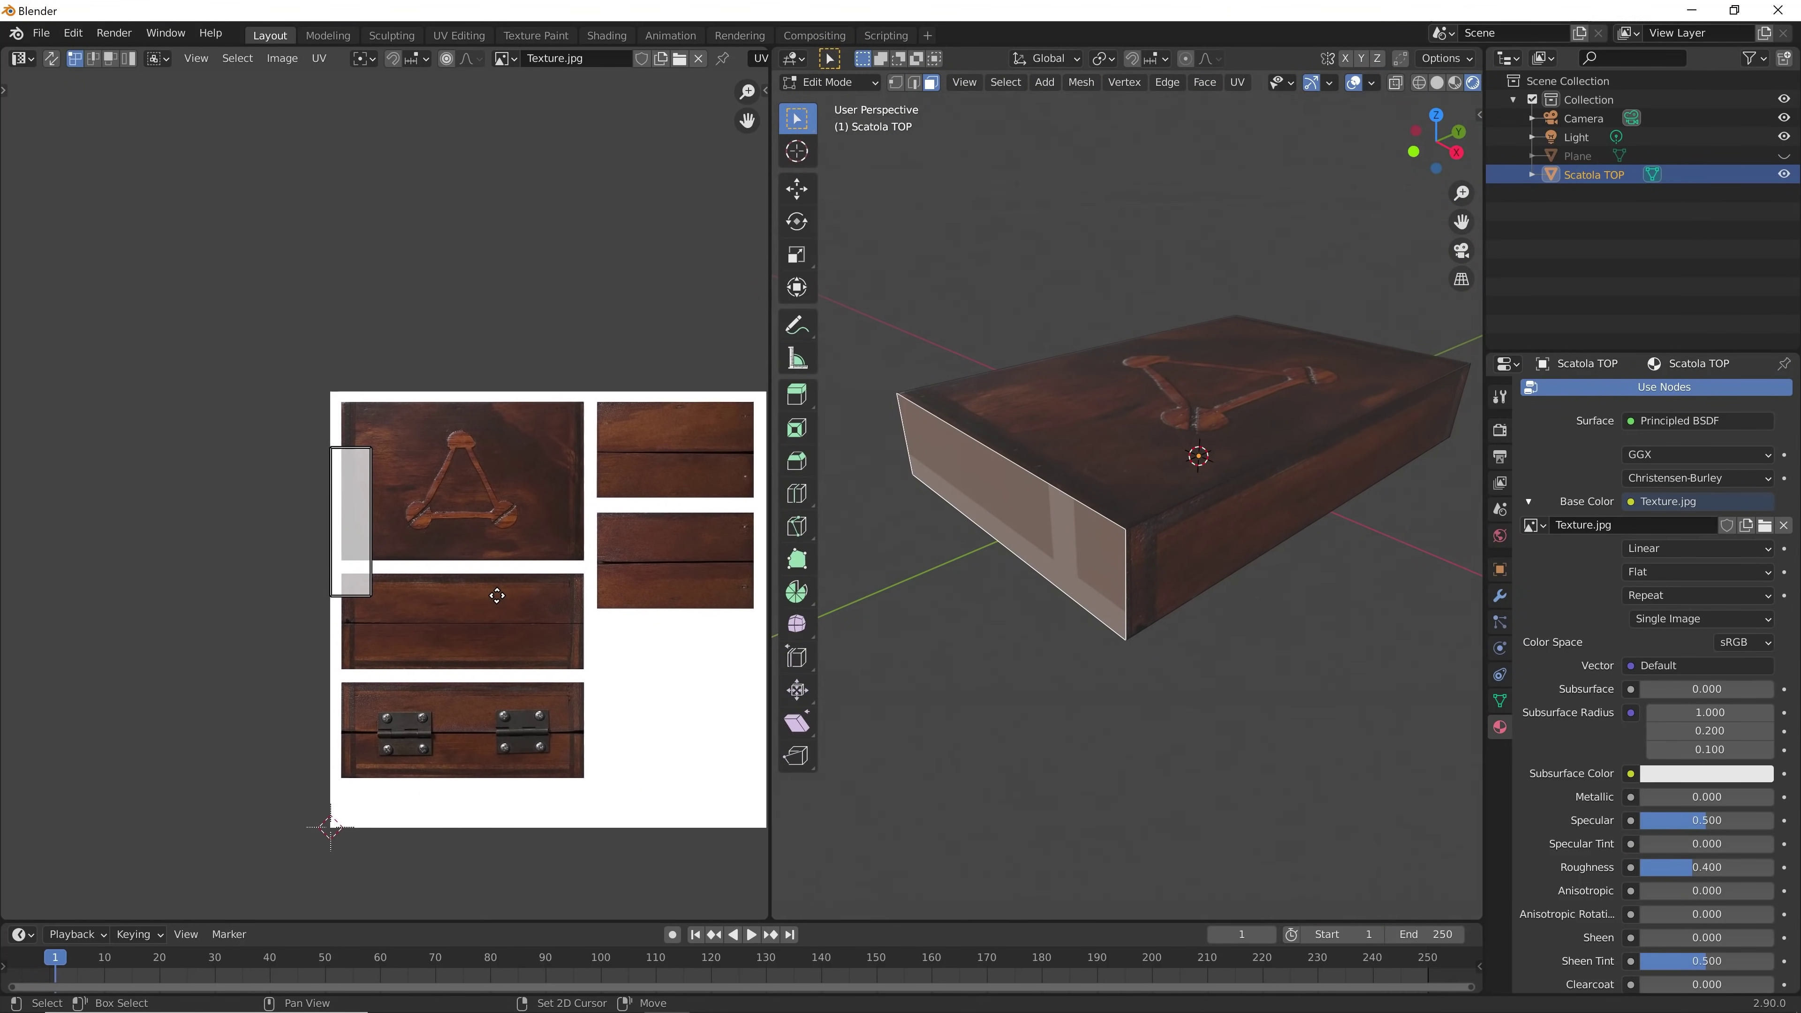
pyautogui.scroll(5, 502, 384)
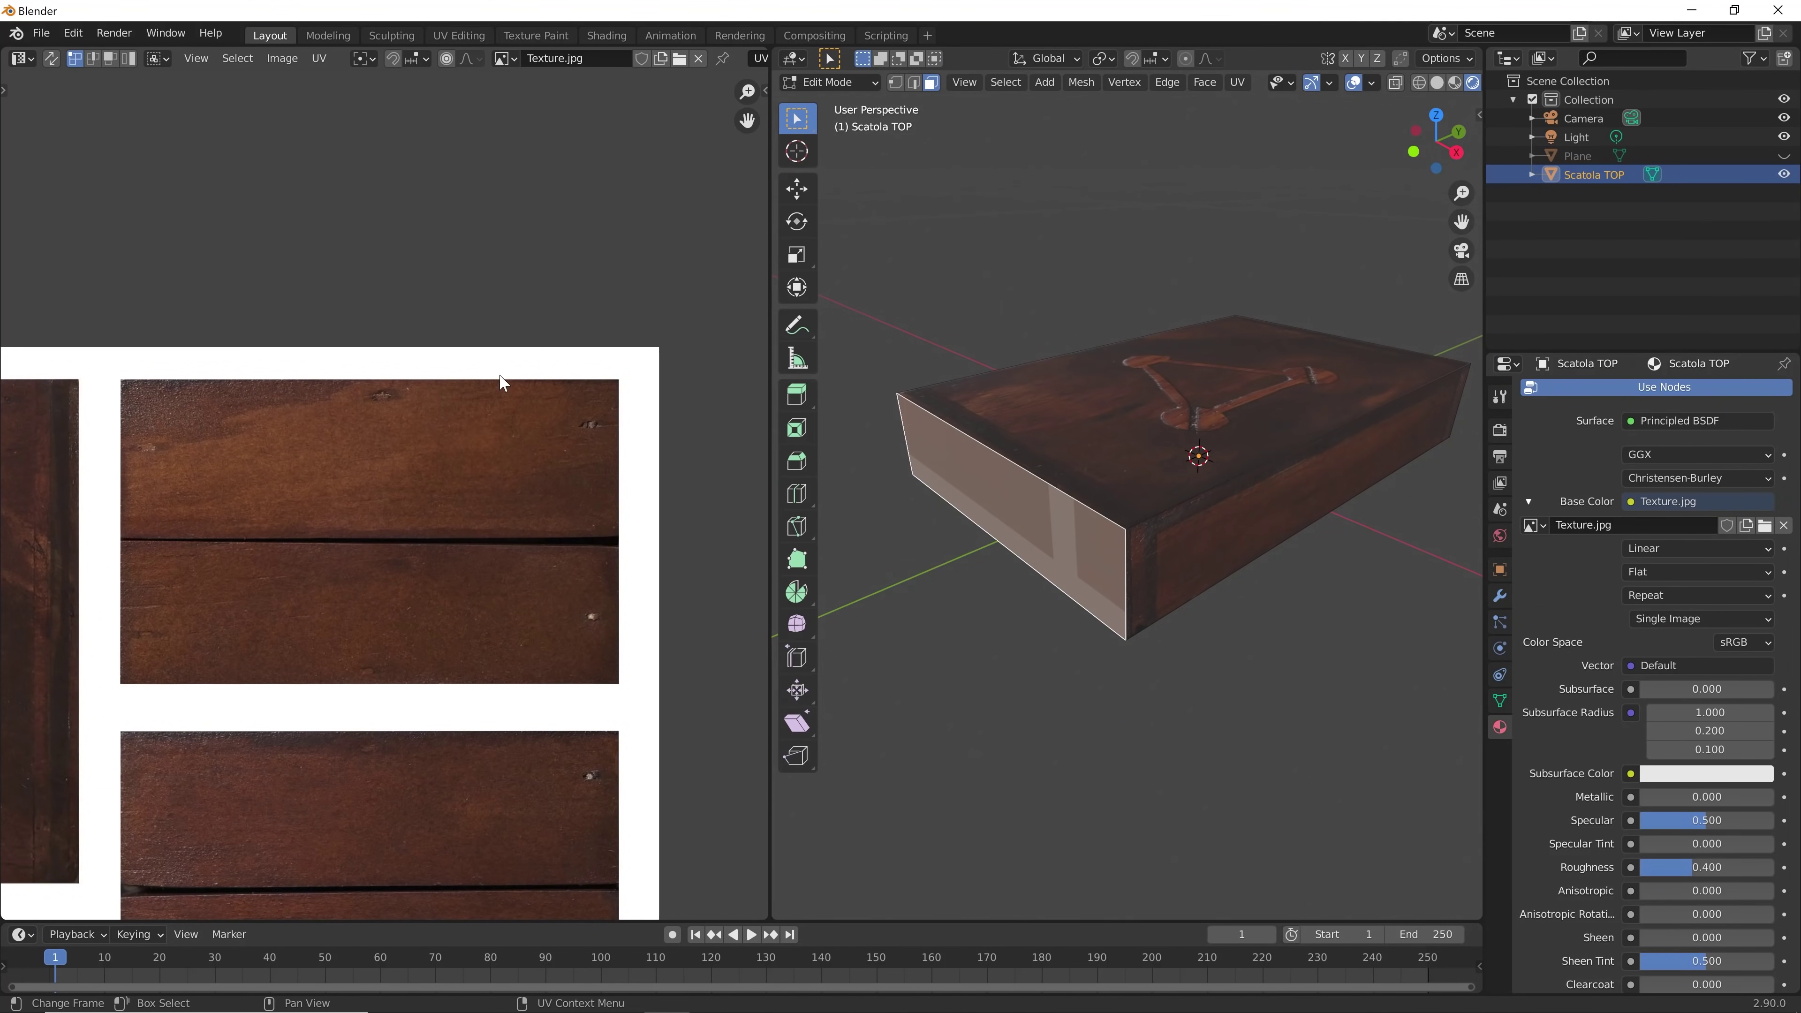
pyautogui.moveTo(477, 561)
pyautogui.mouseDown(button='middle')
pyautogui.moveTo(502, 503)
pyautogui.moveTo(429, 499)
pyautogui.moveTo(457, 468)
pyautogui.mouseUp(button='middle')
pyautogui.scroll(1, 511, 490)
pyautogui.moveTo(594, 362)
pyautogui.mouseDown(button='middle')
pyautogui.moveTo(419, 455)
pyautogui.moveTo(486, 403)
pyautogui.moveTo(491, 361)
pyautogui.mouseUp(button='middle')
pyautogui.scroll(4, 440, 468)
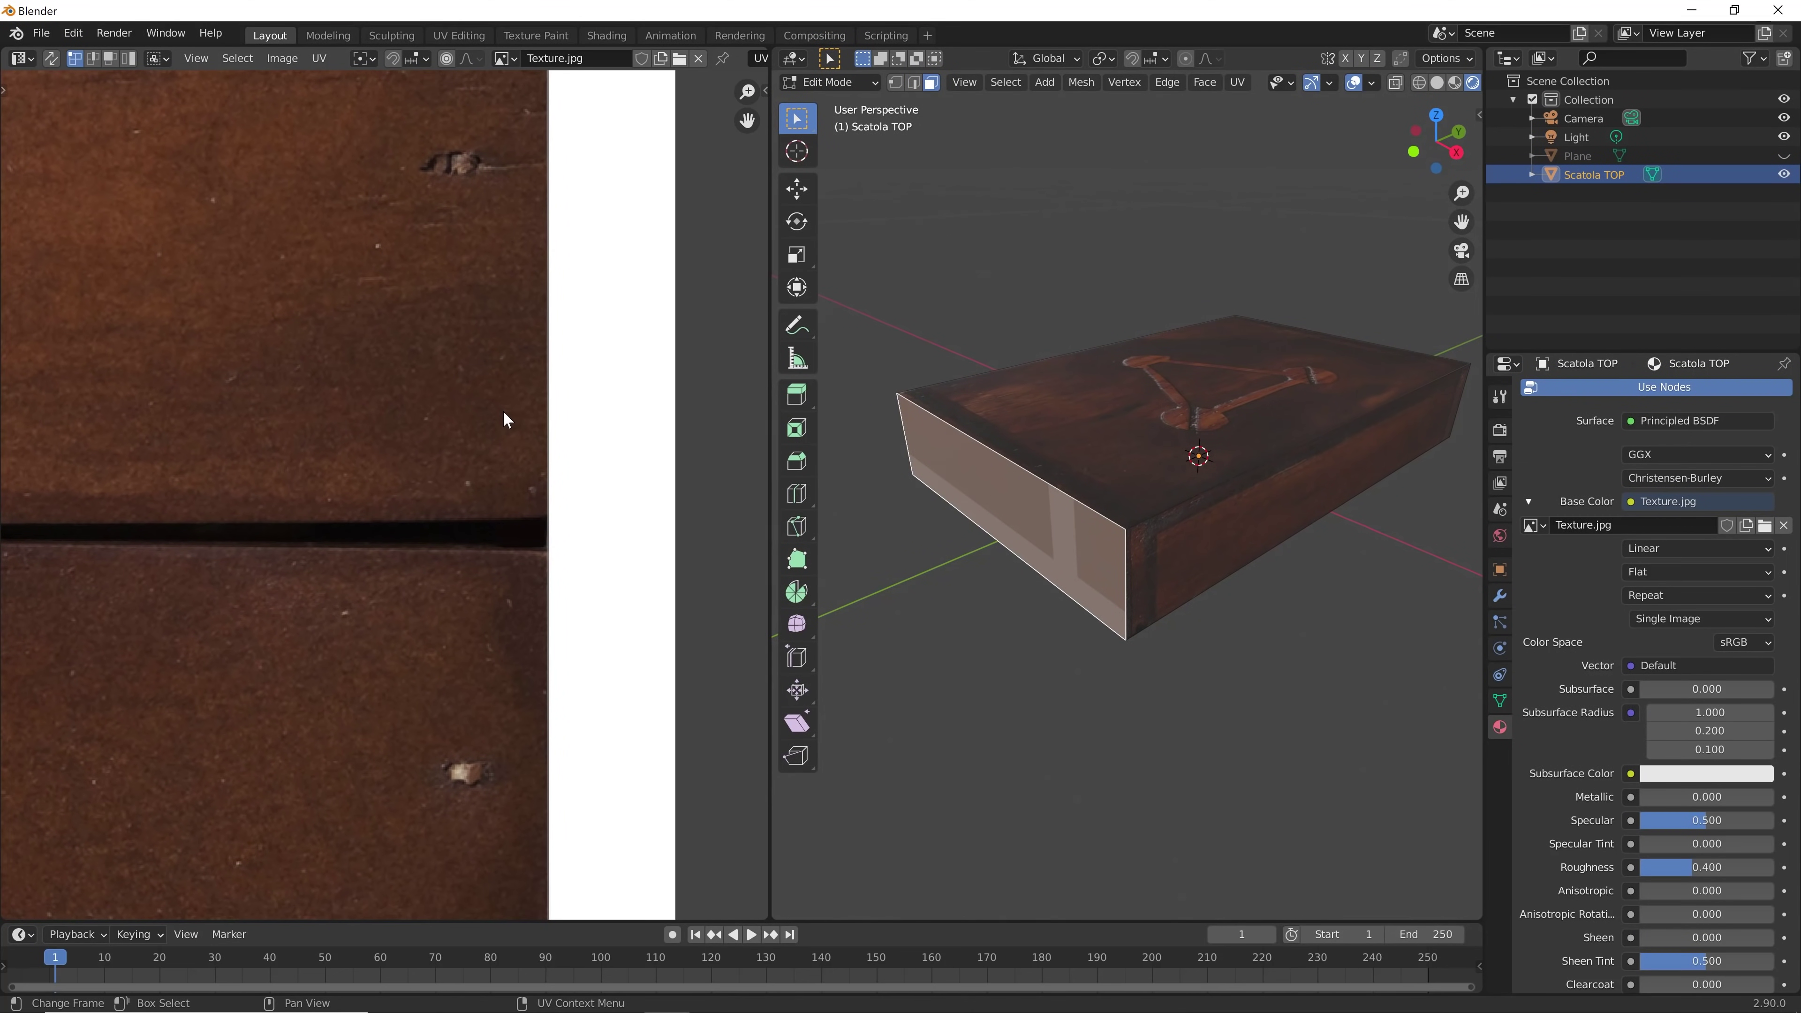
pyautogui.scroll(-1, 524, 484)
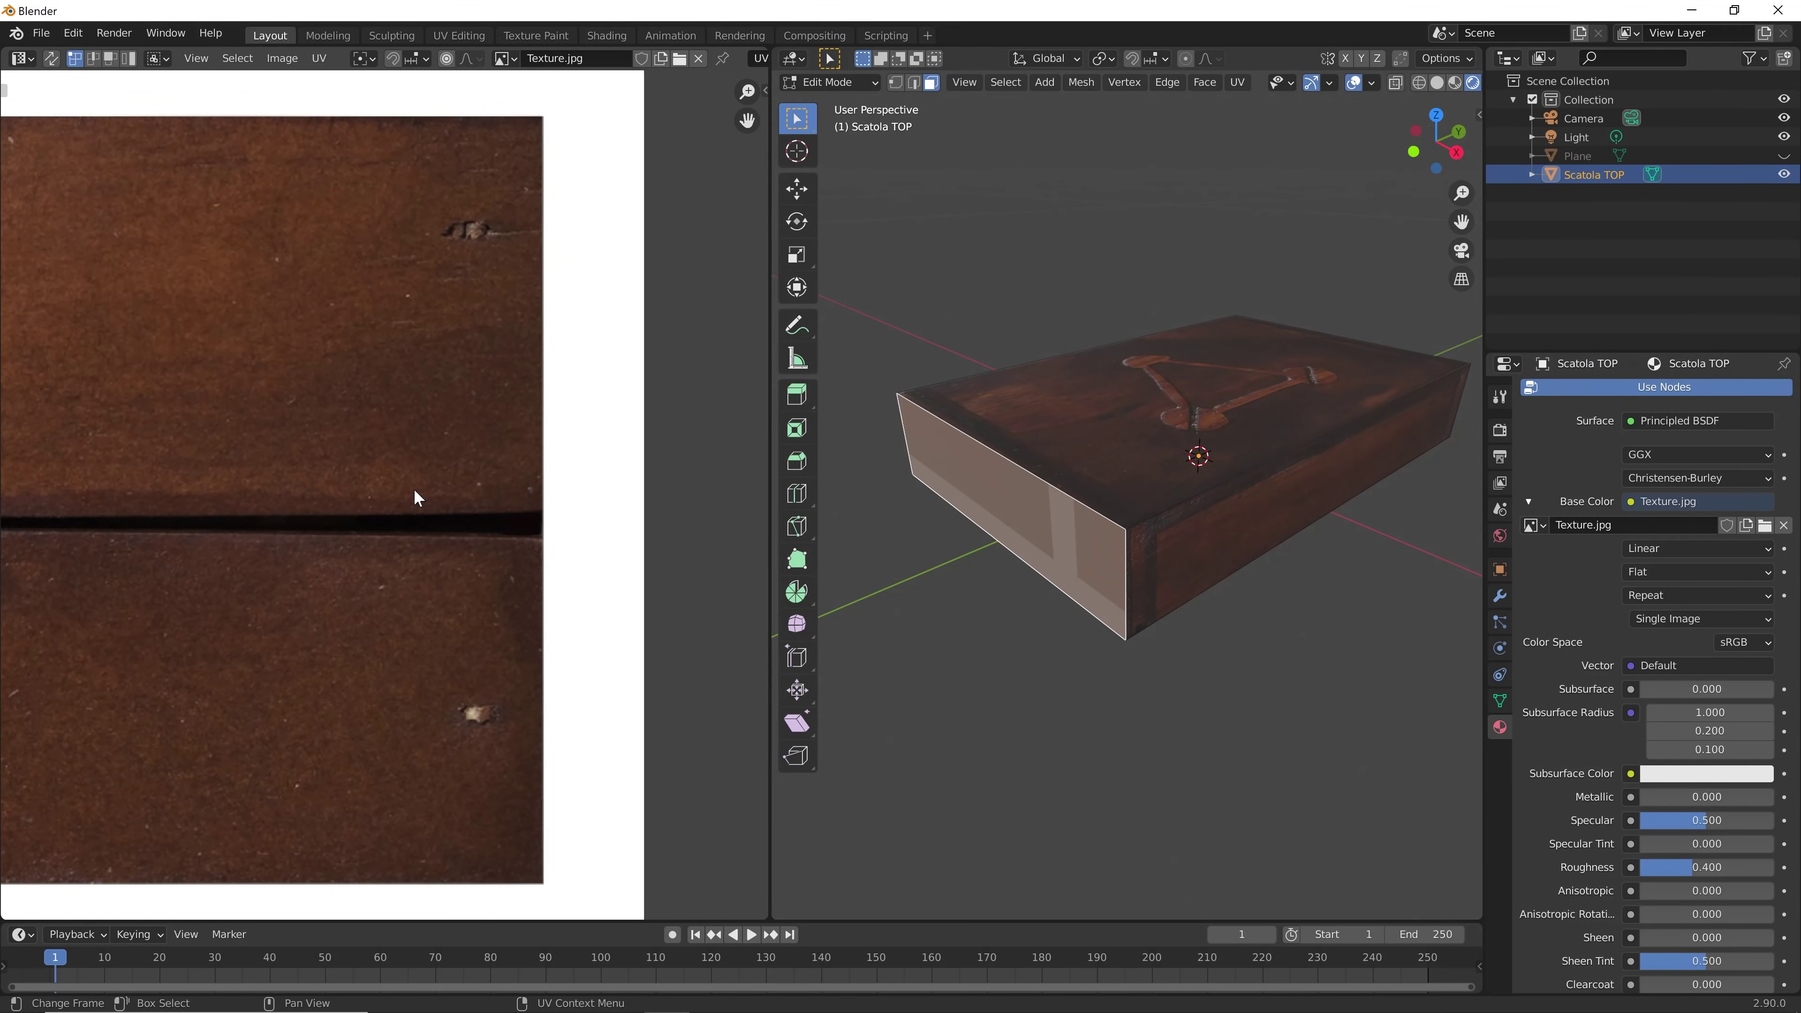
pyautogui.moveTo(1122, 555); pyautogui.dragTo(1145, 625, button='middle')
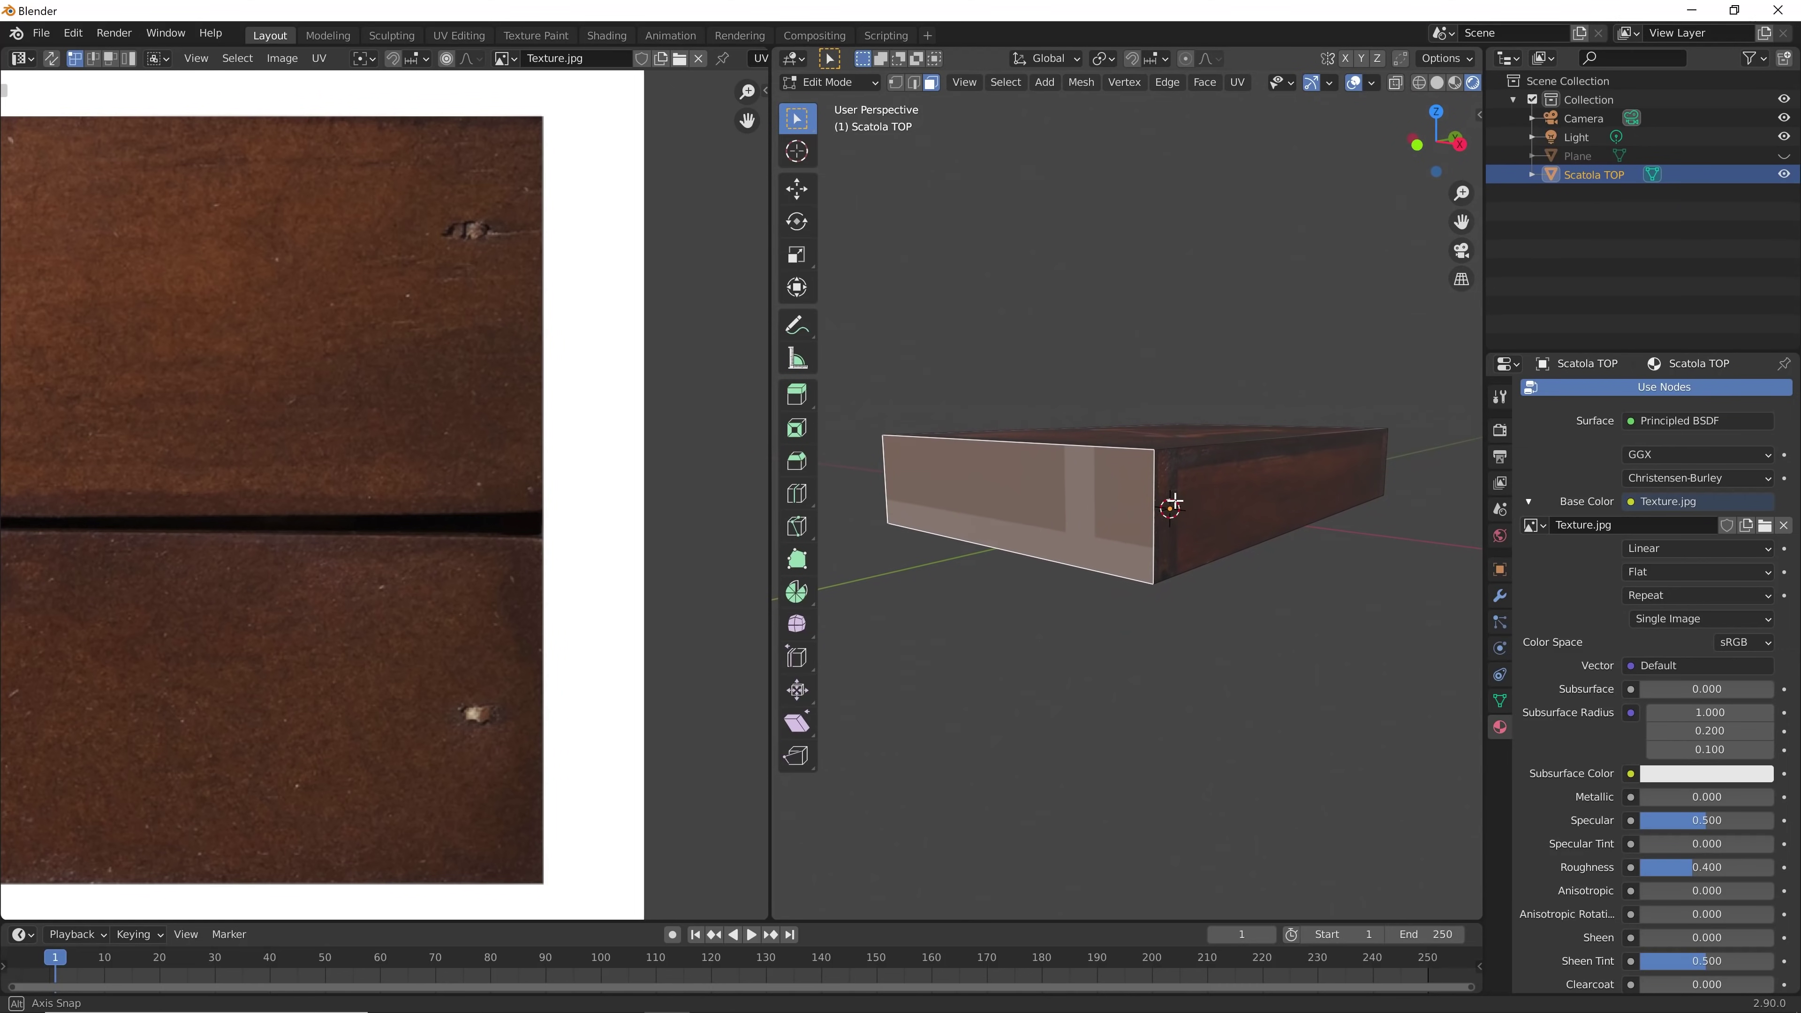
pyautogui.scroll(-6, 263, 655)
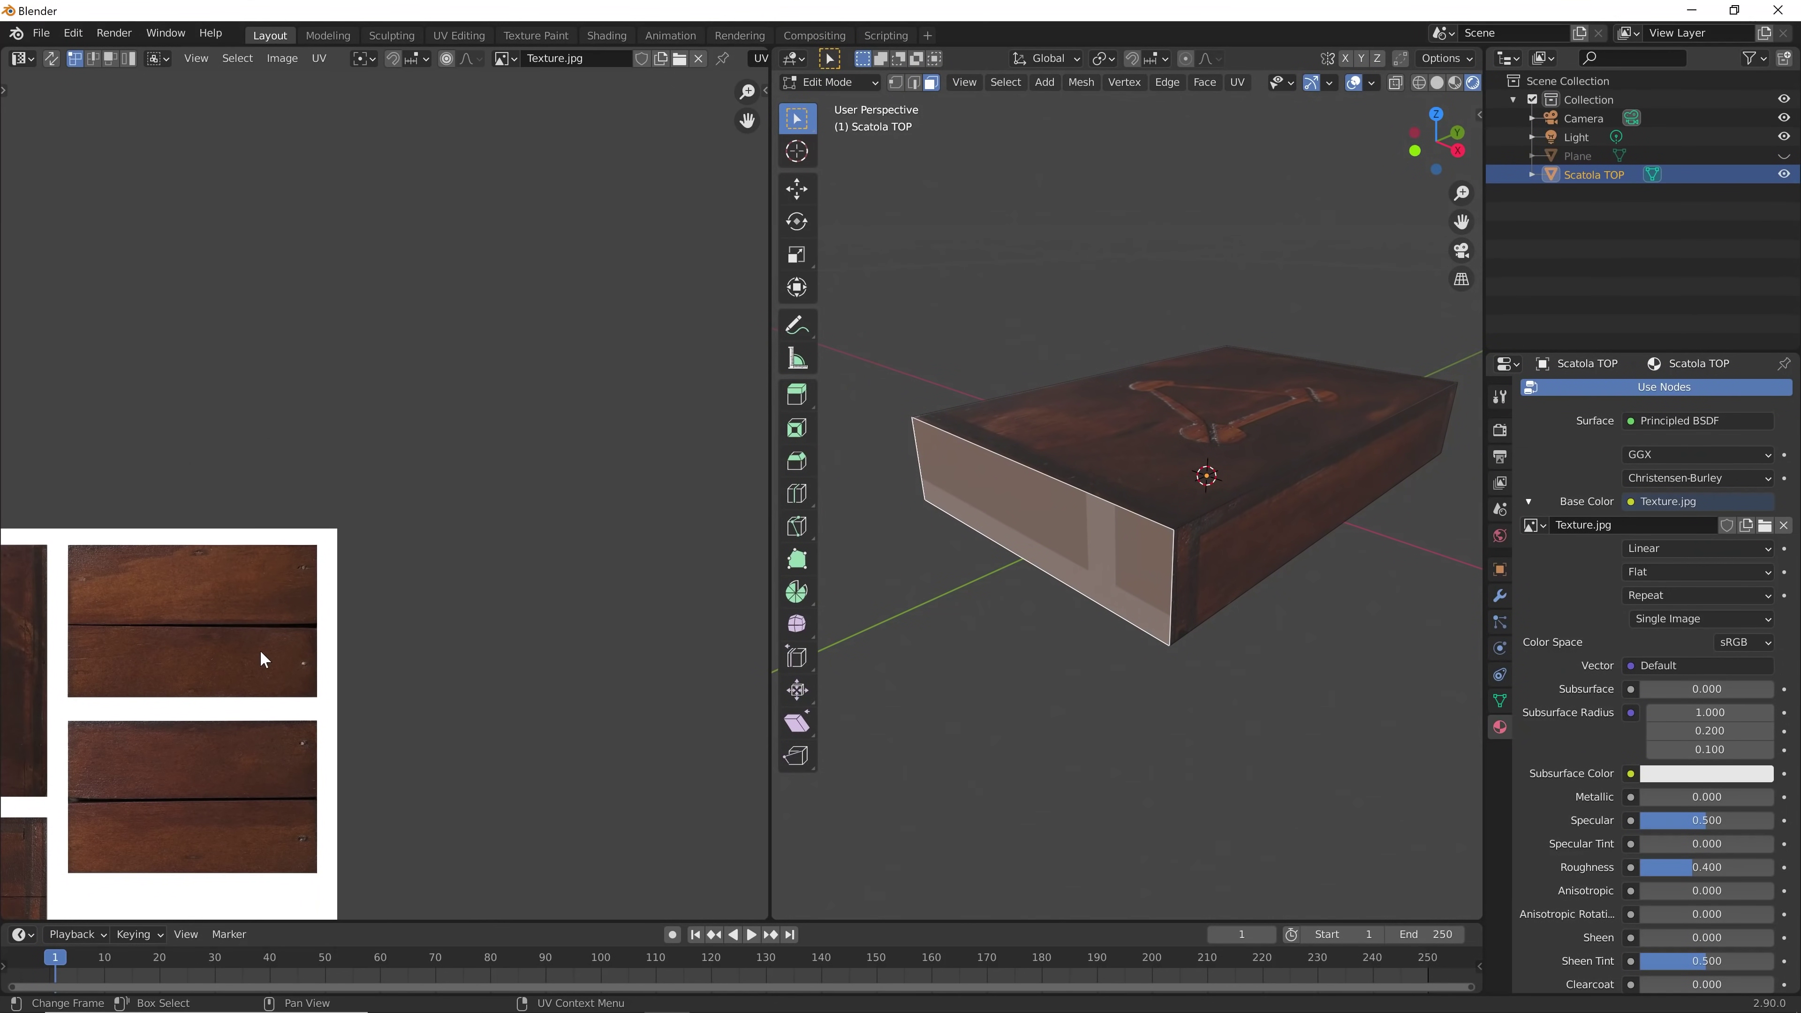
pyautogui.hscroll(-5, 284, 638)
pyautogui.moveTo(187, 533); pyautogui.dragTo(14, 872)
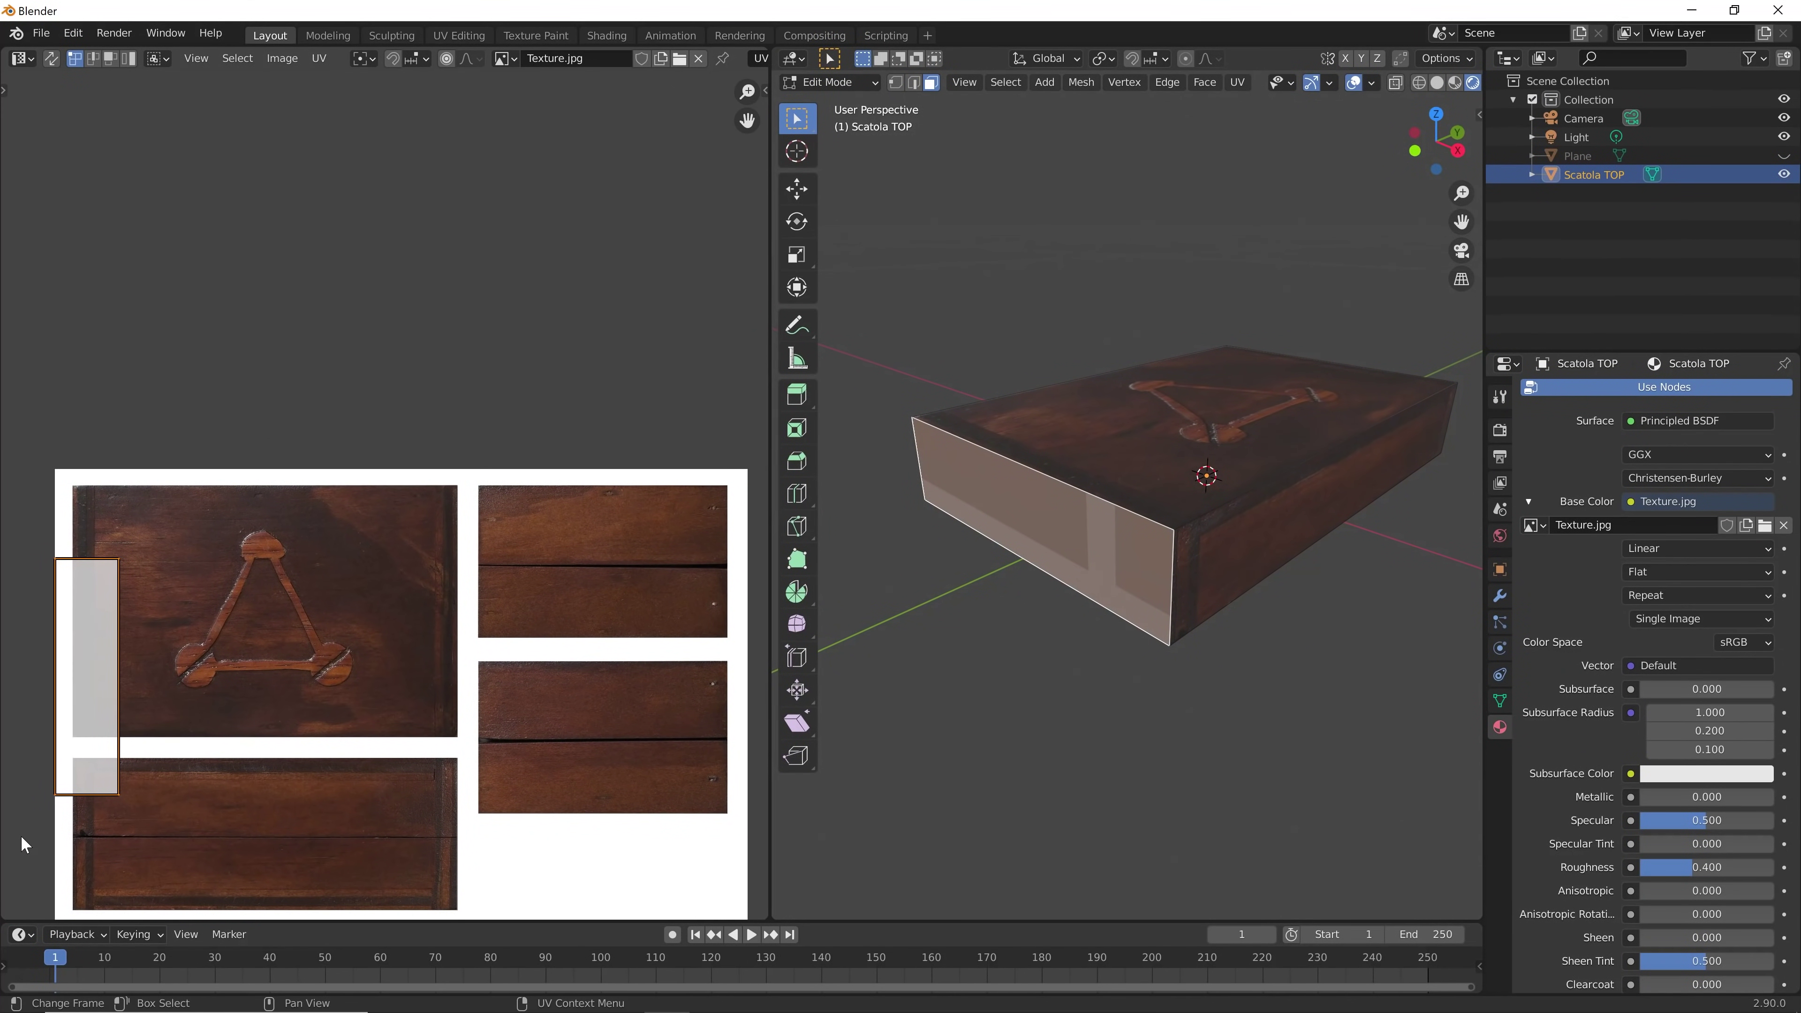
pyautogui.press('r')
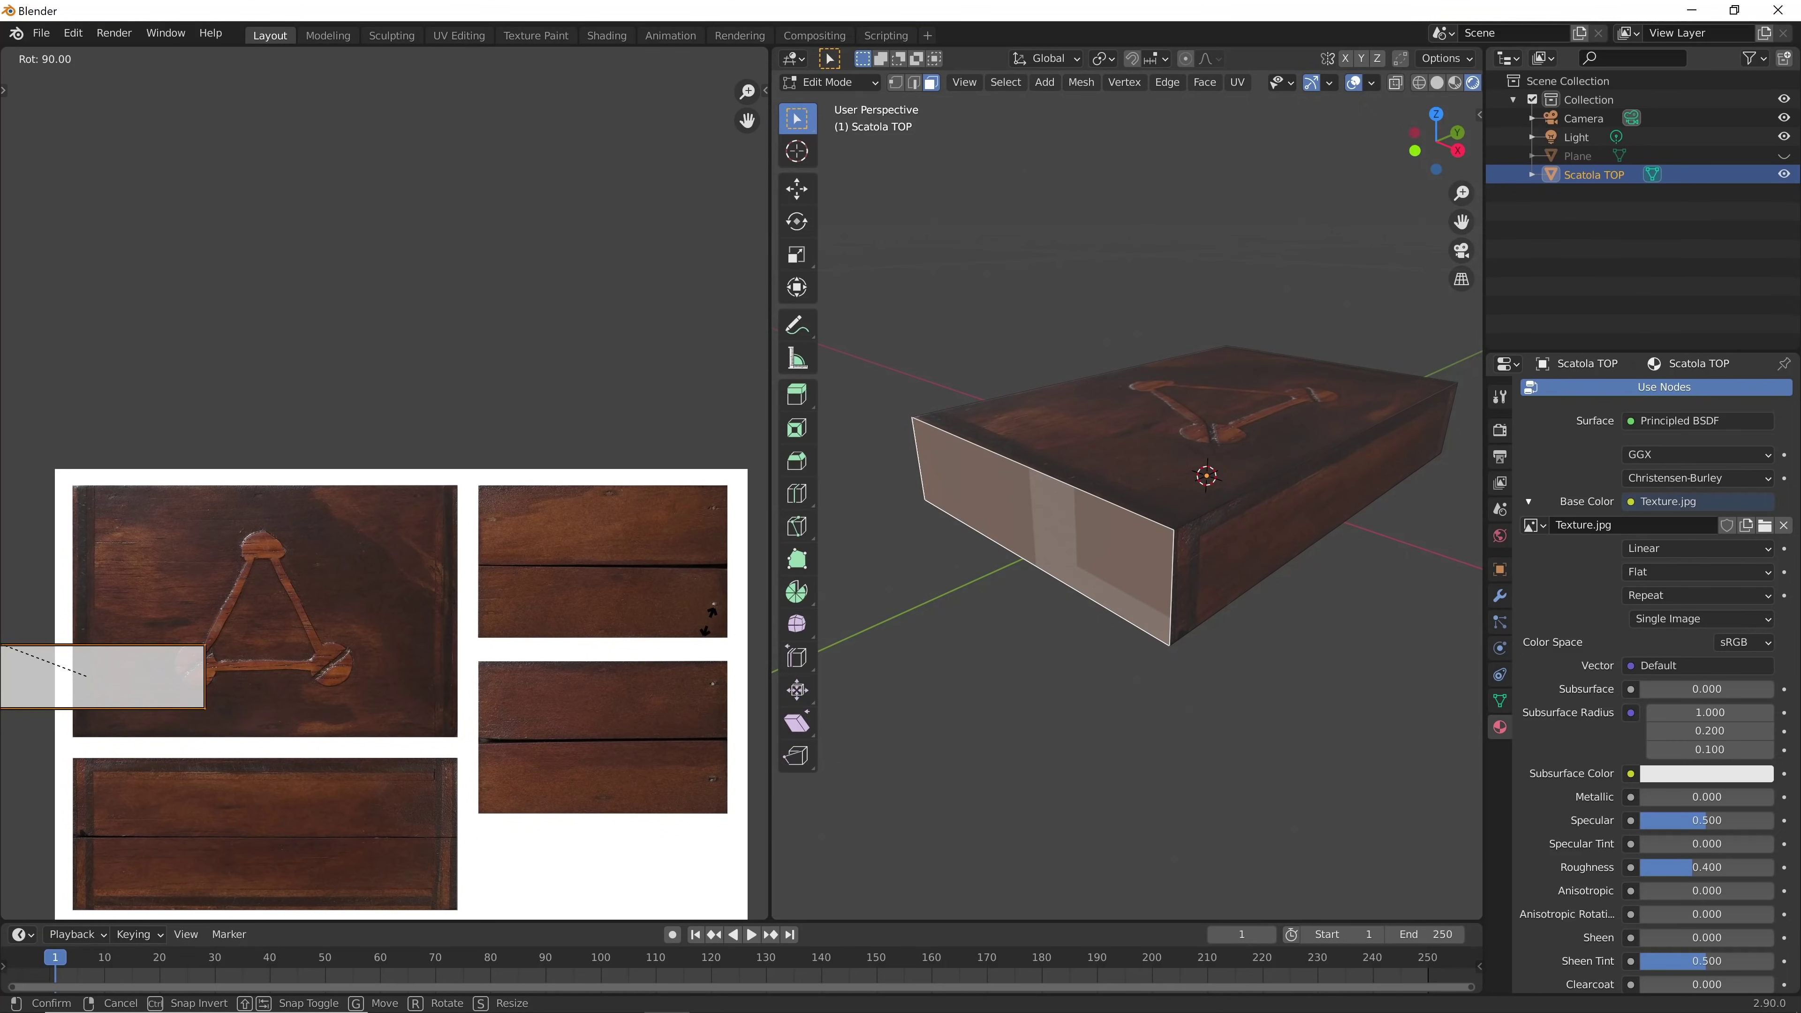
pyautogui.click(706, 637)
pyautogui.press('g')
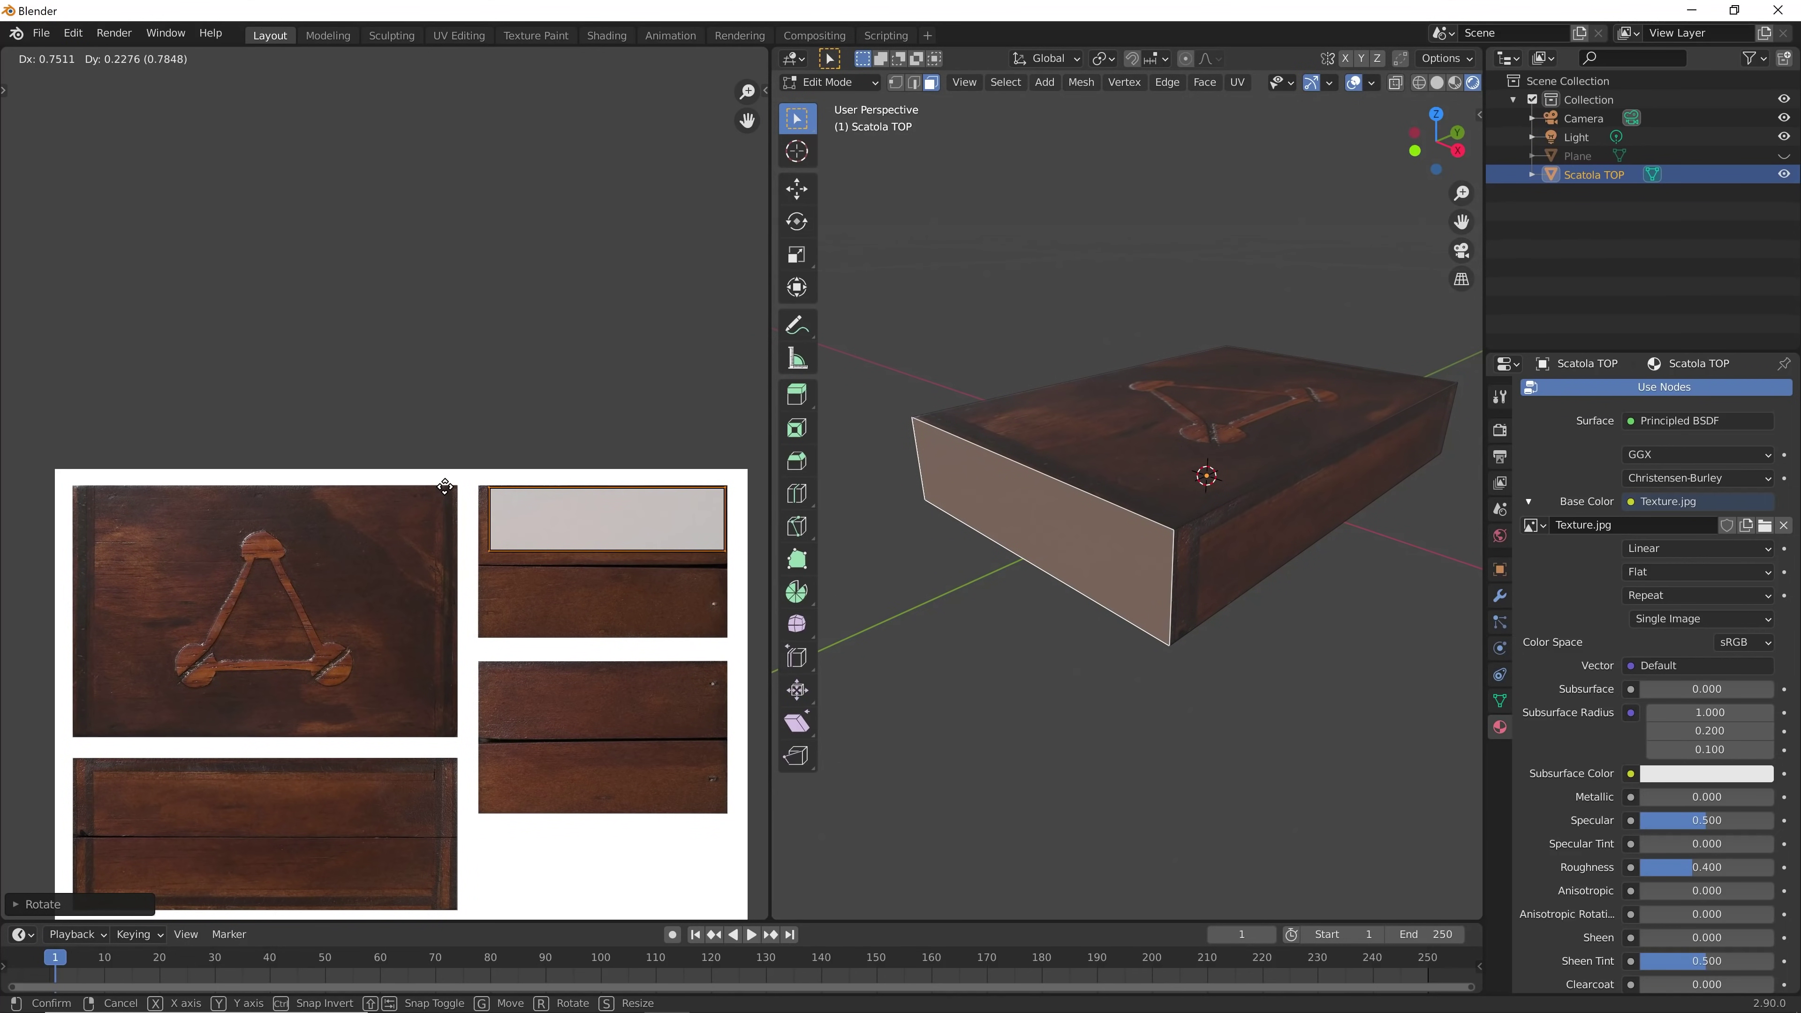
pyautogui.click(446, 486)
pyautogui.hotkey('alt', 'a')
# Rotate the front face's UV strip so its planks run near-horizontally
pyautogui.moveTo(966, 548); pyautogui.dragTo(1105, 539, button='middle')
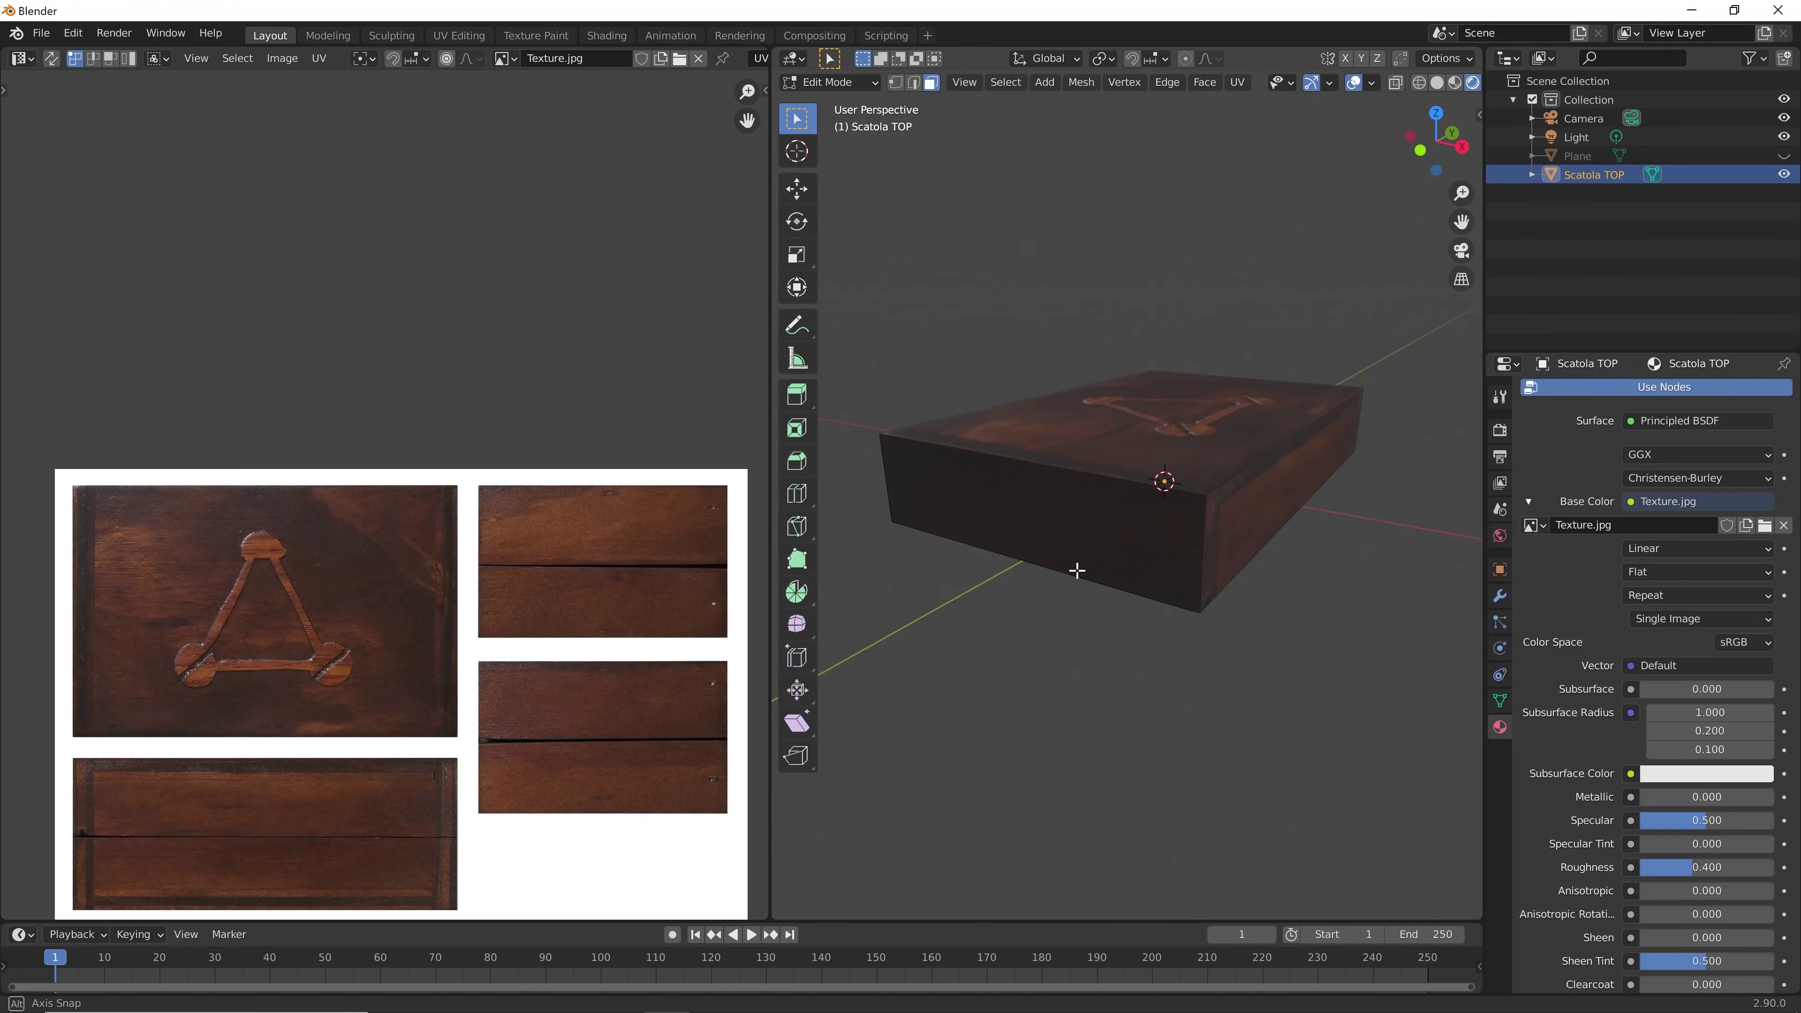
pyautogui.click(953, 515)
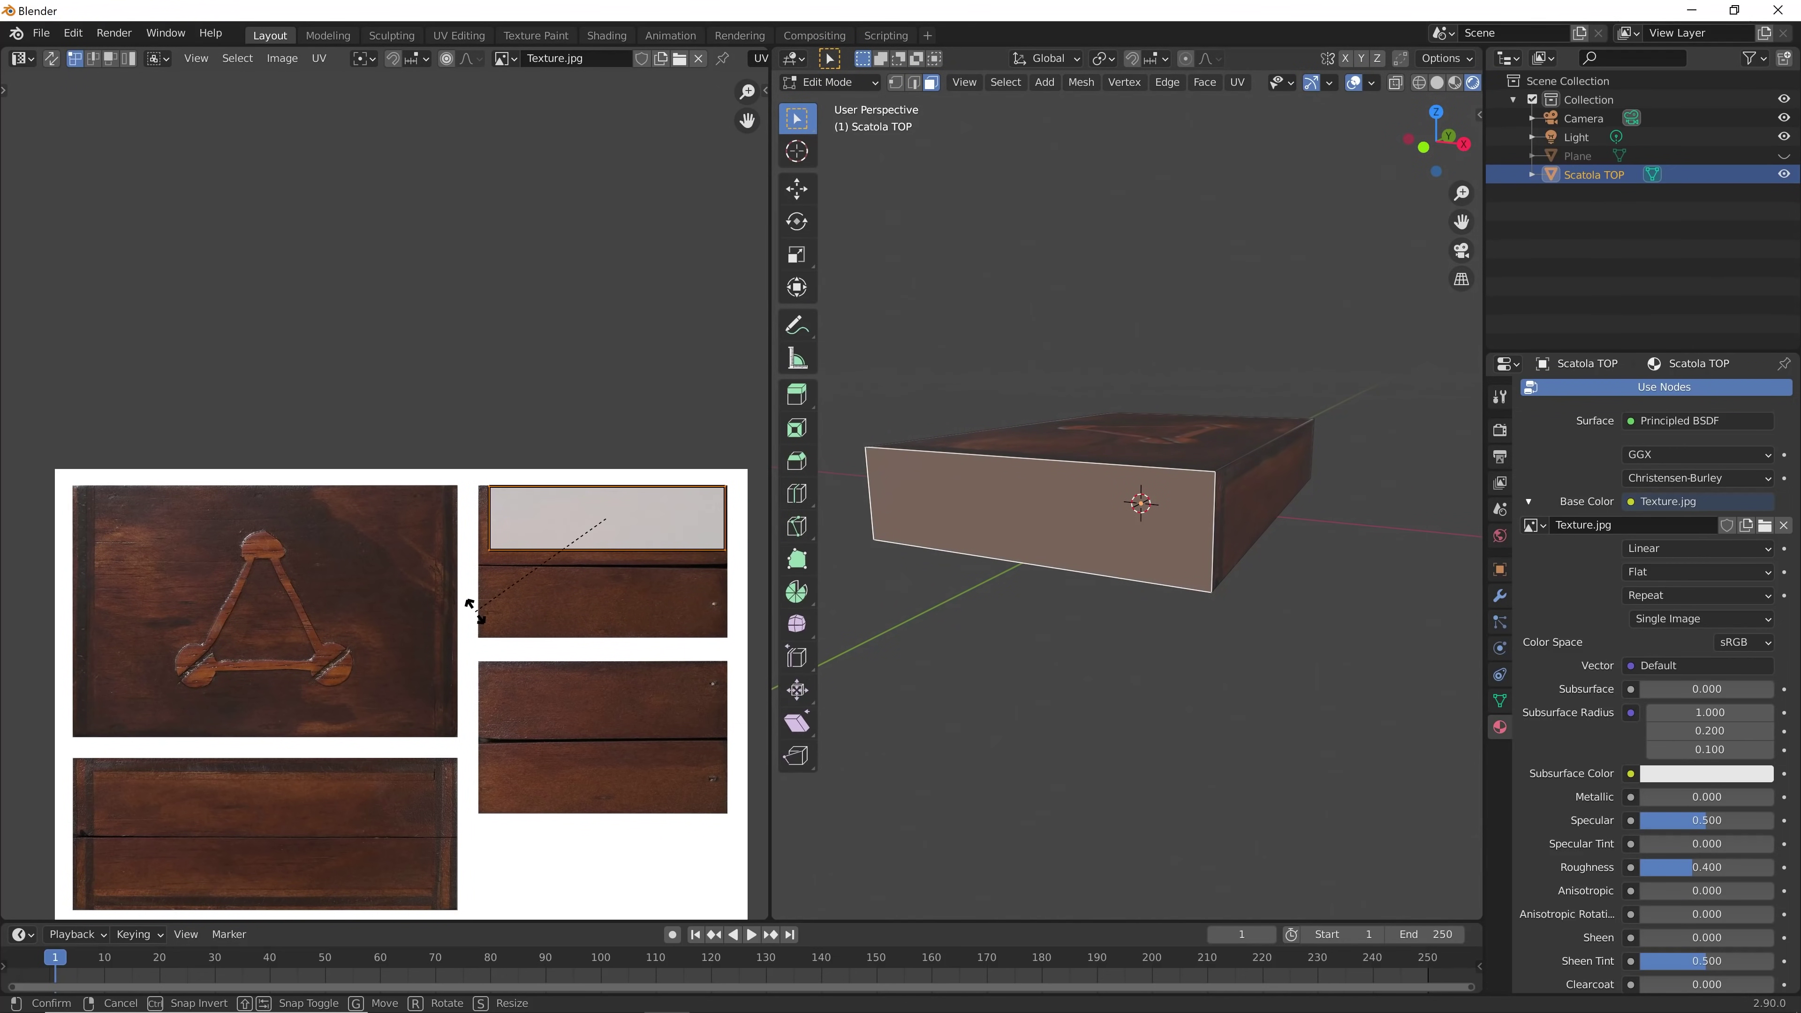
pyautogui.press('r')
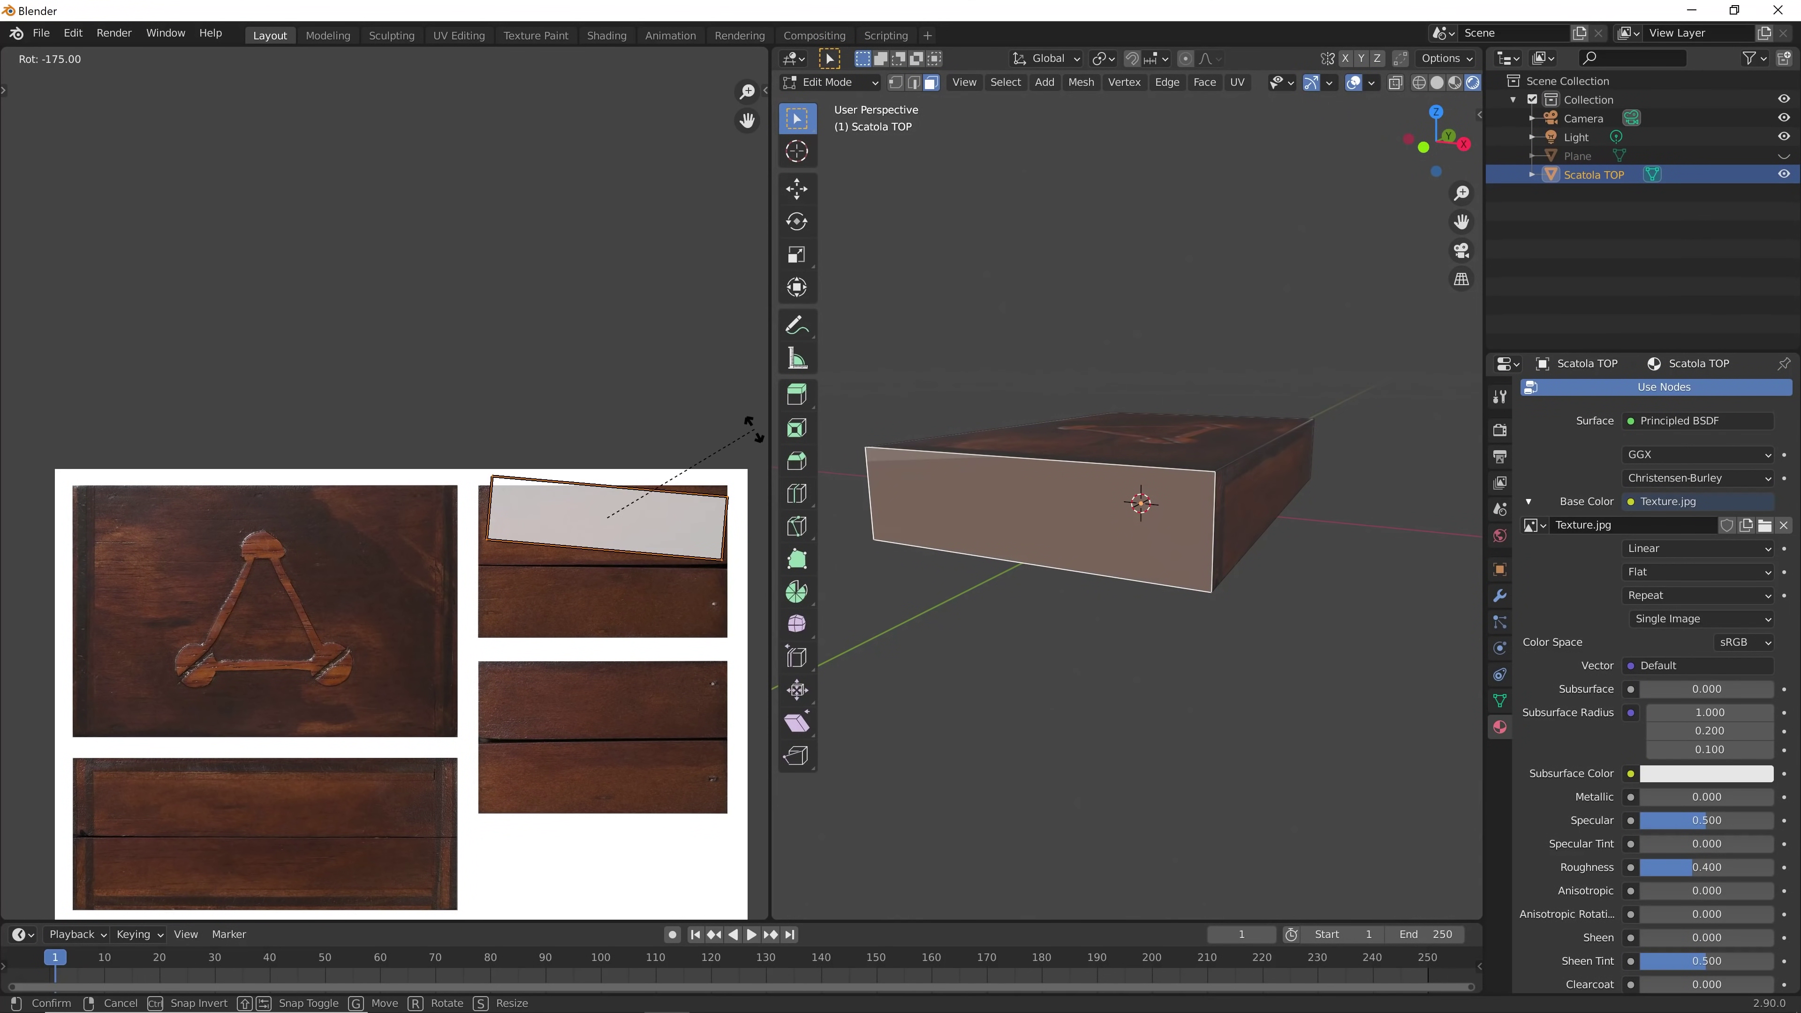
pyautogui.click(743, 422)
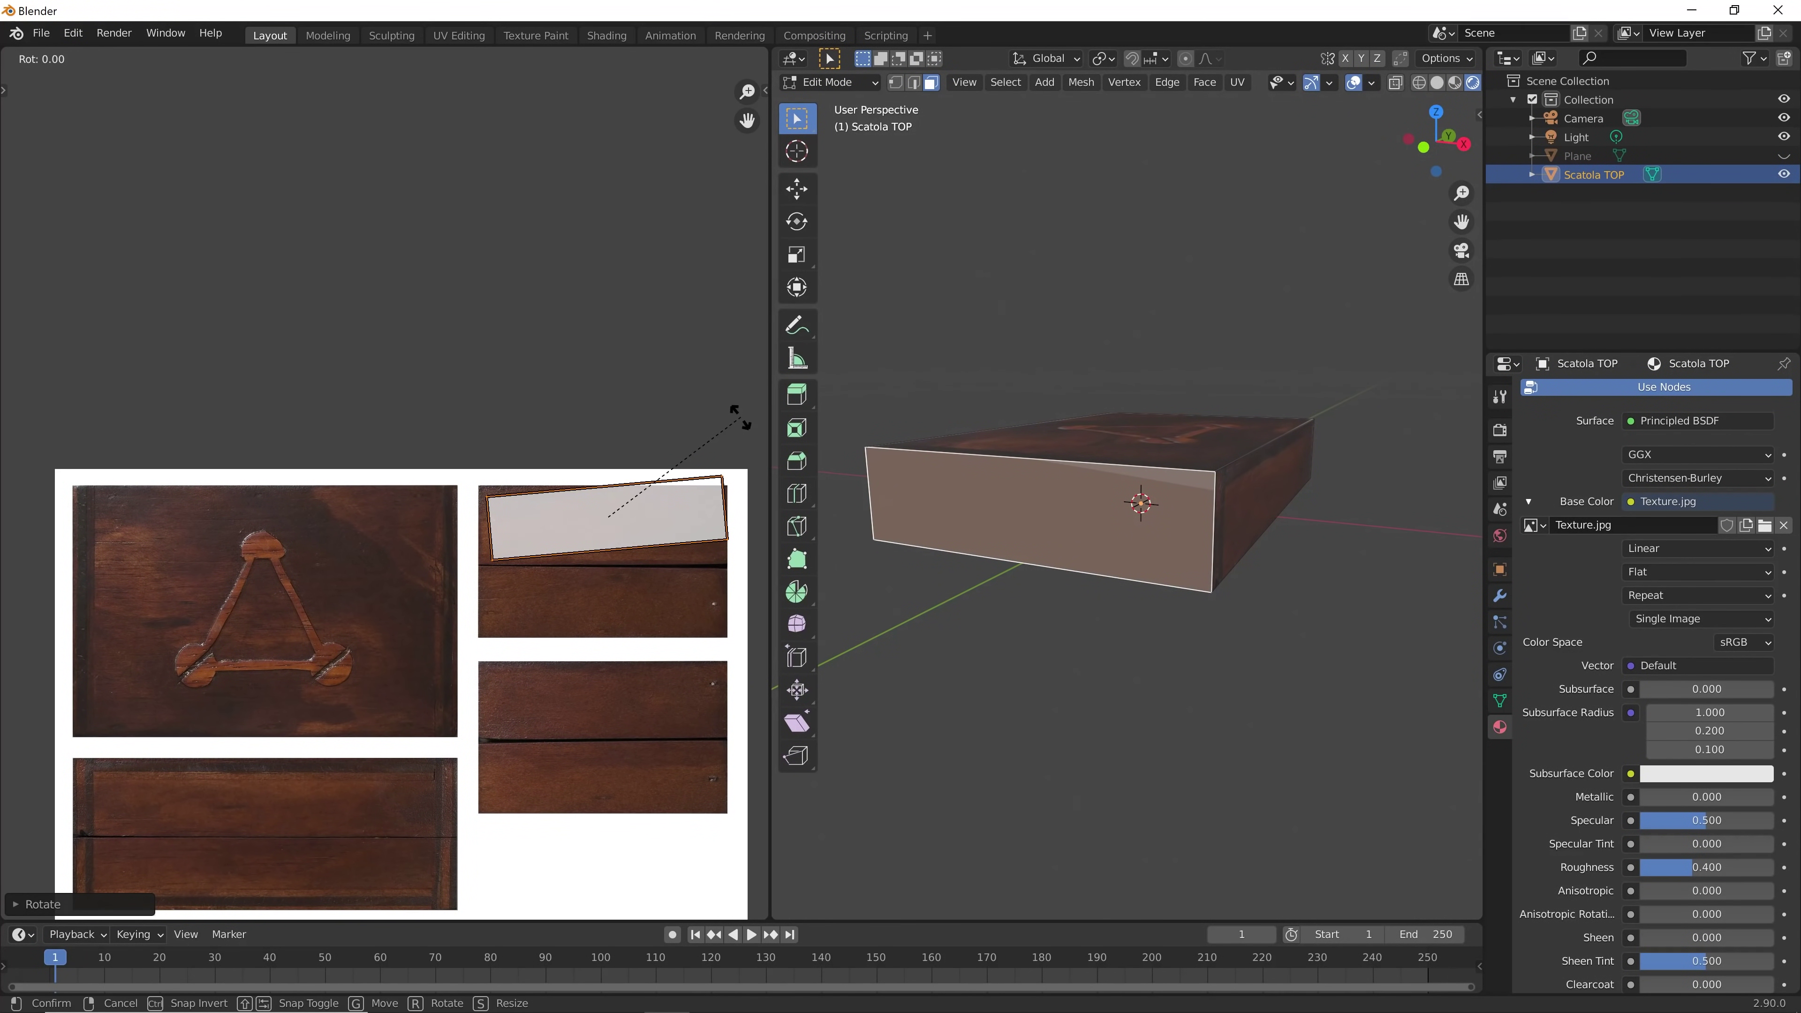
pyautogui.click(1086, 601)
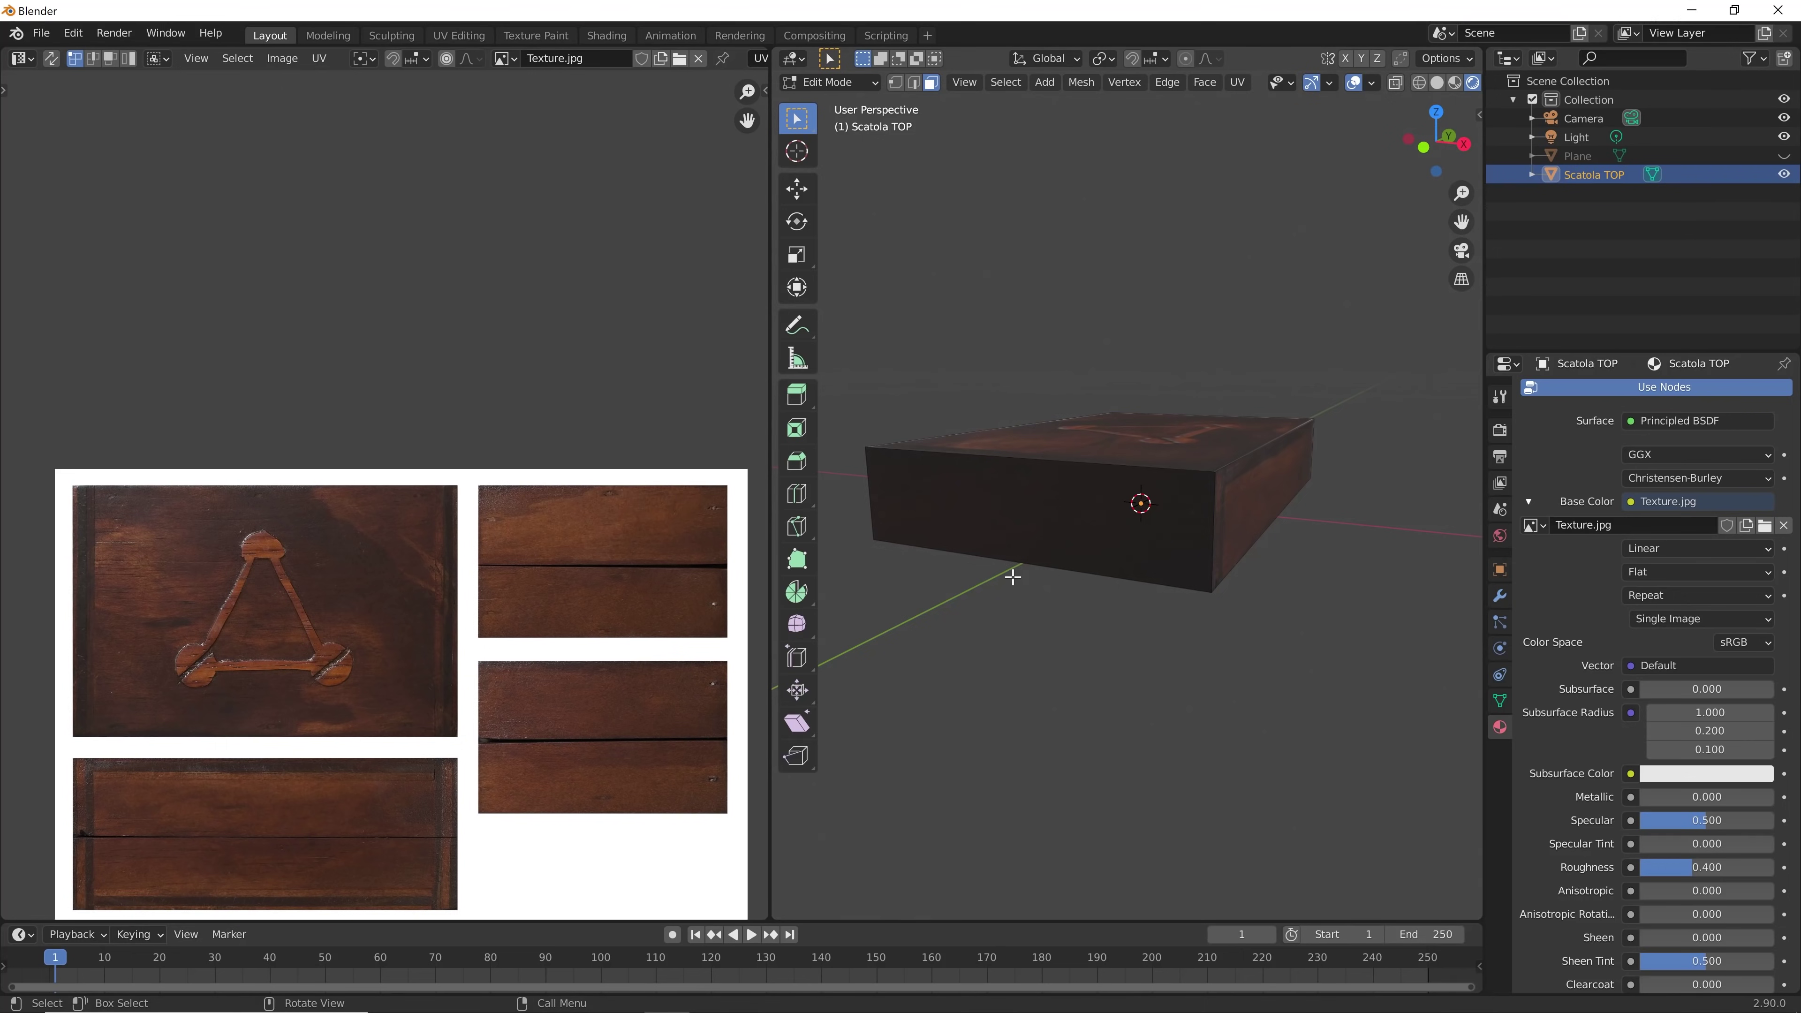
pyautogui.moveTo(1011, 575)
pyautogui.mouseDown(button='middle')
pyautogui.moveTo(1098, 559)
pyautogui.moveTo(1177, 503)
pyautogui.moveTo(1078, 543)
pyautogui.moveTo(1089, 562)
pyautogui.mouseUp(button='middle')
pyautogui.scroll(-3, 1078, 561)
# Feed the world Color from an Image Texture using Desktop/Blender STUDIO/Texture/Hdri/Piccolo Studio.hdr
pyautogui.click(1500, 535)
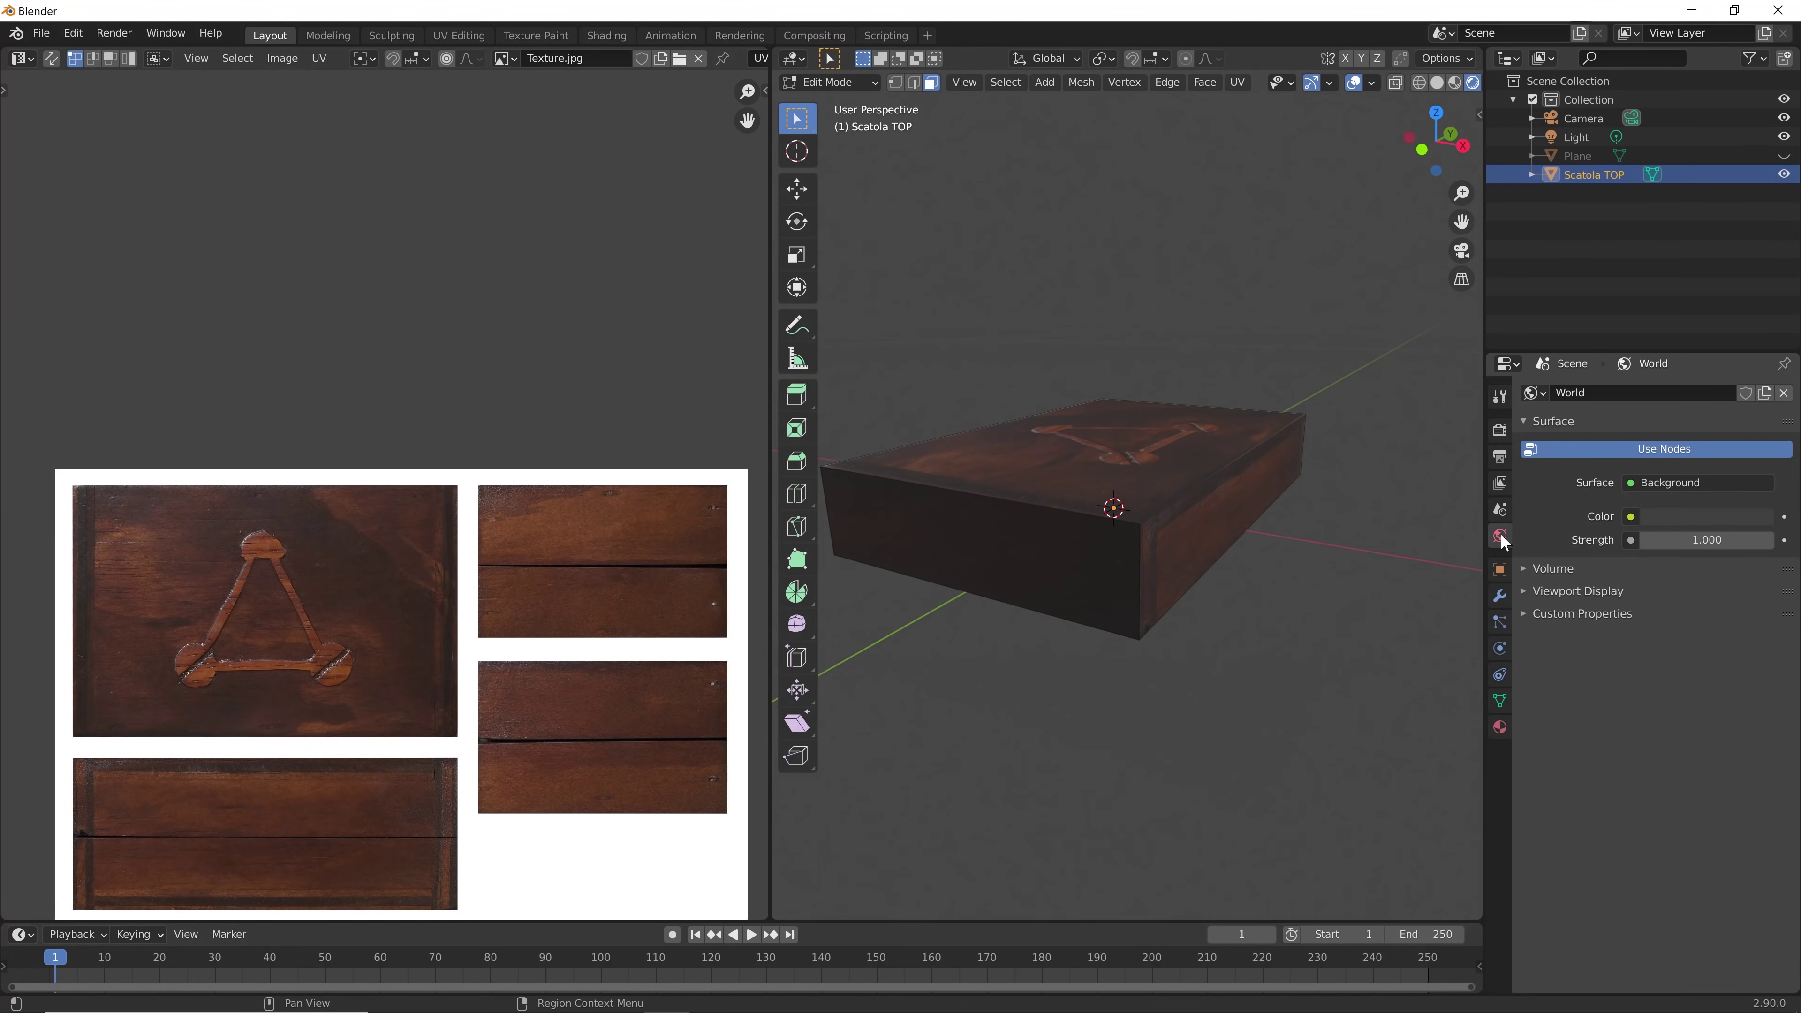
pyautogui.click(1632, 518)
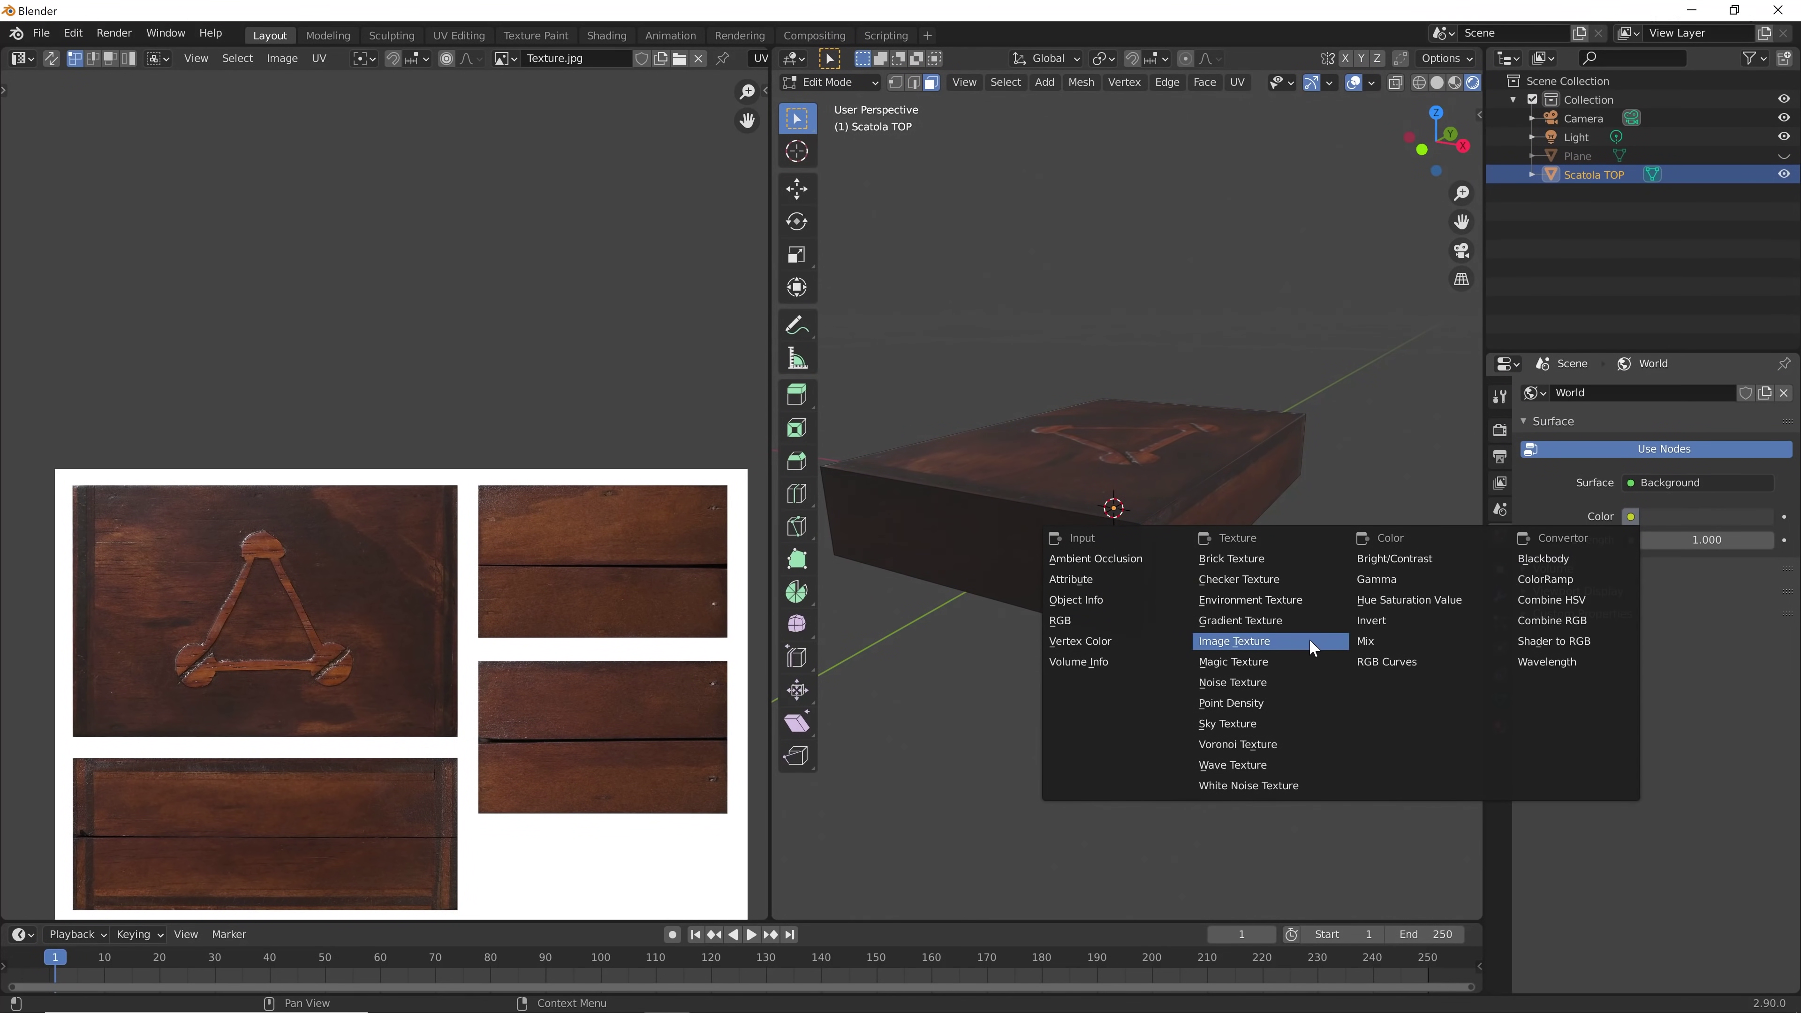
pyautogui.click(1245, 643)
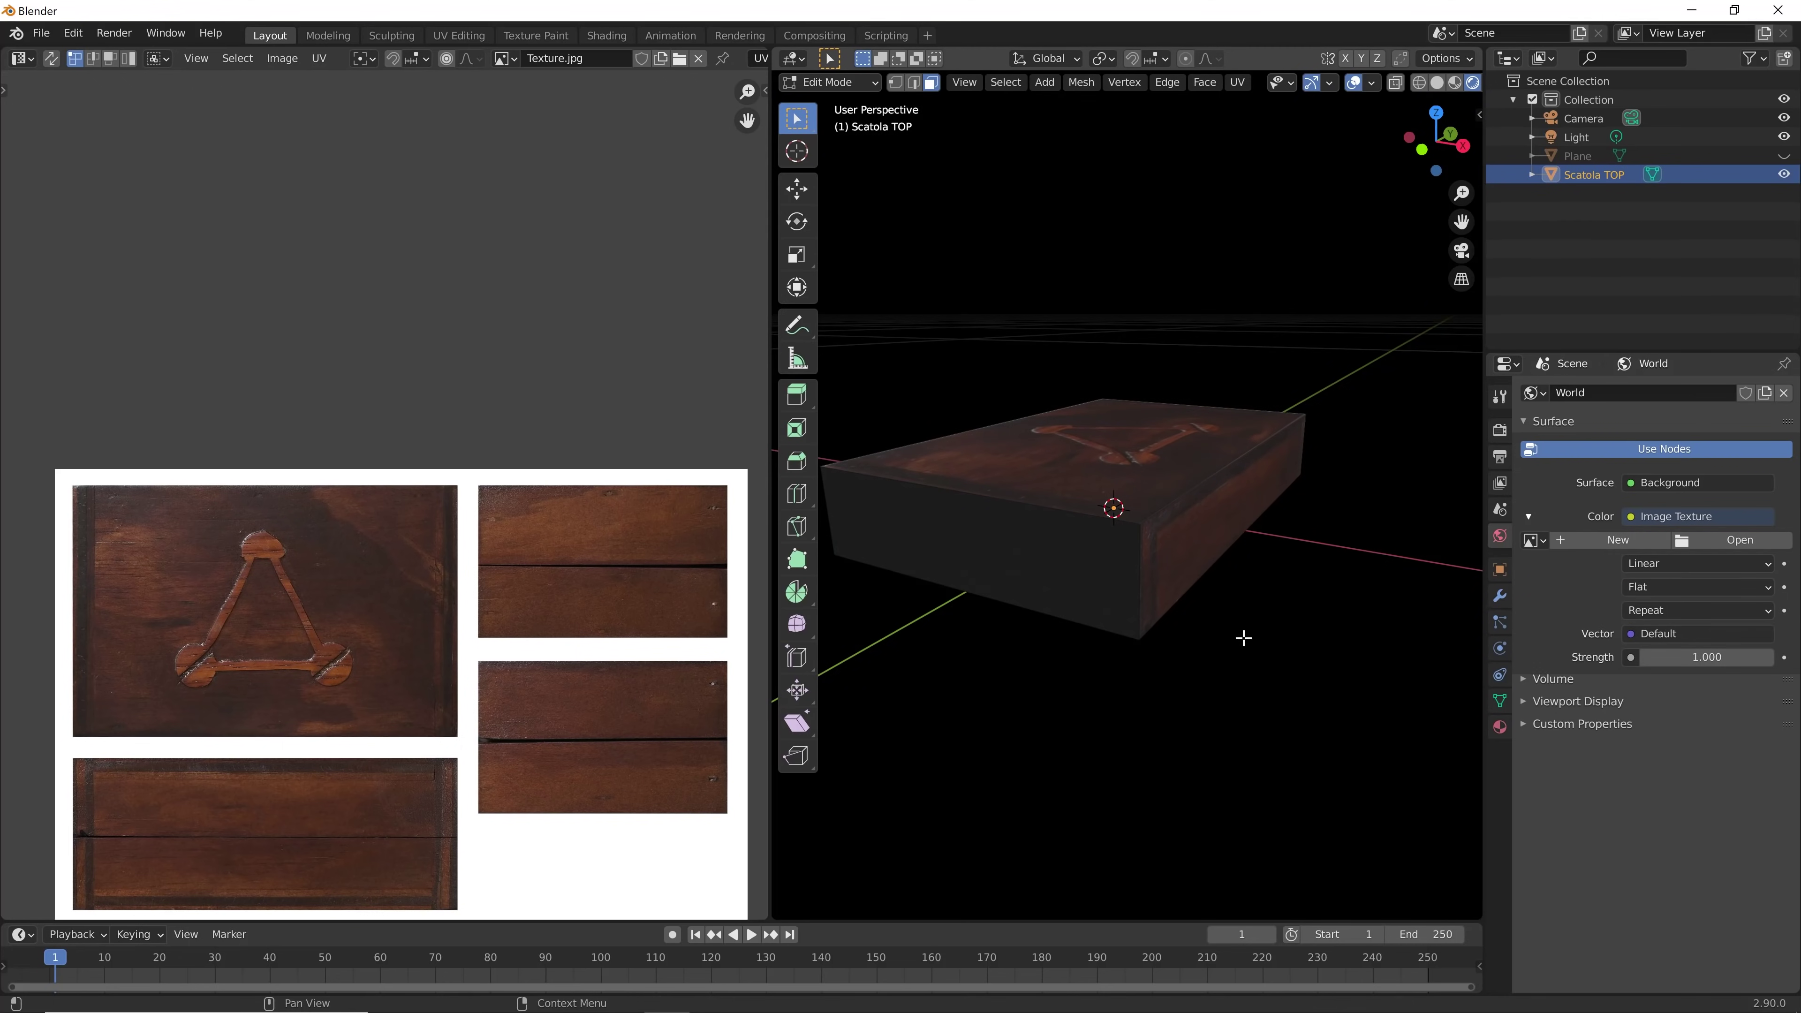
pyautogui.click(1719, 544)
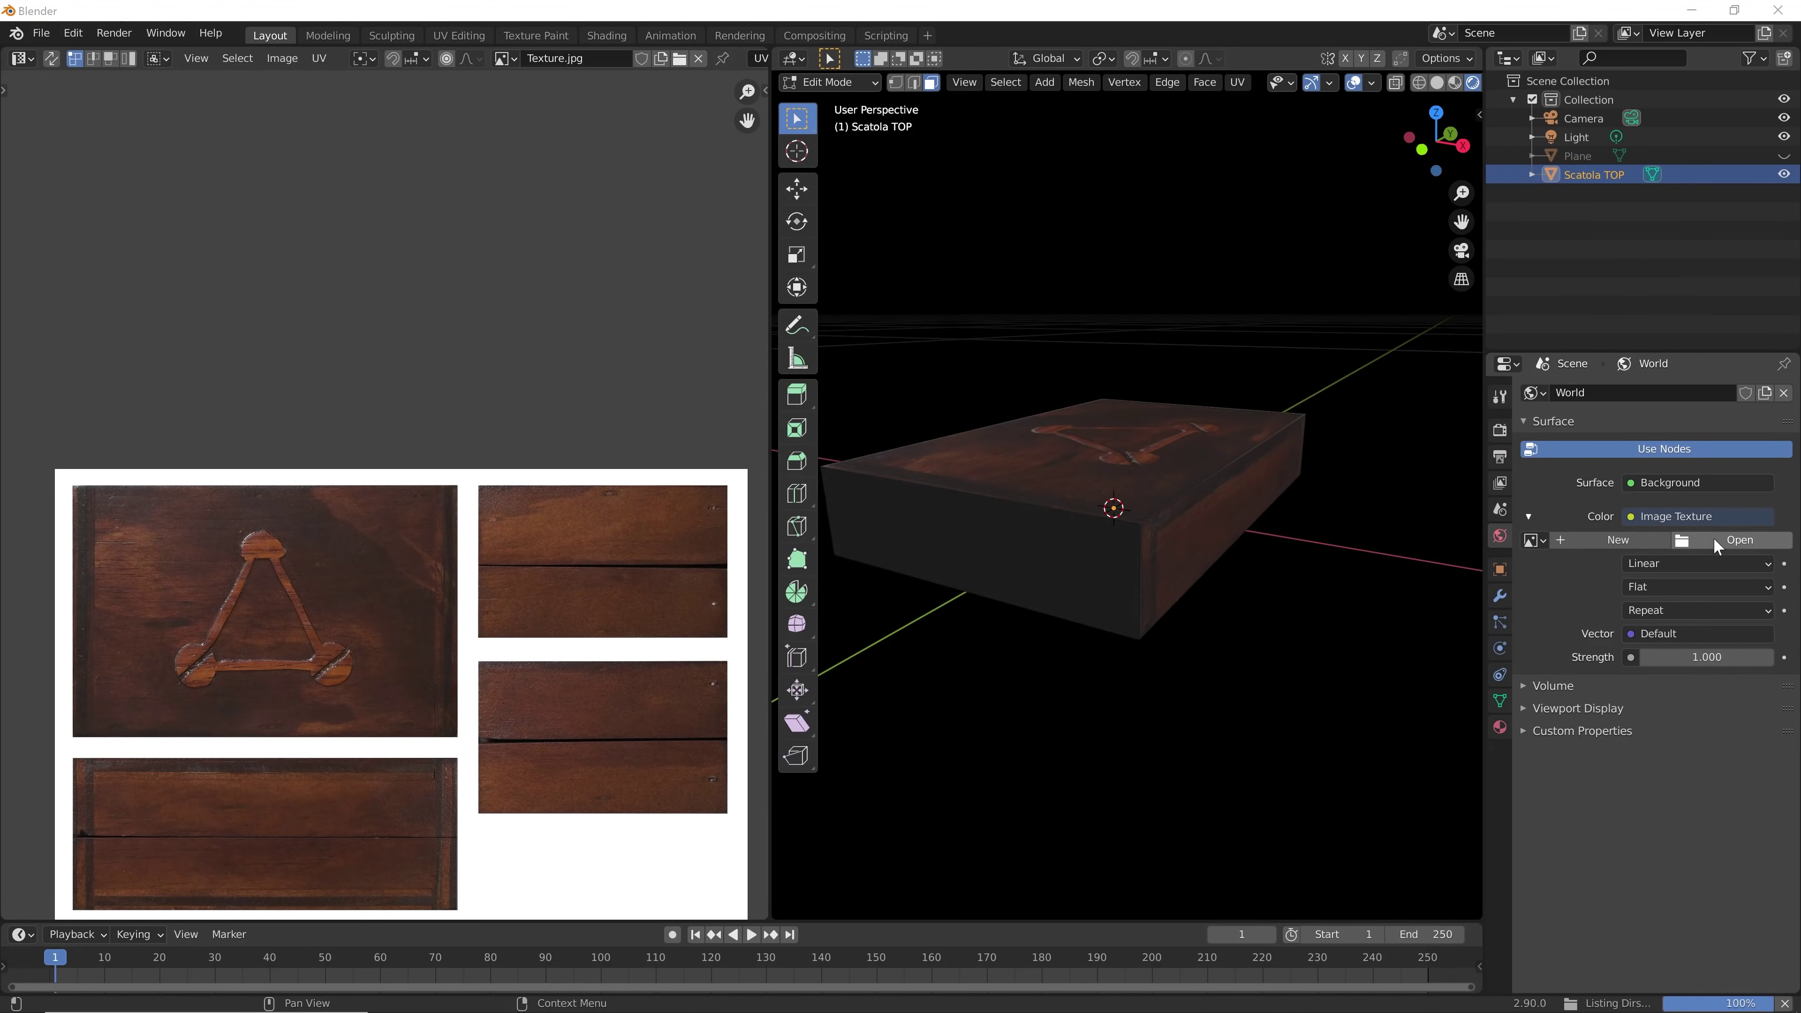
pyautogui.click(468, 569)
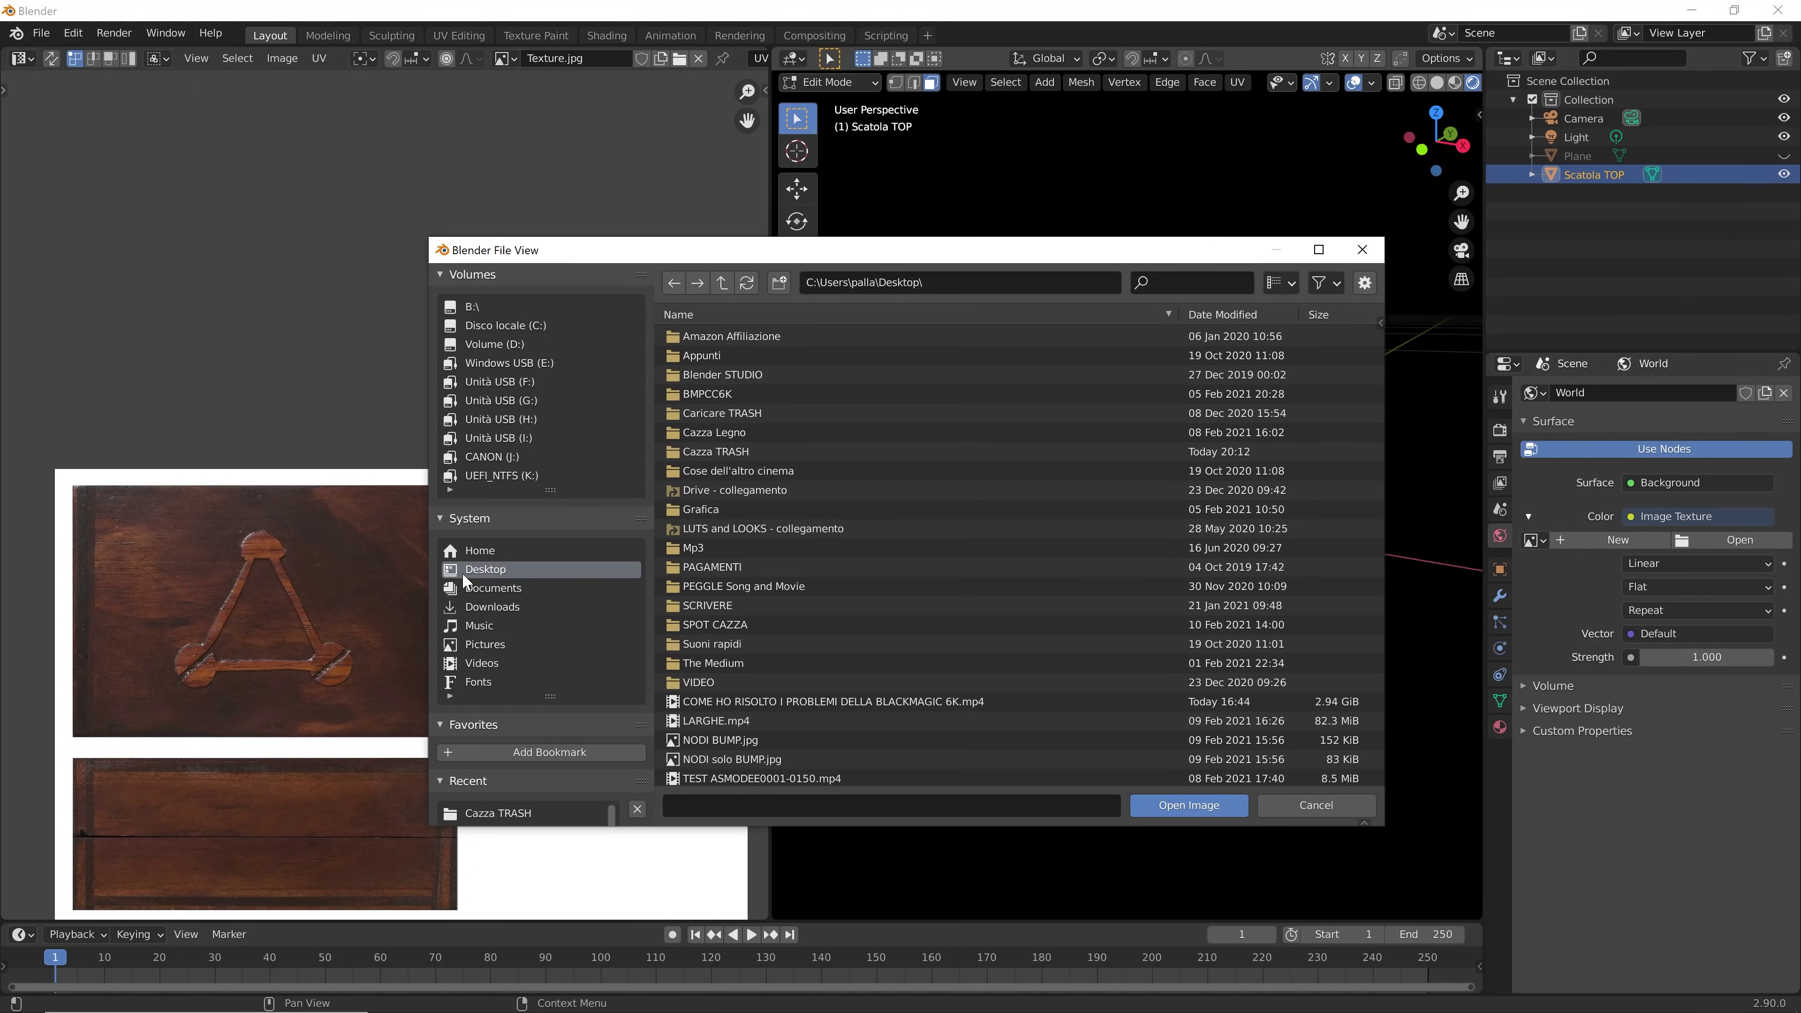
pyautogui.doubleClick(712, 373)
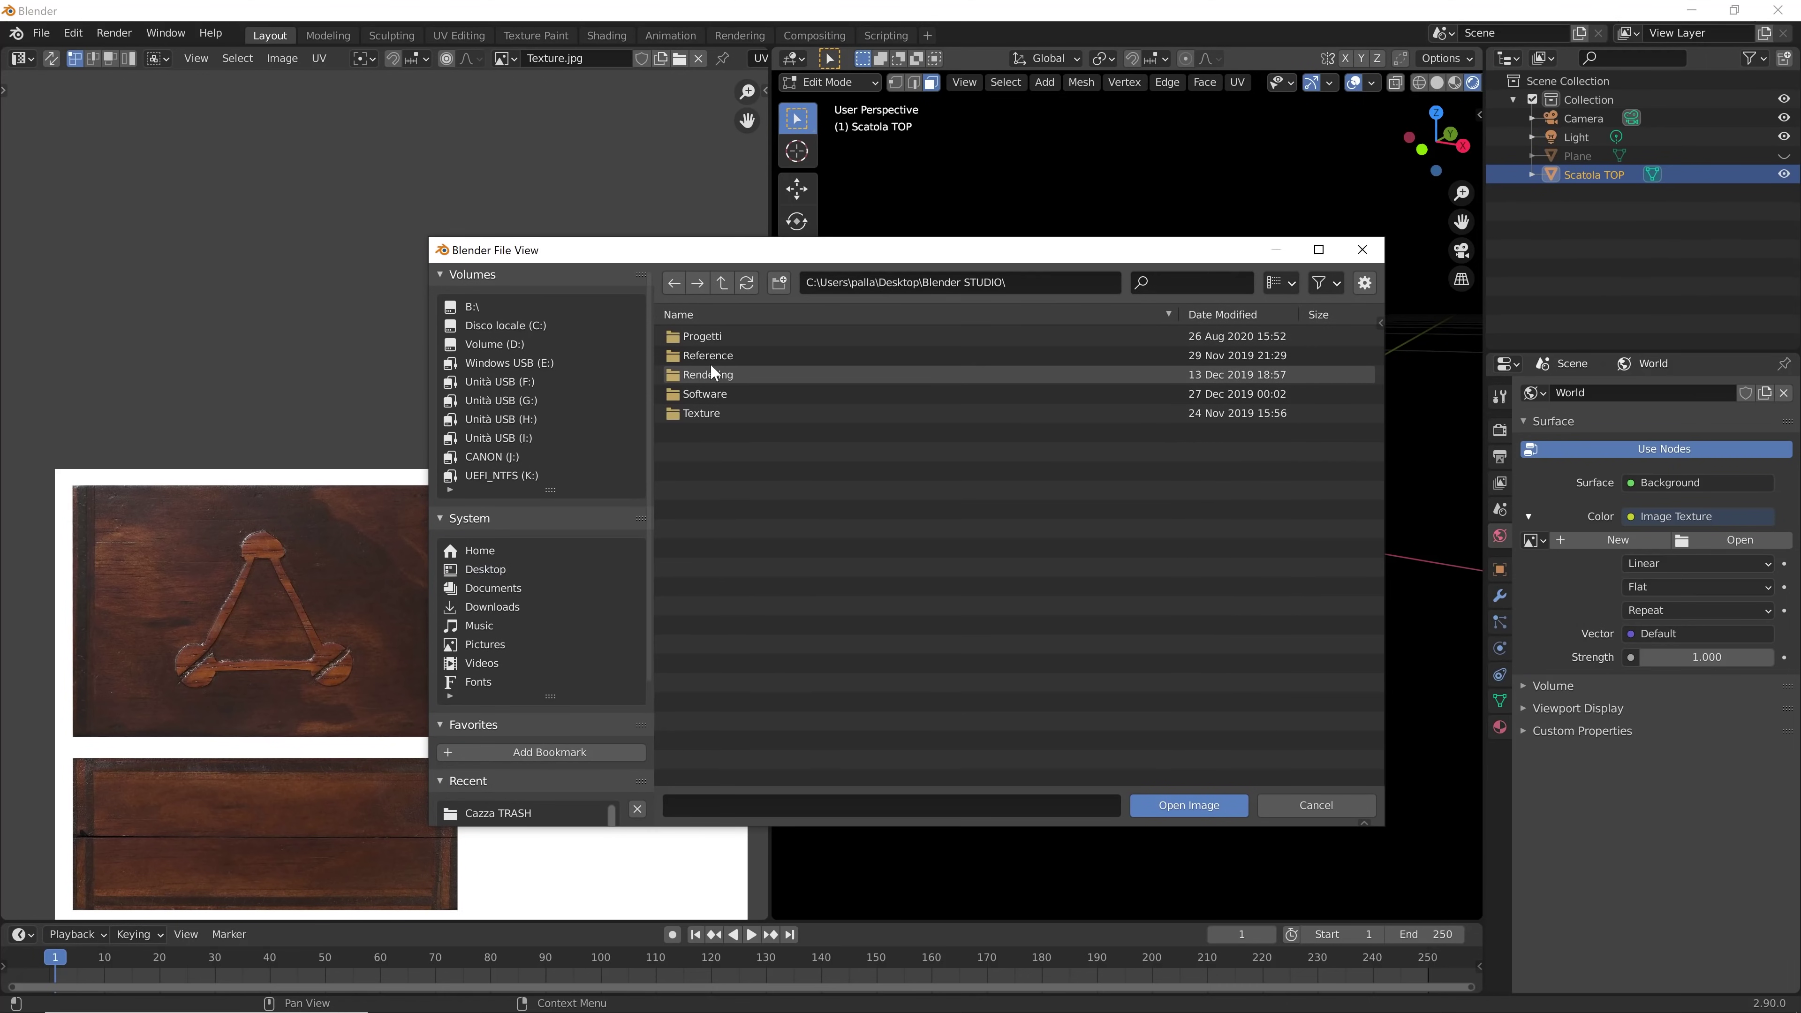
pyautogui.doubleClick(706, 411)
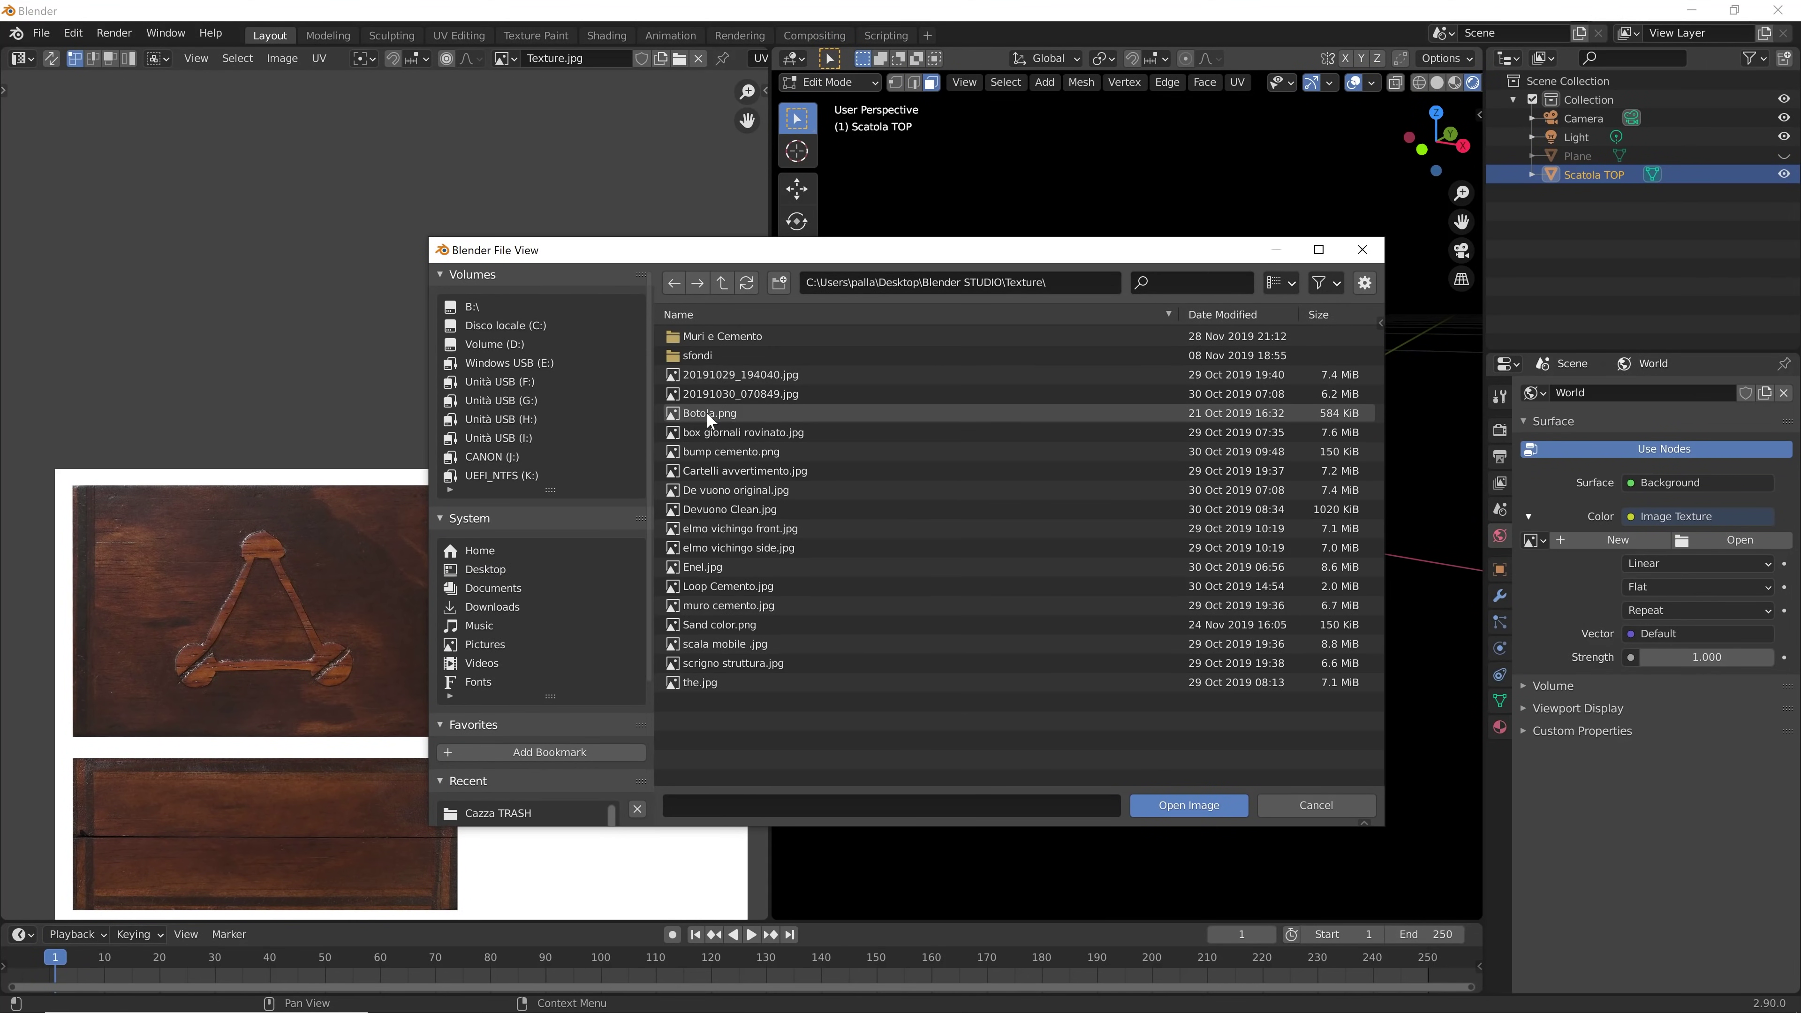
pyautogui.doubleClick(694, 354)
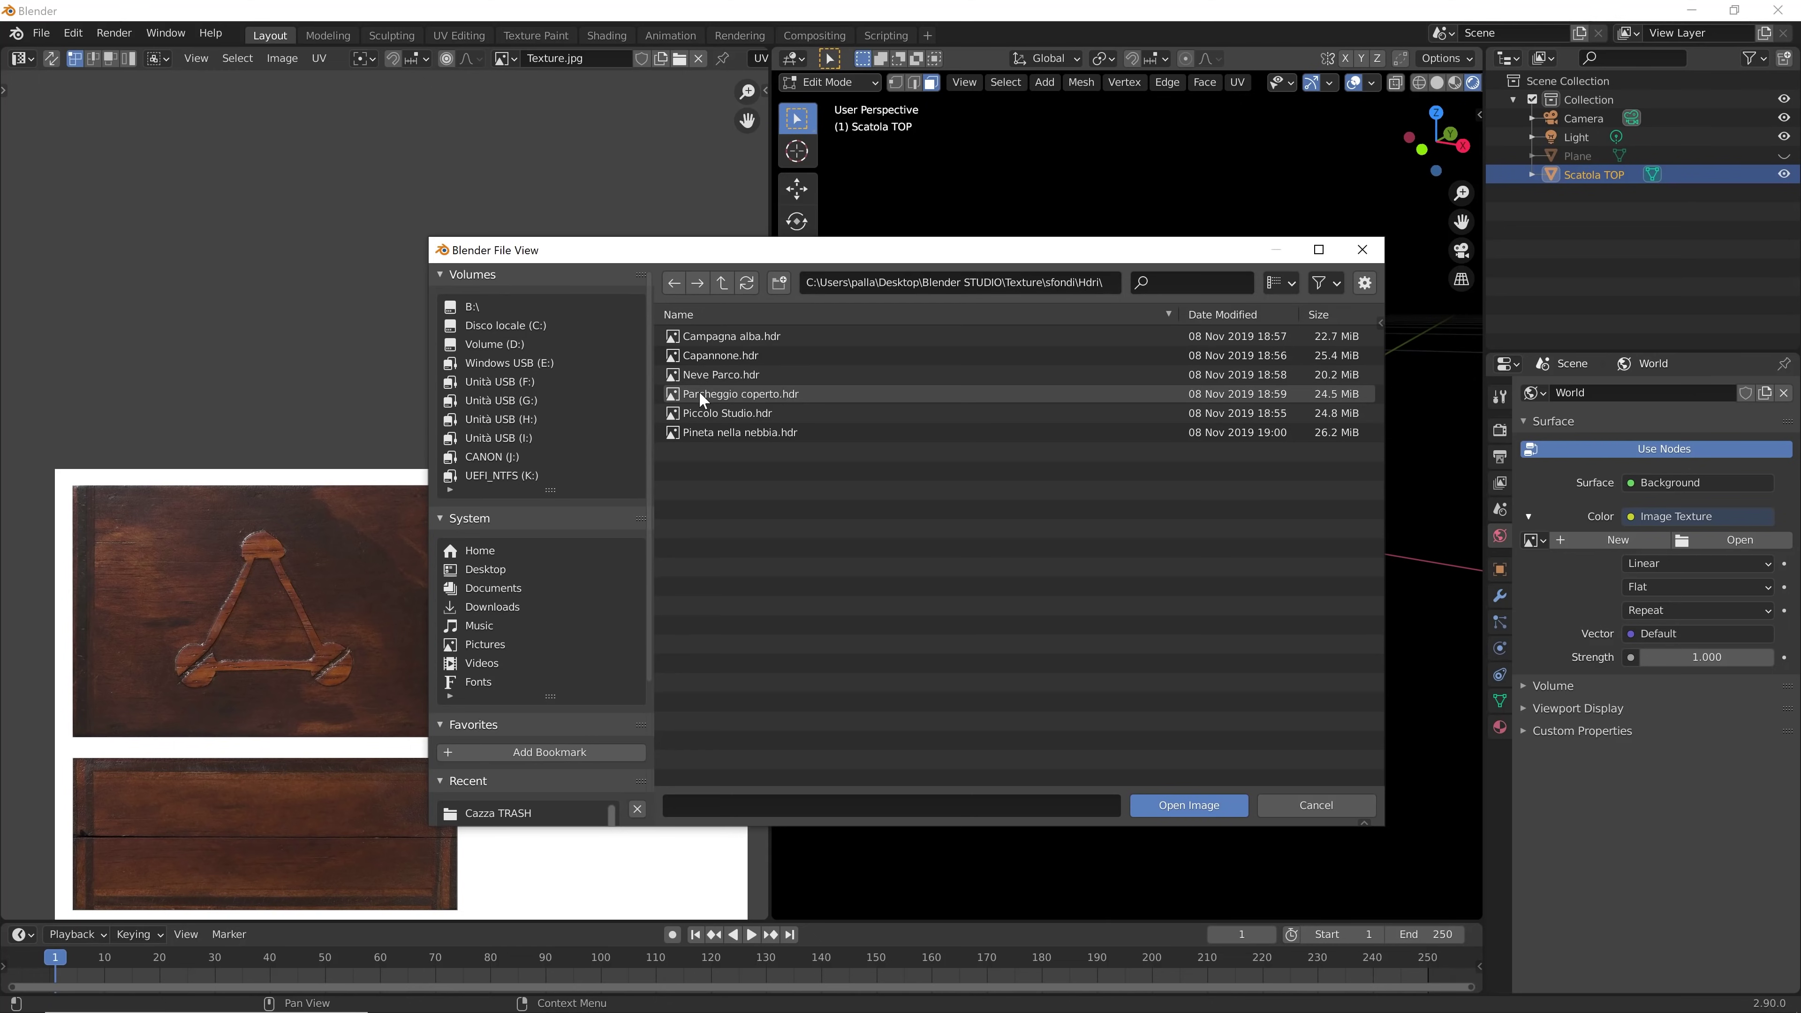
pyautogui.doubleClick(700, 408)
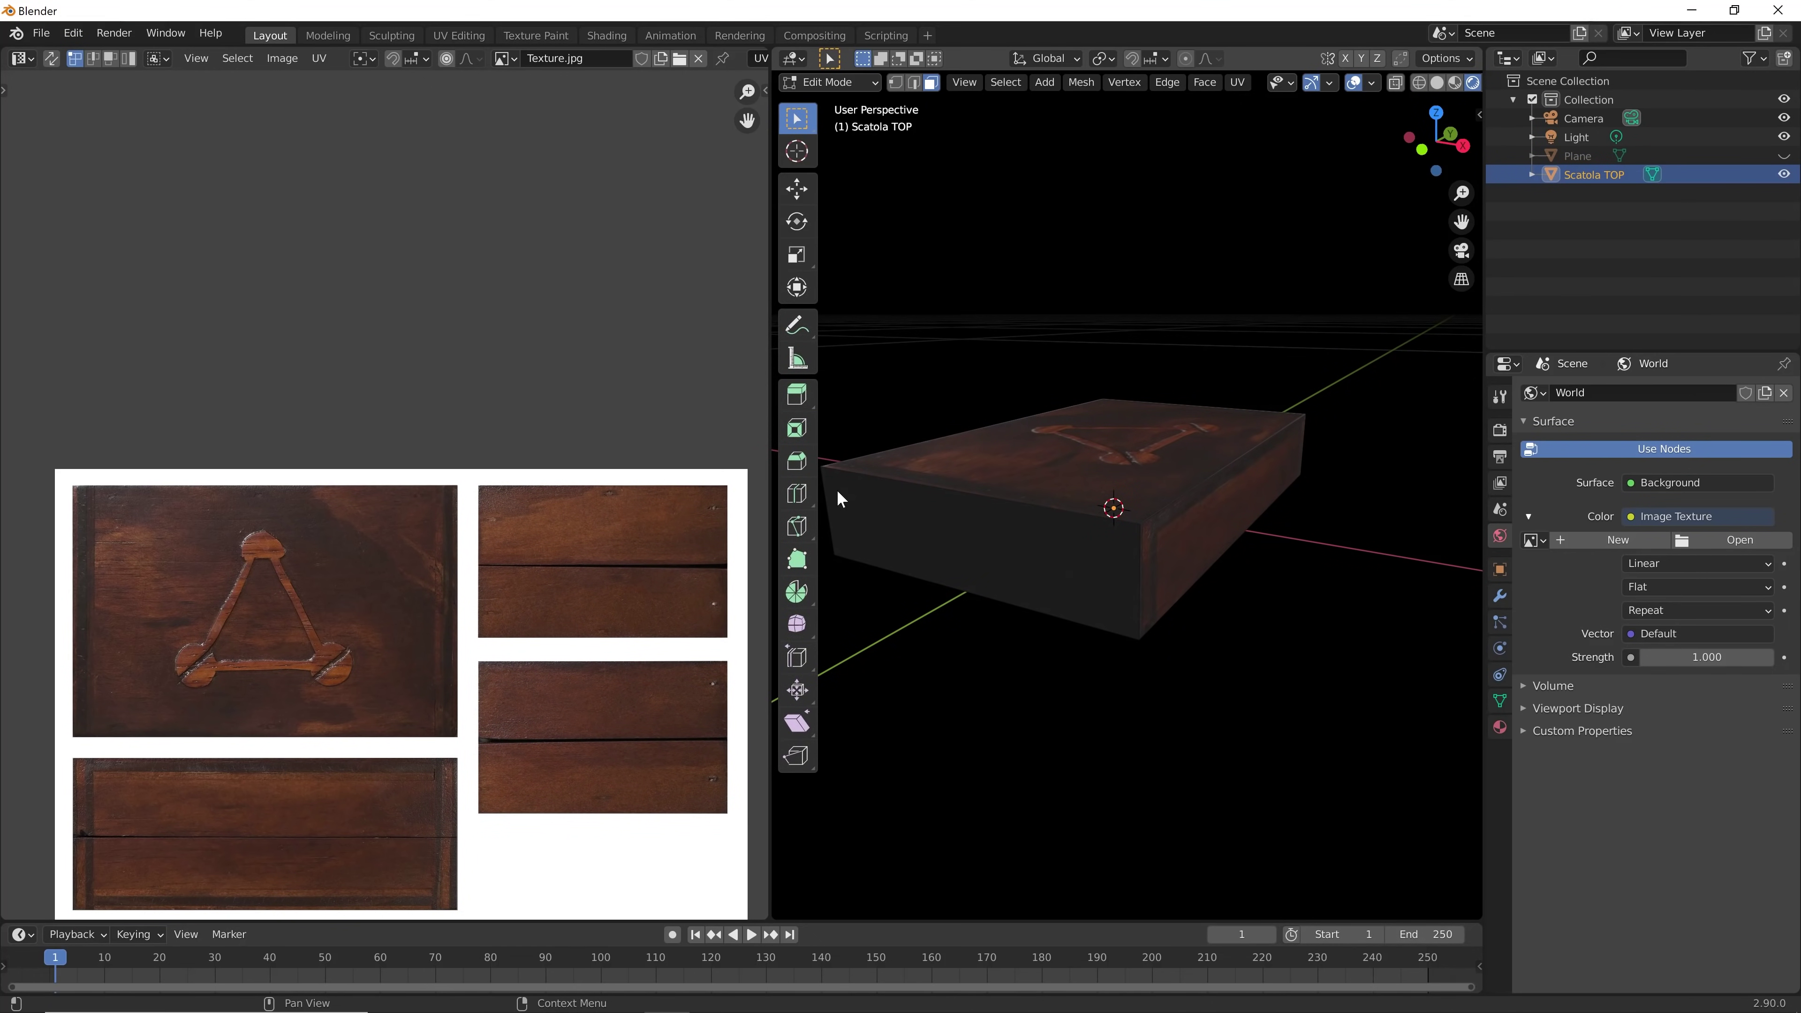
pyautogui.moveTo(1135, 653)
pyautogui.mouseDown(button='middle')
pyautogui.moveTo(1078, 658)
pyautogui.moveTo(1110, 635)
pyautogui.mouseUp(button='middle')
# Show the Render properties, widen the viewport and toggle Scene World in Viewport Shading
pyautogui.click(1501, 430)
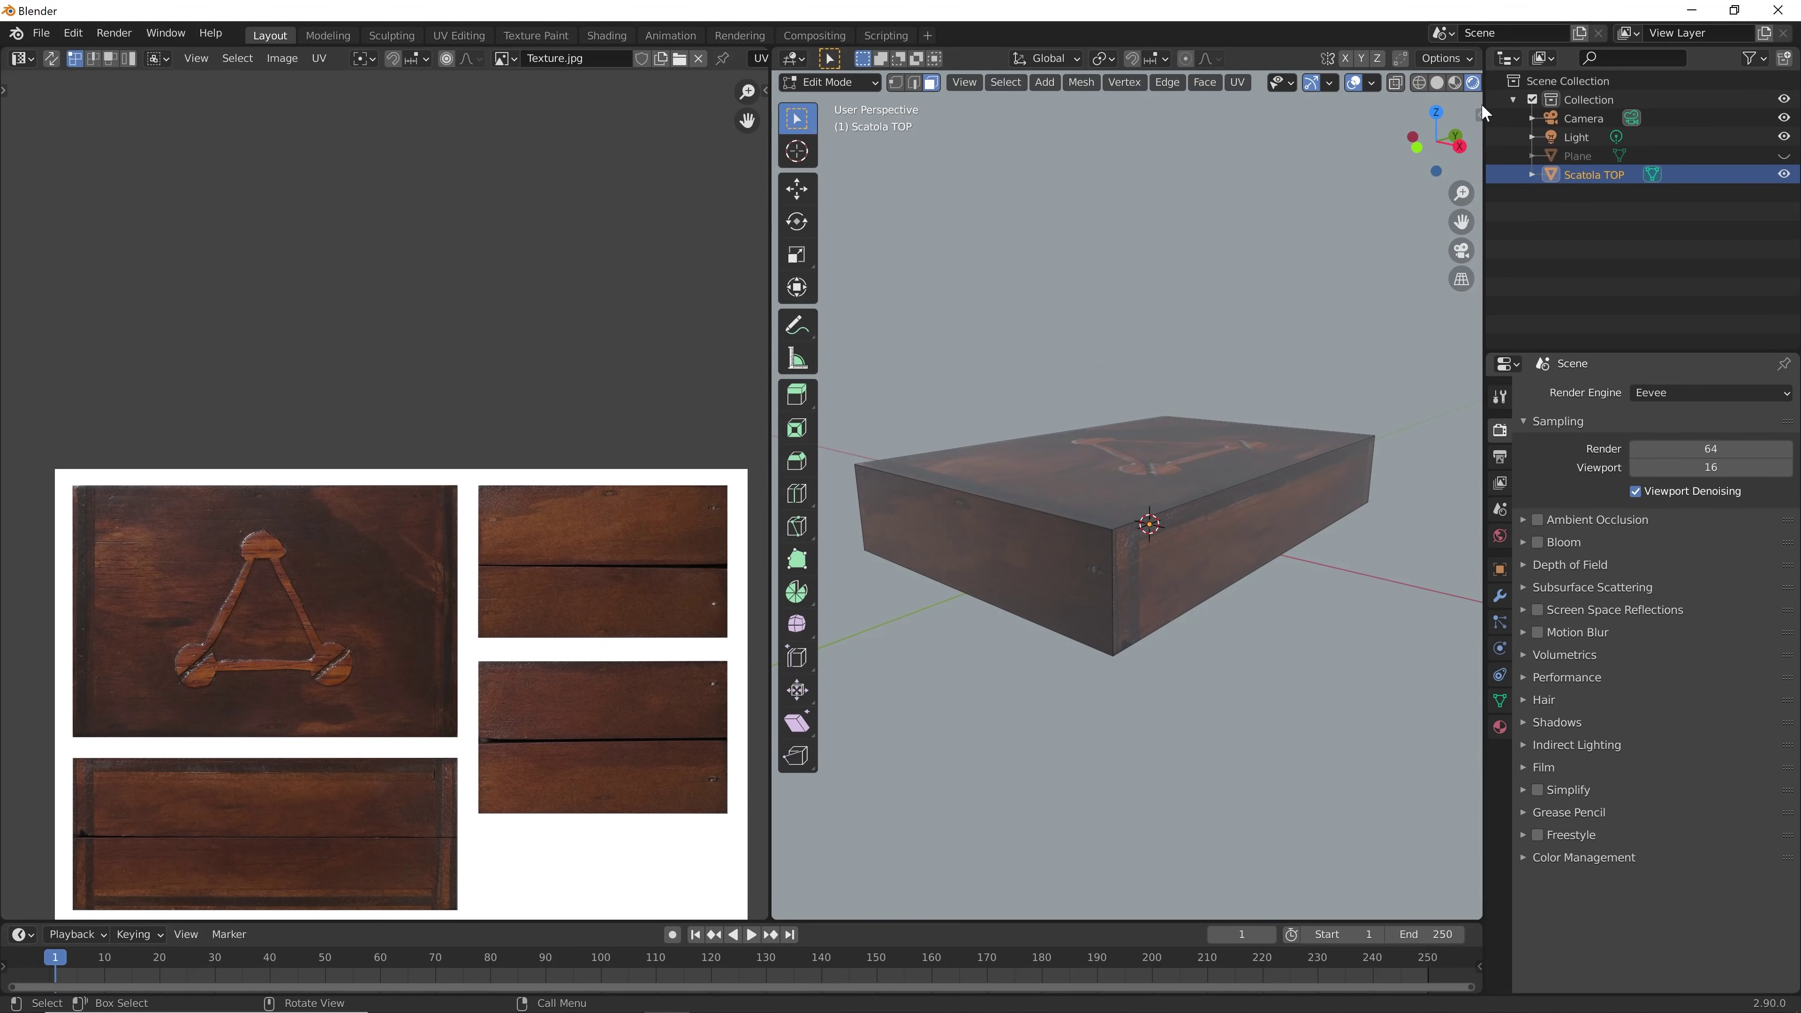
pyautogui.moveTo(1484, 102); pyautogui.dragTo(1555, 102)
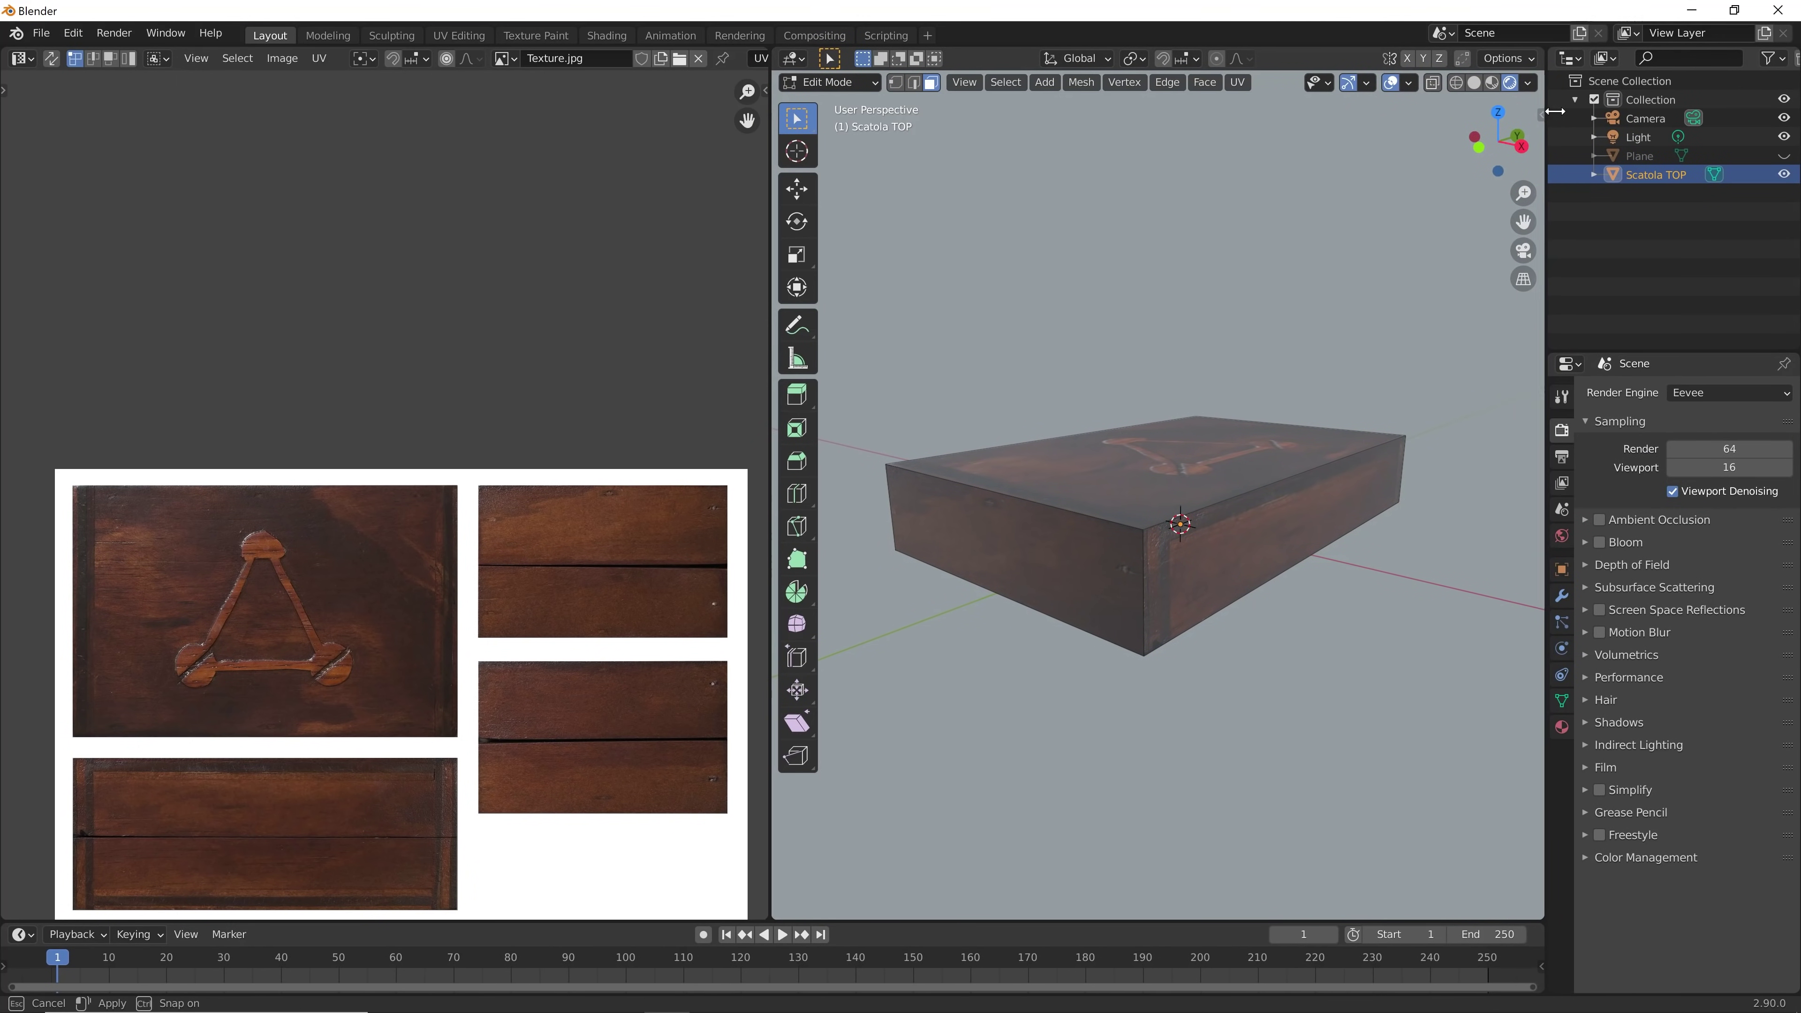
pyautogui.click(1537, 82)
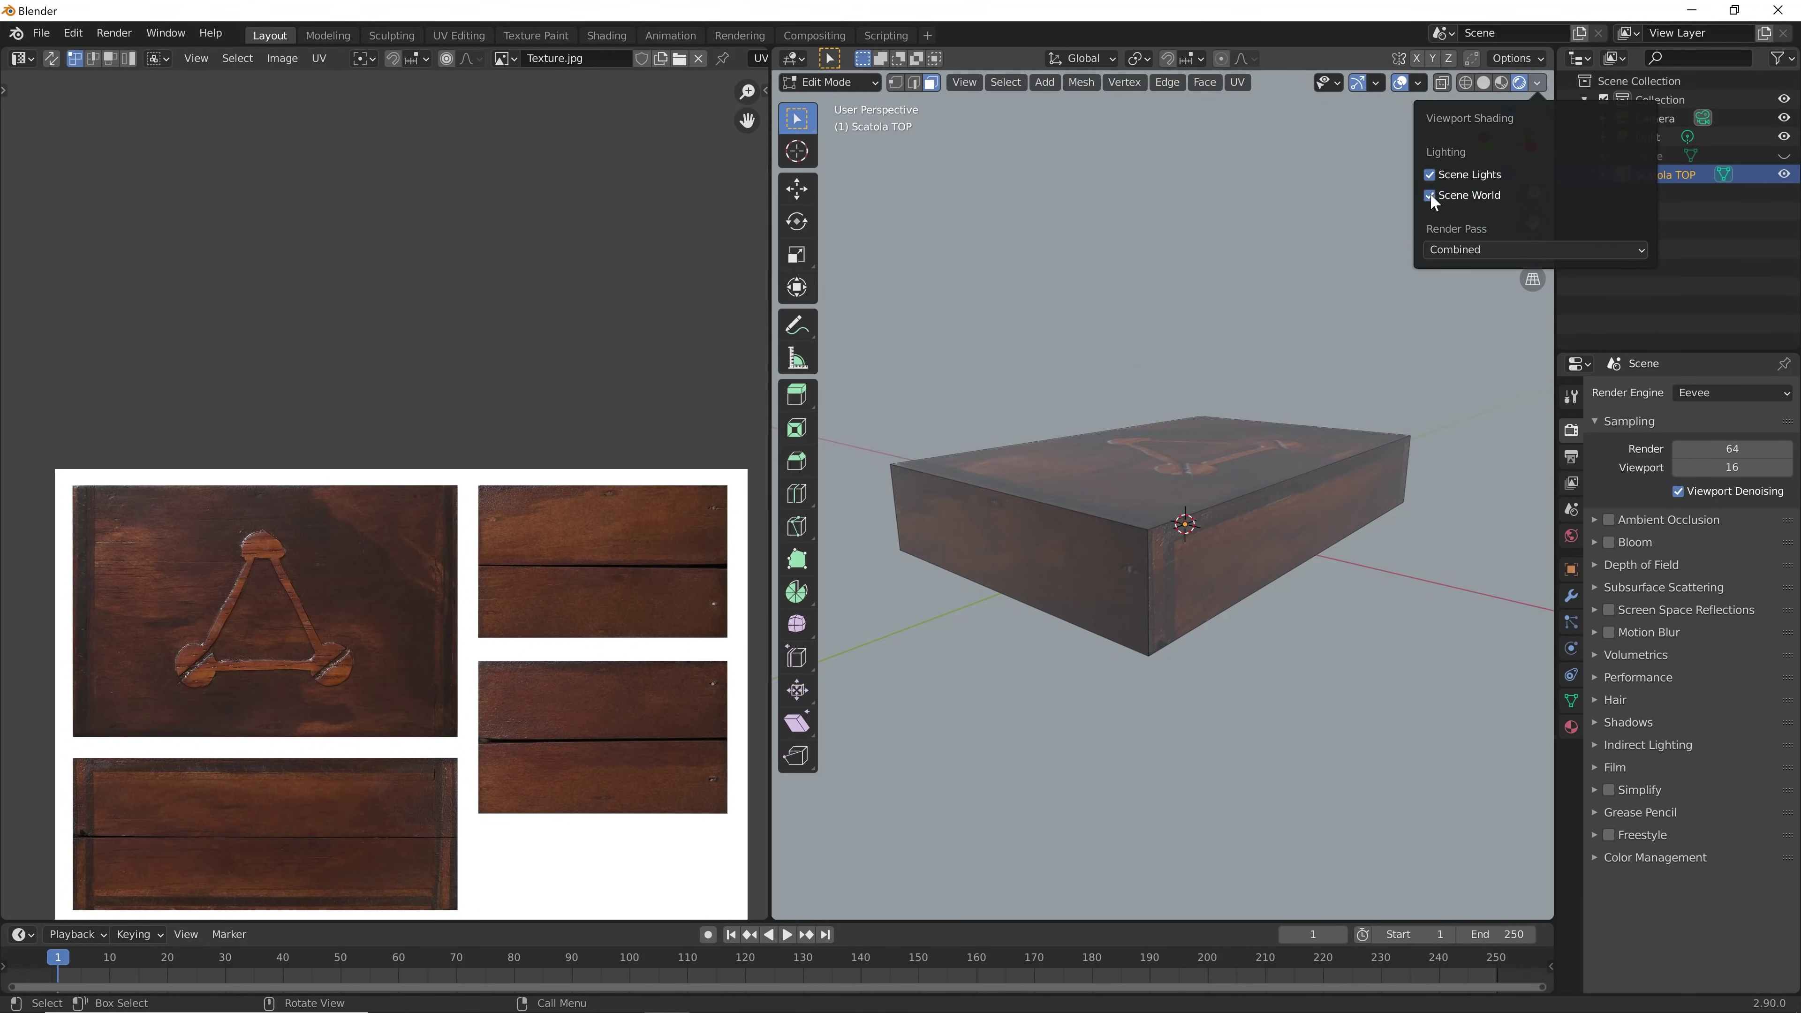
pyautogui.click(1430, 194)
pyautogui.moveTo(1359, 671)
pyautogui.mouseDown(button='middle')
pyautogui.moveTo(1387, 669)
pyautogui.moveTo(1314, 685)
pyautogui.mouseUp(button='middle')
# Compare the preview with Scene World on and off, then orbit to inspect the lid
pyautogui.click(1538, 83)
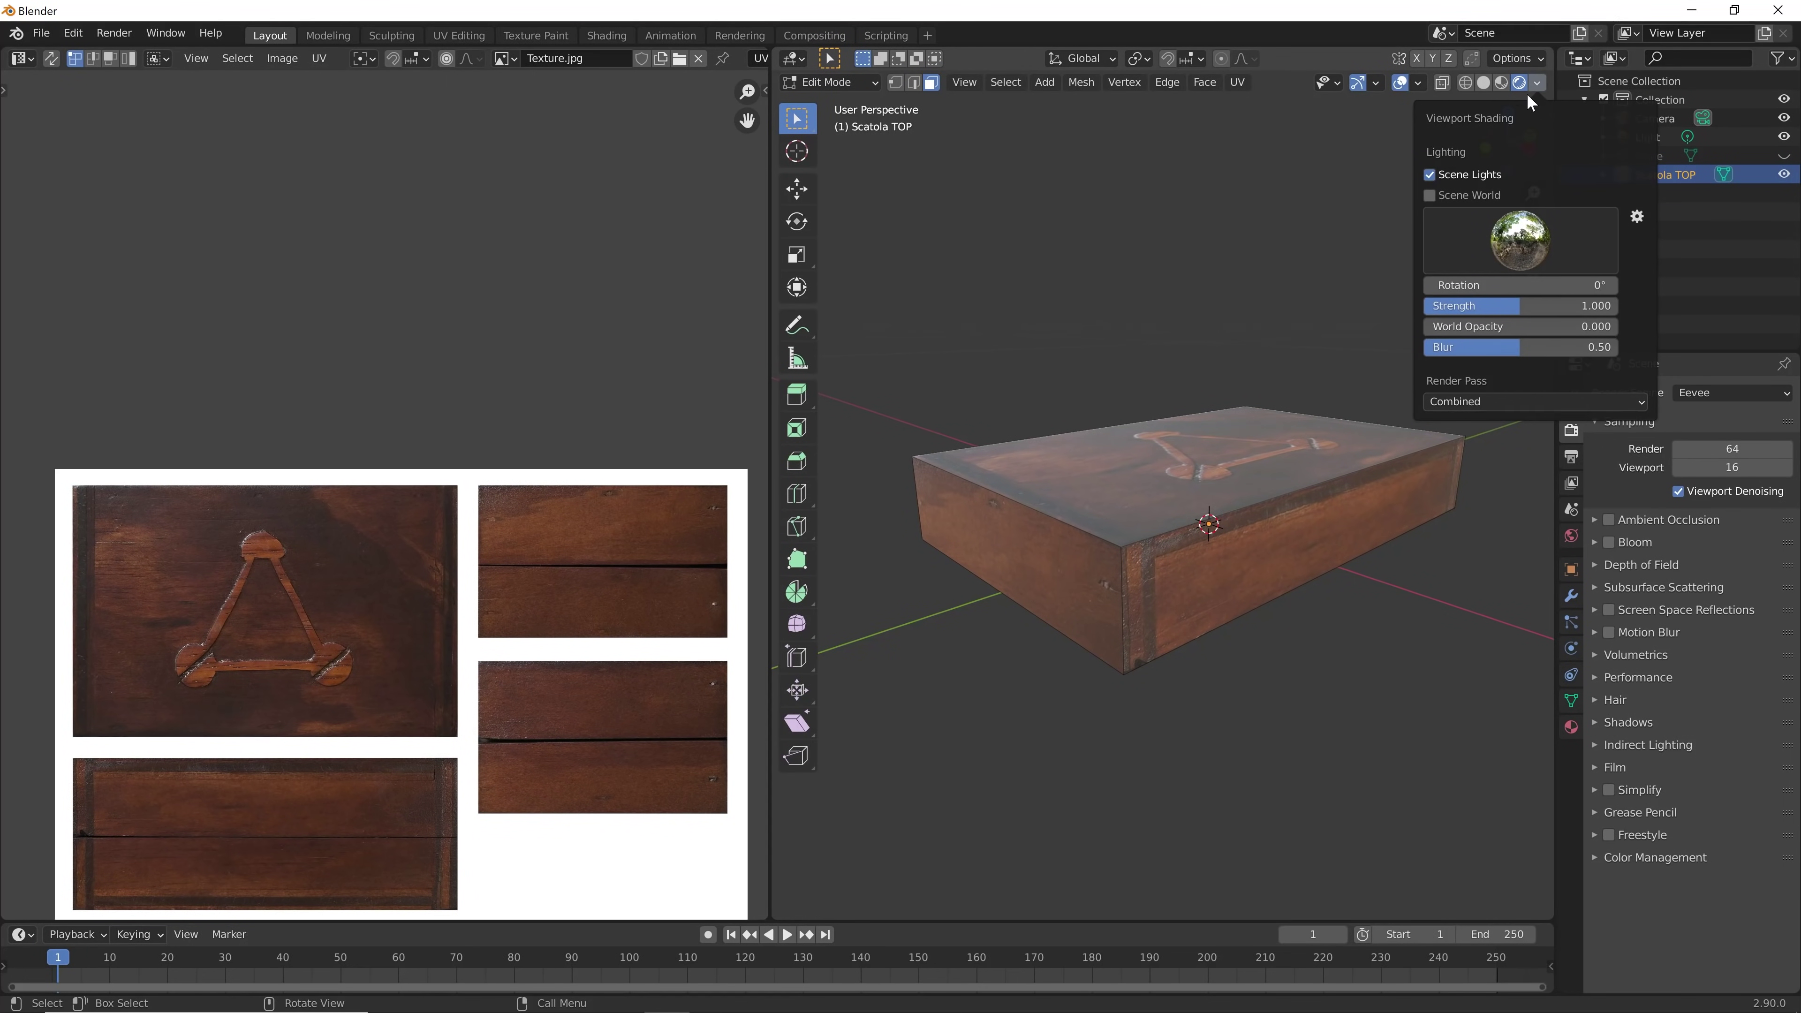
pyautogui.click(1429, 195)
pyautogui.click(1429, 175)
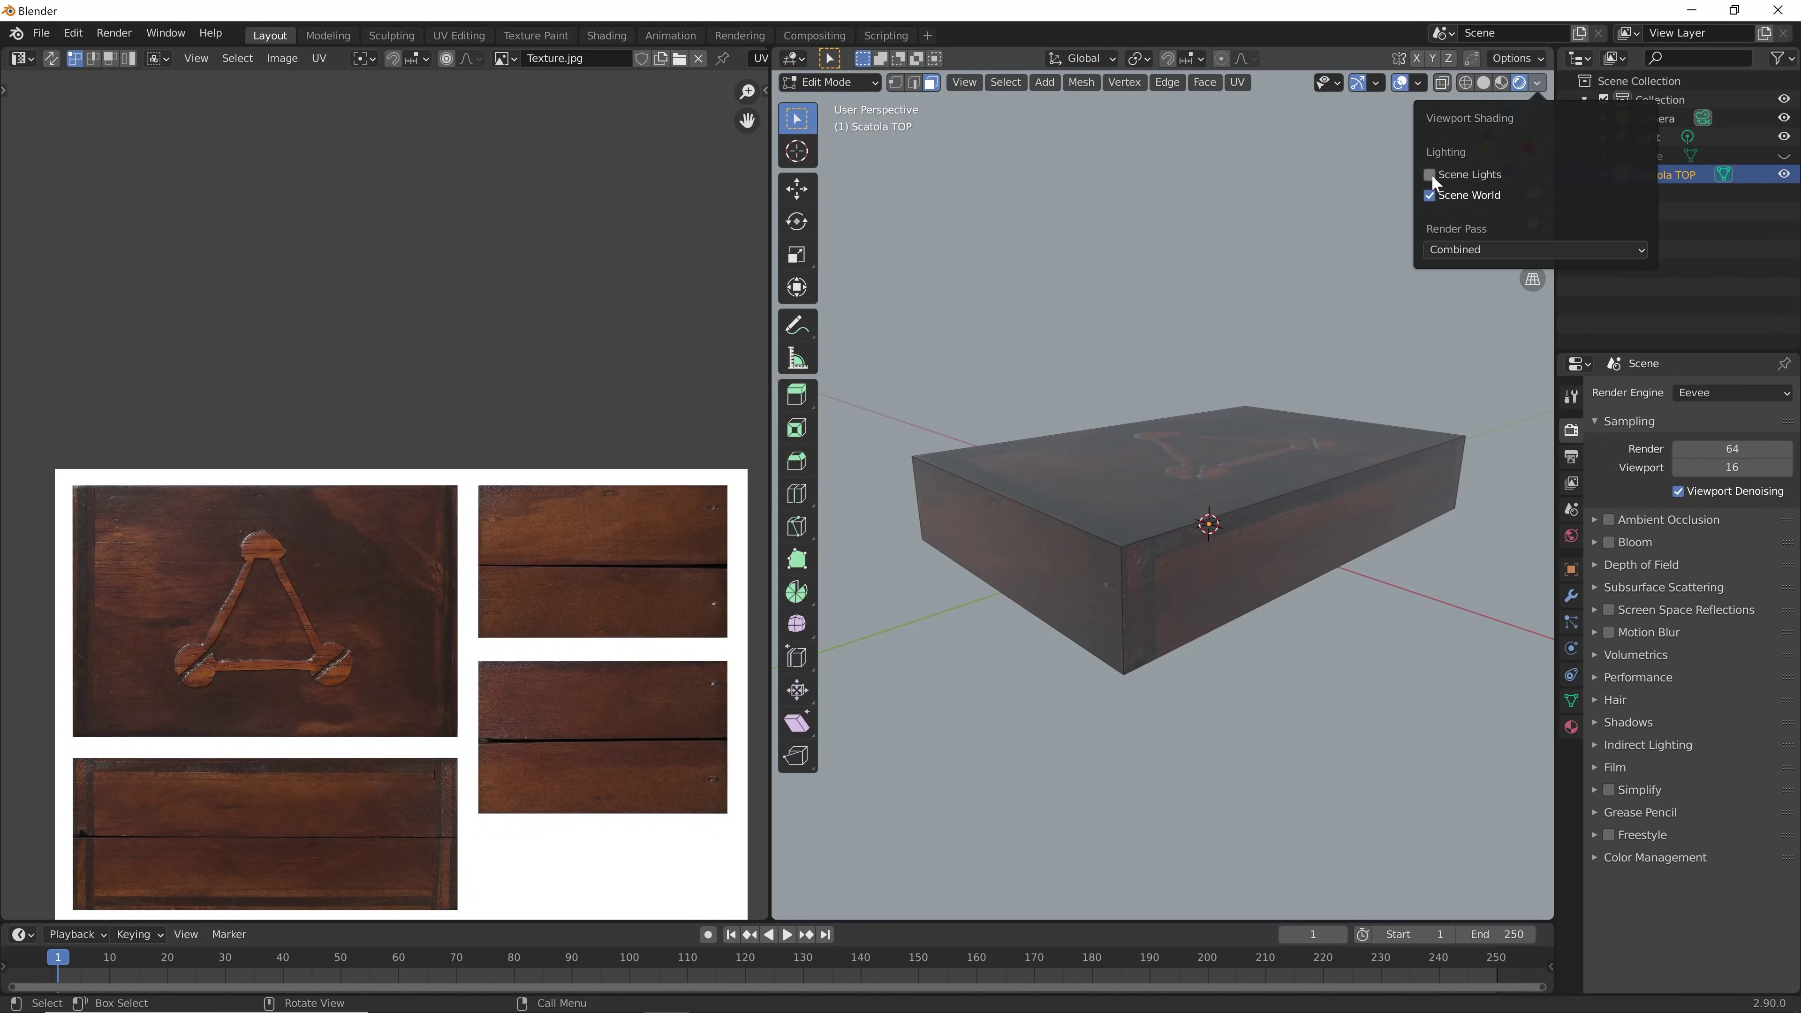
pyautogui.click(1429, 195)
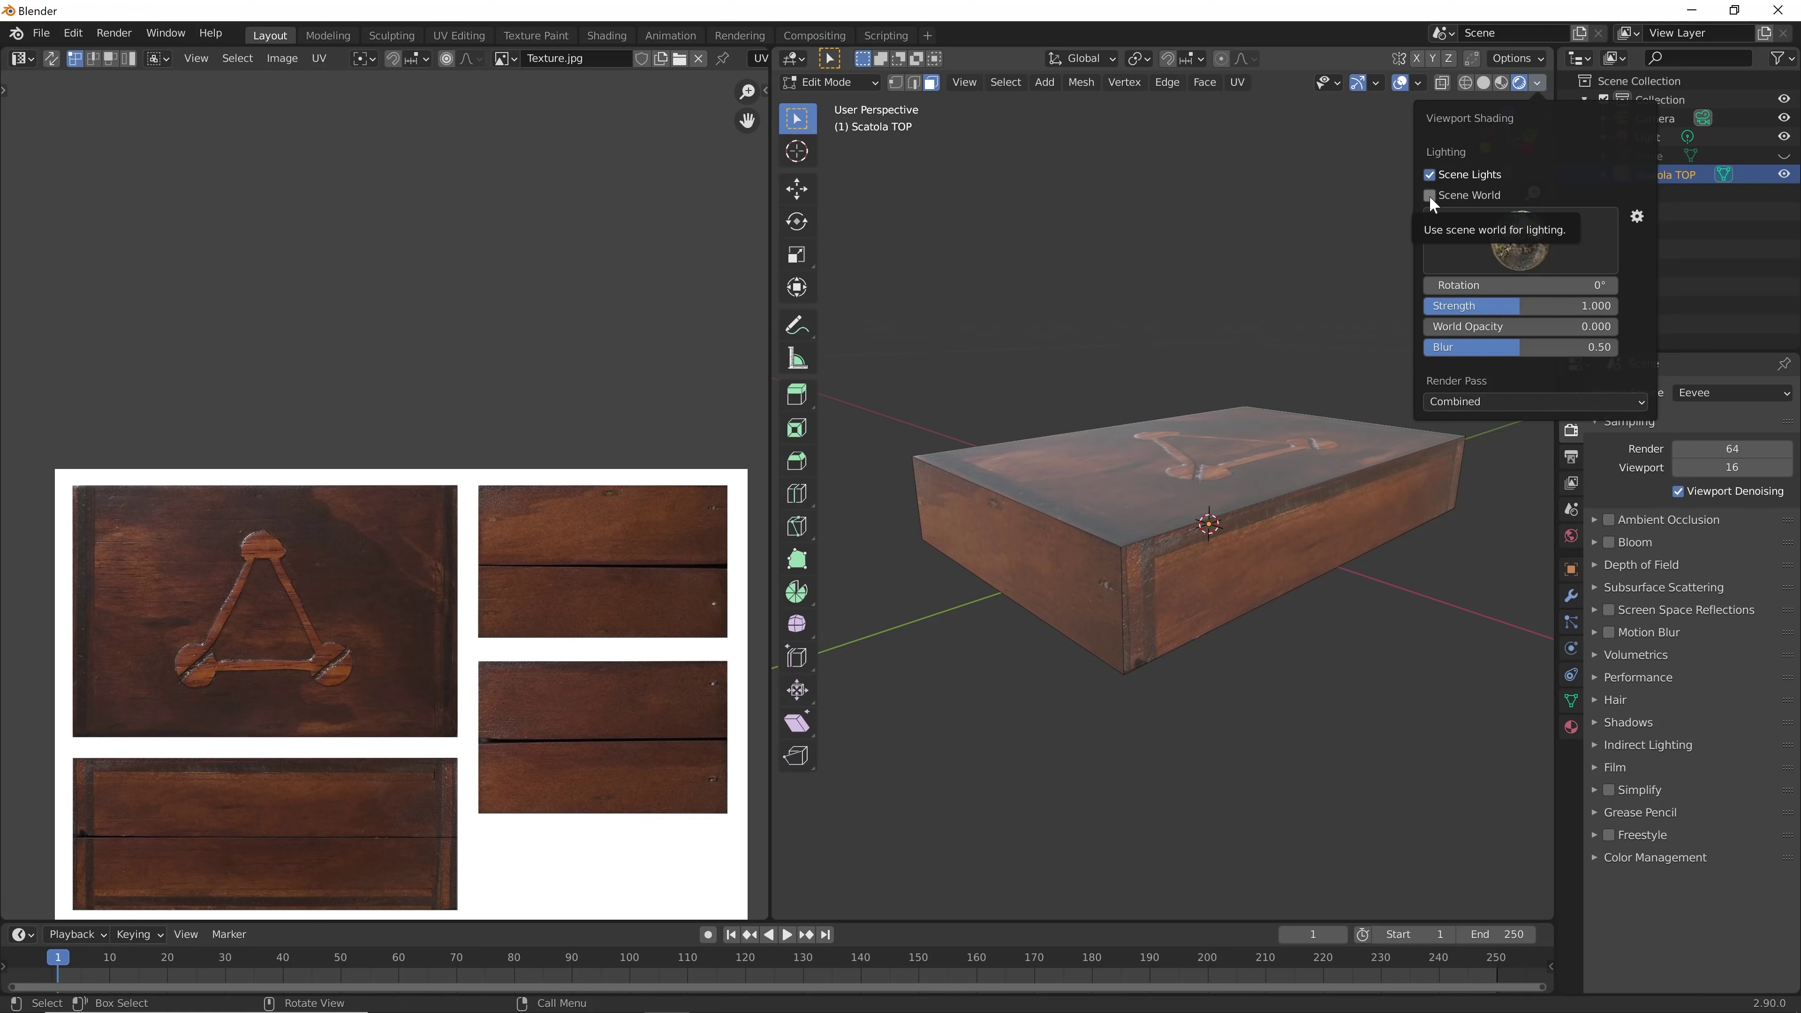
pyautogui.click(1430, 195)
pyautogui.scroll(-2, 1332, 575)
pyautogui.scroll(-3, 1332, 574)
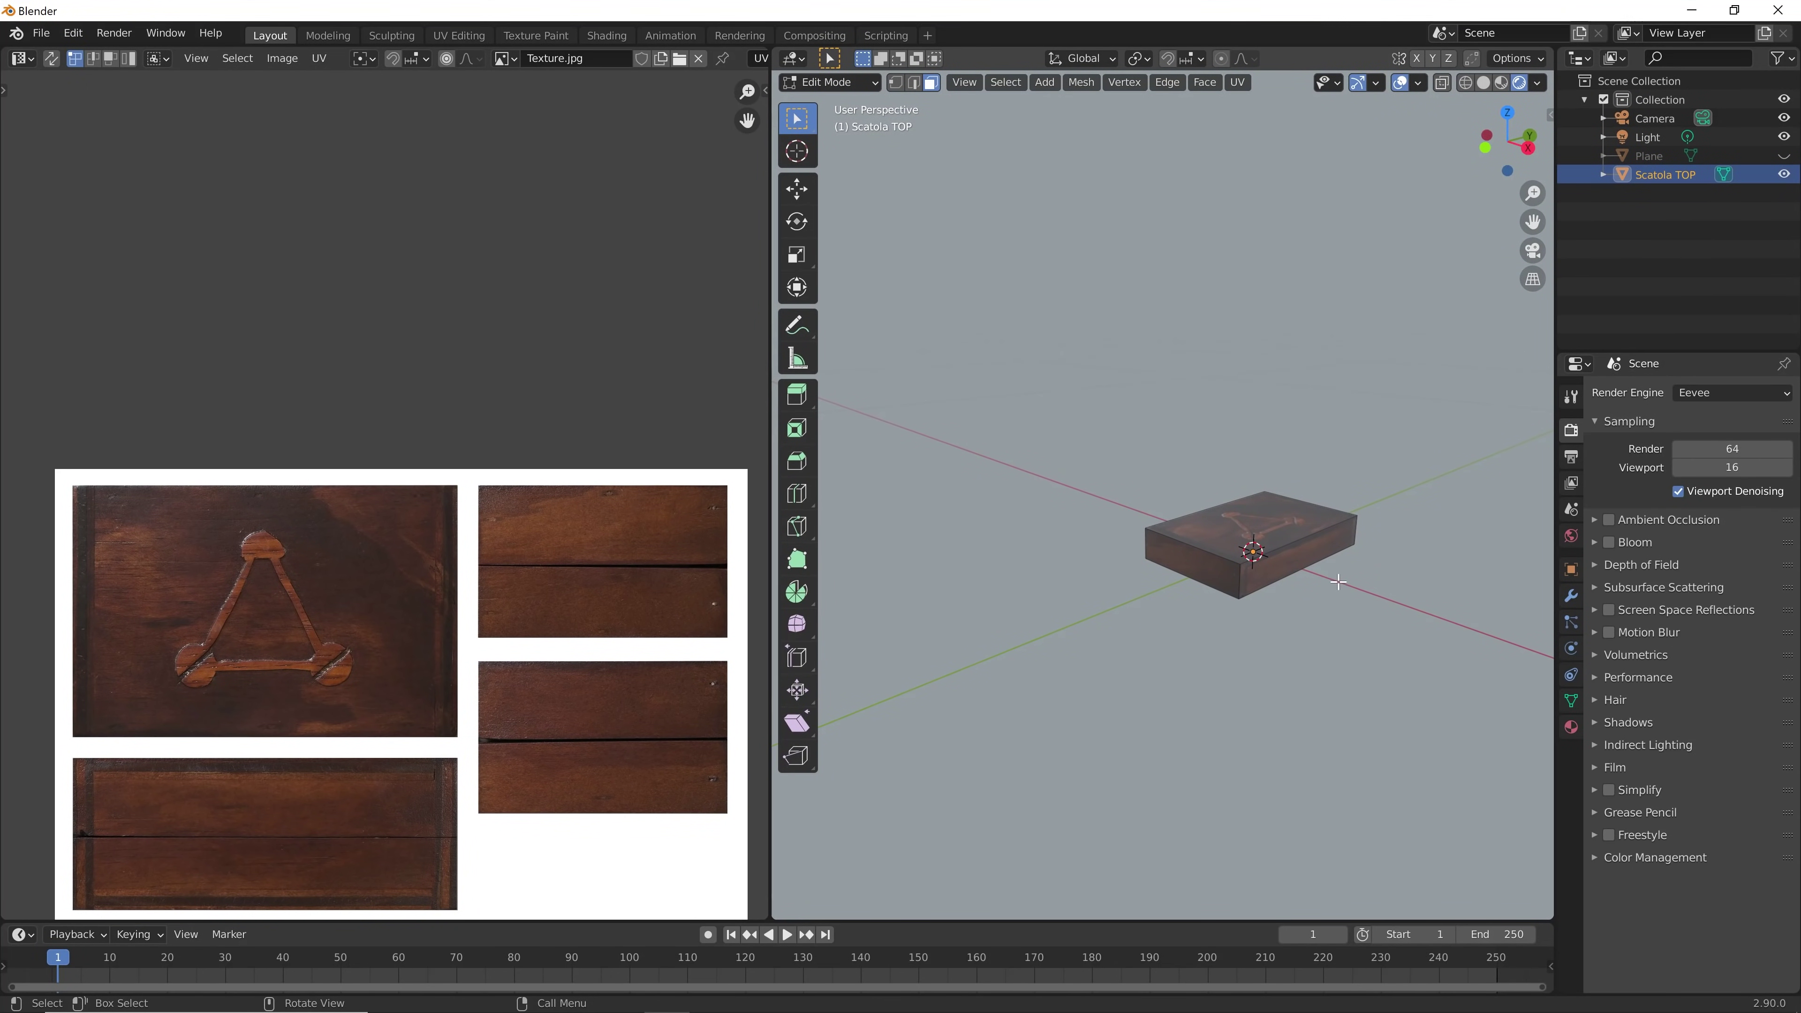
pyautogui.scroll(-1, 1338, 581)
pyautogui.moveTo(1339, 582); pyautogui.dragTo(1452, 251, button='middle')
pyautogui.scroll(4, 1452, 250)
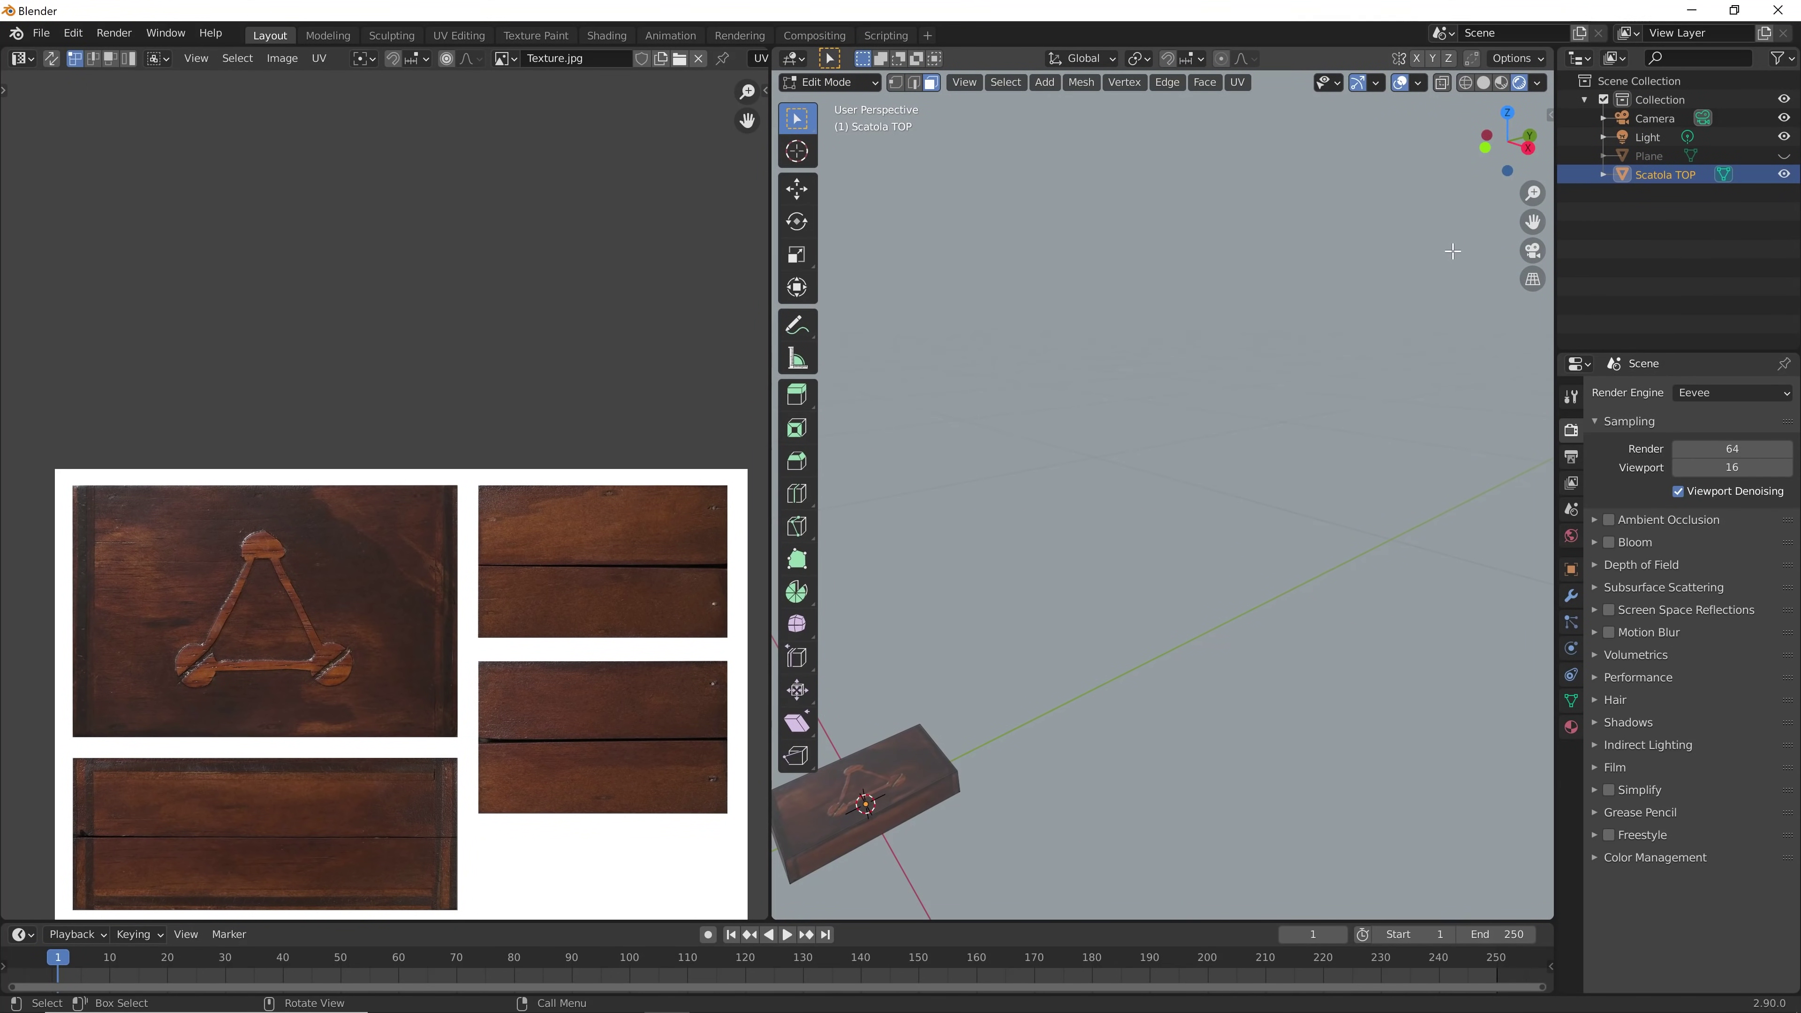
pyautogui.scroll(-3, 1206, 561)
pyautogui.moveTo(1205, 560)
pyautogui.mouseDown(button='middle')
pyautogui.moveTo(1199, 510)
pyautogui.moveTo(1247, 553)
pyautogui.moveTo(1134, 582)
pyautogui.moveTo(1032, 657)
pyautogui.mouseUp(button='middle')
pyautogui.scroll(2, 1199, 511)
pyautogui.scroll(-1, 1247, 554)
pyautogui.scroll(2, 1135, 582)
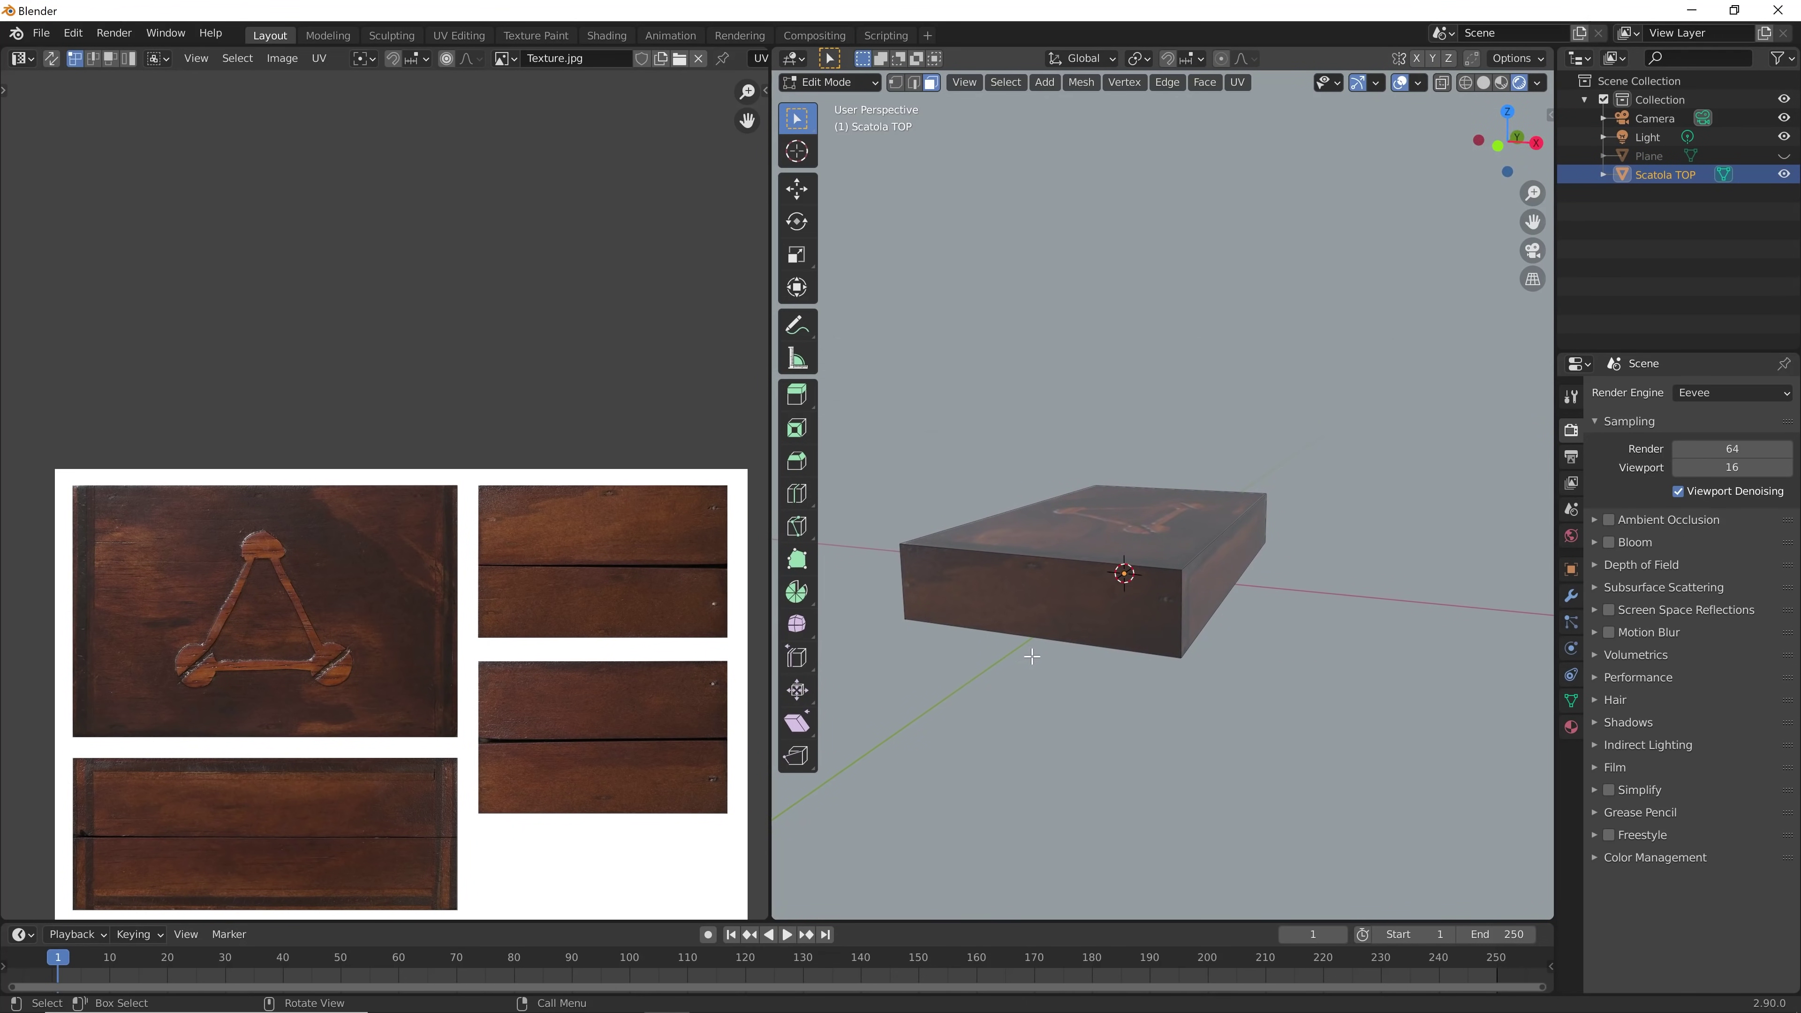
pyautogui.scroll(1, 1032, 657)
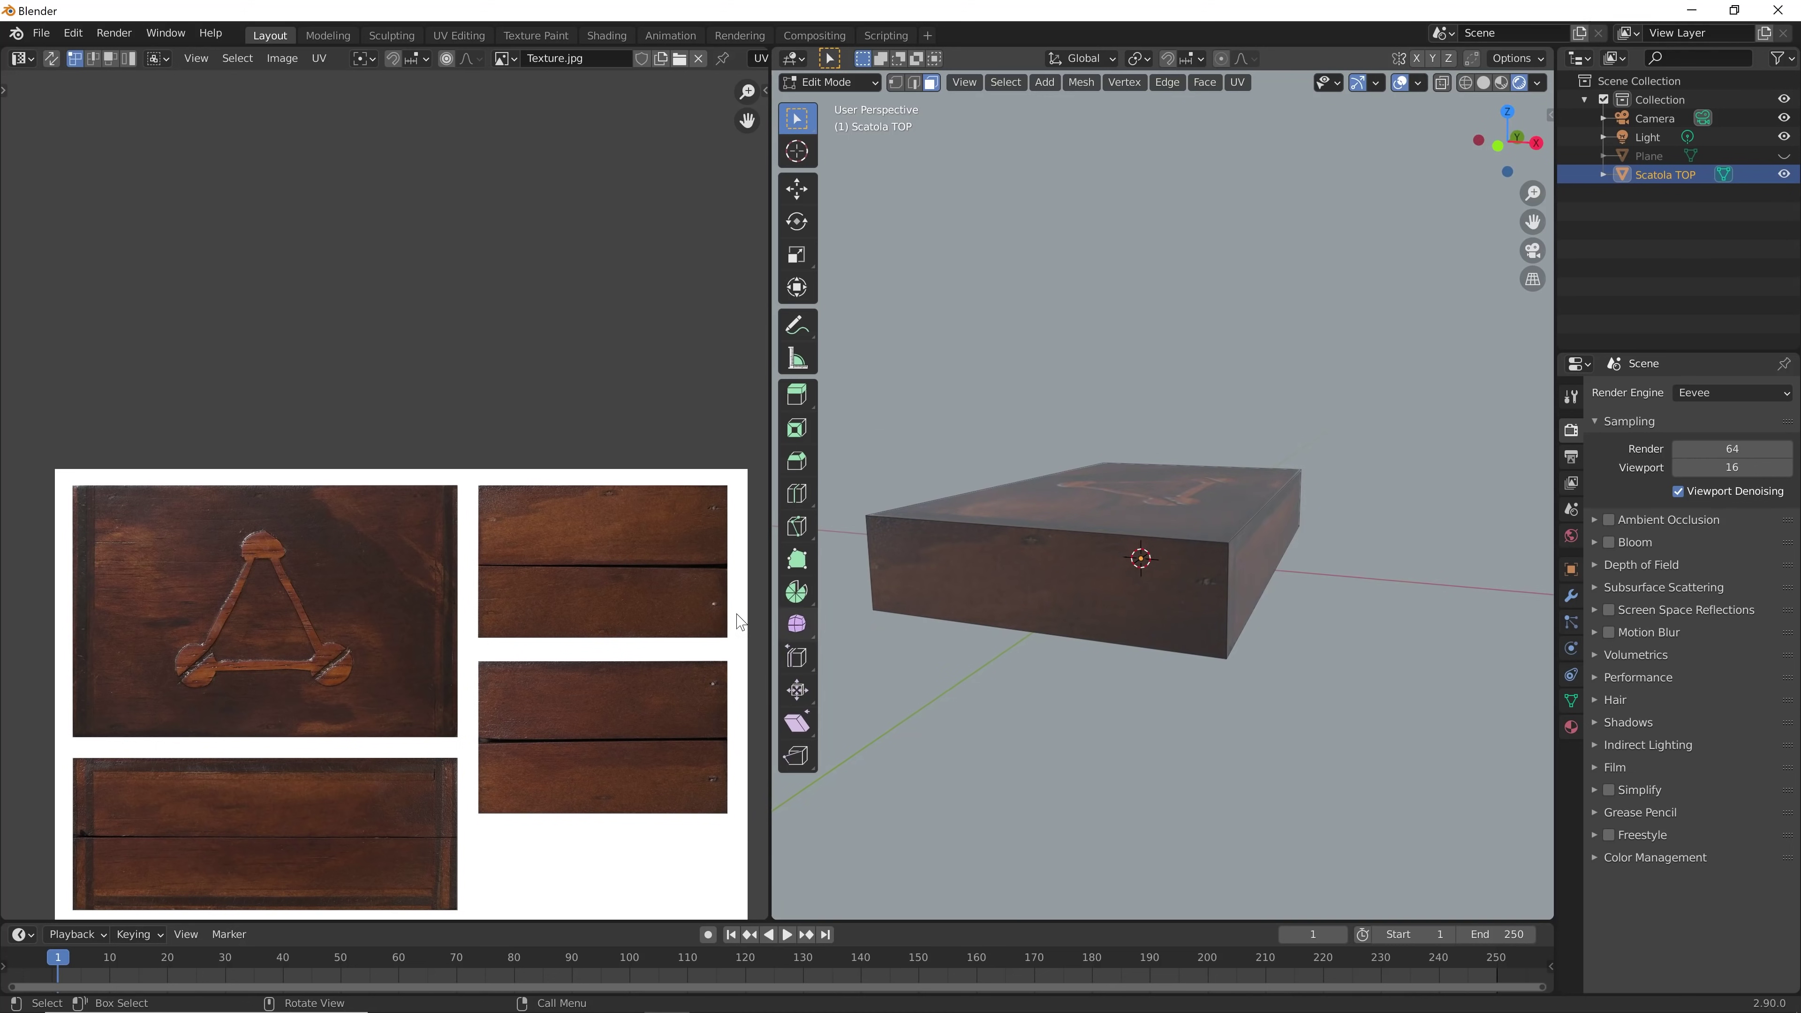
# Select the front face and move and scale its UV island toward the top-right plank panel
pyautogui.click(1060, 586)
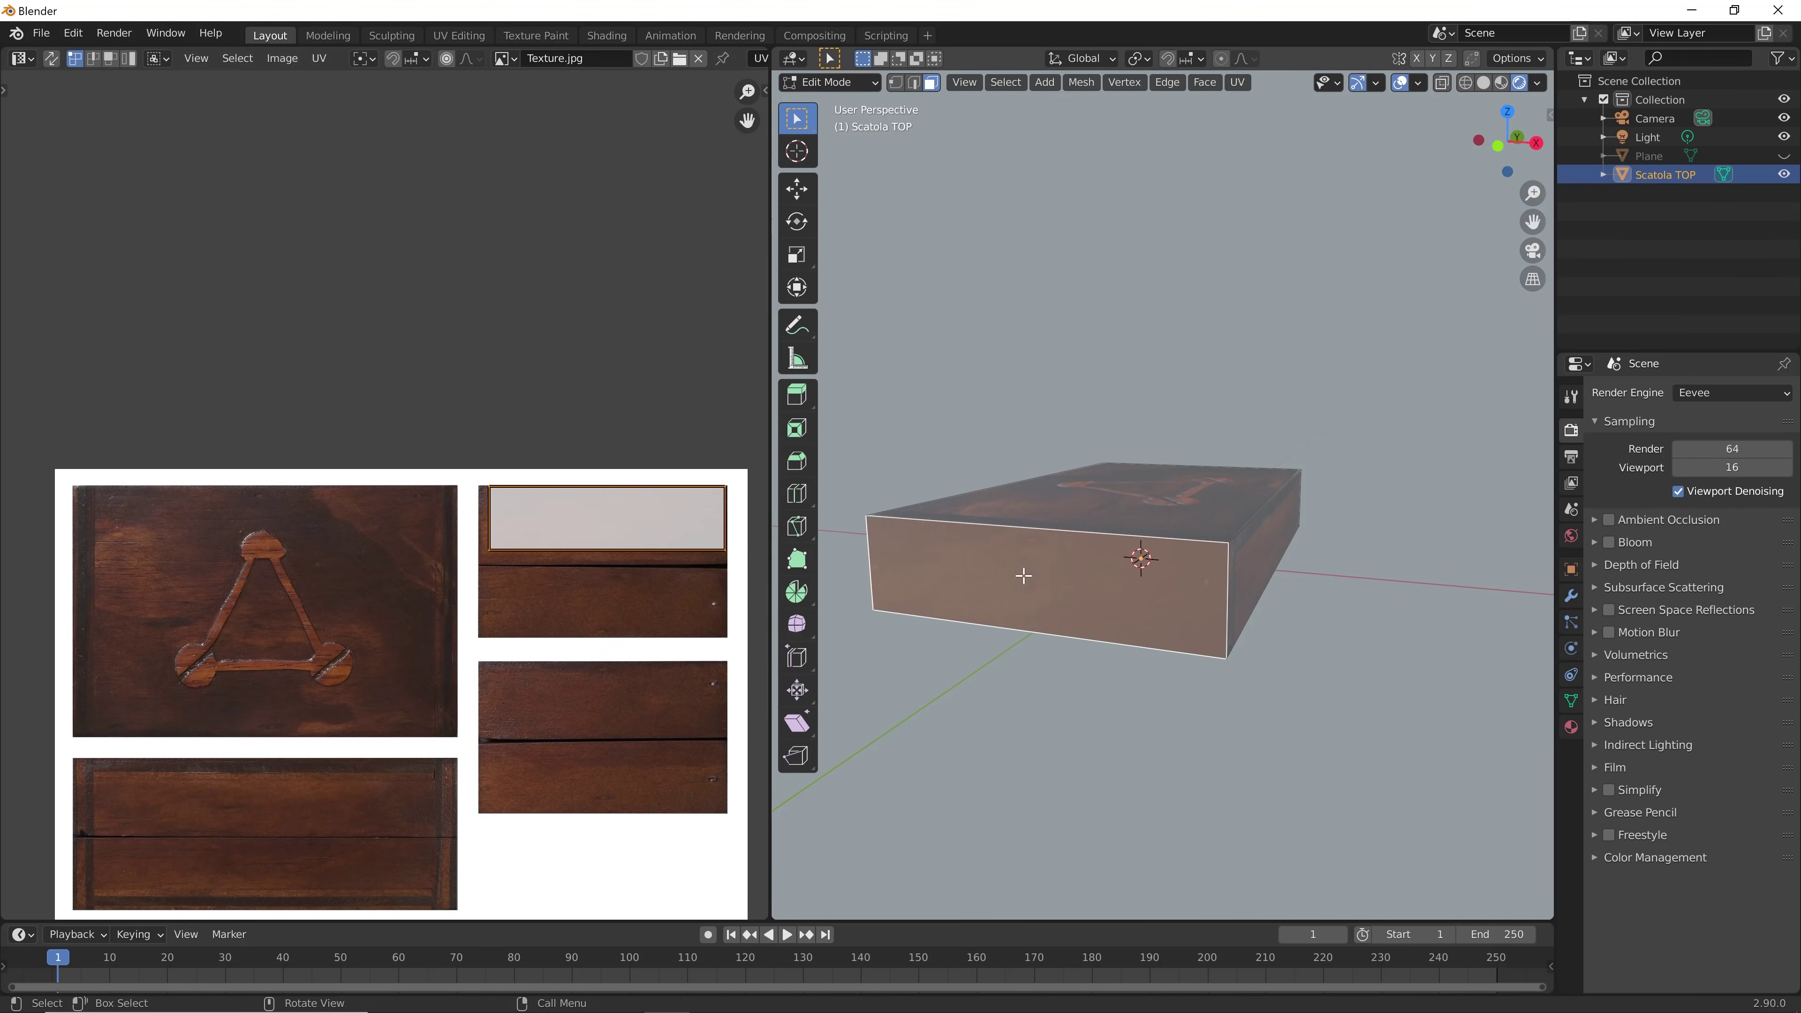
pyautogui.hotkey('alt', 'a')
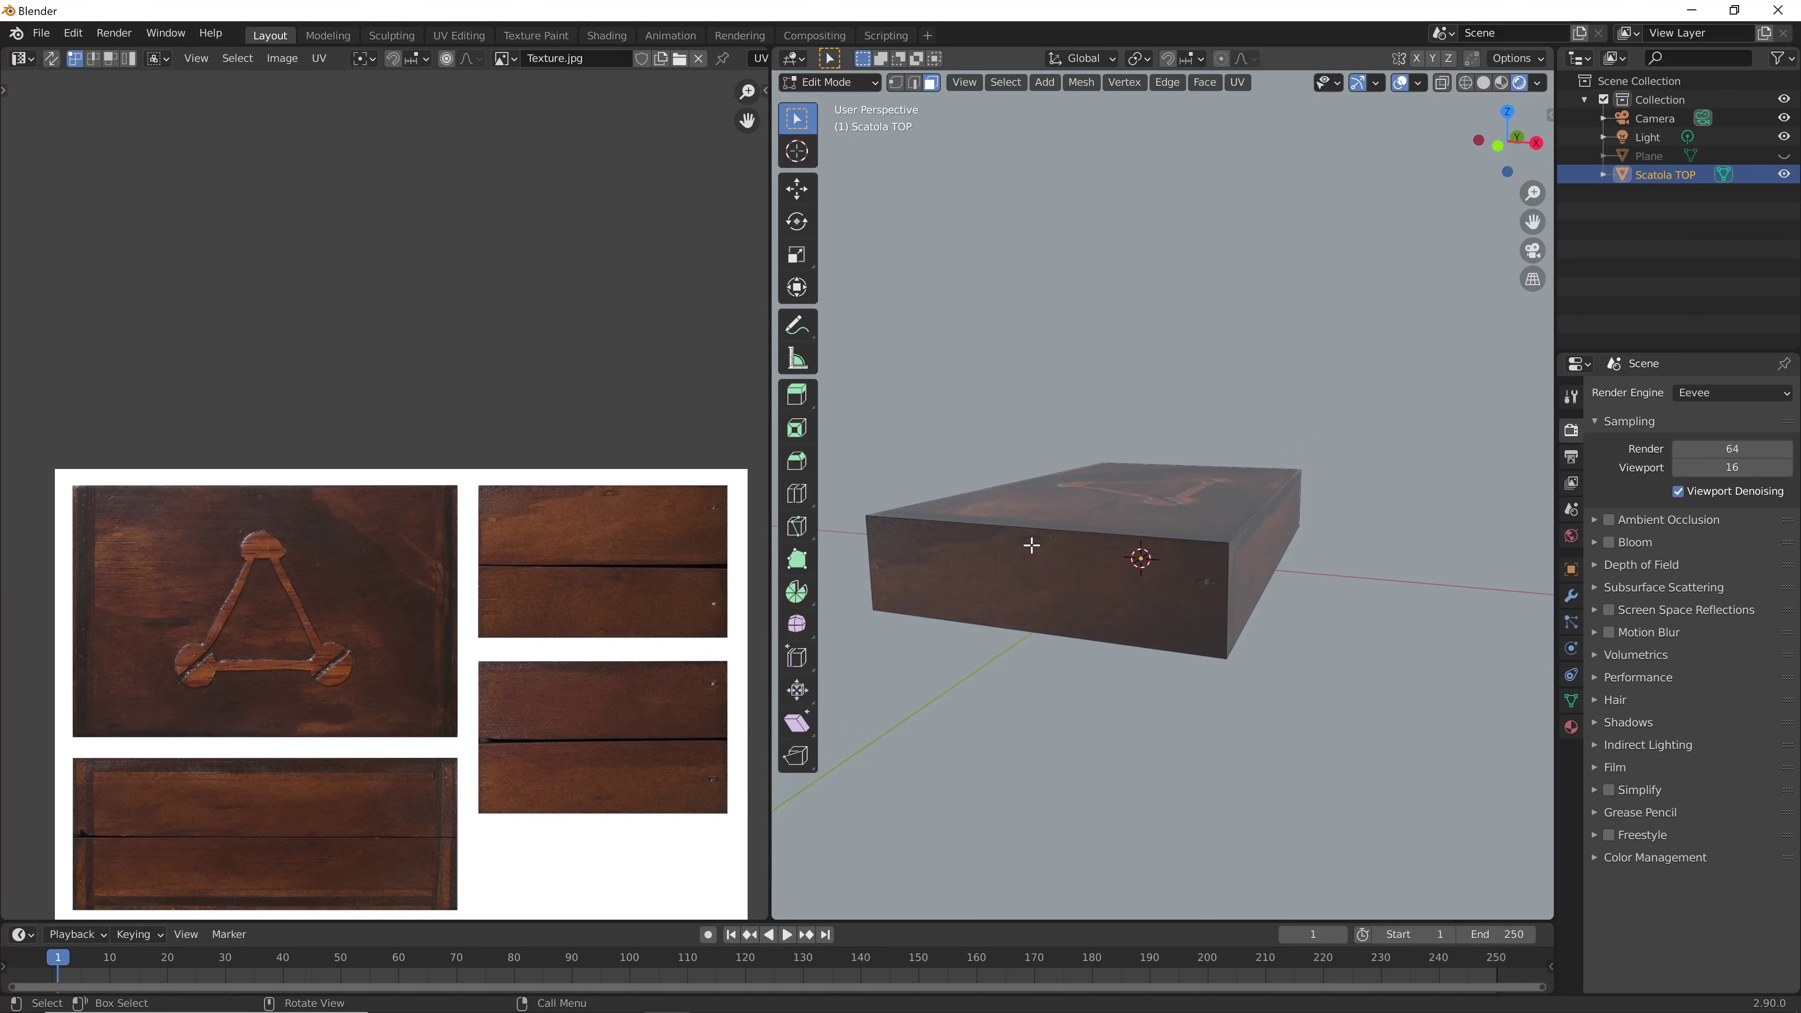
pyautogui.click(1083, 569)
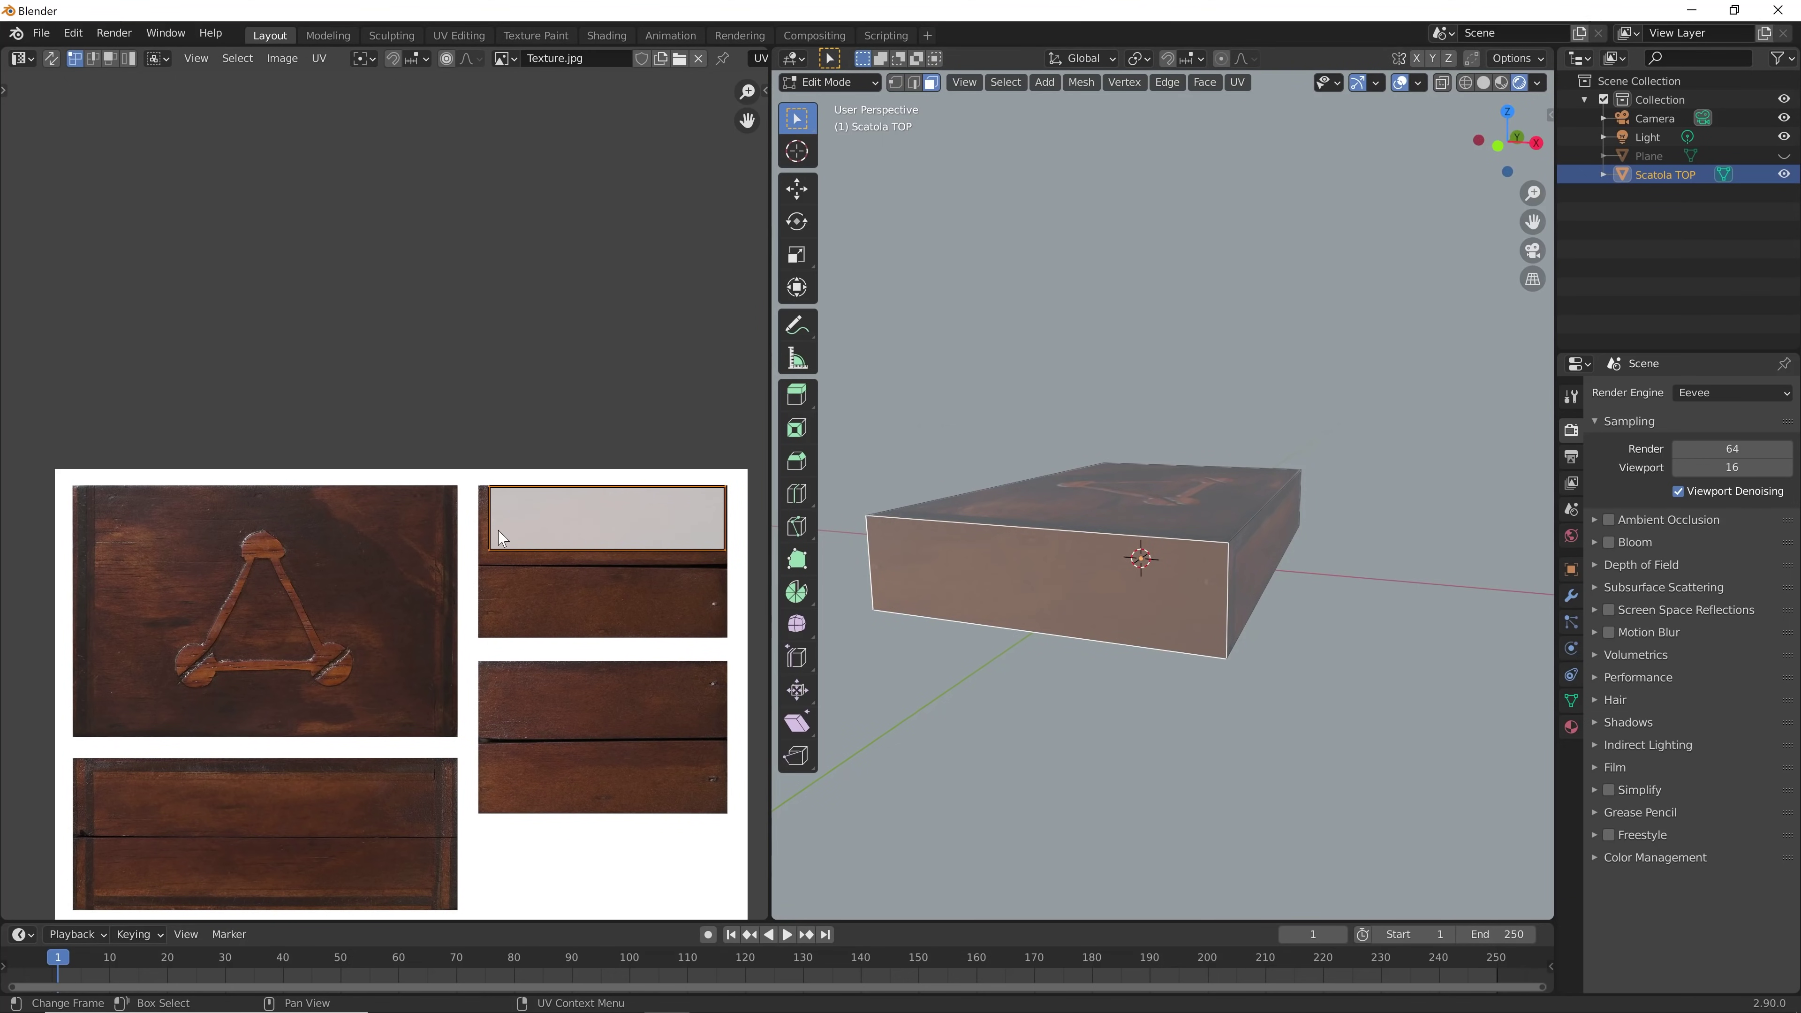
pyautogui.scroll(1, 499, 533)
pyautogui.scroll(-1, 470, 561)
pyautogui.scroll(-2, 539, 547)
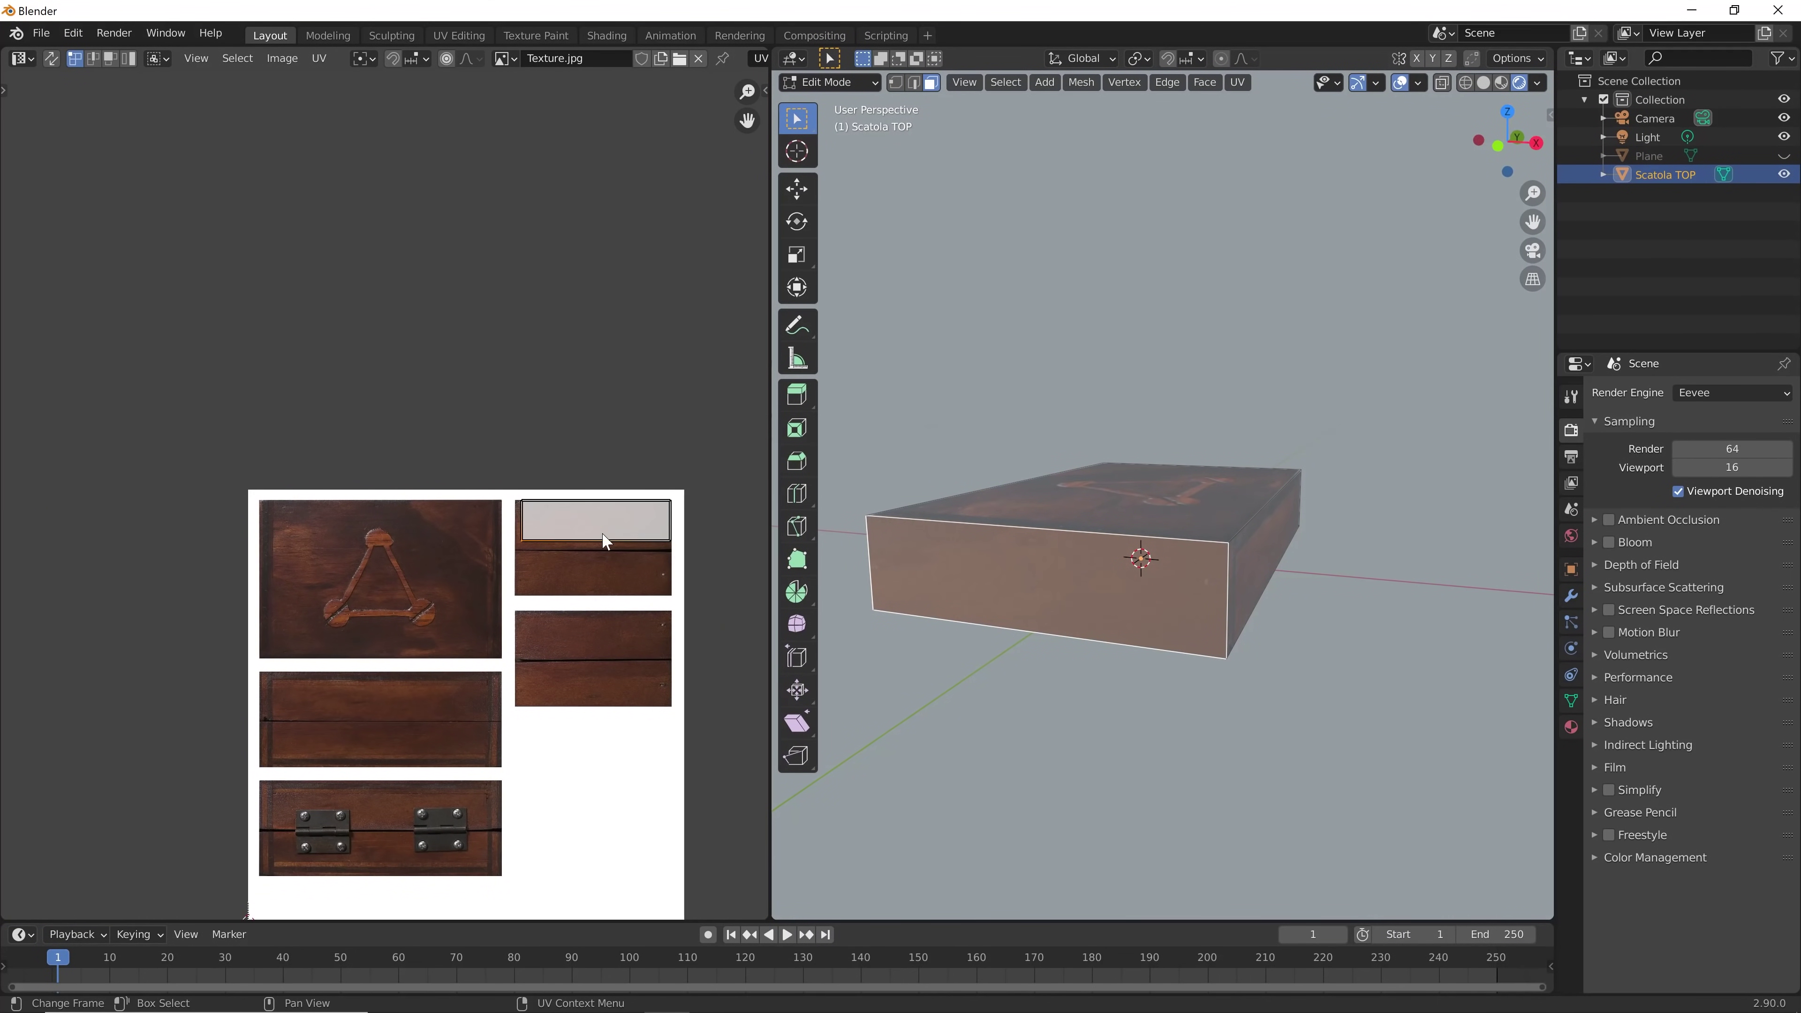
pyautogui.scroll(2, 568, 572)
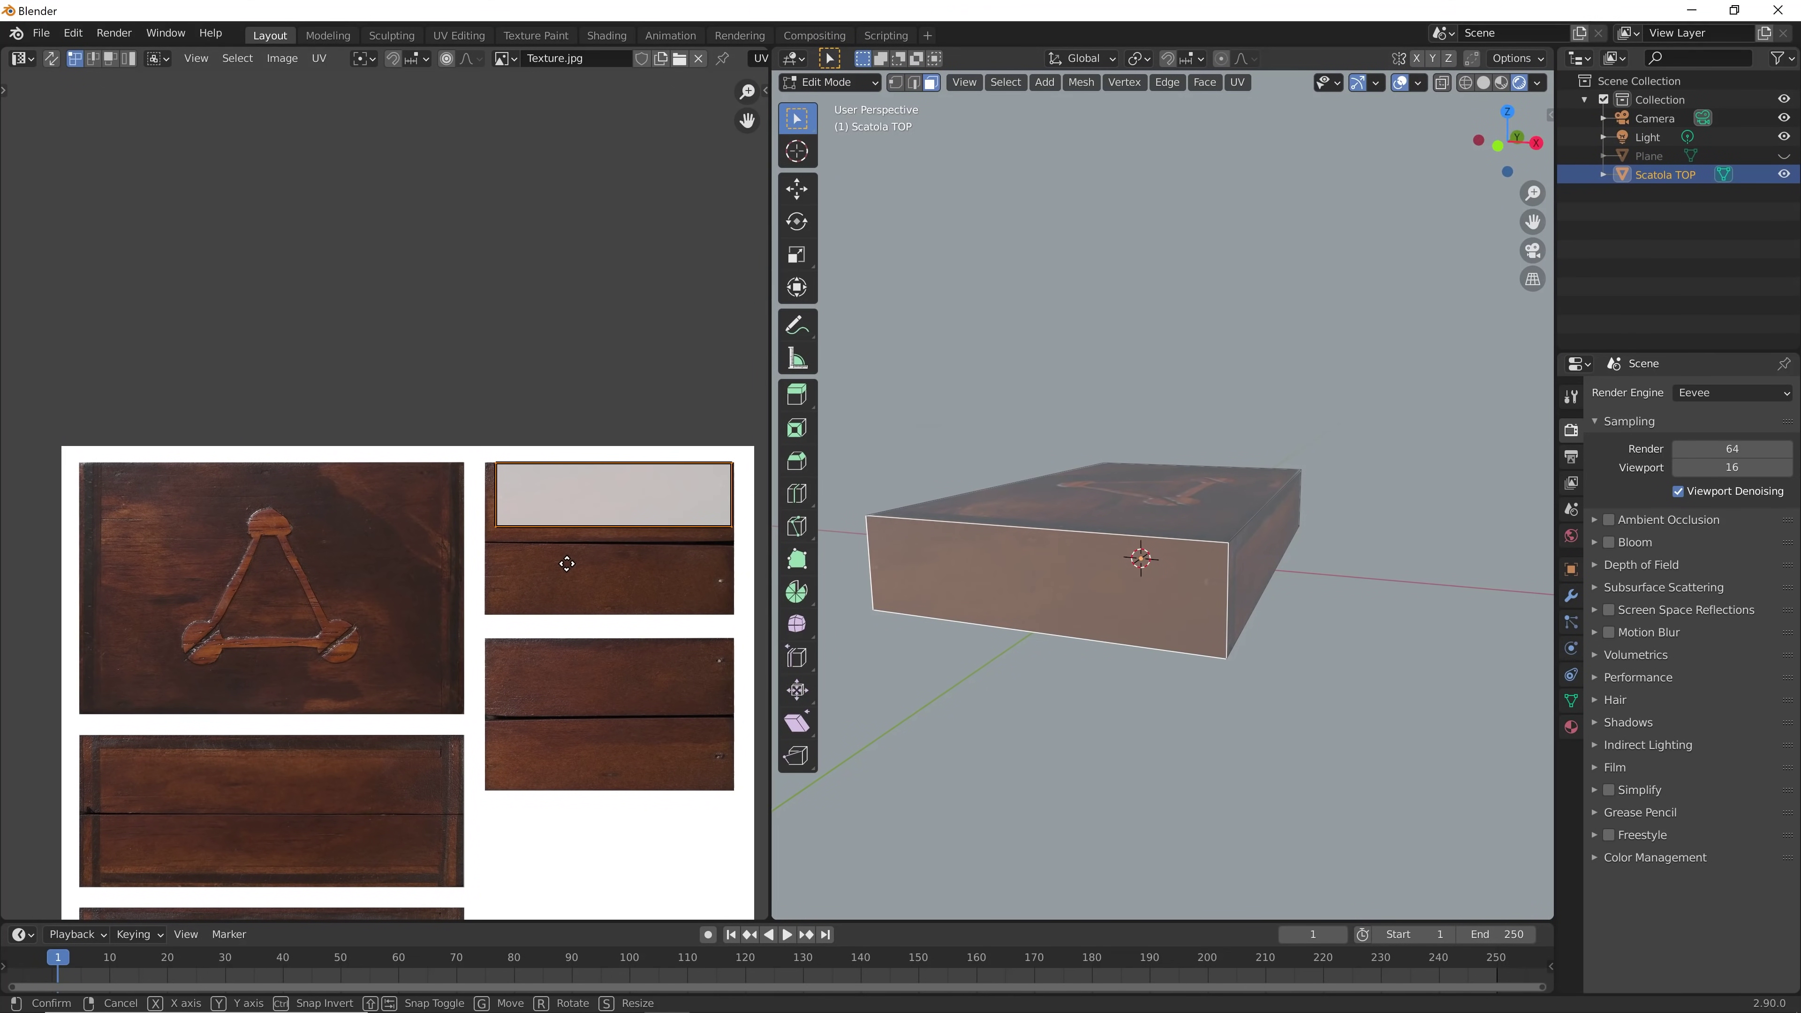
pyautogui.press('g')
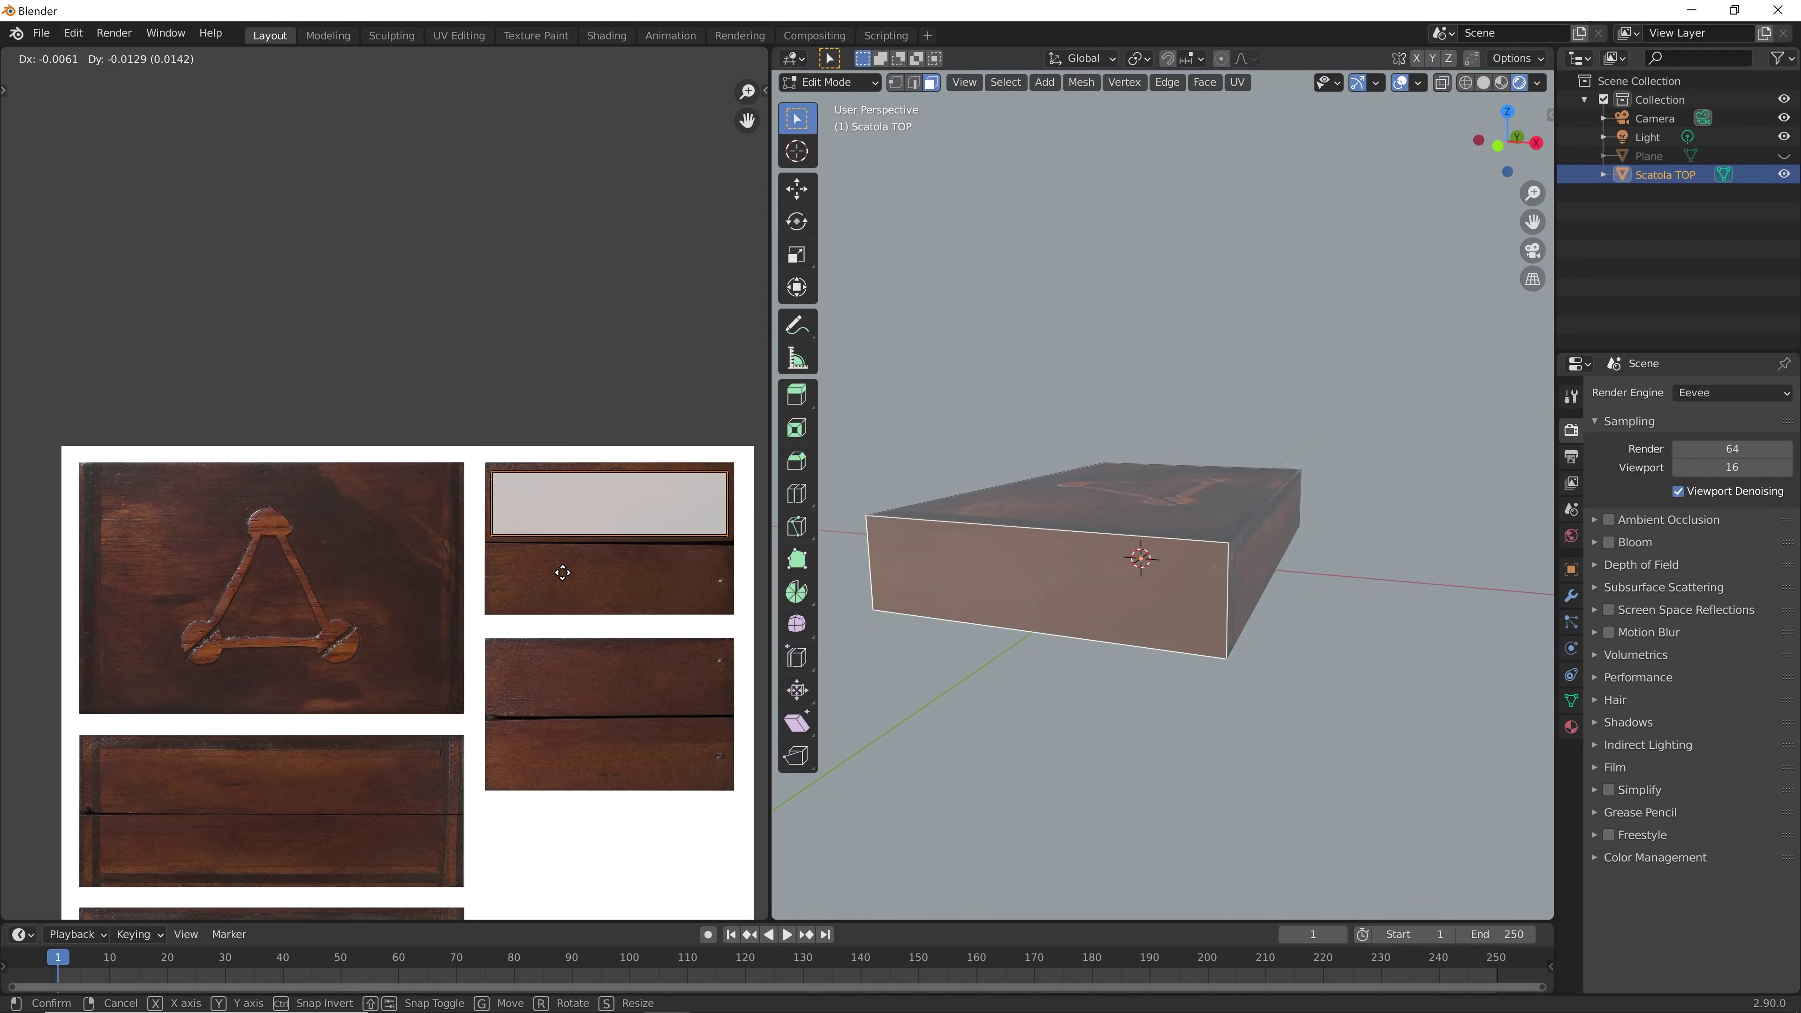
pyautogui.click(562, 572)
pyautogui.press('s')
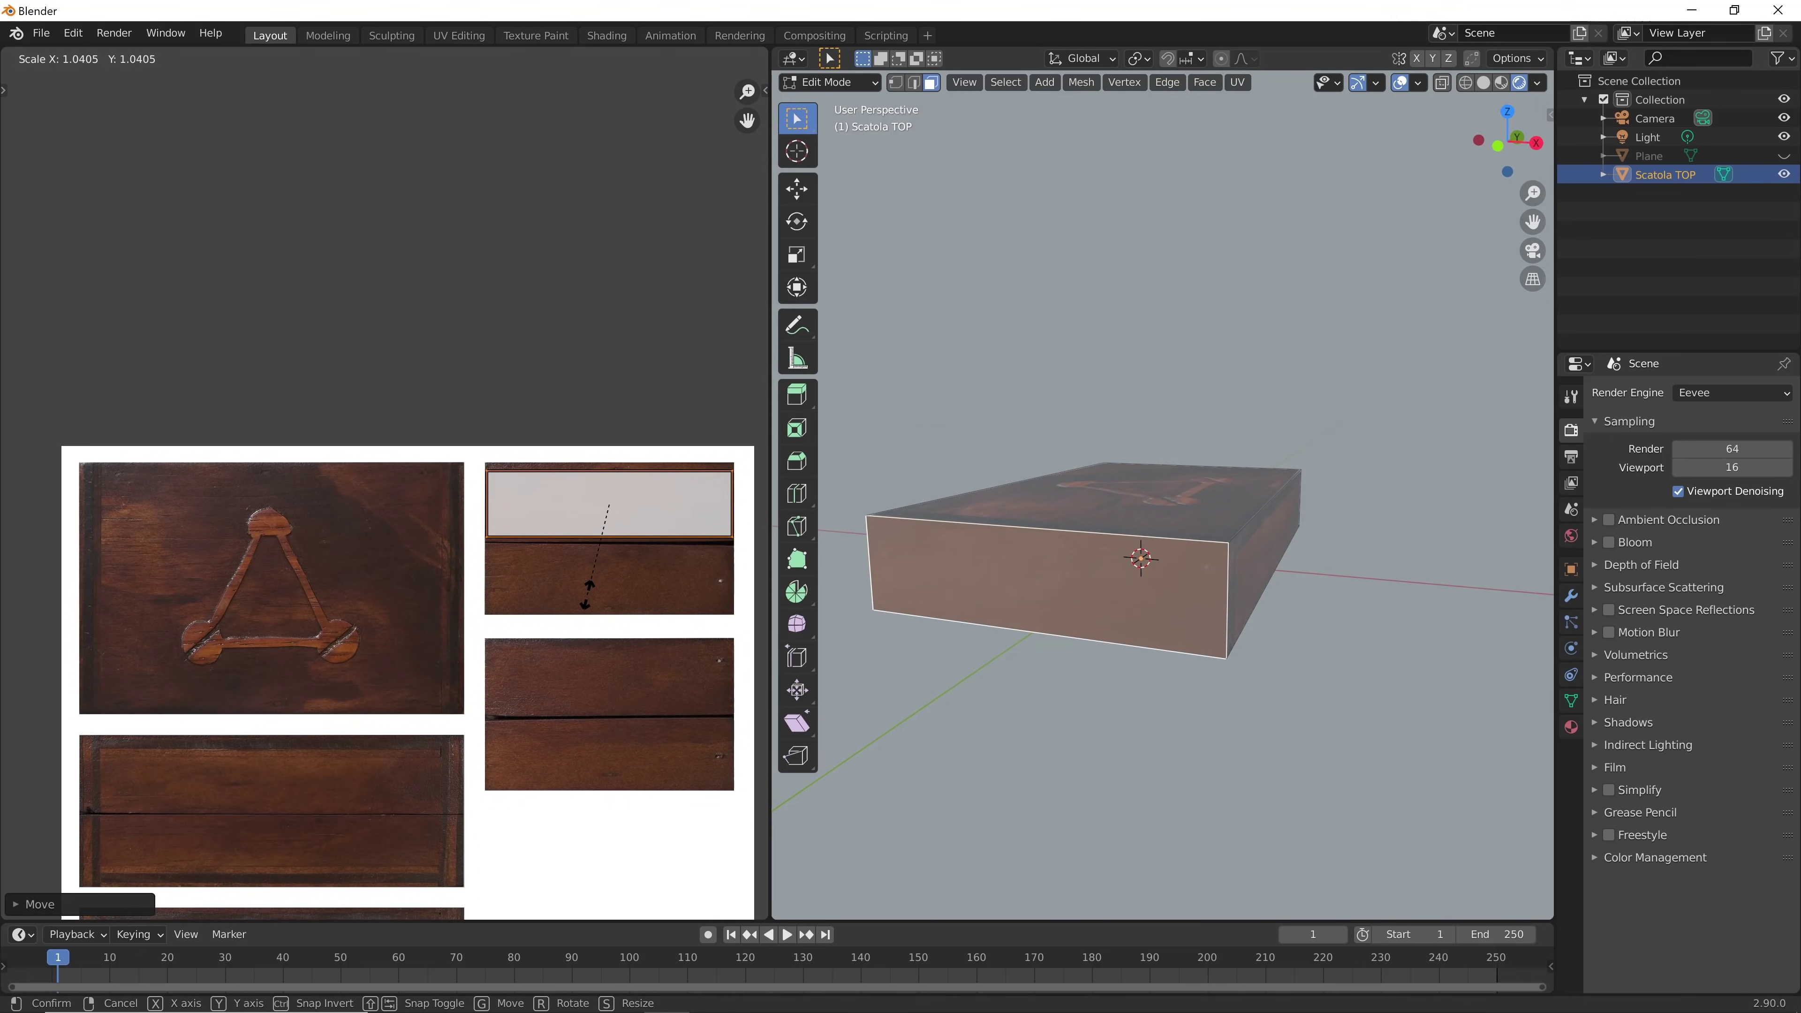
pyautogui.click(588, 595)
# Nudge the island upward so its corner lines up with the plank panel
pyautogui.scroll(3, 491, 564)
pyautogui.scroll(2, 467, 491)
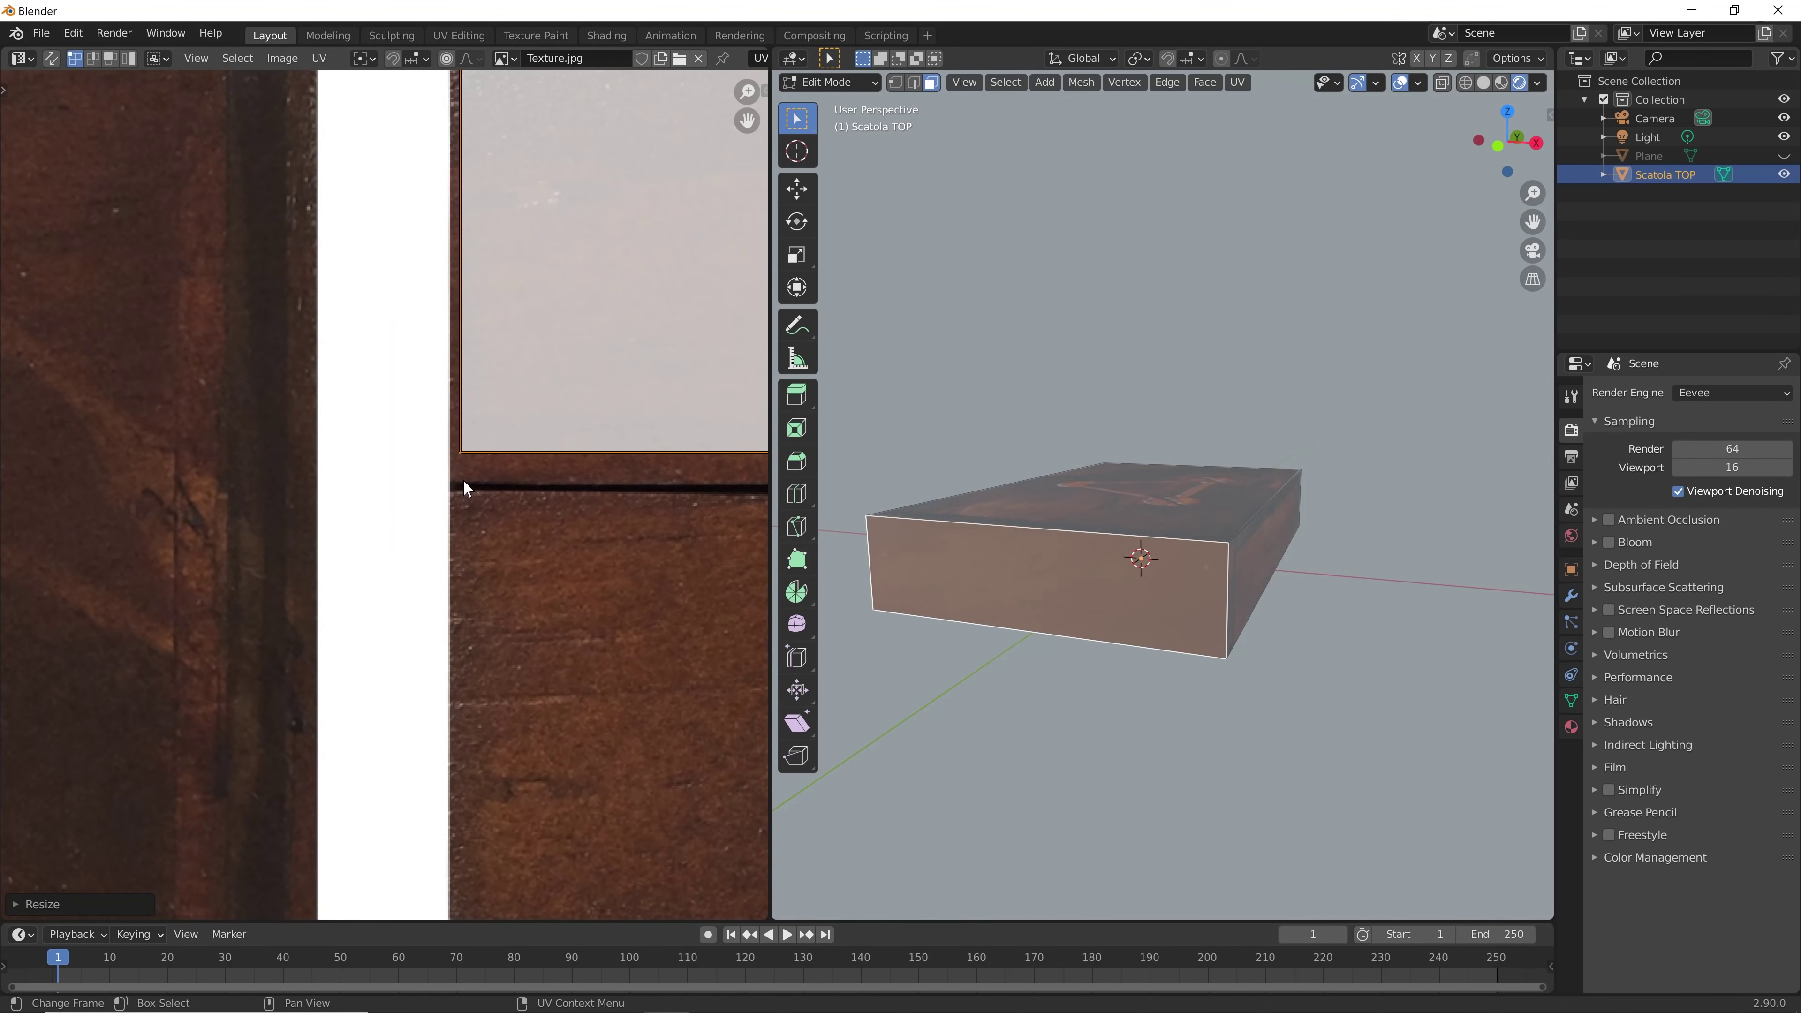
pyautogui.scroll(1, 455, 468)
pyautogui.scroll(3, 454, 468)
pyautogui.press('g')
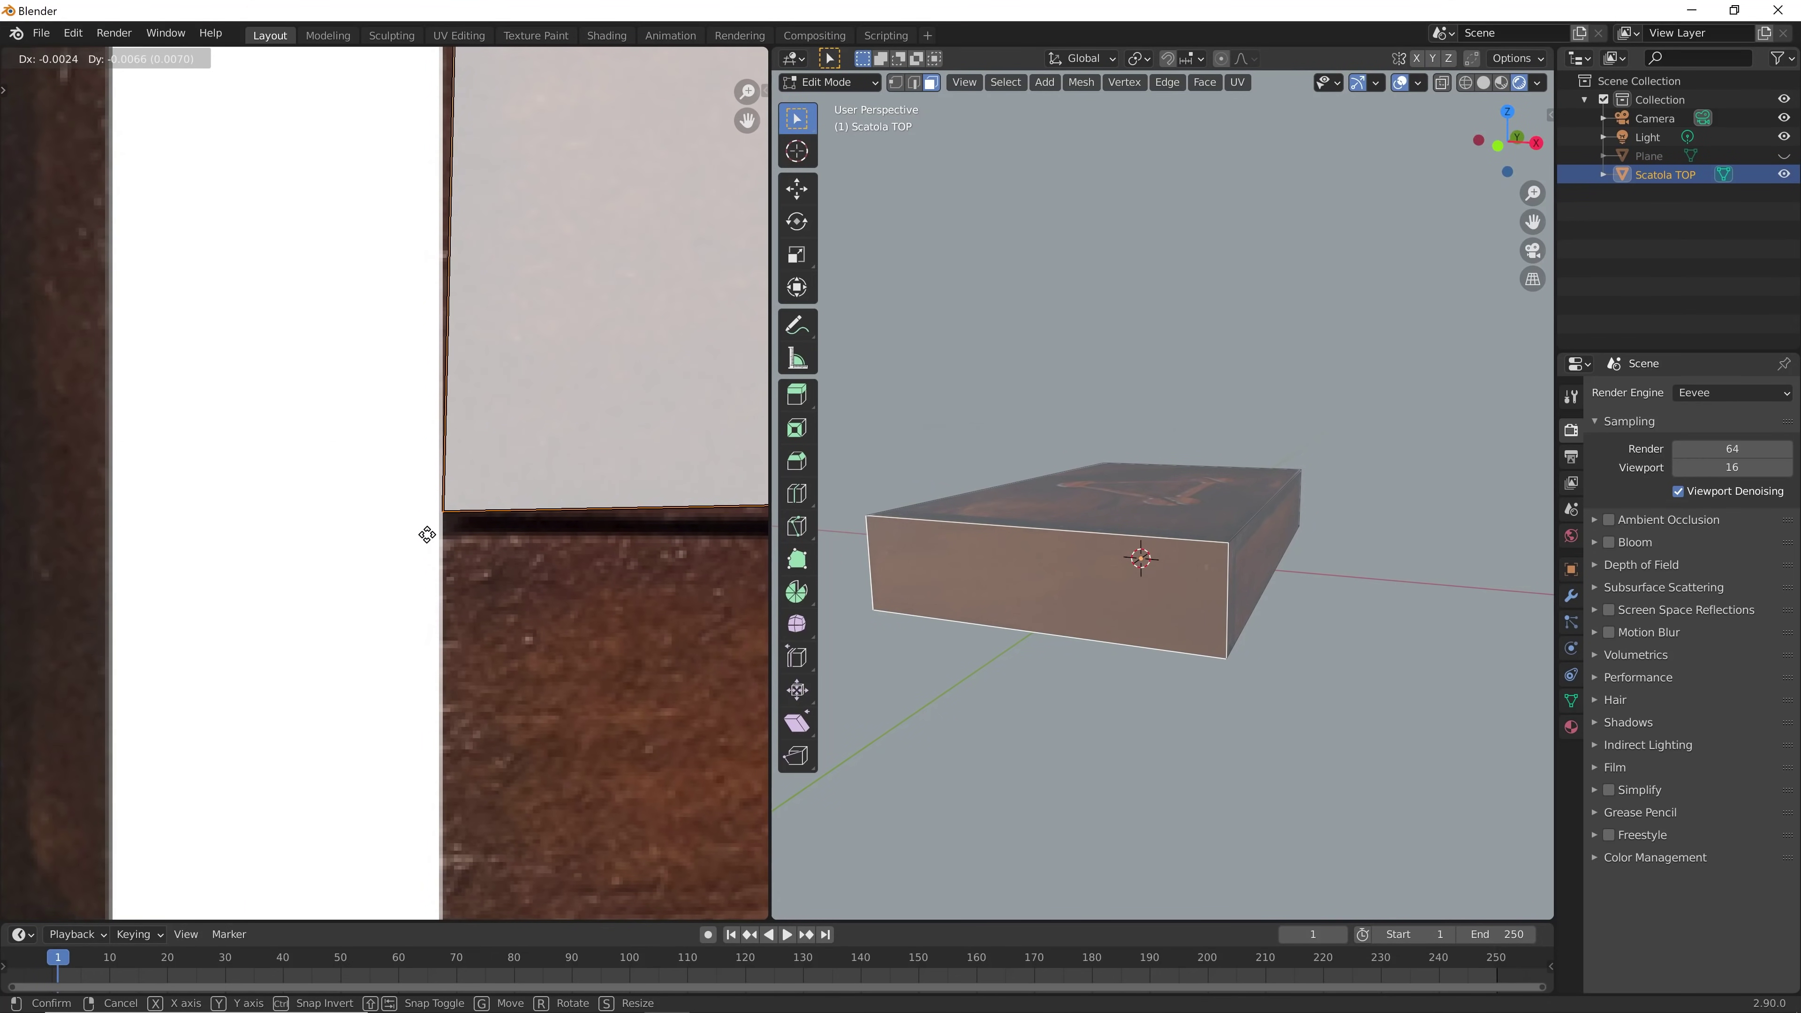
pyautogui.click(427, 534)
pyautogui.scroll(-4, 614, 523)
pyautogui.scroll(6, 556, 291)
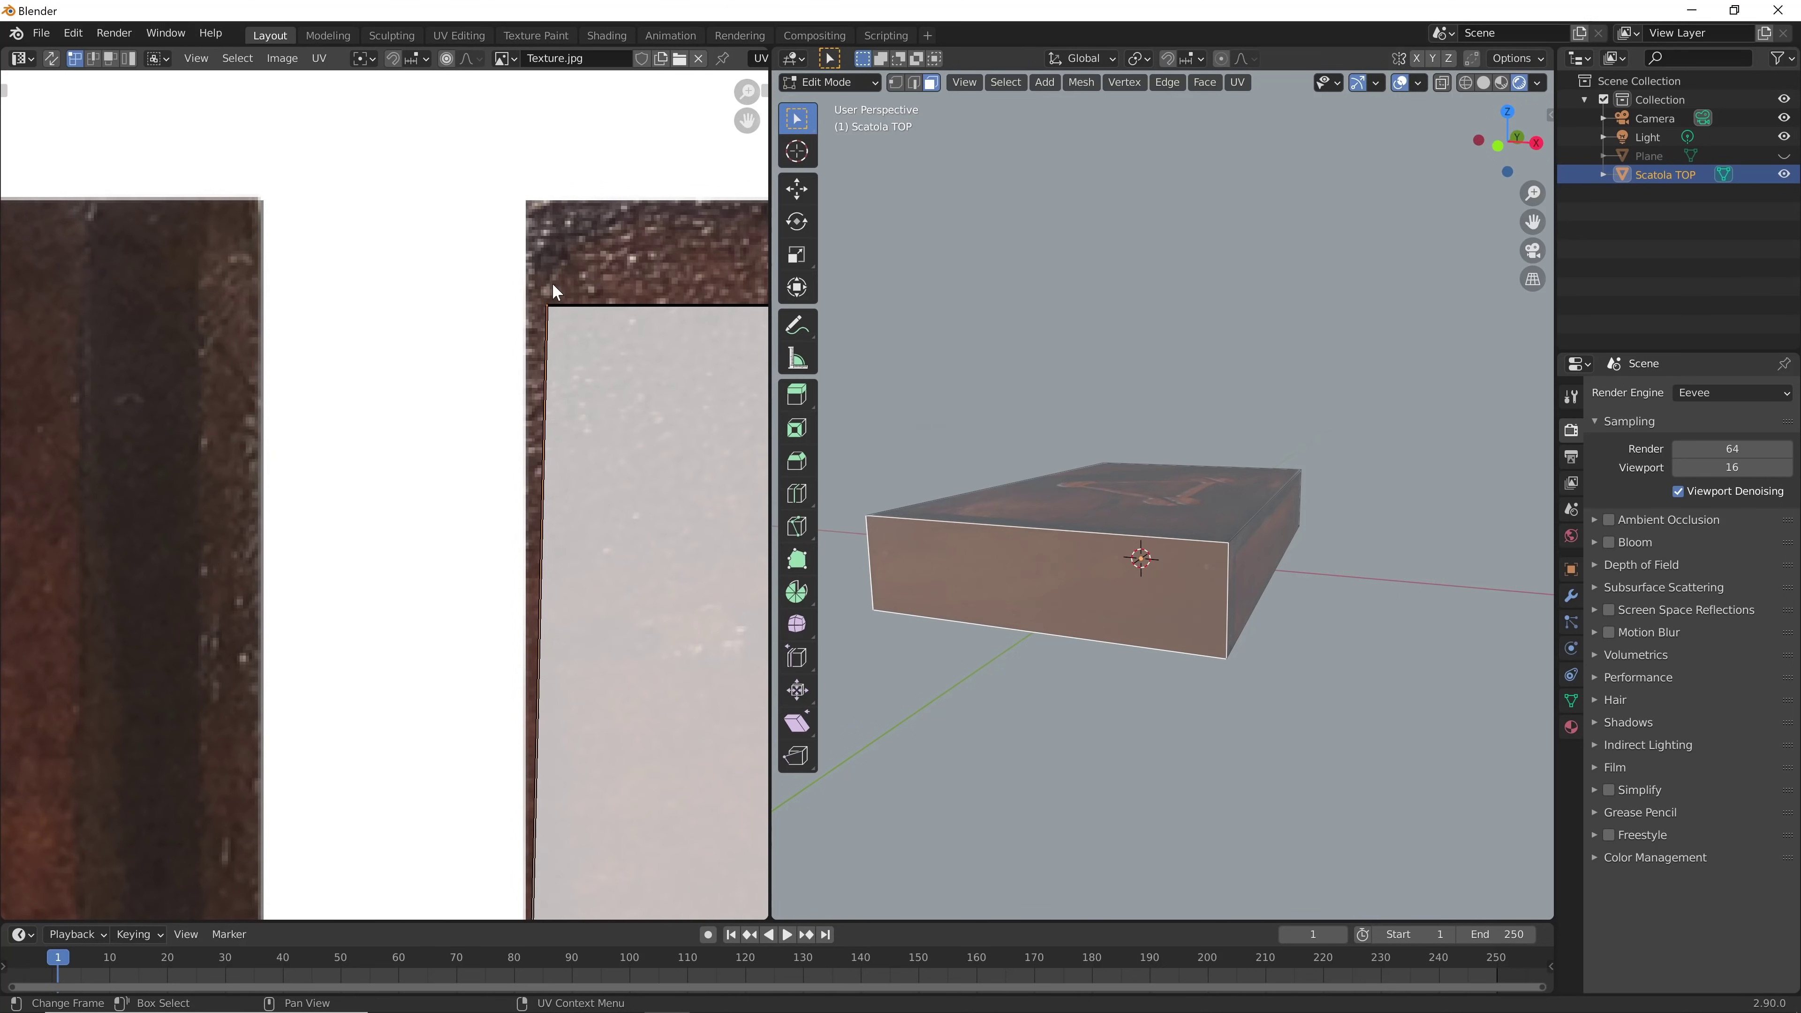
pyautogui.press('g')
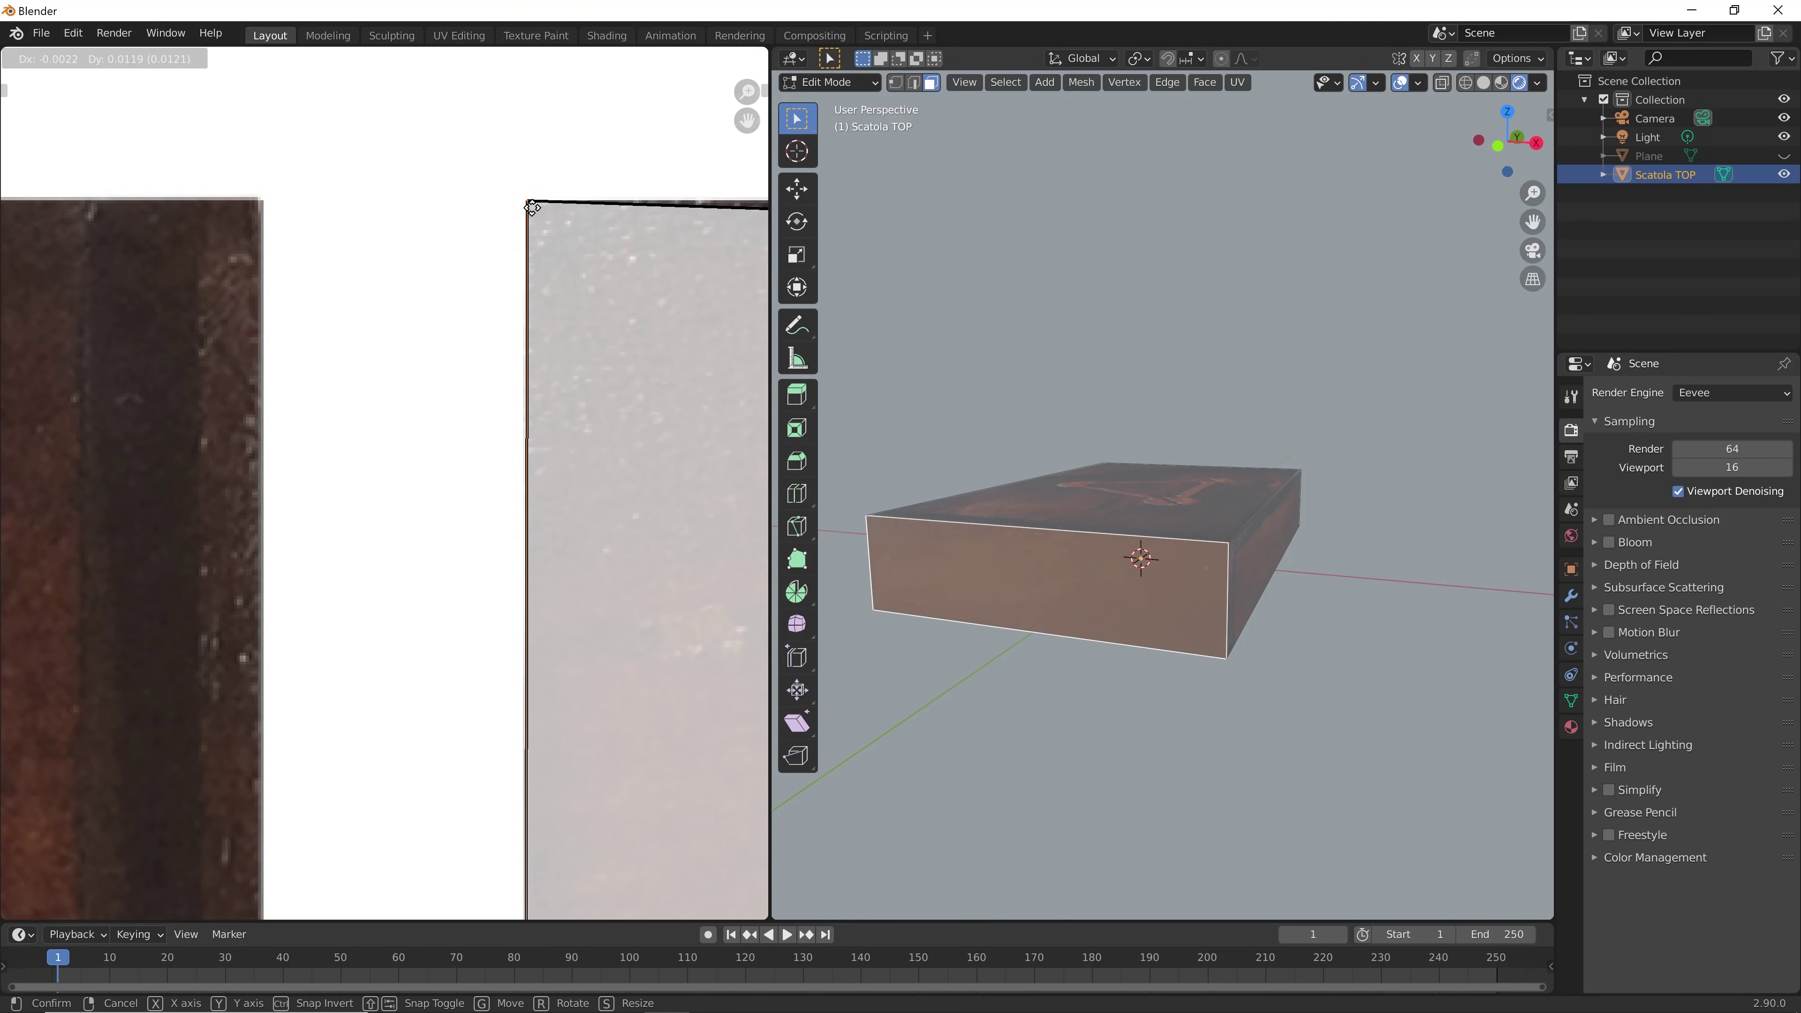
pyautogui.click(532, 209)
# Fine-tune the island so it aligns with the panel's lower edge, off the pale border
pyautogui.scroll(-4, 511, 320)
pyautogui.scroll(-4, 490, 397)
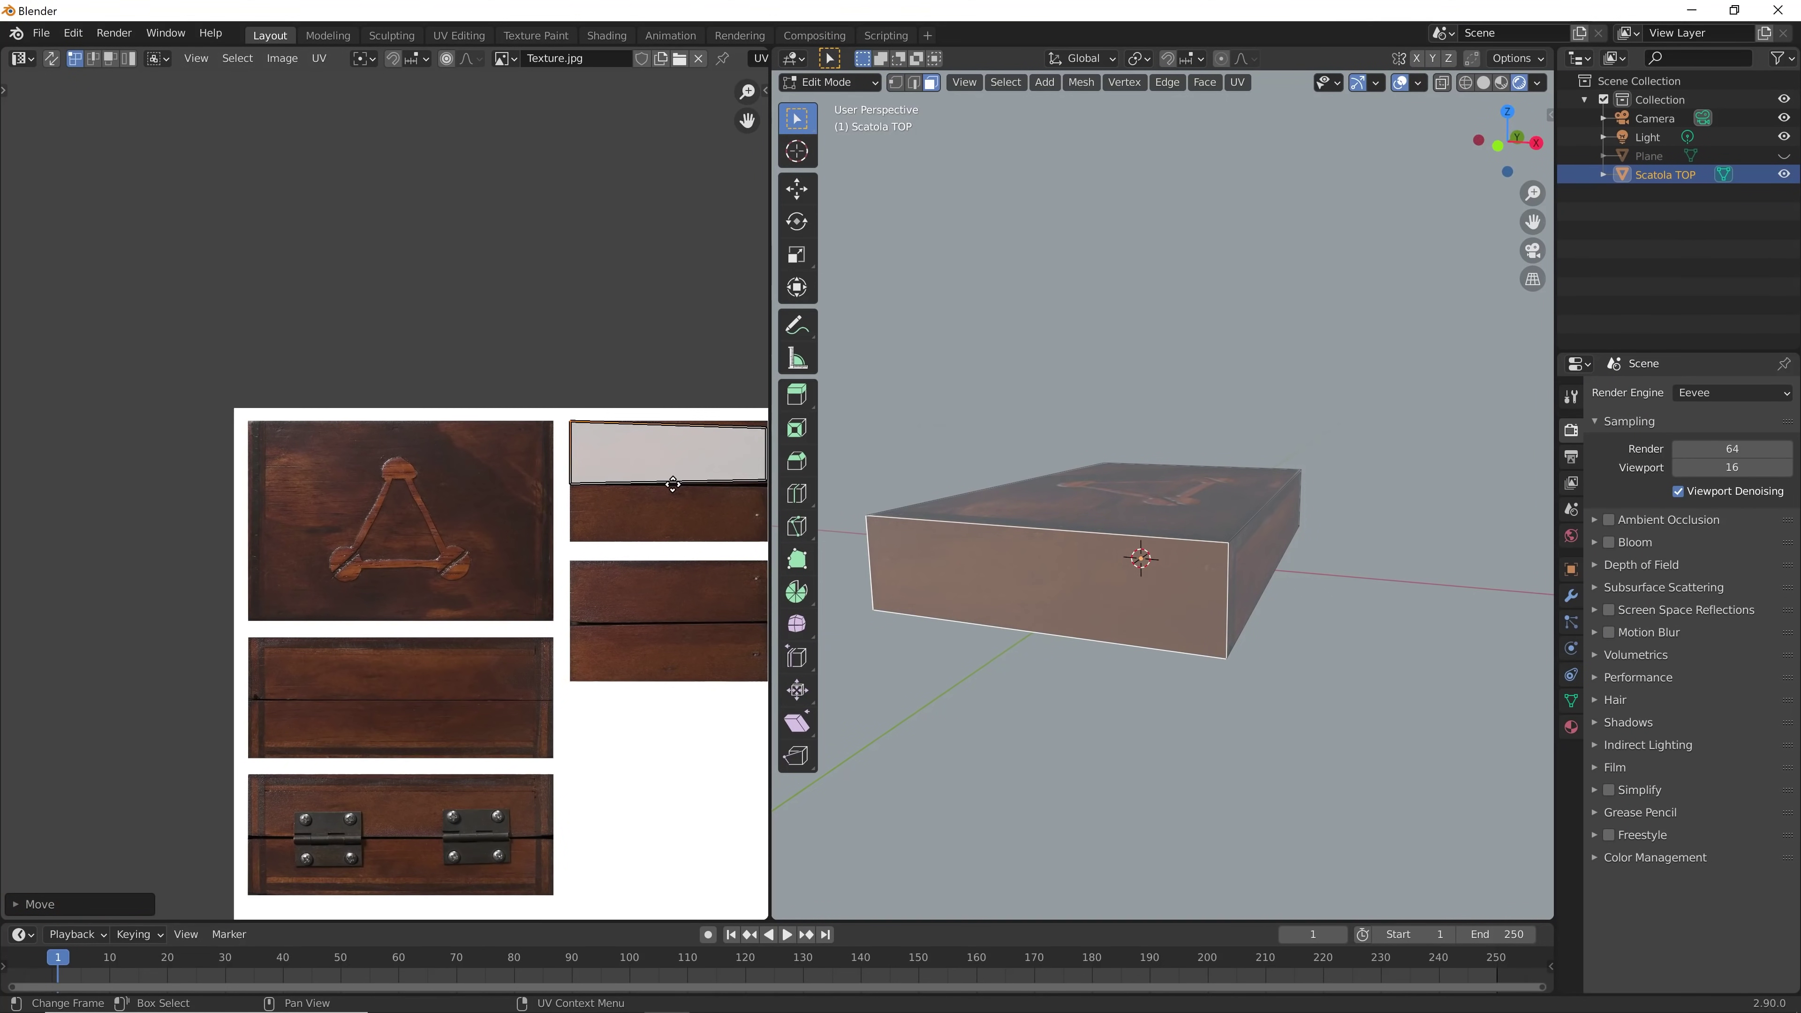
pyautogui.scroll(-3, 467, 451)
pyautogui.scroll(4, 508, 440)
pyautogui.scroll(4, 508, 440)
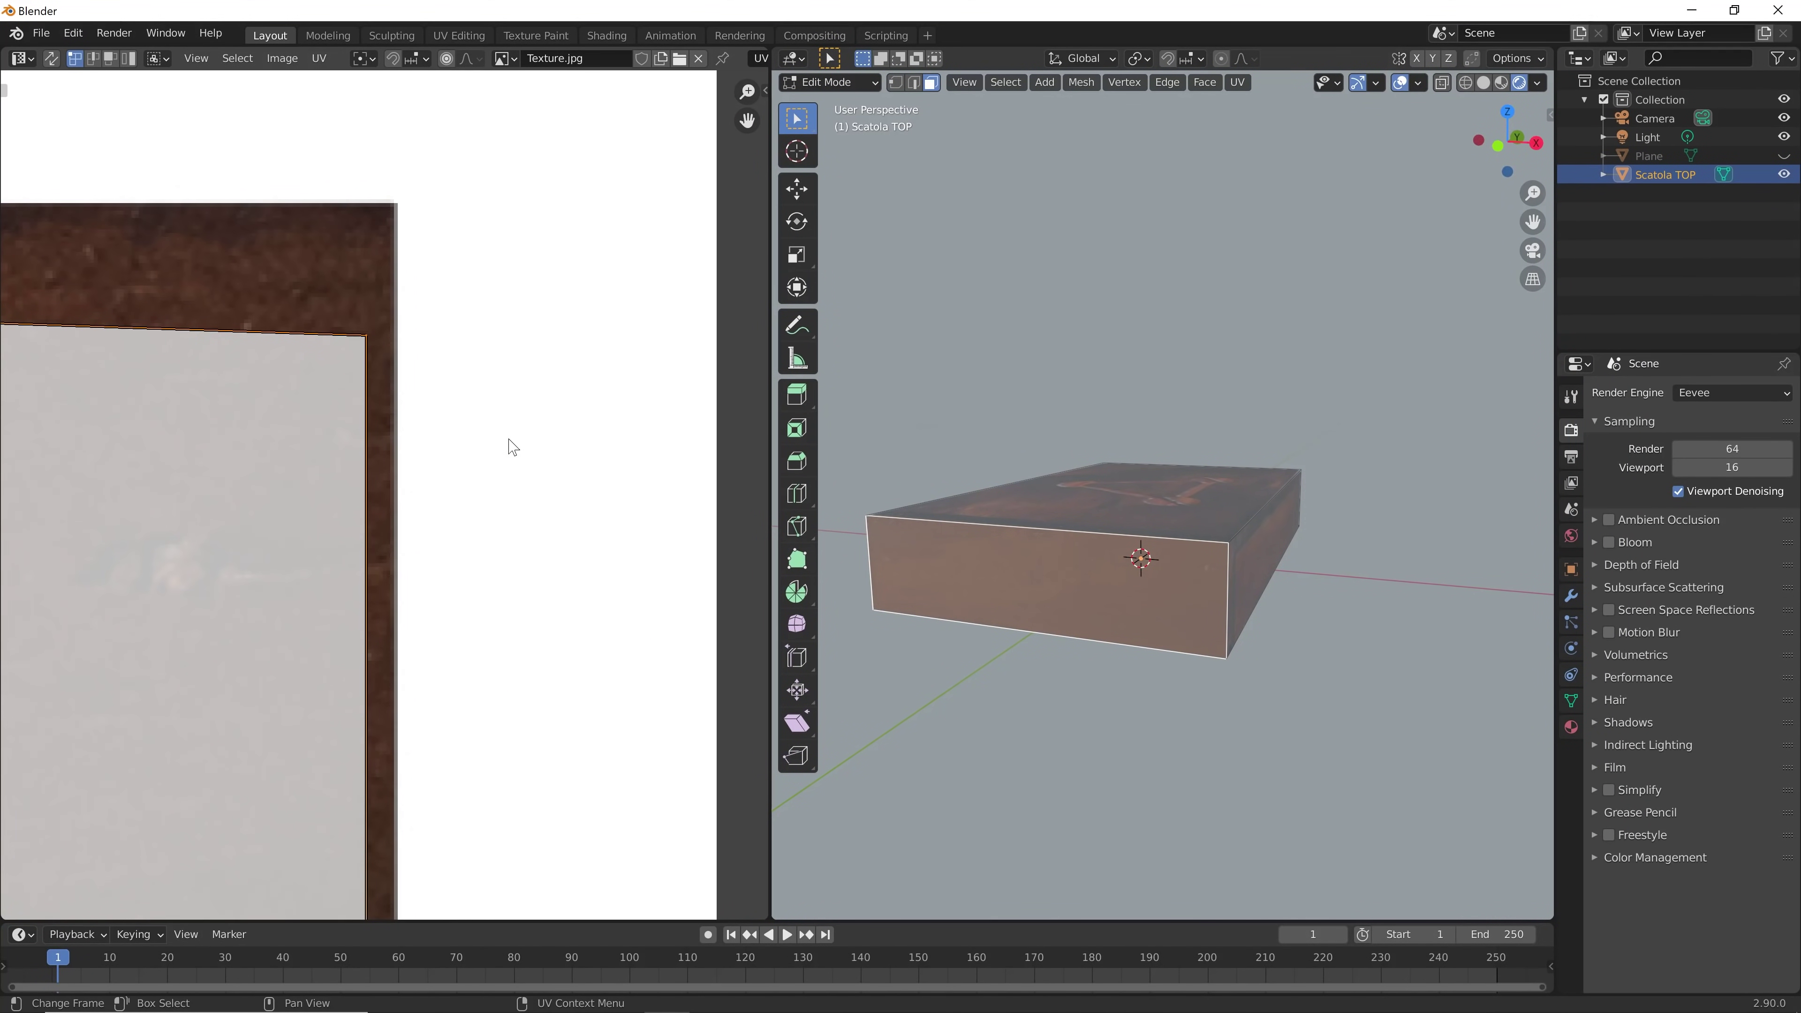
pyautogui.press('g')
pyautogui.click(537, 312)
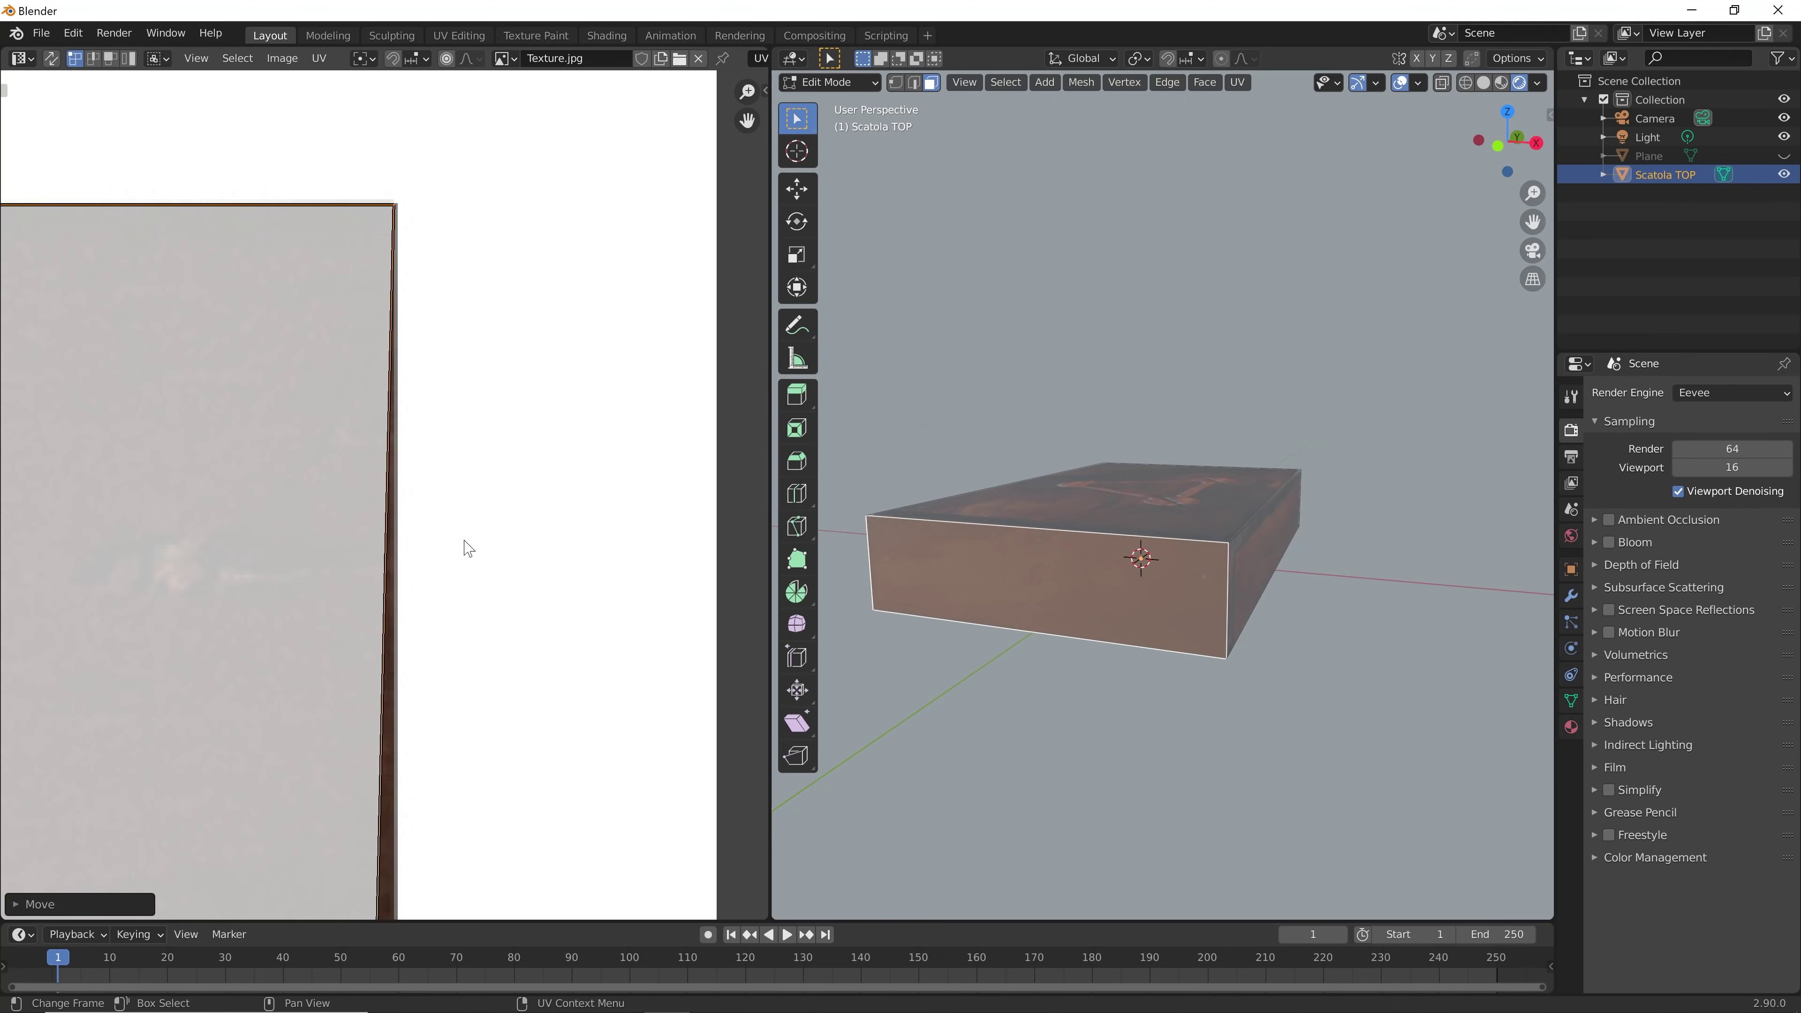
pyautogui.keyDown('shift'); pyautogui.scroll(-3, 497, 568); pyautogui.keyUp('shift')
pyautogui.keyDown('shift'); pyautogui.scroll(-4, 558, 607); pyautogui.keyUp('shift')
pyautogui.press('g')
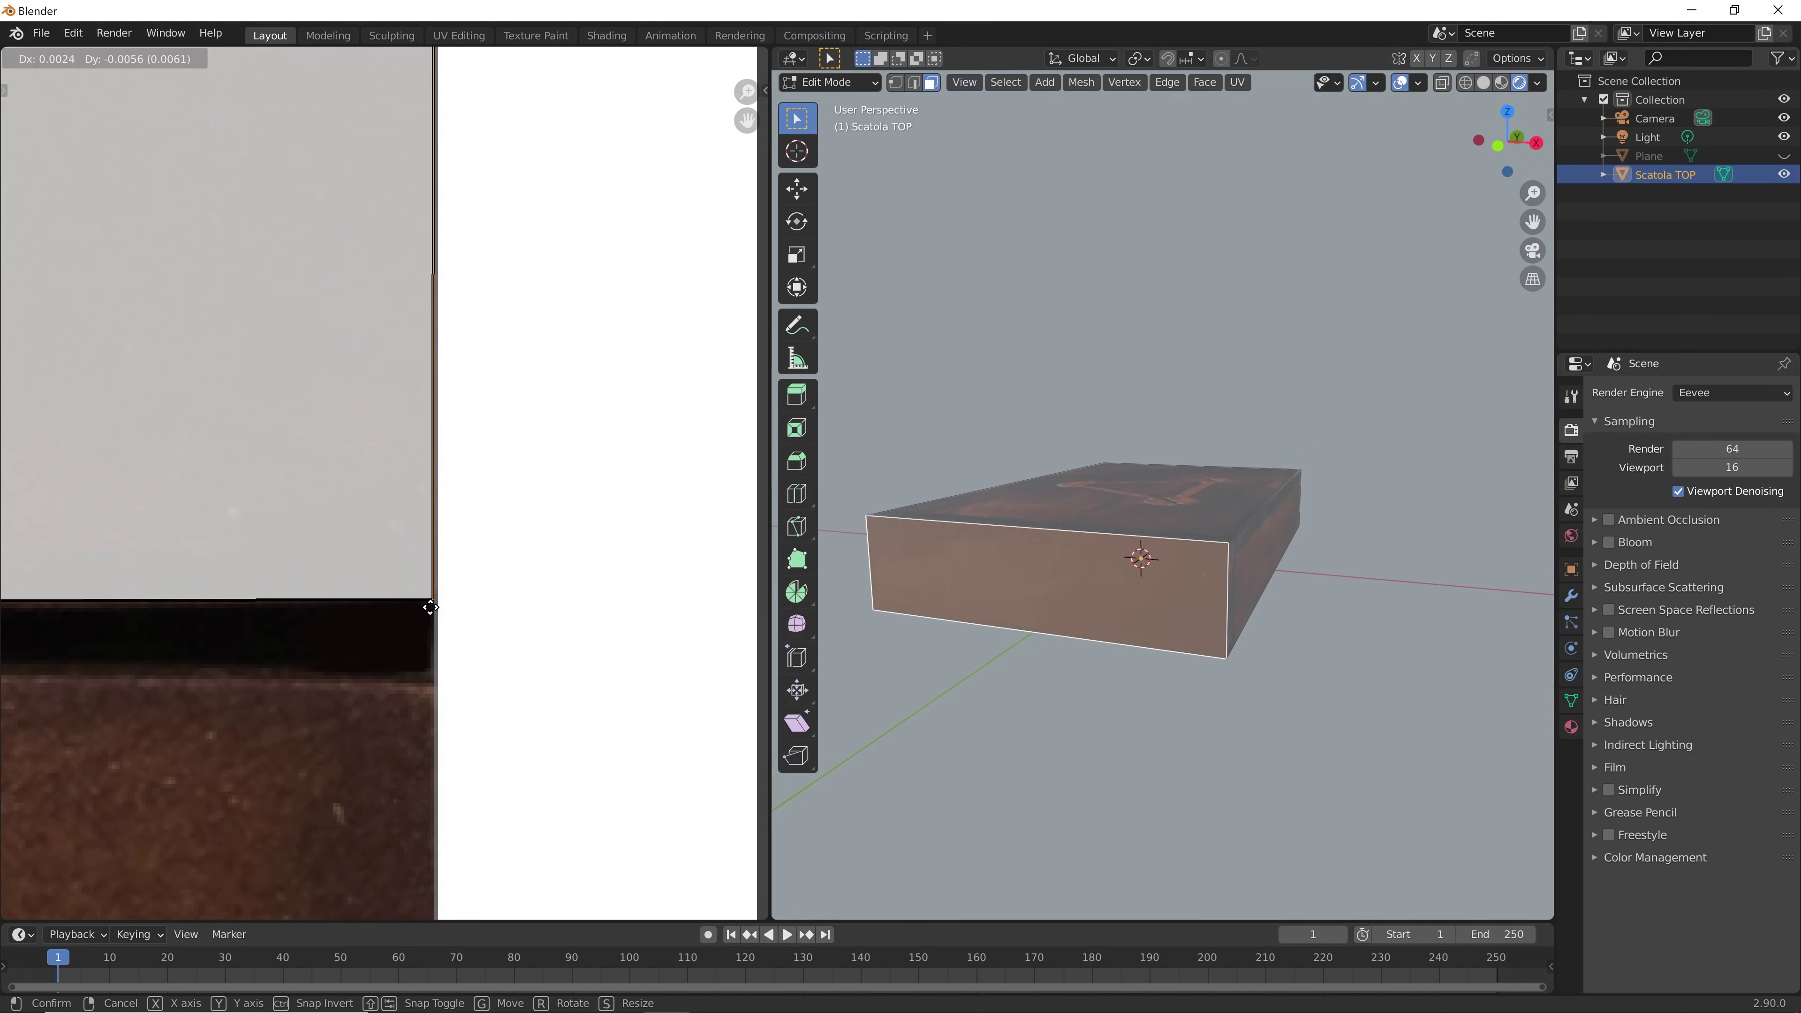
pyautogui.click(431, 607)
pyautogui.scroll(-3, 429, 608)
pyautogui.scroll(-2, 429, 609)
# Orbit around the lid and select its short end face, with the whole texture sheet in view
pyautogui.click(1044, 670)
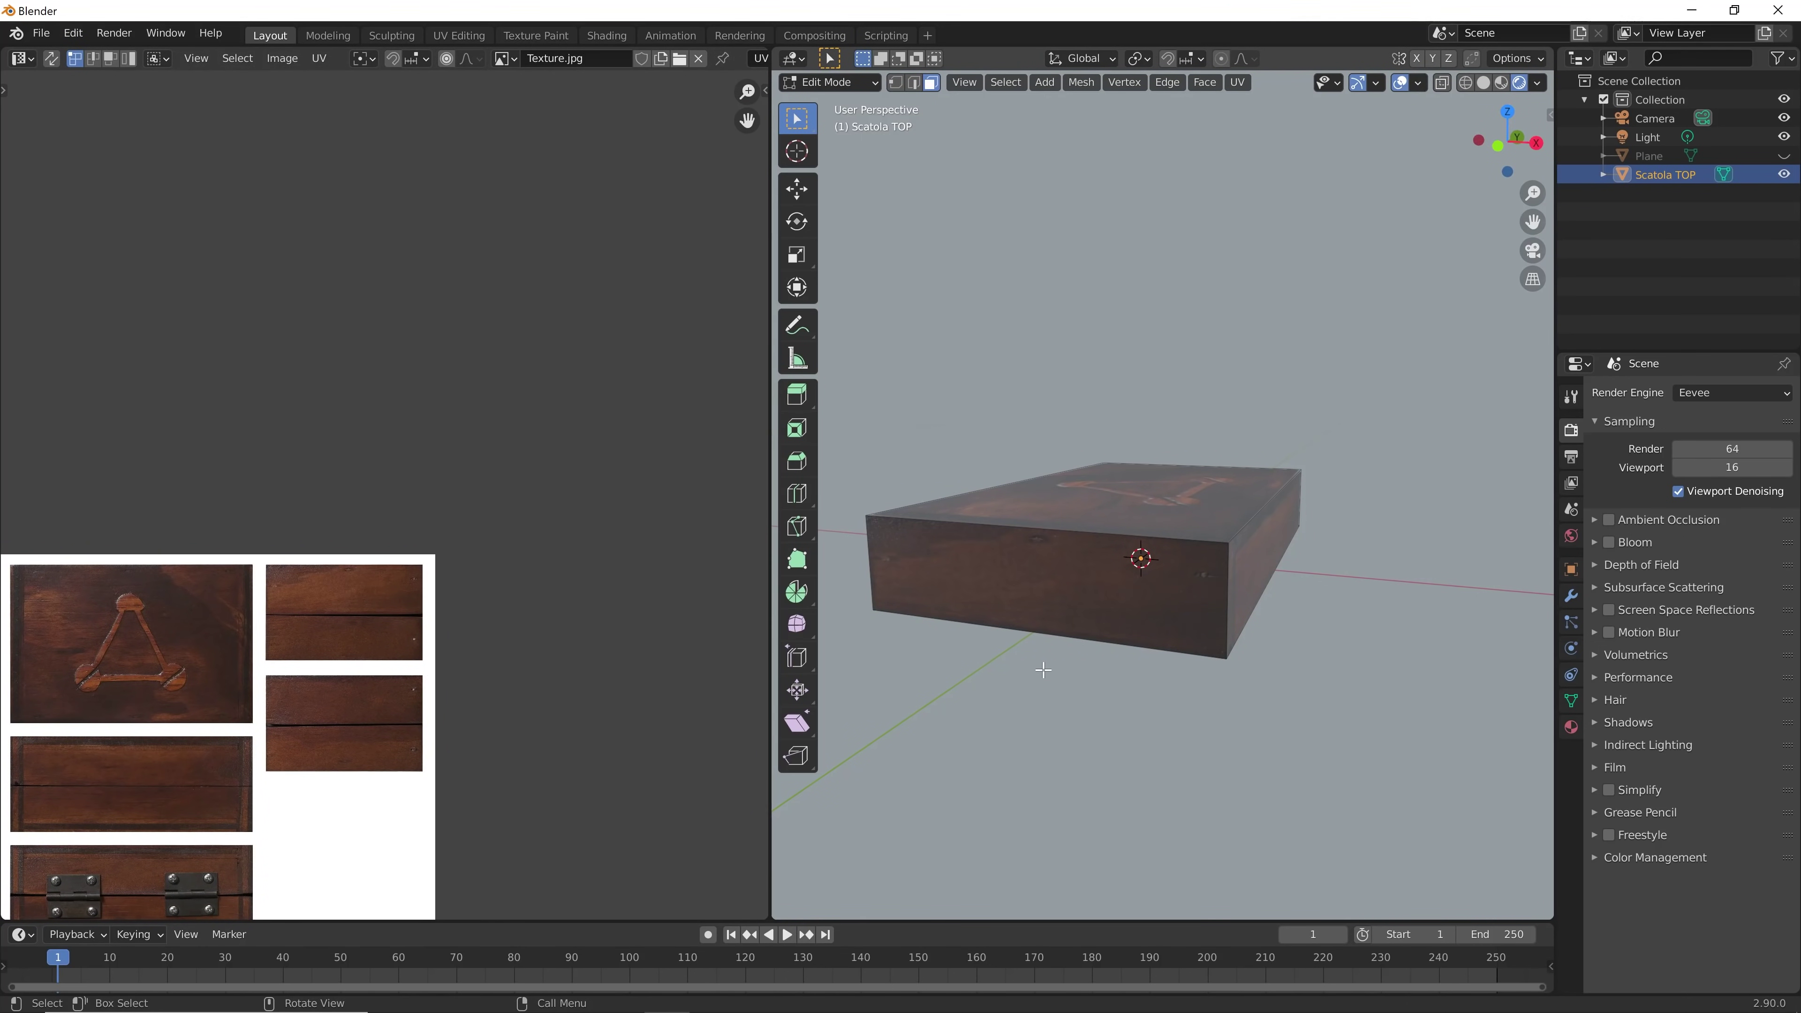
pyautogui.moveTo(1044, 670); pyautogui.dragTo(1032, 662, button='middle')
pyautogui.moveTo(1260, 596)
pyautogui.mouseDown(button='middle')
pyautogui.moveTo(1182, 627)
pyautogui.moveTo(1323, 598)
pyautogui.moveTo(1025, 624)
pyautogui.mouseUp(button='middle')
pyautogui.scroll(3, 1154, 624)
pyautogui.click(1101, 588)
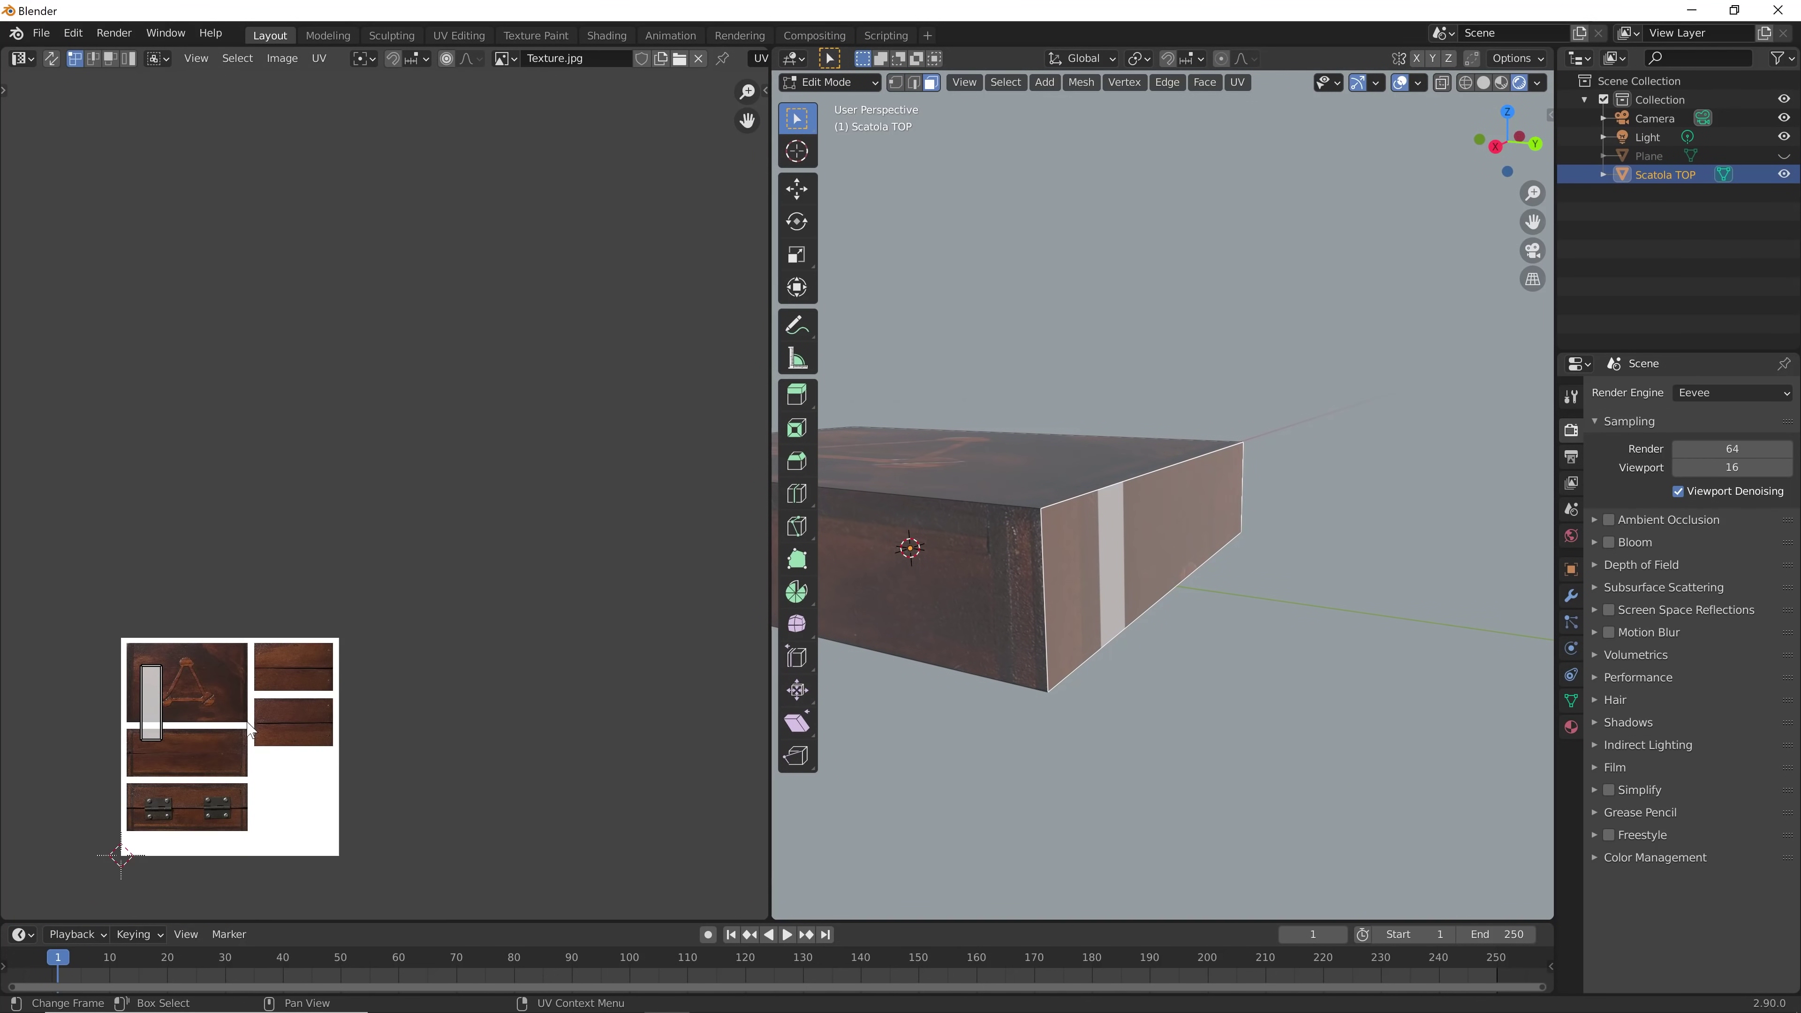
pyautogui.scroll(-3, 241, 716)
pyautogui.moveTo(241, 716); pyautogui.dragTo(359, 692, button='middle')
pyautogui.moveTo(1149, 624); pyautogui.dragTo(1177, 632, button='middle')
# Turn the end face's UV island a quarter and place it on the middle-right plank panel
pyautogui.press('r')
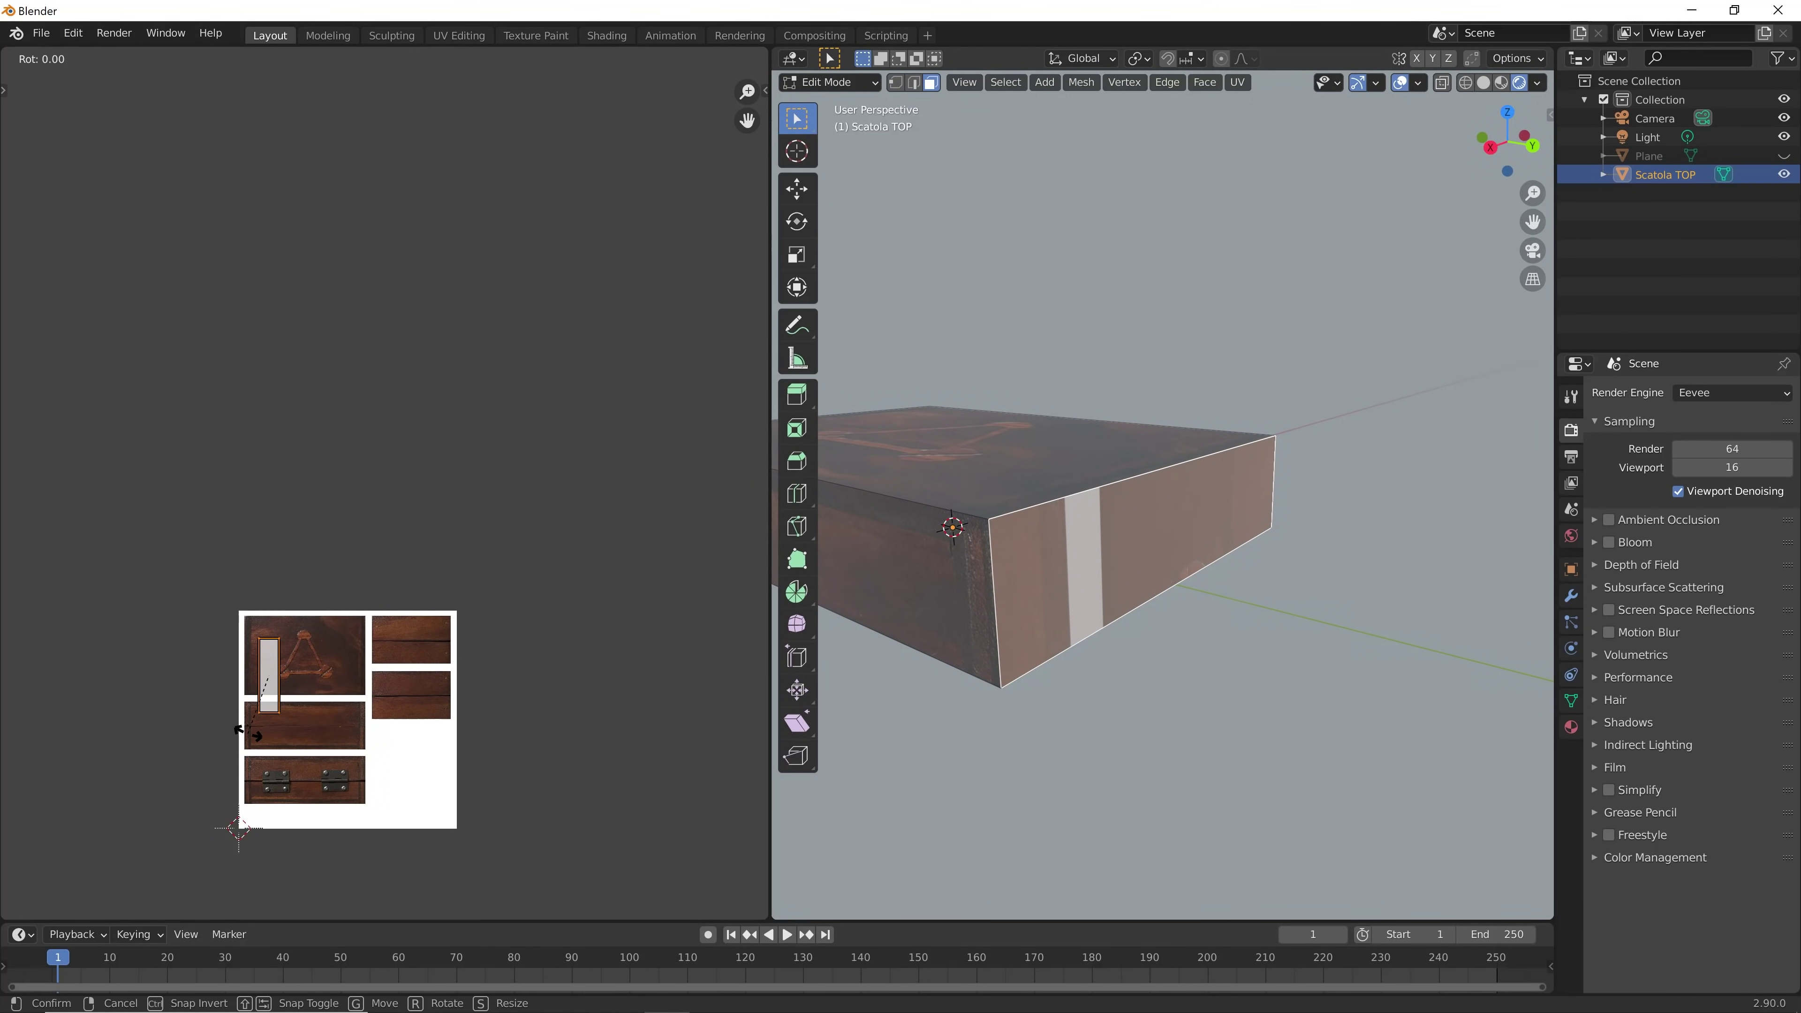
pyautogui.click(339, 702)
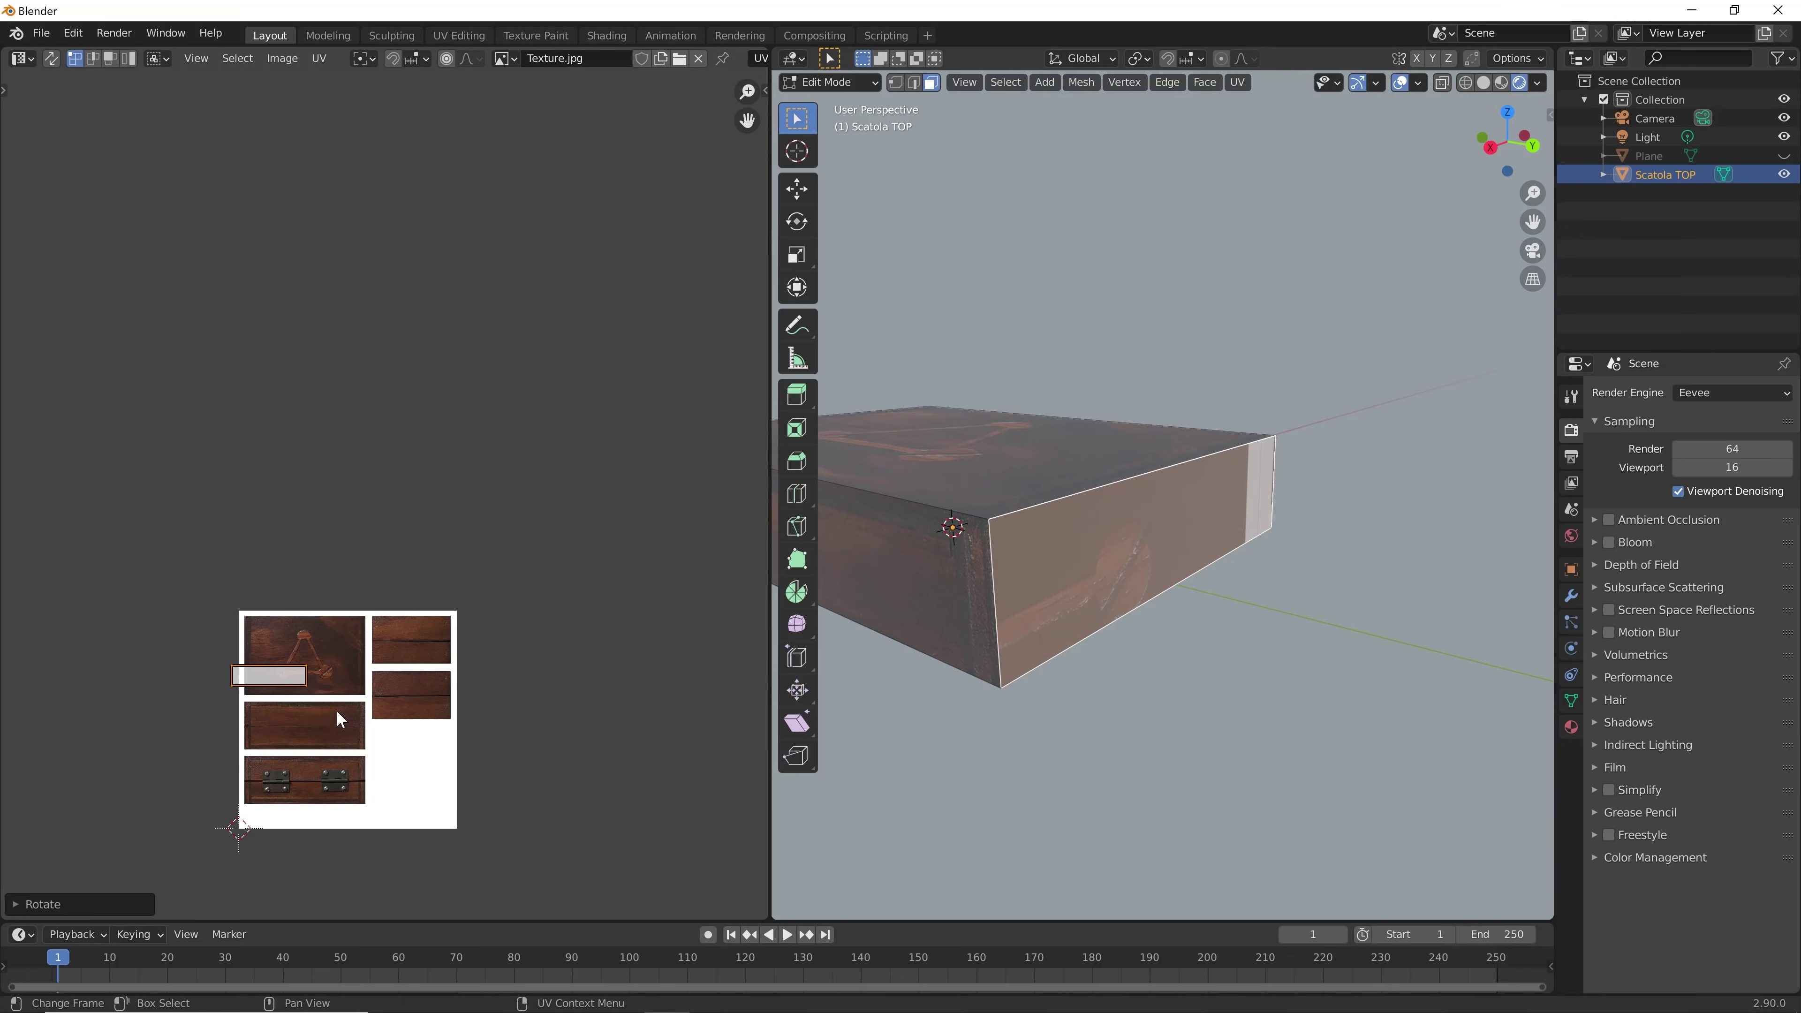
pyautogui.press('g')
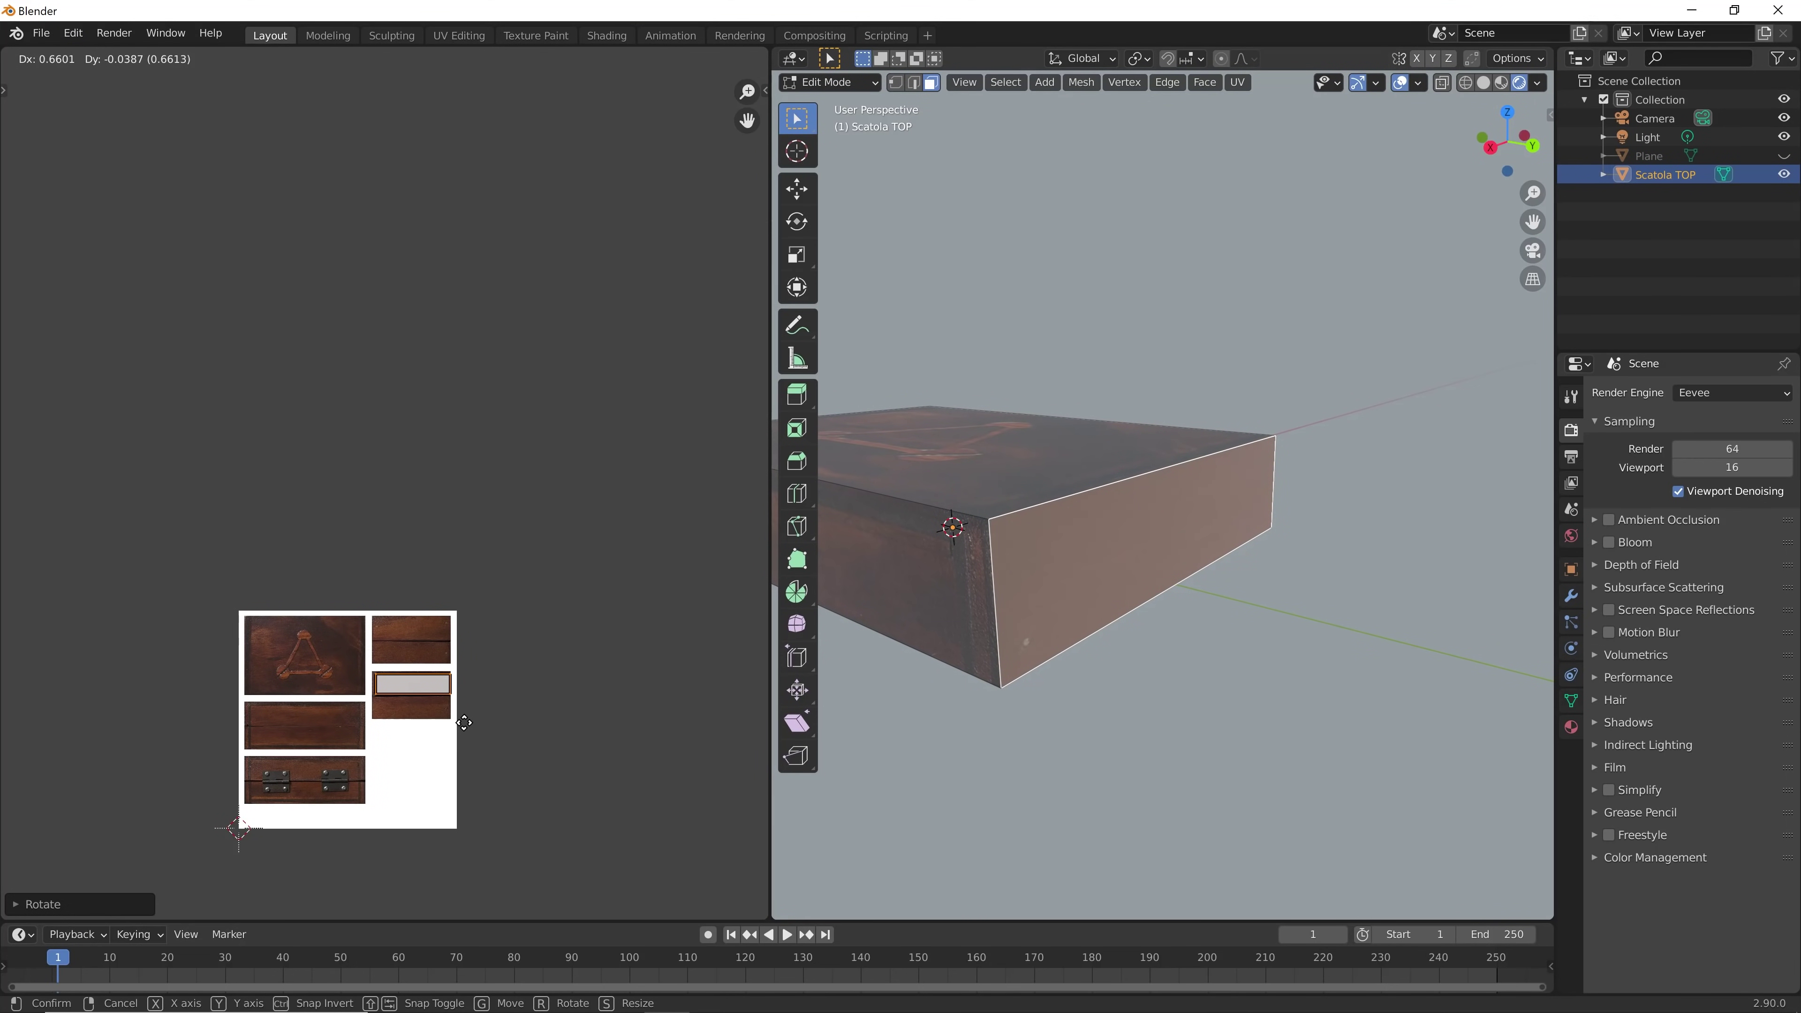
pyautogui.click(464, 722)
pyautogui.press('r')
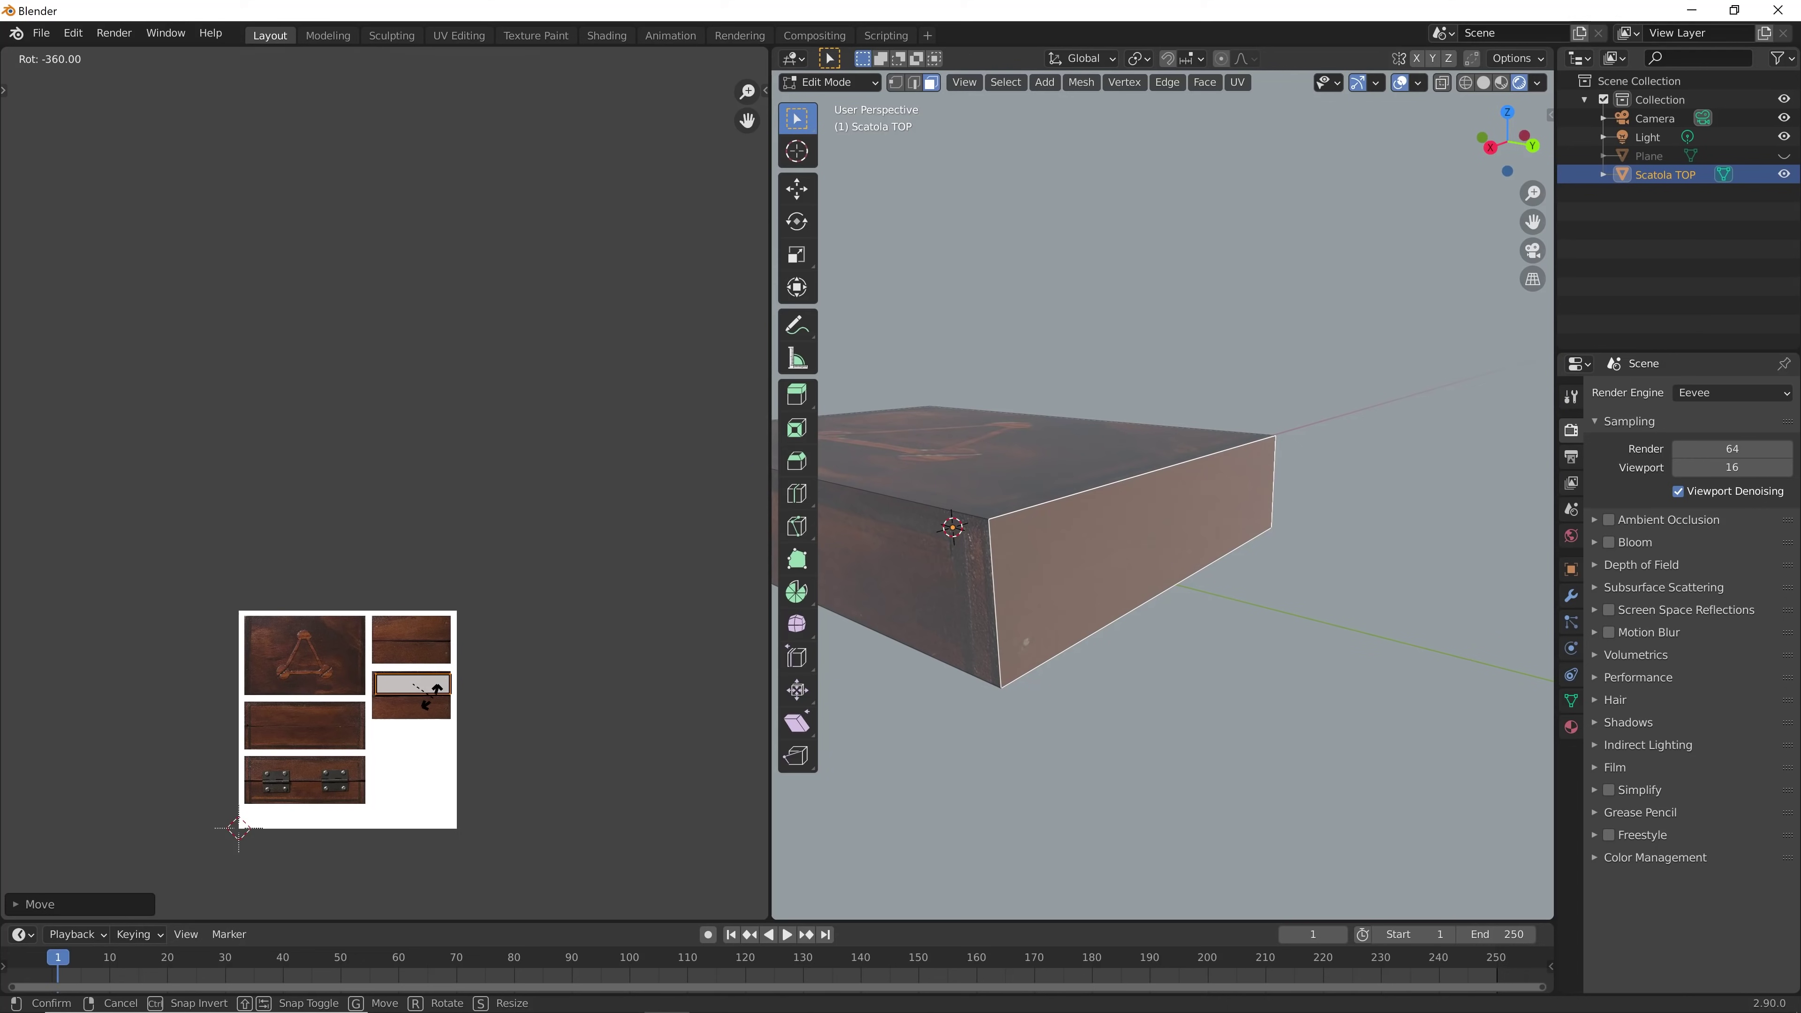
pyautogui.click(431, 695)
# Reposition the island's bottom edge with a Y-constrained move, then move the whole strip down onto the panel
pyautogui.scroll(2, 432, 696)
pyautogui.scroll(3, 434, 699)
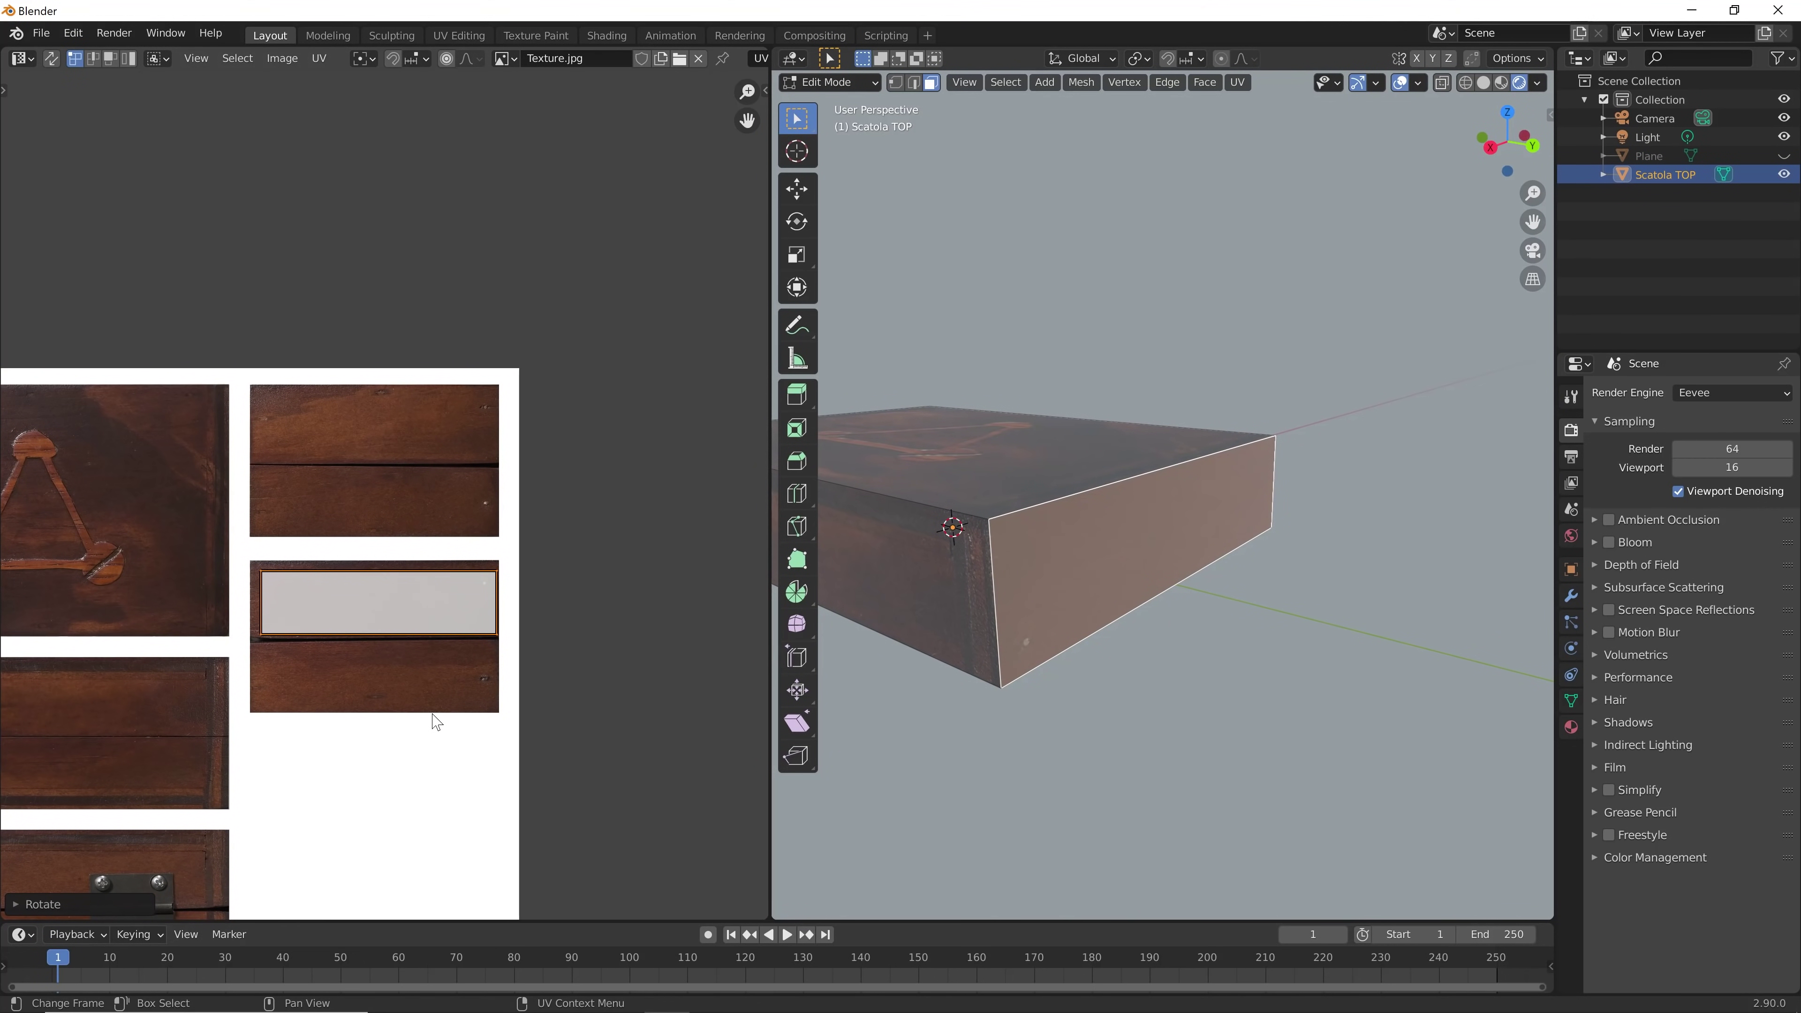
pyautogui.scroll(2, 440, 705)
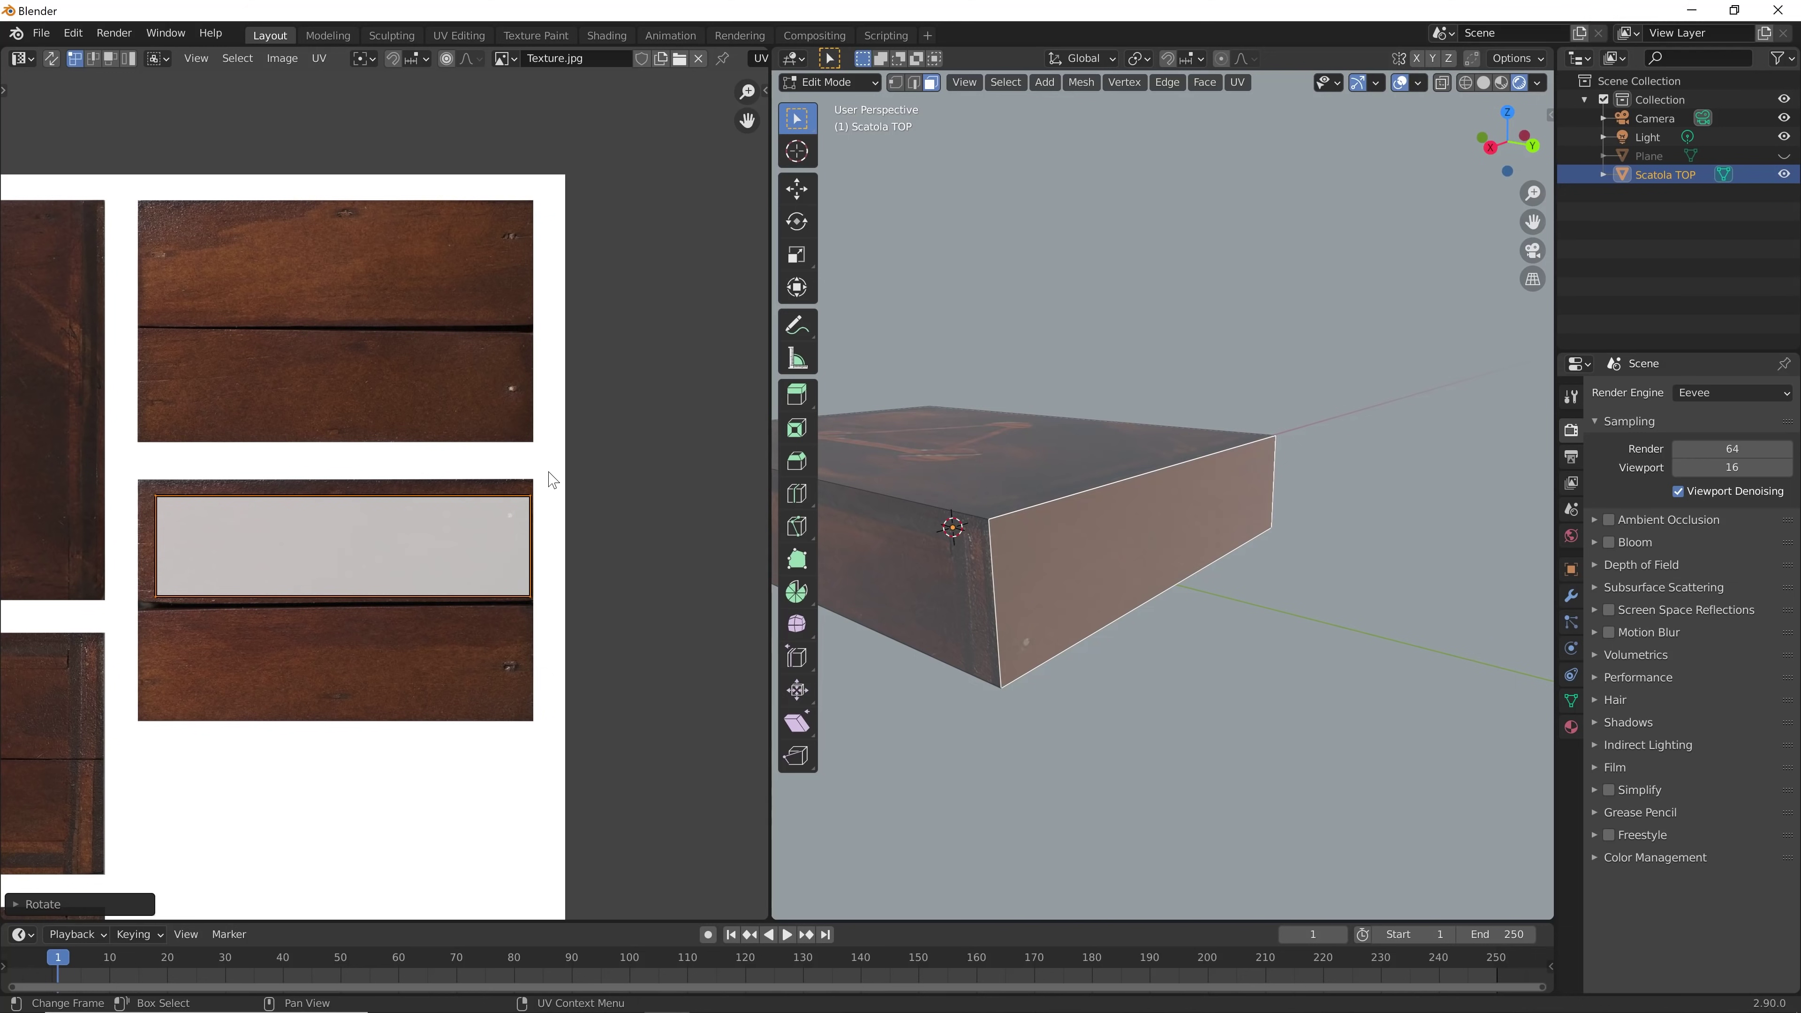
pyautogui.moveTo(543, 588); pyautogui.dragTo(197, 640)
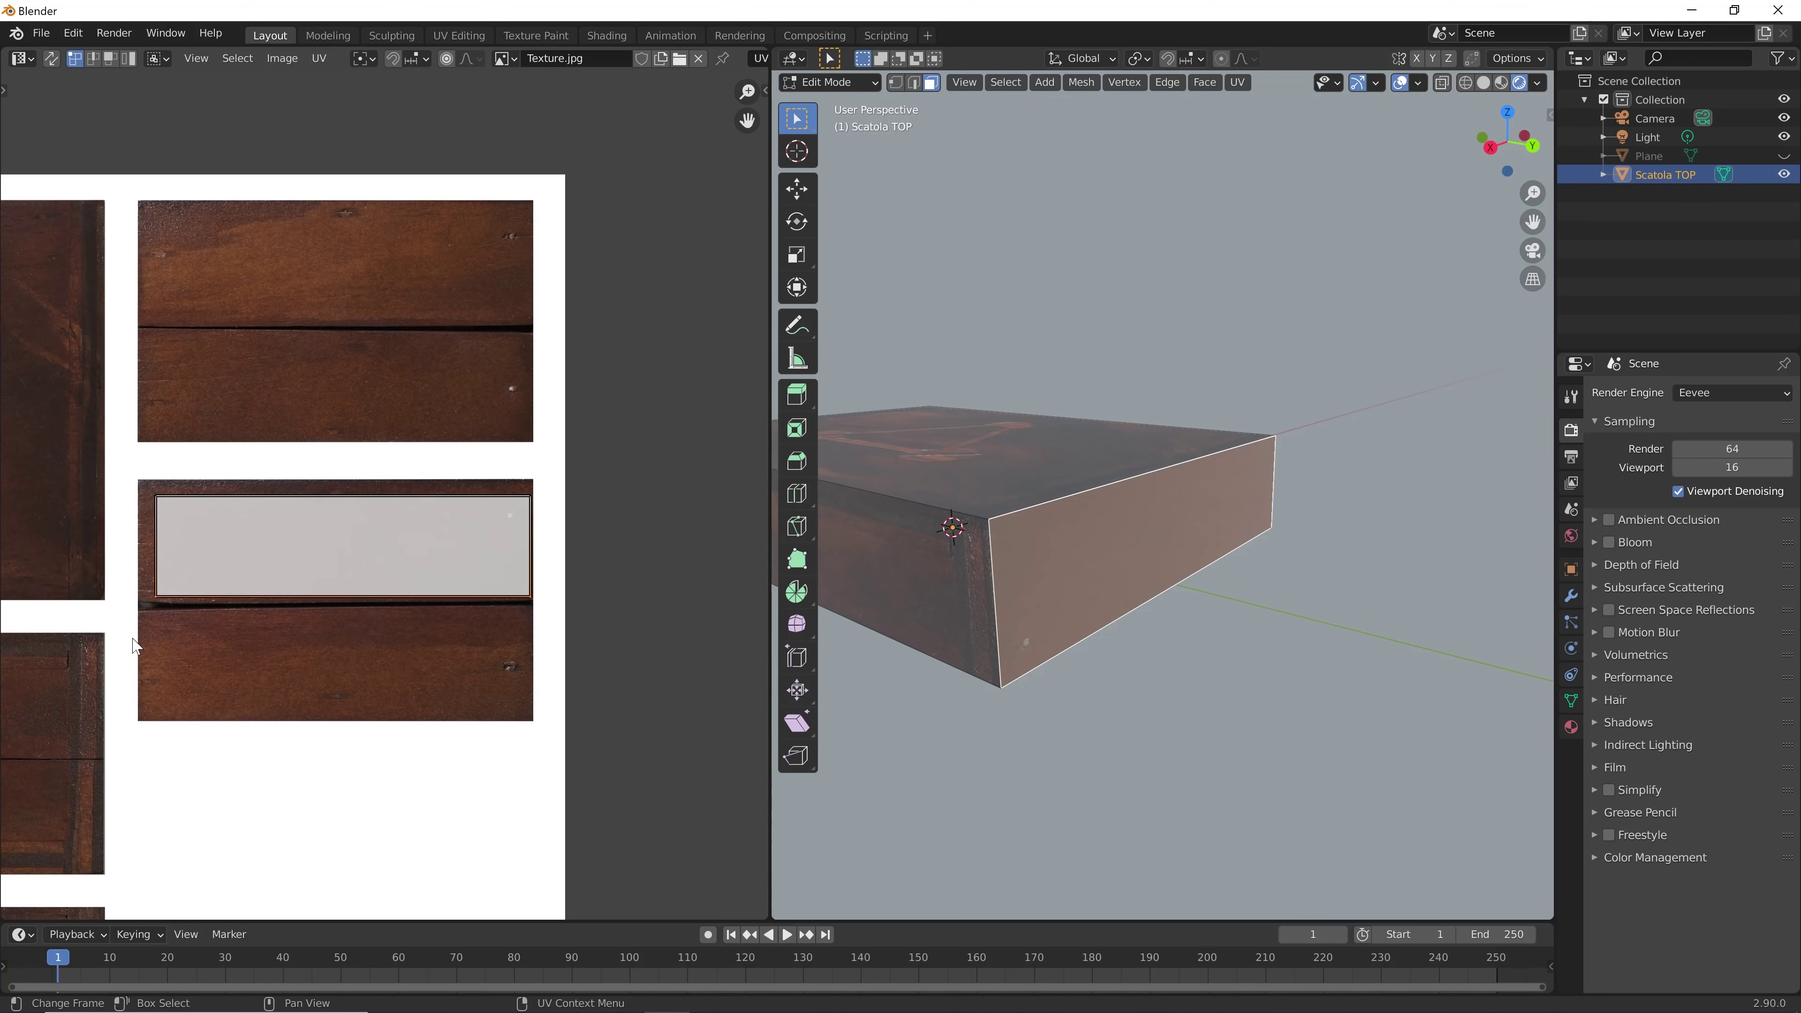
pyautogui.press('g')
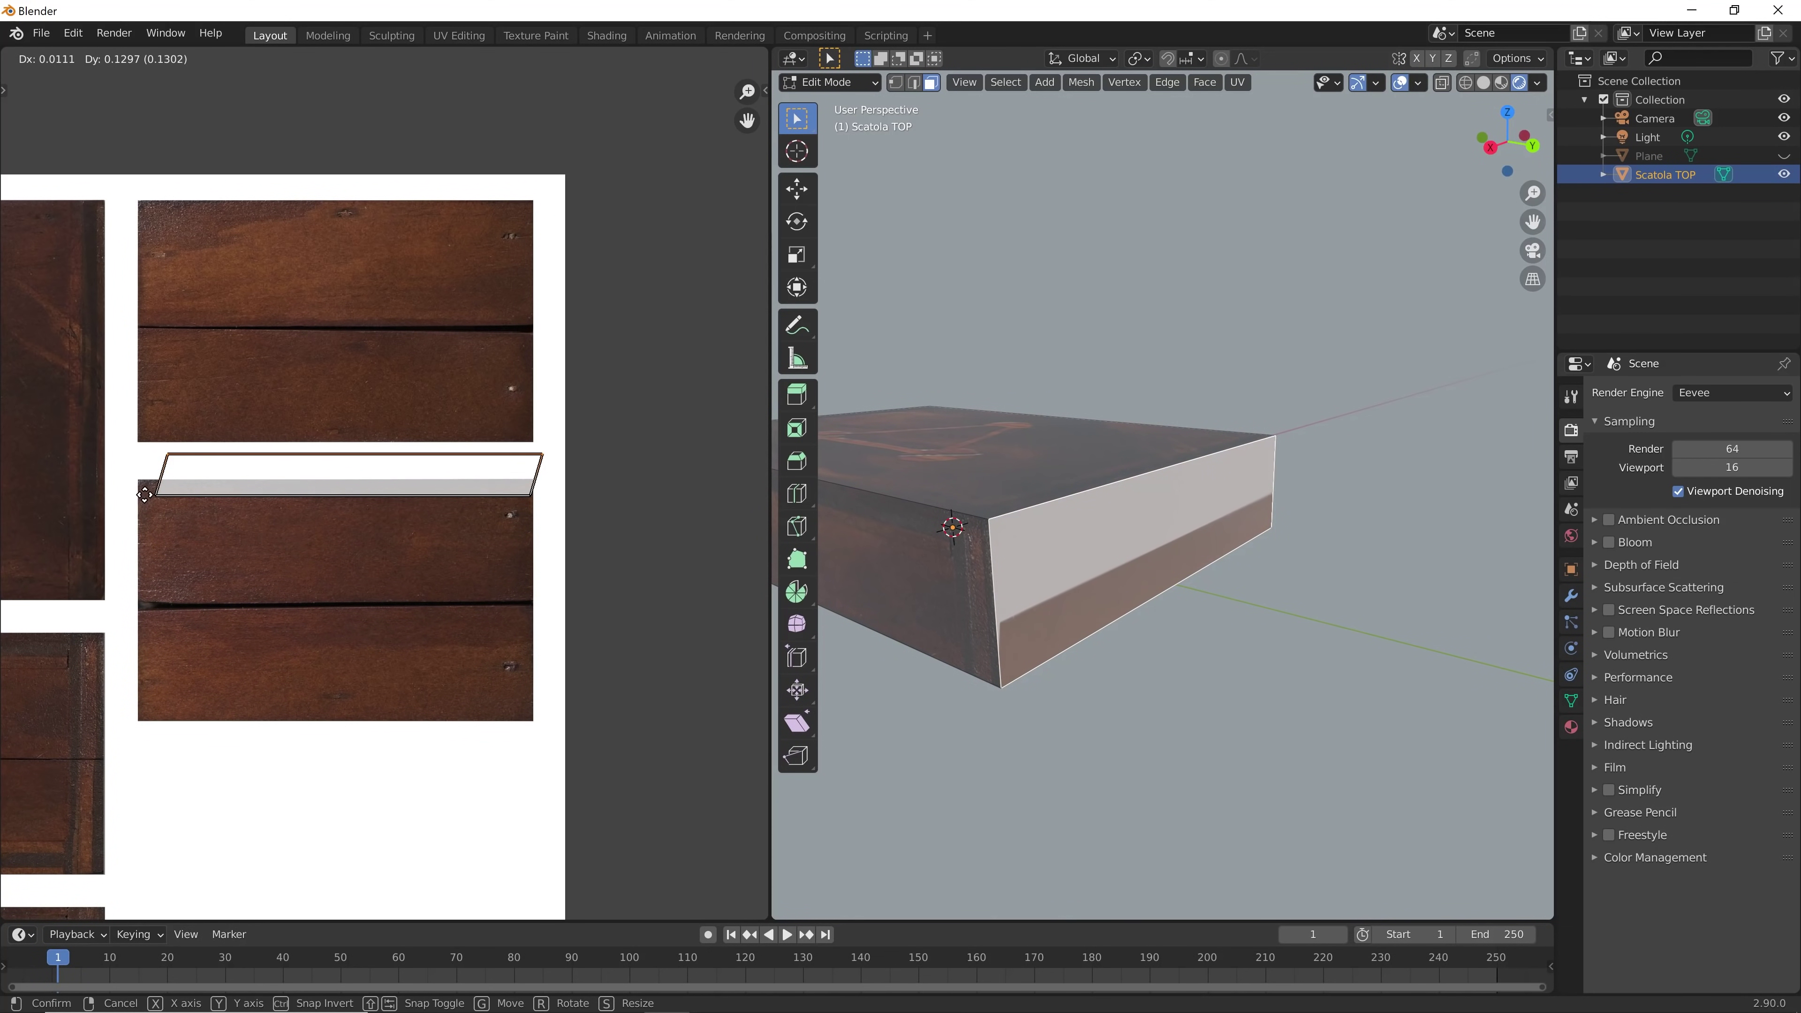
pyautogui.press('x')
pyautogui.press('y')
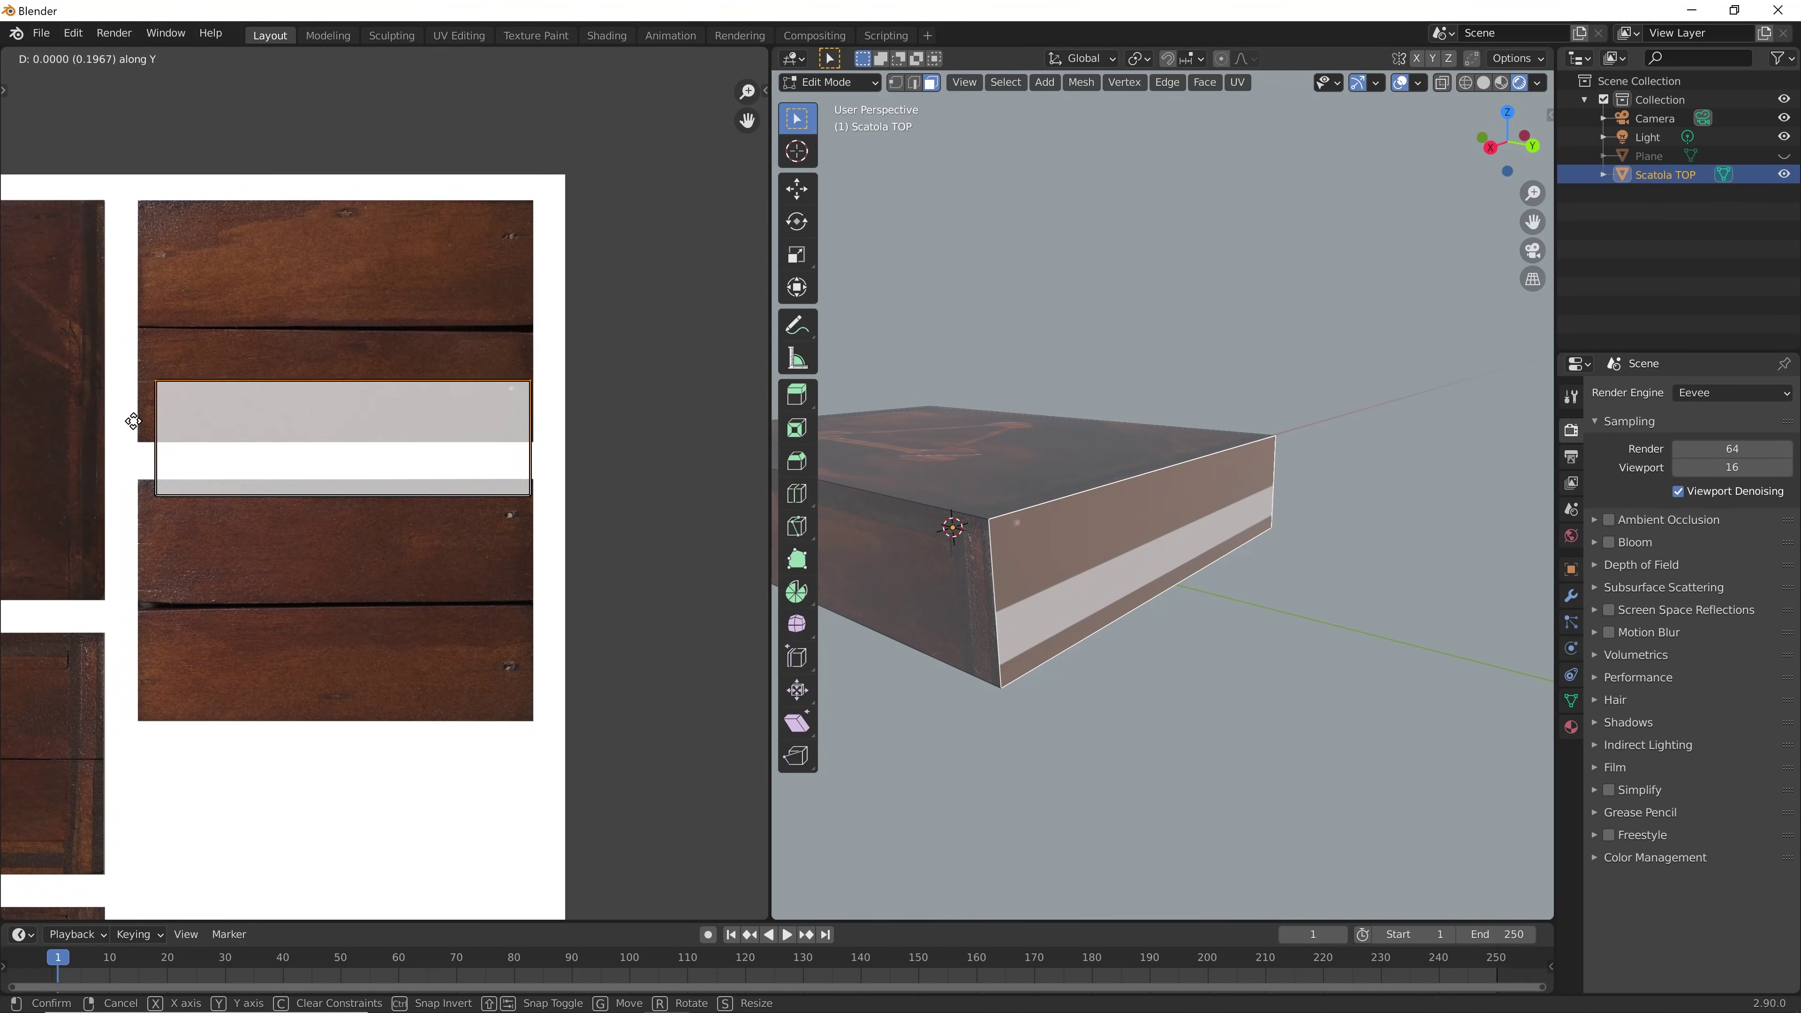
pyautogui.click(136, 419)
pyautogui.press('g')
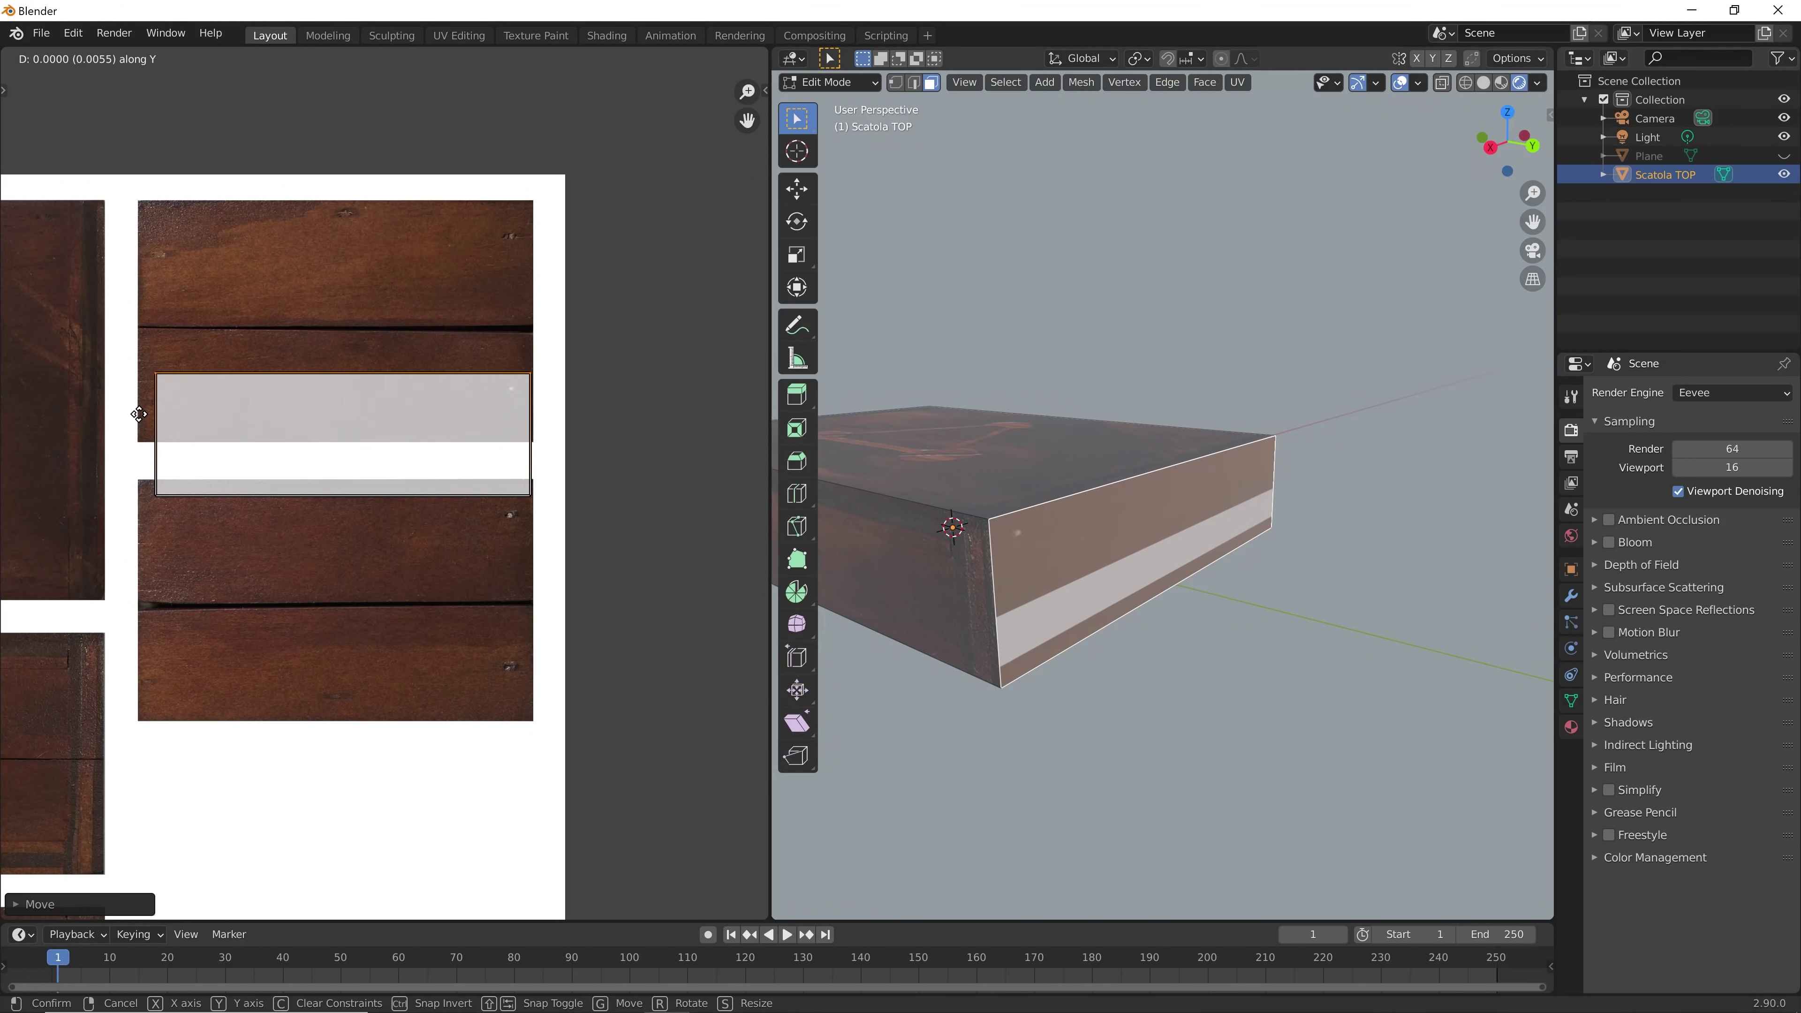
pyautogui.click(138, 420)
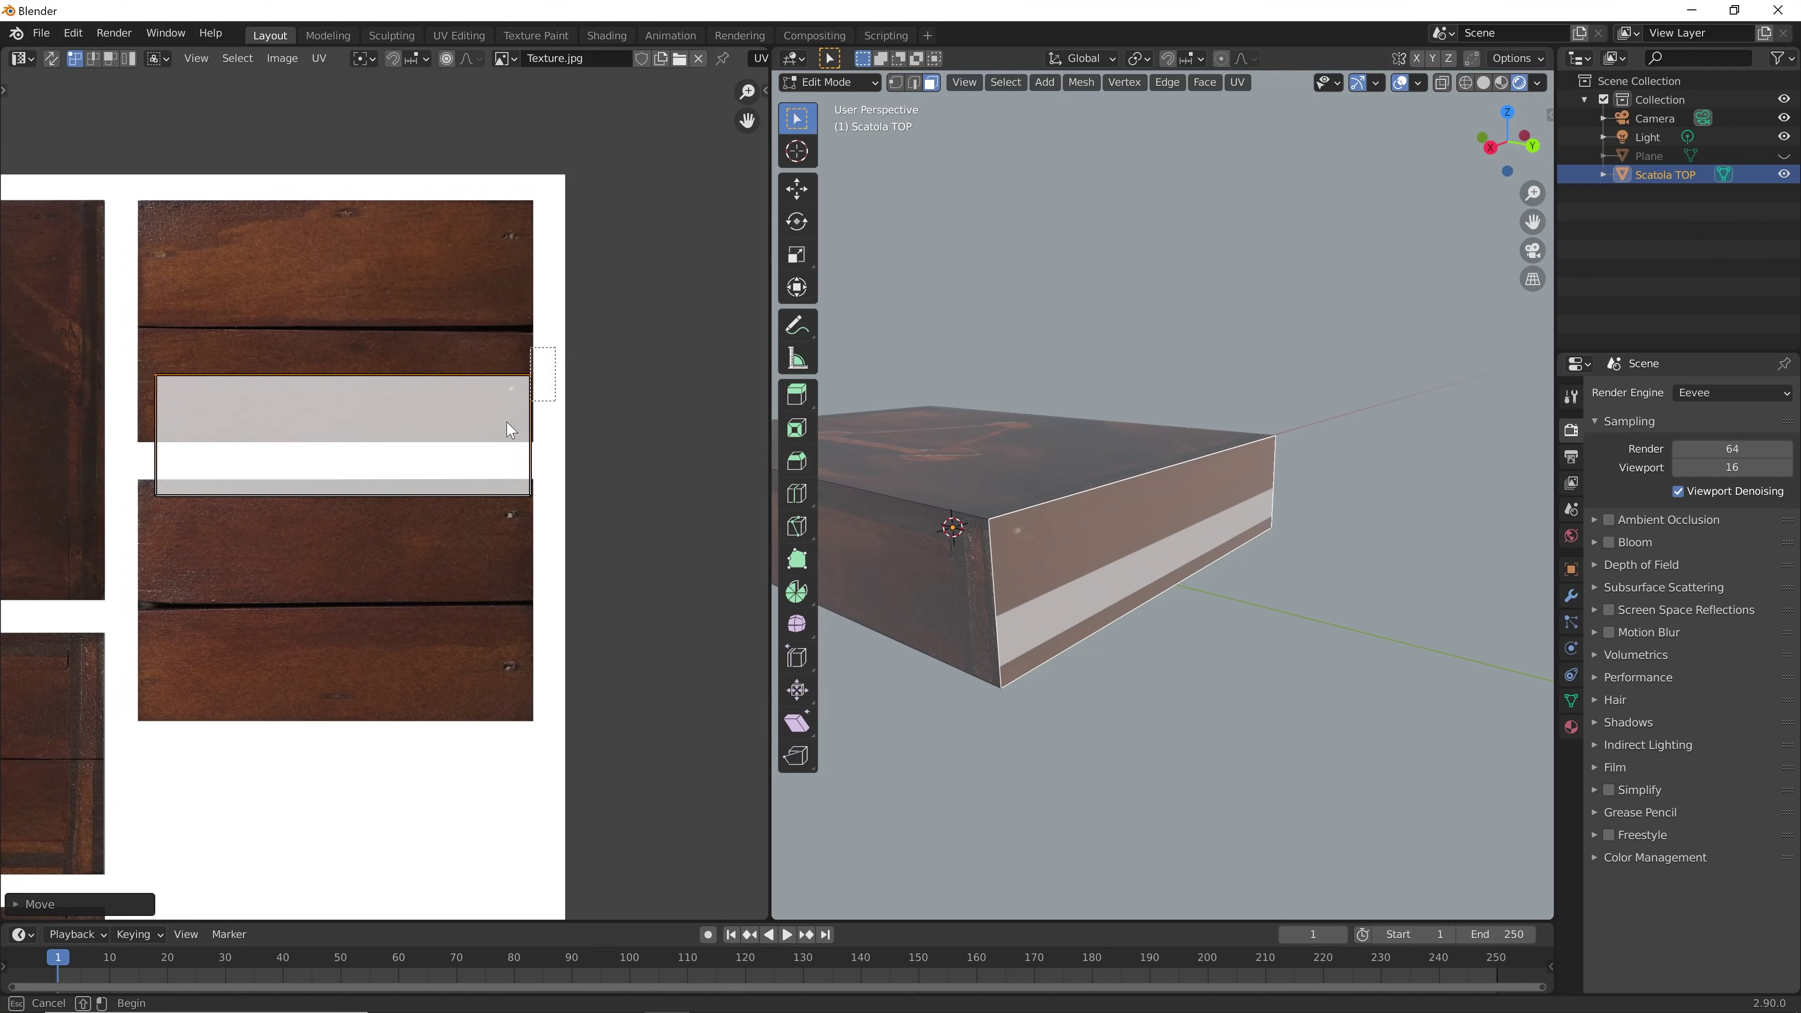
pyautogui.moveTo(556, 348); pyautogui.dragTo(143, 548)
pyautogui.press('g')
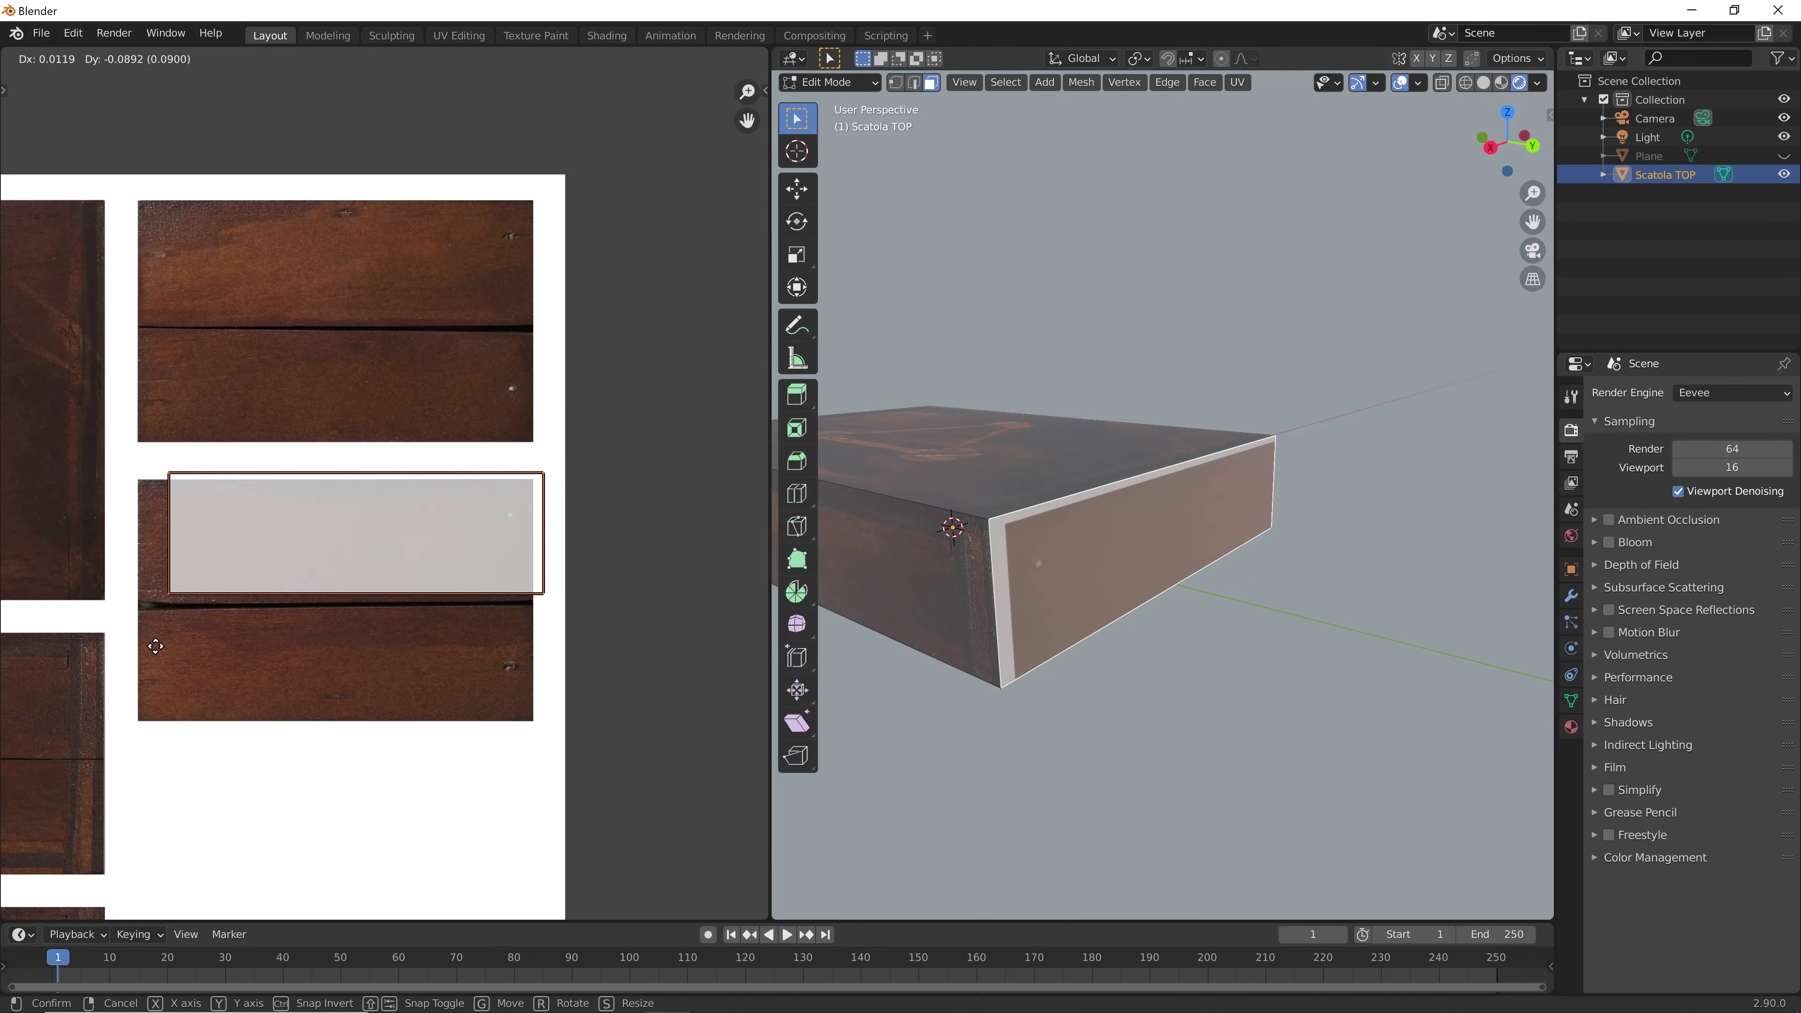
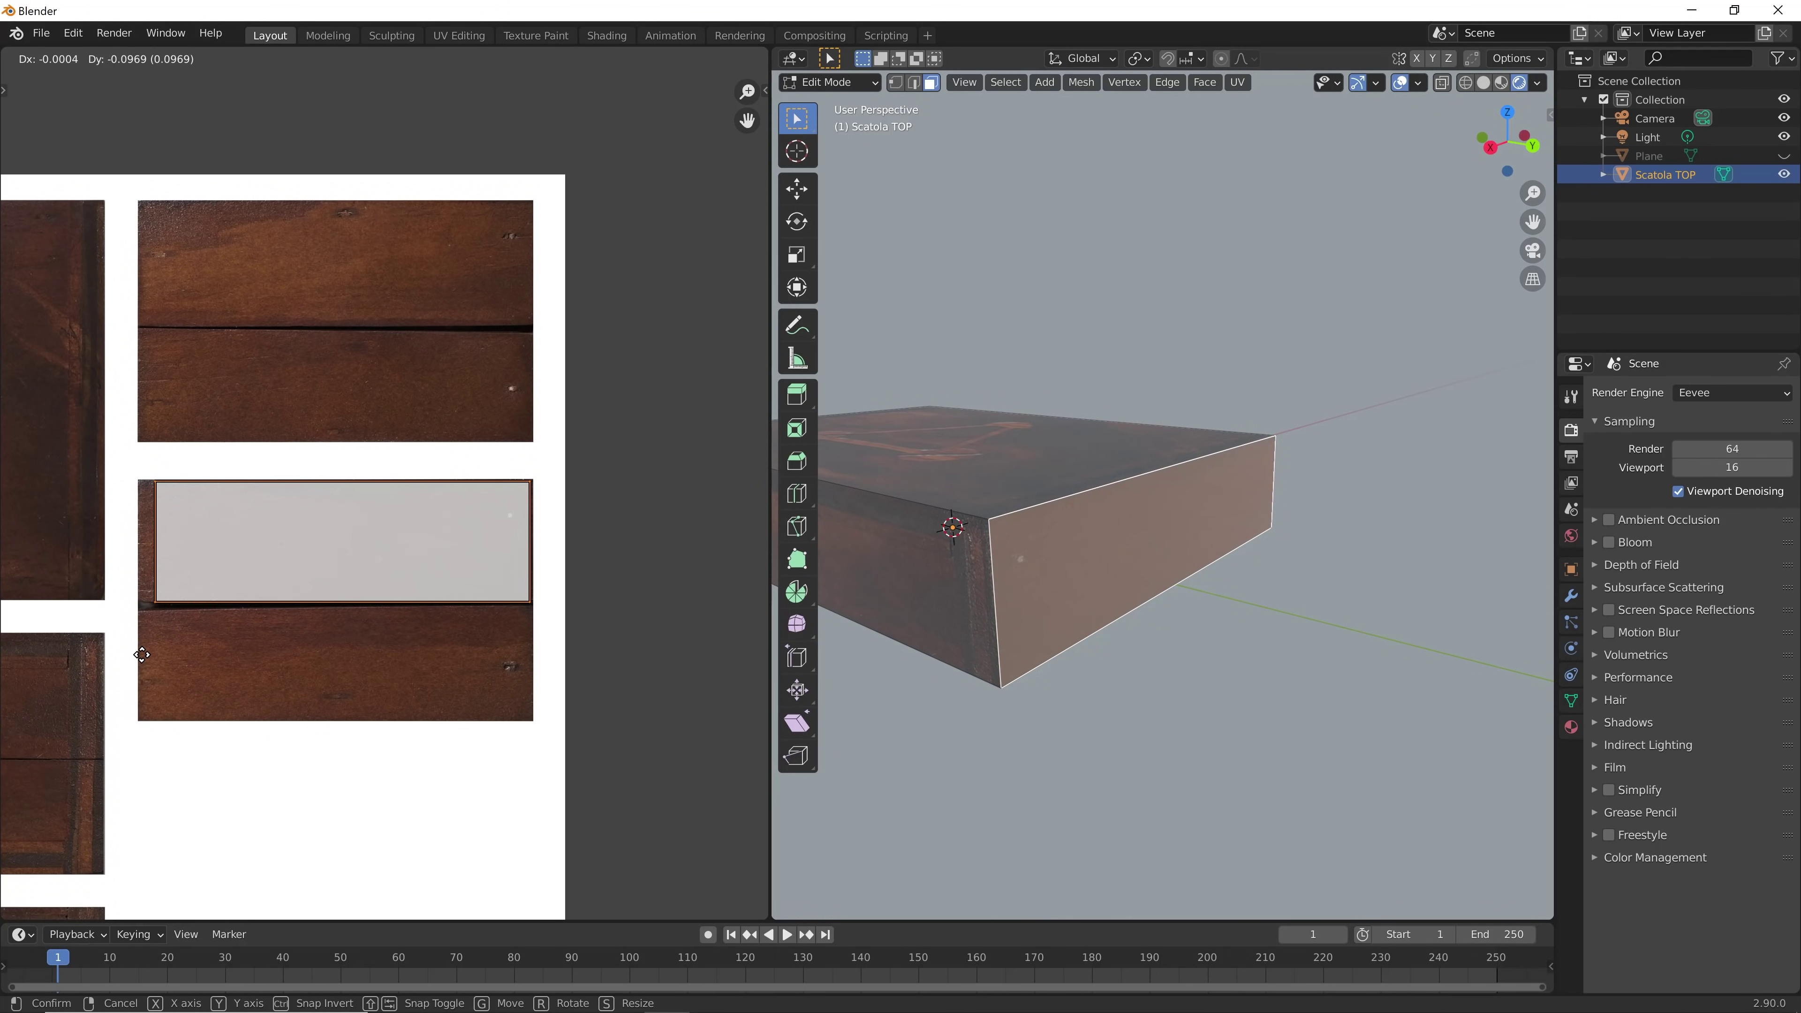
# Lock the side face's UV island onto the plank panel, then orbit and zoom to inspect the wood-textured side
pyautogui.click(142, 654)
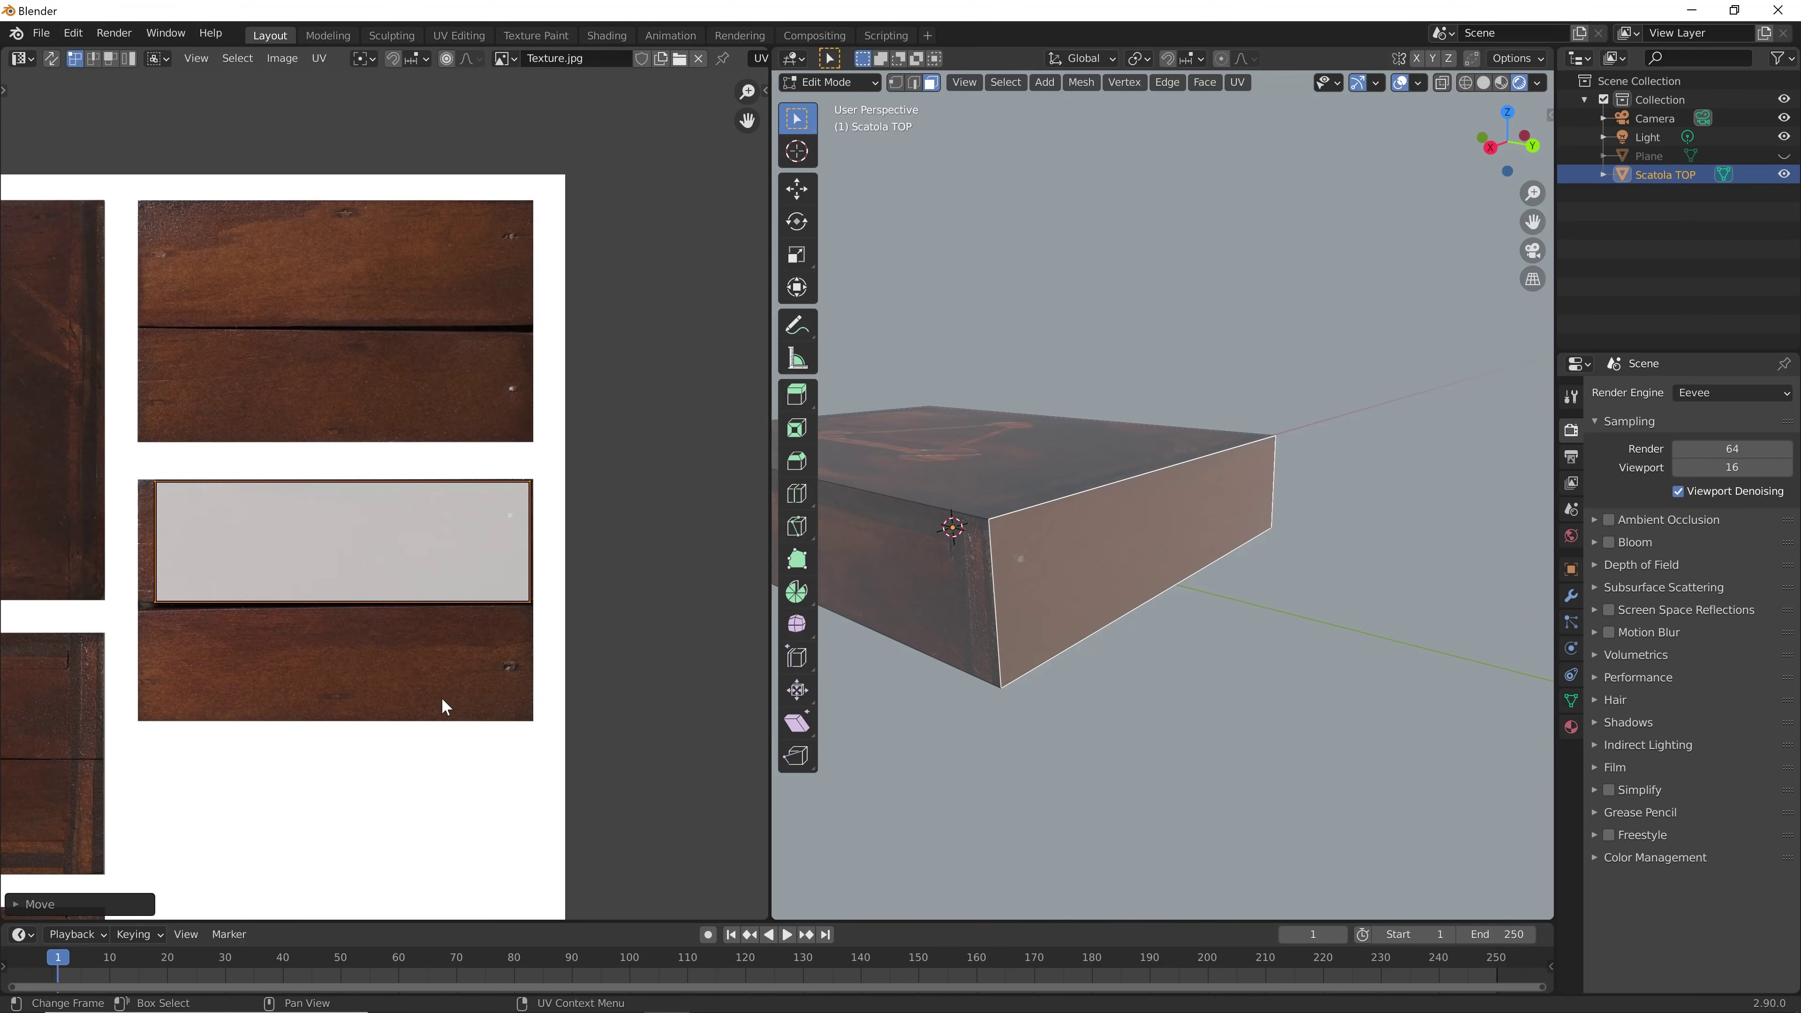
pyautogui.click(918, 721)
pyautogui.moveTo(924, 724); pyautogui.dragTo(1288, 705, button='middle')
pyautogui.scroll(-8, 1288, 704)
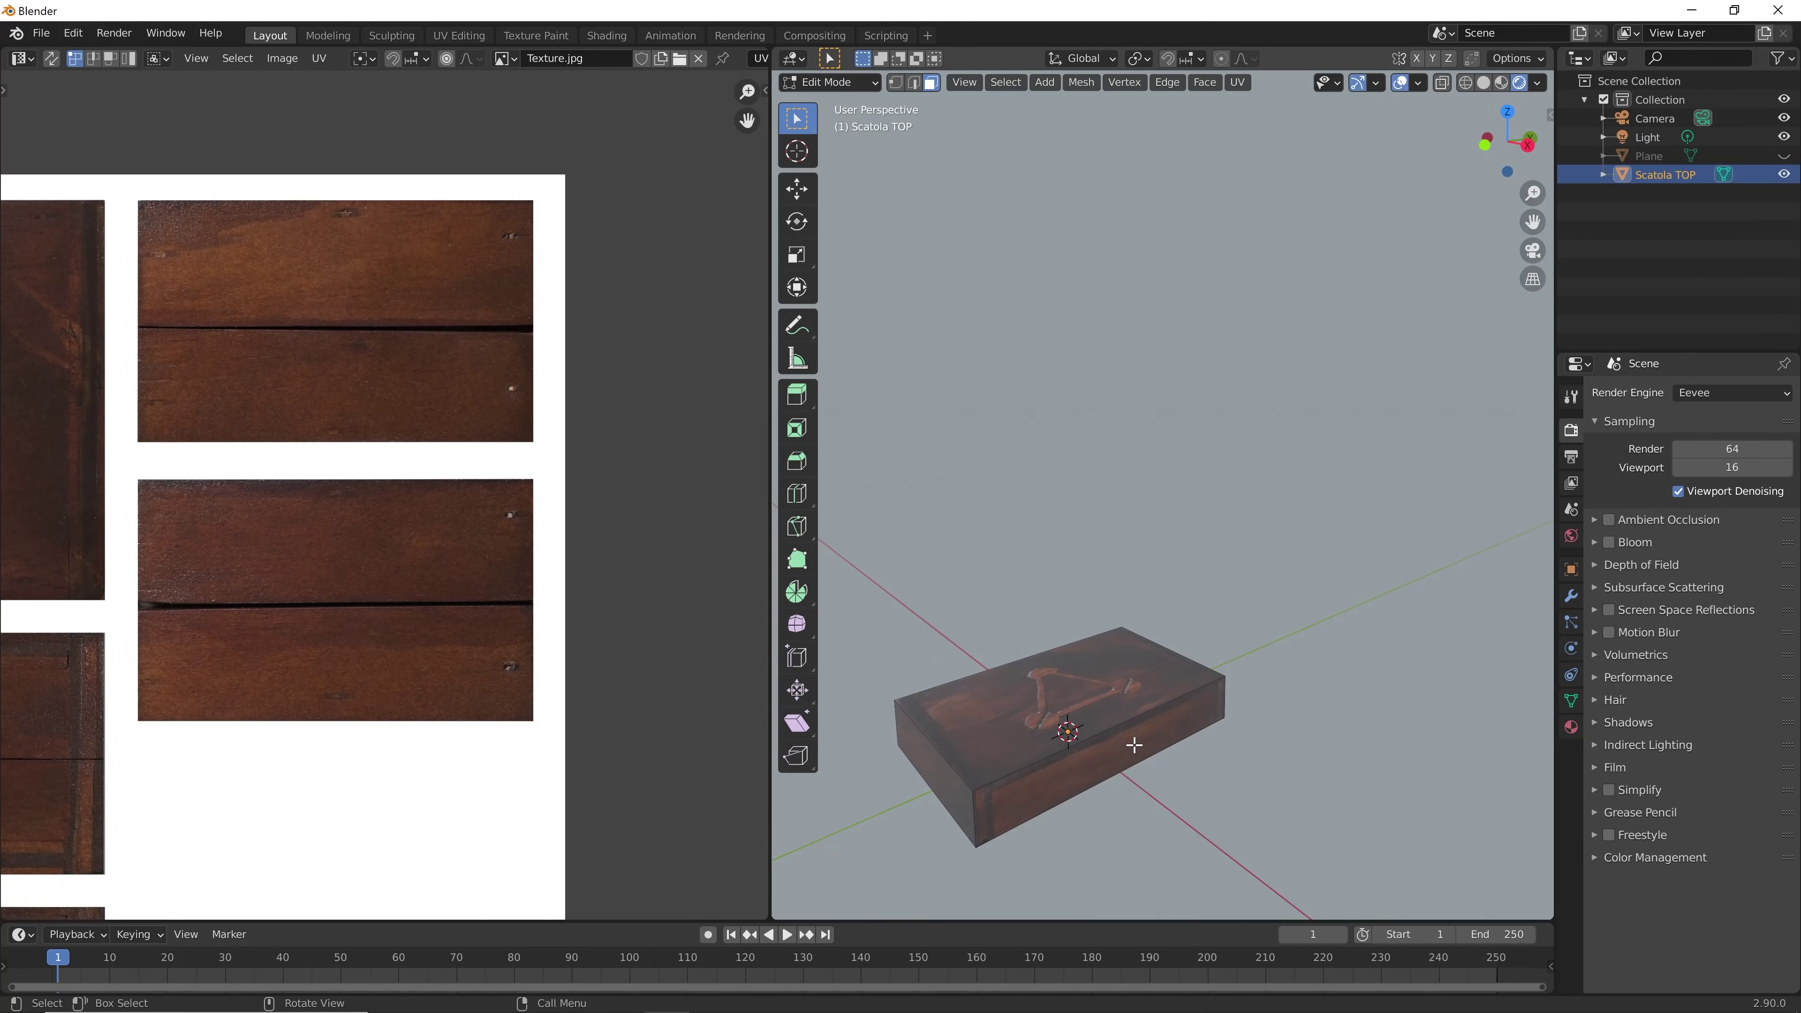
pyautogui.moveTo(1138, 743); pyautogui.dragTo(1539, 688, button='middle')
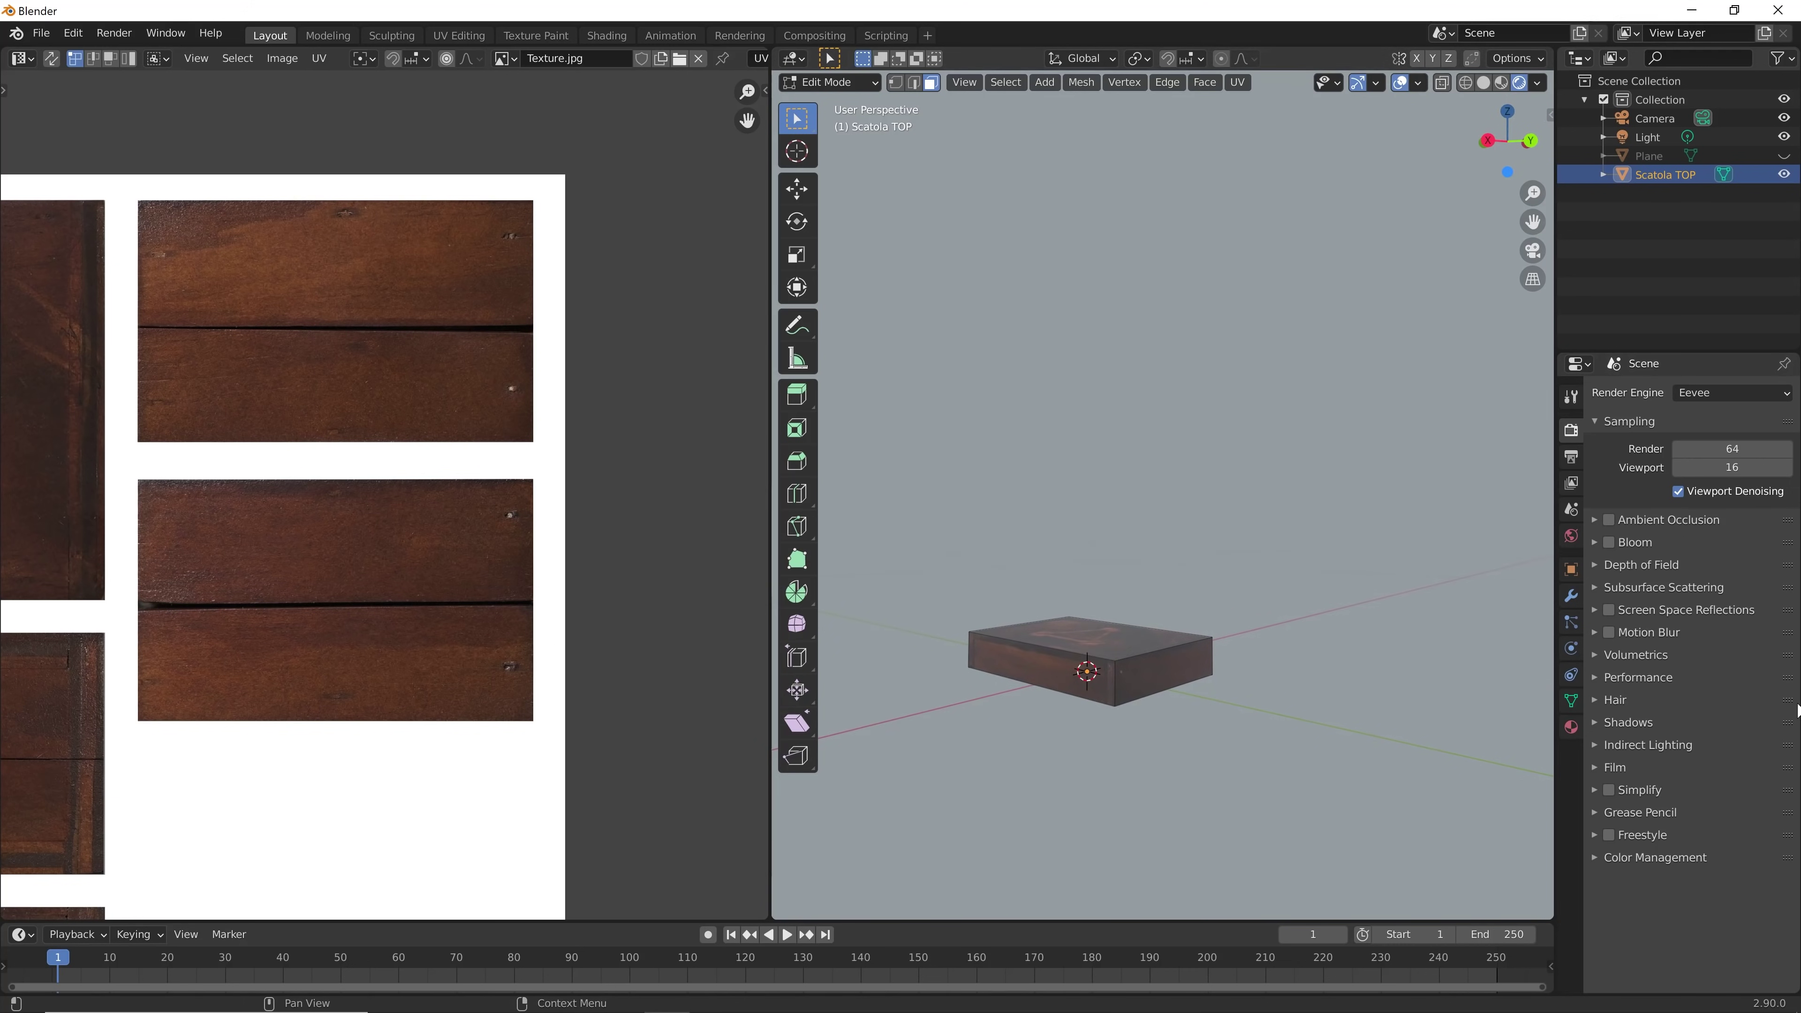
pyautogui.scroll(5, 1199, 737)
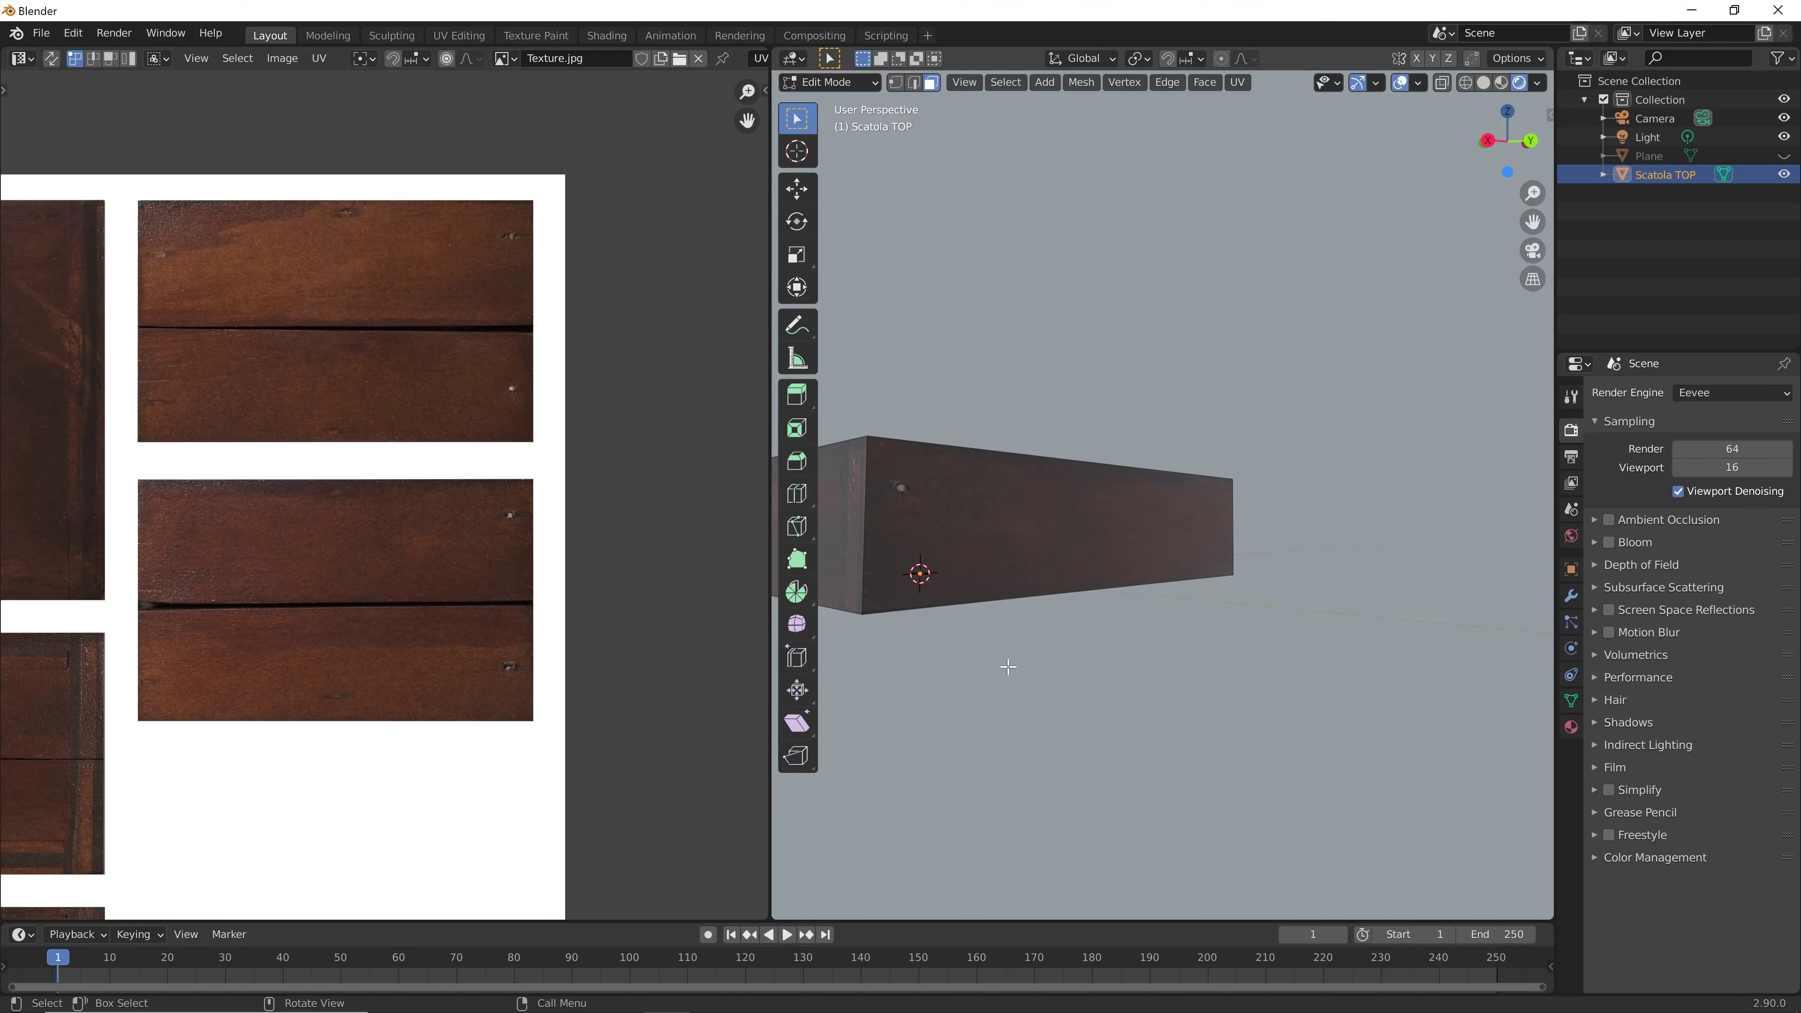
pyautogui.moveTo(1008, 667)
pyautogui.mouseDown(button='middle')
pyautogui.moveTo(1407, 663)
pyautogui.moveTo(1058, 724)
pyautogui.moveTo(1131, 692)
pyautogui.moveTo(1106, 656)
pyautogui.mouseUp(button='middle')
pyautogui.scroll(3, 1058, 724)
pyautogui.scroll(-3, 983, 772)
pyautogui.scroll(-4, 989, 752)
pyautogui.scroll(4, 1106, 657)
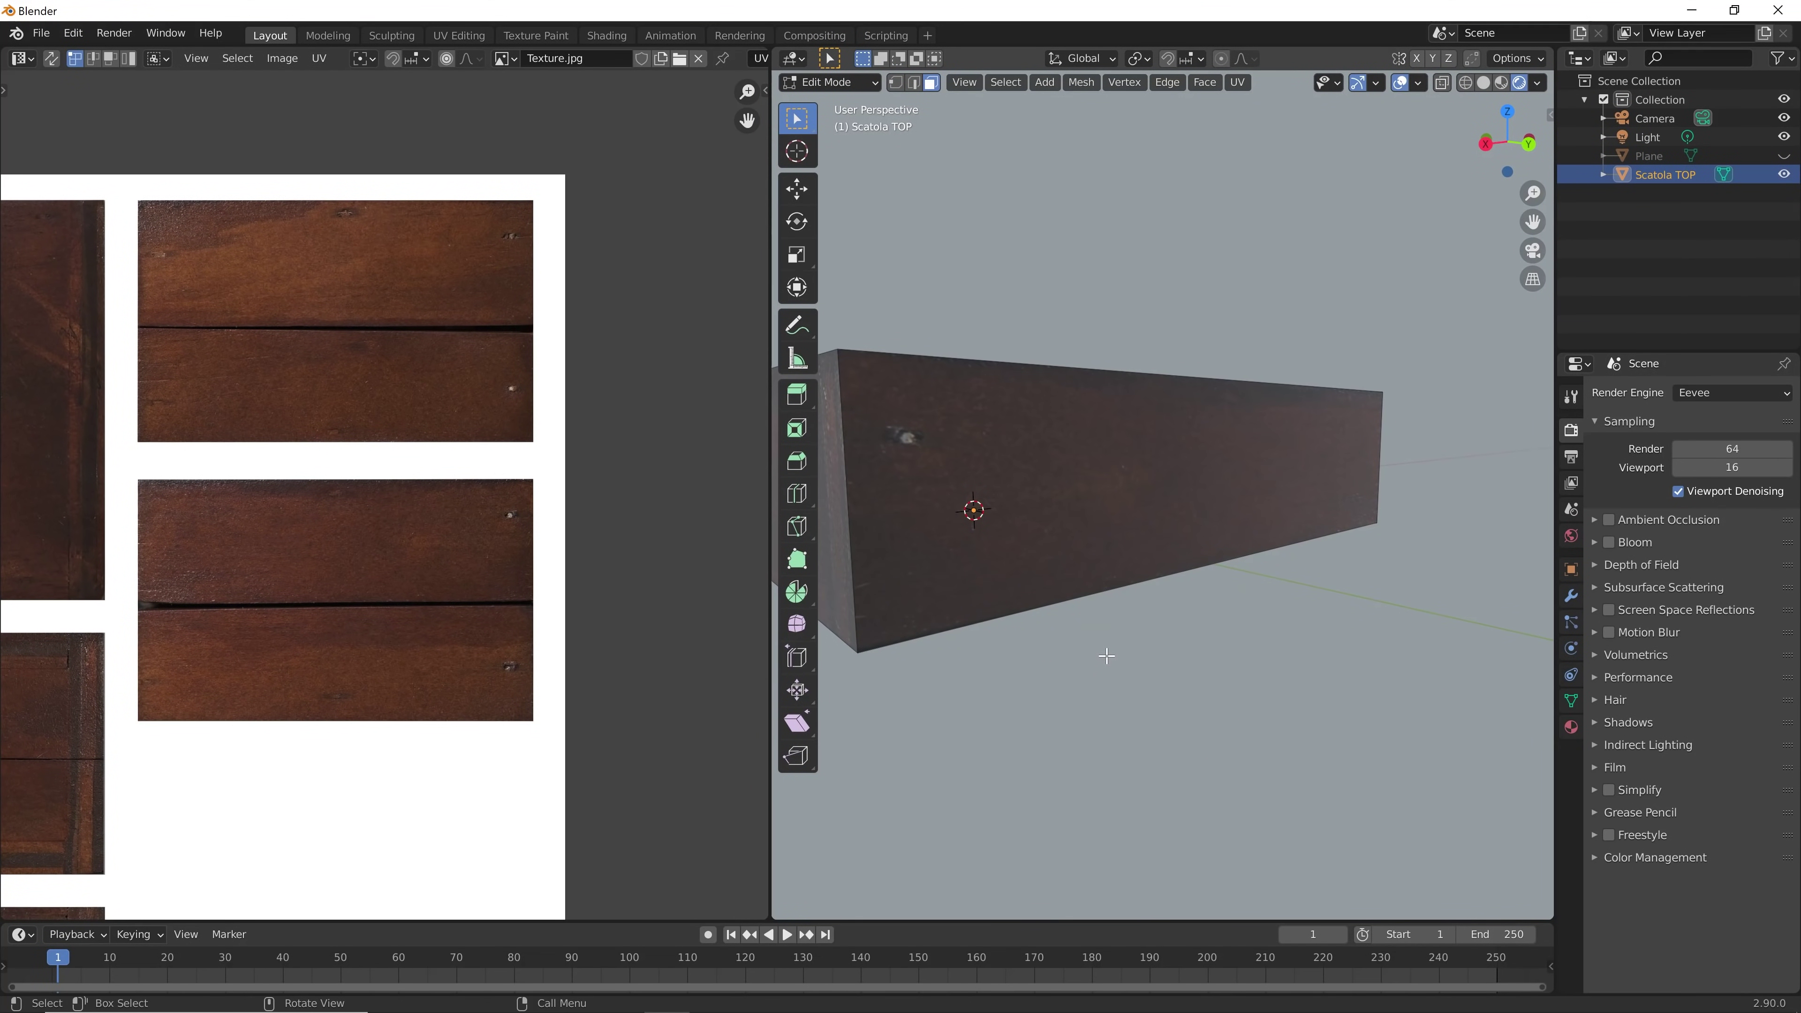
# Select the box's front face and shift its UV island onto the wood panel
pyautogui.click(1054, 538)
pyautogui.scroll(3, 523, 489)
pyautogui.scroll(4, 533, 490)
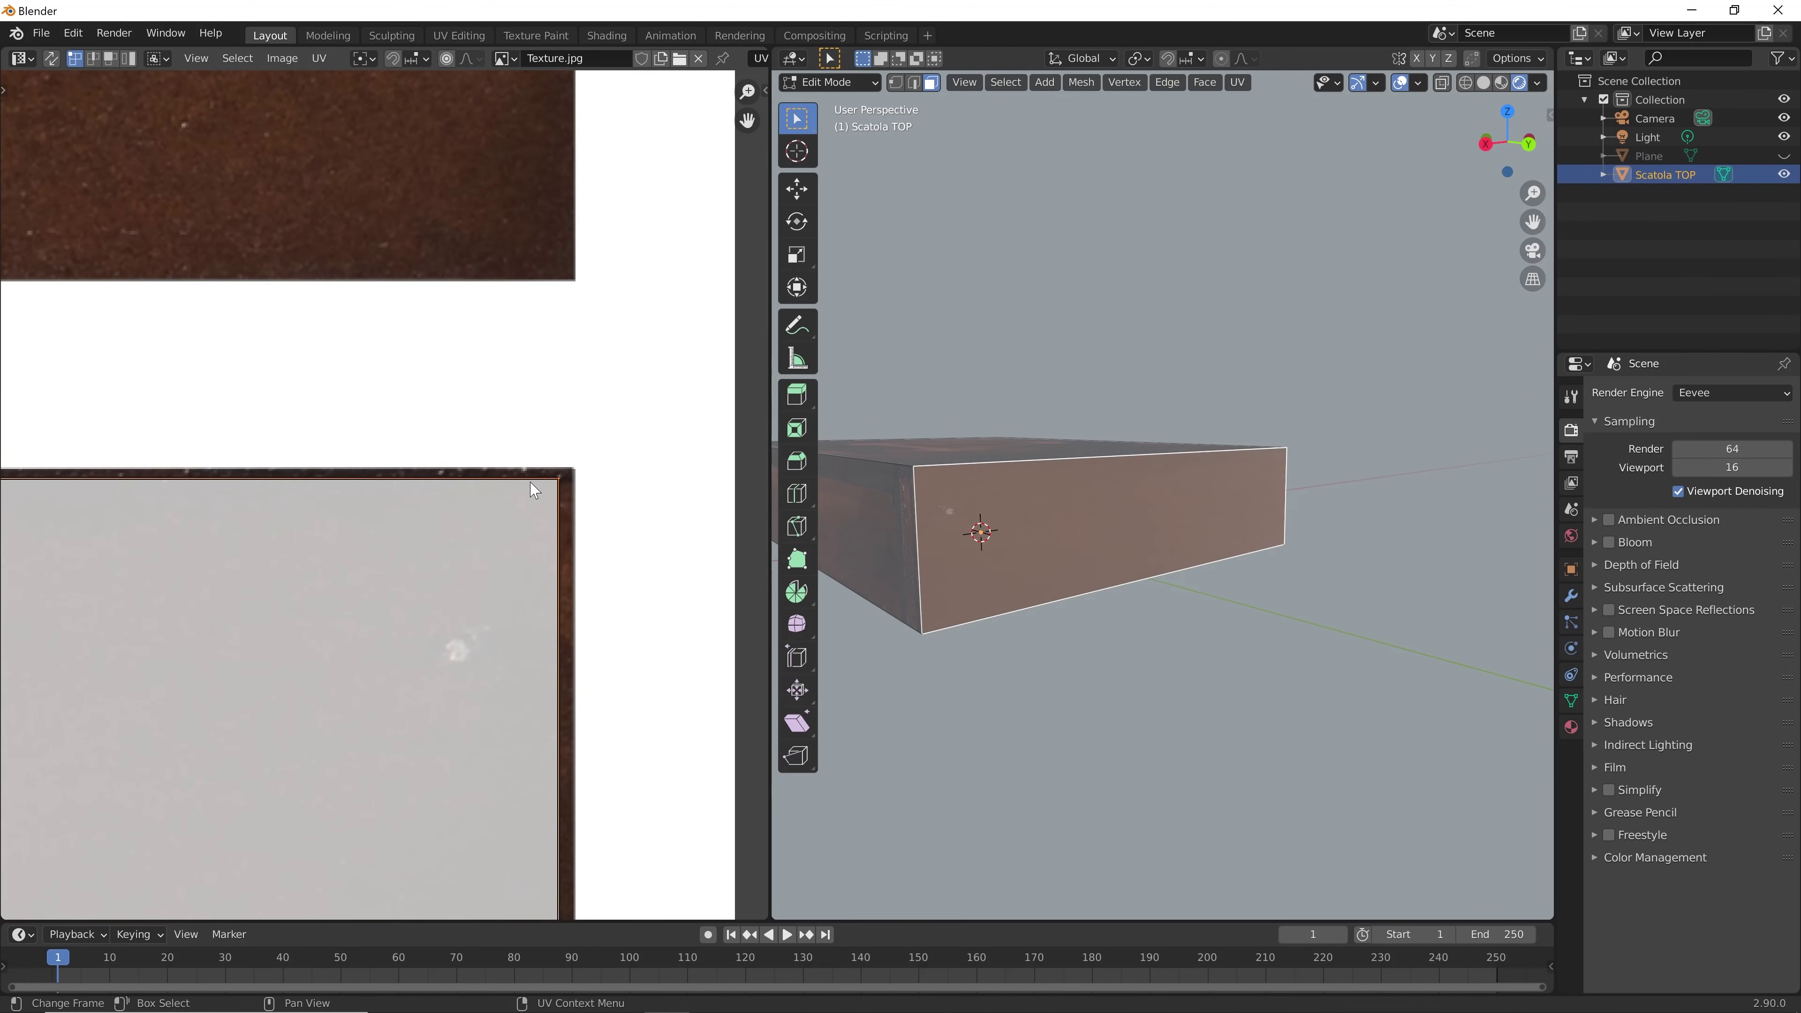
pyautogui.press('g')
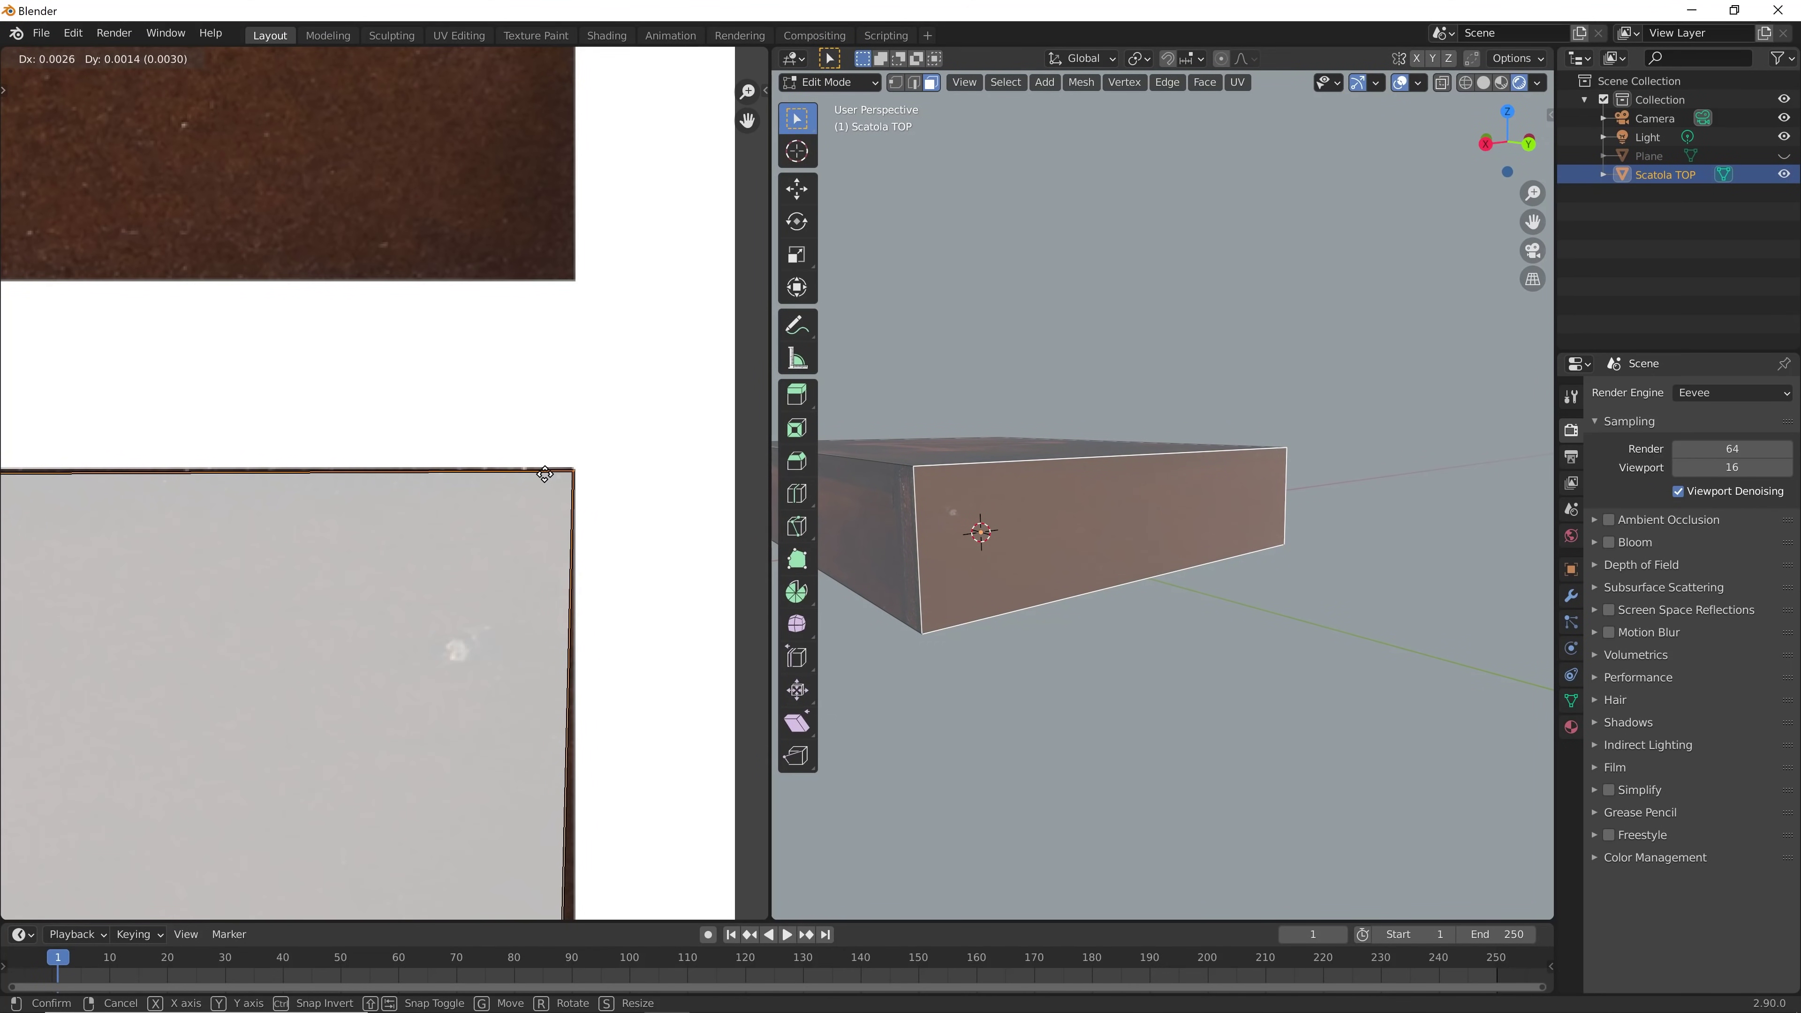
pyautogui.keyDown('shift'); pyautogui.scroll(-5, 557, 631); pyautogui.keyUp('shift')
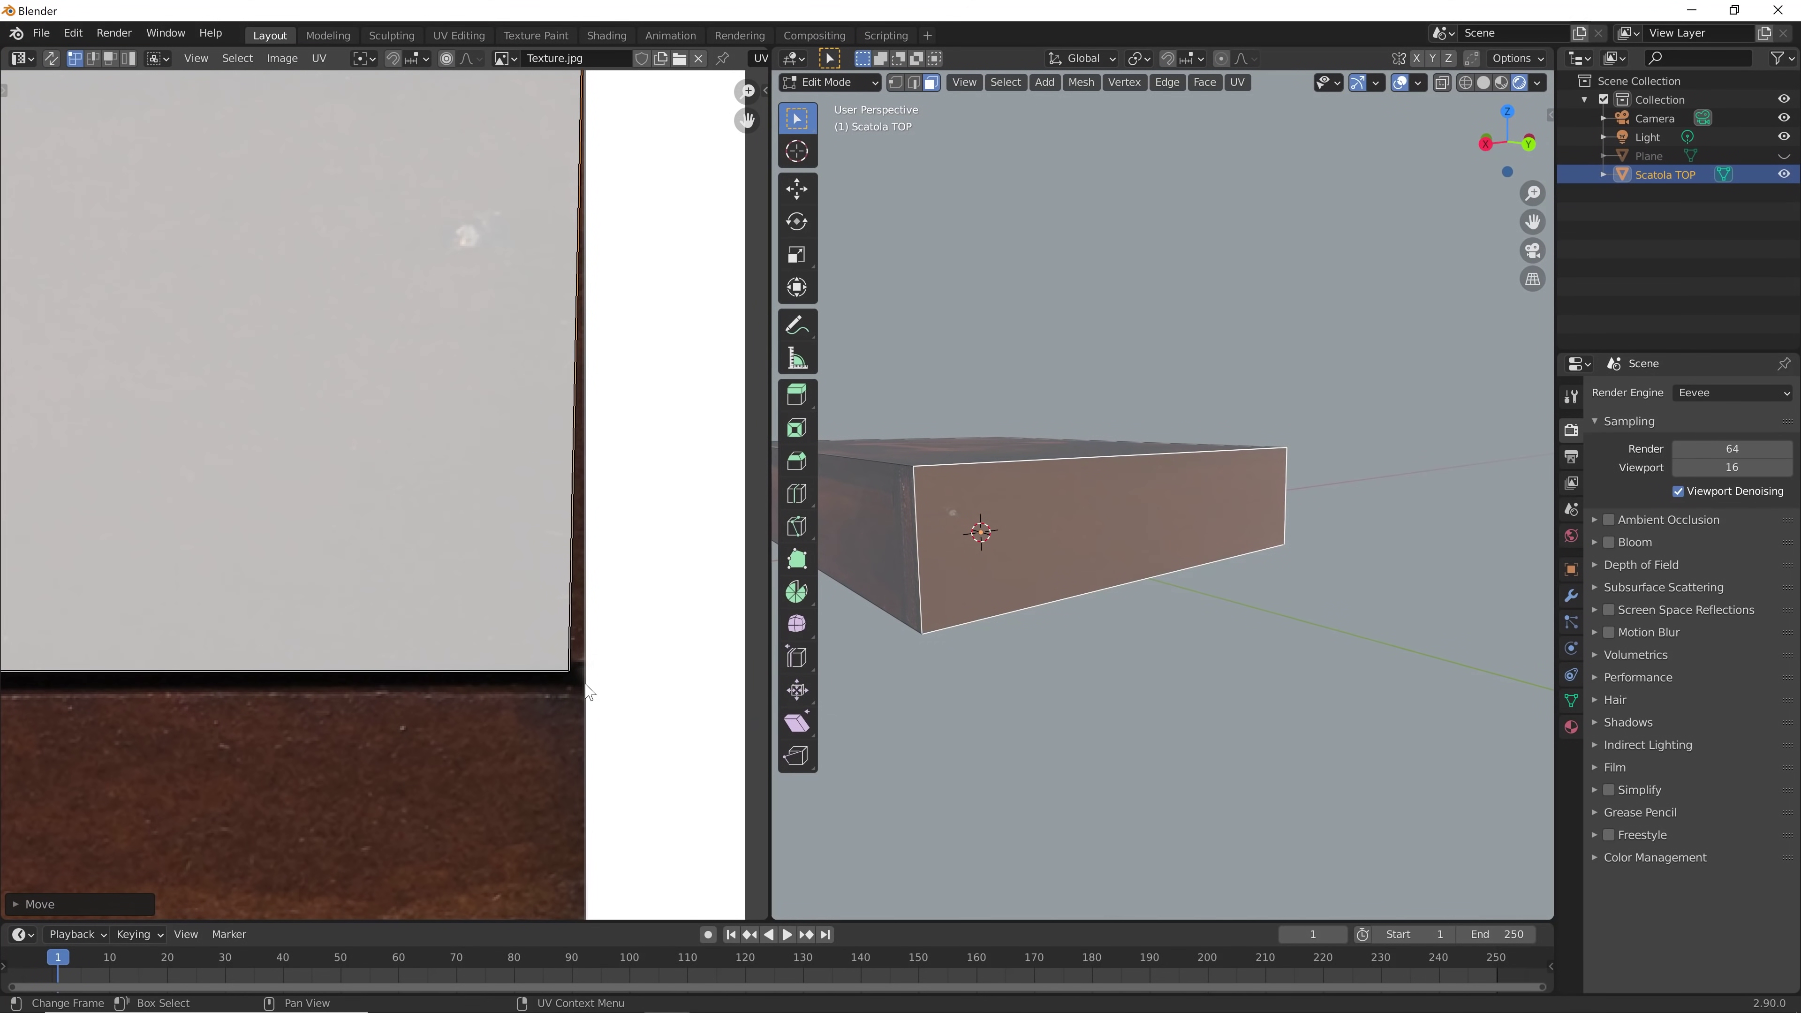
pyautogui.click(488, 680)
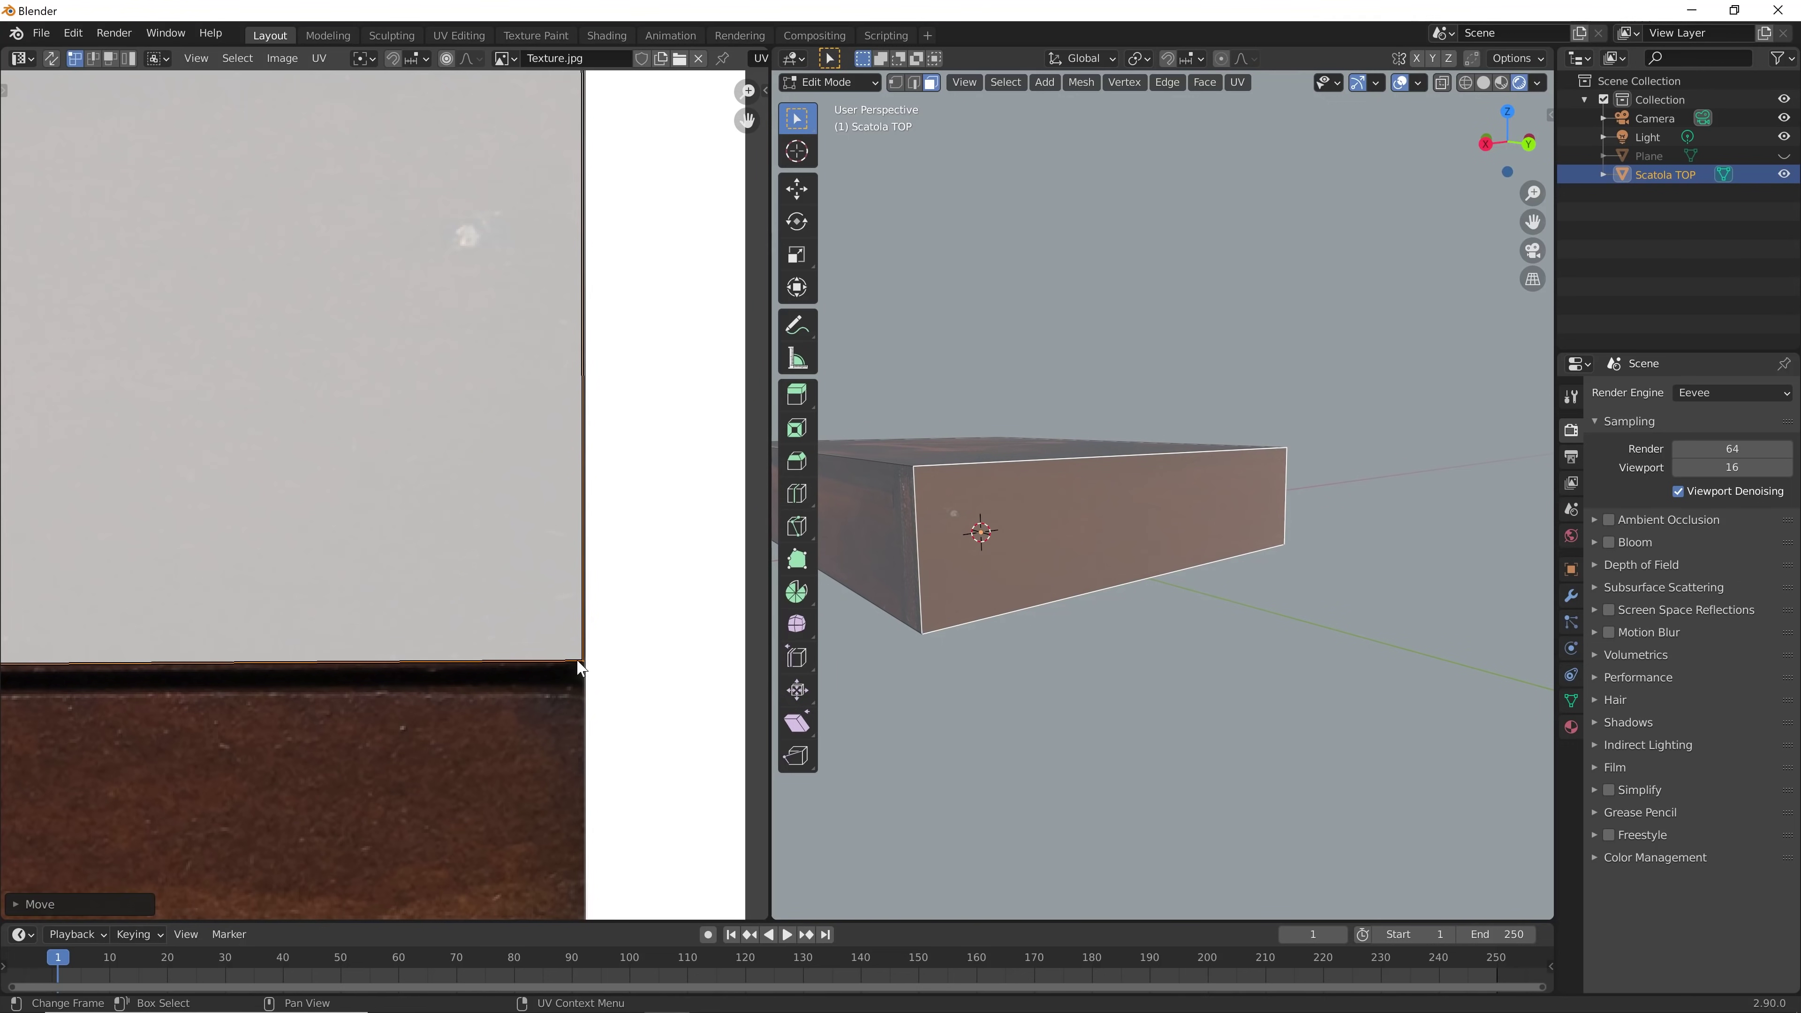
# Snap the island's corners, including the top-left one, onto the panel corners and deselect
pyautogui.scroll(-6, 487, 682)
pyautogui.moveTo(486, 680); pyautogui.dragTo(610, 668, button='middle')
pyautogui.scroll(7, 366, 685)
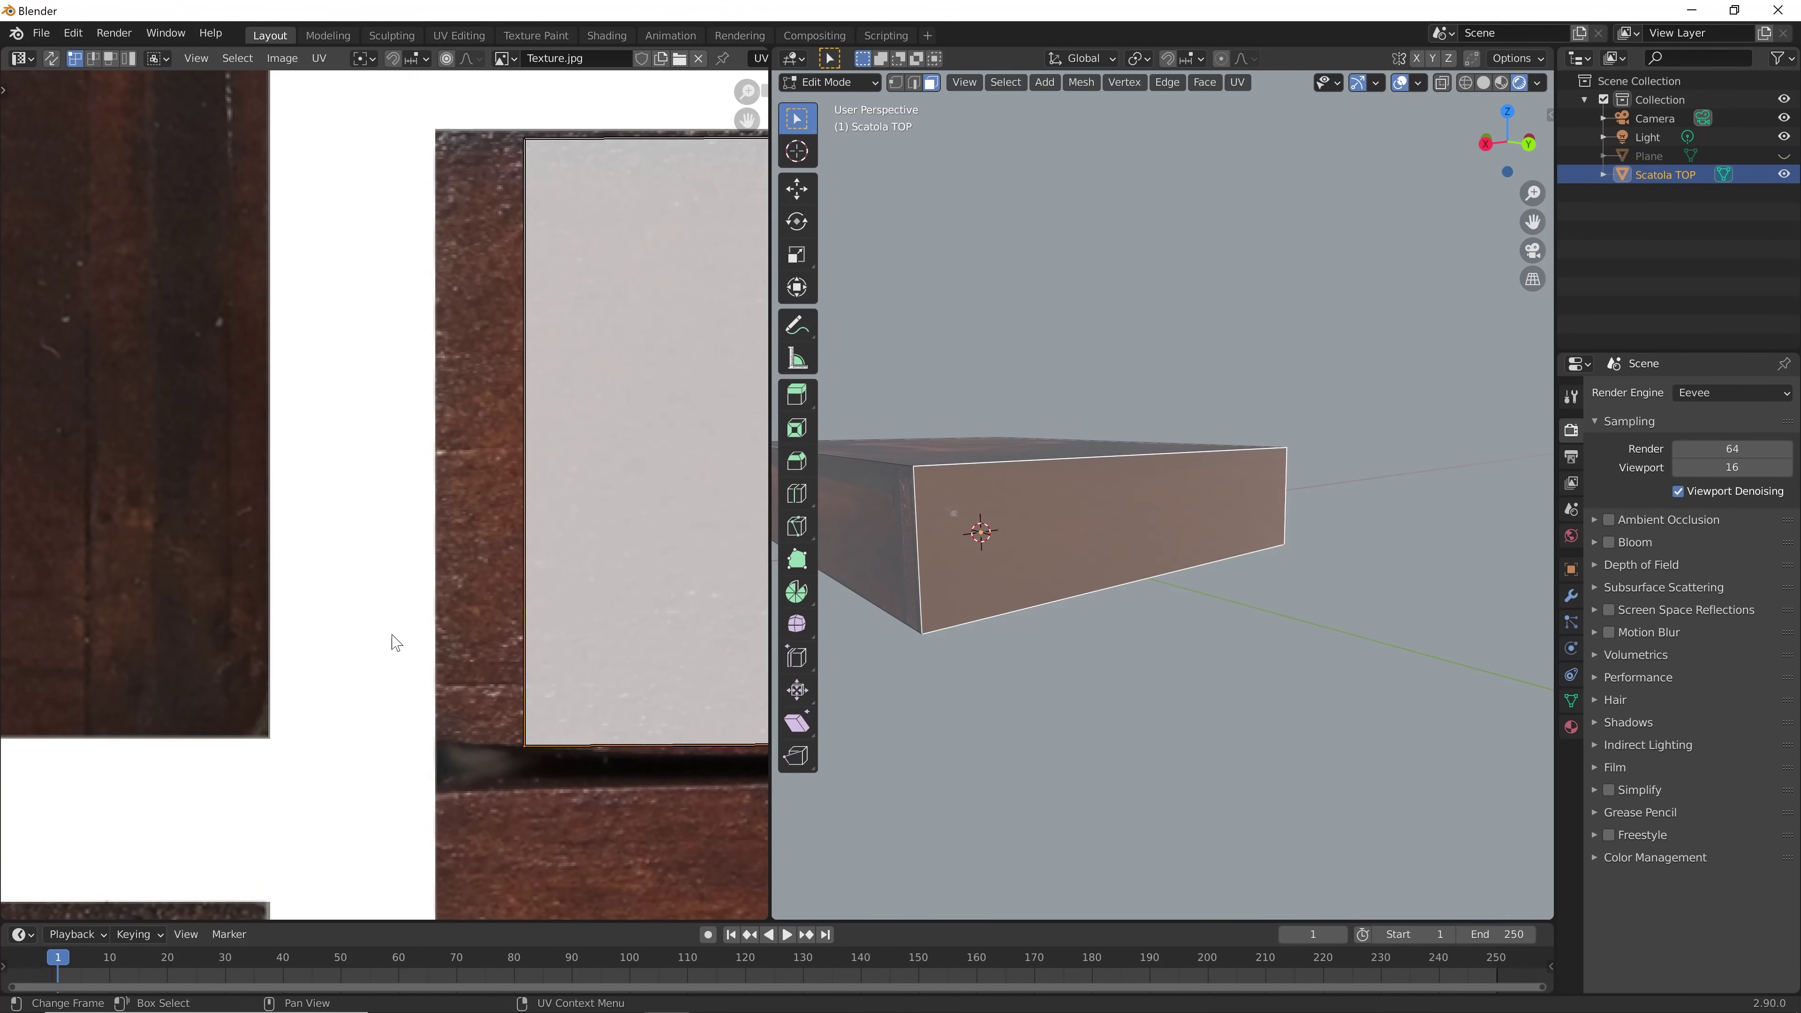
pyautogui.press('g')
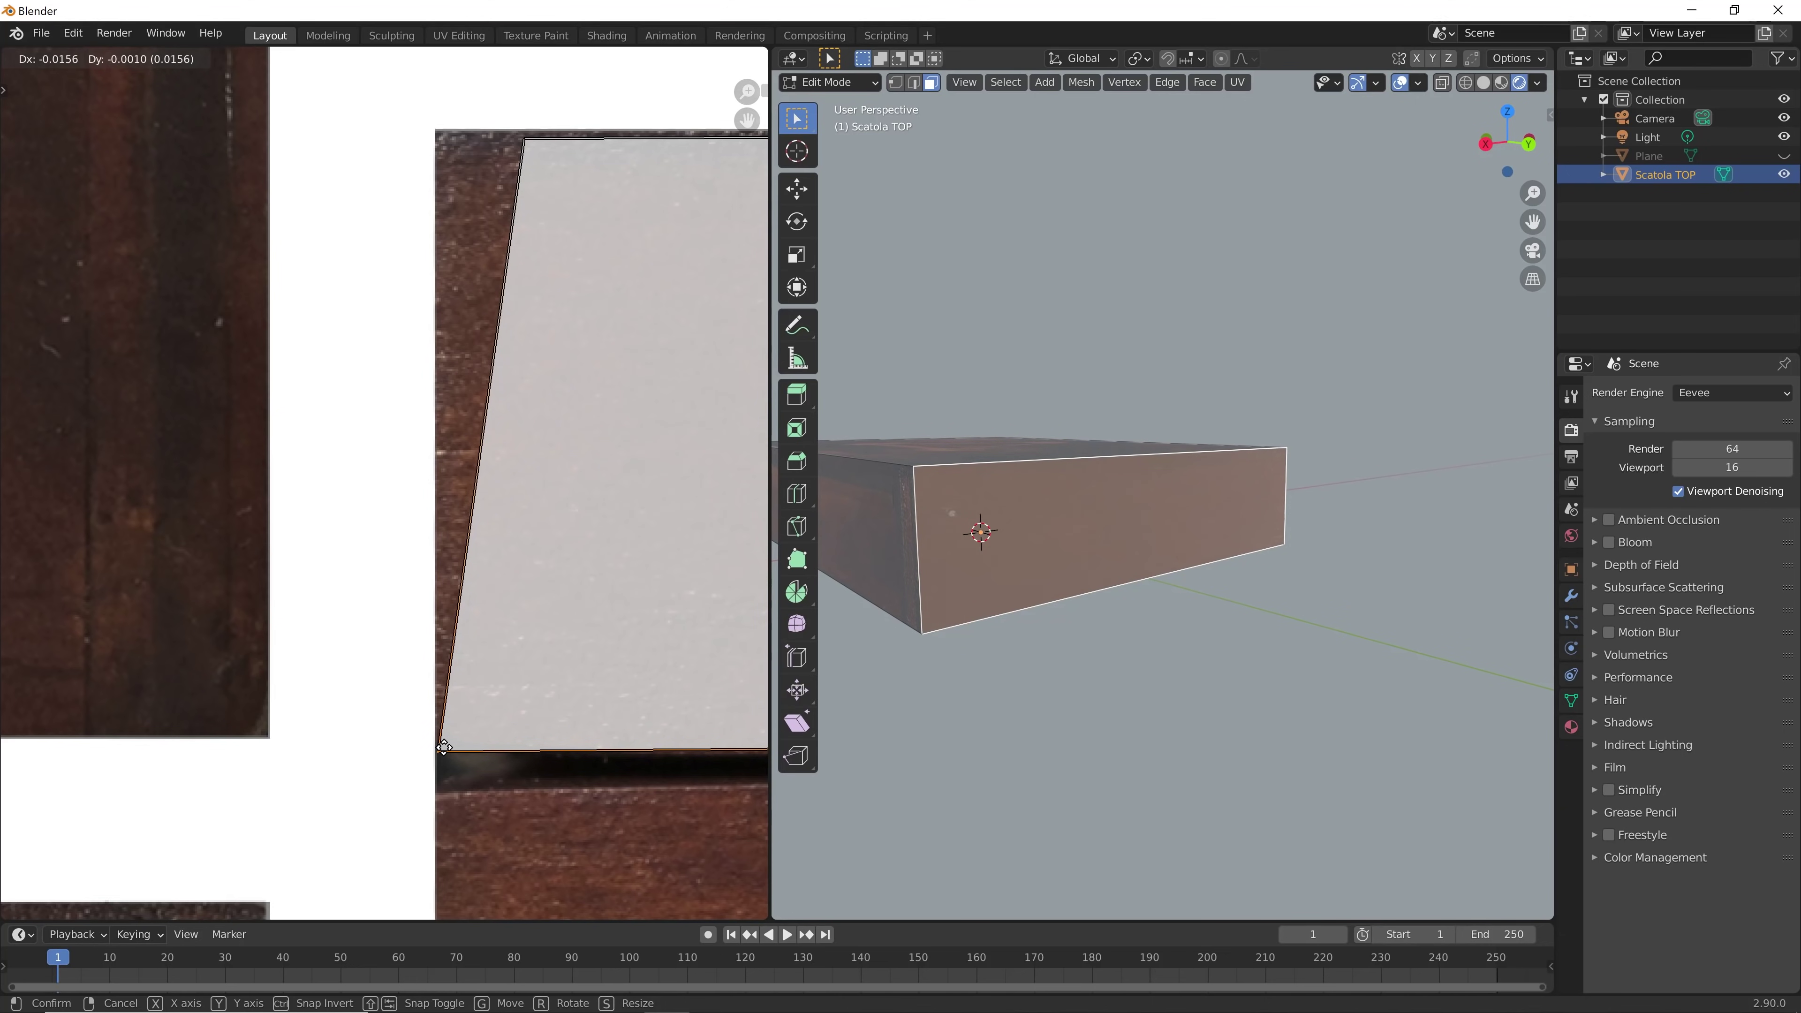
pyautogui.click(444, 747)
pyautogui.press('g')
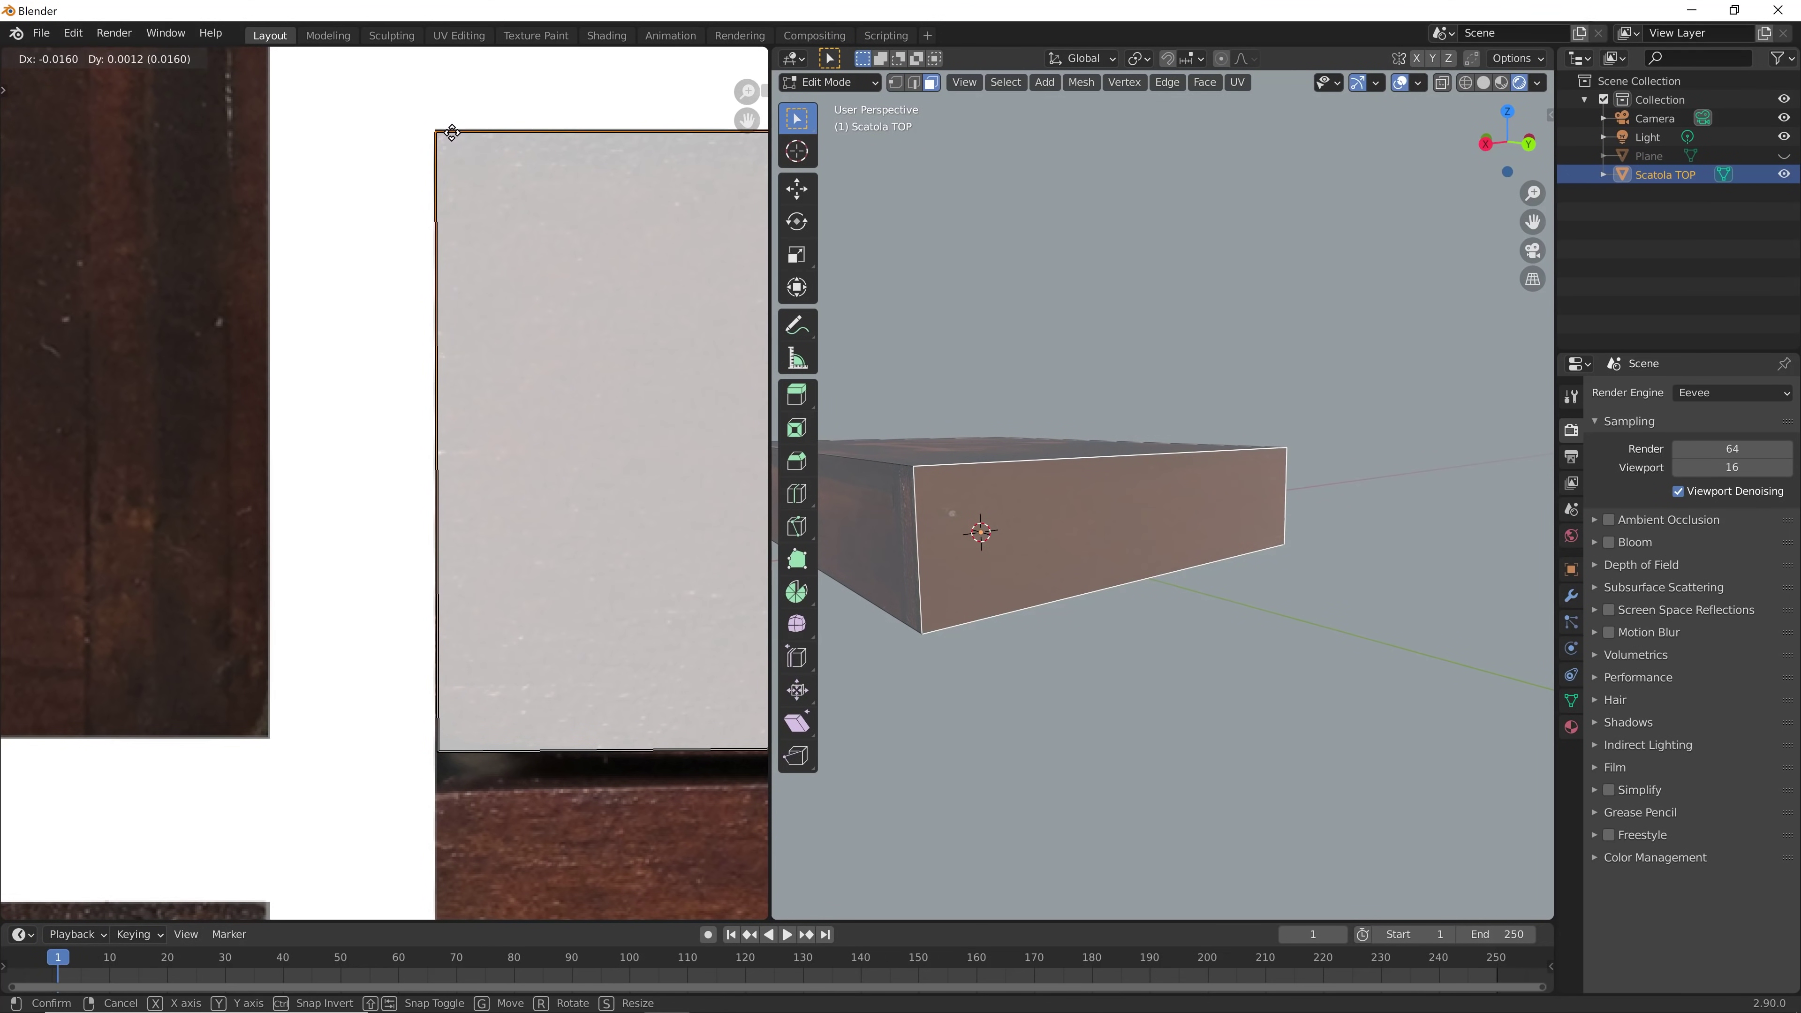
pyautogui.click(453, 131)
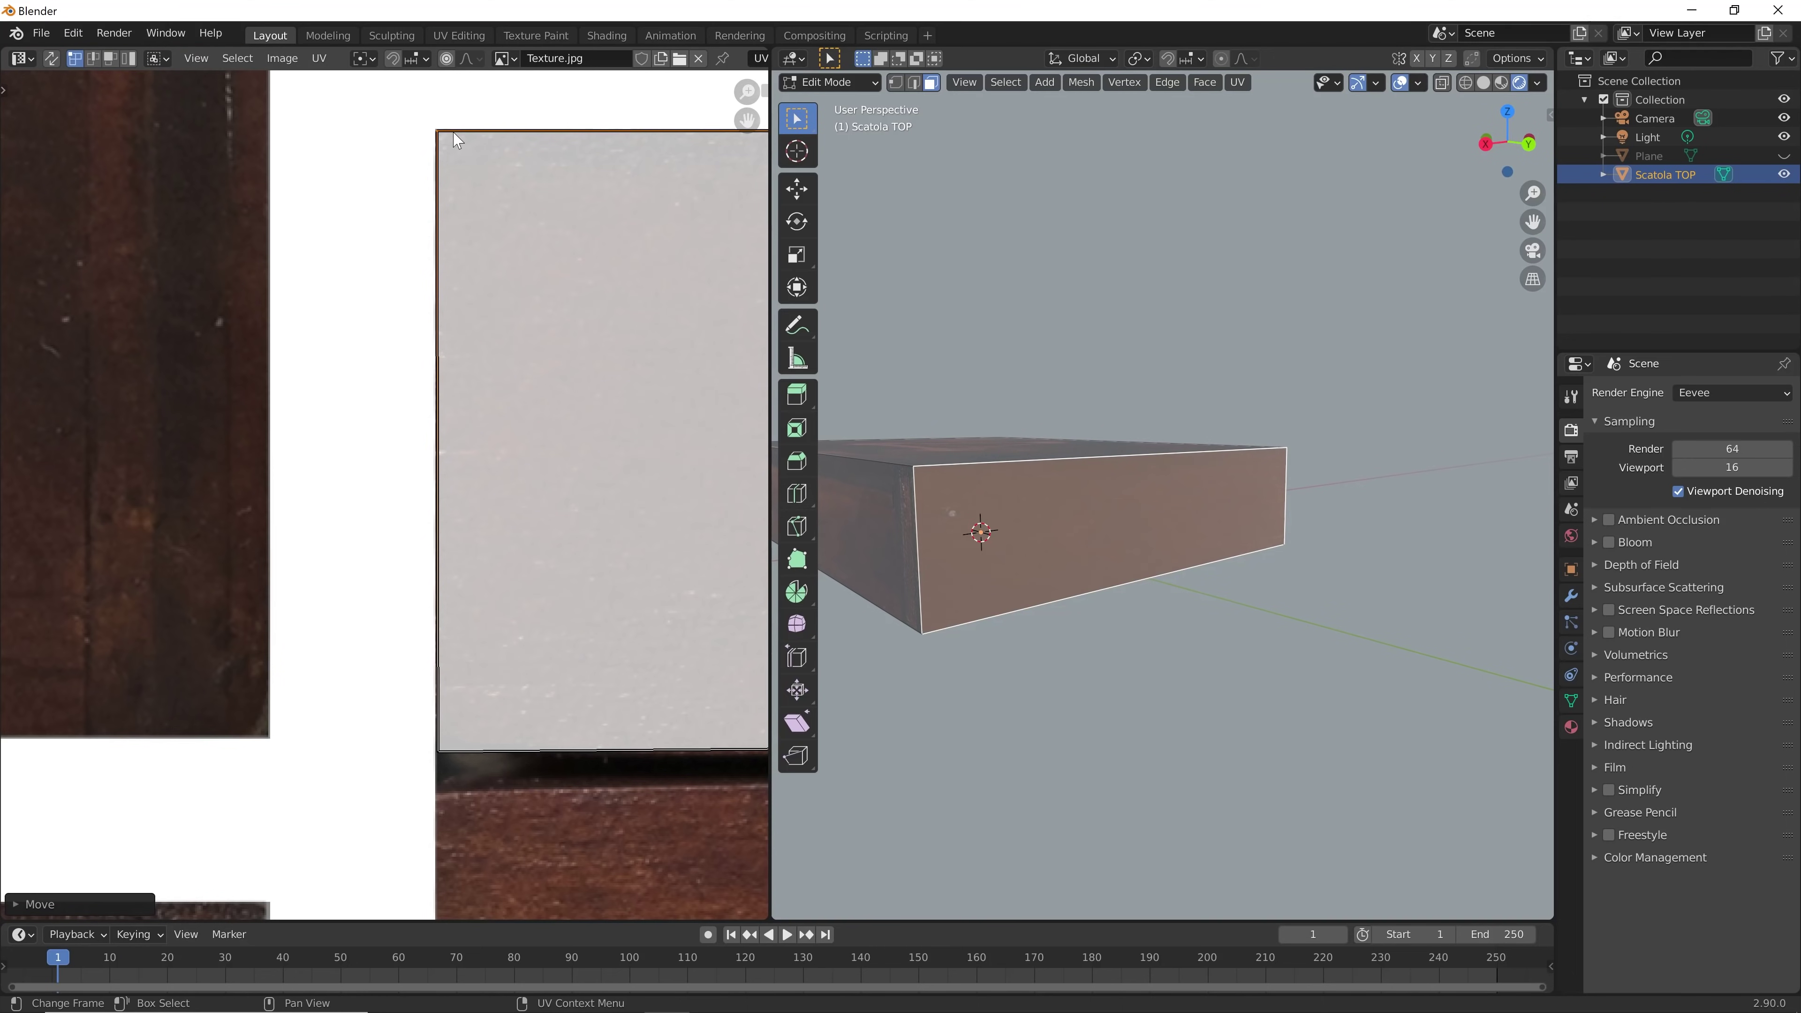
pyautogui.scroll(-4, 631, 328)
pyautogui.scroll(-4, 630, 328)
pyautogui.hotkey('alt', 'a')
pyautogui.moveTo(1176, 477)
pyautogui.mouseDown(button='middle')
pyautogui.moveTo(1226, 672)
pyautogui.moveTo(1073, 702)
pyautogui.moveTo(1255, 708)
pyautogui.moveTo(1435, 624)
pyautogui.moveTo(1204, 698)
pyautogui.moveTo(1249, 702)
pyautogui.mouseUp(button='middle')
# Select another side face and rotate its whole UV strip horizontal, ready to move onto the lower plank panel
pyautogui.moveTo(638, 685); pyautogui.dragTo(624, 688, button='middle')
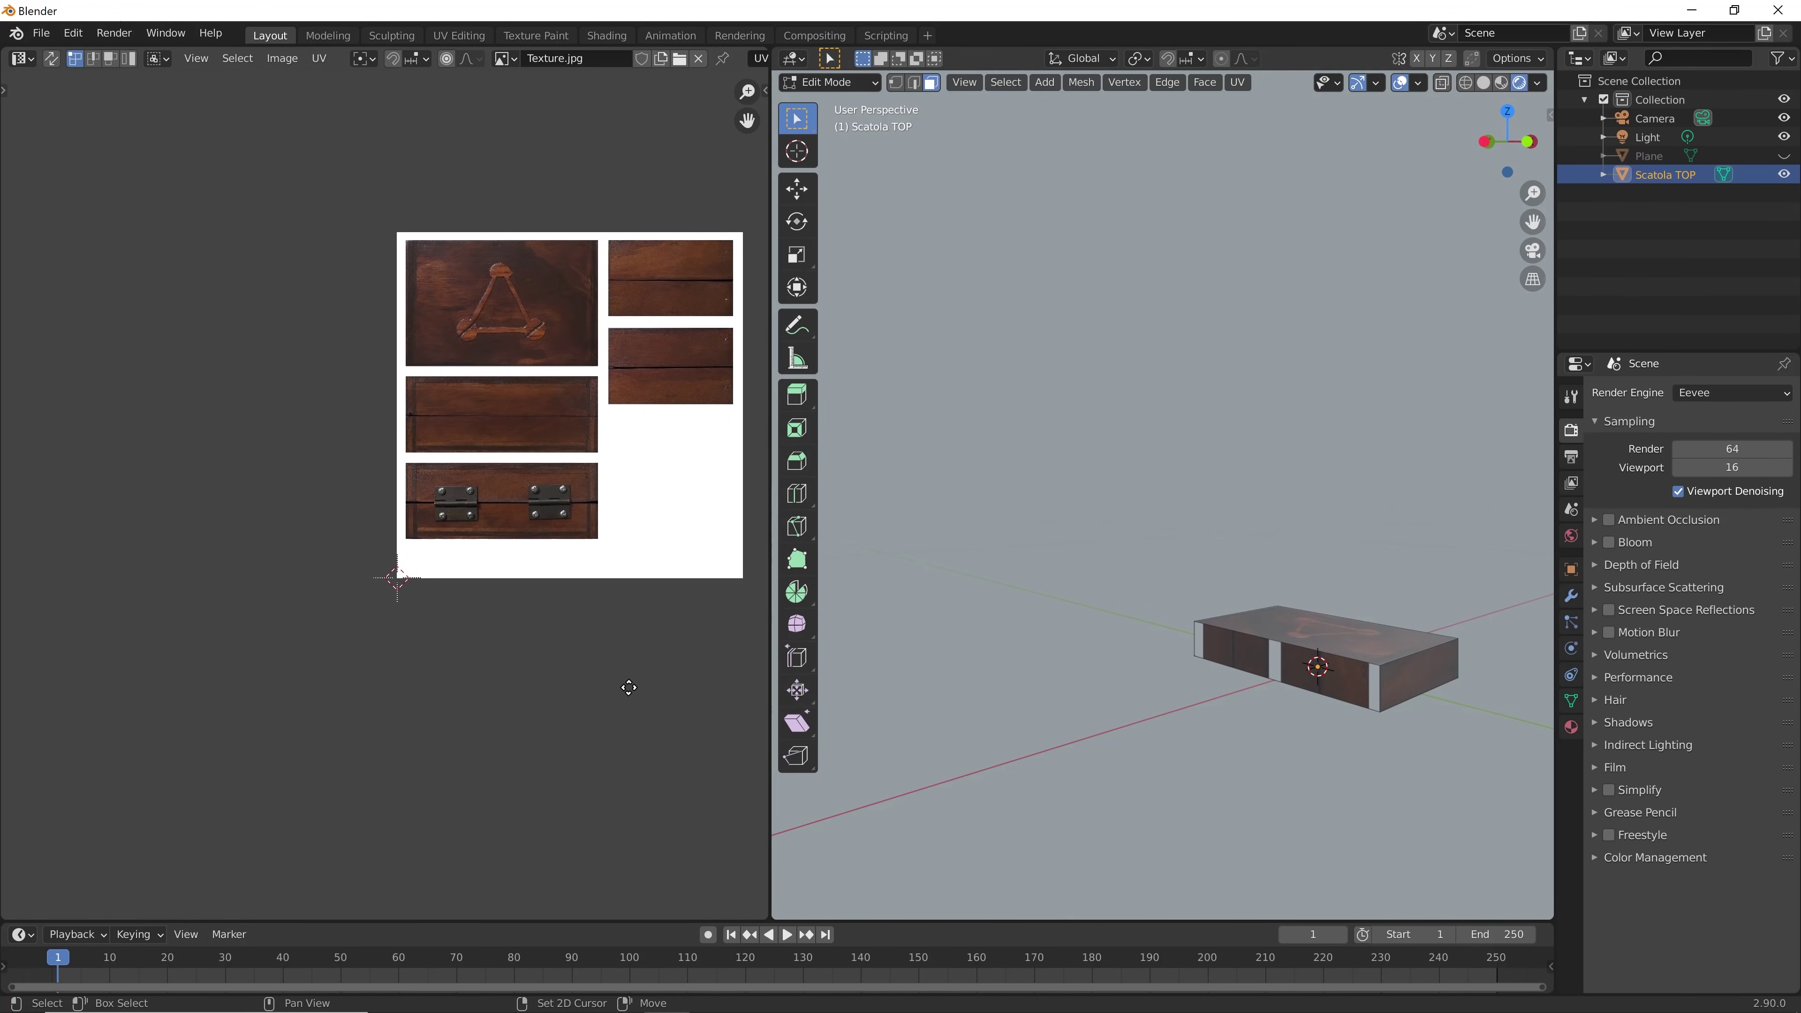
pyautogui.moveTo(1135, 638)
pyautogui.mouseDown(button='middle')
pyautogui.moveTo(1000, 620)
pyautogui.moveTo(1140, 643)
pyautogui.mouseUp(button='middle')
pyautogui.click(1141, 642)
pyautogui.moveTo(671, 466); pyautogui.dragTo(505, 625, button='middle')
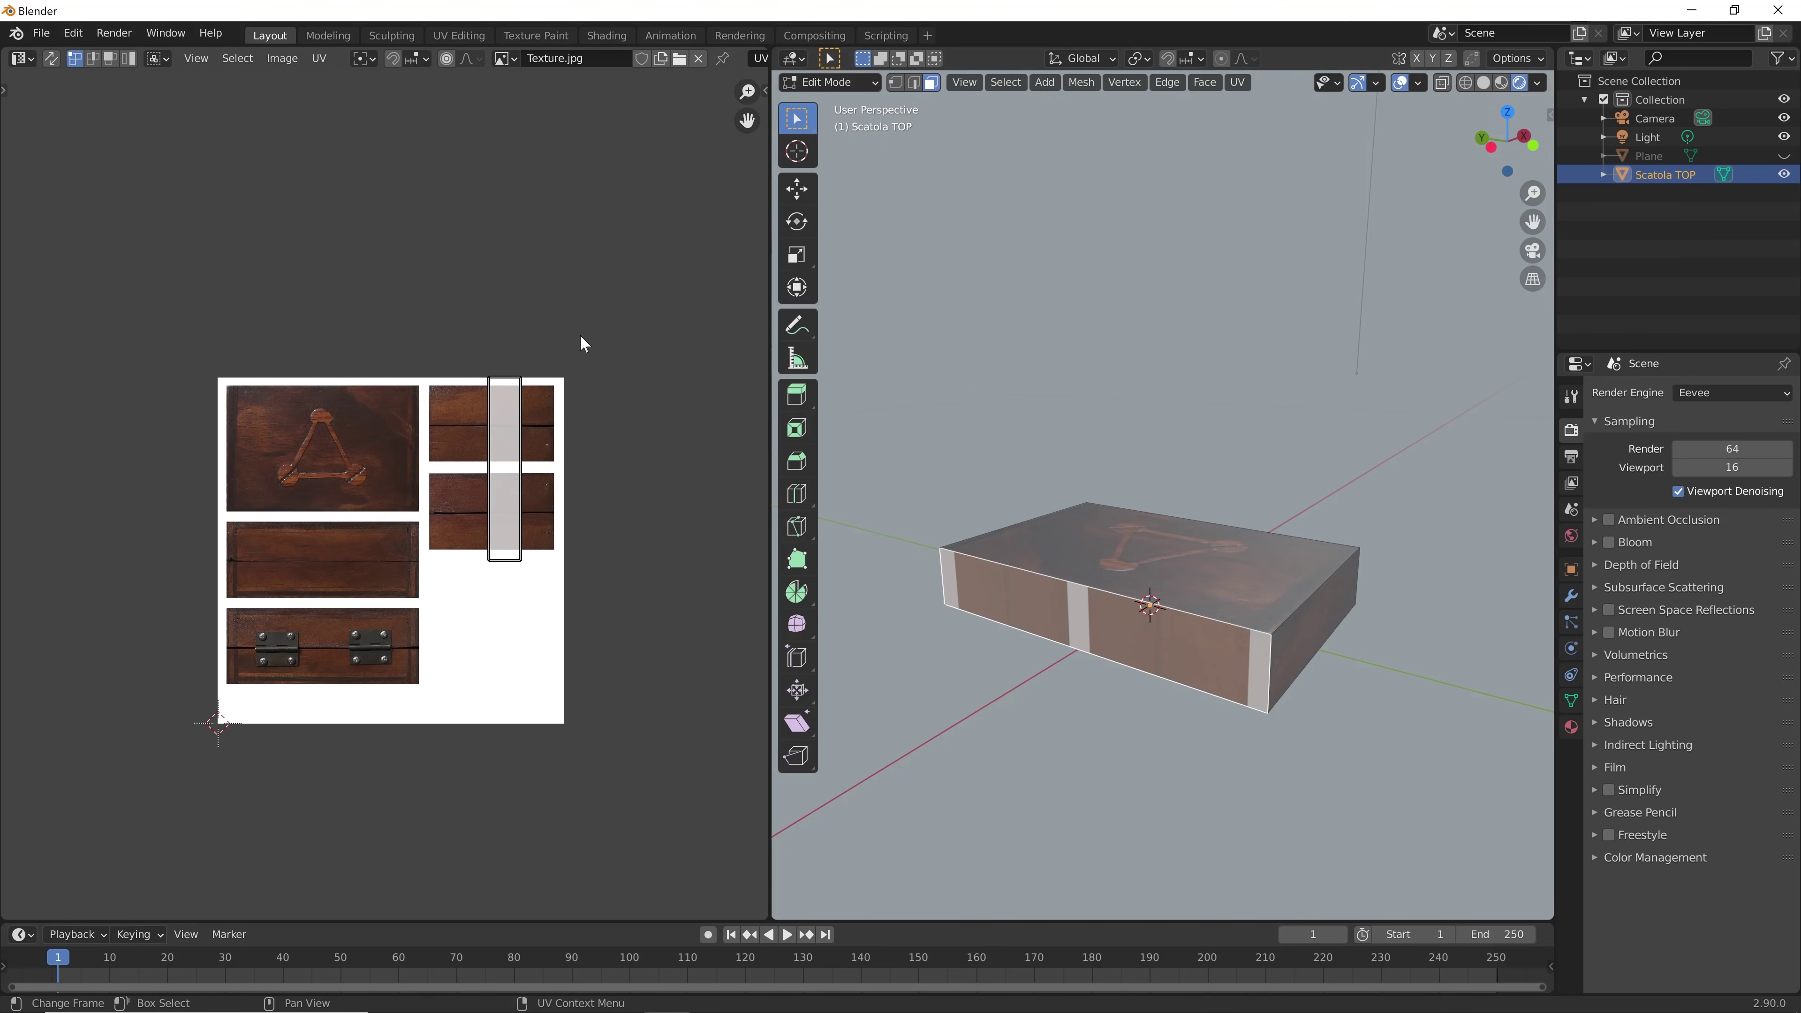
pyautogui.moveTo(583, 336); pyautogui.dragTo(462, 627)
pyautogui.press('r')
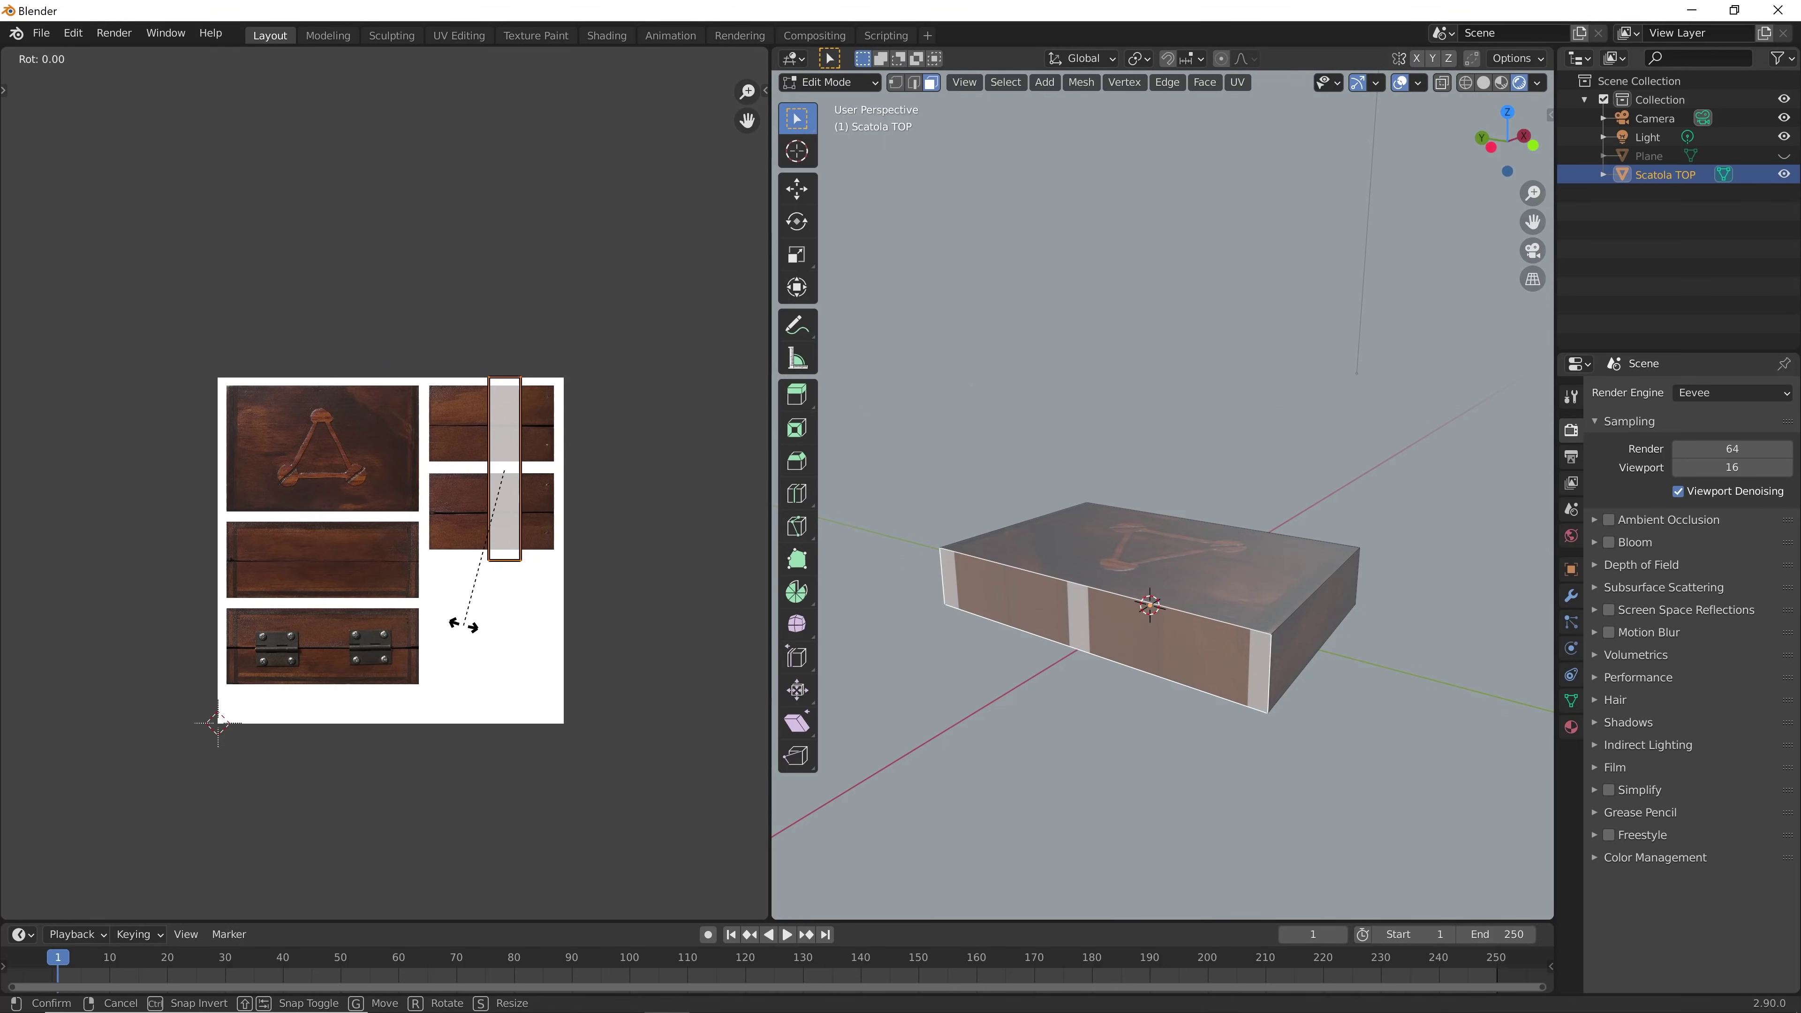
pyautogui.click(571, 469)
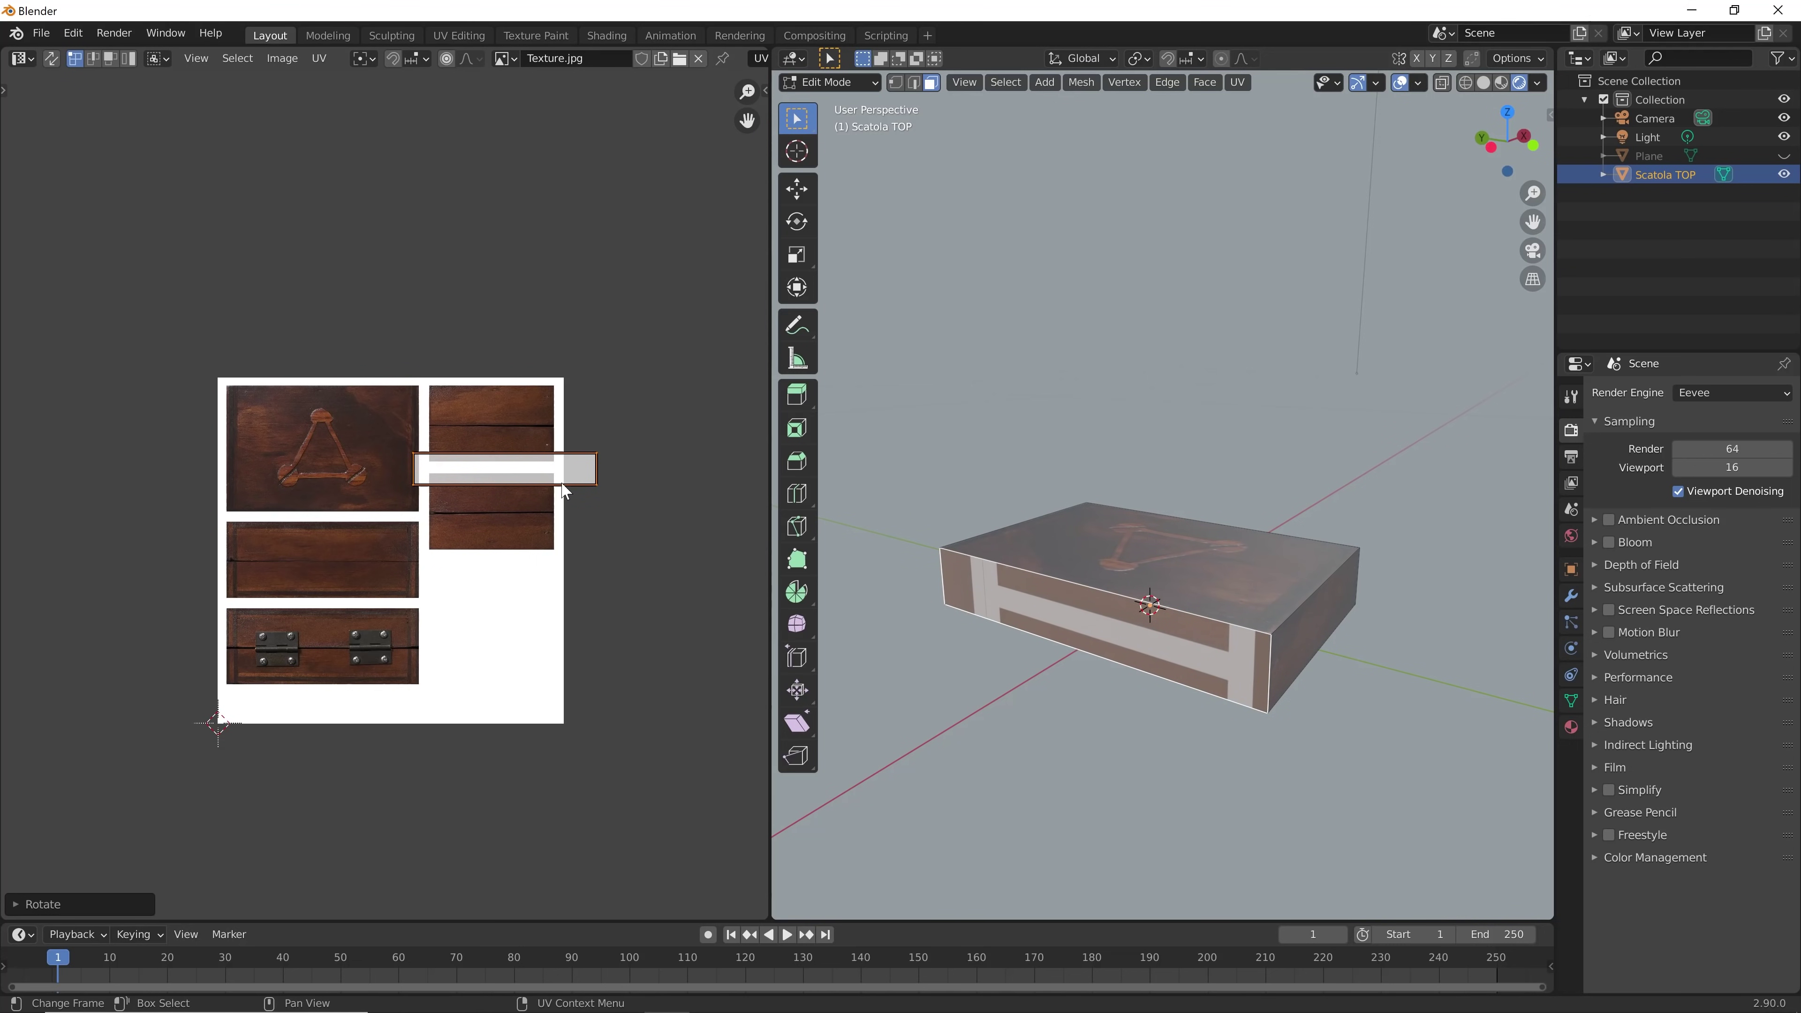
pyautogui.press('g')
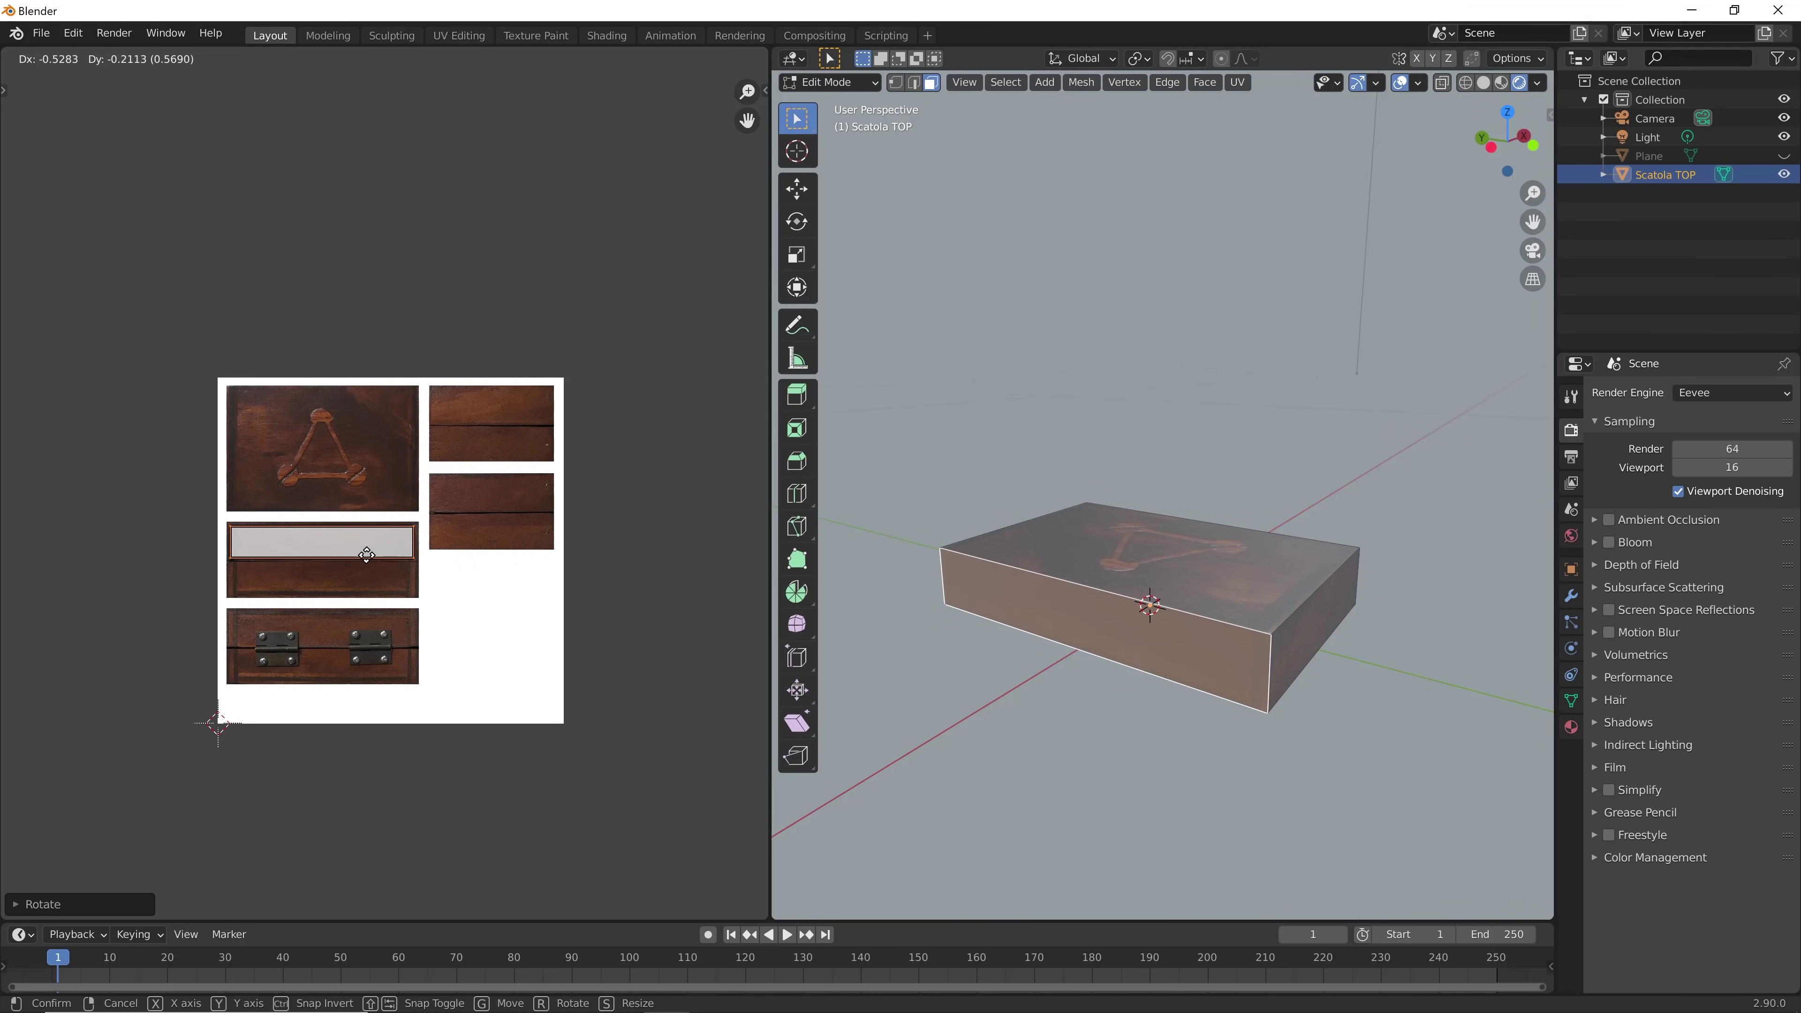
# Drop the strip on the plank panel, enlarge it slightly and shift it upward
pyautogui.click(367, 555)
pyautogui.scroll(5, 370, 567)
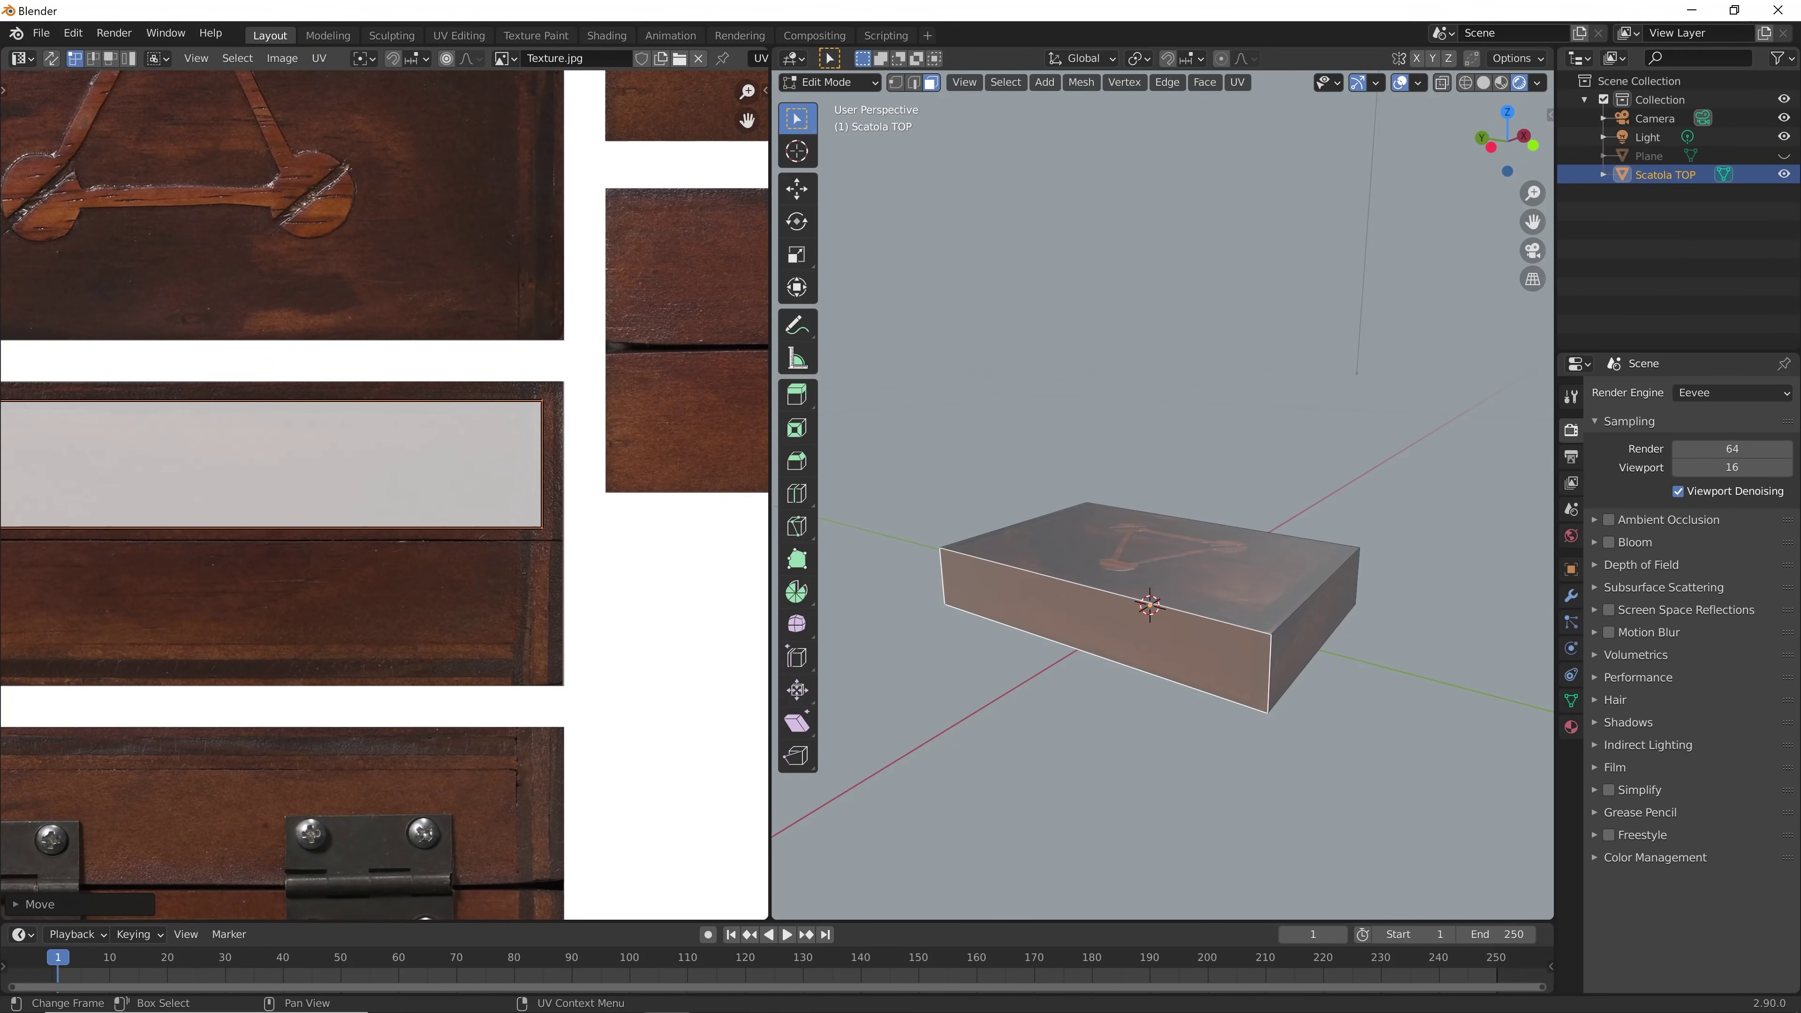
pyautogui.press('s')
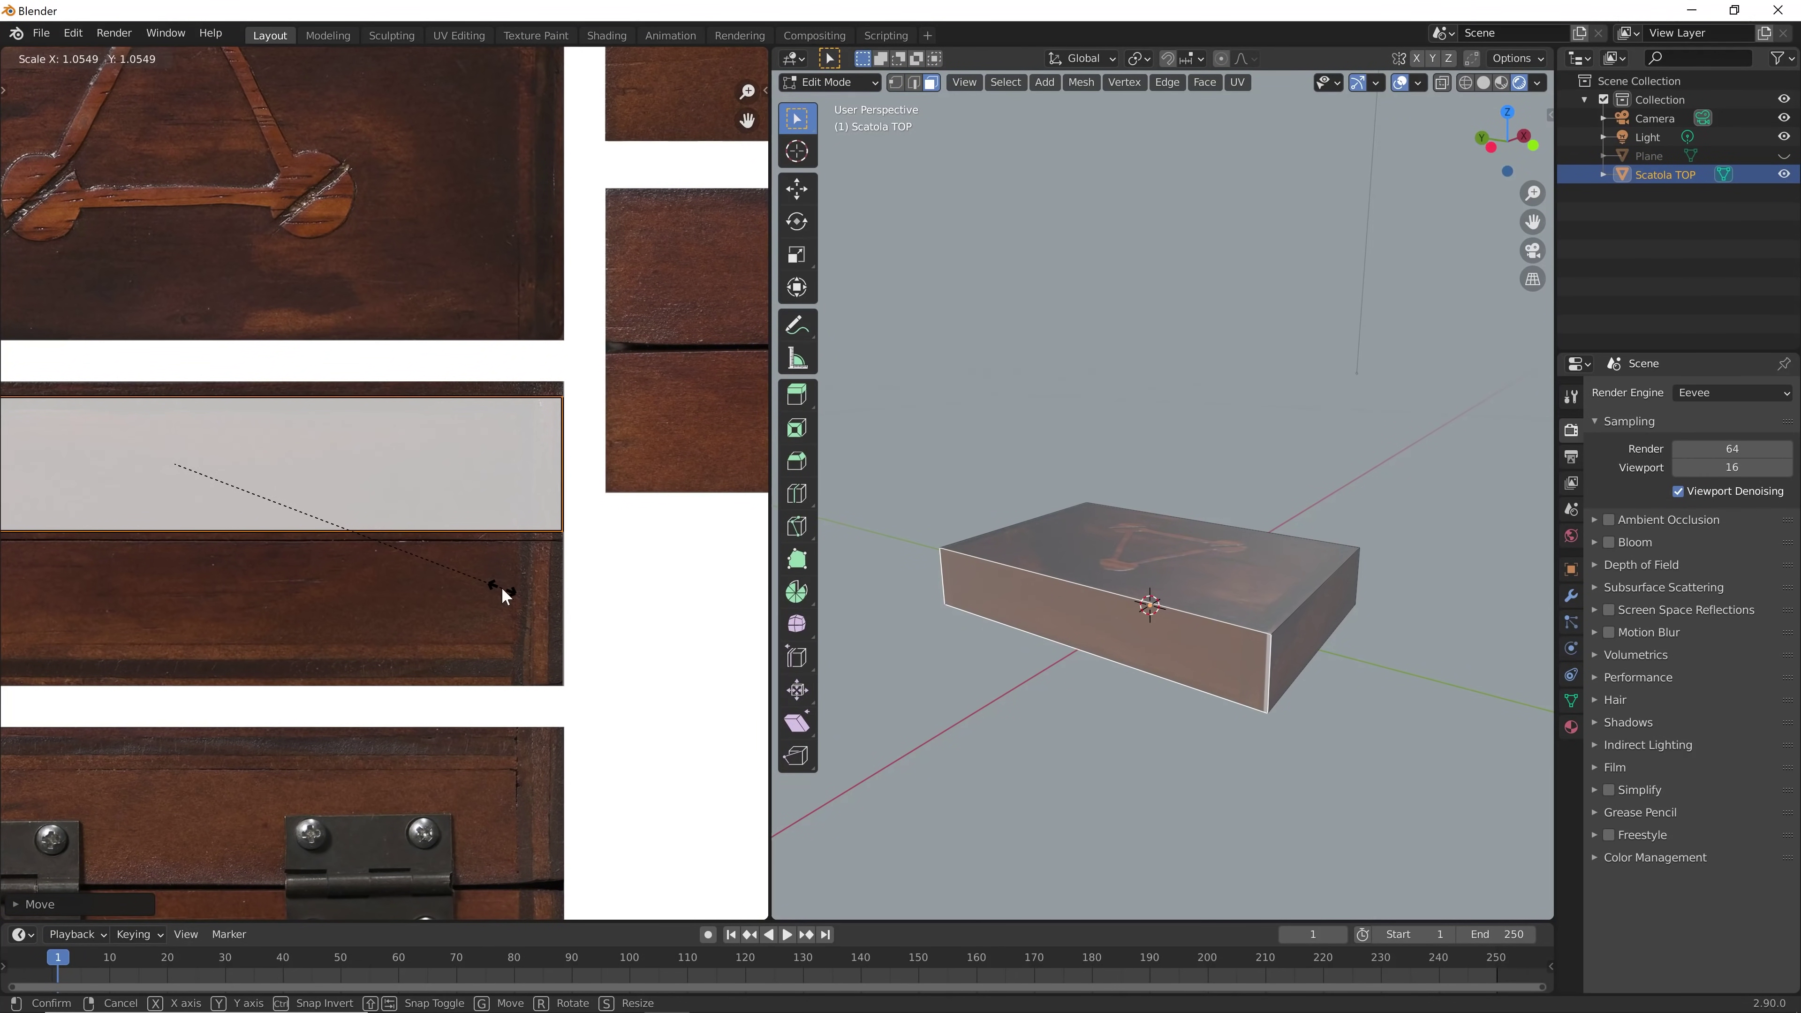
pyautogui.click(502, 590)
pyautogui.scroll(3, 543, 390)
pyautogui.scroll(3, 612, 418)
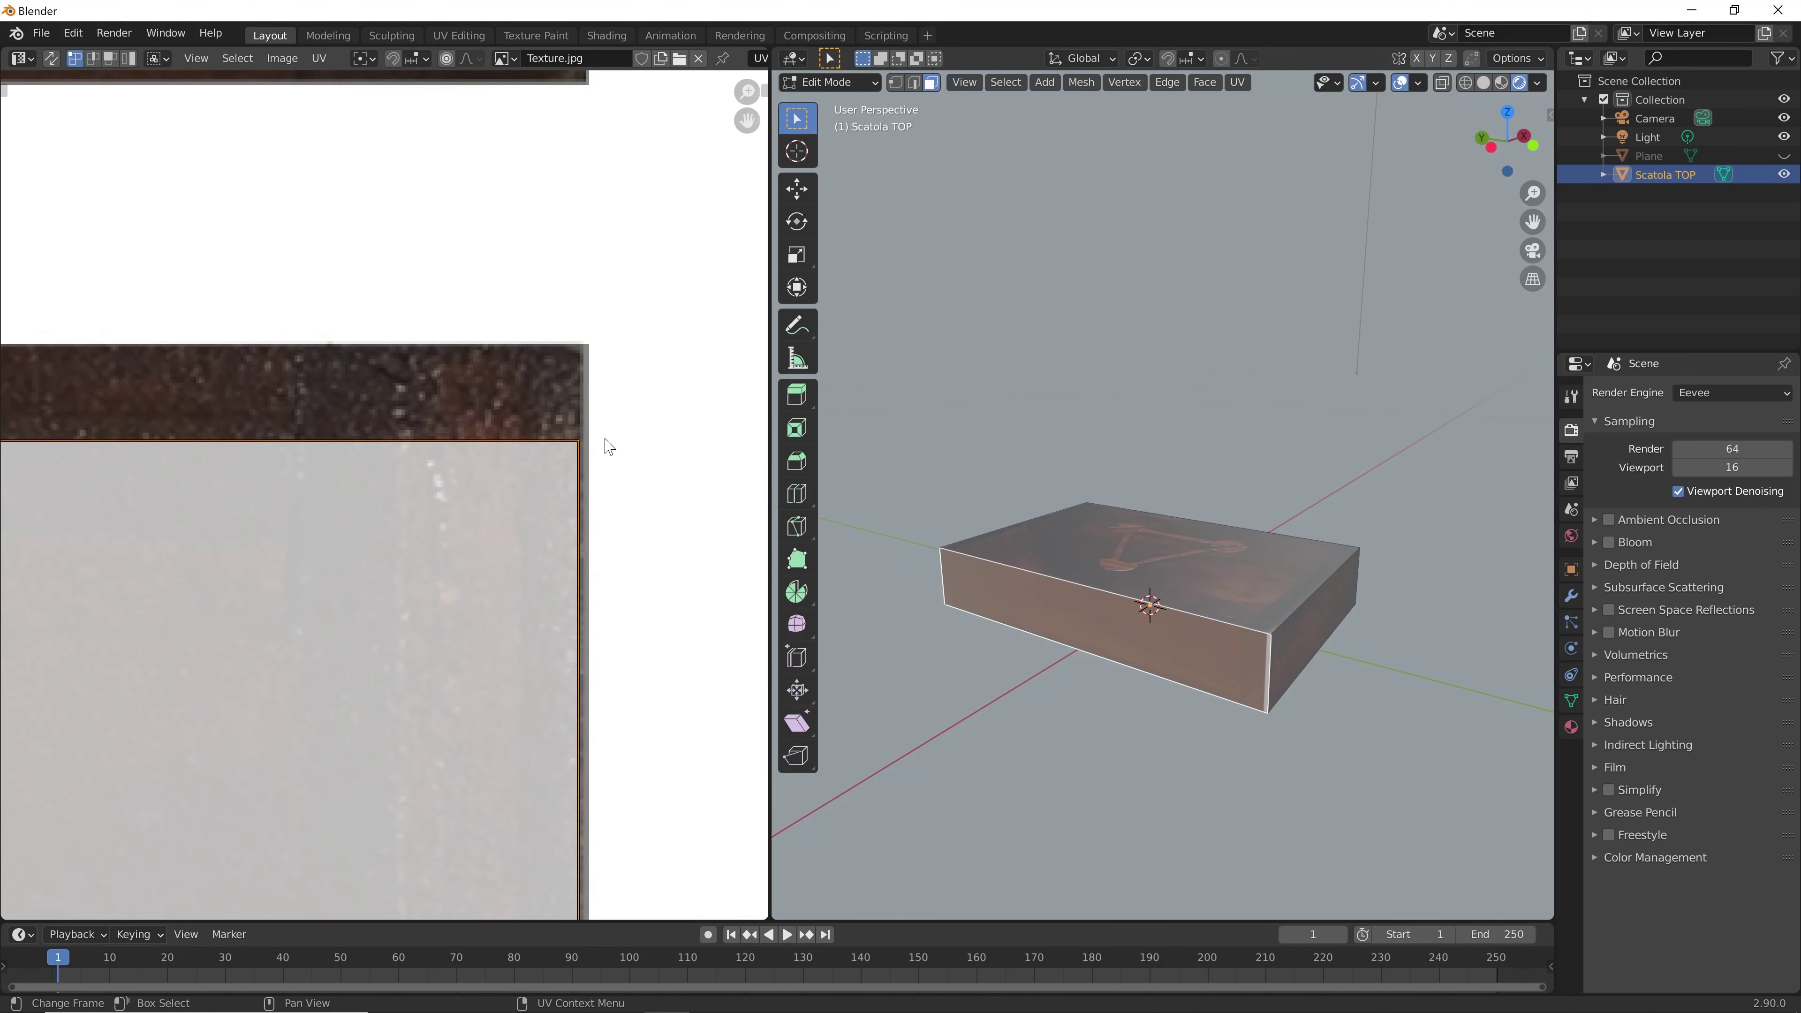
pyautogui.press('g')
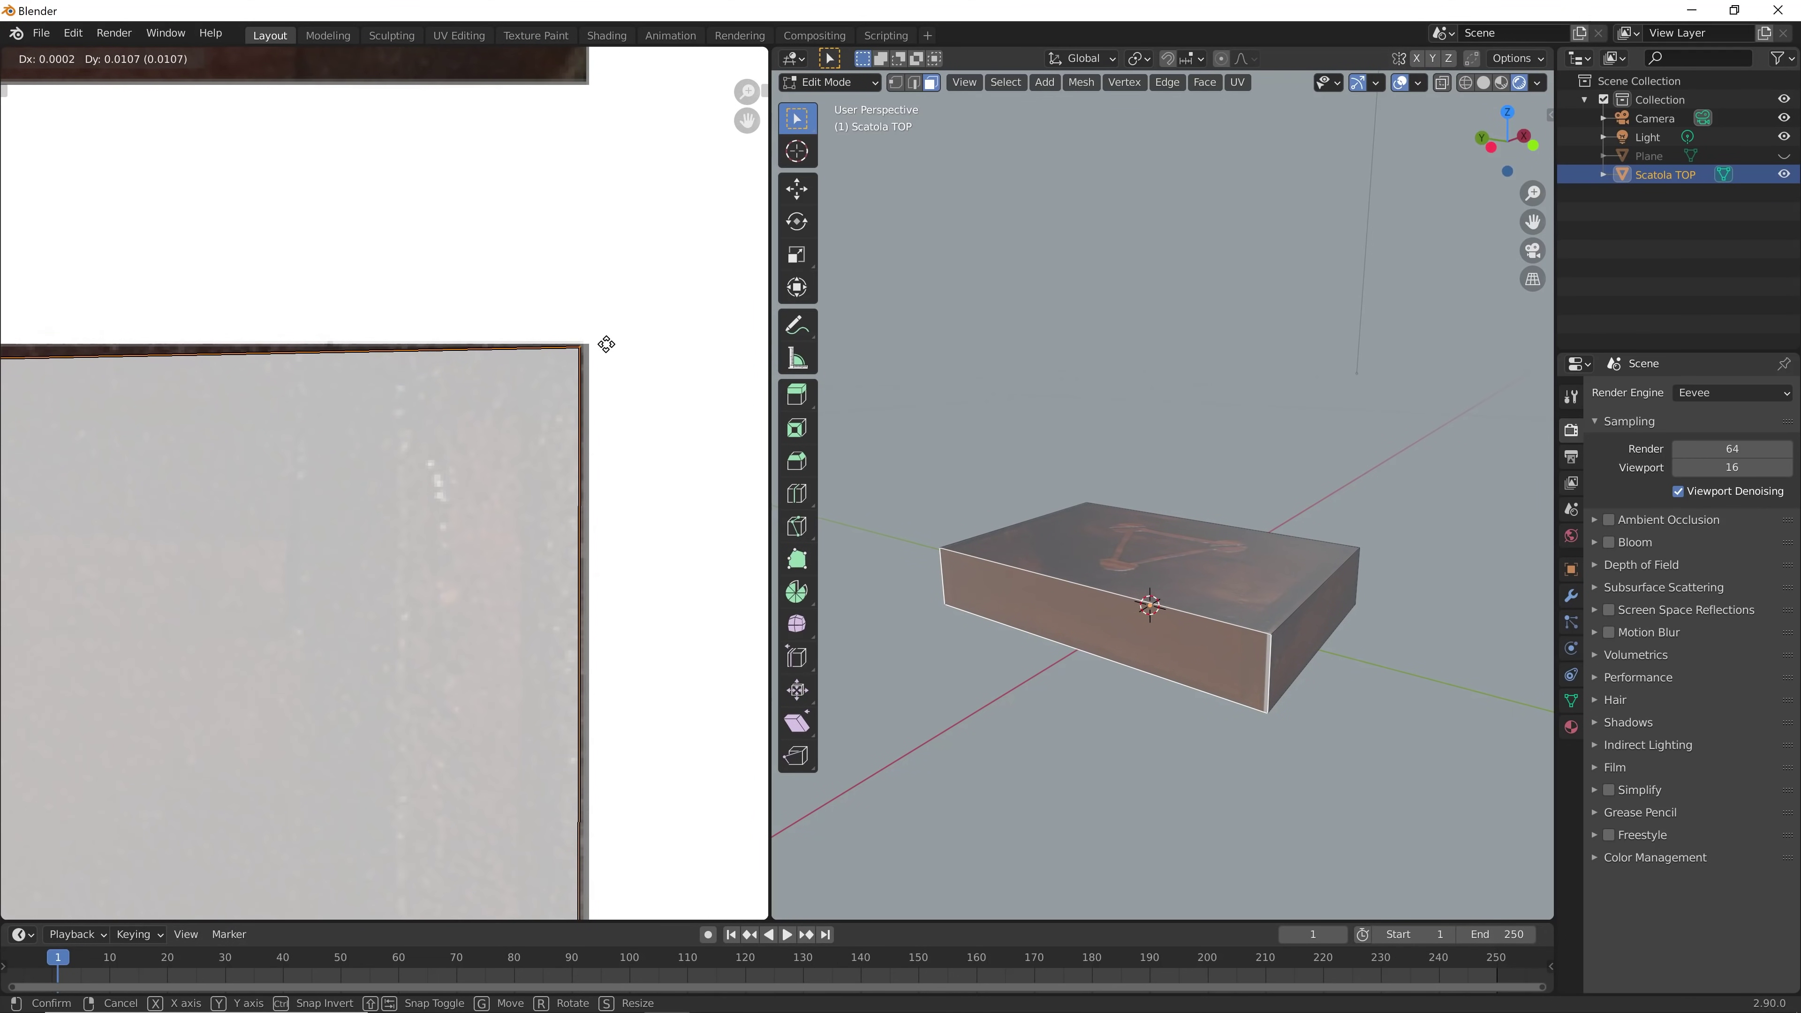
pyautogui.click(606, 342)
# Align the strip's lower edge with the plank panel's bottom border
pyautogui.moveTo(567, 576); pyautogui.dragTo(506, 229, button='middle')
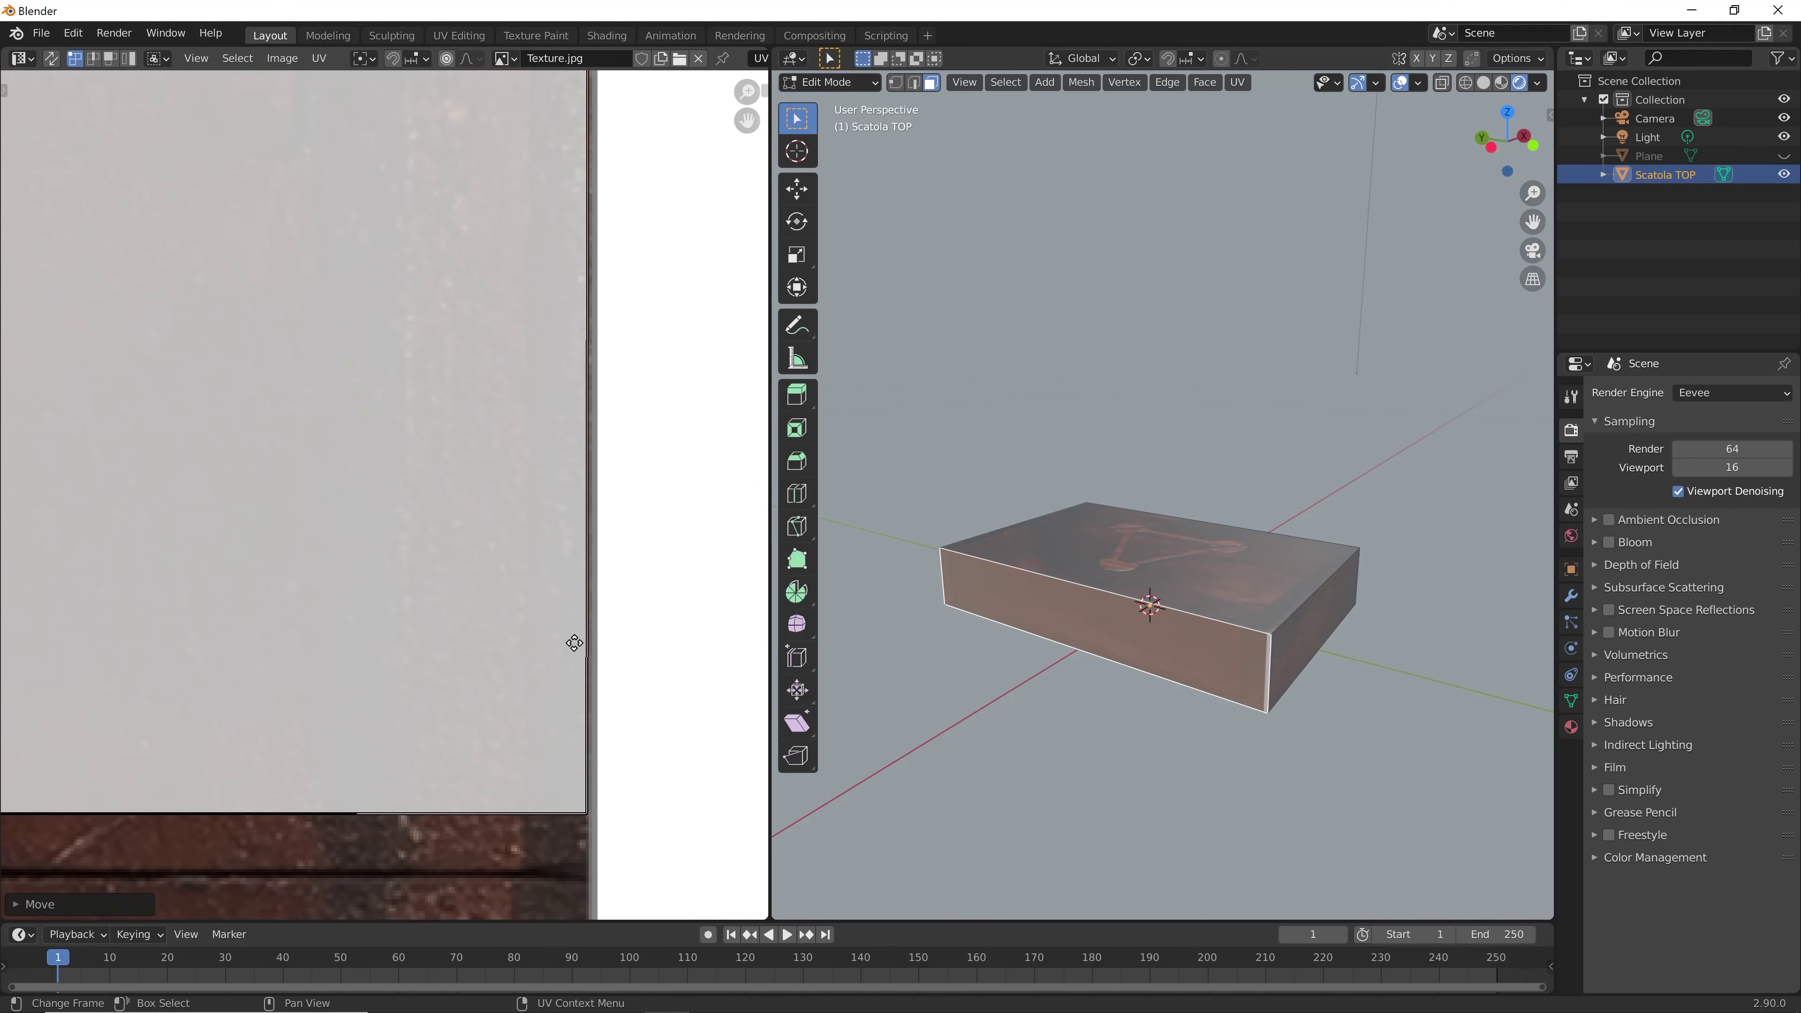
pyautogui.moveTo(507, 901); pyautogui.dragTo(565, 630, button='middle')
pyautogui.click(576, 612)
pyautogui.press('g')
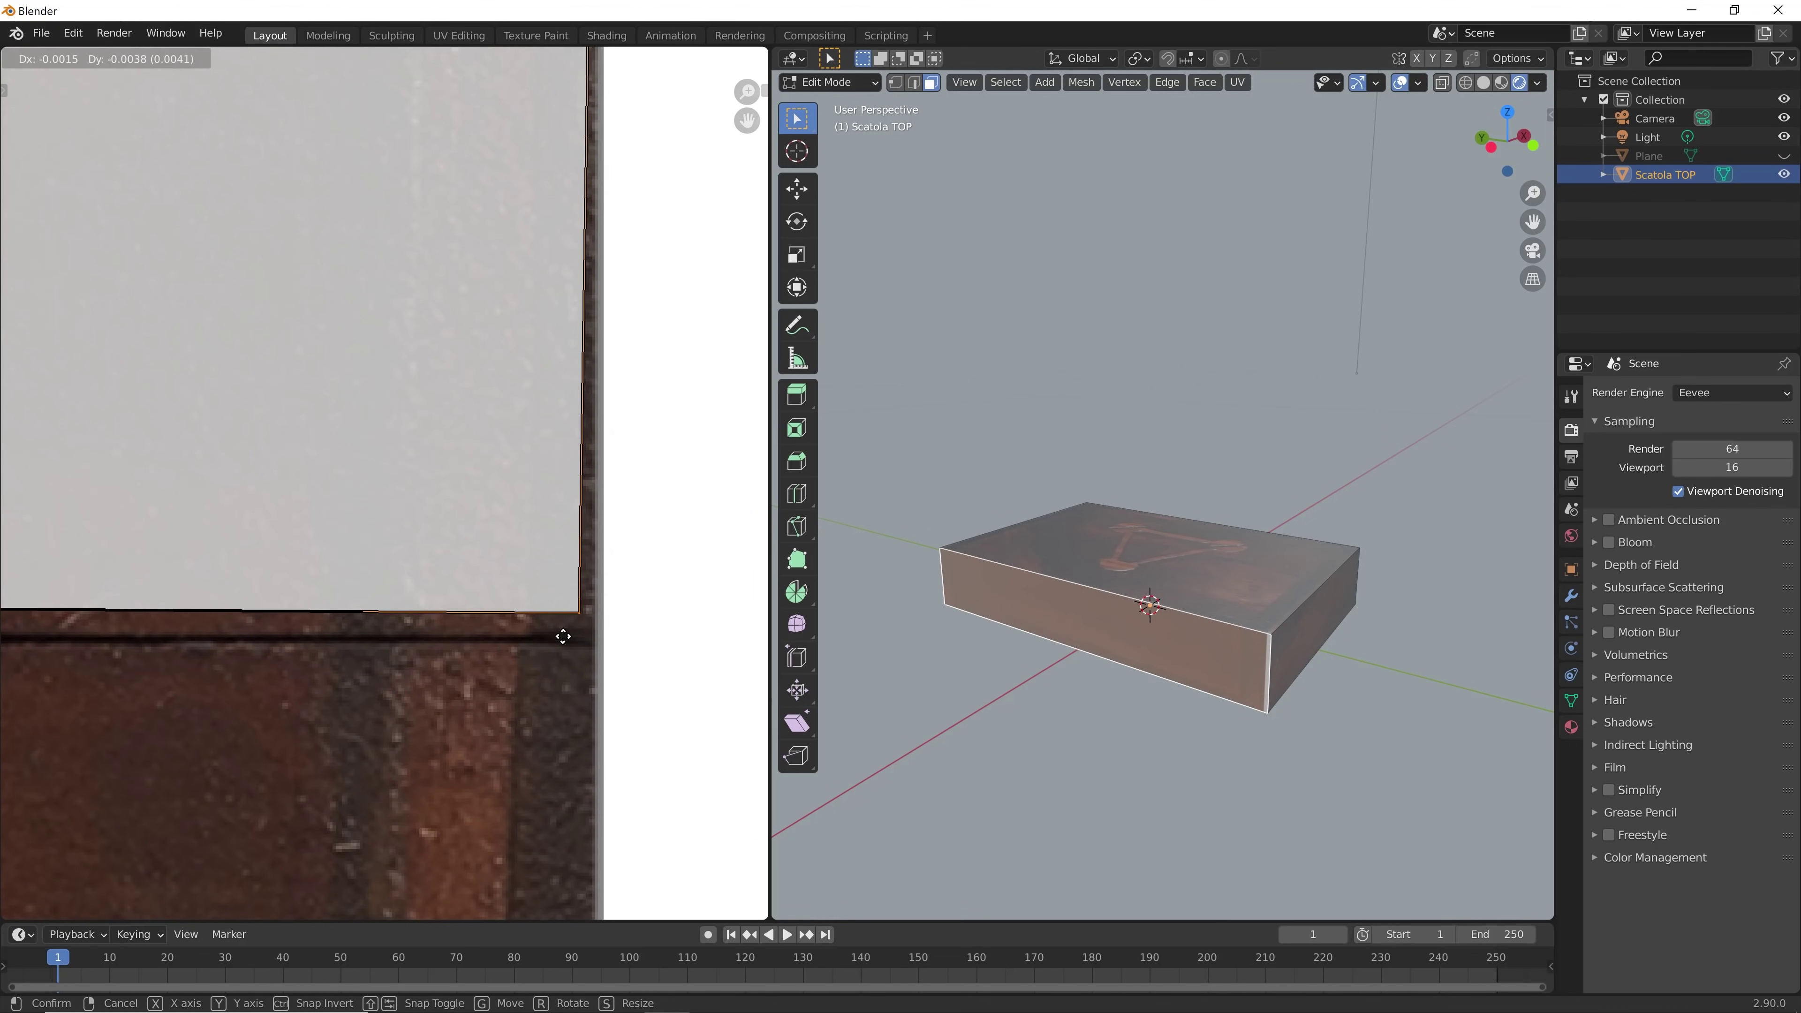
pyautogui.click(575, 657)
# Move one of the strip's corners onto the panel border
pyautogui.scroll(-3, 278, 721)
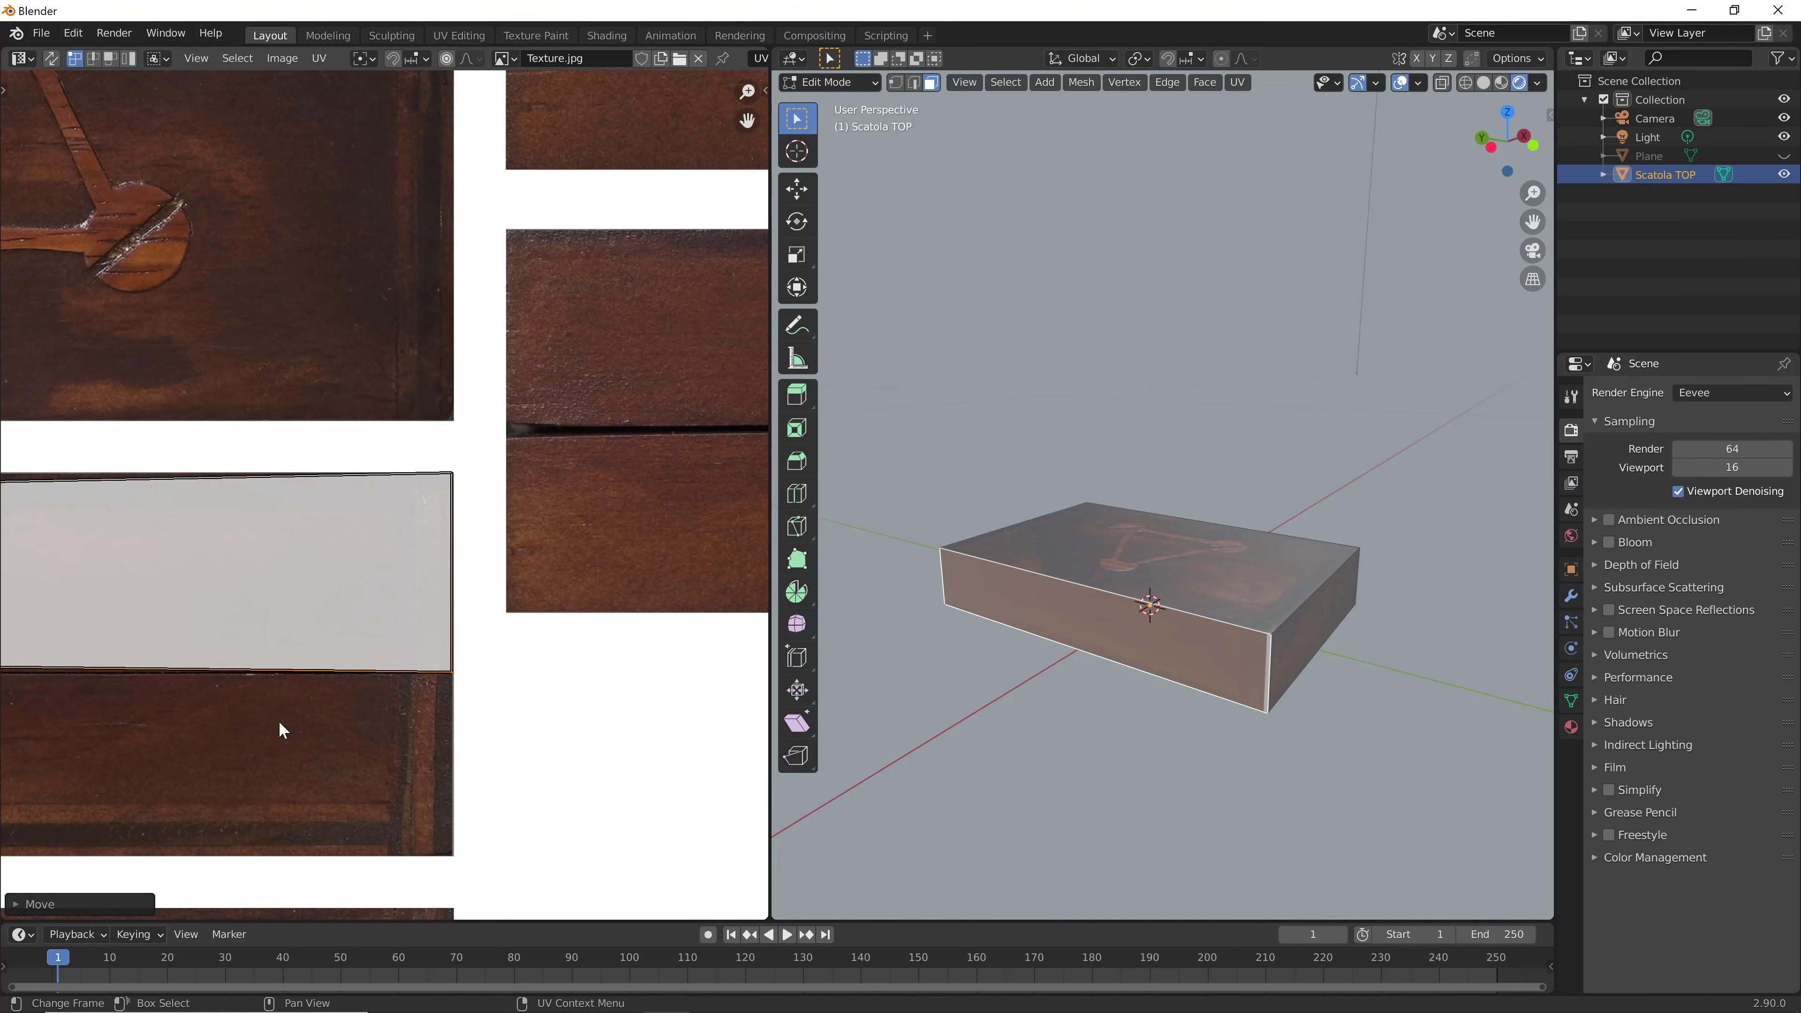
pyautogui.scroll(2, 534, 633)
pyautogui.moveTo(534, 633); pyautogui.dragTo(608, 602, button='middle')
pyautogui.click(608, 602)
pyautogui.scroll(3, 374, 591)
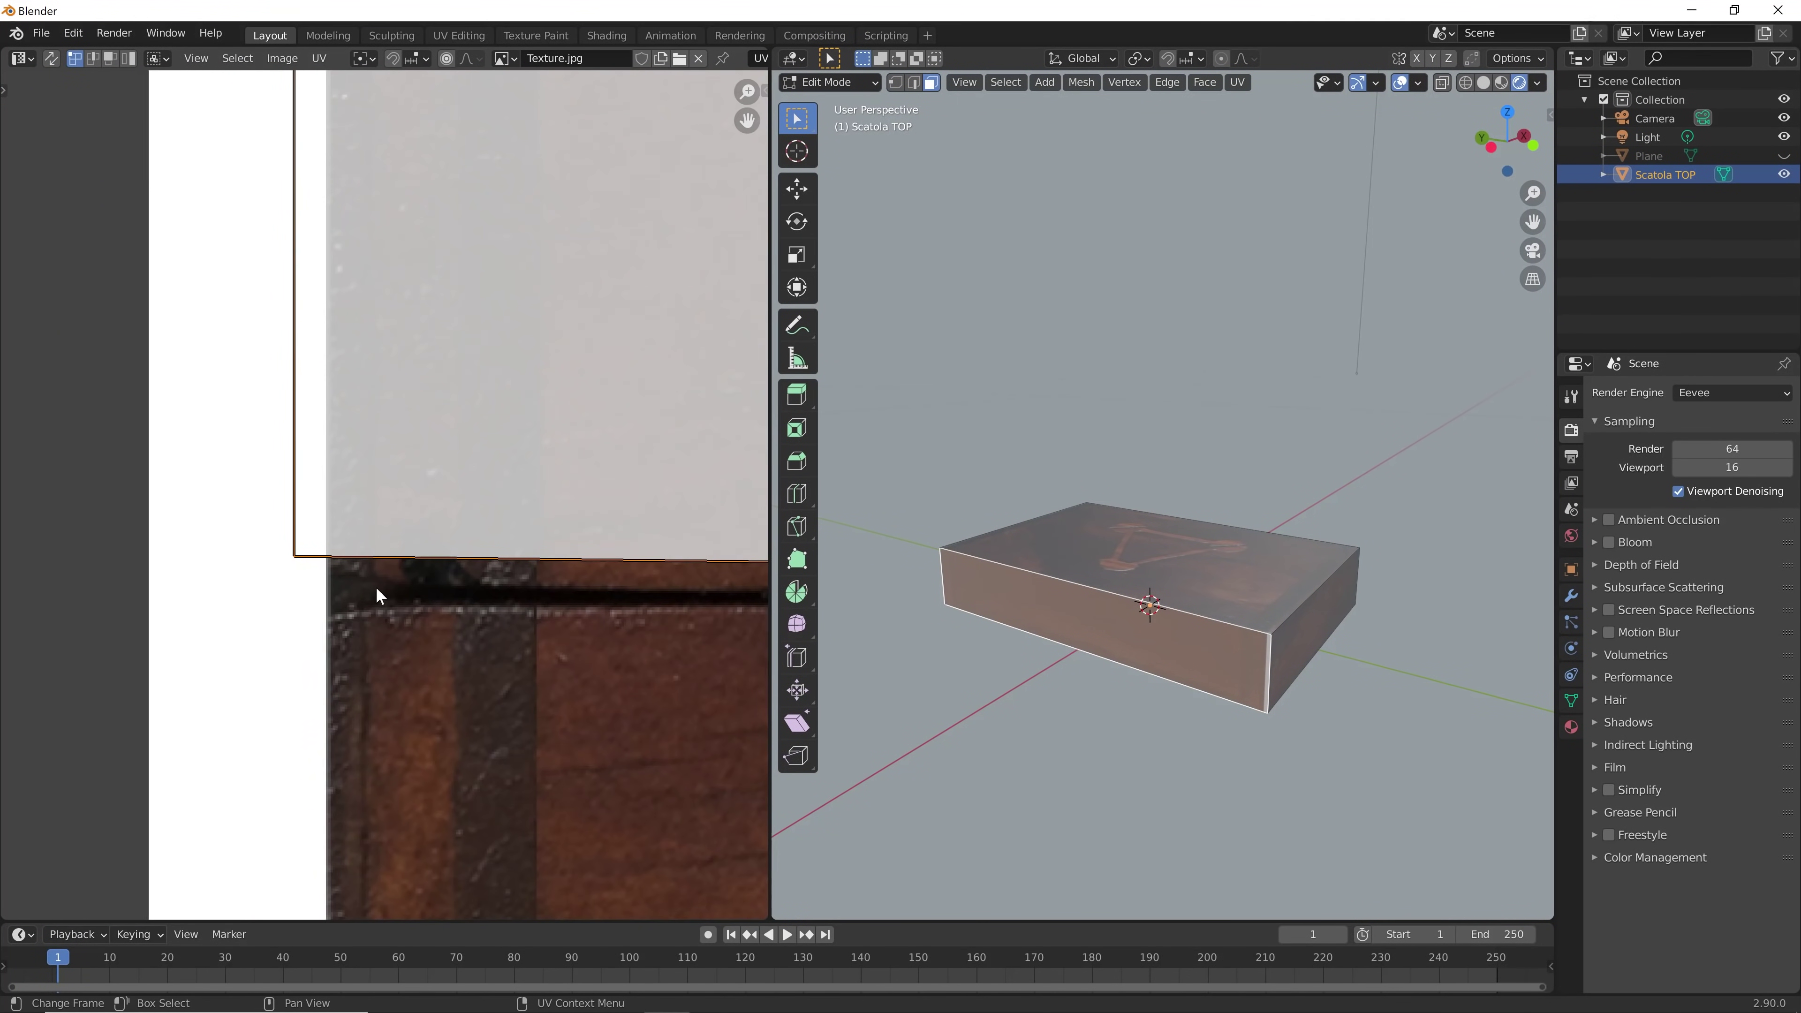
pyautogui.scroll(2, 374, 591)
pyautogui.press('g')
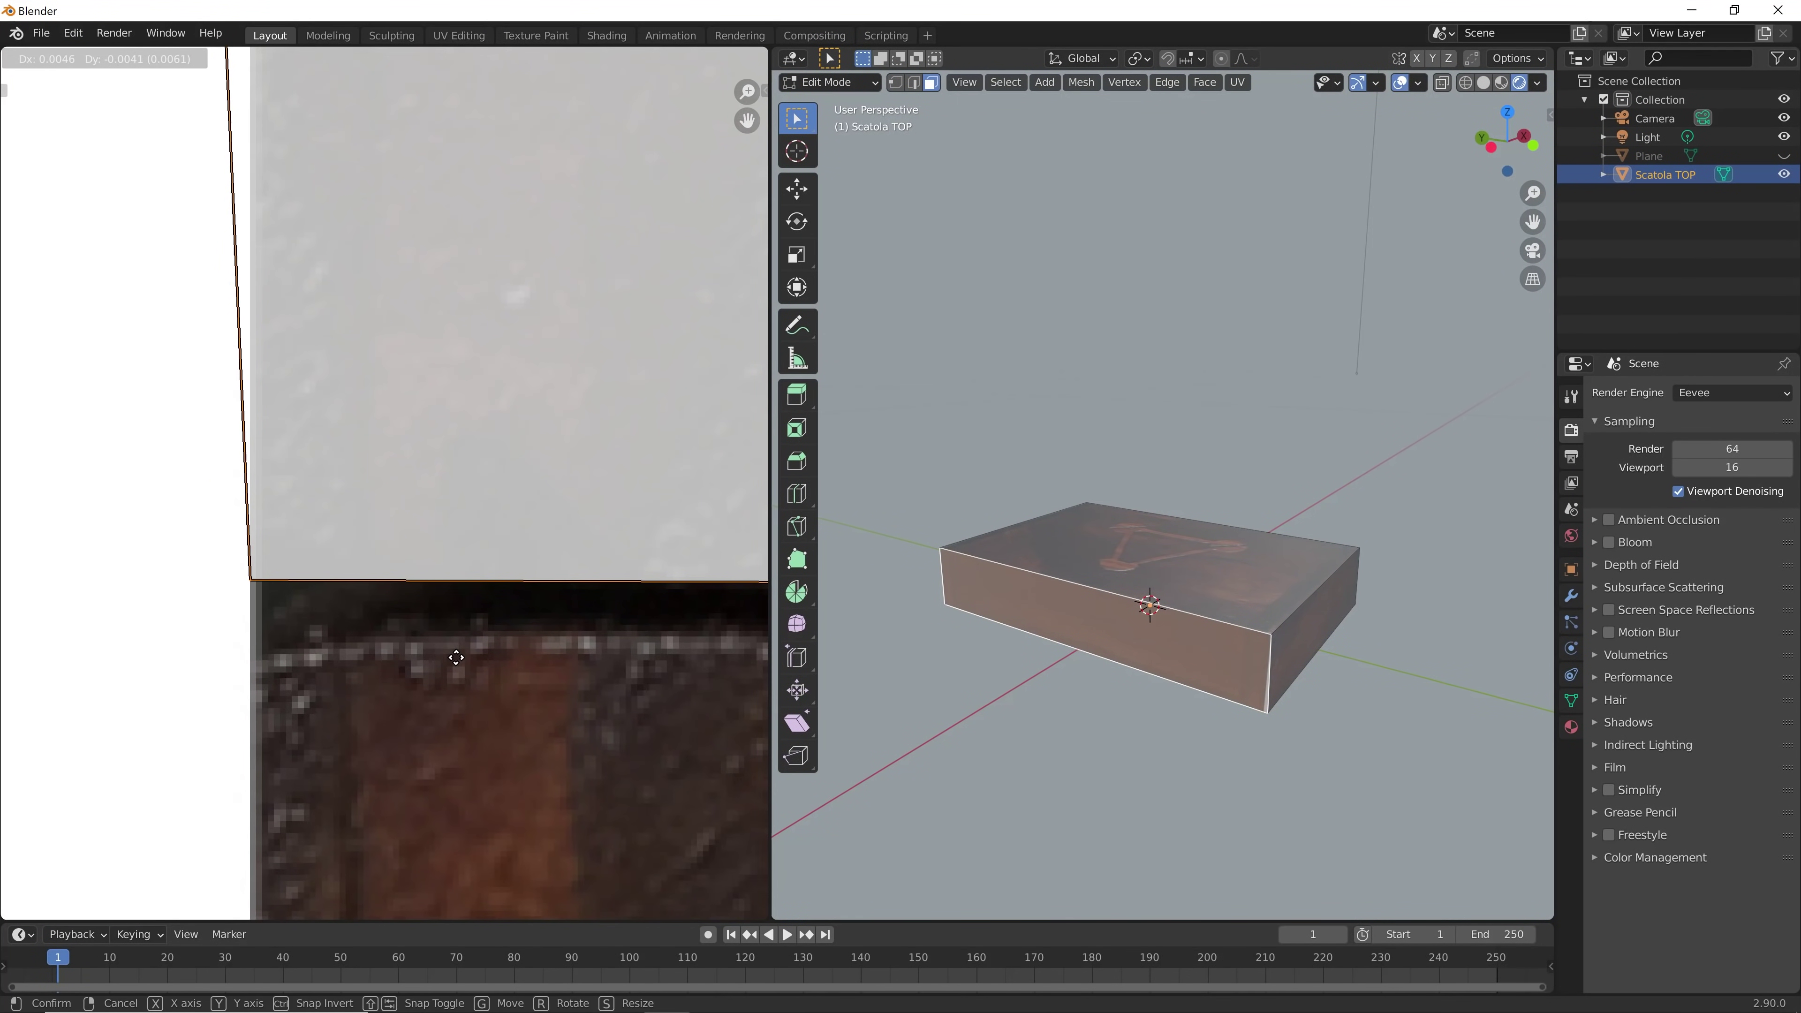
pyautogui.click(474, 644)
# Snap the next strip corner onto the panel corner and deselect everything
pyautogui.scroll(-3, 454, 611)
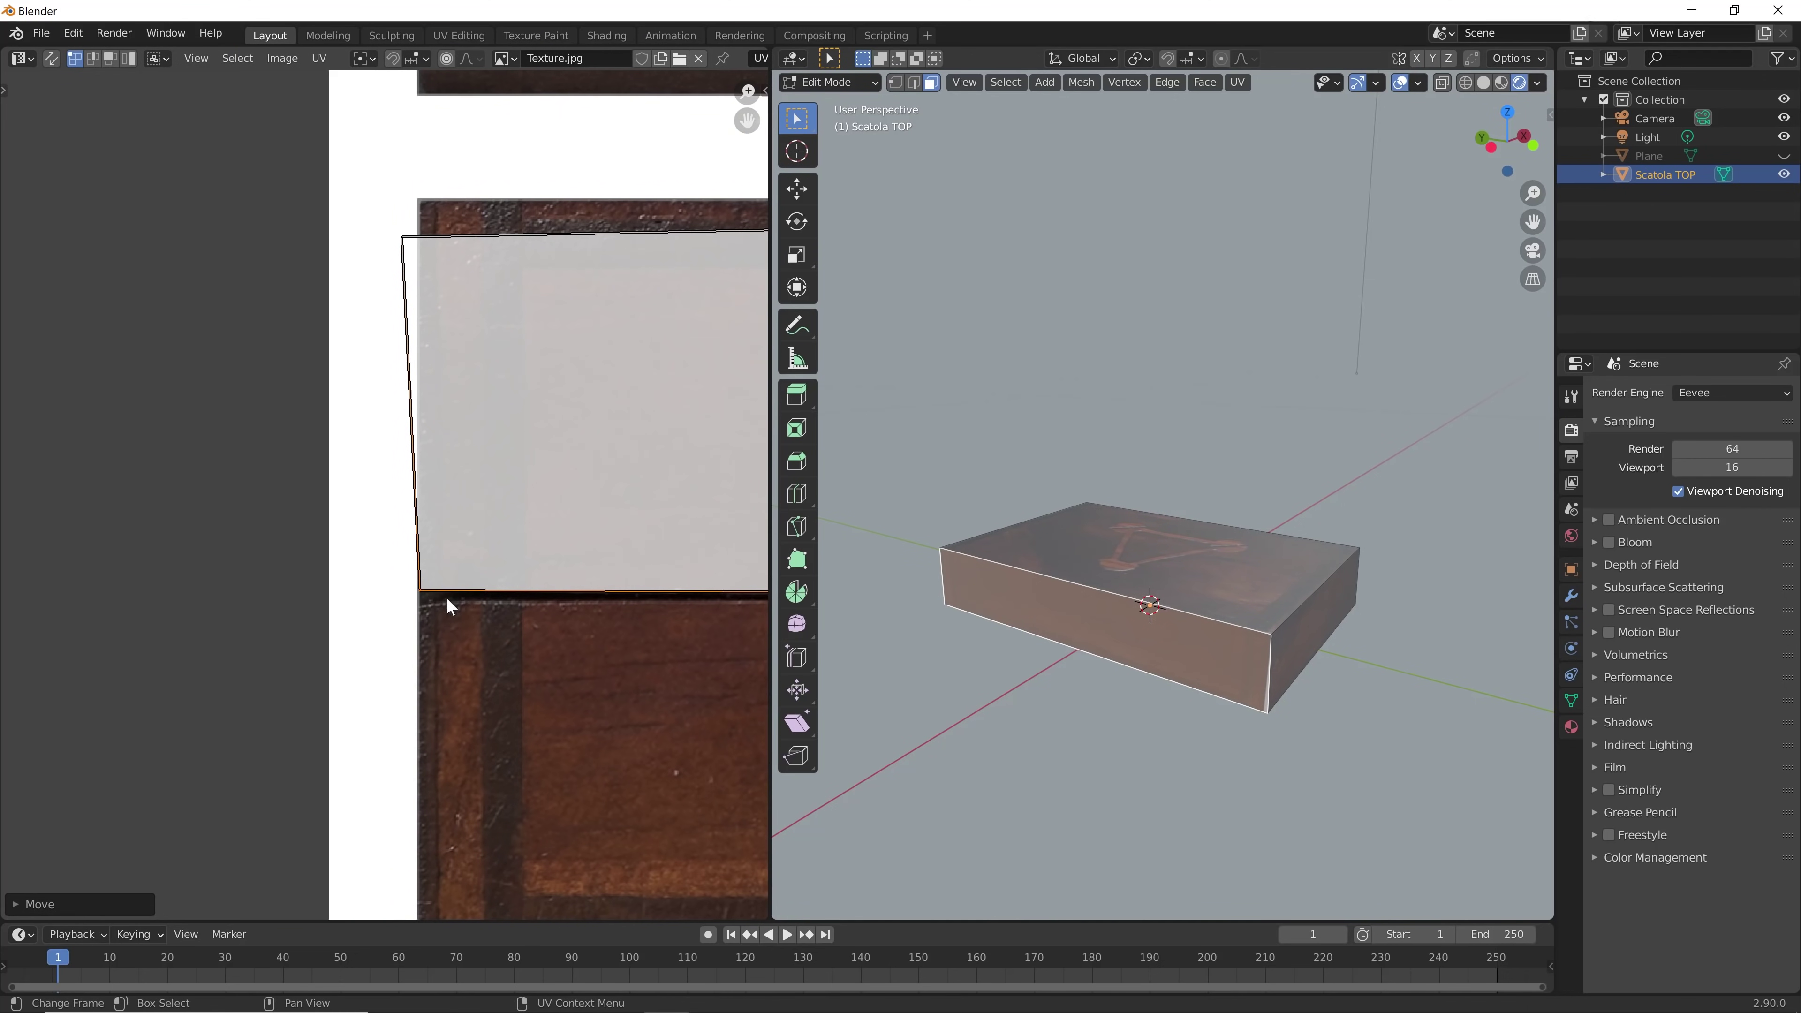
pyautogui.moveTo(451, 603); pyautogui.dragTo(595, 591, button='middle')
pyautogui.scroll(5, 480, 416)
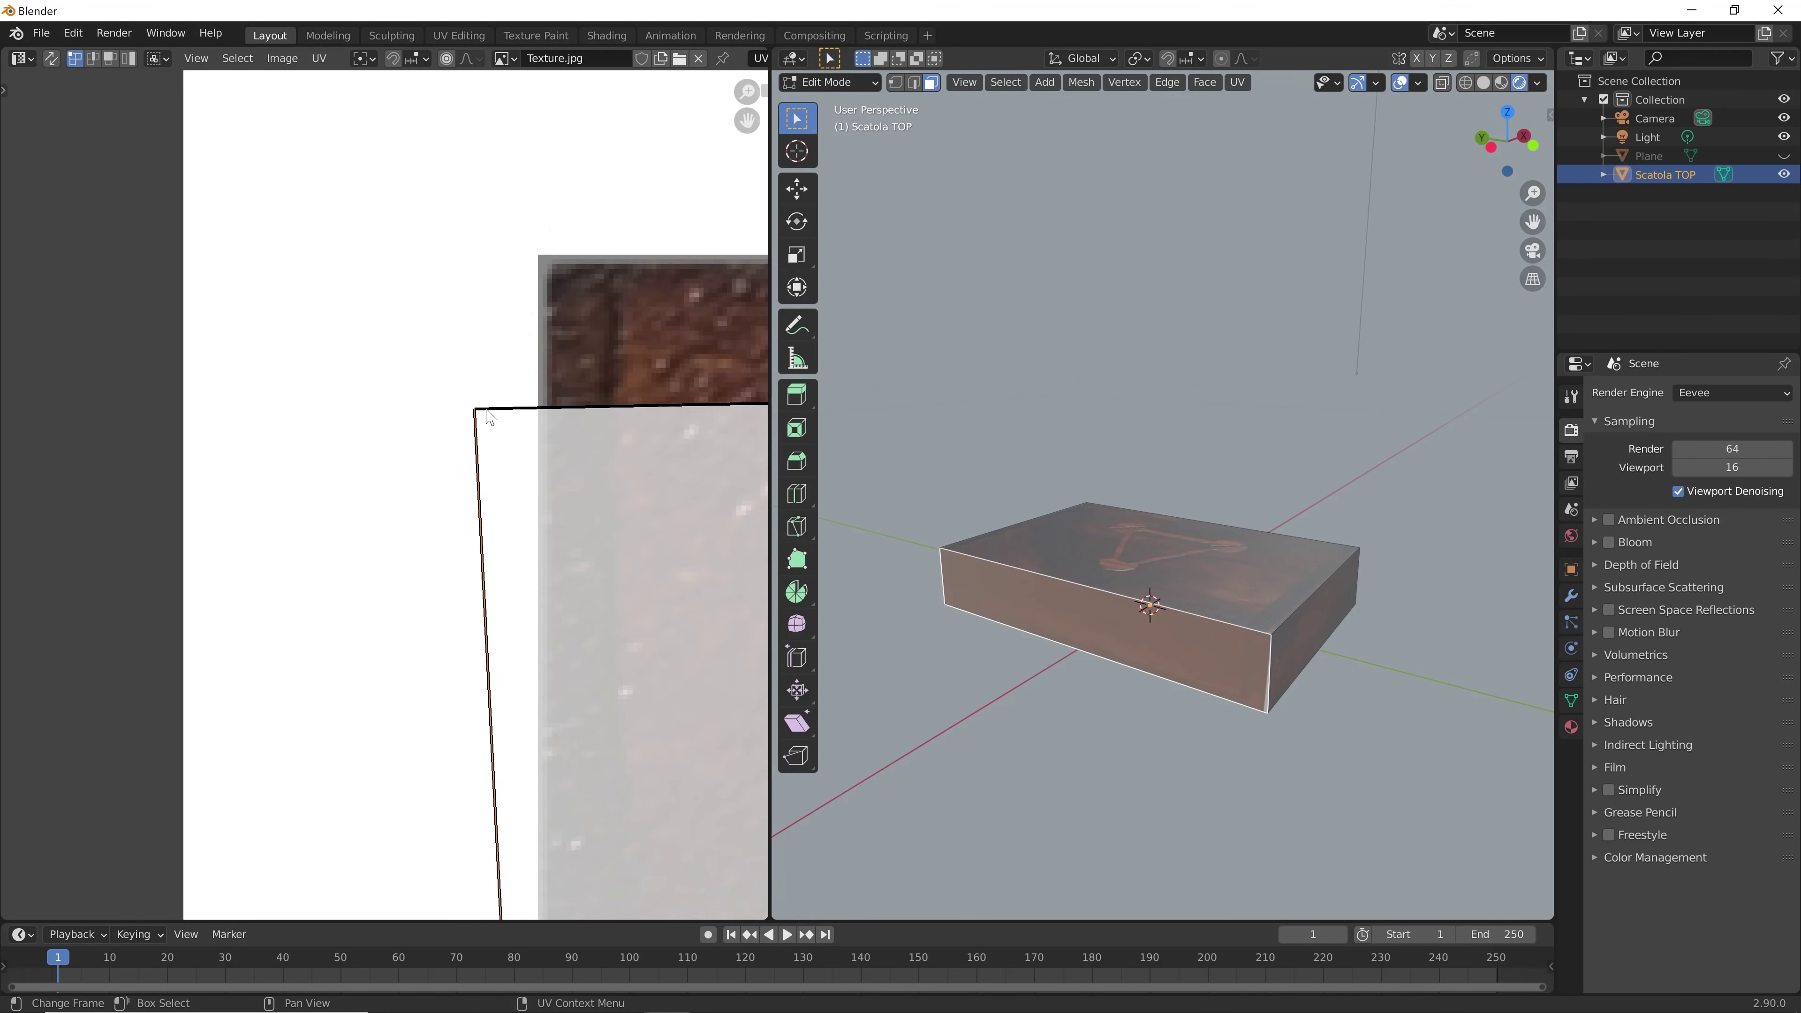
pyautogui.press('g')
pyautogui.click(676, 483)
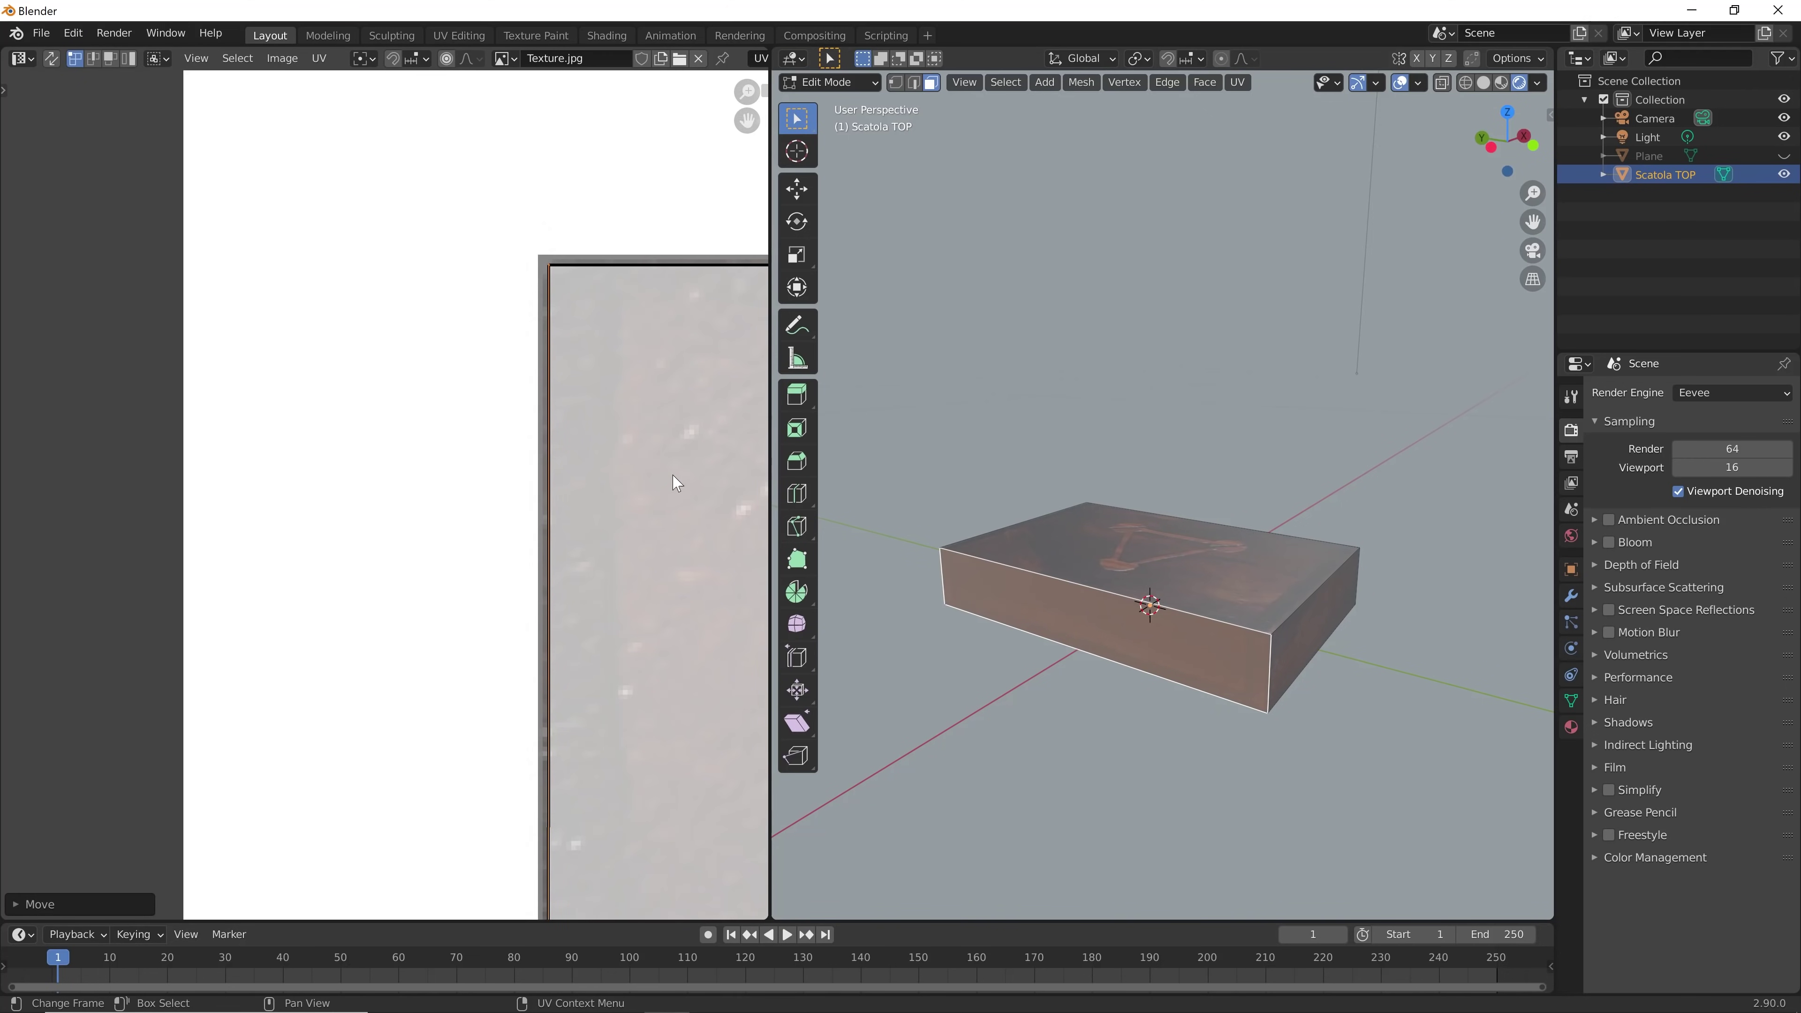
pyautogui.scroll(-5, 676, 483)
pyautogui.click(1187, 471)
# Orbit beneath the lid and select its inner bottom face
pyautogui.moveTo(1170, 559); pyautogui.dragTo(843, 587, button='middle')
pyautogui.moveTo(1049, 660)
pyautogui.mouseDown(button='middle')
pyautogui.moveTo(1211, 591)
pyautogui.moveTo(1146, 611)
pyautogui.mouseUp(button='middle')
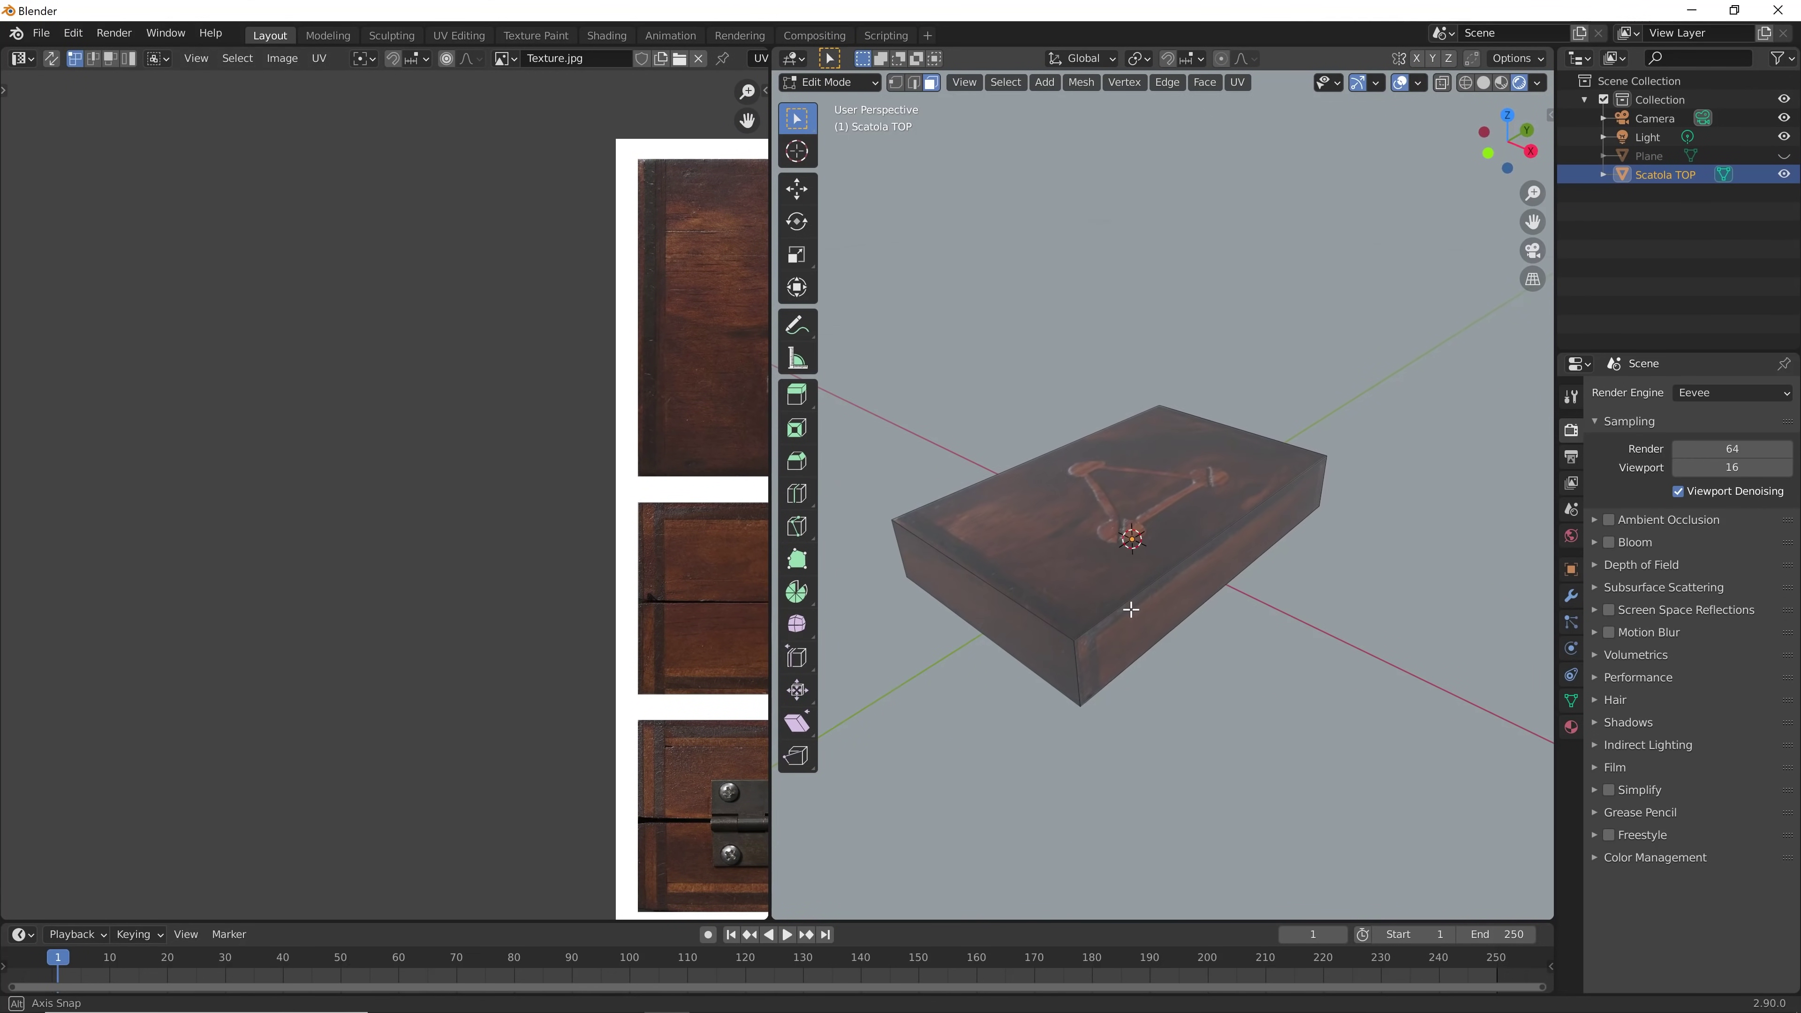
pyautogui.click(1194, 523)
pyautogui.moveTo(1194, 523); pyautogui.dragTo(1086, 600, button='middle')
pyautogui.hotkey('alt', 'a')
pyautogui.moveTo(1138, 527)
pyautogui.mouseDown(button='middle')
pyautogui.moveTo(1154, 535)
pyautogui.moveTo(1137, 371)
pyautogui.moveTo(1089, 496)
pyautogui.moveTo(993, 539)
pyautogui.mouseUp(button='middle')
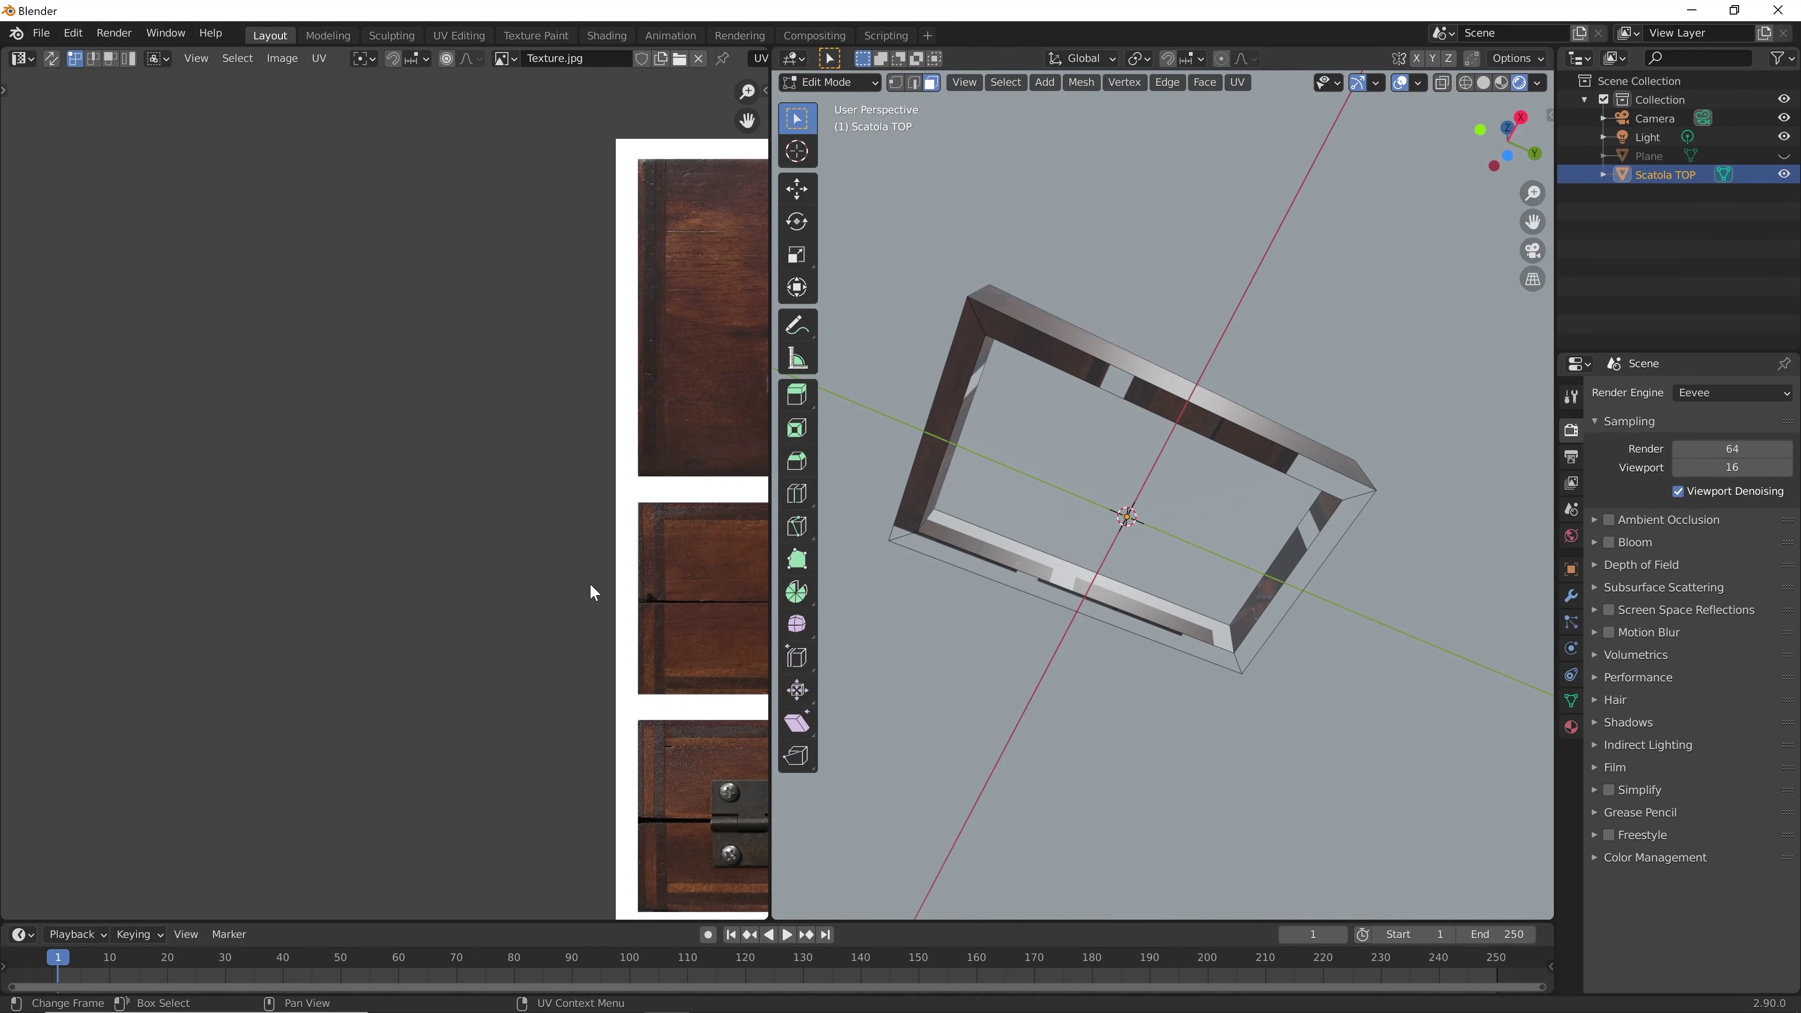
pyautogui.moveTo(589, 583); pyautogui.dragTo(343, 500, button='middle')
pyautogui.scroll(-3, 343, 500)
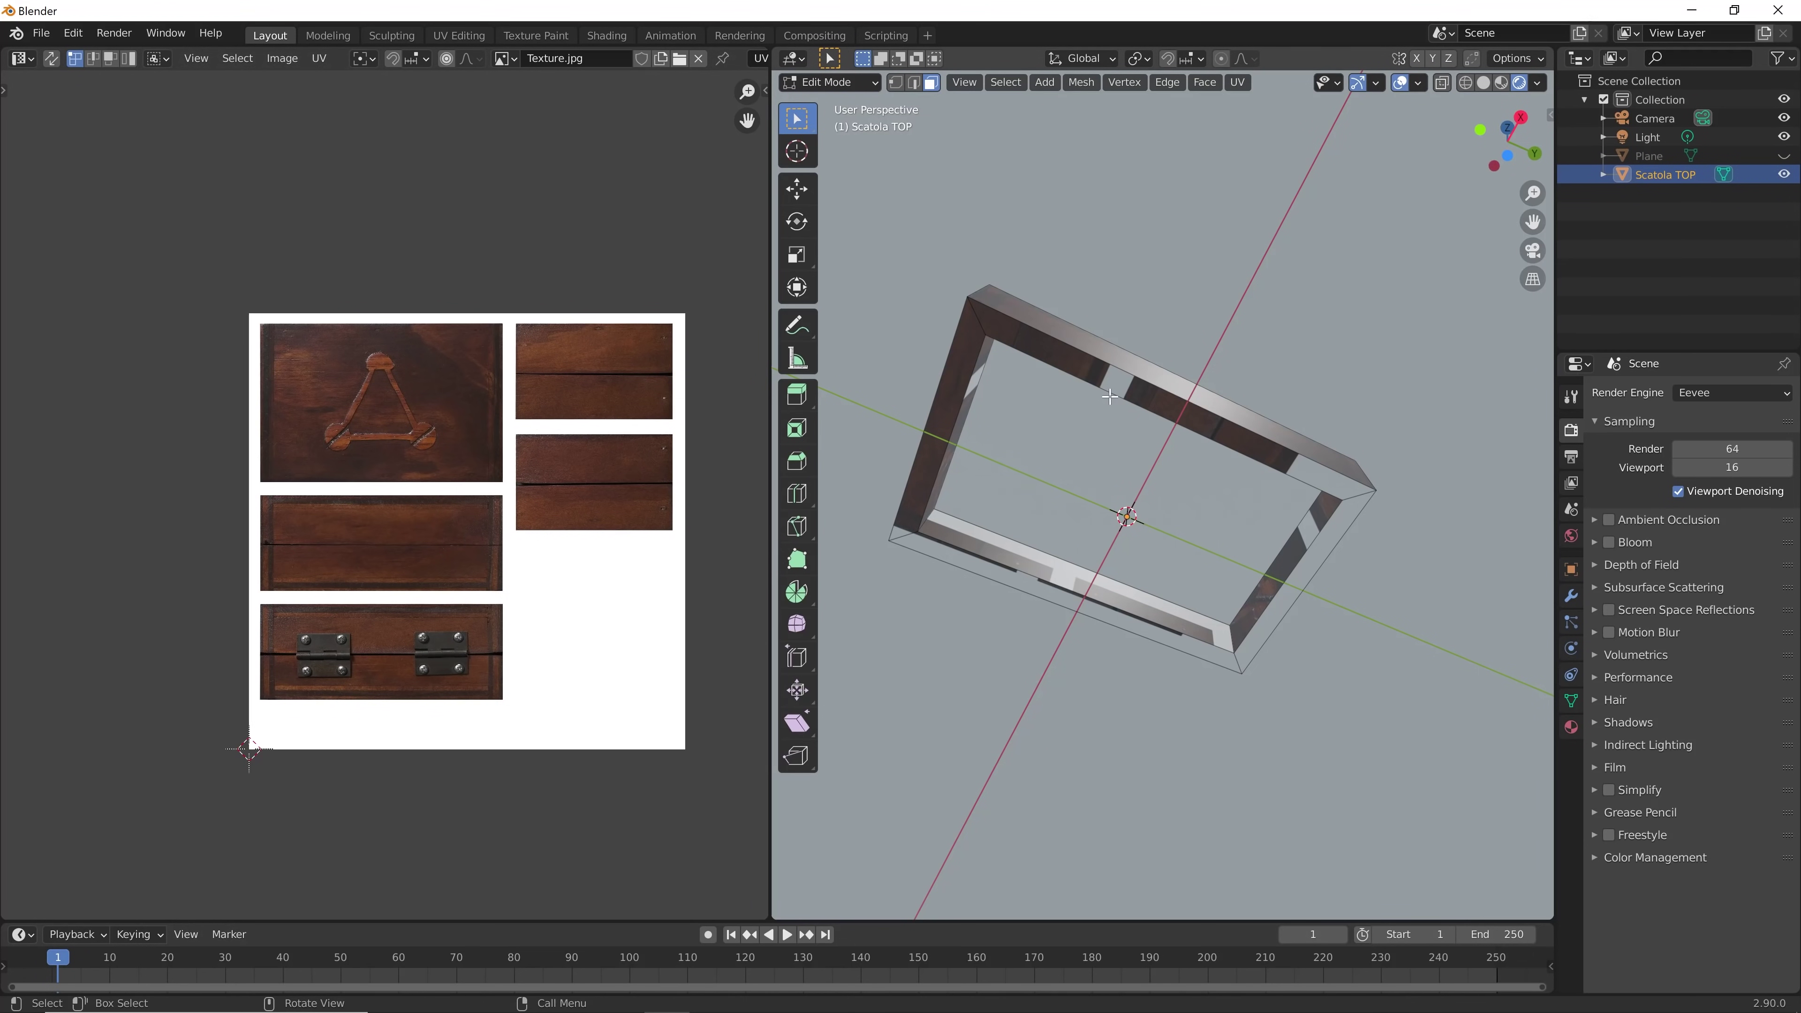
pyautogui.click(1107, 412)
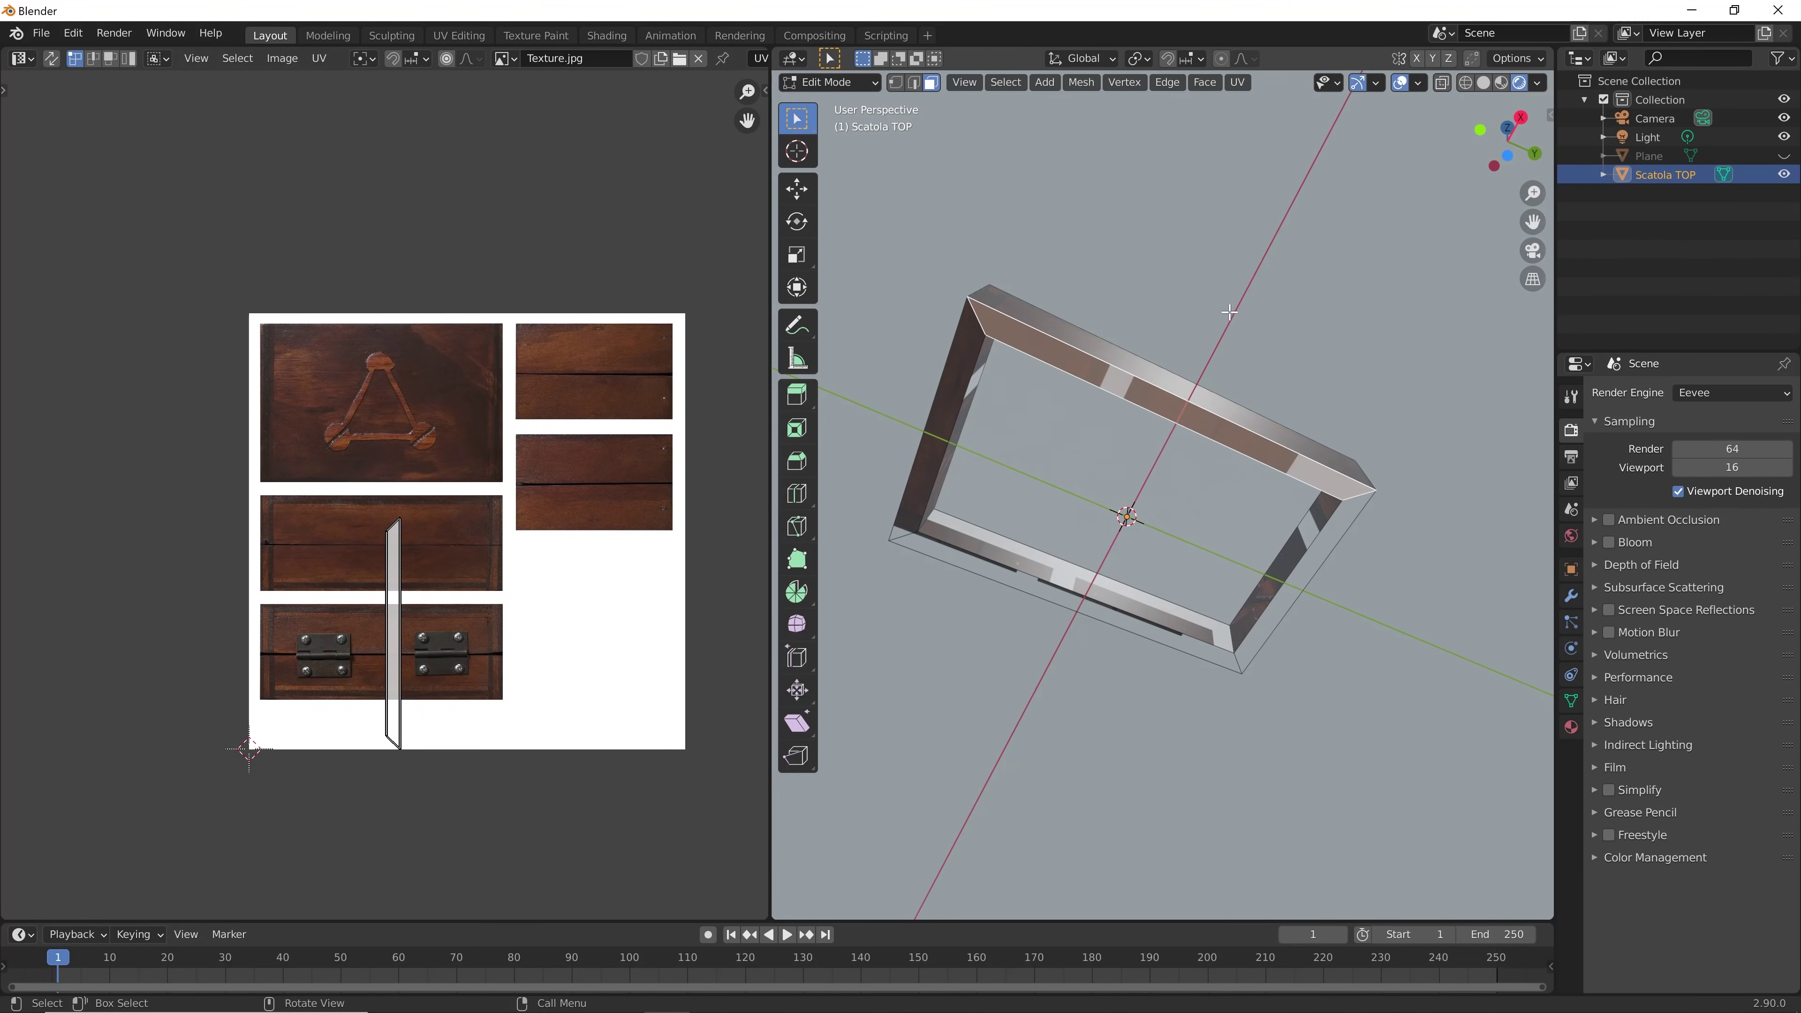
pyautogui.click(1054, 471)
# Shrink the inner bottom face's UV rectangle and place it on plain wood grain
pyautogui.moveTo(1153, 477); pyautogui.dragTo(1134, 495, button='middle')
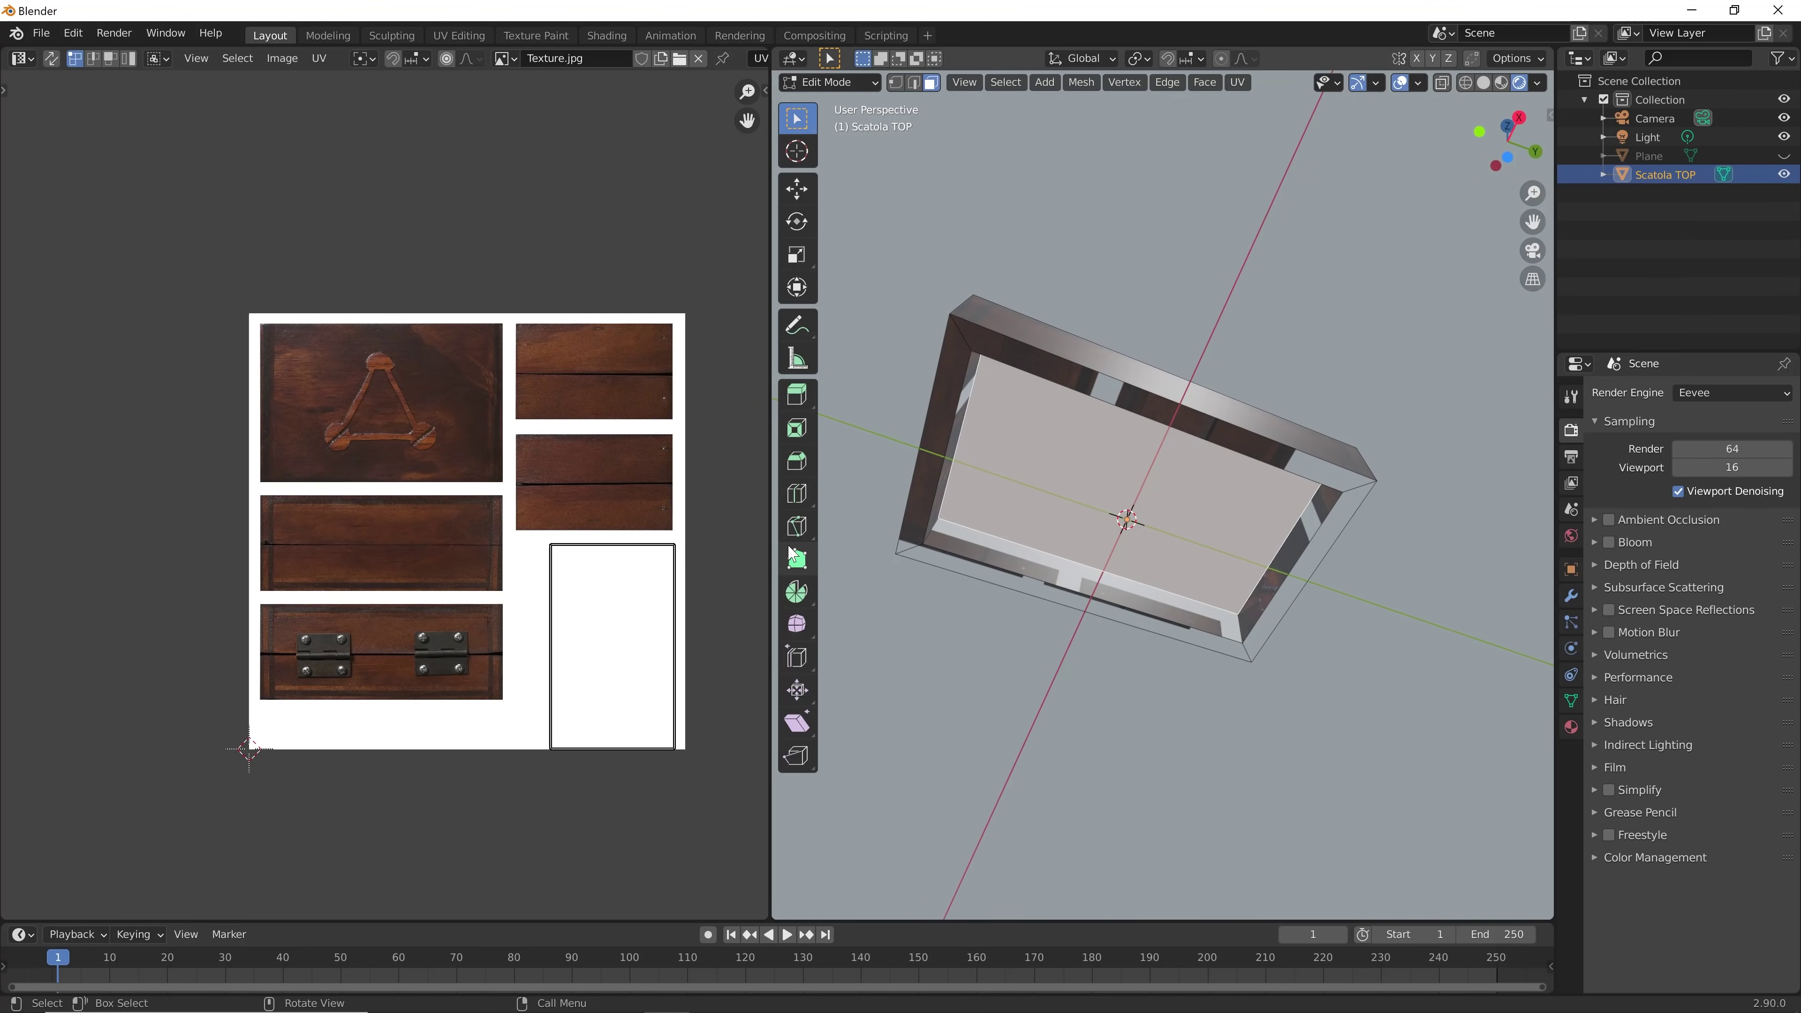
pyautogui.moveTo(718, 513); pyautogui.dragTo(525, 773)
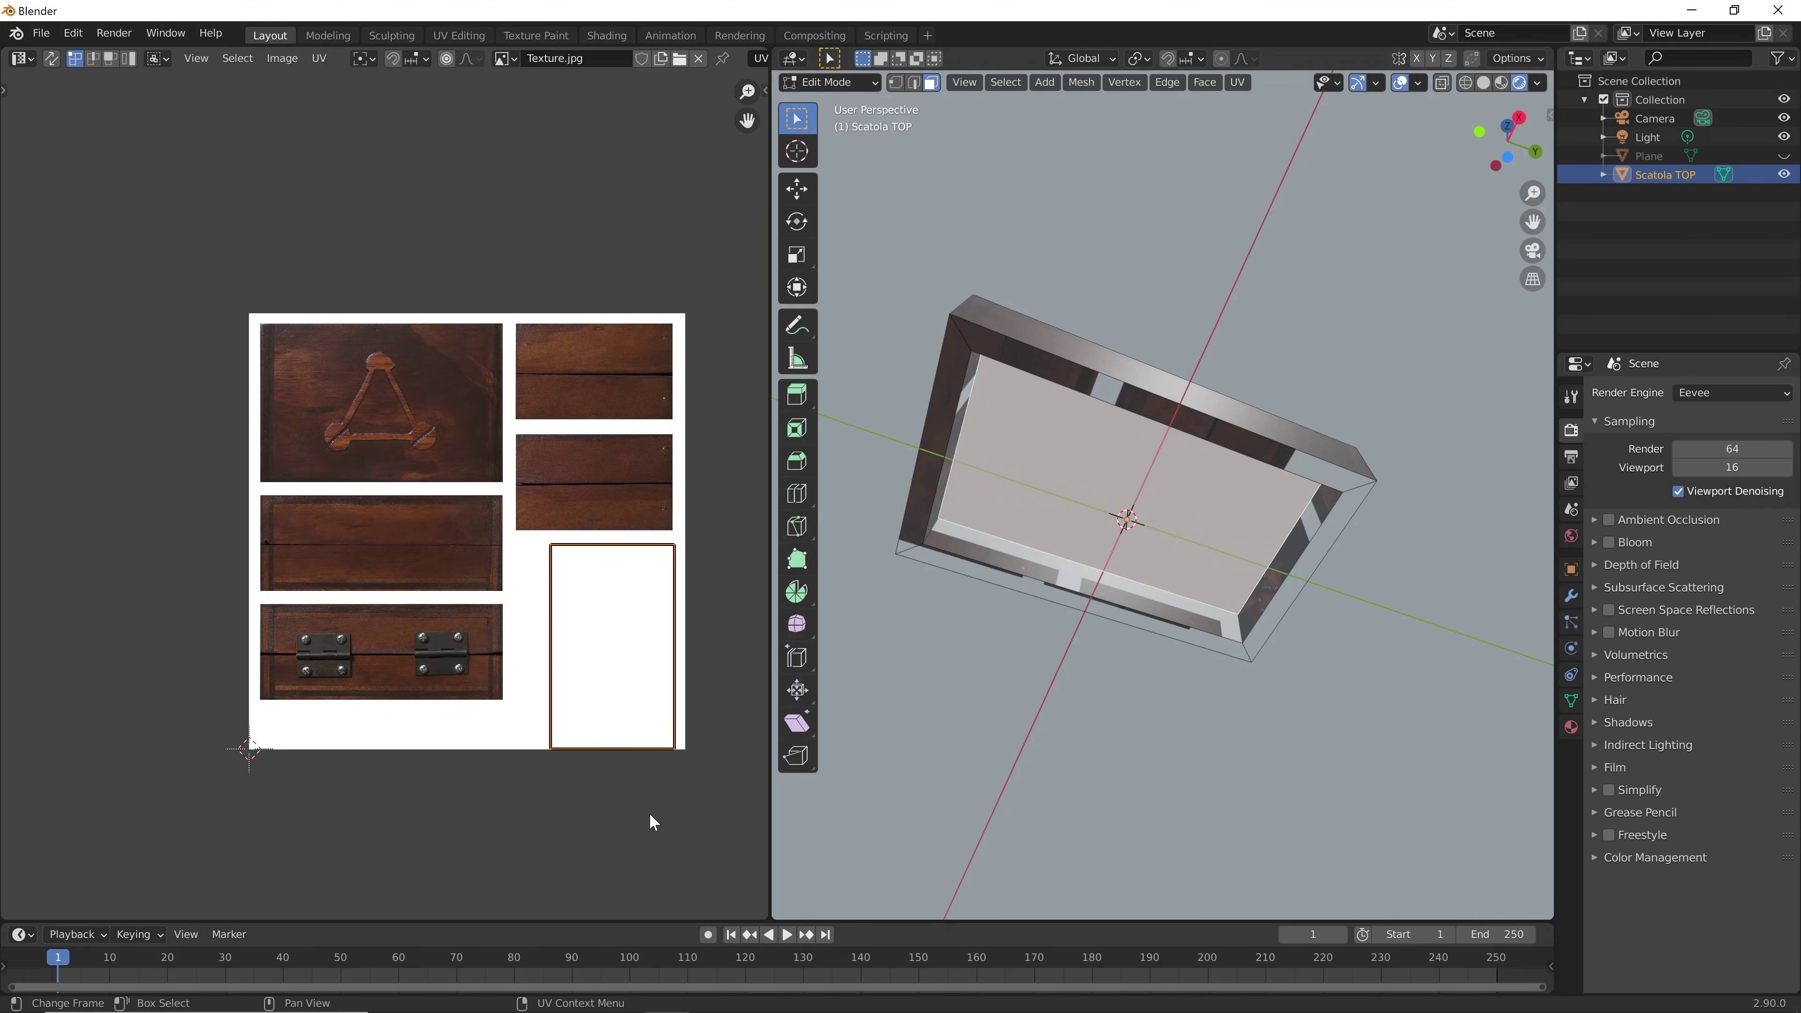
pyautogui.press('s')
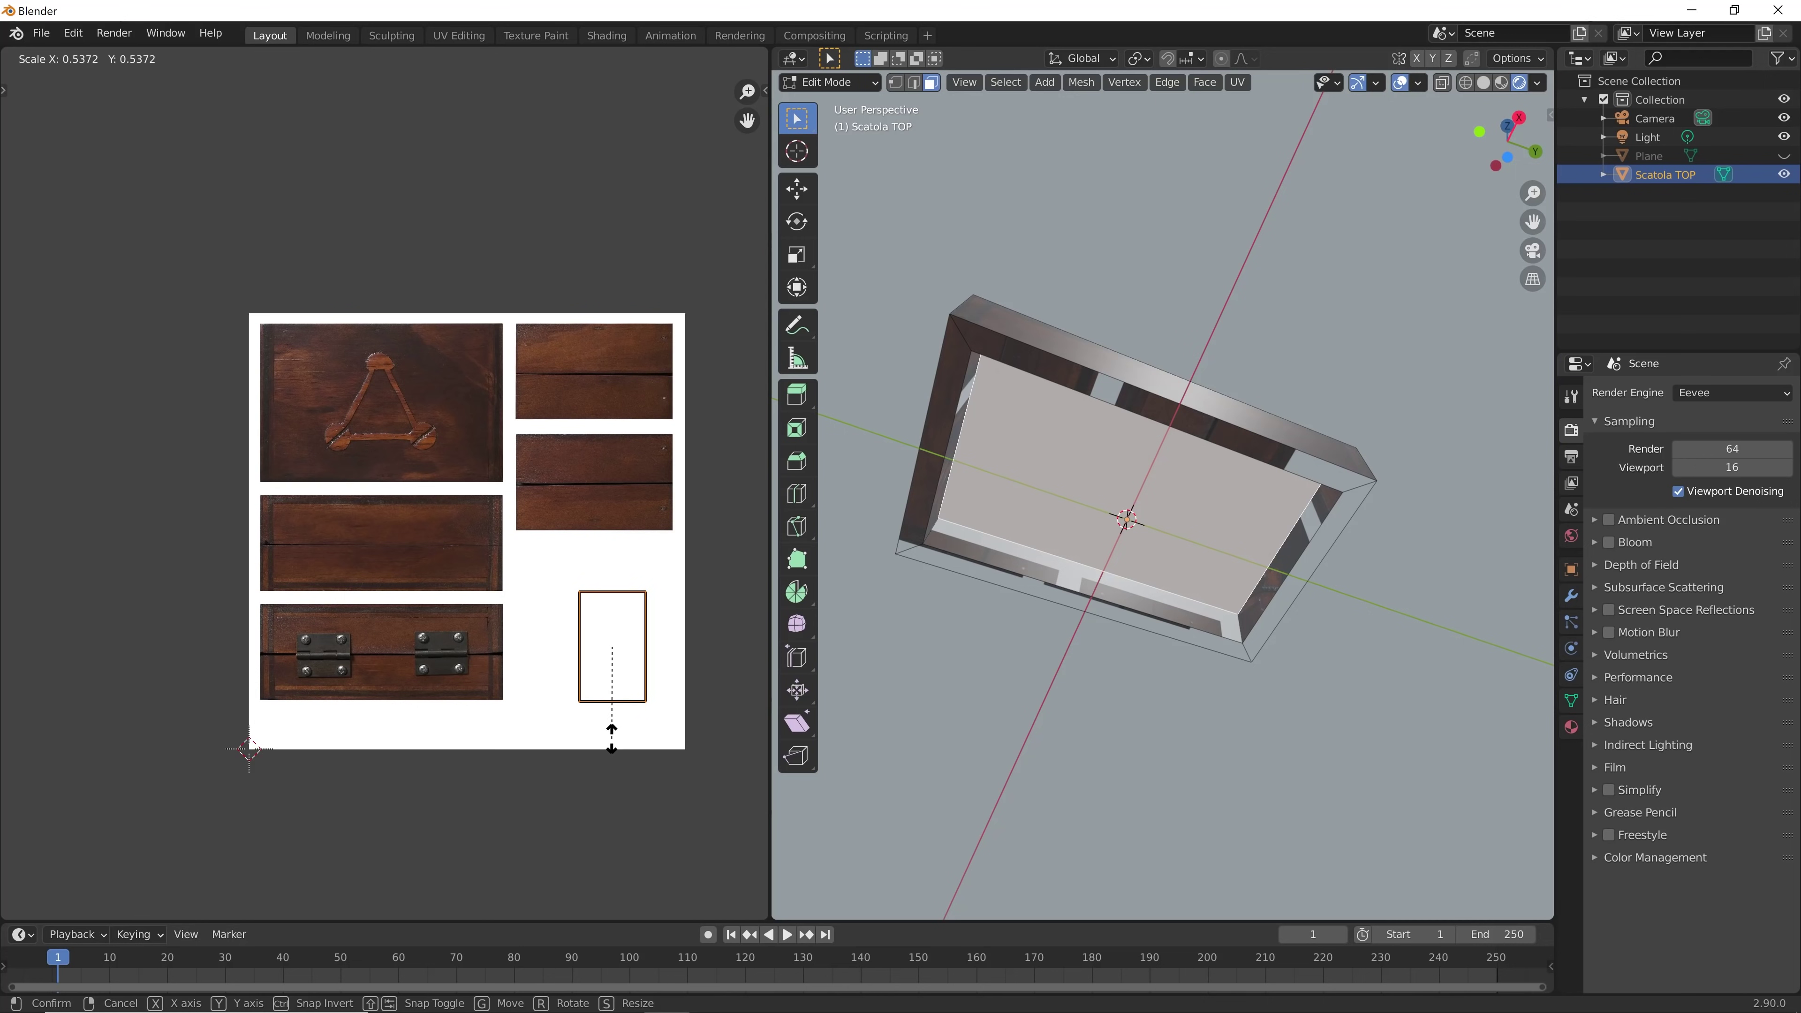
pyautogui.click(614, 755)
pyautogui.press('g')
pyautogui.click(314, 487)
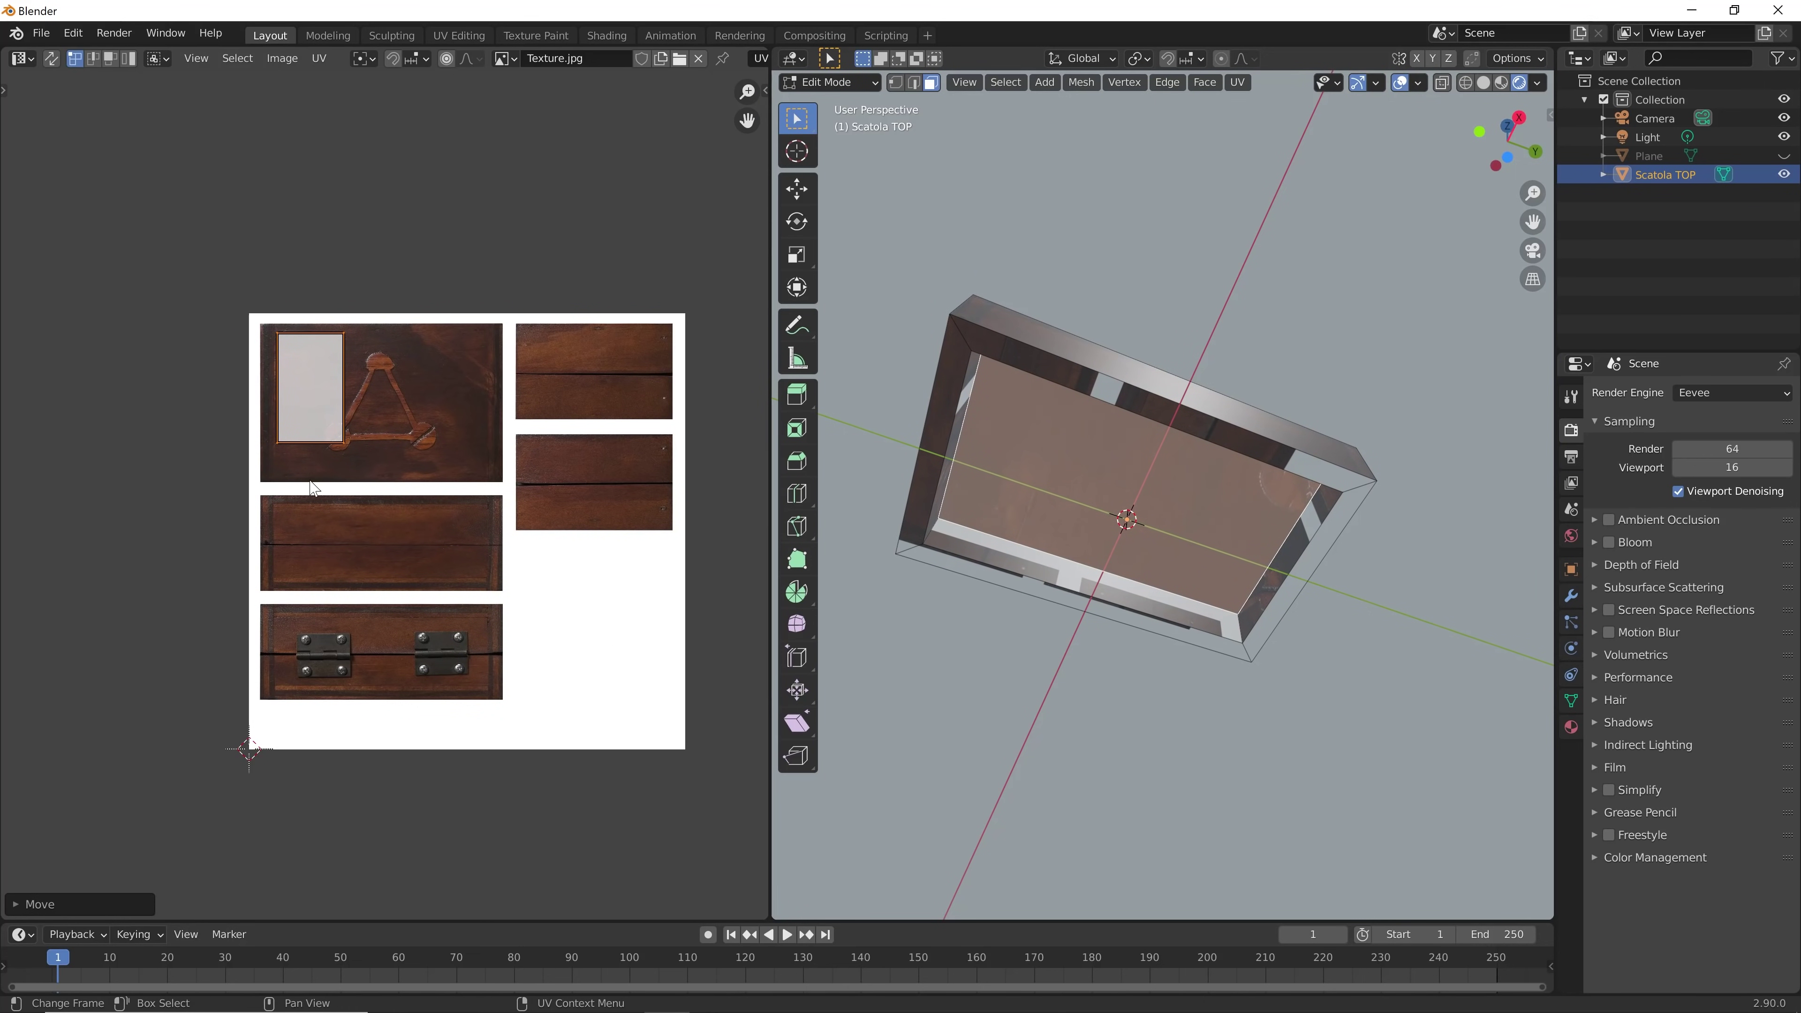
pyautogui.press('s')
pyautogui.click(387, 503)
pyautogui.press('g')
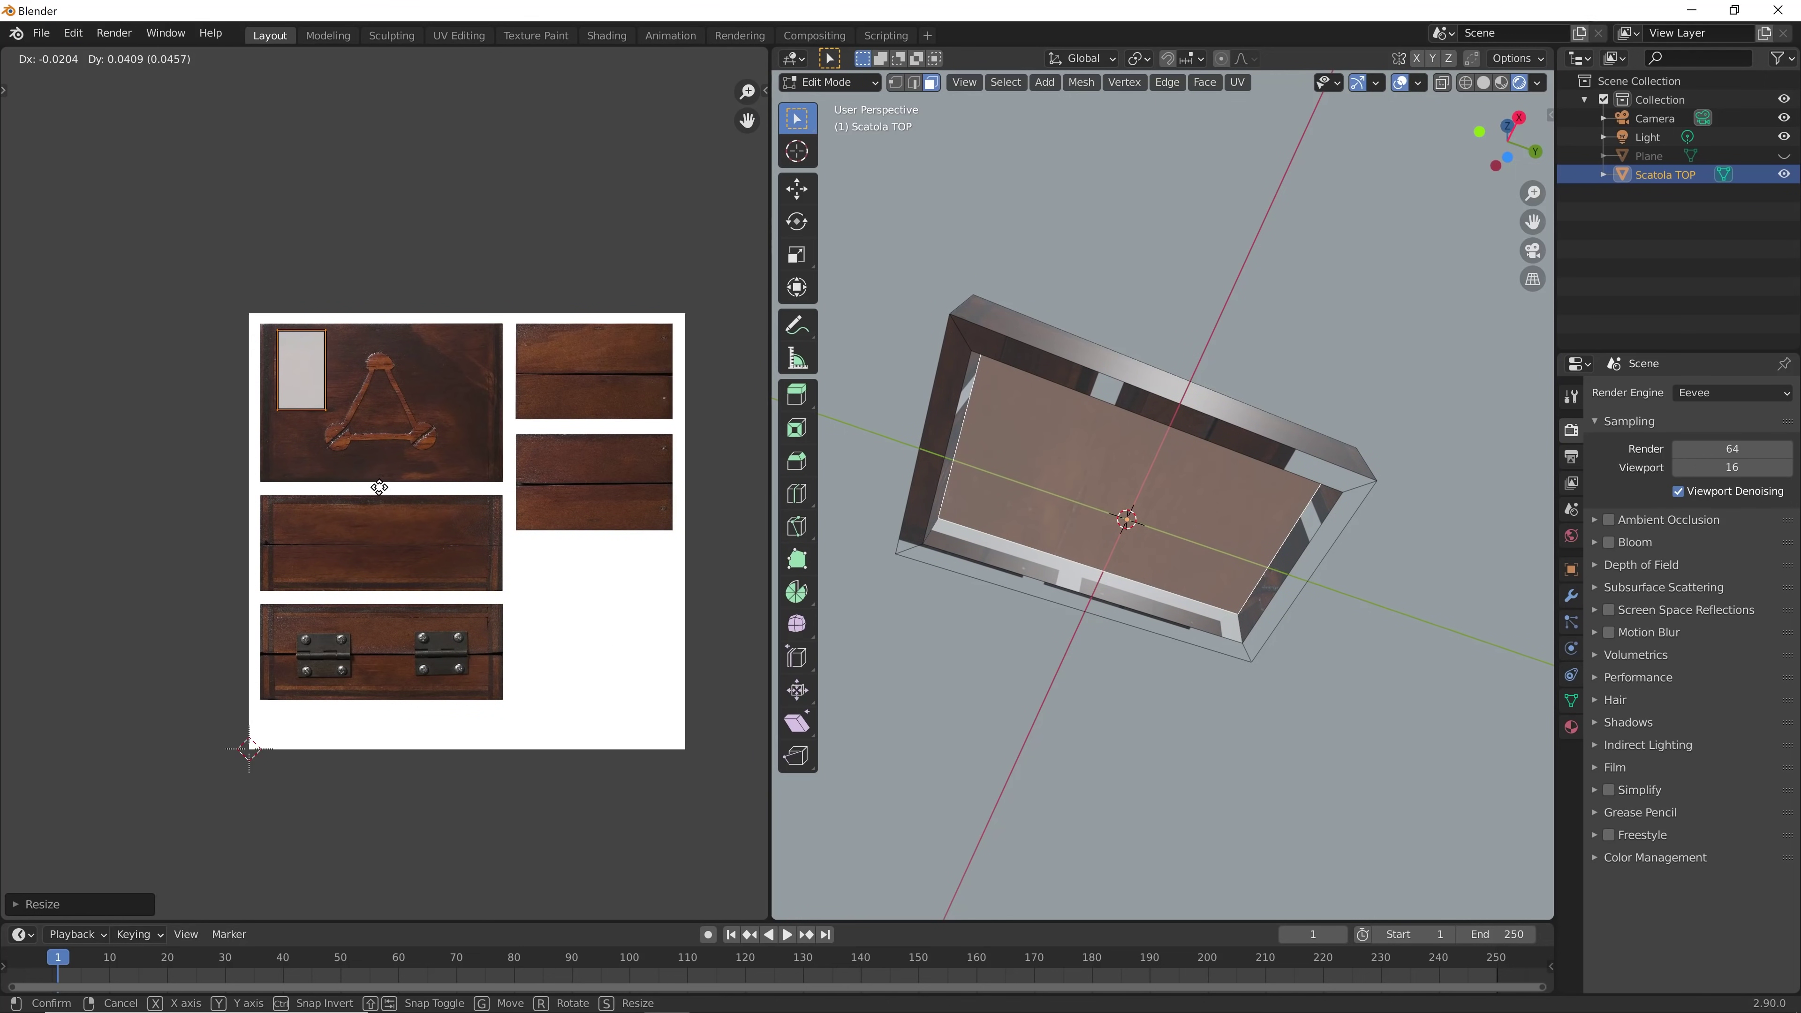
pyautogui.click(378, 497)
pyautogui.click(1180, 320)
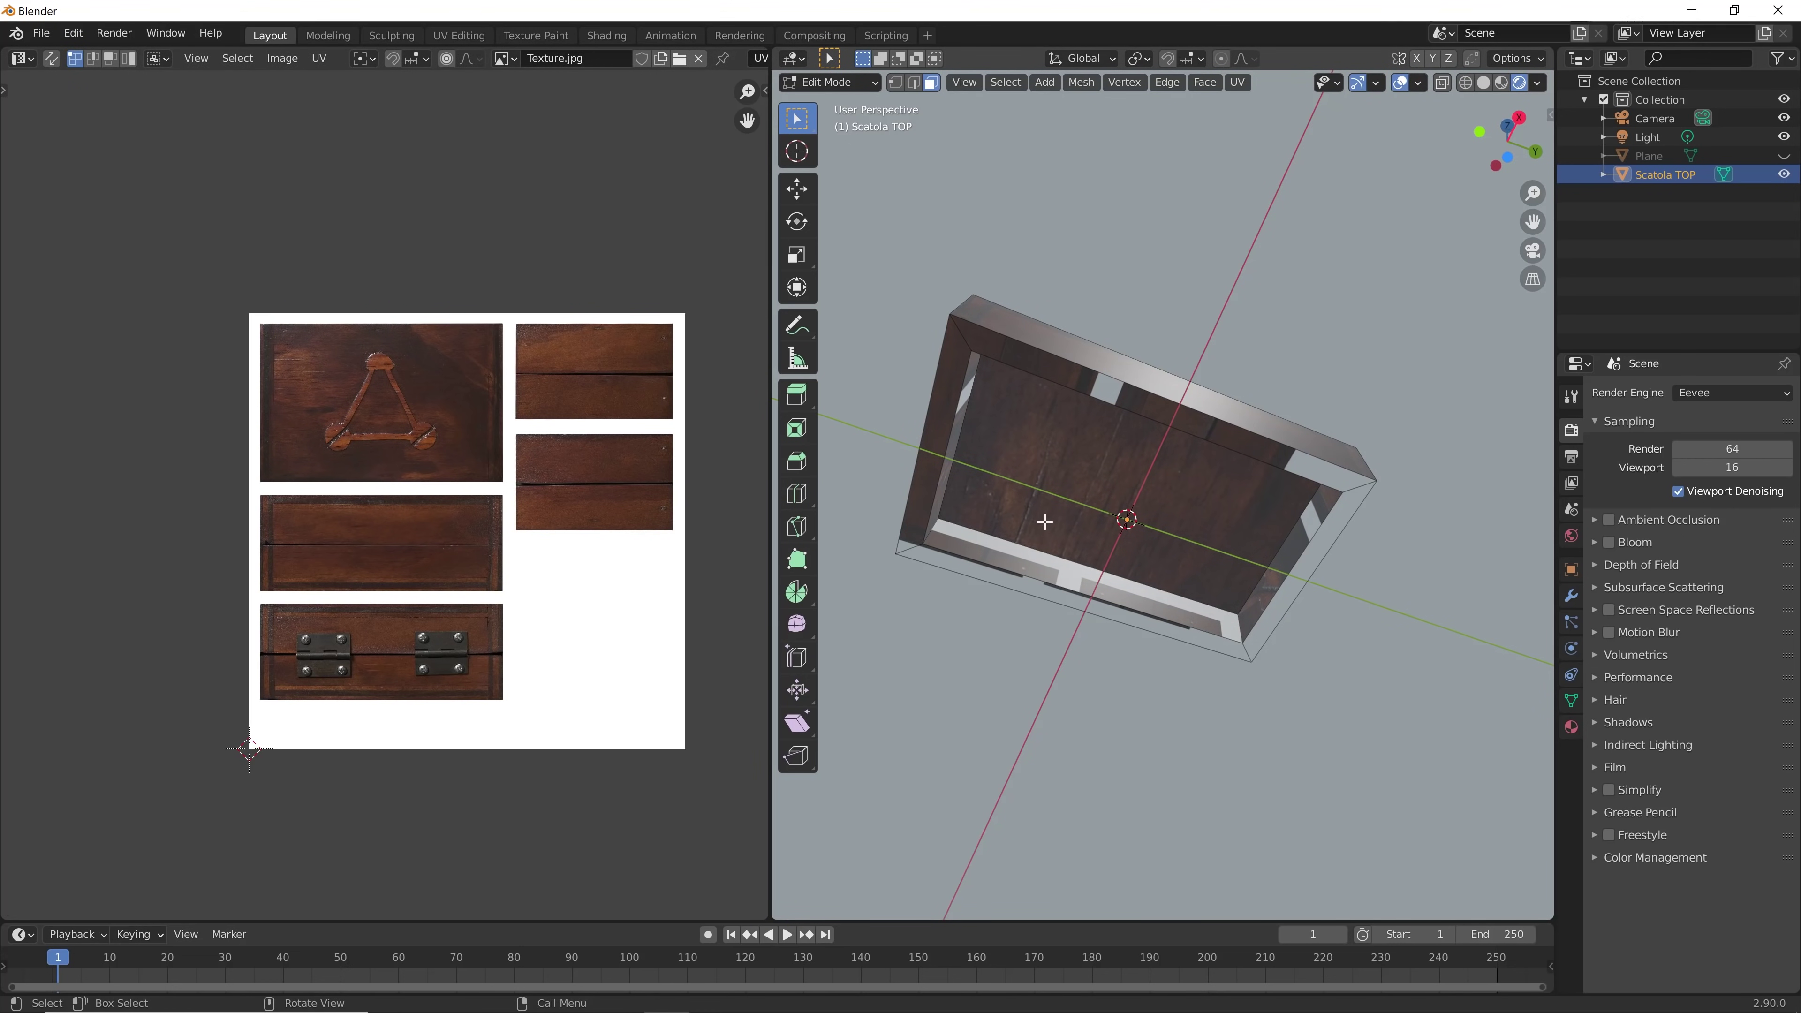
# Scale an inner side's UV strip, rotate it horizontal and move it onto plain wood
pyautogui.moveTo(1044, 521); pyautogui.dragTo(1159, 591, button='middle')
pyautogui.click(1051, 557)
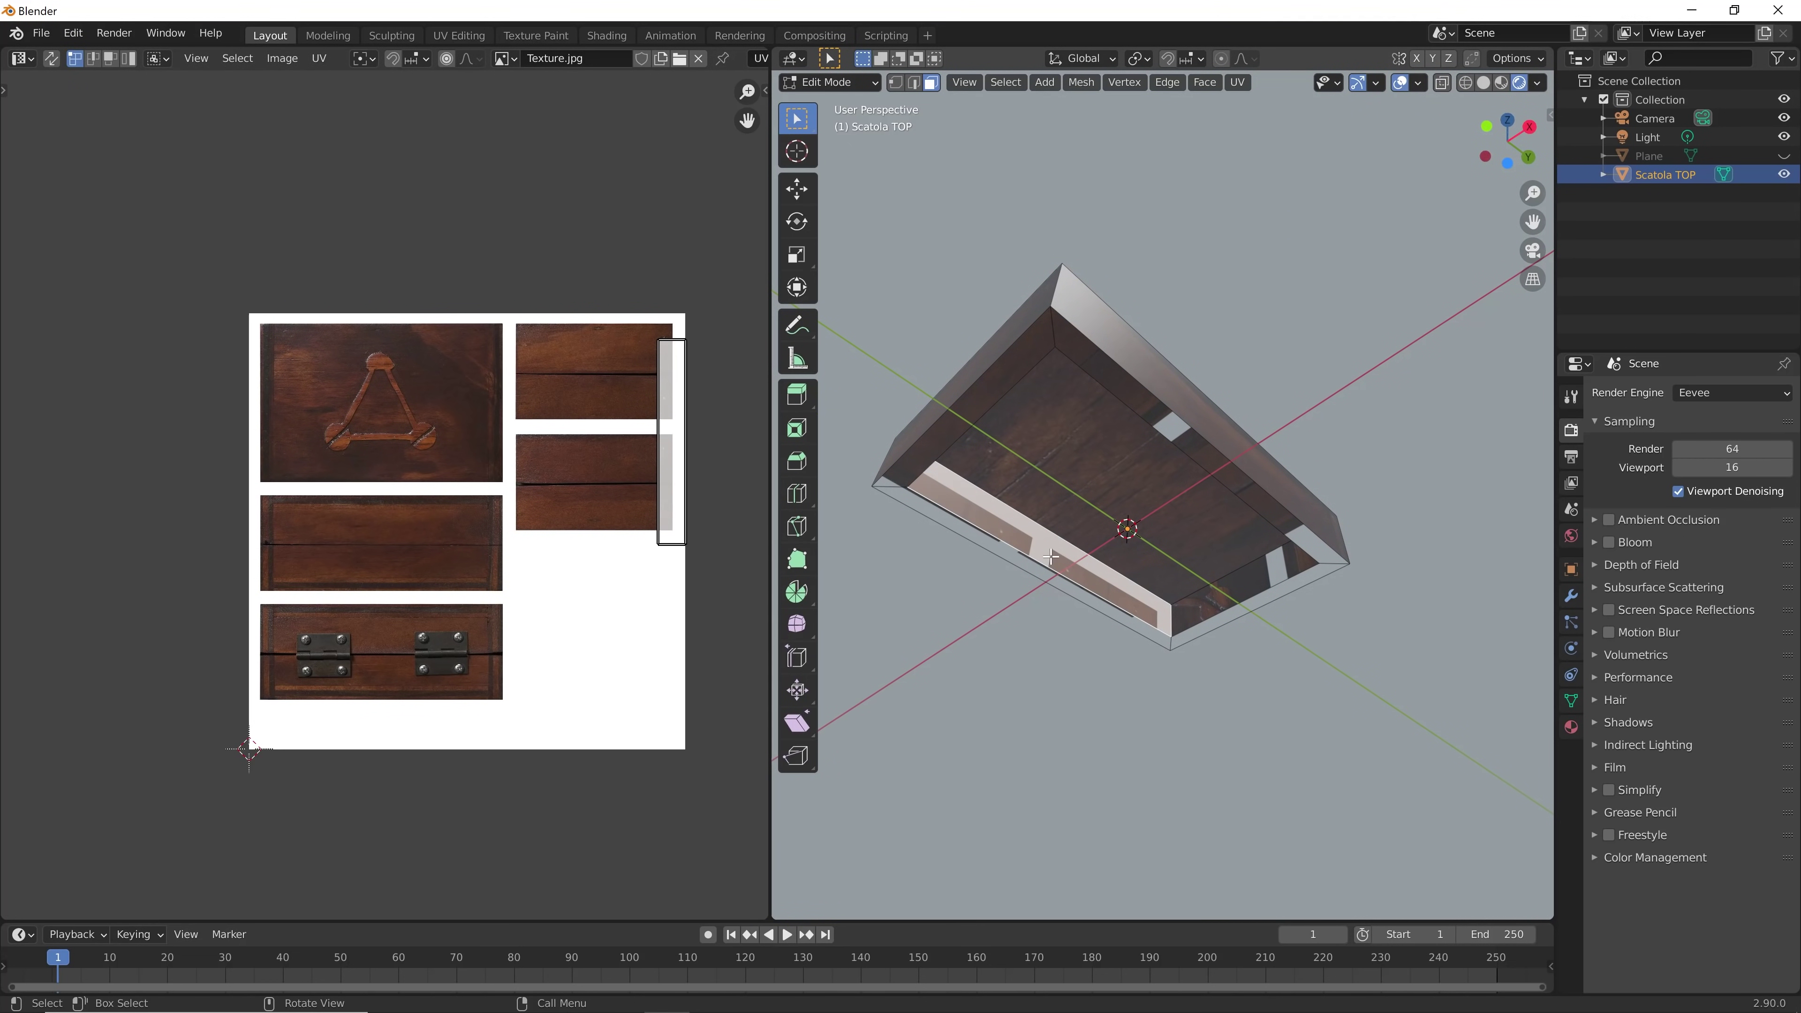
pyautogui.moveTo(724, 293); pyautogui.dragTo(634, 606)
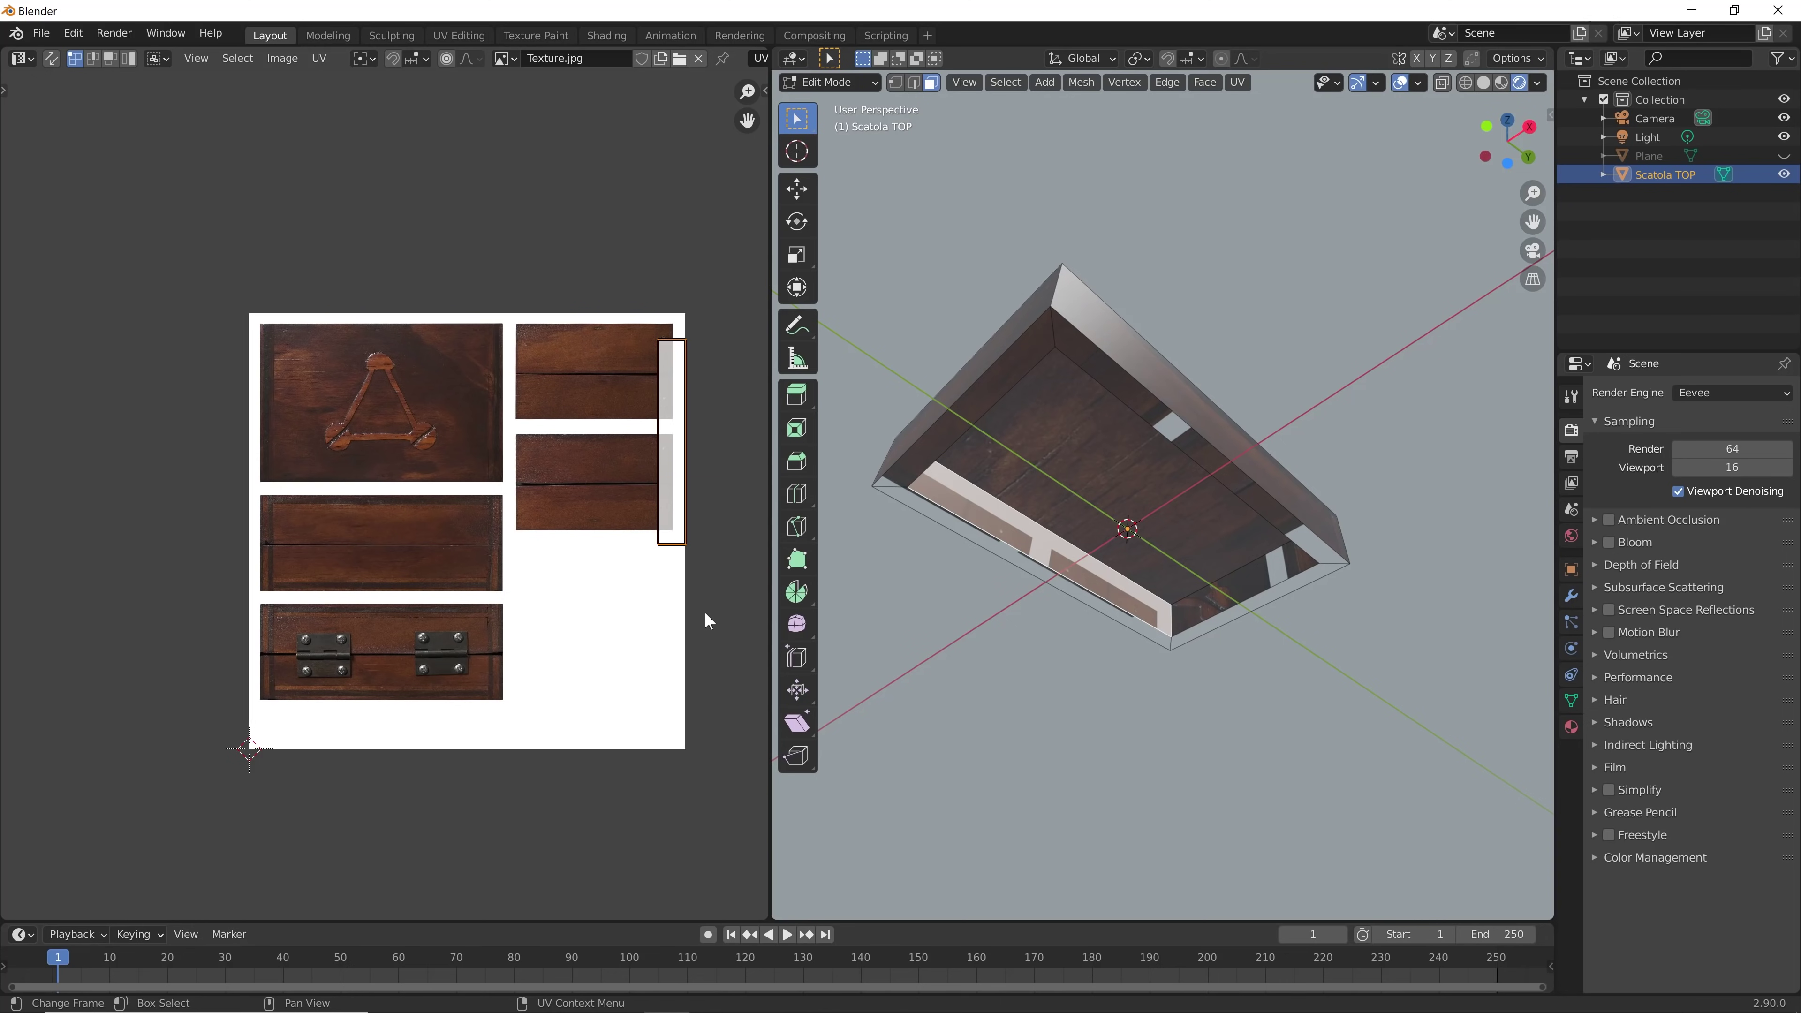
pyautogui.press('s')
pyautogui.click(686, 580)
pyautogui.press('r')
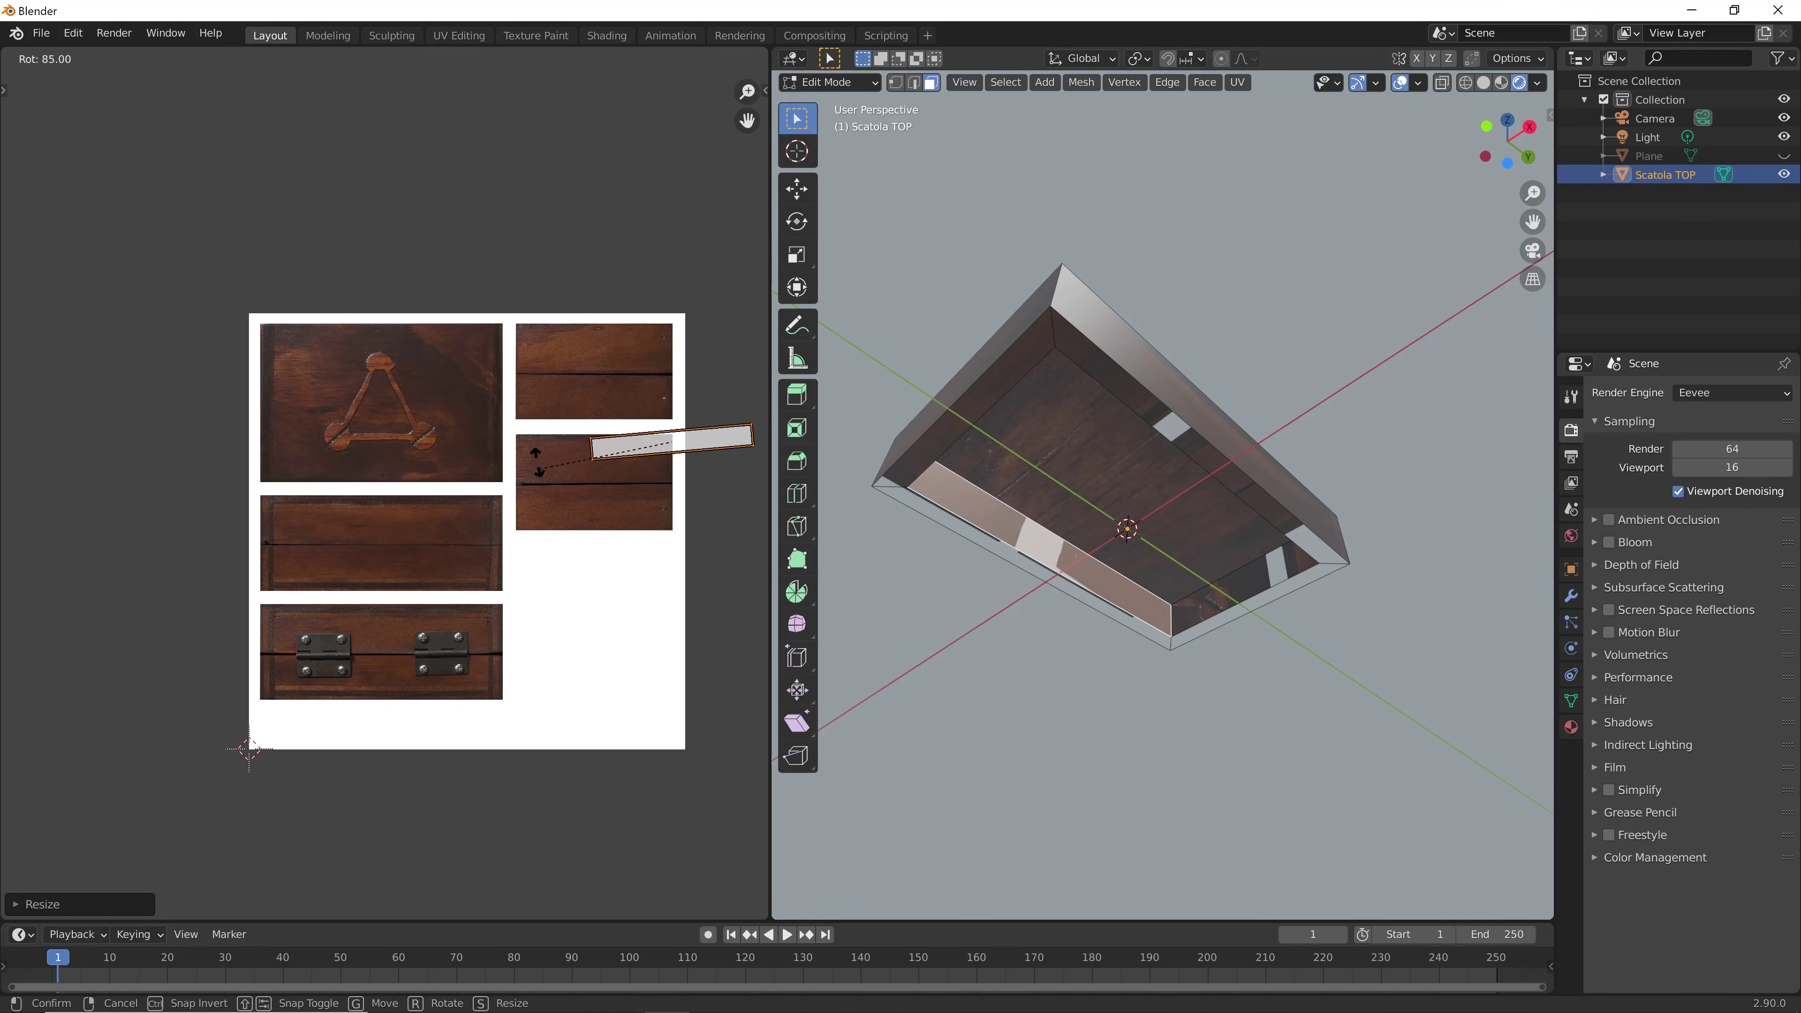
pyautogui.click(538, 462)
pyautogui.press('g')
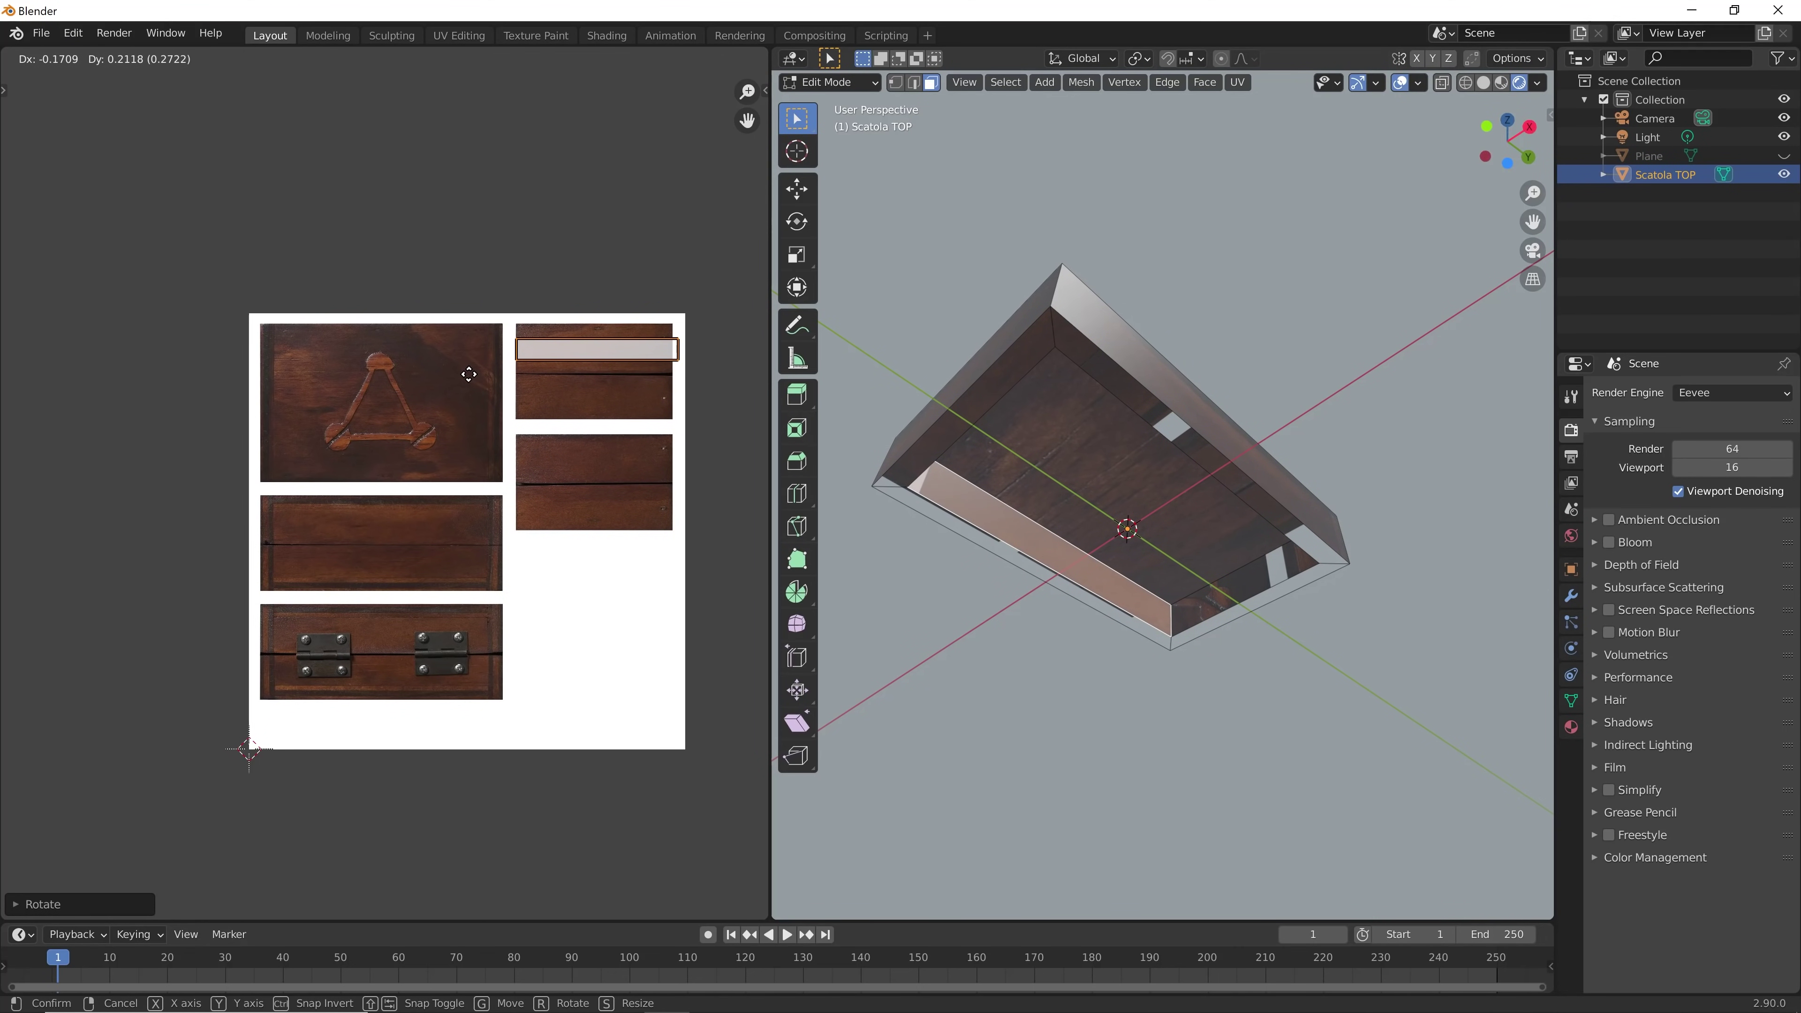
pyautogui.click(267, 491)
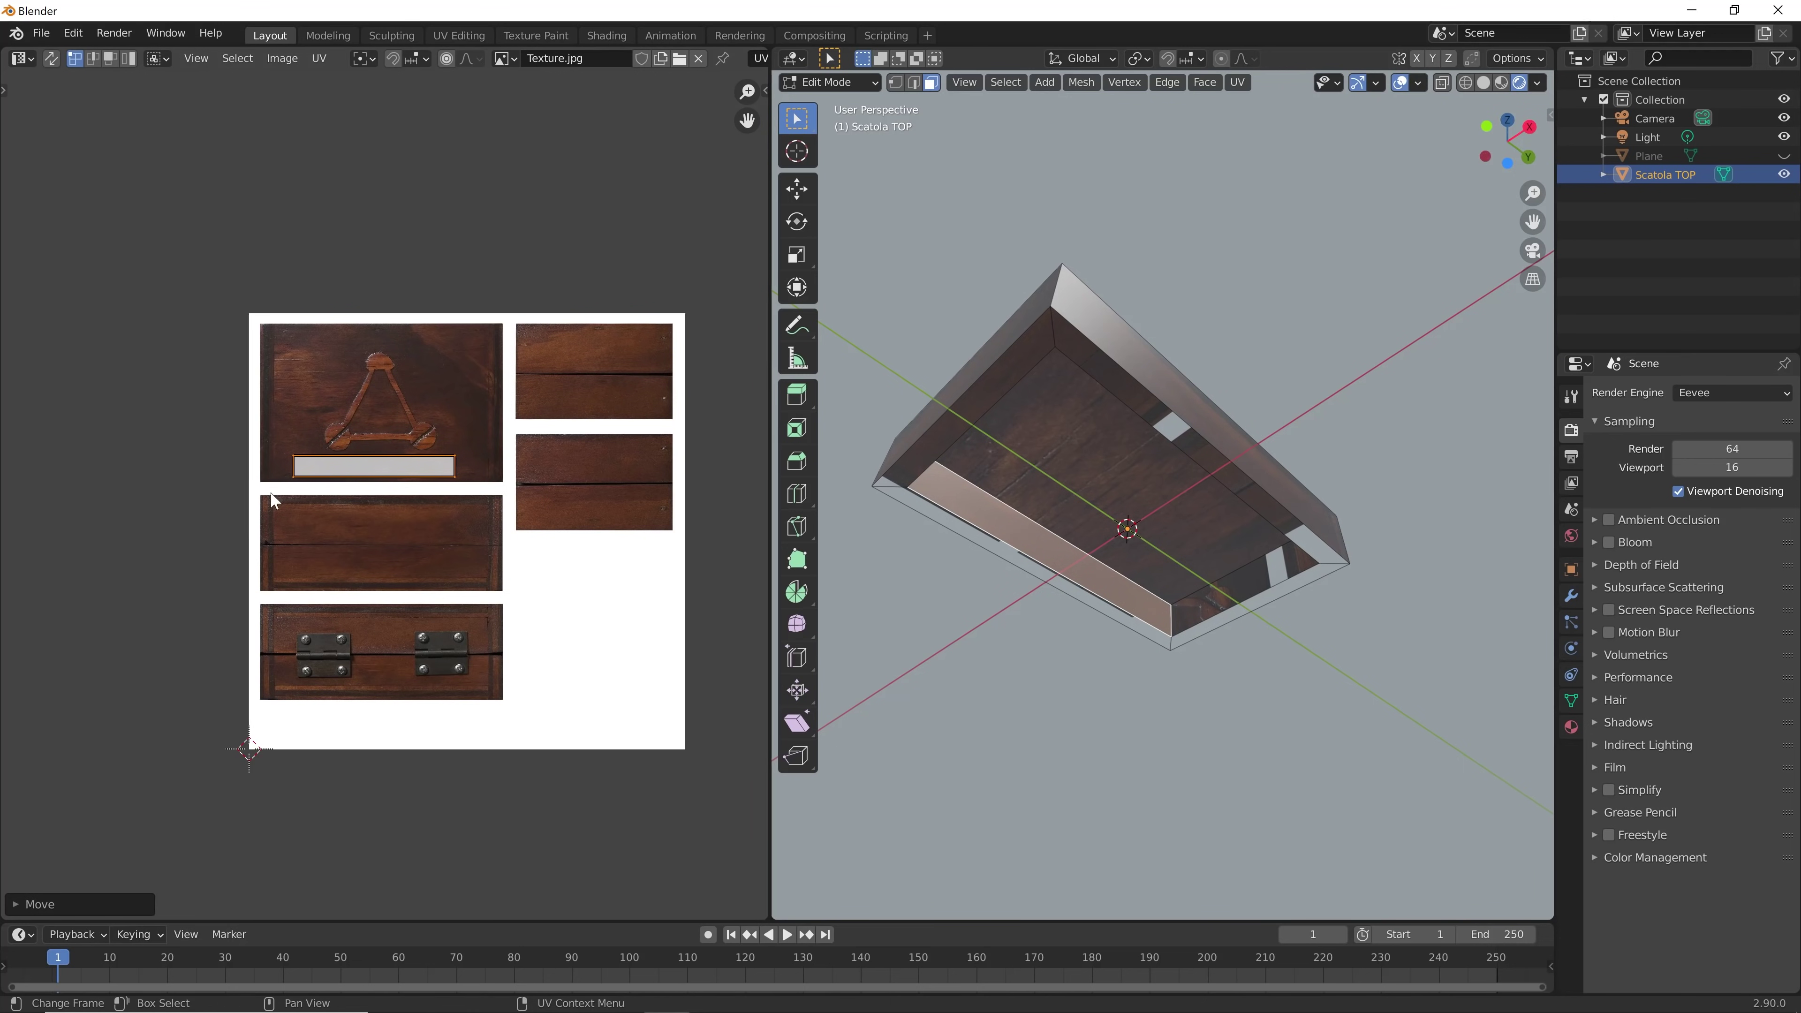
pyautogui.click(909, 633)
# Rotate the next inner side's UV strip 90° and place it on the right wood panel
pyautogui.moveTo(981, 614)
pyautogui.mouseDown(button='middle')
pyautogui.moveTo(1529, 643)
pyautogui.moveTo(1103, 620)
pyautogui.mouseUp(button='middle')
pyautogui.click(1071, 585)
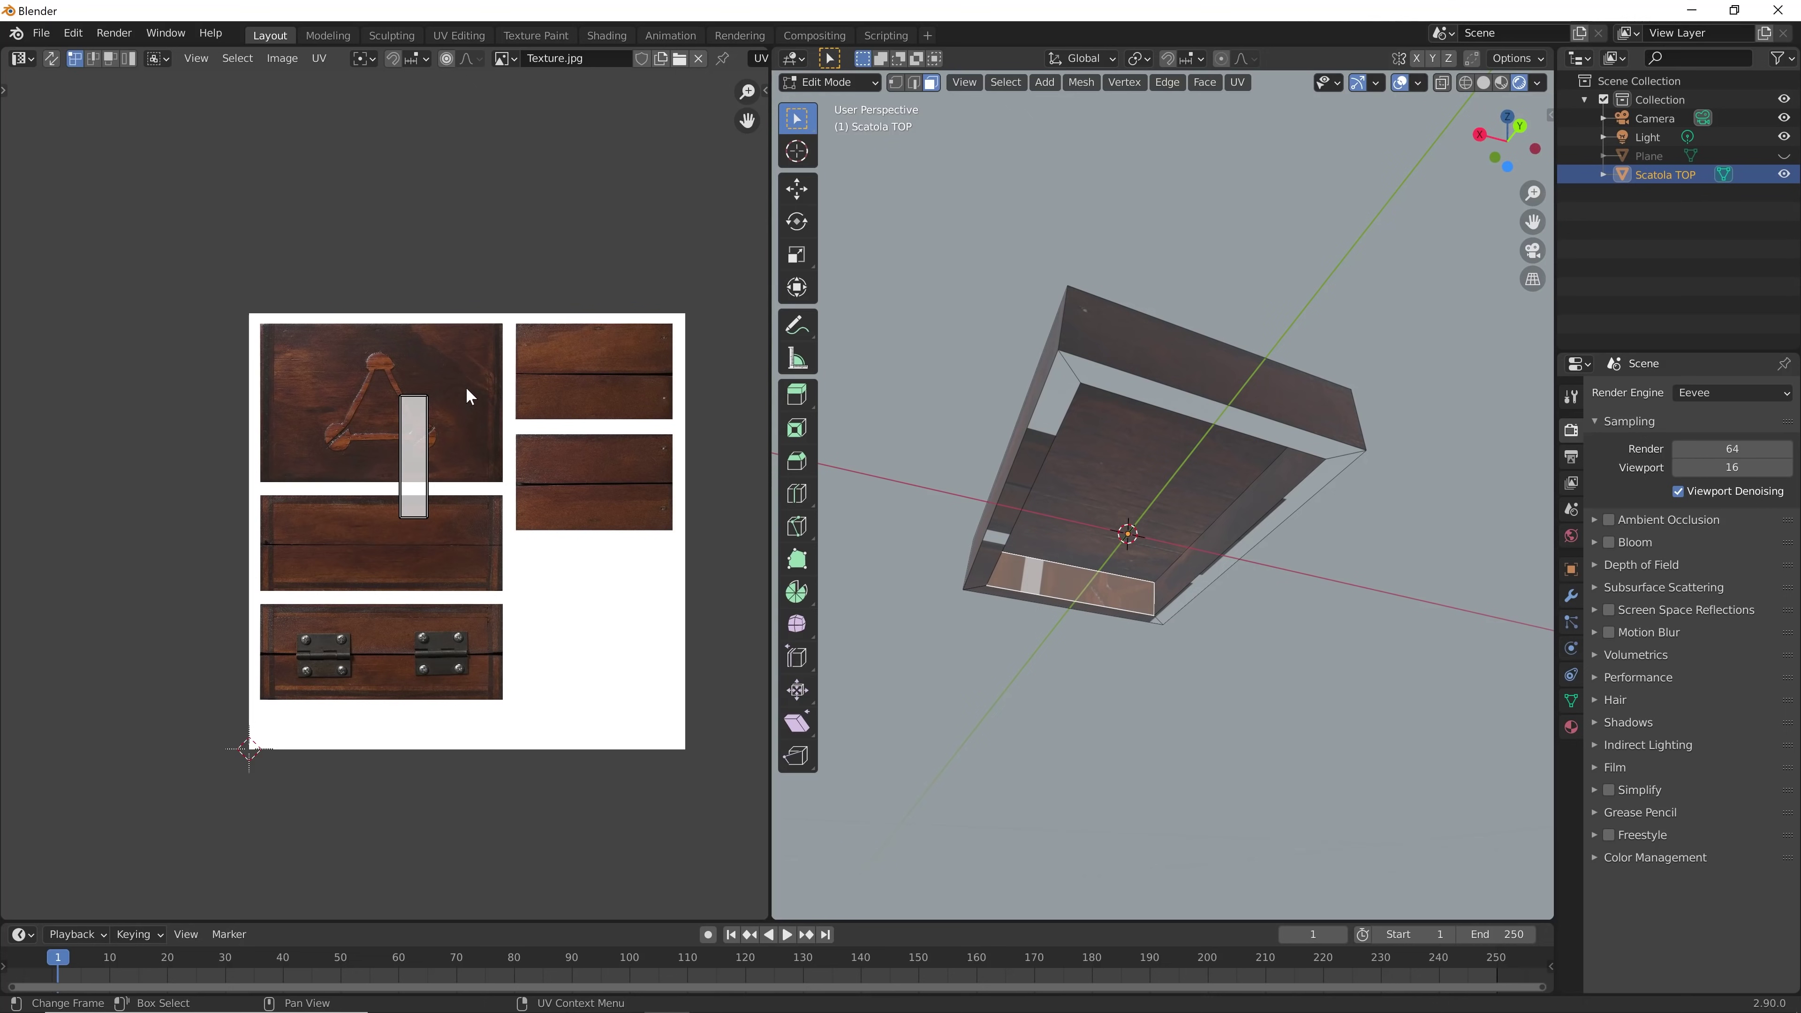
pyautogui.press('r')
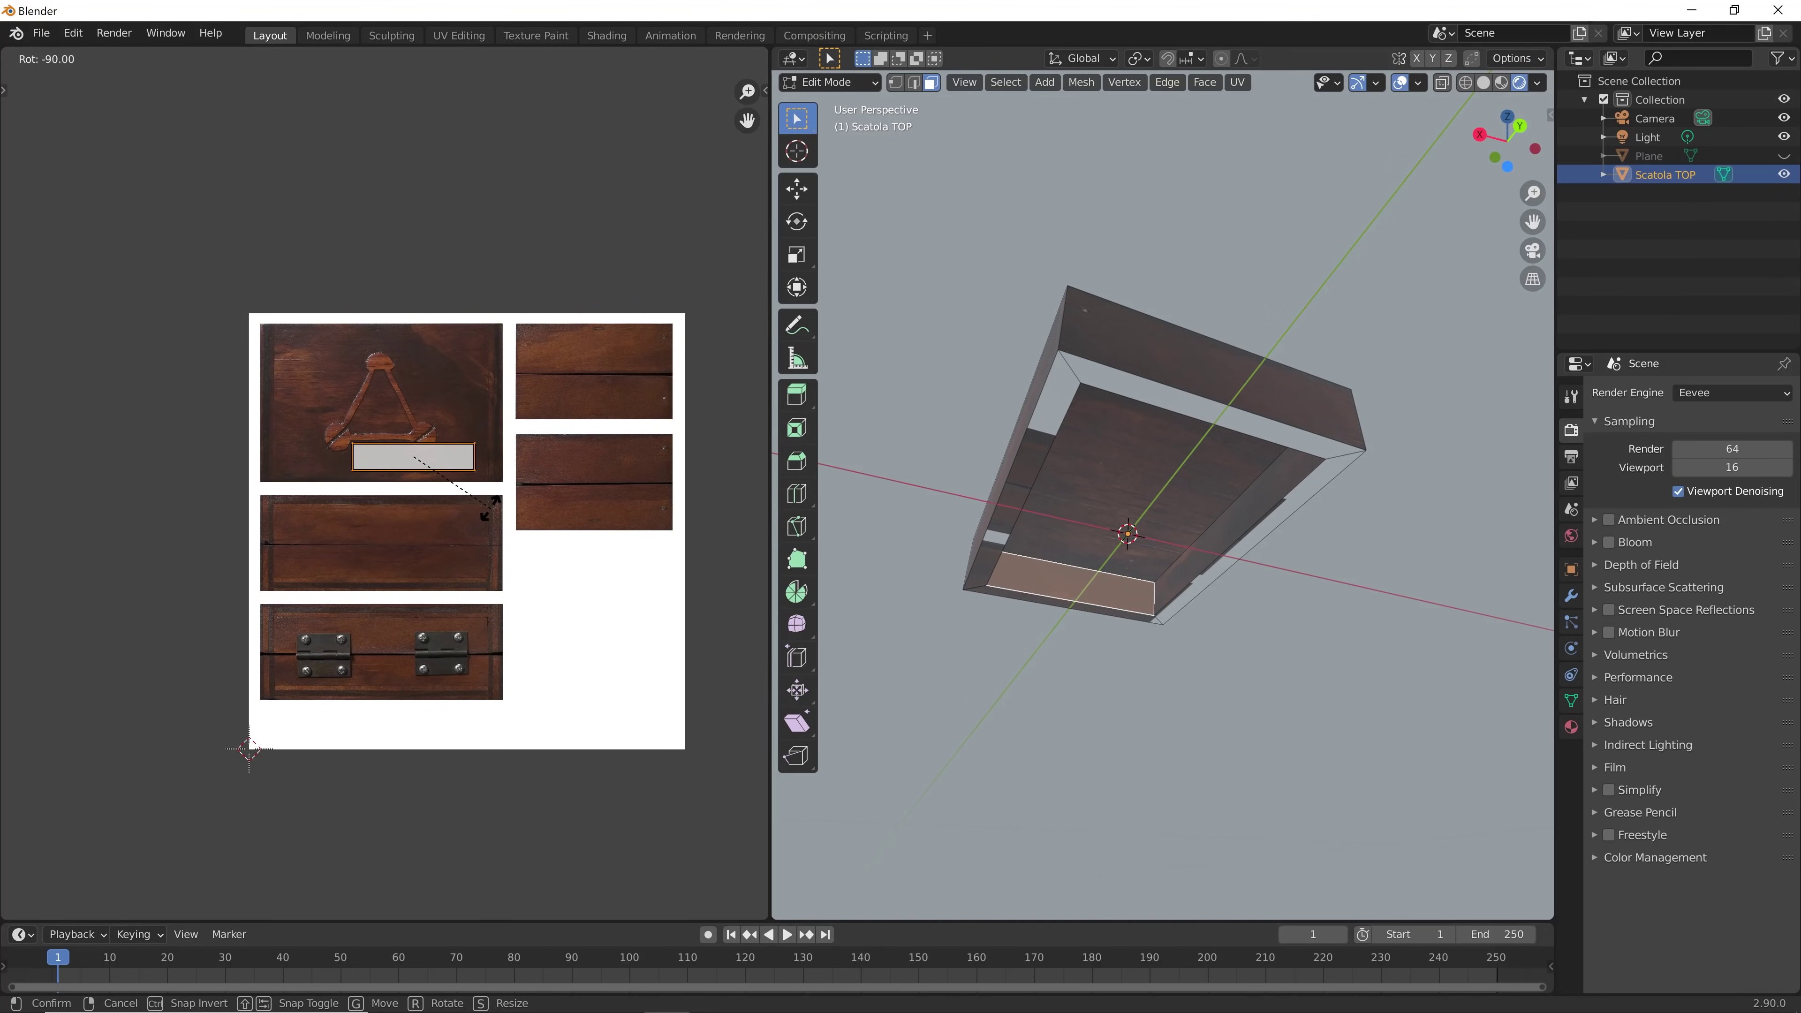
pyautogui.click(496, 505)
pyautogui.press('g')
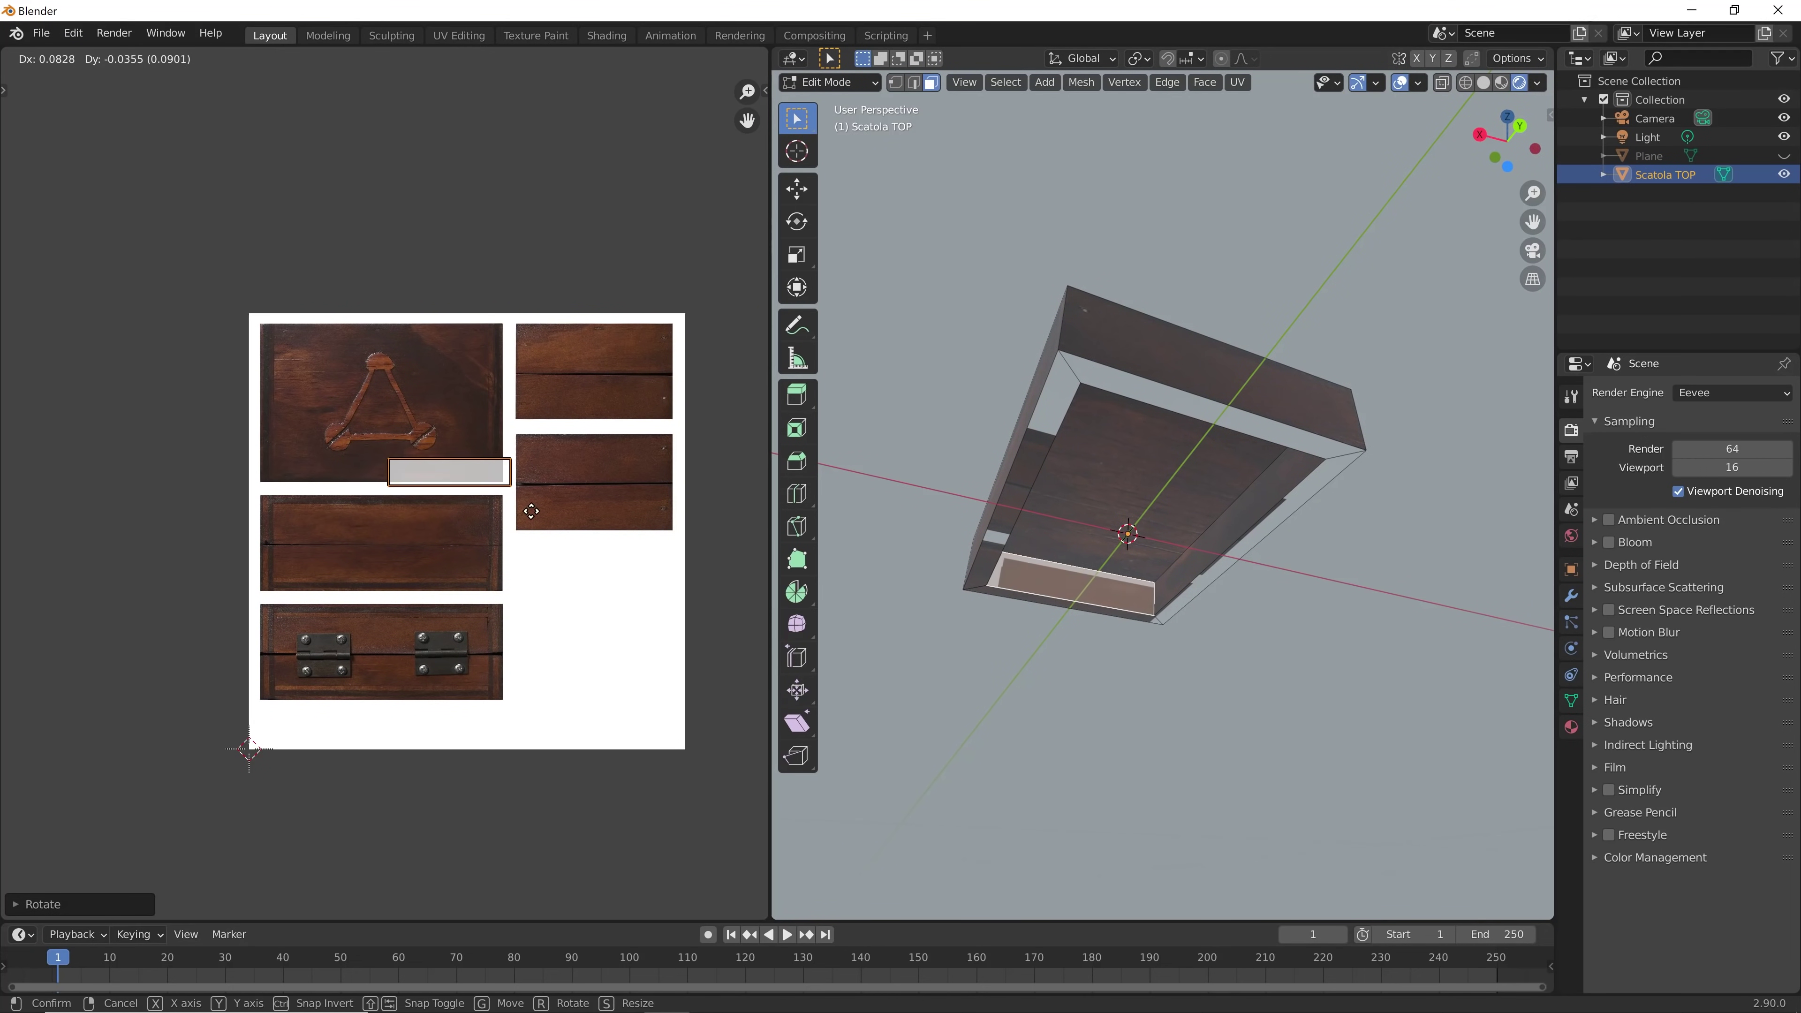
pyautogui.click(674, 506)
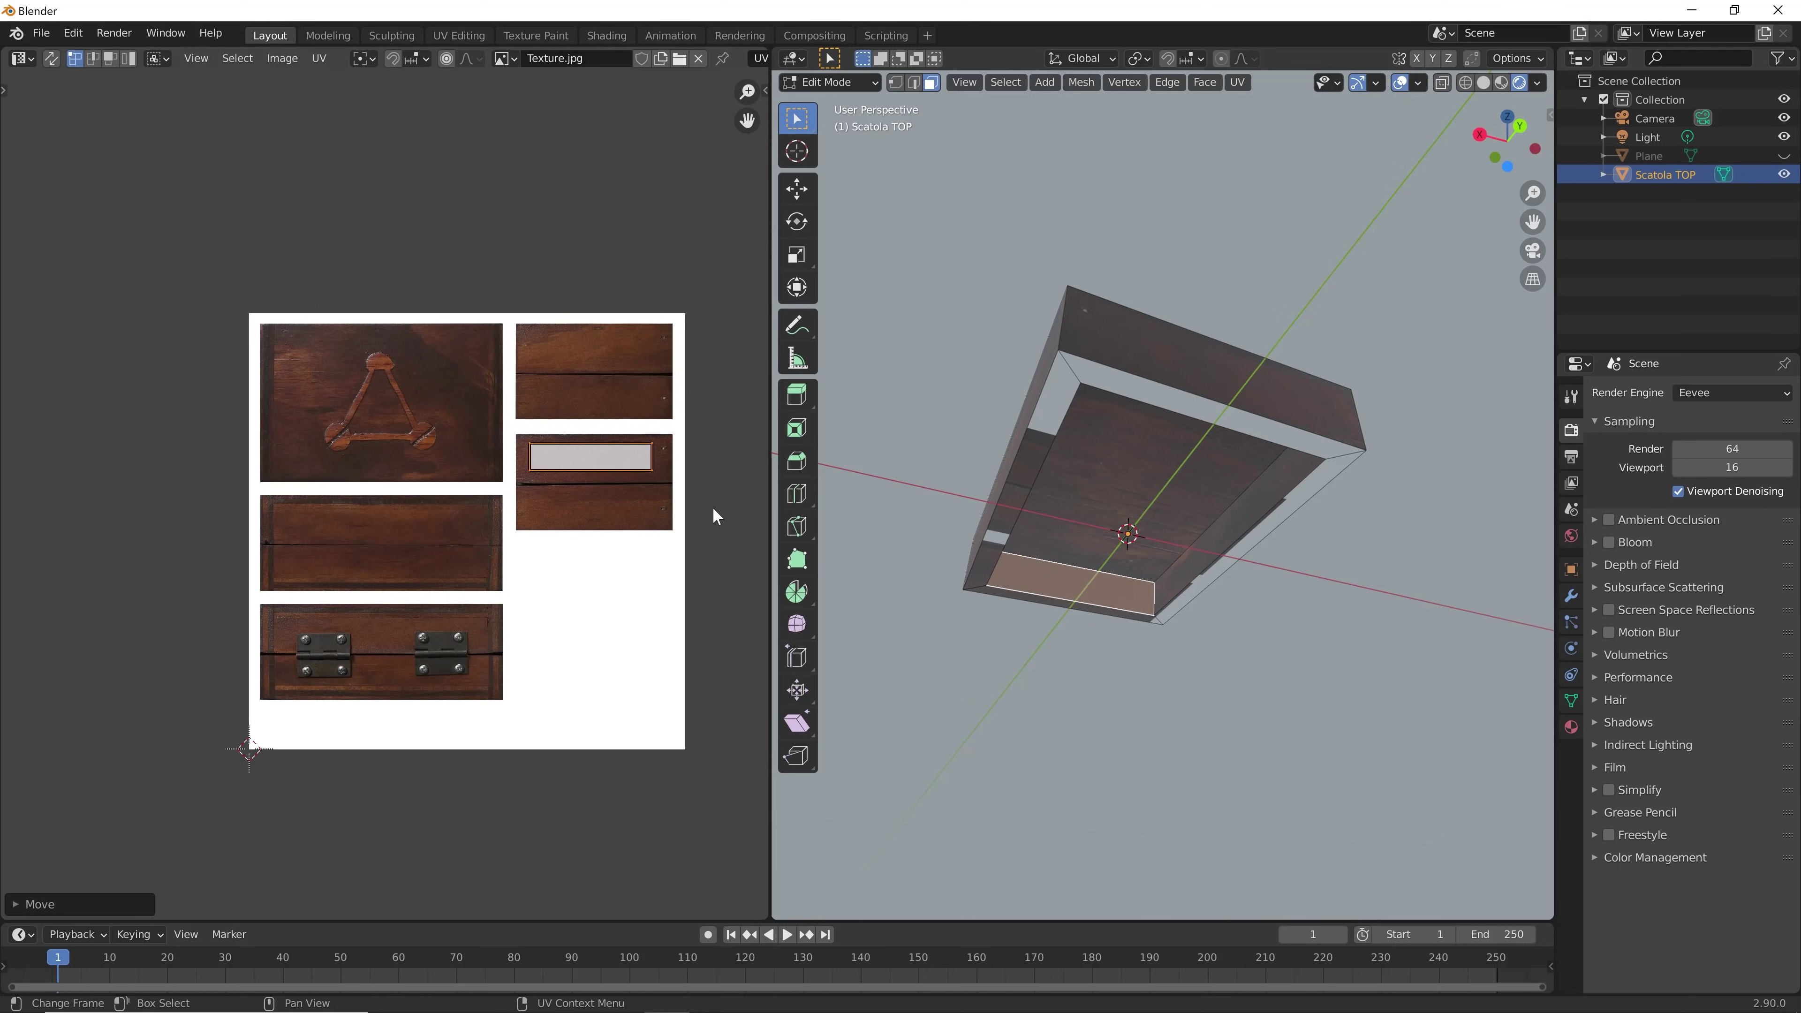
# Shrink another inner side's UV strip, rotate it 90° and fit it onto the plank panel
pyautogui.moveTo(994, 687); pyautogui.dragTo(919, 660, button='middle')
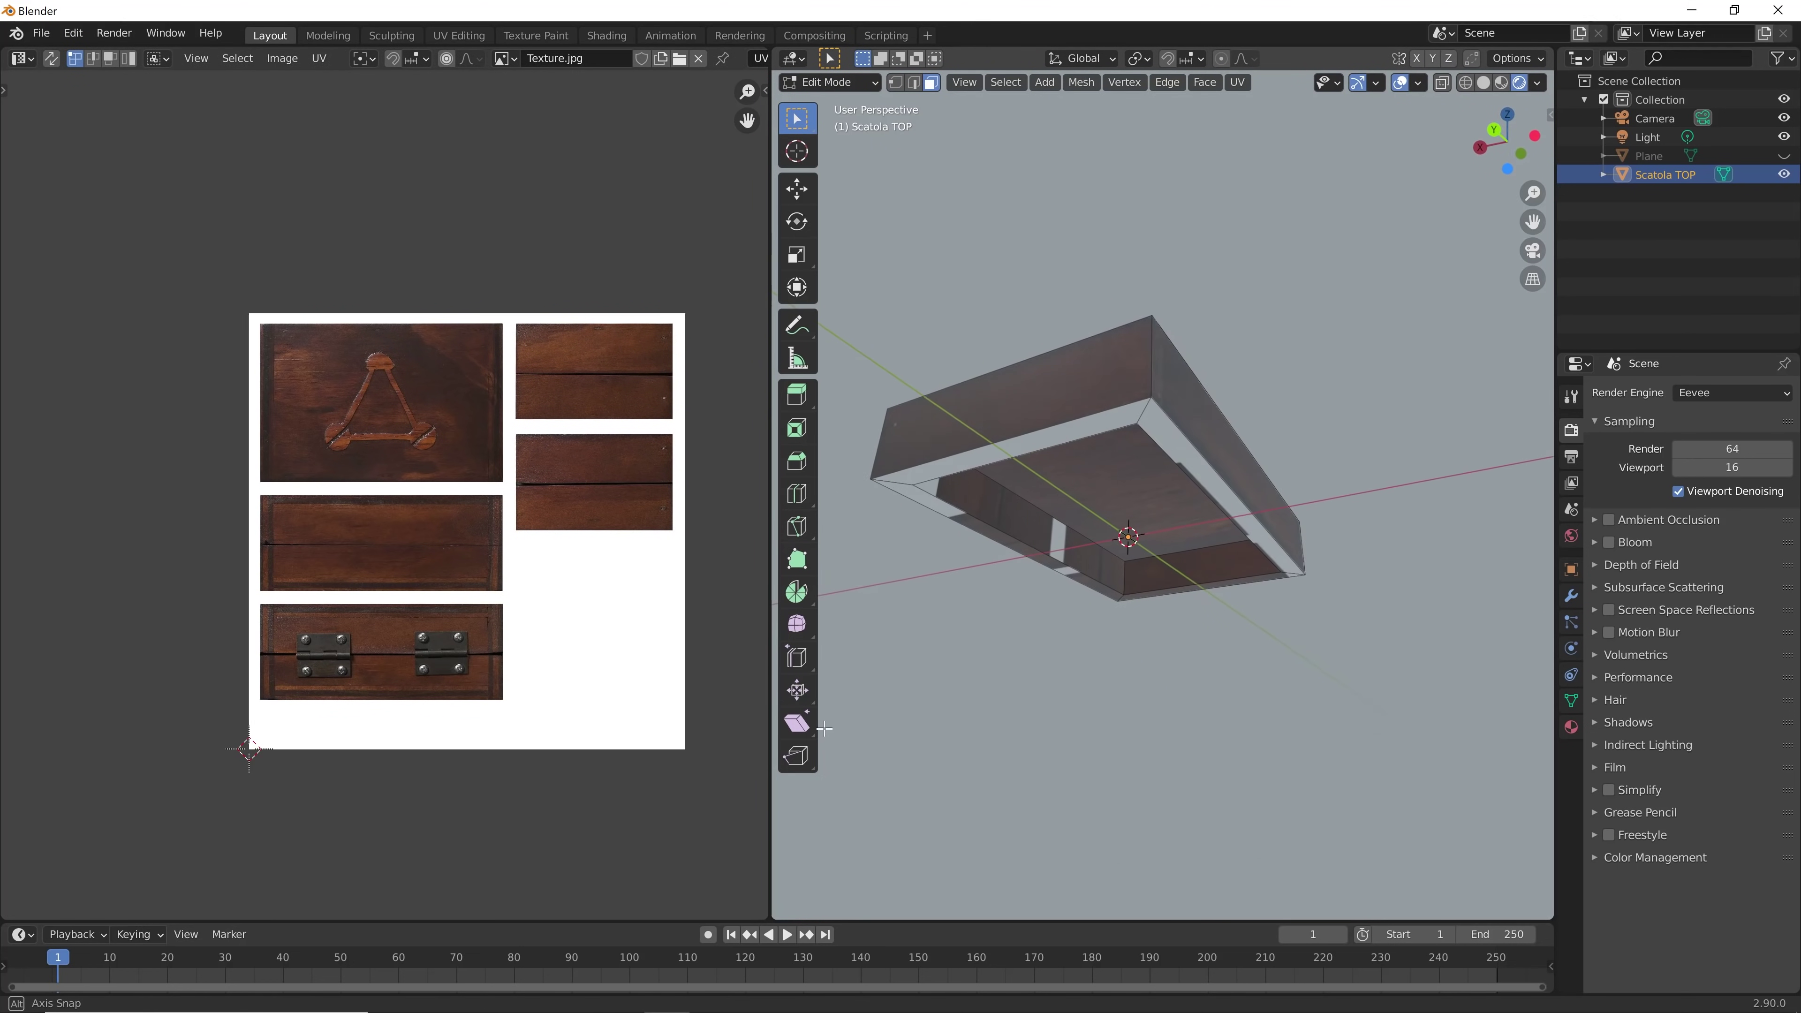
pyautogui.click(1037, 500)
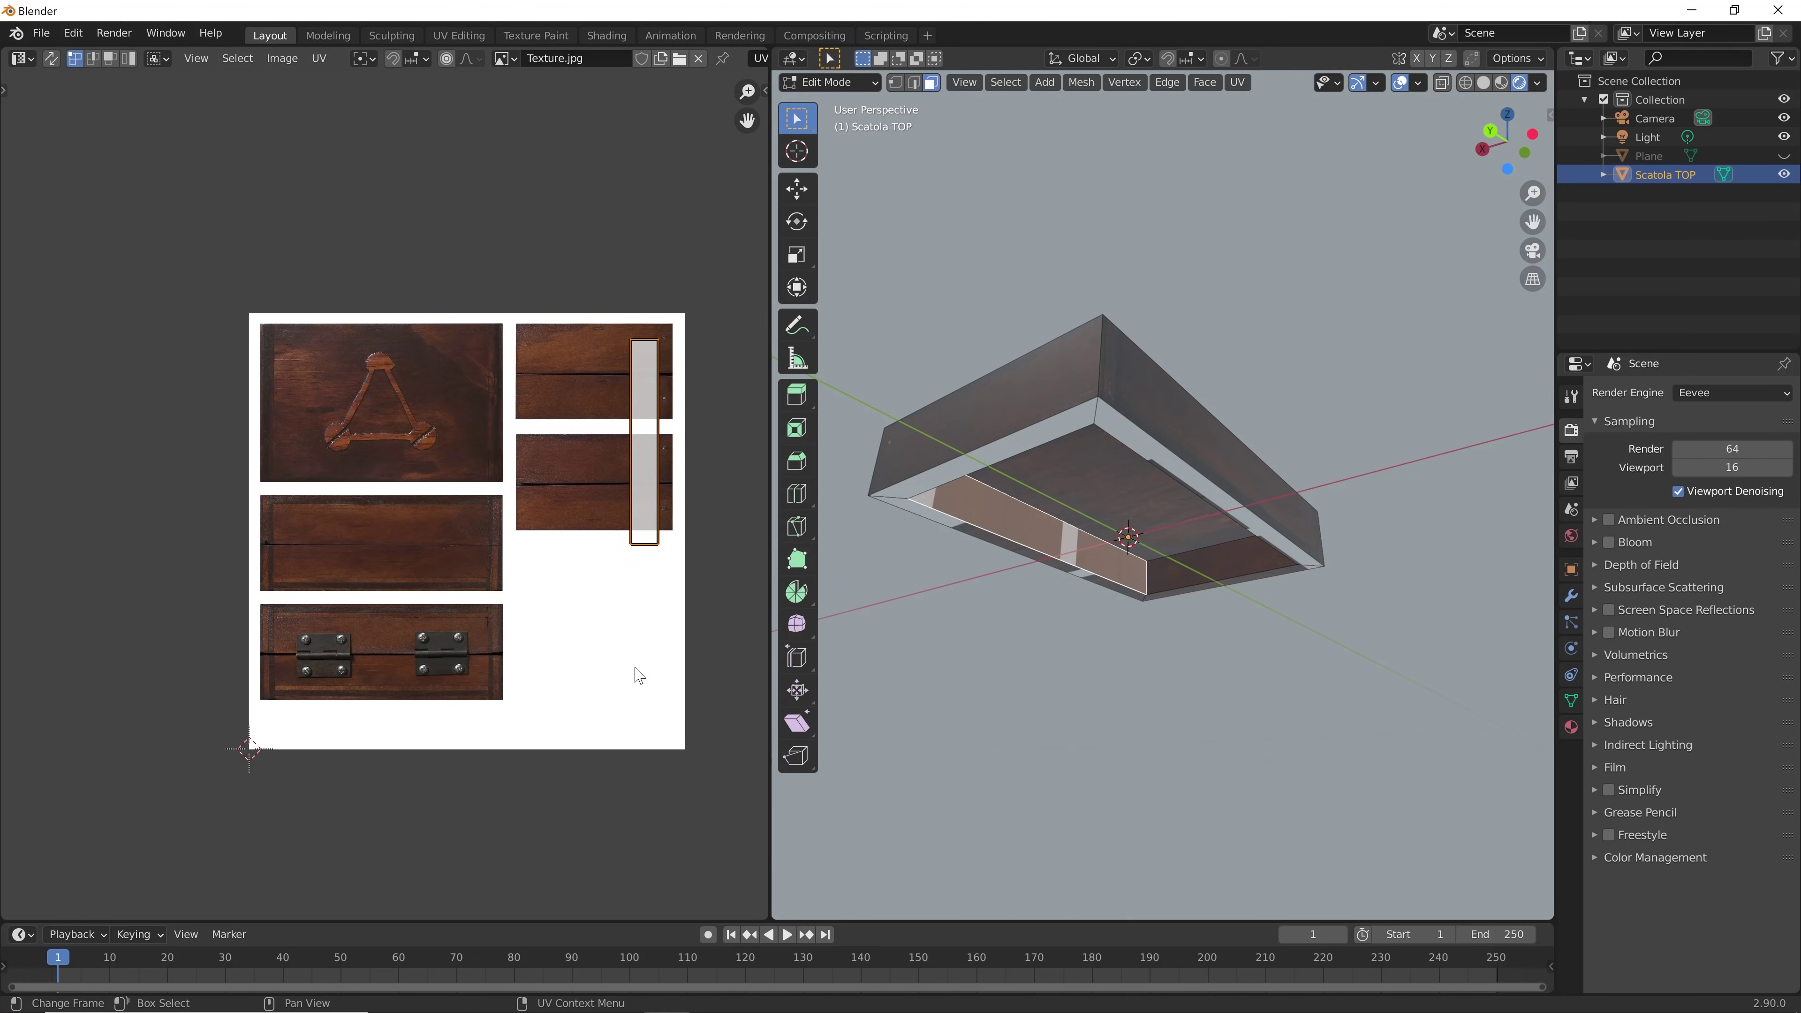
pyautogui.press('s')
pyautogui.click(617, 573)
pyautogui.press('r')
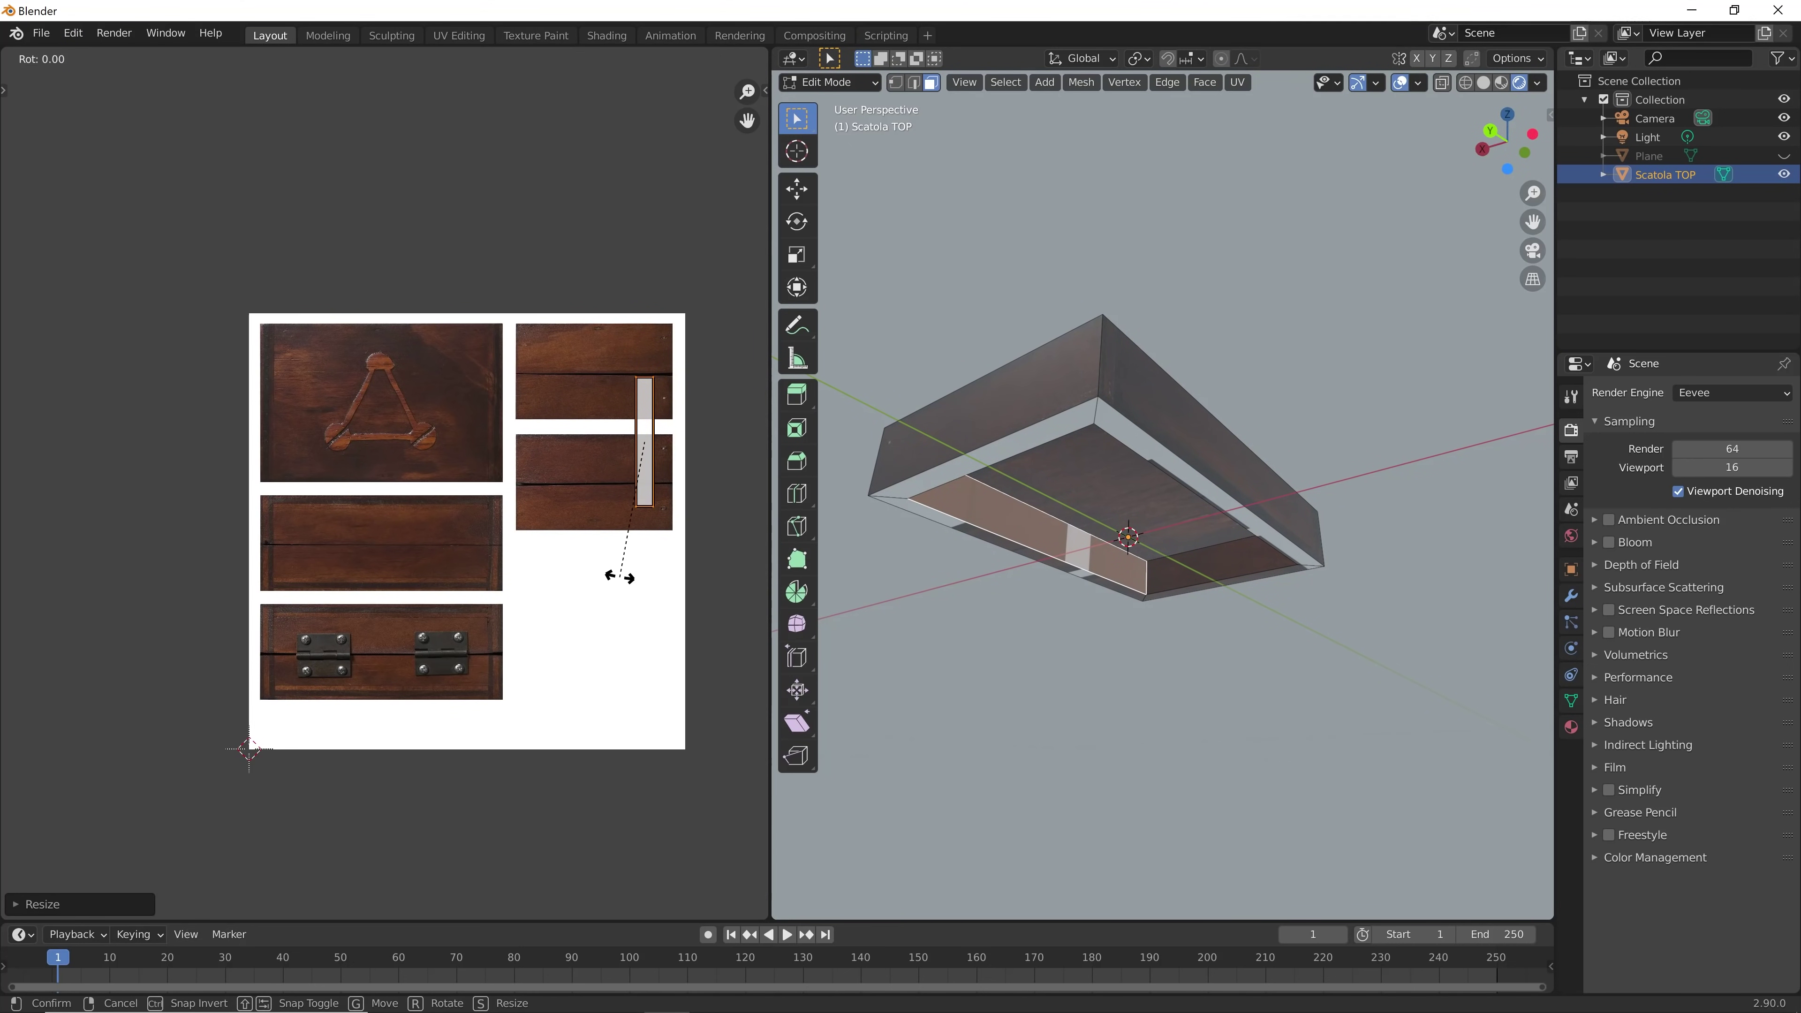
pyautogui.click(498, 420)
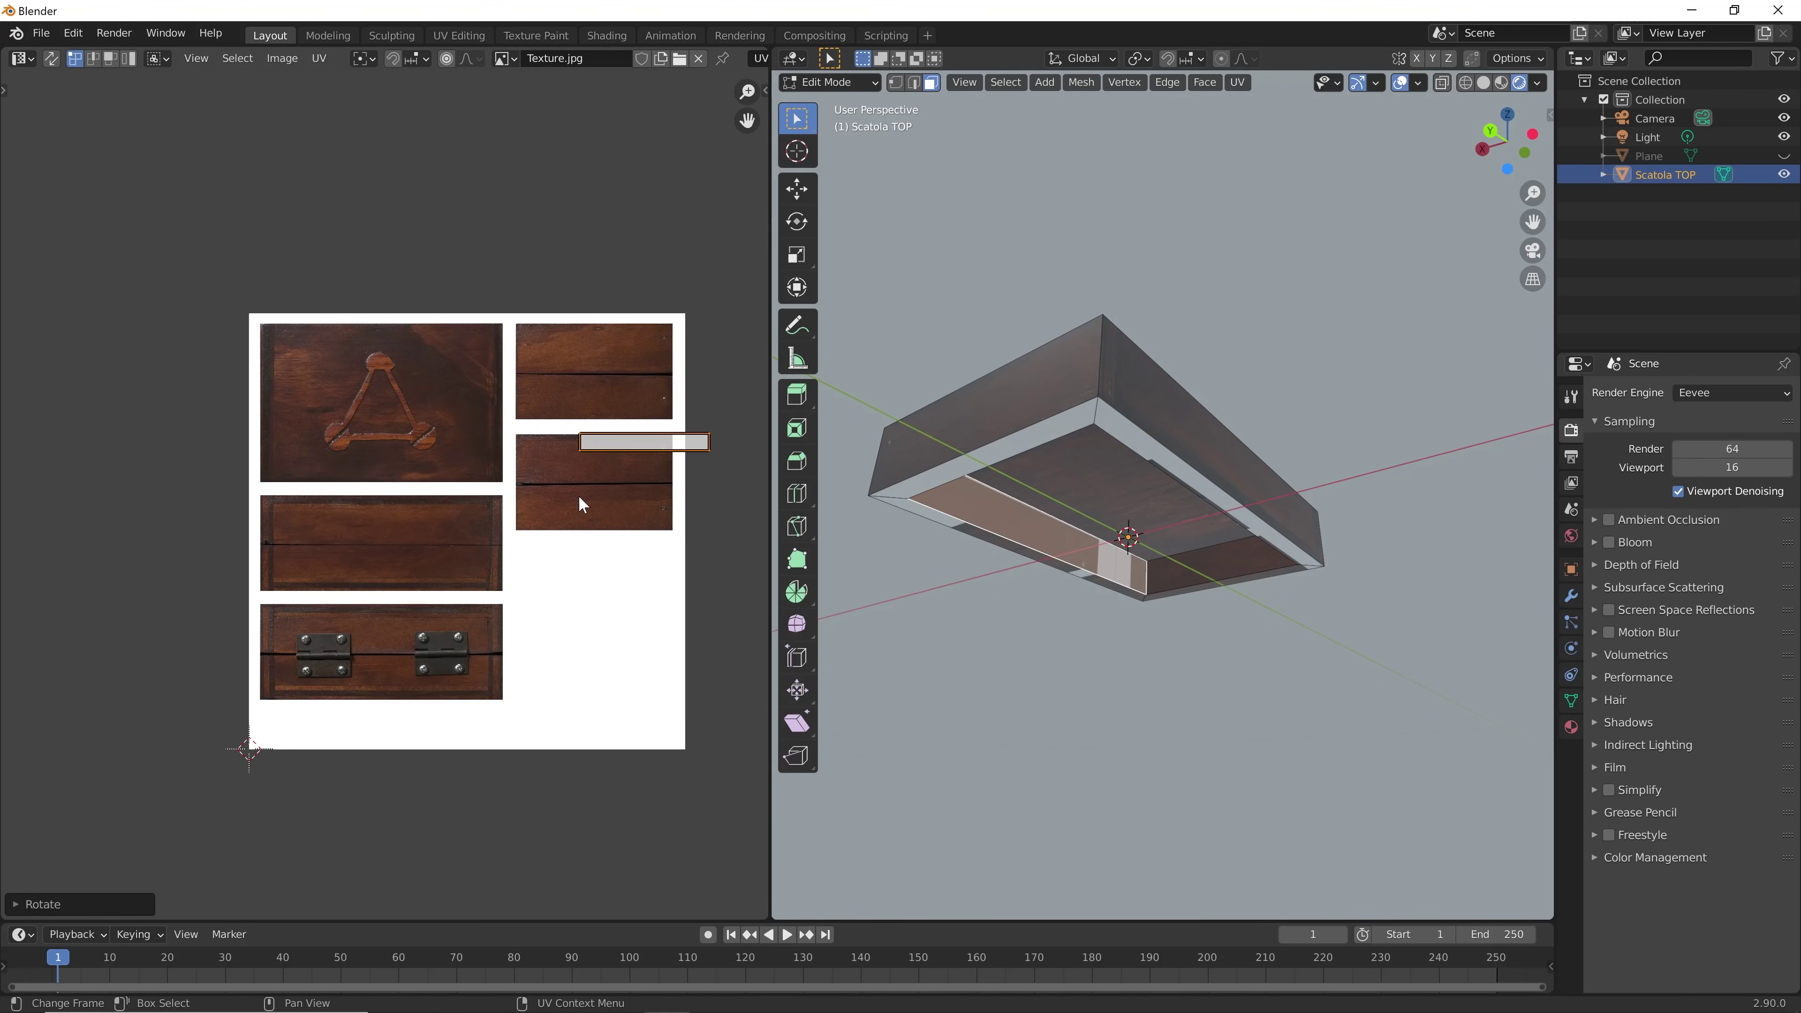
pyautogui.press('g')
pyautogui.click(317, 583)
pyautogui.press('s')
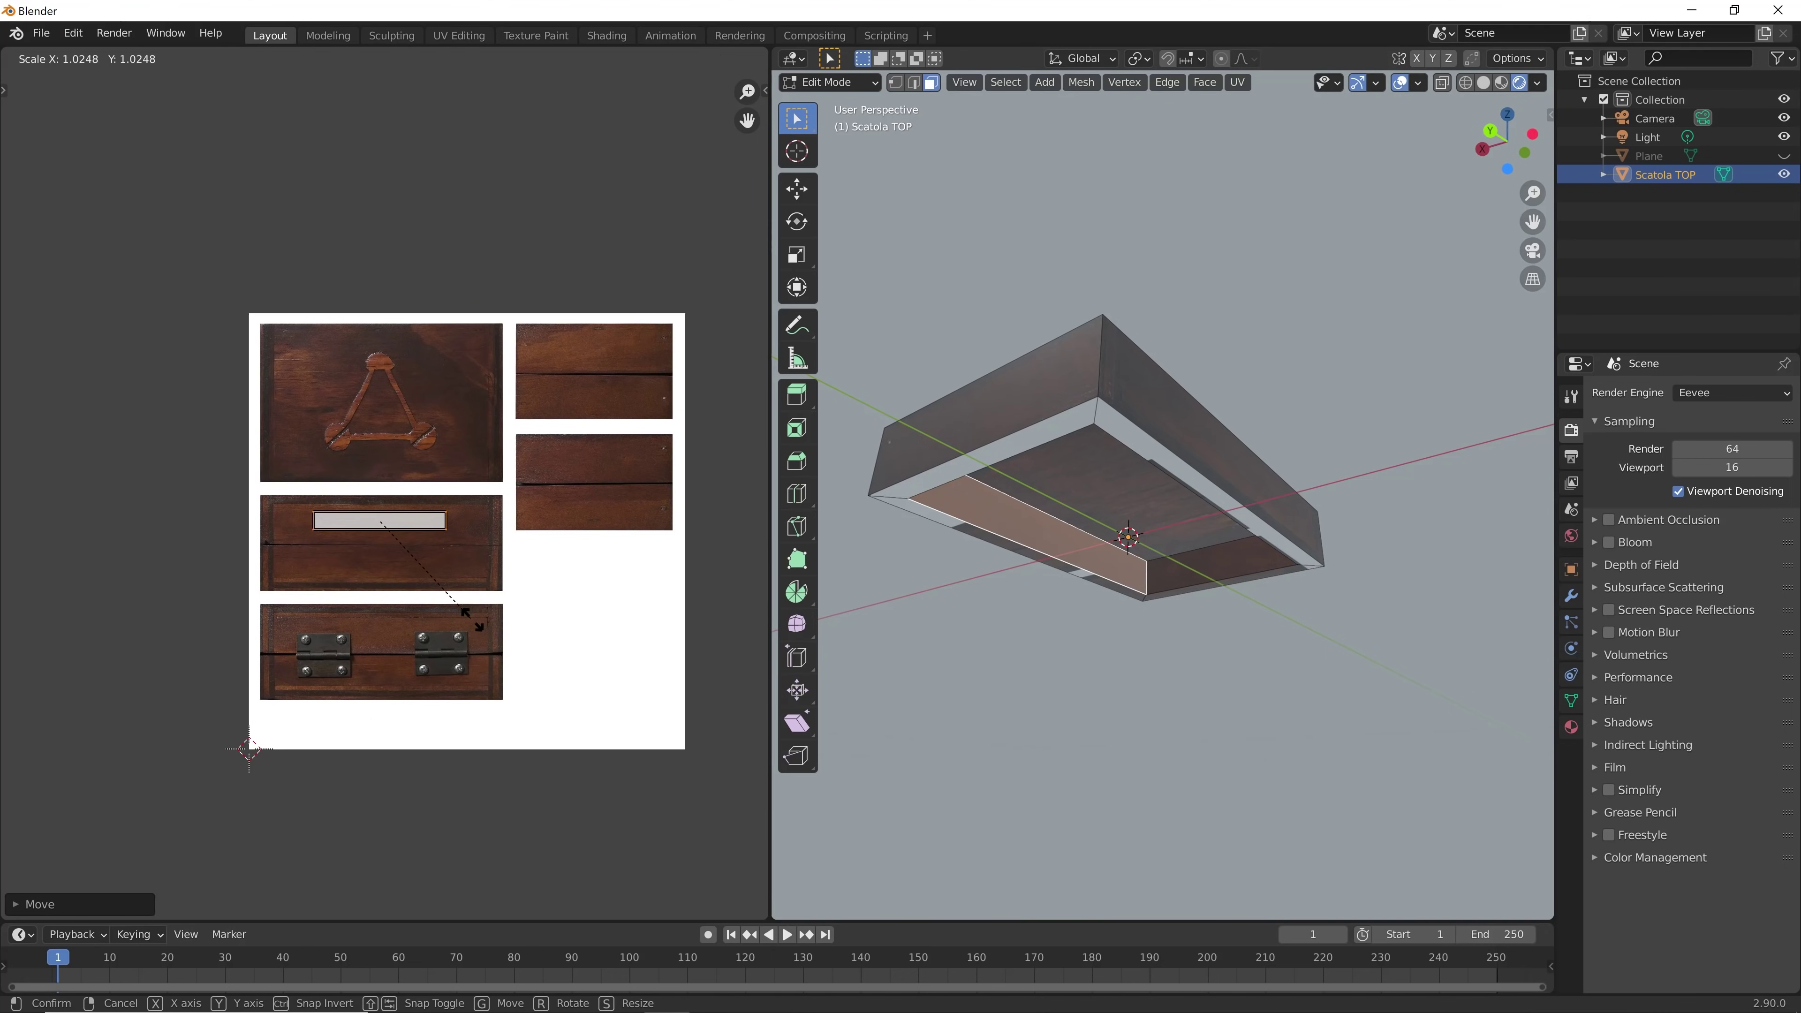
pyautogui.click(545, 645)
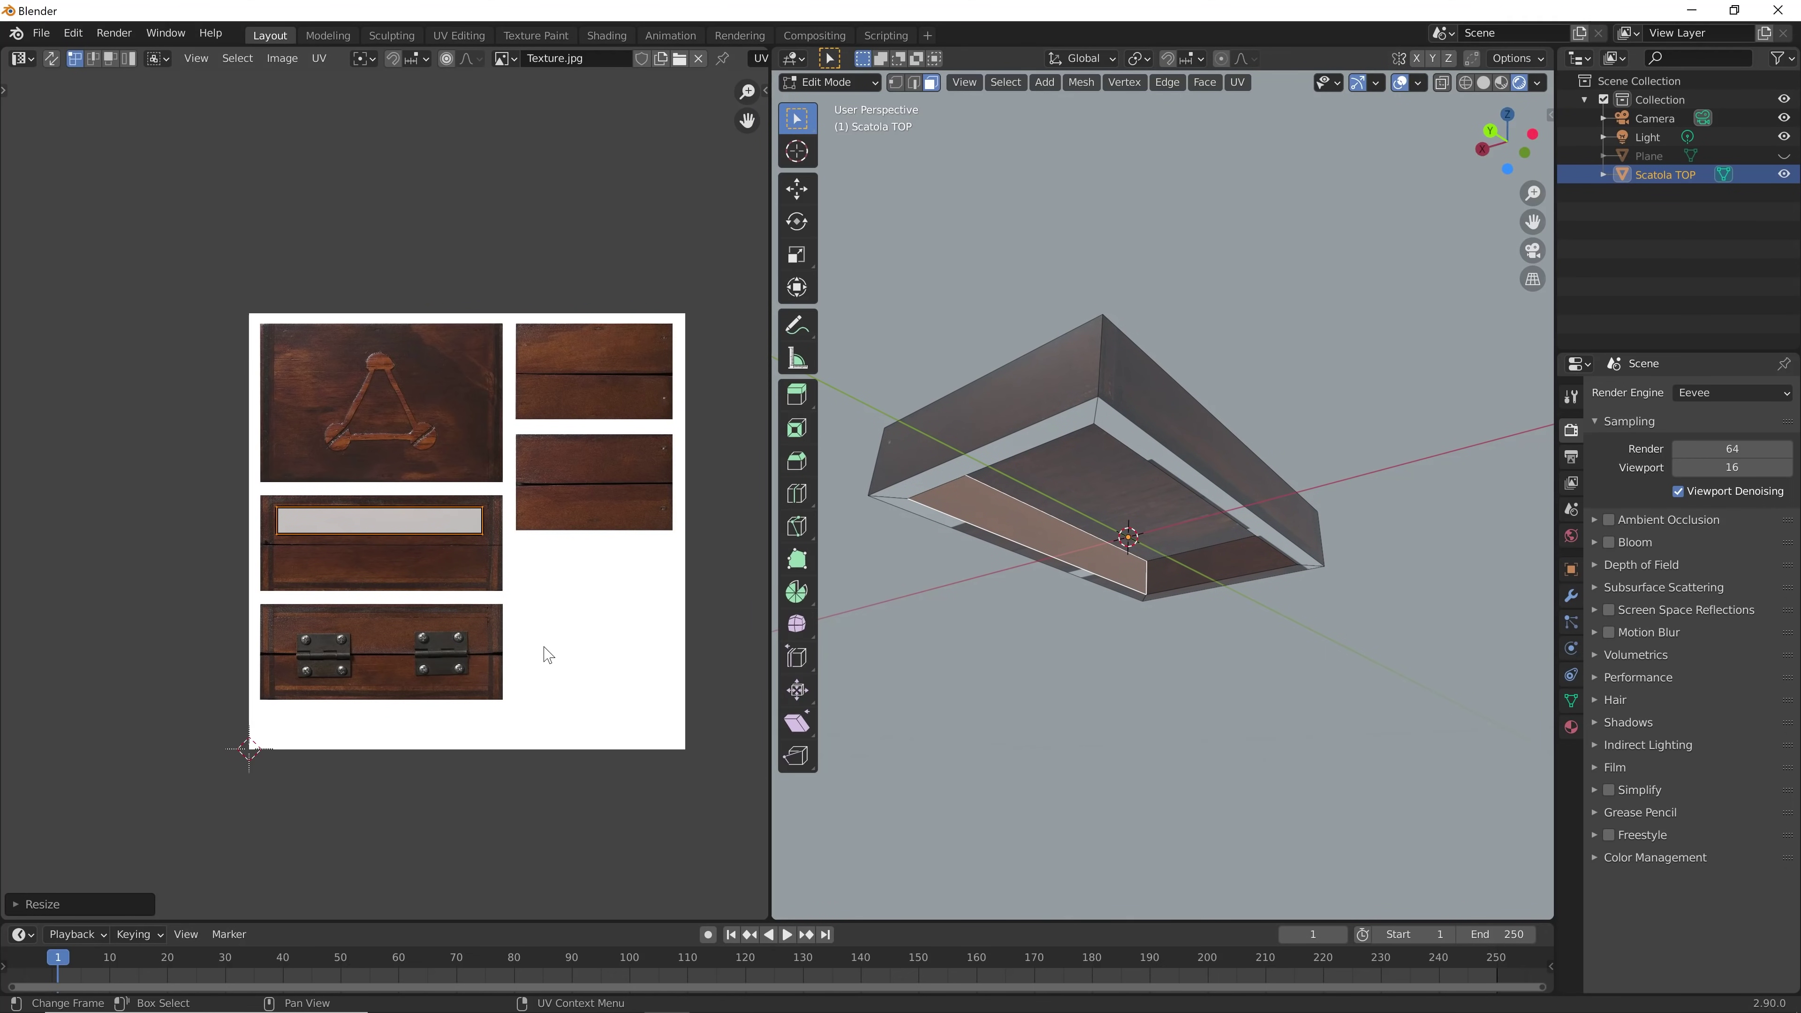
# Finish placing the previous strip, then rotate the last inner side's UV island horizontal
pyautogui.press('g')
pyautogui.click(545, 654)
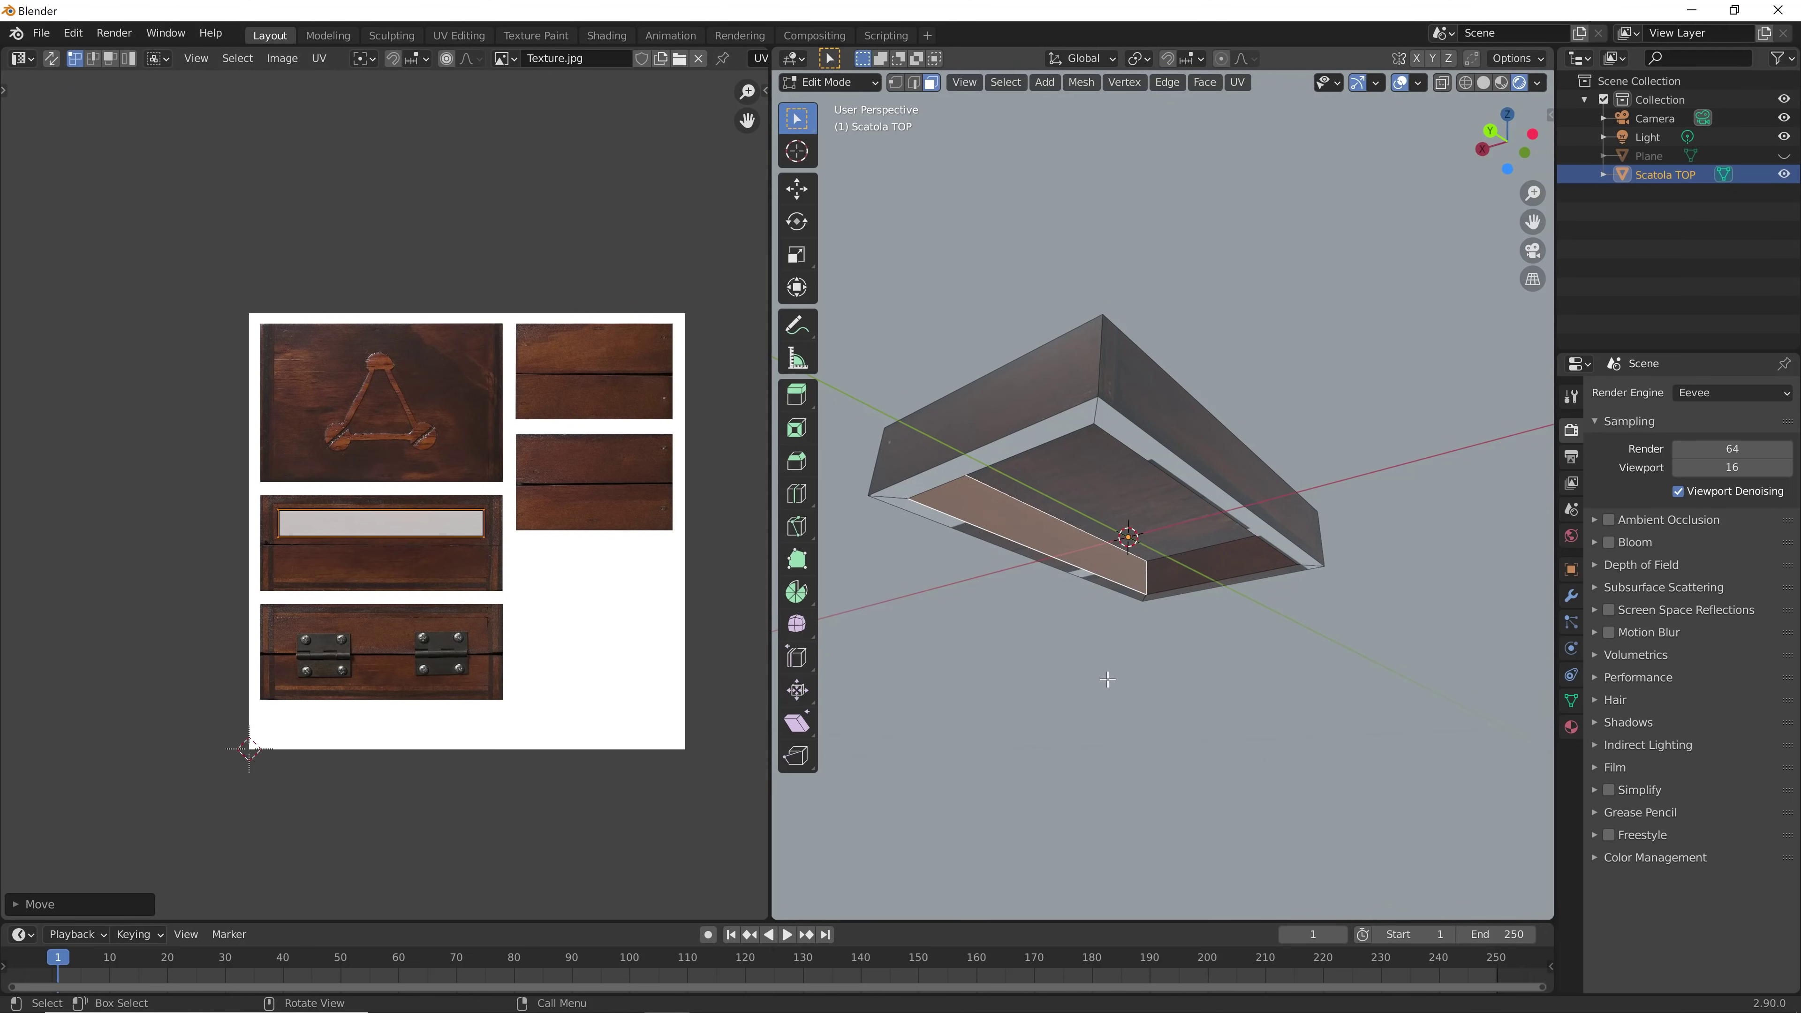
pyautogui.click(993, 674)
pyautogui.moveTo(993, 674)
pyautogui.mouseDown(button='middle')
pyautogui.moveTo(1116, 633)
pyautogui.moveTo(1010, 612)
pyautogui.mouseUp(button='middle')
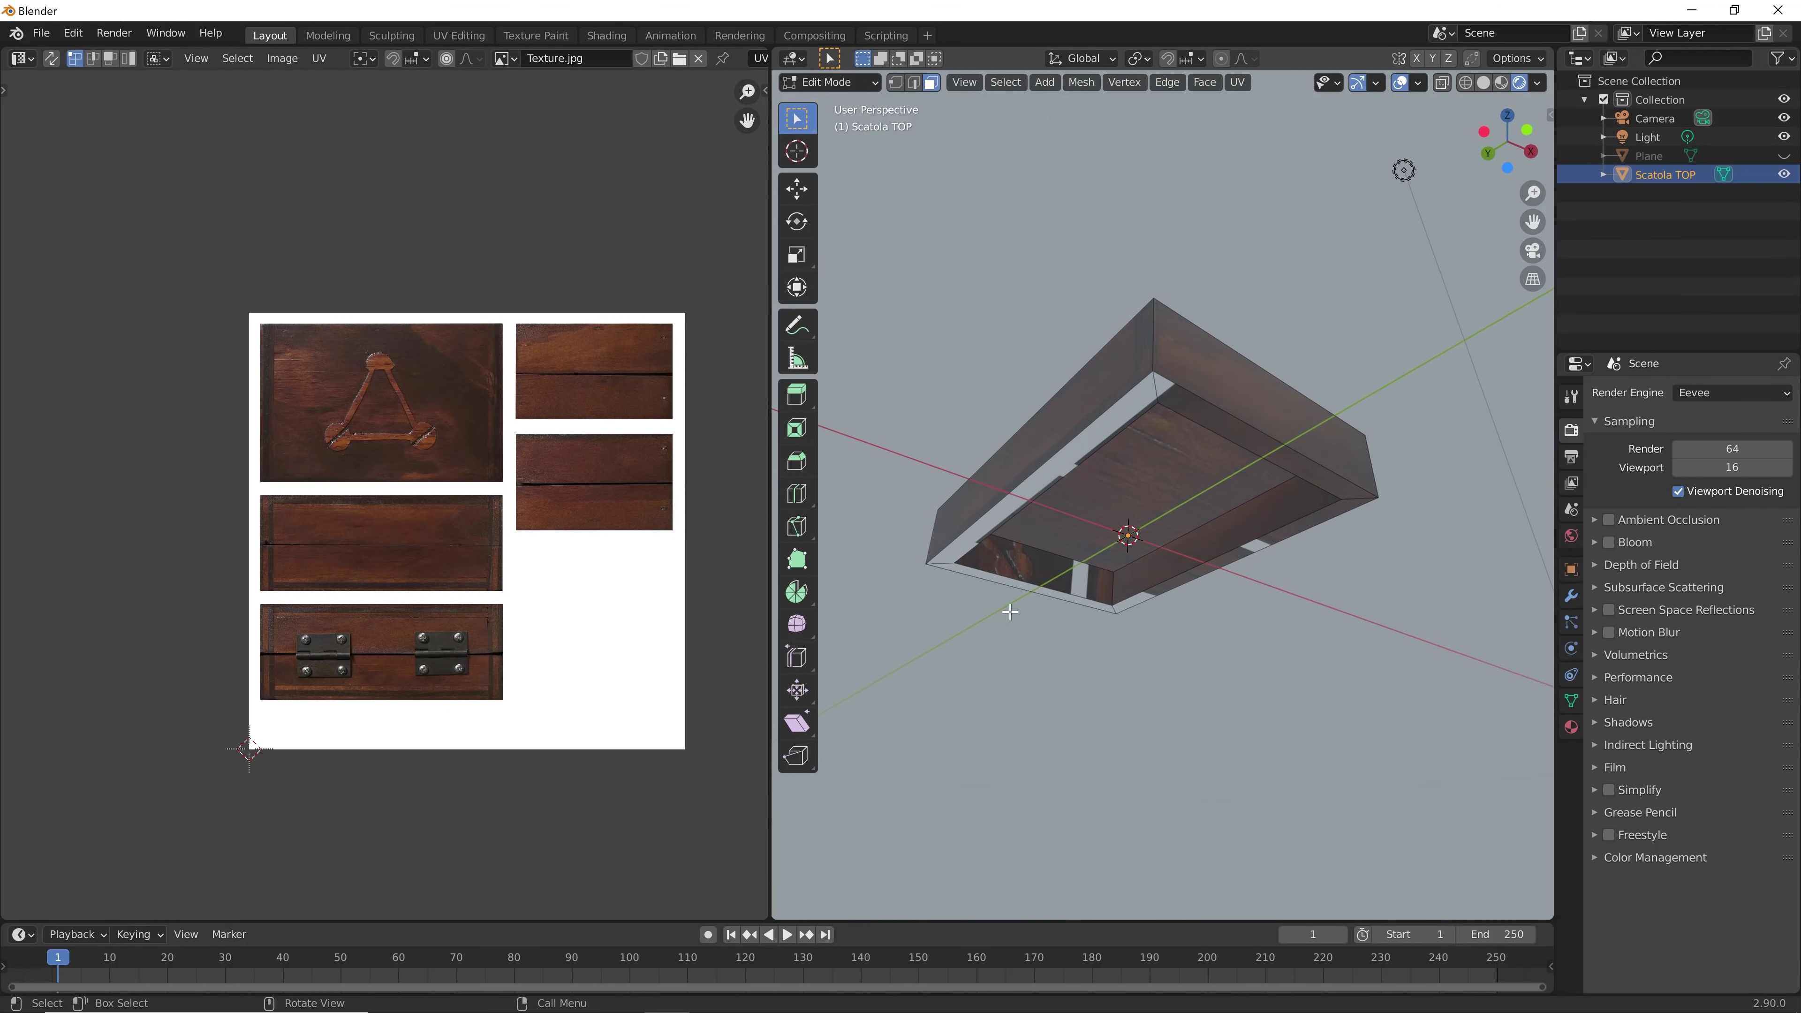
pyautogui.click(1038, 571)
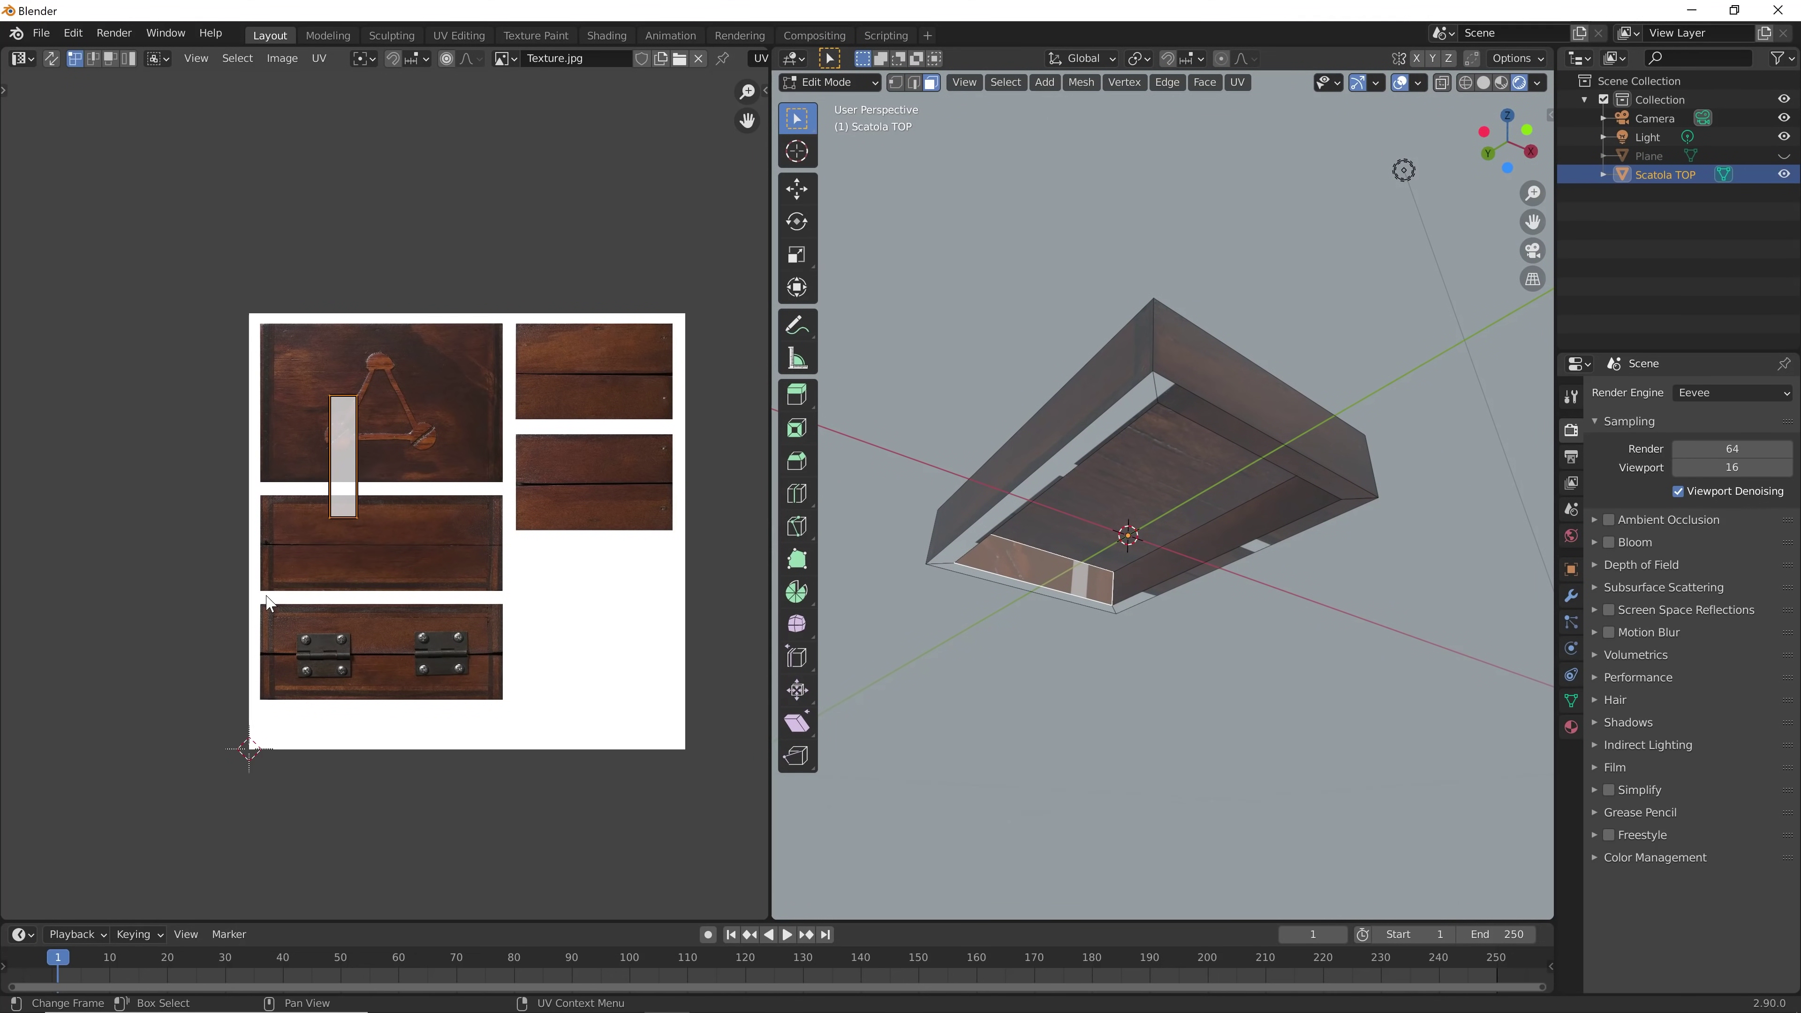
pyautogui.press('r')
pyautogui.click(468, 505)
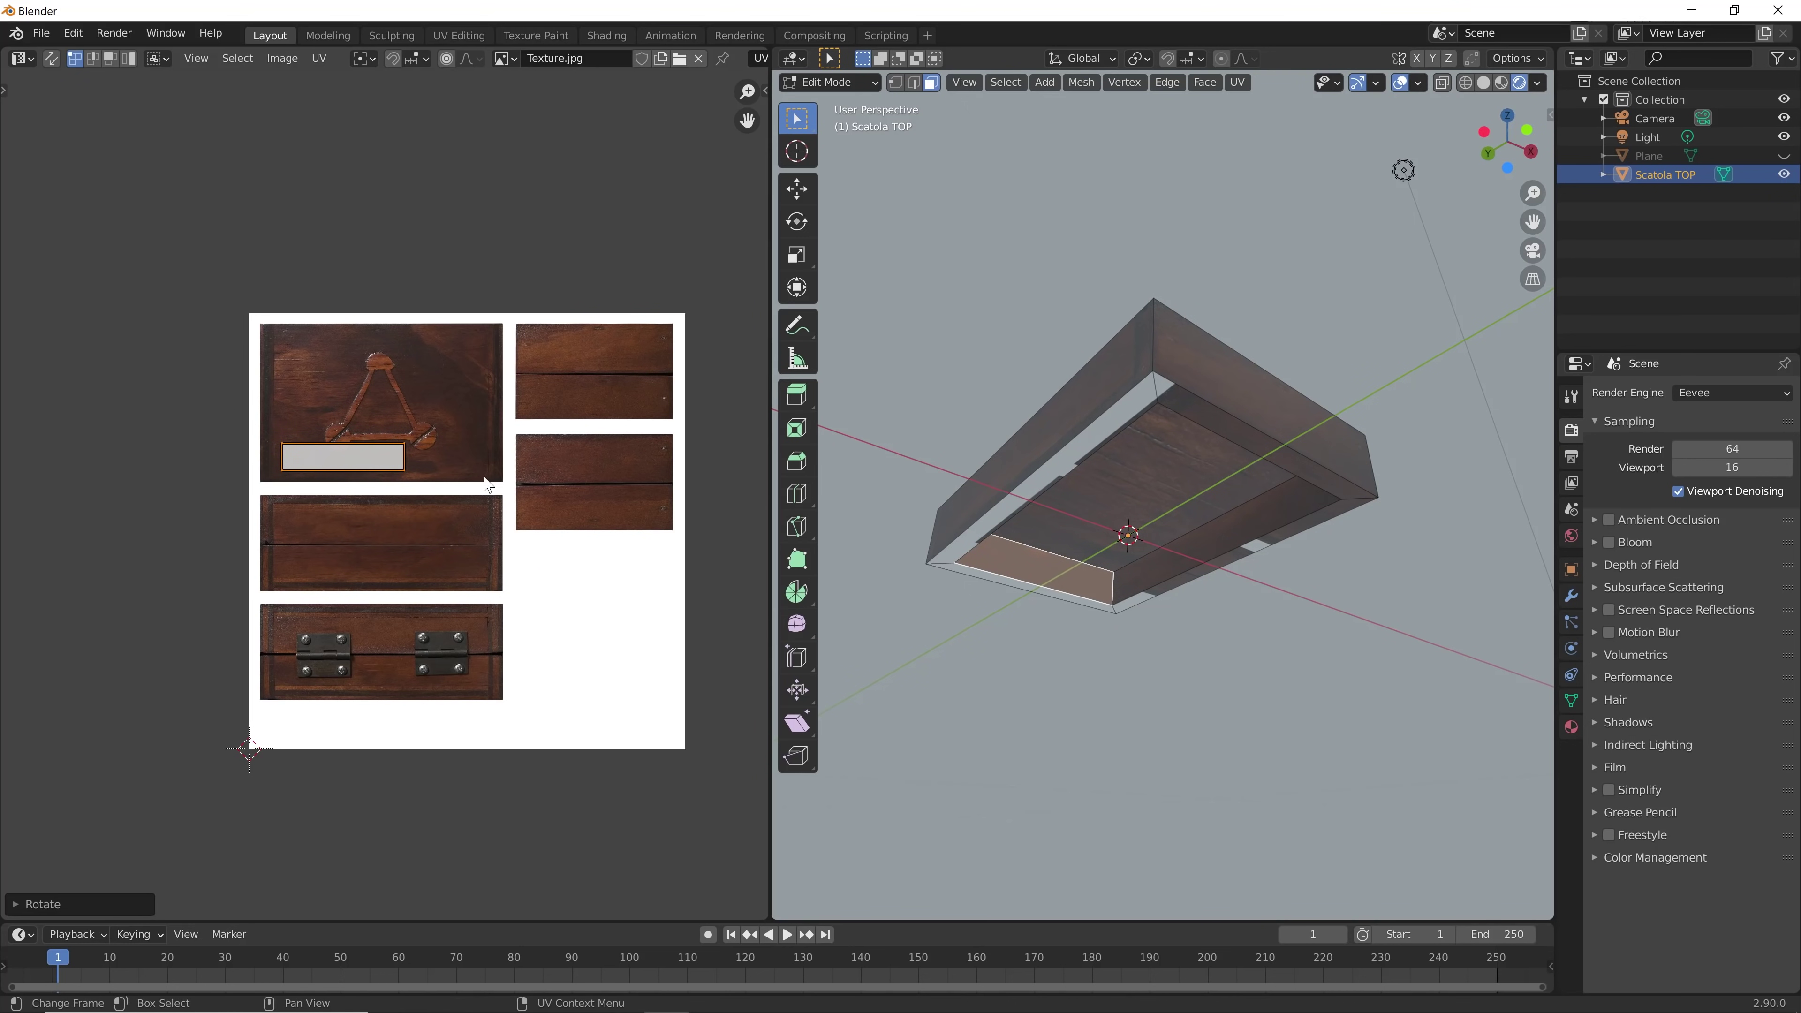
pyautogui.press('r')
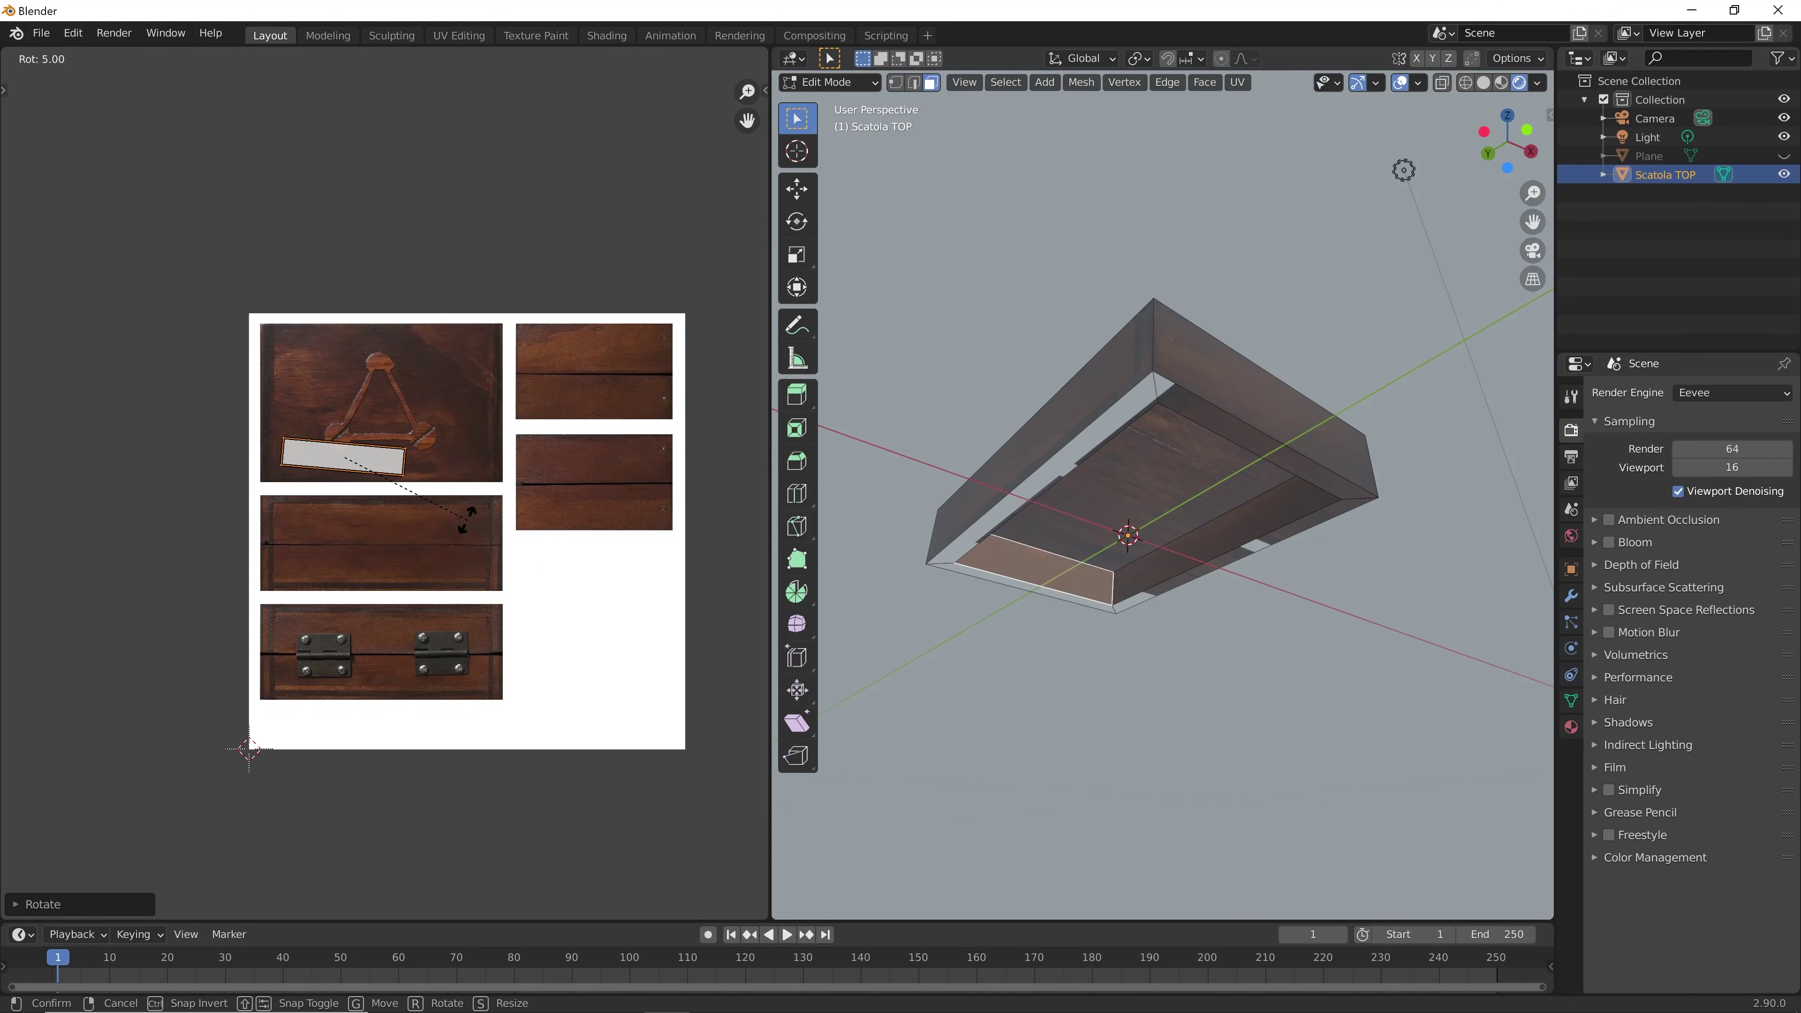
pyautogui.click(474, 508)
# Move that island onto the middle plank panel, enlarge it slightly and deselect
pyautogui.press('g')
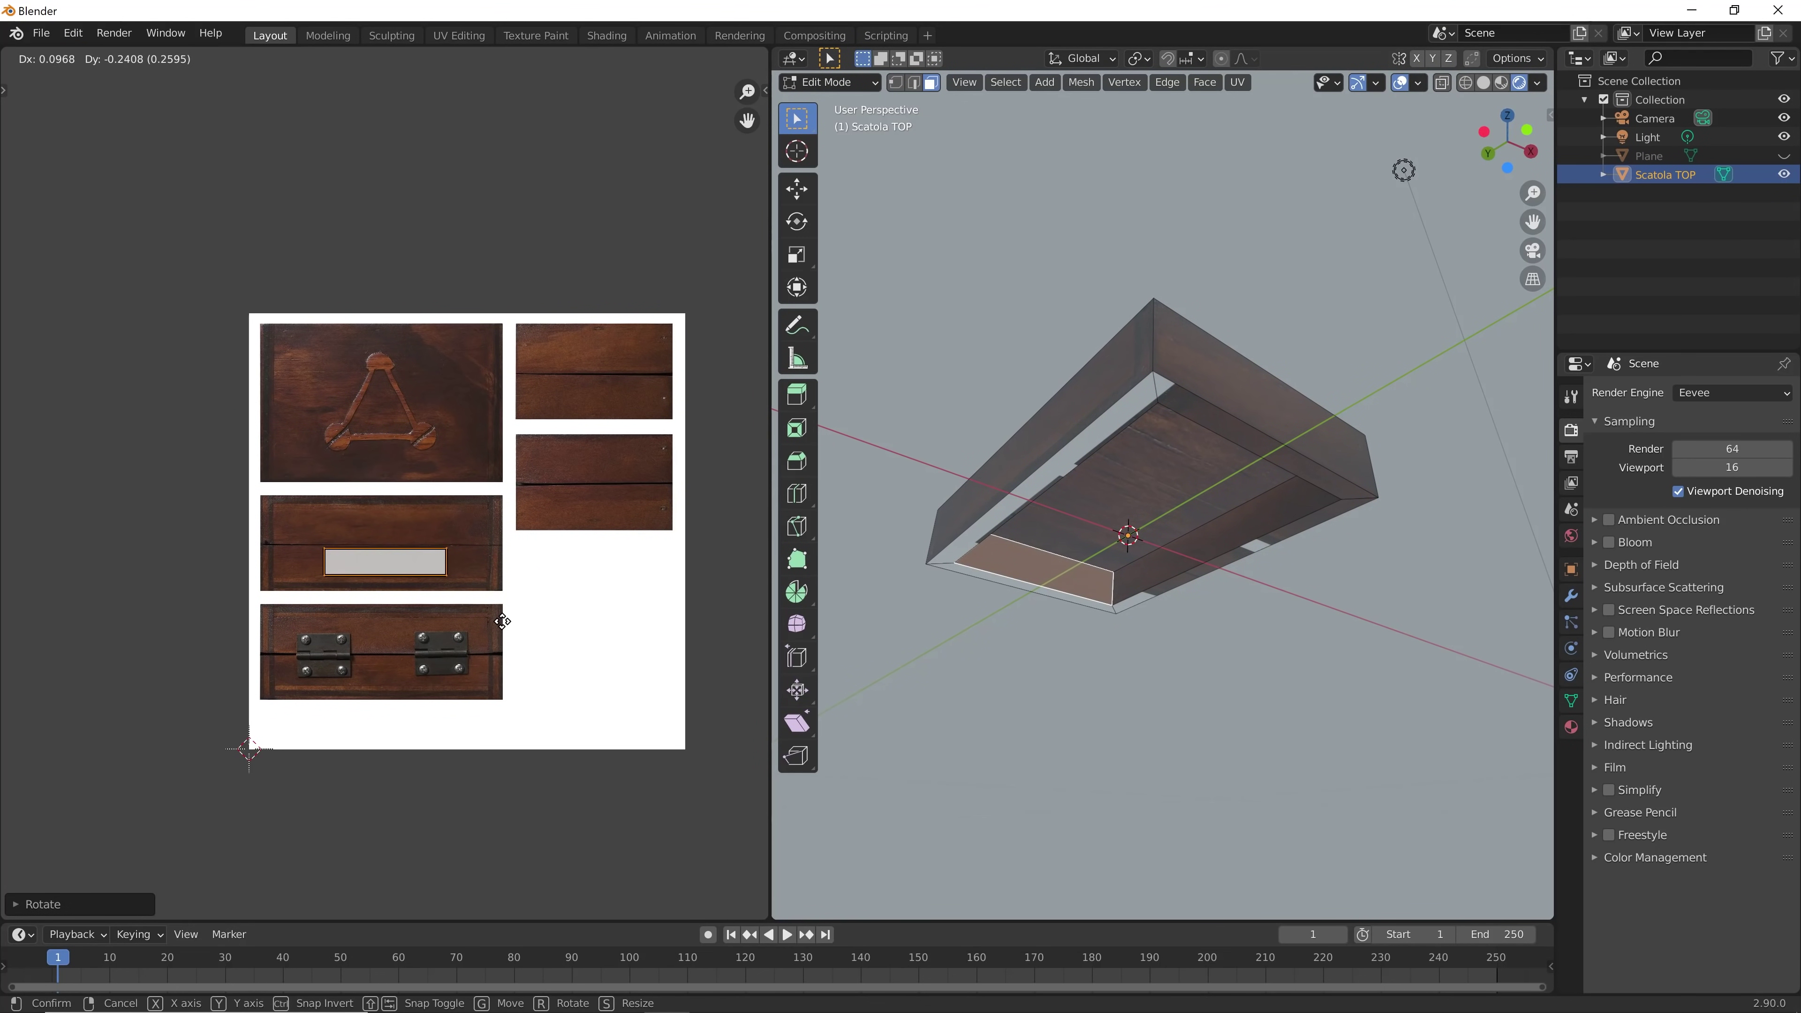
pyautogui.click(503, 630)
pyautogui.press('s')
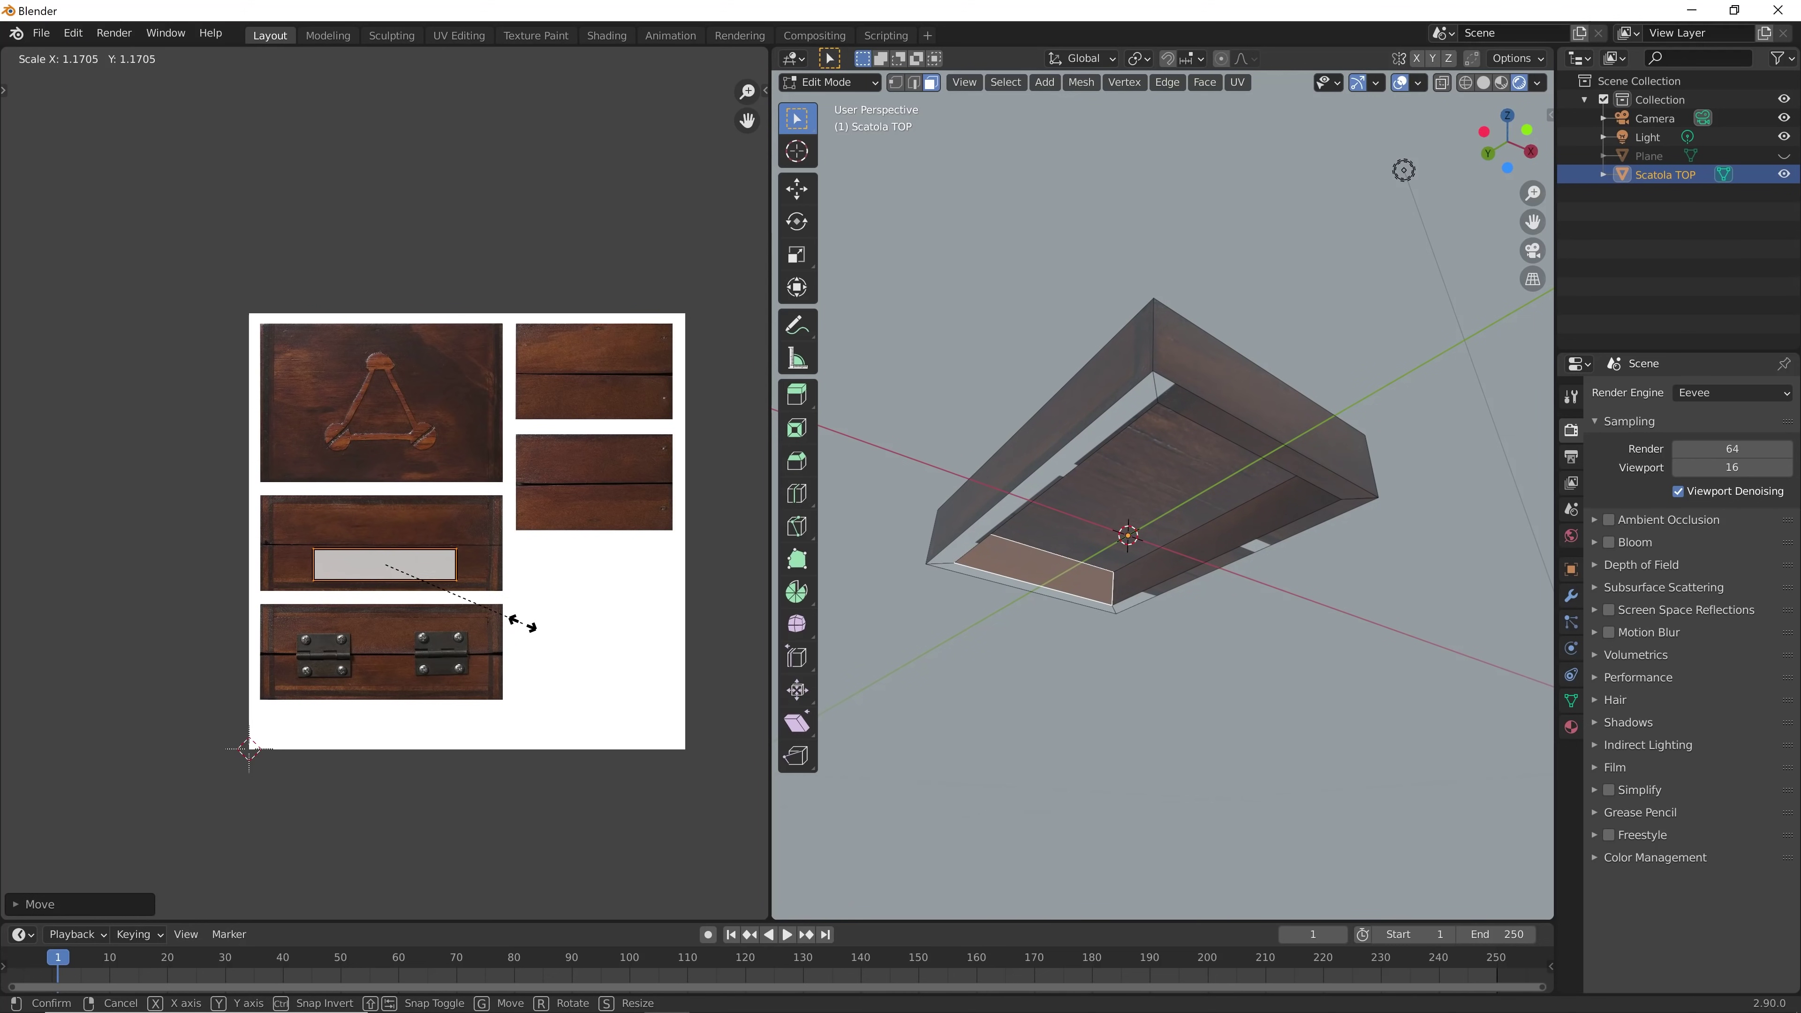
pyautogui.click(525, 623)
pyautogui.press('g')
pyautogui.click(516, 622)
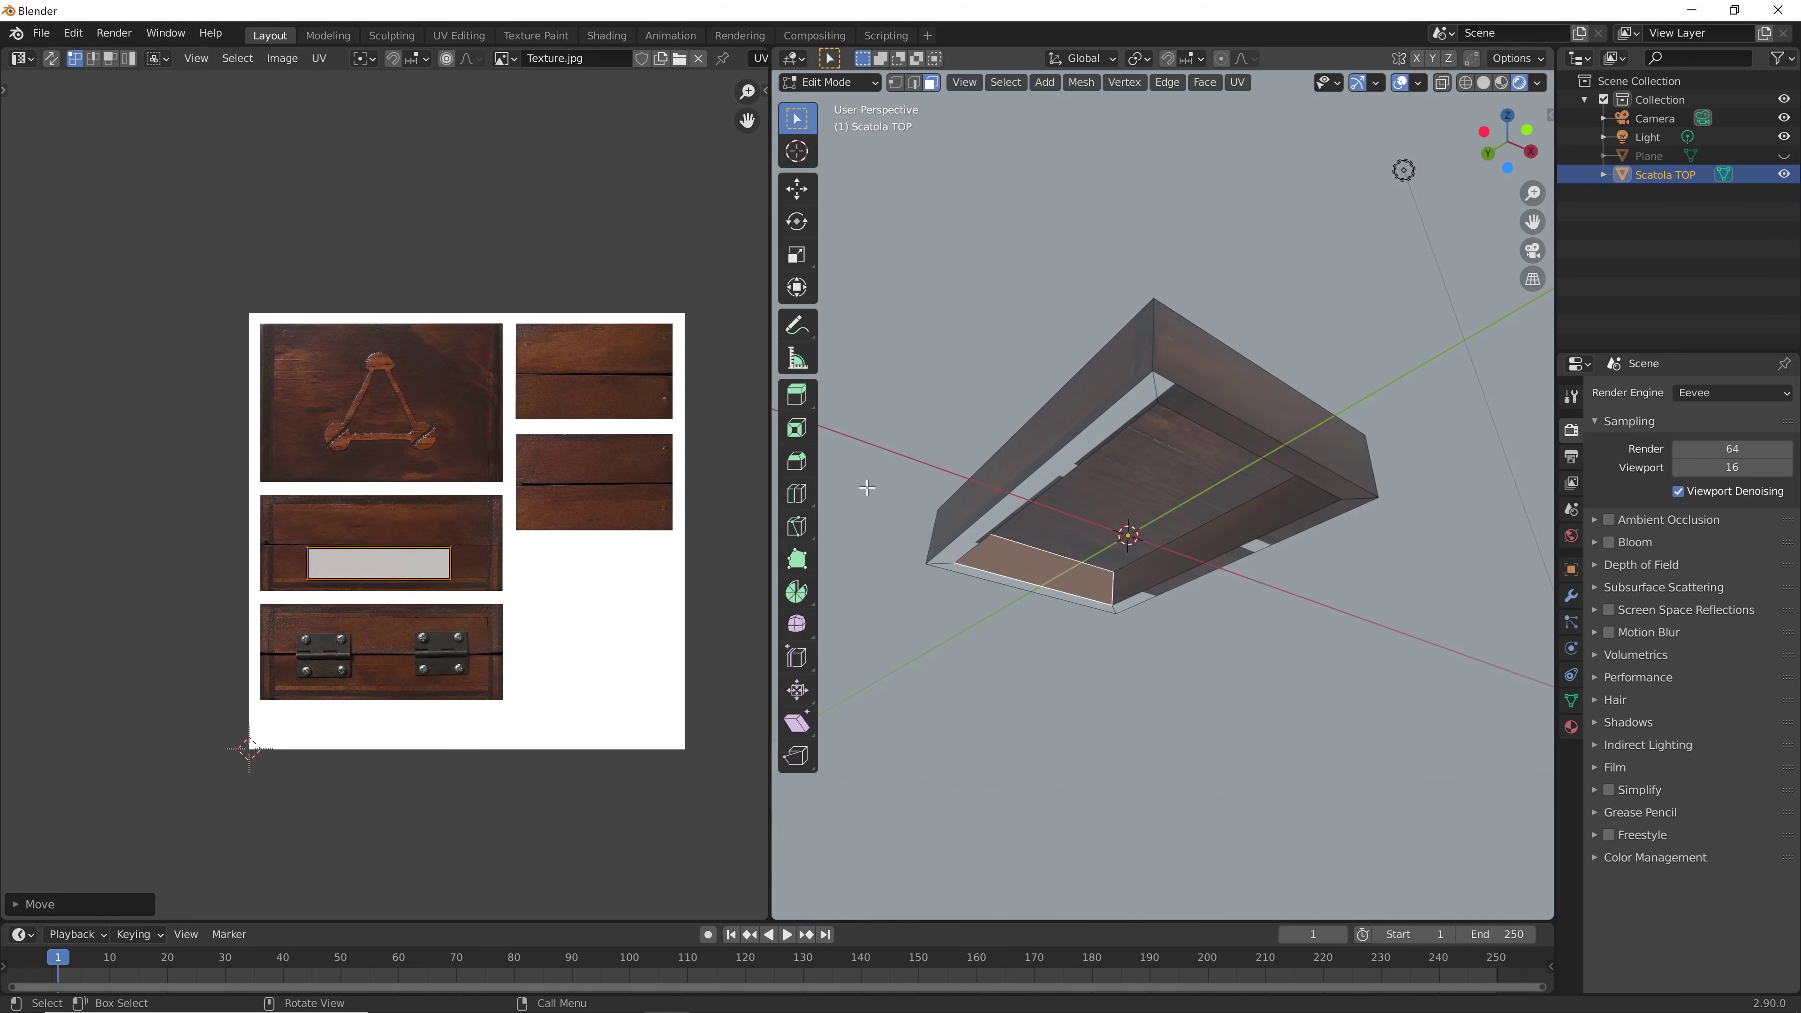
pyautogui.hotkey('alt', 'a')
# Rotate and narrow the inner rim's UV strip and place it on the wood plank
pyautogui.moveTo(957, 482)
pyautogui.mouseDown(button='middle')
pyautogui.moveTo(1395, 670)
pyautogui.moveTo(1294, 448)
pyautogui.mouseUp(button='middle')
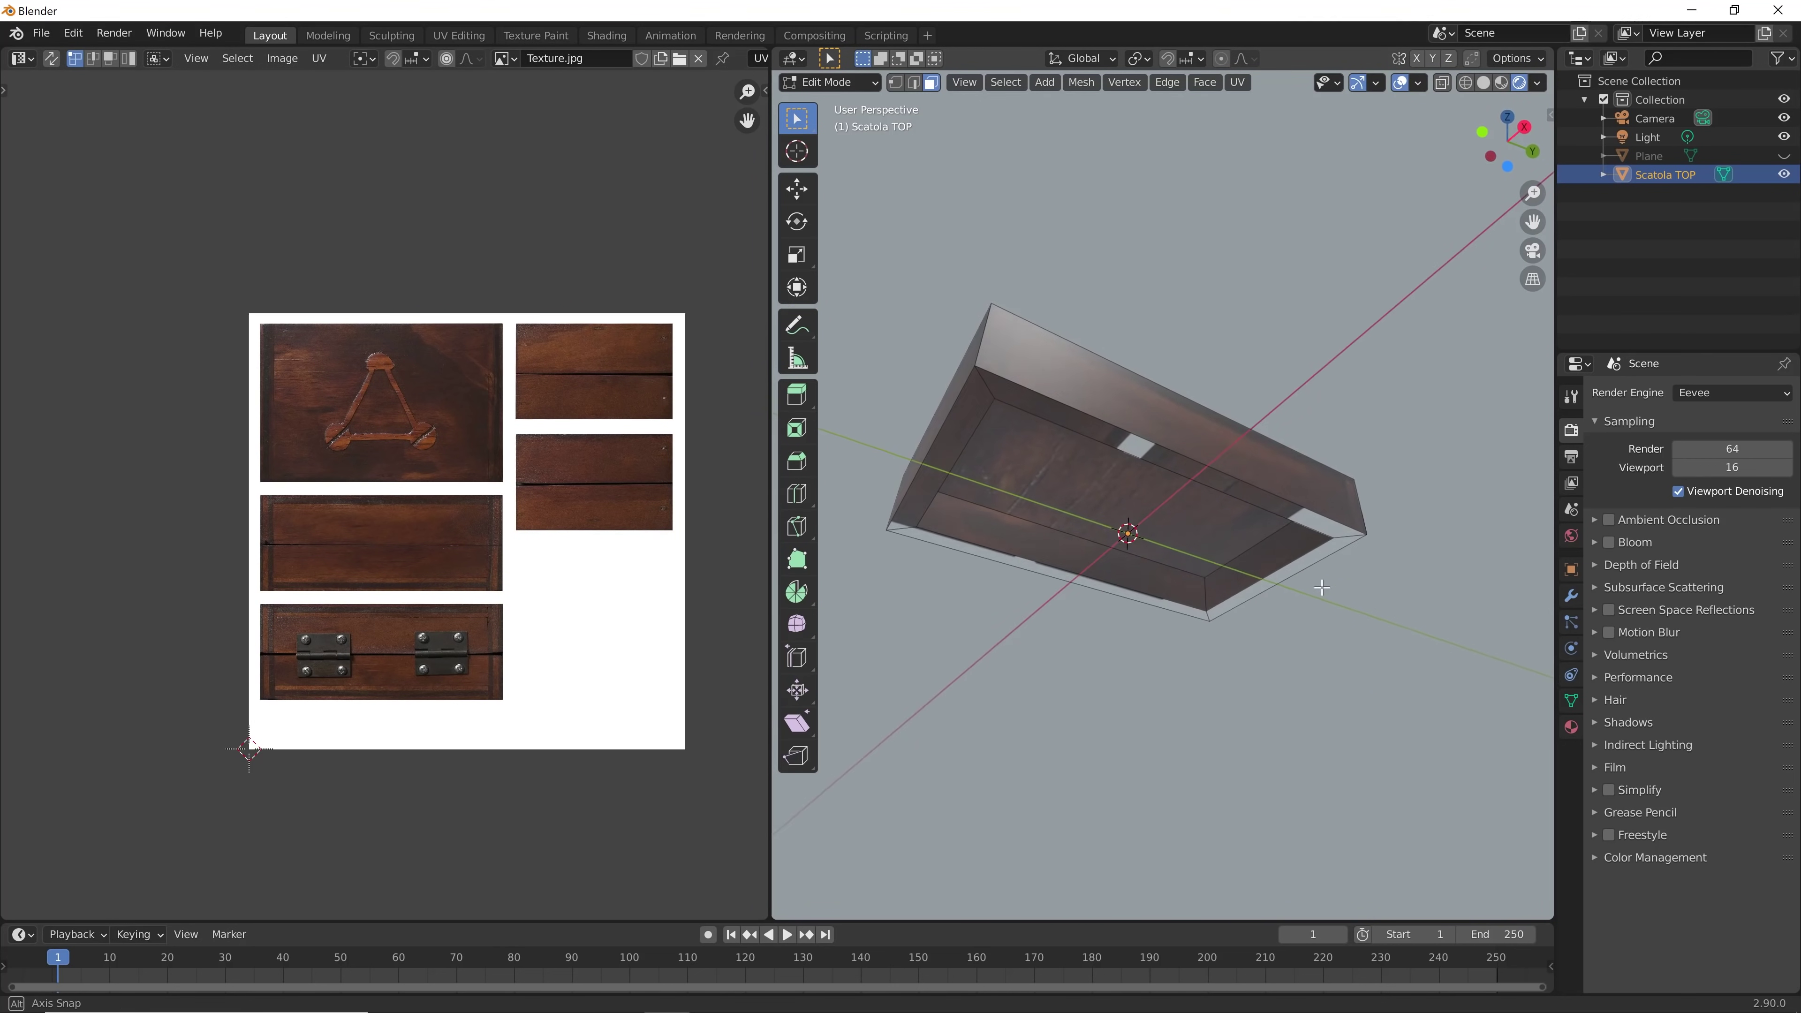
pyautogui.click(1186, 422)
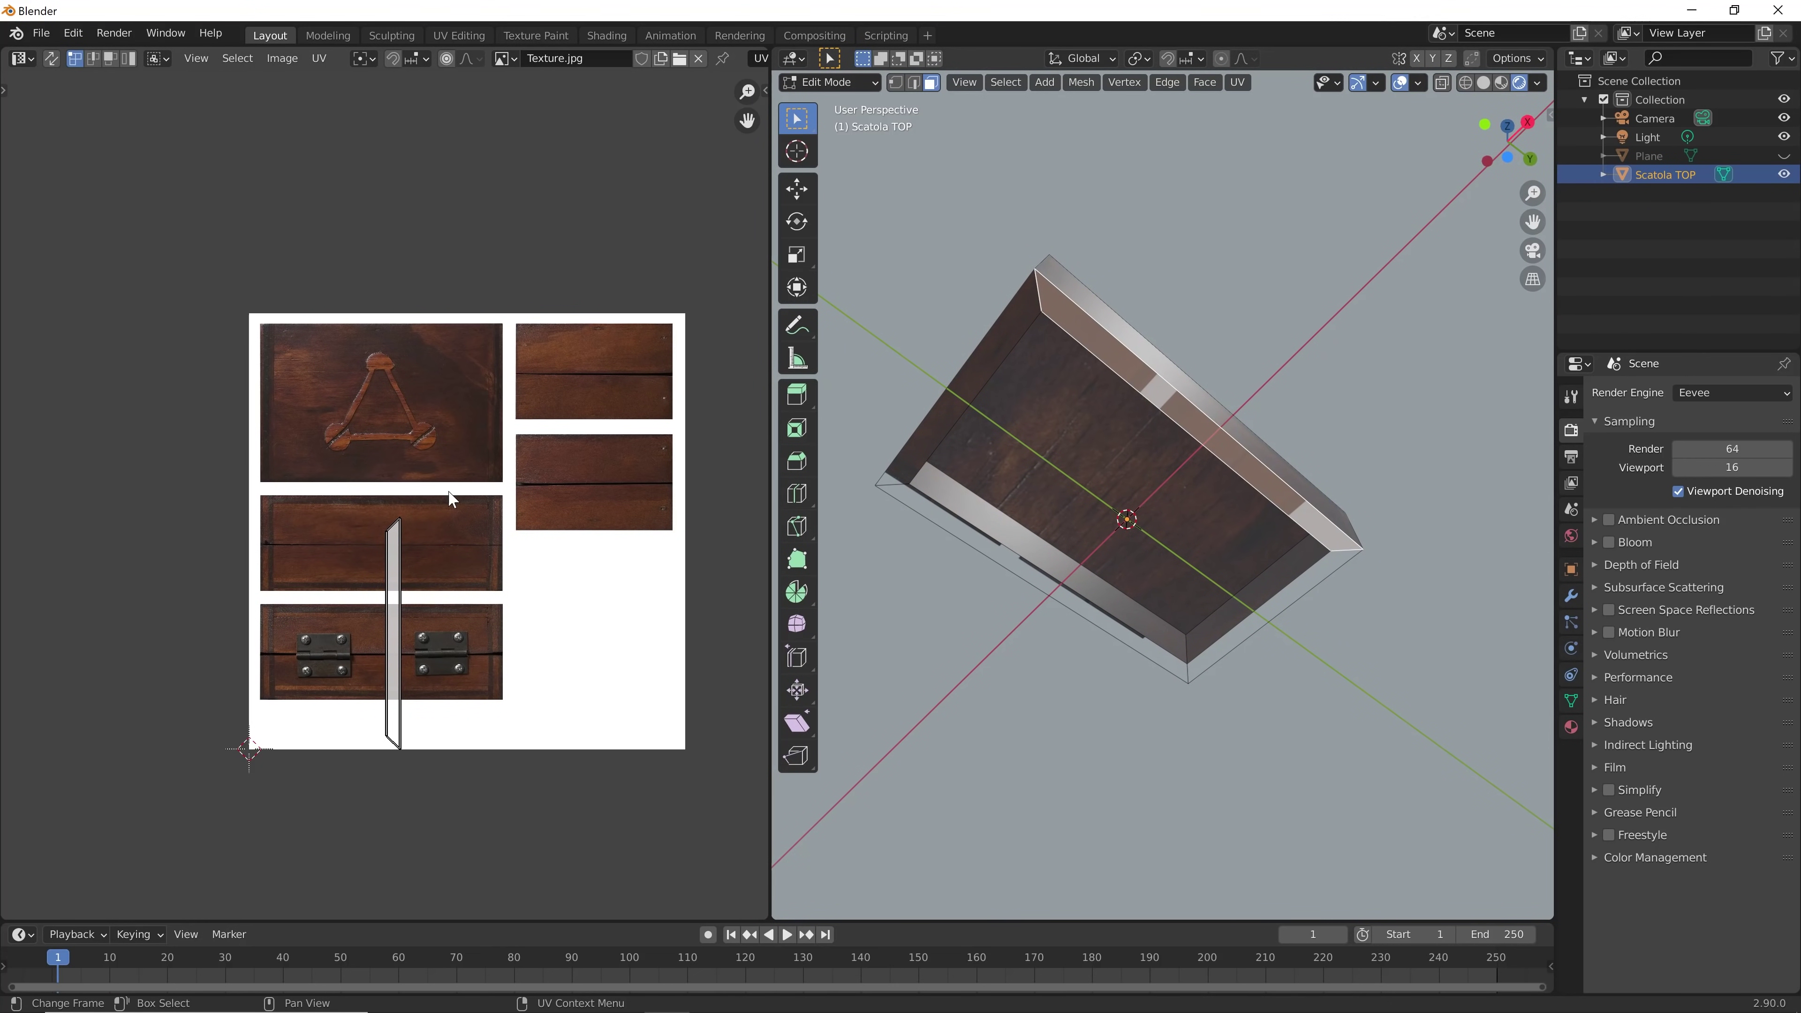
pyautogui.press('r')
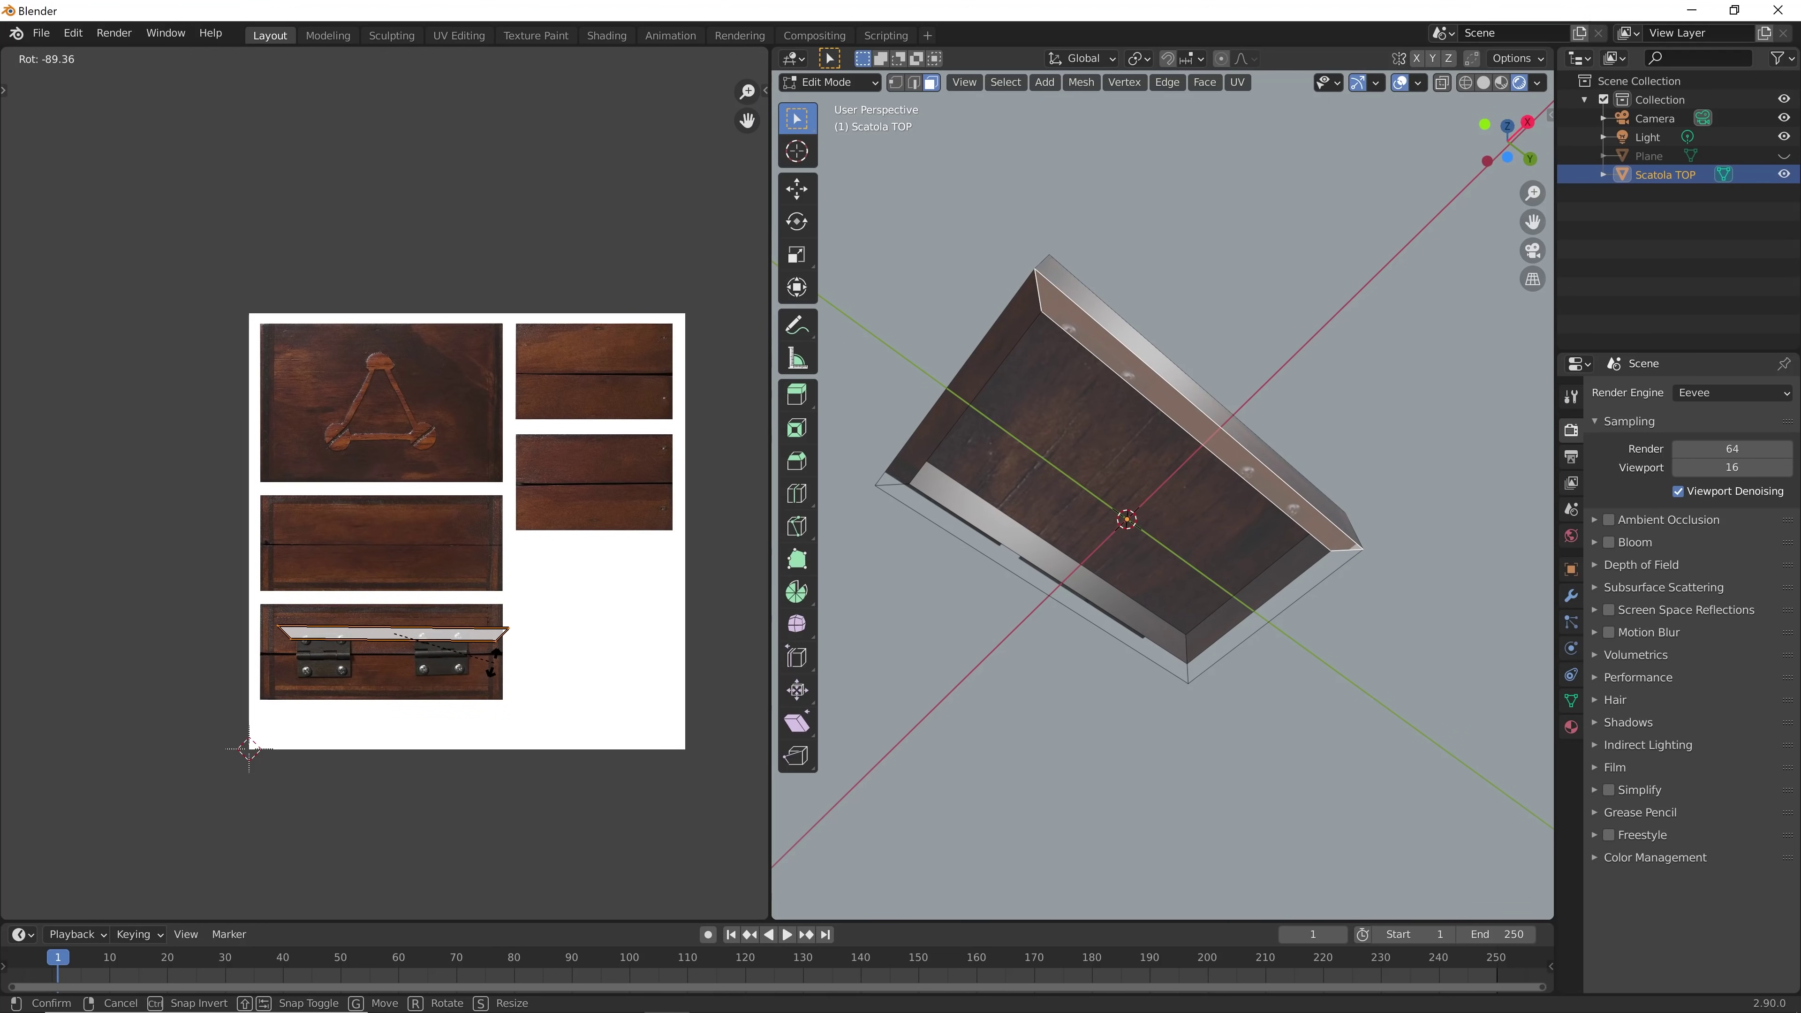
pyautogui.click(504, 667)
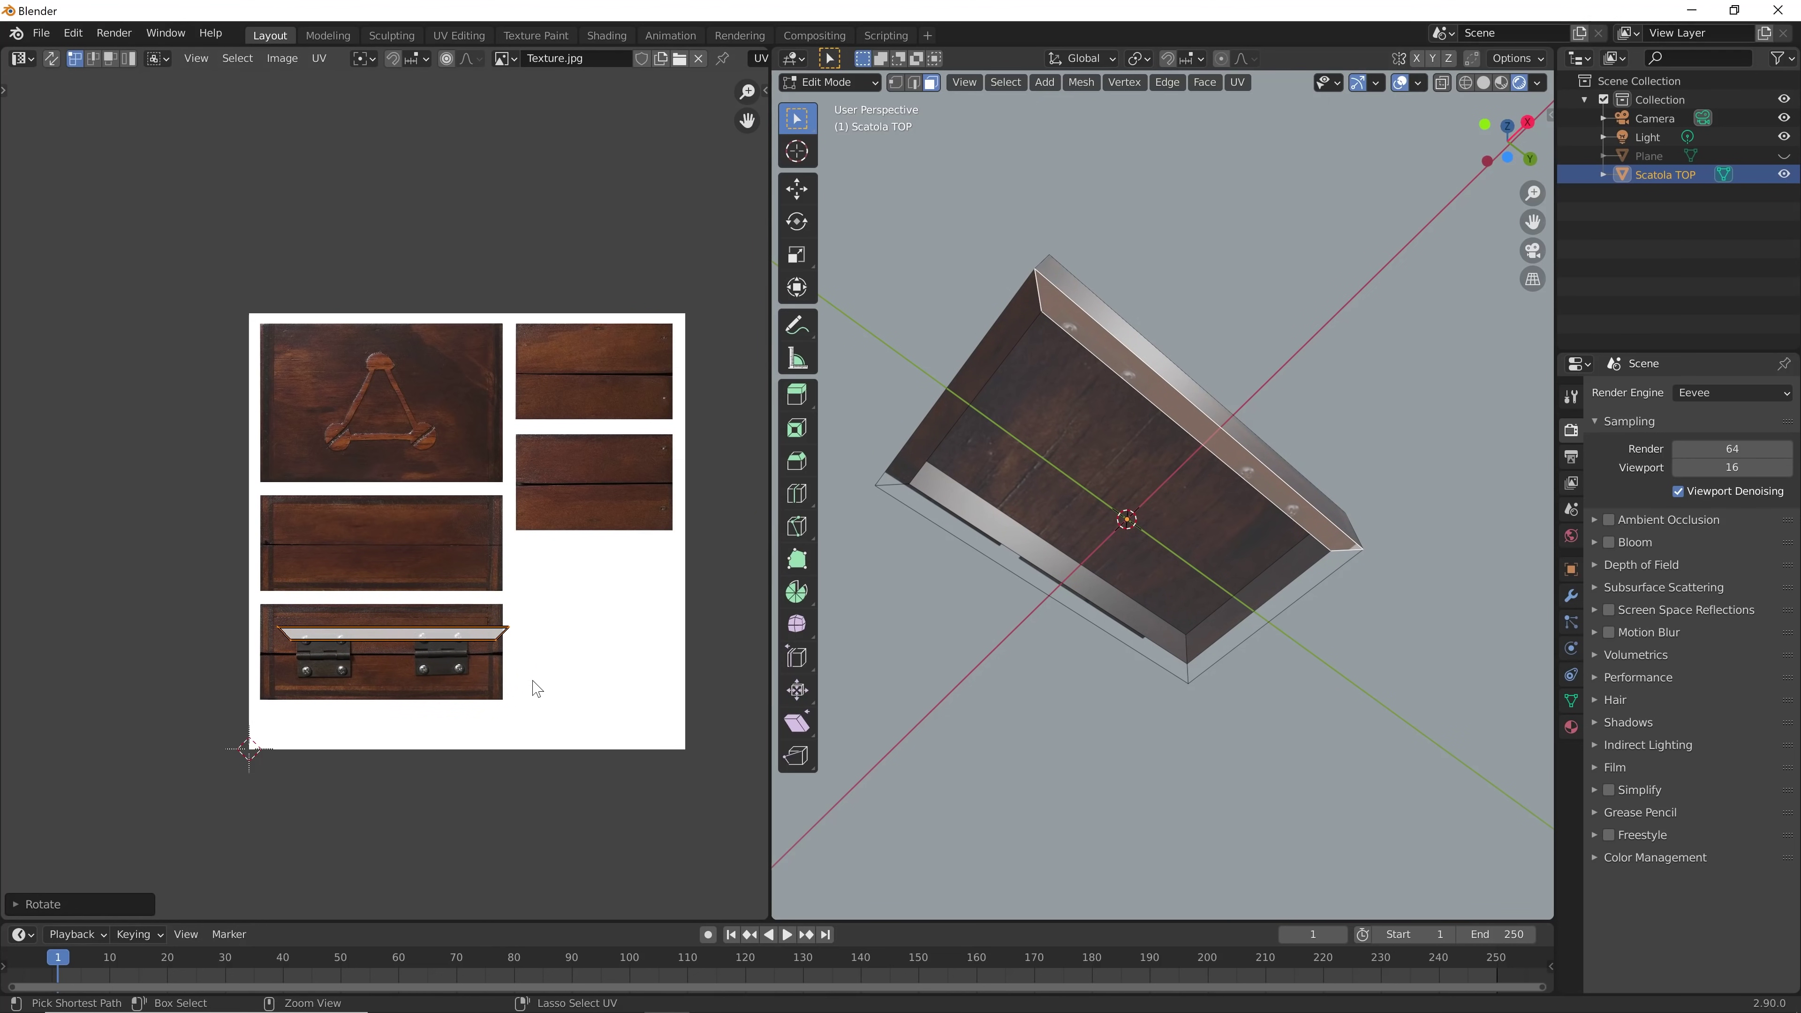
pyautogui.press('s')
pyautogui.click(563, 703)
pyautogui.press('g')
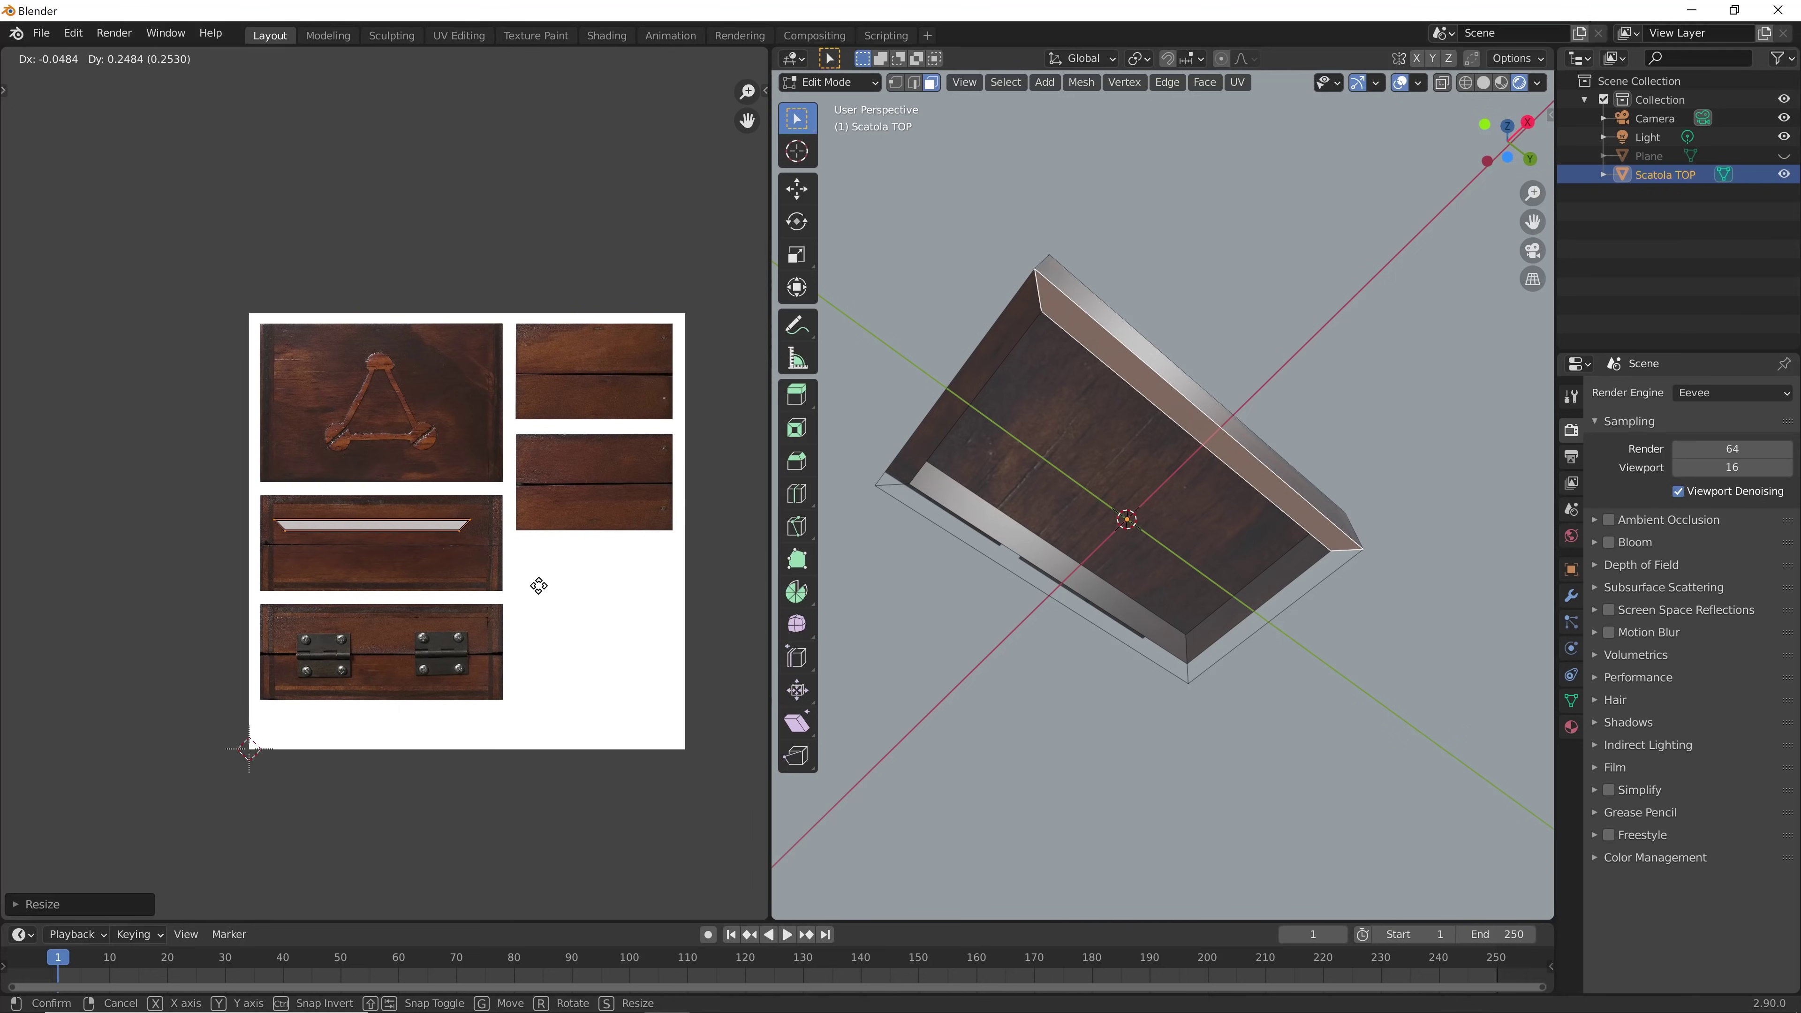
pyautogui.click(536, 588)
pyautogui.moveTo(1064, 632)
pyautogui.mouseDown(button='middle')
pyautogui.moveTo(1026, 650)
pyautogui.moveTo(995, 626)
pyautogui.mouseUp(button='middle')
# Rotate the thin side face's UV strip horizontal and move it onto the middle-left wood panel
pyautogui.click(1008, 543)
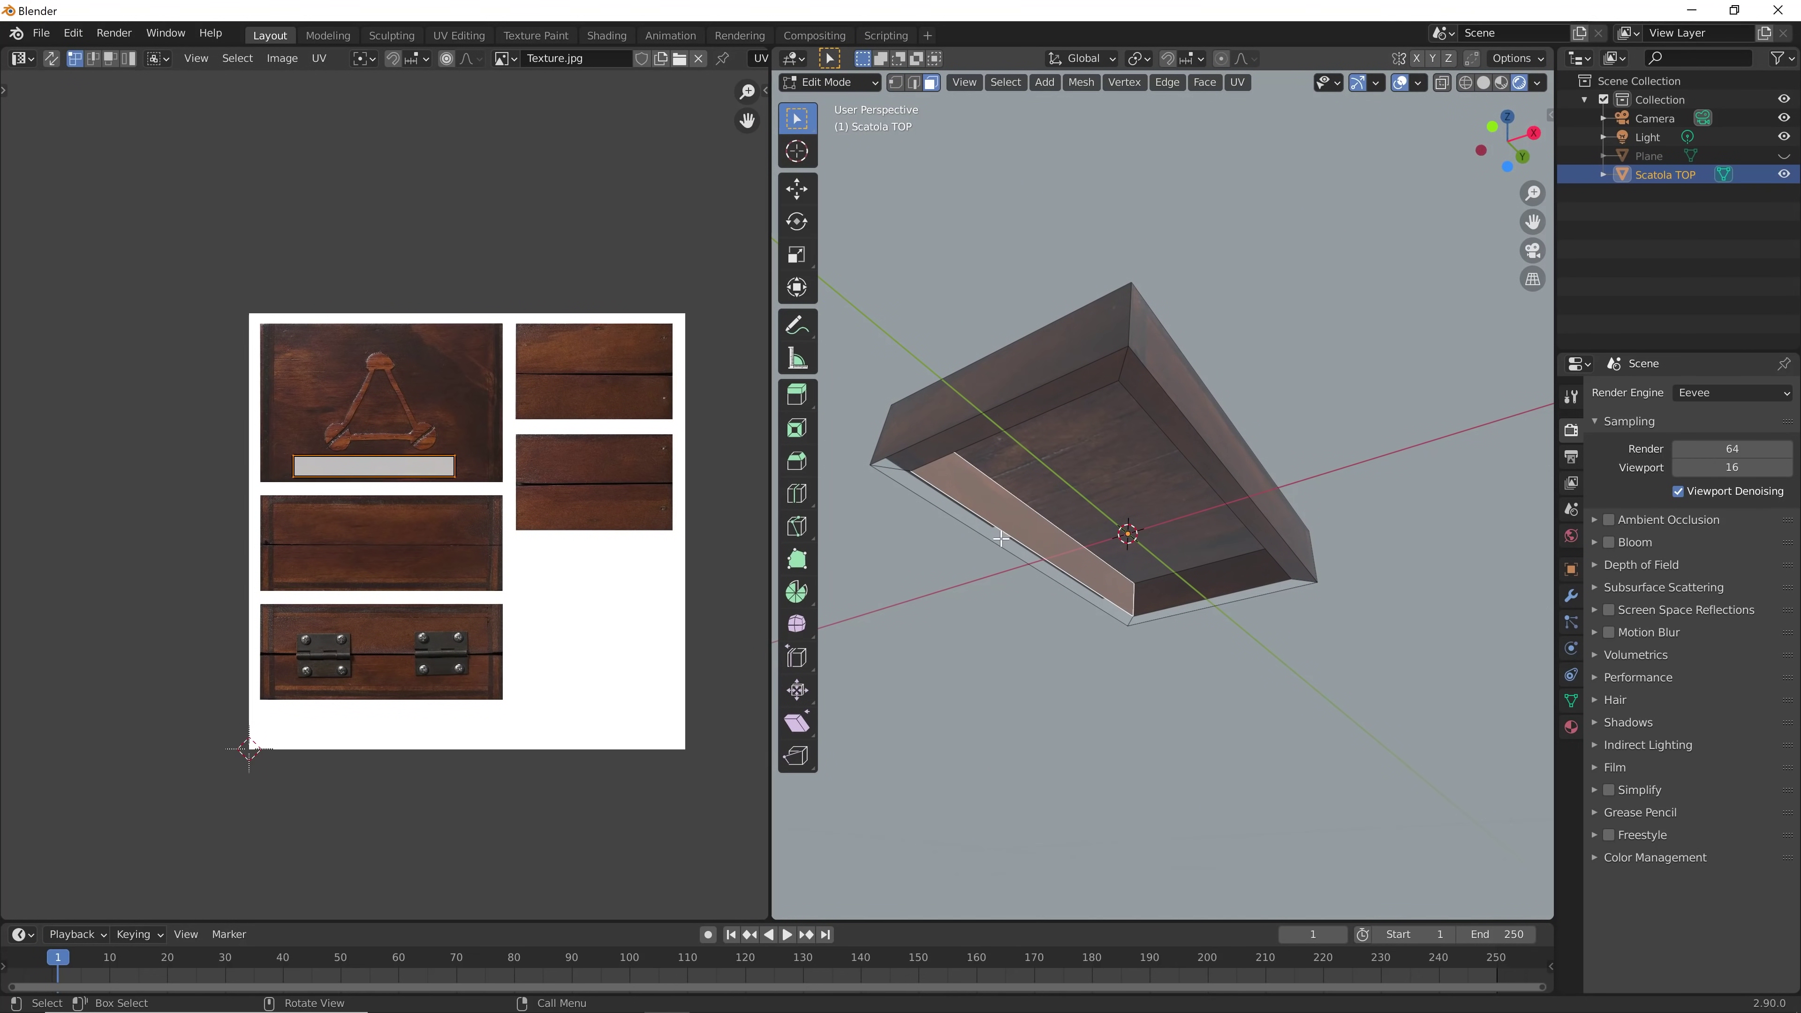
pyautogui.moveTo(342, 466); pyautogui.dragTo(207, 803)
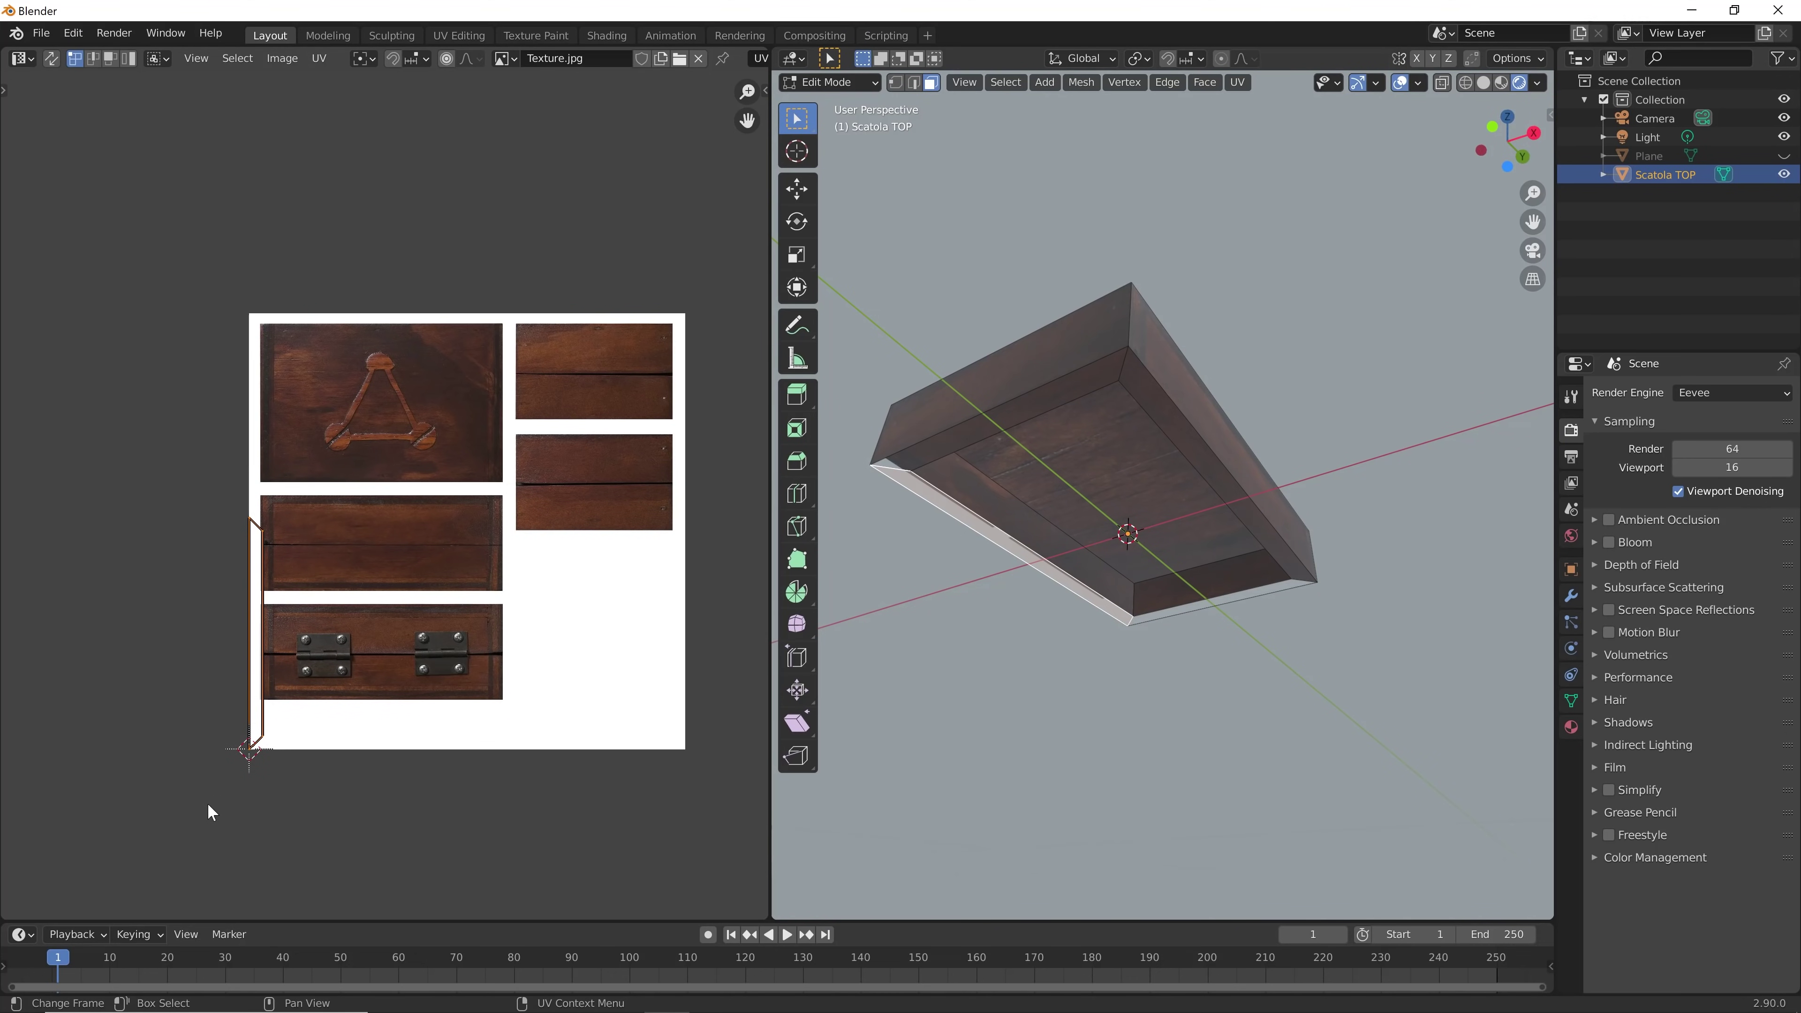
pyautogui.press('r')
pyautogui.click(380, 673)
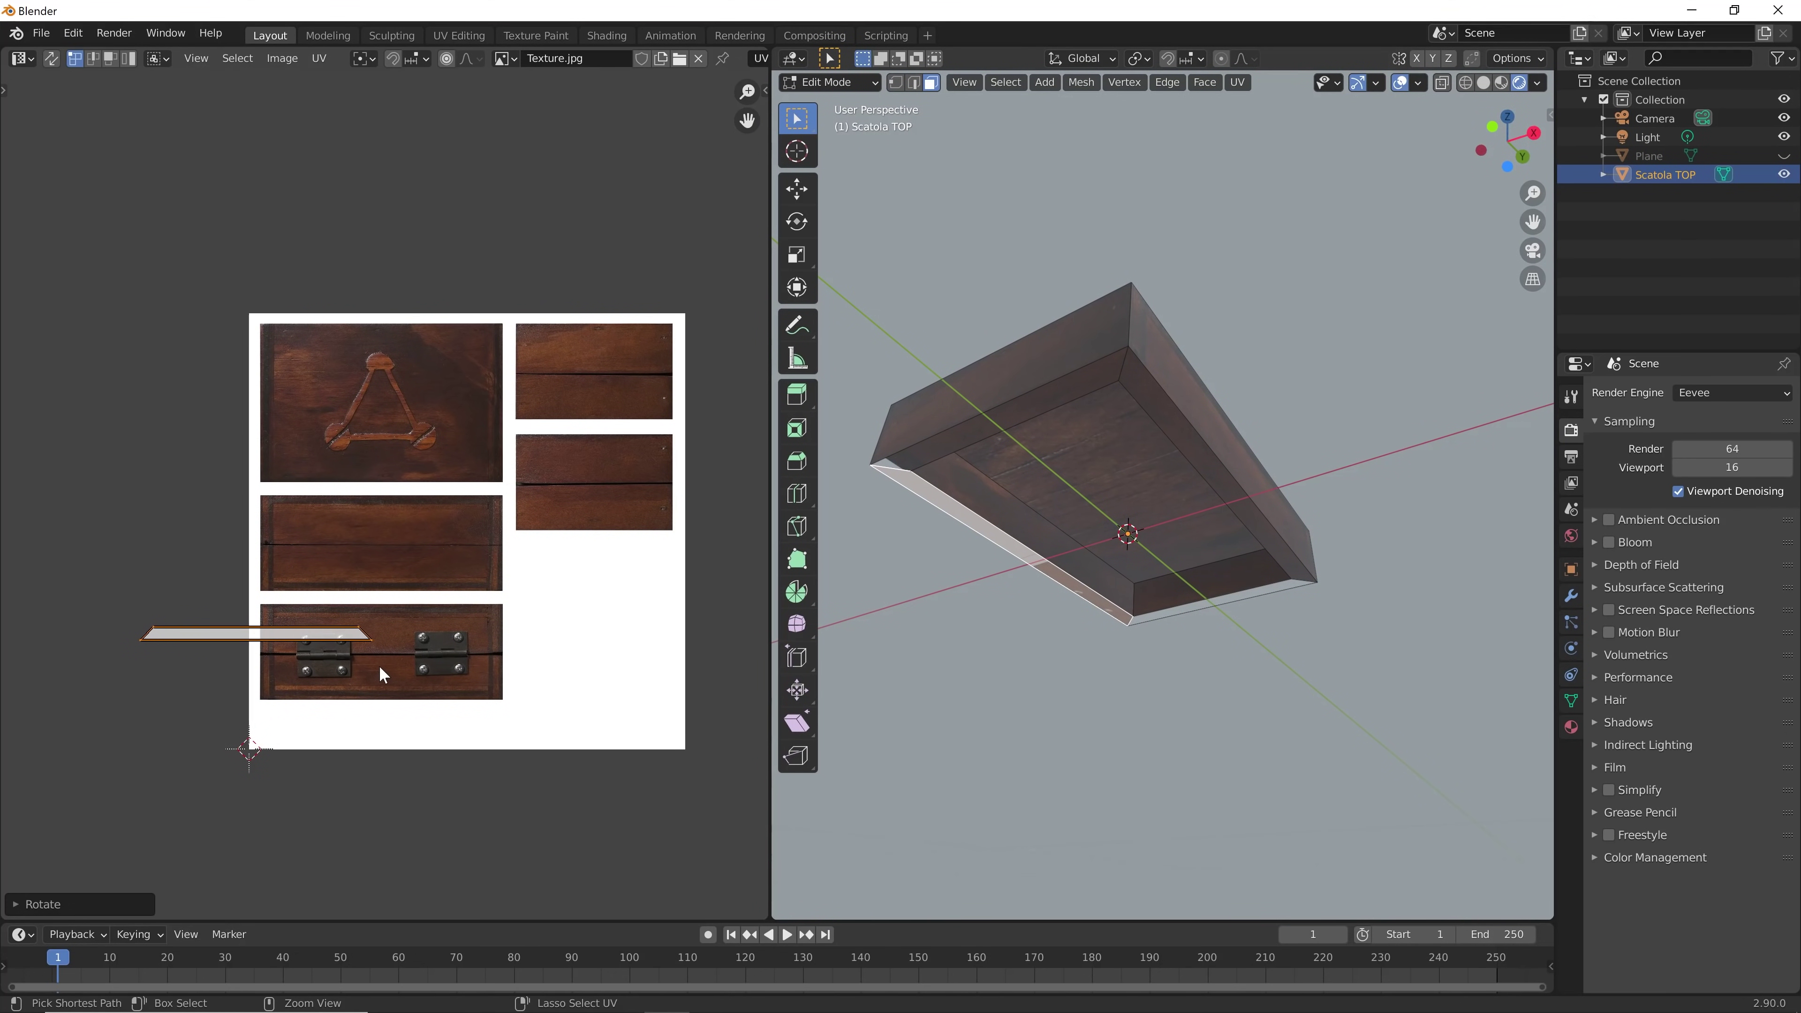
pyautogui.press('g')
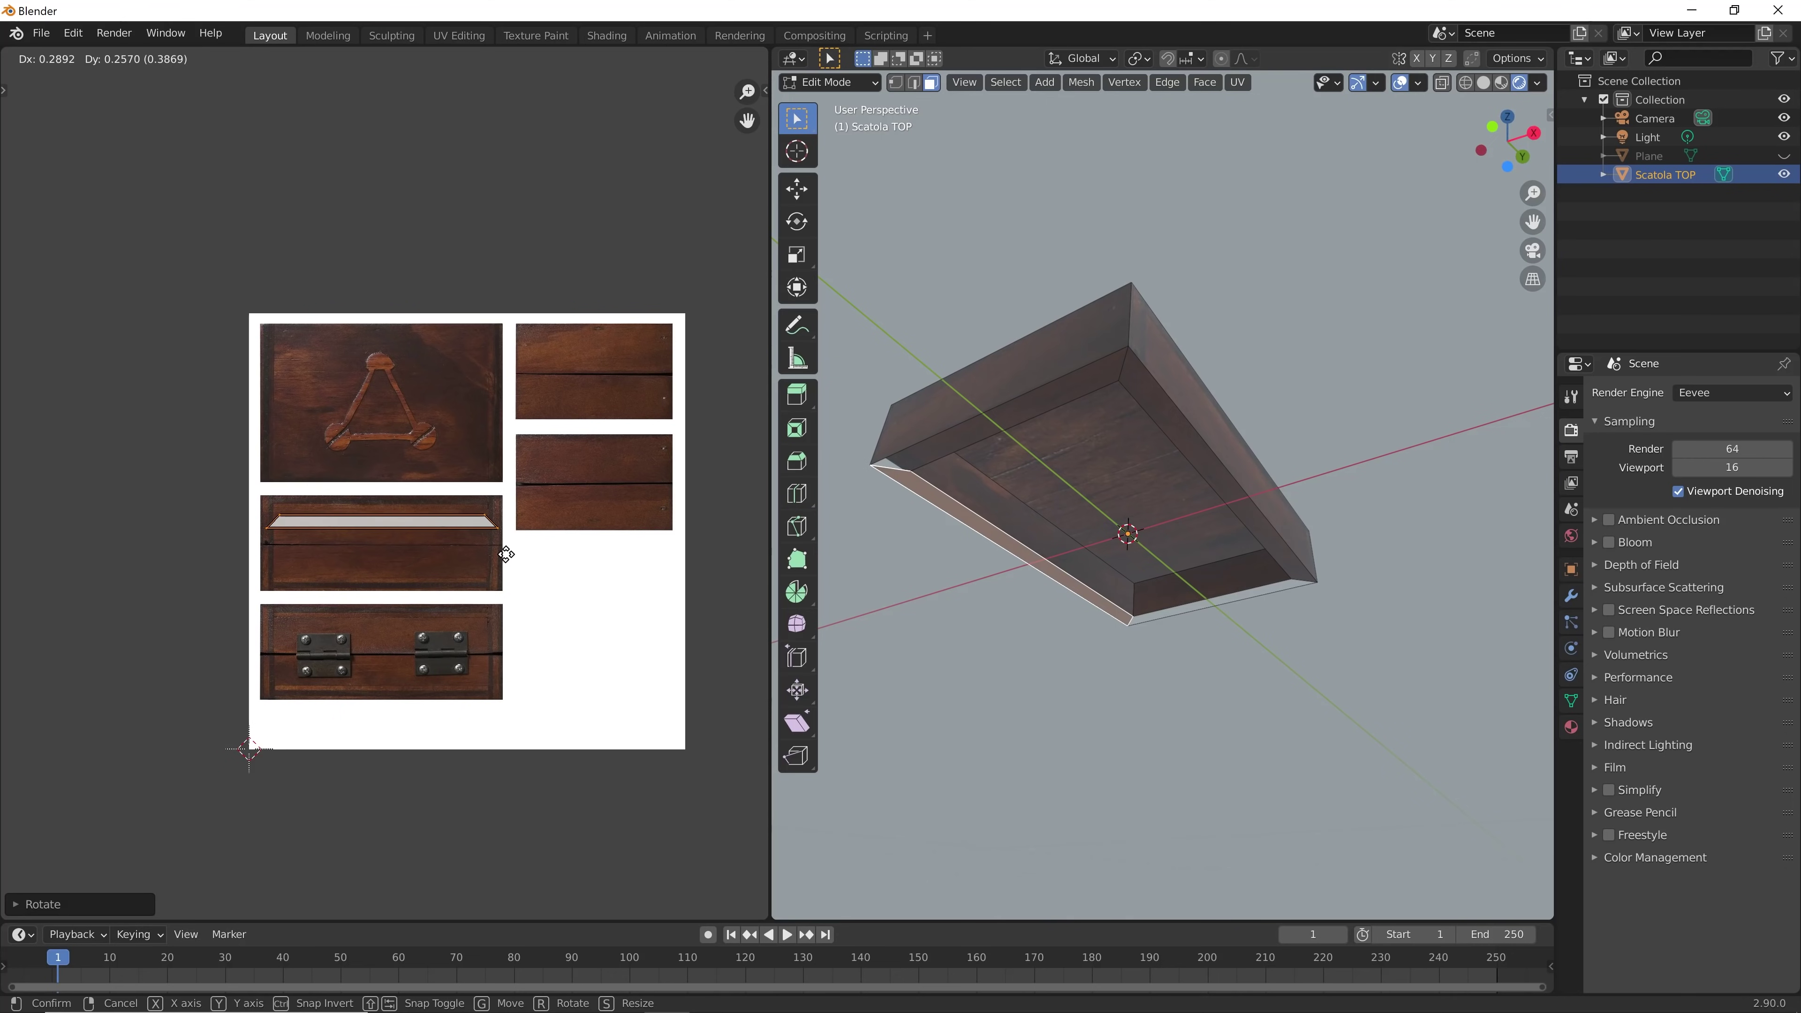
pyautogui.click(507, 560)
pyautogui.click(547, 598)
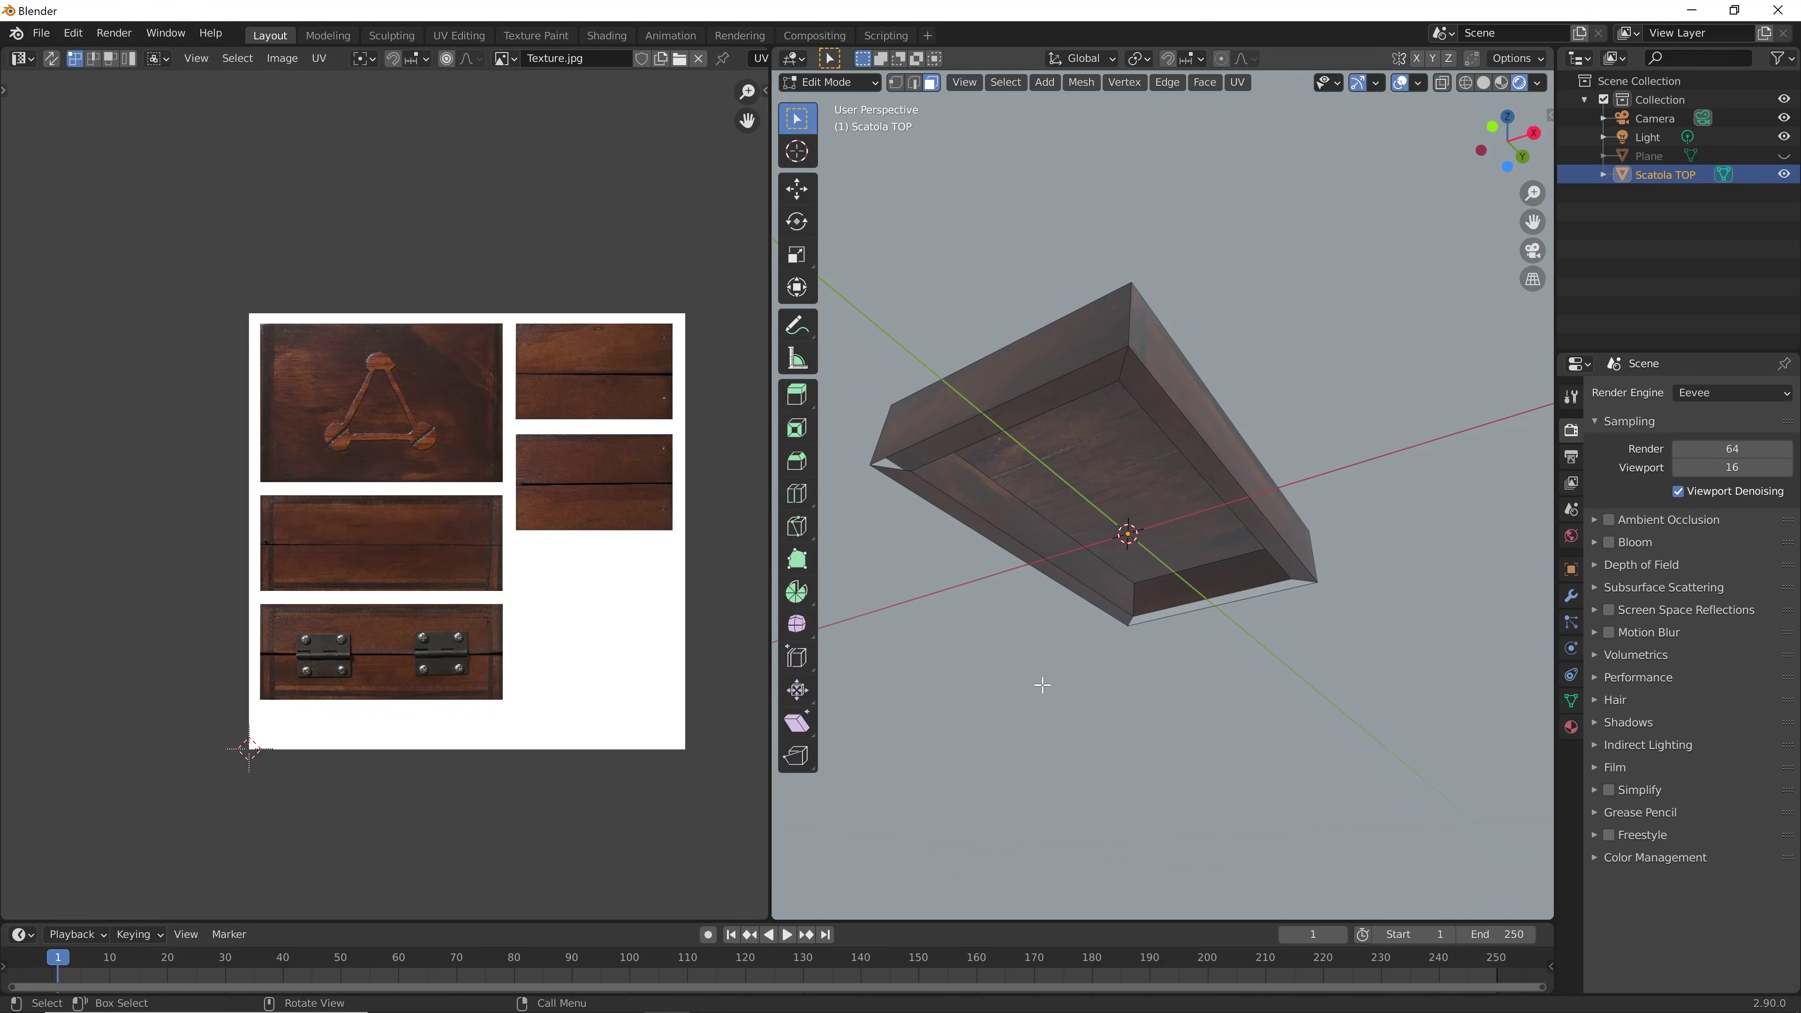
# Move the top rim face's UV island onto the middle-left wood panel
pyautogui.moveTo(1041, 683)
pyautogui.mouseDown(button='middle')
pyautogui.moveTo(1183, 637)
pyautogui.moveTo(1251, 389)
pyautogui.mouseUp(button='middle')
pyautogui.click(1251, 389)
pyautogui.moveTo(441, 506); pyautogui.dragTo(152, 589)
pyautogui.press('g')
pyautogui.click(189, 635)
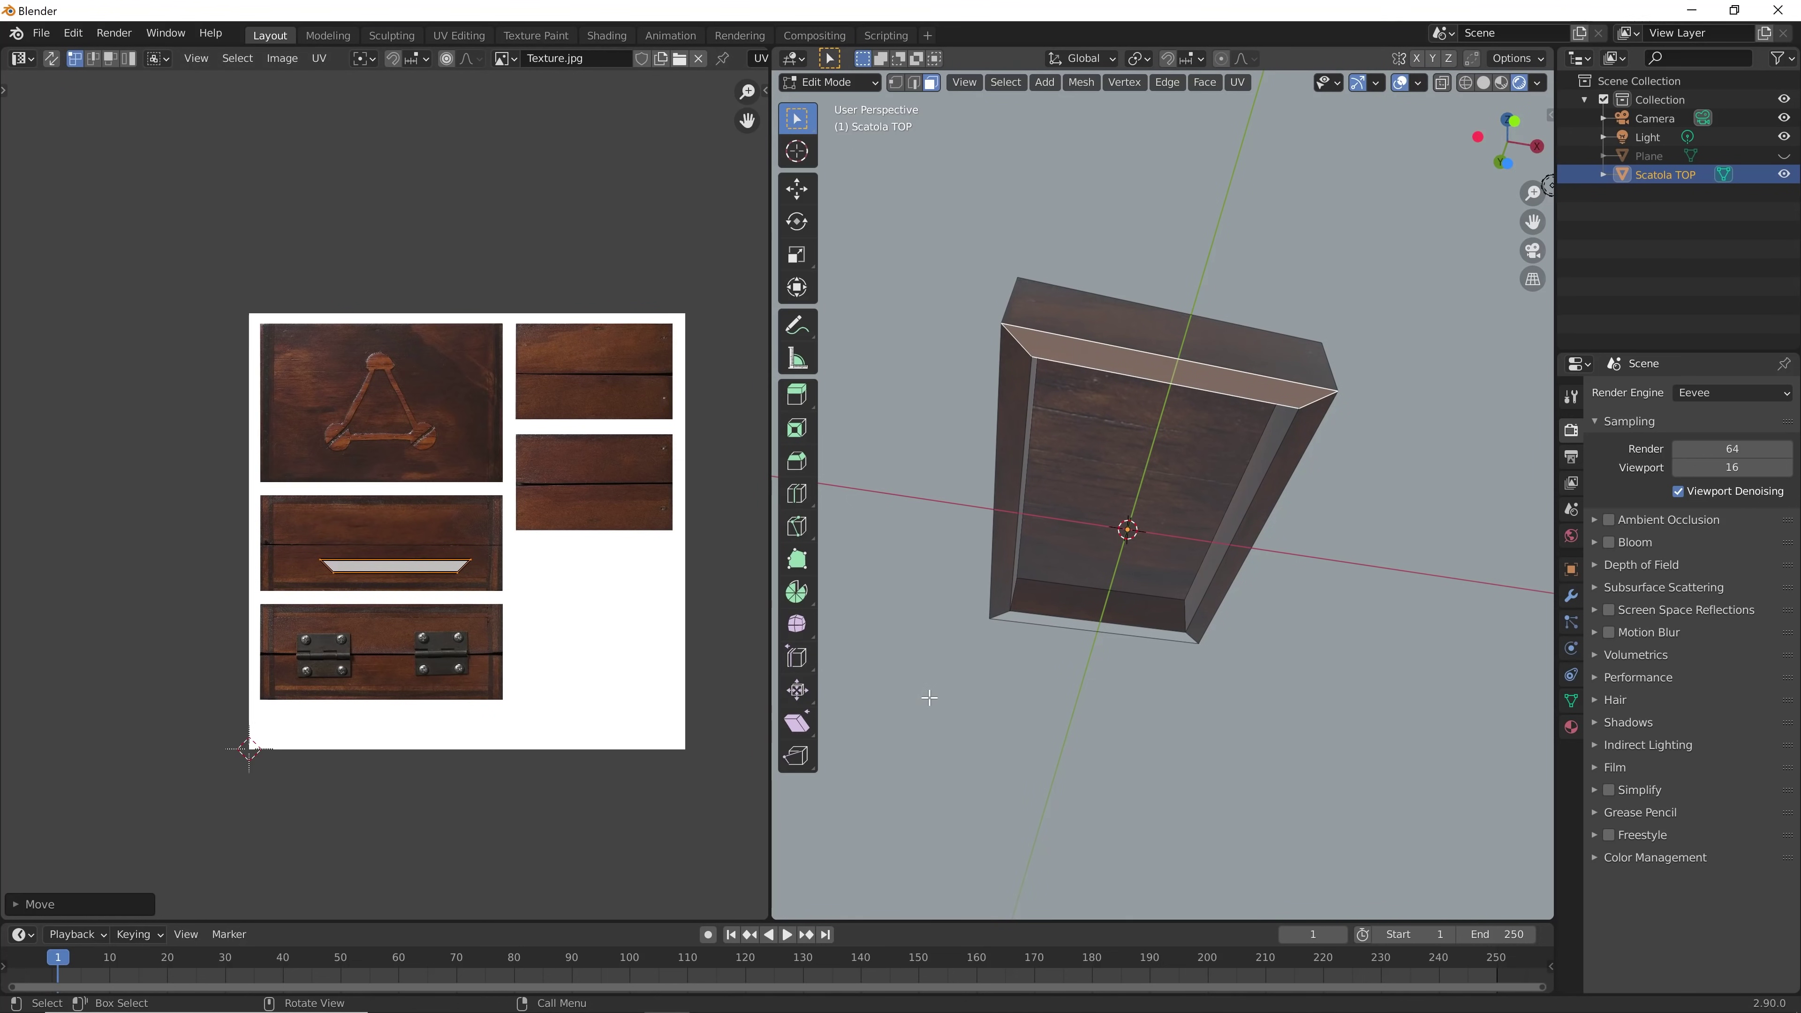
pyautogui.click(1139, 652)
# Move the bottom face's UV island onto the middle-left wood panel
pyautogui.moveTo(522, 638); pyautogui.dragTo(81, 846)
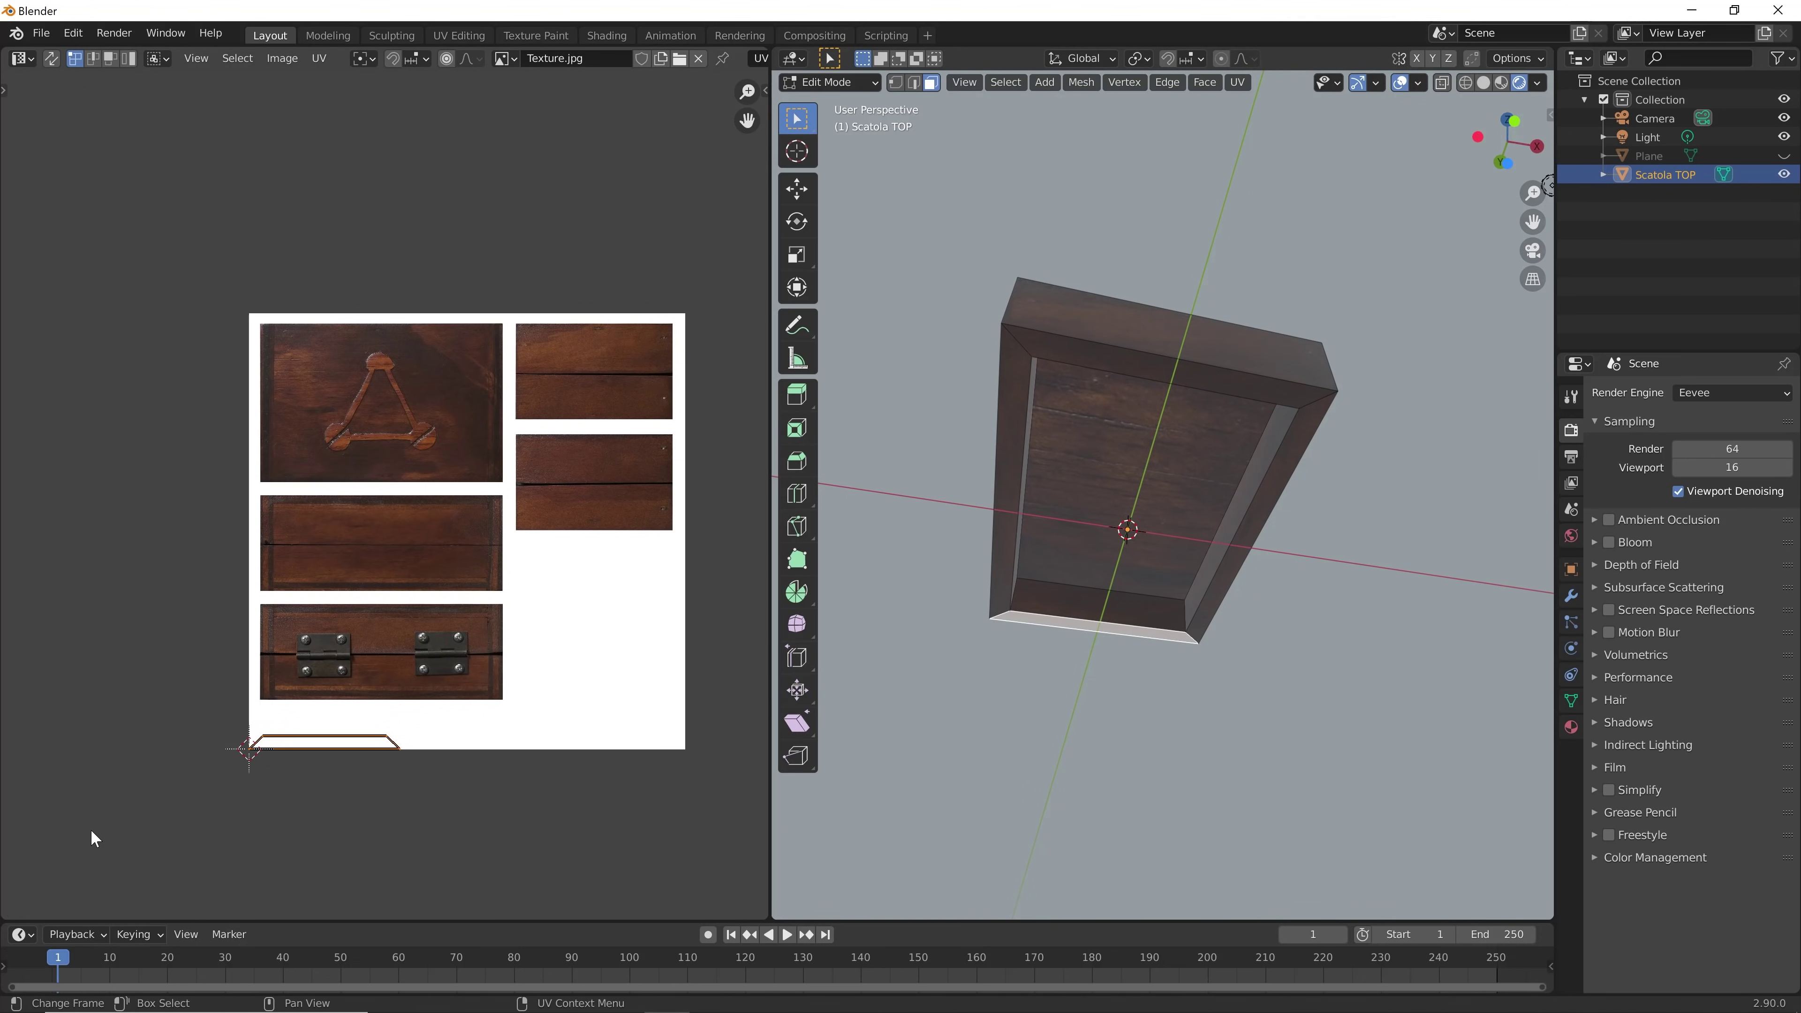
pyautogui.press('g')
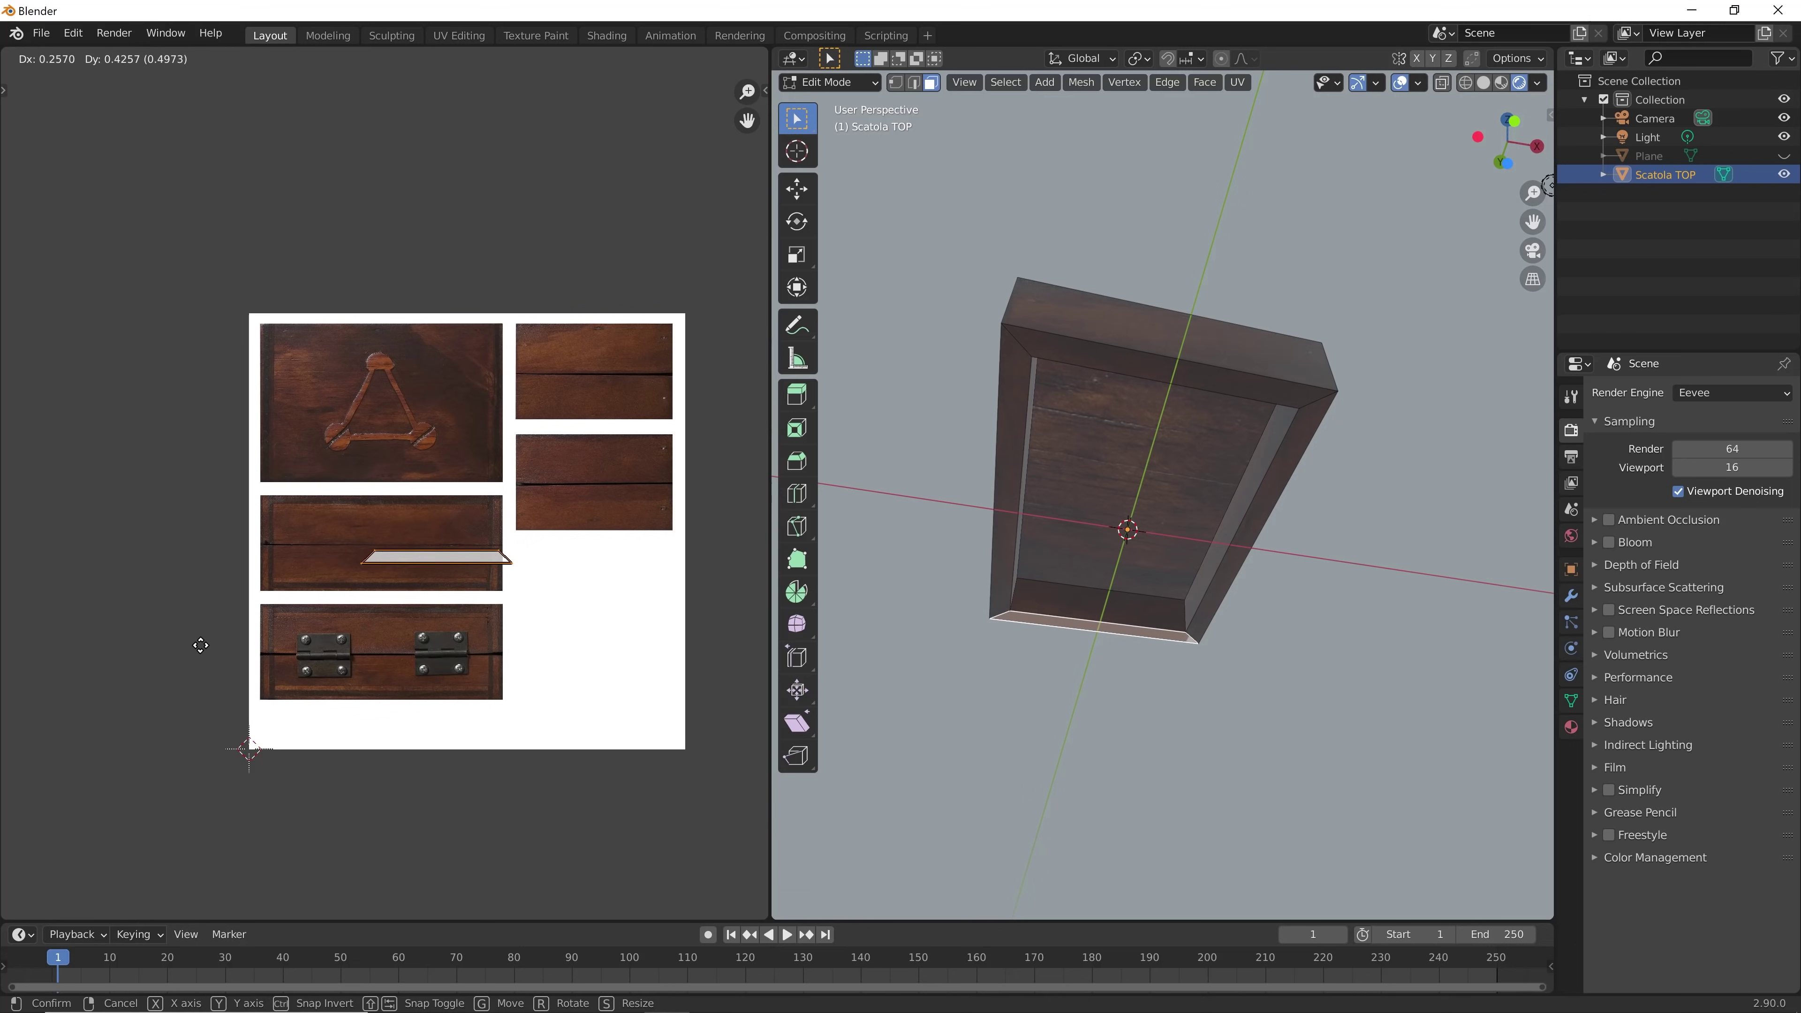
pyautogui.click(173, 654)
pyautogui.click(1005, 736)
# Check the wood-textured box from several angles and remove the UV Editor area
pyautogui.moveTo(1005, 736)
pyautogui.mouseDown(button='middle')
pyautogui.moveTo(1303, 798)
pyautogui.moveTo(1311, 736)
pyautogui.moveTo(1138, 684)
pyautogui.moveTo(1295, 728)
pyautogui.moveTo(1408, 796)
pyautogui.moveTo(1317, 630)
pyautogui.mouseUp(button='middle')
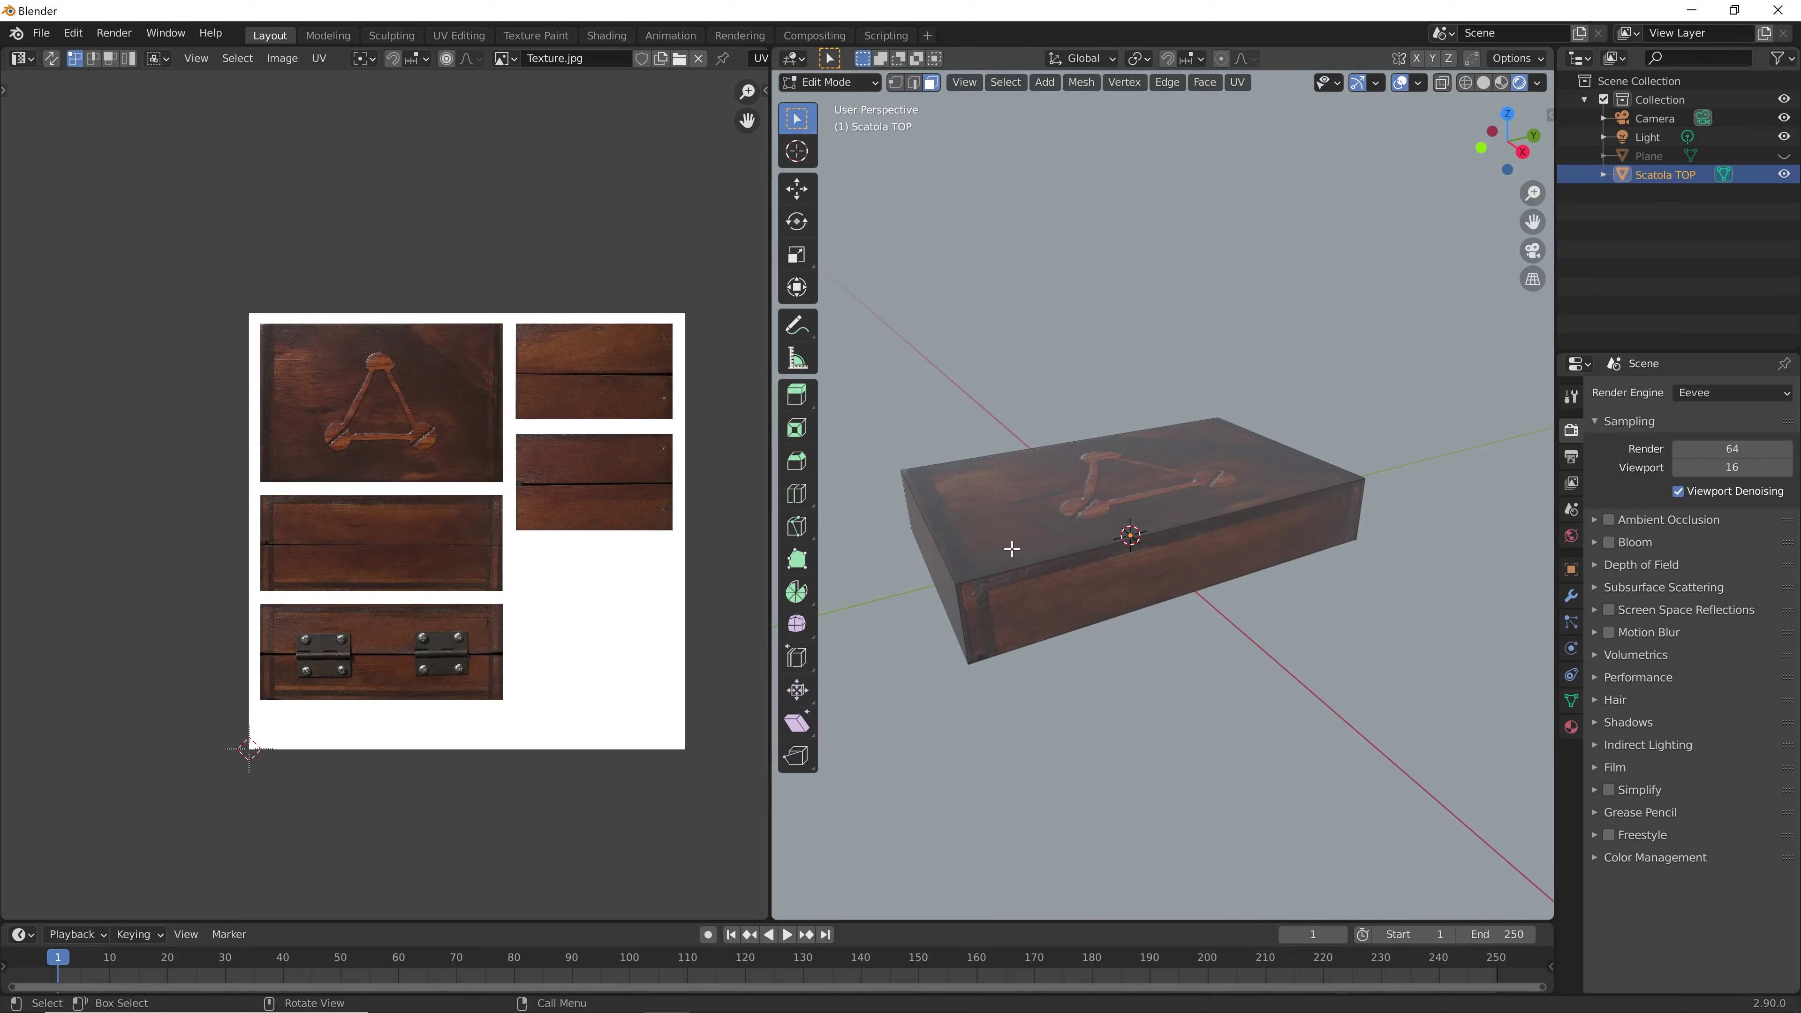
pyautogui.moveTo(968, 616)
pyautogui.mouseDown(button='middle')
pyautogui.moveTo(1114, 414)
pyautogui.moveTo(1064, 625)
pyautogui.mouseUp(button='middle')
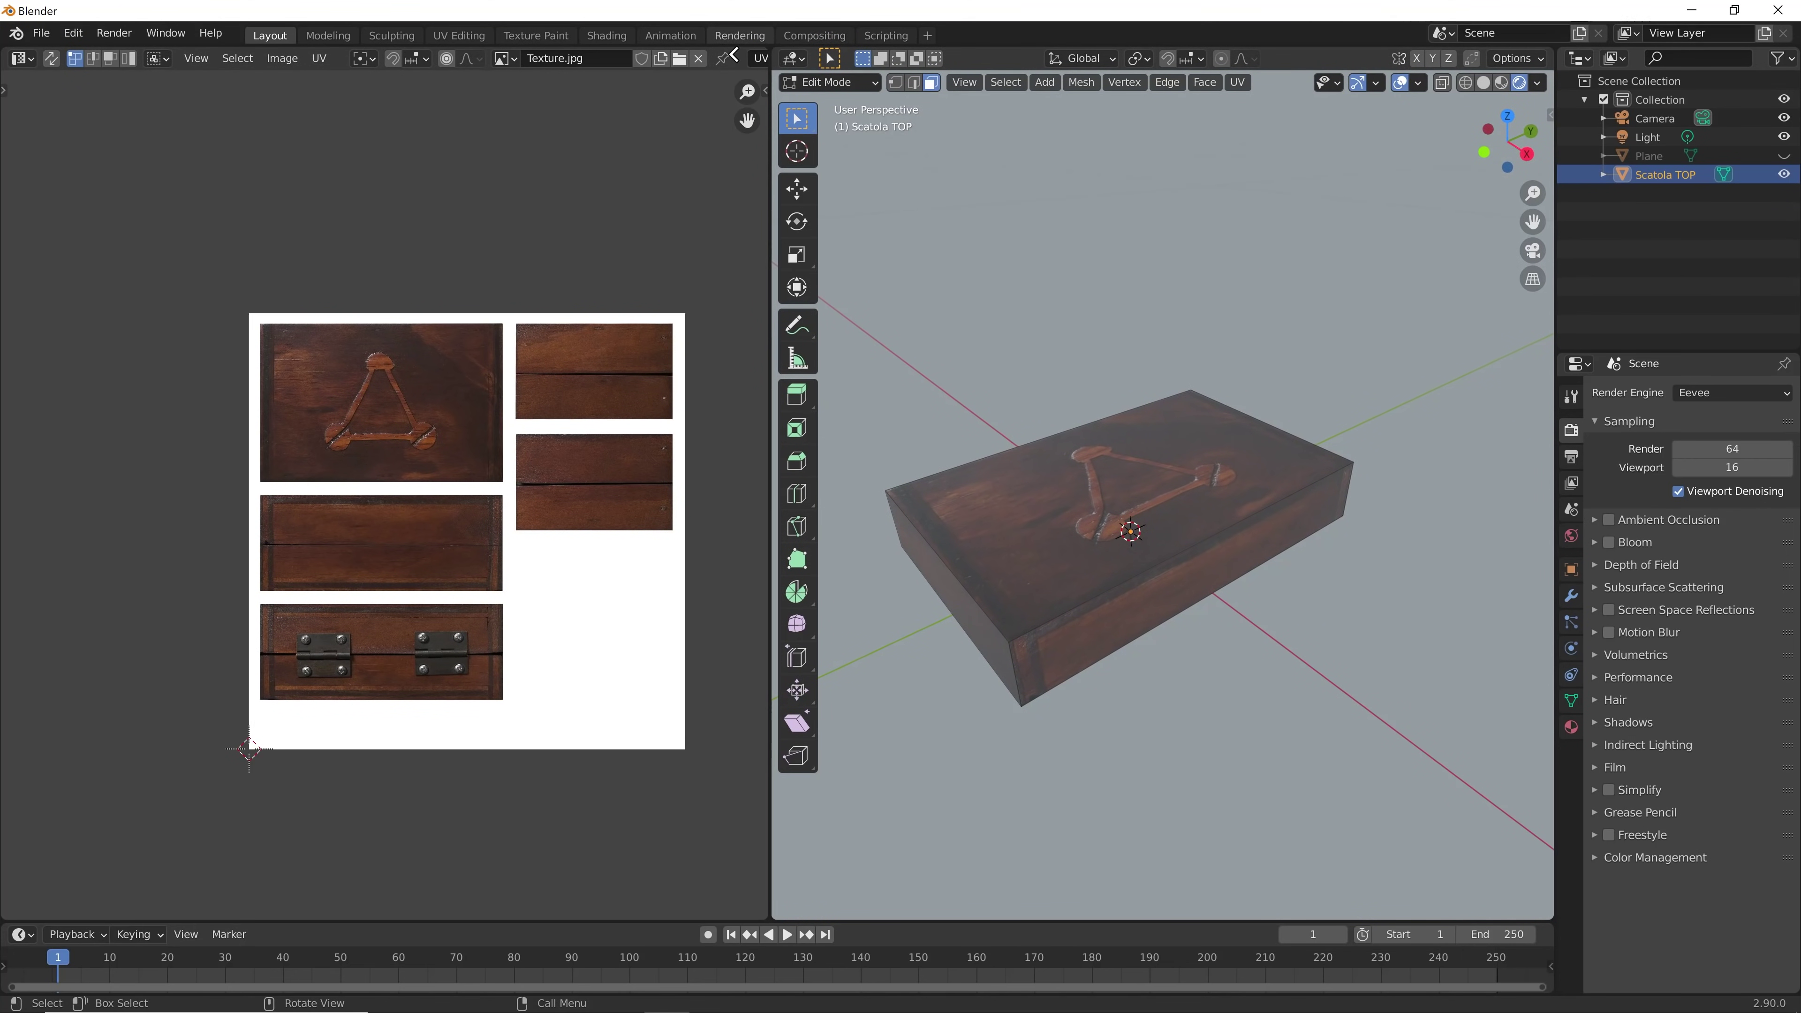
pyautogui.moveTo(771, 50); pyautogui.dragTo(647, 75)
pyautogui.moveTo(832, 505)
pyautogui.mouseDown(button='middle')
pyautogui.moveTo(929, 443)
pyautogui.moveTo(969, 507)
pyautogui.moveTo(920, 499)
pyautogui.moveTo(927, 485)
pyautogui.mouseUp(button='middle')
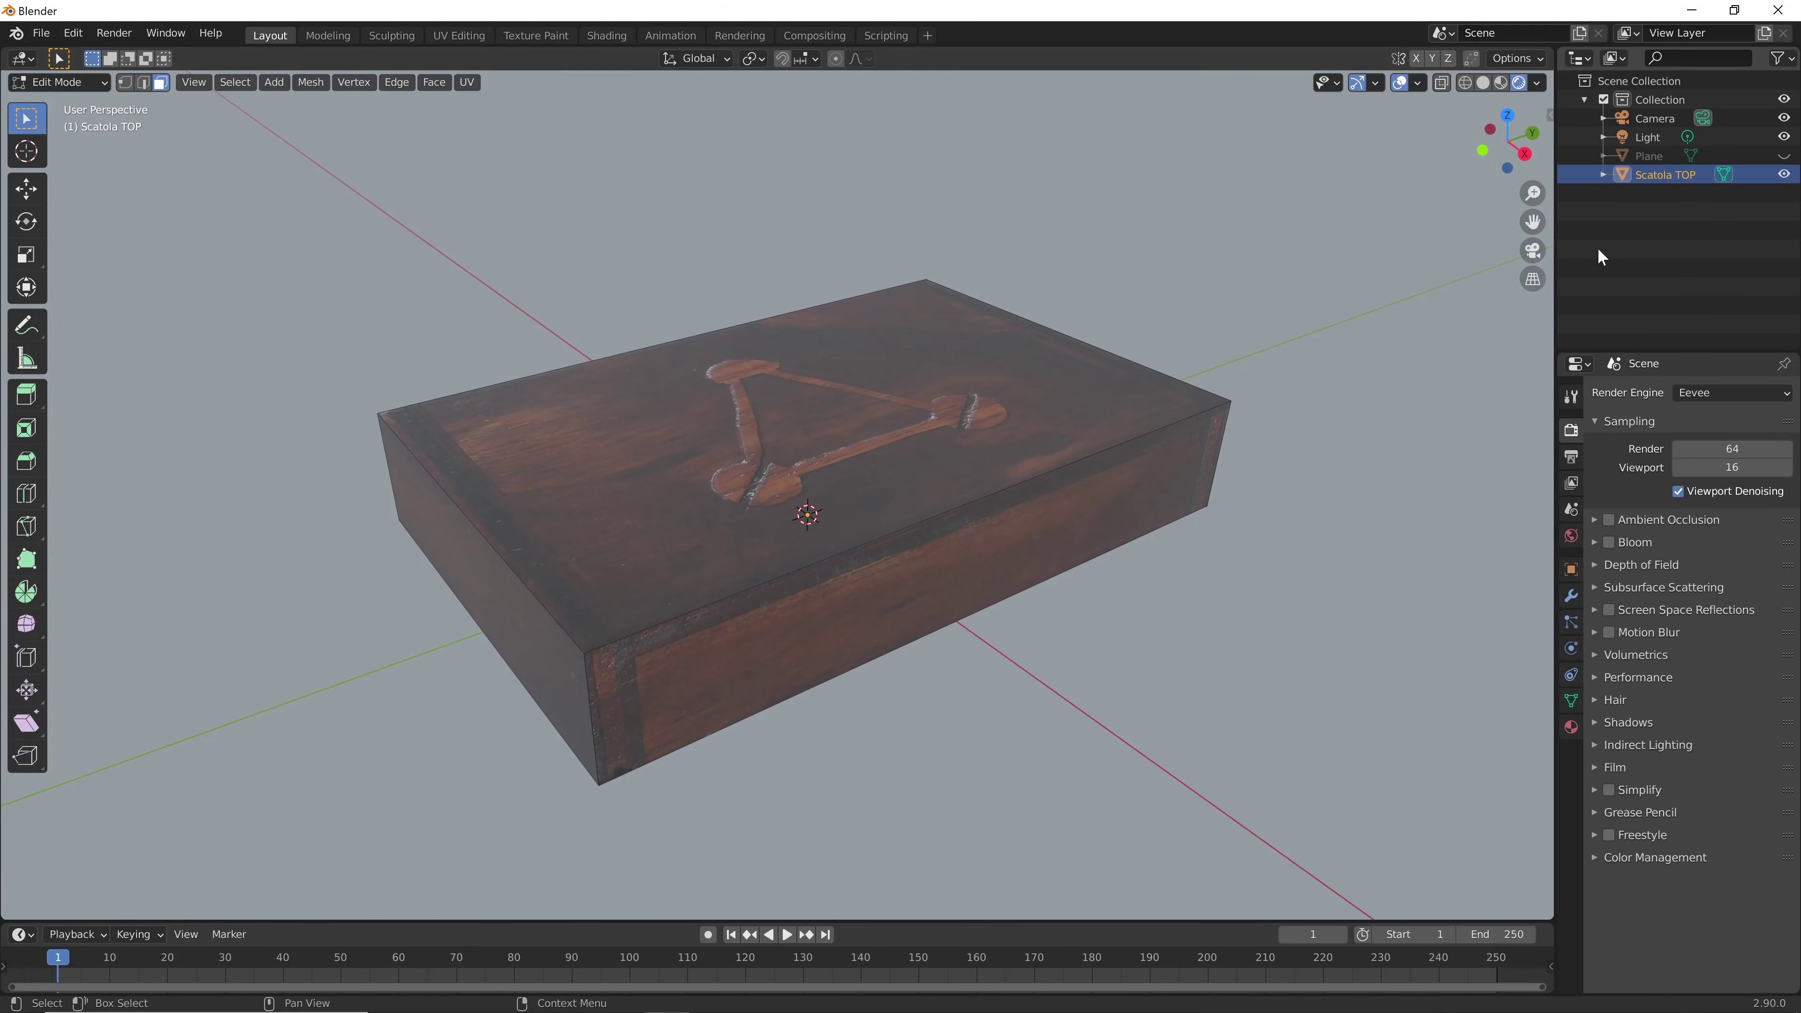
# Unlink the Piccolo Studio.hdr image from the World background, leaving the viewport background black
pyautogui.click(1655, 136)
pyautogui.scroll(-5, 1121, 411)
pyautogui.keyDown('shift'); pyautogui.moveTo(1116, 417); pyautogui.dragTo(991, 541, button='middle'); pyautogui.keyUp('shift')
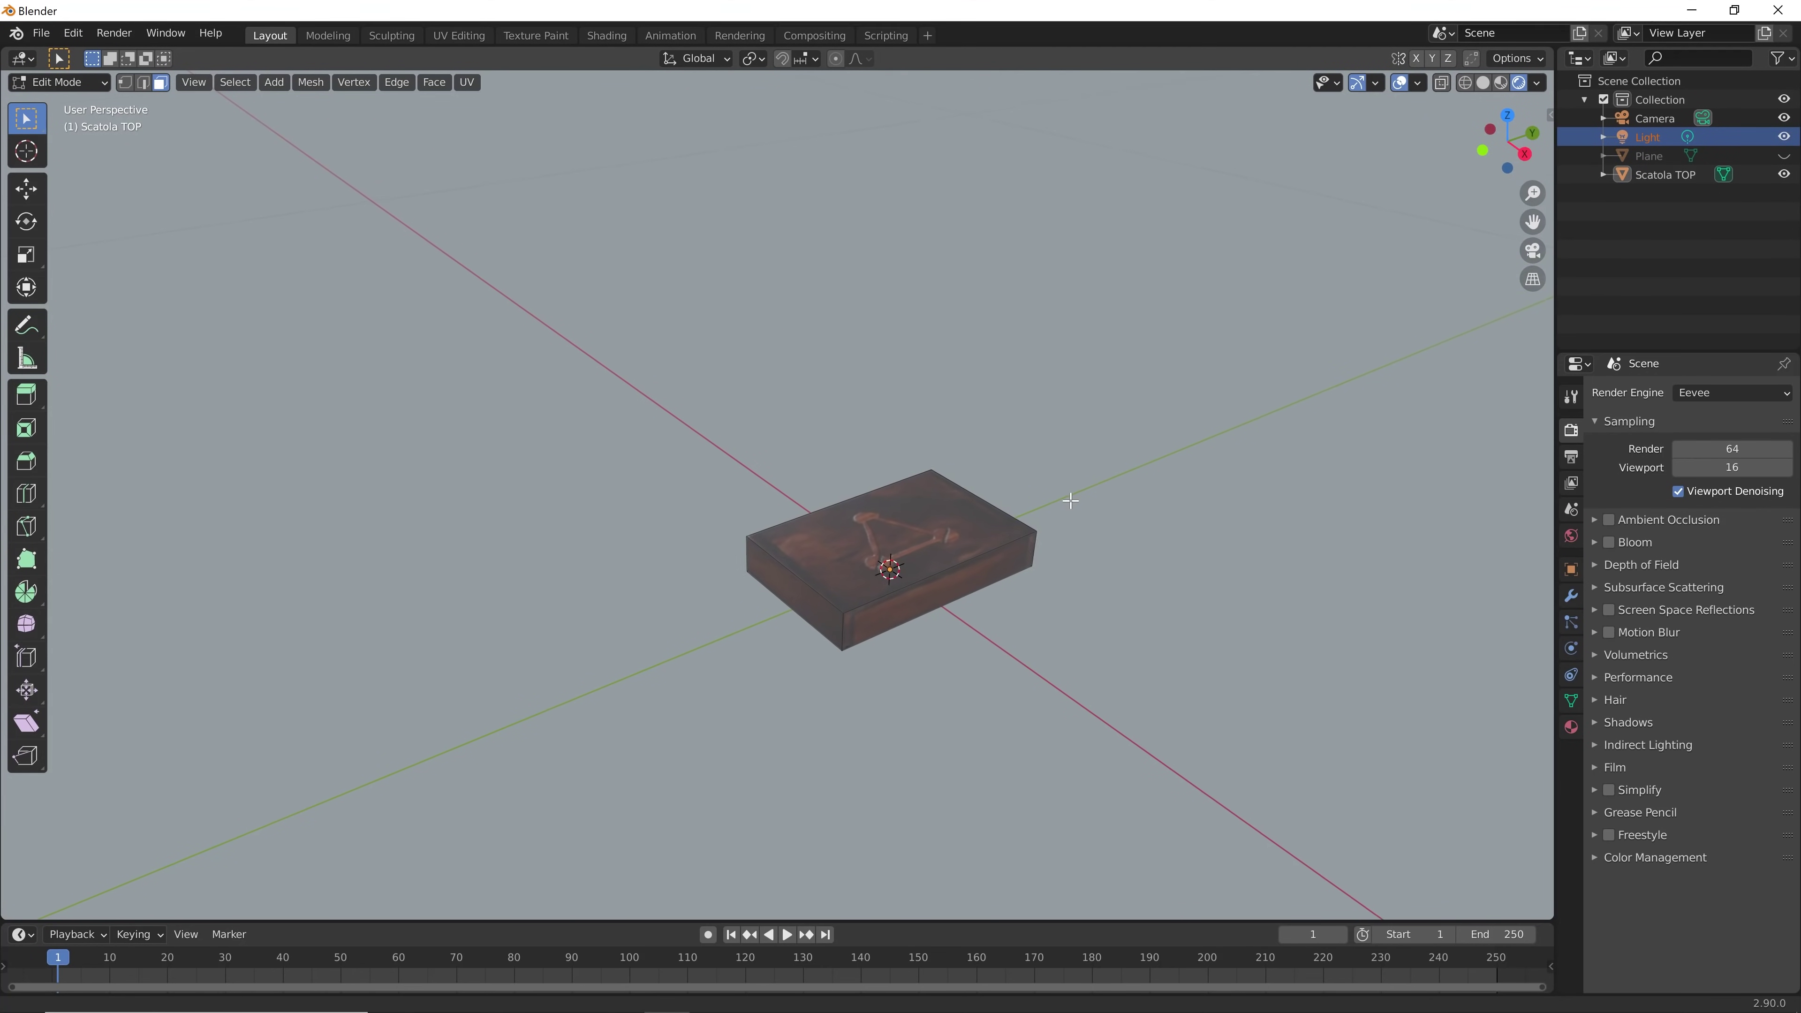
pyautogui.click(1576, 541)
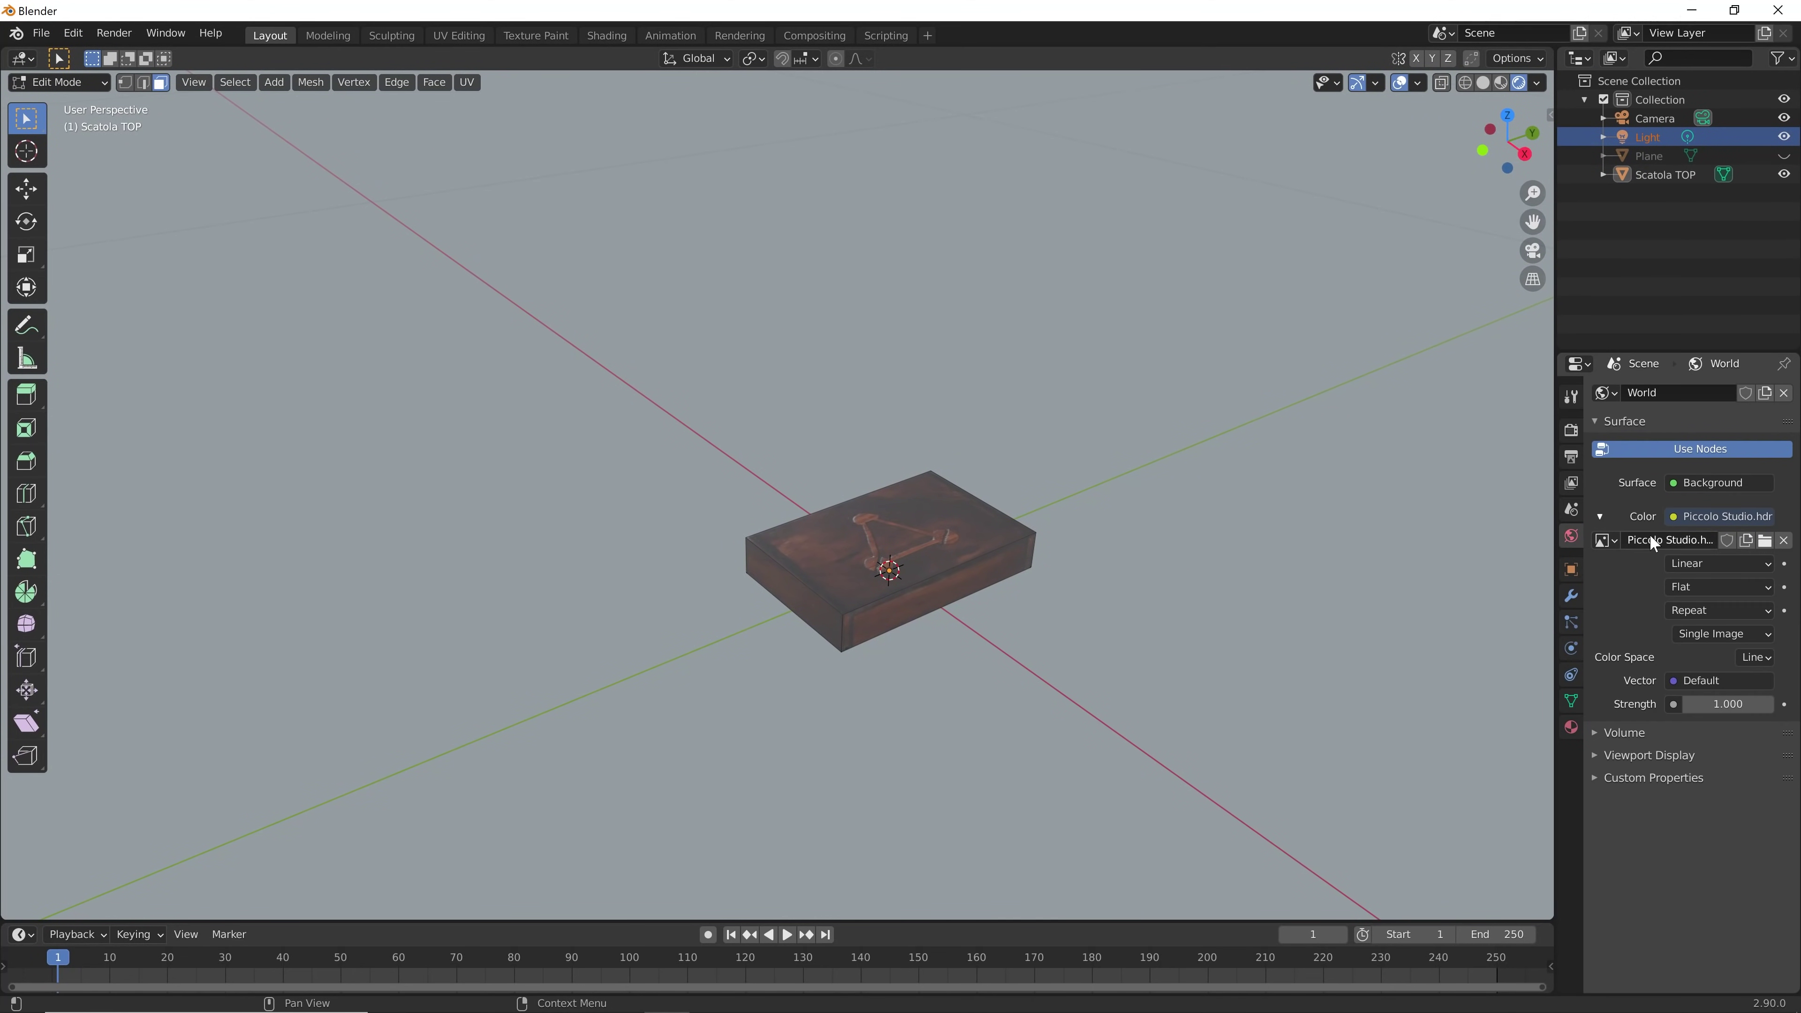
pyautogui.click(1785, 541)
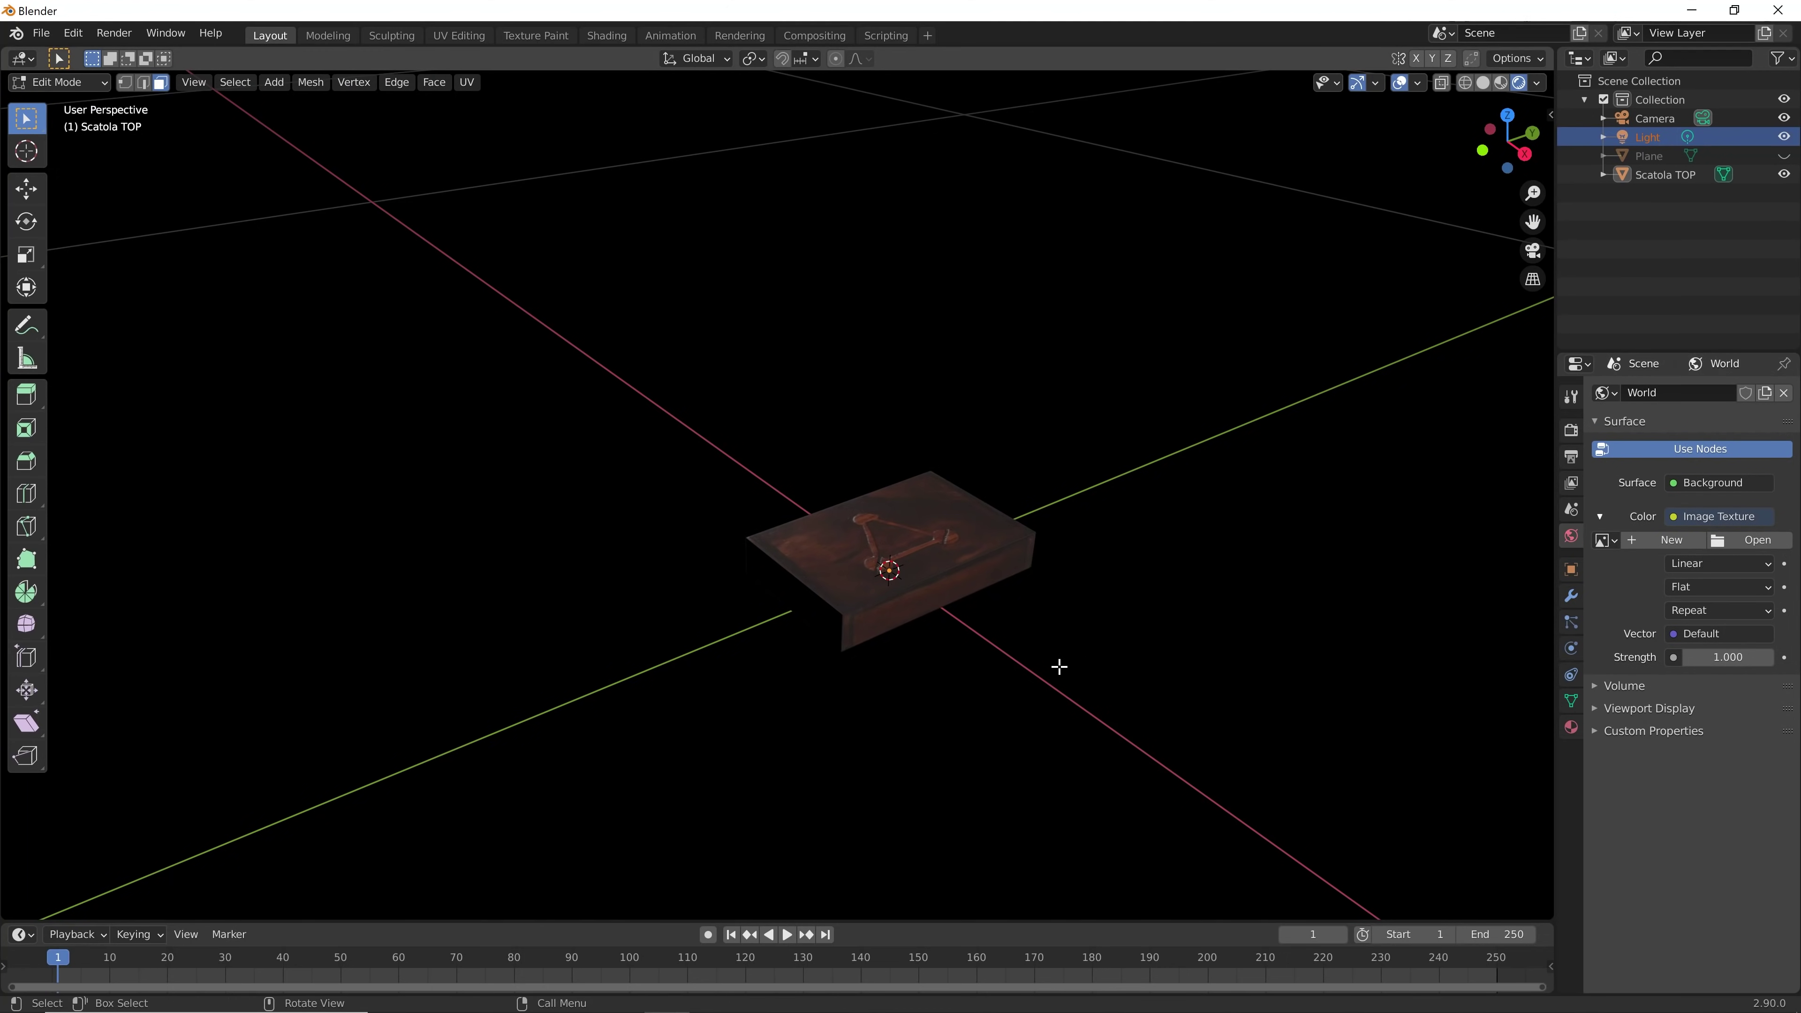
pyautogui.moveTo(1170, 663)
pyautogui.mouseDown(button='middle')
pyautogui.moveTo(1178, 591)
pyautogui.moveTo(1016, 695)
pyautogui.moveTo(985, 643)
pyautogui.moveTo(1049, 624)
pyautogui.moveTo(1218, 644)
pyautogui.moveTo(922, 603)
pyautogui.mouseUp(button='middle')
pyautogui.scroll(-6, 985, 638)
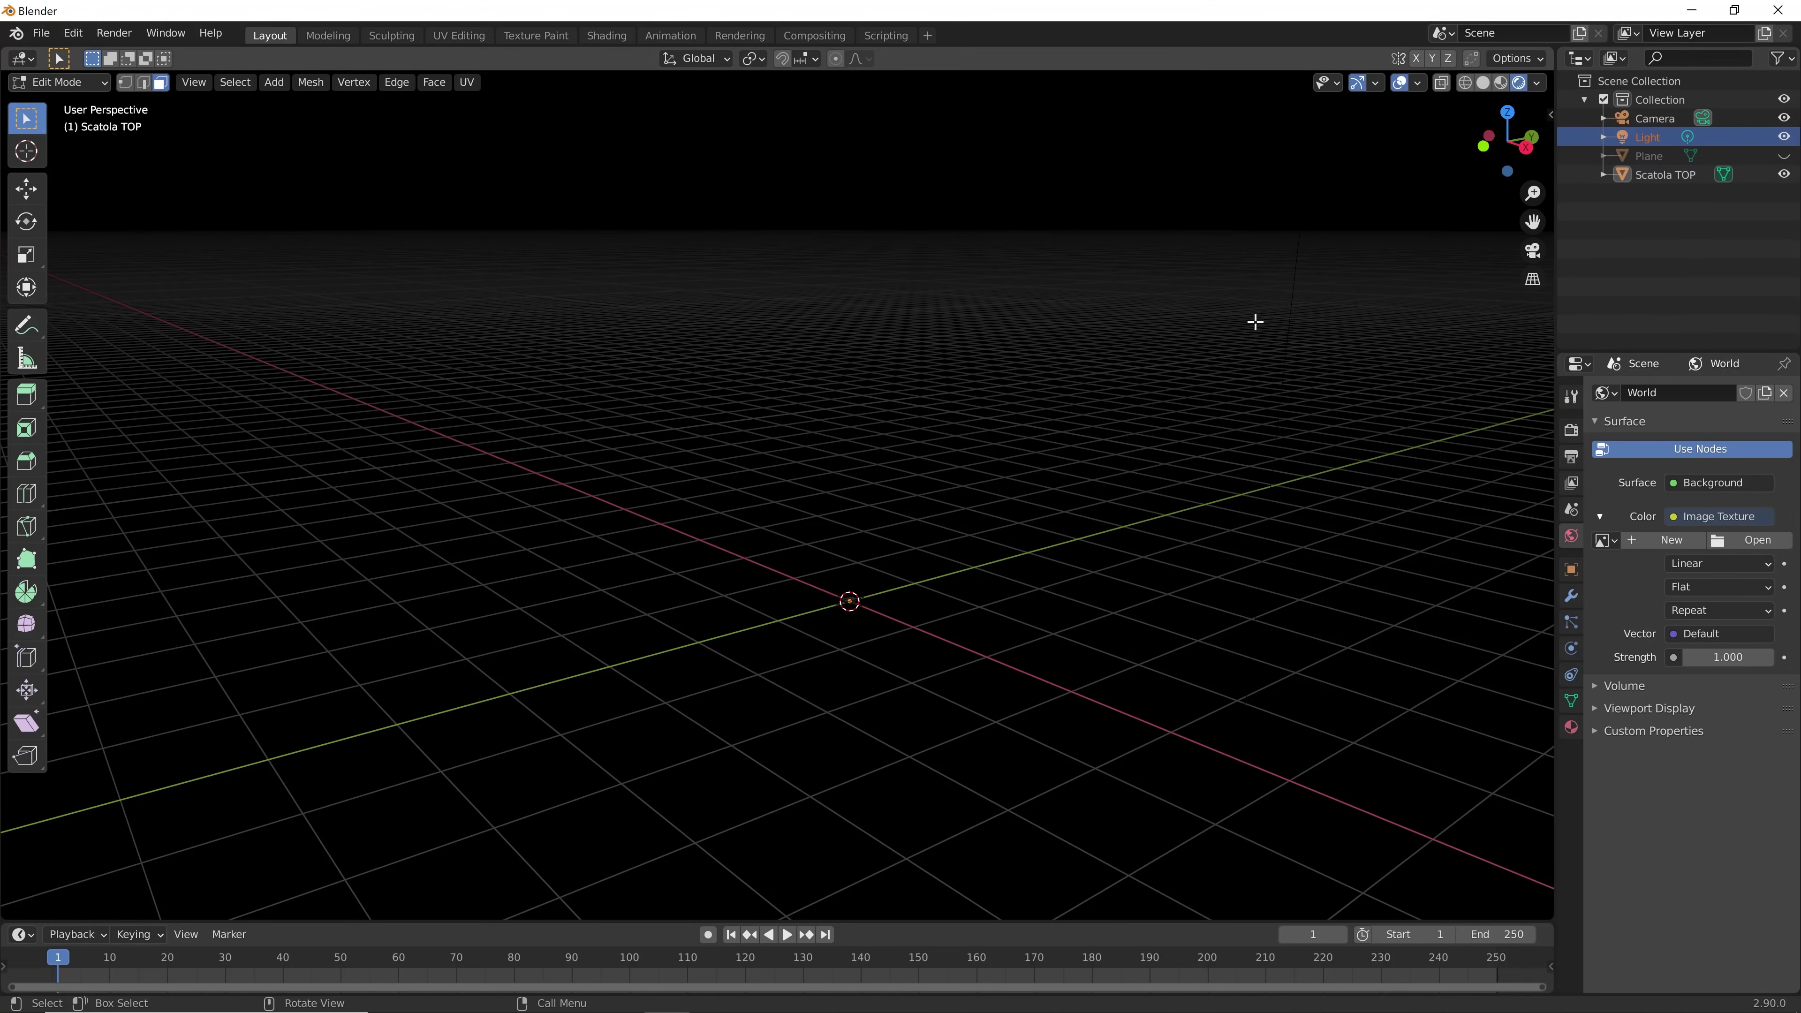
pyautogui.moveTo(1254, 318); pyautogui.dragTo(1233, 375, button='middle')
# In top view, leave Edit Mode and move the Light onto the world origin
pyautogui.press('KP_7')
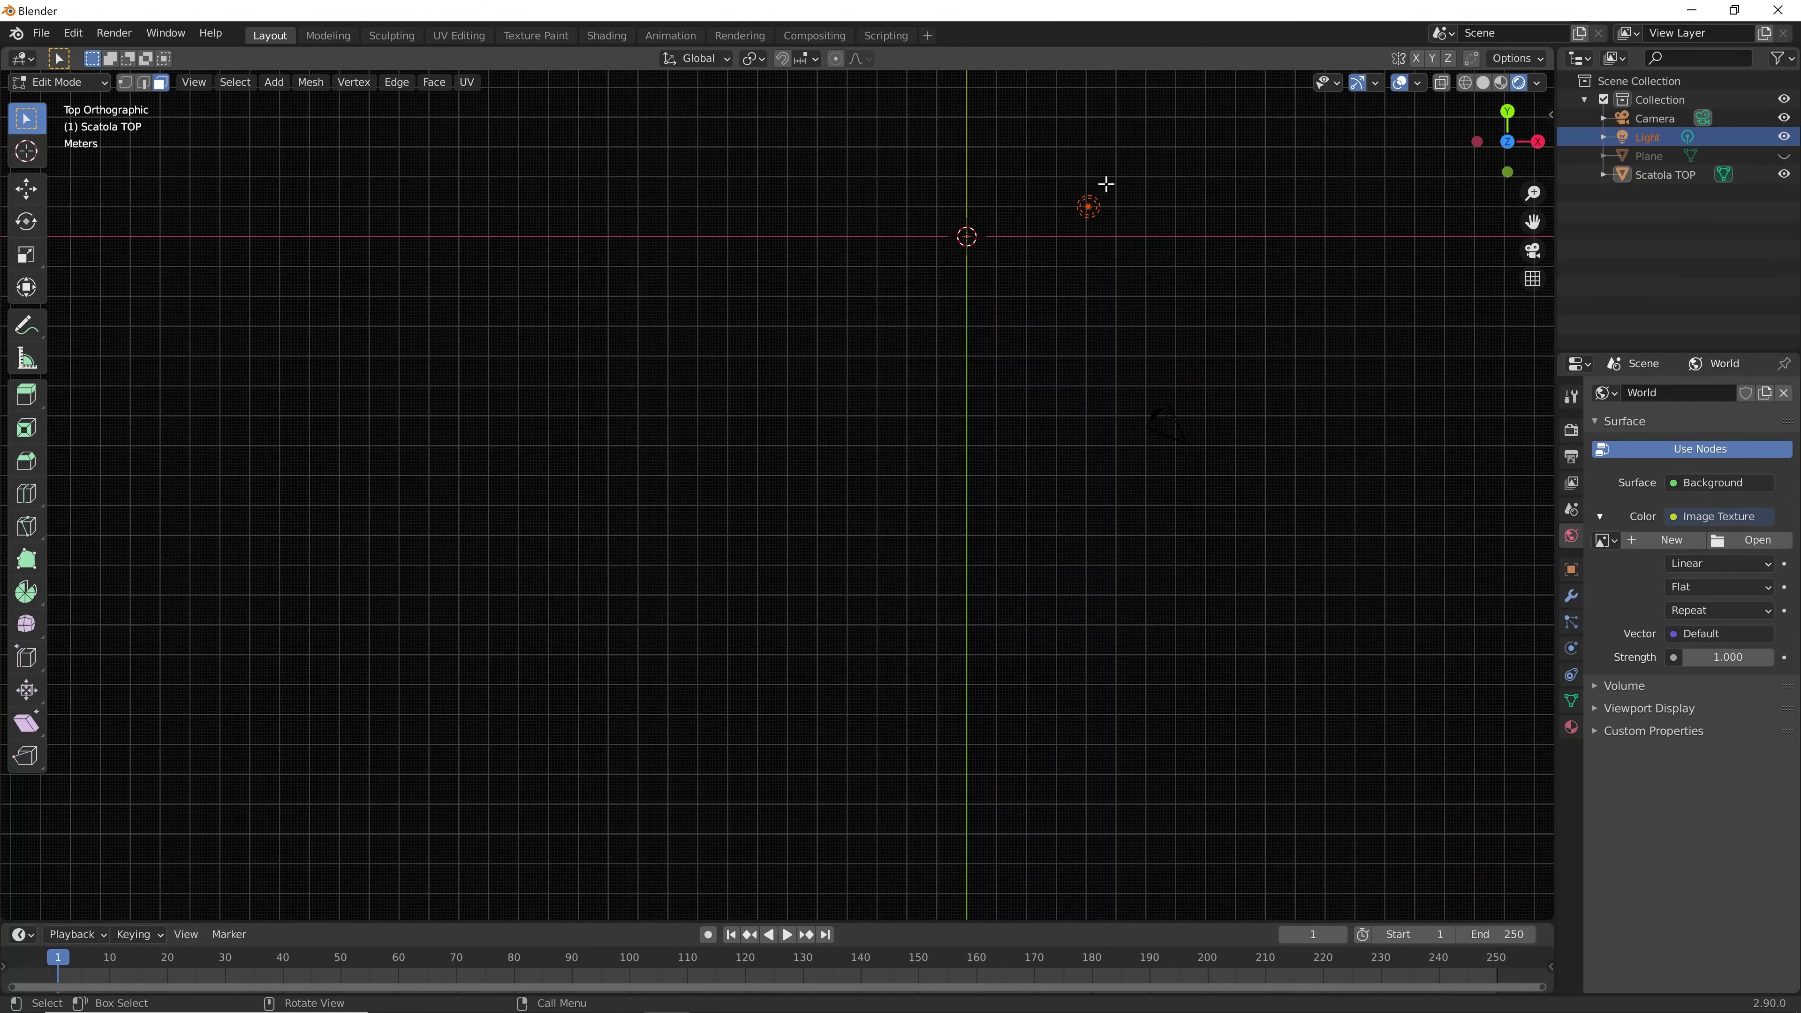
pyautogui.press('Tab')
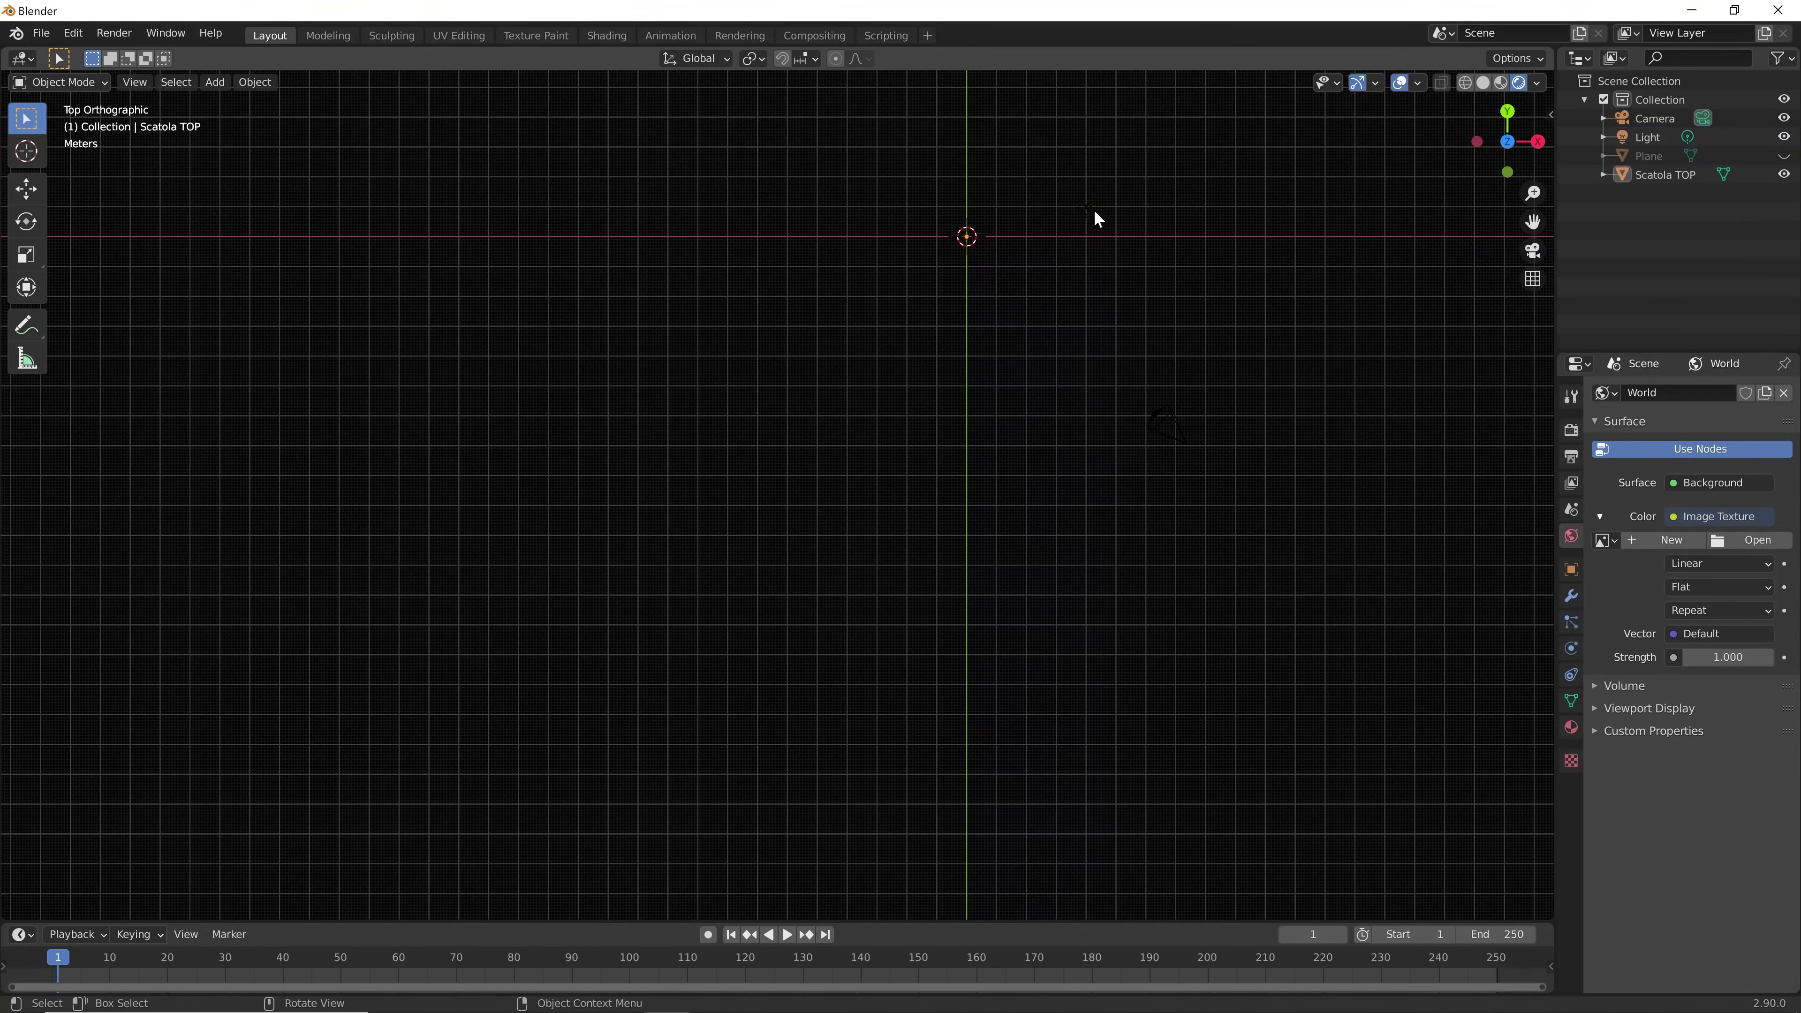
pyautogui.click(1092, 209)
pyautogui.press('g')
pyautogui.click(985, 199)
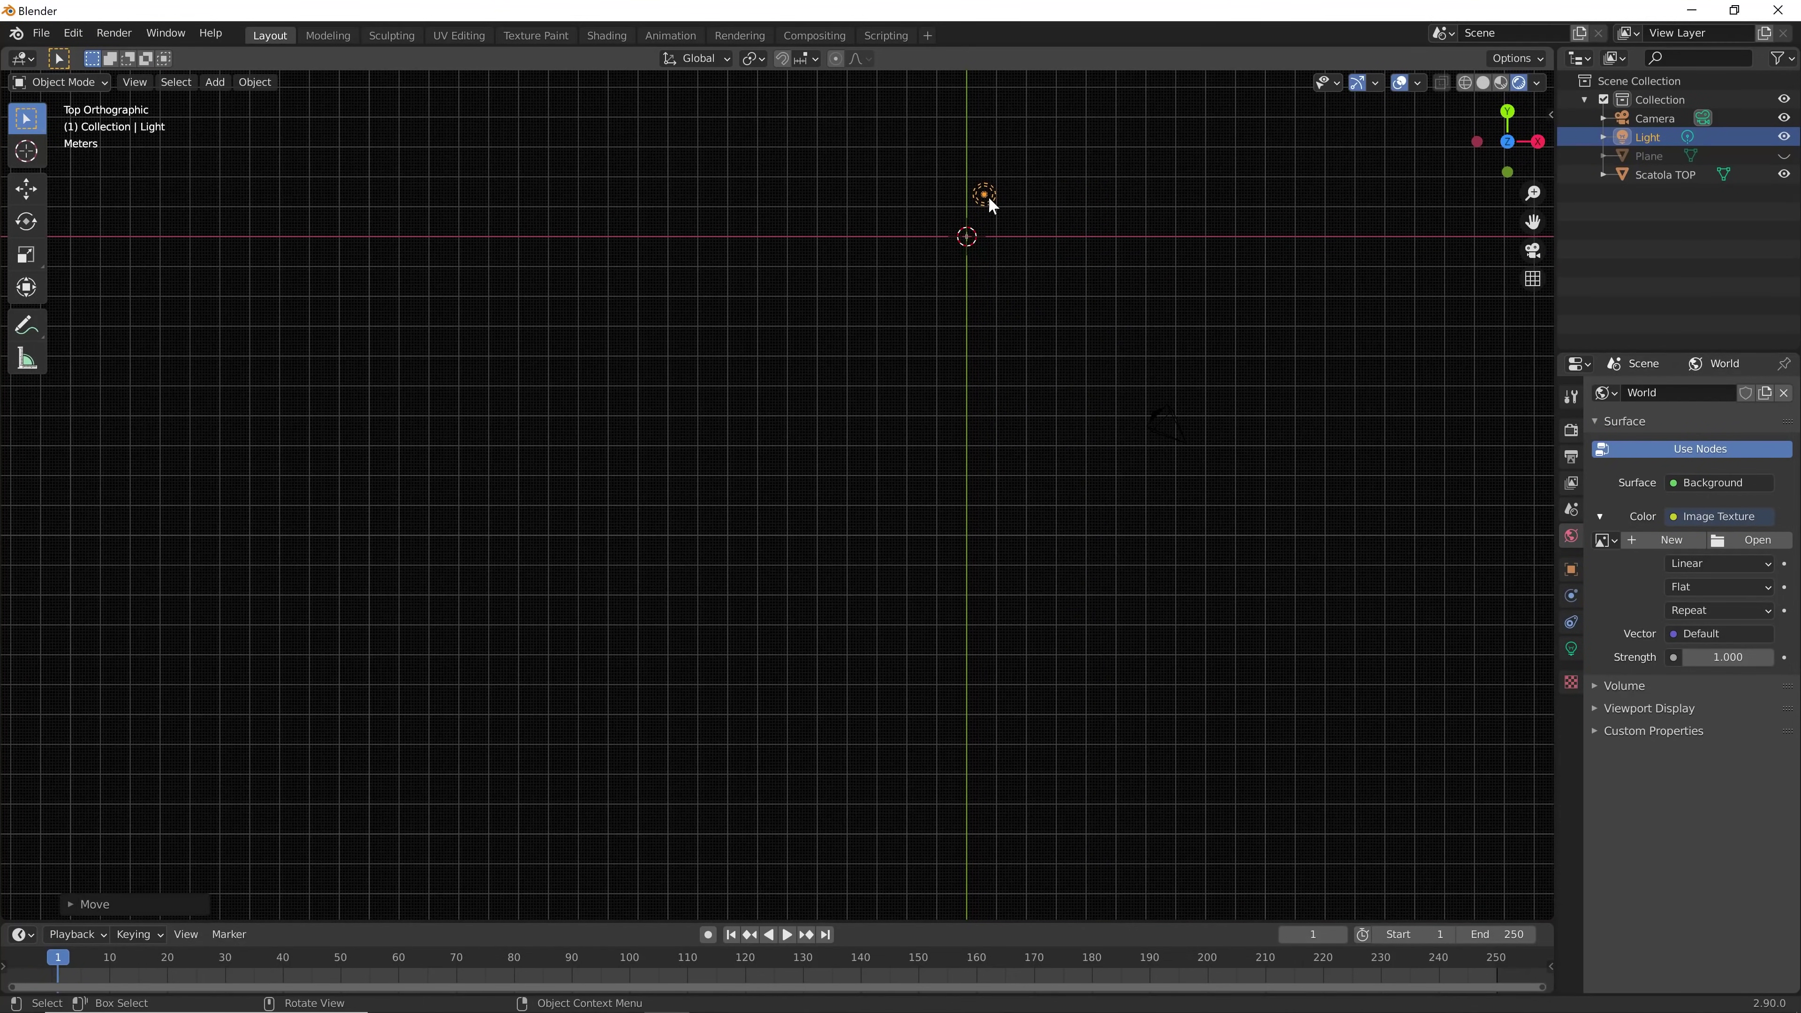
pyautogui.press('g')
pyautogui.click(982, 234)
# Frame the Scatola TOP box in a perspective view, then reselect the Light
pyautogui.click(965, 239)
pyautogui.press('KP_Decimal')
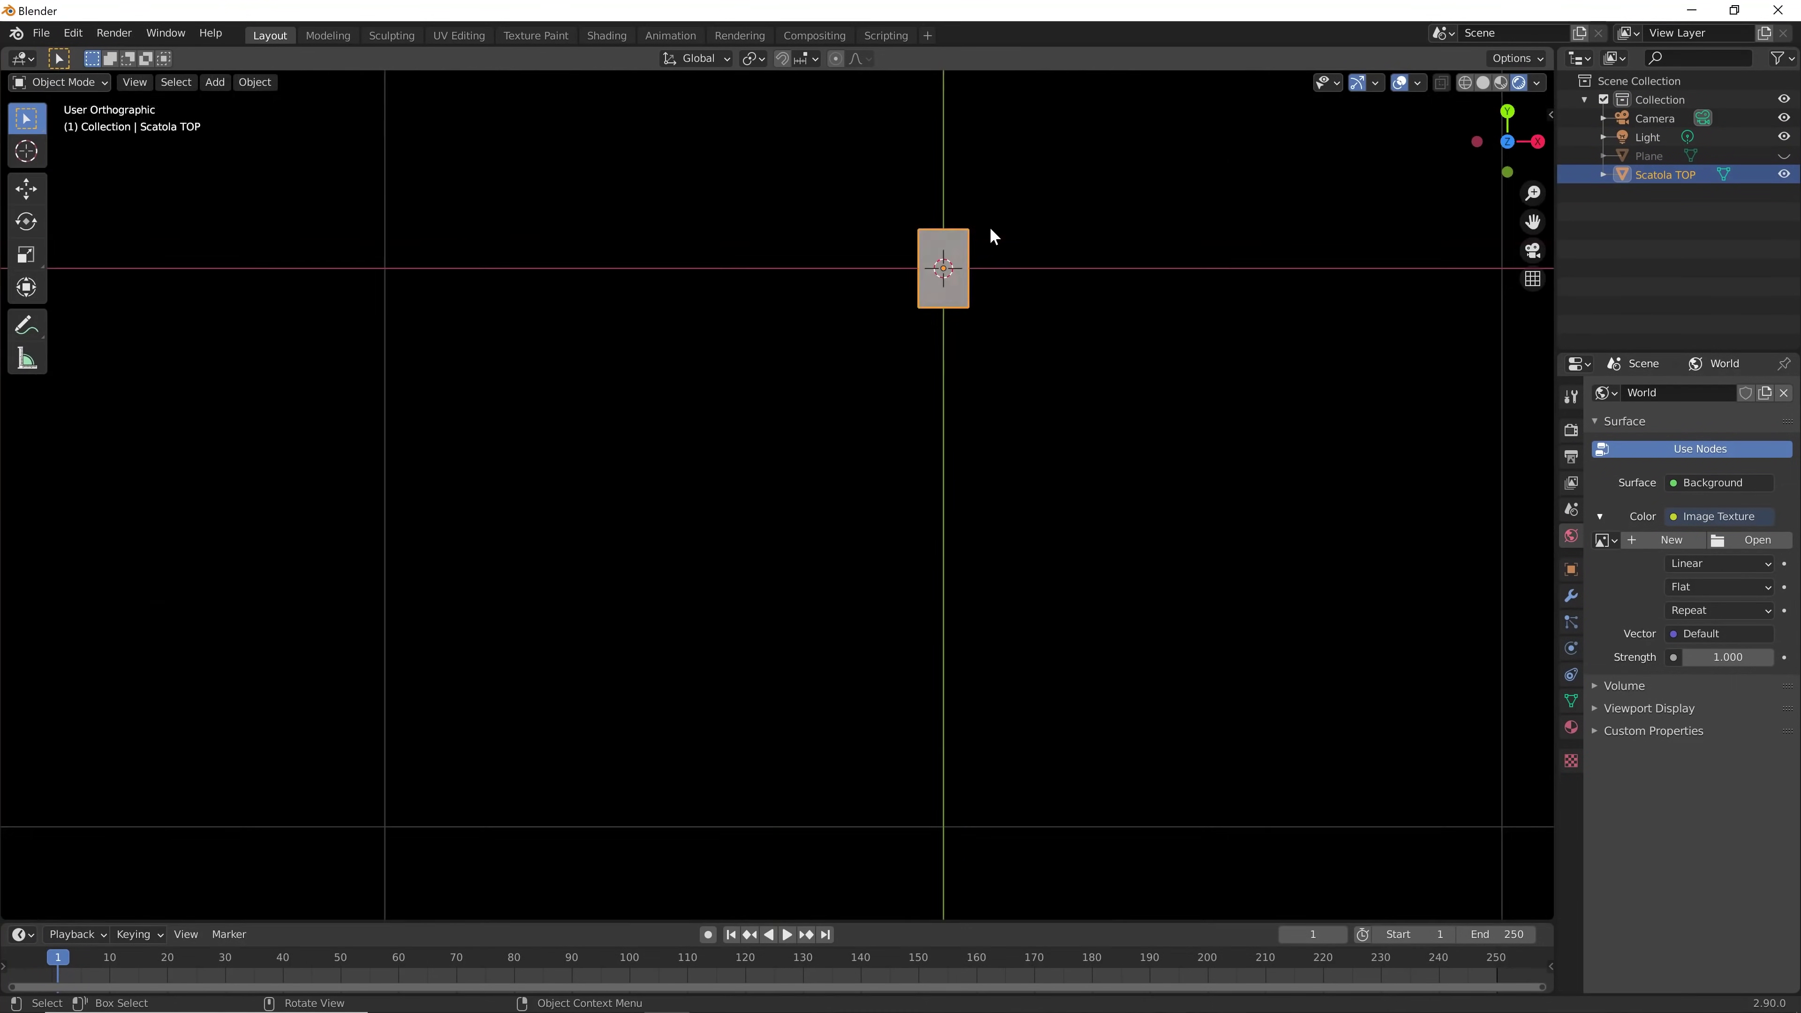
pyautogui.scroll(-3, 996, 224)
pyautogui.moveTo(909, 527); pyautogui.dragTo(845, 390, button='middle')
pyautogui.scroll(-2, 845, 391)
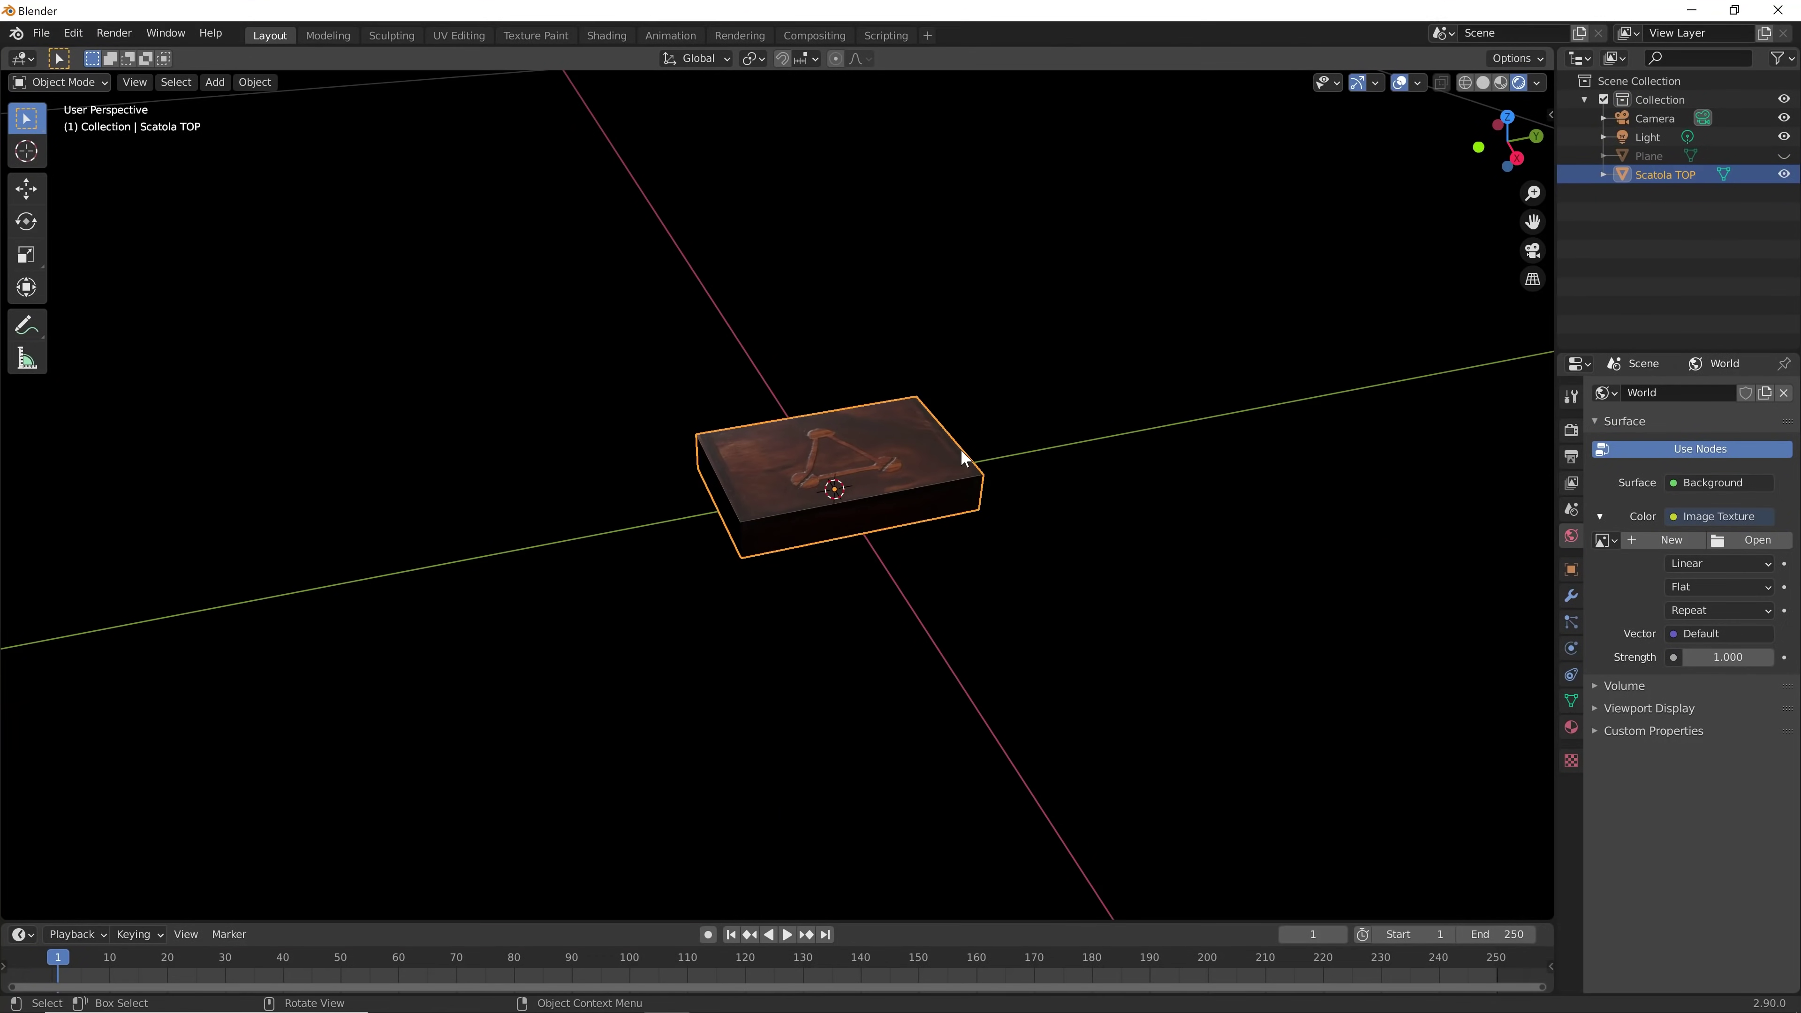
pyautogui.scroll(5, 969, 447)
pyautogui.scroll(-4, 969, 448)
pyautogui.scroll(-6, 966, 443)
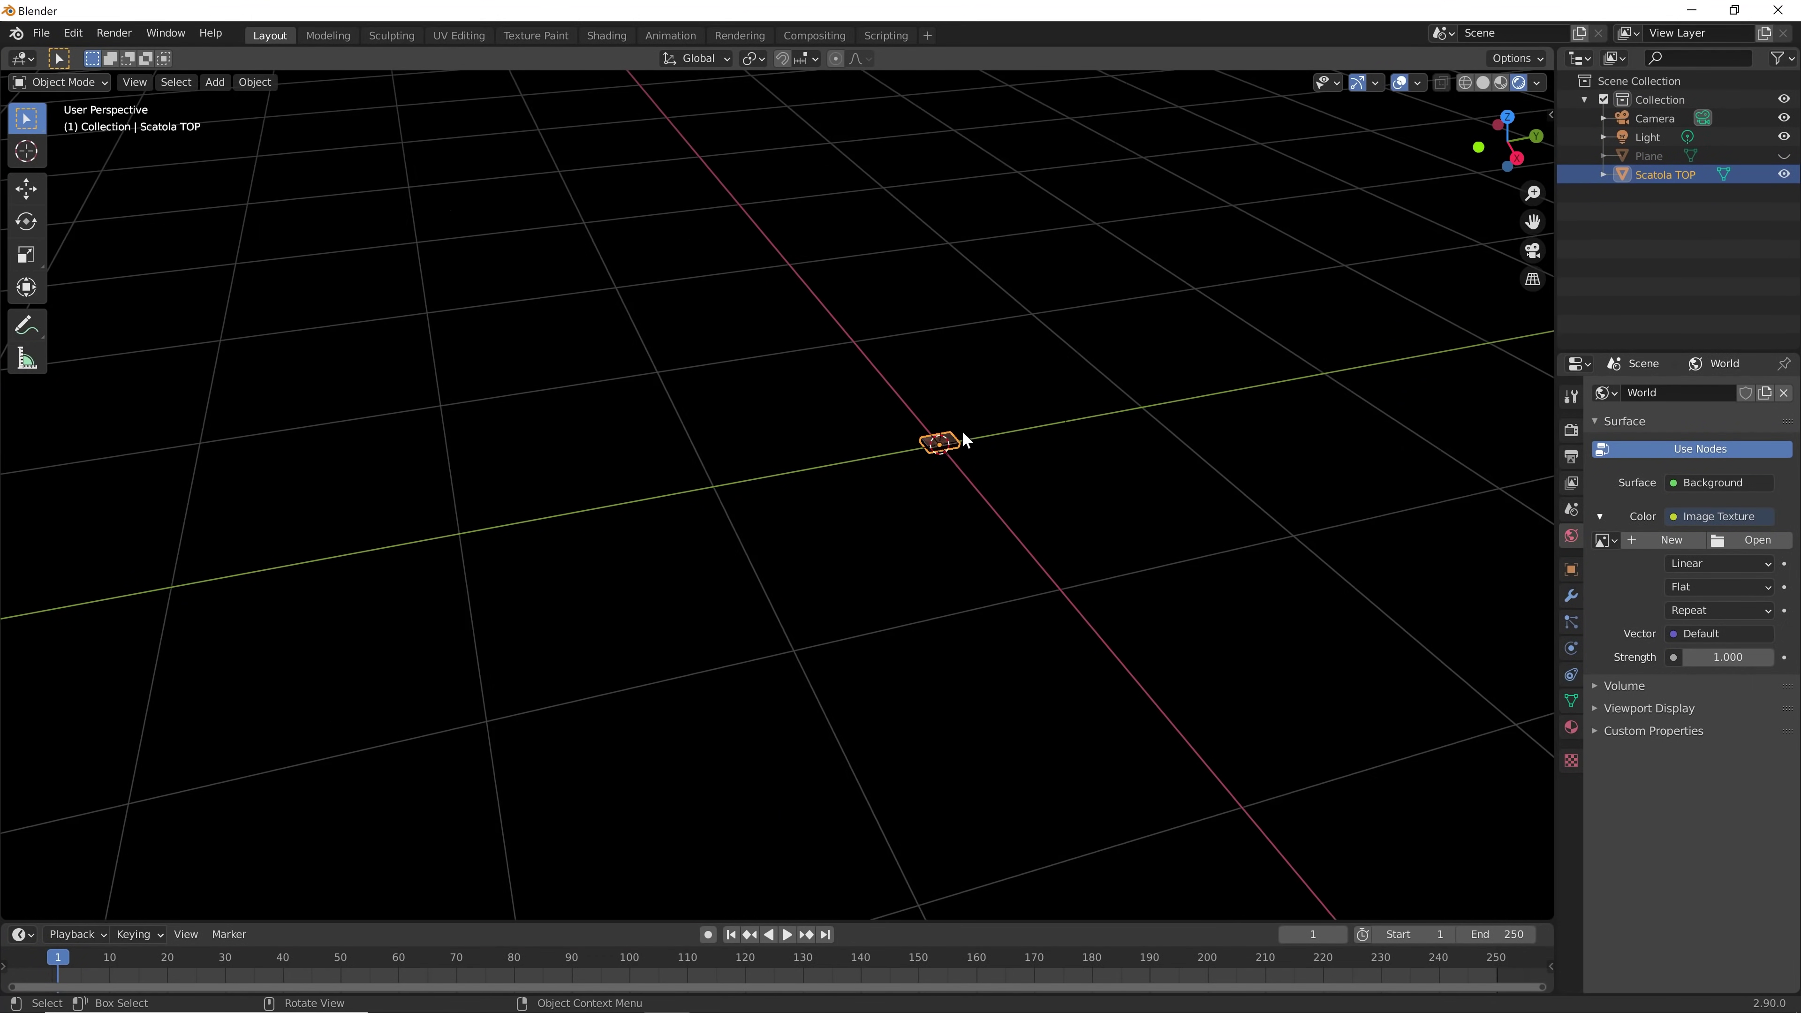
pyautogui.scroll(-2, 965, 440)
pyautogui.scroll(-3, 963, 433)
pyautogui.scroll(-3, 960, 431)
pyautogui.scroll(-3, 960, 430)
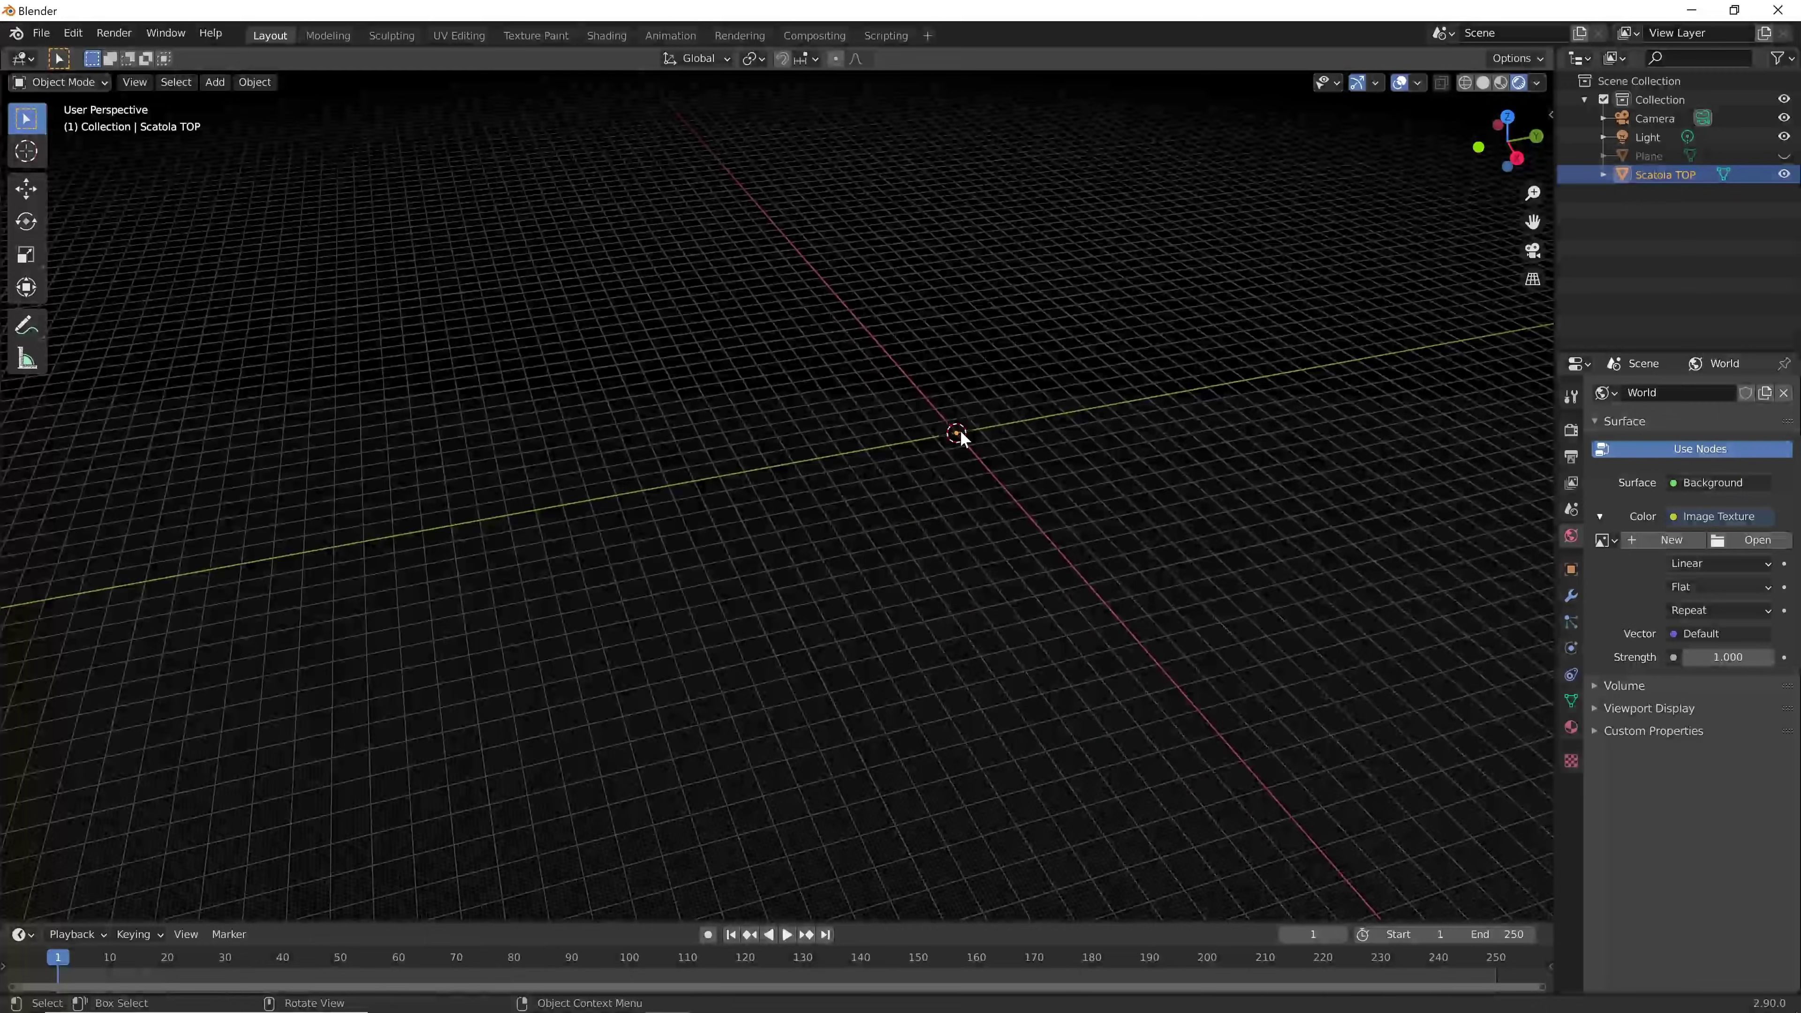
pyautogui.scroll(-1, 961, 430)
pyautogui.scroll(-2, 960, 429)
pyautogui.scroll(10, 957, 433)
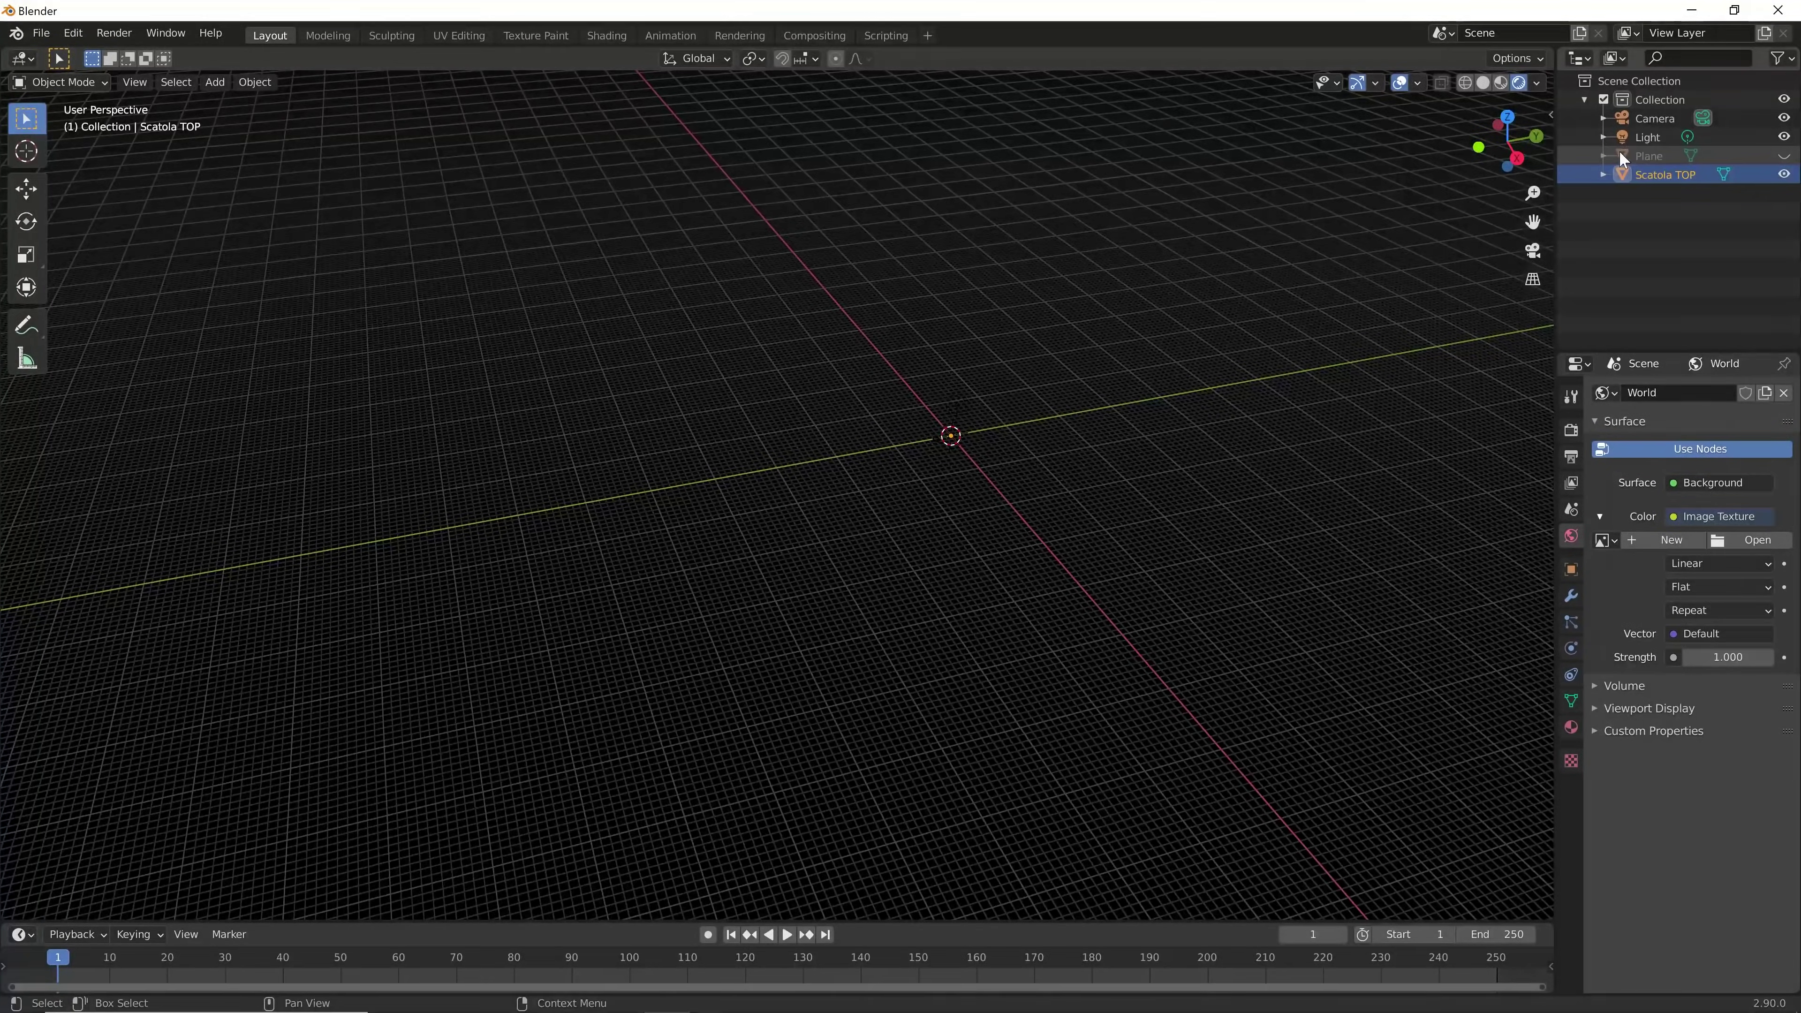
pyautogui.click(1647, 137)
pyautogui.scroll(5, 1012, 418)
pyautogui.scroll(5, 989, 420)
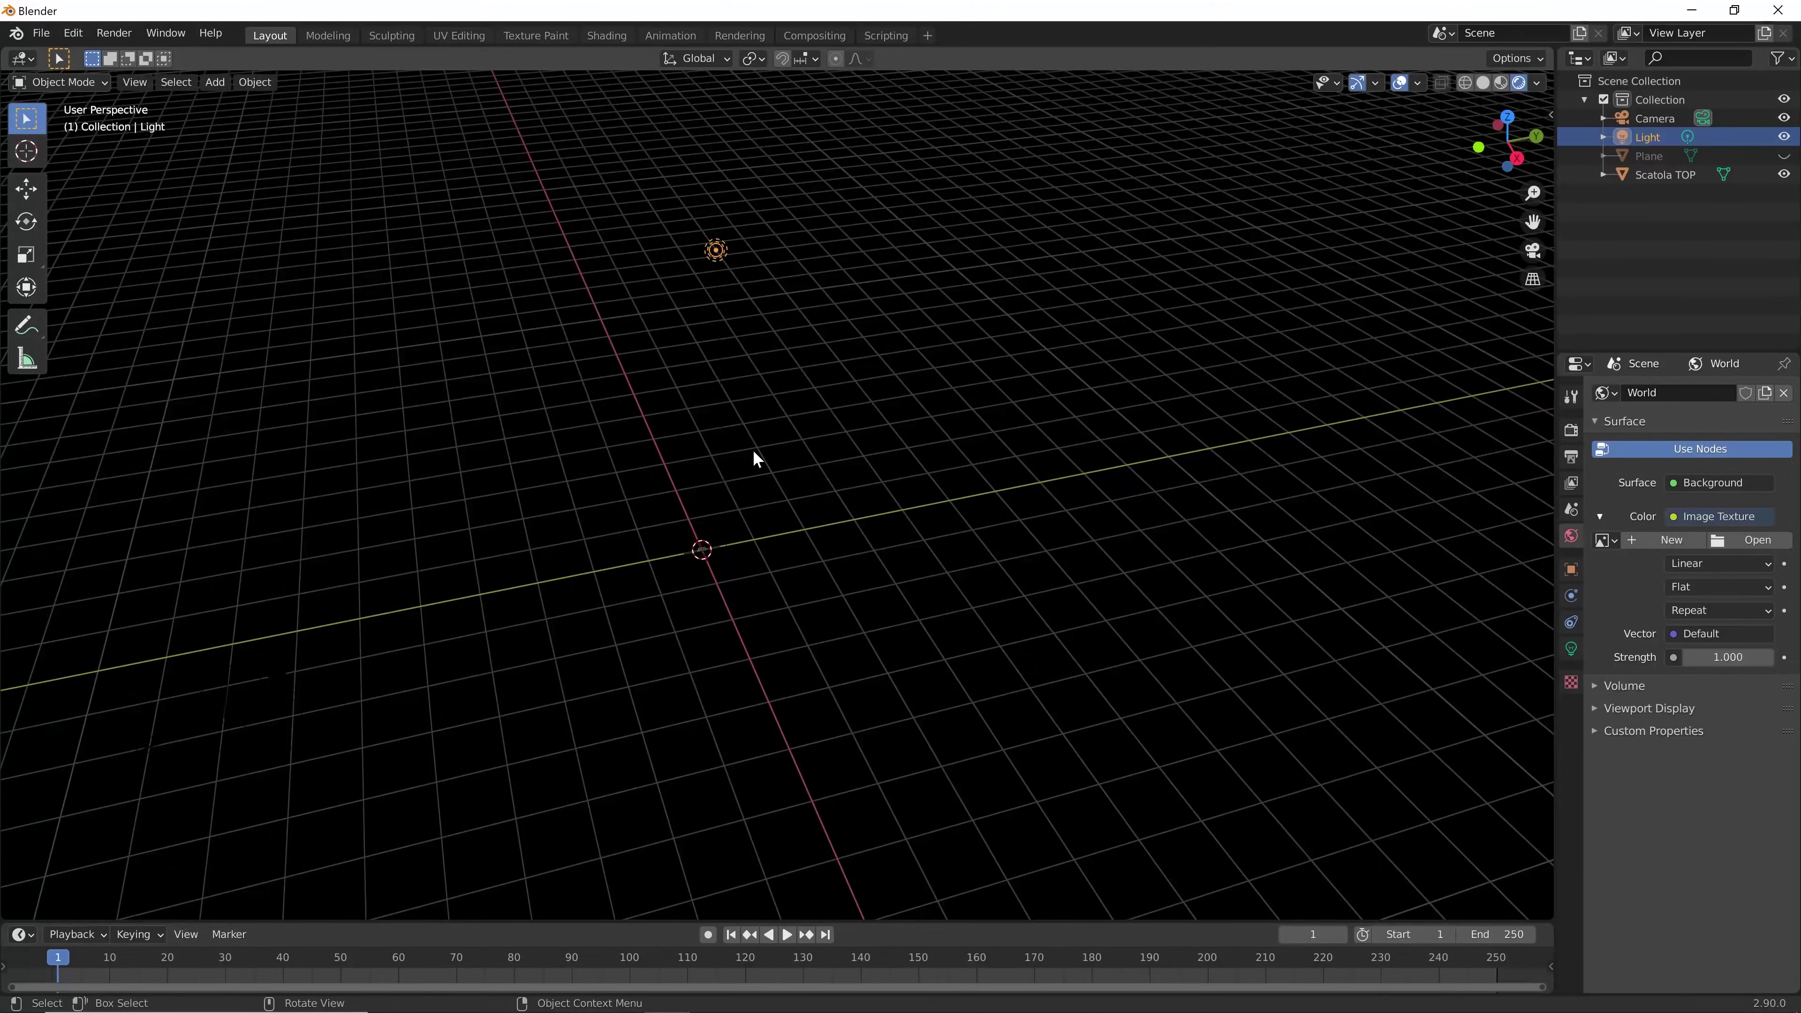
pyautogui.scroll(1, 753, 451)
# Bring the Light down along Z and shift it along Y toward the box
pyautogui.press('g')
pyautogui.press('z')
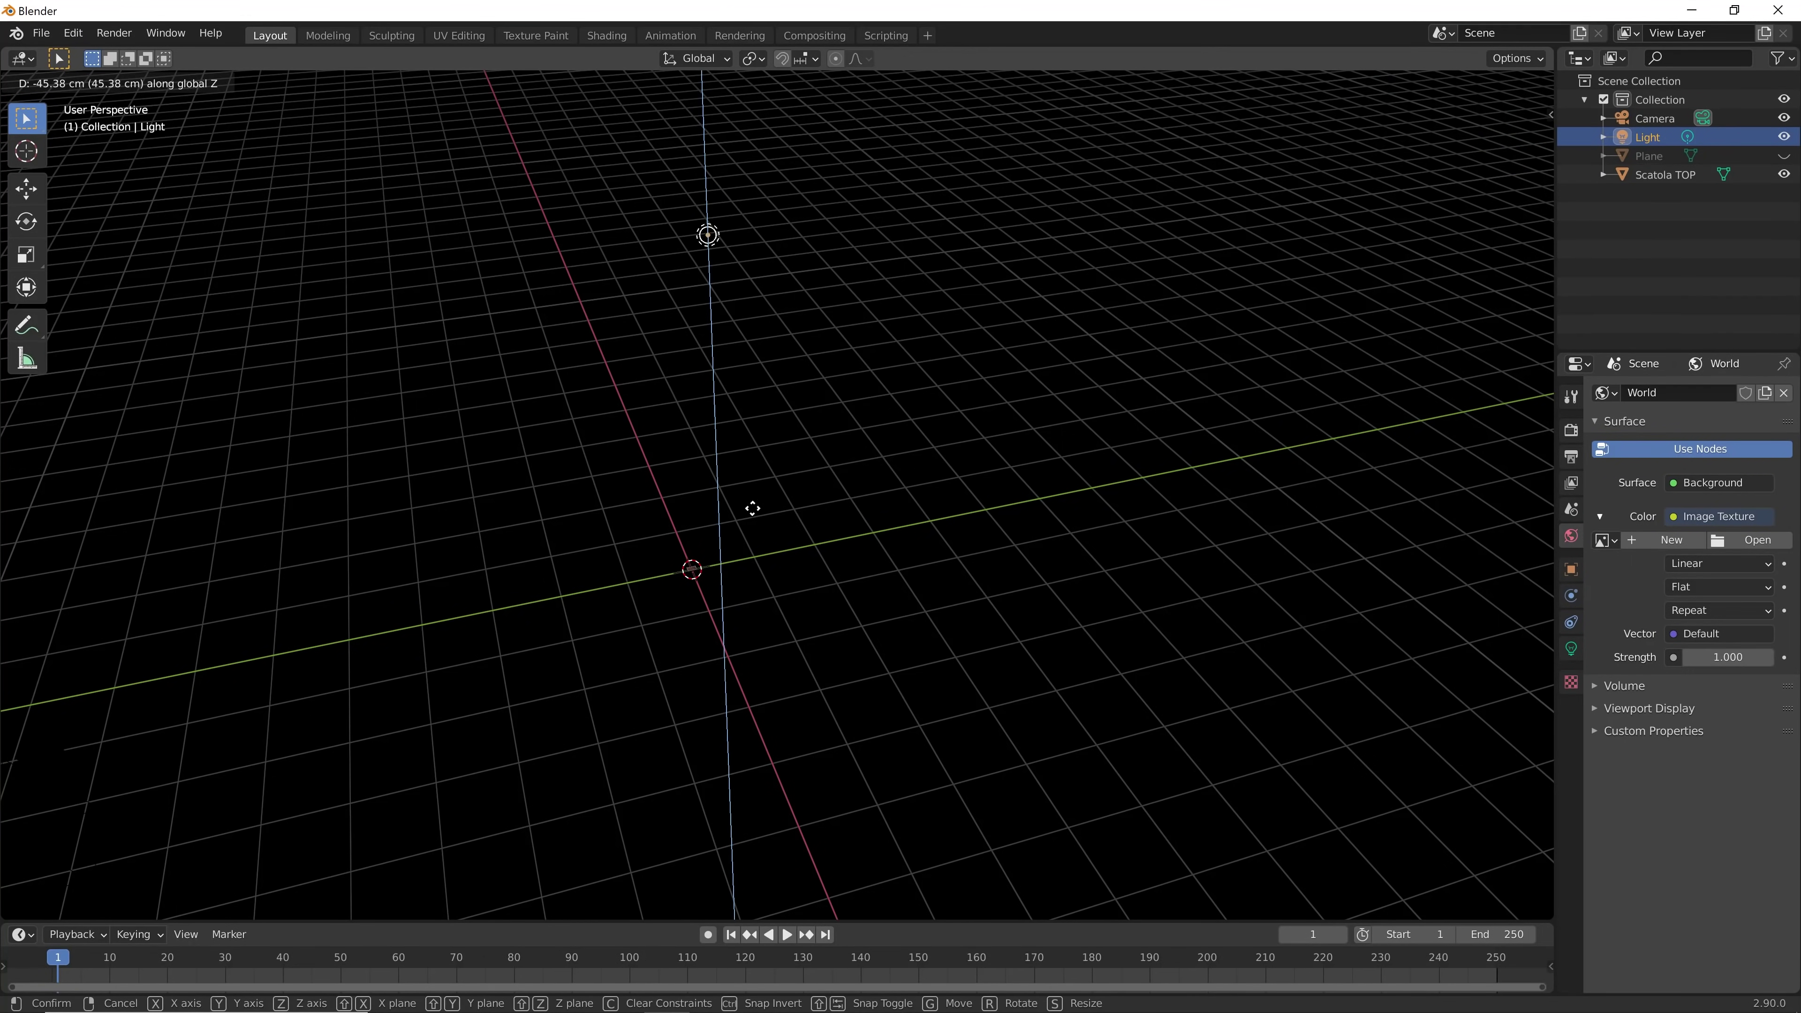
pyautogui.click(743, 752)
pyautogui.press('g')
pyautogui.press('y')
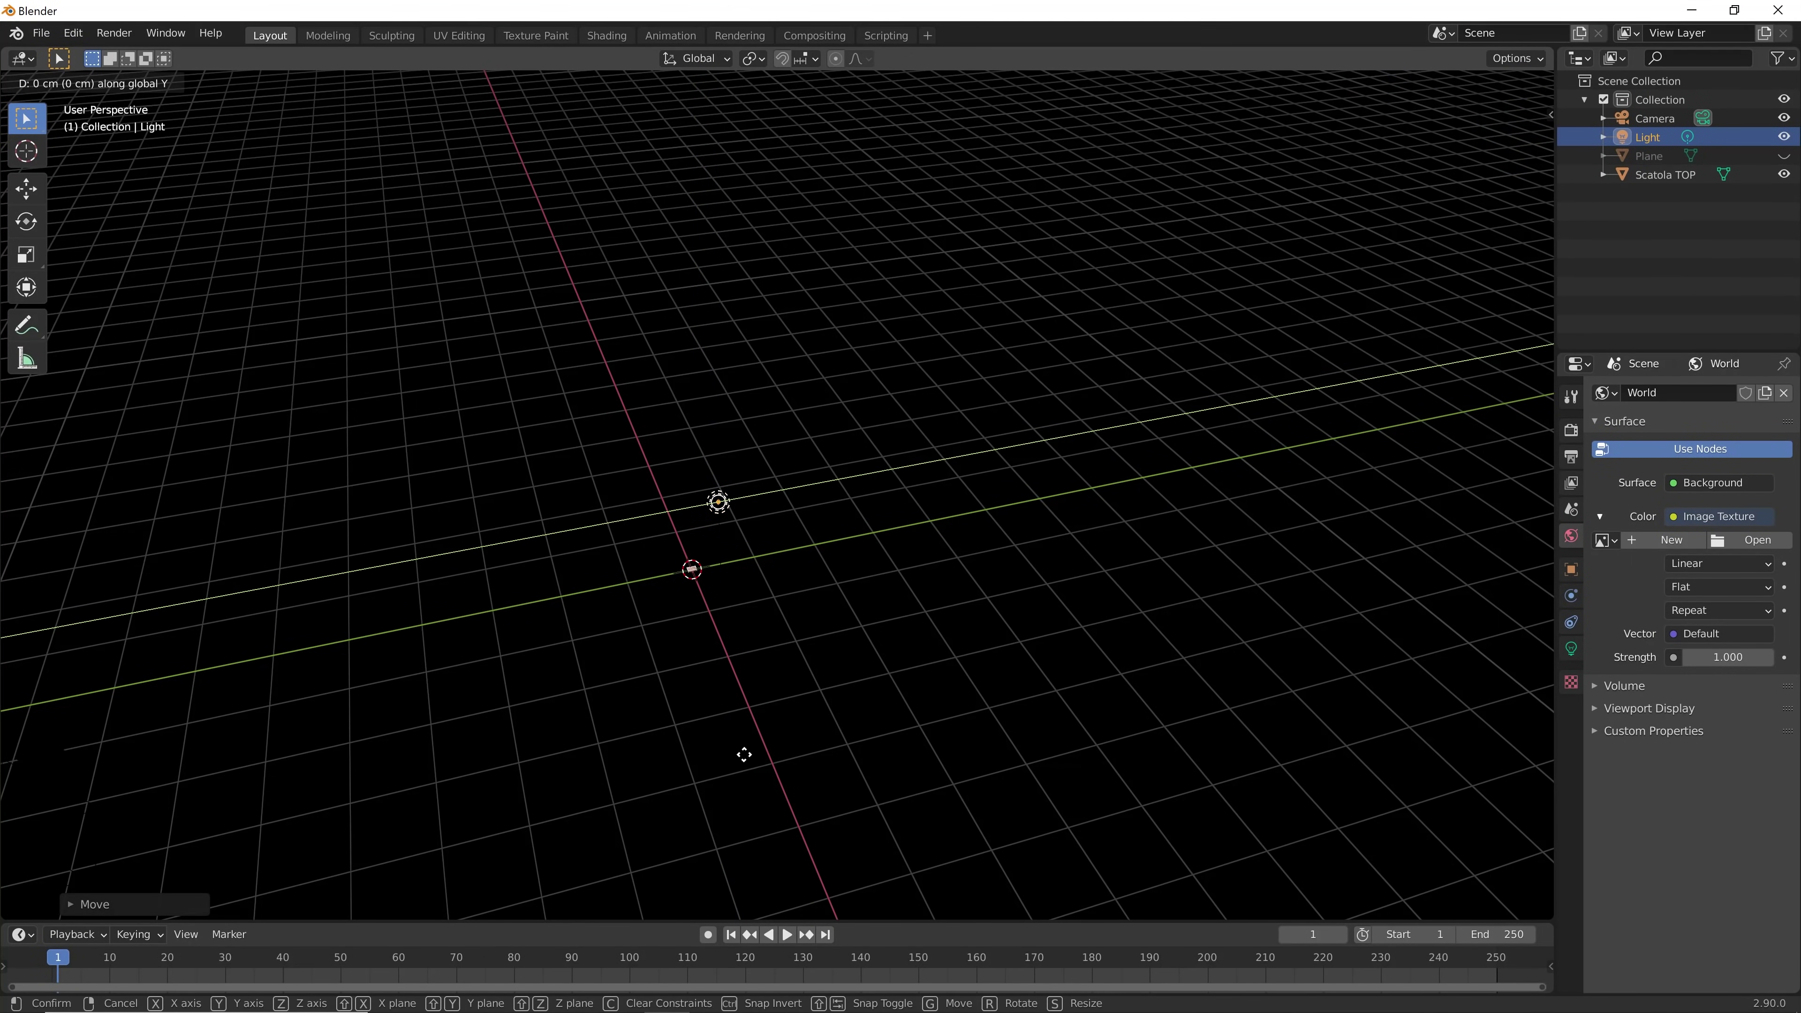
pyautogui.click(801, 743)
pyautogui.moveTo(801, 744)
pyautogui.mouseDown(button='middle')
pyautogui.moveTo(731, 666)
pyautogui.moveTo(713, 551)
pyautogui.moveTo(913, 735)
pyautogui.mouseUp(button='middle')
# Lower the Light further along Z and reposition it closer to the box
pyautogui.press('g')
pyautogui.press('z')
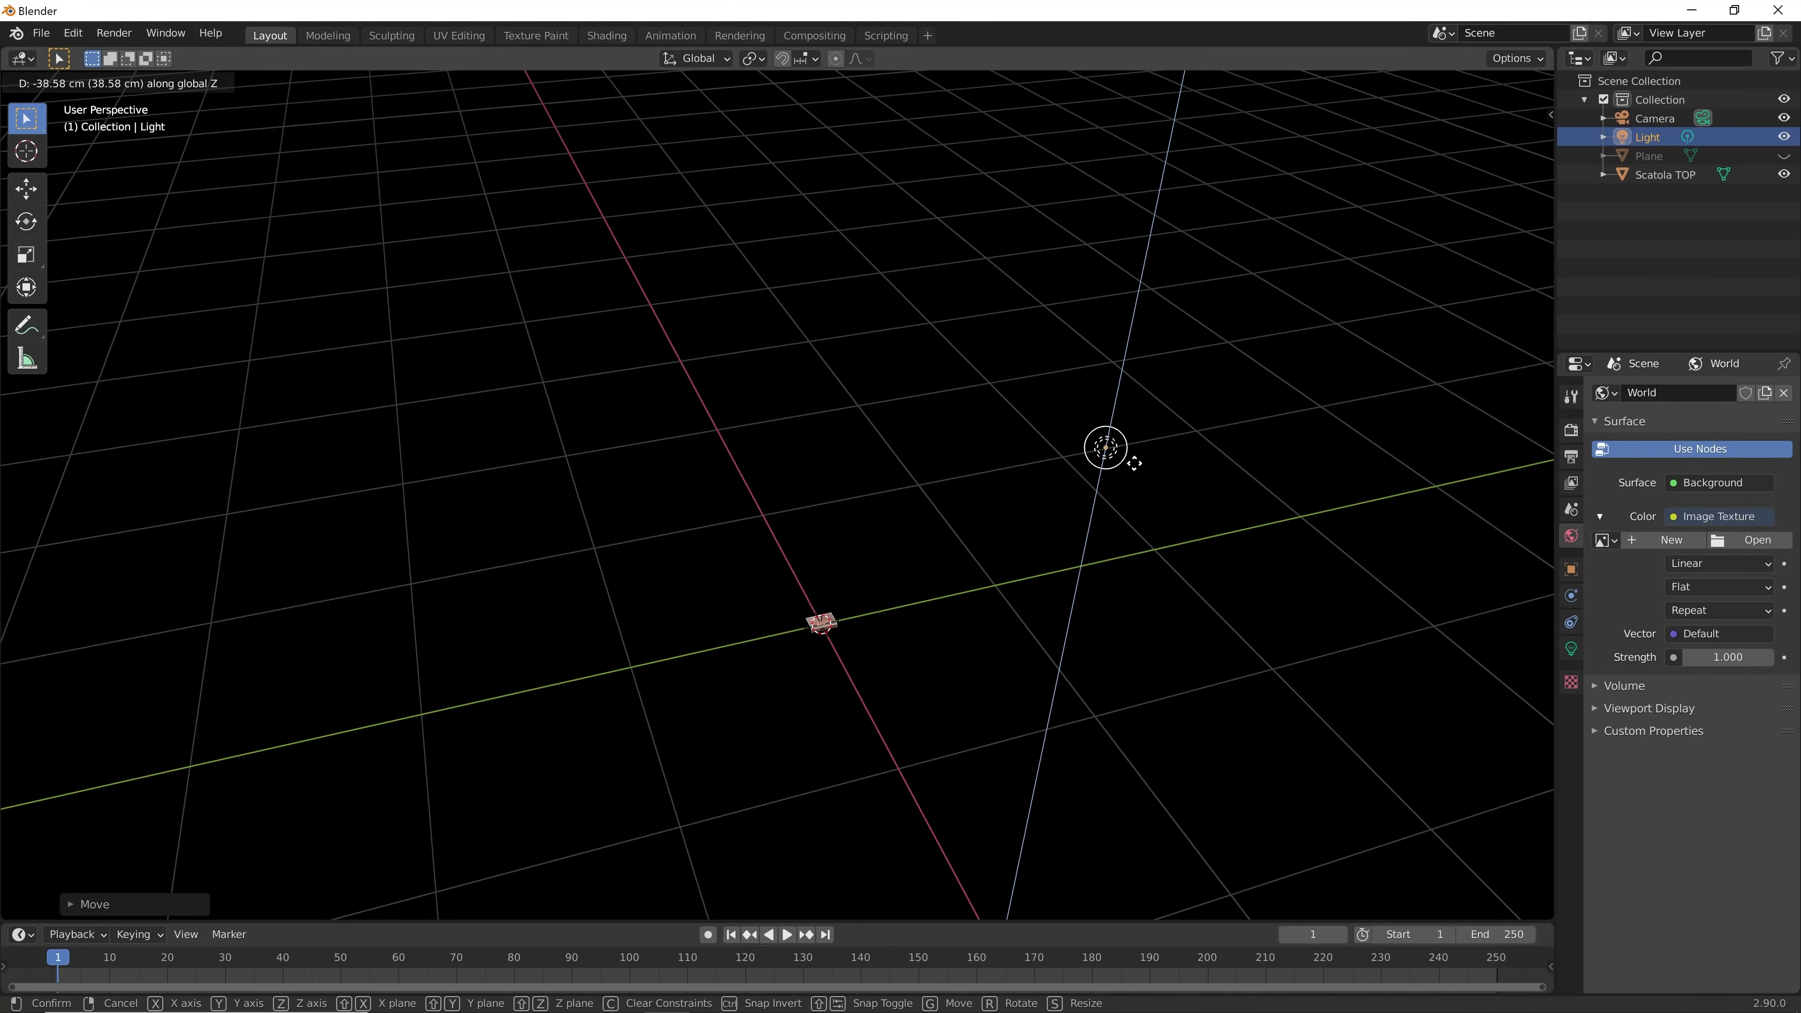
pyautogui.click(1133, 510)
pyautogui.press('g')
pyautogui.click(899, 550)
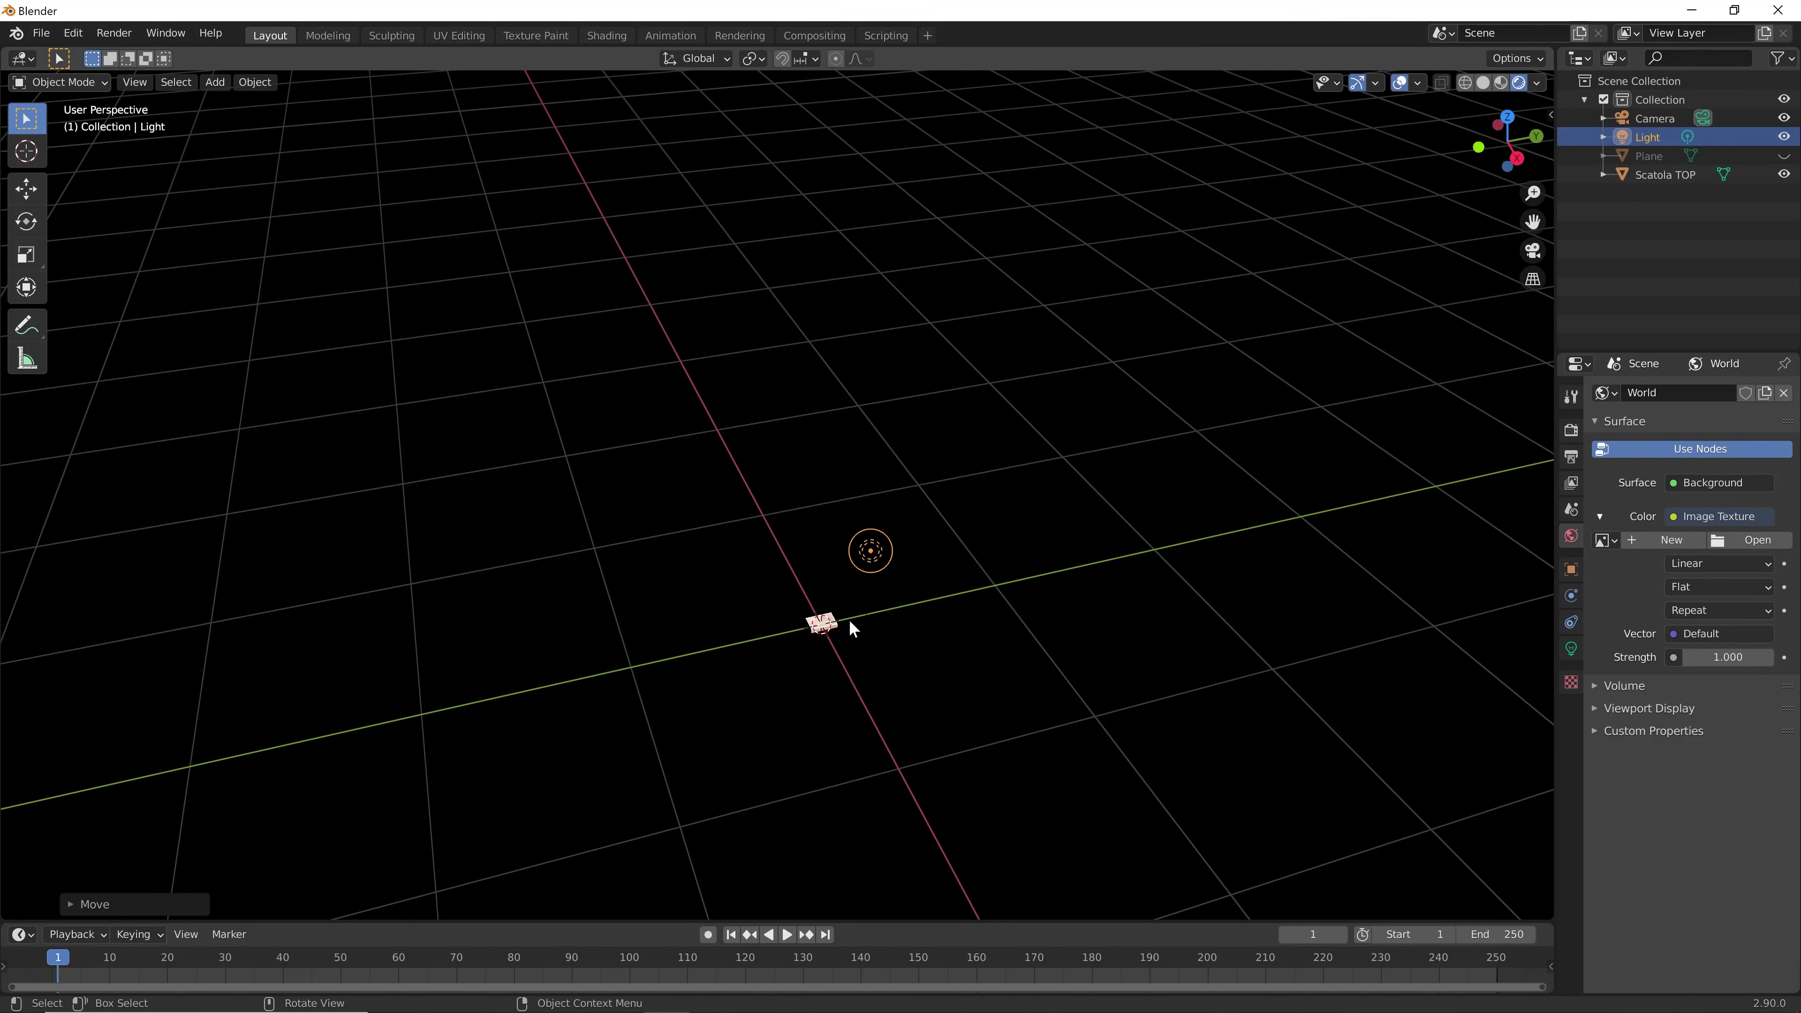
pyautogui.moveTo(848, 612)
pyautogui.mouseDown(button='middle')
pyautogui.moveTo(893, 507)
pyautogui.moveTo(1070, 563)
pyautogui.moveTo(1101, 506)
pyautogui.moveTo(1117, 511)
pyautogui.mouseUp(button='middle')
pyautogui.press('g')
pyautogui.click(1062, 752)
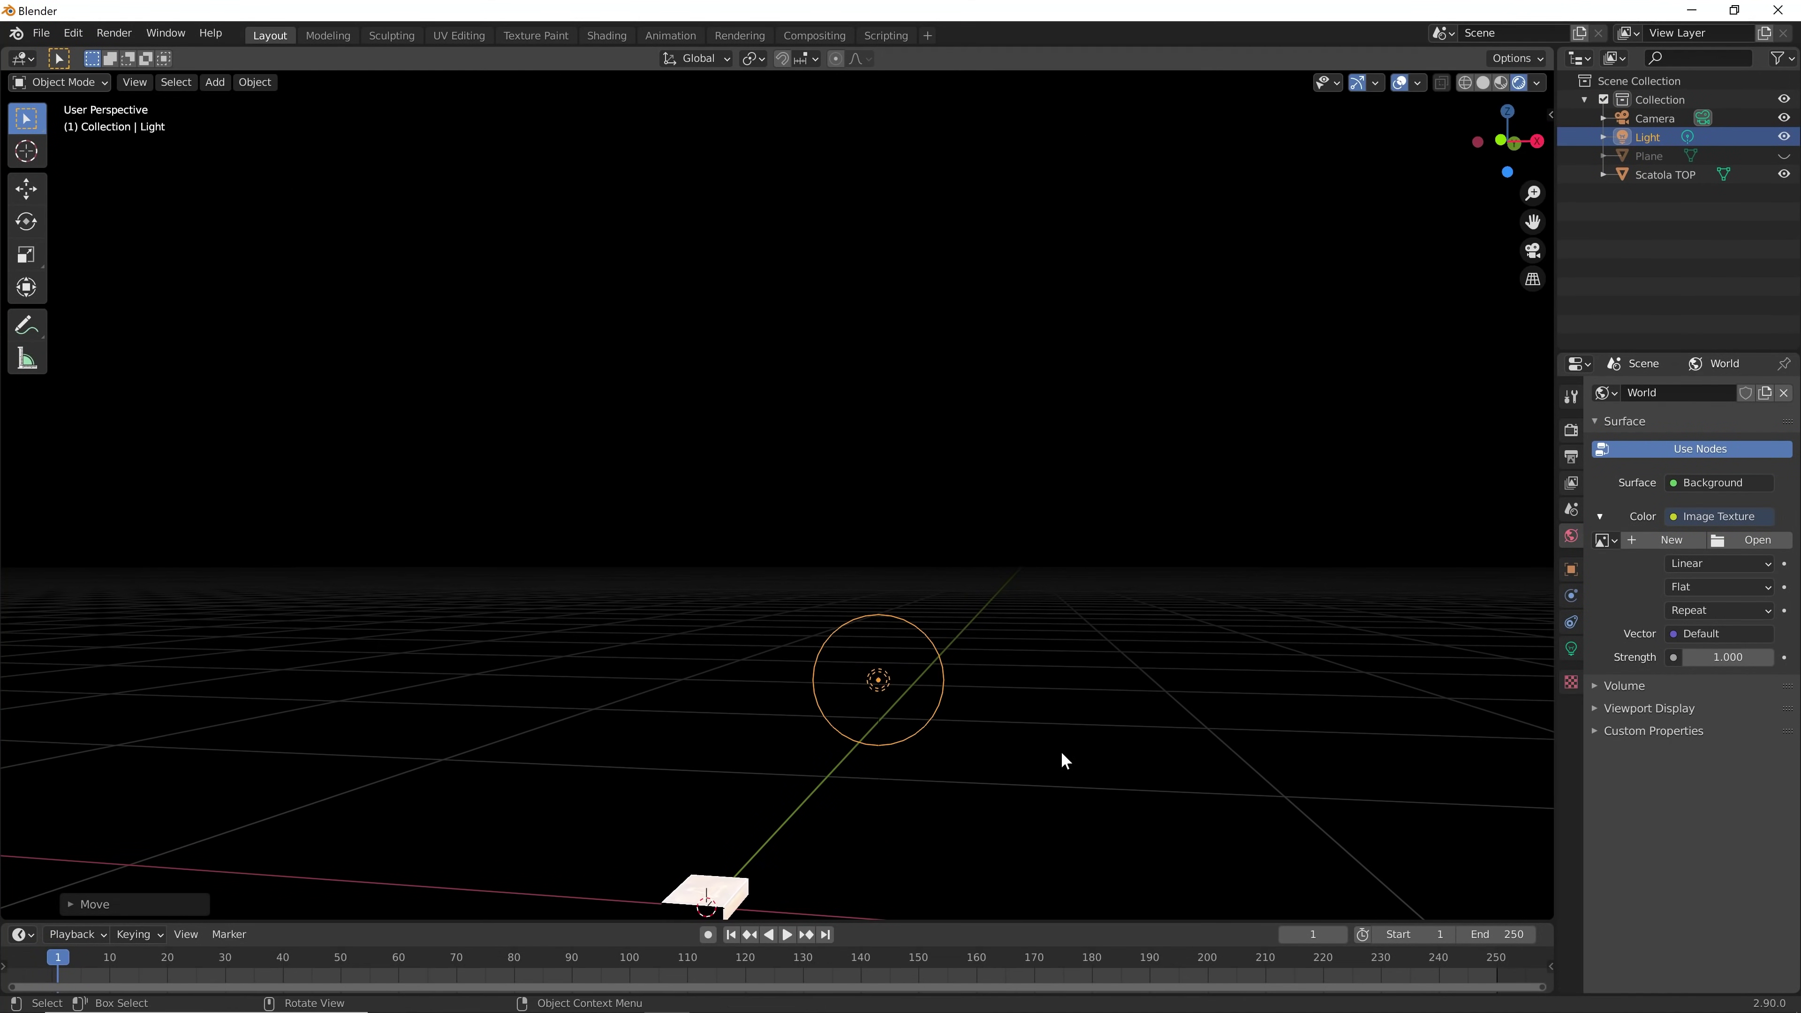
pyautogui.moveTo(1061, 752)
pyautogui.mouseDown(button='middle')
pyautogui.moveTo(650, 887)
pyautogui.moveTo(665, 923)
pyautogui.mouseUp(button='middle')
# Shift the Light sideways beside the lid, then reselect it after selecting Scatola TOP
pyautogui.press('g')
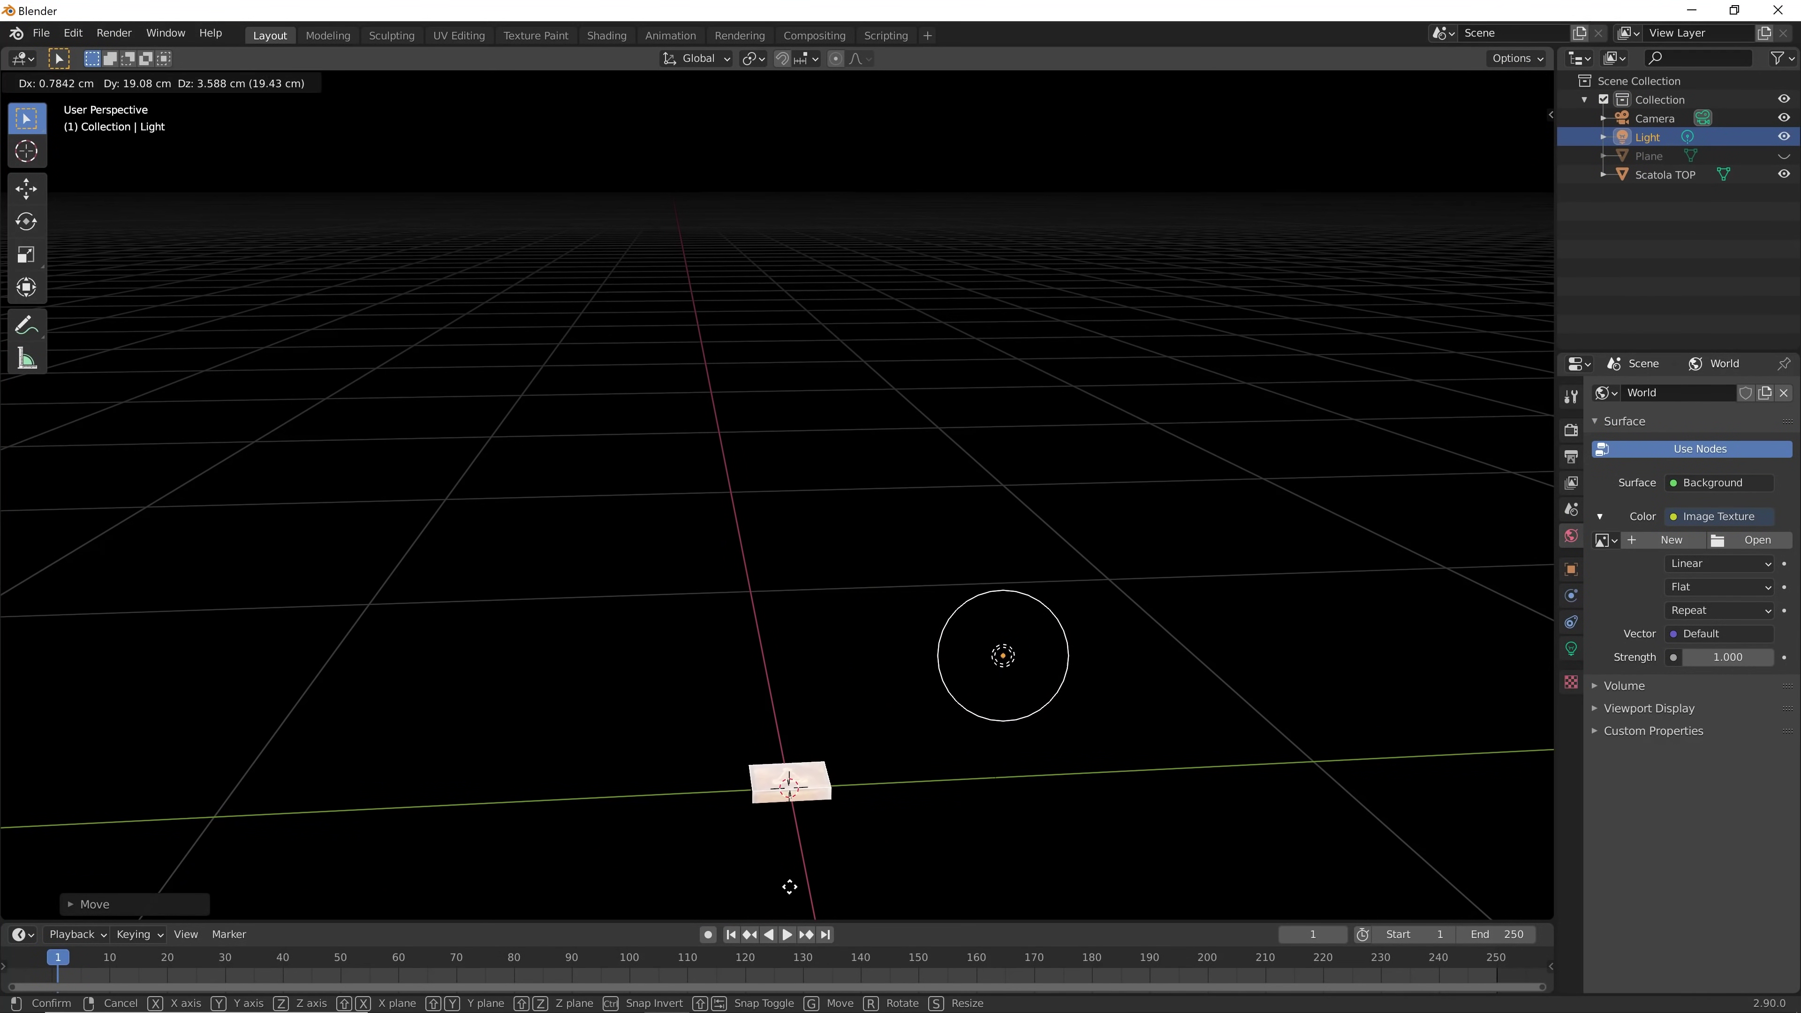
pyautogui.click(821, 876)
pyautogui.moveTo(821, 876)
pyautogui.mouseDown(button='middle')
pyautogui.moveTo(892, 907)
pyautogui.moveTo(963, 676)
pyautogui.moveTo(933, 687)
pyautogui.mouseUp(button='middle')
pyautogui.scroll(3, 962, 675)
pyautogui.scroll(2, 922, 628)
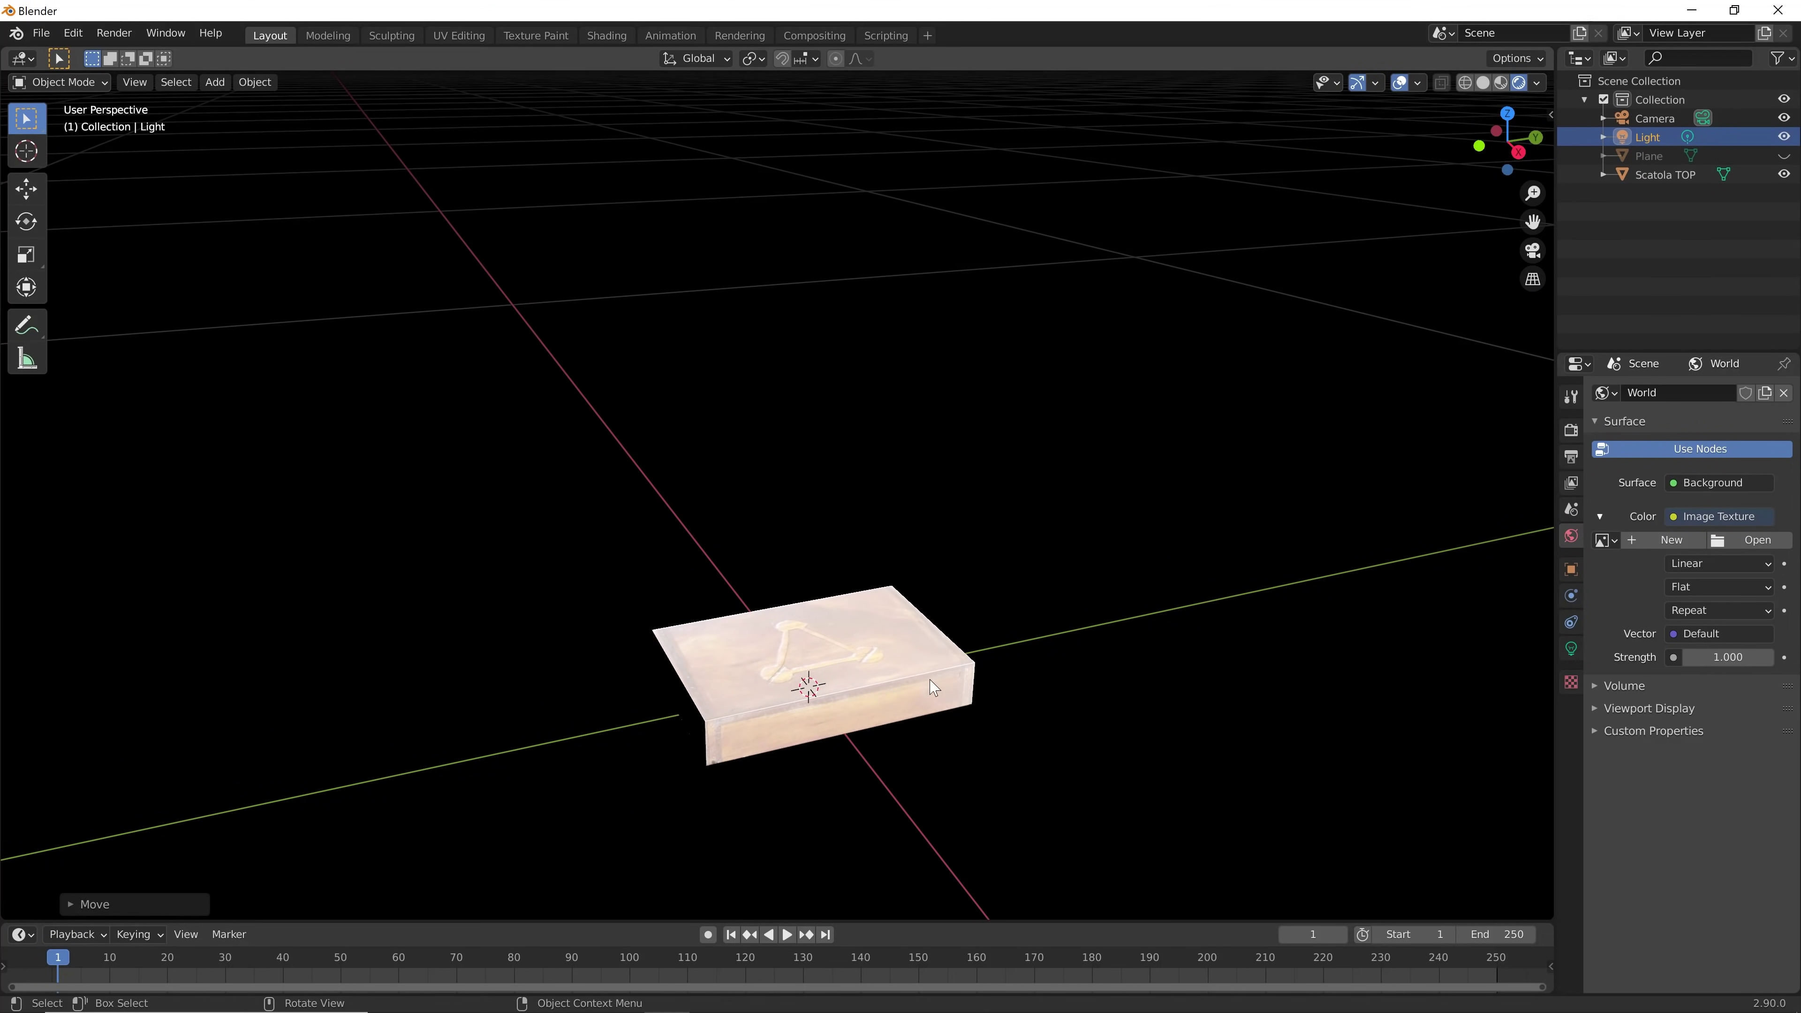
pyautogui.click(899, 683)
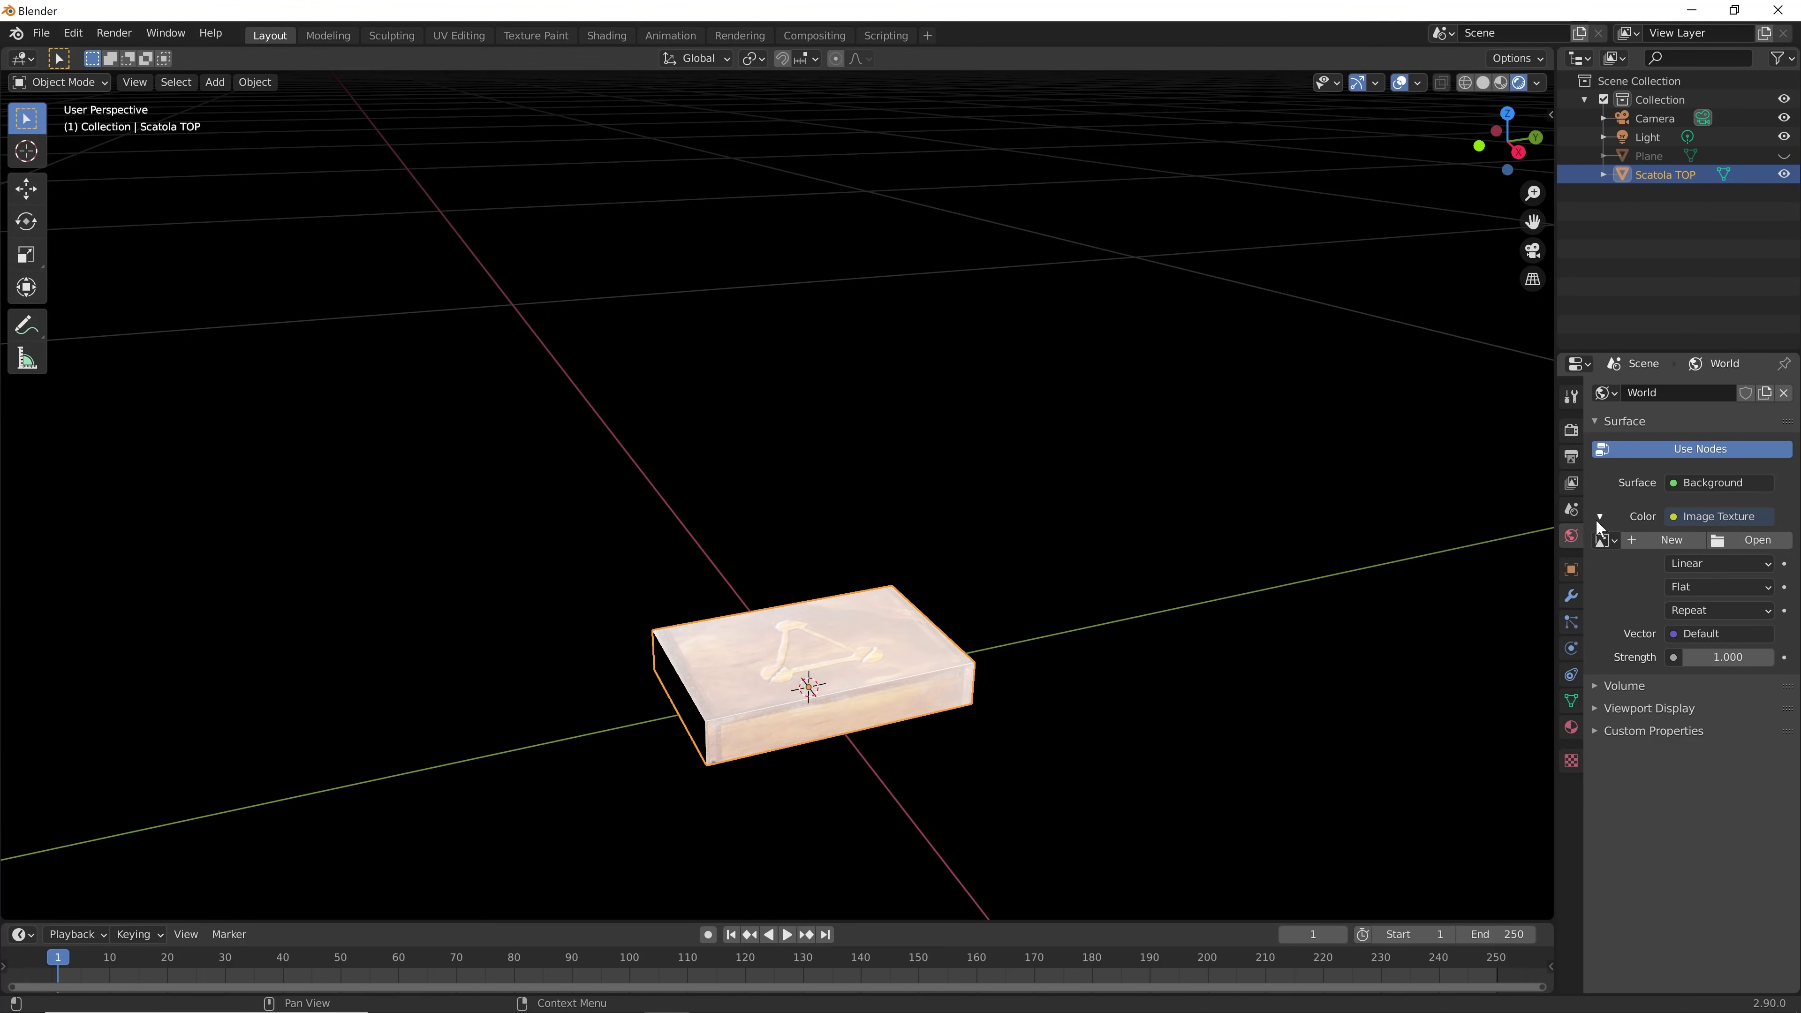
pyautogui.click(1649, 137)
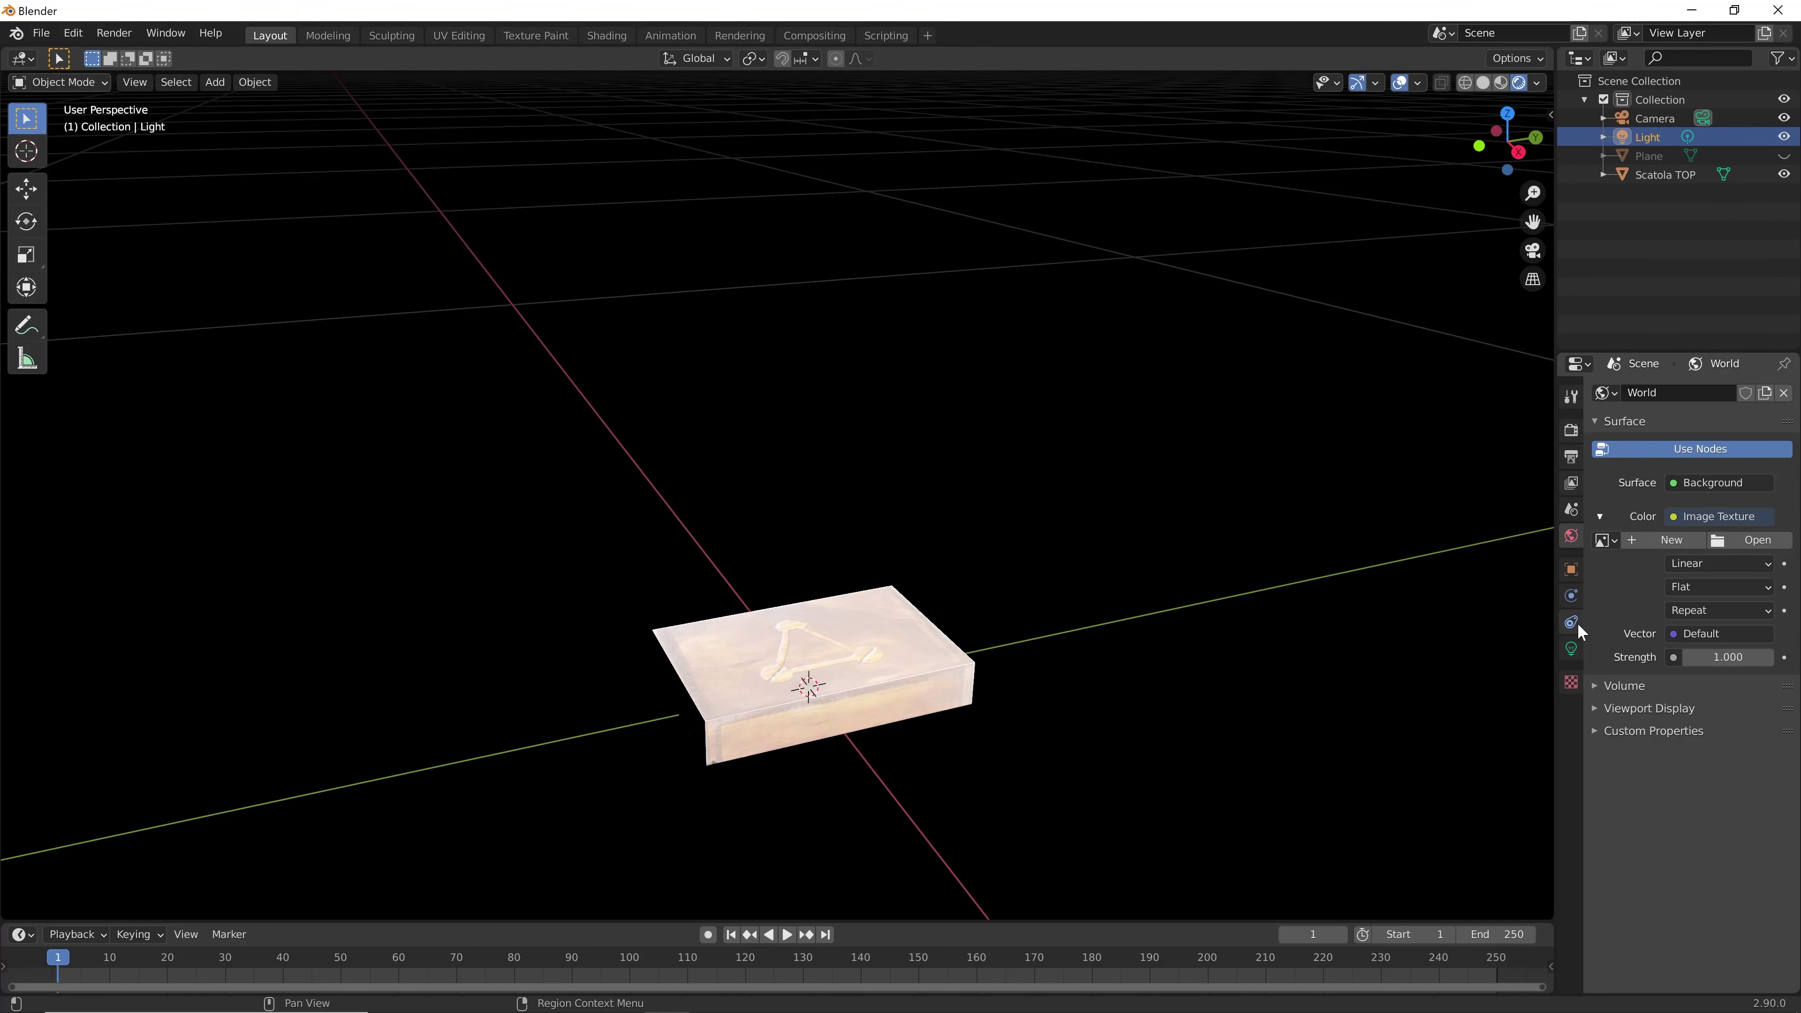
# Lower the point Light's power to 47.6 W in its Light properties
pyautogui.click(1571, 648)
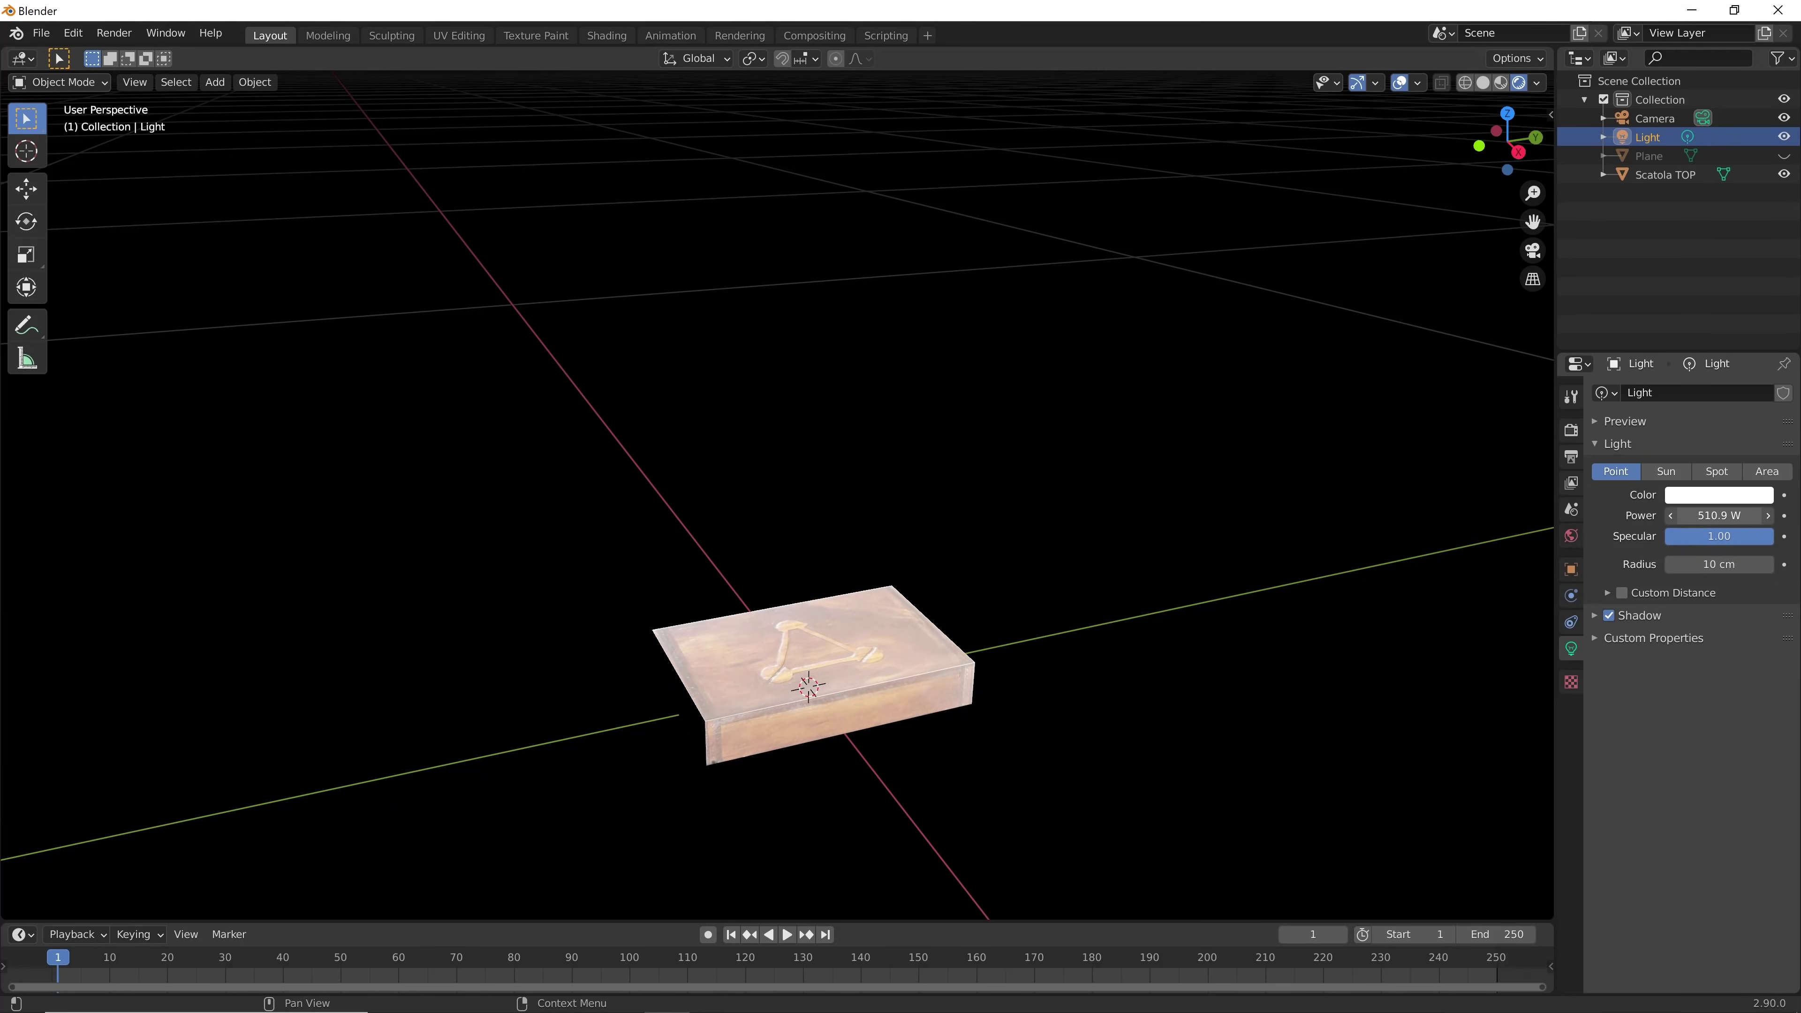
pyautogui.press('BackSpace')
pyautogui.moveTo(1719, 516); pyautogui.dragTo(1752, 515)
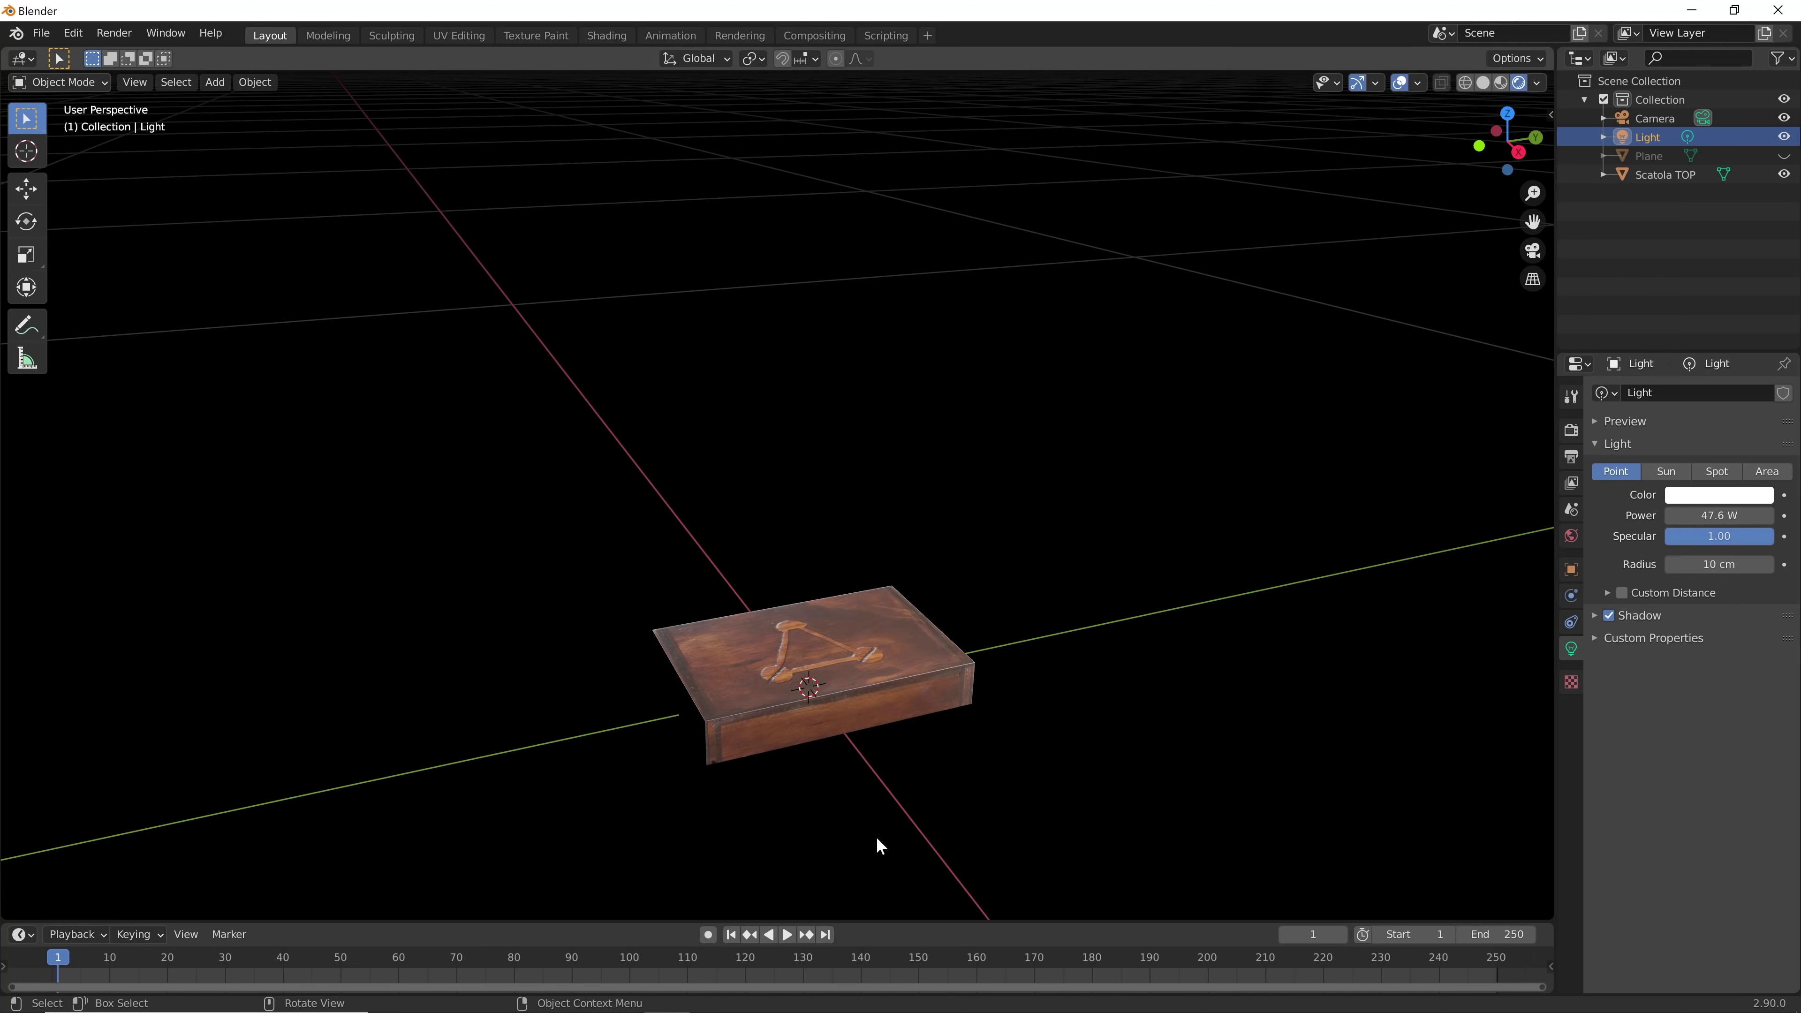
pyautogui.moveTo(877, 836)
pyautogui.mouseDown(button='middle')
pyautogui.moveTo(924, 724)
pyautogui.moveTo(908, 821)
pyautogui.mouseUp(button='middle')
pyautogui.moveTo(993, 782)
pyautogui.mouseDown(button='middle')
pyautogui.moveTo(974, 623)
pyautogui.moveTo(810, 501)
pyautogui.moveTo(968, 572)
pyautogui.moveTo(1151, 441)
pyautogui.mouseUp(button='middle')
# Inspect the dimmer box top from above, then reselect the Light
pyautogui.click(810, 501)
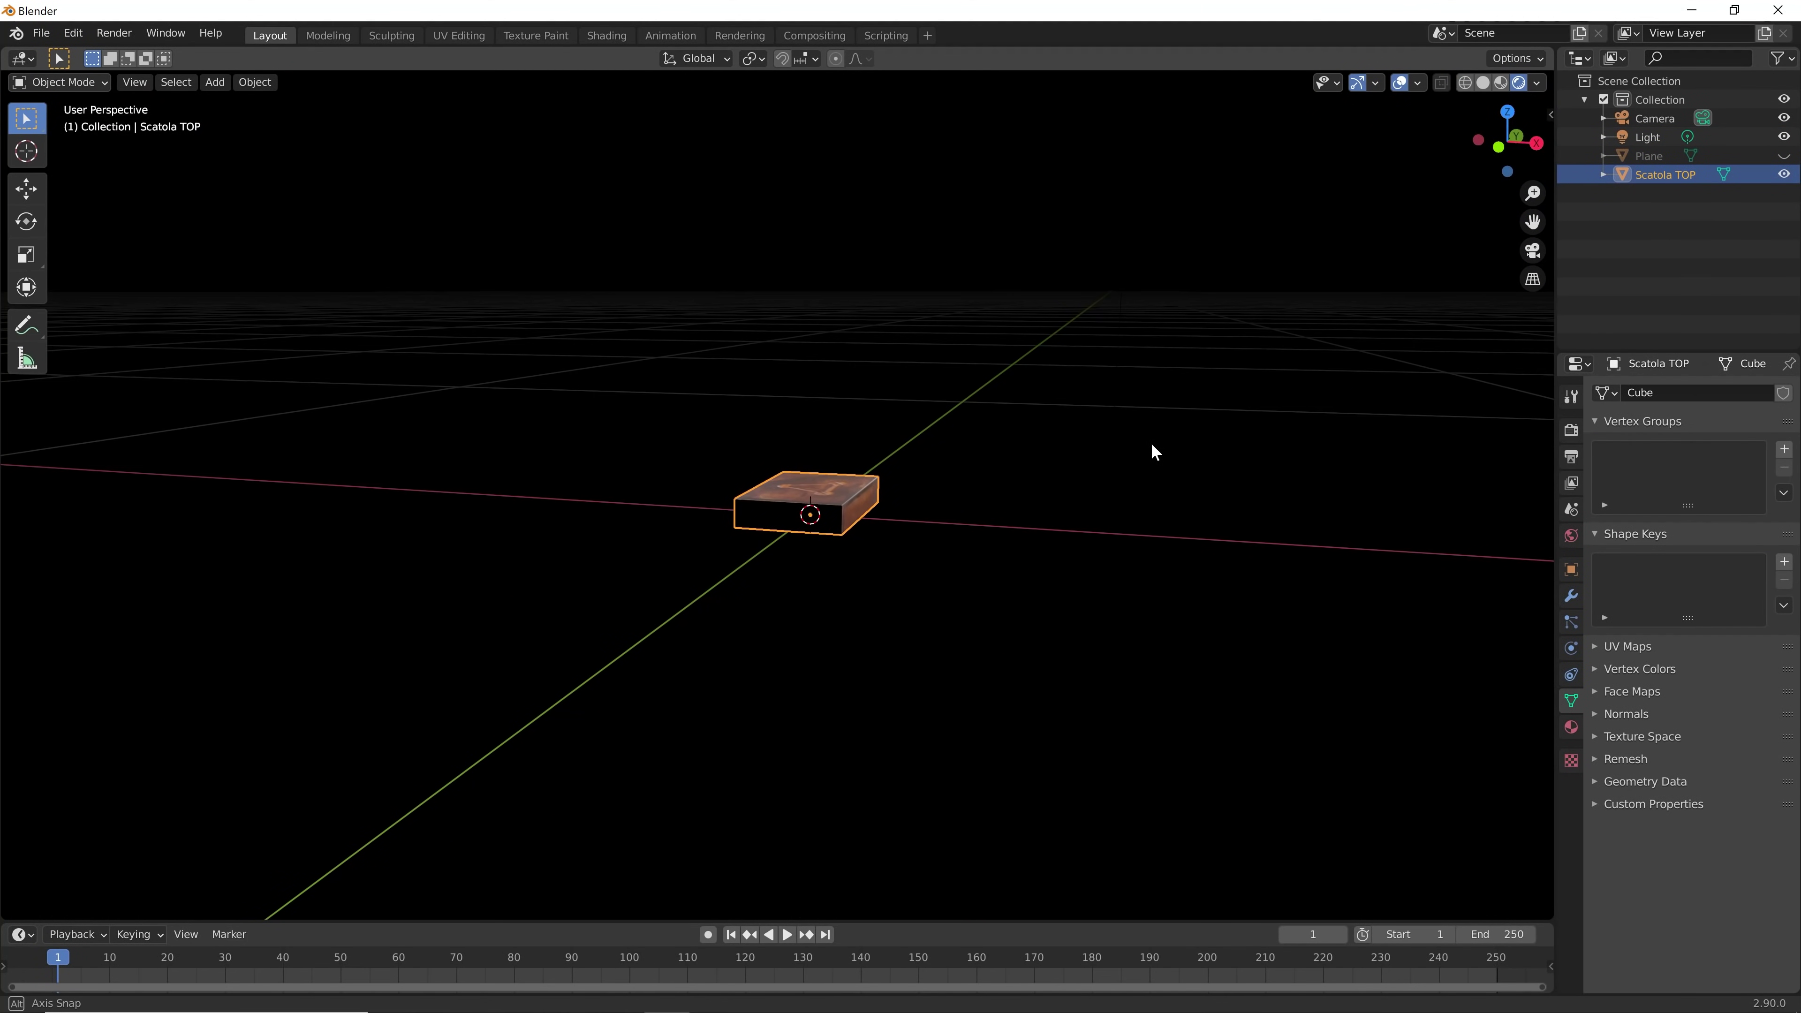
pyautogui.scroll(5, 776, 502)
pyautogui.scroll(4, 1028, 461)
pyautogui.scroll(1, 1090, 520)
pyautogui.moveTo(1090, 520)
pyautogui.mouseDown(button='middle')
pyautogui.moveTo(1178, 587)
pyautogui.moveTo(1037, 600)
pyautogui.moveTo(1339, 612)
pyautogui.moveTo(1128, 614)
pyautogui.moveTo(1262, 592)
pyautogui.moveTo(796, 591)
pyautogui.moveTo(1353, 343)
pyautogui.mouseUp(button='middle')
pyautogui.scroll(-5, 971, 605)
pyautogui.scroll(-5, 972, 605)
pyautogui.scroll(-4, 889, 583)
pyautogui.click(1653, 136)
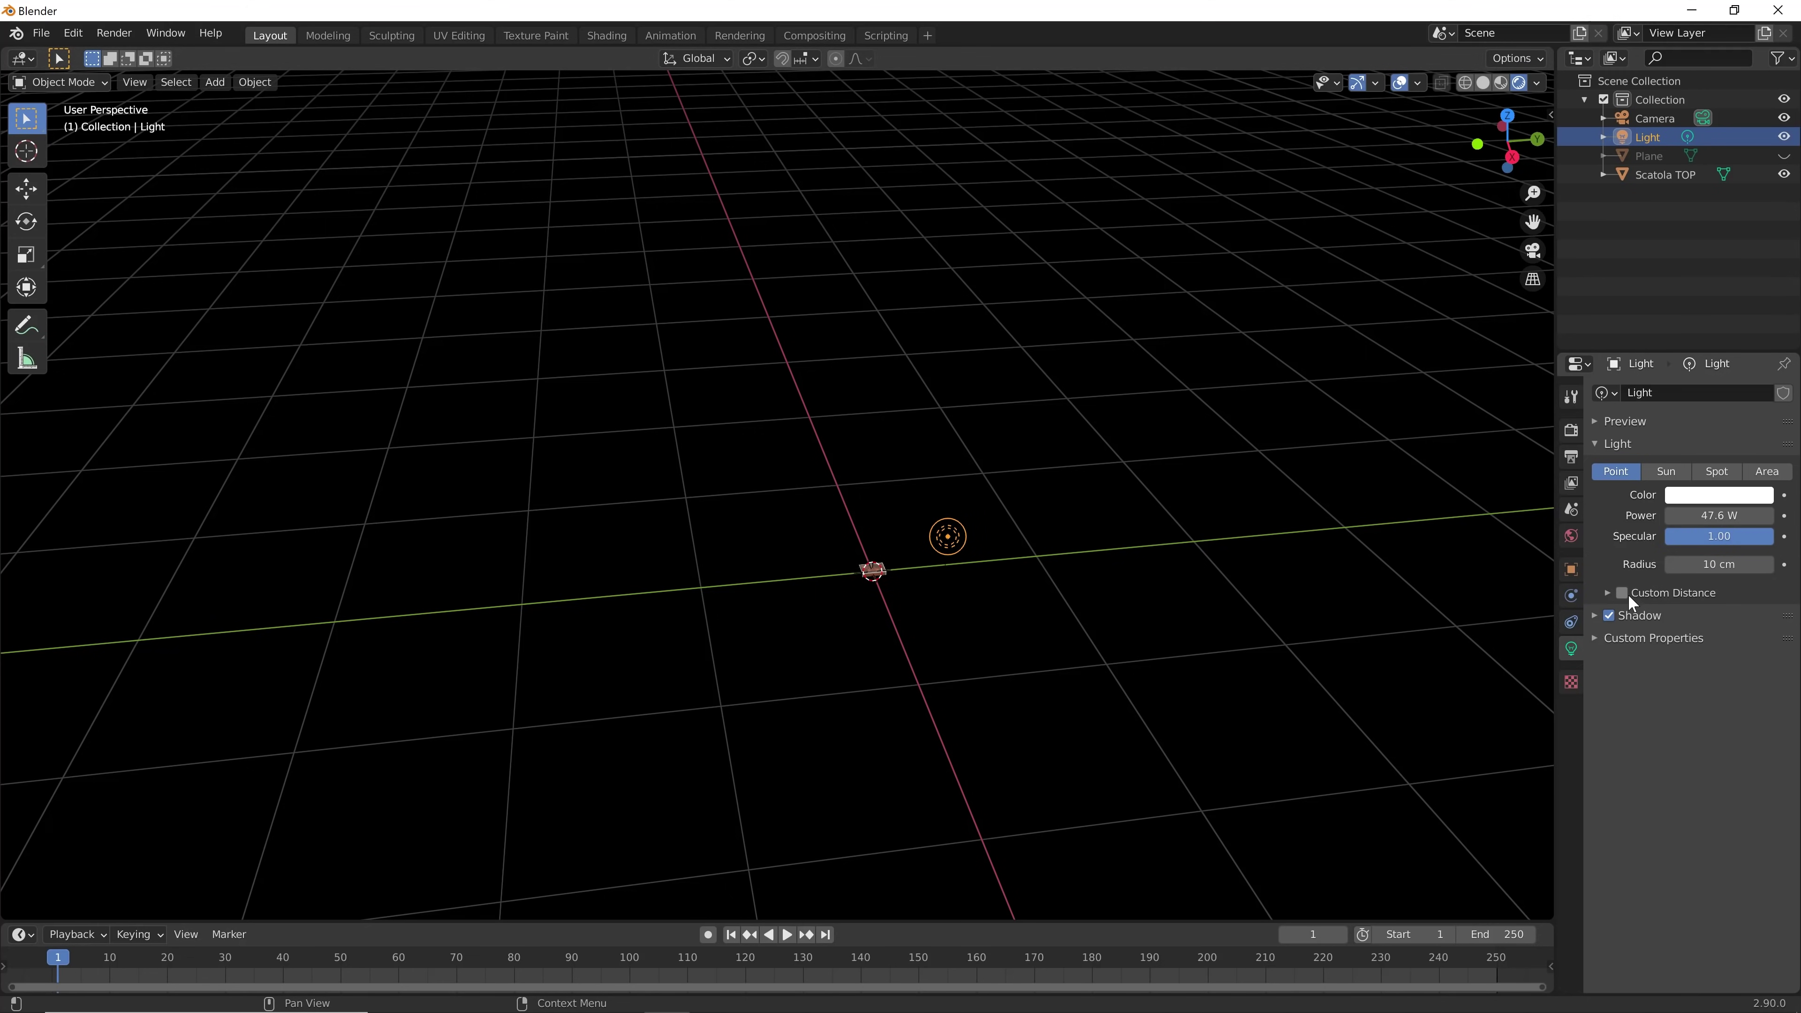
# Enable Contact Shadows in the Light's Shadow settings
pyautogui.click(1595, 615)
pyautogui.click(1622, 692)
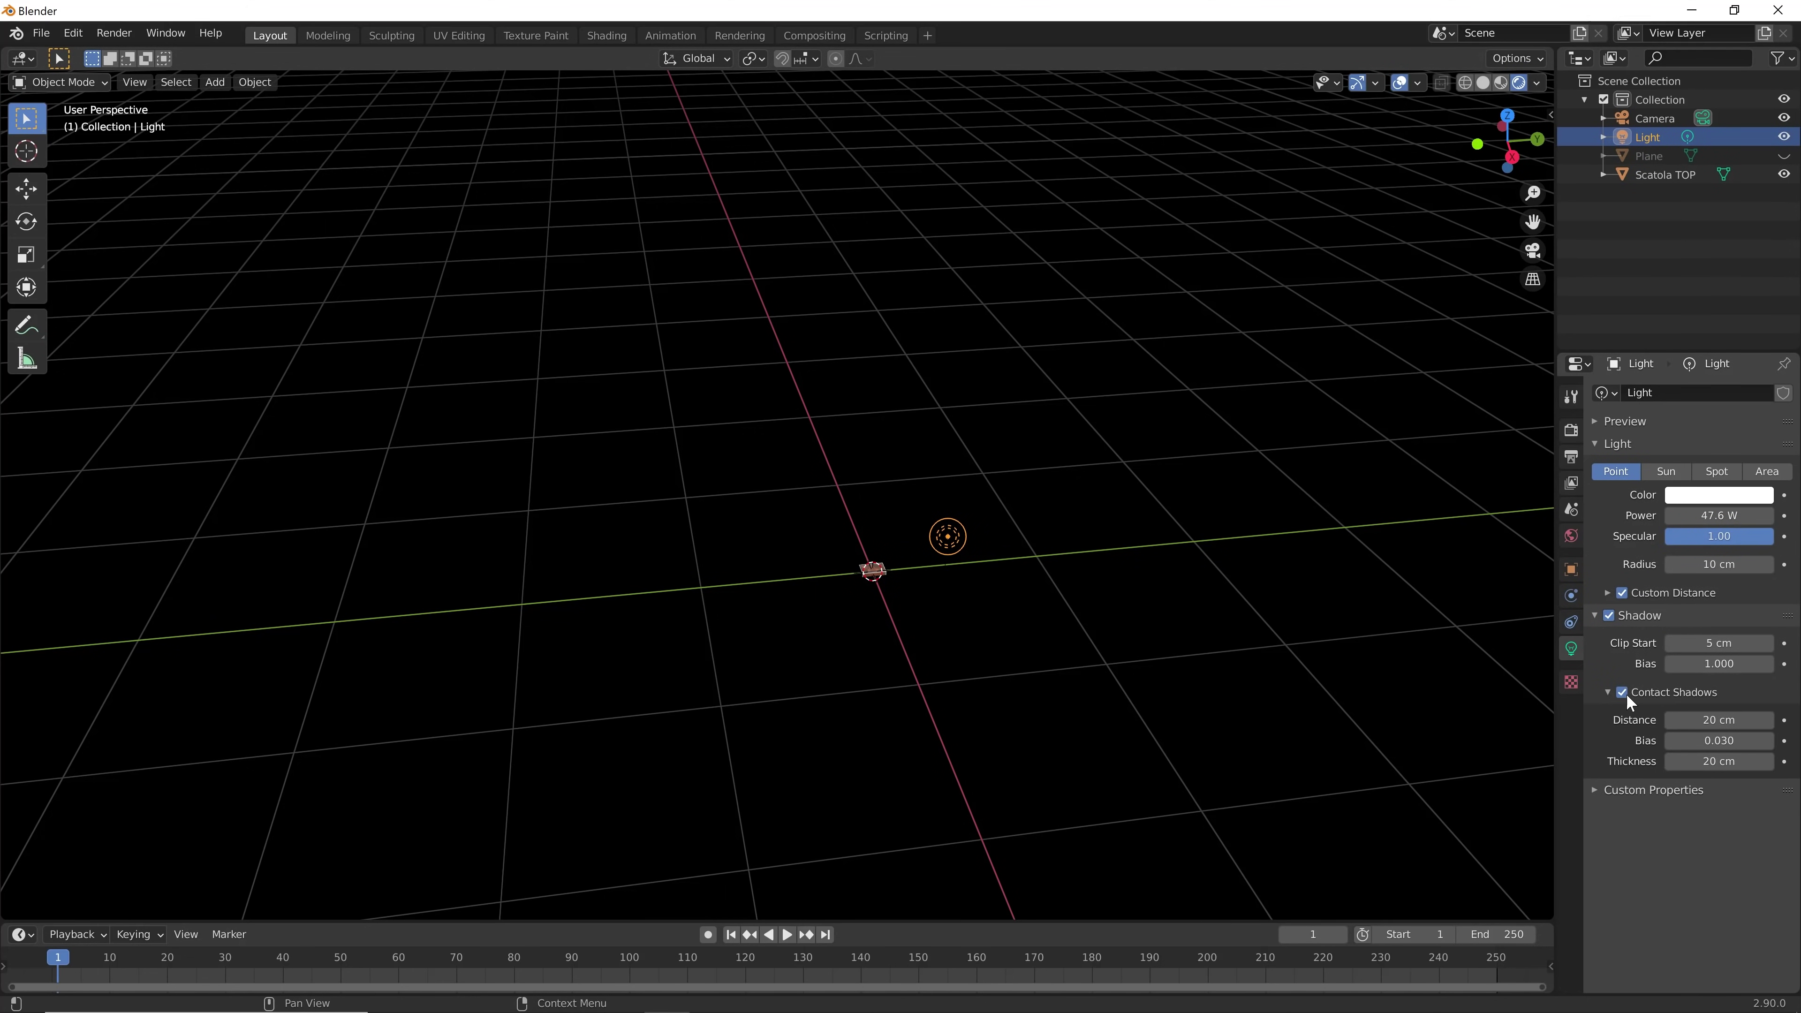
pyautogui.scroll(4, 964, 601)
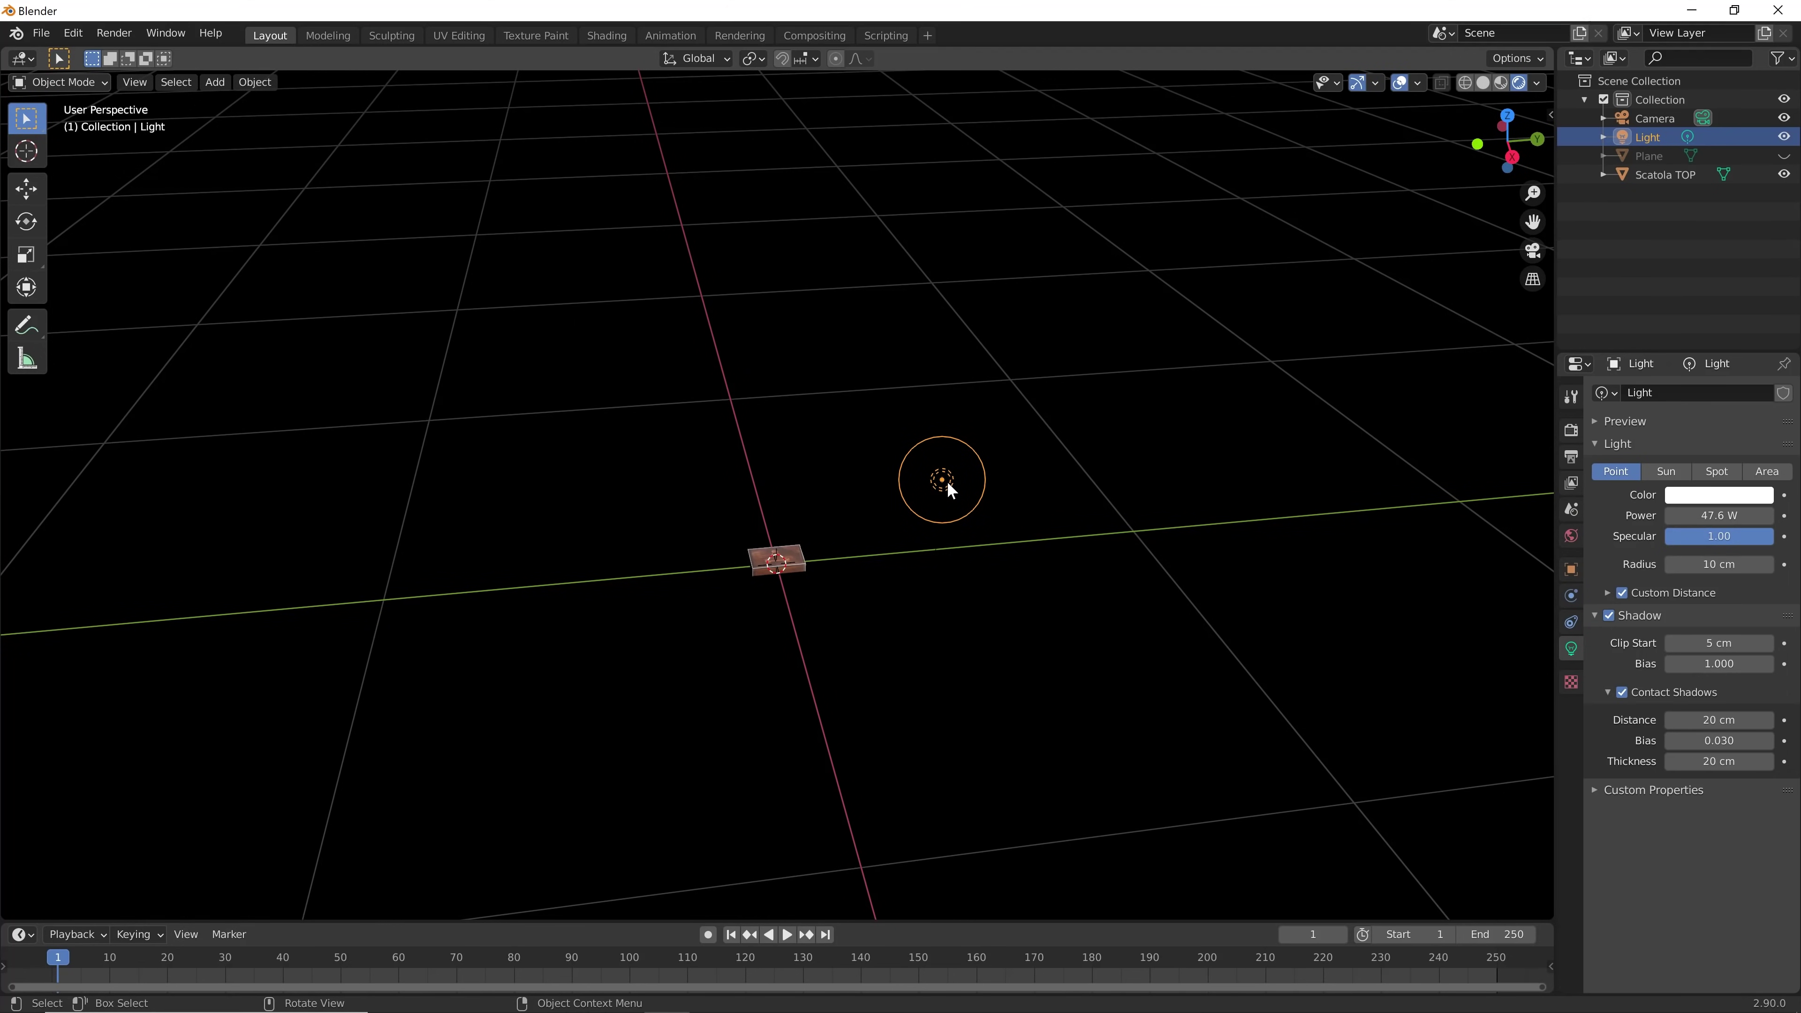
# Duplicate the Light twice along Y, then delete the extra copy Light.001
pyautogui.hotkey('shift', 'd')
pyautogui.press('y')
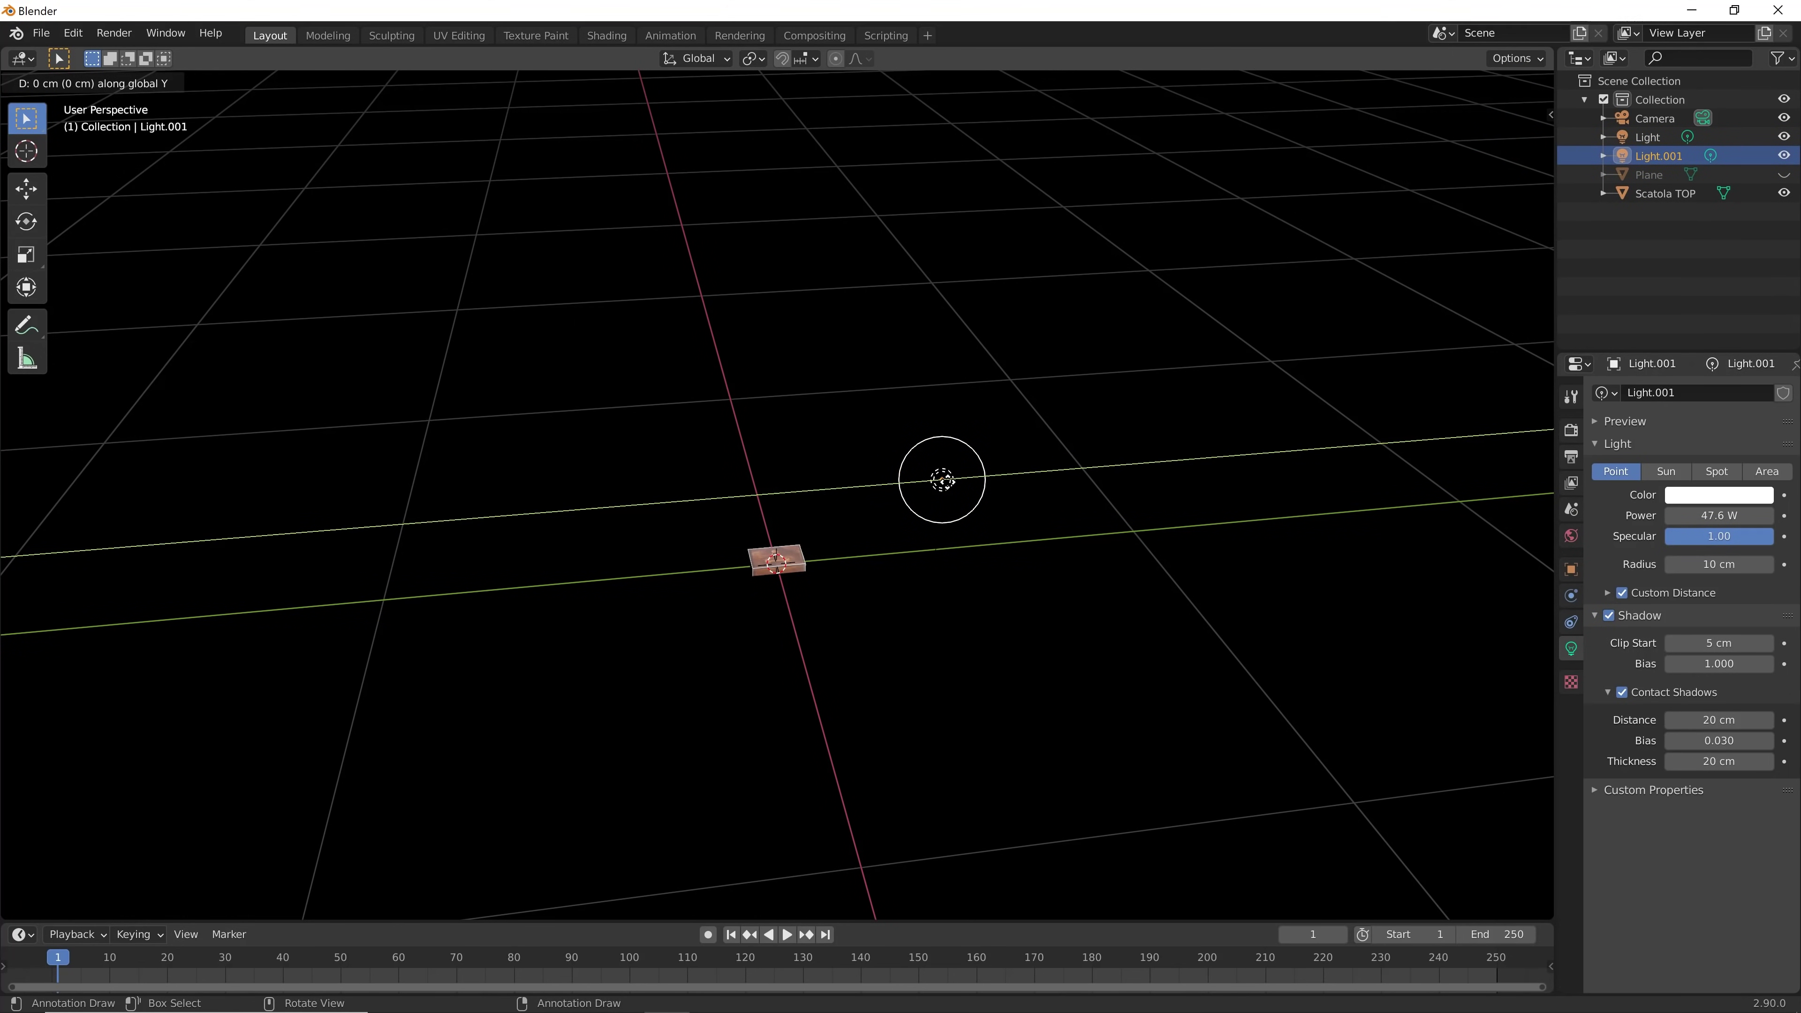
pyautogui.click(589, 511)
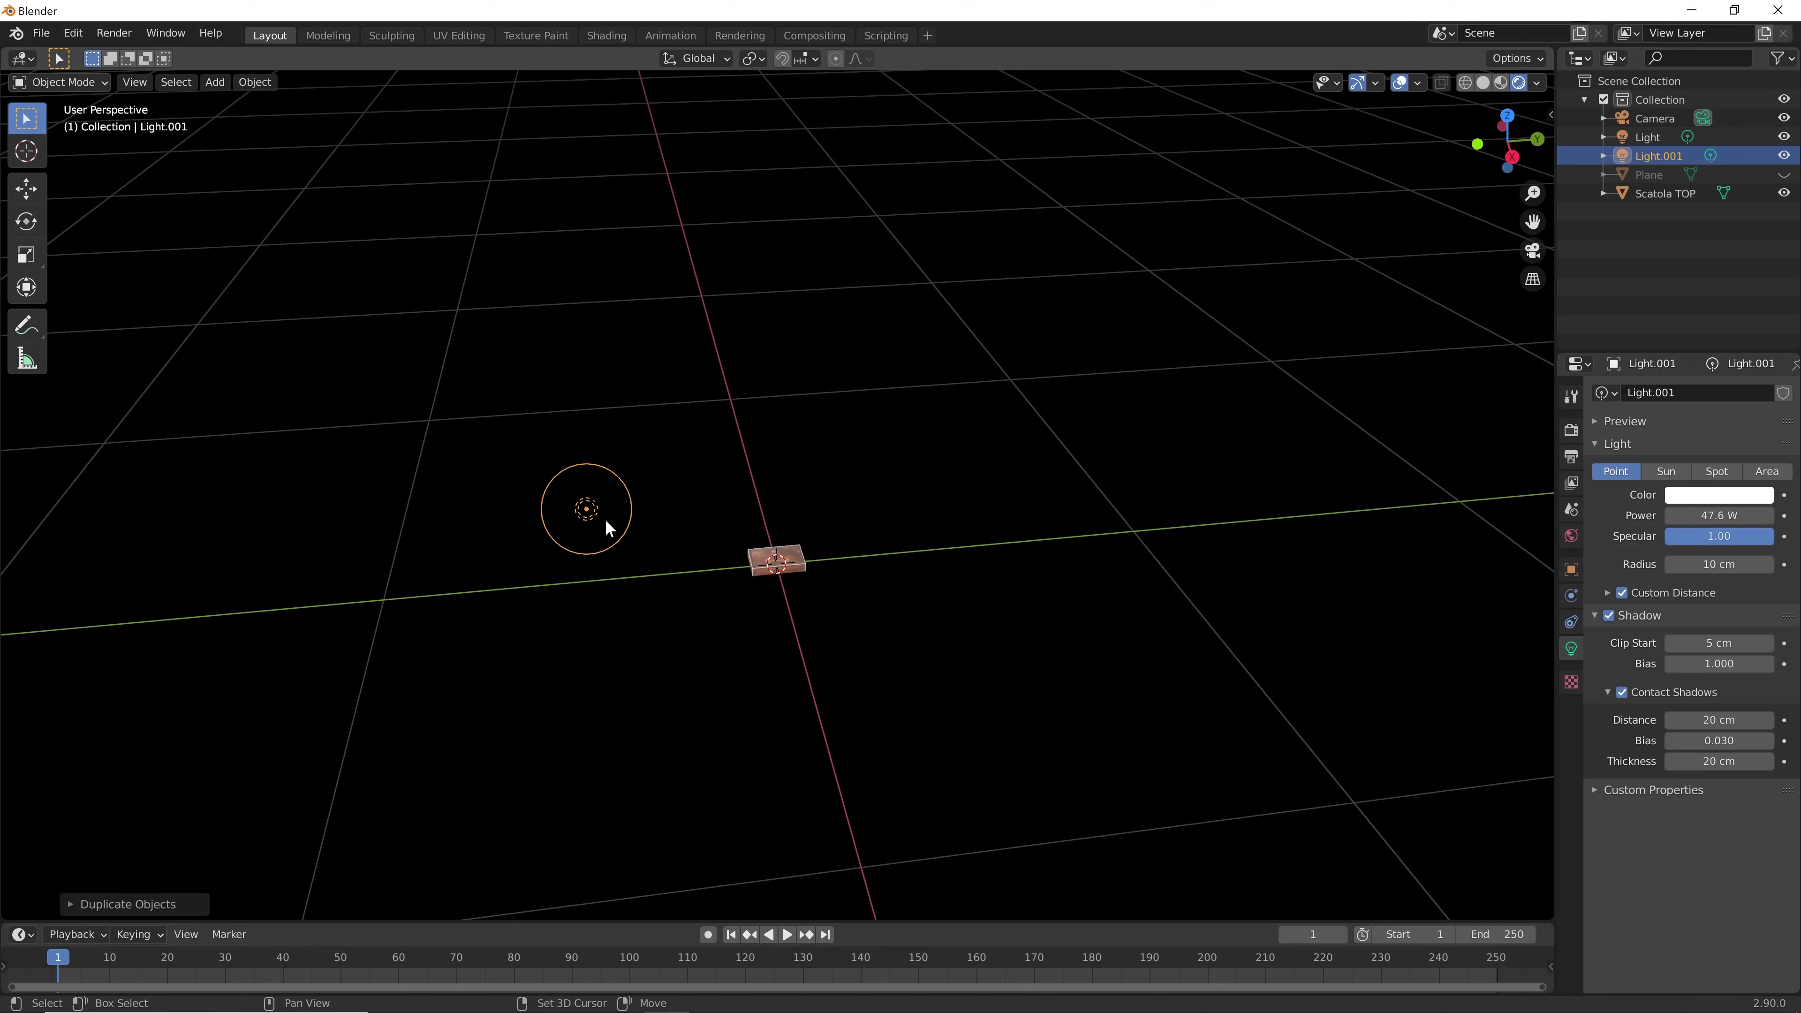
pyautogui.hotkey('shift', 'd')
pyautogui.press('y')
pyautogui.click(975, 484)
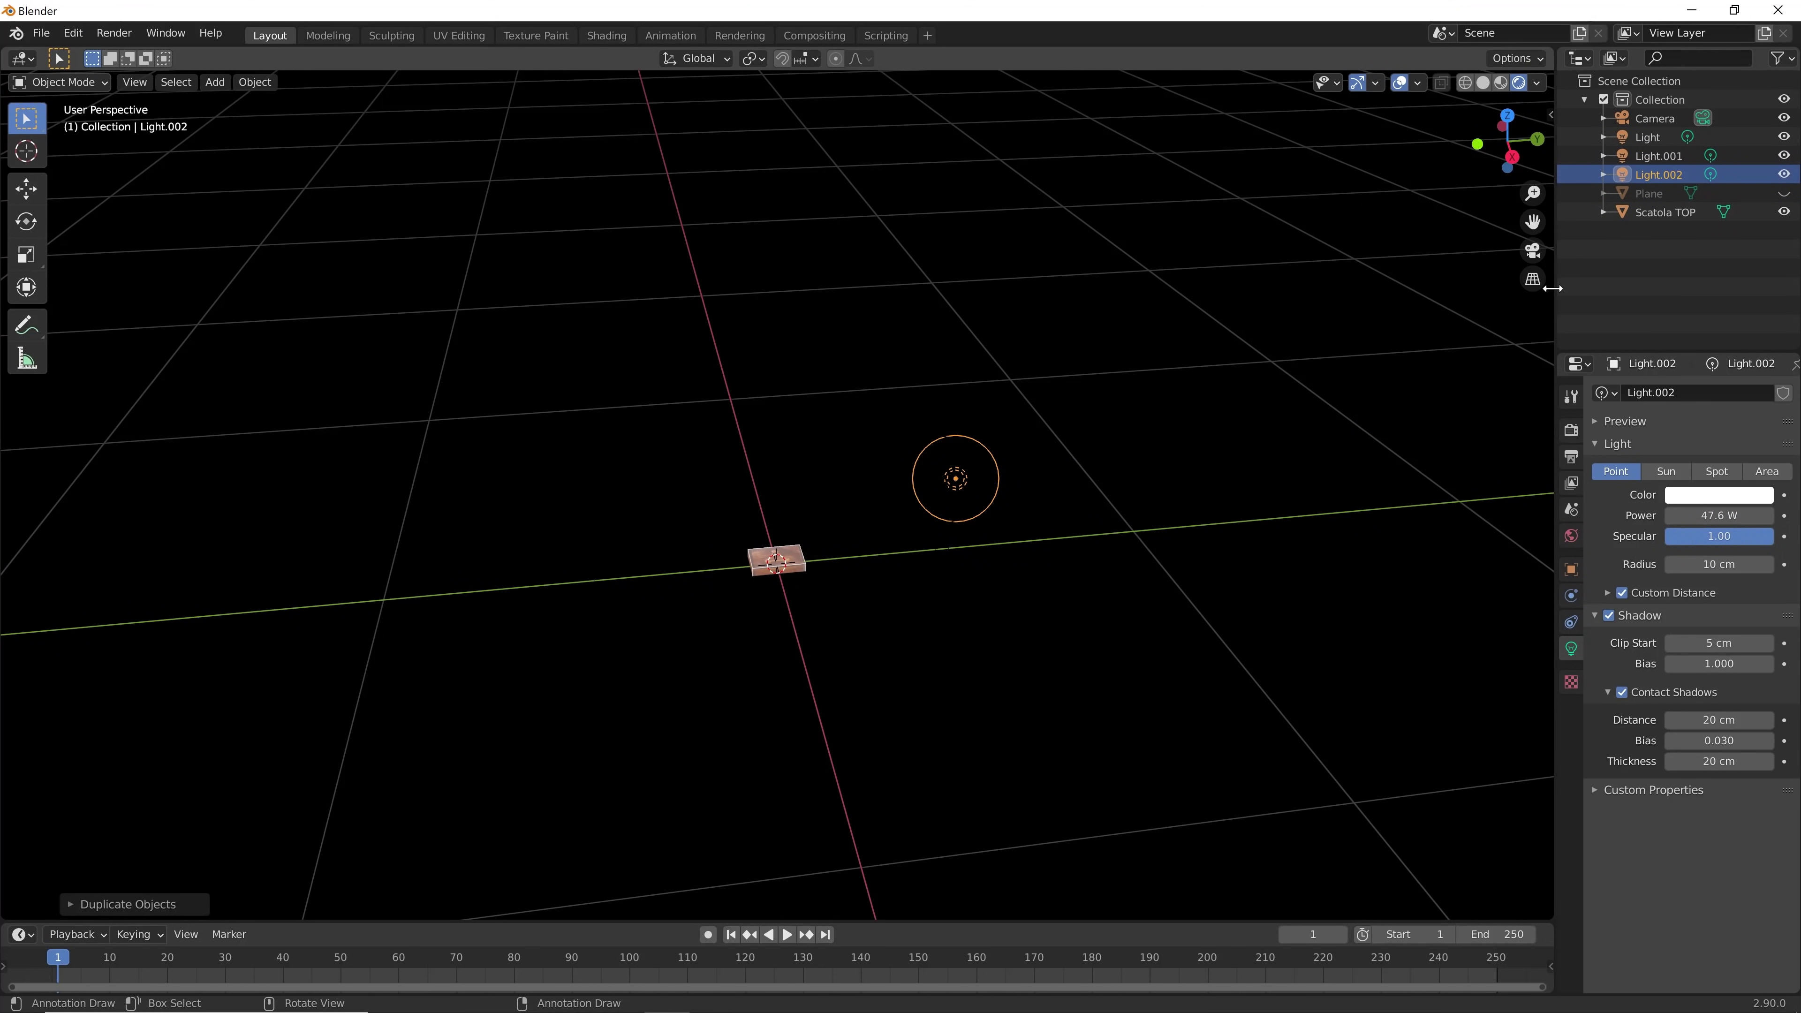
pyautogui.click(1662, 157)
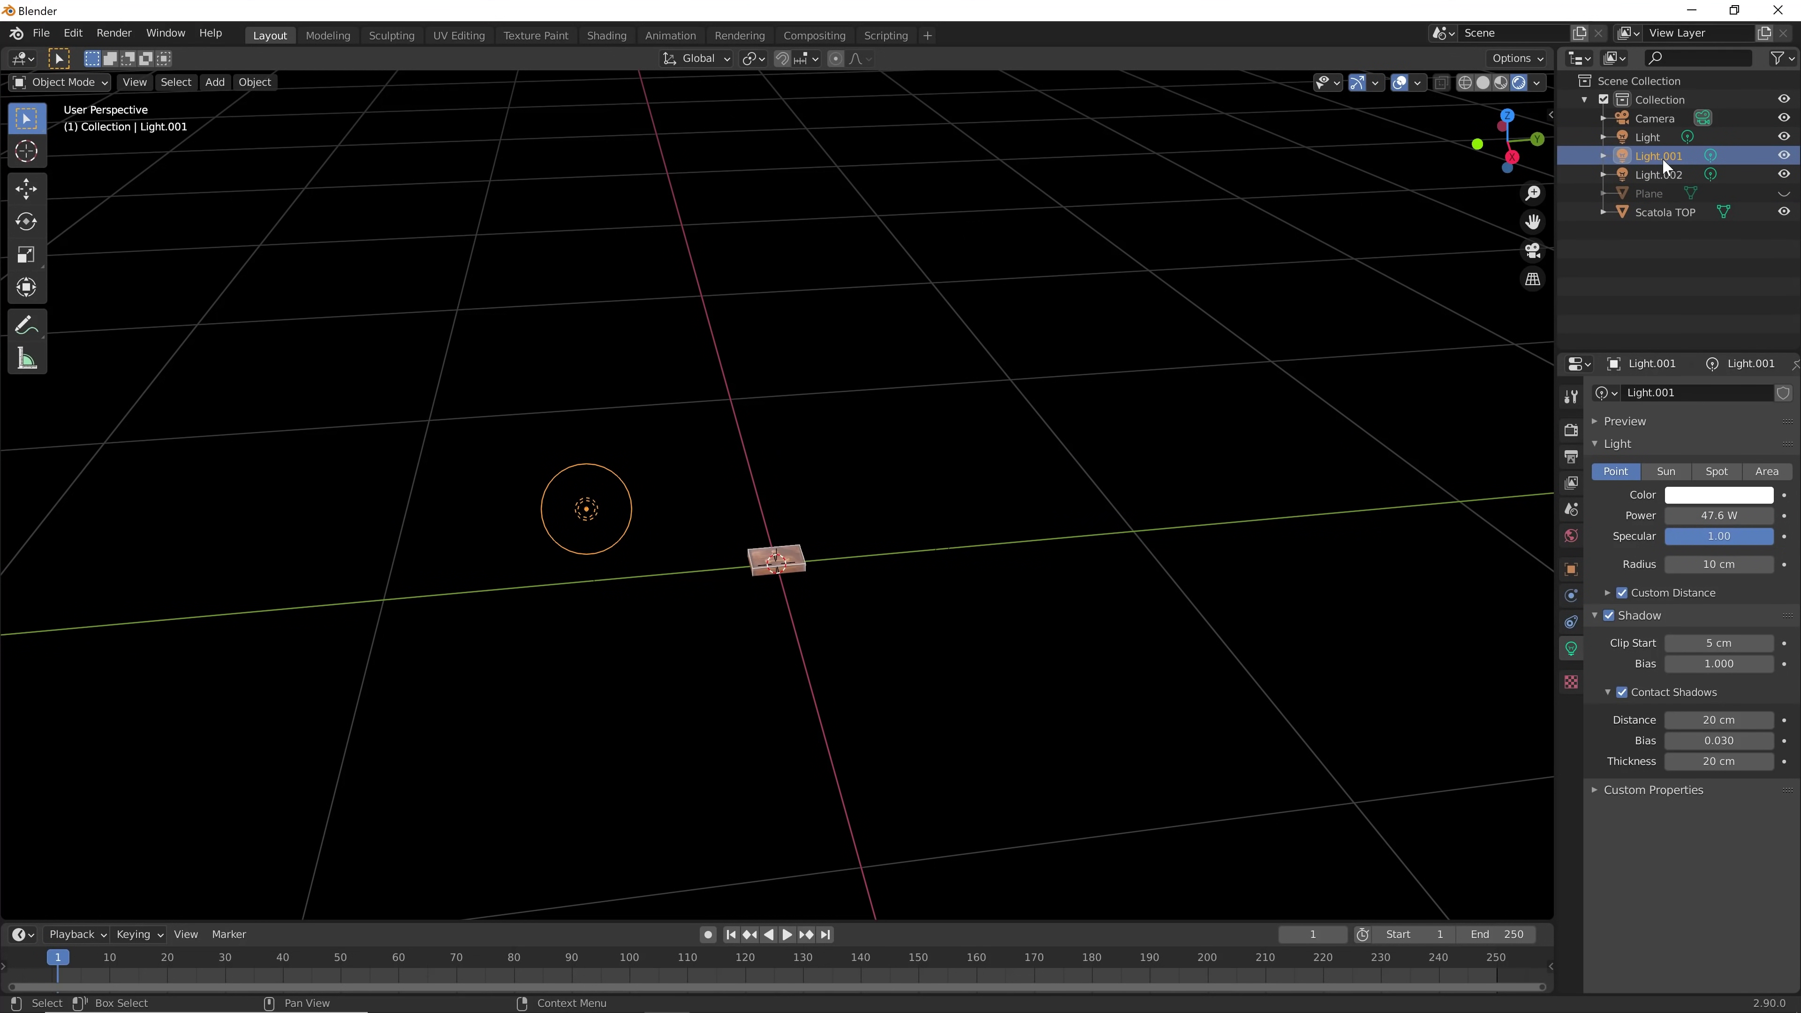
pyautogui.press('Delete')
pyautogui.click(1662, 158)
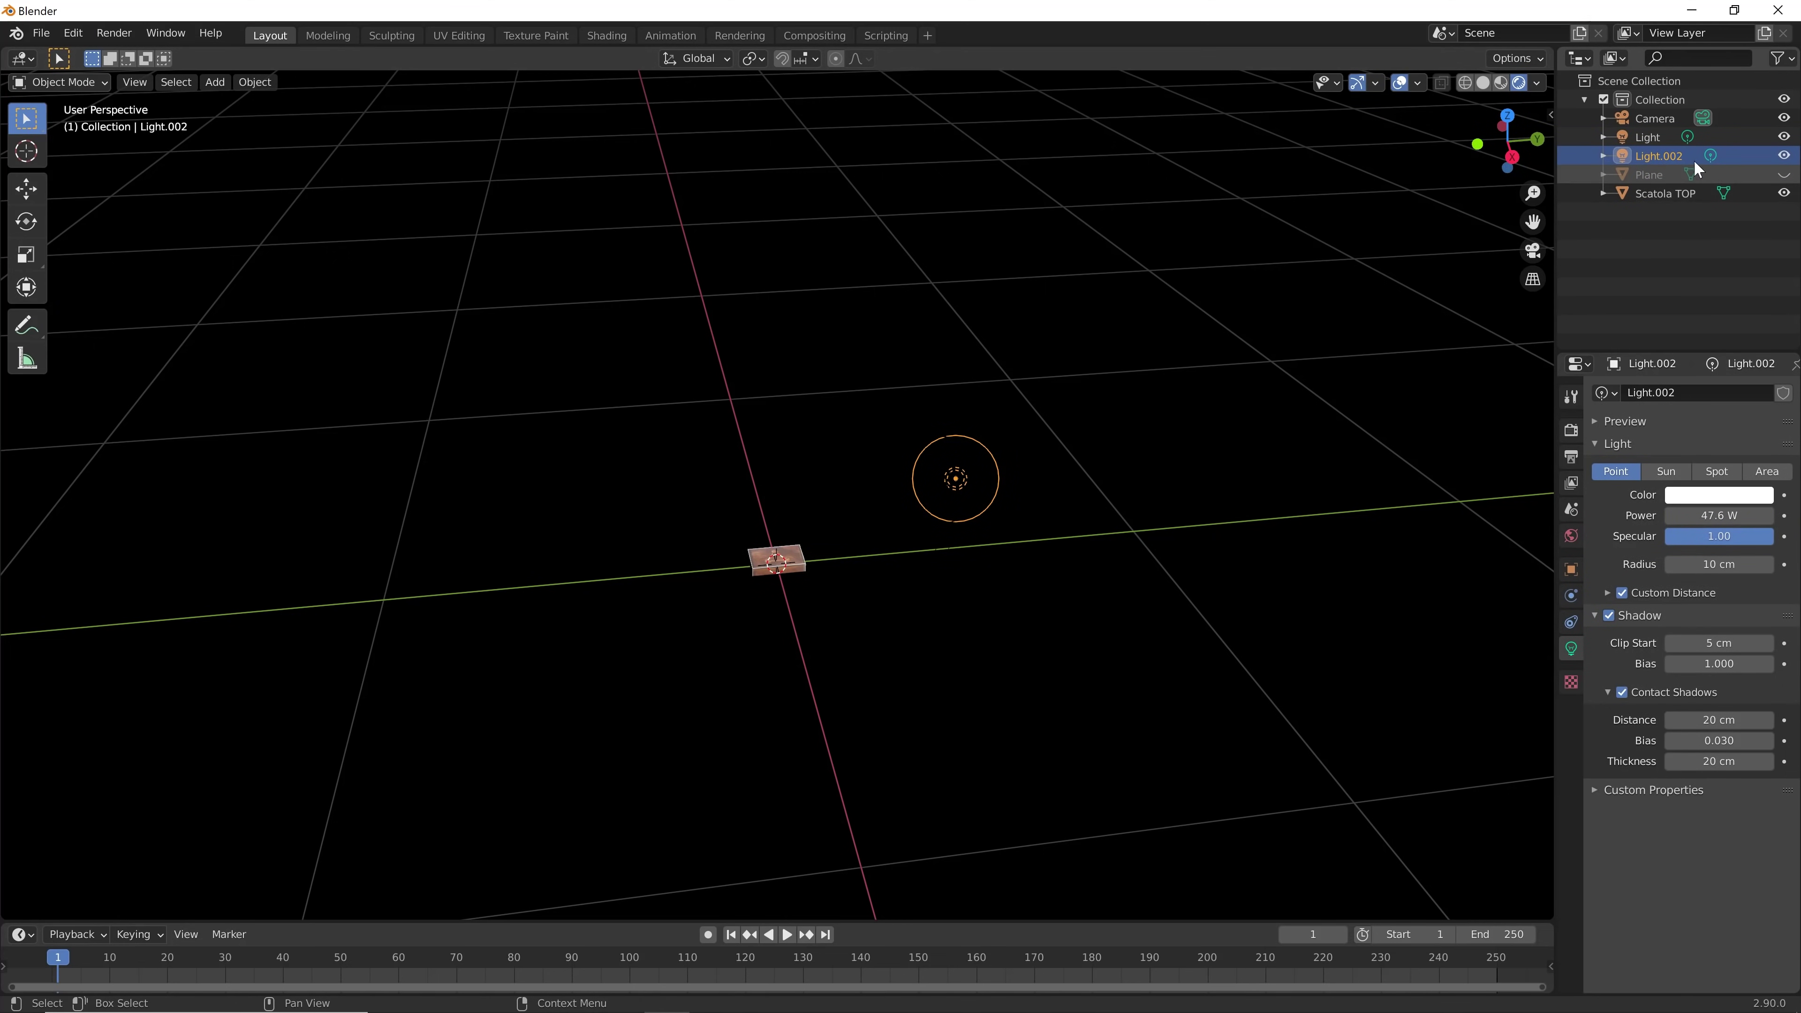
pyautogui.click(1638, 137)
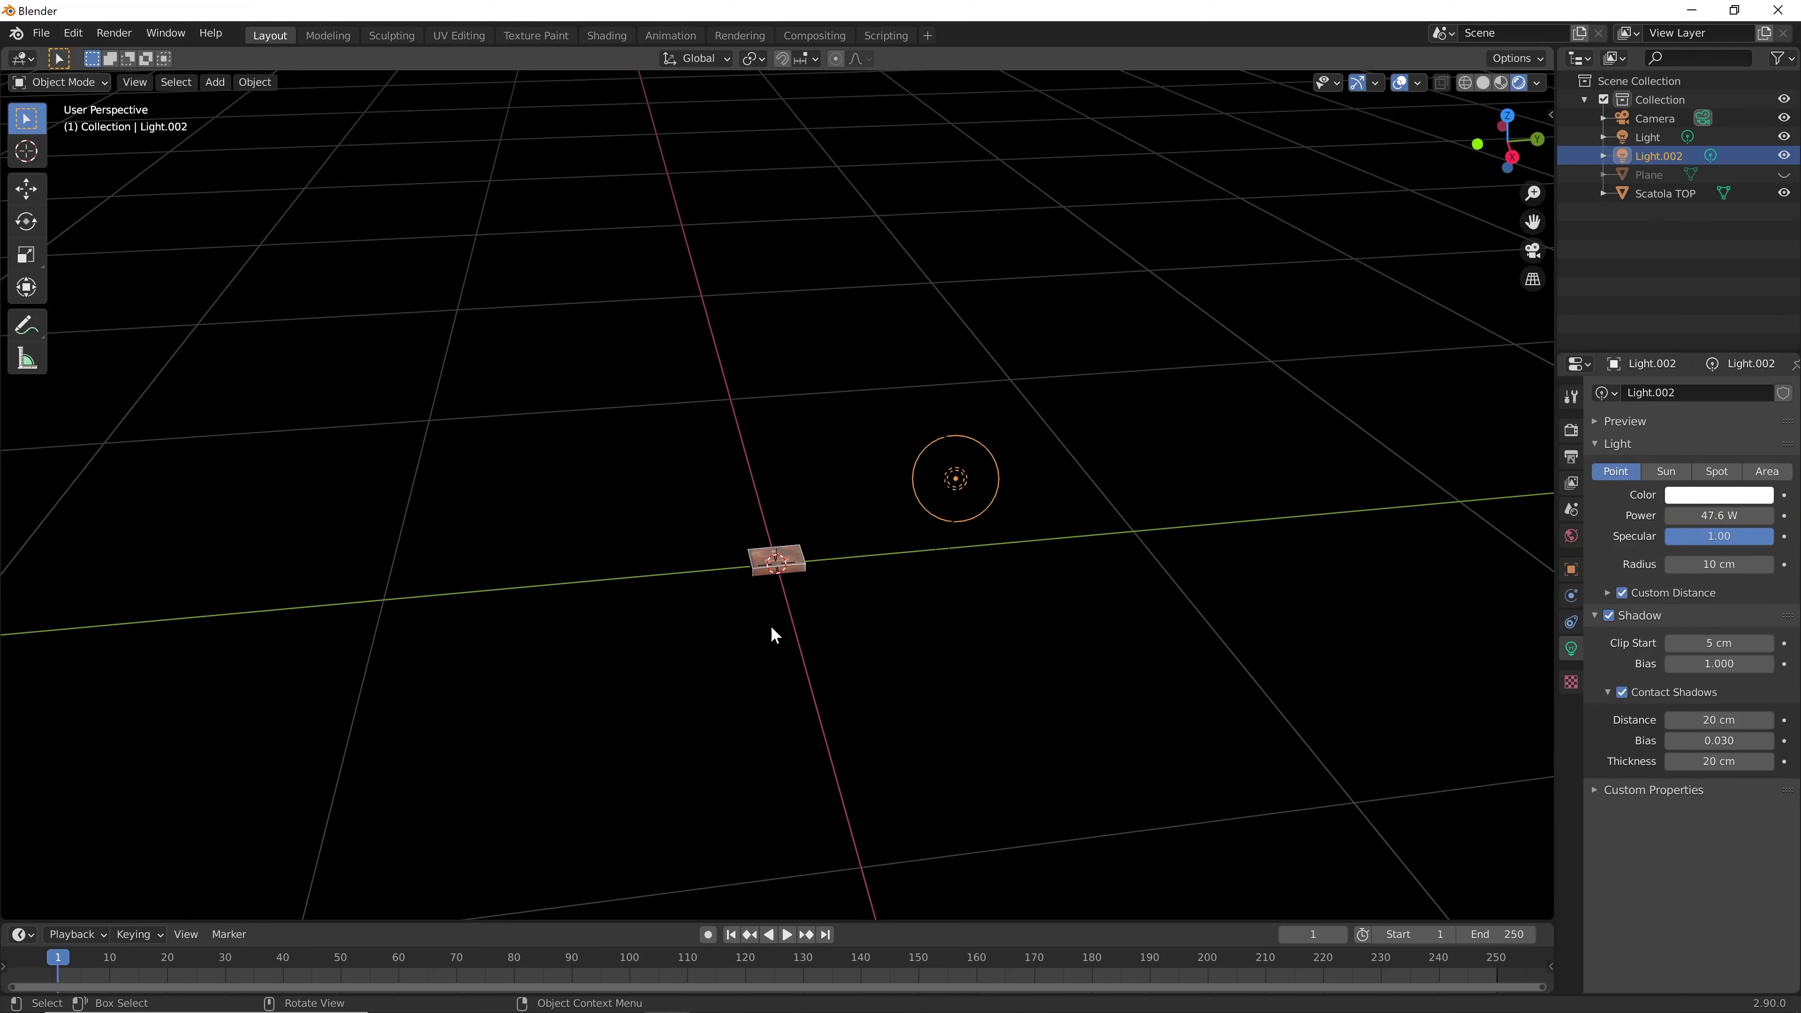
# Move Light.002 about 85 cm along Y to the box's other side, then reselect Scatola TOP
pyautogui.press('g')
pyautogui.press('y')
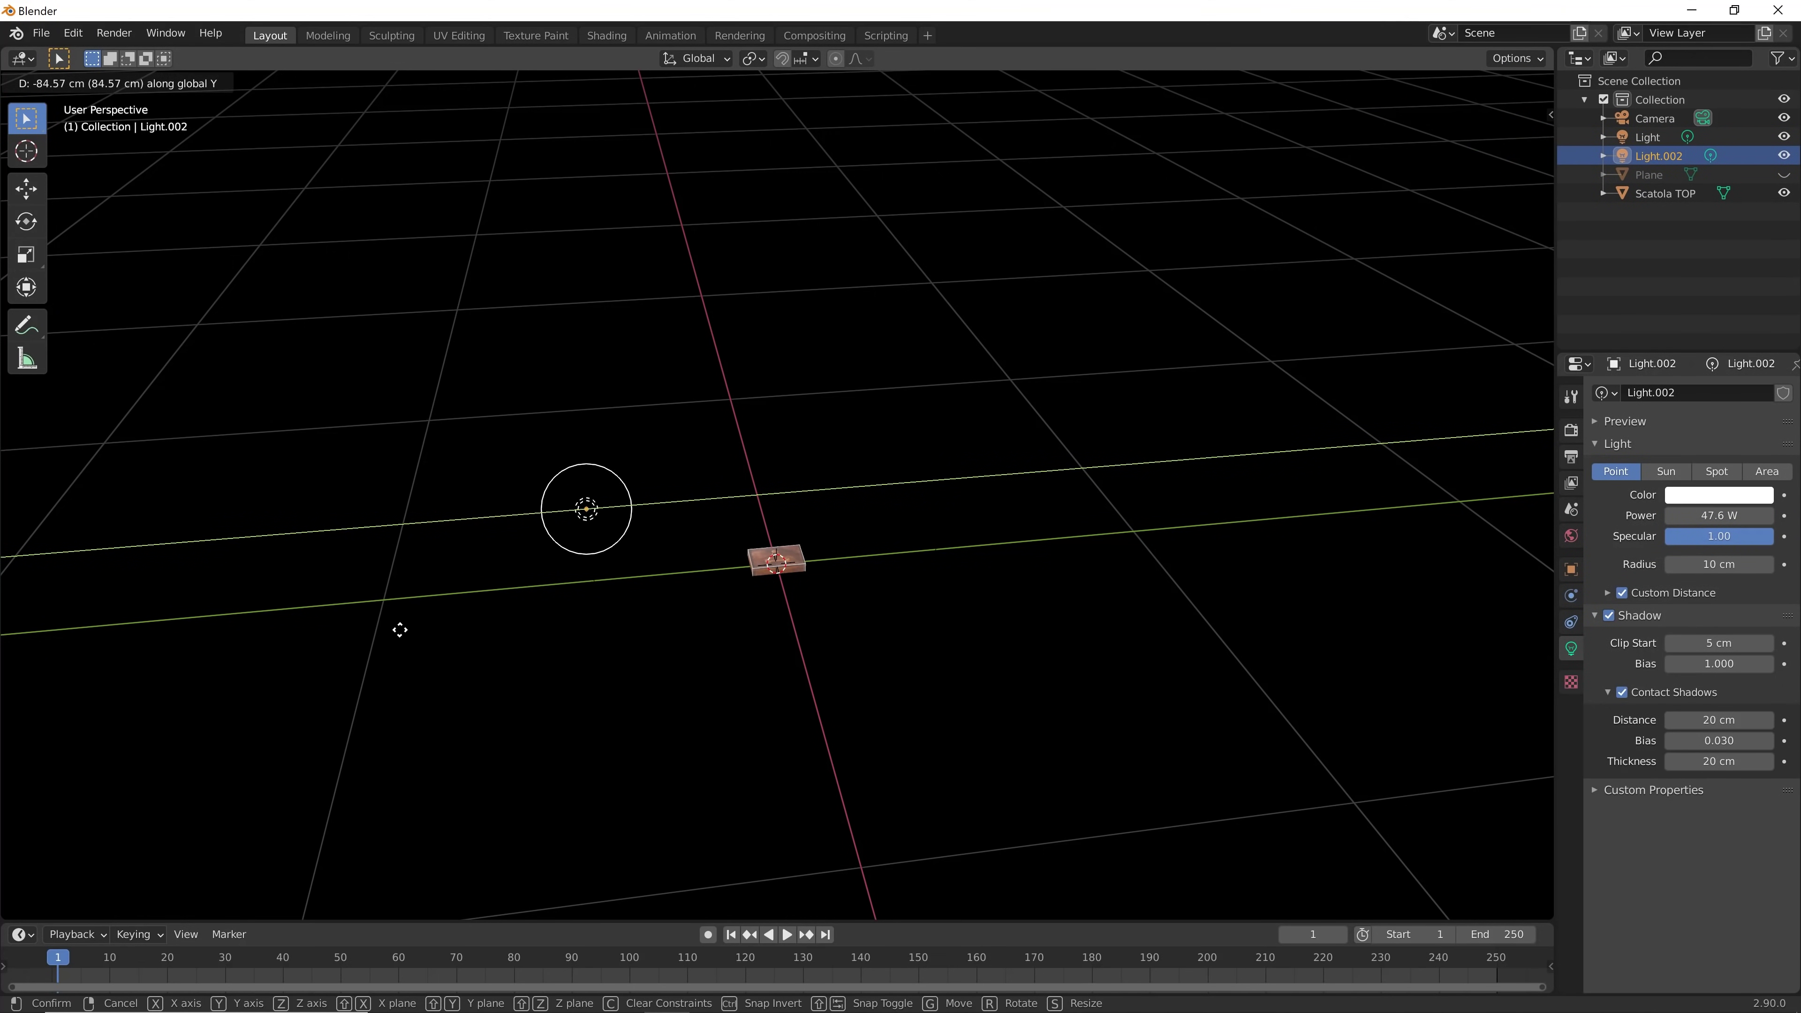
pyautogui.click(400, 630)
pyautogui.moveTo(503, 656)
pyautogui.mouseDown(button='middle')
pyautogui.moveTo(953, 555)
pyautogui.moveTo(670, 577)
pyautogui.mouseUp(button='middle')
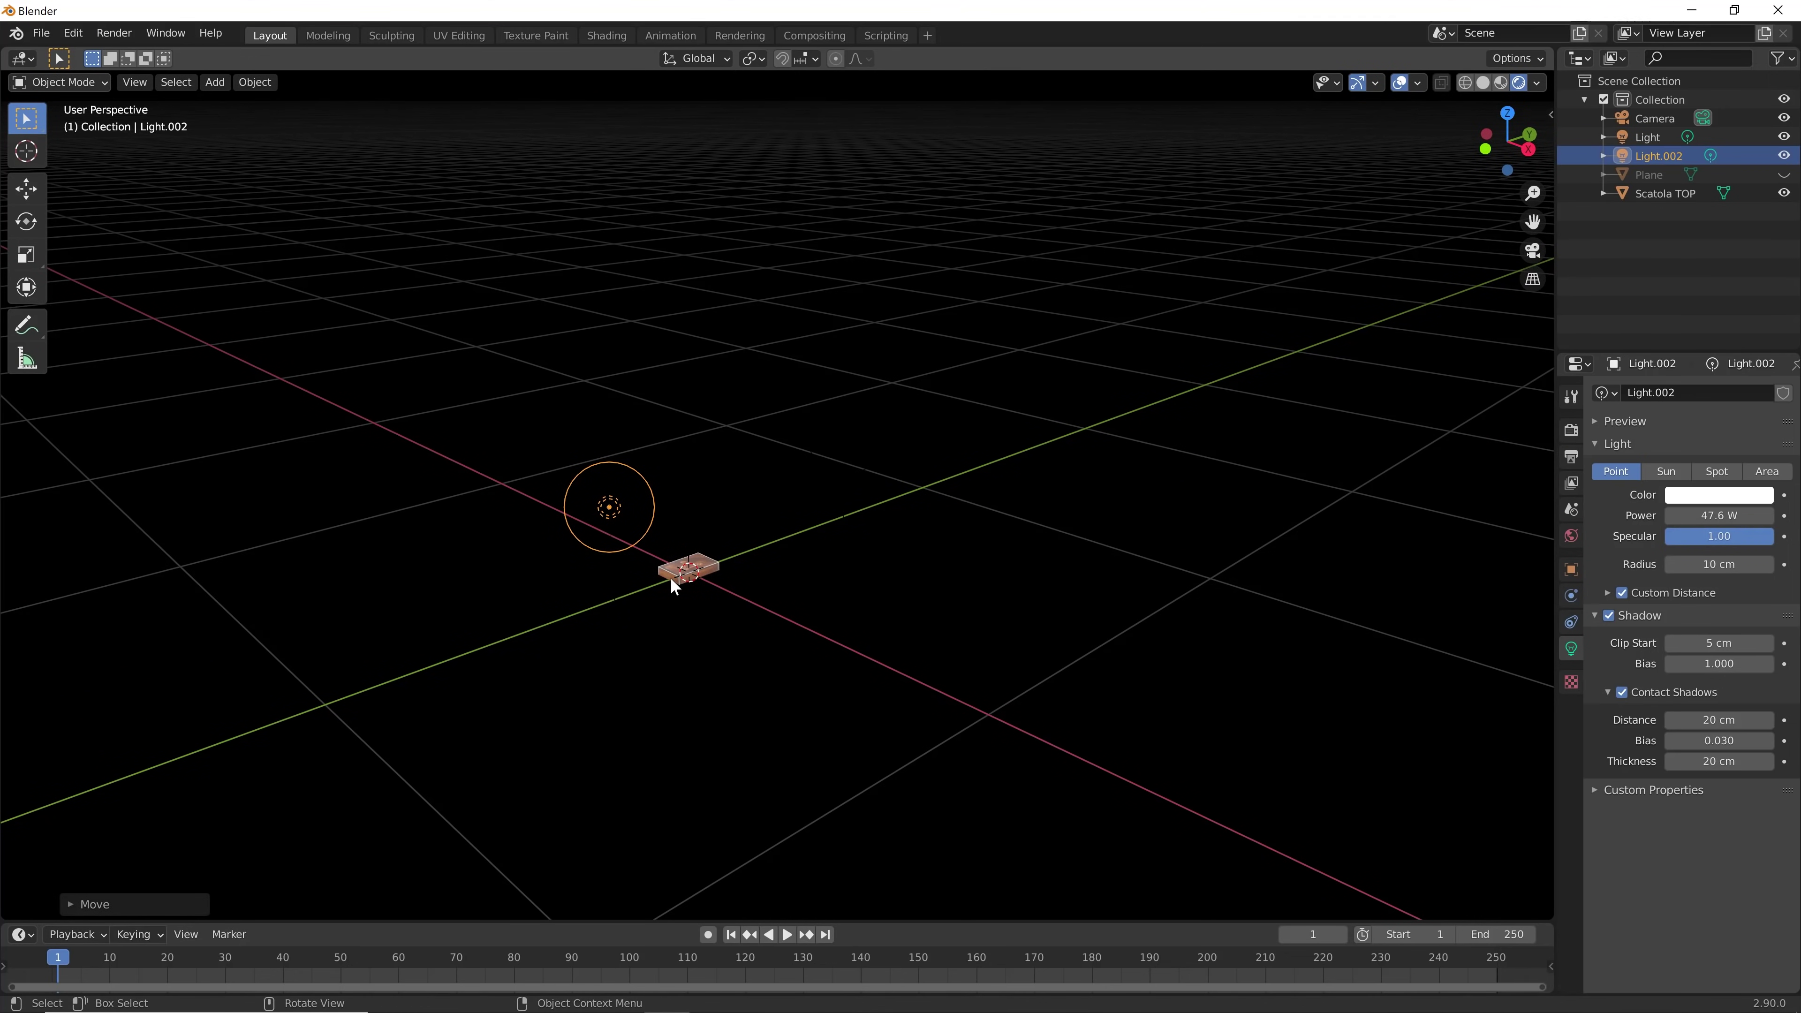
pyautogui.click(673, 584)
pyautogui.press('KP_0')
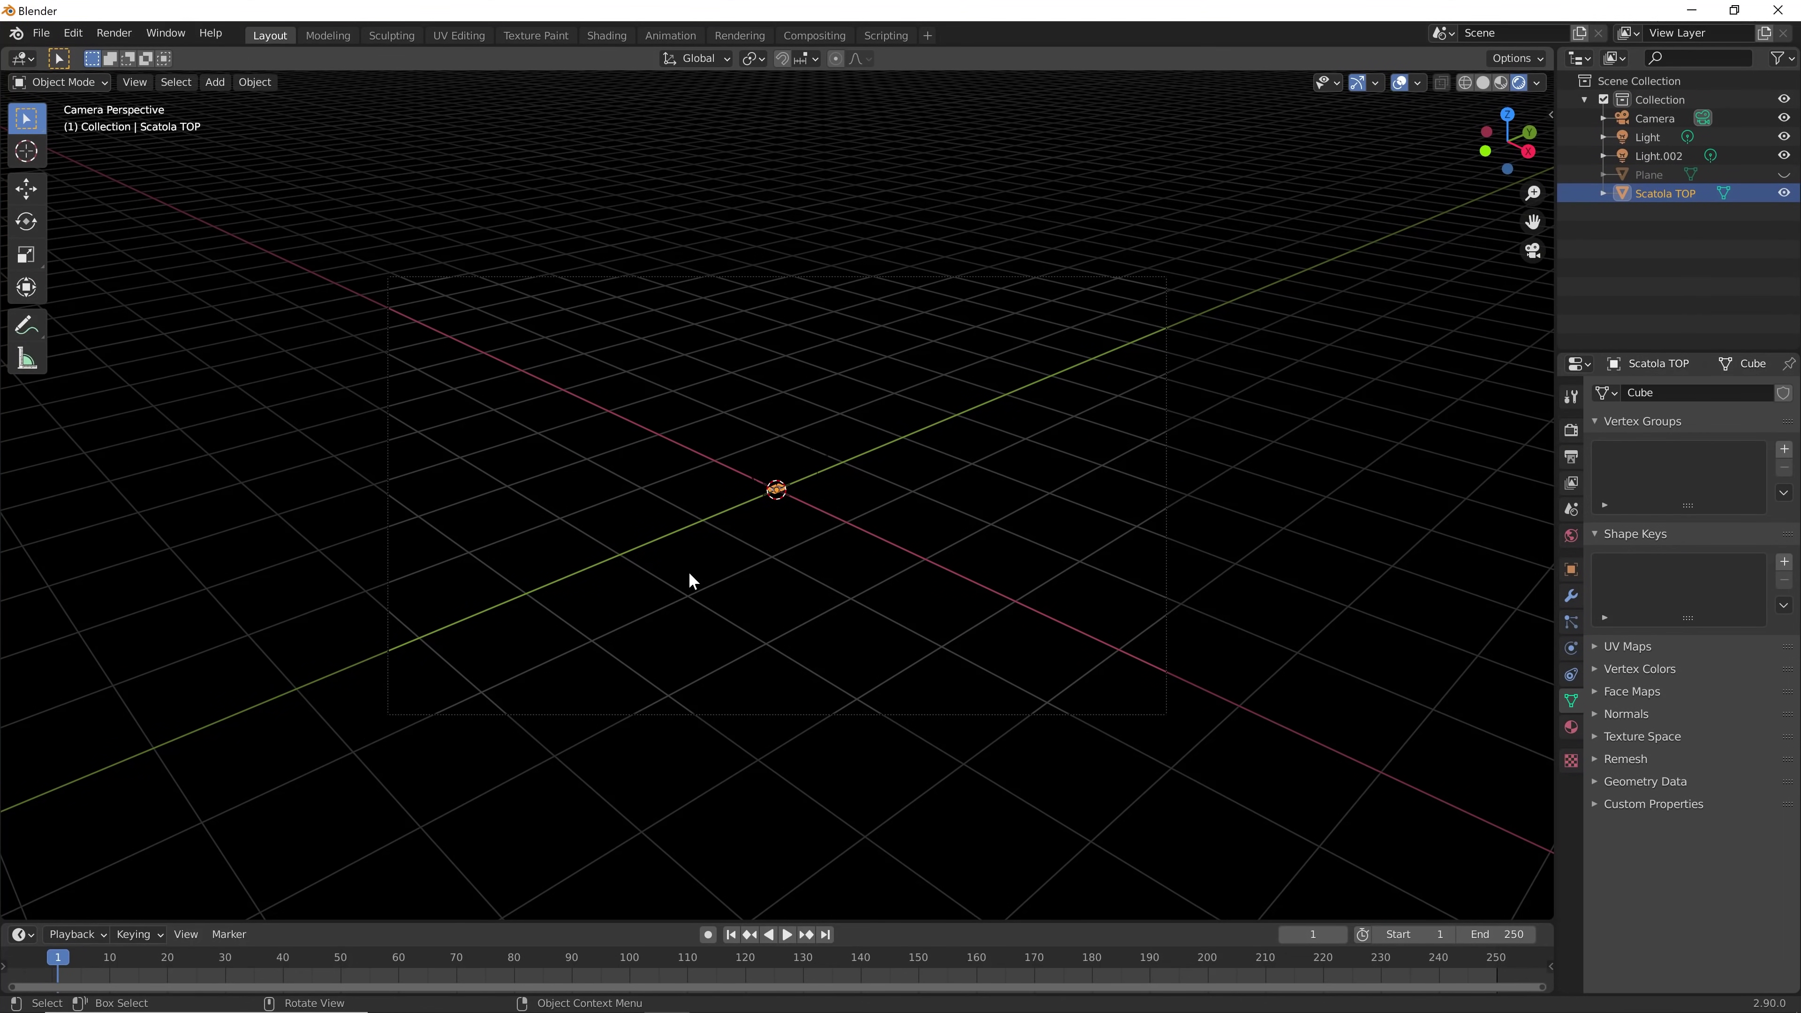
# Return to the free viewpoint and lower Light.002's power to dim the box
pyautogui.press('KP_0')
pyautogui.moveTo(829, 598); pyautogui.dragTo(817, 659, button='middle')
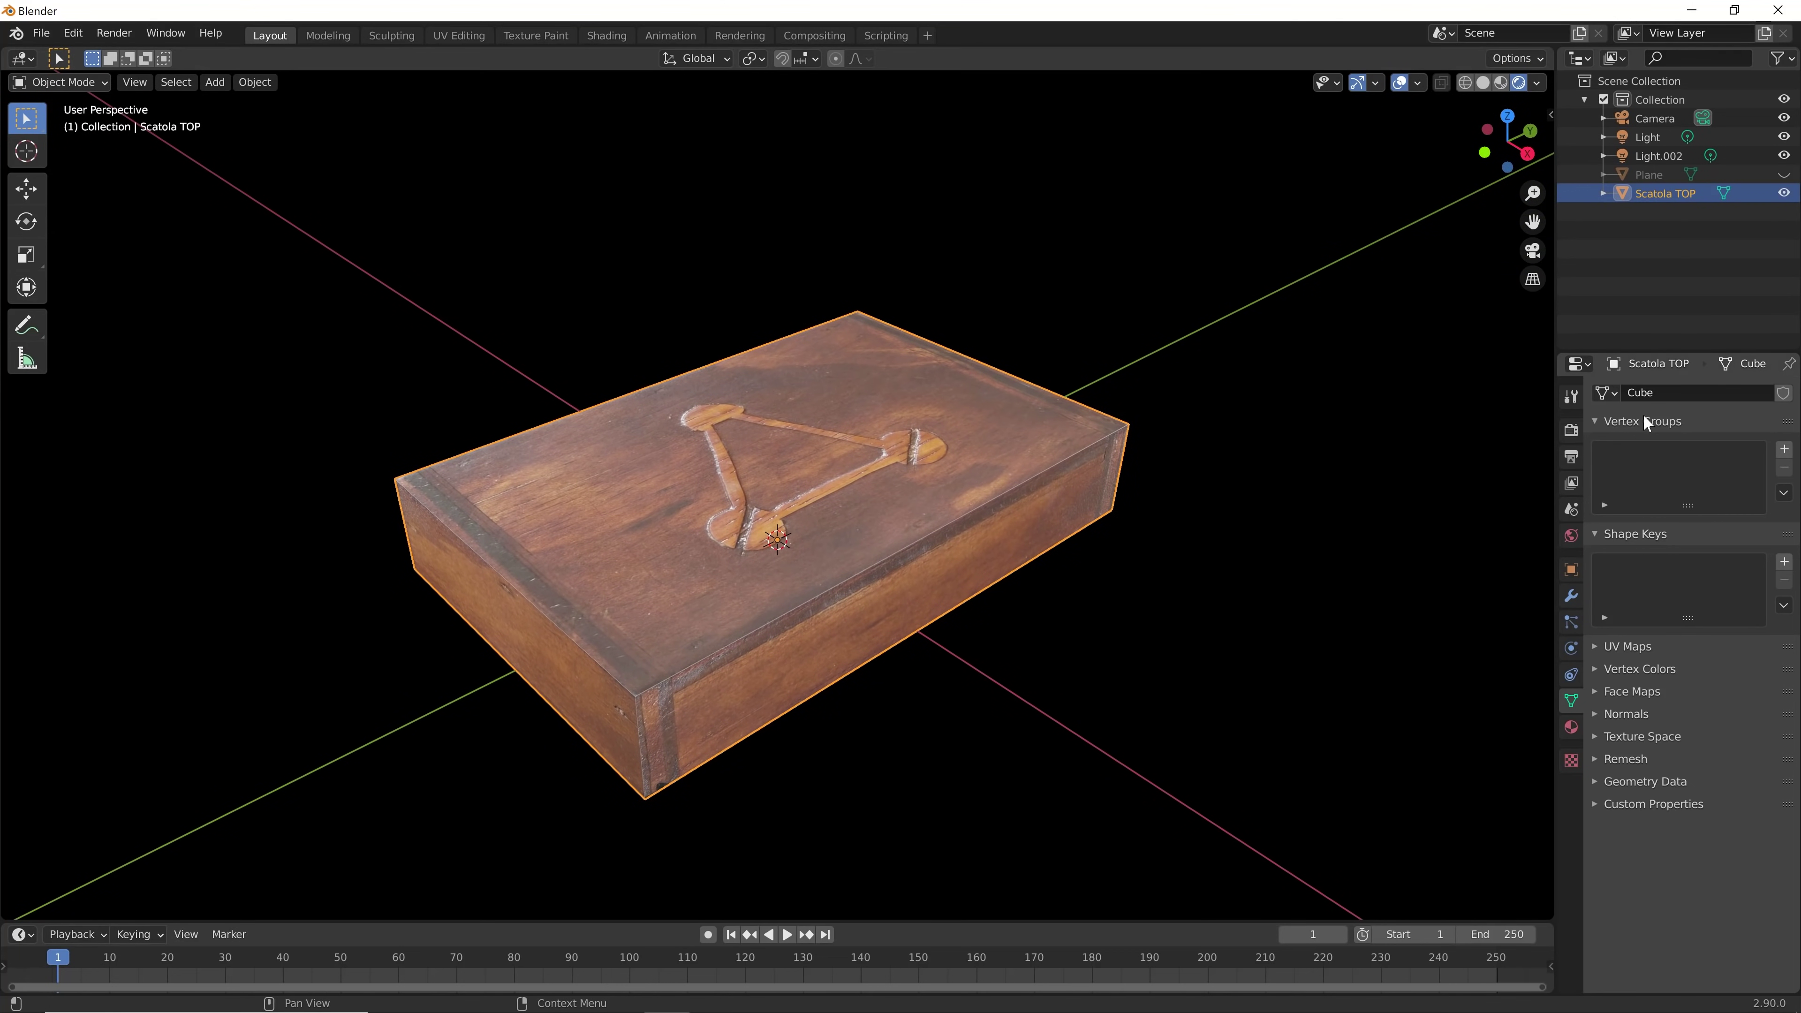
pyautogui.click(1660, 155)
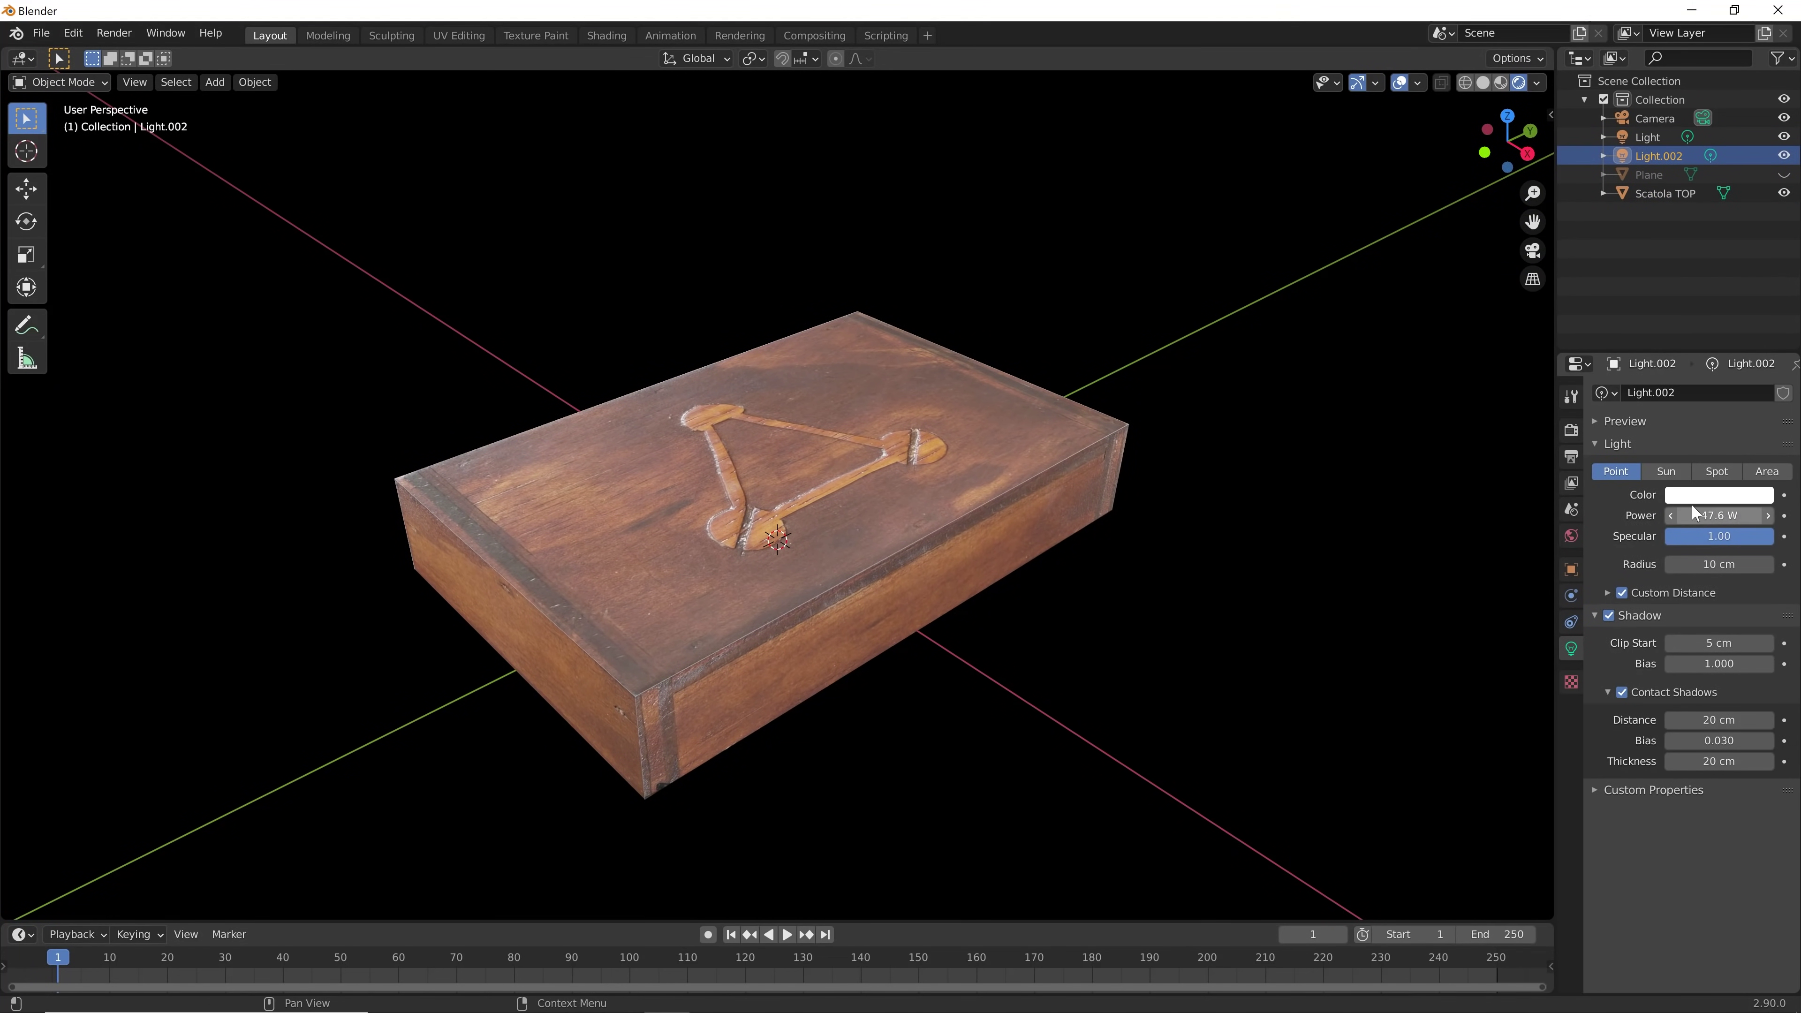
pyautogui.moveTo(1719, 515); pyautogui.dragTo(1702, 515)
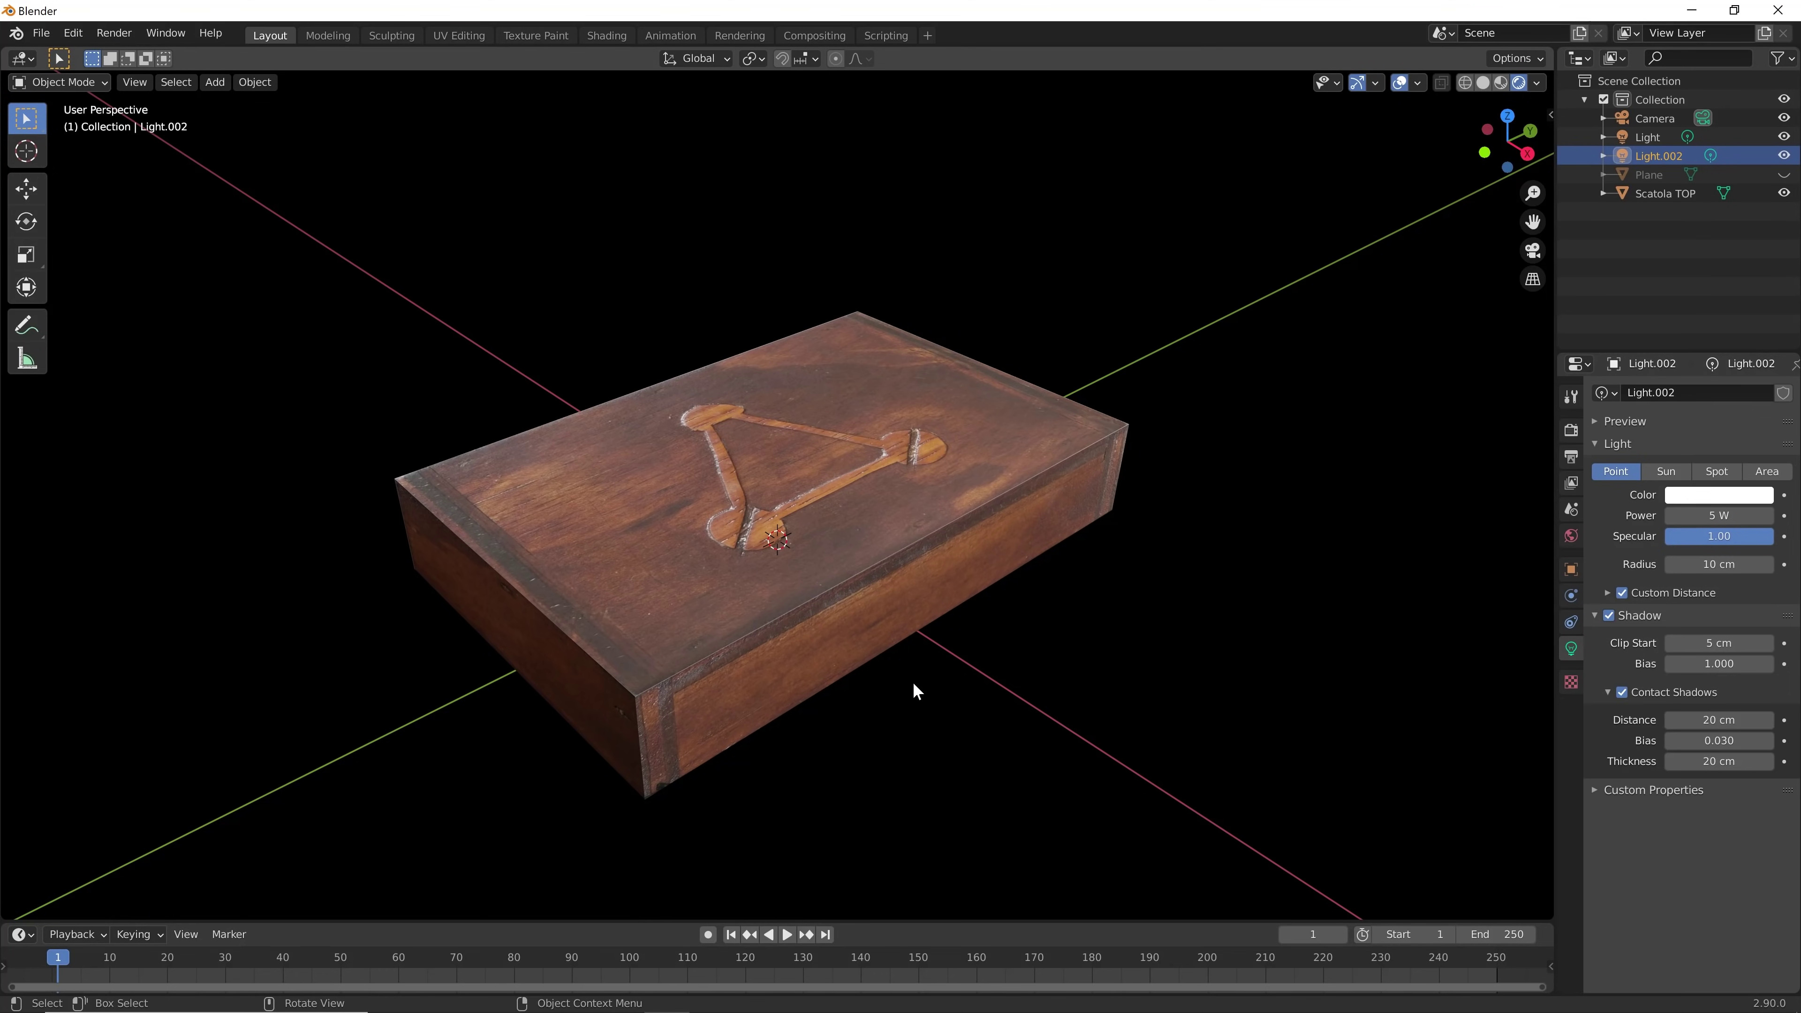
# Select Scatola TOP and inspect its carved triangle emblem from several close angles
pyautogui.moveTo(914, 681)
pyautogui.mouseDown(button='middle')
pyautogui.moveTo(874, 566)
pyautogui.moveTo(974, 657)
pyautogui.mouseUp(button='middle')
pyautogui.click(876, 573)
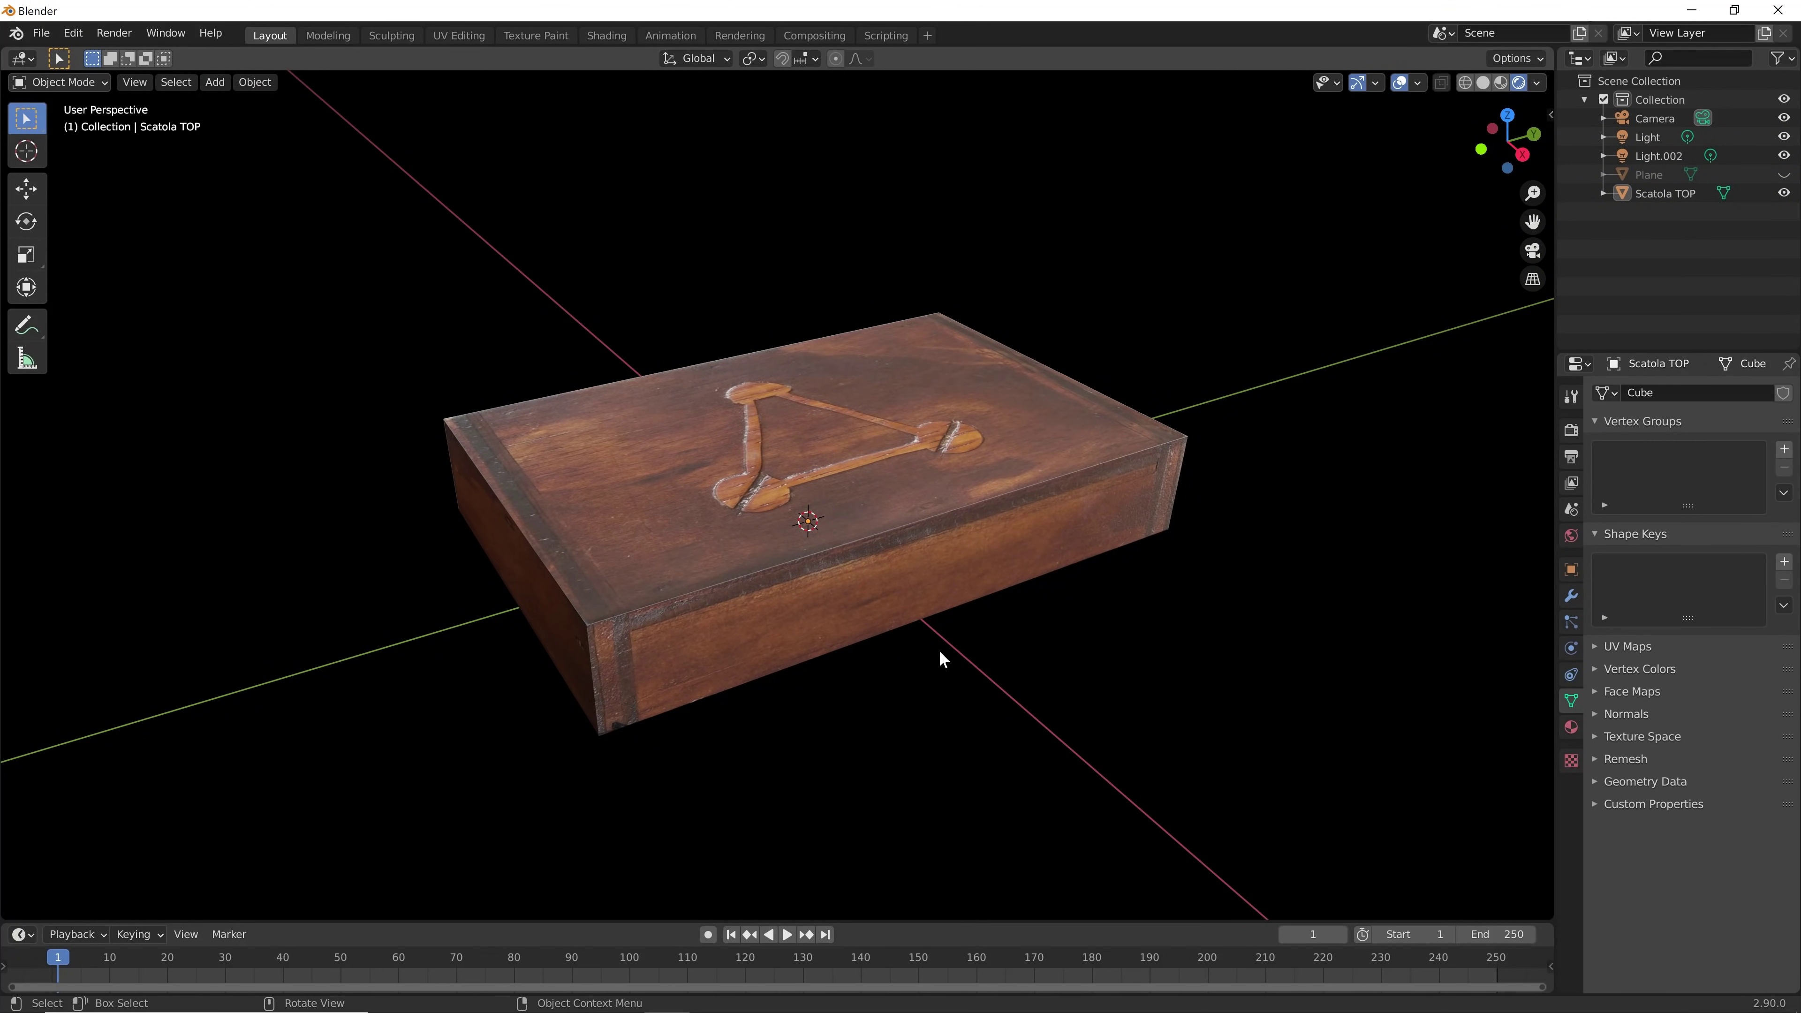
pyautogui.scroll(1, 941, 658)
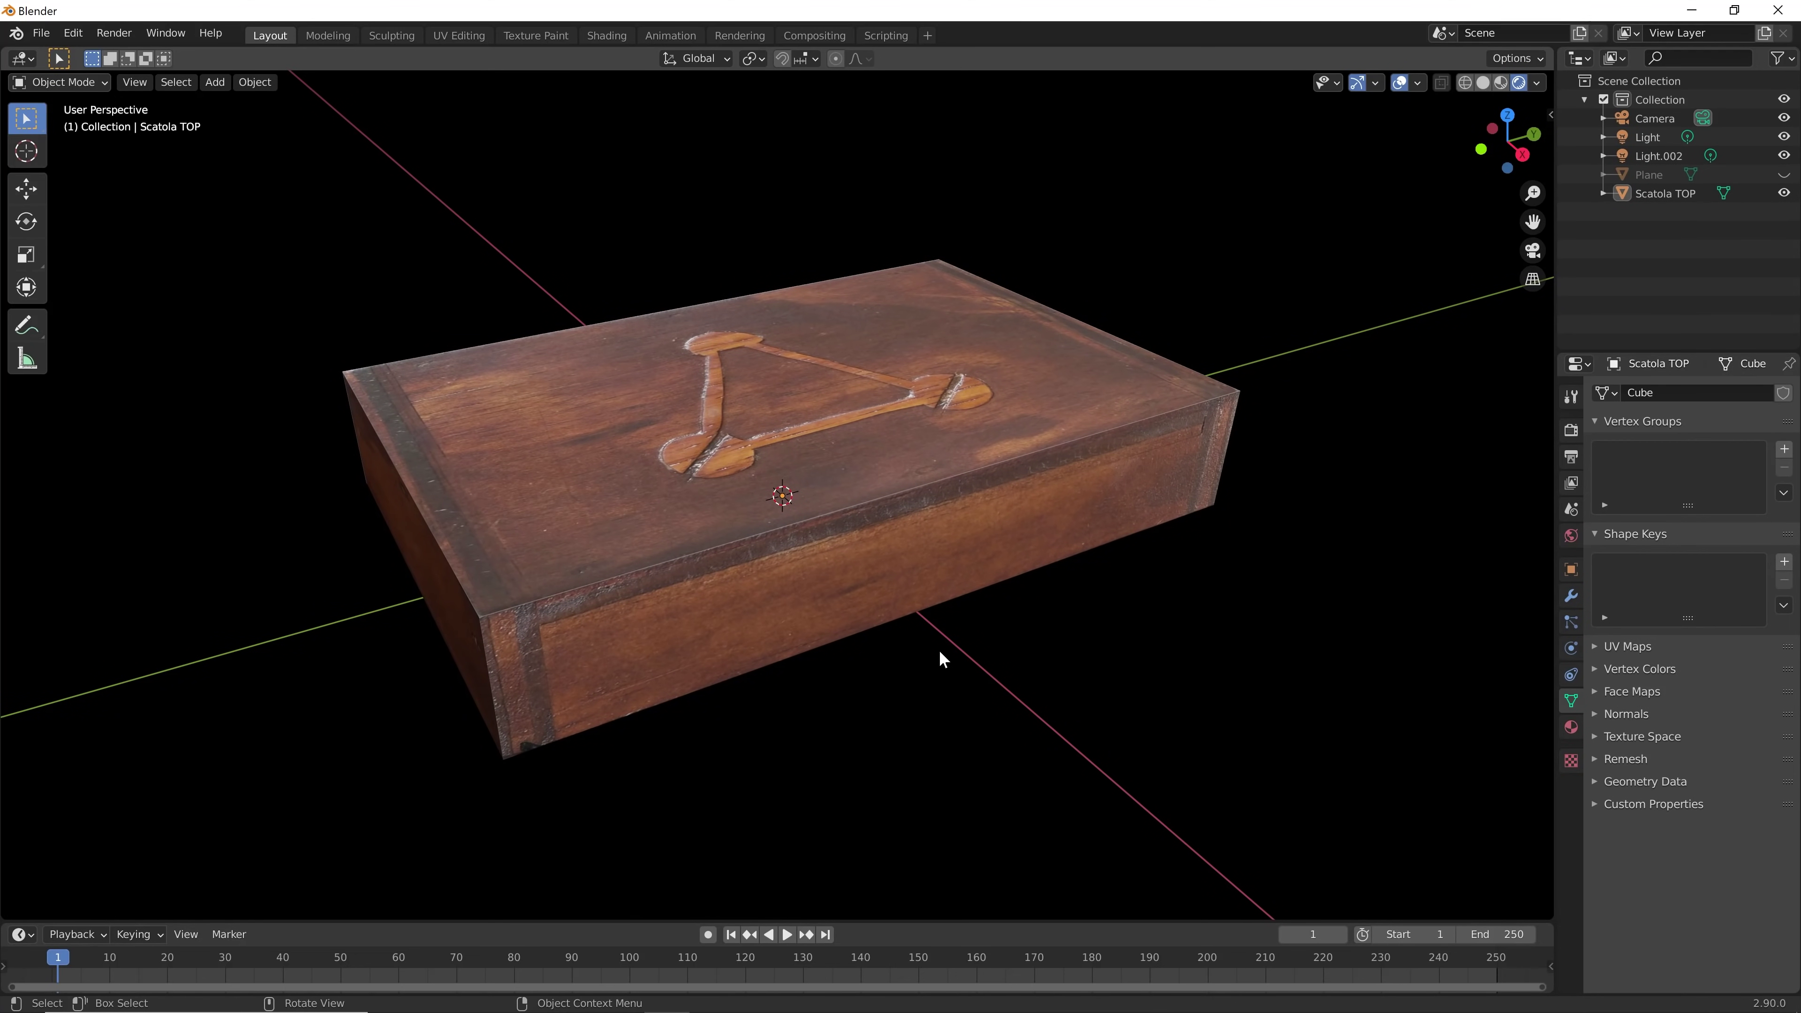
pyautogui.moveTo(633, 678)
pyautogui.mouseDown(button='middle')
pyautogui.moveTo(573, 642)
pyautogui.moveTo(587, 660)
pyautogui.mouseUp(button='middle')
pyautogui.click(534, 634)
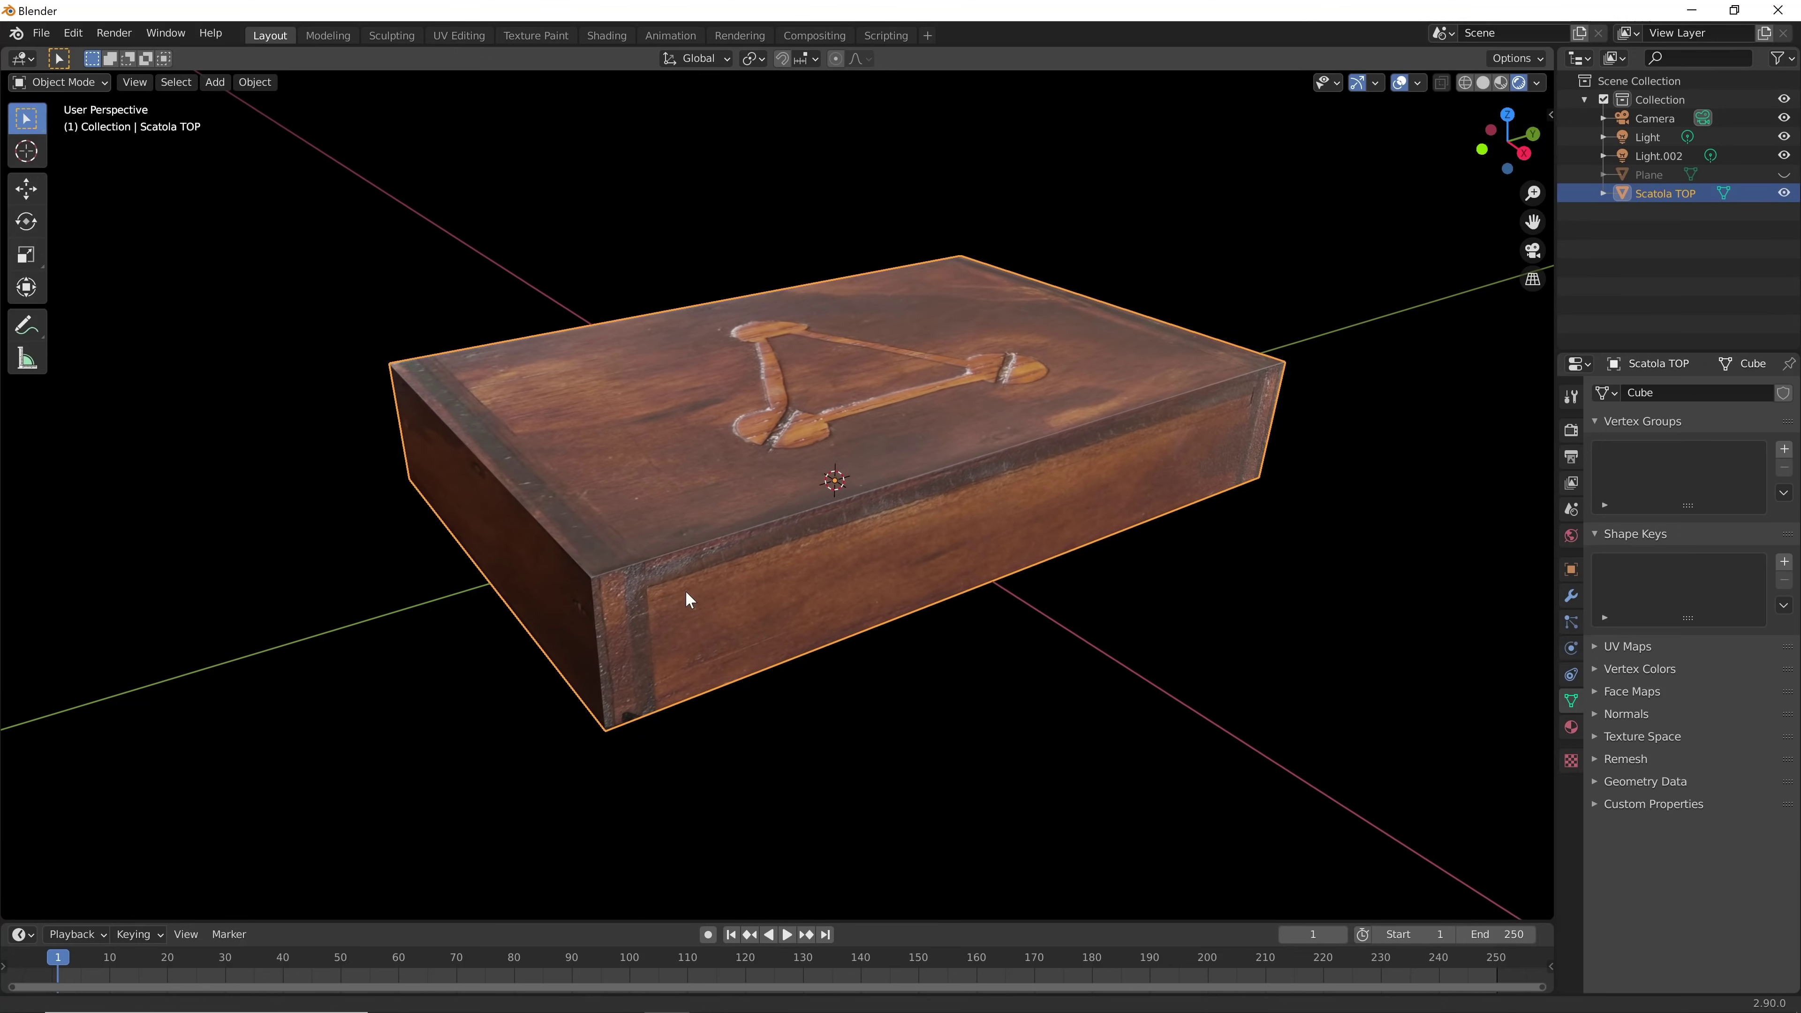
pyautogui.scroll(4, 685, 590)
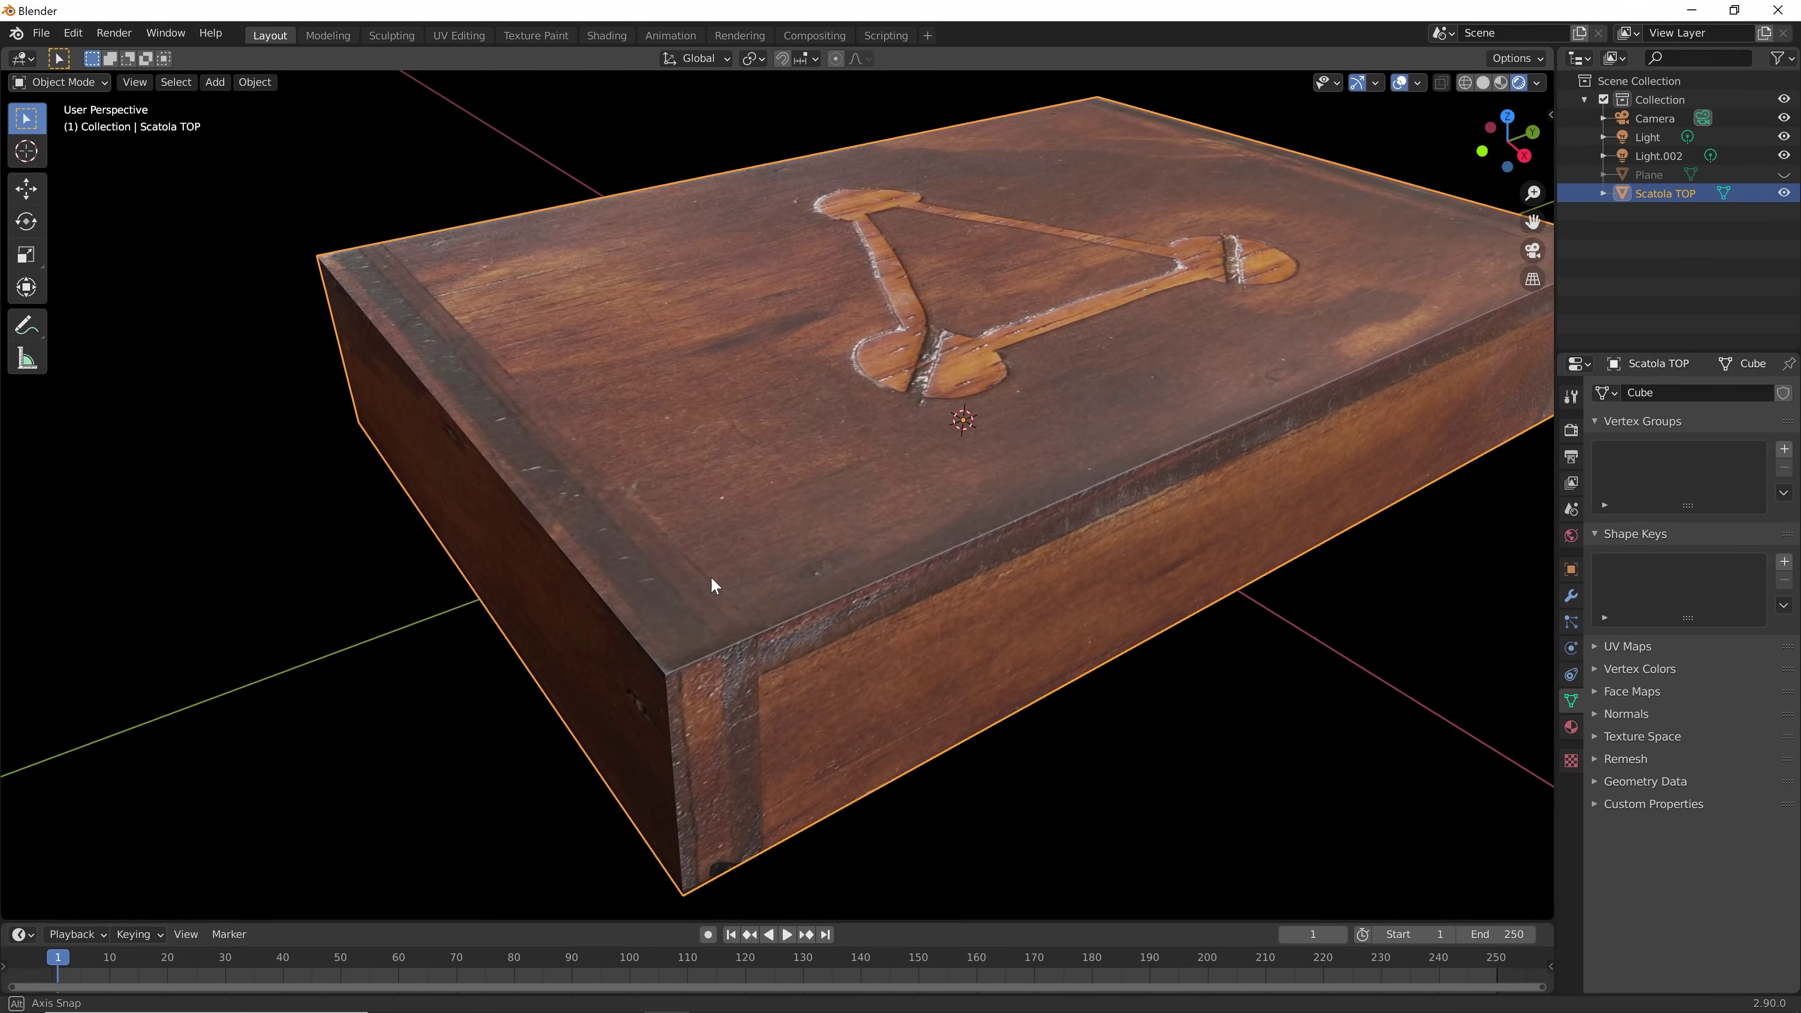
pyautogui.moveTo(709, 553); pyautogui.dragTo(666, 574, button='middle')
pyautogui.scroll(-1, 755, 586)
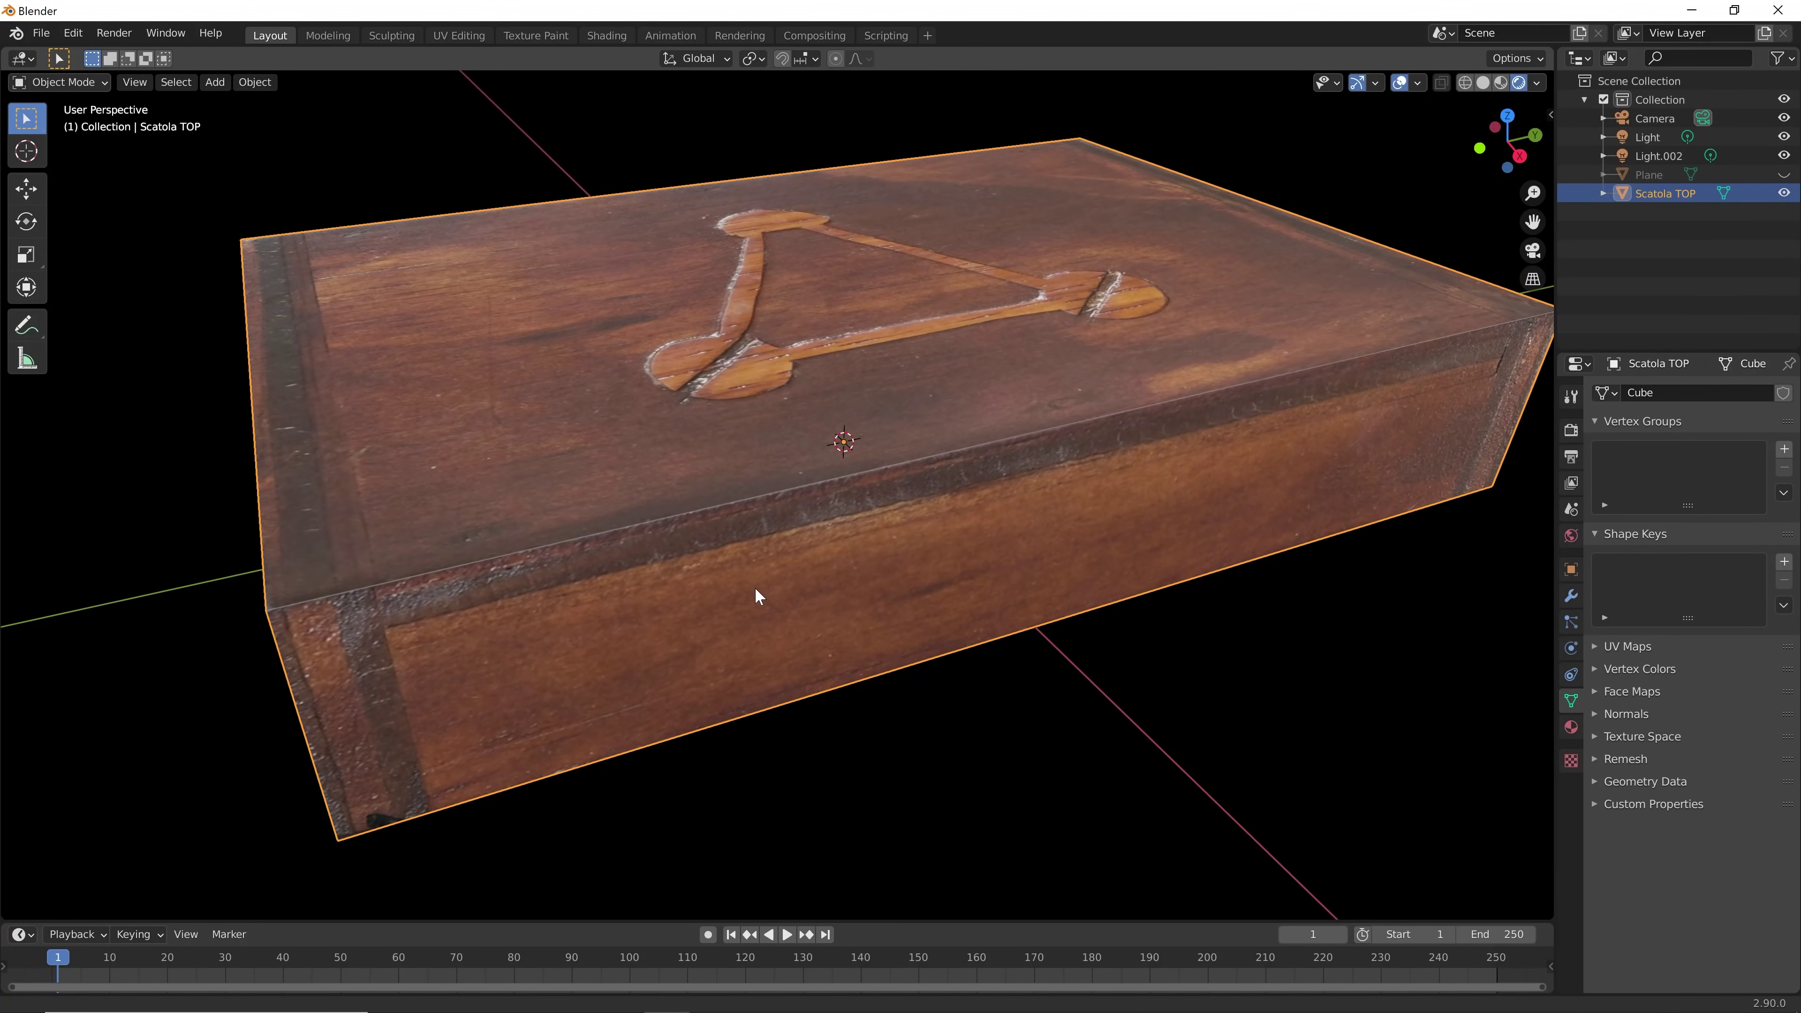
pyautogui.scroll(-1, 789, 586)
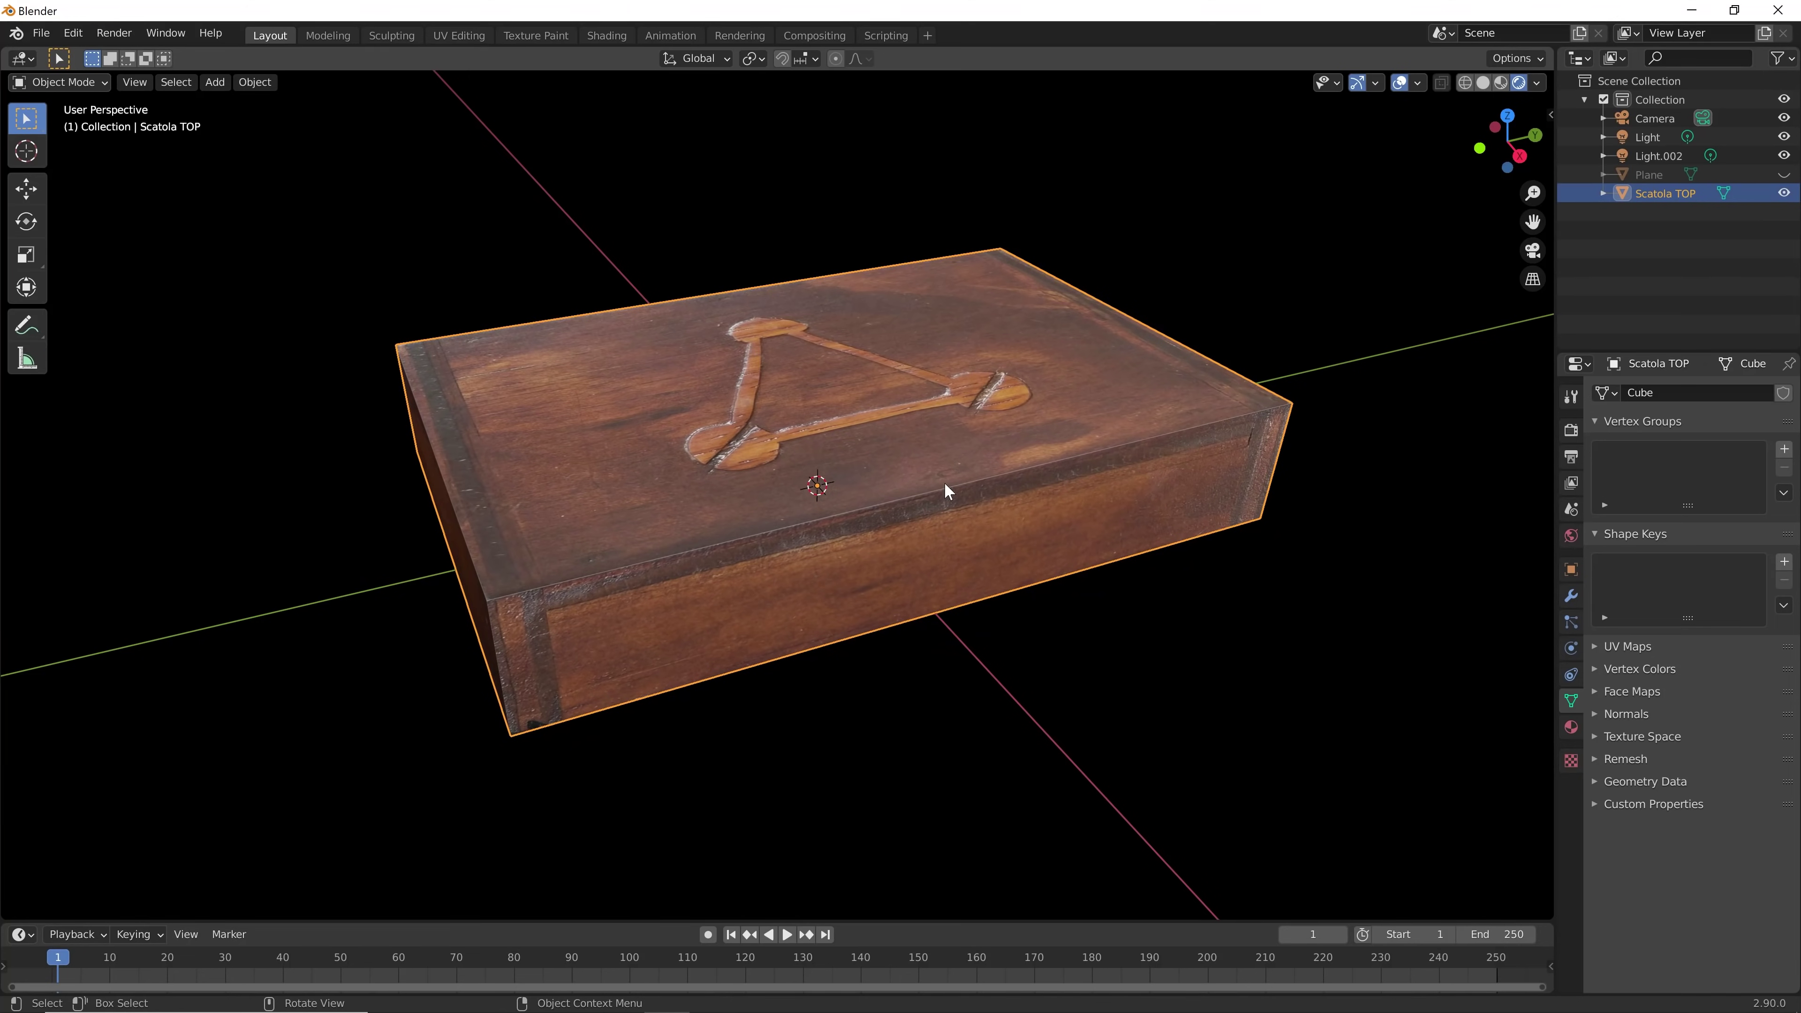
# In Edit Mode, add 11 evenly spaced lengthwise loop cuts across the lid
pyautogui.press('Tab')
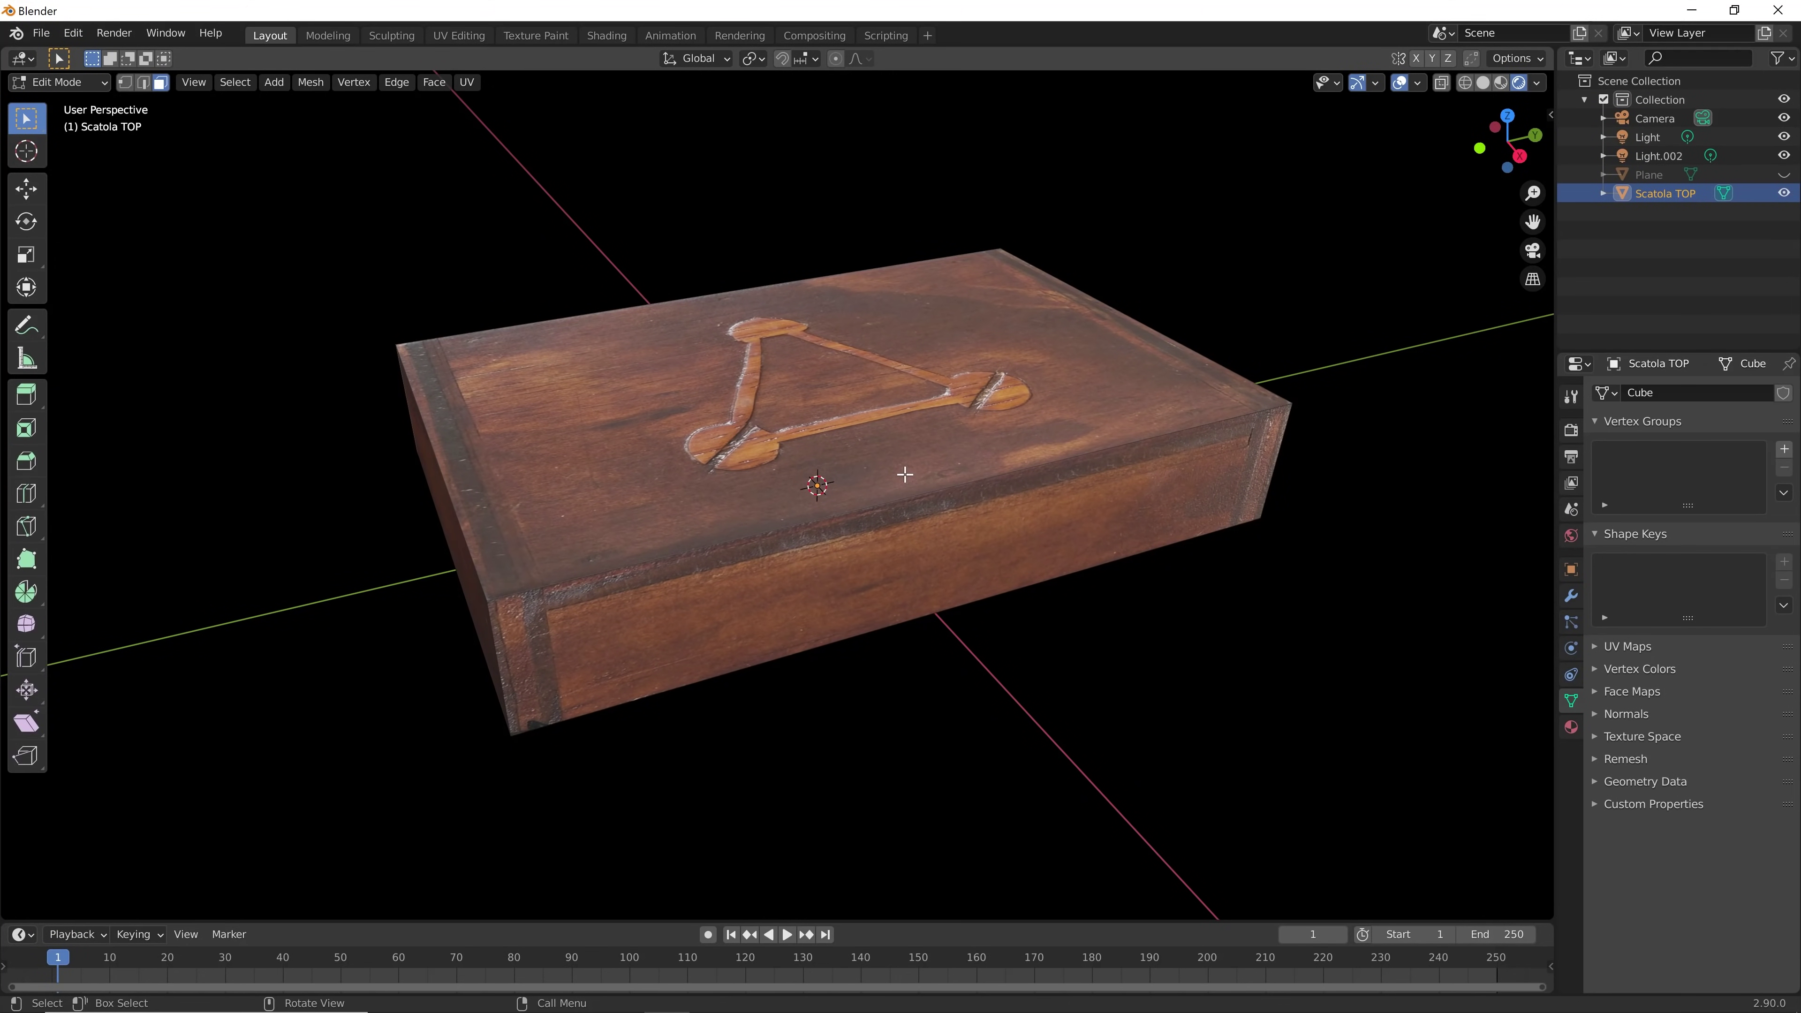
pyautogui.hotkey('ctrl', 'r')
pyautogui.scroll(2, 906, 476)
pyautogui.scroll(4, 905, 474)
pyautogui.scroll(2, 905, 474)
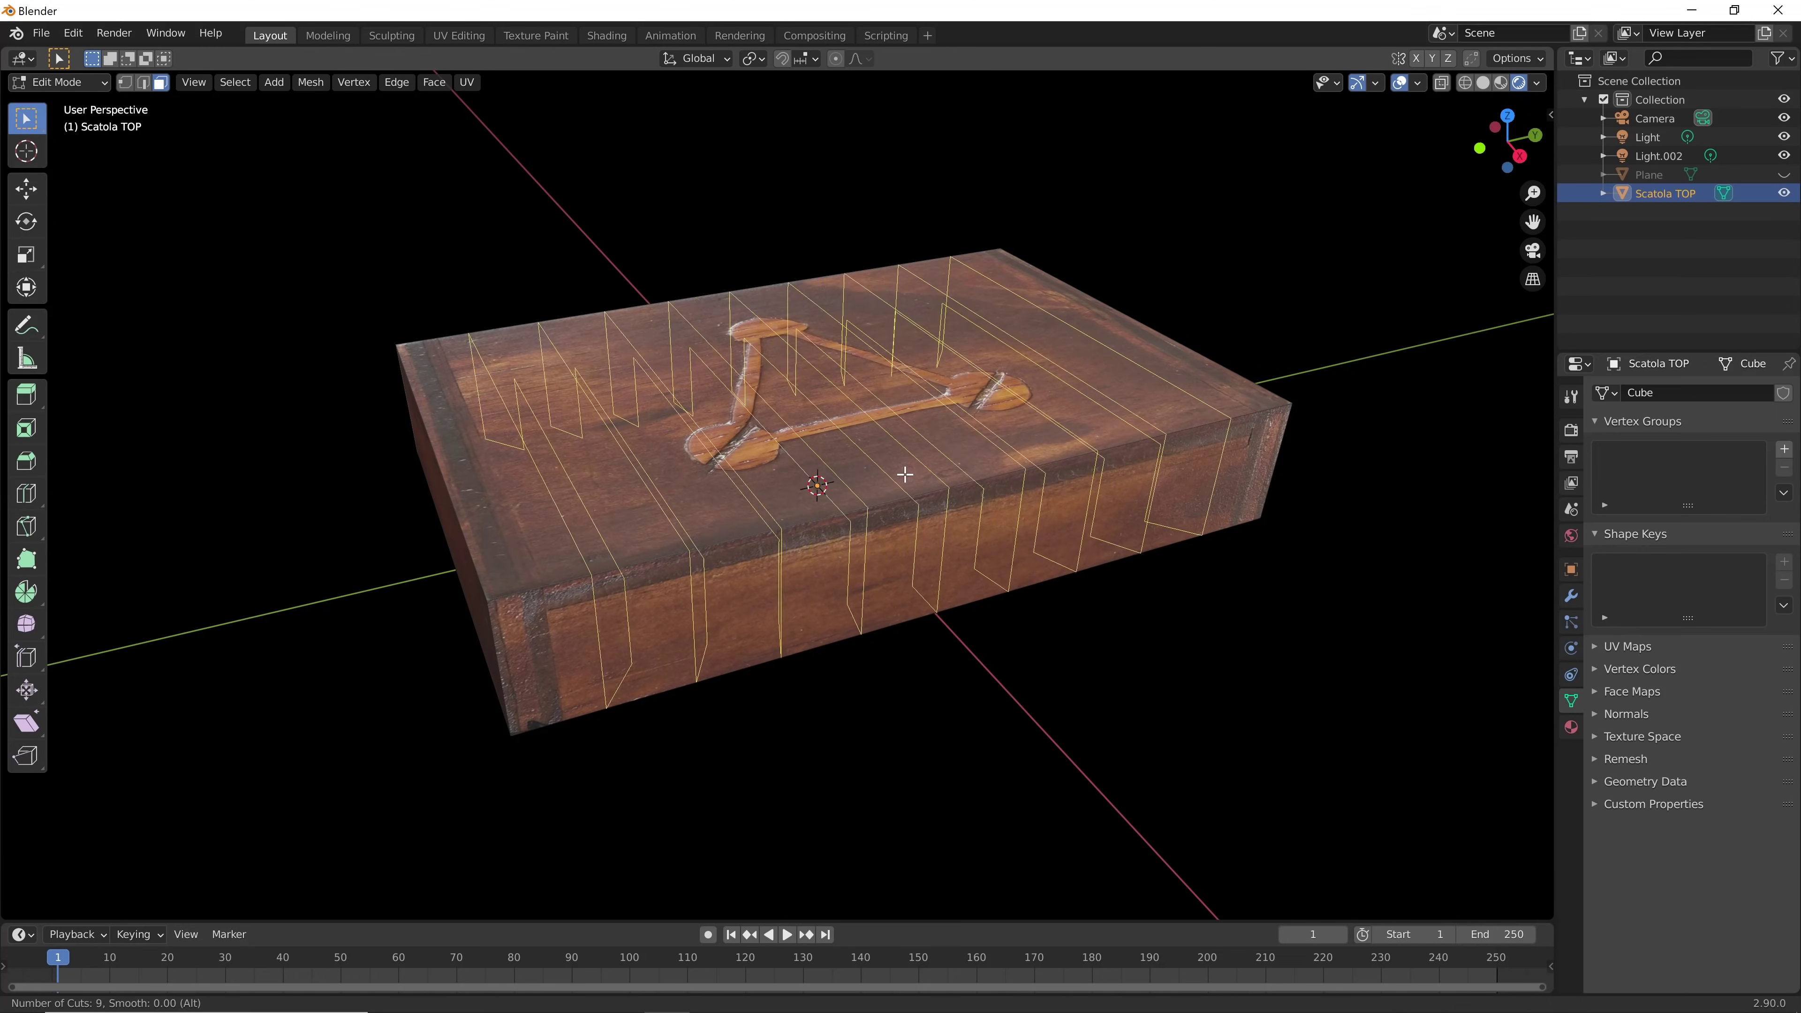
pyautogui.scroll(2, 905, 473)
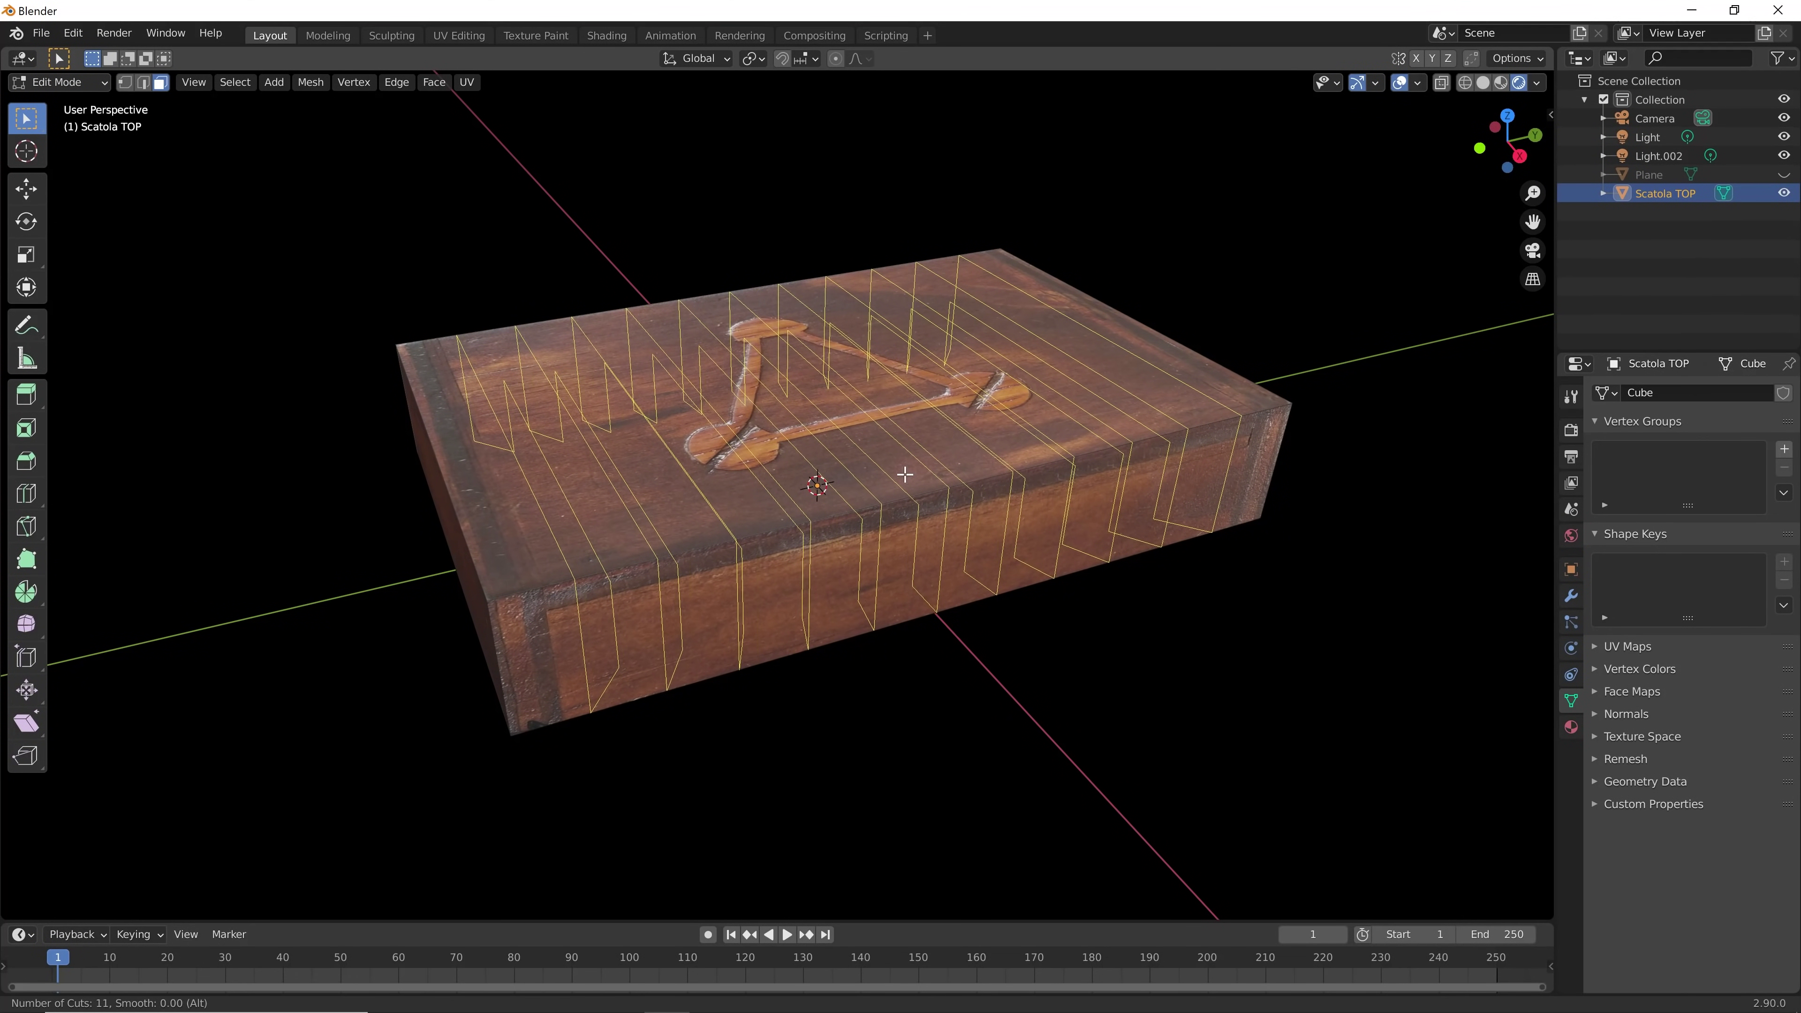
pyautogui.click(905, 474)
pyautogui.rightClick(905, 474)
pyautogui.click(1000, 607)
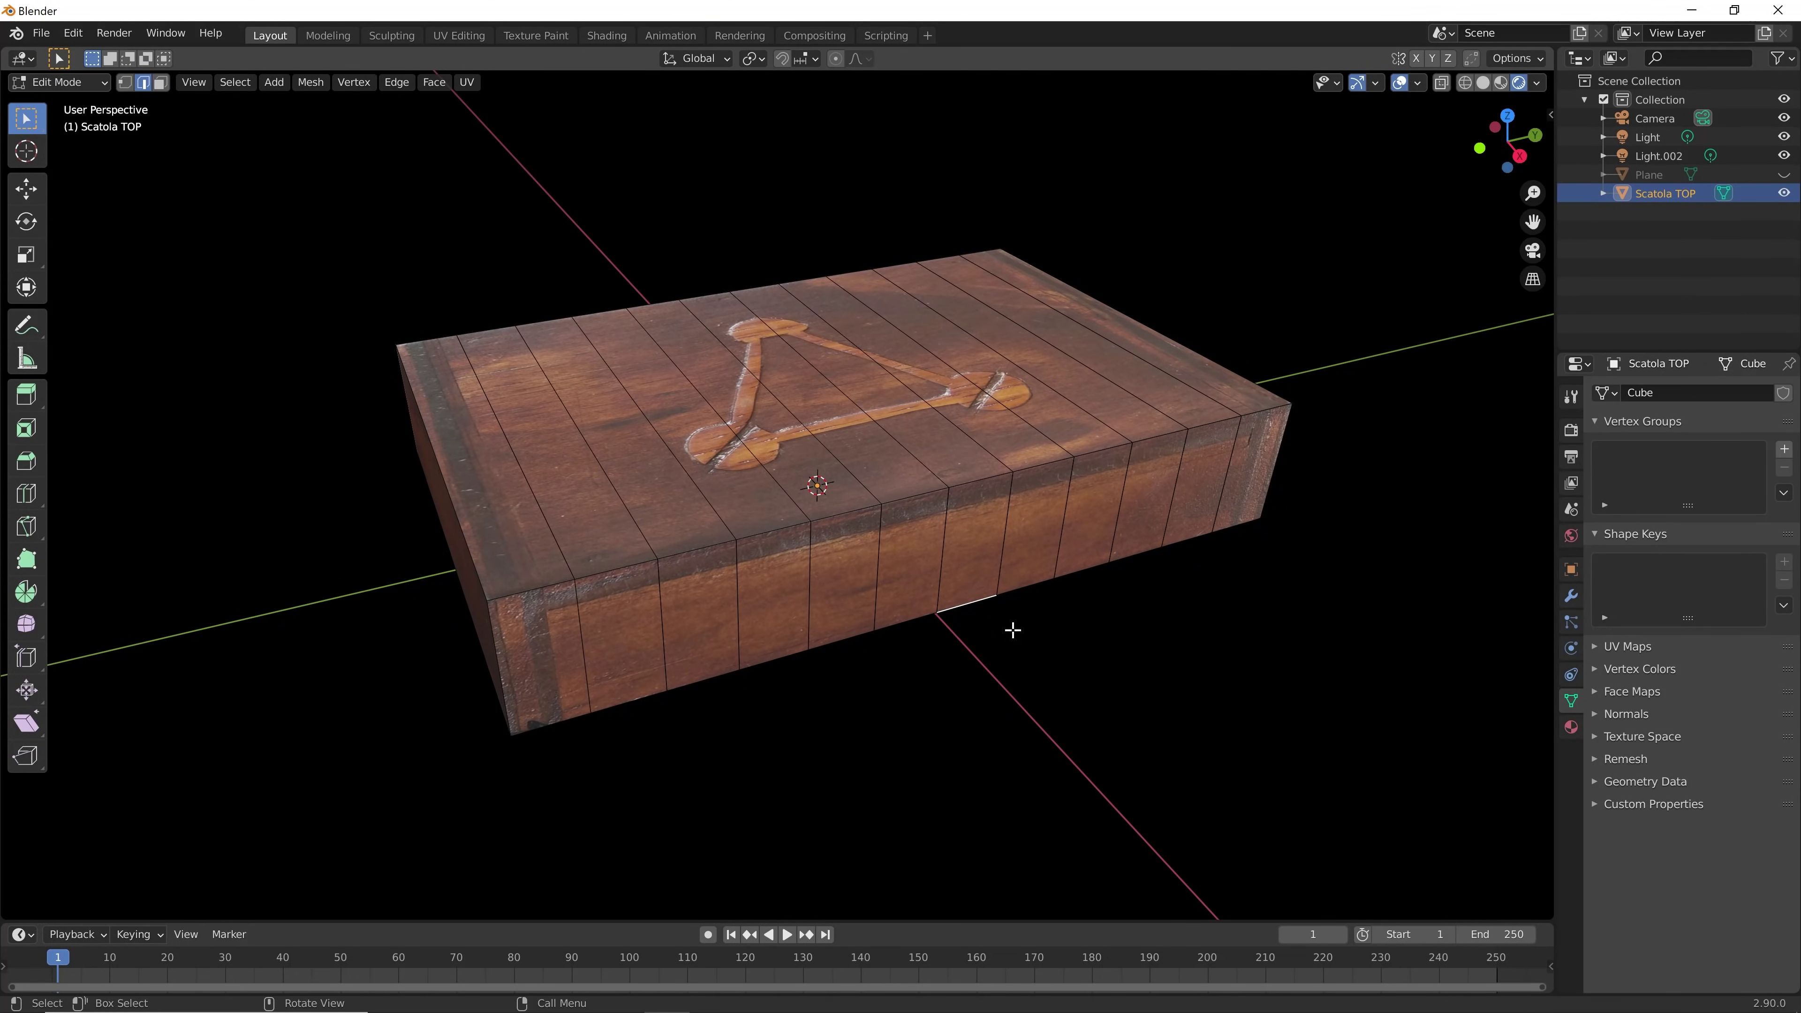
# Add 7 crosswise loop cuts across the top of the box
pyautogui.hotkey('ctrl', 'r')
pyautogui.scroll(5, 862, 434)
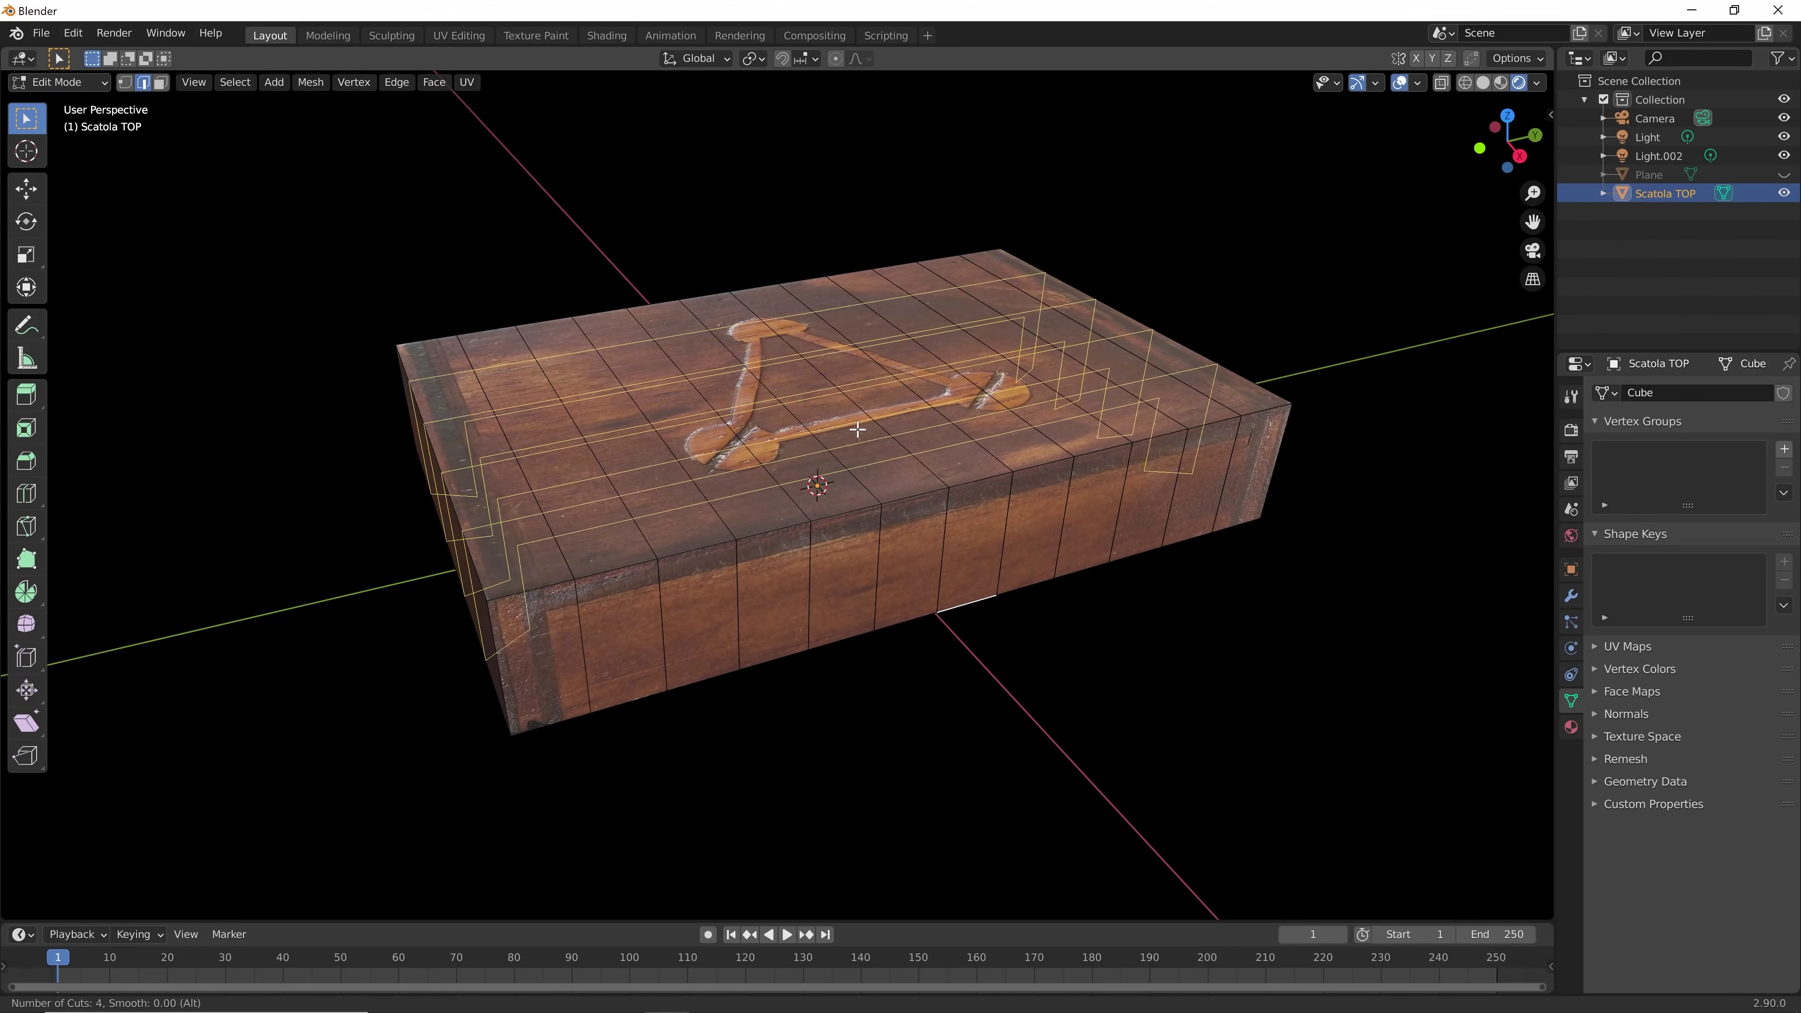
pyautogui.scroll(1, 857, 429)
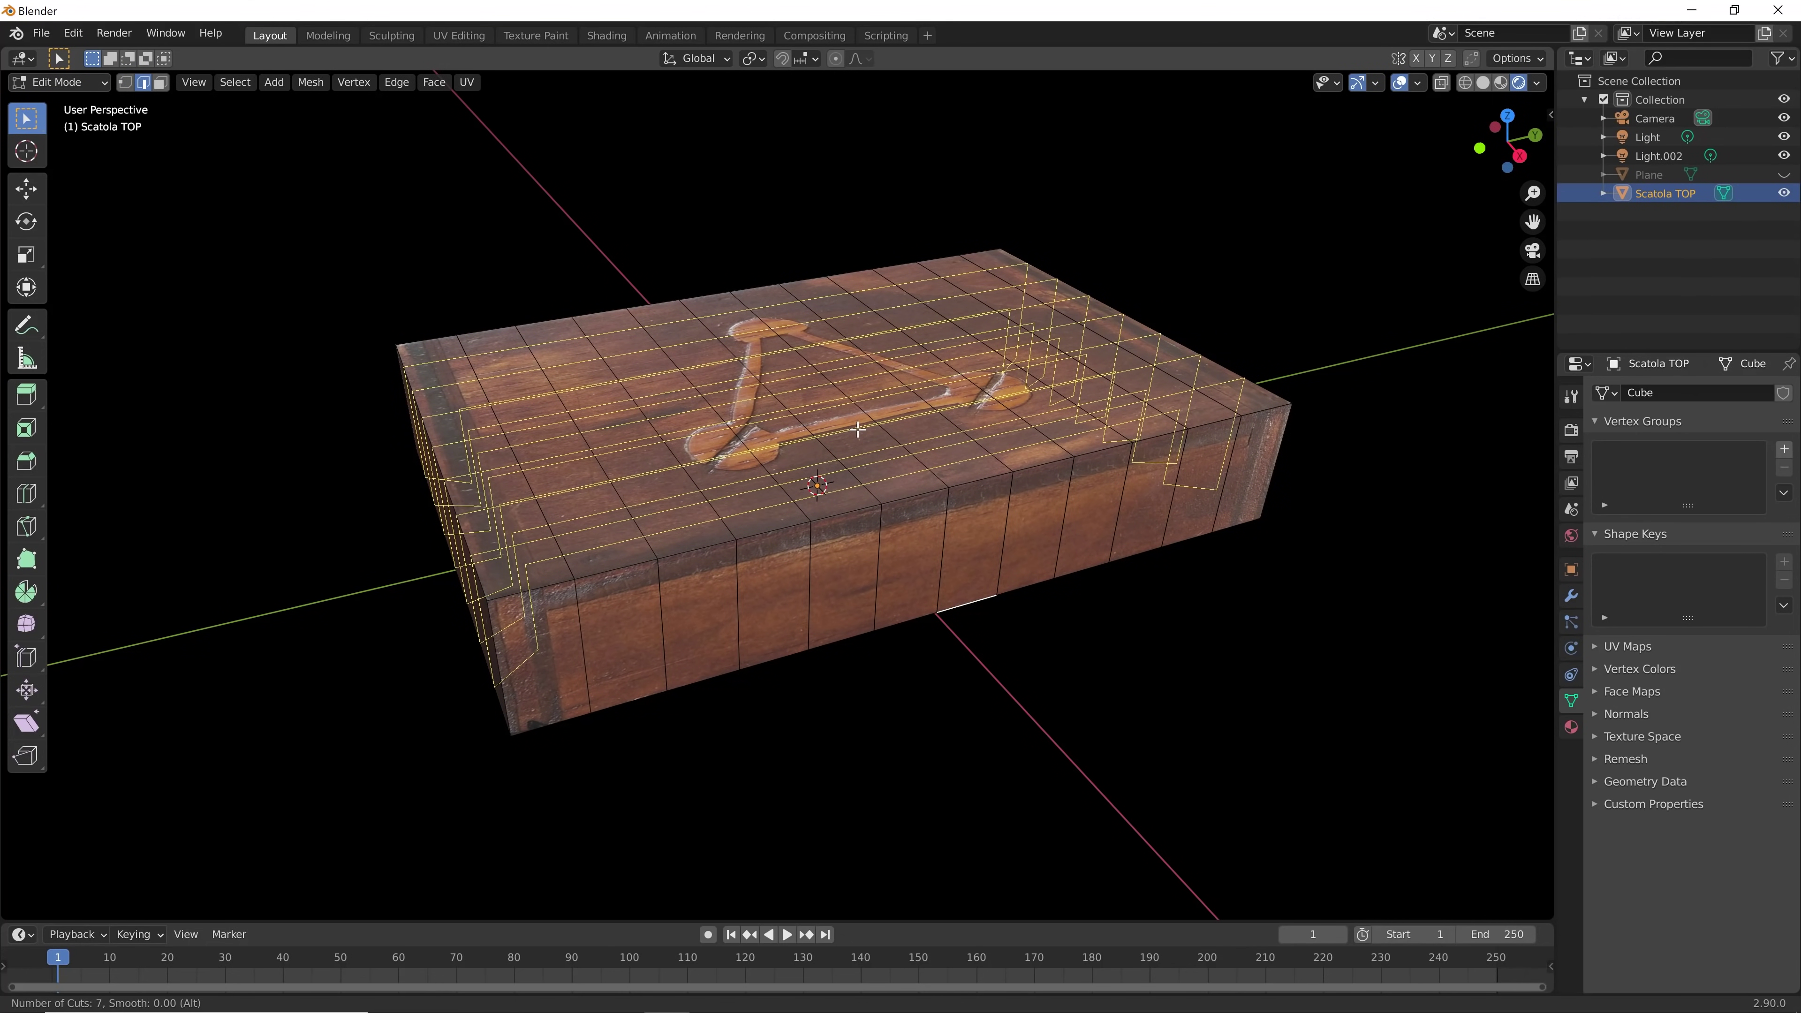
pyautogui.click(893, 506)
# Add a single horizontal loop cut at mid-height around the box's sides
pyautogui.moveTo(977, 664)
pyautogui.mouseDown(button='middle')
pyautogui.moveTo(1078, 616)
pyautogui.moveTo(1002, 598)
pyautogui.moveTo(708, 615)
pyautogui.mouseUp(button='middle')
pyautogui.hotkey('ctrl', 'r')
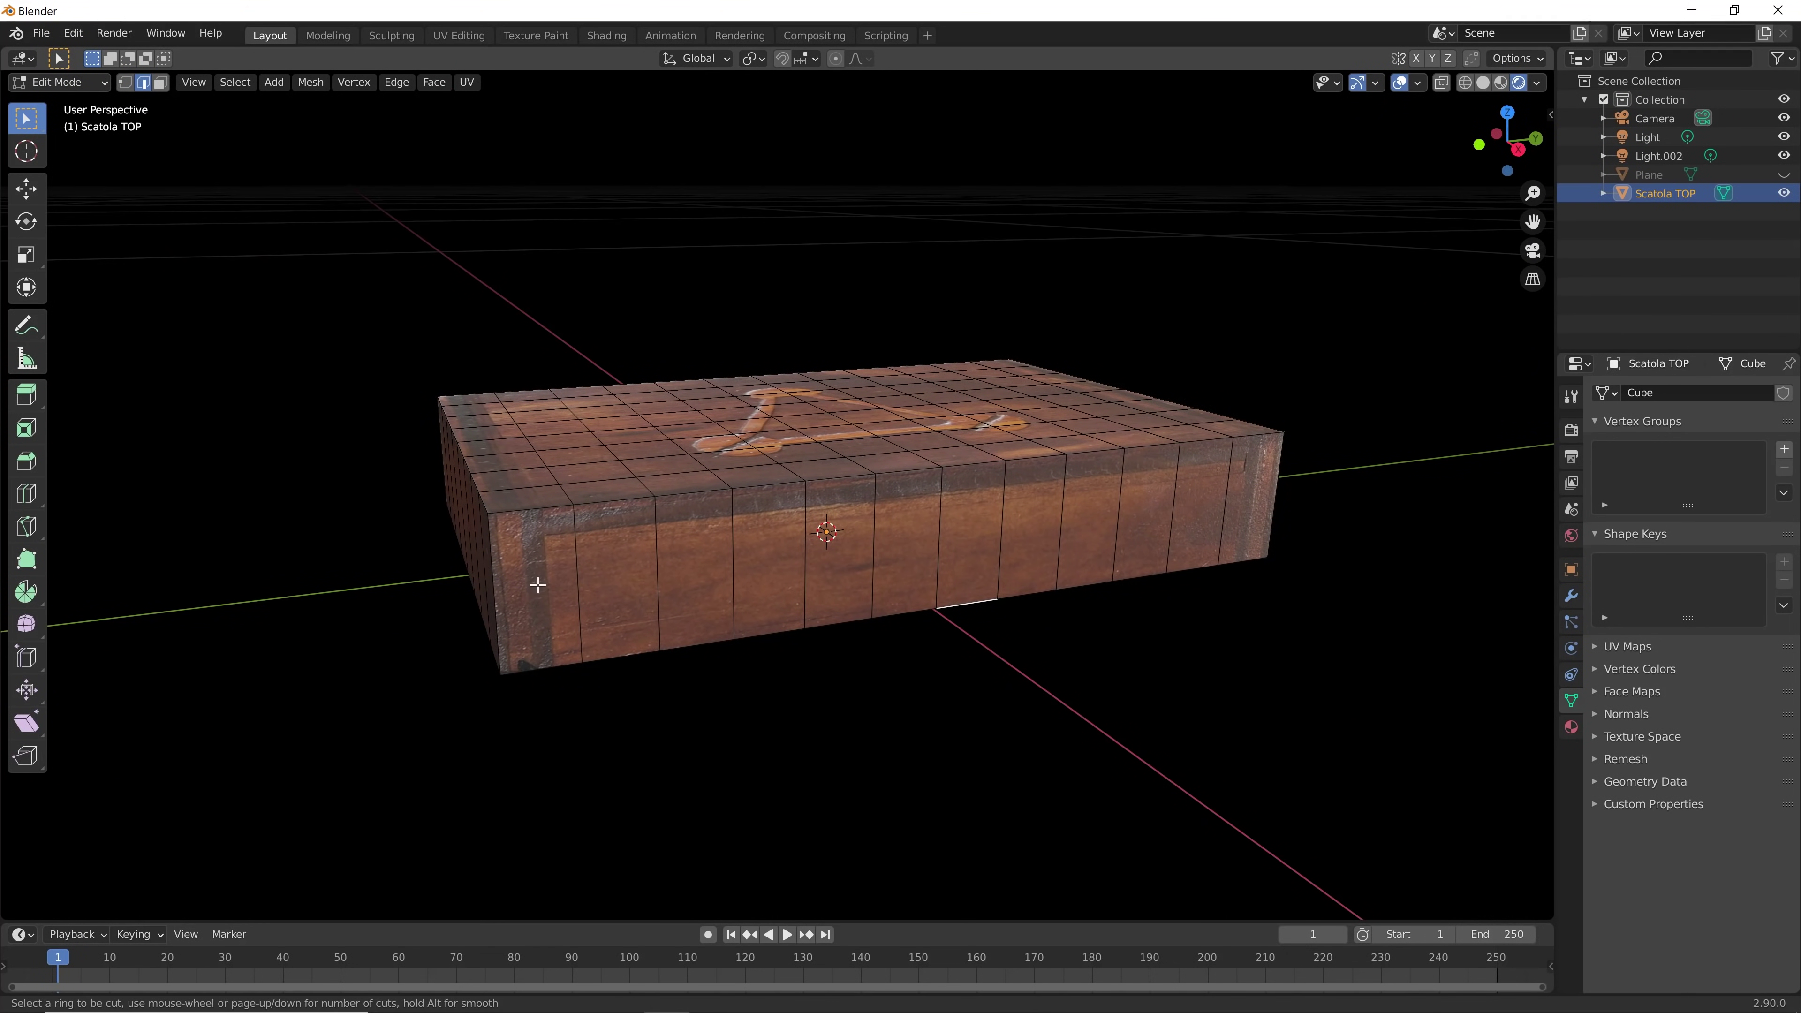
pyautogui.click(552, 591)
pyautogui.click(553, 591)
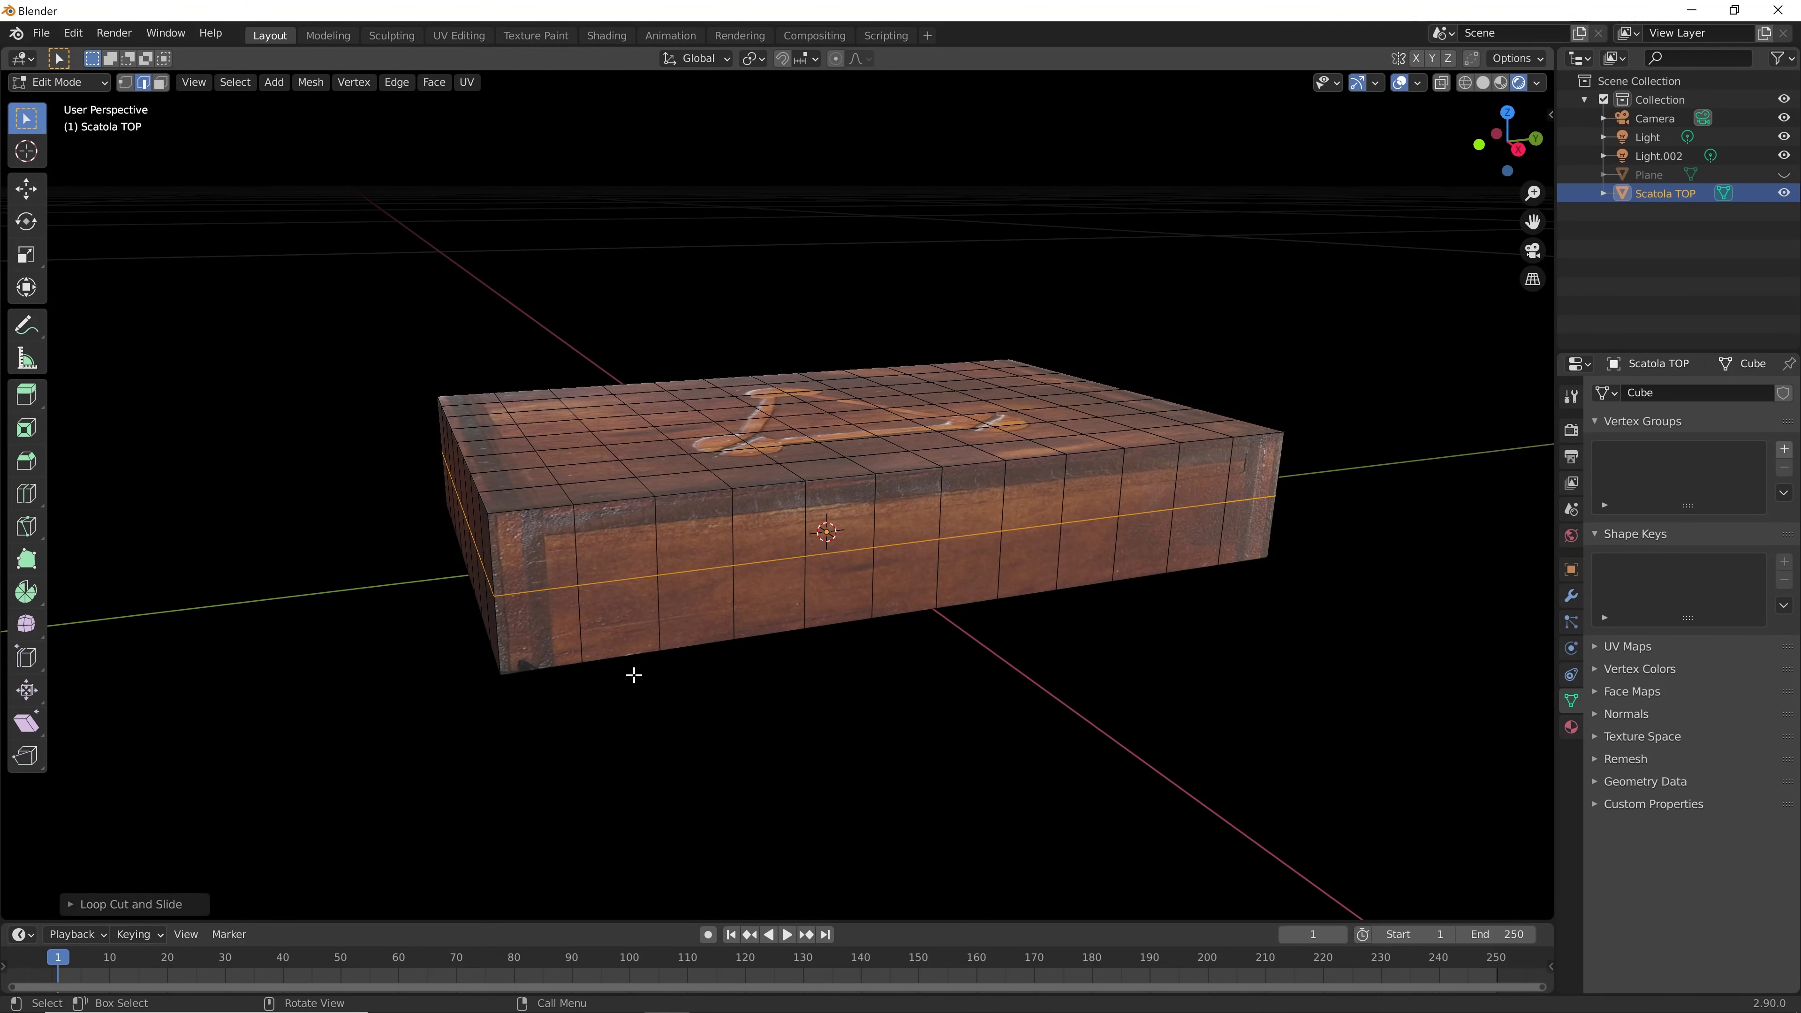
pyautogui.moveTo(688, 733)
pyautogui.mouseDown(button='middle')
pyautogui.moveTo(827, 711)
pyautogui.moveTo(696, 776)
pyautogui.moveTo(818, 461)
pyautogui.moveTo(763, 367)
pyautogui.moveTo(728, 700)
pyautogui.moveTo(737, 806)
pyautogui.mouseUp(button='middle')
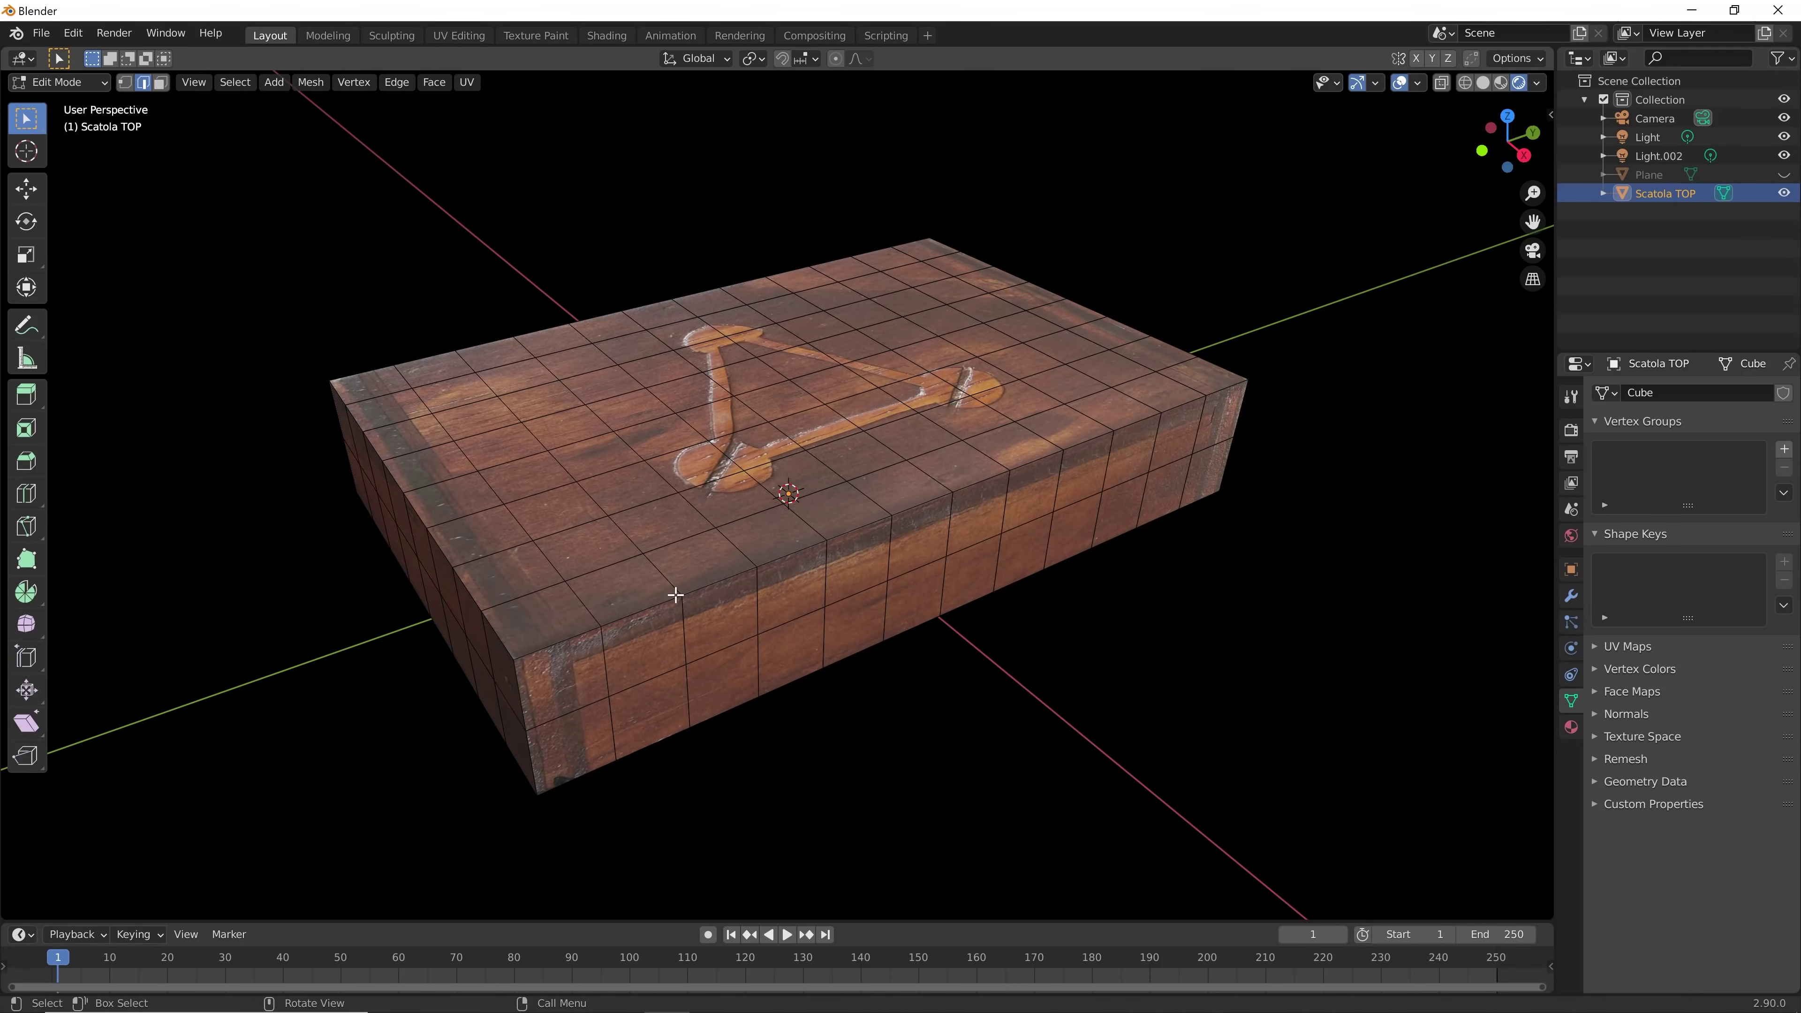
# Check the box from straight numpad side views and select its bottom front edge
pyautogui.press('KP_3')
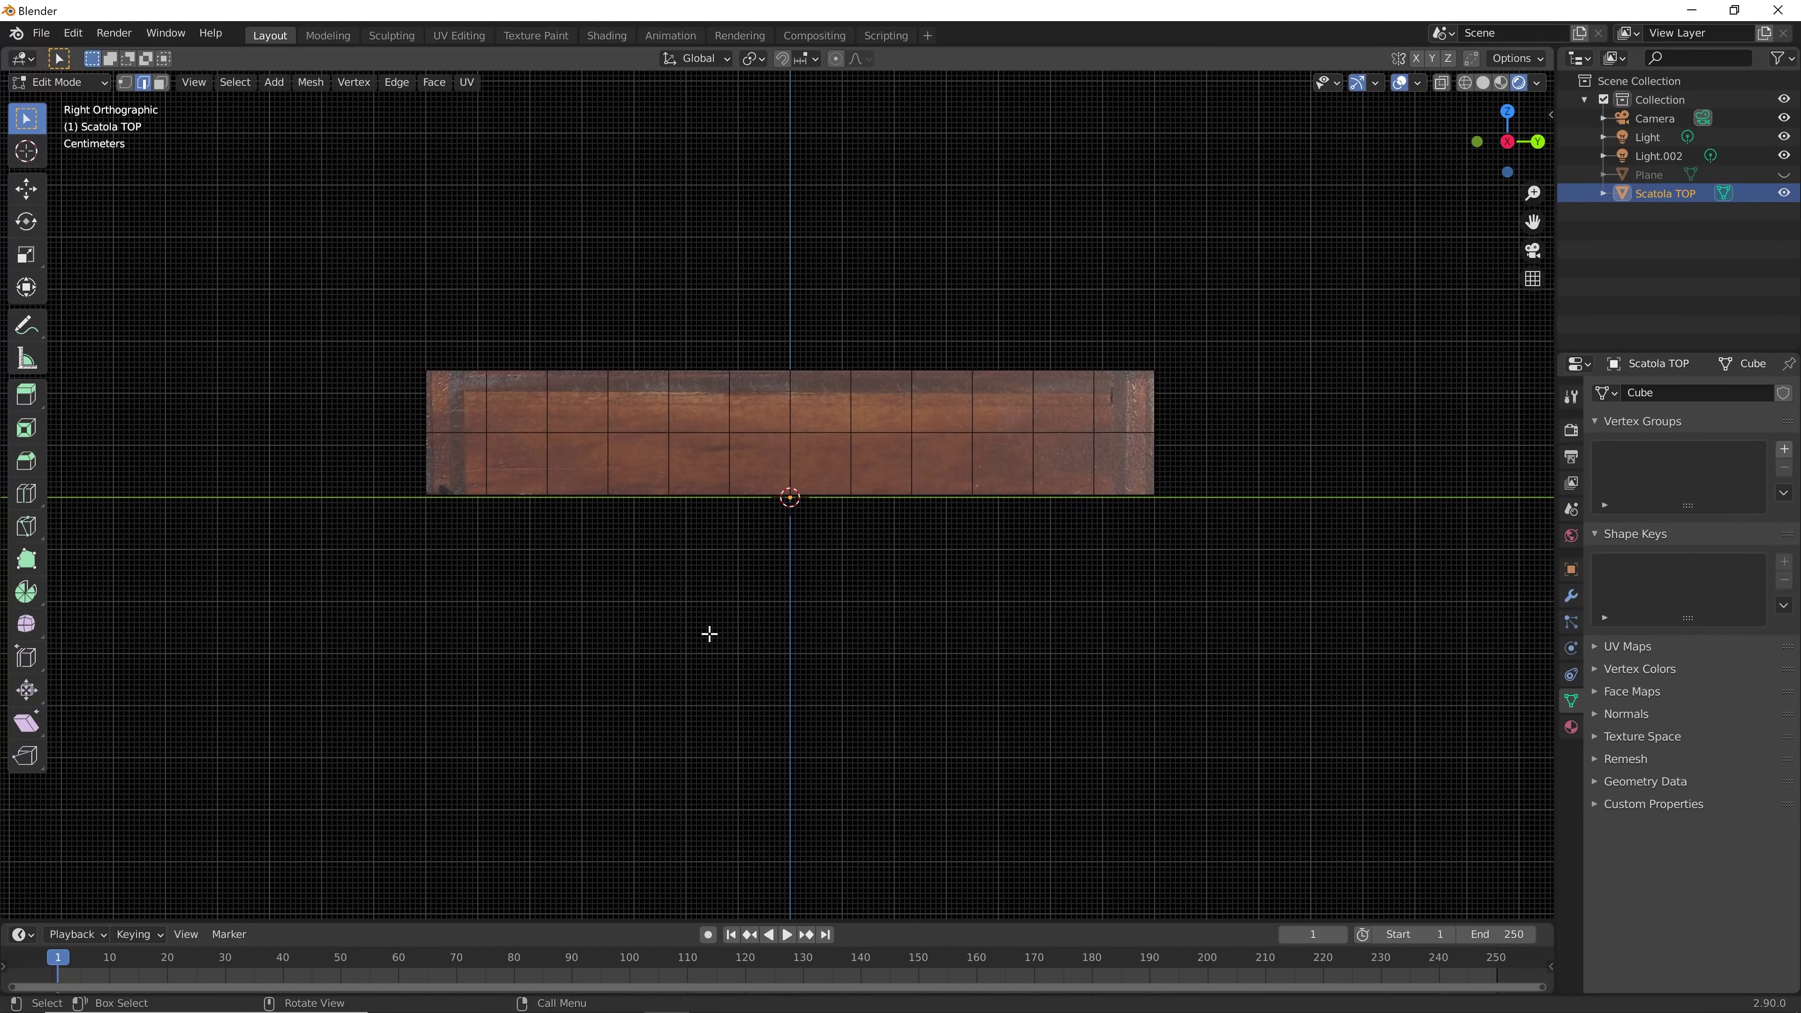
pyautogui.moveTo(1517, 142); pyautogui.dragTo(1538, 145)
pyautogui.click(1540, 143)
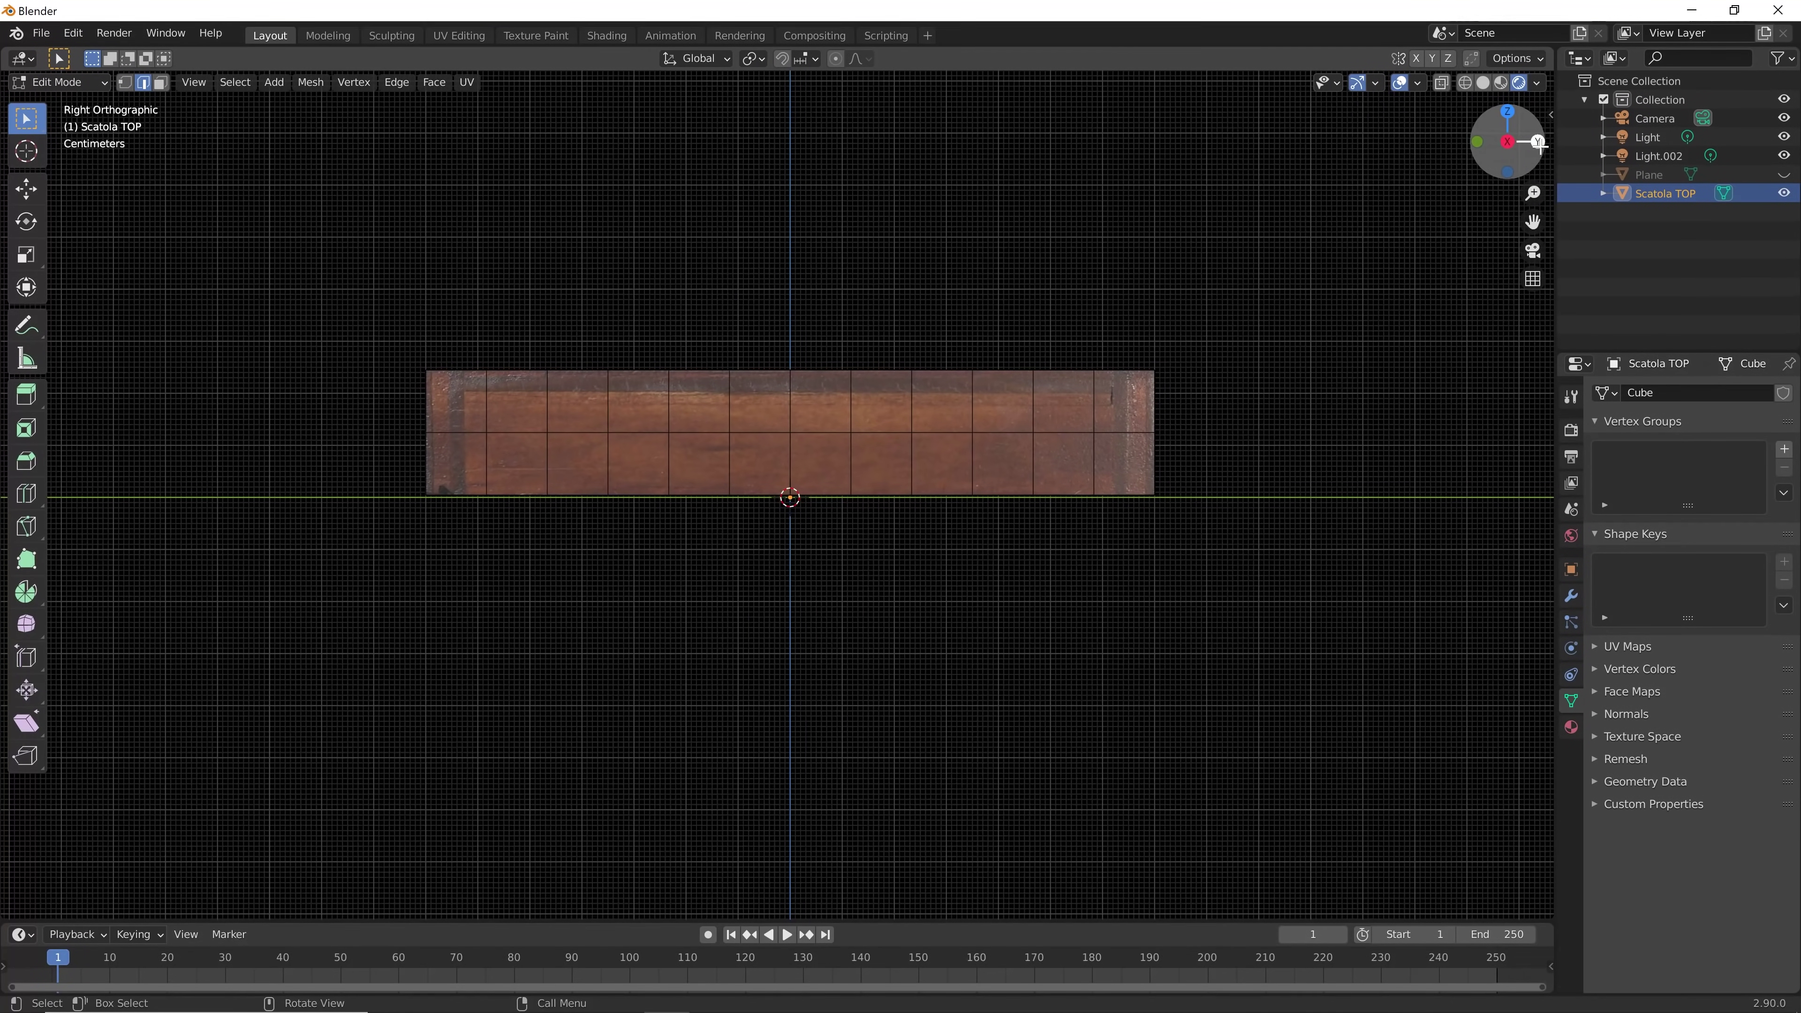
pyautogui.press('KP_1')
pyautogui.press('ctrl+KP_3')
pyautogui.moveTo(1294, 310)
pyautogui.mouseDown(button='middle')
pyautogui.moveTo(1259, 354)
pyautogui.moveTo(1327, 406)
pyautogui.moveTo(1068, 440)
pyautogui.mouseUp(button='middle')
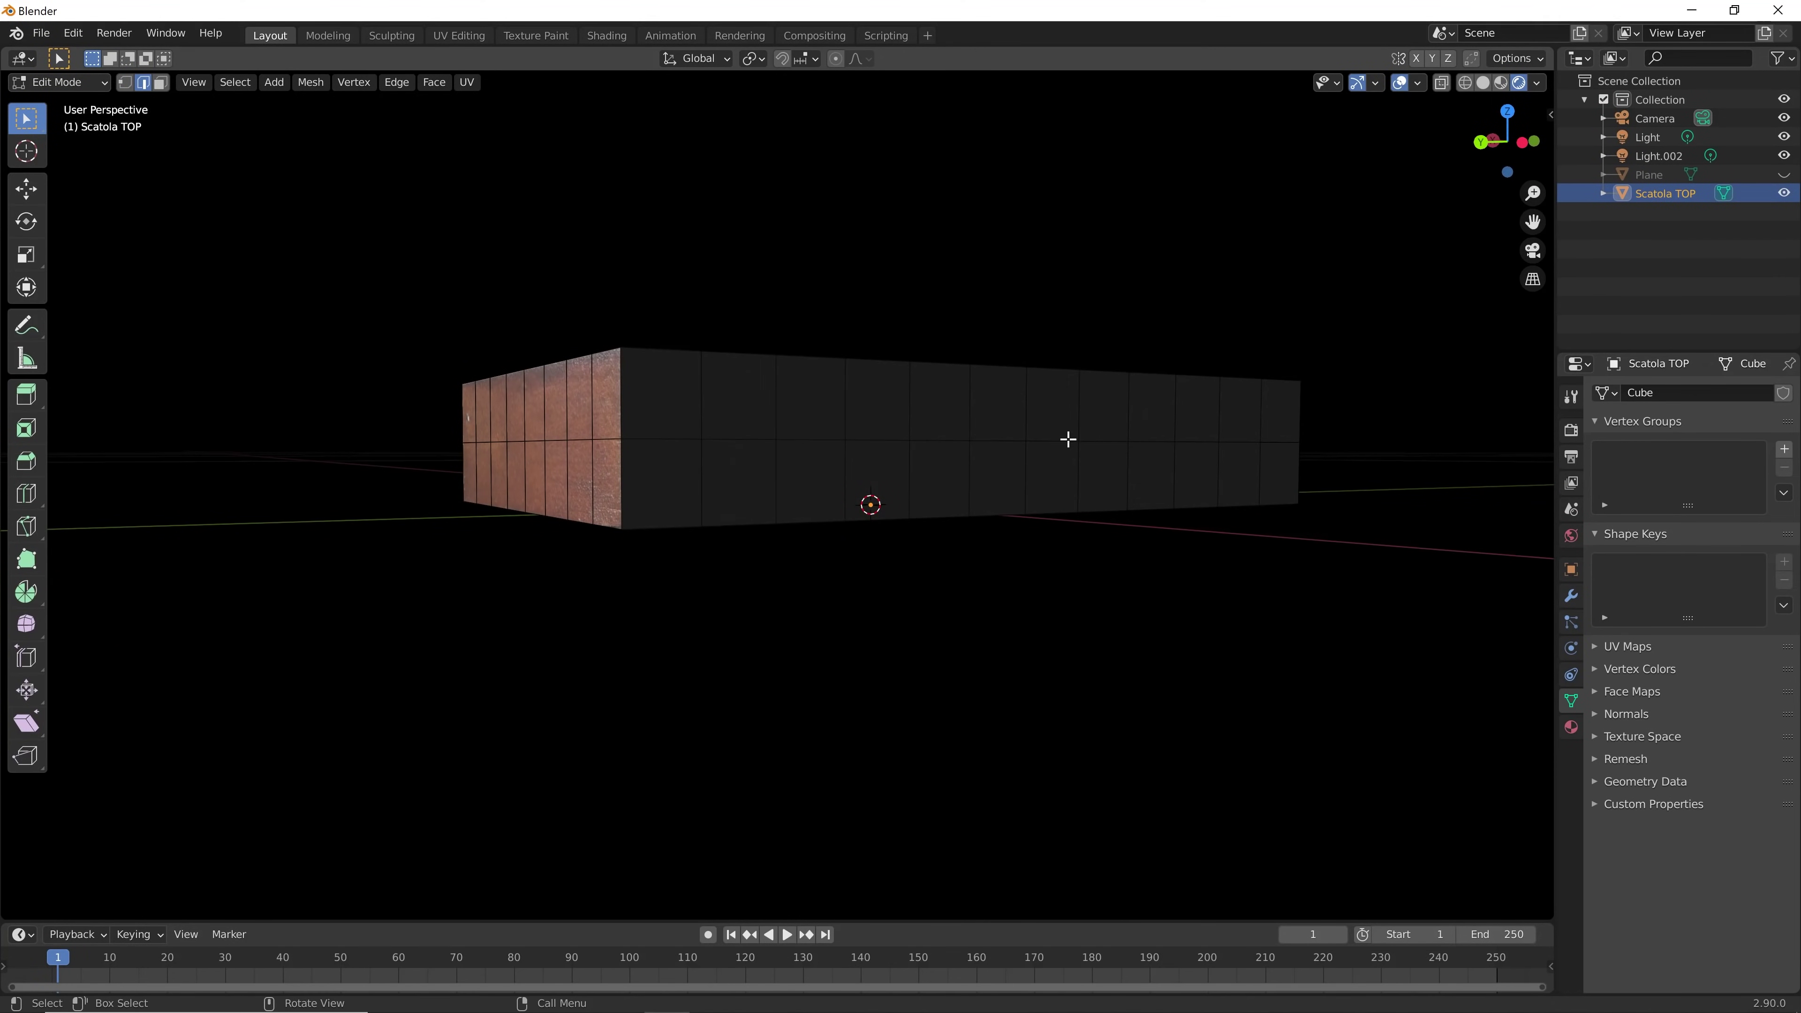
pyautogui.click(808, 500)
pyautogui.click(716, 568)
pyautogui.moveTo(653, 644)
pyautogui.mouseDown(button='middle')
pyautogui.moveTo(808, 748)
pyautogui.moveTo(820, 696)
pyautogui.moveTo(486, 709)
pyautogui.moveTo(908, 702)
pyautogui.moveTo(884, 704)
pyautogui.moveTo(966, 632)
pyautogui.moveTo(836, 741)
pyautogui.moveTo(623, 643)
pyautogui.mouseUp(button='middle')
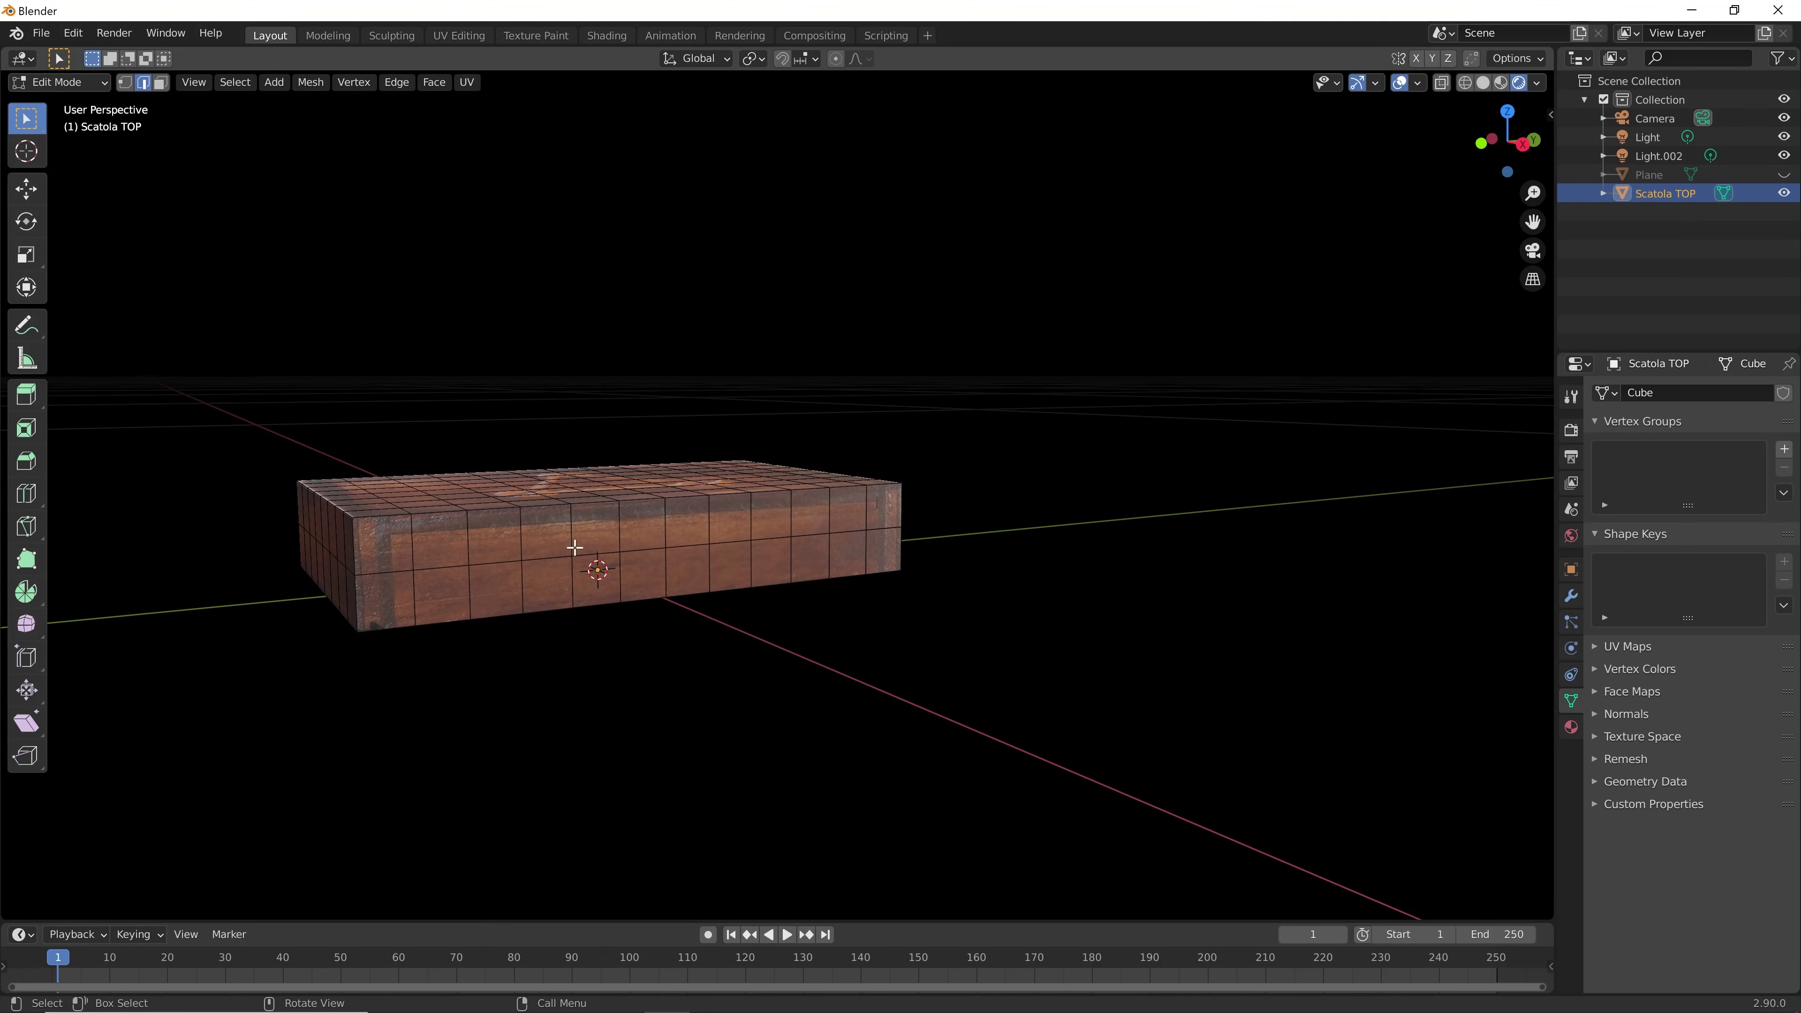
# Circle-select the box's side faces in face mode, then split the 3D view into two areas
pyautogui.press('KP_1')
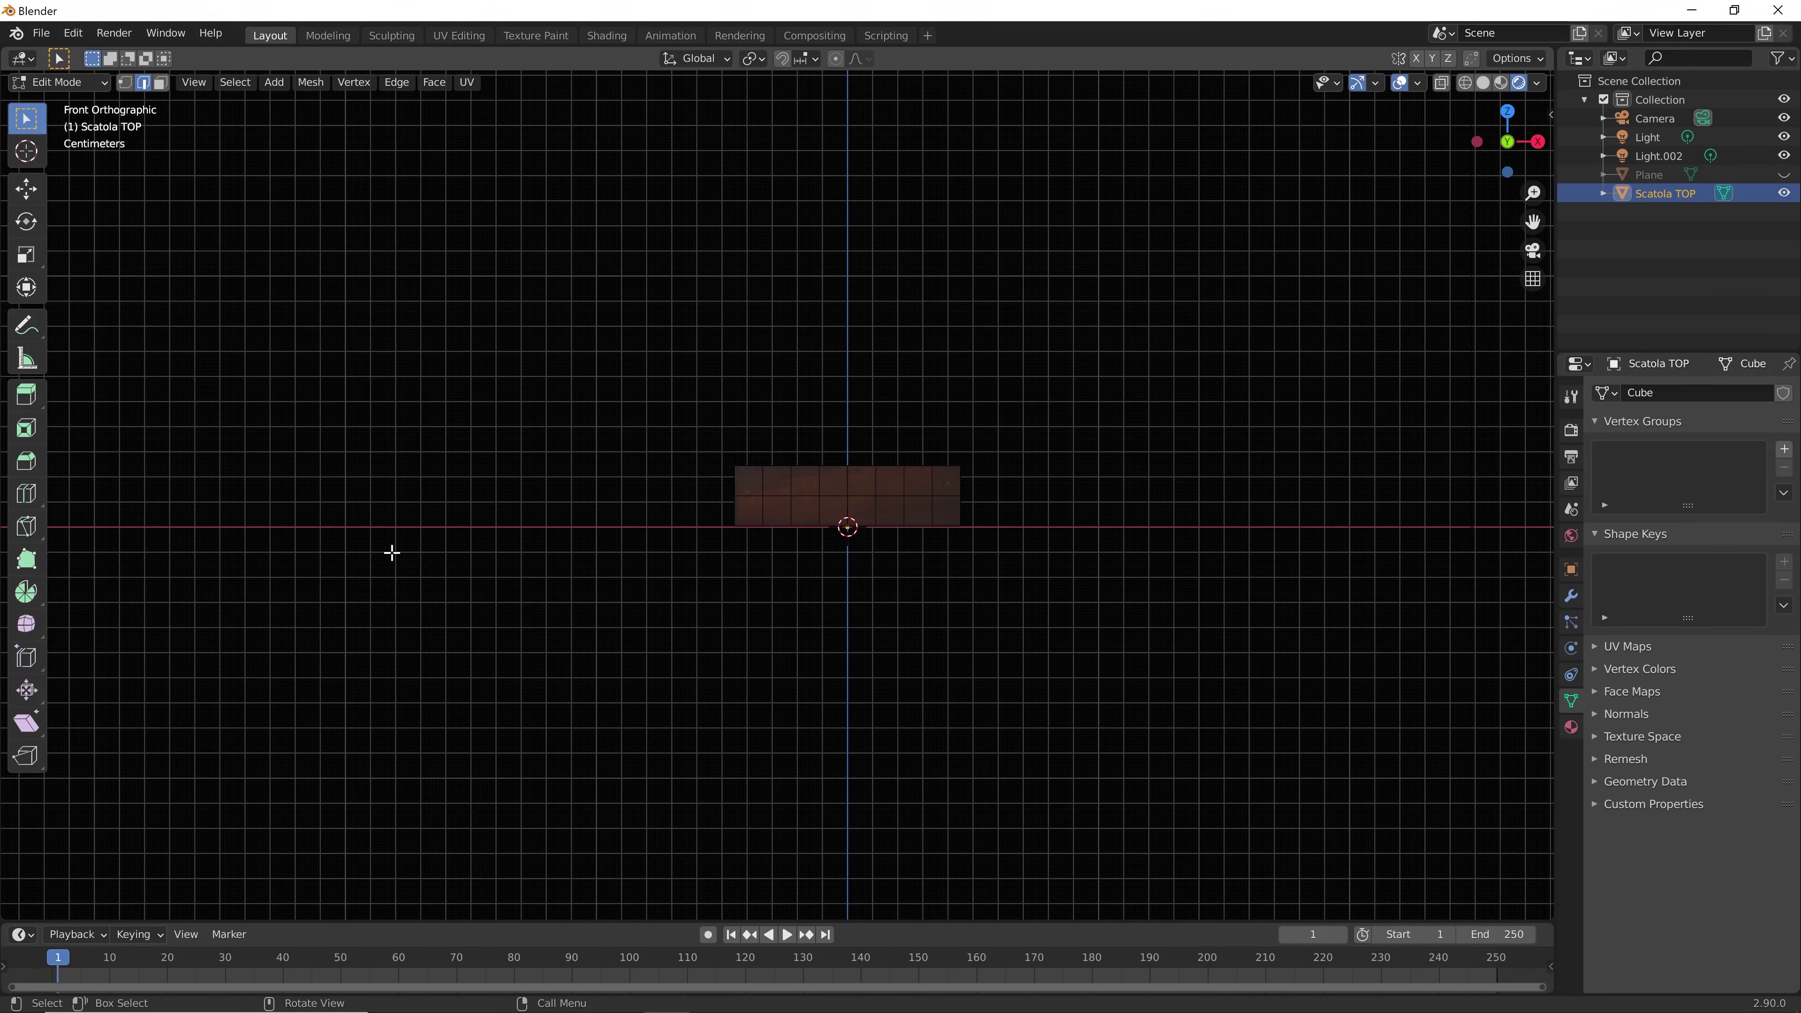
pyautogui.click(1537, 141)
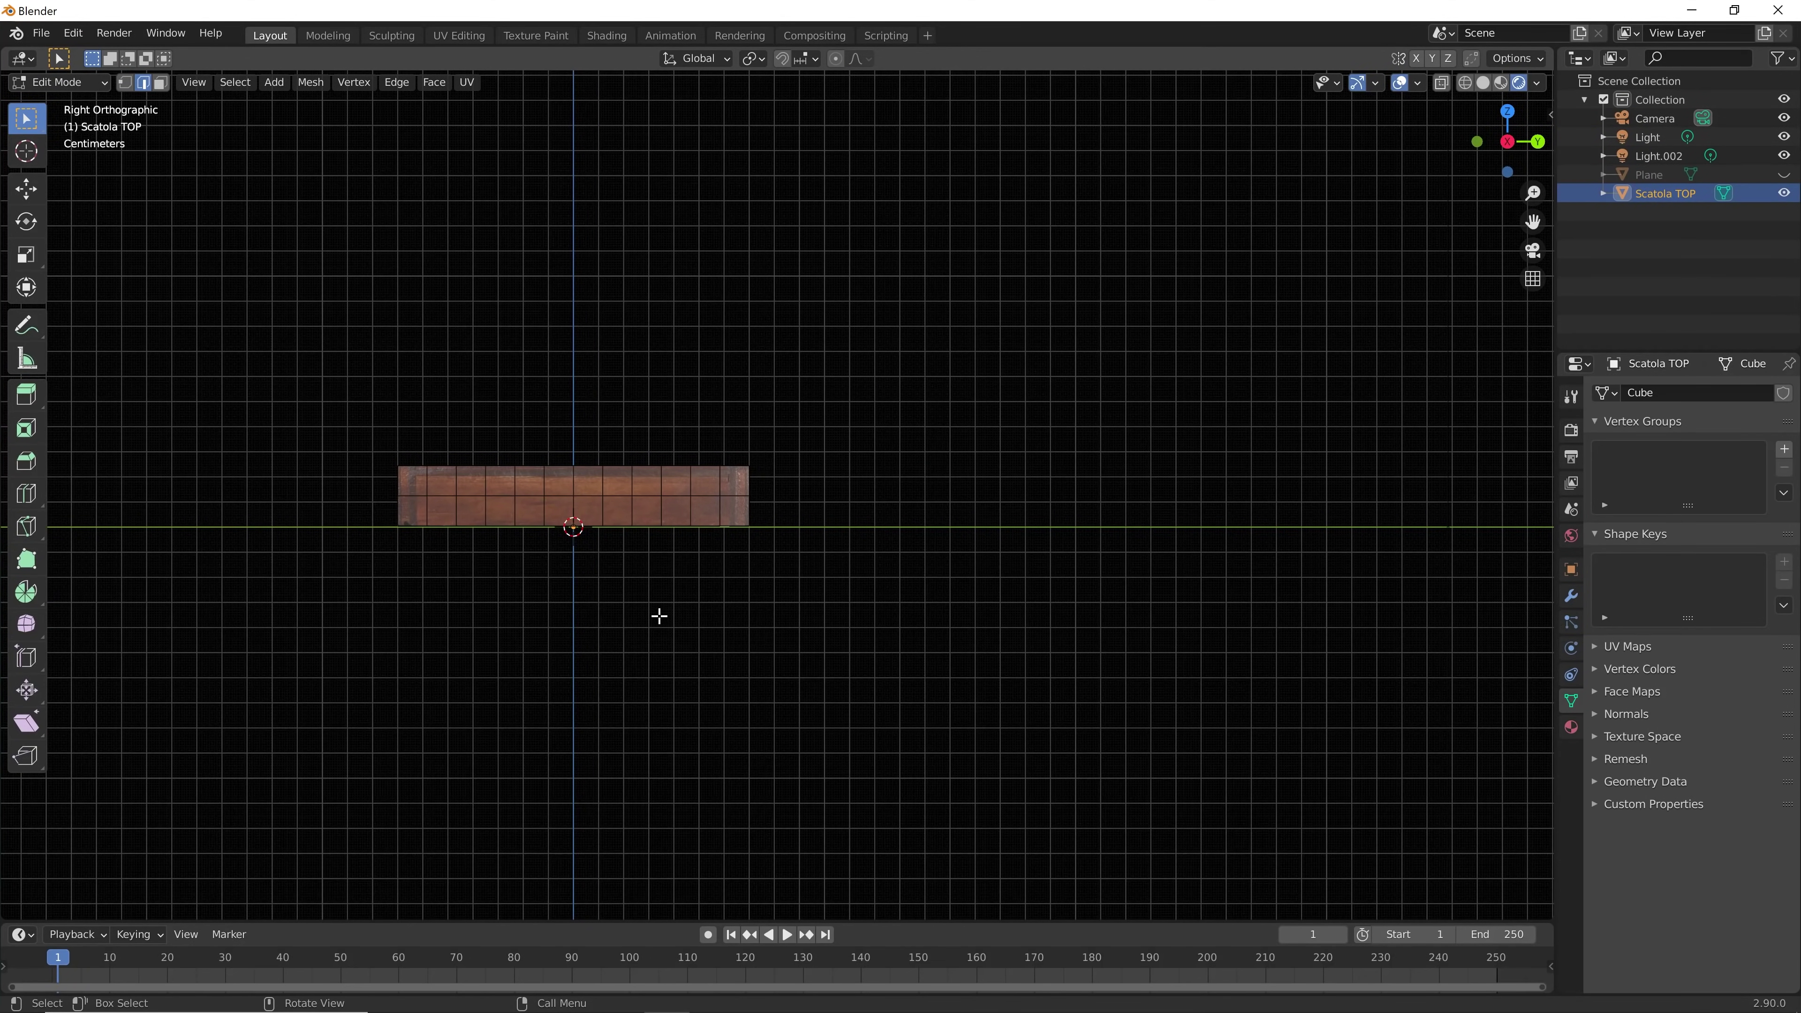
pyautogui.keyDown('shift'); pyautogui.moveTo(660, 616); pyautogui.dragTo(844, 644, button='middle'); pyautogui.keyUp('shift')
pyautogui.scroll(4, 663, 502)
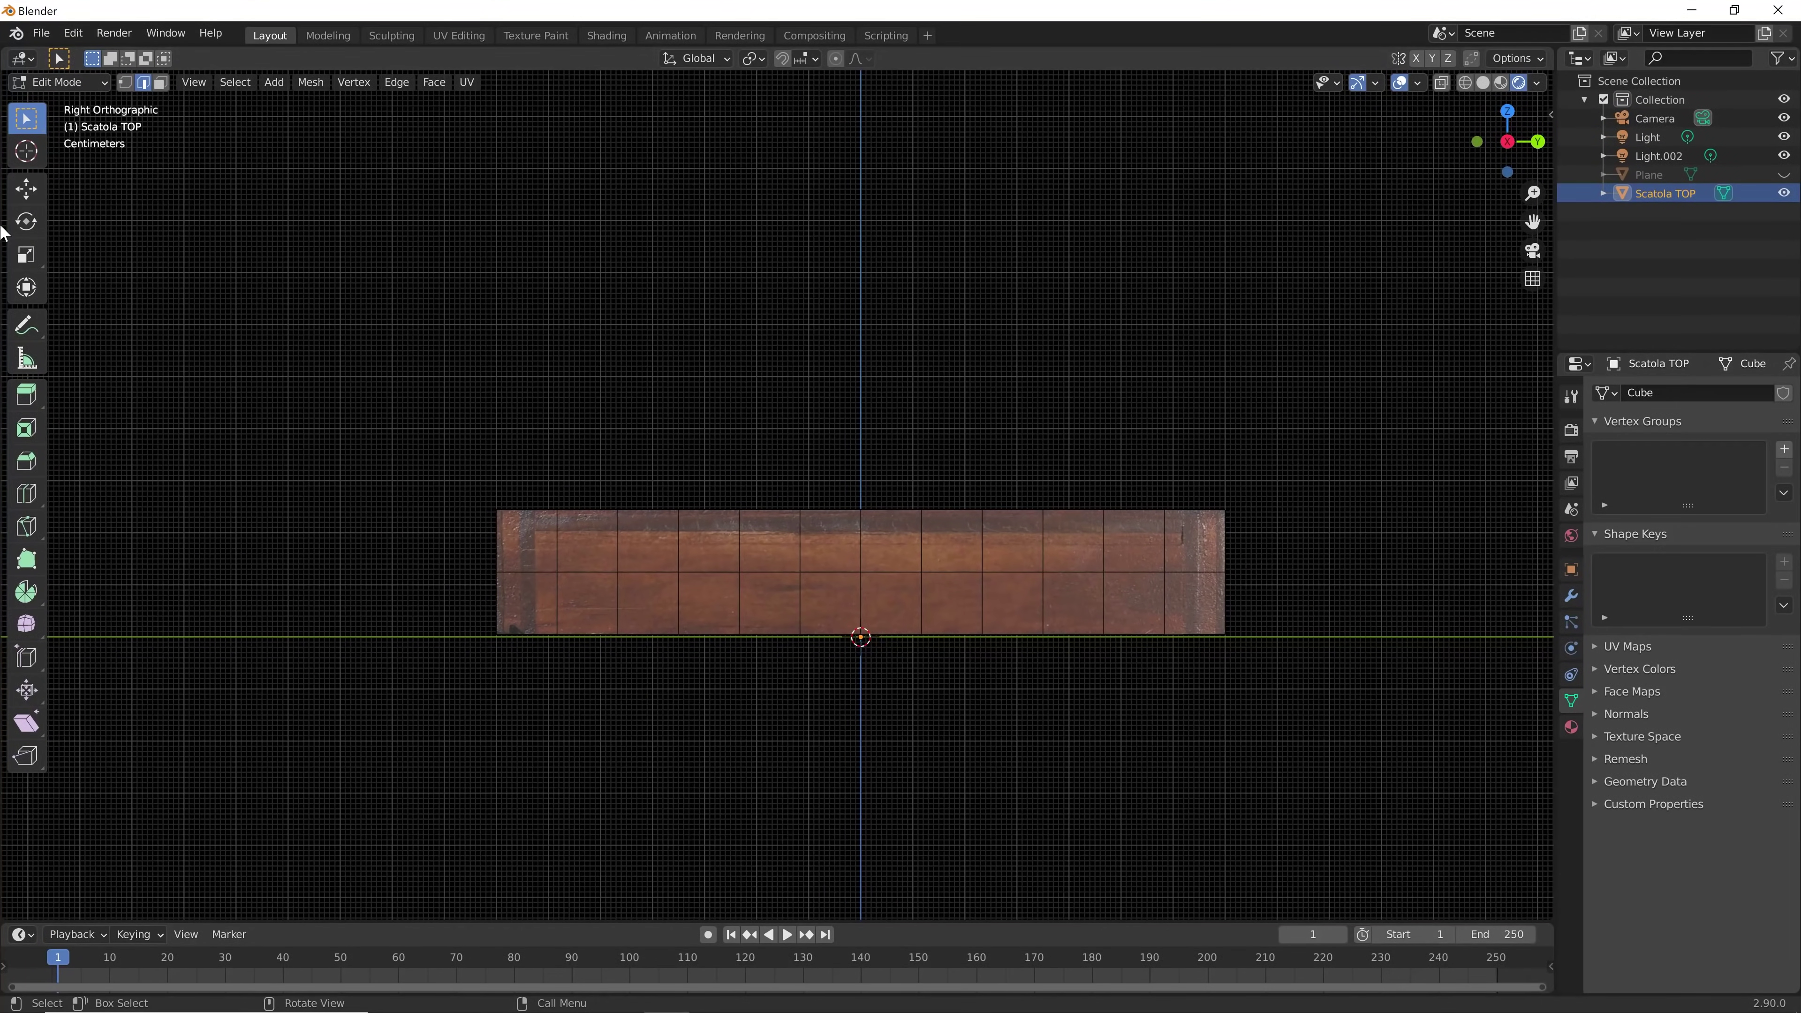
pyautogui.moveTo(26, 118); pyautogui.dragTo(138, 198)
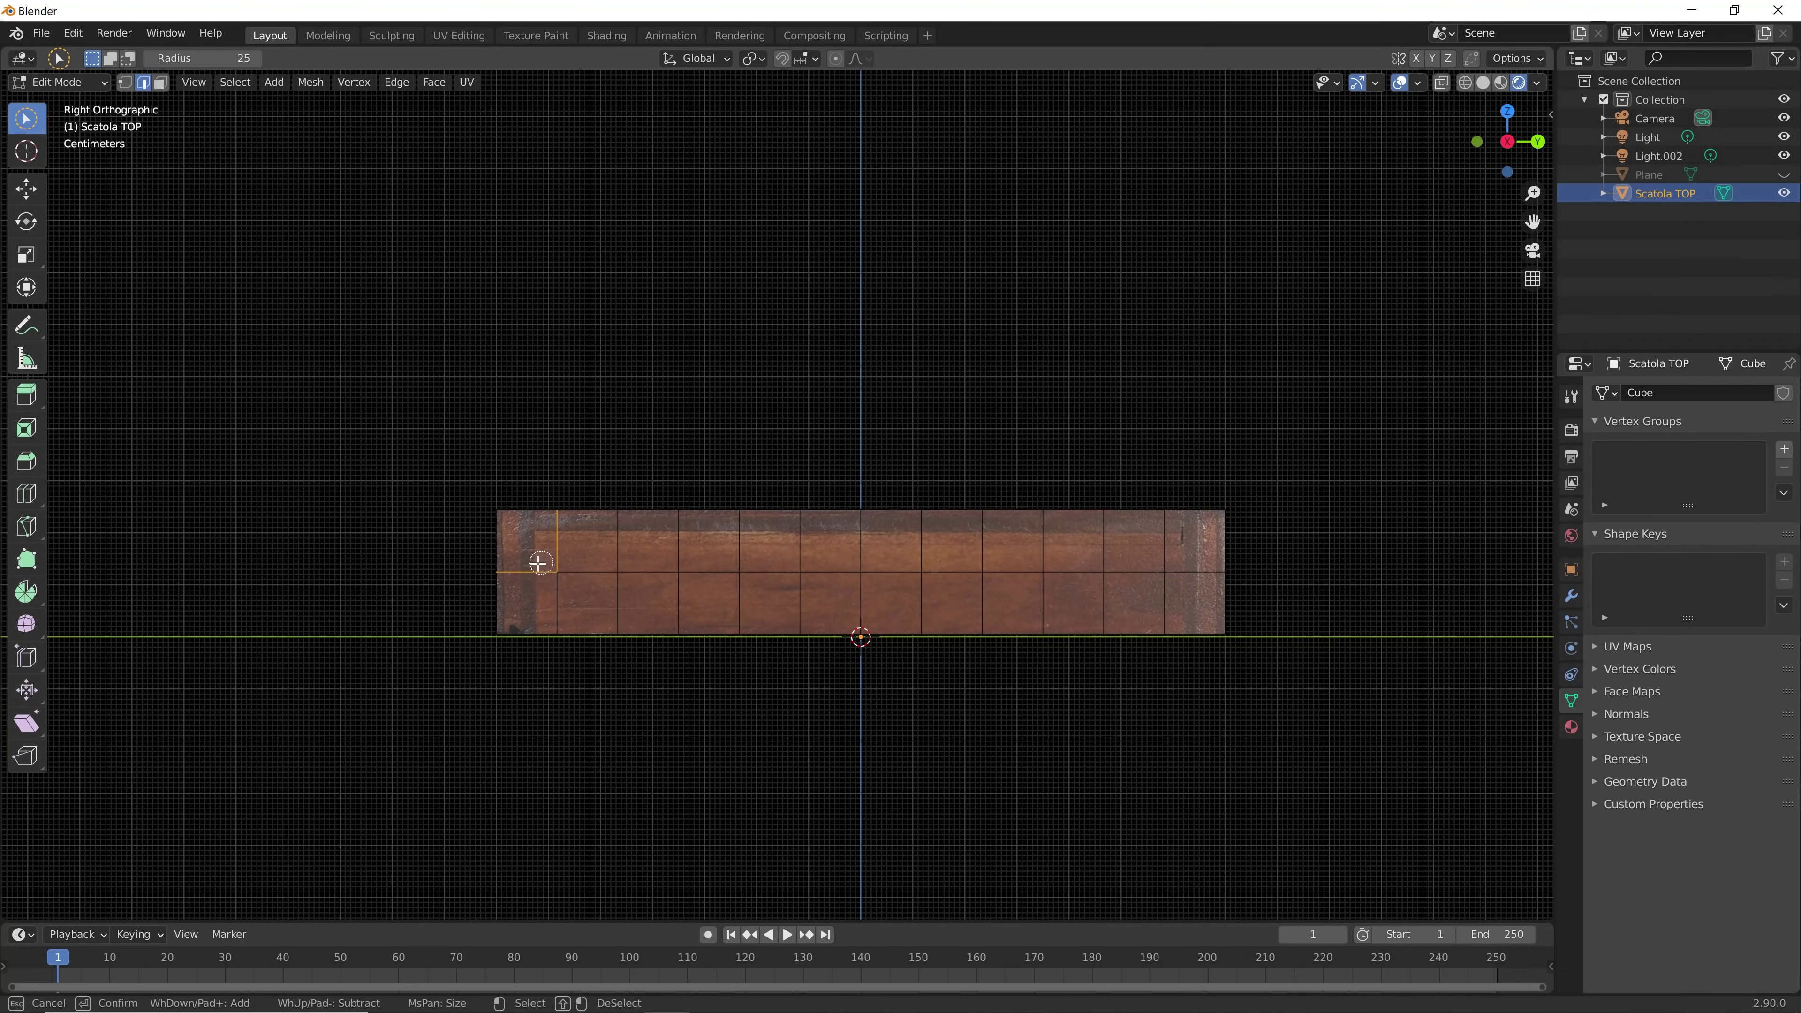
pyautogui.press('3')
pyautogui.moveTo(547, 604)
pyautogui.mouseDown()
pyautogui.moveTo(871, 604)
pyautogui.moveTo(1166, 576)
pyautogui.moveTo(615, 572)
pyautogui.mouseUp()
pyautogui.scroll(-3, 653, 586)
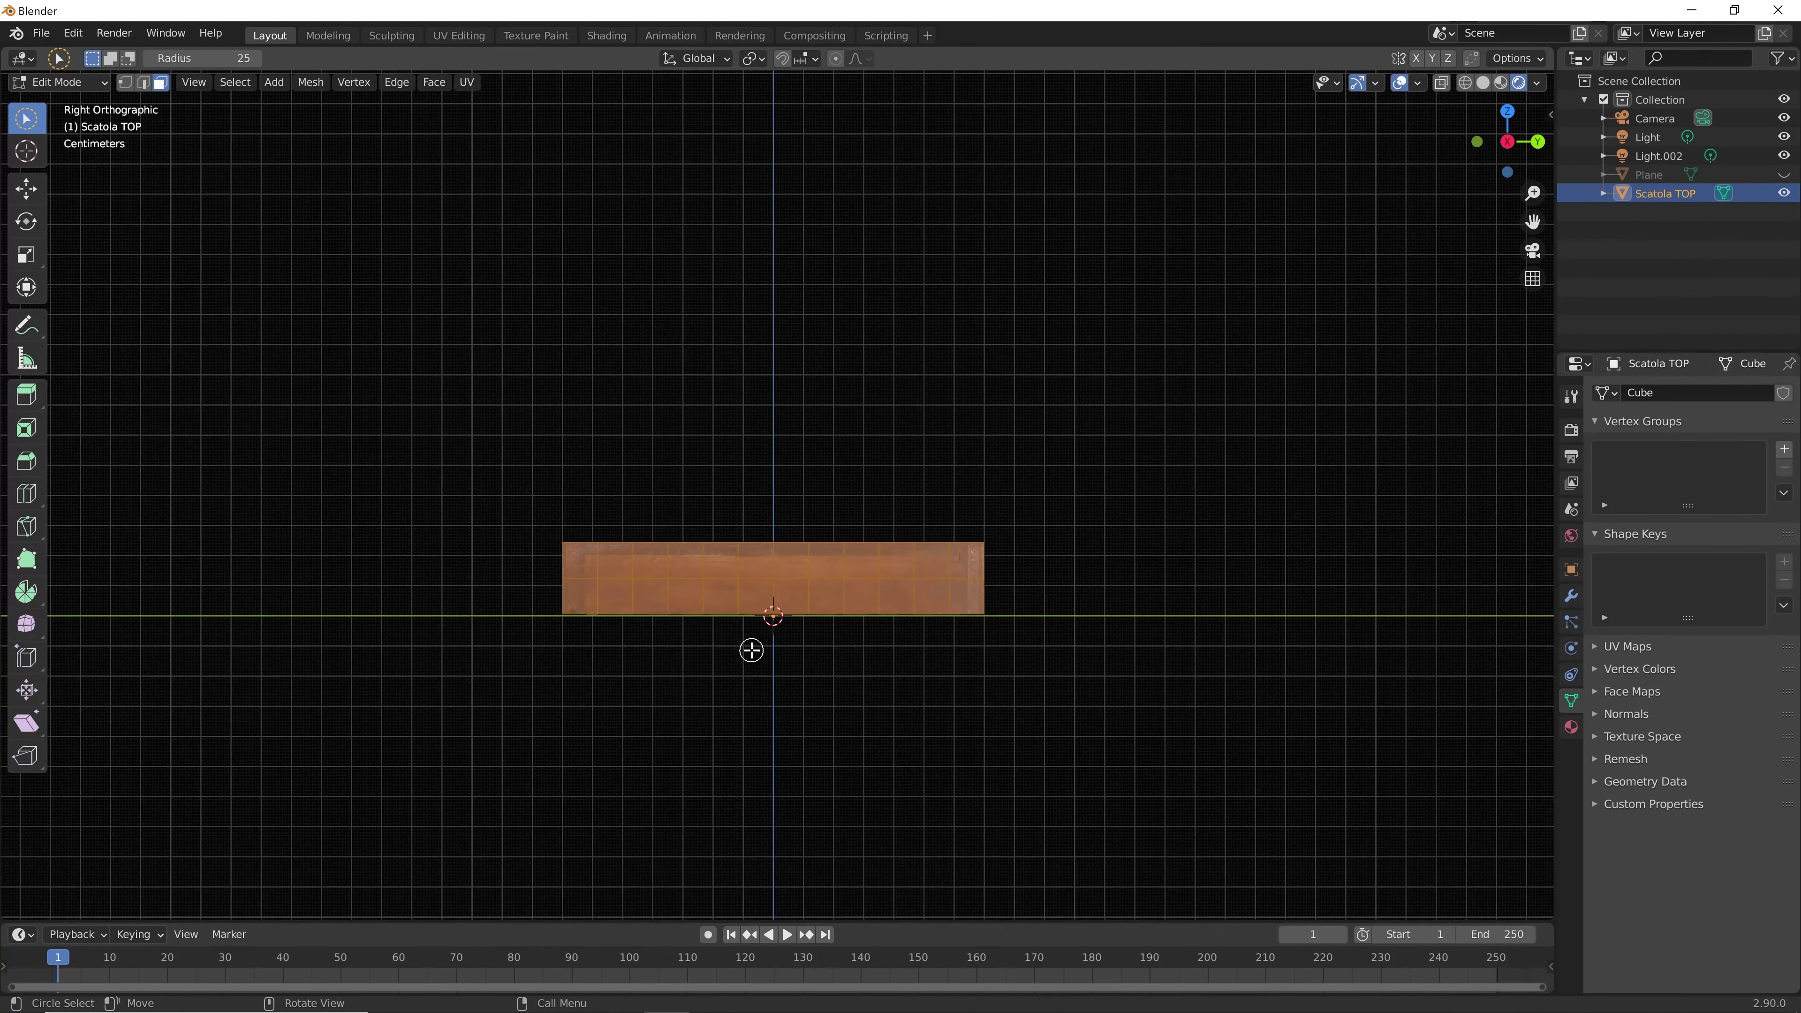
pyautogui.moveTo(752, 650); pyautogui.dragTo(869, 733, button='middle')
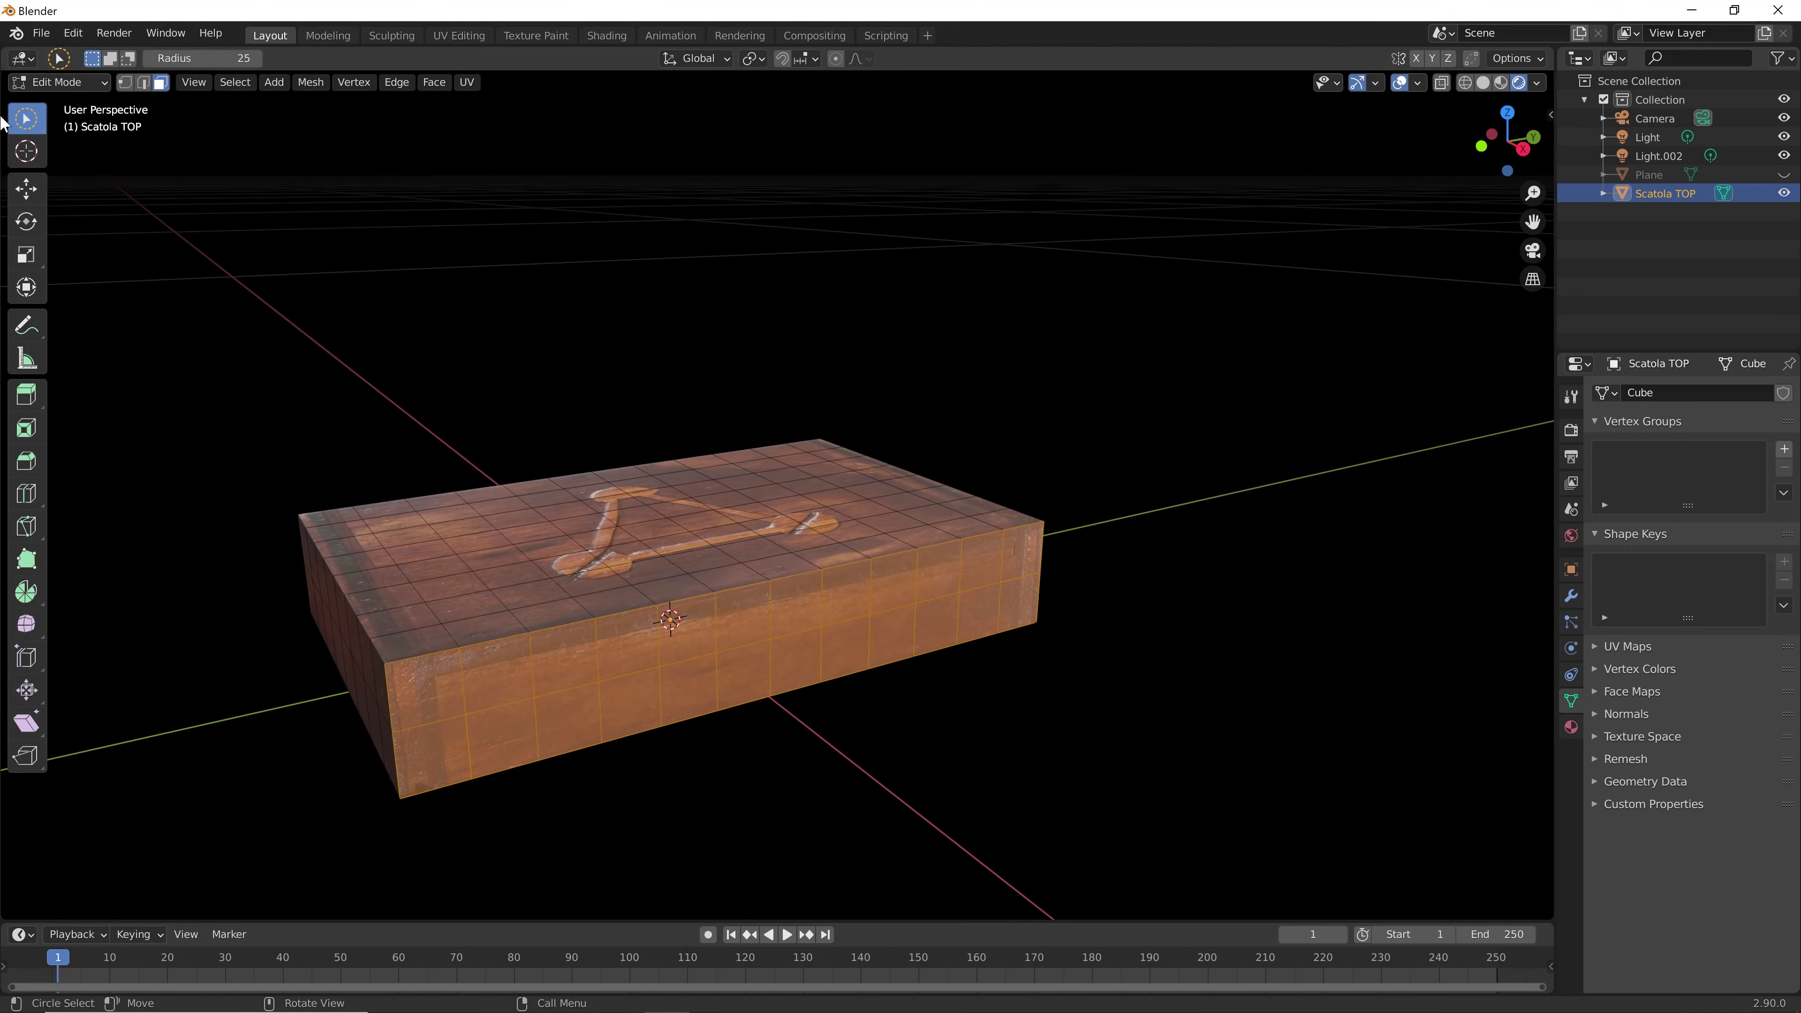
pyautogui.moveTo(7, 44); pyautogui.dragTo(1139, 110)
# Turn the left area into a UV Editor showing Texture.jpg, narrowed to widen the 3D view
pyautogui.click(22, 58)
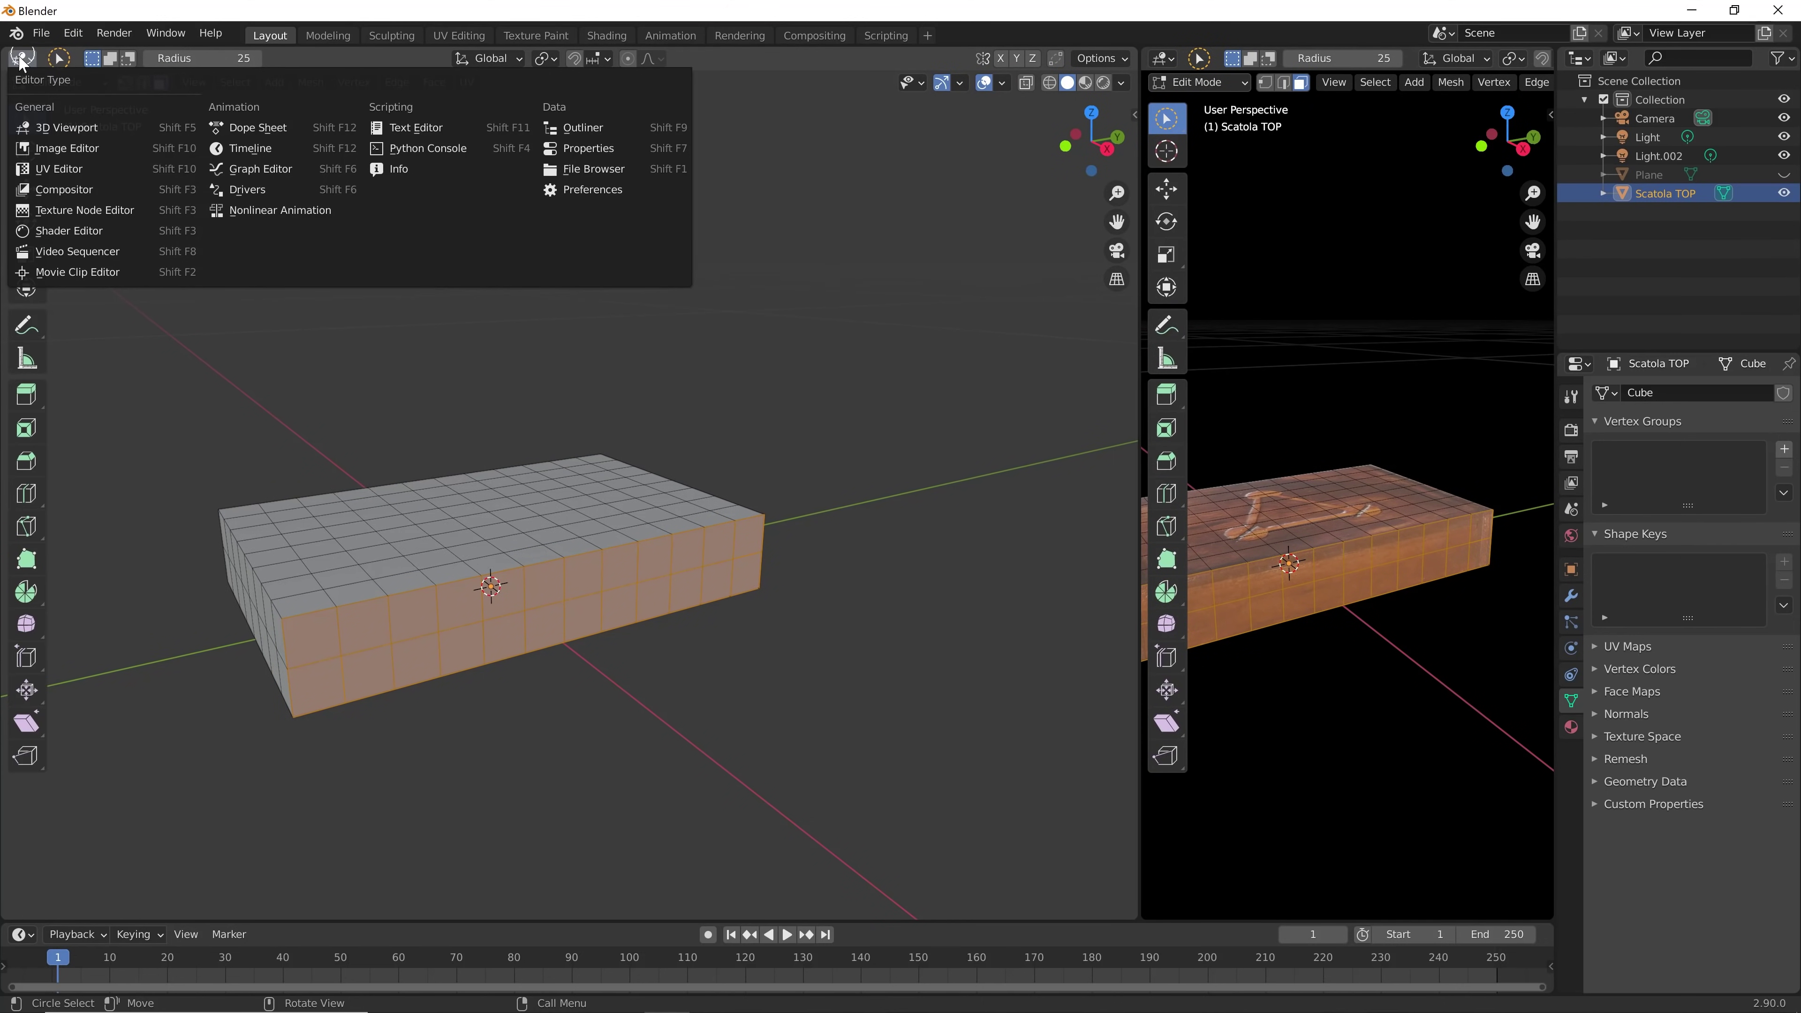
pyautogui.click(43, 170)
pyautogui.scroll(-3, 732, 561)
pyautogui.scroll(3, 741, 557)
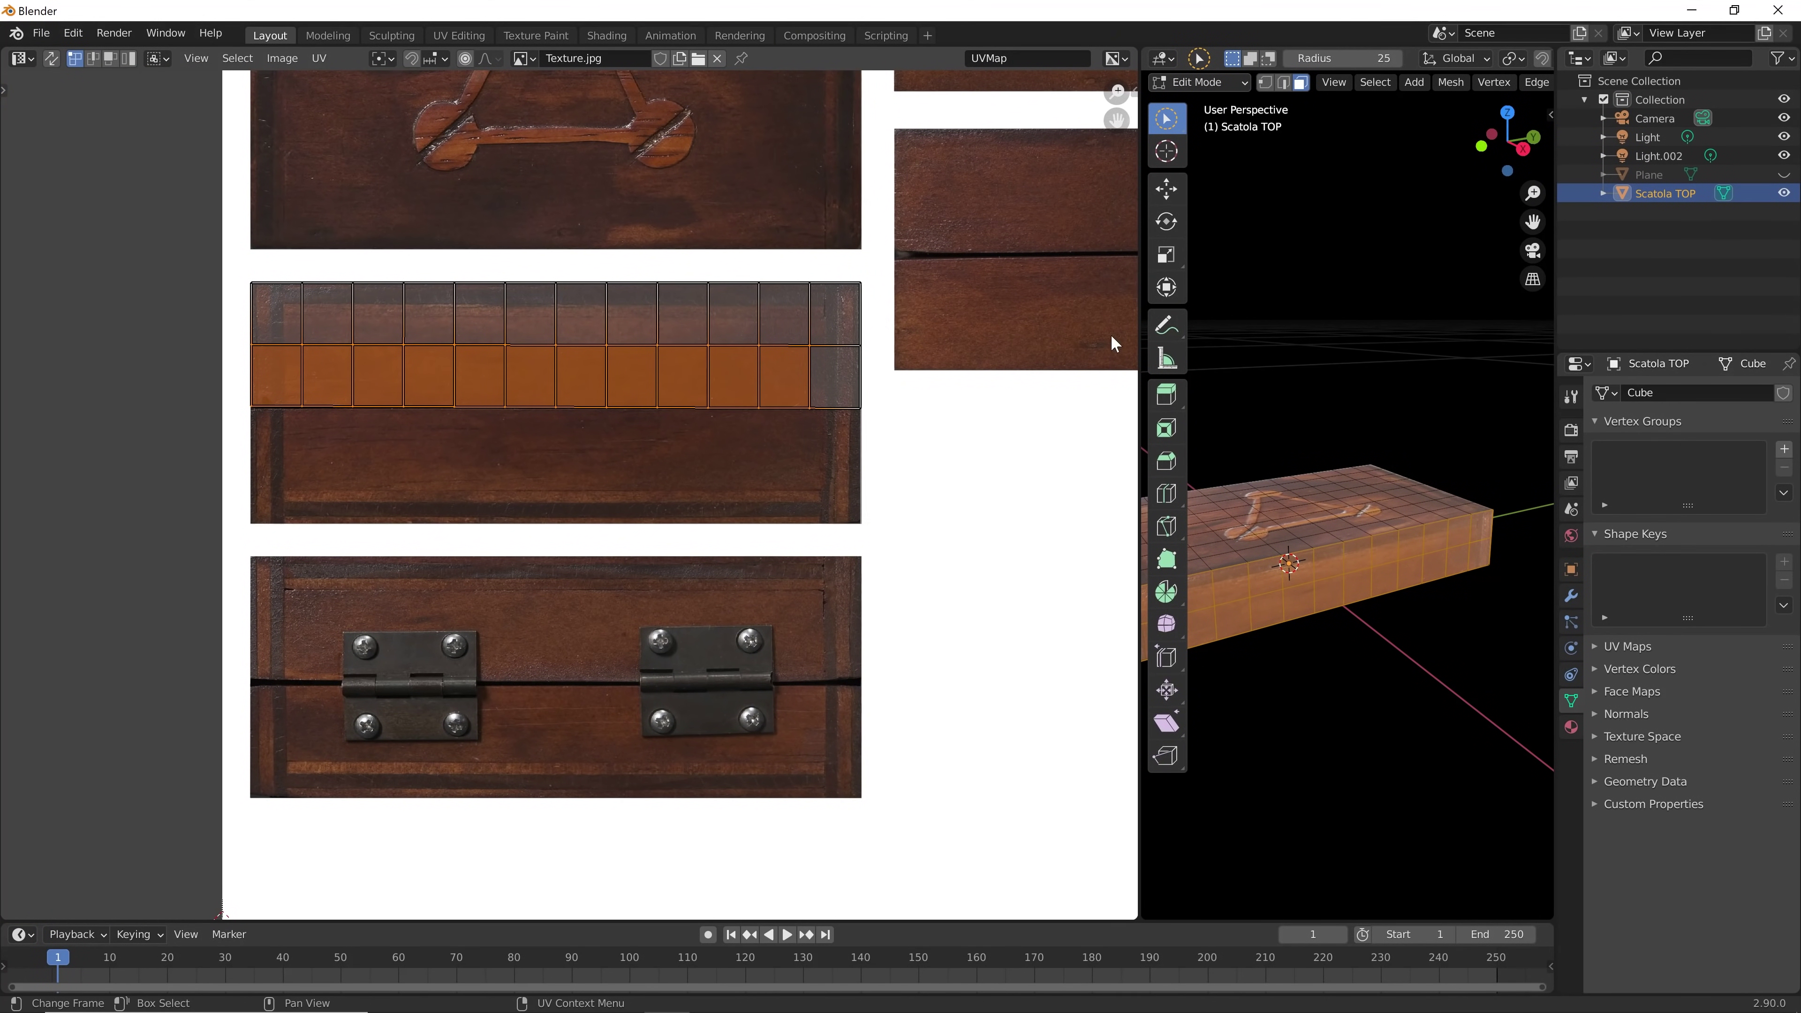
pyautogui.moveTo(1140, 206); pyautogui.dragTo(948, 206)
pyautogui.scroll(-3, 720, 401)
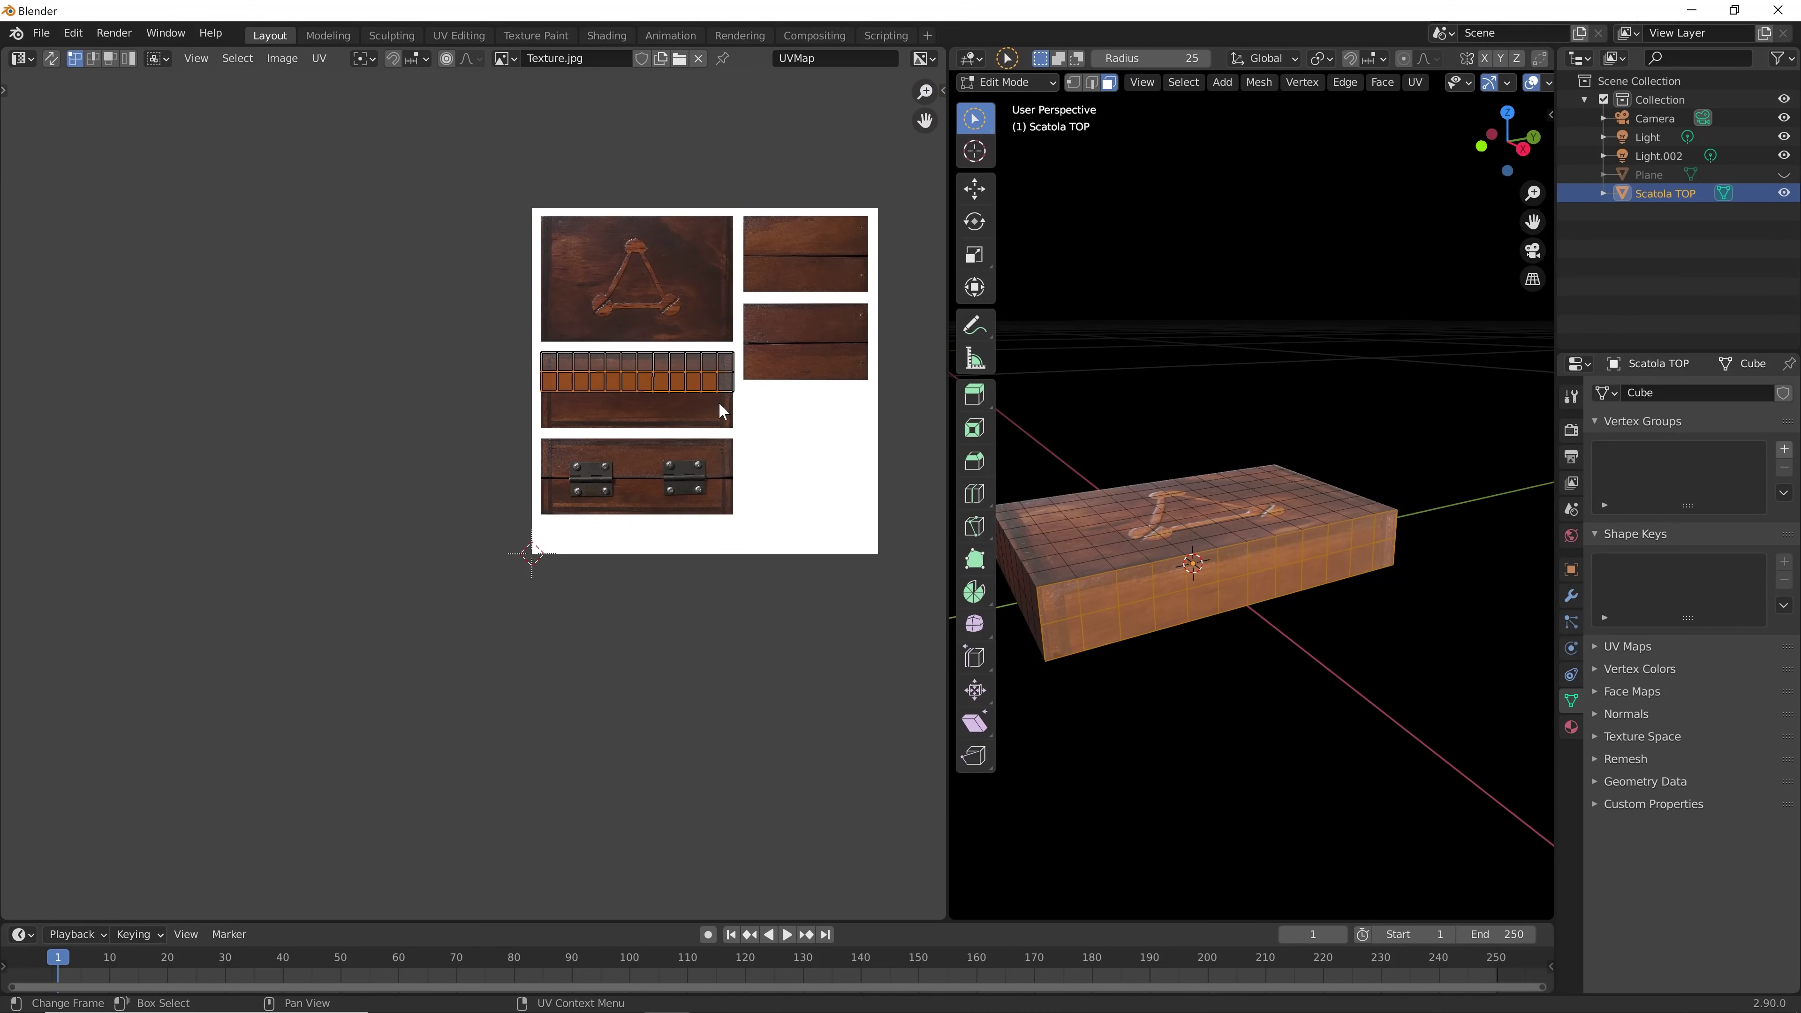
pyautogui.scroll(4, 720, 404)
# Zoom and pan to the side strip's UV grid and close in on the box's side edge
pyautogui.moveTo(829, 431)
pyautogui.mouseDown(button='middle')
pyautogui.moveTo(723, 495)
pyautogui.moveTo(607, 523)
pyautogui.moveTo(622, 530)
pyautogui.mouseUp(button='middle')
pyautogui.moveTo(381, 528); pyautogui.dragTo(503, 511, button='middle')
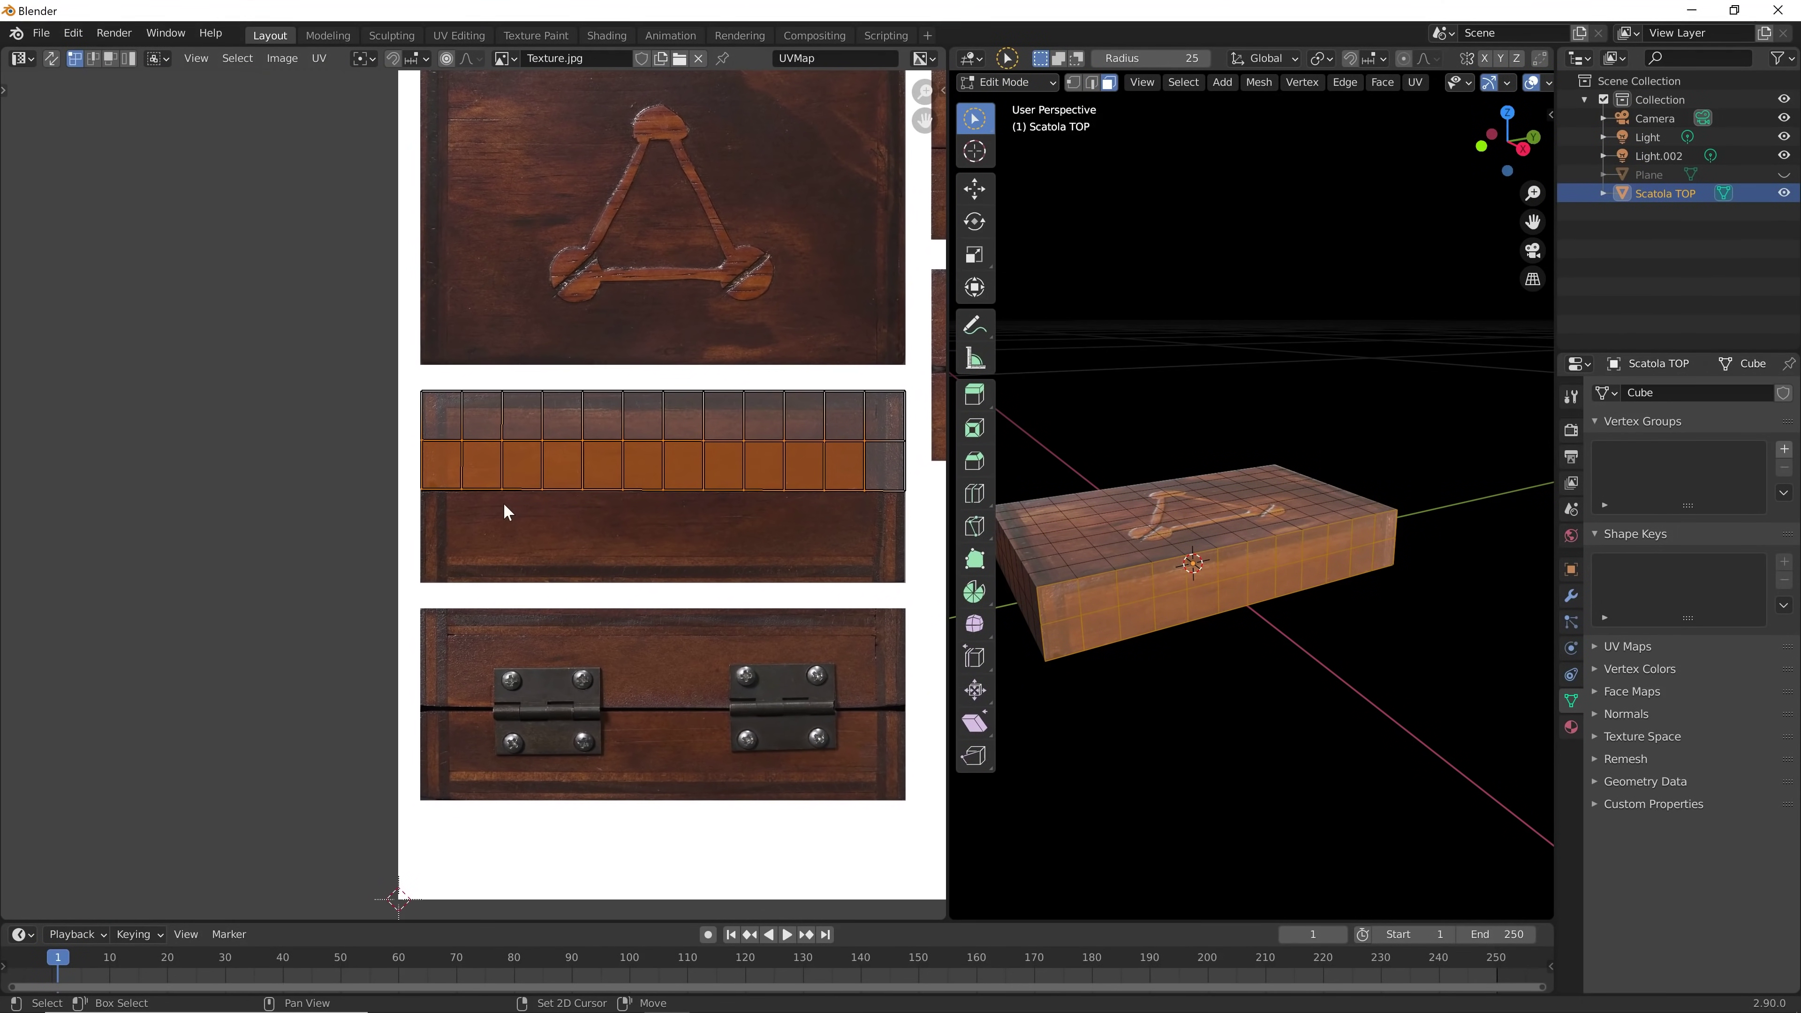
pyautogui.scroll(4, 414, 483)
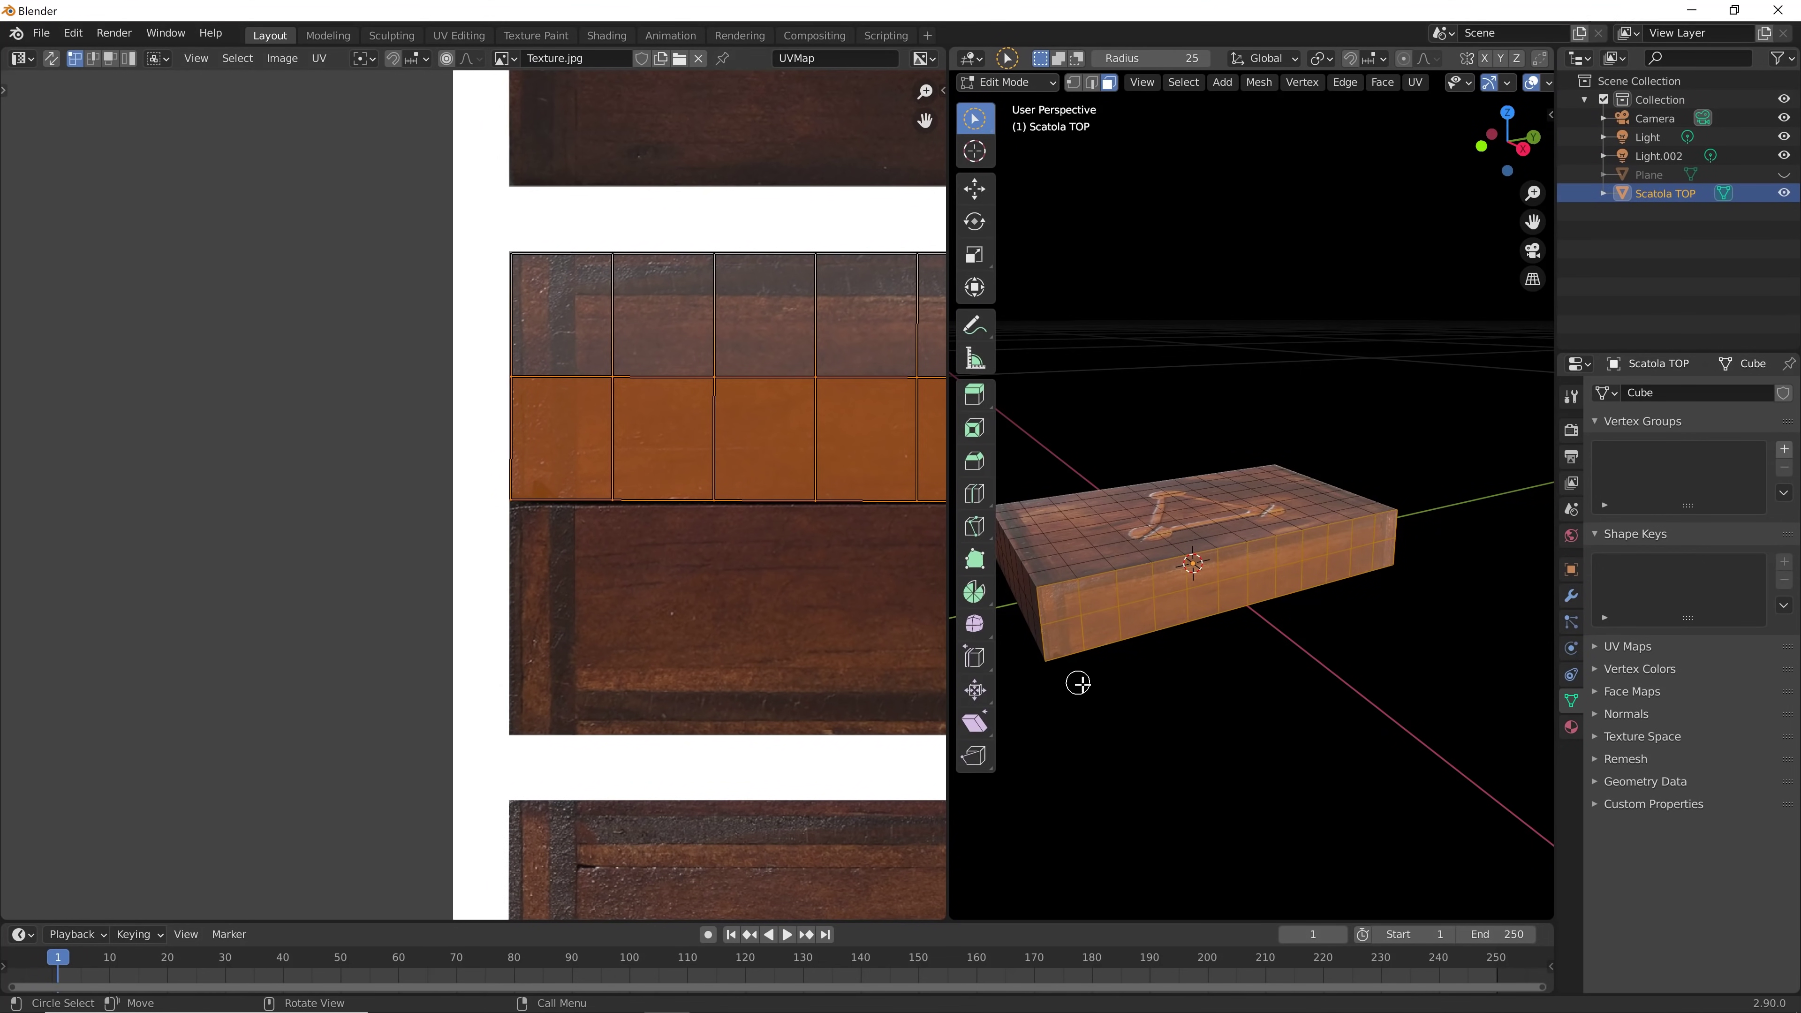
pyautogui.scroll(5, 1078, 683)
pyautogui.moveTo(1074, 632)
pyautogui.mouseDown(button='middle')
pyautogui.moveTo(1245, 728)
pyautogui.moveTo(1146, 692)
pyautogui.mouseUp(button='middle')
pyautogui.scroll(4, 1146, 692)
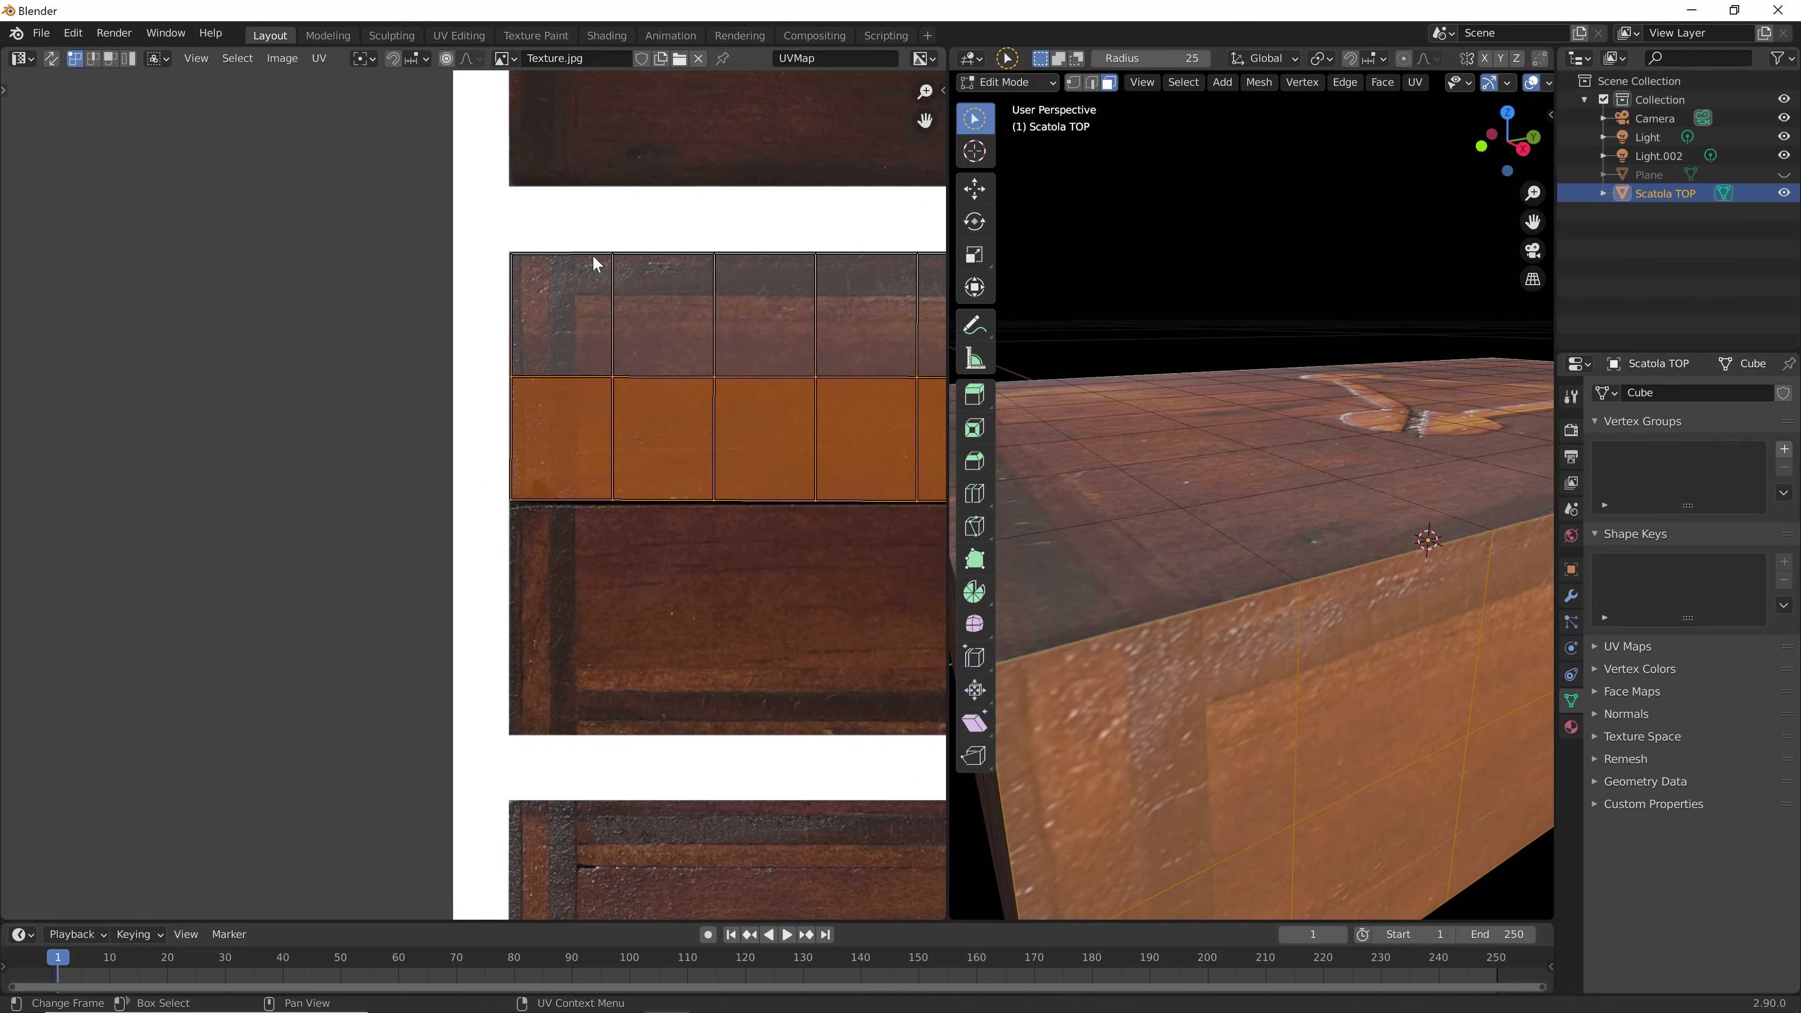
pyautogui.scroll(1, 593, 255)
pyautogui.scroll(2, 594, 255)
pyautogui.scroll(2, 605, 263)
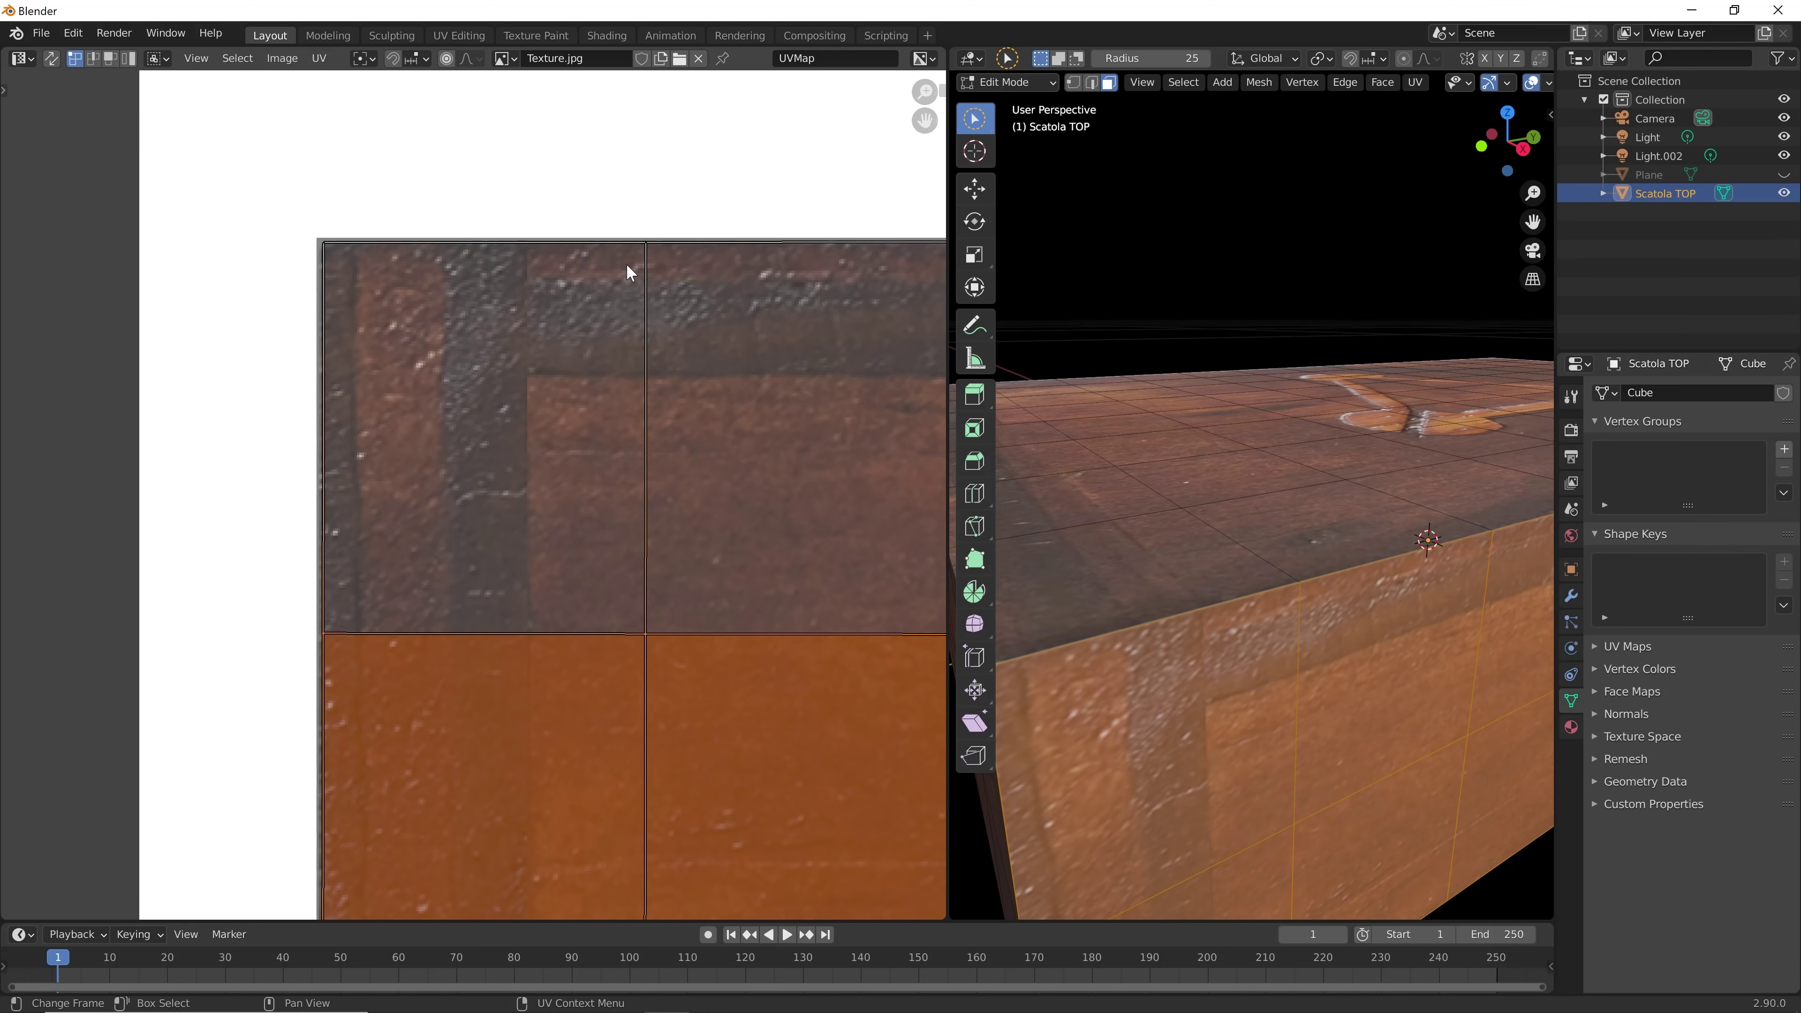
# Move the lid's corner UV vertex so it lines up with the texture's edge
pyautogui.click(645, 244)
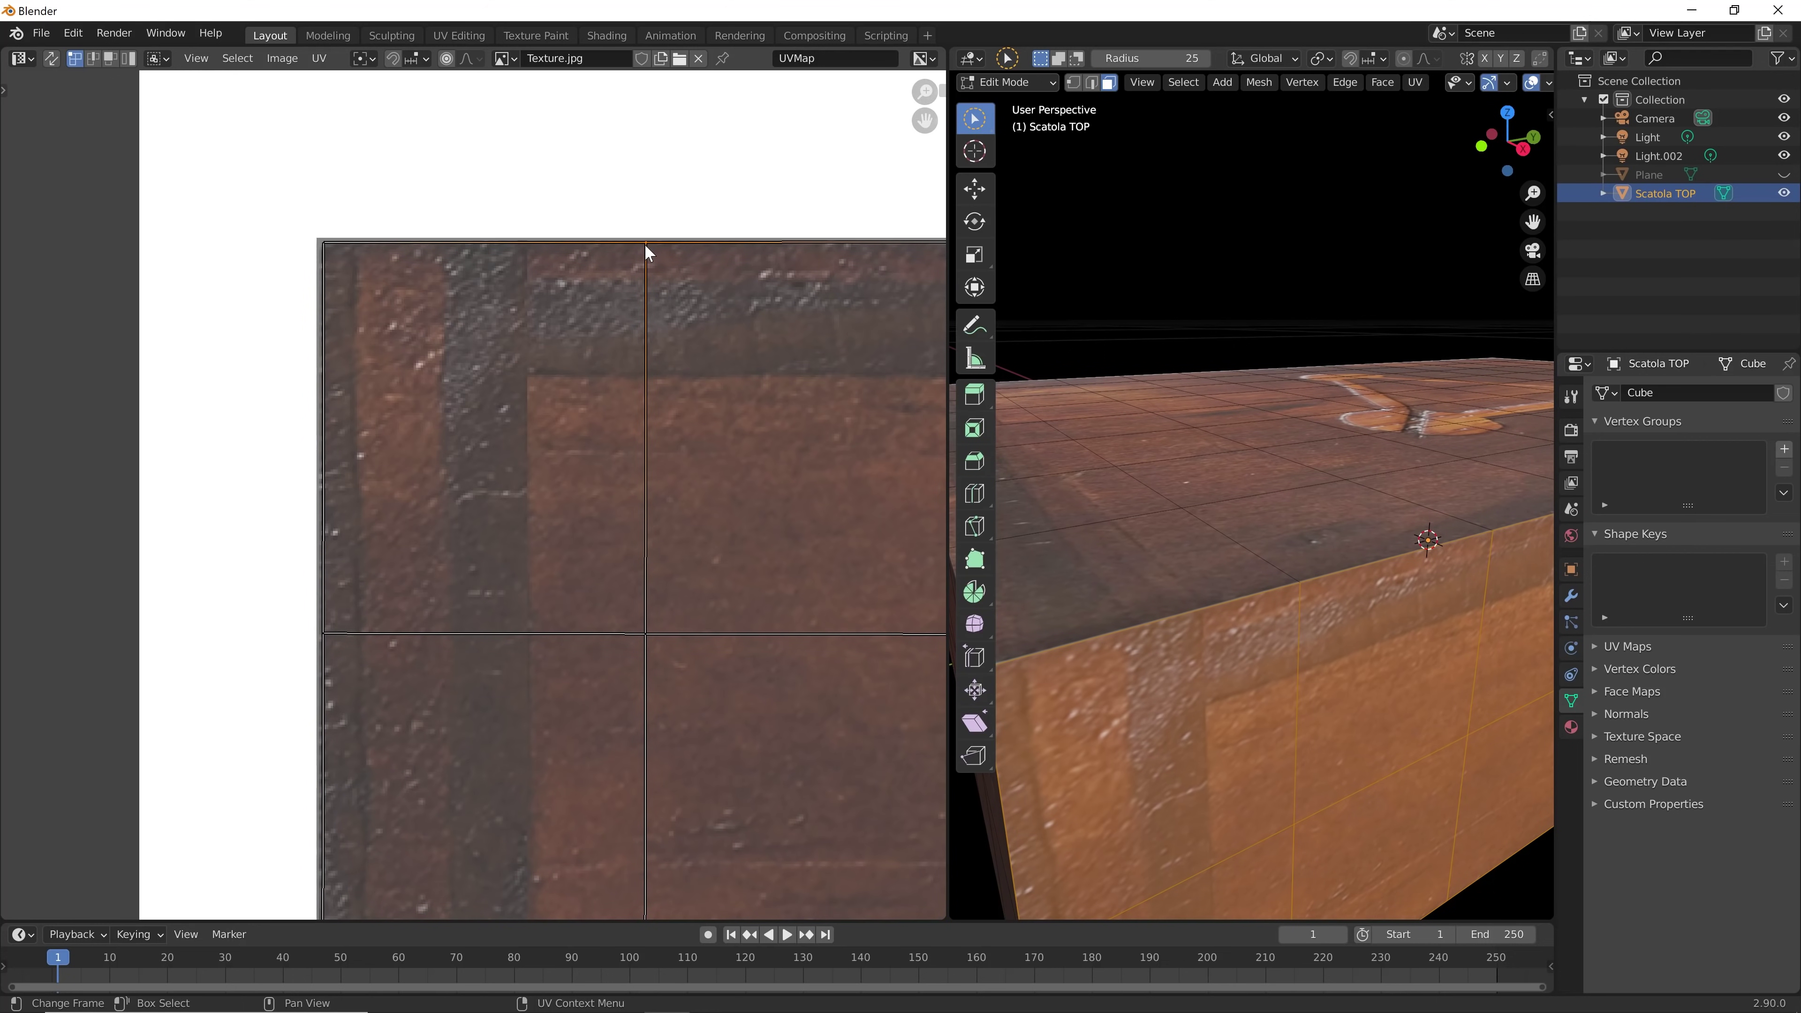
pyautogui.press('r')
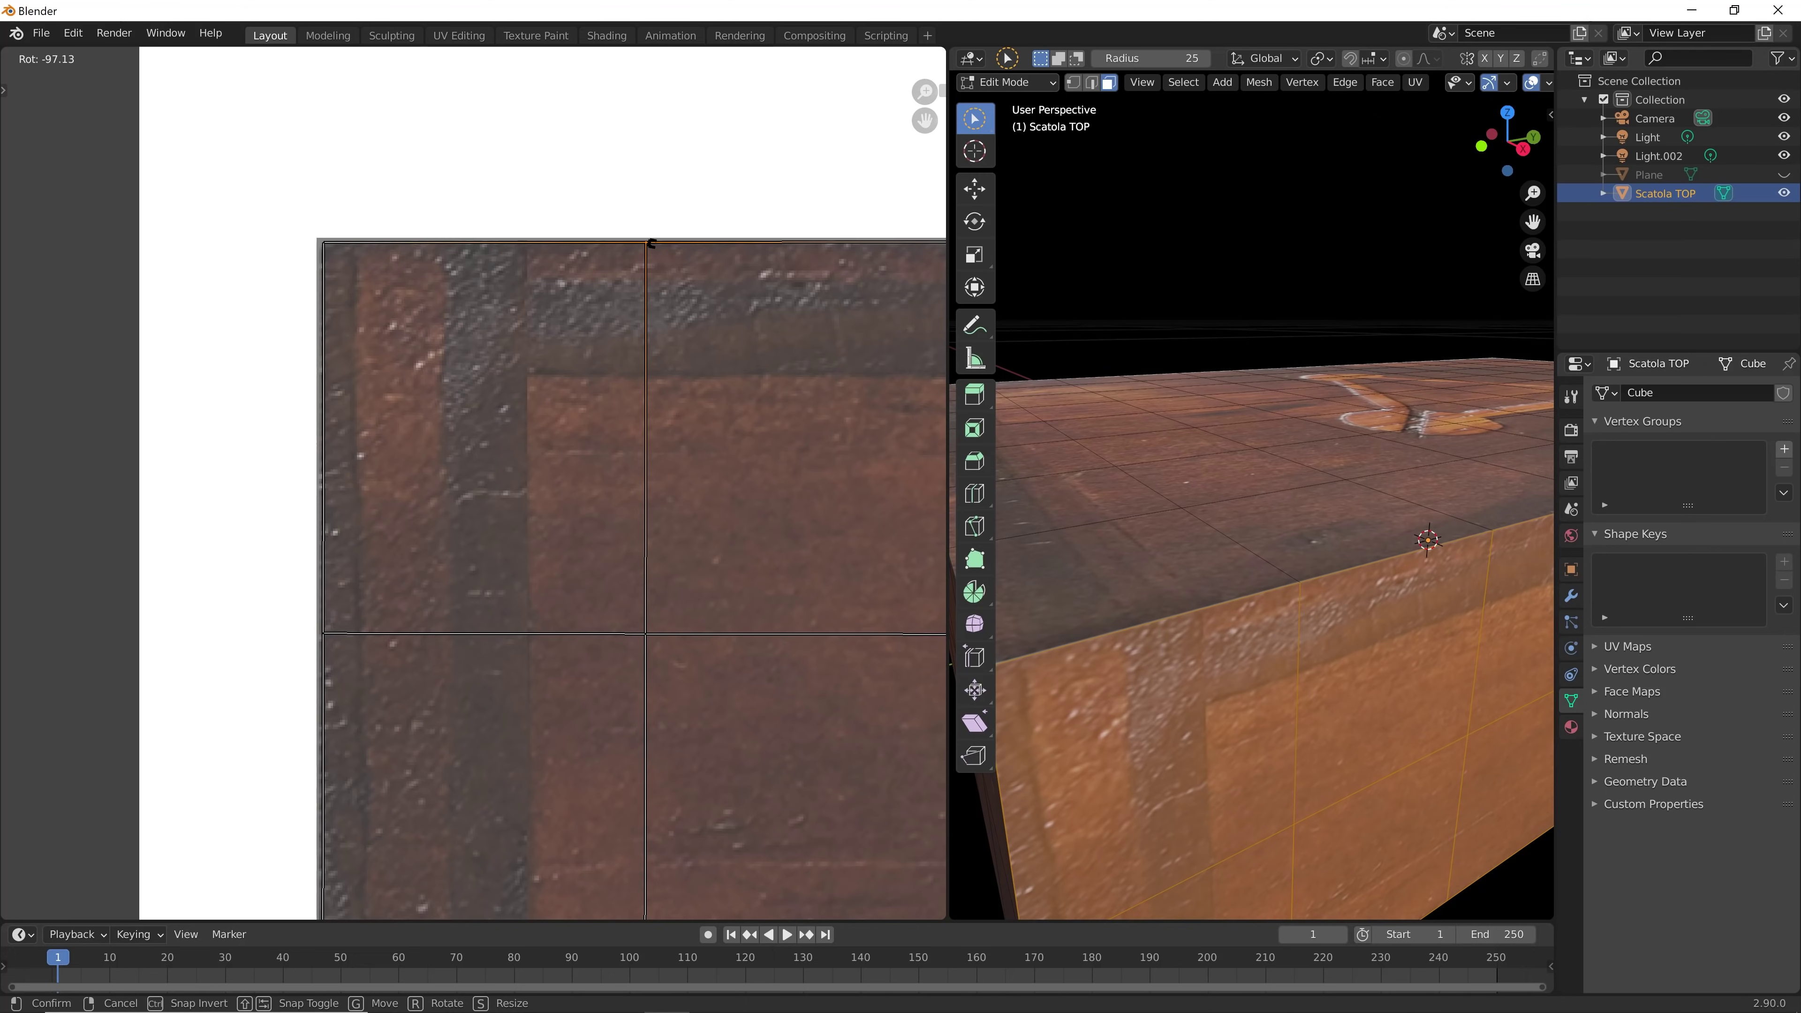
pyautogui.click(648, 247)
pyautogui.press('g')
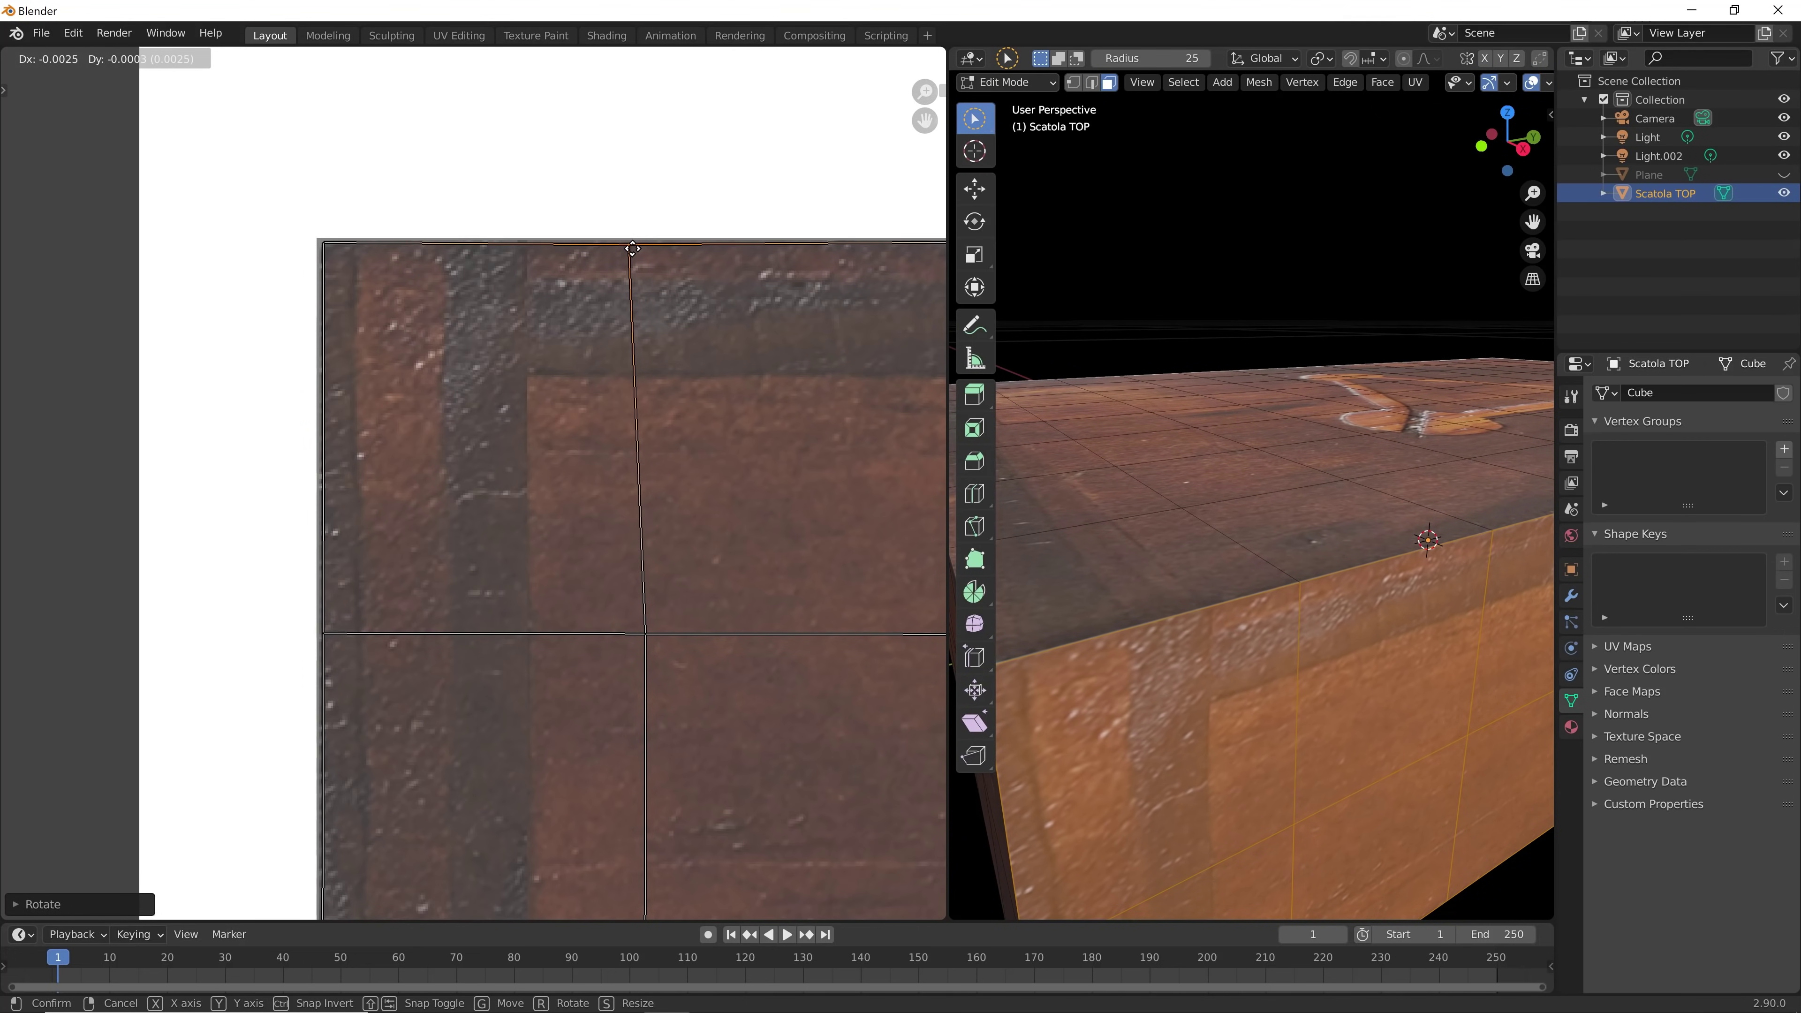
pyautogui.rightClick(632, 248)
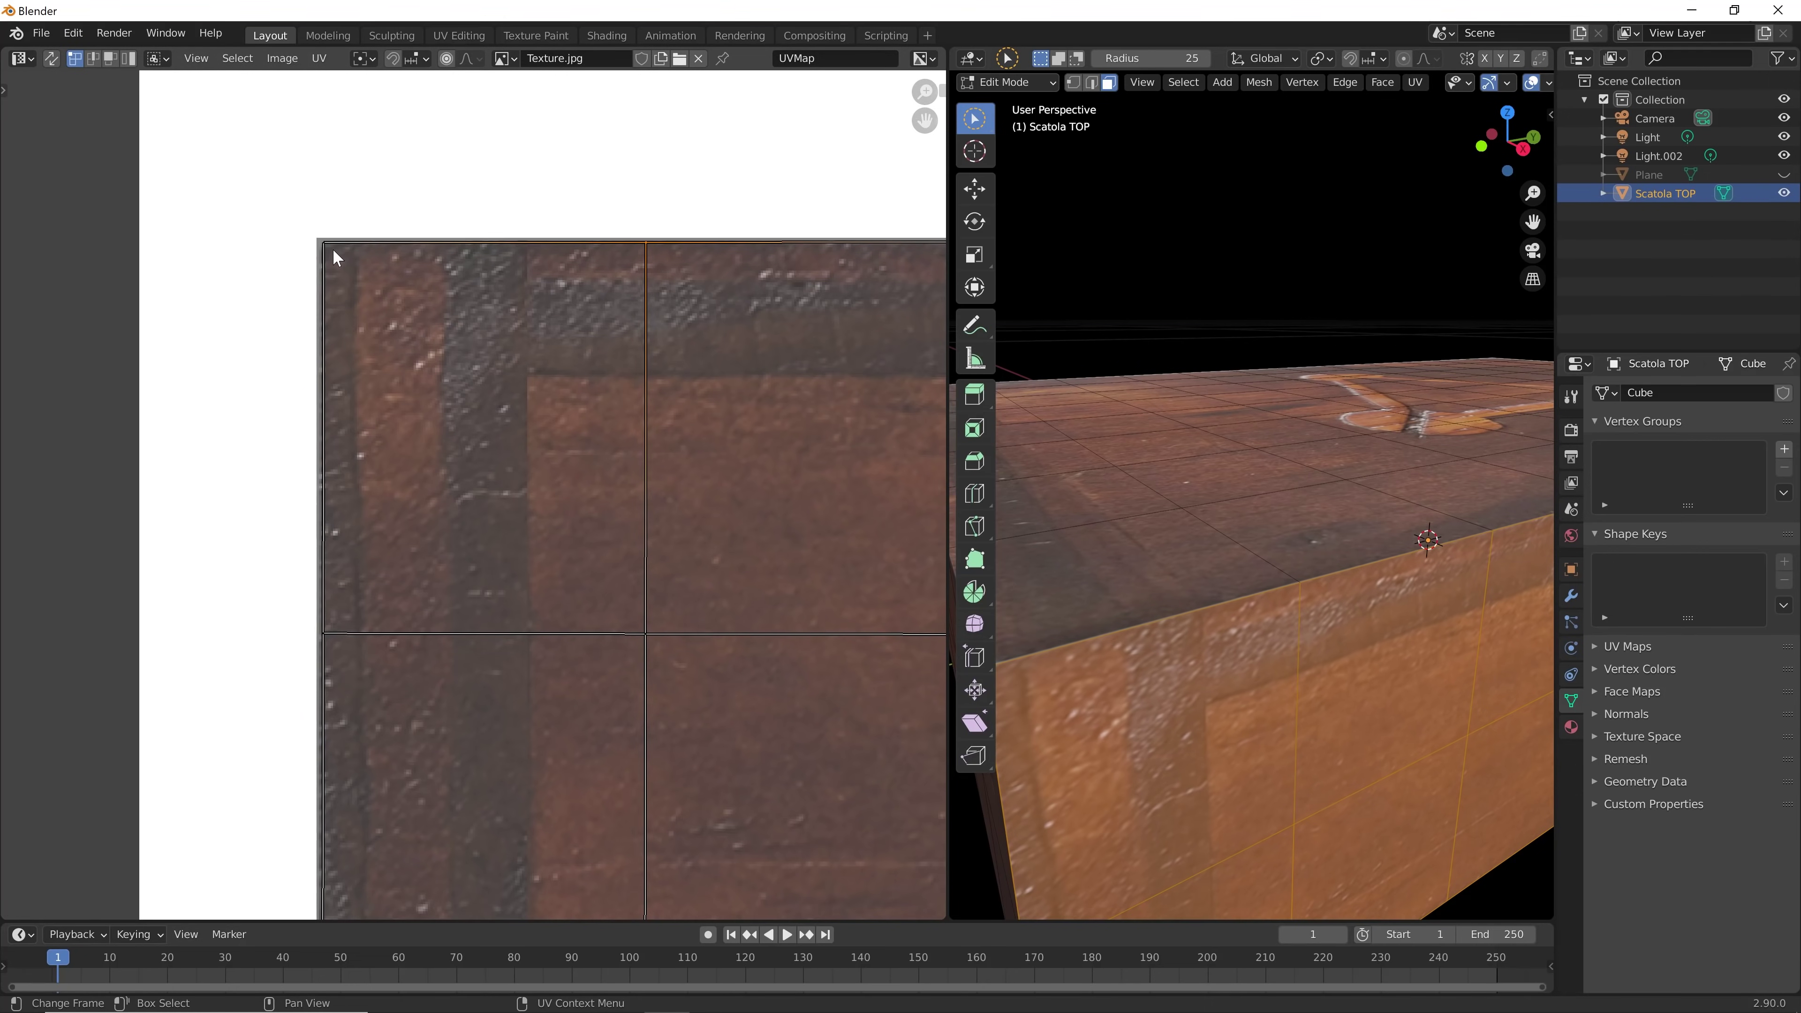
pyautogui.press('g')
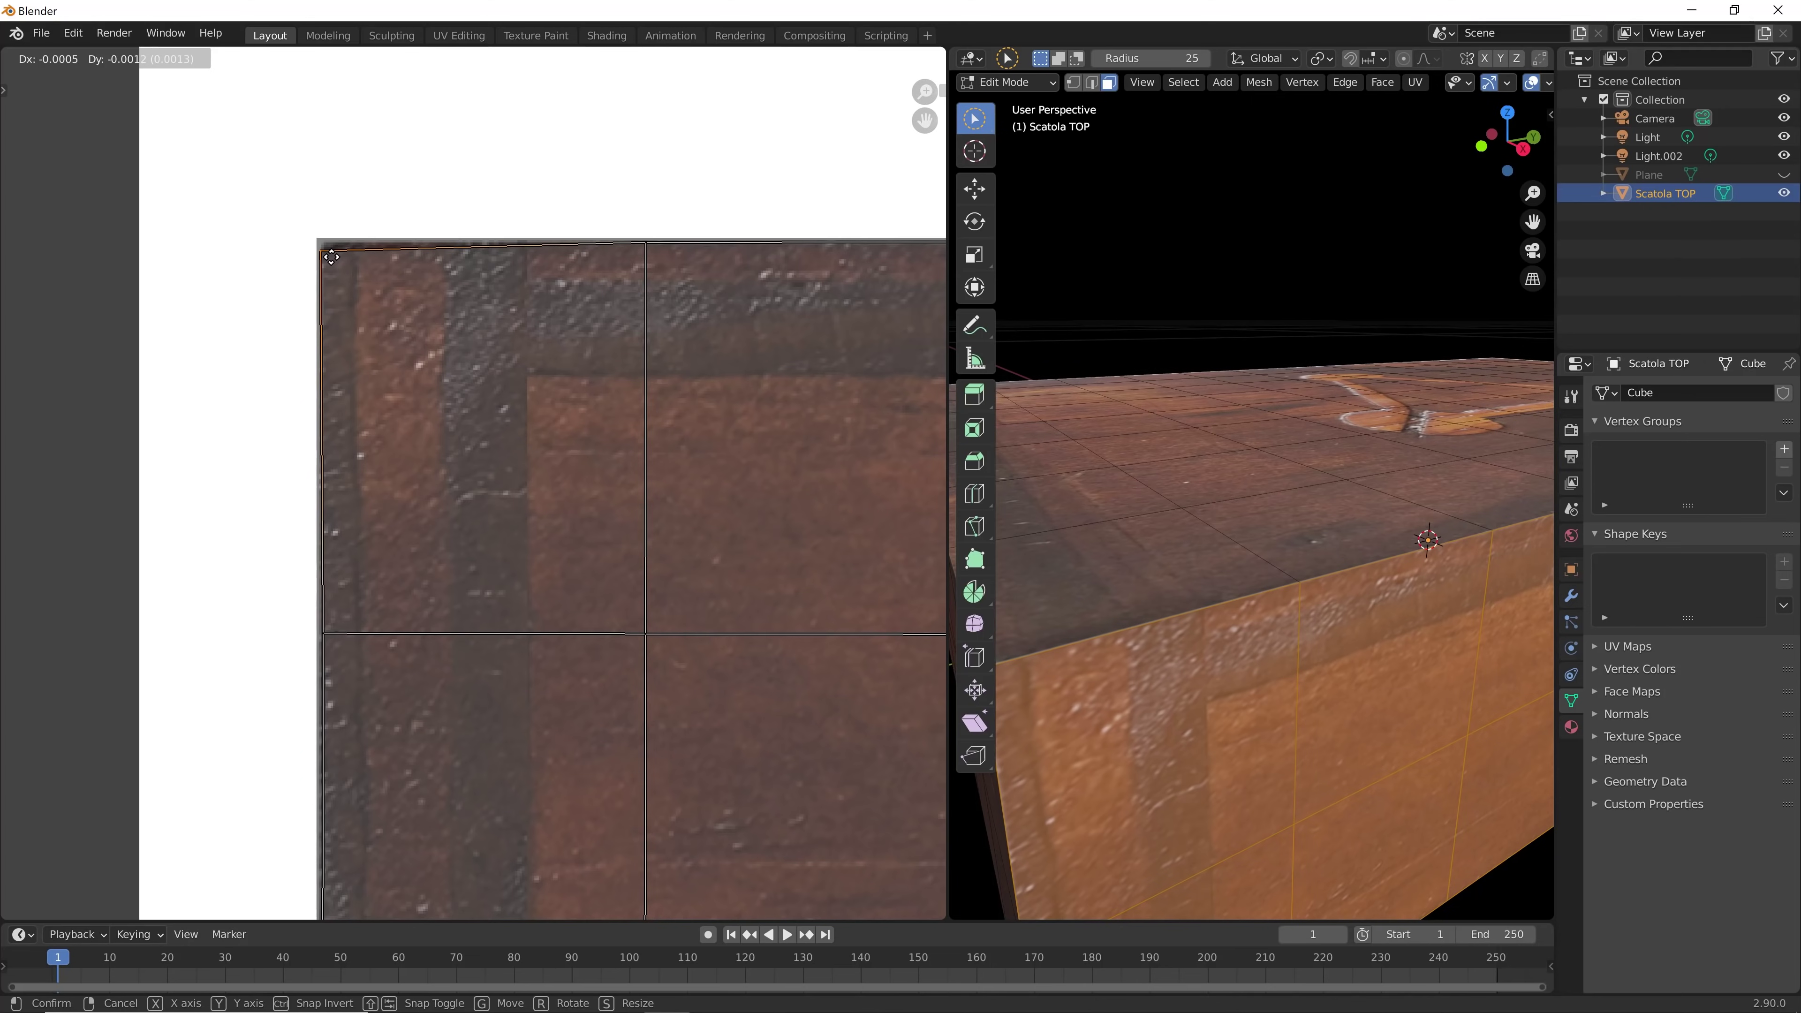
pyautogui.click(335, 260)
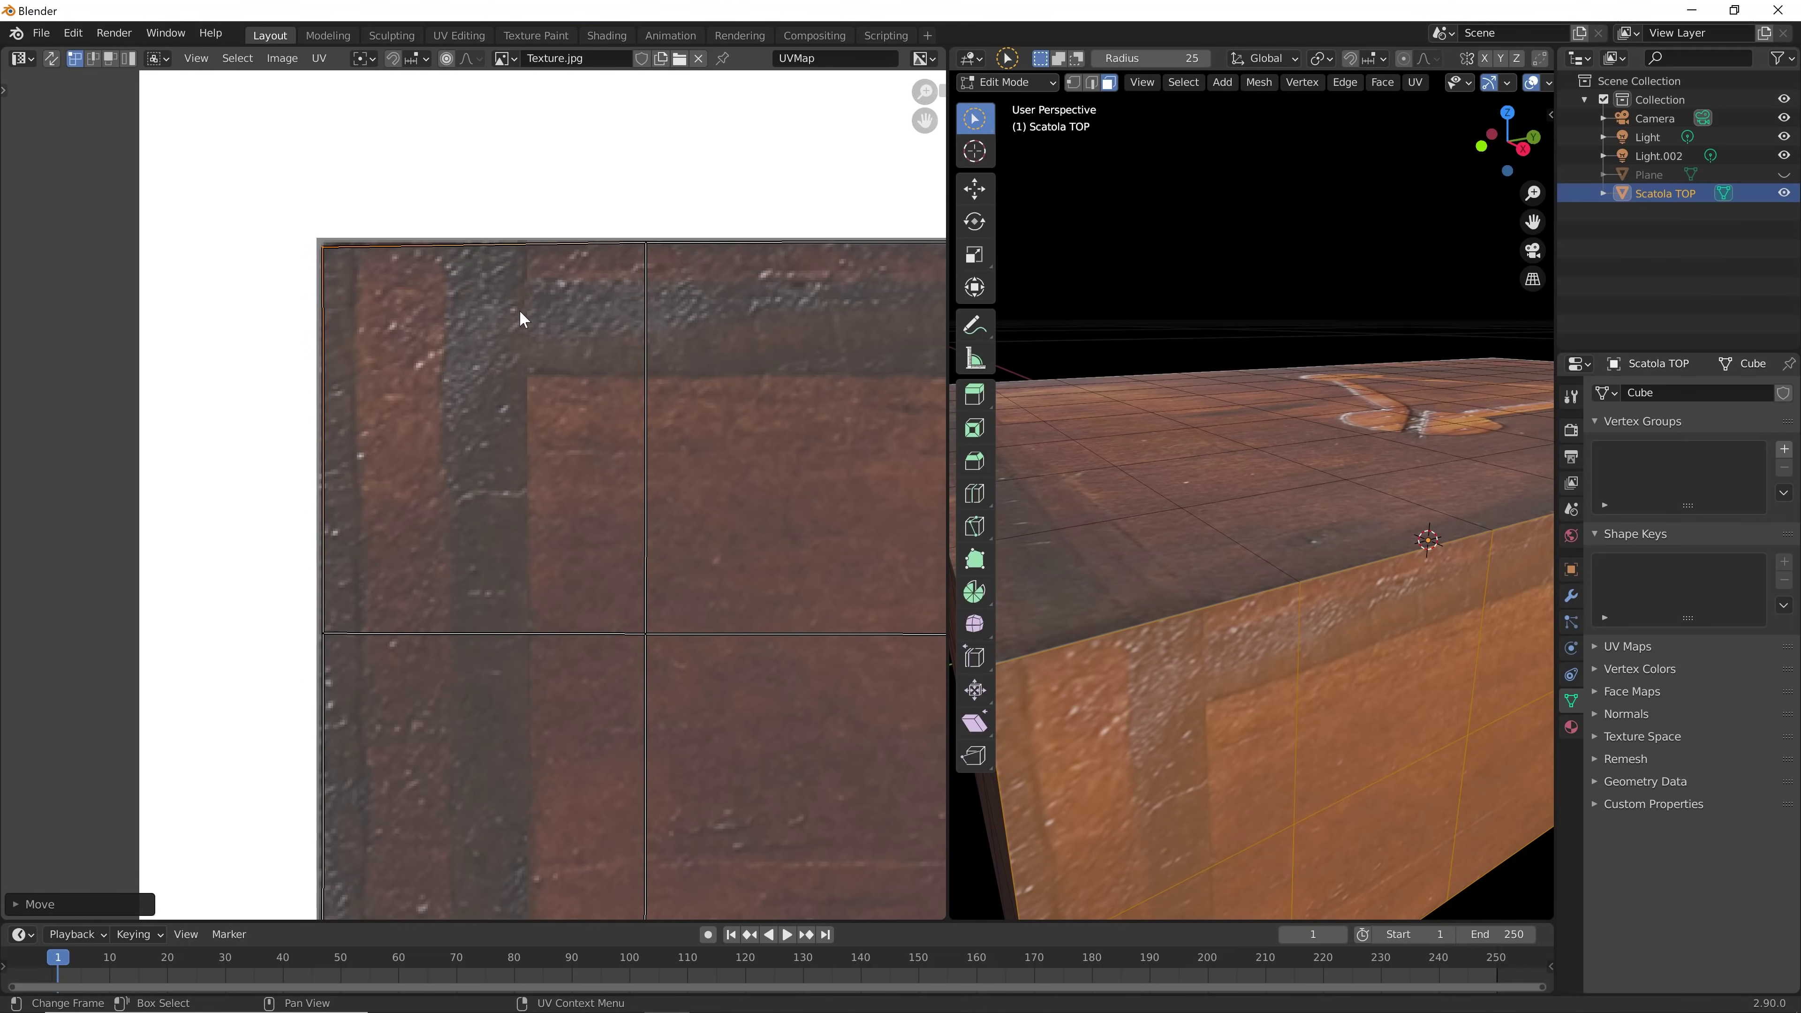
# Add a centred edge loop across the box side and return to Object Mode
pyautogui.hotkey('ctrl', 'r')
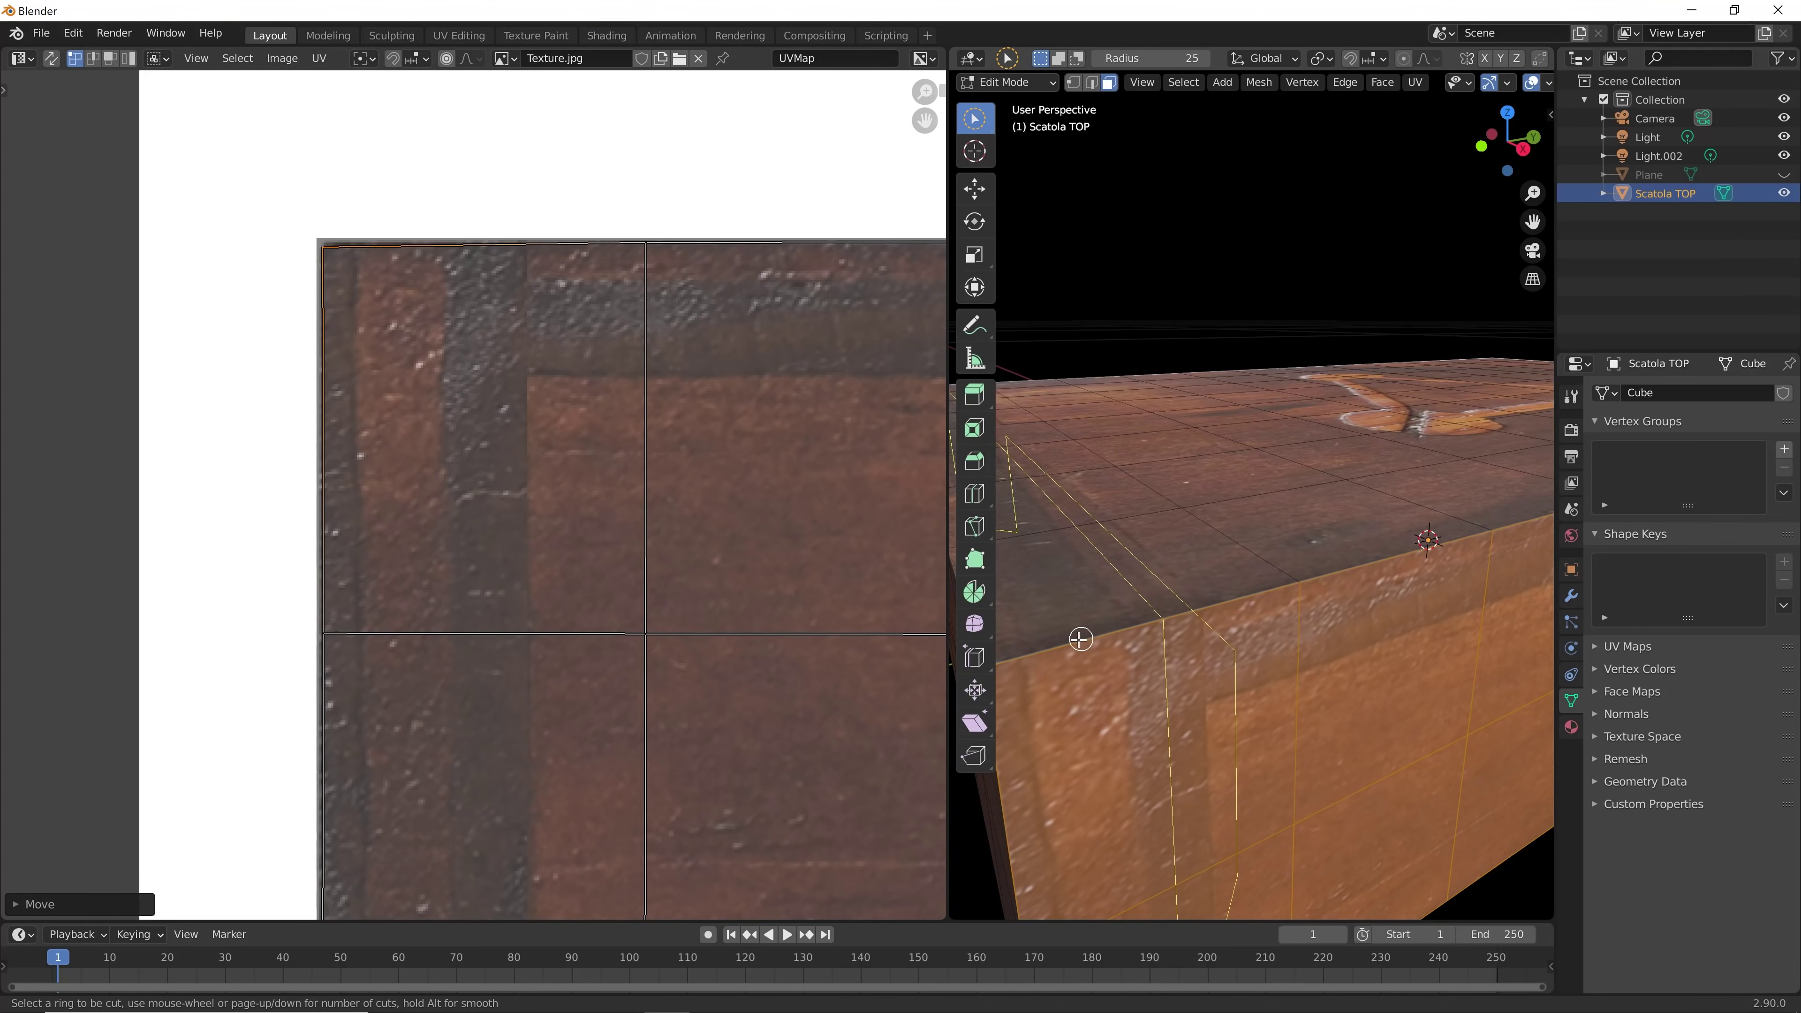
pyautogui.click(1080, 638)
pyautogui.rightClick(1089, 660)
pyautogui.press('Tab')
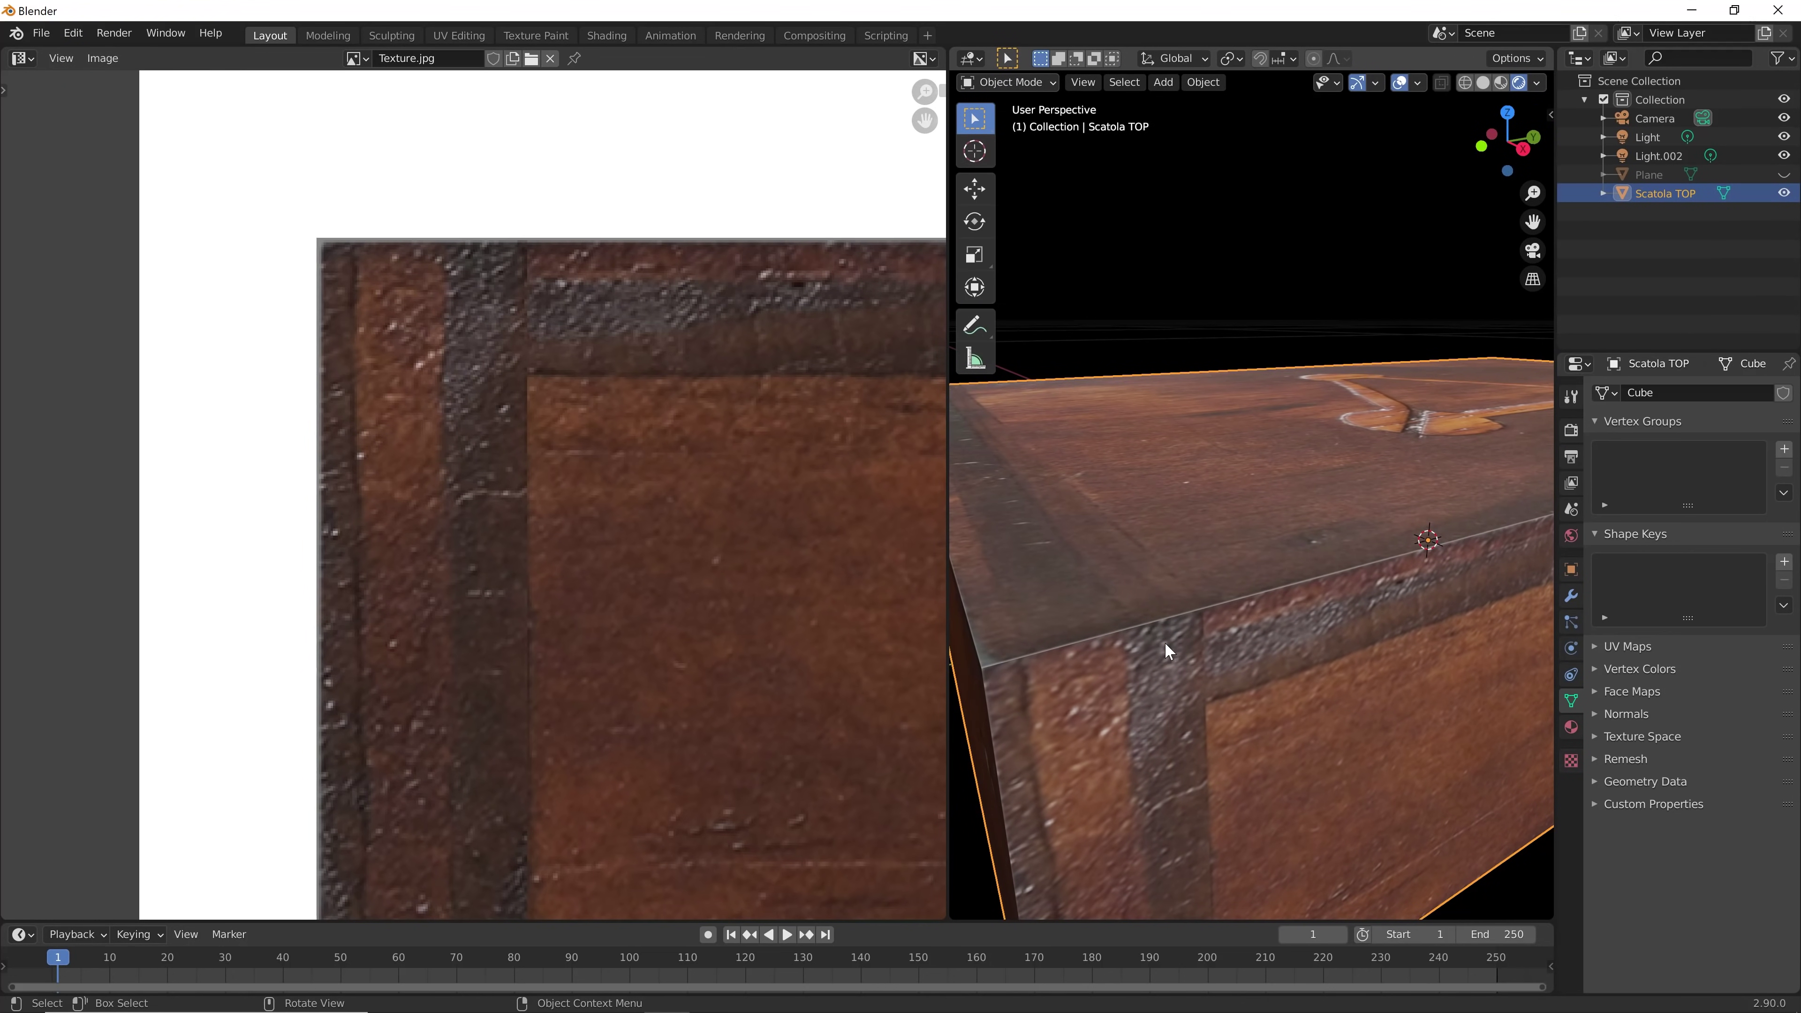
# Back in Edit Mode, select the two side faces and slide their UV edge onto the dark strip
pyautogui.press('Tab')
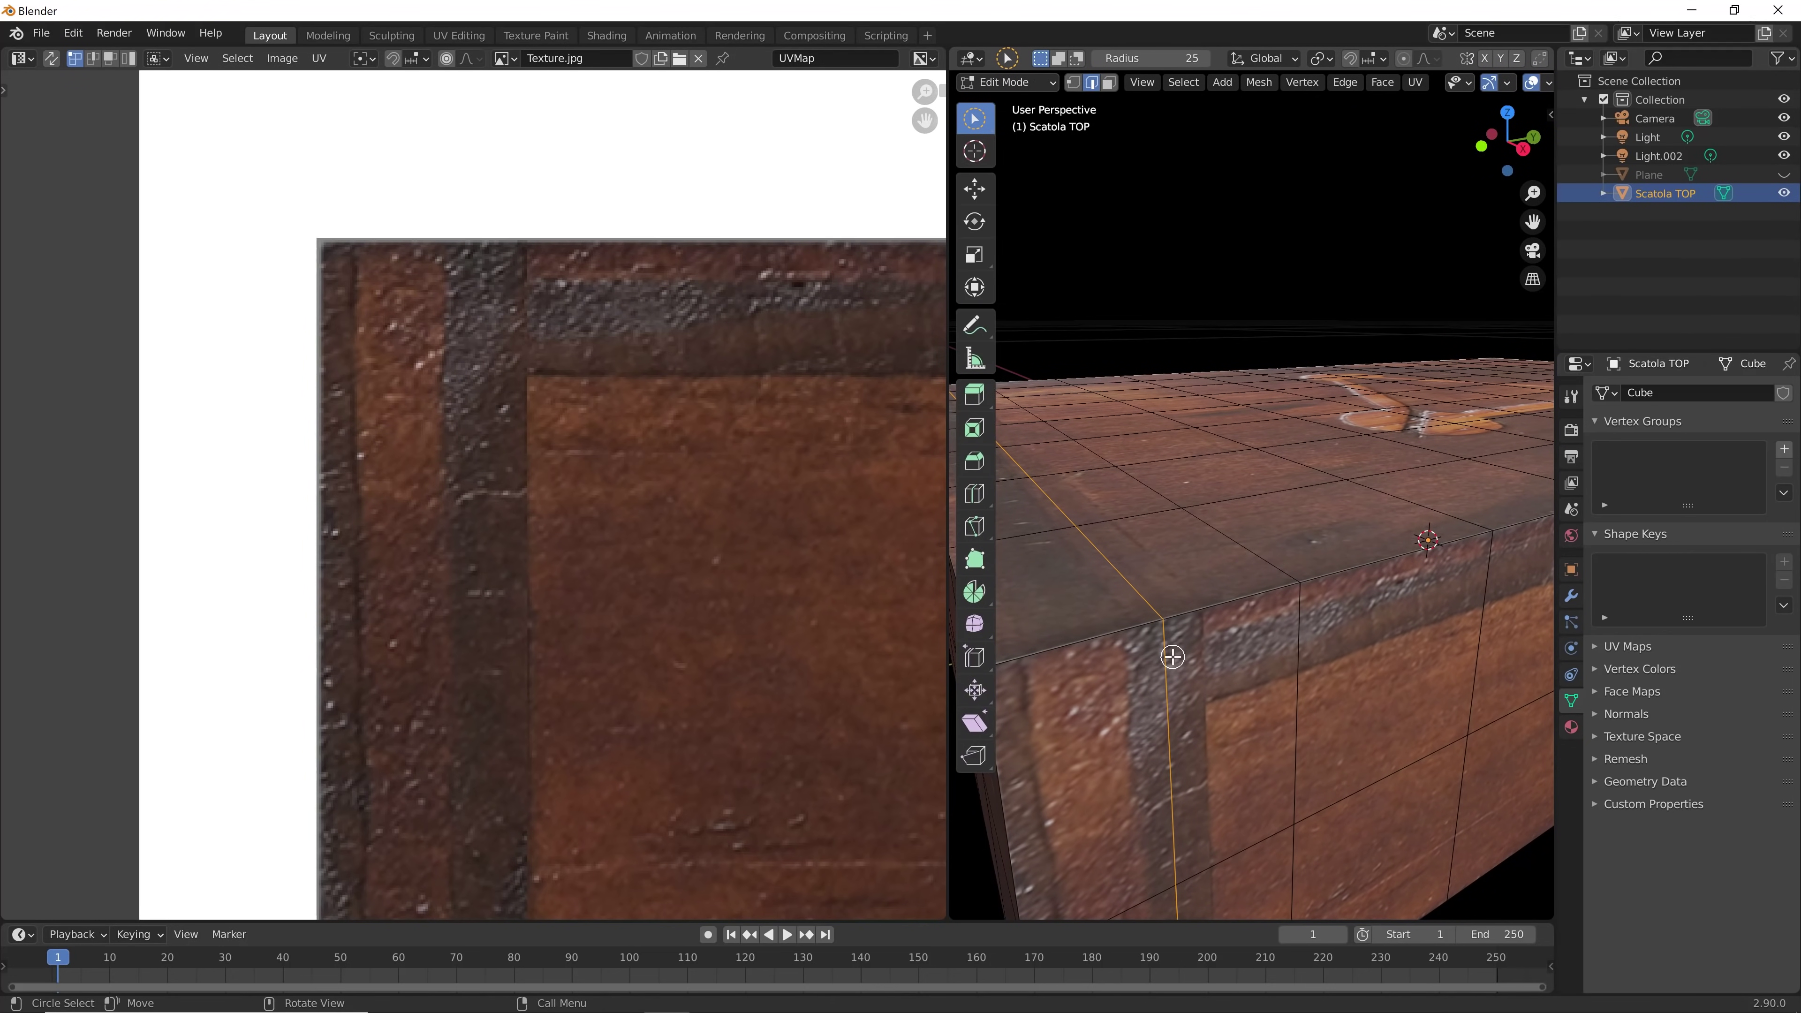
pyautogui.press('3')
pyautogui.click(1172, 656)
pyautogui.keyDown('shift'); pyautogui.click(1124, 688); pyautogui.keyUp('shift')
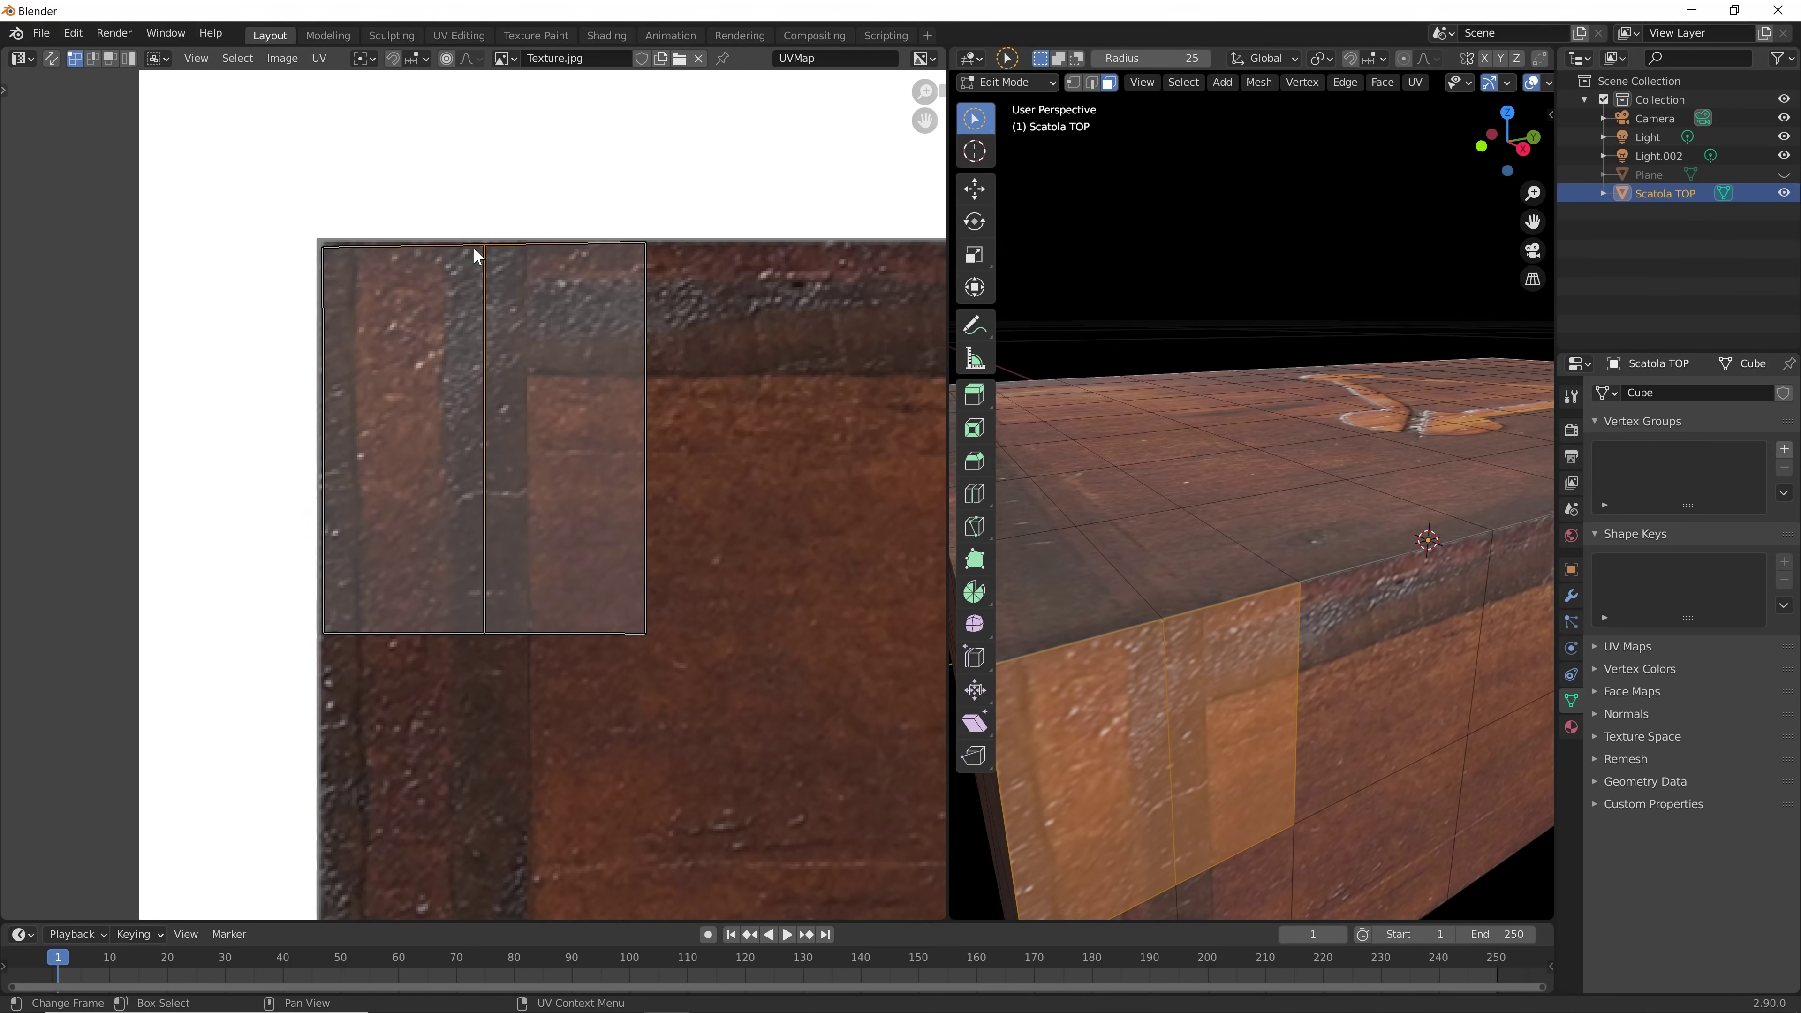
pyautogui.moveTo(474, 248); pyautogui.dragTo(461, 255)
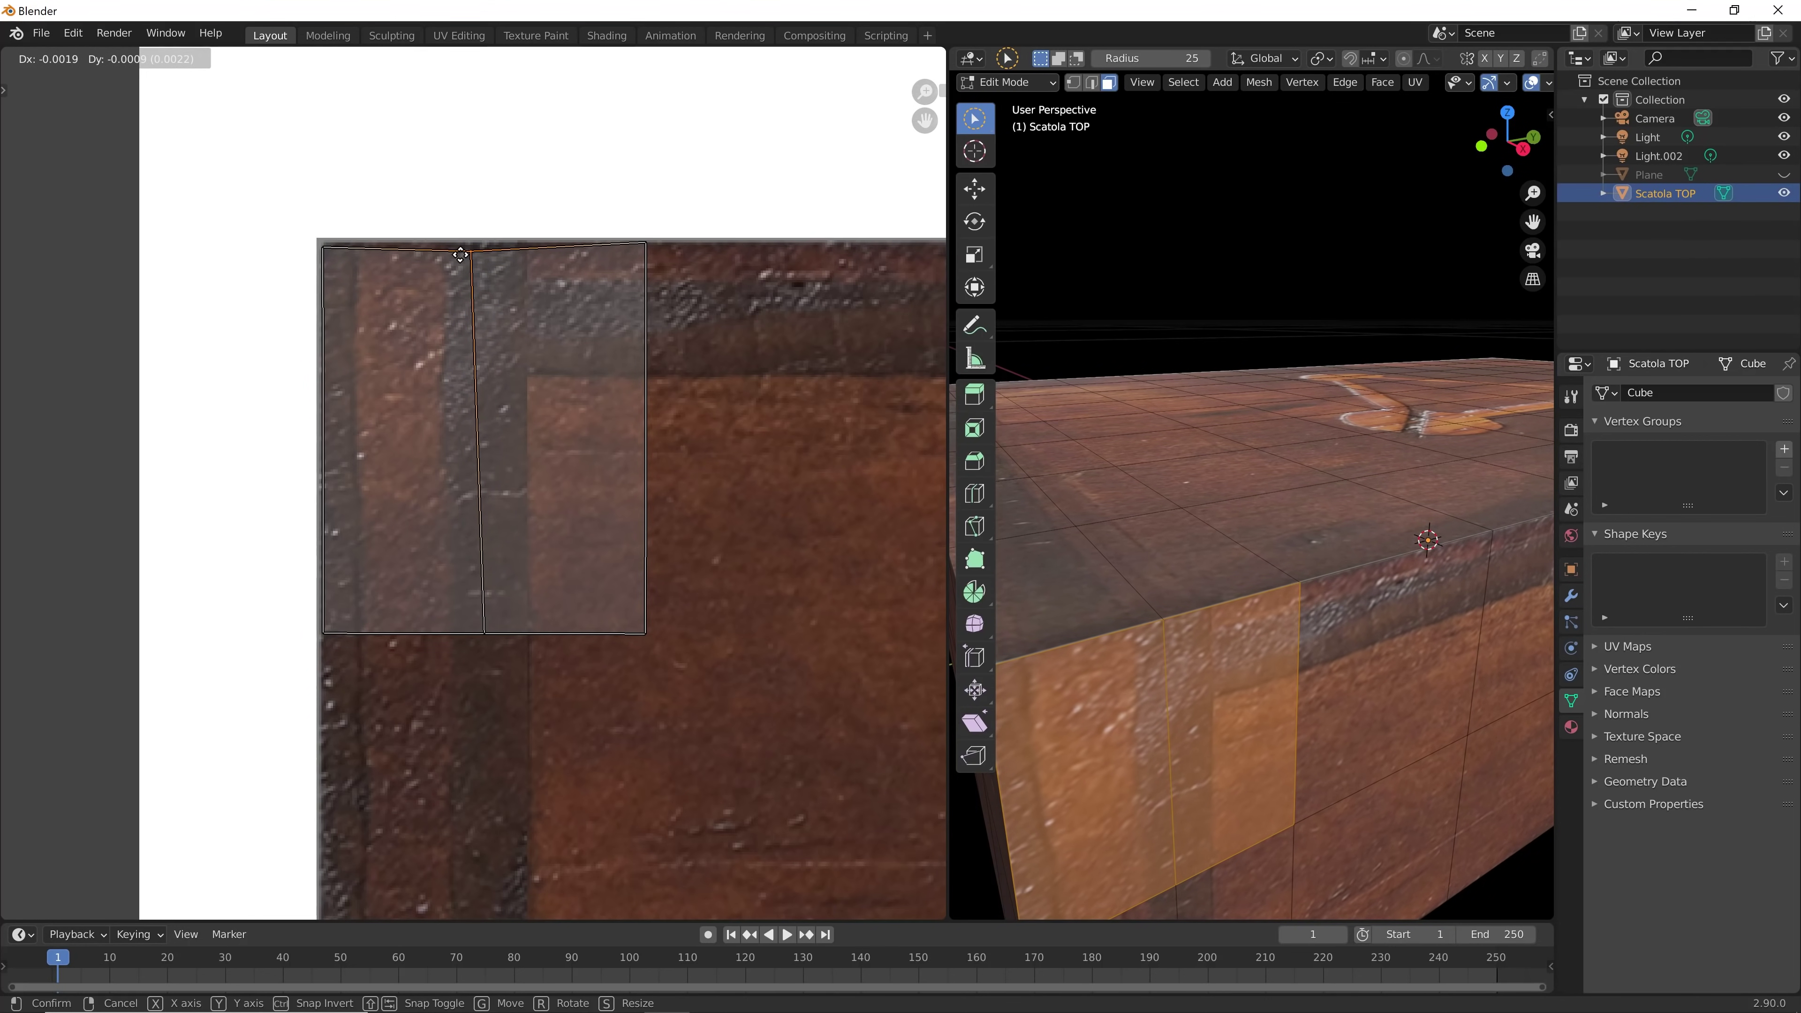
pyautogui.click(461, 255)
# Reselect the side faces and reposition their corner and top UV vertices
pyautogui.moveTo(1085, 490); pyautogui.dragTo(1128, 468)
pyautogui.moveTo(1238, 736)
pyautogui.mouseDown(button='middle')
pyautogui.moveTo(1232, 707)
pyautogui.moveTo(1206, 793)
pyautogui.mouseUp(button='middle')
pyautogui.click(1167, 865)
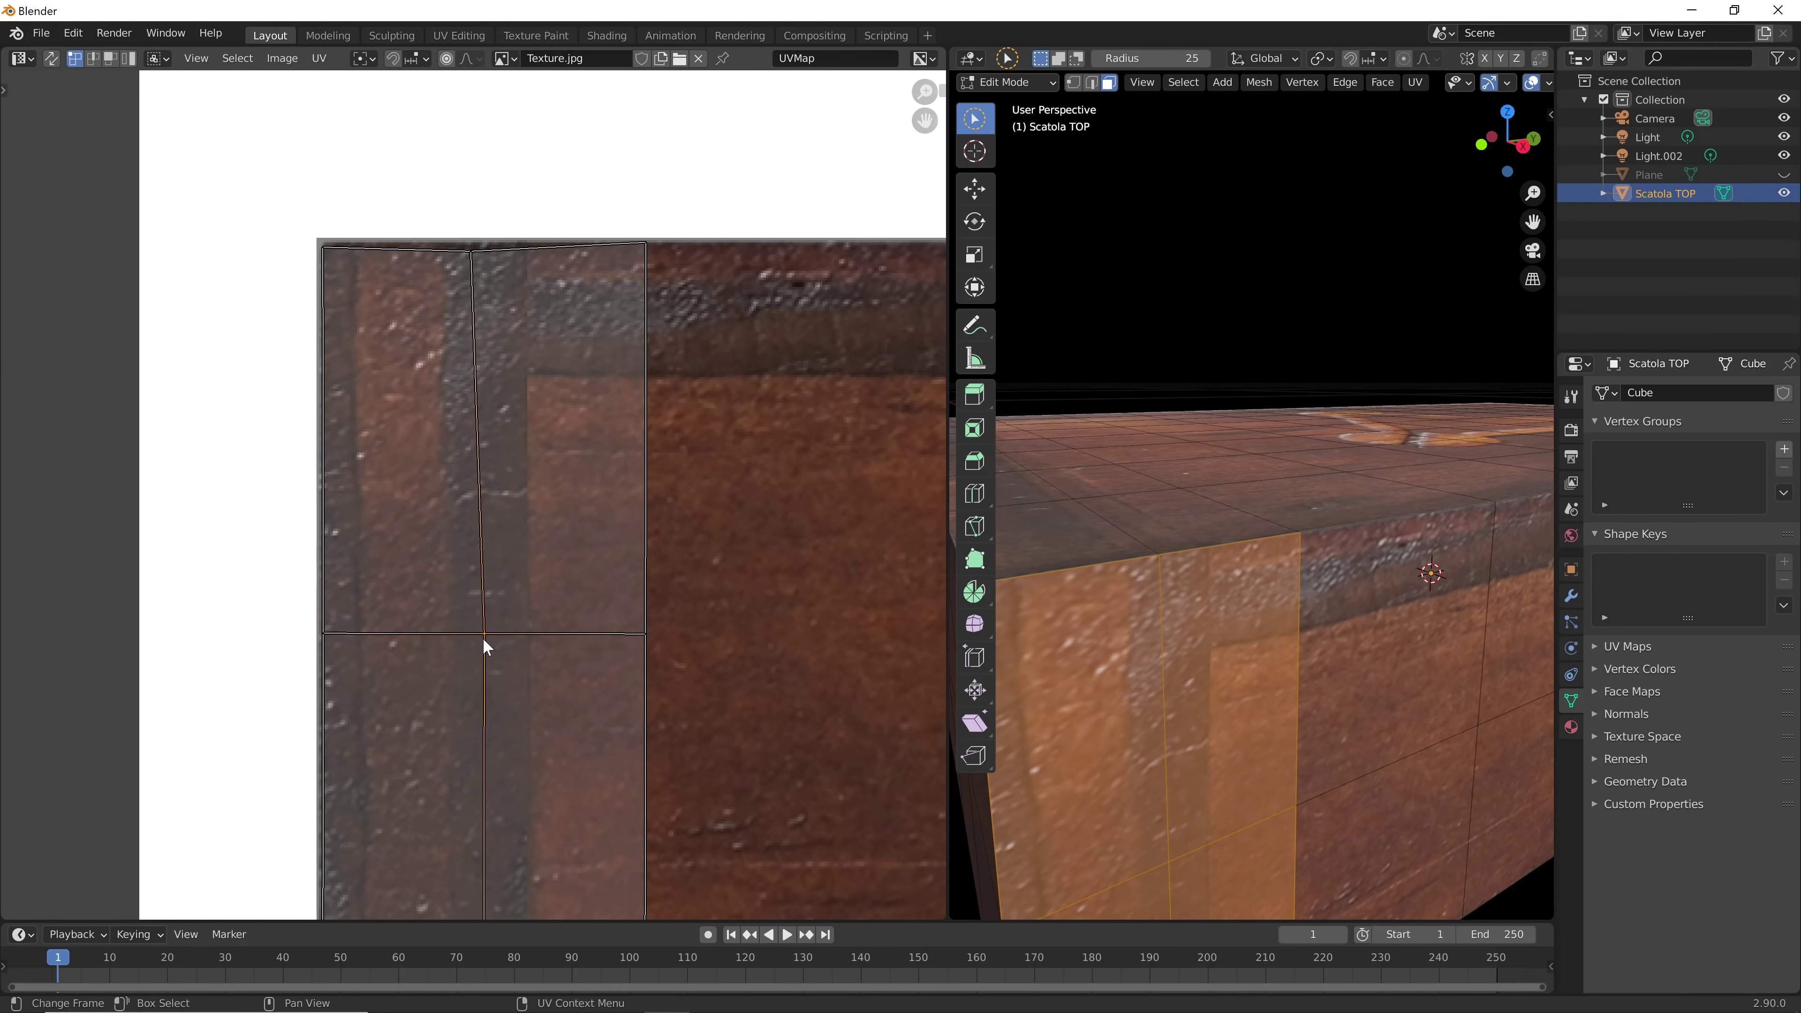
pyautogui.press('g')
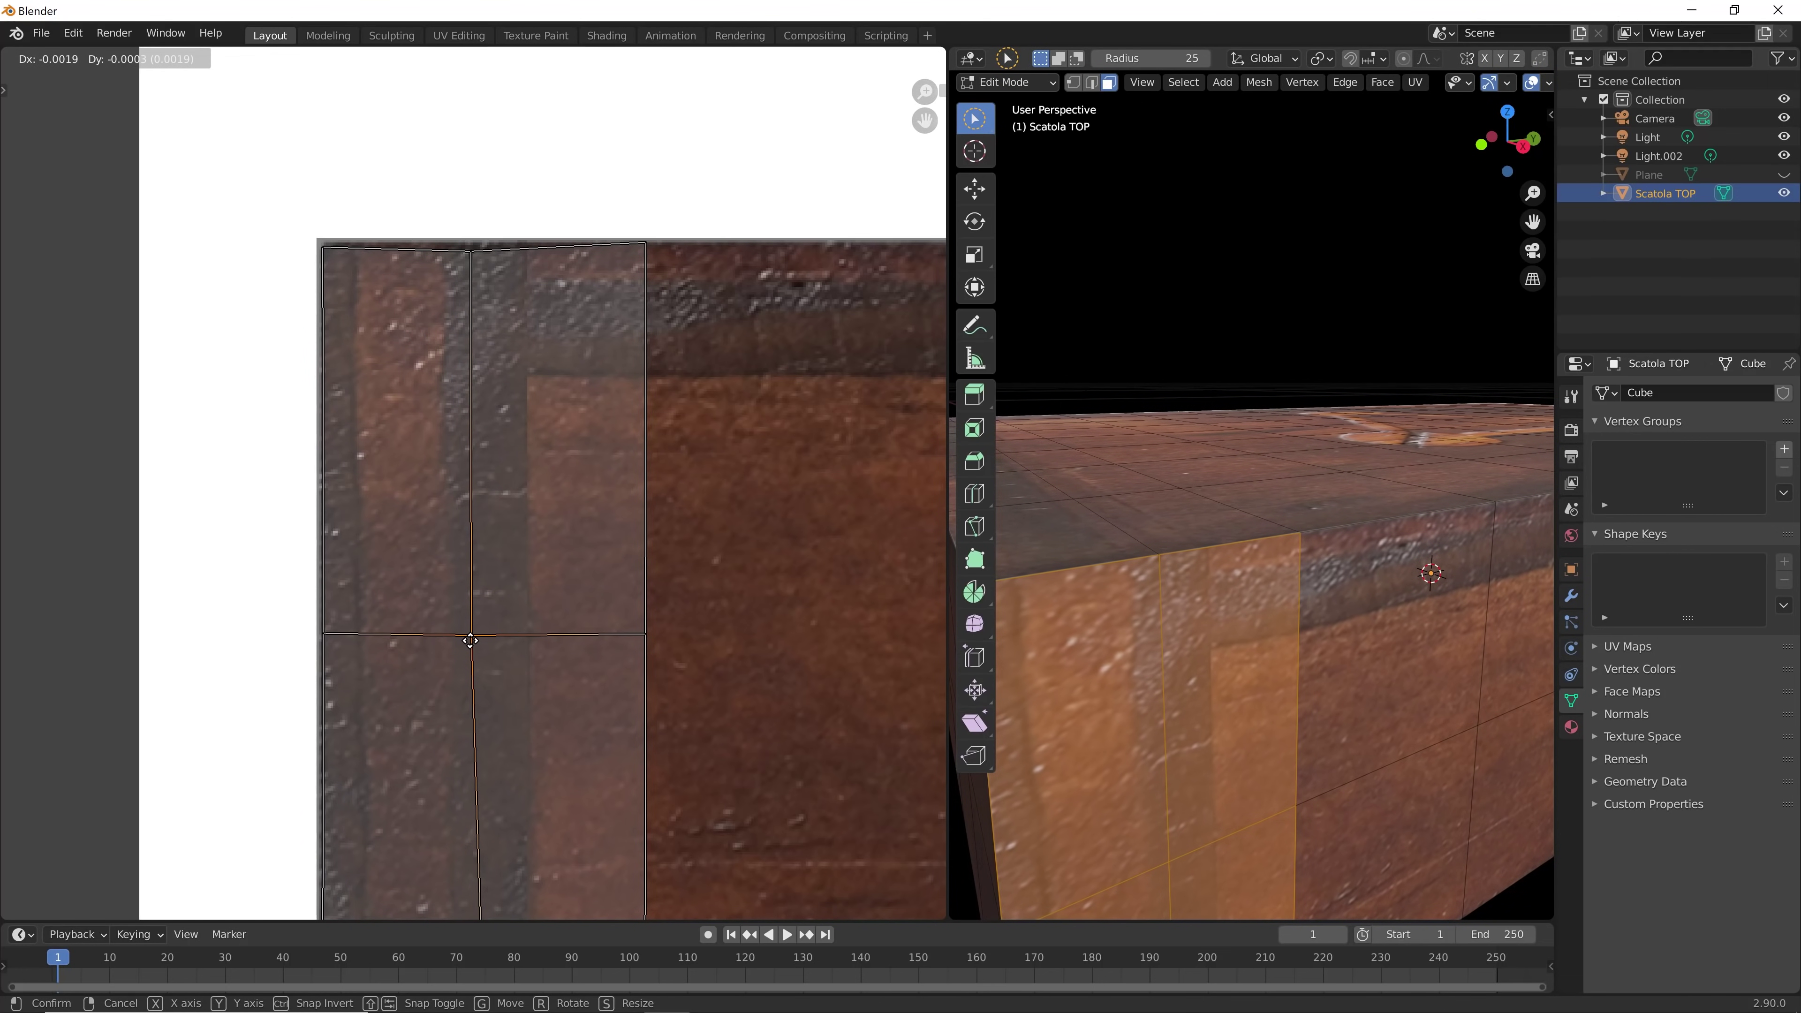
pyautogui.click(470, 641)
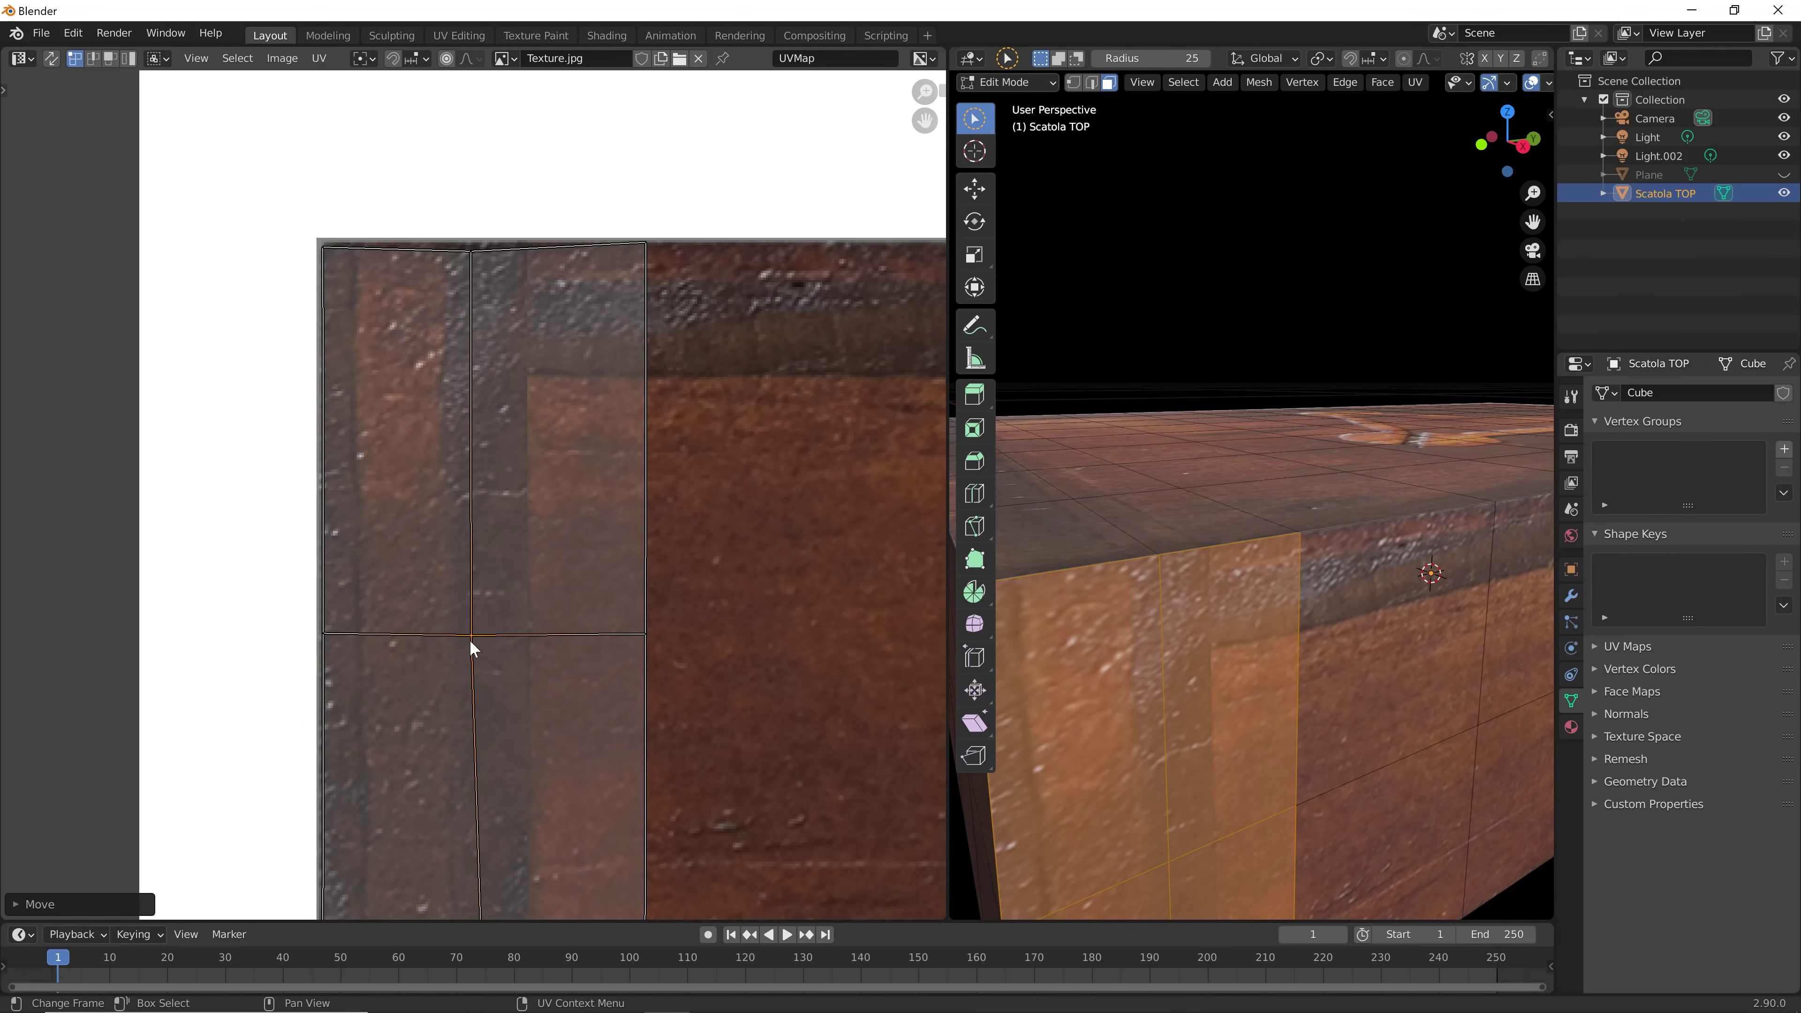
pyautogui.click(466, 247)
pyautogui.press('g')
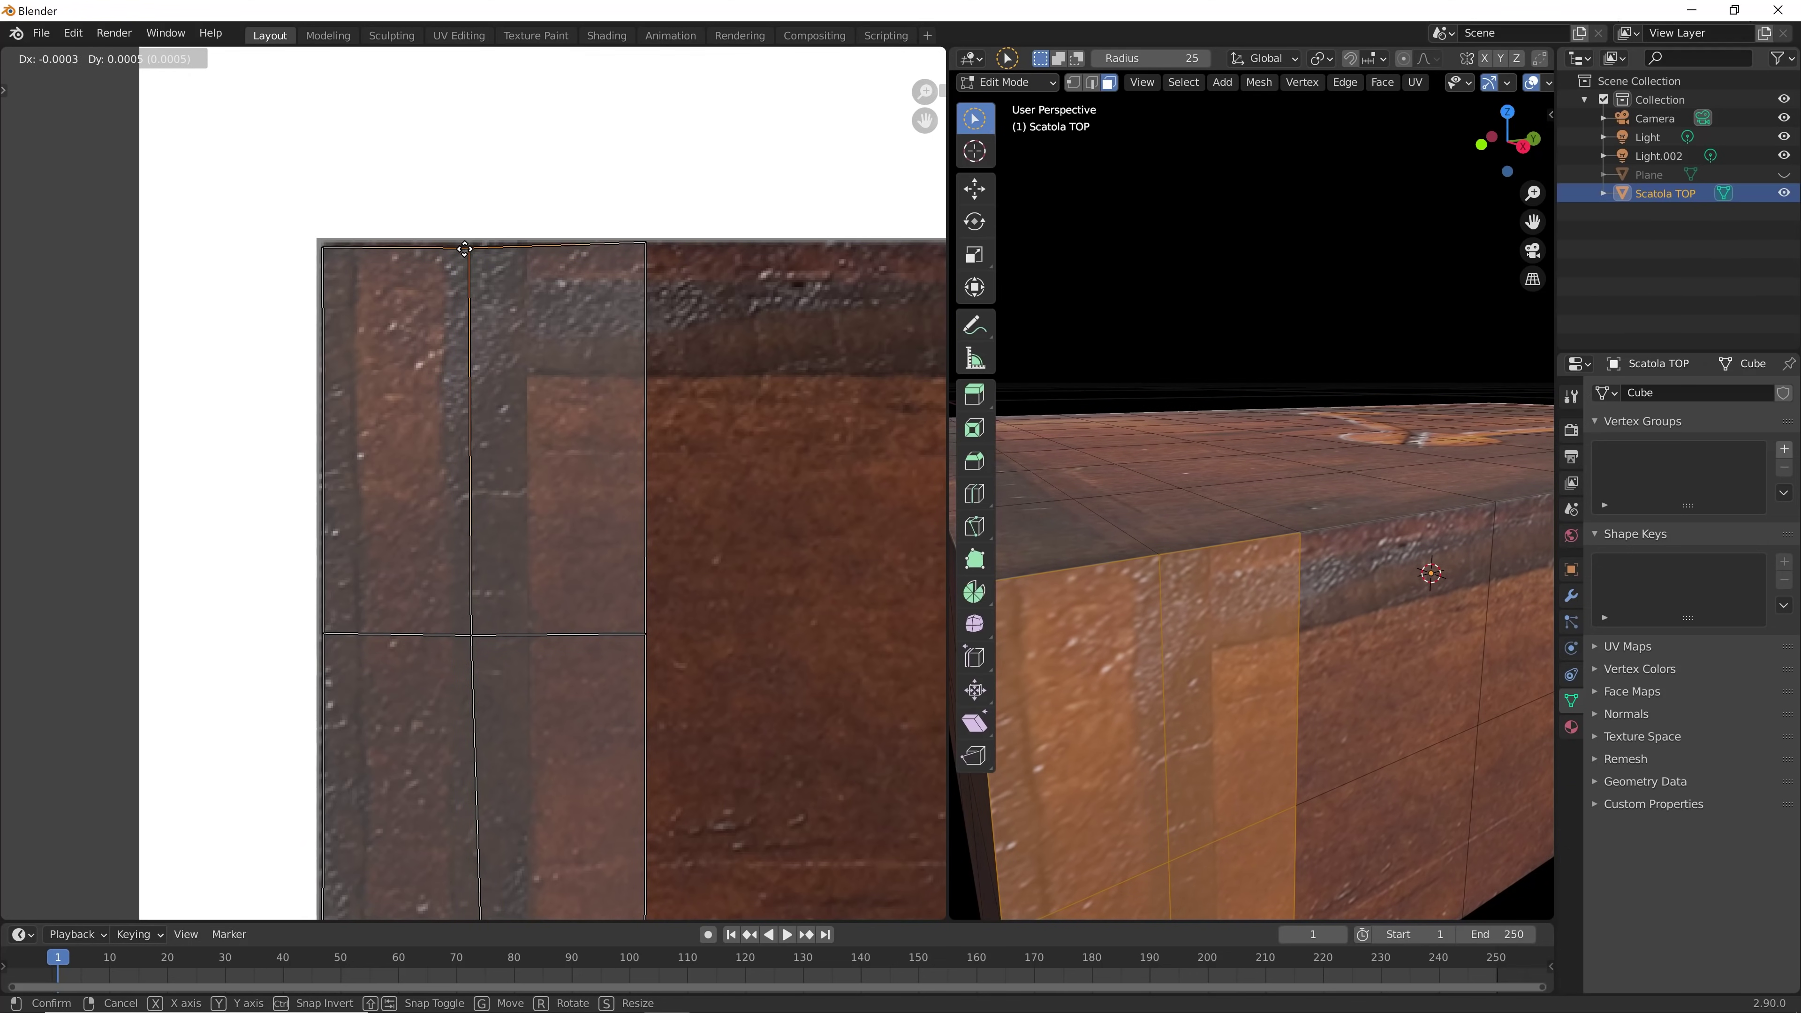
pyautogui.click(466, 248)
# Deselect, orbit around to the box's front side and select a face there for a loop cut
pyautogui.click(1346, 455)
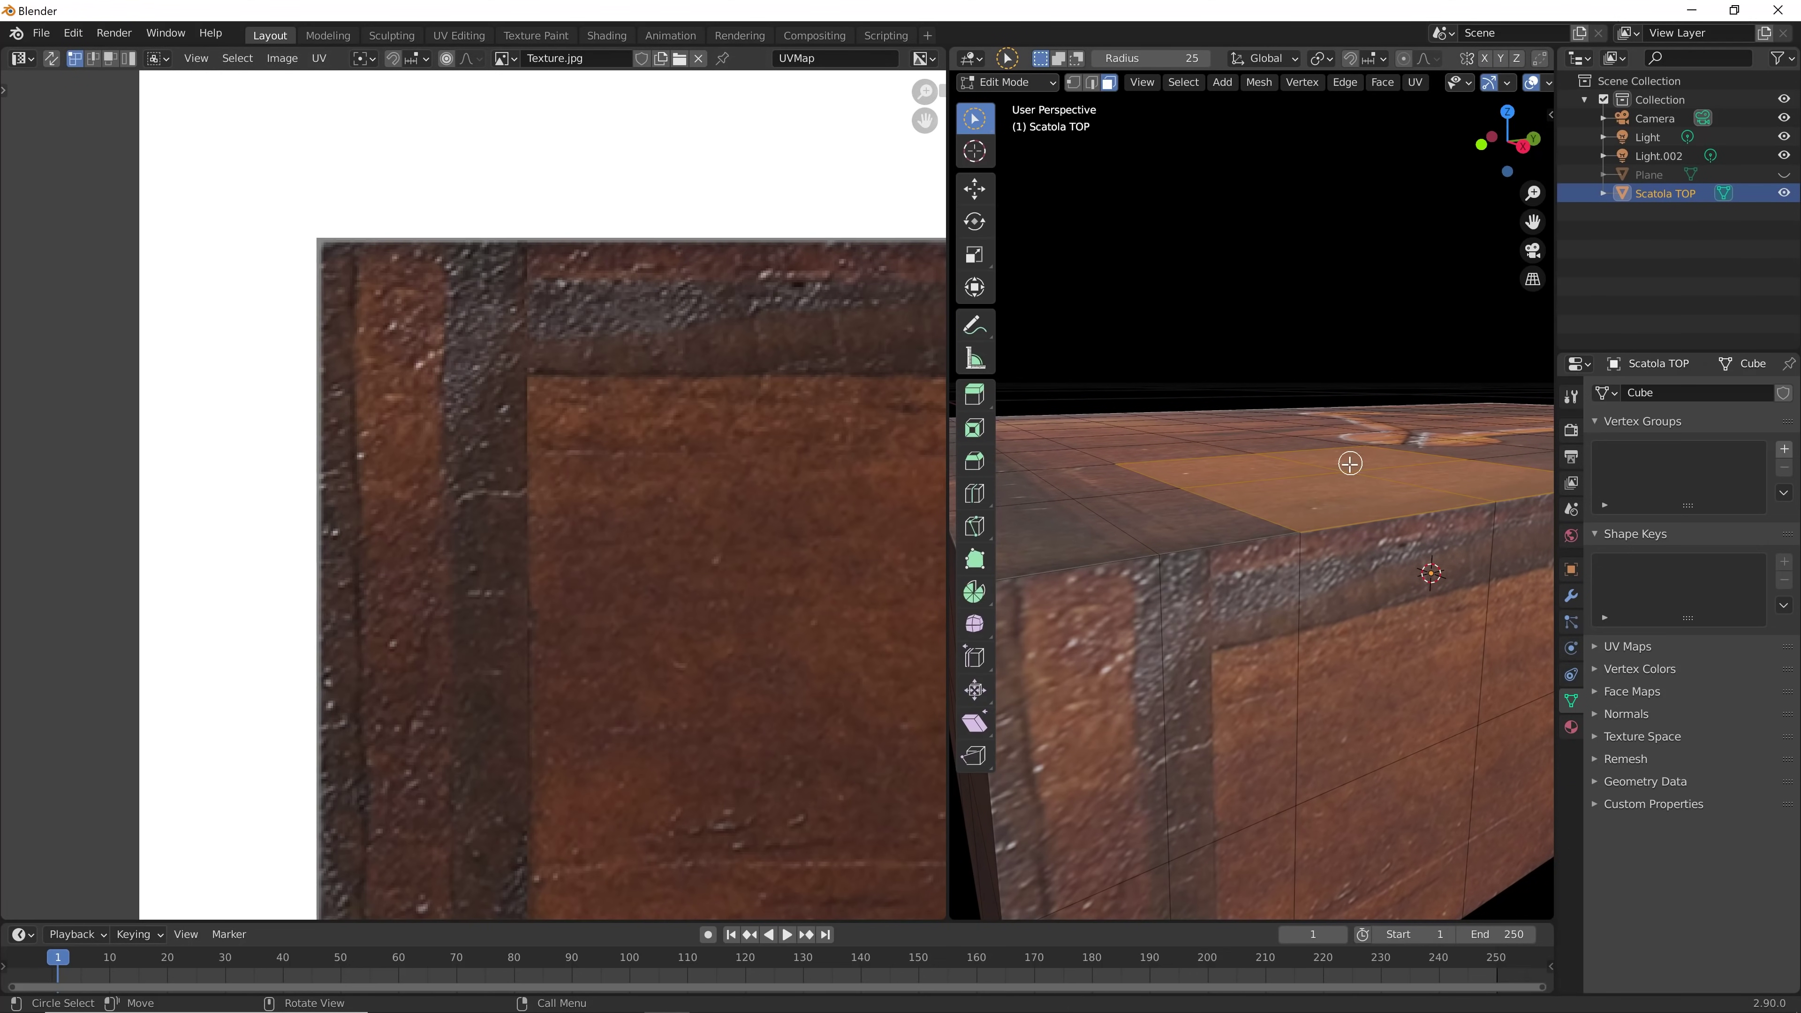
pyautogui.scroll(-3, 1312, 568)
pyautogui.scroll(5, 1270, 710)
pyautogui.scroll(-5, 1271, 710)
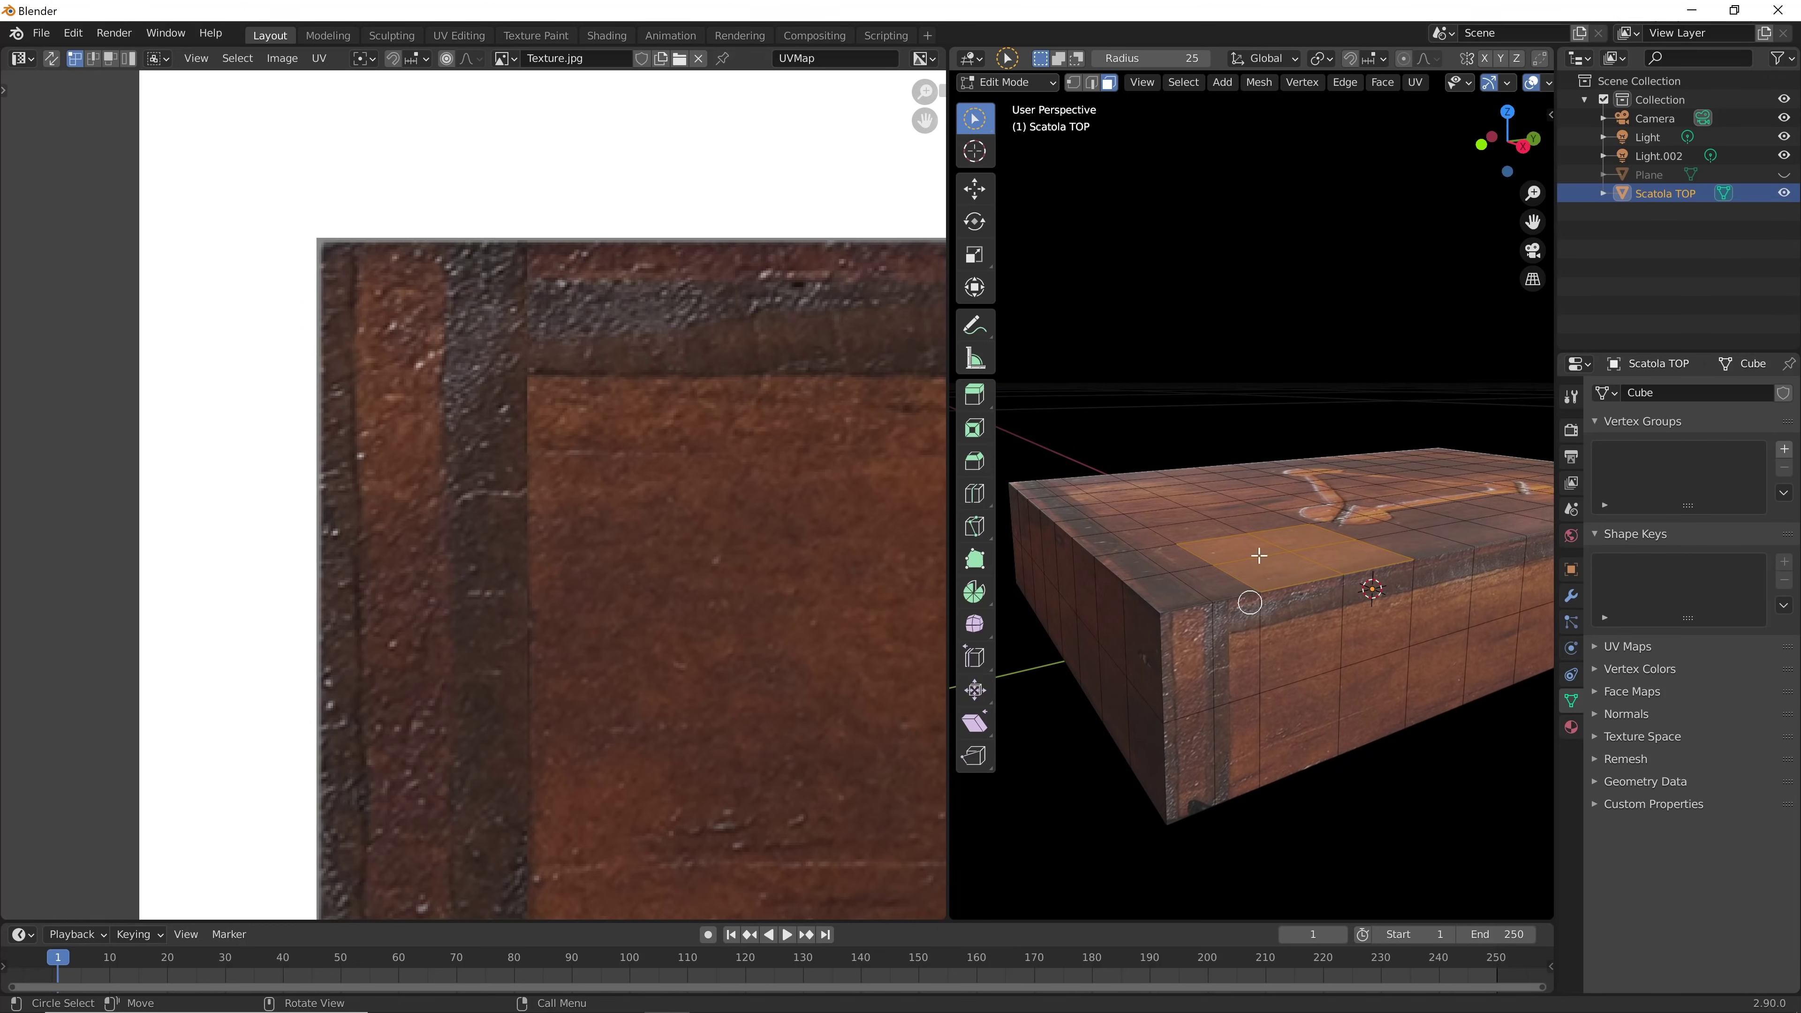
pyautogui.moveTo(1289, 472)
pyautogui.mouseDown(button='middle')
pyautogui.moveTo(1271, 656)
pyautogui.moveTo(1226, 676)
pyautogui.mouseUp(button='middle')
pyautogui.moveTo(1355, 656); pyautogui.dragTo(1095, 630, button='middle')
pyautogui.scroll(1, 1095, 630)
pyautogui.scroll(2, 1134, 636)
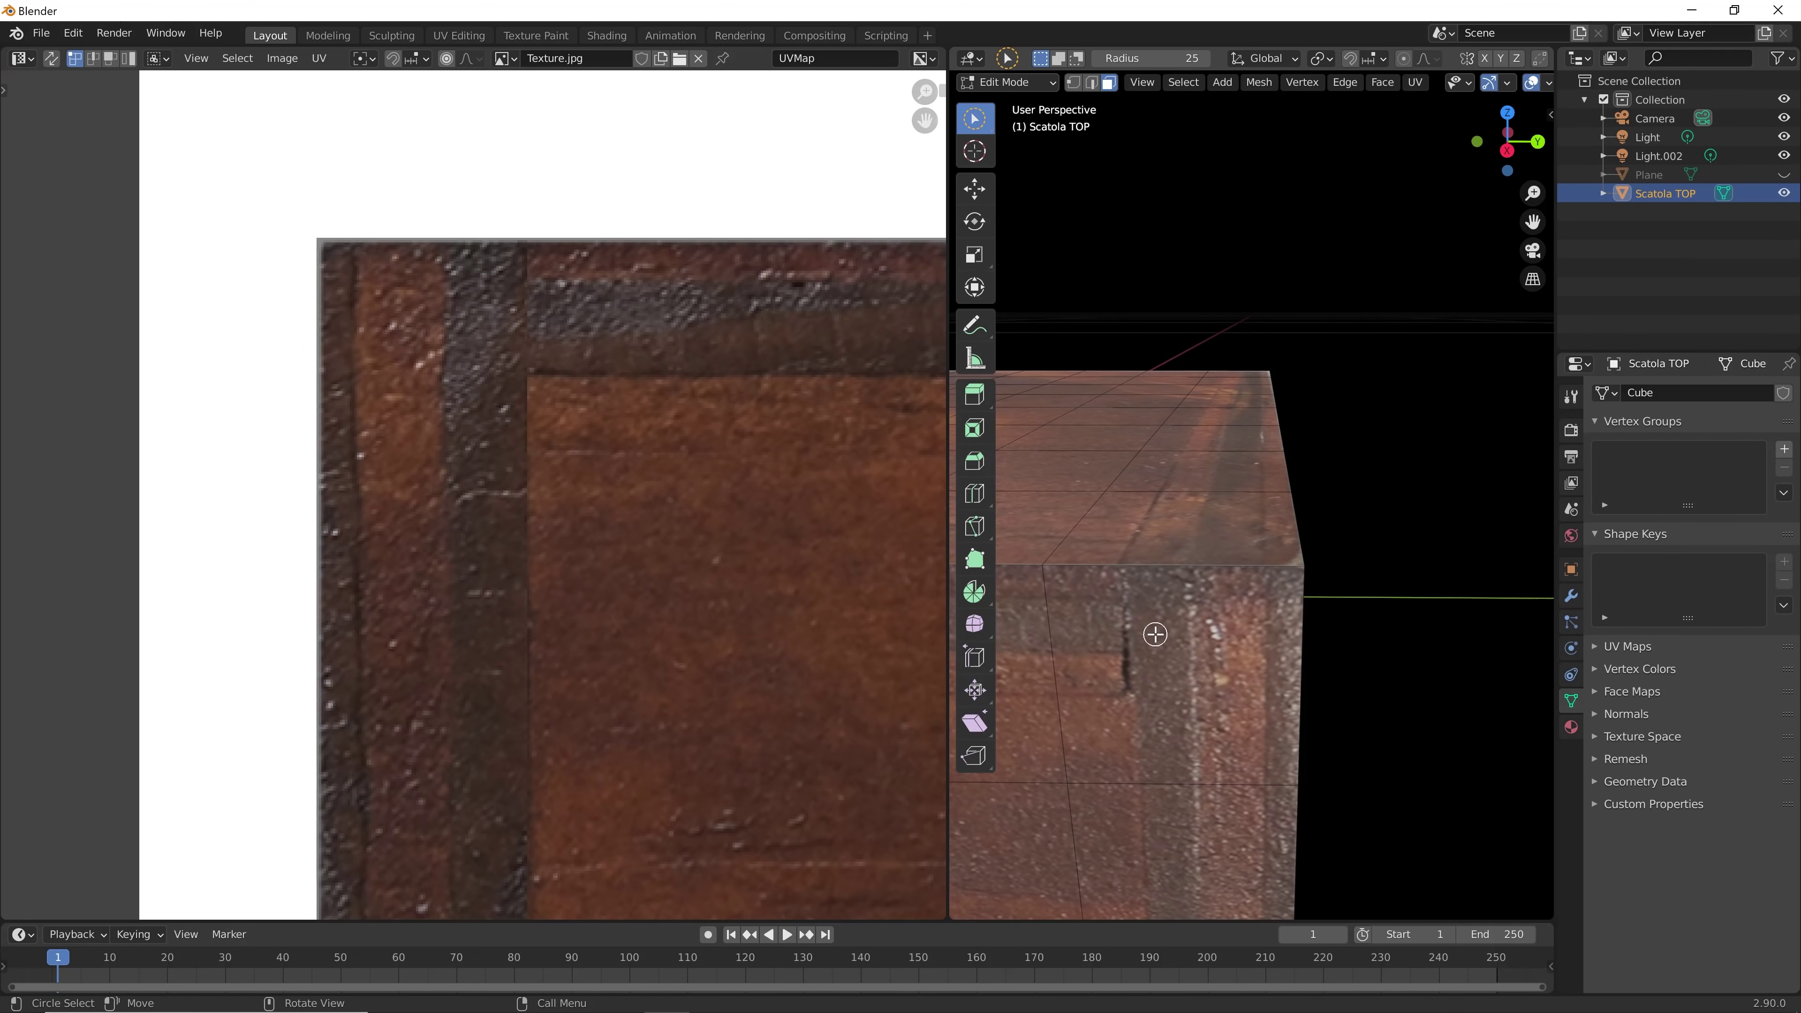
pyautogui.click(1156, 634)
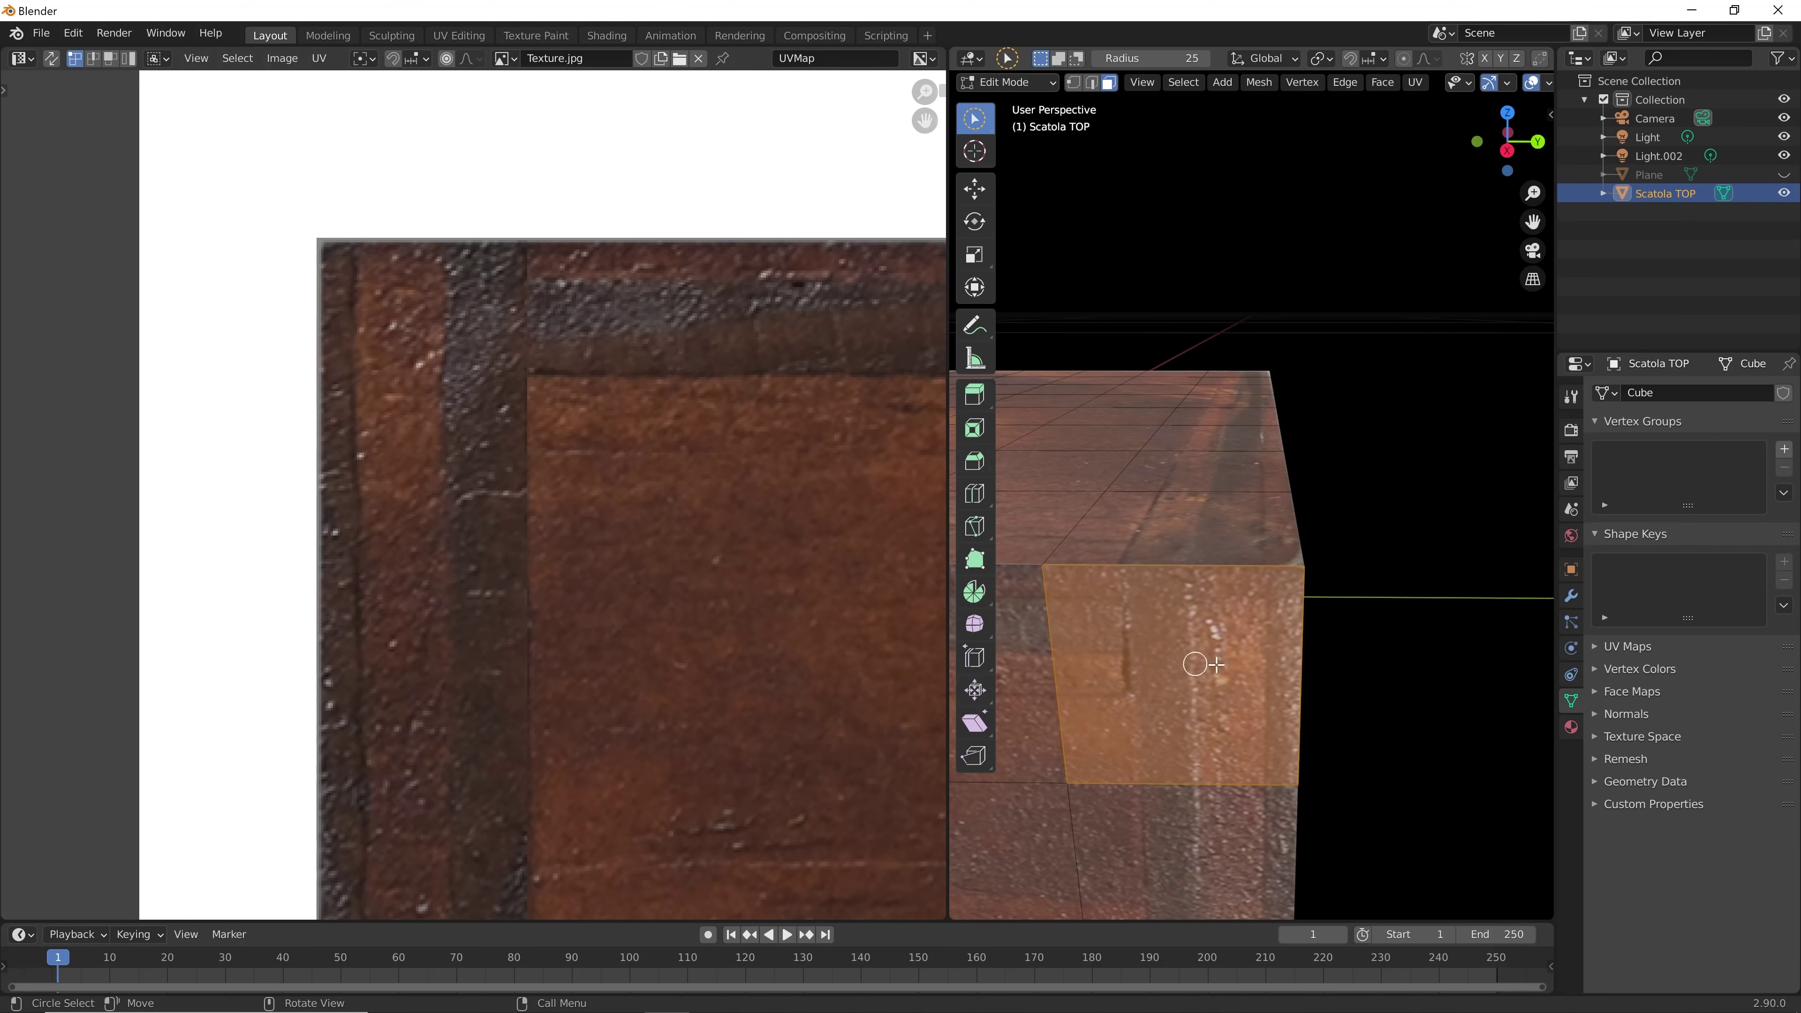
pyautogui.hotkey('ctrl', 'r')
# Place a centred vertical edge loop, select the four adjacent faces and shift their UV edge
pyautogui.click(1188, 568)
pyautogui.rightClick(1189, 568)
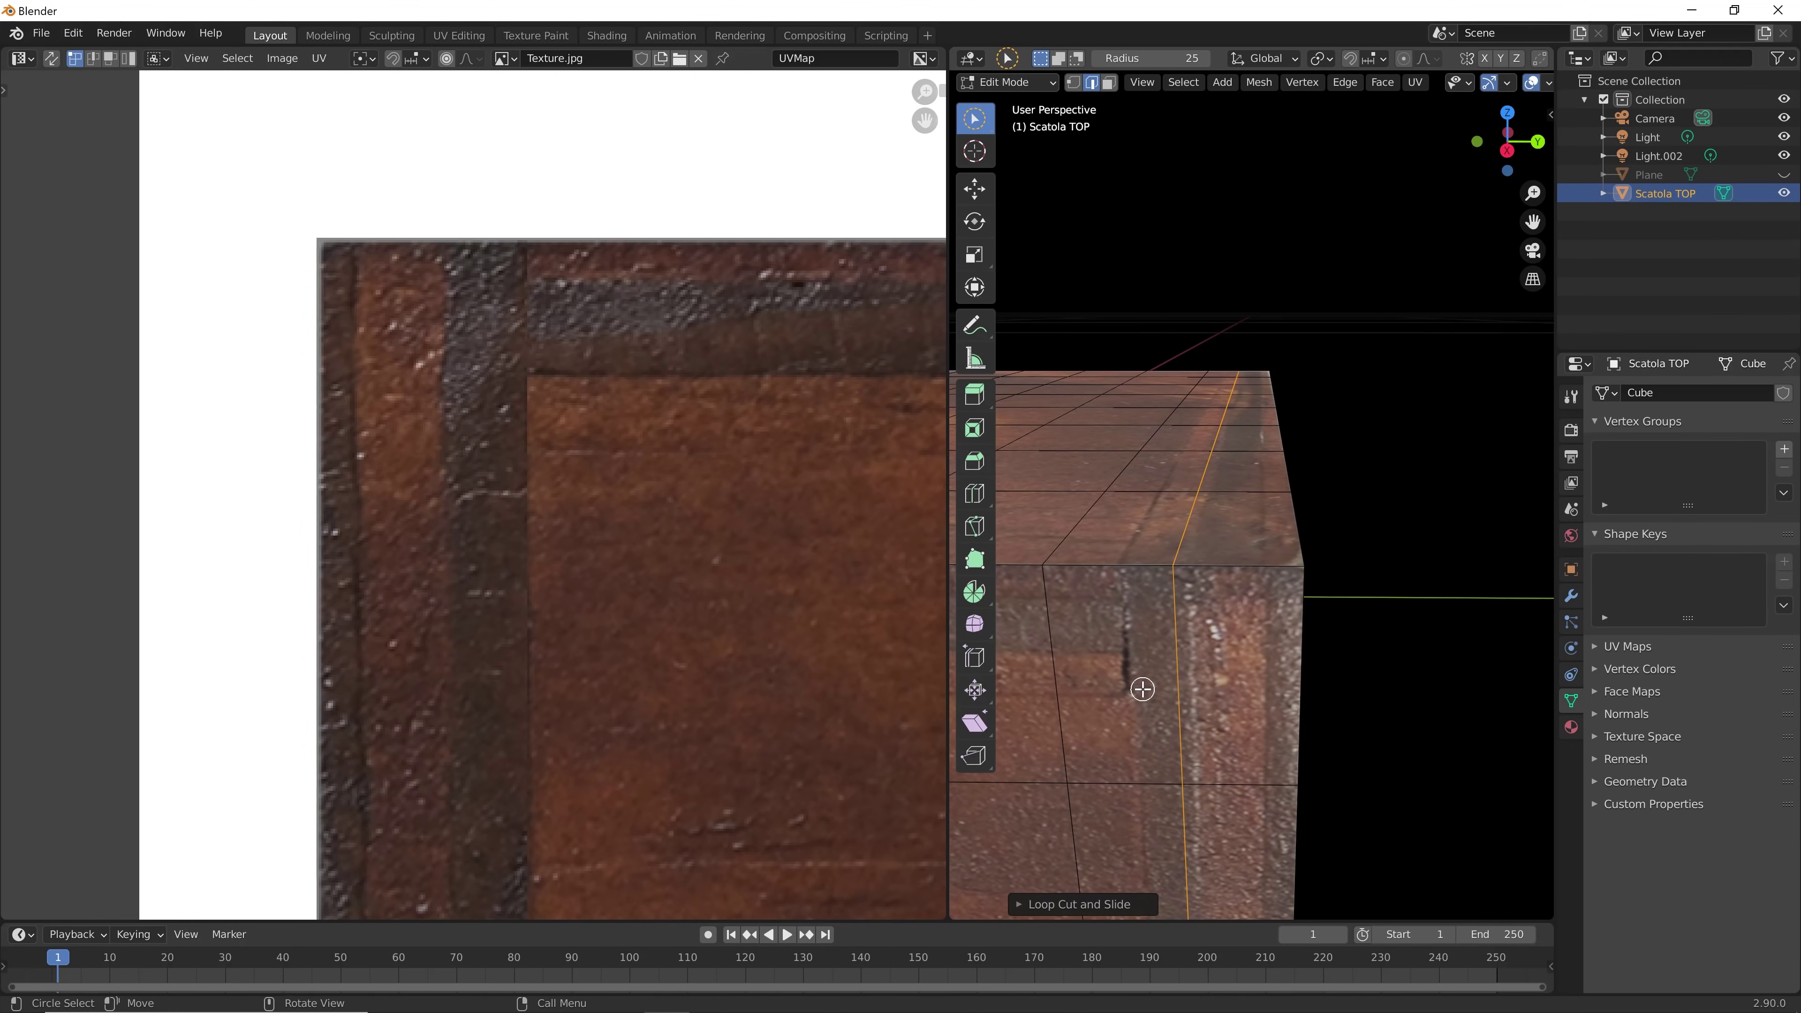
pyautogui.press('3')
pyautogui.click(1146, 669)
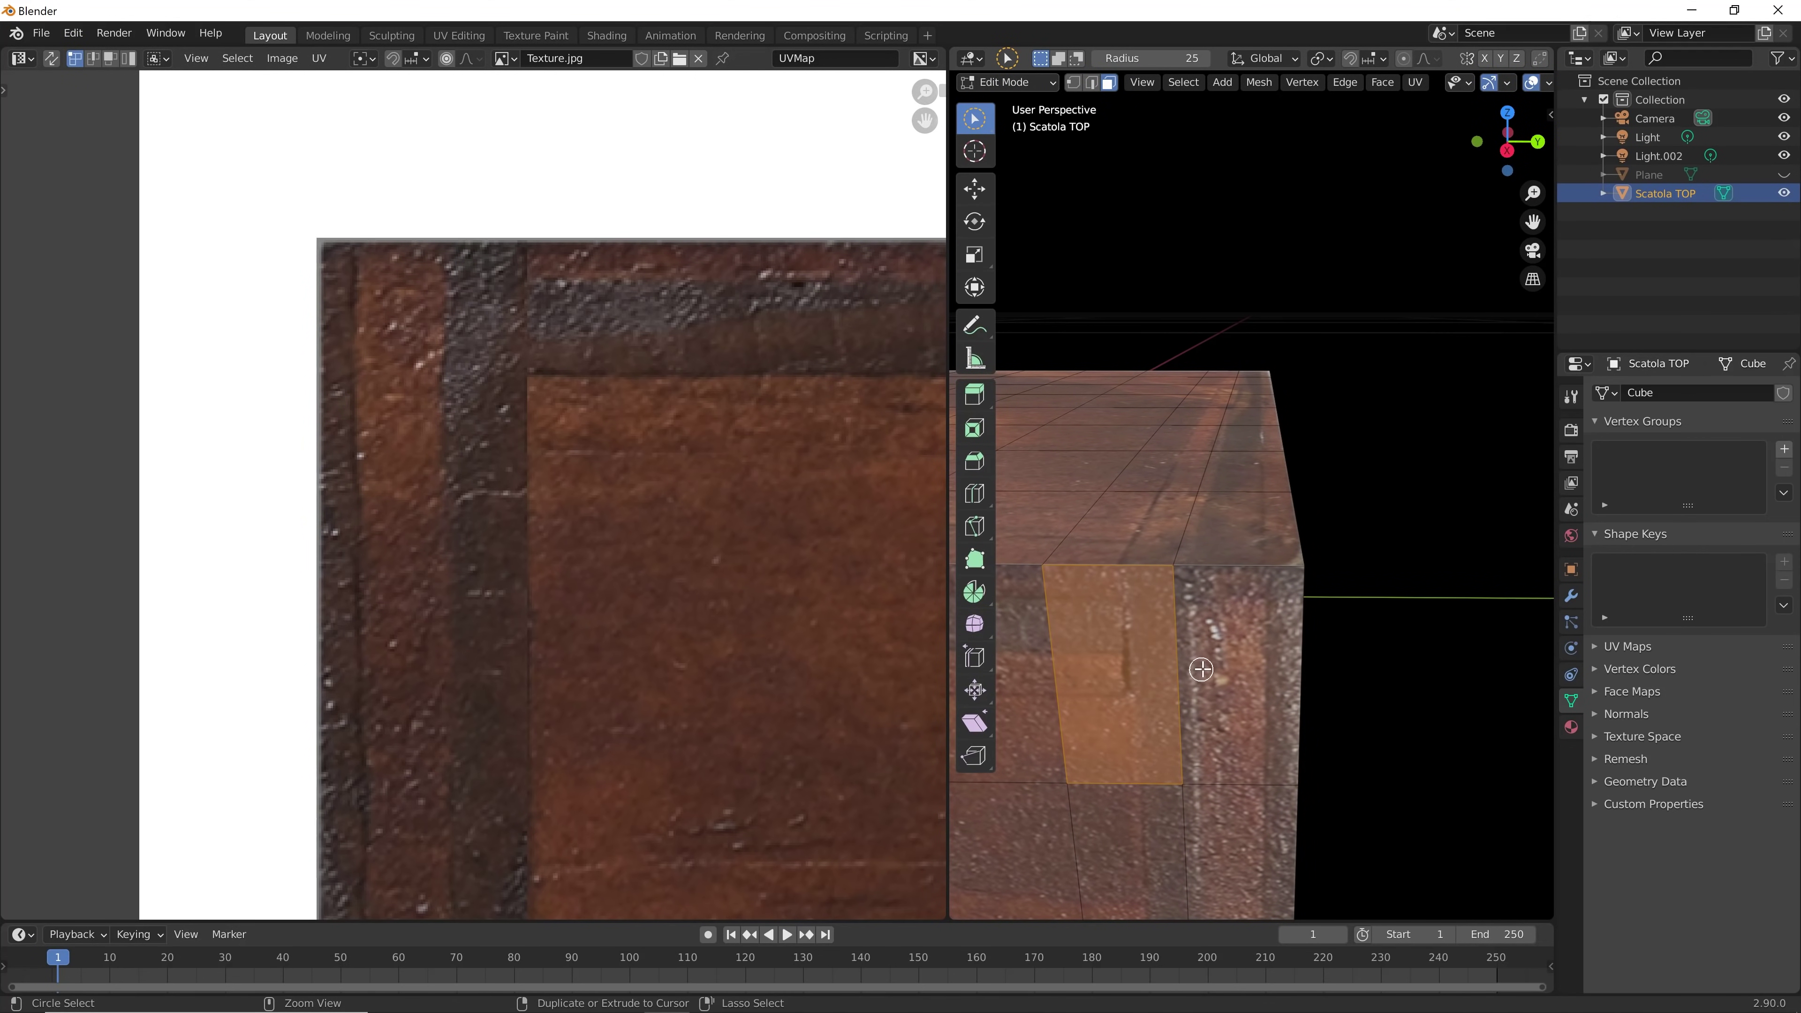
pyautogui.keyDown('shift'); pyautogui.click(1241, 733); pyautogui.keyUp('shift')
pyautogui.keyDown('shift'); pyautogui.click(1173, 791); pyautogui.keyUp('shift')
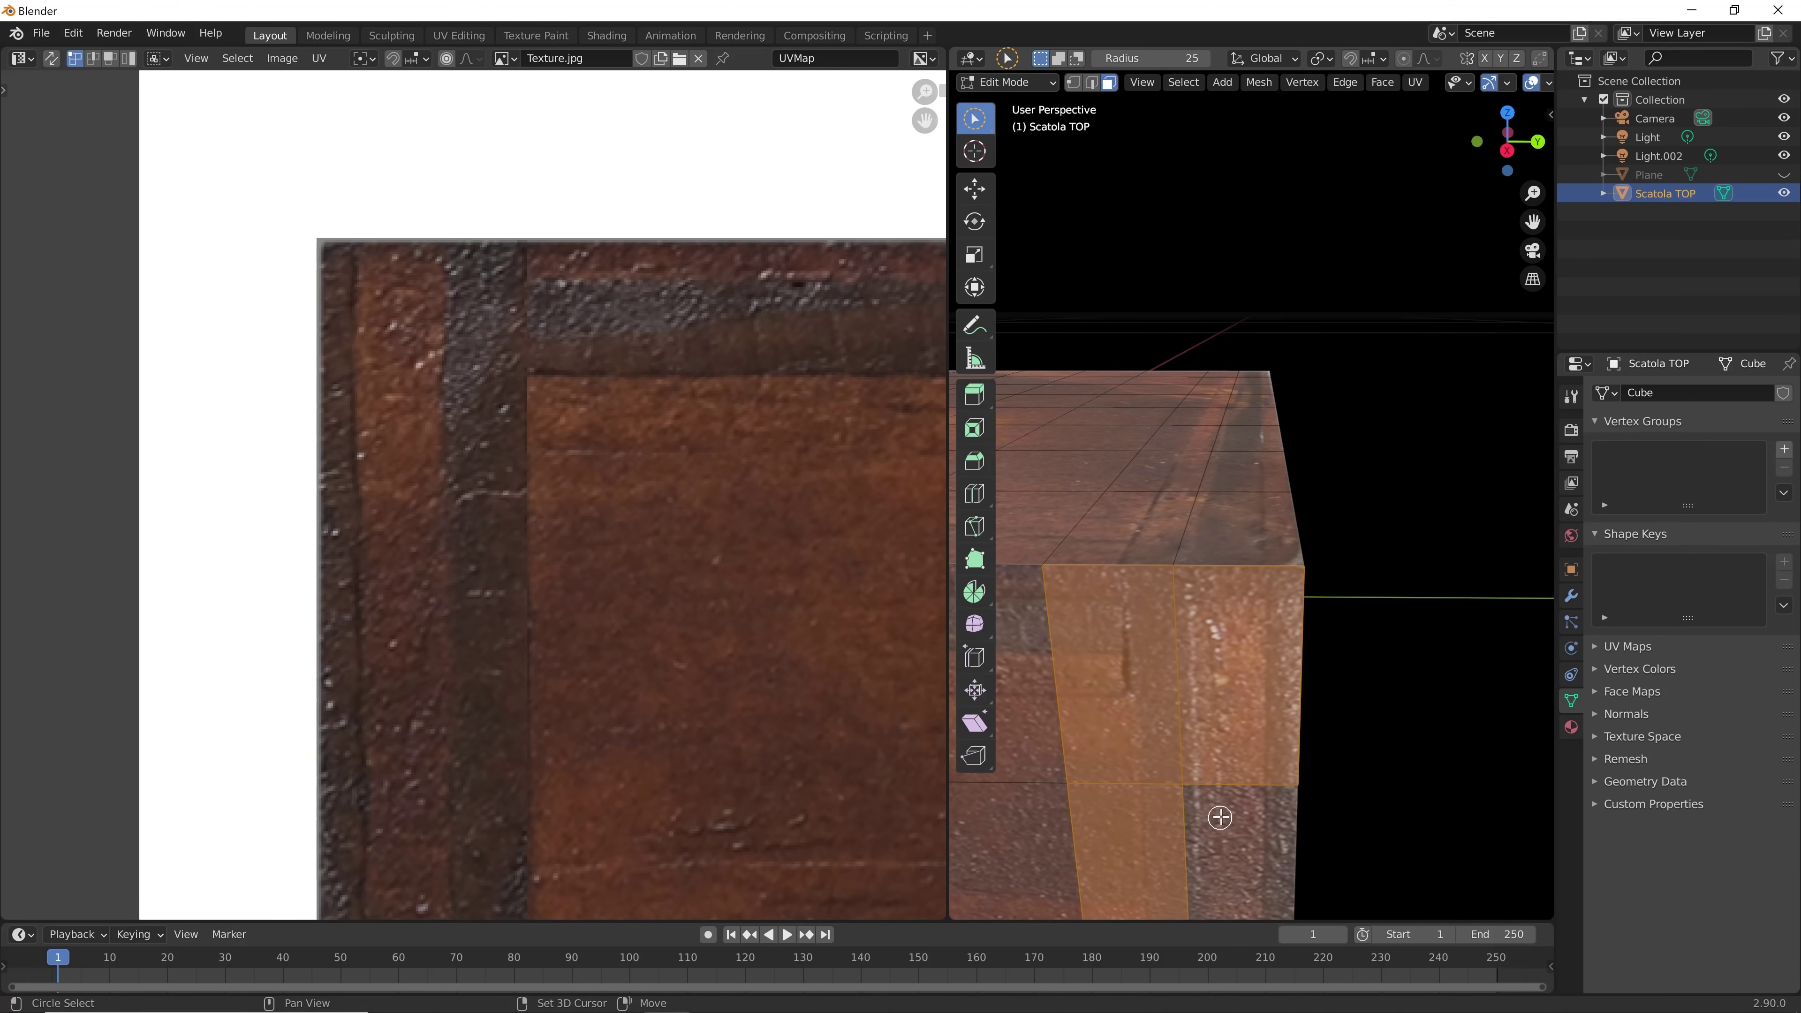
pyautogui.keyDown('shift'); pyautogui.click(1219, 817); pyautogui.keyUp('shift')
pyautogui.scroll(-3, 736, 568)
pyautogui.scroll(-3, 795, 604)
pyautogui.scroll(-2, 463, 620)
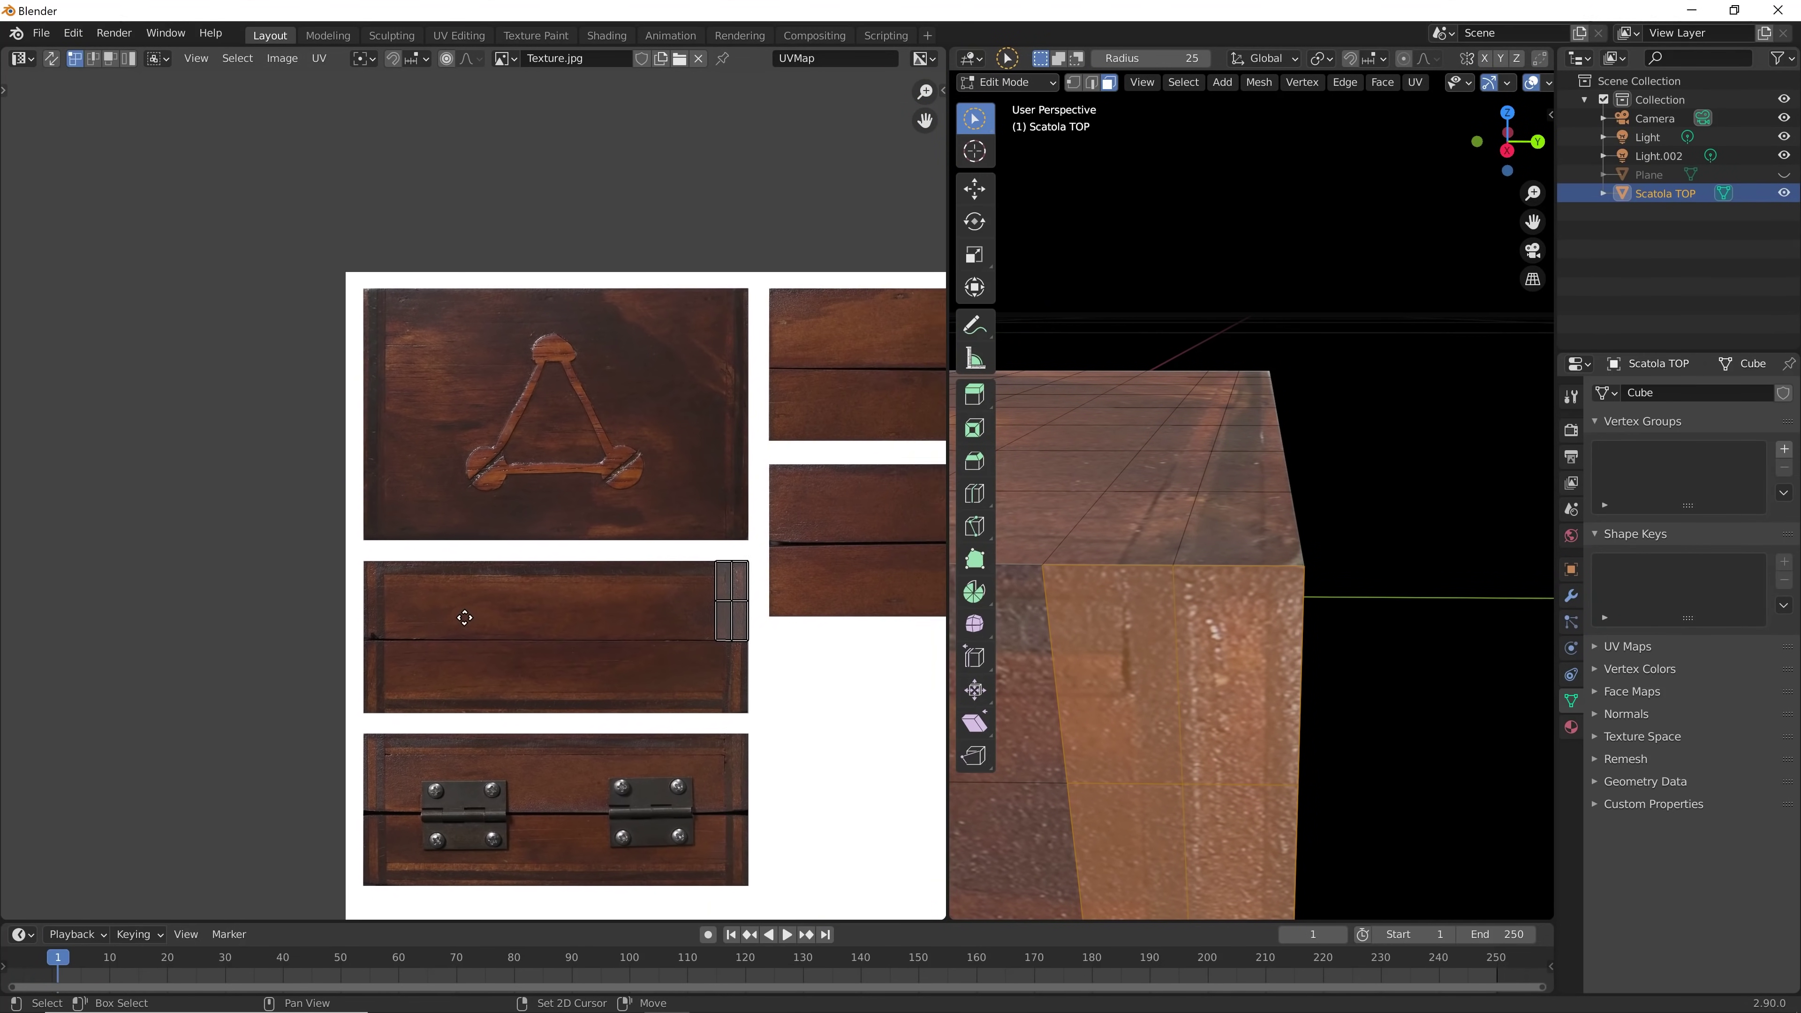
pyautogui.scroll(-2, 570, 525)
pyautogui.scroll(3, 572, 547)
pyautogui.scroll(5, 553, 497)
pyautogui.scroll(1, 567, 511)
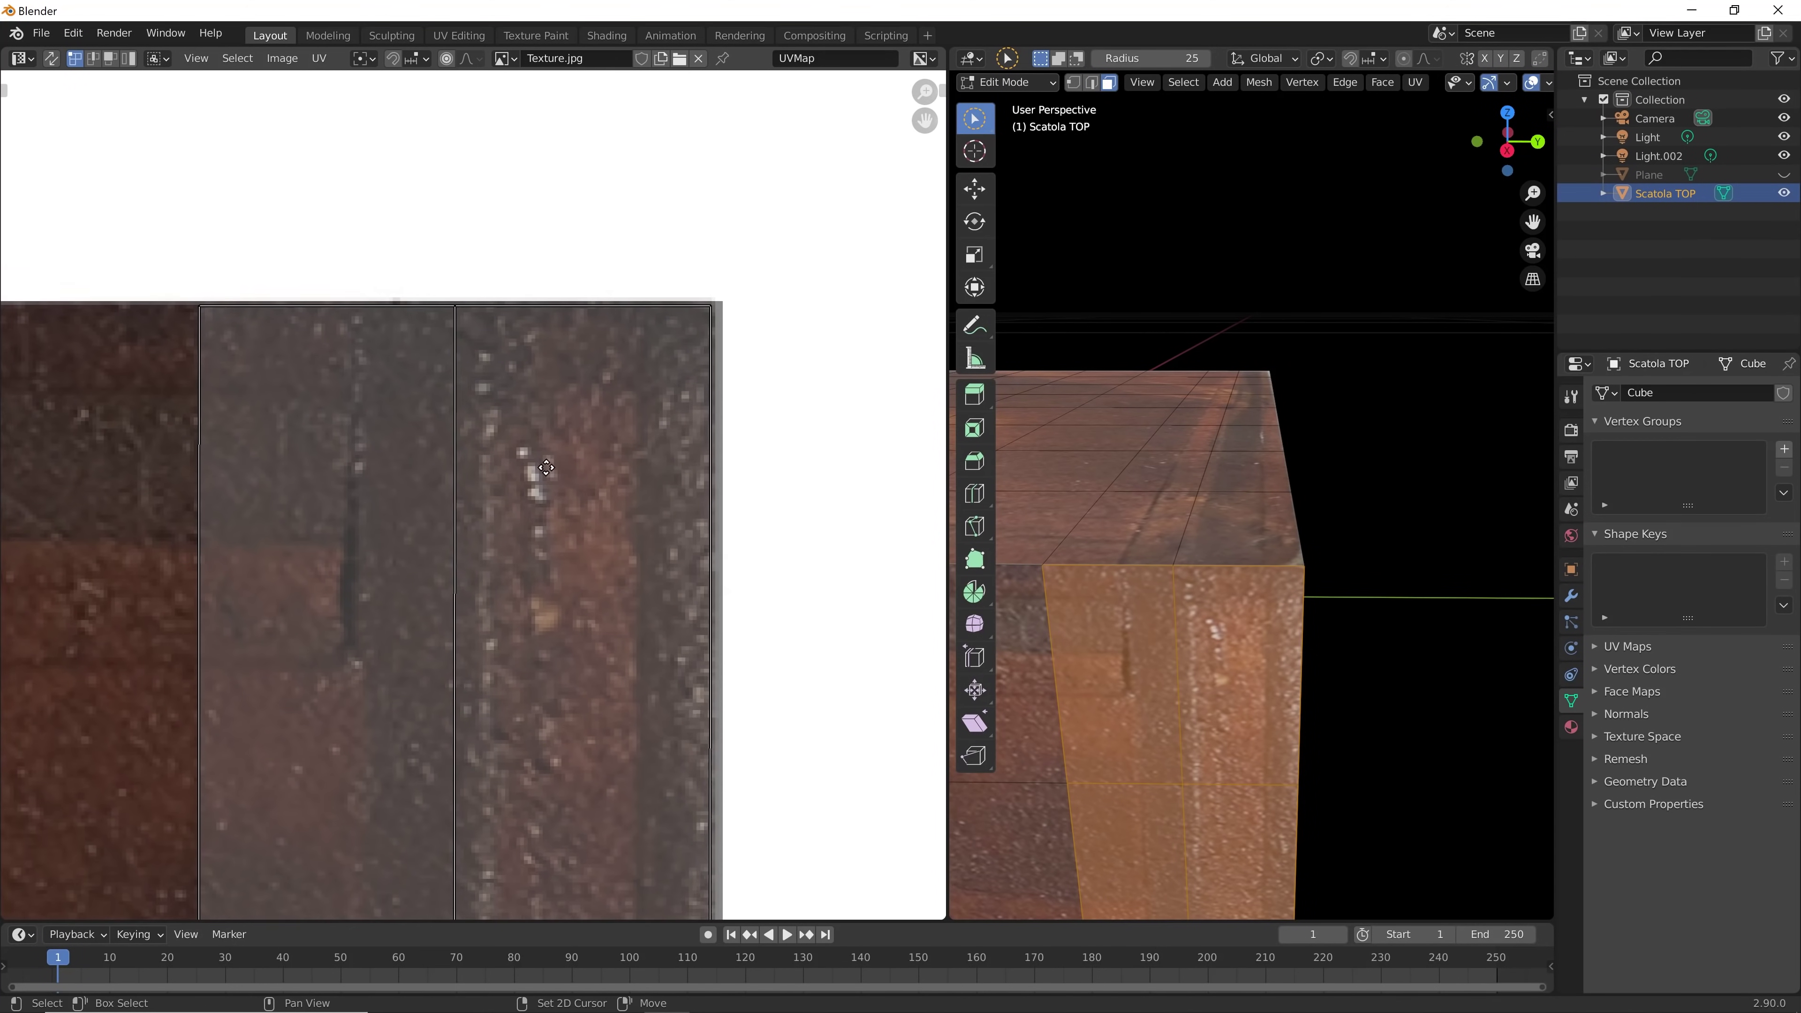
pyautogui.scroll(2, 590, 538)
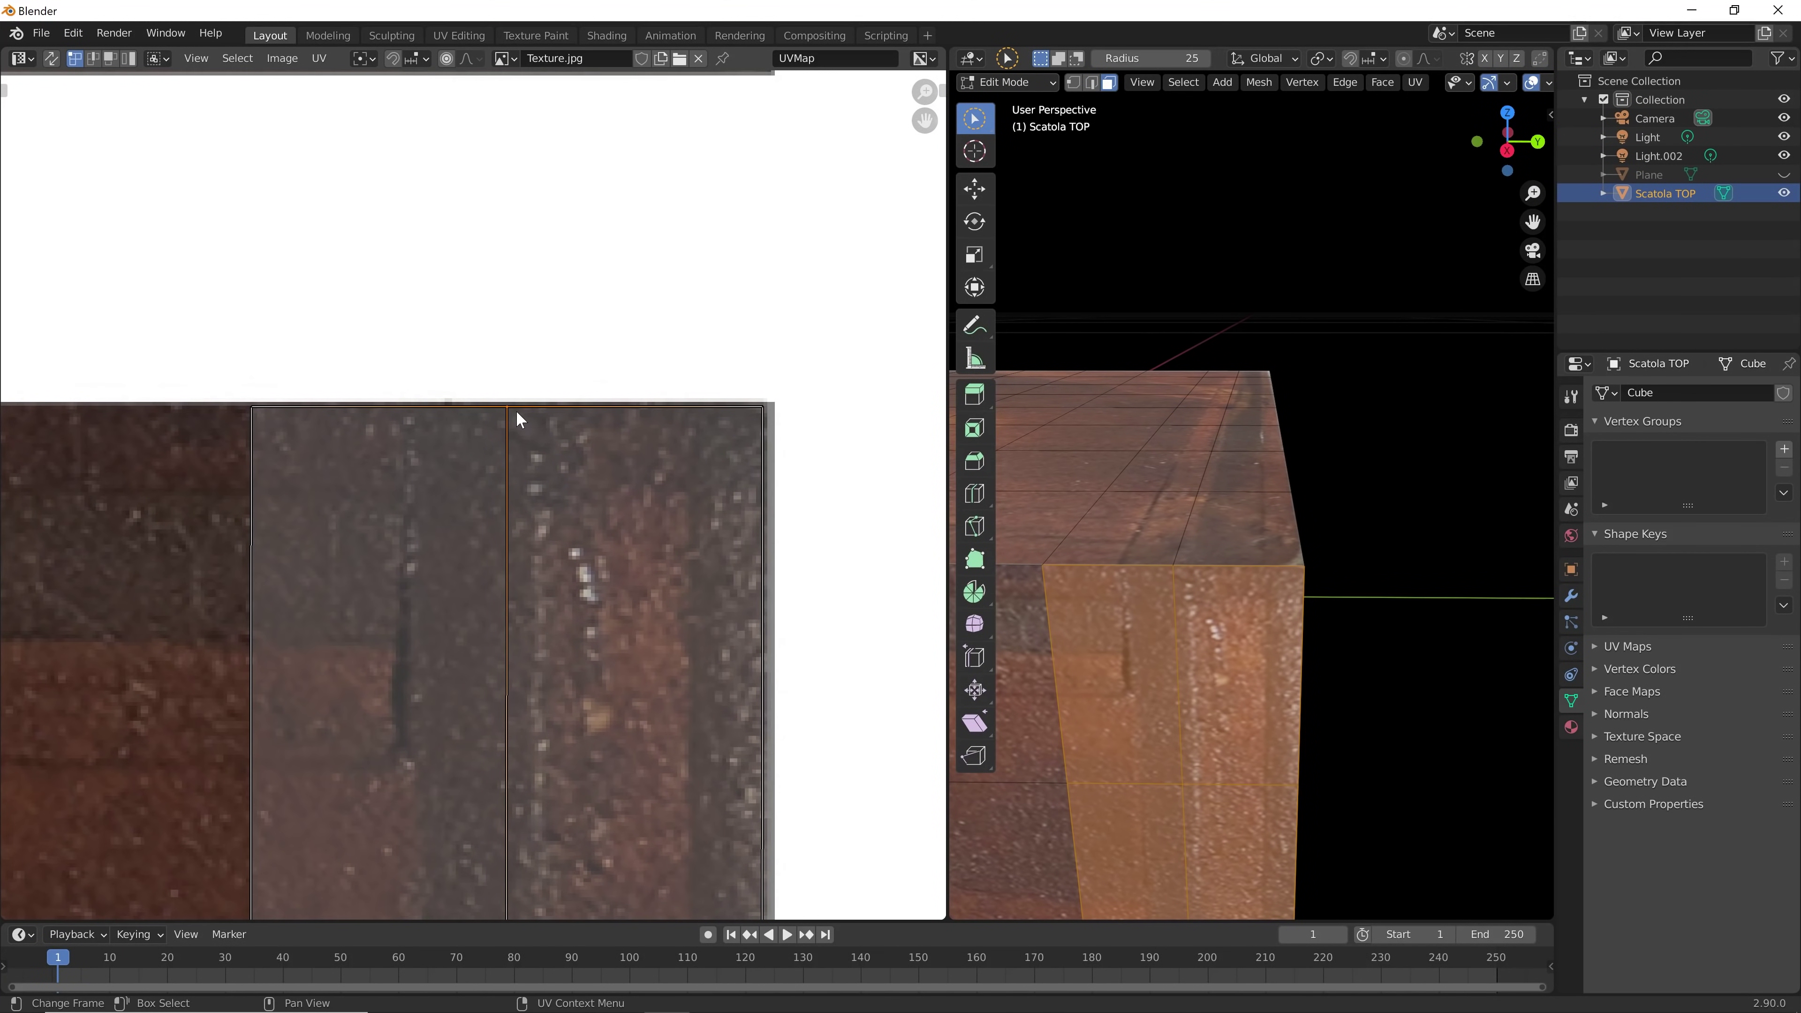
pyautogui.press('g')
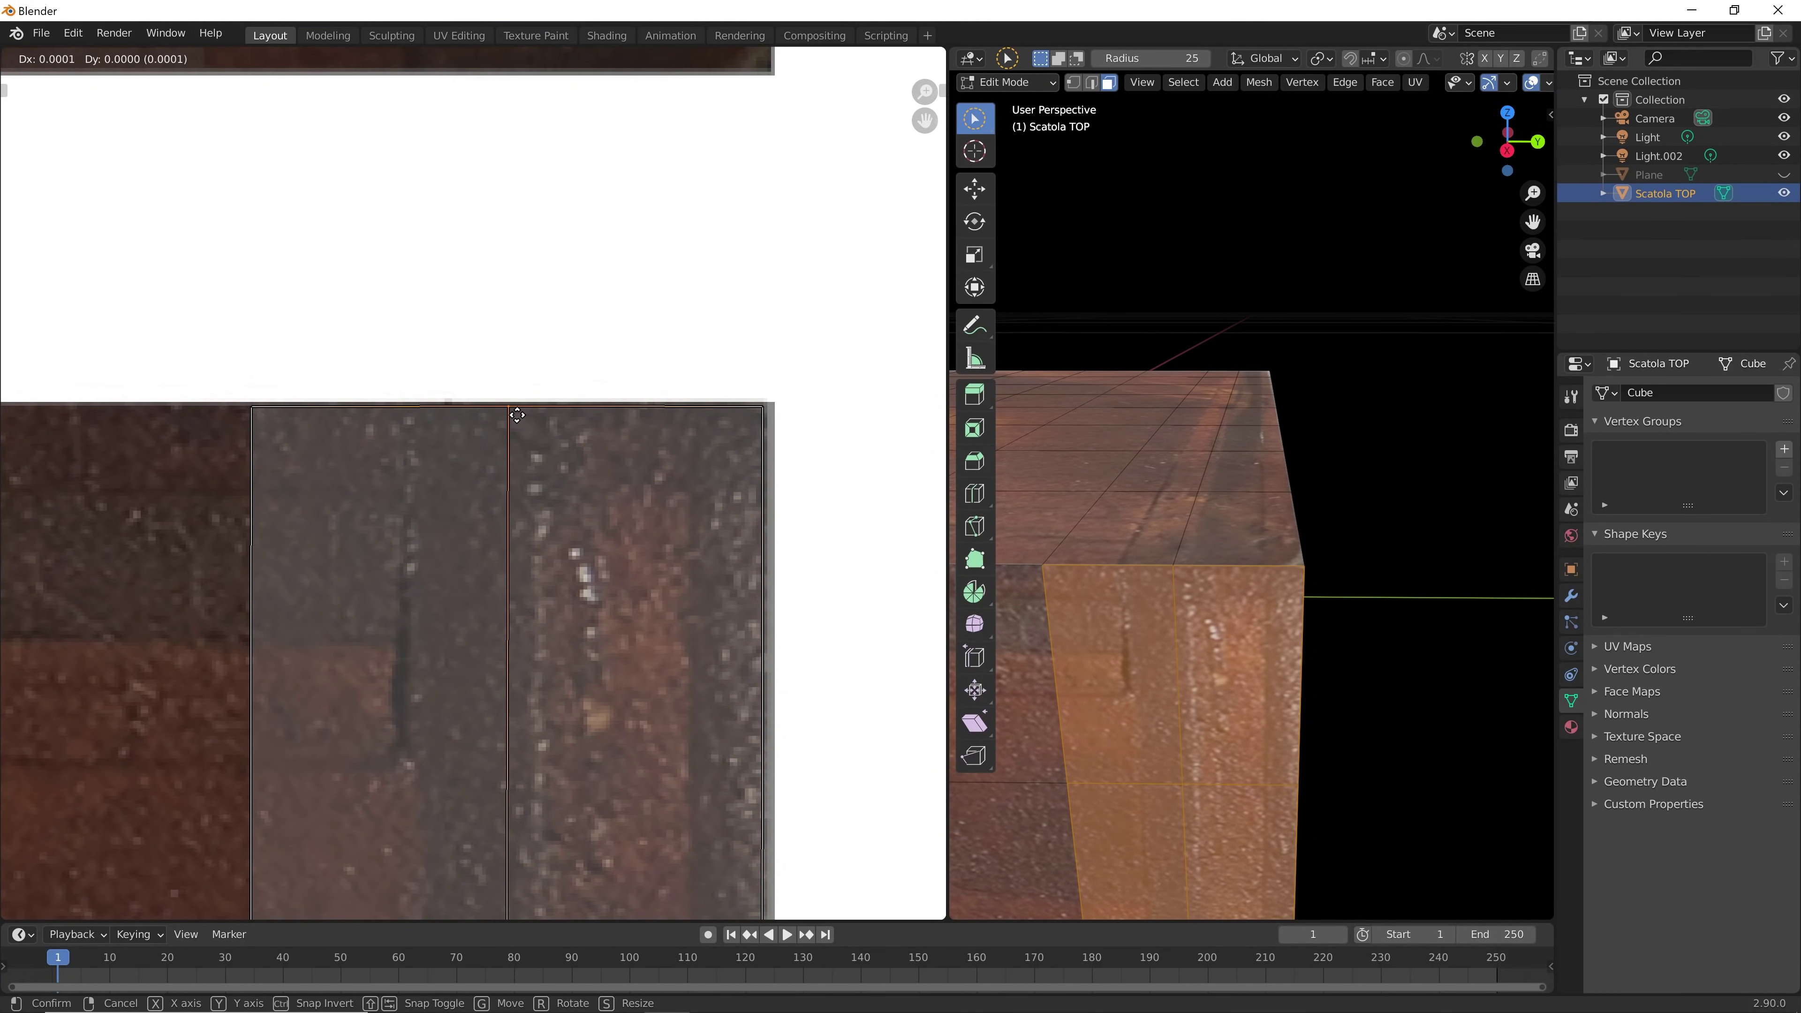
pyautogui.click(511, 414)
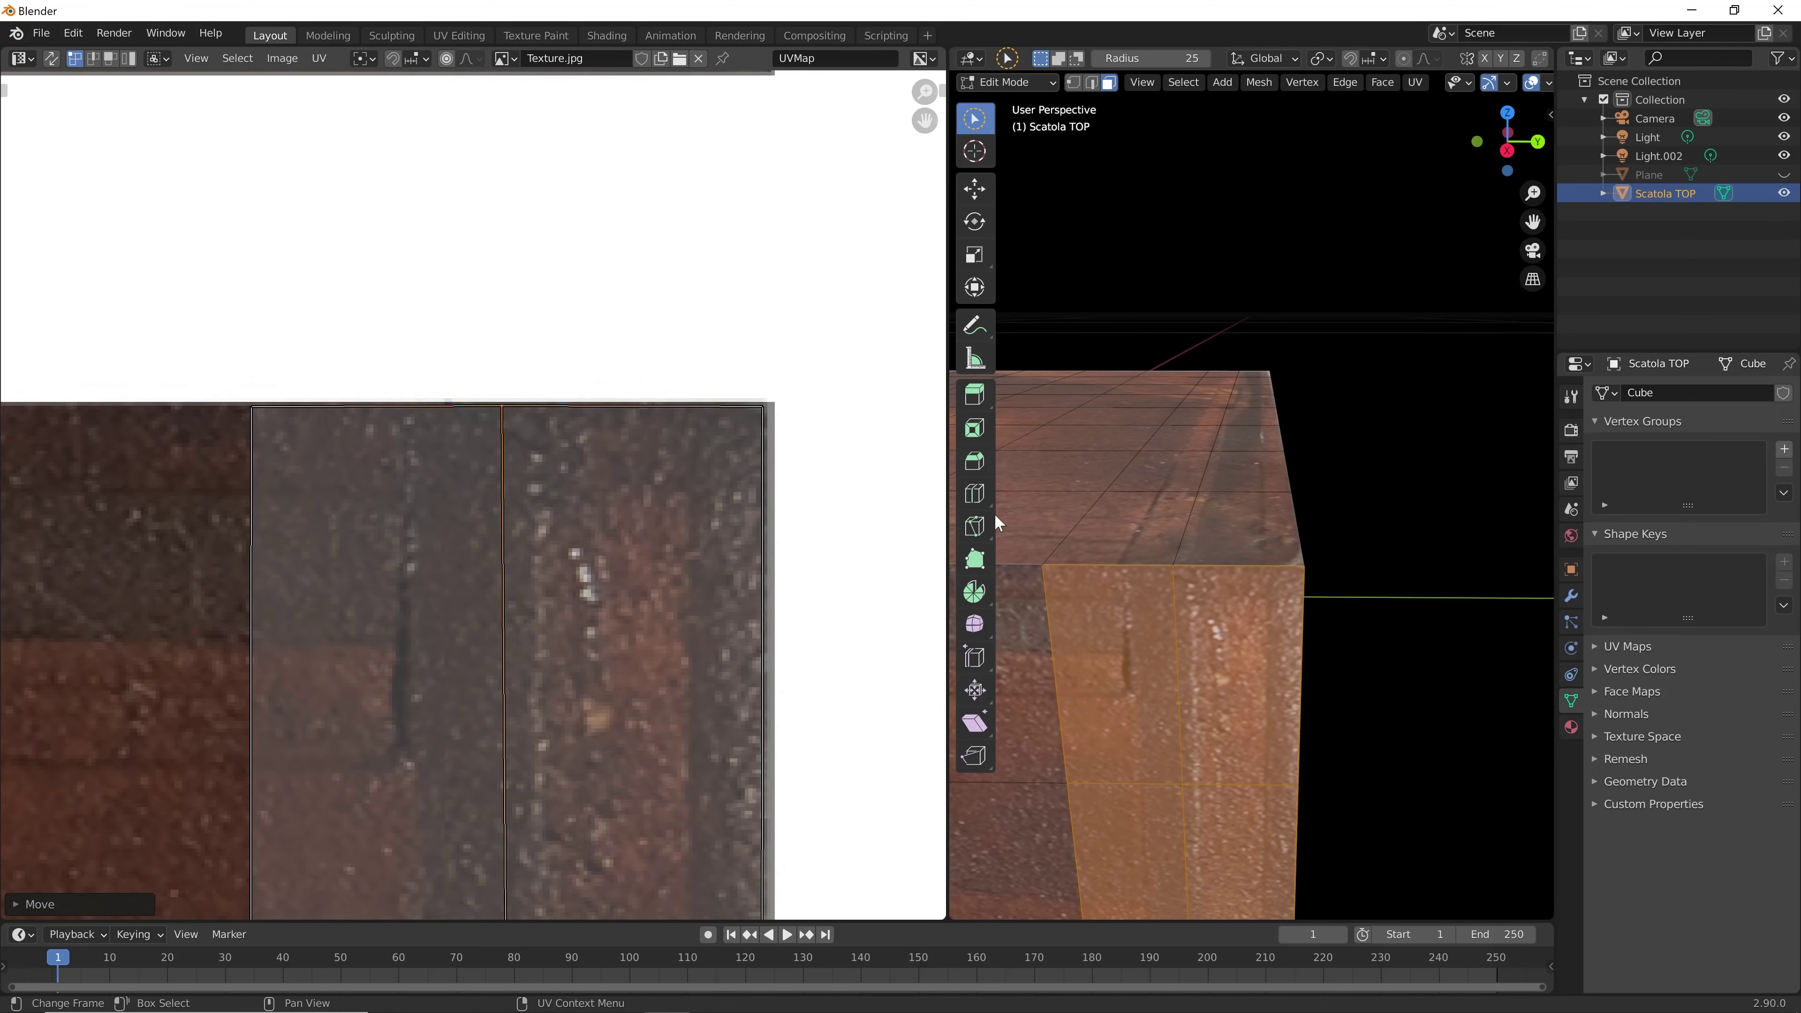
# Cut another centred edge loop on the side and slide the neighbouring faces' UV edge into place
pyautogui.hotkey('ctrl', 'r')
pyautogui.click(1105, 587)
pyautogui.rightClick(1061, 603)
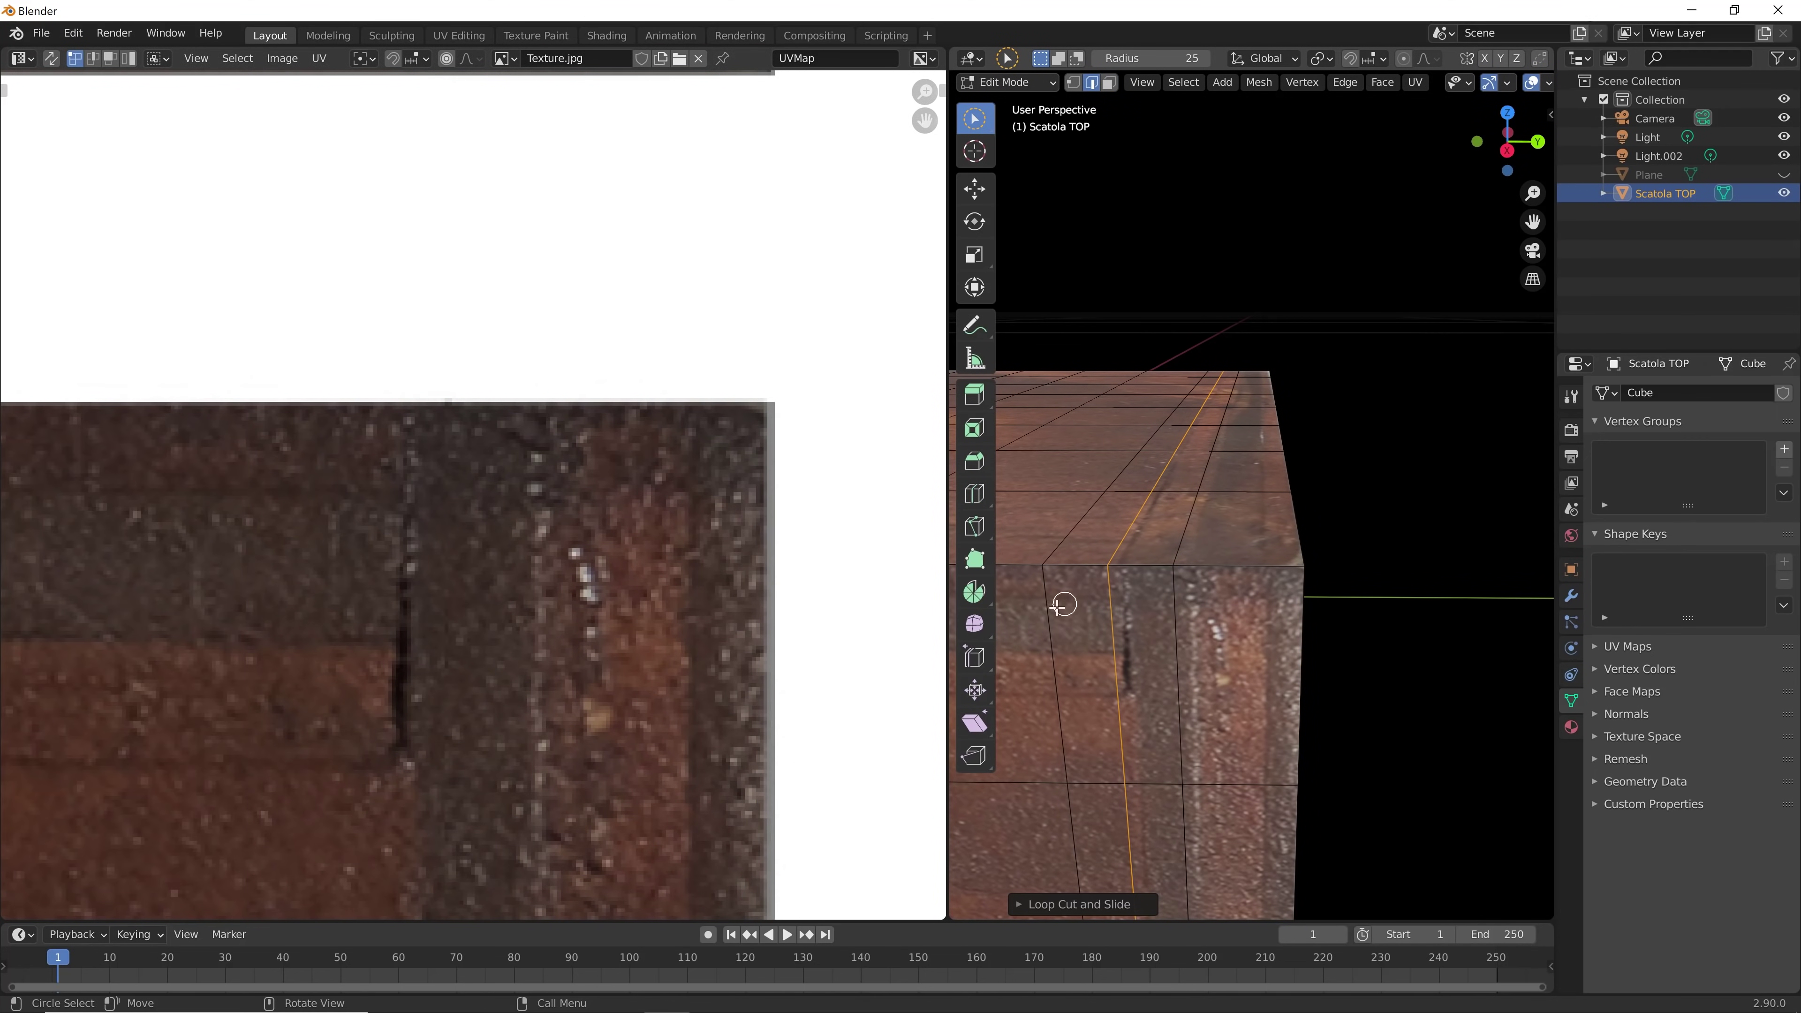
pyautogui.hotkey('alt', 'a')
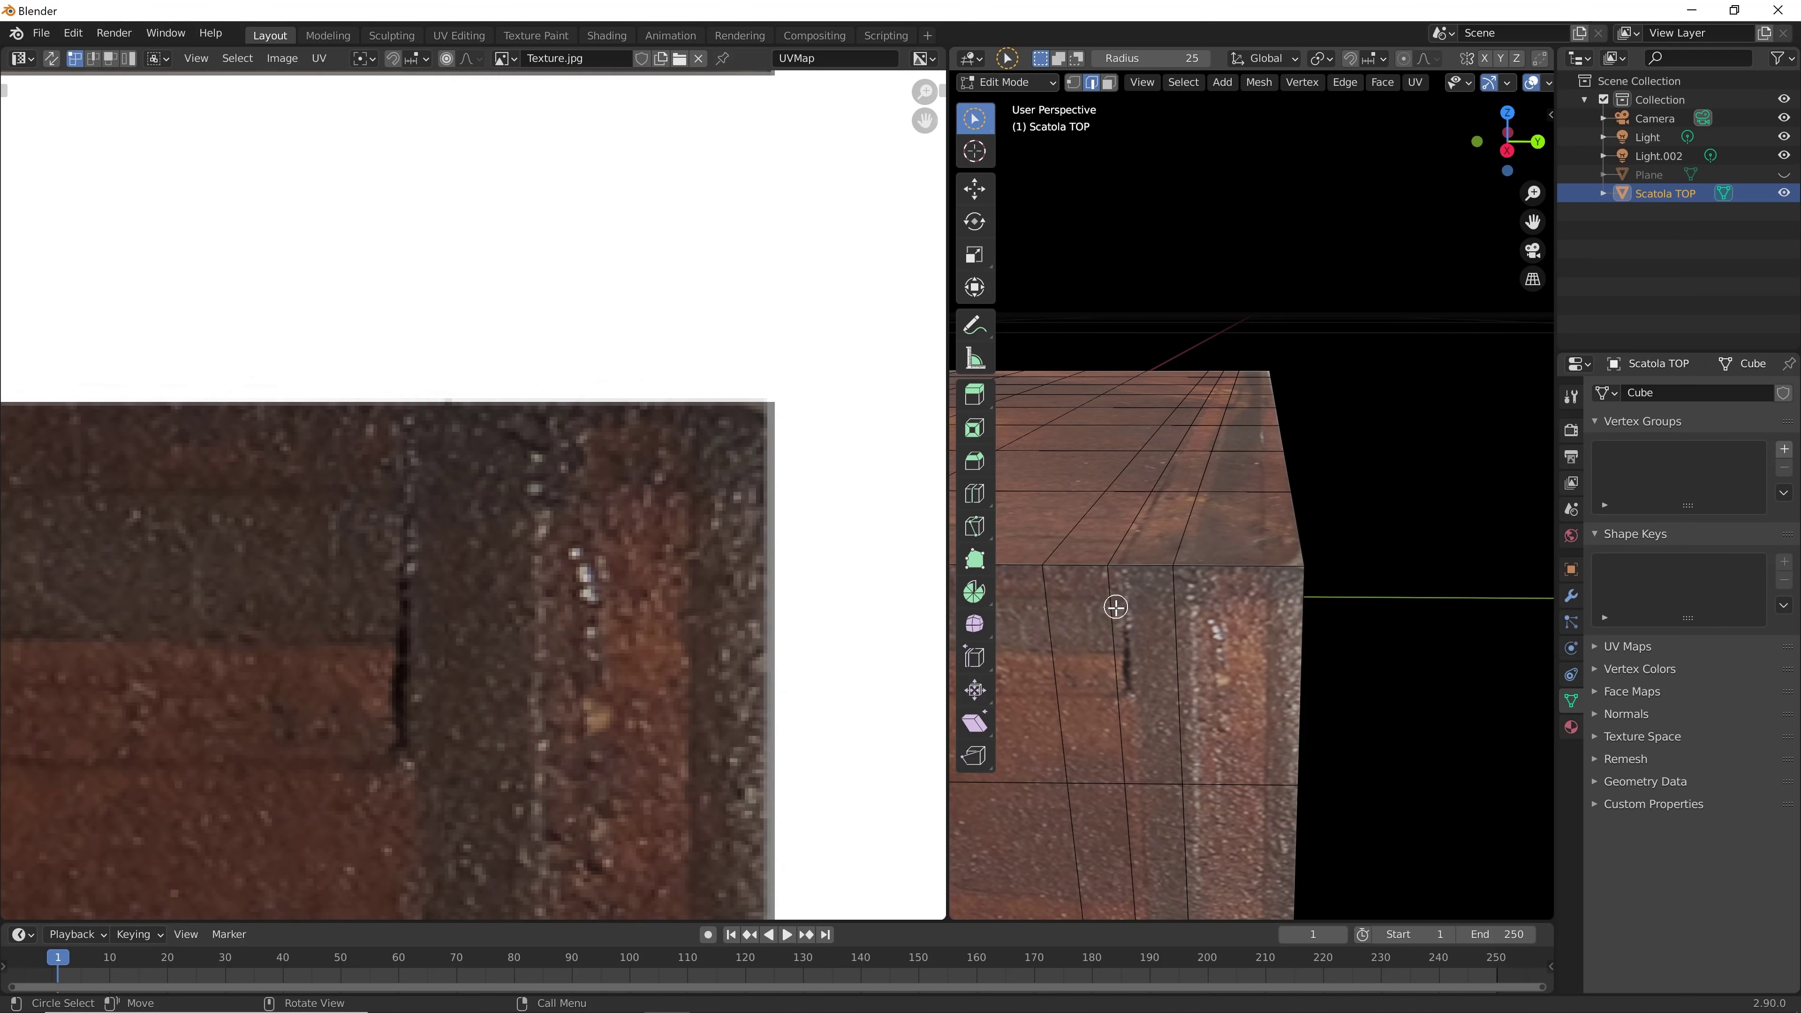
pyautogui.press('3')
pyautogui.moveTo(1116, 607); pyautogui.dragTo(1082, 612)
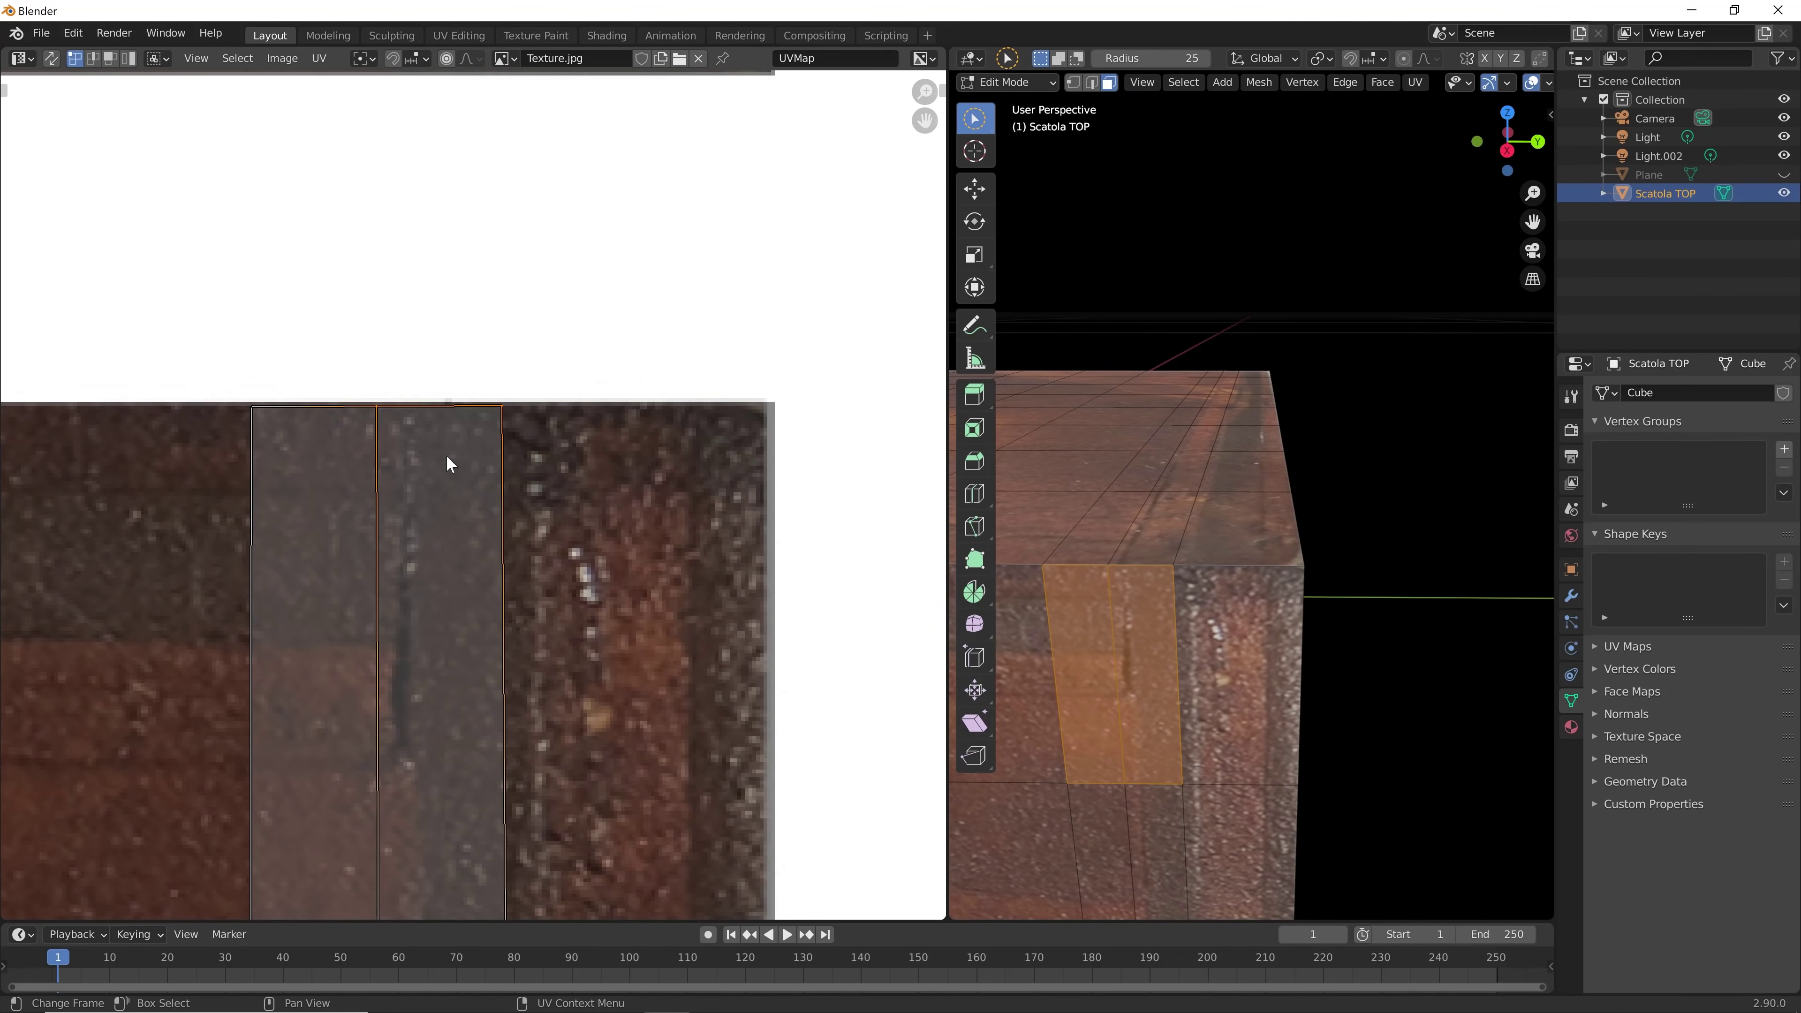
pyautogui.press('g')
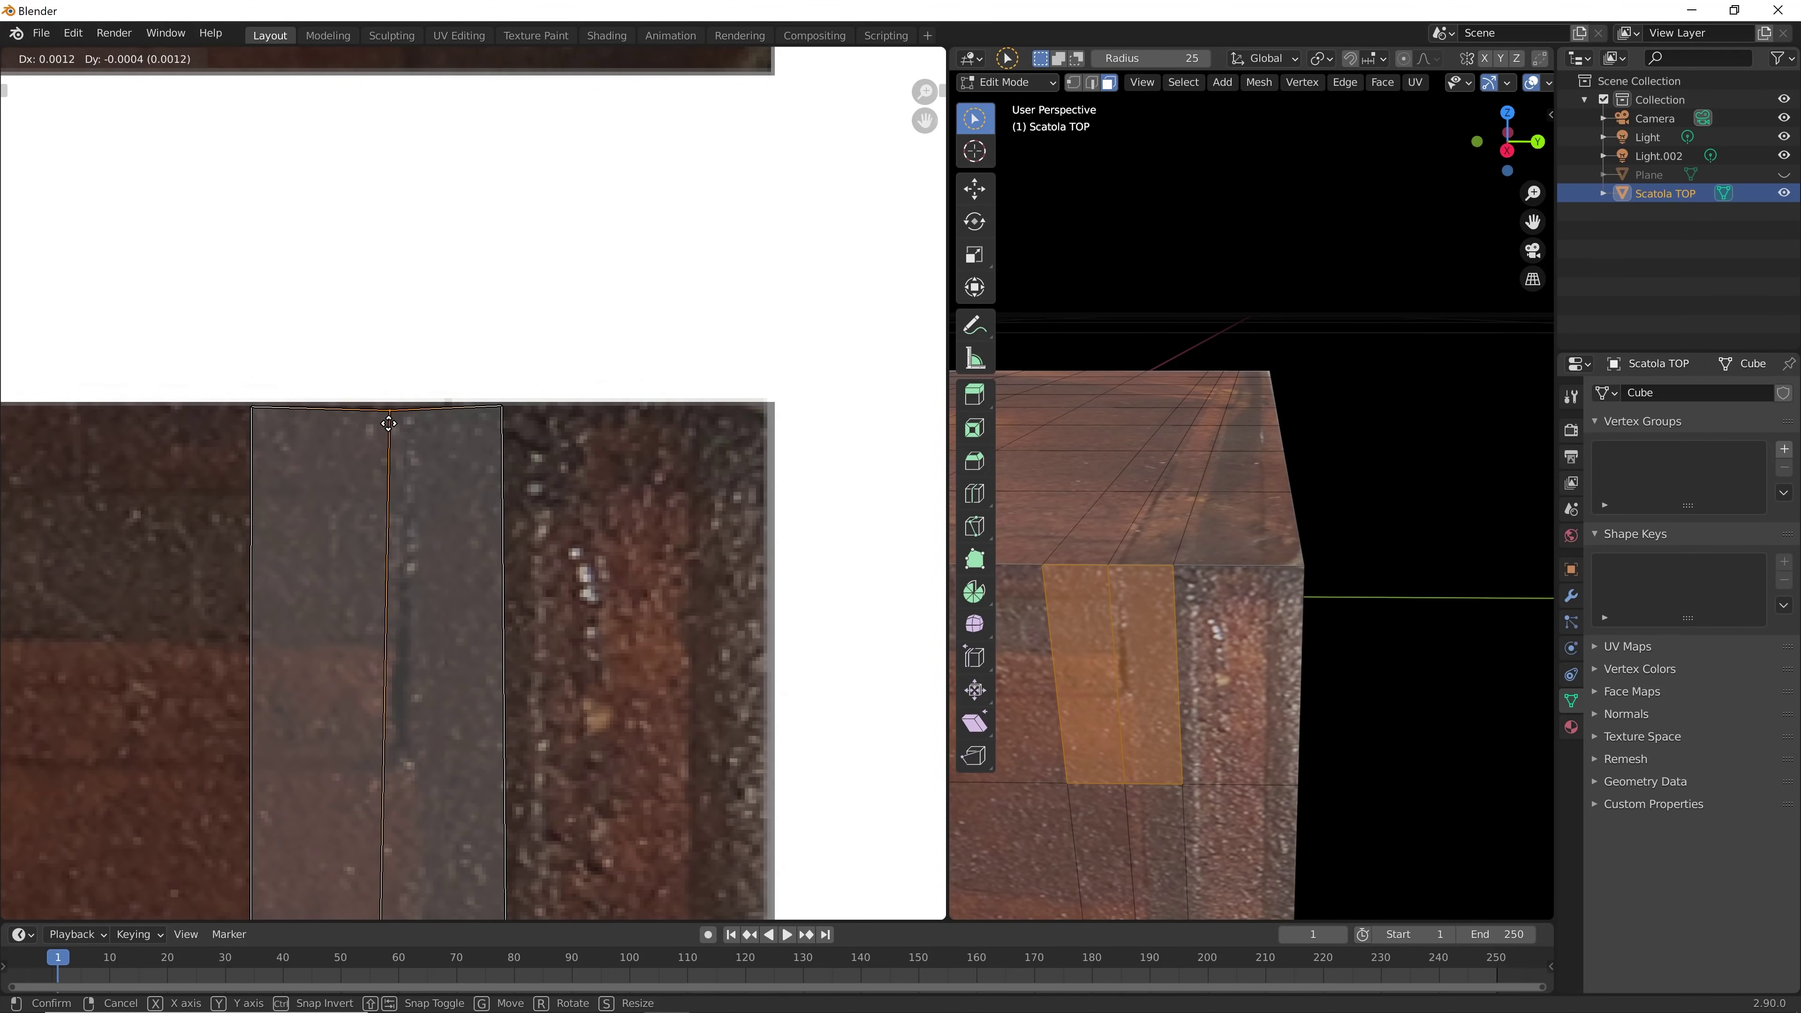
pyautogui.click(389, 424)
# Select the right front side face and reposition its UV island
pyautogui.click(1104, 453)
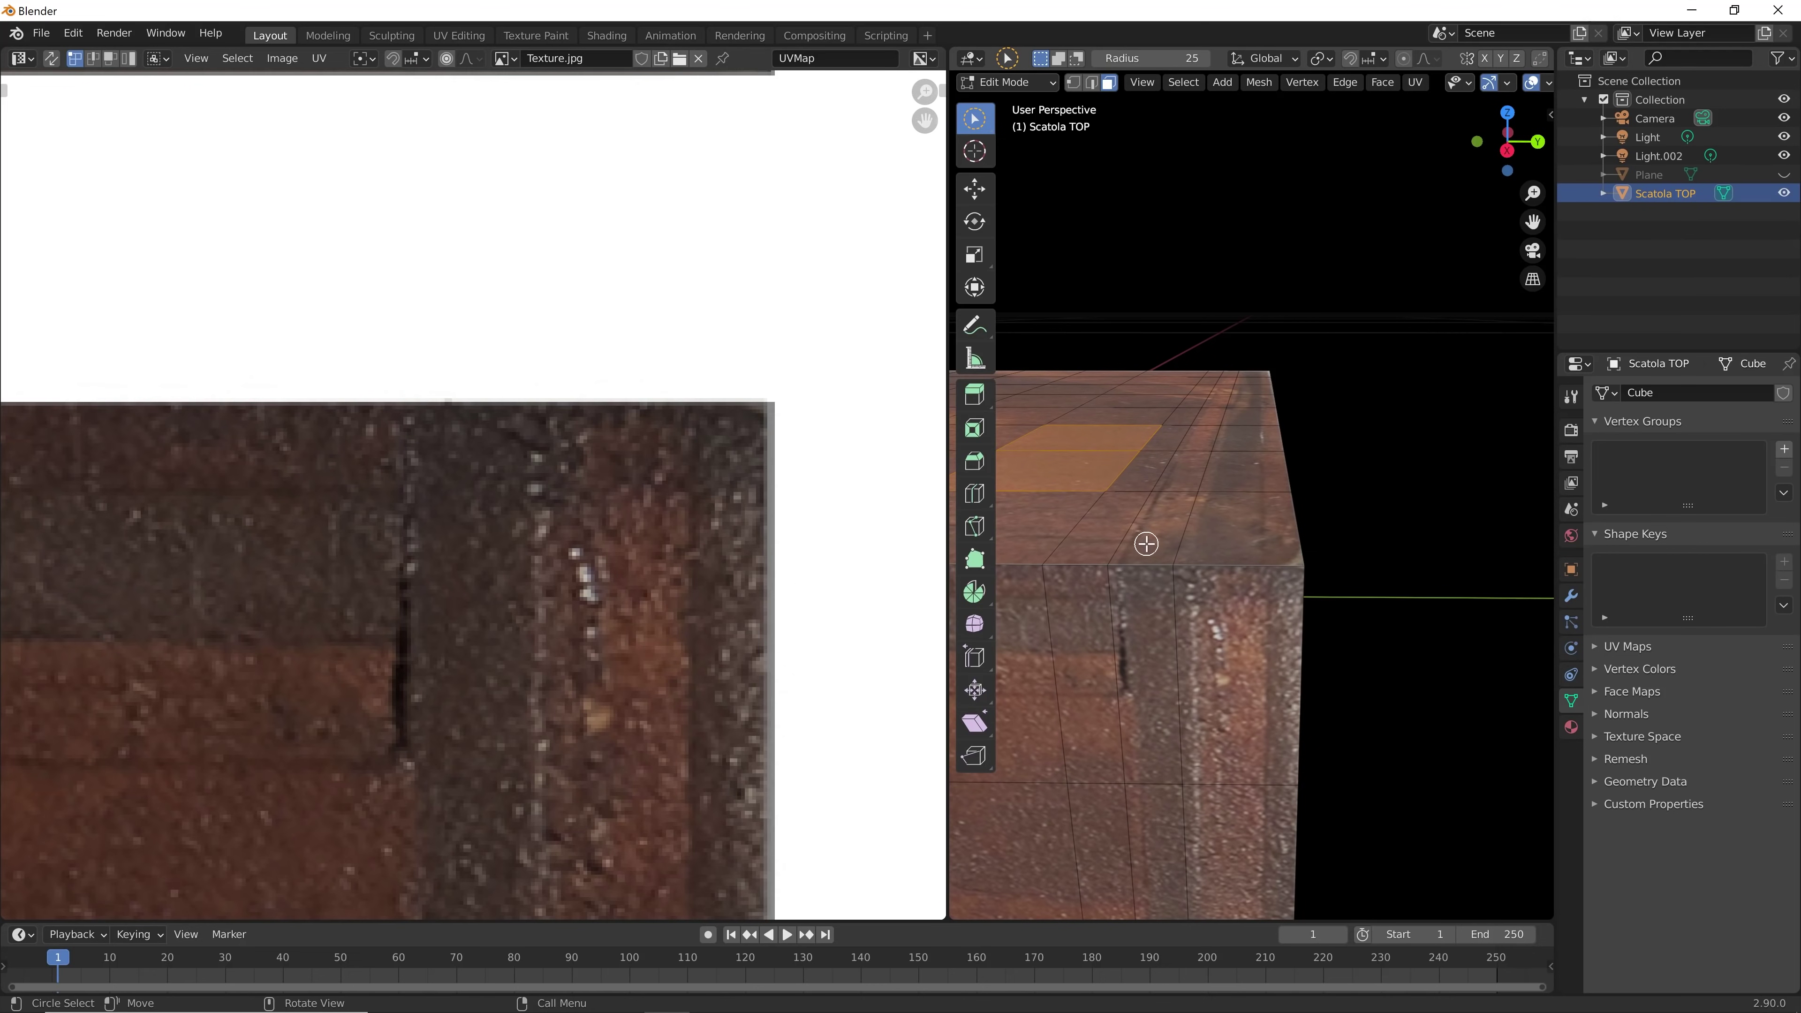
pyautogui.click(1250, 662)
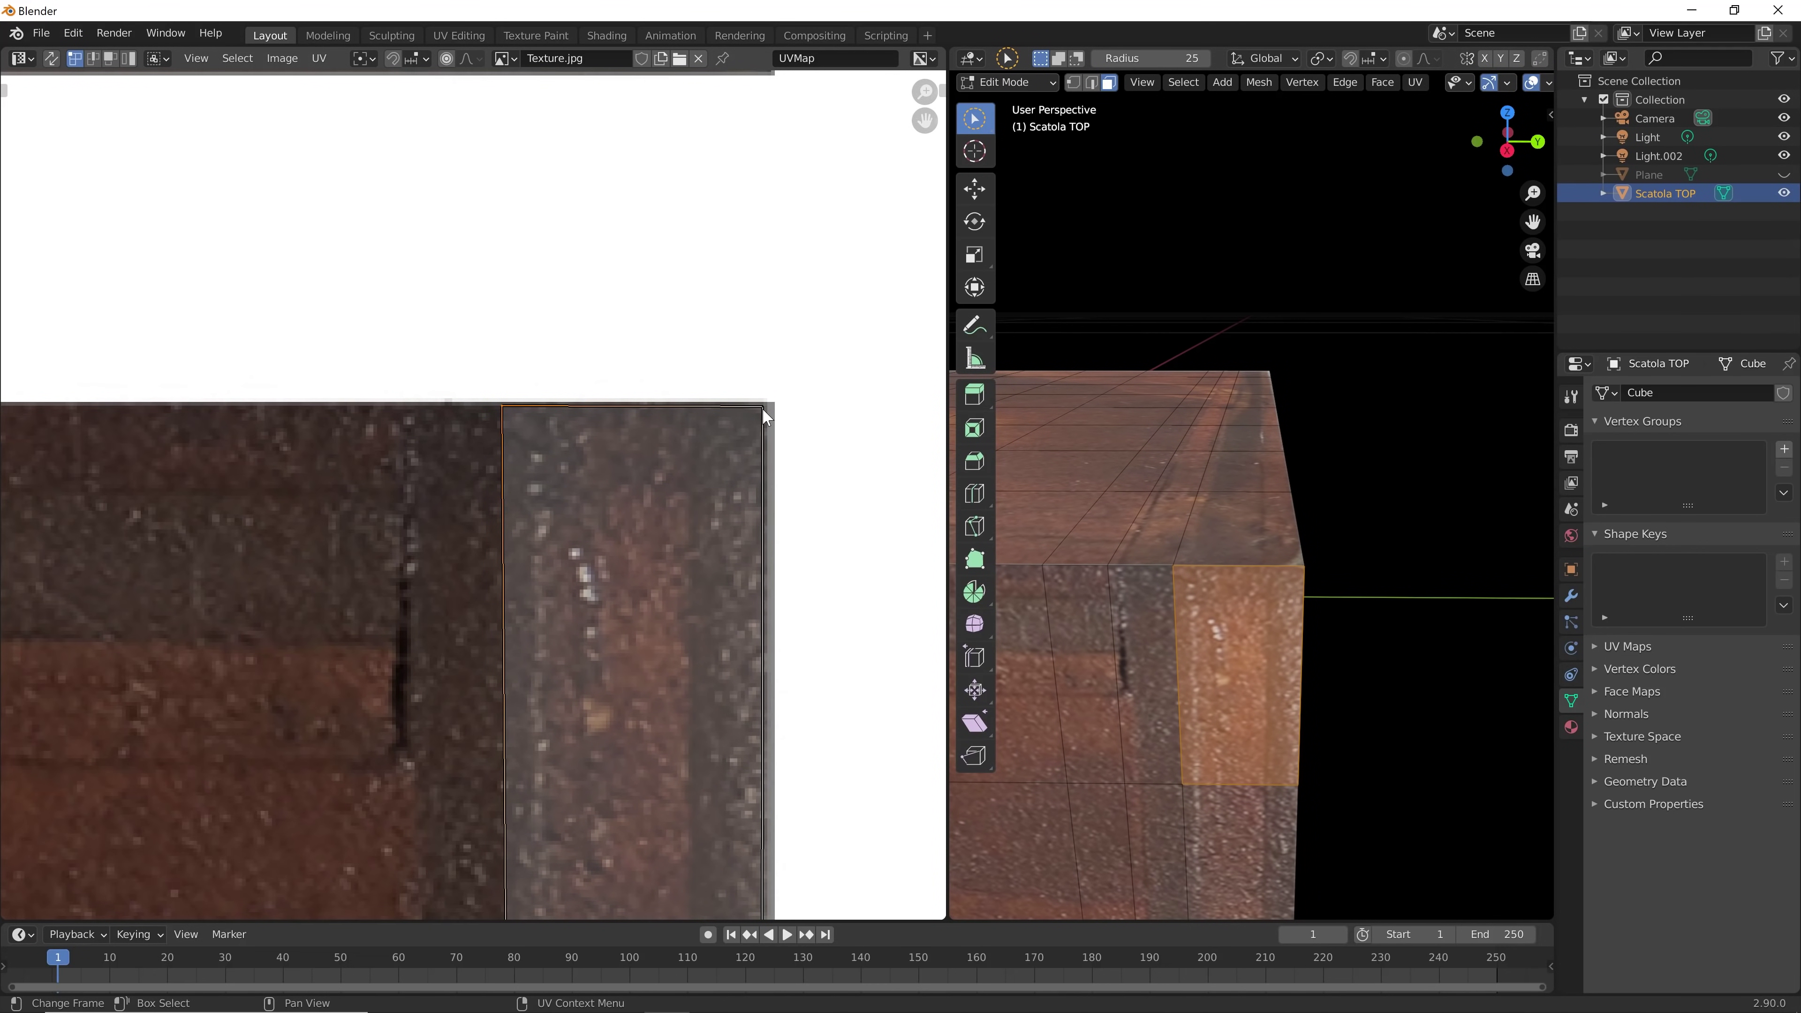
pyautogui.press('g')
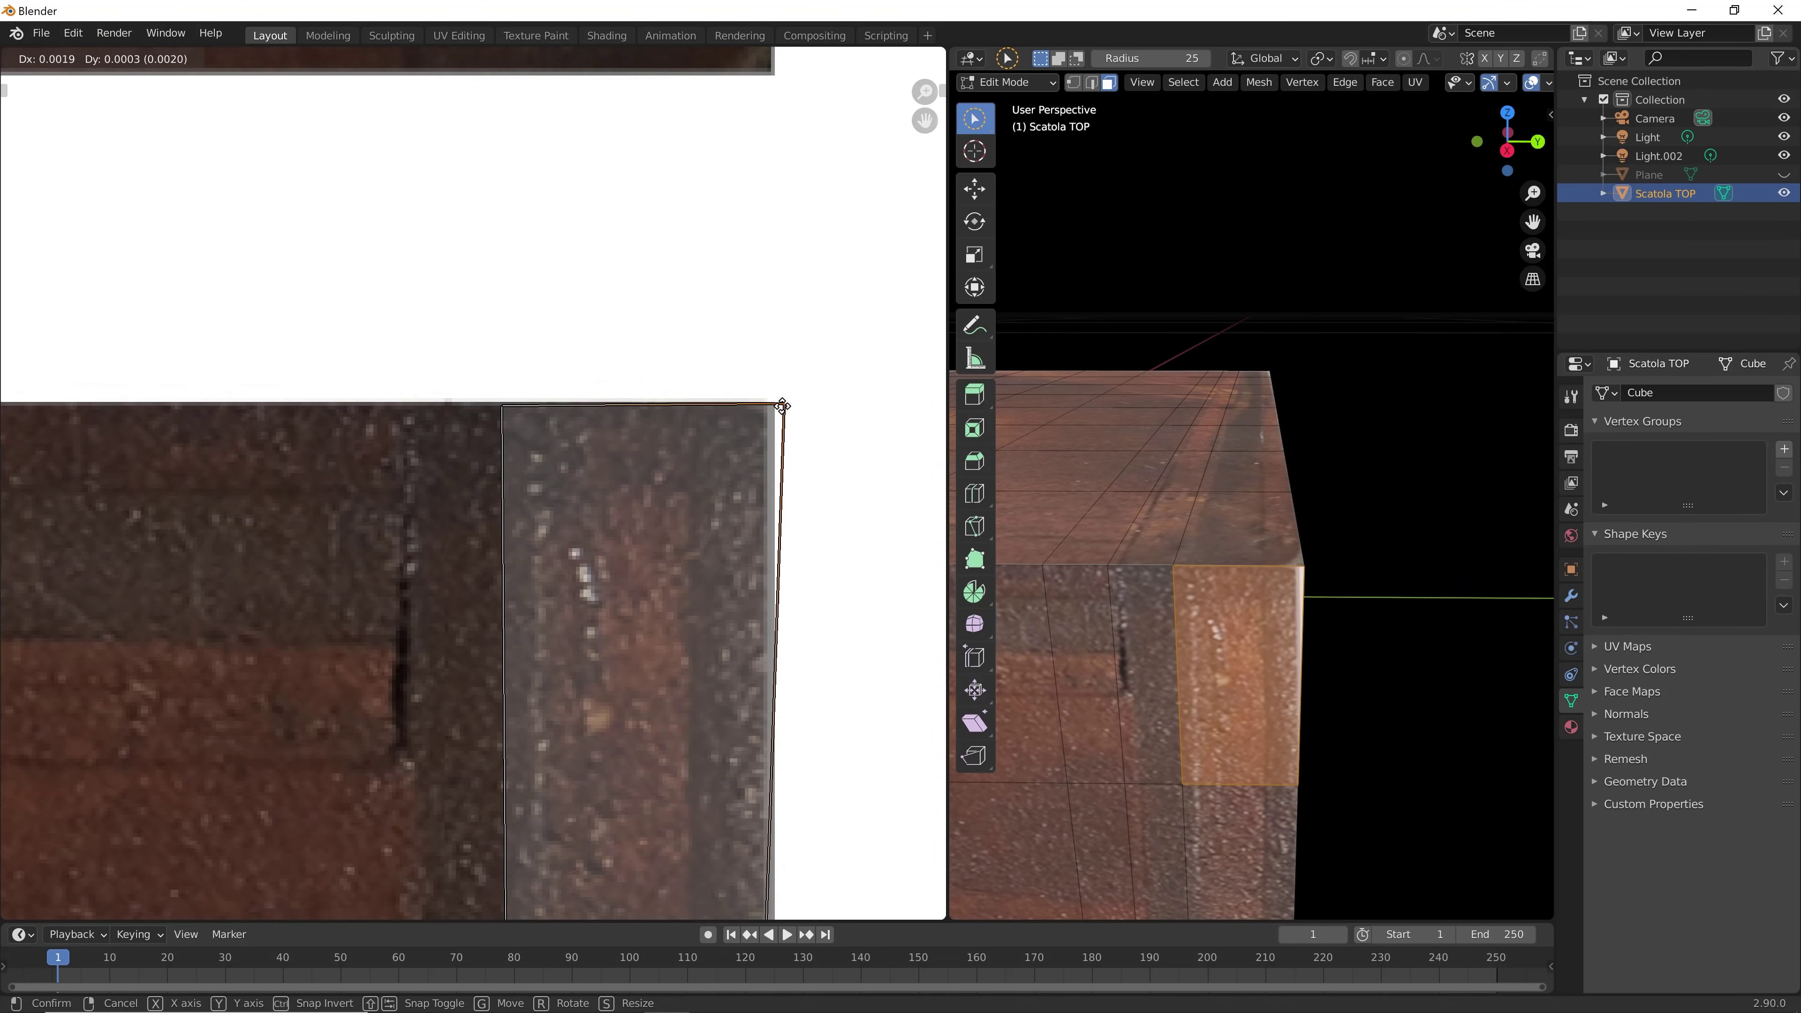
pyautogui.click(768, 410)
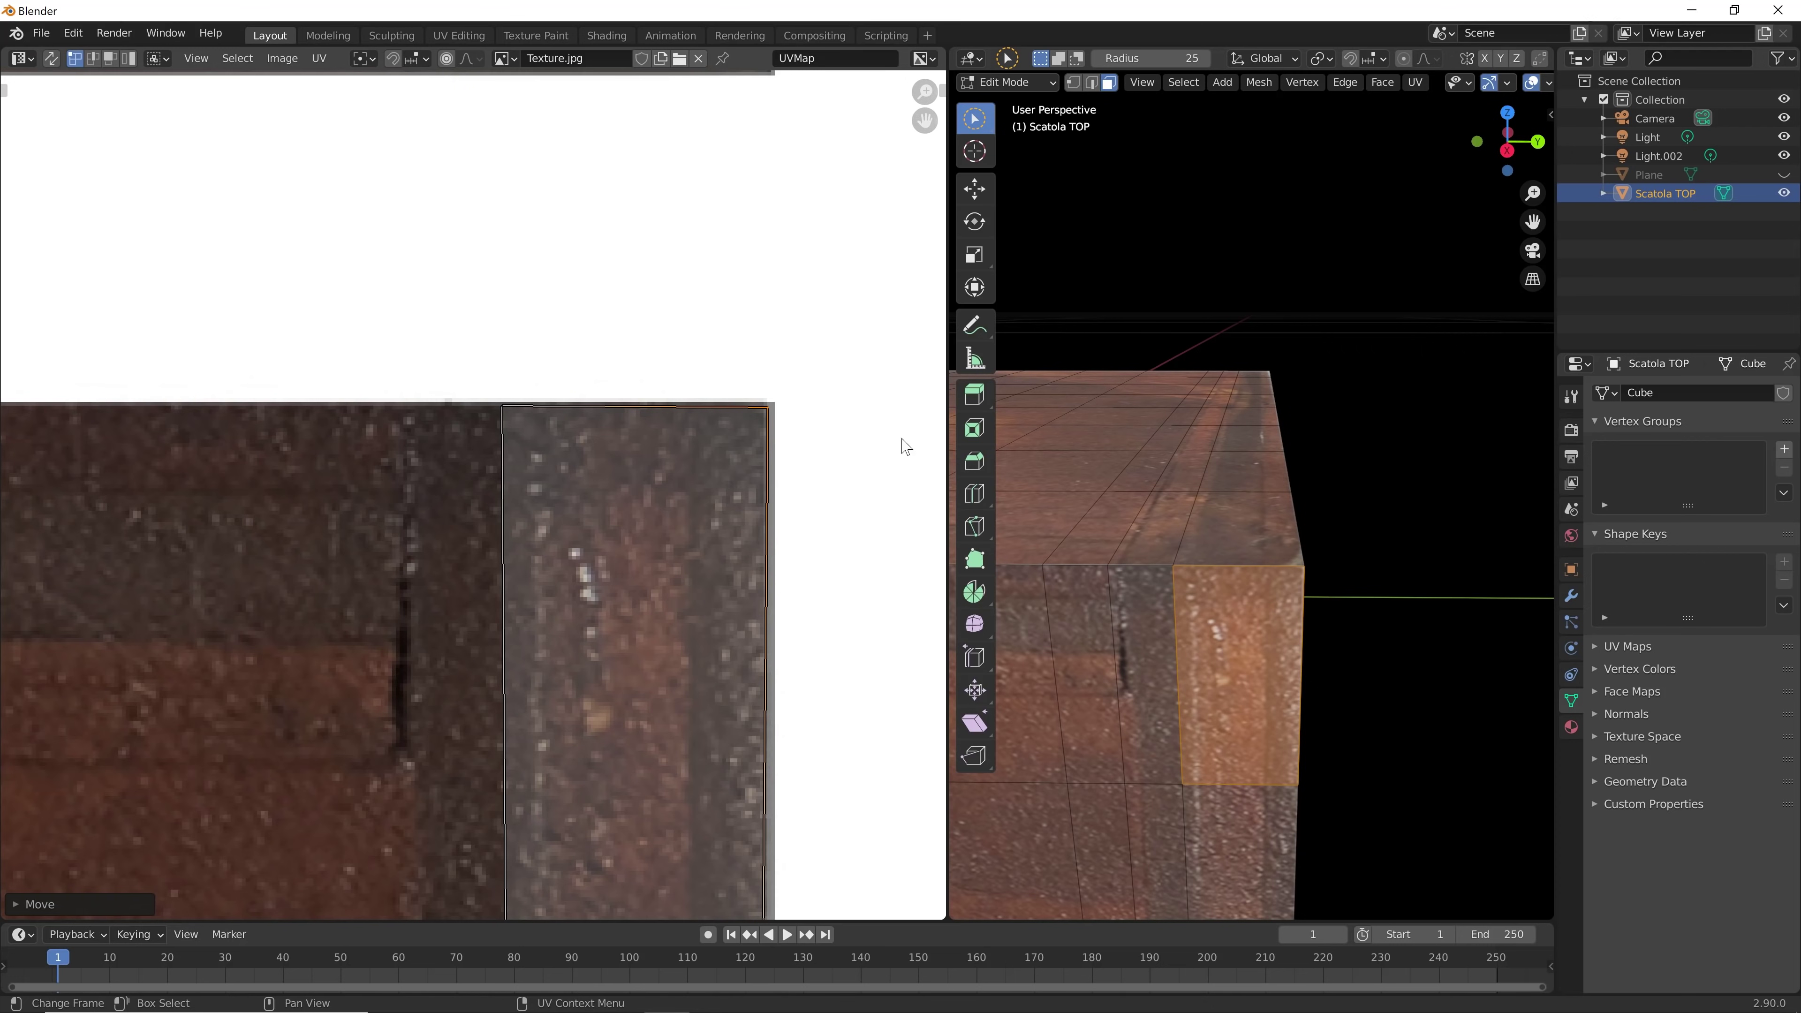
pyautogui.click(1259, 534)
# Nudge the UV island so its edge sits flush with the wood patch, then clear the selection
pyautogui.scroll(-5, 795, 557)
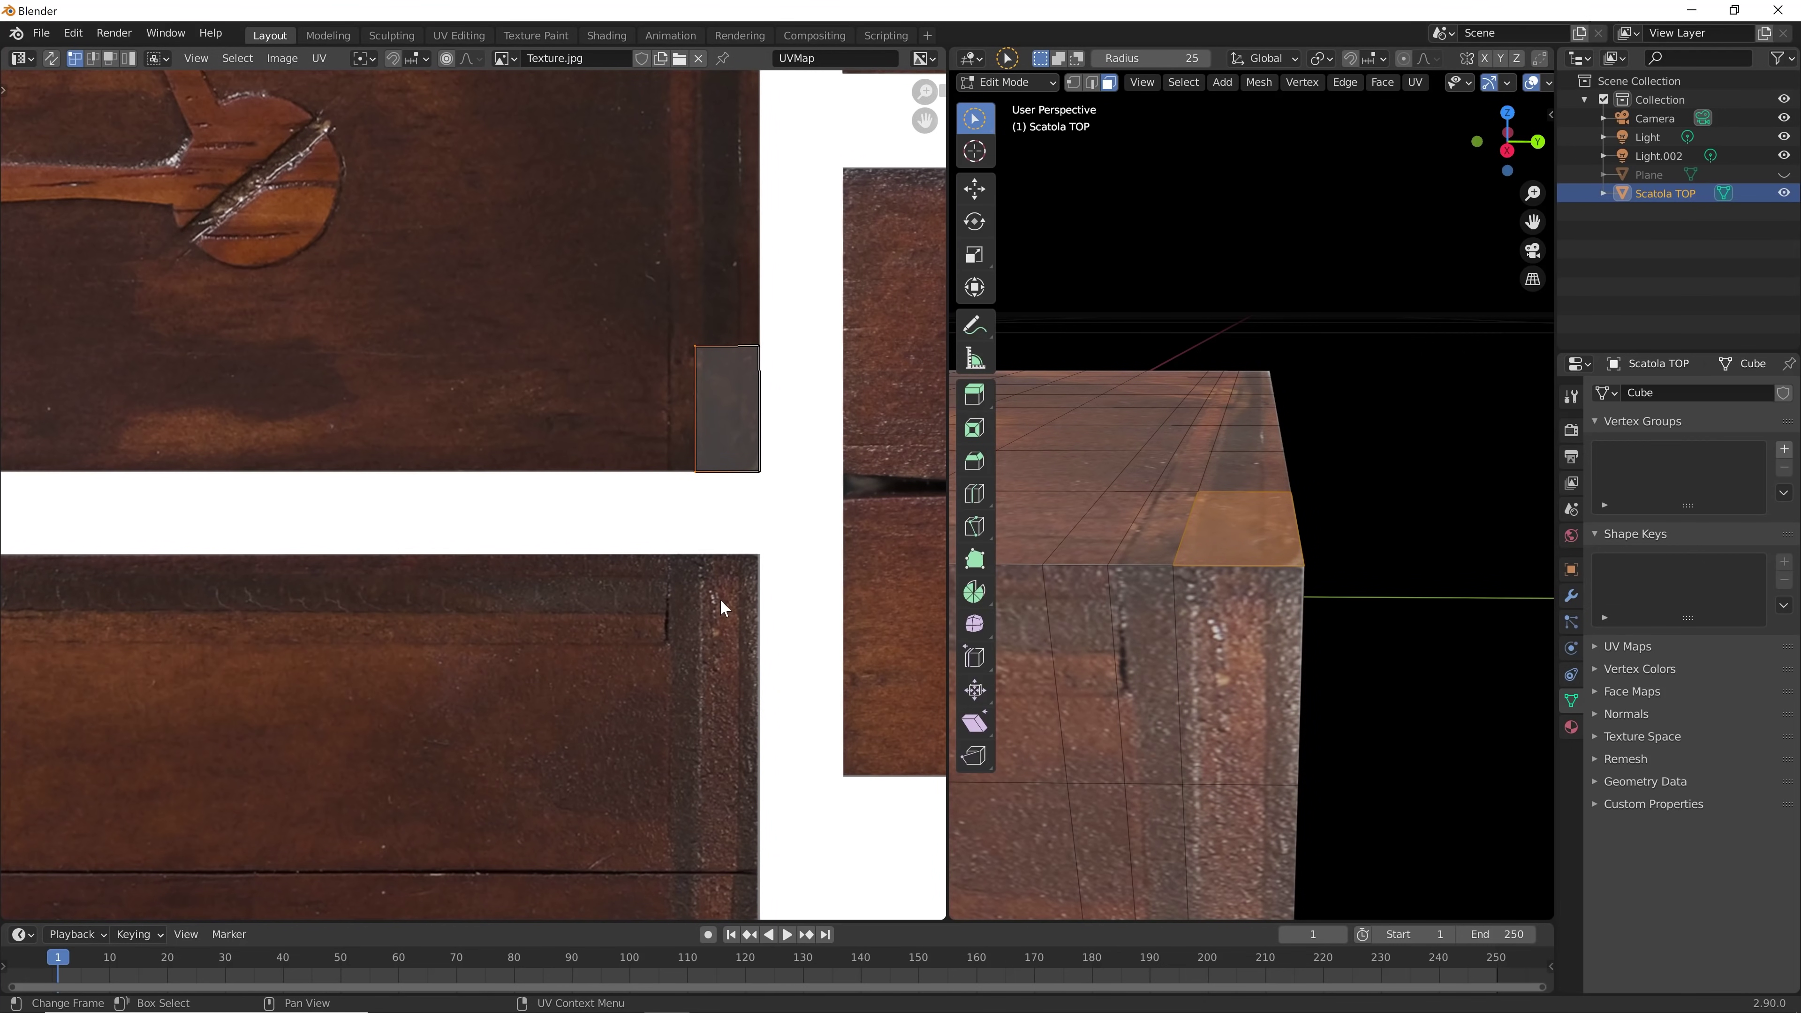
pyautogui.scroll(2, 699, 454)
pyautogui.scroll(2, 695, 445)
pyautogui.scroll(2, 730, 497)
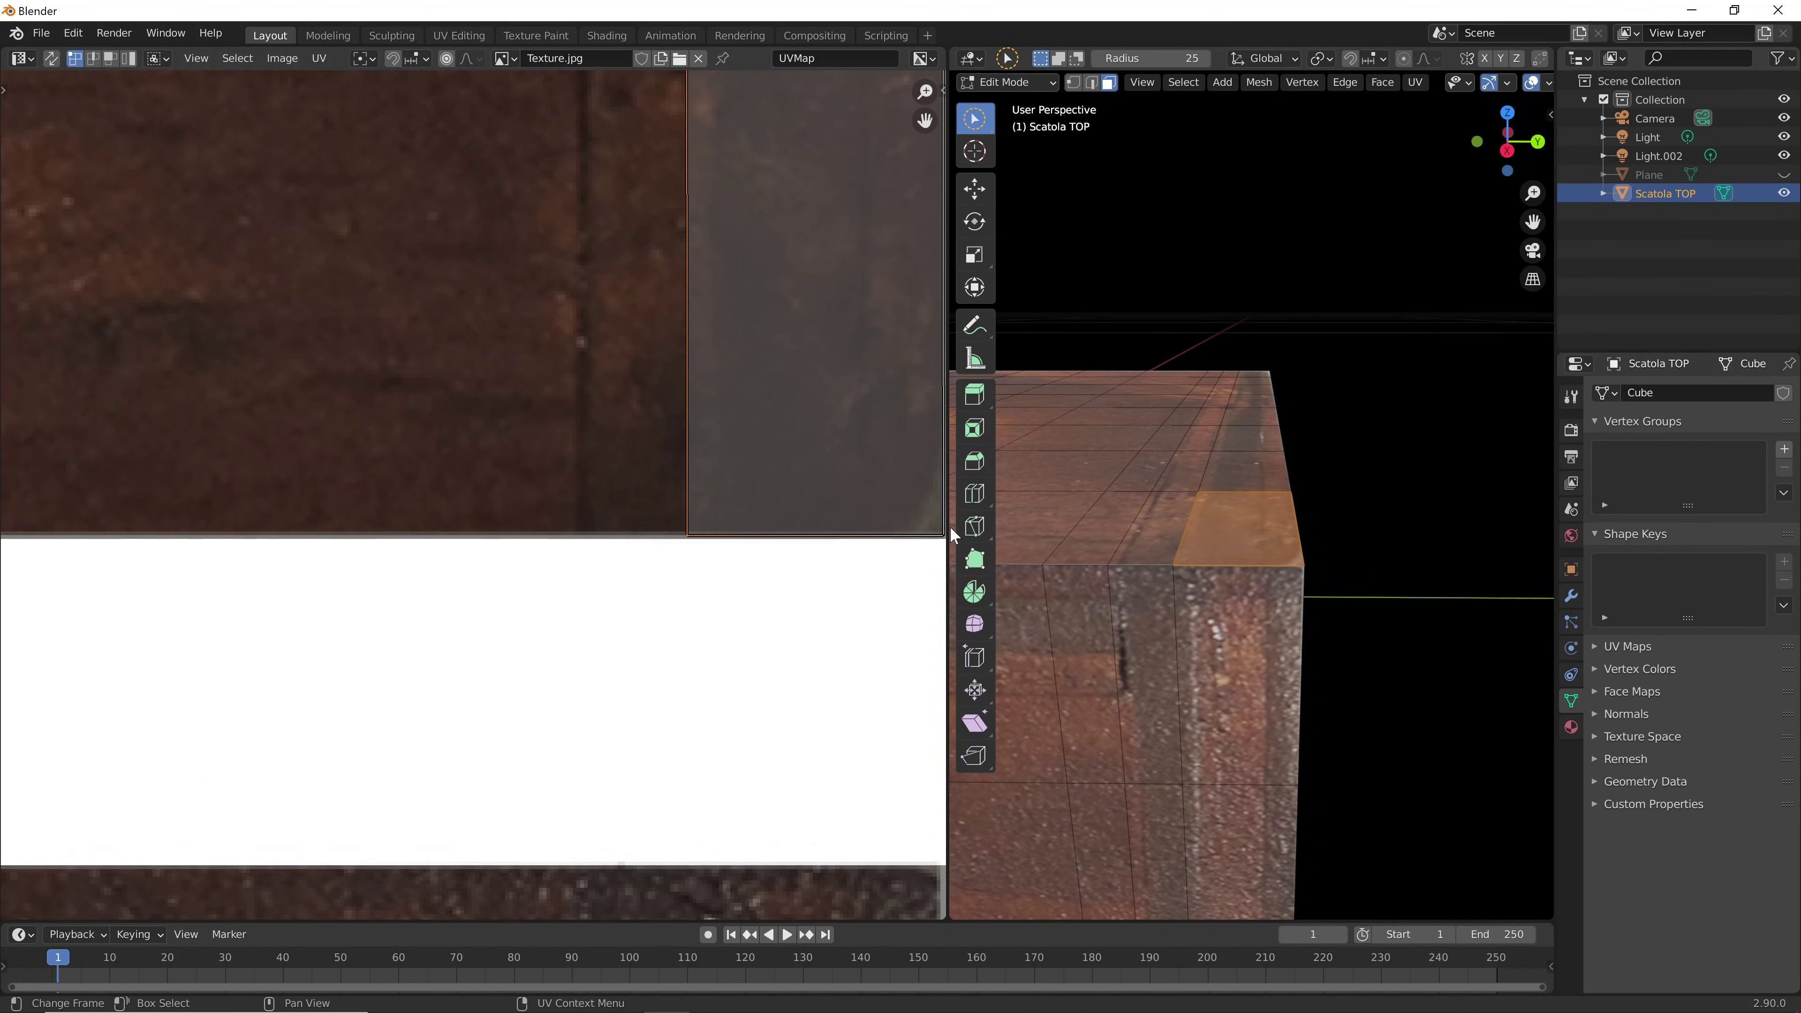
pyautogui.press('g')
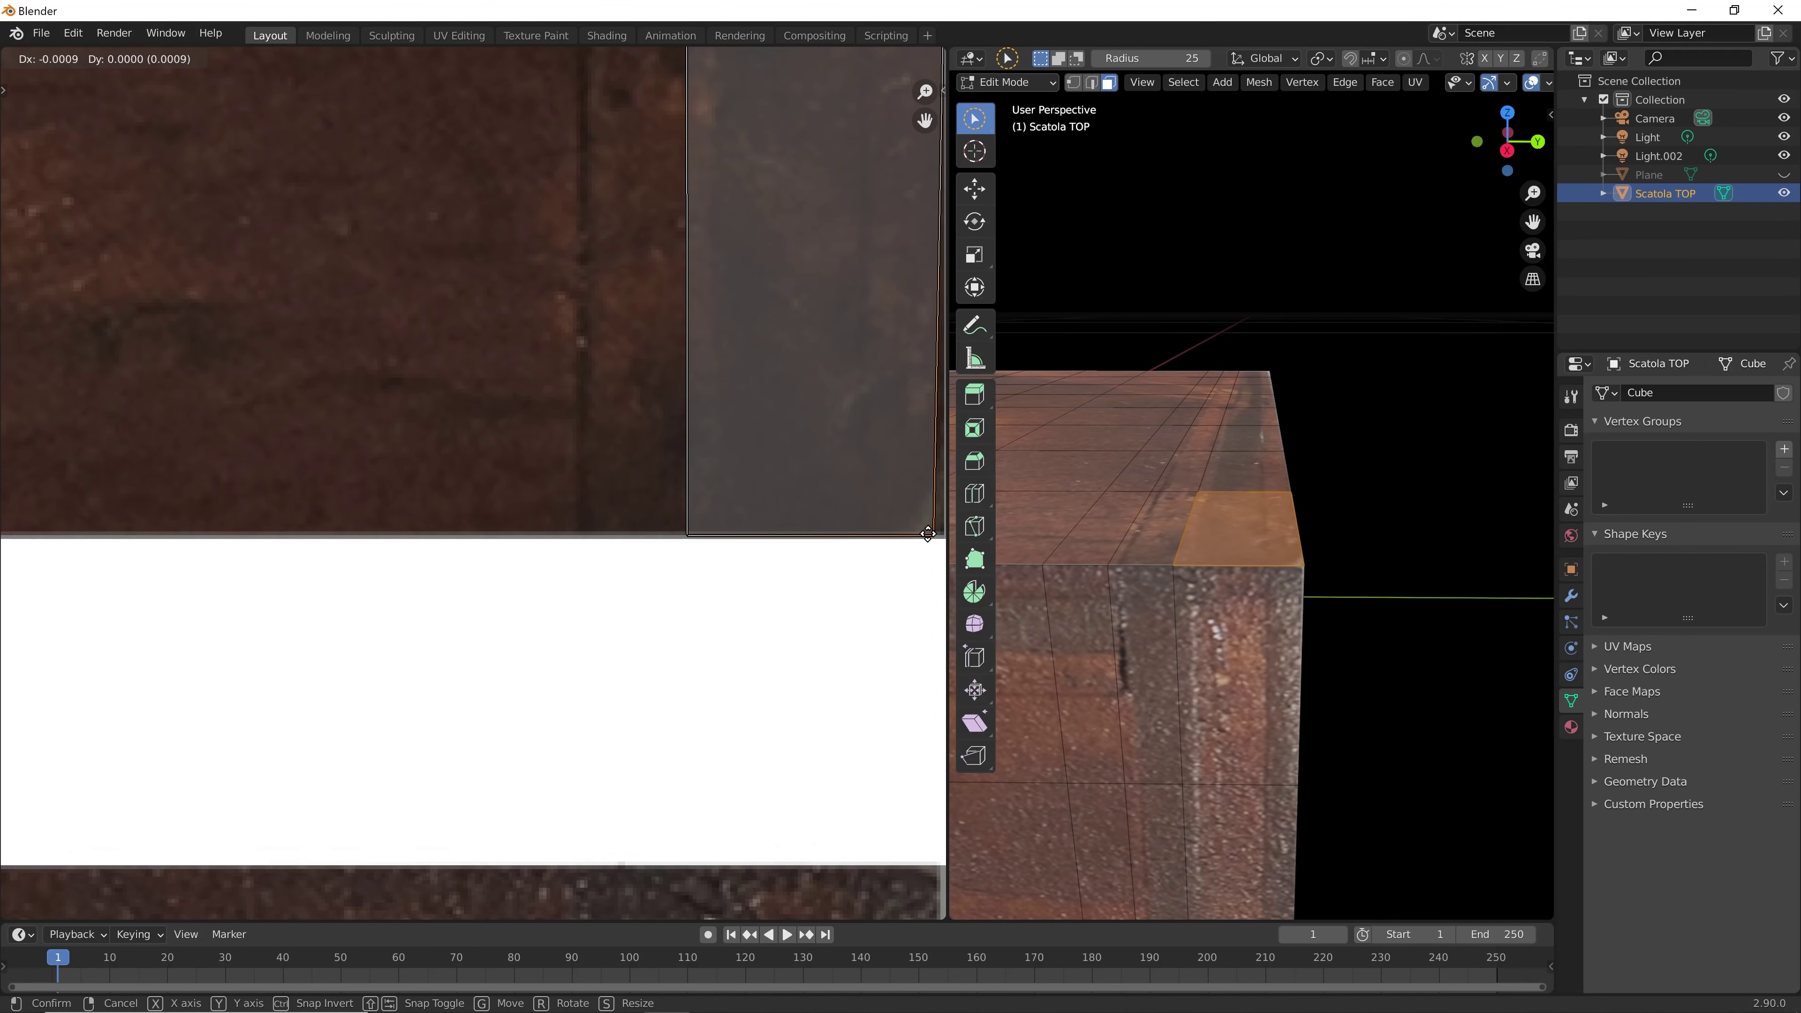
pyautogui.click(928, 533)
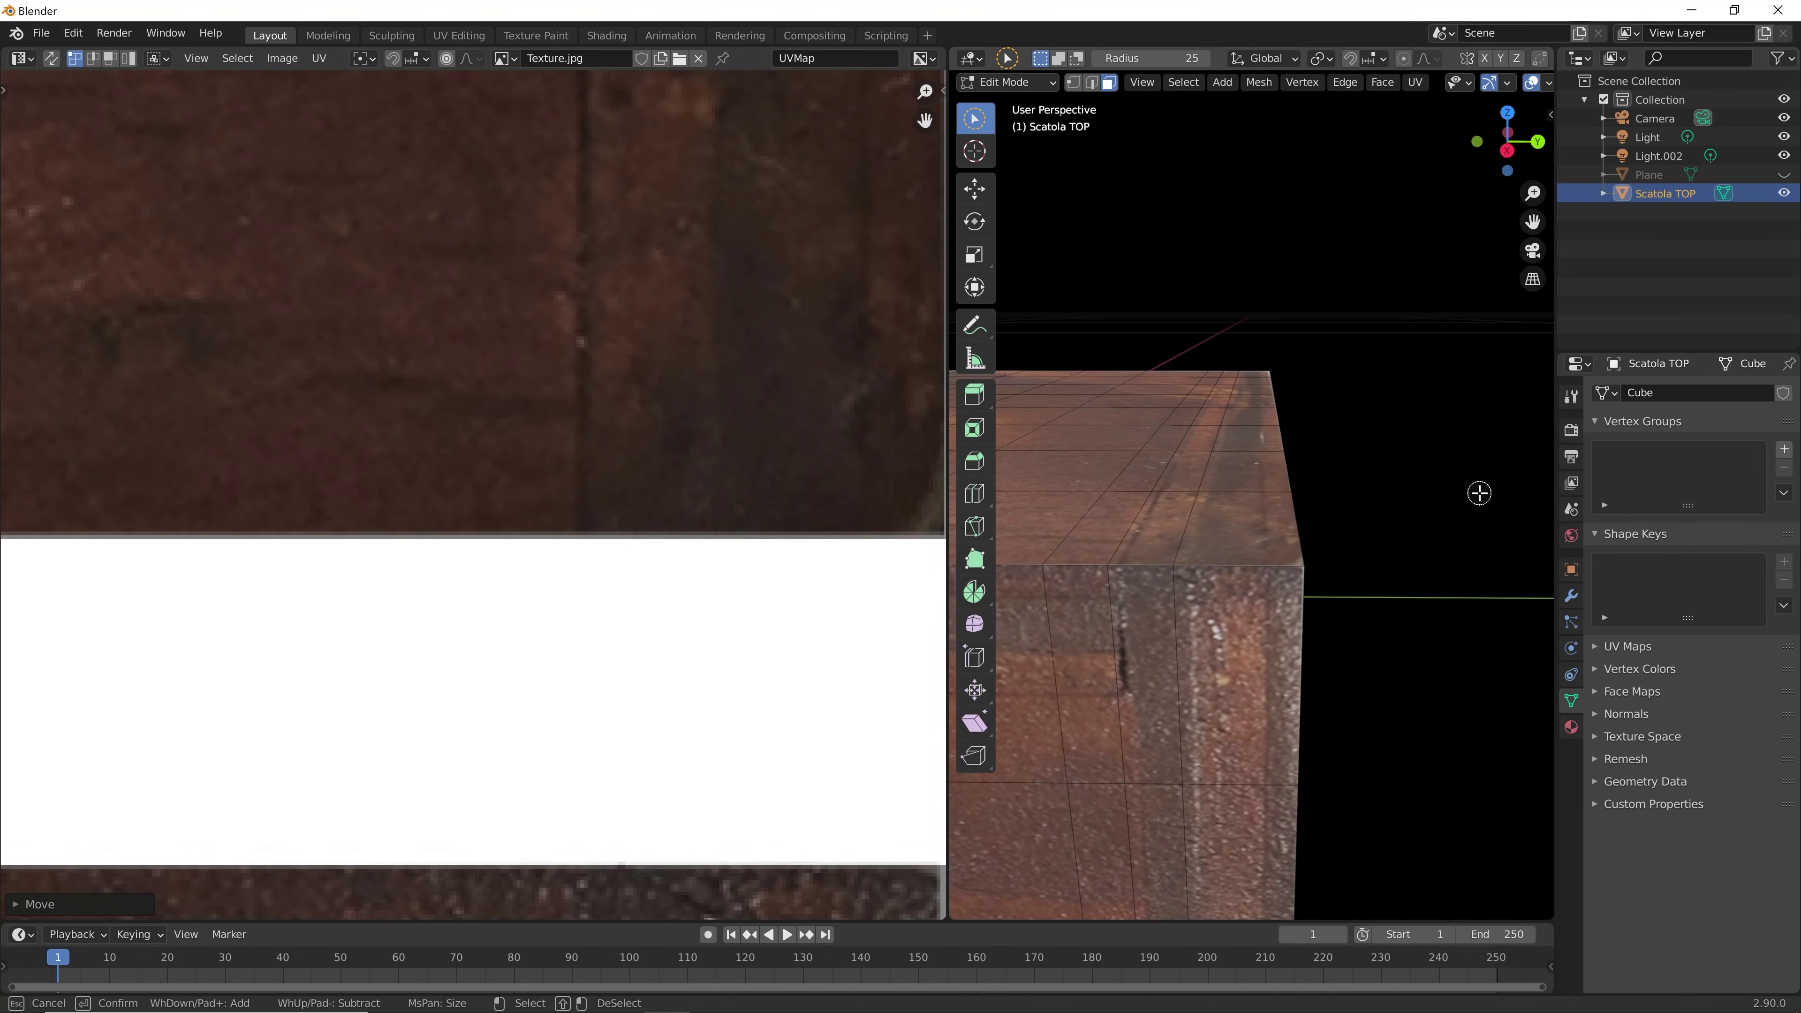
pyautogui.click(1475, 497)
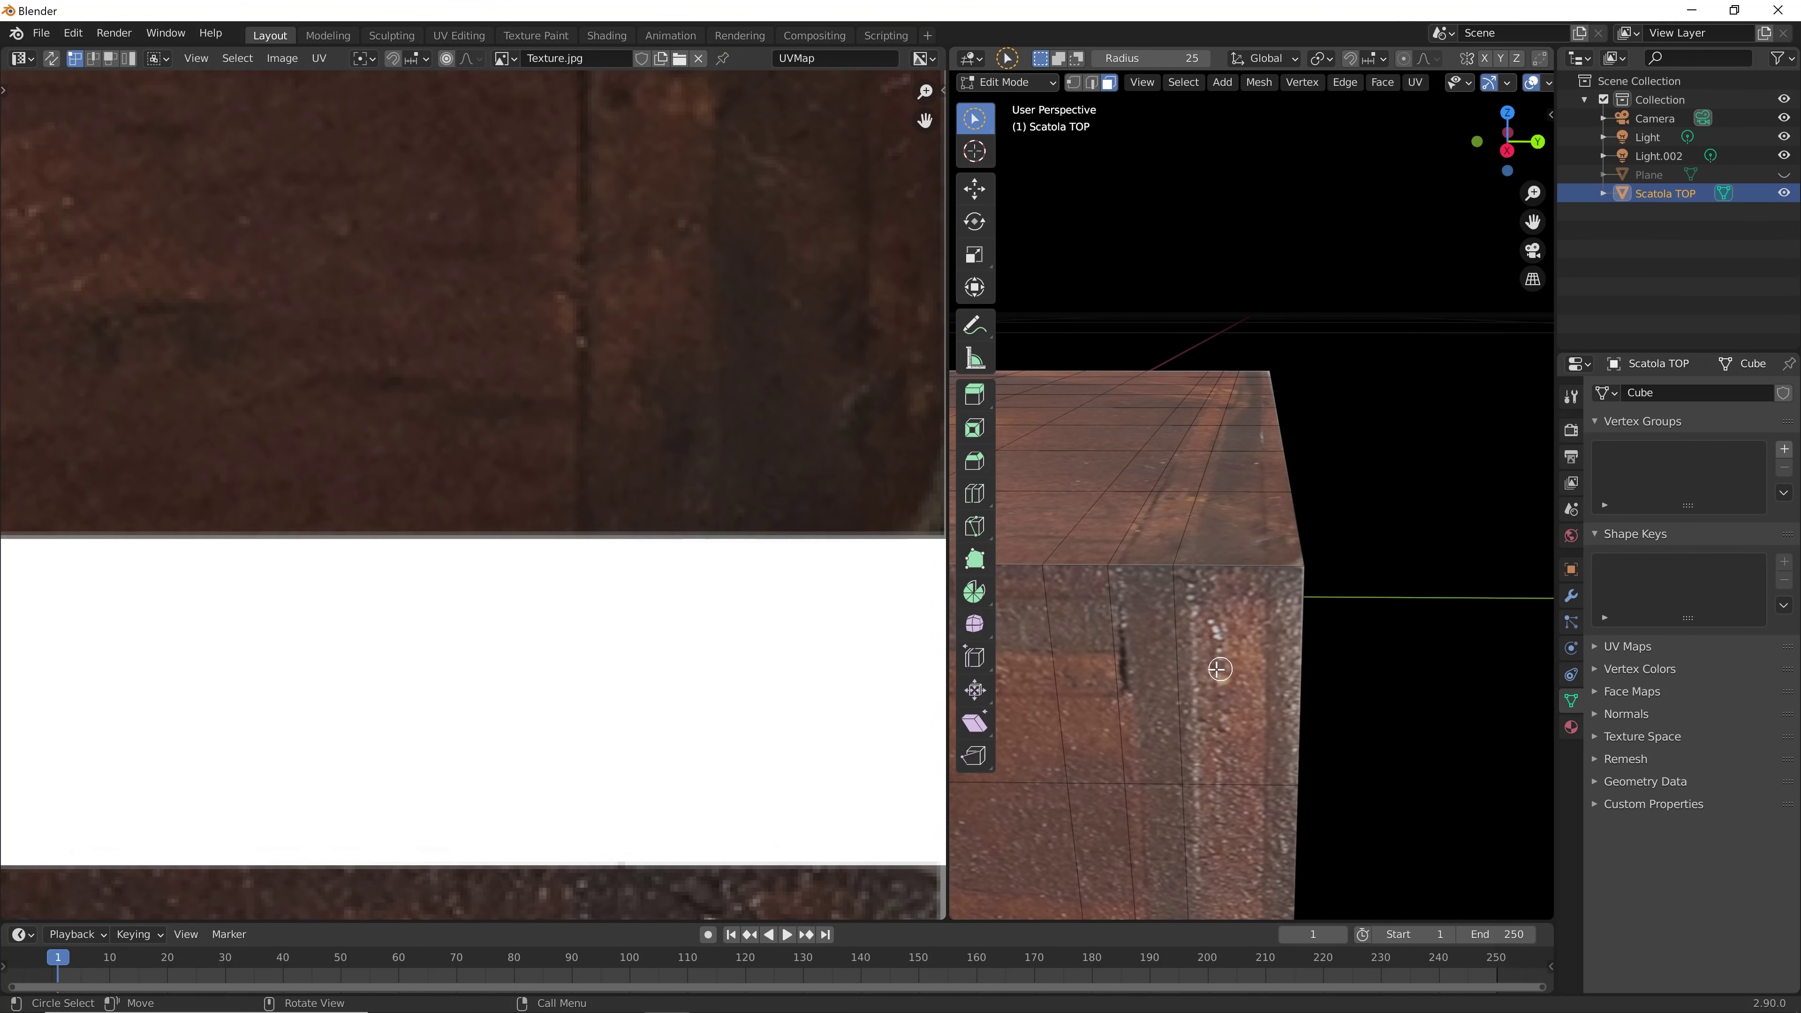
pyautogui.scroll(-6, 1218, 669)
pyautogui.keyDown('shift'); pyautogui.moveTo(1150, 716); pyautogui.dragTo(1239, 636, button='middle'); pyautogui.keyUp('shift')
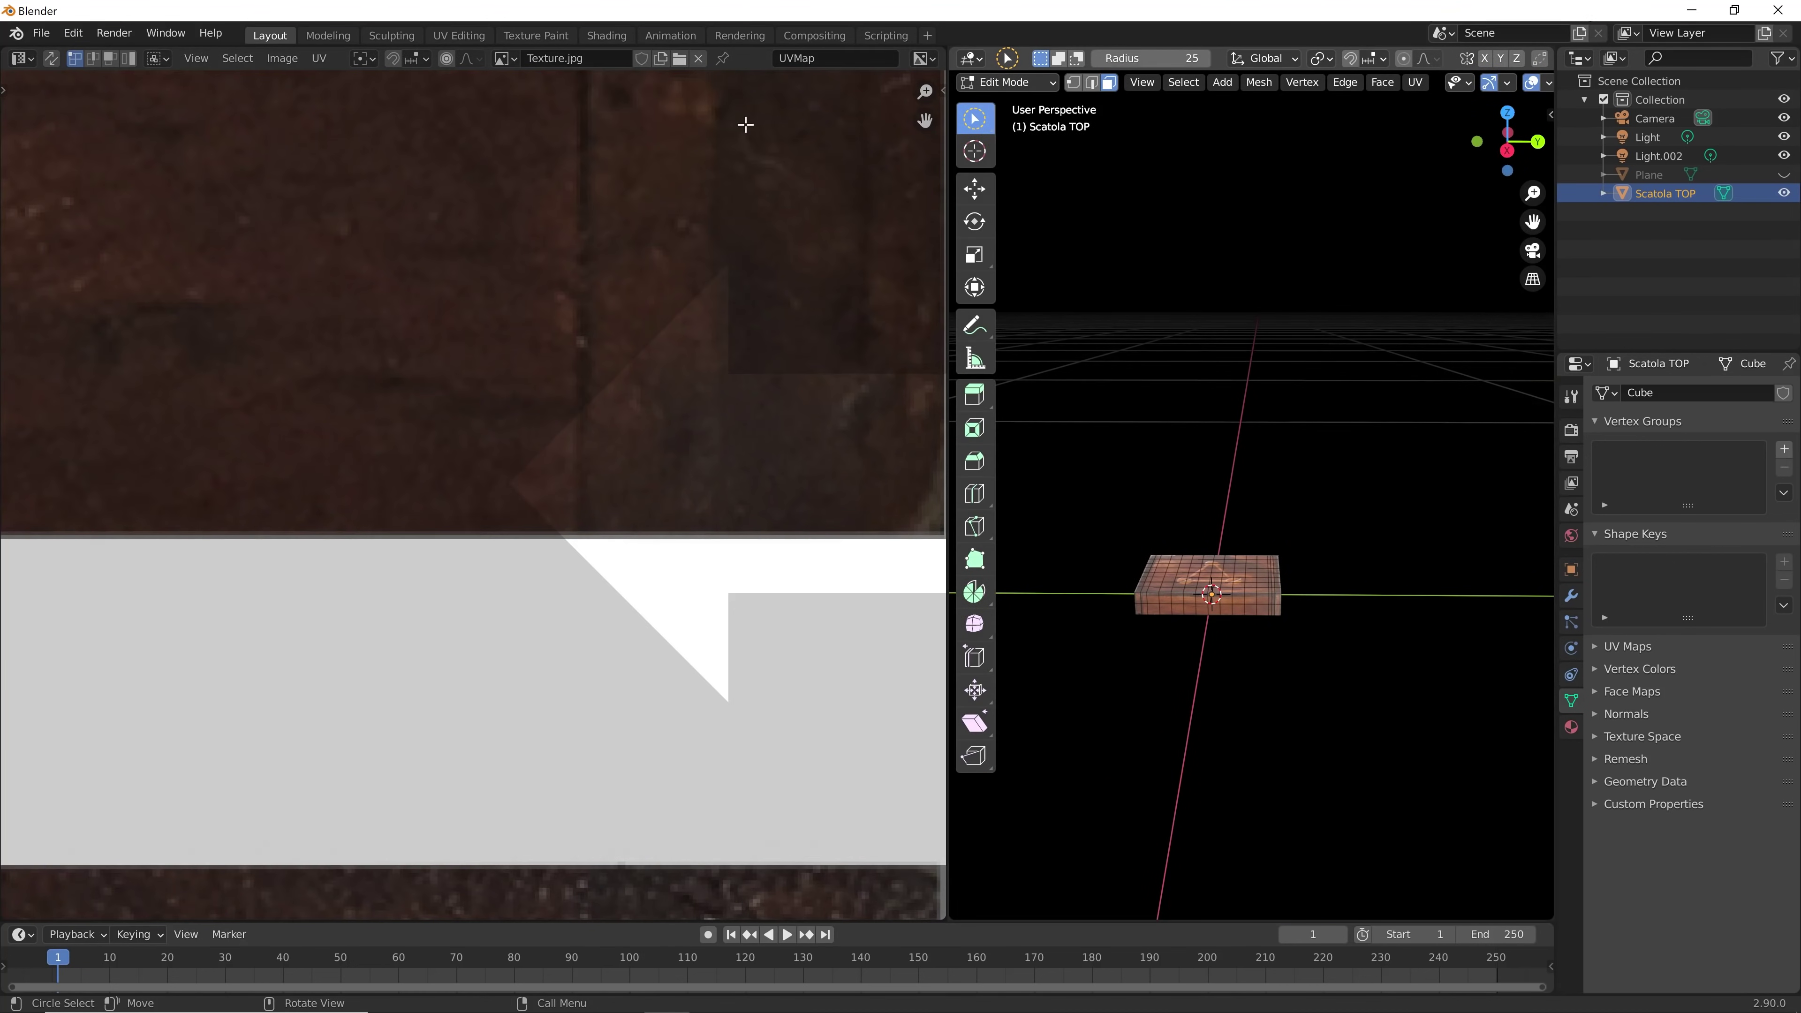
# Join the UV Editor into the 3D view, switch to Object Mode and reselect Scatola TOP
pyautogui.moveTo(956, 76); pyautogui.dragTo(744, 125)
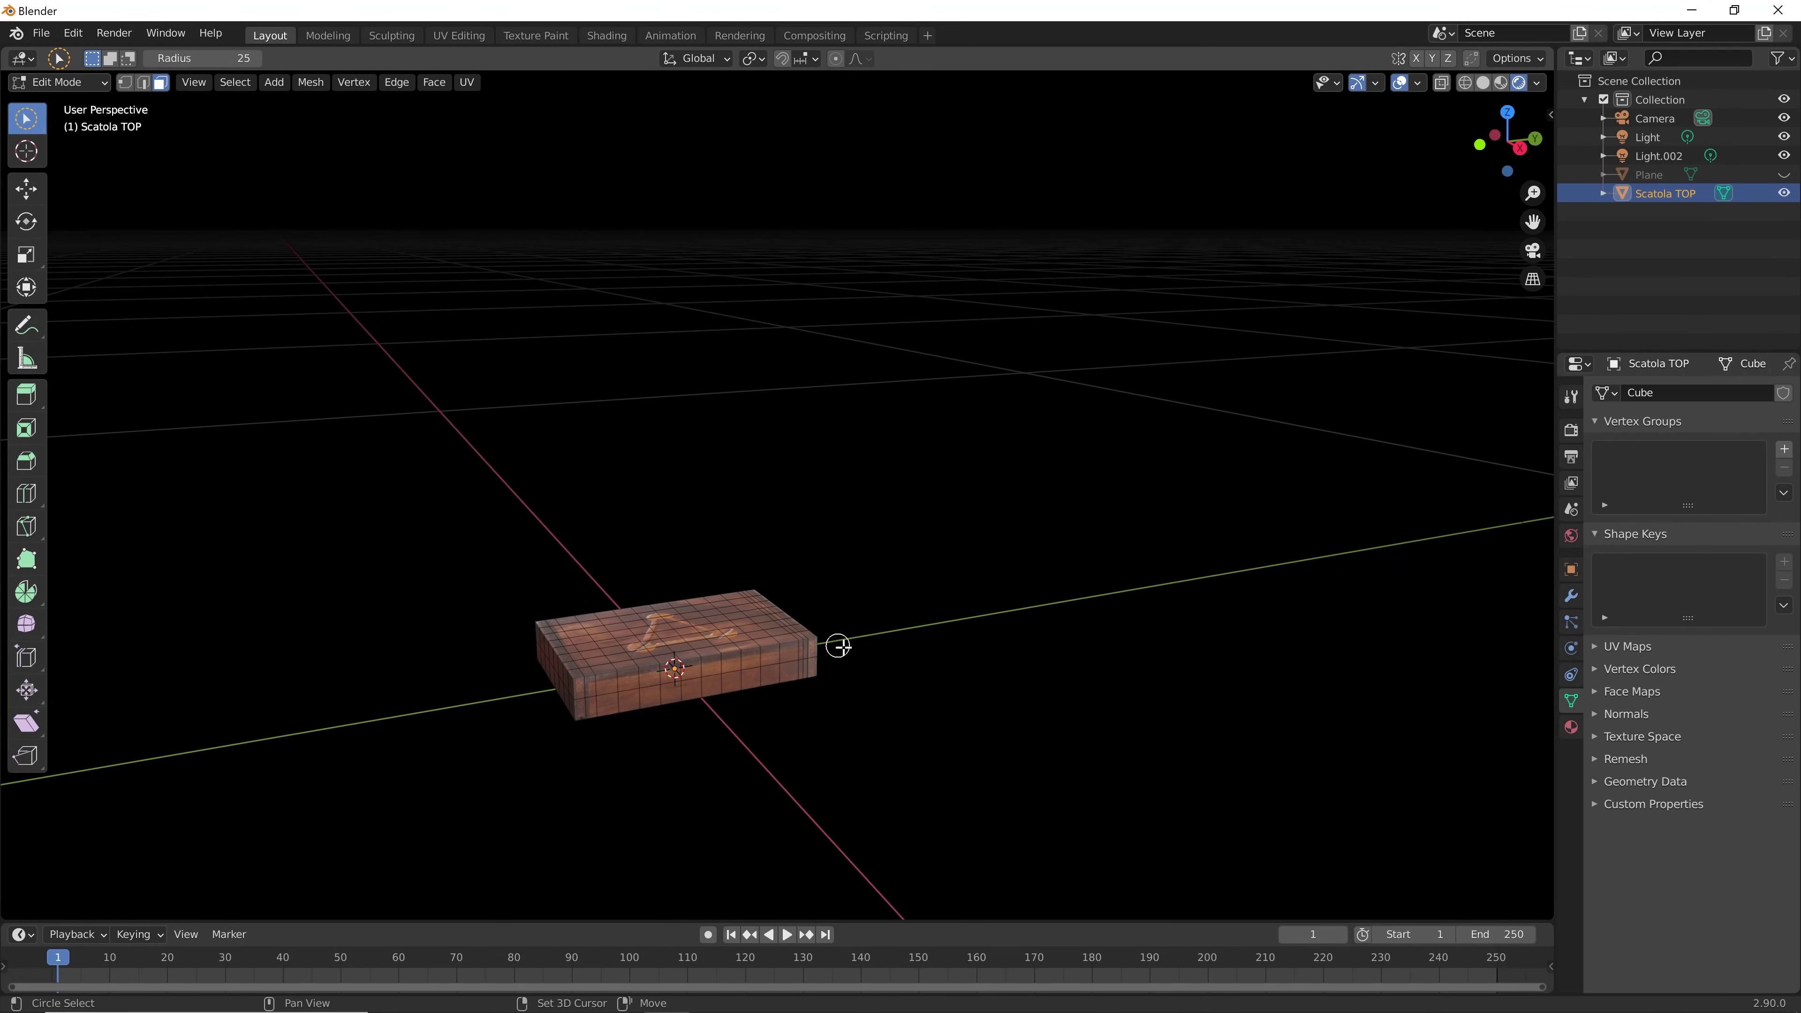
pyautogui.keyDown('shift'); pyautogui.moveTo(838, 646); pyautogui.dragTo(925, 587, button='middle'); pyautogui.keyUp('shift')
pyautogui.press('Tab')
pyautogui.scroll(3, 755, 600)
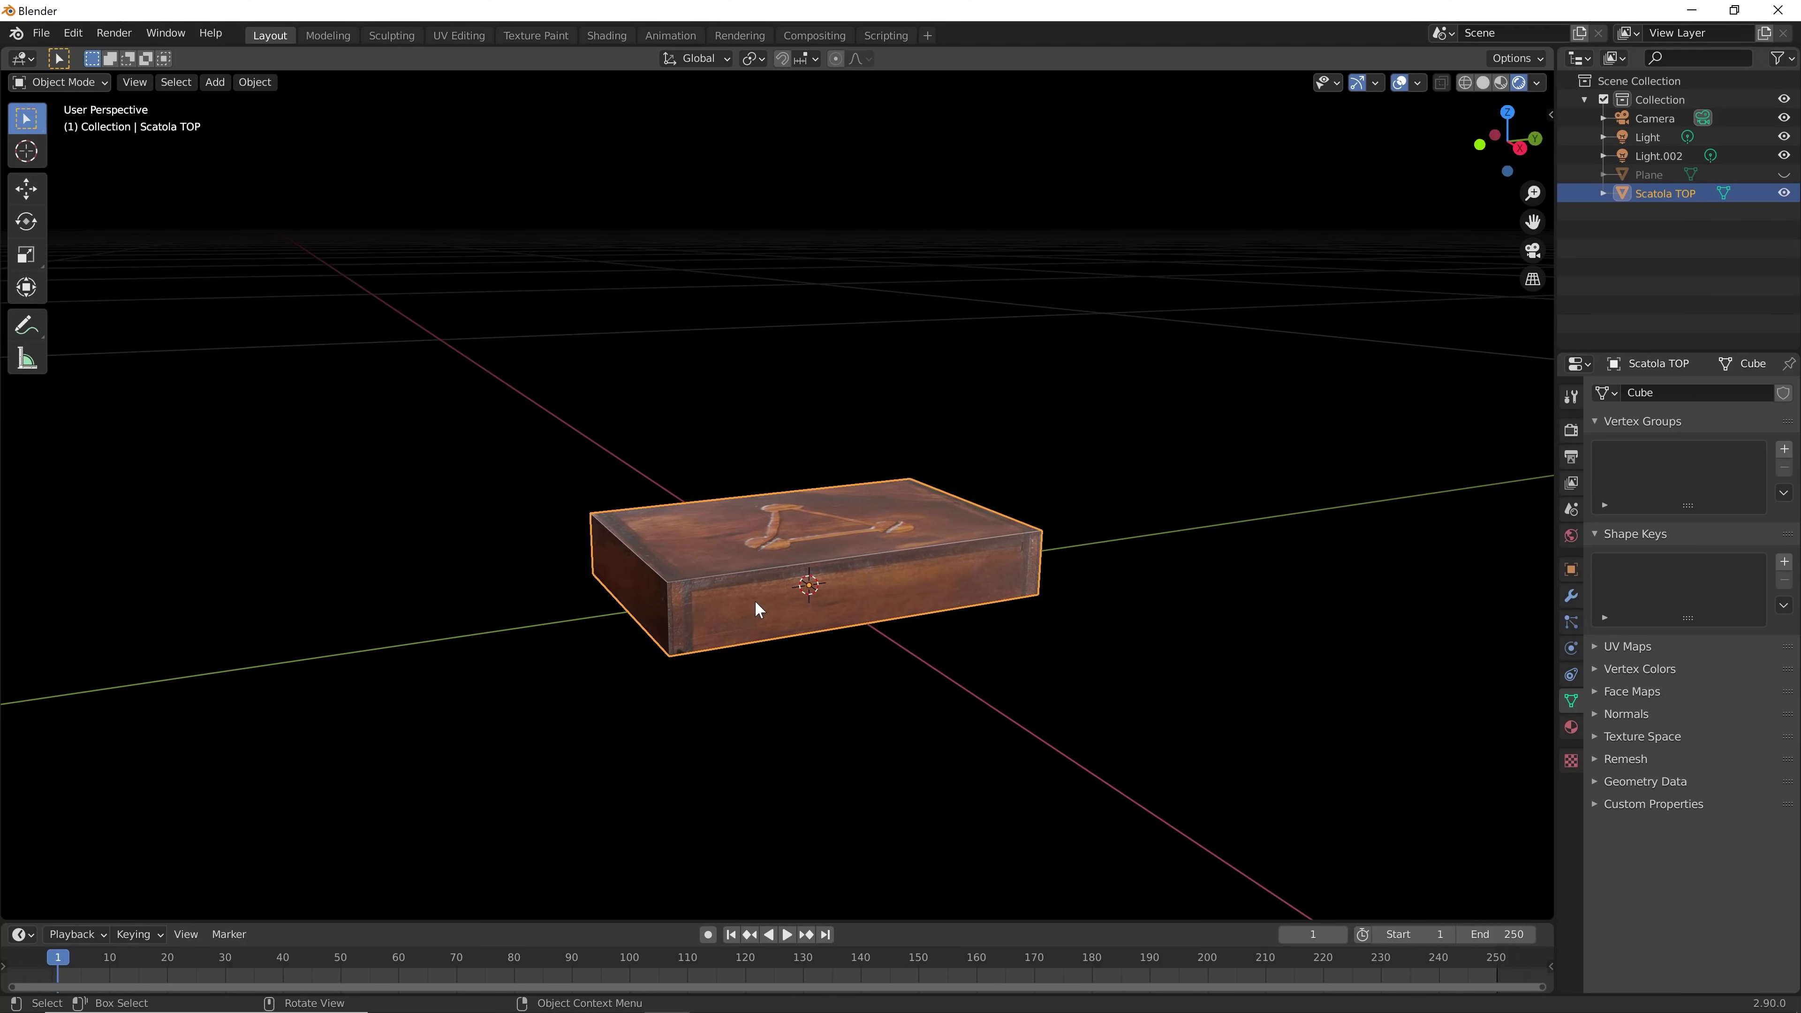
pyautogui.moveTo(755, 600); pyautogui.dragTo(759, 684, button='middle')
pyautogui.click(917, 711)
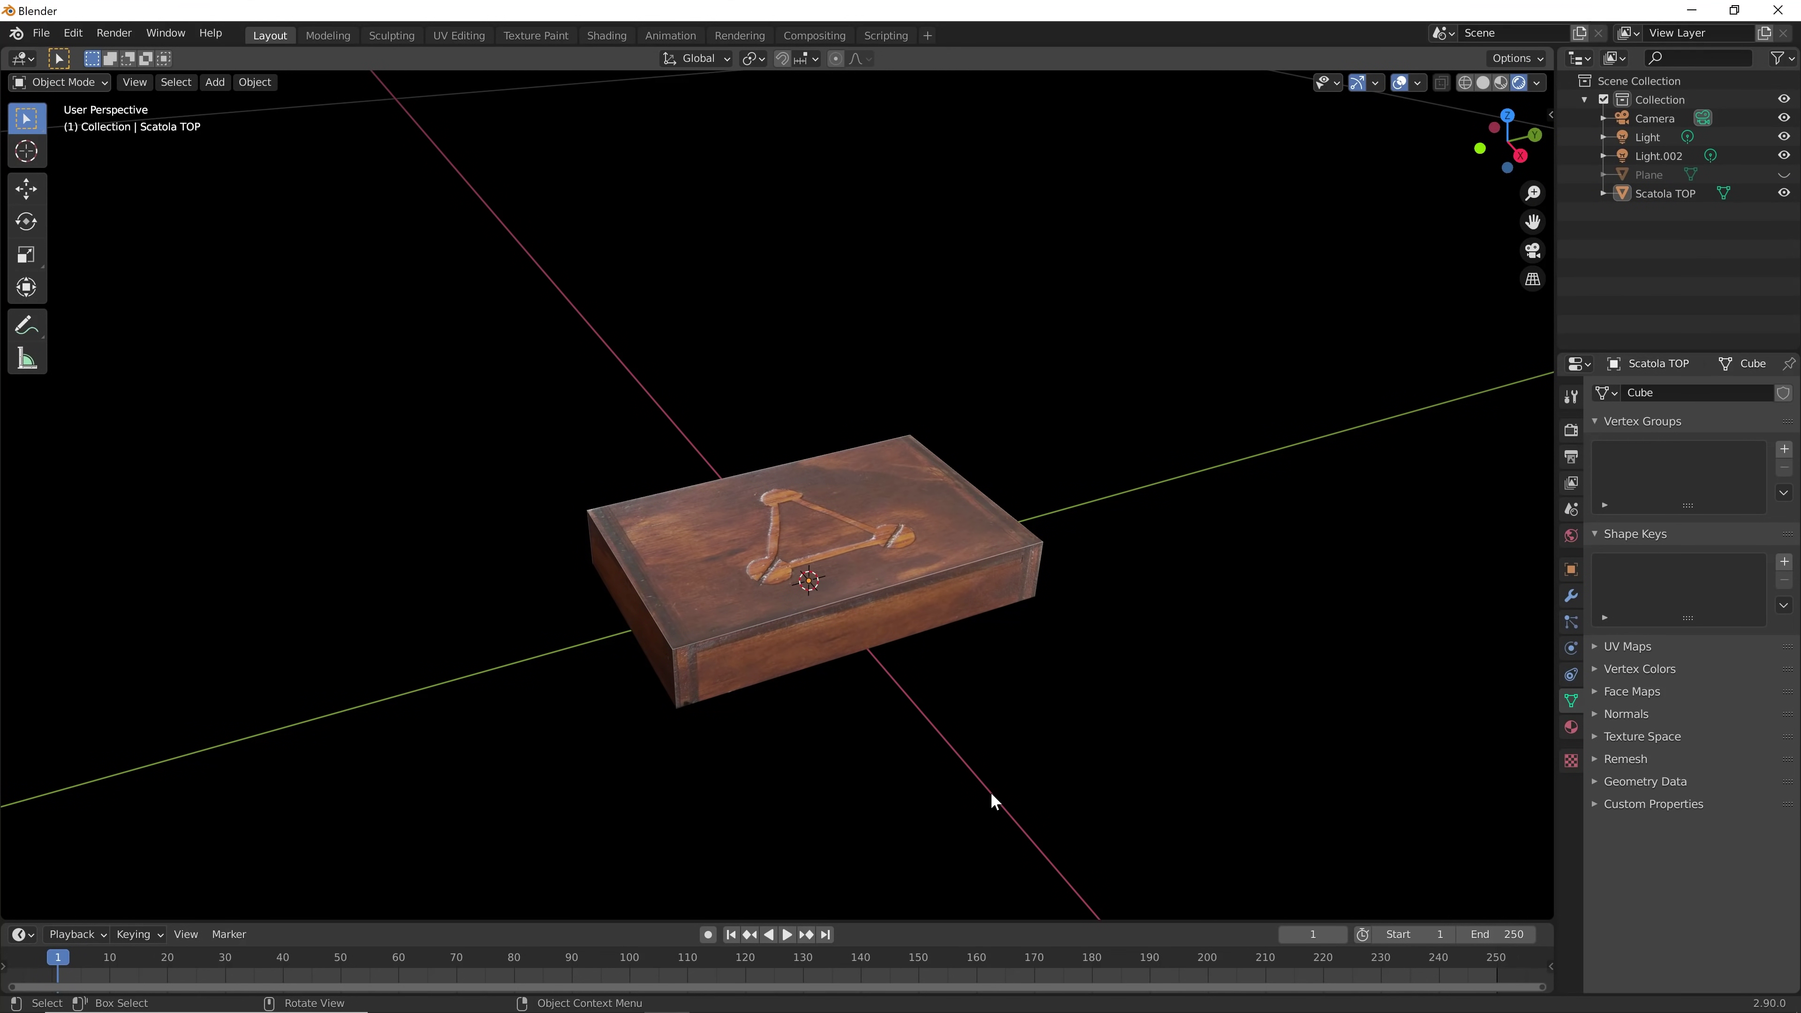
pyautogui.scroll(3, 972, 756)
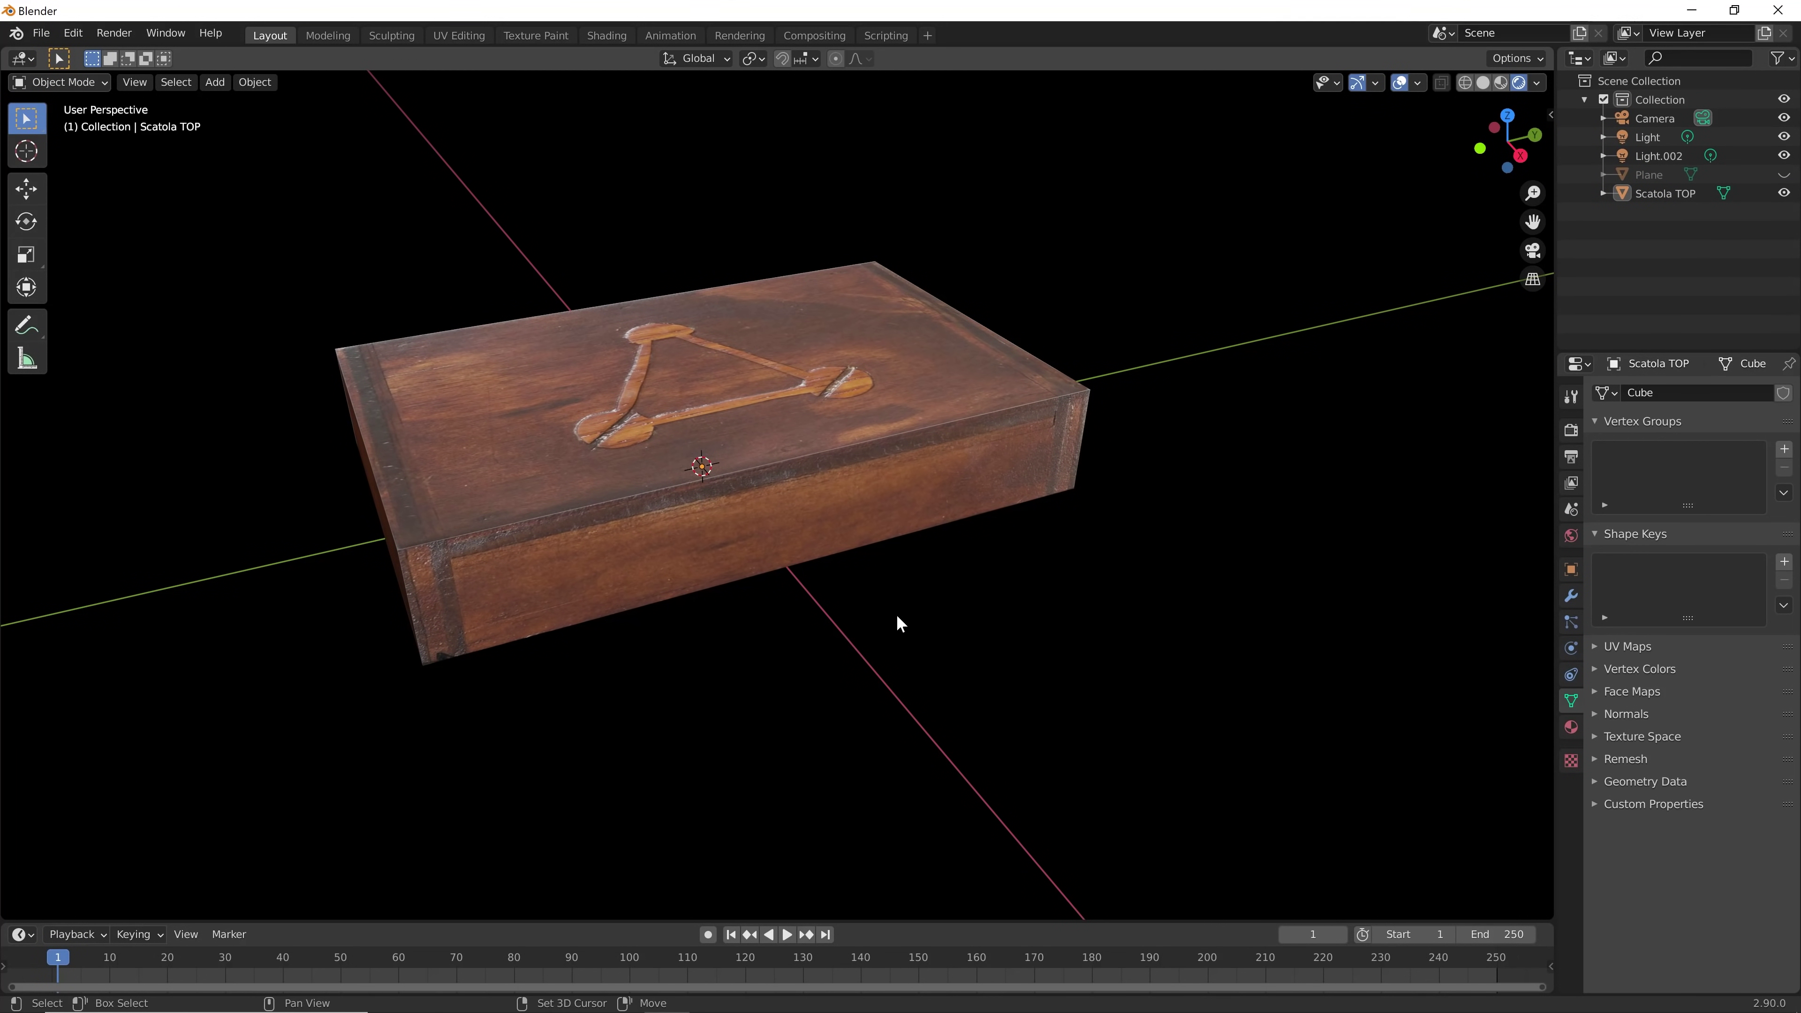
pyautogui.moveTo(897, 614)
pyautogui.keyDown('shift'); pyautogui.mouseDown(button='middle')
pyautogui.moveTo(979, 659)
pyautogui.moveTo(945, 663)
pyautogui.moveTo(1013, 635)
pyautogui.moveTo(943, 660)
pyautogui.moveTo(1065, 654)
pyautogui.moveTo(1021, 644)
pyautogui.moveTo(1110, 593)
pyautogui.moveTo(1140, 635)
pyautogui.moveTo(1242, 674)
pyautogui.moveTo(1234, 643)
pyautogui.moveTo(1262, 667)
pyautogui.moveTo(1102, 594)
pyautogui.mouseUp(button='middle'); pyautogui.keyUp('shift')
pyautogui.click(1083, 612)
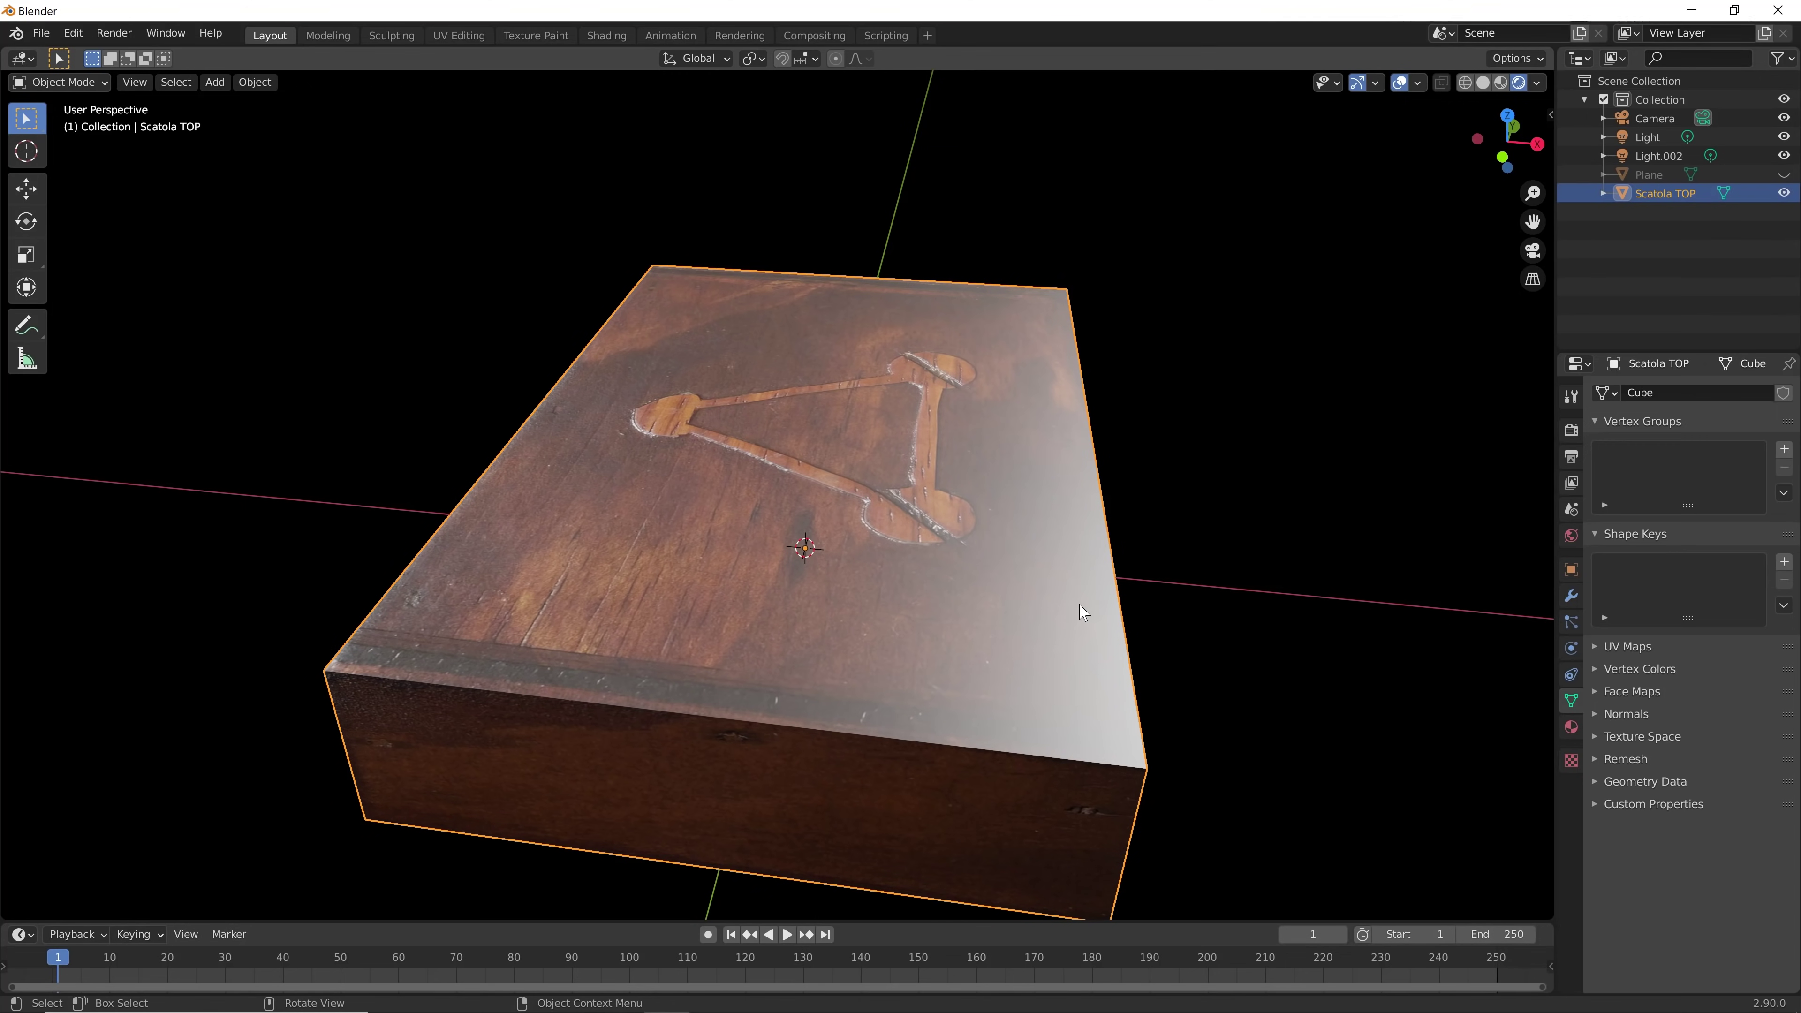
pyautogui.moveTo(1083, 612)
pyautogui.mouseDown(button='middle')
pyautogui.moveTo(993, 647)
pyautogui.moveTo(1126, 634)
pyautogui.moveTo(943, 628)
pyautogui.mouseUp(button='middle')
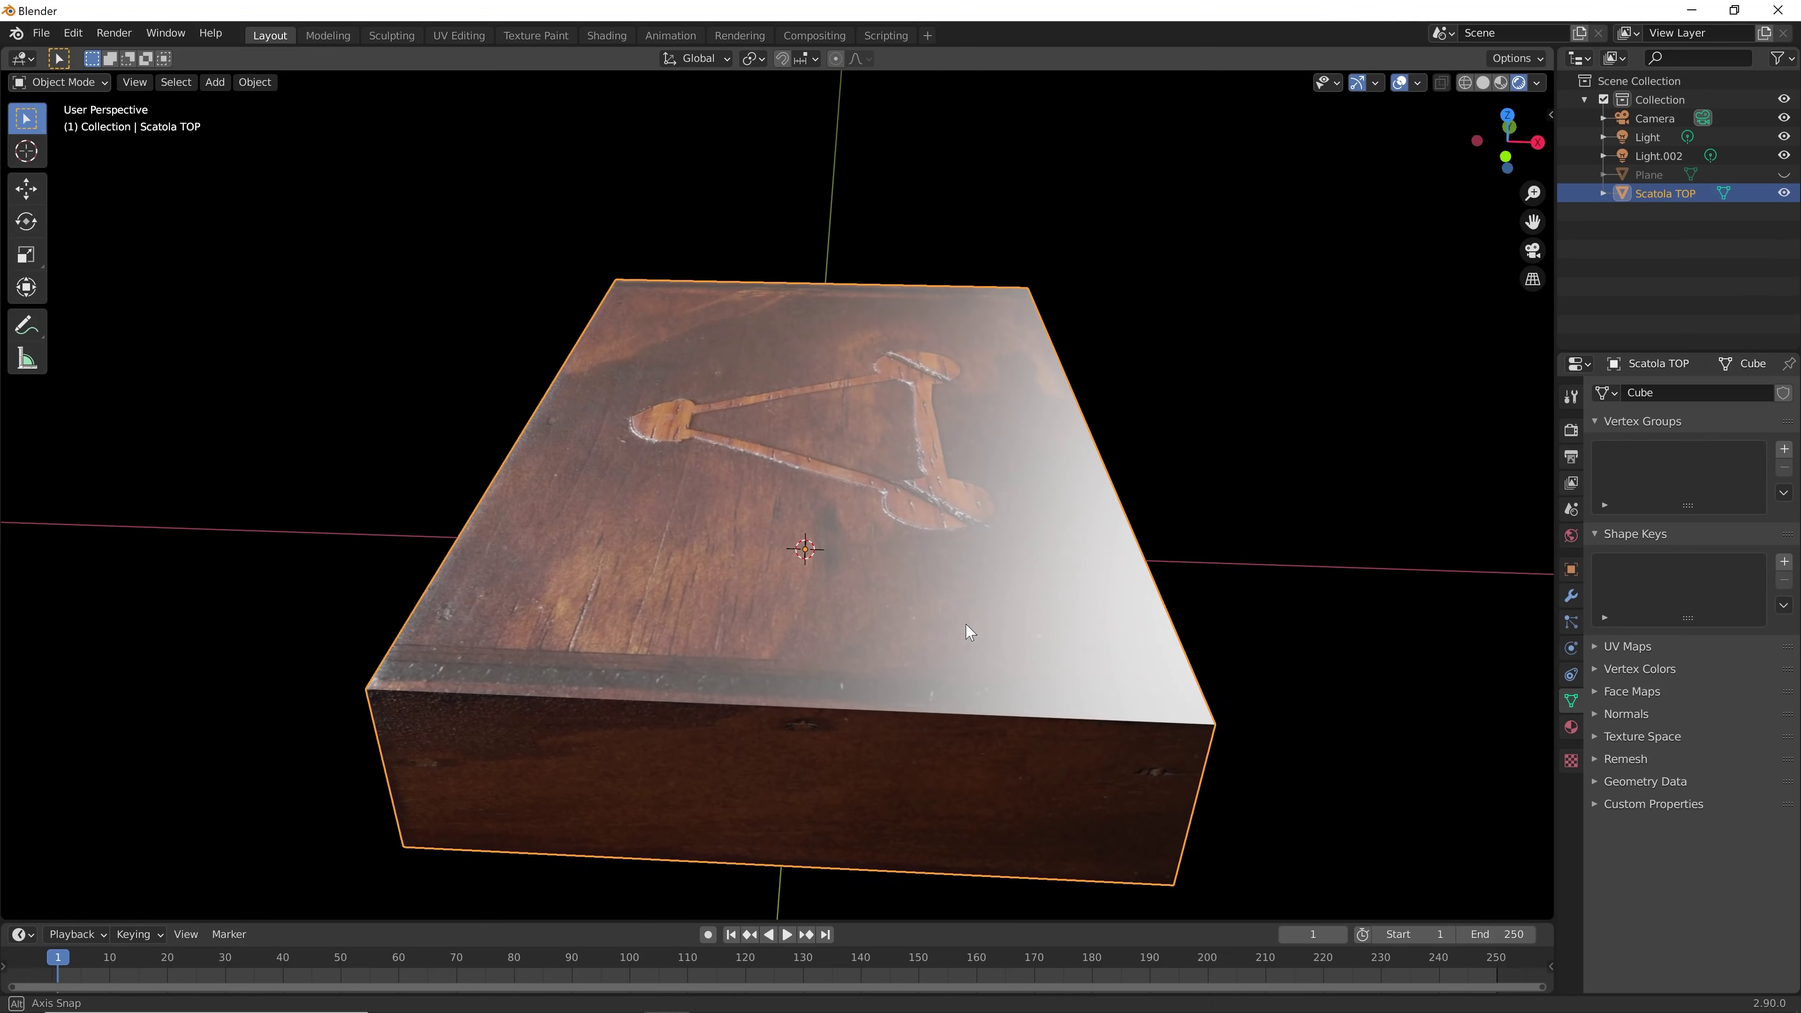
# Set the lid material's Principled BSDF Specular to 0.061, check the shine, and deselect the box
pyautogui.click(1572, 727)
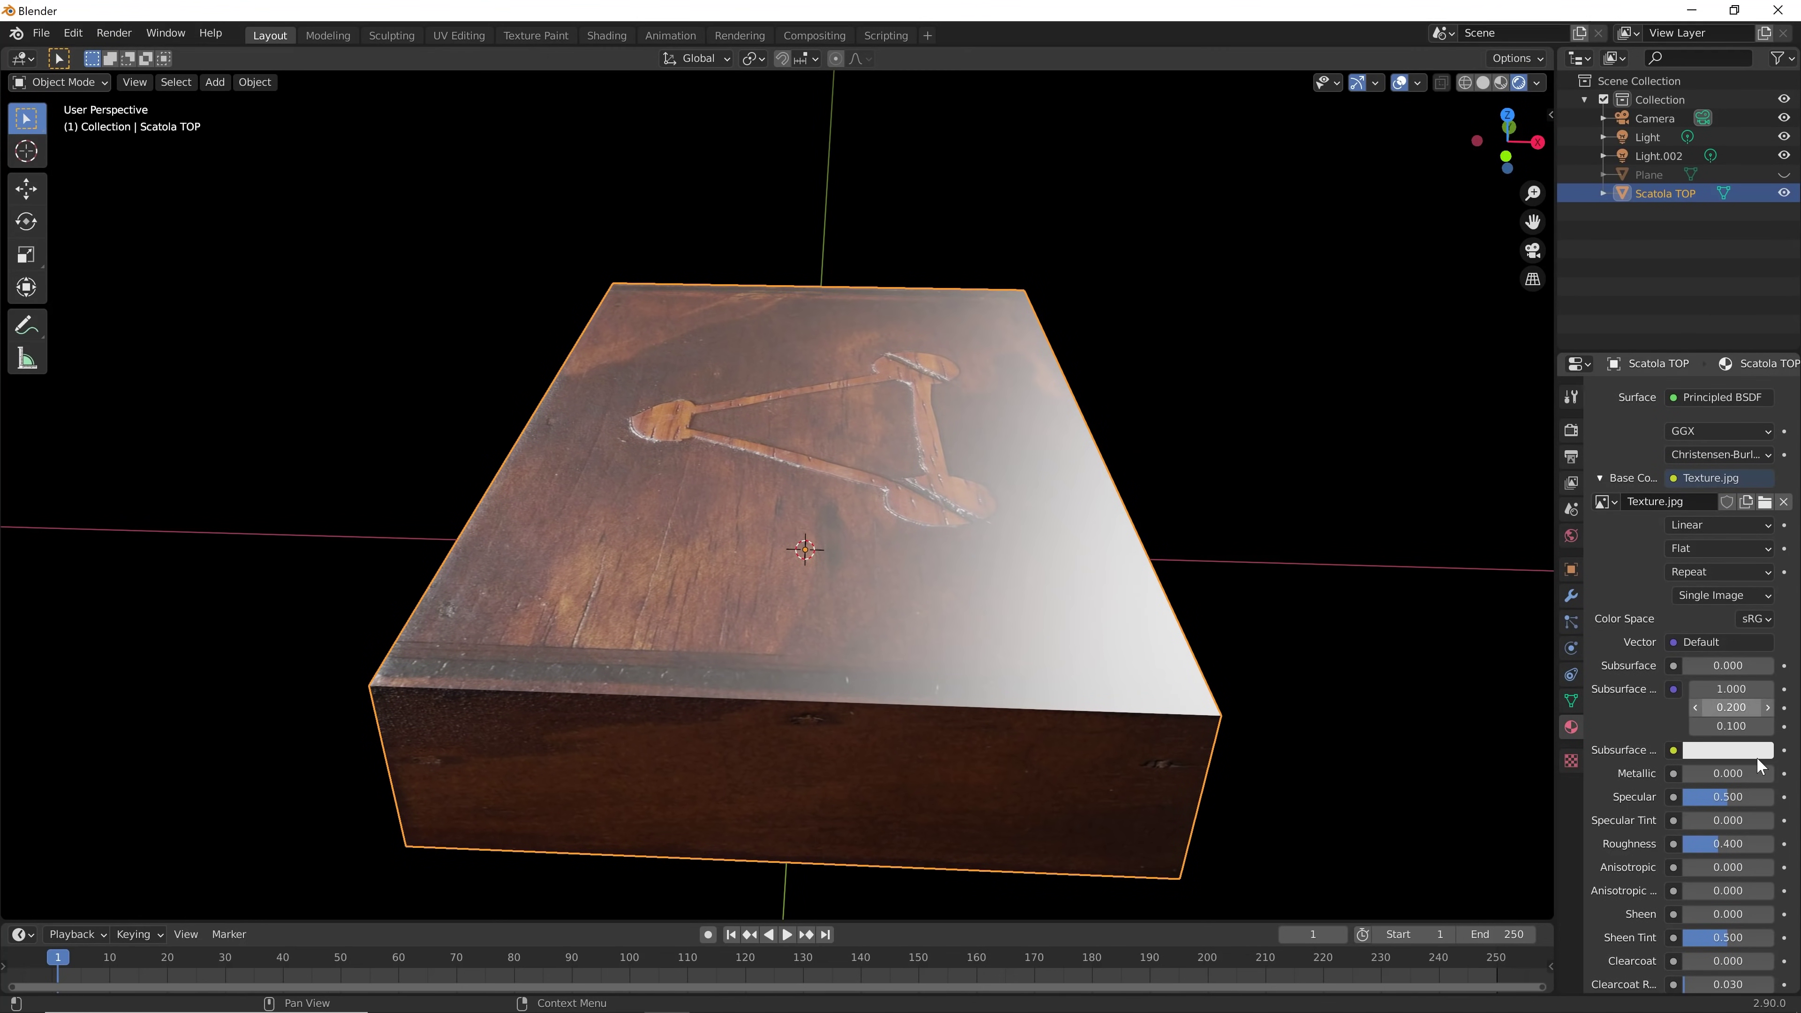
pyautogui.moveTo(1729, 797)
pyautogui.mouseDown()
pyautogui.moveTo(1683, 797)
pyautogui.moveTo(1667, 843)
pyautogui.moveTo(1718, 843)
pyautogui.mouseUp()
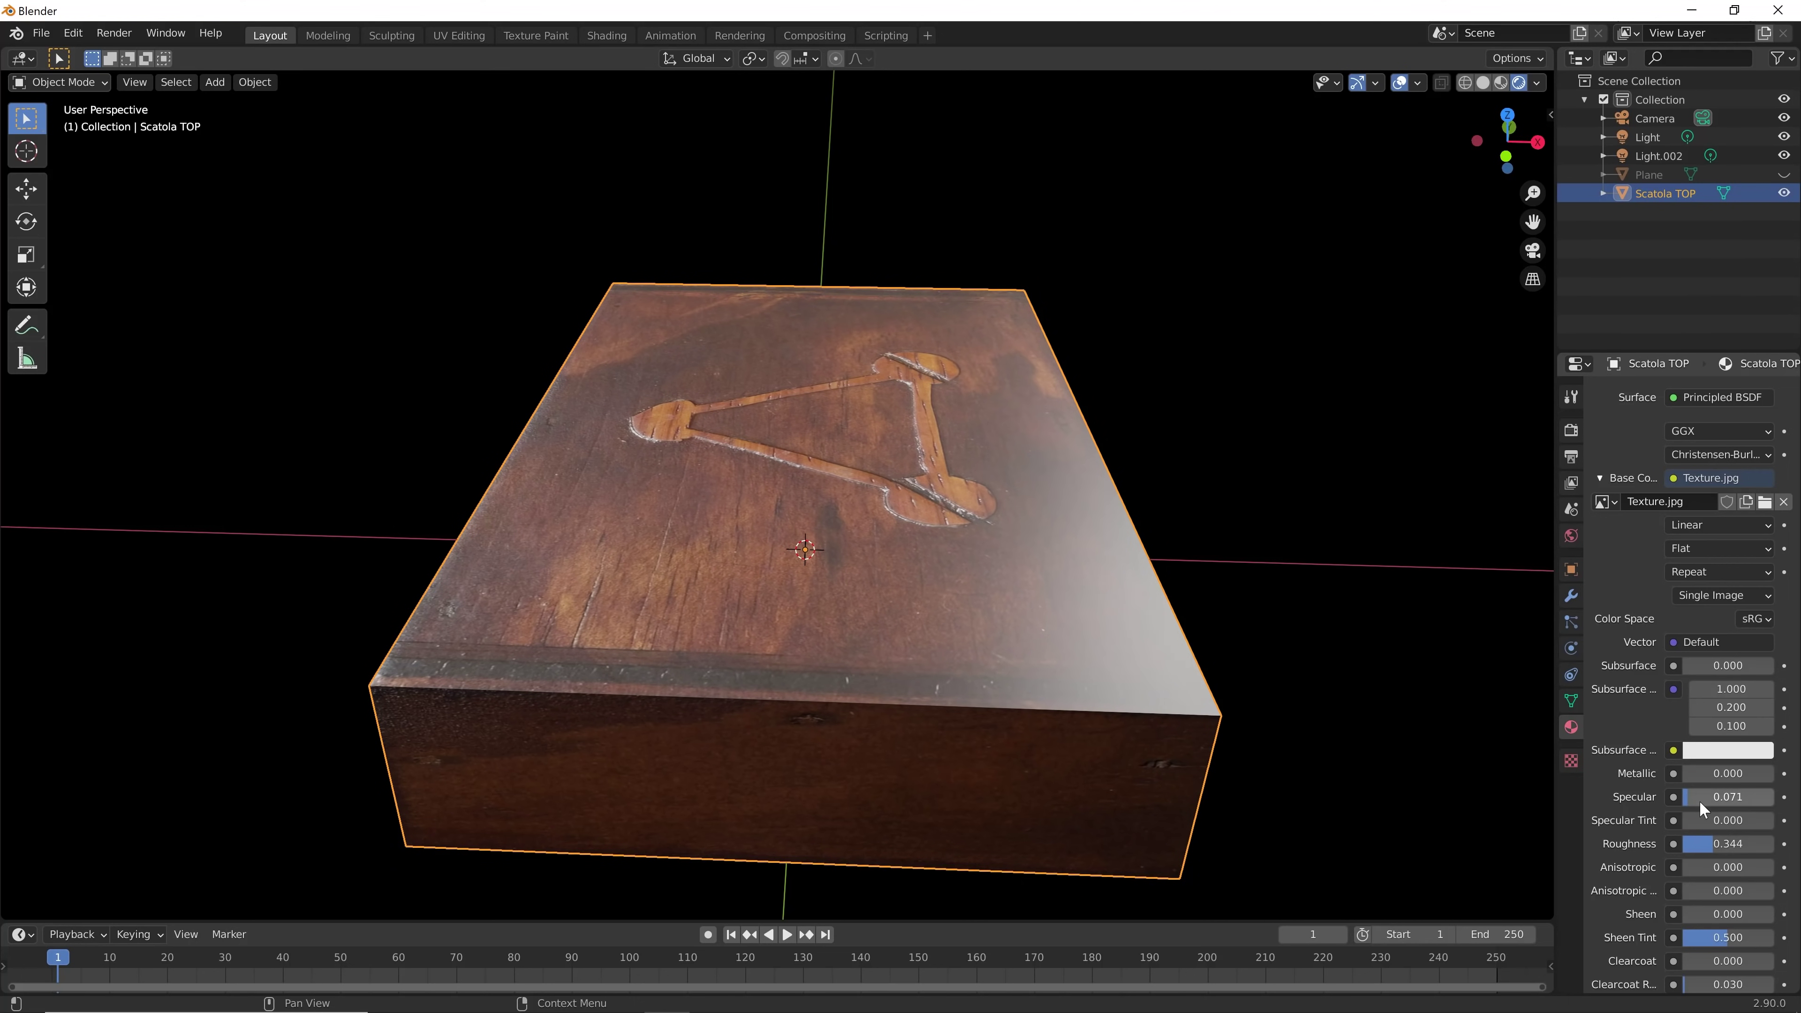
pyautogui.moveTo(1706, 798); pyautogui.dragTo(1705, 797)
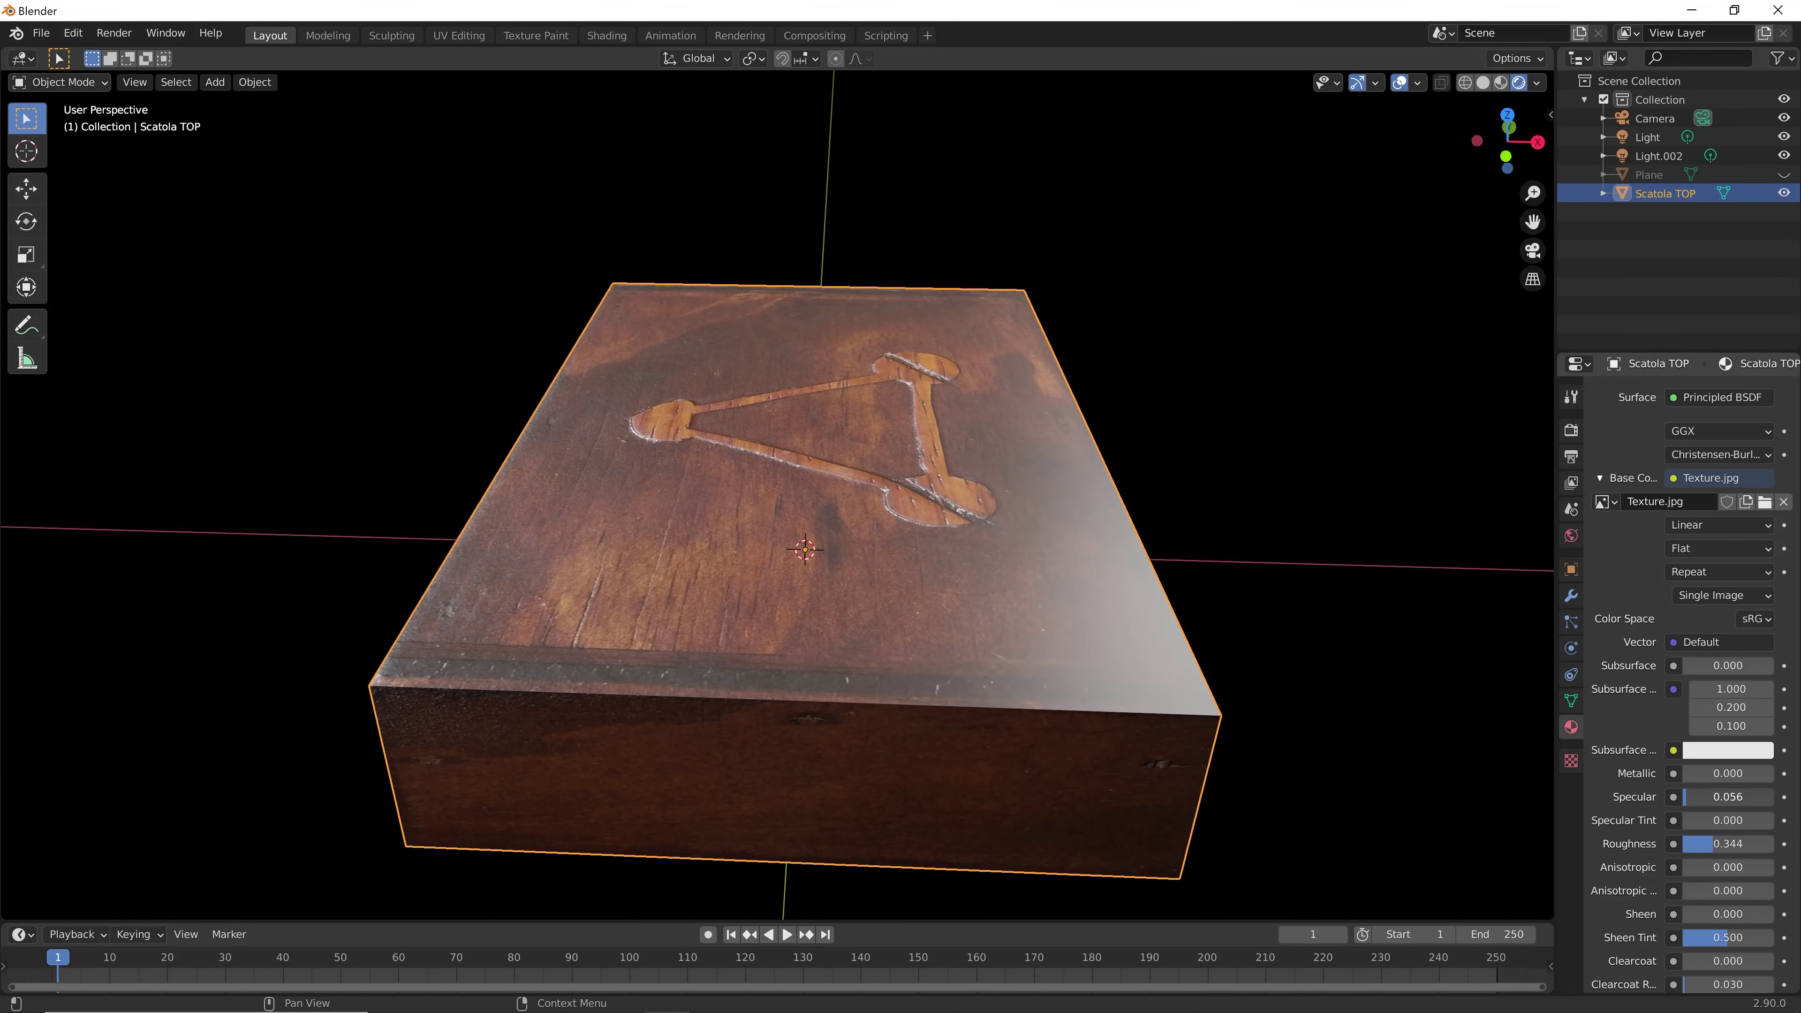
pyautogui.moveTo(1728, 797); pyautogui.dragTo(1739, 797)
pyautogui.moveTo(1098, 728); pyautogui.dragTo(1257, 750, button='middle')
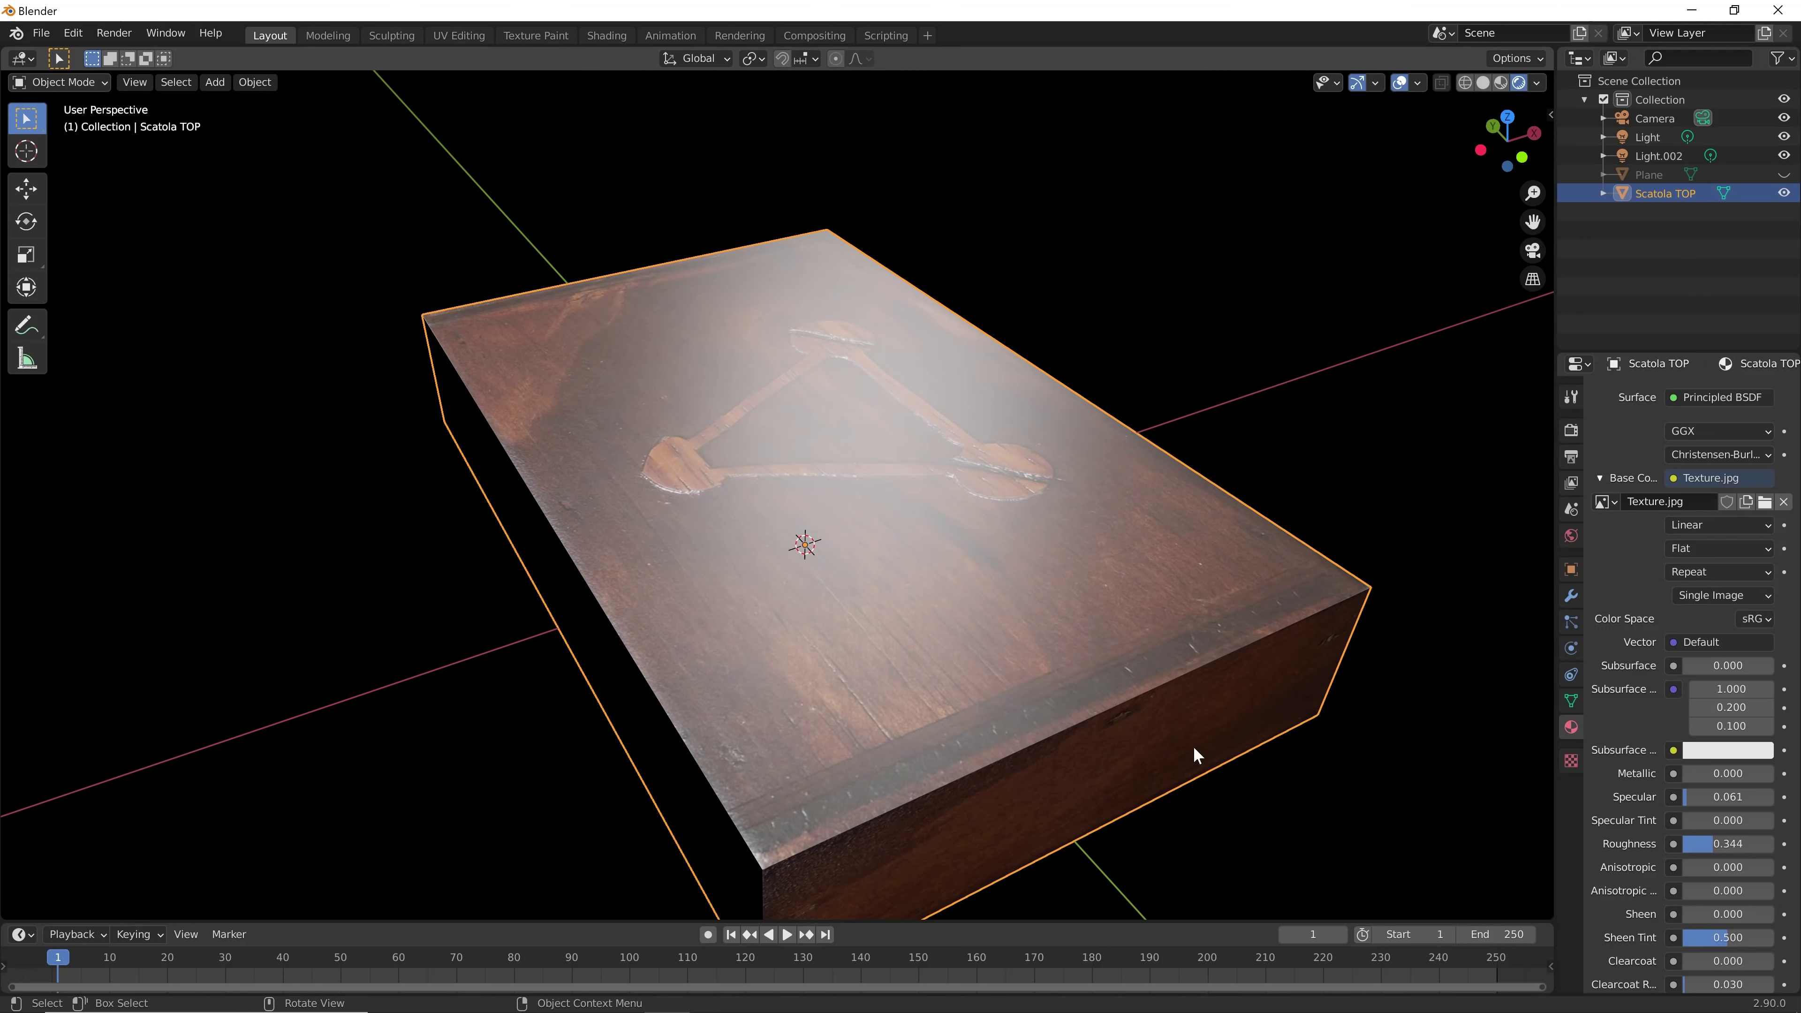
pyautogui.click(1253, 341)
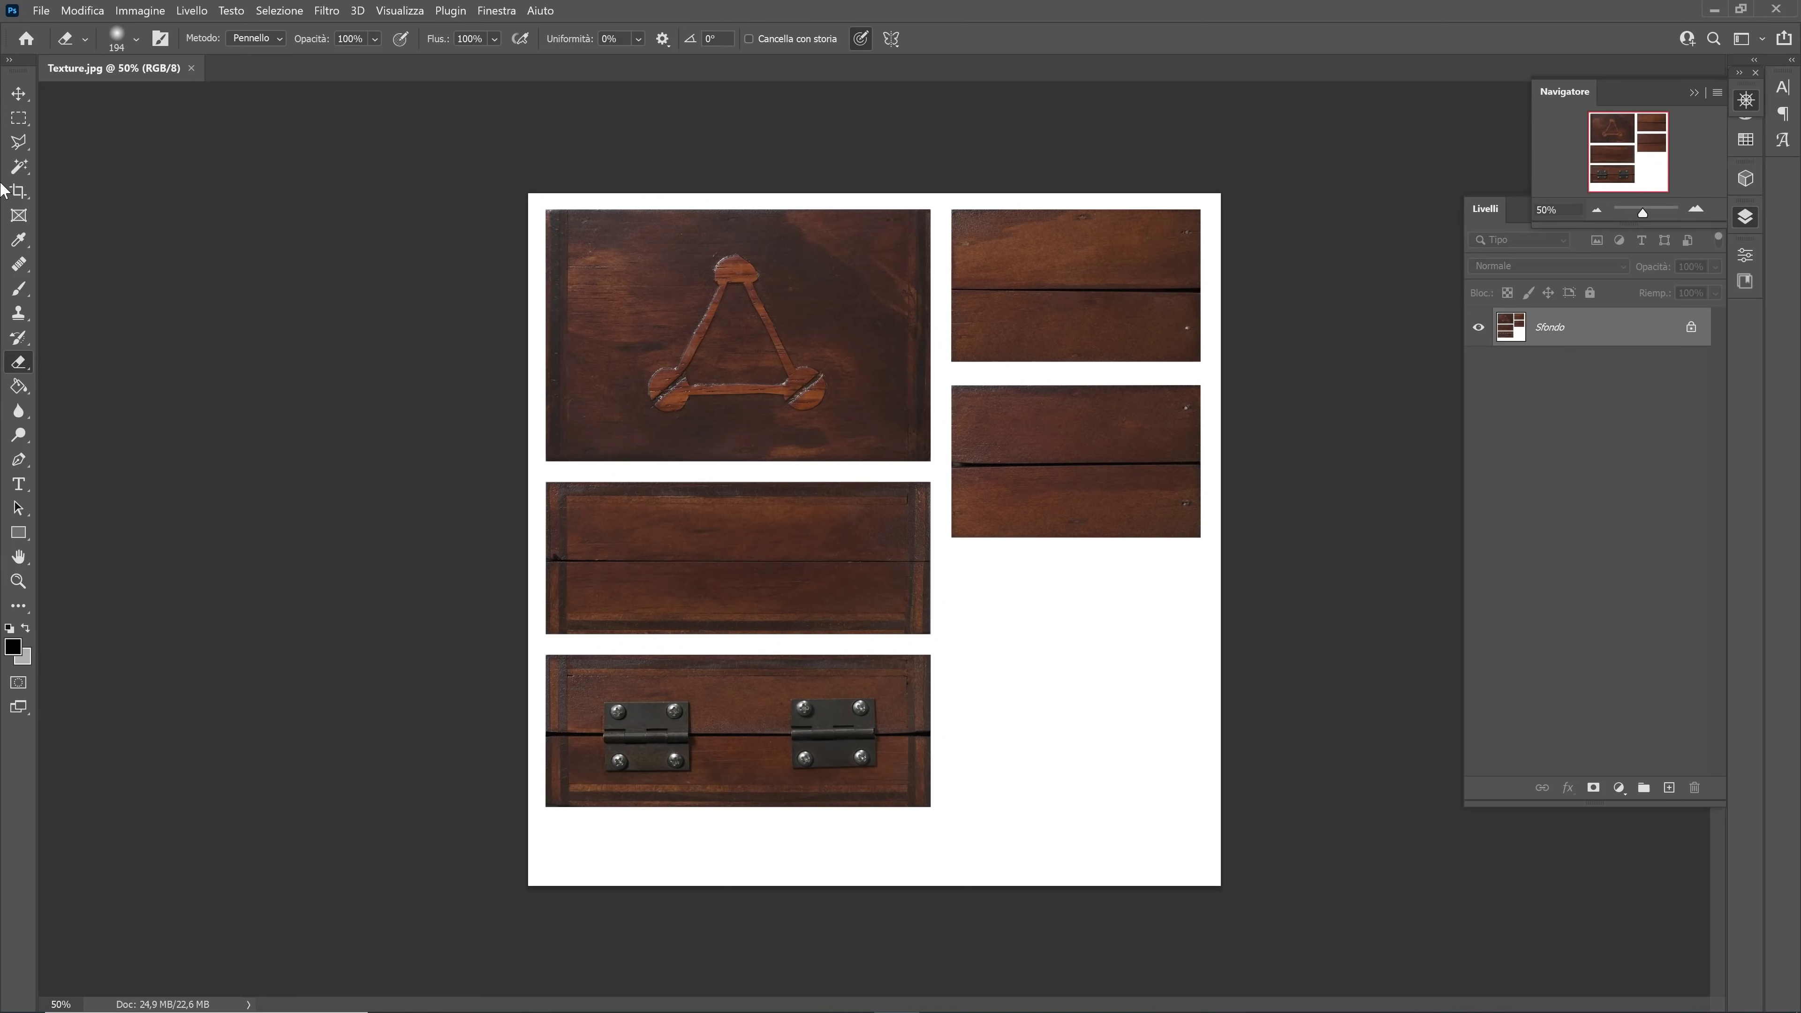
# Zoom the Texture.jpg canvas to 100% on the triangle emblem
pyautogui.click(18, 581)
pyautogui.click(809, 287)
pyautogui.click(725, 293)
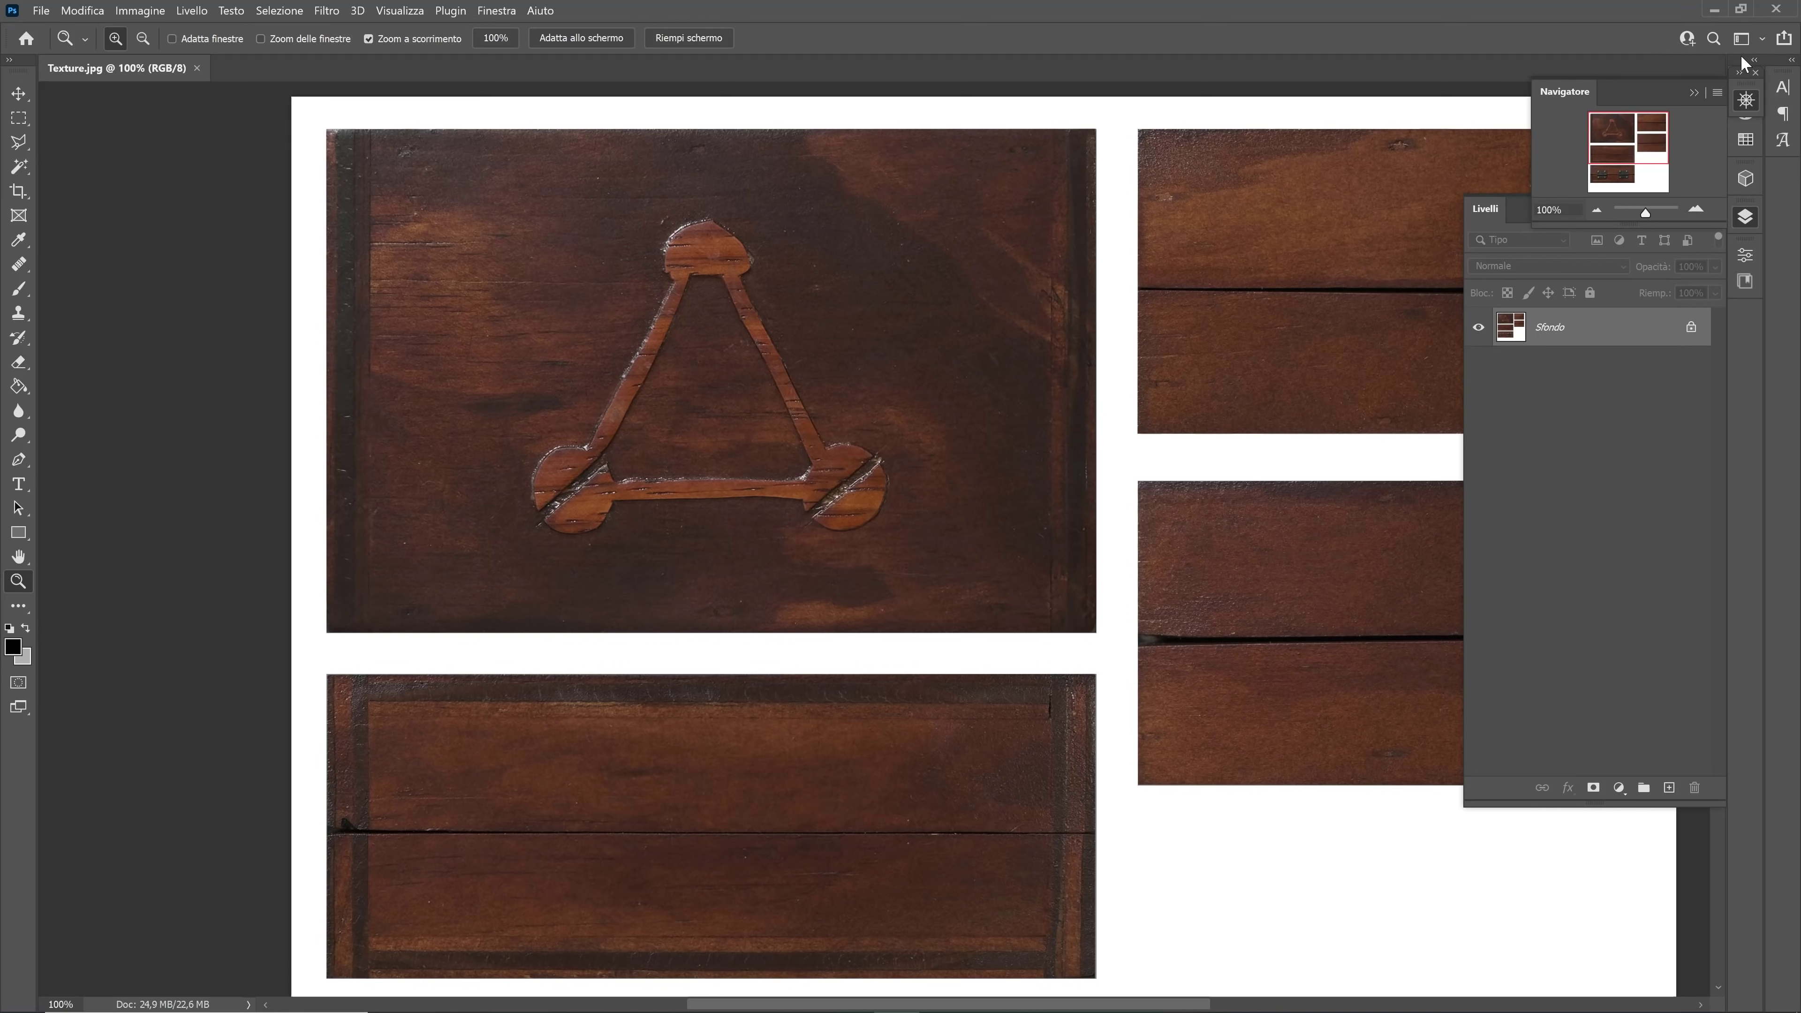
# Collapse the Navigatore and Livelli panels off the texture sheet
pyautogui.click(1694, 91)
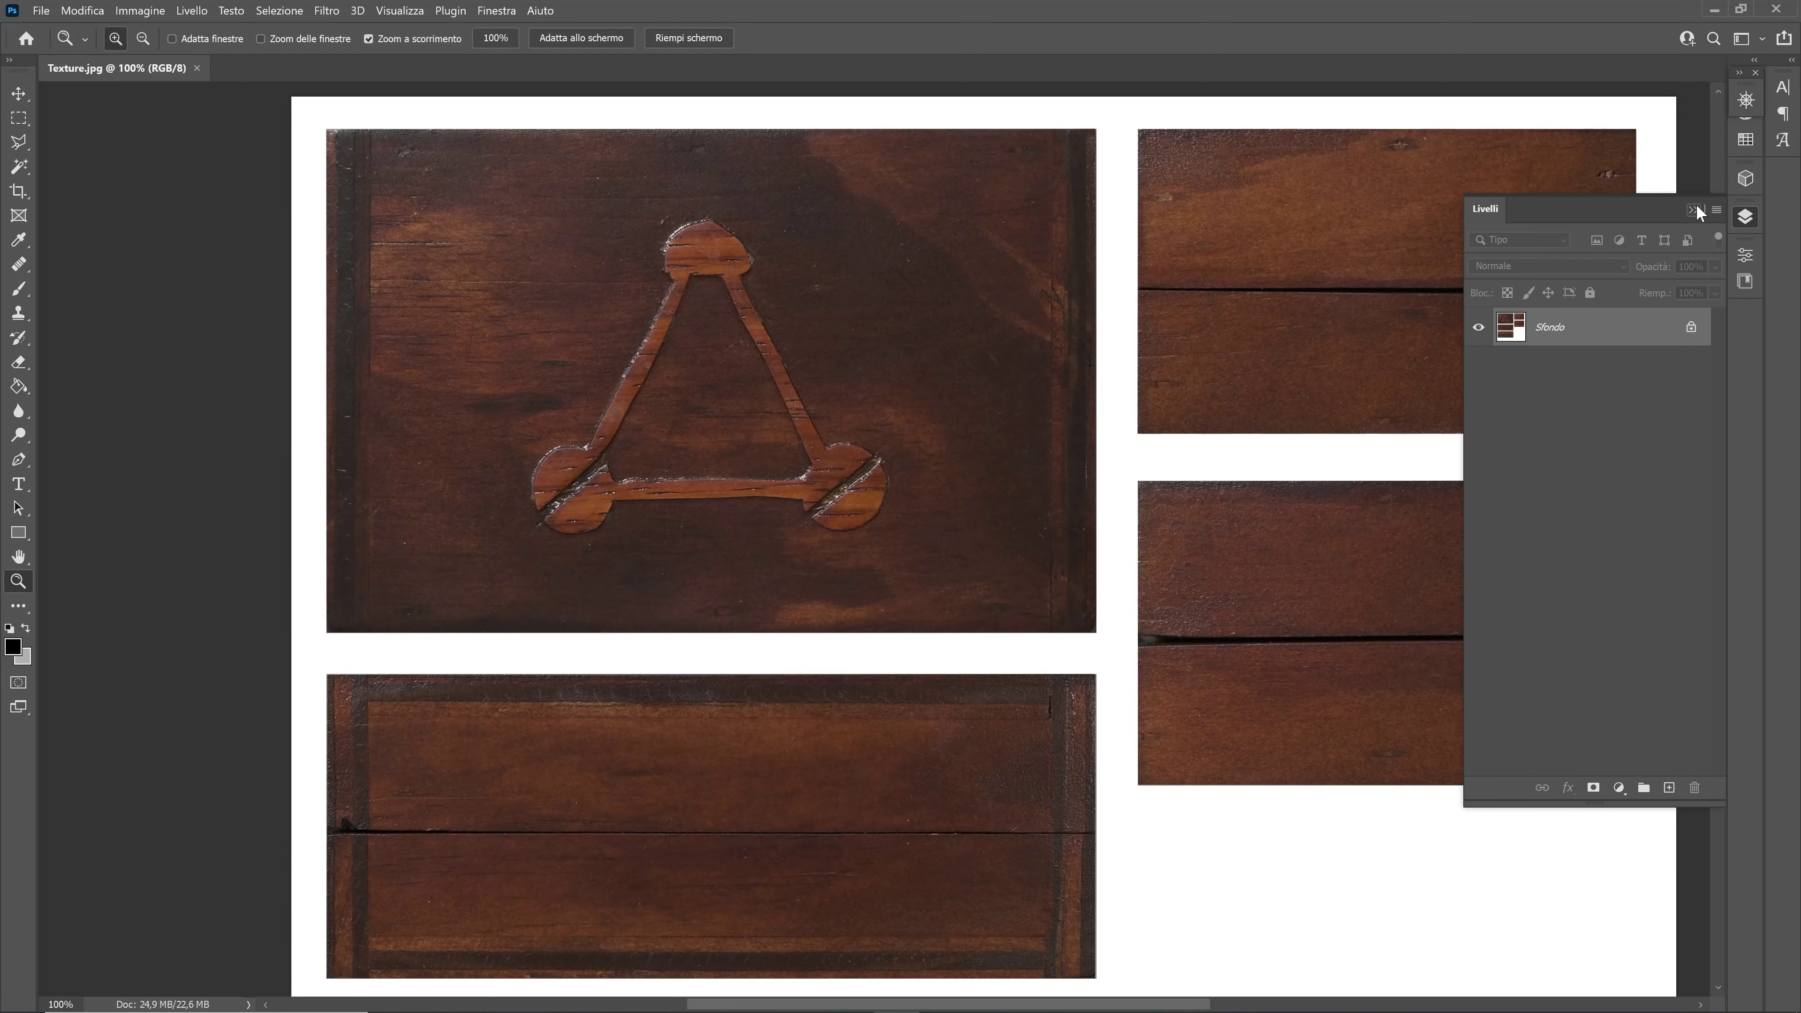
pyautogui.click(1694, 210)
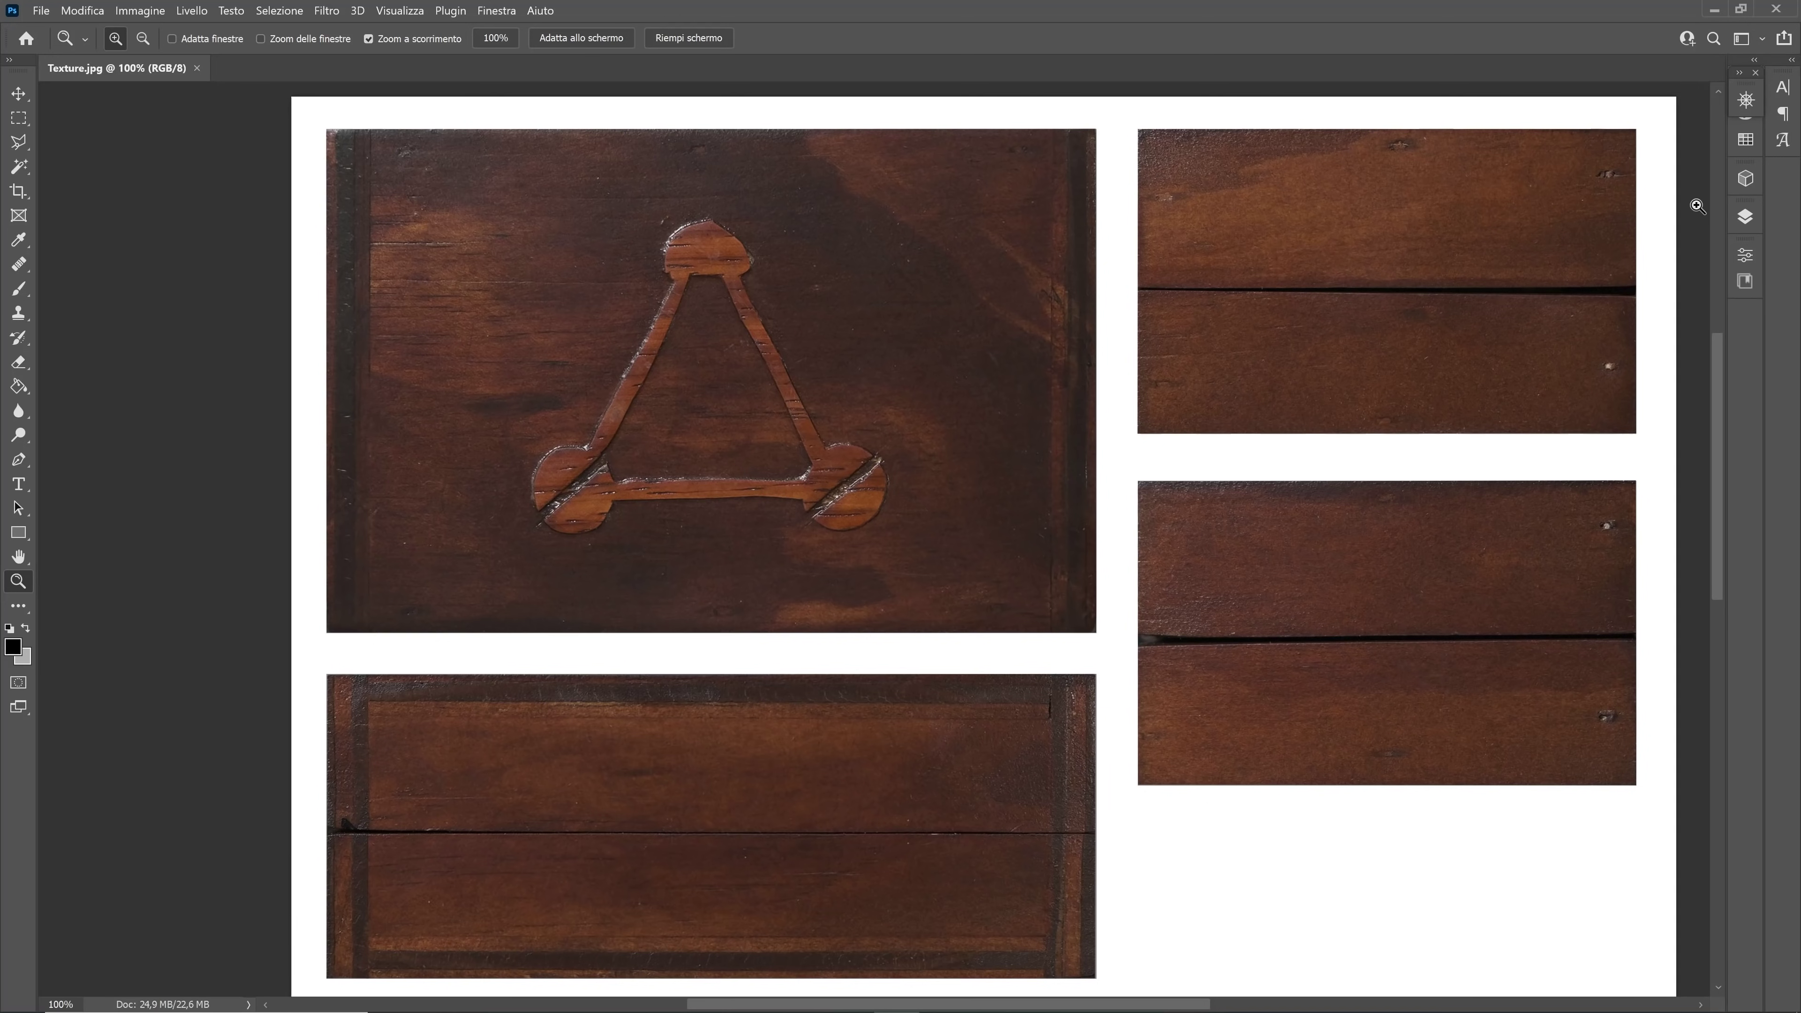
# Apply a Bianco e nero adjustment with Gialli at 209 and Rossi at 36
pyautogui.click(141, 11)
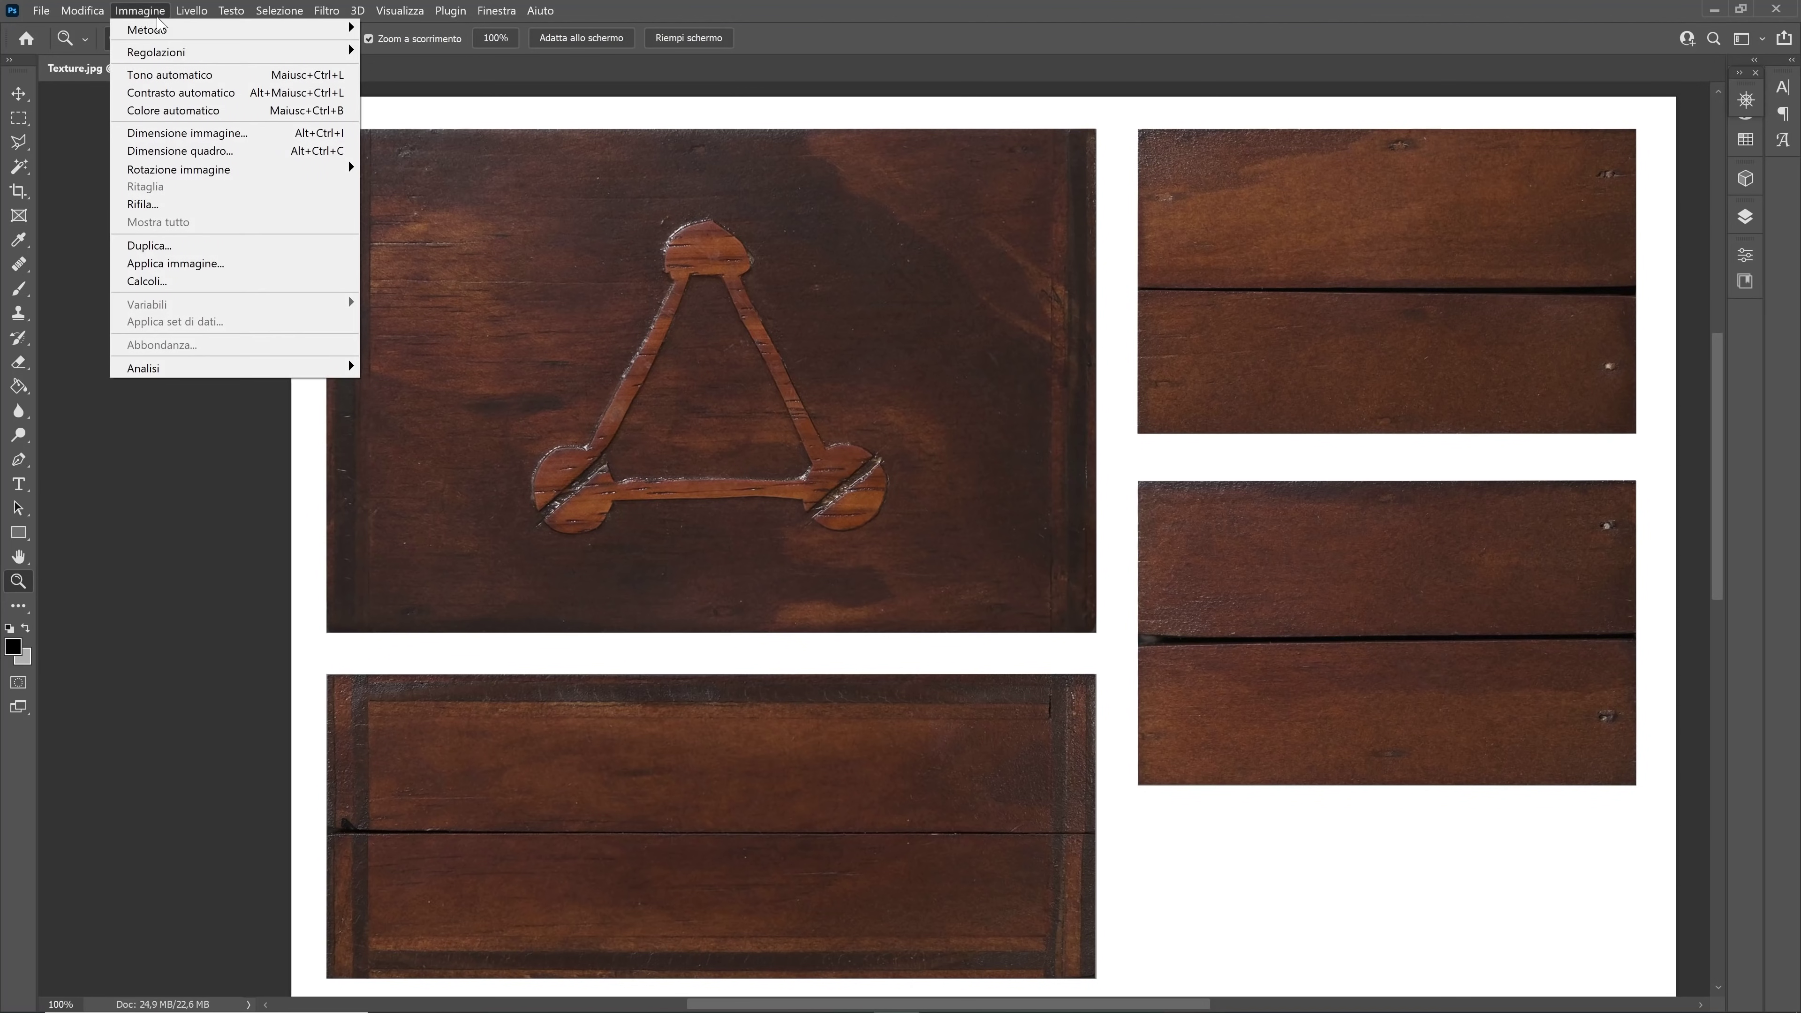
pyautogui.moveTo(156, 52)
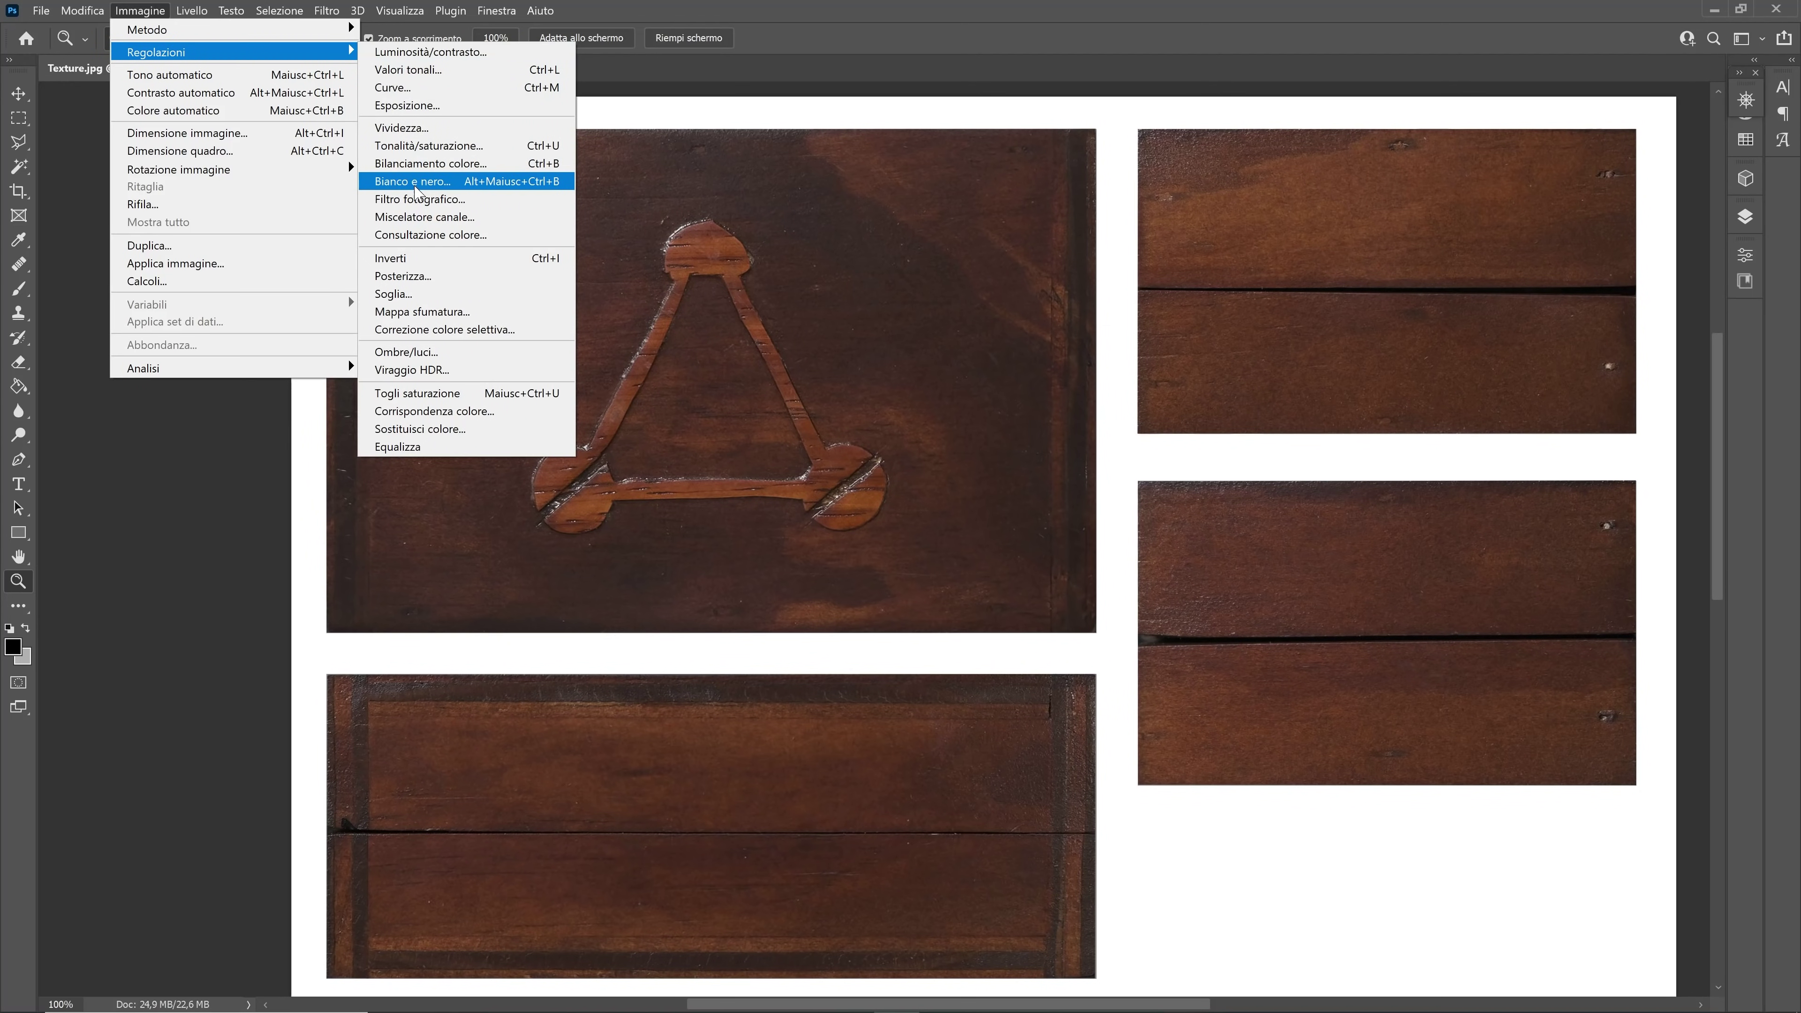
pyautogui.click(416, 183)
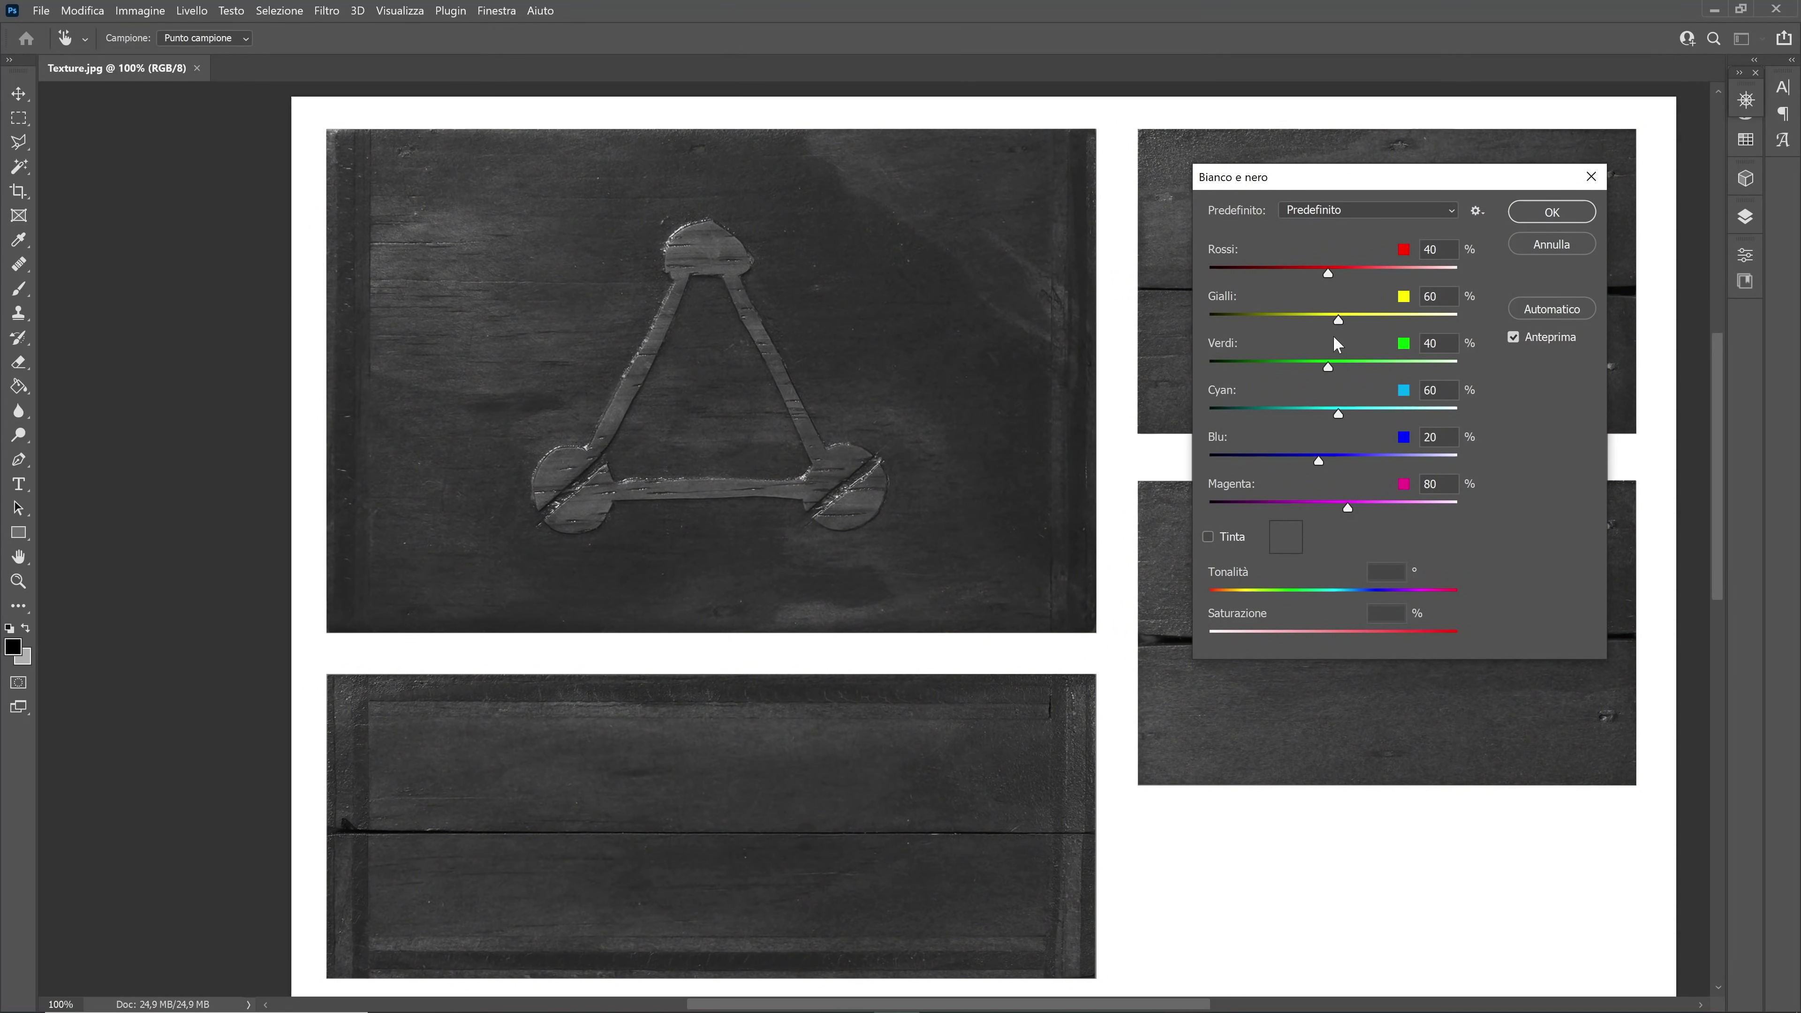
pyautogui.moveTo(1339, 319); pyautogui.dragTo(1415, 327)
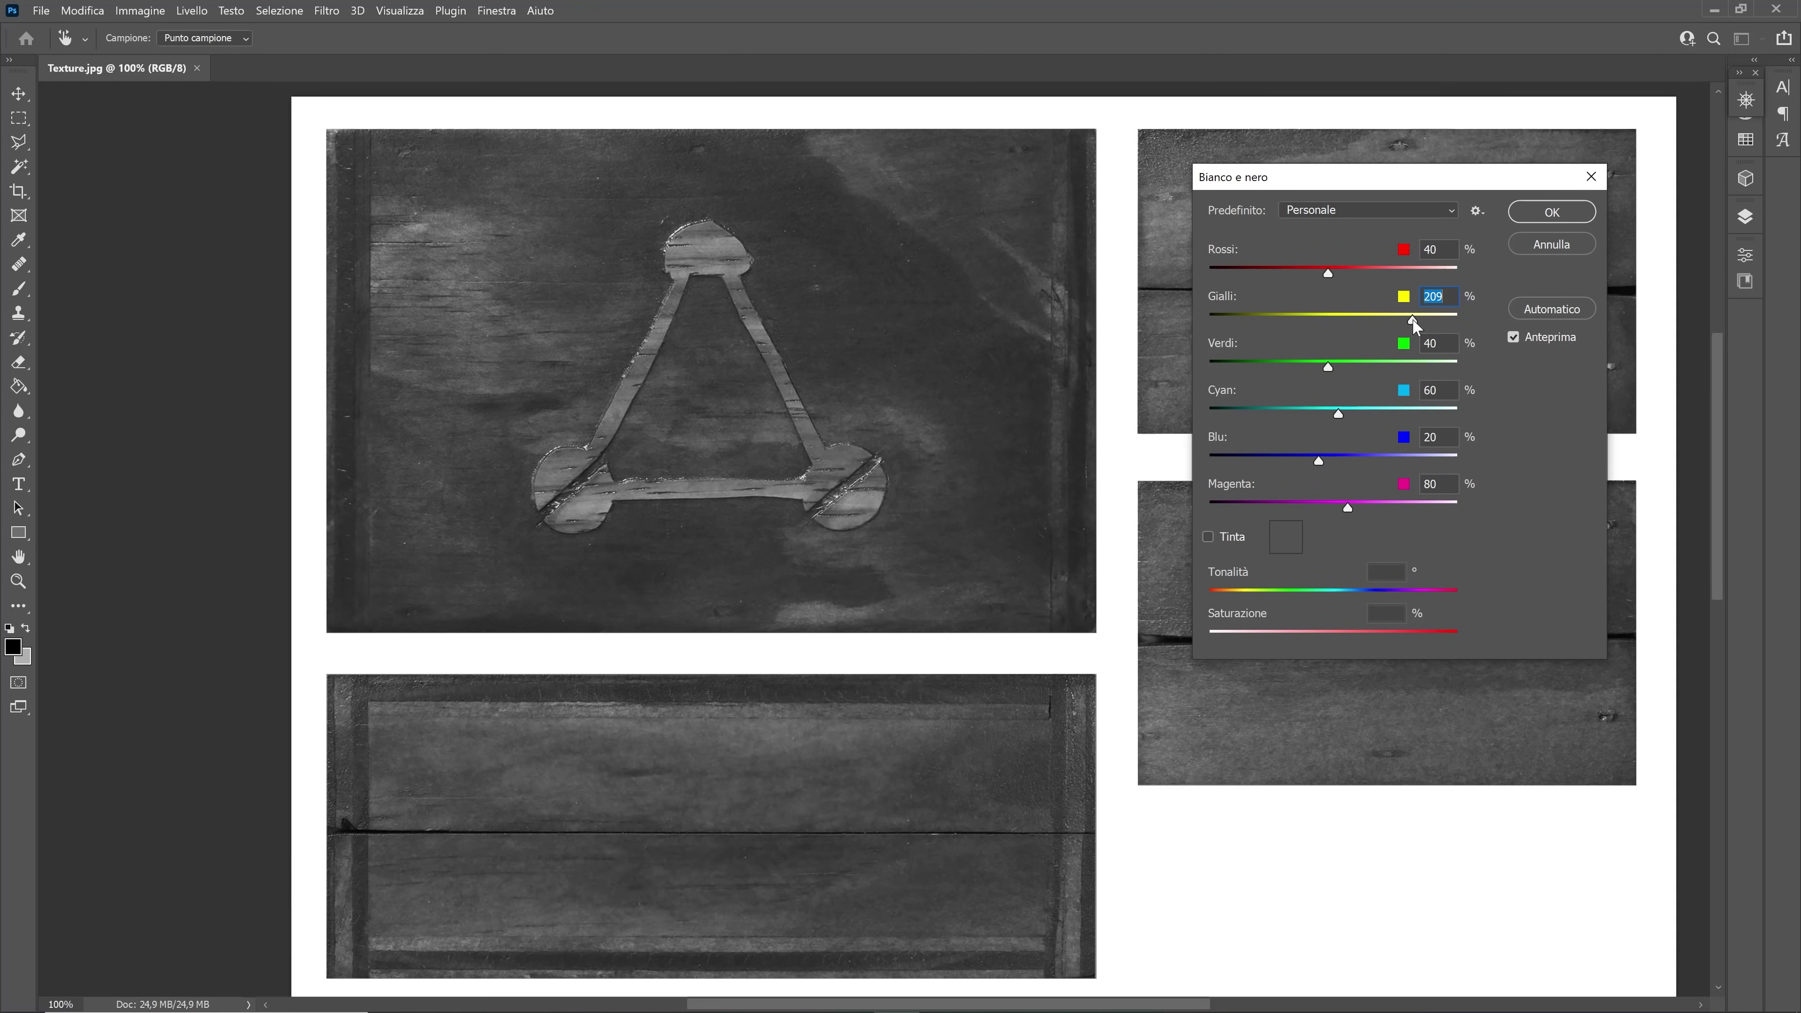
pyautogui.moveTo(1322, 276); pyautogui.dragTo(1321, 270)
pyautogui.click(1536, 217)
# Apply a Curves adjustment: black point moved right, white point left, plus a midtone point
pyautogui.click(139, 10)
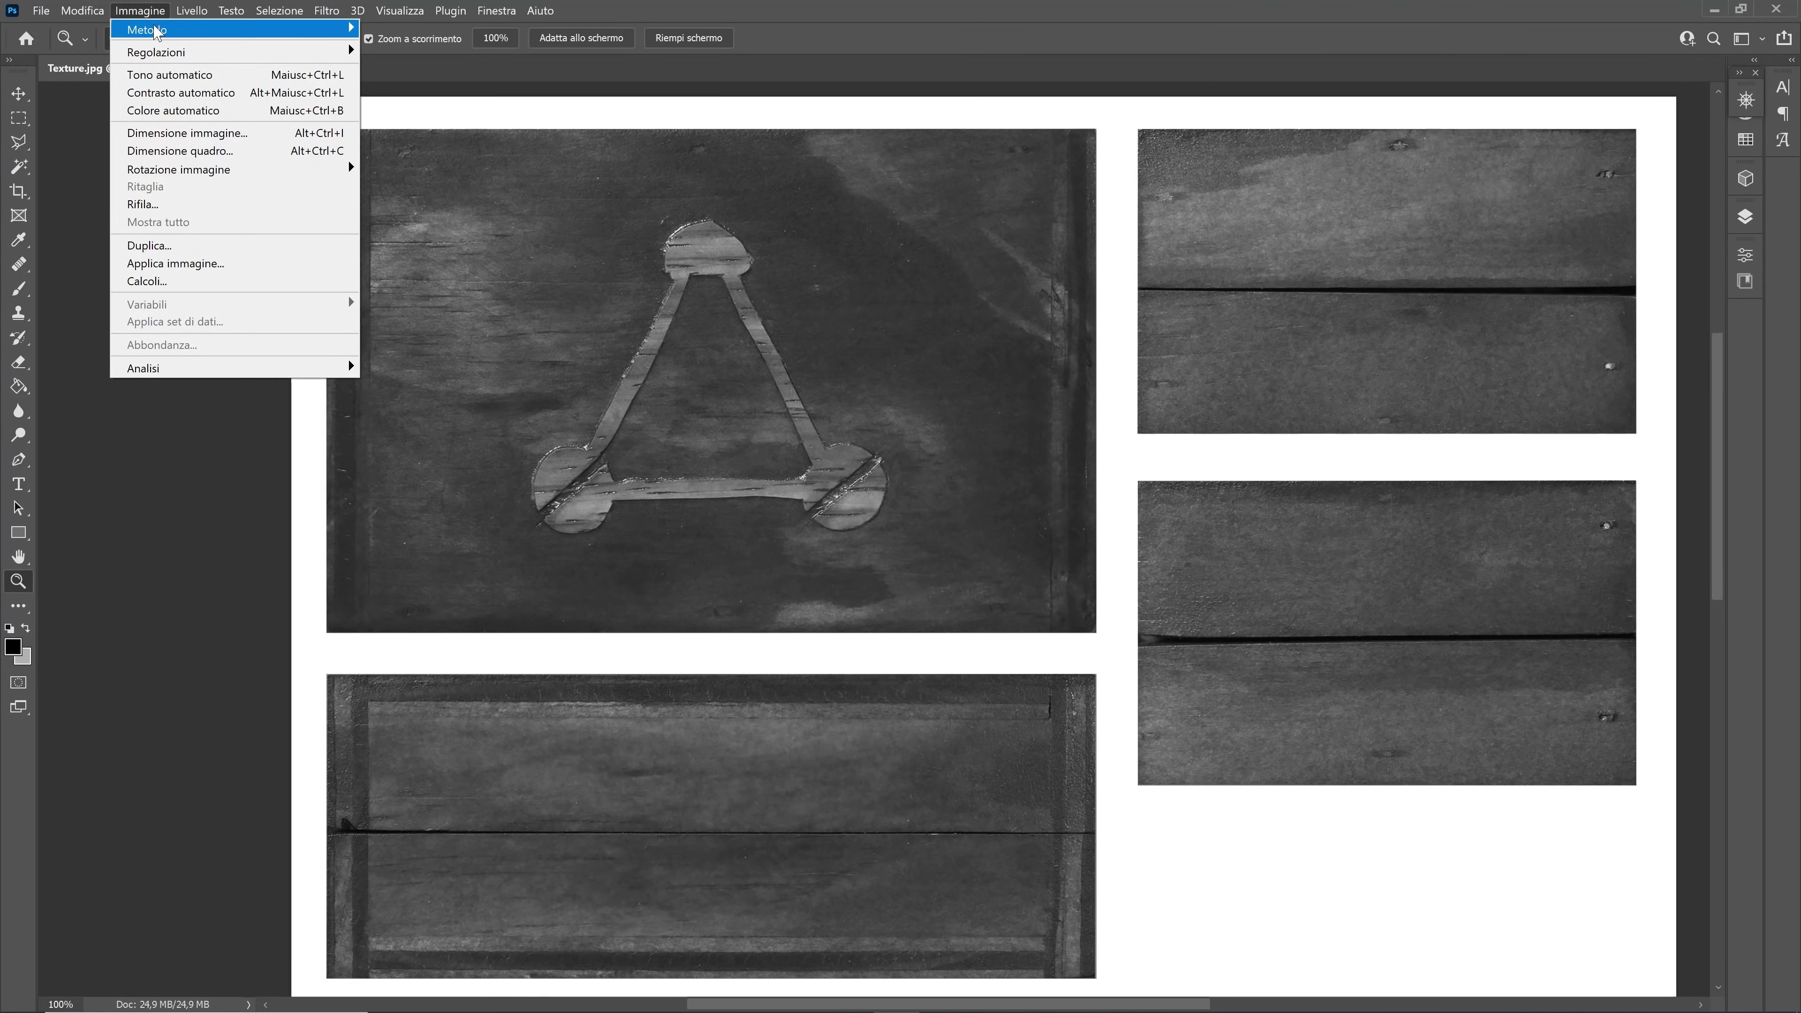
pyautogui.moveTo(156, 52)
pyautogui.click(393, 87)
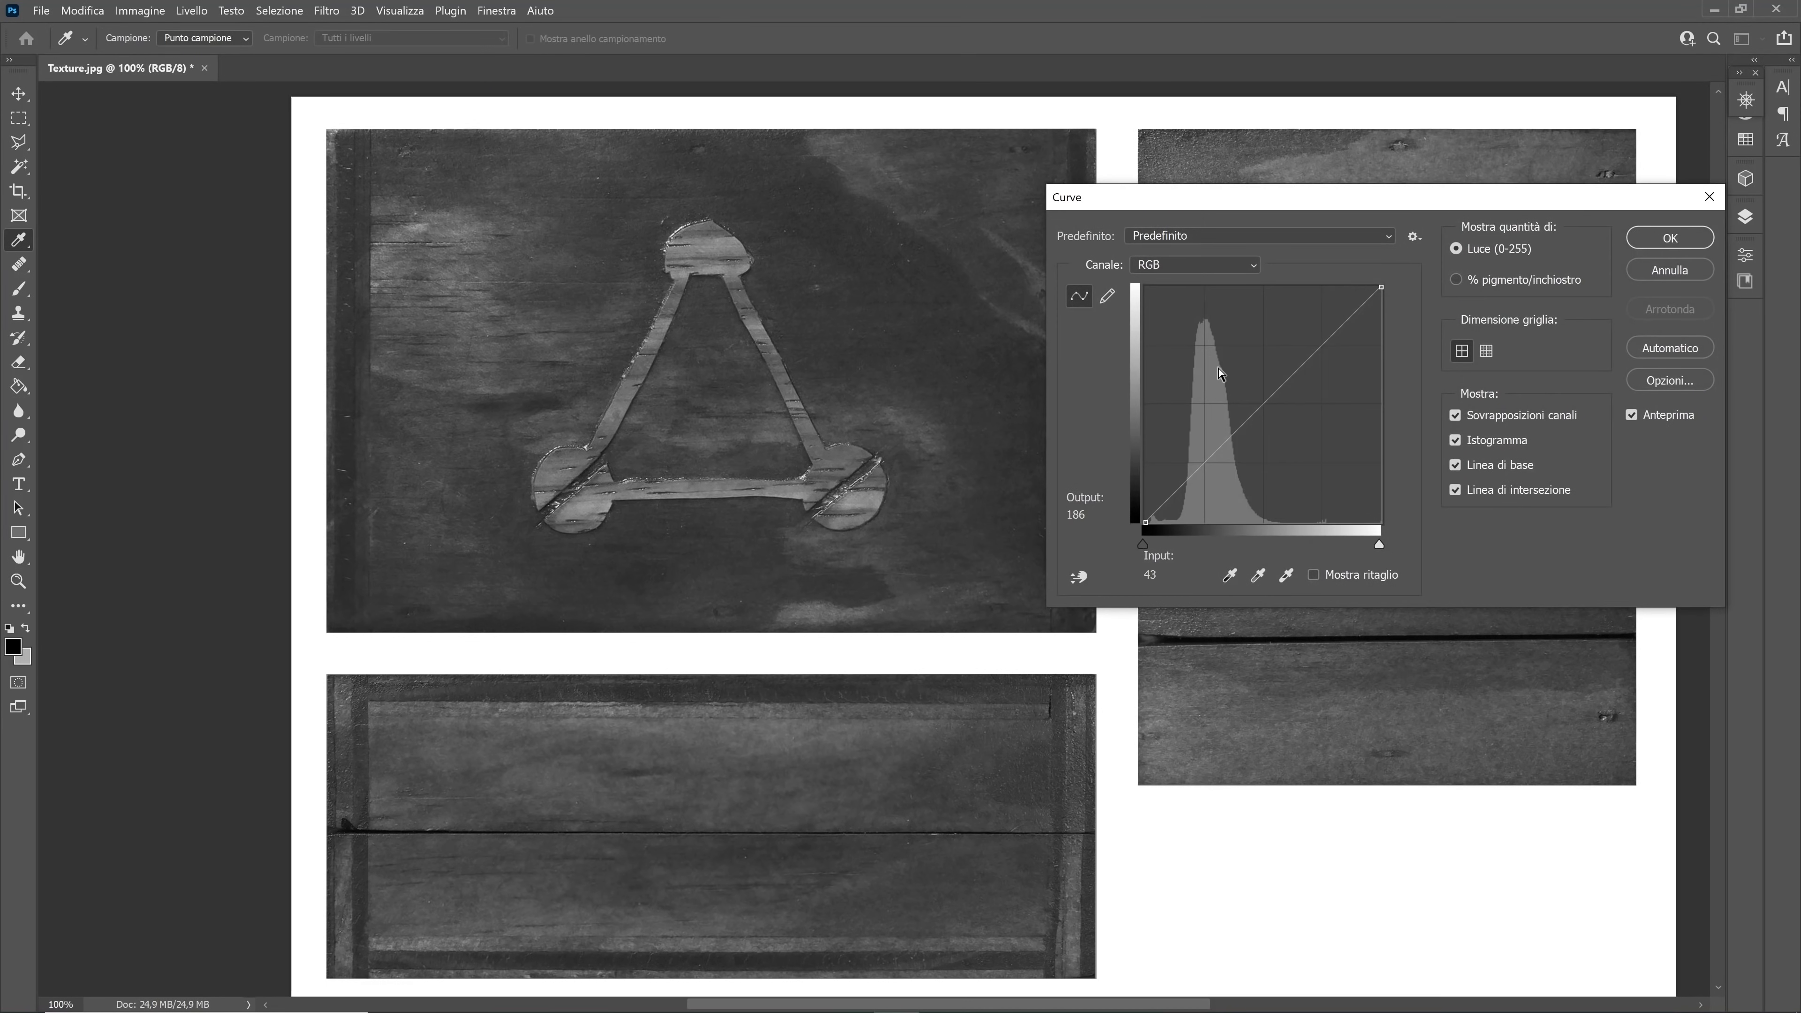
pyautogui.moveTo(1146, 522); pyautogui.dragTo(1179, 532)
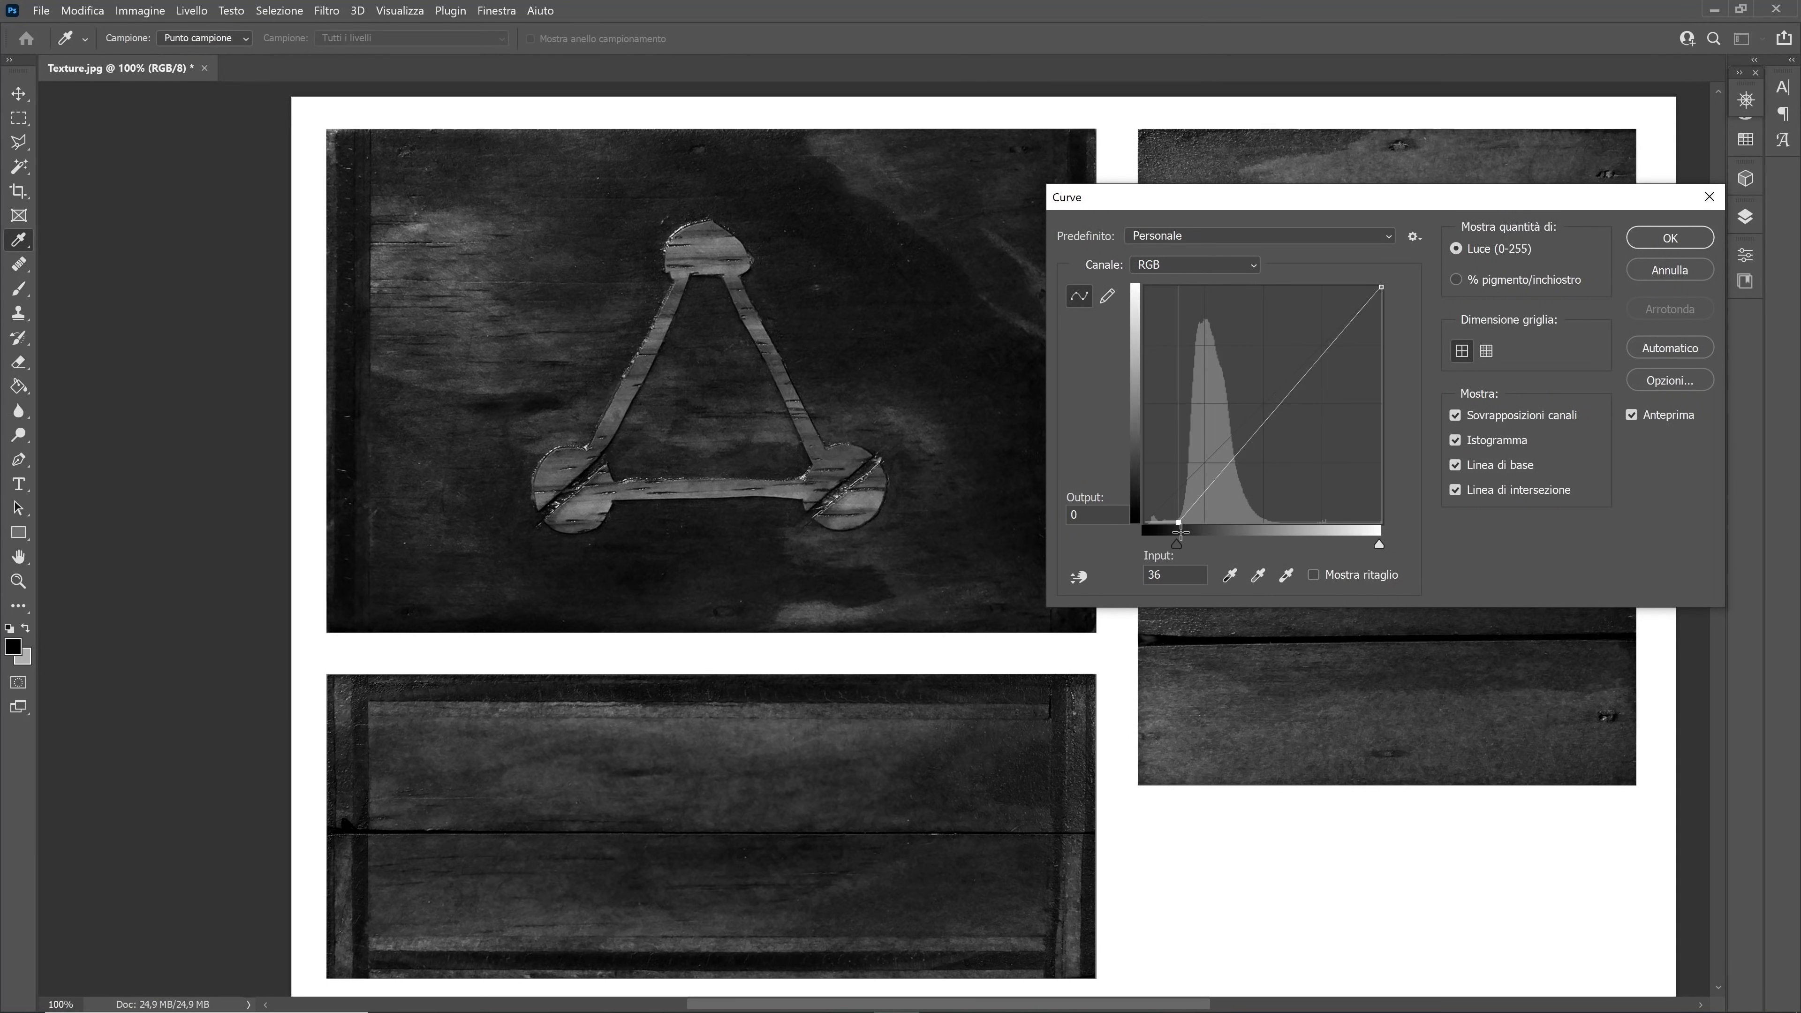
pyautogui.moveTo(1379, 286); pyautogui.dragTo(1347, 286)
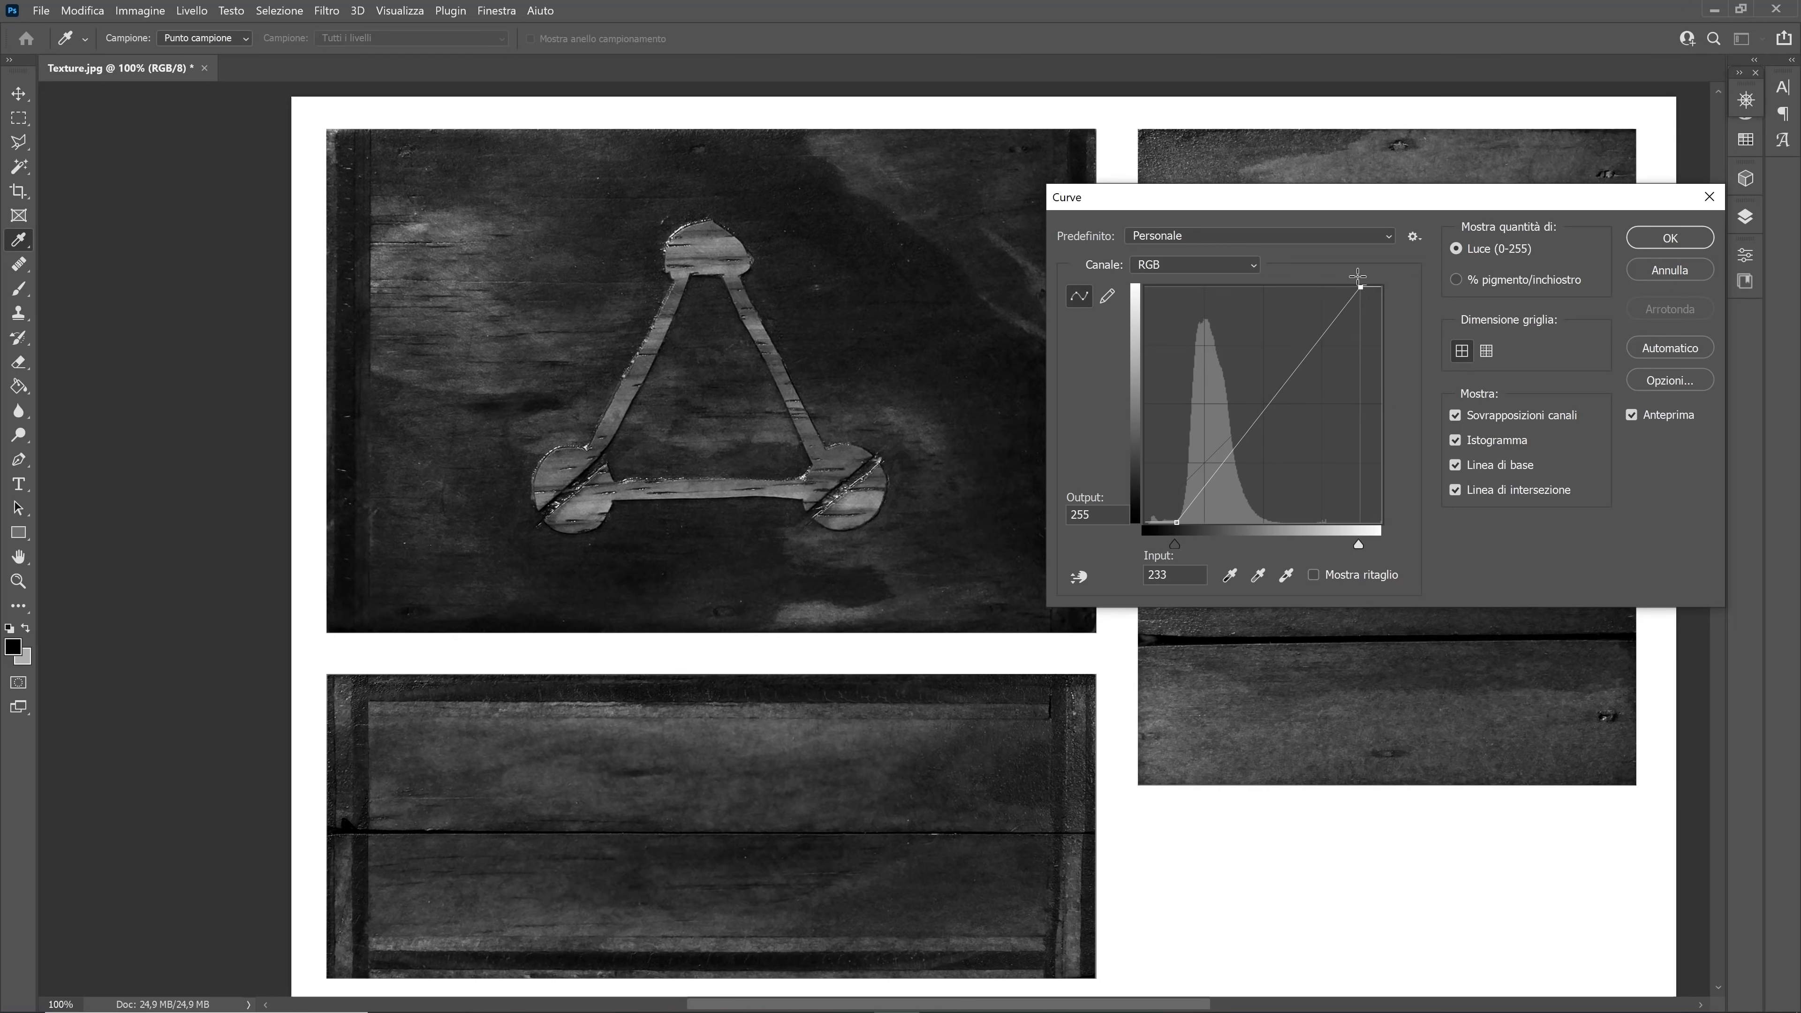
pyautogui.moveTo(1262, 404); pyautogui.dragTo(1258, 421)
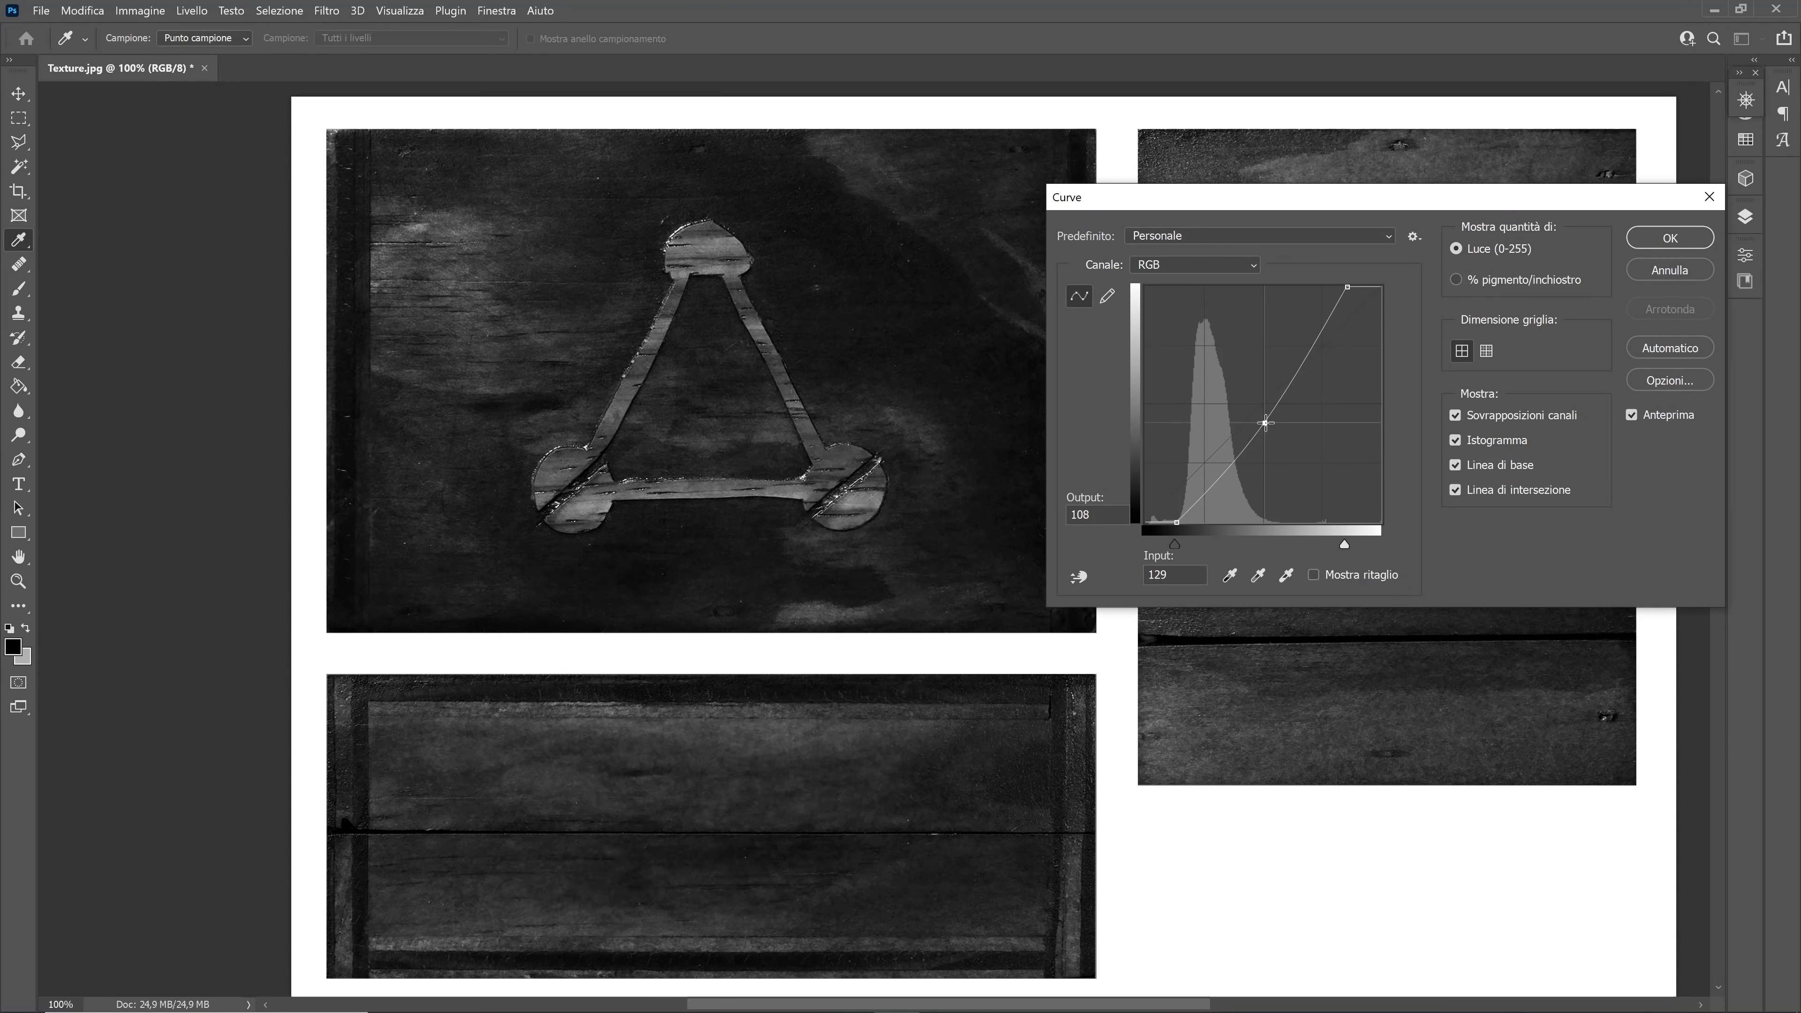
pyautogui.moveTo(1345, 287); pyautogui.dragTo(1312, 287)
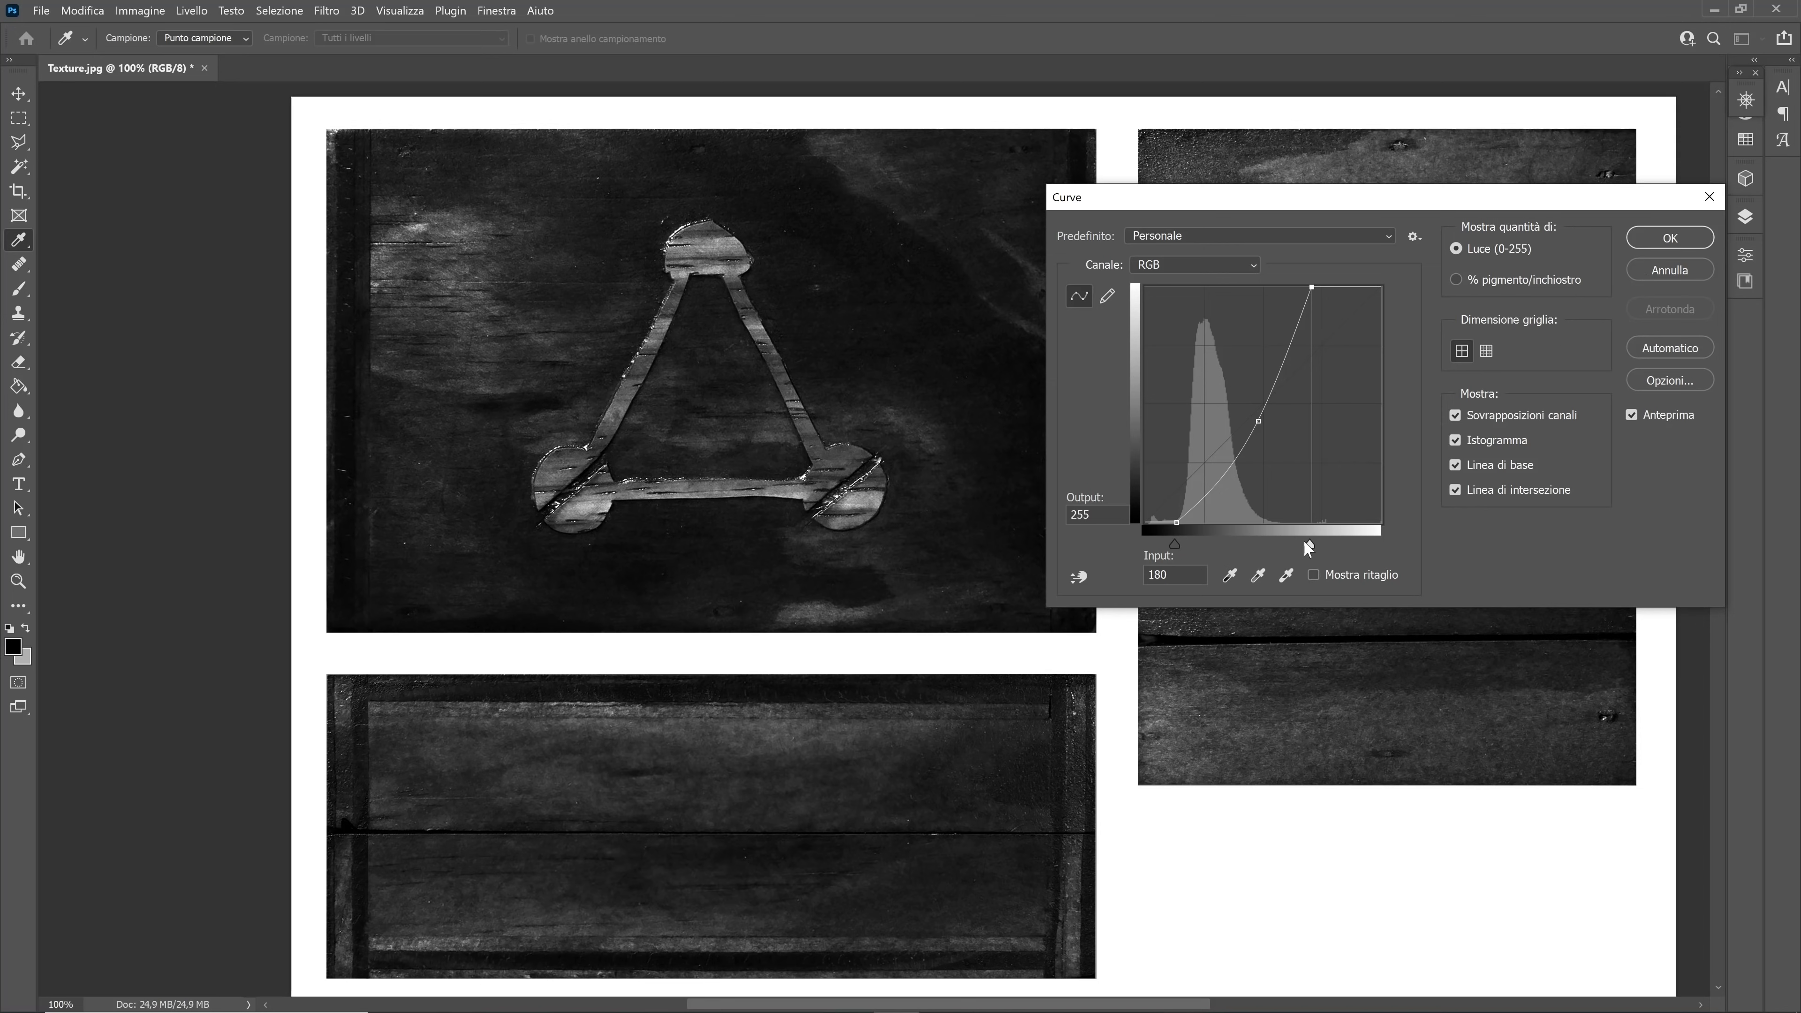
pyautogui.moveTo(1310, 546); pyautogui.dragTo(1327, 556)
pyautogui.click(1645, 245)
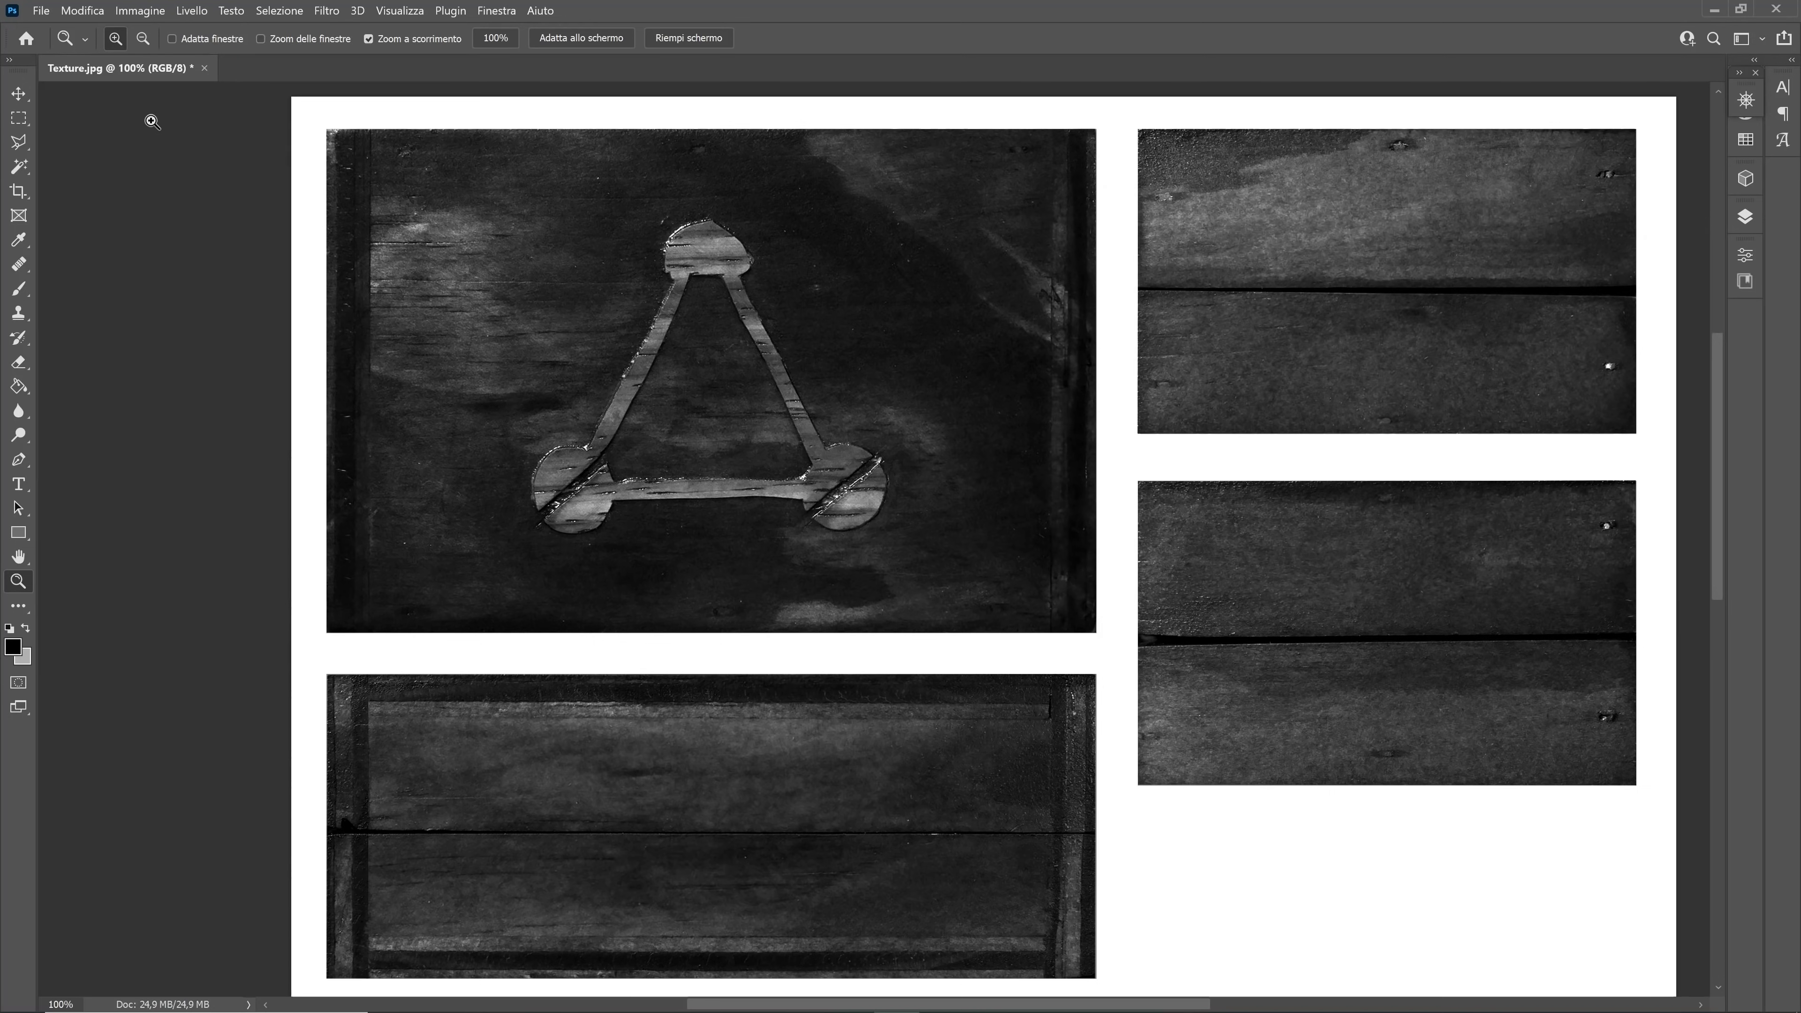
# Apply Luminosità/contrasto at brightness 96 and contrast 64, then view the whole sheet
pyautogui.click(140, 10)
pyautogui.click(452, 54)
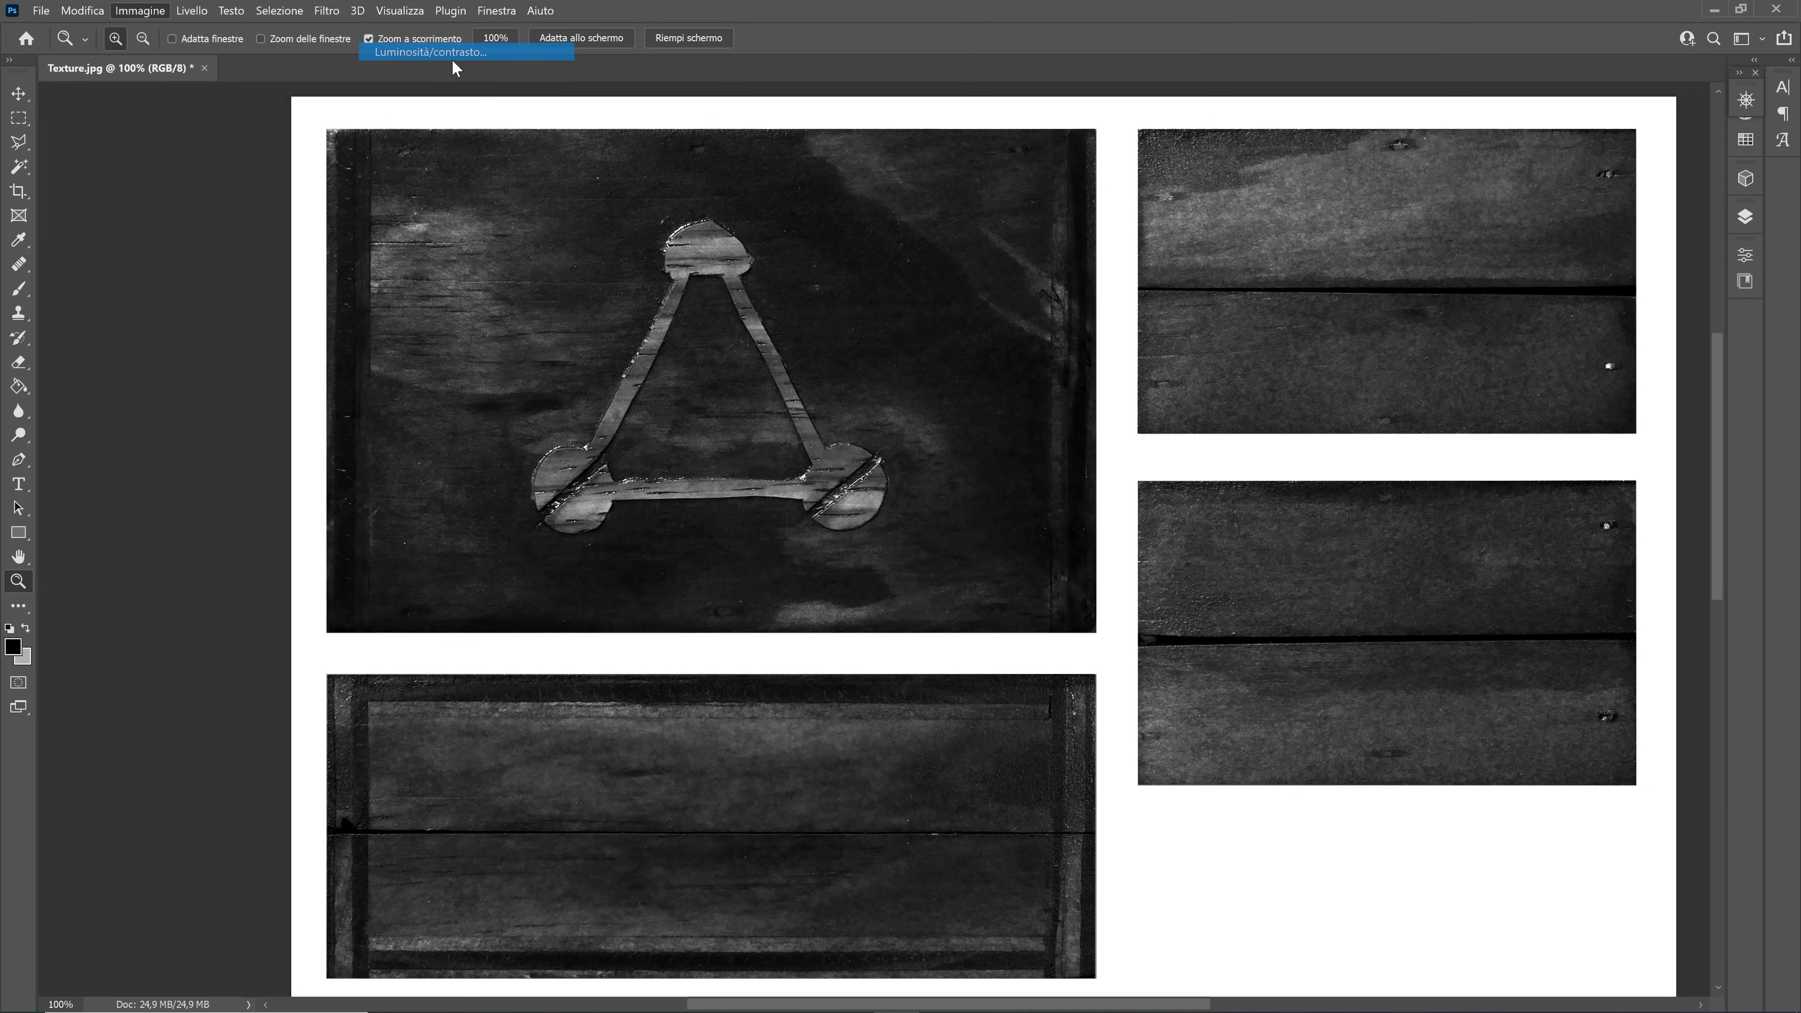
pyautogui.moveTo(276, 155)
pyautogui.mouseDown()
pyautogui.moveTo(337, 155)
pyautogui.moveTo(296, 201)
pyautogui.mouseUp()
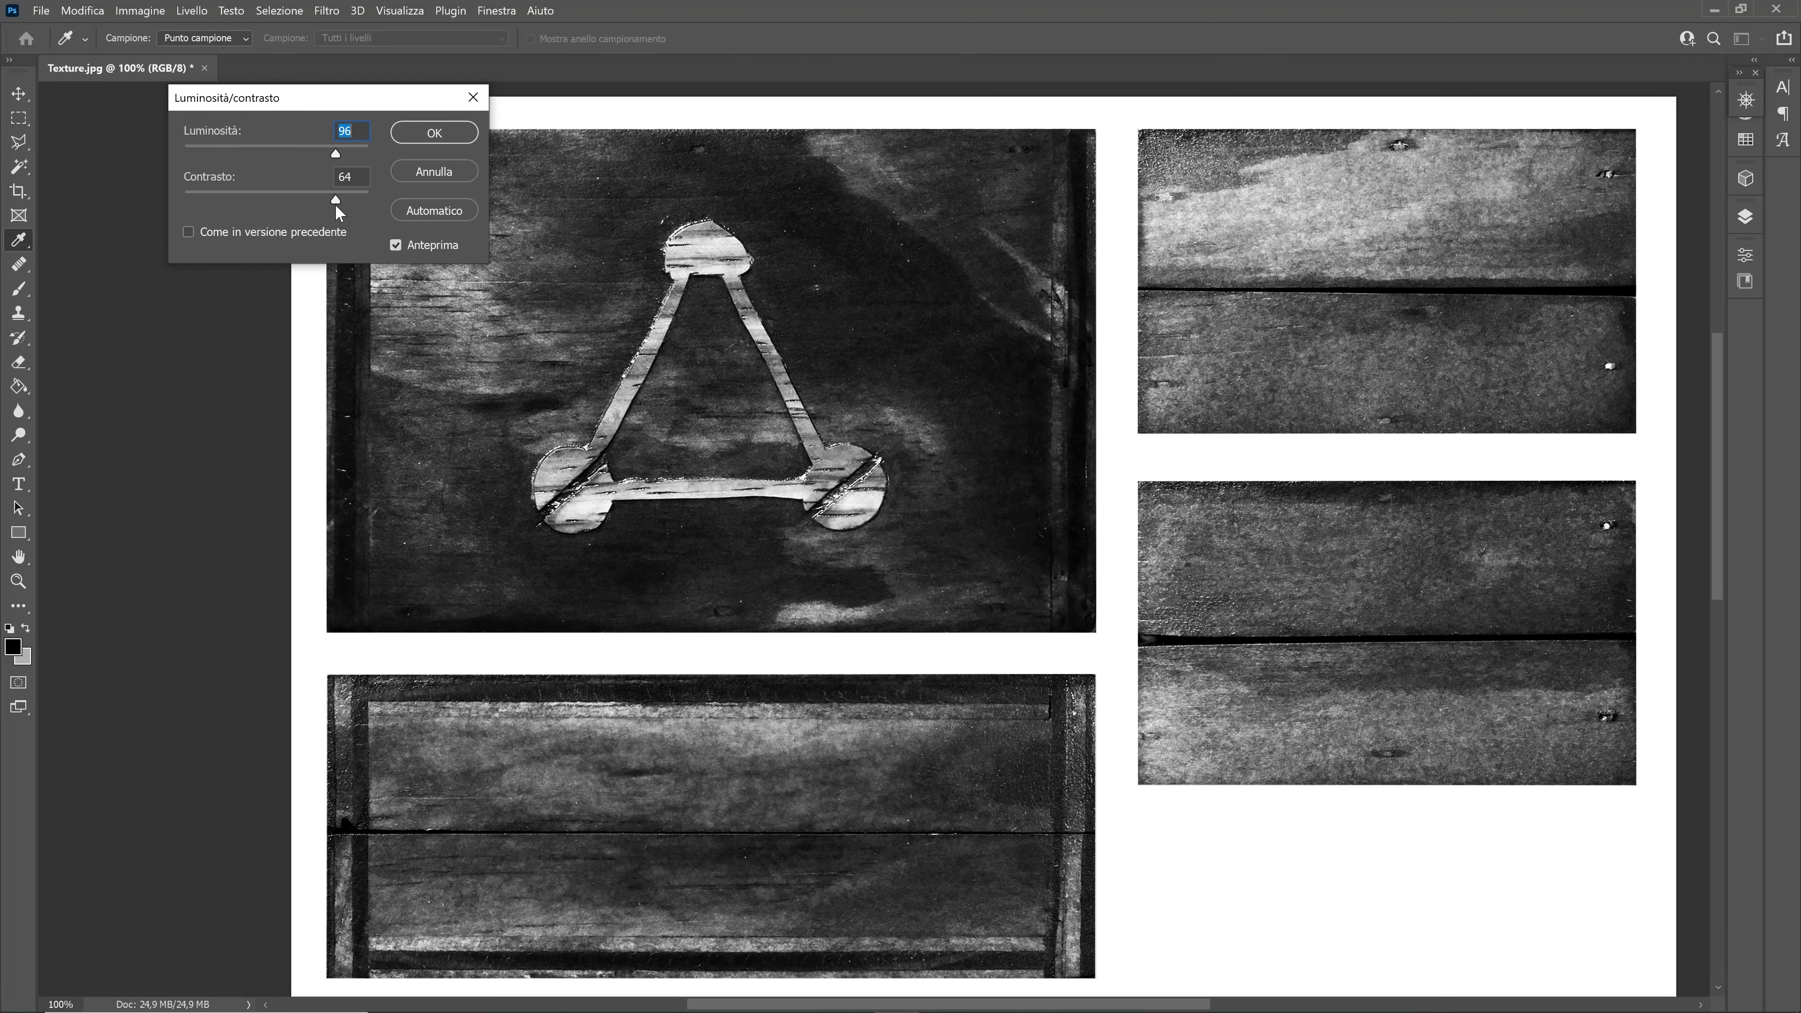
pyautogui.click(401, 138)
pyautogui.press('z')
pyautogui.click(1746, 100)
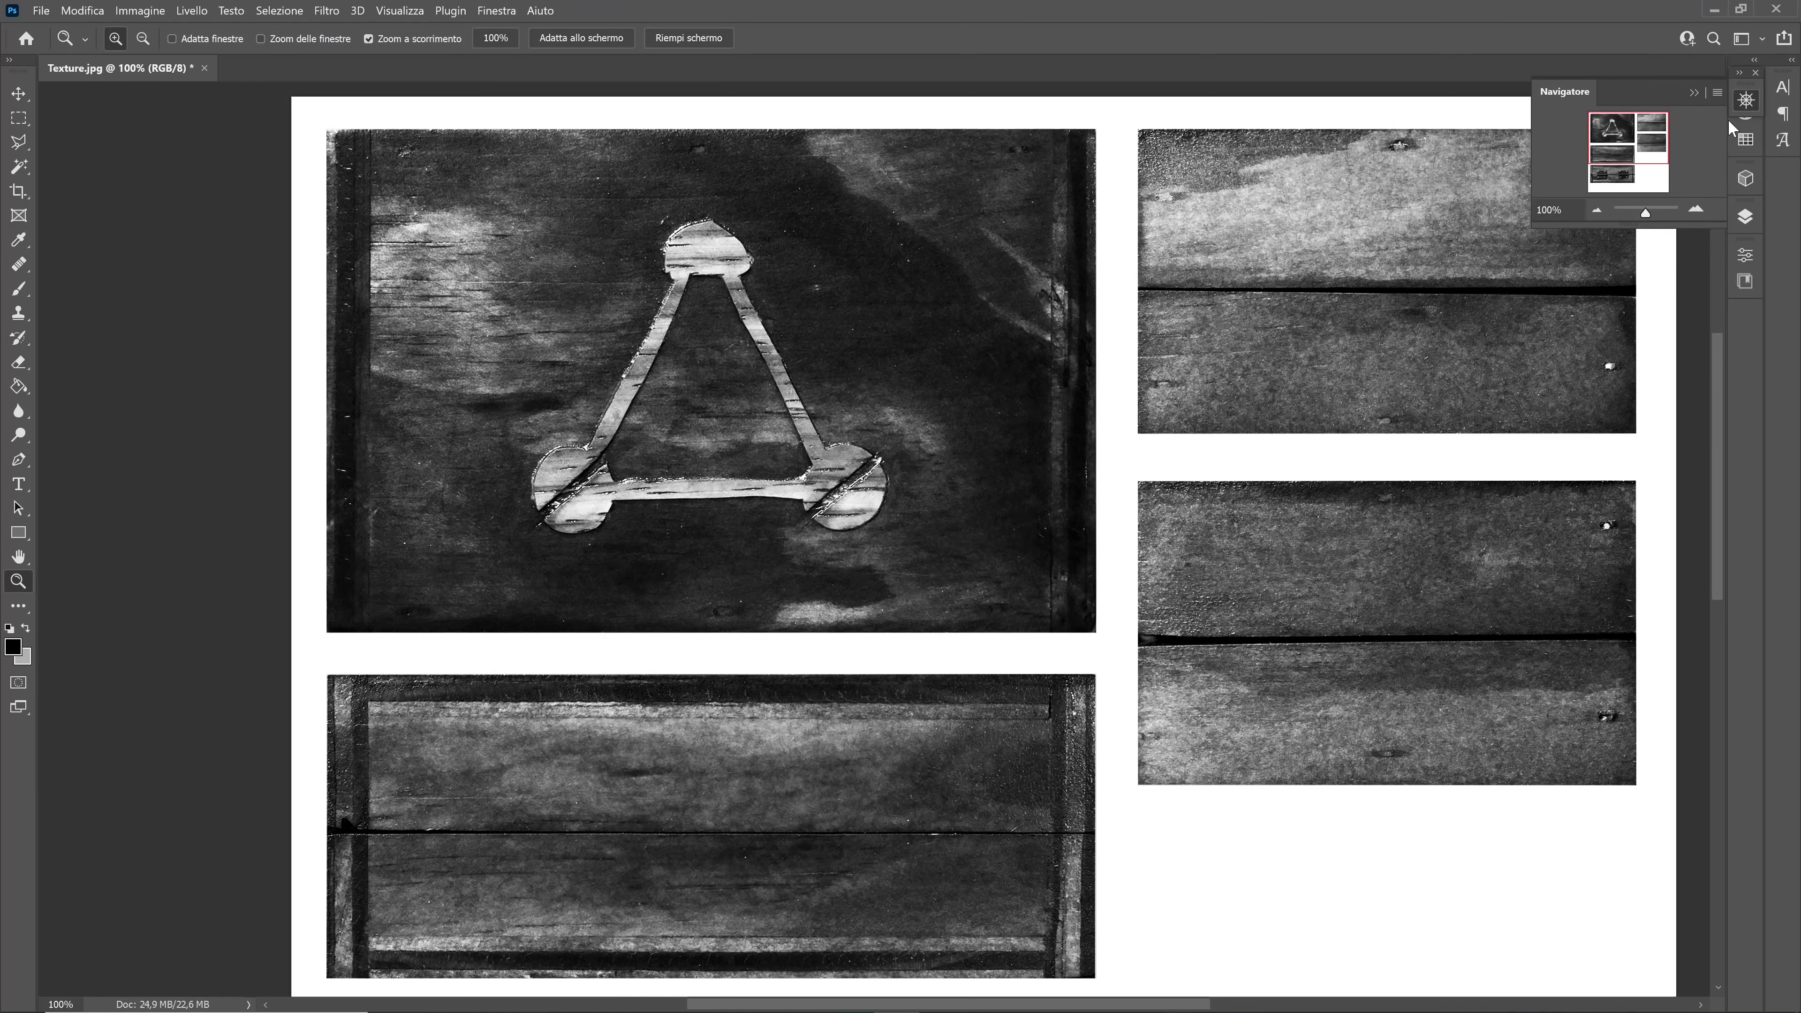
pyautogui.moveTo(1640, 220); pyautogui.dragTo(1644, 217)
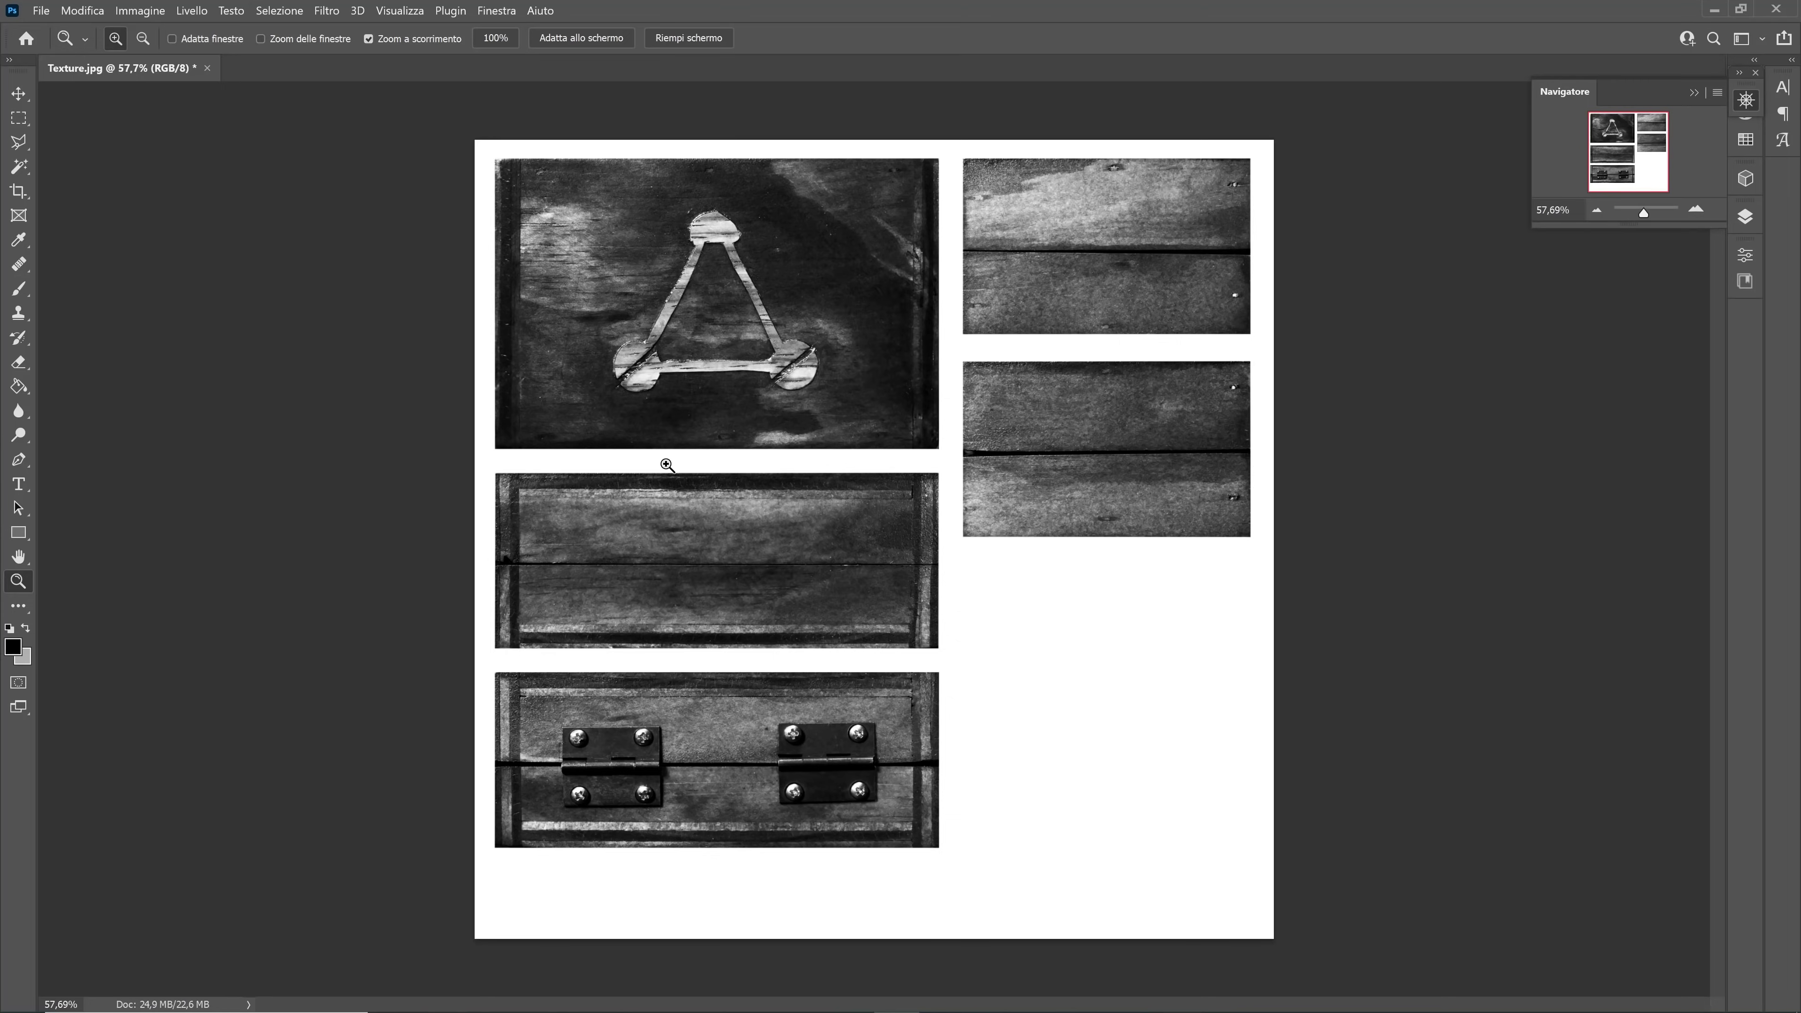
# Zoom in on the triangle emblem and select the Brush tool with a hard round tip
pyautogui.click(759, 296)
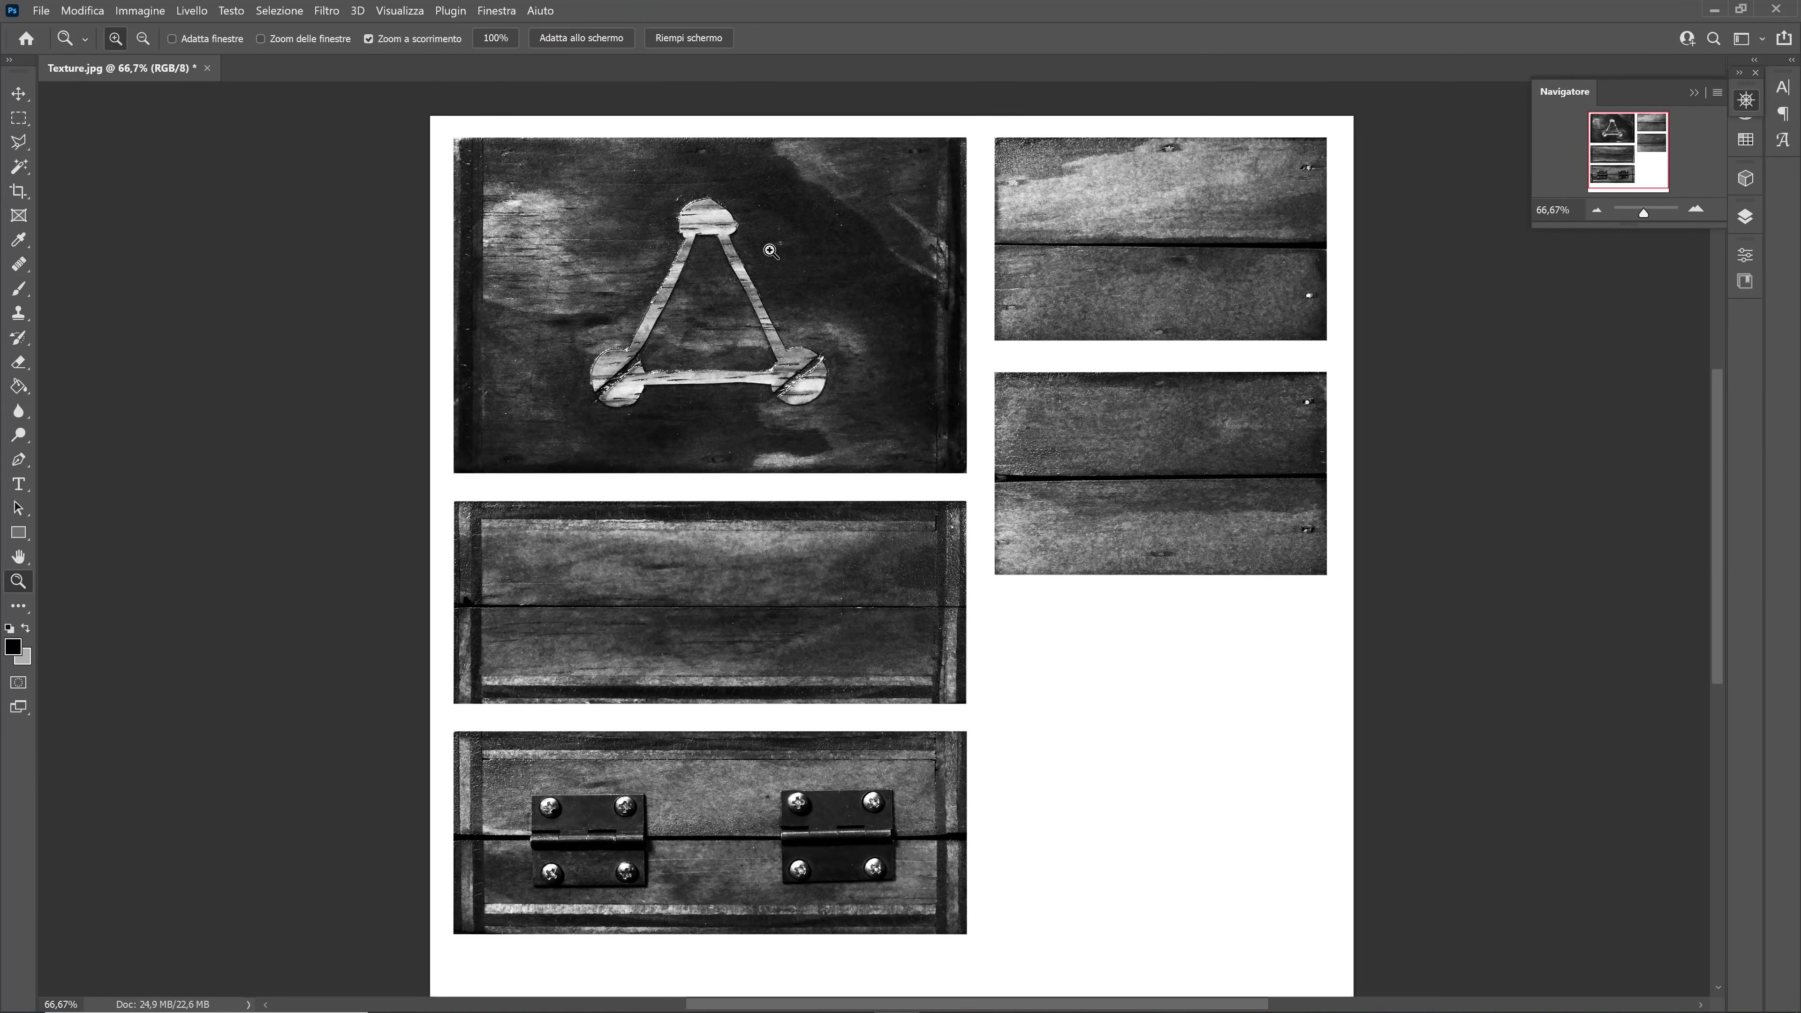
pyautogui.click(773, 263)
pyautogui.click(362, 343)
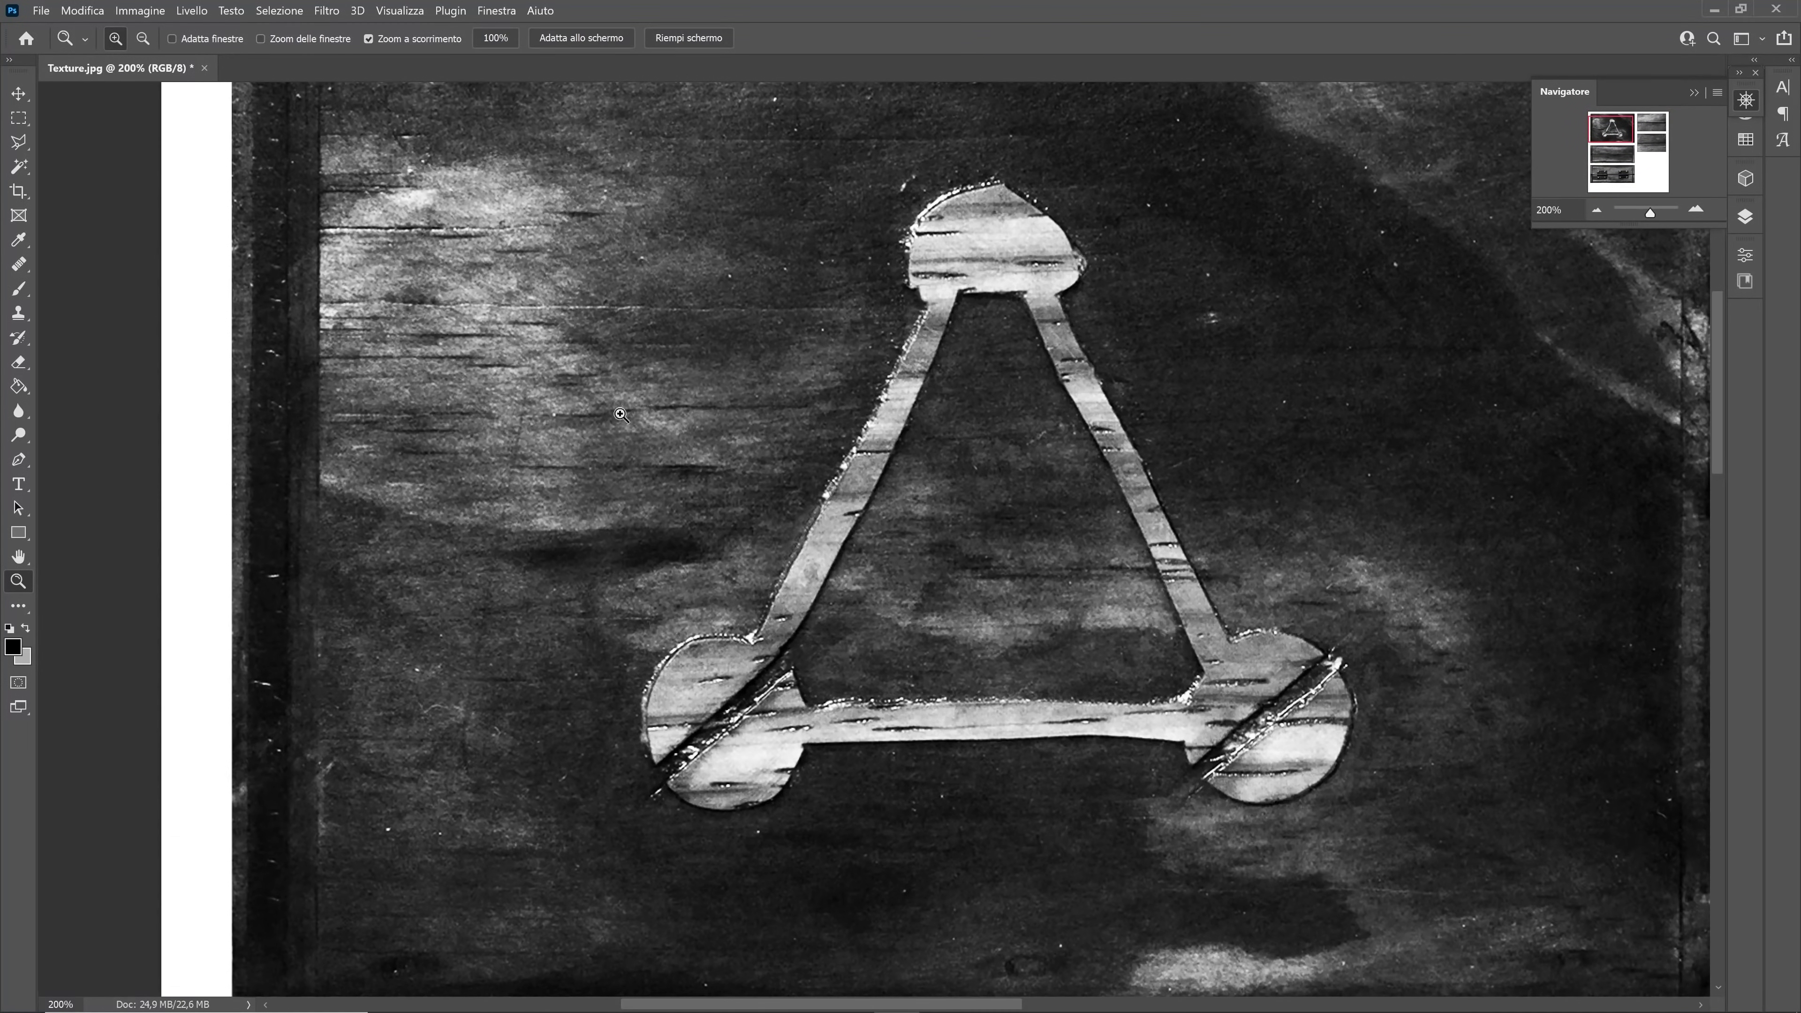
pyautogui.click(20, 290)
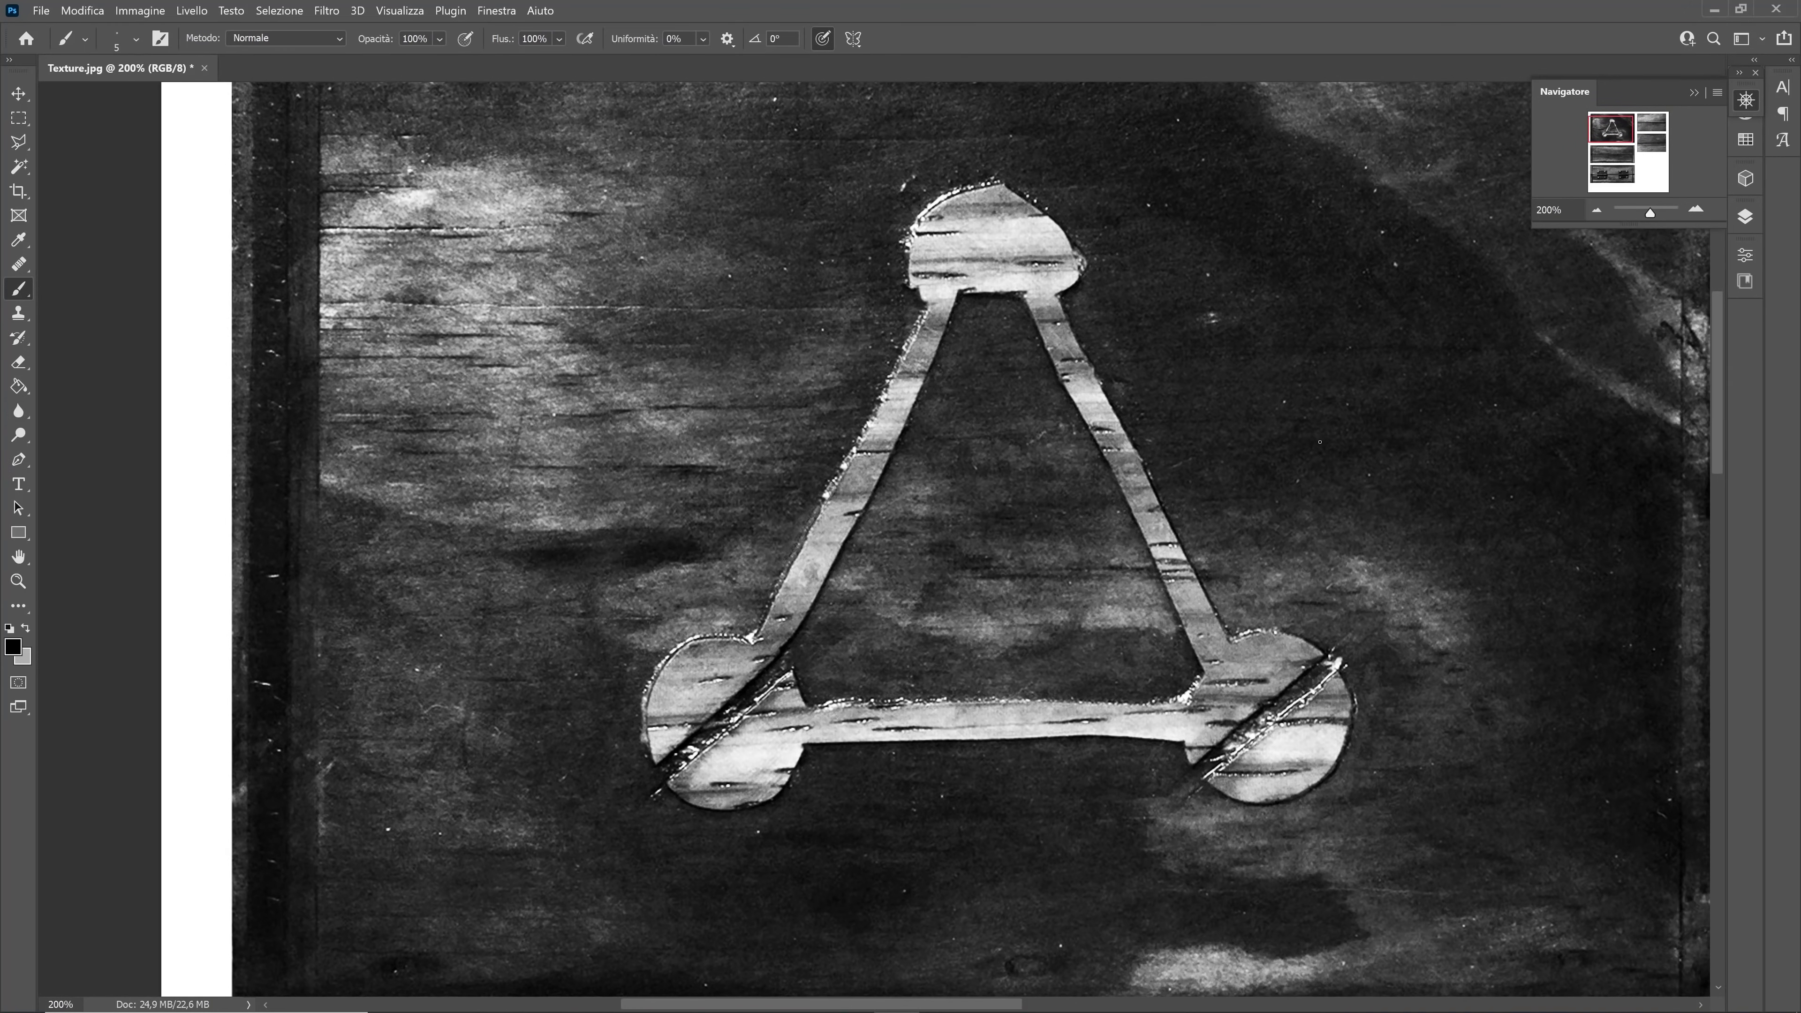
pyautogui.rightClick(1210, 487)
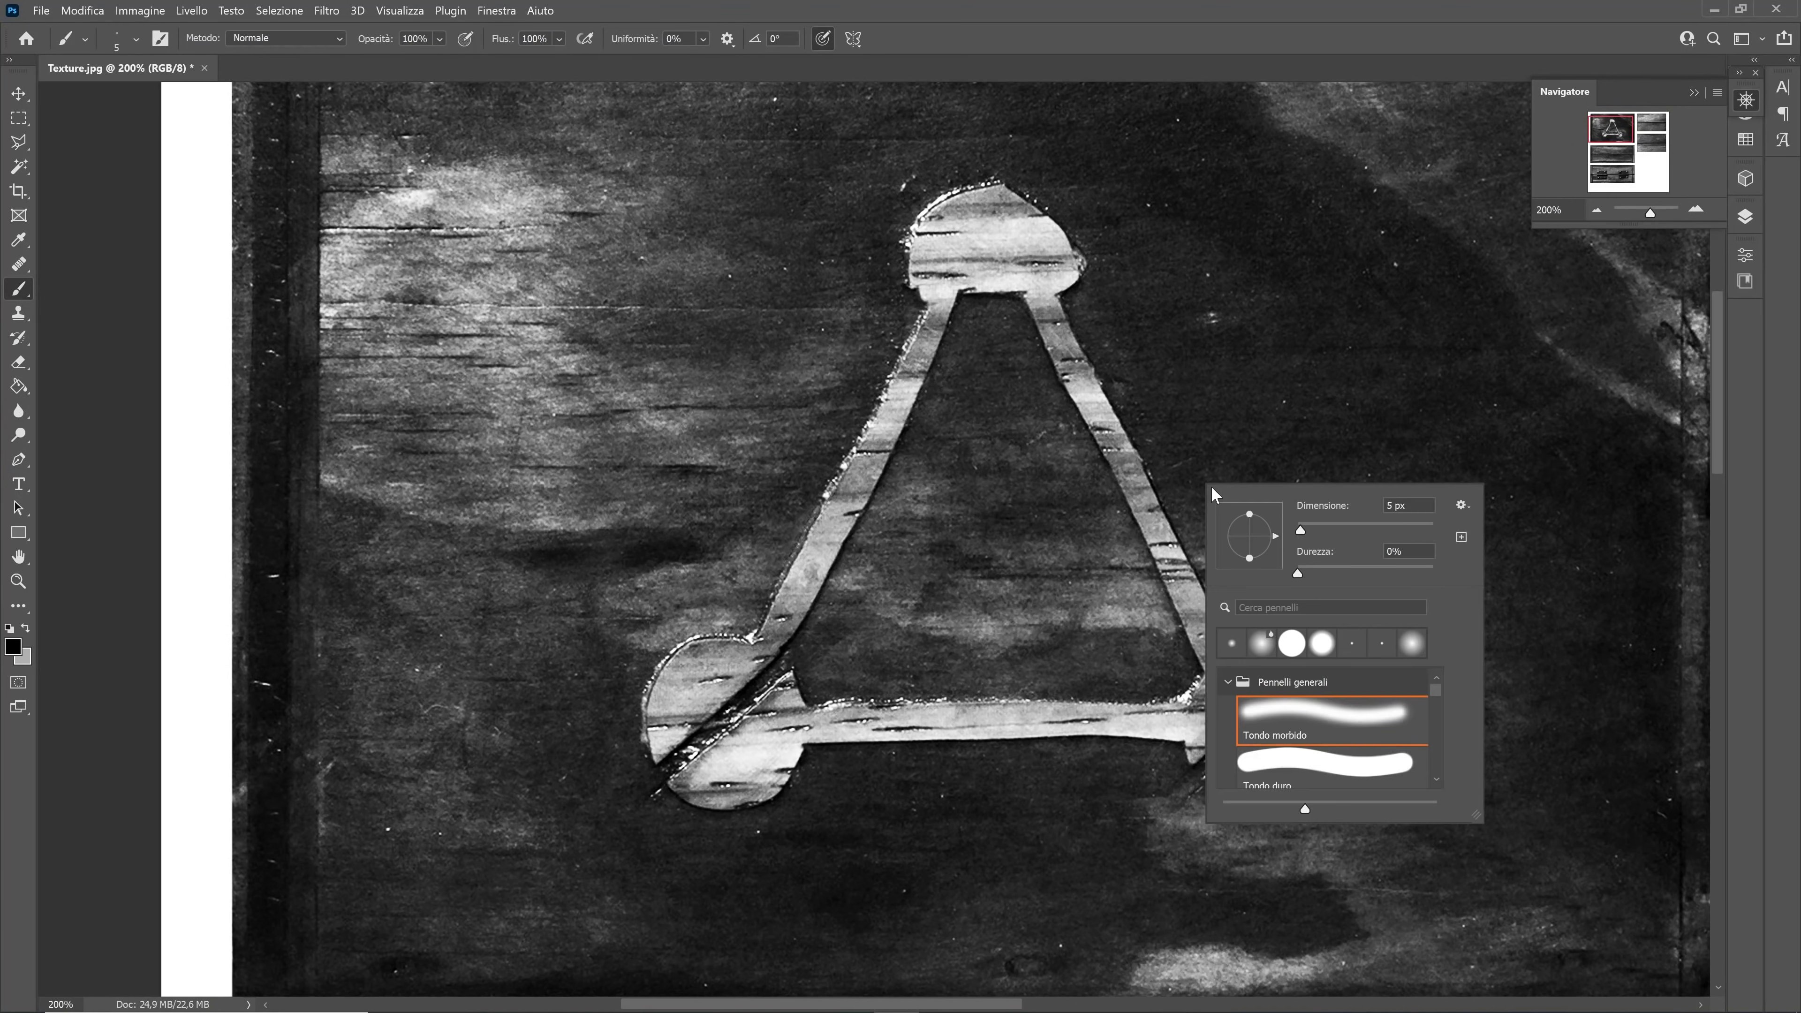
pyautogui.click(1276, 780)
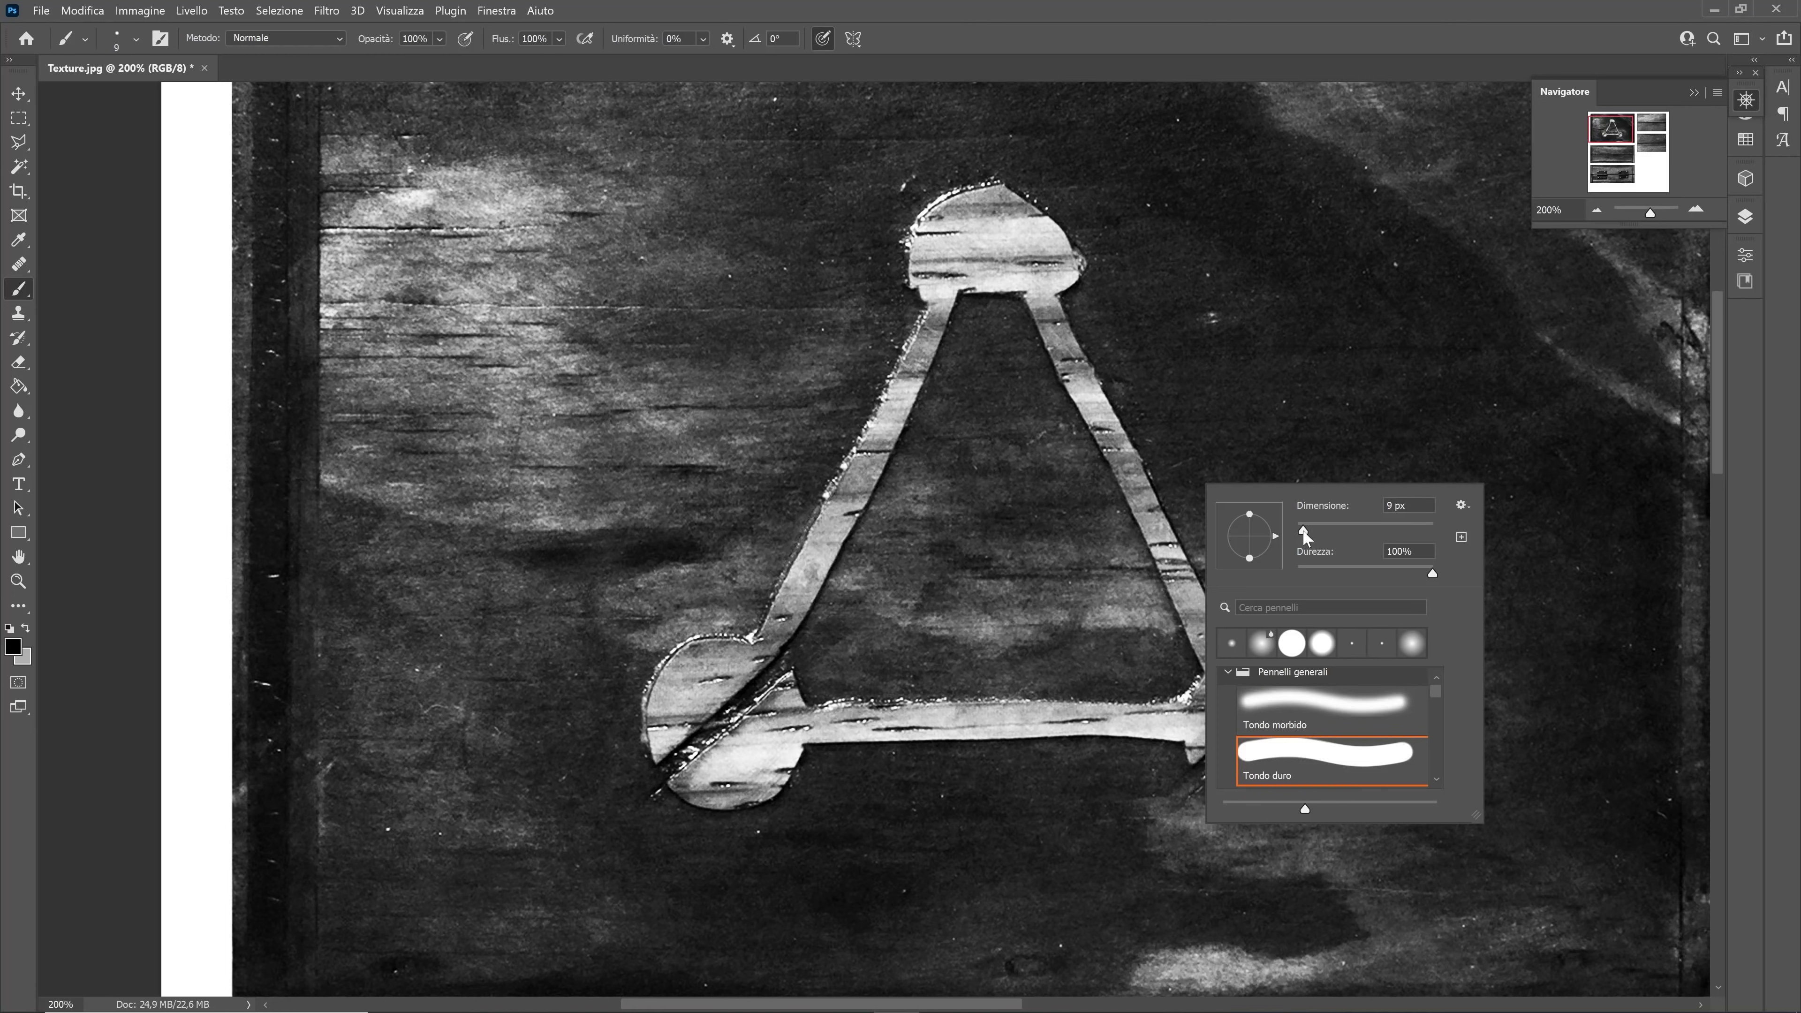
pyautogui.moveTo(1303, 530); pyautogui.dragTo(1296, 533)
# Set white as the paint colour and brighten the triangle's left arm with a 51 px soft round brush
pyautogui.click(27, 629)
pyautogui.moveTo(794, 269); pyautogui.dragTo(744, 186)
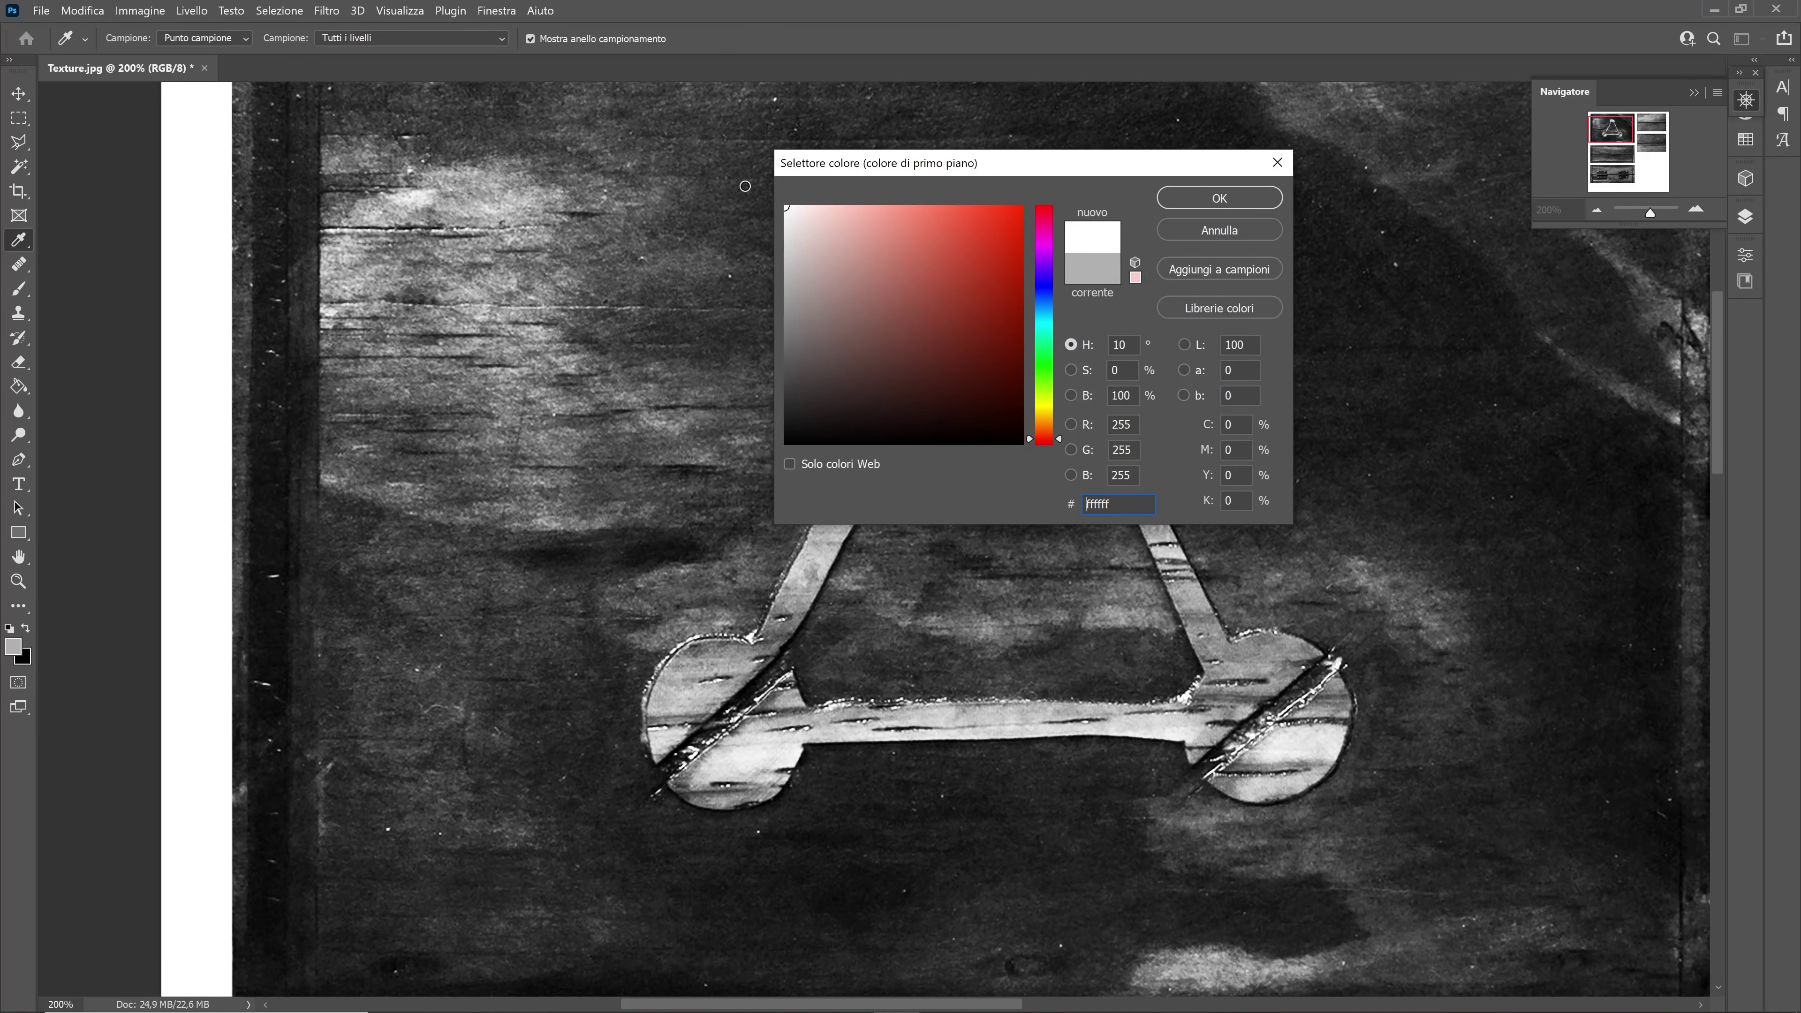
pyautogui.click(1217, 196)
pyautogui.rightClick(883, 489)
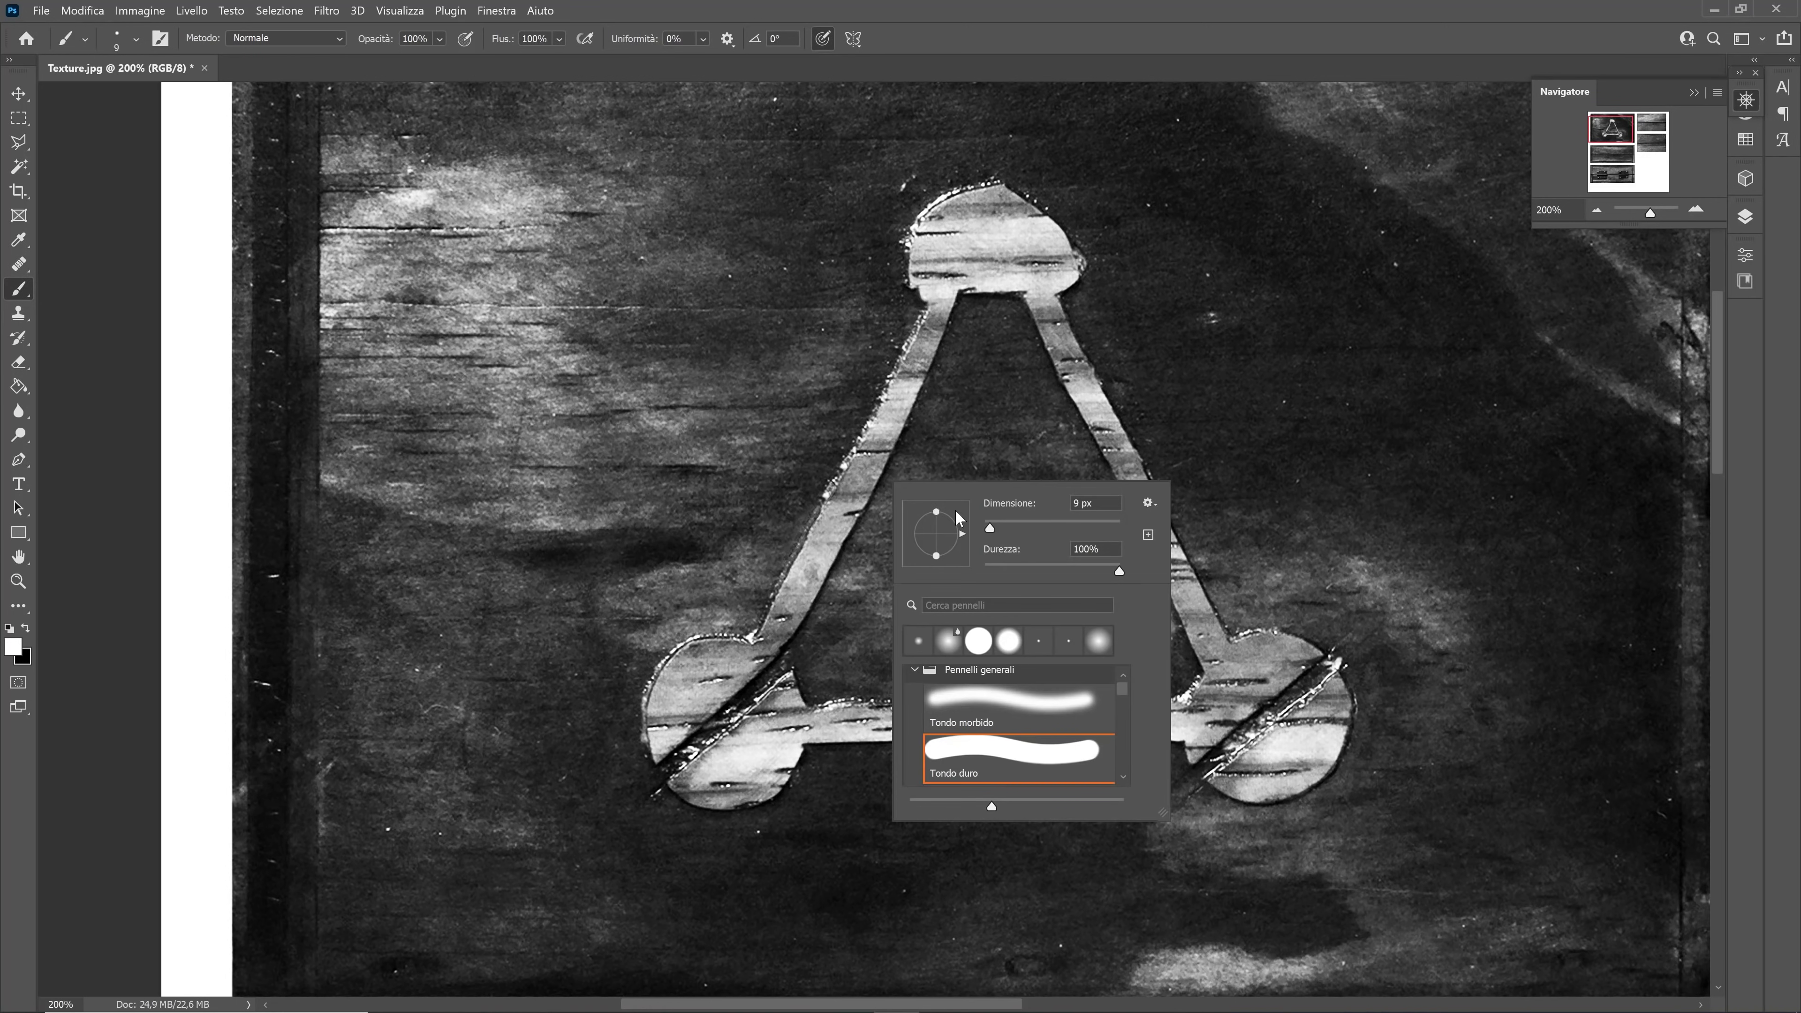
pyautogui.click(1011, 527)
pyautogui.moveTo(1013, 526); pyautogui.dragTo(1021, 526)
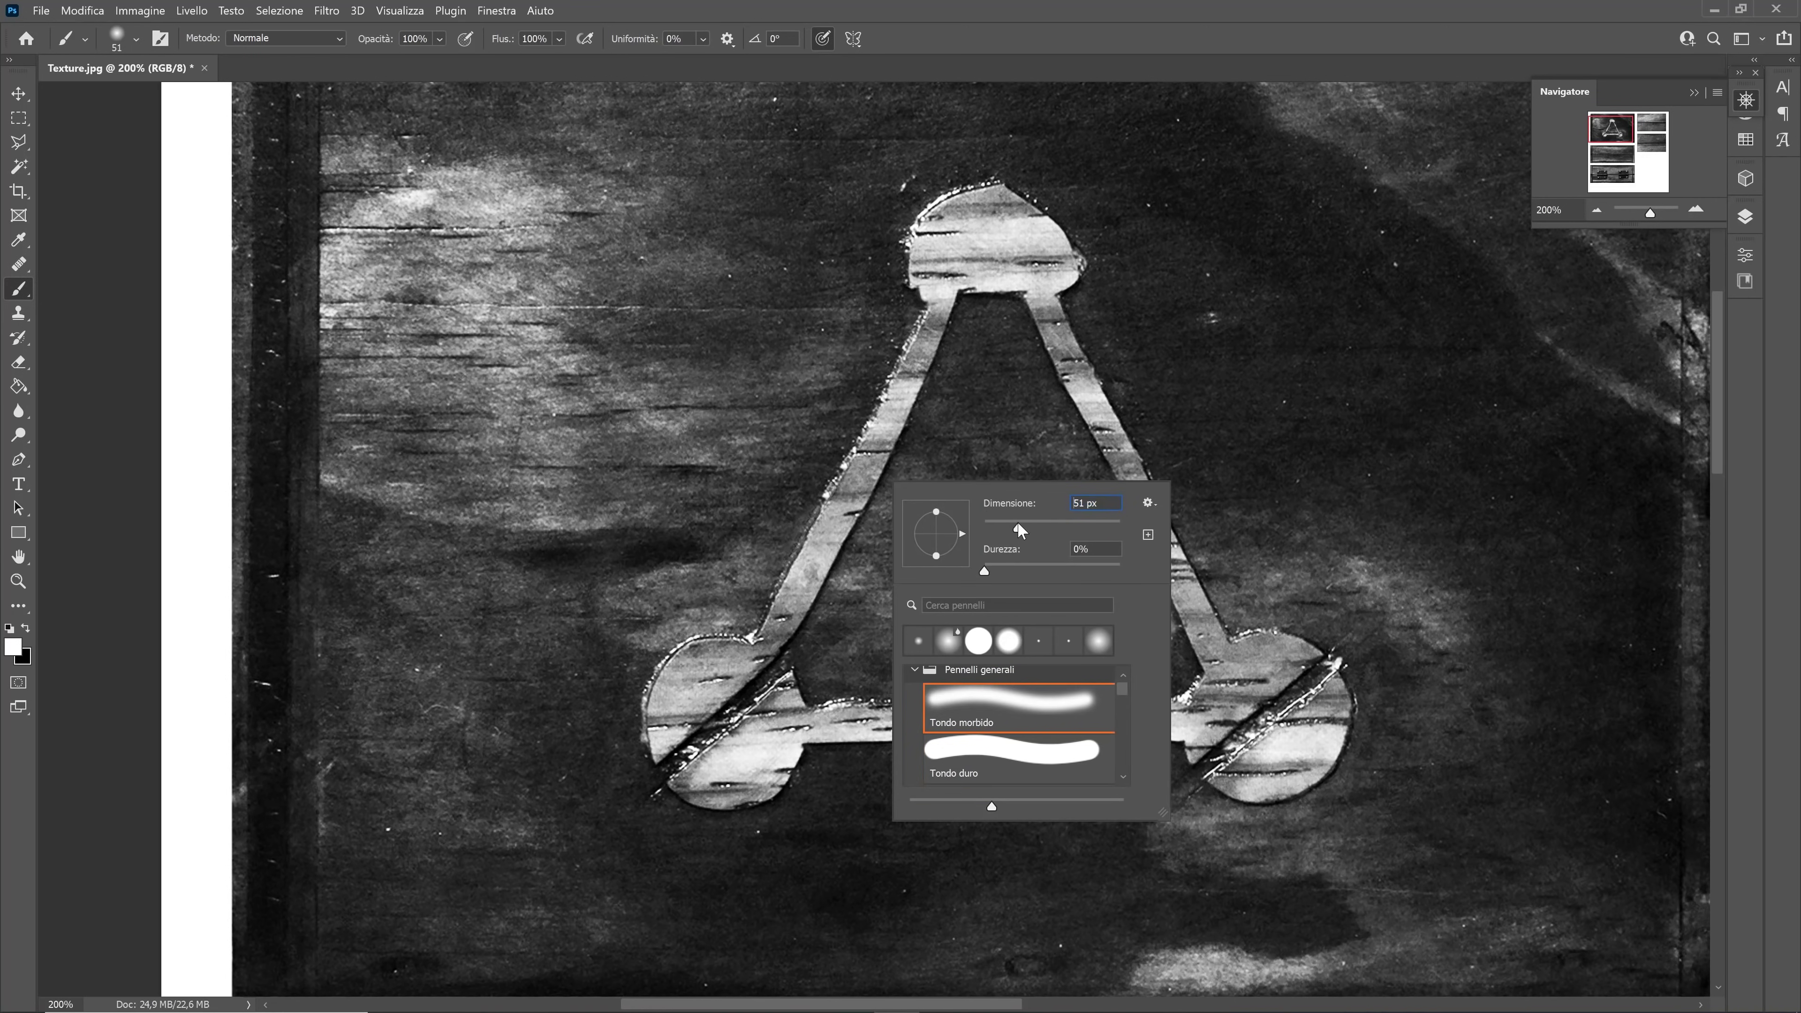
pyautogui.click(862, 486)
pyautogui.moveTo(846, 500); pyautogui.dragTo(859, 481)
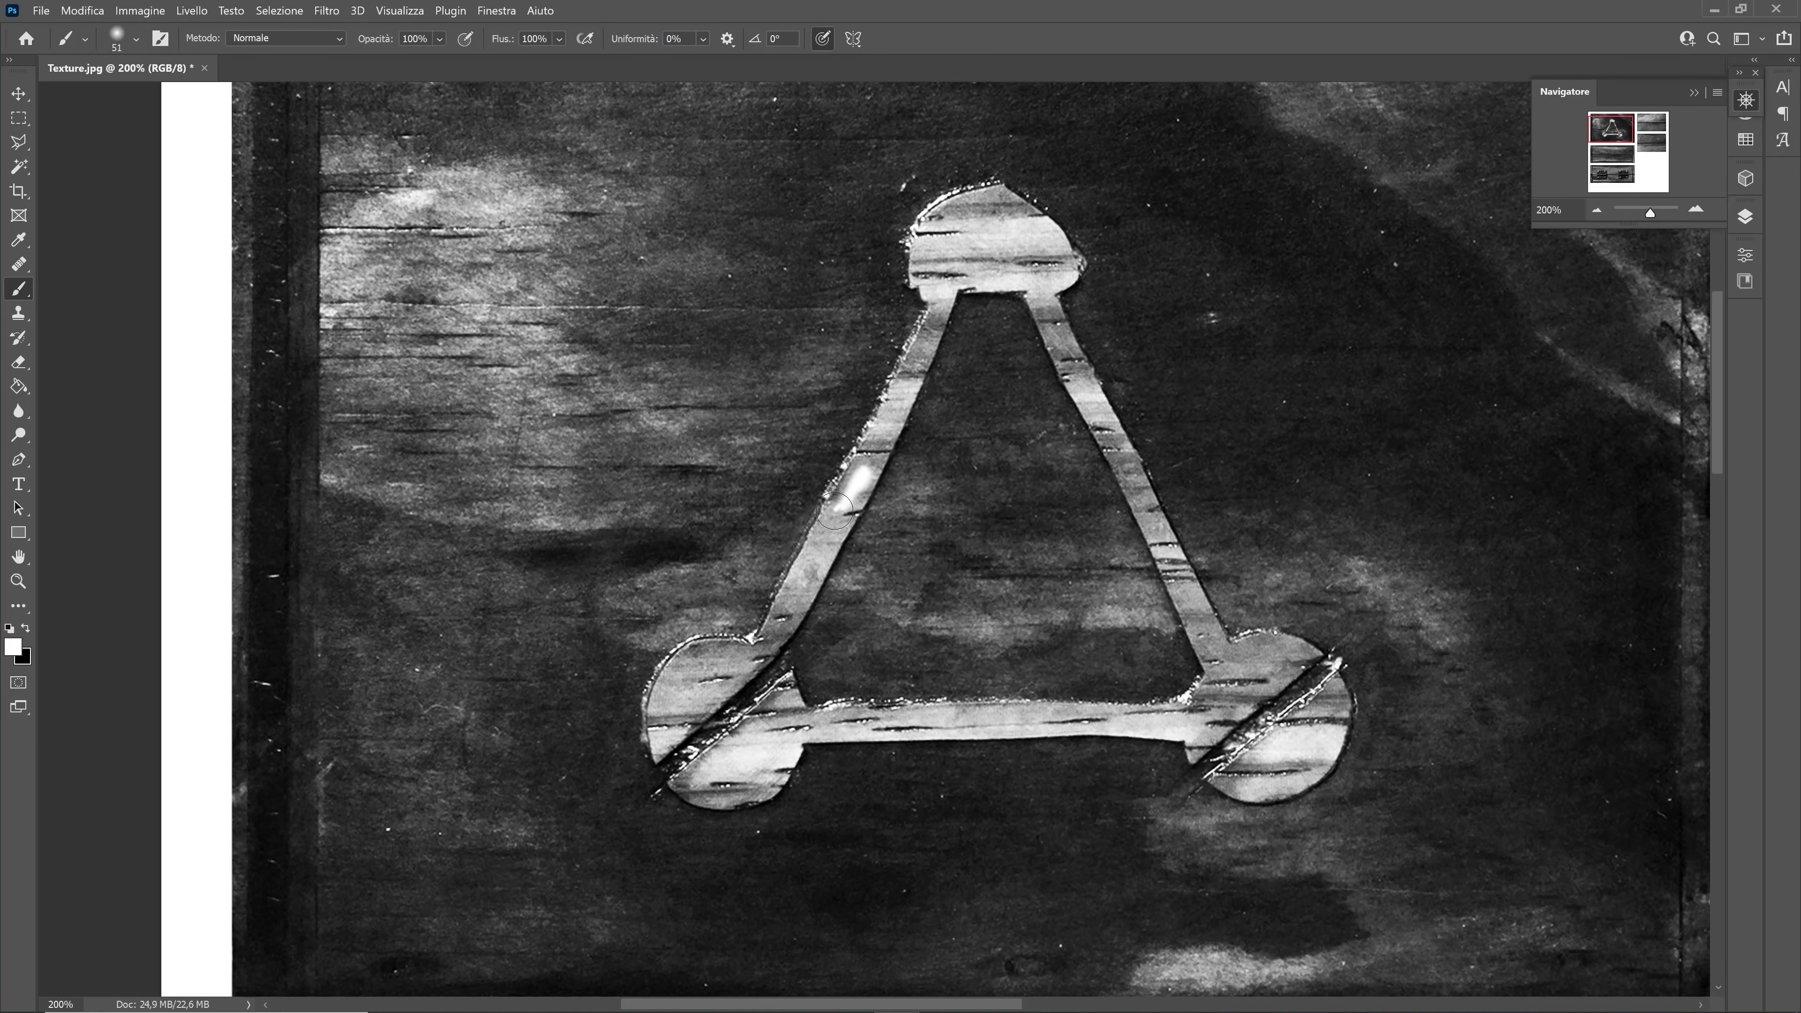
# Resize the soft round brush down to 25 px
pyautogui.rightClick(865, 495)
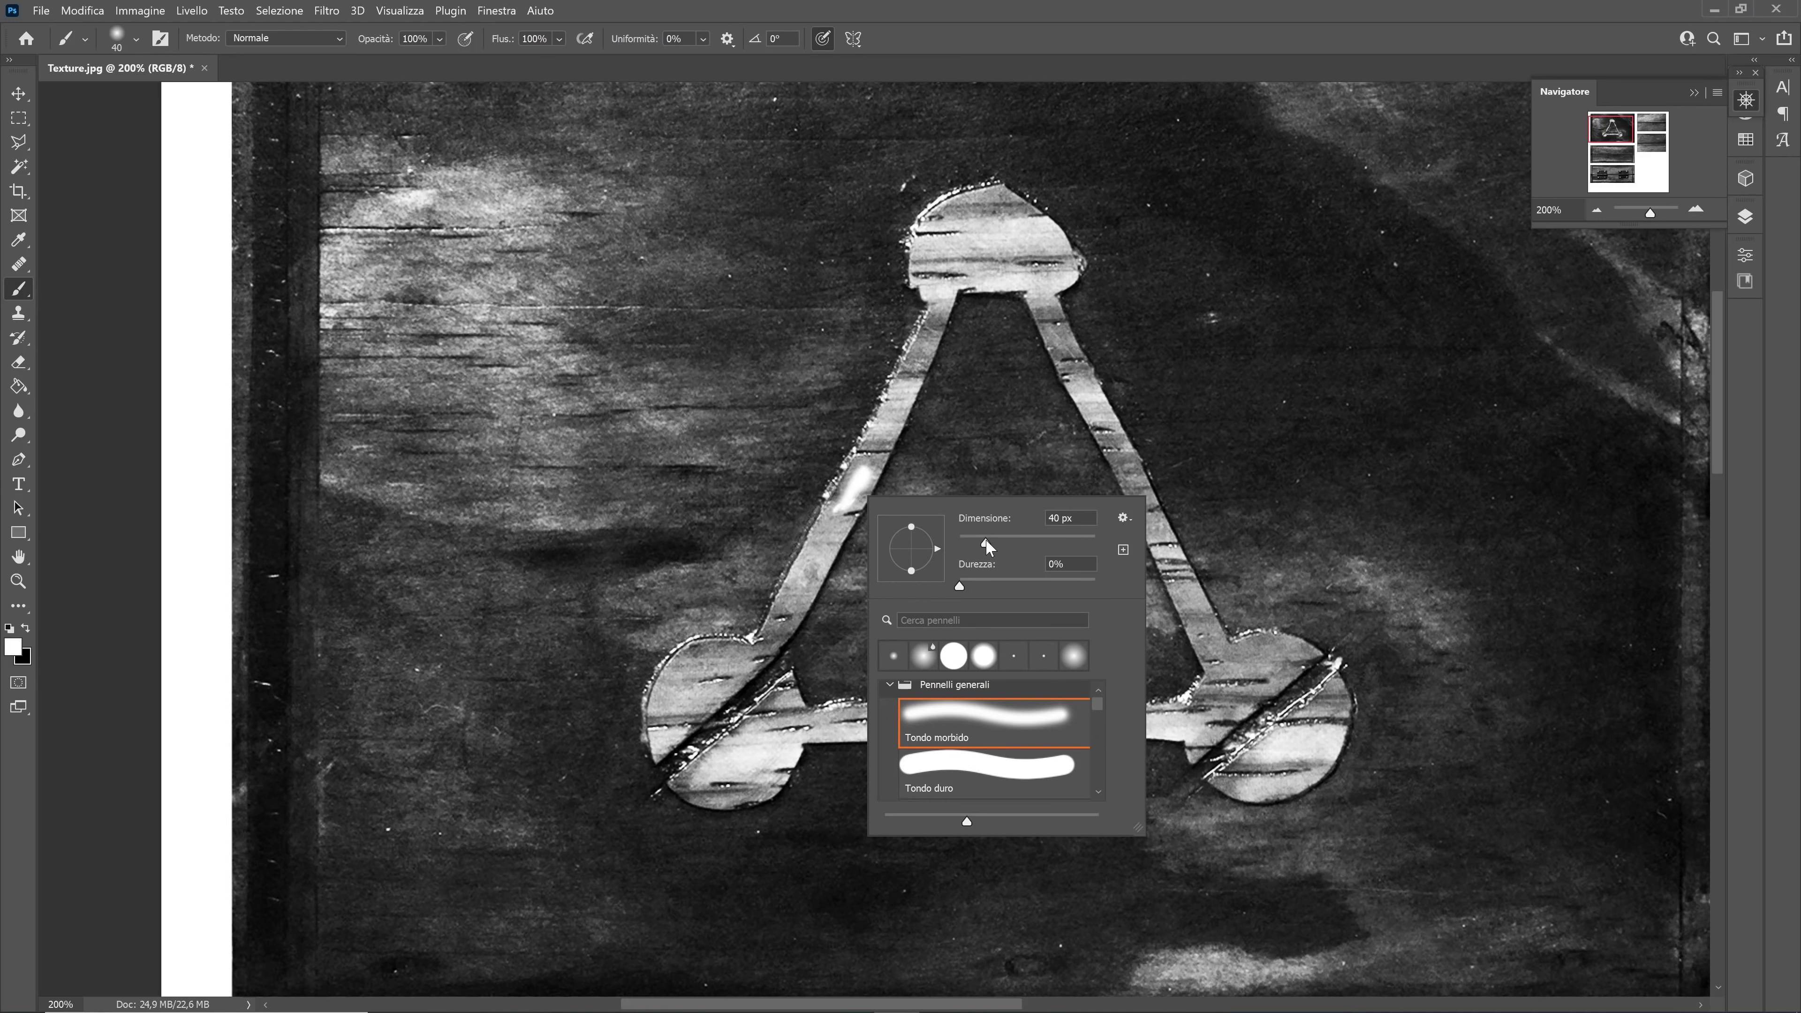
pyautogui.moveTo(991, 543); pyautogui.dragTo(972, 542)
pyautogui.press('Down')
pyautogui.press('Down')
pyautogui.press('Down')
pyautogui.press('Return')
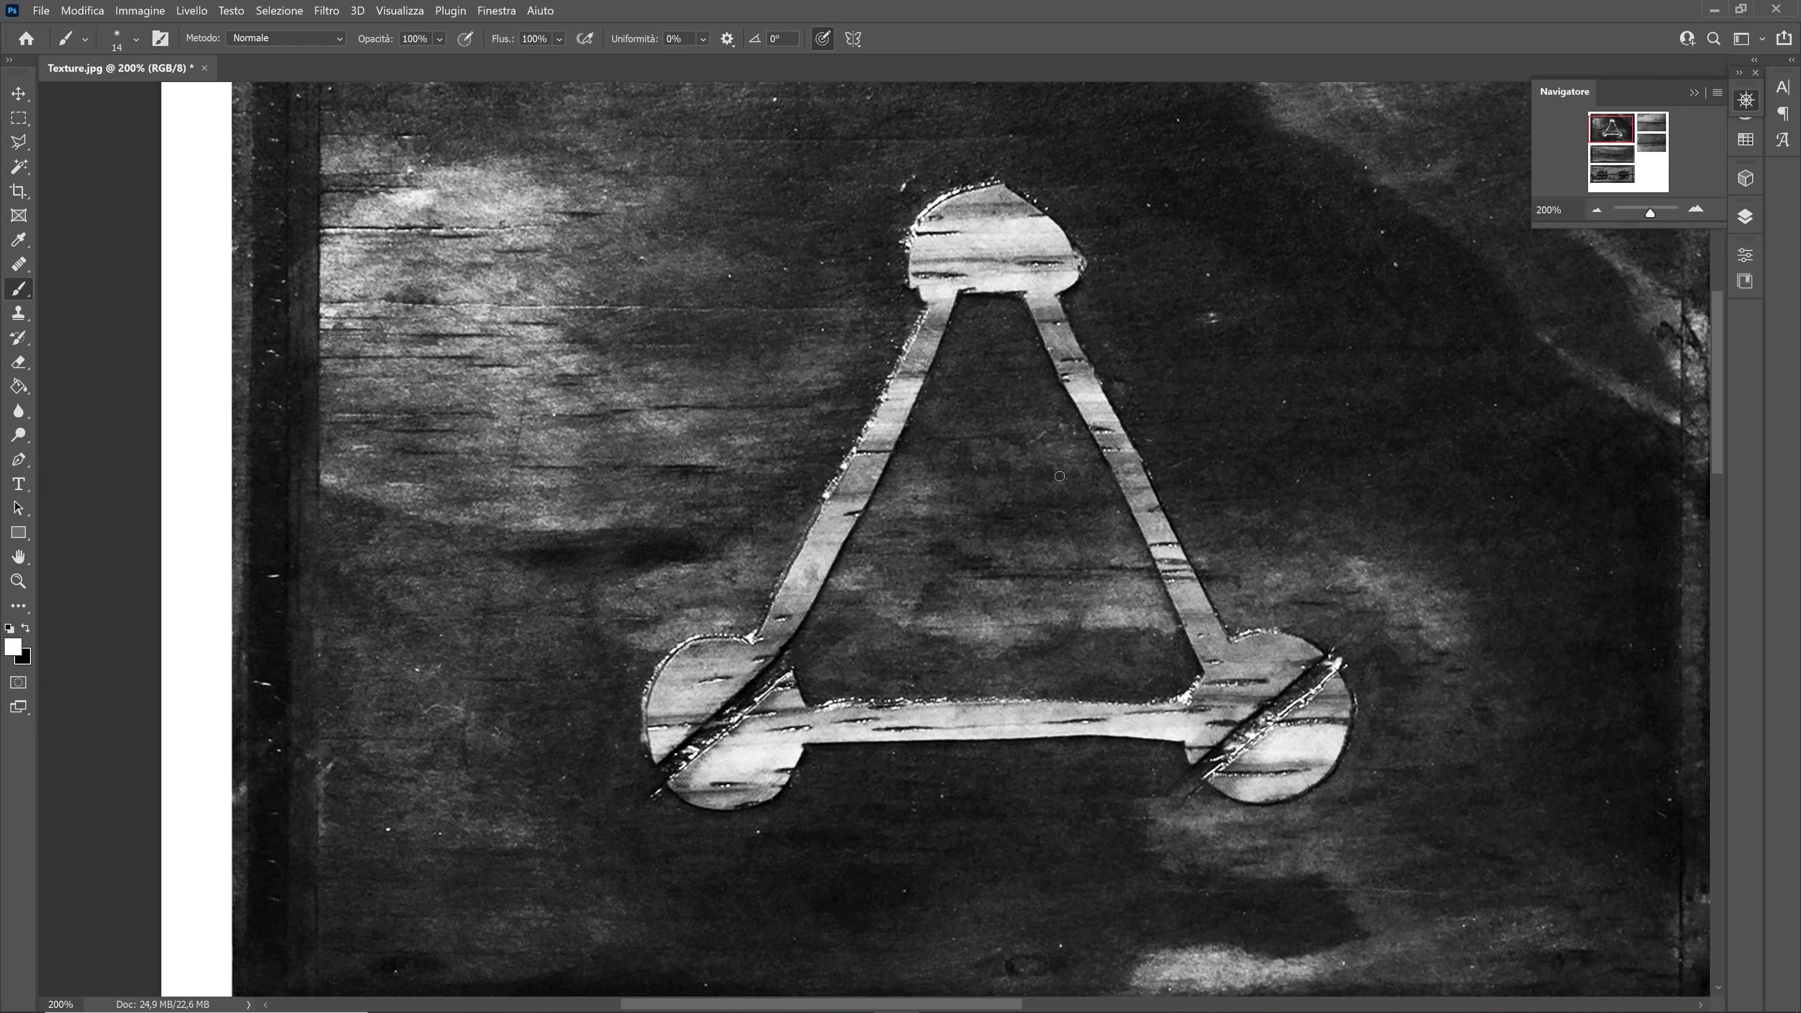
pyautogui.rightClick(1189, 449)
pyautogui.moveTo(1165, 529); pyautogui.dragTo(1172, 528)
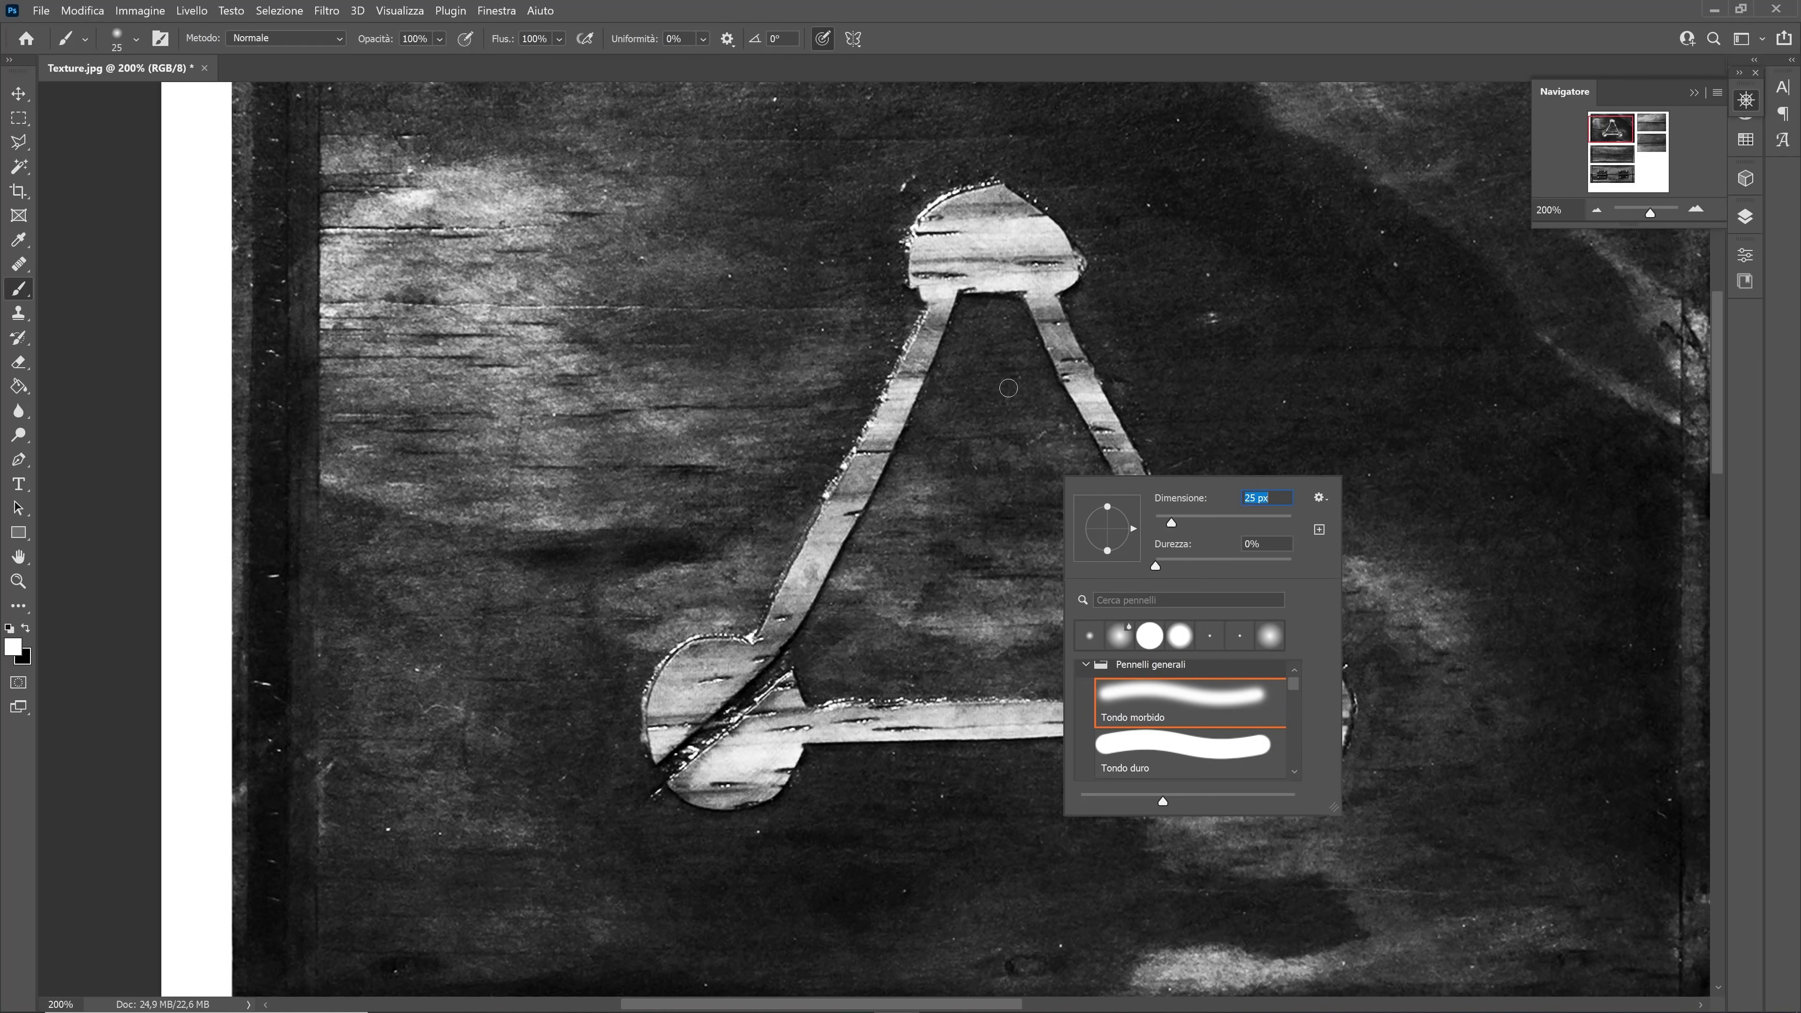
# At 55% brush opacity, lightly brighten the triangle's left strip
pyautogui.click(439, 39)
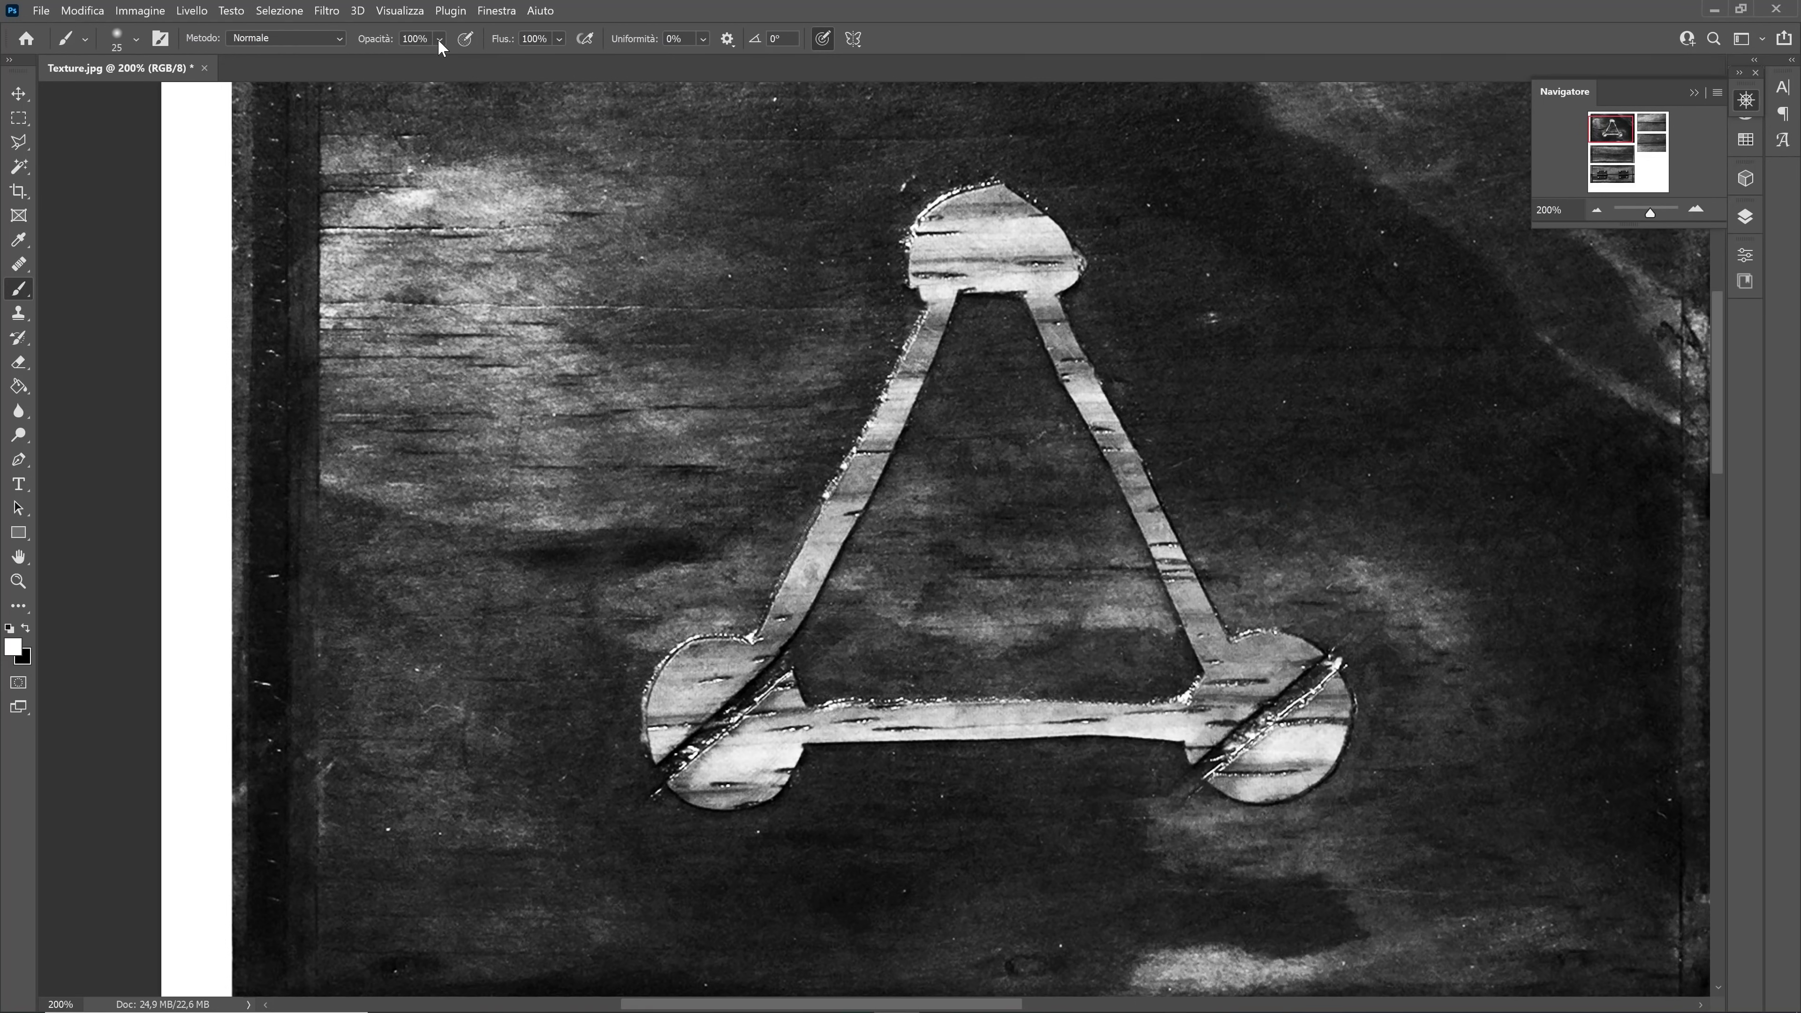
pyautogui.moveTo(493, 61); pyautogui.dragTo(449, 61)
pyautogui.moveTo(861, 493)
pyautogui.mouseDown()
pyautogui.moveTo(880, 462)
pyautogui.moveTo(798, 609)
pyautogui.moveTo(859, 465)
pyautogui.moveTo(774, 627)
pyautogui.moveTo(804, 608)
pyautogui.moveTo(763, 644)
pyautogui.moveTo(784, 637)
pyautogui.moveTo(668, 668)
pyautogui.mouseUp()
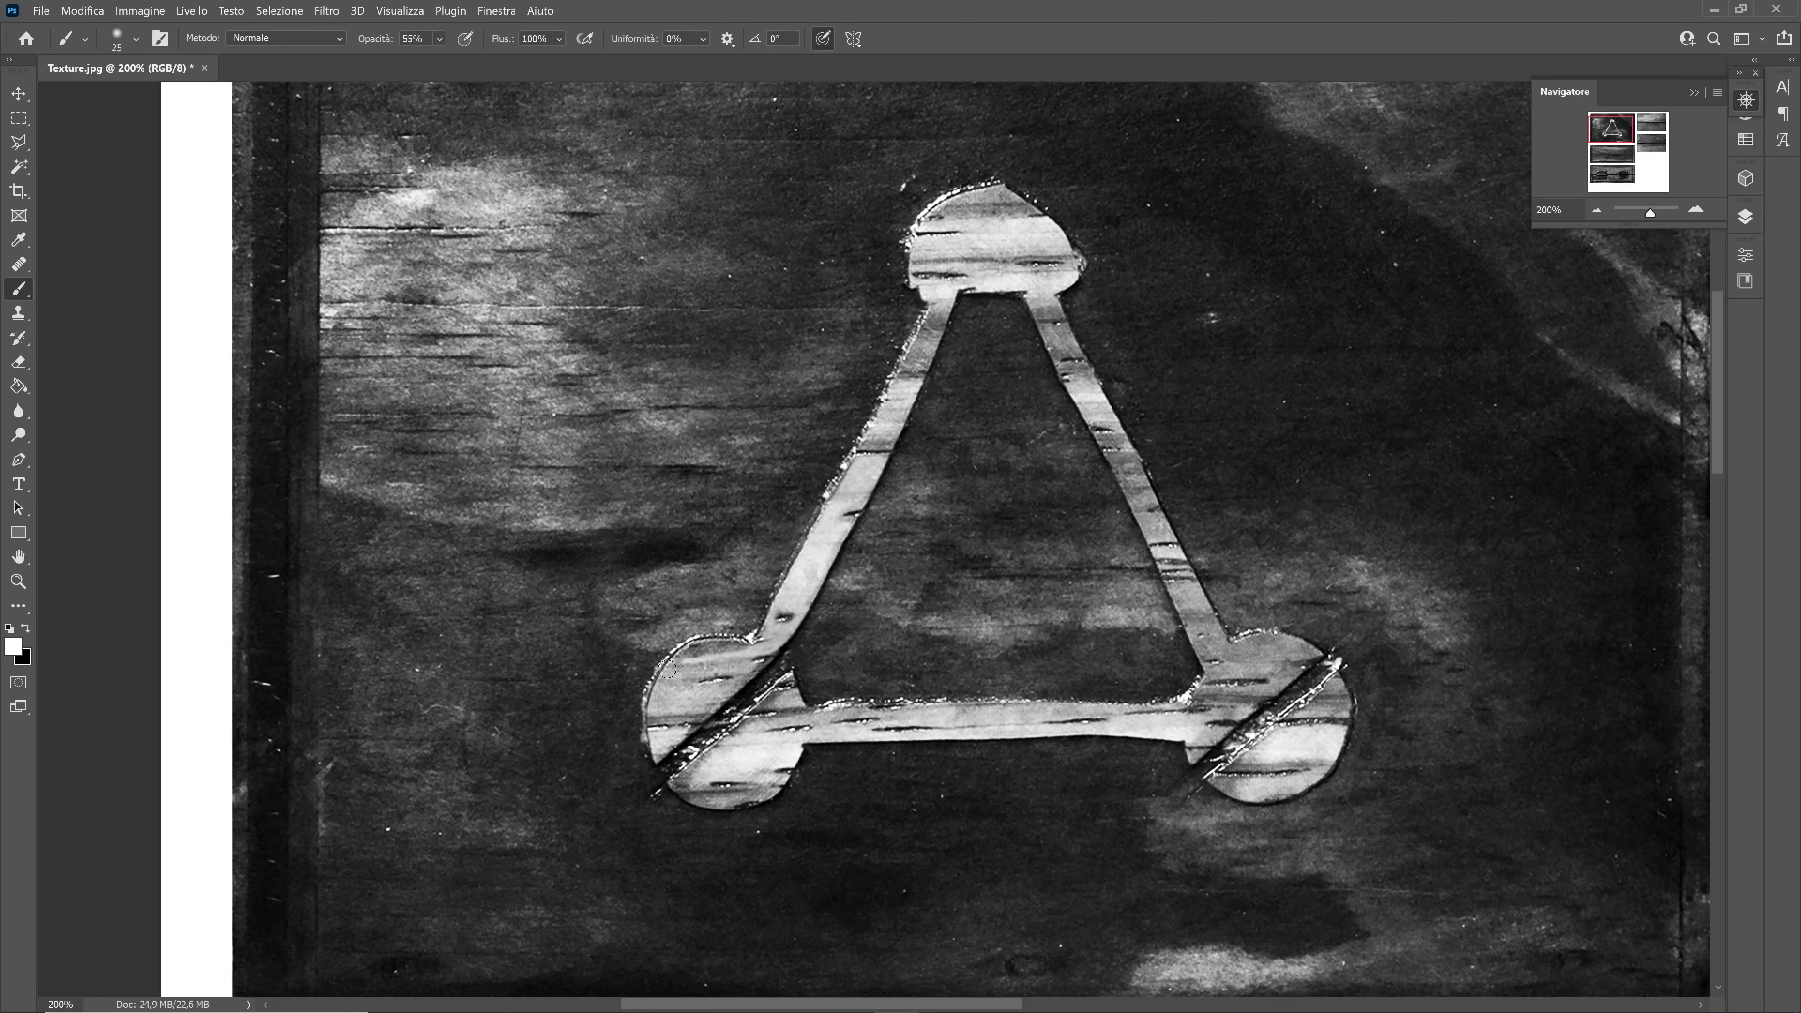
# At 19% opacity, lighten the lower-left circle's top and the upper-left diagonal bar
pyautogui.click(439, 39)
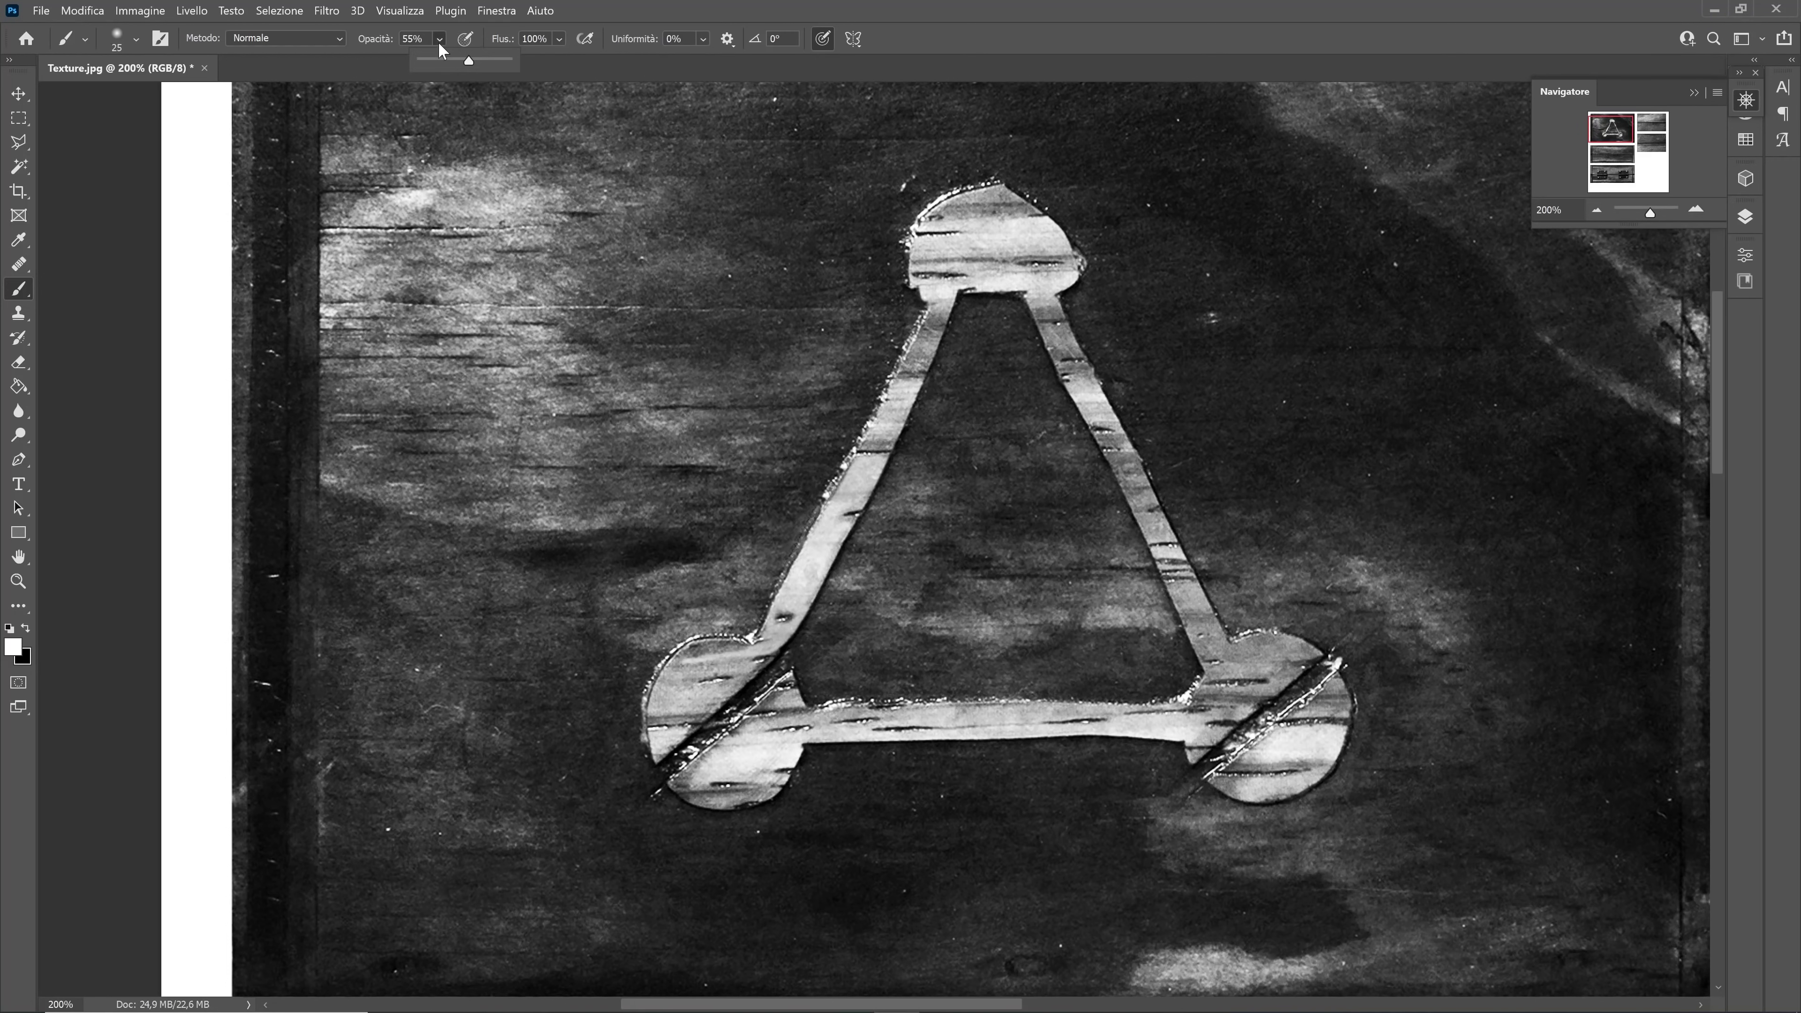
pyautogui.moveTo(743, 644)
pyautogui.mouseDown()
pyautogui.moveTo(678, 670)
pyautogui.moveTo(773, 635)
pyautogui.mouseUp()
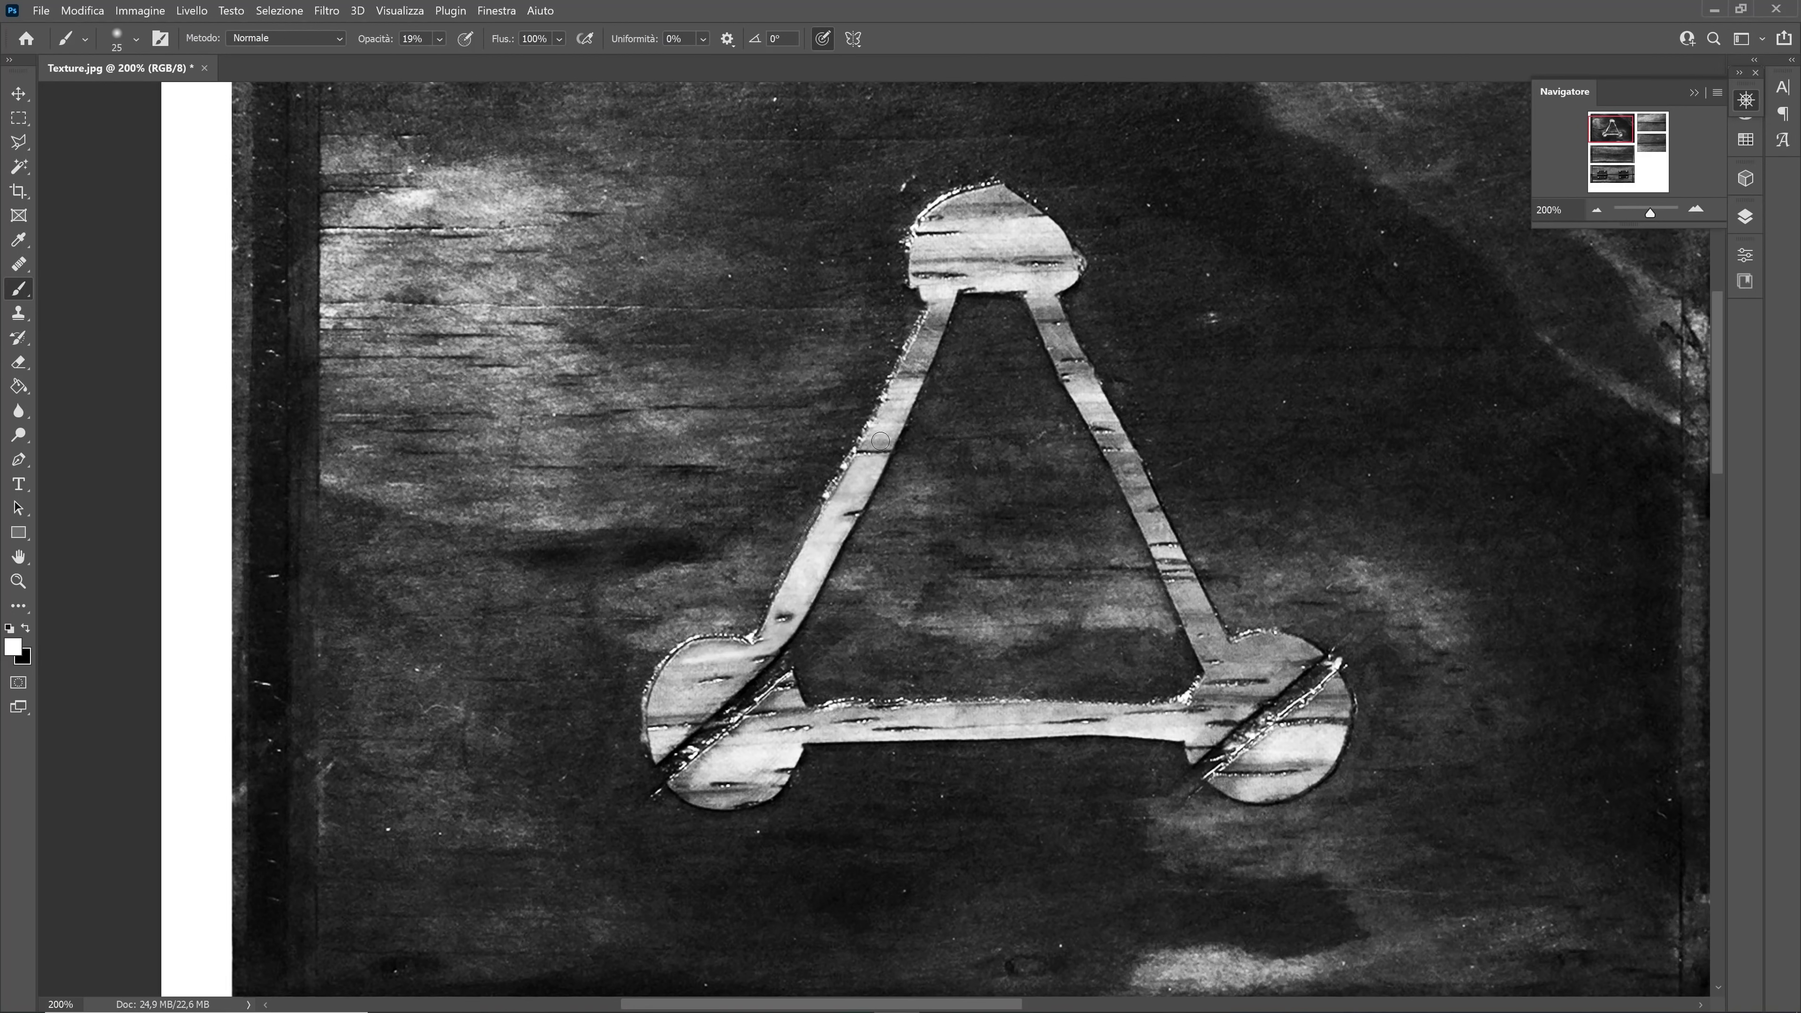
pyautogui.moveTo(934, 320); pyautogui.dragTo(922, 366)
pyautogui.moveTo(939, 305); pyautogui.dragTo(870, 442)
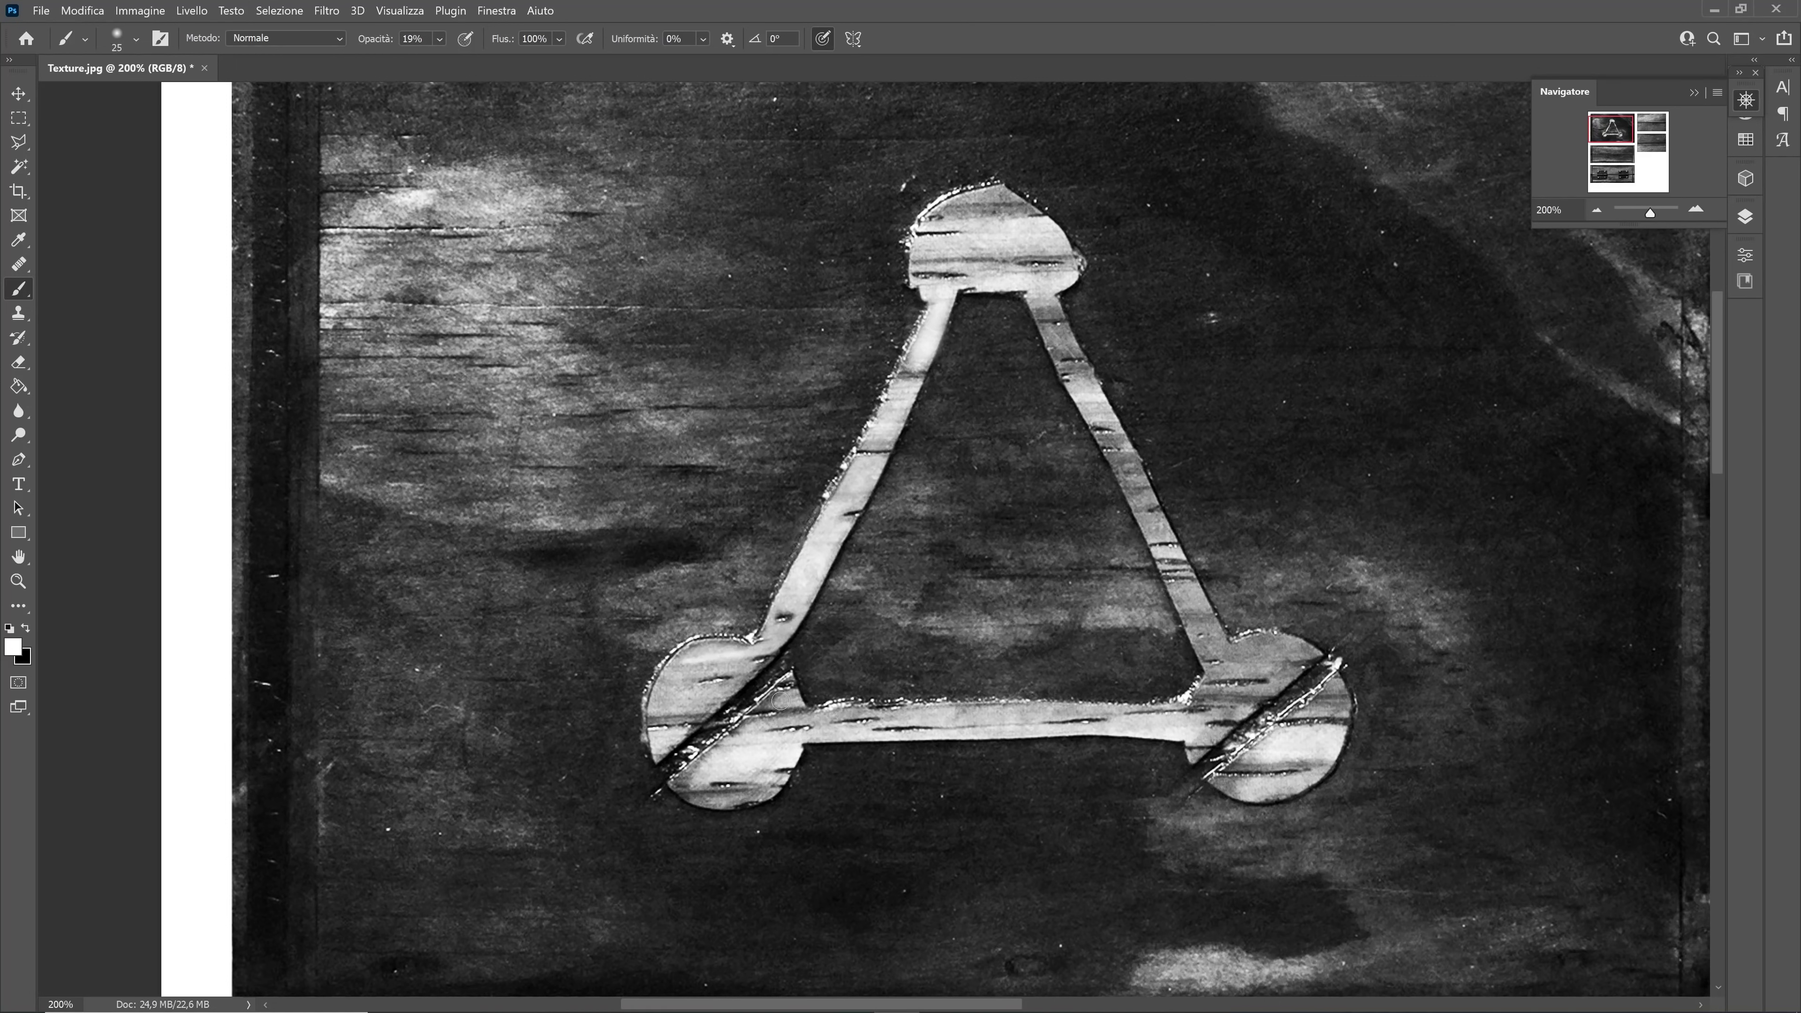
# Brighten the triangle's right junction and right strut with faint white strokes
pyautogui.moveTo(1262, 677)
pyautogui.mouseDown()
pyautogui.moveTo(1286, 658)
pyautogui.moveTo(1239, 670)
pyautogui.moveTo(1294, 663)
pyautogui.moveTo(1238, 652)
pyautogui.mouseUp()
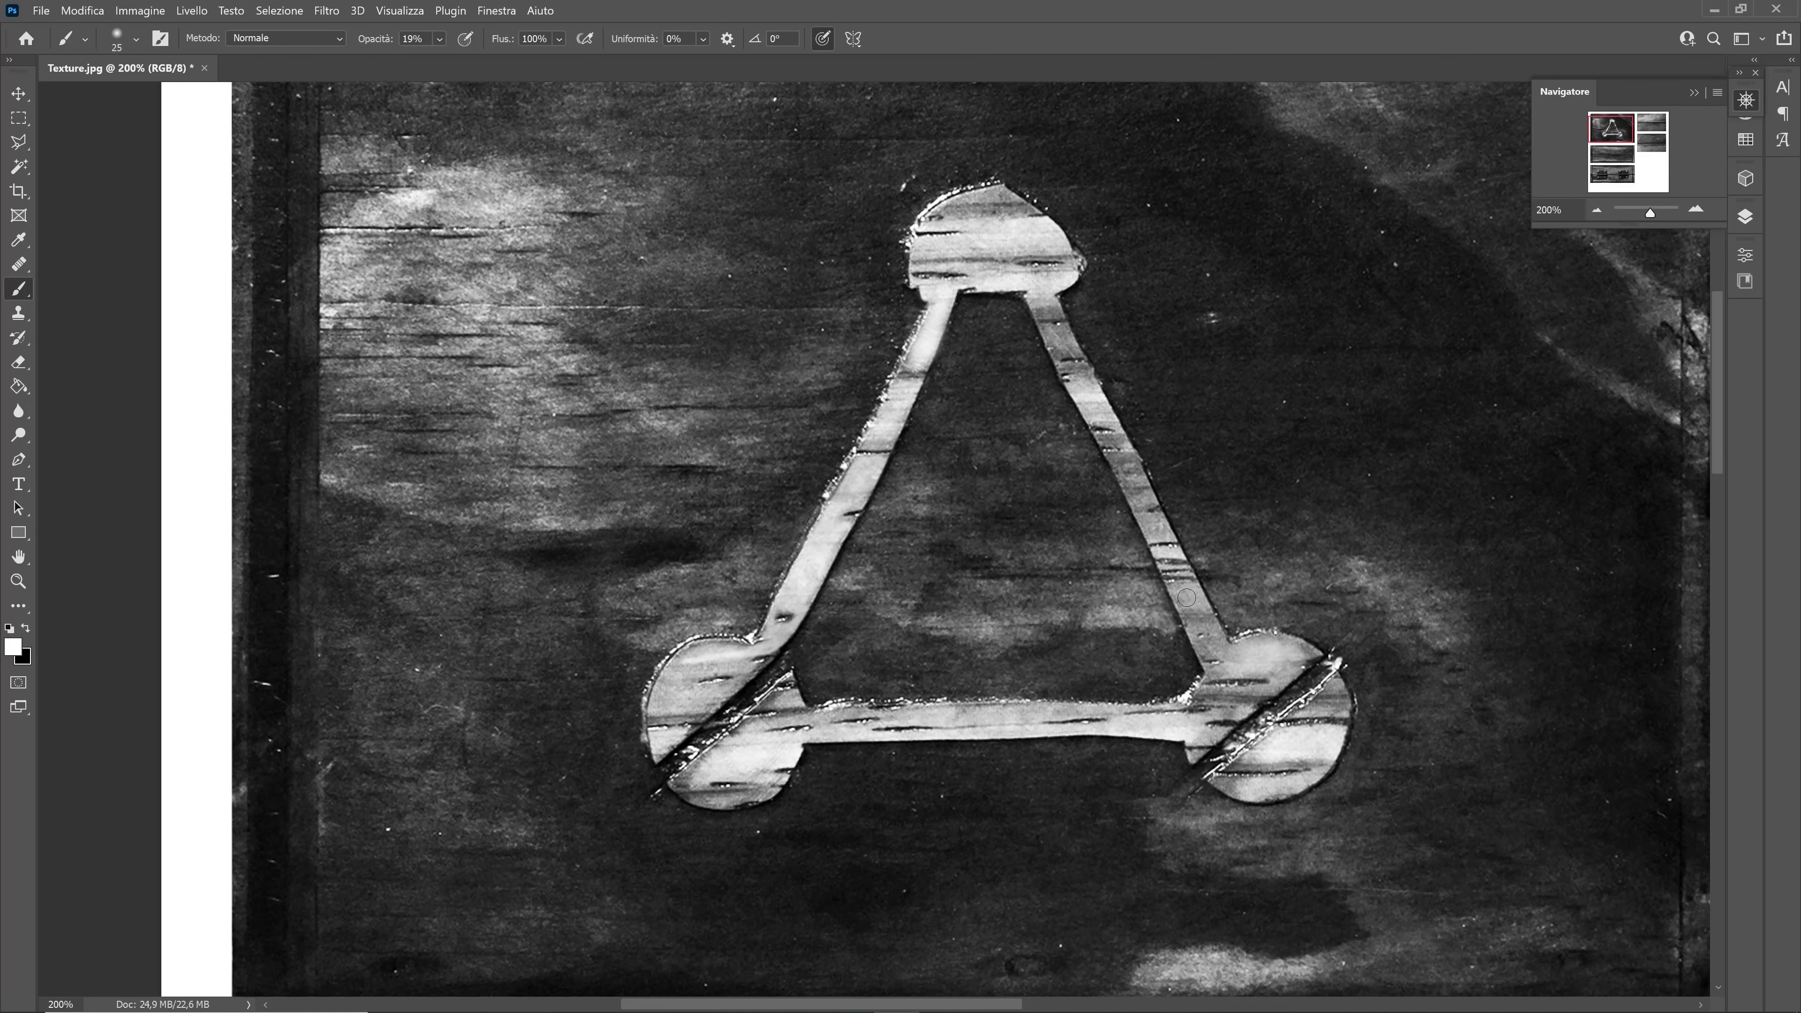
pyautogui.moveTo(1186, 598); pyautogui.dragTo(1193, 598)
pyautogui.moveTo(1161, 722)
pyautogui.mouseDown()
pyautogui.moveTo(1213, 739)
pyautogui.moveTo(1185, 731)
pyautogui.moveTo(1266, 688)
pyautogui.moveTo(1208, 692)
pyautogui.moveTo(1255, 660)
pyautogui.moveTo(1206, 626)
pyautogui.moveTo(1199, 653)
pyautogui.moveTo(1192, 608)
pyautogui.mouseUp()
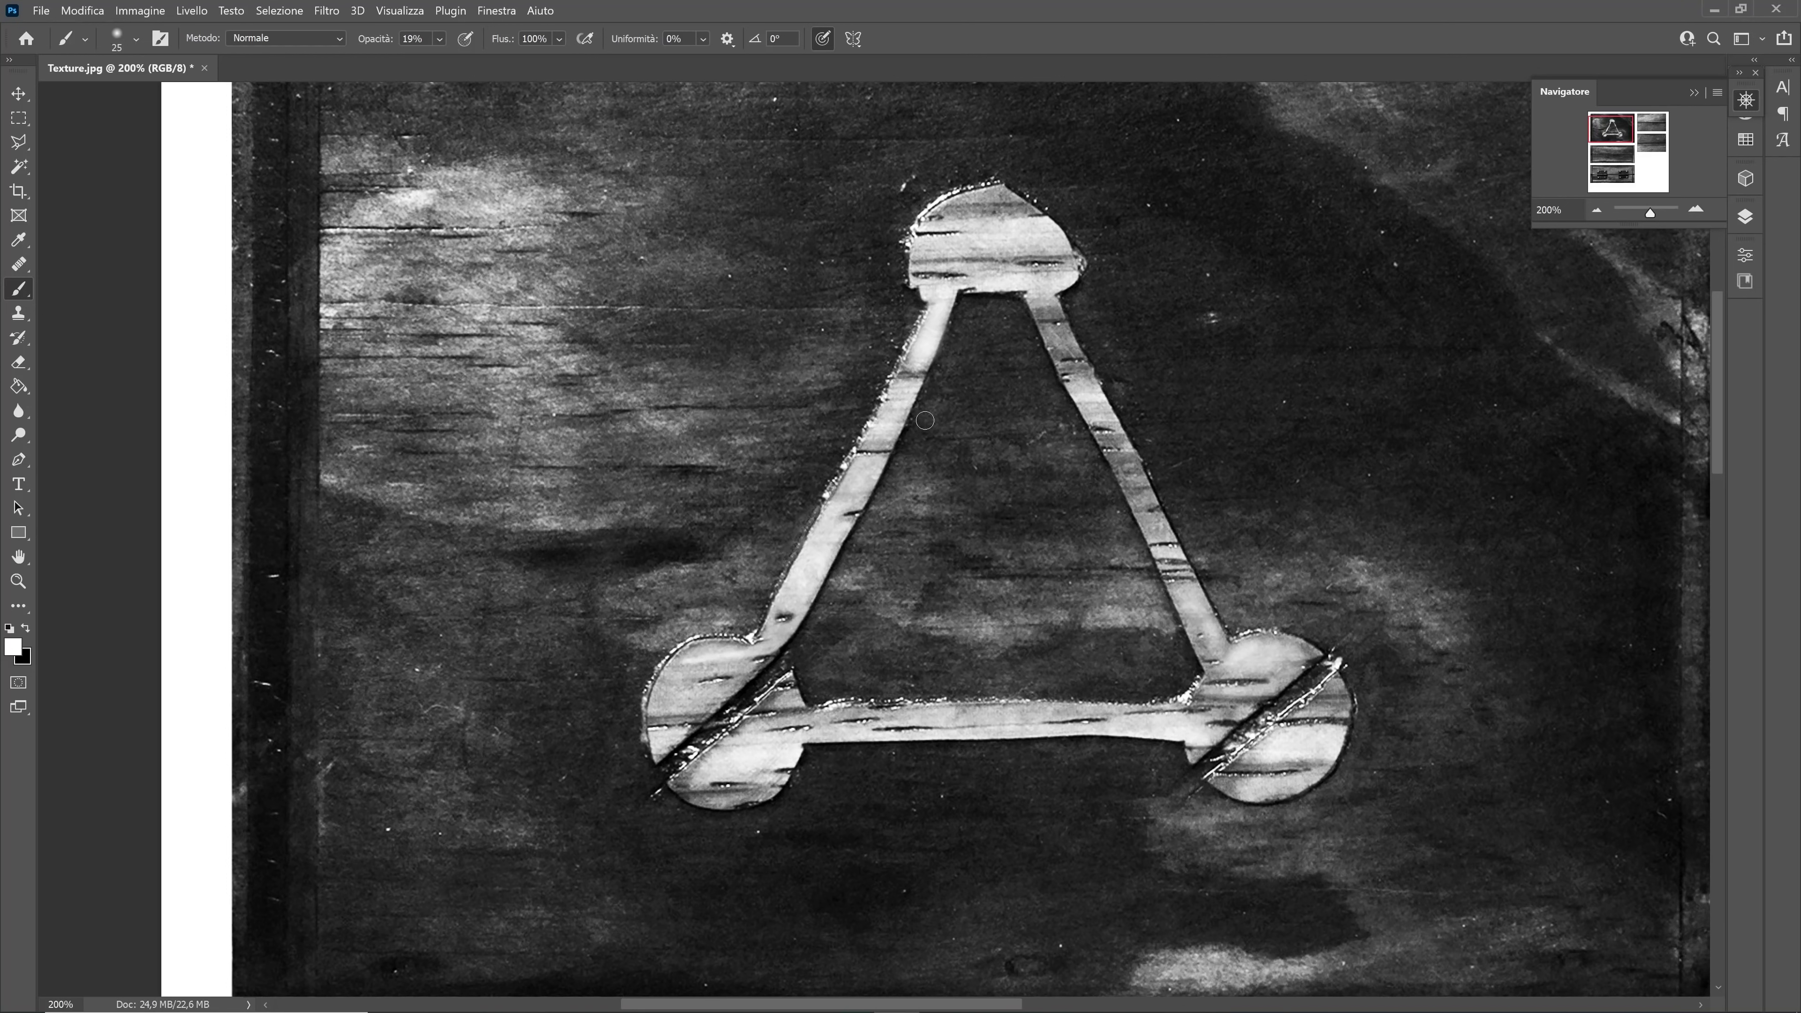
pyautogui.moveTo(1069, 347)
pyautogui.mouseDown()
pyautogui.moveTo(1048, 294)
pyautogui.moveTo(1091, 415)
pyautogui.moveTo(1072, 367)
pyautogui.mouseUp()
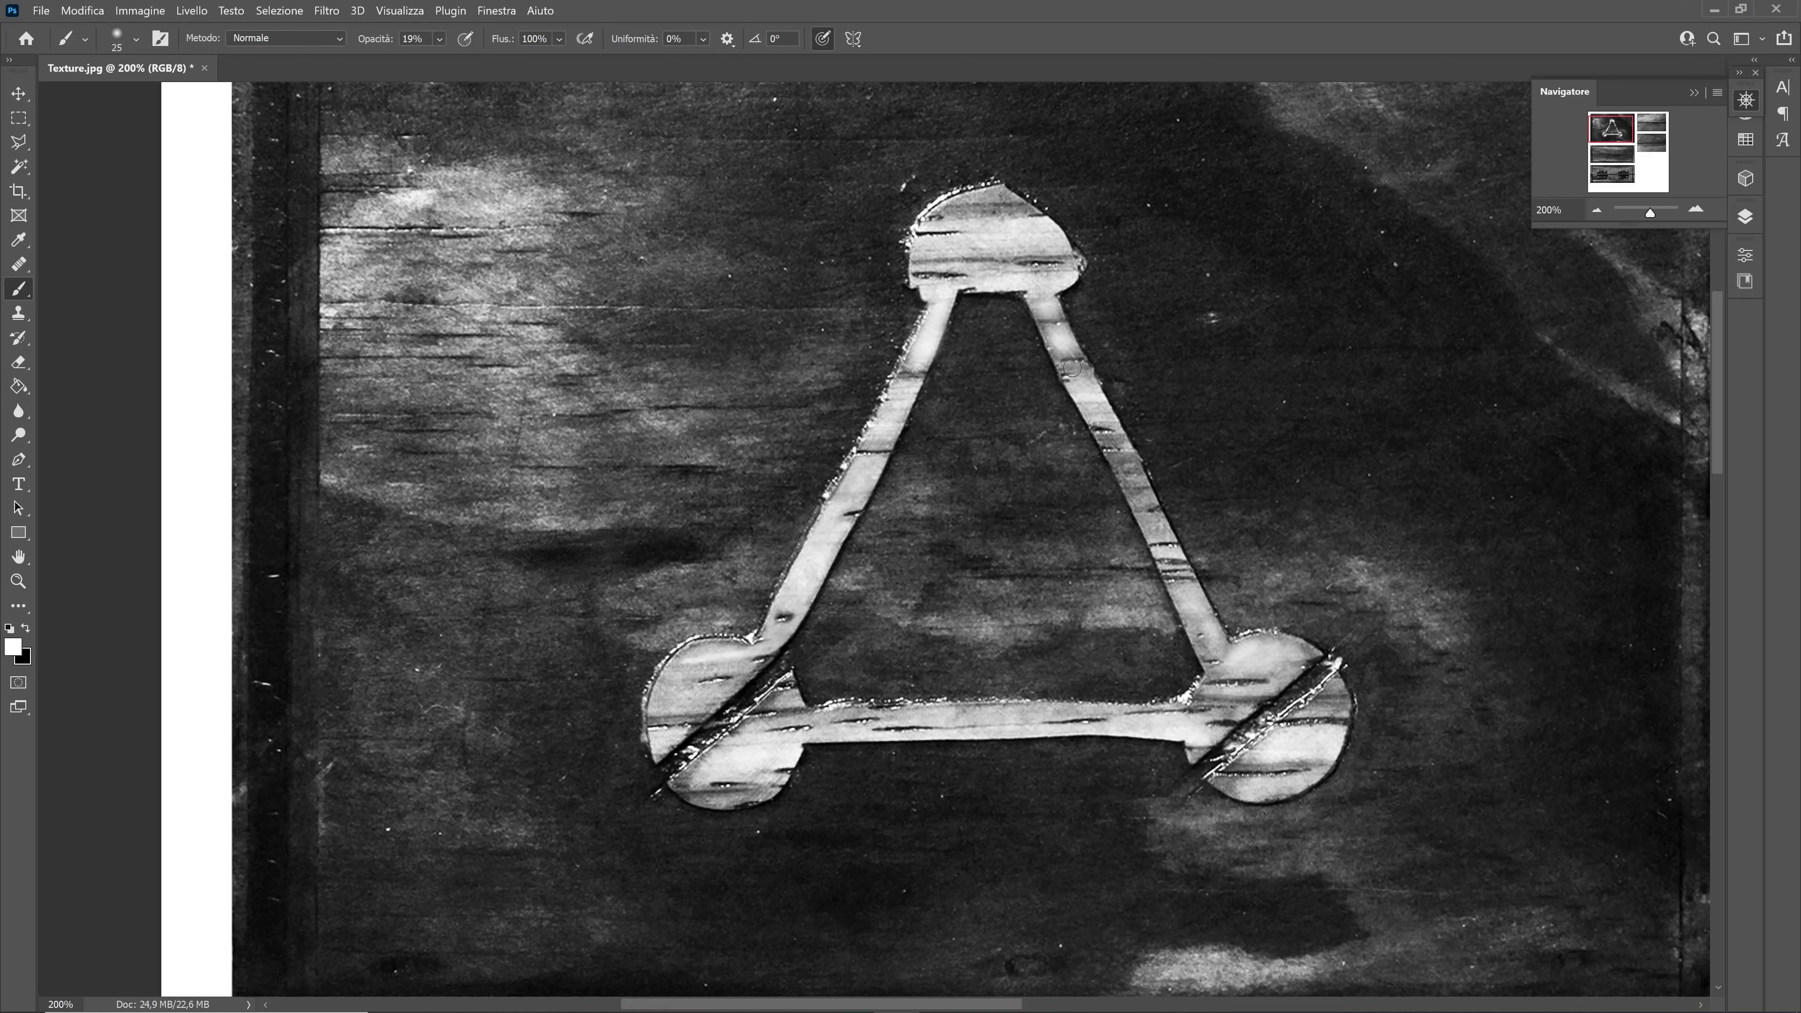
# Switch to black paint on the Brush tool at 100% opacity
pyautogui.press('u')
pyautogui.click(26, 630)
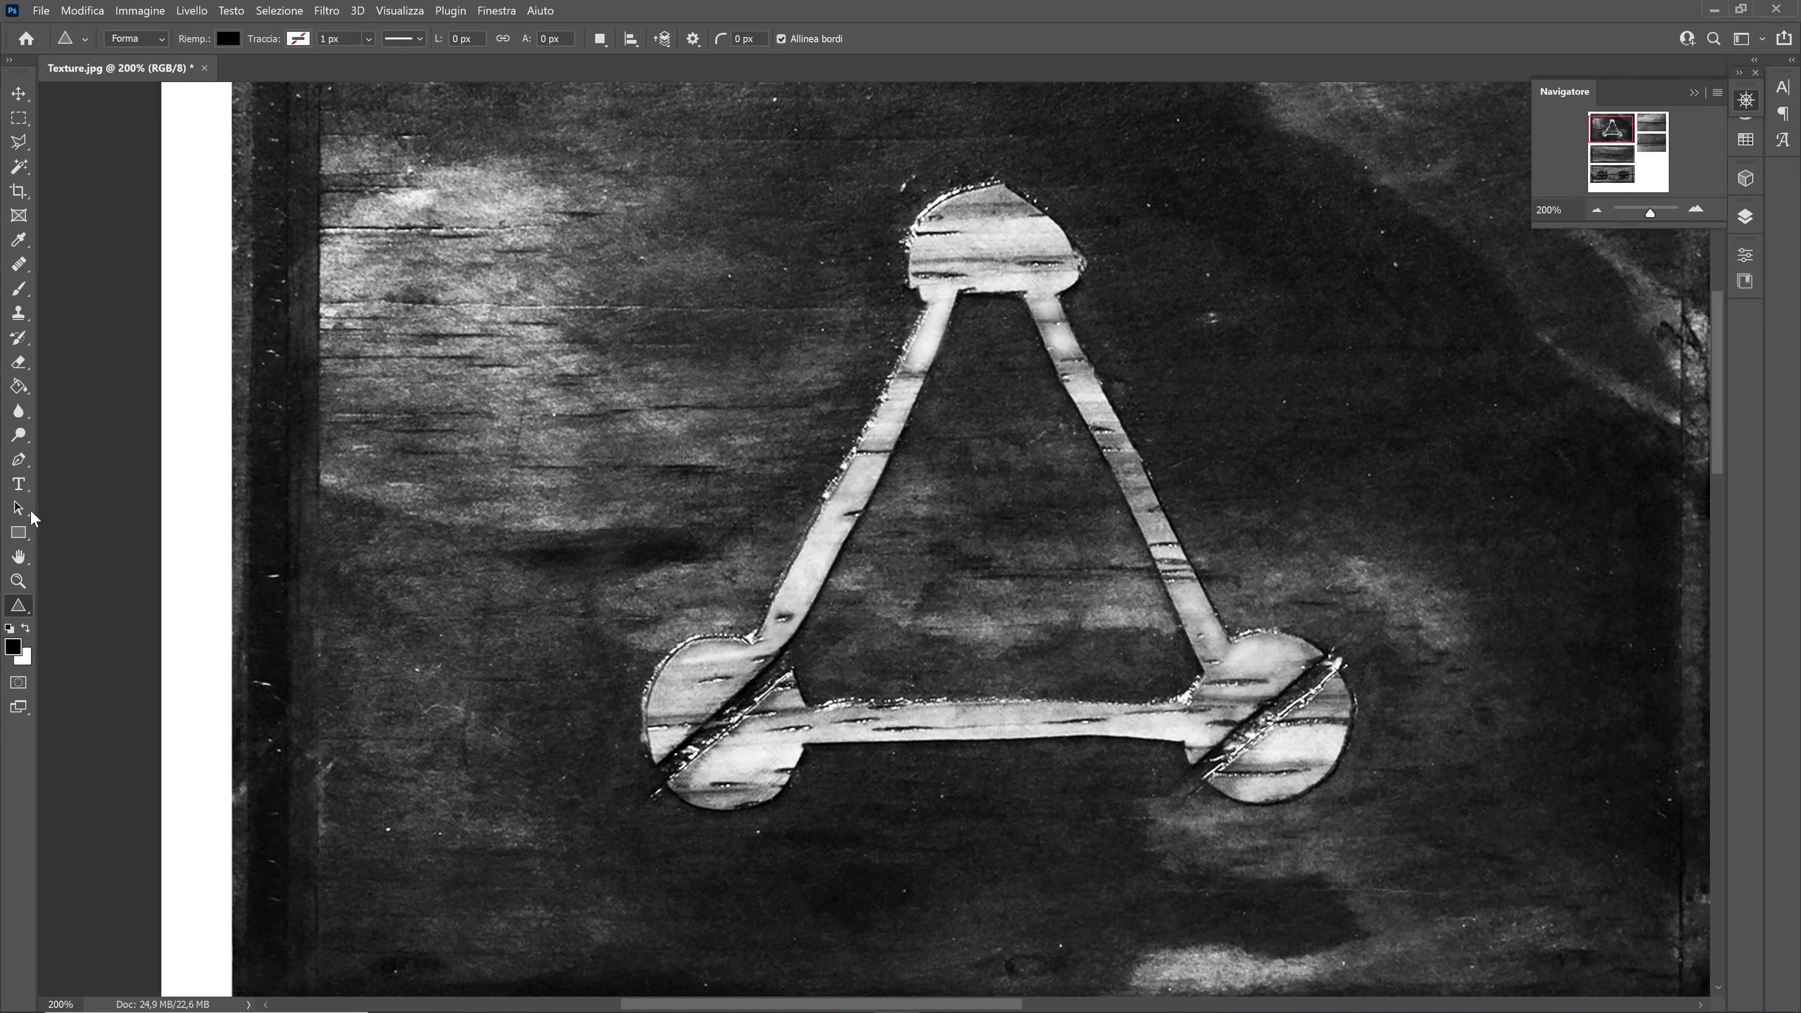
pyautogui.click(18, 289)
pyautogui.click(440, 39)
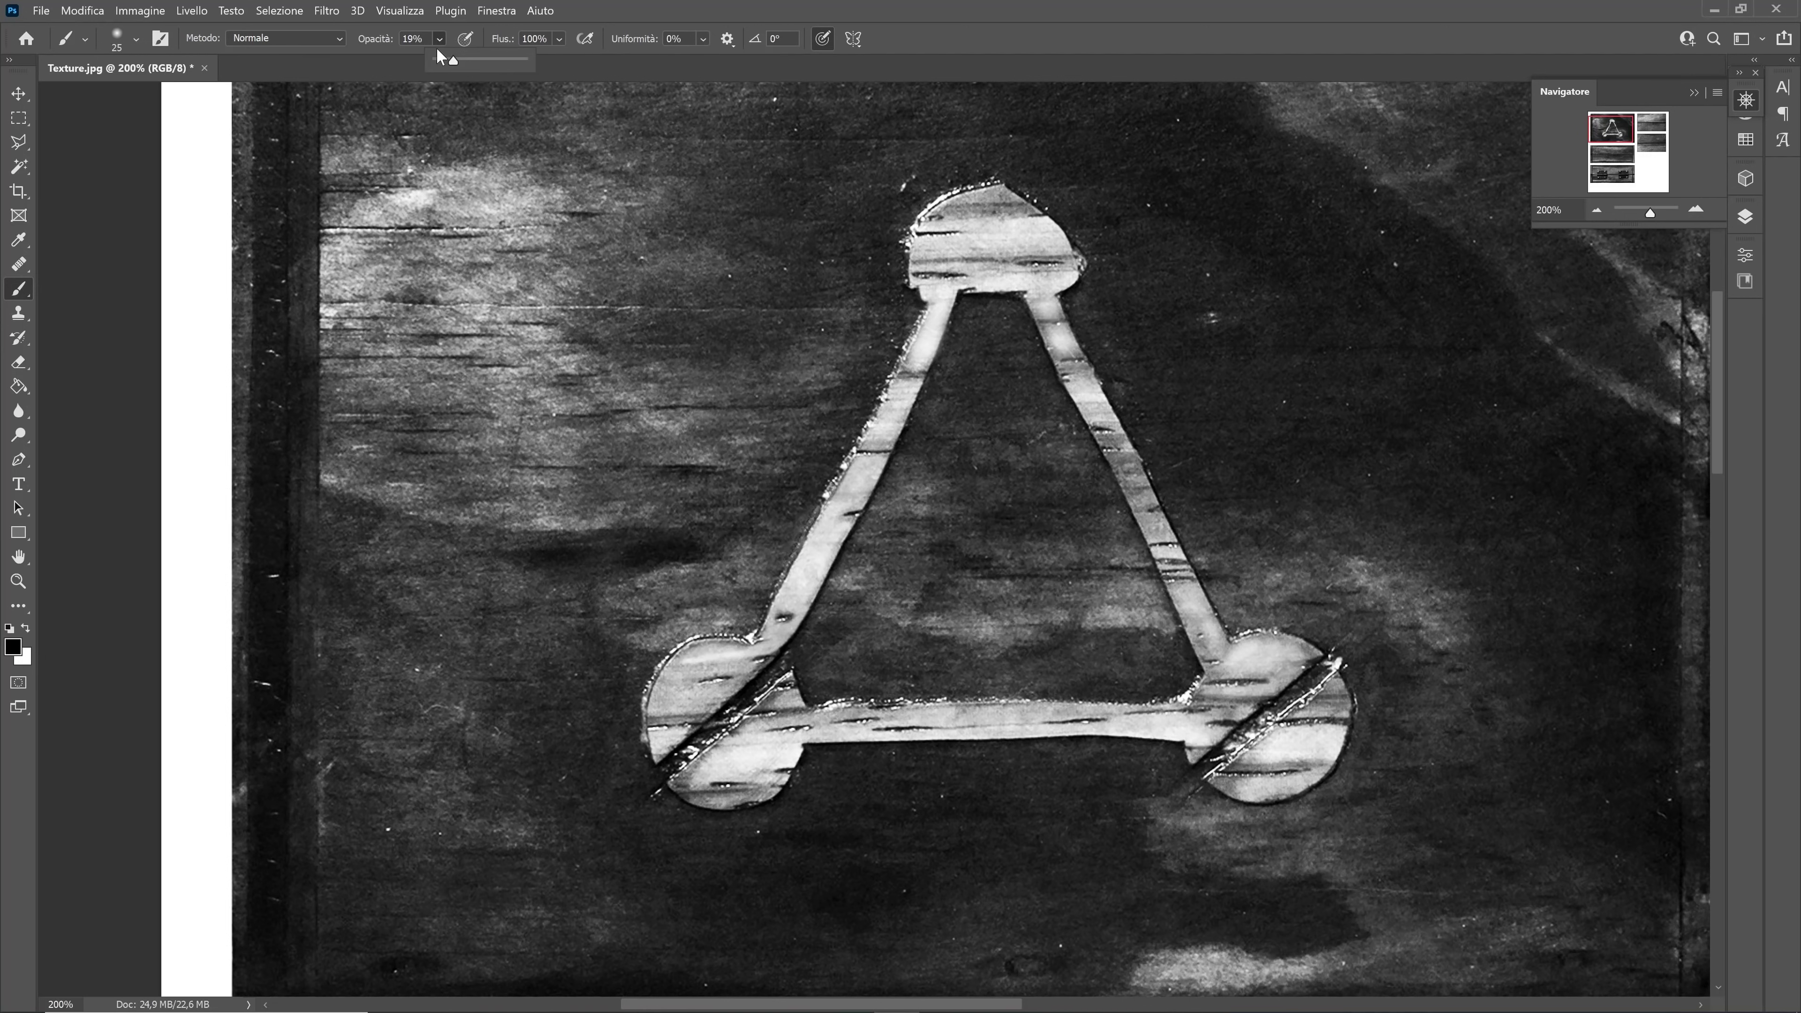
pyautogui.moveTo(470, 63); pyautogui.dragTo(543, 62)
# Paint black along the right circle's diagonal gap with an 8 px hard round brush
pyautogui.rightClick(1041, 366)
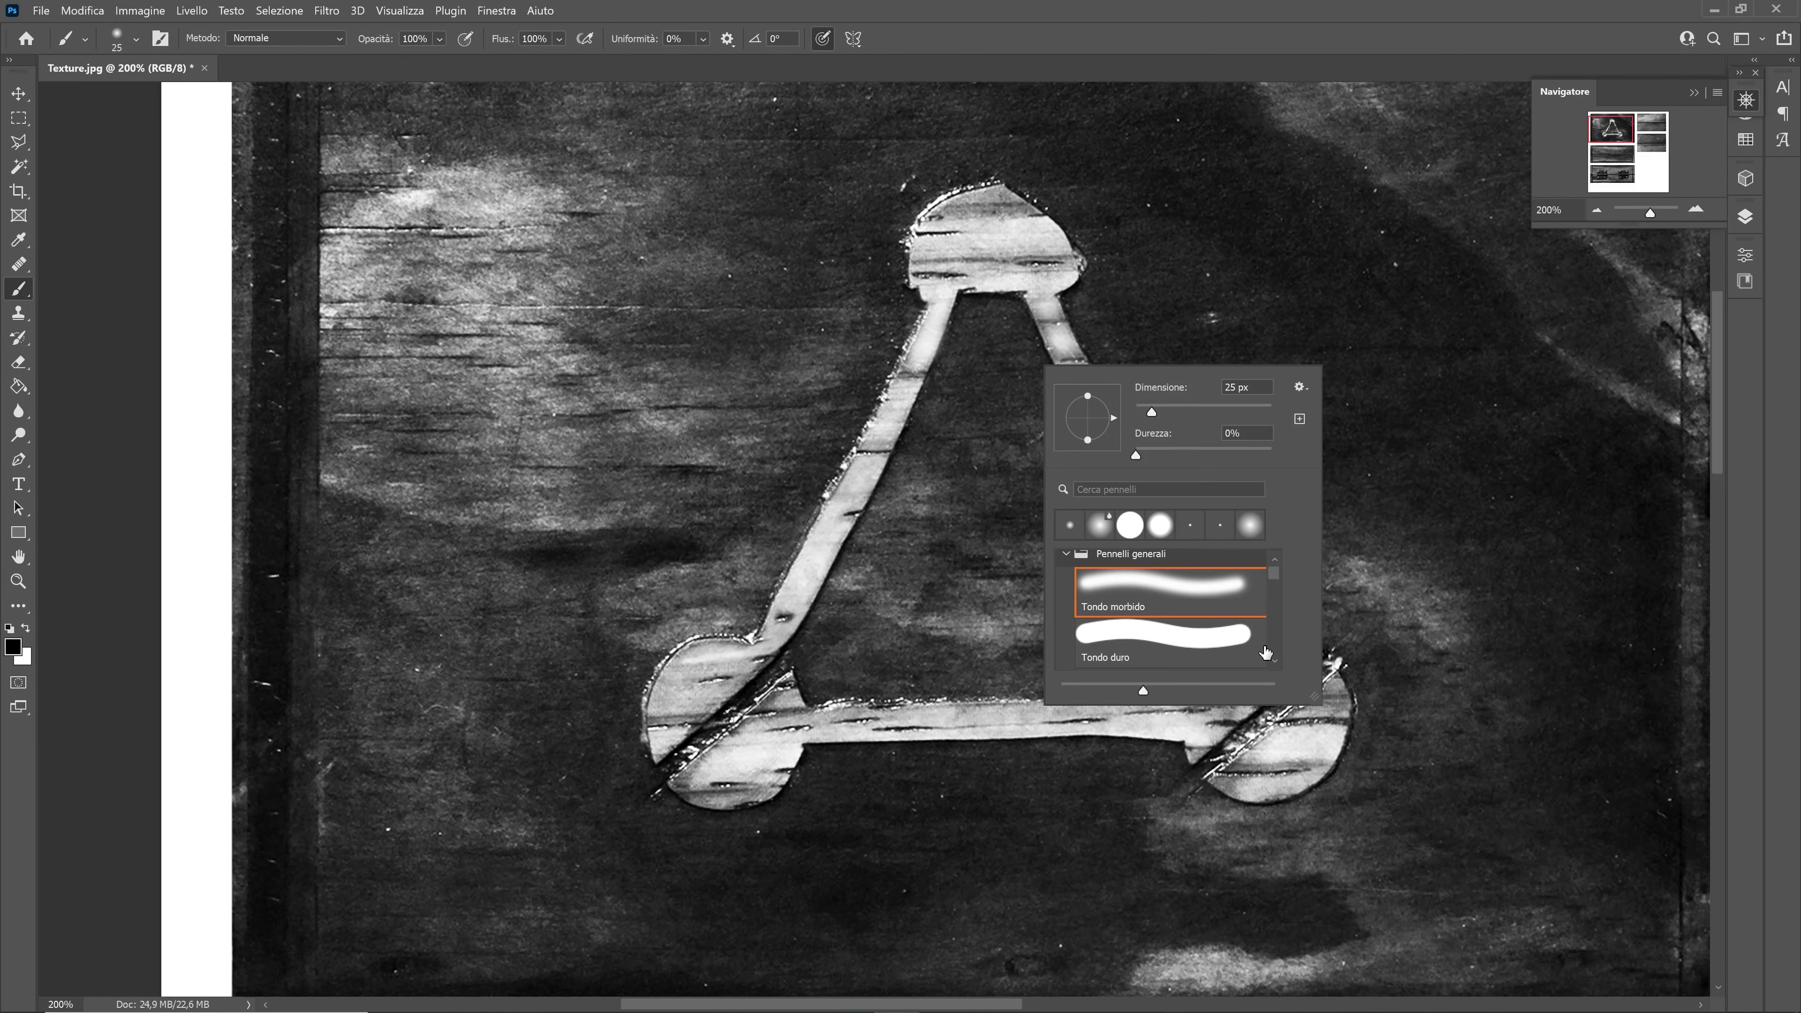
pyautogui.click(1160, 634)
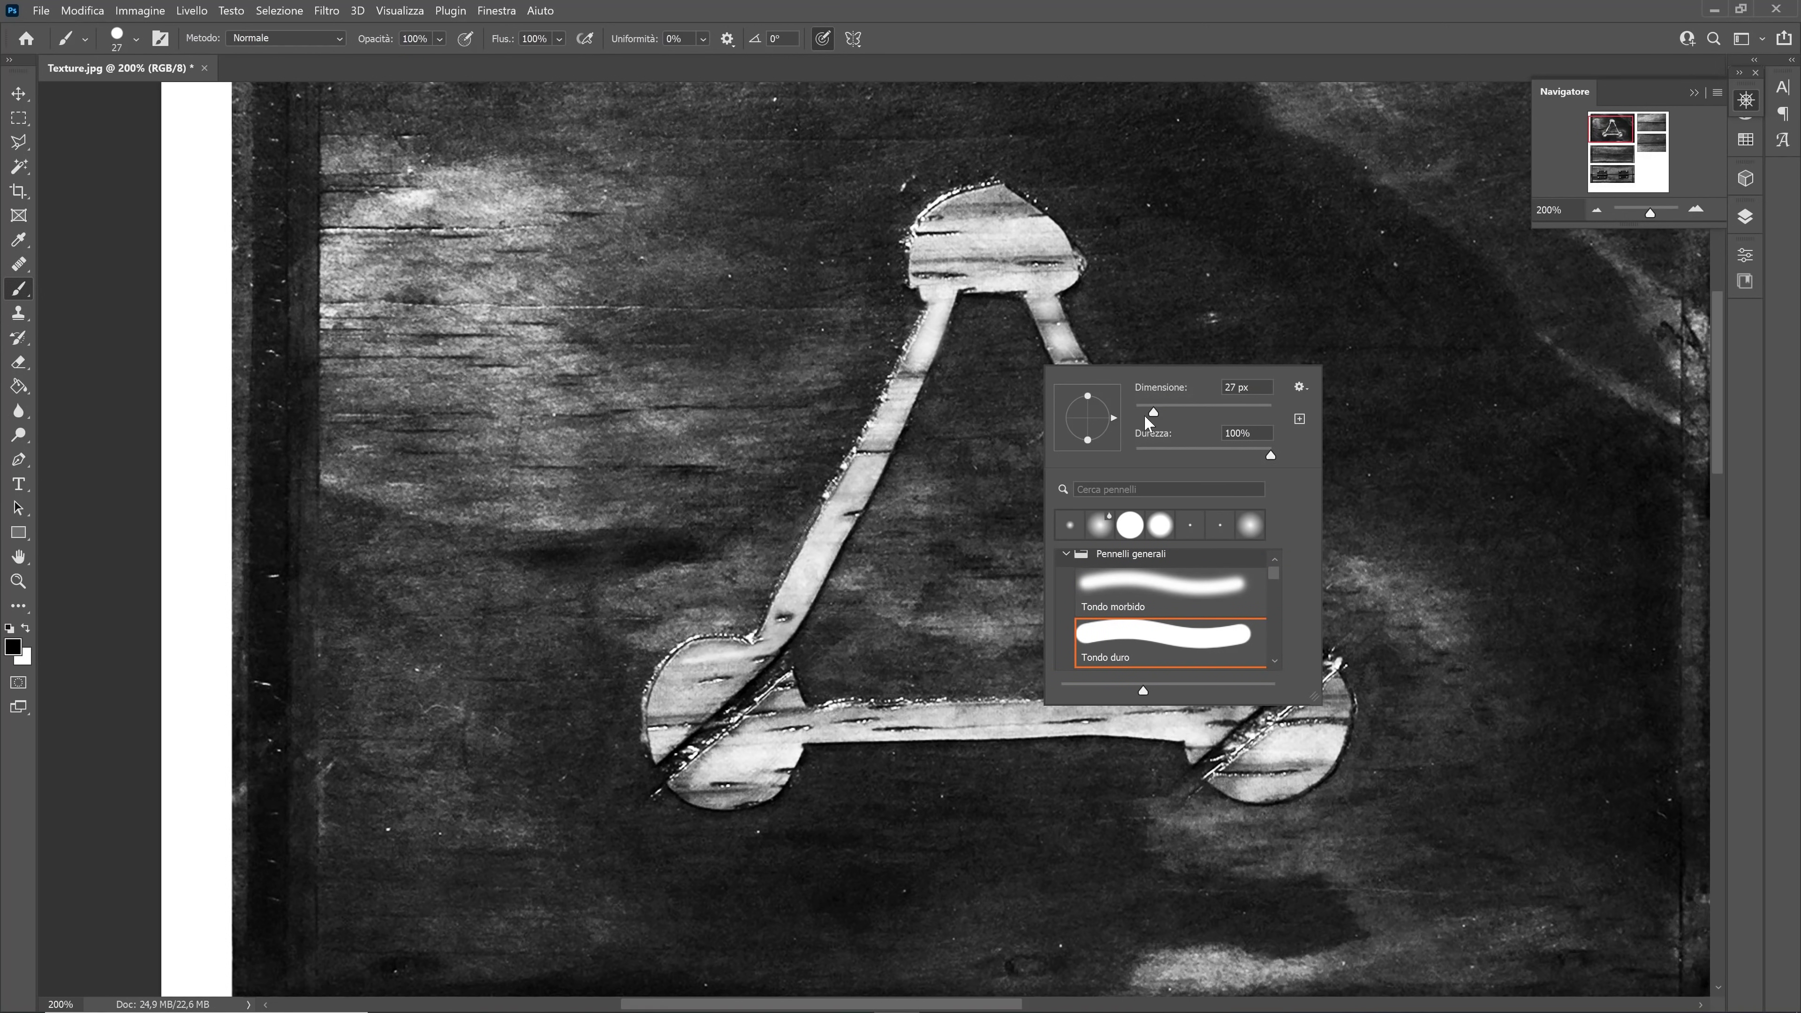
pyautogui.moveTo(1157, 413); pyautogui.dragTo(1135, 415)
pyautogui.click(1141, 411)
pyautogui.press('Return')
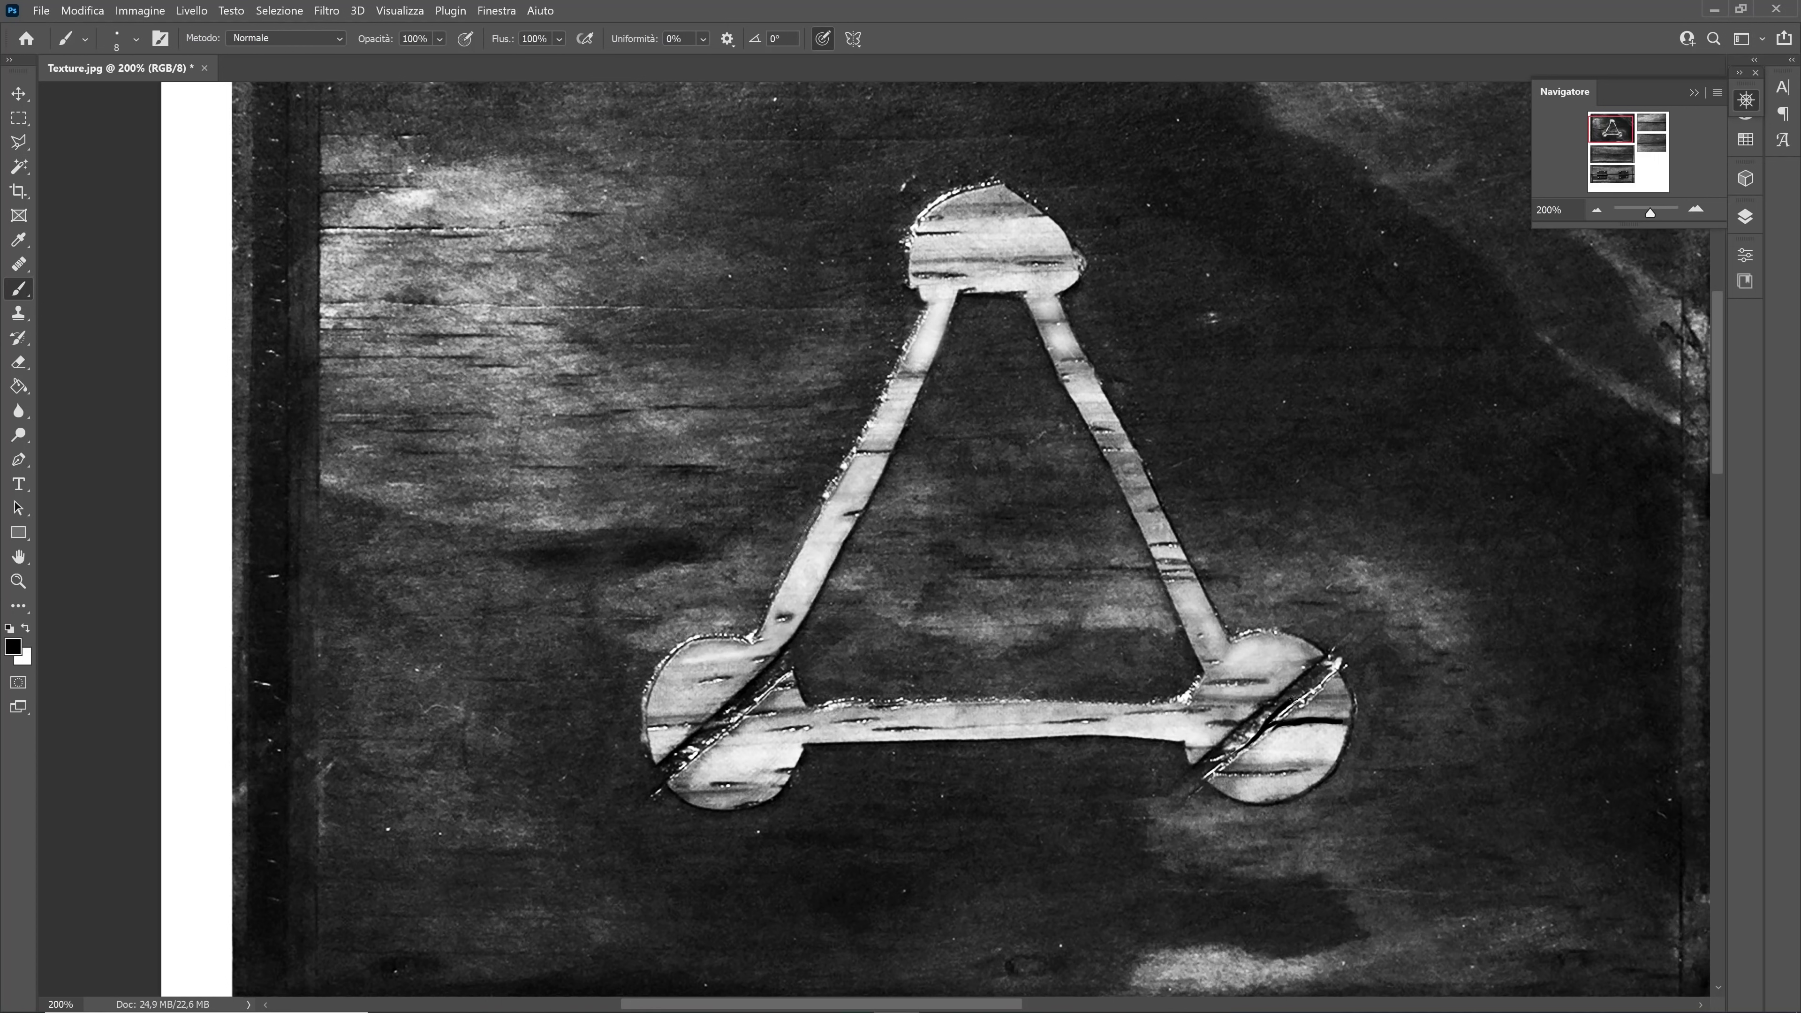
pyautogui.moveTo(1309, 681); pyautogui.dragTo(1318, 670)
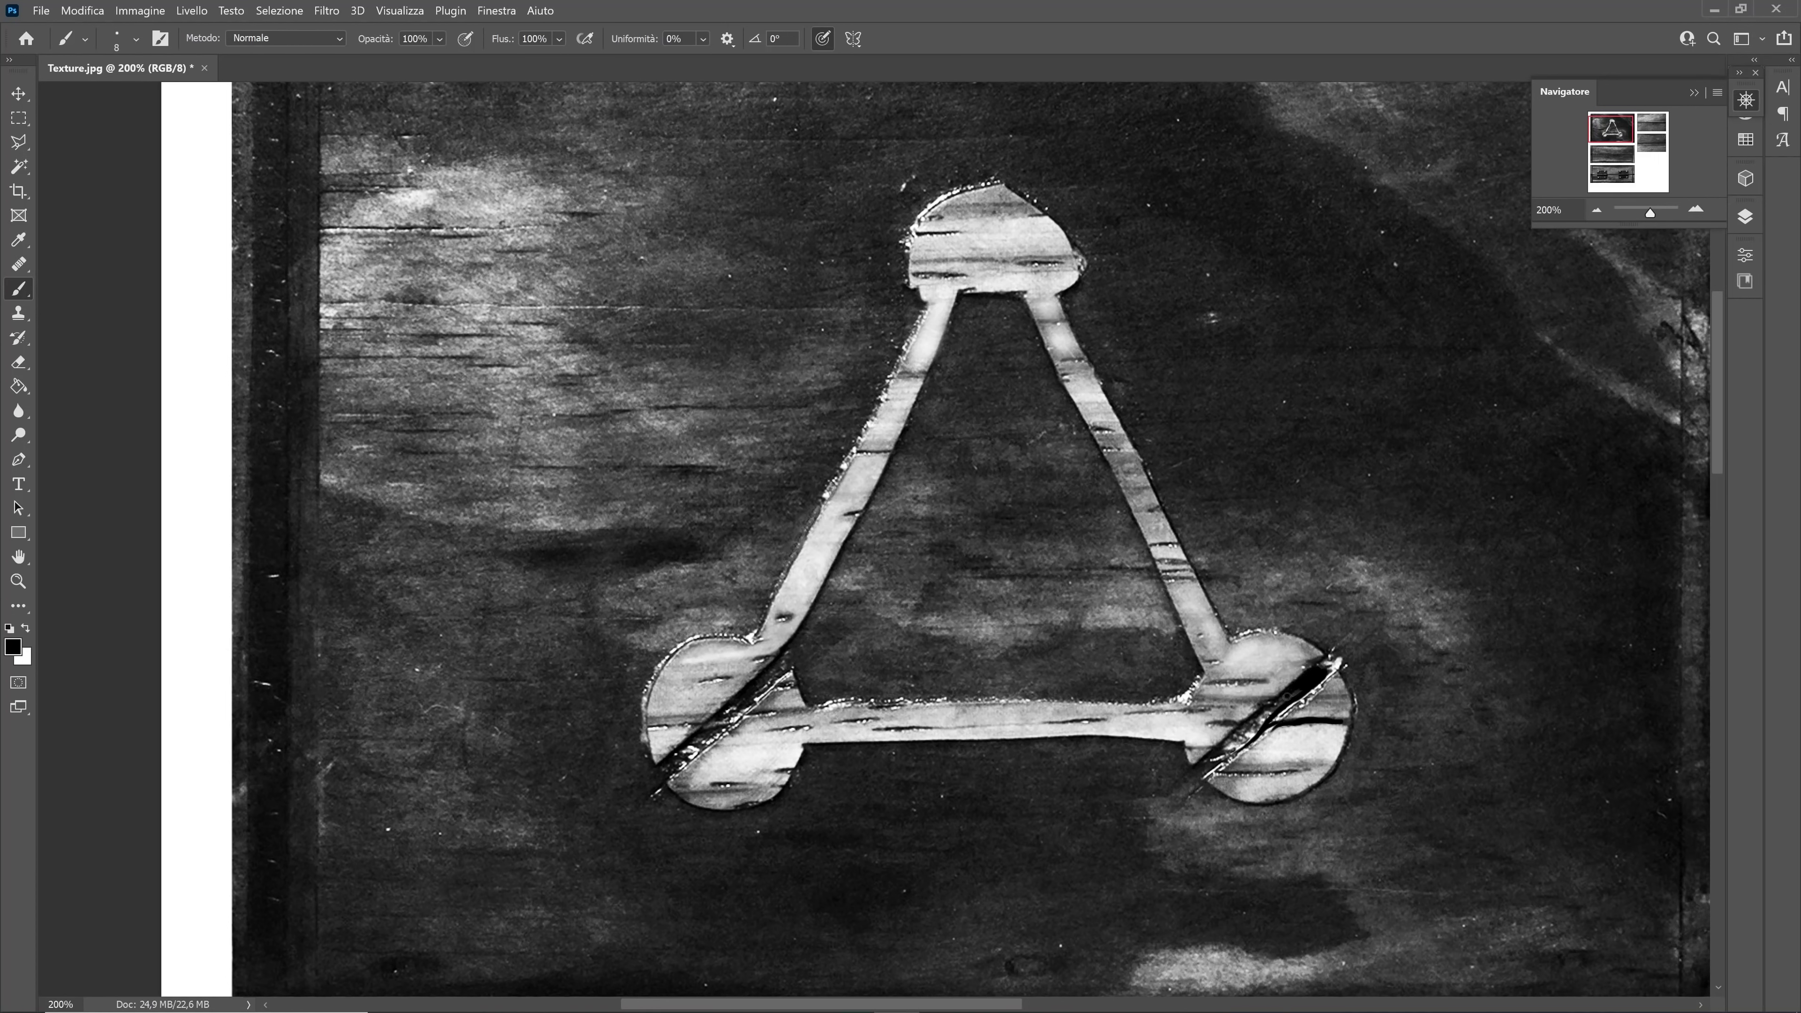
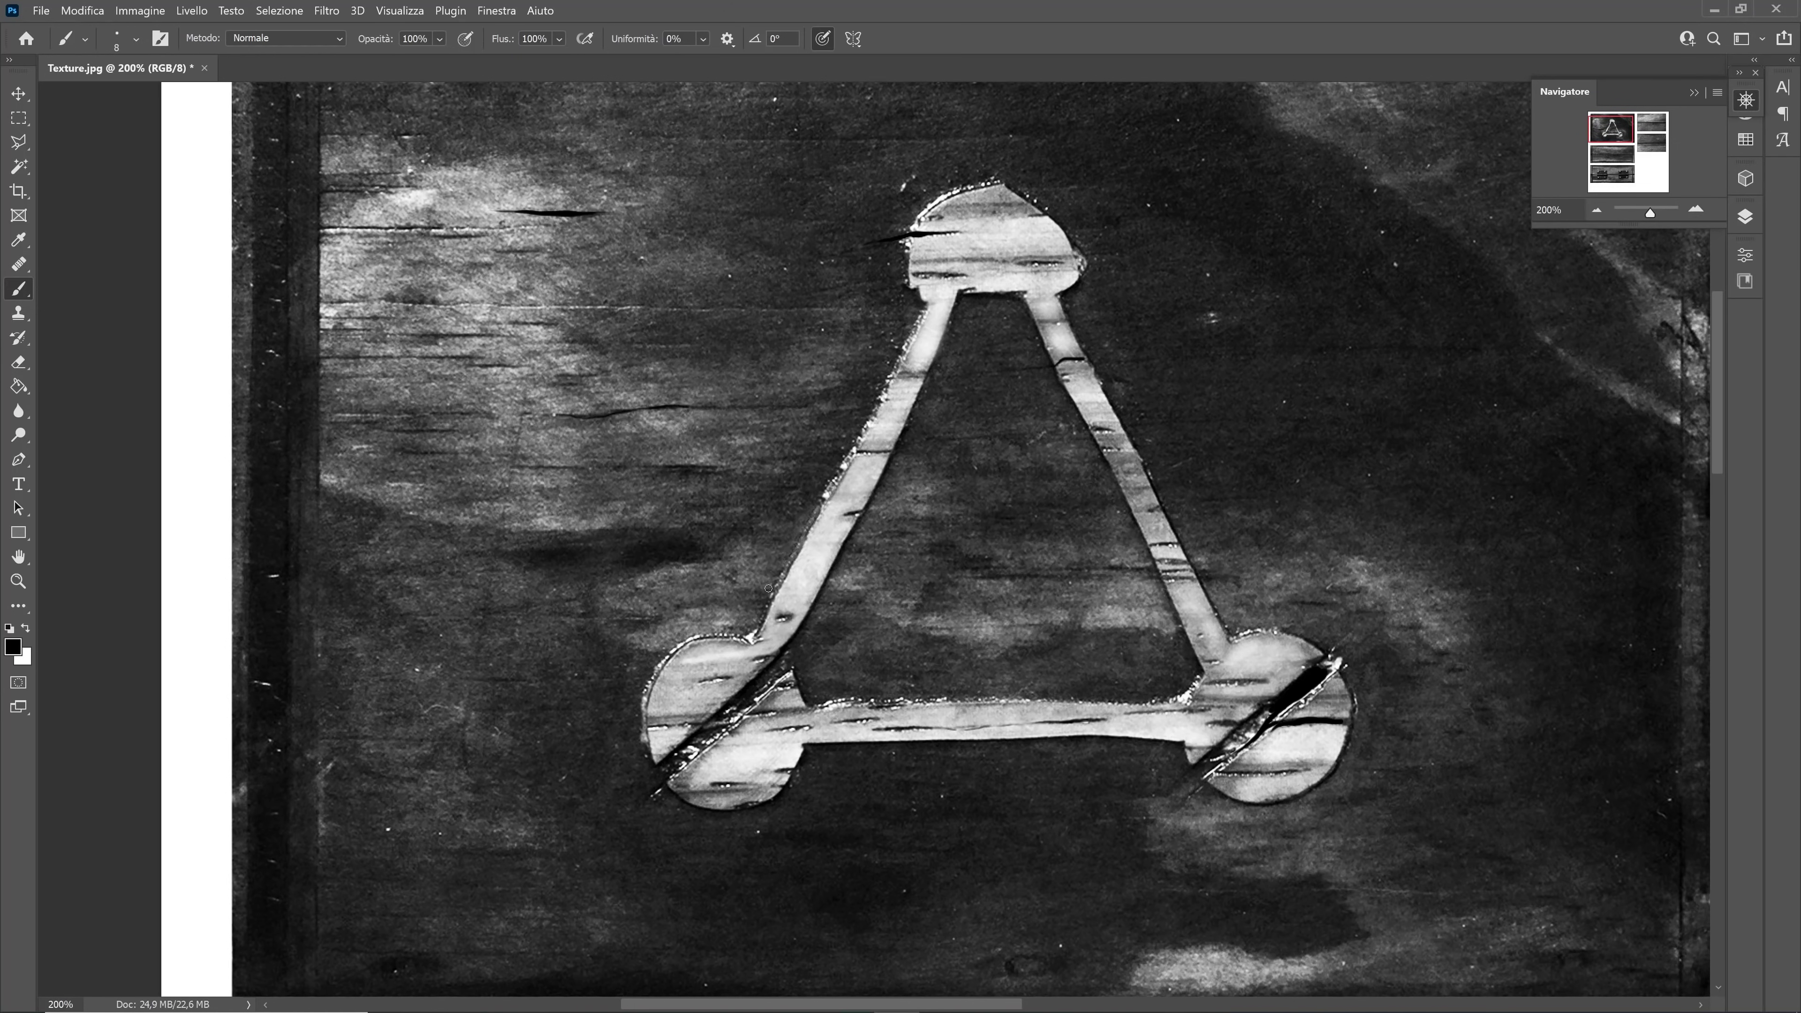
# Zoom into the triangle's apex and brush a dark line along the right leg's inner edge
pyautogui.scroll(2, 768, 588)
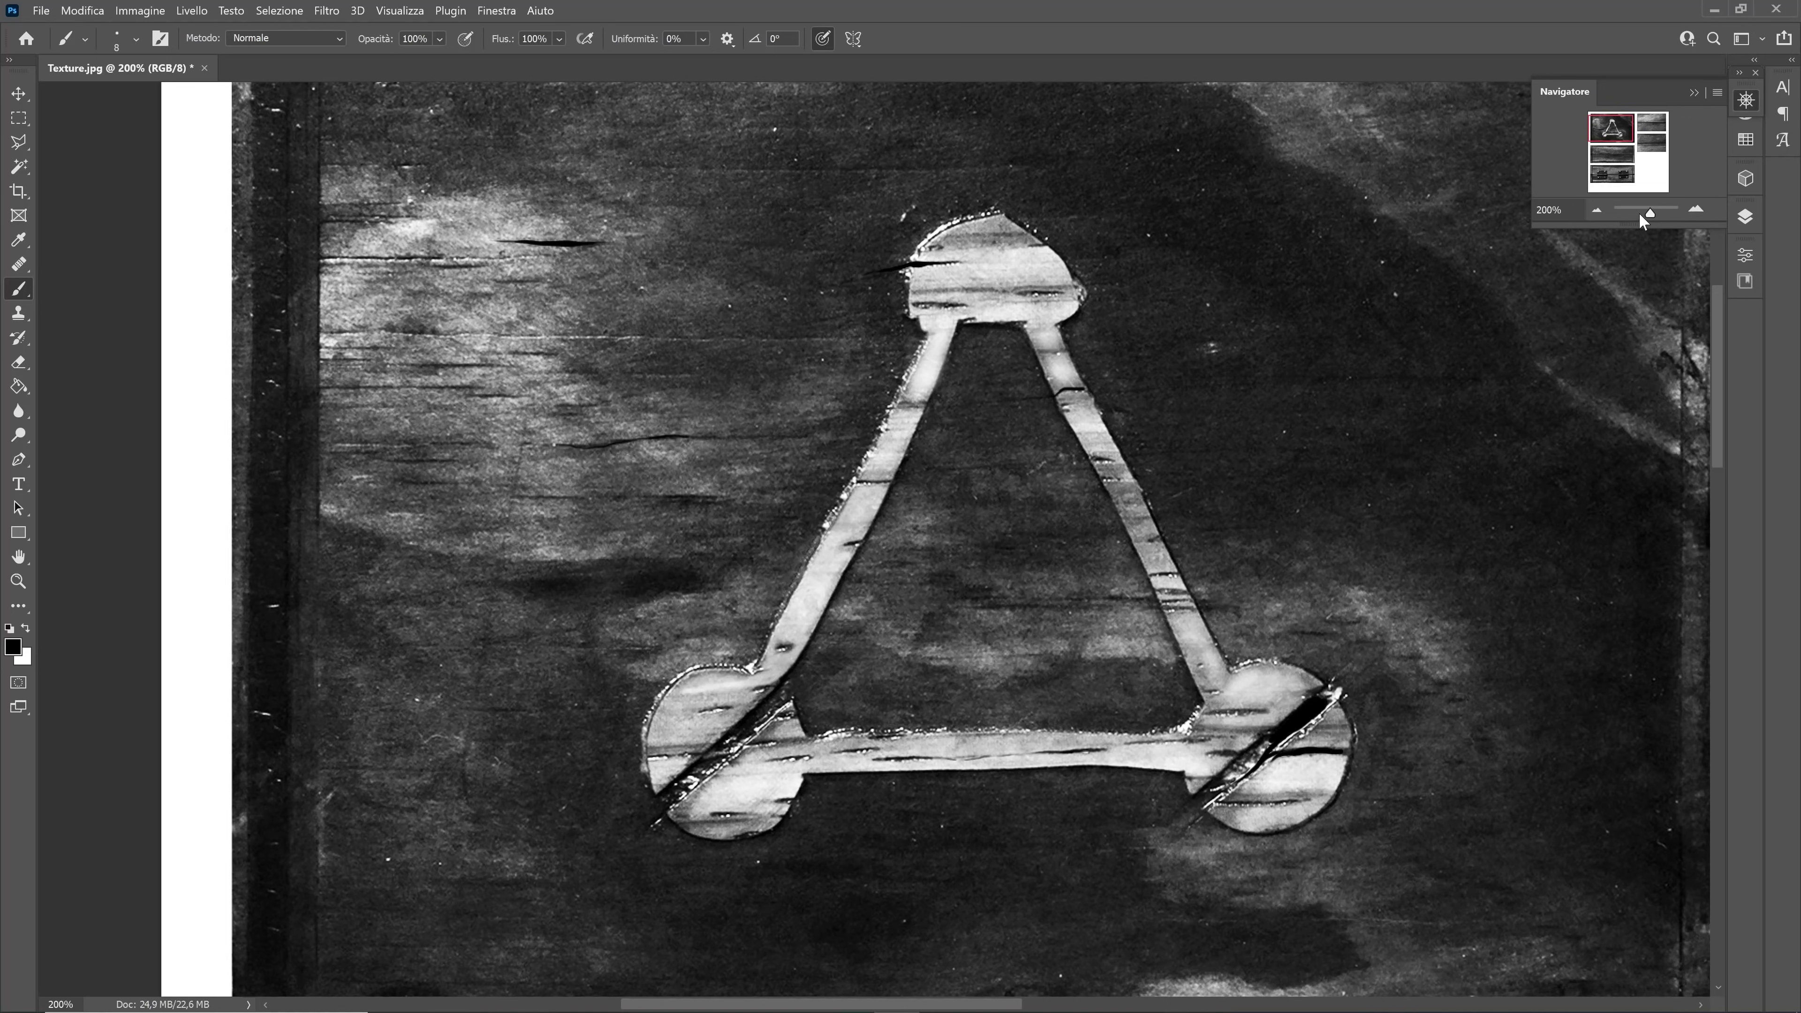
pyautogui.moveTo(1639, 215); pyautogui.dragTo(1643, 213)
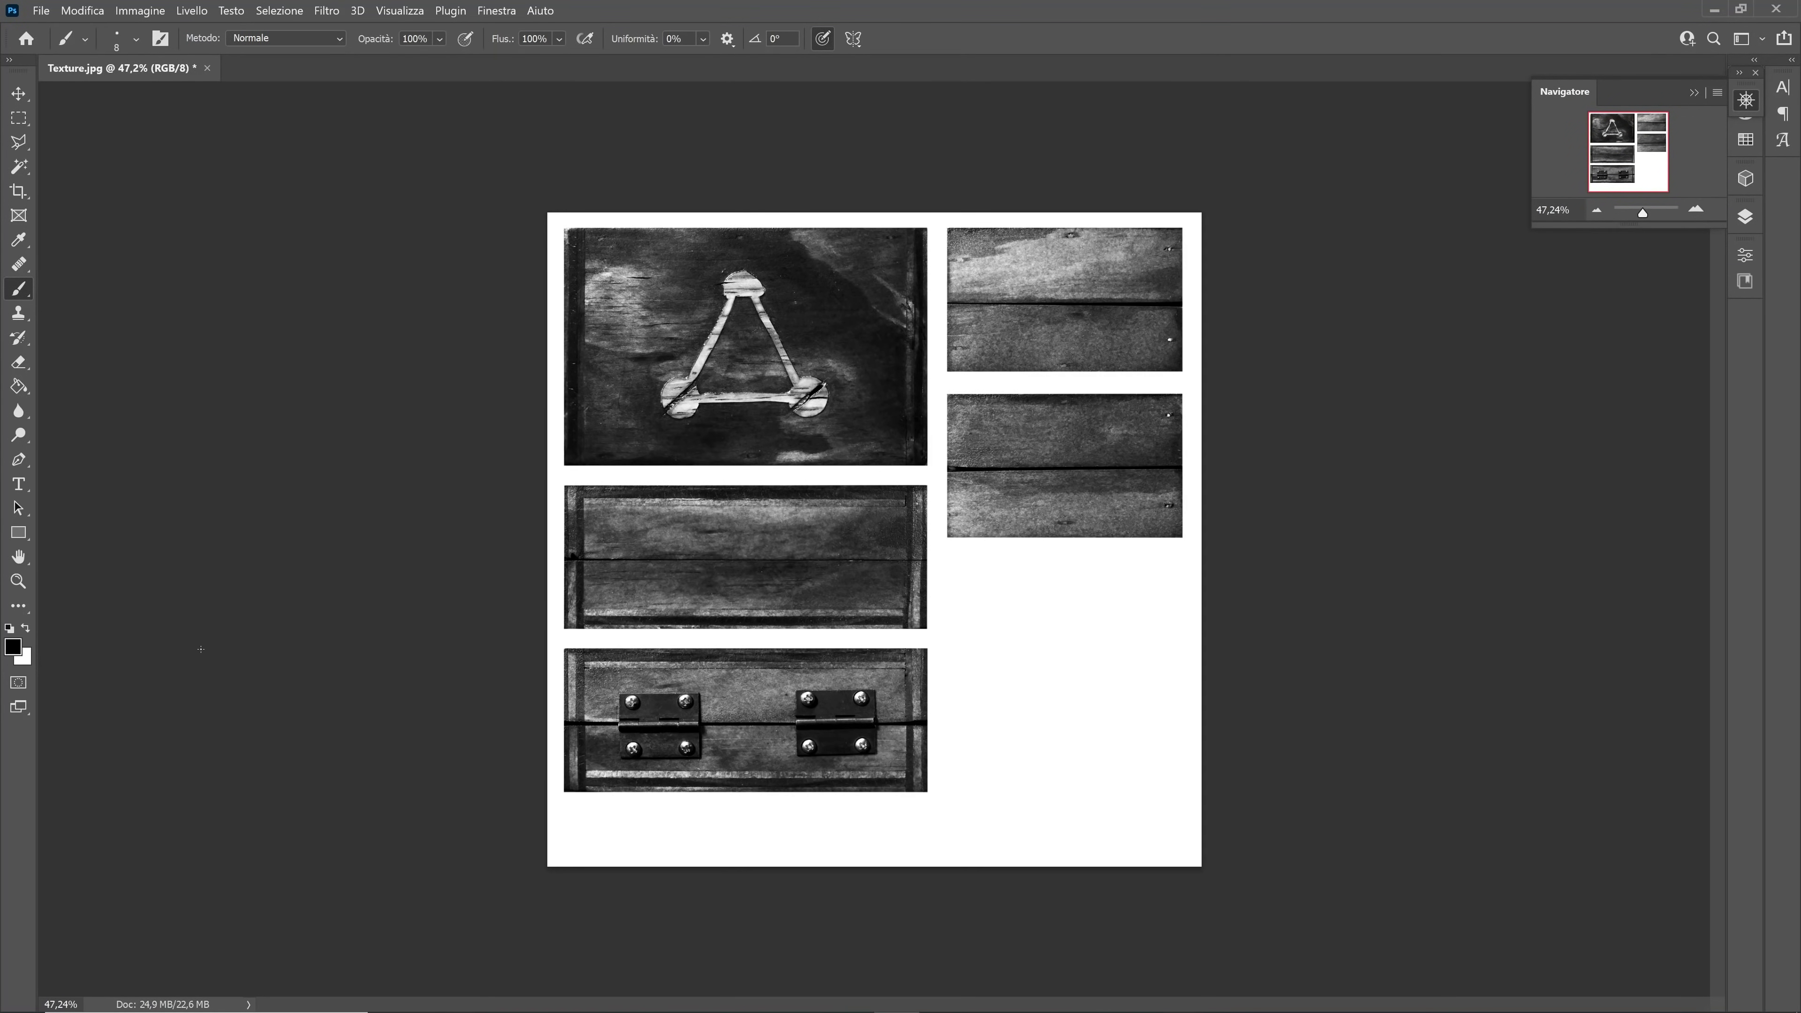
pyautogui.doubleClick(19, 581)
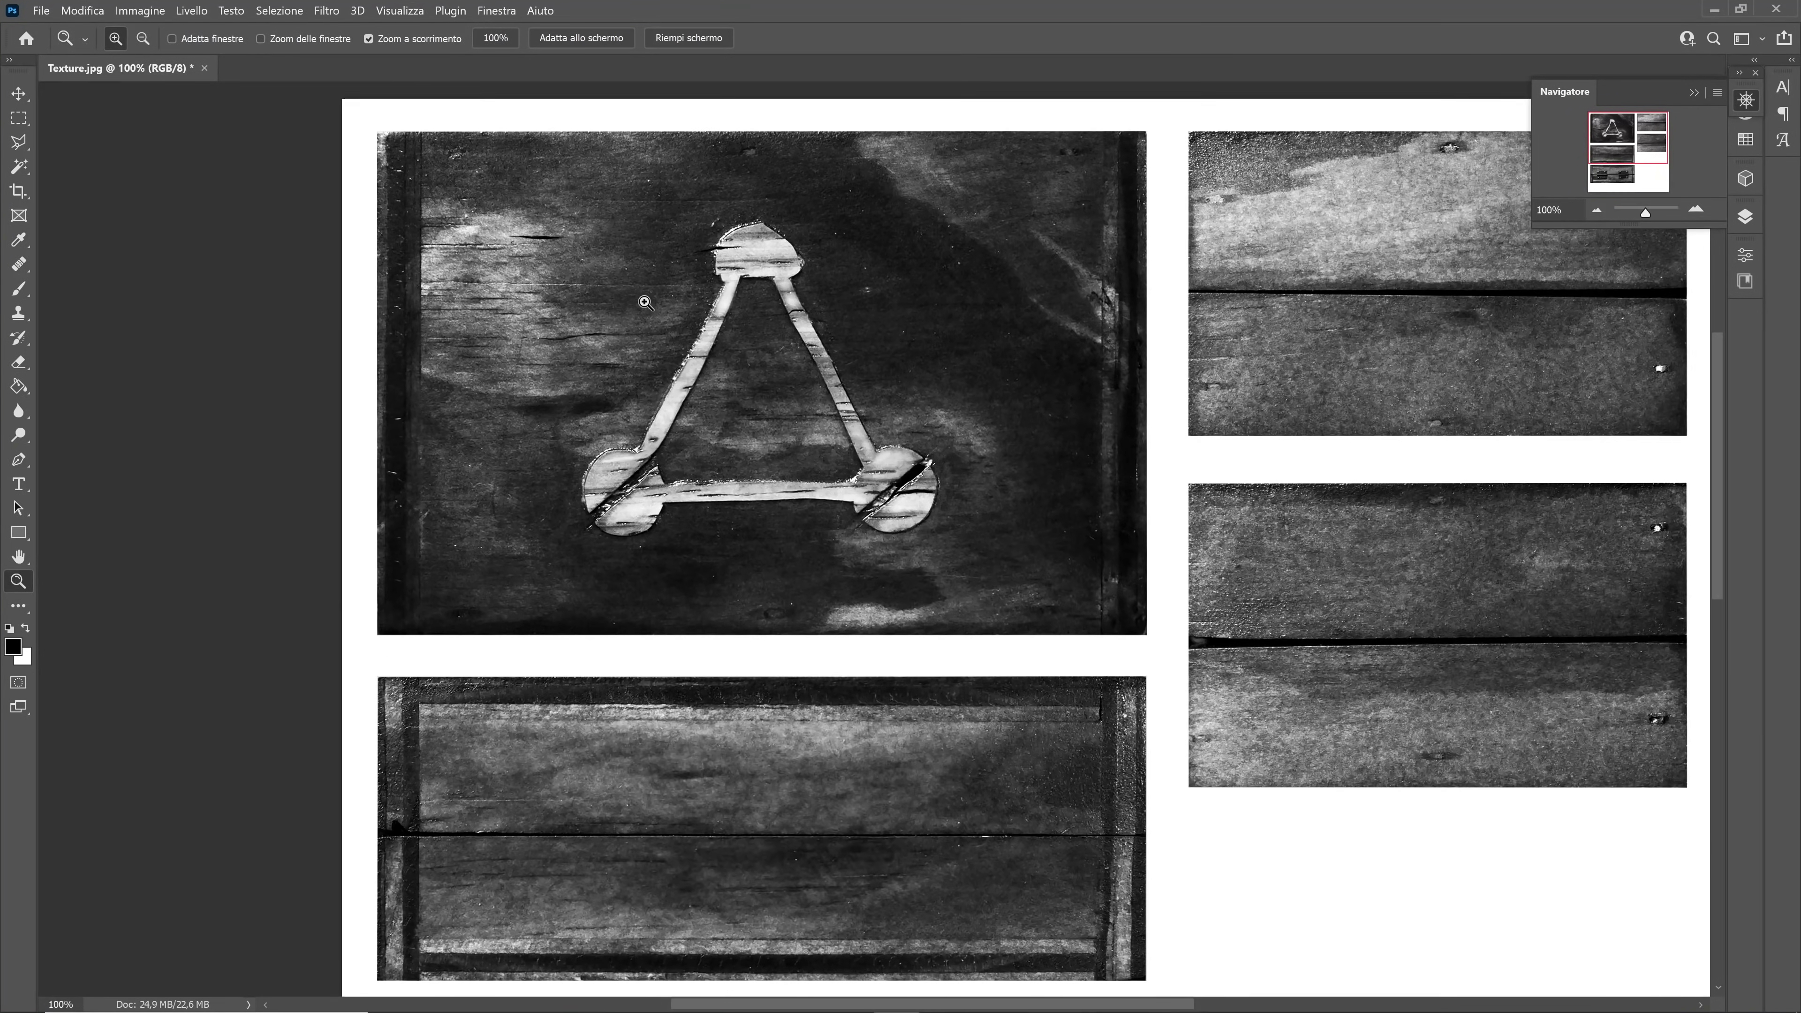
pyautogui.click(737, 285)
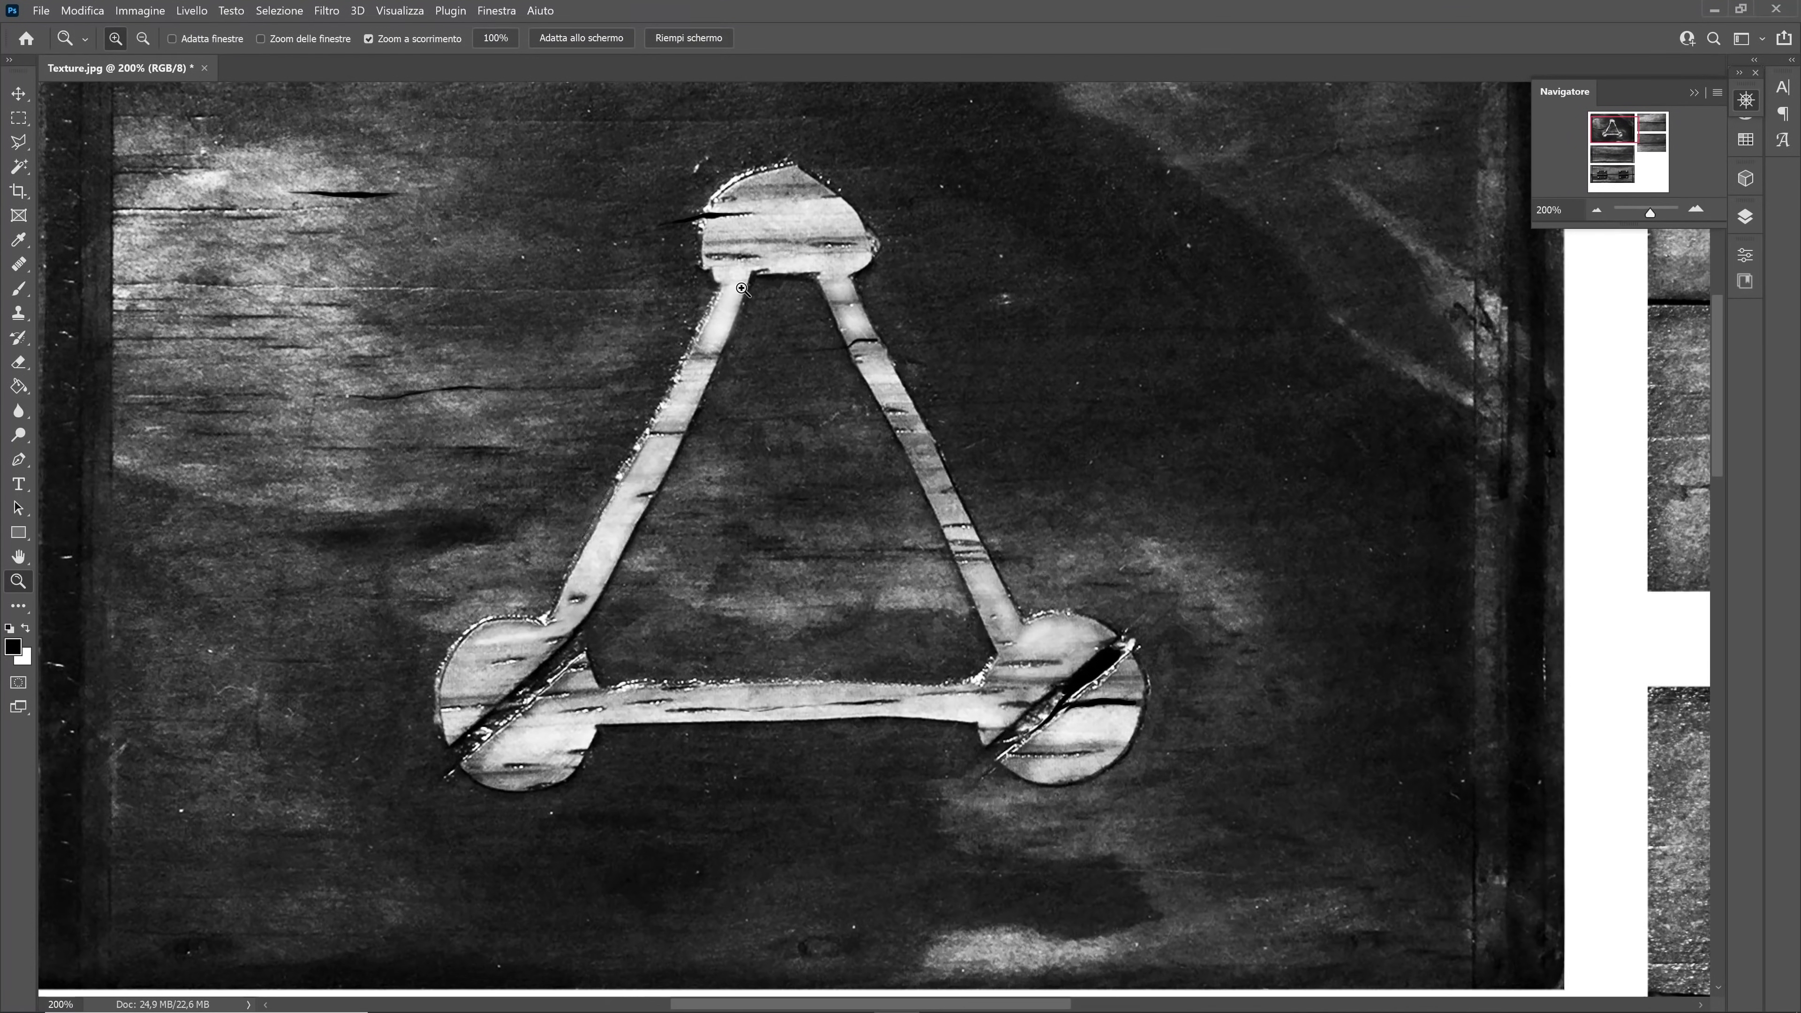
pyautogui.click(742, 289)
pyautogui.click(742, 289)
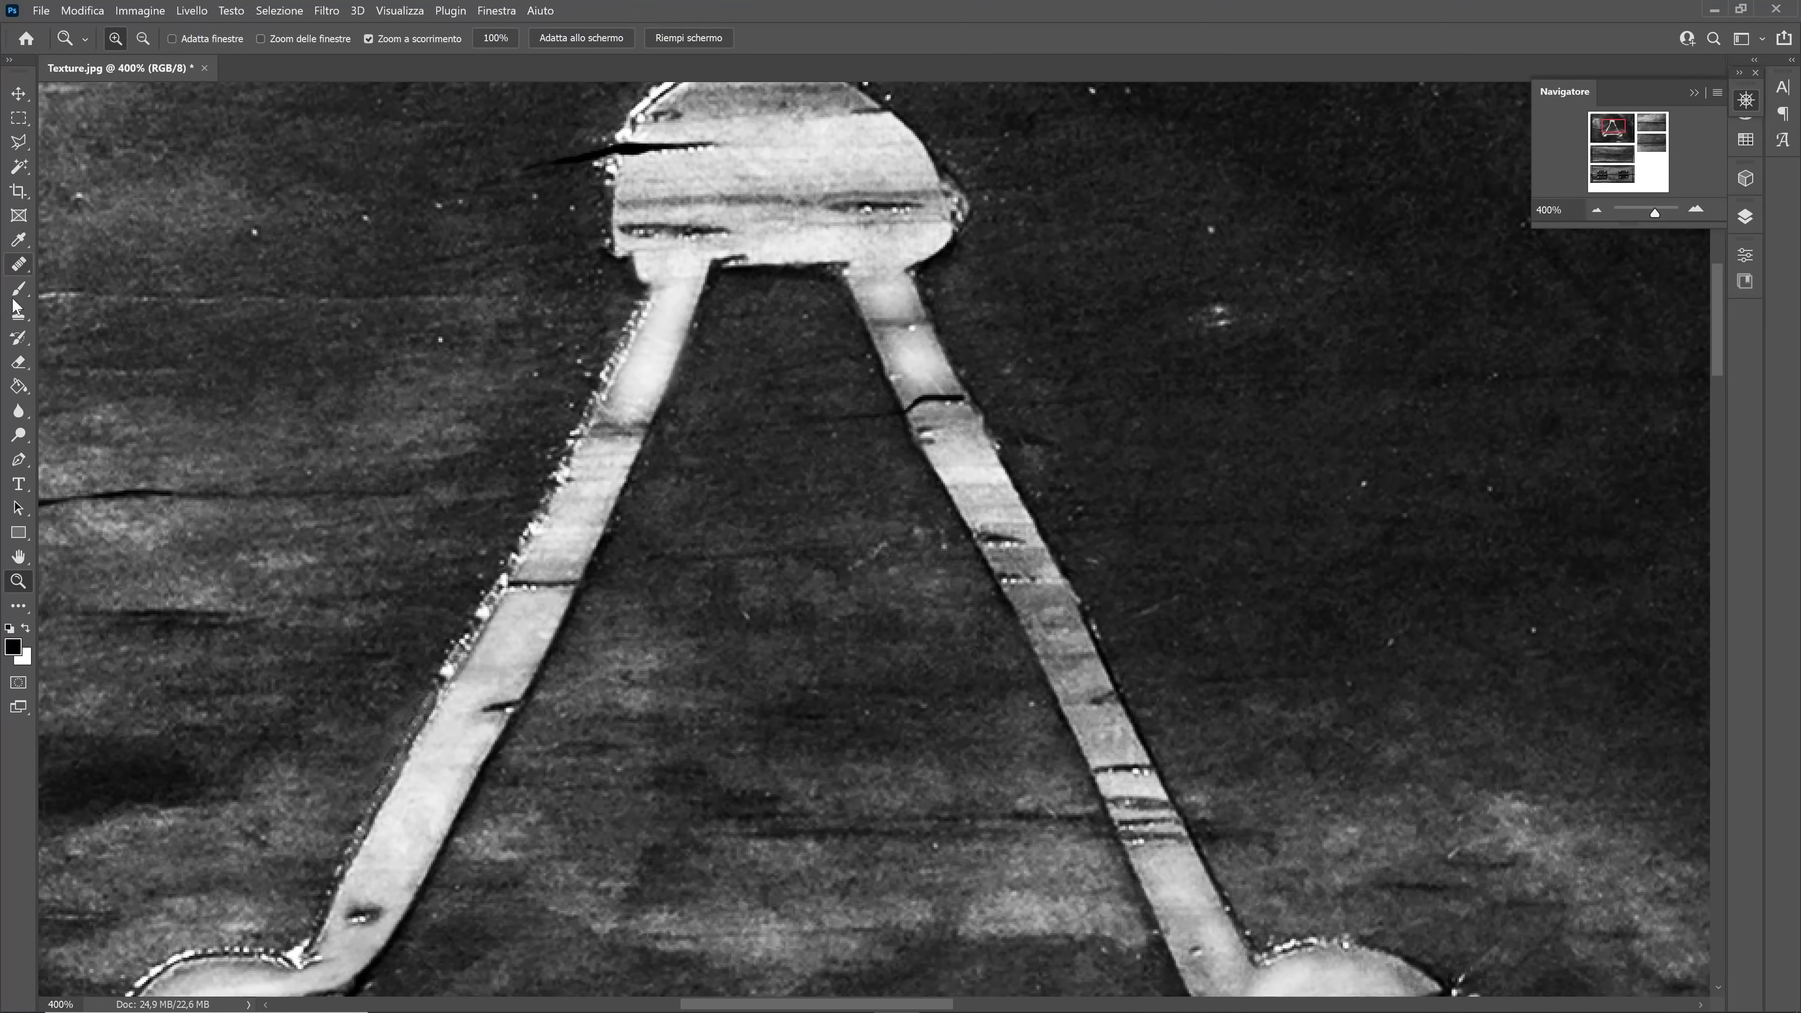
pyautogui.click(11, 299)
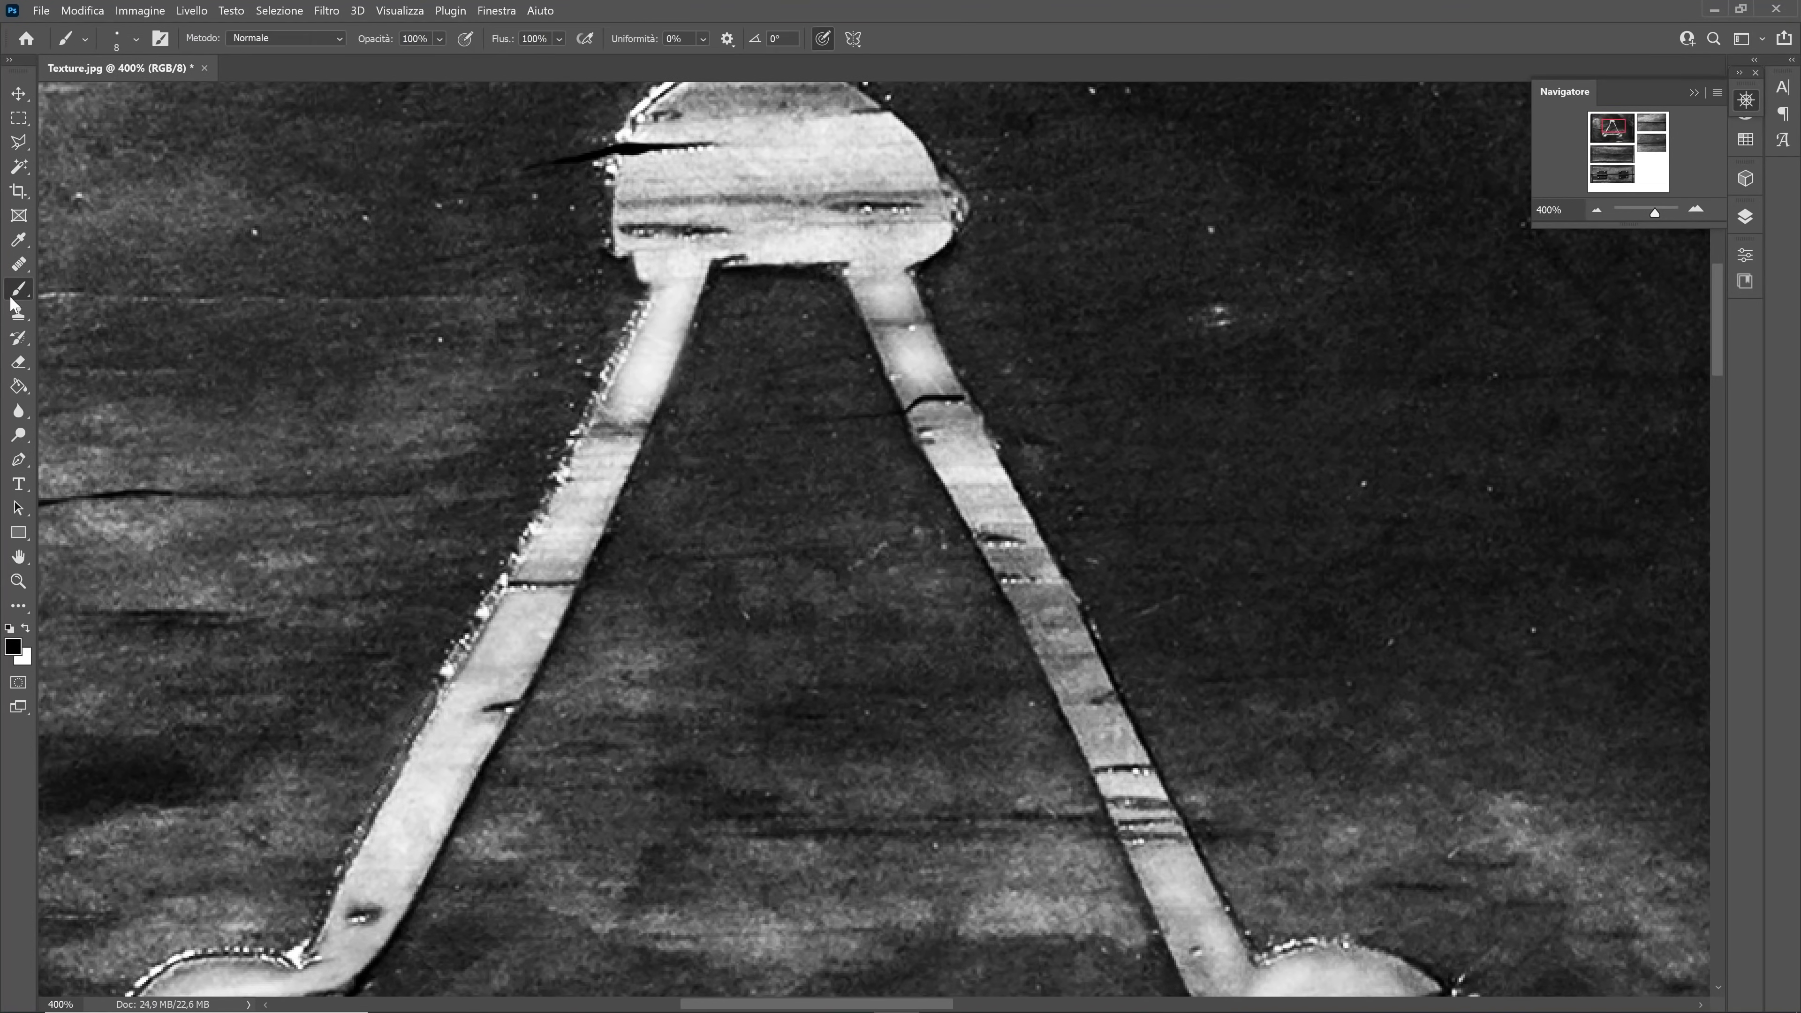
pyautogui.moveTo(840, 277)
pyautogui.mouseDown()
pyautogui.moveTo(872, 346)
pyautogui.moveTo(822, 269)
pyautogui.moveTo(693, 324)
pyautogui.moveTo(631, 475)
pyautogui.mouseUp()
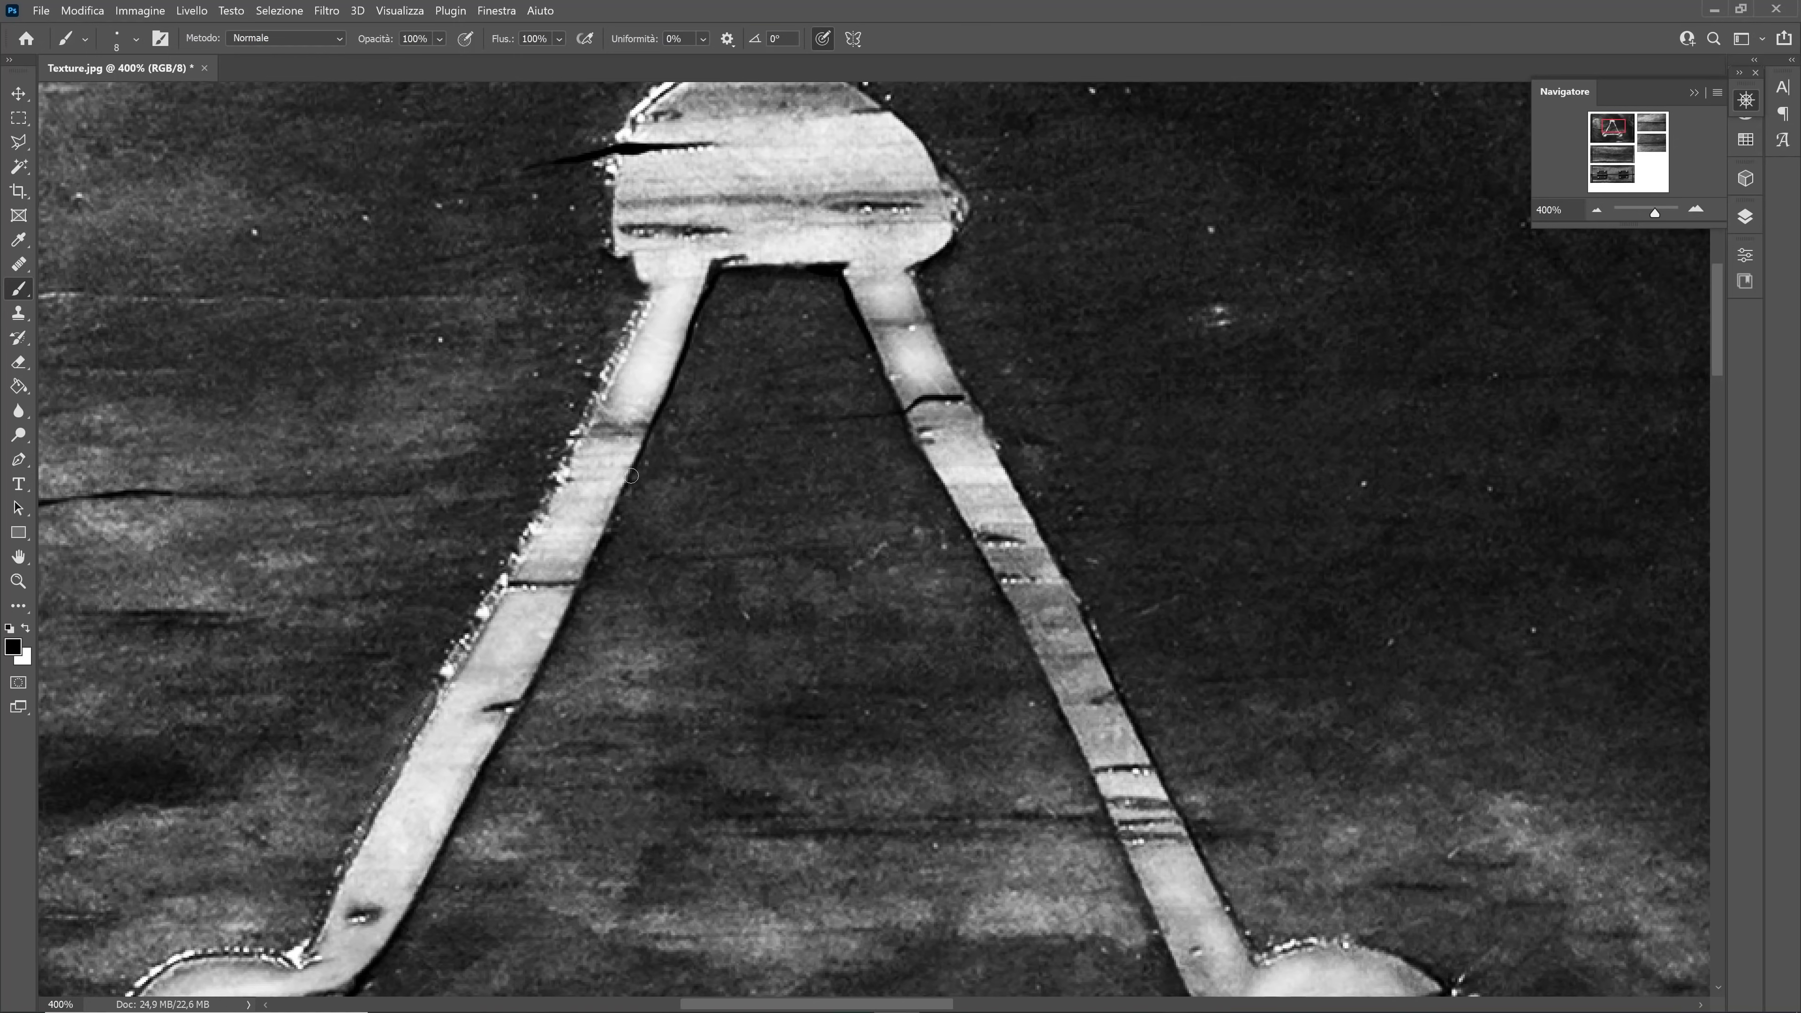
pyautogui.moveTo(1654, 211); pyautogui.dragTo(1643, 211)
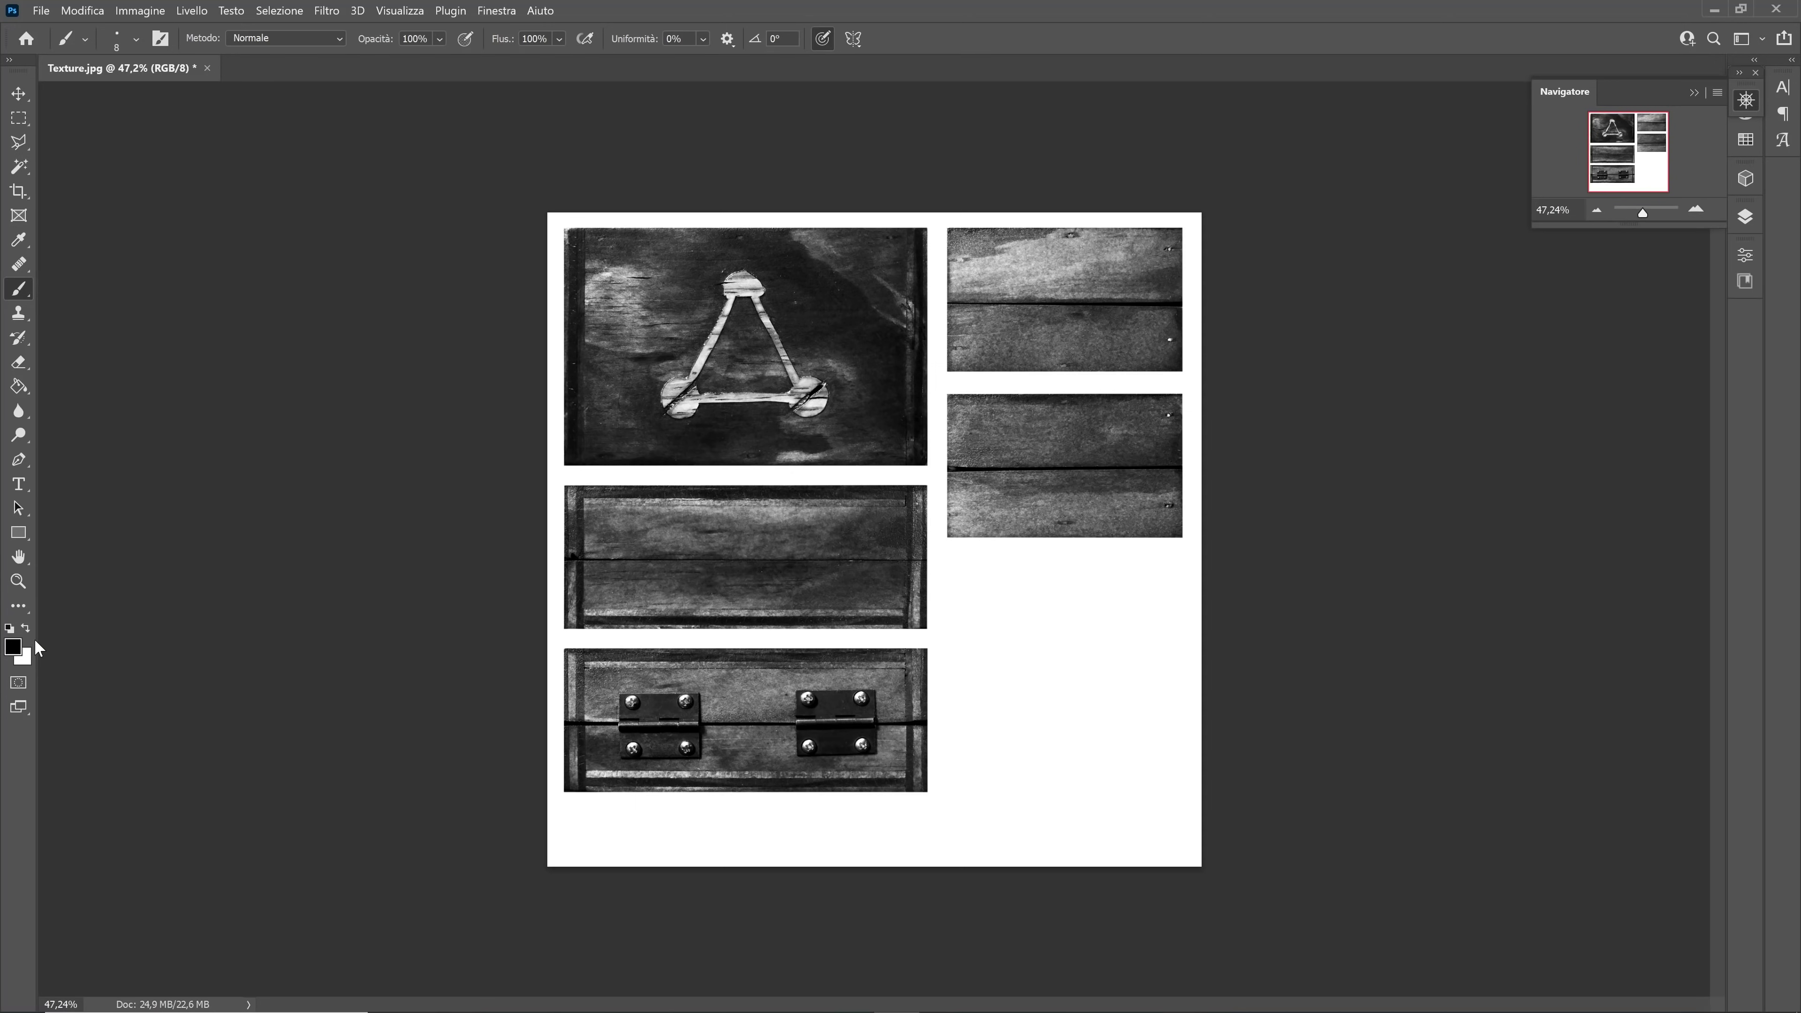
# Zoom in on the empty white area and set the brush to 15 px
pyautogui.click(18, 581)
pyautogui.click(1135, 776)
pyautogui.moveTo(1135, 776); pyautogui.dragTo(1176, 764)
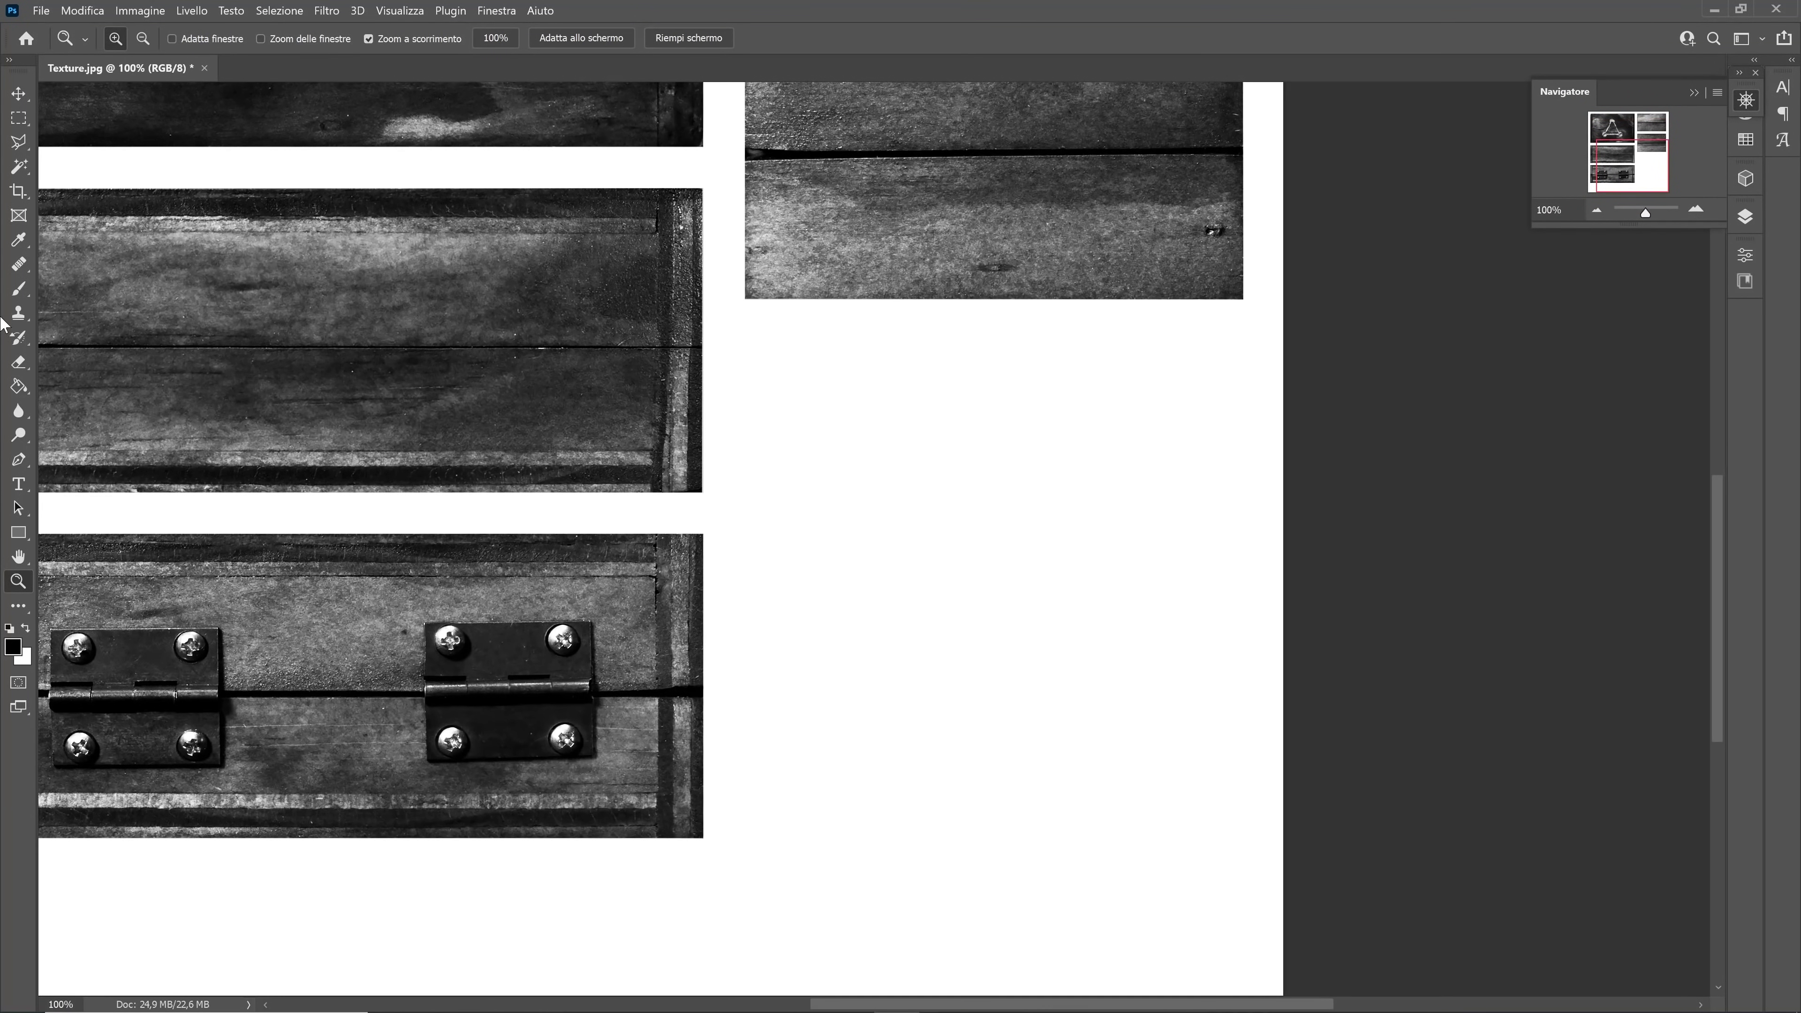
pyautogui.click(13, 292)
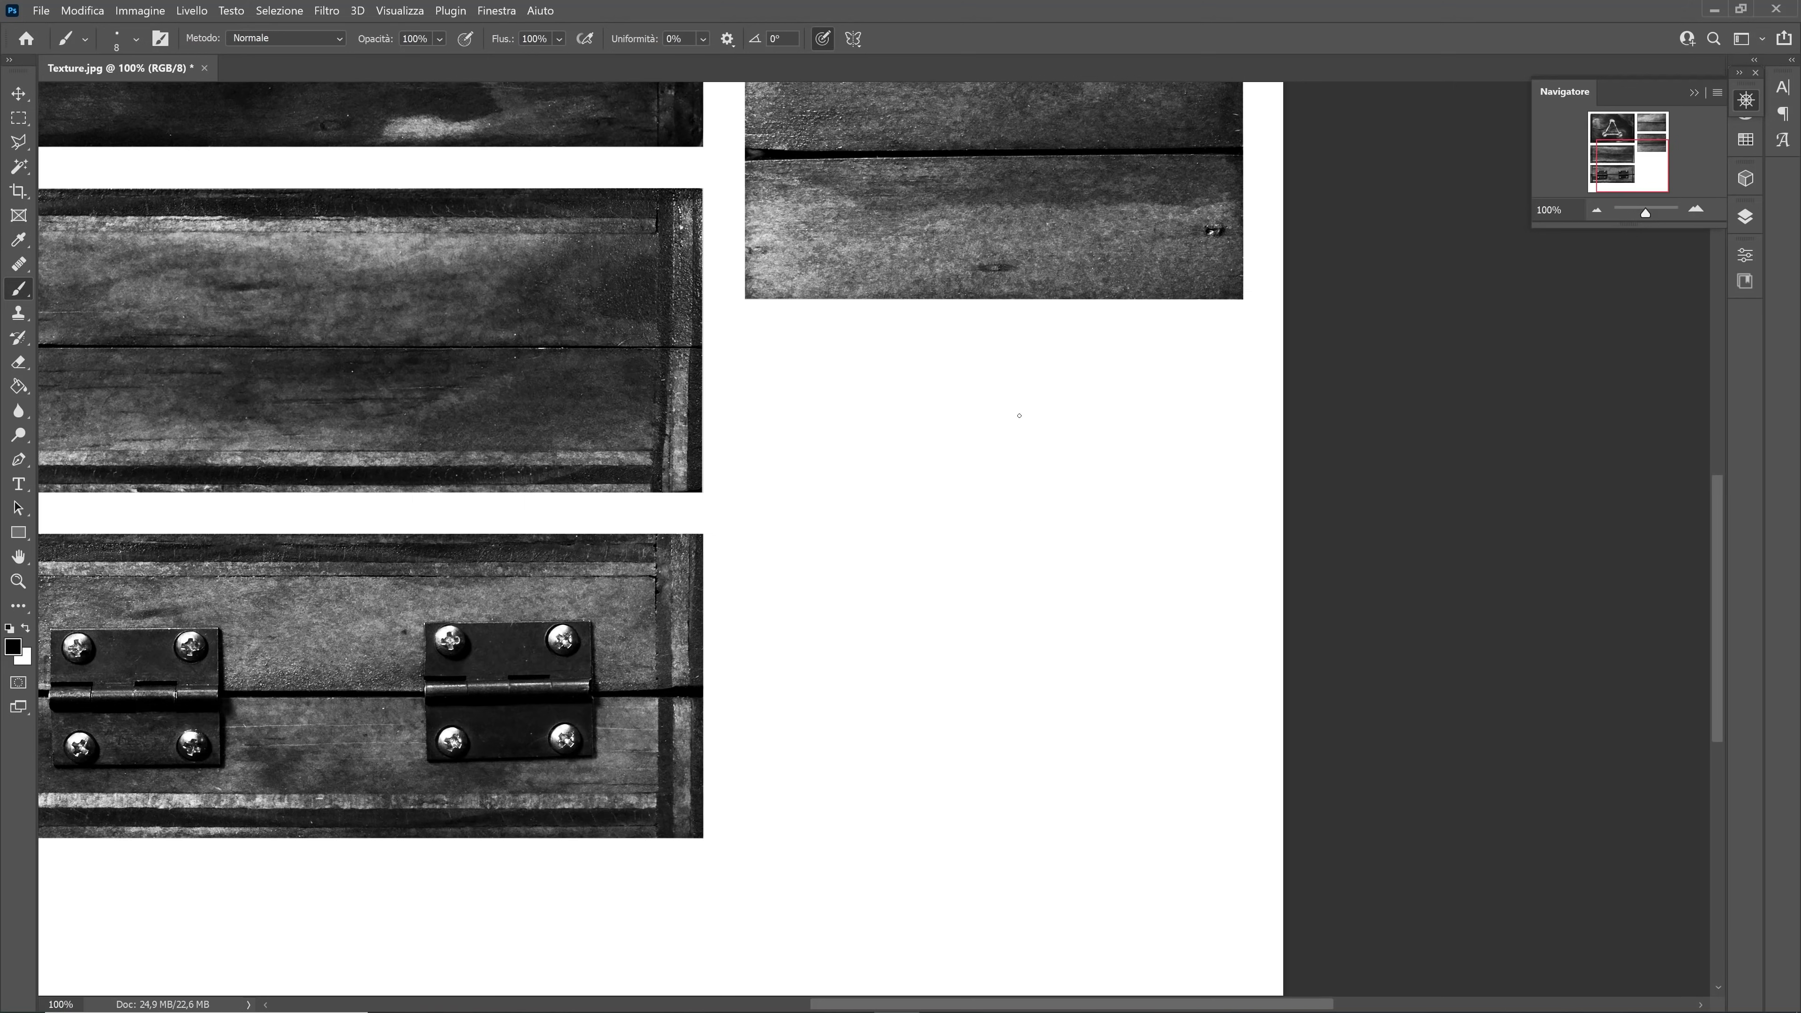
pyautogui.rightClick(1016, 687)
pyautogui.moveTo(1138, 688)
pyautogui.mouseDown()
pyautogui.moveTo(1190, 693)
pyautogui.moveTo(1141, 695)
pyautogui.mouseUp()
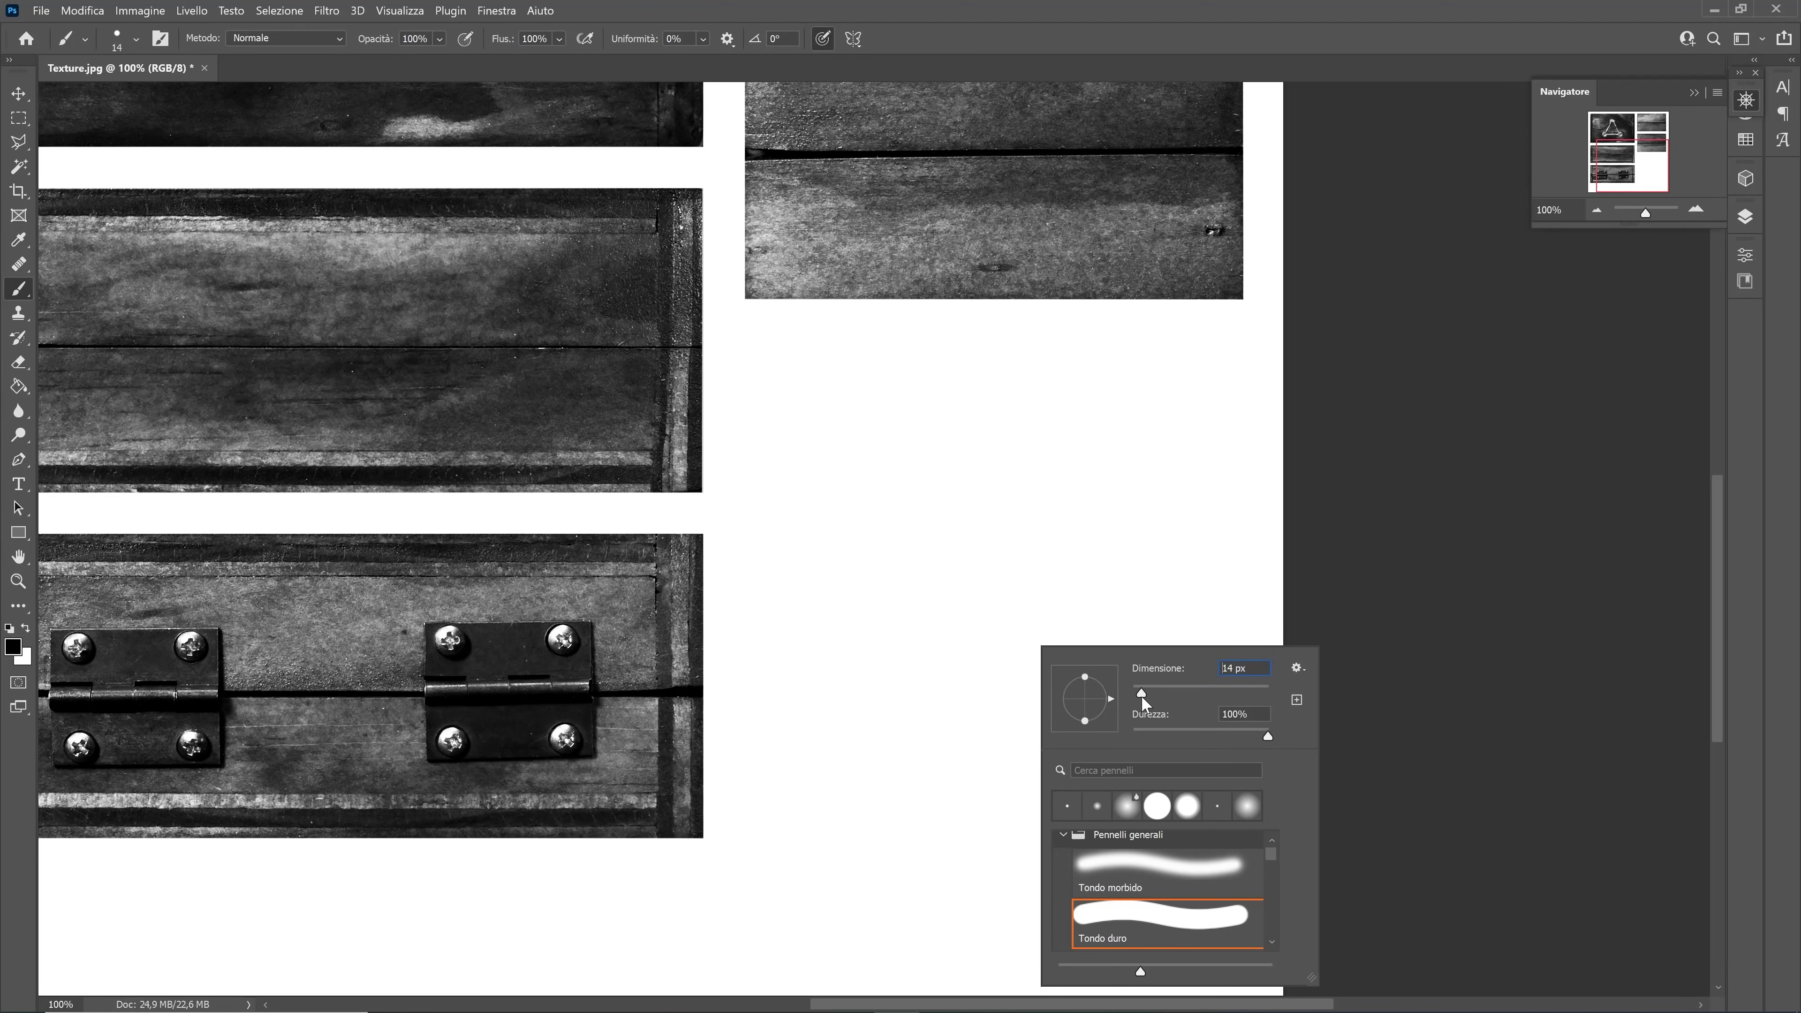
pyautogui.moveTo(1016, 494)
pyautogui.mouseDown()
pyautogui.moveTo(976, 507)
pyautogui.moveTo(1035, 644)
pyautogui.moveTo(1060, 516)
pyautogui.moveTo(1023, 501)
pyautogui.moveTo(1061, 444)
pyautogui.moveTo(1029, 441)
pyautogui.mouseUp()
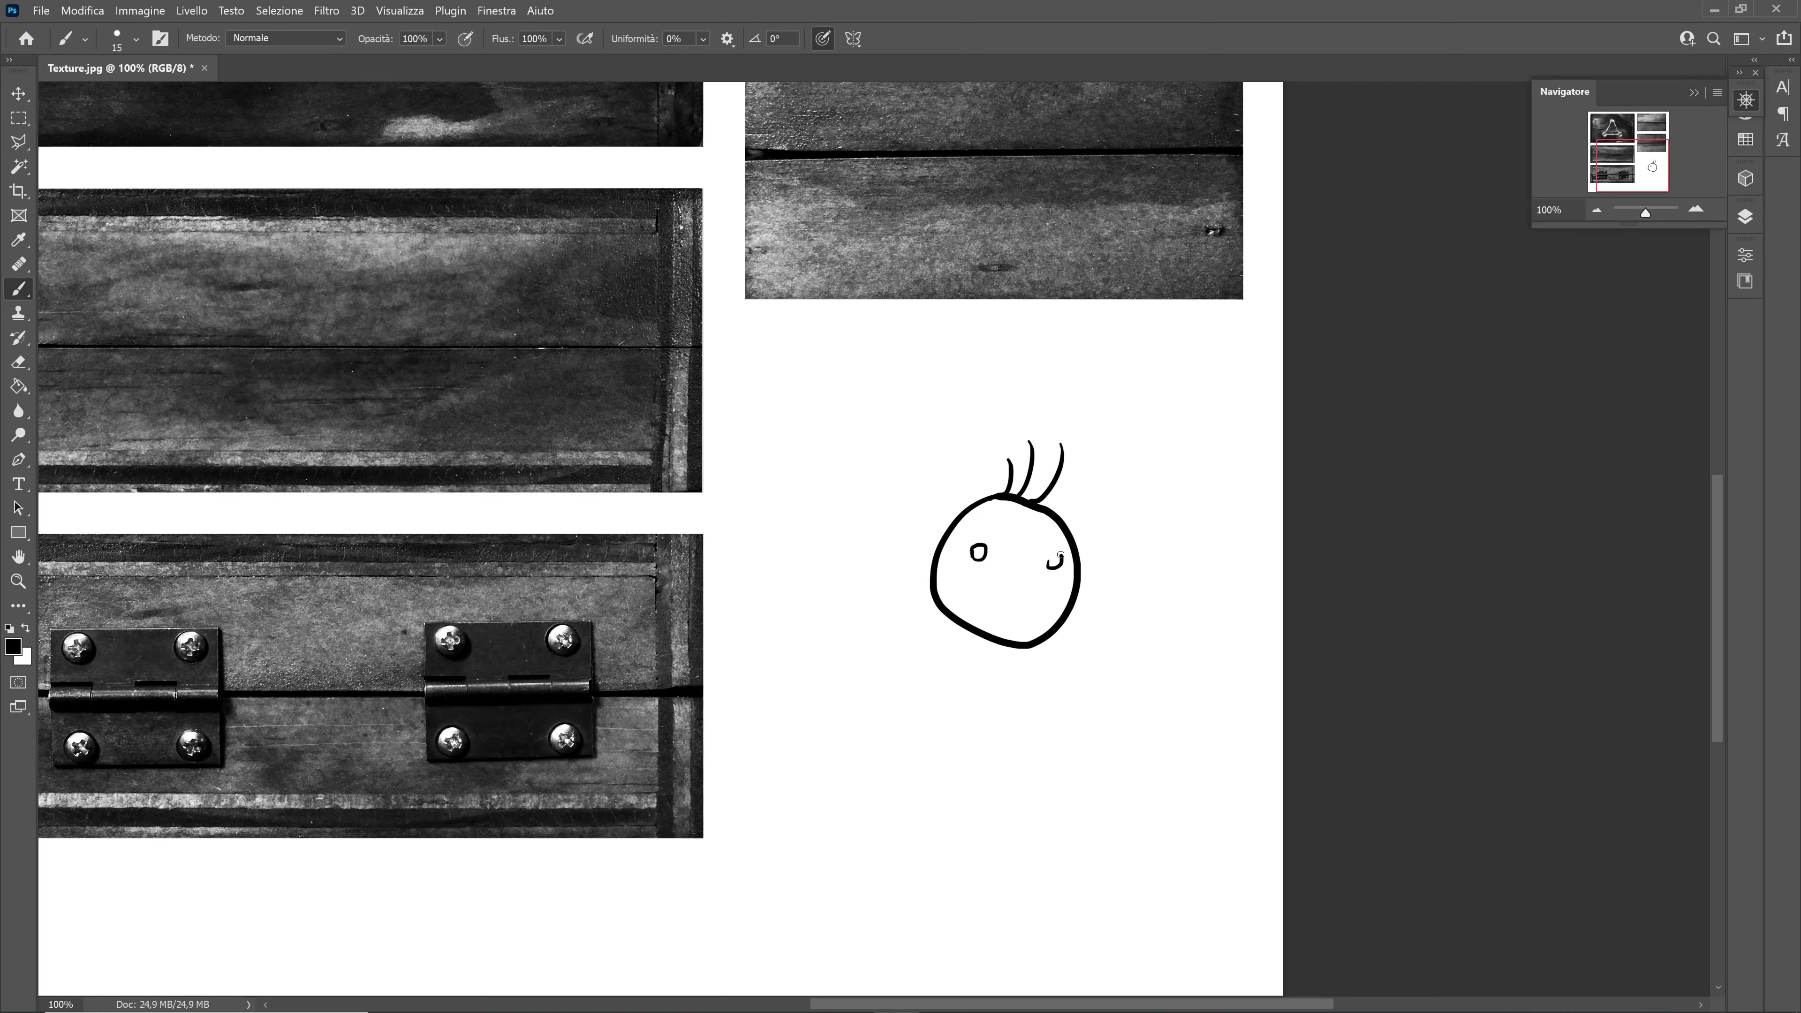
# Sketch the figure's mouth, body sides, outstretched arm, rounded hand and cuff
pyautogui.moveTo(1046, 595)
pyautogui.mouseDown()
pyautogui.moveTo(974, 602)
pyautogui.moveTo(1027, 612)
pyautogui.mouseUp()
pyautogui.moveTo(1019, 652); pyautogui.dragTo(1053, 848)
pyautogui.moveTo(954, 621); pyautogui.dragTo(962, 855)
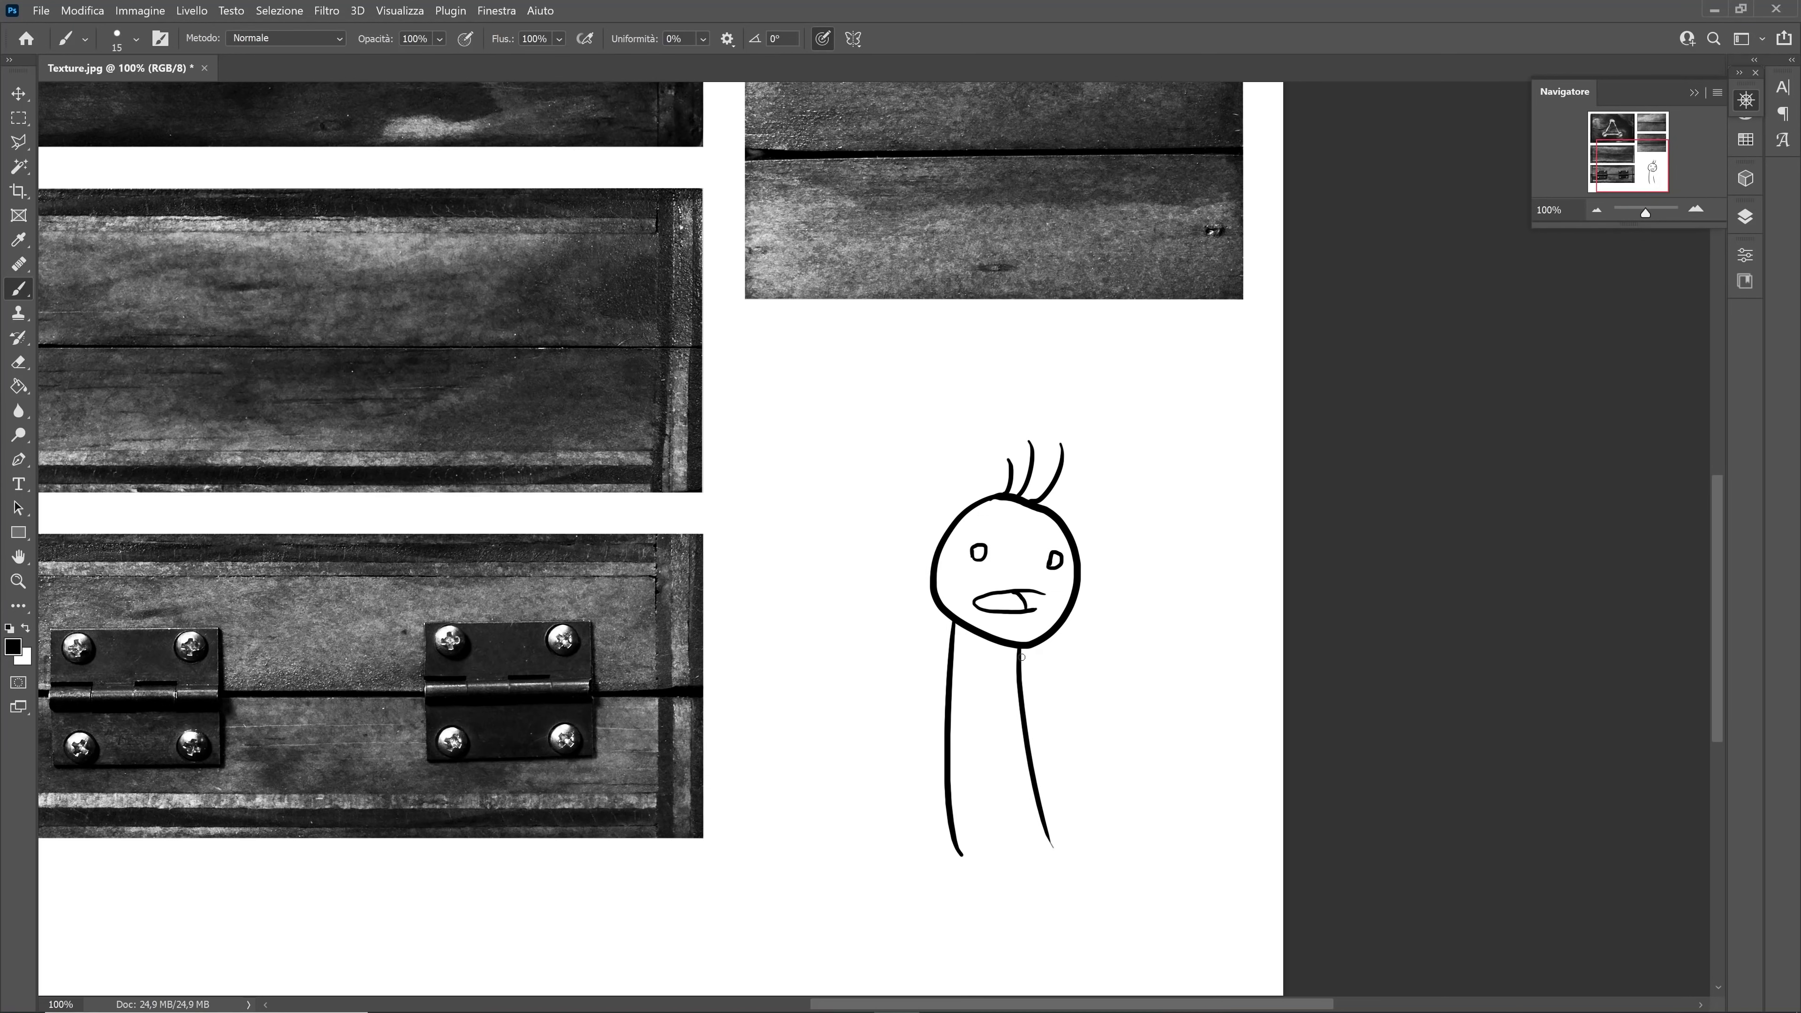
pyautogui.moveTo(1022, 658); pyautogui.dragTo(1111, 654)
pyautogui.moveTo(950, 635); pyautogui.dragTo(1040, 719)
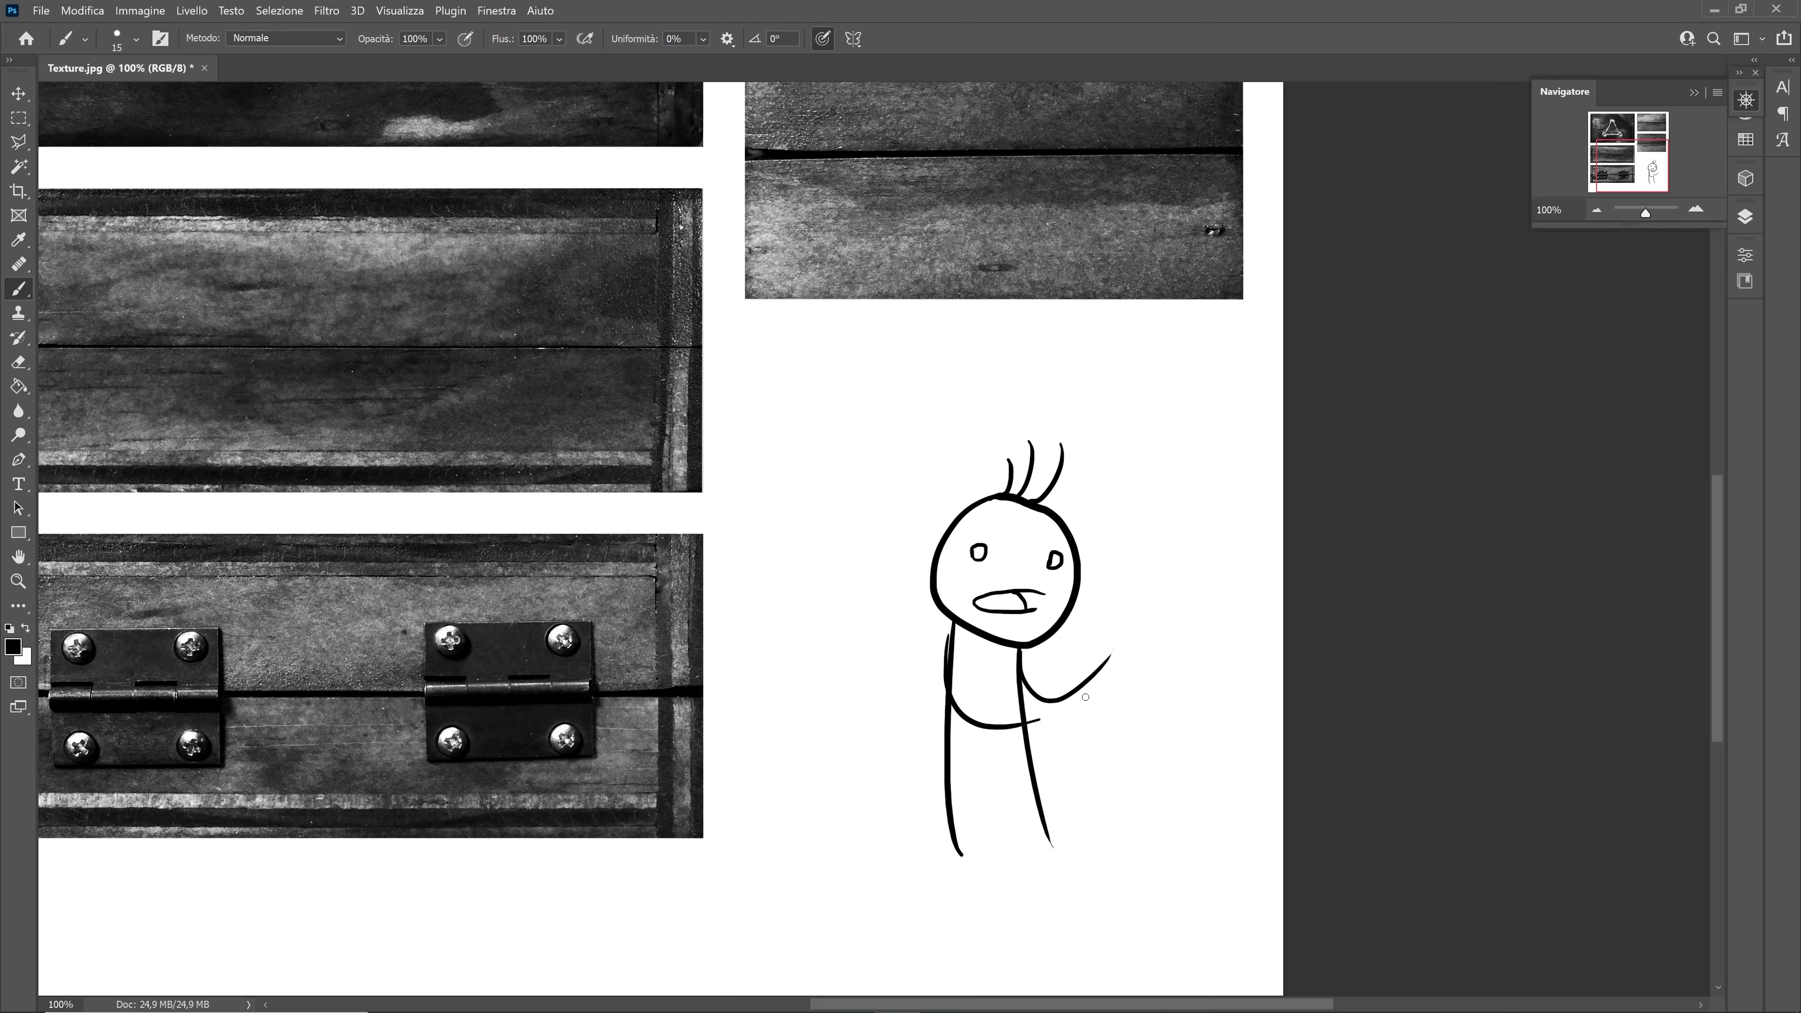
pyautogui.moveTo(1120, 652)
pyautogui.mouseDown()
pyautogui.moveTo(1106, 745)
pyautogui.moveTo(1154, 687)
pyautogui.moveTo(1120, 668)
pyautogui.moveTo(1186, 567)
pyautogui.moveTo(1131, 656)
pyautogui.mouseUp()
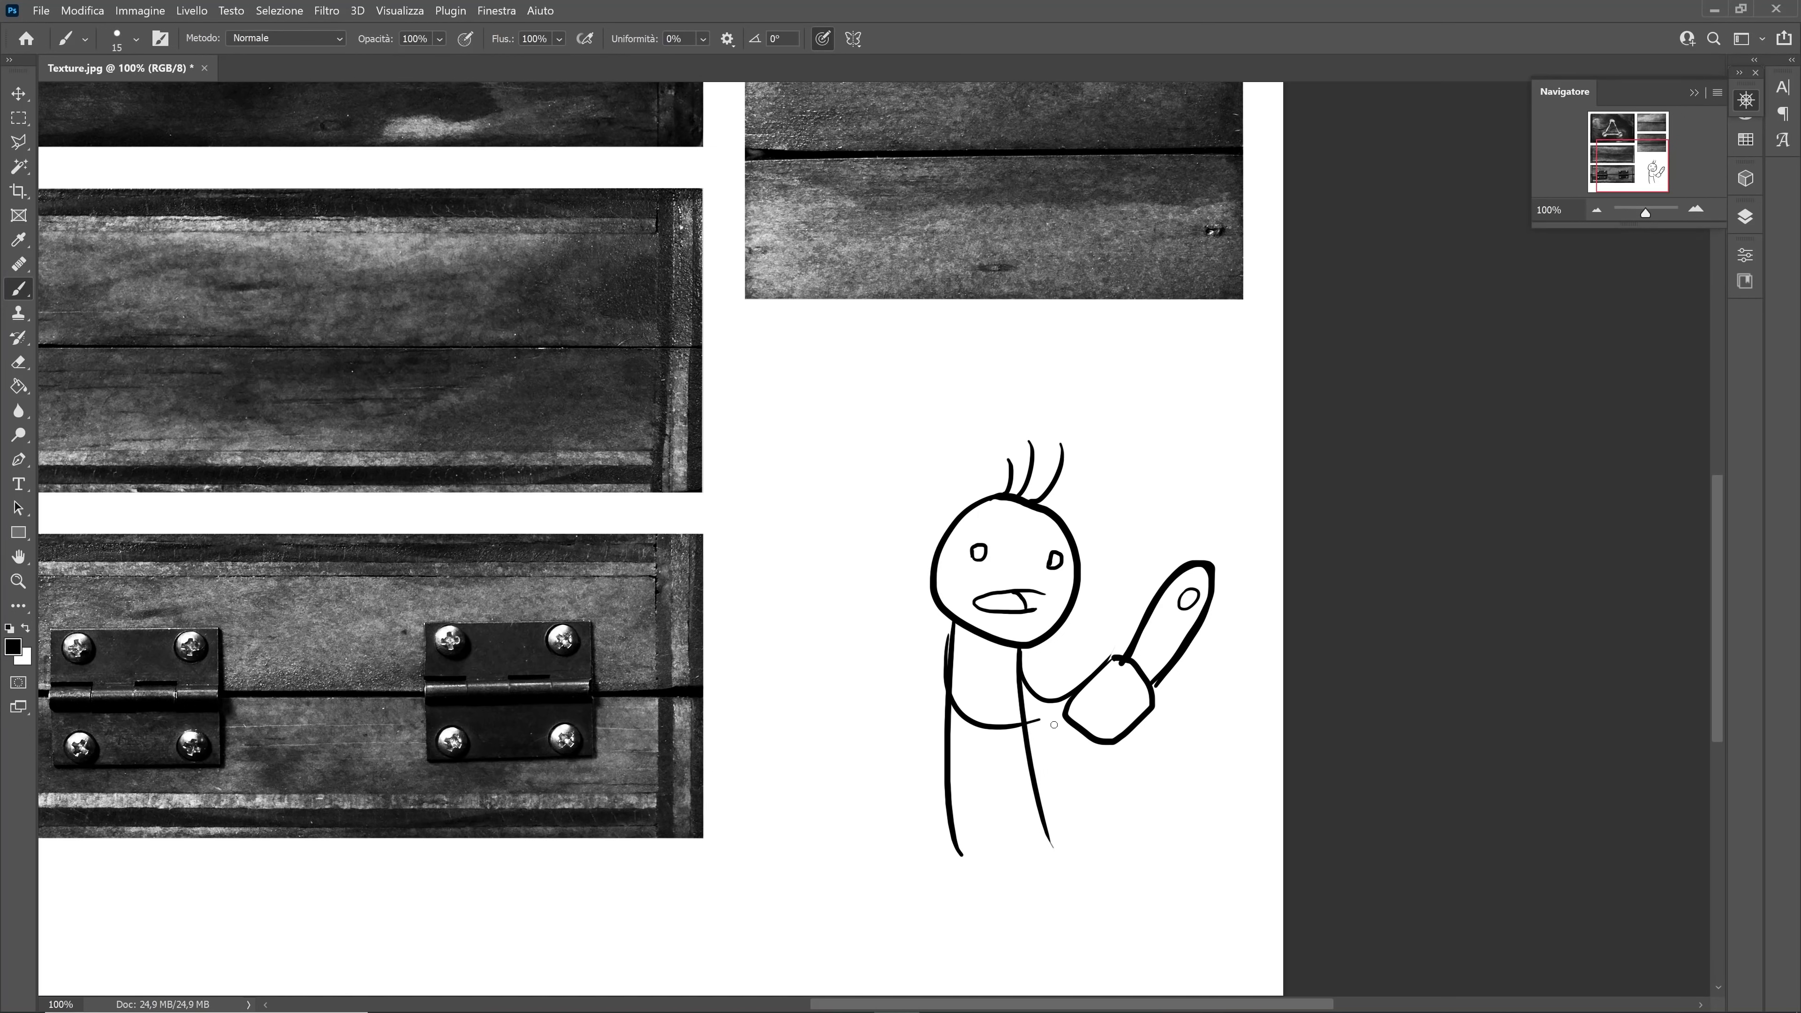
pyautogui.moveTo(1054, 725)
pyautogui.mouseDown()
pyautogui.moveTo(1058, 702)
pyautogui.moveTo(1065, 721)
pyautogui.mouseUp()
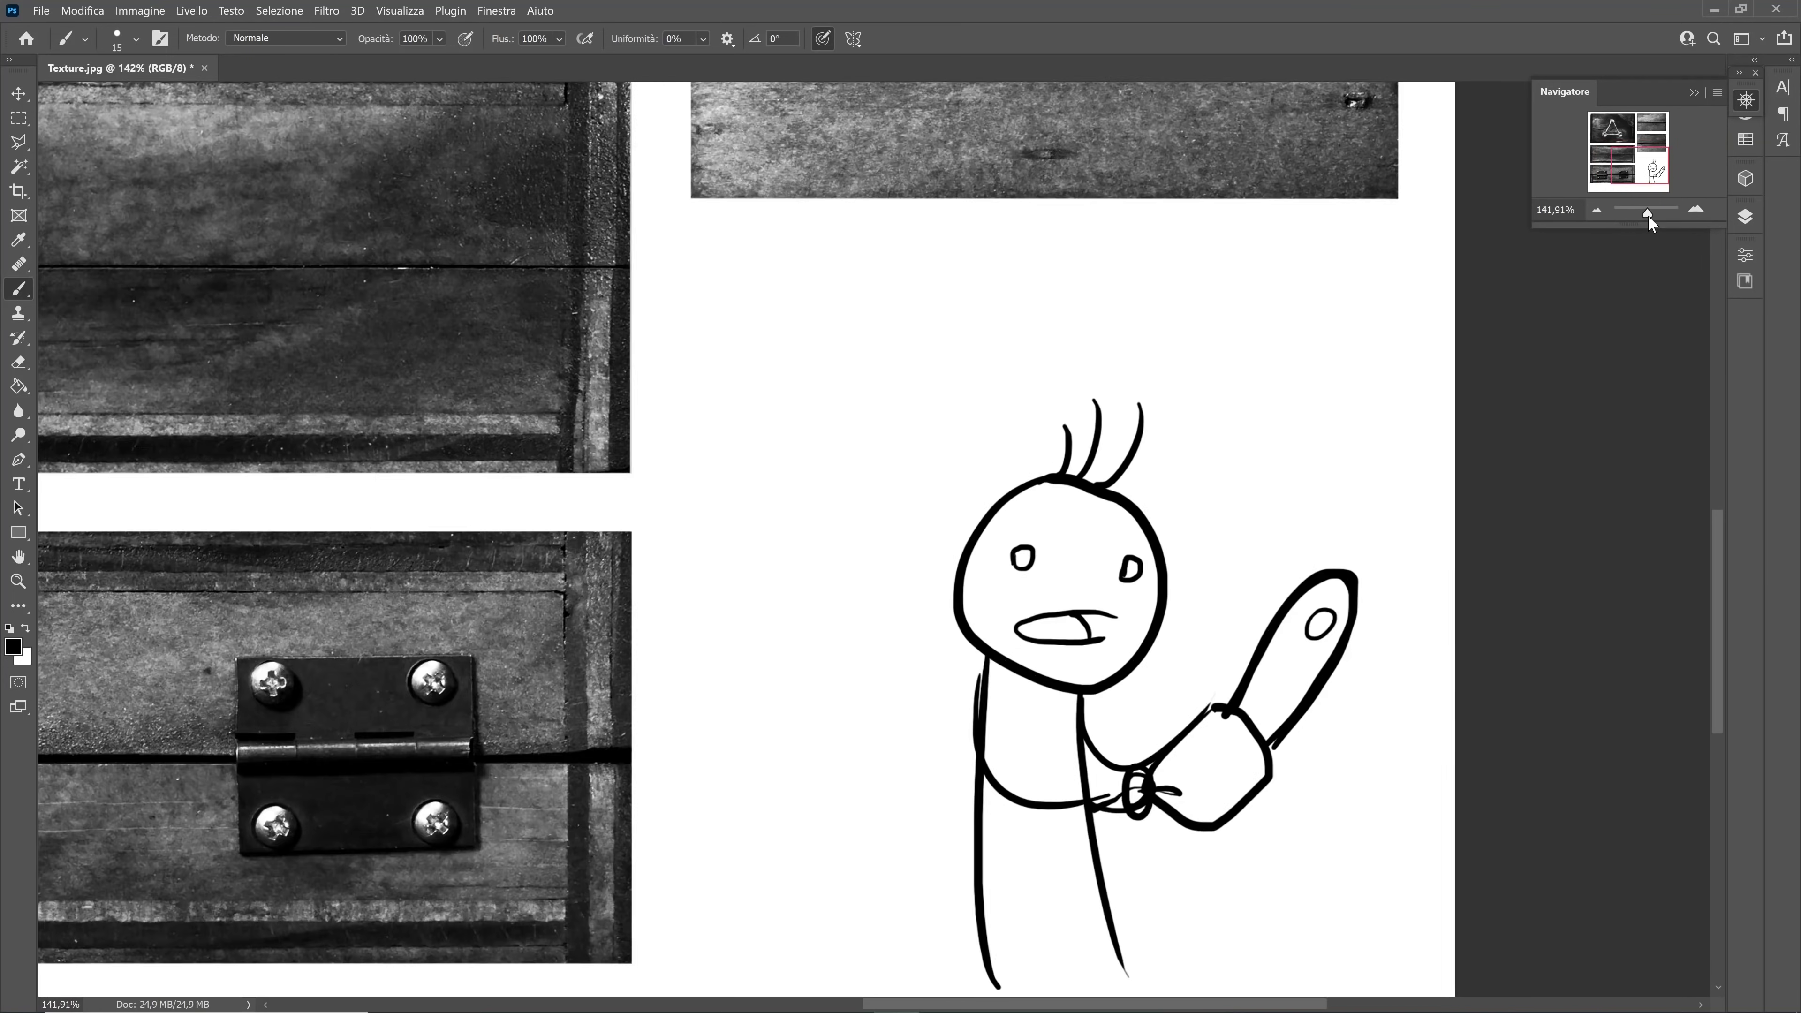
pyautogui.moveTo(1646, 213); pyautogui.dragTo(1643, 215)
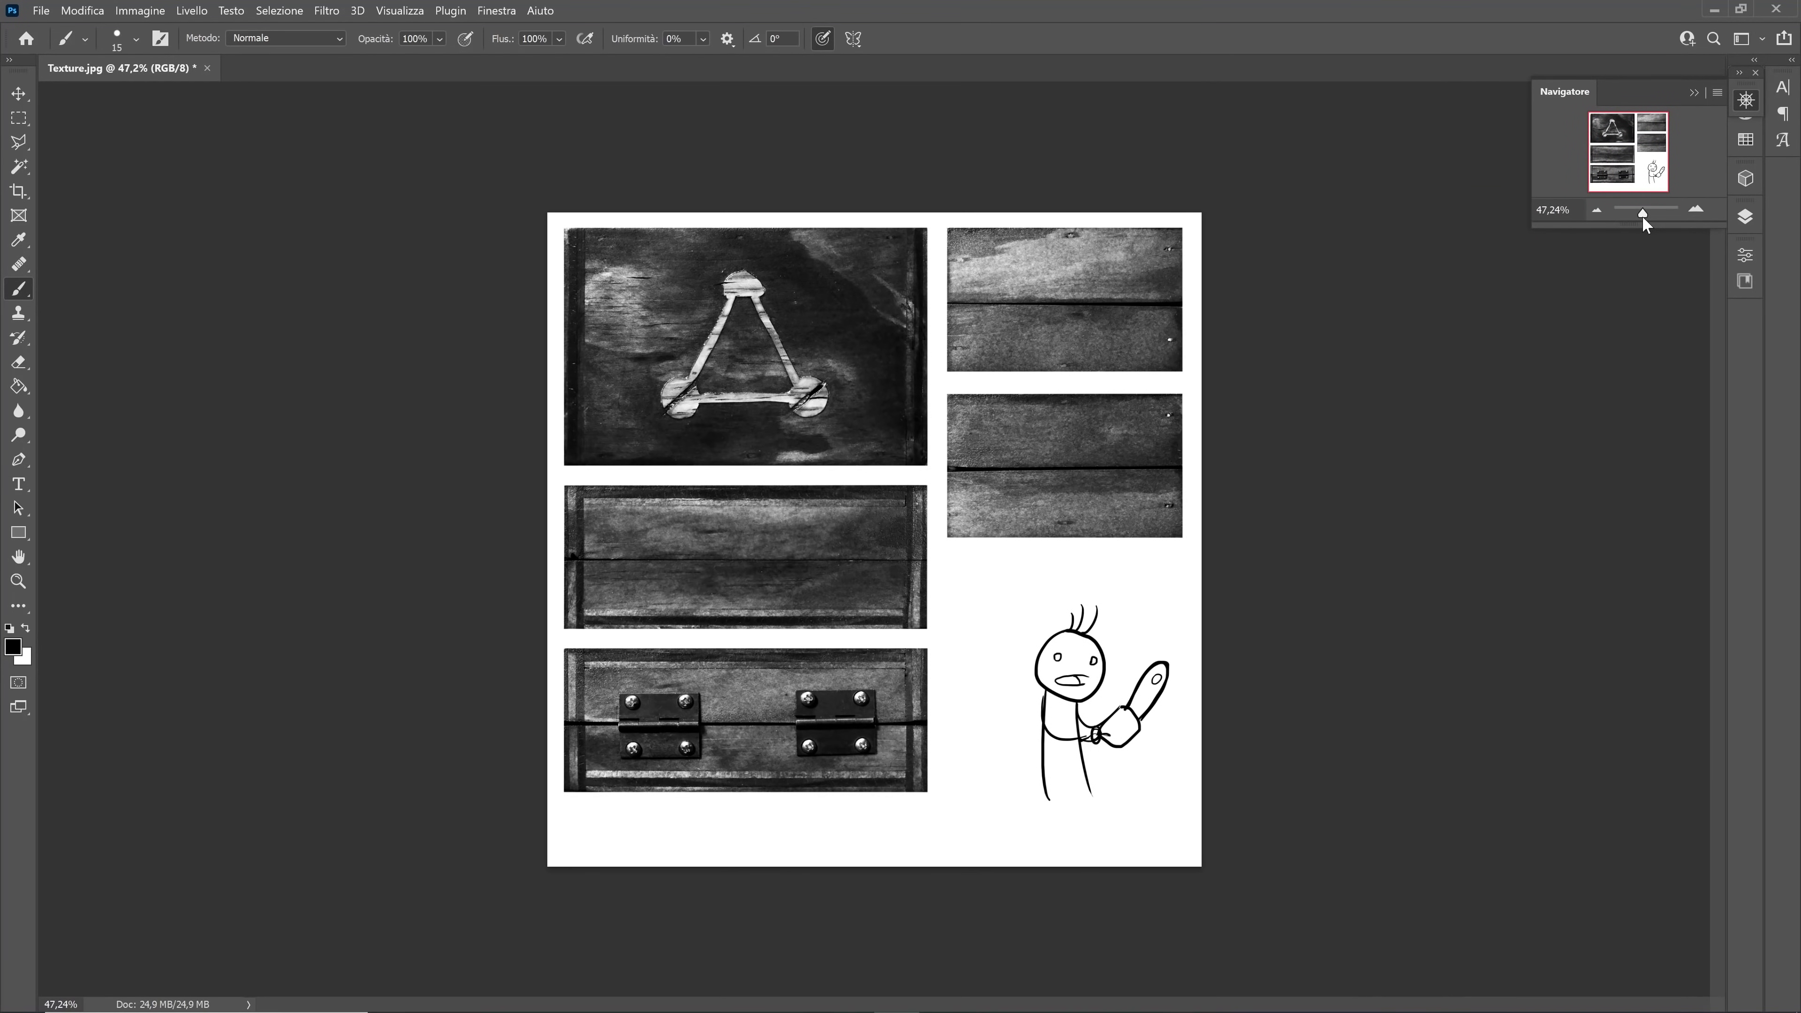
# Convert the Sfondo background into layer Livello 0 and open Filtro > 3D > Genera mappa normale
pyautogui.click(1746, 216)
pyautogui.rightClick(1616, 342)
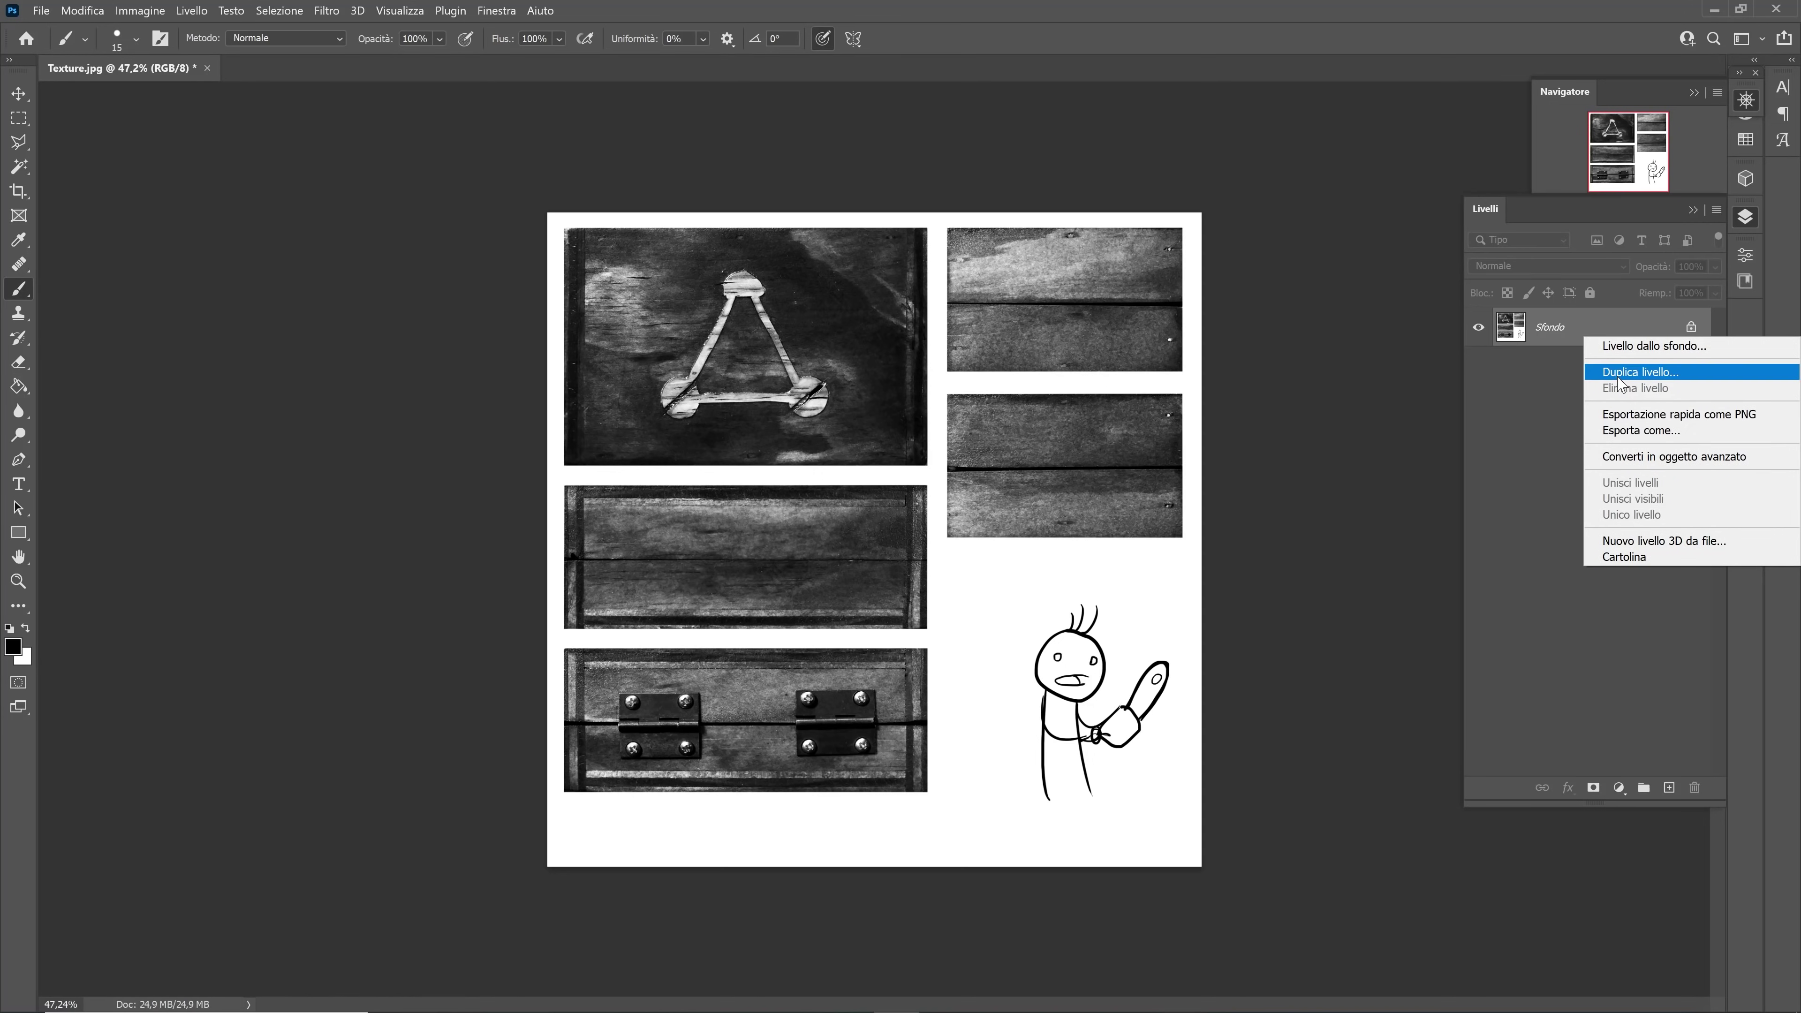
pyautogui.click(1620, 320)
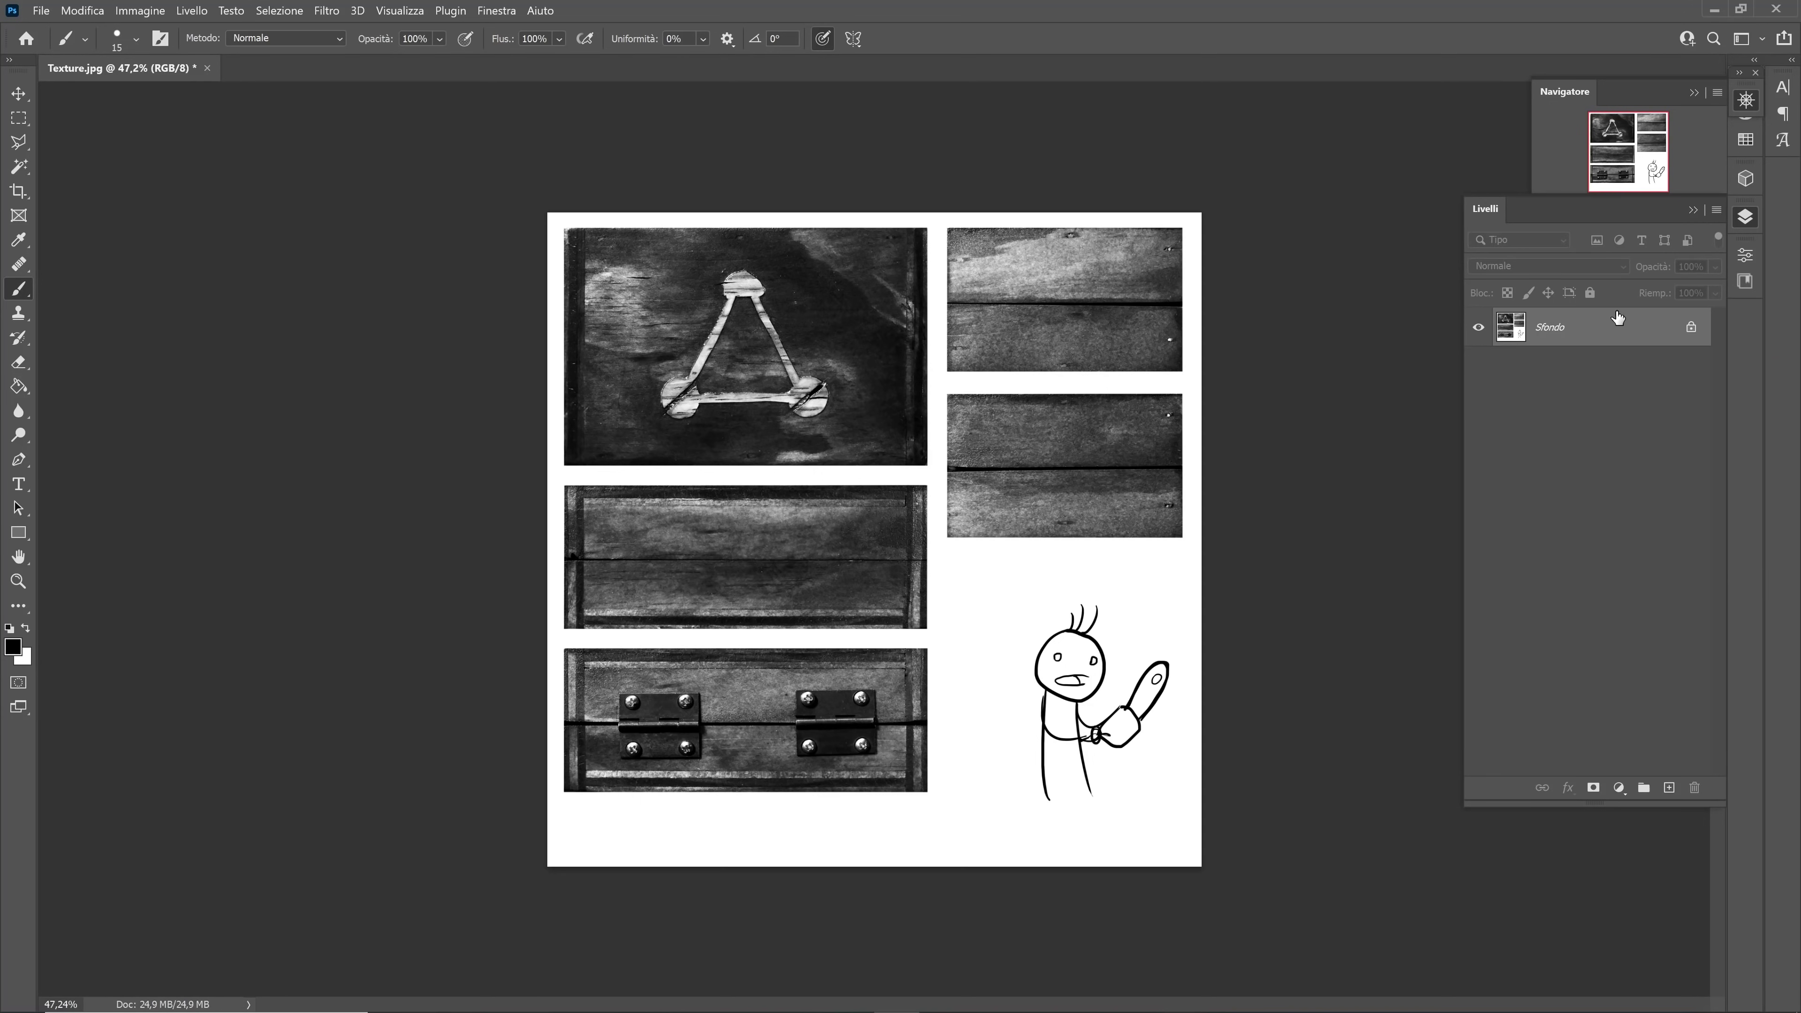
pyautogui.doubleClick(1624, 336)
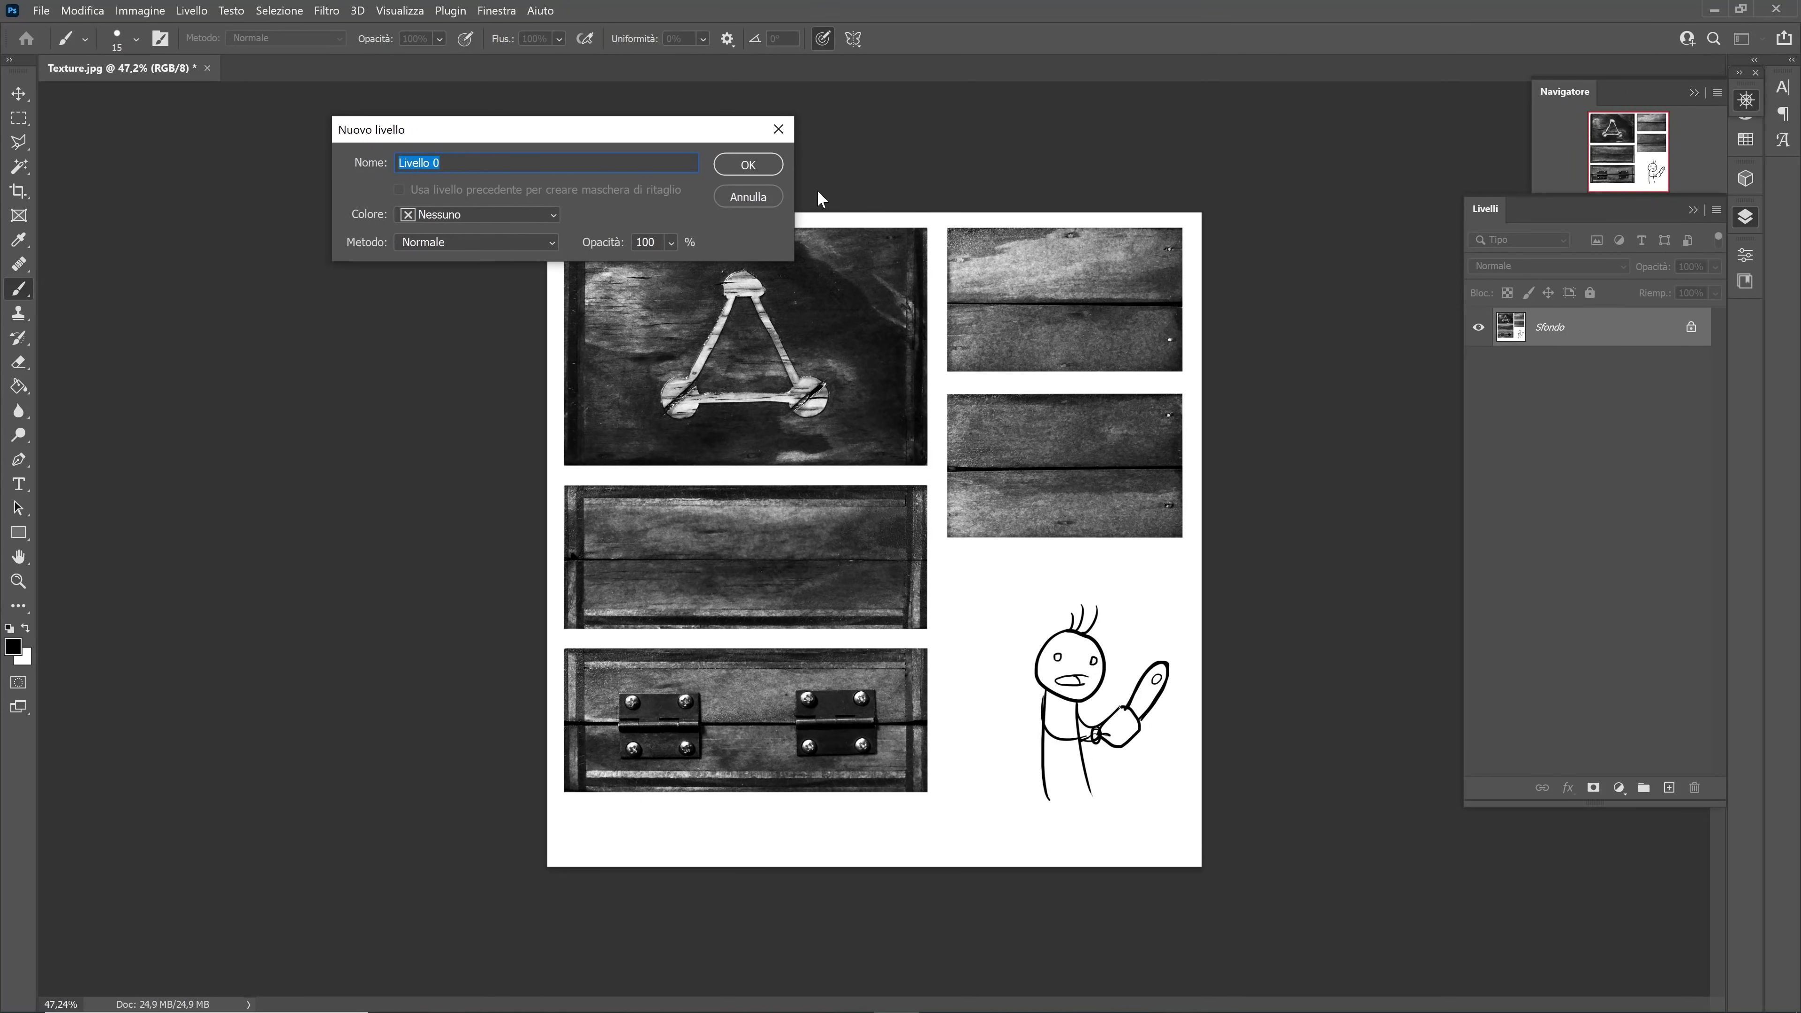
pyautogui.click(747, 164)
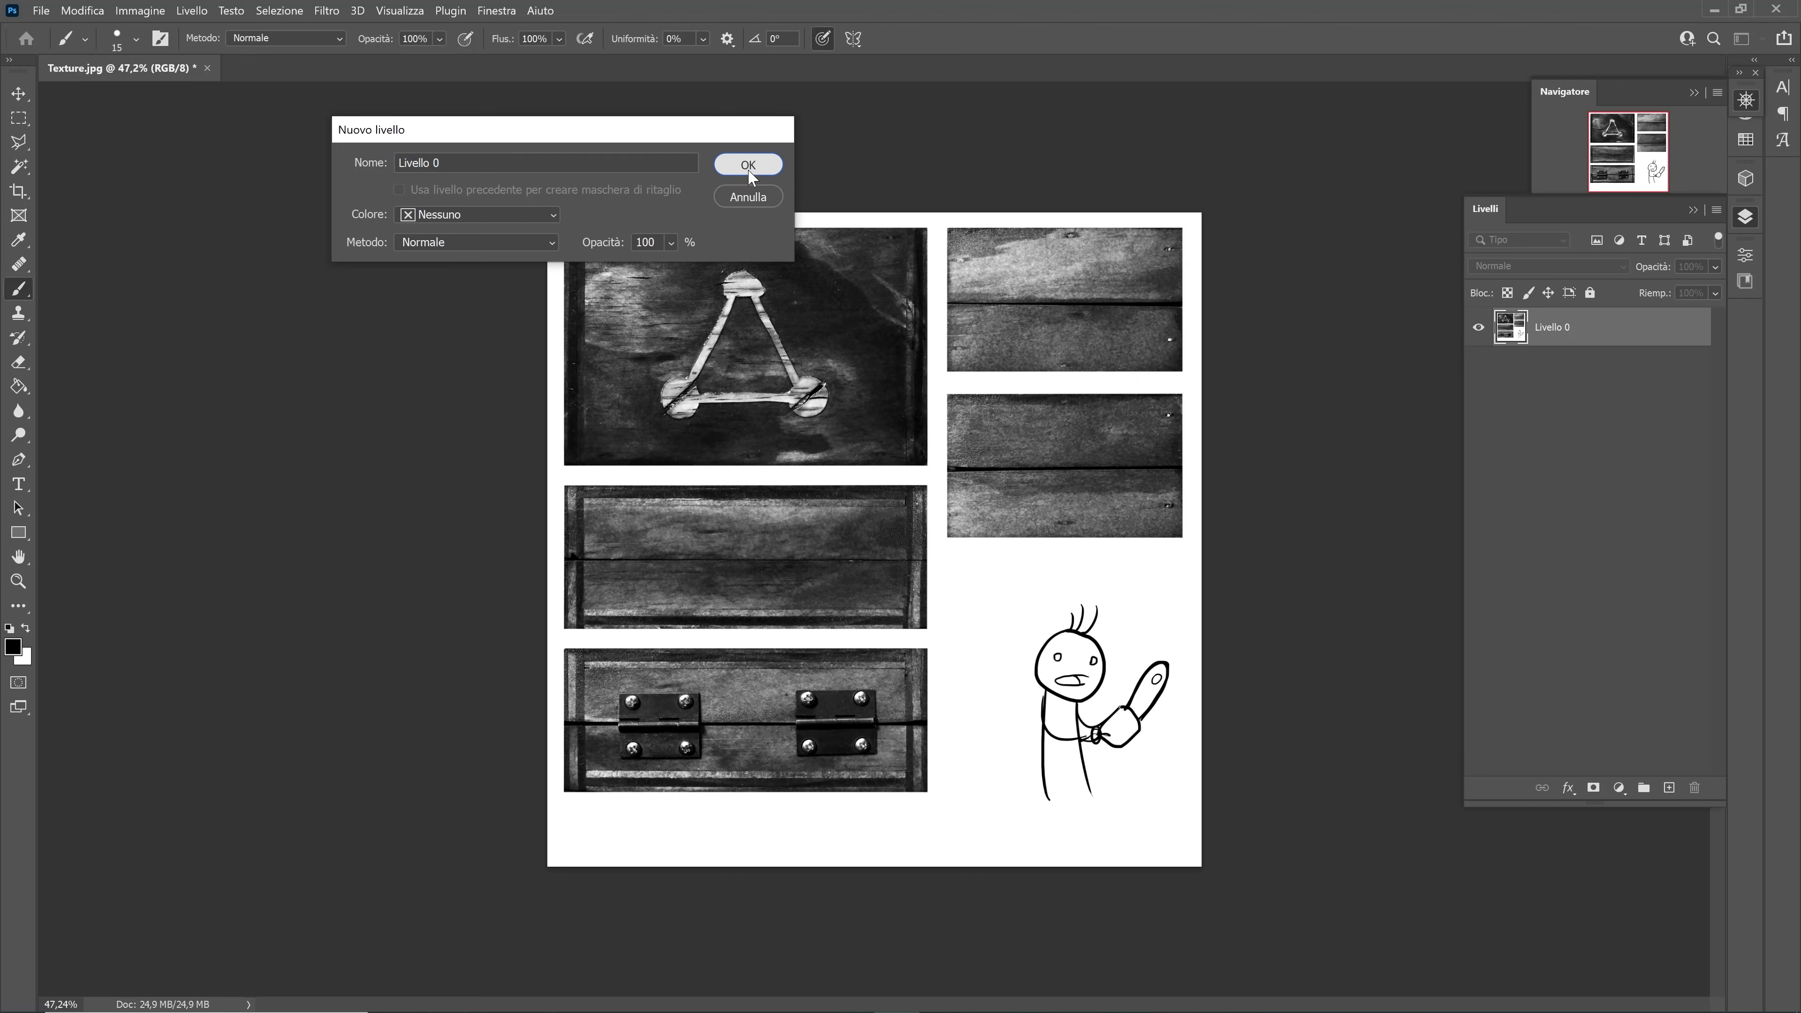
pyautogui.click(328, 12)
pyautogui.moveTo(338, 209)
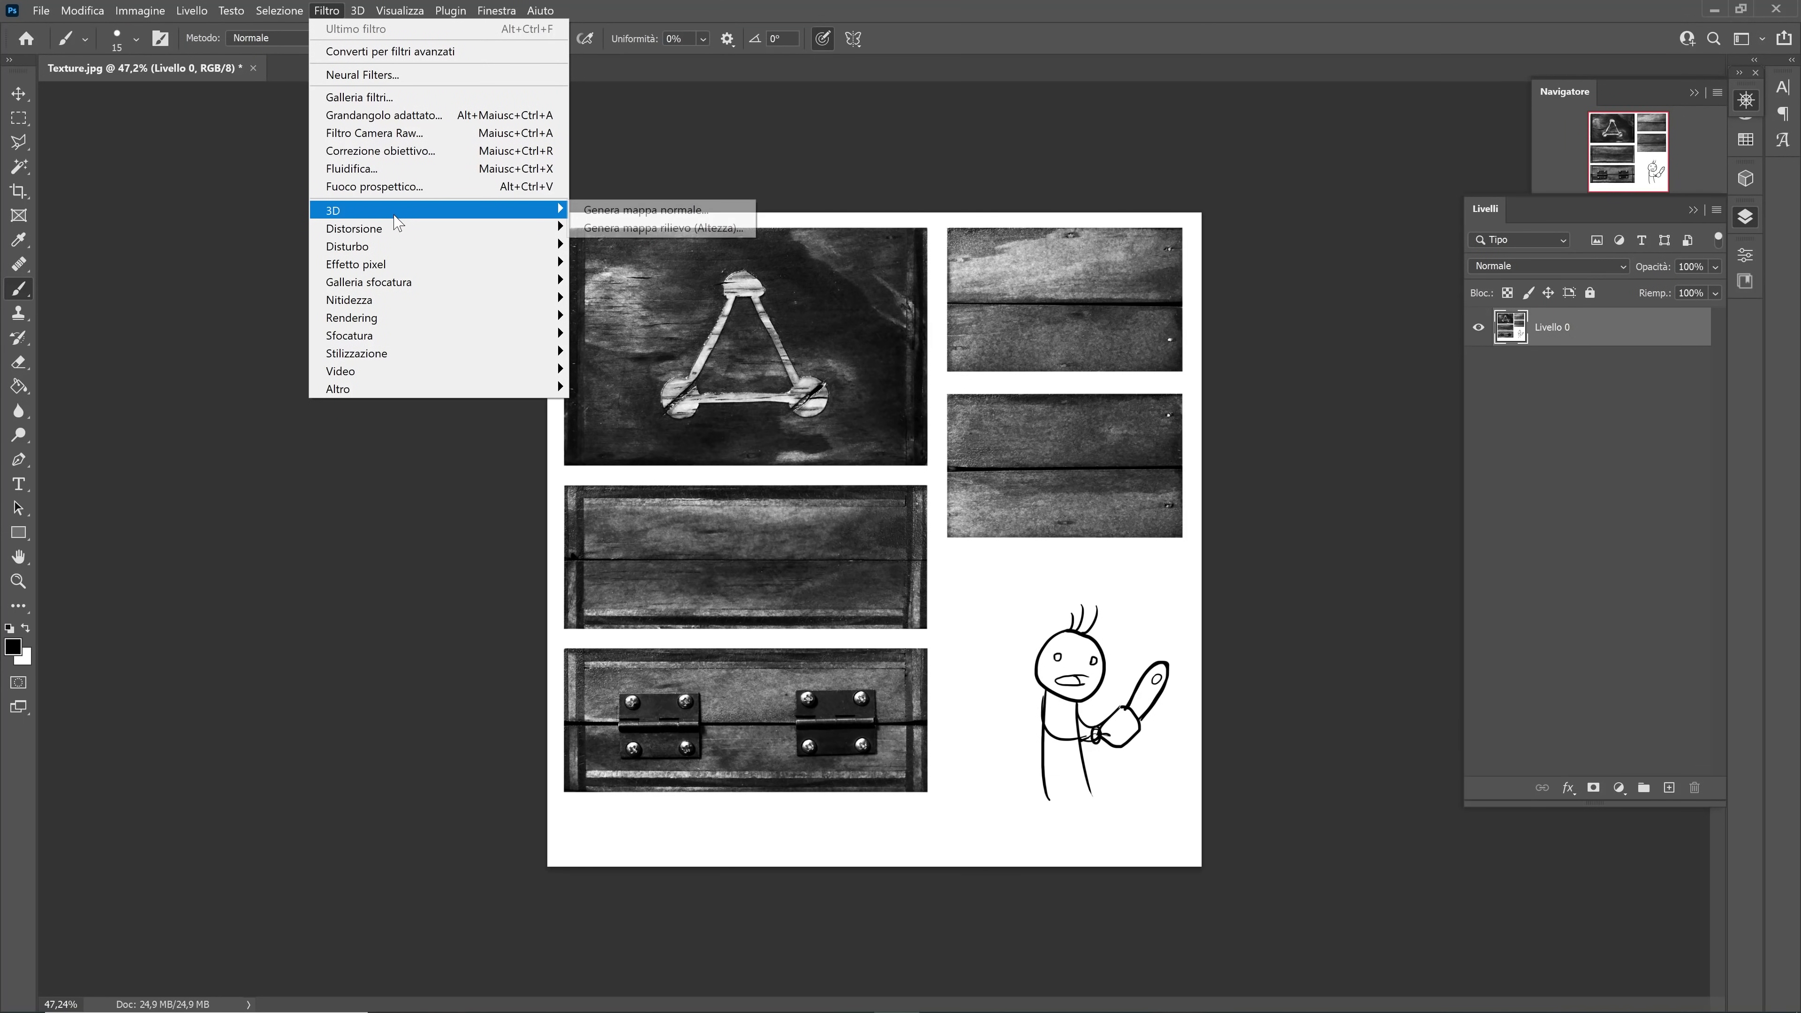
pyautogui.click(642, 228)
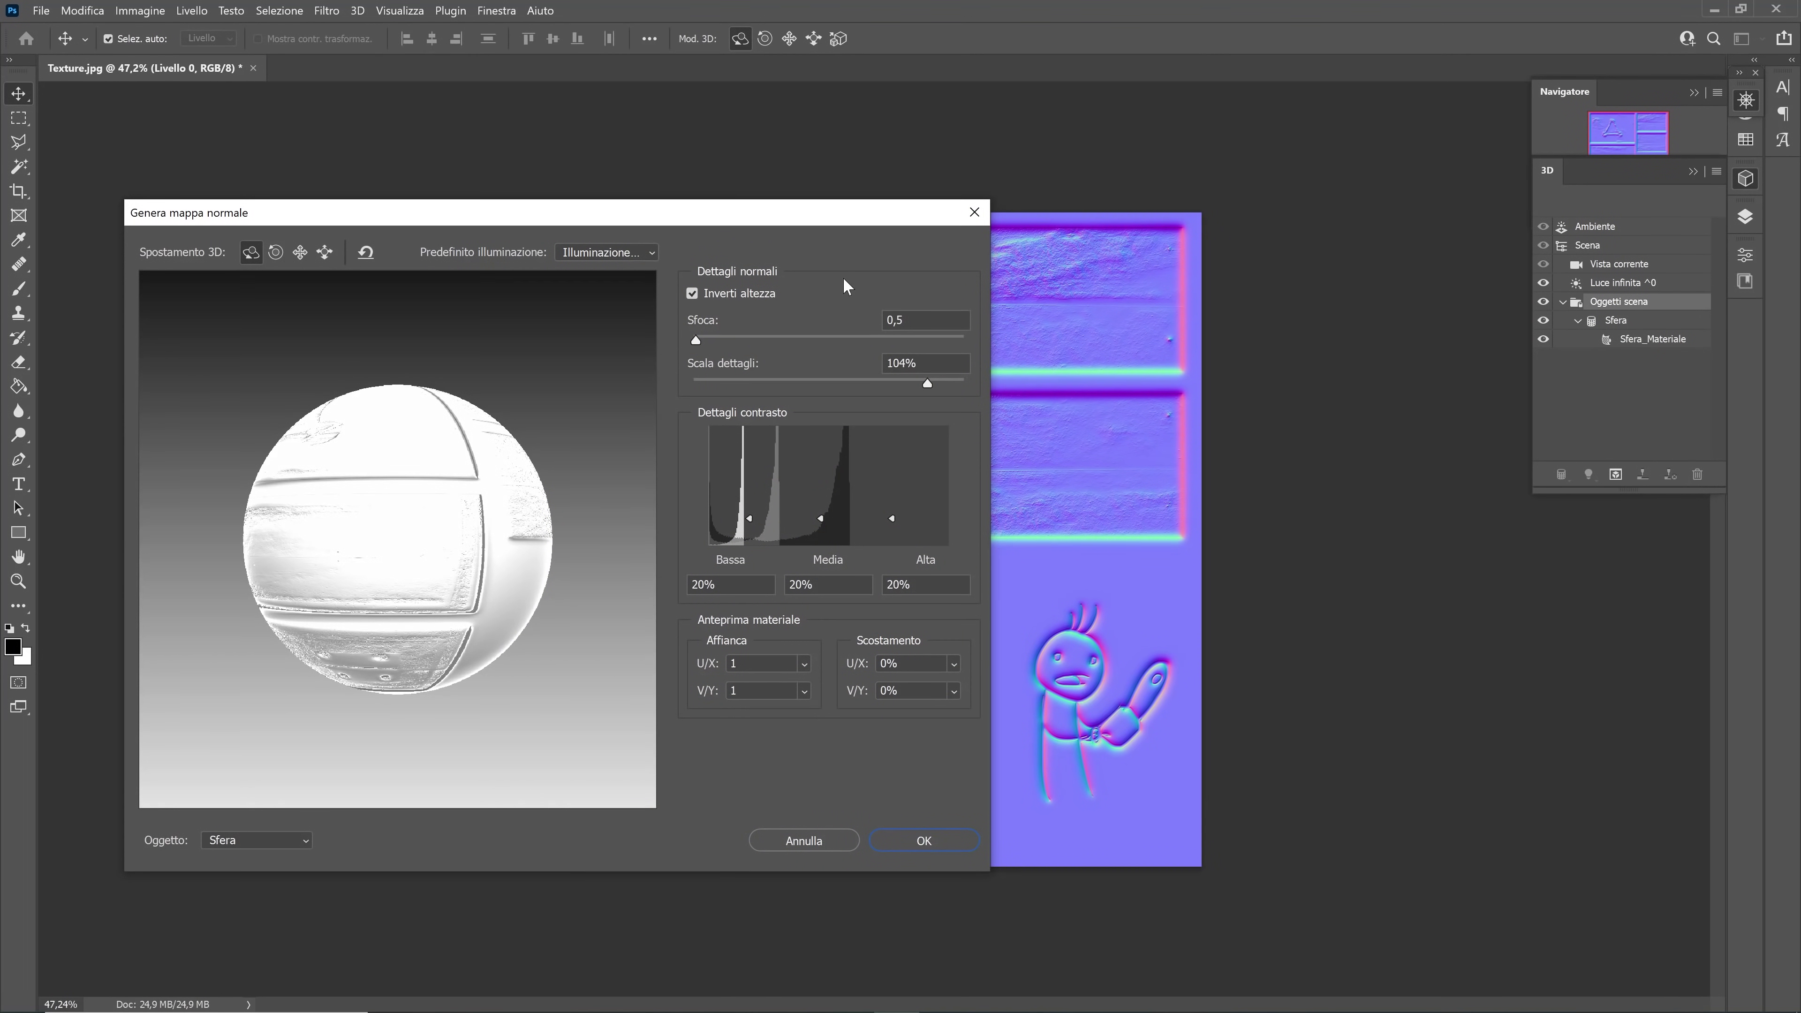
# Move the dialog aside, orbit the preview sphere, and toggle Inverti altezza off then back on
pyautogui.moveTo(793, 216)
pyautogui.mouseDown()
pyautogui.moveTo(1573, 673)
pyautogui.moveTo(1220, 297)
pyautogui.moveTo(1197, 235)
pyautogui.mouseUp()
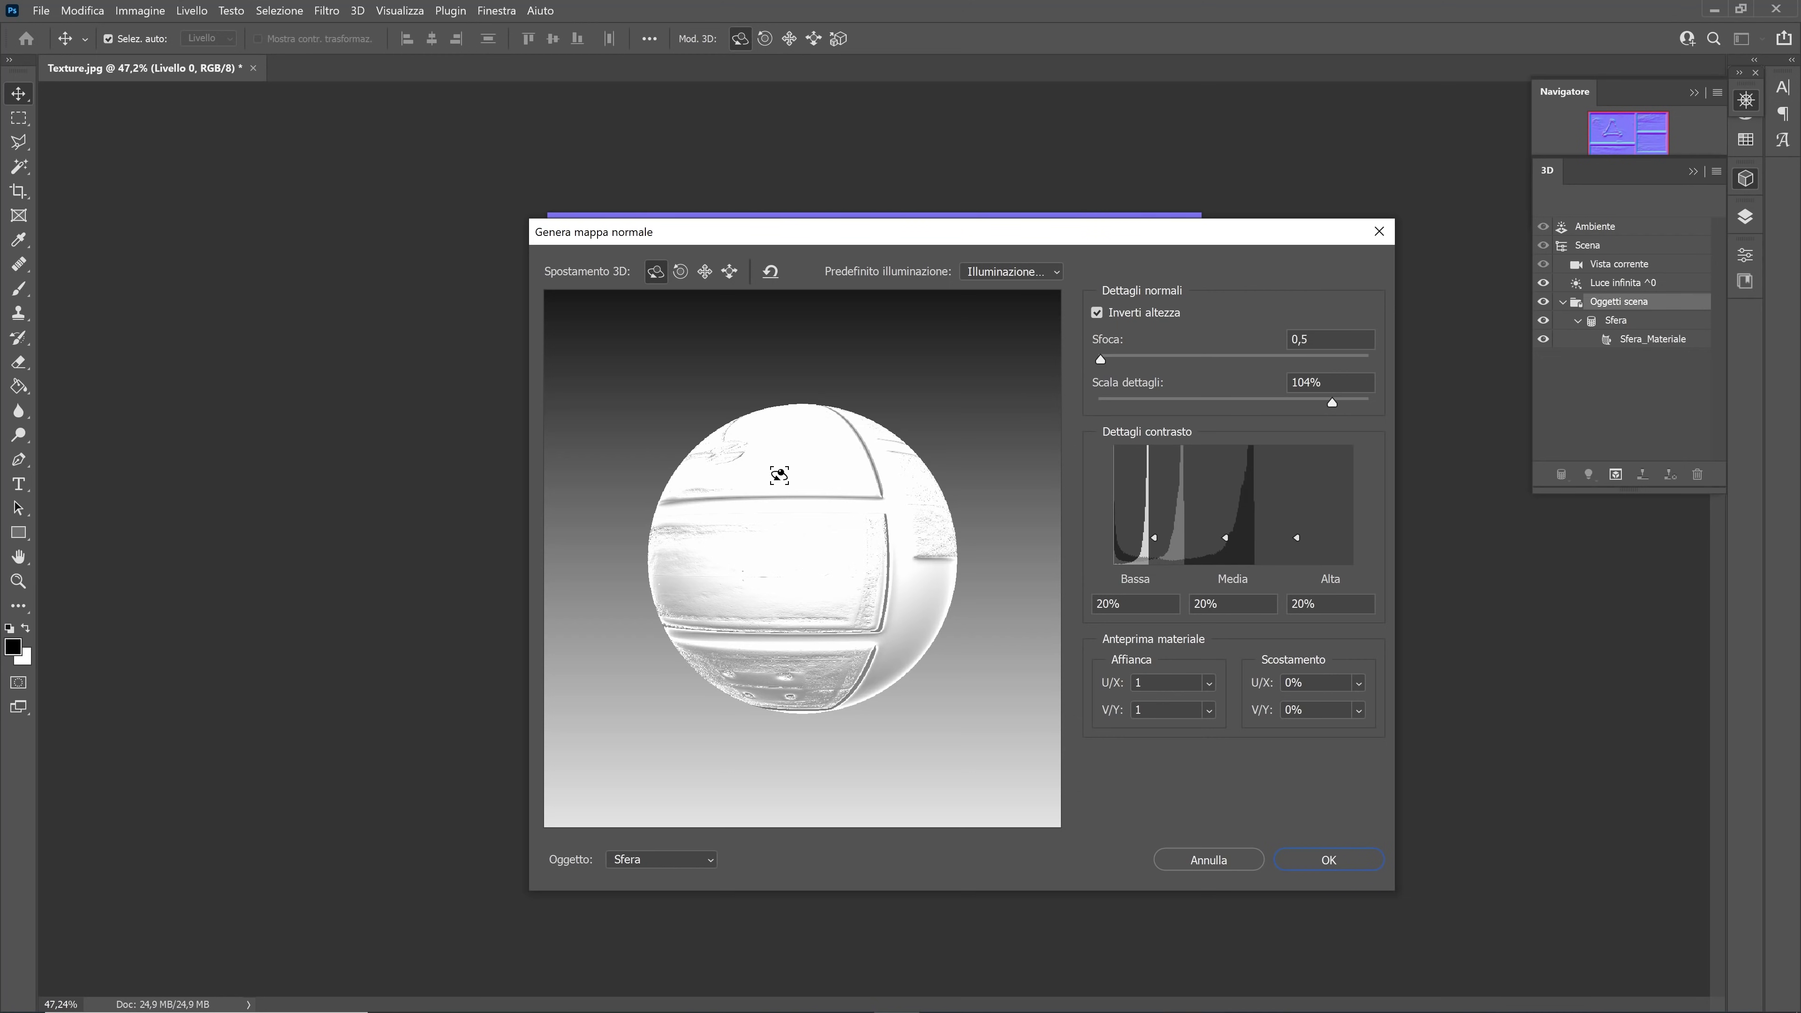
pyautogui.click(863, 552)
pyautogui.moveTo(864, 552); pyautogui.dragTo(858, 544)
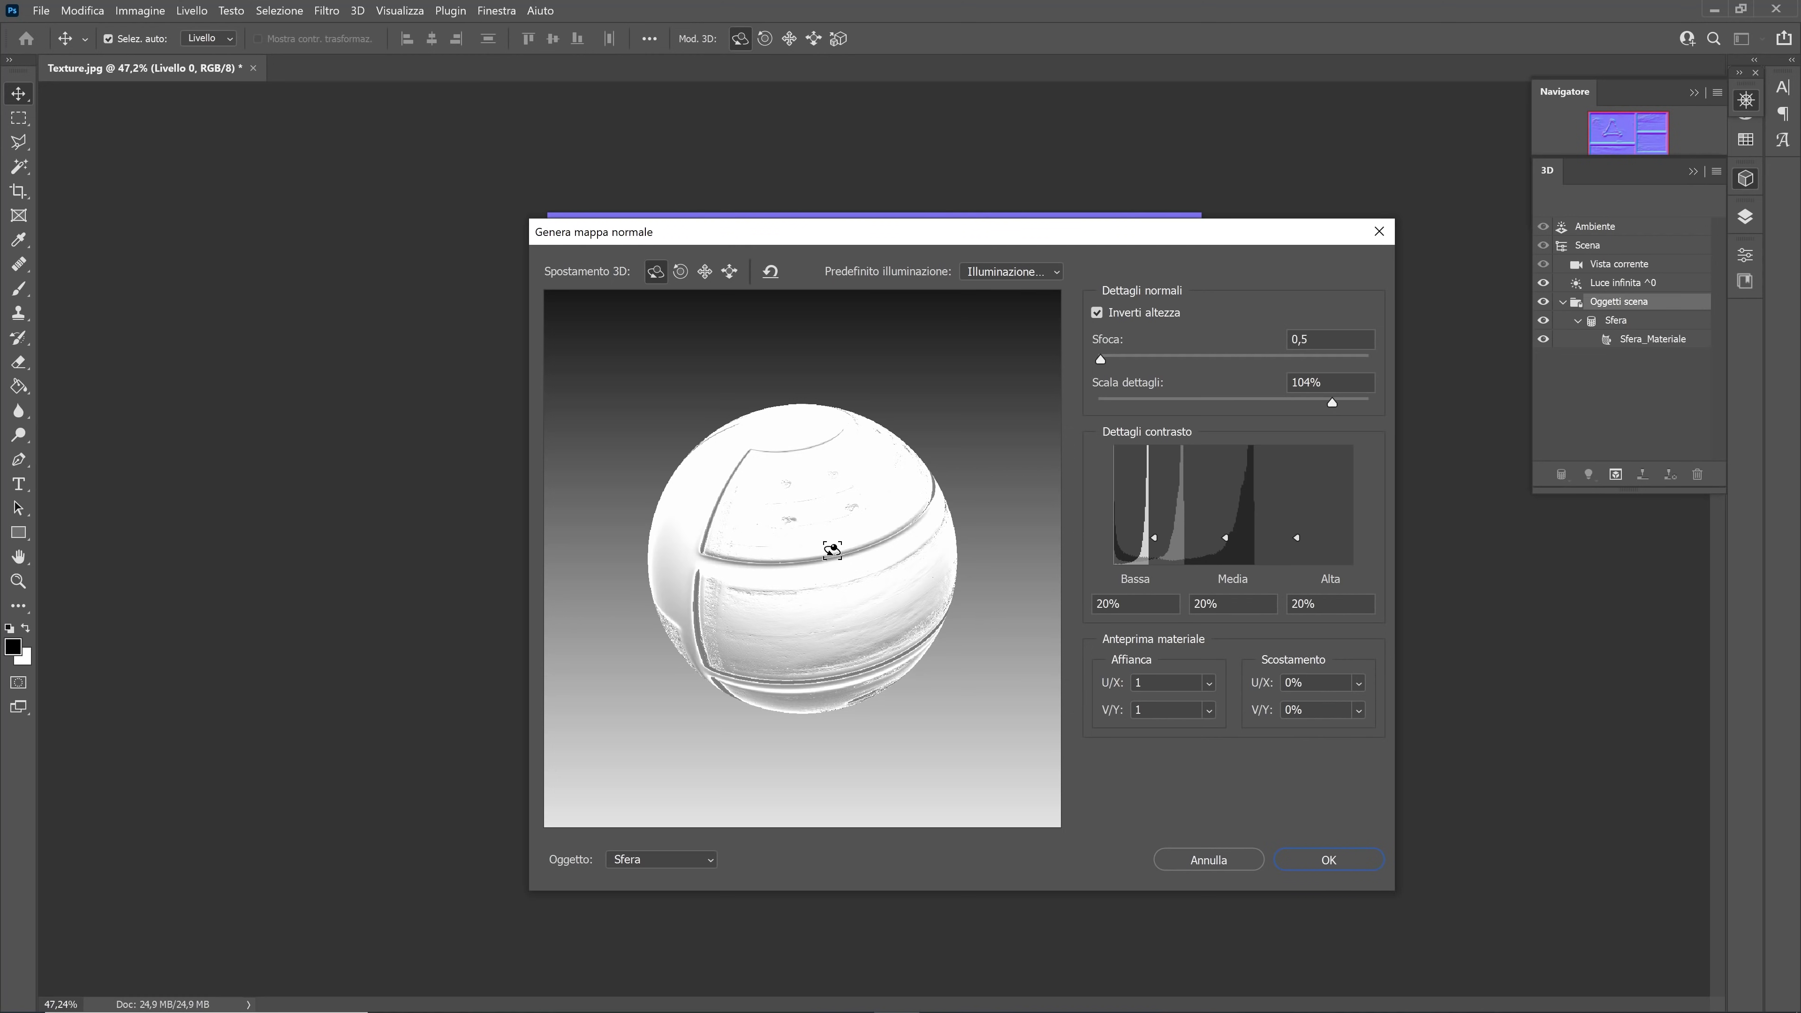
pyautogui.moveTo(835, 552); pyautogui.dragTo(858, 566)
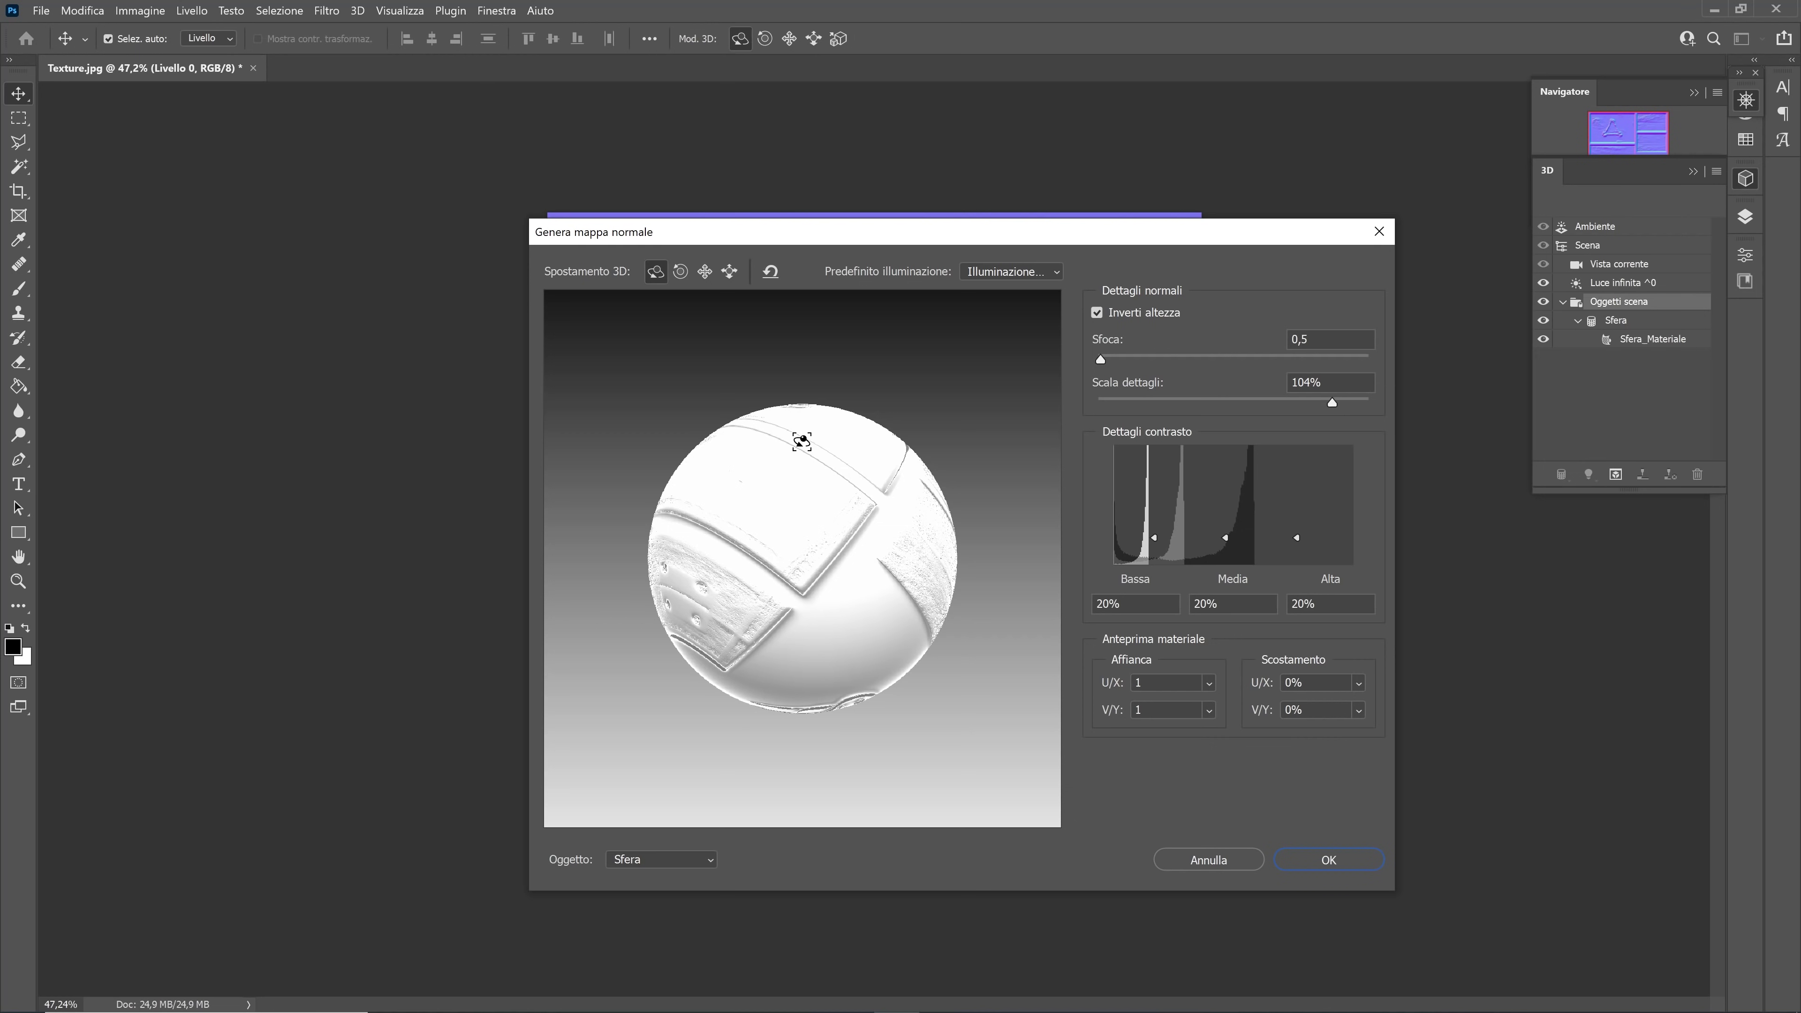
pyautogui.moveTo(803, 442); pyautogui.dragTo(831, 539)
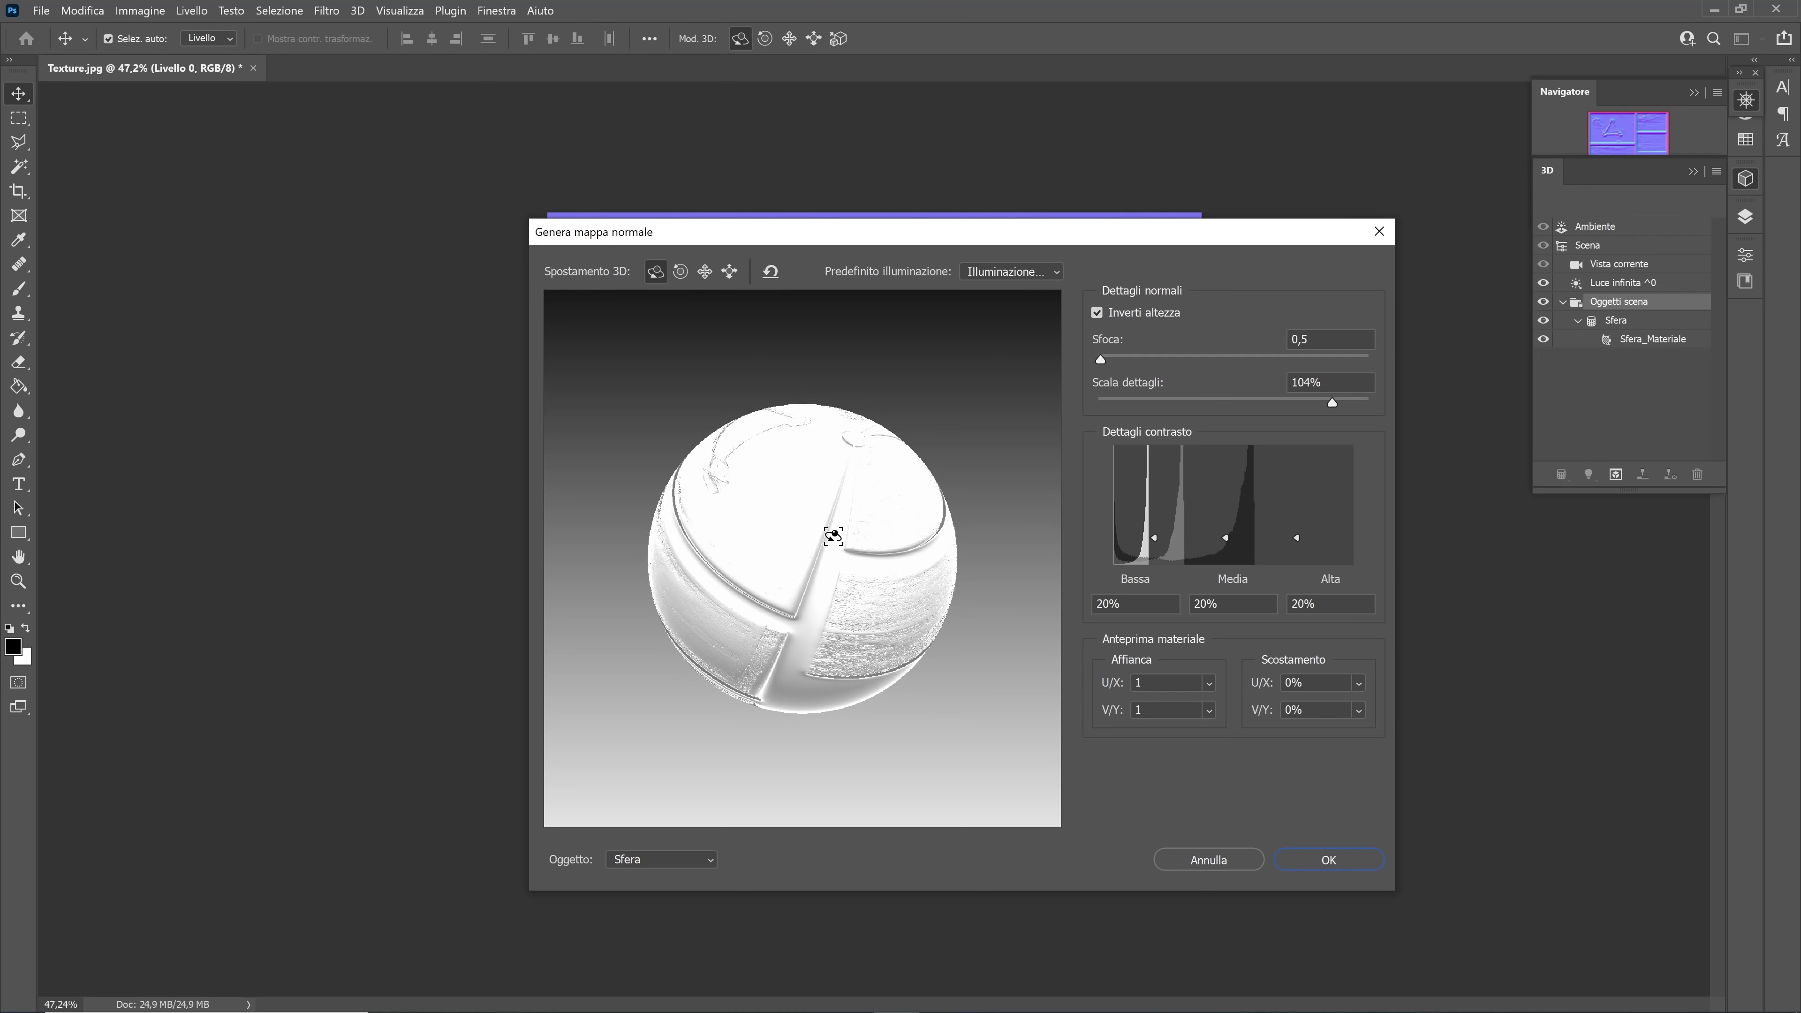
pyautogui.moveTo(746, 494); pyautogui.dragTo(811, 525)
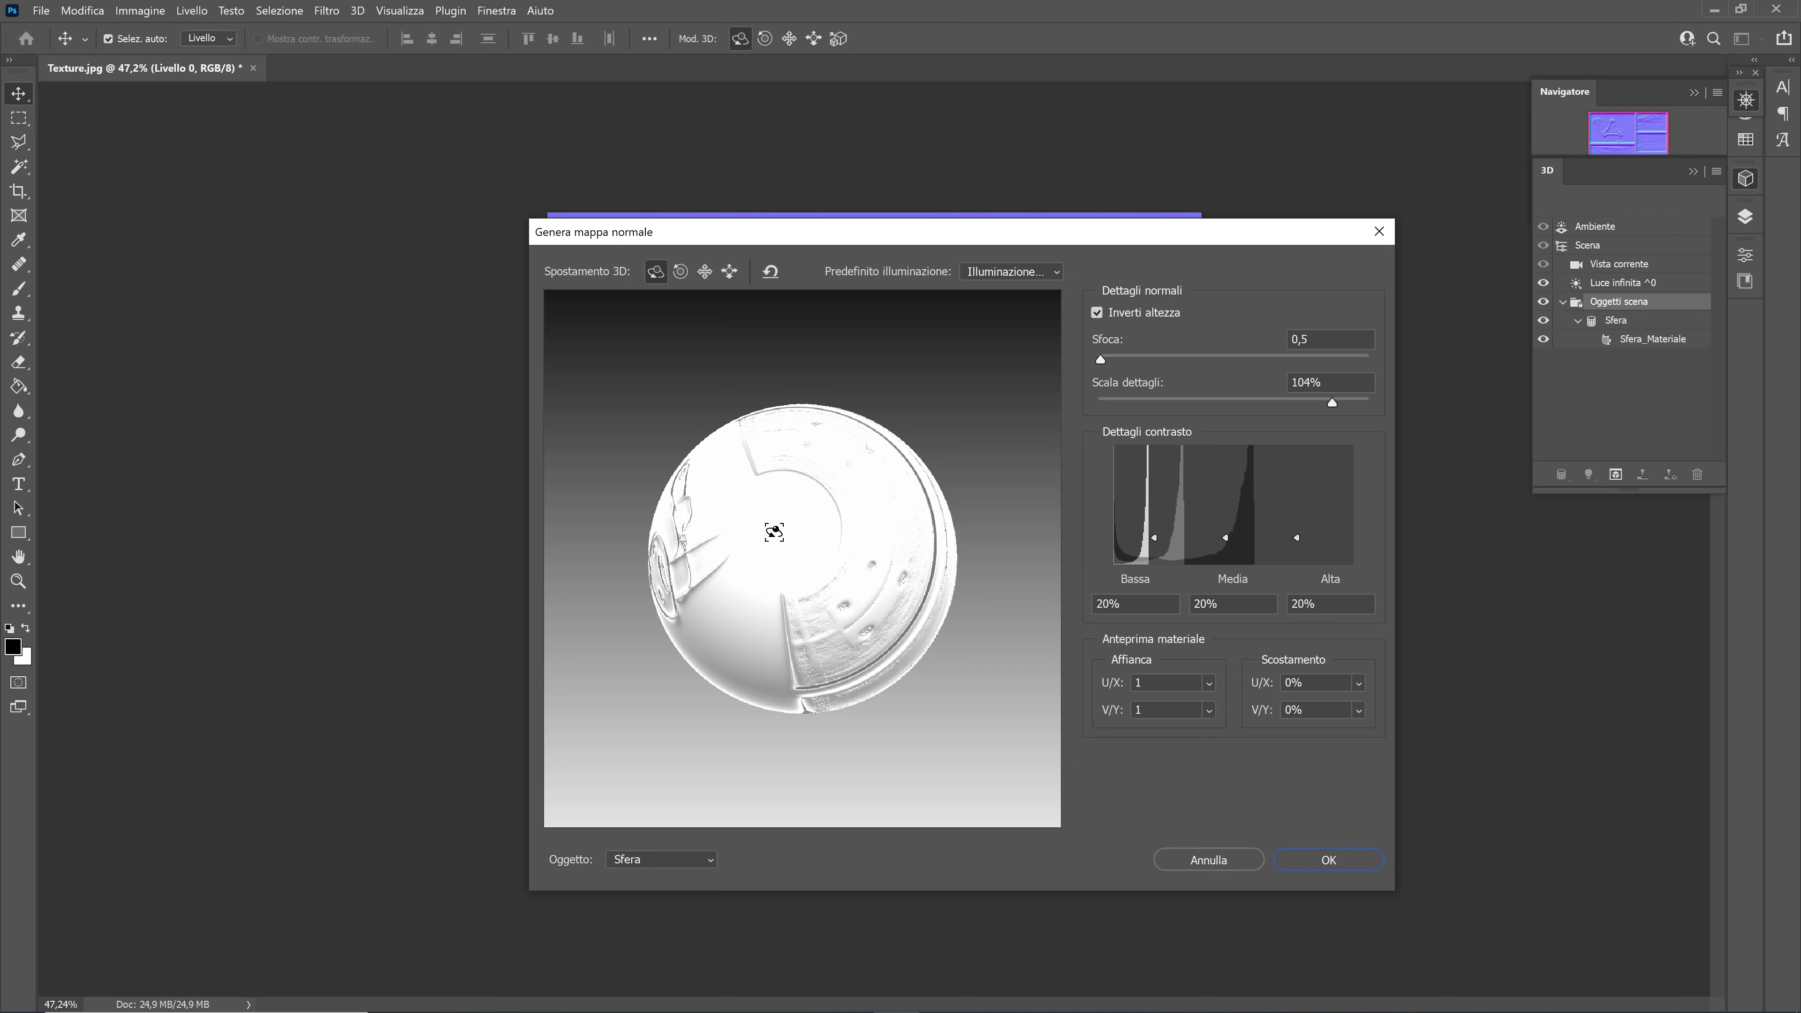
pyautogui.moveTo(773, 532); pyautogui.dragTo(802, 523)
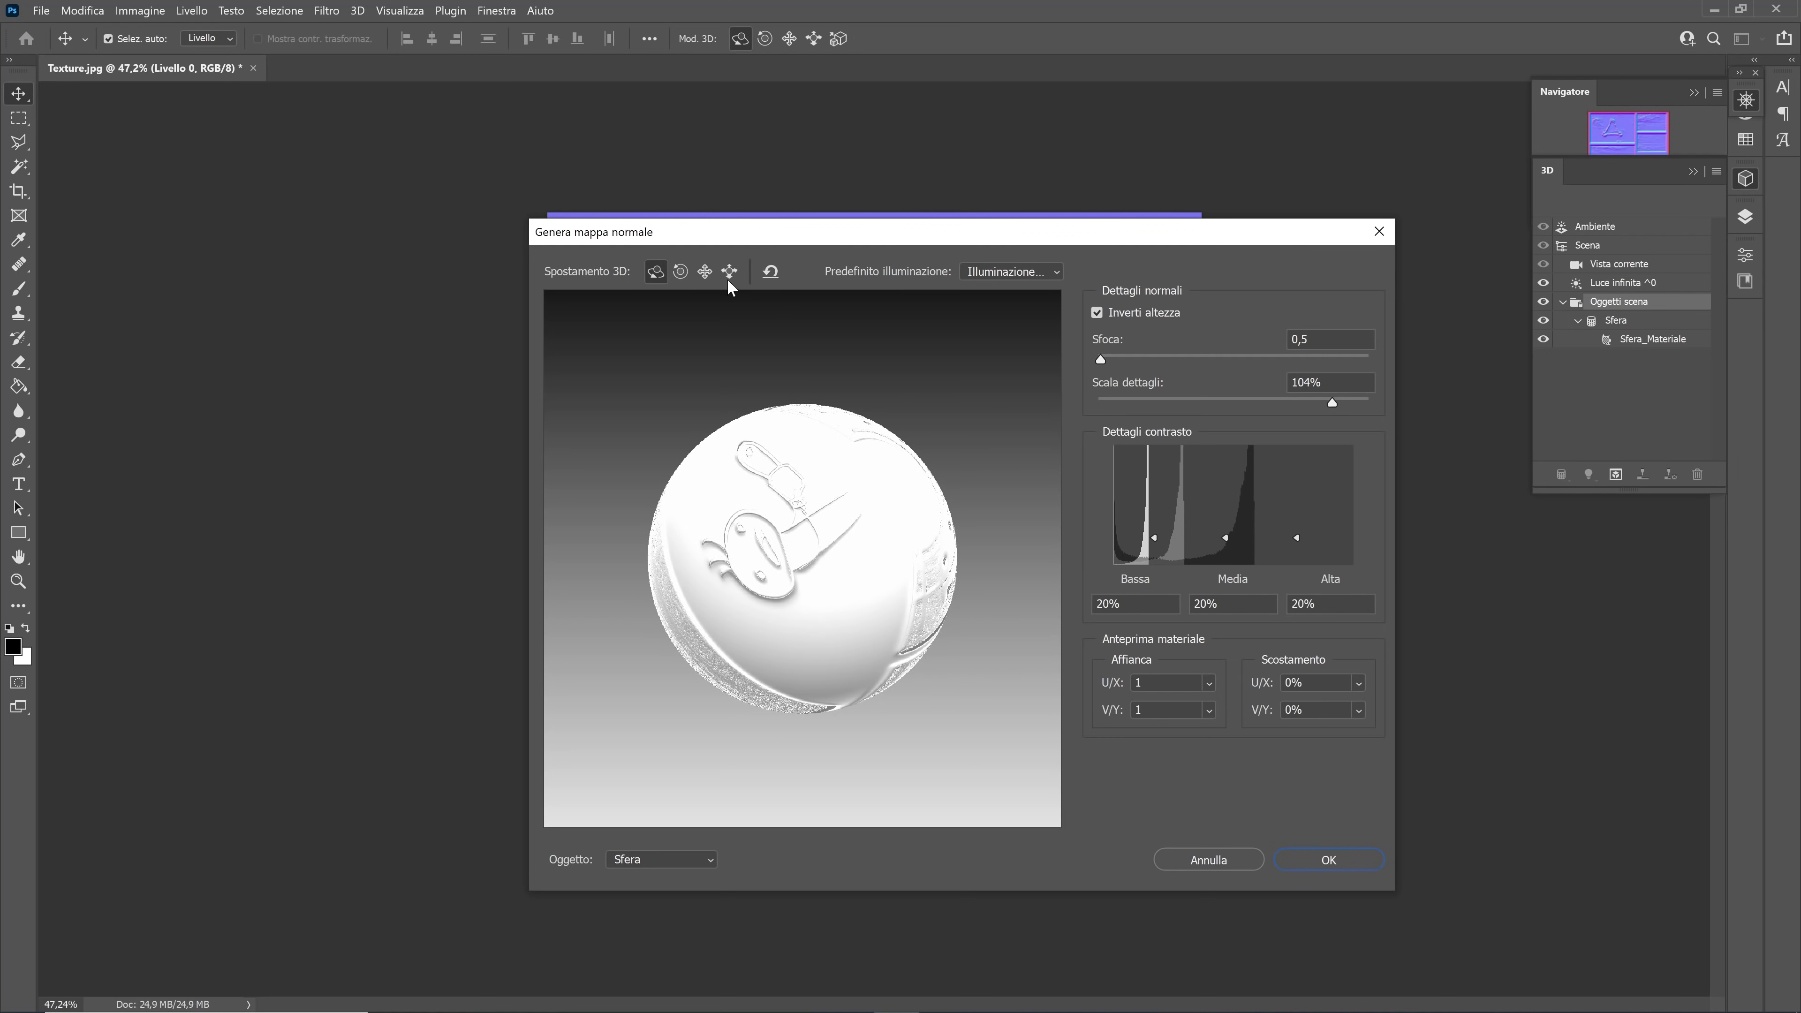
pyautogui.click(1097, 312)
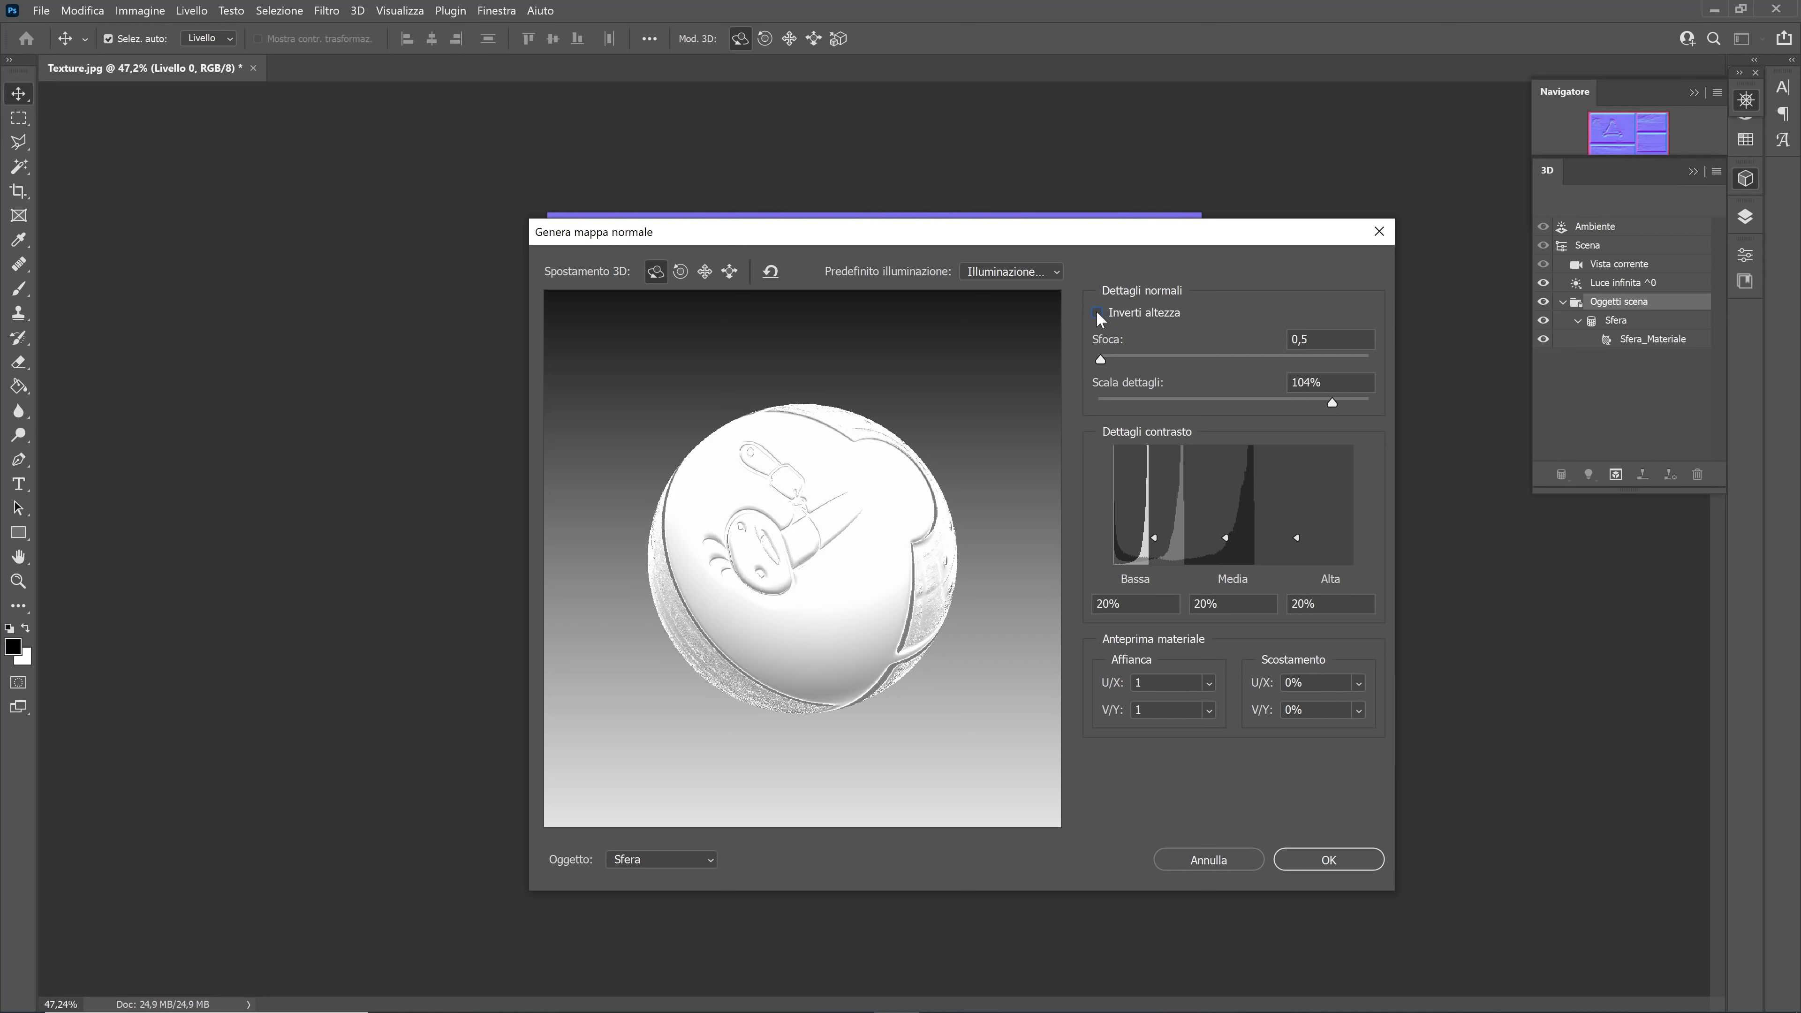
pyautogui.click(1098, 312)
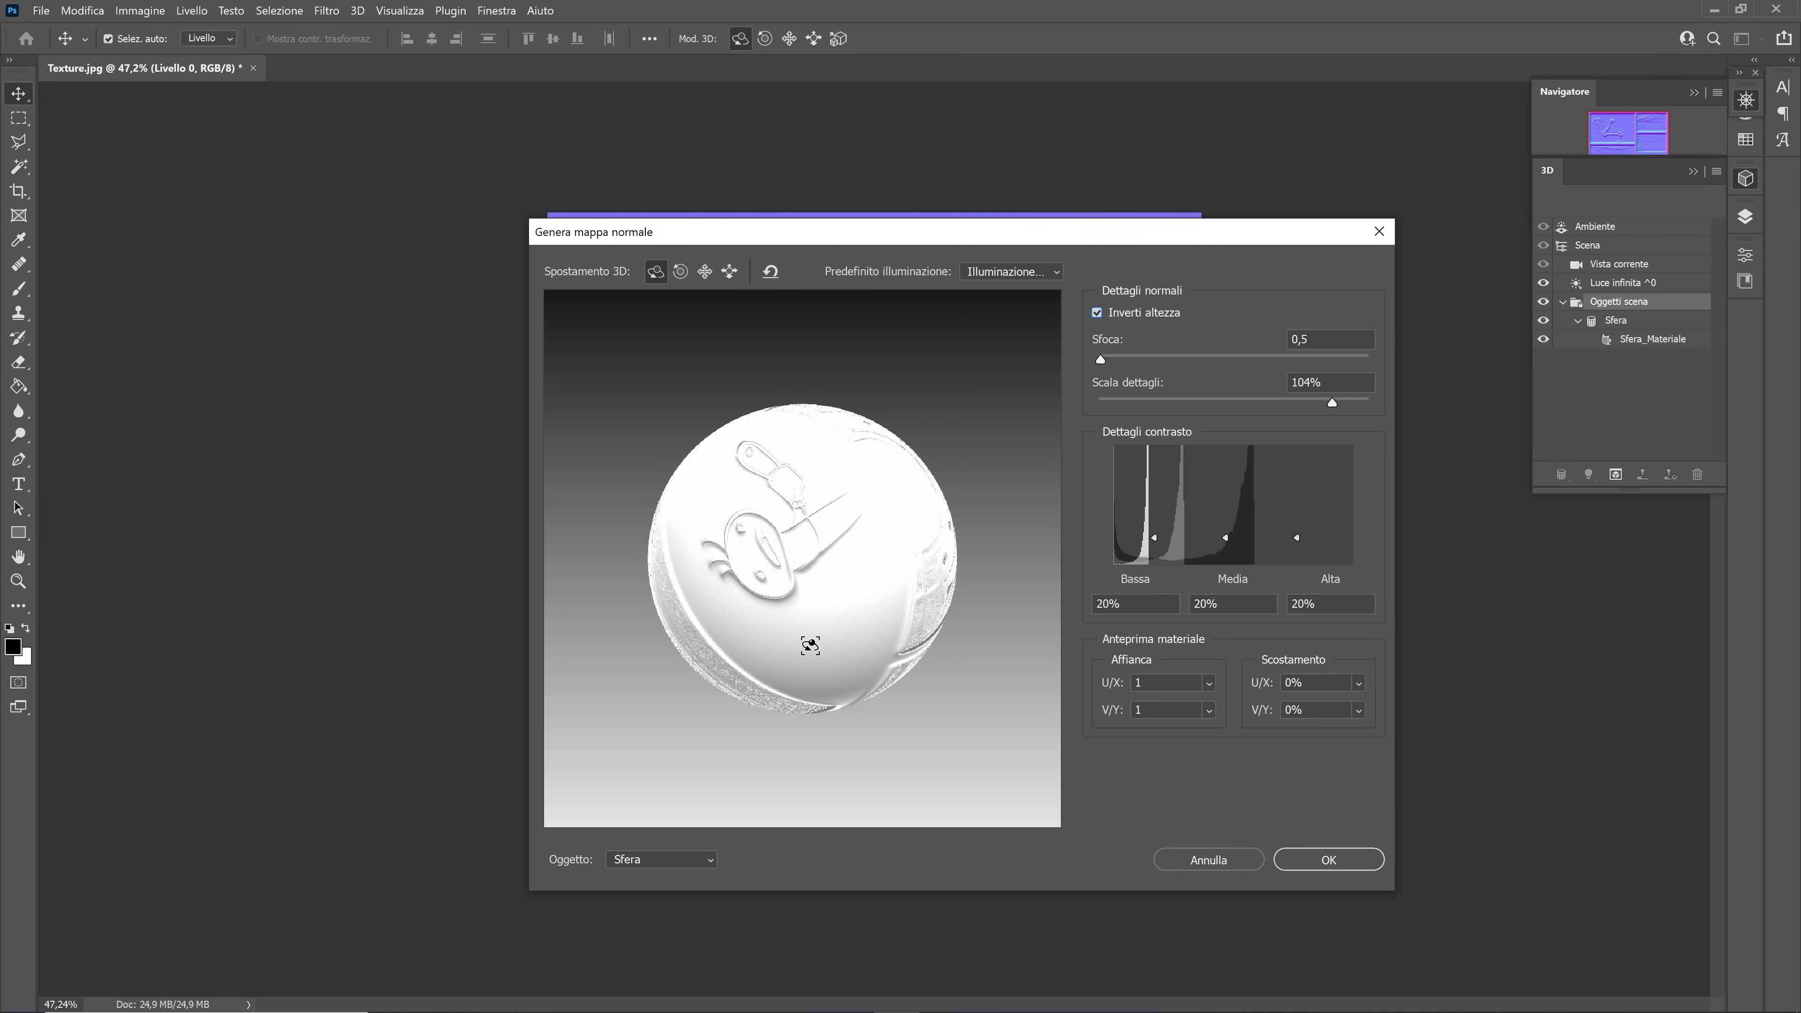
# Preview the normal map on a cube, compare Inverti altezza on and off, and apply it
pyautogui.click(642, 859)
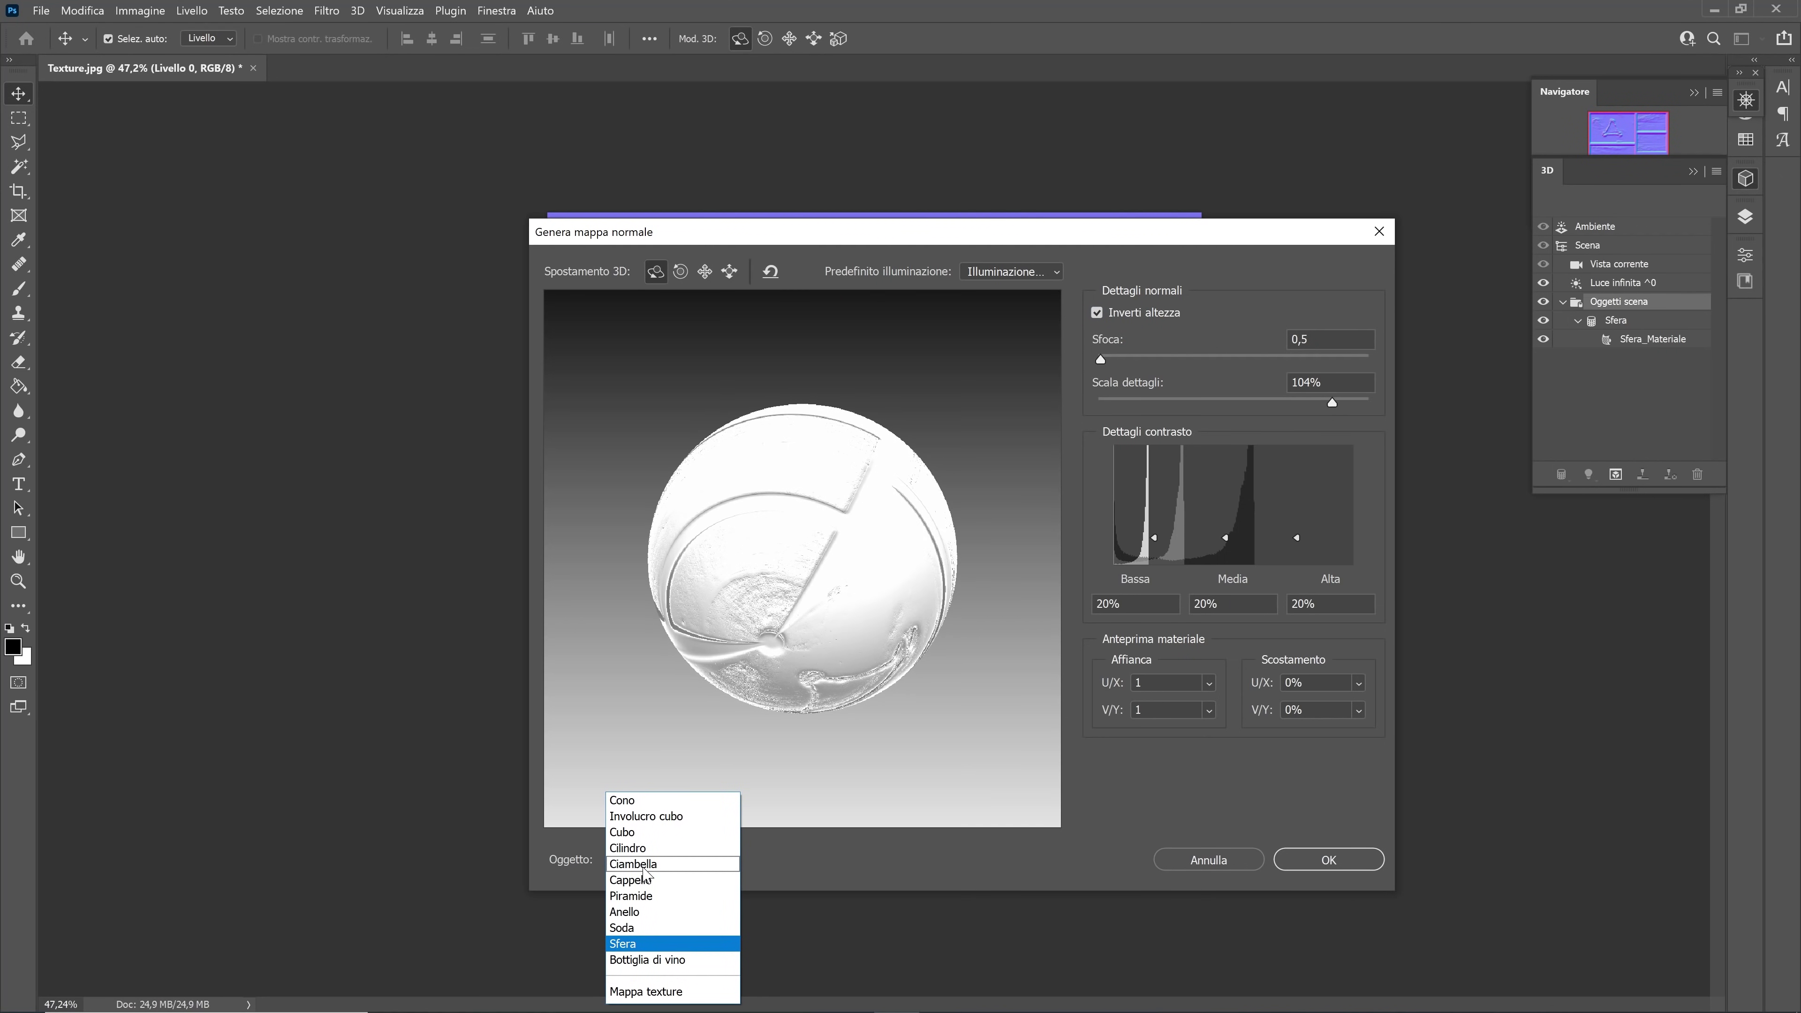
pyautogui.click(636, 832)
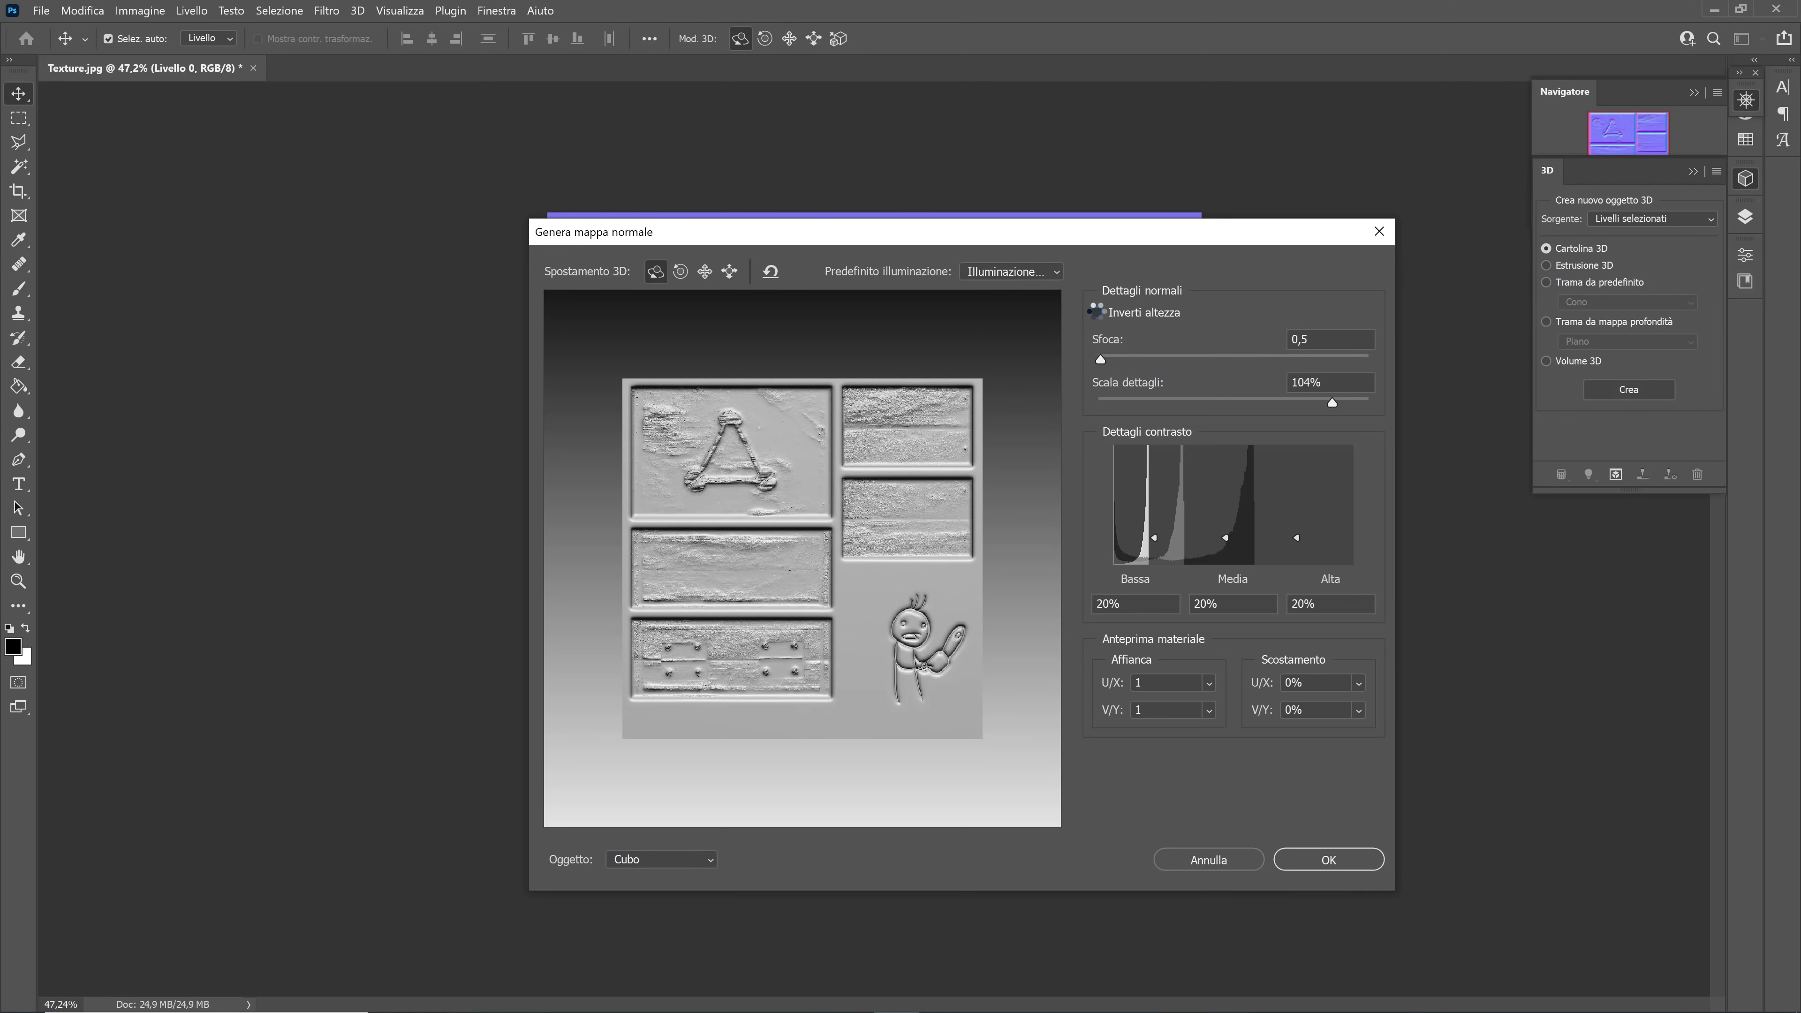
pyautogui.click(1096, 312)
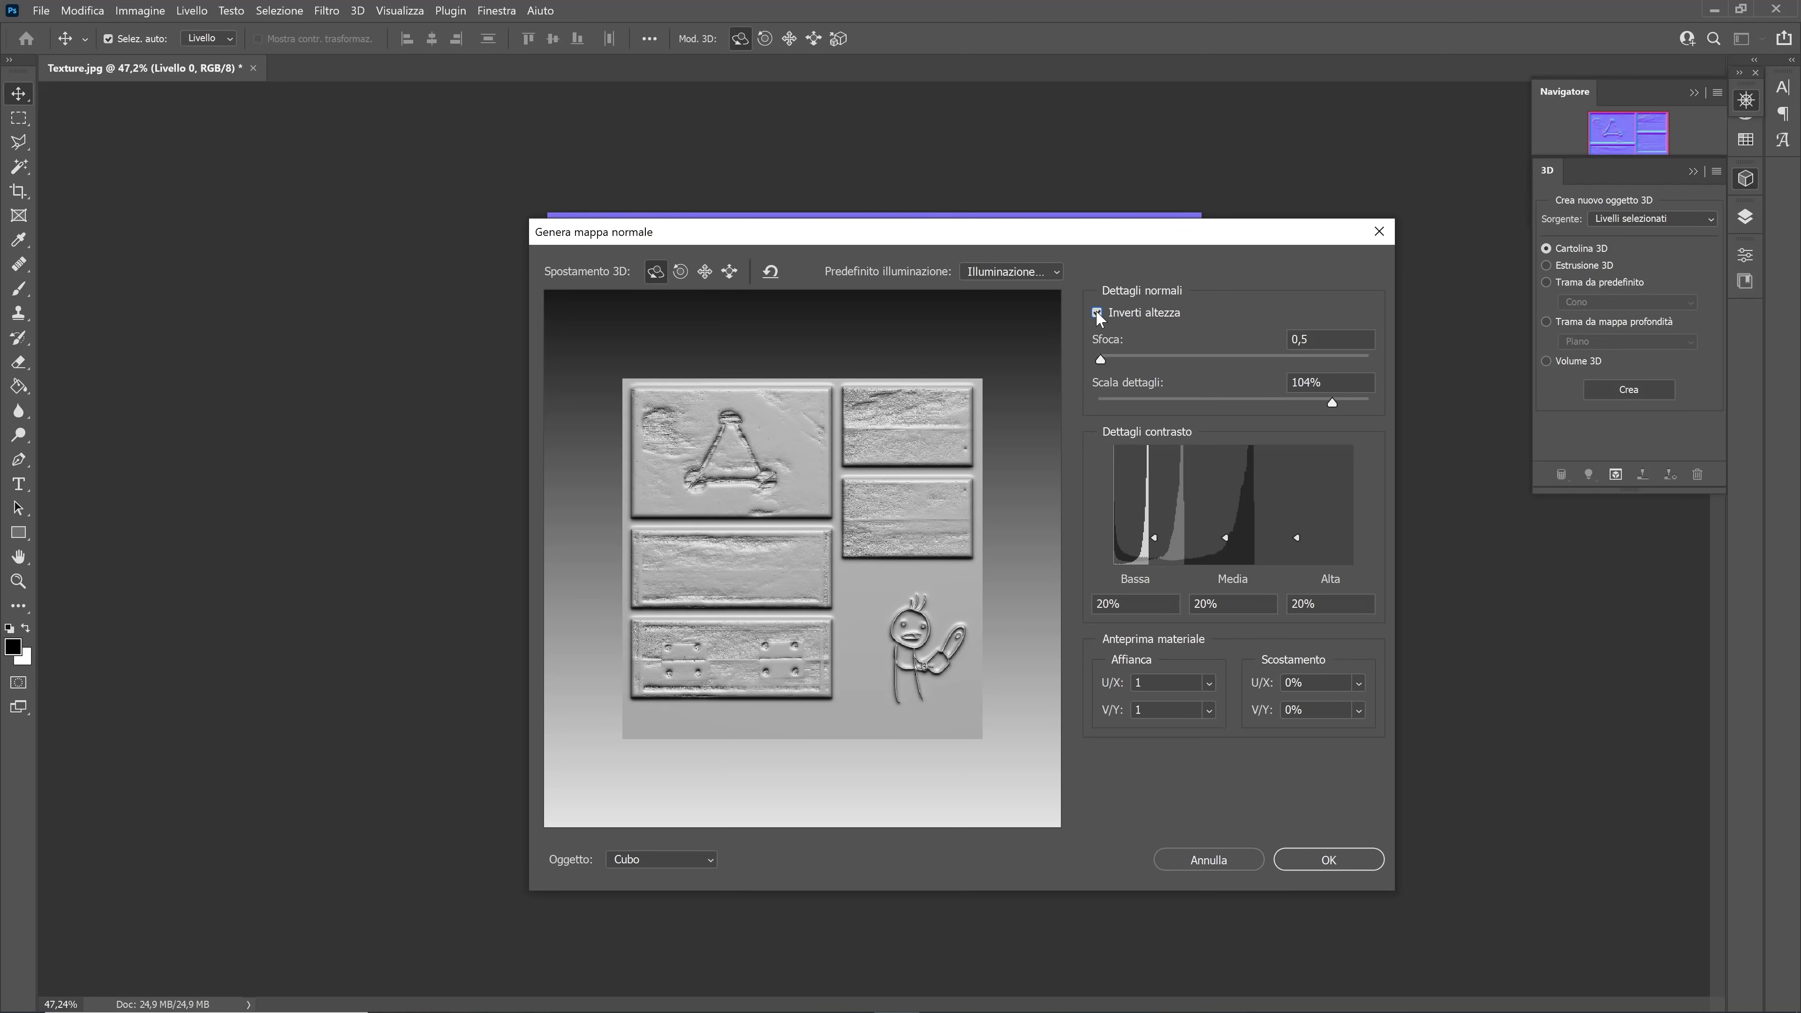
pyautogui.click(1098, 313)
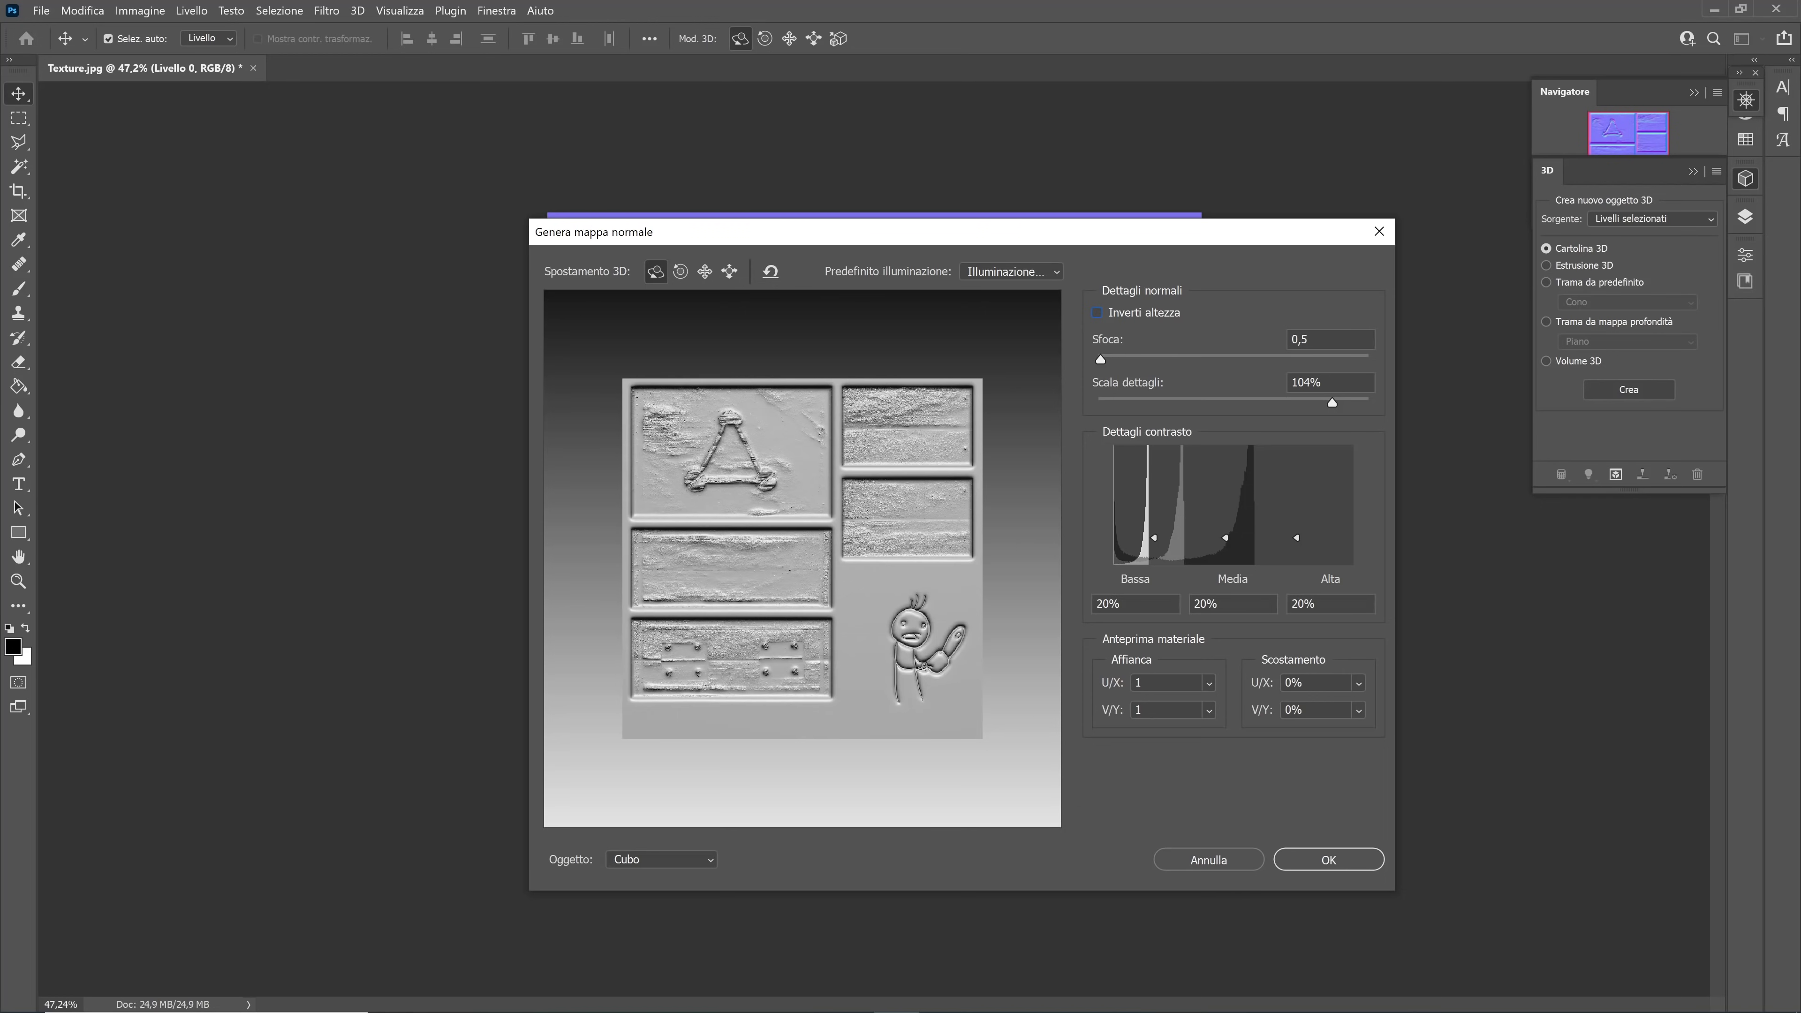
pyautogui.click(1326, 862)
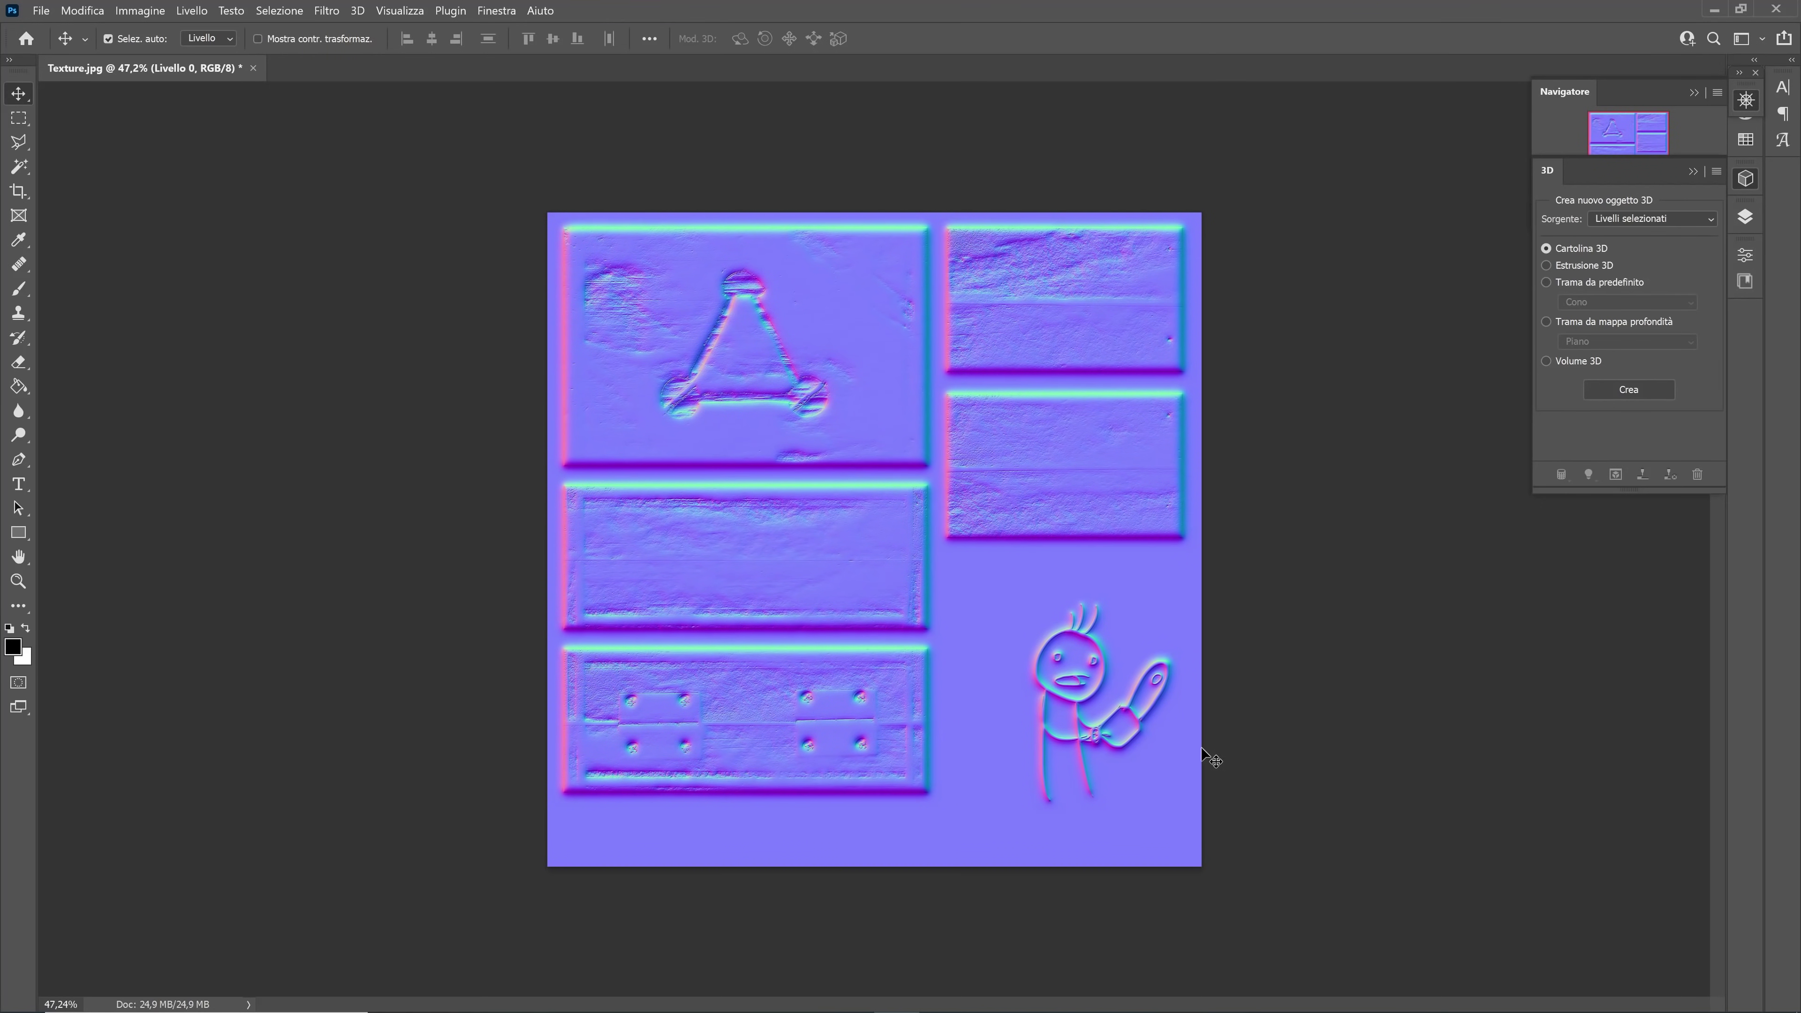
# Zoom in twice on the normal map with the Zoom tool
pyautogui.click(18, 582)
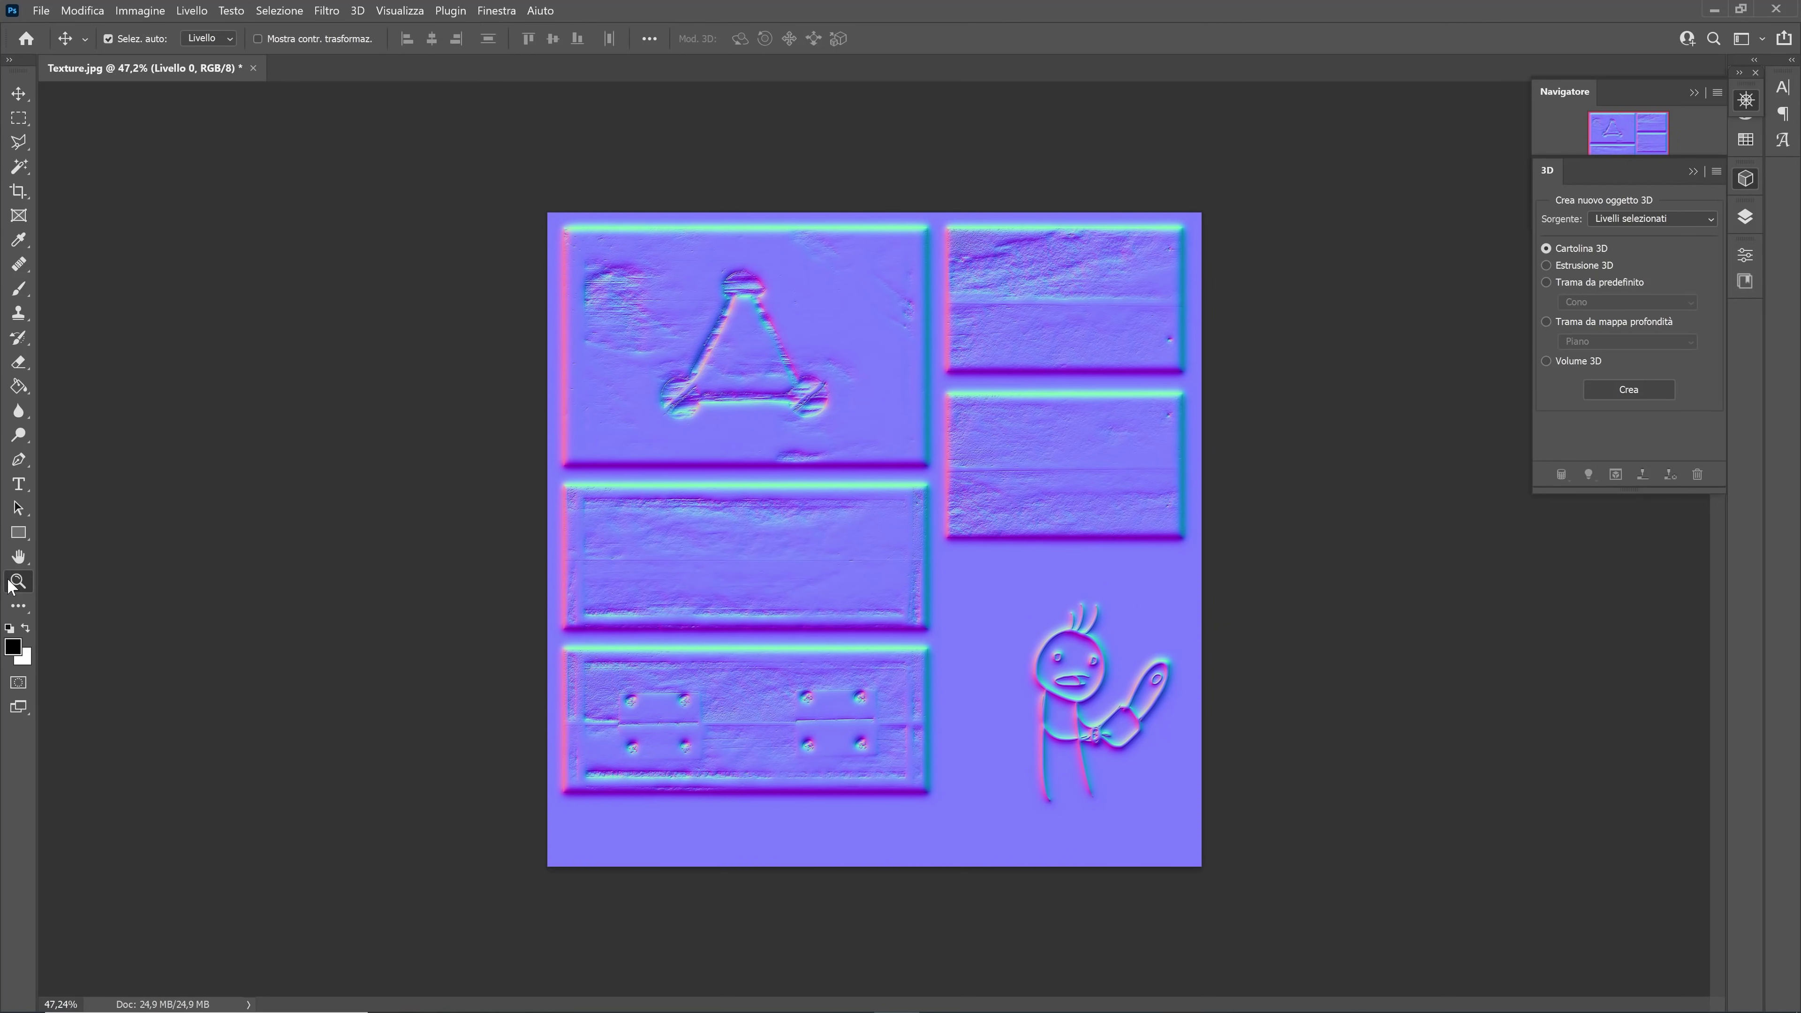
pyautogui.click(699, 298)
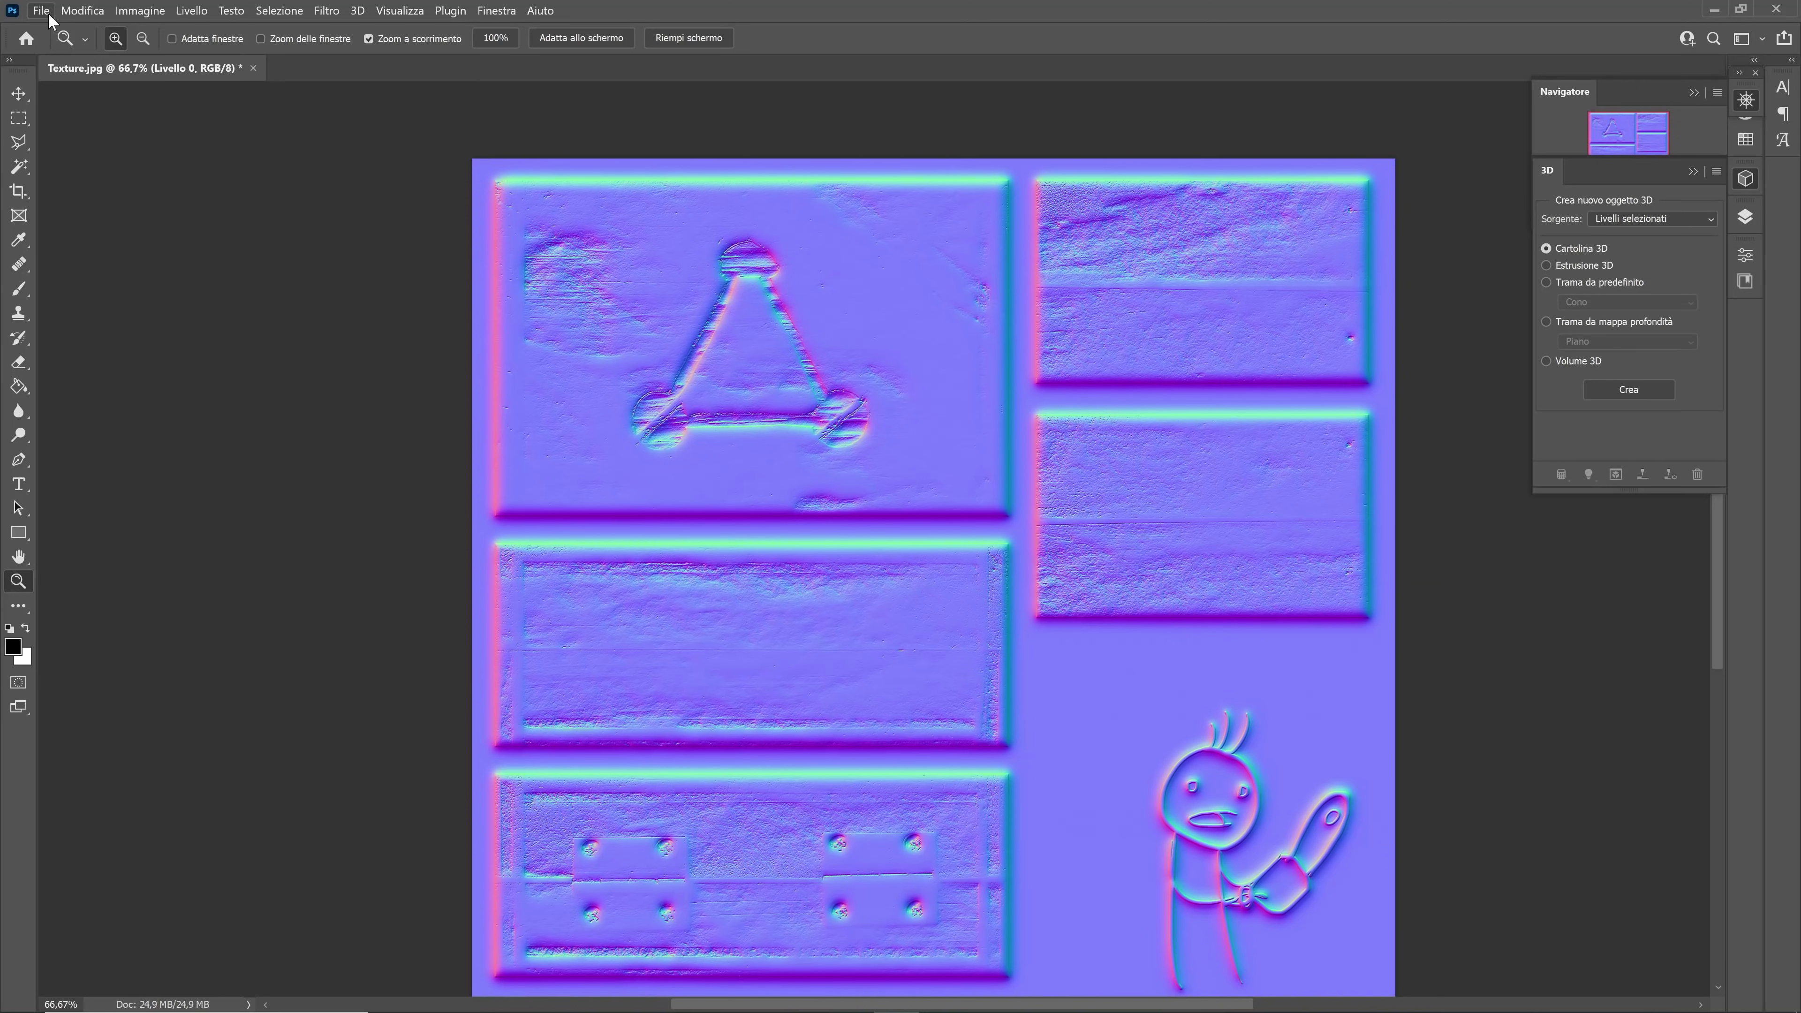
# Save a JPEG copy of the normal map at quality 12 in Cazza TRASH, then switch to Blender
pyautogui.click(44, 12)
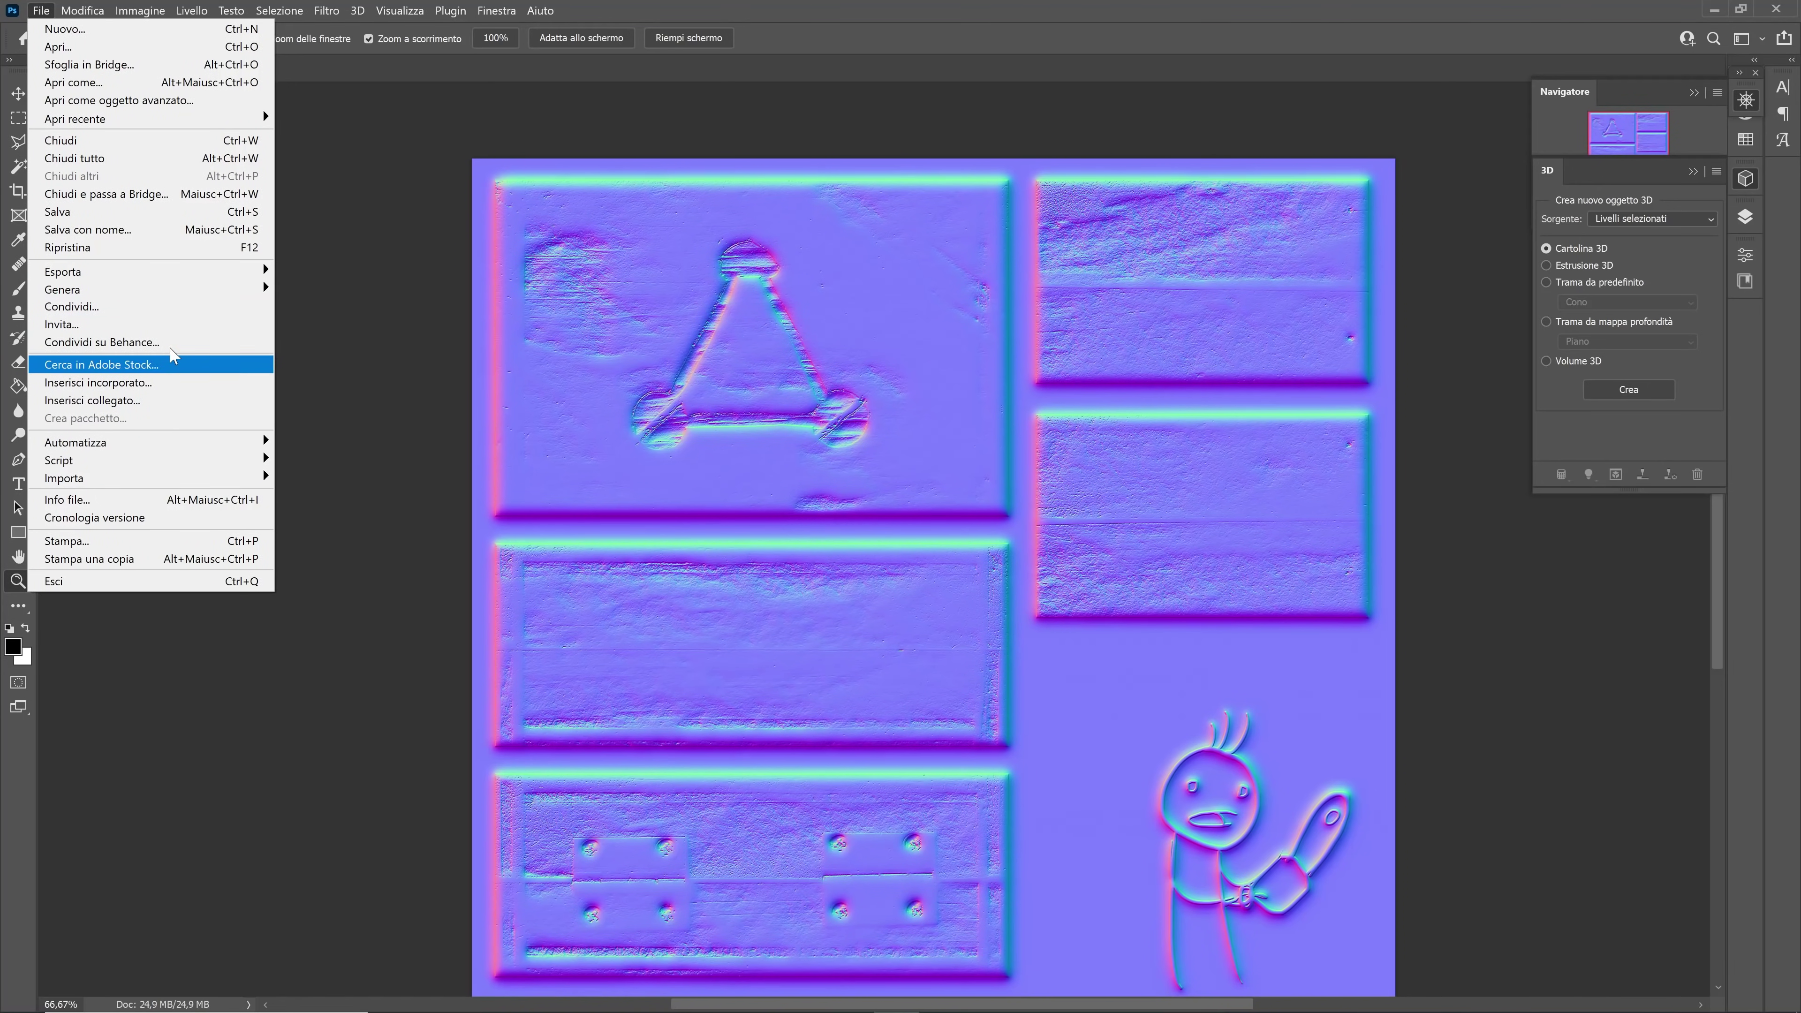
pyautogui.click(159, 228)
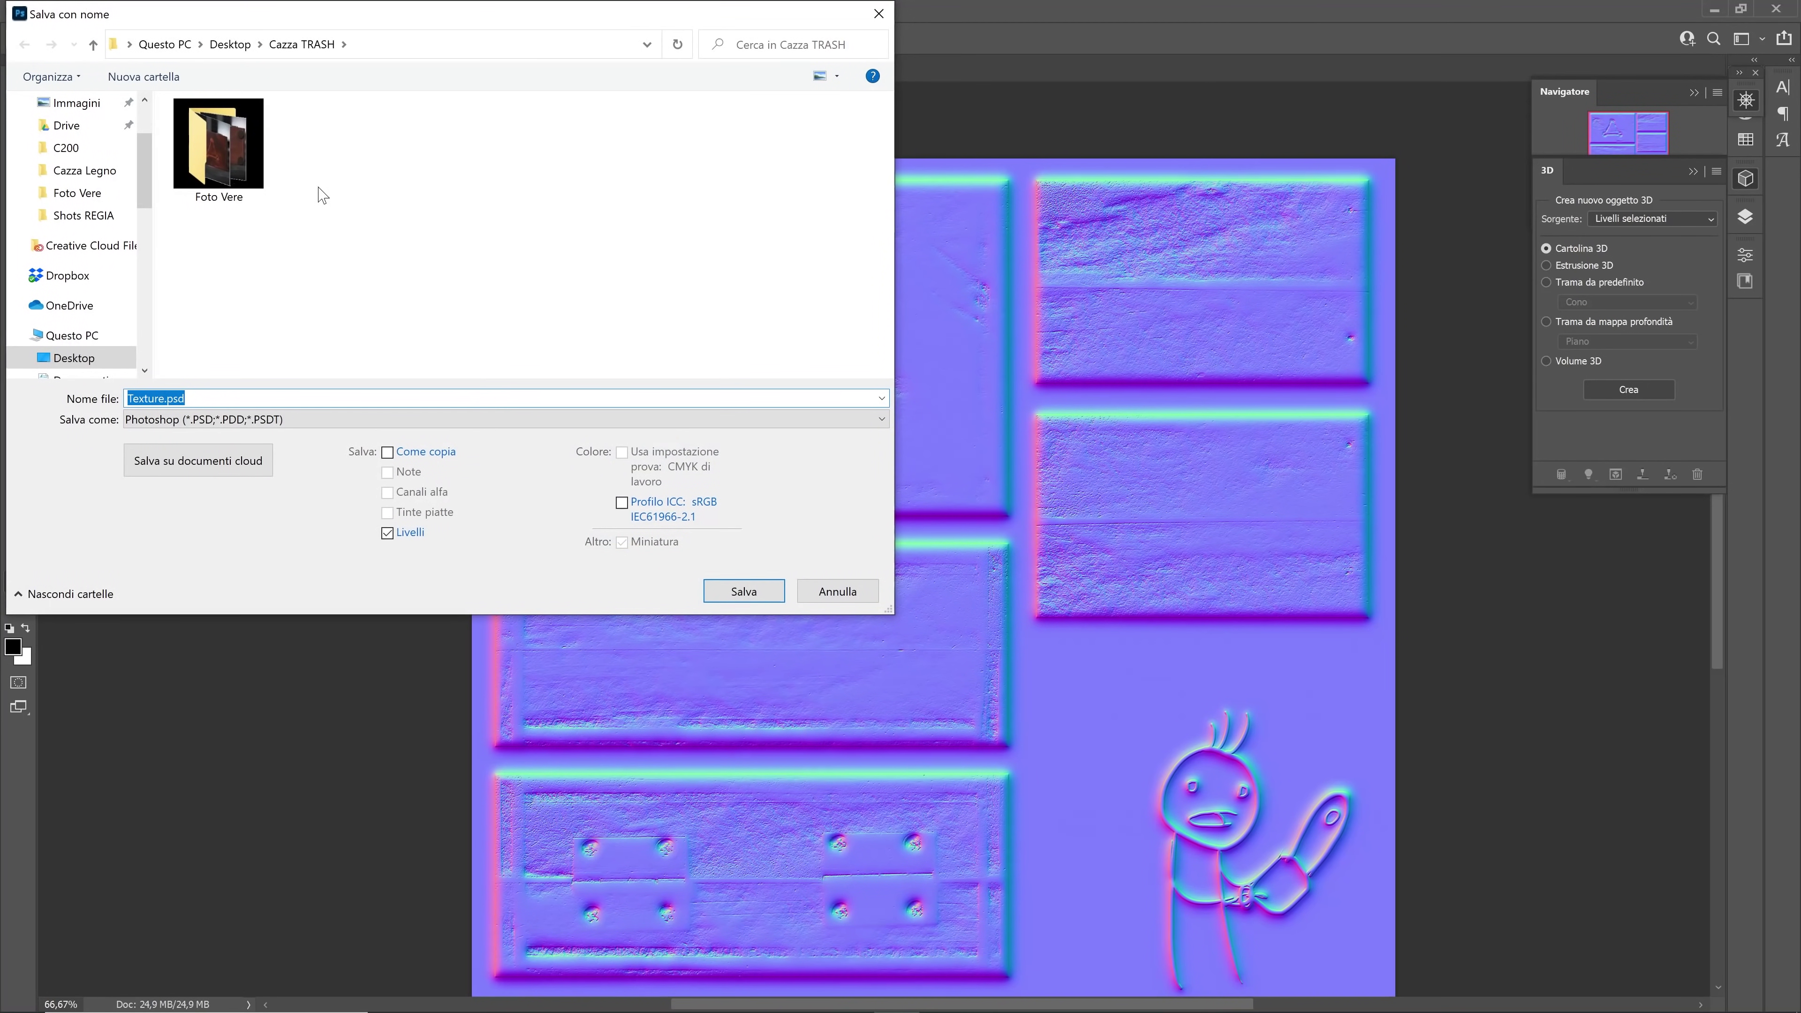
pyautogui.click(250, 426)
pyautogui.click(234, 616)
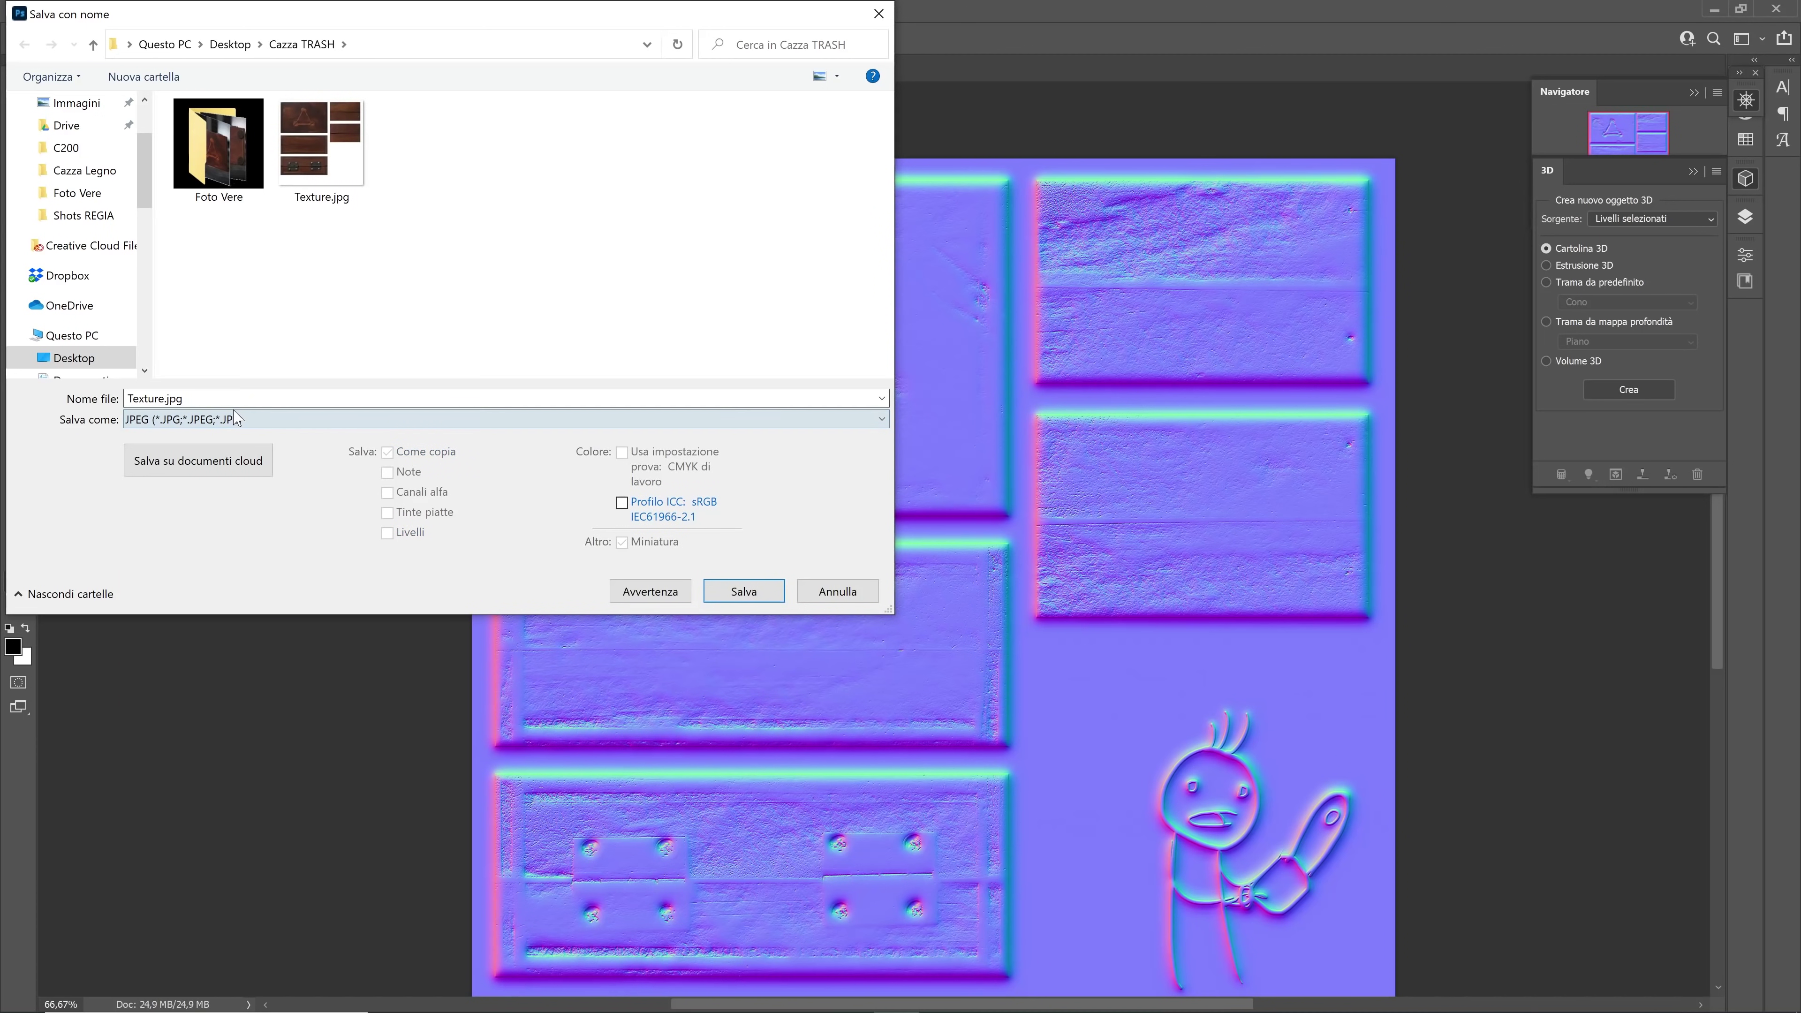
pyautogui.write('NO')
pyautogui.press('Return')
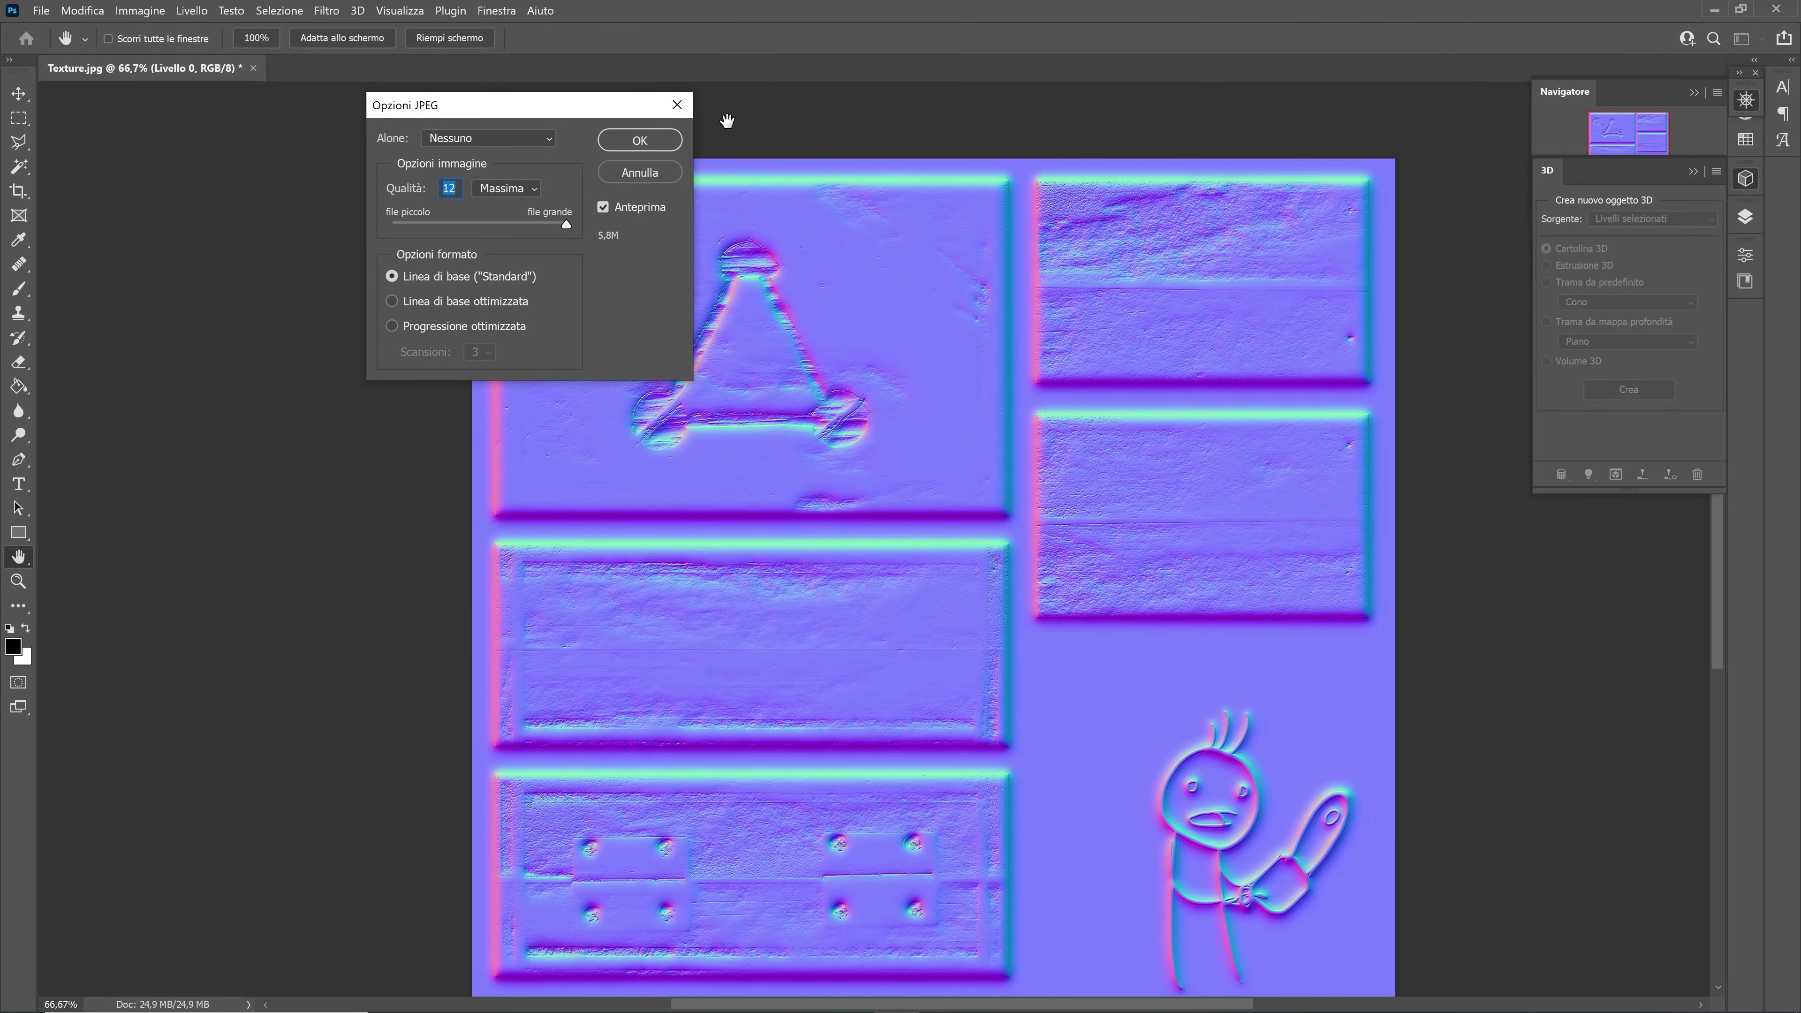
pyautogui.click(639, 141)
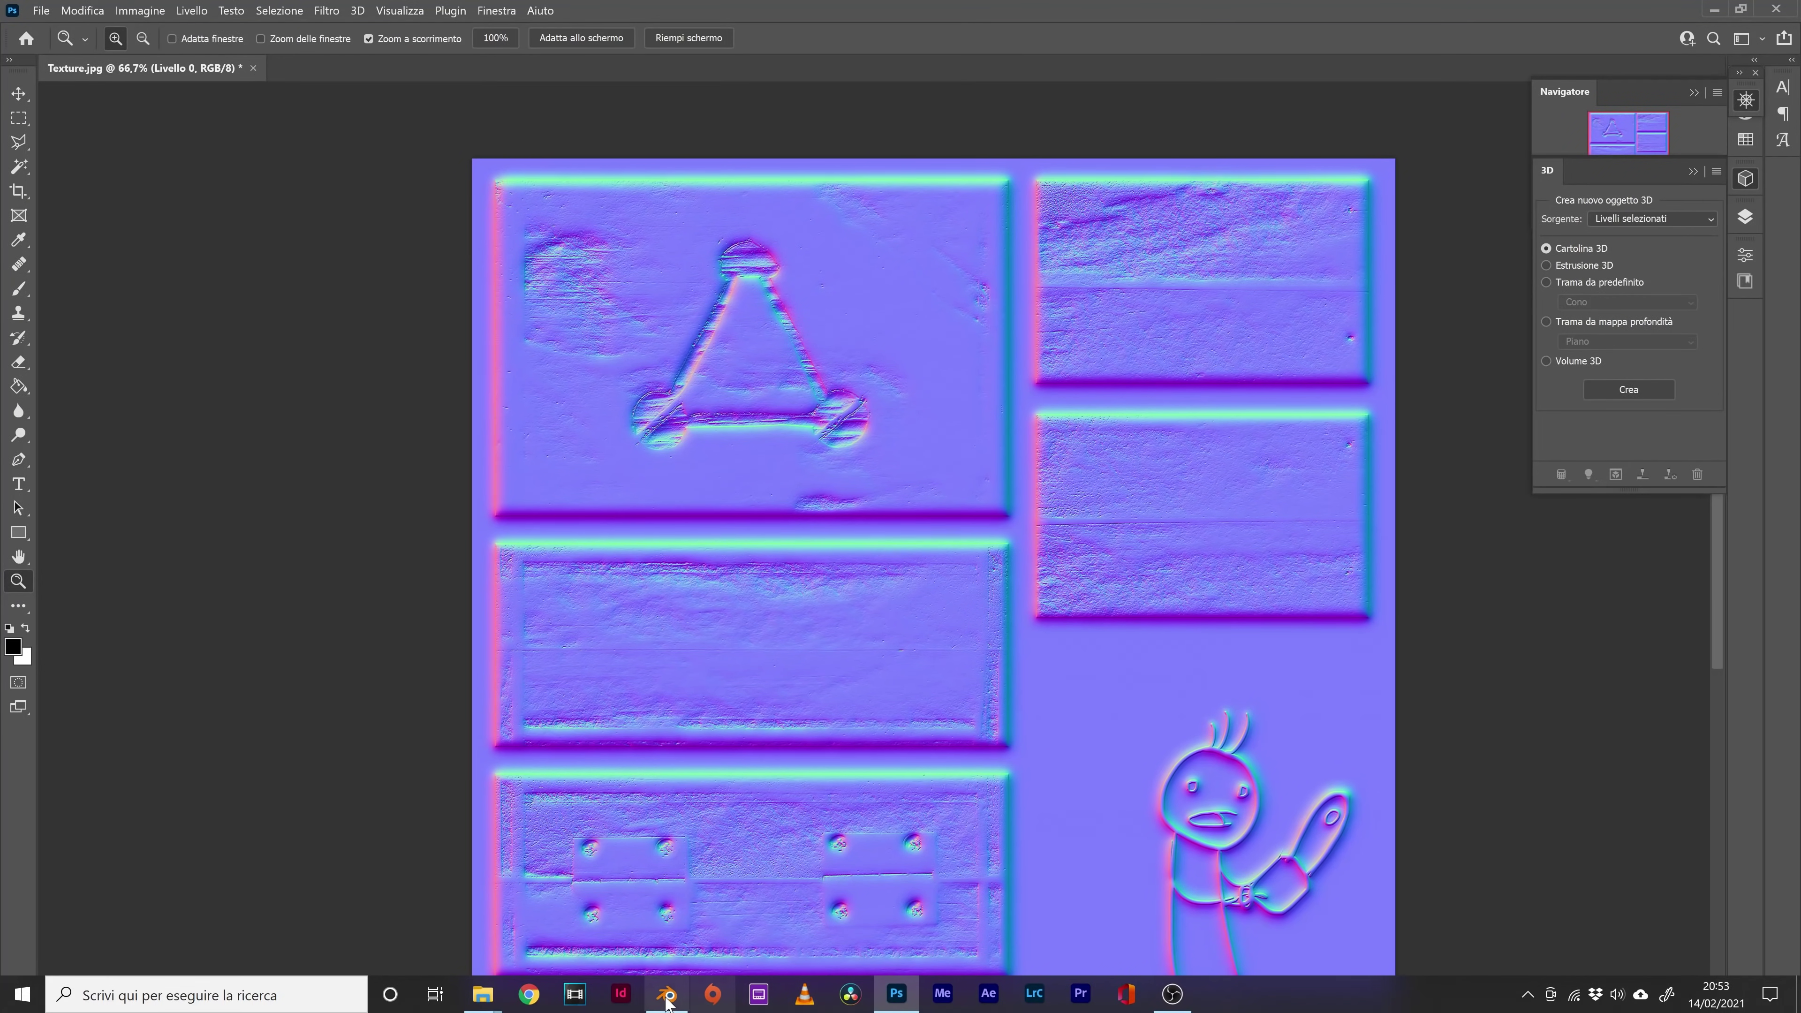
pyautogui.click(667, 993)
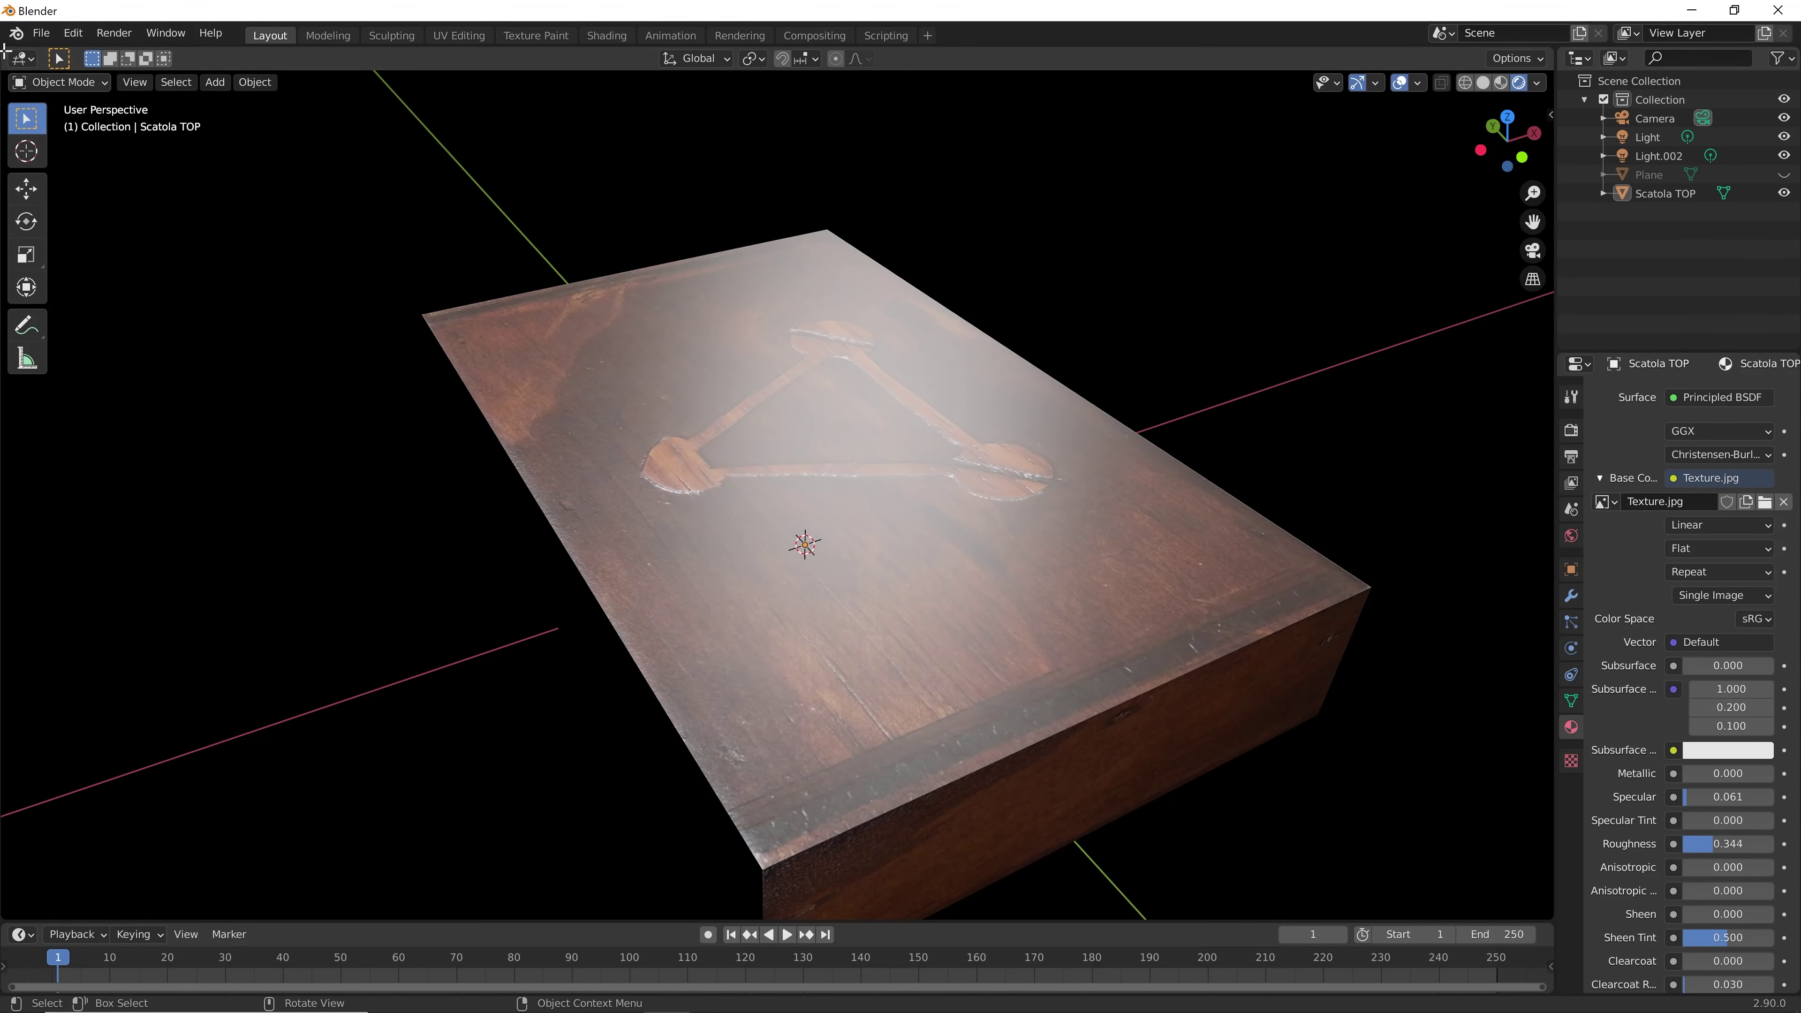
# Split the viewport side by side, rejoin it, check the Normal input's link menu, then split again
pyautogui.moveTo(1551, 72); pyautogui.dragTo(869, 142)
pyautogui.scroll(-4, 1688, 828)
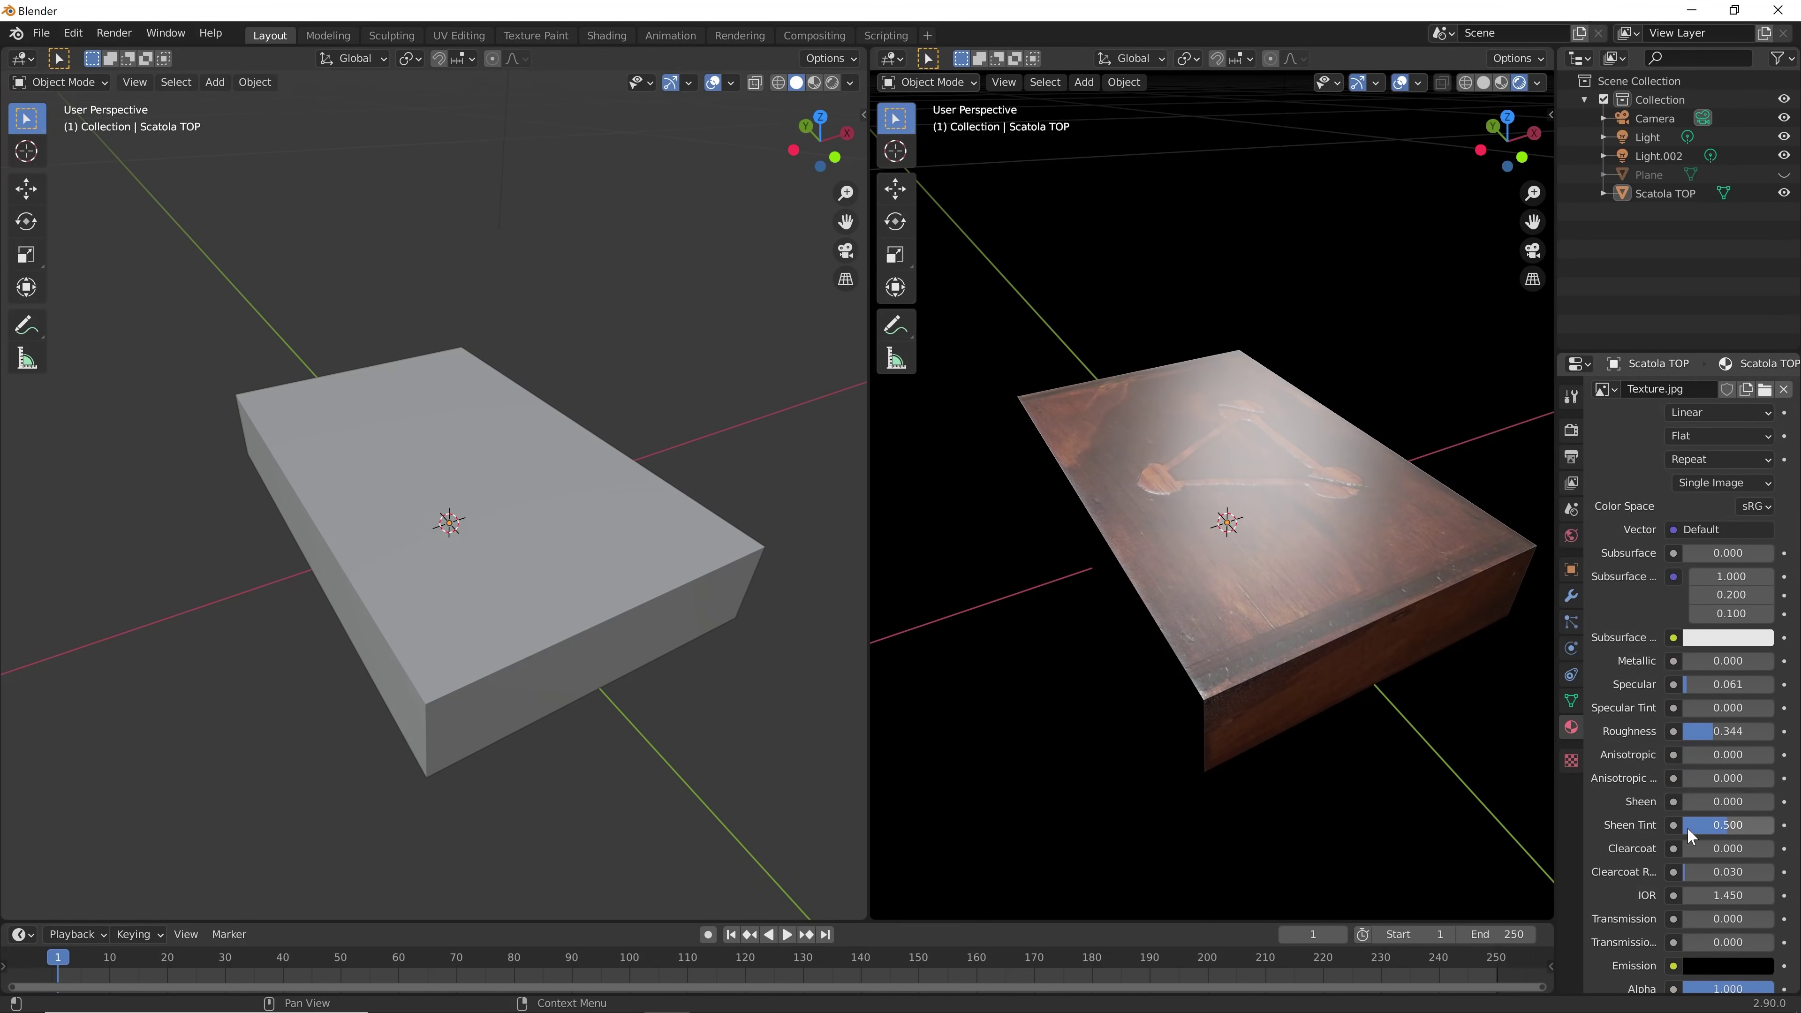
pyautogui.scroll(-4, 1687, 828)
pyautogui.scroll(-4, 1687, 828)
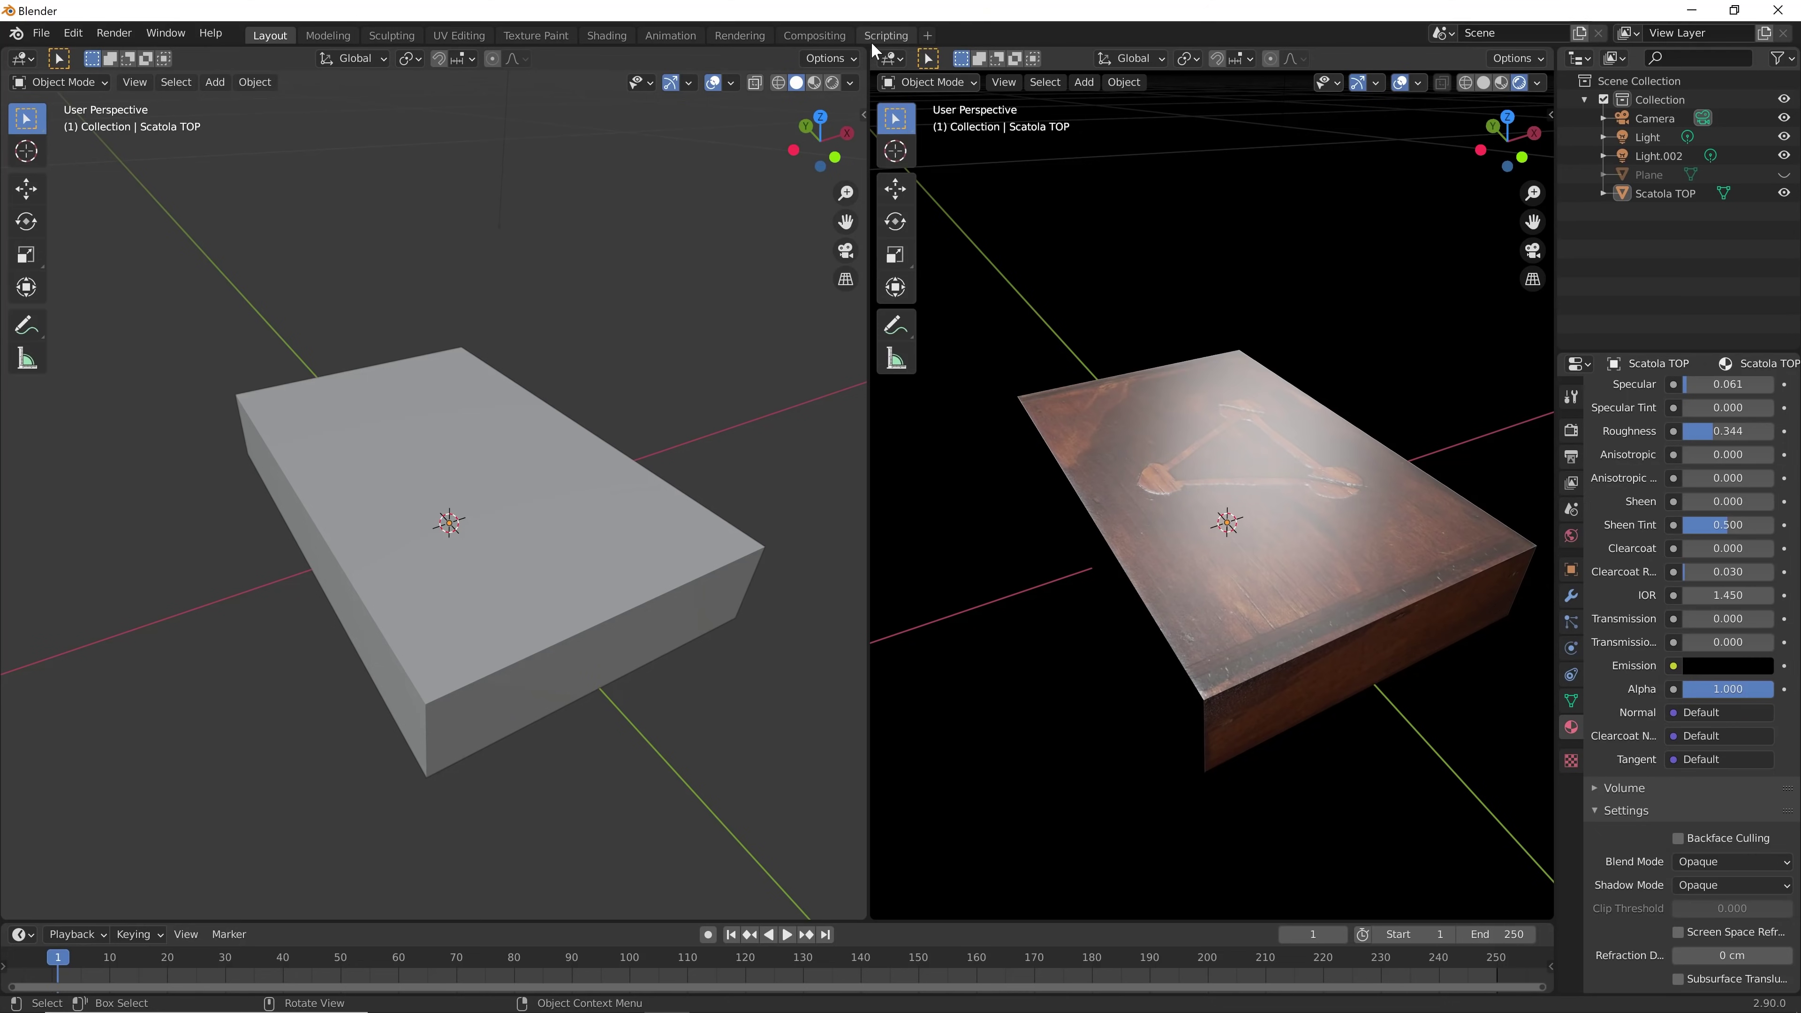
pyautogui.moveTo(830, 46); pyautogui.dragTo(879, 206)
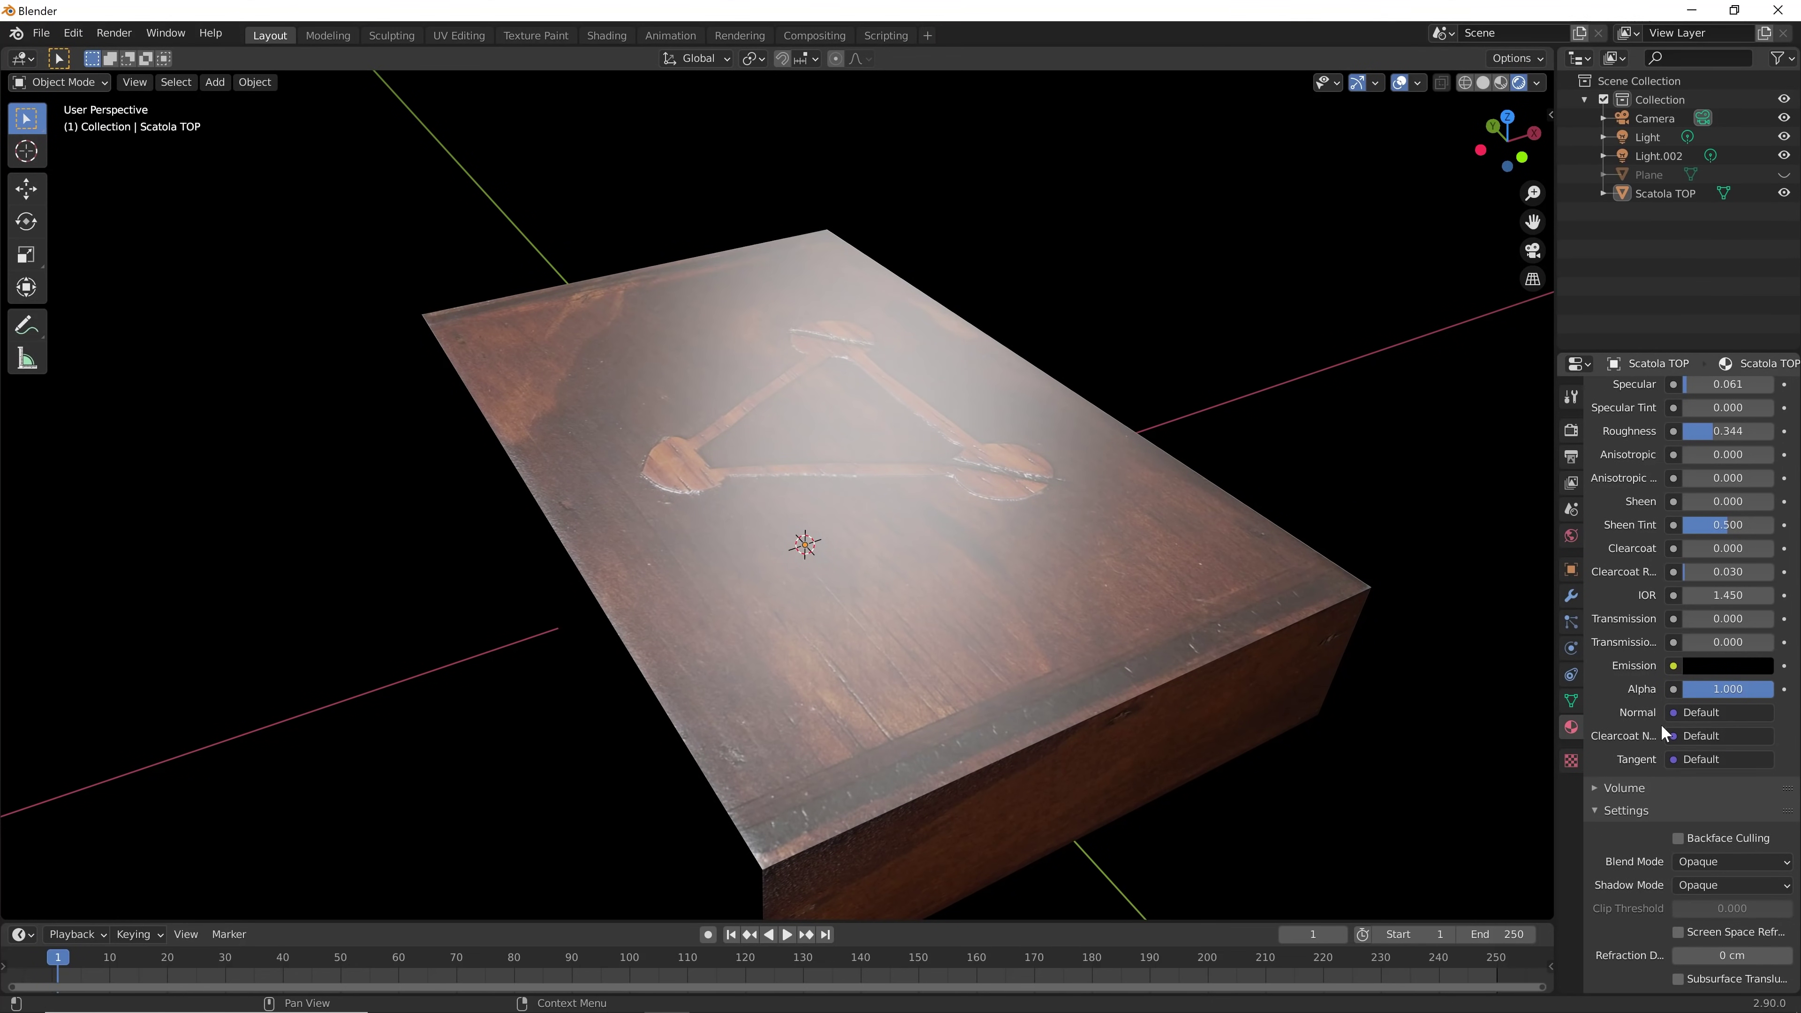
pyautogui.scroll(3, 1713, 557)
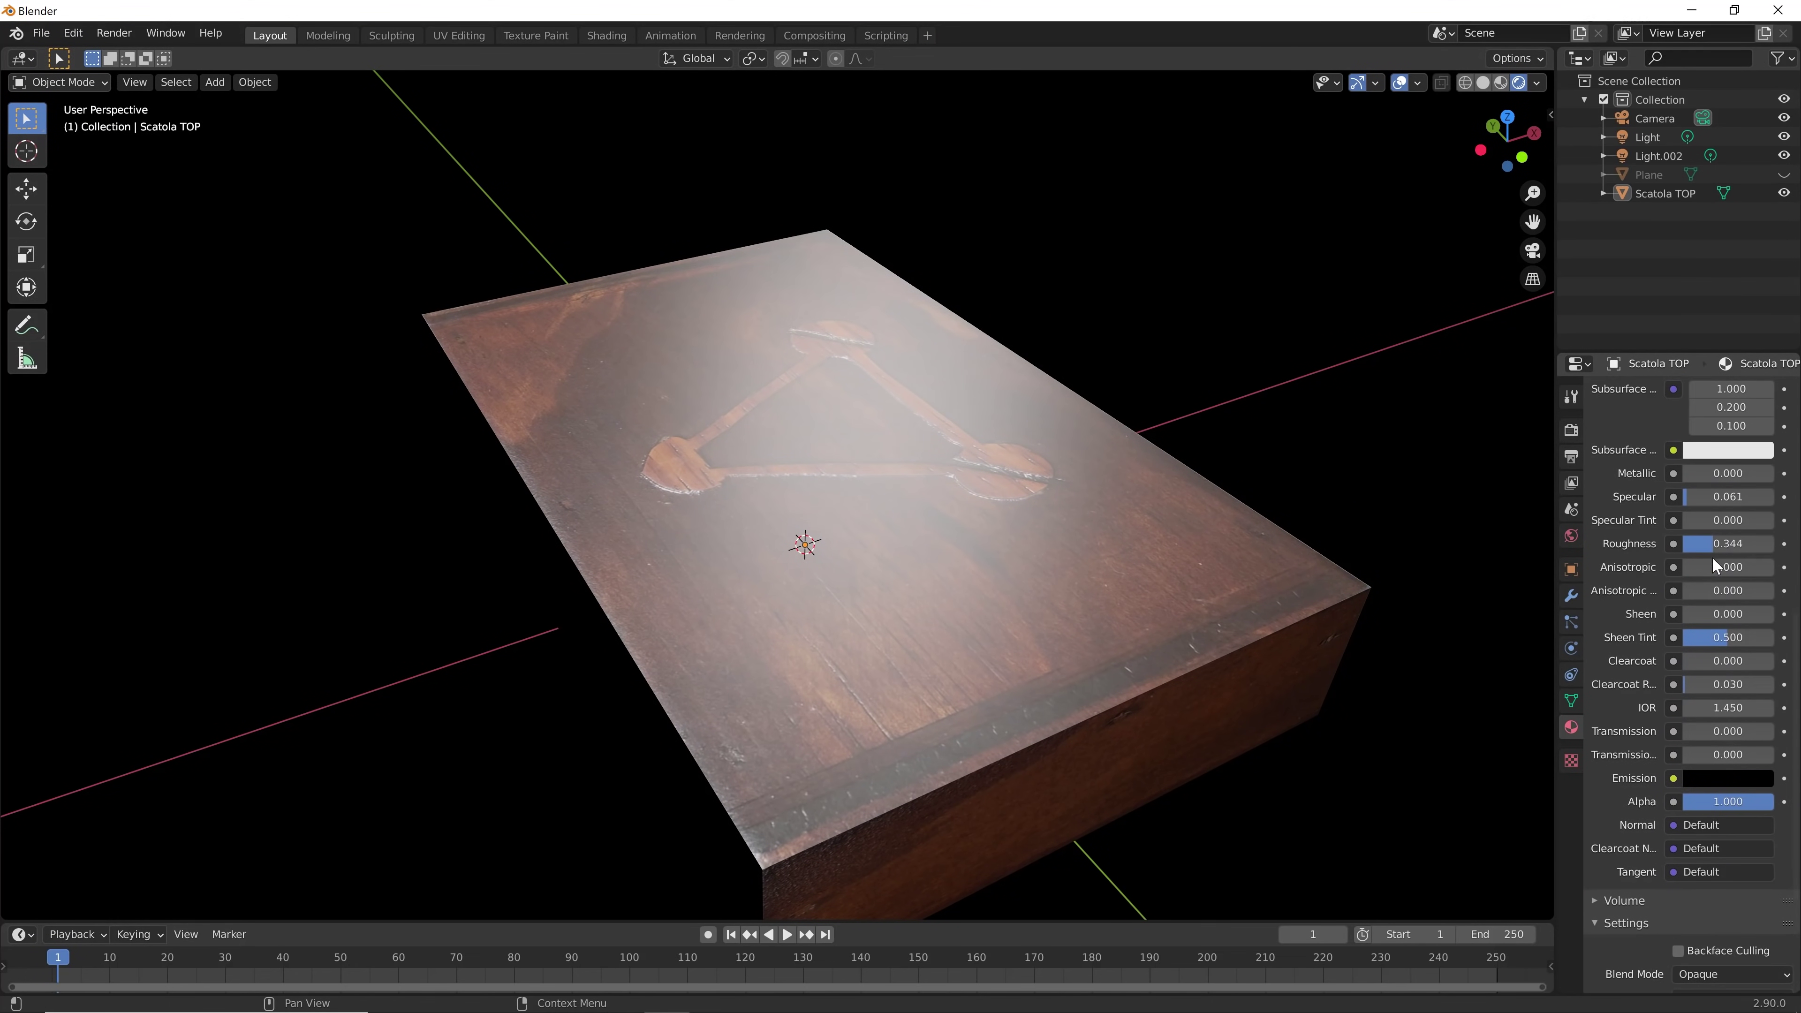
pyautogui.scroll(-3, 1712, 557)
pyautogui.click(1671, 713)
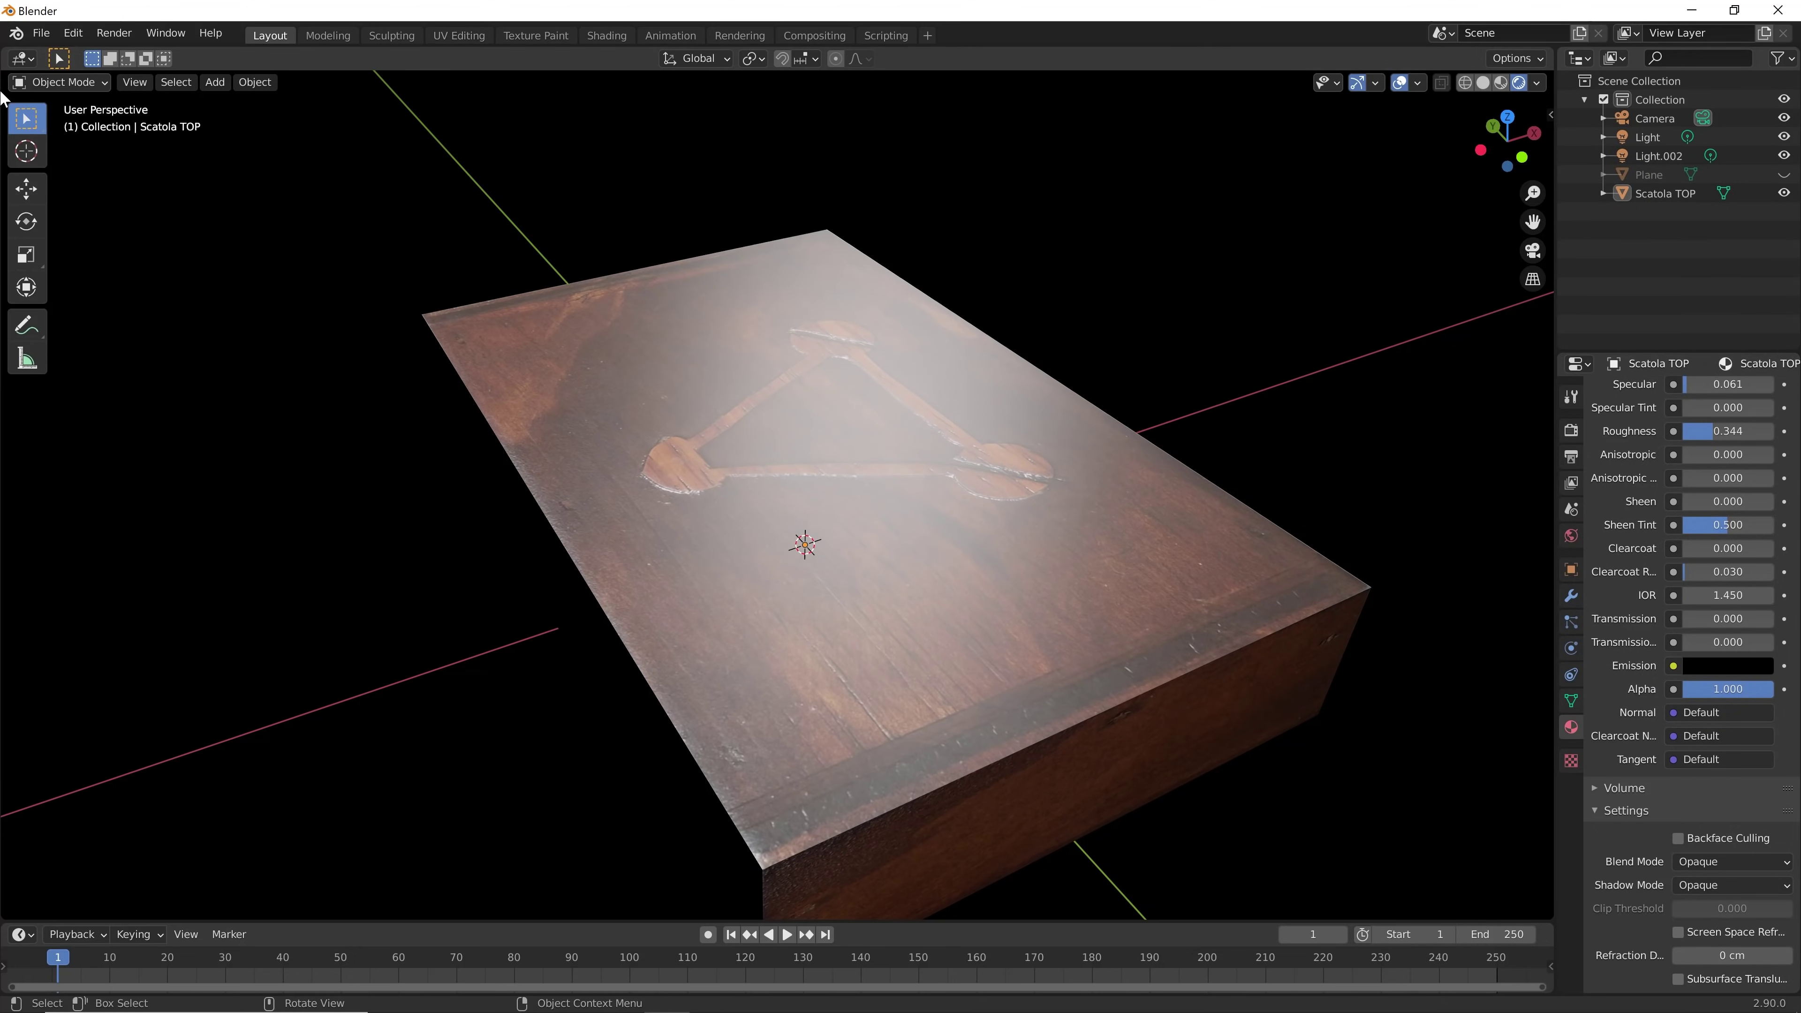
pyautogui.moveTo(4, 49); pyautogui.dragTo(783, 355)
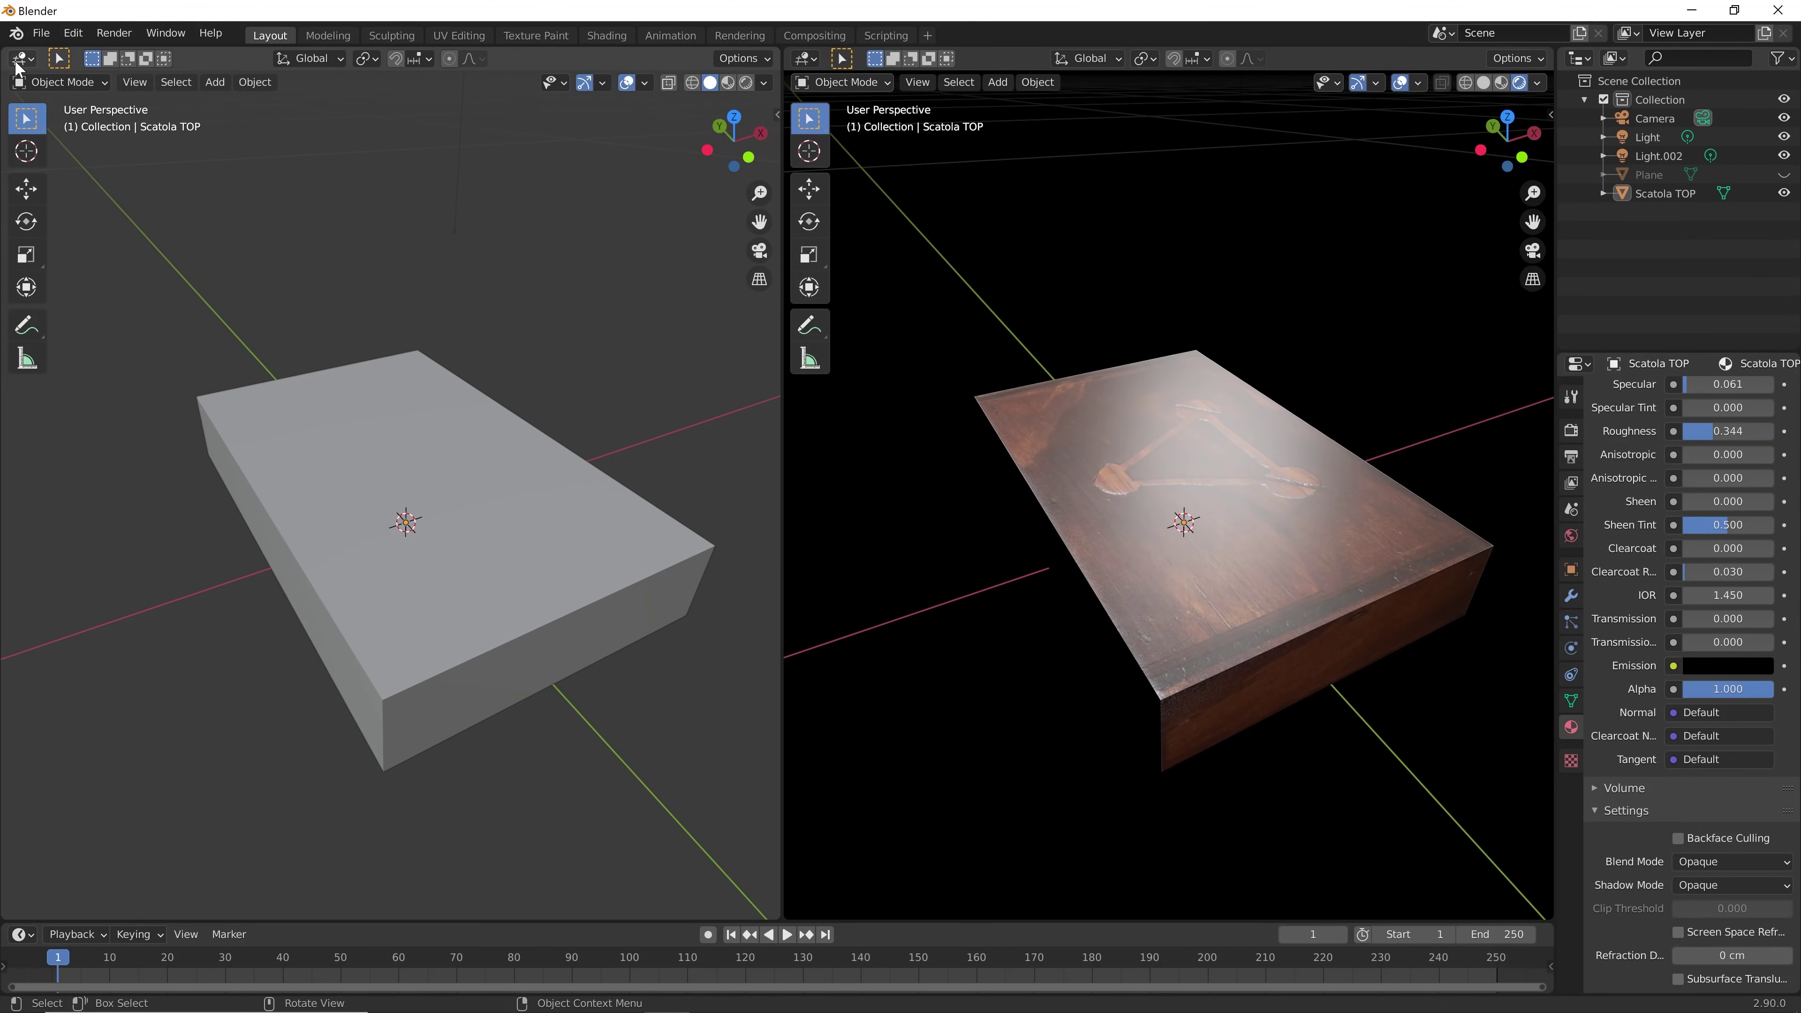
# Turn the left area into the Shader Editor with all nodes framed and the sidebar hidden
pyautogui.click(22, 58)
pyautogui.click(85, 235)
pyautogui.press('Home')
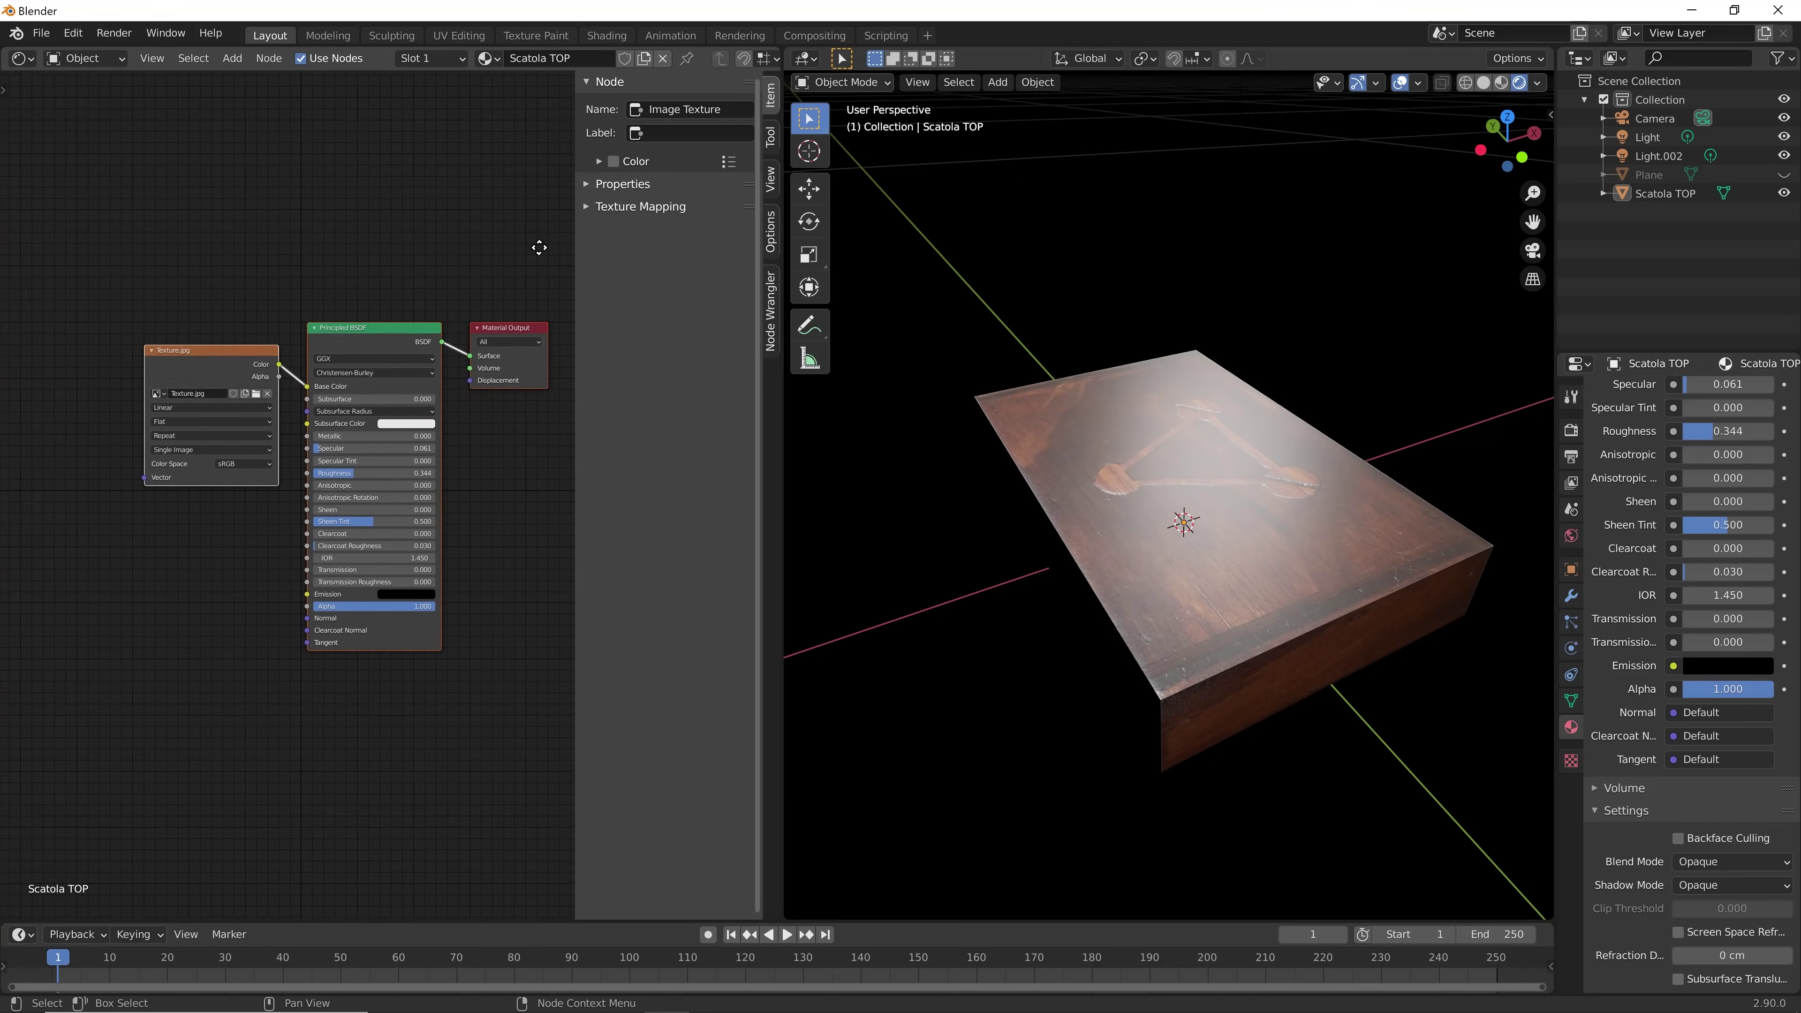
pyautogui.scroll(1, 284, 522)
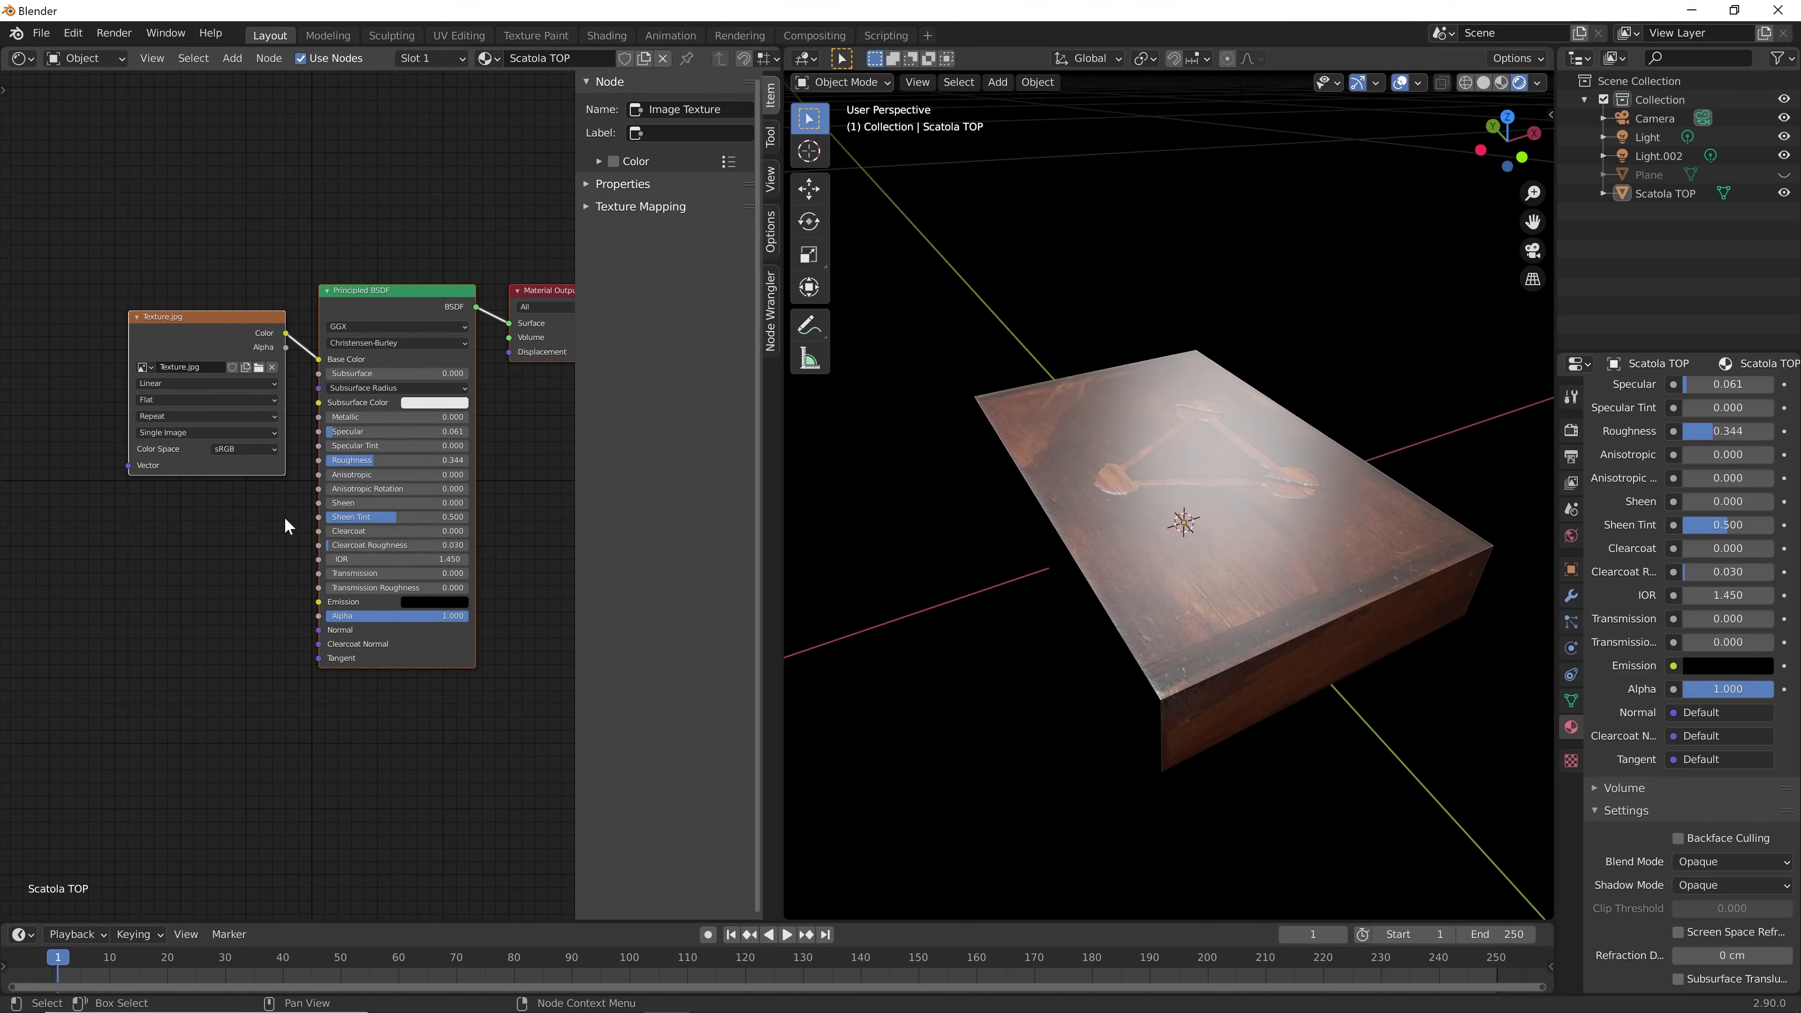
pyautogui.press('n')
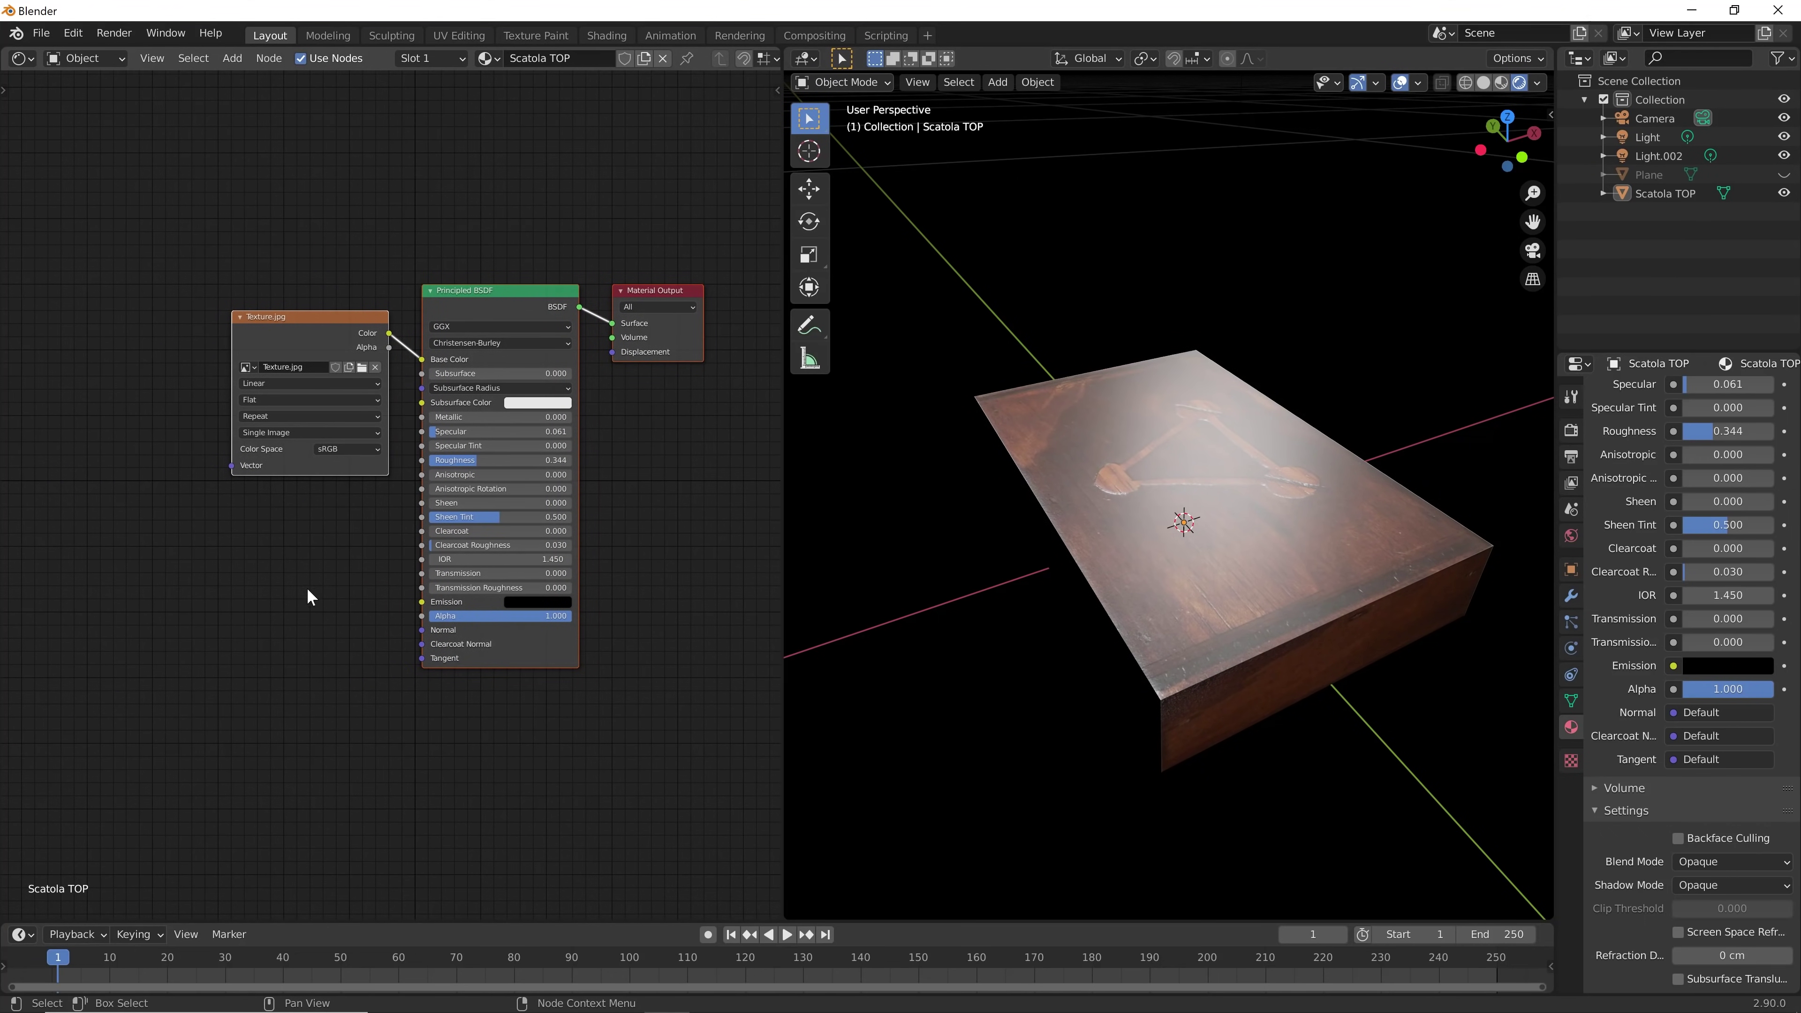
# Add an Image Texture node and load Normale.jpg from Desktop/Cazza TRASH
pyautogui.hotkey('shift', 'a')
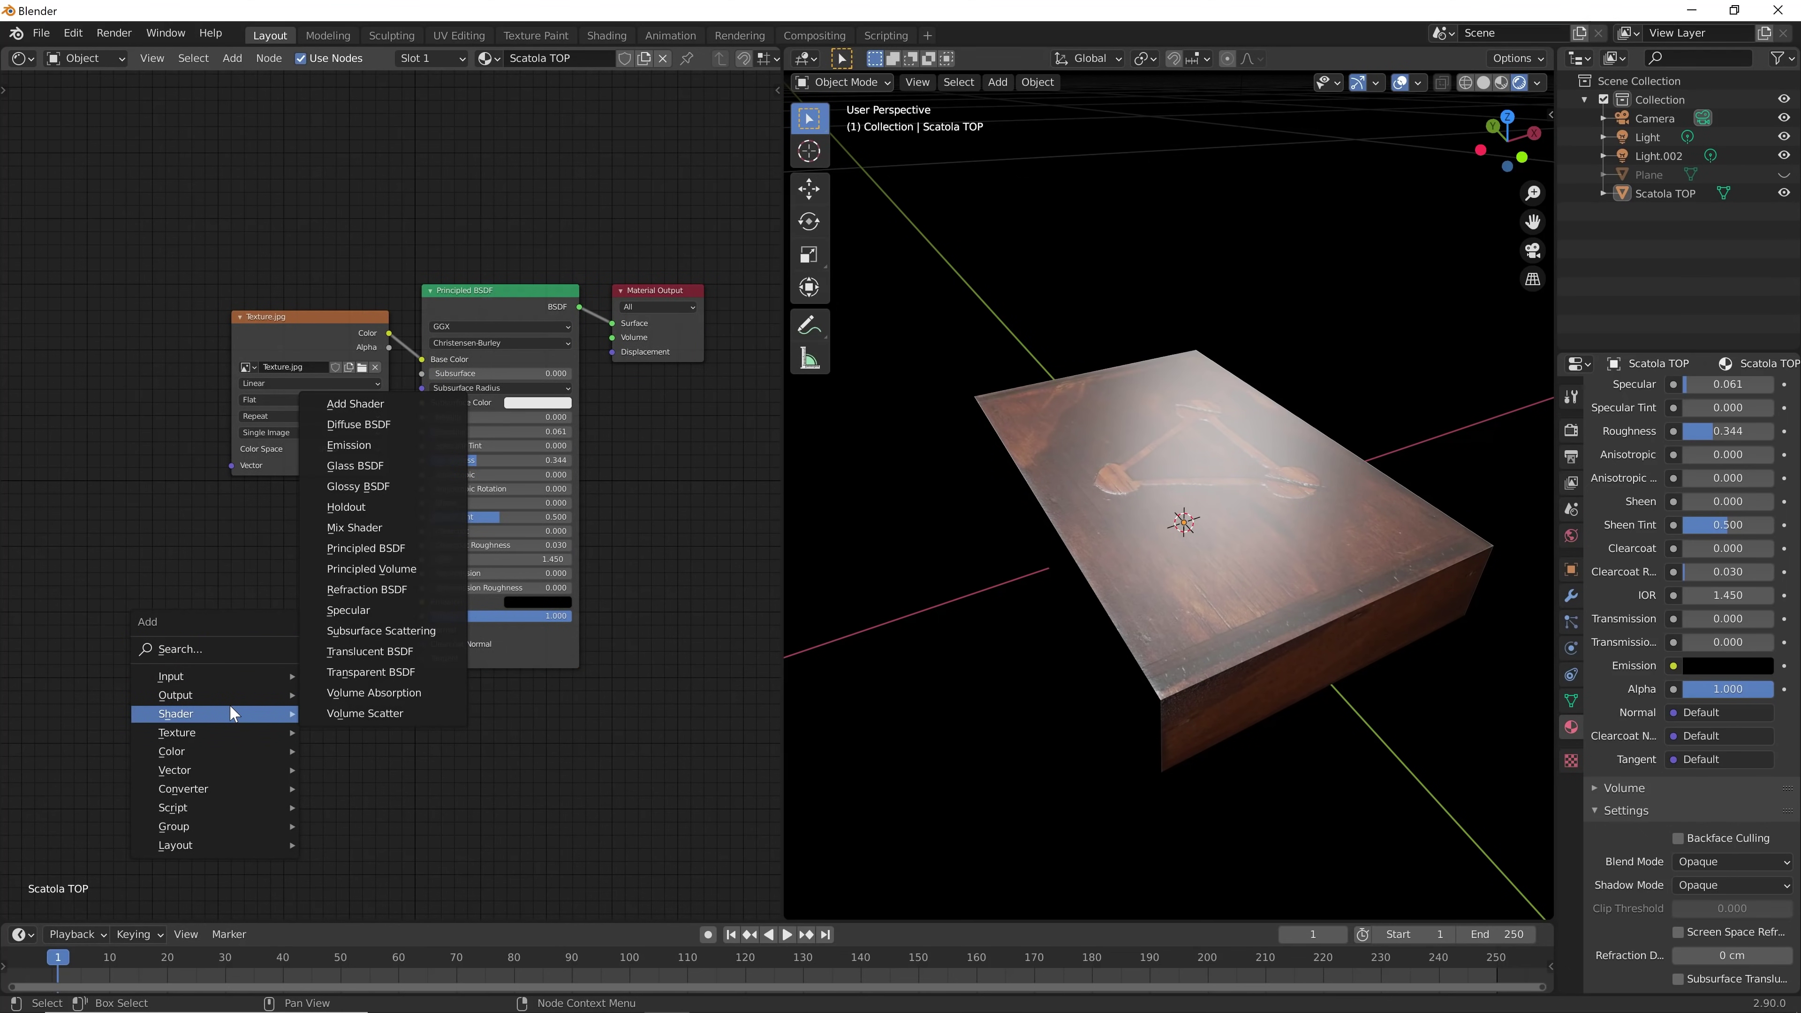
pyautogui.moveTo(177, 732)
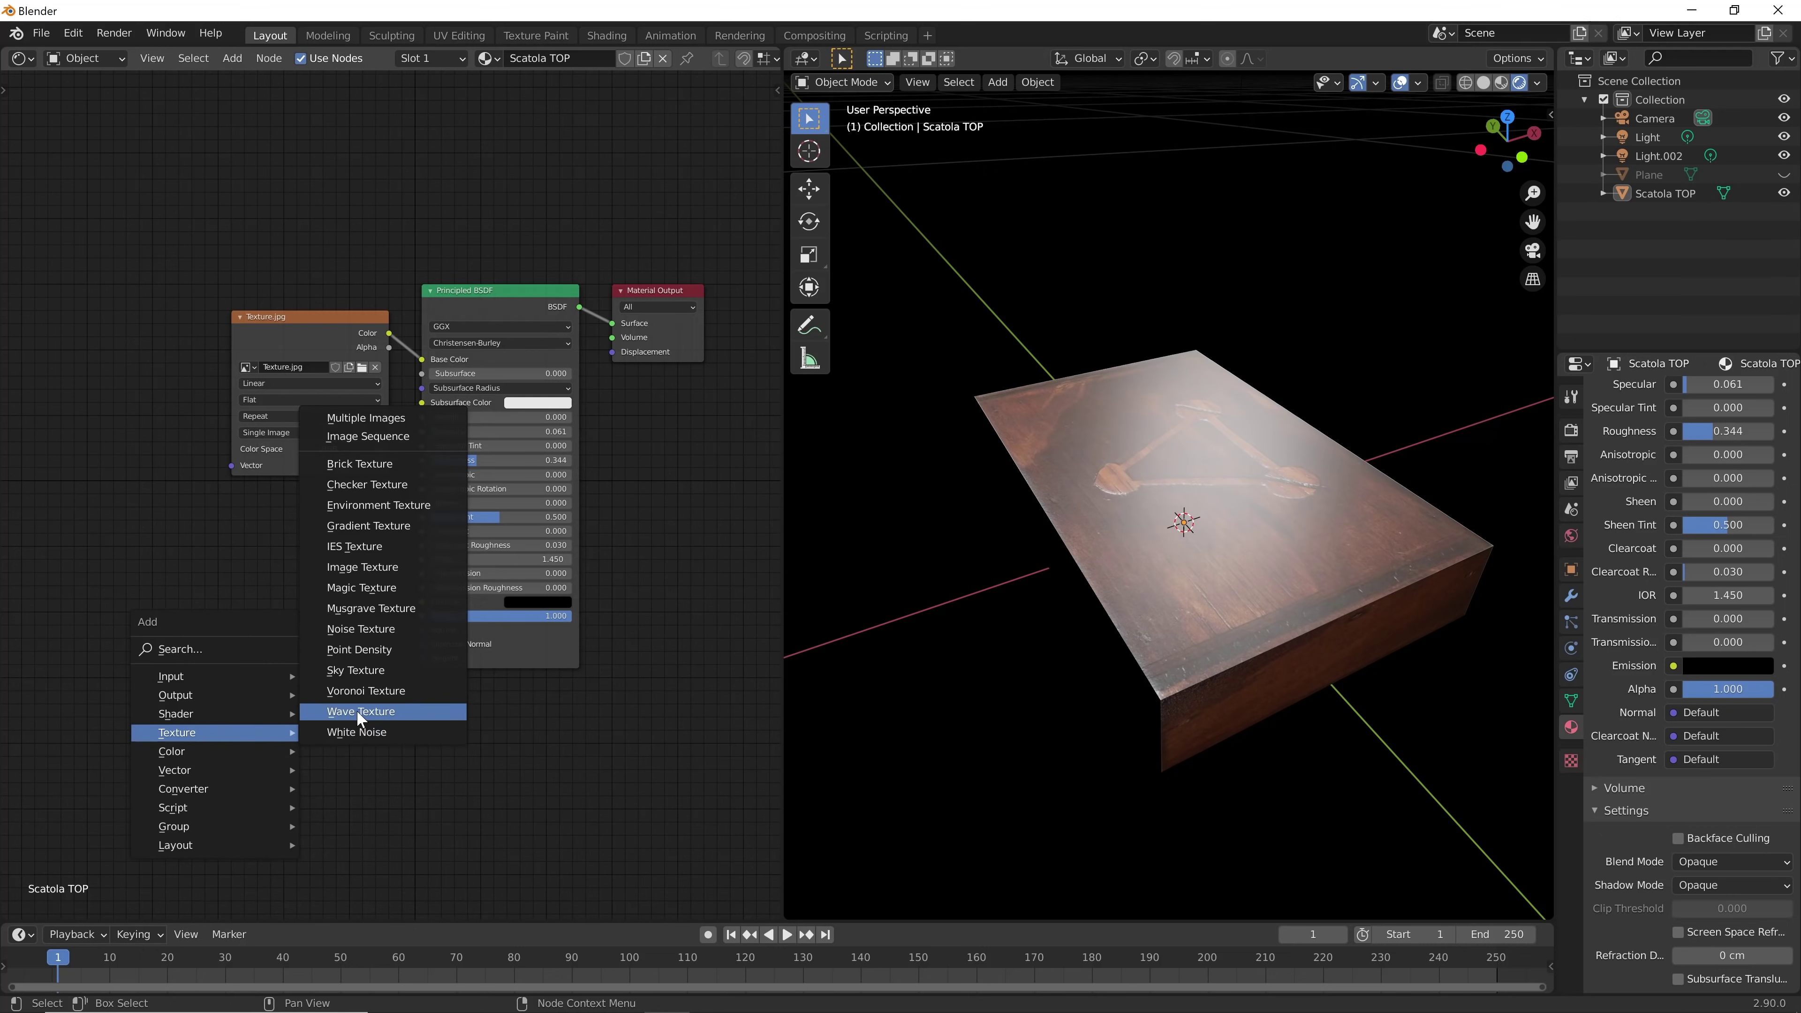
pyautogui.click(356, 567)
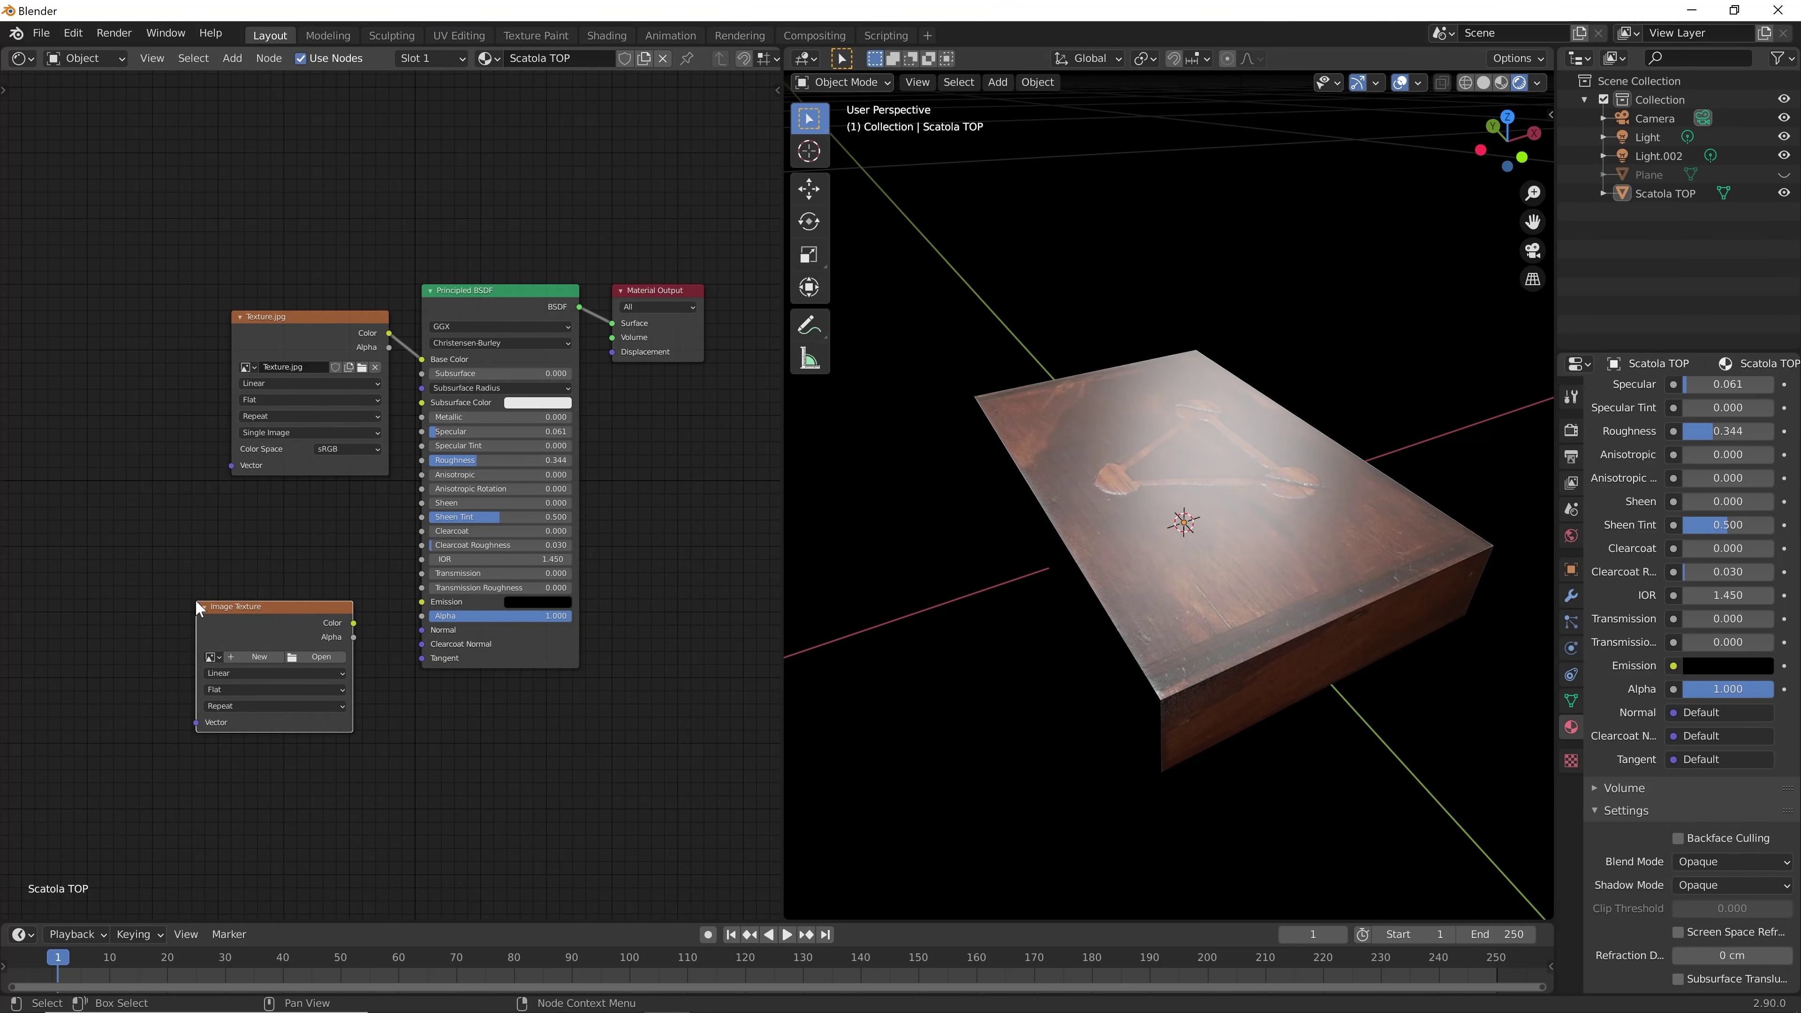
pyautogui.click(318, 657)
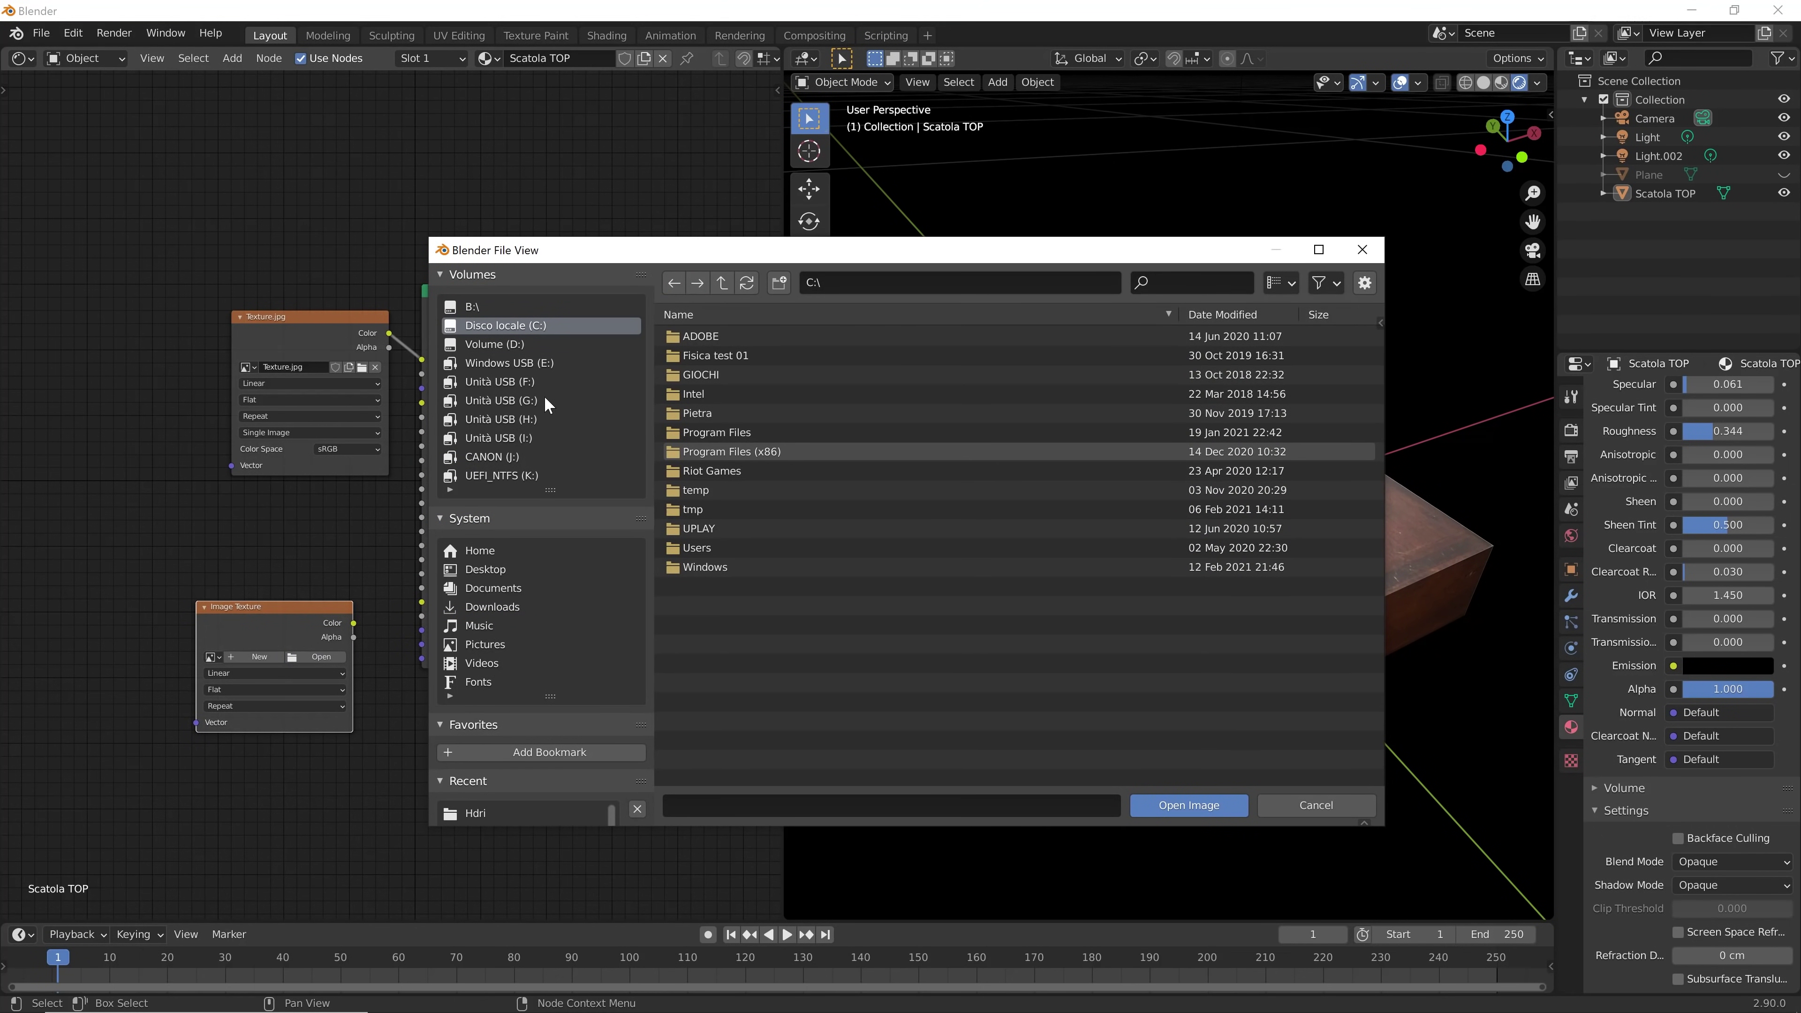
pyautogui.click(486, 569)
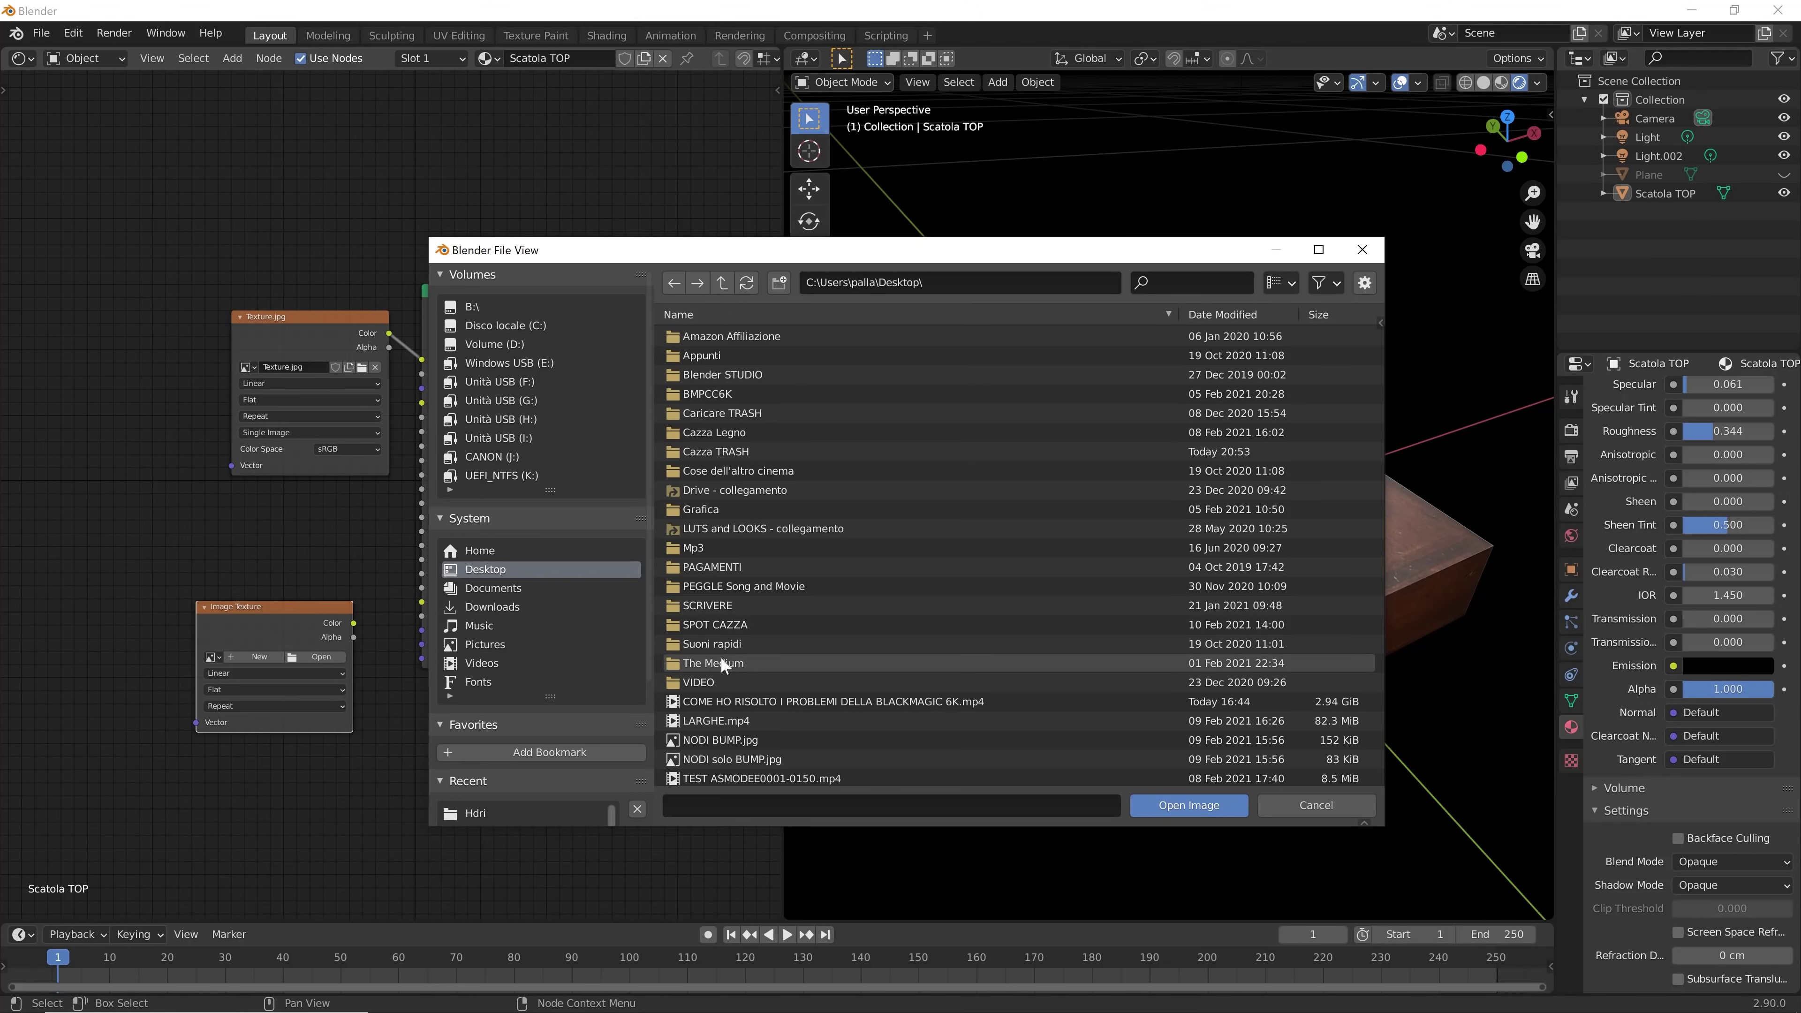
pyautogui.doubleClick(719, 451)
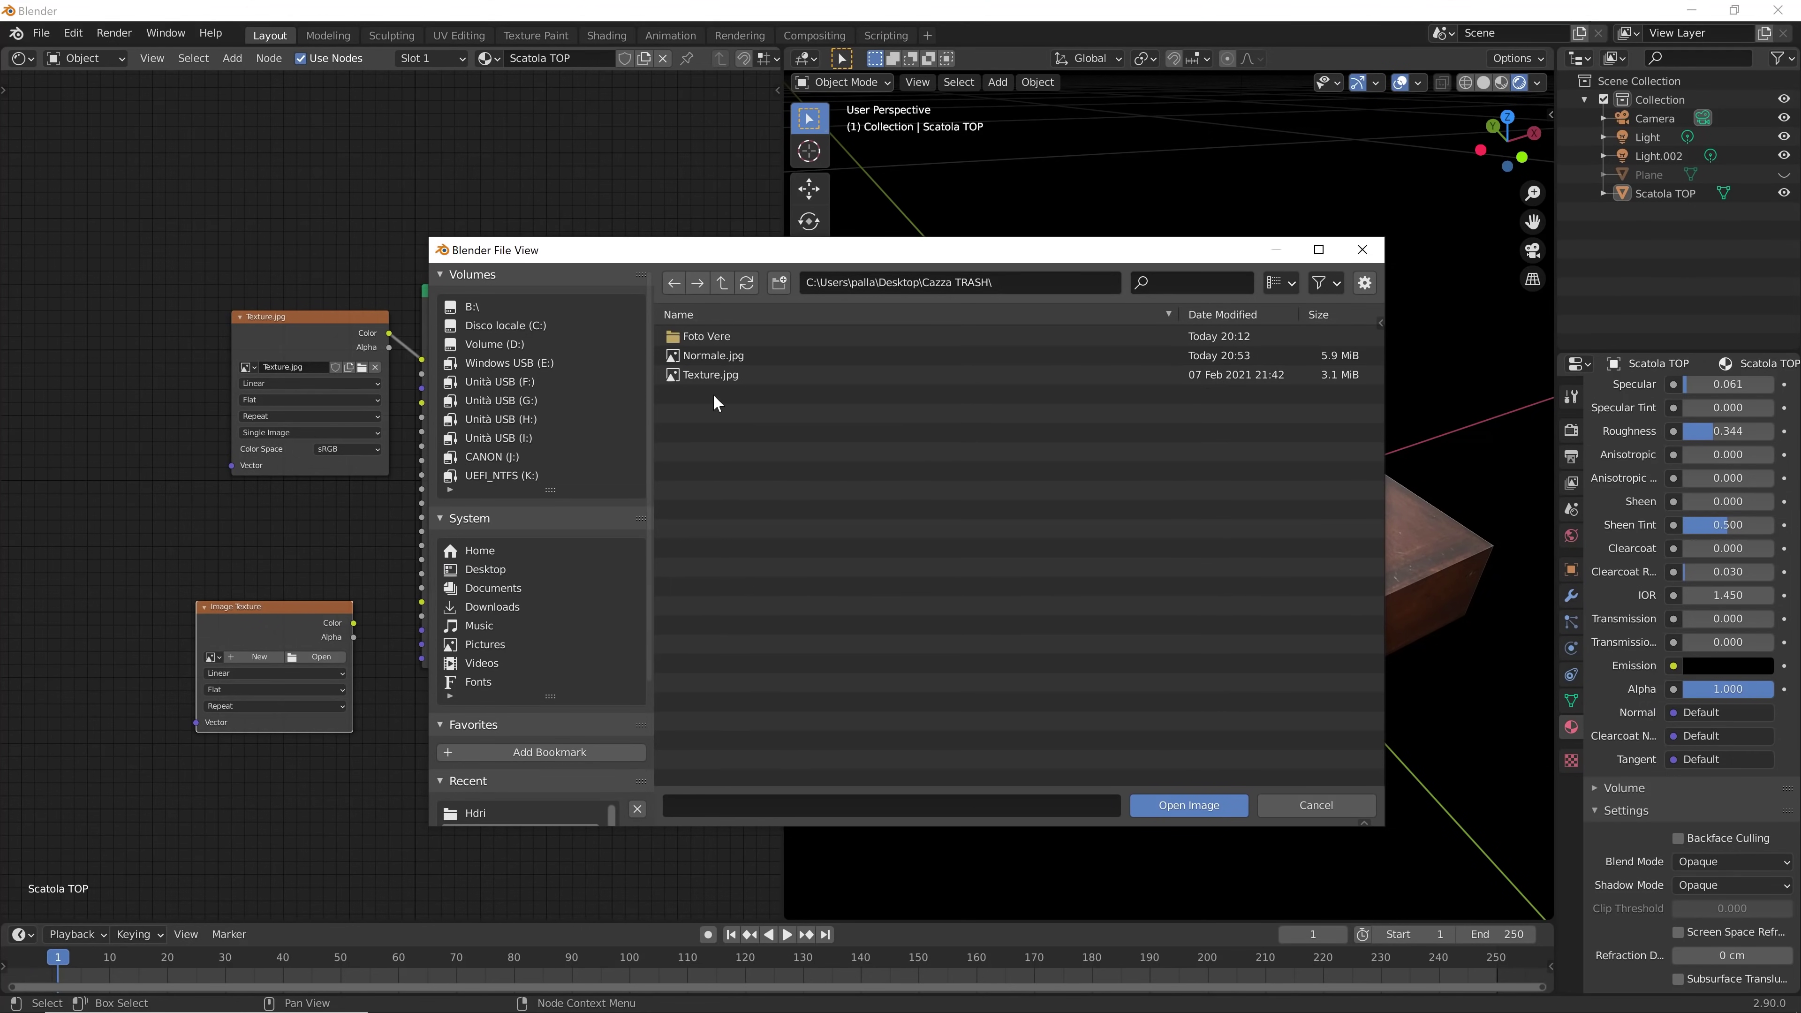
pyautogui.doubleClick(702, 361)
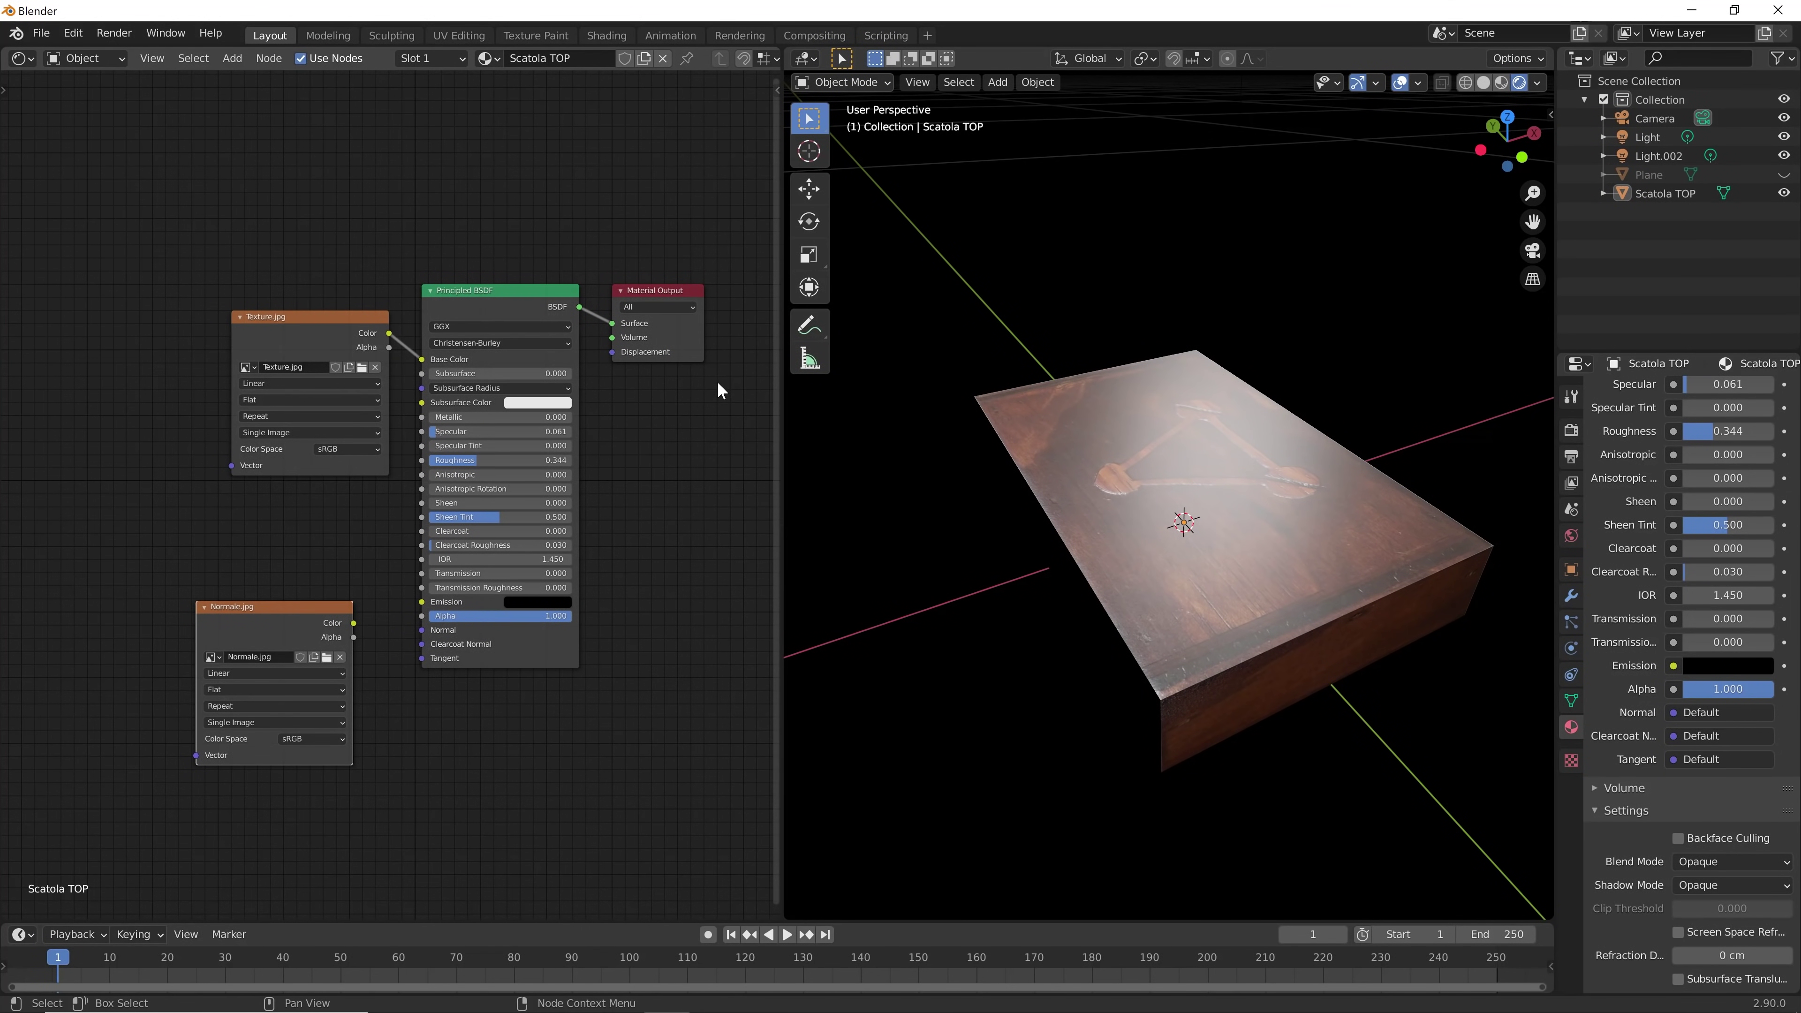
# Connect Normale.jpg Color to the BSDF Normal and inspect the emblem relief in a maximized viewport
pyautogui.moveTo(329, 617)
pyautogui.mouseDown()
pyautogui.moveTo(328, 601)
pyautogui.moveTo(426, 632)
pyautogui.mouseUp()
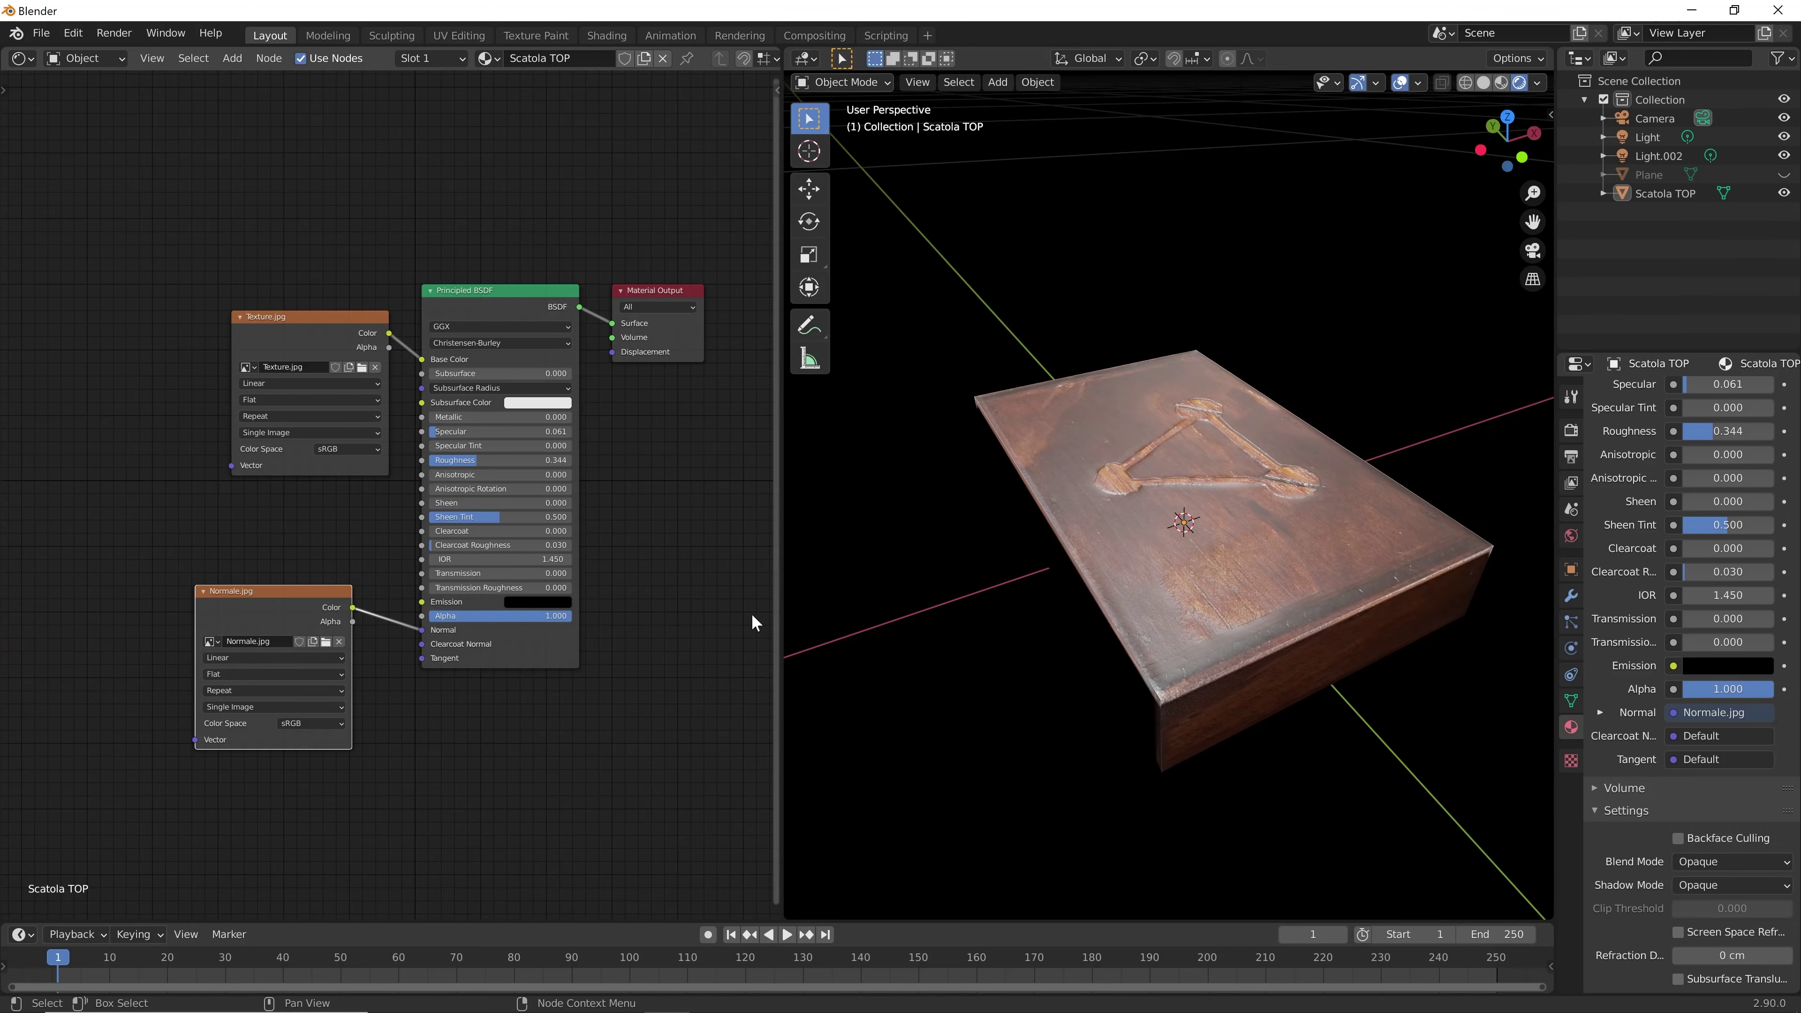
pyautogui.moveTo(1262, 608); pyautogui.dragTo(1238, 650, button='middle')
pyautogui.moveTo(1221, 619)
pyautogui.mouseDown(button='middle')
pyautogui.moveTo(1155, 692)
pyautogui.moveTo(1225, 735)
pyautogui.moveTo(930, 303)
pyautogui.mouseUp(button='middle')
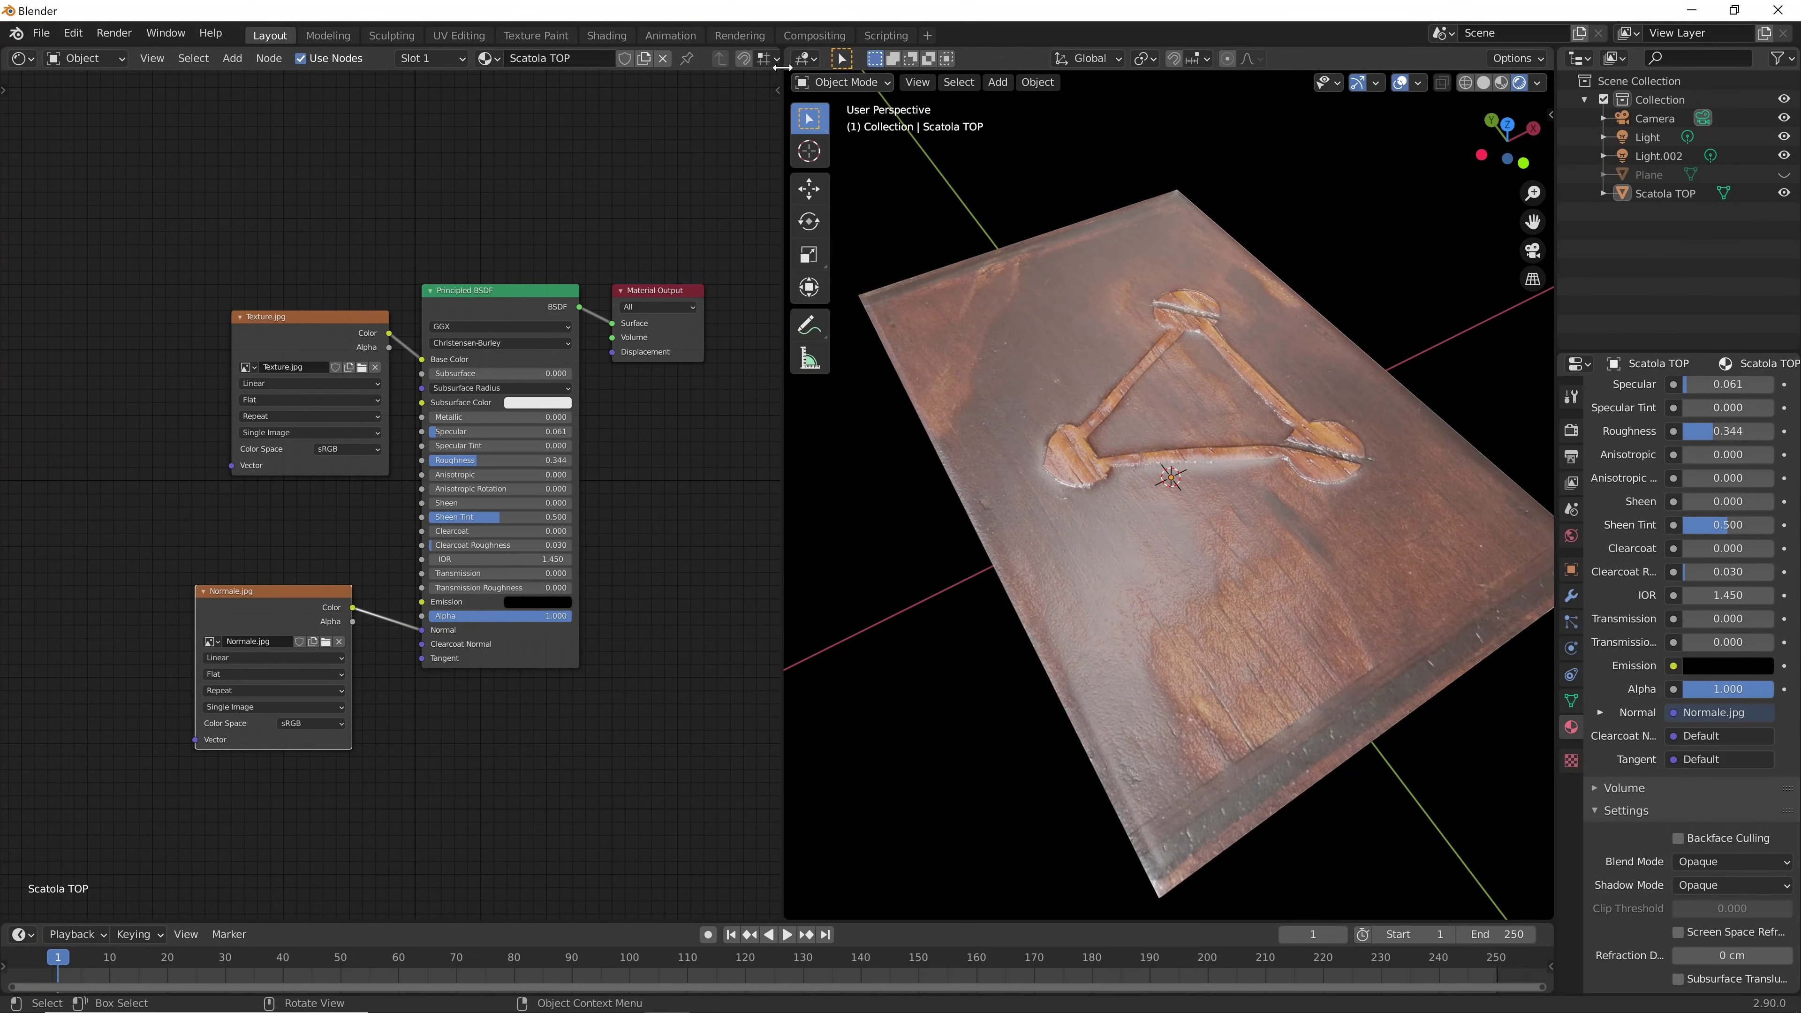
pyautogui.hotkey('ctrl', 'space')
pyautogui.moveTo(877, 493)
pyautogui.mouseDown(button='middle')
pyautogui.moveTo(826, 575)
pyautogui.moveTo(443, 548)
pyautogui.moveTo(466, 497)
pyautogui.moveTo(652, 638)
pyautogui.moveTo(964, 609)
pyautogui.moveTo(1039, 543)
pyautogui.moveTo(840, 567)
pyautogui.moveTo(917, 612)
pyautogui.moveTo(1150, 599)
pyautogui.moveTo(792, 670)
pyautogui.moveTo(573, 557)
pyautogui.moveTo(597, 502)
pyautogui.moveTo(724, 615)
pyautogui.moveTo(373, 634)
pyautogui.moveTo(674, 530)
pyautogui.moveTo(592, 540)
pyautogui.moveTo(776, 431)
pyautogui.moveTo(1158, 503)
pyautogui.moveTo(764, 483)
pyautogui.moveTo(785, 551)
pyautogui.moveTo(842, 547)
pyautogui.mouseUp(button='middle')
pyautogui.scroll(-5, 373, 634)
pyautogui.scroll(3, 764, 483)
pyautogui.scroll(2, 819, 494)
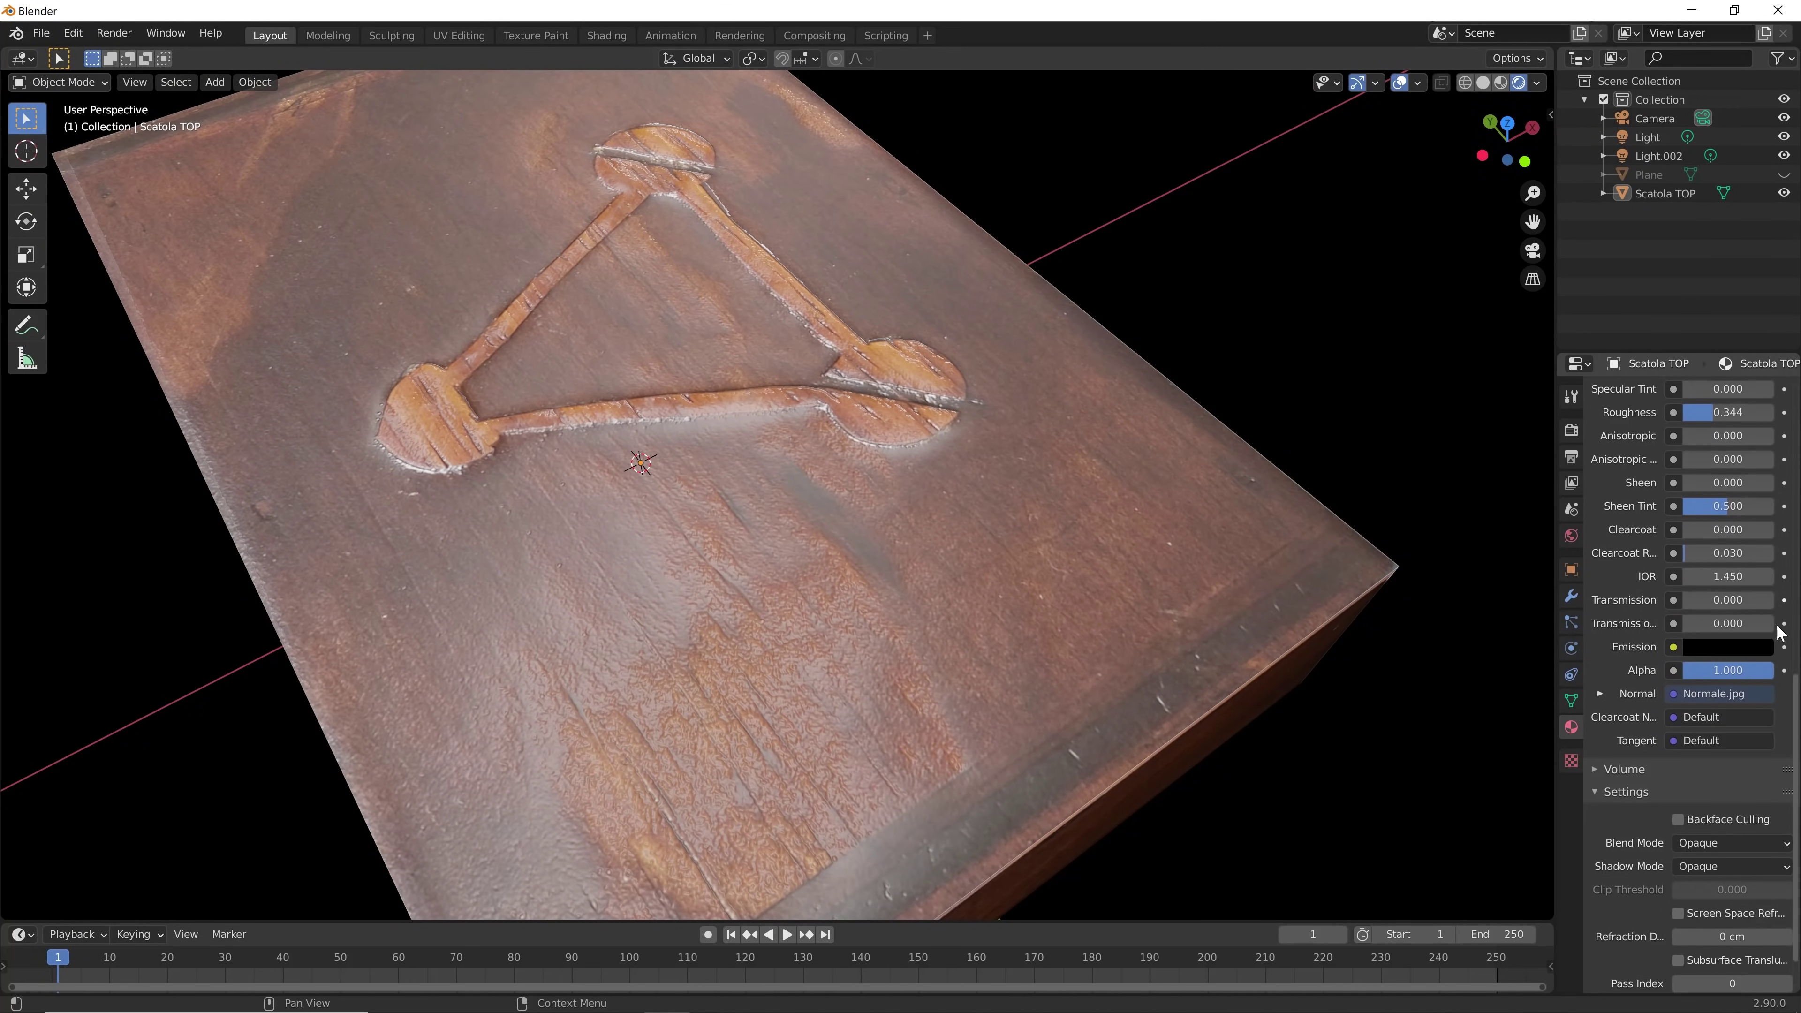
pyautogui.scroll(3, 1773, 616)
pyautogui.scroll(4, 1773, 615)
pyautogui.scroll(4, 1771, 596)
pyautogui.scroll(-1, 1769, 584)
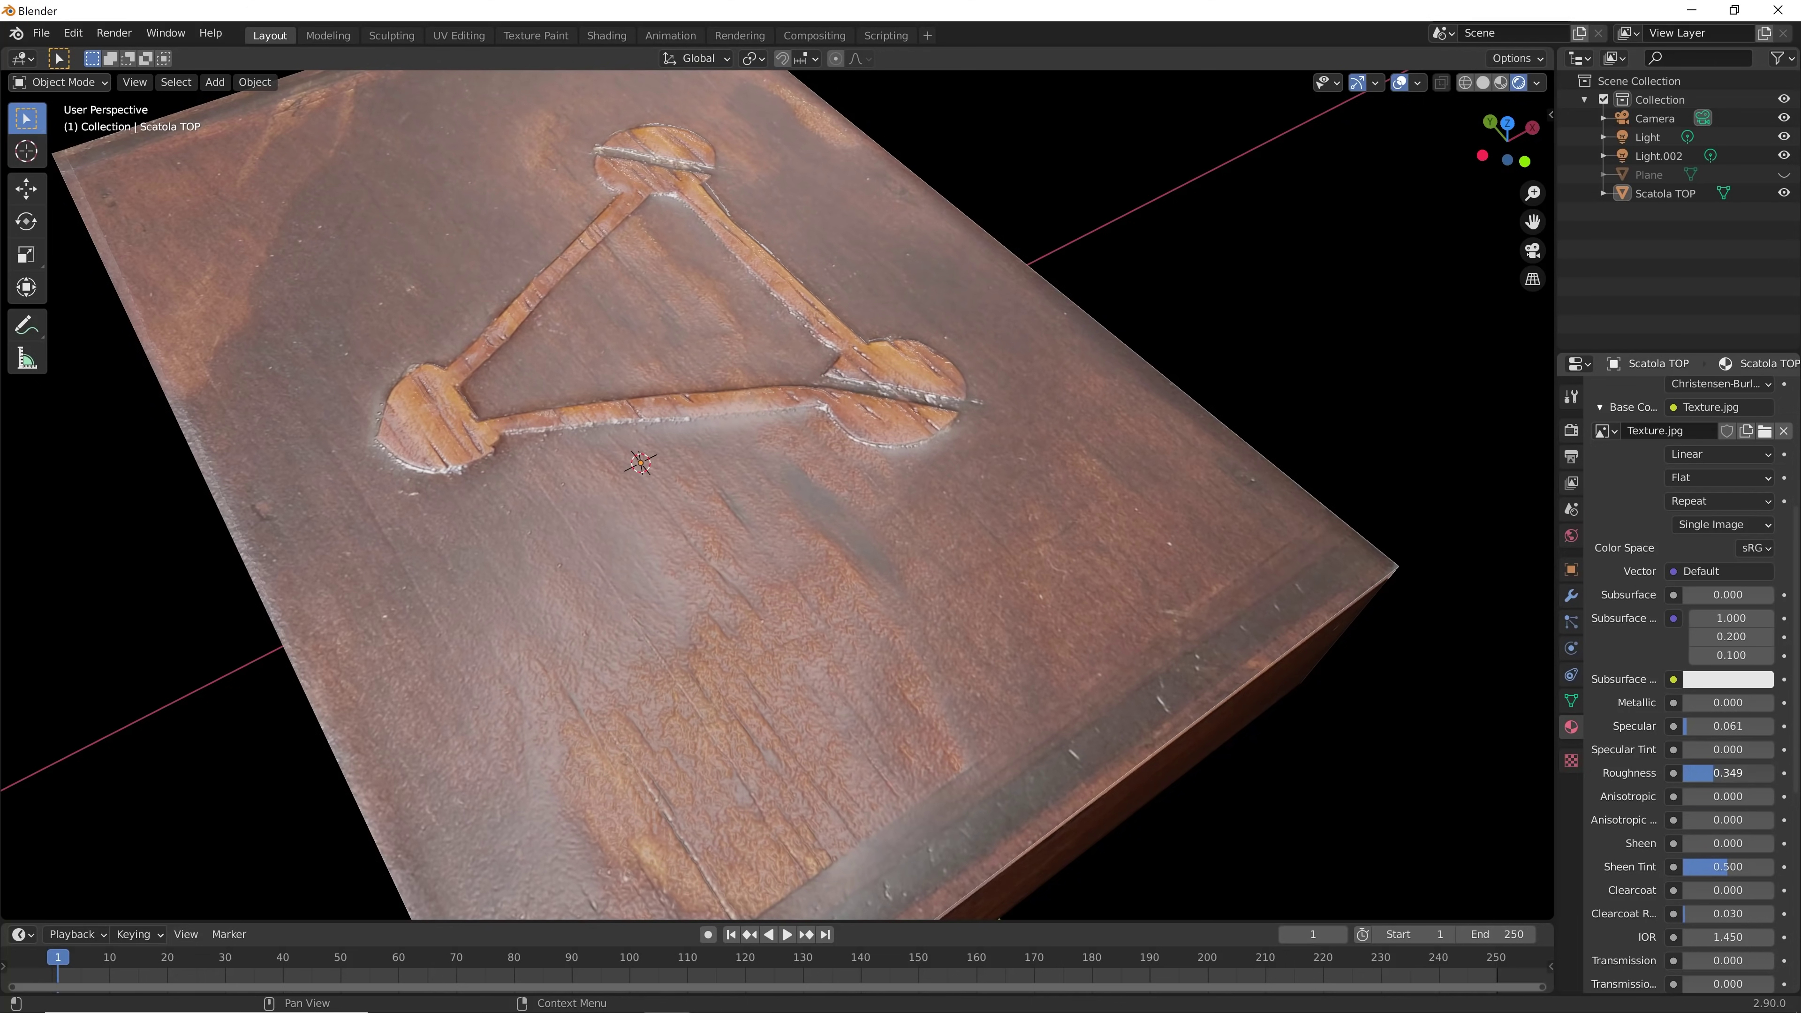
# Lower the Roughness for glossier wood and orbit to a low side view of the box
pyautogui.moveTo(1728, 773)
pyautogui.mouseDown()
pyautogui.moveTo(1702, 772)
pyautogui.moveTo(1713, 725)
pyautogui.moveTo(1690, 738)
pyautogui.moveTo(1751, 772)
pyautogui.mouseUp()
pyautogui.moveTo(1190, 794)
pyautogui.mouseDown(button='middle')
pyautogui.moveTo(667, 585)
pyautogui.moveTo(953, 624)
pyautogui.moveTo(852, 591)
pyautogui.moveTo(981, 557)
pyautogui.moveTo(816, 426)
pyautogui.moveTo(470, 495)
pyautogui.moveTo(470, 568)
pyautogui.moveTo(631, 728)
pyautogui.moveTo(691, 741)
pyautogui.moveTo(712, 776)
pyautogui.moveTo(691, 776)
pyautogui.mouseUp(button='middle')
pyautogui.scroll(-3, 919, 524)
pyautogui.scroll(3, 919, 523)
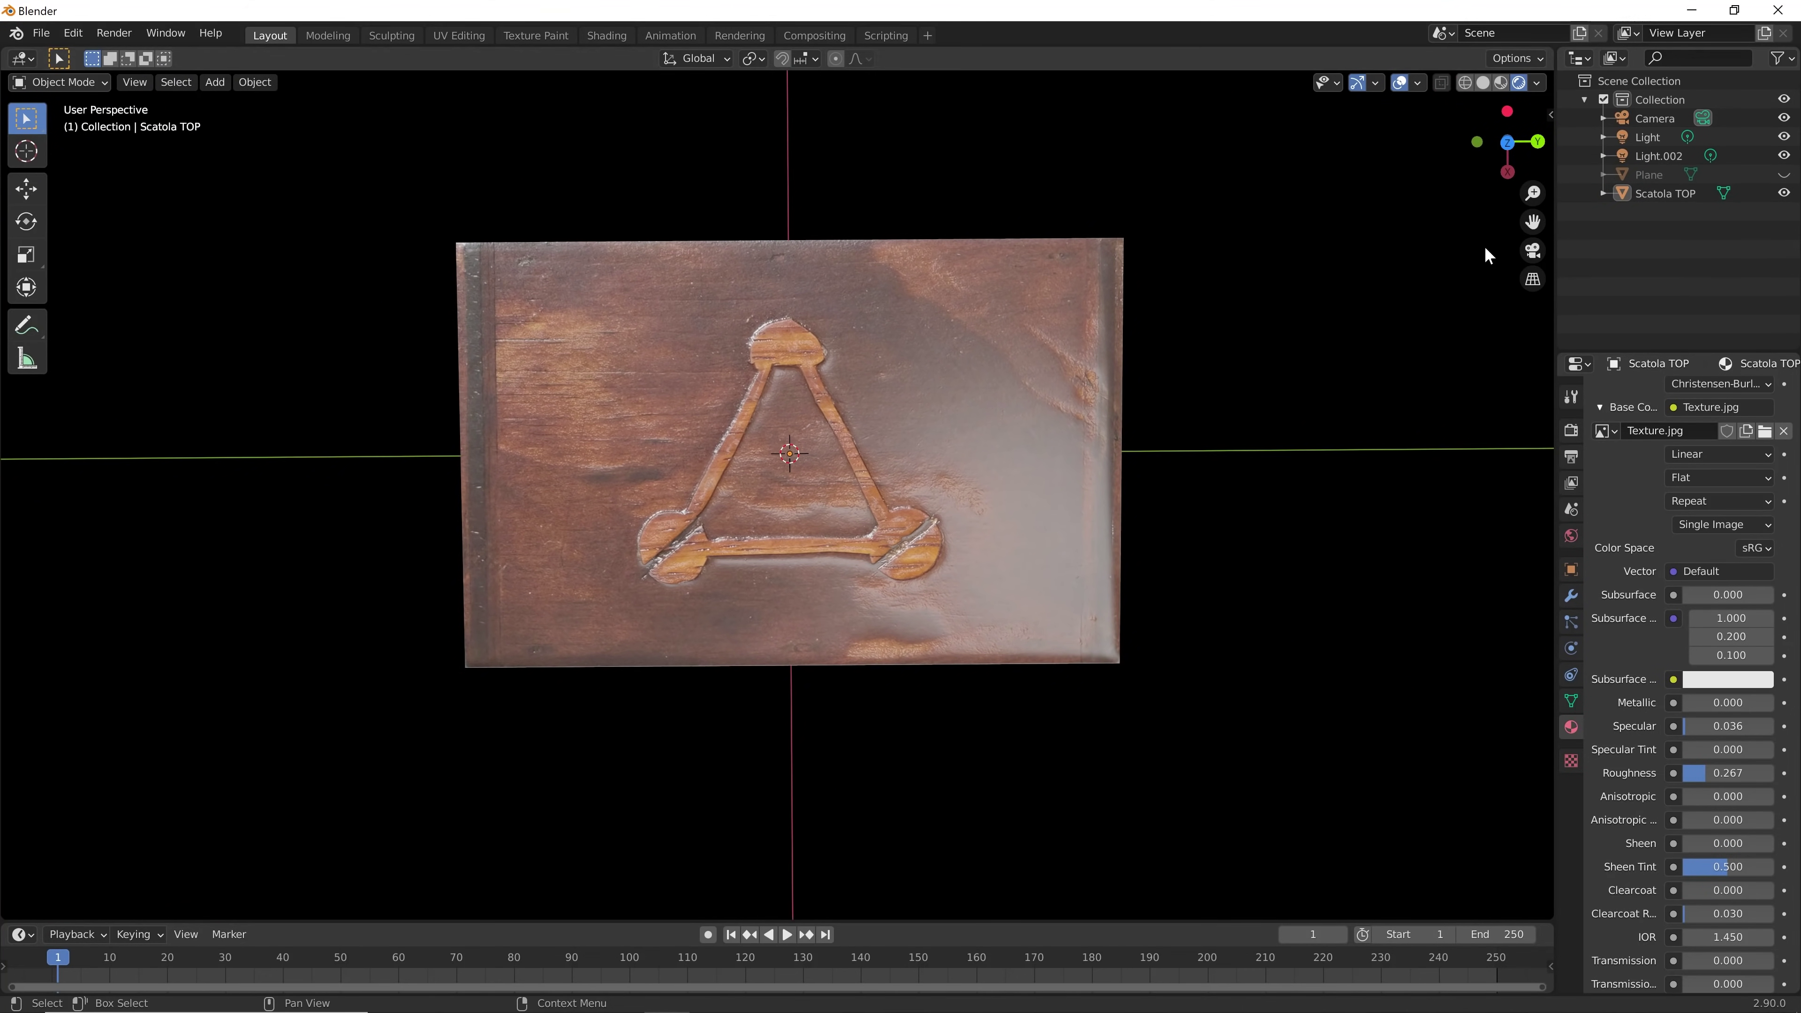
pyautogui.moveTo(1205, 411)
pyautogui.mouseDown(button='middle')
pyautogui.moveTo(905, 435)
pyautogui.moveTo(865, 644)
pyautogui.moveTo(1137, 541)
pyautogui.moveTo(953, 282)
pyautogui.moveTo(776, 555)
pyautogui.moveTo(981, 576)
pyautogui.moveTo(565, 479)
pyautogui.moveTo(651, 430)
pyautogui.moveTo(666, 511)
pyautogui.moveTo(780, 461)
pyautogui.mouseUp(button='middle')
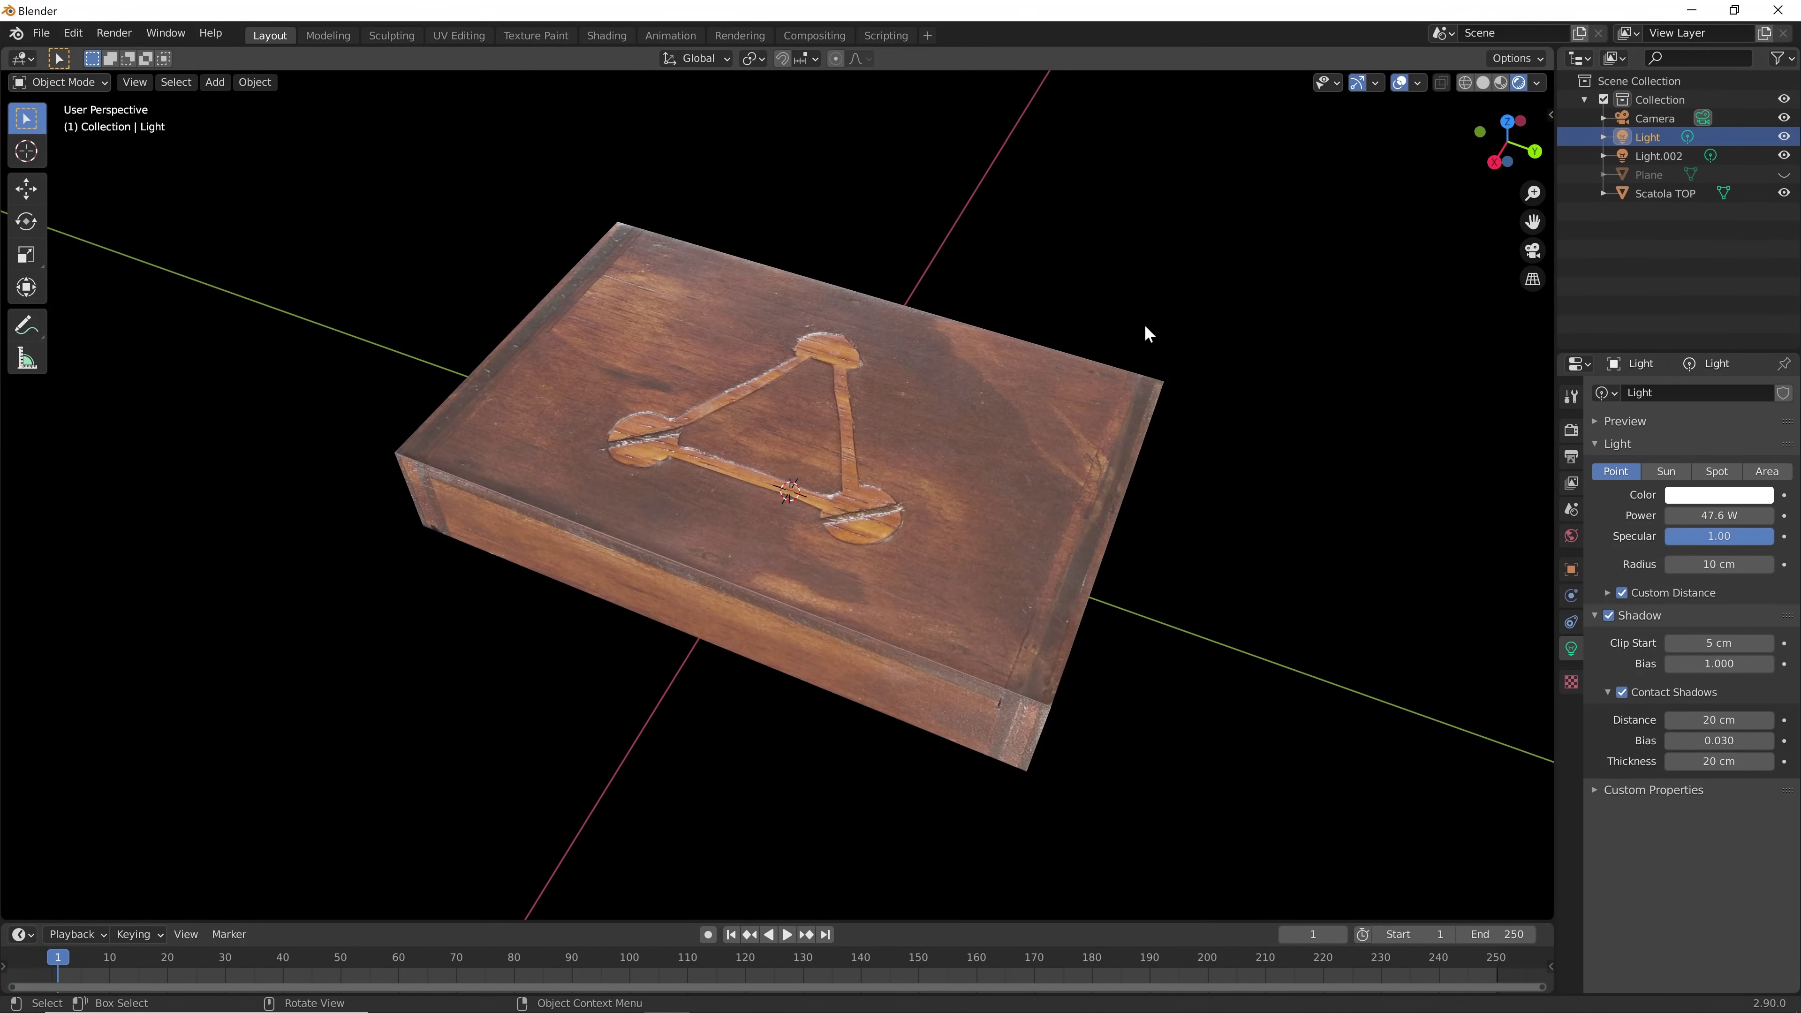
# Select the main Light and nudge it along the Y axis
pyautogui.click(1652, 137)
pyautogui.press('g')
pyautogui.press('y')
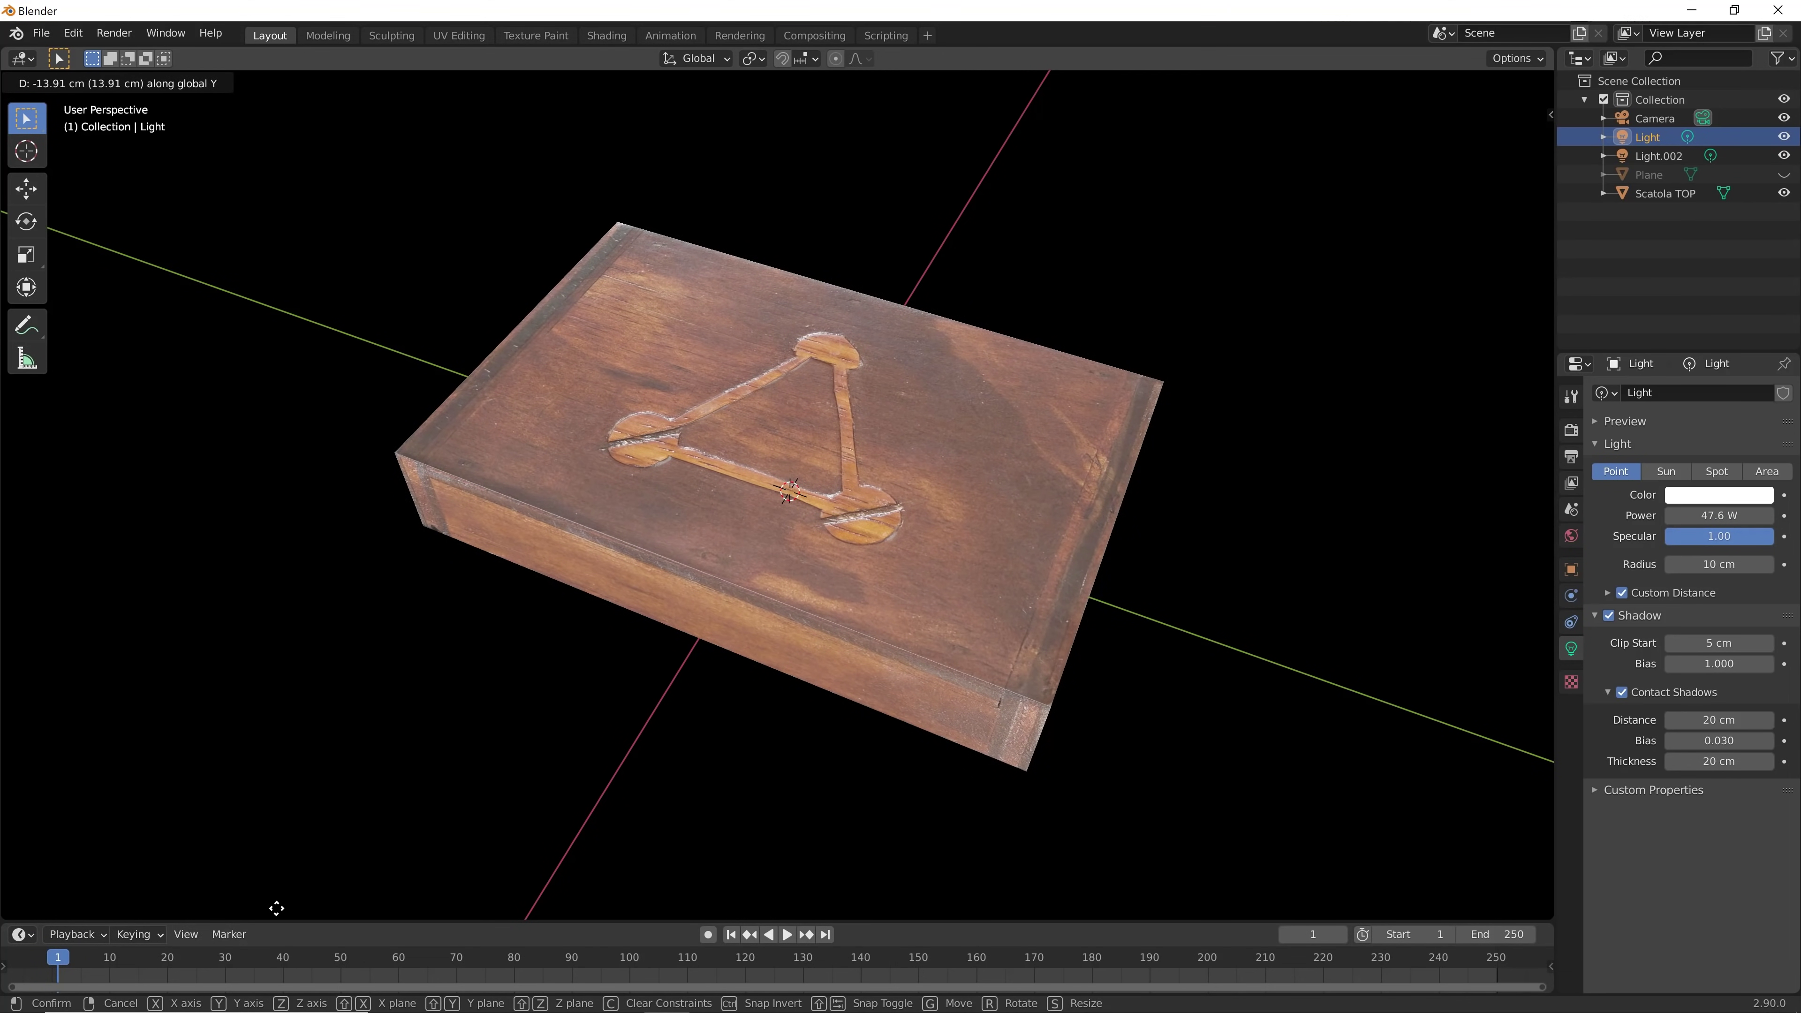
pyautogui.click(747, 188)
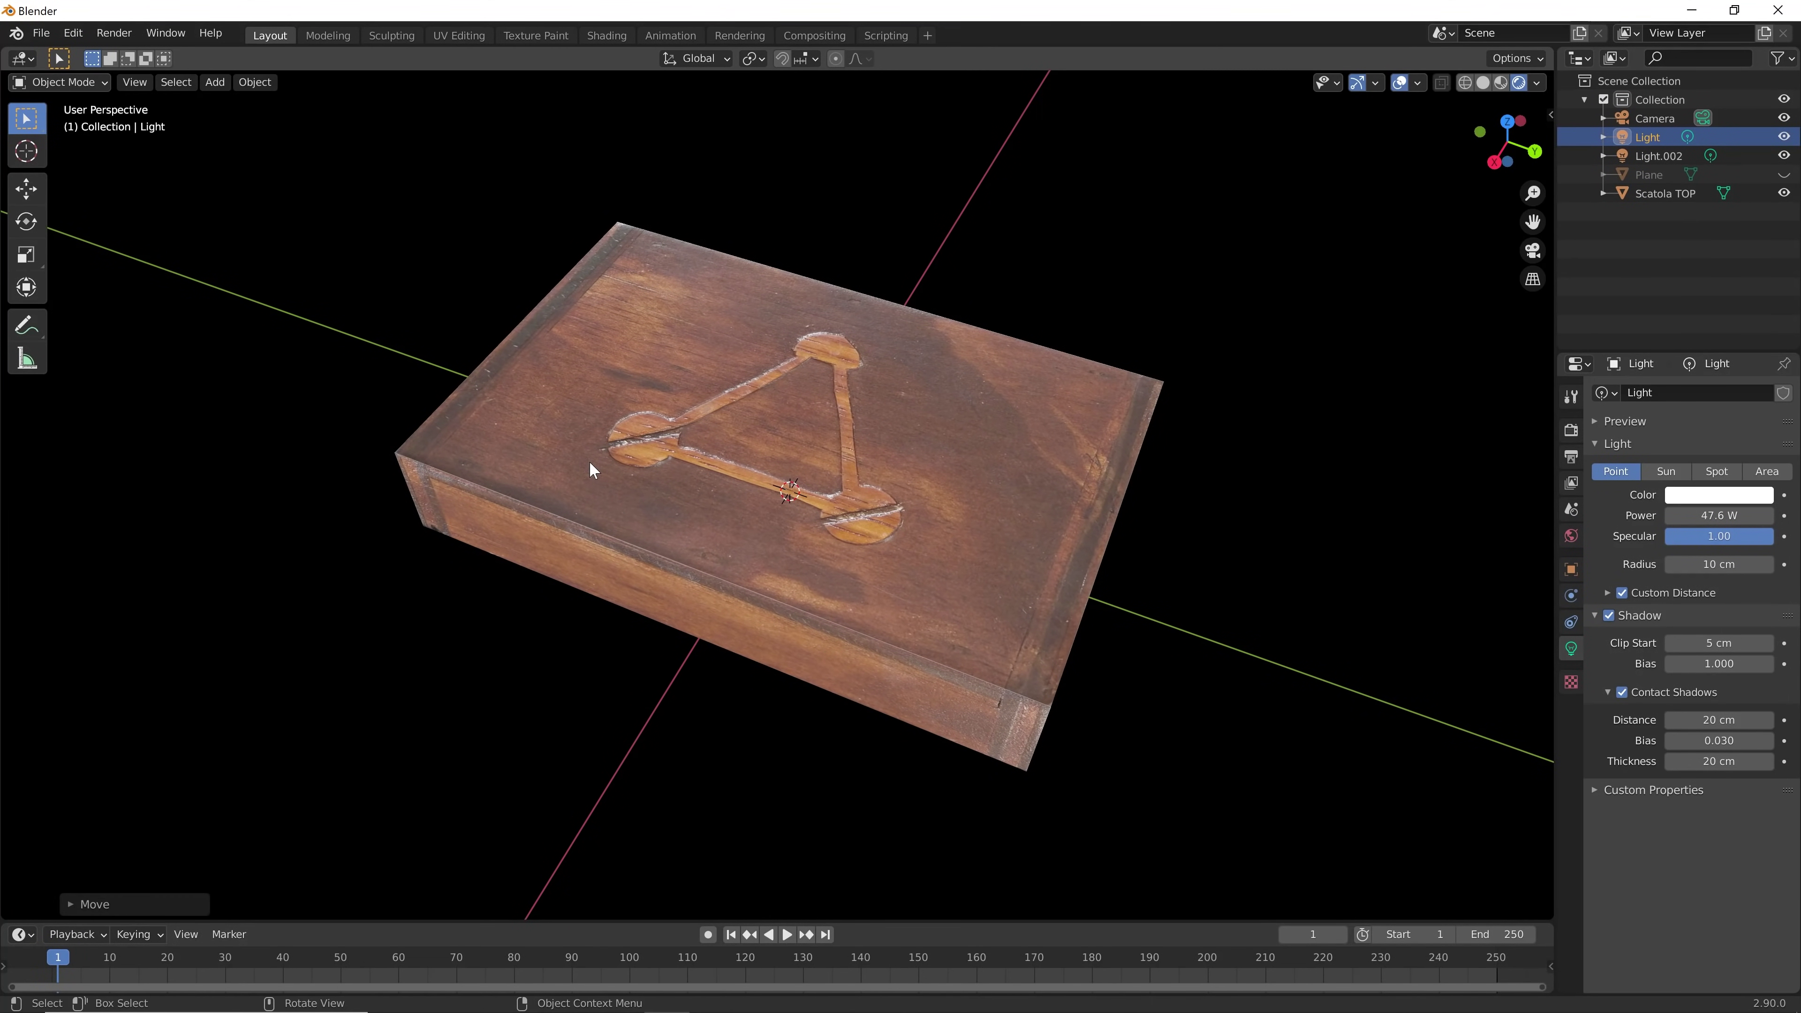
# In top view, drop the Light down-left of the box and frame both
pyautogui.press('KP_7')
pyautogui.scroll(-4, 593, 470)
pyautogui.scroll(-3, 611, 465)
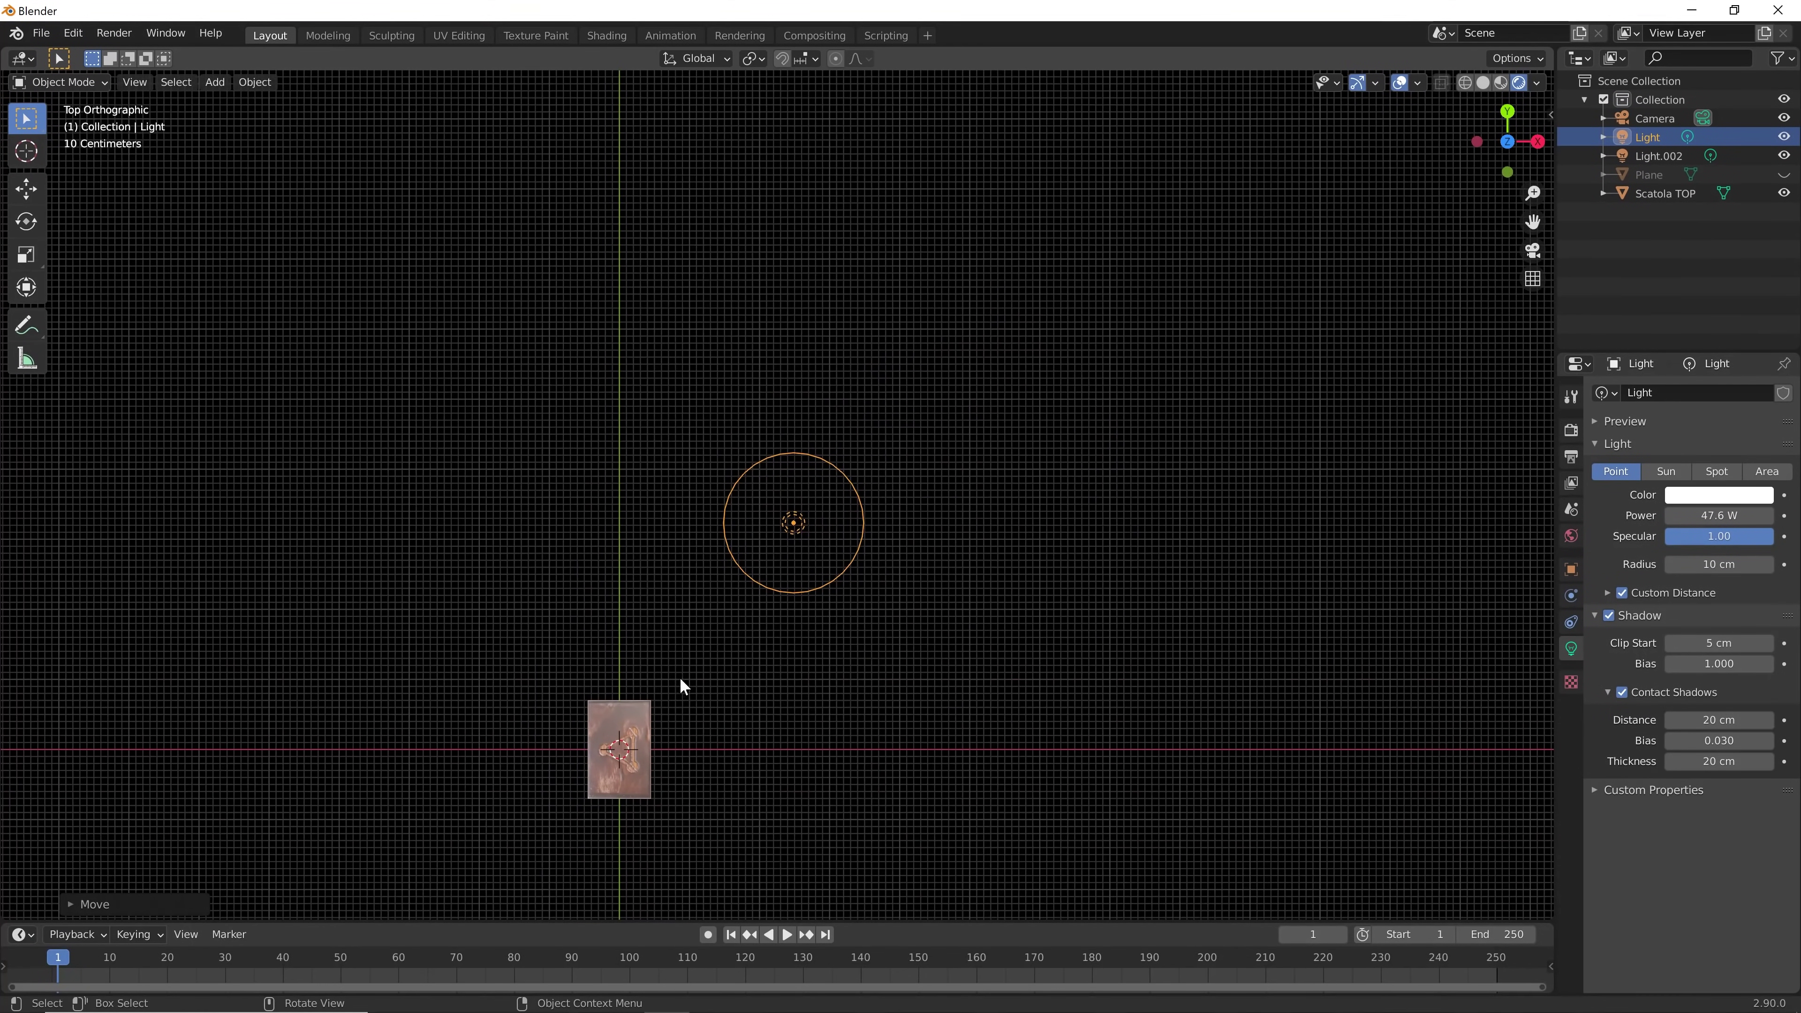
pyautogui.press('g')
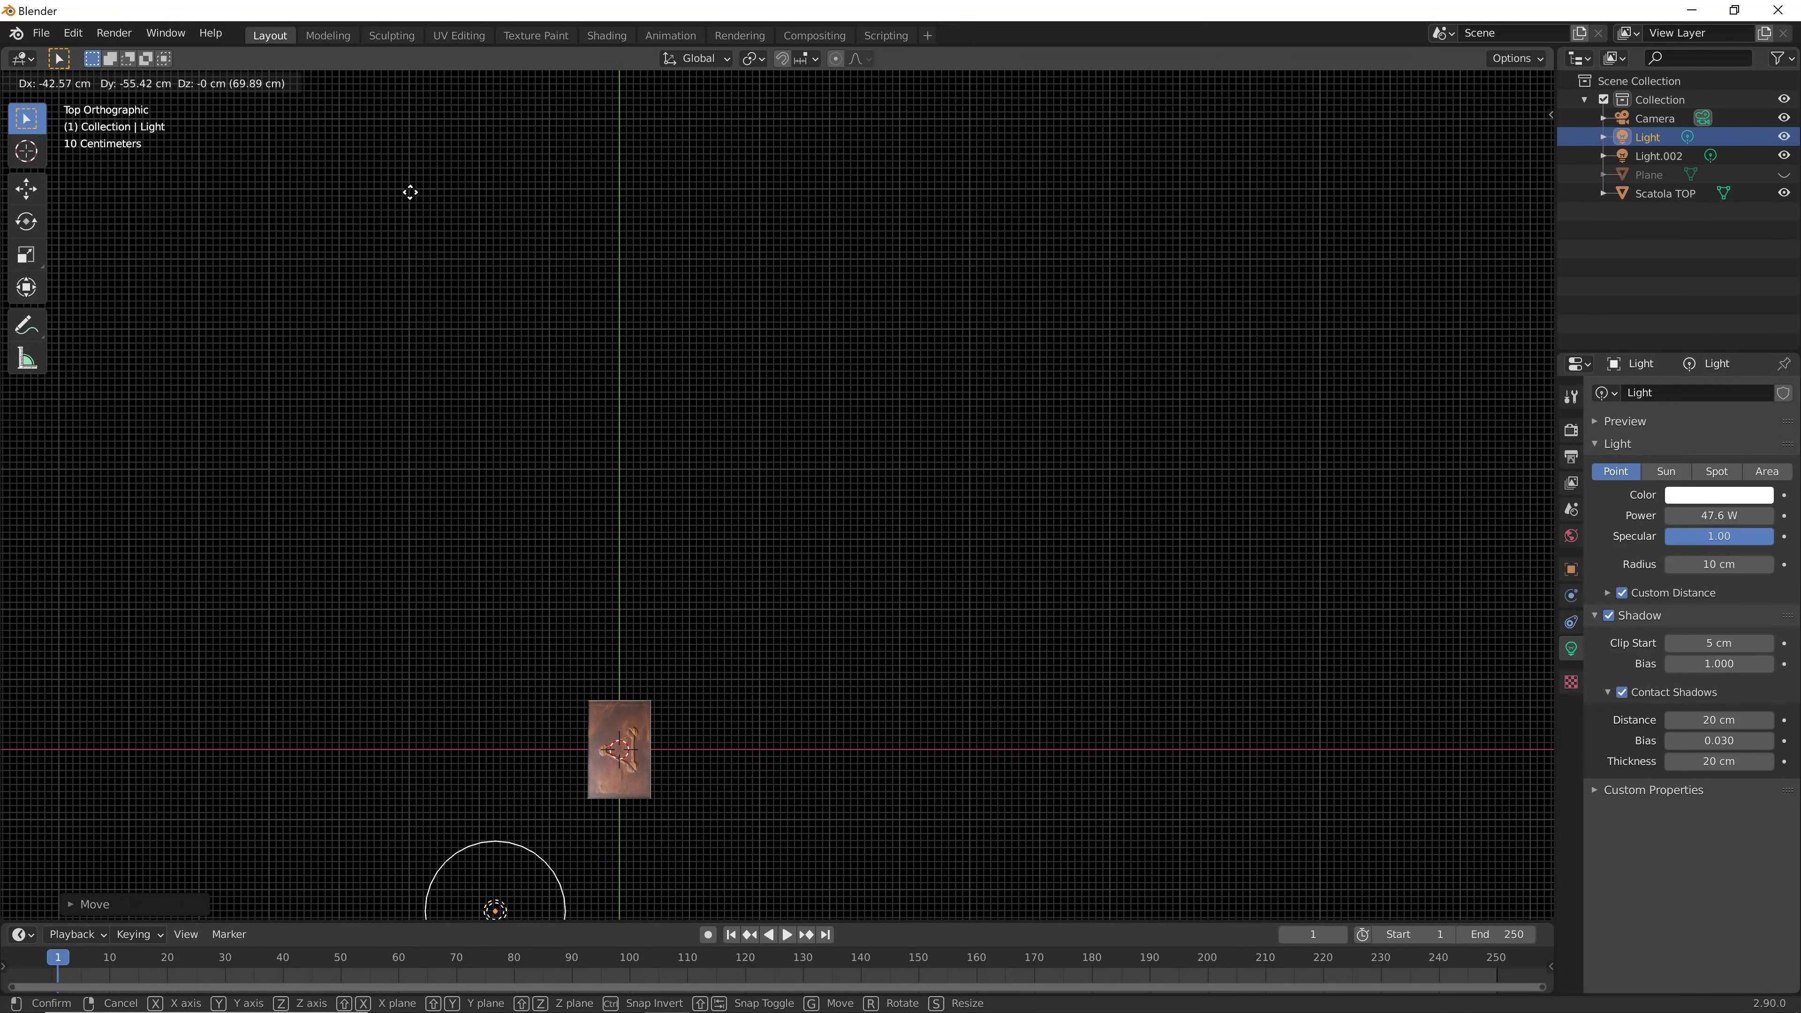
pyautogui.click(411, 101)
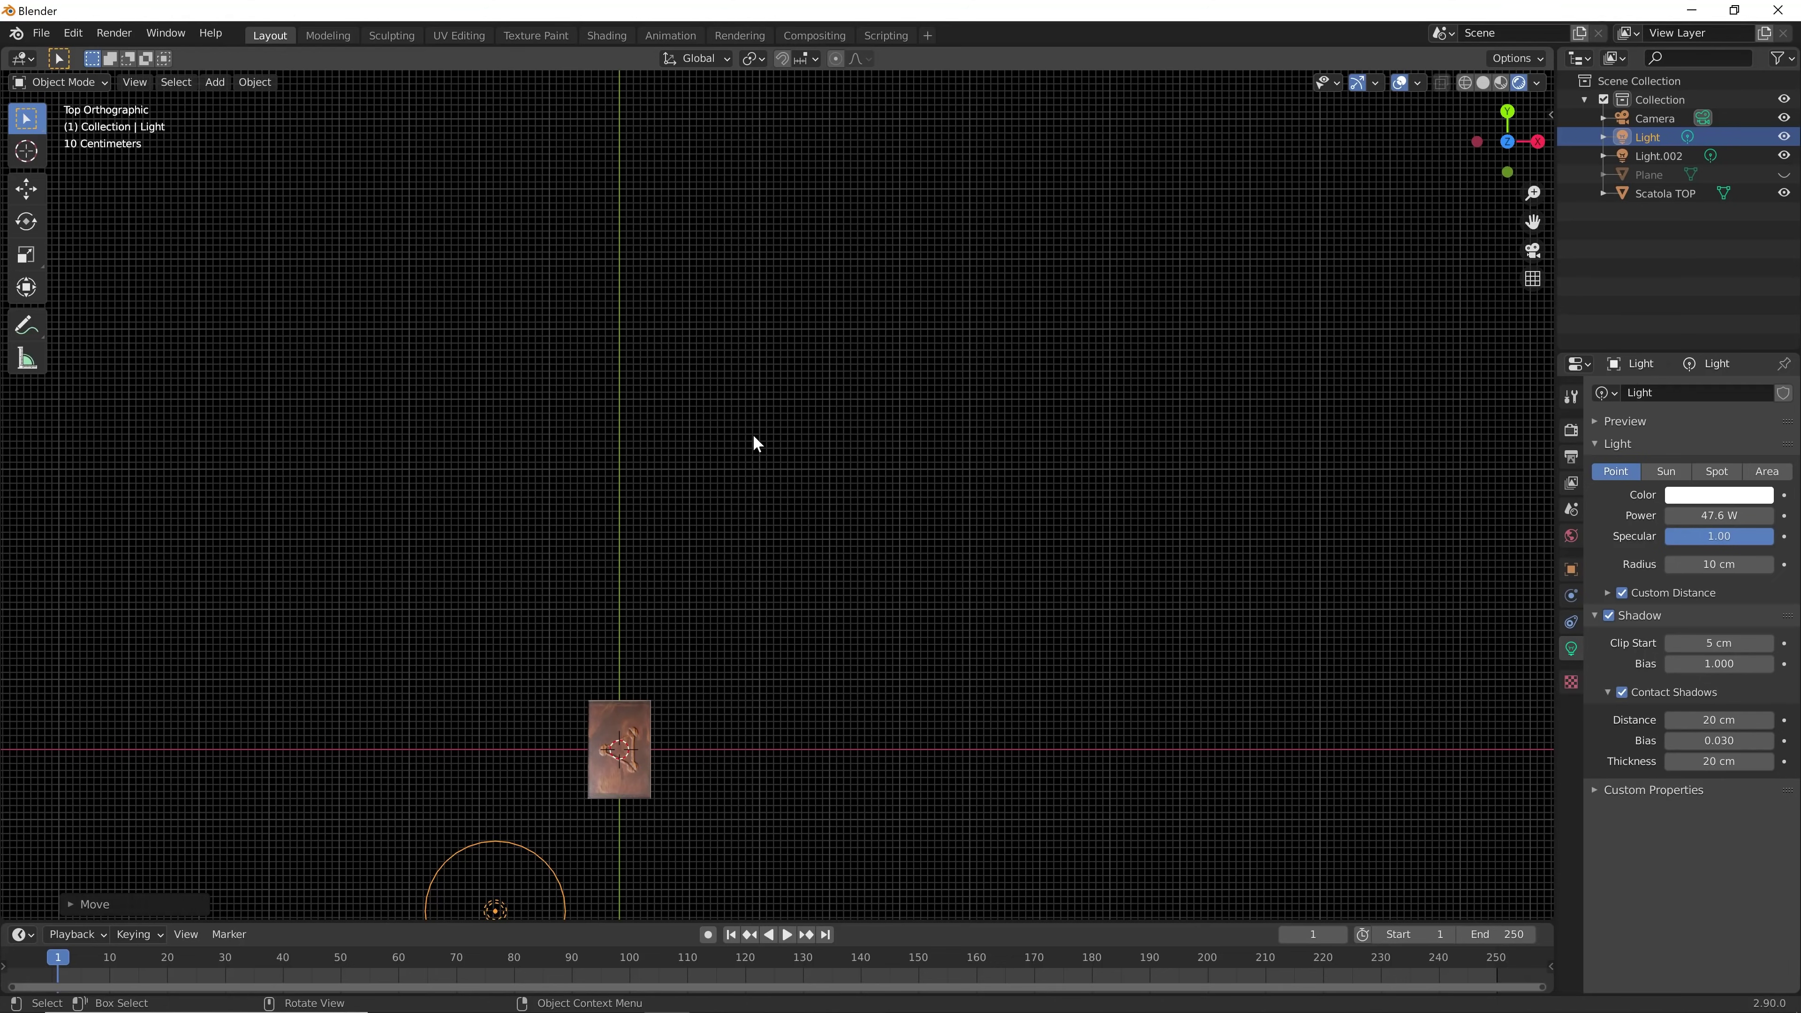
pyautogui.scroll(5, 689, 738)
pyautogui.scroll(3, 691, 738)
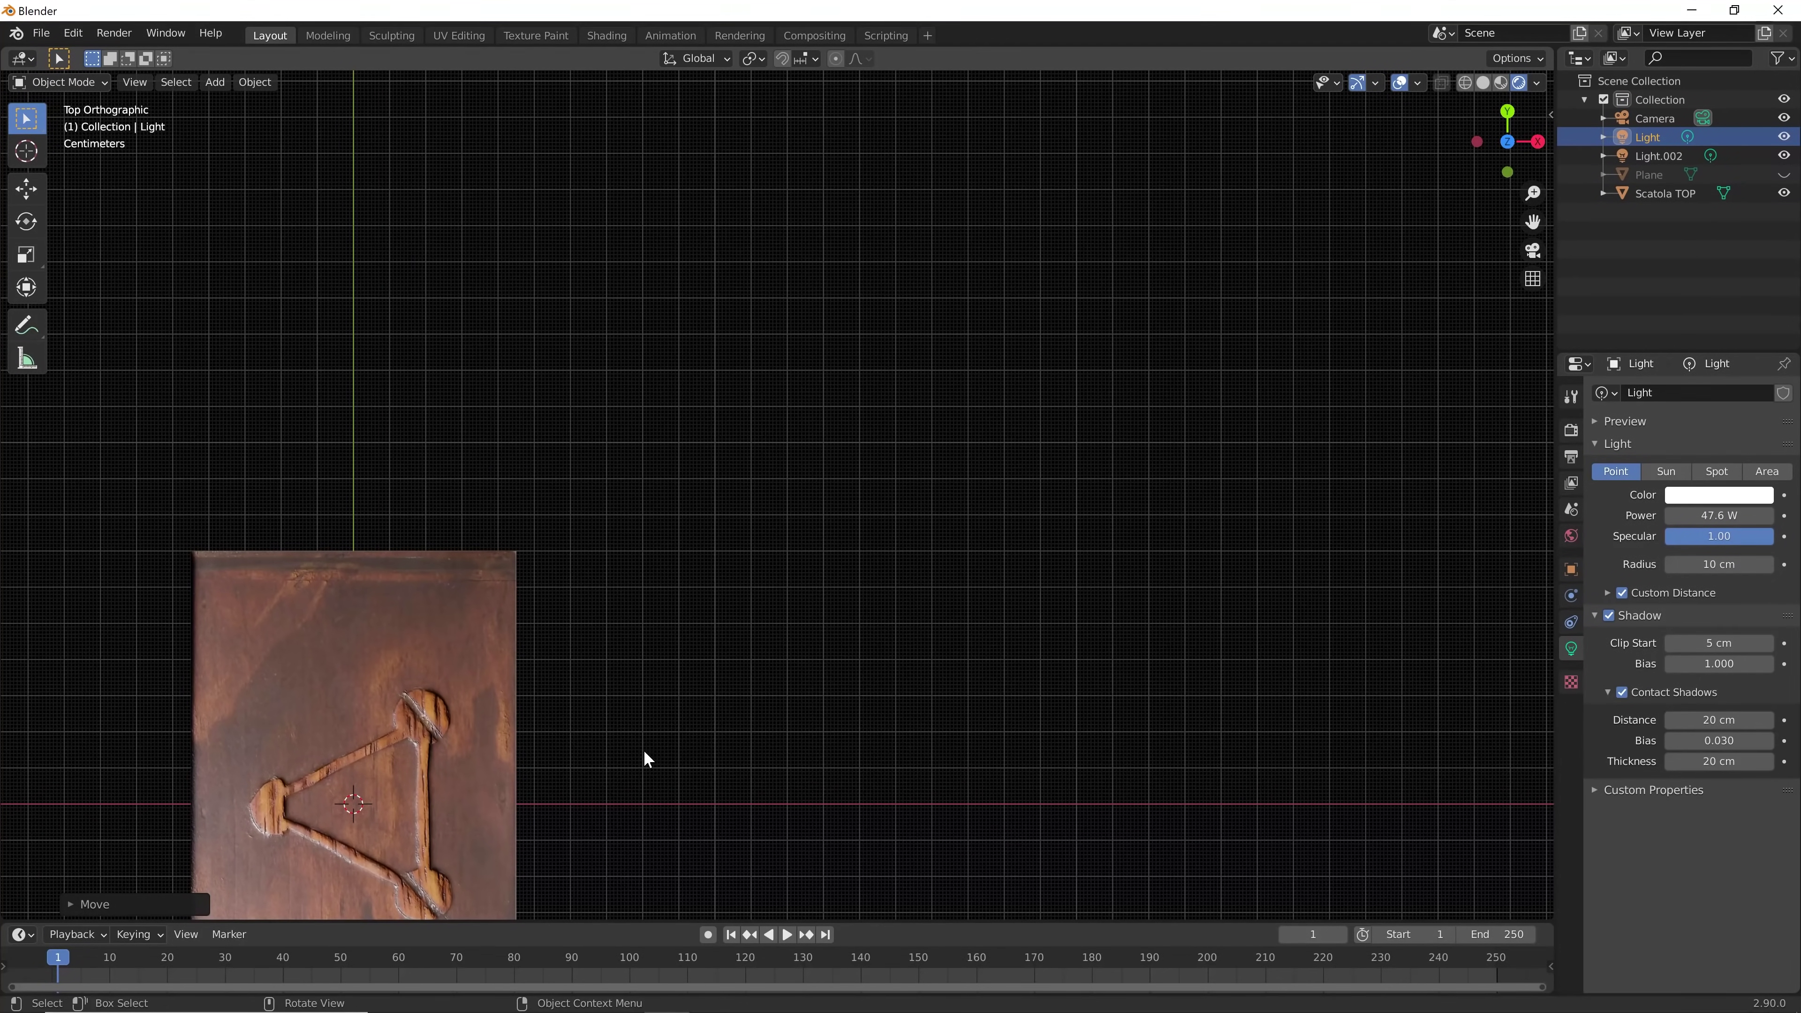
pyautogui.press('Home')
pyautogui.scroll(3, 986, 470)
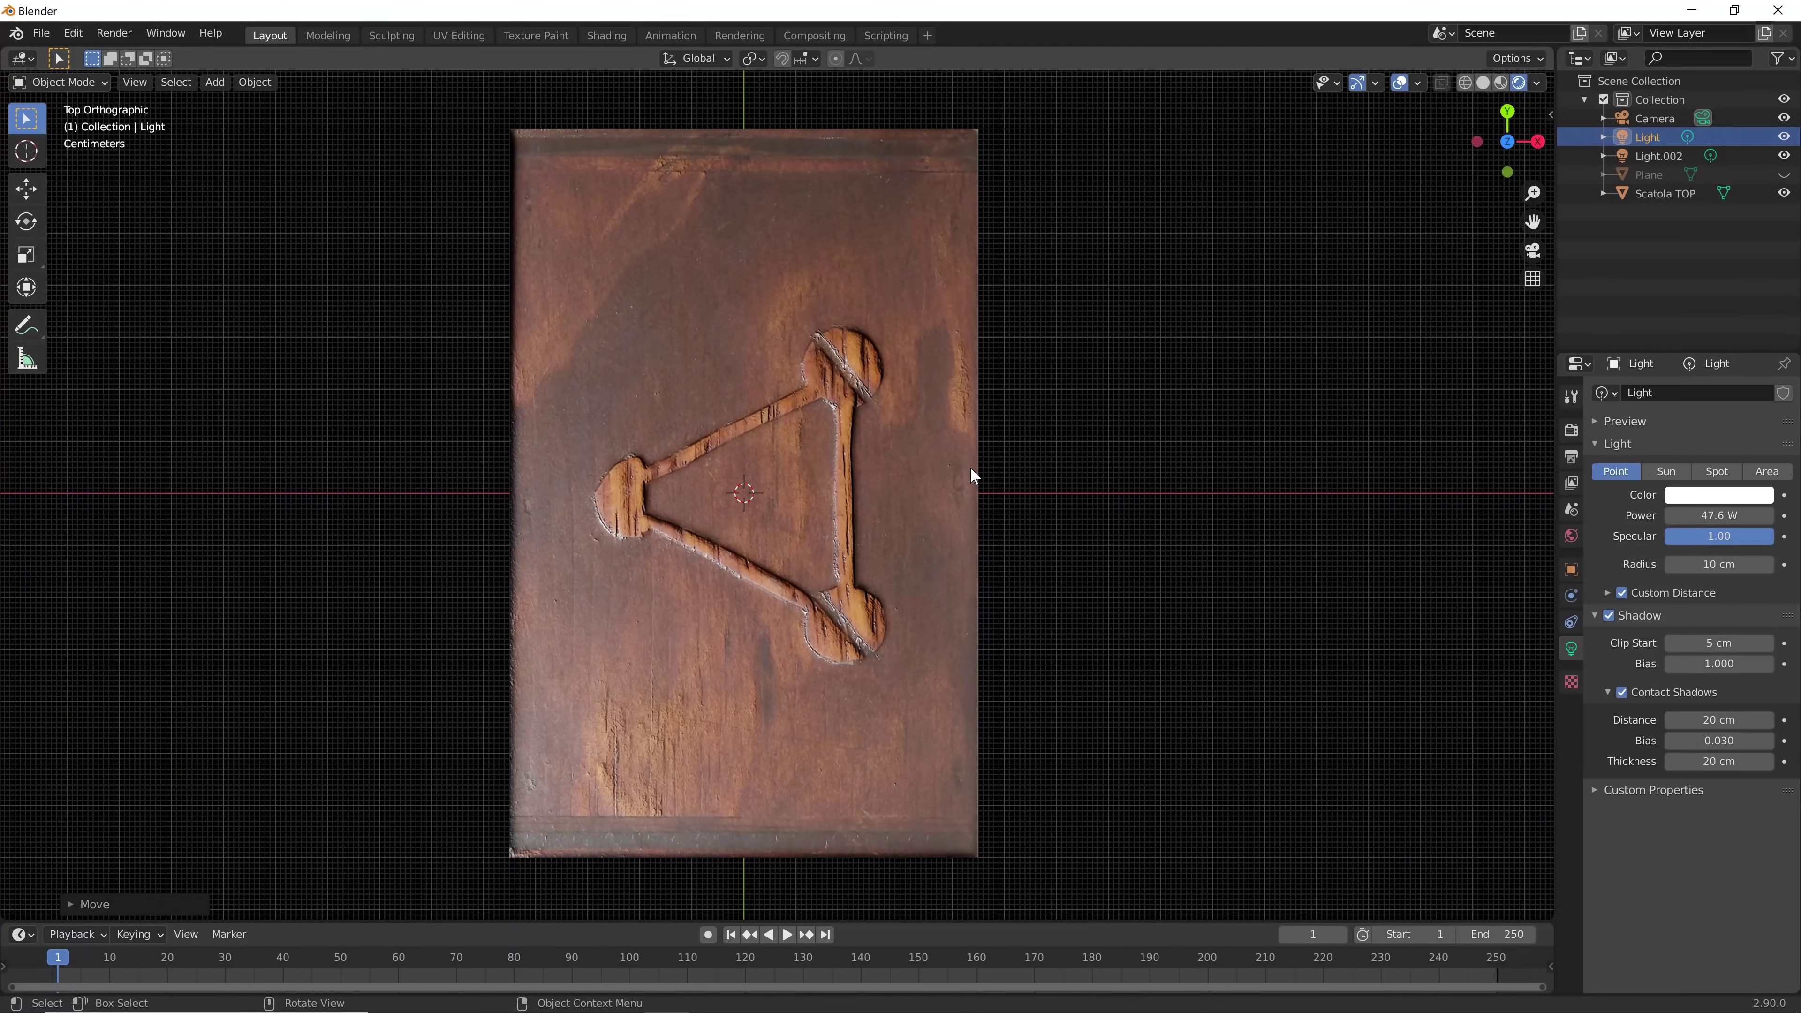
# Toggle solid shading, restore the wood-textured view and orbit to a tilted angle
pyautogui.click(1503, 84)
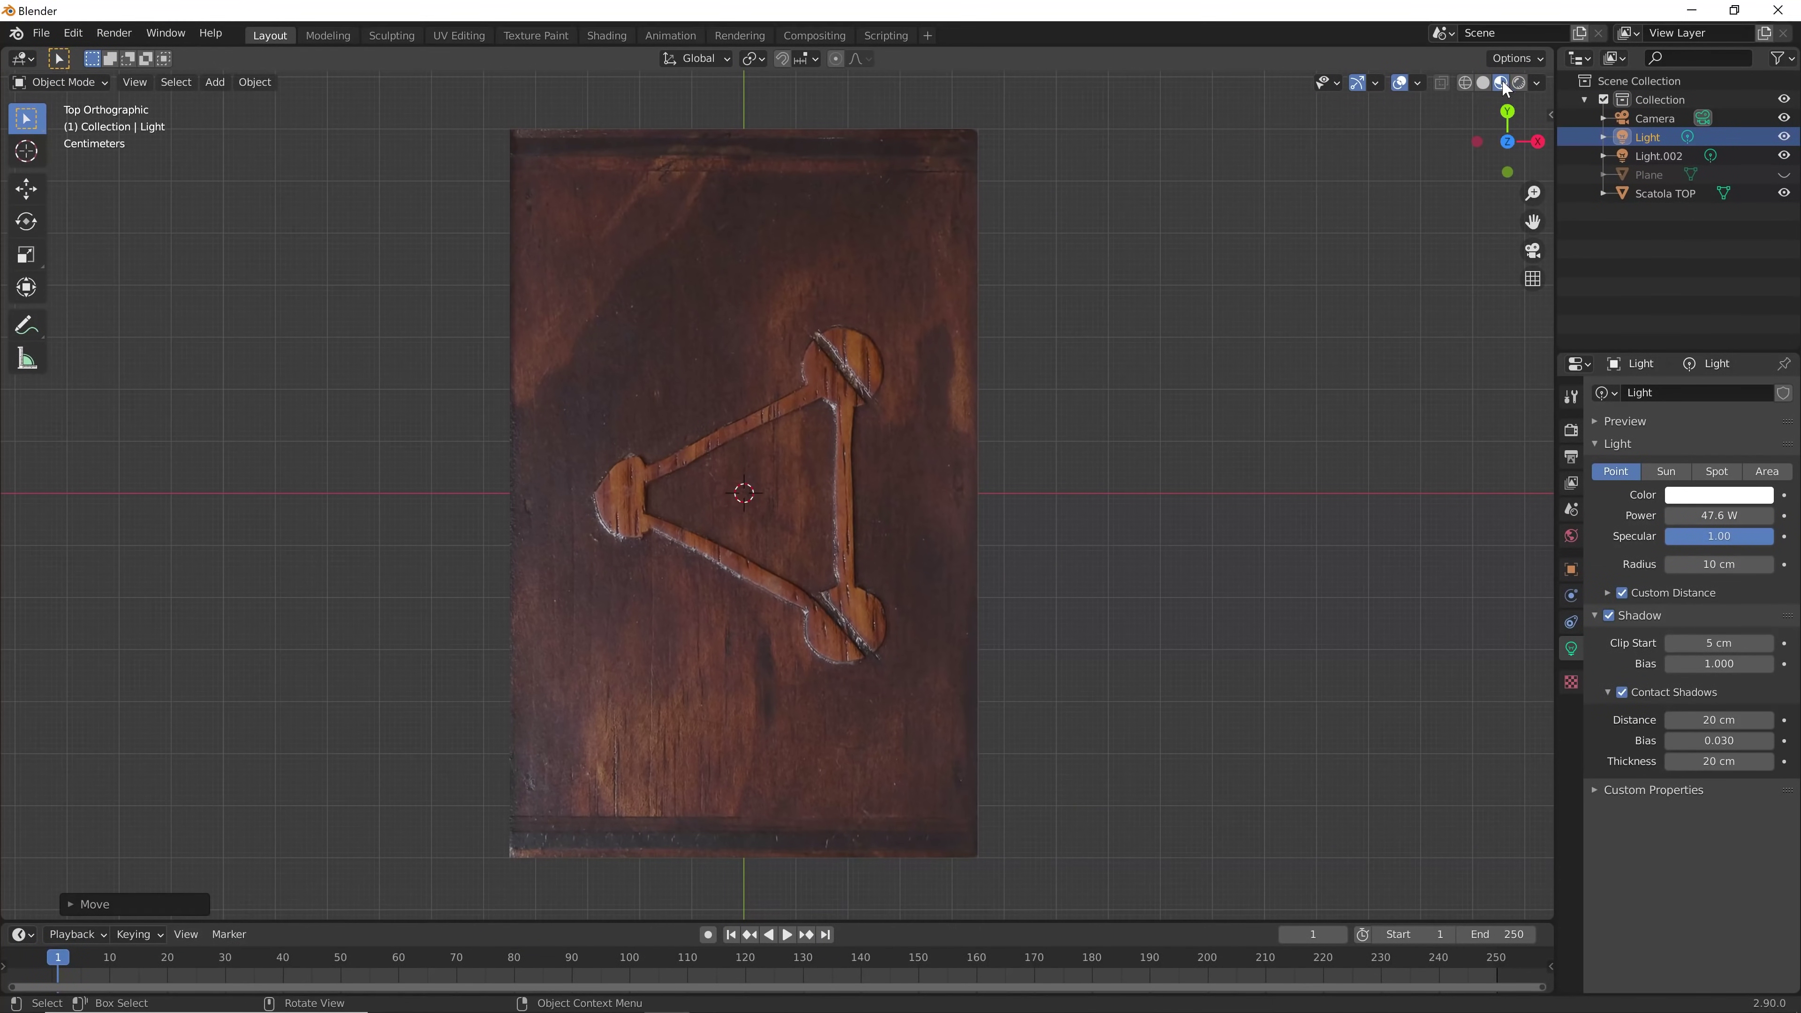
pyautogui.click(1499, 82)
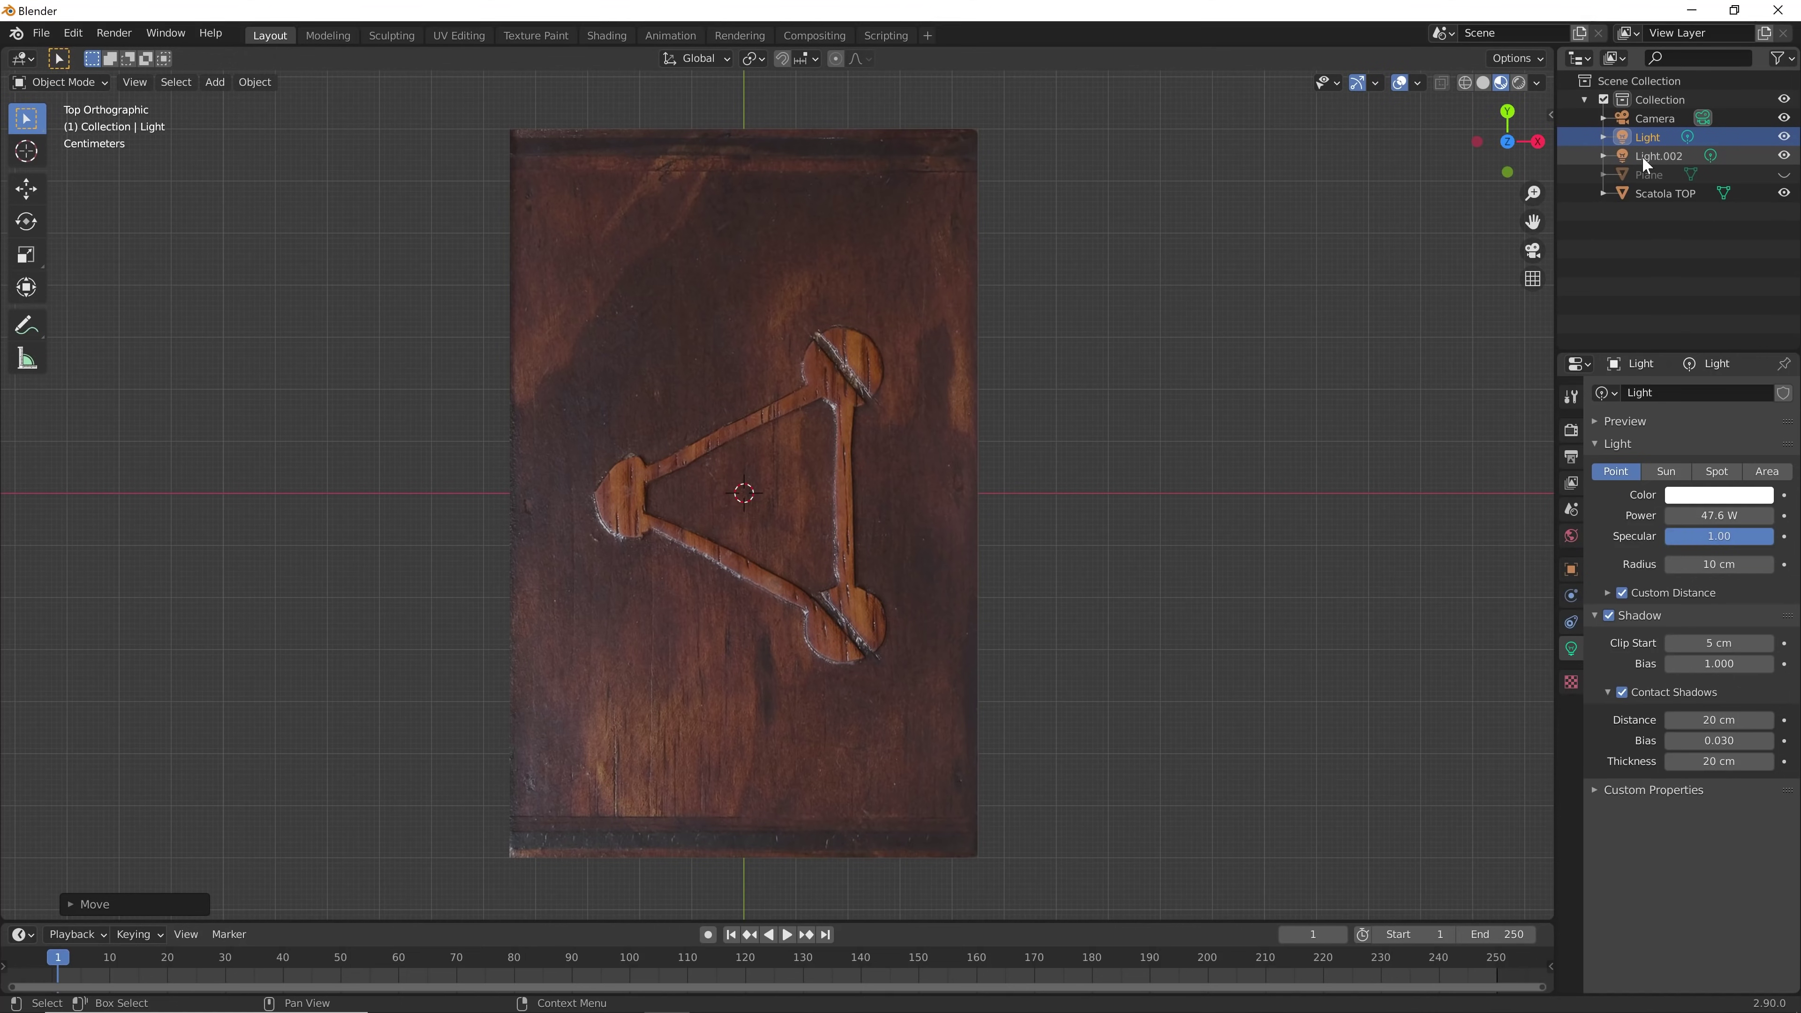
pyautogui.moveTo(1252, 462)
pyautogui.mouseDown(button='middle')
pyautogui.moveTo(912, 637)
pyautogui.moveTo(855, 620)
pyautogui.moveTo(904, 679)
pyautogui.moveTo(805, 530)
pyautogui.moveTo(855, 735)
pyautogui.mouseUp(button='middle')
# Select the Scatola TOP box and orbit and zoom around it
pyautogui.click(996, 867)
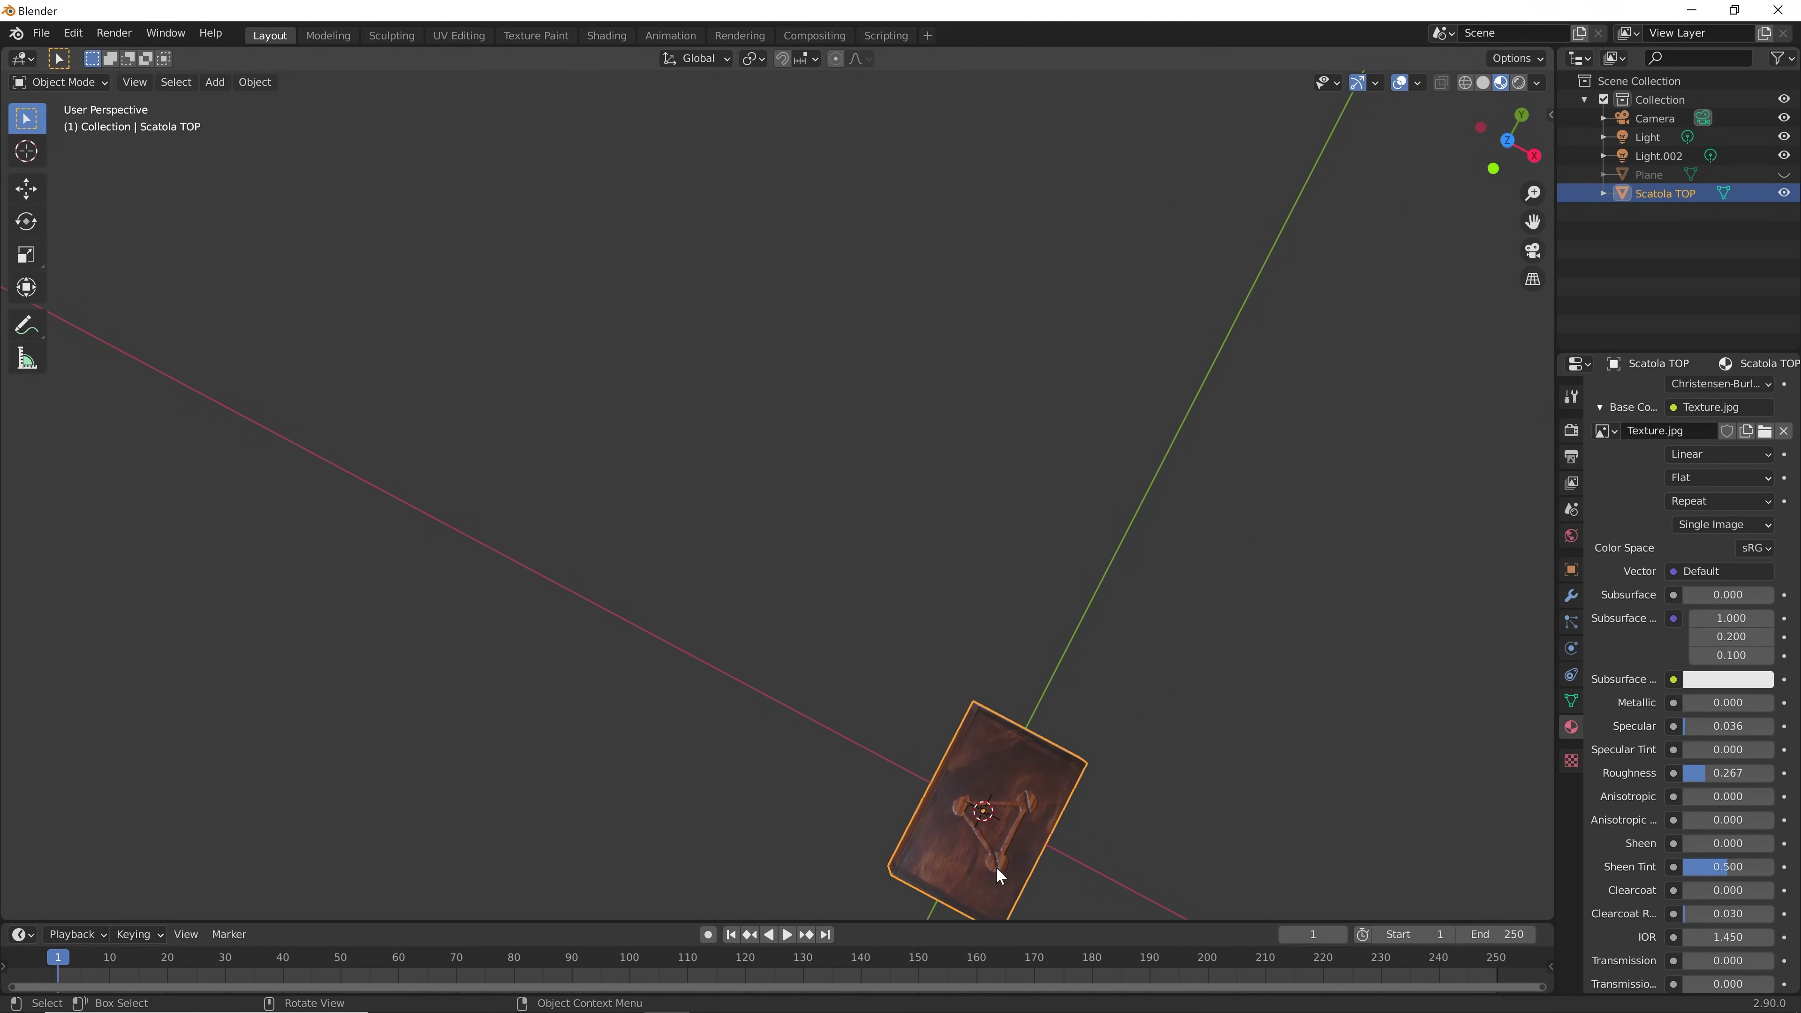
pyautogui.moveTo(996, 867)
pyautogui.mouseDown(button='middle')
pyautogui.moveTo(798, 651)
pyautogui.moveTo(1033, 748)
pyautogui.moveTo(971, 614)
pyautogui.moveTo(755, 583)
pyautogui.mouseUp(button='middle')
pyautogui.scroll(4, 755, 583)
pyautogui.moveTo(880, 583)
pyautogui.mouseDown(button='middle')
pyautogui.moveTo(820, 518)
pyautogui.moveTo(872, 537)
pyautogui.moveTo(854, 587)
pyautogui.moveTo(670, 486)
pyautogui.moveTo(801, 537)
pyautogui.moveTo(715, 482)
pyautogui.moveTo(796, 506)
pyautogui.moveTo(957, 596)
pyautogui.moveTo(855, 558)
pyautogui.moveTo(836, 493)
pyautogui.mouseUp(button='middle')
pyautogui.scroll(2, 853, 587)
pyautogui.scroll(2, 670, 486)
pyautogui.scroll(-2, 854, 558)
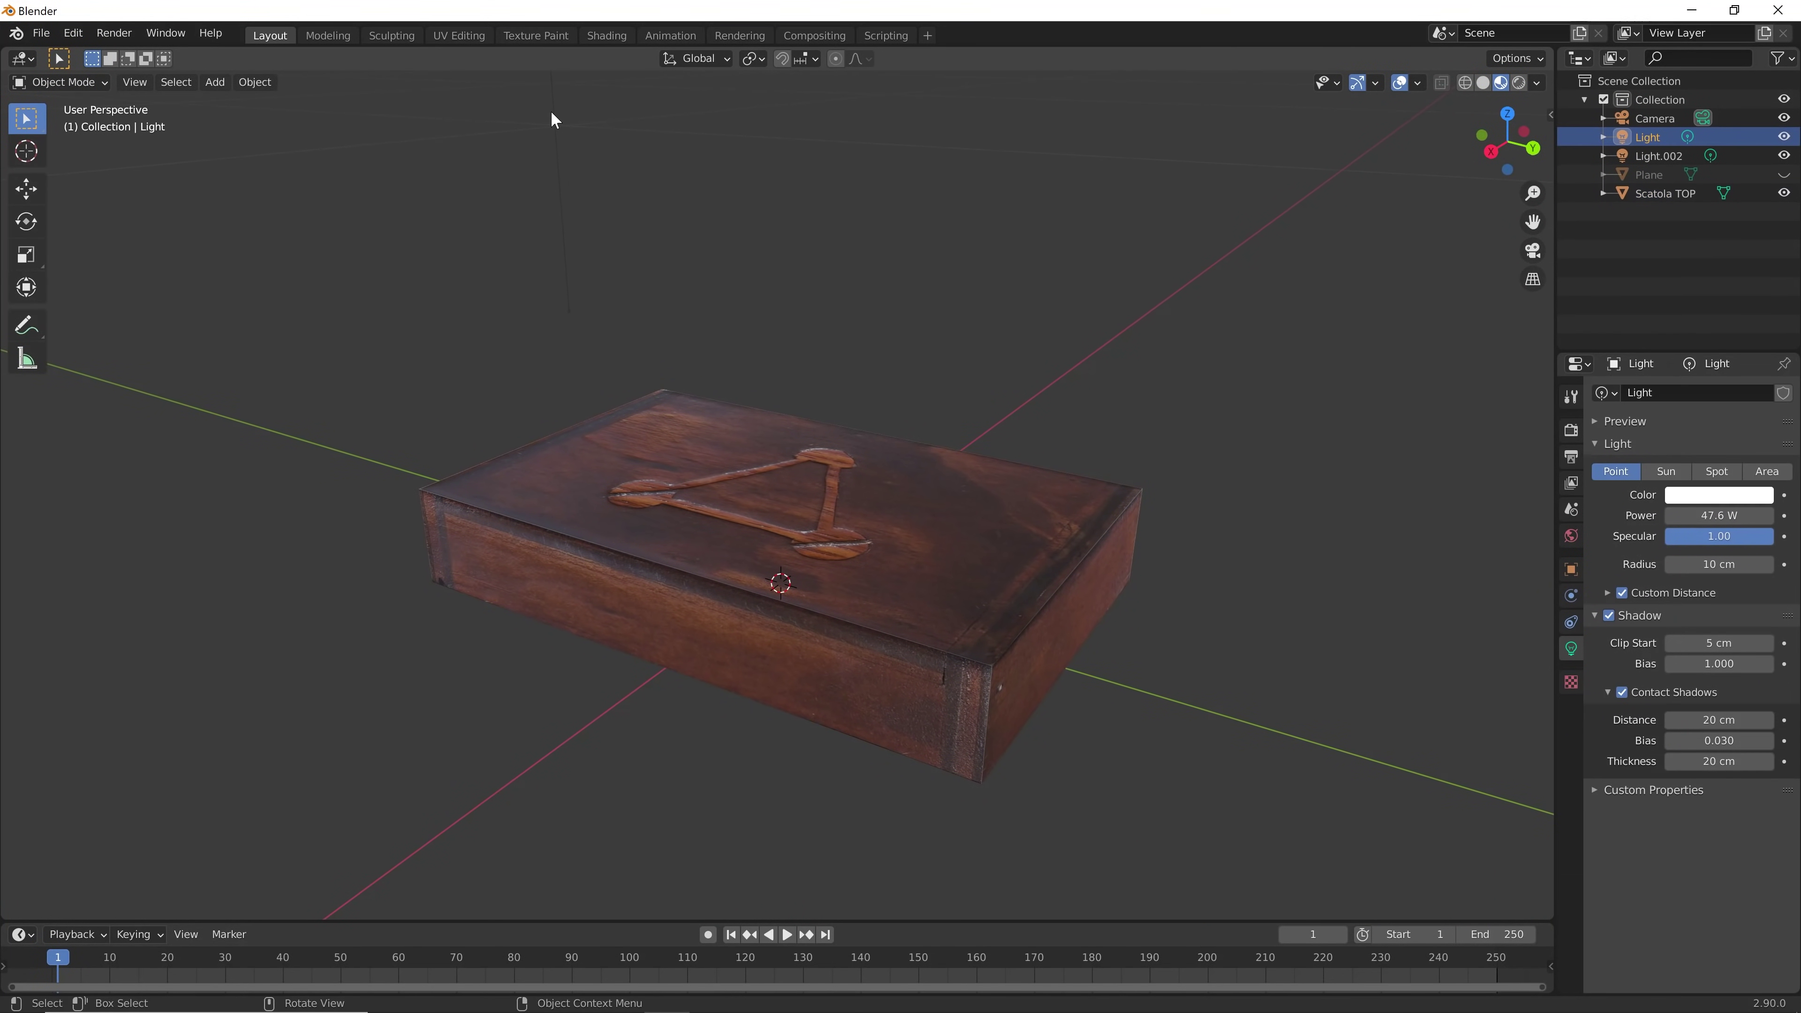
# Select the main Light and shift it twice along the Y axis
pyautogui.click(1661, 152)
pyautogui.click(1648, 118)
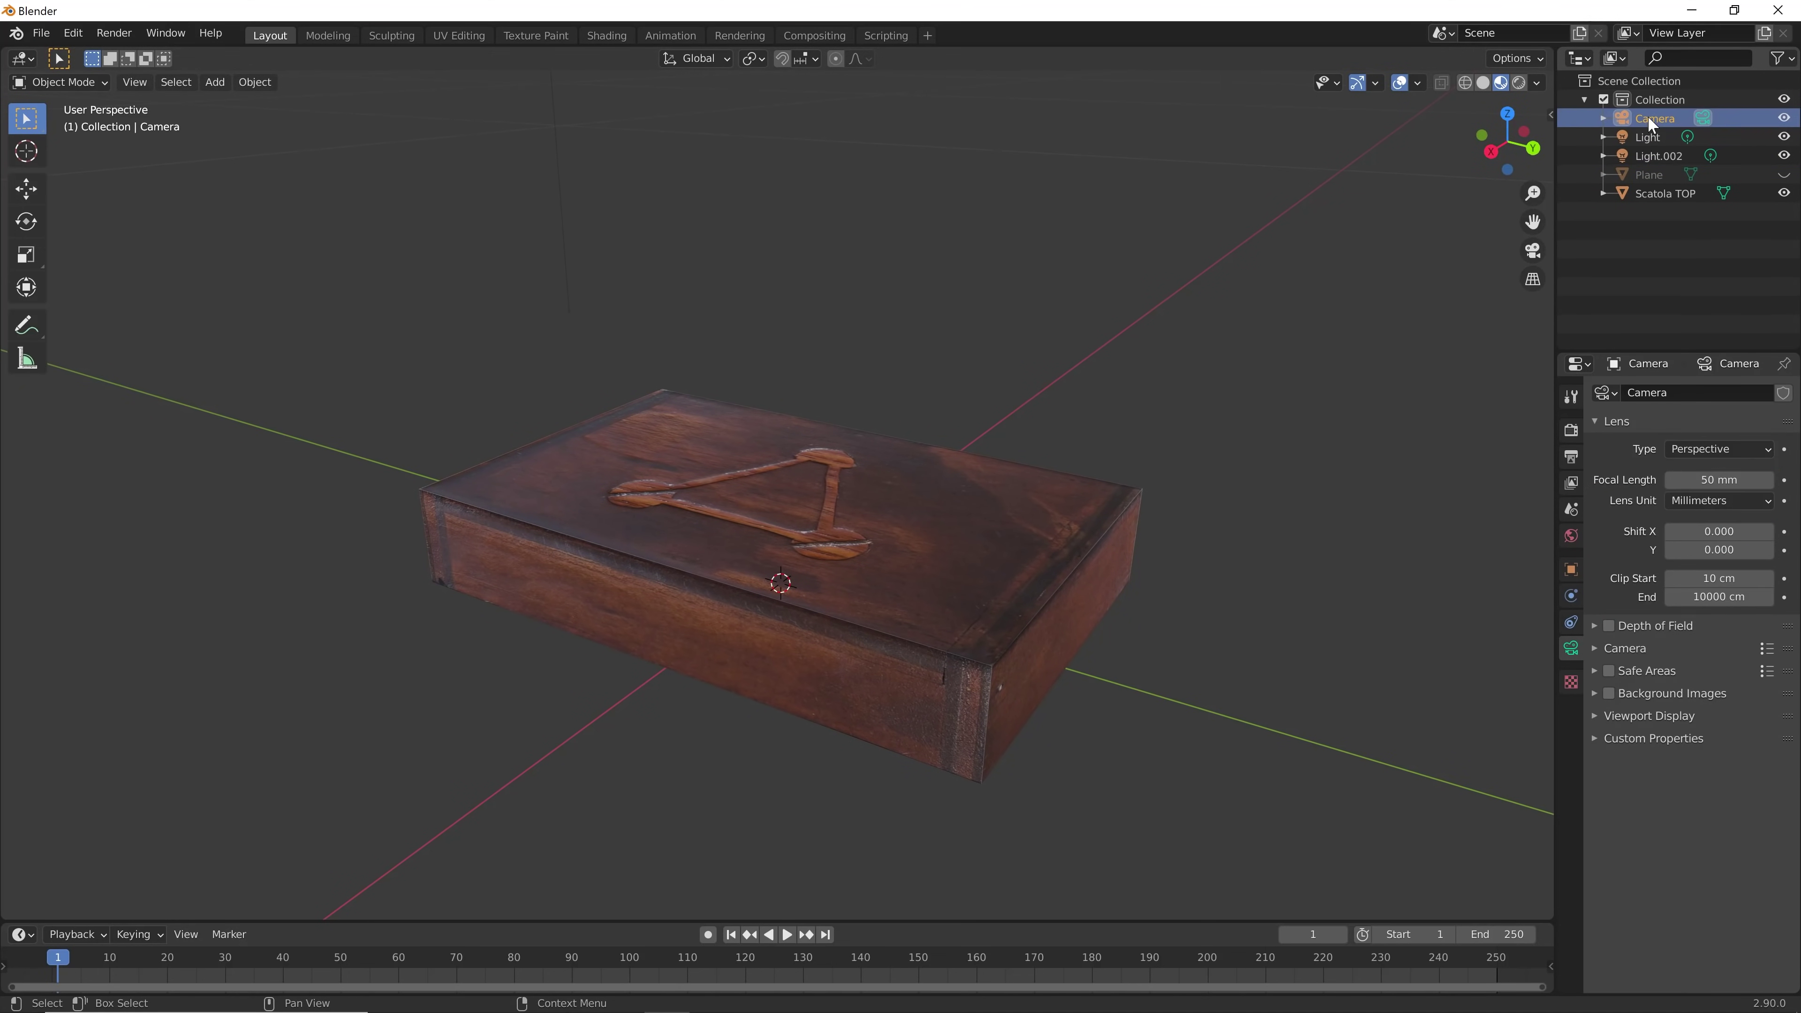
pyautogui.press('g')
pyautogui.press('y')
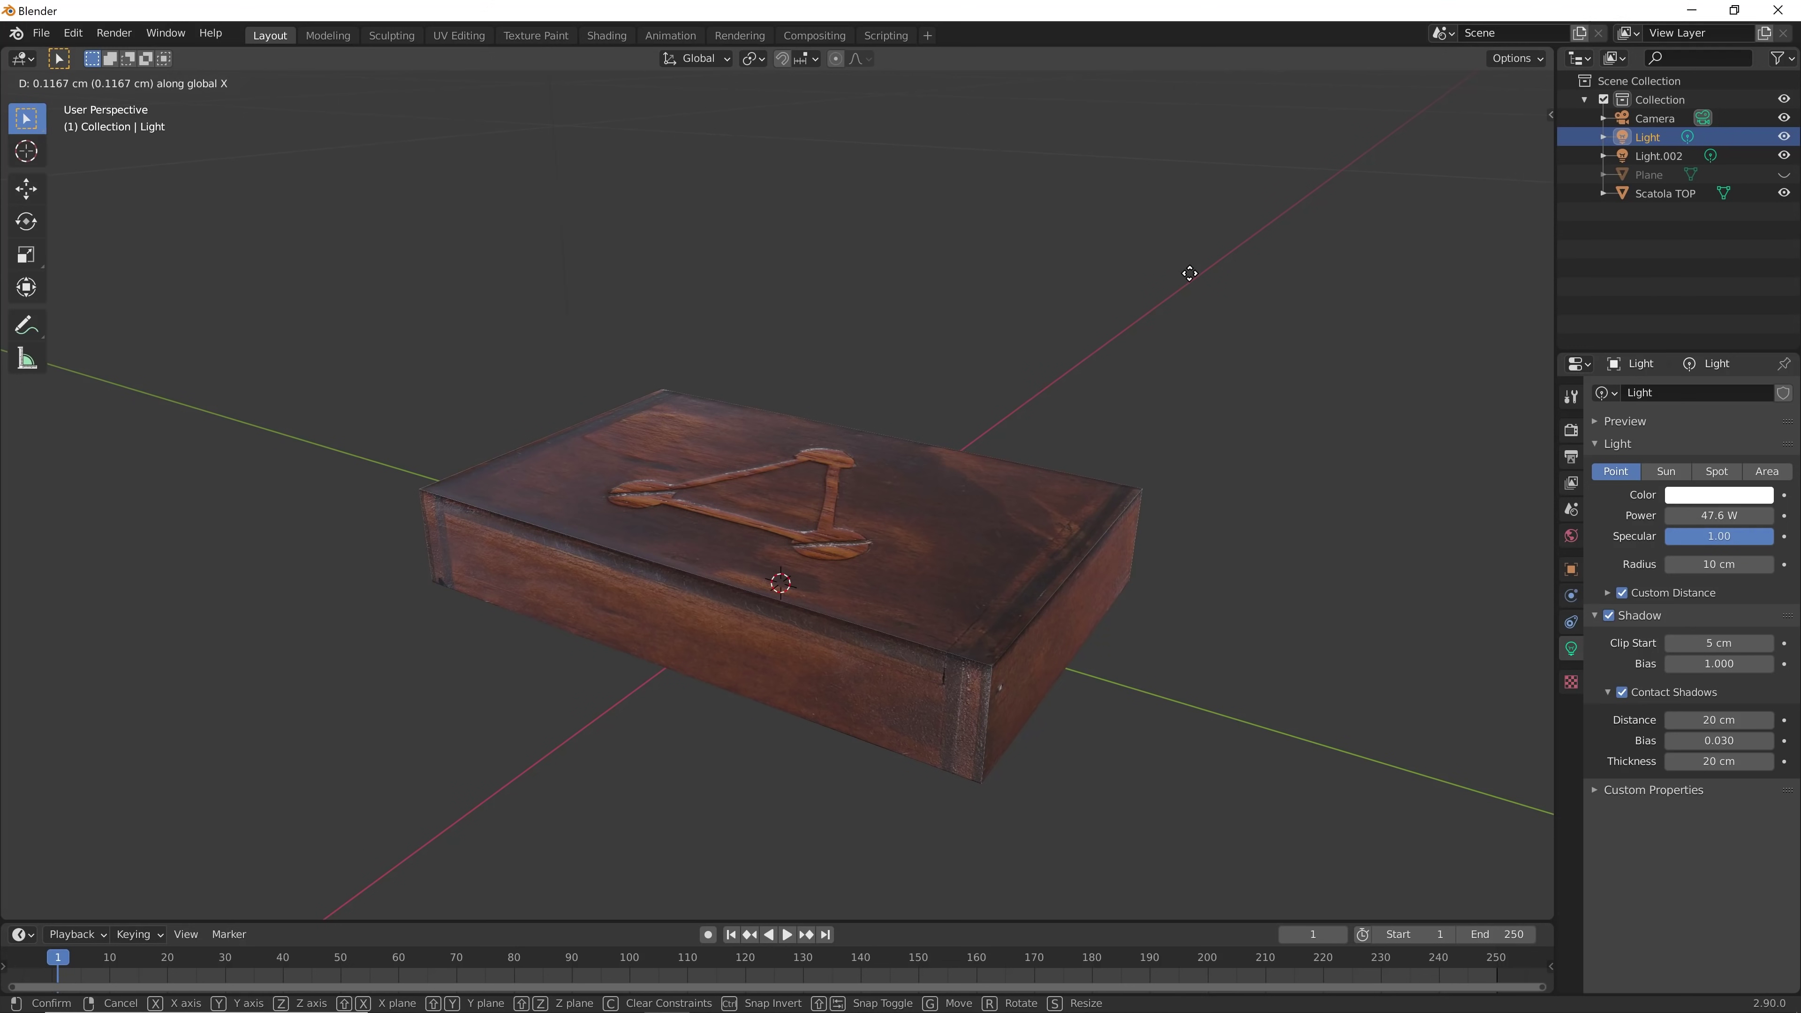
pyautogui.click(909, 376)
pyautogui.press('g')
pyautogui.press('y')
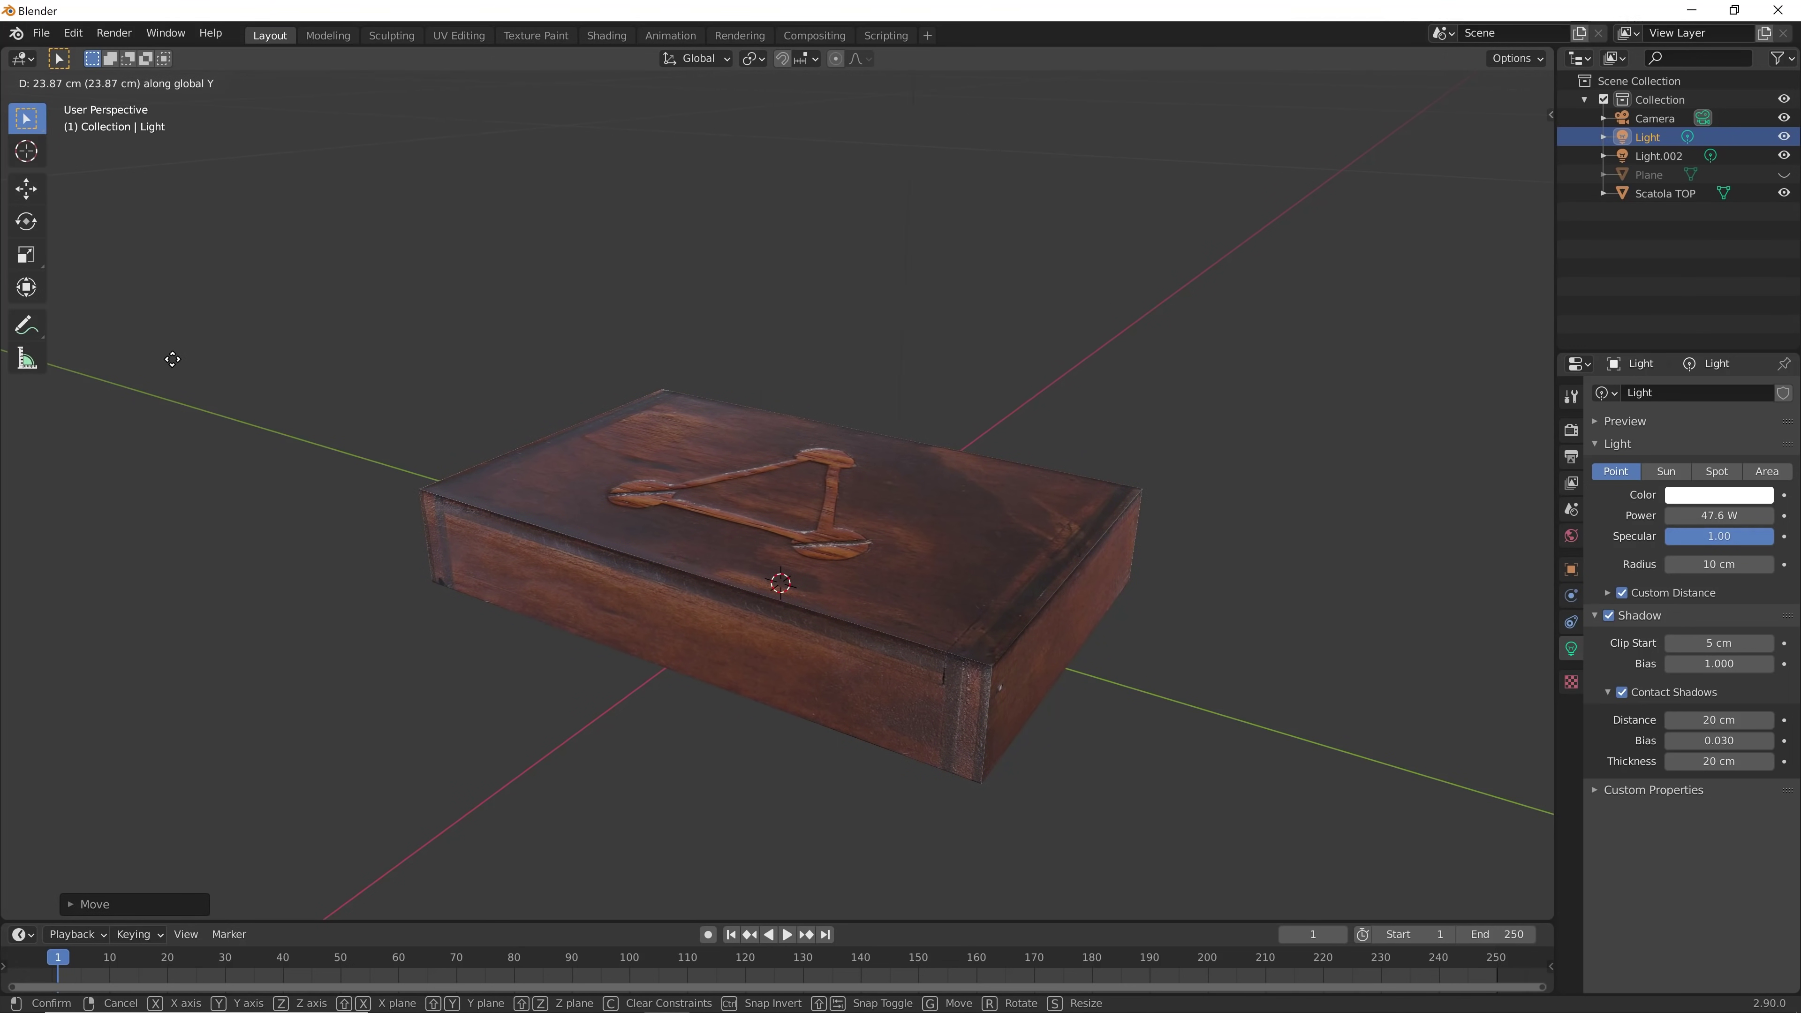
pyautogui.click(1228, 354)
# Switch to Rendered shading and reposition the Light along Y and X
pyautogui.moveTo(1319, 386)
pyautogui.mouseDown(button='middle')
pyautogui.moveTo(1055, 463)
pyautogui.moveTo(1026, 431)
pyautogui.moveTo(1149, 381)
pyautogui.mouseUp(button='middle')
pyautogui.click(1519, 82)
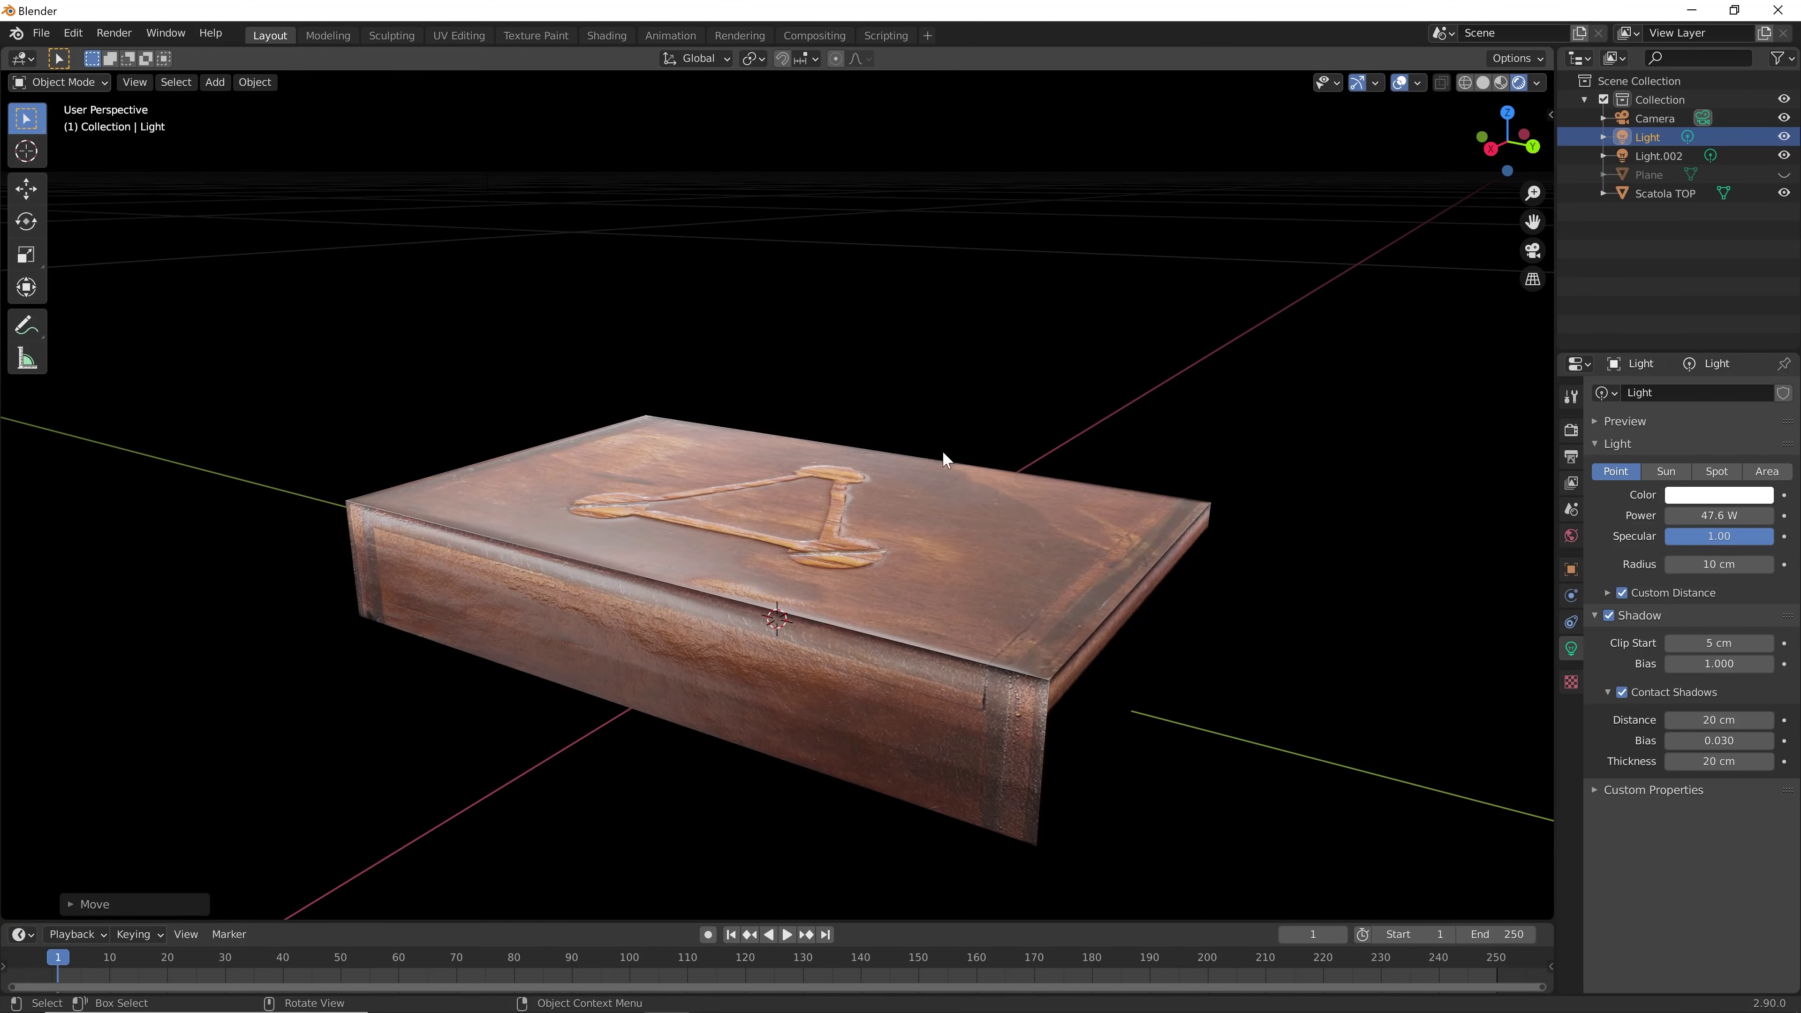
pyautogui.moveTo(943, 451); pyautogui.dragTo(870, 564, button='middle')
pyautogui.press('g')
pyautogui.press('y')
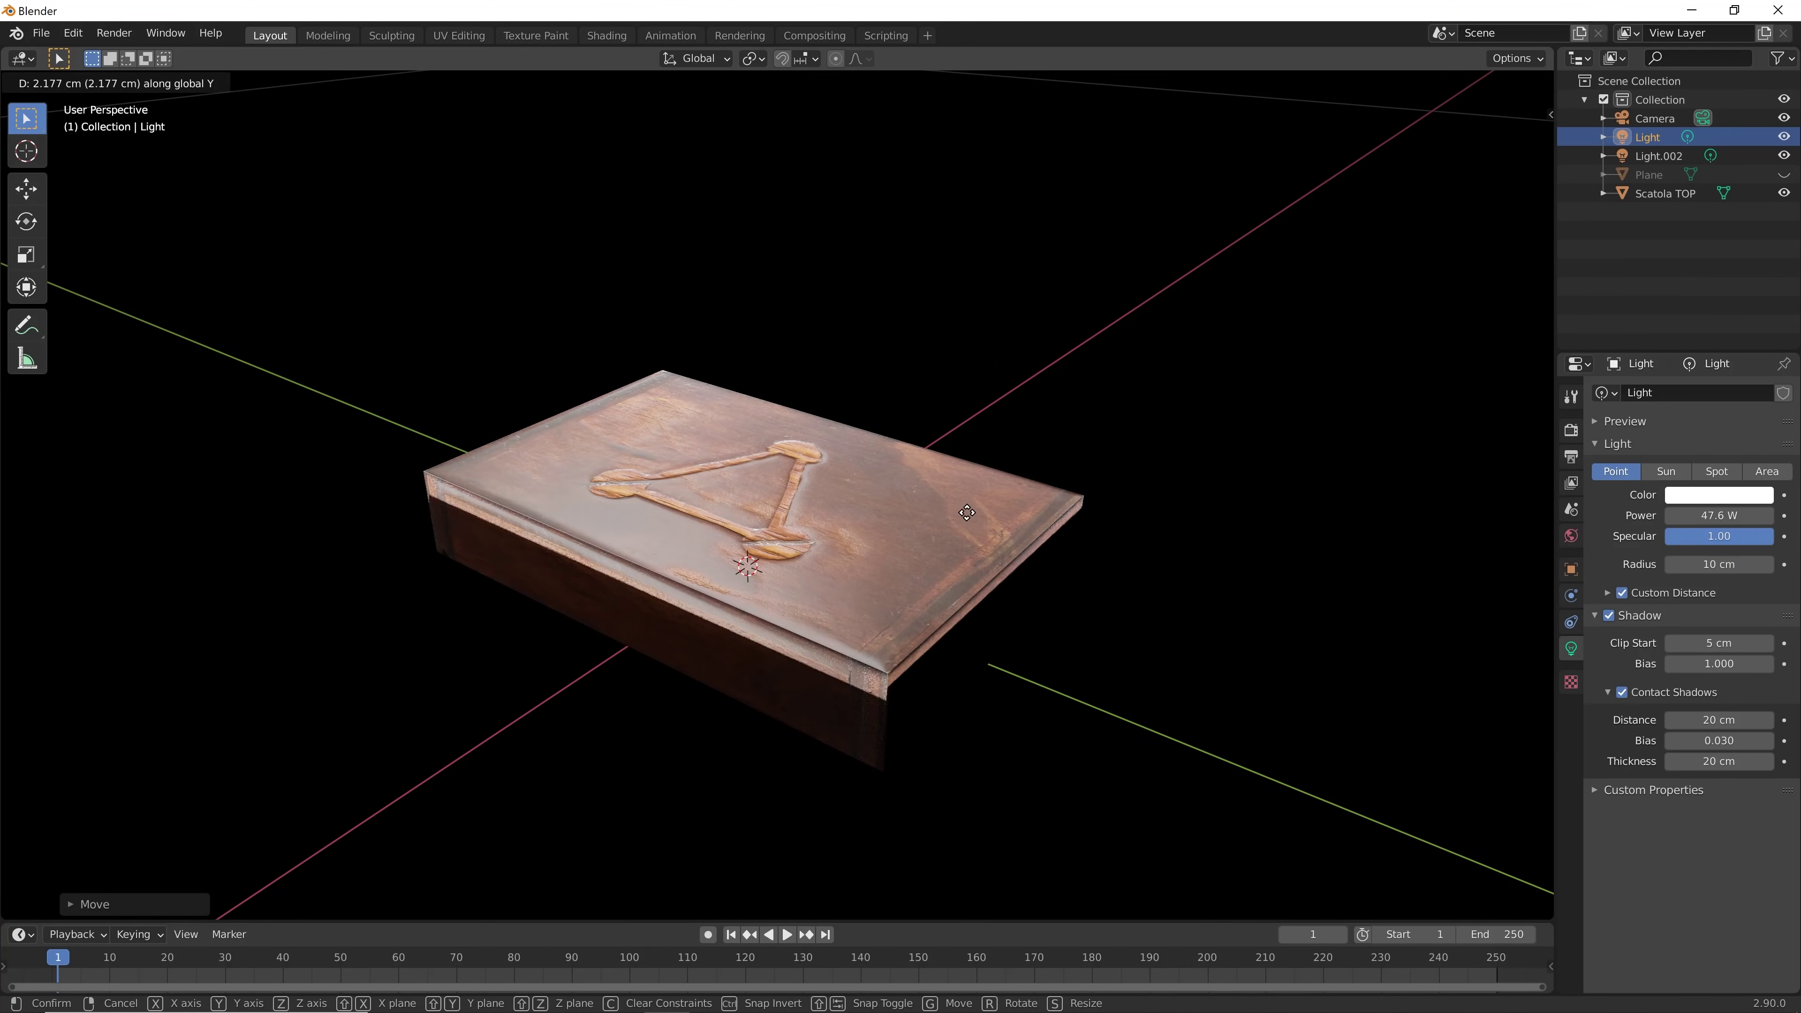
pyautogui.click(584, 403)
pyautogui.press('g')
pyautogui.press('x')
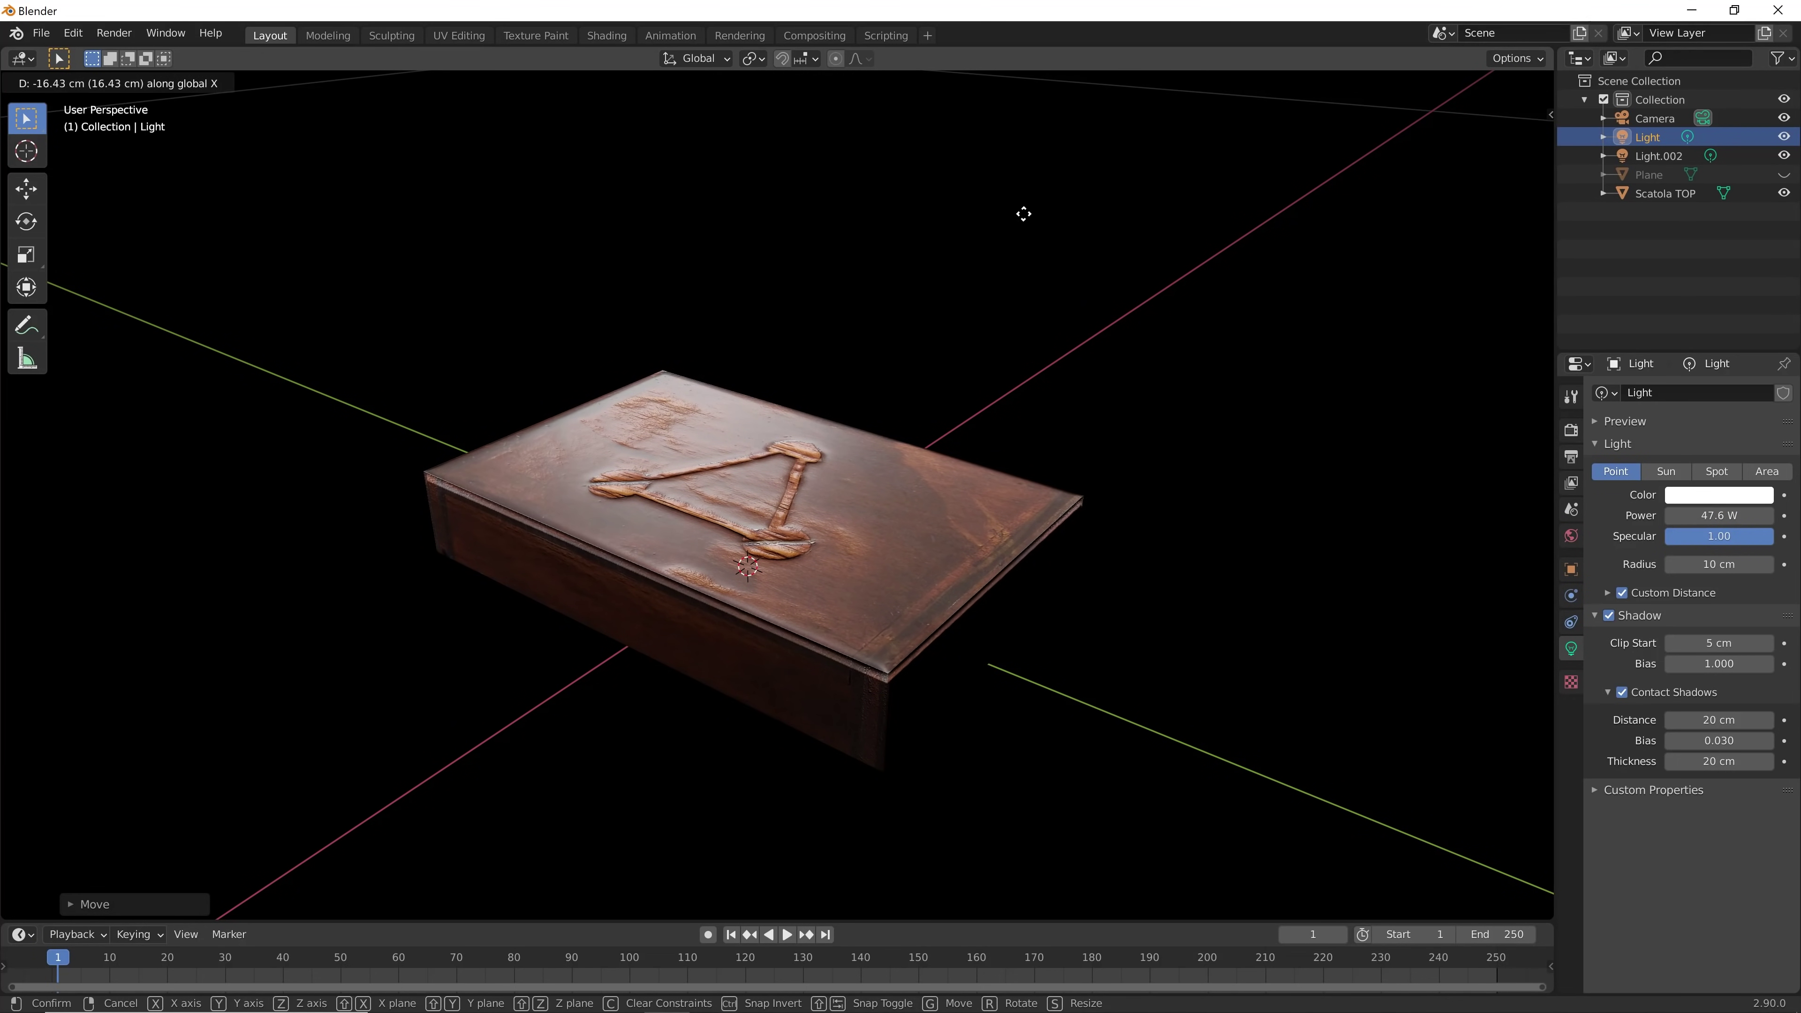
pyautogui.click(911, 258)
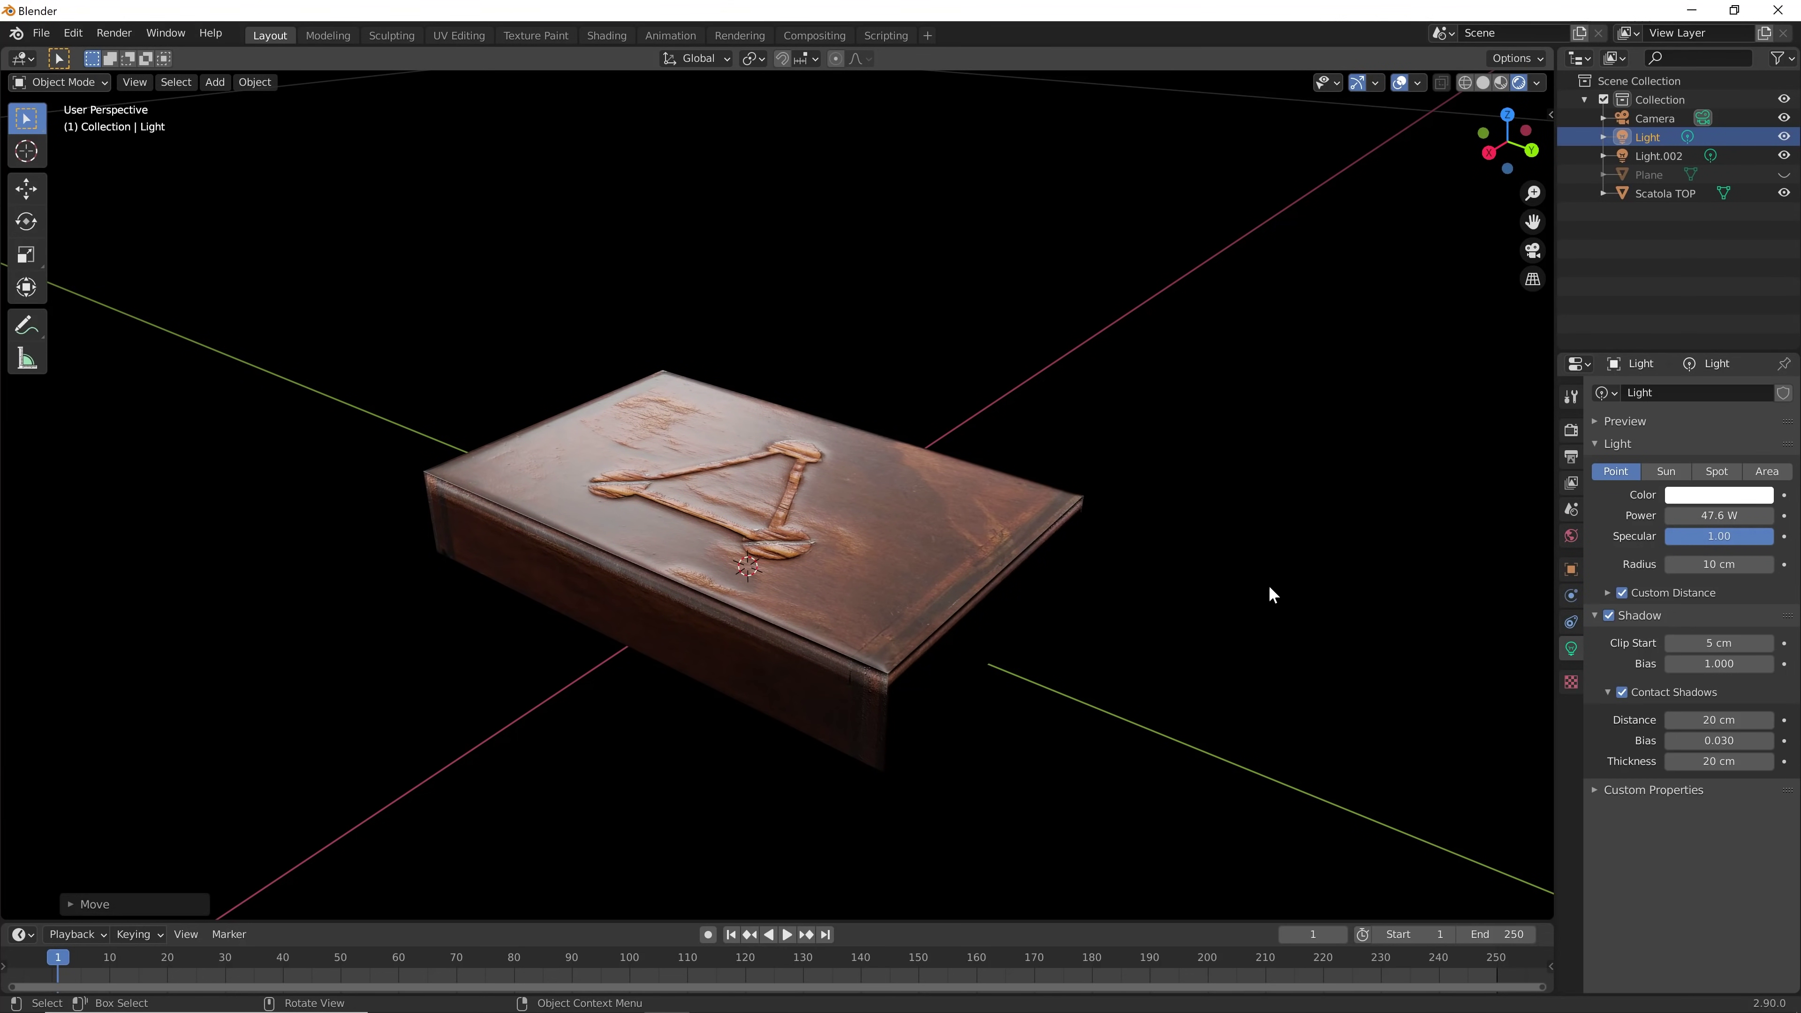
# Select Light.002 and move it along the Y and X axes
pyautogui.click(1659, 155)
pyautogui.press('g')
pyautogui.press('y')
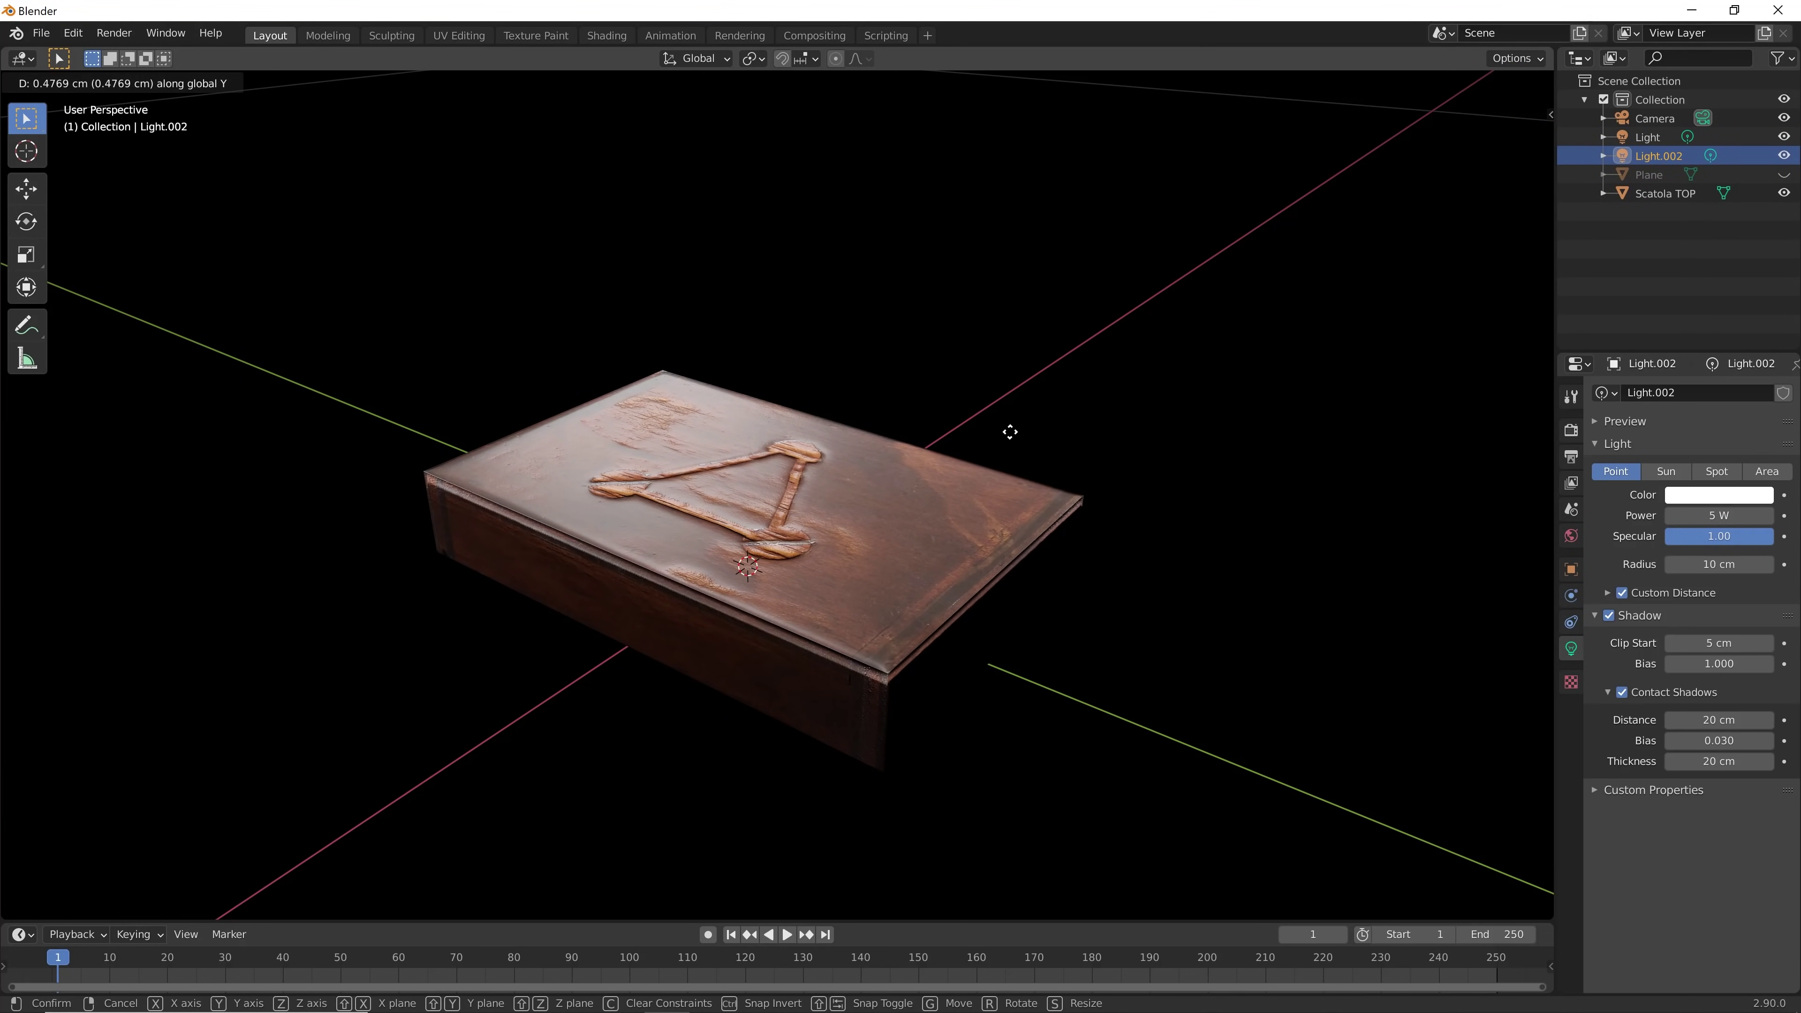
pyautogui.click(1283, 531)
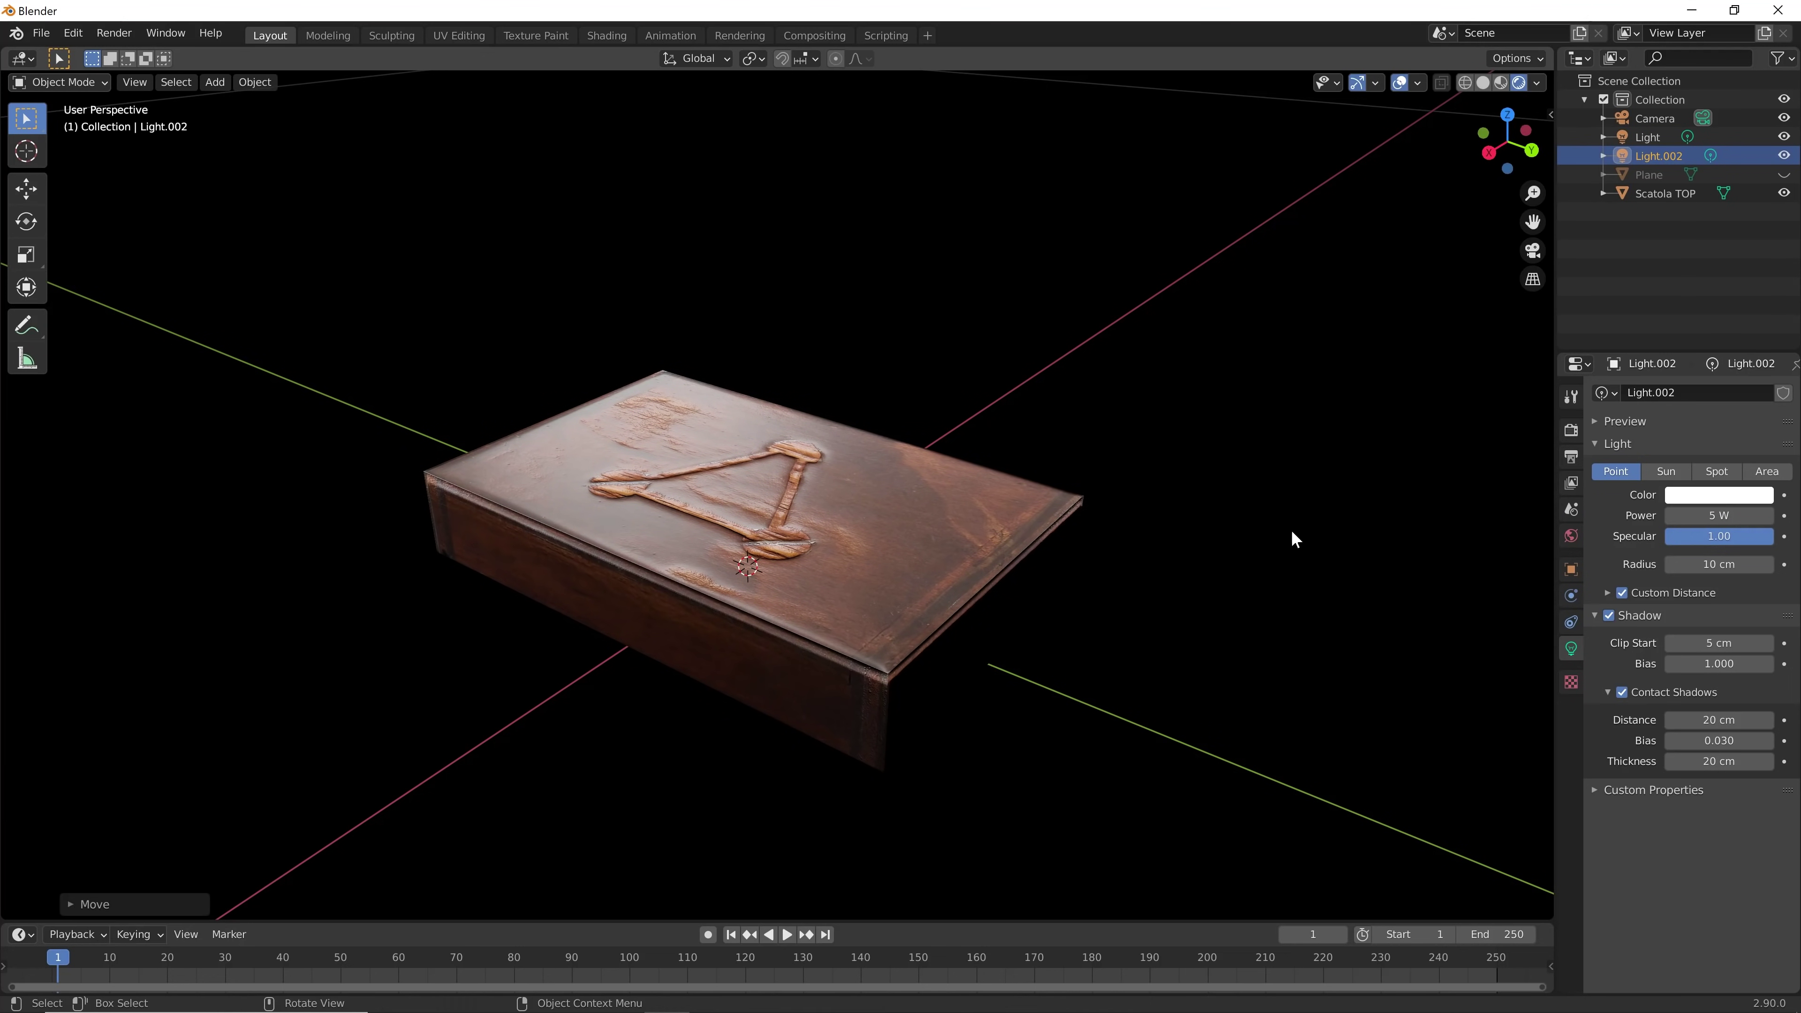
pyautogui.press('g')
pyautogui.press('x')
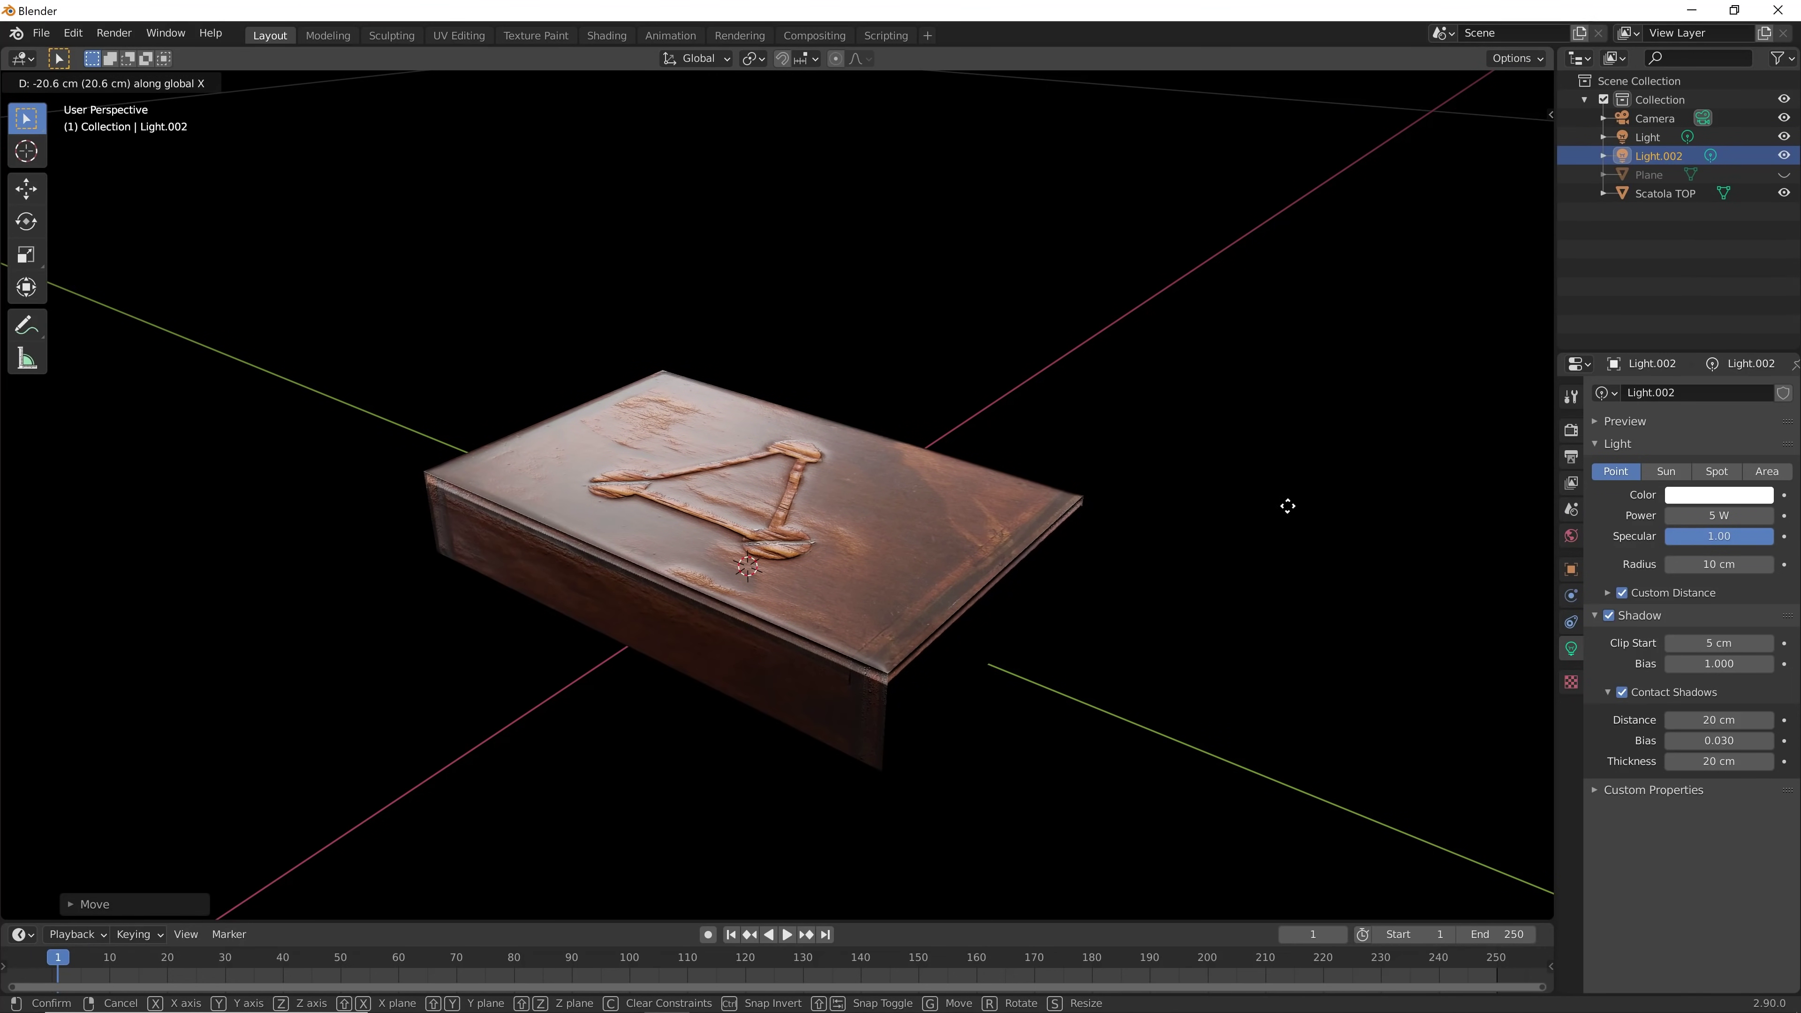
pyautogui.click(577, 446)
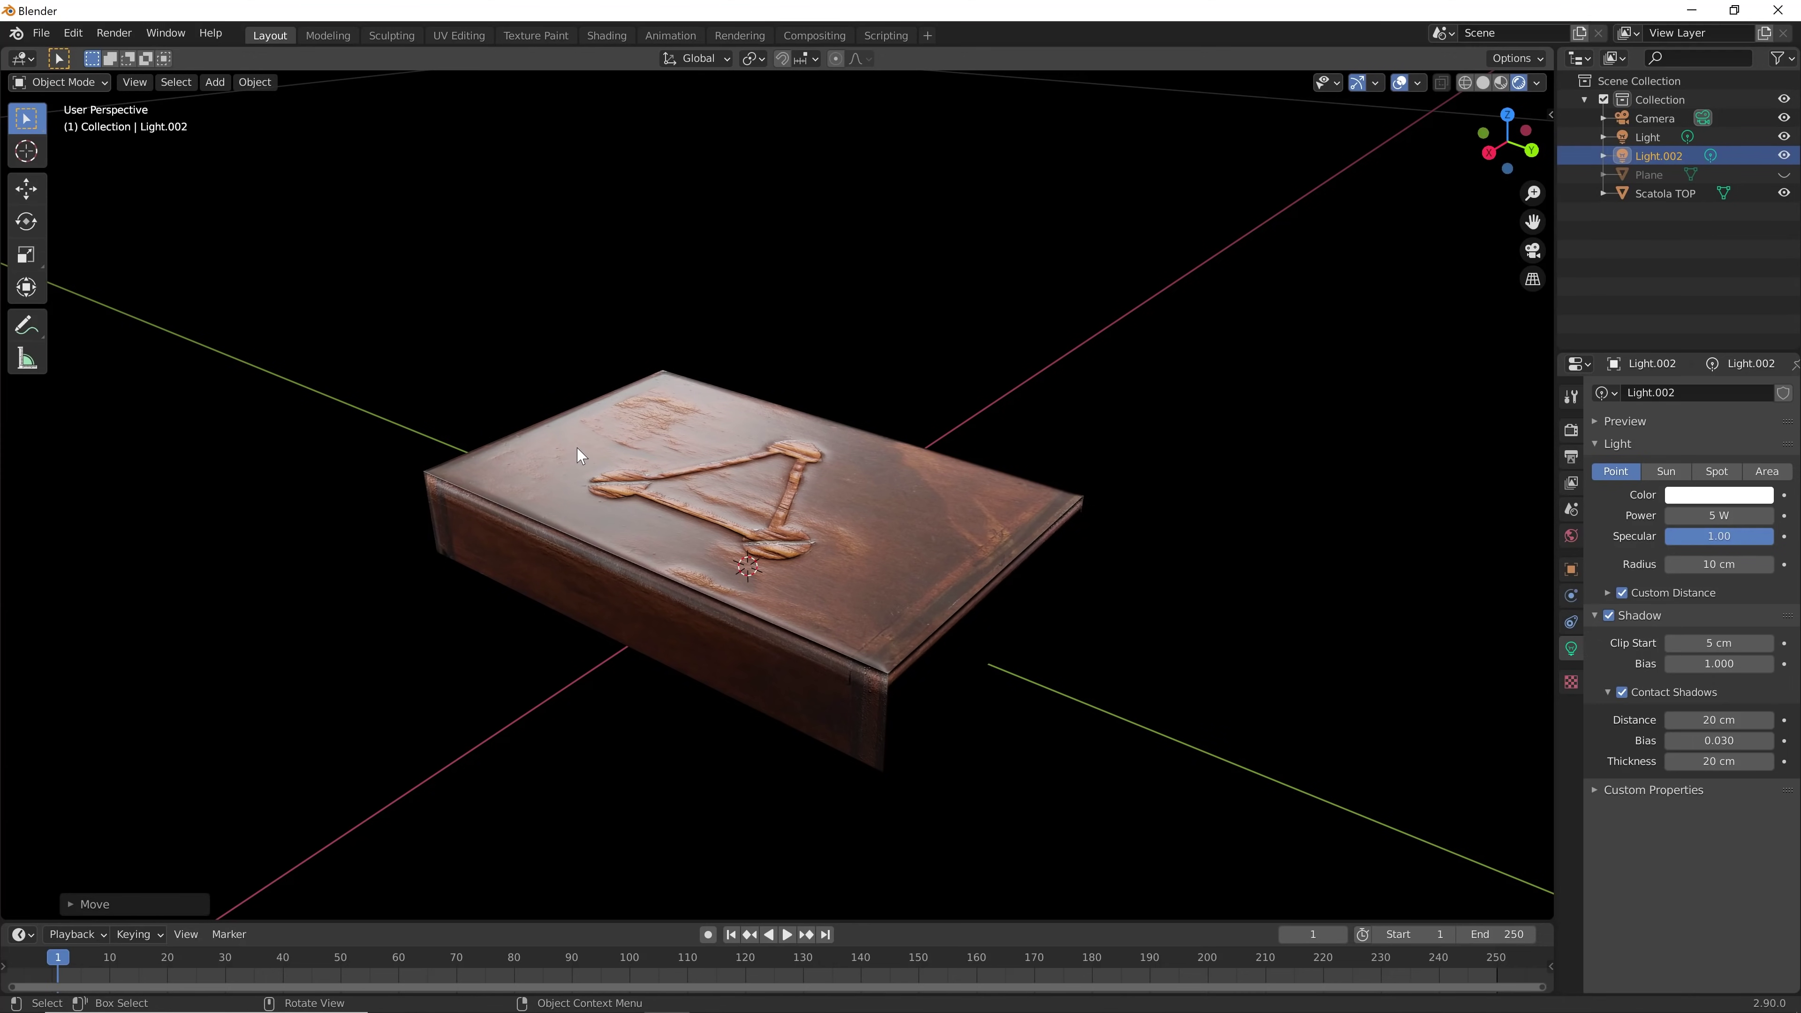
# In top view, place Light.002 above the box
pyautogui.press('KP_7')
pyautogui.scroll(-3, 710, 429)
pyautogui.moveTo(840, 423)
pyautogui.mouseDown(button='middle')
pyautogui.moveTo(868, 587)
pyautogui.moveTo(682, 345)
pyautogui.mouseUp(button='middle')
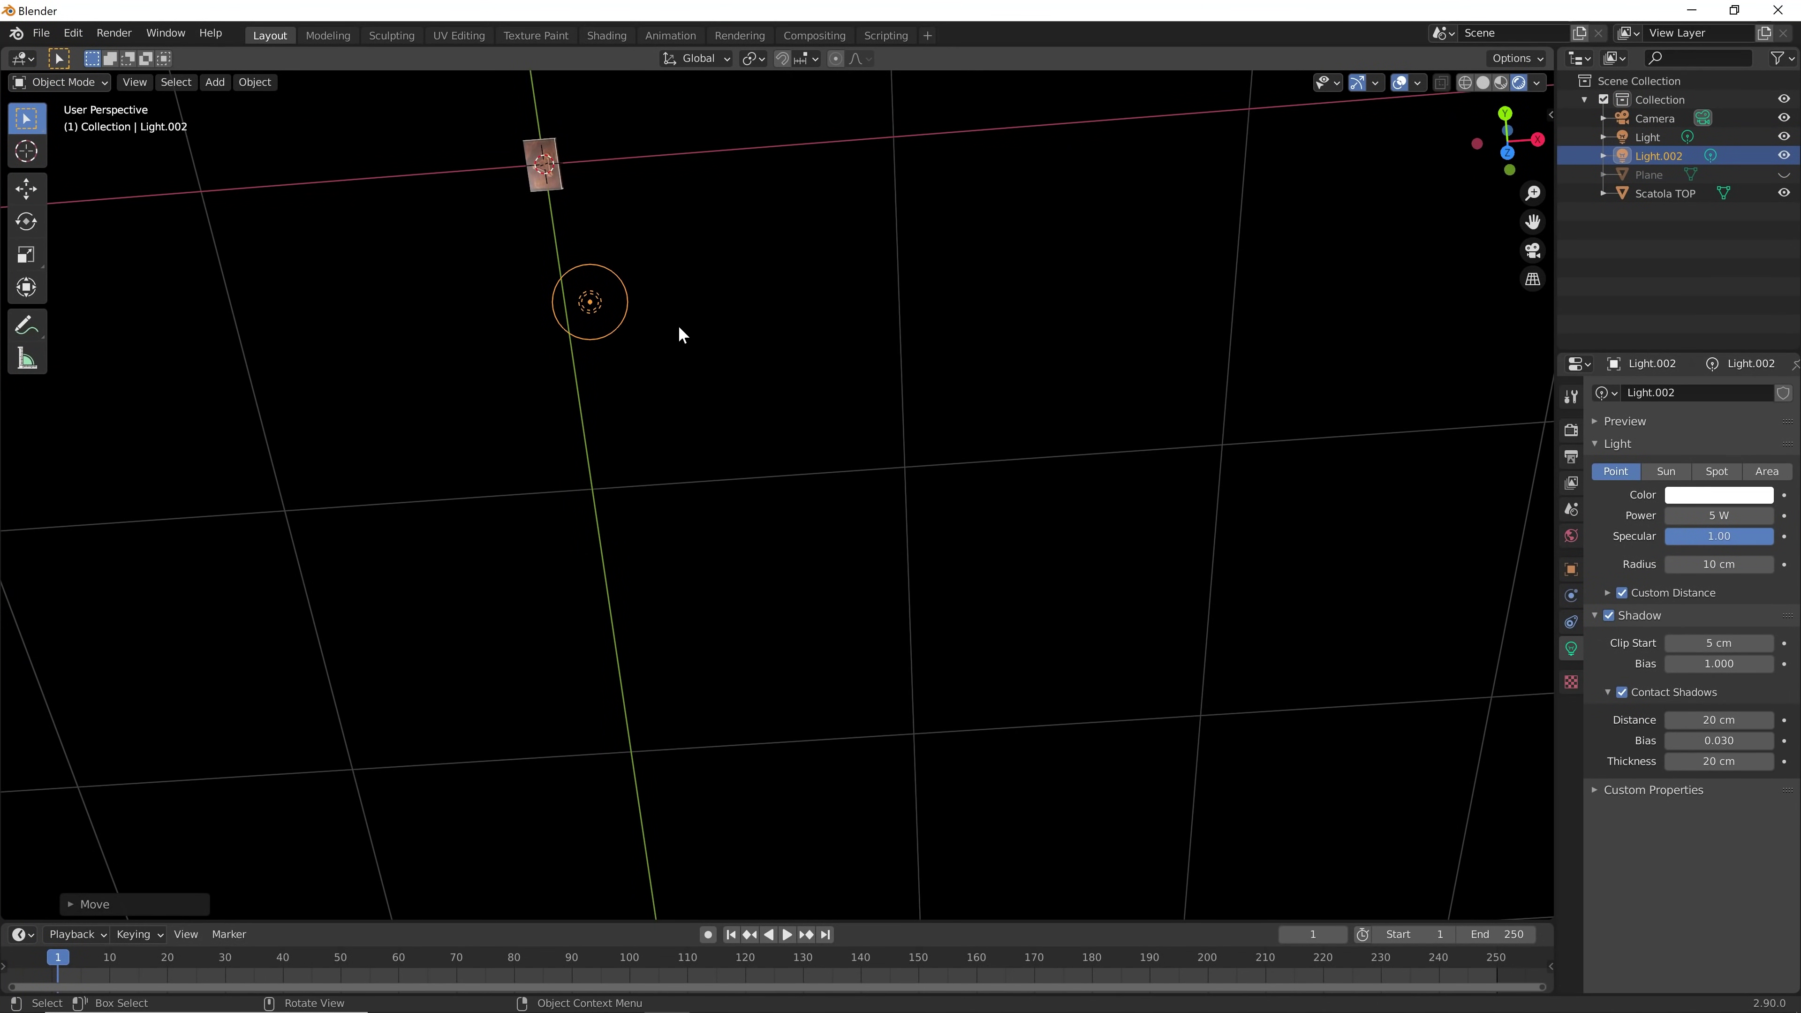
pyautogui.press('KP_7')
pyautogui.press('g')
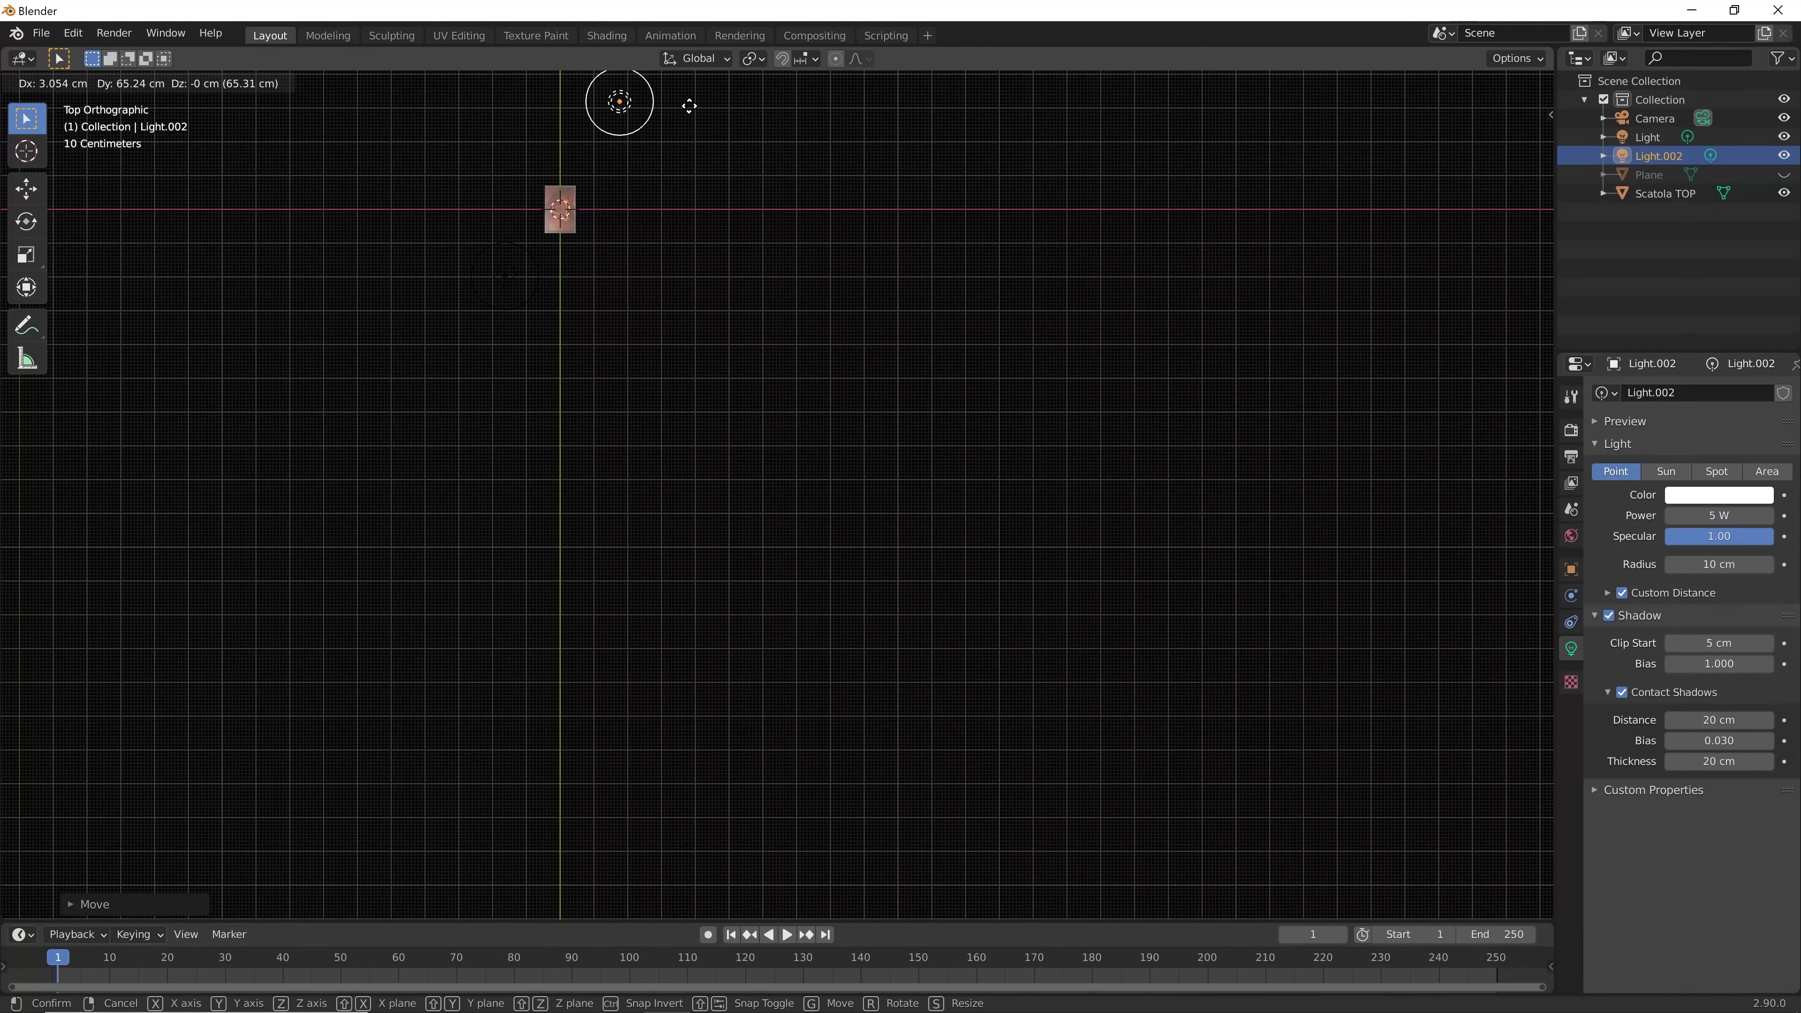
pyautogui.click(689, 106)
# Check the lighting through the camera, then orbit back around the Scatola TOP box
pyautogui.press('KP_0')
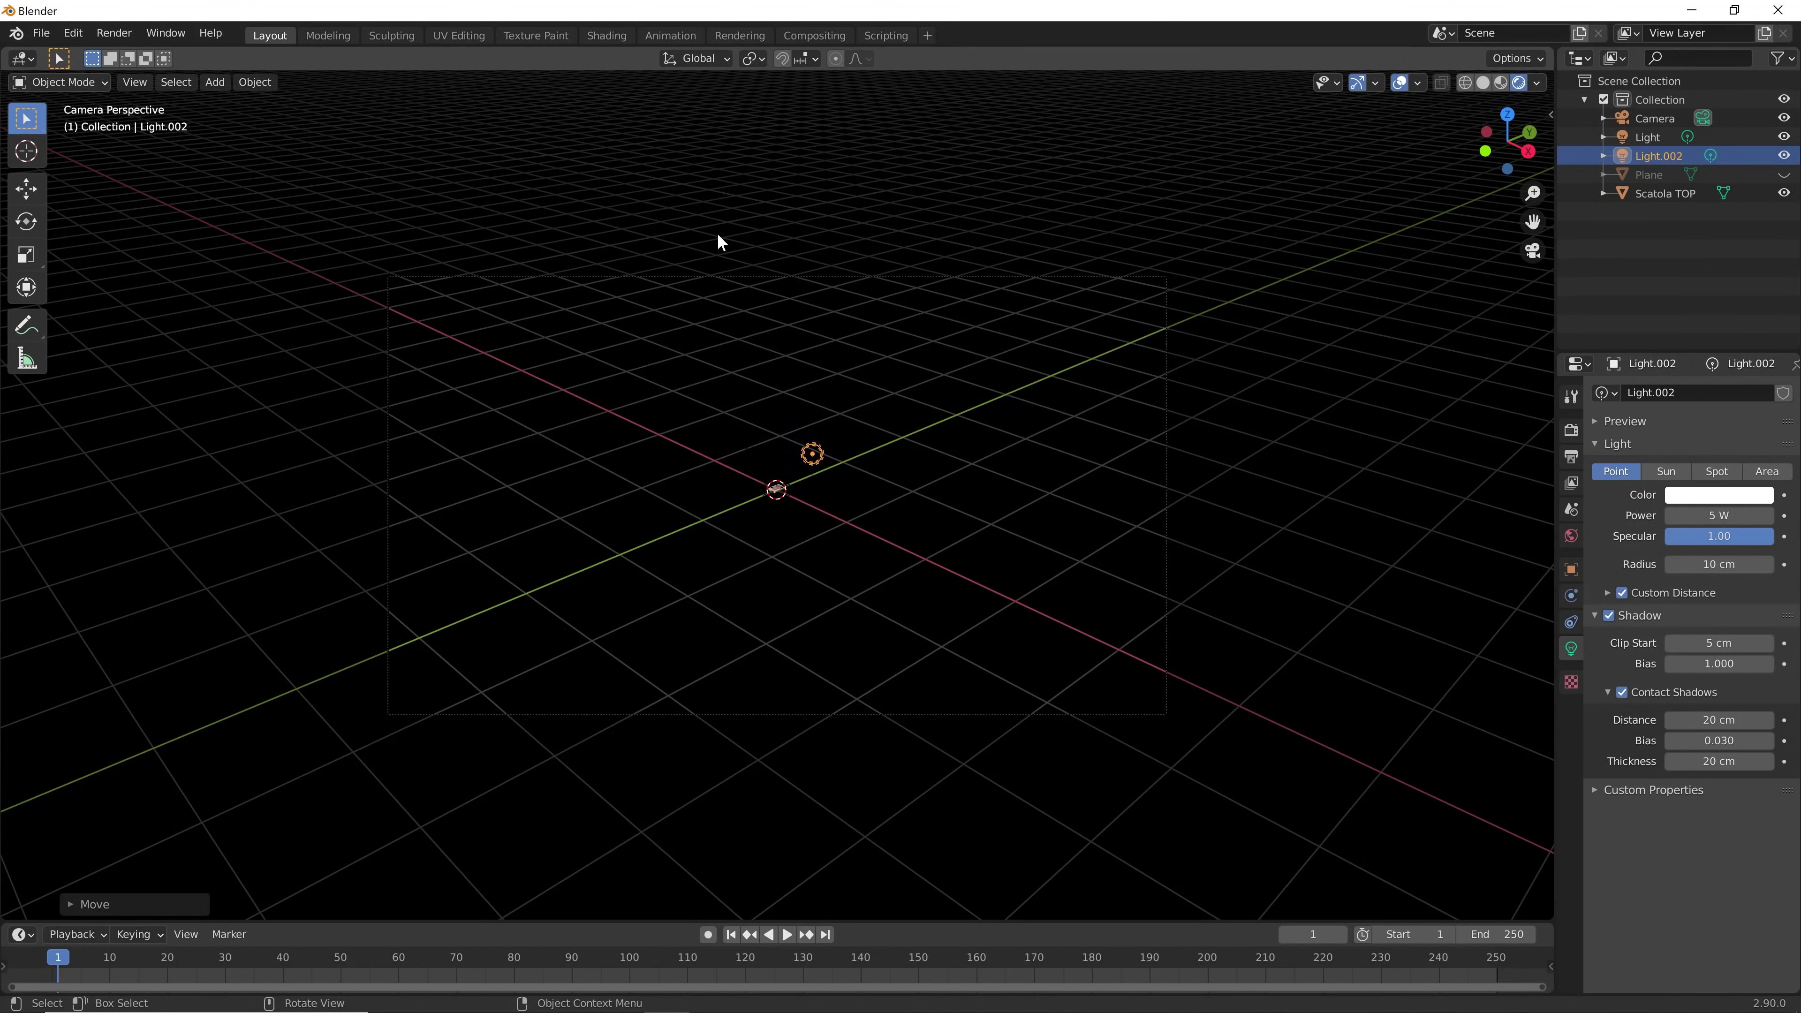
pyautogui.scroll(4, 718, 242)
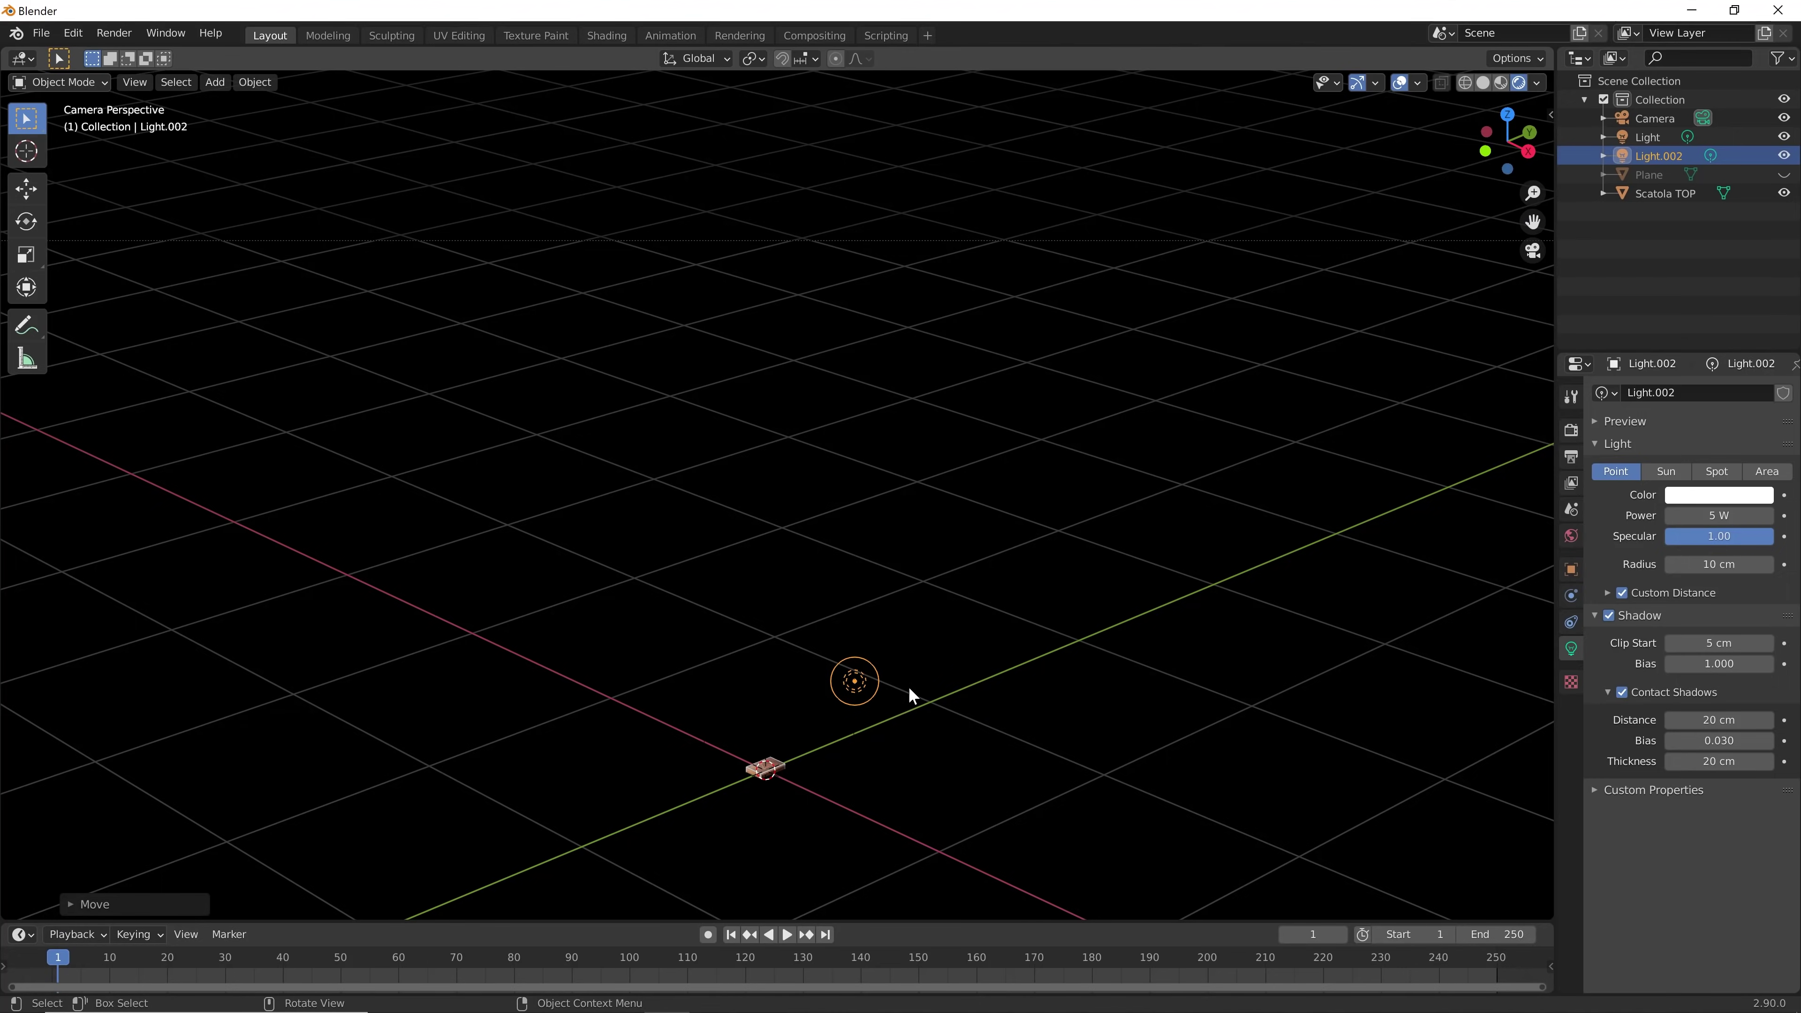
pyautogui.press('KP_7')
pyautogui.moveTo(735, 378)
pyautogui.keyDown('shift'); pyautogui.mouseDown(button='middle')
pyautogui.moveTo(999, 773)
pyautogui.moveTo(607, 294)
pyautogui.mouseUp(button='middle'); pyautogui.keyUp('shift')
pyautogui.scroll(3, 723, 561)
pyautogui.scroll(3, 911, 560)
pyautogui.scroll(-5, 912, 561)
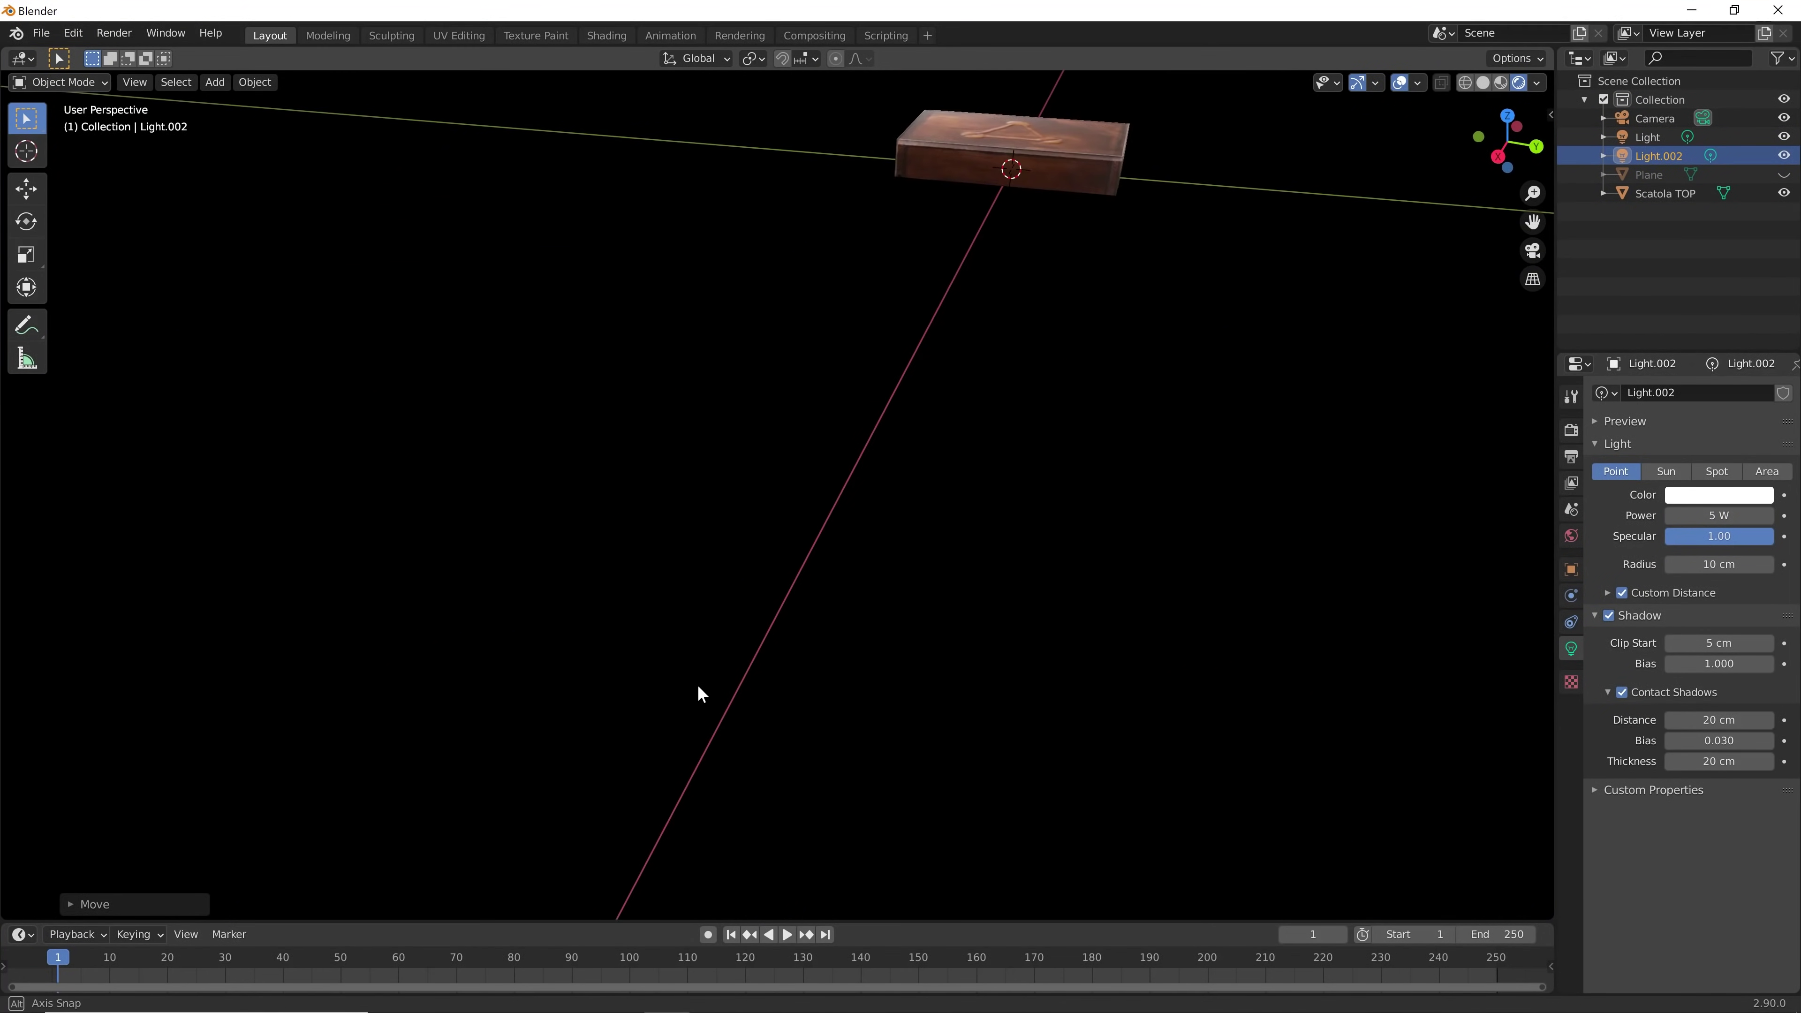
pyautogui.moveTo(704, 692); pyautogui.dragTo(1191, 342, button='middle')
pyautogui.click(1104, 298)
pyautogui.moveTo(1103, 298)
pyautogui.mouseDown(button='middle')
pyautogui.moveTo(1013, 391)
pyautogui.moveTo(876, 641)
pyautogui.moveTo(946, 591)
pyautogui.moveTo(877, 624)
pyautogui.moveTo(881, 724)
pyautogui.moveTo(956, 643)
pyautogui.moveTo(972, 662)
pyautogui.mouseUp(button='middle')
pyautogui.scroll(2, 911, 638)
pyautogui.scroll(2, 906, 627)
pyautogui.scroll(2, 925, 606)
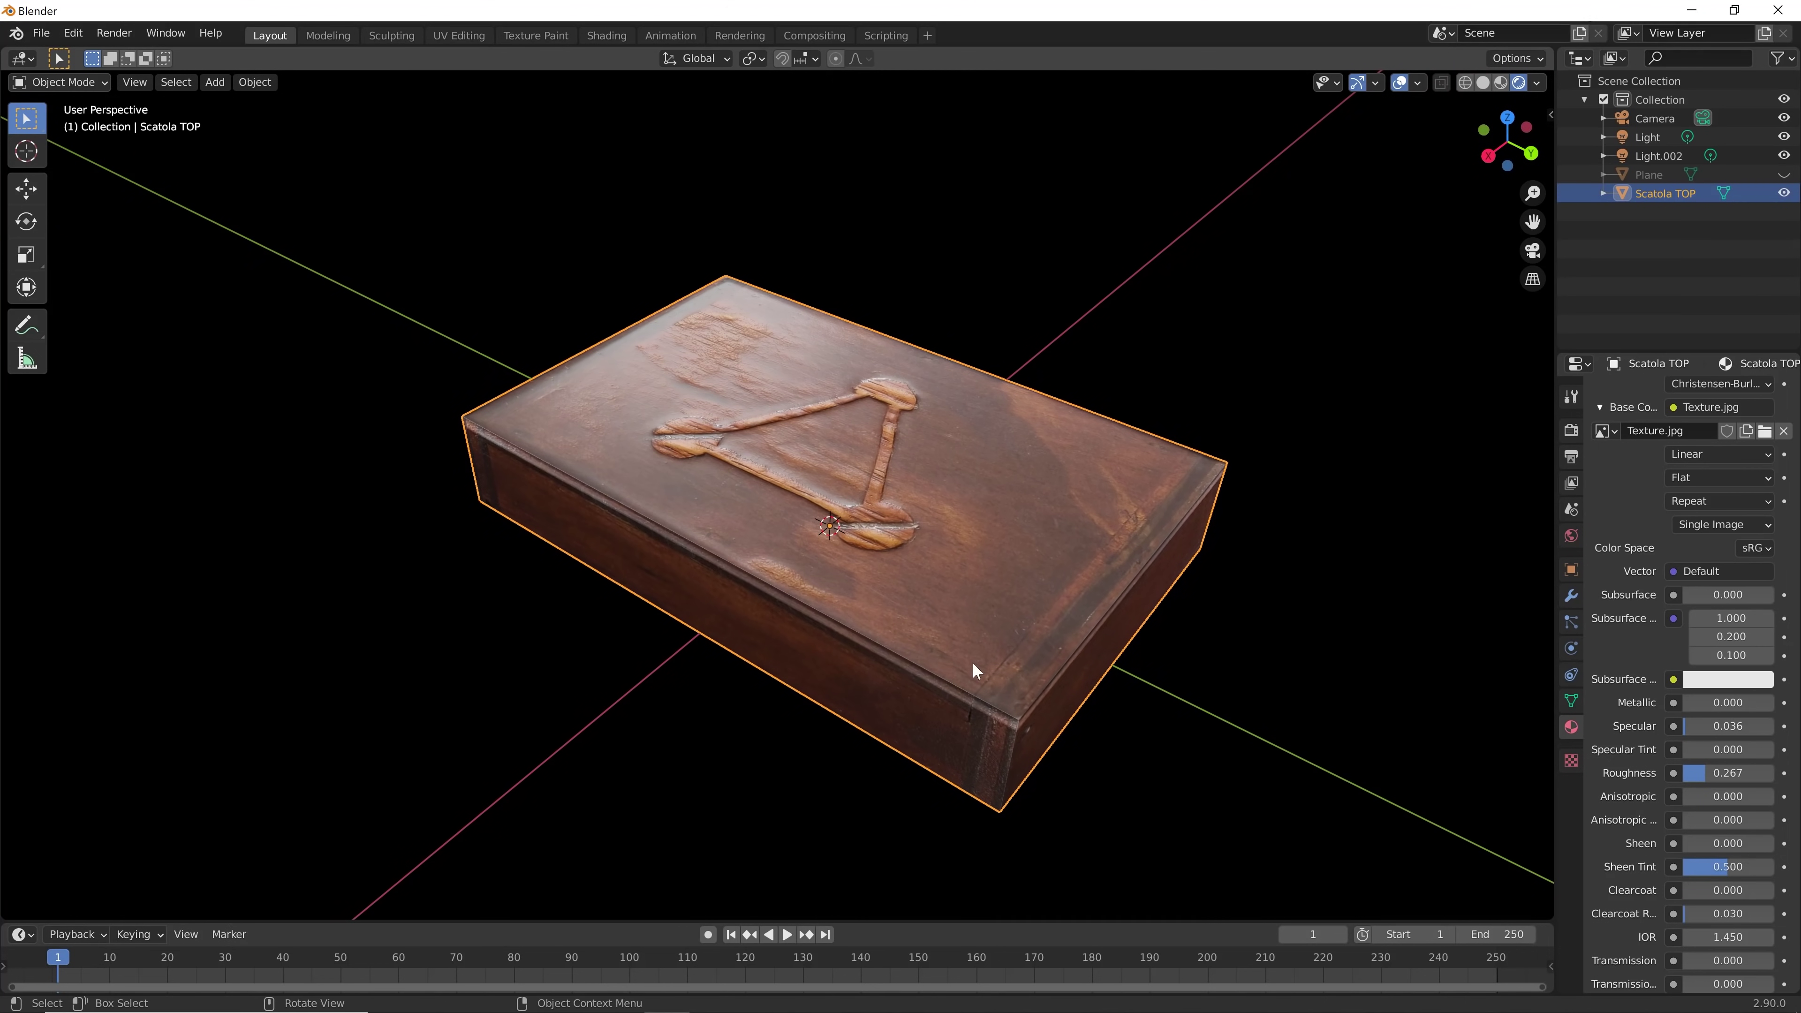
# Select the Scatola TOP lid and set its material specular to 0.020
pyautogui.hotkey('alt', 'a')
pyautogui.moveTo(1146, 454)
pyautogui.mouseDown(button='middle')
pyautogui.moveTo(1029, 587)
pyautogui.moveTo(1013, 533)
pyautogui.mouseUp(button='middle')
pyautogui.click(1012, 527)
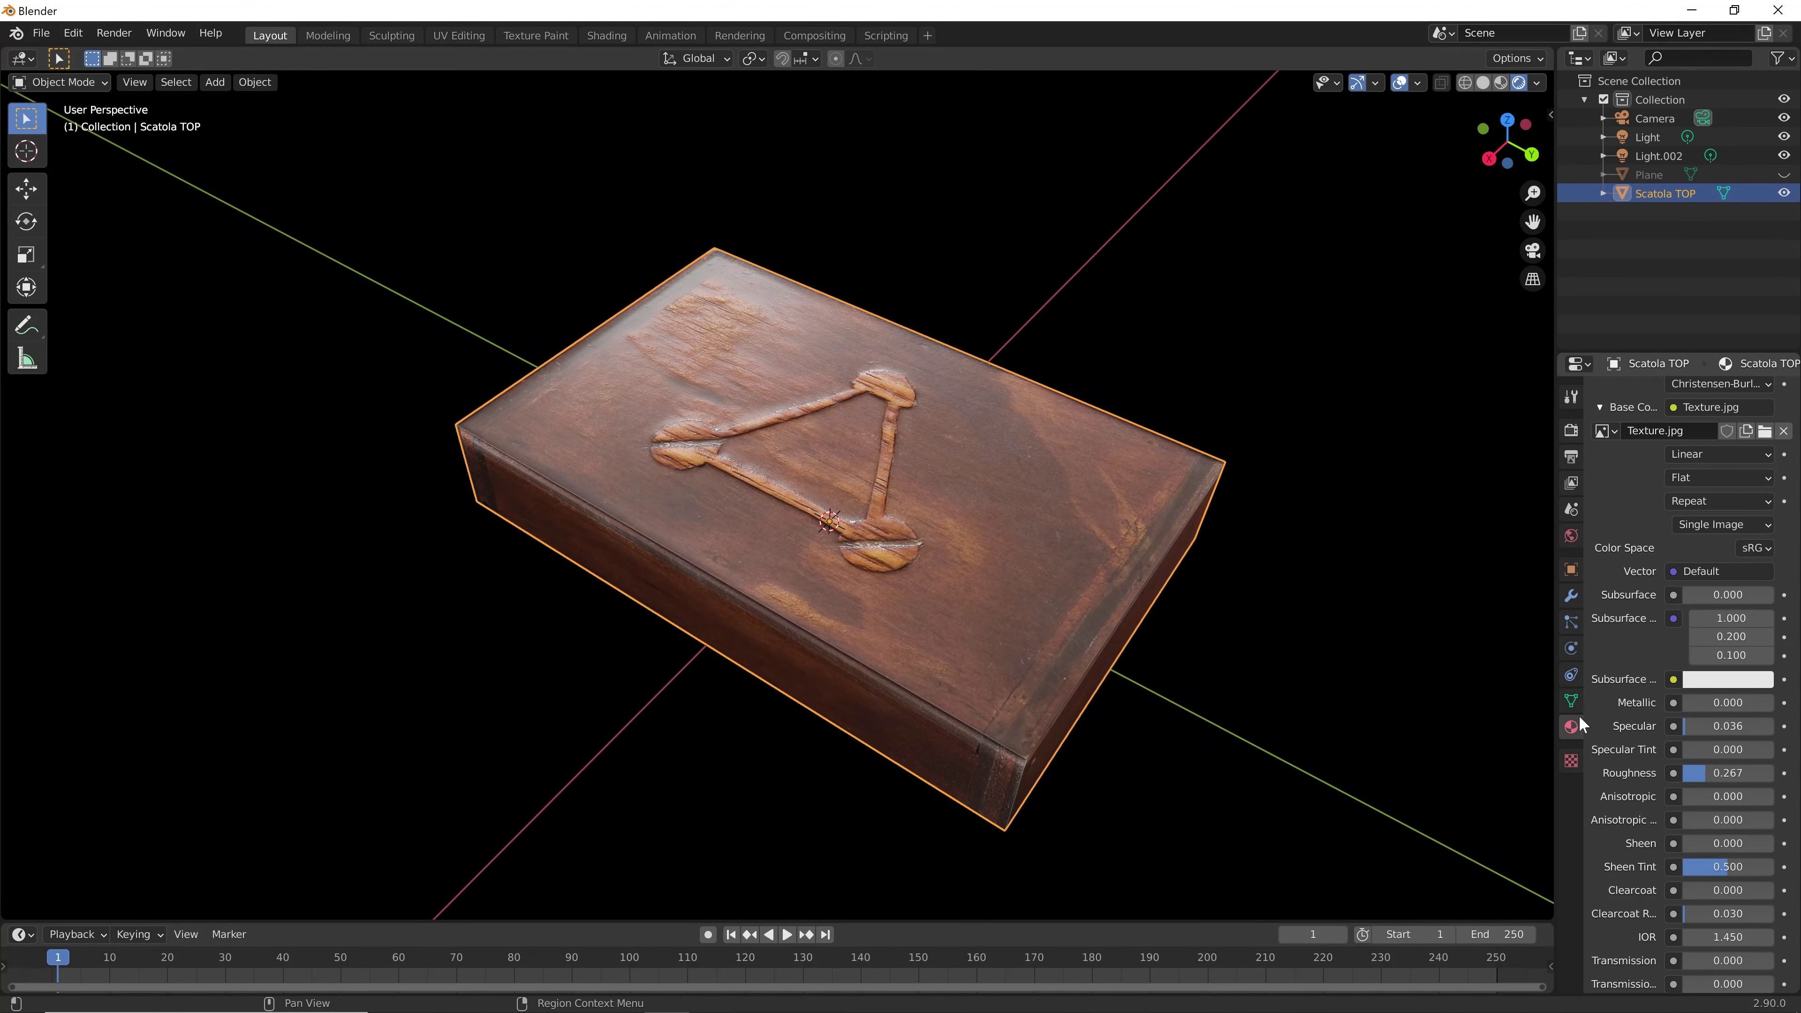
pyautogui.moveTo(1731, 781); pyautogui.dragTo(1717, 781)
pyautogui.write('0.02')
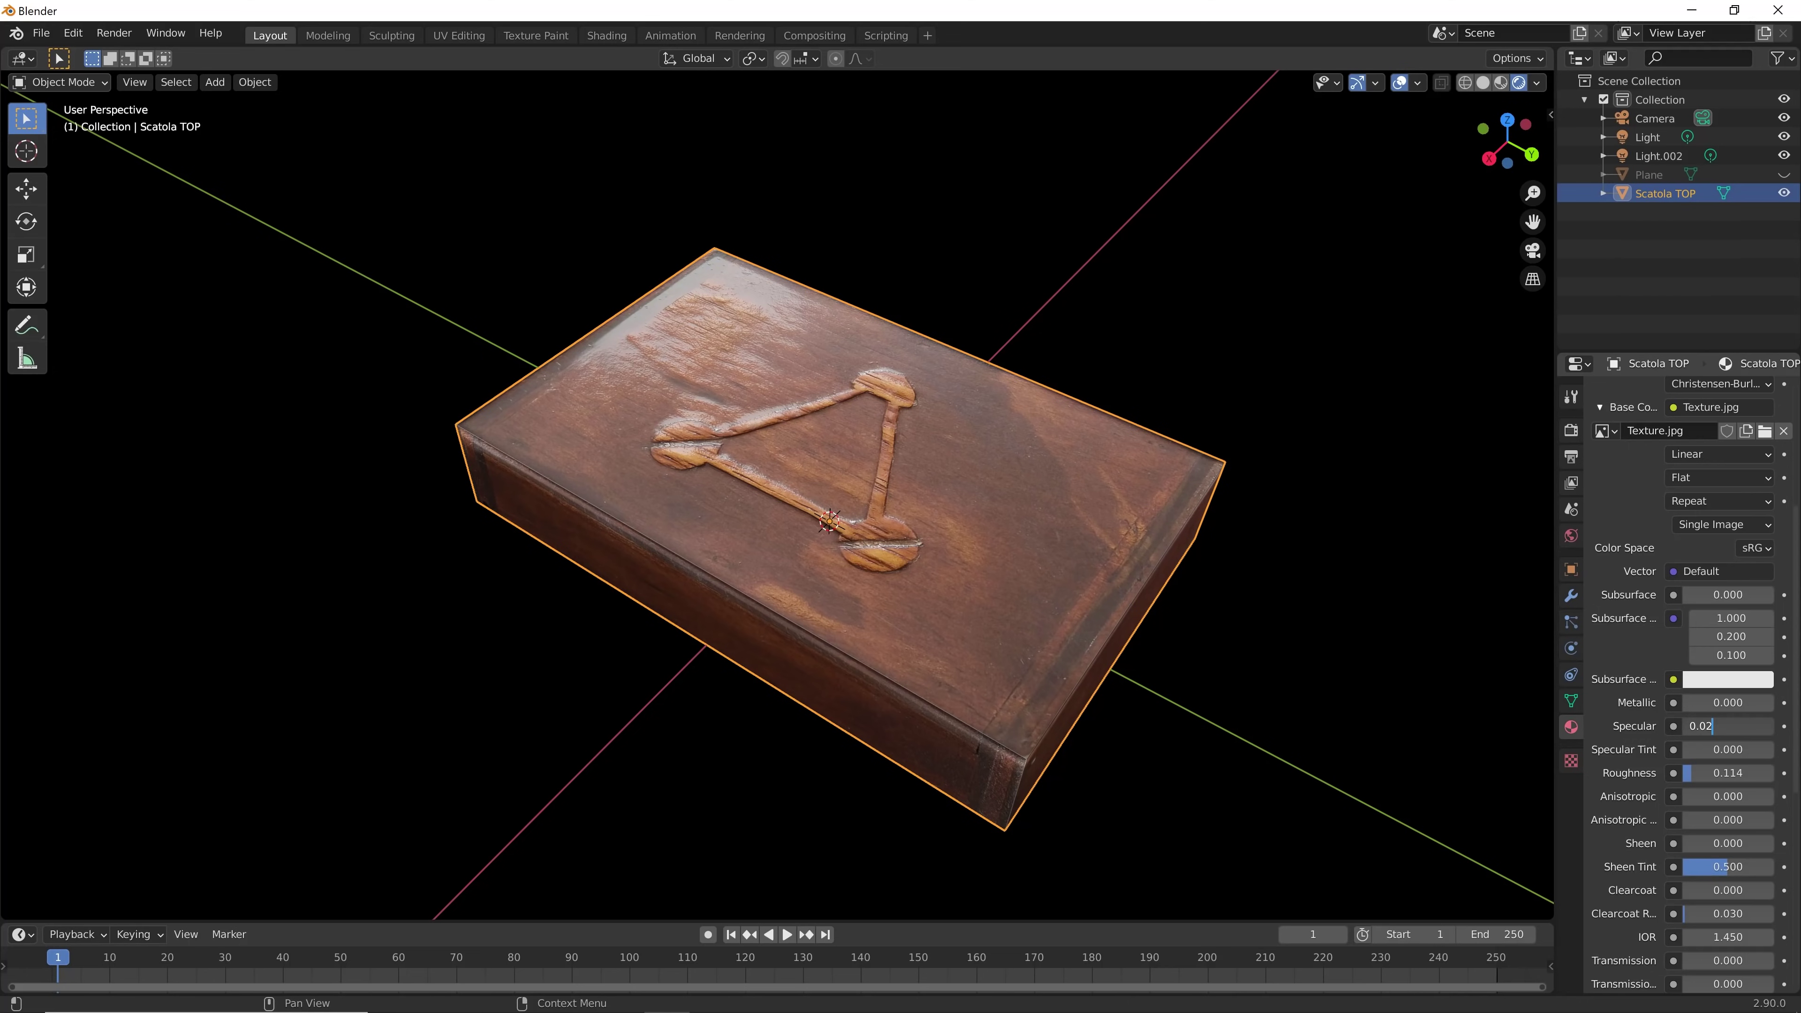
pyautogui.press('Return')
# Raise the lid material's roughness to 0.184 to reduce the gloss
pyautogui.moveTo(1178, 686)
pyautogui.mouseDown(button='middle')
pyautogui.moveTo(1135, 600)
pyautogui.moveTo(1165, 605)
pyautogui.moveTo(1168, 620)
pyautogui.moveTo(1068, 529)
pyautogui.mouseUp(button='middle')
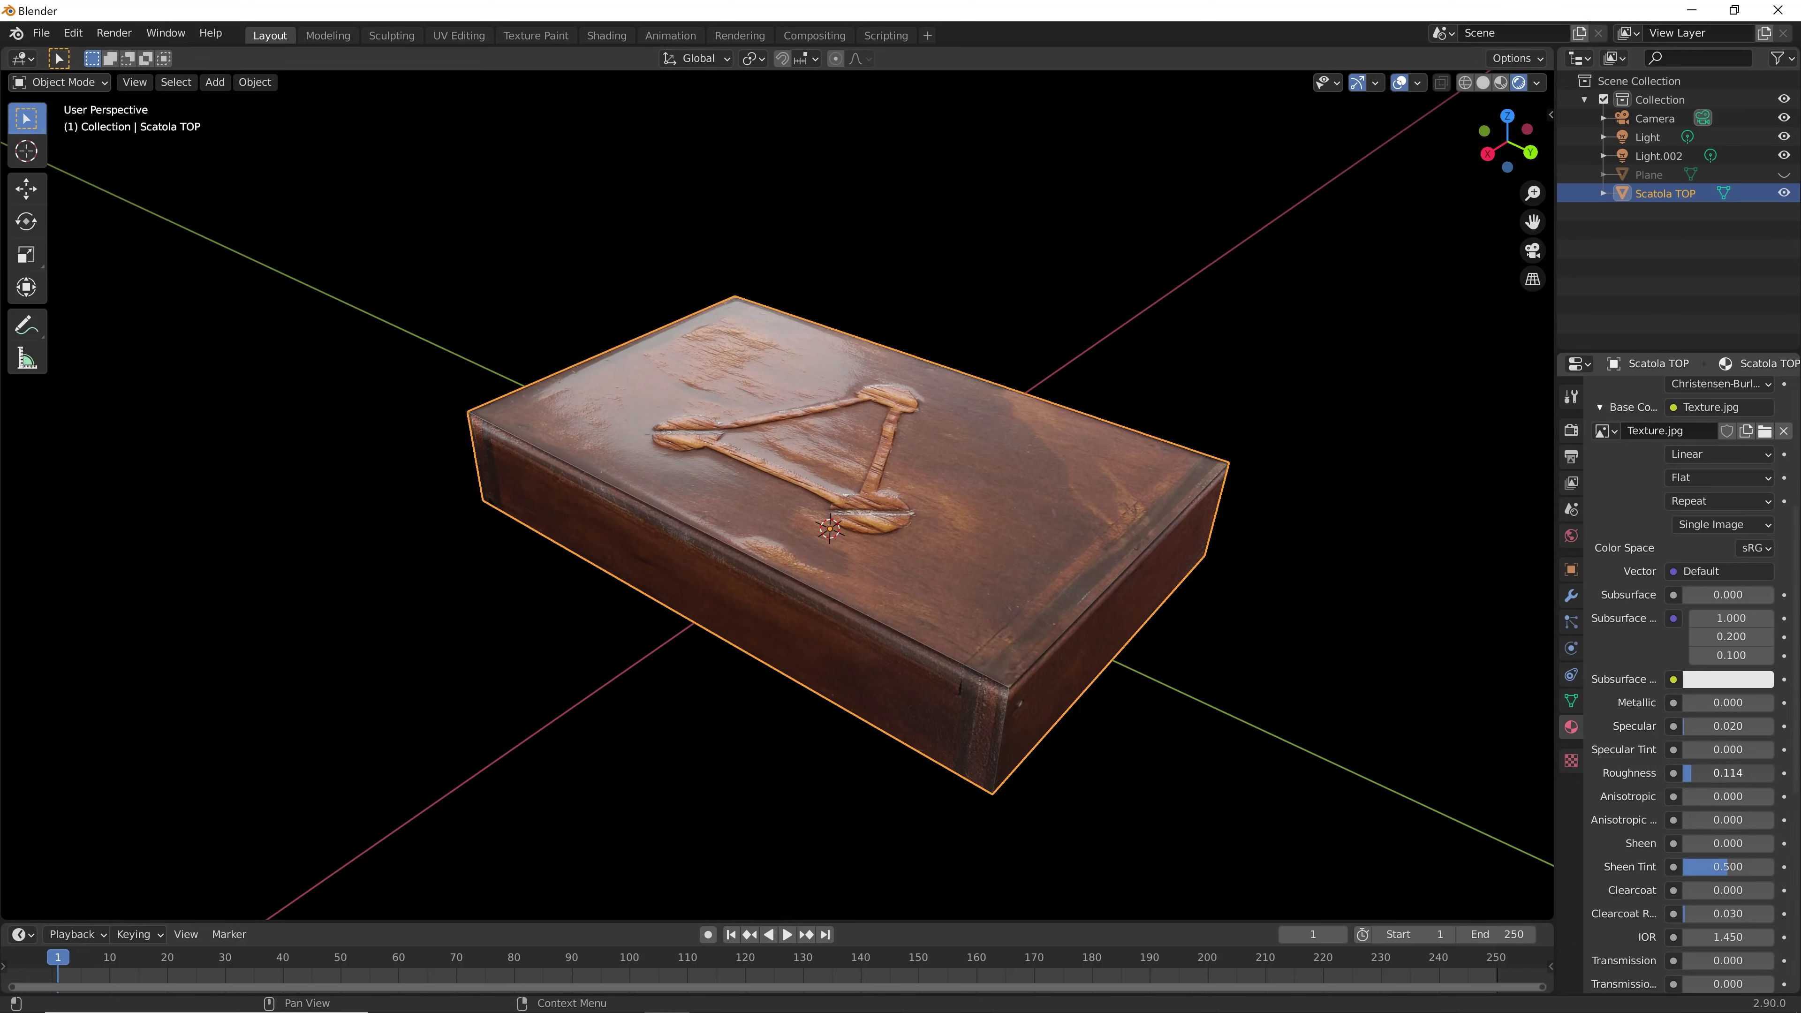
pyautogui.moveTo(1728, 772)
pyautogui.mouseDown()
pyautogui.moveTo(1759, 773)
pyautogui.moveTo(1687, 773)
pyautogui.mouseUp()
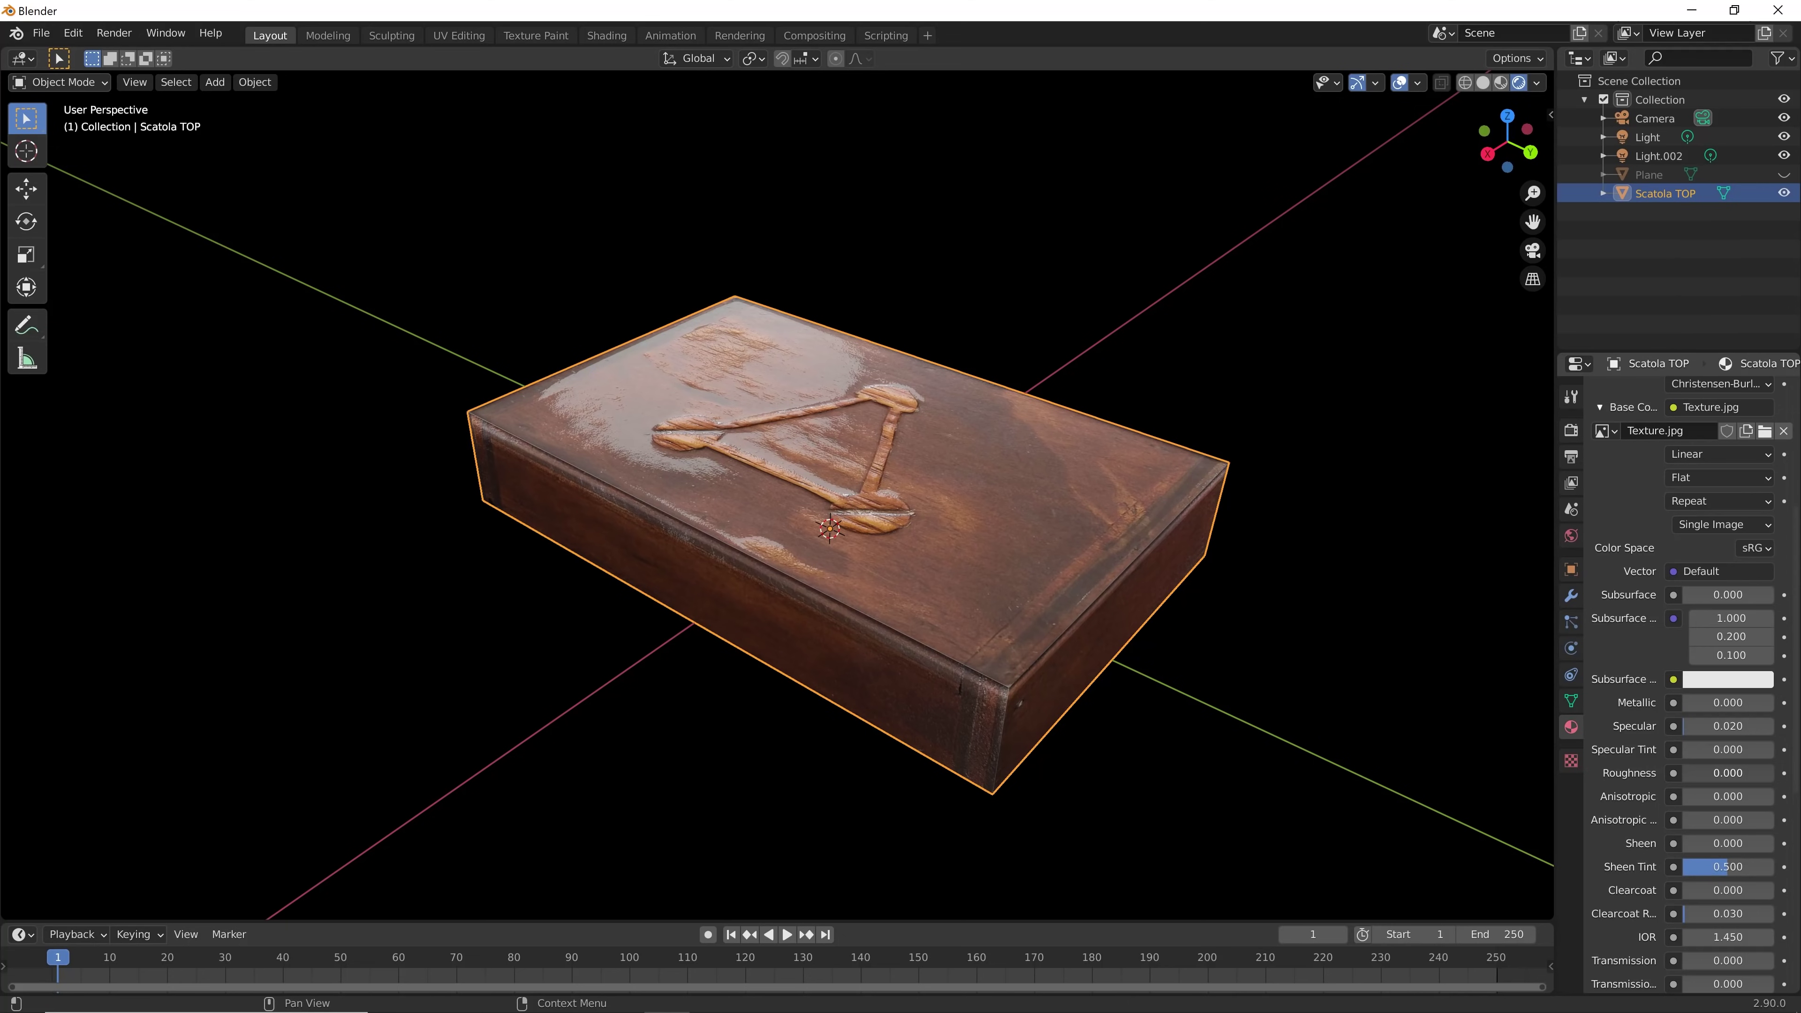
pyautogui.moveTo(1697, 772); pyautogui.dragTo(1711, 773)
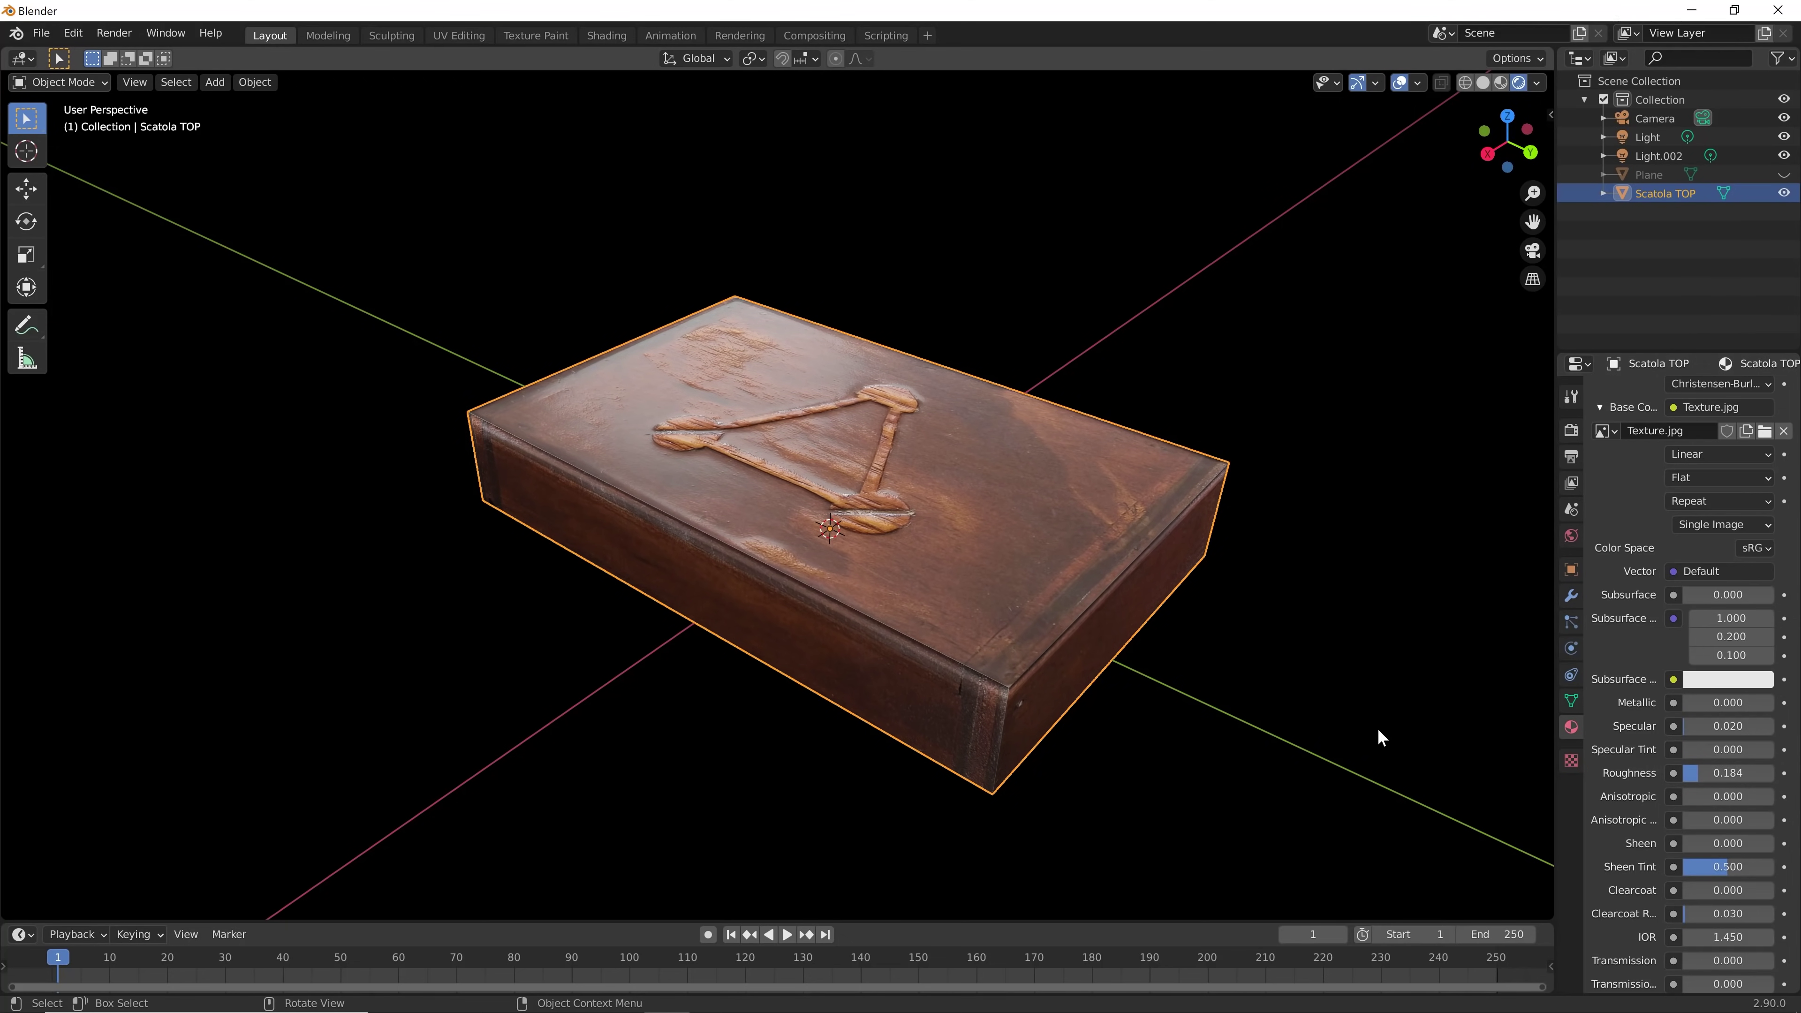
pyautogui.moveTo(1378, 728)
pyautogui.mouseDown(button='middle')
pyautogui.moveTo(1075, 628)
pyautogui.moveTo(1132, 697)
pyautogui.moveTo(1178, 684)
pyautogui.mouseUp(button='middle')
# Adjust the lamp power, setting the main Light to 14.5 W
pyautogui.click(1663, 156)
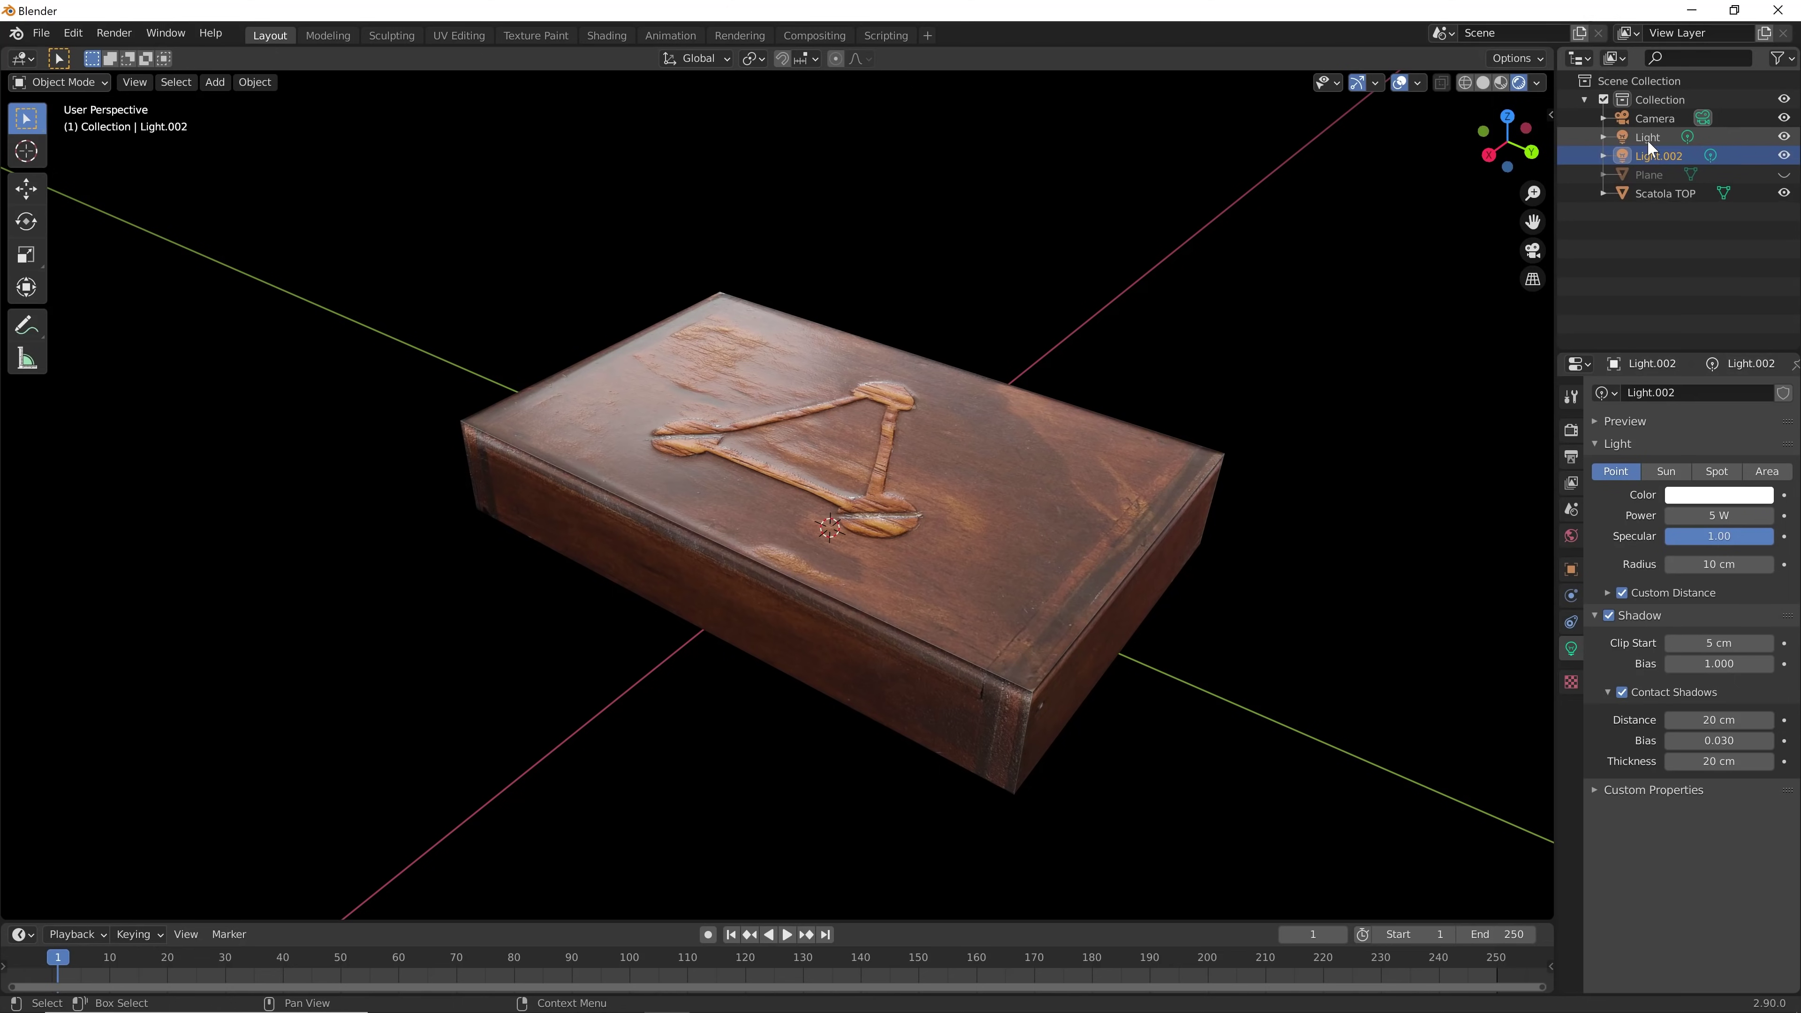
pyautogui.click(1648, 137)
pyautogui.moveTo(1719, 515)
pyautogui.mouseDown()
pyautogui.moveTo(1688, 515)
pyautogui.moveTo(1730, 515)
pyautogui.mouseUp()
pyautogui.moveTo(1218, 631)
pyautogui.mouseDown(button='middle')
pyautogui.moveTo(1211, 599)
pyautogui.moveTo(1165, 596)
pyautogui.mouseUp(button='middle')
pyautogui.click(948, 582)
pyautogui.moveTo(948, 582)
pyautogui.mouseDown(button='middle')
pyautogui.moveTo(981, 660)
pyautogui.moveTo(988, 620)
pyautogui.mouseUp(button='middle')
pyautogui.scroll(-2, 989, 623)
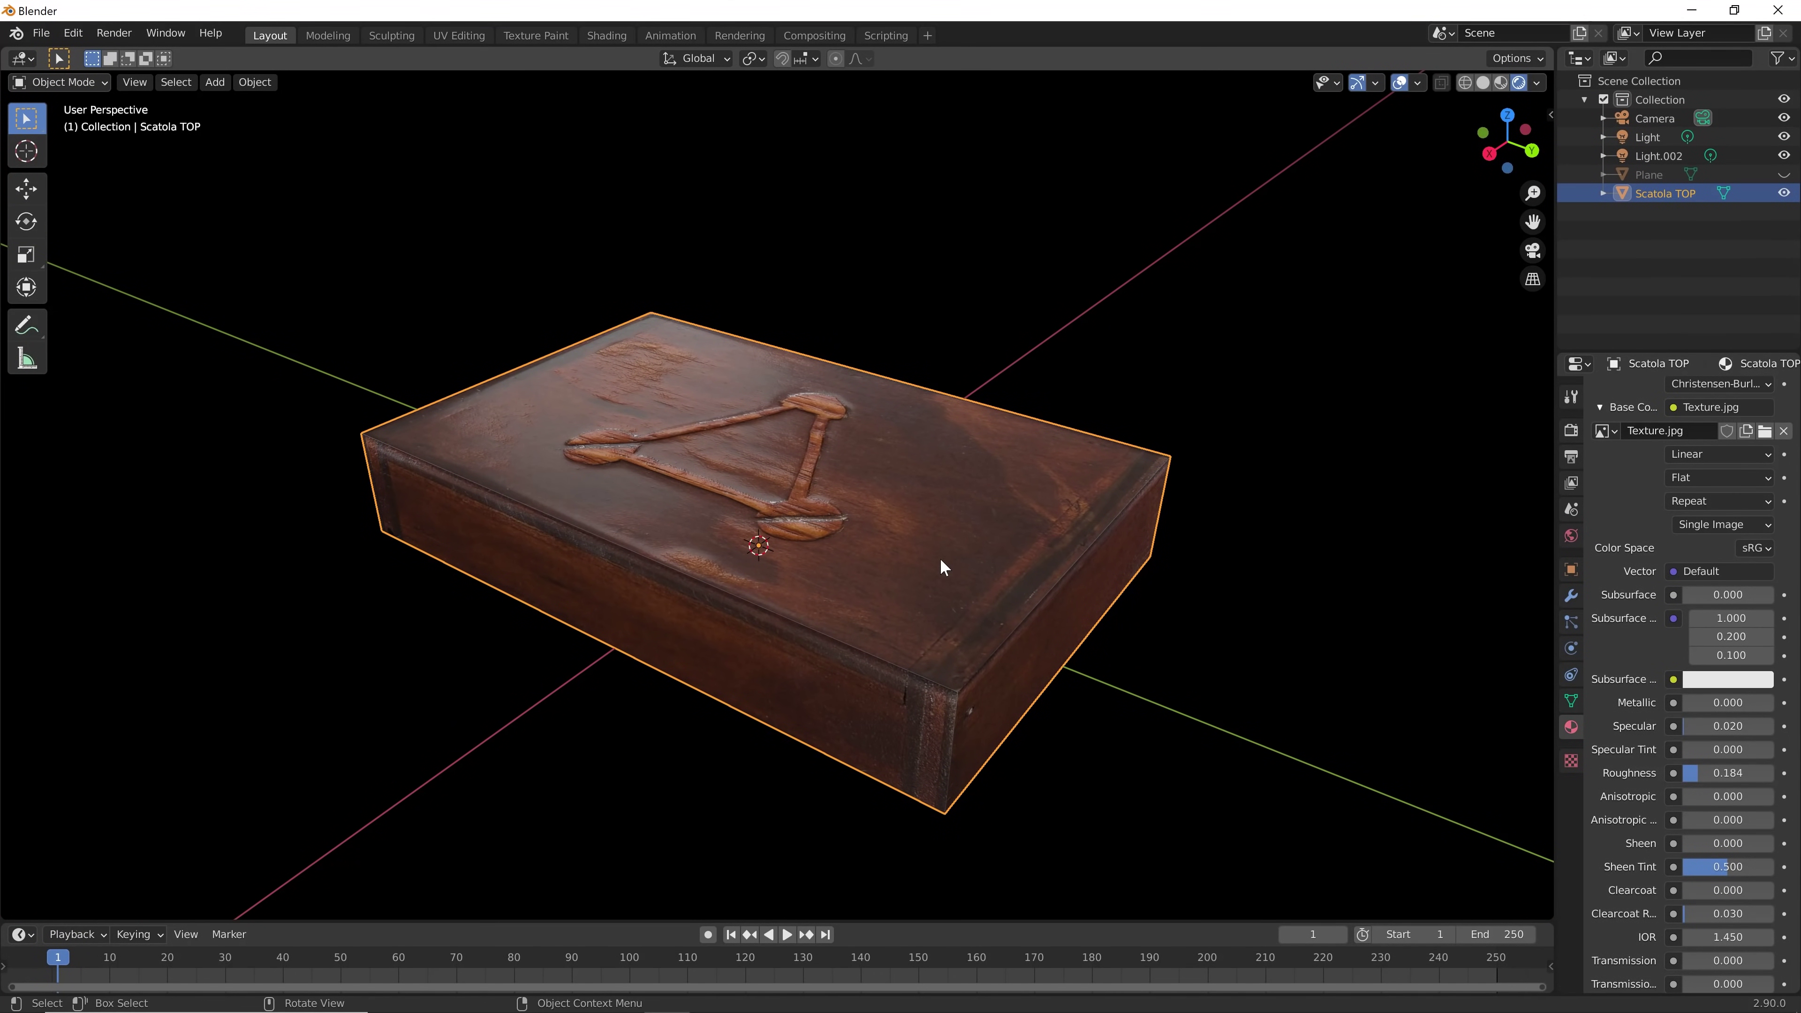
pyautogui.click(1285, 656)
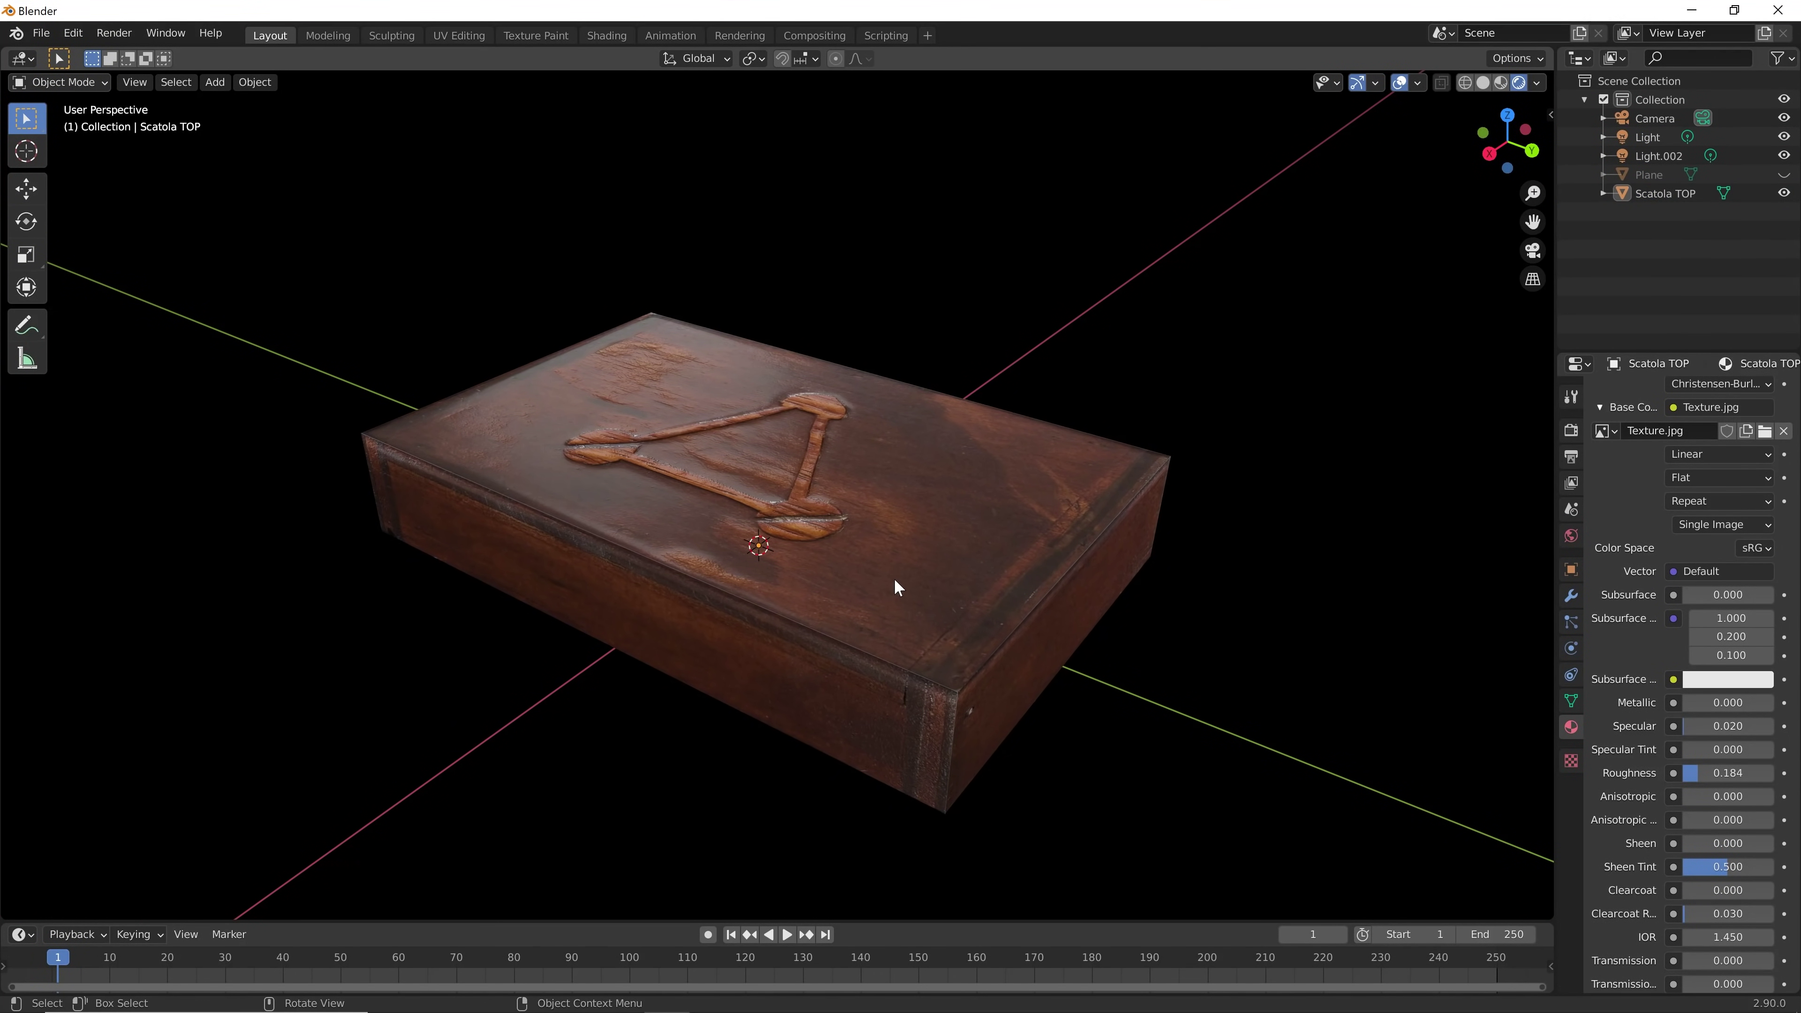
# Duplicate the Scatola TOP lid and move the copy down along Z
pyautogui.click(895, 586)
pyautogui.hotkey('shift', 'd')
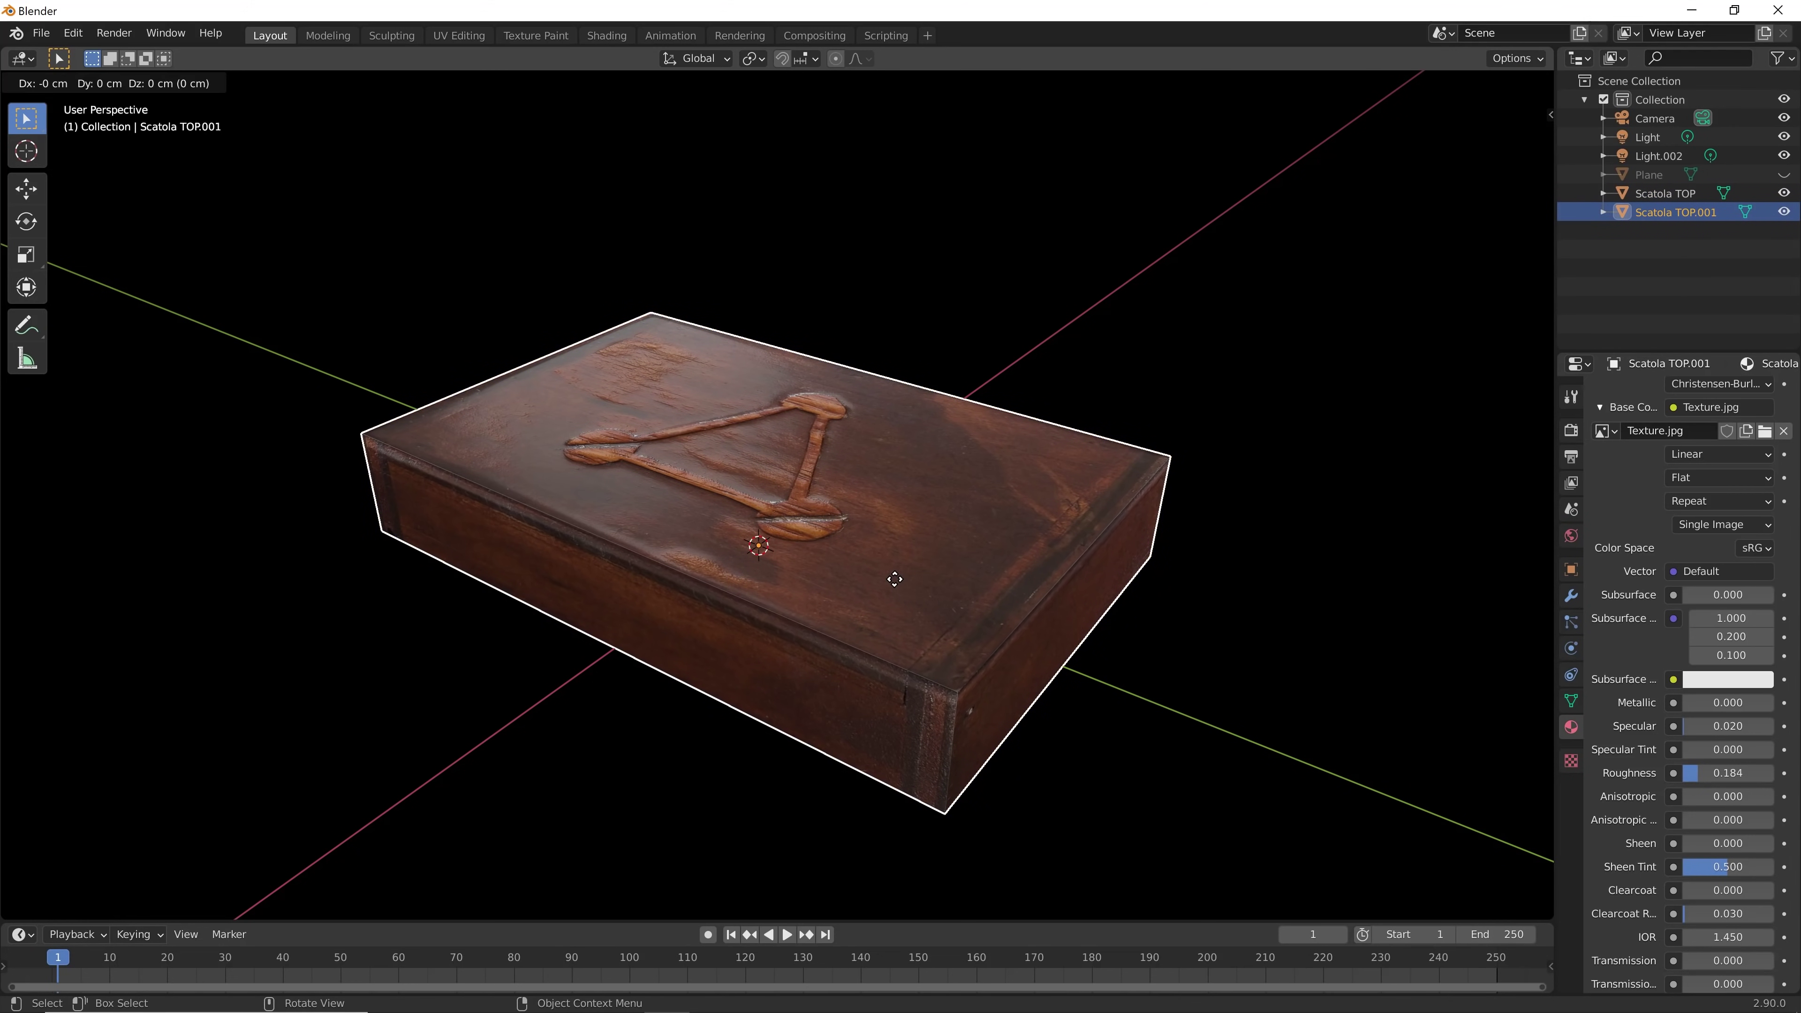
pyautogui.press('z')
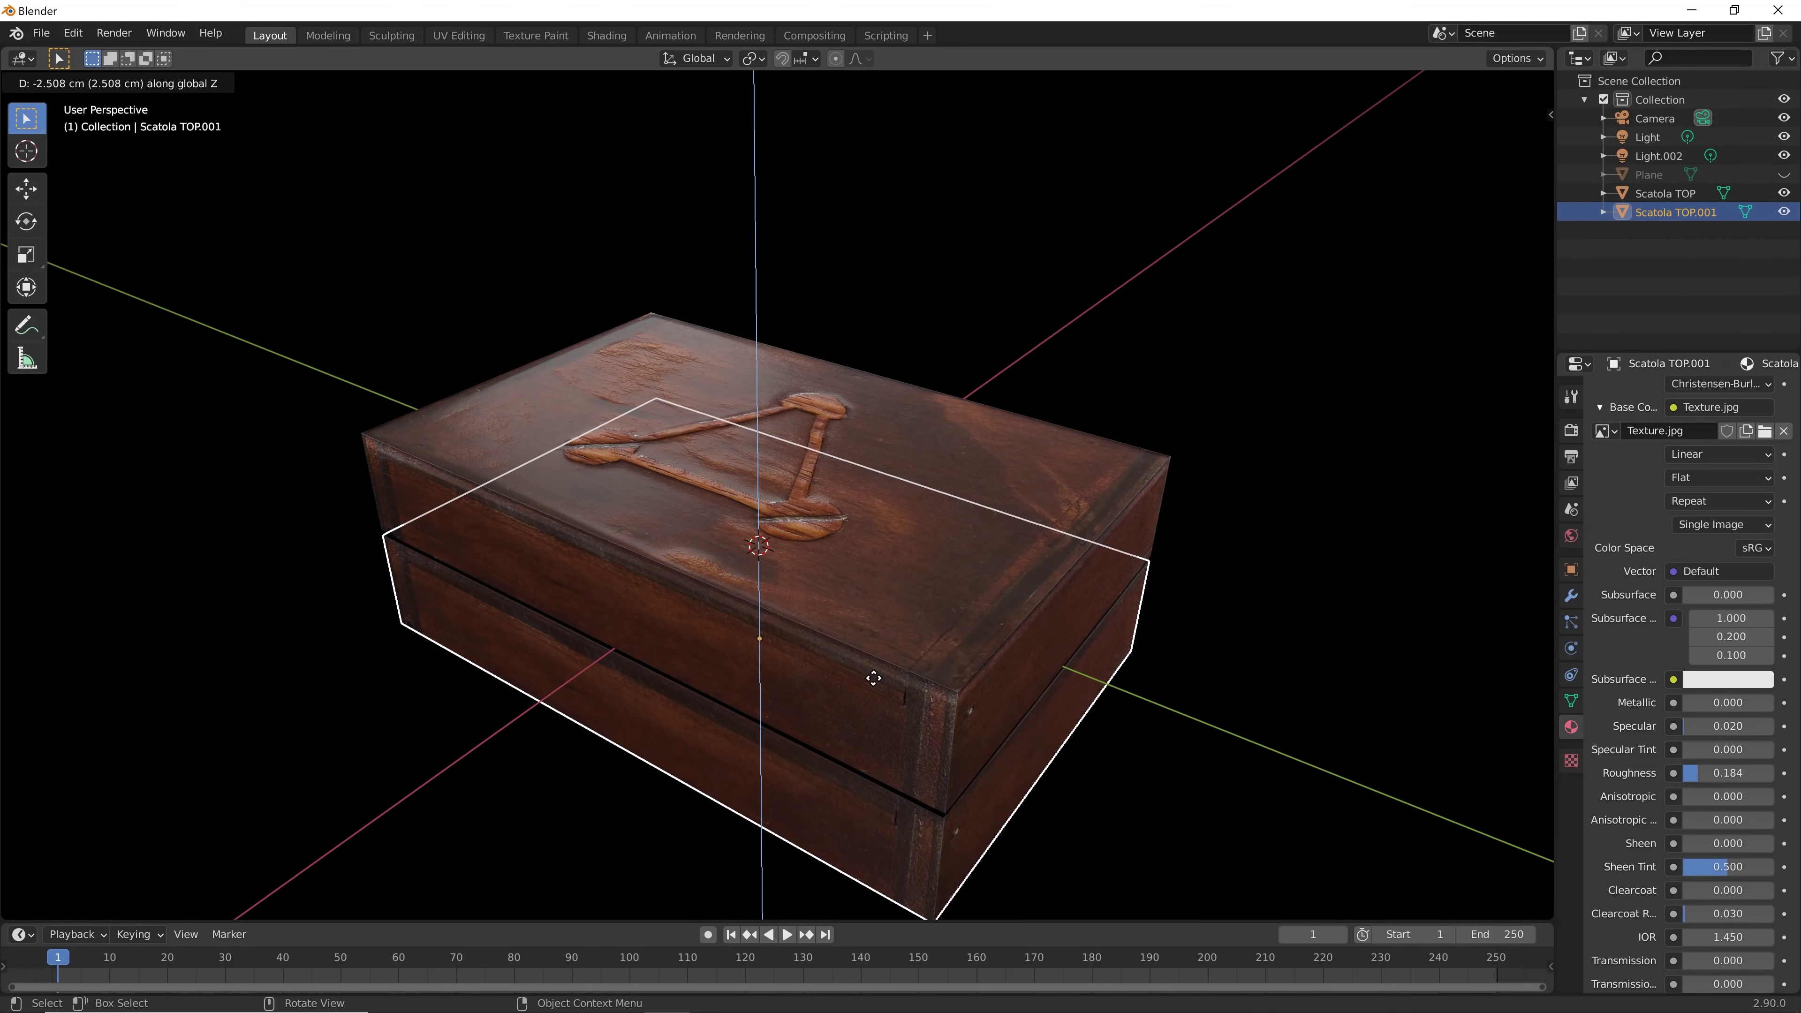
pyautogui.click(871, 678)
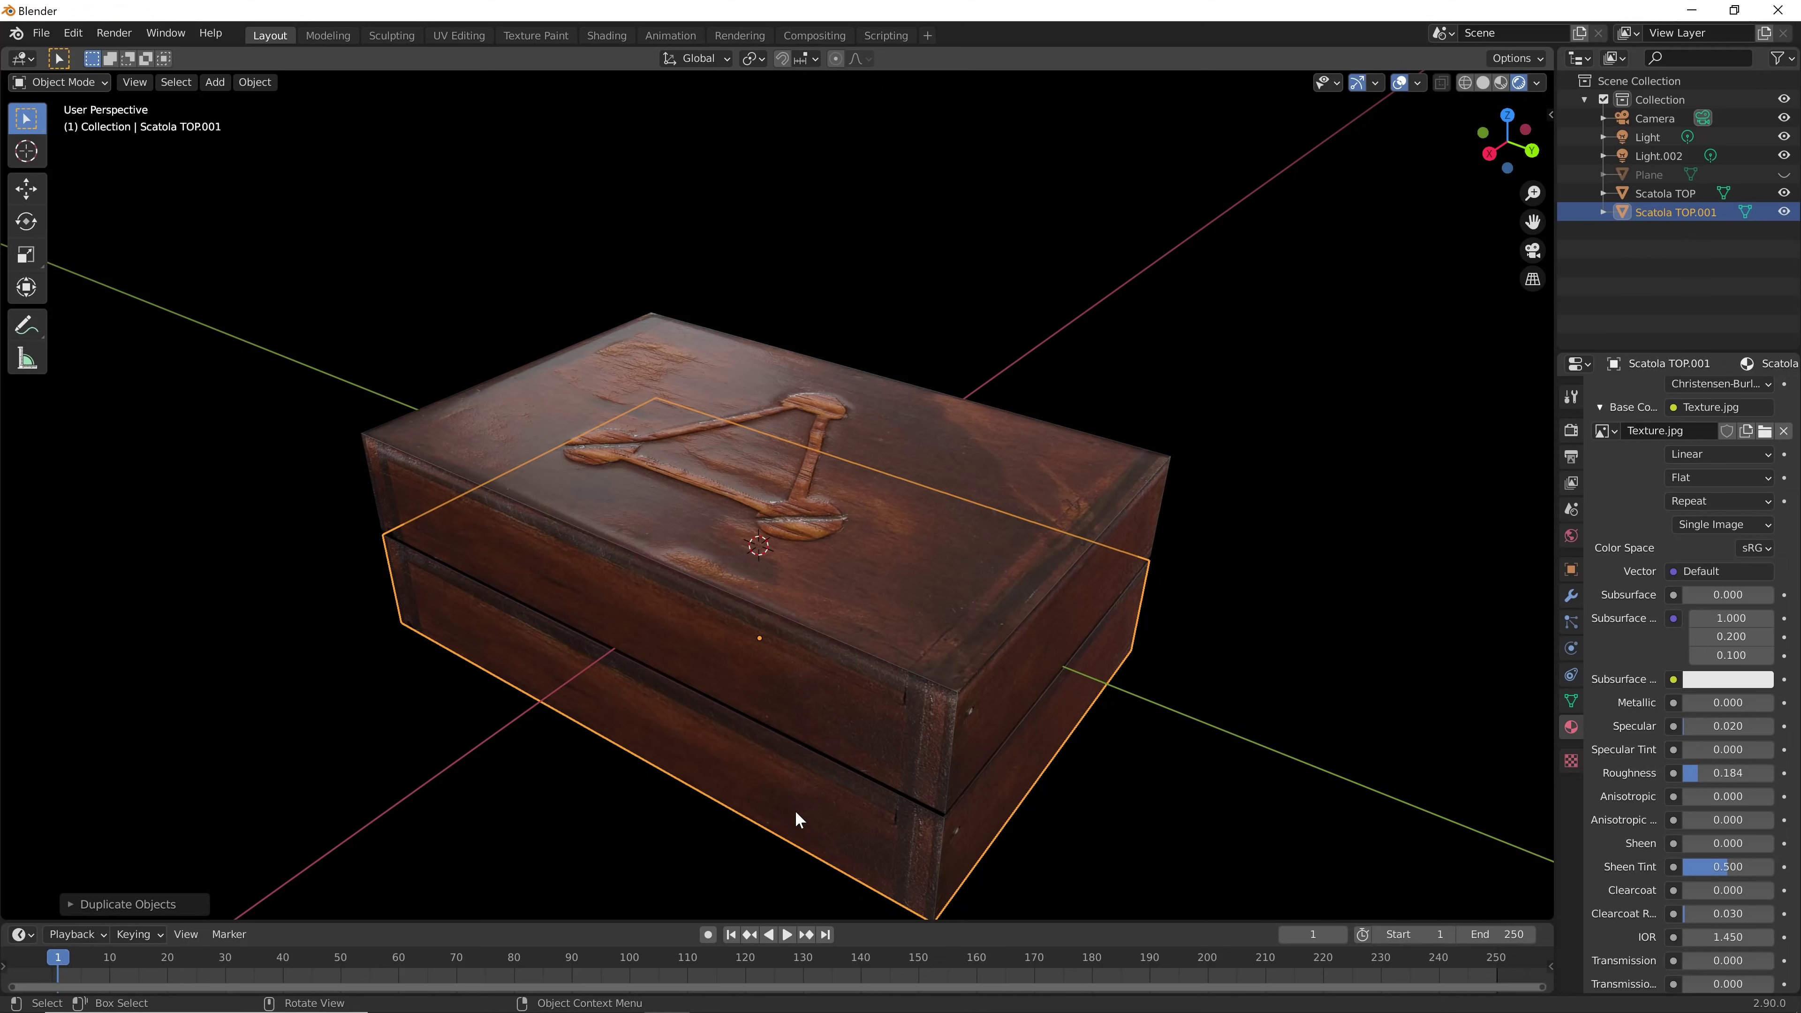
# Flip the copy 180° about X and seat it under the lid
pyautogui.press('r')
pyautogui.write('x')
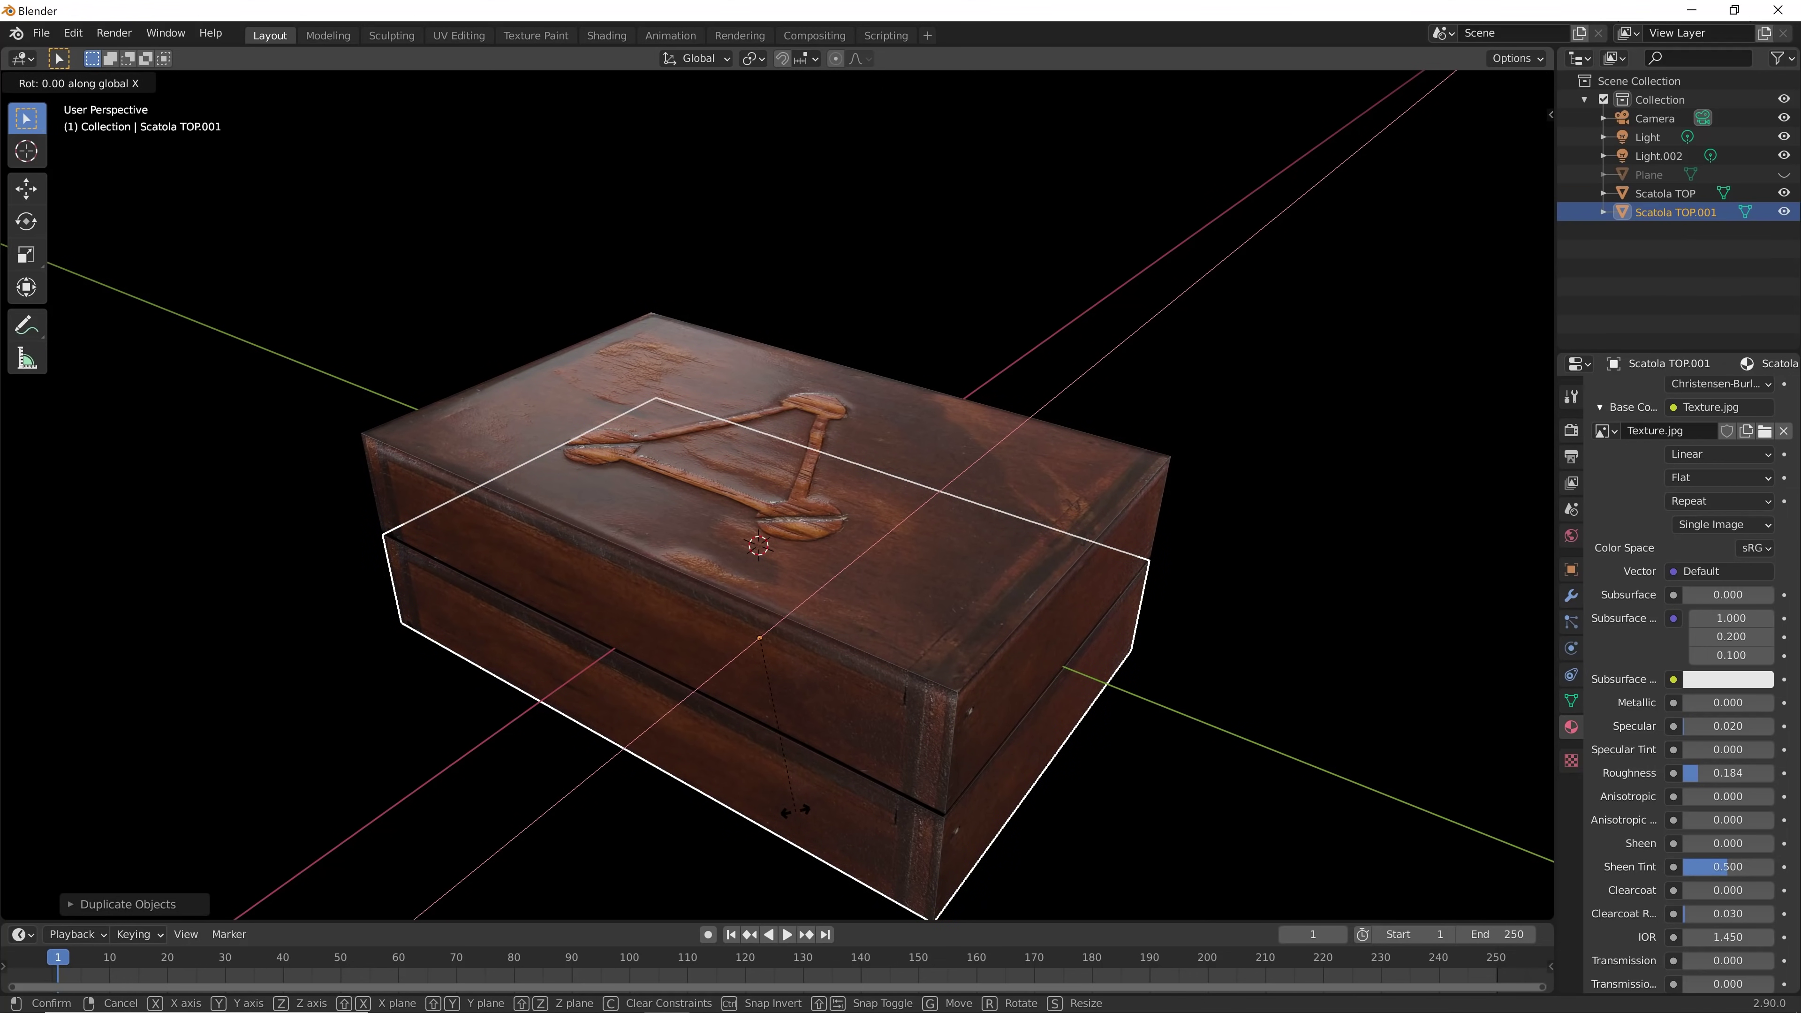
pyautogui.write('180')
pyautogui.press('Return')
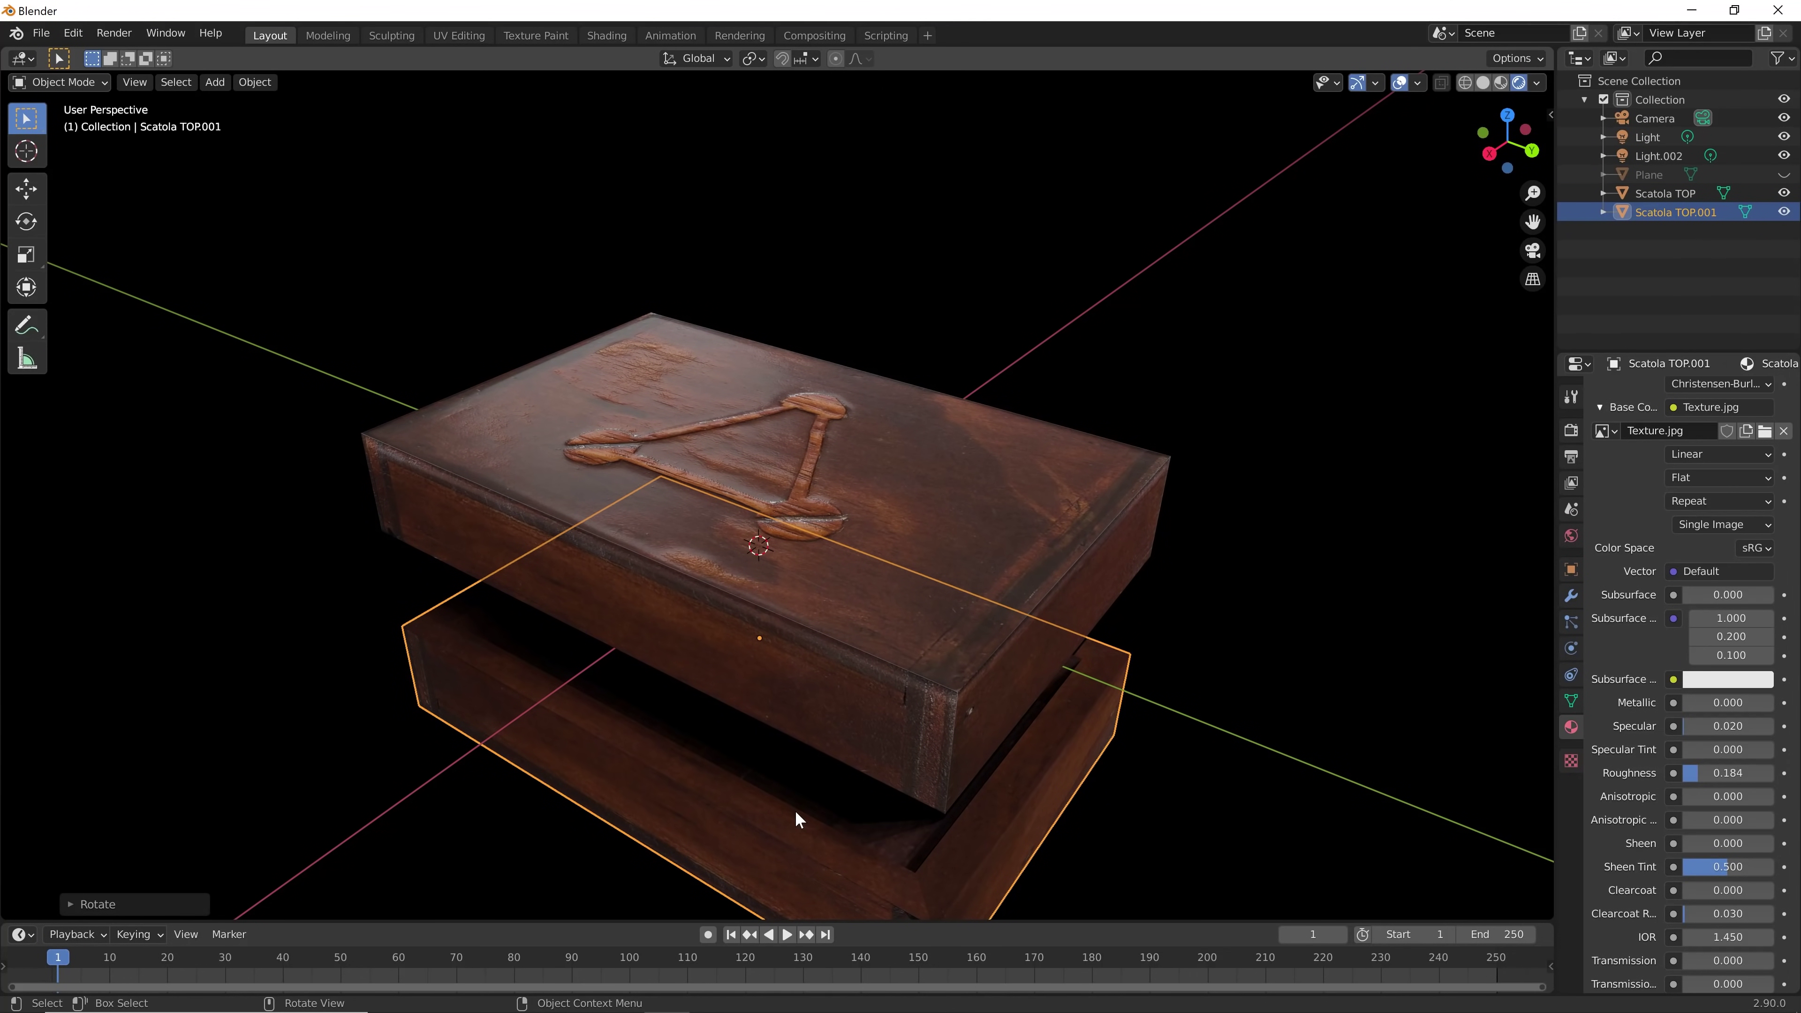
pyautogui.press('g')
pyautogui.press('z')
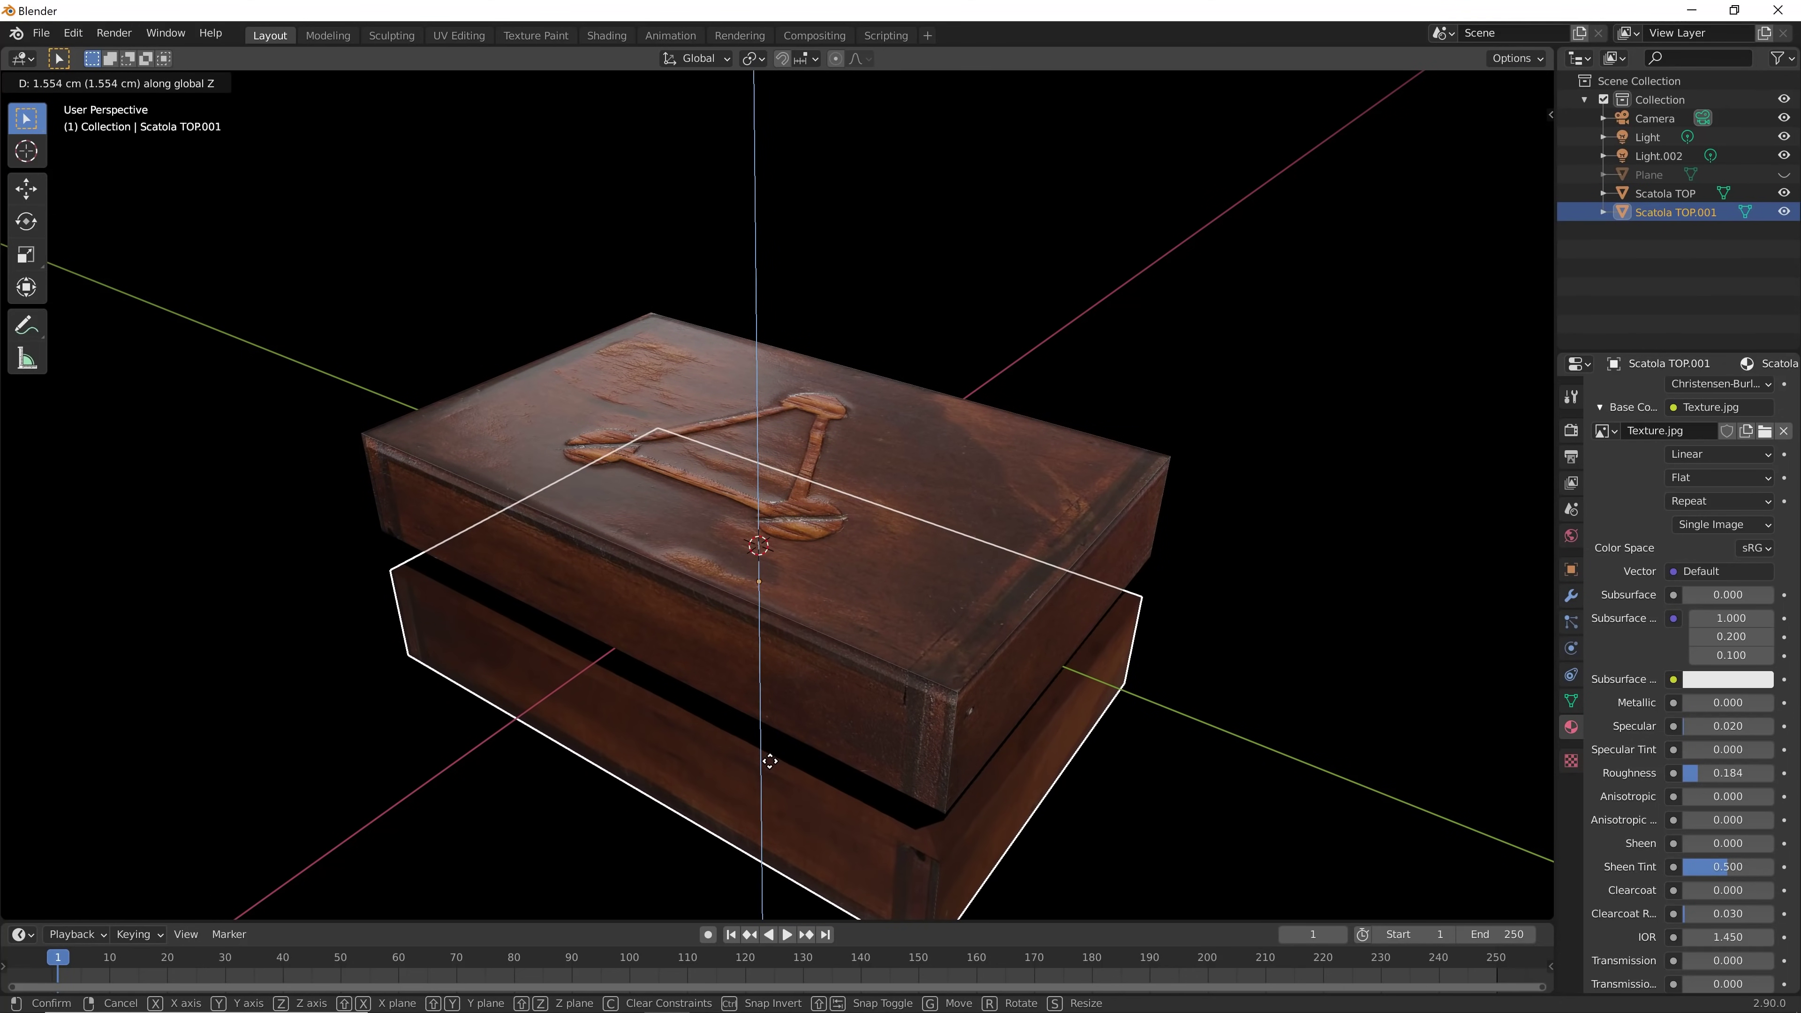
pyautogui.click(764, 725)
pyautogui.click(1281, 429)
pyautogui.moveTo(957, 751)
pyautogui.mouseDown(button='middle')
pyautogui.moveTo(892, 712)
pyautogui.moveTo(788, 692)
pyautogui.moveTo(965, 752)
pyautogui.moveTo(1211, 739)
pyautogui.mouseUp(button='middle')
pyautogui.keyDown('shift'); pyautogui.moveTo(1005, 803); pyautogui.dragTo(1008, 707, button='middle'); pyautogui.keyUp('shift')
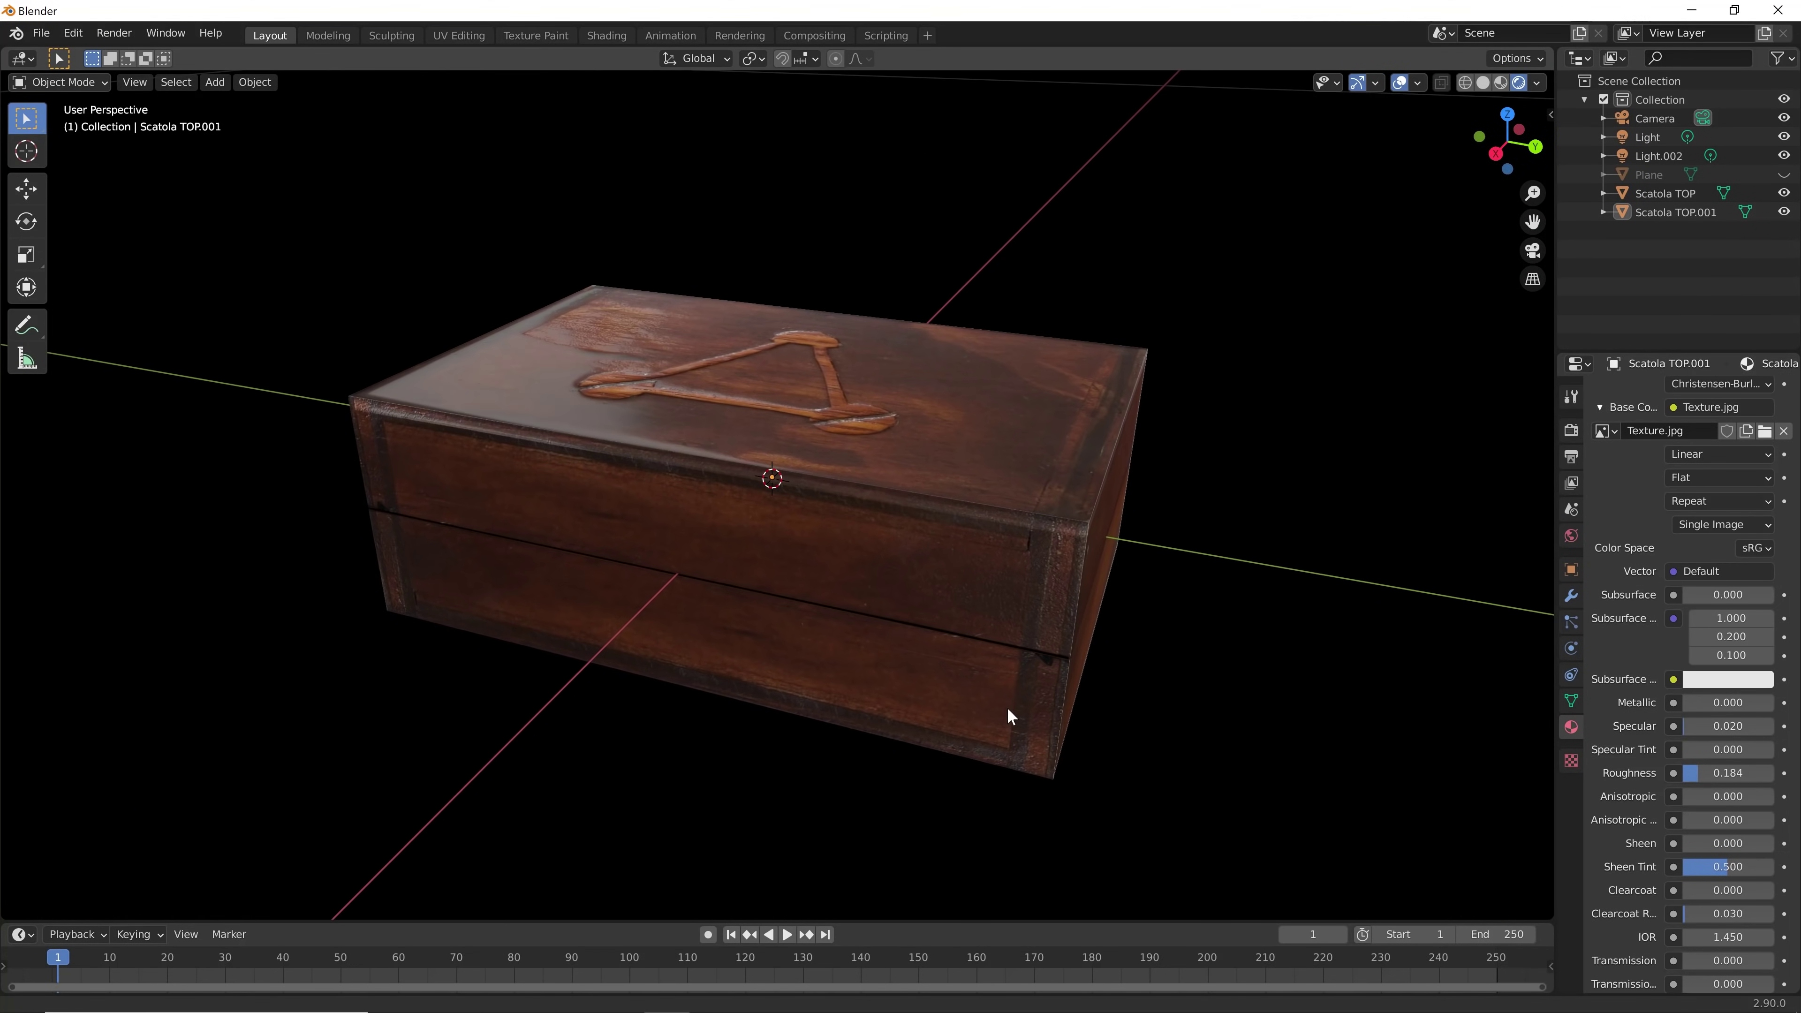
# Unhide the floor Plane and lower it slightly along Z
pyautogui.click(1784, 175)
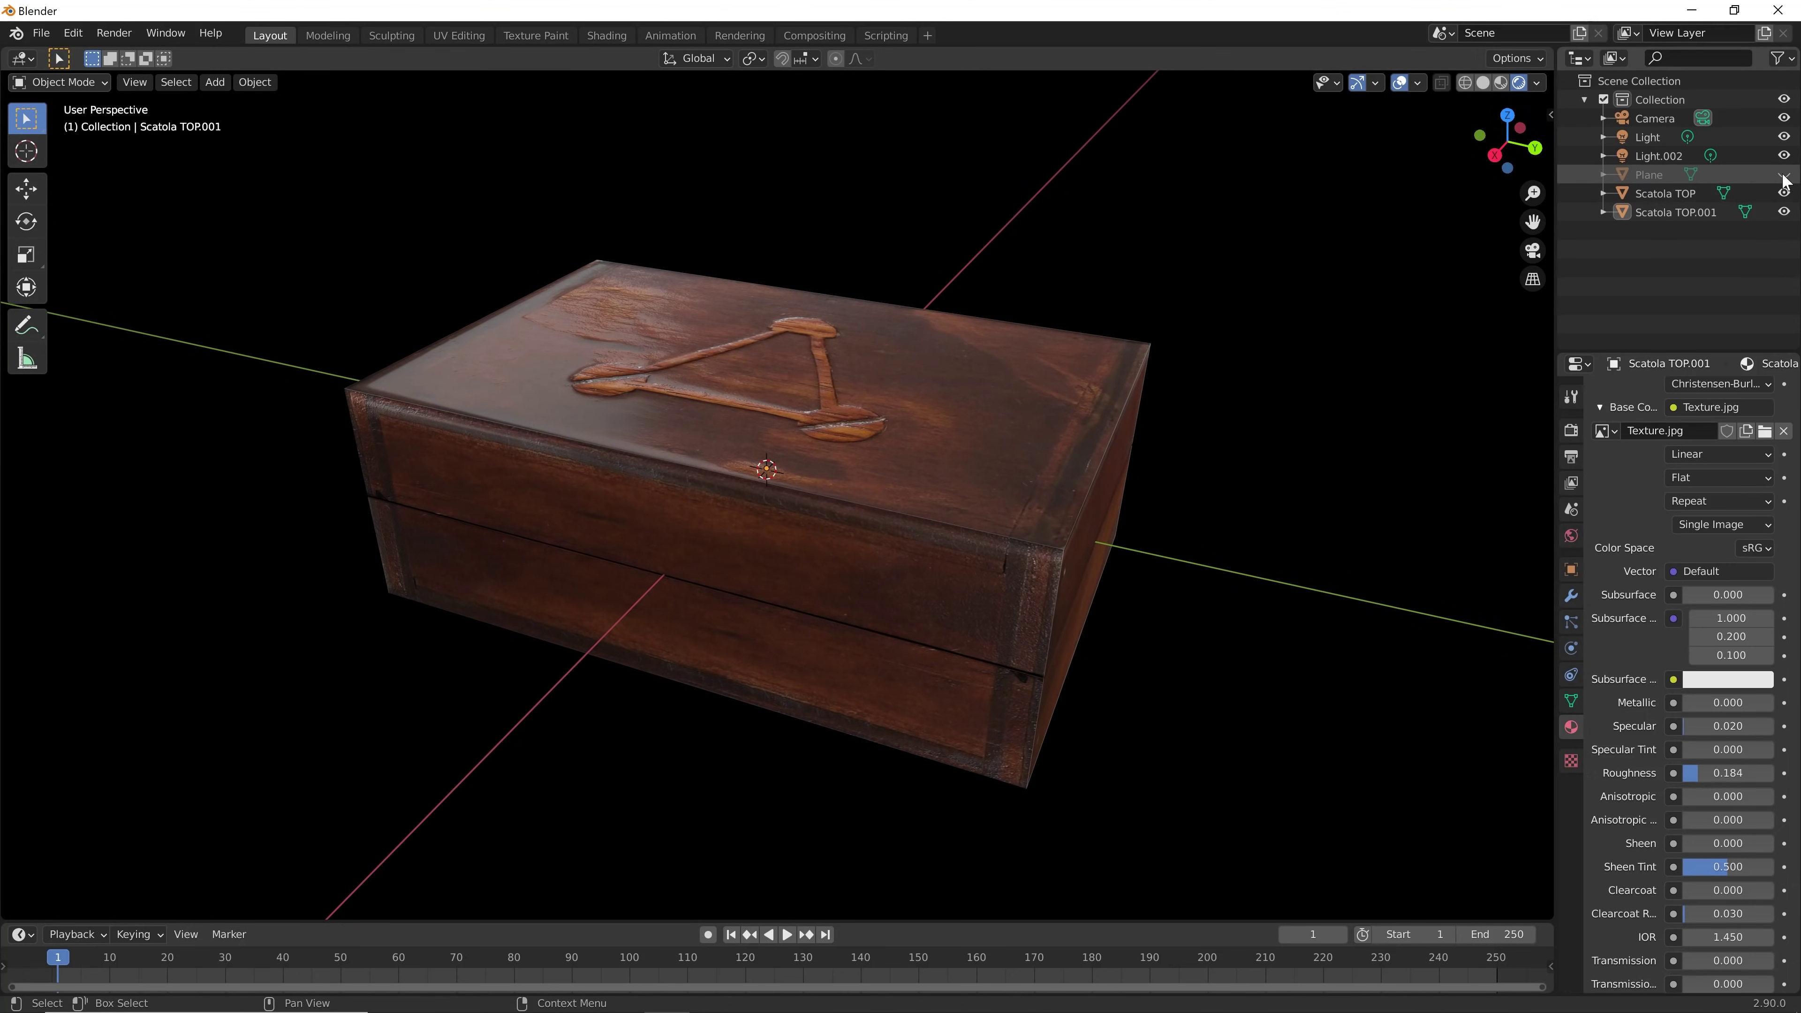
pyautogui.click(1177, 636)
pyautogui.press('g')
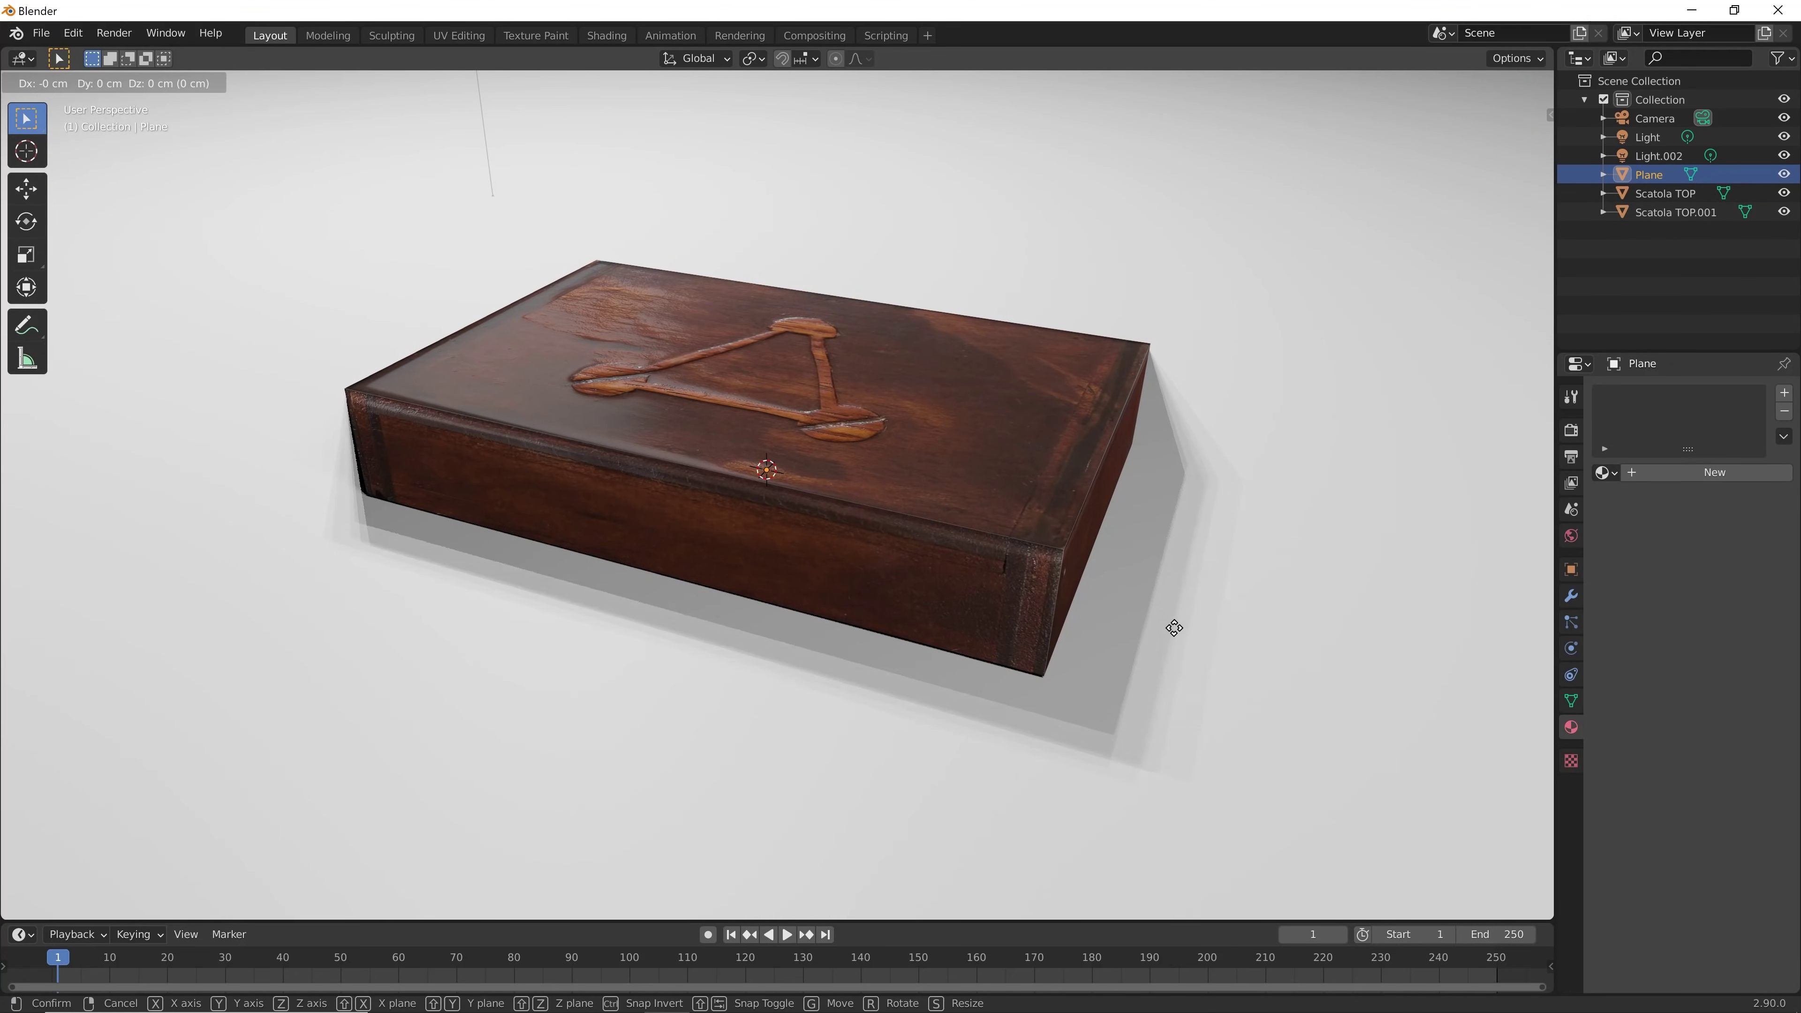
pyautogui.press('z')
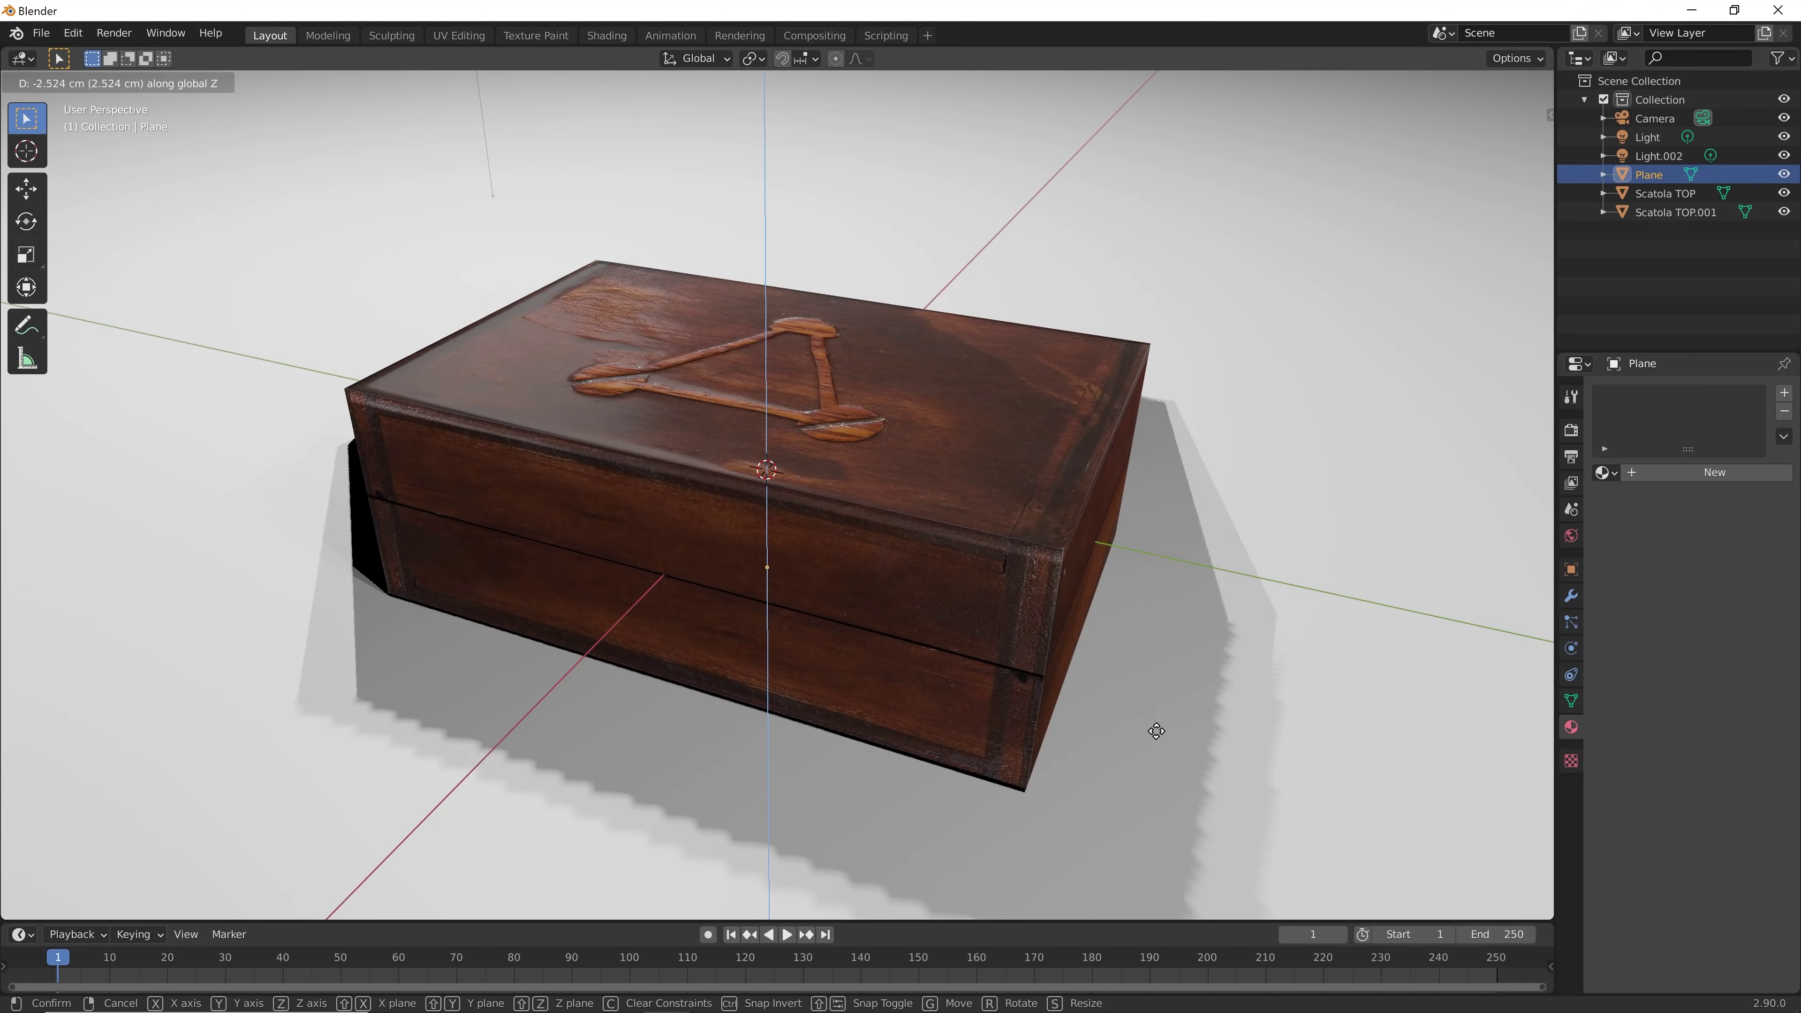
pyautogui.click(1185, 726)
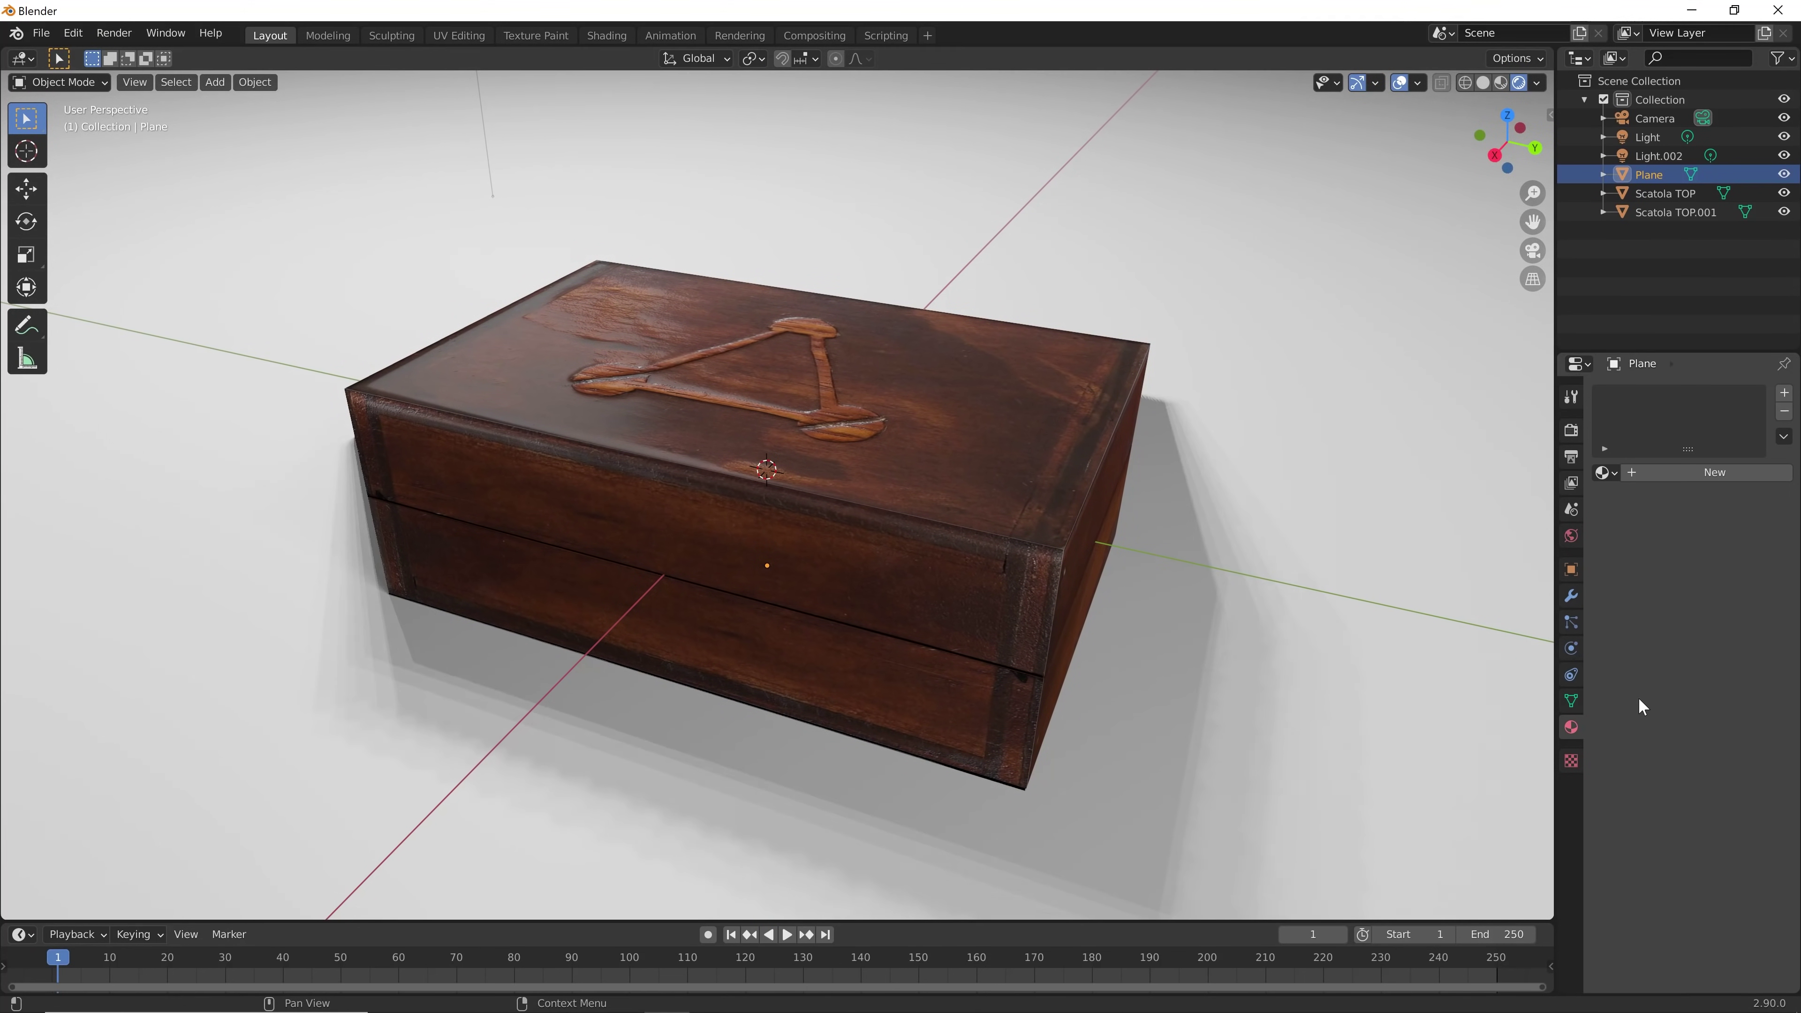
# Give the Plane a new Pavimento material with an olive base colour
pyautogui.click(1647, 472)
pyautogui.doubleClick(1639, 398)
pyautogui.write('Paviment')
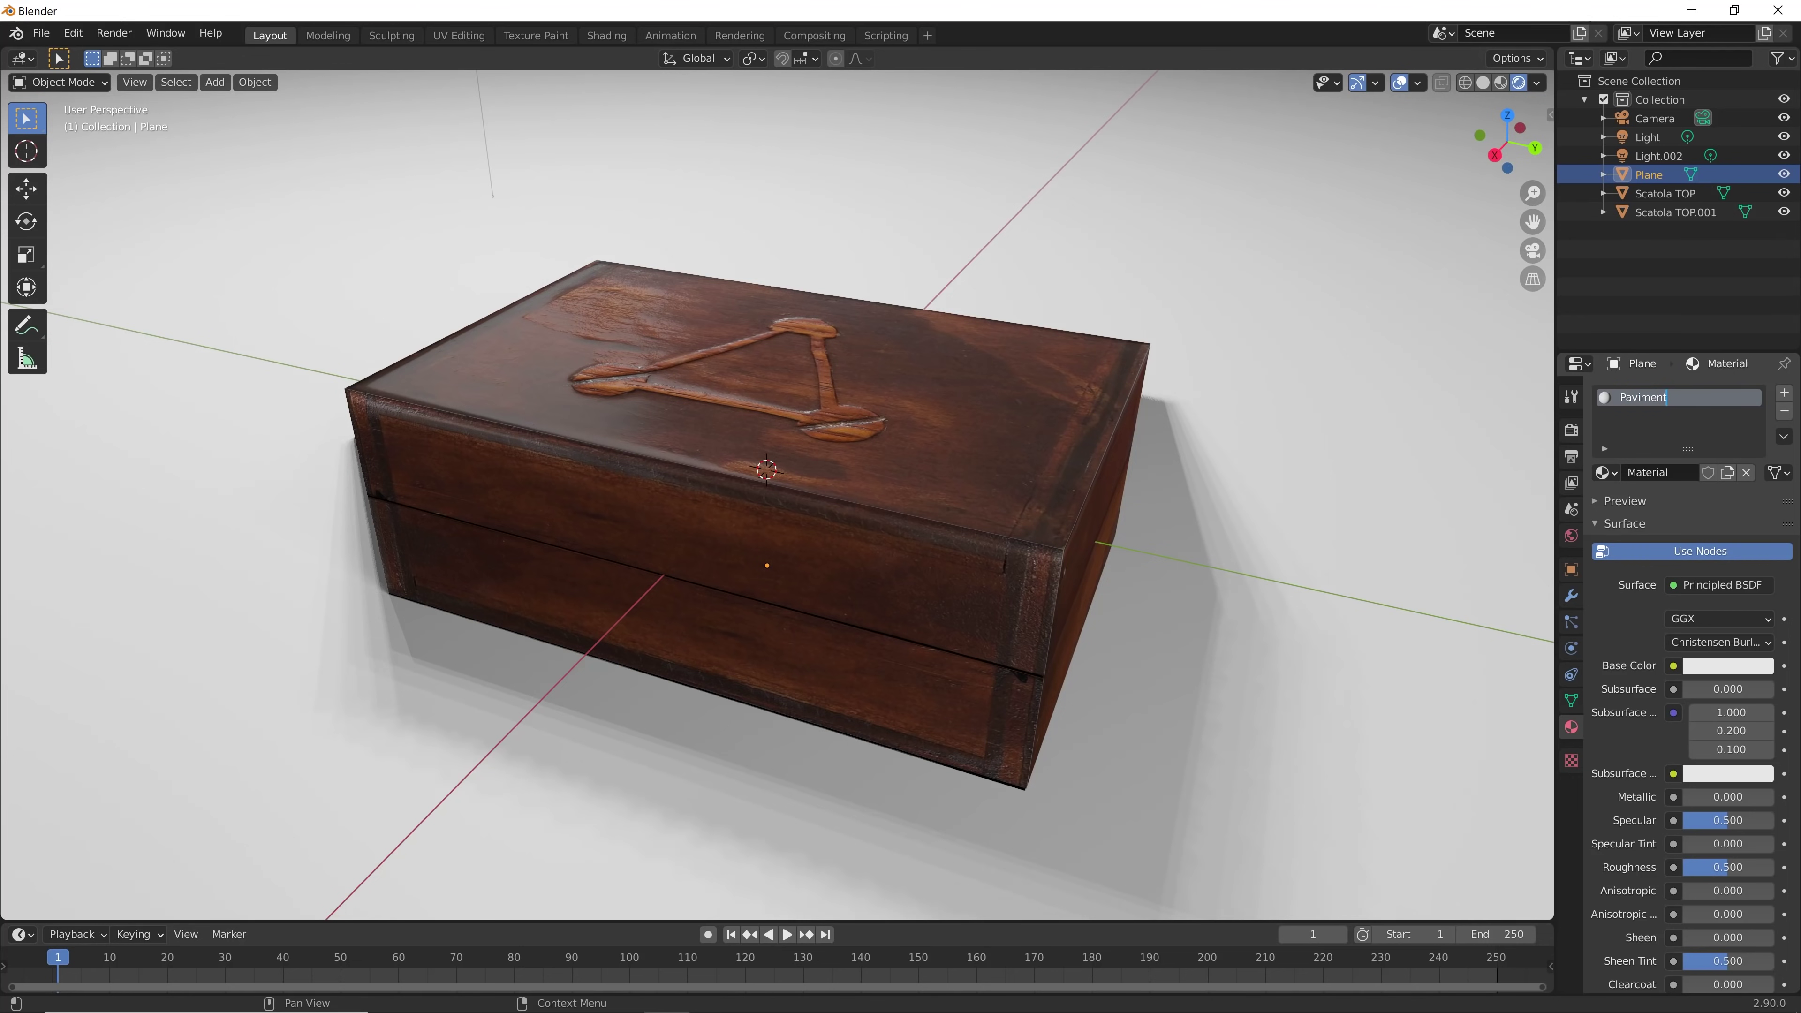
pyautogui.write('o')
pyautogui.press('Return')
pyautogui.click(1704, 667)
pyautogui.moveTo(1674, 539)
pyautogui.mouseDown()
pyautogui.moveTo(1724, 439)
pyautogui.moveTo(1693, 442)
pyautogui.moveTo(1758, 476)
pyautogui.moveTo(1649, 485)
pyautogui.mouseUp()
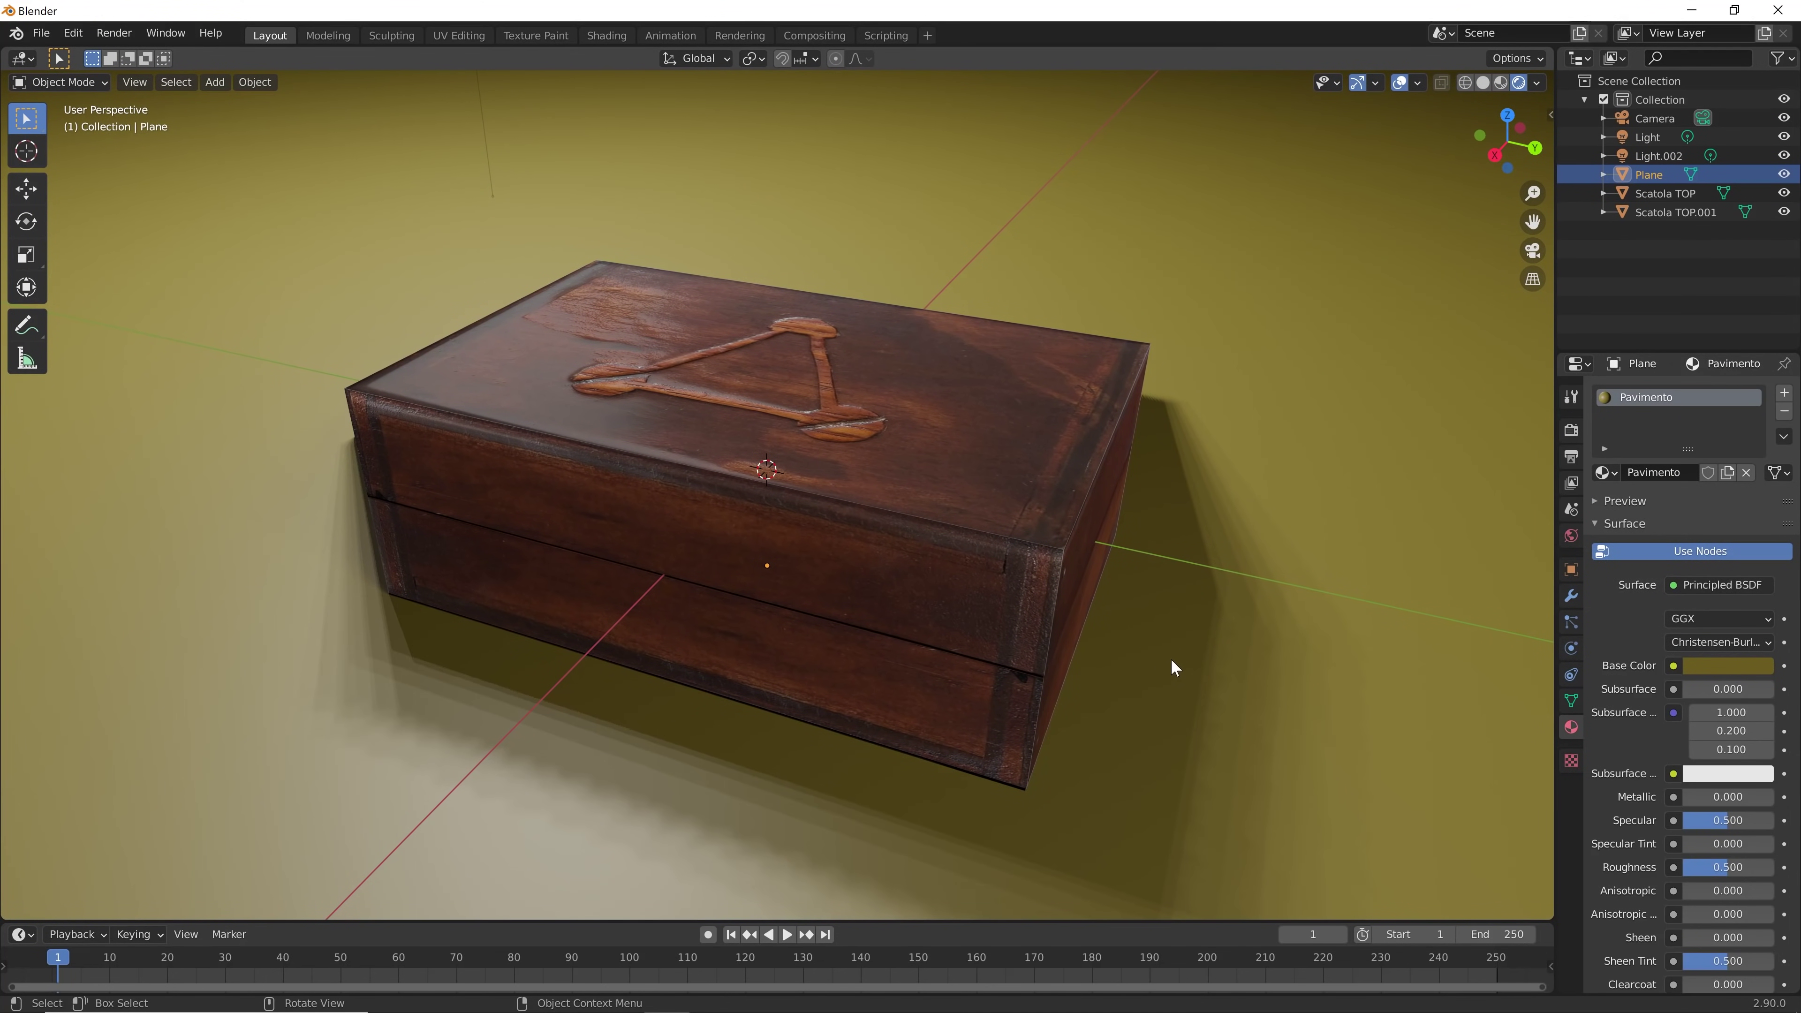
pyautogui.moveTo(1167, 660)
pyautogui.mouseDown(button='middle')
pyautogui.moveTo(1086, 665)
pyautogui.moveTo(1100, 660)
pyautogui.mouseUp(button='middle')
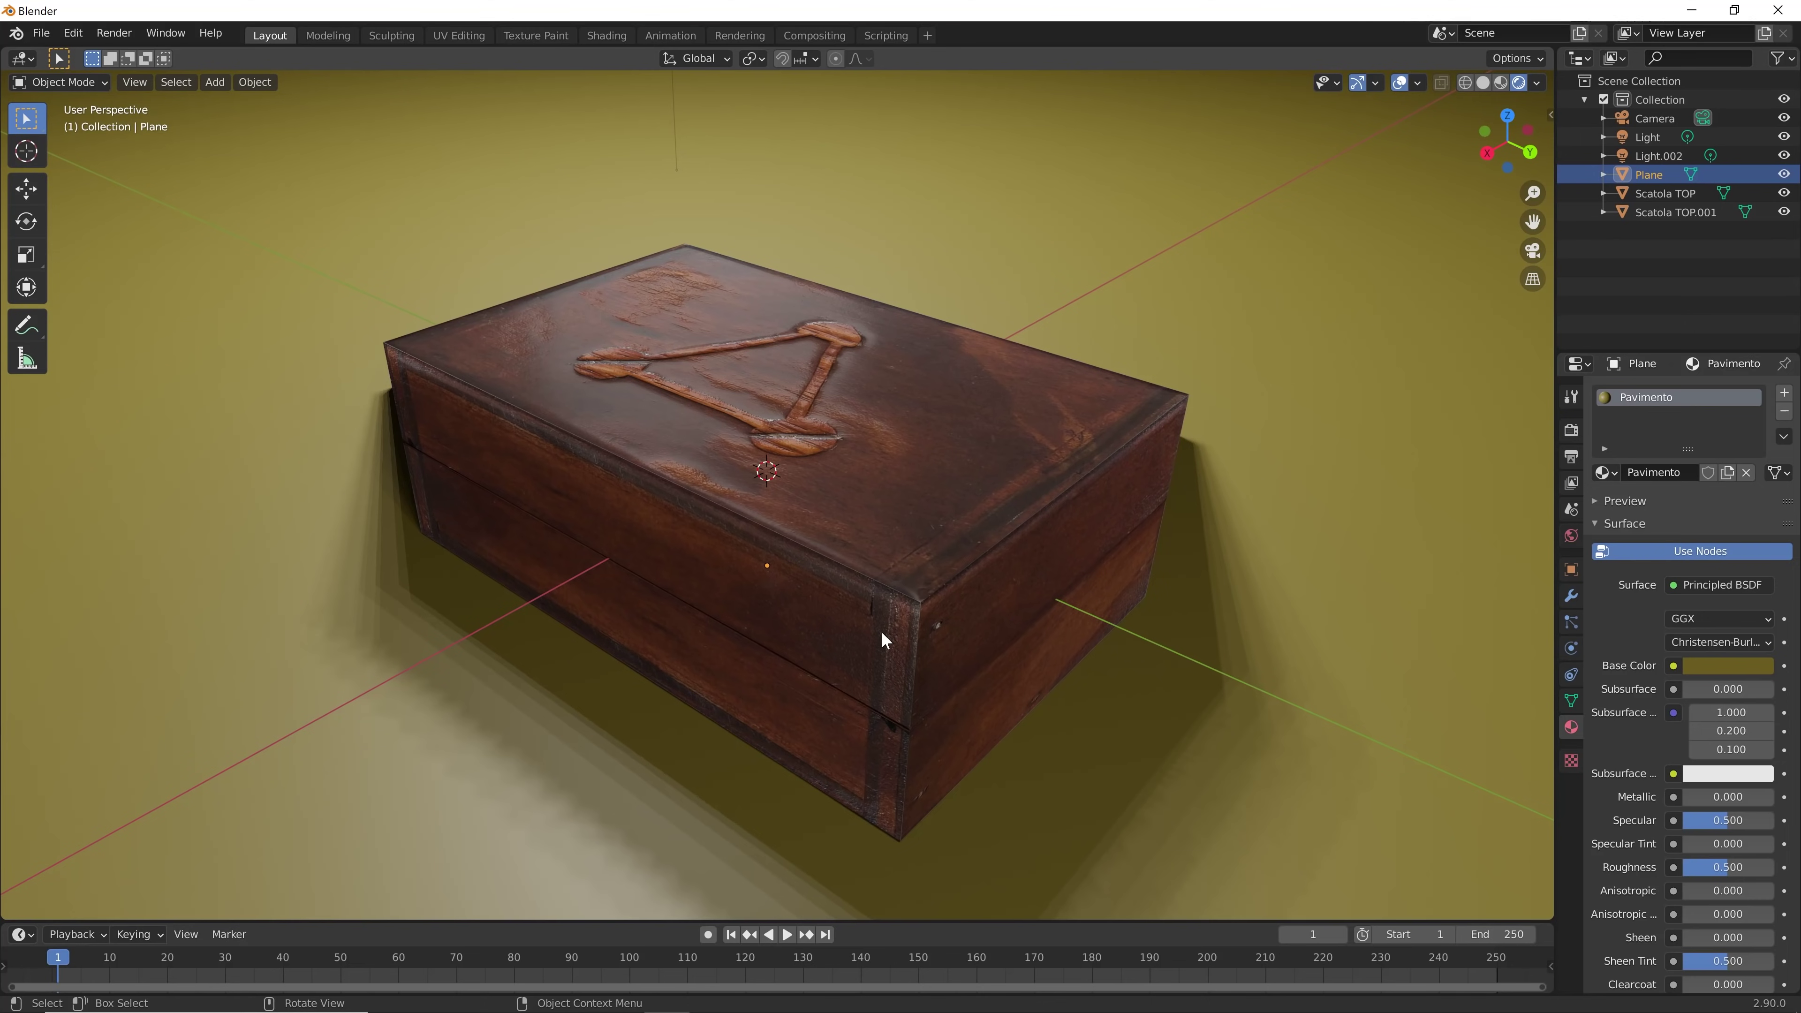
pyautogui.moveTo(719, 507); pyautogui.dragTo(729, 520, button='middle')
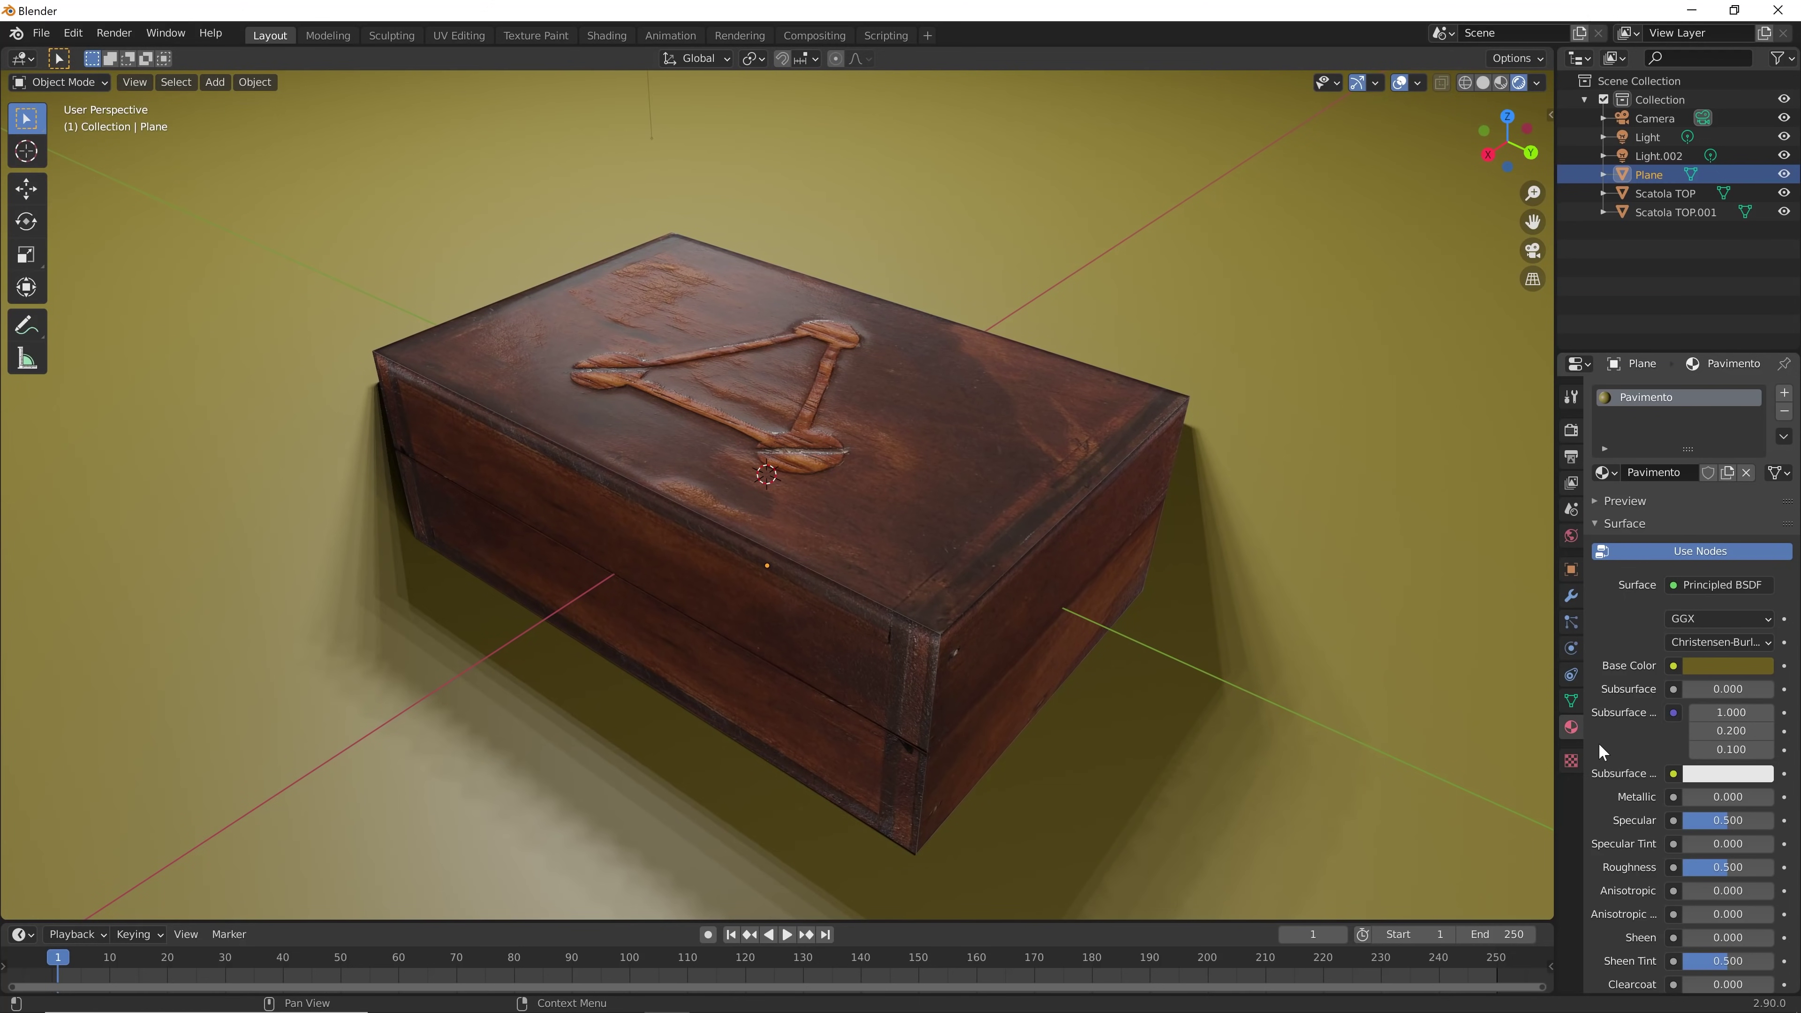
# Enable ambient occlusion in the Eevee render settings
pyautogui.click(1571, 429)
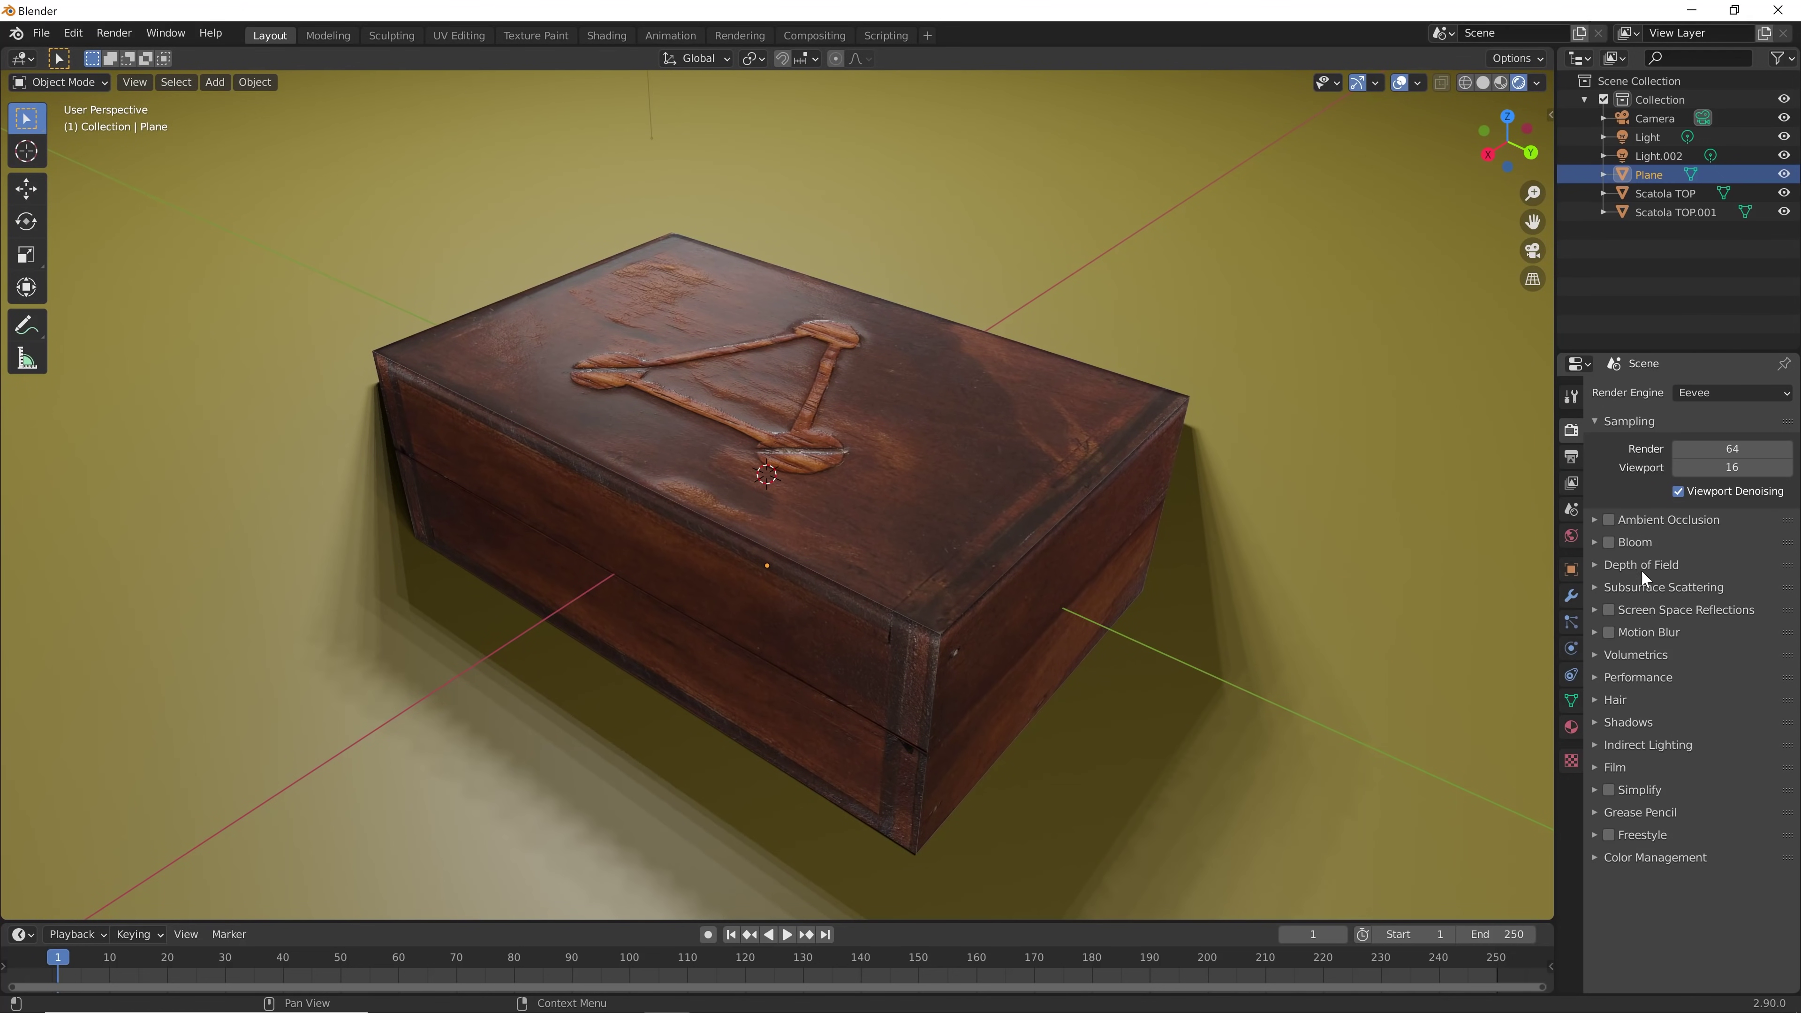
pyautogui.click(1610, 521)
pyautogui.click(819, 556)
pyautogui.press('g')
pyautogui.press('z')
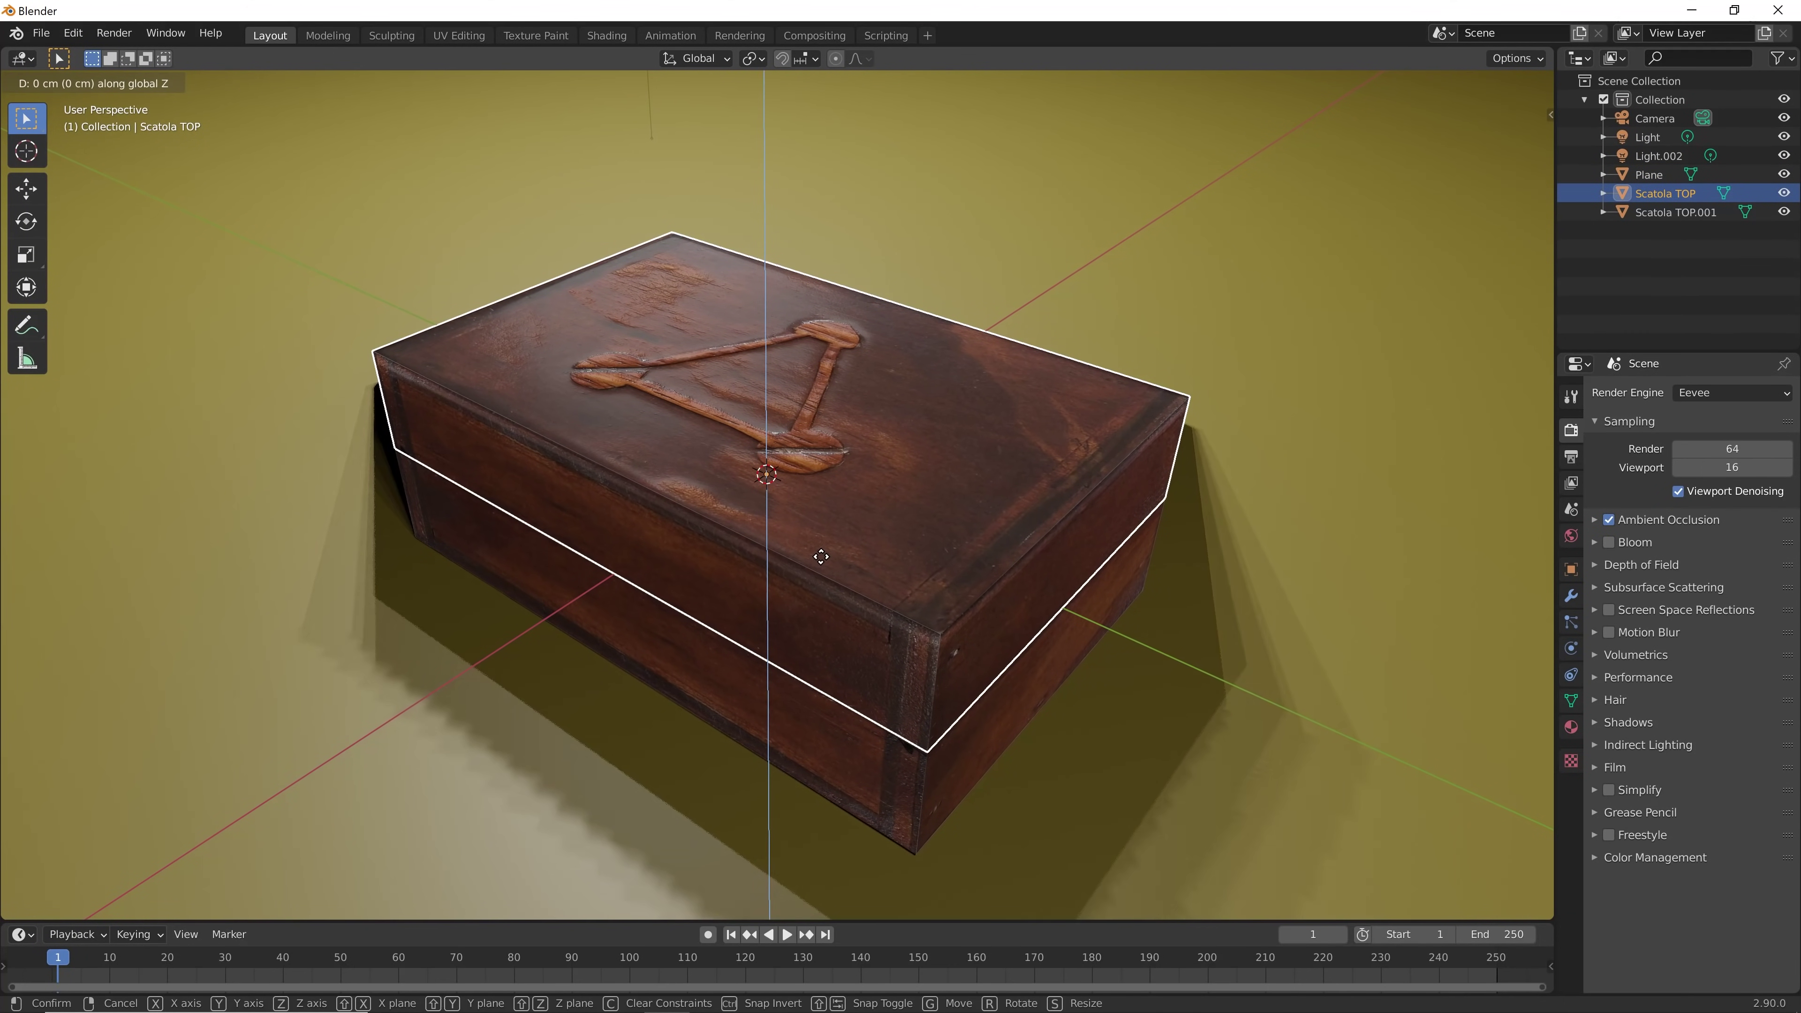
pyautogui.press('Escape')
pyautogui.click(1170, 587)
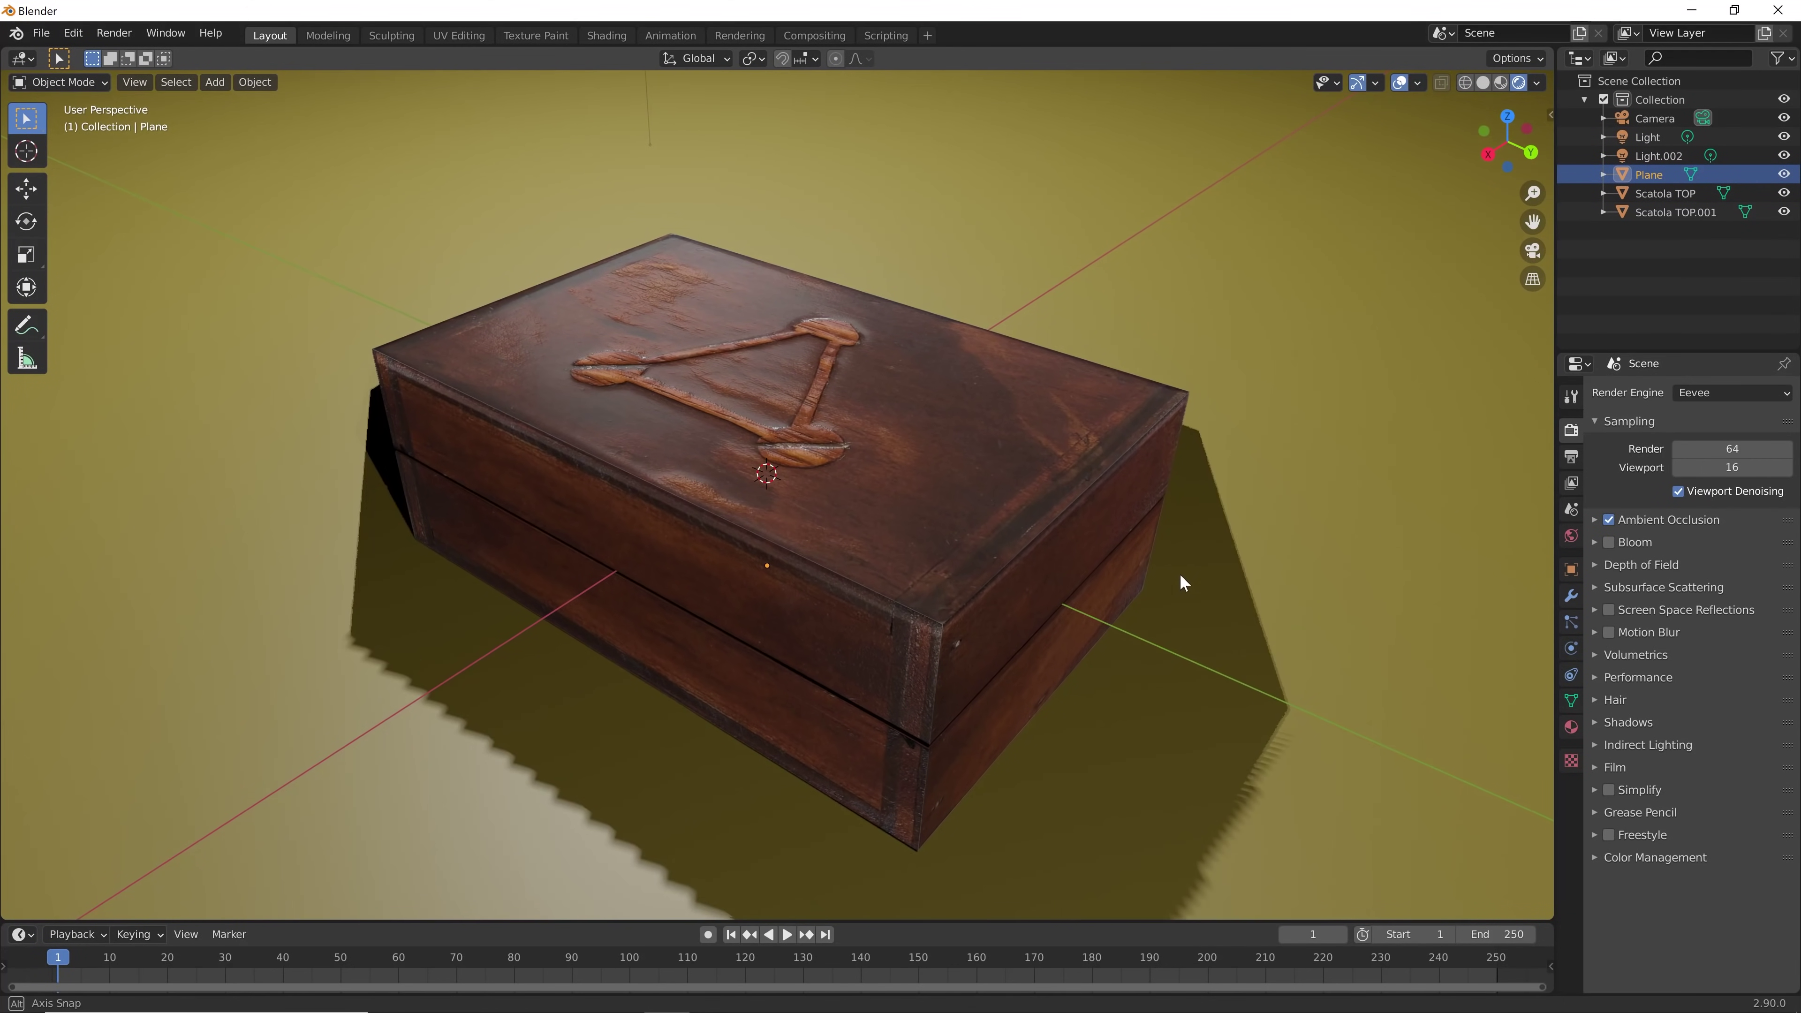
pyautogui.moveTo(1181, 582); pyautogui.dragTo(1170, 605, button='middle')
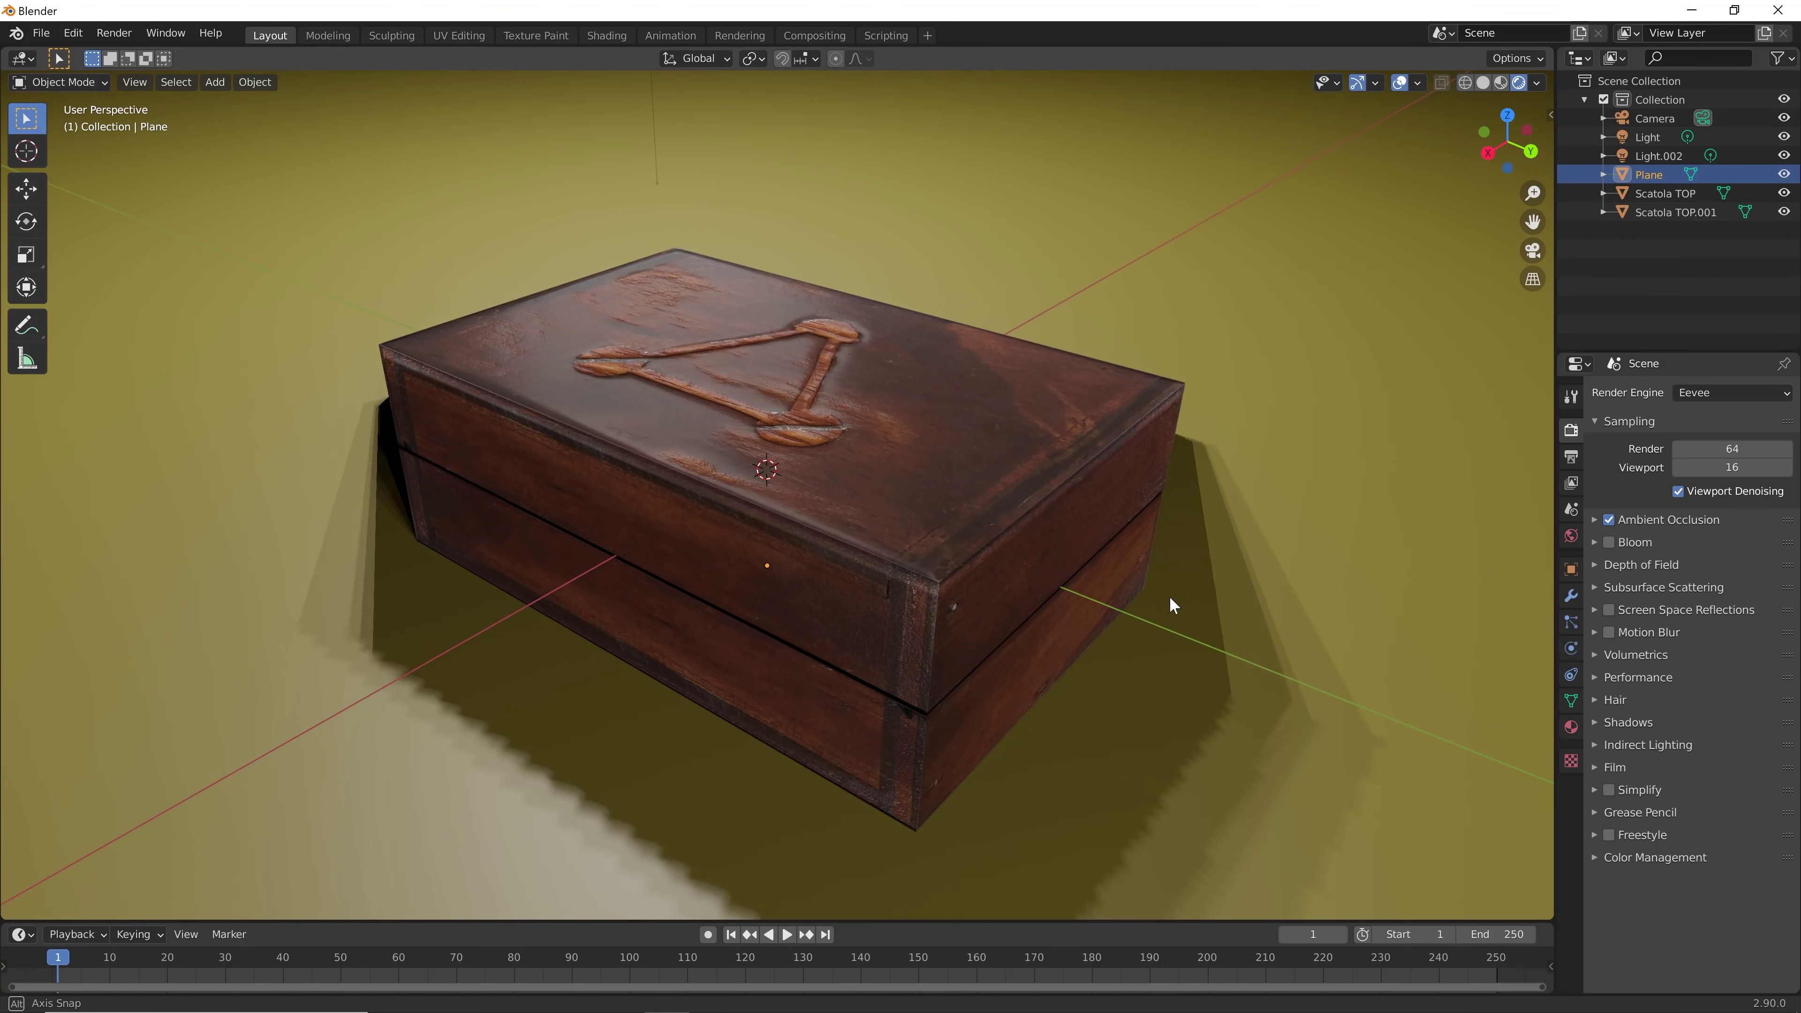
pyautogui.scroll(1, 1170, 598)
# Turn on bloom, screen space reflections and motion blur, and expand the shadow settings
pyautogui.click(1609, 542)
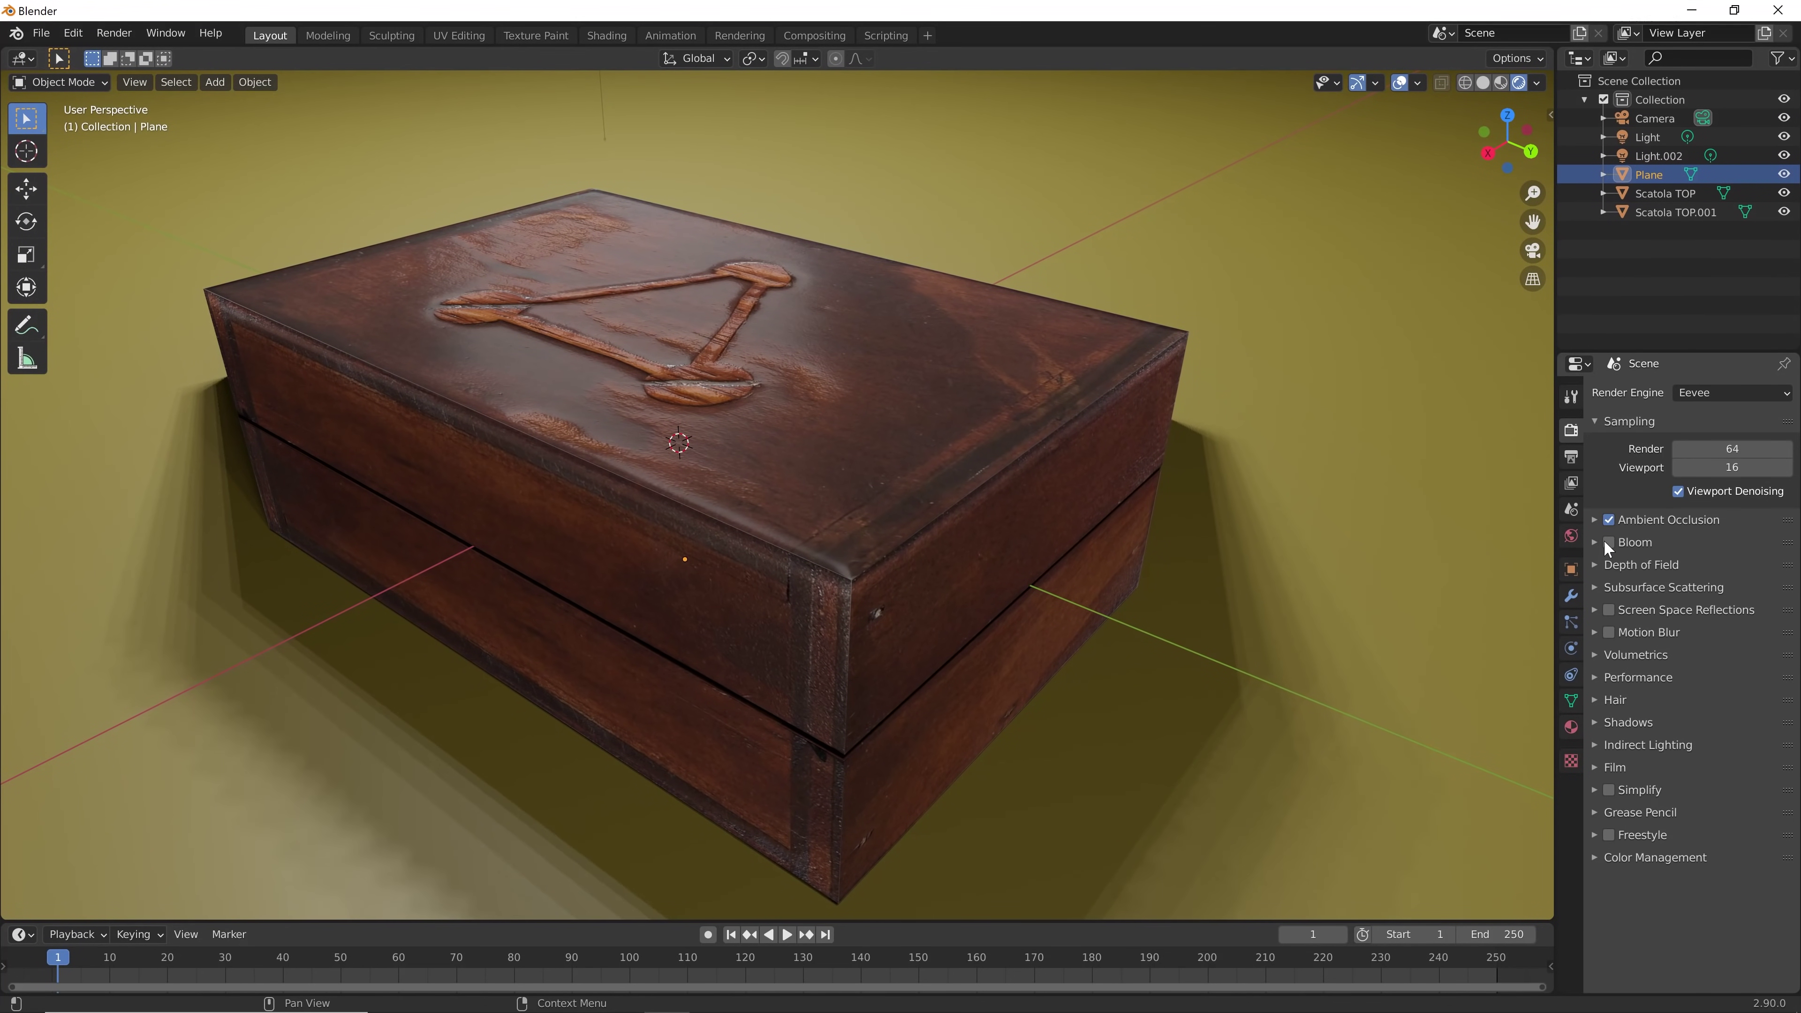
pyautogui.click(1594, 589)
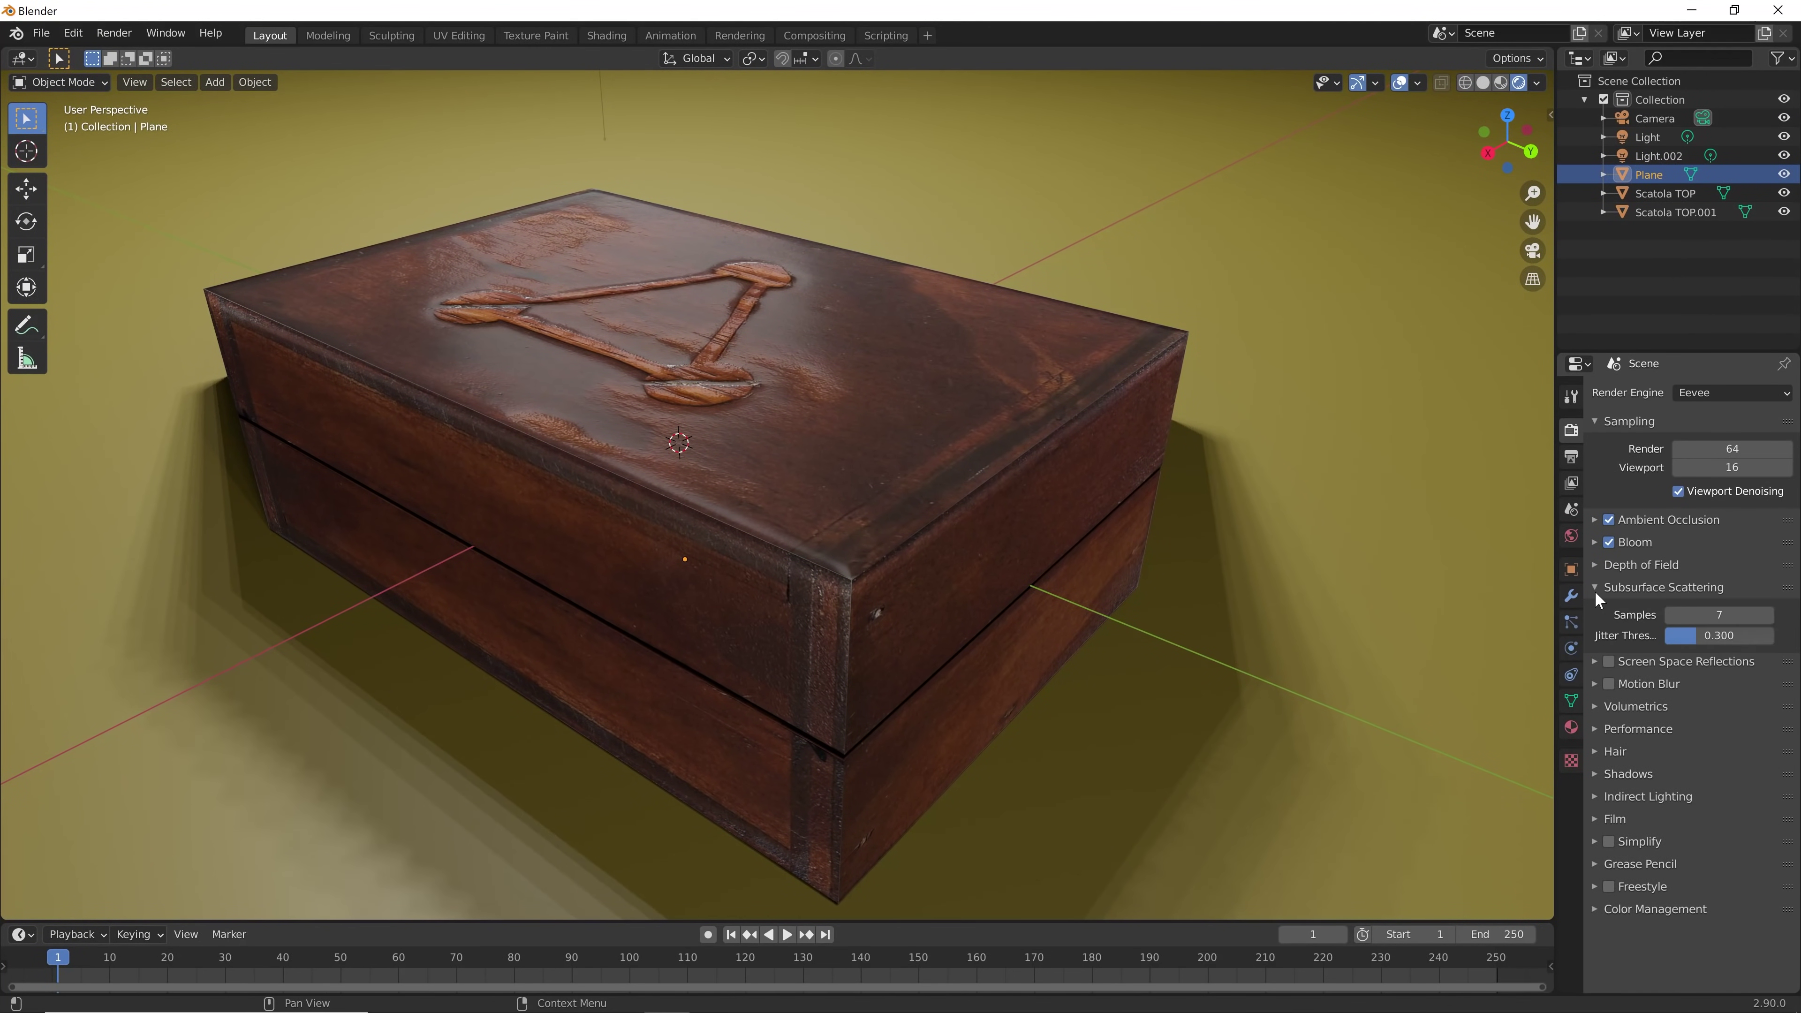
pyautogui.click(1595, 662)
pyautogui.click(1608, 665)
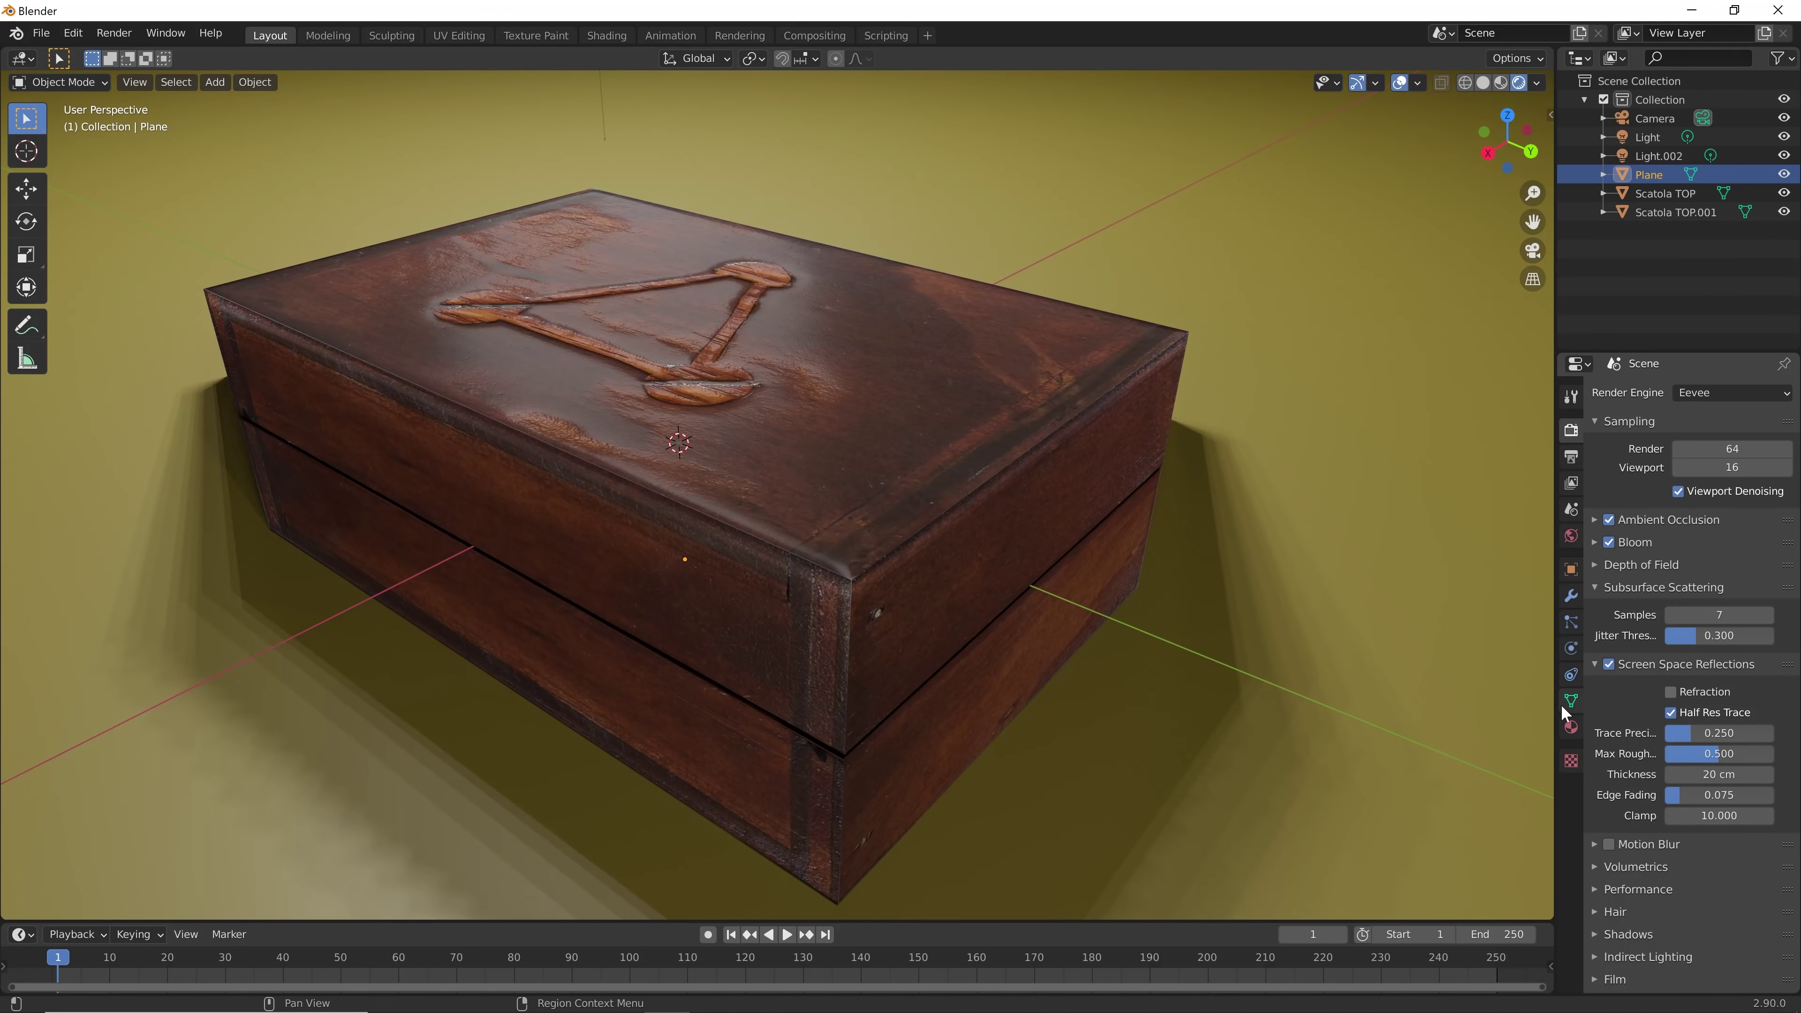
pyautogui.scroll(-1, 1633, 803)
pyautogui.scroll(-1, 1634, 807)
pyautogui.click(1609, 785)
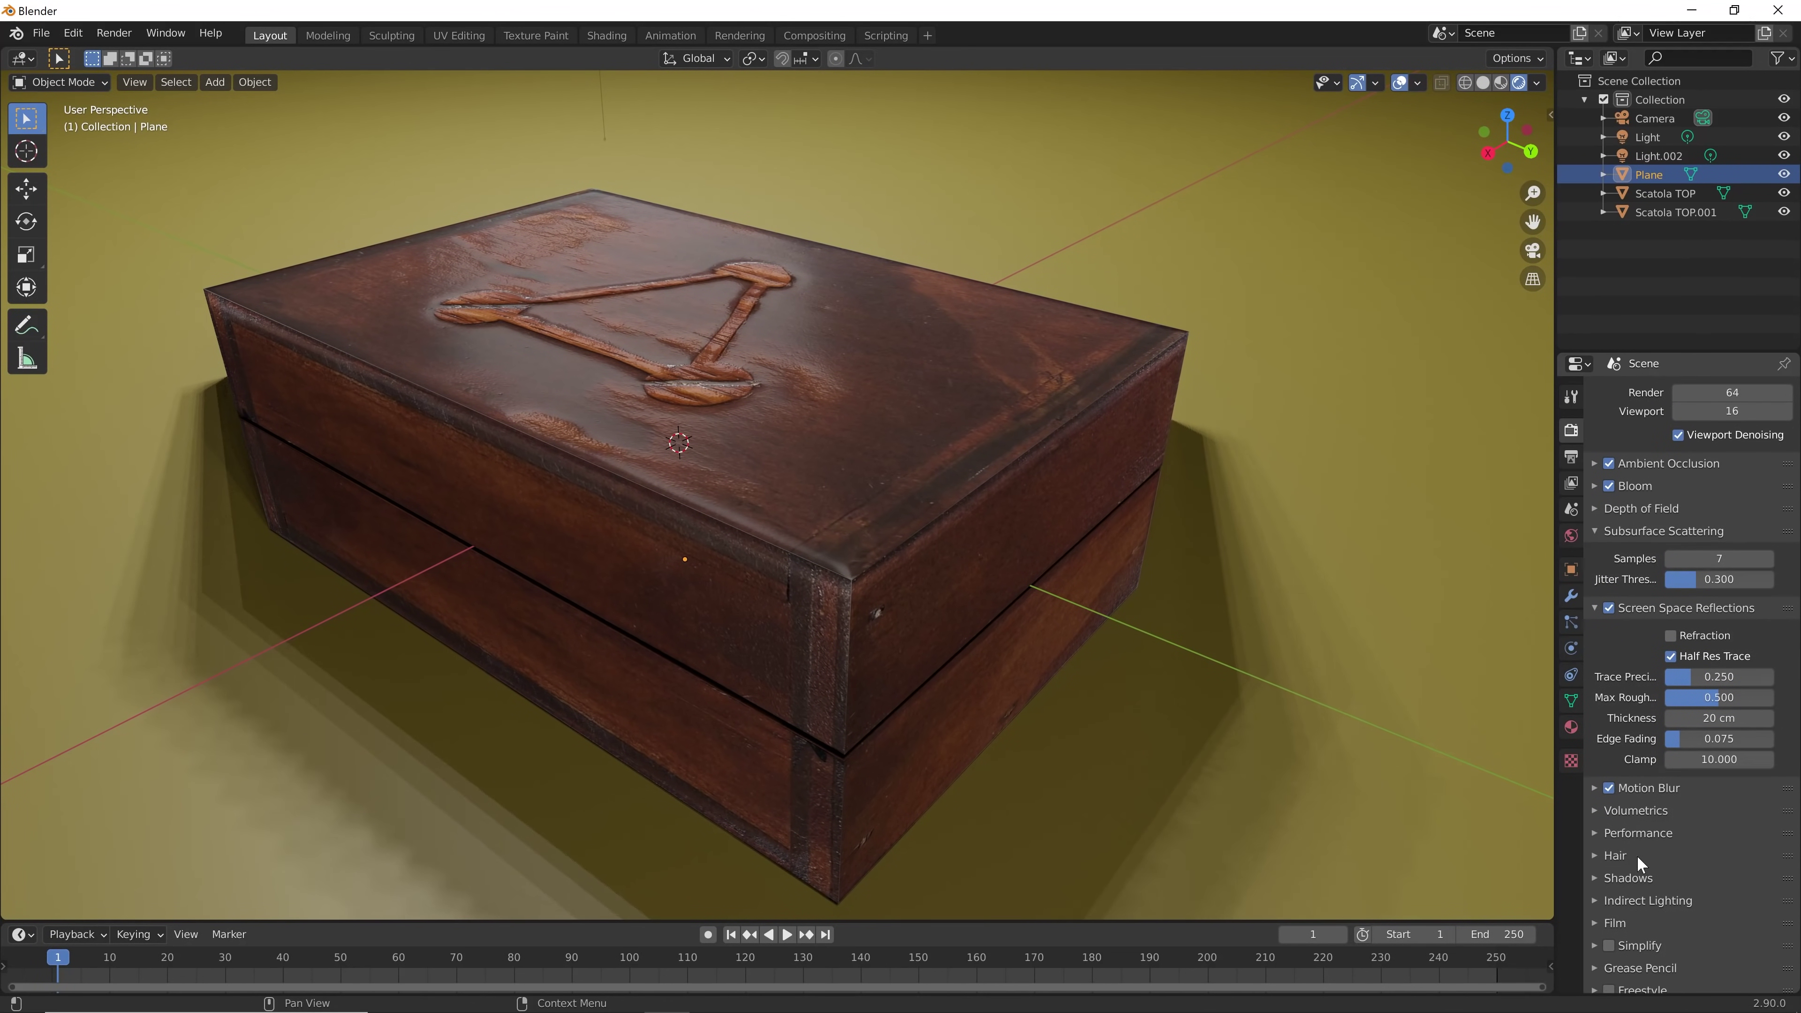
pyautogui.scroll(-1, 1637, 856)
pyautogui.click(1595, 848)
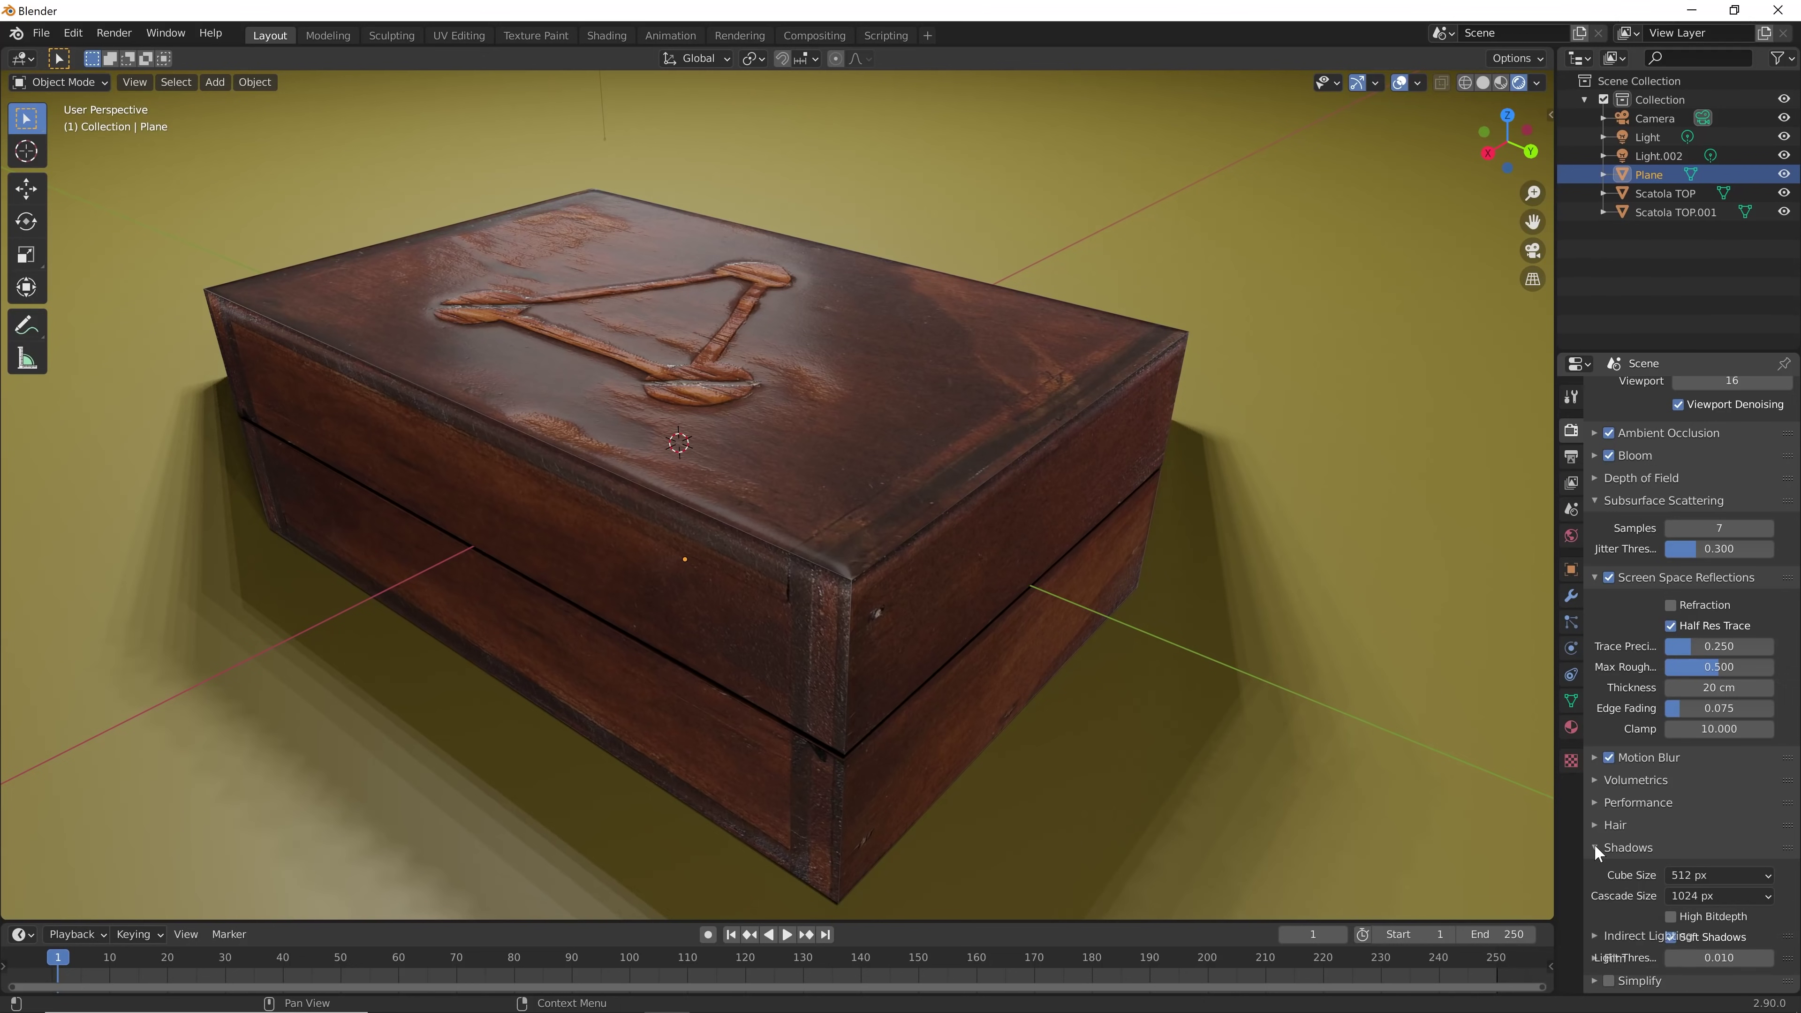
pyautogui.scroll(-1, 1631, 845)
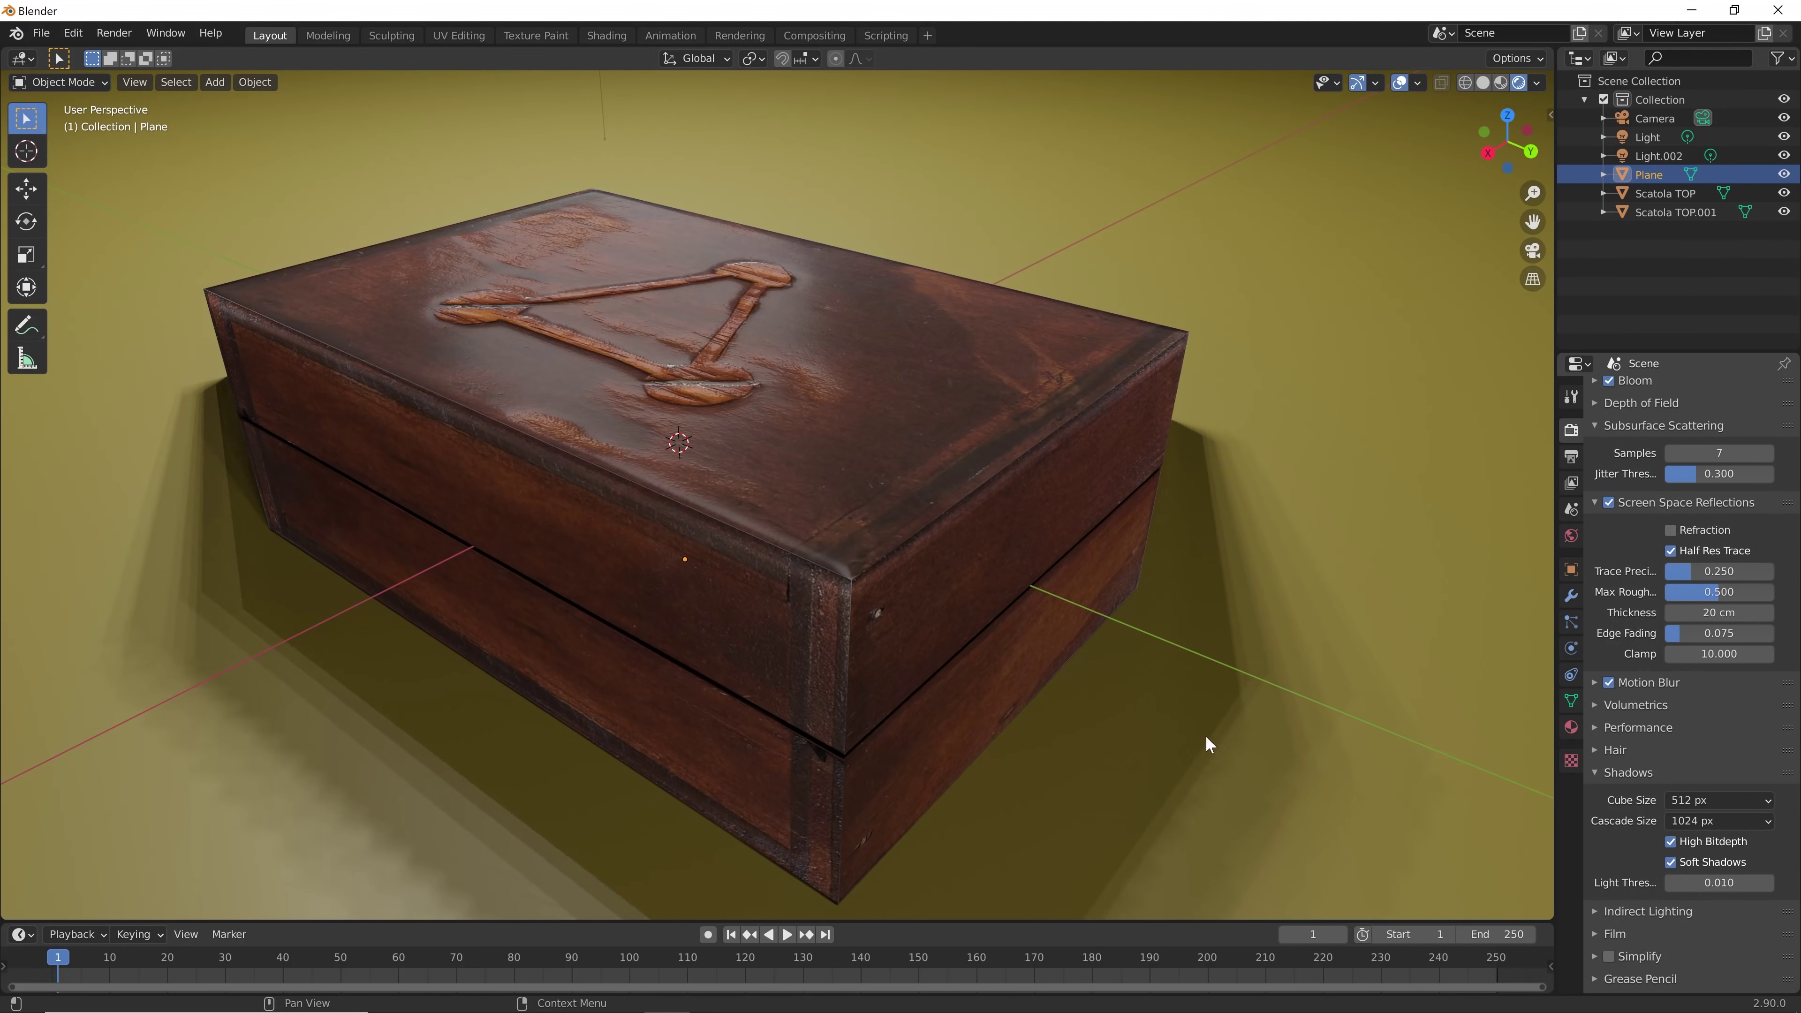
# Orbit around the box, then view the scene through the camera
pyautogui.moveTo(1105, 716); pyautogui.dragTo(1166, 716, button='middle')
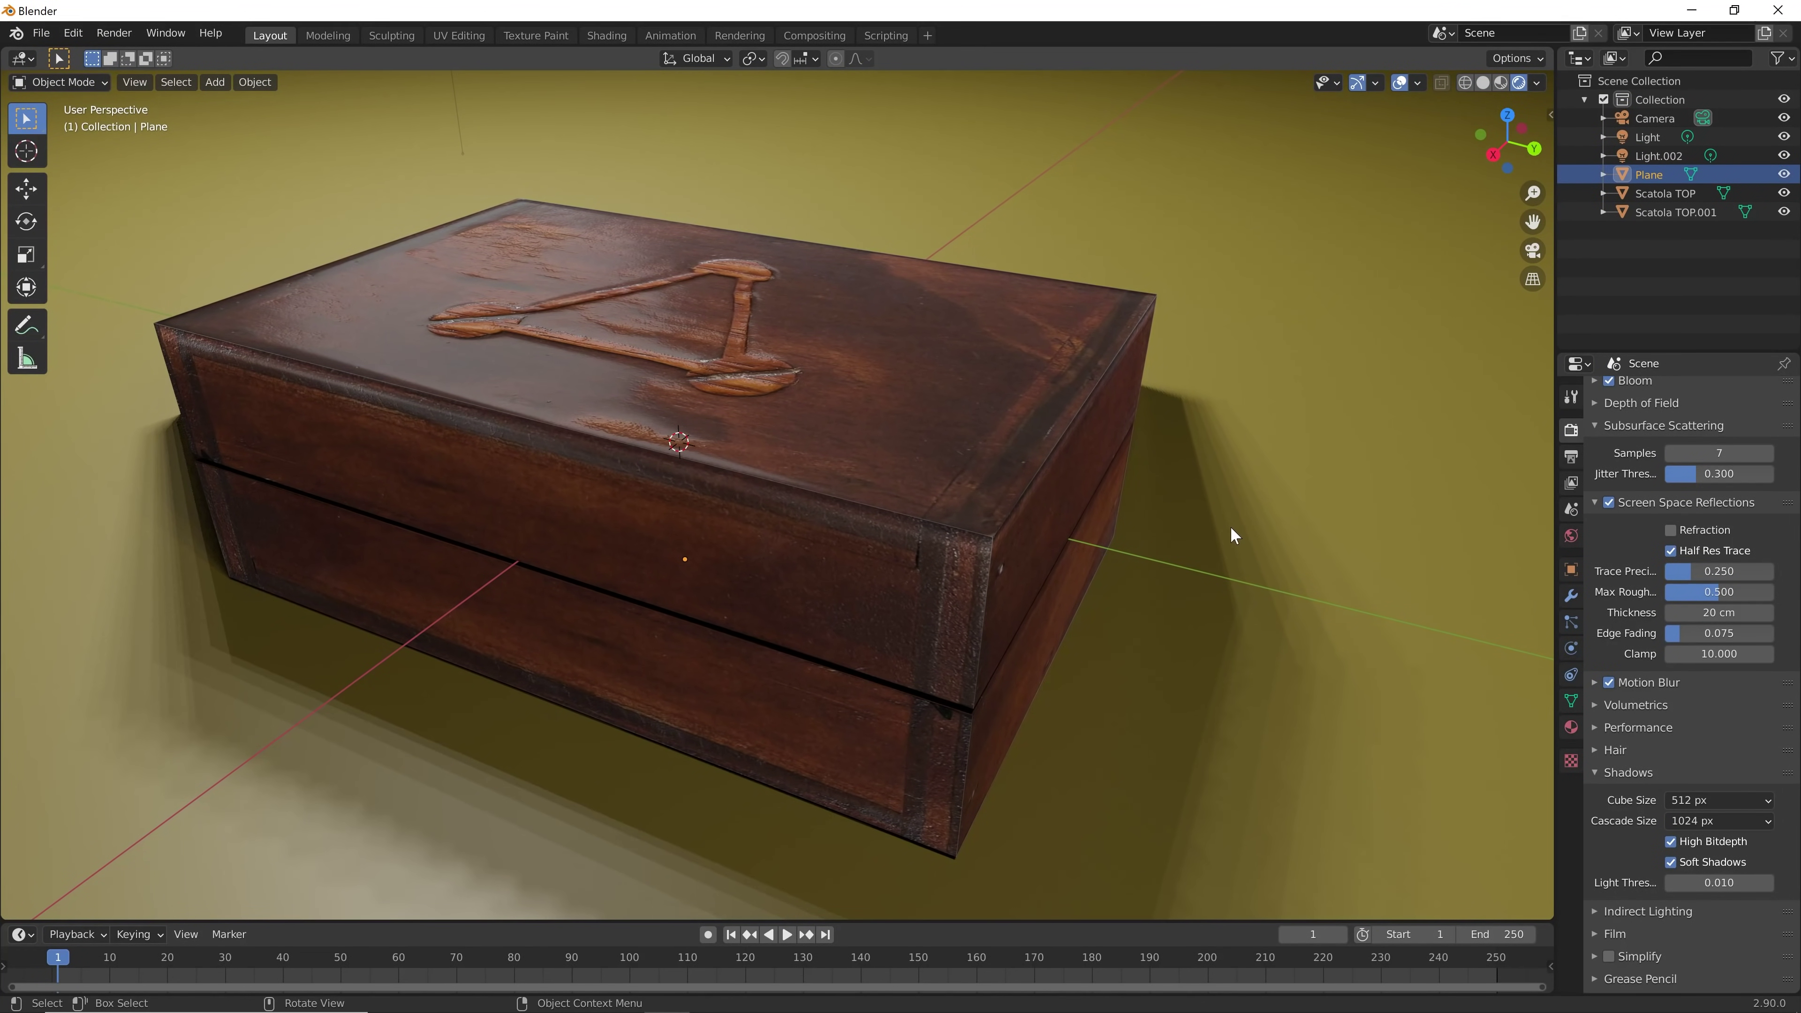
pyautogui.moveTo(1116, 562)
pyautogui.mouseDown(button='middle')
pyautogui.moveTo(1042, 591)
pyautogui.moveTo(1038, 570)
pyautogui.mouseUp(button='middle')
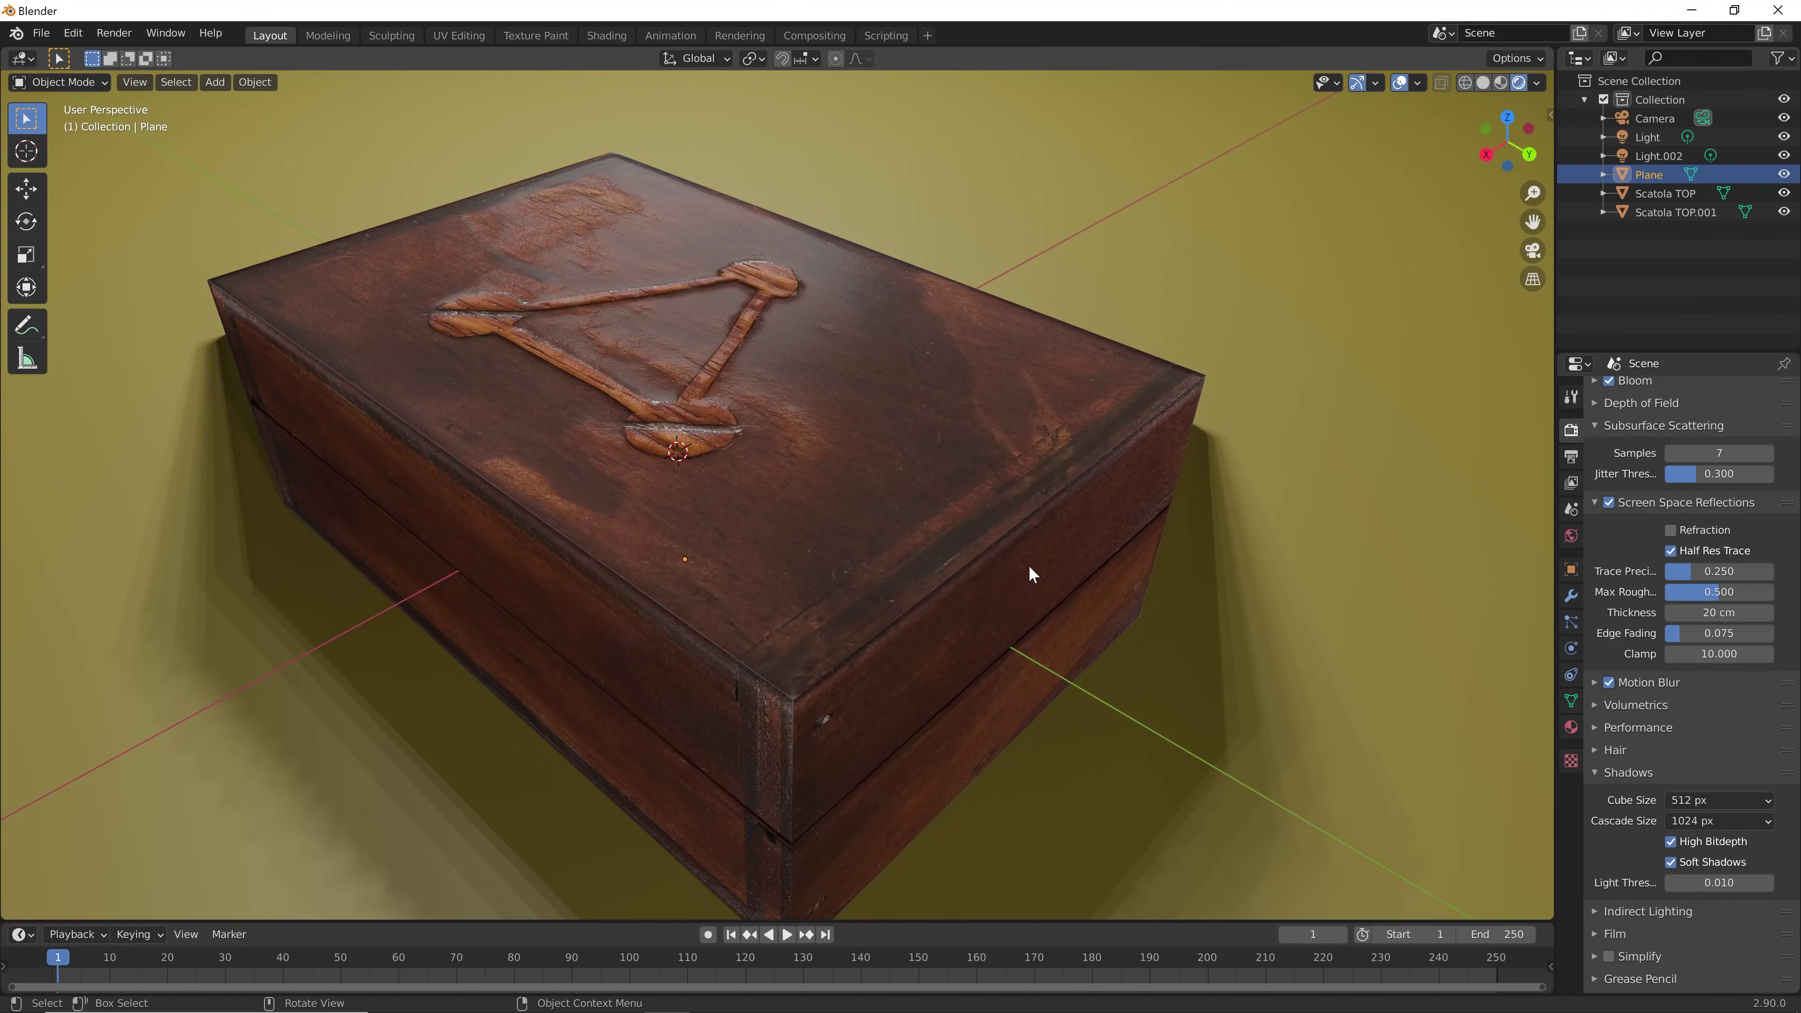
pyautogui.press('KP_0')
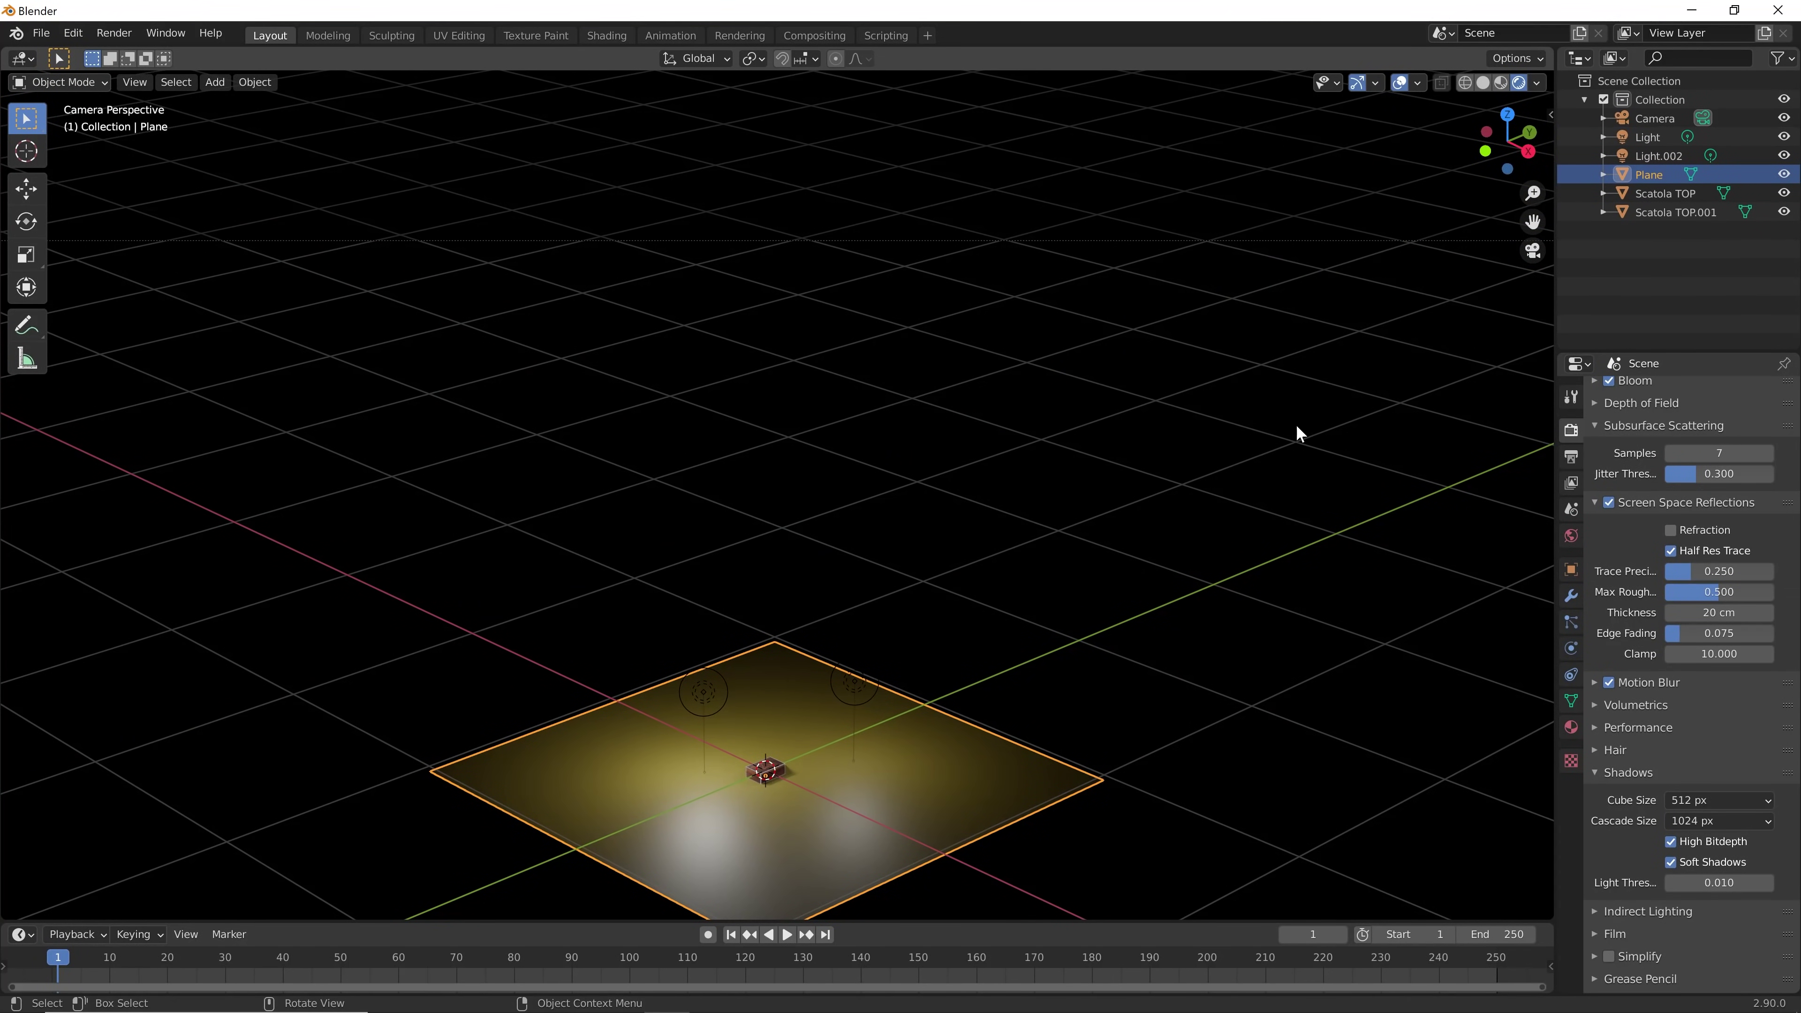
# Open the sidebar's View tab, adjust the view, and enable Lock Camera to View
pyautogui.click(1551, 114)
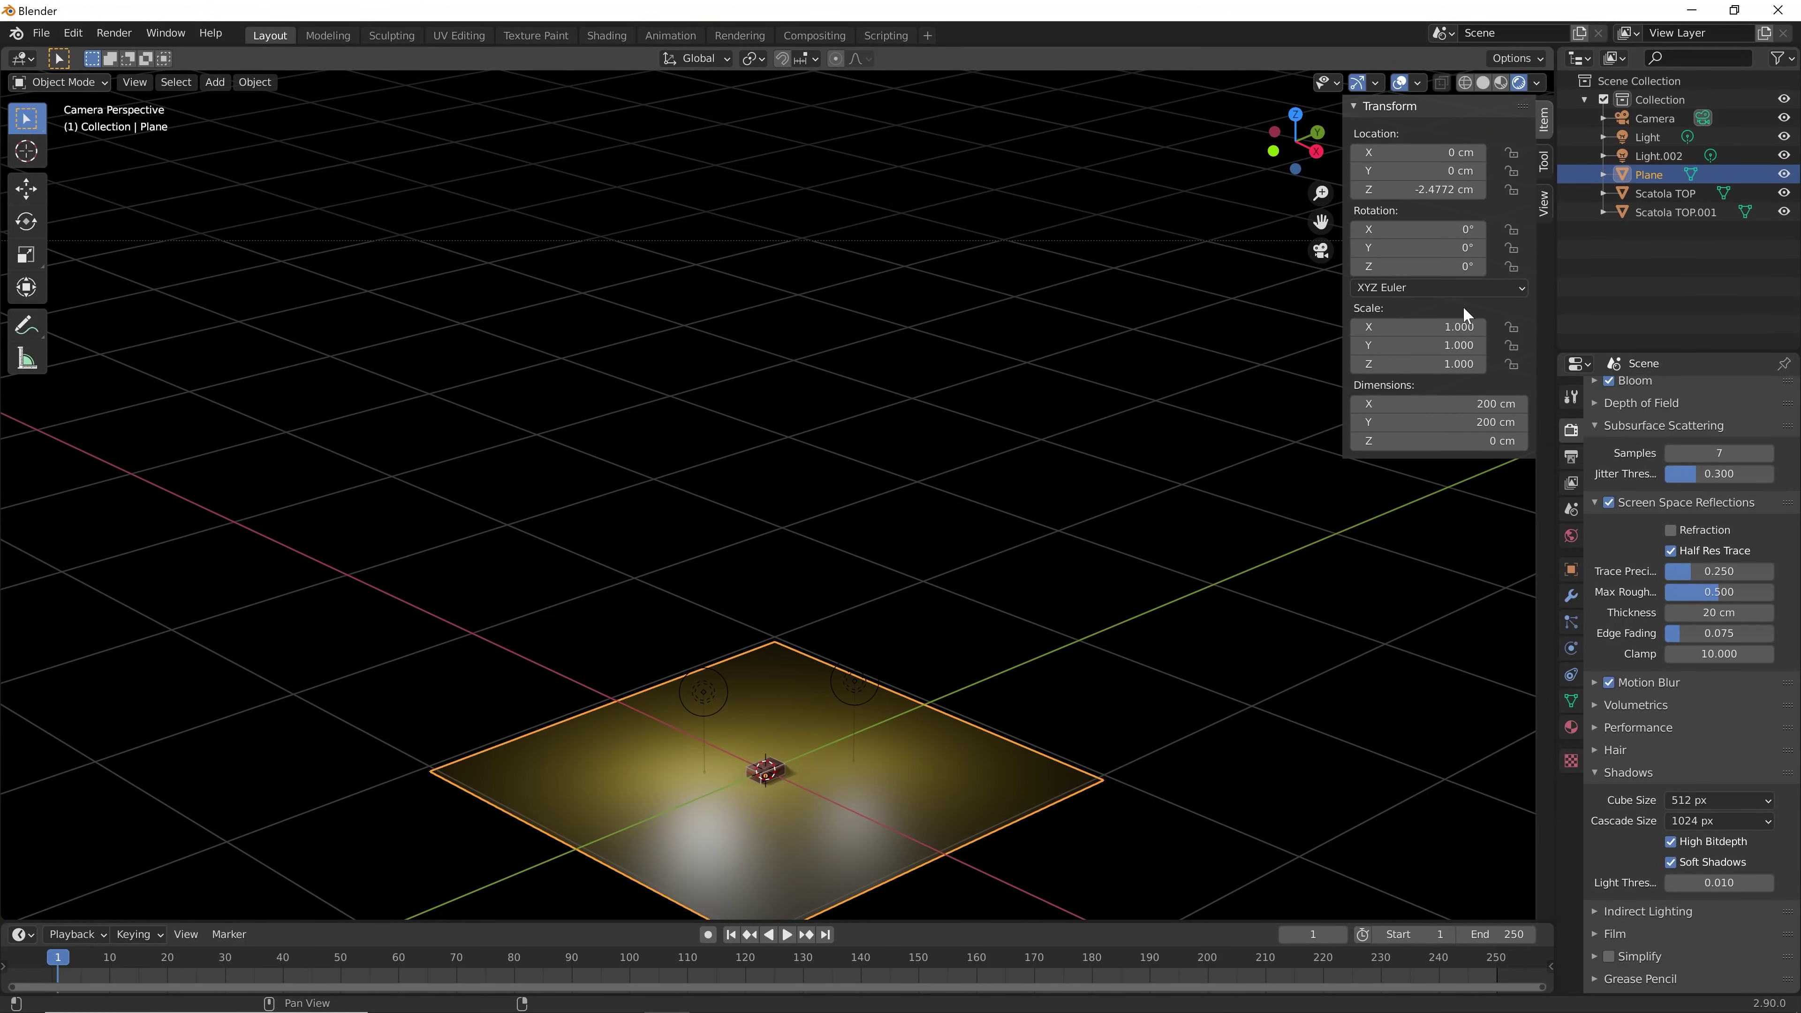
pyautogui.click(1545, 200)
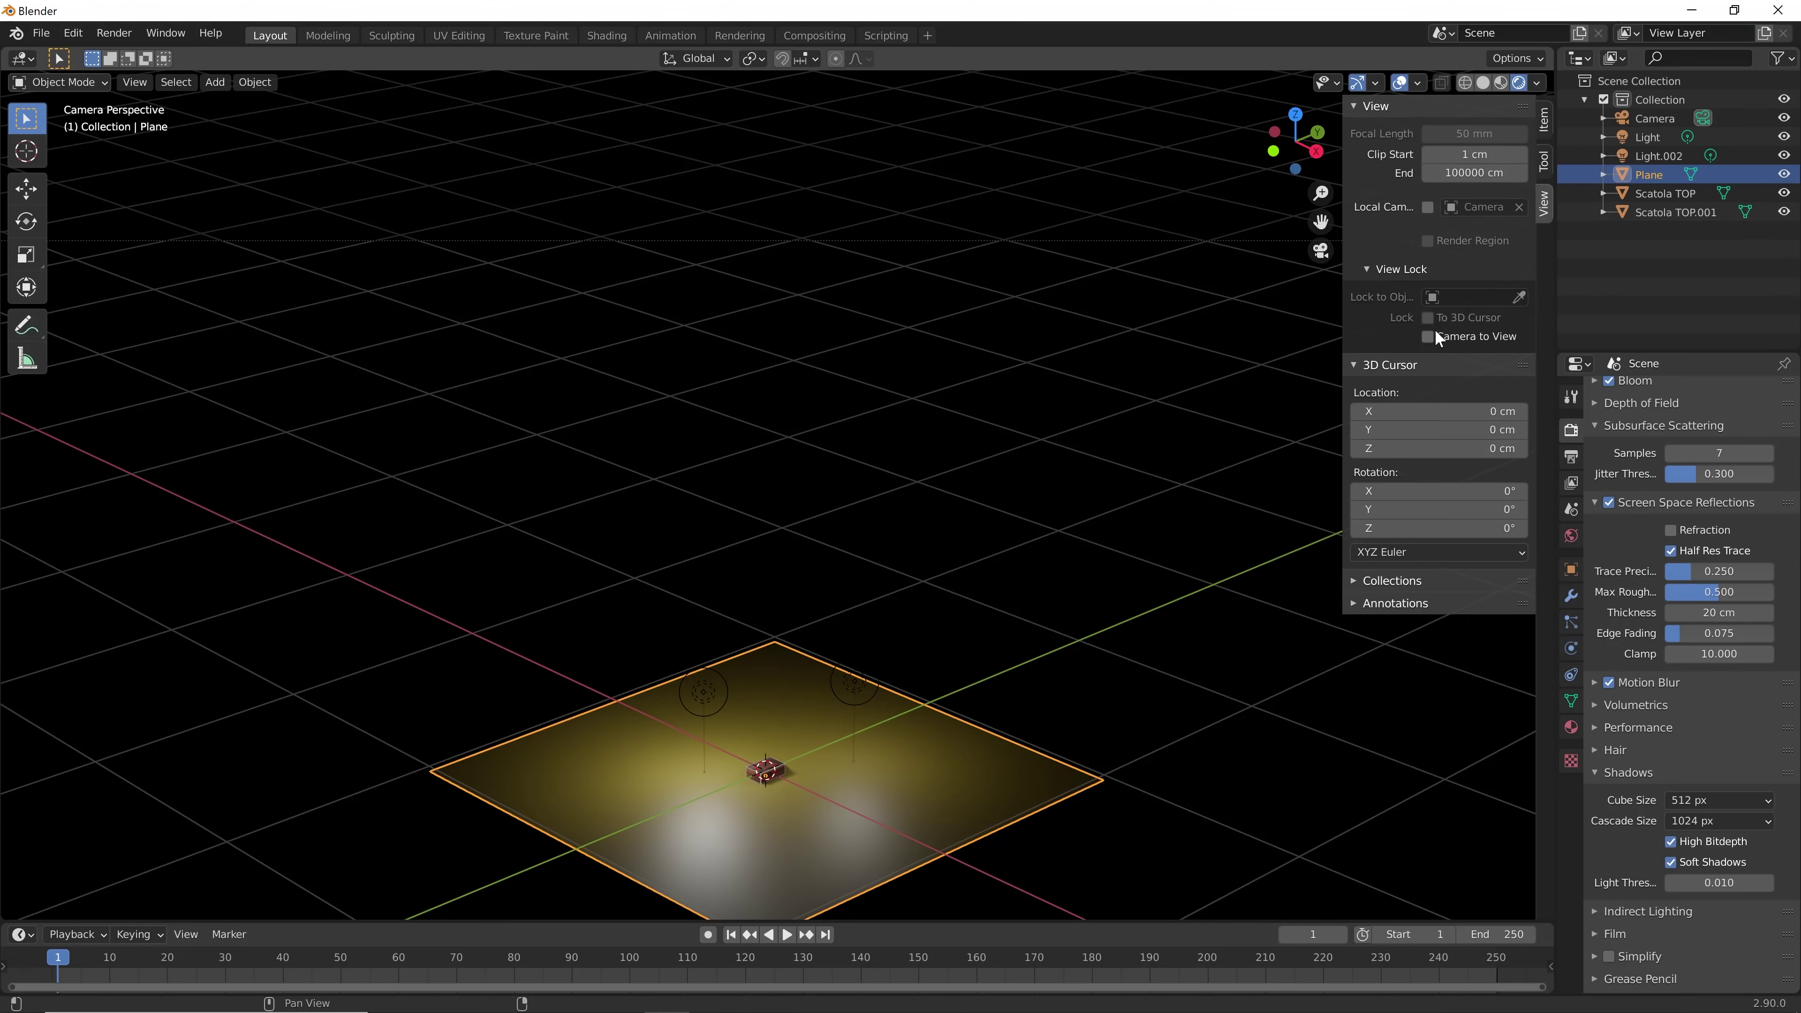
pyautogui.keyDown('shift'); pyautogui.scroll(-3, 1008, 622); pyautogui.keyUp('shift')
pyautogui.keyDown('shift'); pyautogui.scroll(-2, 854, 539); pyautogui.keyUp('shift')
pyautogui.keyDown('shift'); pyautogui.scroll(-5, 858, 525); pyautogui.keyUp('shift')
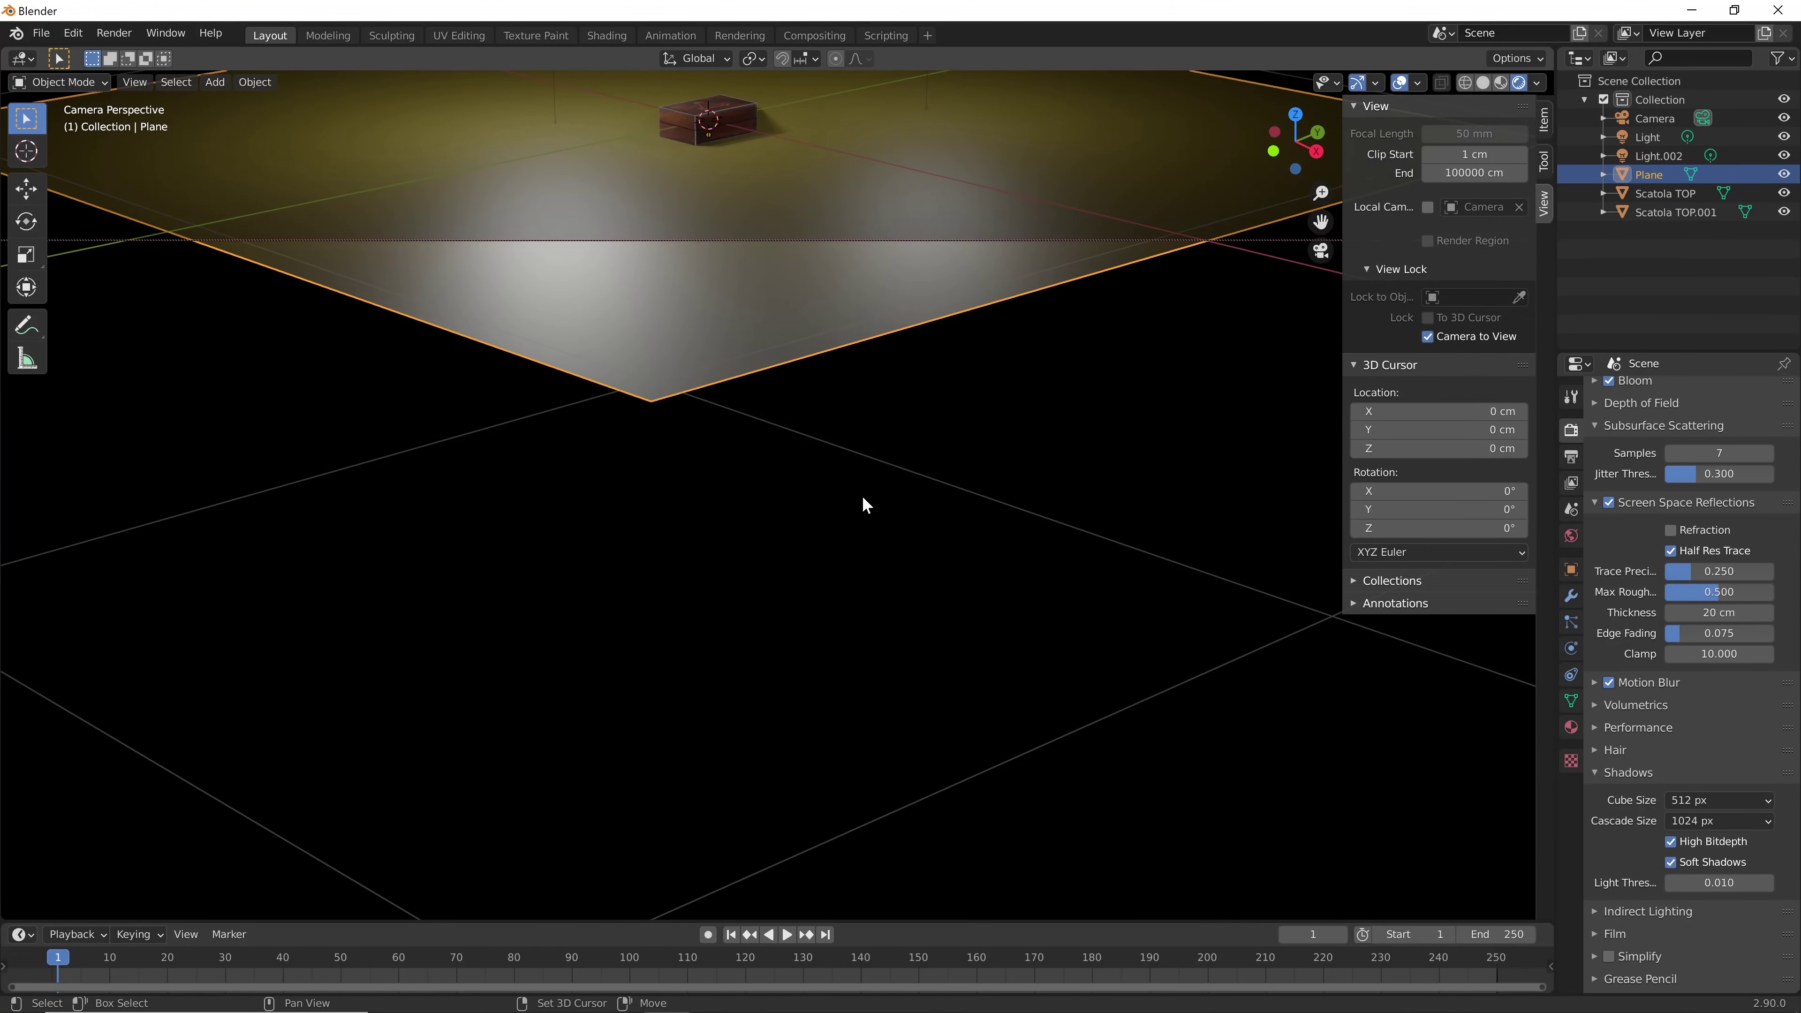
pyautogui.keyDown('shift'); pyautogui.moveTo(862, 495); pyautogui.dragTo(889, 842, button='middle'); pyautogui.keyUp('shift')
pyautogui.keyDown('shift'); pyautogui.scroll(5, 890, 842); pyautogui.keyUp('shift')
pyautogui.keyDown('shift'); pyautogui.scroll(2, 833, 611); pyautogui.keyUp('shift')
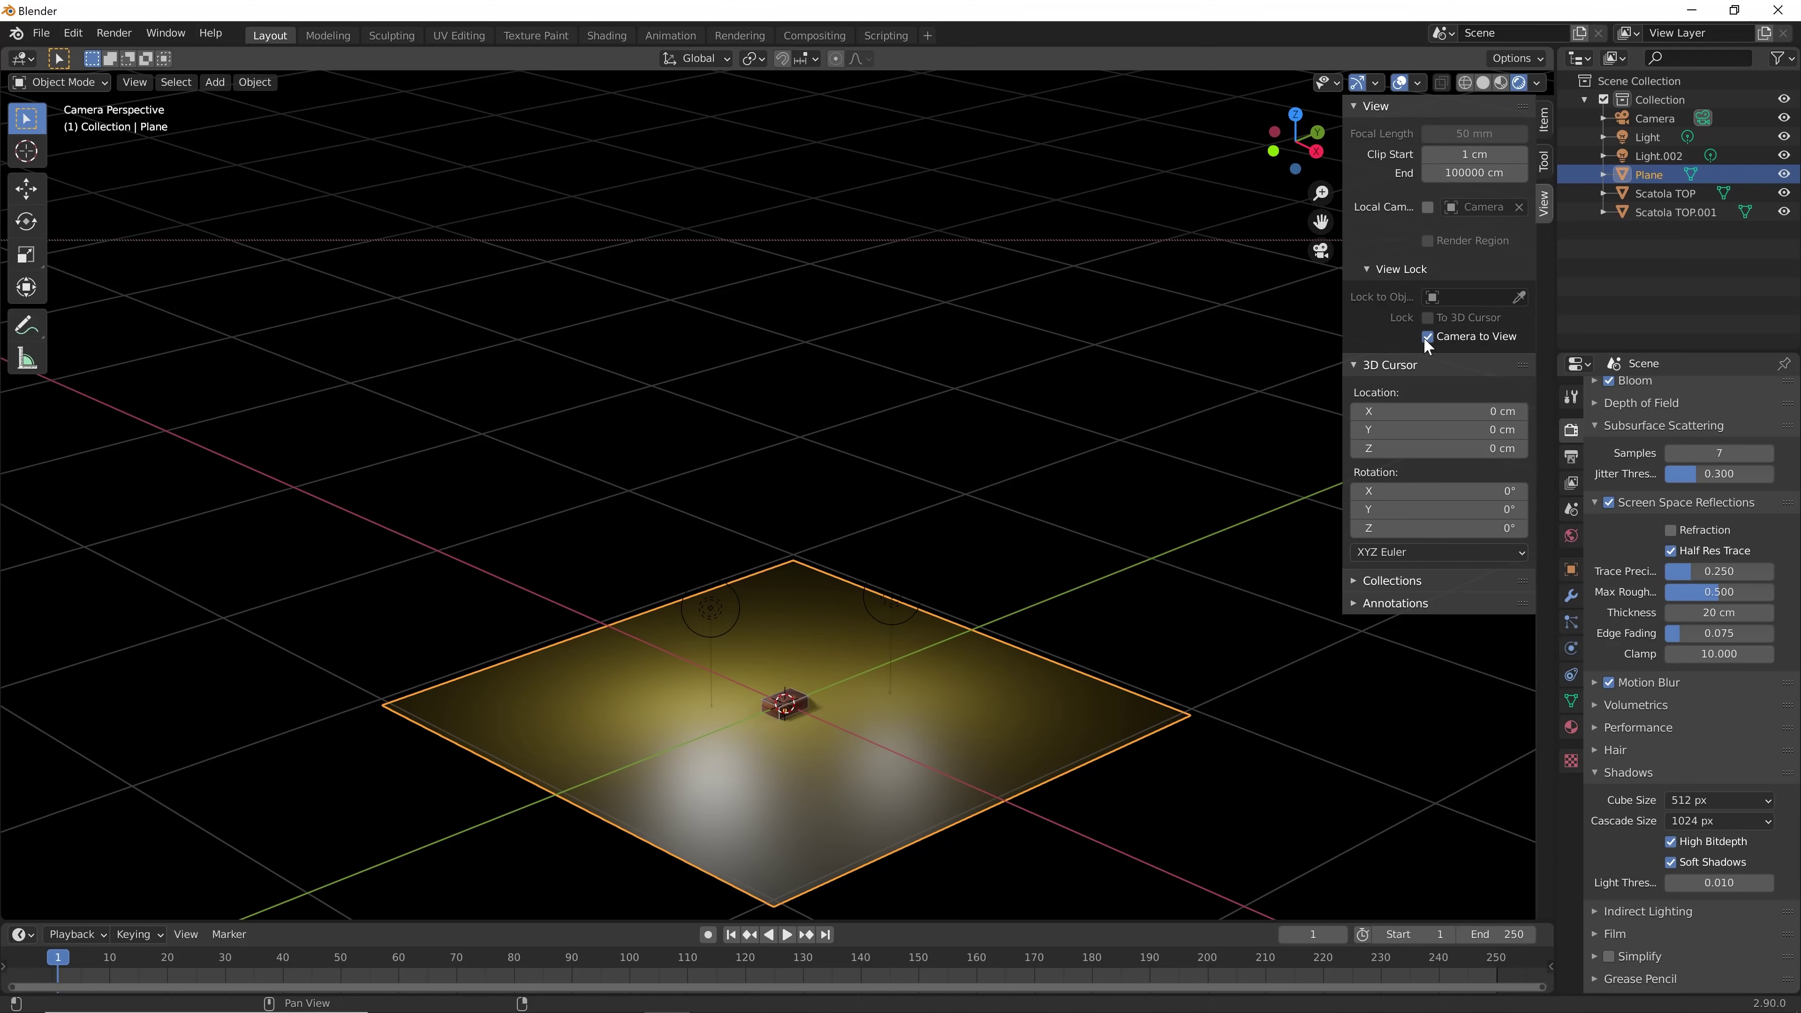
pyautogui.scroll(-3, 1020, 557)
pyautogui.moveTo(991, 584)
pyautogui.keyDown('shift'); pyautogui.mouseDown(button='middle')
pyautogui.moveTo(858, 353)
pyautogui.moveTo(873, 364)
pyautogui.mouseUp(button='middle'); pyautogui.keyUp('shift')
pyautogui.scroll(1, 879, 406)
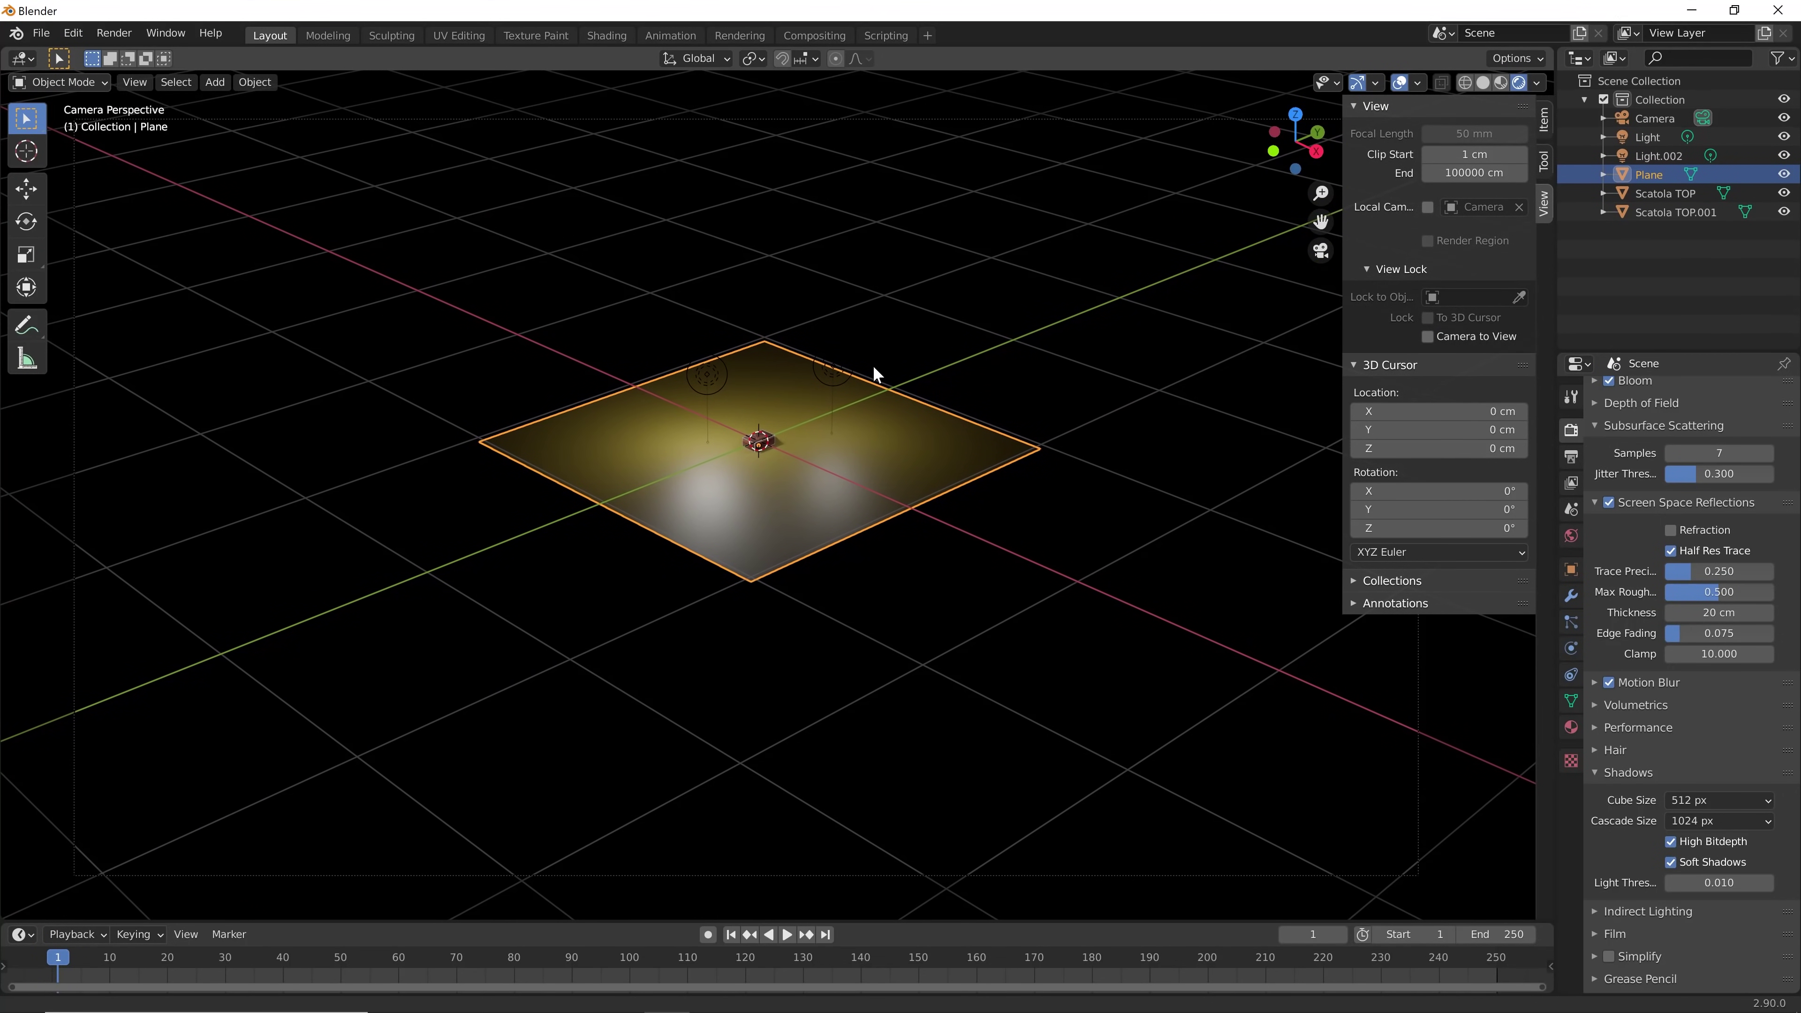
pyautogui.click(1428, 337)
# Zoom, orbit and pan the locked camera onto the box, then hide the sidebar
pyautogui.scroll(2, 805, 448)
pyautogui.scroll(3, 805, 448)
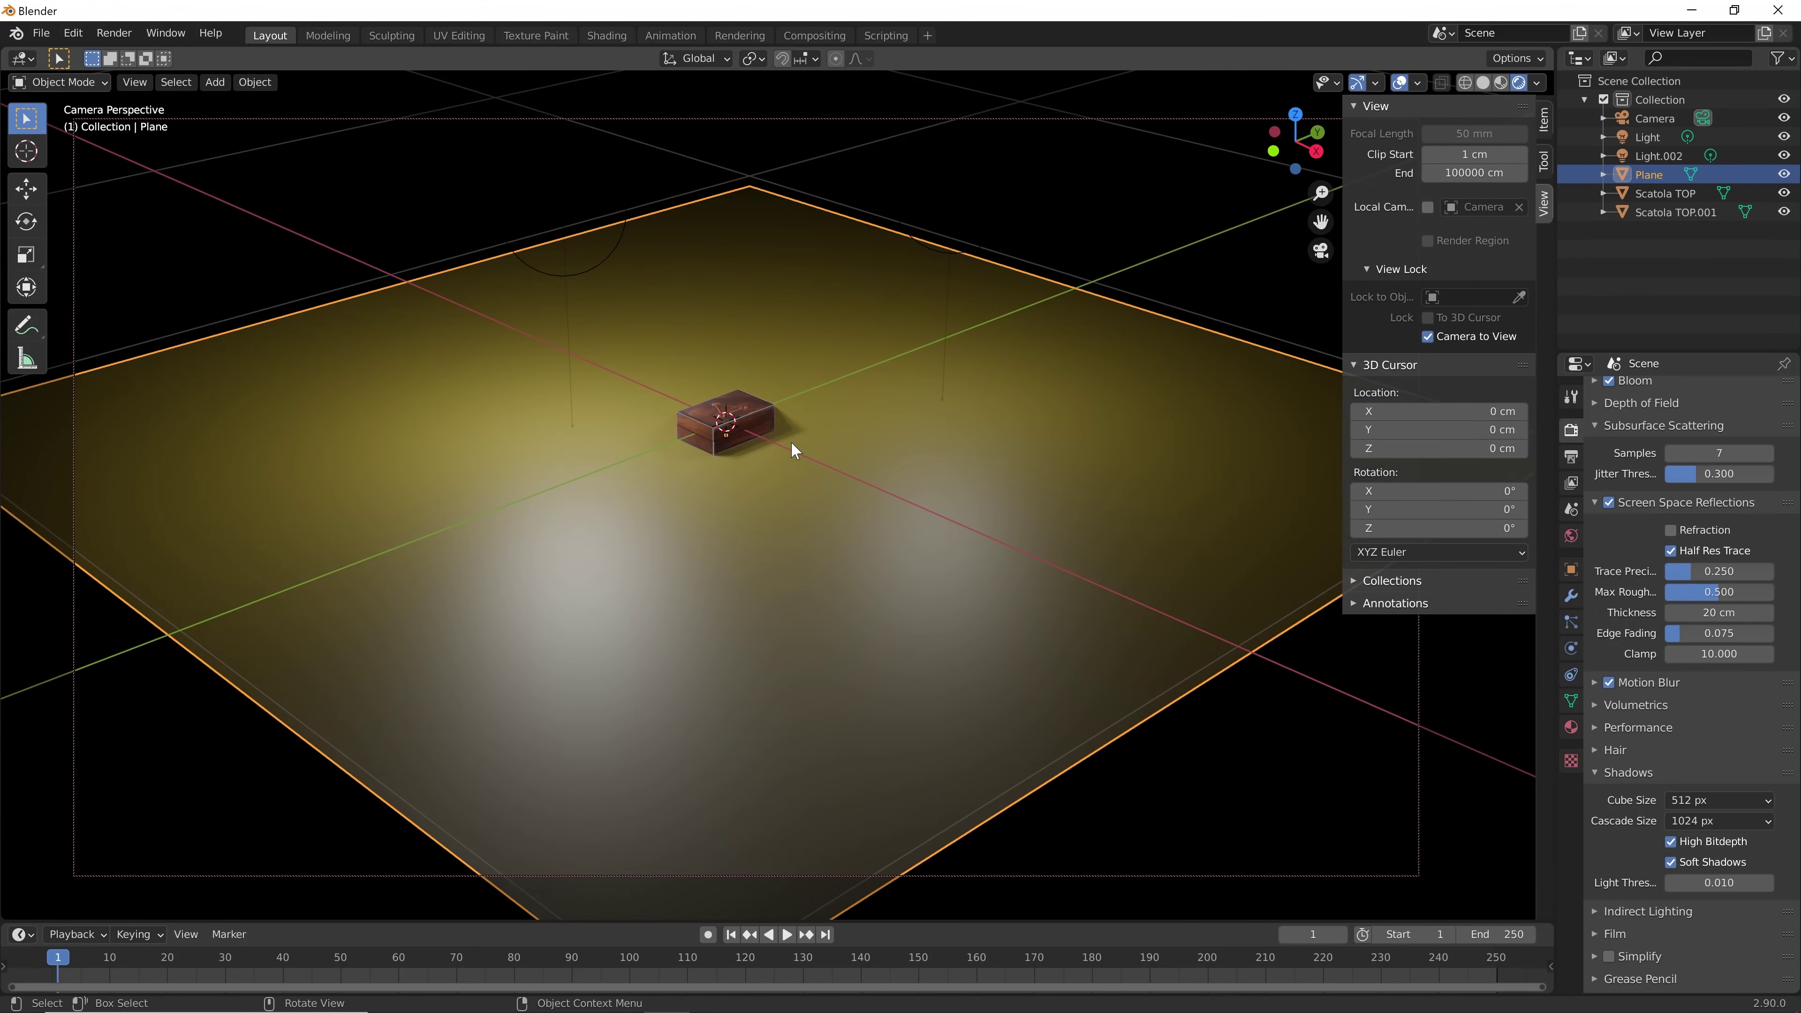
pyautogui.scroll(3, 791, 441)
pyautogui.scroll(3, 789, 431)
pyautogui.moveTo(866, 473)
pyautogui.mouseDown(button='middle')
pyautogui.moveTo(959, 586)
pyautogui.moveTo(812, 550)
pyautogui.mouseUp(button='middle')
pyautogui.moveTo(947, 561)
pyautogui.mouseDown(button='middle')
pyautogui.moveTo(896, 588)
pyautogui.moveTo(696, 617)
pyautogui.moveTo(526, 578)
pyautogui.moveTo(589, 554)
pyautogui.mouseUp(button='middle')
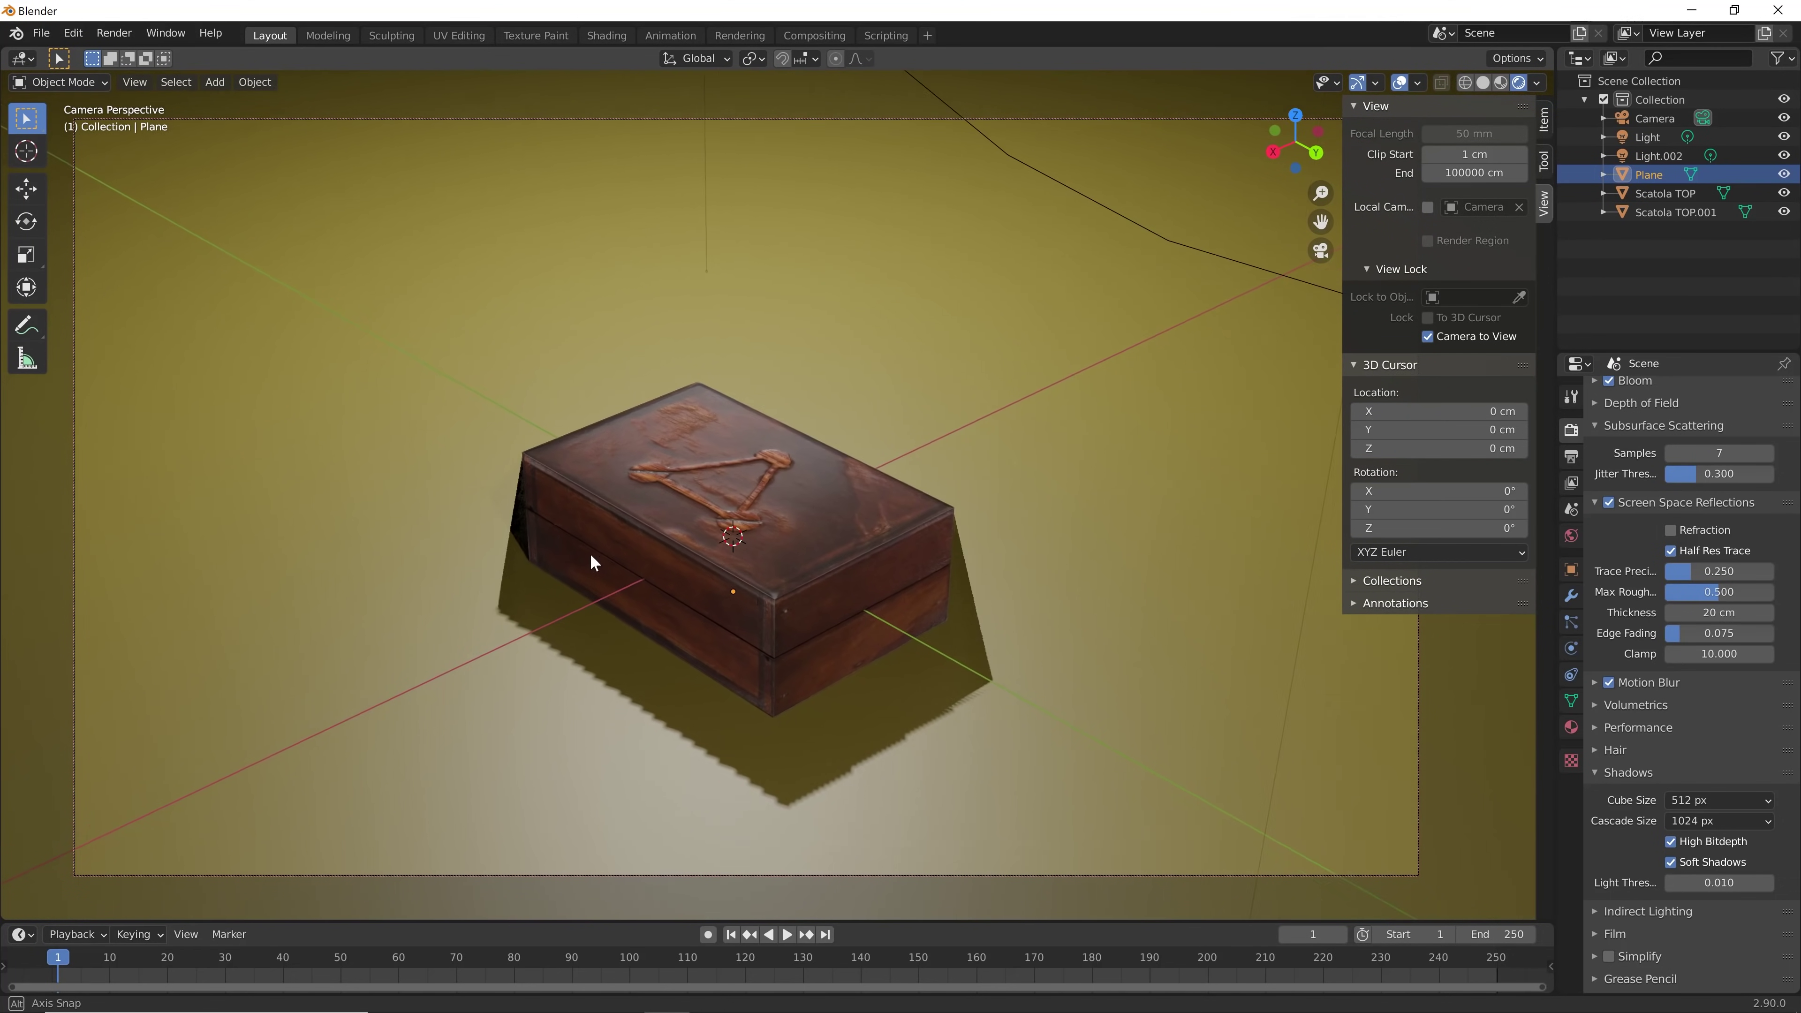
pyautogui.scroll(2, 591, 551)
pyautogui.scroll(3, 816, 576)
pyautogui.keyDown('shift'); pyautogui.moveTo(855, 580); pyautogui.dragTo(824, 579, button='middle'); pyautogui.keyUp('shift')
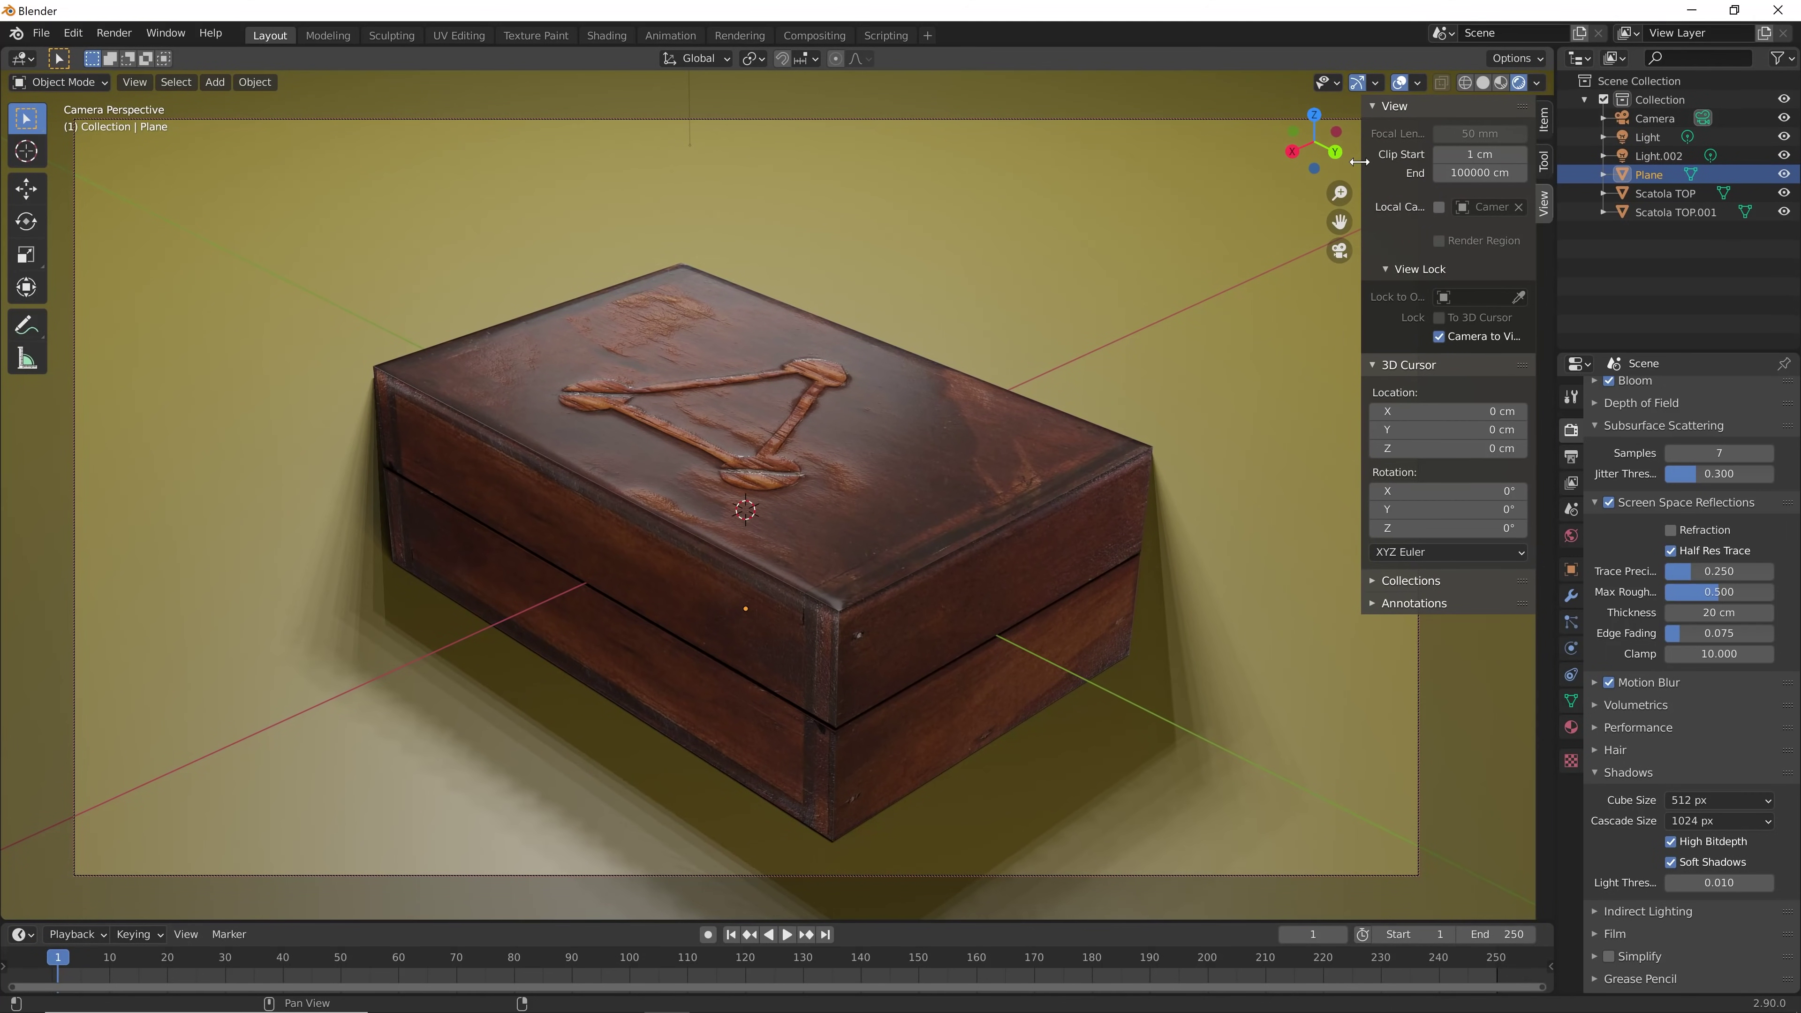
pyautogui.moveTo(1340, 161); pyautogui.dragTo(1525, 164)
# Select the Camera, lower its Focal Length to 23 mm, and move it closer to the box
pyautogui.click(1659, 119)
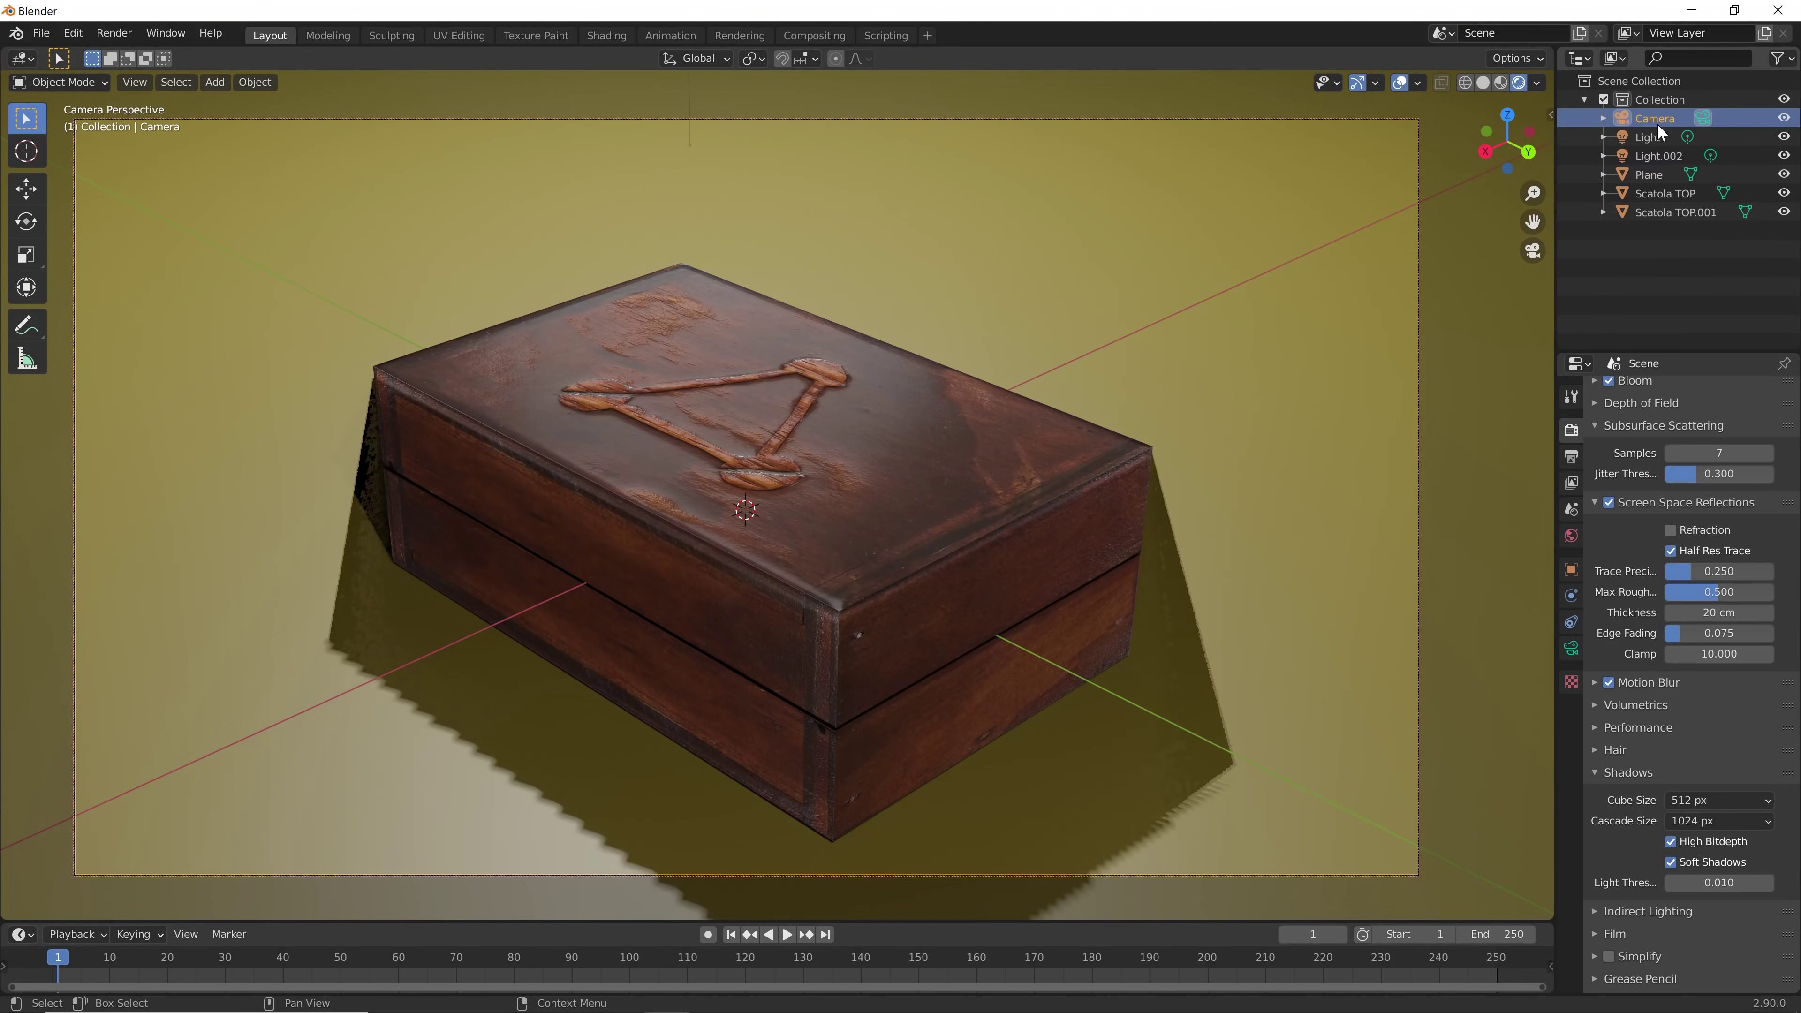
pyautogui.click(1653, 139)
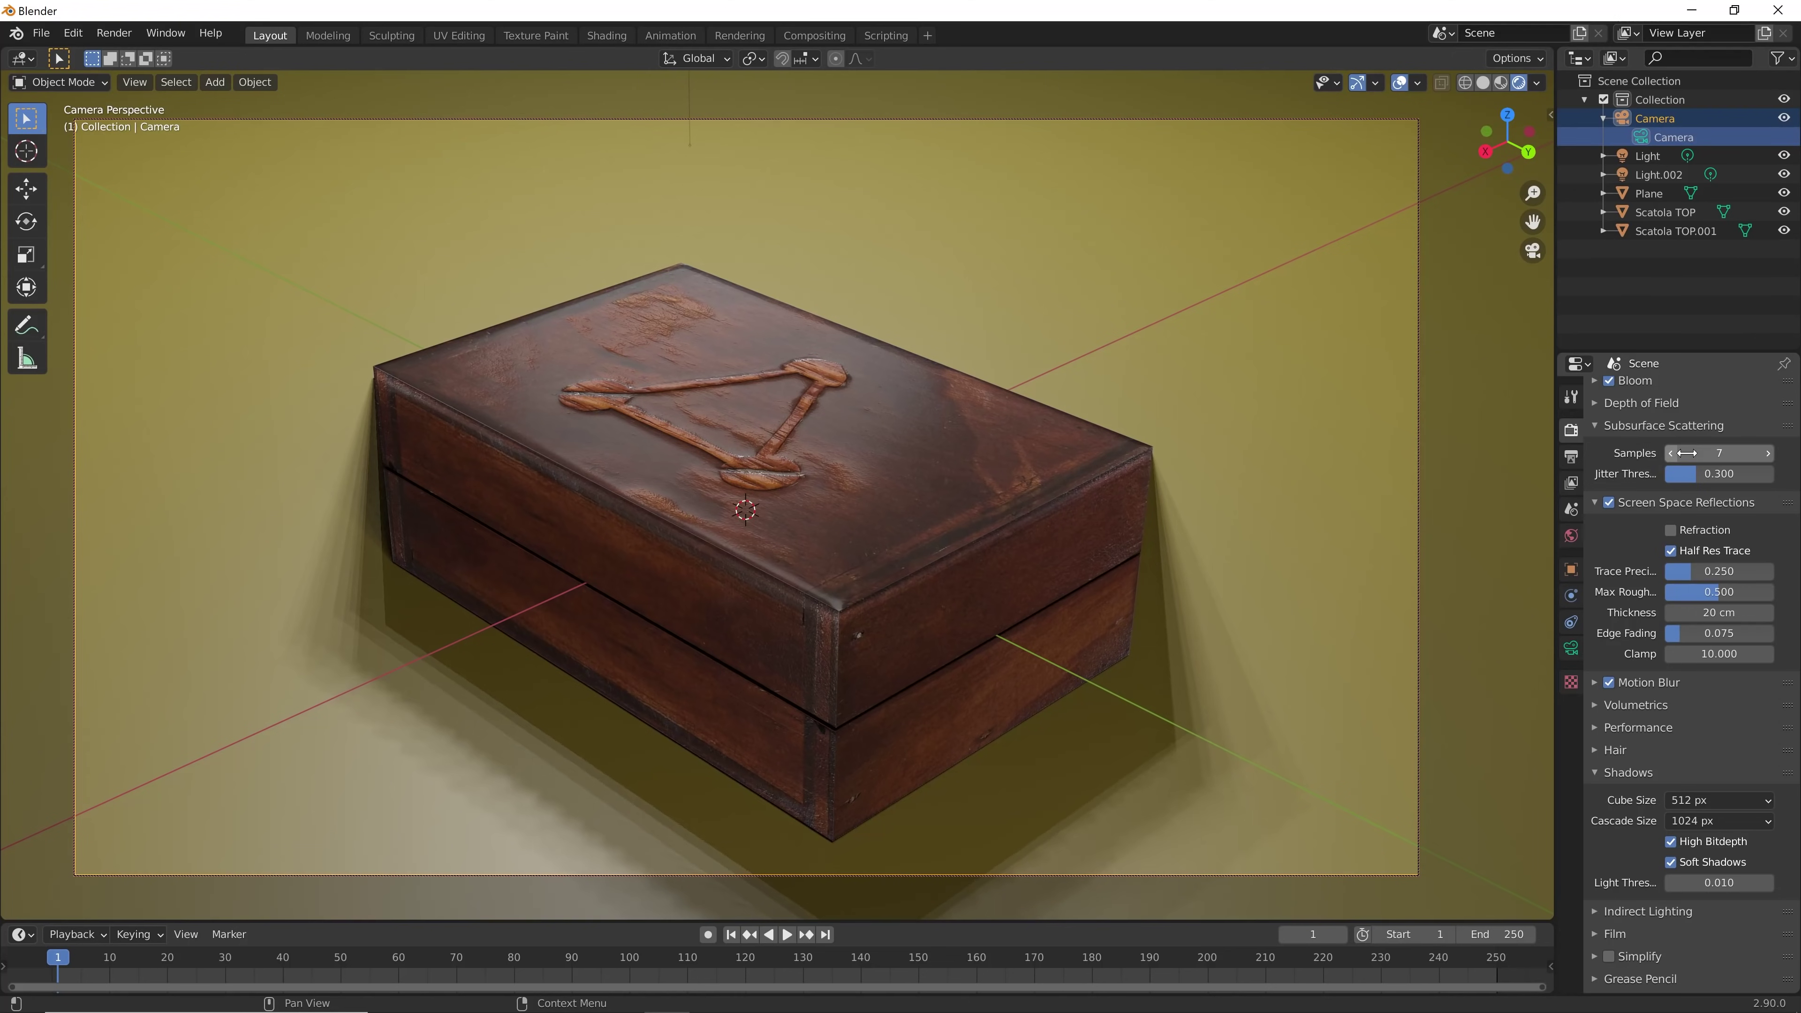
pyautogui.click(1574, 650)
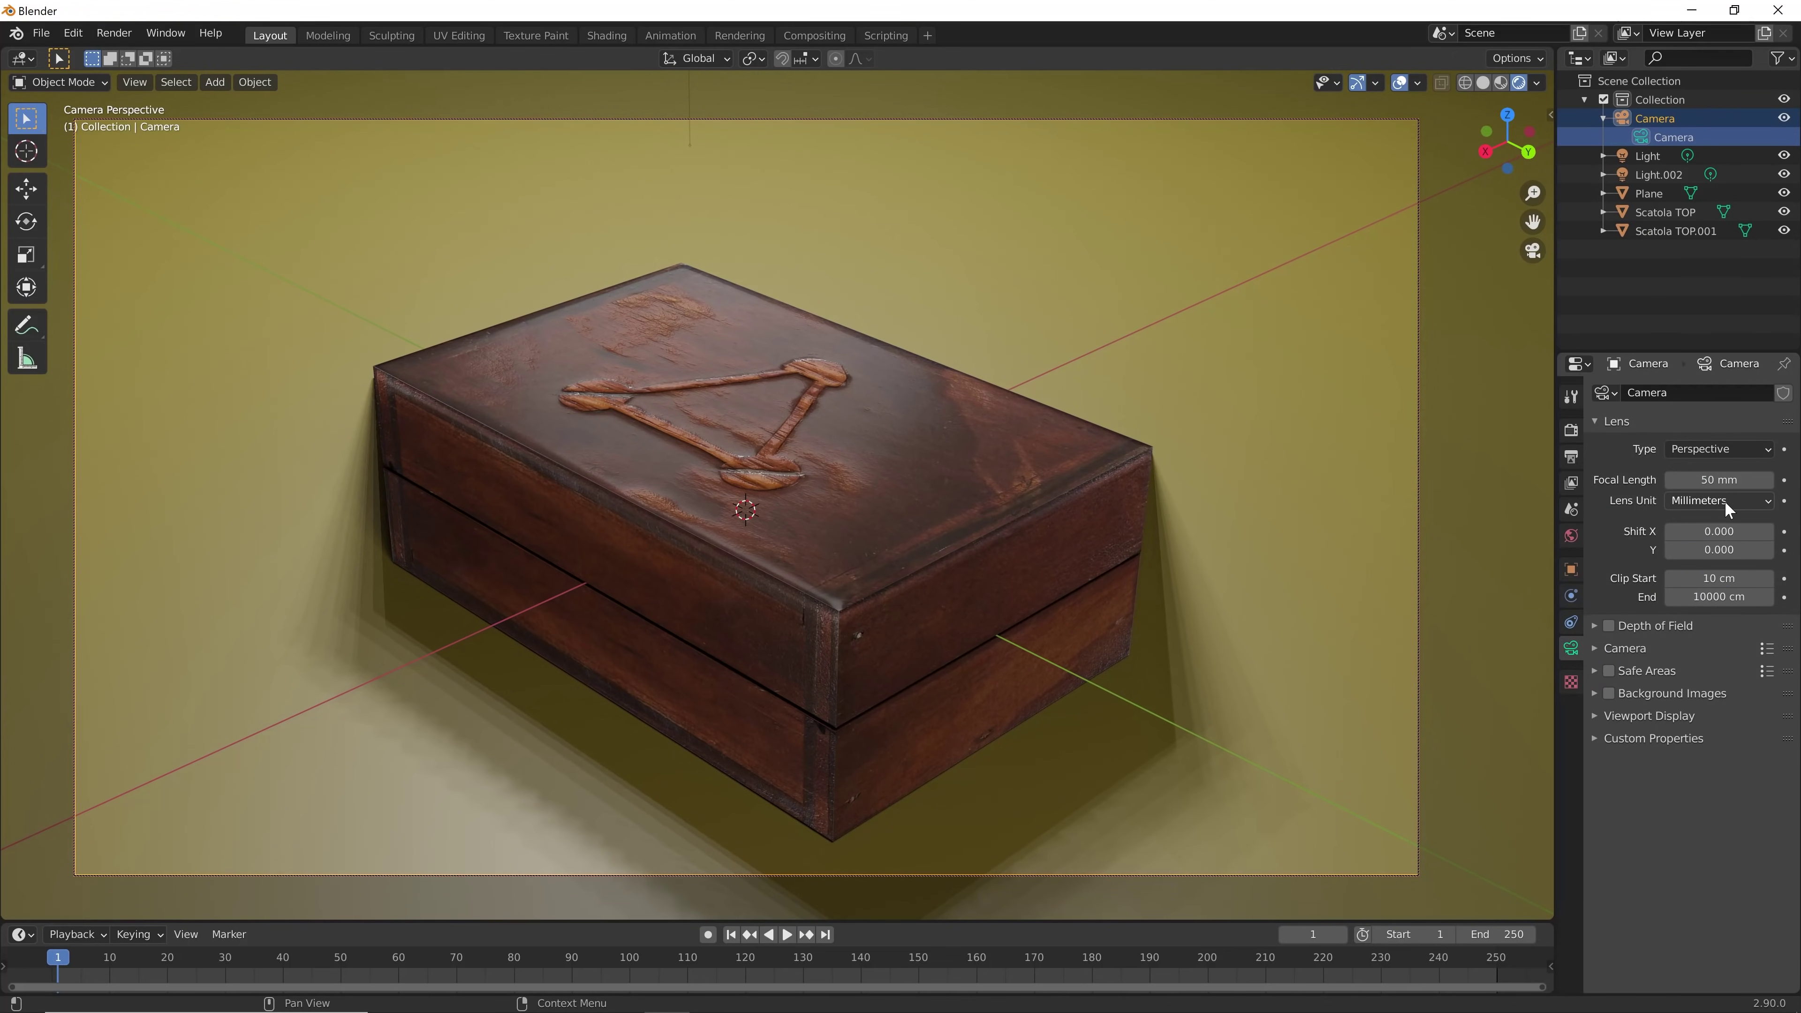
pyautogui.moveTo(1717, 482); pyautogui.dragTo(1039, 536)
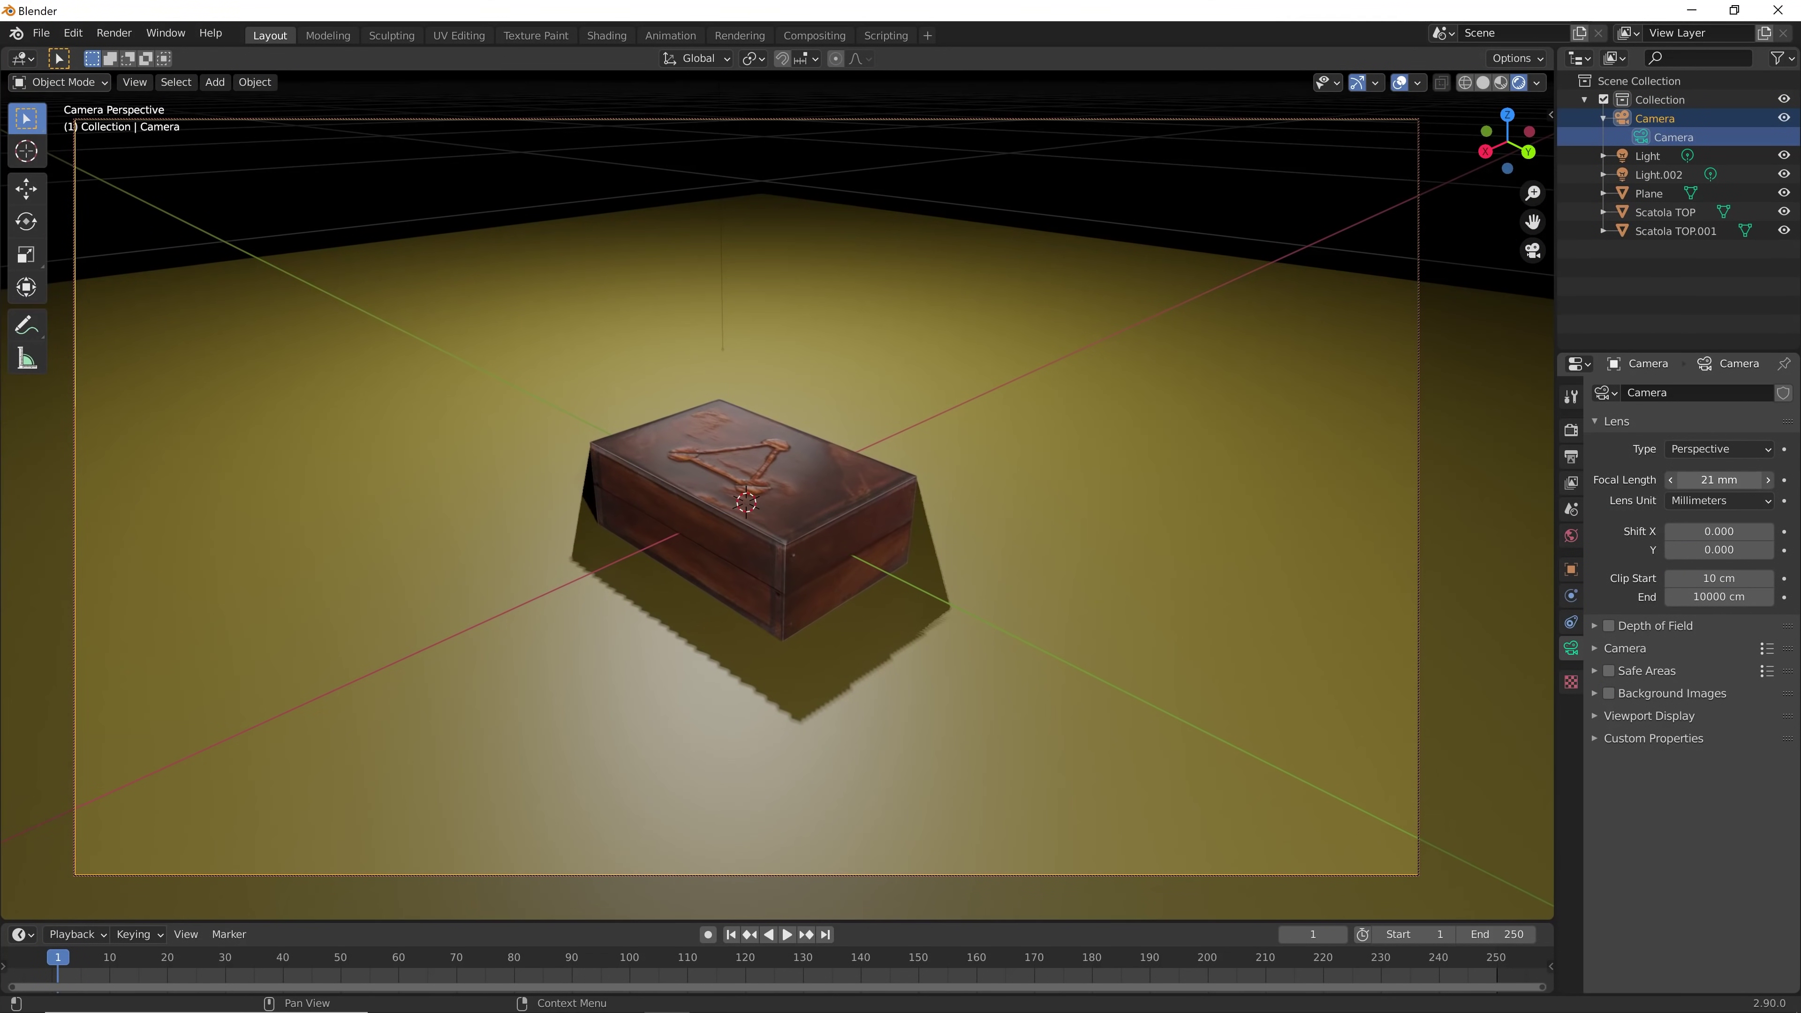
pyautogui.moveTo(1039, 536)
pyautogui.mouseDown(button='middle')
pyautogui.moveTo(1000, 560)
pyautogui.moveTo(1019, 546)
pyautogui.moveTo(968, 542)
pyautogui.moveTo(985, 566)
pyautogui.moveTo(938, 567)
pyautogui.moveTo(985, 571)
pyautogui.mouseUp(button='middle')
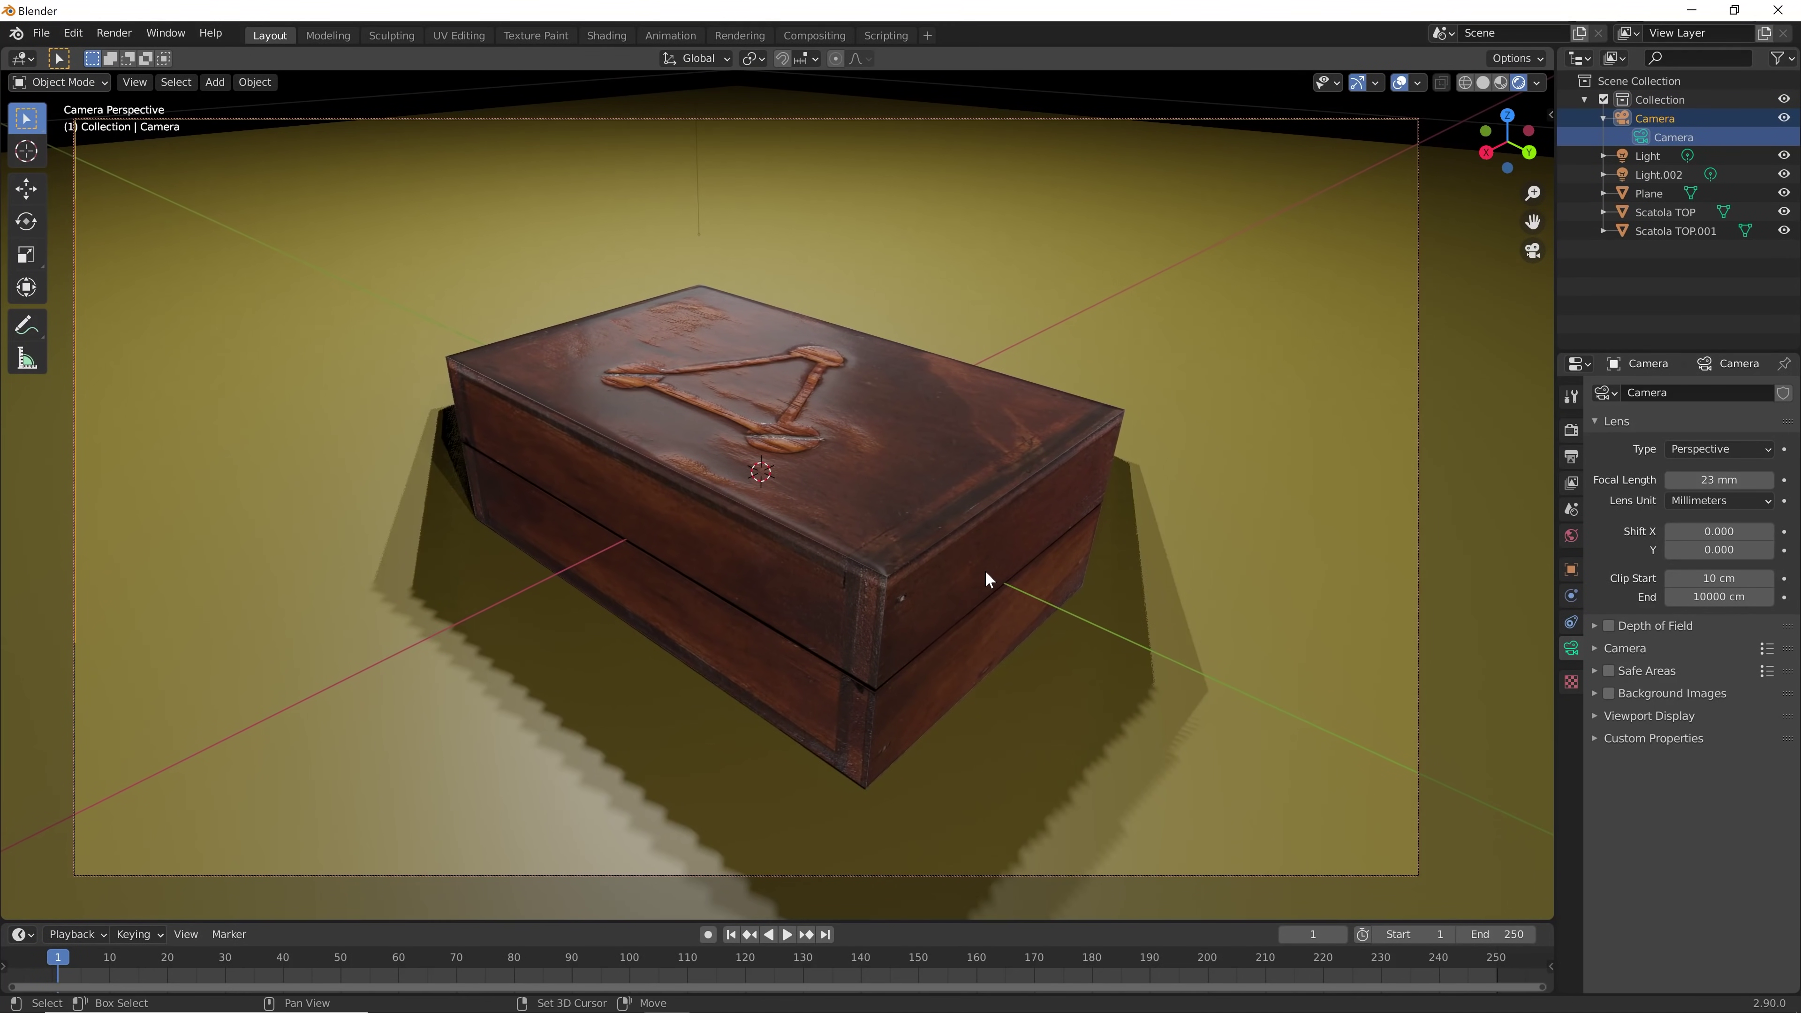
pyautogui.click(887, 449)
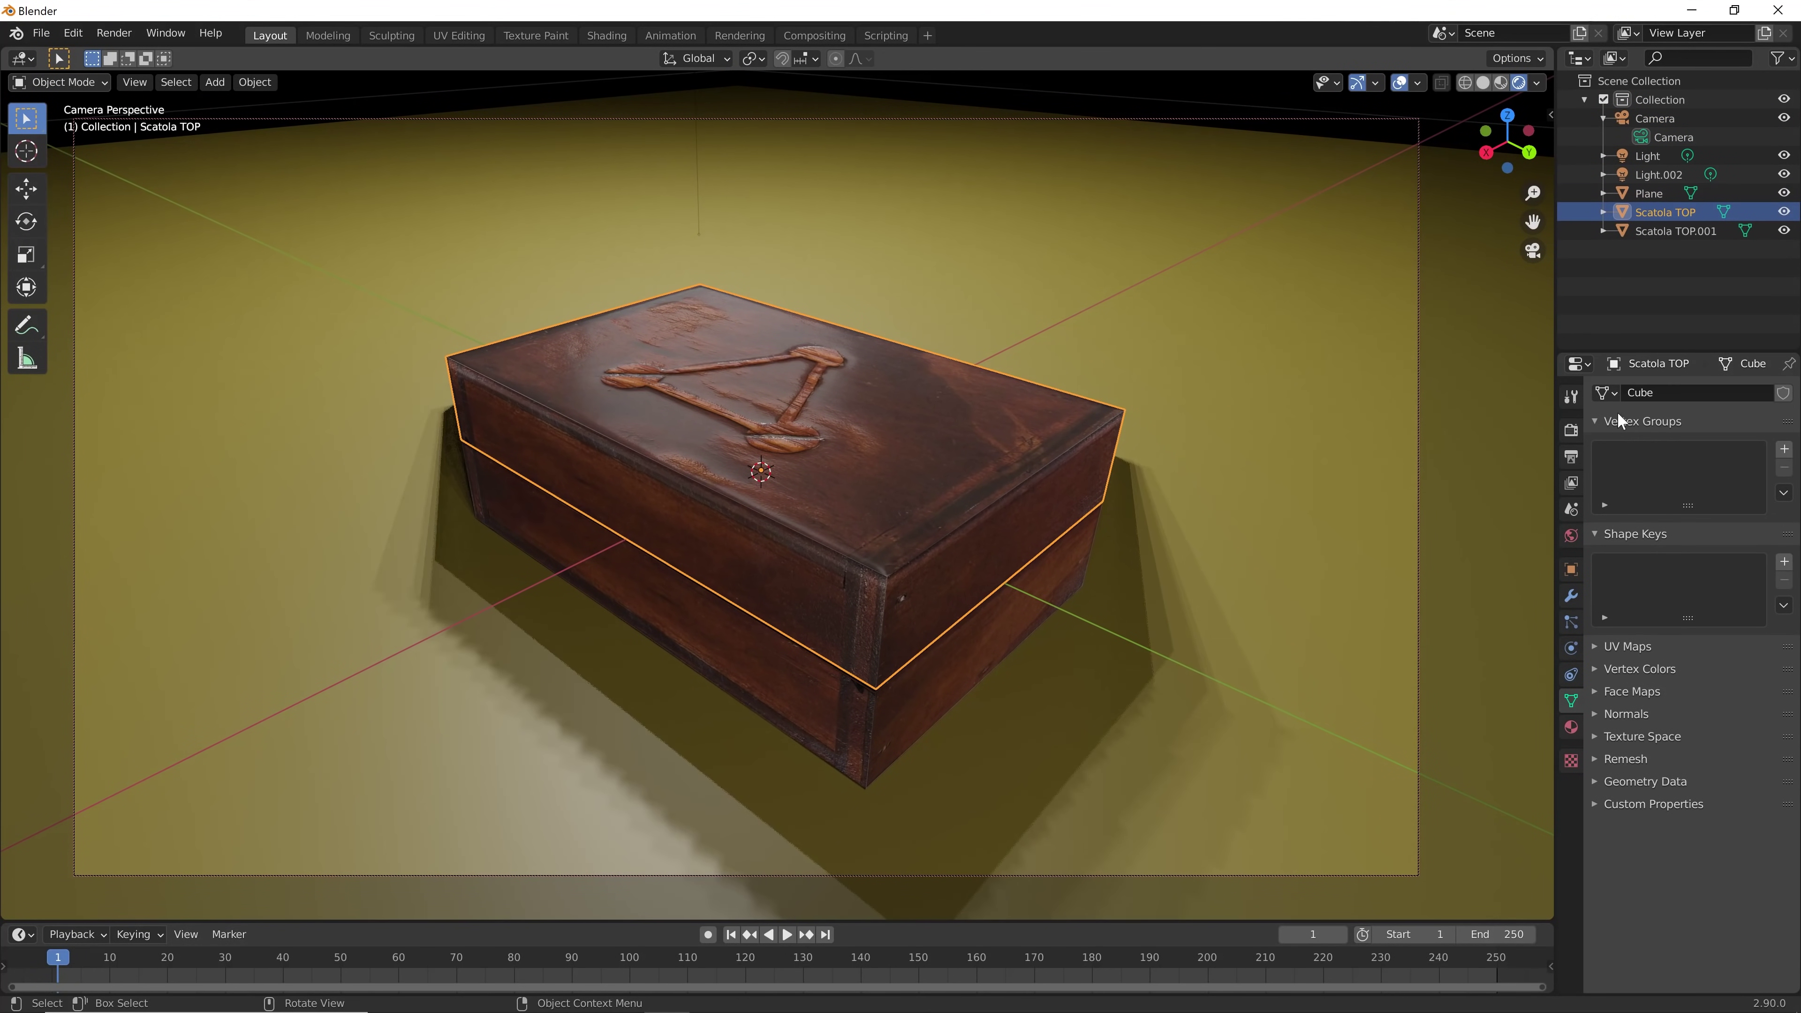
pyautogui.click(1653, 119)
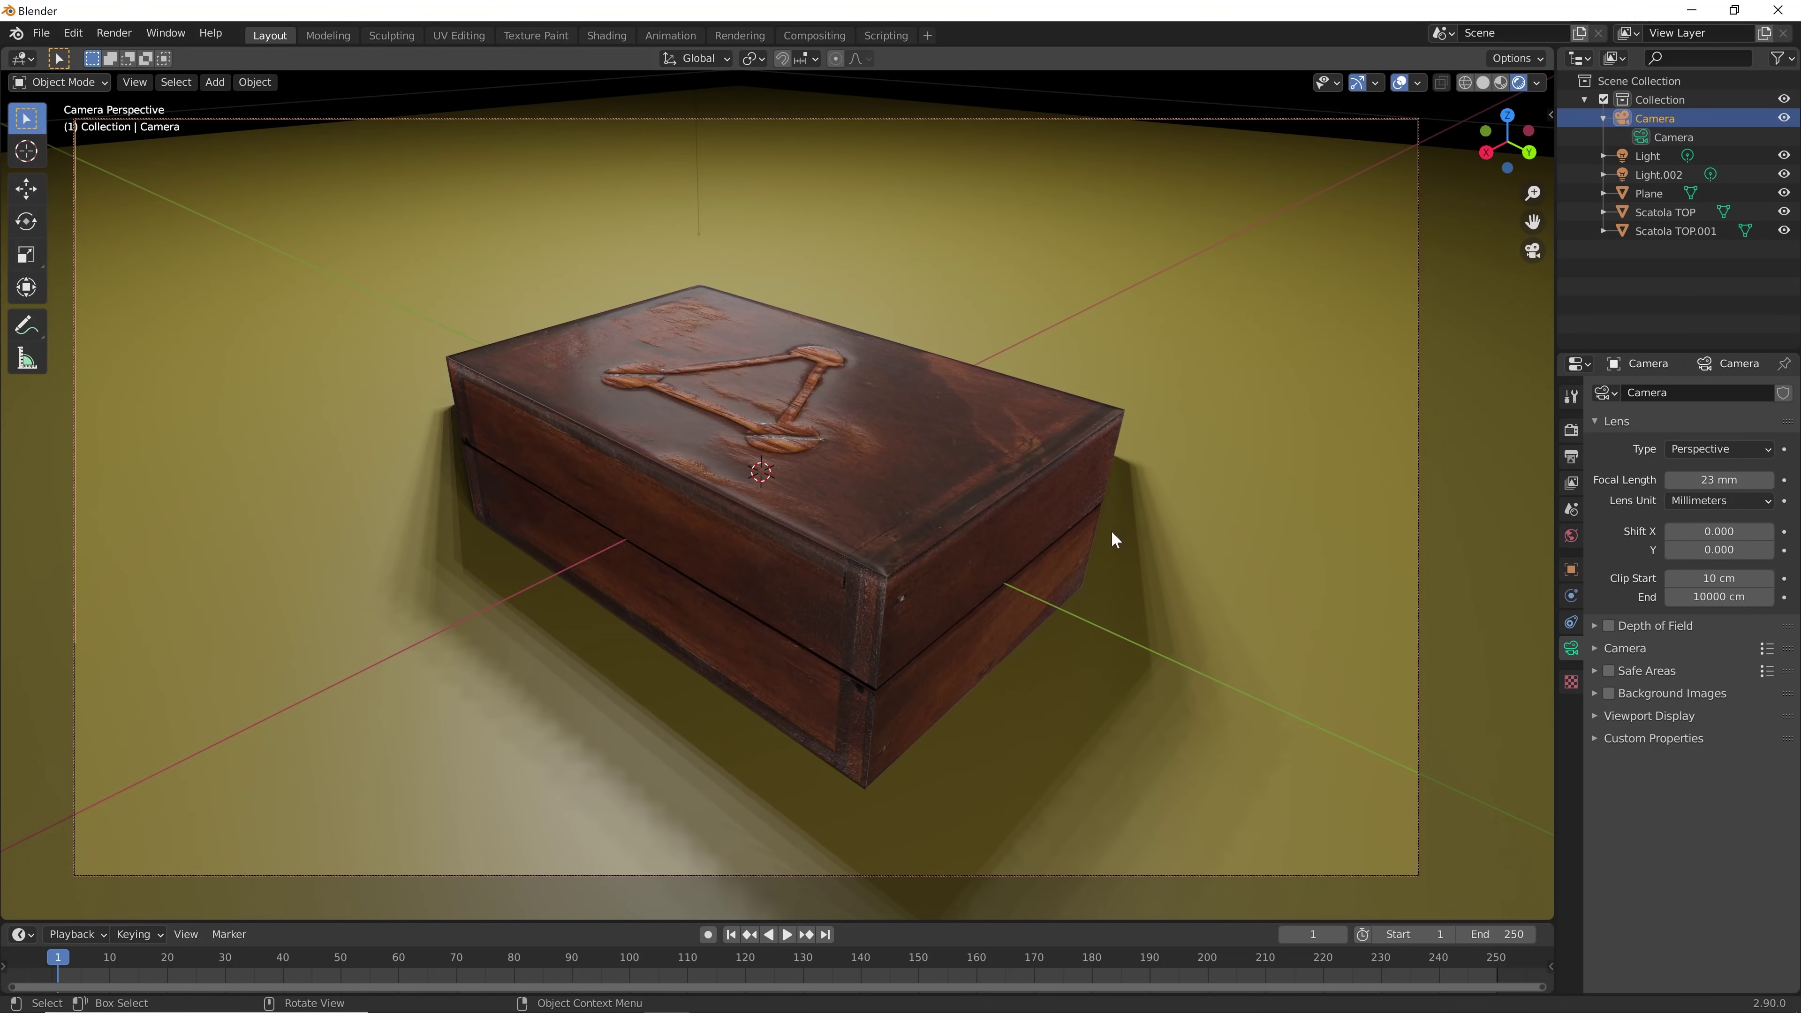
# Turn on the camera's Depth of Field and expand it, leaving no focus object set
pyautogui.click(1608, 626)
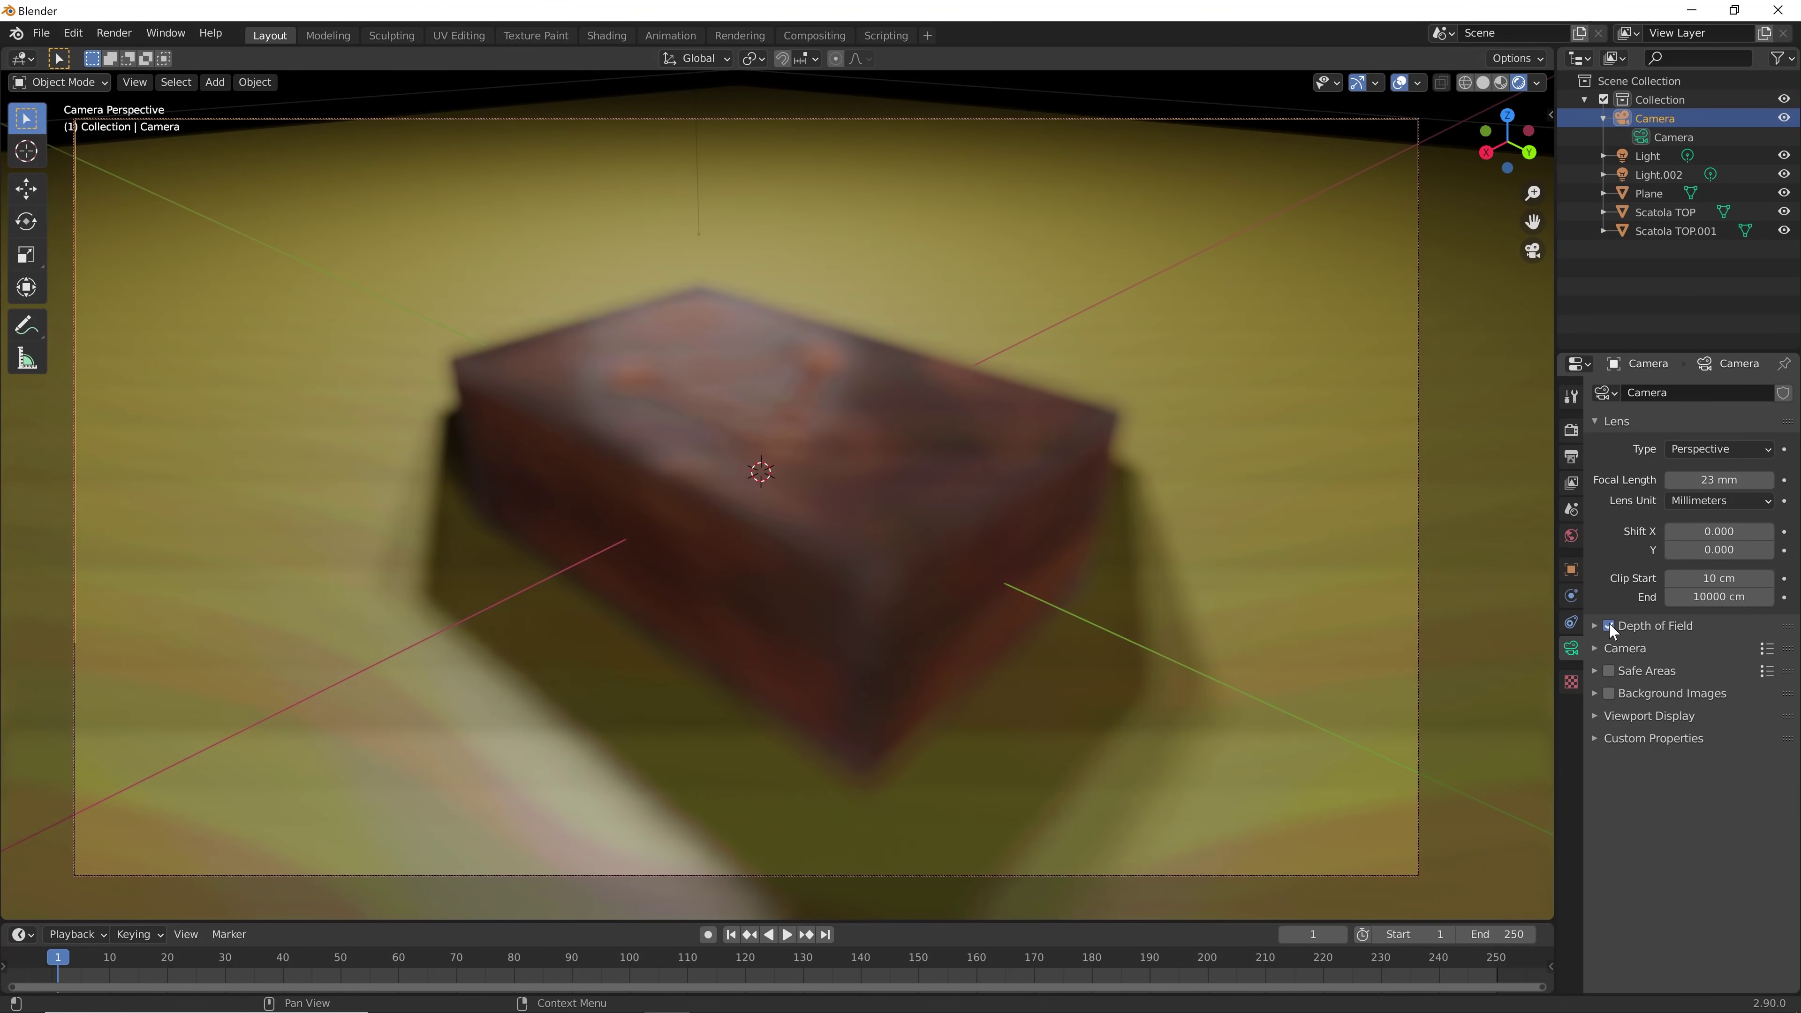
pyautogui.click(1609, 626)
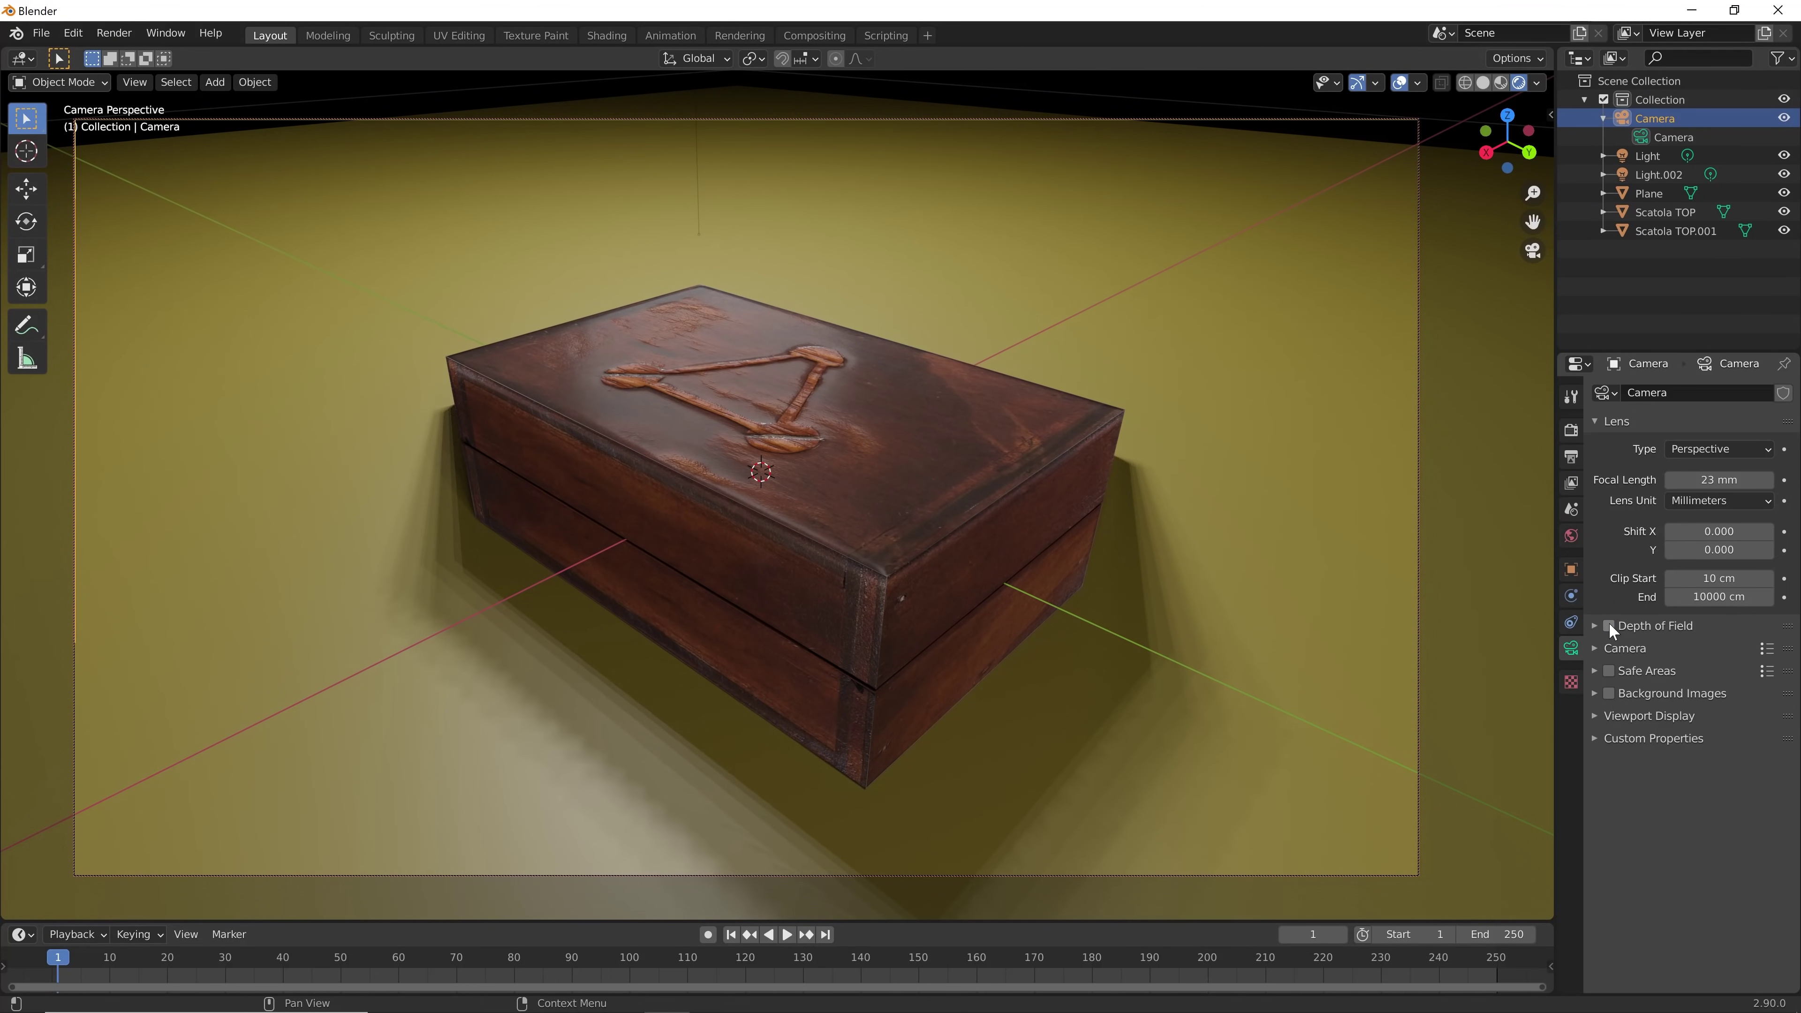
pyautogui.click(1609, 624)
pyautogui.click(1609, 625)
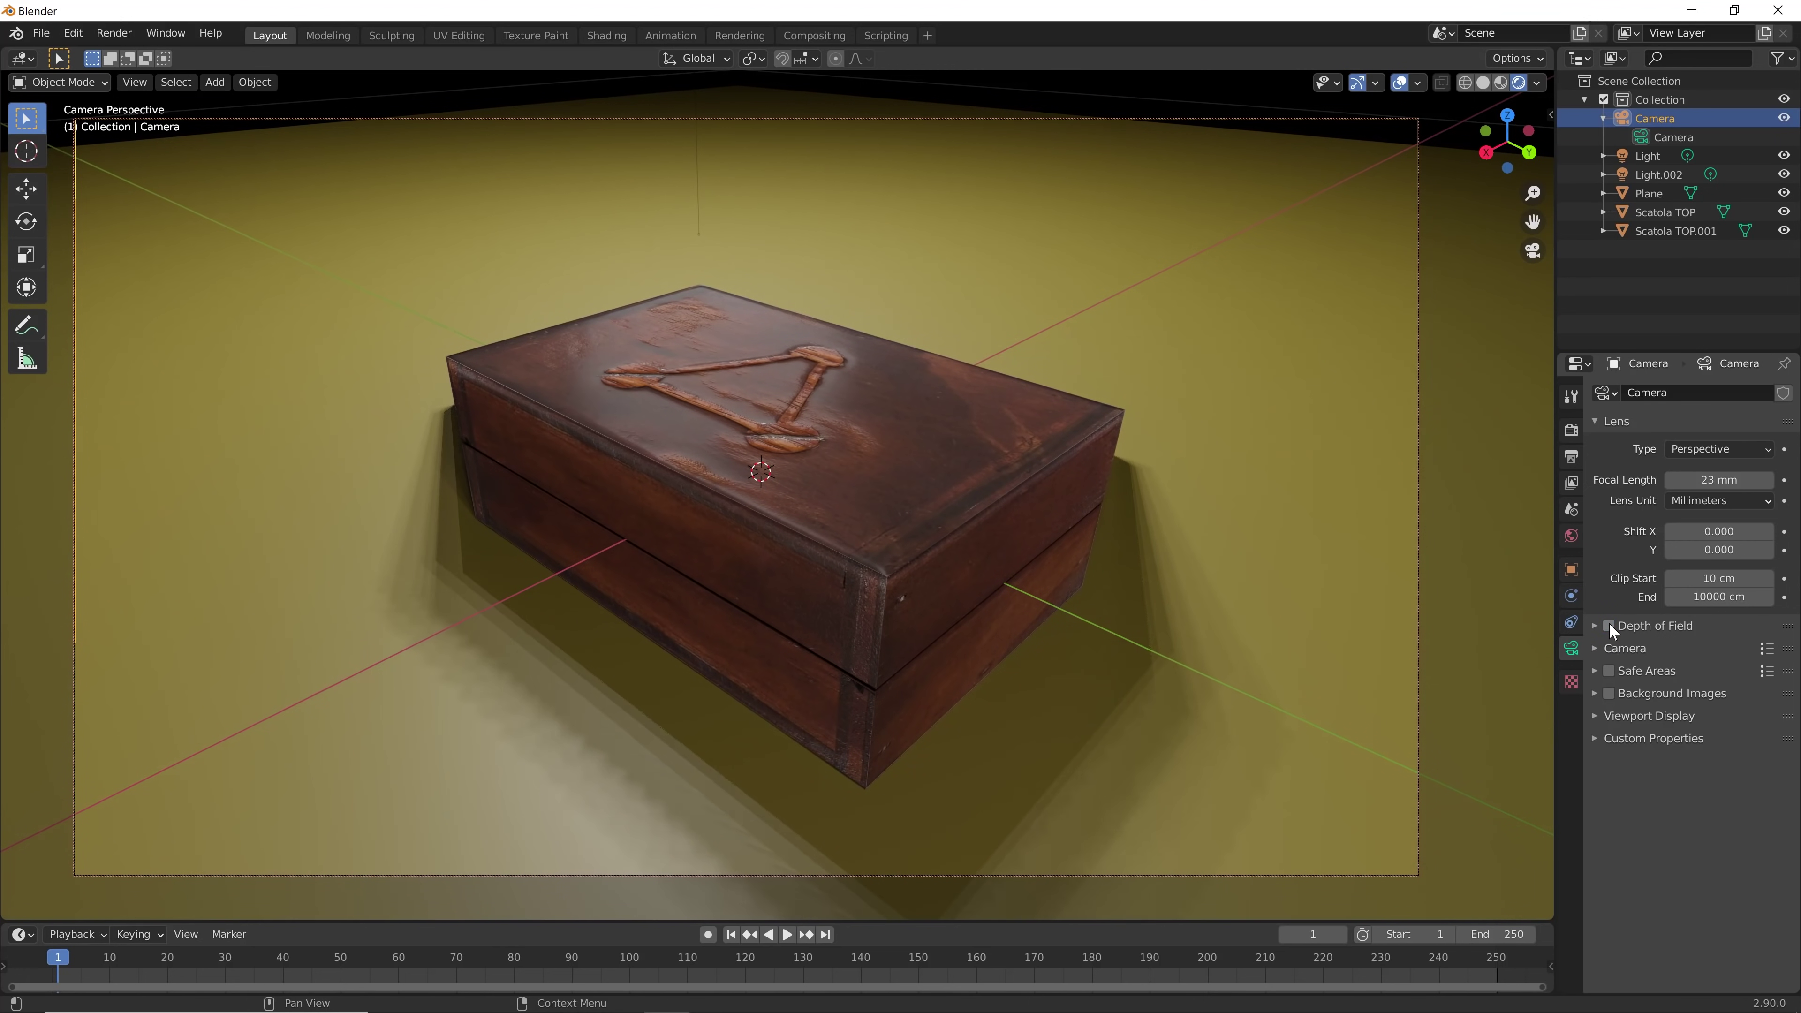
pyautogui.click(1609, 625)
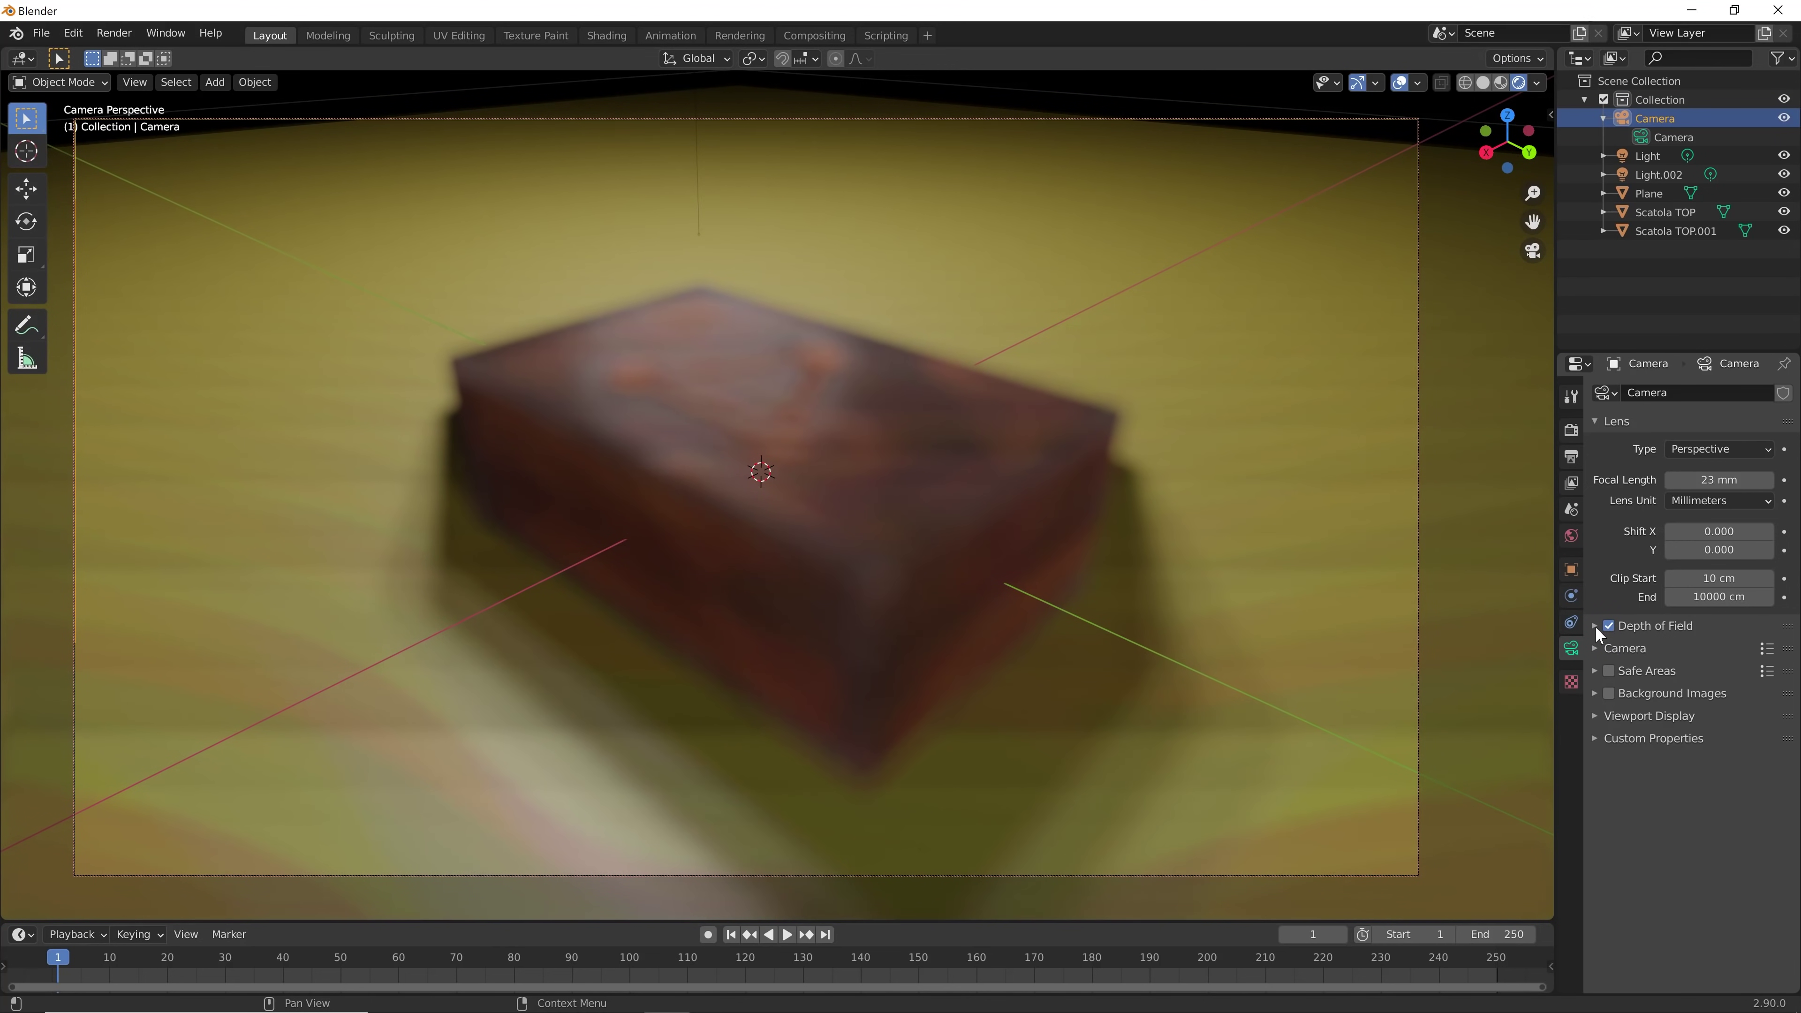
pyautogui.click(1596, 625)
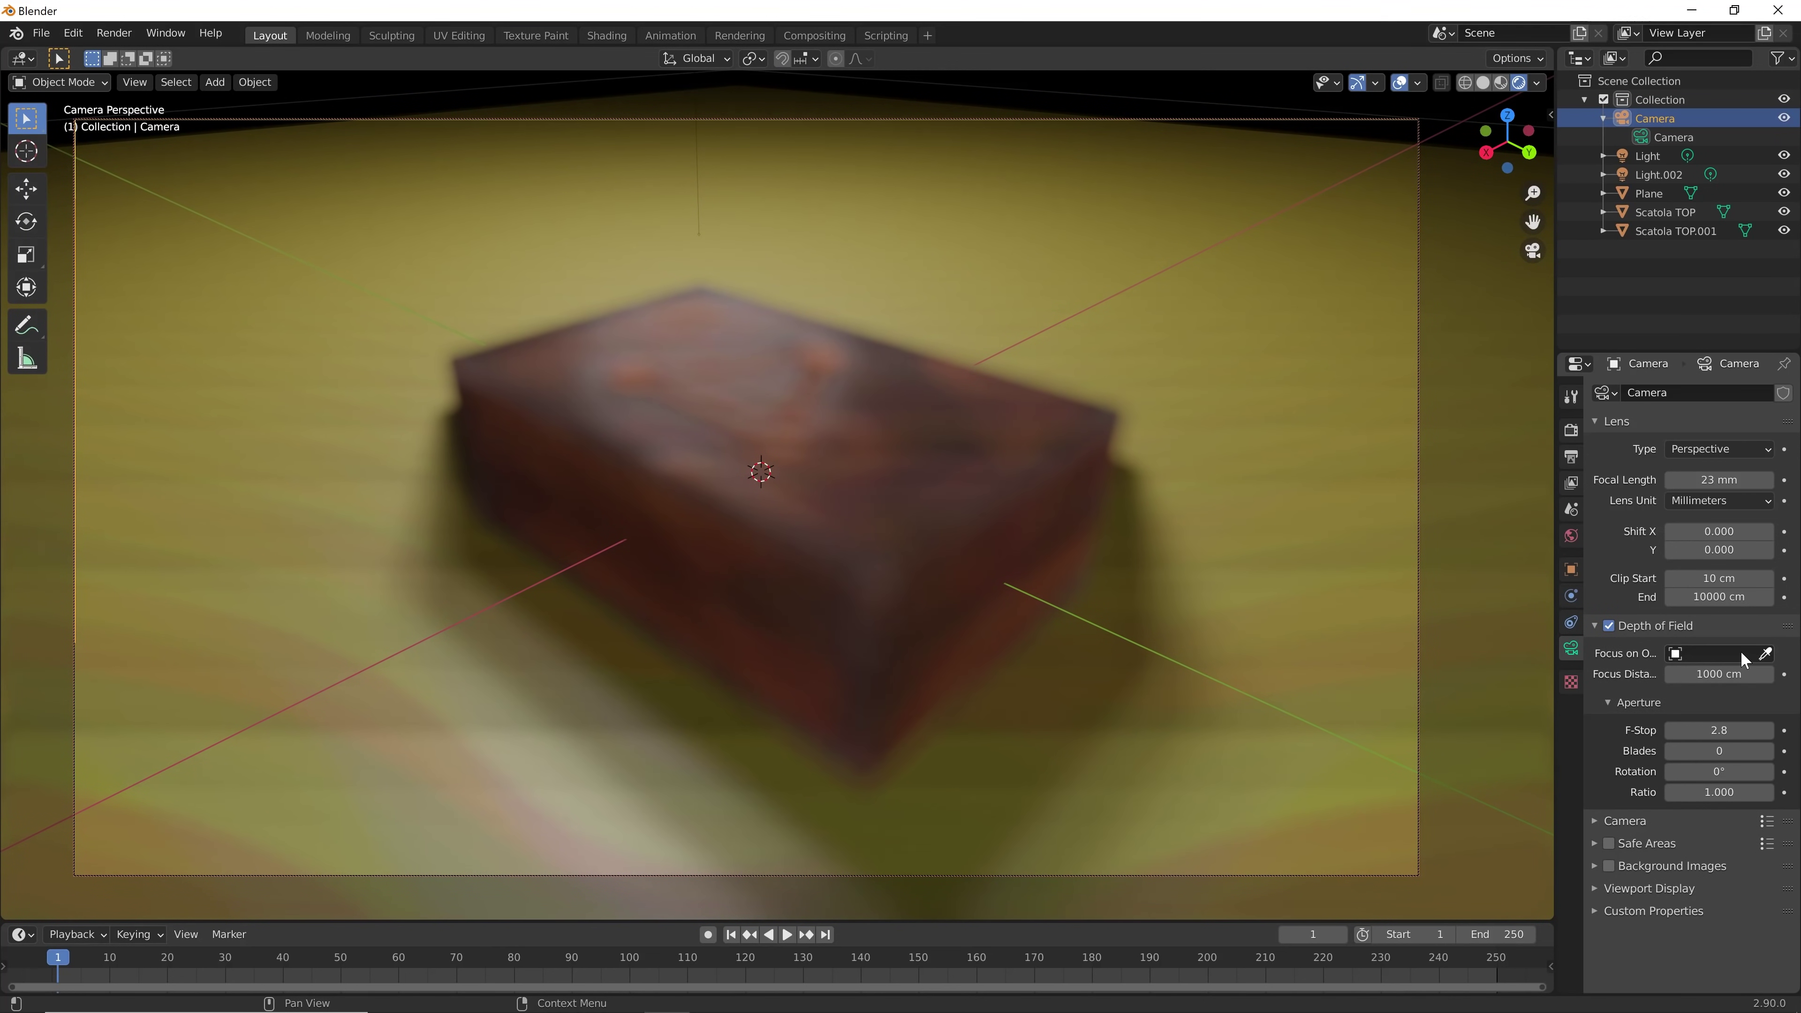
pyautogui.click(783, 442)
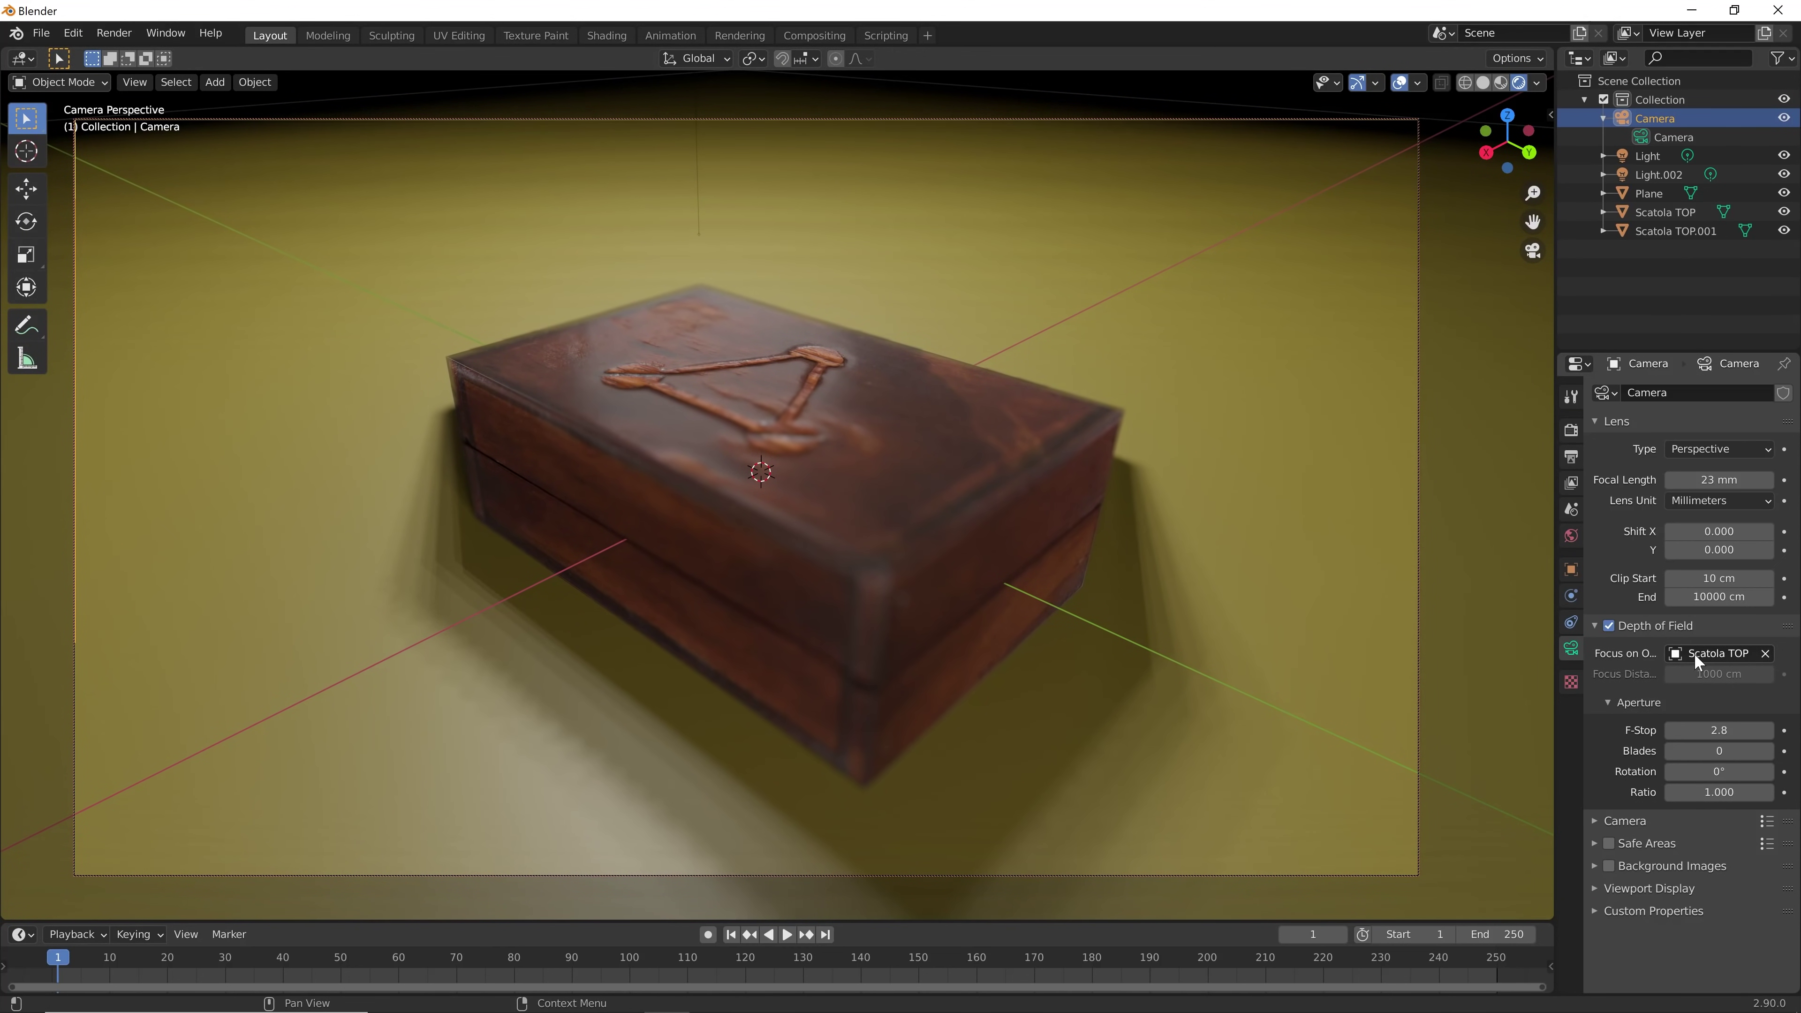
pyautogui.click(1765, 653)
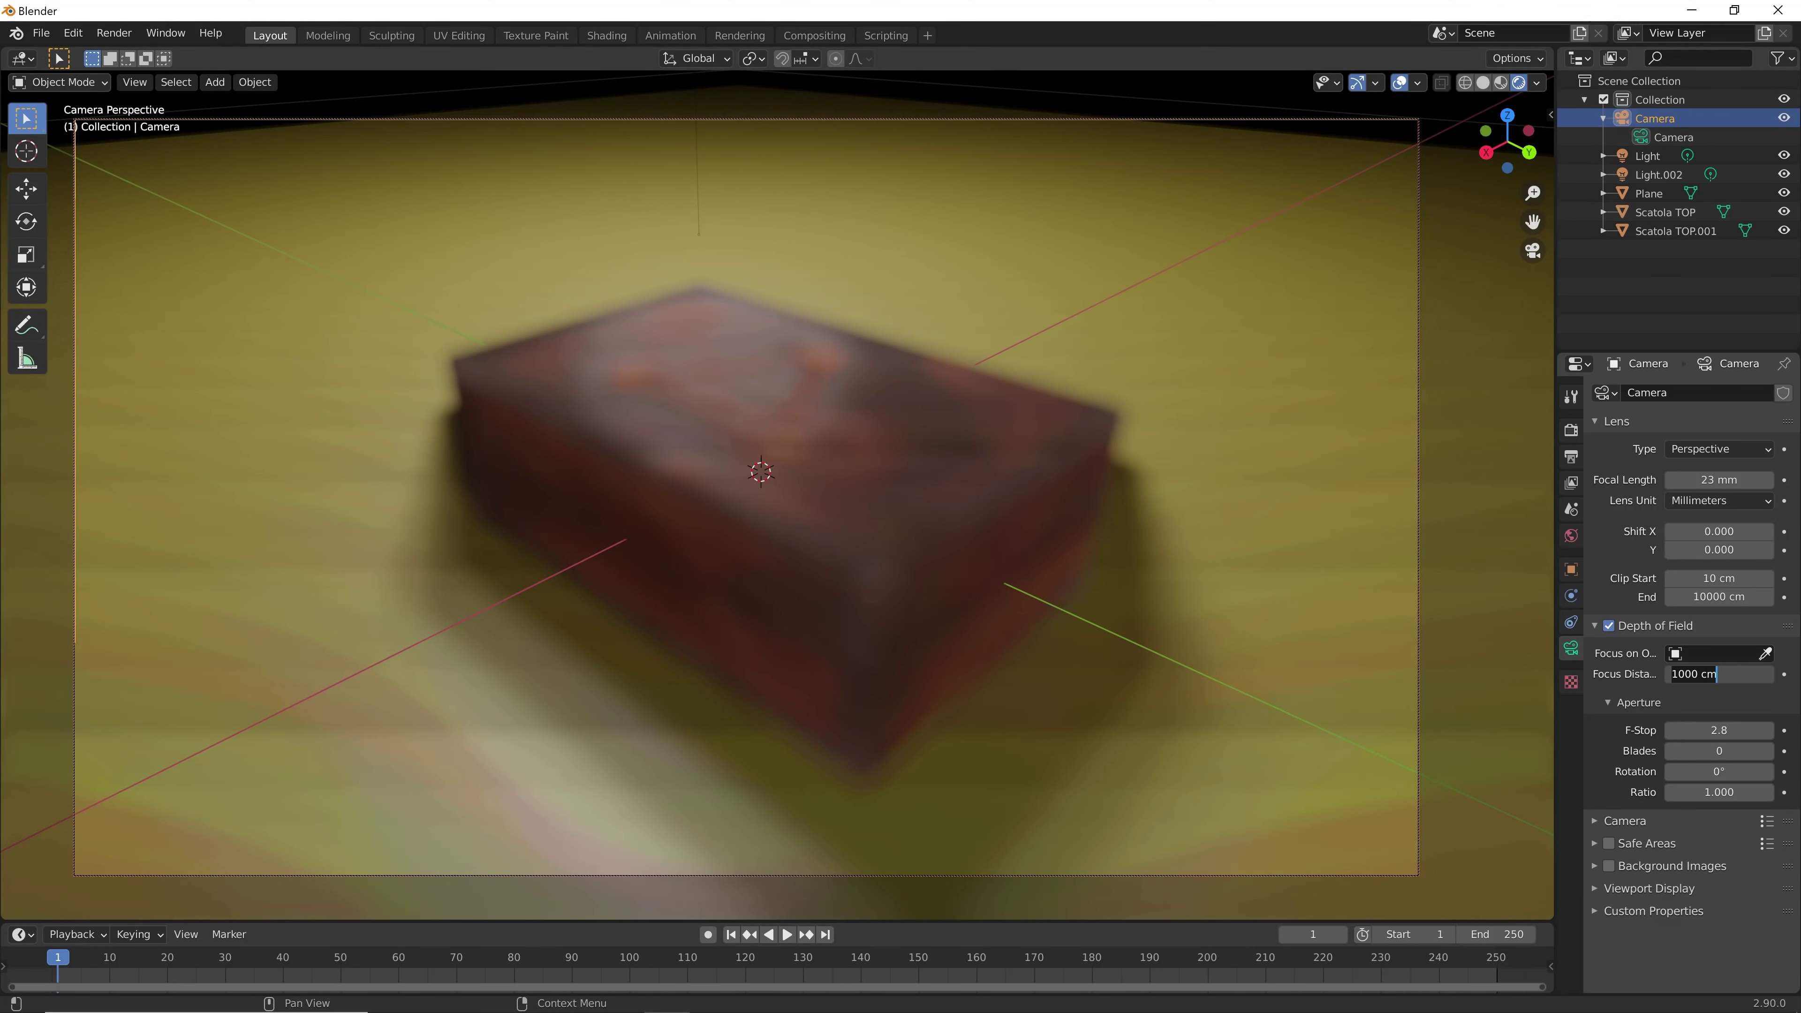
pyautogui.write('40')
pyautogui.write('20')
# Set the Focus Distance to 20 cm and raise the F-Stop to 4.9
pyautogui.press('Return')
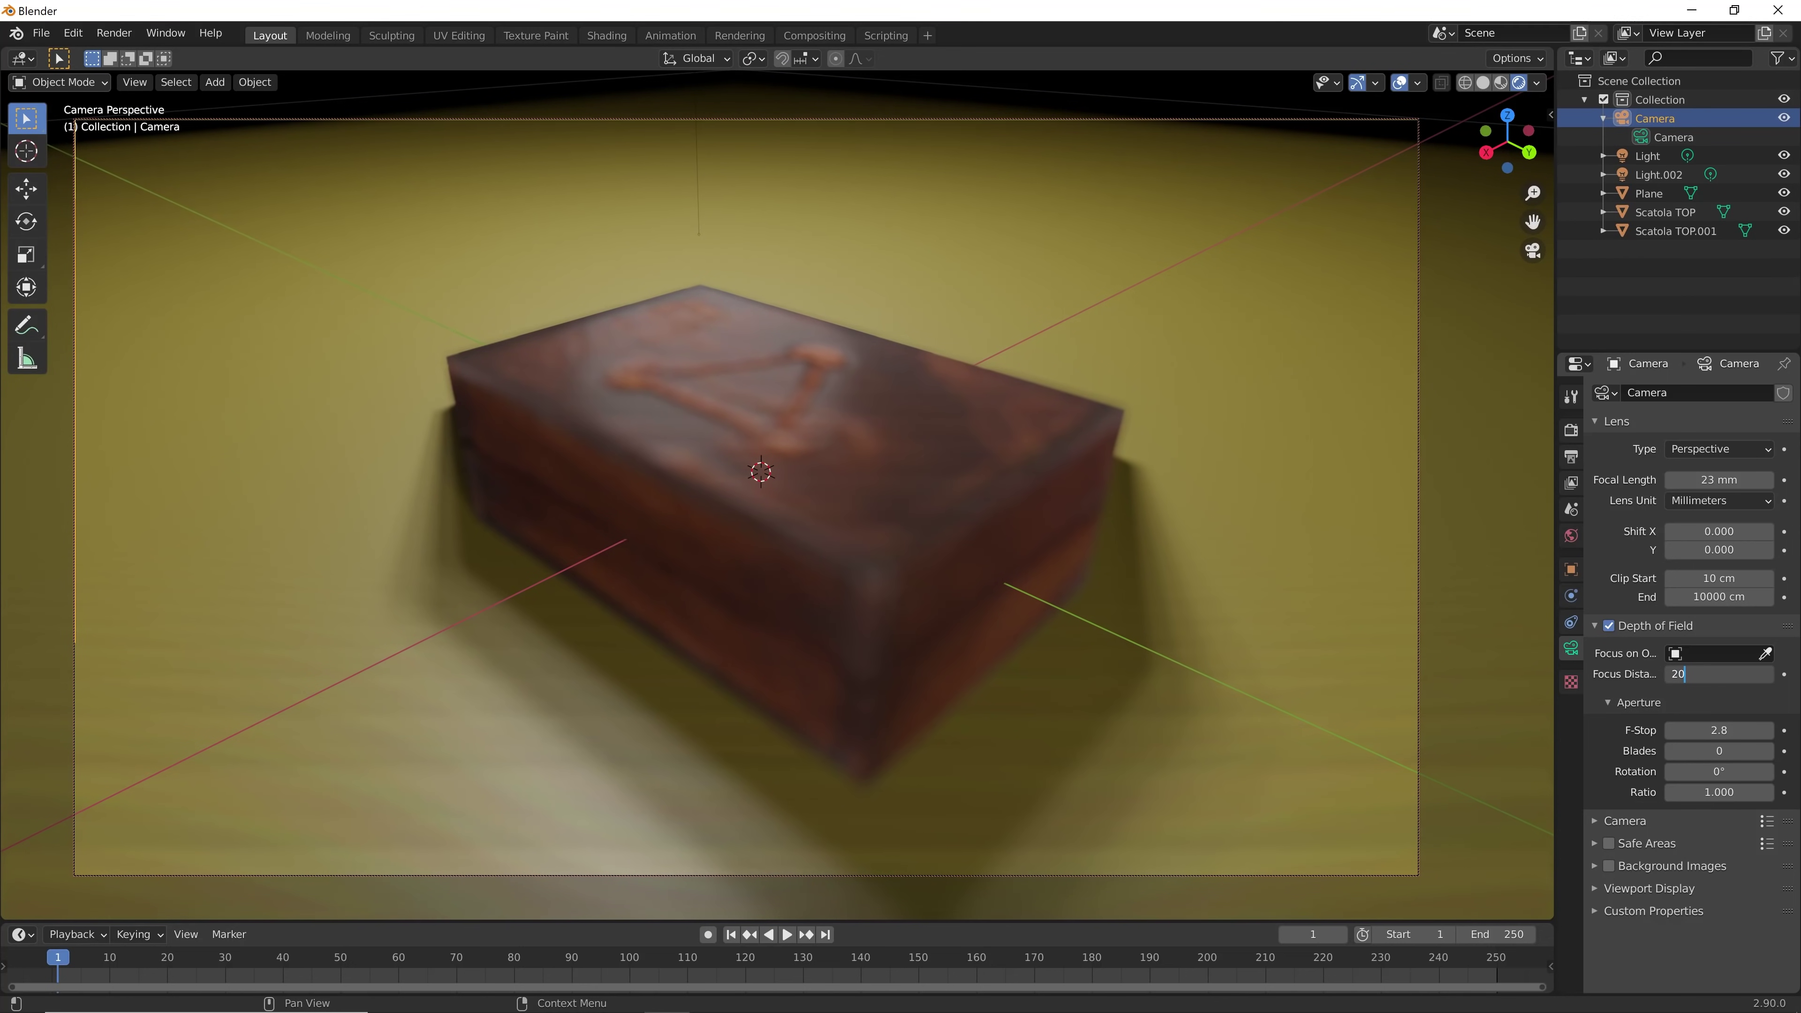
pyautogui.press('Return')
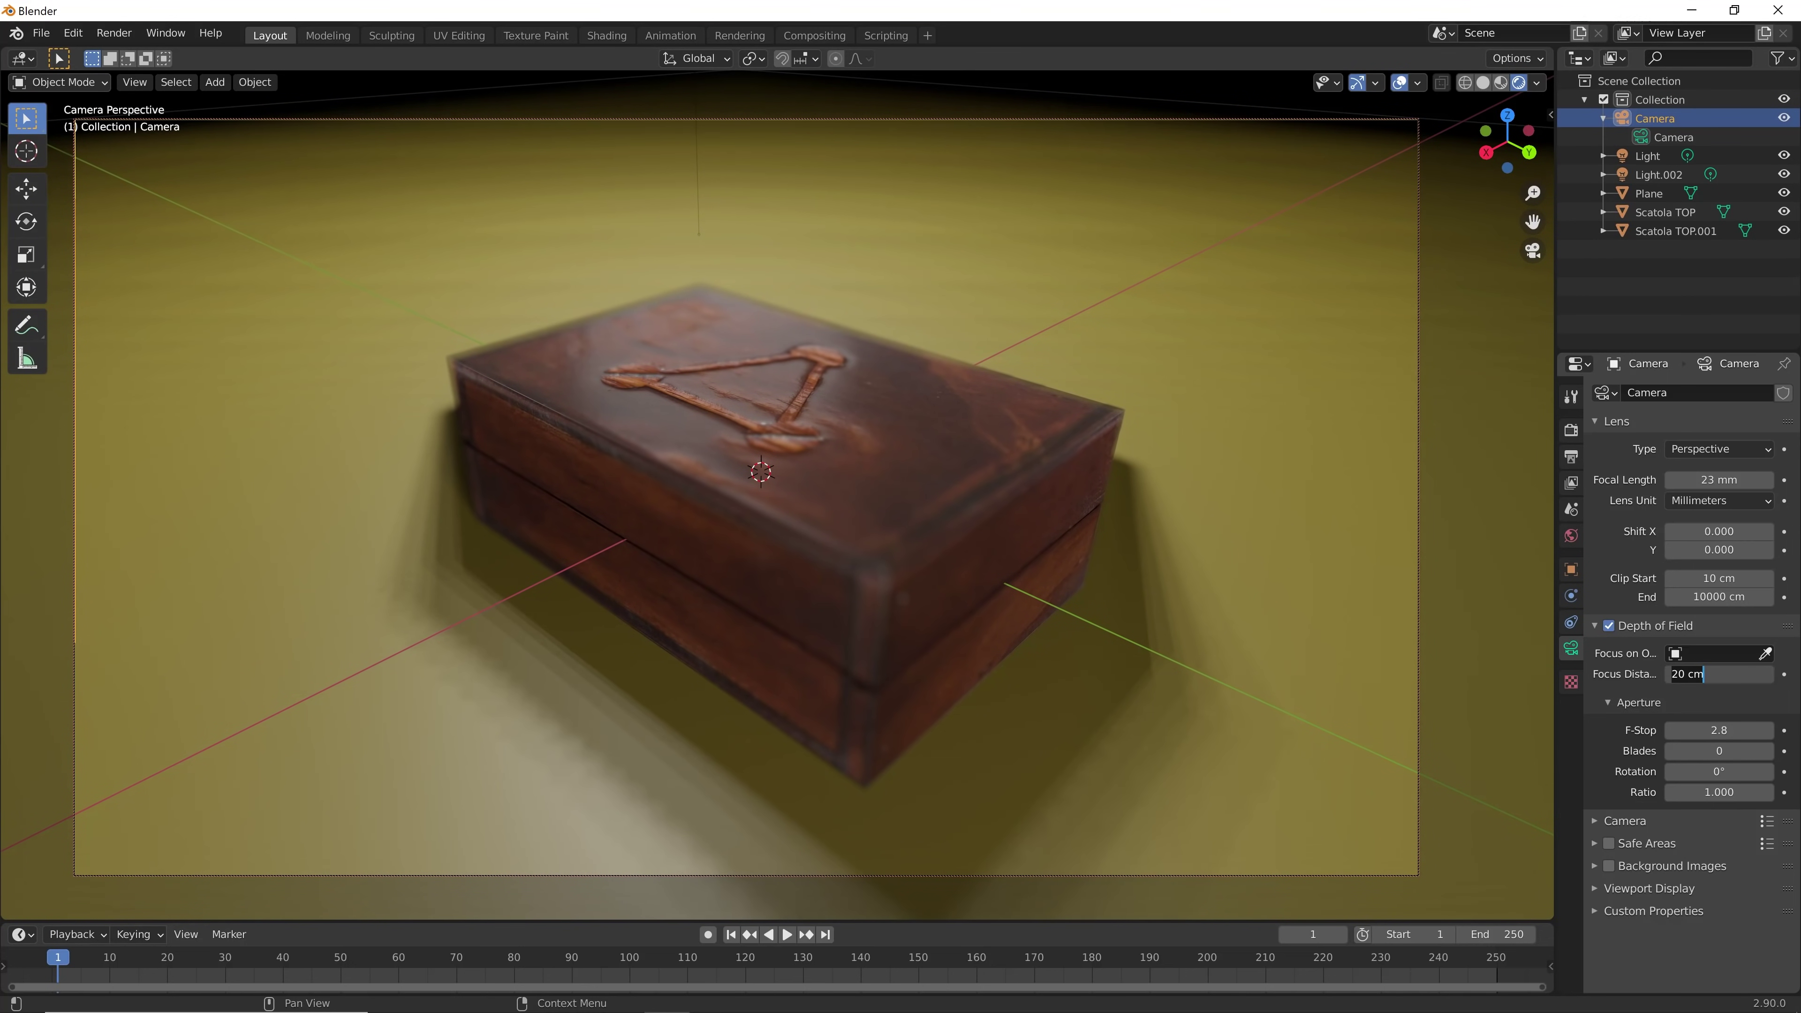
pyautogui.click(1673, 670)
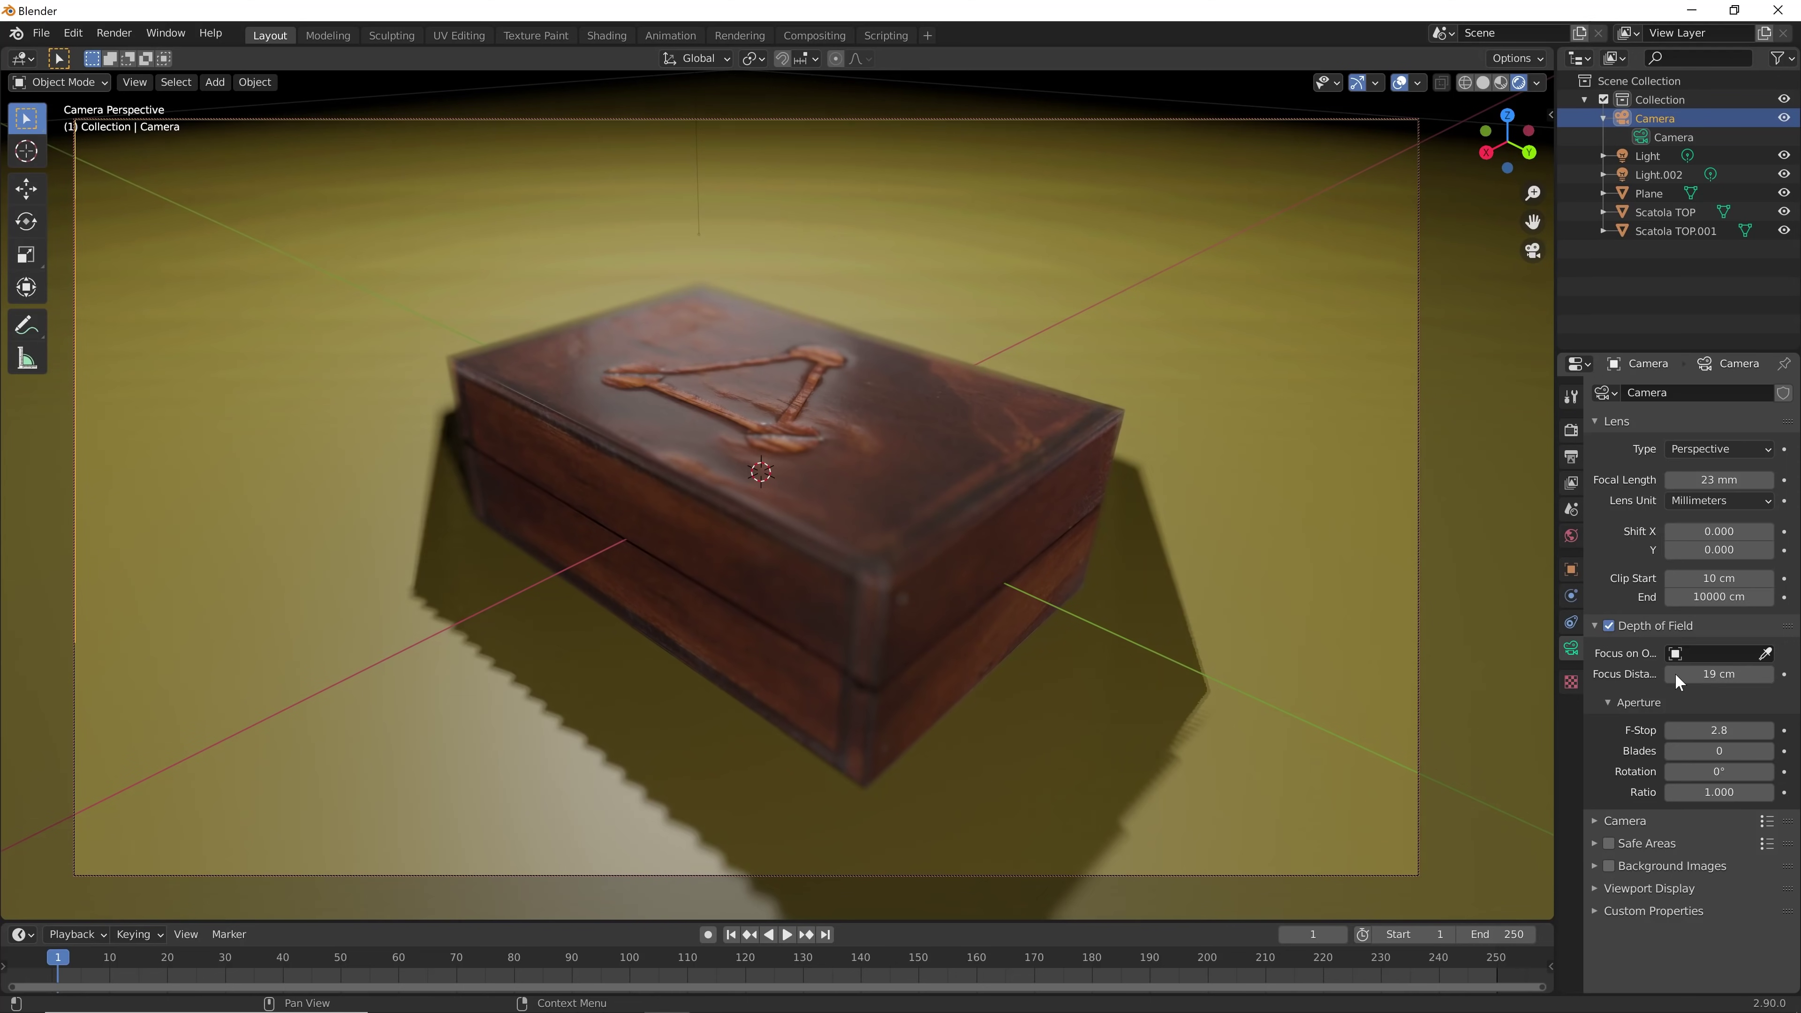
pyautogui.click(1673, 674)
pyautogui.click(1312, 658)
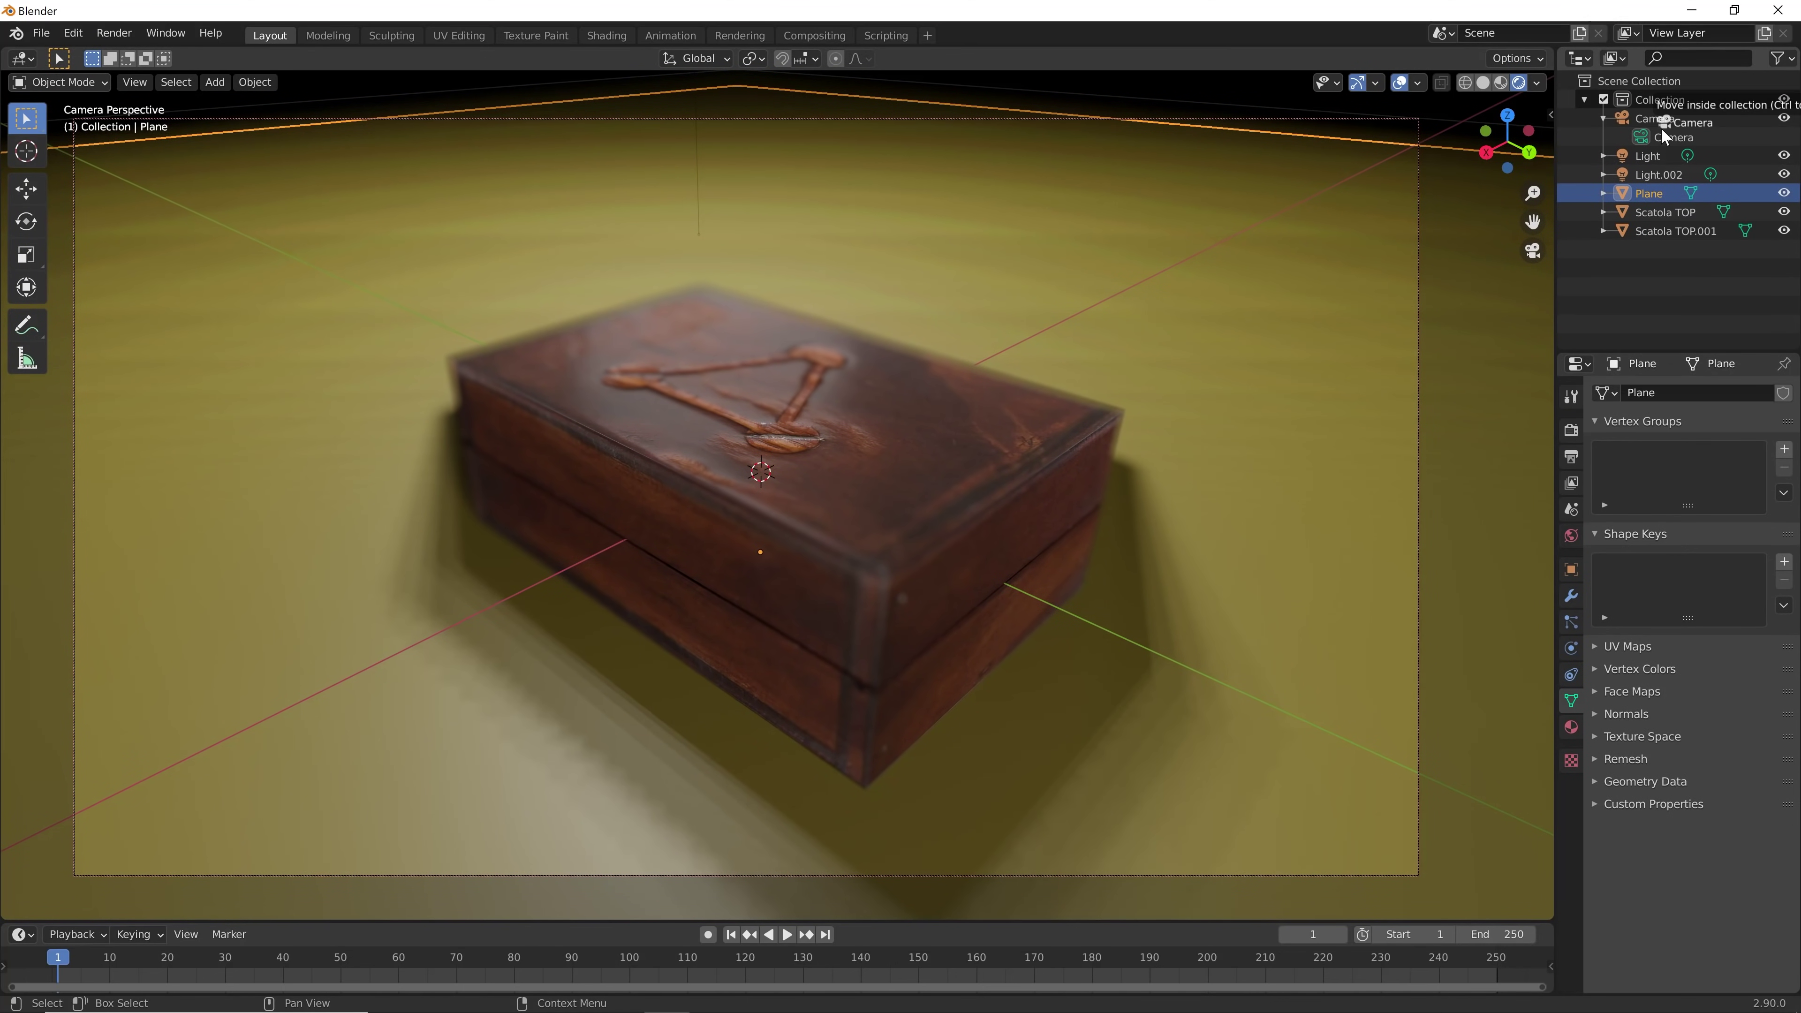
pyautogui.moveTo(1664, 131); pyautogui.dragTo(1664, 135)
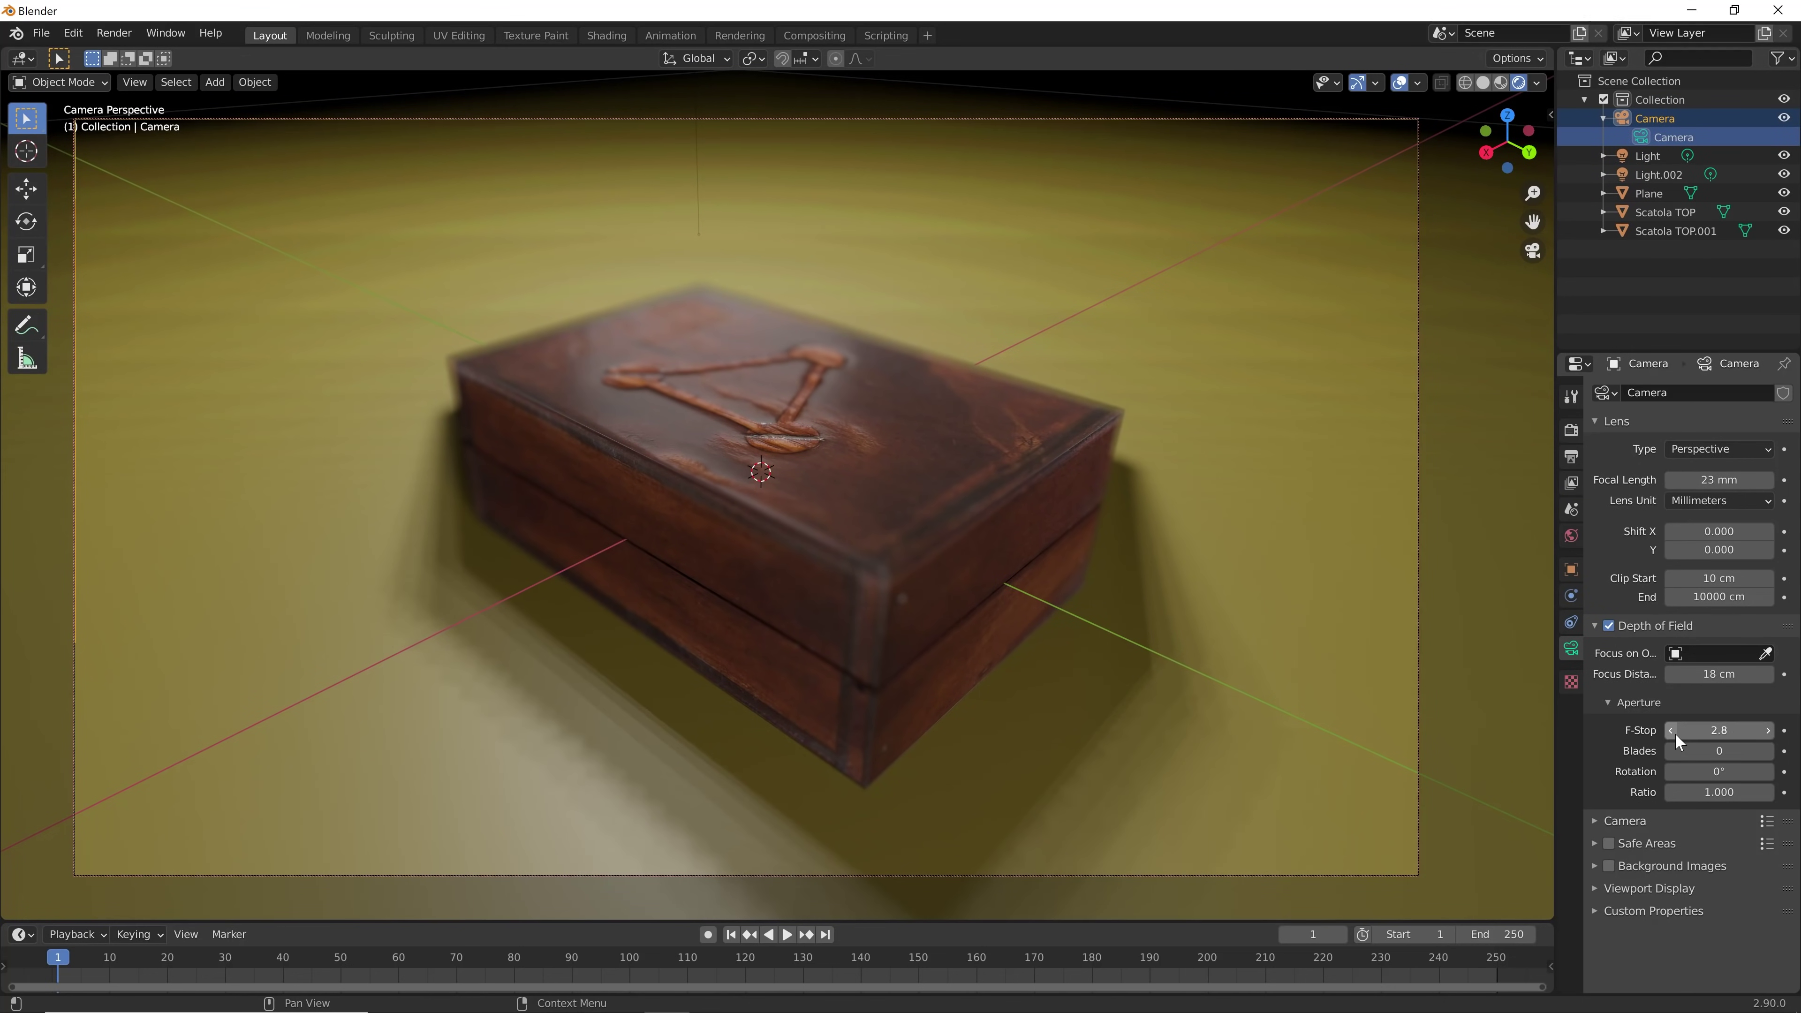
pyautogui.moveTo(1674, 734)
pyautogui.mouseDown()
pyautogui.moveTo(1777, 736)
pyautogui.moveTo(1755, 696)
pyautogui.mouseUp()
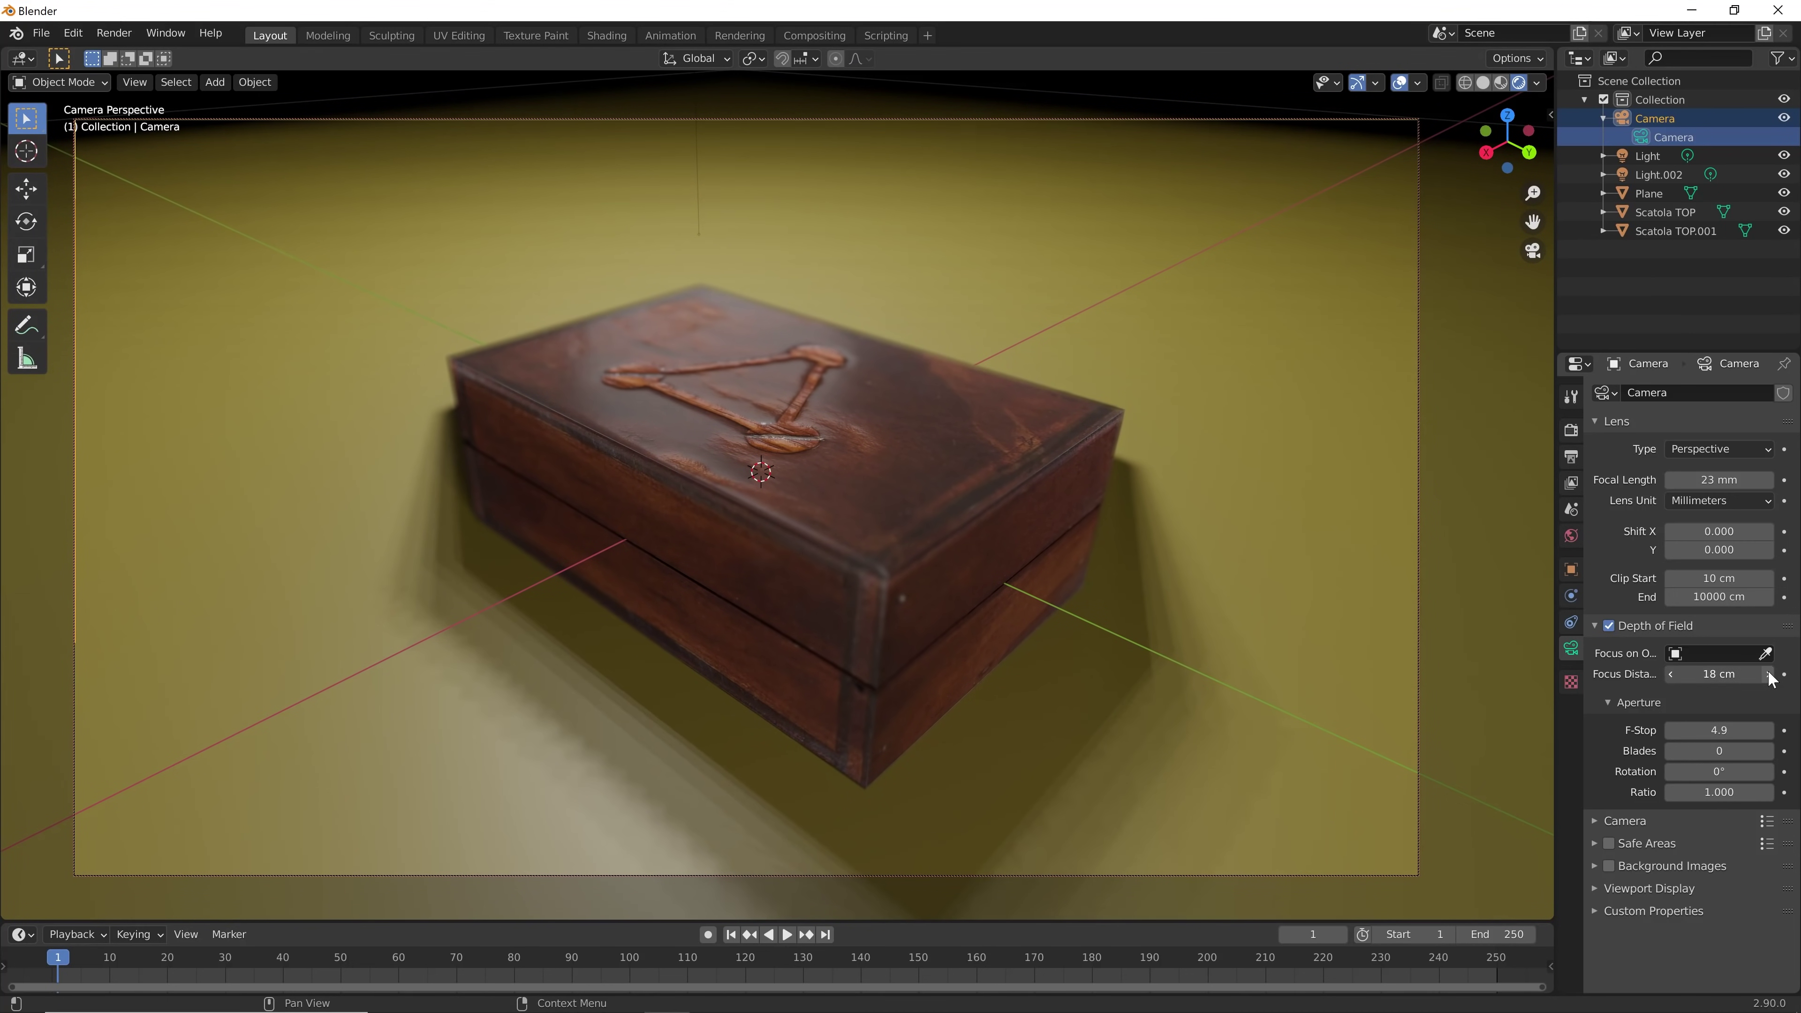
pyautogui.click(1769, 674)
pyautogui.click(1769, 674)
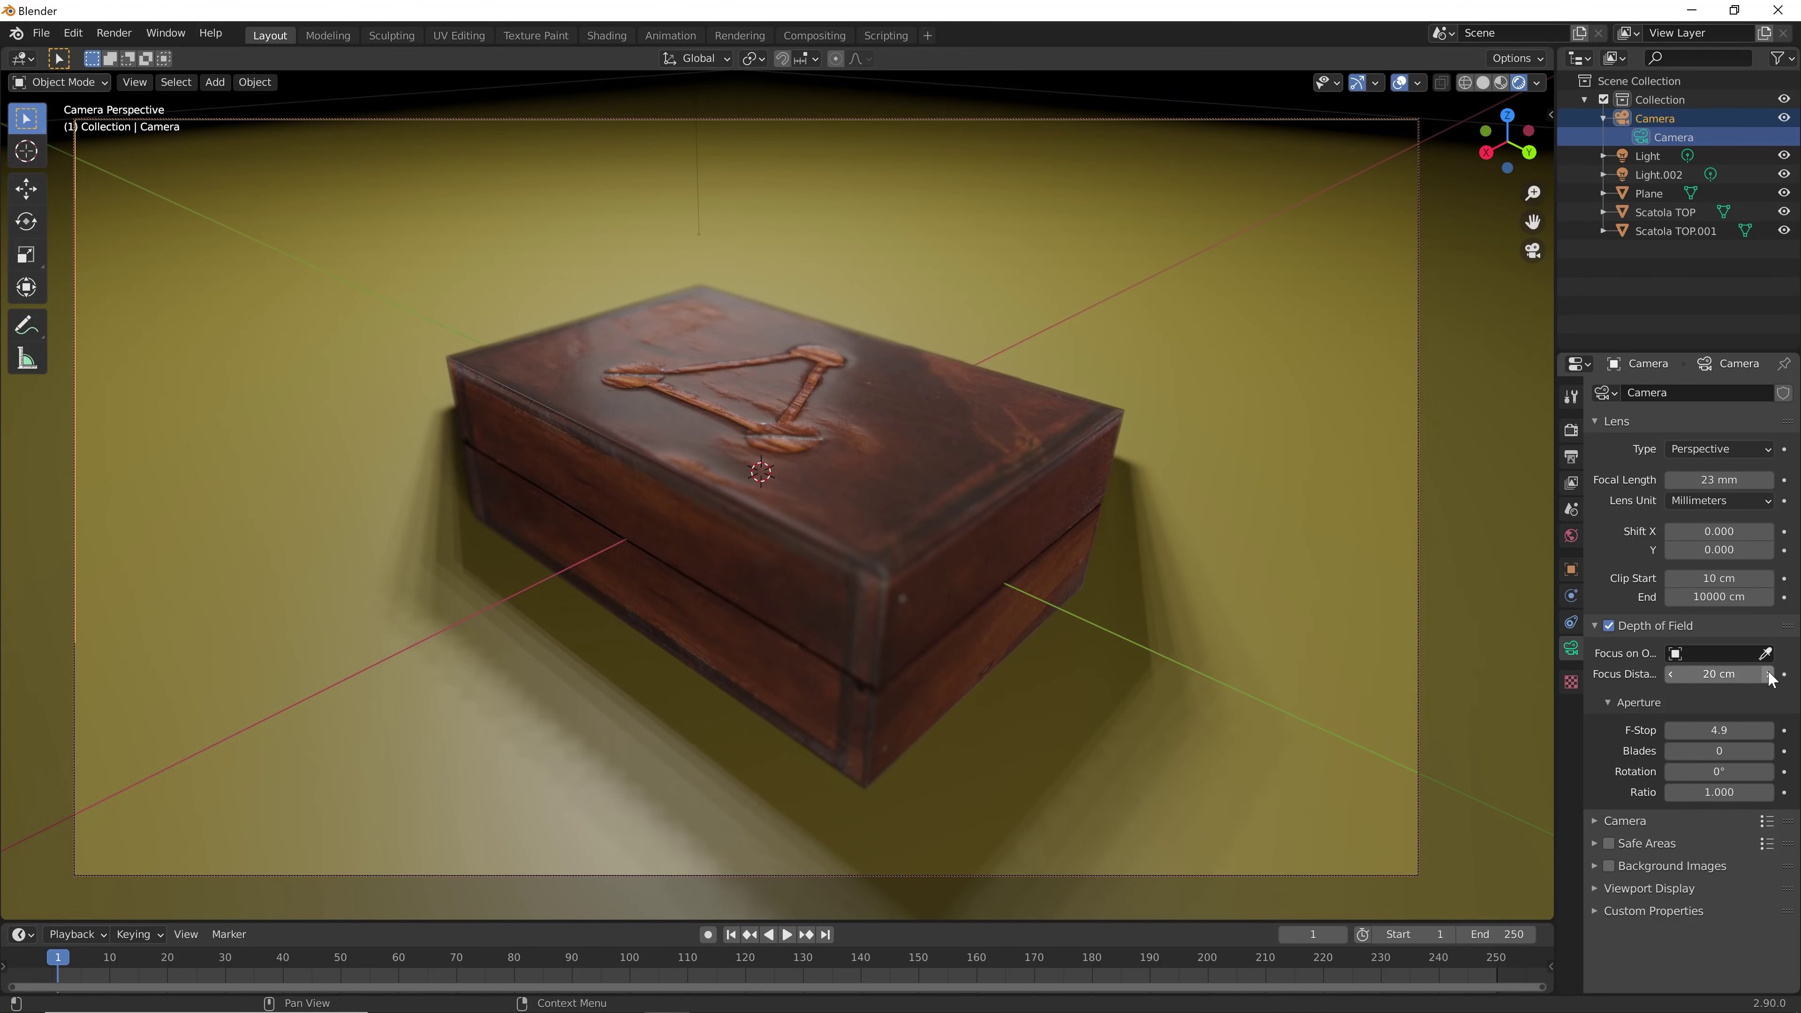
pyautogui.click(1277, 472)
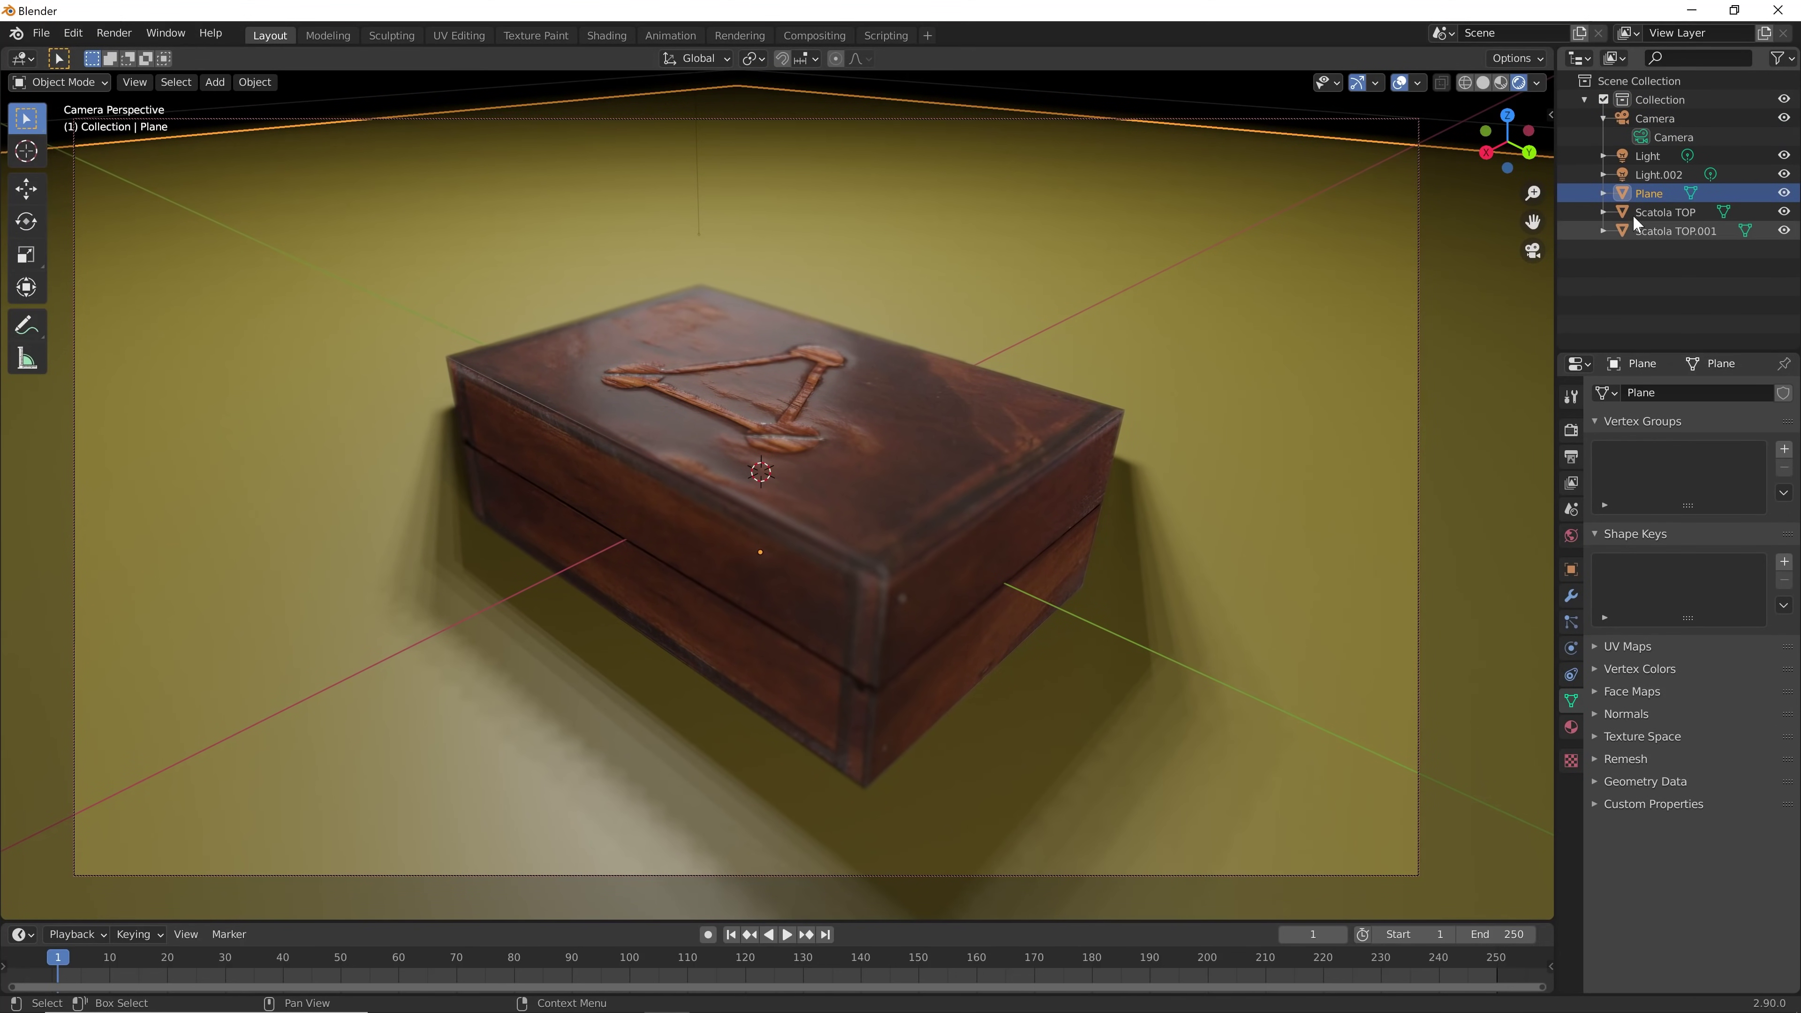
# Adjust the Pavimento floor's base colour, then set Specular to 1.000 and Roughness to 0.077
pyautogui.click(1571, 727)
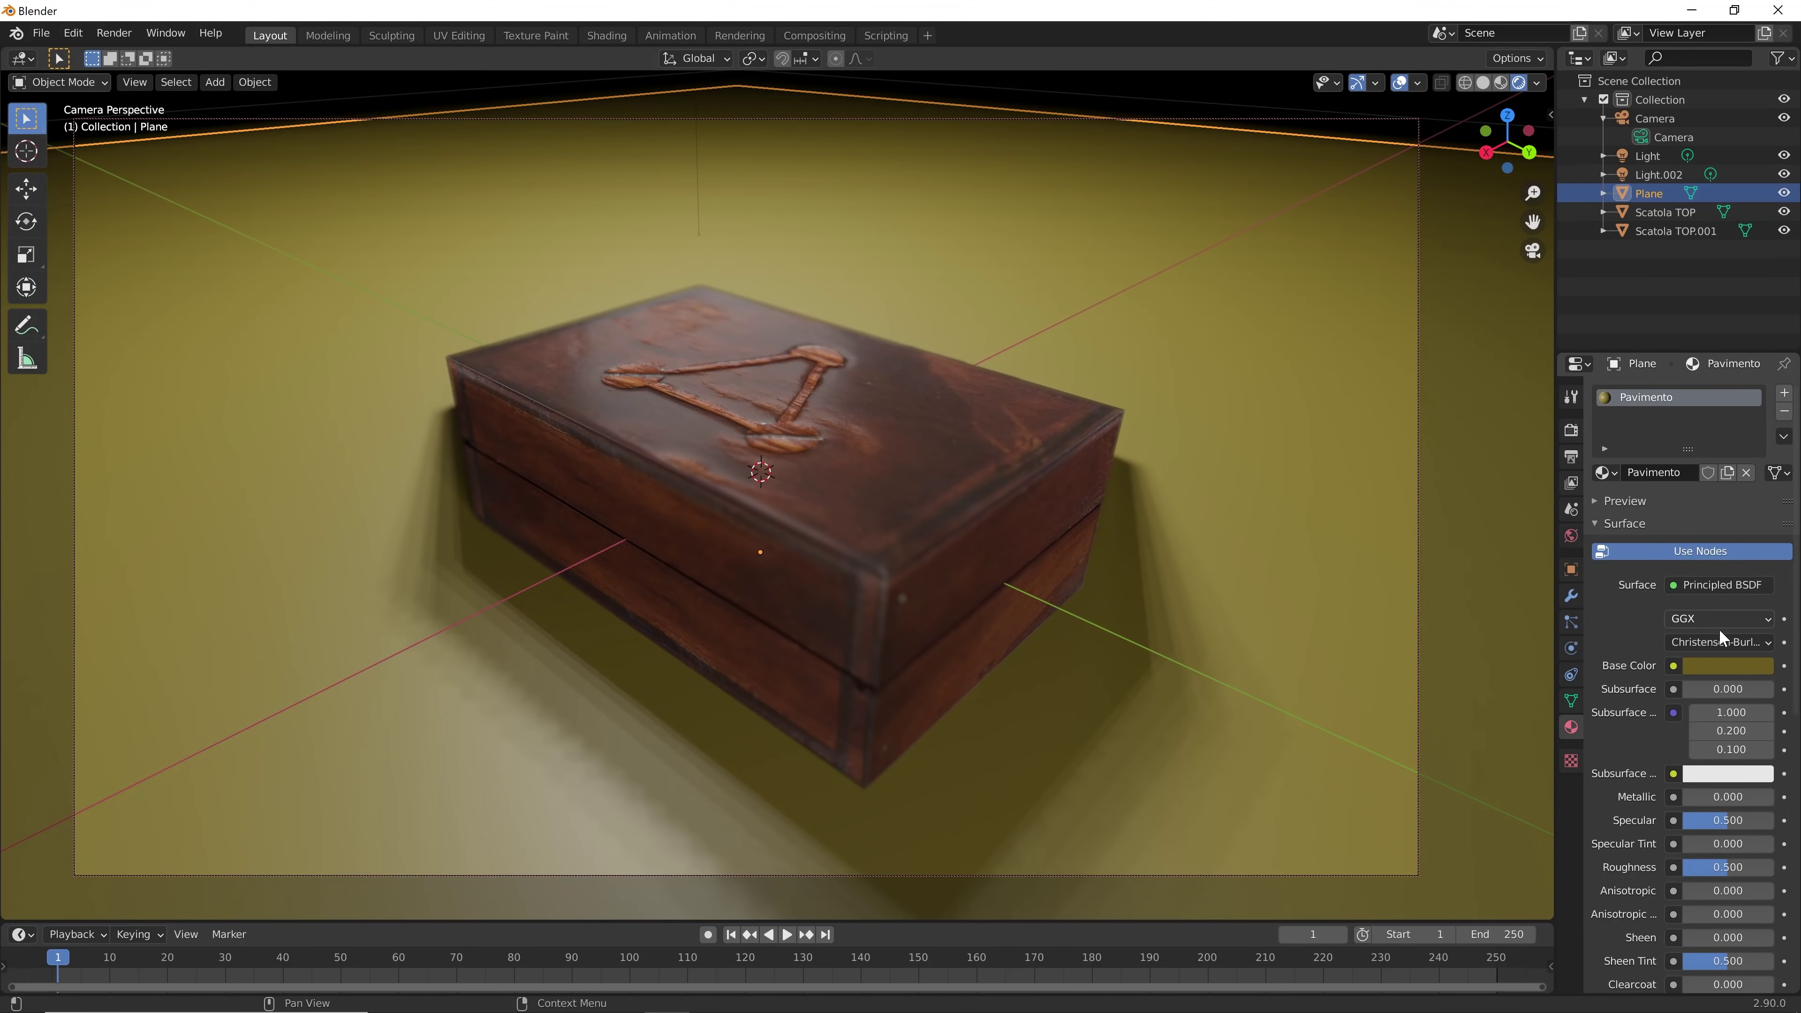
pyautogui.click(1711, 667)
pyautogui.moveTo(1677, 482); pyautogui.dragTo(1756, 532)
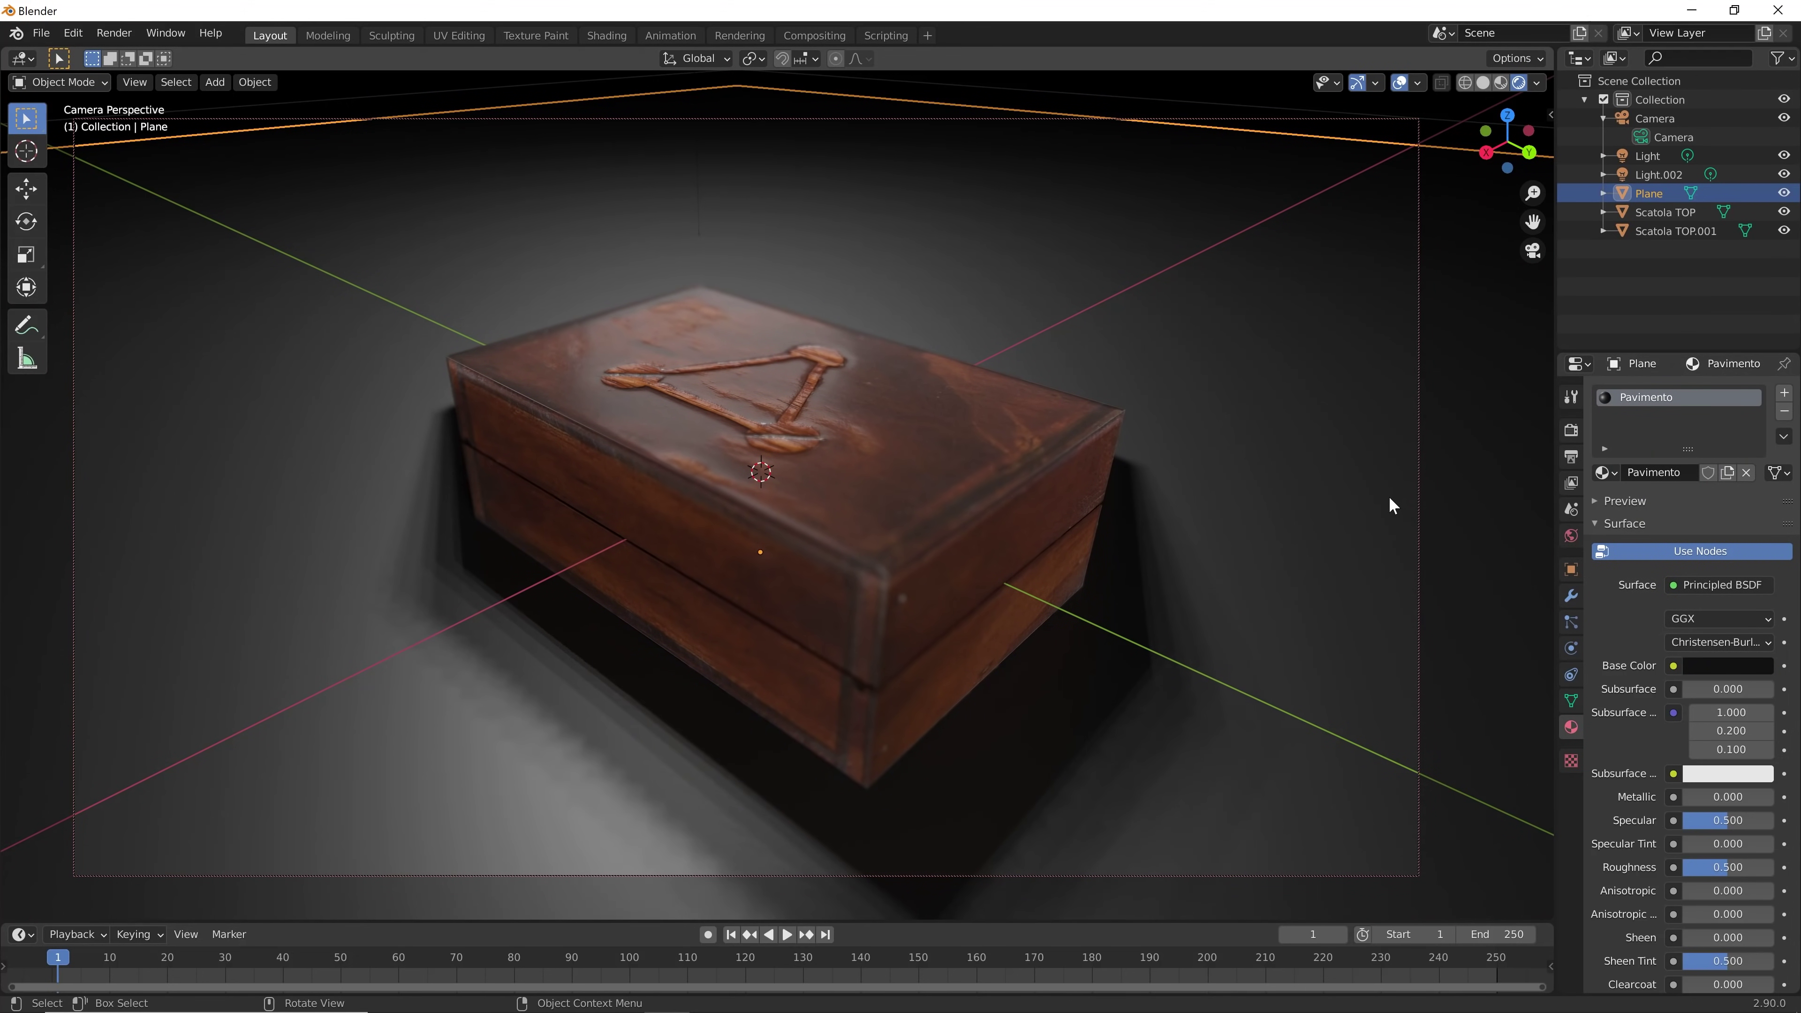
pyautogui.moveTo(1703, 823)
pyautogui.mouseDown()
pyautogui.moveTo(1722, 819)
pyautogui.moveTo(1695, 869)
pyautogui.mouseUp()
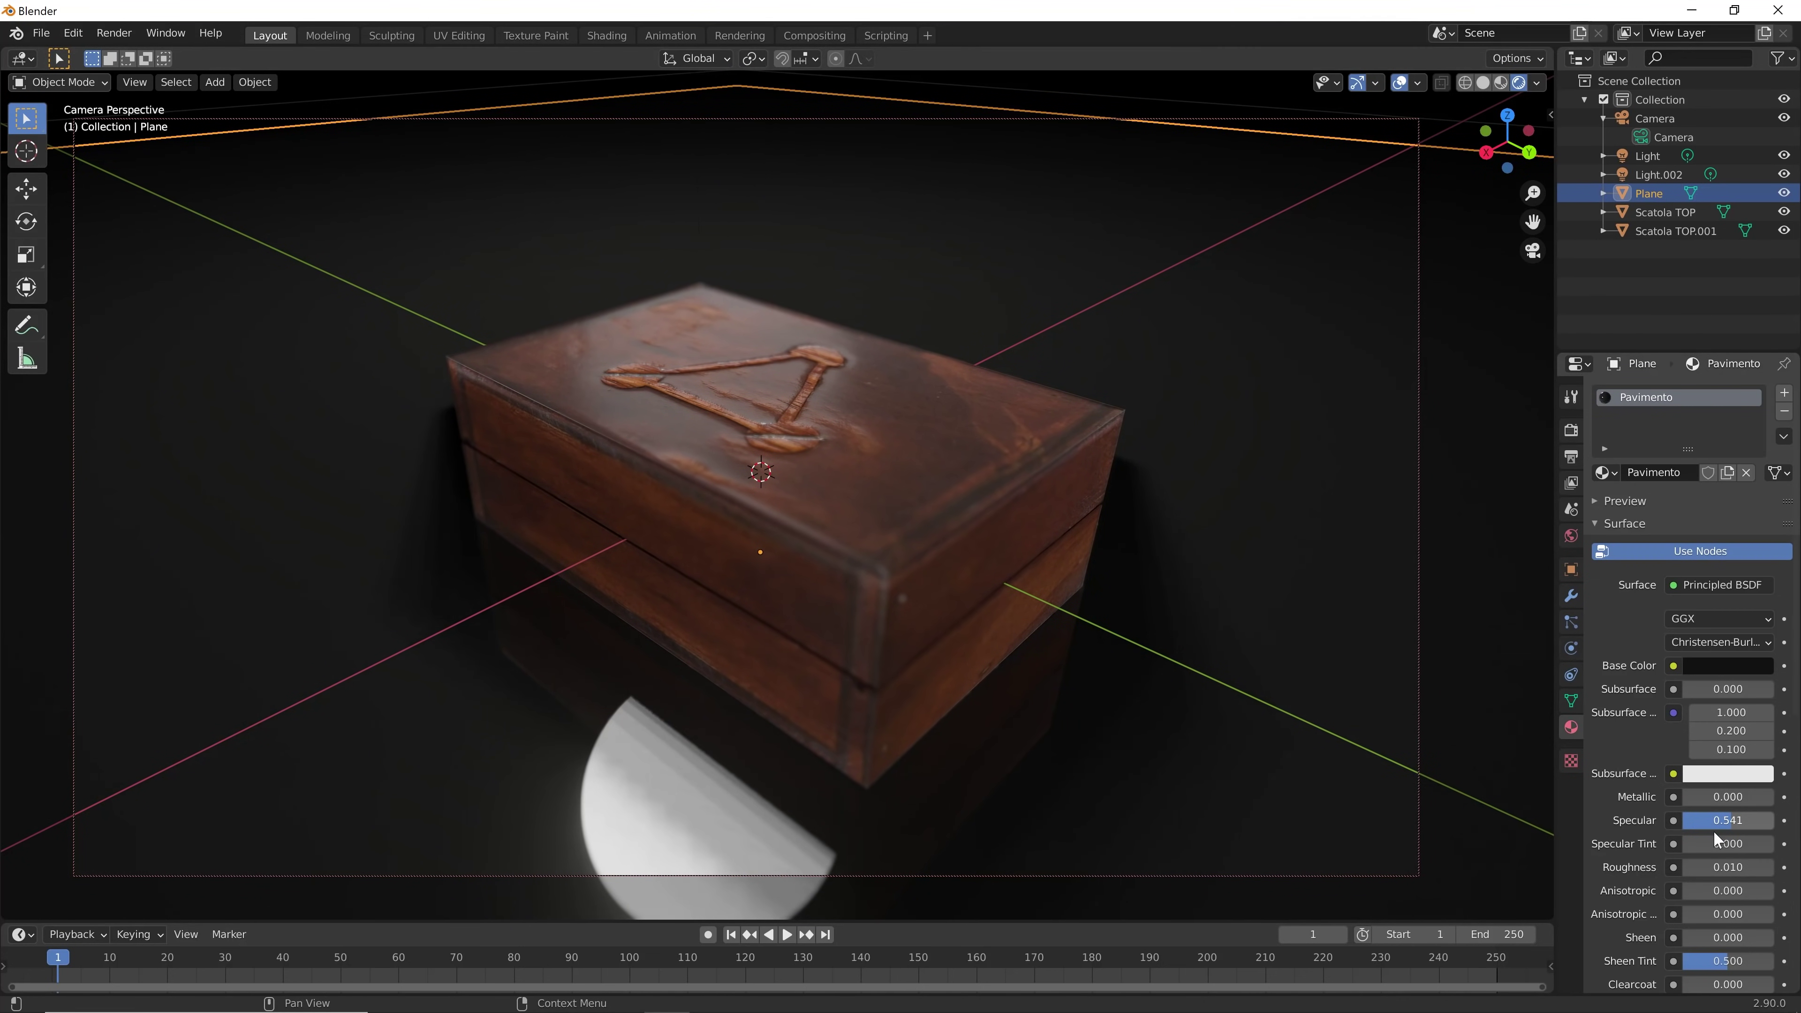
pyautogui.moveTo(1719, 865); pyautogui.dragTo(1773, 821)
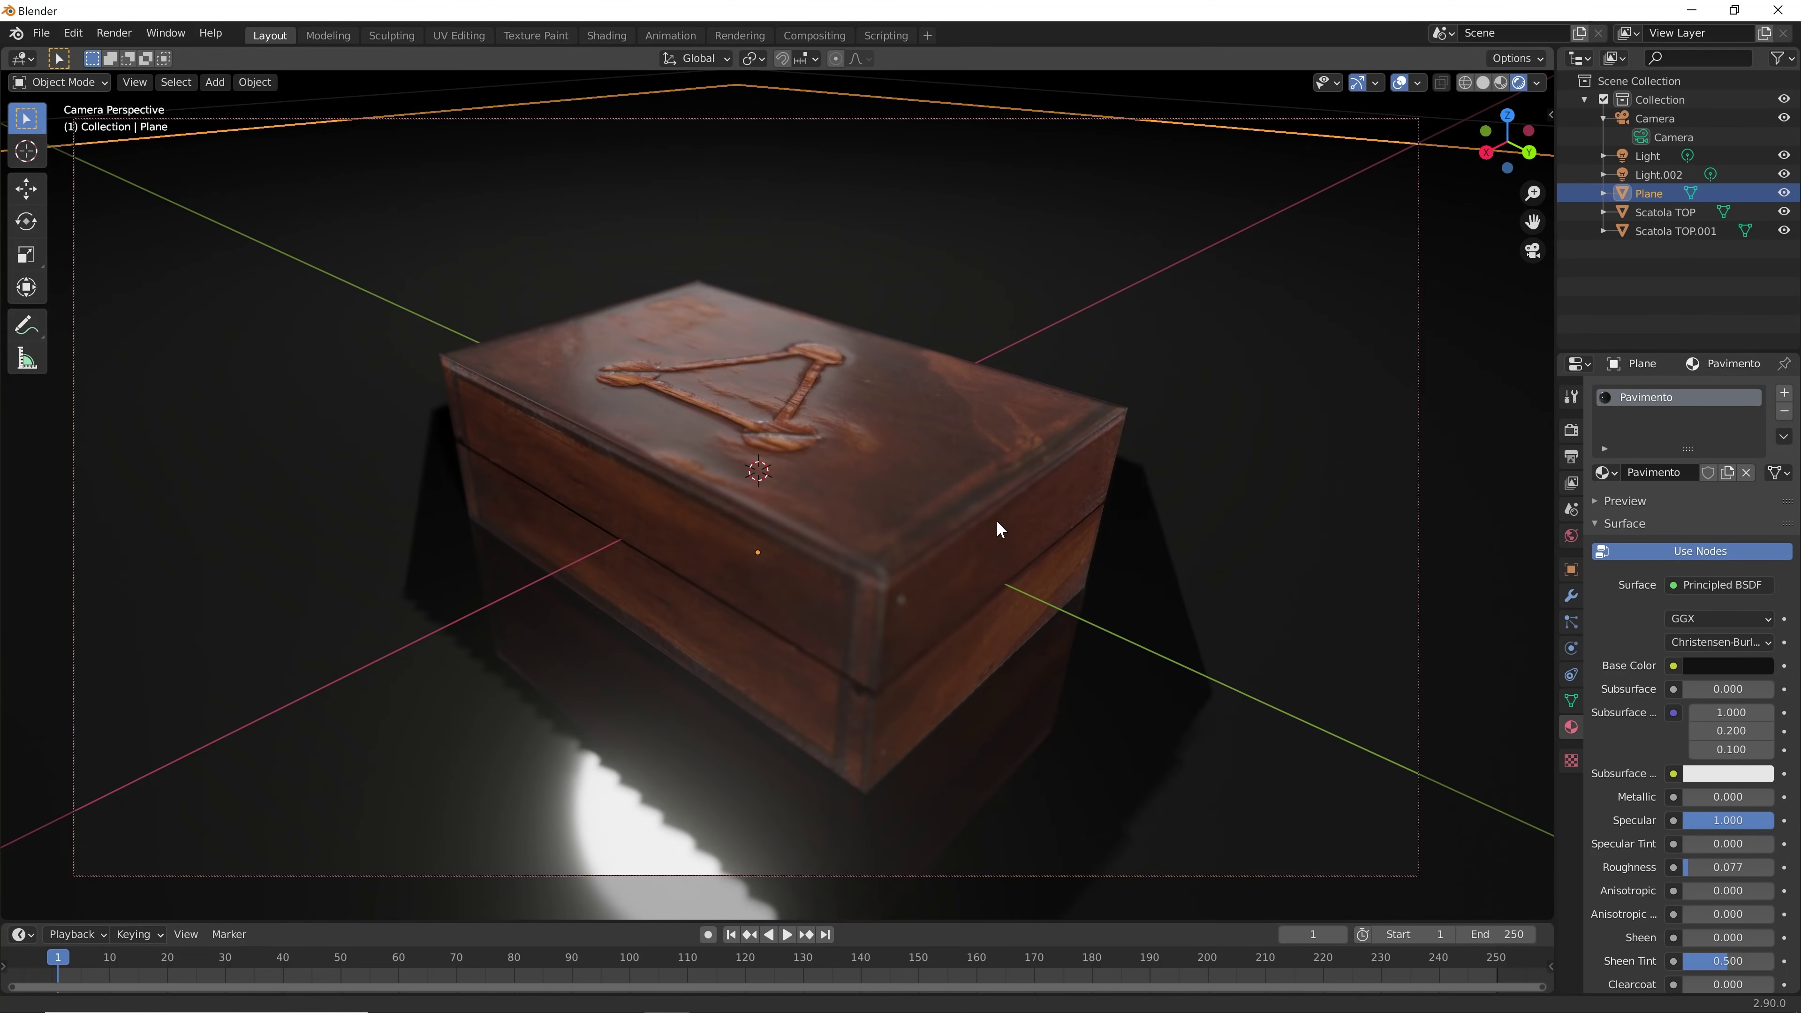
pyautogui.moveTo(988, 525)
pyautogui.keyDown('ctrl'); pyautogui.mouseDown(button='middle')
pyautogui.moveTo(1025, 490)
pyautogui.moveTo(936, 501)
pyautogui.moveTo(942, 515)
pyautogui.mouseUp(button='middle'); pyautogui.keyUp('ctrl')
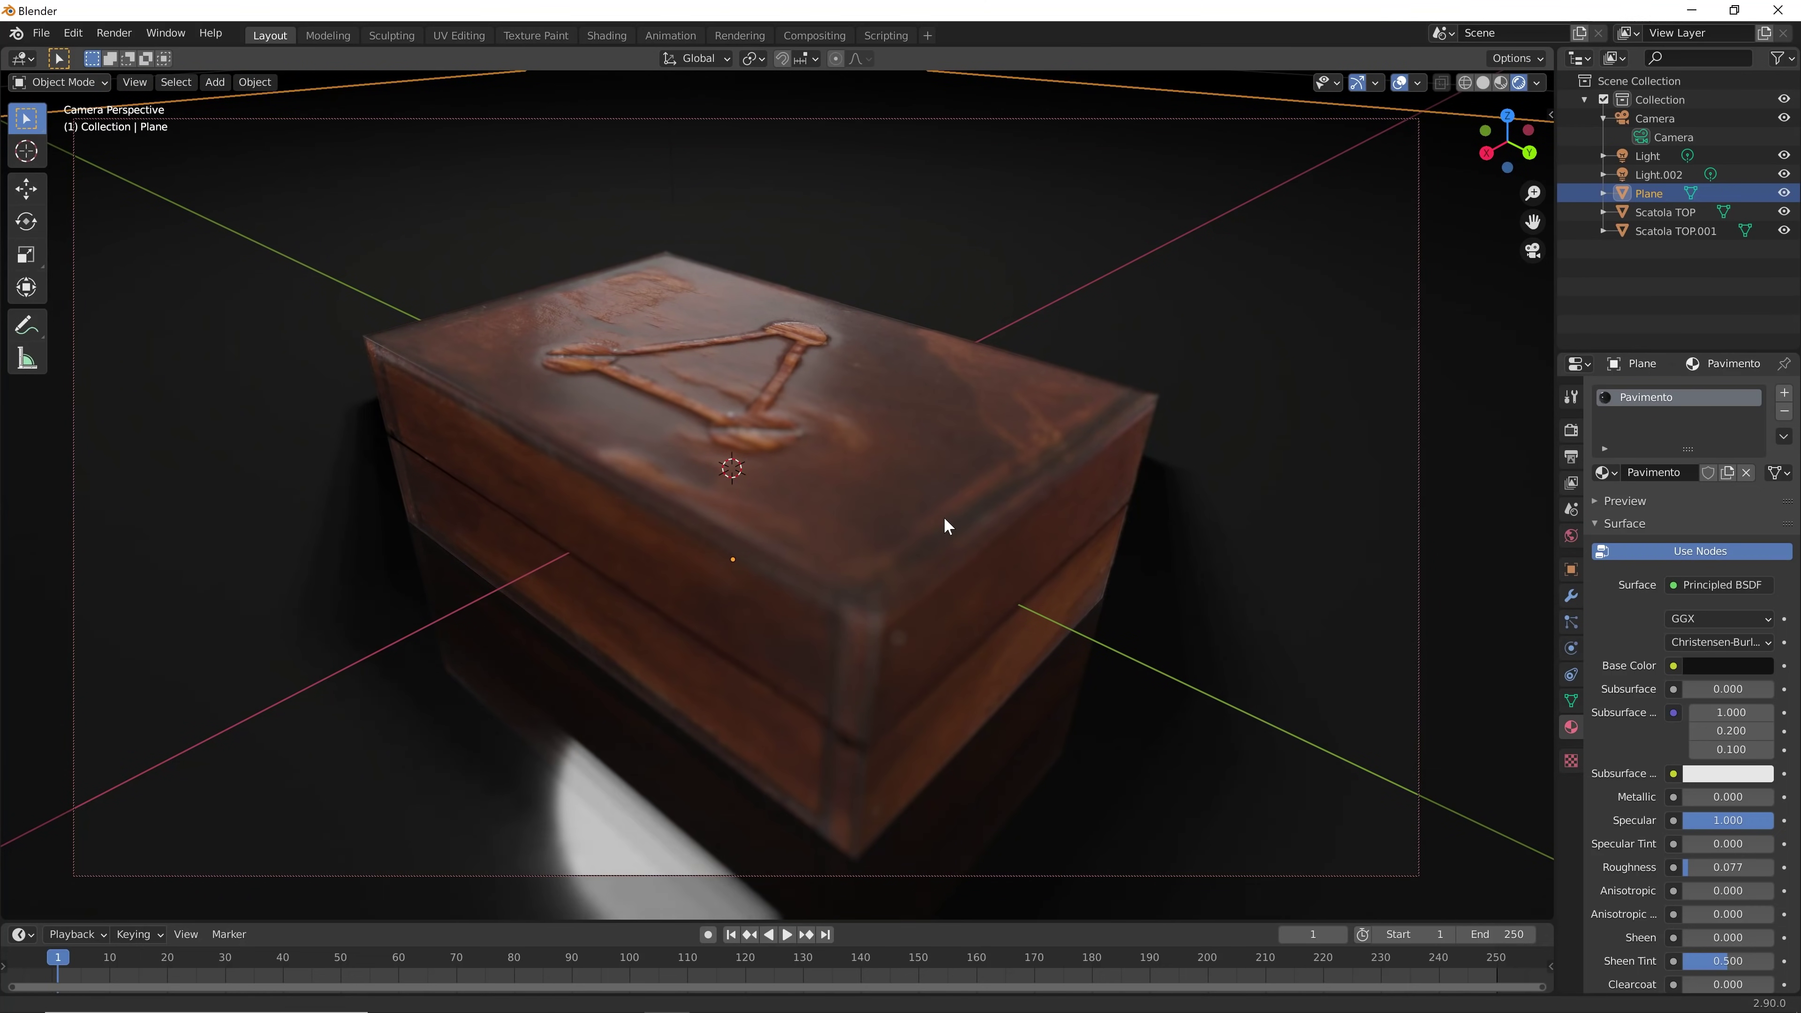
pyautogui.click(944, 512)
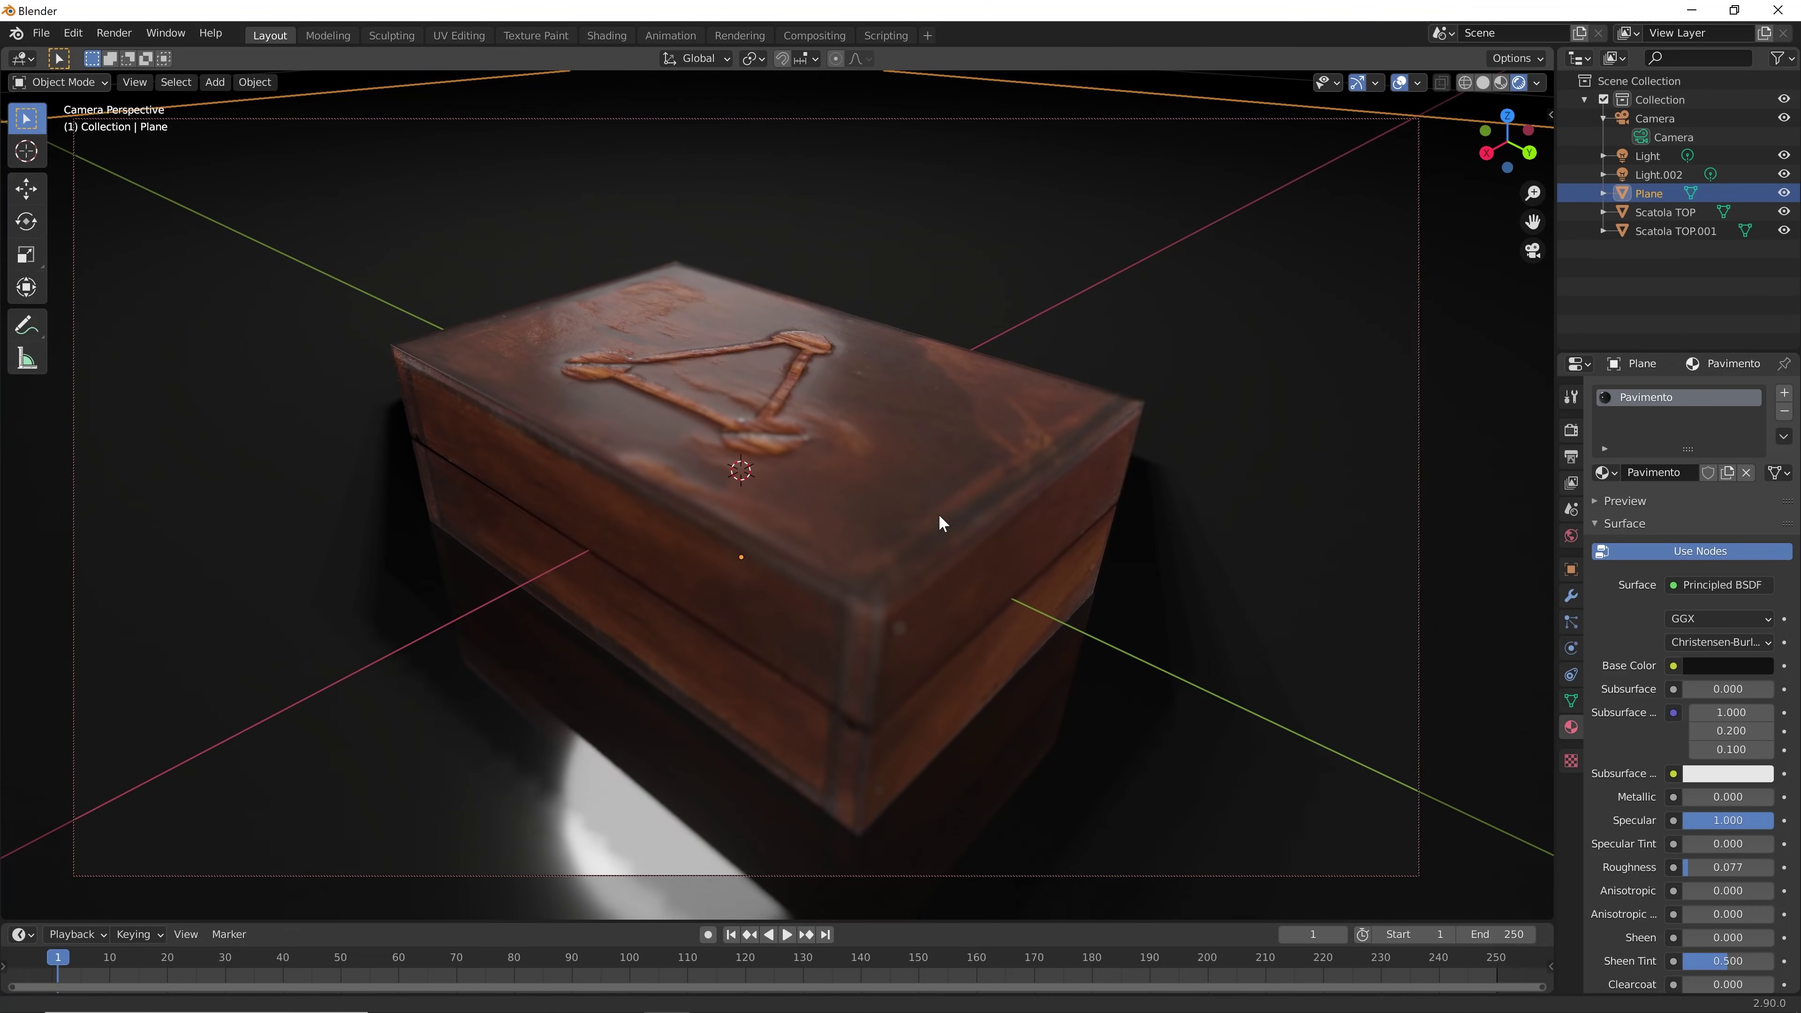
pyautogui.moveTo(858, 505)
pyautogui.mouseDown(button='middle')
pyautogui.moveTo(895, 540)
pyautogui.moveTo(861, 528)
pyautogui.mouseUp(button='middle')
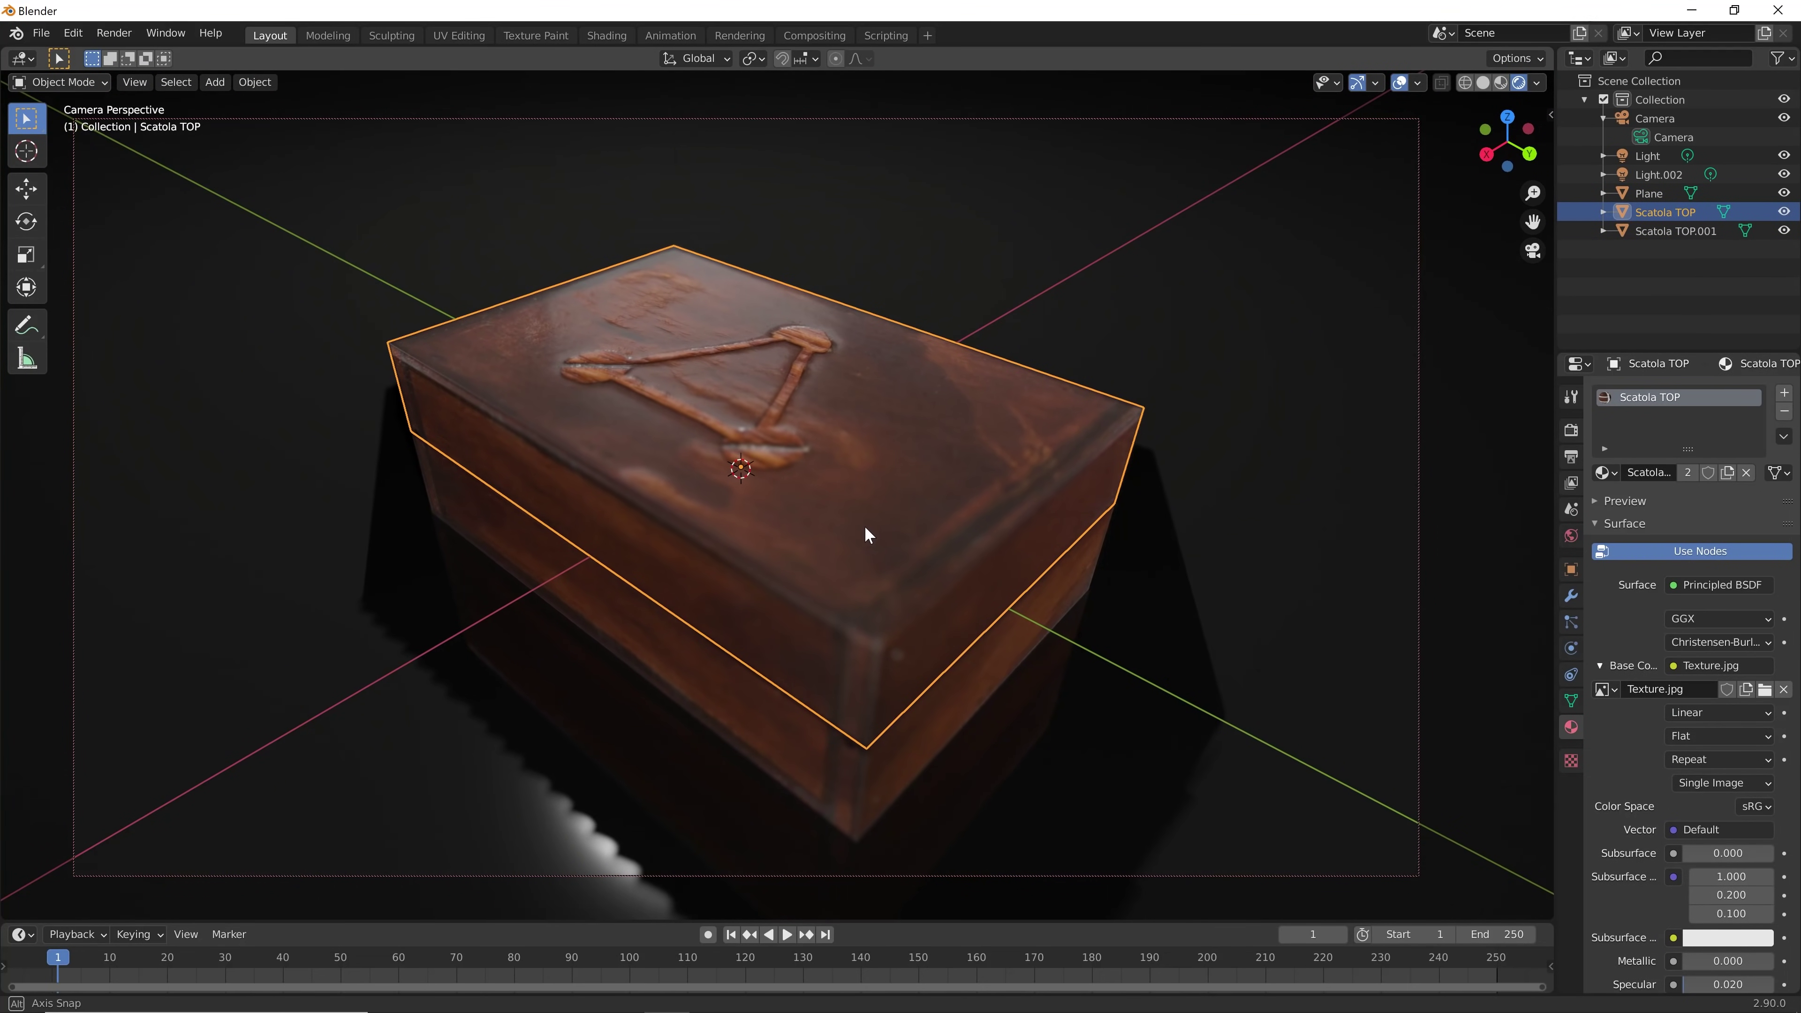
# Select the Camera and lower its Focus Distance to 17 cm and raise F-Stop to 5.0
pyautogui.click(1197, 472)
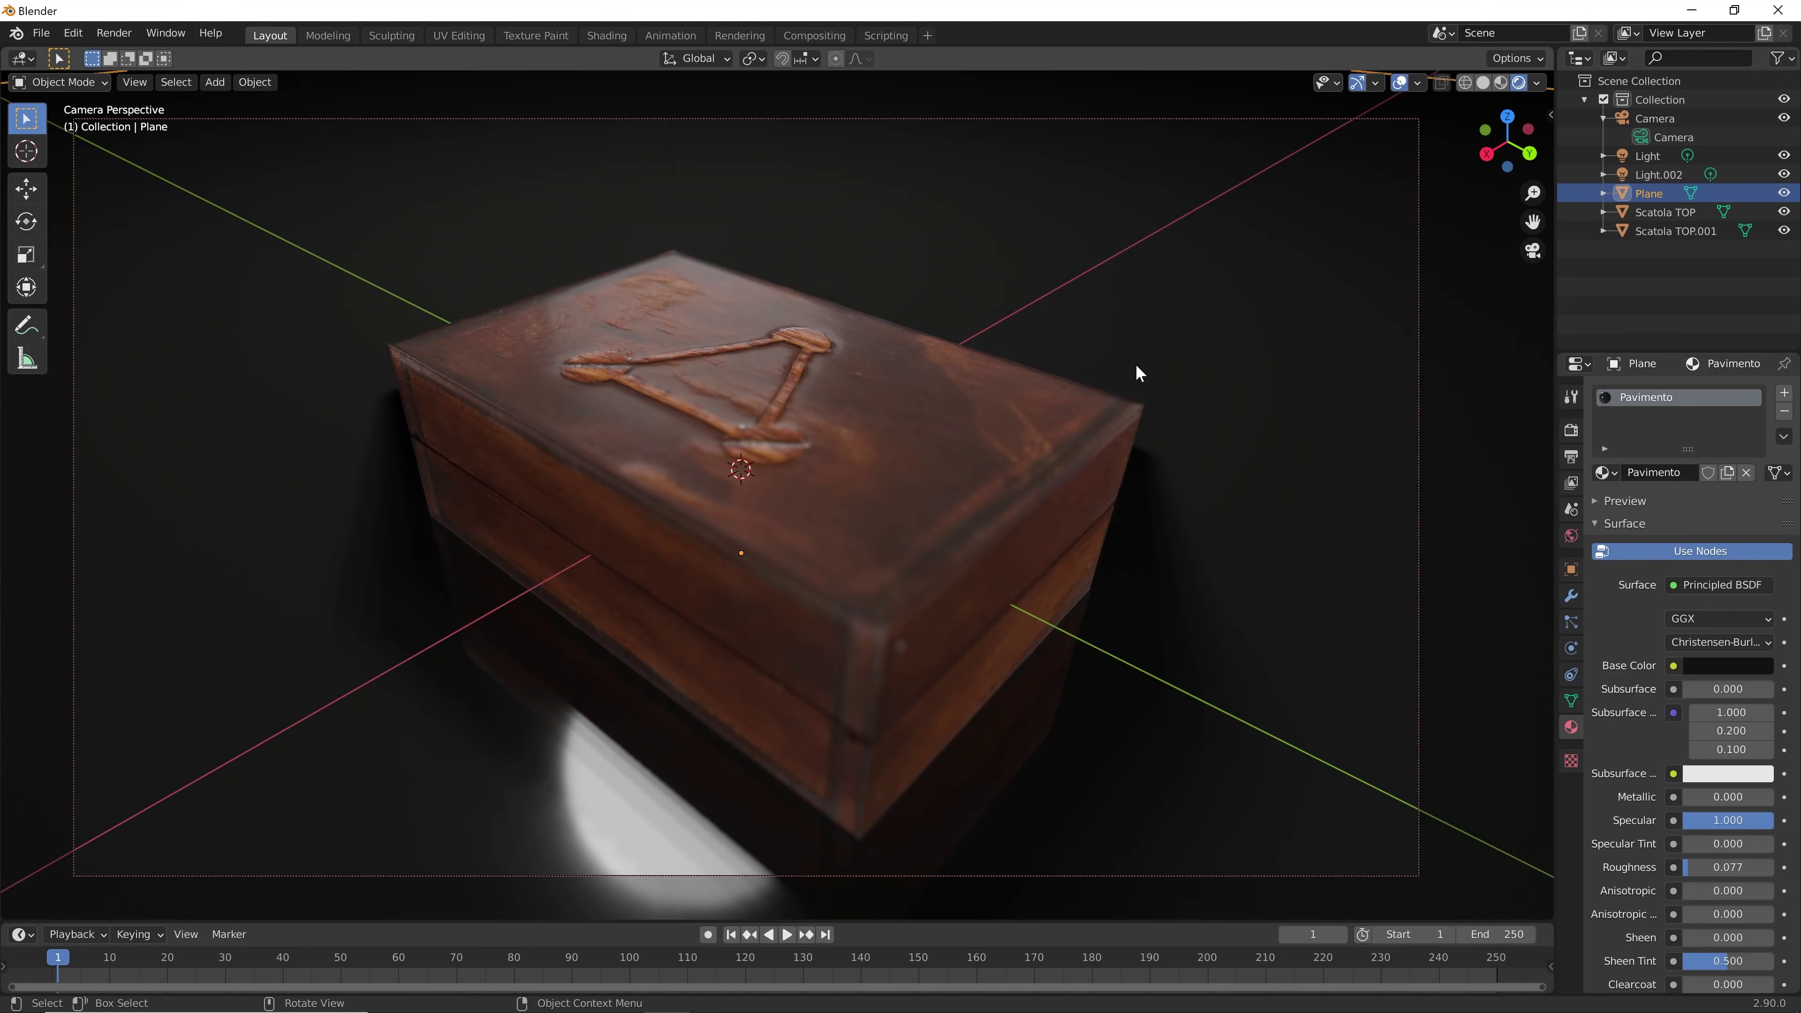
pyautogui.click(810, 351)
pyautogui.click(1211, 330)
pyautogui.click(786, 452)
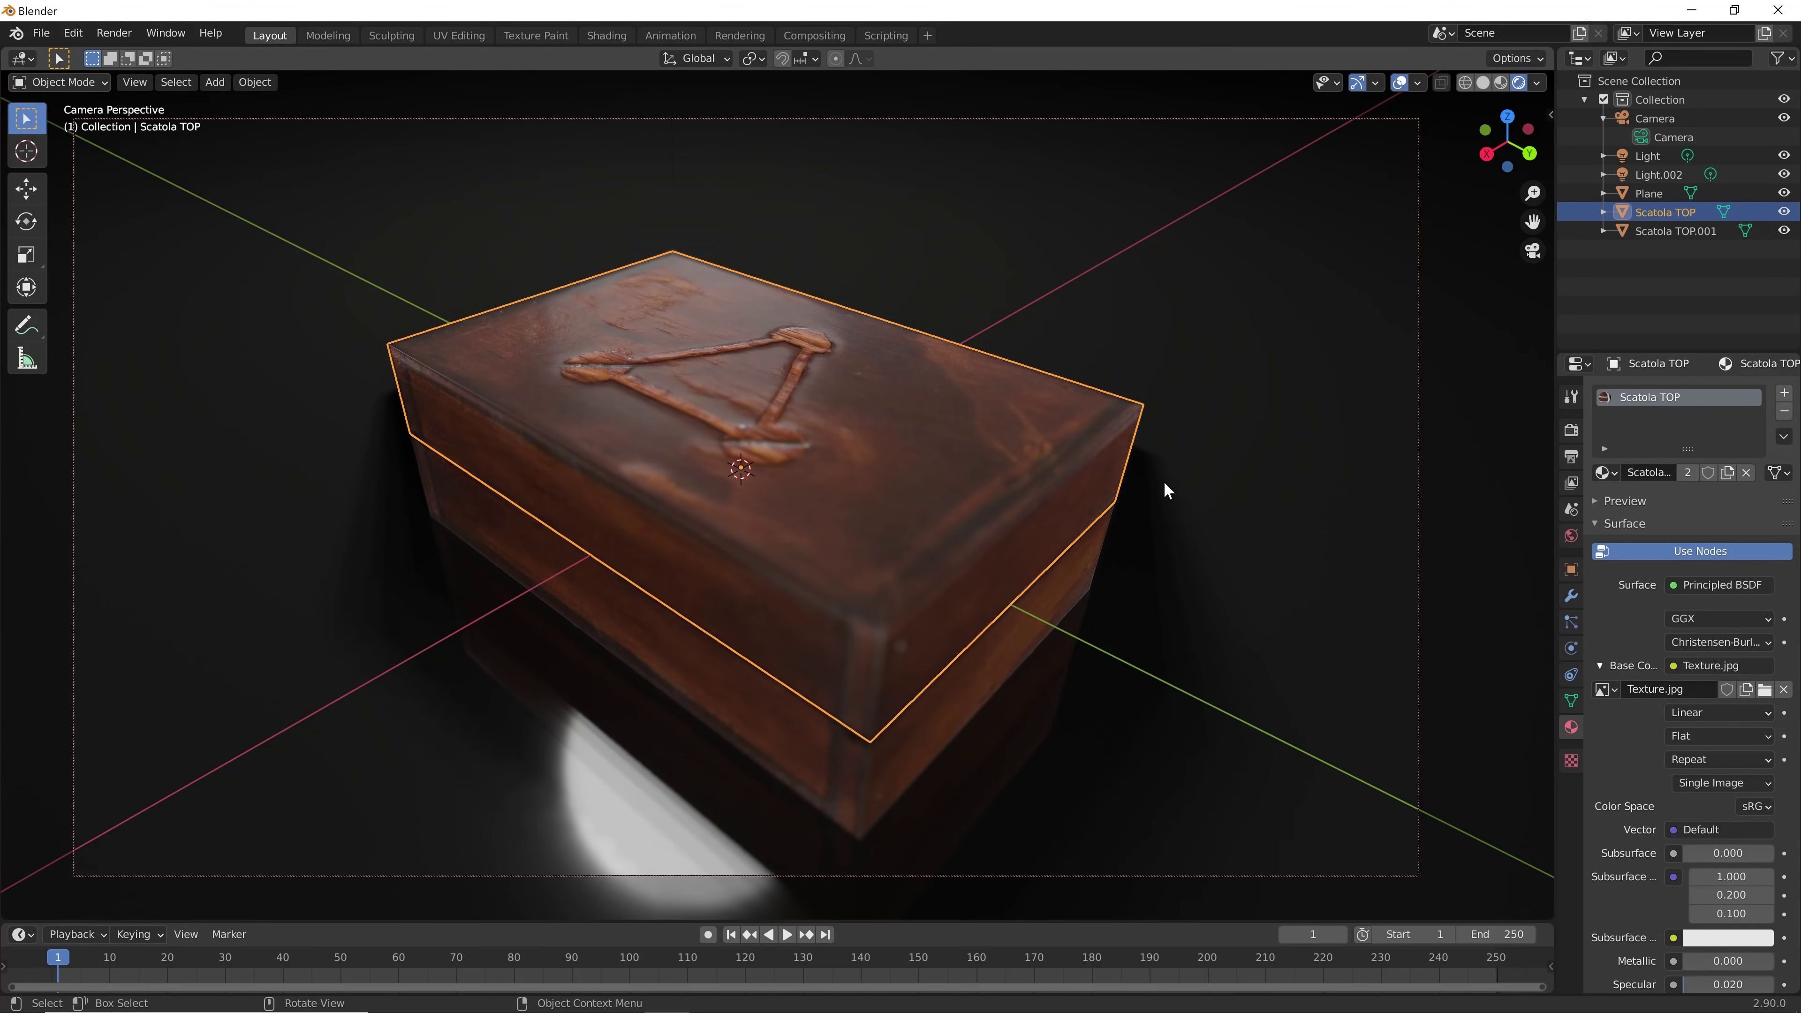
pyautogui.click(1654, 130)
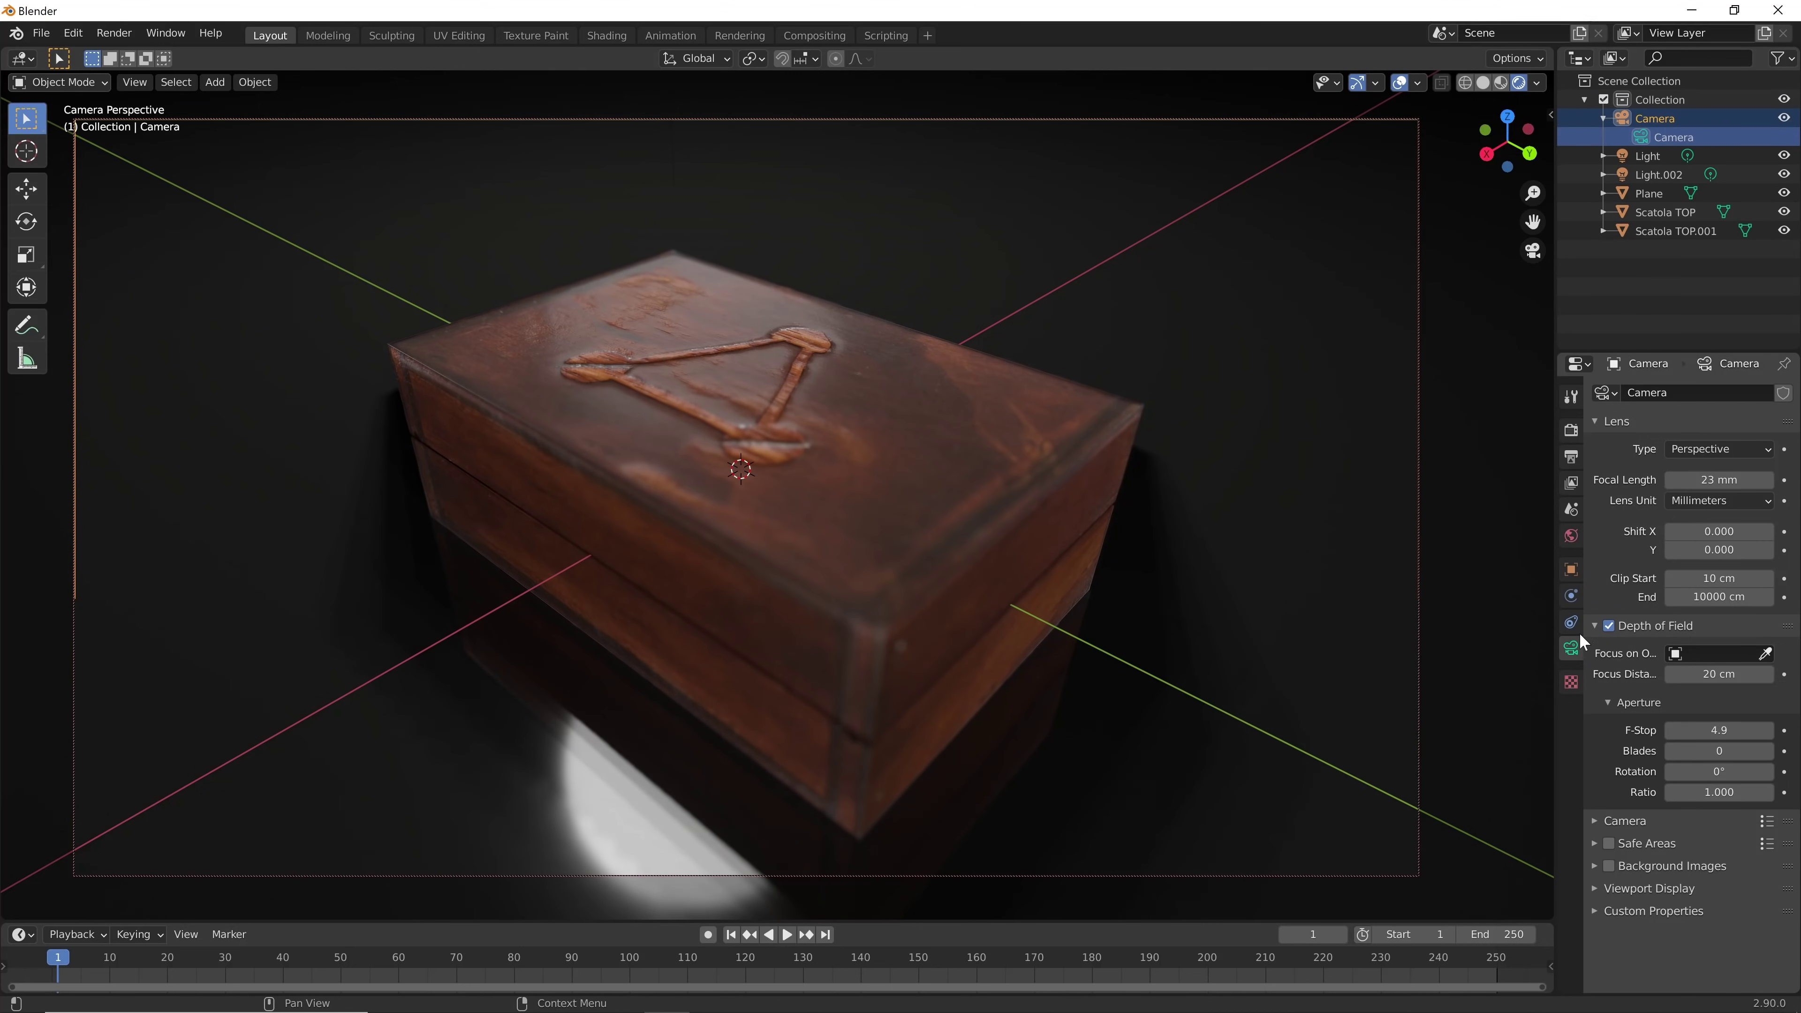
pyautogui.click(1670, 673)
pyautogui.click(1670, 673)
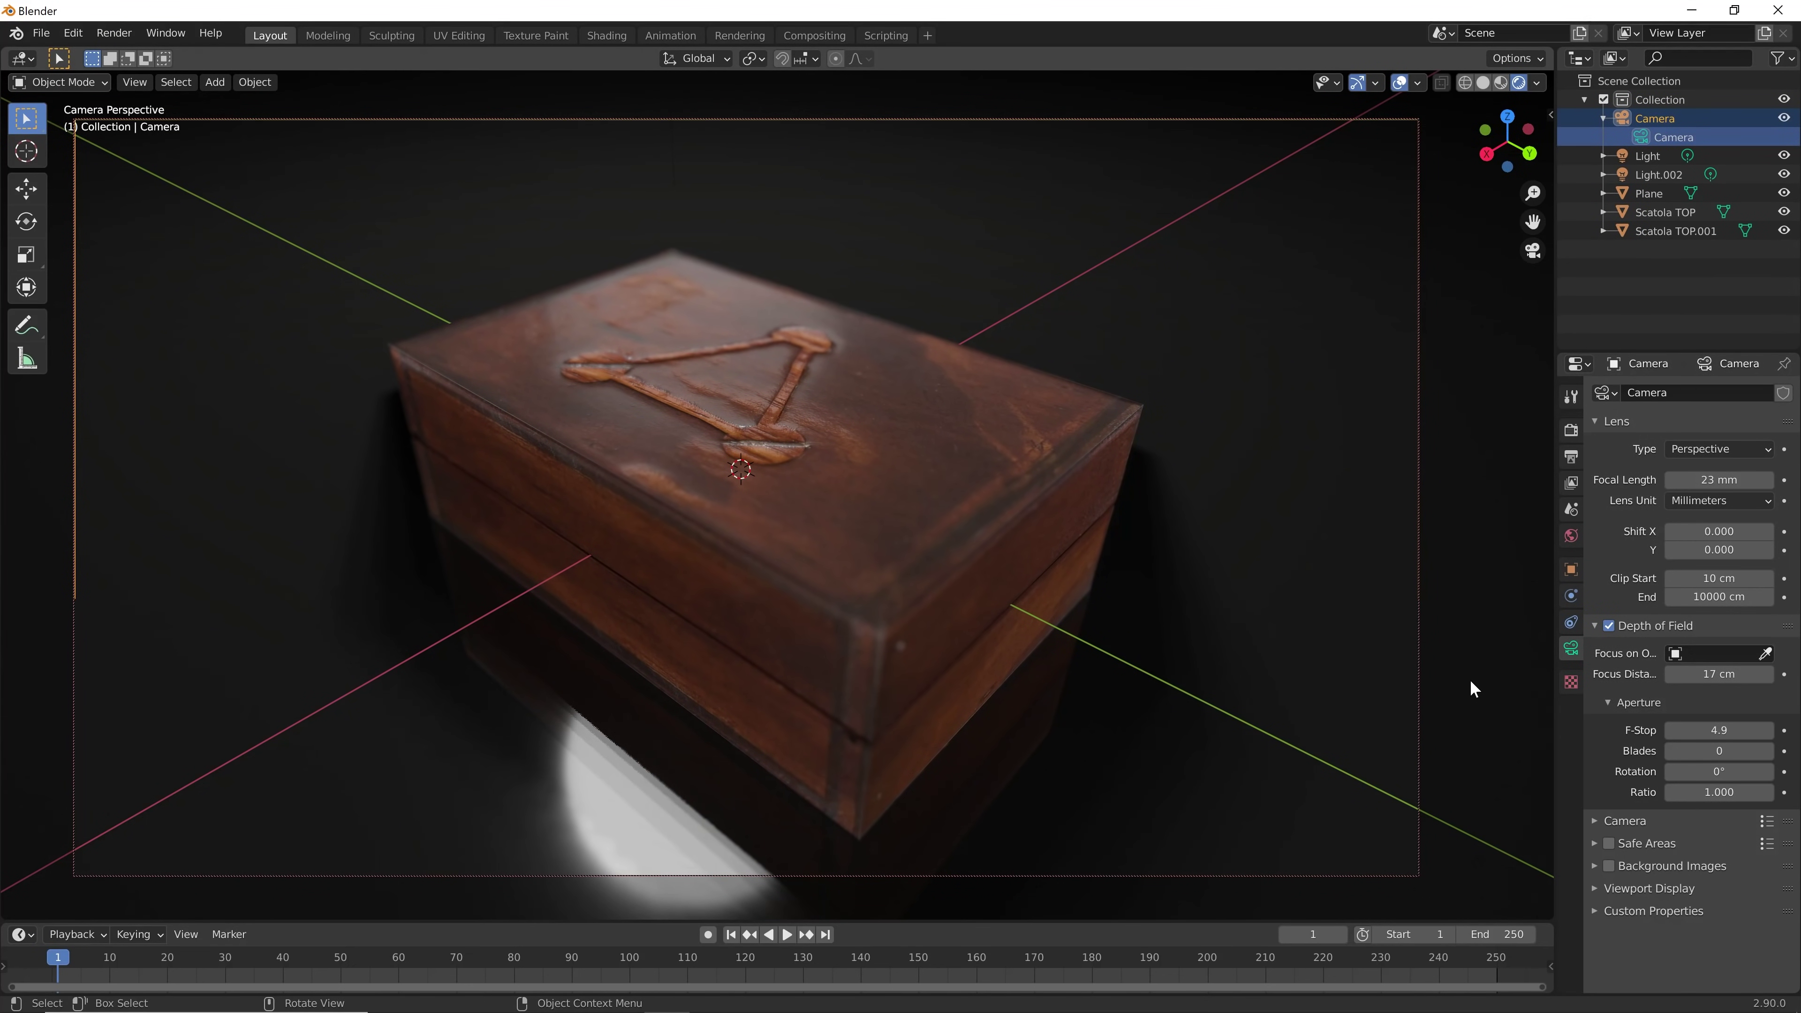
pyautogui.click(1769, 730)
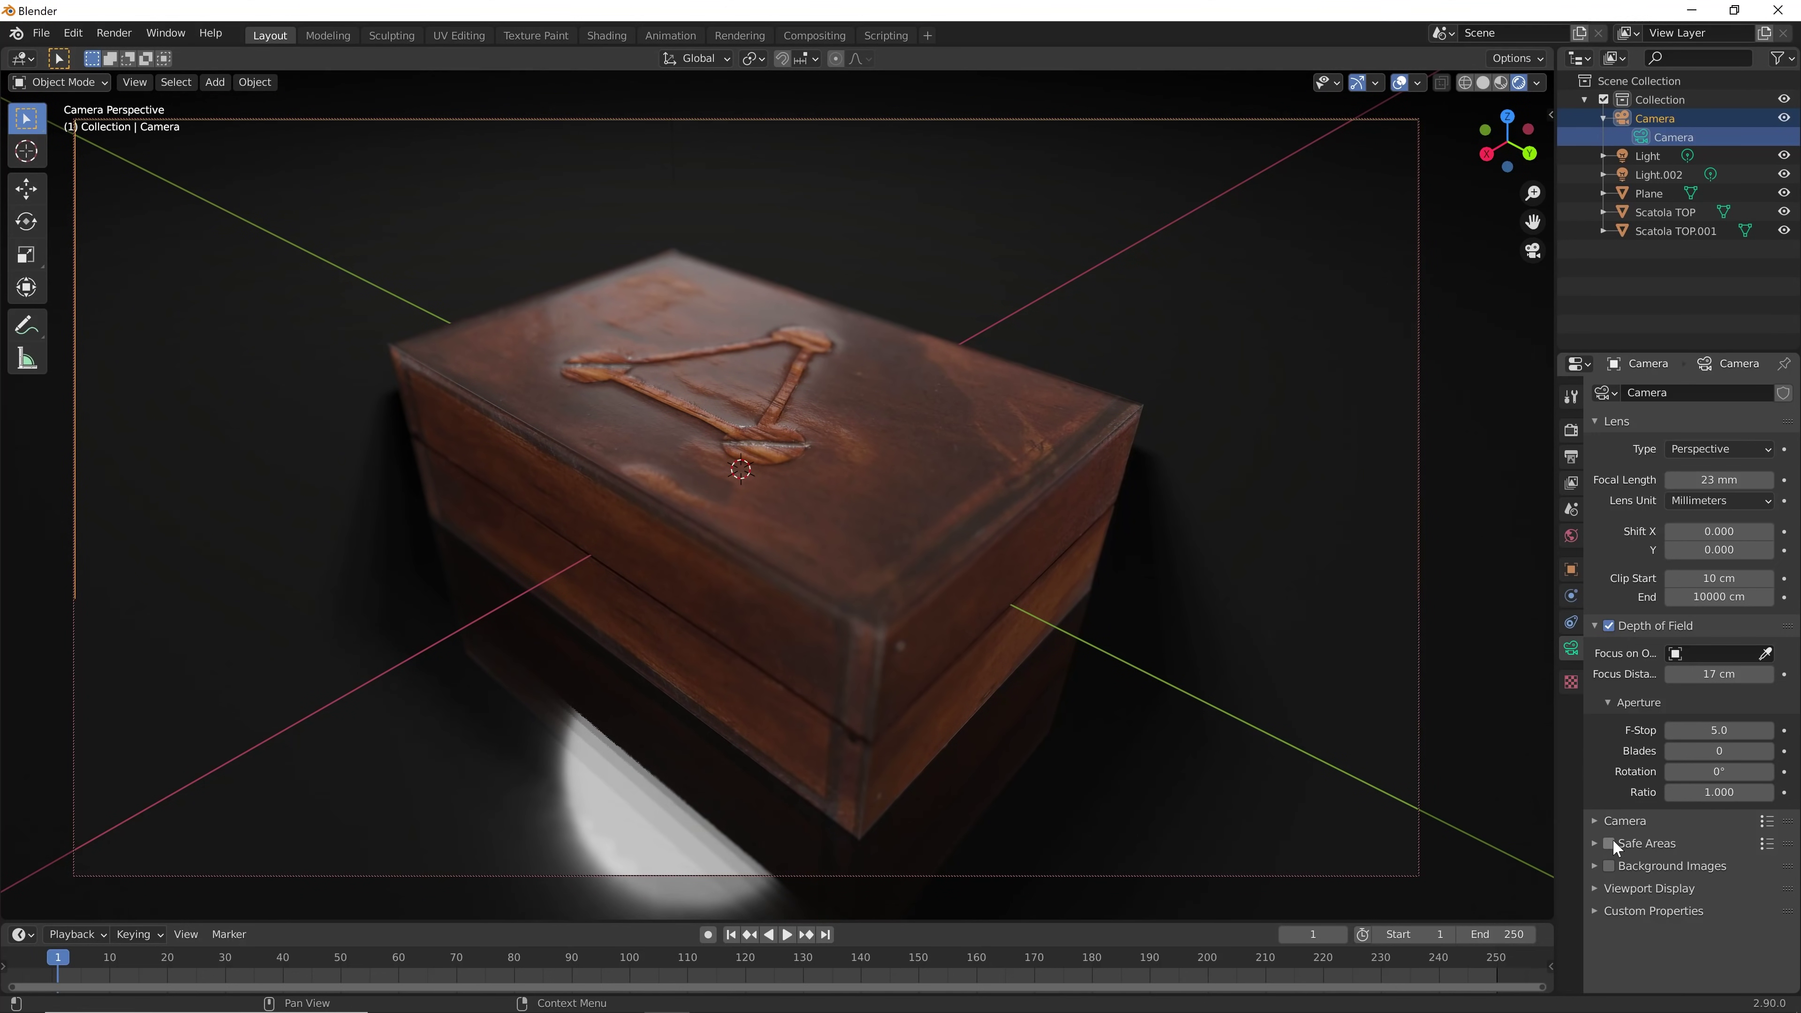
pyautogui.click(1404, 653)
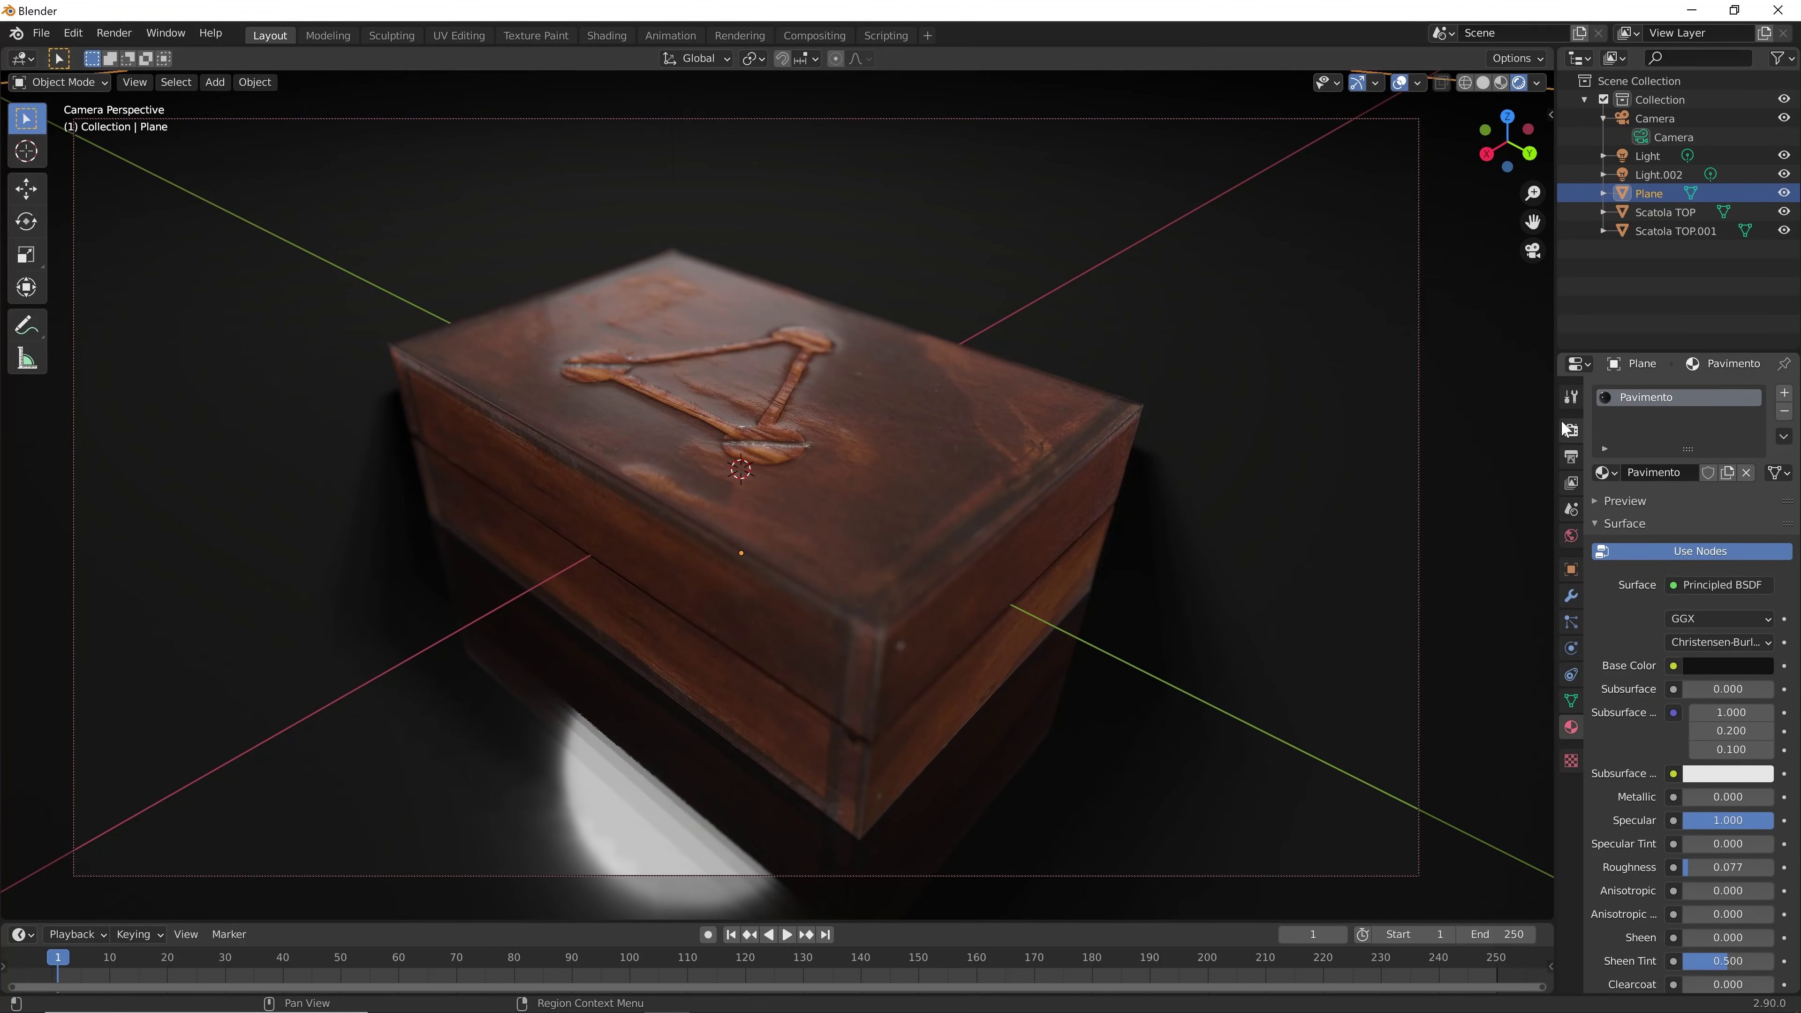
# Set the output resolution to 3840 × 2160 and render the still image with F12
pyautogui.click(1571, 456)
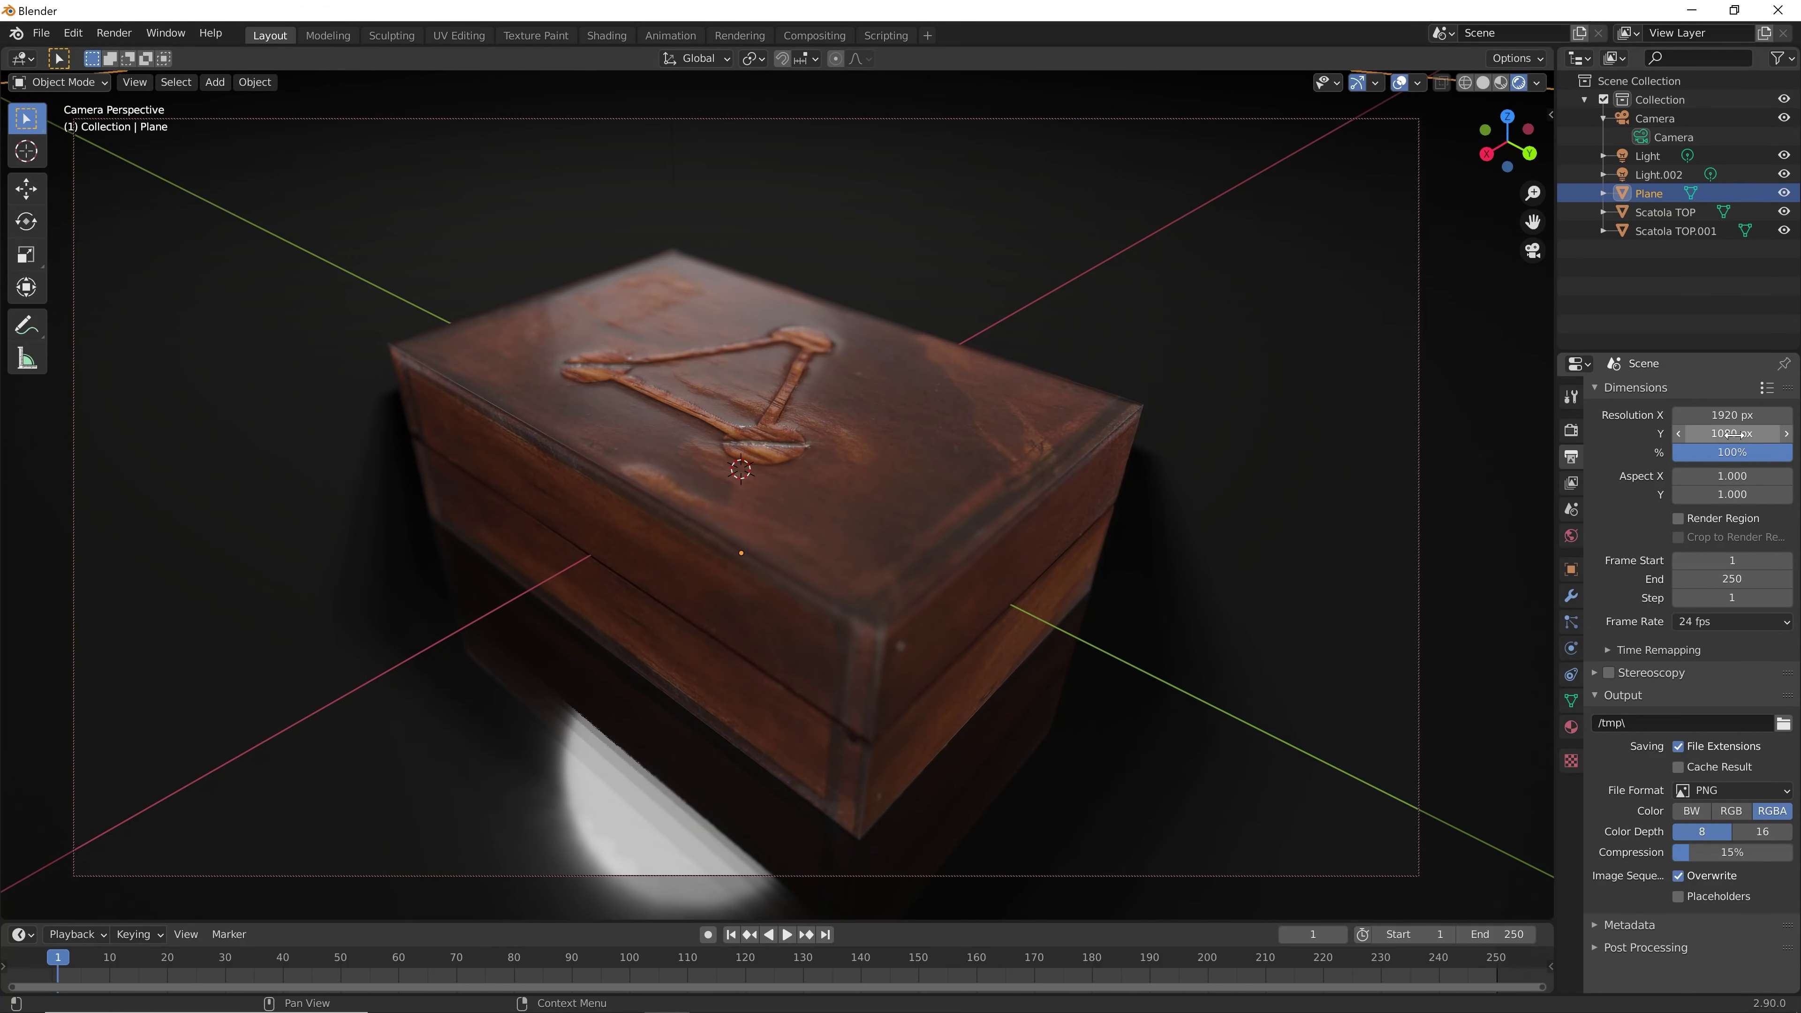
pyautogui.click(1730, 415)
pyautogui.write('3840')
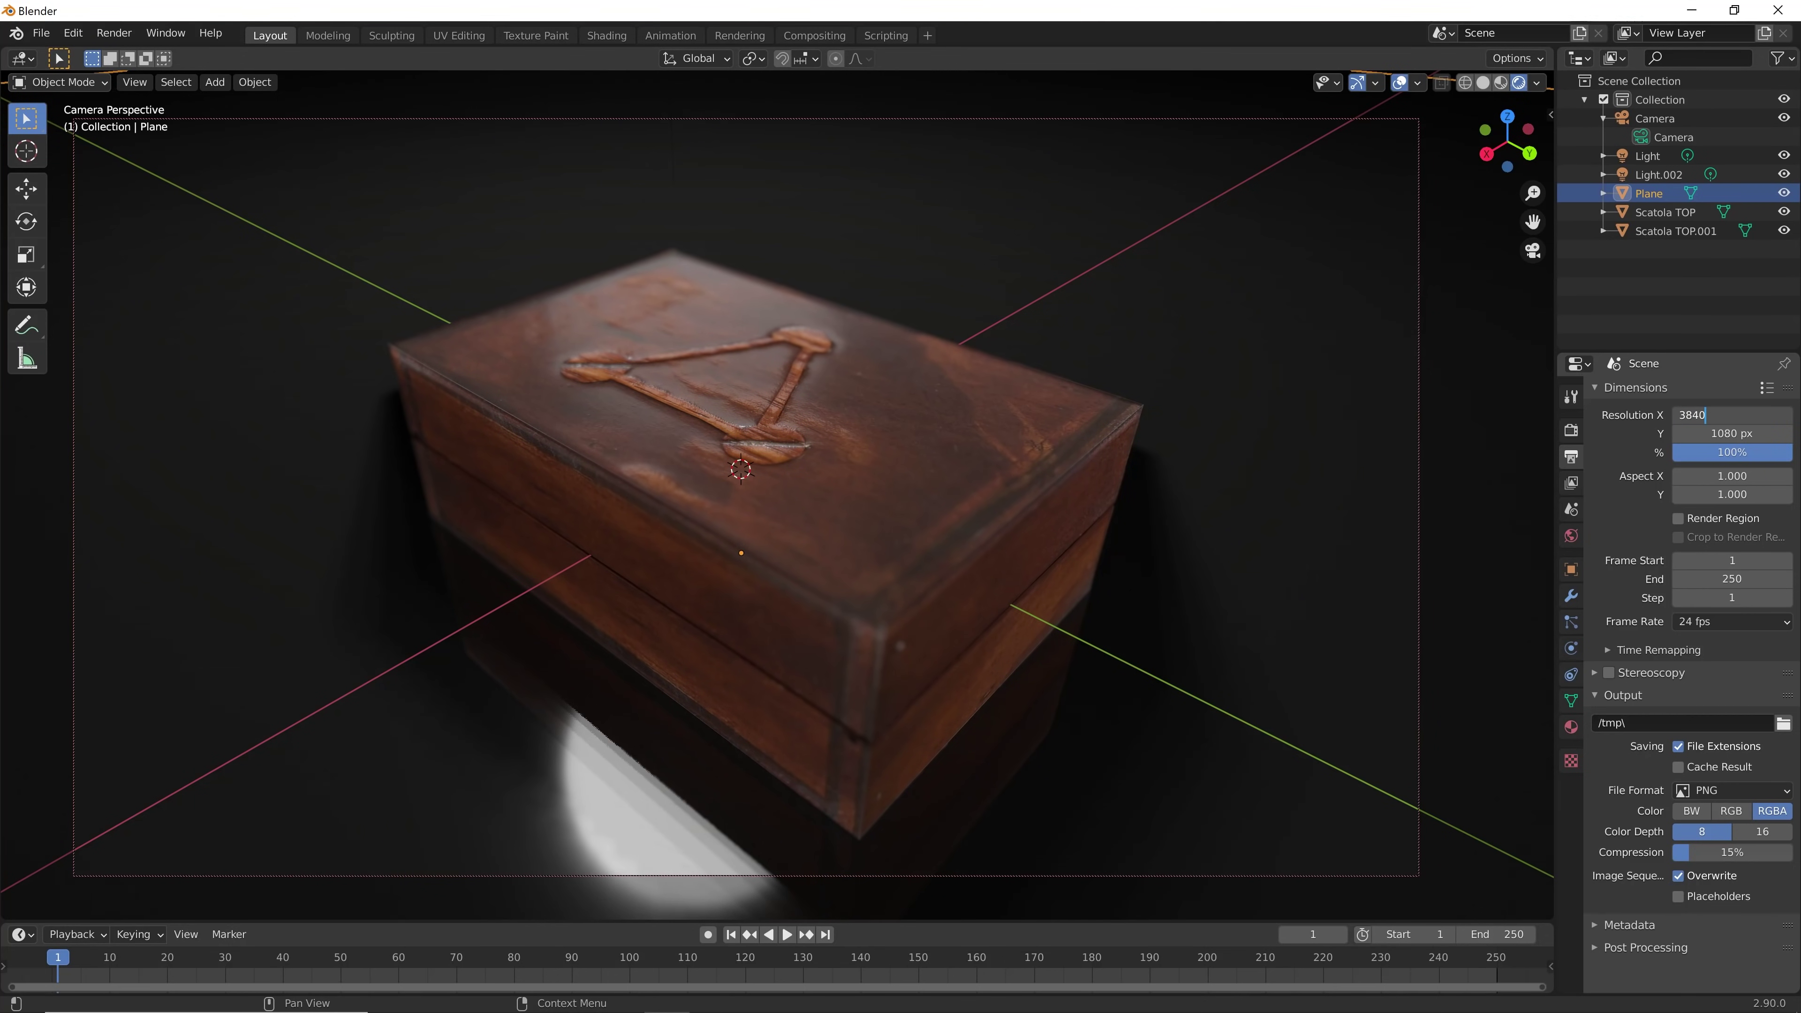
pyautogui.press('Tab')
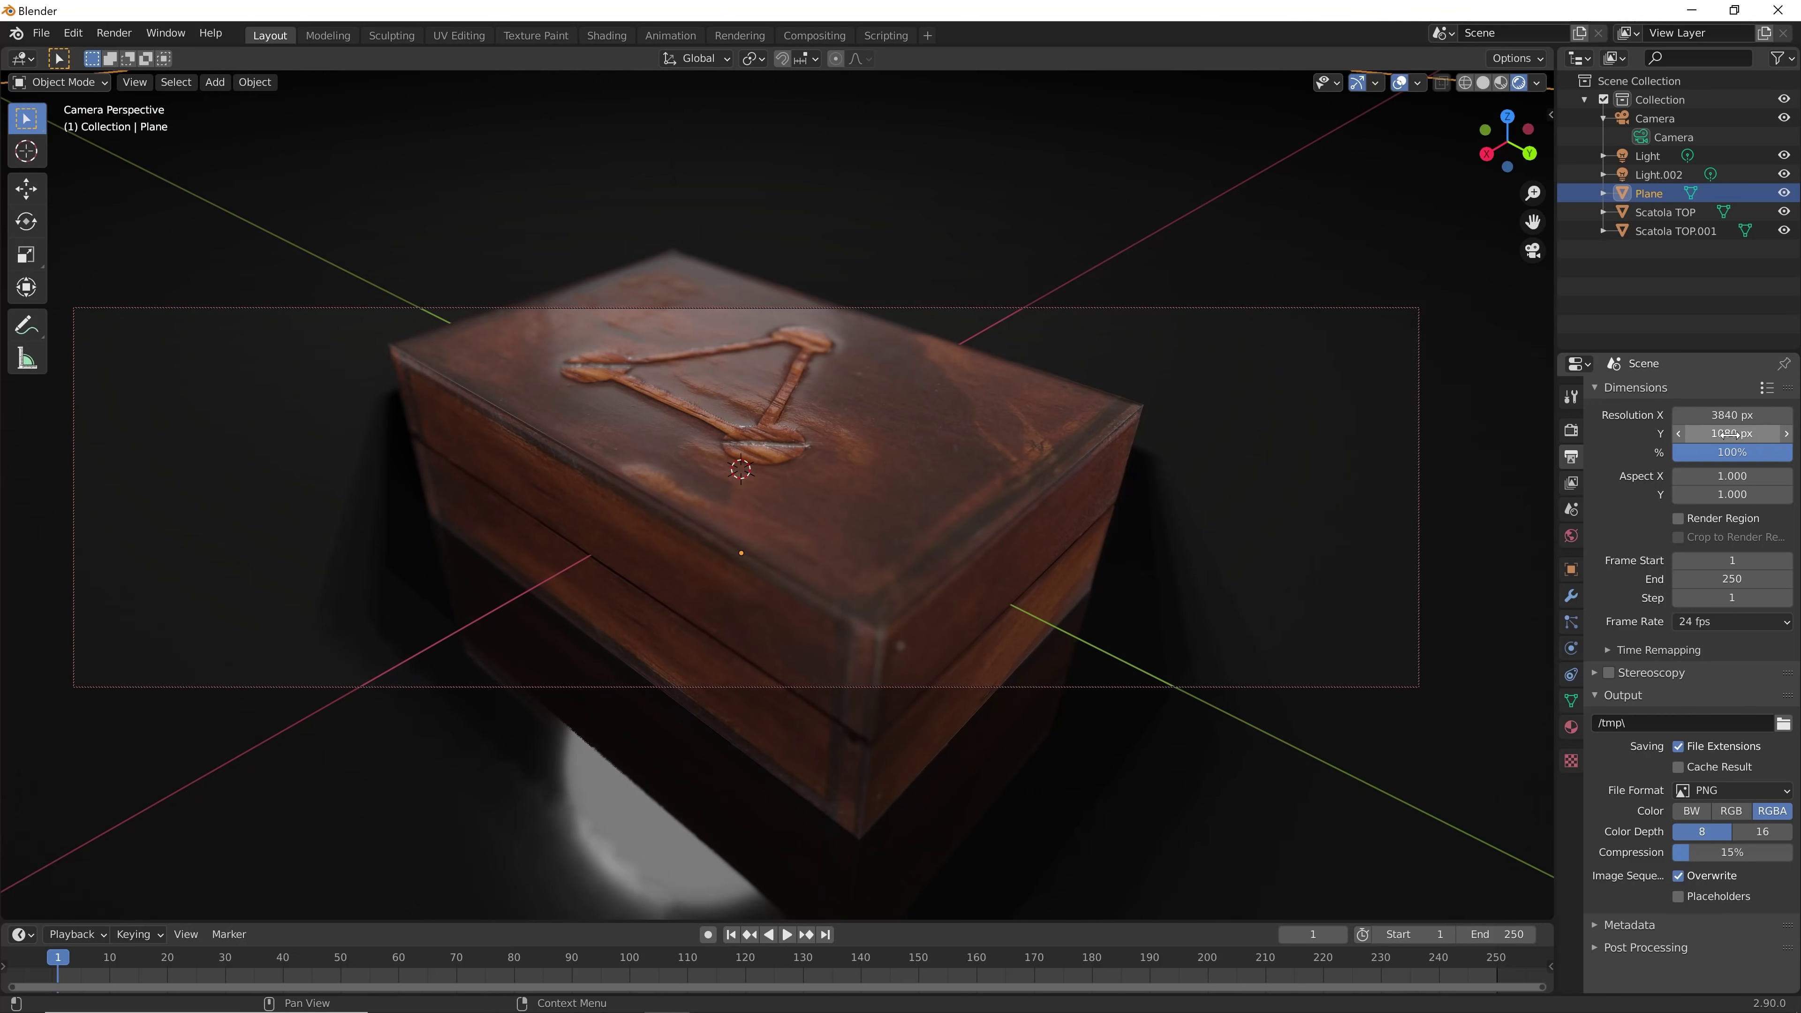
pyautogui.write('2160')
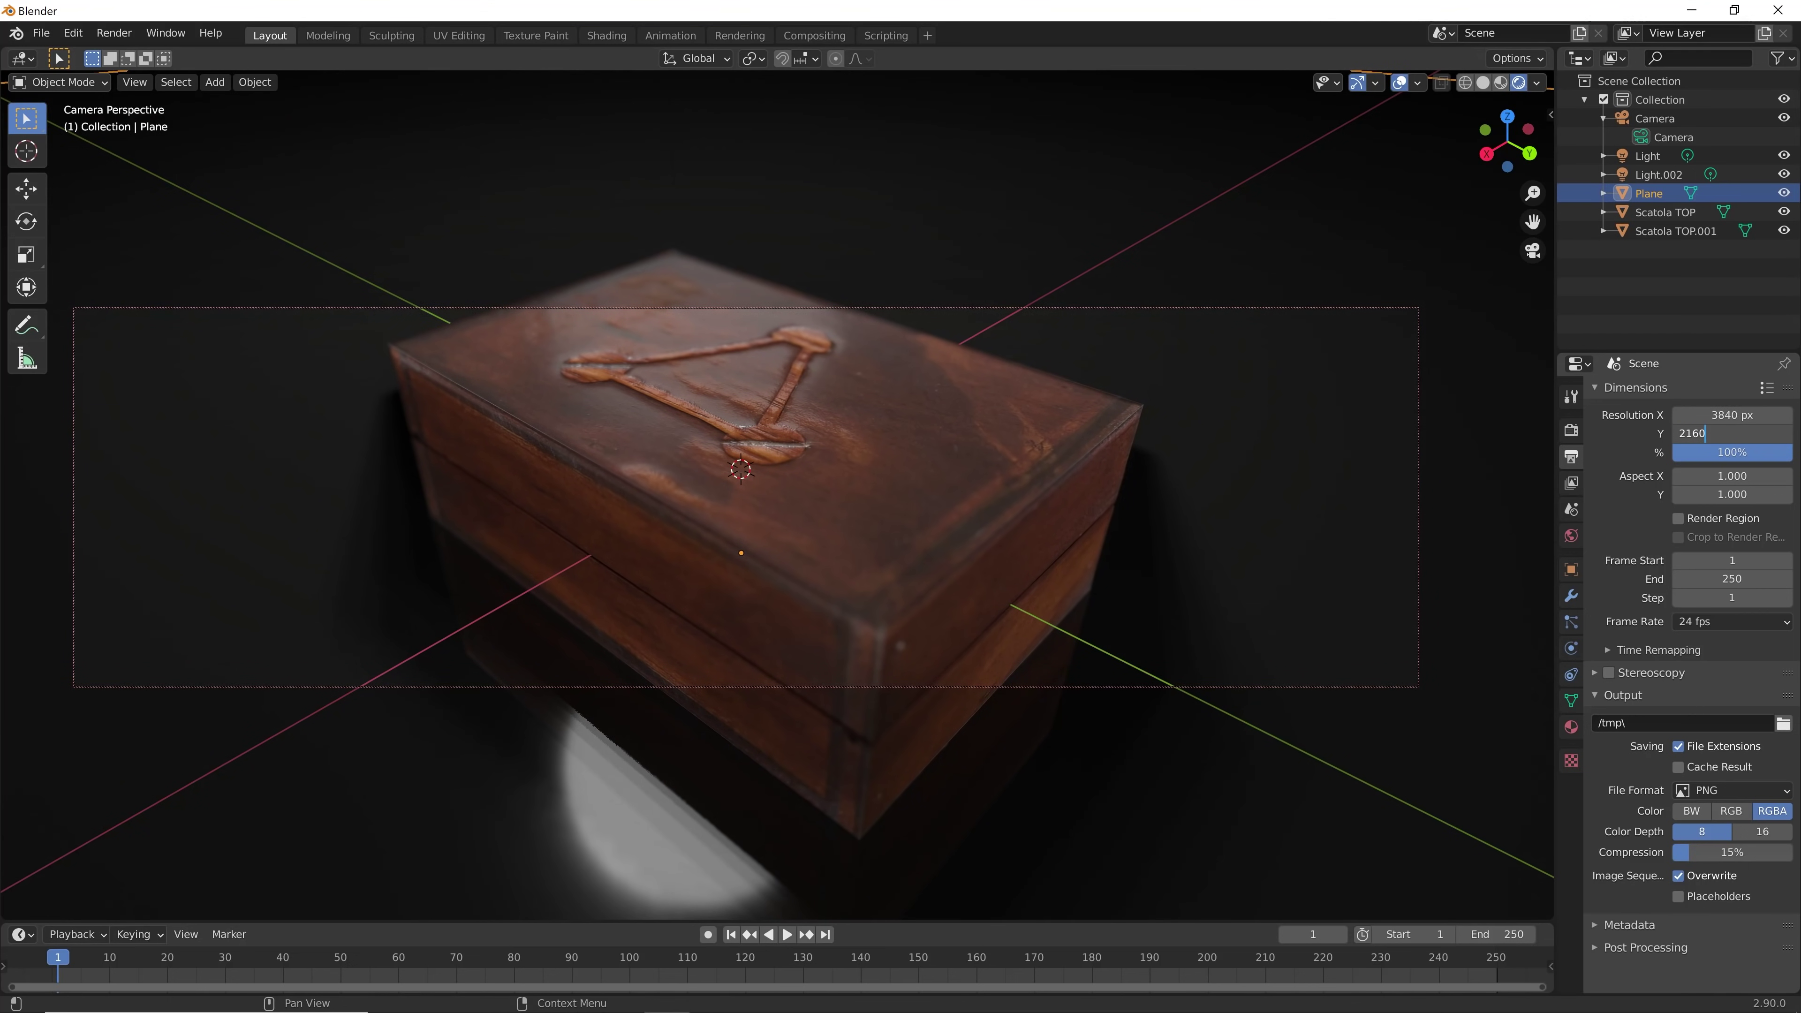
pyautogui.press('Return')
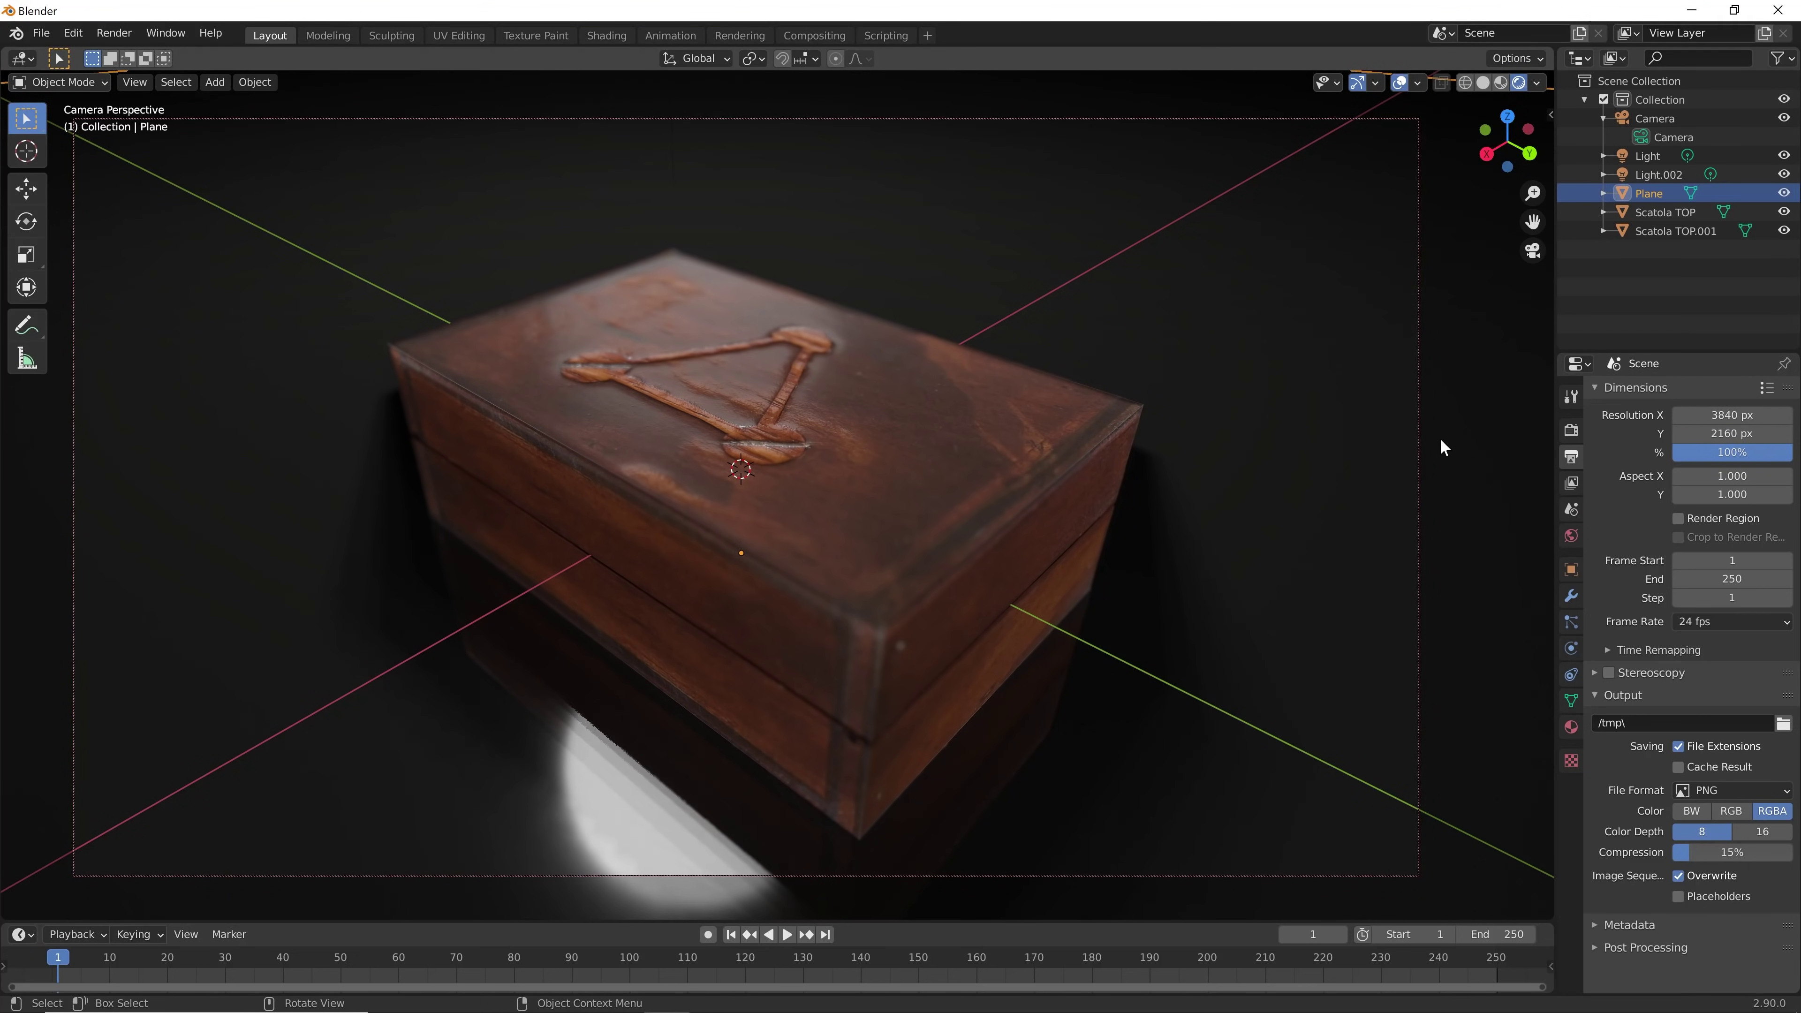
pyautogui.press('F12')
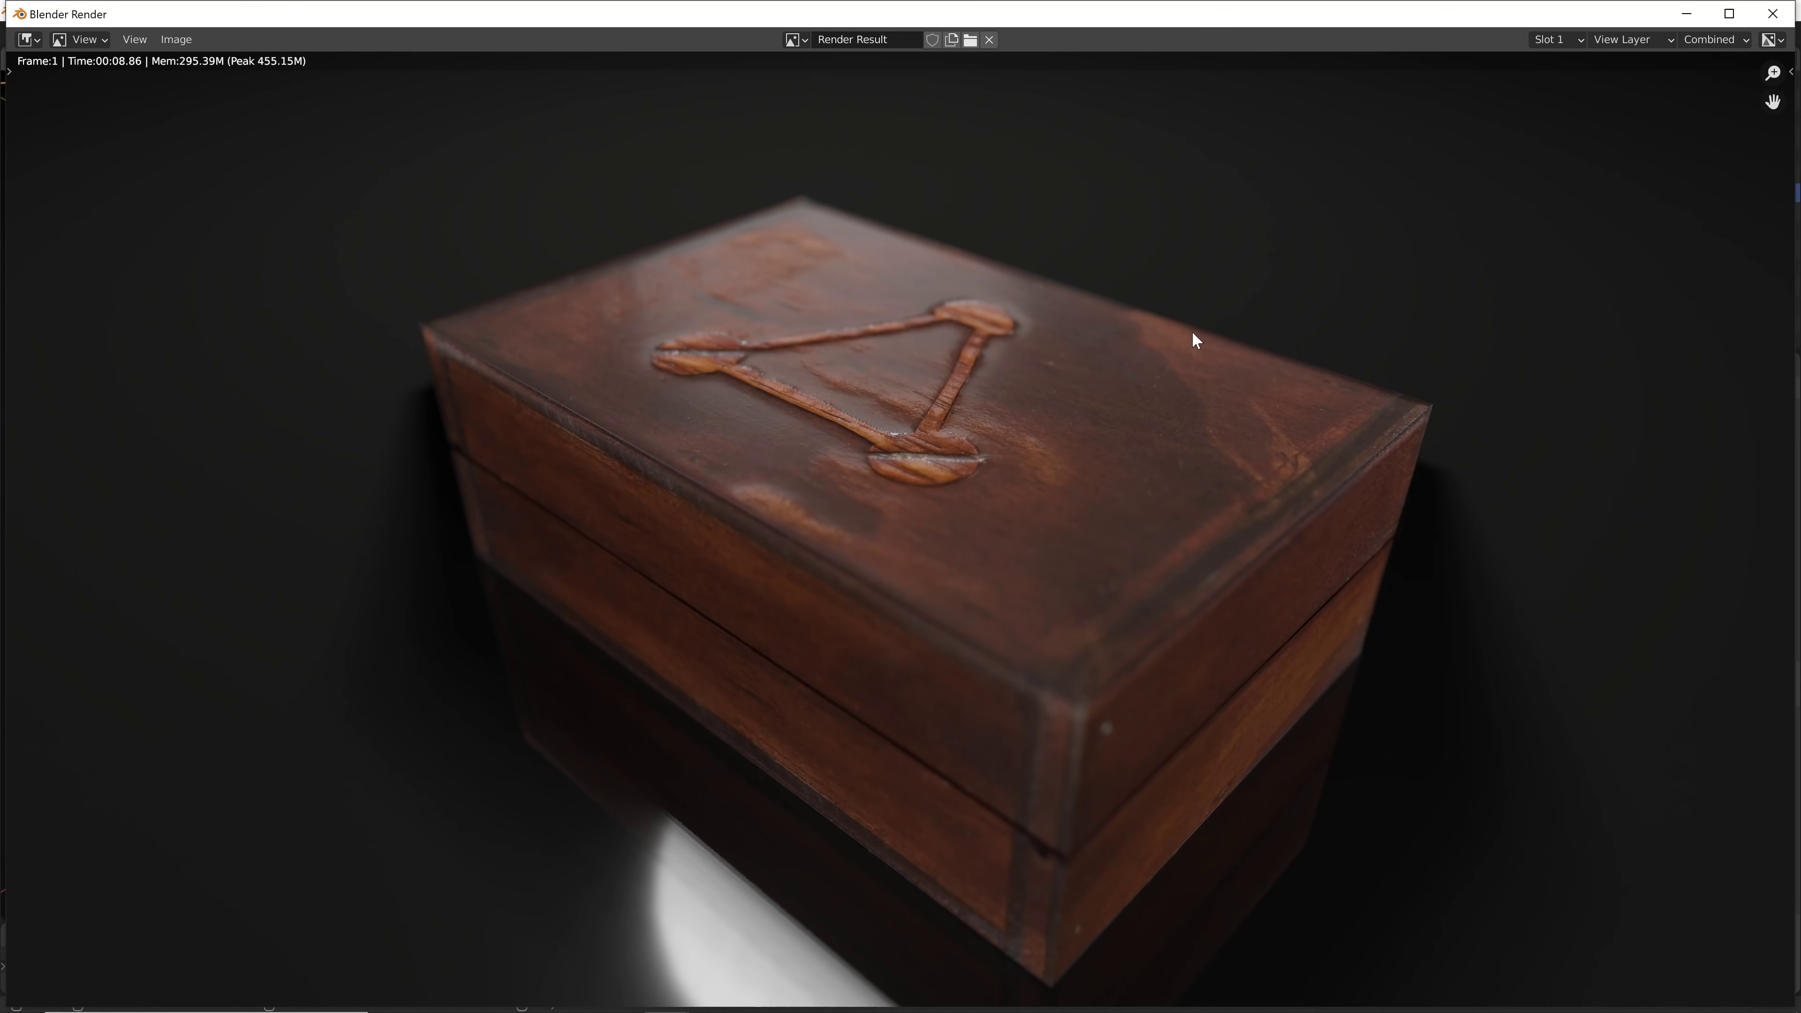
# Use Image > Save a Copy to store the render as Thumbnail.png in Desktop/Cazza TRASH
pyautogui.click(176, 39)
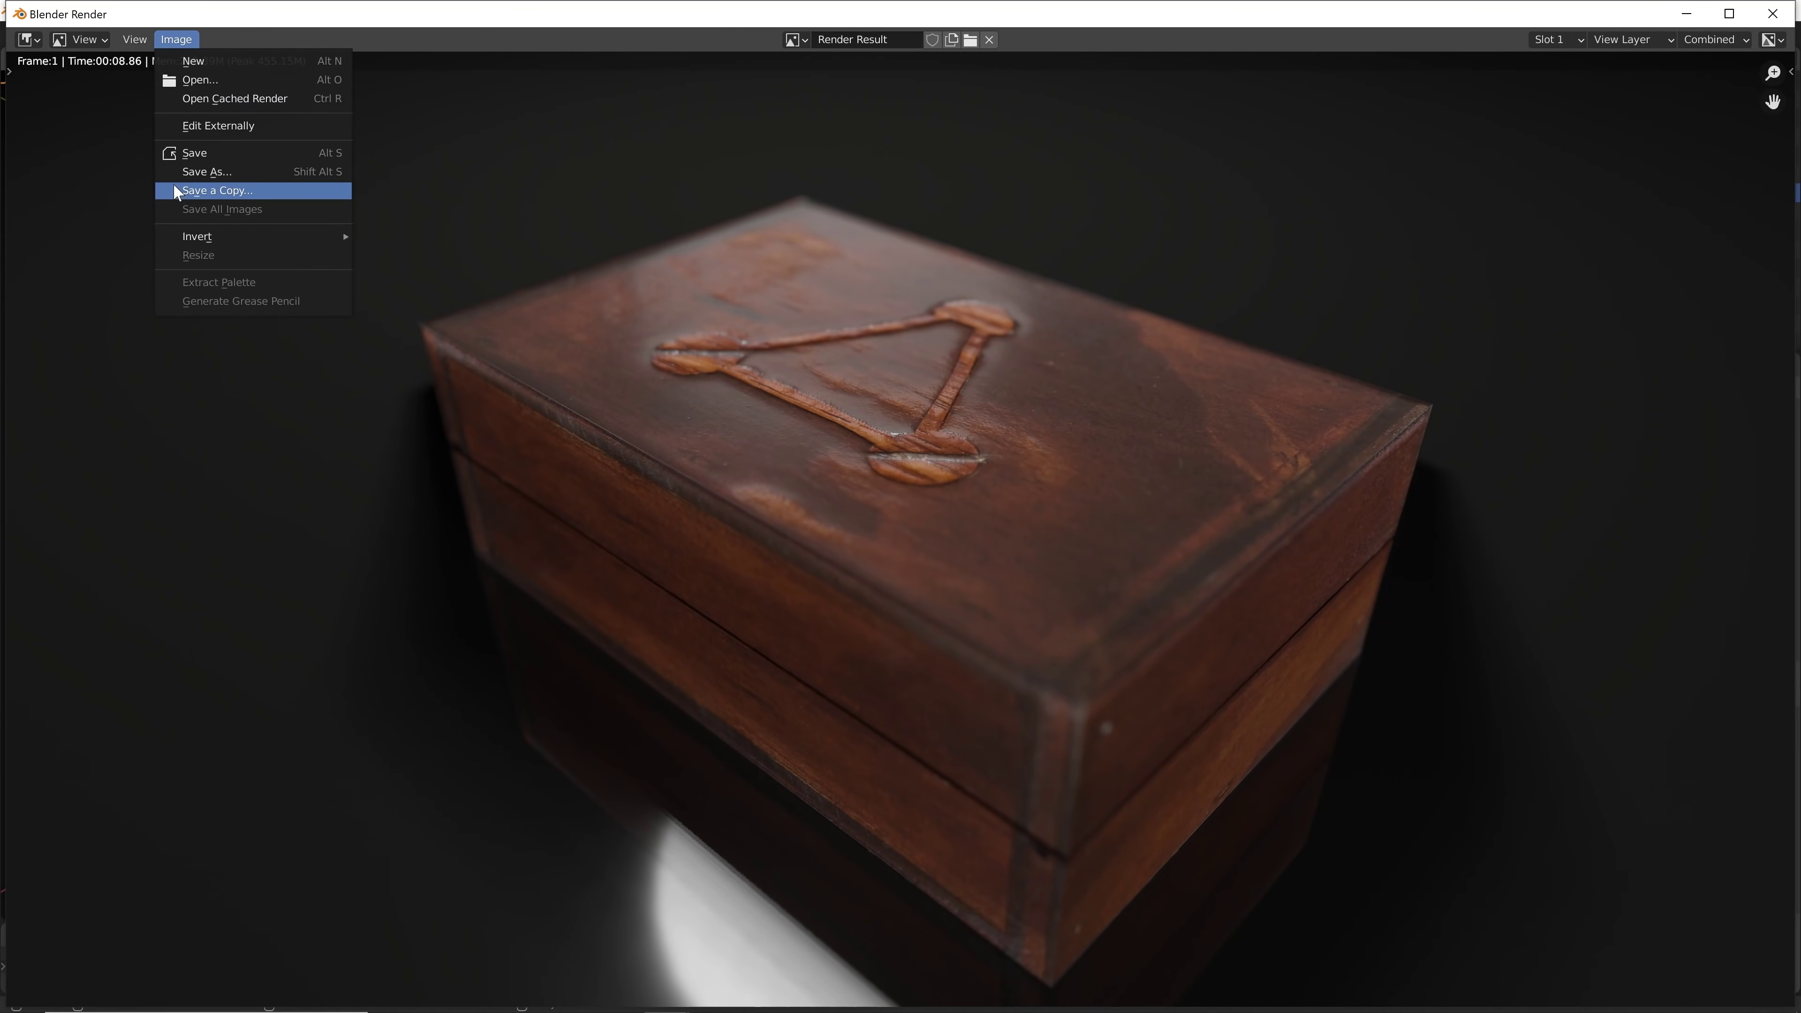
pyautogui.click(192, 170)
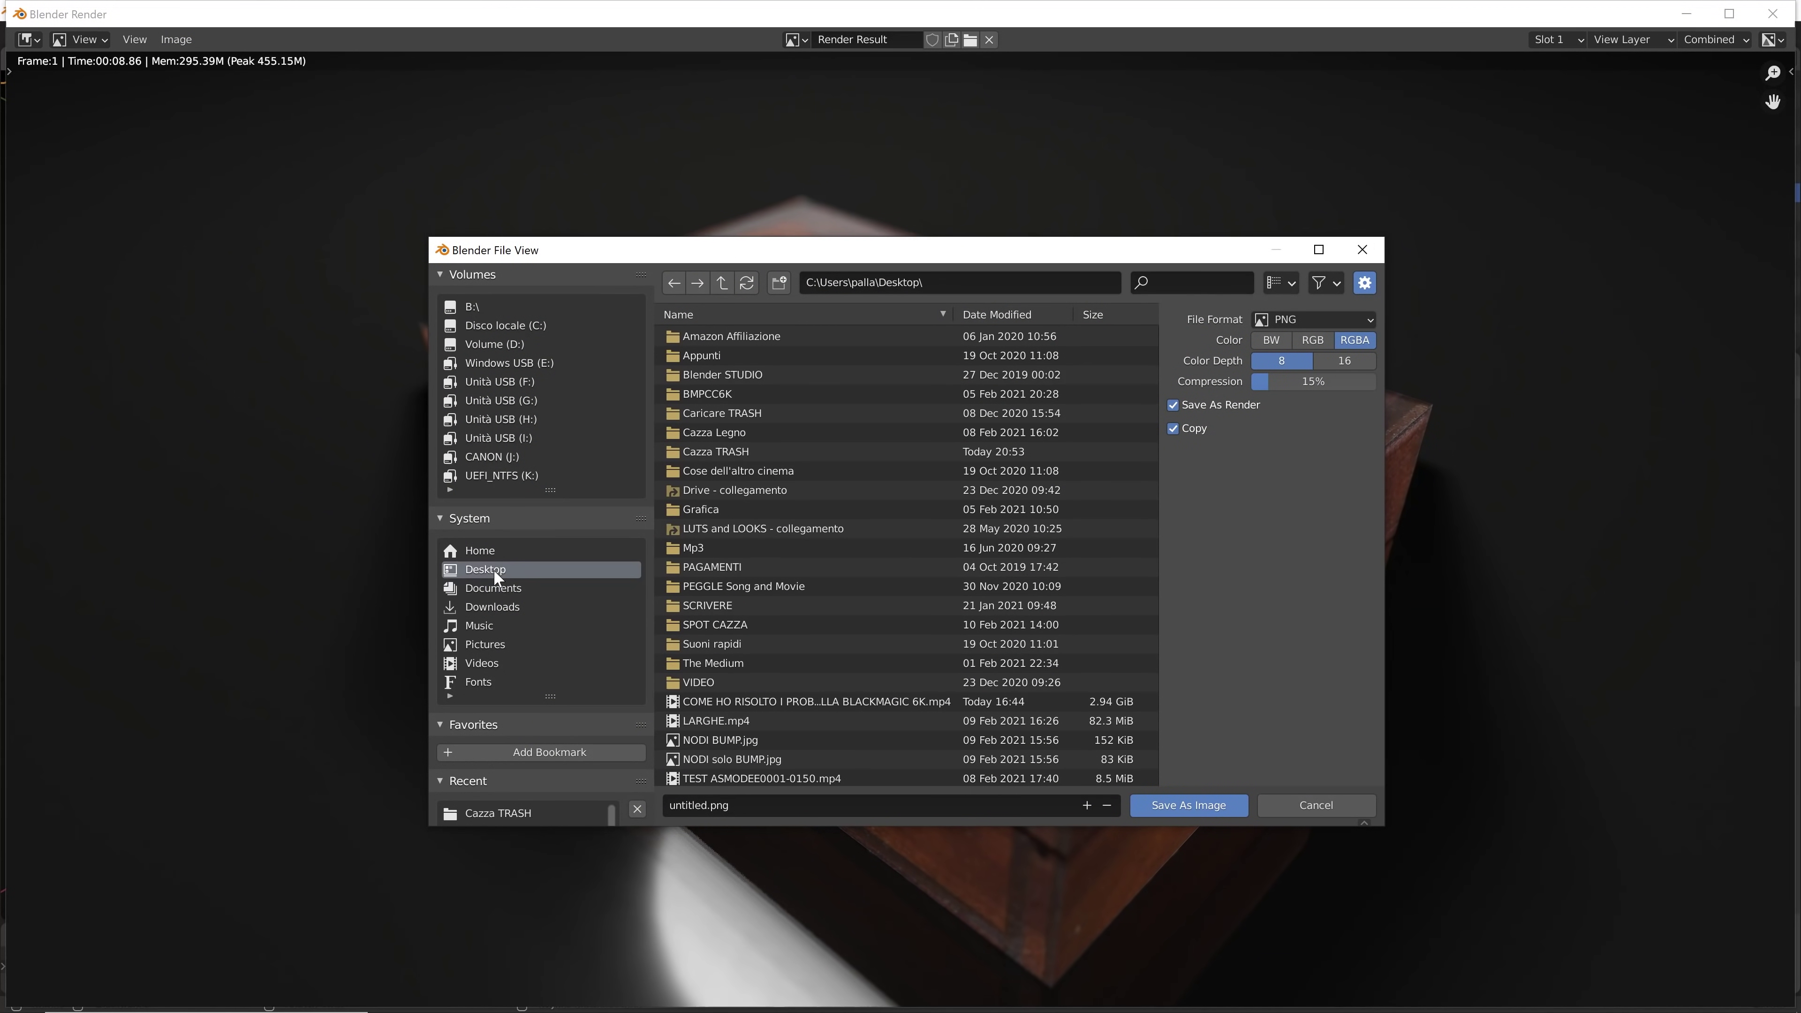
pyautogui.click(720, 458)
pyautogui.doubleClick(717, 451)
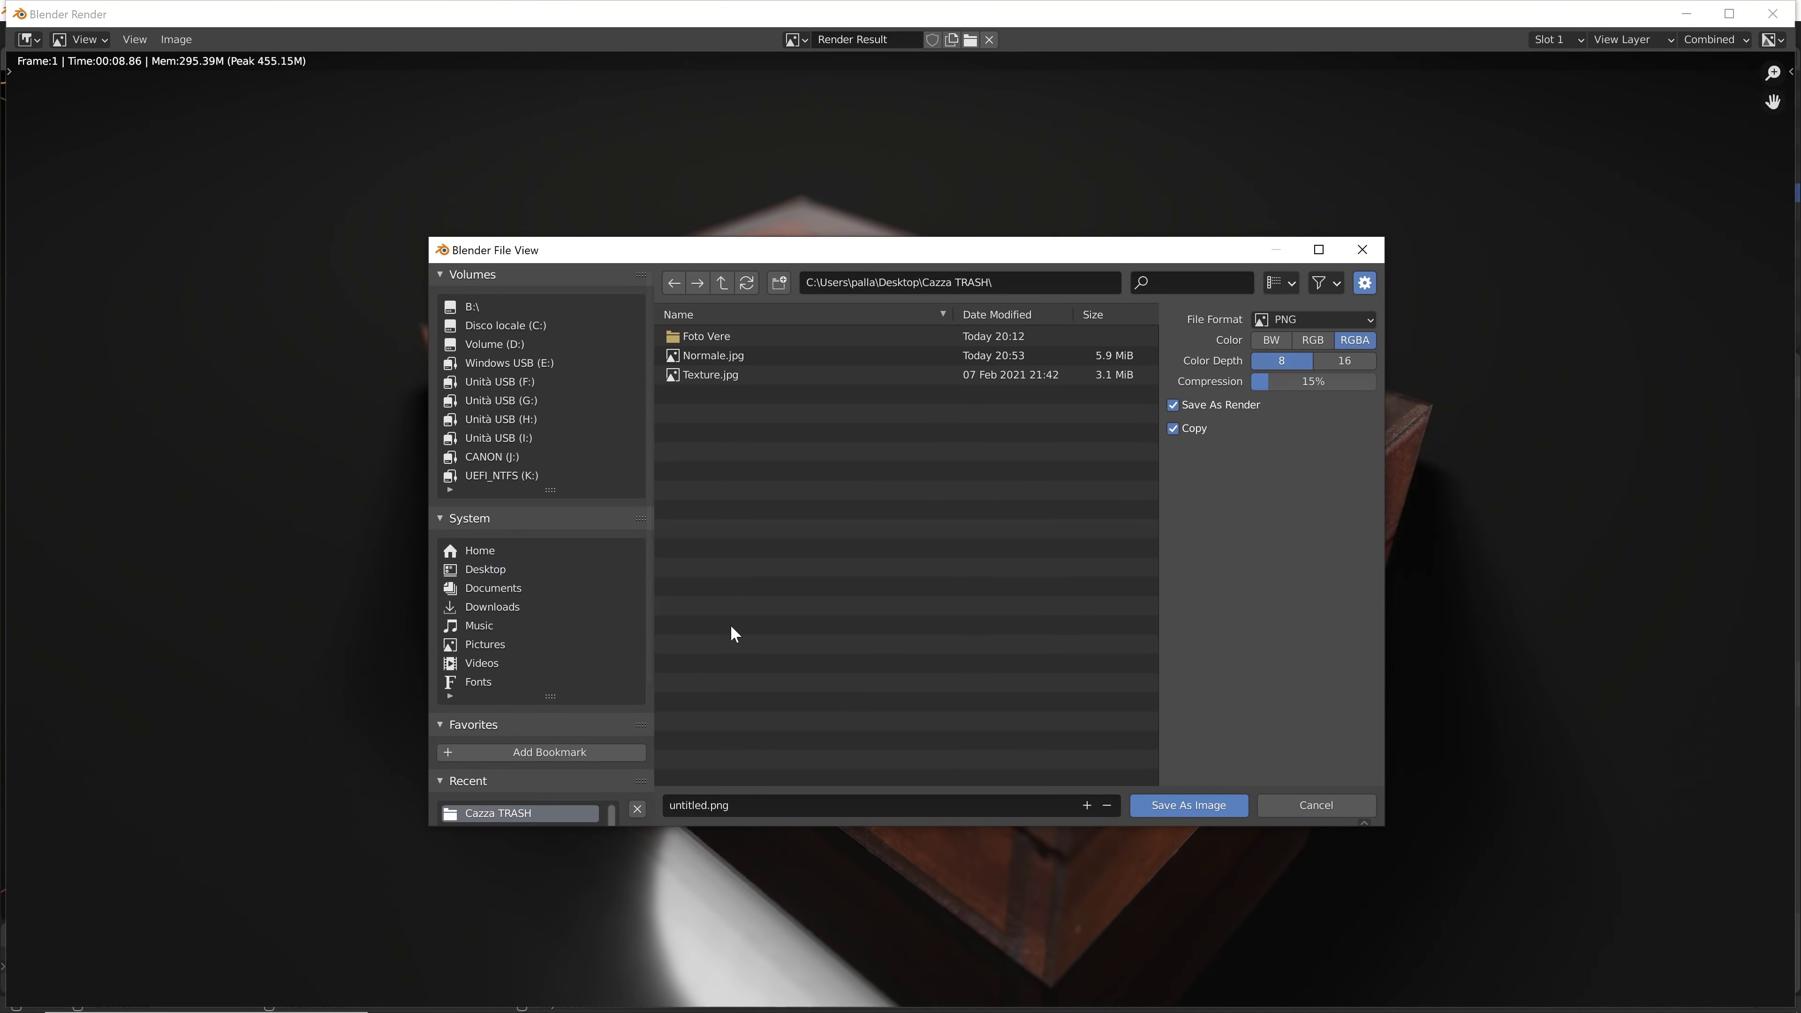
pyautogui.click(773, 806)
pyautogui.press('BackSpace')
pyautogui.write('Thumbnai')
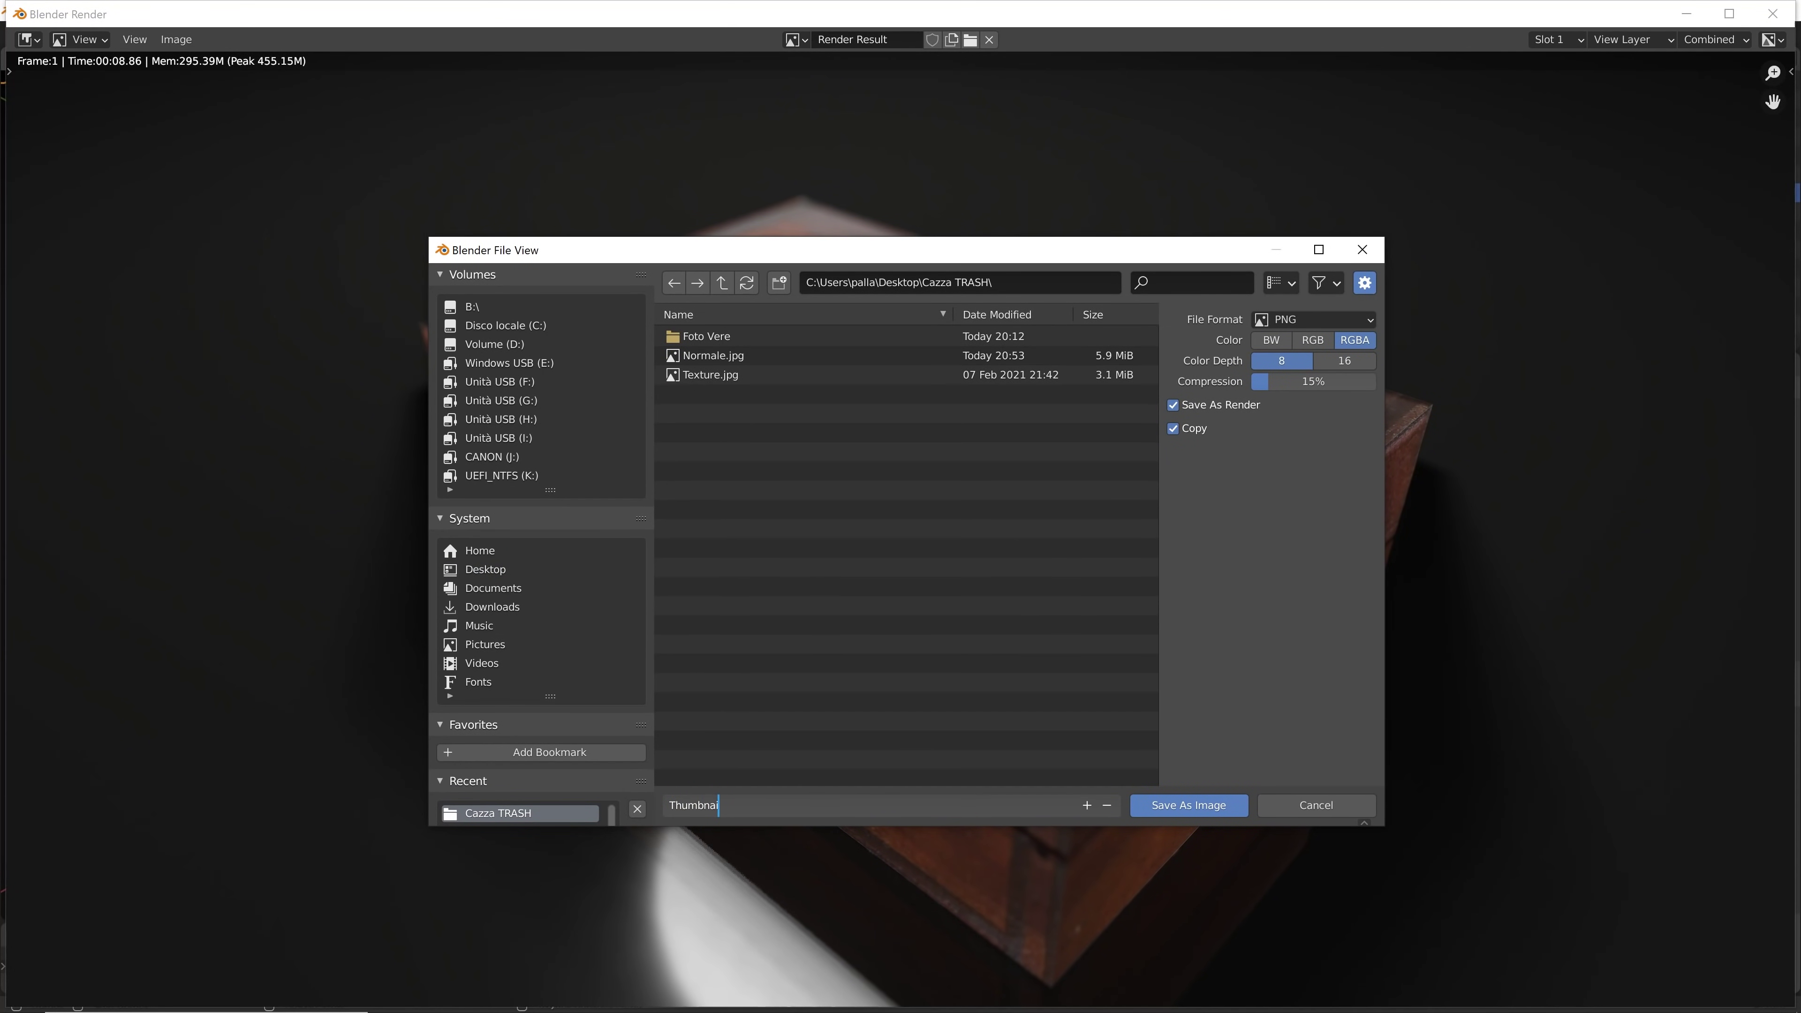
pyautogui.write('l')
pyautogui.press('Return')
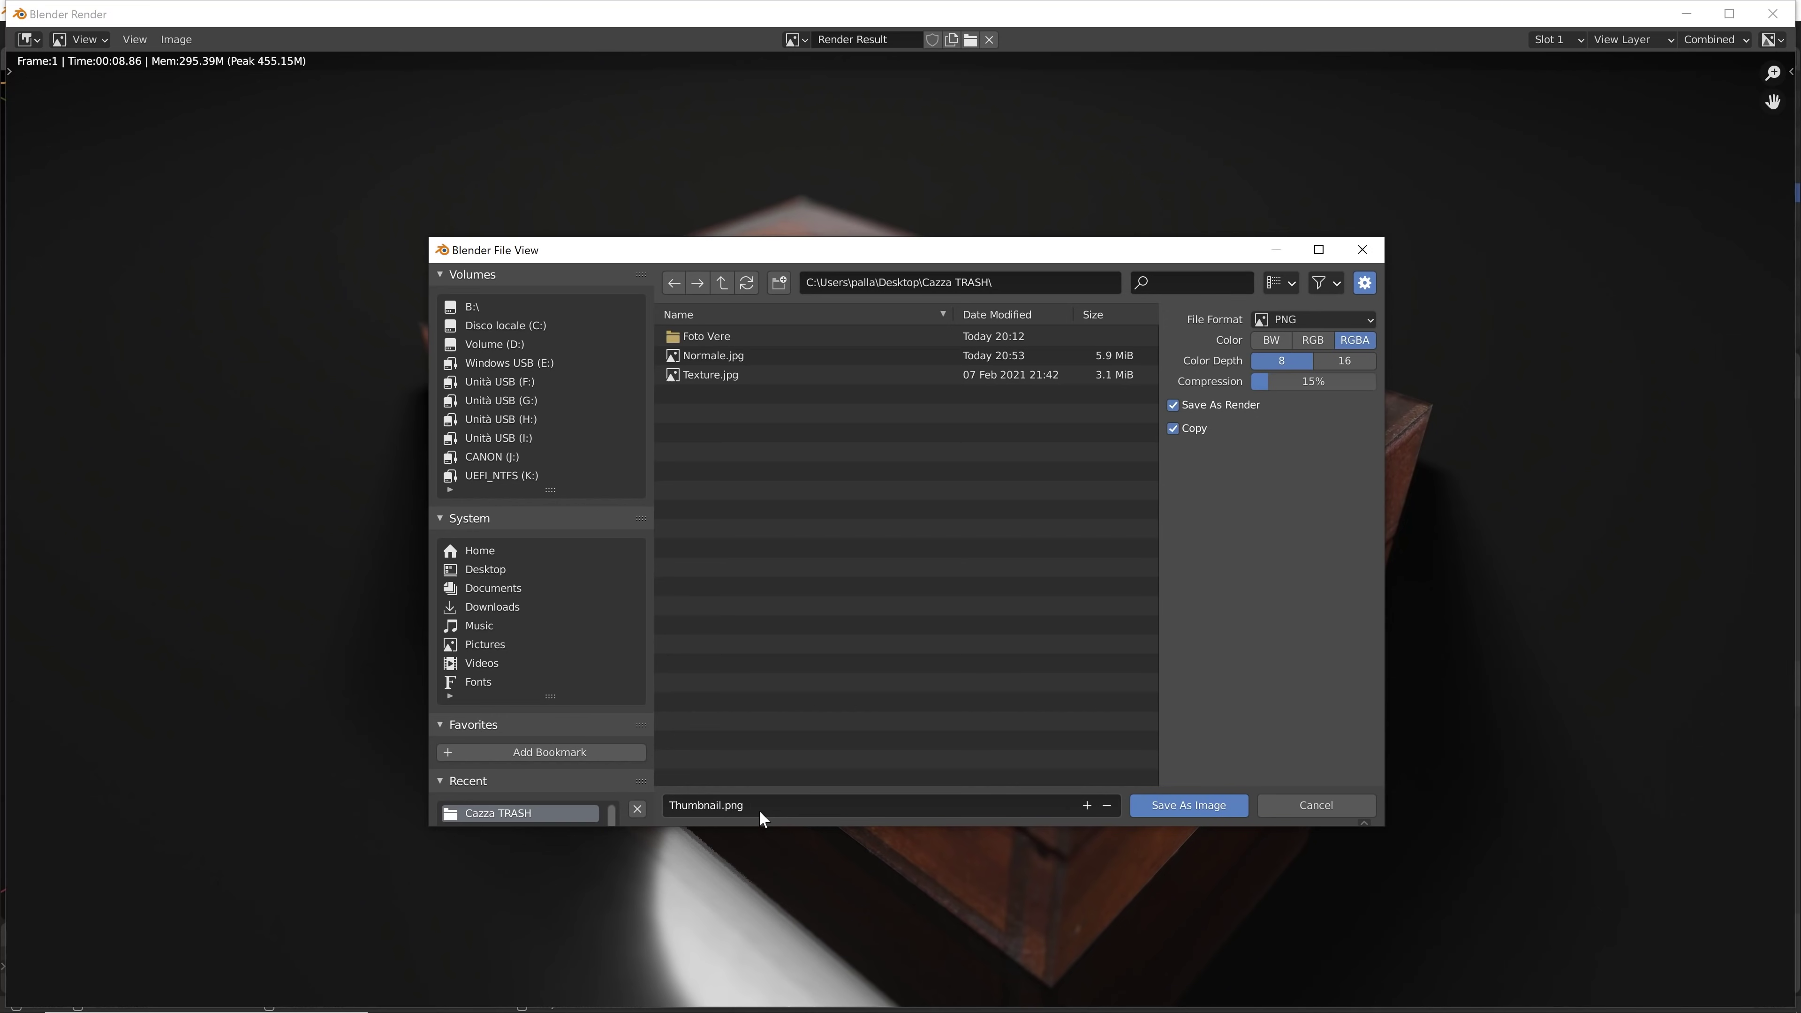
pyautogui.click(1140, 807)
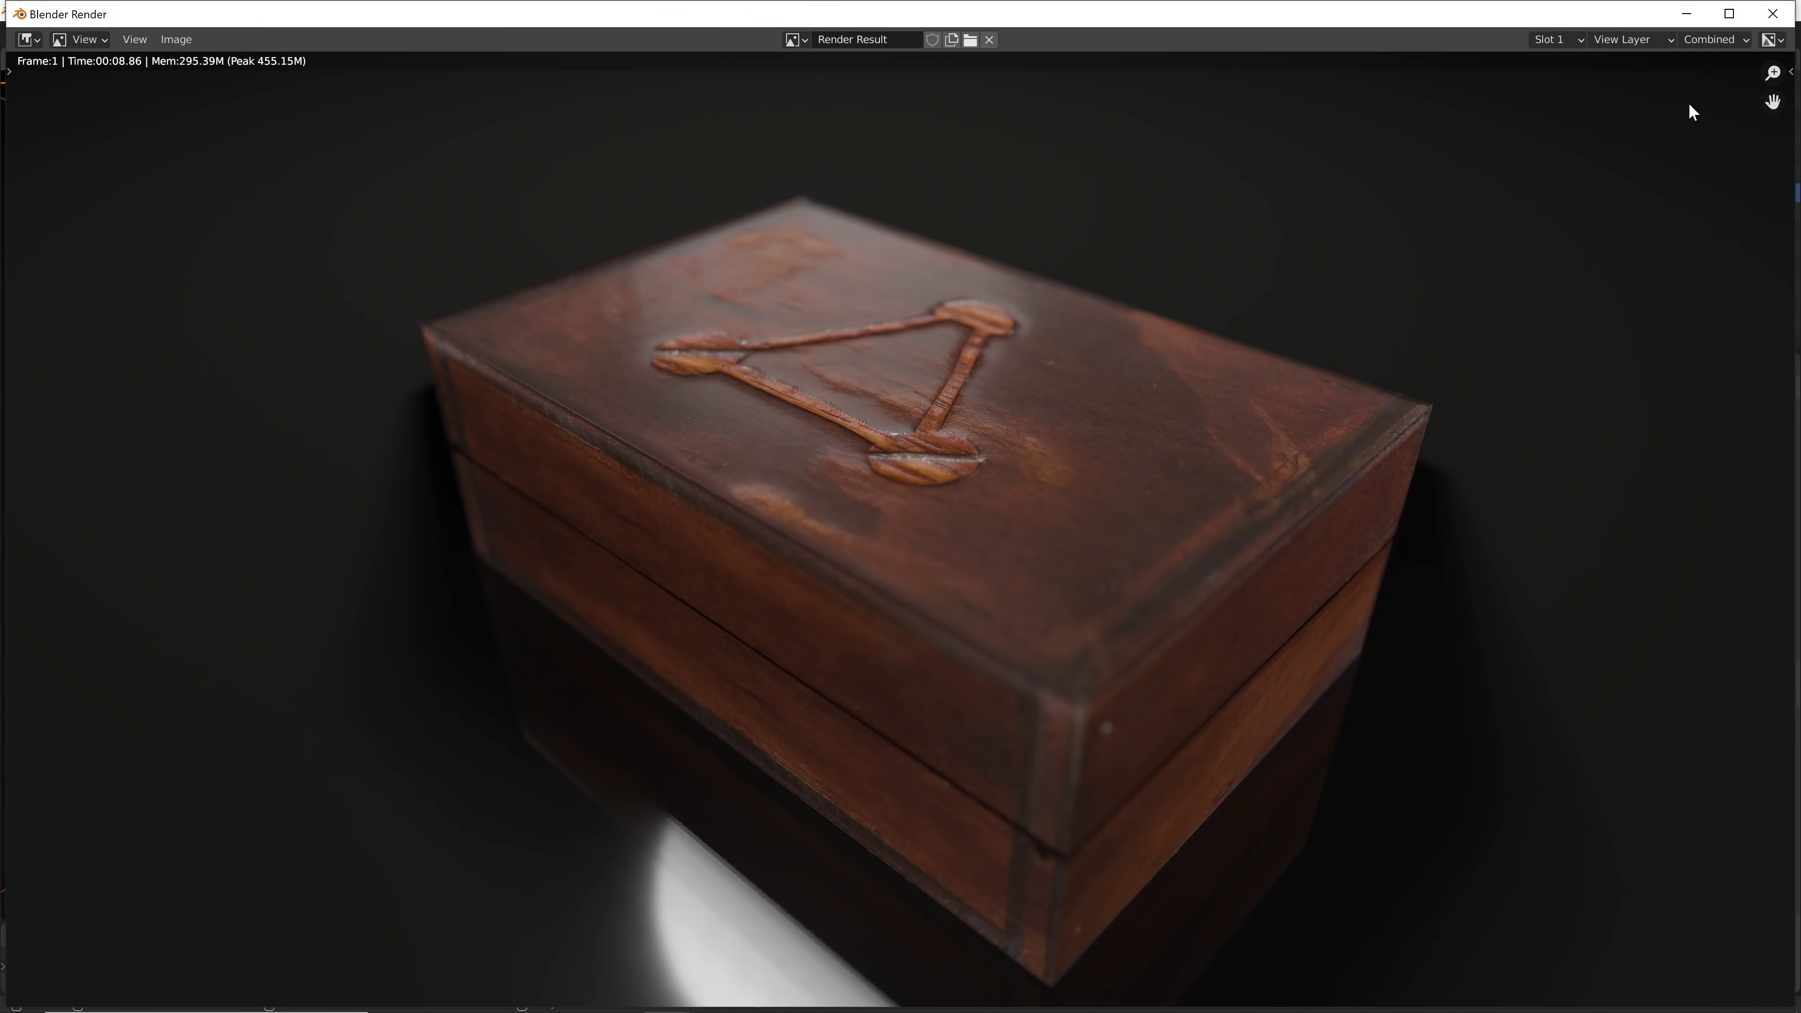
# Close the render window, exit camera view, and split off a UV Editor on the left
pyautogui.click(1773, 13)
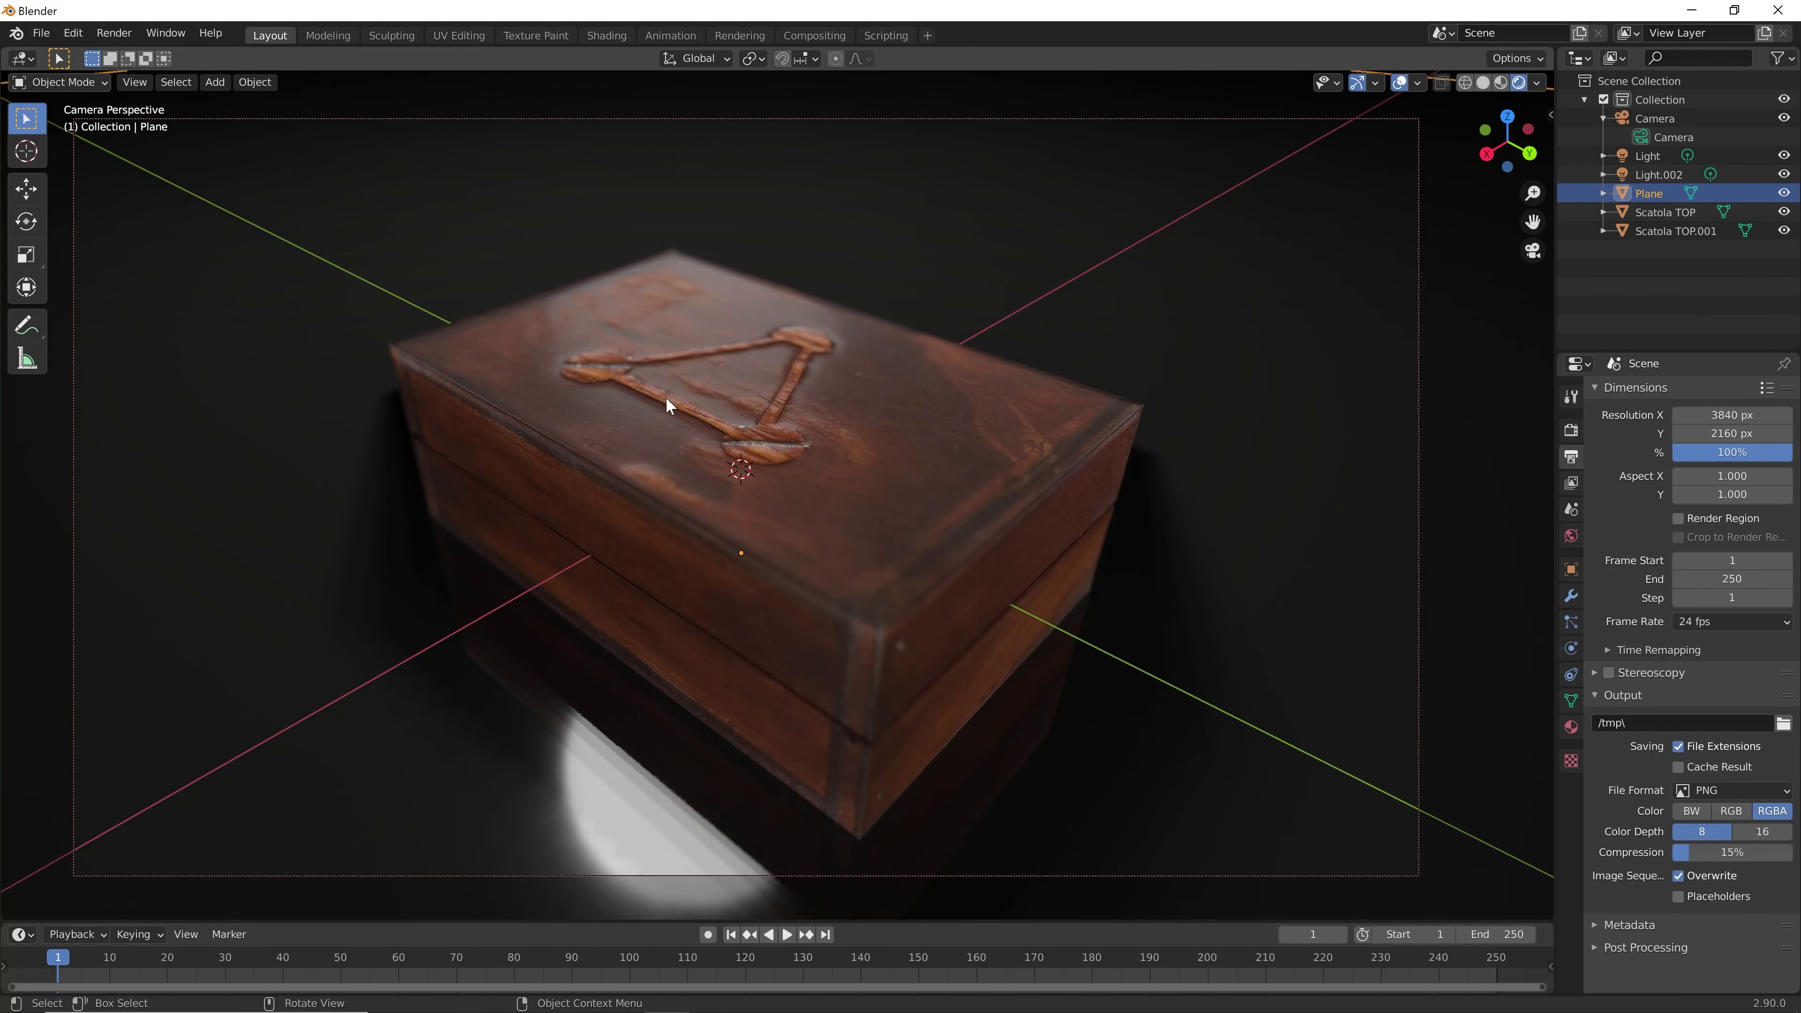
pyautogui.click(1529, 257)
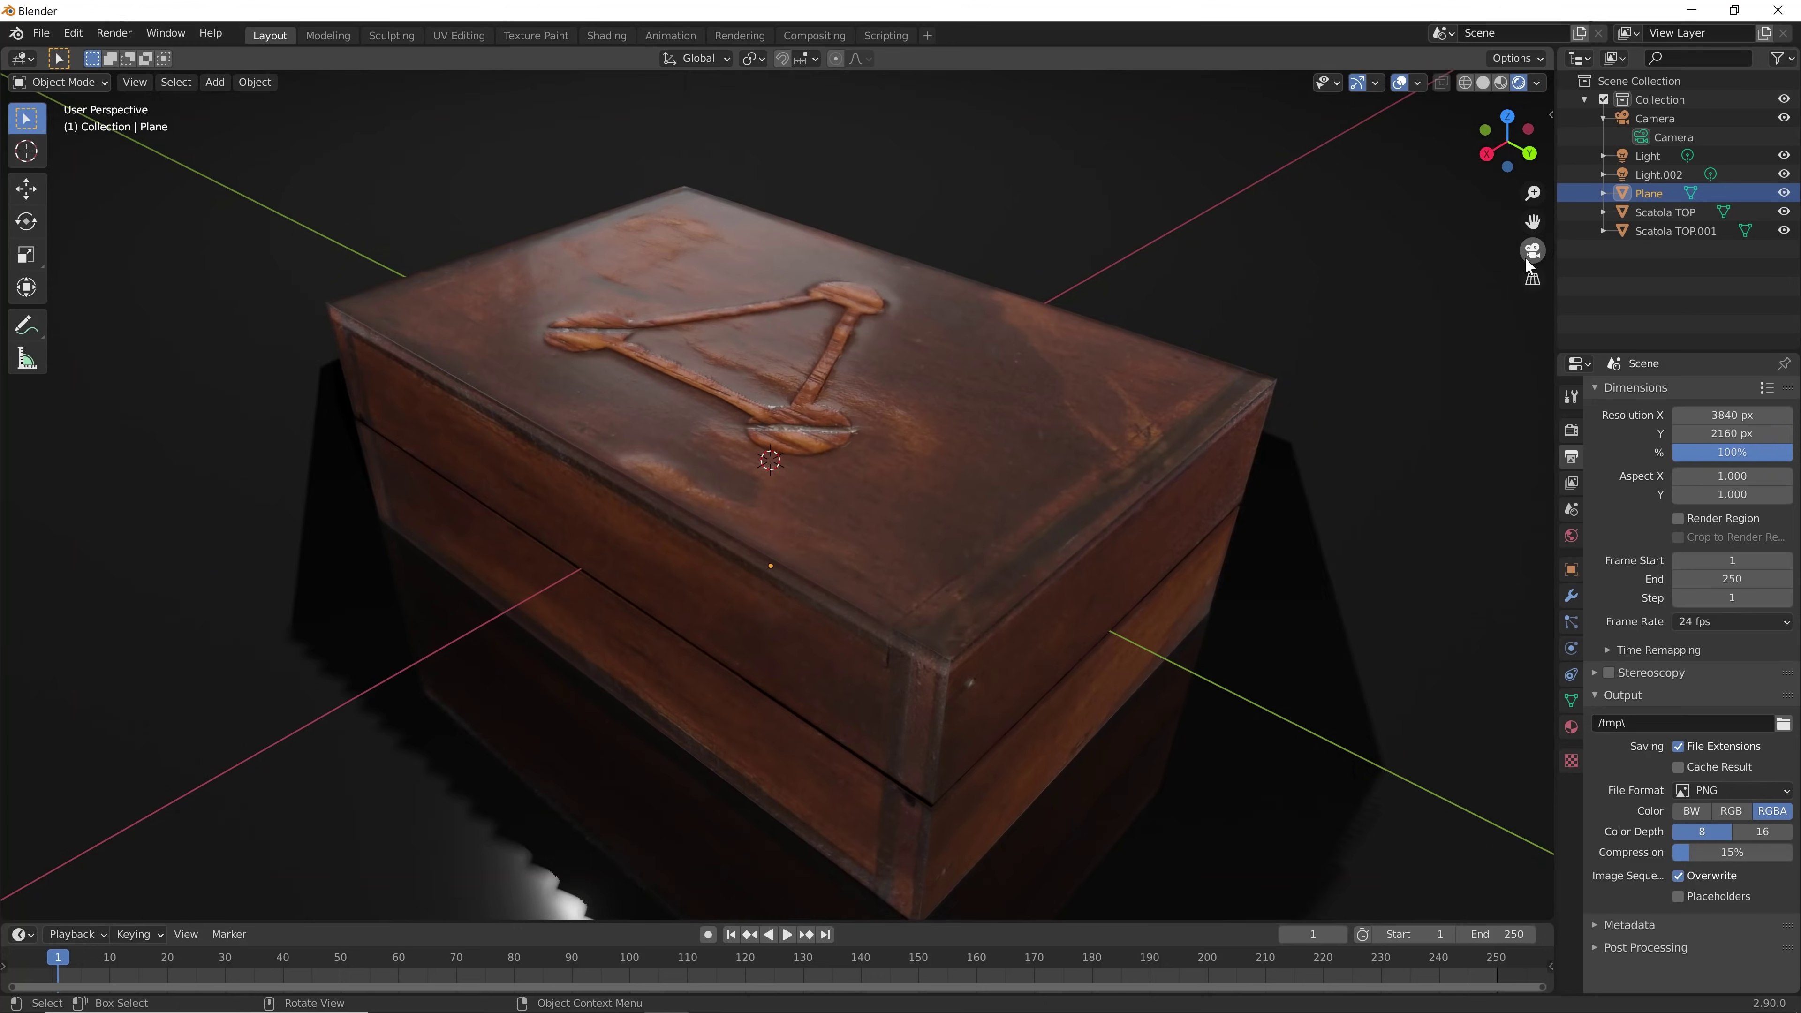
pyautogui.scroll(-3, 1168, 428)
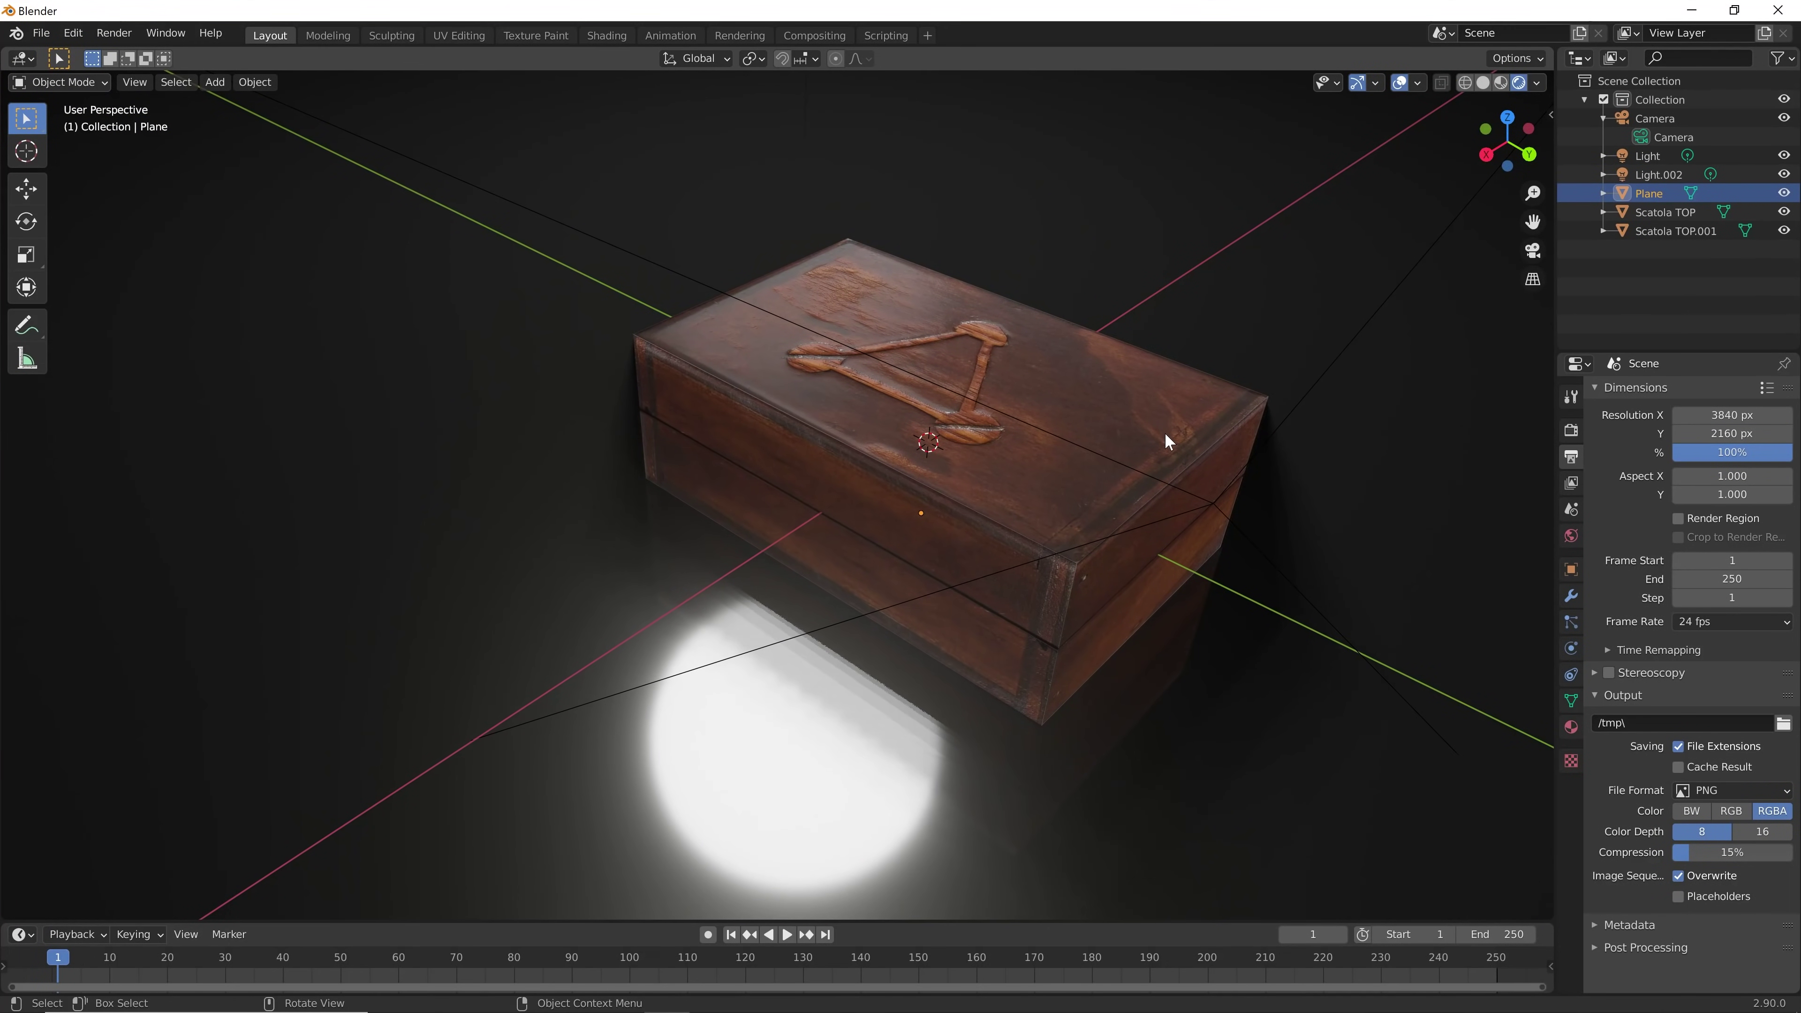
pyautogui.scroll(2, 1165, 435)
pyautogui.moveTo(5, 51); pyautogui.dragTo(727, 105)
pyautogui.click(21, 58)
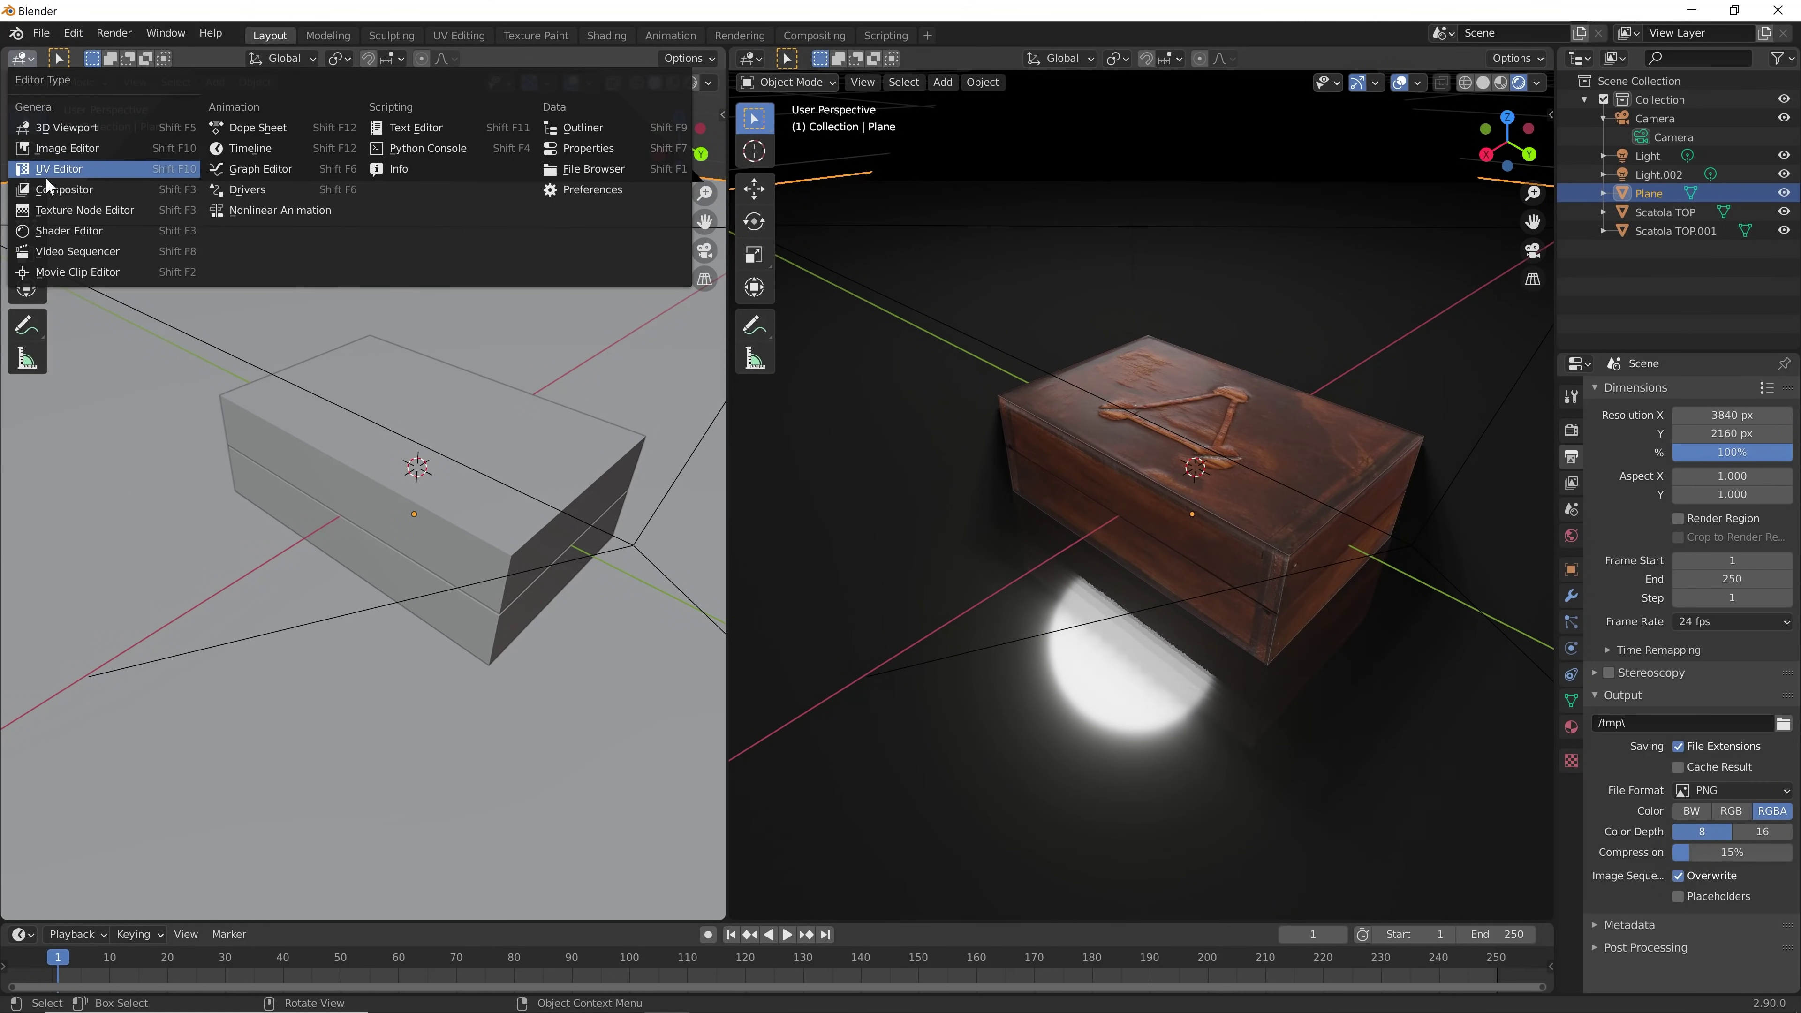
pyautogui.click(46, 176)
# Select the box lid Scatola TOP in the 3D view
pyautogui.click(1109, 467)
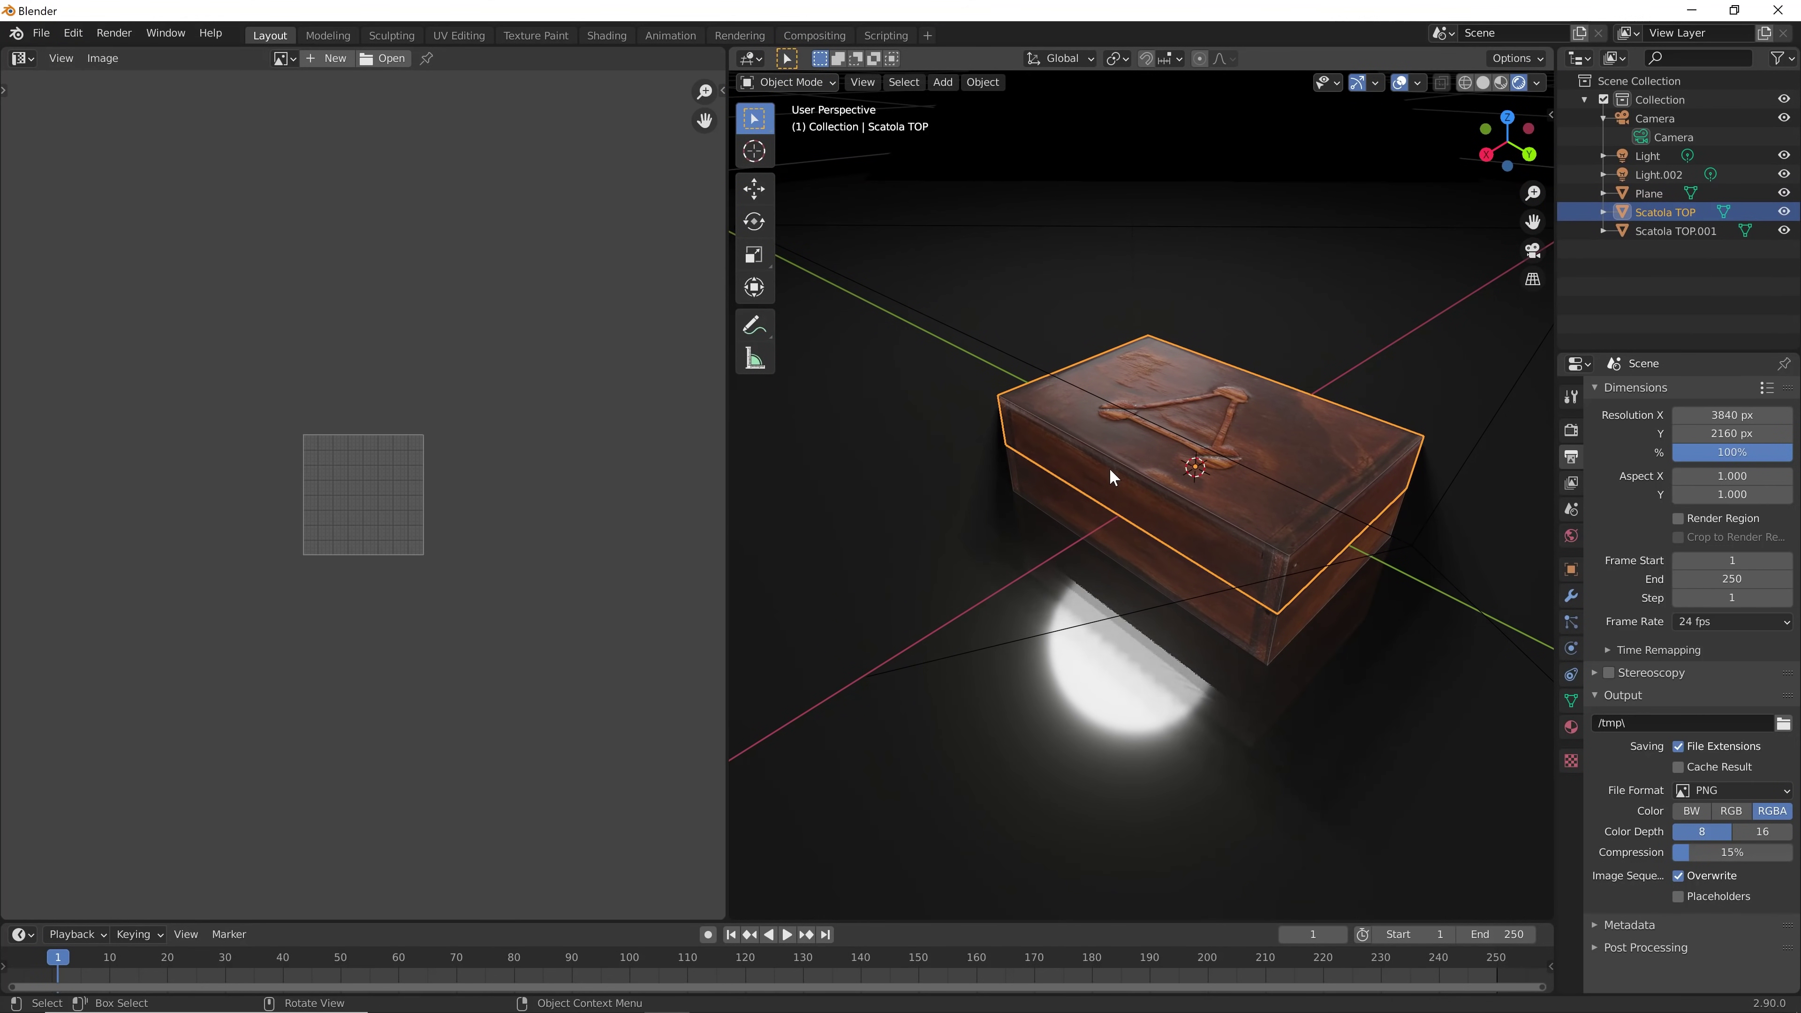
pyautogui.scroll(4, 421, 504)
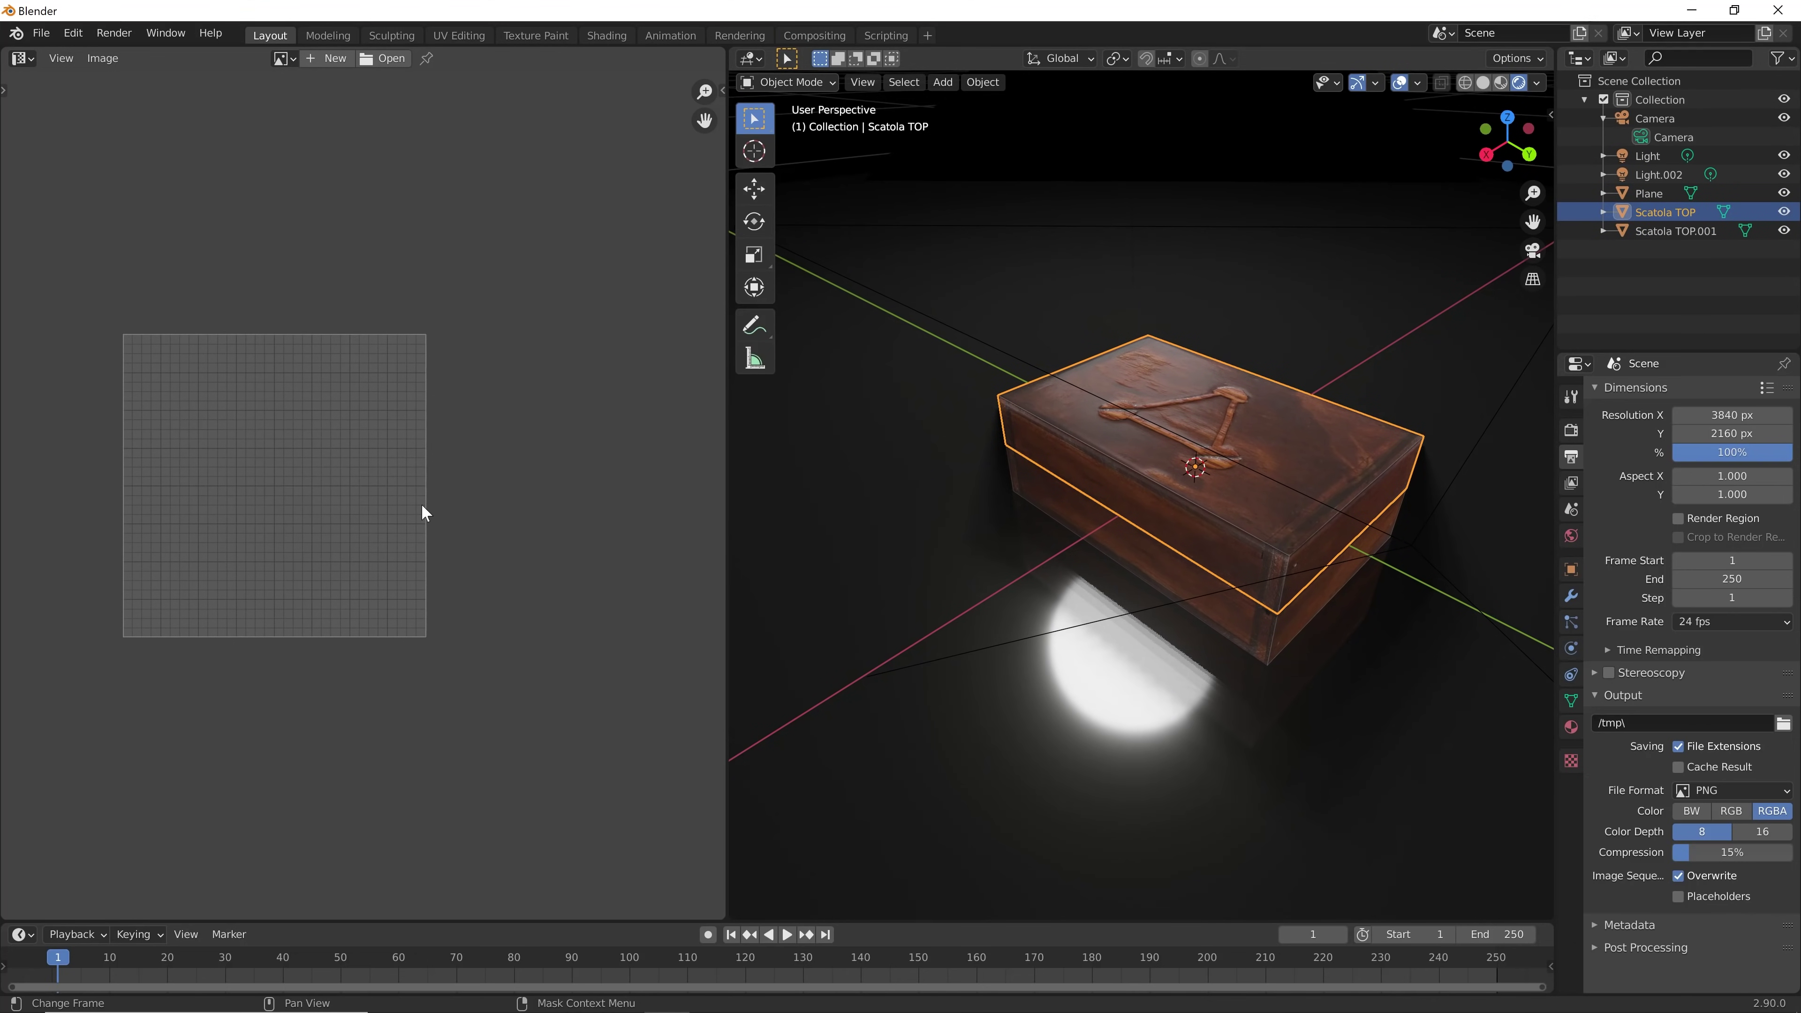
pyautogui.scroll(1, 421, 504)
pyautogui.click(1253, 525)
pyautogui.click(1235, 586)
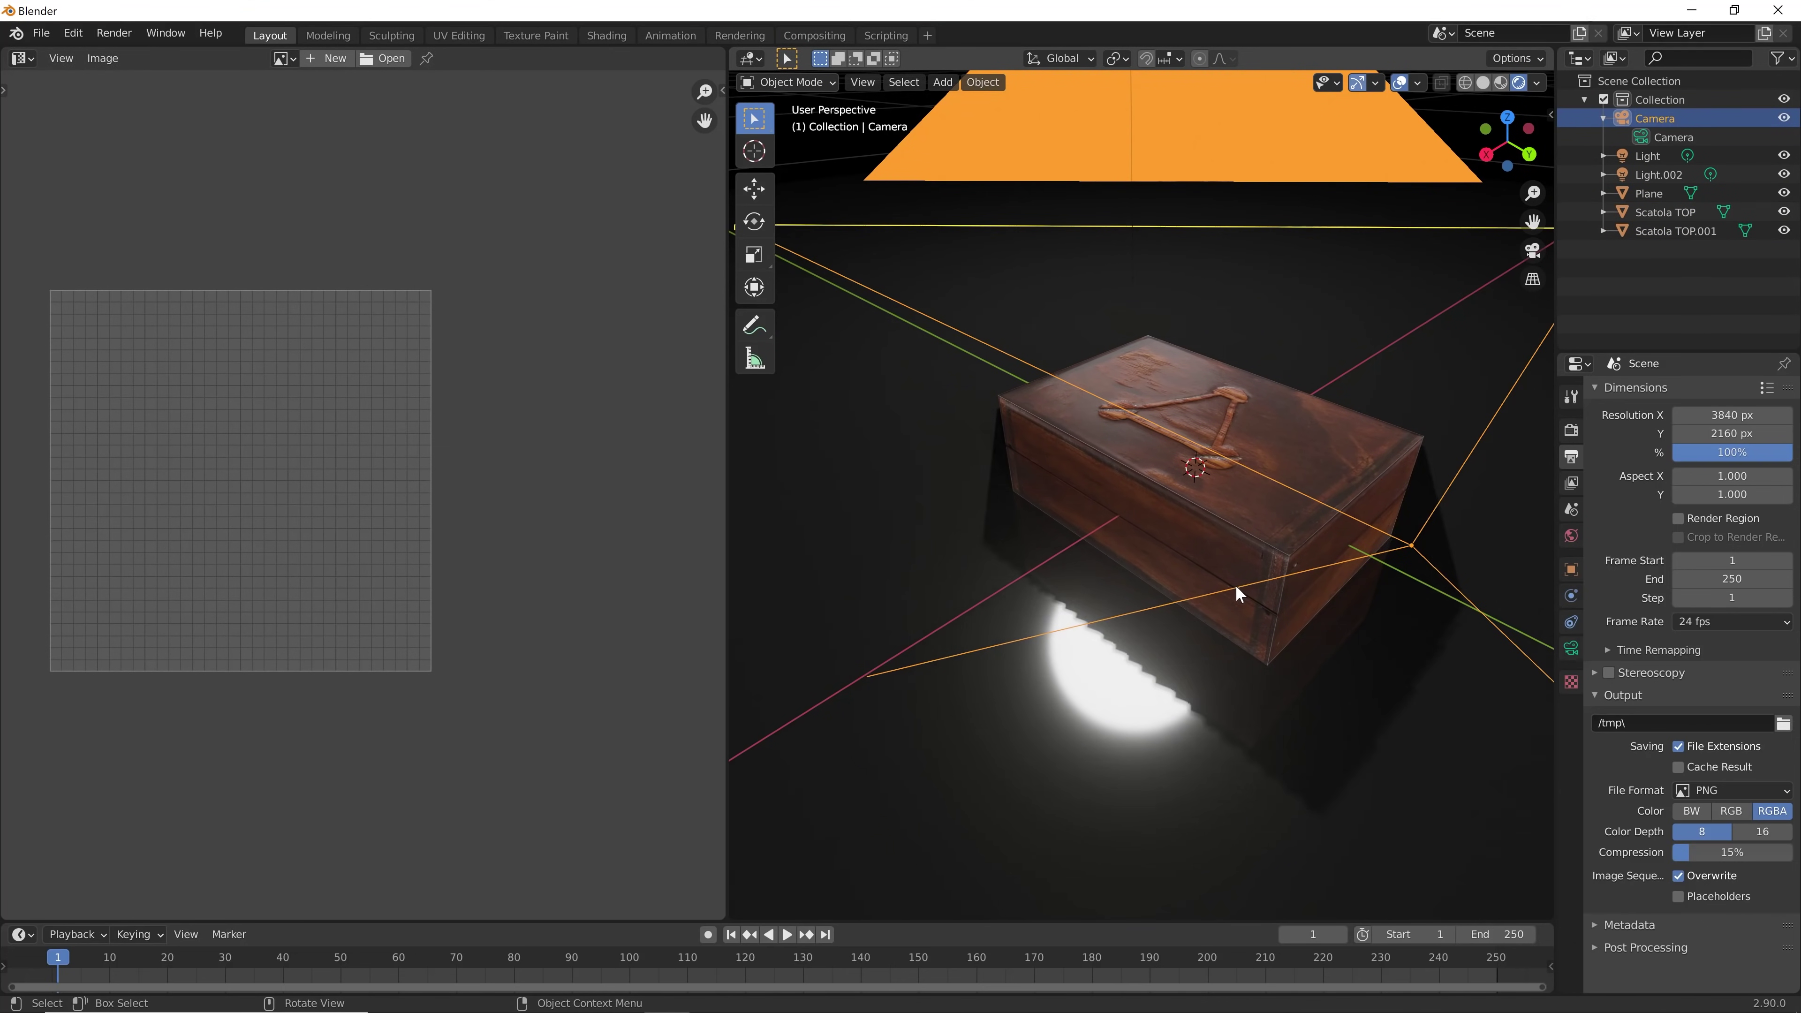
pyautogui.click(1232, 519)
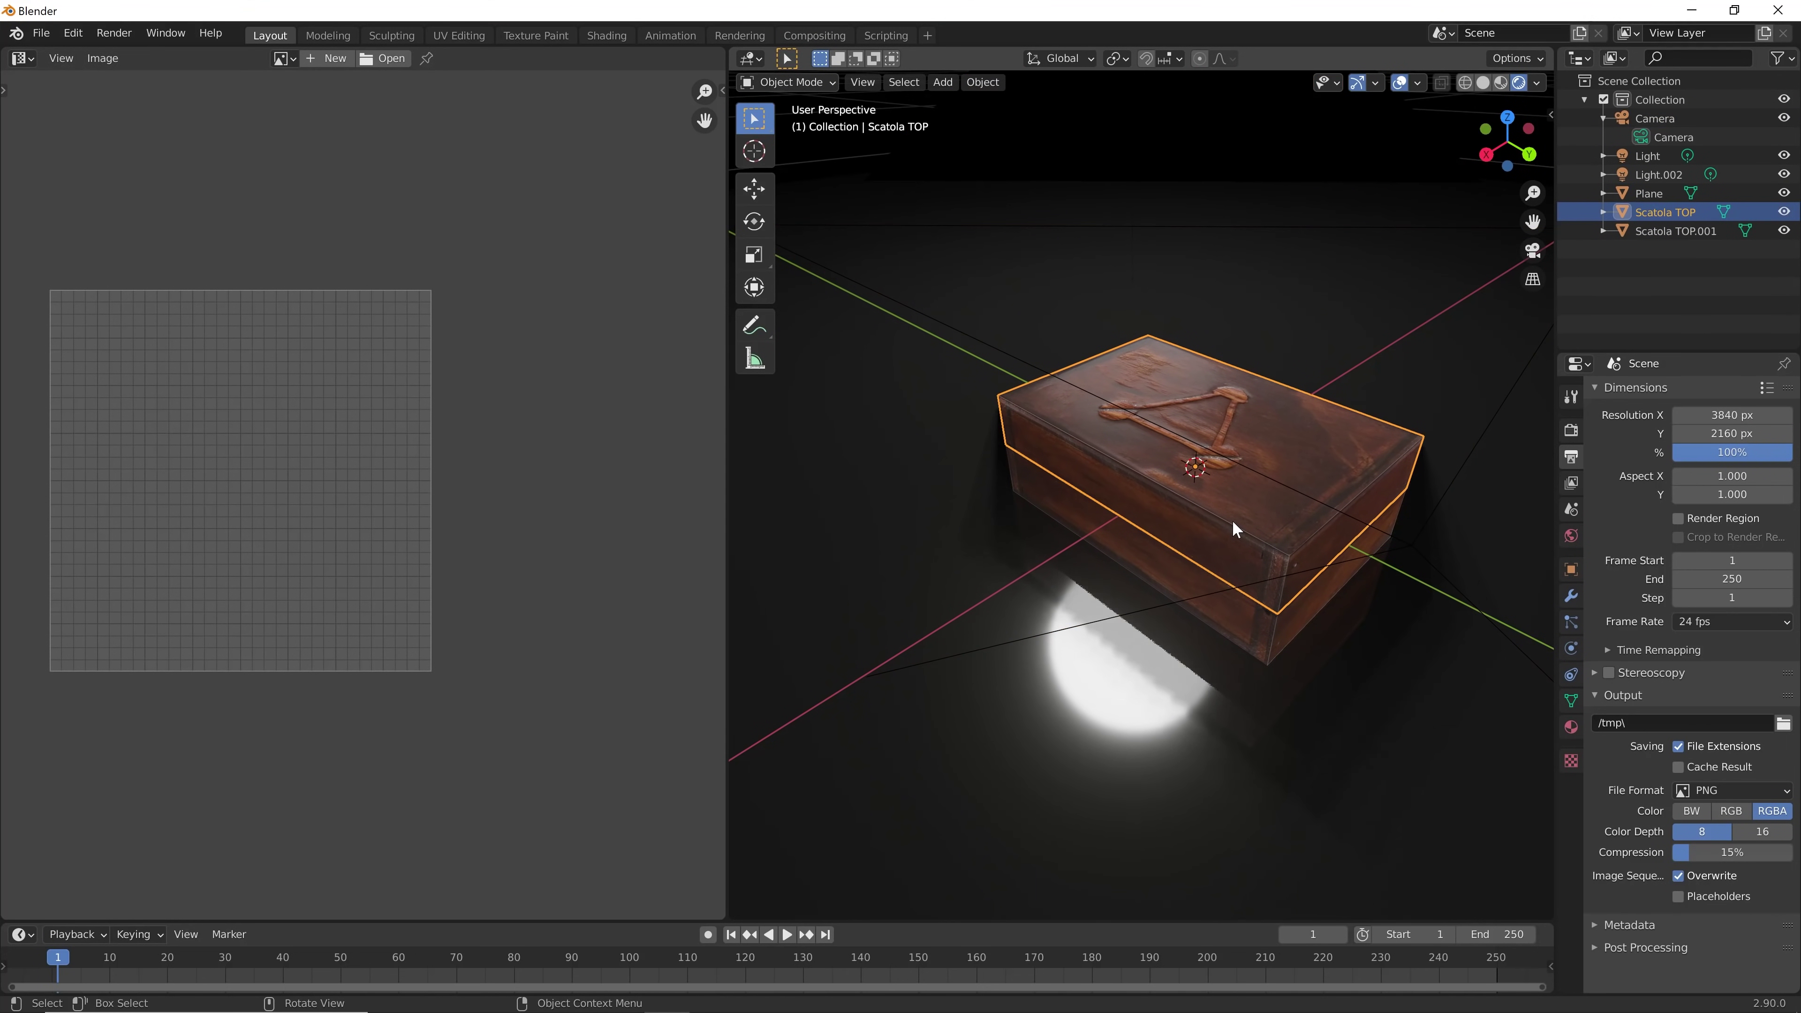
# Show Texture.jpg, then Normale.jpg, in the image editor and zoom out to see the whole map
pyautogui.click(284, 58)
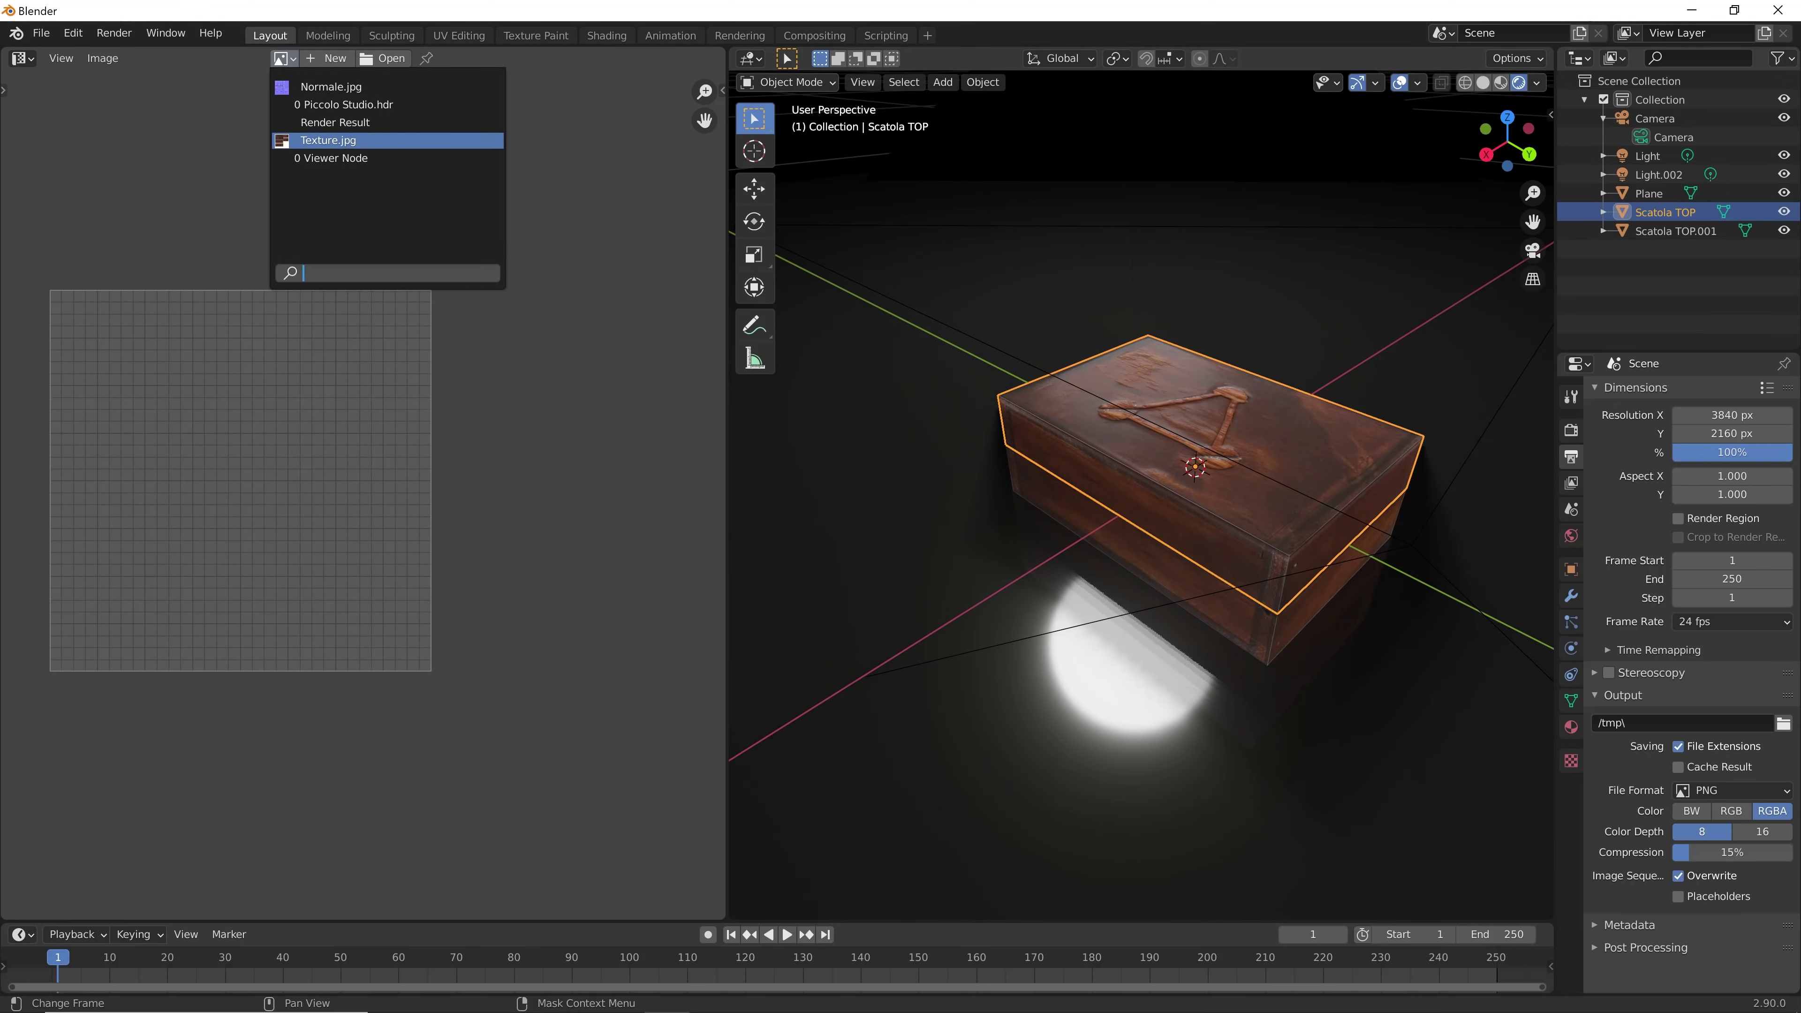
pyautogui.click(328, 140)
pyautogui.scroll(-2, 432, 455)
pyautogui.scroll(-1, 375, 524)
pyautogui.scroll(-1, 376, 524)
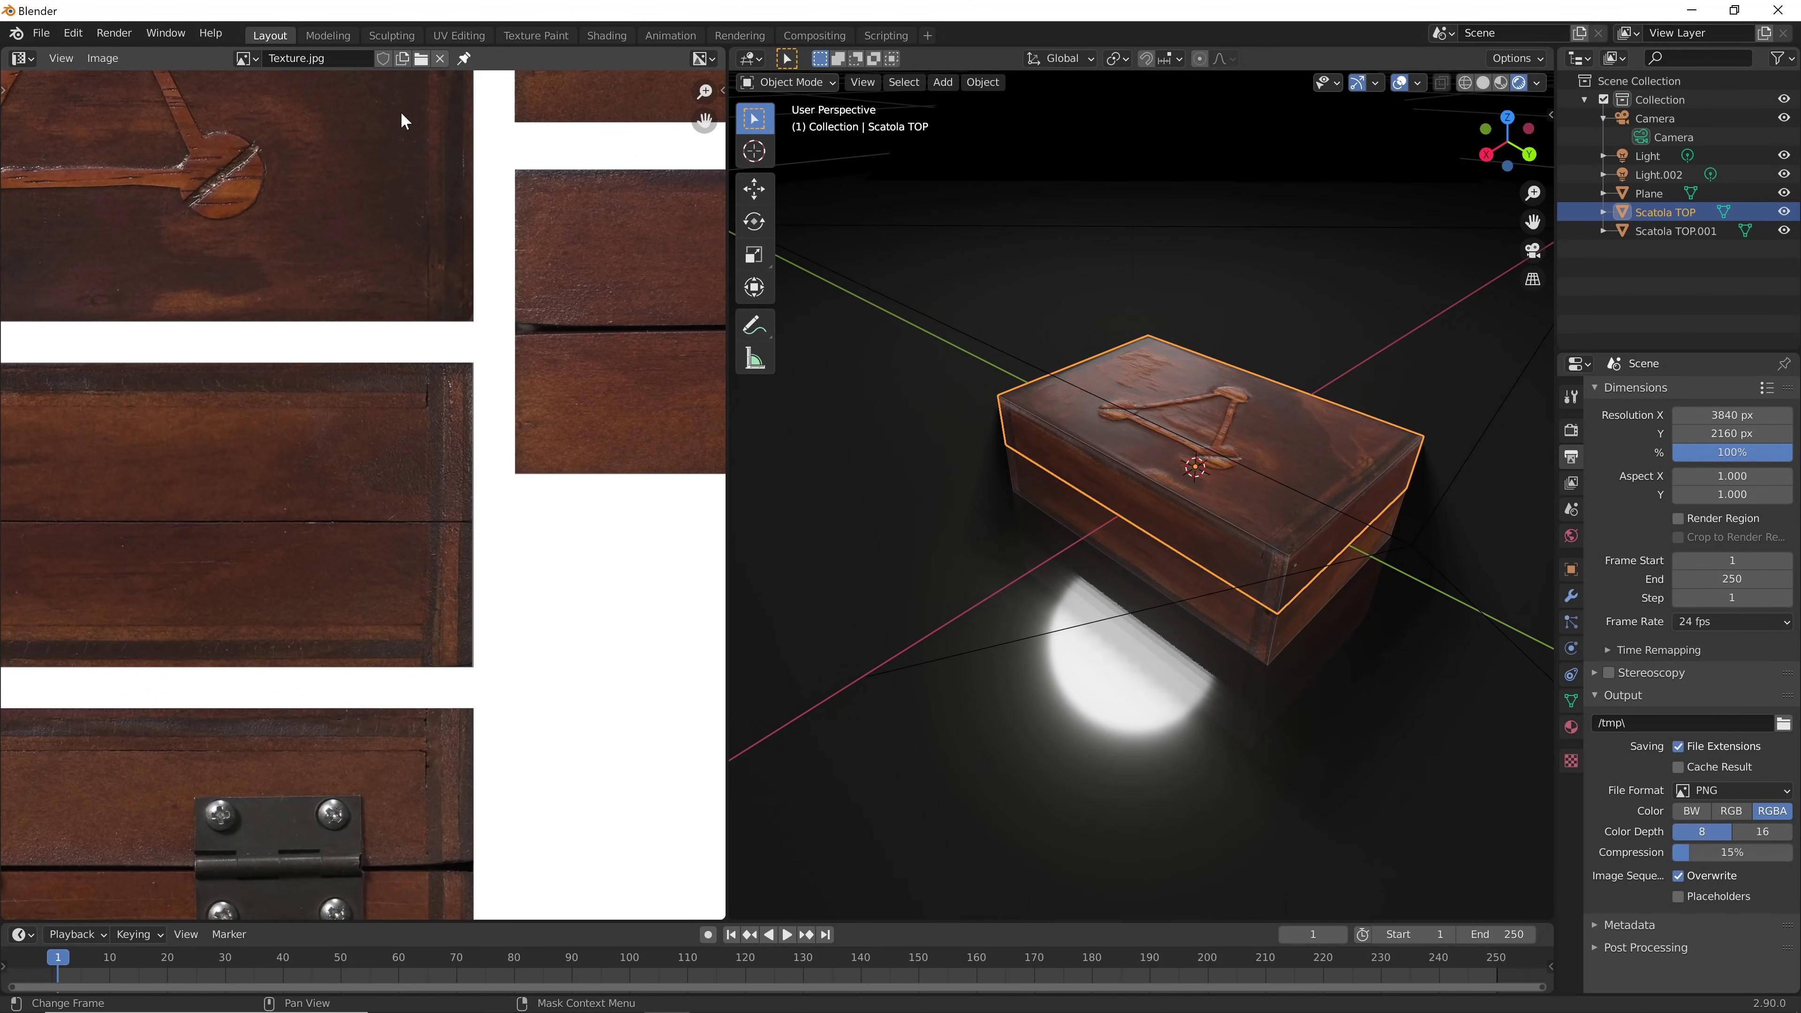
pyautogui.click(257, 58)
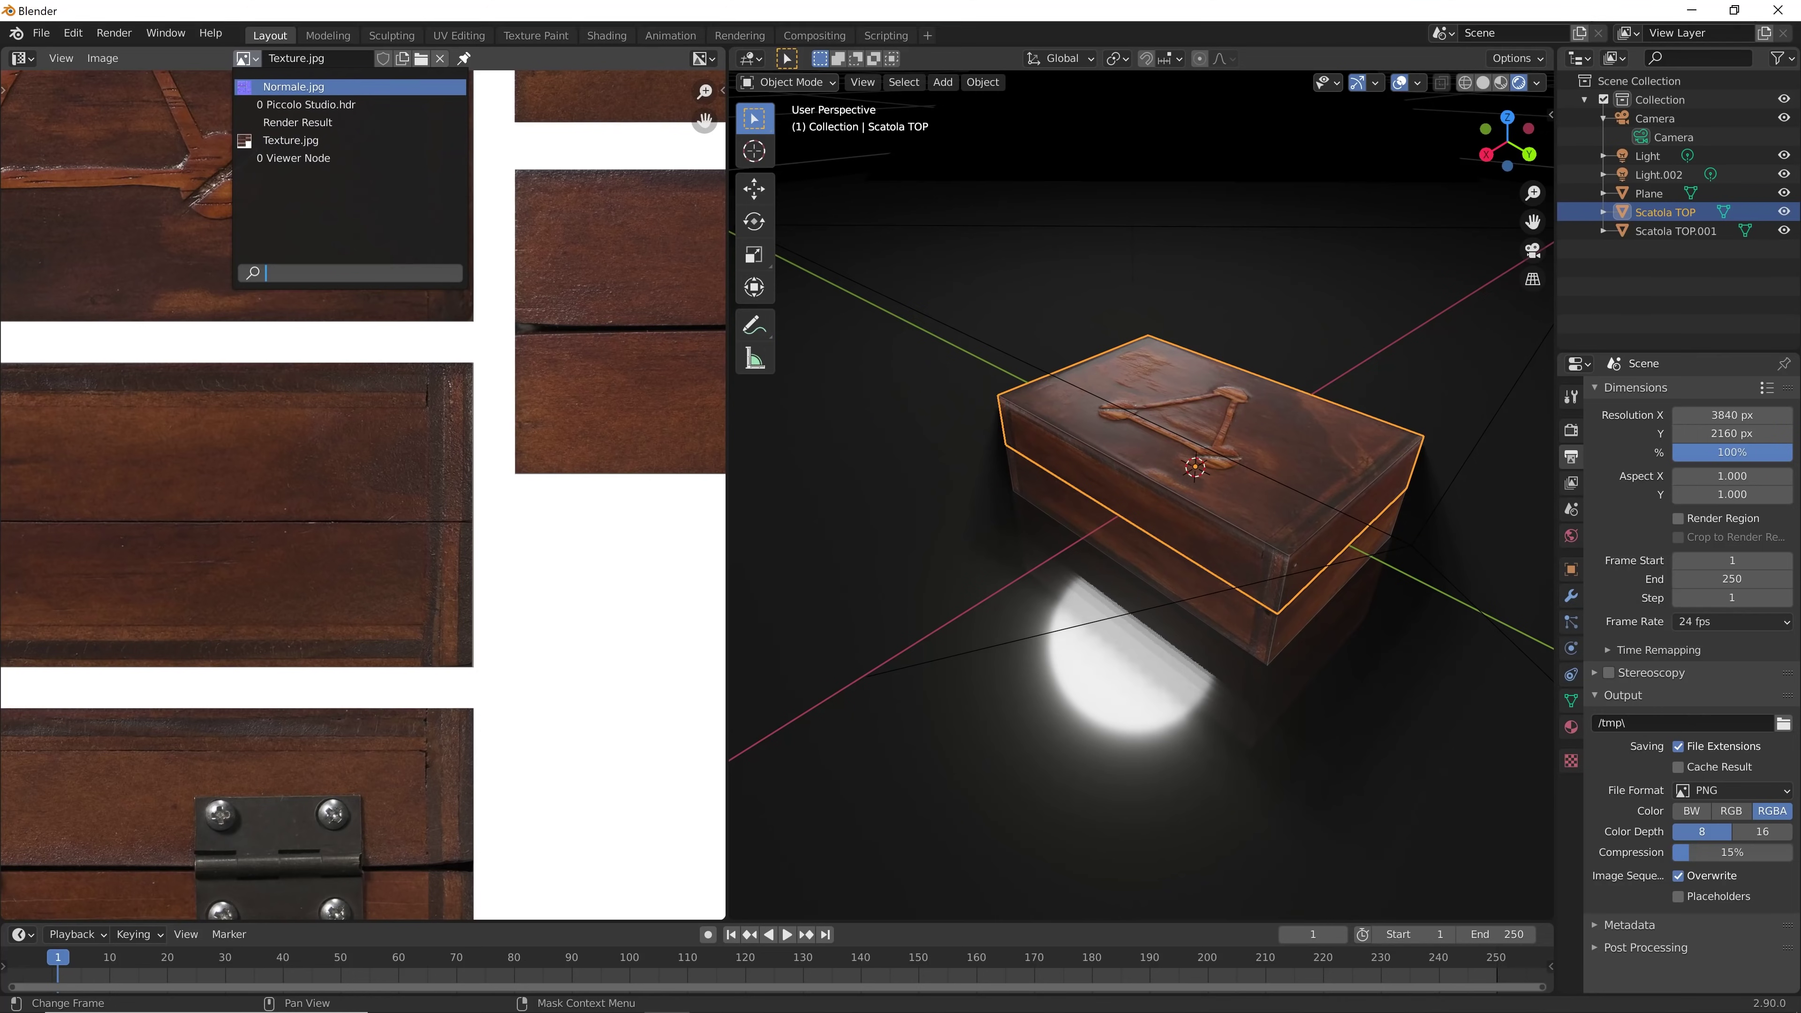
pyautogui.click(319, 89)
pyautogui.scroll(-5, 626, 652)
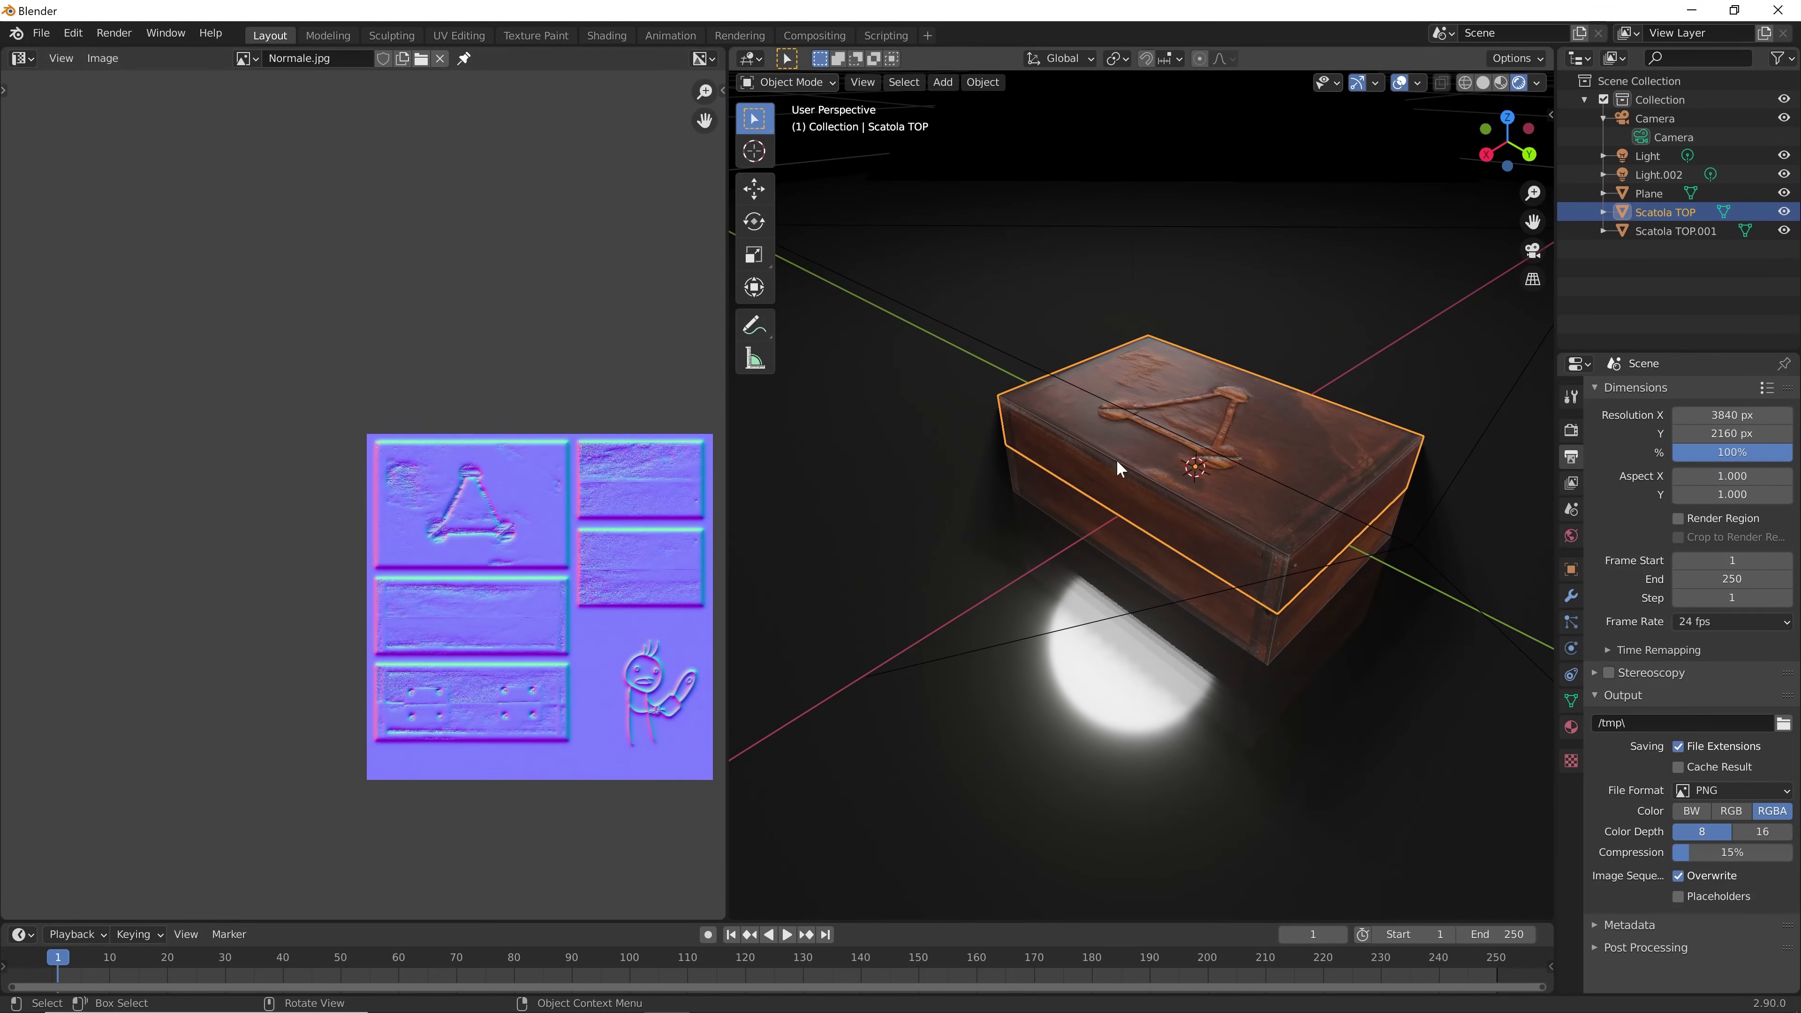
pyautogui.click(1266, 432)
# In Edit Mode, circle-select a patch of lid faces and move their UVs onto the stick figure
pyautogui.press('Tab')
pyautogui.press('c')
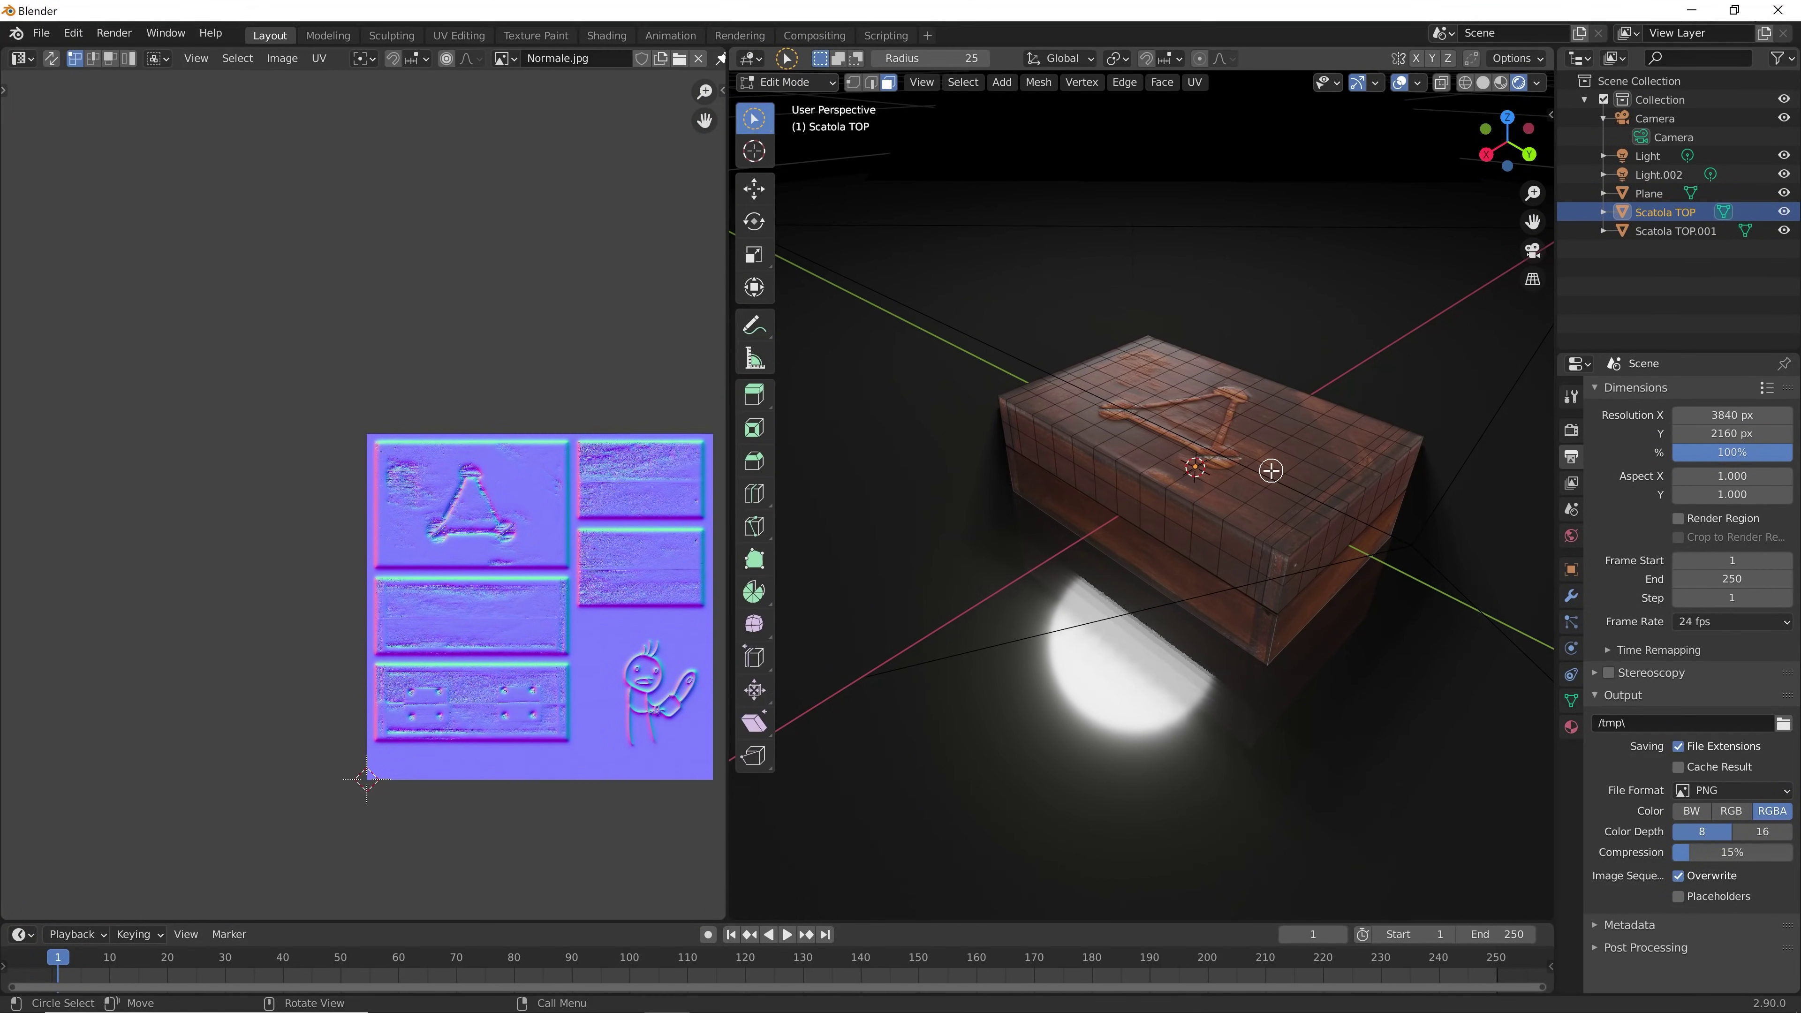
pyautogui.moveTo(1271, 468)
pyautogui.mouseDown()
pyautogui.moveTo(1248, 491)
pyautogui.moveTo(1210, 476)
pyautogui.mouseUp()
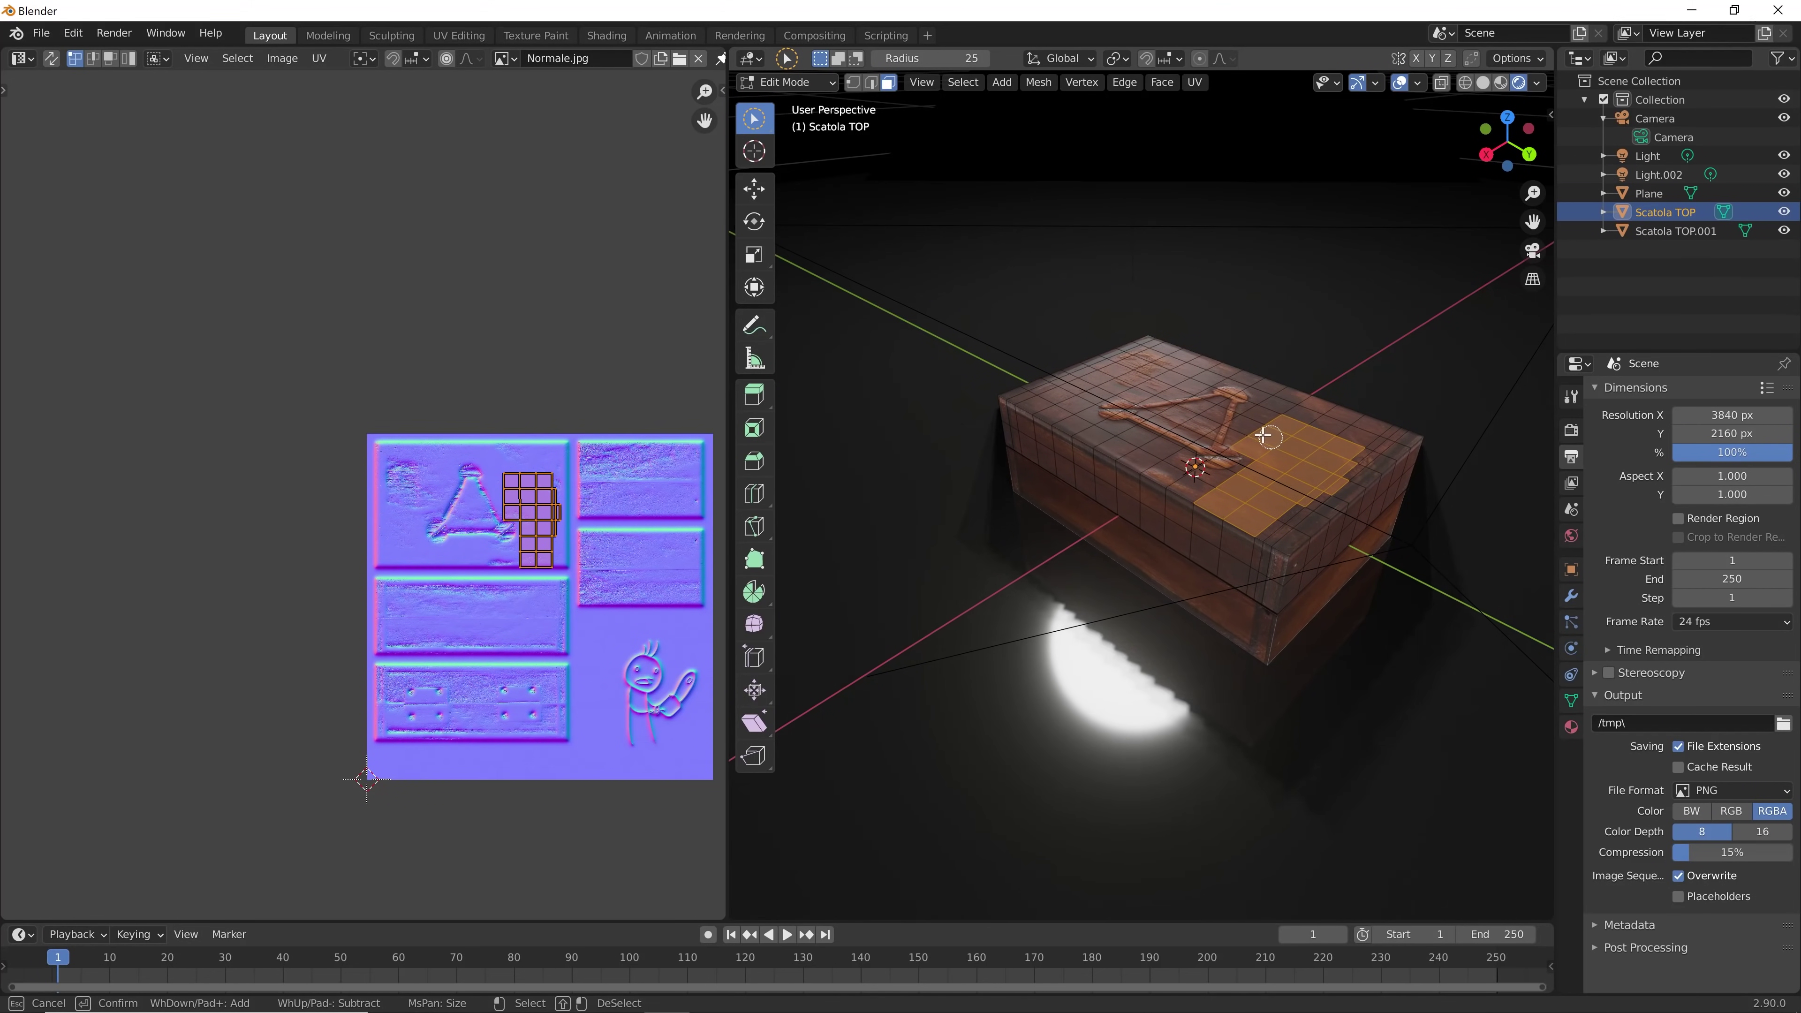
pyautogui.rightClick(1209, 477)
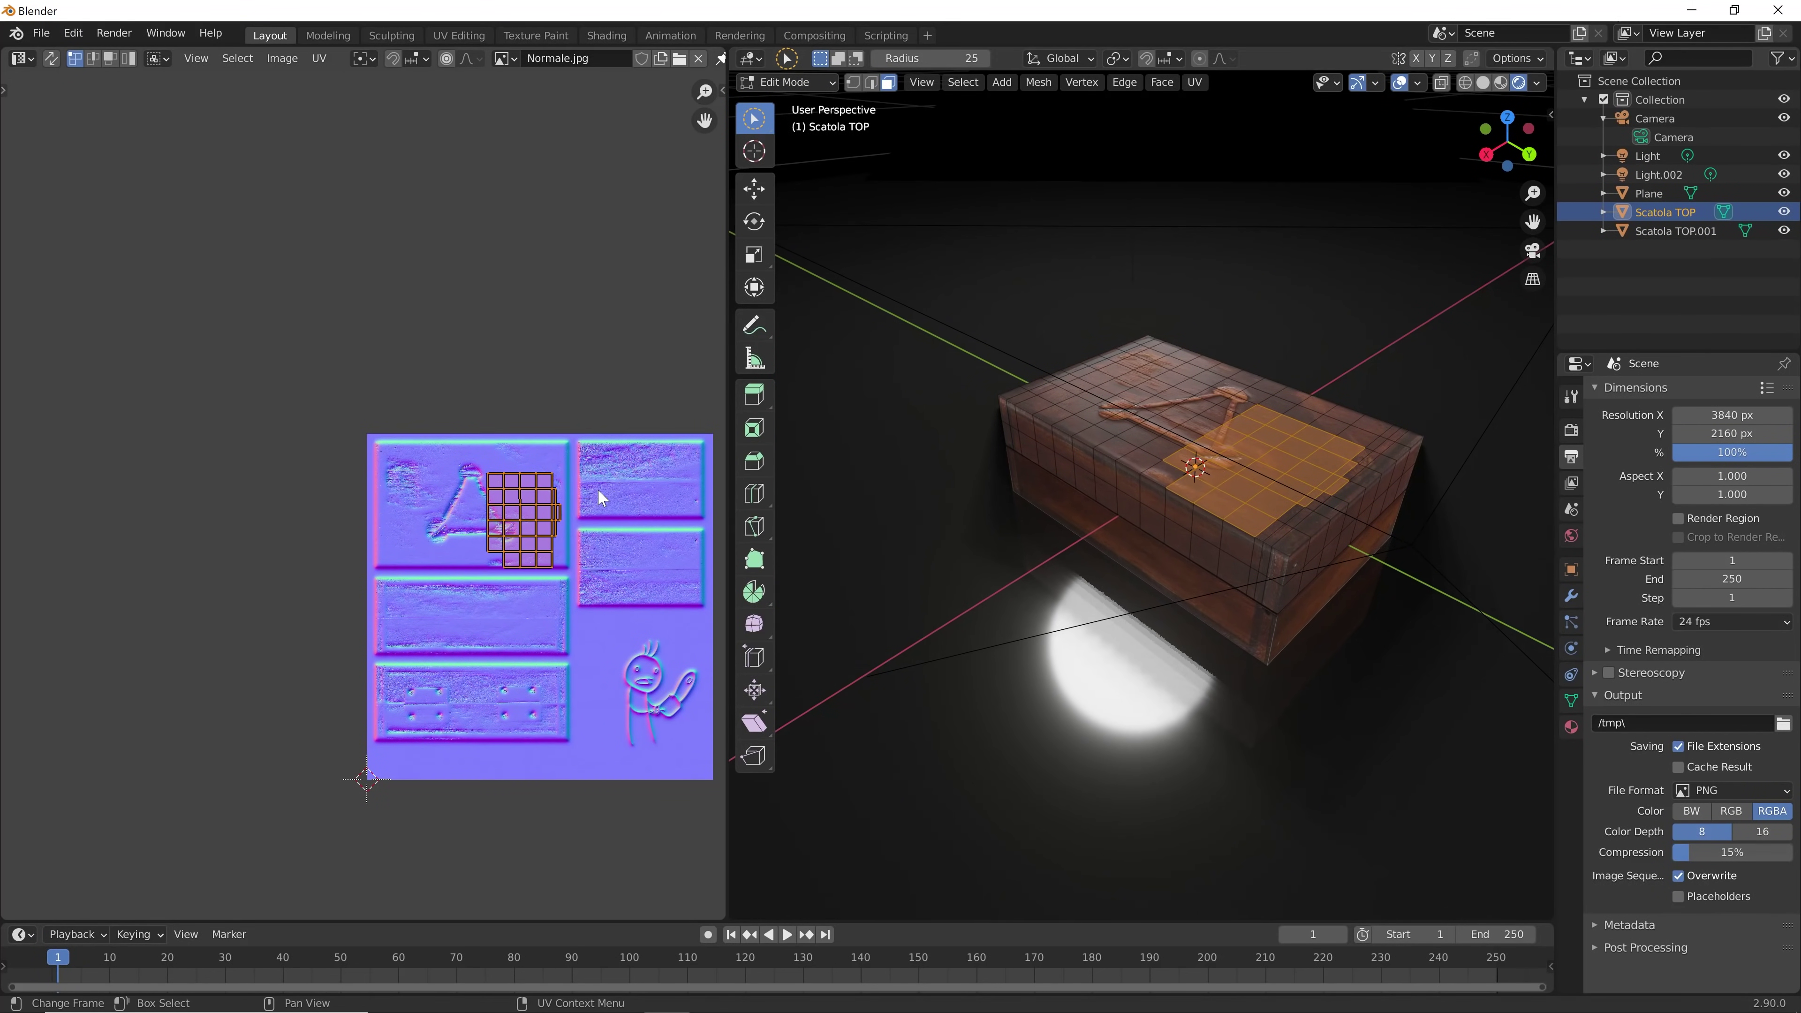
pyautogui.press('g')
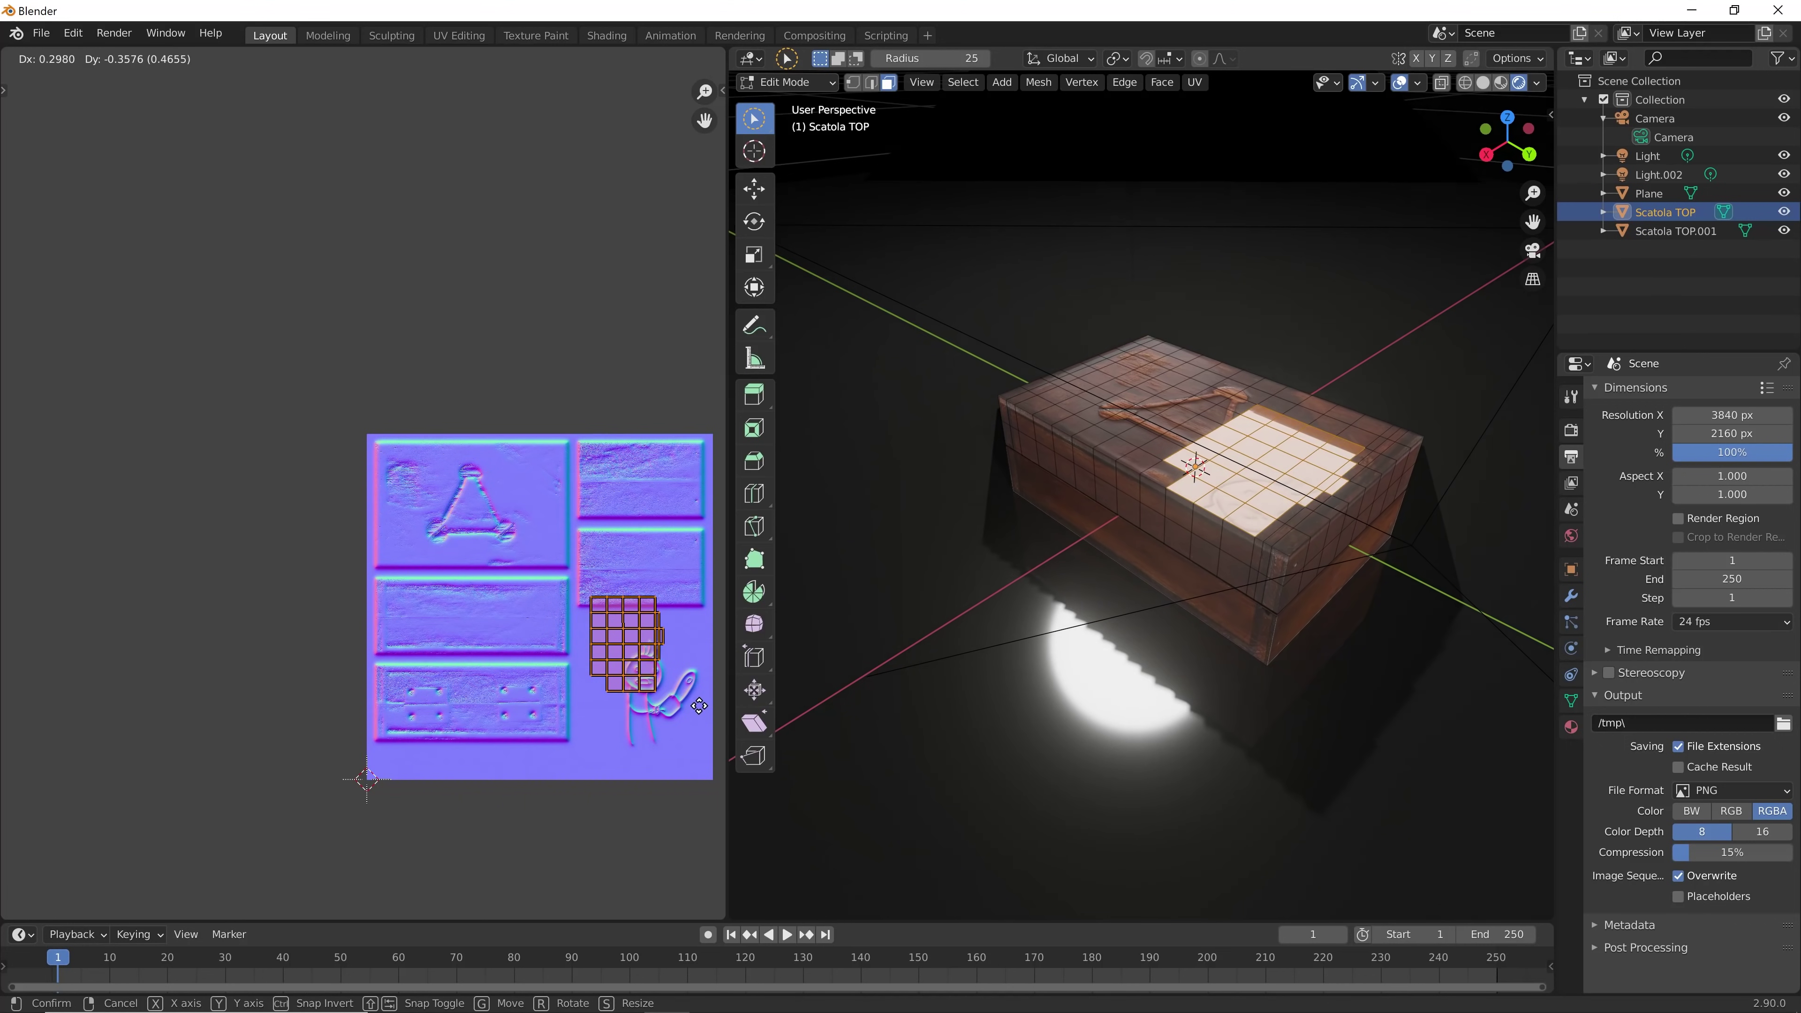
pyautogui.click(708, 711)
pyautogui.click(985, 636)
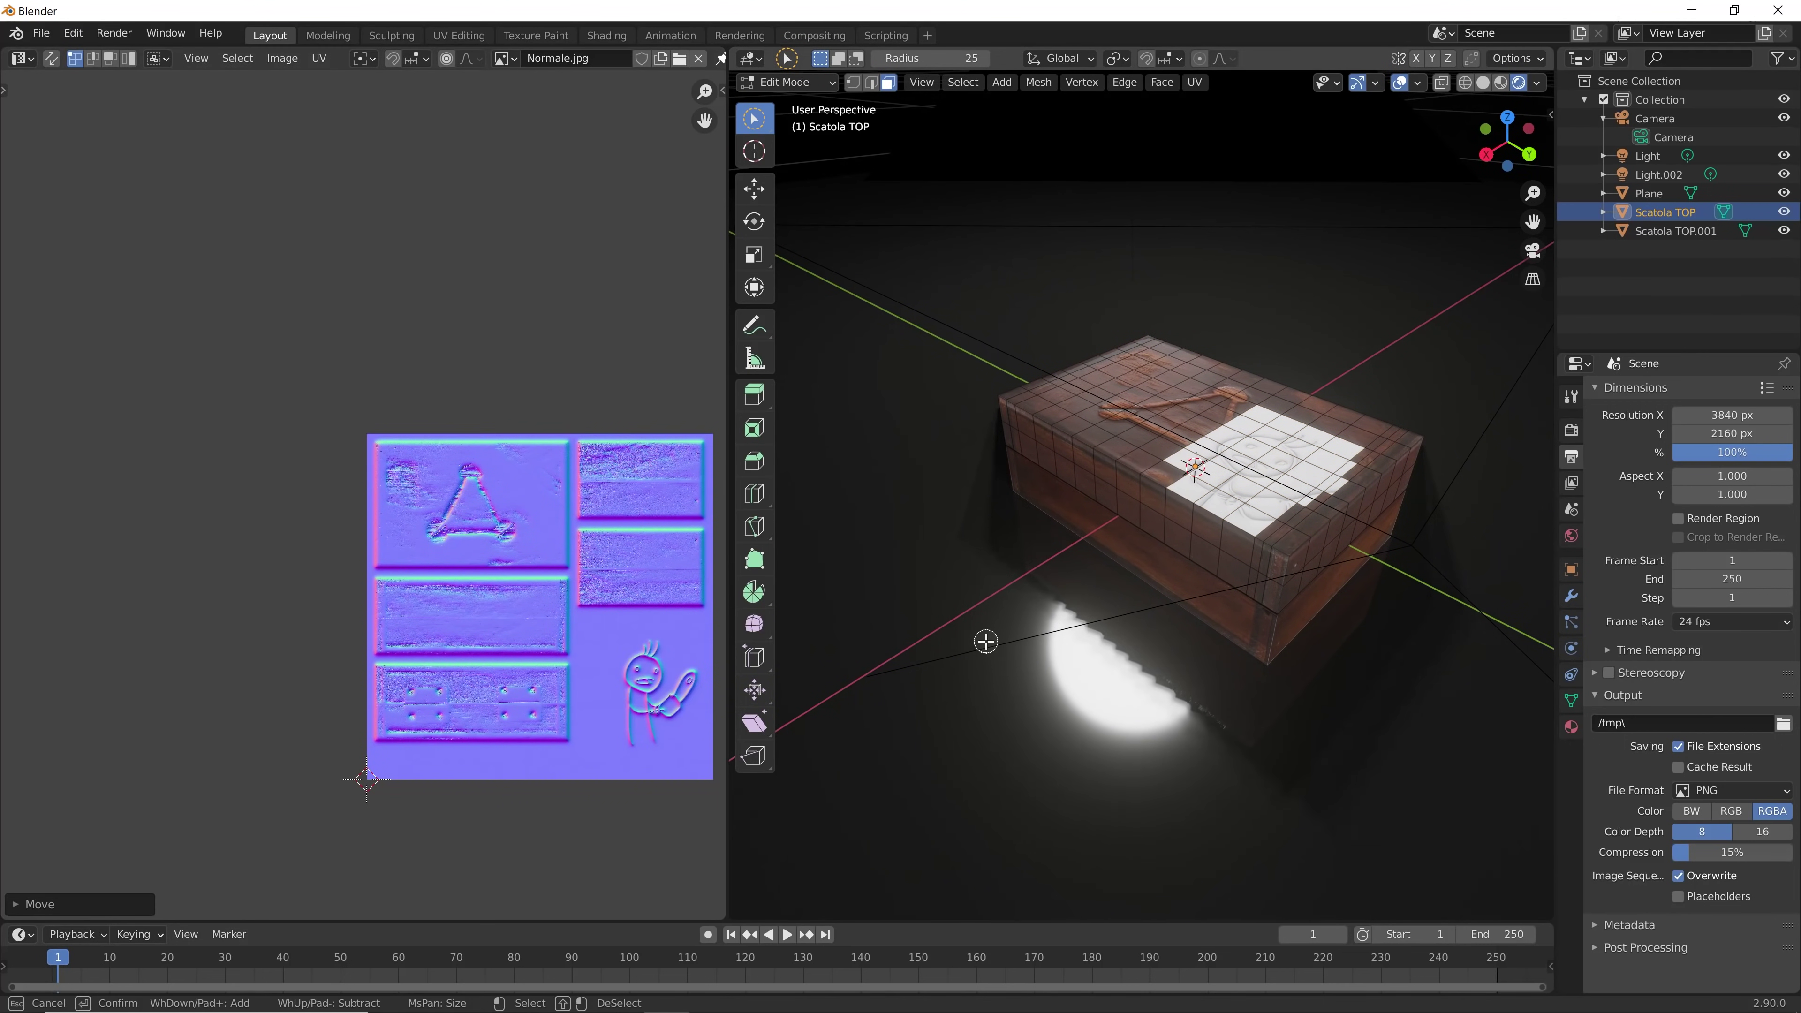
# Orbit to inspect the embossed lid, clicking the lights and lid faces, and split the image editor
pyautogui.scroll(3, 1417, 460)
pyautogui.scroll(2, 1164, 501)
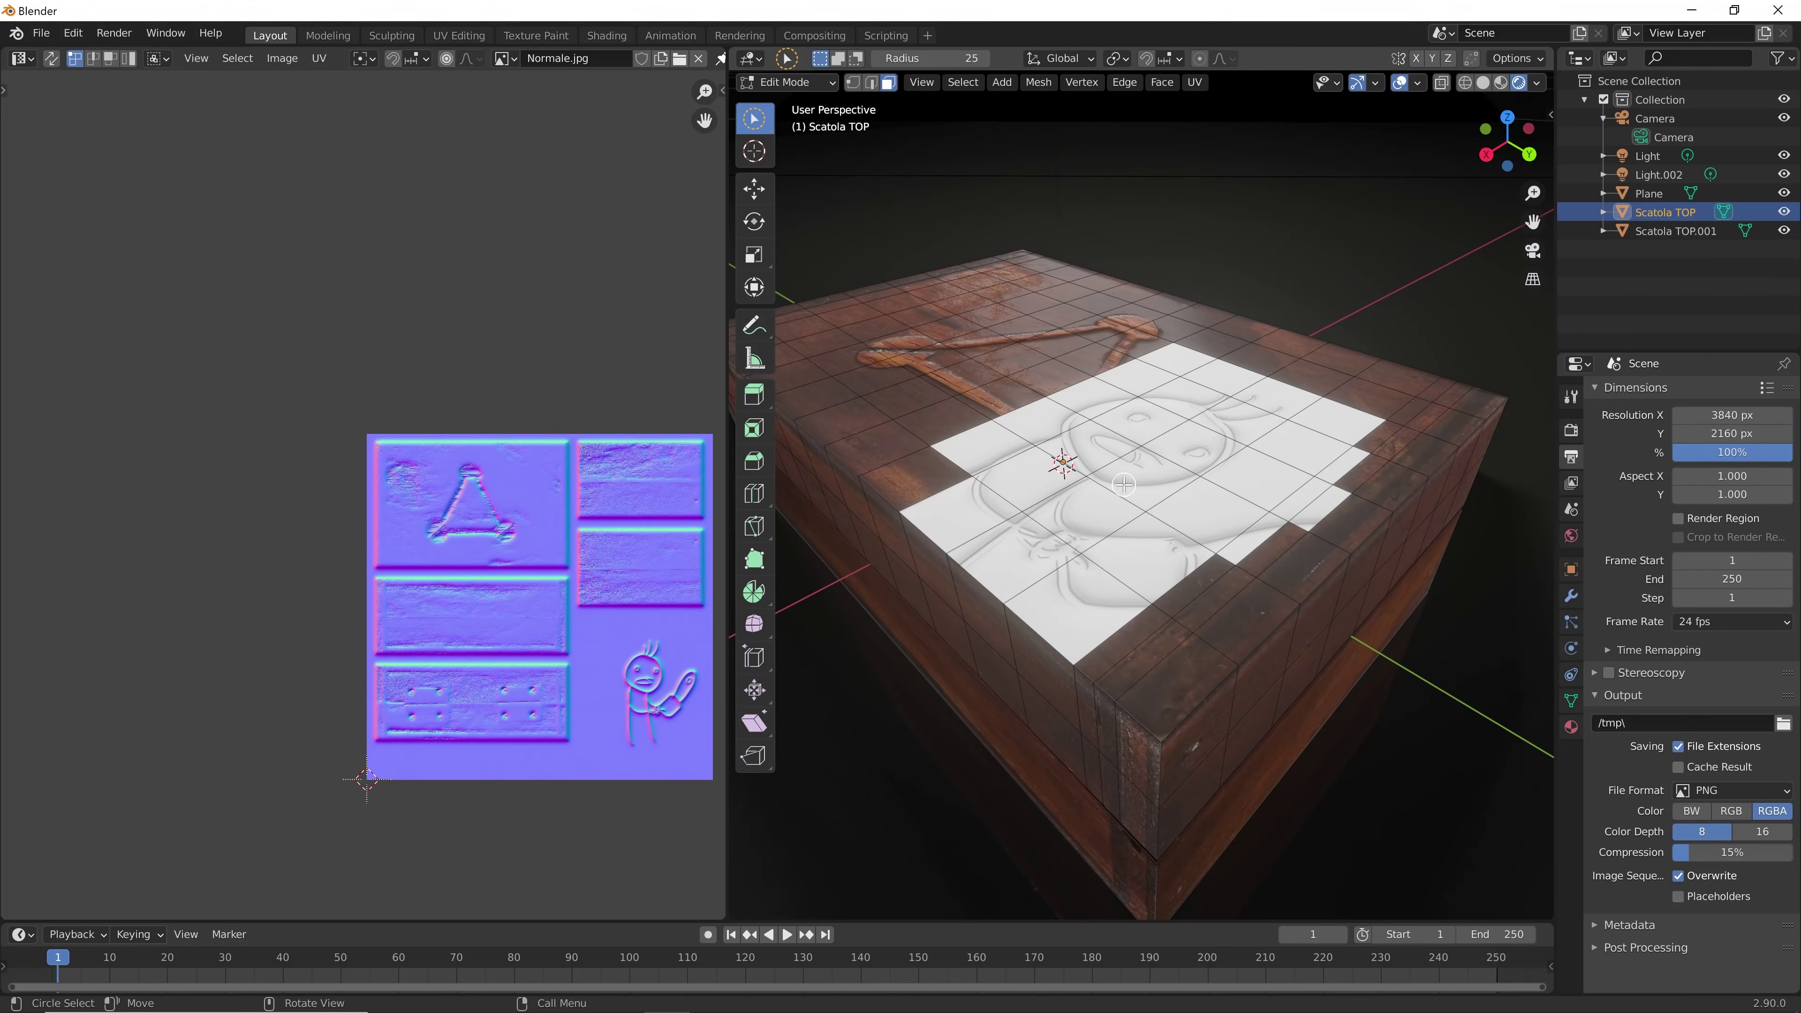
pyautogui.moveTo(1124, 484); pyautogui.dragTo(1185, 624, button='middle')
pyautogui.click(1641, 174)
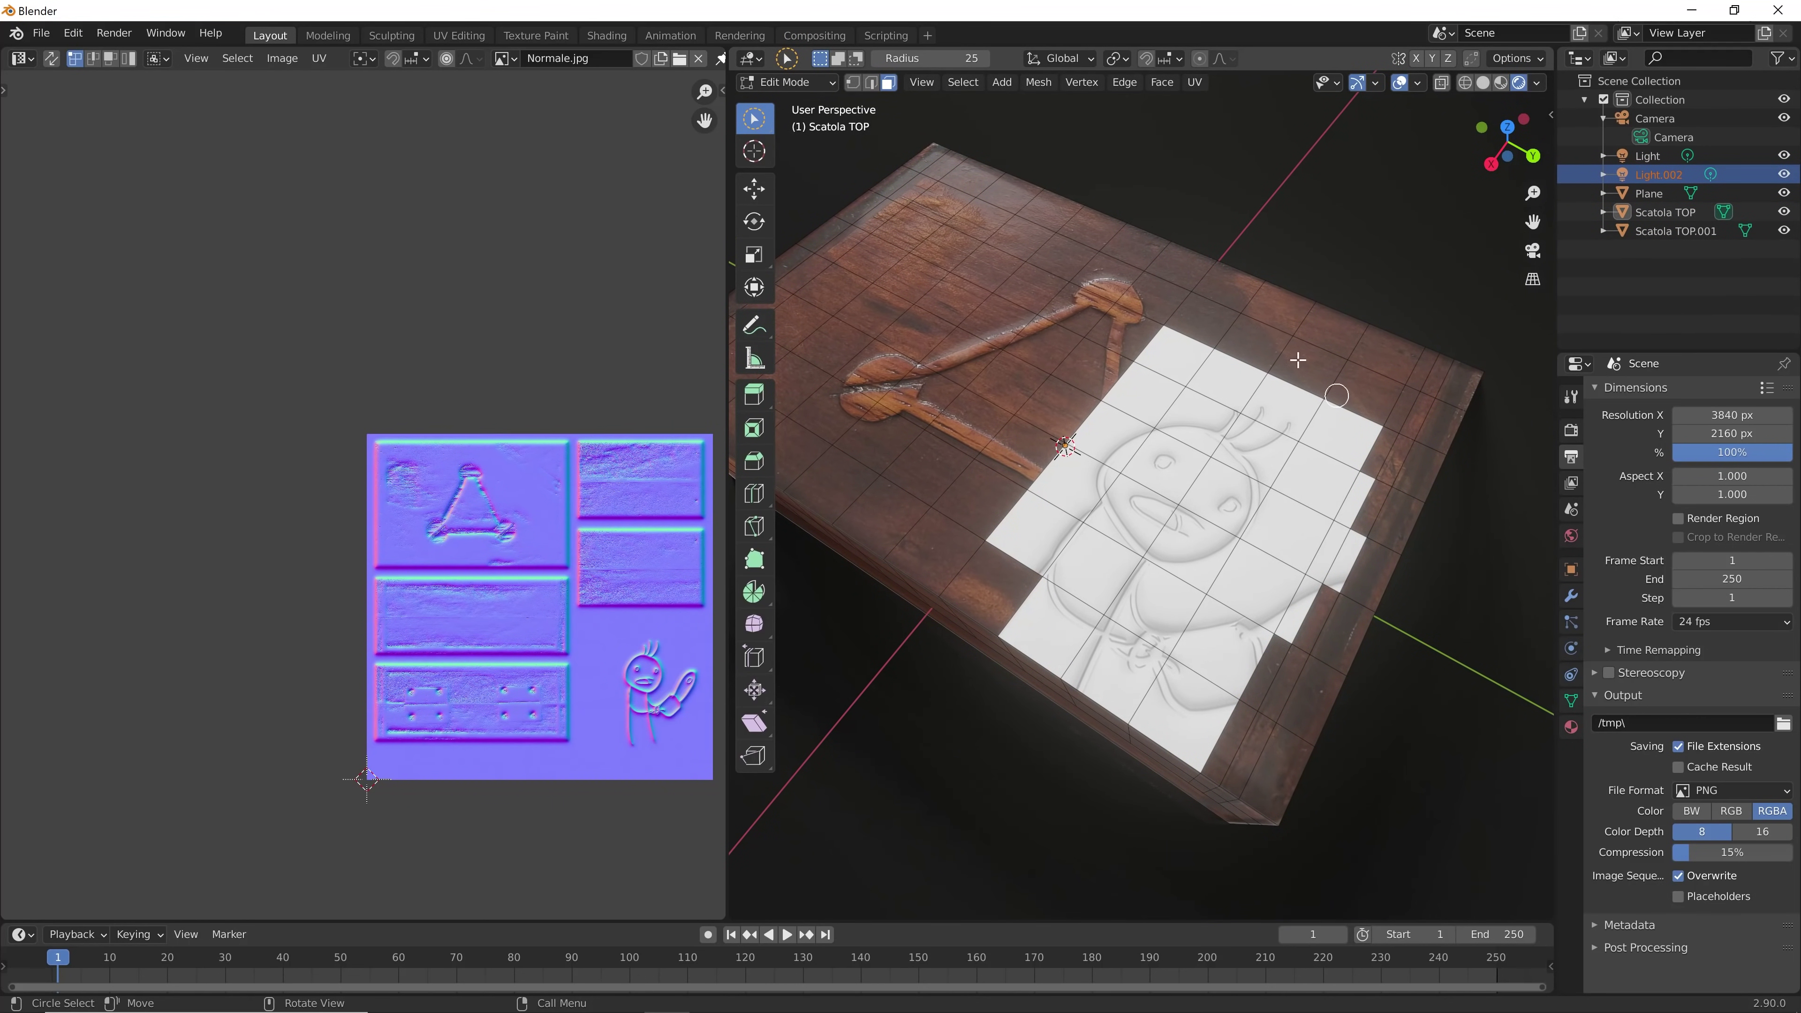
pyautogui.click(1664, 162)
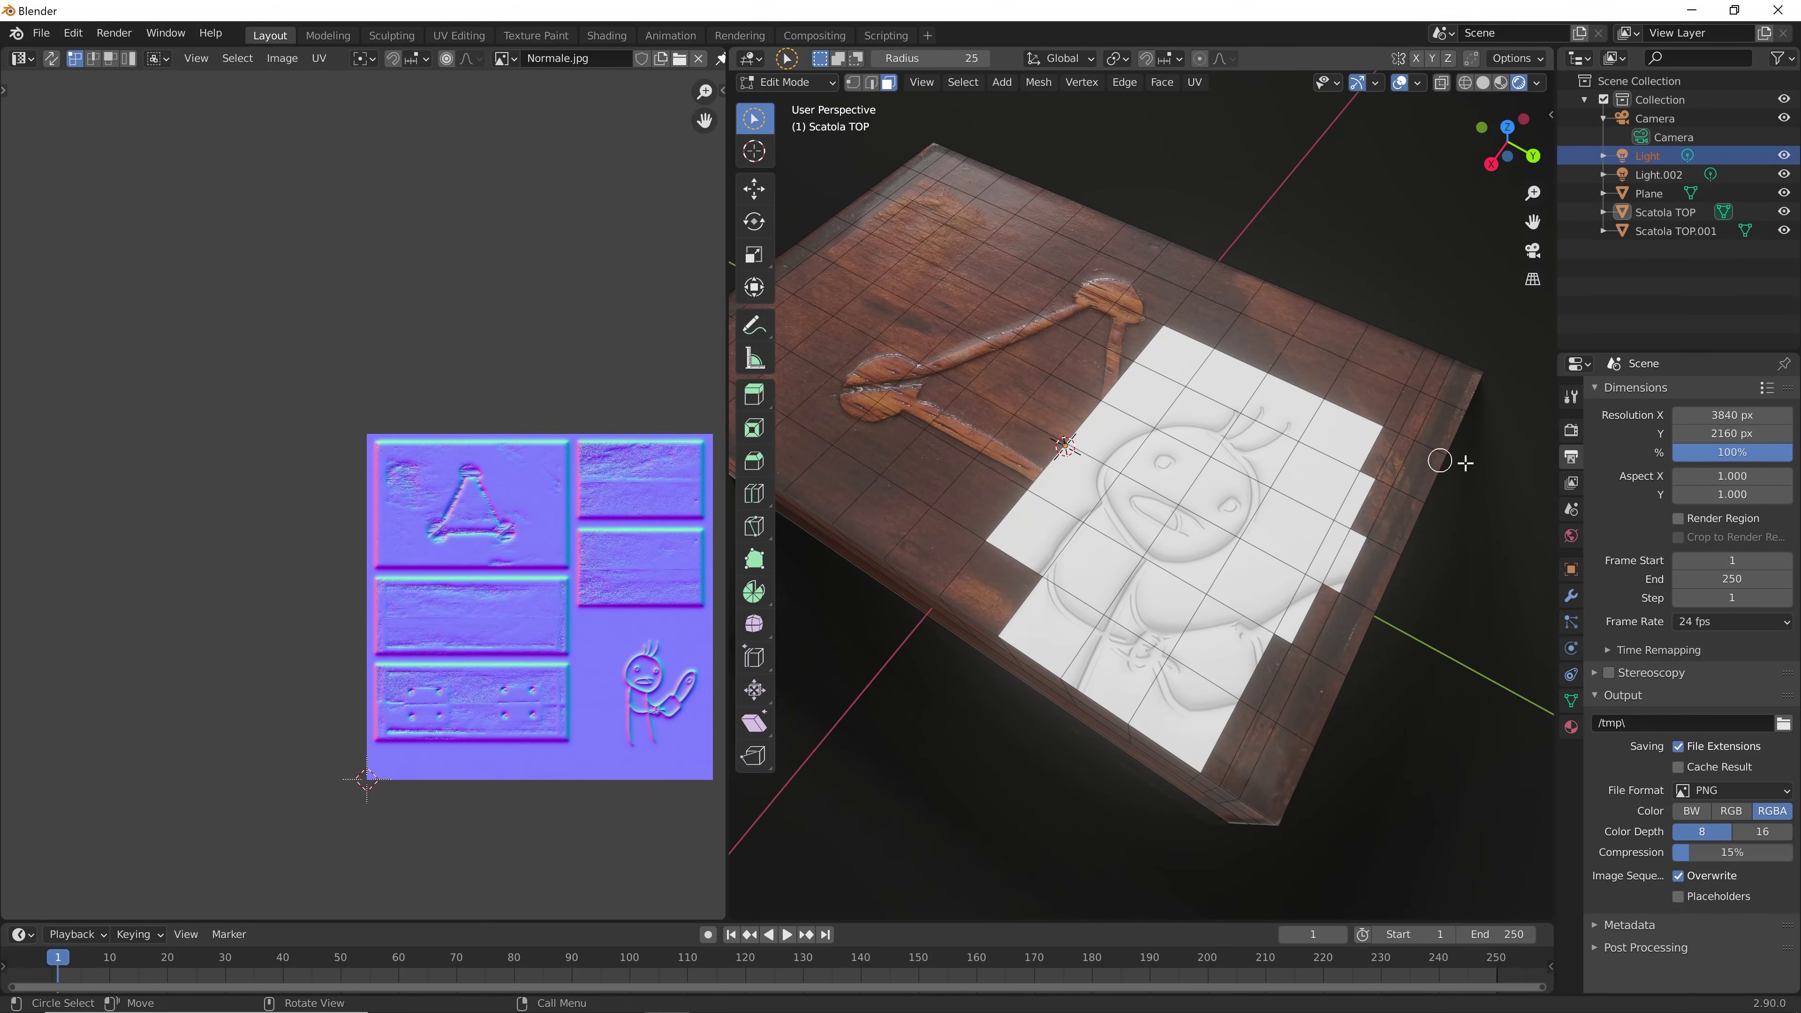
pyautogui.click(1211, 477)
pyautogui.moveTo(1246, 581); pyautogui.dragTo(943, 383, button='middle')
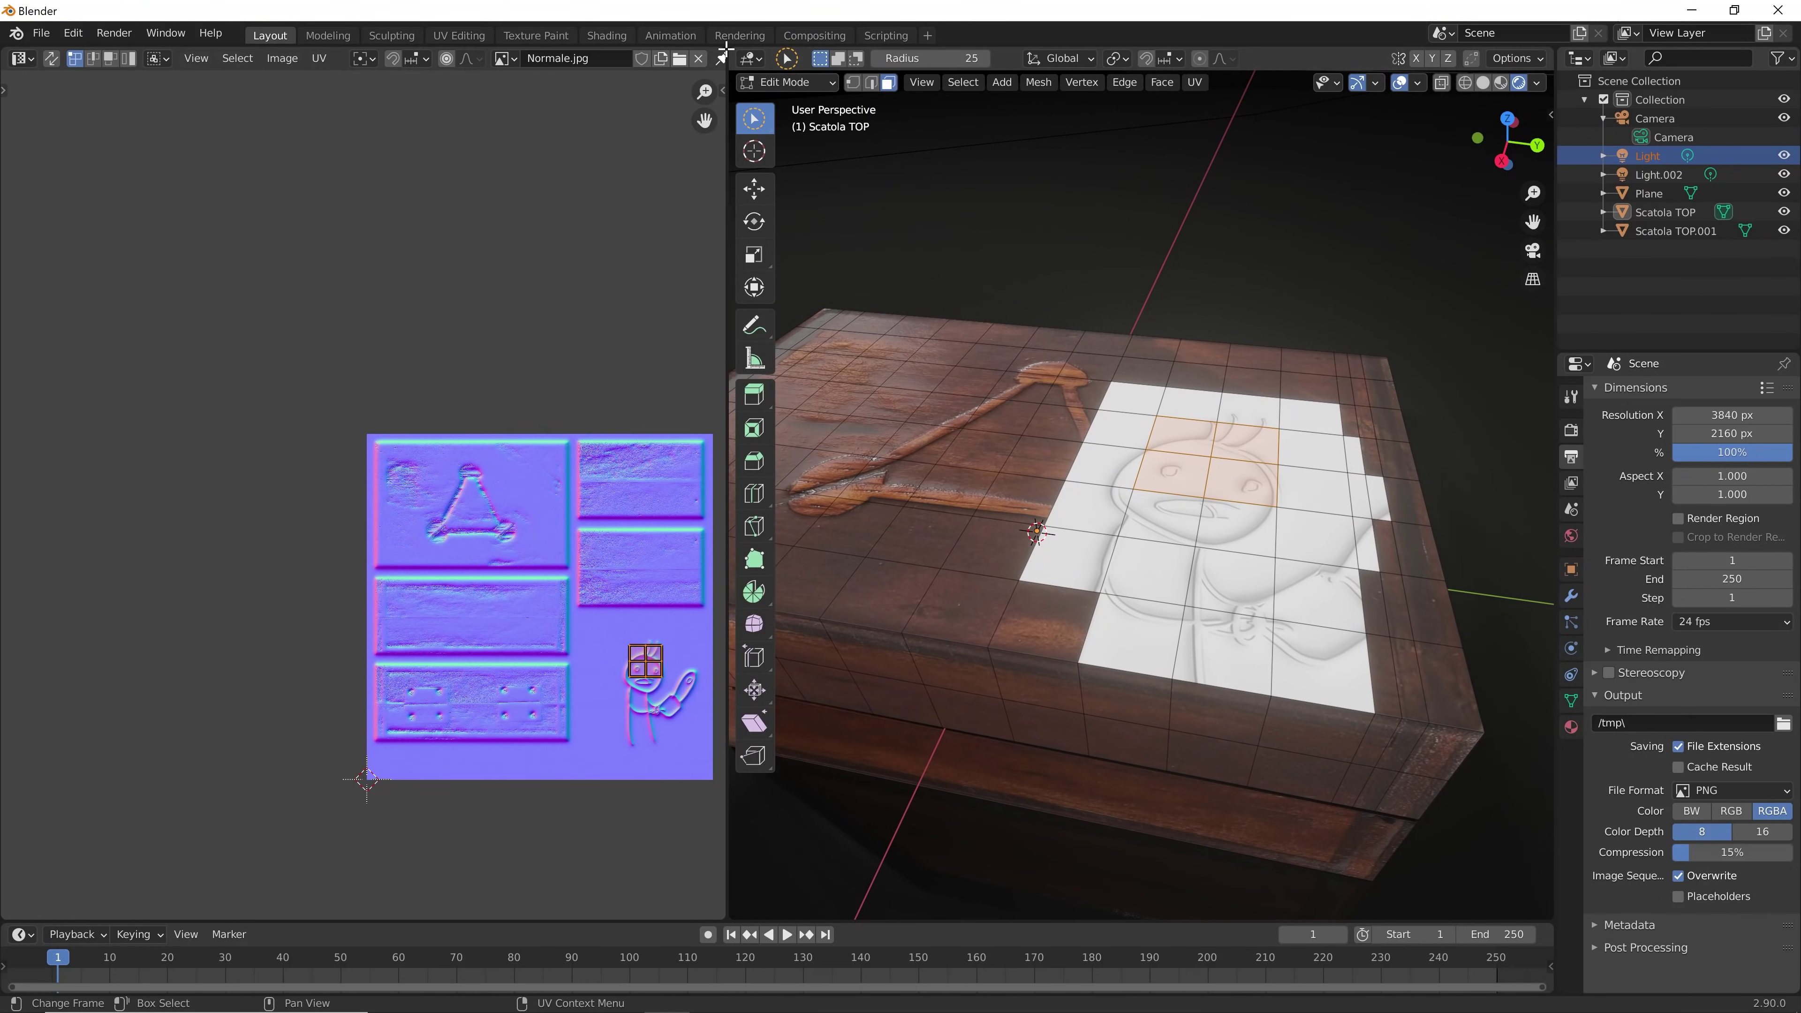
pyautogui.moveTo(726, 49)
pyautogui.mouseDown()
pyautogui.moveTo(635, 57)
pyautogui.moveTo(319, 461)
pyautogui.mouseUp()
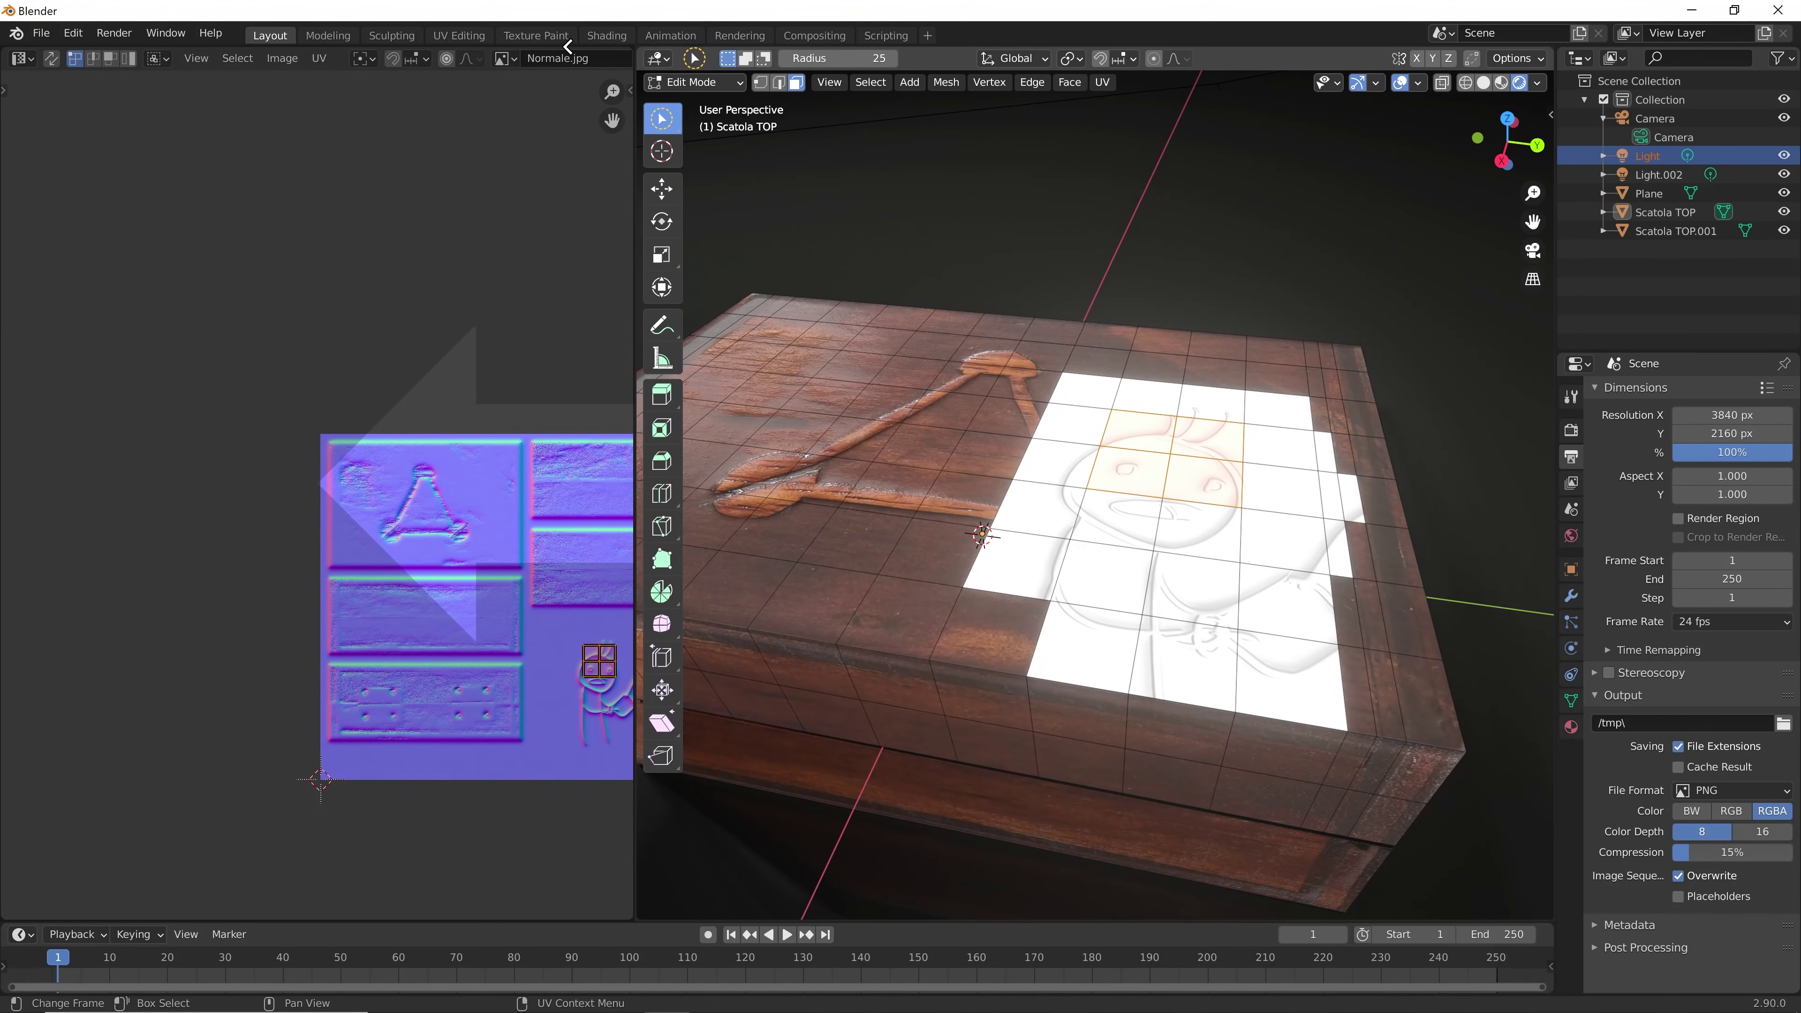
# Switch to top view, try moving the main Light, and pan to the lower light disk
pyautogui.press('KP_7')
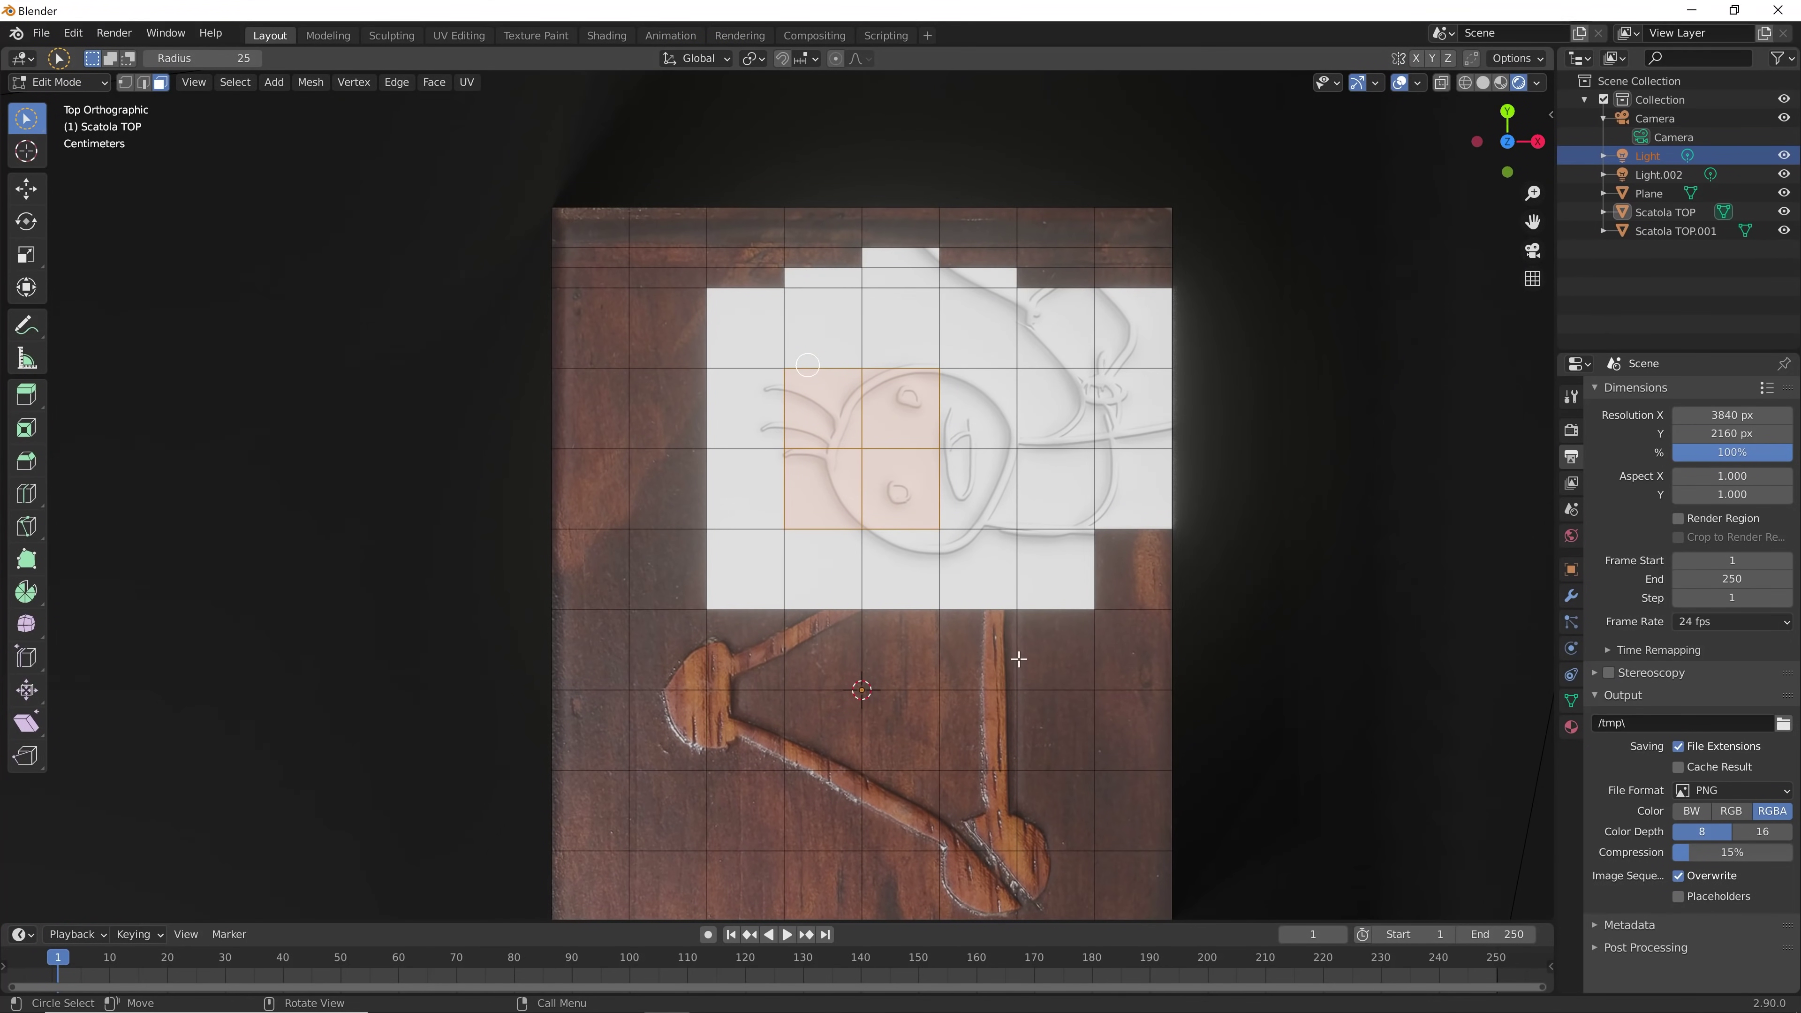
pyautogui.scroll(-4, 1017, 651)
pyautogui.scroll(-2, 1008, 654)
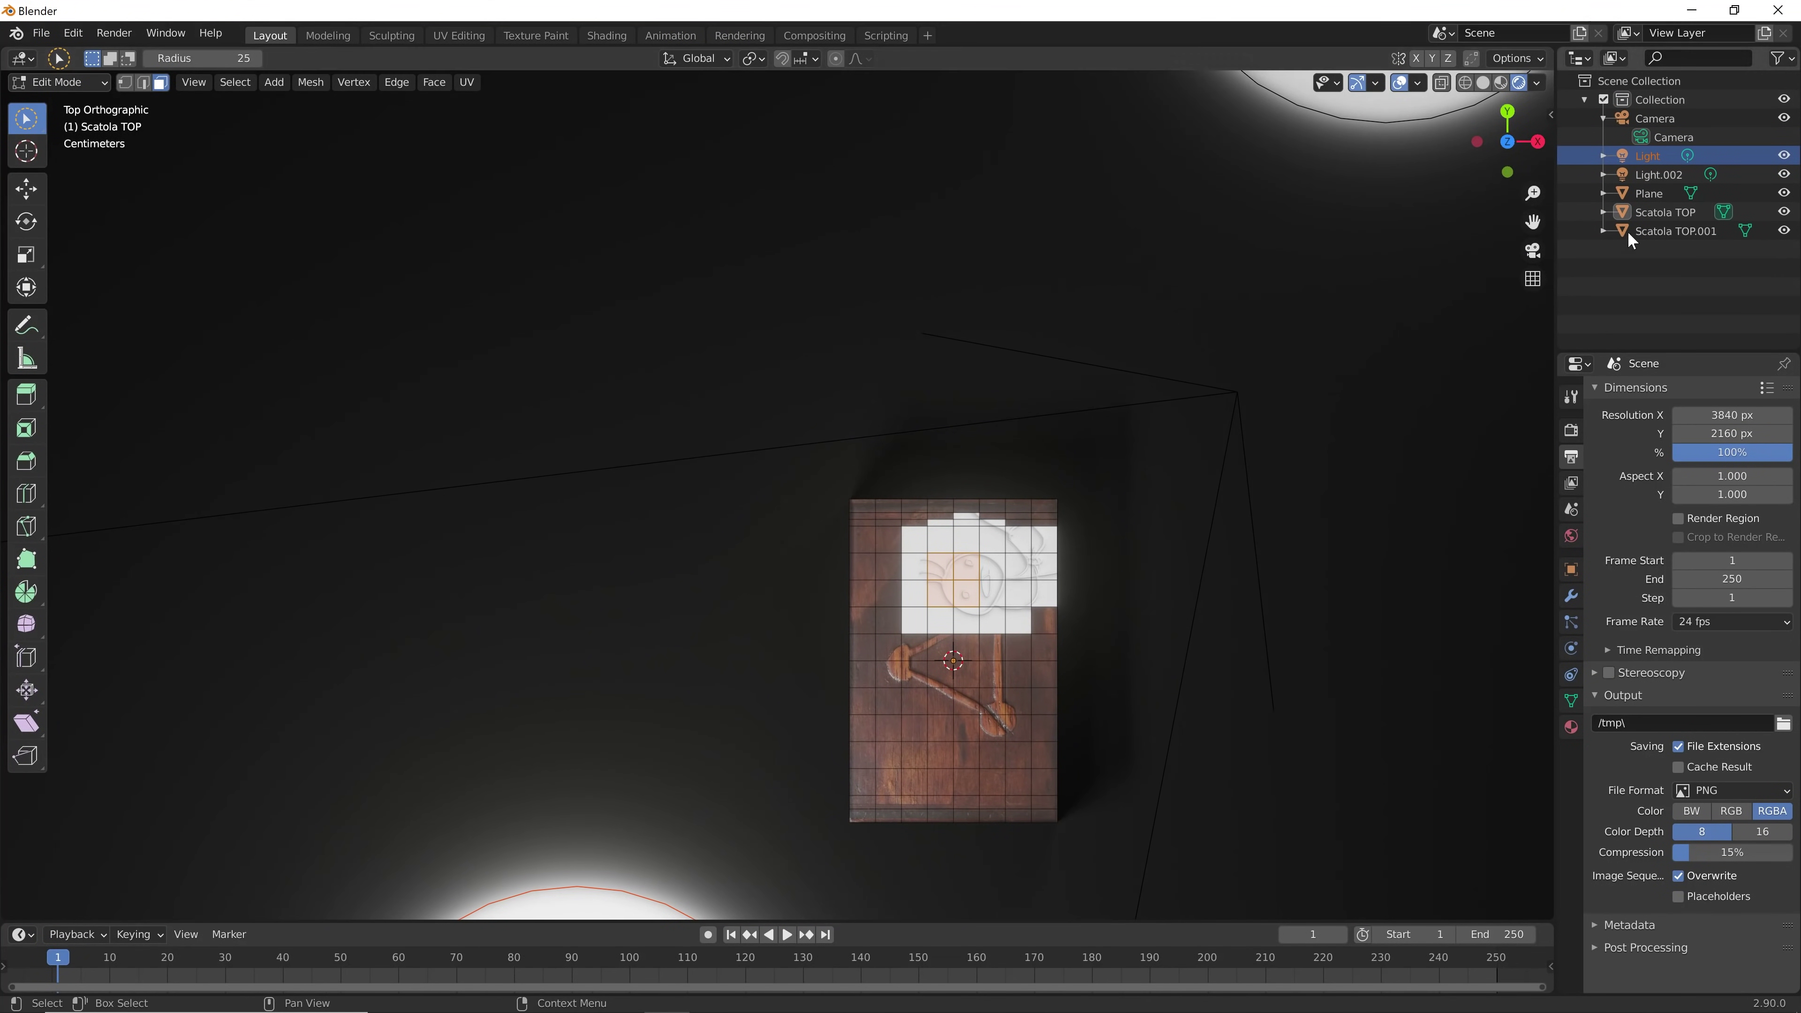
pyautogui.click(1656, 173)
pyautogui.click(1649, 157)
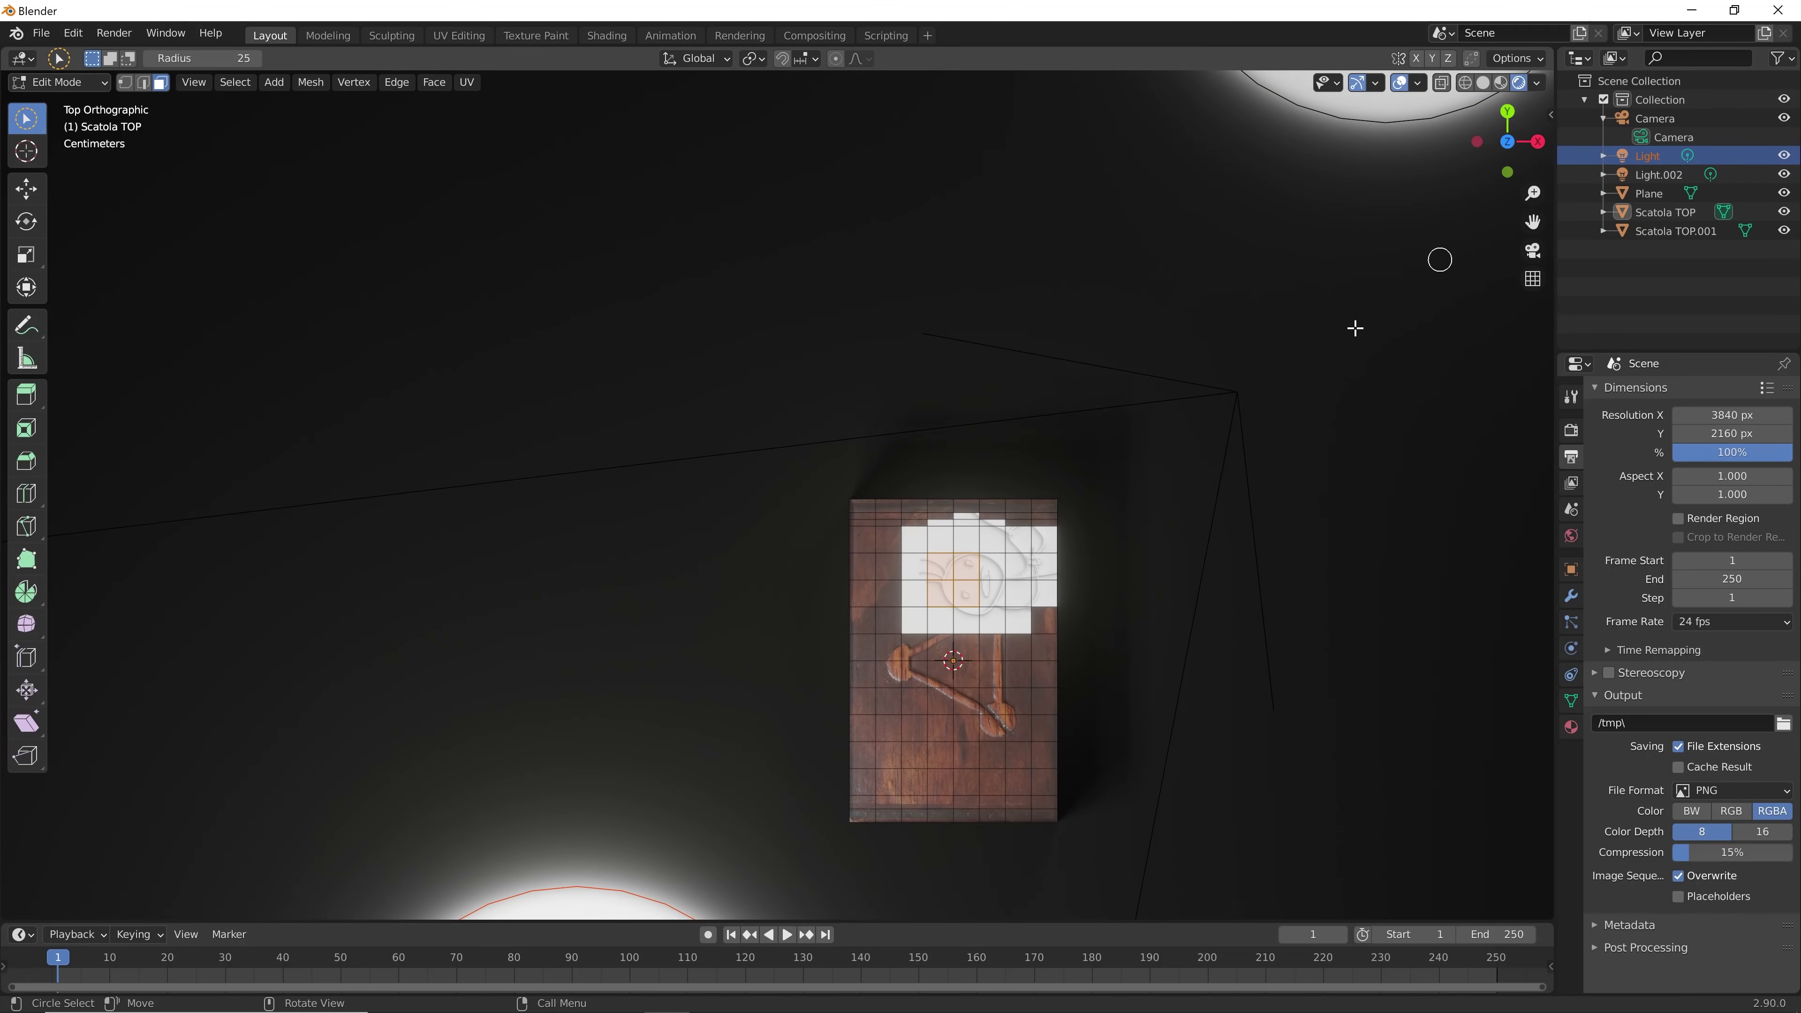
pyautogui.press('g')
pyautogui.rightClick(1222, 429)
pyautogui.scroll(-2, 589, 865)
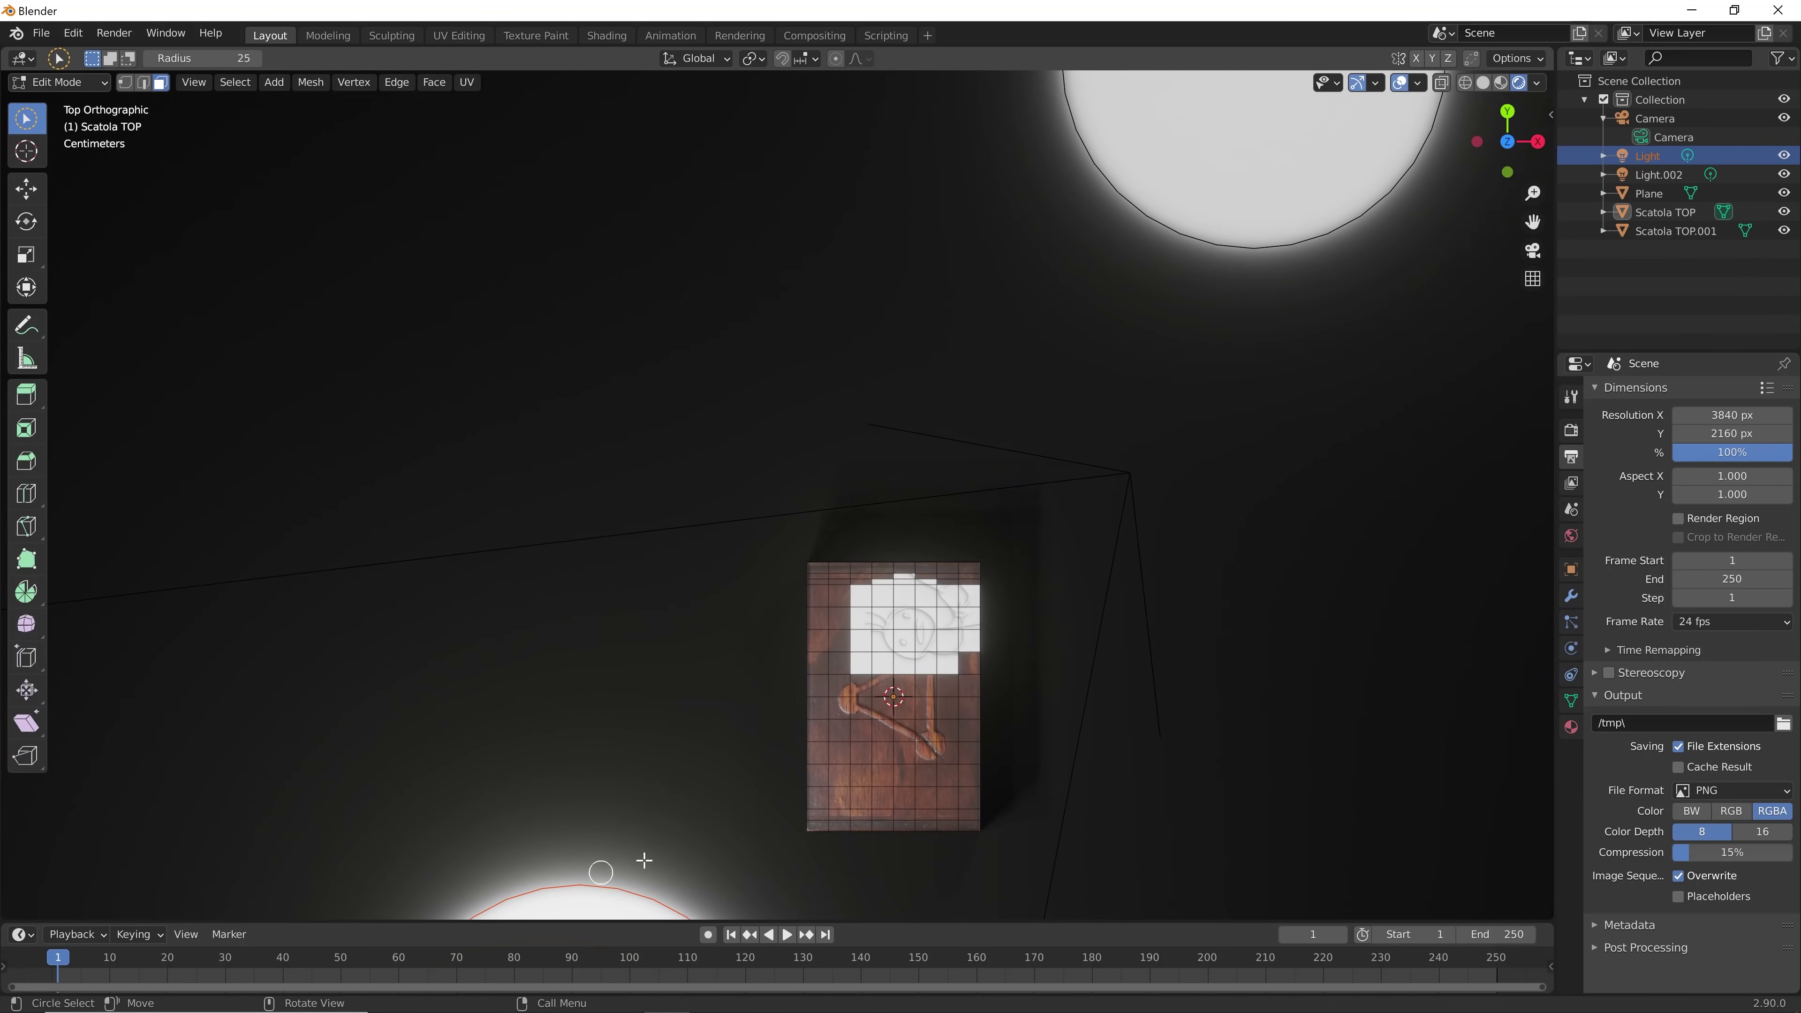
pyautogui.moveTo(632, 805)
pyautogui.keyDown('shift'); pyautogui.mouseDown(button='middle')
pyautogui.moveTo(580, 543)
pyautogui.moveTo(531, 470)
pyautogui.mouseUp(button='middle'); pyautogui.keyUp('shift')
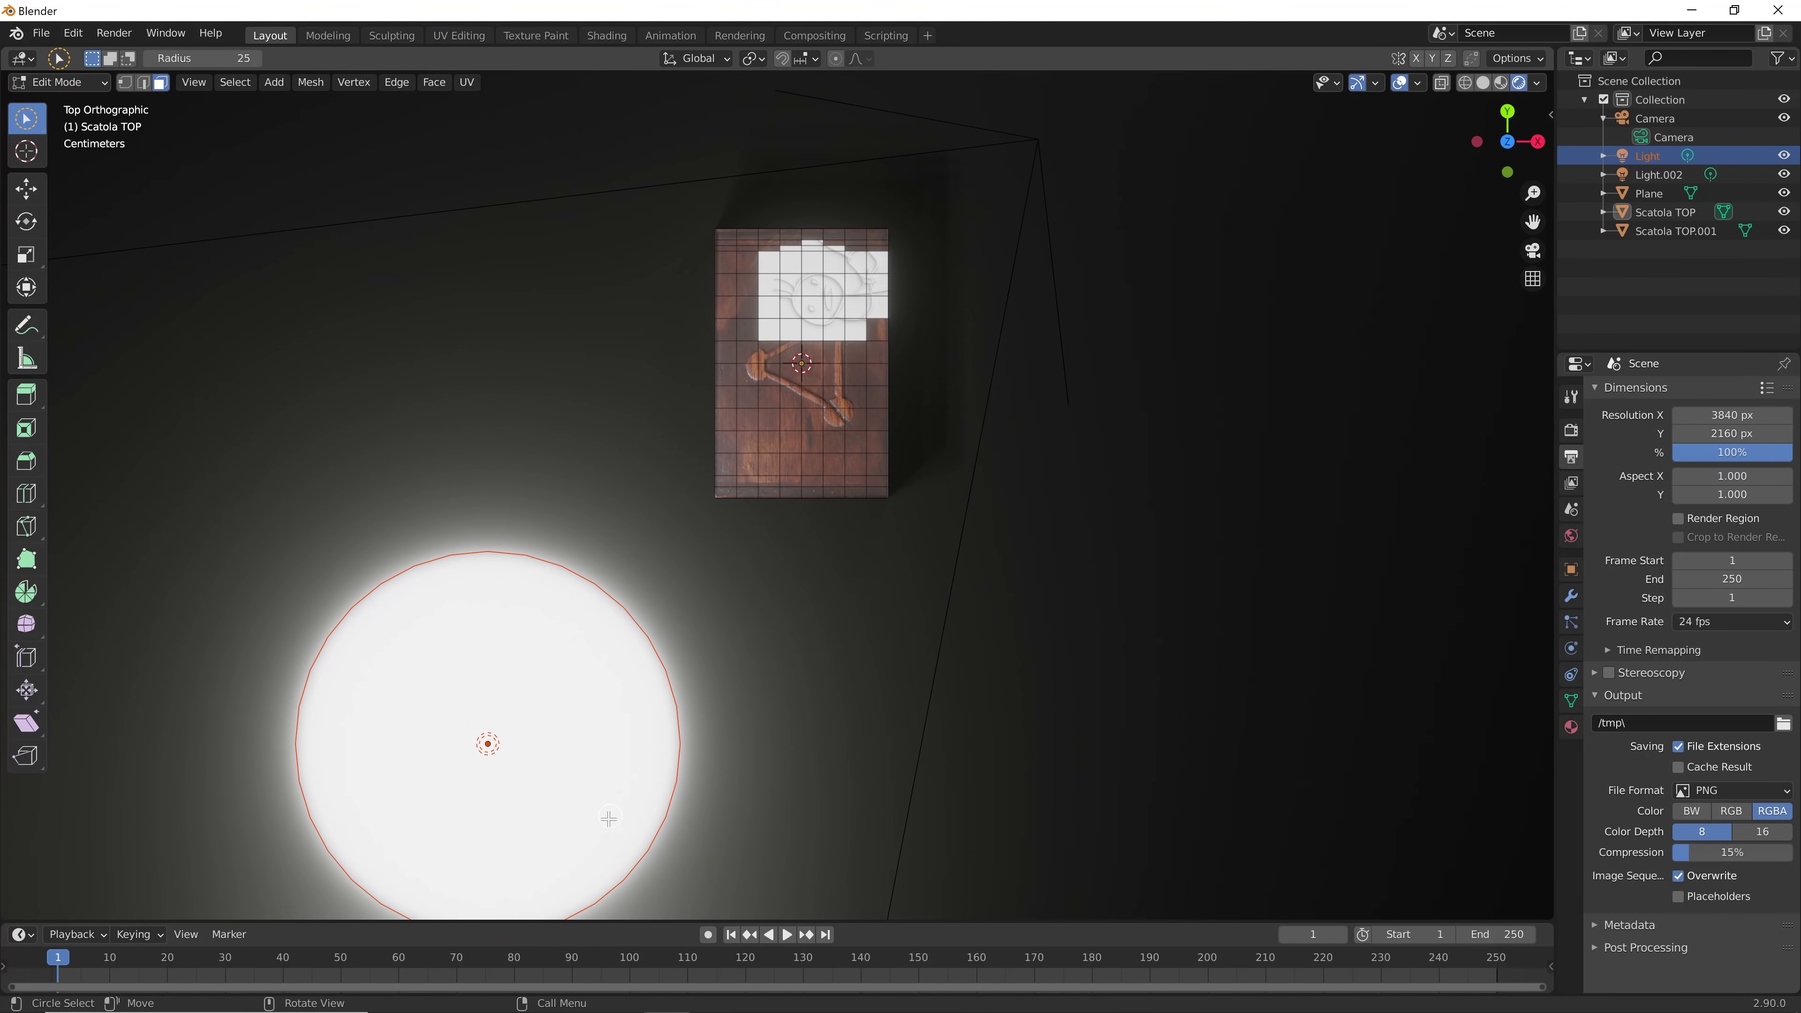
# In Object Mode, move the main Light above the box, hide Light.002, and move it again
pyautogui.press('Tab')
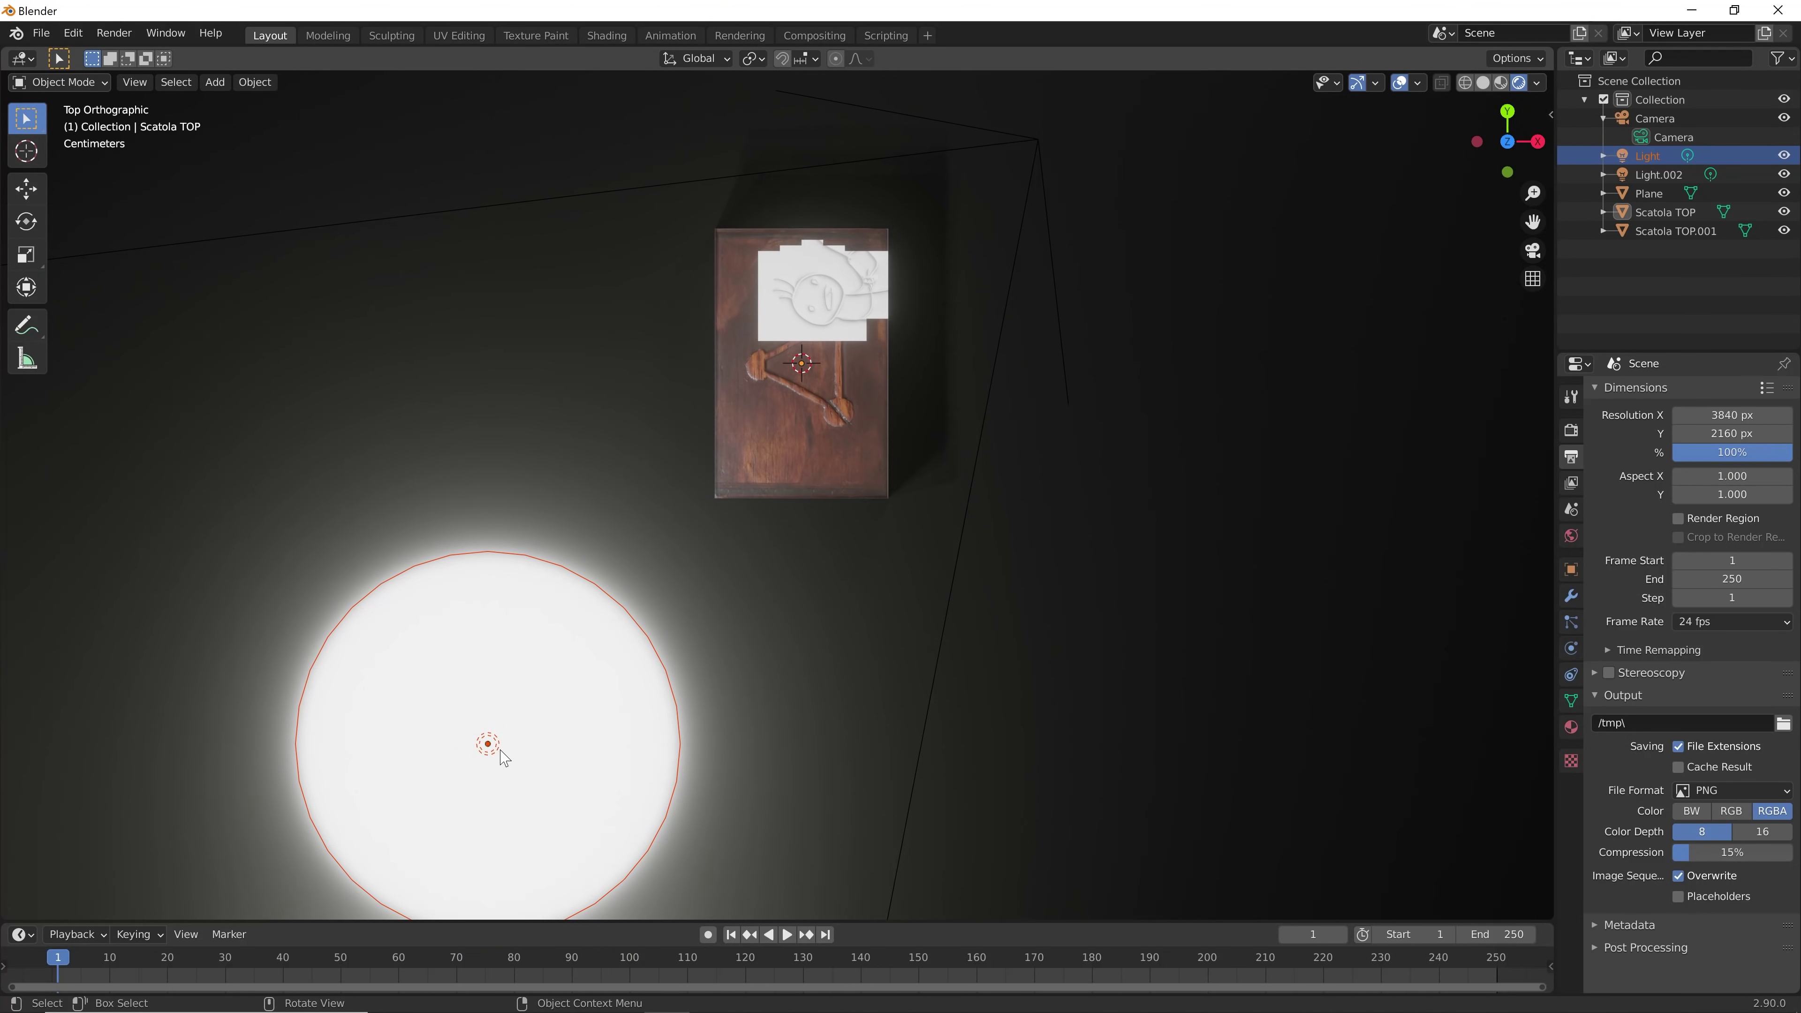
pyautogui.click(490, 749)
pyautogui.click(488, 745)
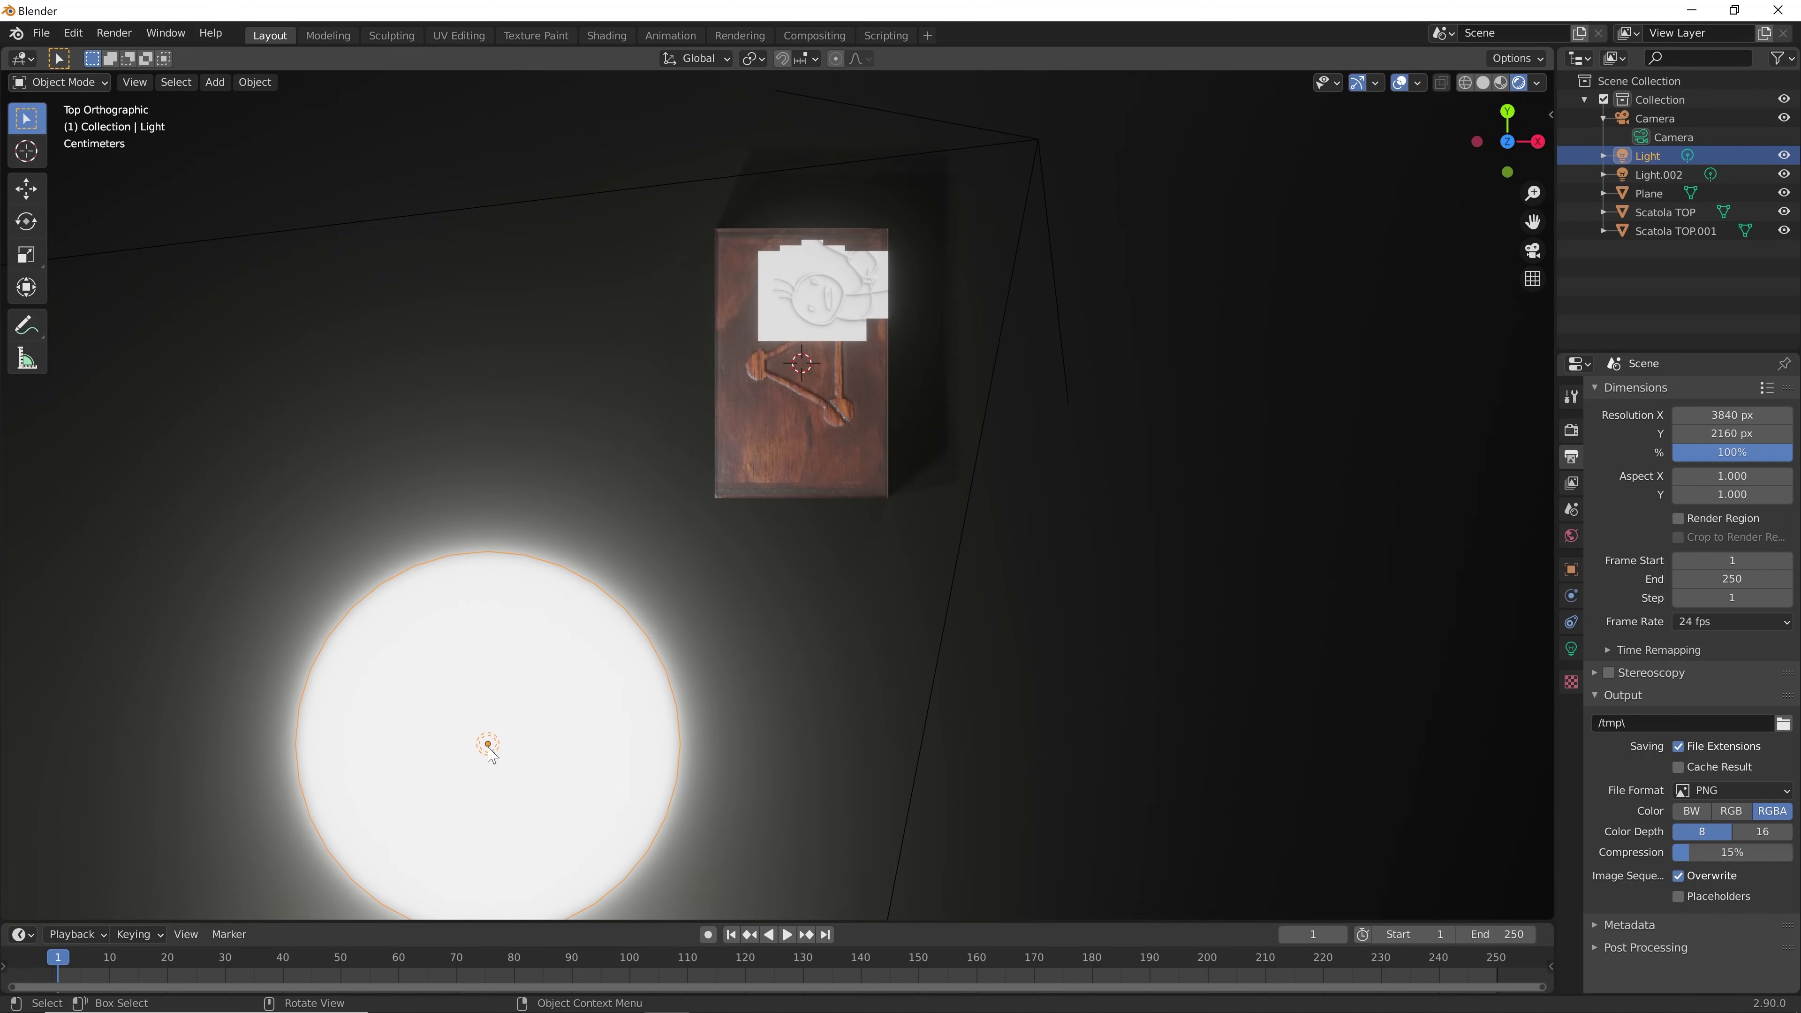
pyautogui.scroll(1, 846, 337)
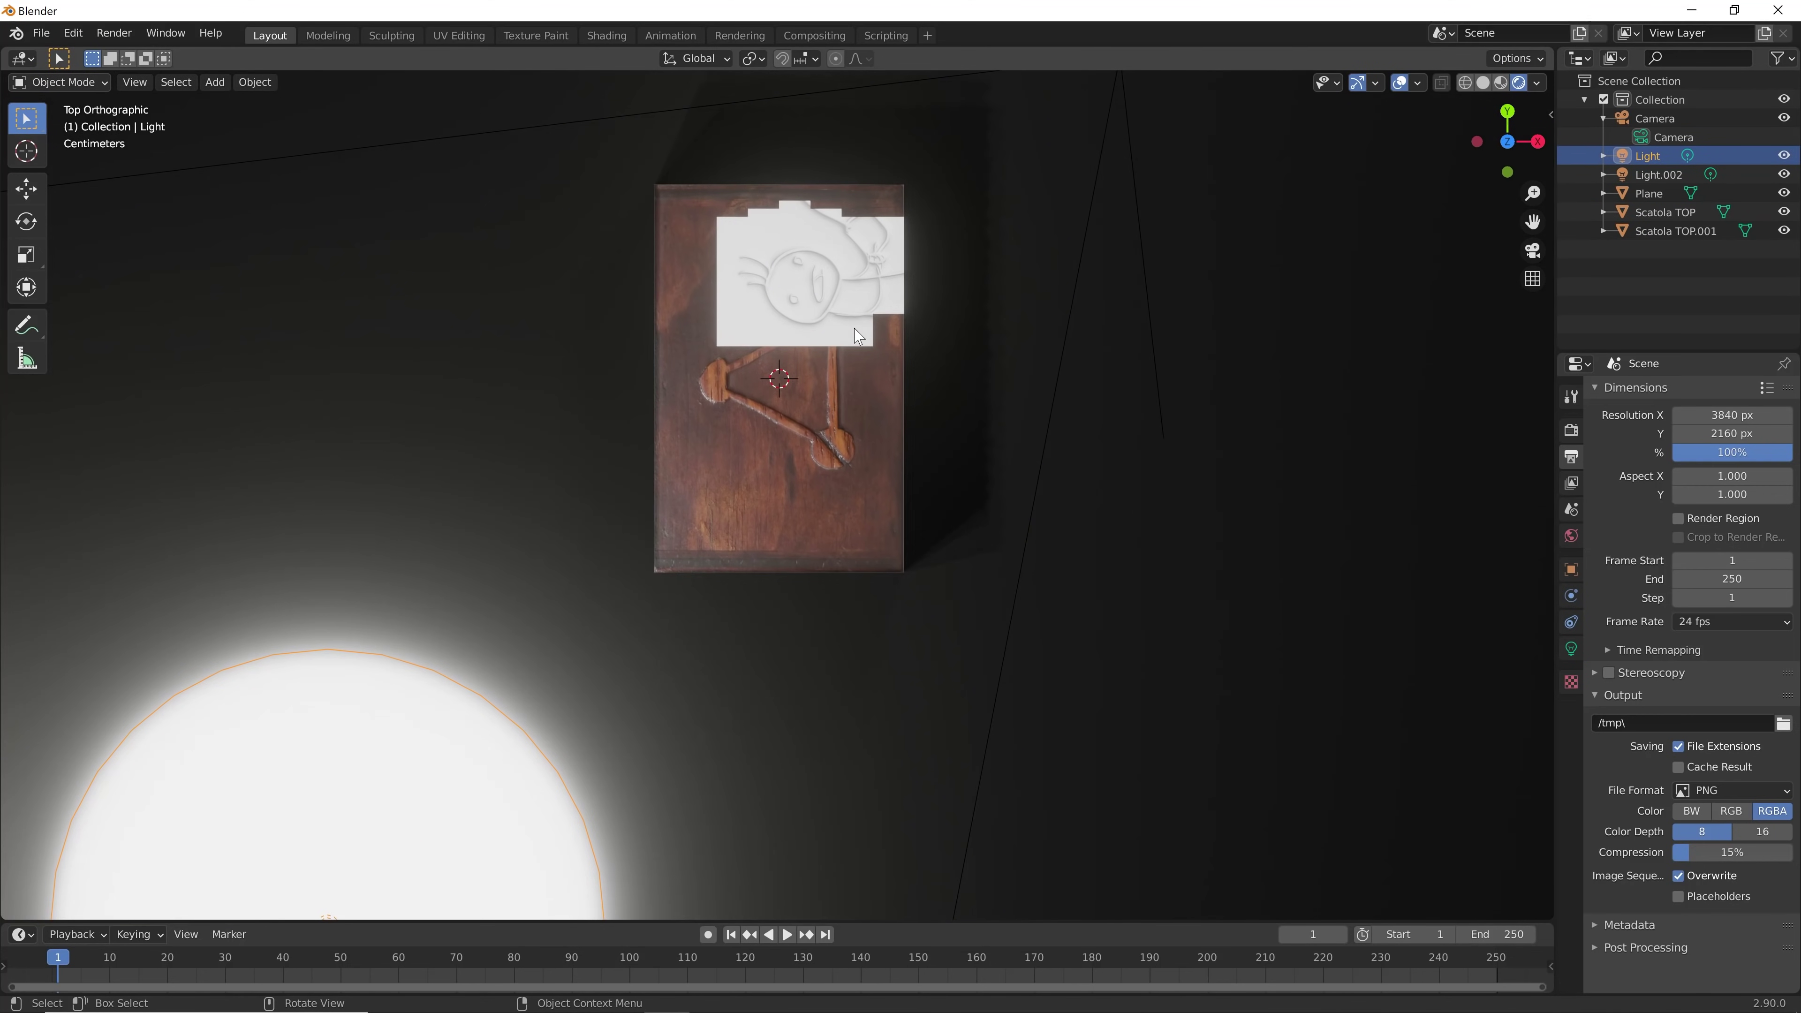
pyautogui.scroll(3, 846, 336)
pyautogui.scroll(2, 846, 336)
pyautogui.press('g')
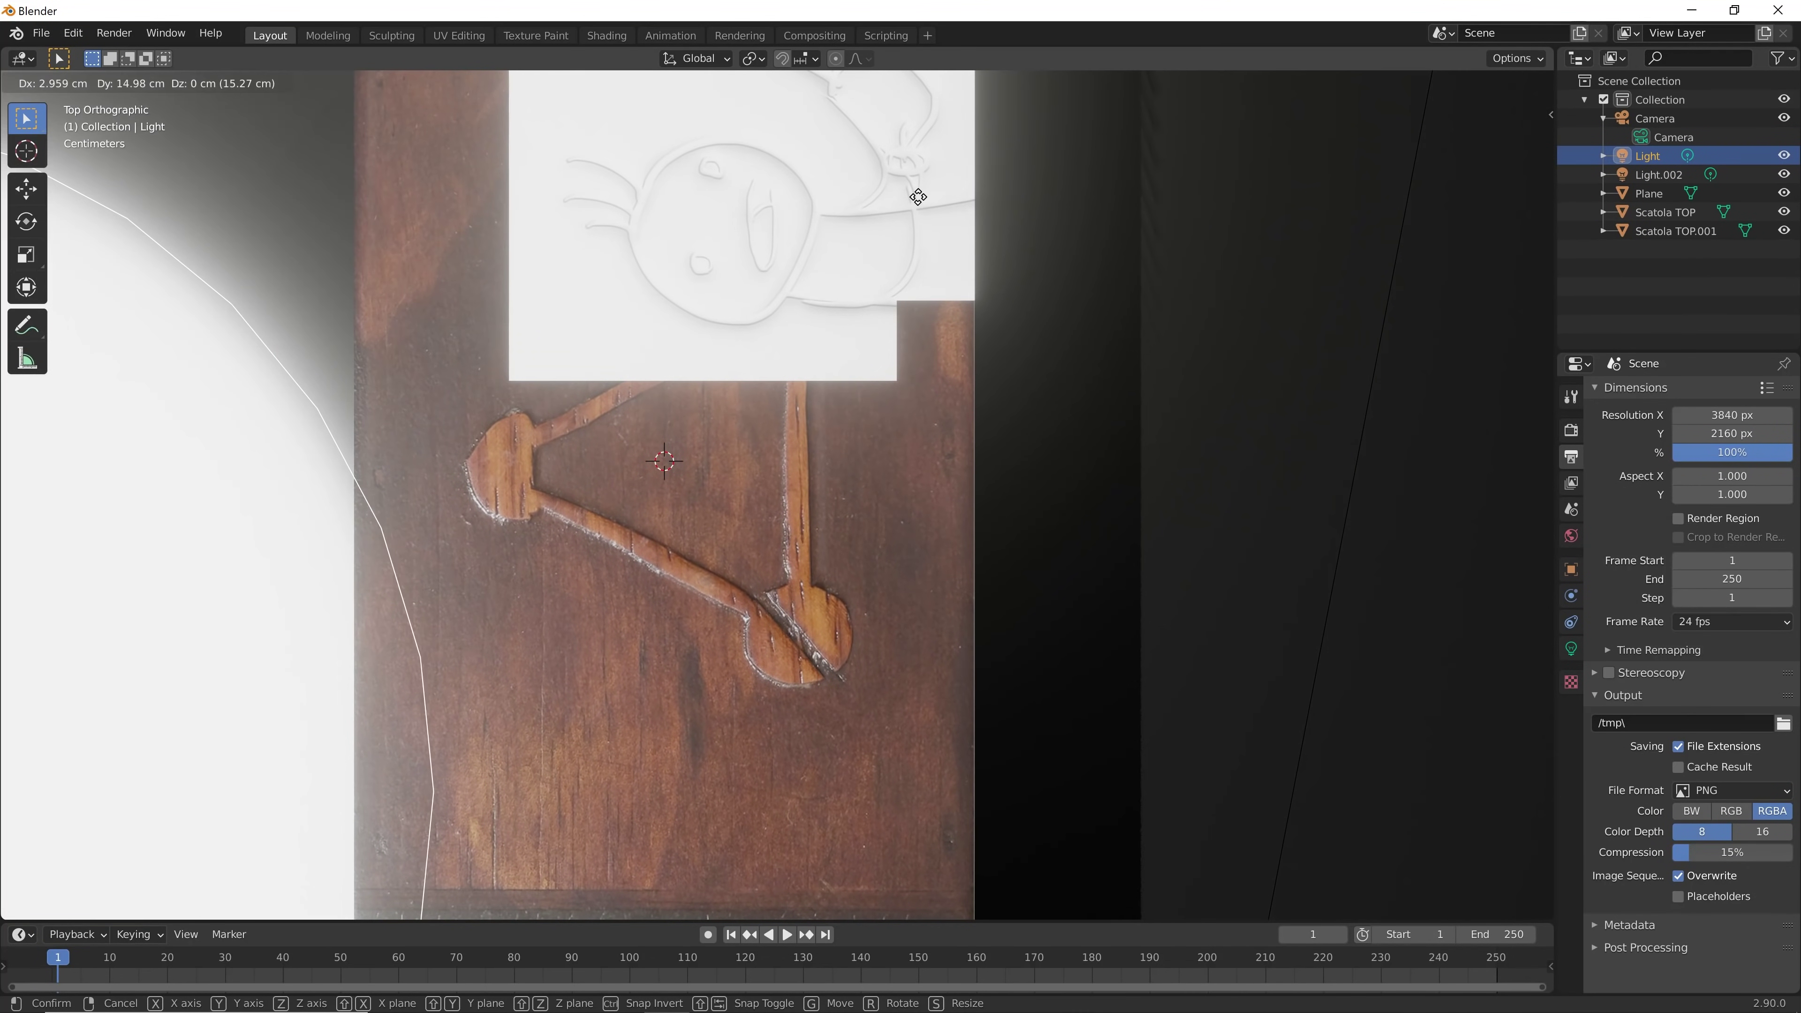
pyautogui.click(918, 189)
pyautogui.click(1784, 174)
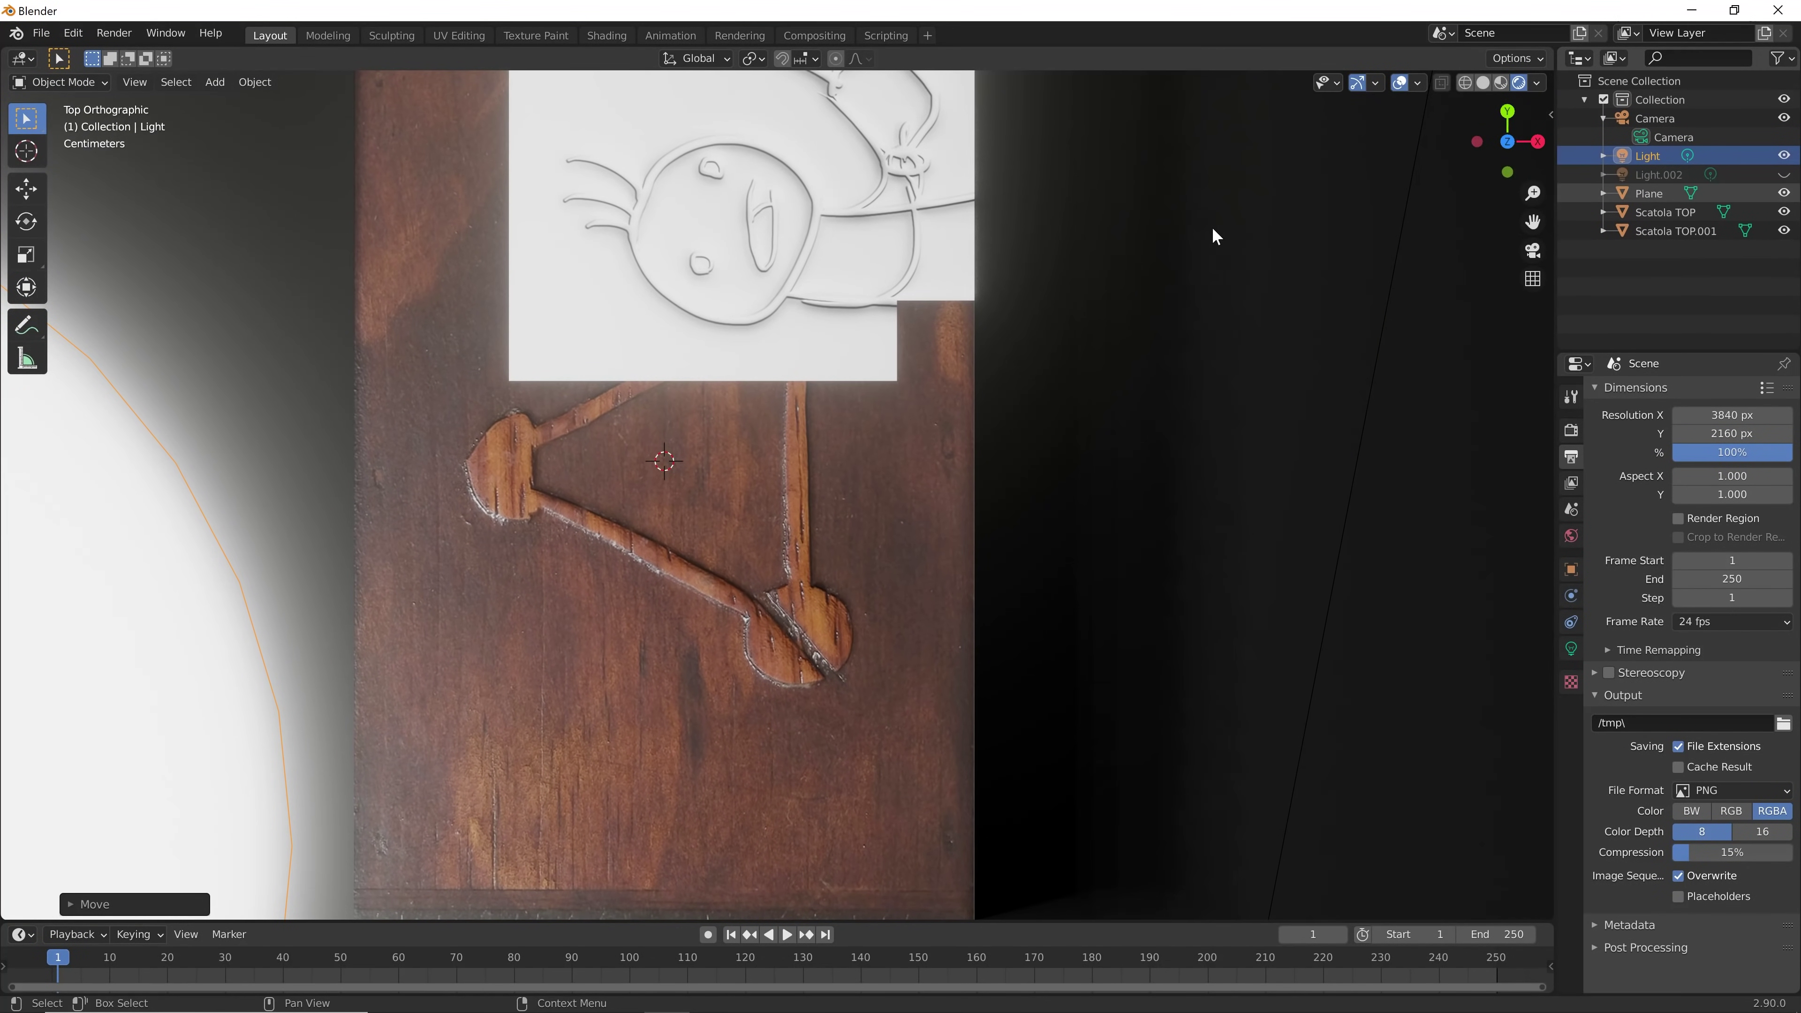
pyautogui.press('g')
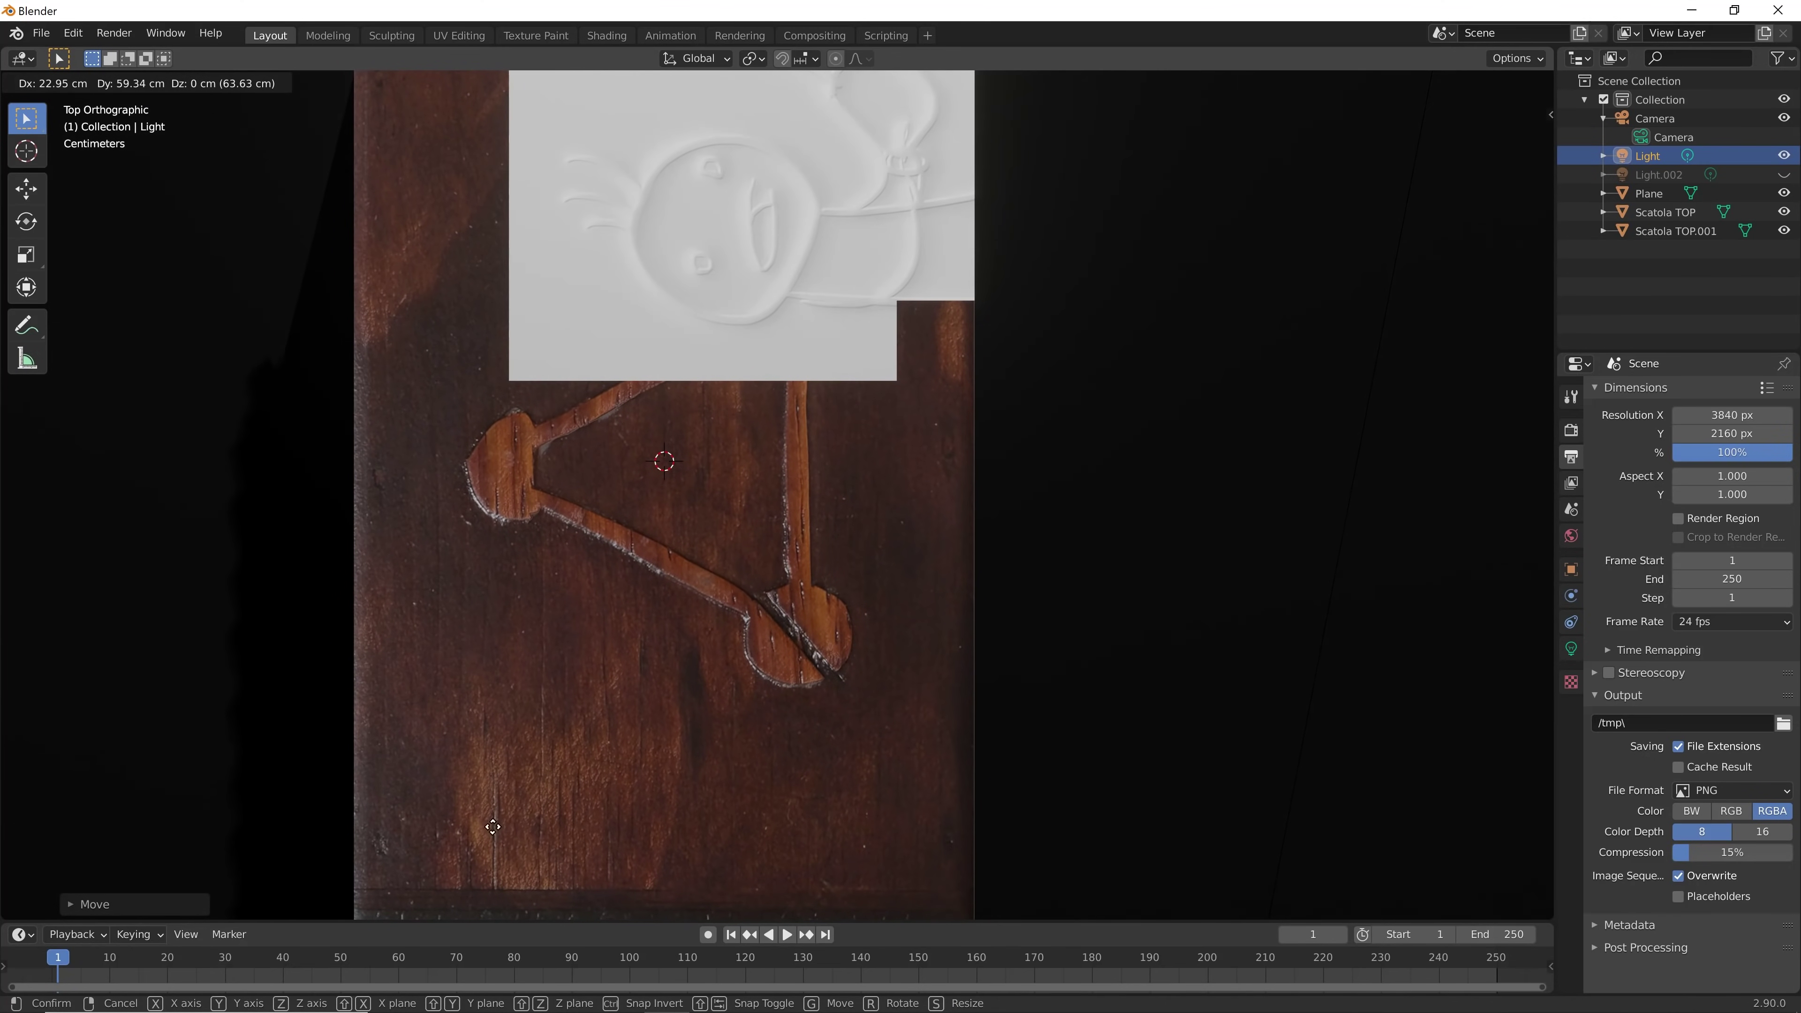
# Confirm the light's final position and switch to the scene camera view
pyautogui.click(1253, 512)
pyautogui.moveTo(919, 743); pyautogui.dragTo(834, 602, button='middle')
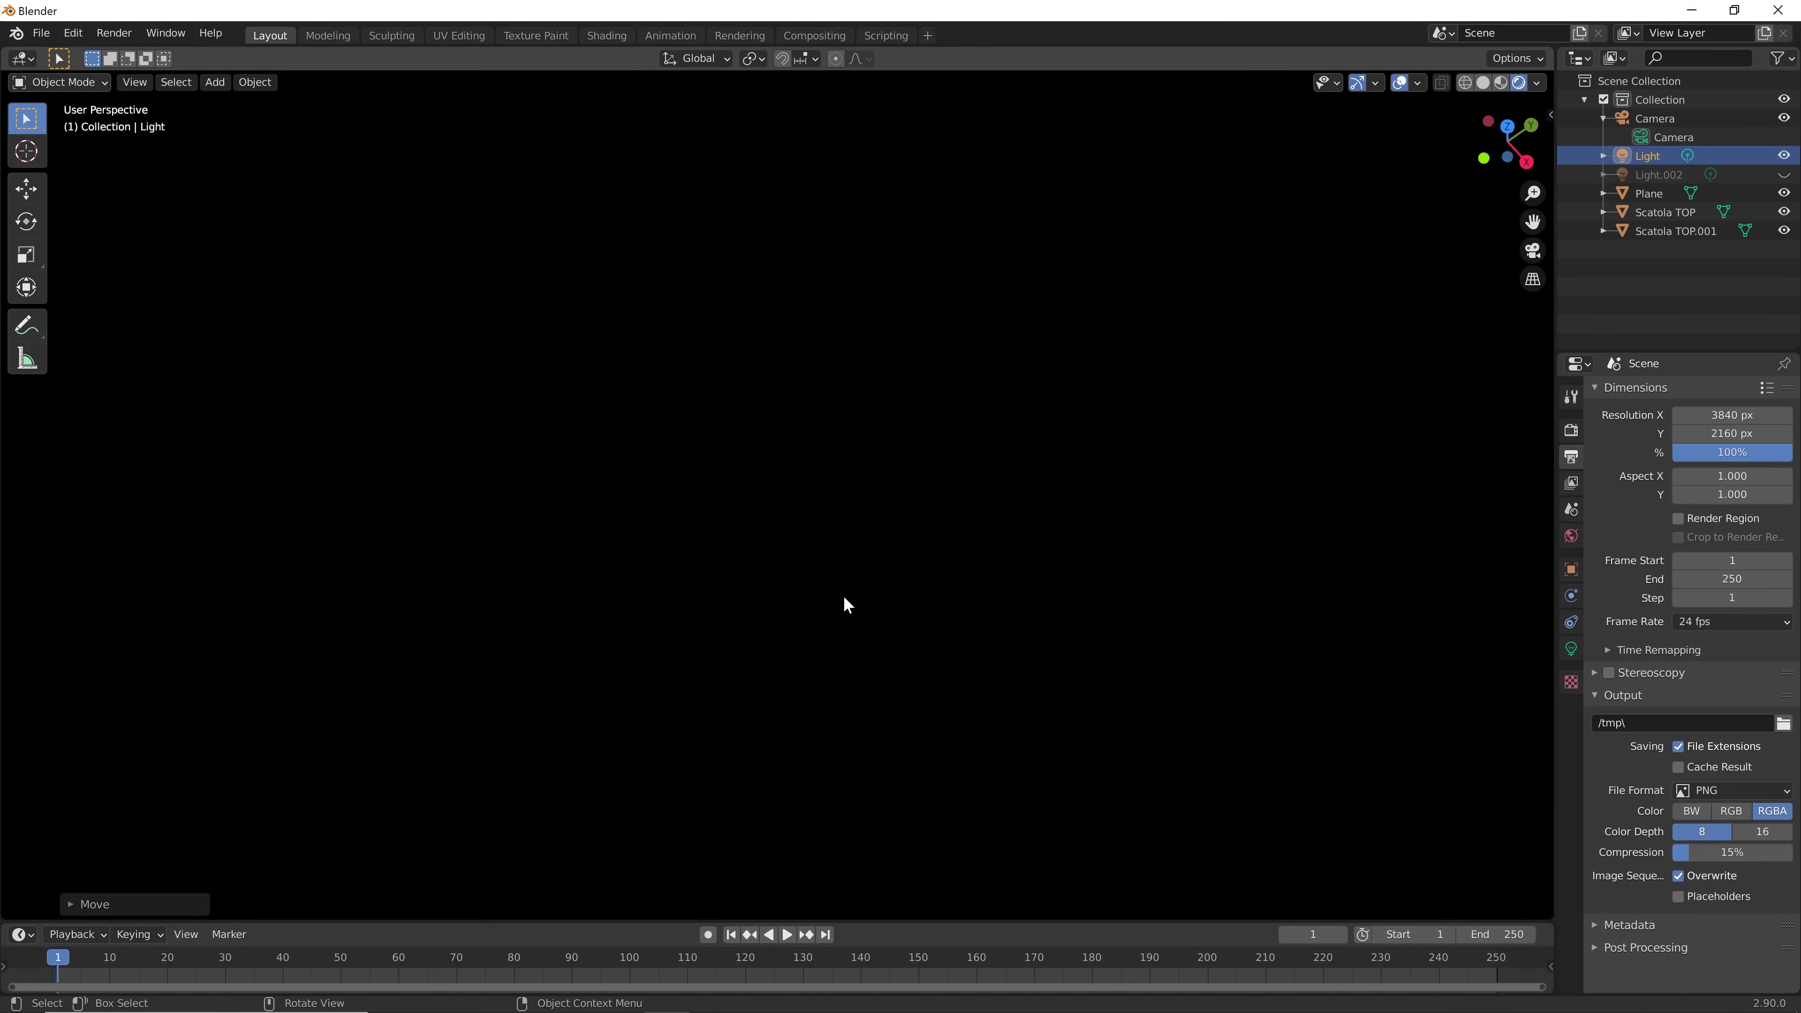
pyautogui.press('KP_0')
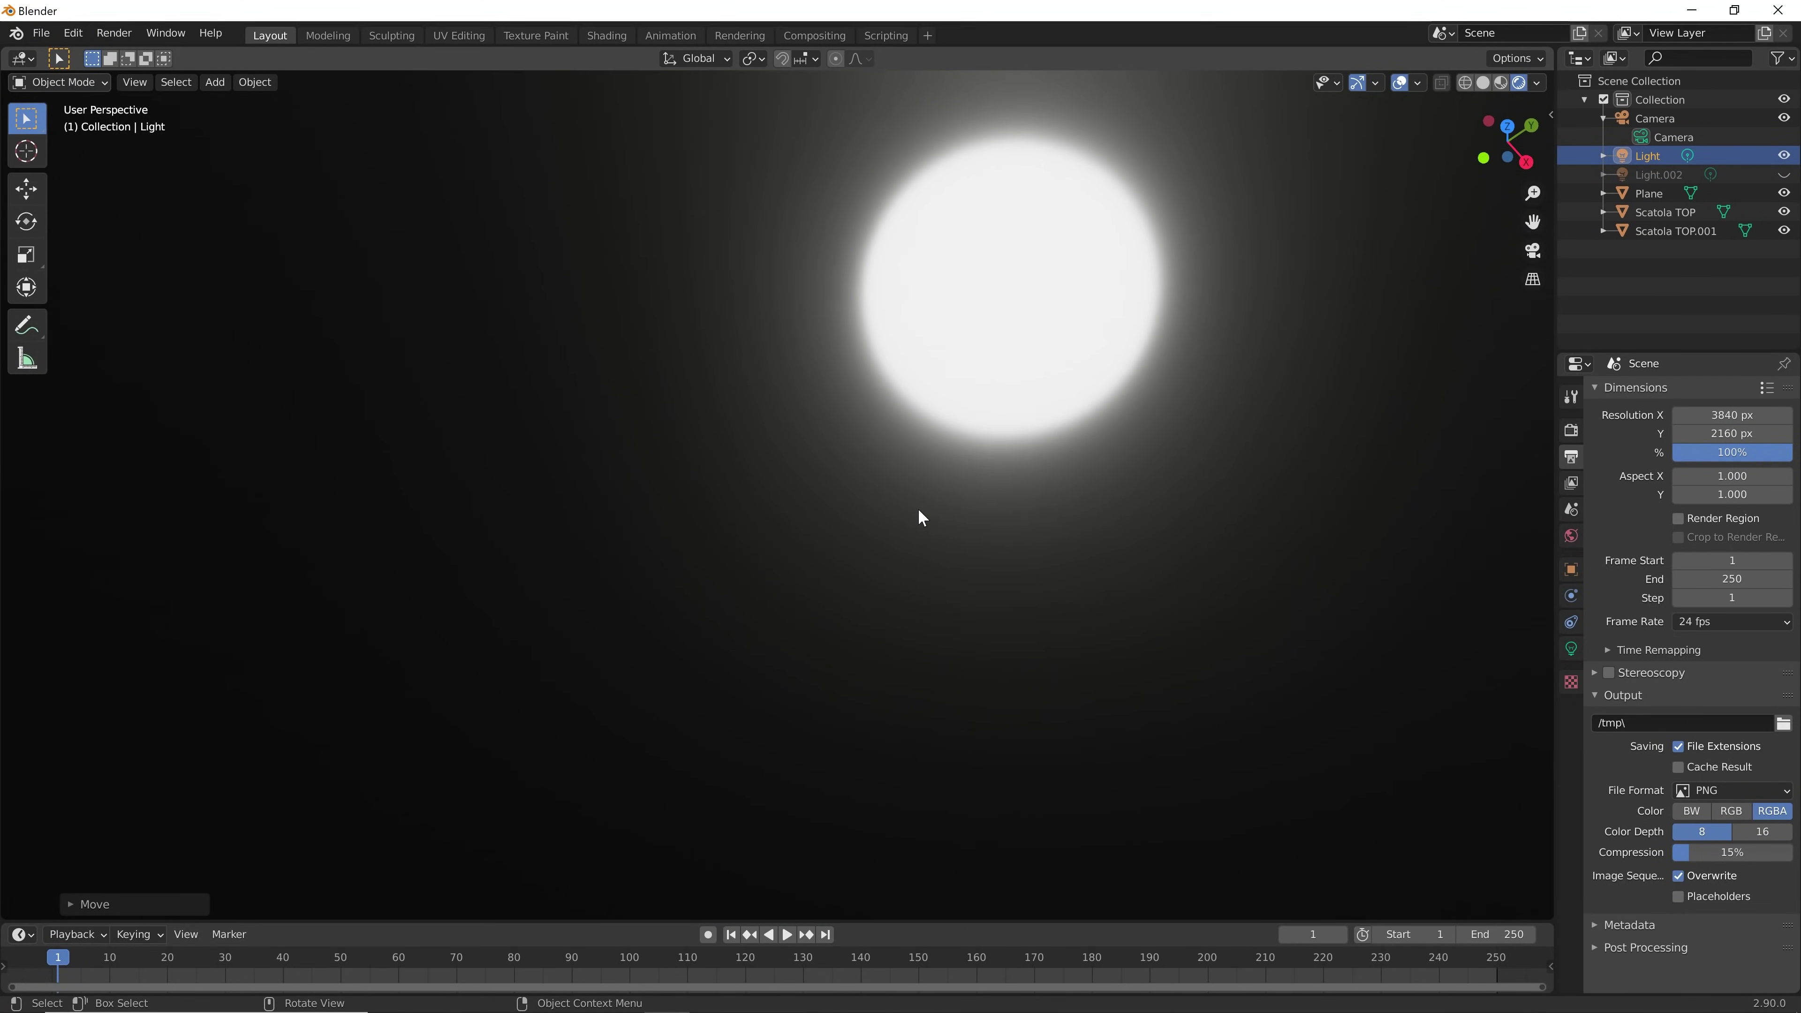
pyautogui.click(1046, 529)
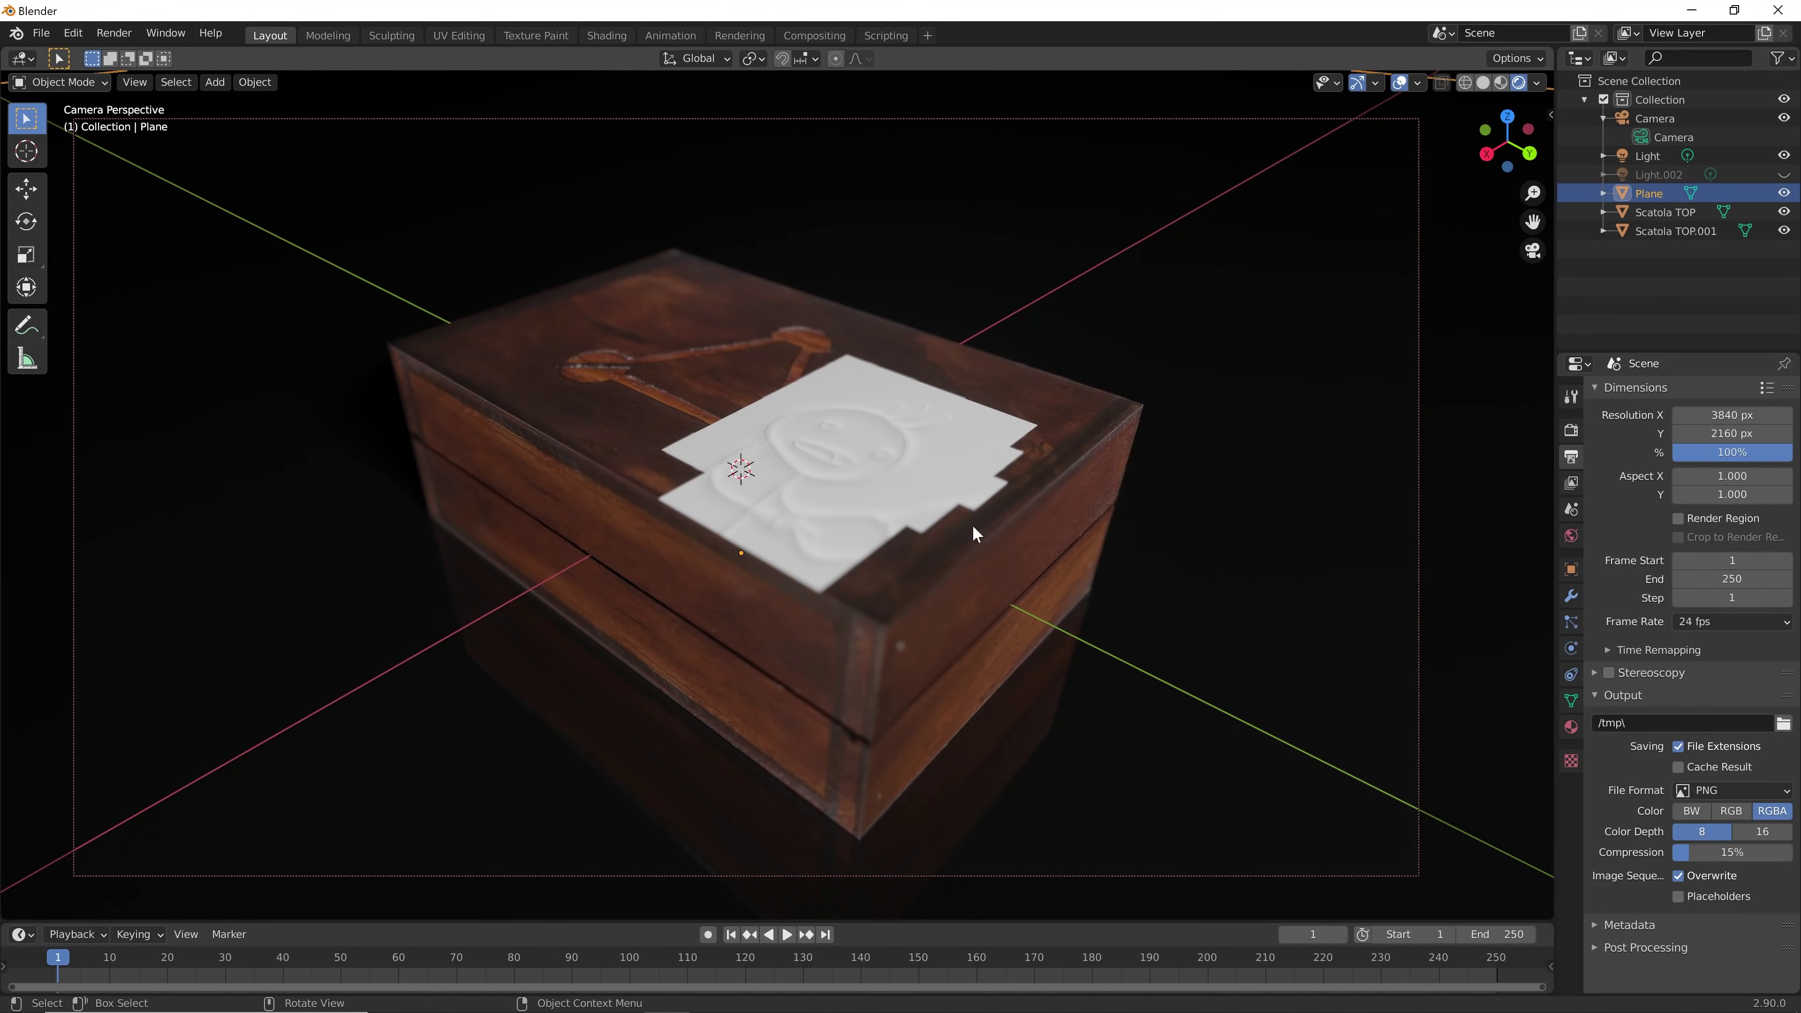
# Undo the UV remapping on the Scatola TOP lid in Edit Mode, then return to Object Mode
pyautogui.click(1066, 614)
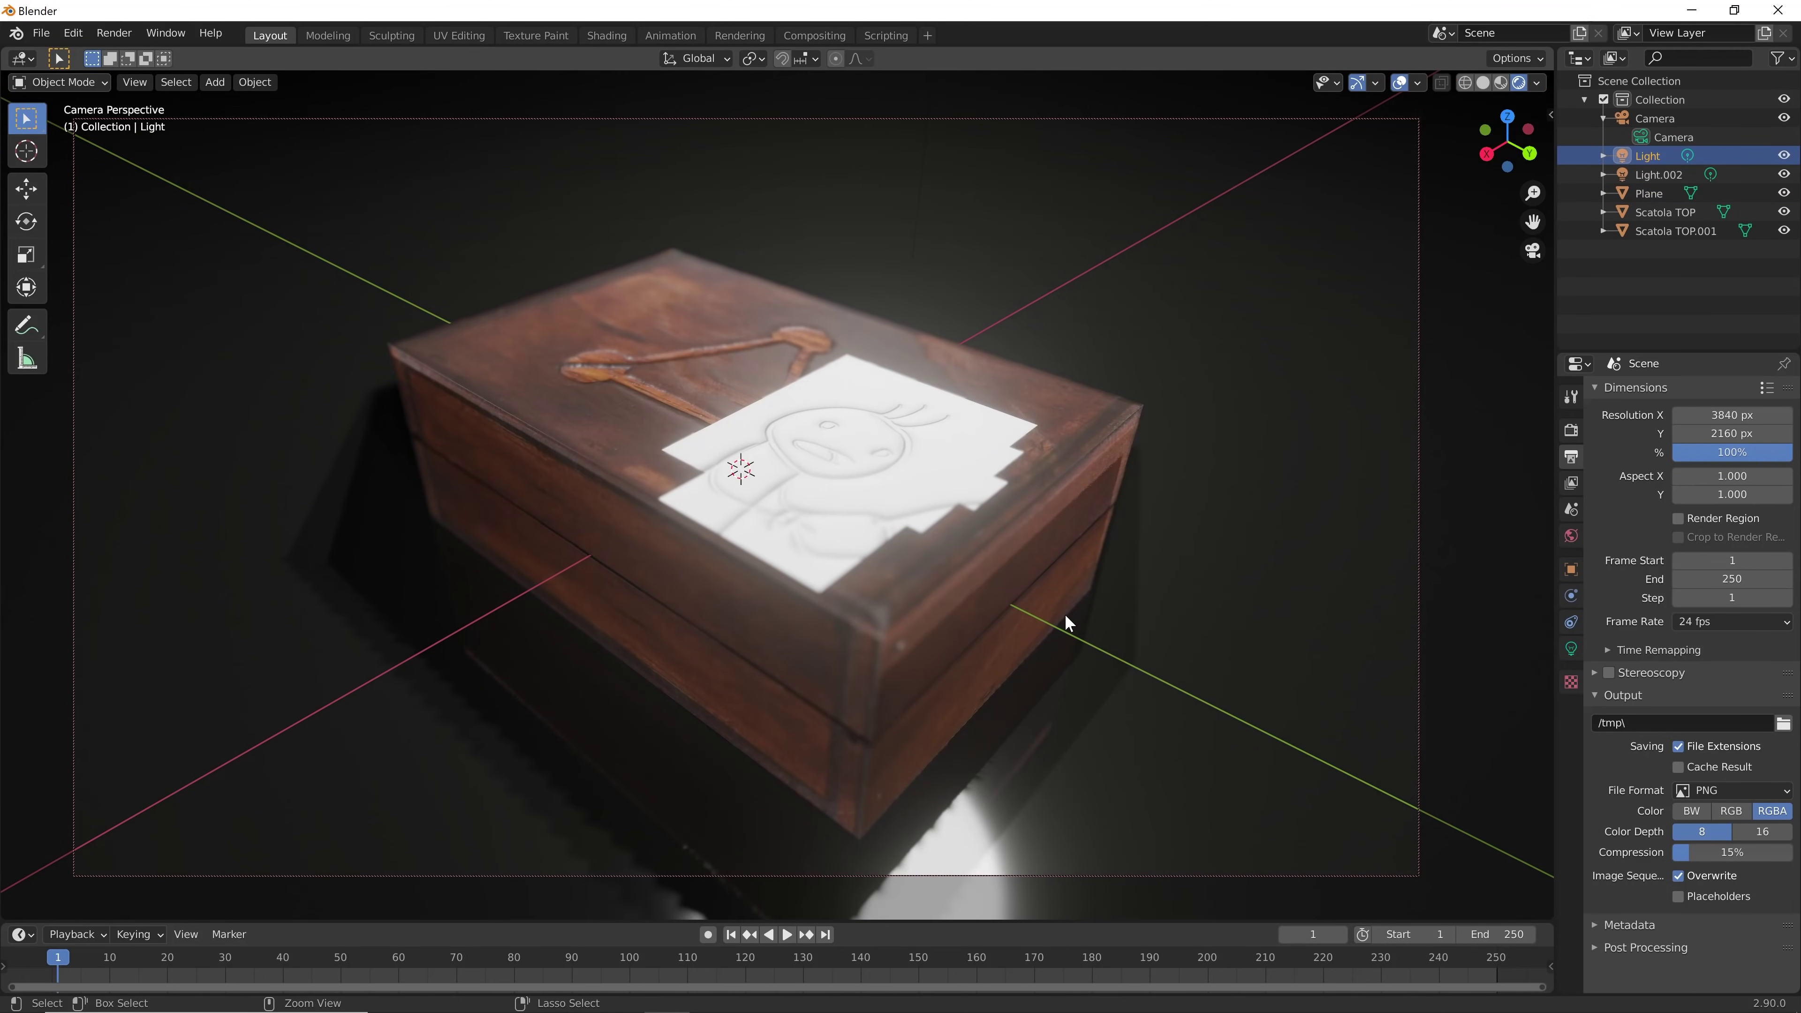
pyautogui.press('Tab')
pyautogui.press('c')
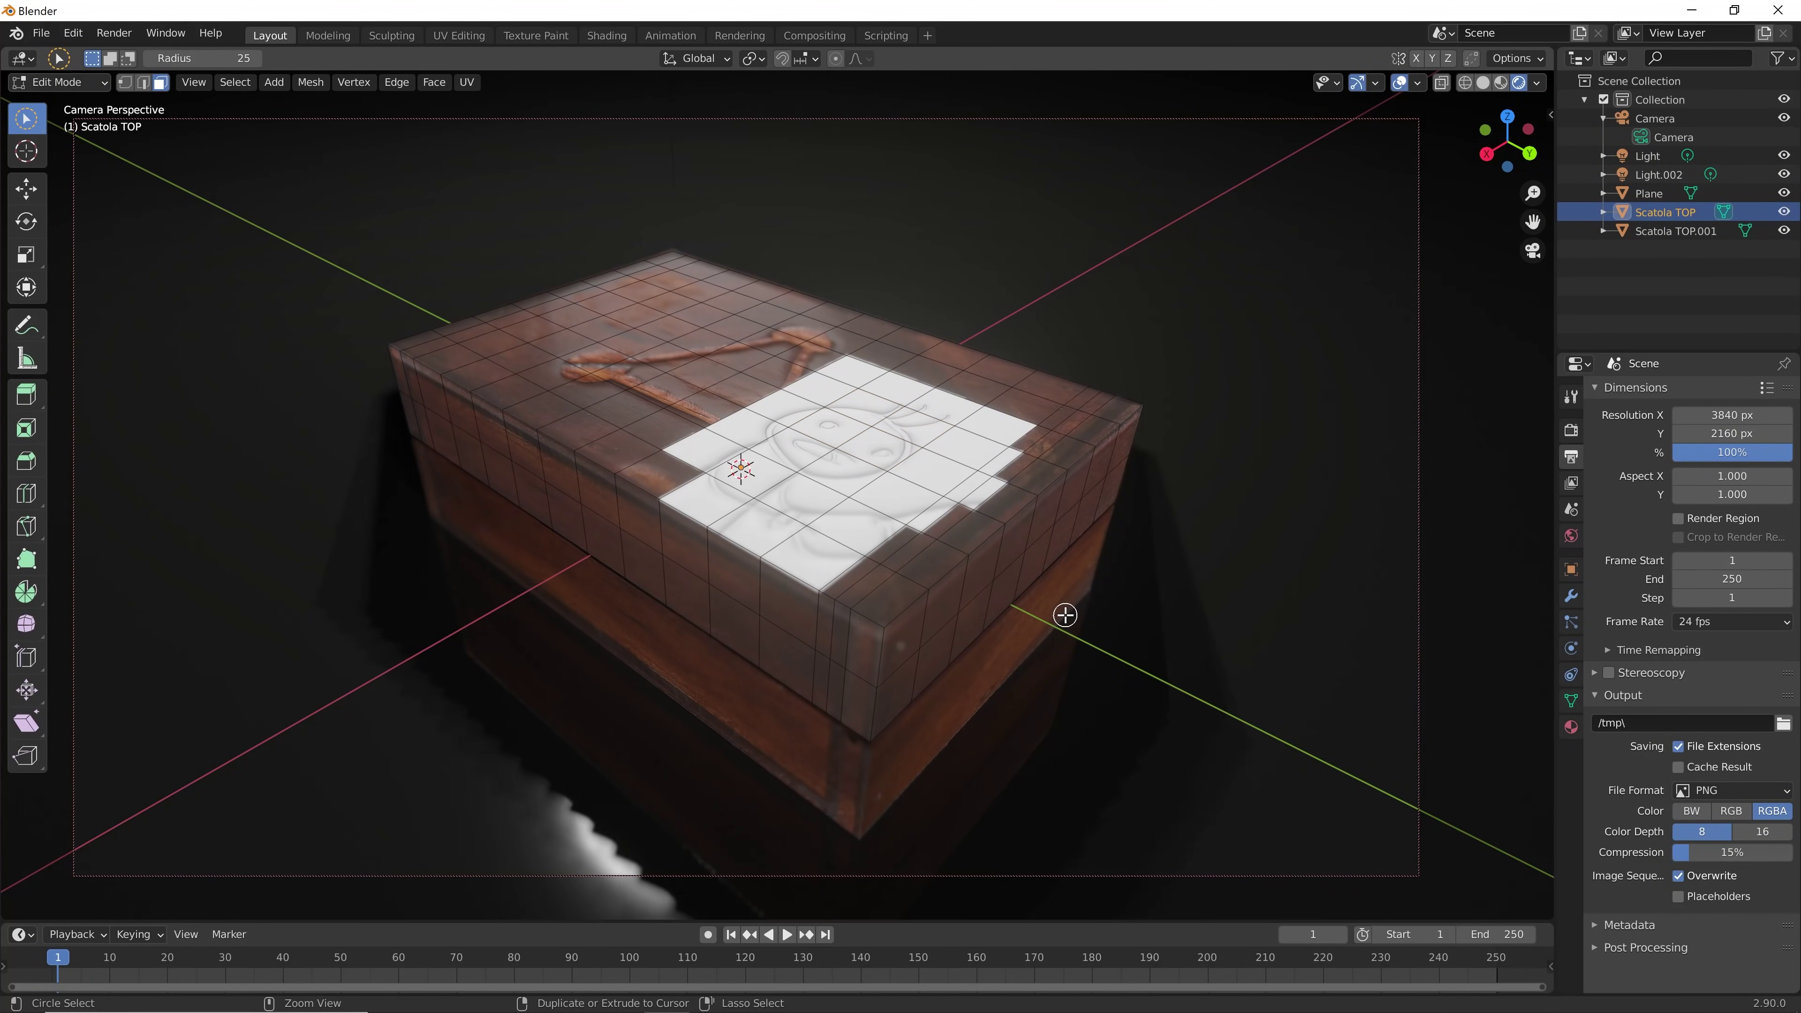
pyautogui.press('Escape')
pyautogui.press('Tab')
# Select the floor Plane, then Scatola TOP, then the Plane again to check the restored lid
pyautogui.click(1147, 605)
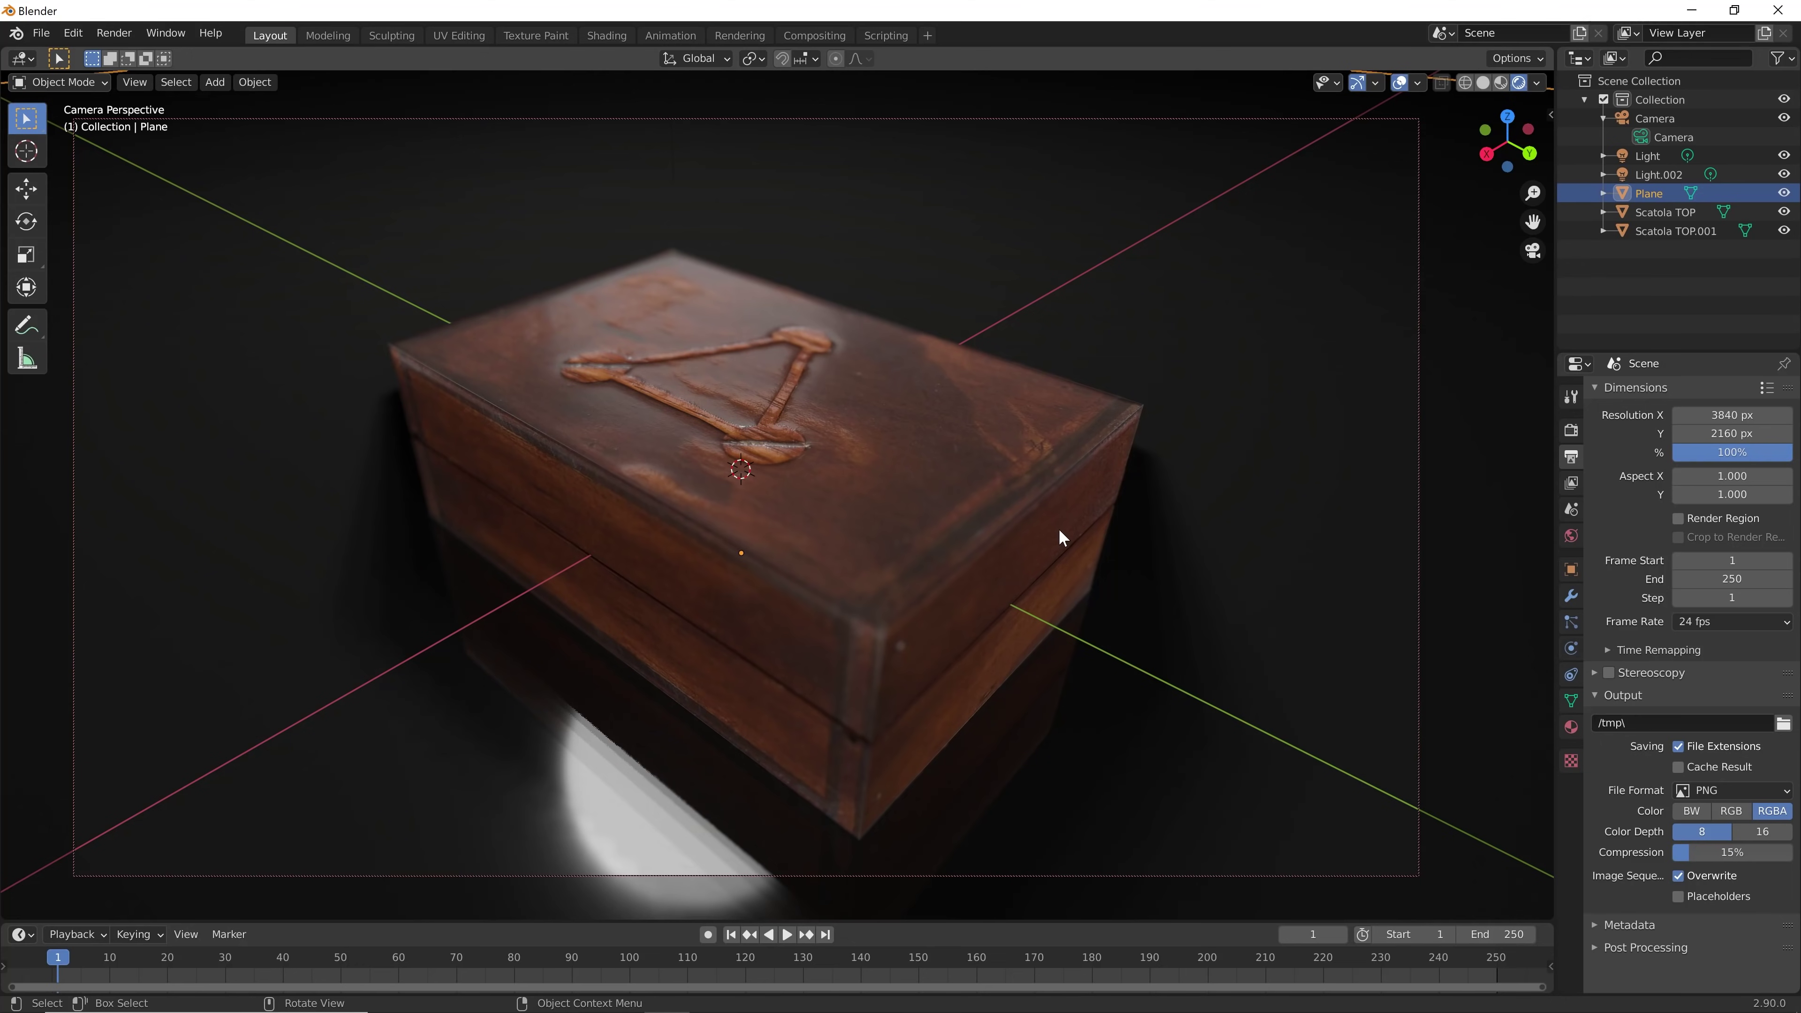
pyautogui.click(971, 454)
pyautogui.click(1211, 495)
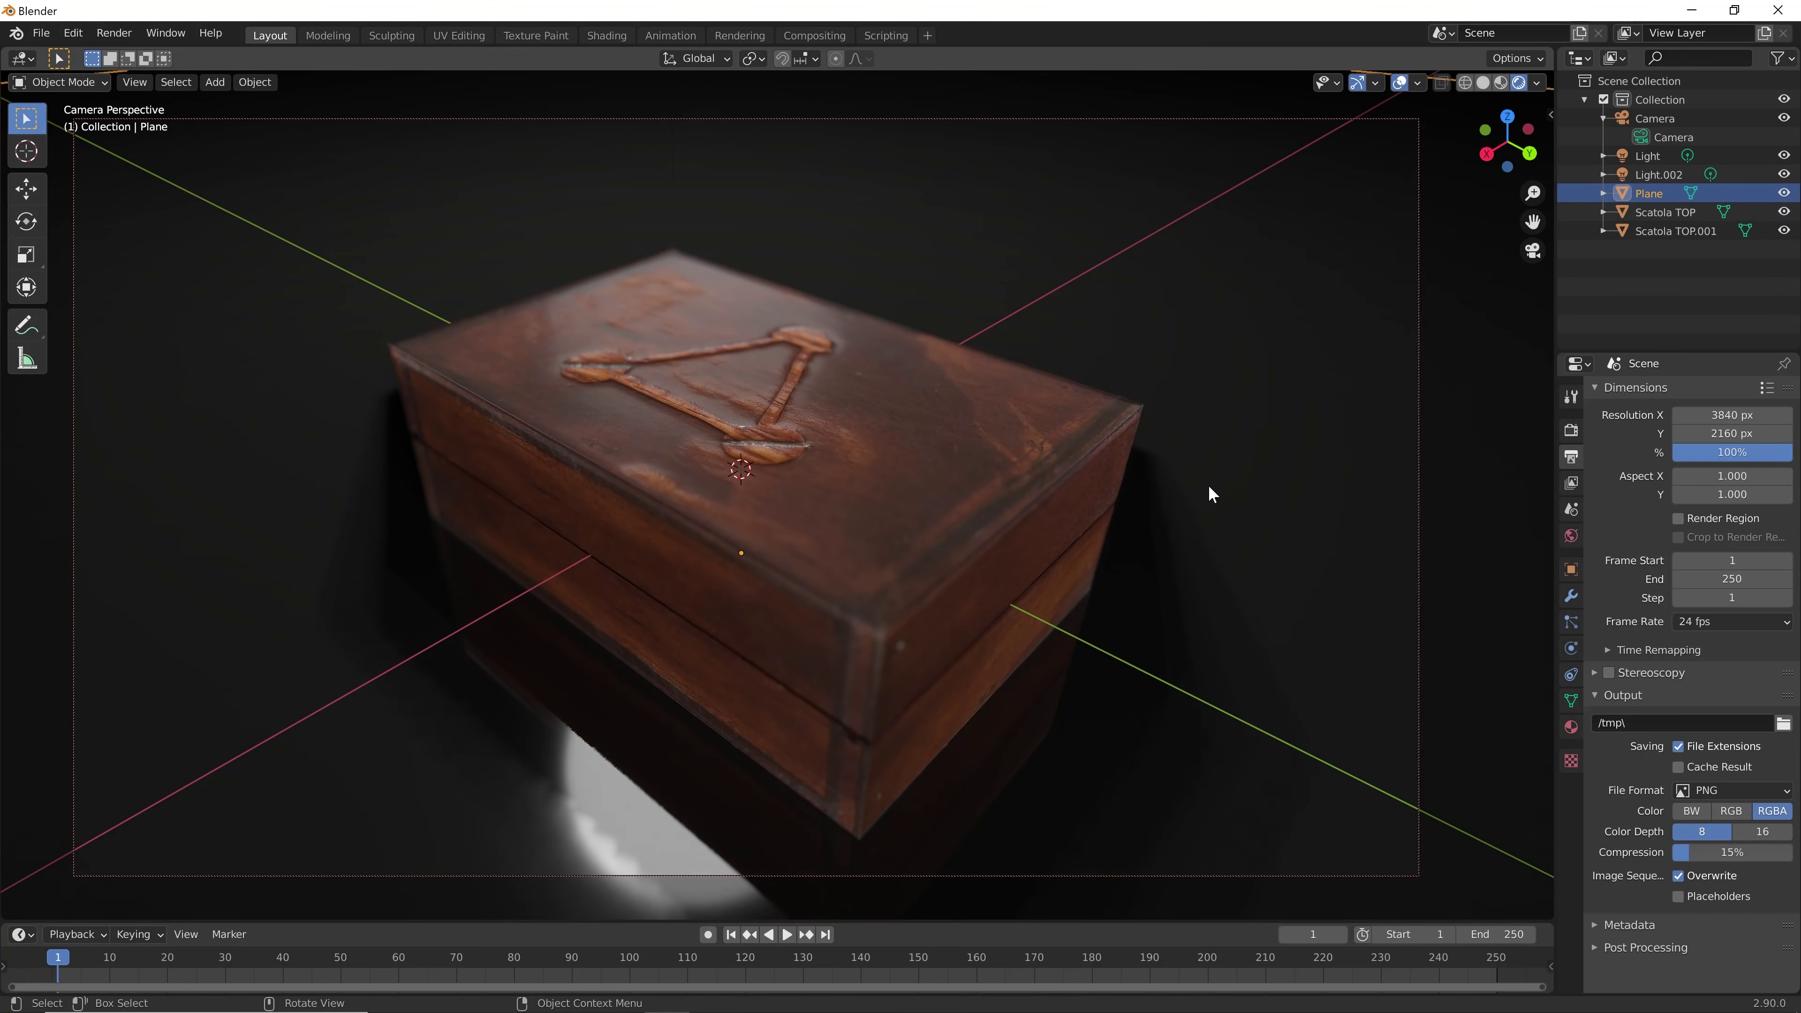